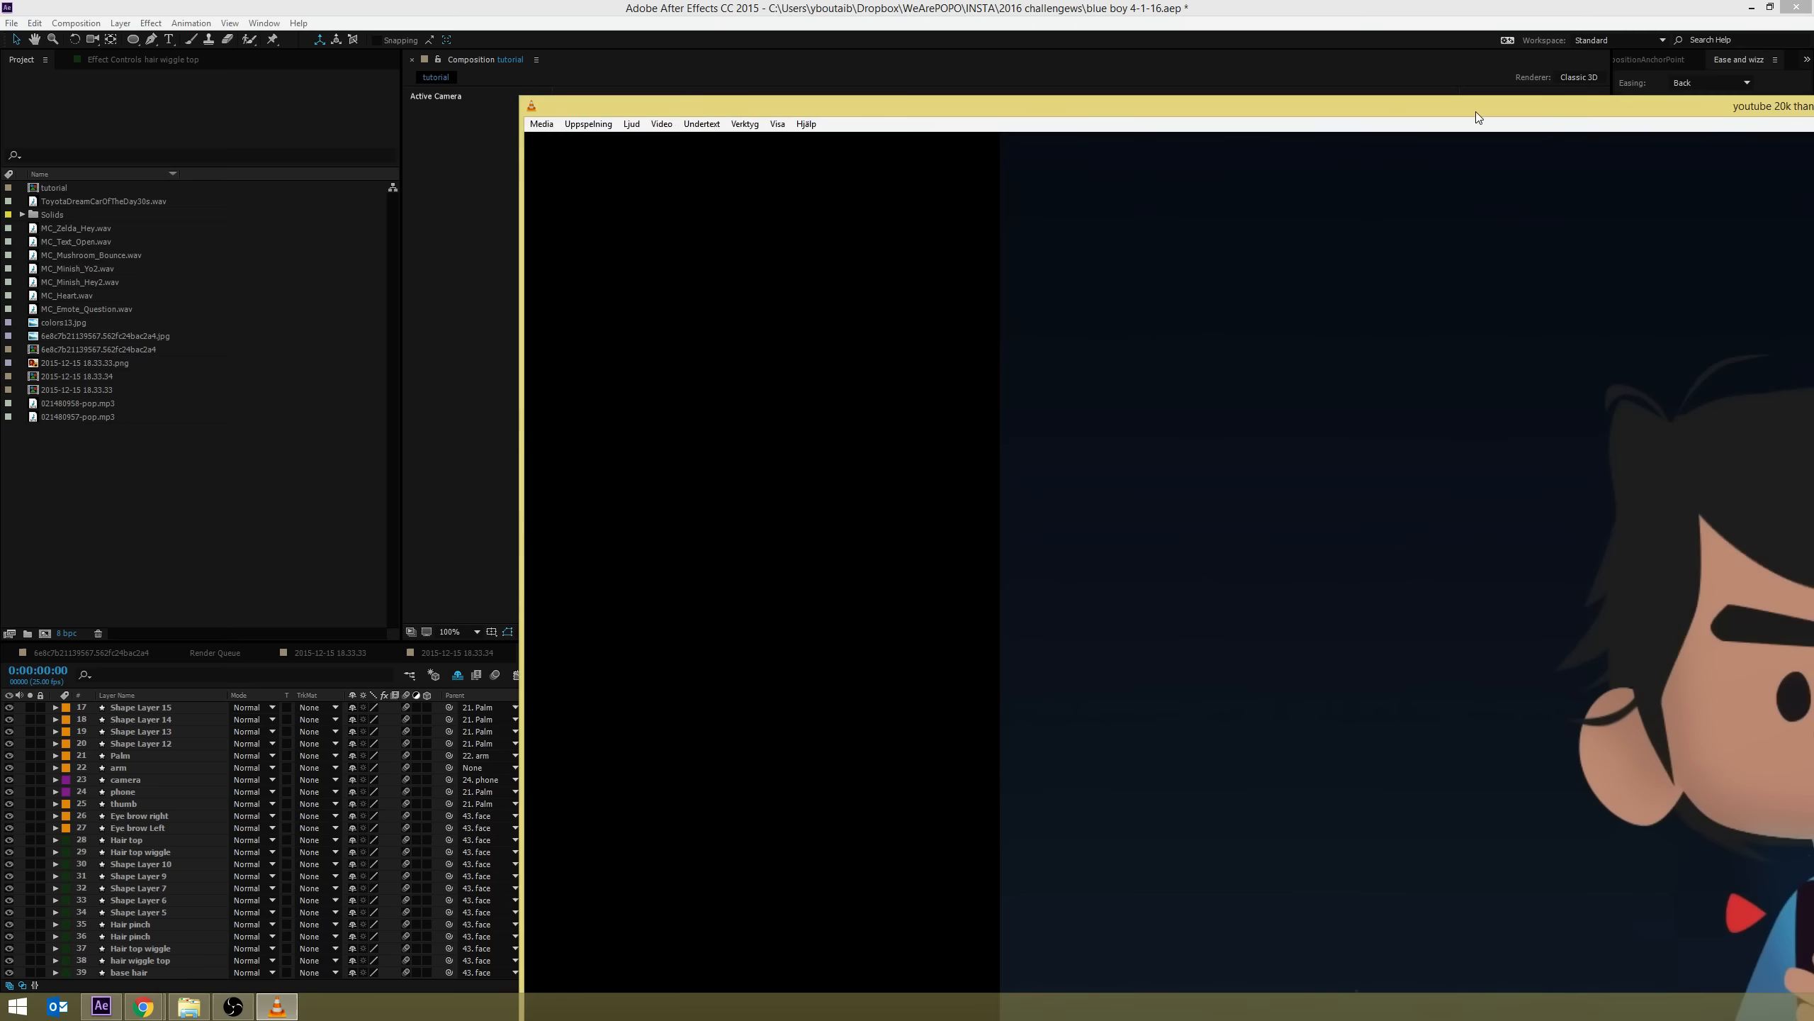
Maximize the VLC window and play youtube 20k thank you.mp4, pausing it near the start of the loop
{"action": "left_click_drag", "start_coordinate": [1476, 111], "coordinate": [998, 139]}
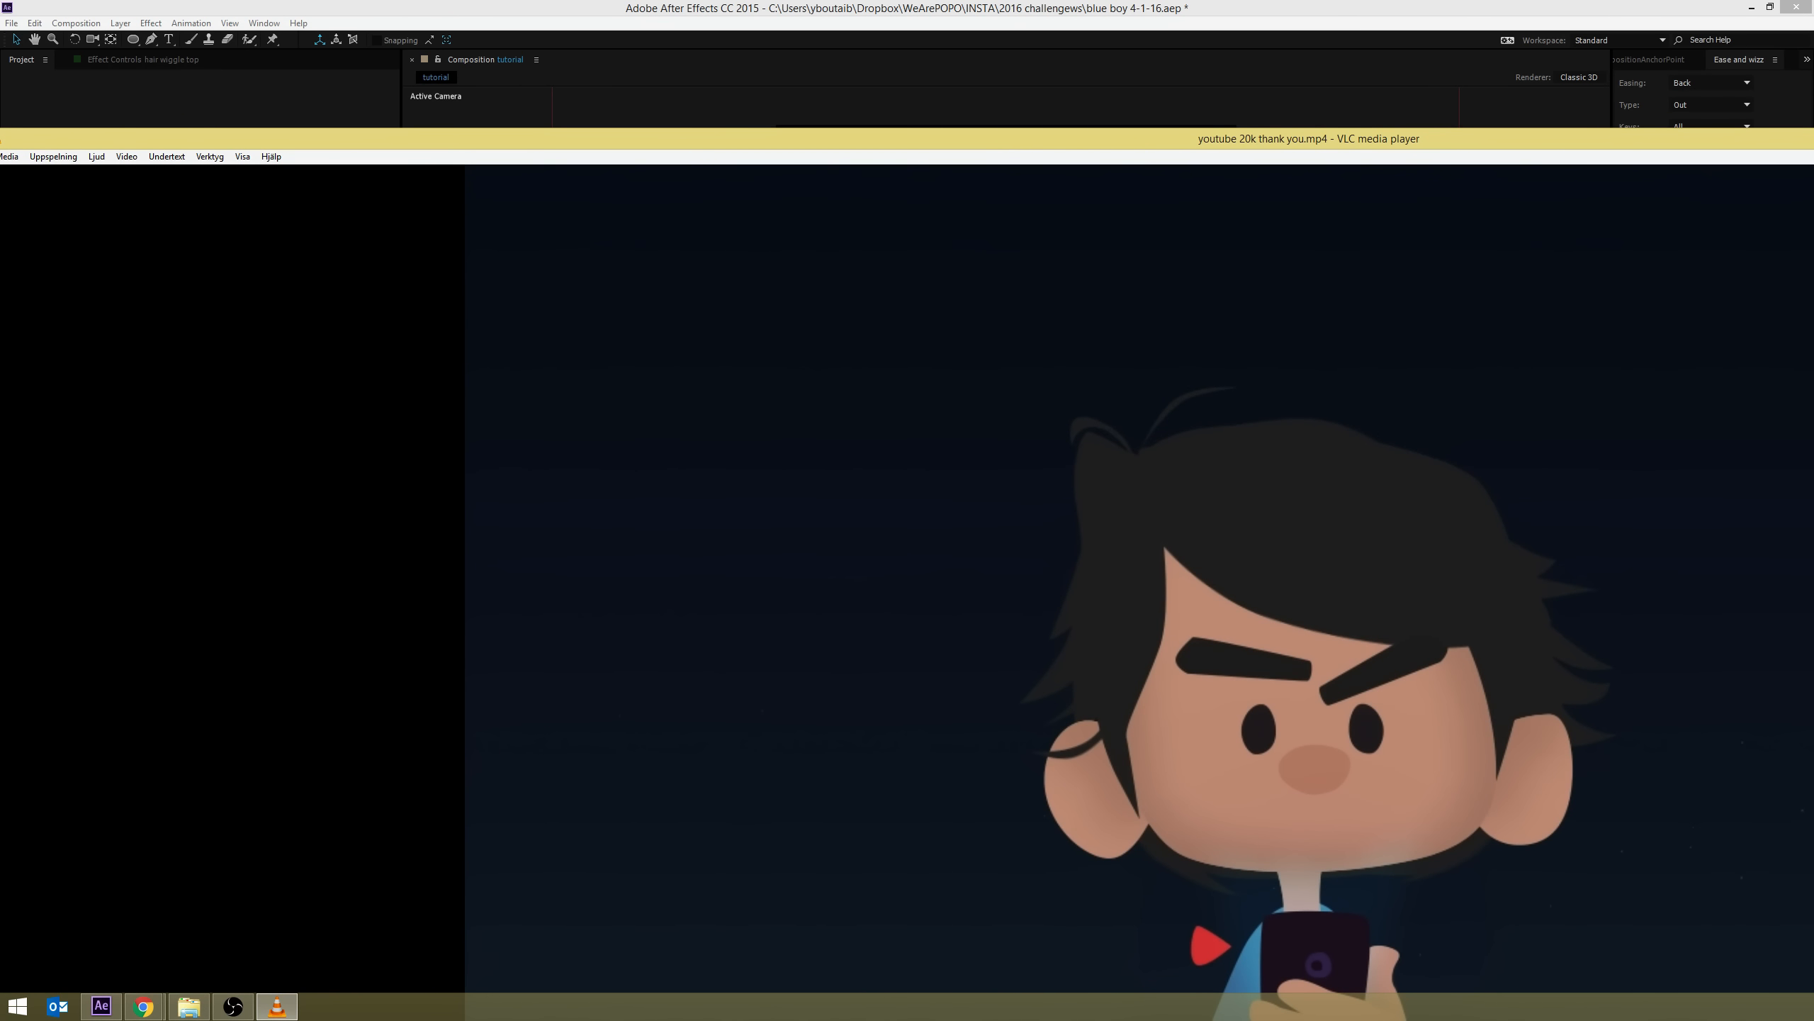
{"action": "left_click_drag", "start_coordinate": [1813, 236], "coordinate": [678, 236]}
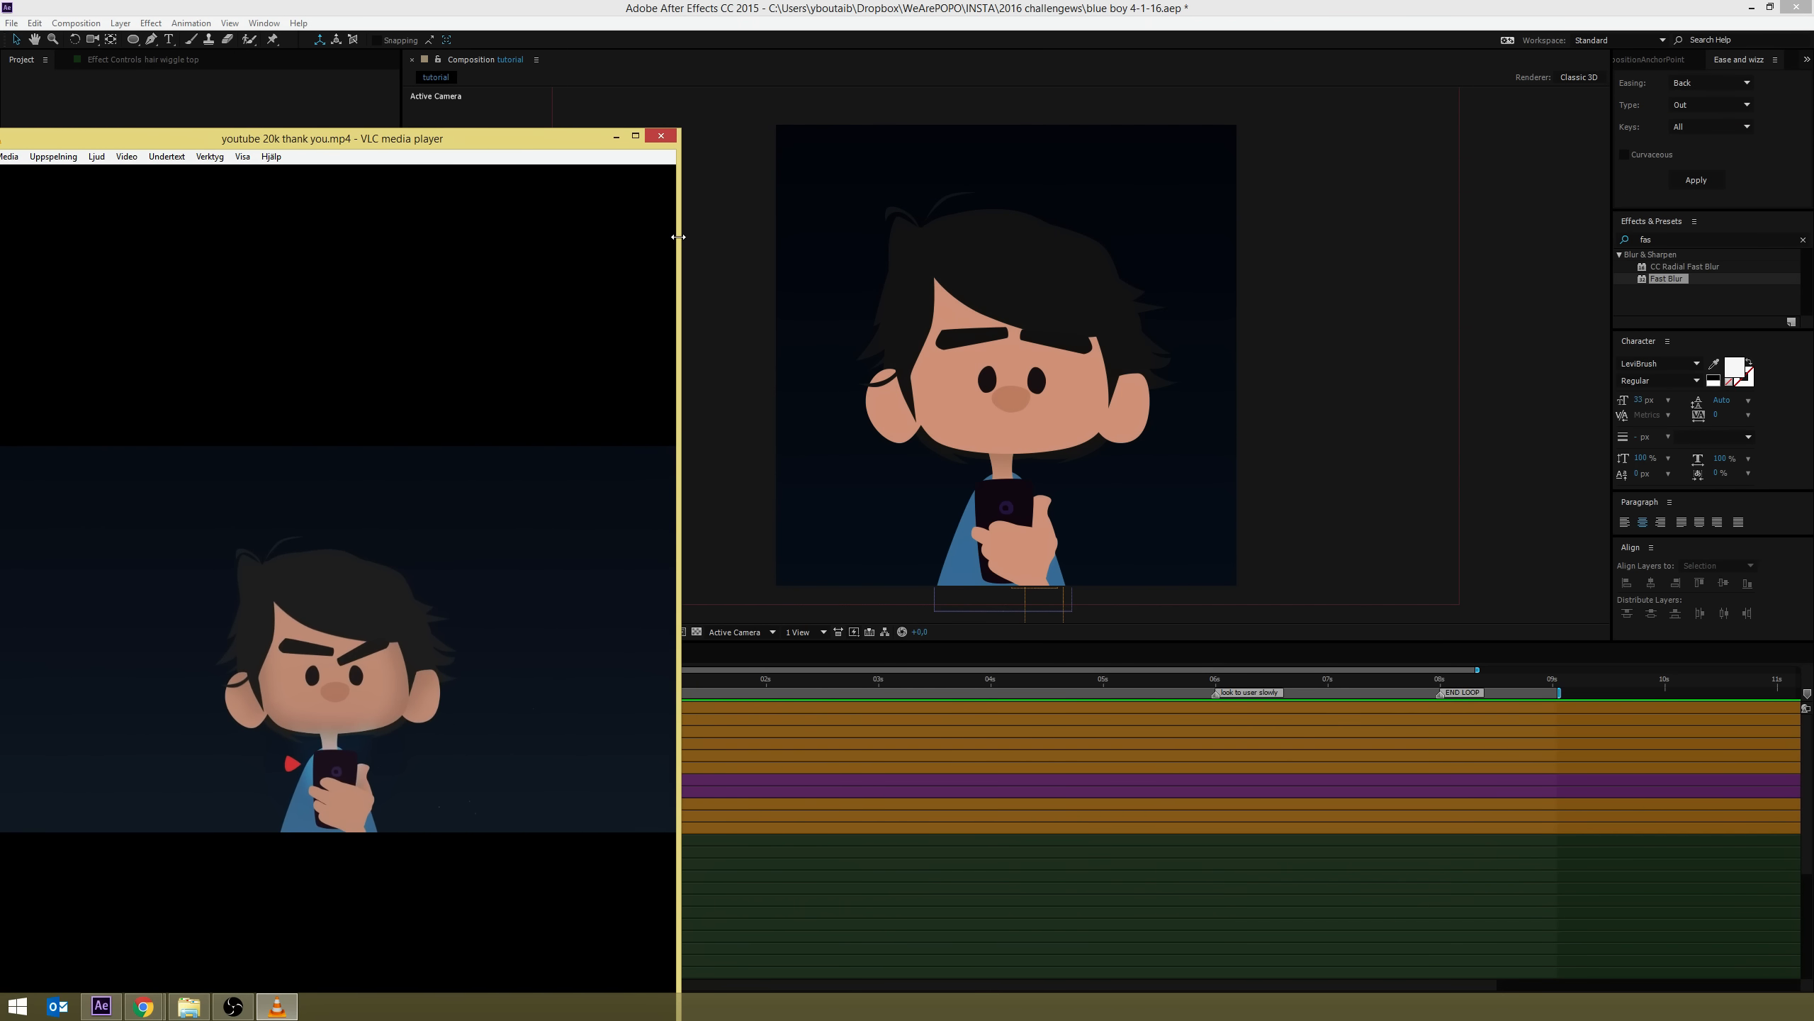
{"action": "left_click_drag", "start_coordinate": [505, 144], "coordinate": [896, 6]}
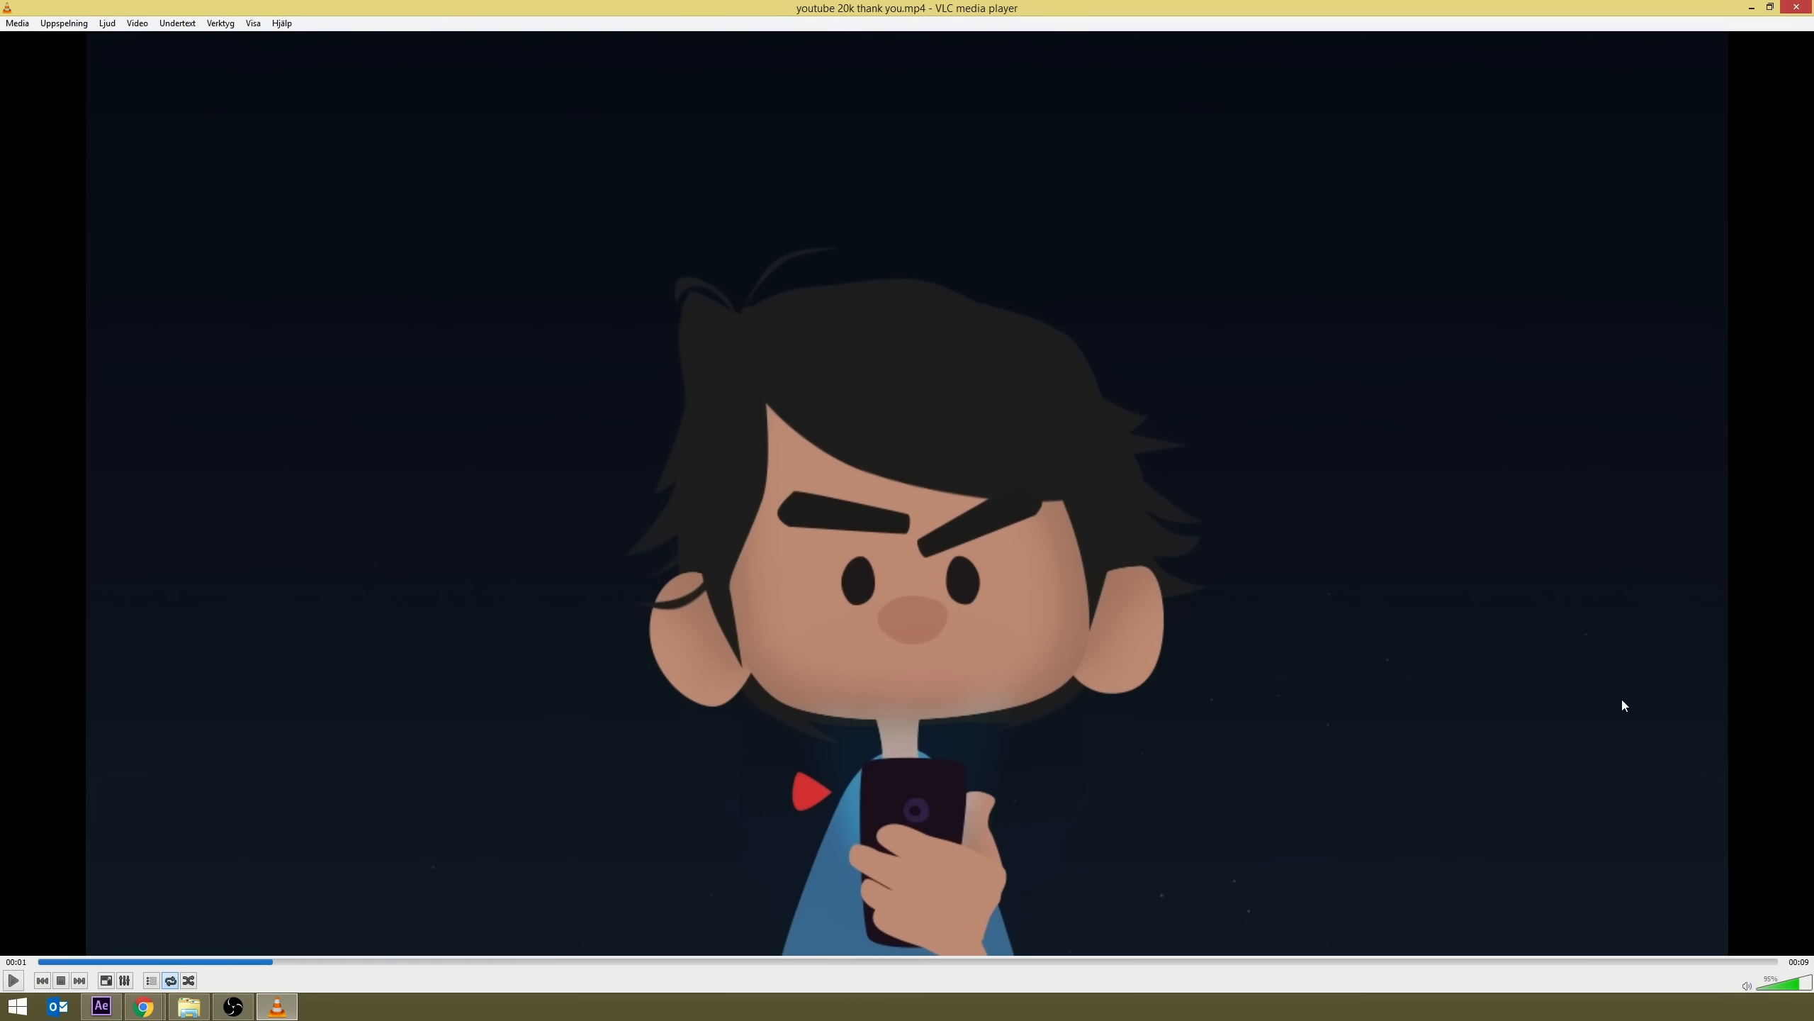
{"action": "key", "text": "space"}
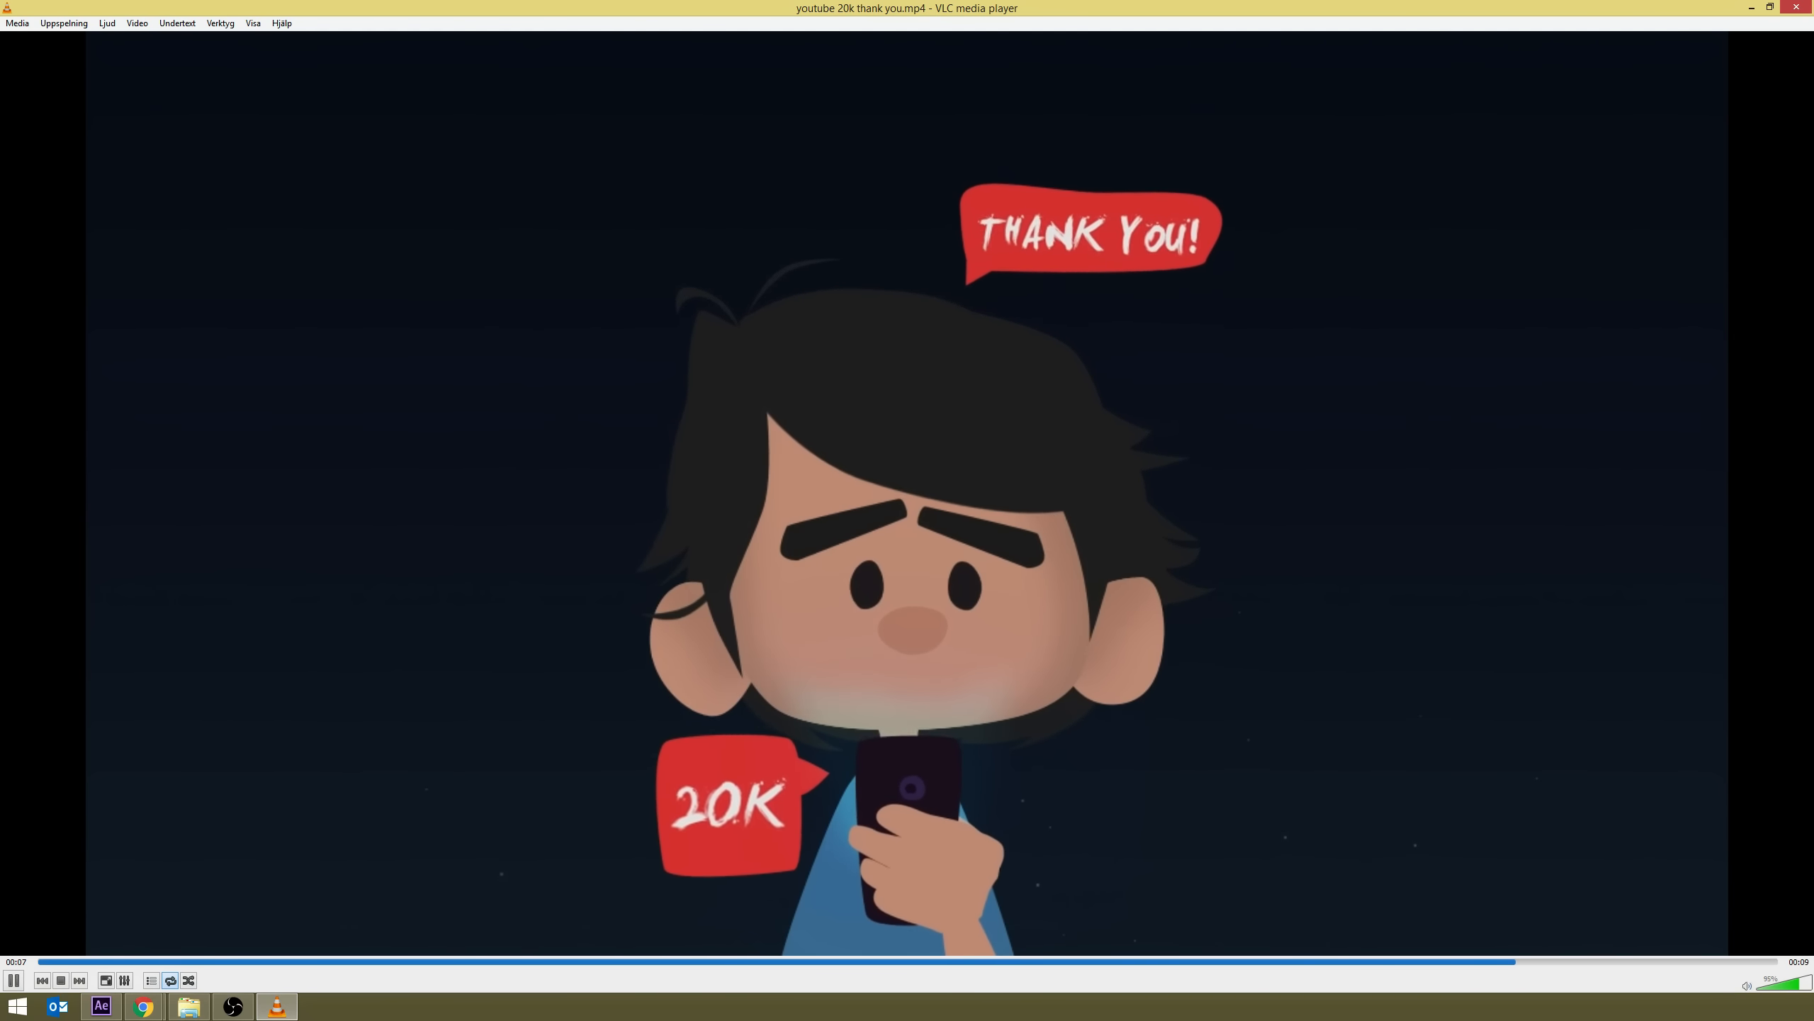
{"action": "key", "text": "space"}
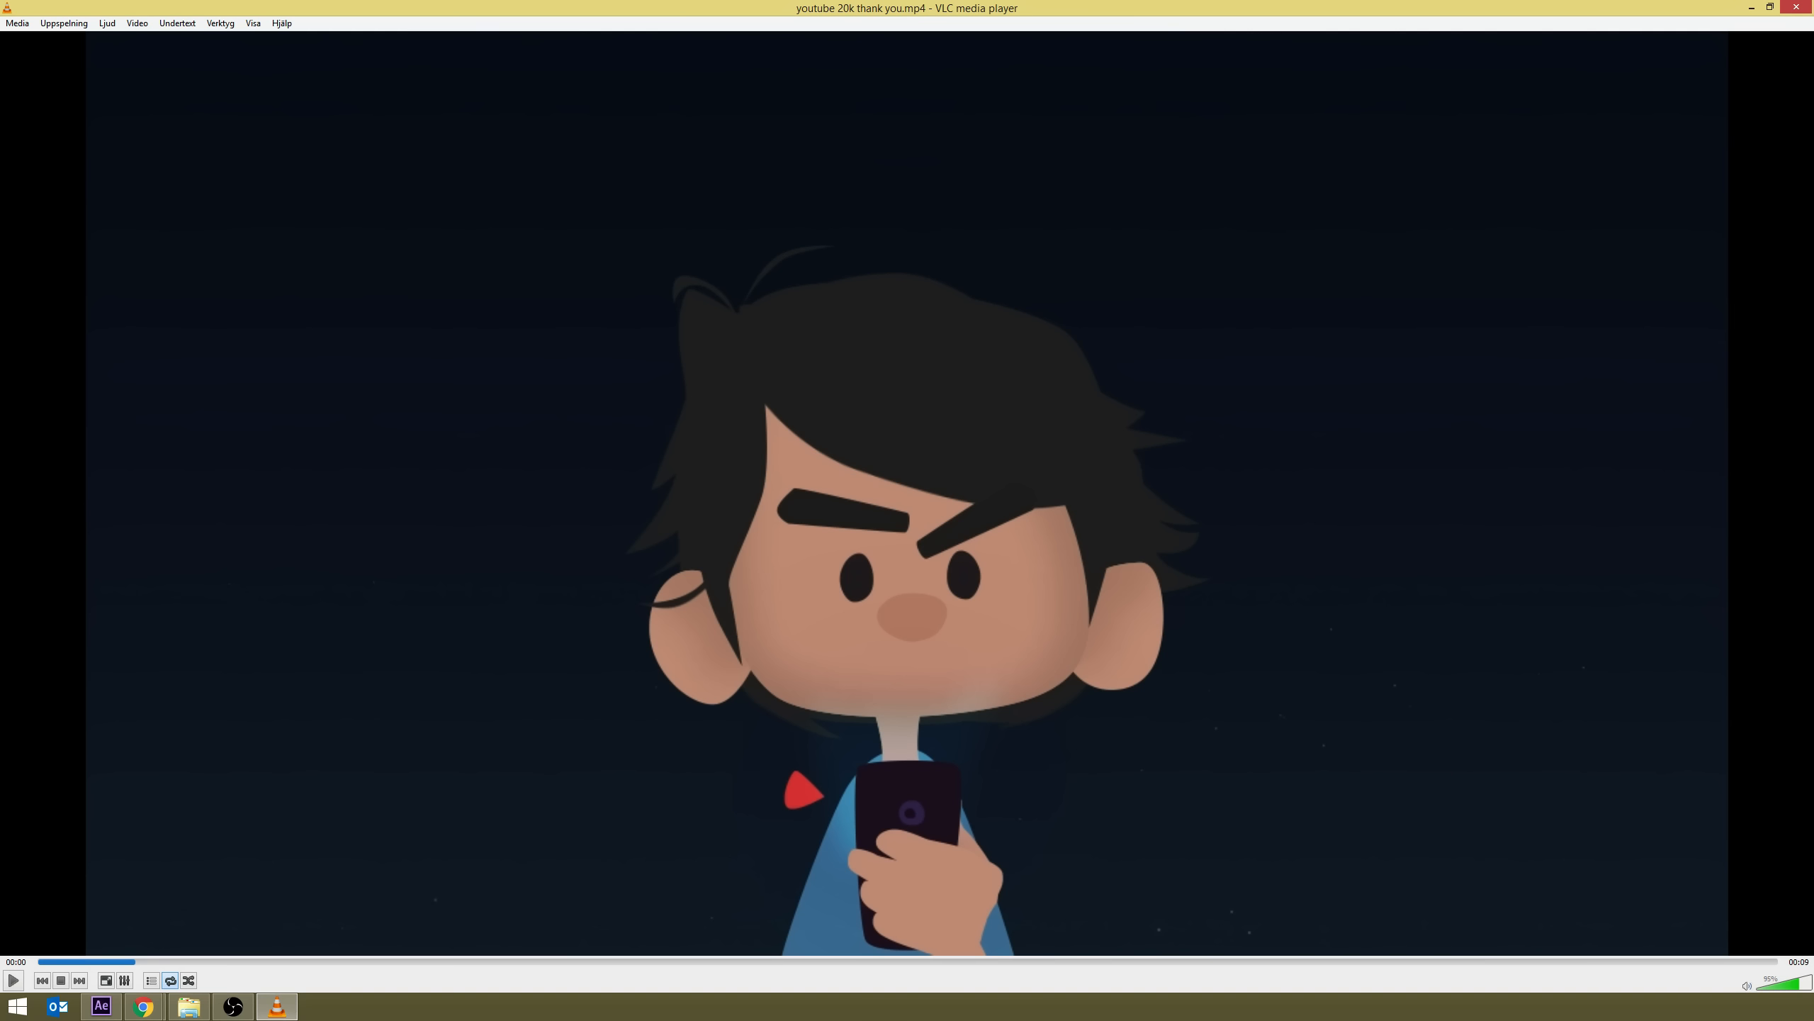
Switch to the Twitter profile in Chrome and examine the first-step paper sketch post and the second-step color palette post
{"action": "key", "text": "alt+Tab"}
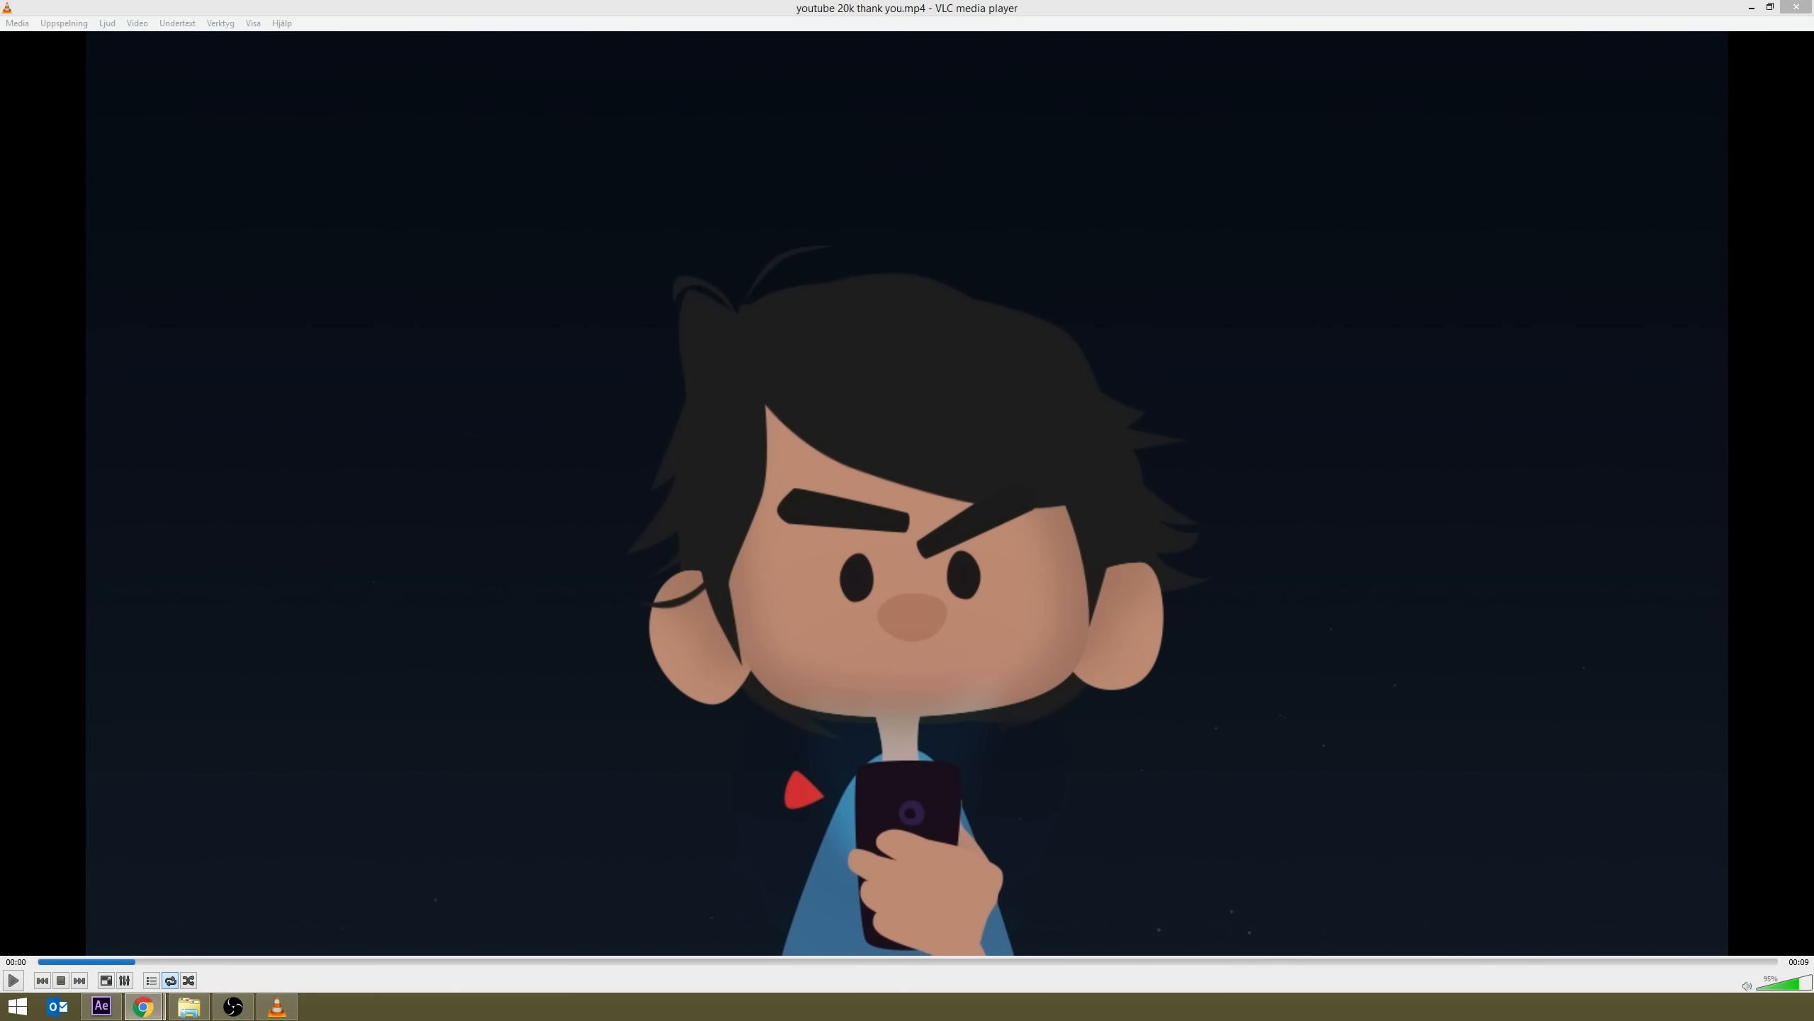
{"action": "left_click_drag", "start_coordinate": [1004, 235], "coordinate": [624, 249]}
{"action": "double_click", "coordinate": [623, 249]}
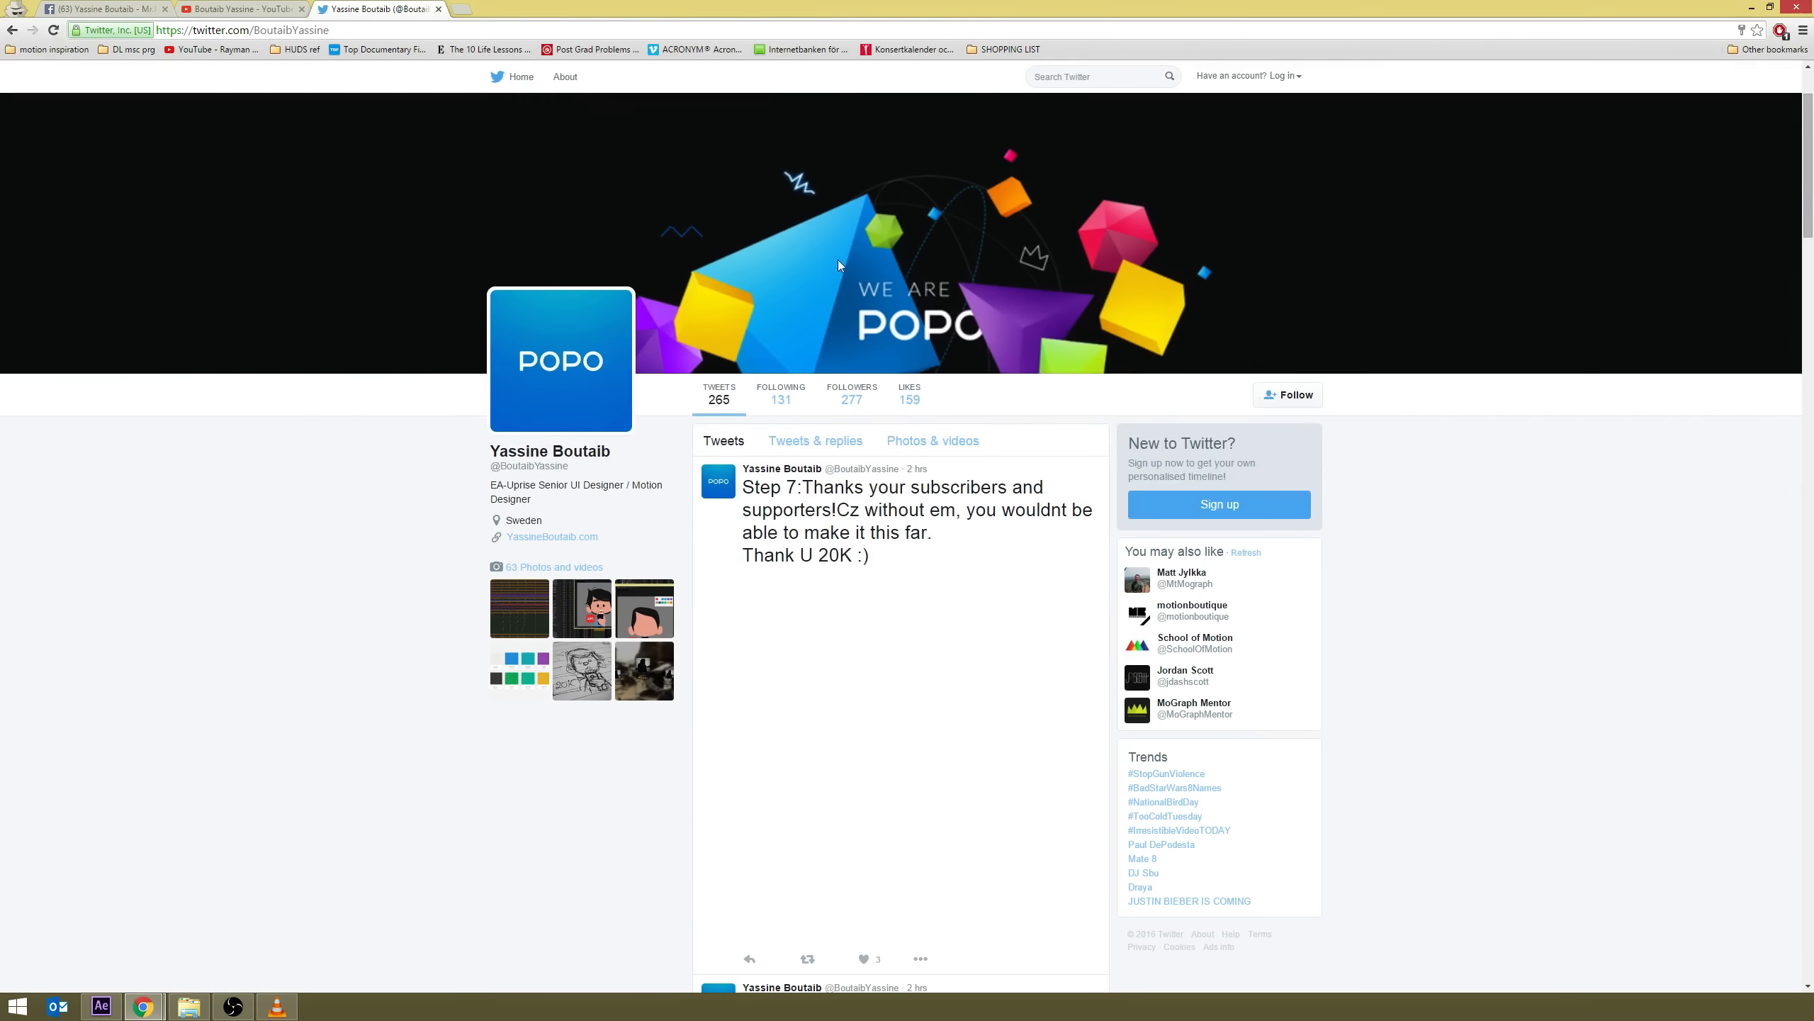
{"action": "scroll", "coordinate": [838, 264], "scroll_direction": "down", "scroll_amount": 6}
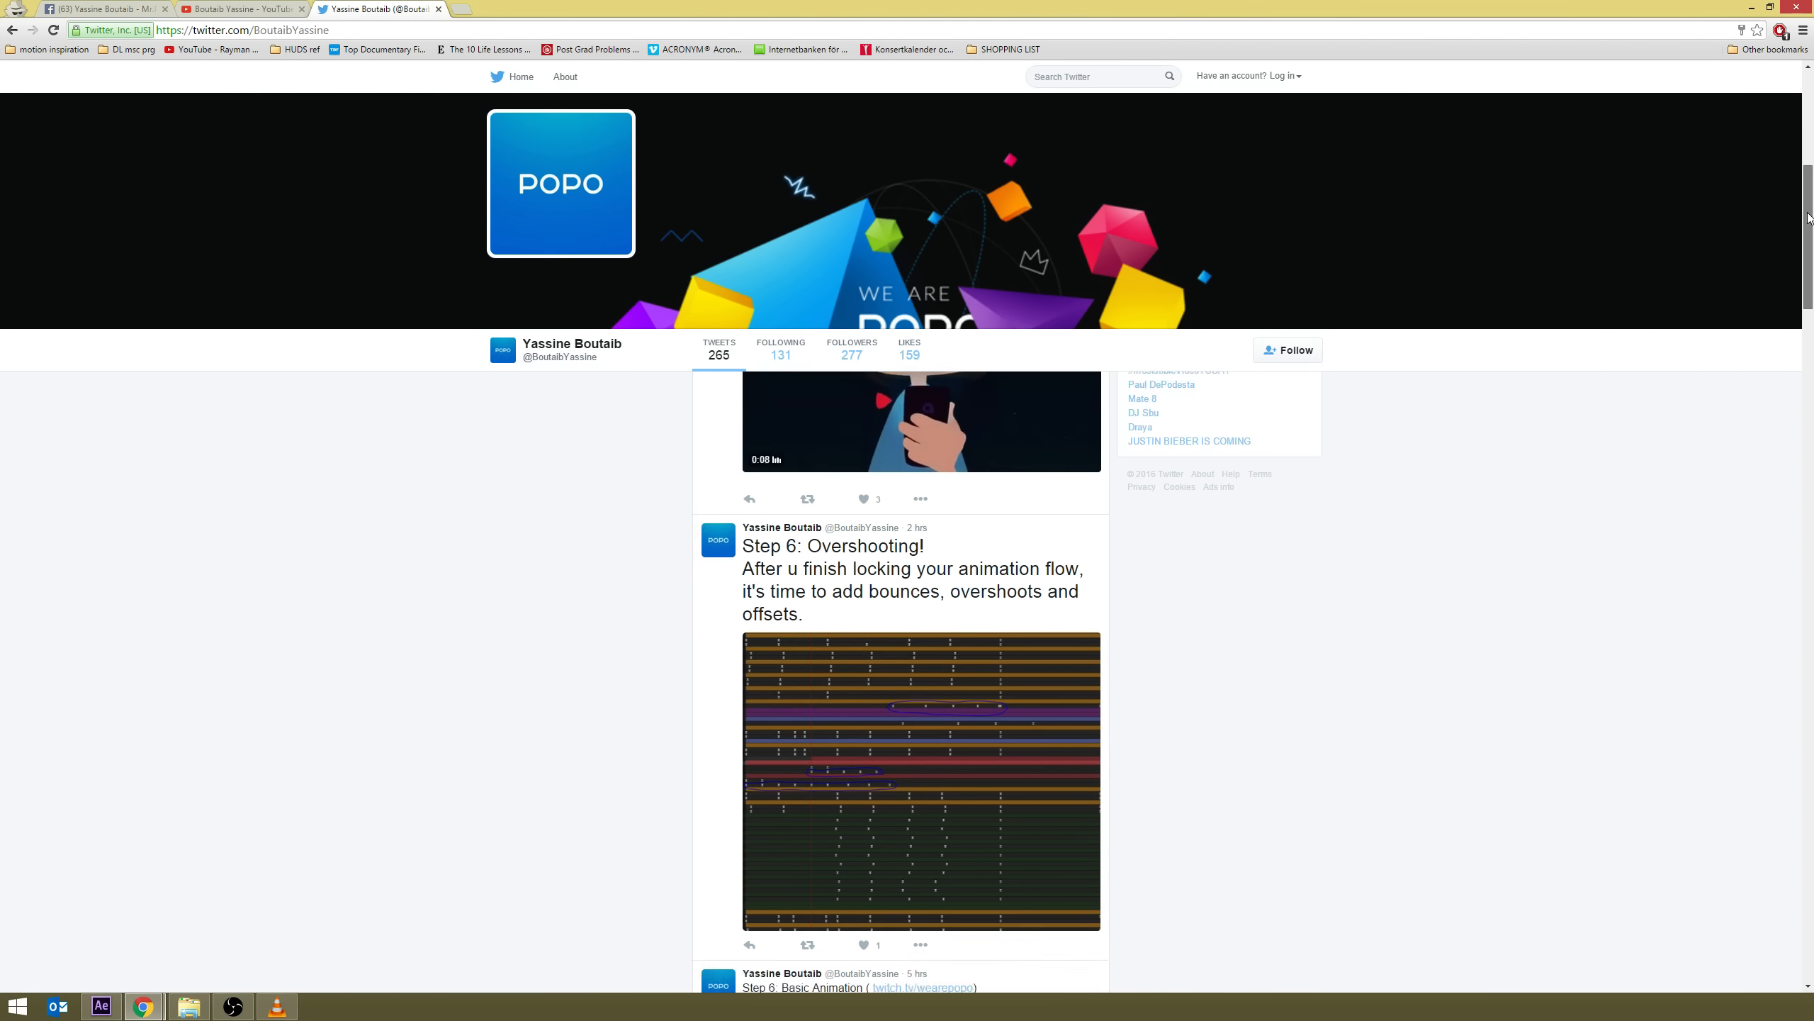
{"action": "mouse_move", "coordinate": [1808, 218]}
{"action": "left_mouse_down"}
{"action": "mouse_move", "coordinate": [1797, 558]}
{"action": "mouse_move", "coordinate": [1796, 472]}
{"action": "left_mouse_up"}
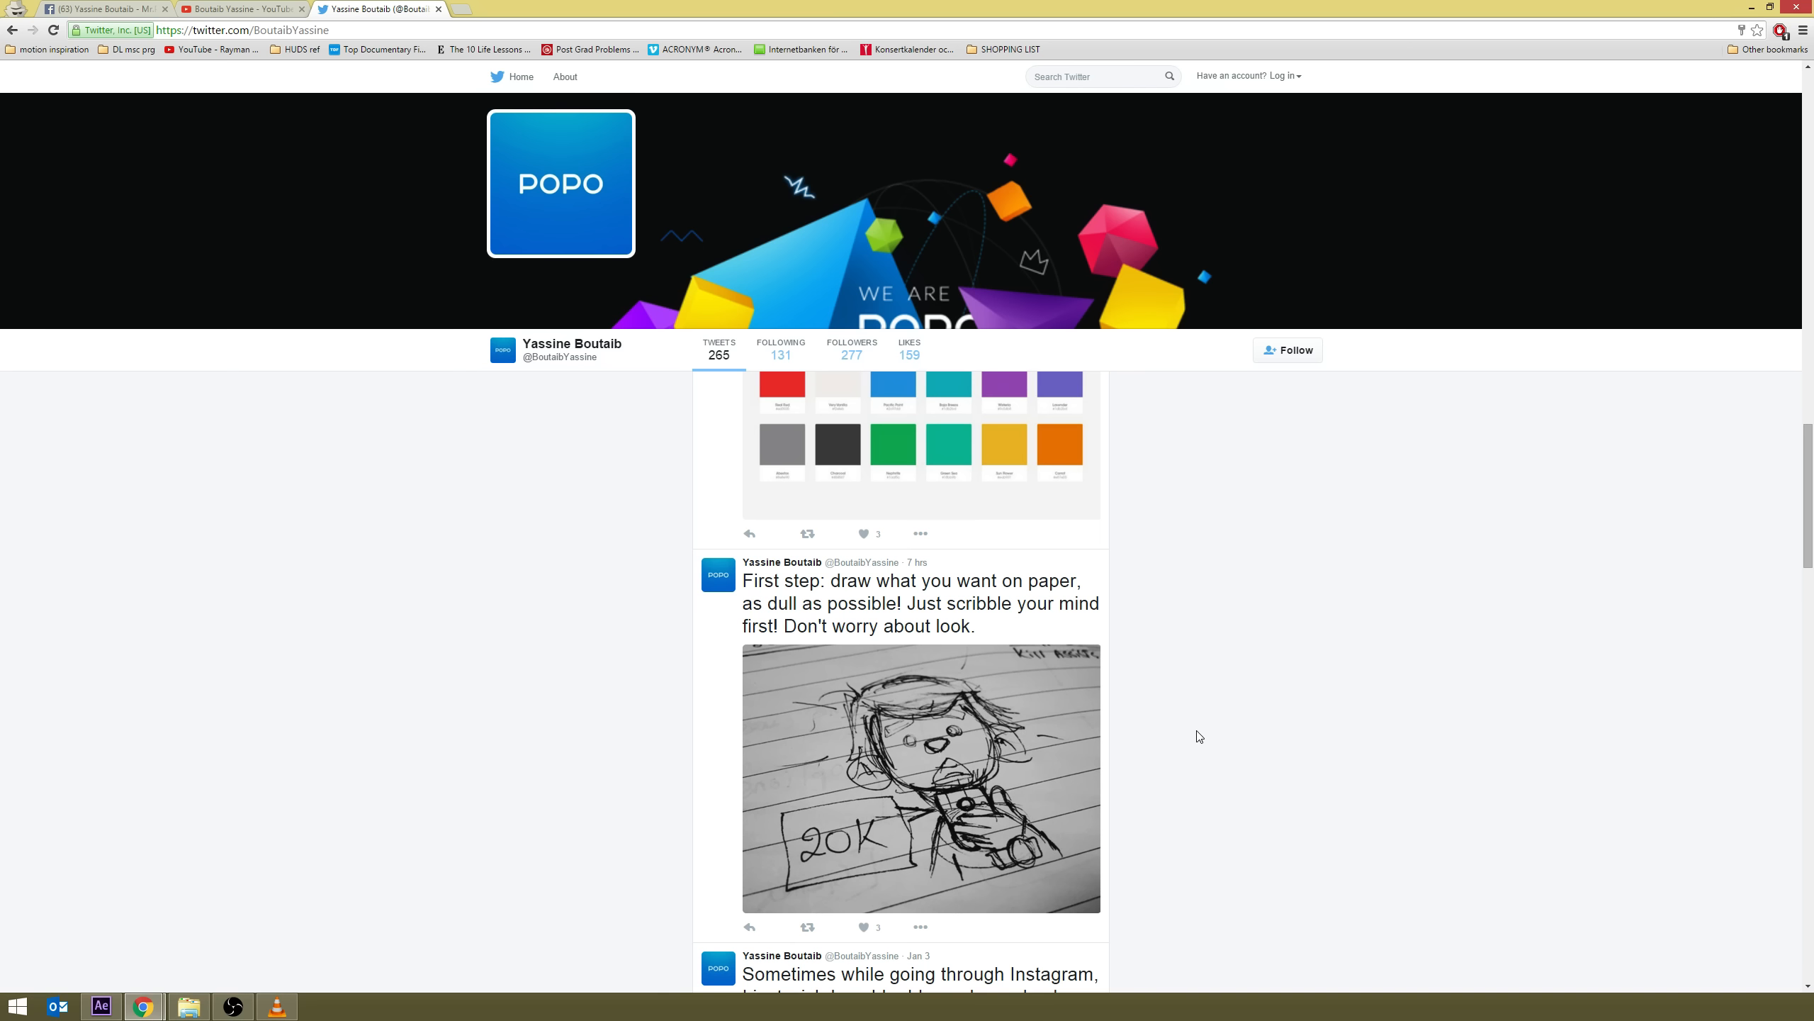
{"action": "scroll", "coordinate": [1193, 736], "scroll_direction": "up", "scroll_amount": 3}
{"action": "scroll", "coordinate": [1147, 750], "scroll_direction": "down", "scroll_amount": 4}
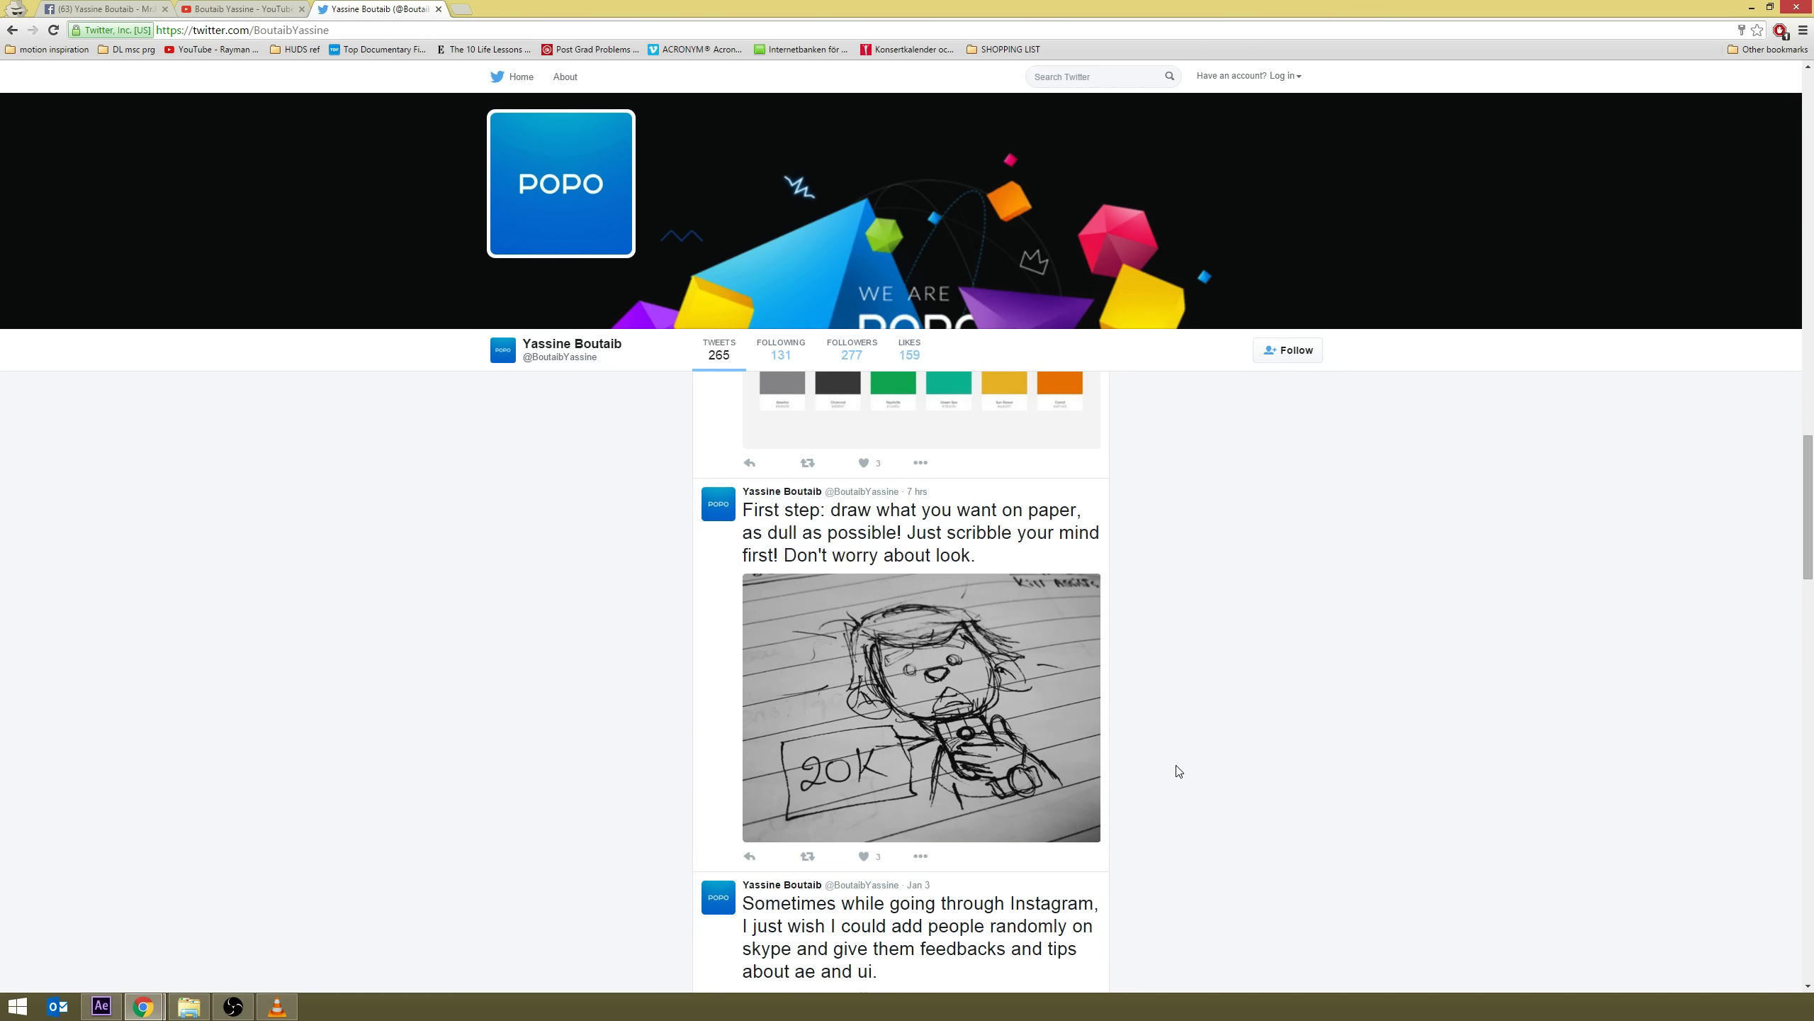
{"action": "scroll", "coordinate": [1178, 771], "scroll_direction": "up", "scroll_amount": 4}
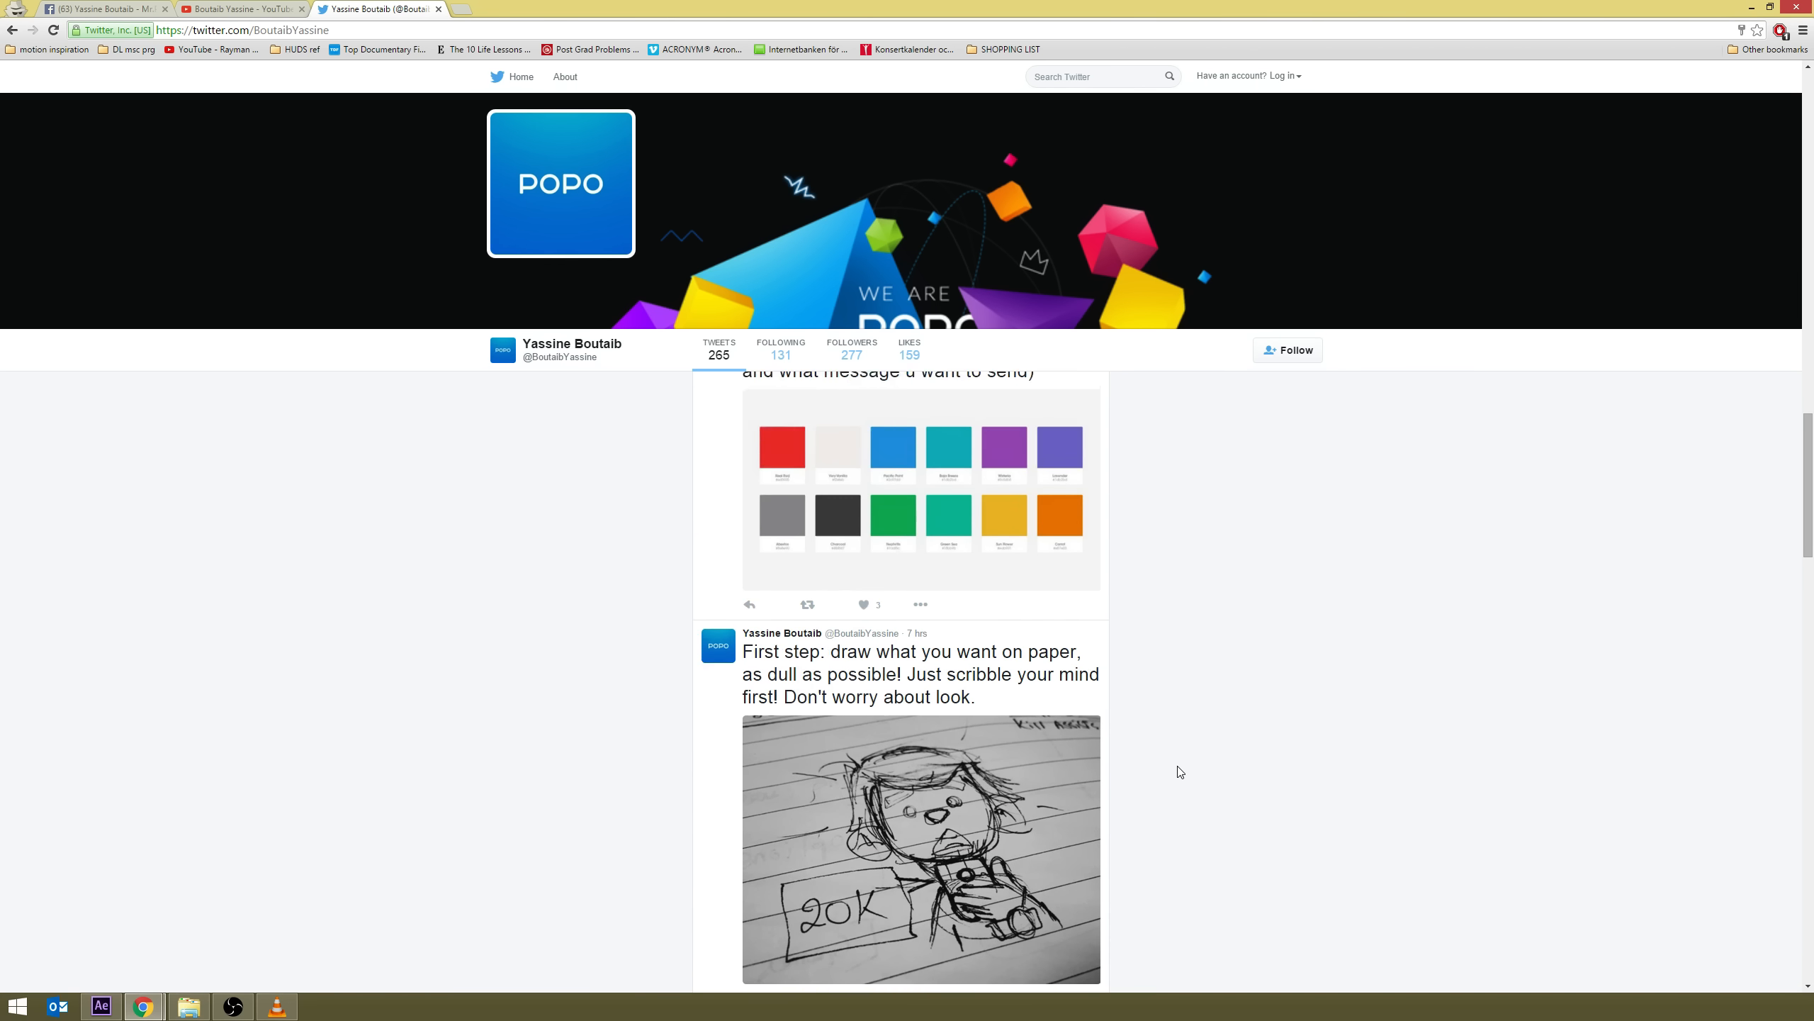
{"action": "scroll", "coordinate": [1179, 771], "scroll_direction": "up", "scroll_amount": 2}
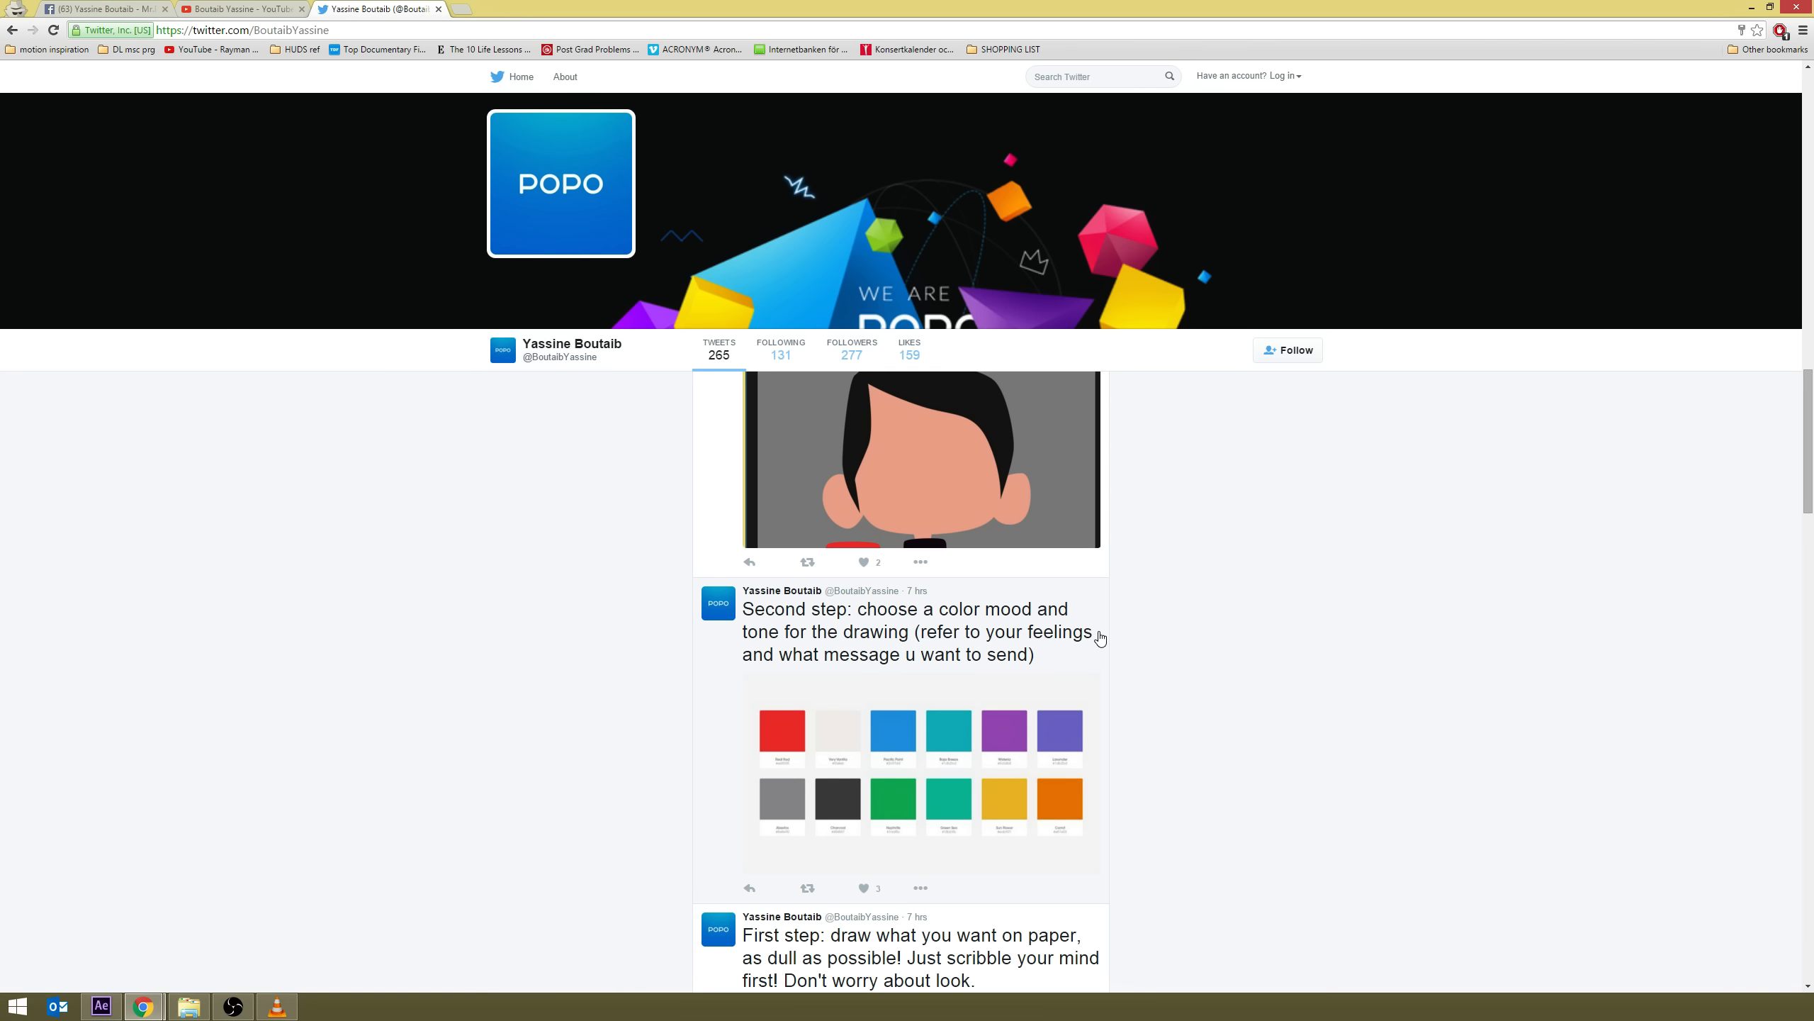
View the enlarged picture of the Step 3 post about setting up the base, and close it
{"action": "scroll", "coordinate": [1175, 671], "scroll_direction": "up", "scroll_amount": 5}
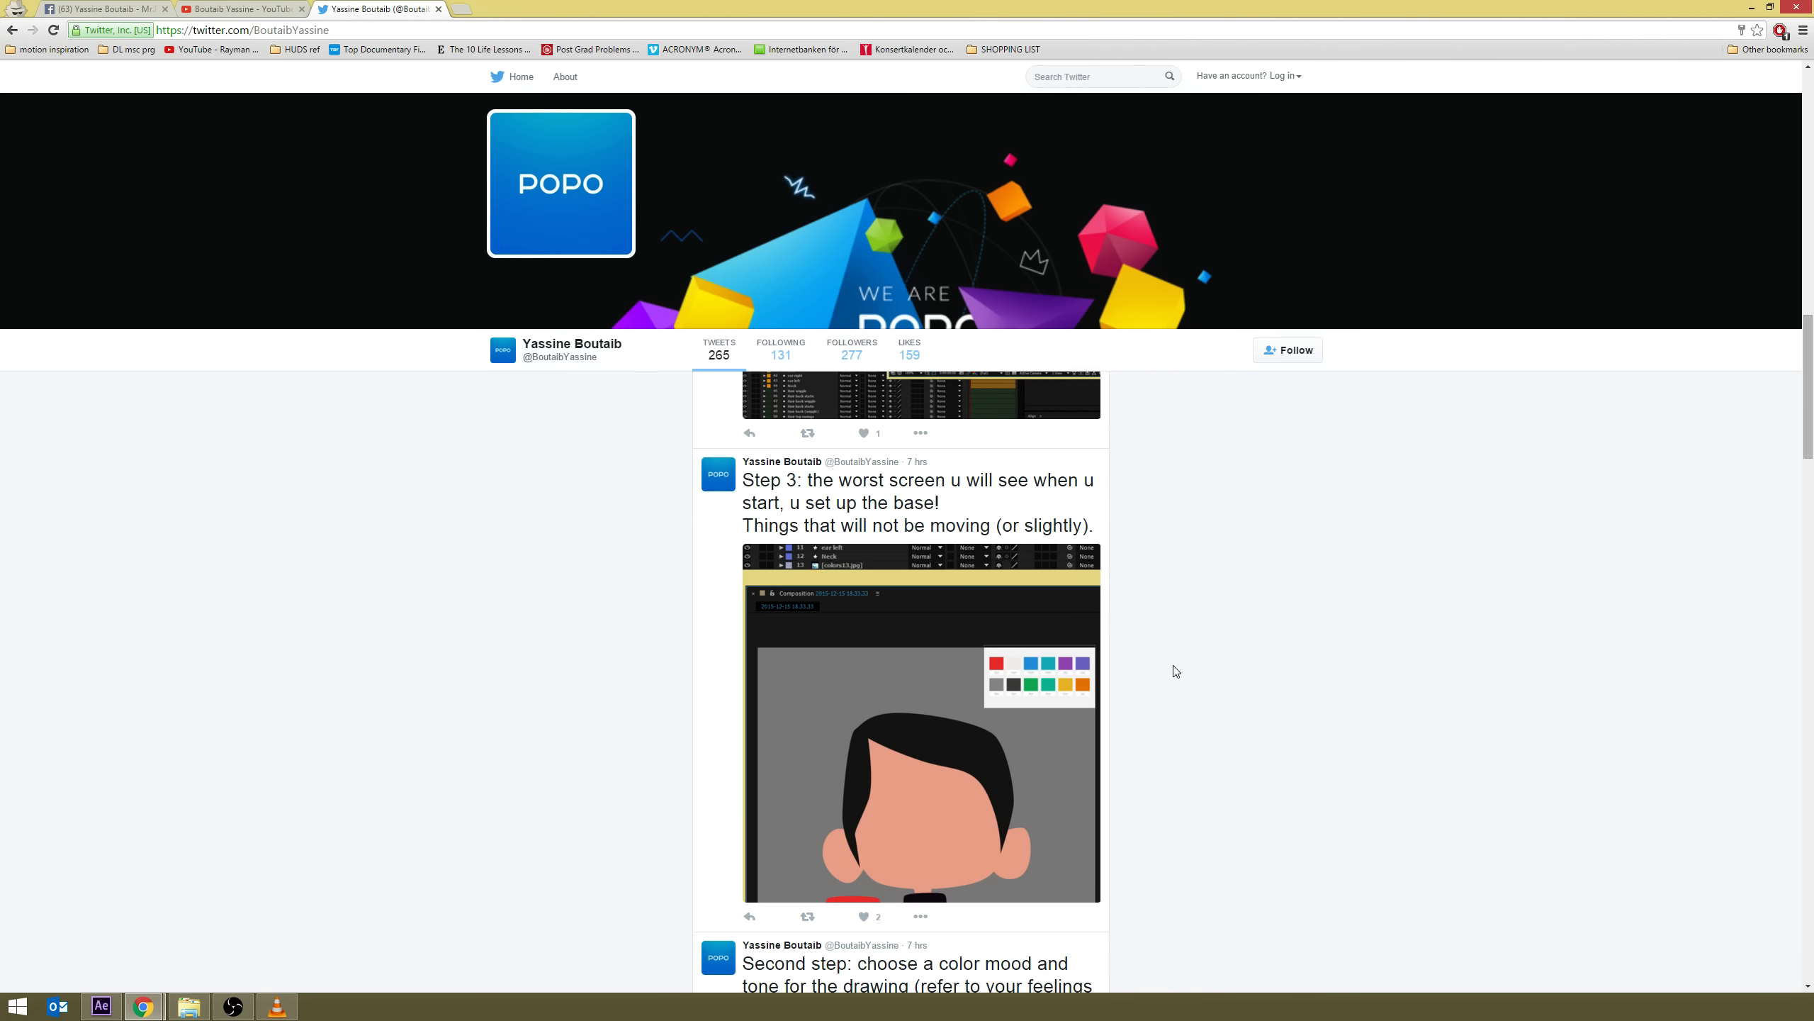
{"action": "left_click", "coordinate": [948, 737]}
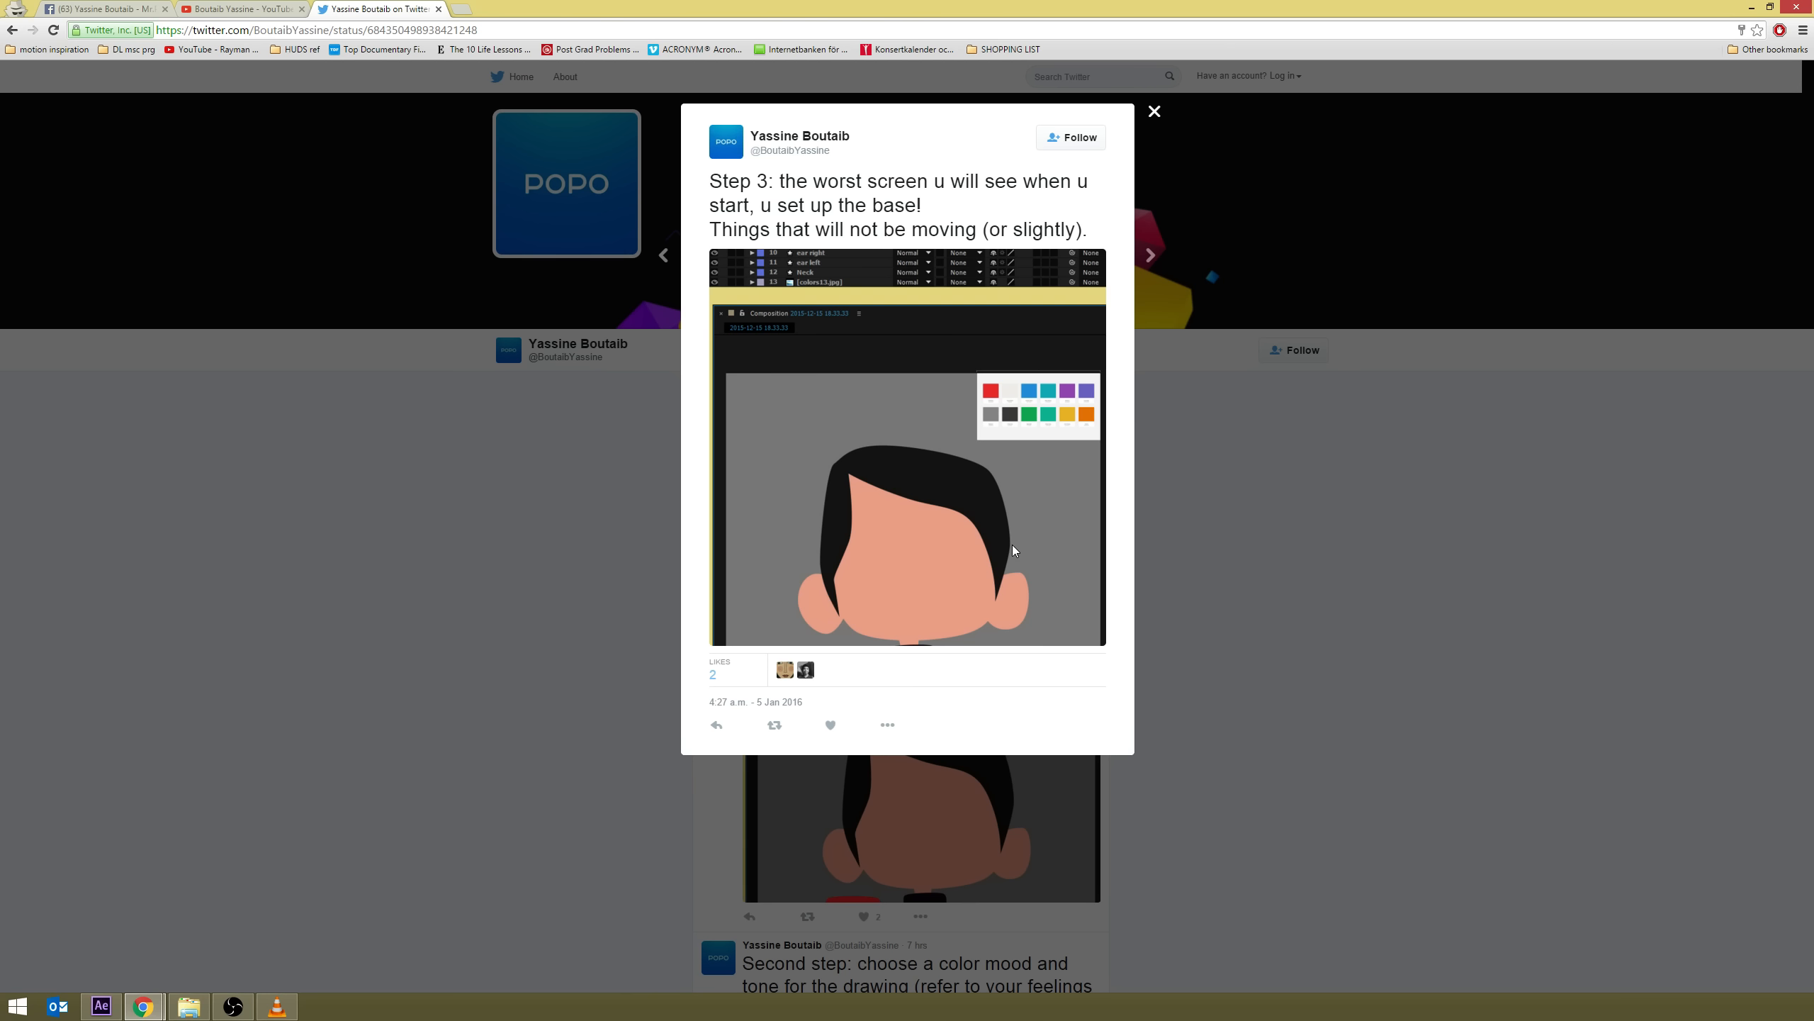
{"action": "left_click", "coordinate": [1221, 564]}
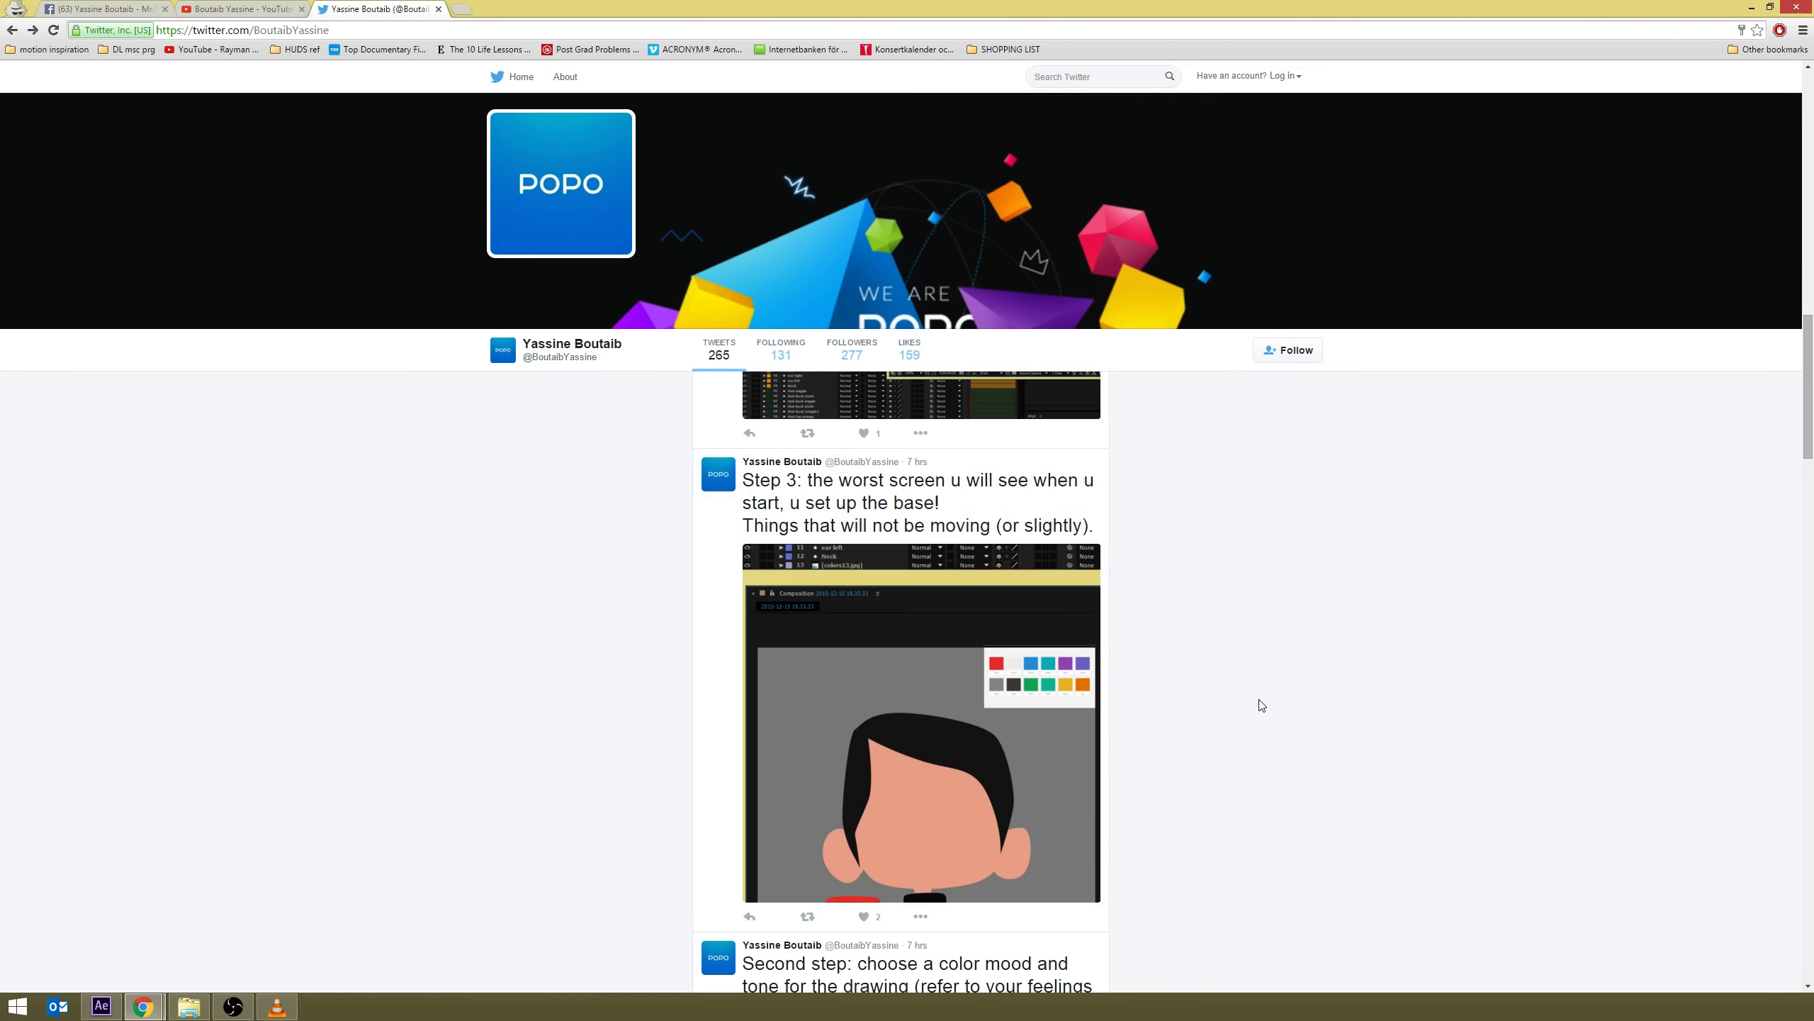
Examine the Twitter posts on Step 5 elements, Step 6 basic animation and Step 6 overshooting
{"action": "scroll", "coordinate": [1215, 722], "scroll_direction": "up", "scroll_amount": 4}
{"action": "scroll", "coordinate": [1177, 747], "scroll_direction": "up", "scroll_amount": 2}
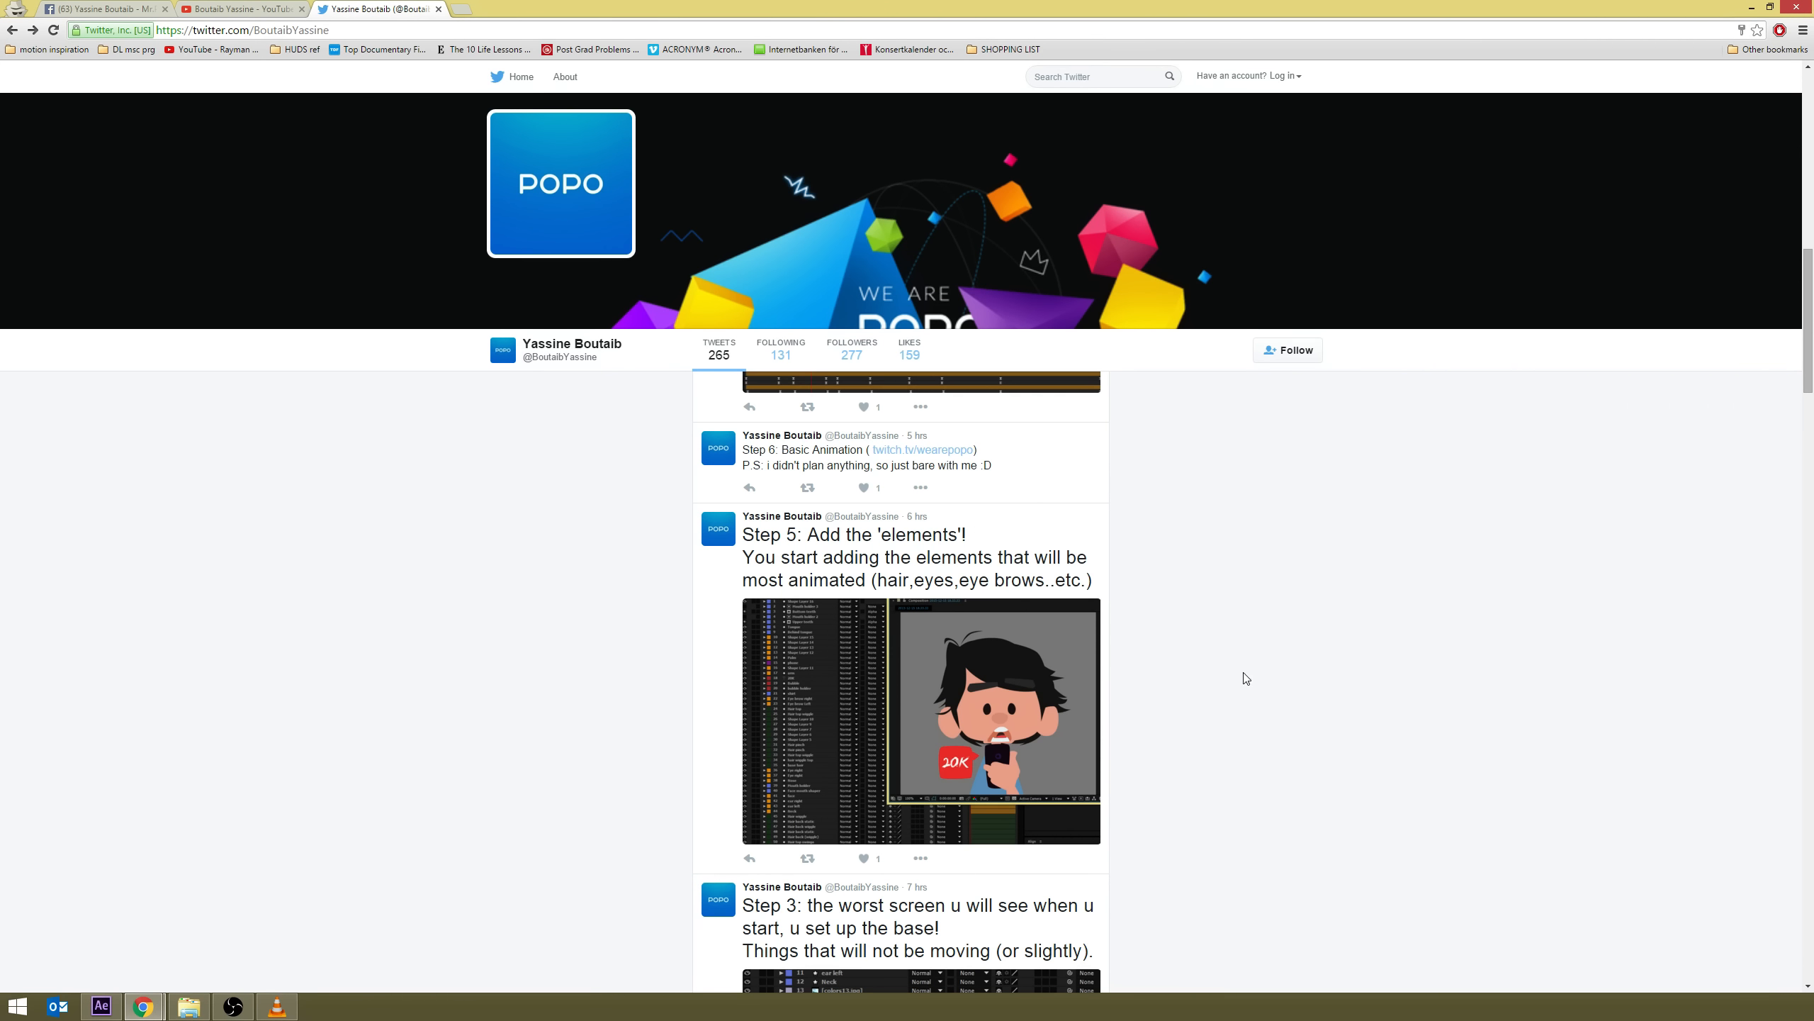
{"action": "scroll", "coordinate": [1239, 713], "scroll_direction": "up", "scroll_amount": 1}
{"action": "scroll", "coordinate": [1238, 716], "scroll_direction": "down", "scroll_amount": 6}
{"action": "scroll", "coordinate": [1237, 717], "scroll_direction": "up", "scroll_amount": 6}
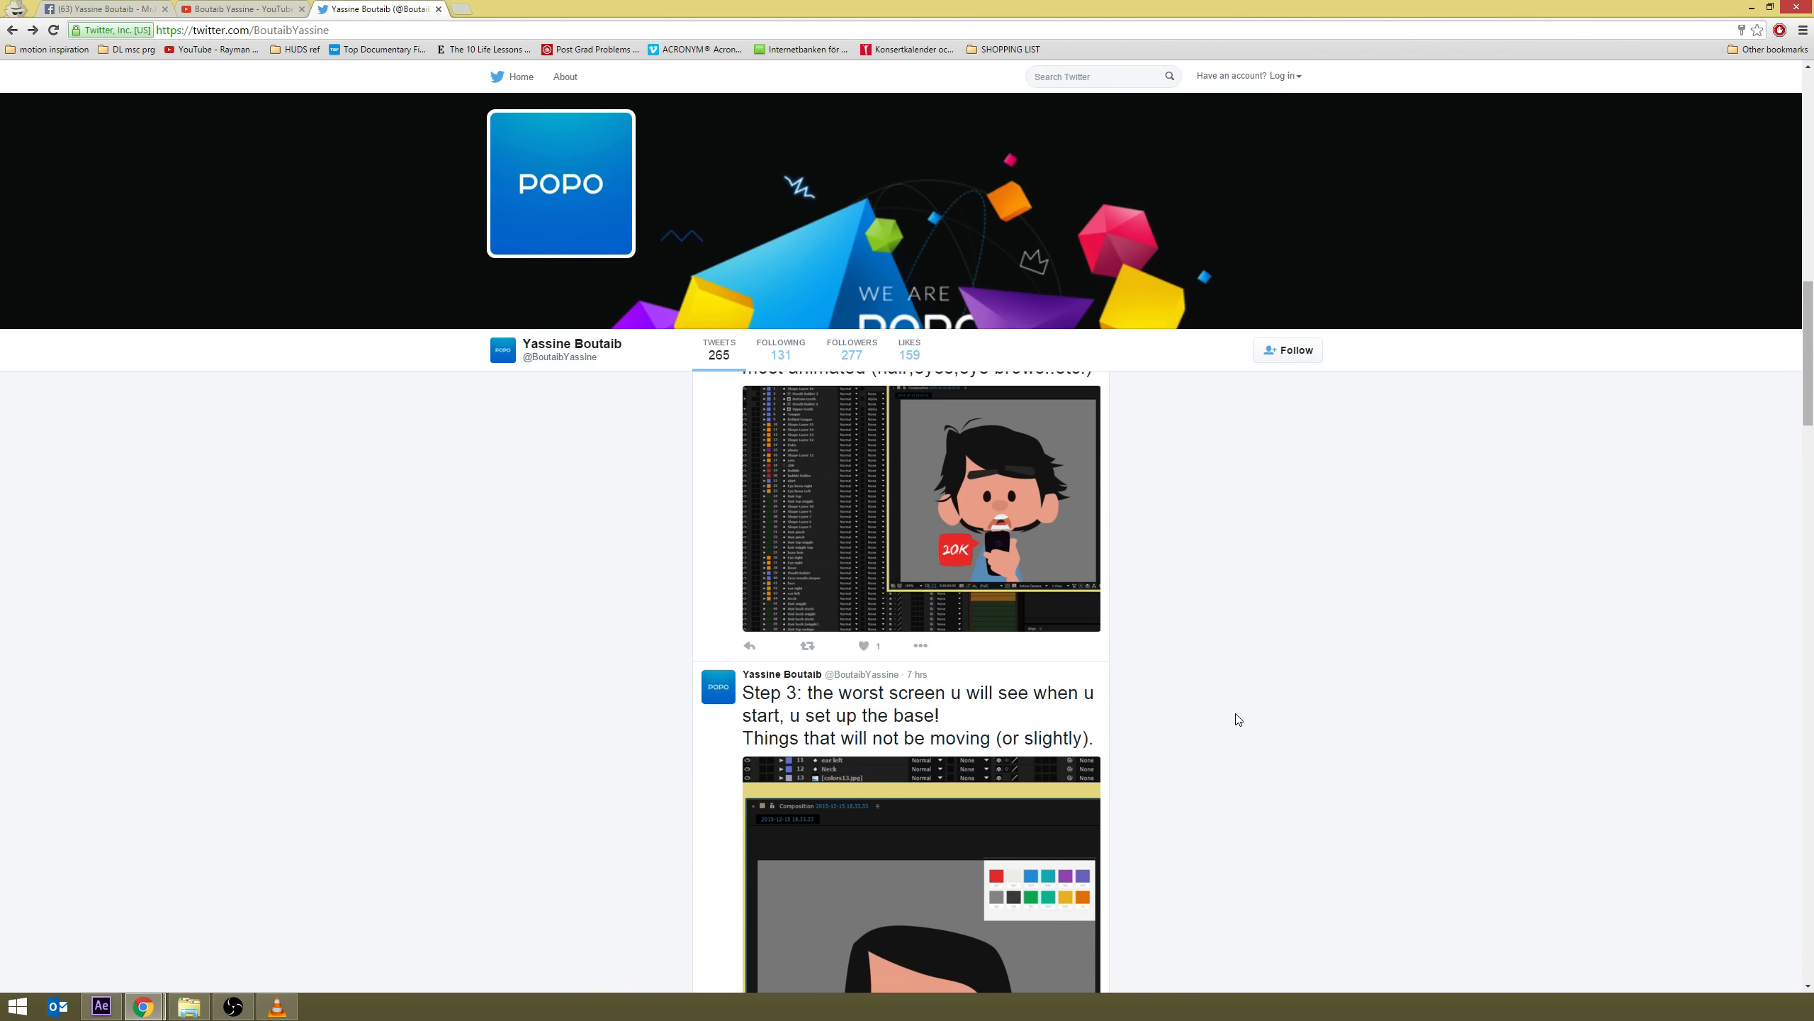
{"action": "scroll", "coordinate": [1238, 719], "scroll_direction": "down", "scroll_amount": 9}
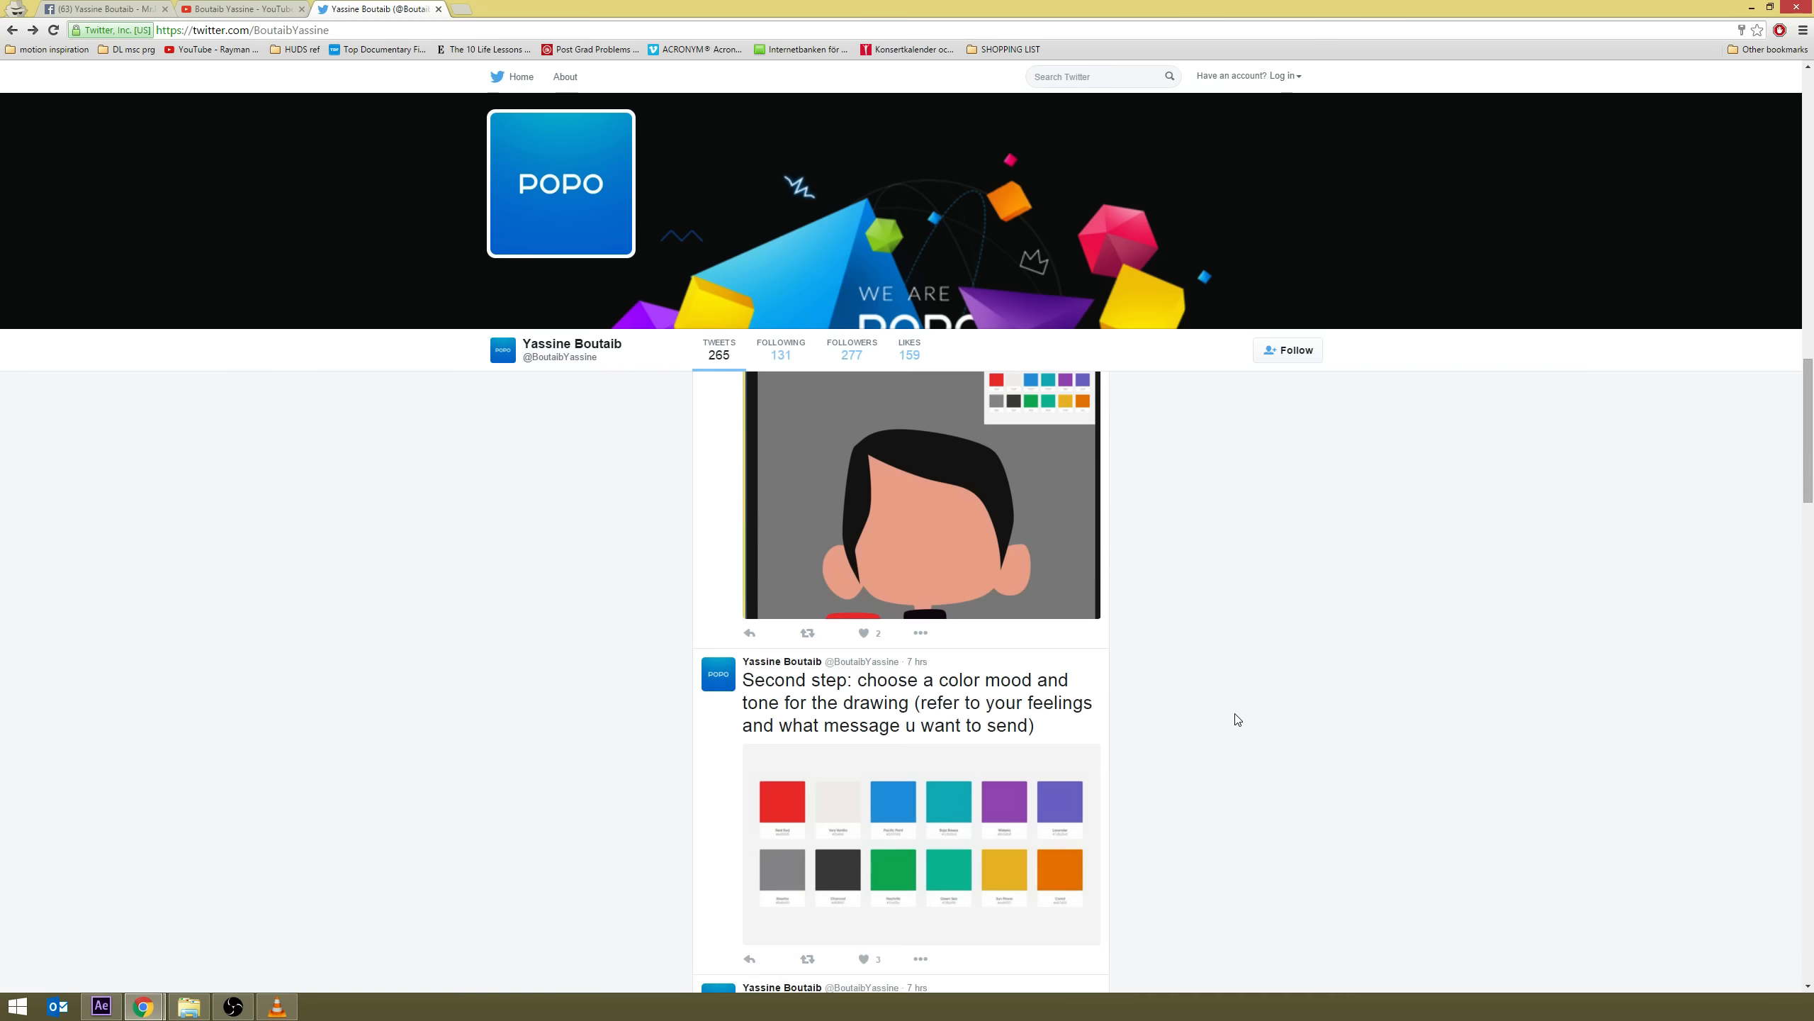
{"action": "scroll", "coordinate": [1238, 719], "scroll_direction": "up", "scroll_amount": 5}
{"action": "scroll", "coordinate": [1237, 721], "scroll_direction": "up", "scroll_amount": 6}
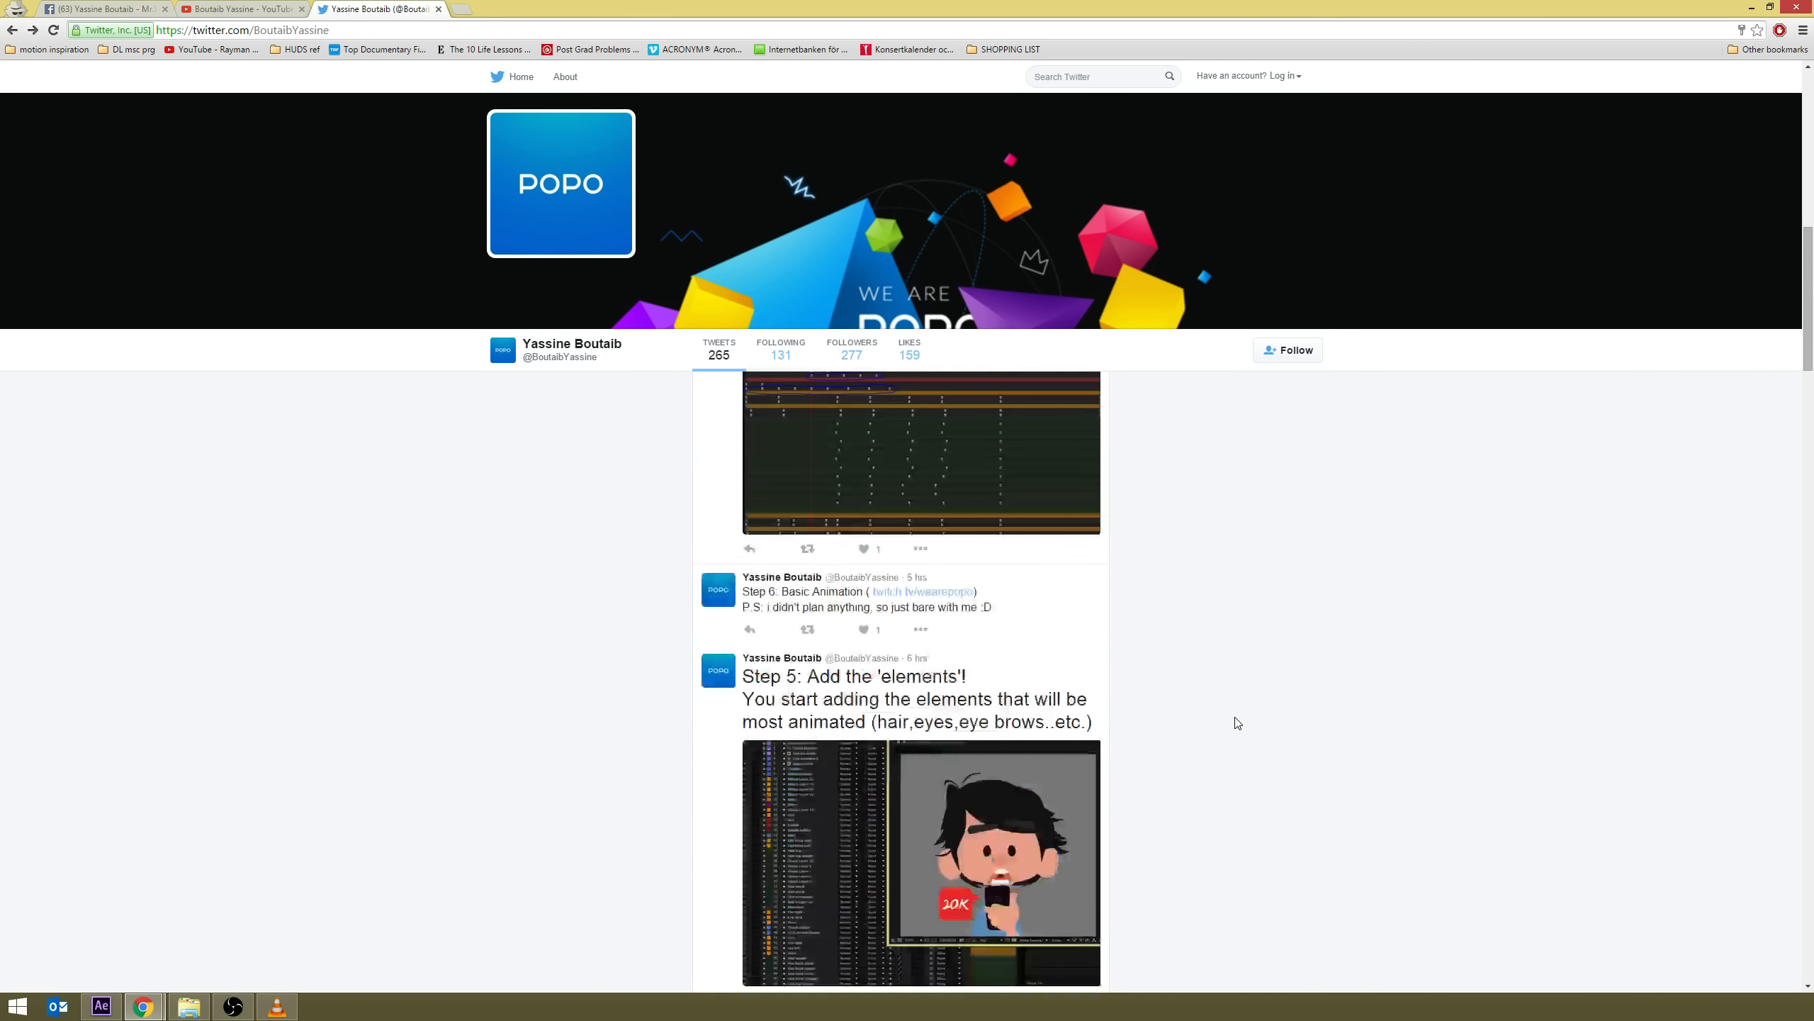
{"action": "scroll", "coordinate": [1238, 721], "scroll_direction": "down", "scroll_amount": 3}
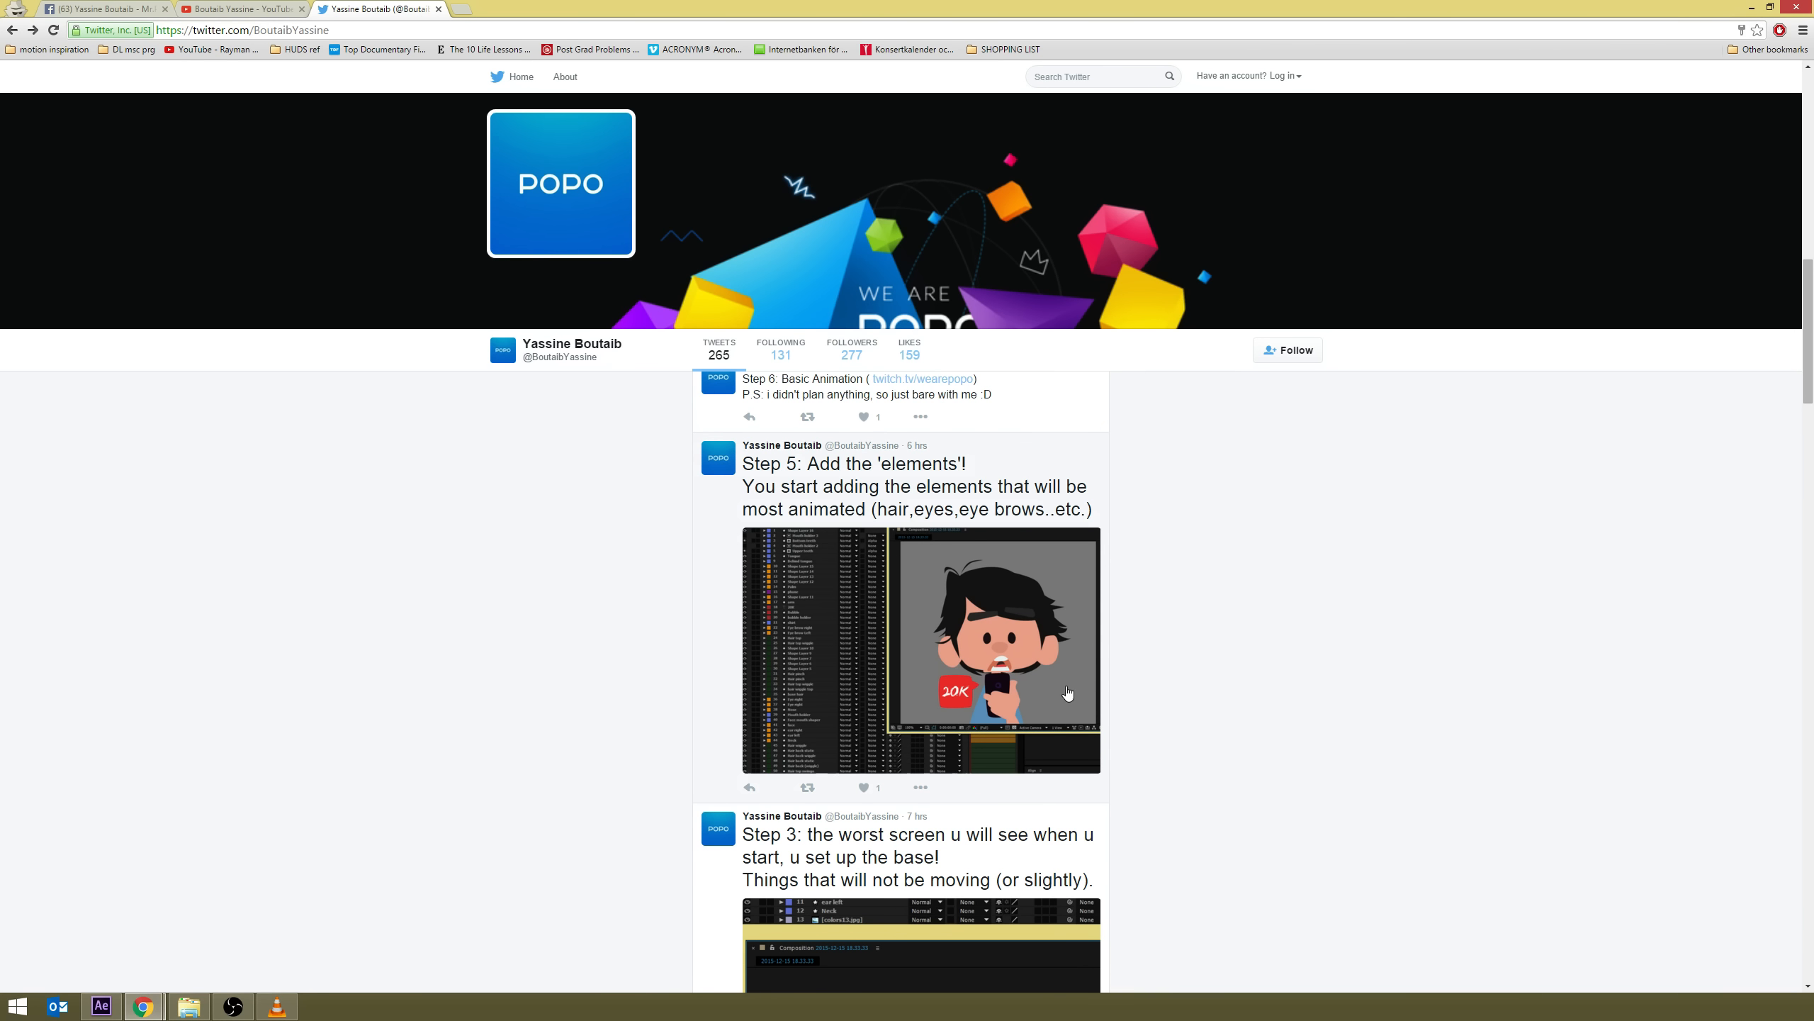
{"action": "scroll", "coordinate": [1199, 658], "scroll_direction": "up", "scroll_amount": 5}
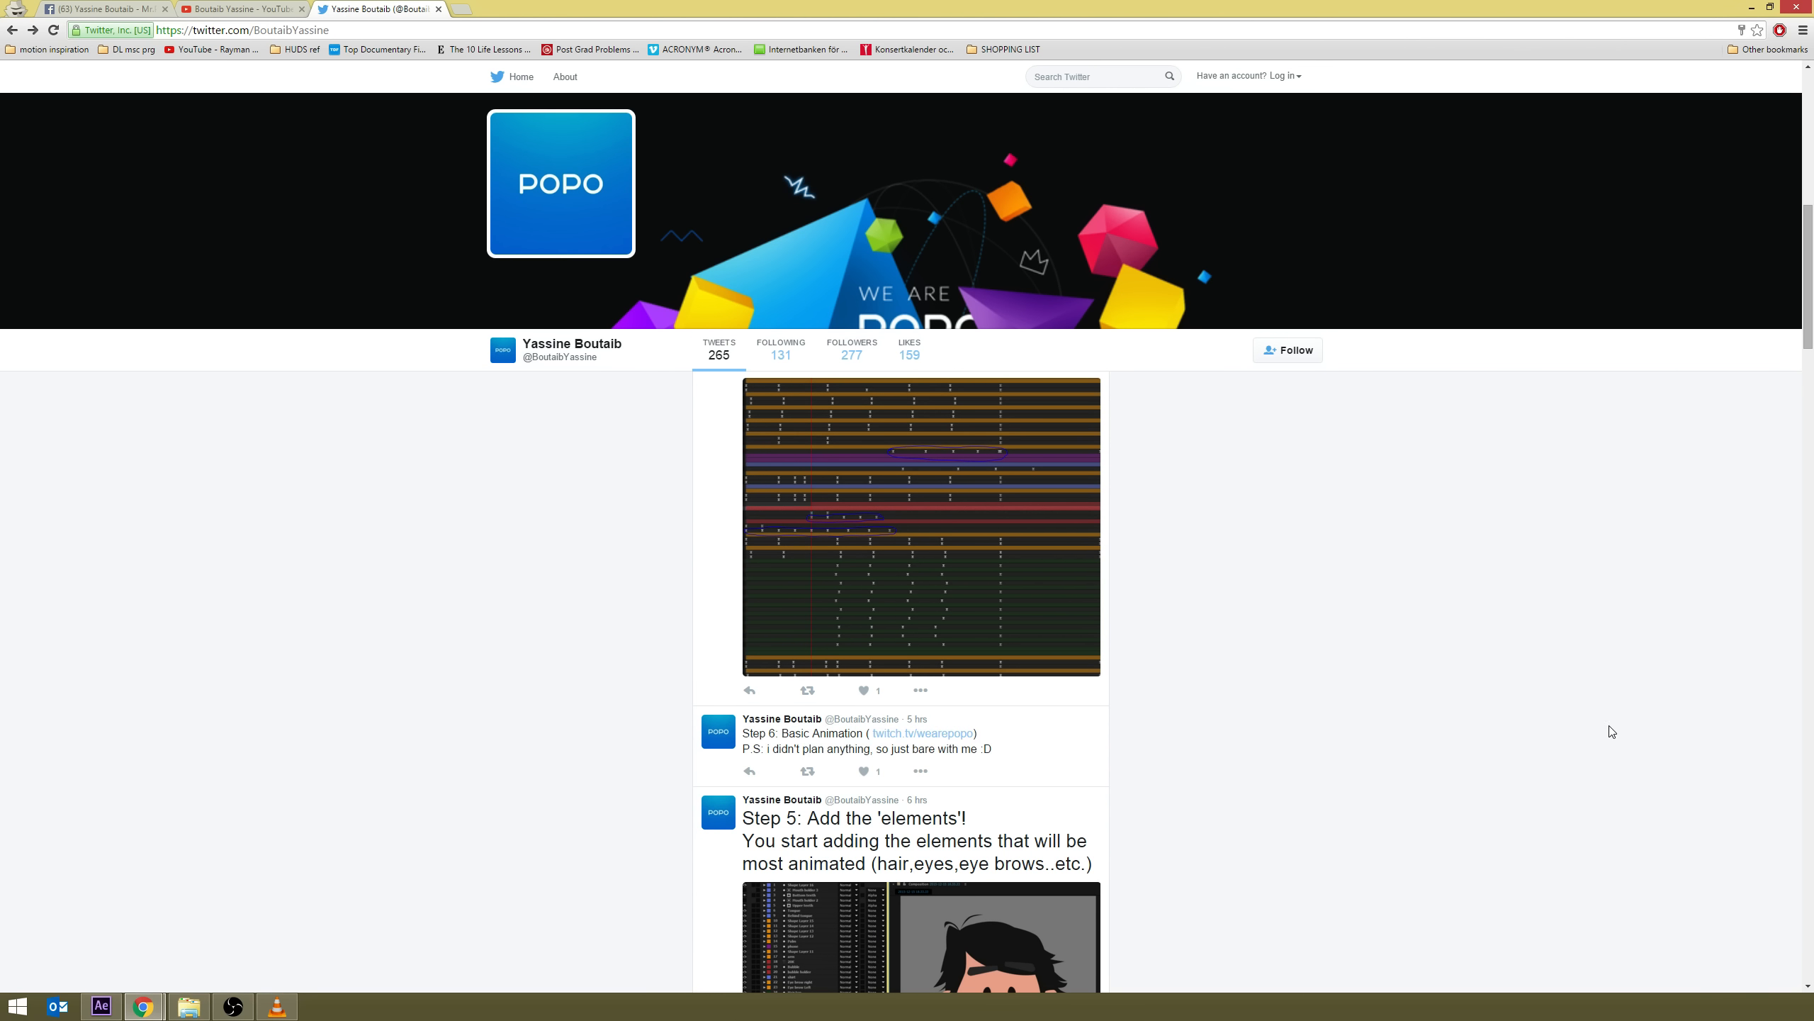
{"action": "scroll", "coordinate": [1597, 734], "scroll_direction": "up", "scroll_amount": 6}
{"action": "scroll", "coordinate": [1596, 734], "scroll_direction": "down", "scroll_amount": 5}
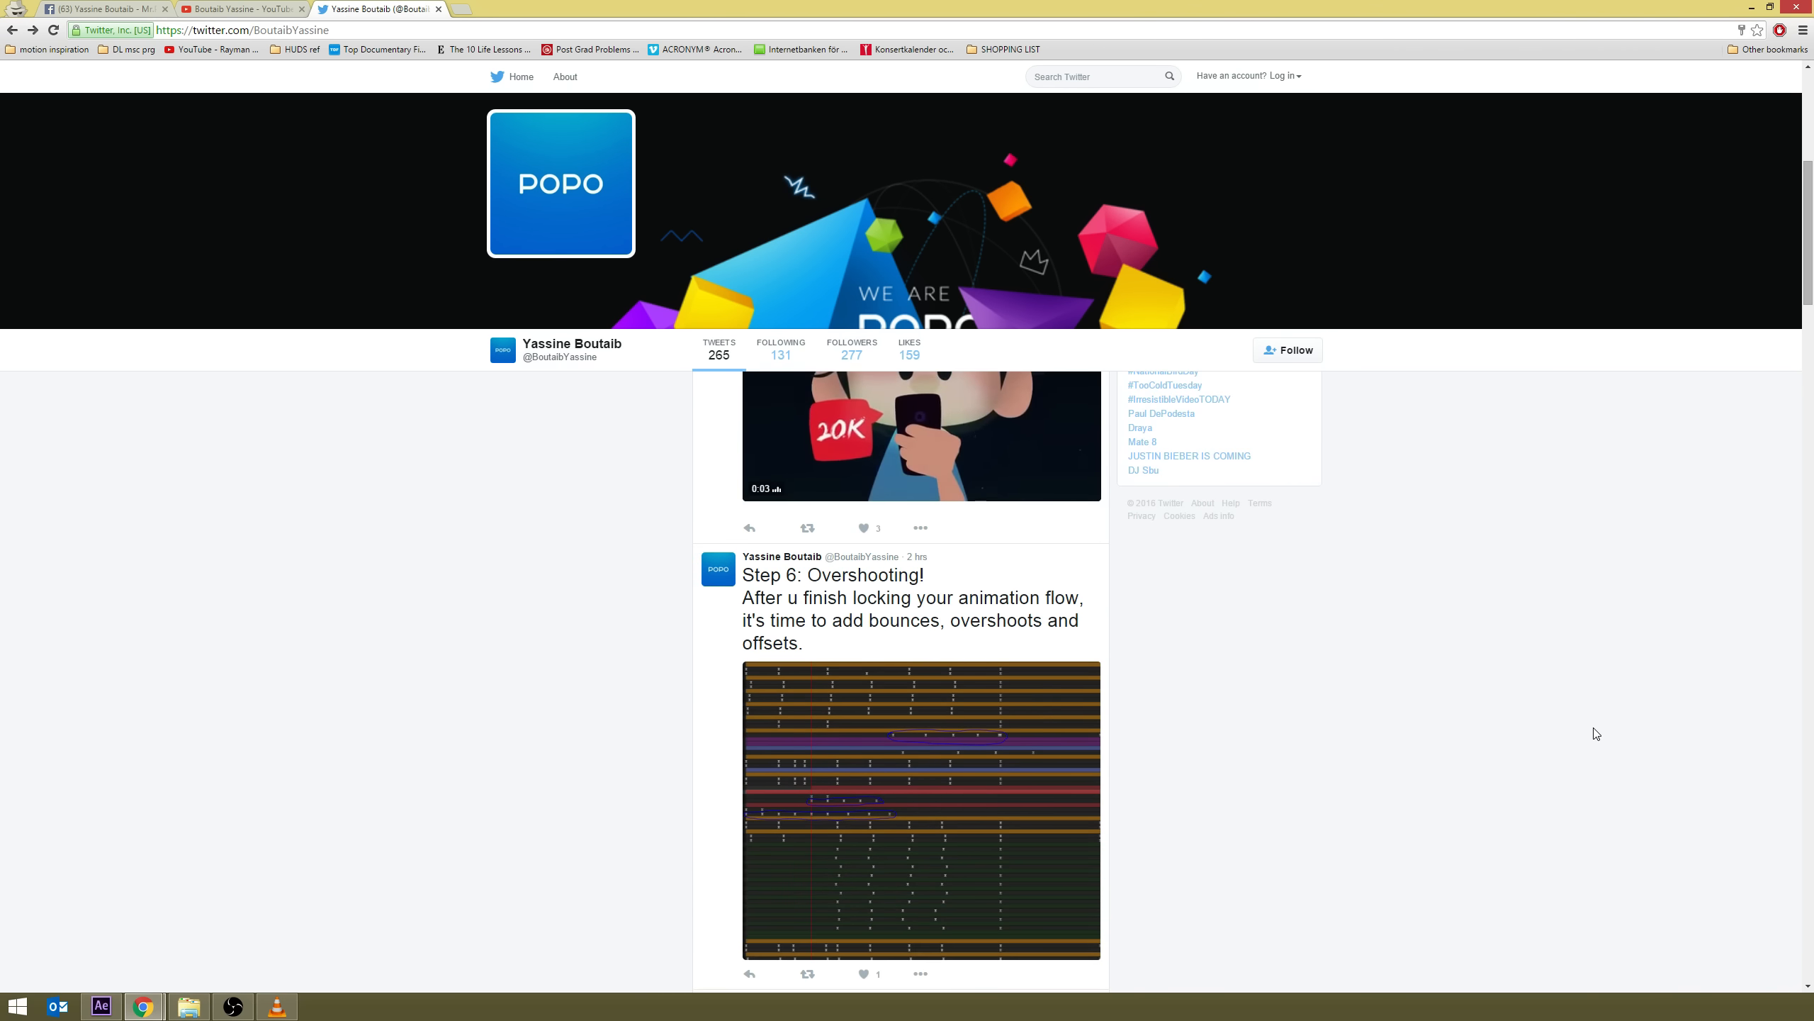
{"action": "scroll", "coordinate": [1597, 733], "scroll_direction": "down", "scroll_amount": 5}
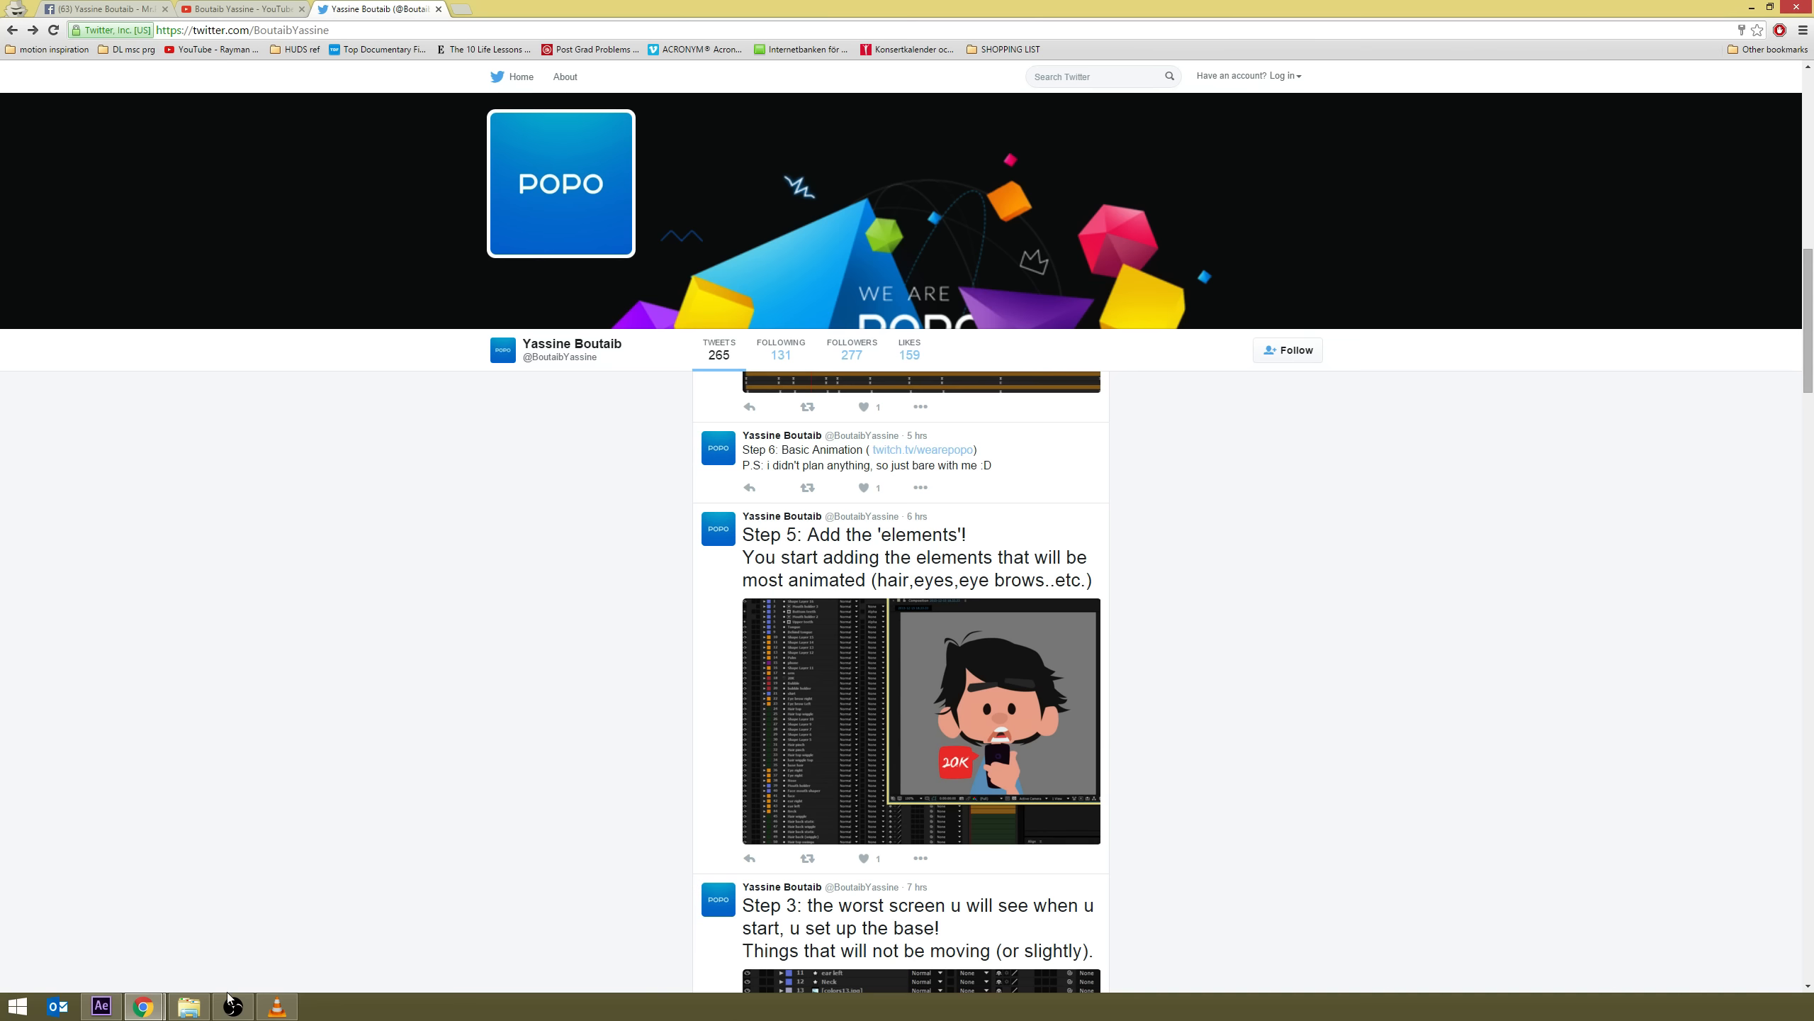
Switch to VLC, replay youtube 20k thank you.mp4 with the volume lowered to 0%, and close the player
{"action": "left_click", "coordinate": [277, 1007]}
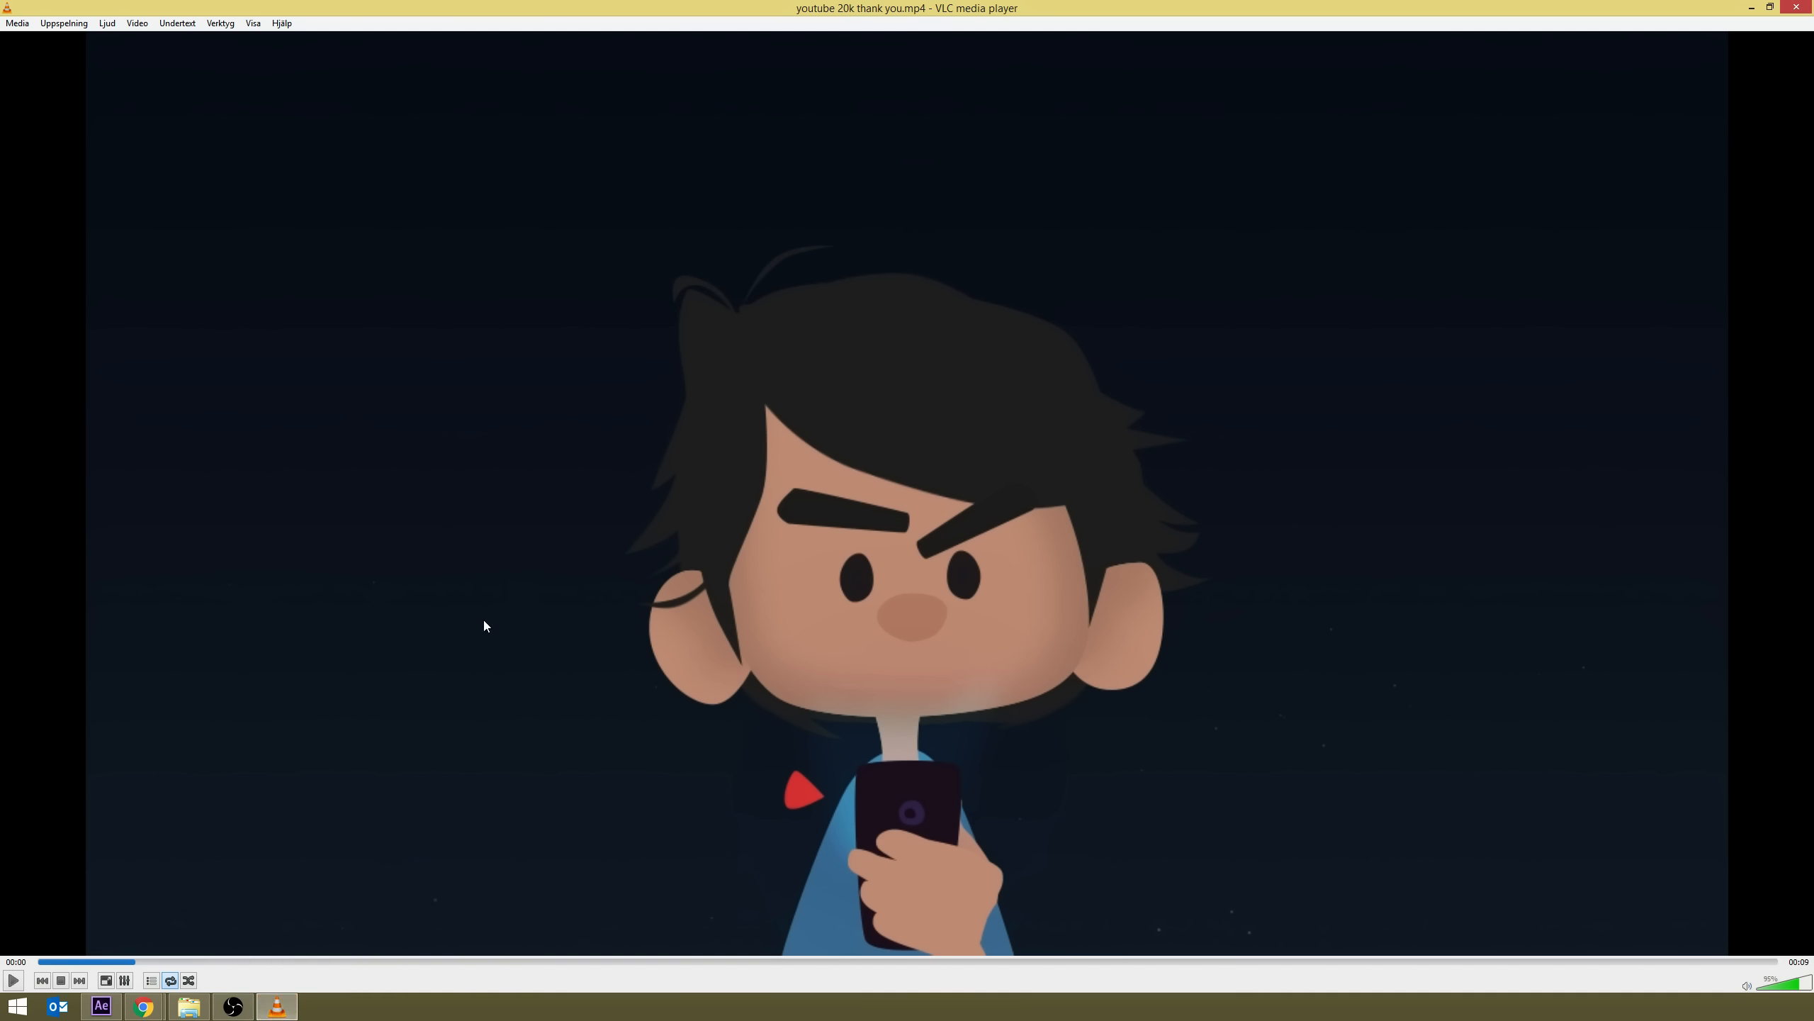
{"action": "key", "text": "space"}
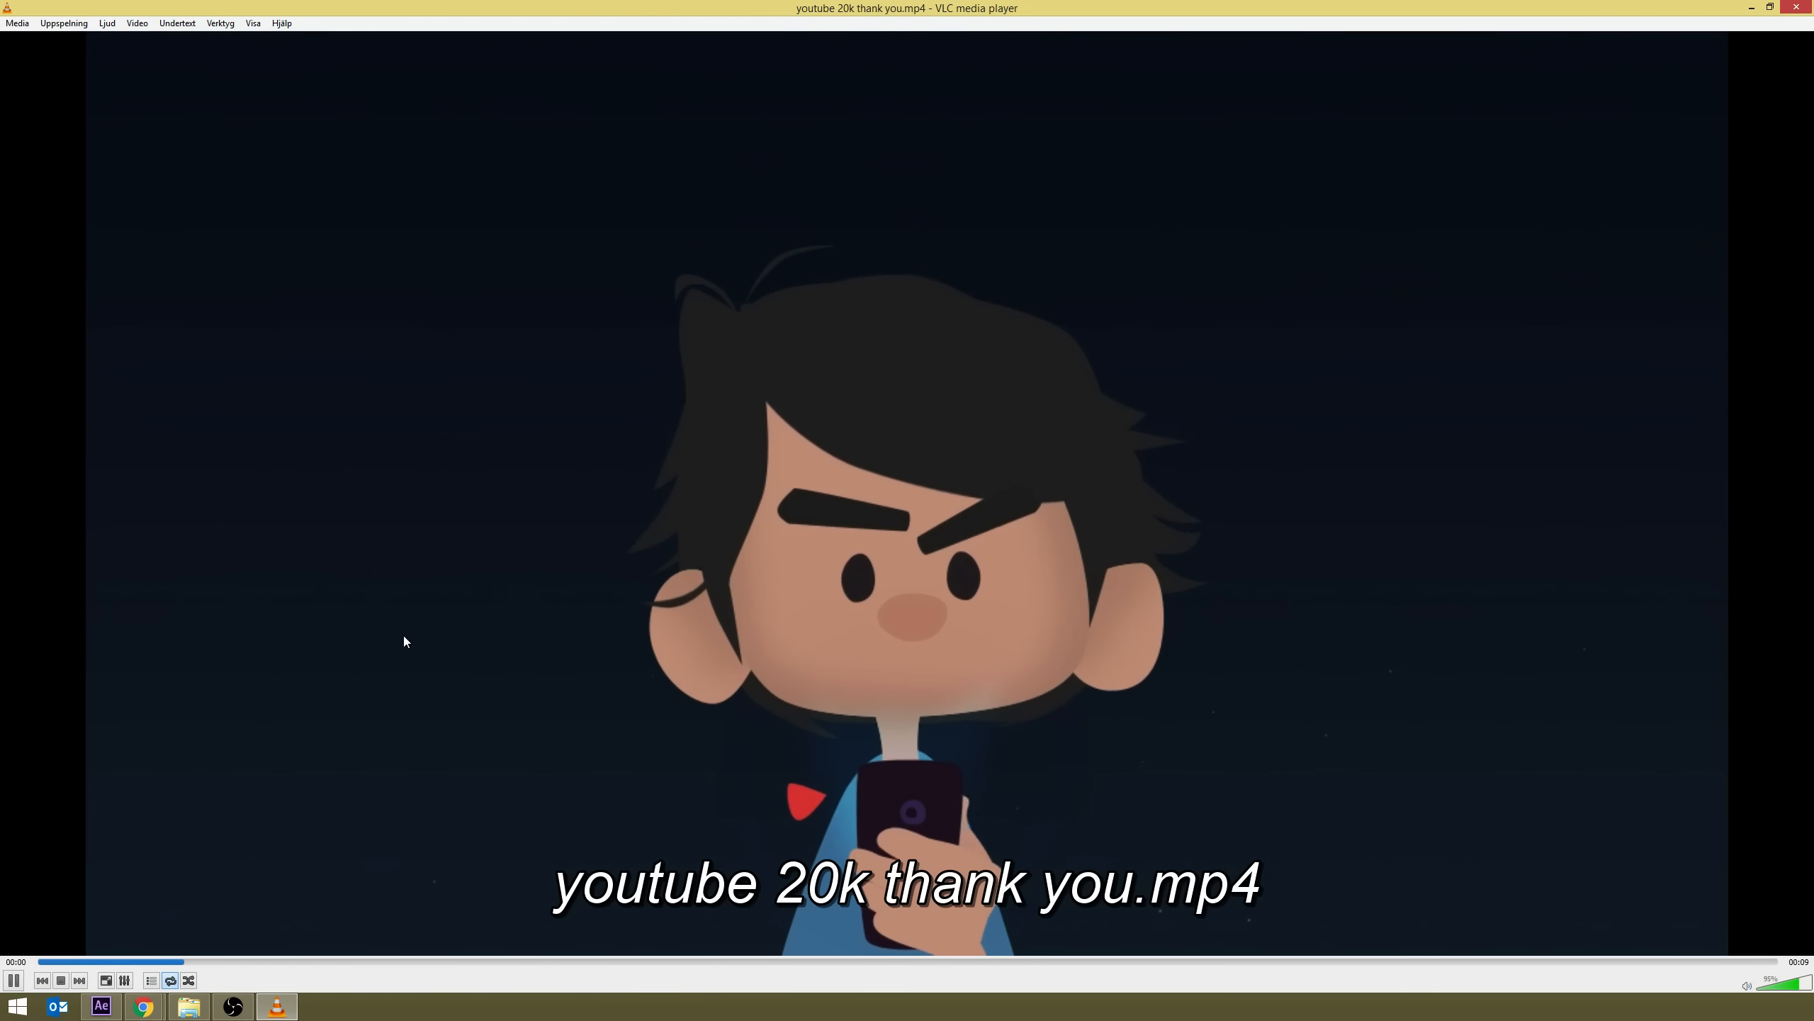
{"action": "left_click_drag", "start_coordinate": [1774, 992], "coordinate": [1749, 987]}
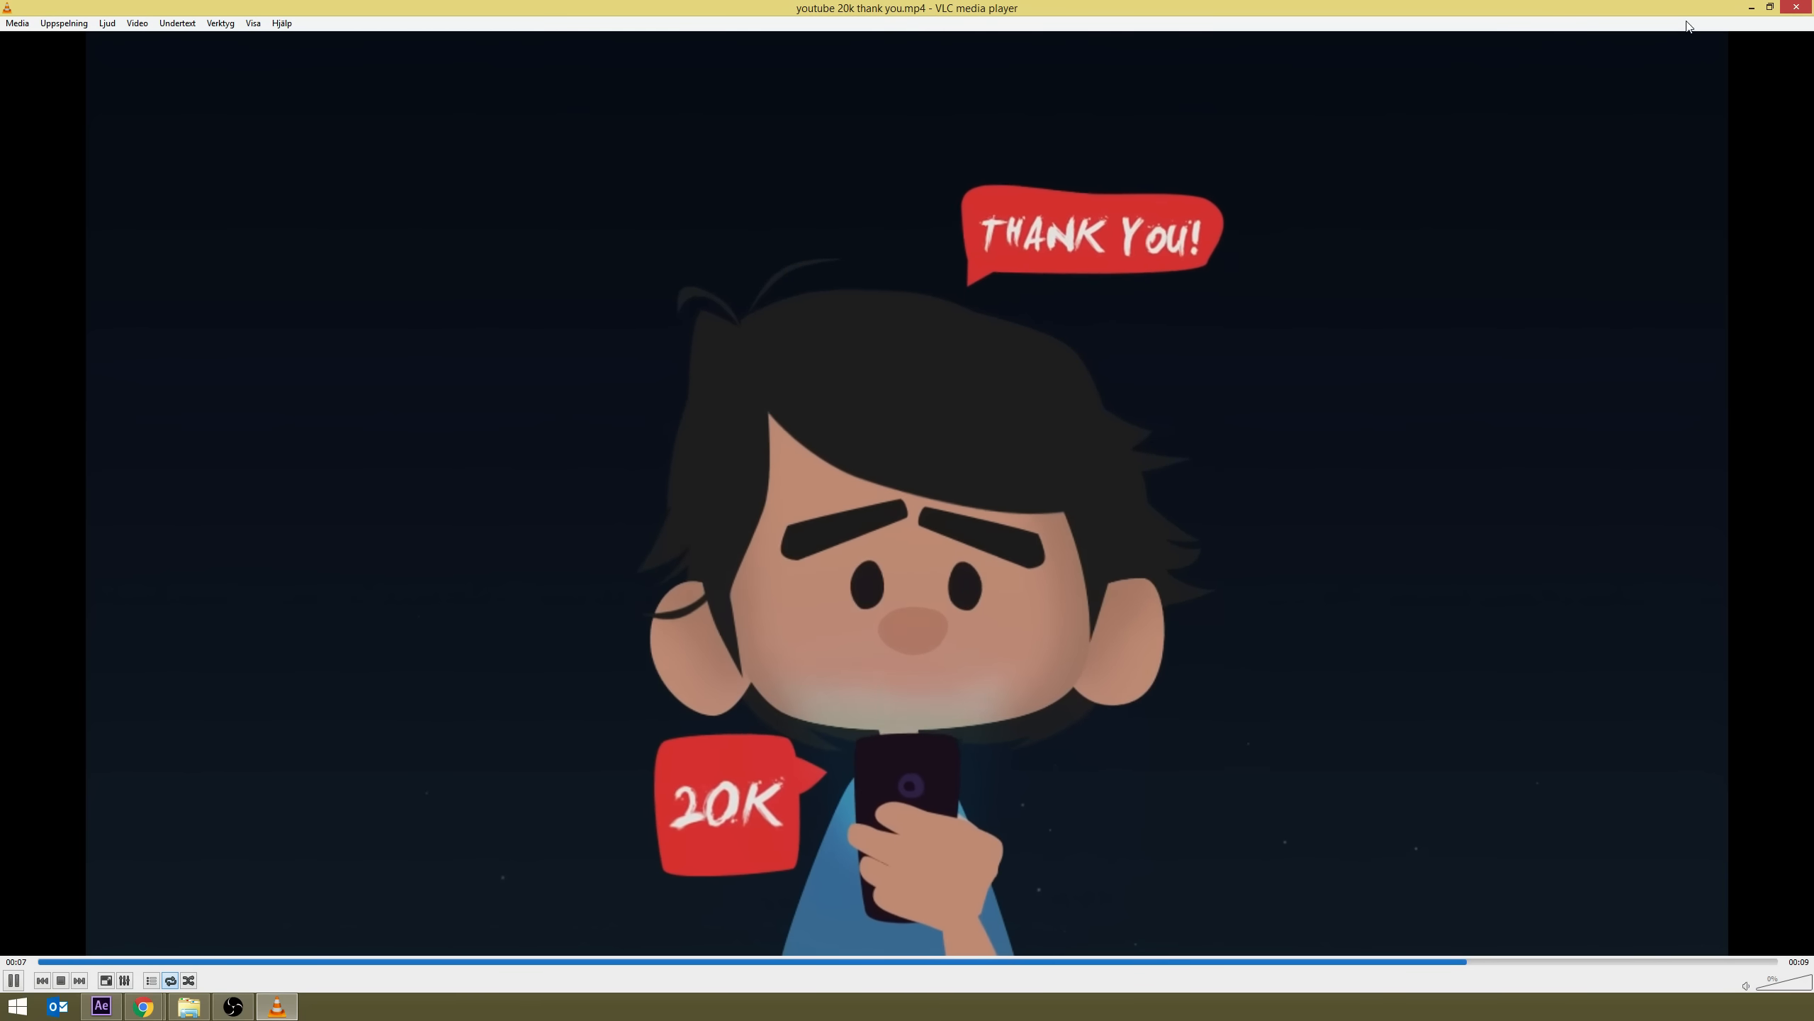
{"action": "left_click", "coordinate": [1795, 9]}
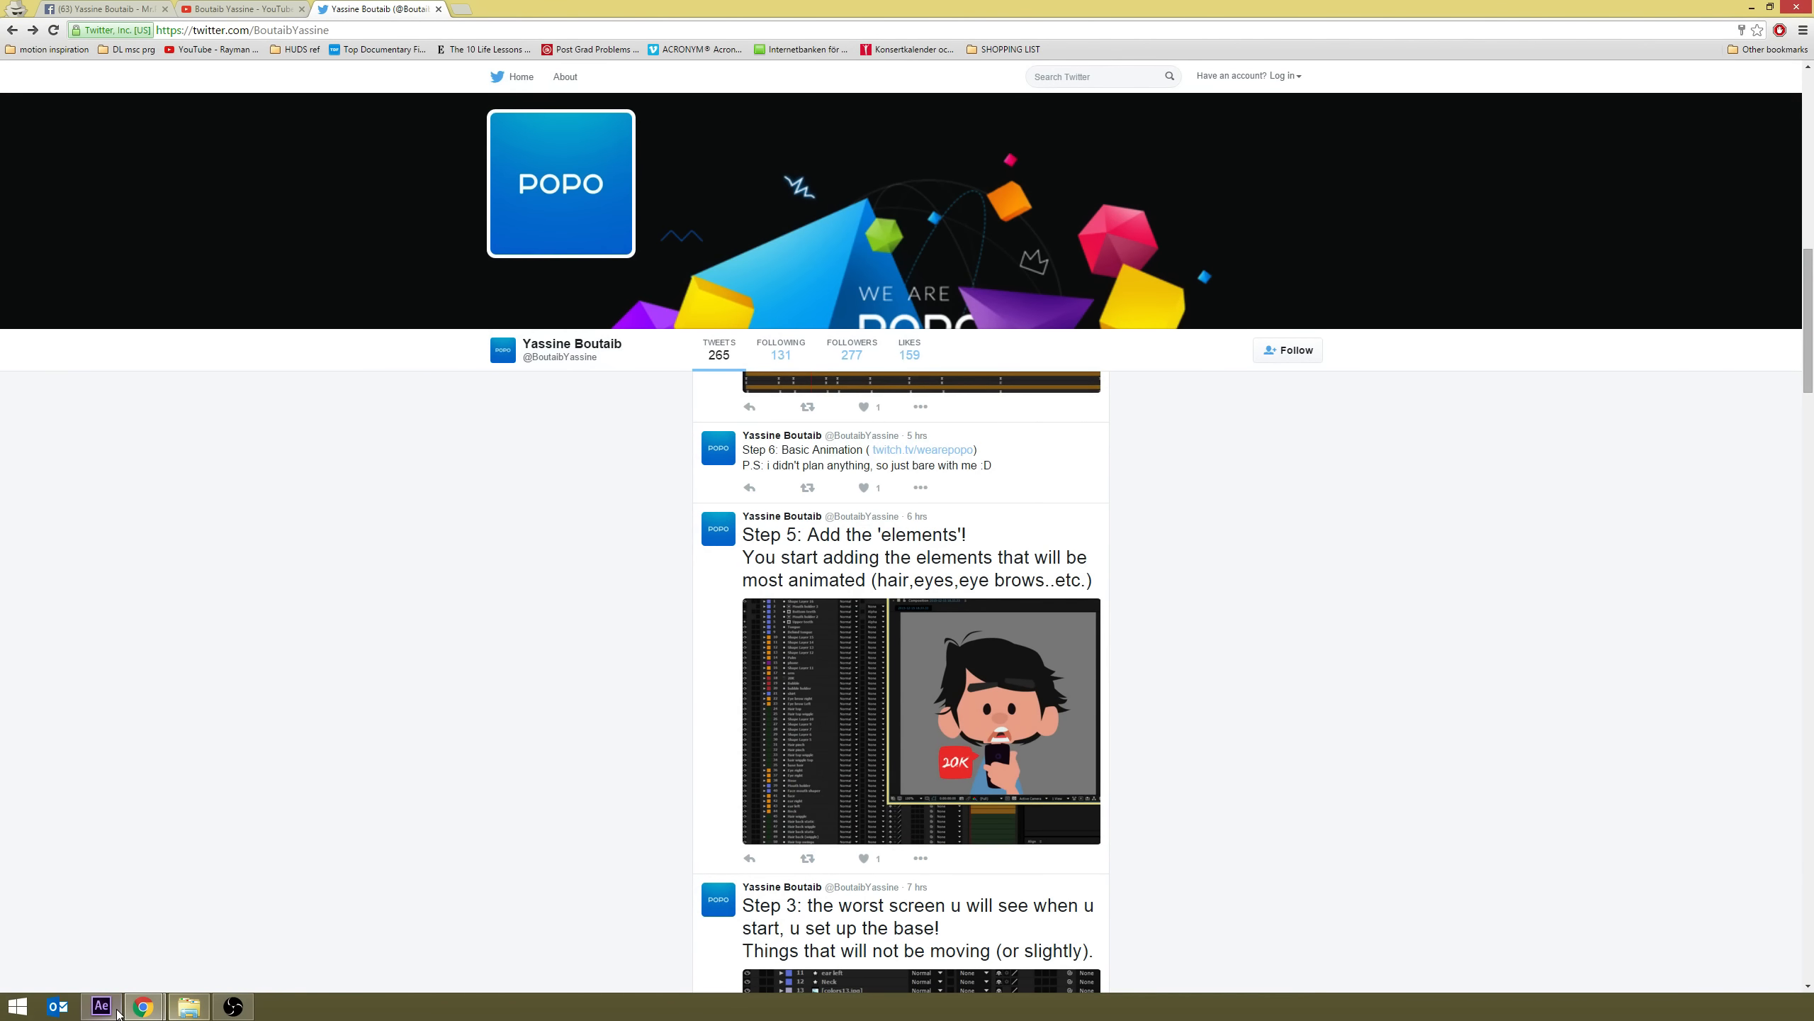
Switch to After Effects and make the timeline area taller to show the tutorial composition's layers down to bg
{"action": "left_click", "coordinate": [100, 1006]}
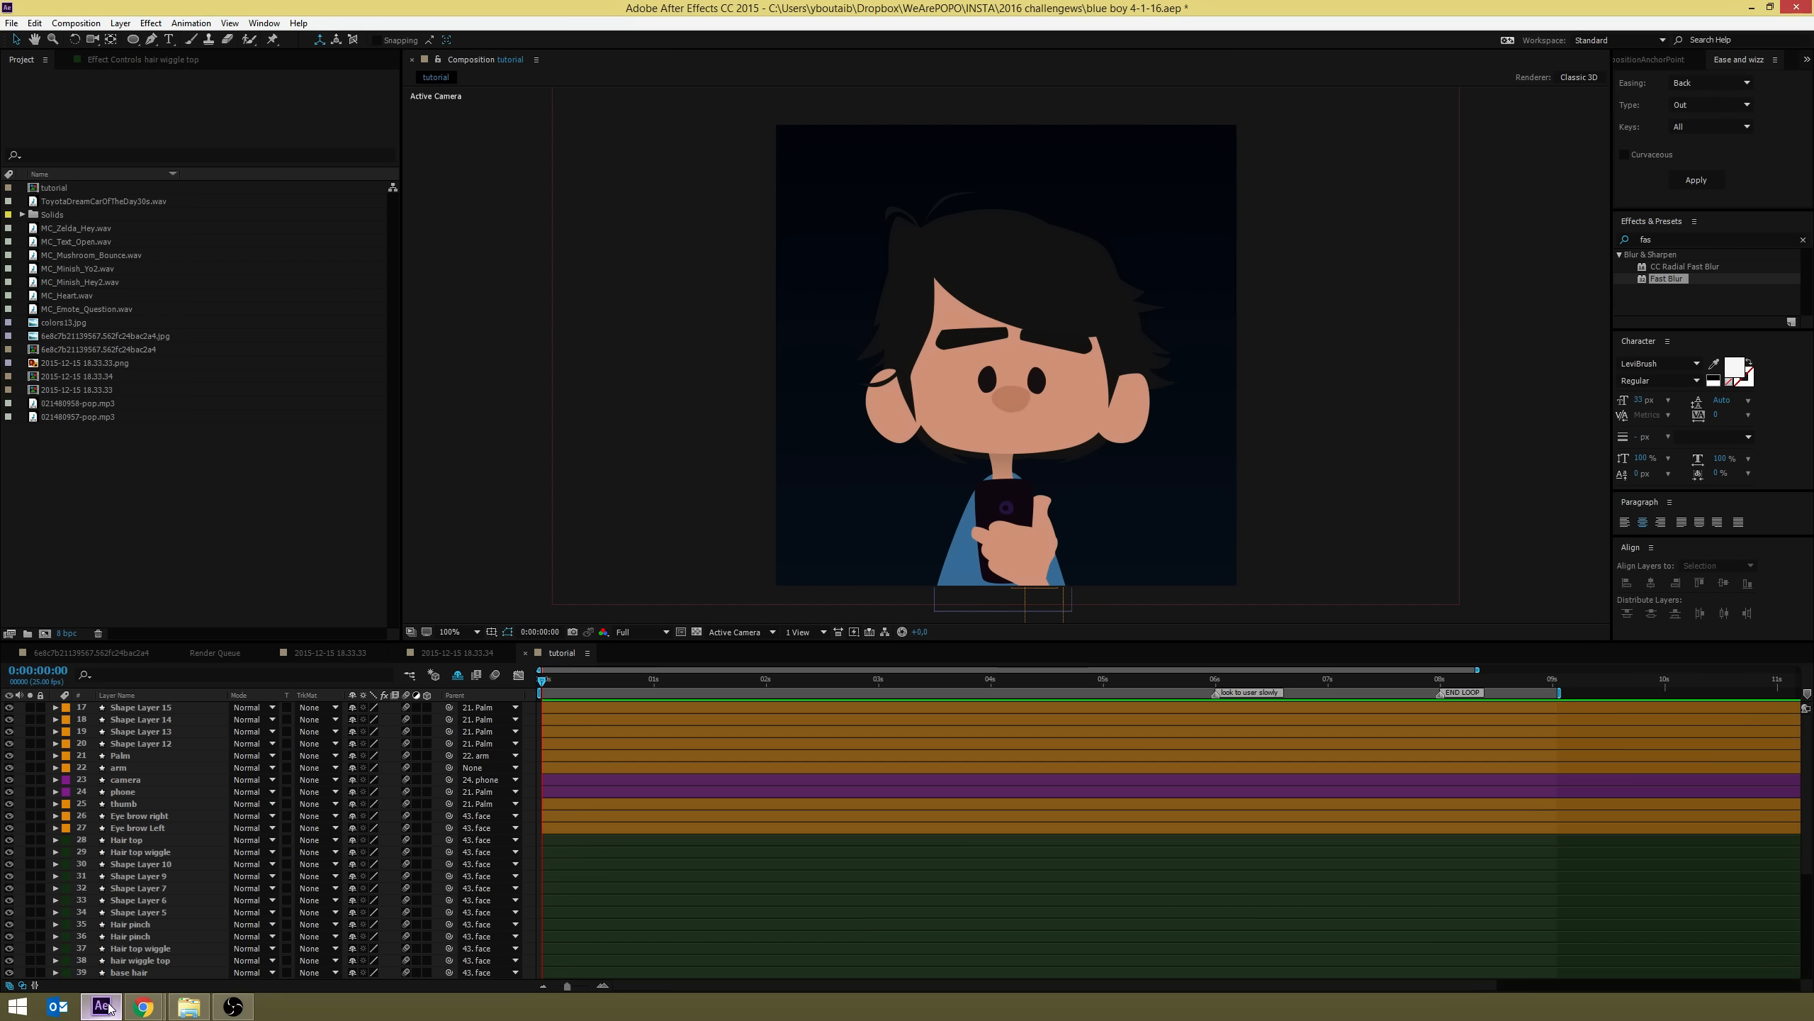
{"action": "left_click", "coordinate": [524, 816]}
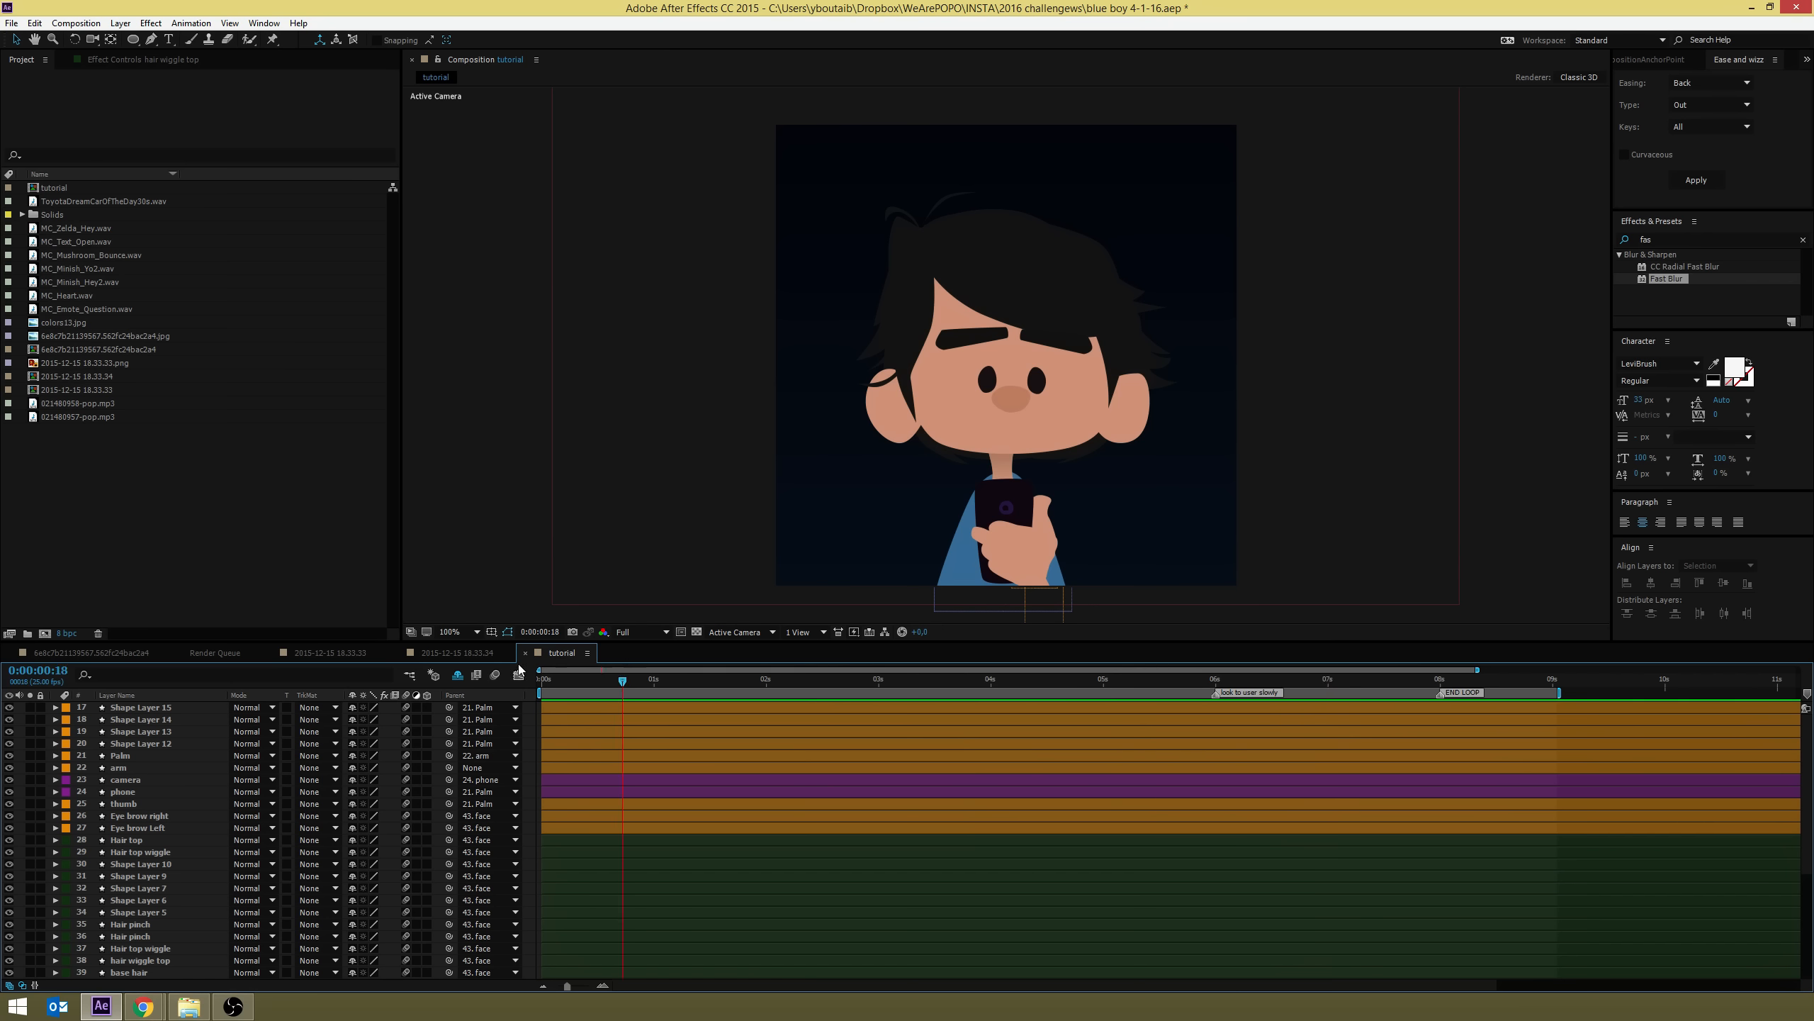
{"action": "left_click_drag", "start_coordinate": [526, 643], "coordinate": [510, 595]}
{"action": "scroll", "coordinate": [765, 809], "scroll_direction": "down", "scroll_amount": 4}
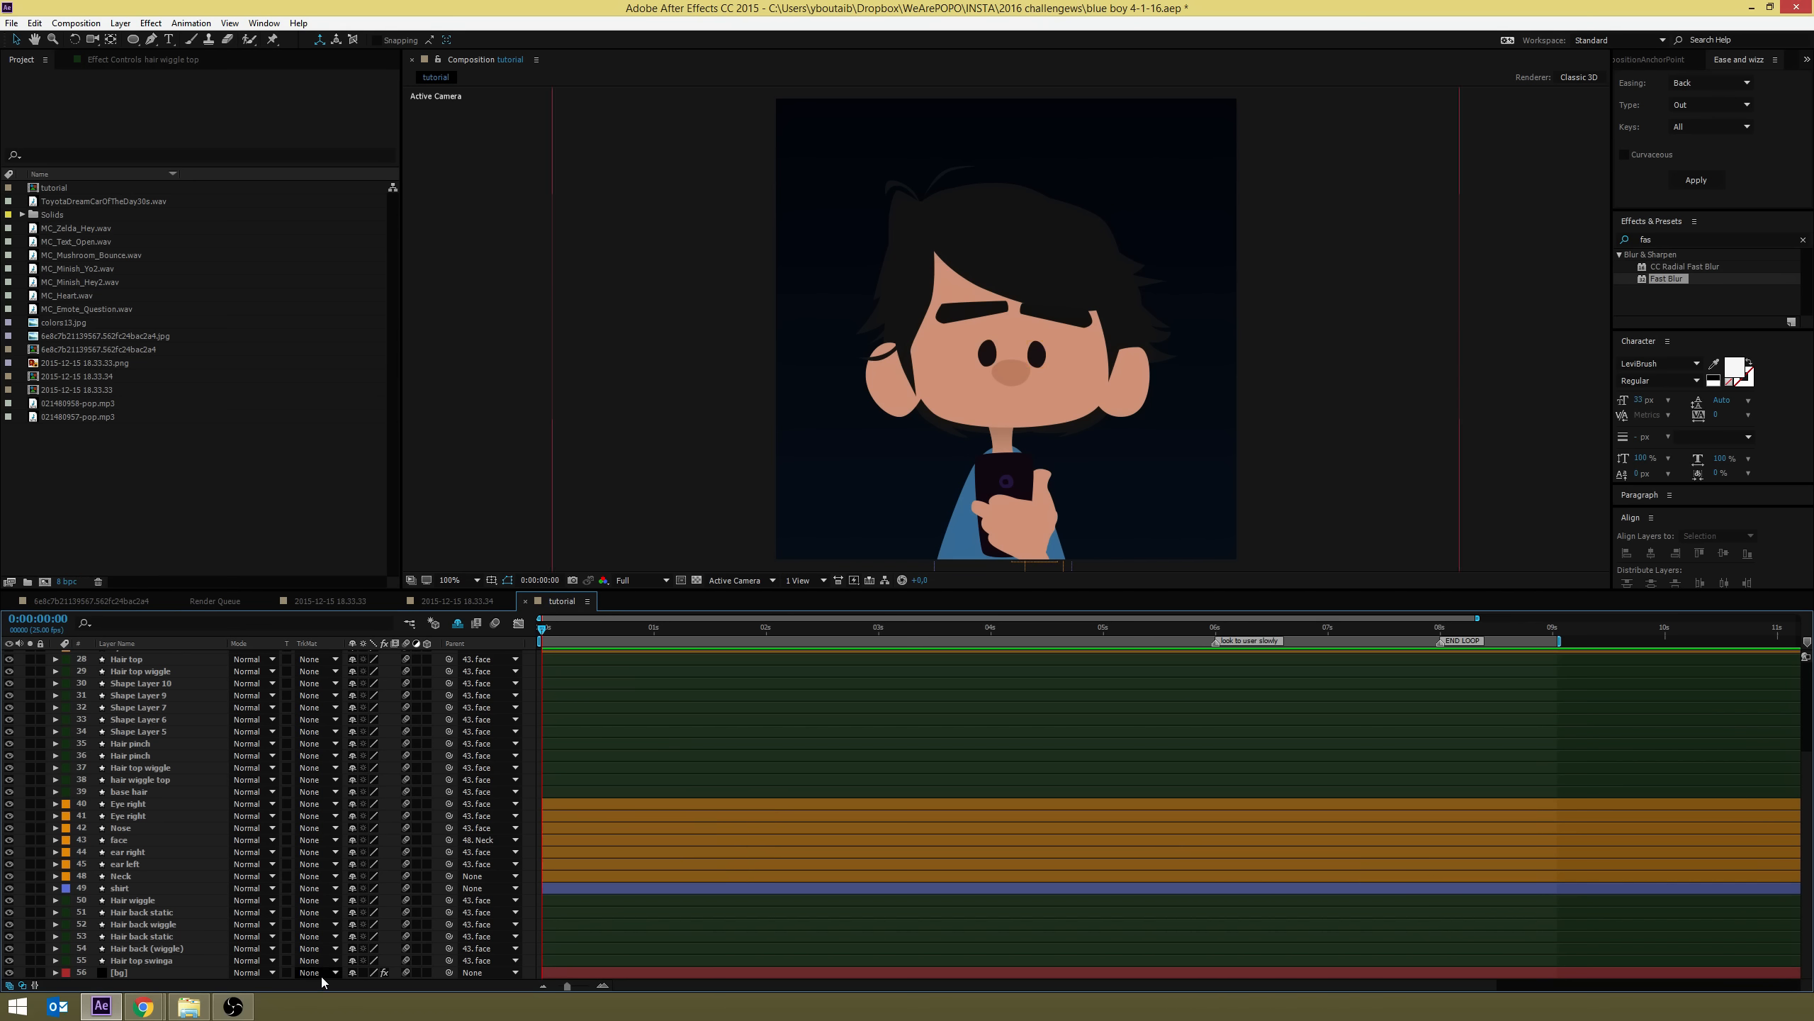
{"action": "left_click", "coordinate": [353, 972]}
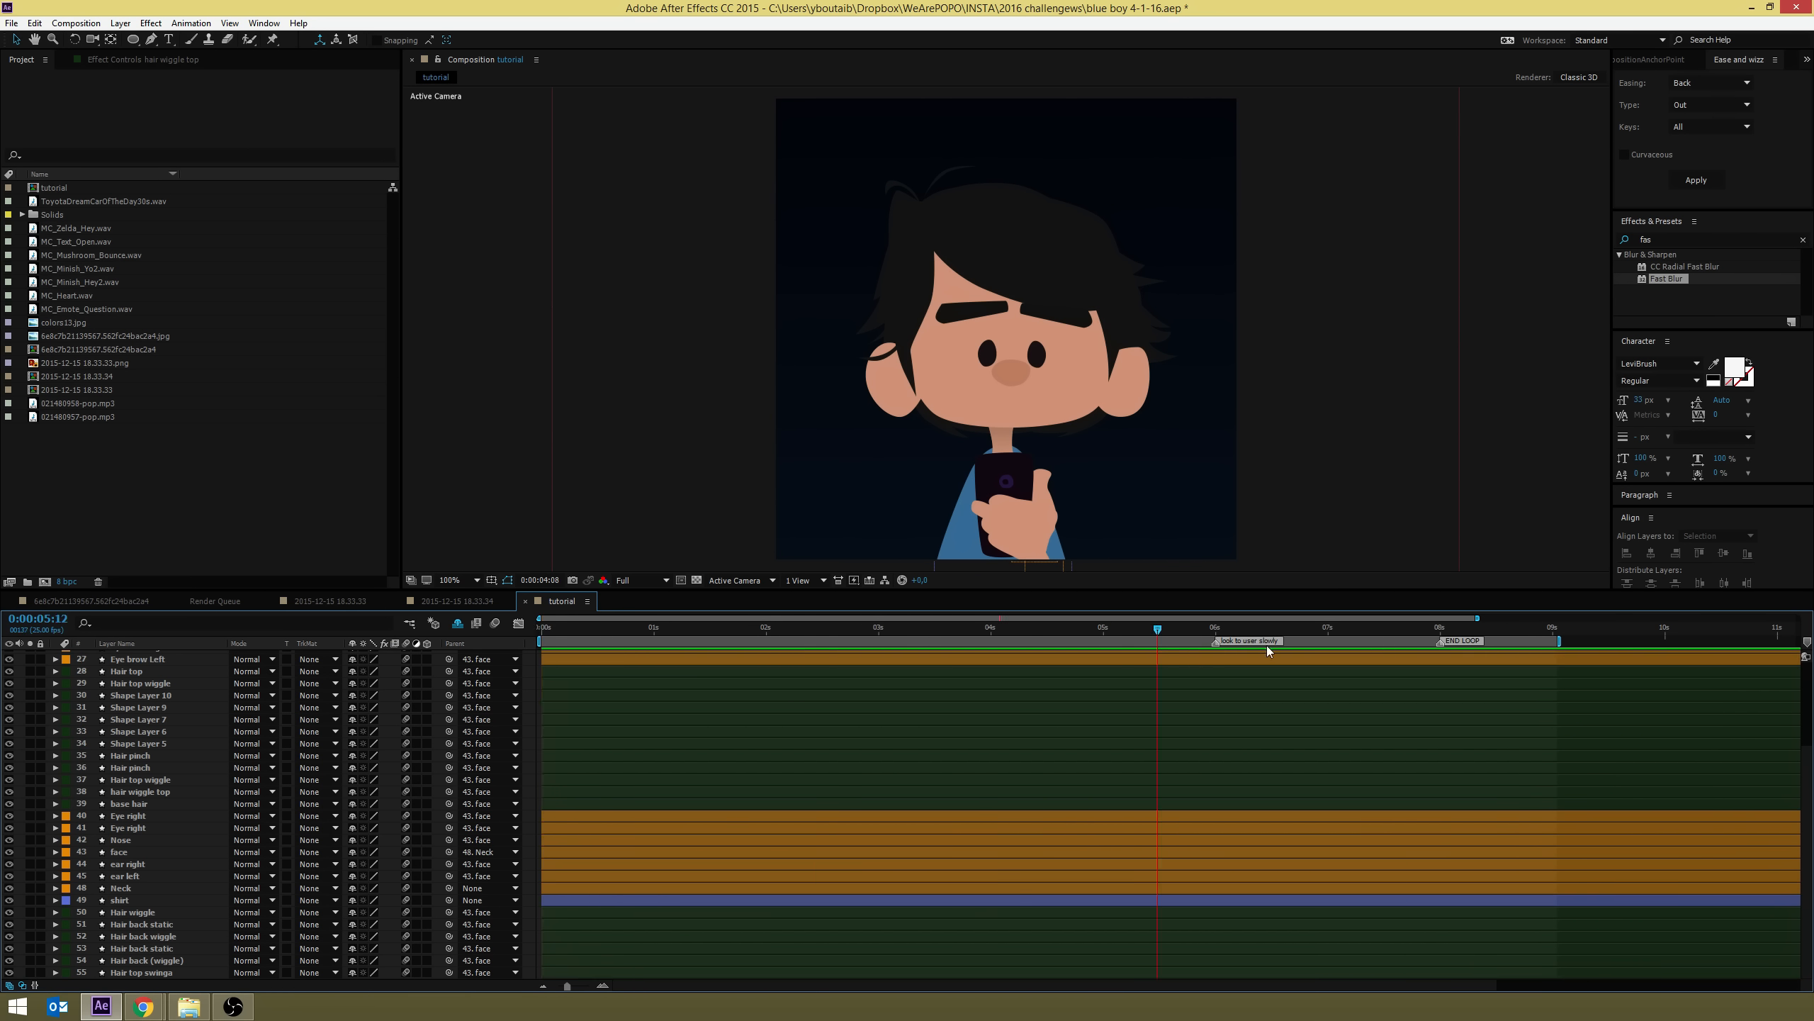
Remove the parenting from all layers of the tutorial composition by setting their parent to None, and deselect them
{"action": "left_click", "coordinate": [179, 867]}
{"action": "scroll", "coordinate": [179, 870], "scroll_direction": "up", "scroll_amount": 5}
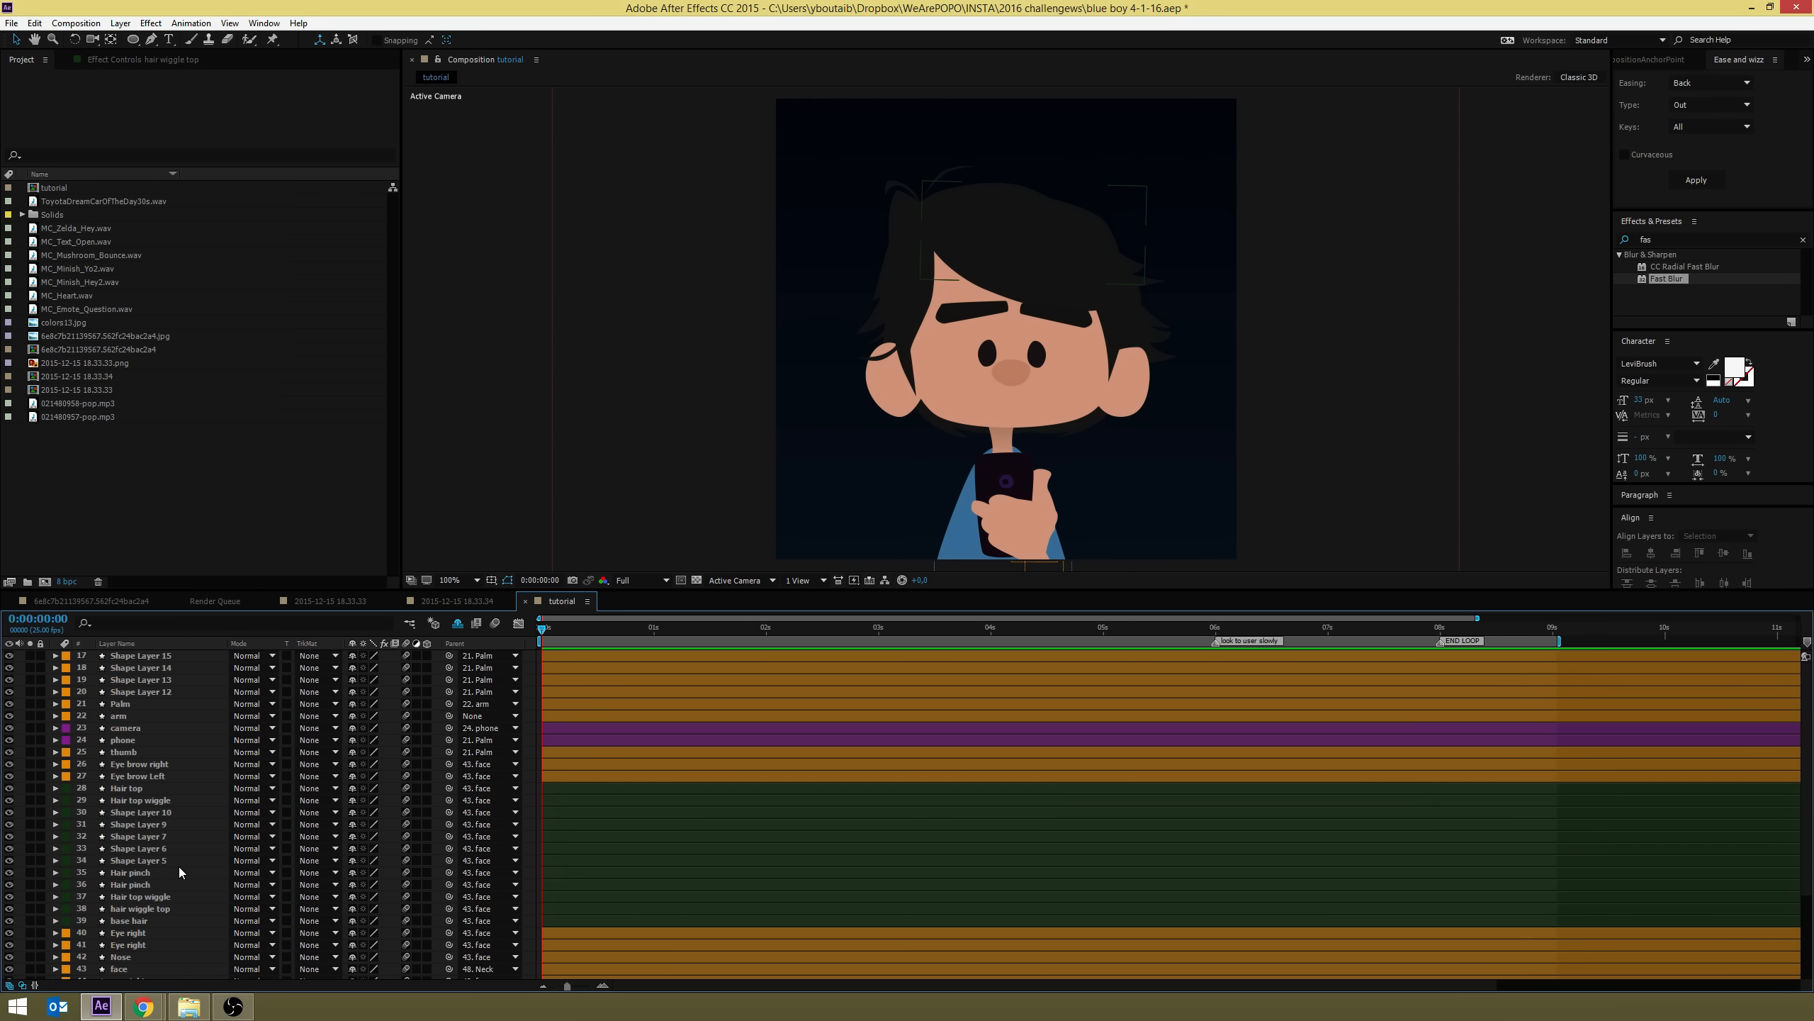
{"action": "key", "text": "ctrl+a"}
{"action": "left_click", "coordinate": [486, 665]}
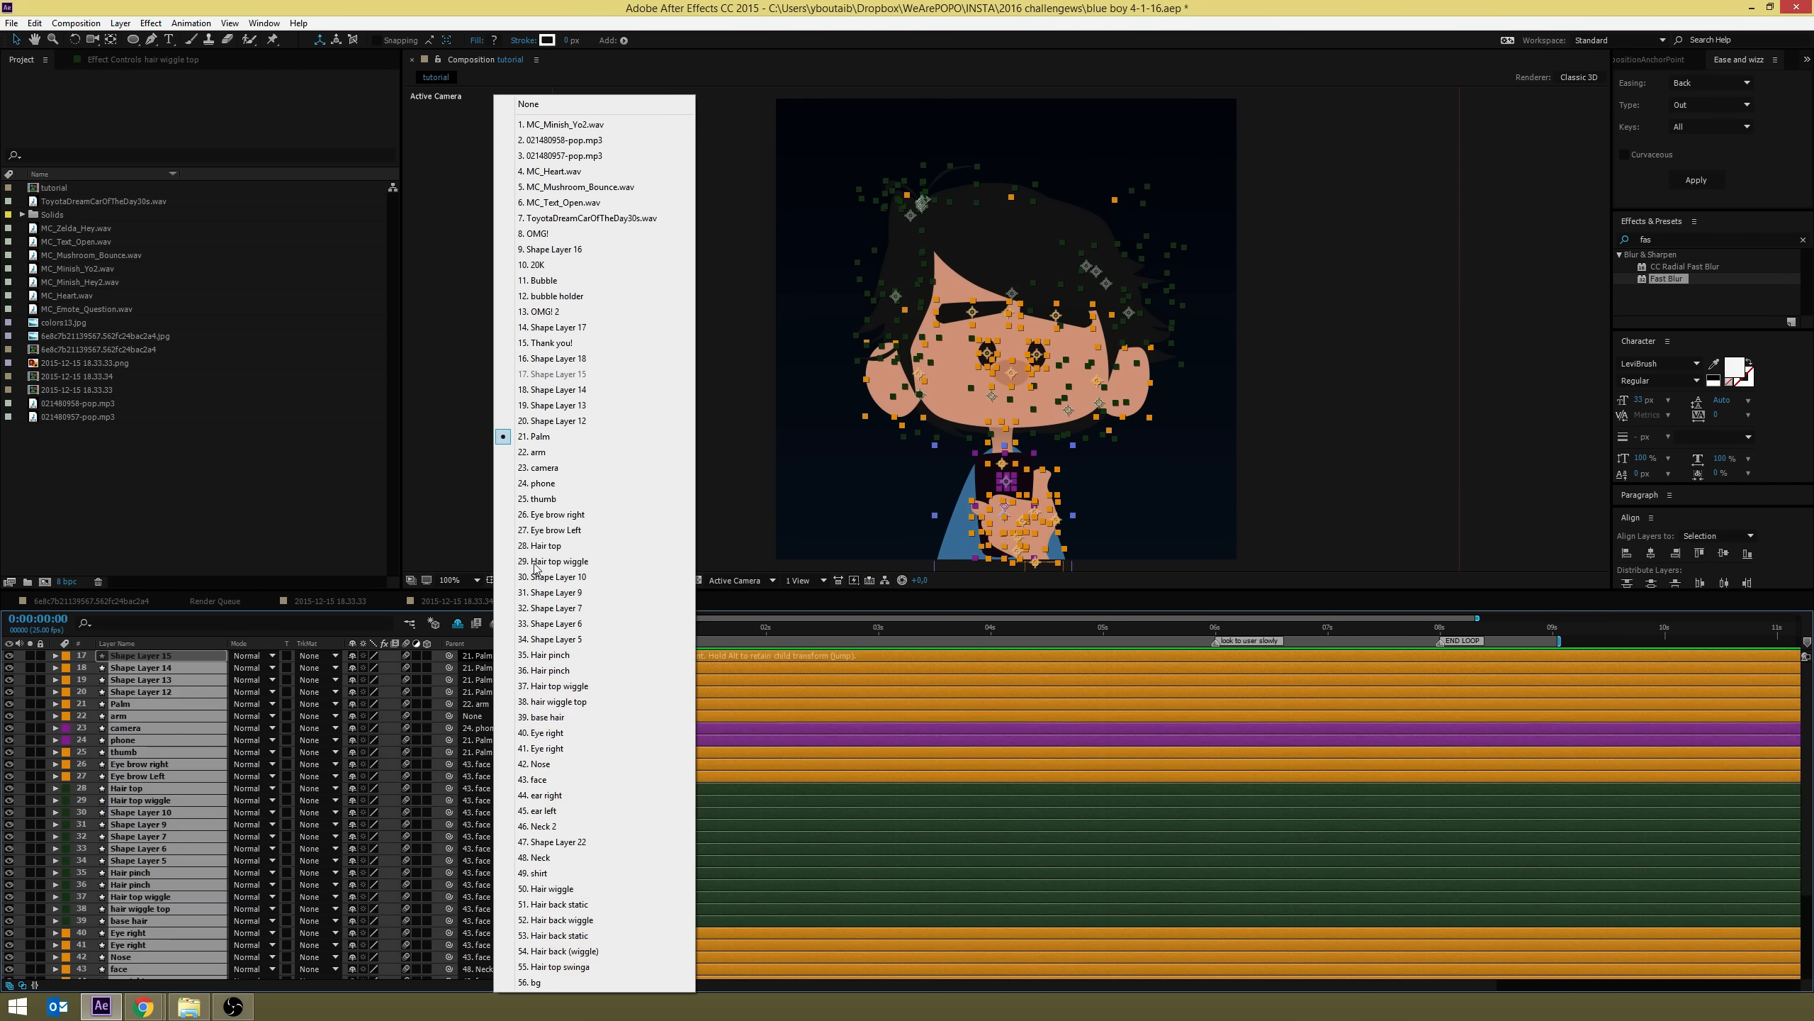
{"action": "left_click", "coordinate": [525, 105]}
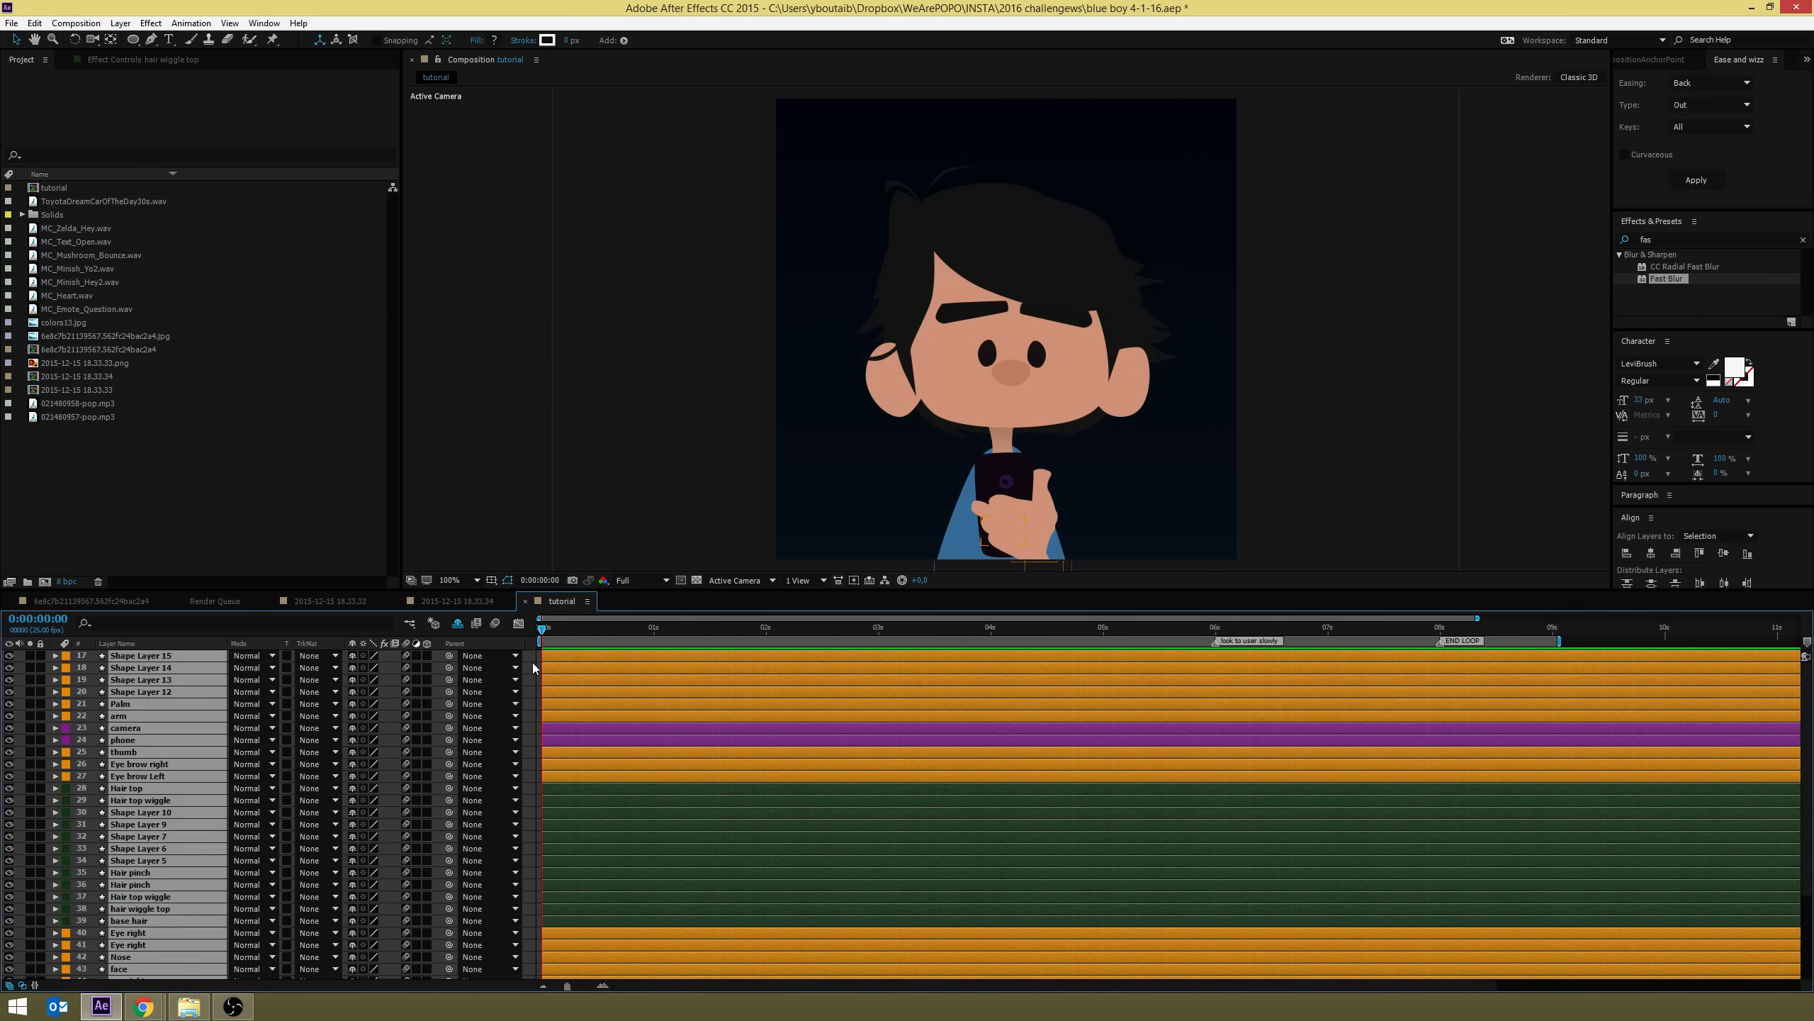
{"action": "key", "text": "ctrl+shift+a"}
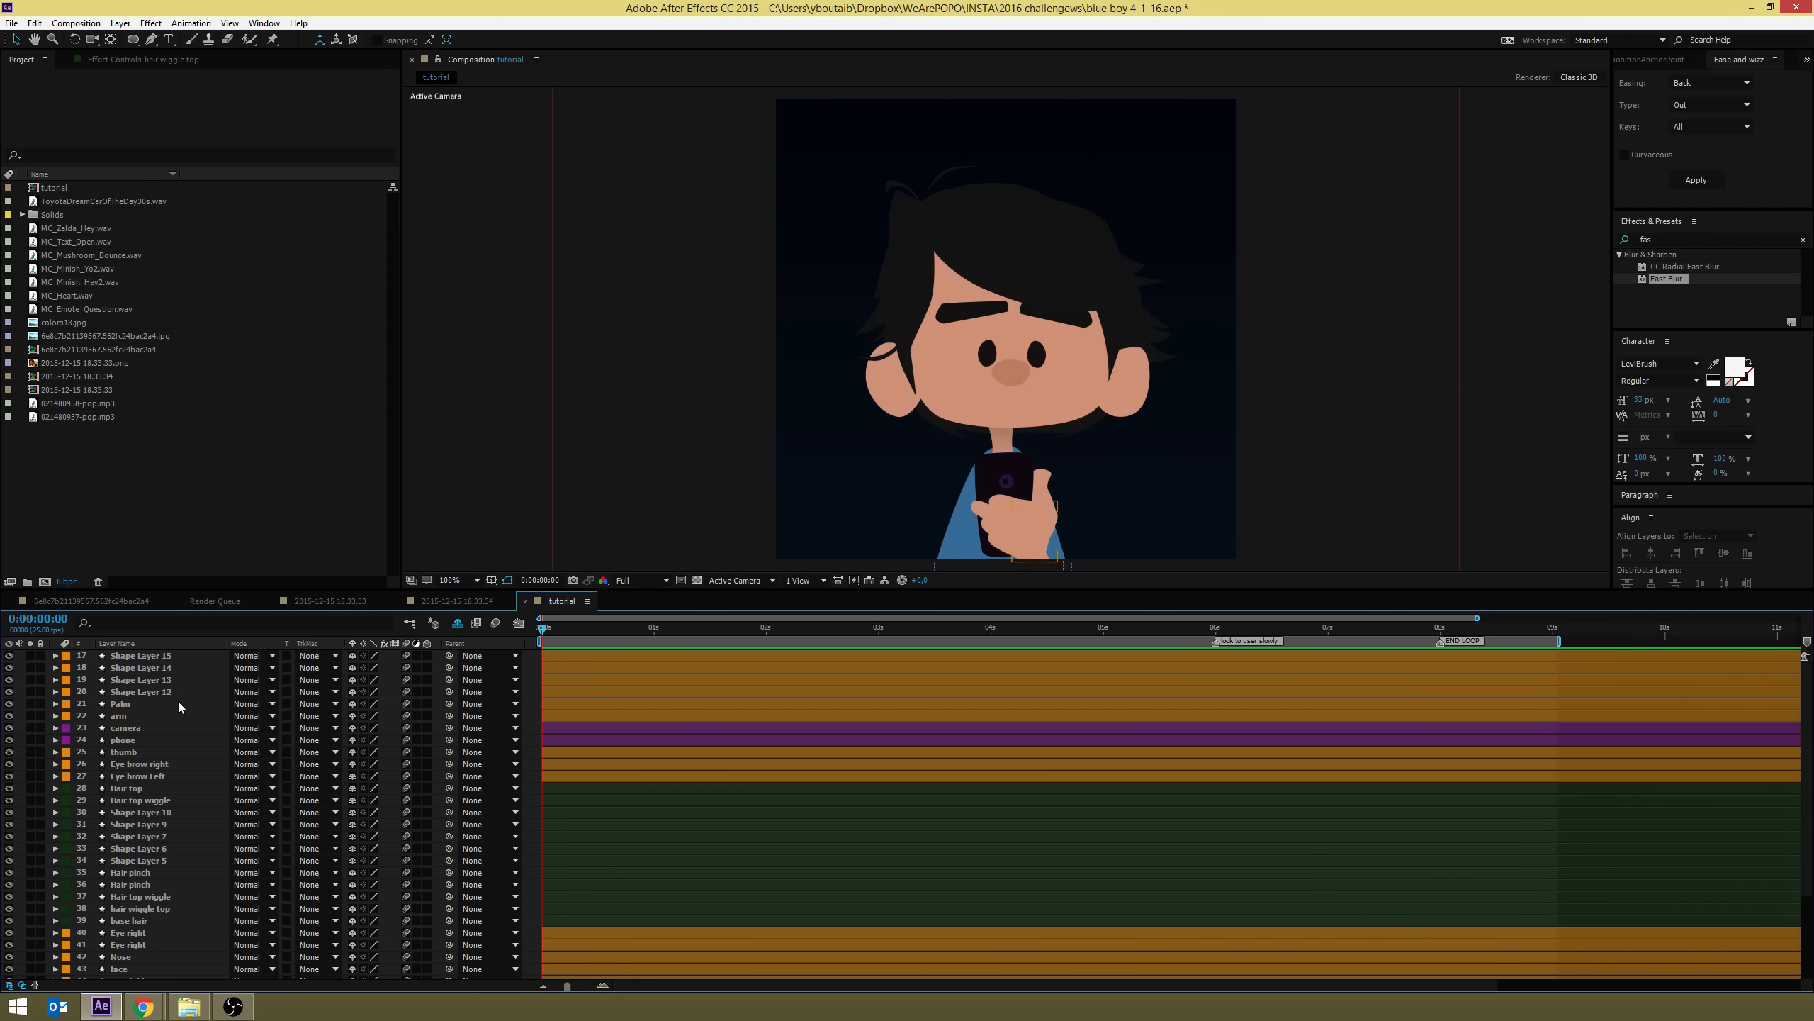
Try rotating the face layer on its own with the Rotation tool
{"action": "scroll", "coordinate": [177, 701], "scroll_direction": "down", "scroll_amount": 3}
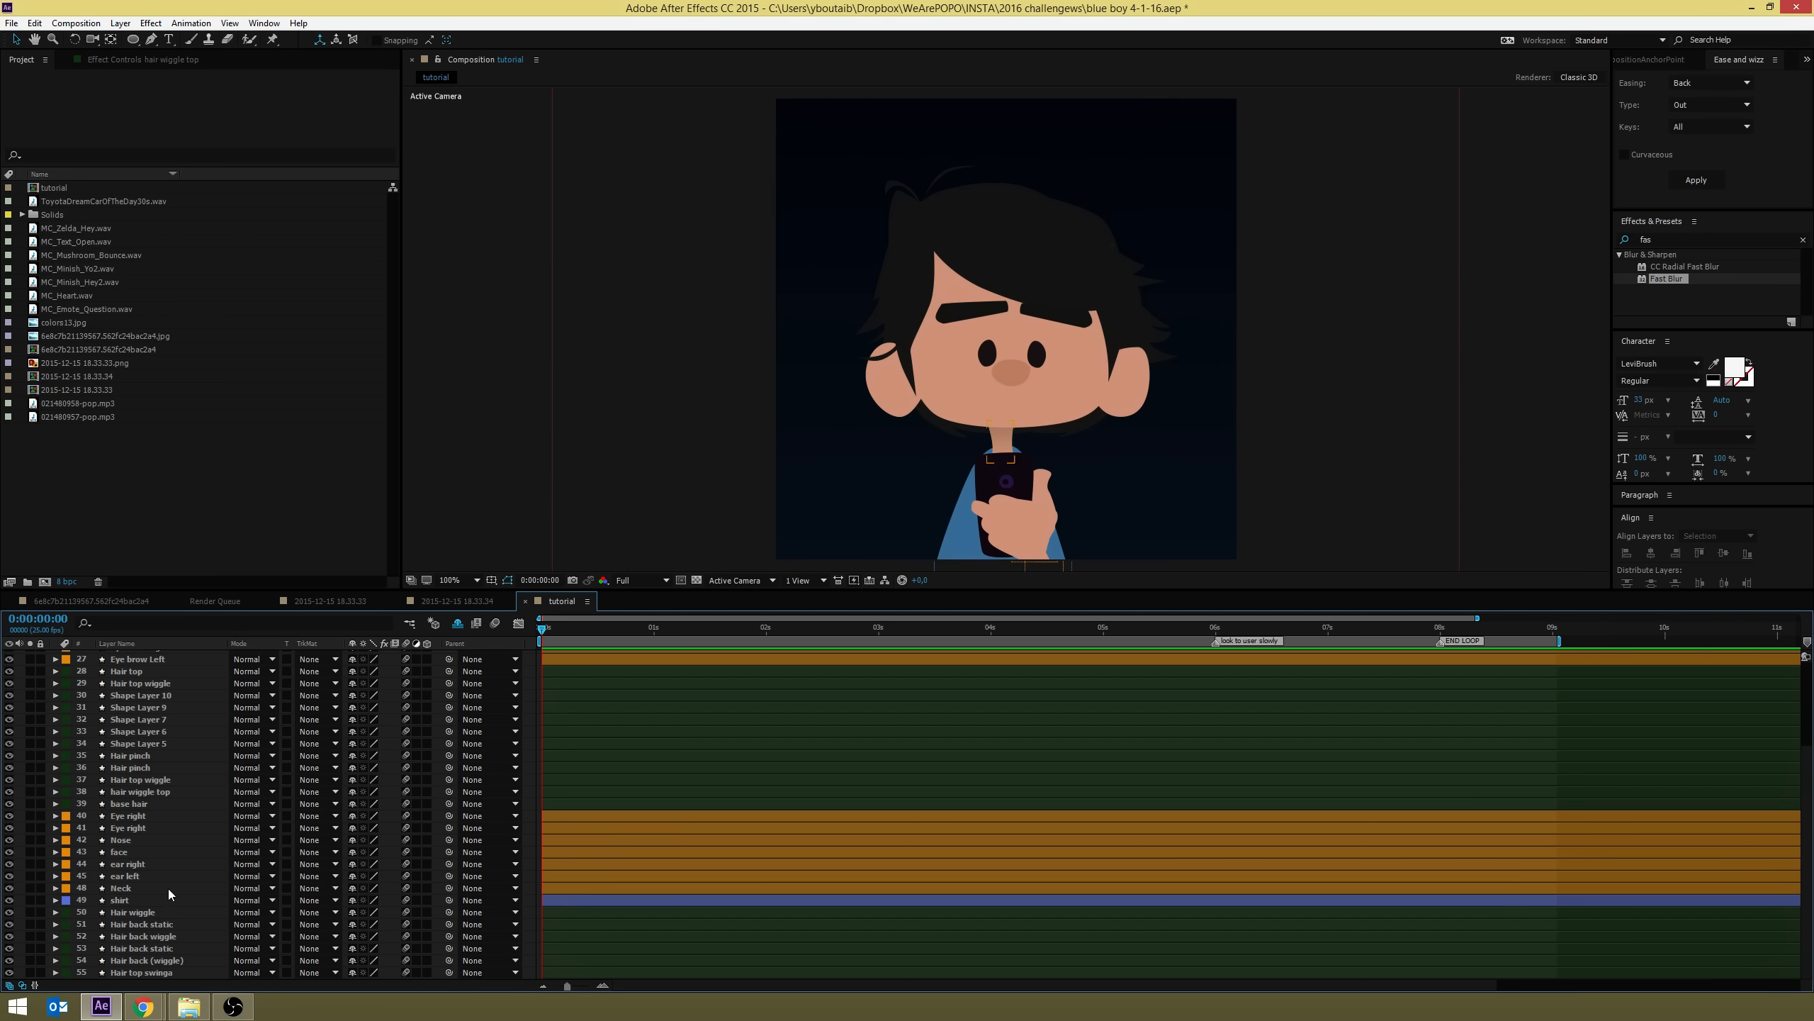
{"action": "left_click", "coordinate": [132, 854]}
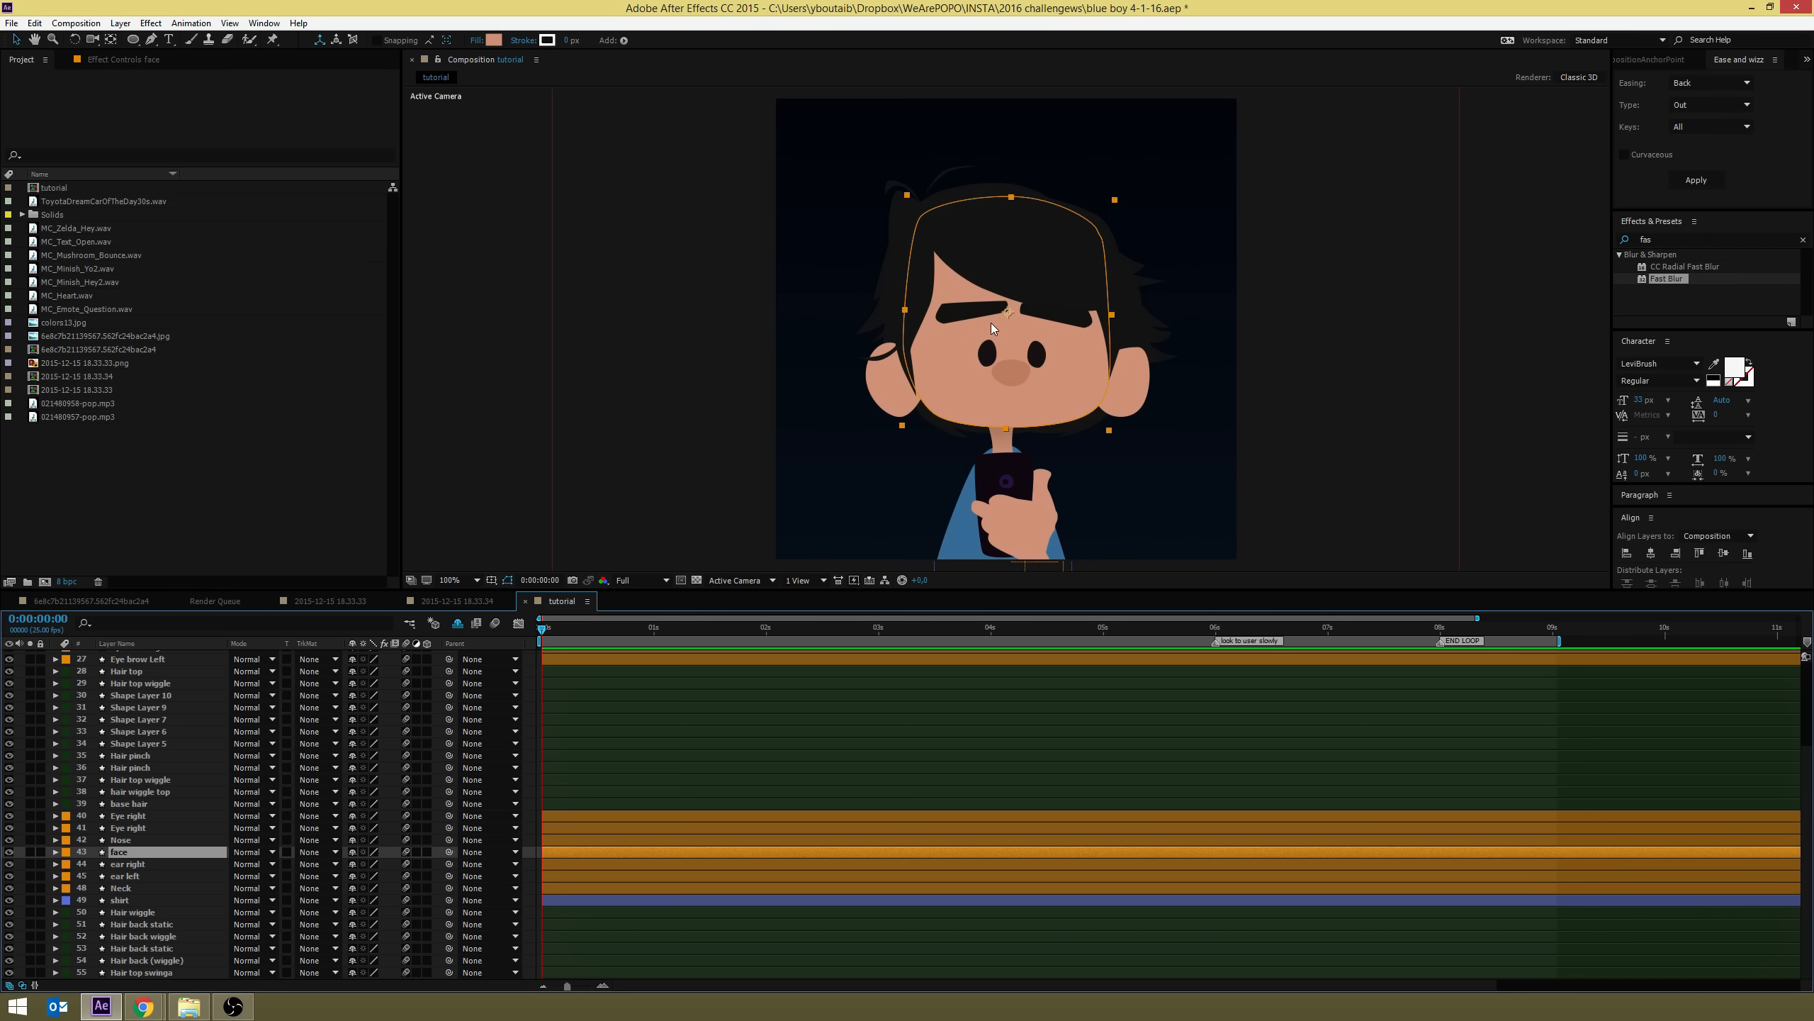
{"action": "key", "text": "w"}
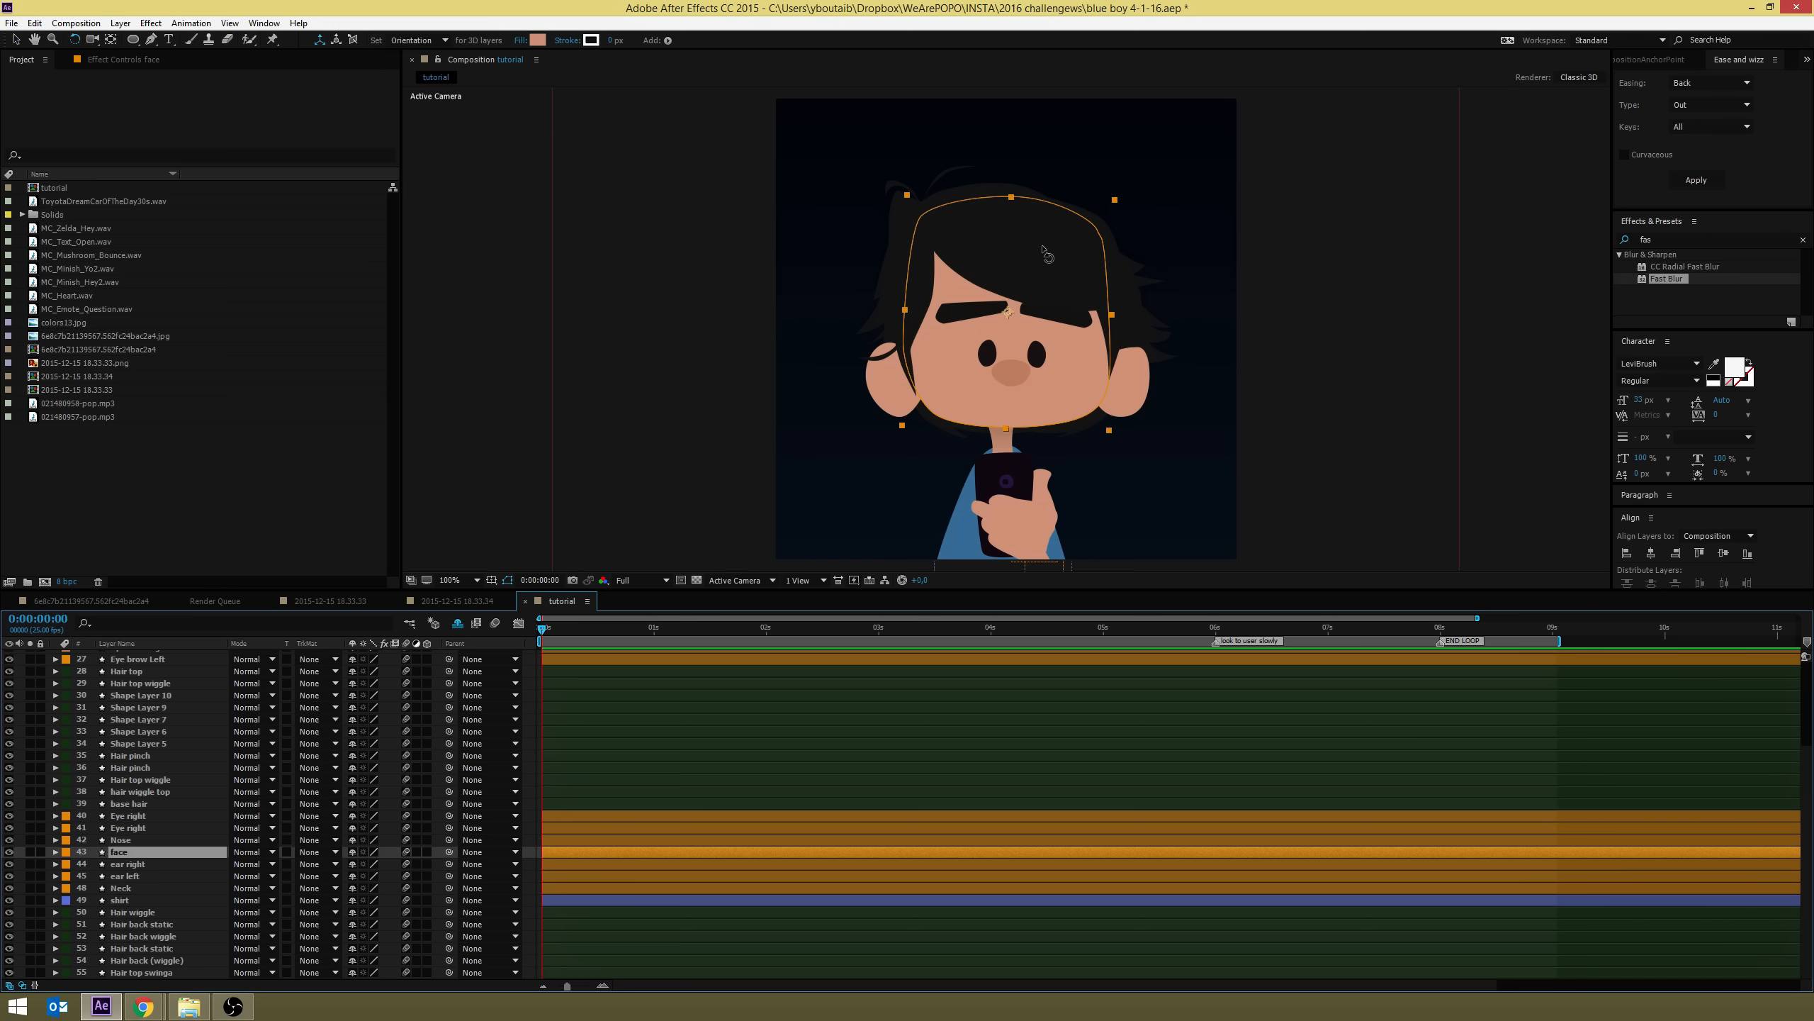
{"action": "left_click_drag", "start_coordinate": [1035, 143], "coordinate": [1114, 398]}
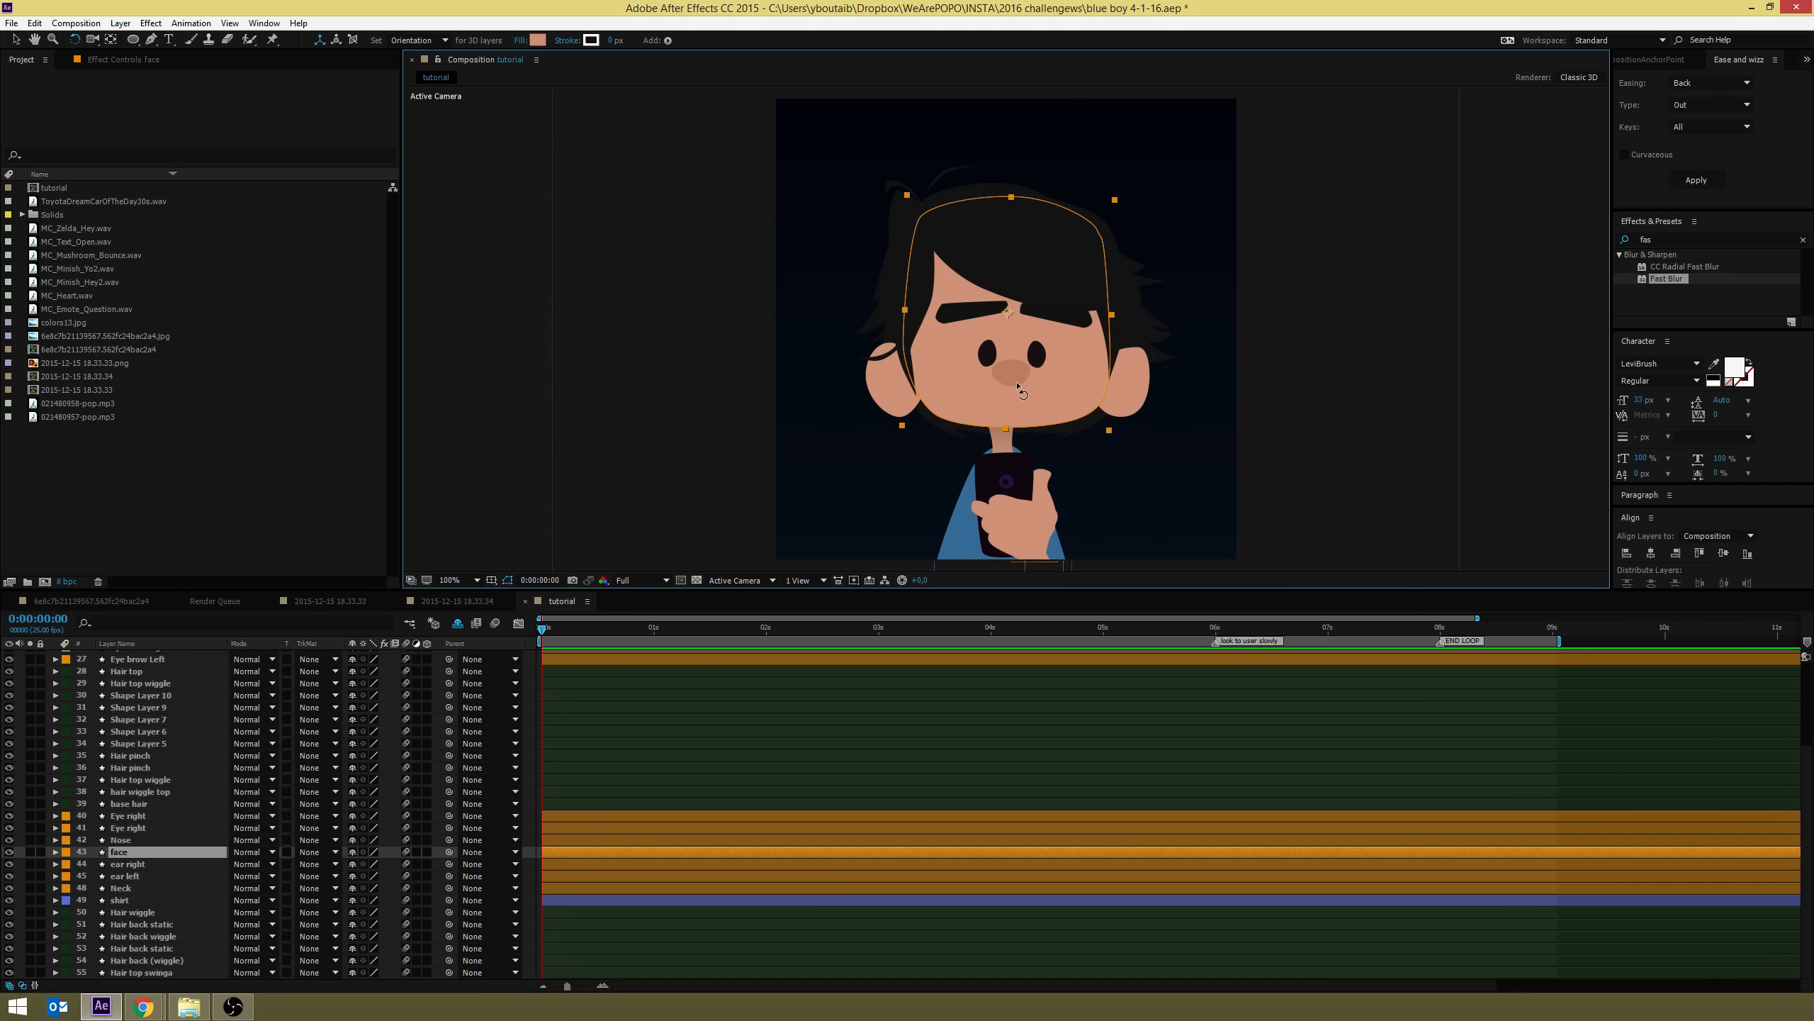
Parent the Nose, both Eye right layers, ear right and ear left to the face layer
{"action": "left_click", "coordinate": [152, 840]}
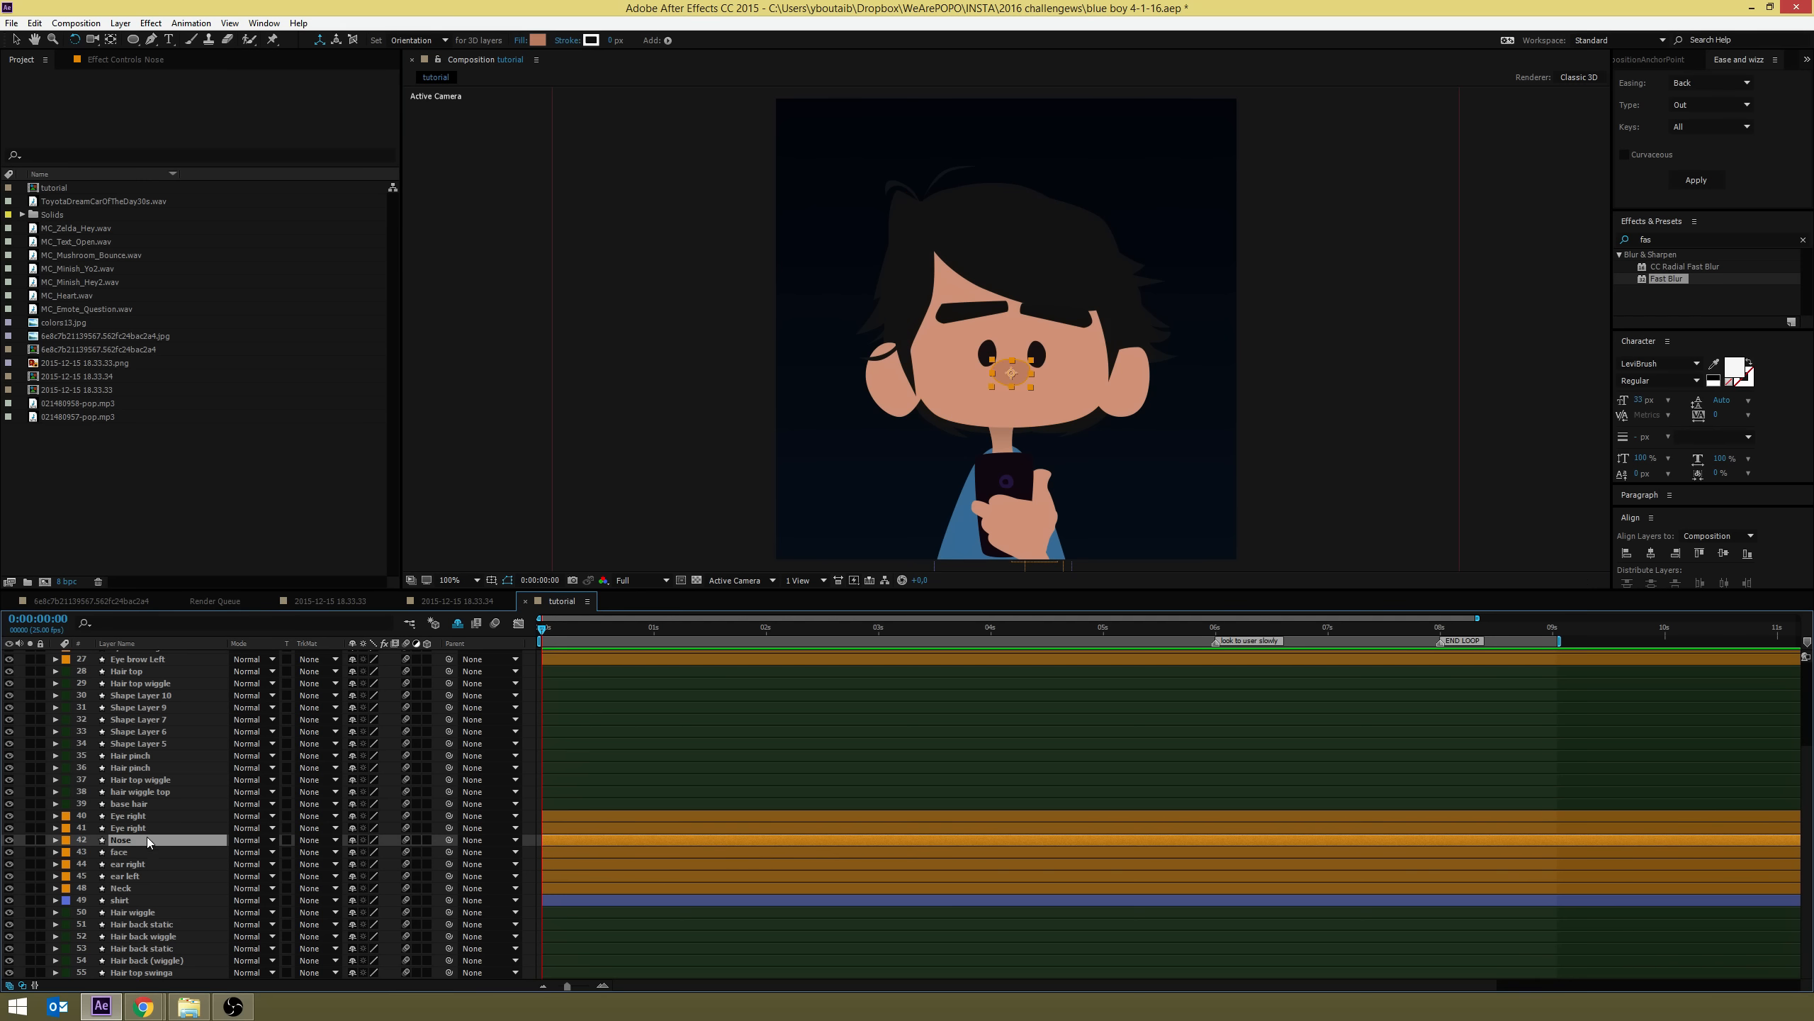
{"action": "left_click", "coordinate": [148, 828], "text": "ctrl"}
{"action": "left_click", "coordinate": [150, 819], "text": "ctrl"}
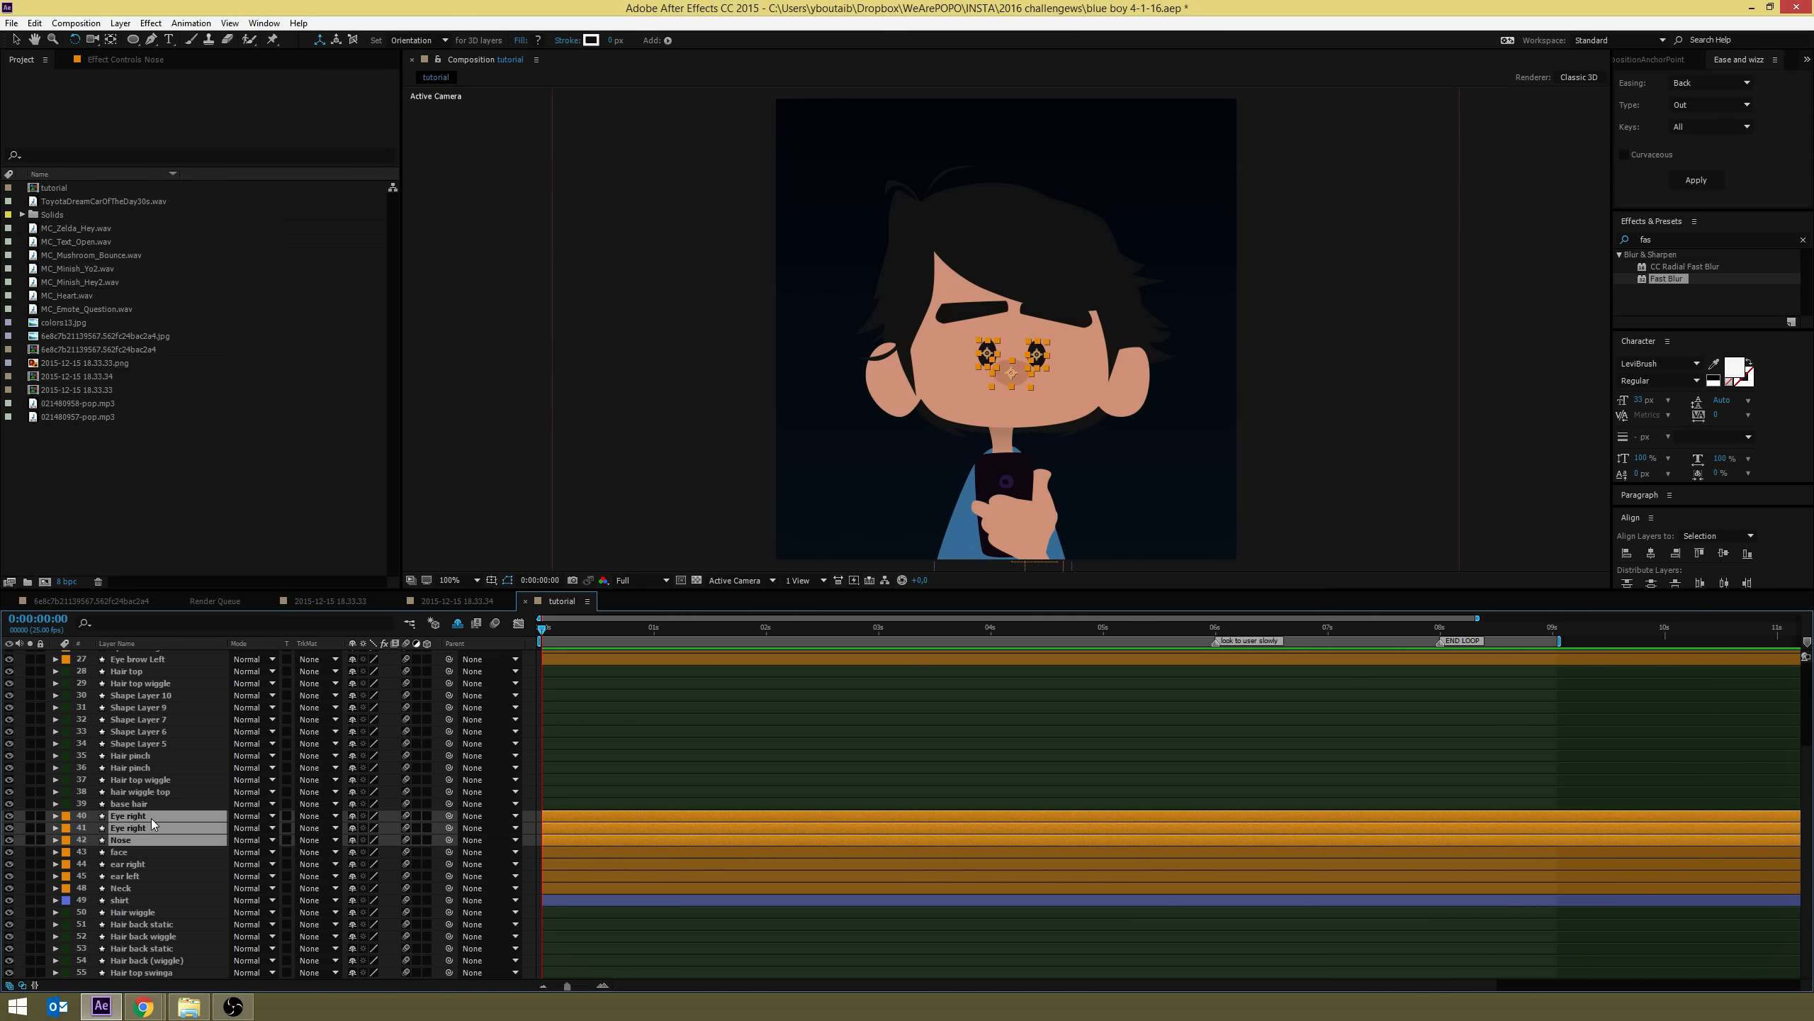
{"action": "left_click", "coordinate": [147, 863], "text": "ctrl"}
{"action": "left_click", "coordinate": [143, 876], "text": "ctrl"}
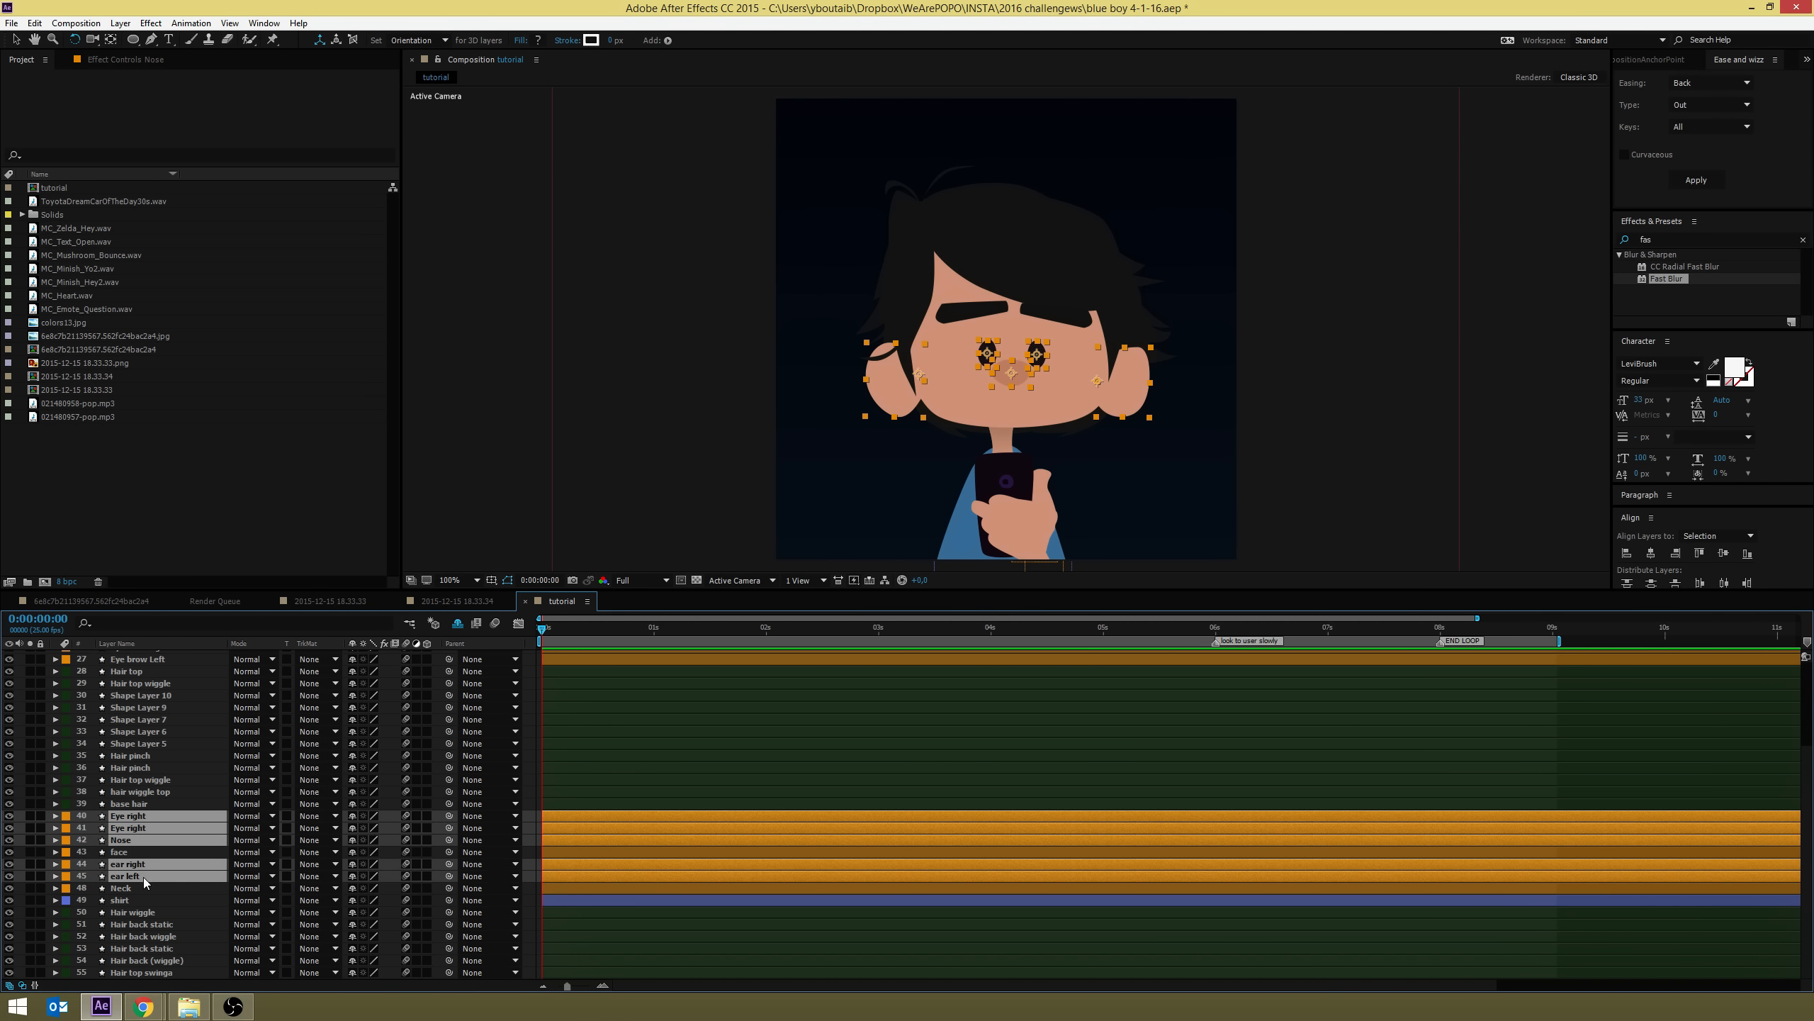
{"action": "left_click_drag", "start_coordinate": [441, 837], "coordinate": [123, 854]}
Set the parent of the Eye brow right and Eye brow Left layers to face
{"action": "scroll", "coordinate": [124, 857], "scroll_direction": "up", "scroll_amount": 3}
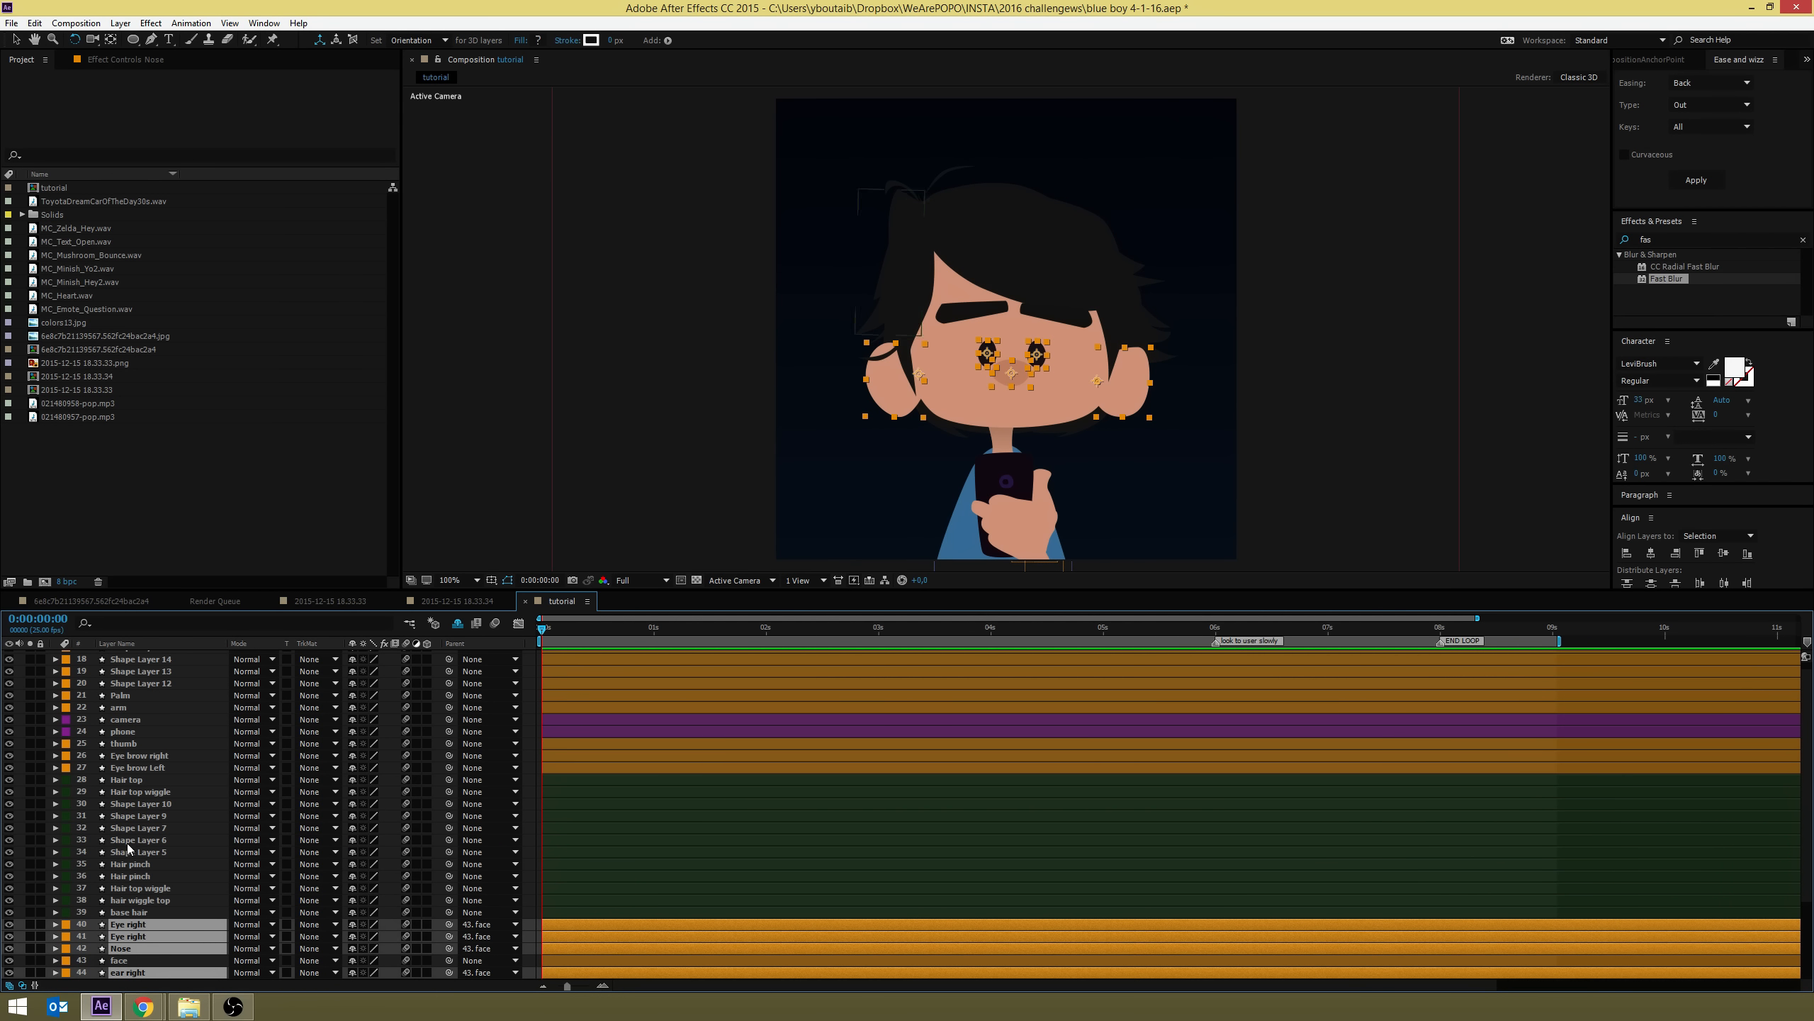
{"action": "left_click", "coordinate": [135, 768]}
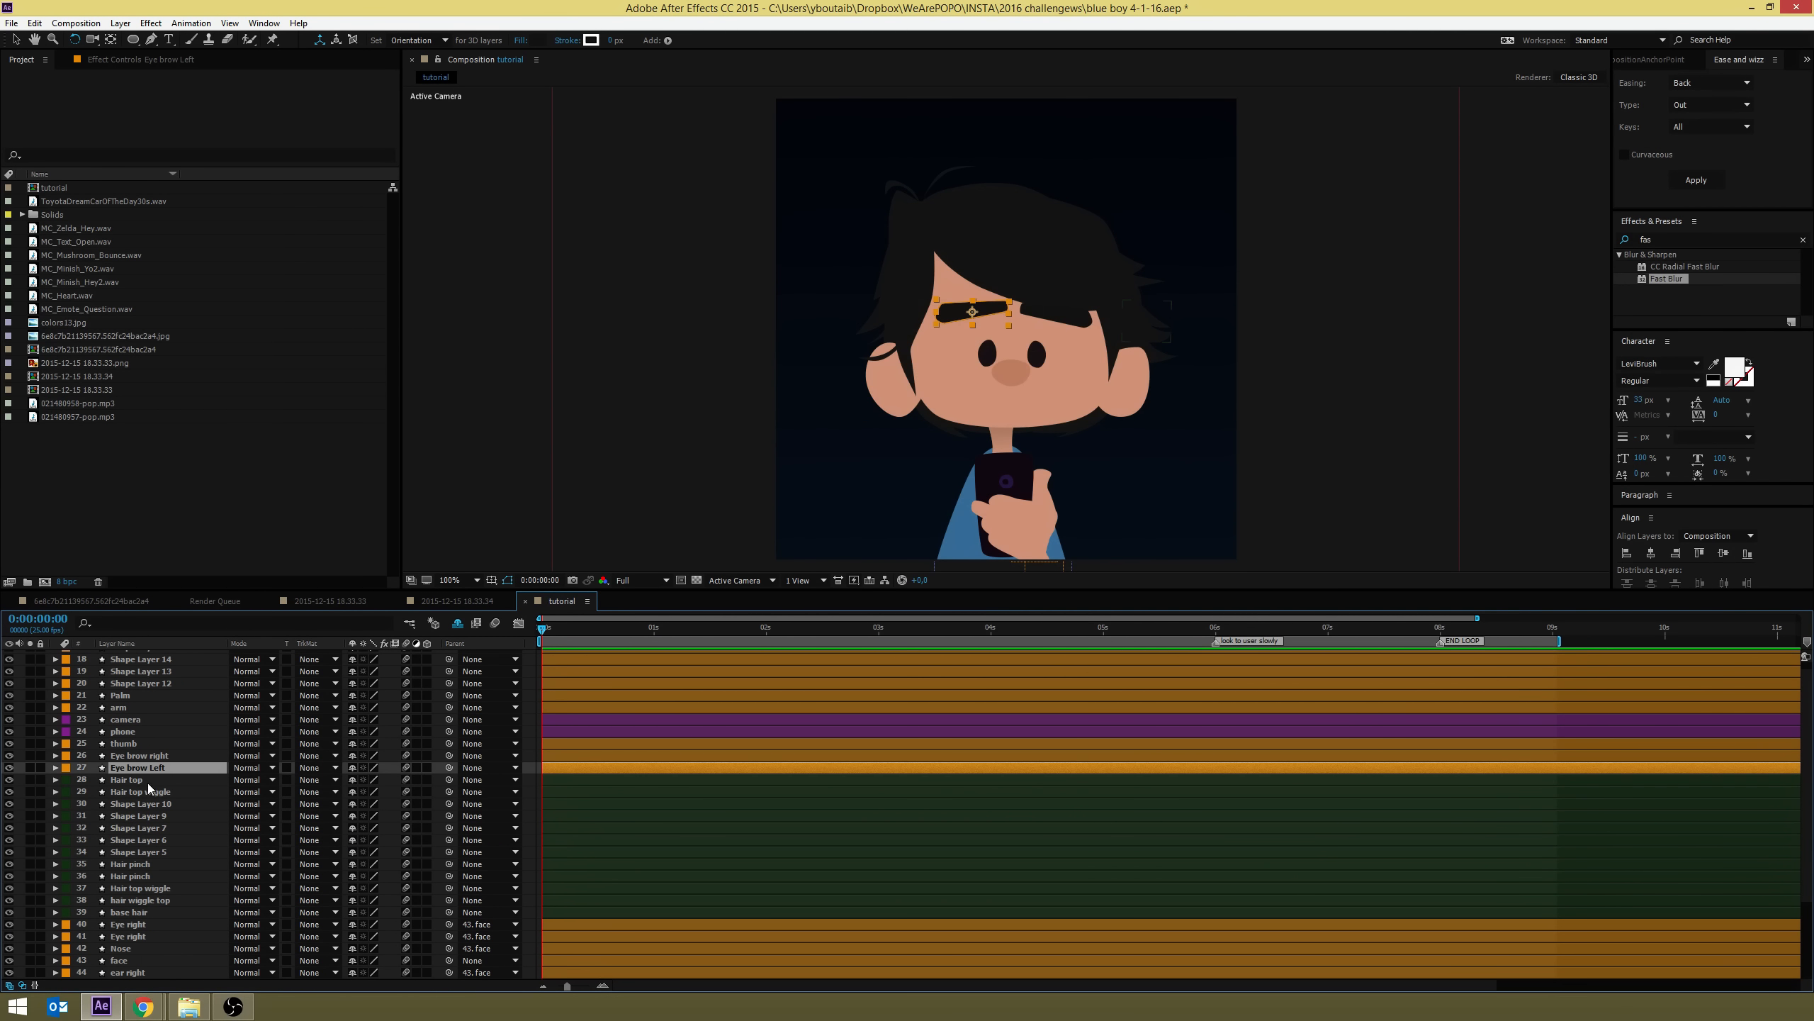
{"action": "left_click", "coordinate": [155, 756], "text": "ctrl"}
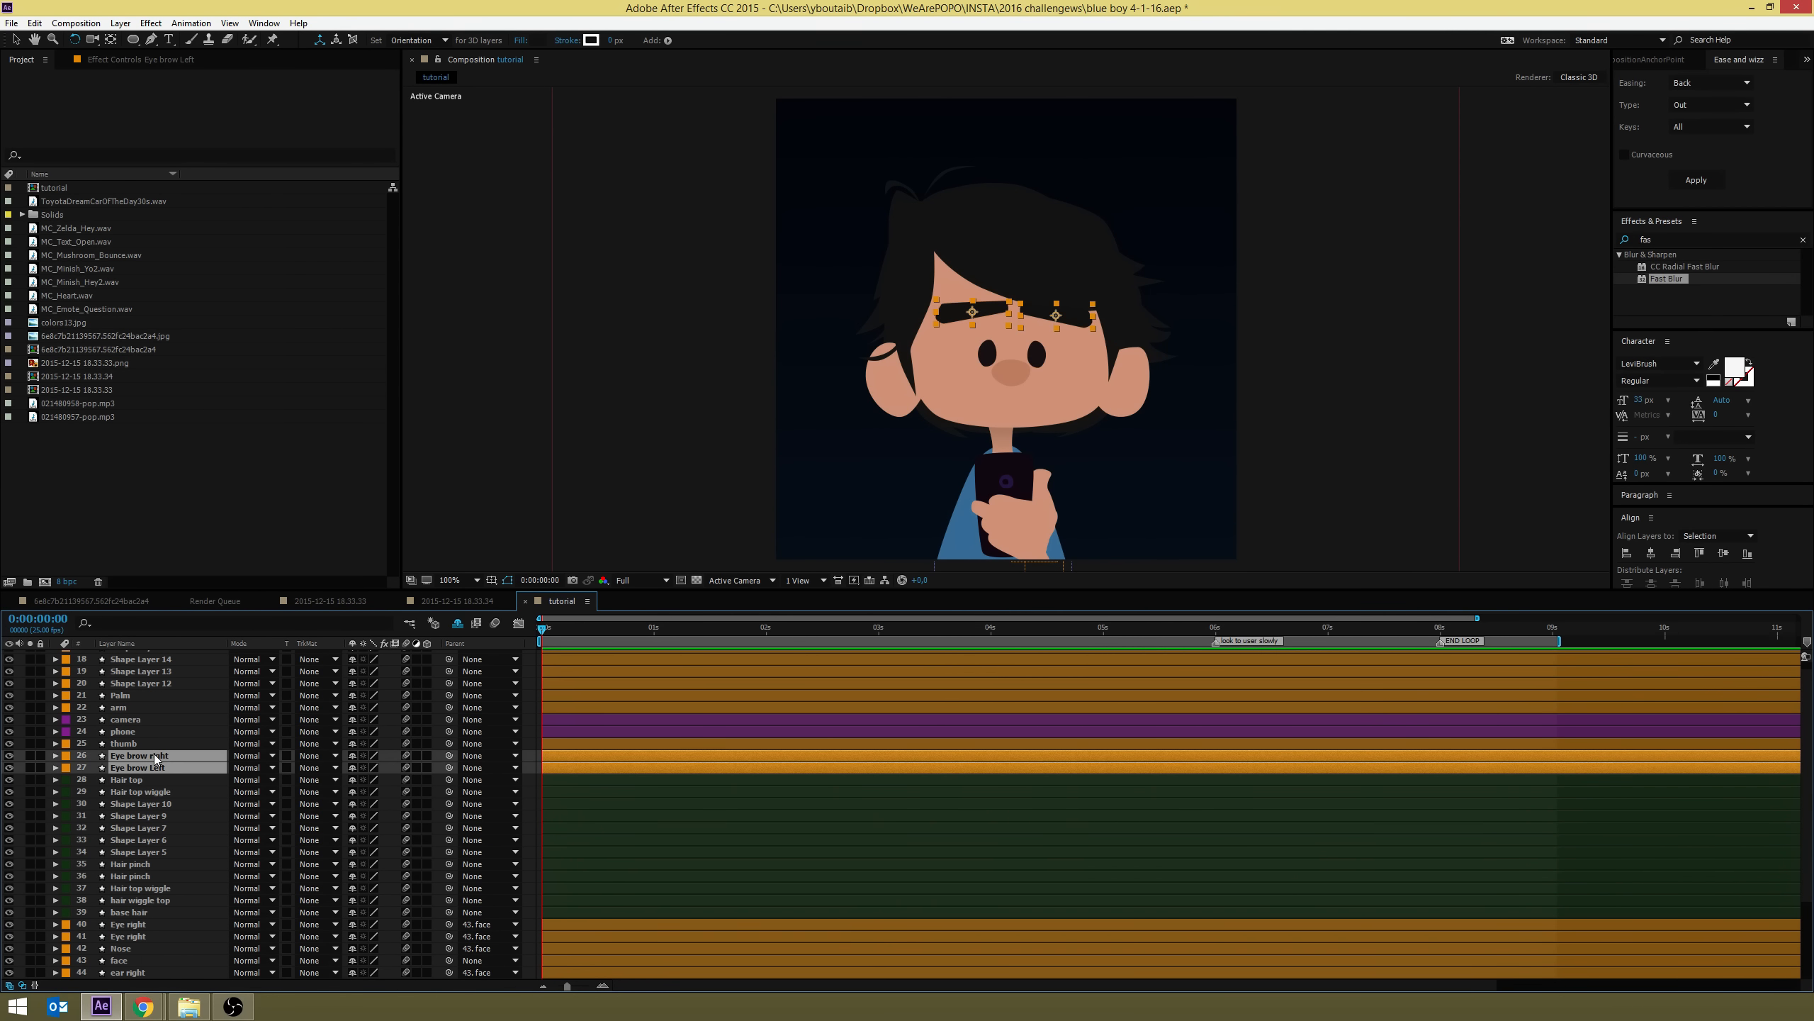
{"action": "left_click", "coordinate": [468, 756]}
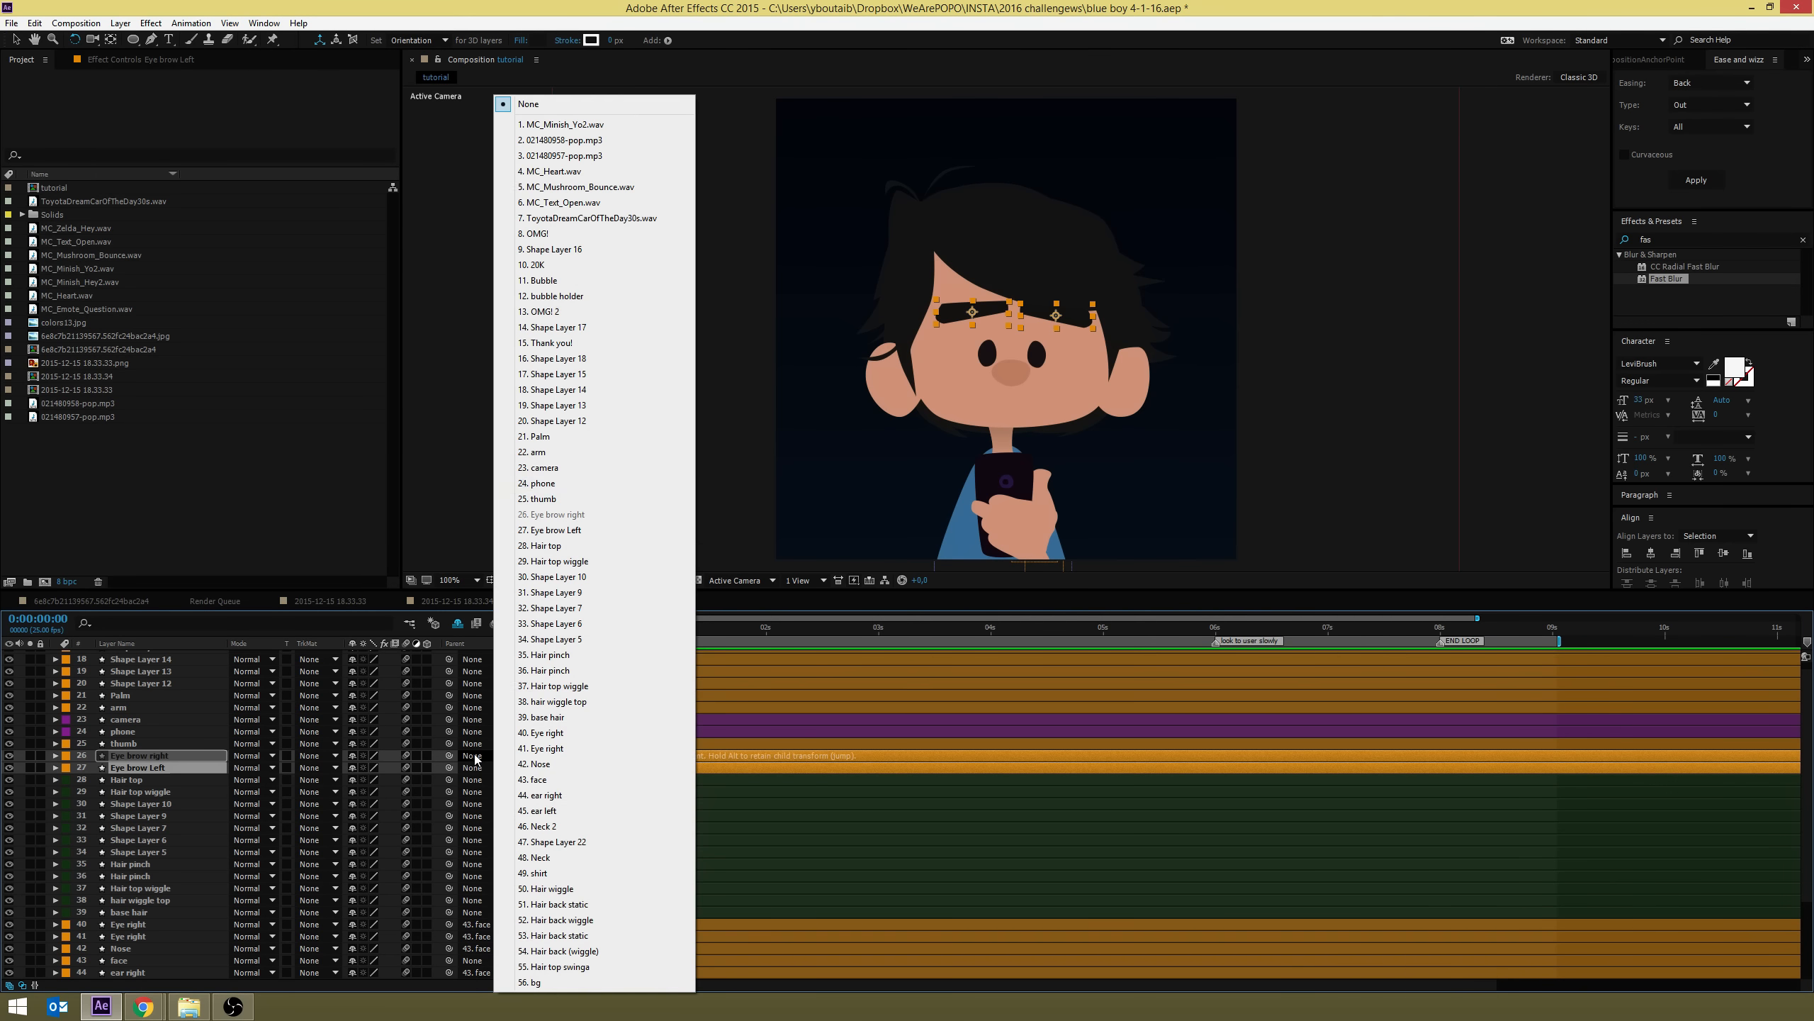
{"action": "left_click", "coordinate": [543, 779]}
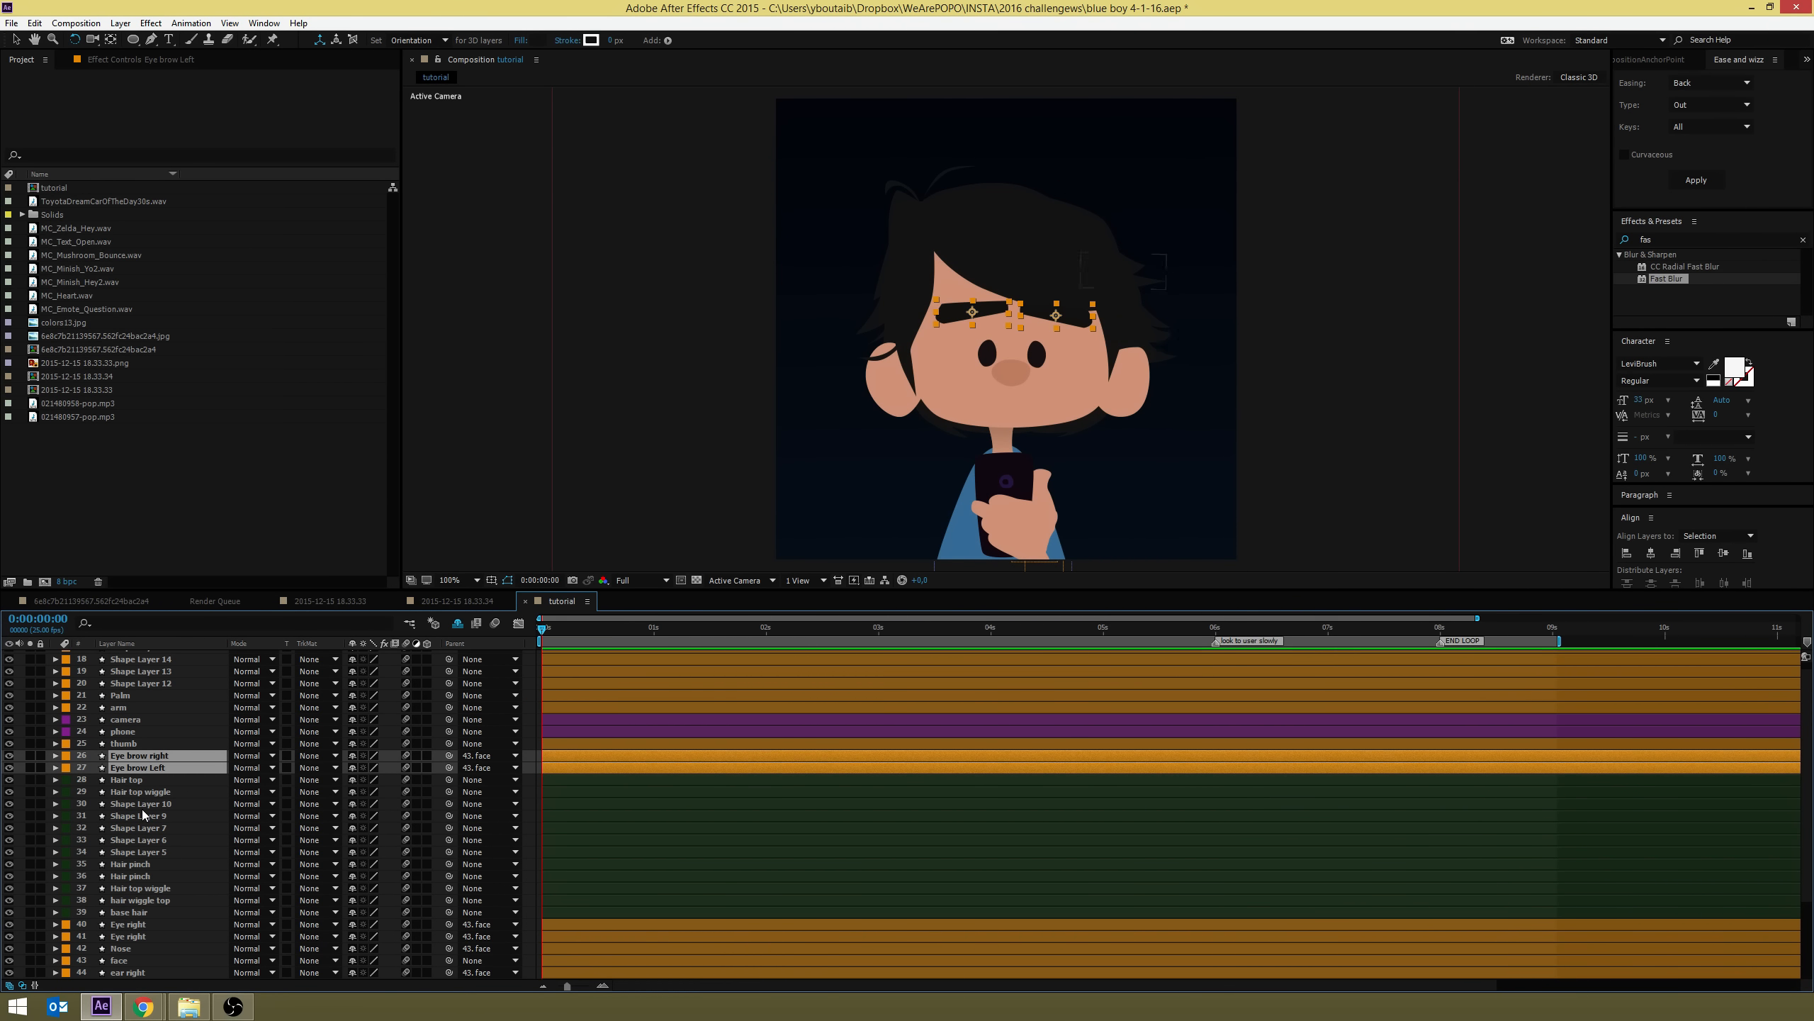
Rotate the face layer to test its parented features, and undo the rotation
{"action": "scroll", "coordinate": [146, 812], "scroll_direction": "down", "scroll_amount": 3}
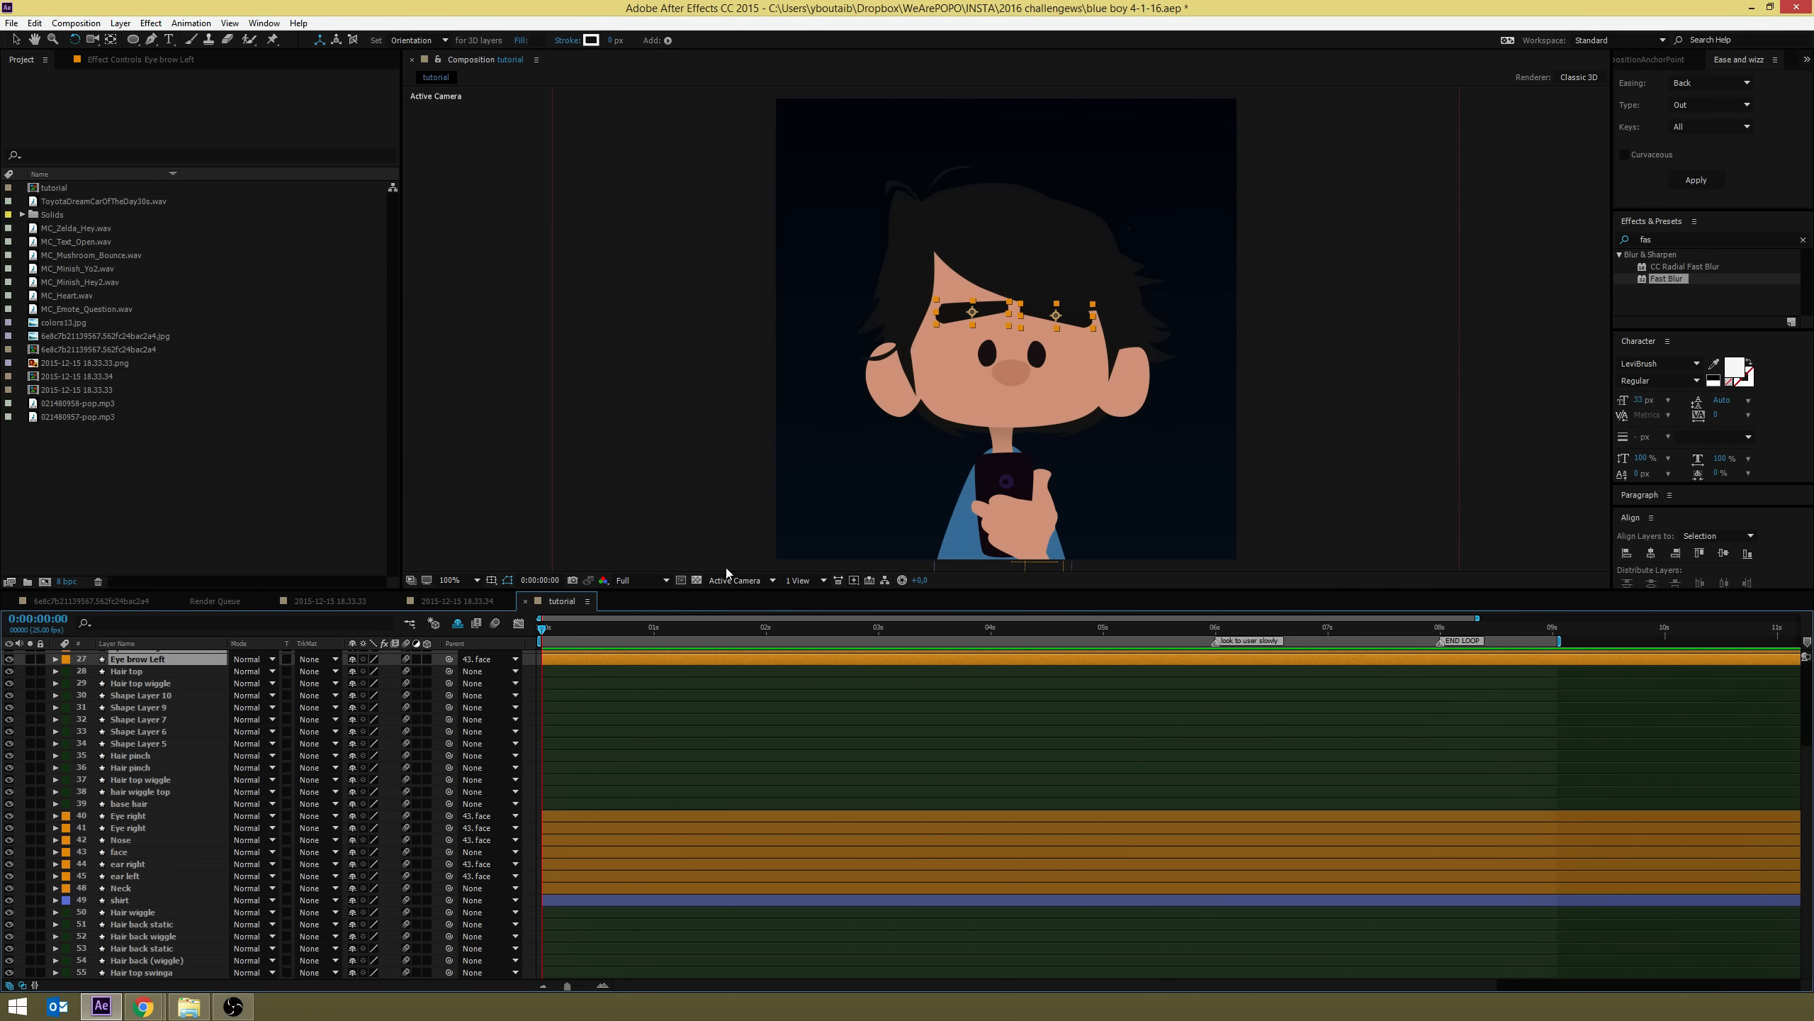
{"action": "left_click", "coordinate": [1068, 275]}
{"action": "left_click_drag", "start_coordinate": [1068, 275], "coordinate": [1332, 356]}
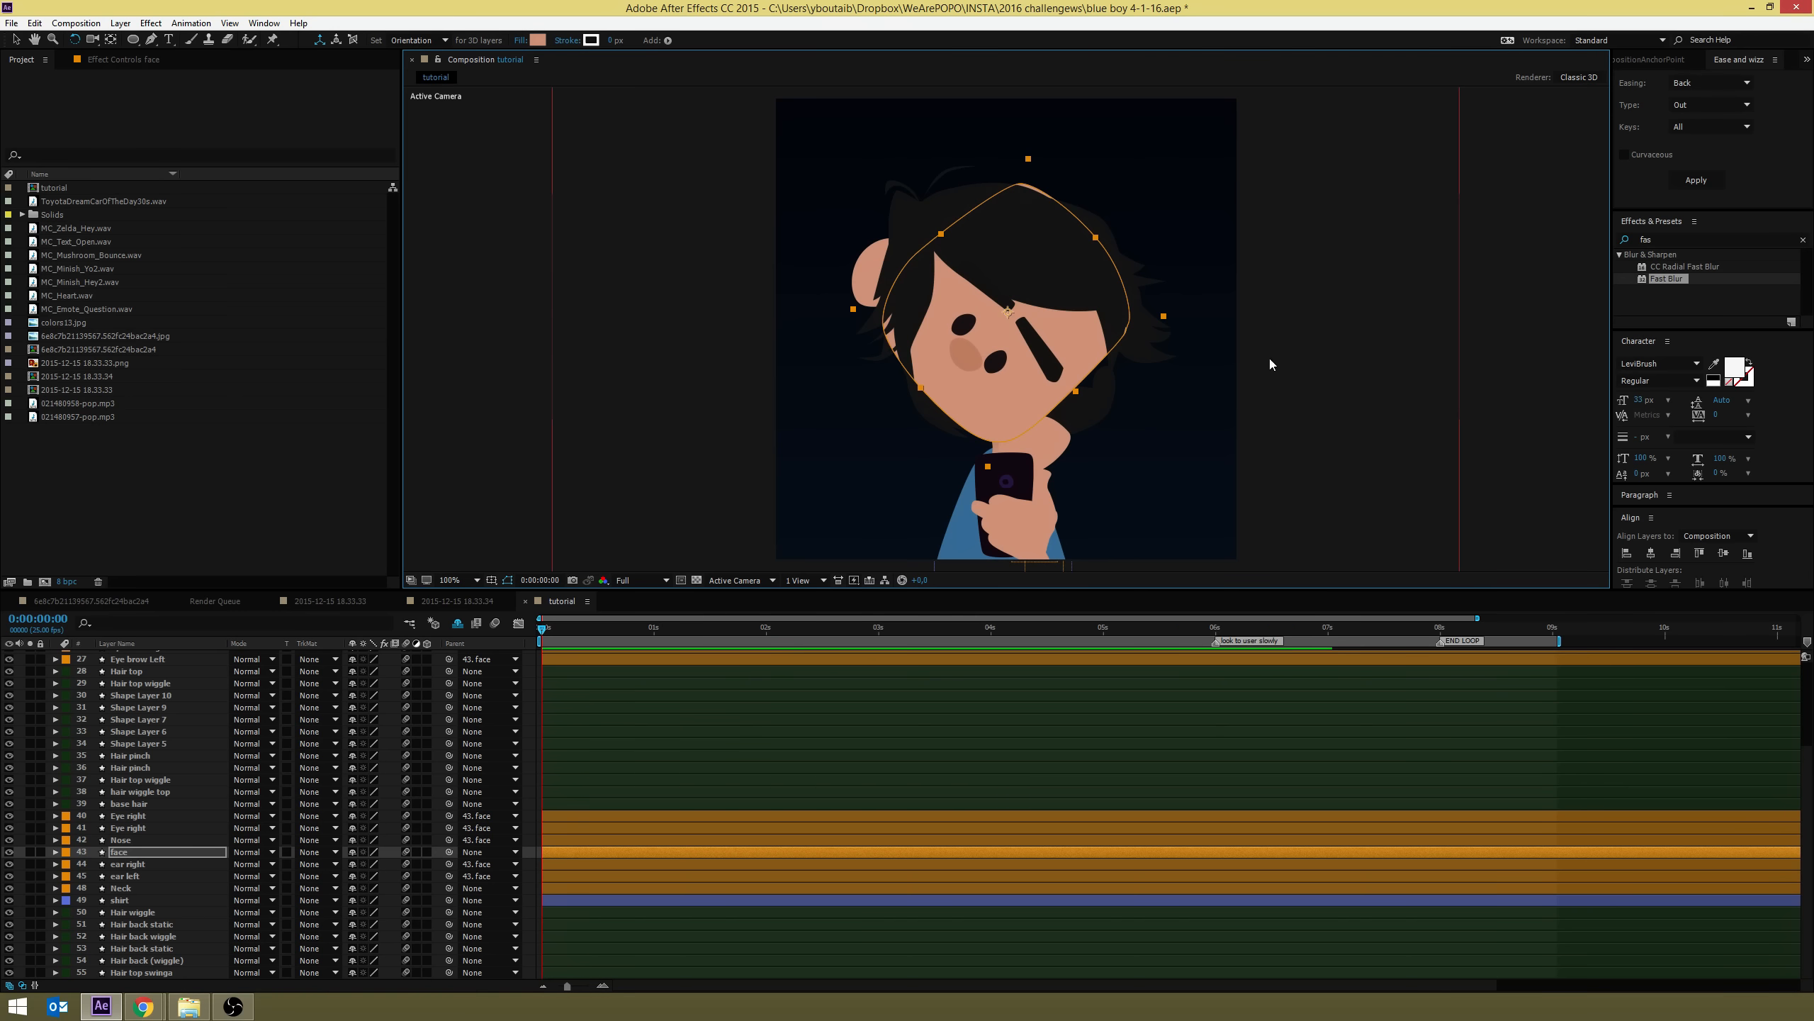
{"action": "key", "text": "ctrl+z"}
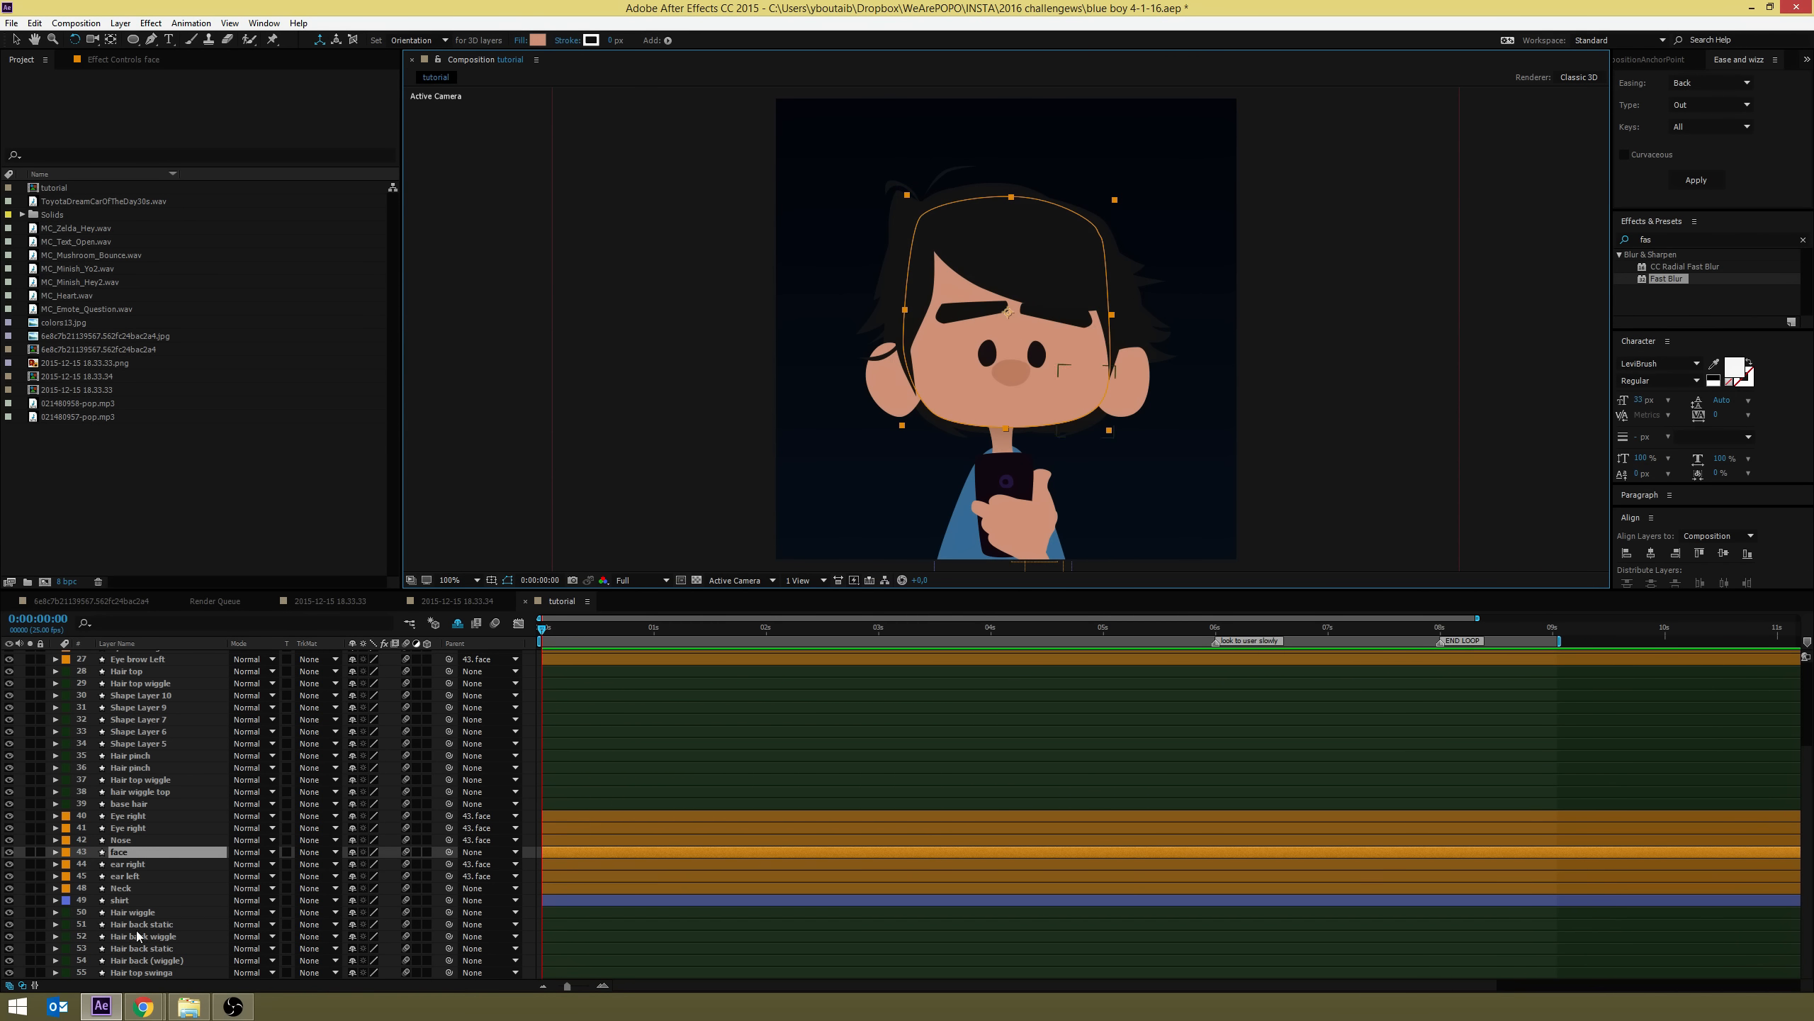
Parent all hair layers, from Hair top to base hair and from Hair wiggle to Hair top swings, to the face layer
{"action": "left_click", "coordinate": [126, 912]}
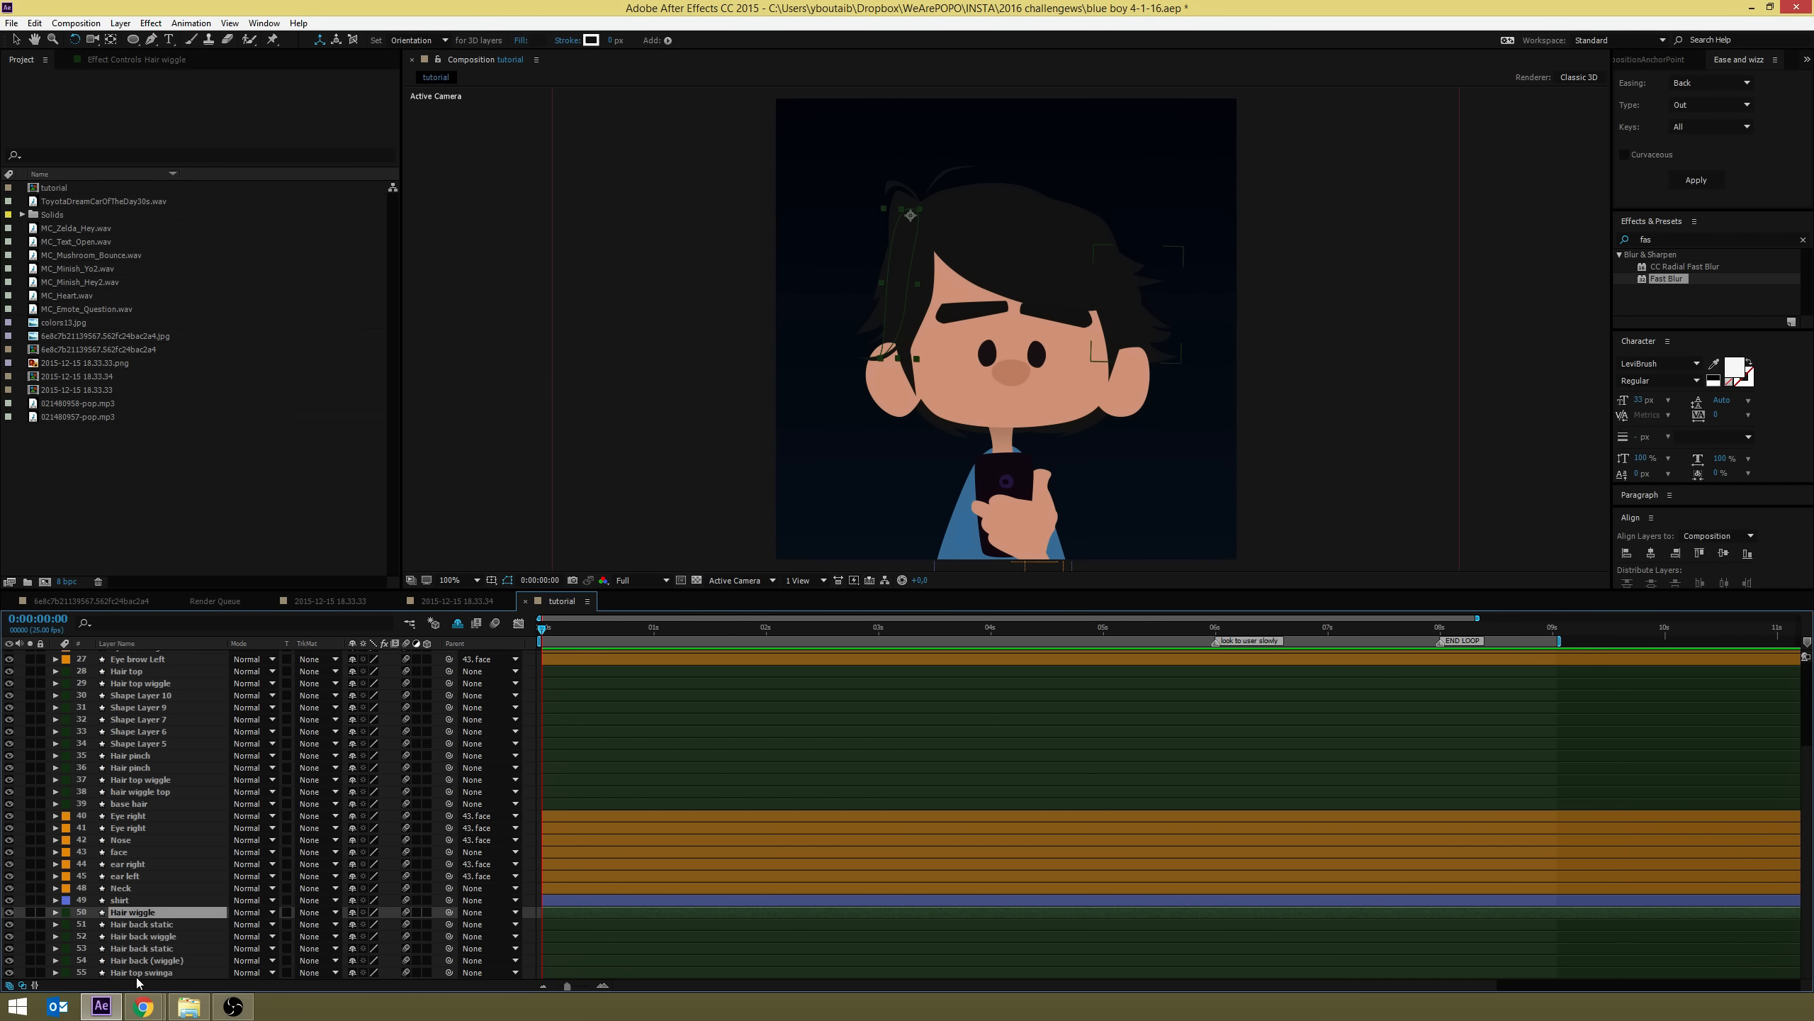
{"action": "left_click", "coordinate": [137, 964], "text": "shift"}
{"action": "left_click", "coordinate": [142, 973], "text": "shift"}
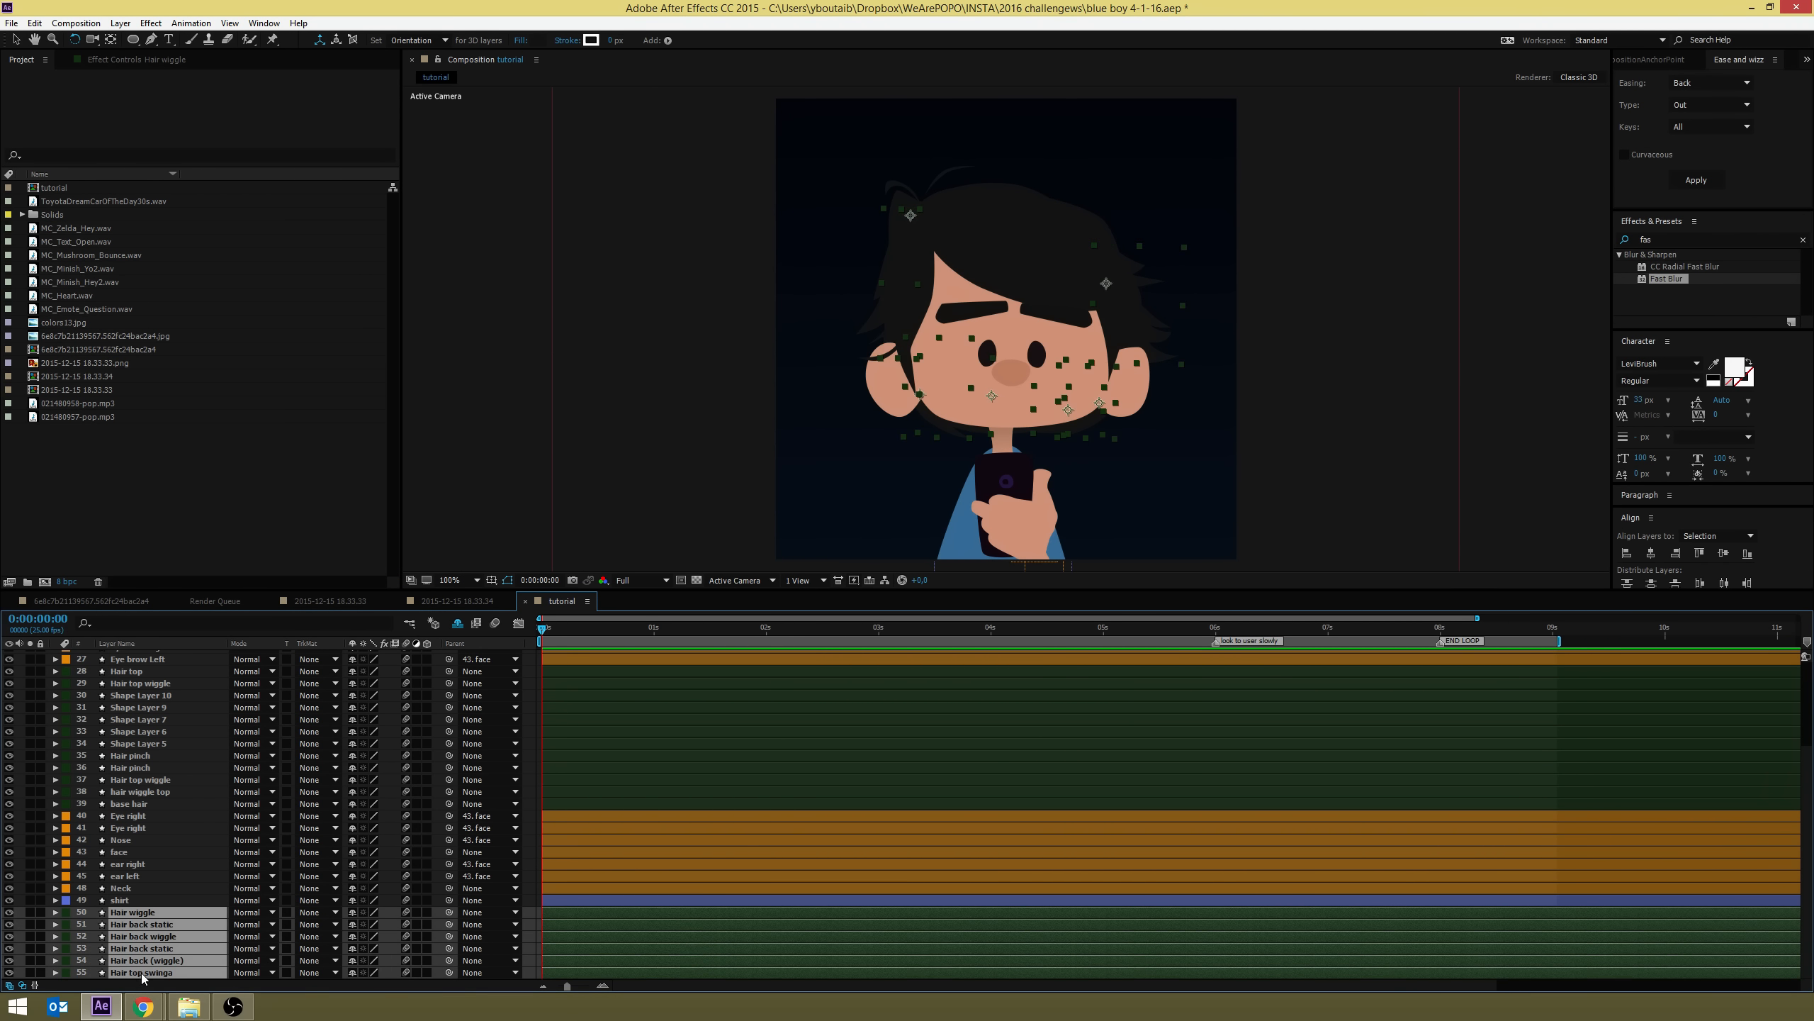
{"action": "scroll", "coordinate": [175, 870], "scroll_direction": "up", "scroll_amount": 1}
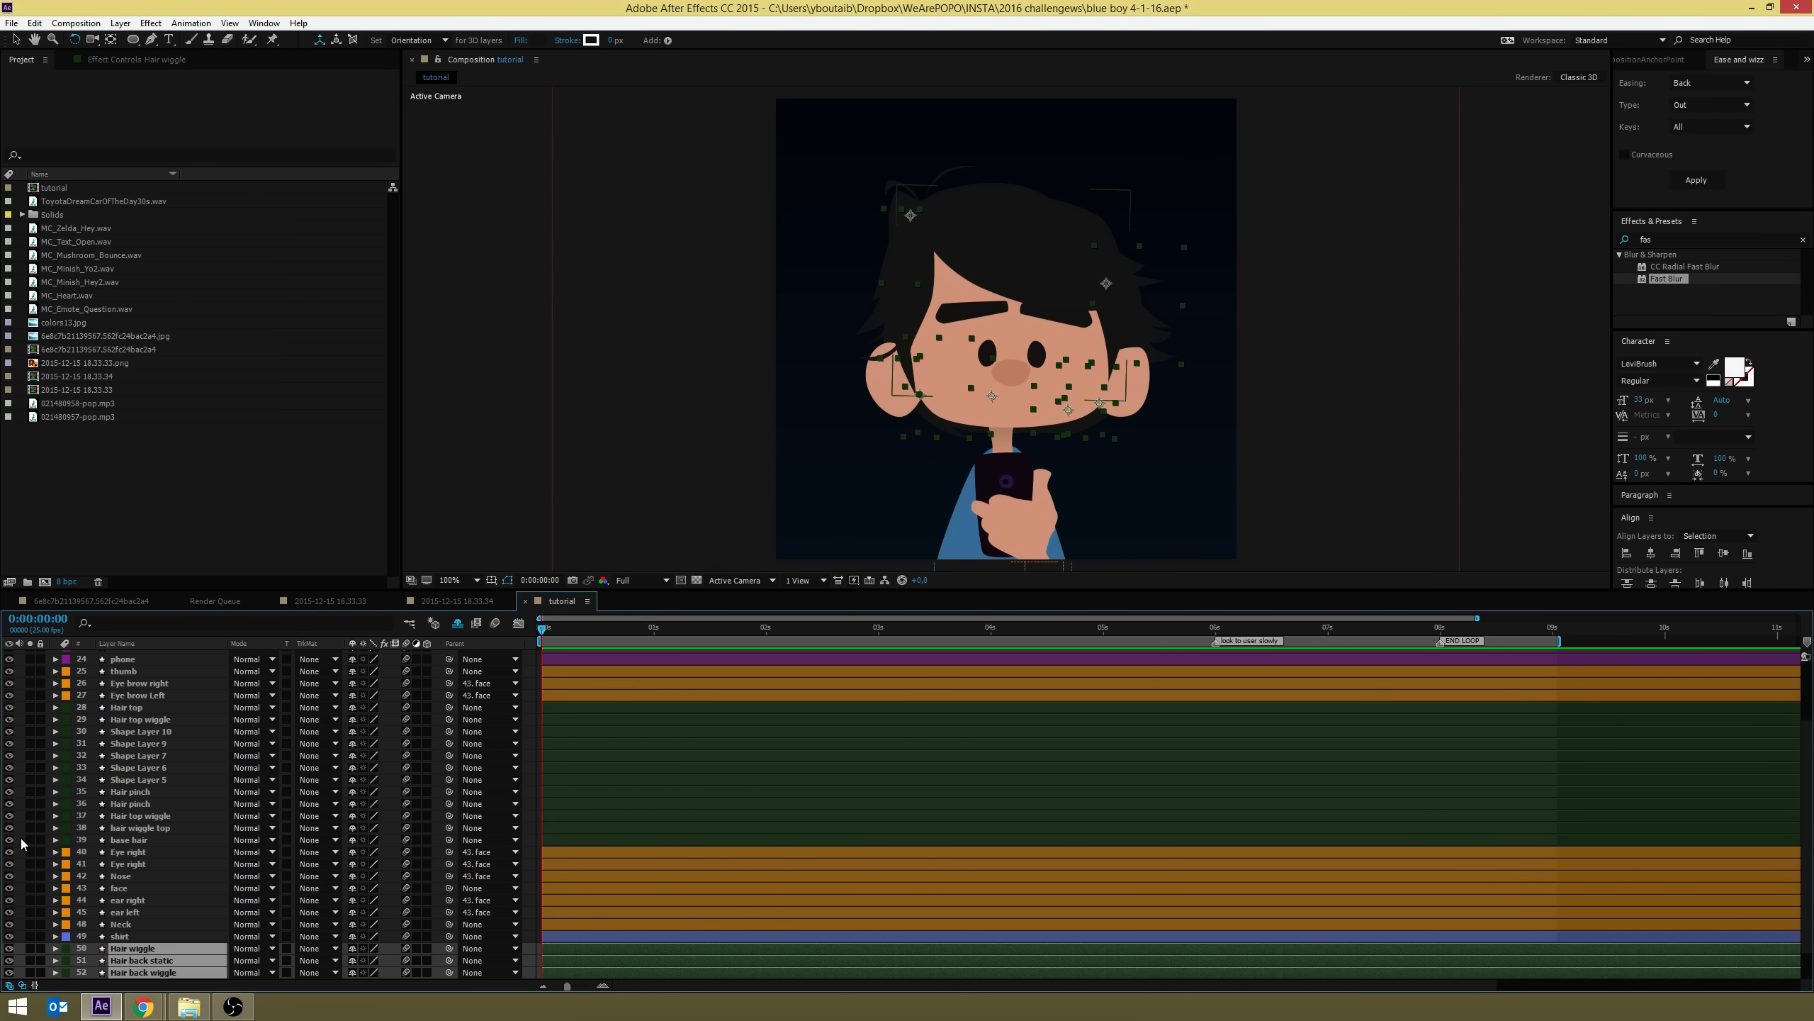
{"action": "left_click_drag", "start_coordinate": [22, 838], "coordinate": [178, 705]}
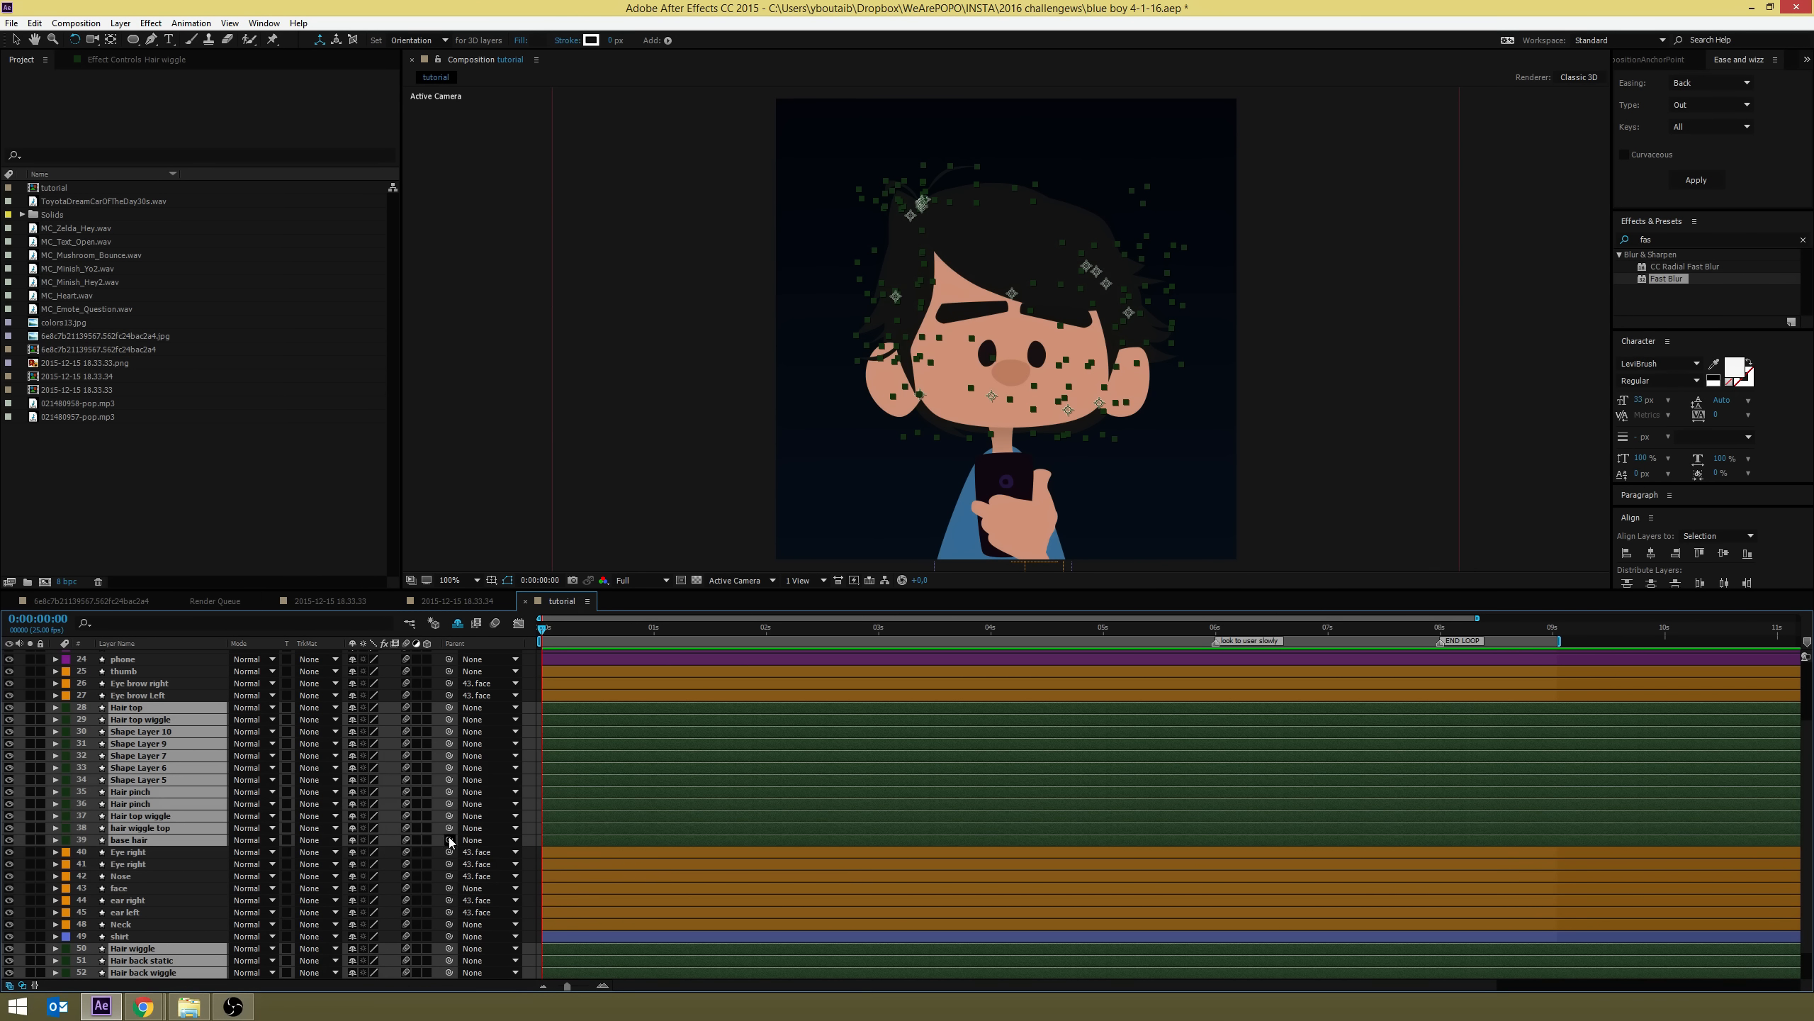
{"action": "left_click_drag", "start_coordinate": [449, 839], "coordinate": [140, 889]}
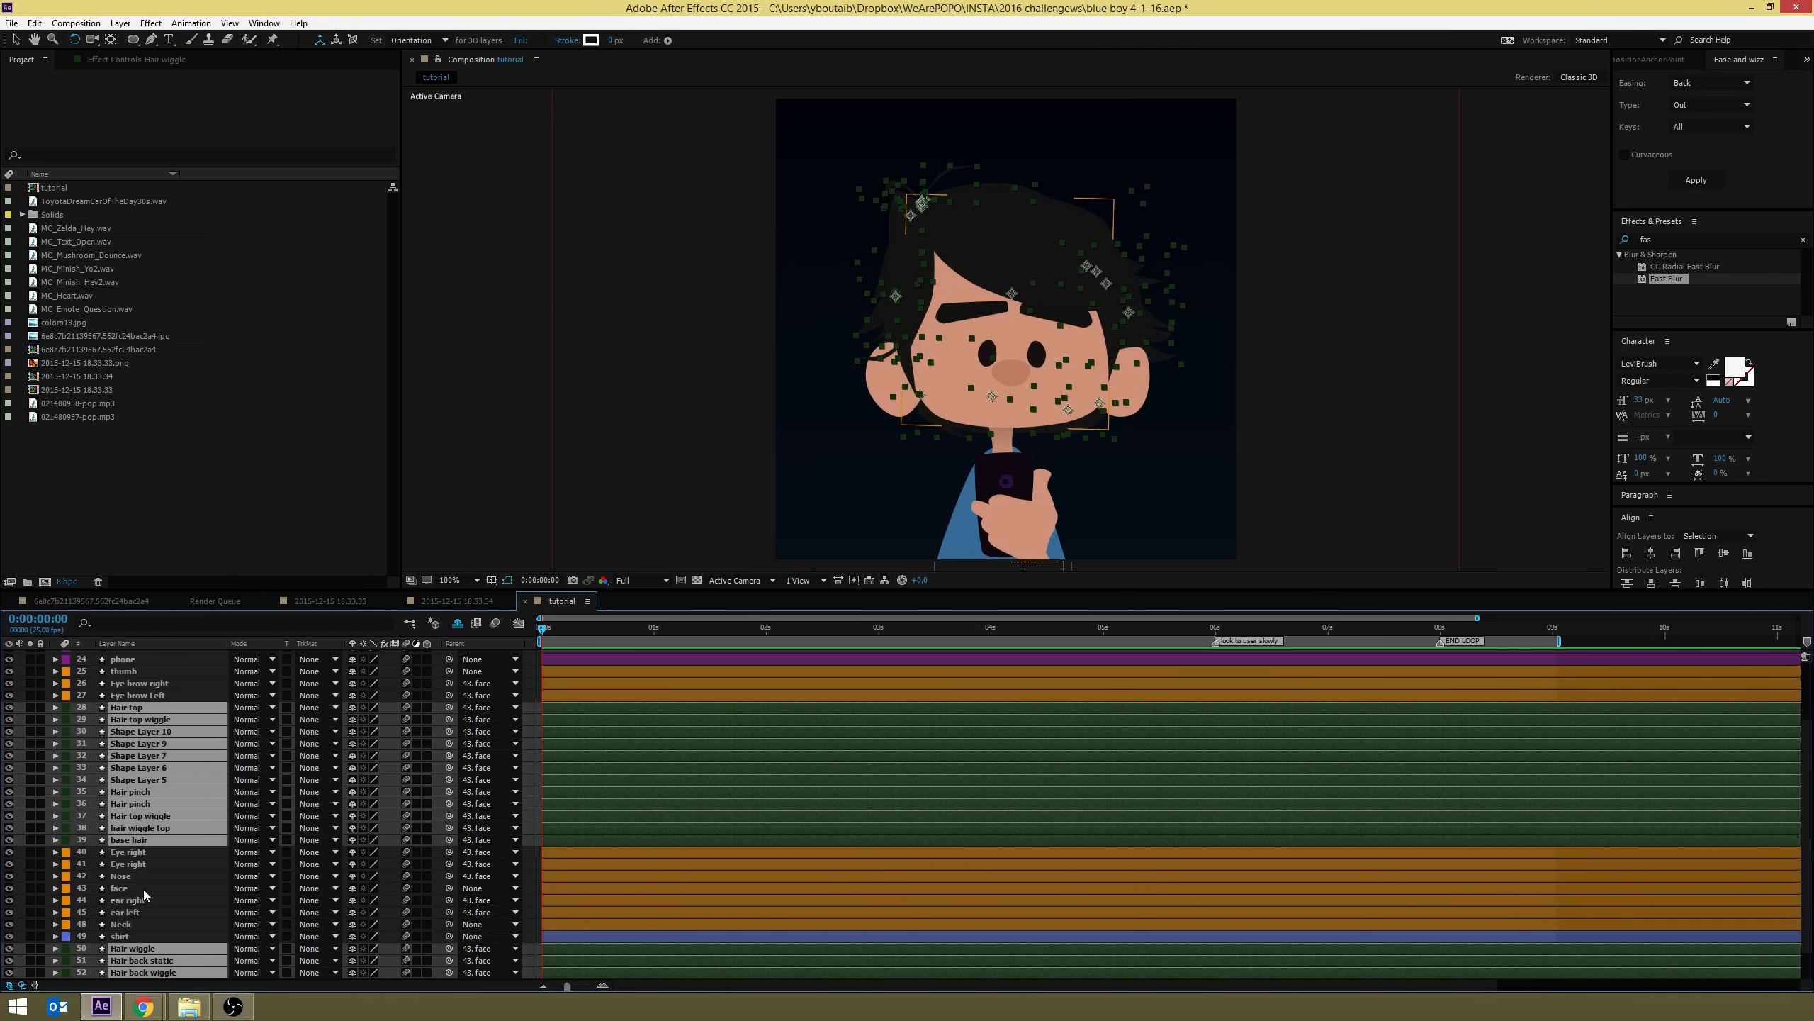
Rotate the face layer again to test the head with its hair attached, and undo the rotation
{"action": "left_click", "coordinate": [154, 885]}
{"action": "left_click_drag", "start_coordinate": [1059, 289], "coordinate": [920, 210]}
{"action": "left_click_drag", "start_coordinate": [1042, 277], "coordinate": [915, 315]}
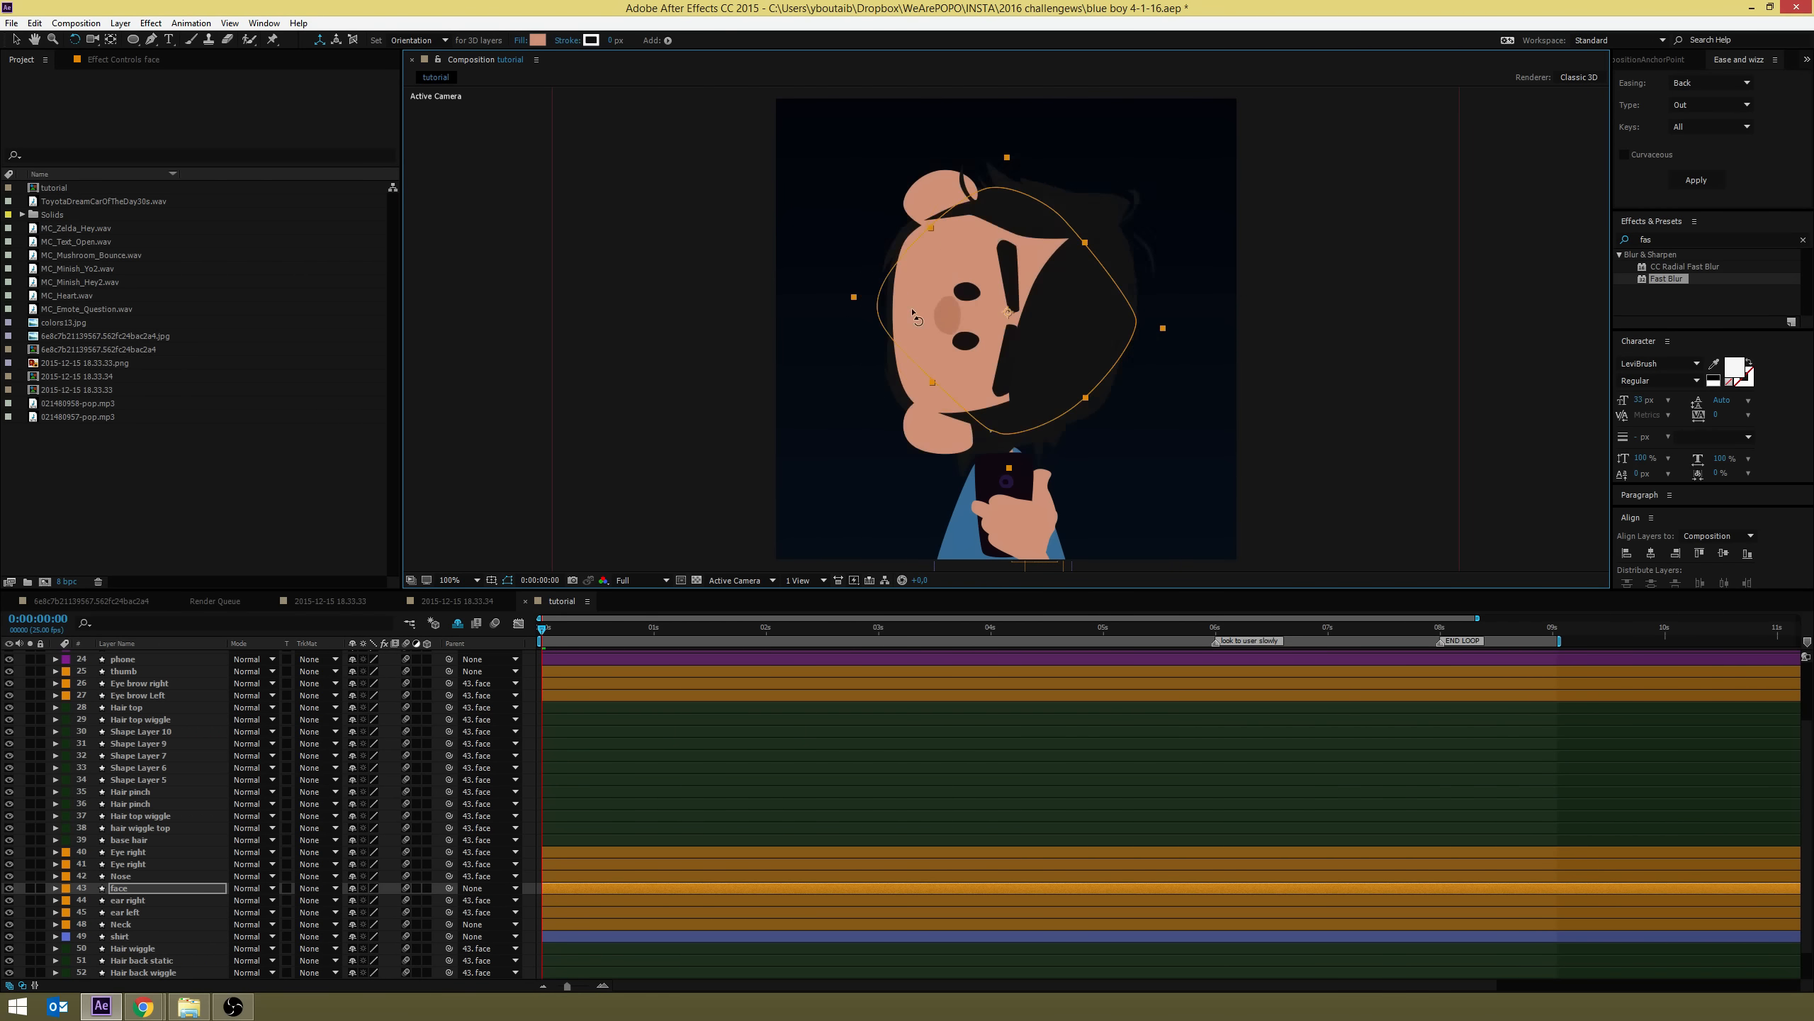
{"action": "key", "text": "ctrl+z"}
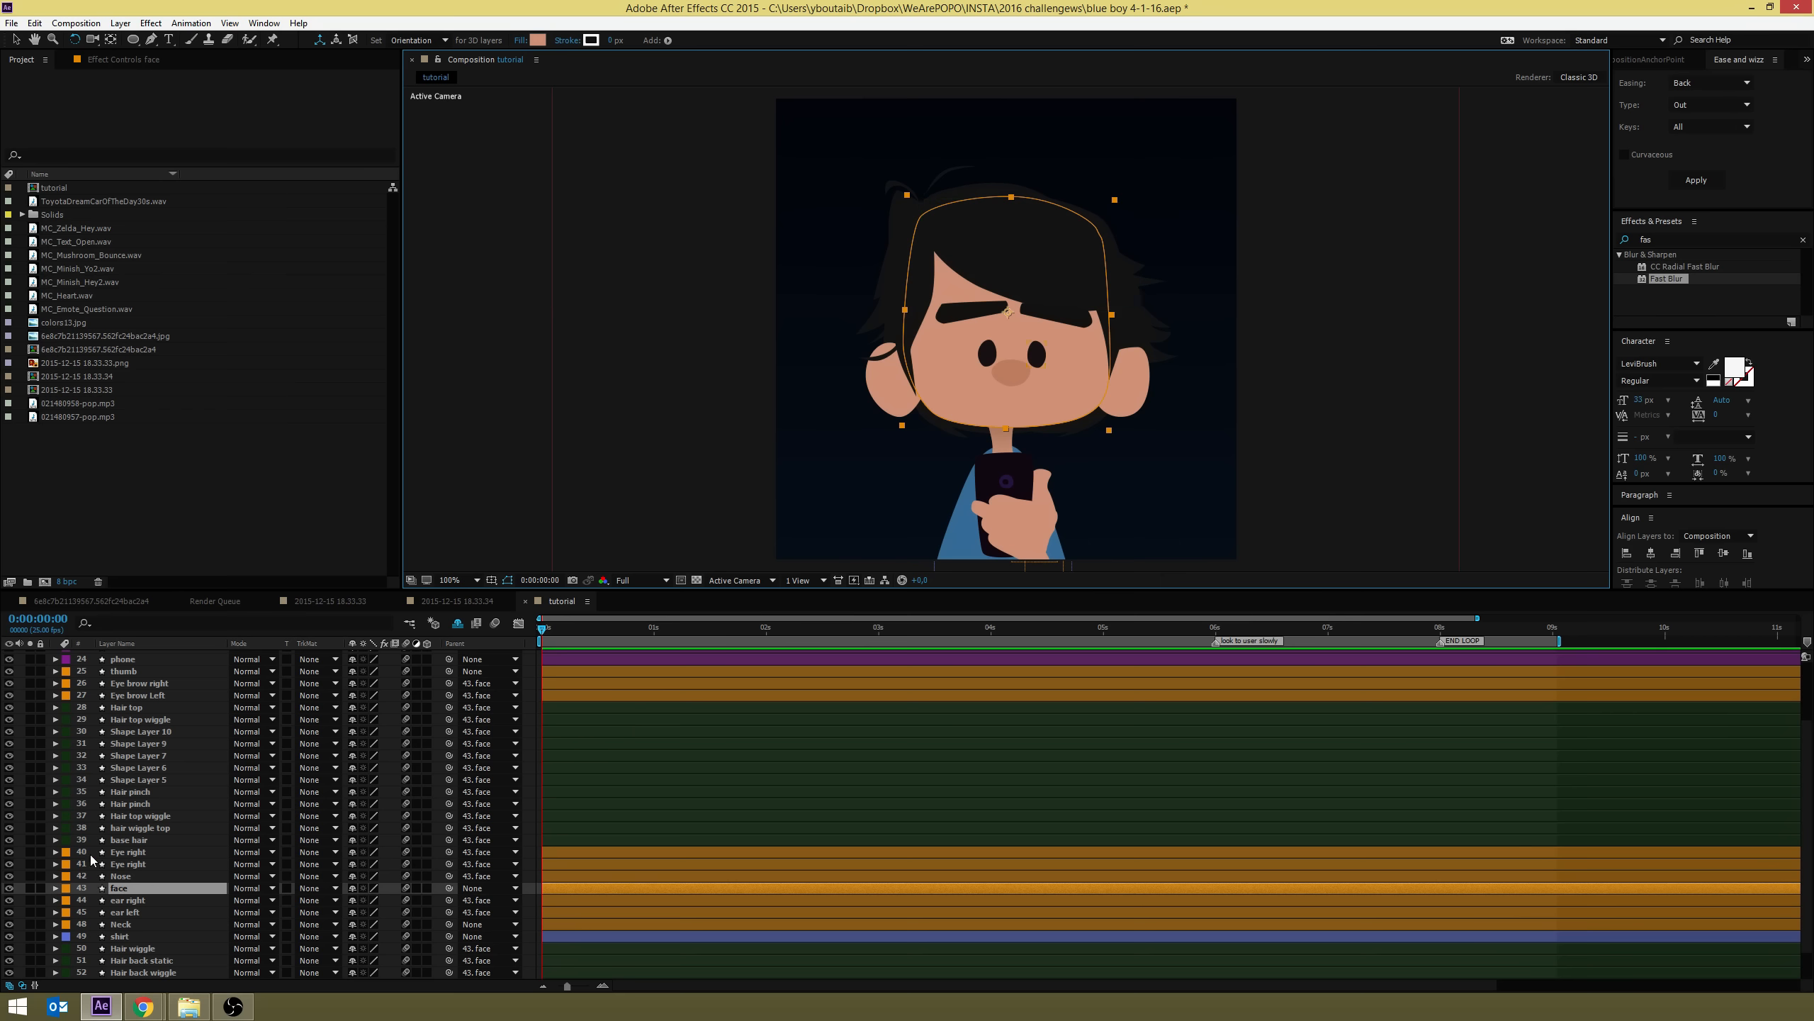
Parent the face layer to the Neck layer
{"action": "scroll", "coordinate": [100, 867], "scroll_direction": "up", "scroll_amount": 2}
{"action": "scroll", "coordinate": [114, 884], "scroll_direction": "down", "scroll_amount": 3}
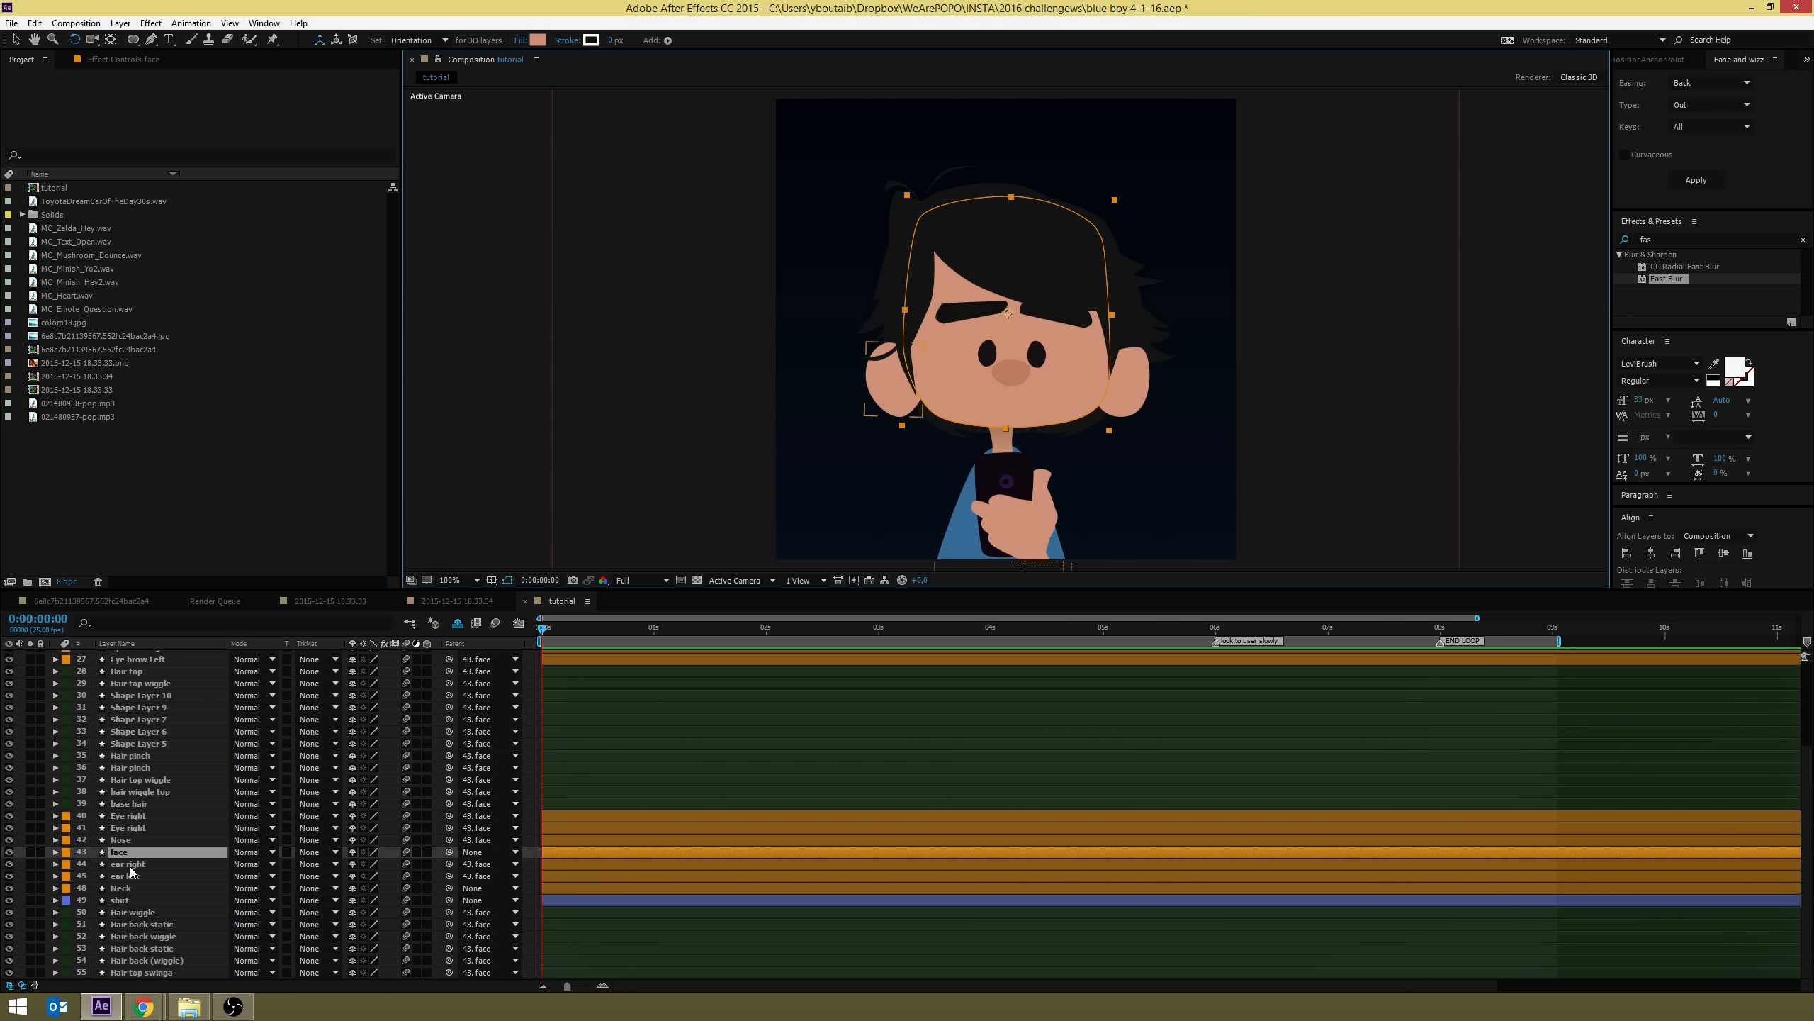
{"action": "left_click_drag", "start_coordinate": [449, 851], "coordinate": [129, 897]}
Rotate the Neck layer to test how the head follows, and undo the rotation
{"action": "left_click", "coordinate": [123, 889]}
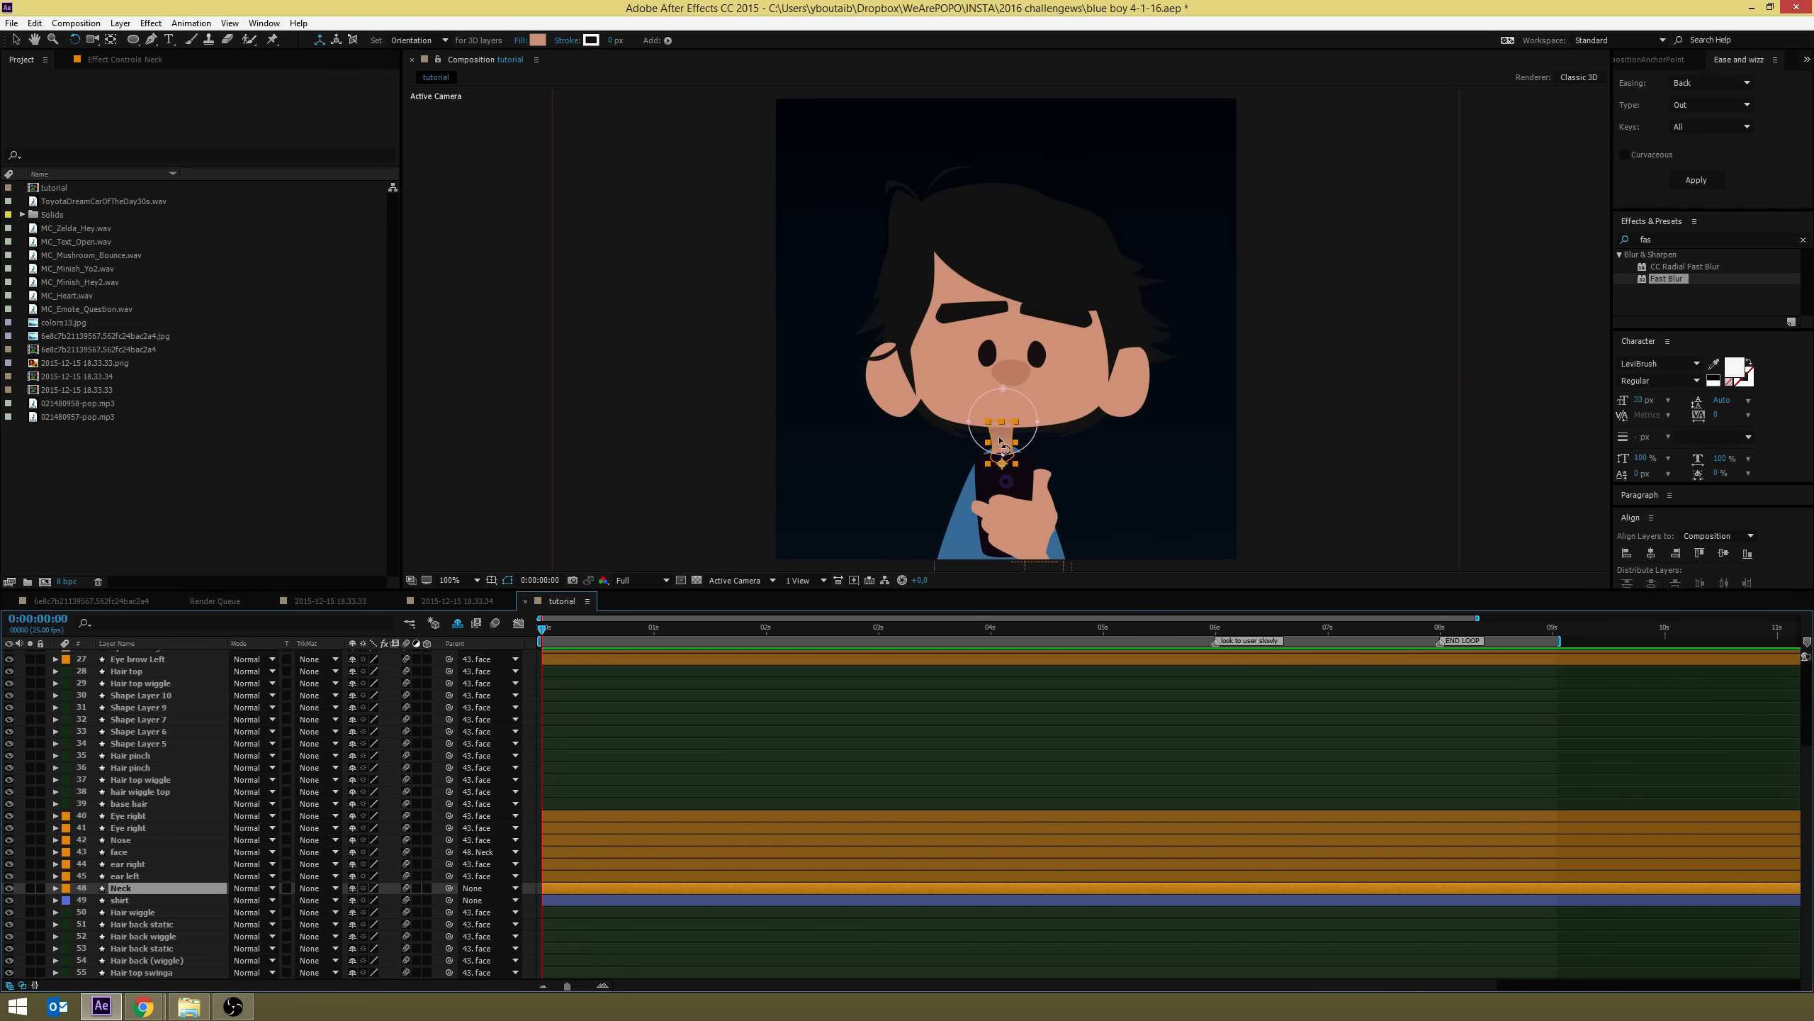
{"action": "left_click_drag", "start_coordinate": [1001, 441], "coordinate": [1044, 466]}
{"action": "key", "text": "ctrl+z"}
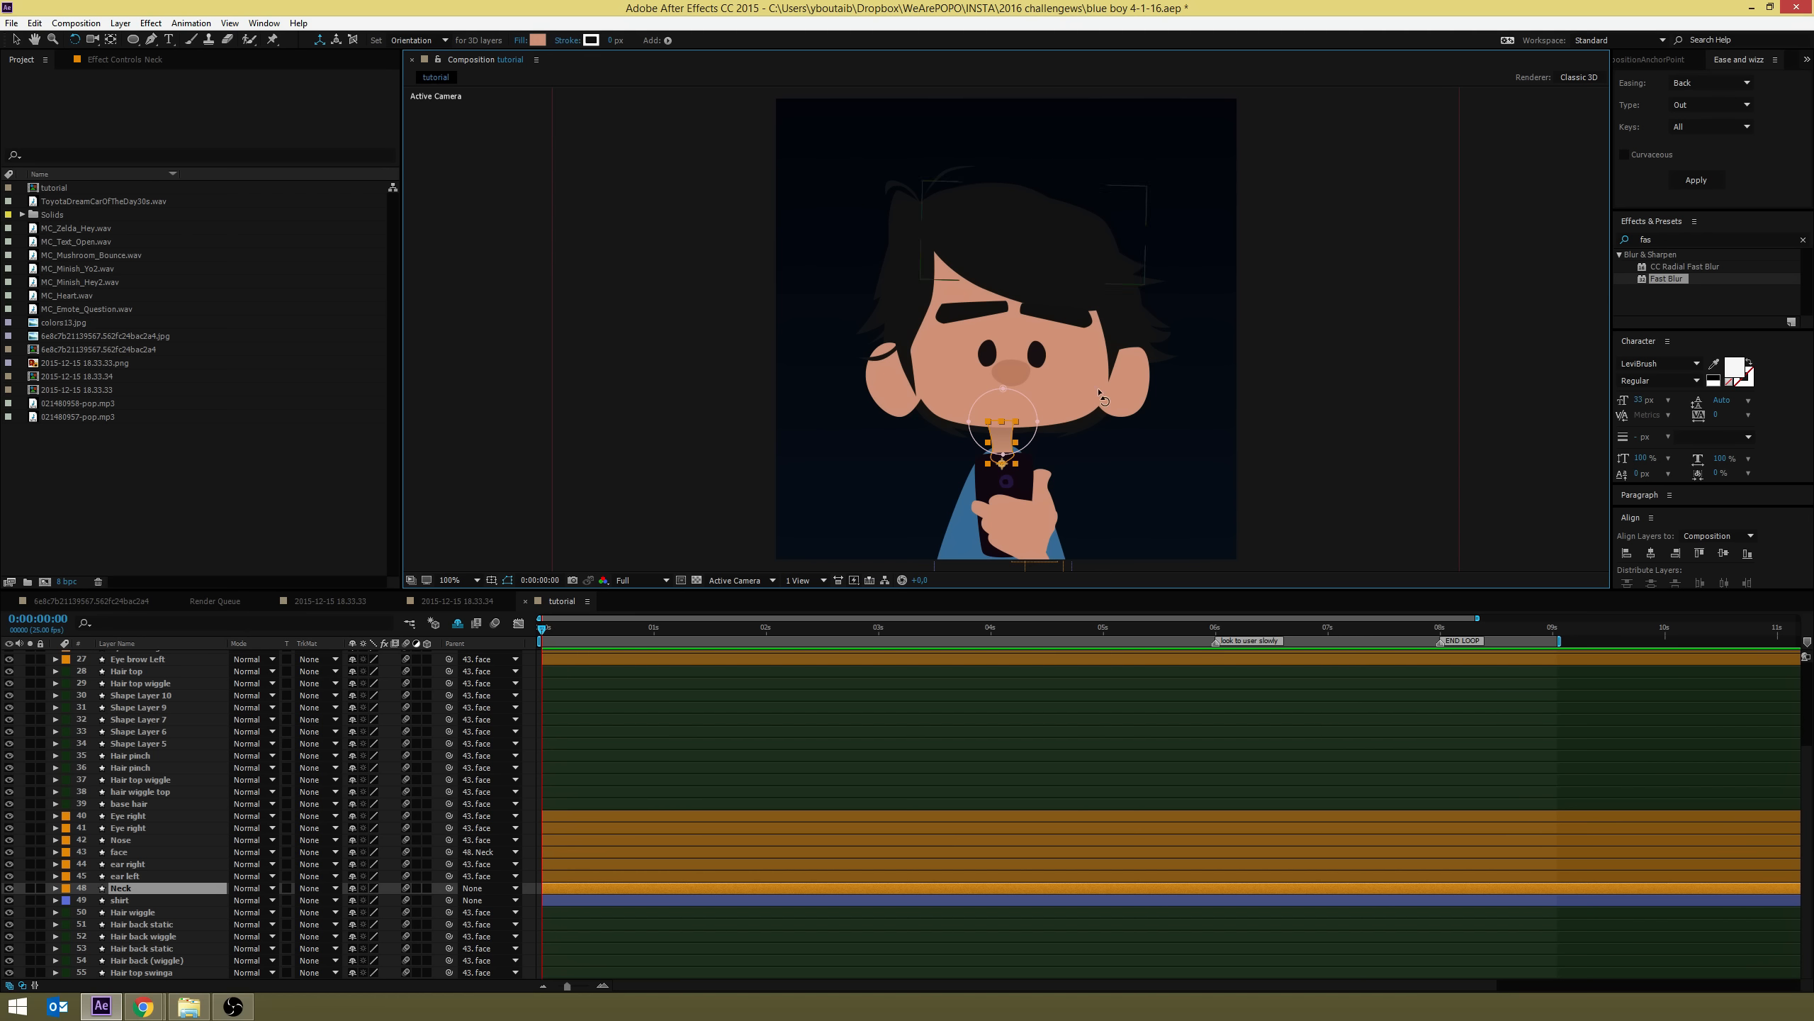
Parent Shape Layers 12 to 15 and the thumb to the Palm layer, and parent Palm to the arm layer
{"action": "key", "text": "h"}
{"action": "left_click_drag", "start_coordinate": [1020, 484], "coordinate": [944, 439]}
{"action": "left_click", "coordinate": [965, 474]}
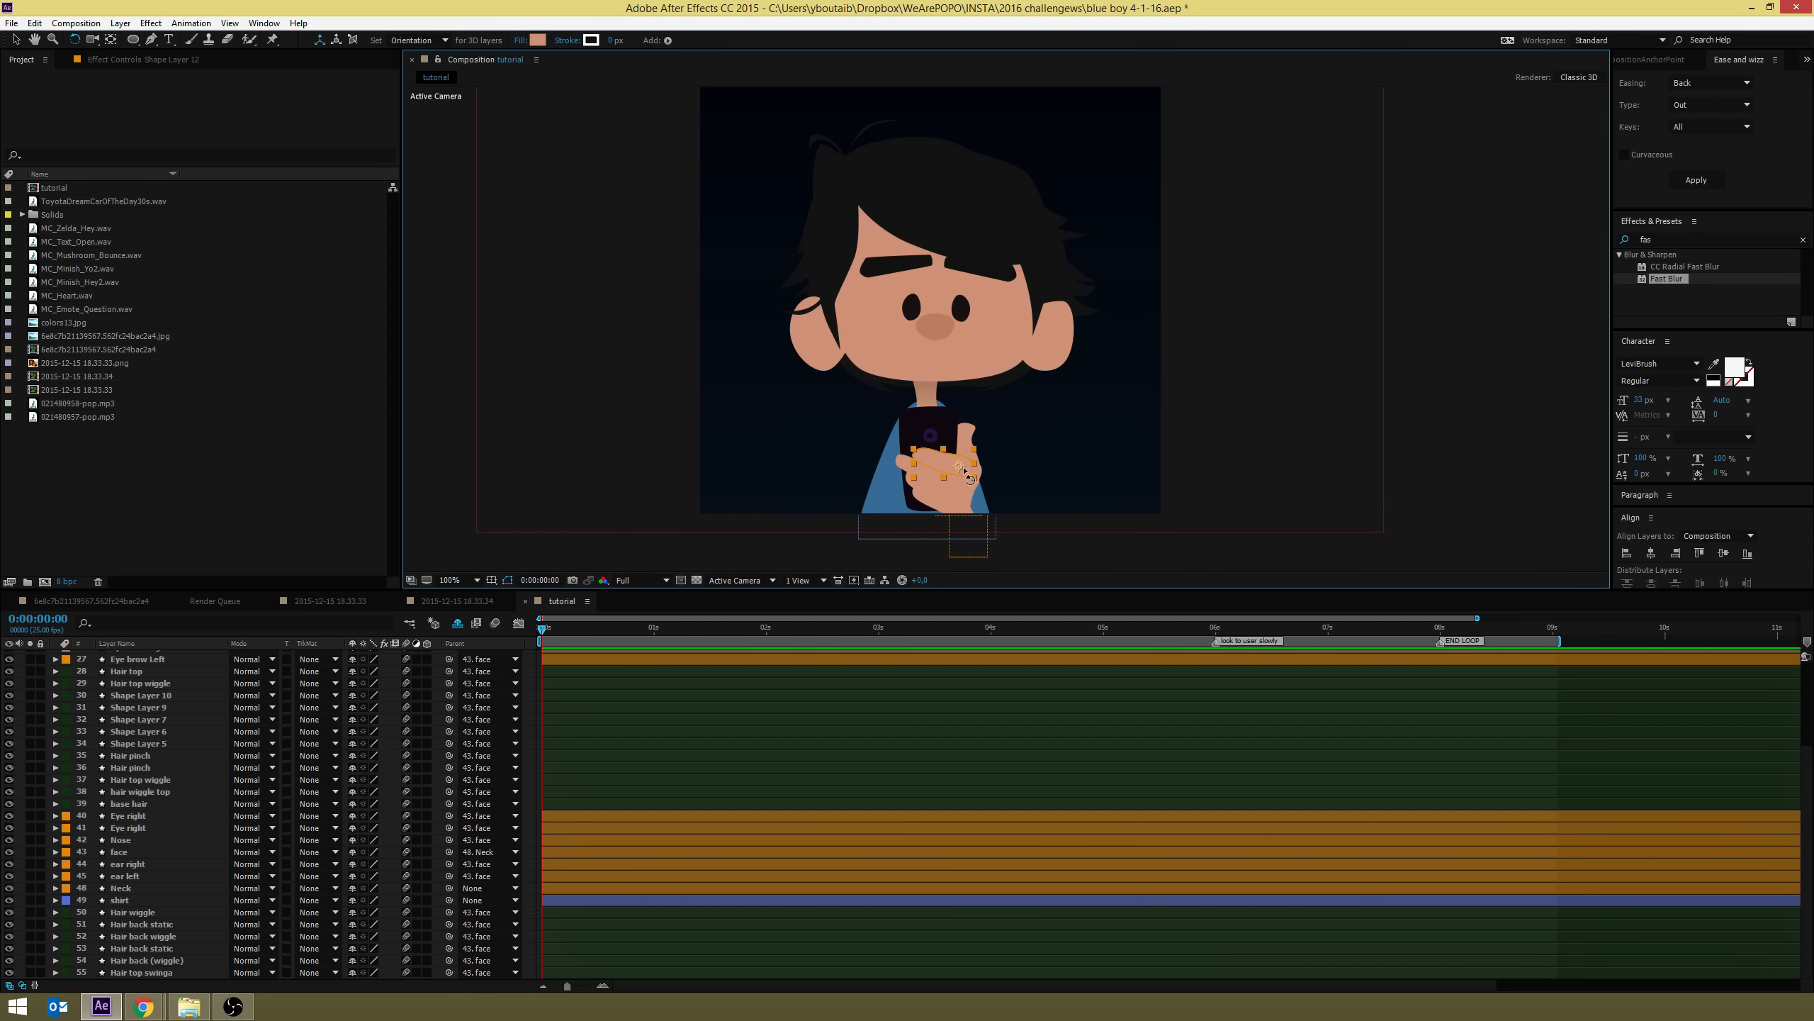
{"action": "scroll", "coordinate": [174, 878], "scroll_direction": "up", "scroll_amount": 5}
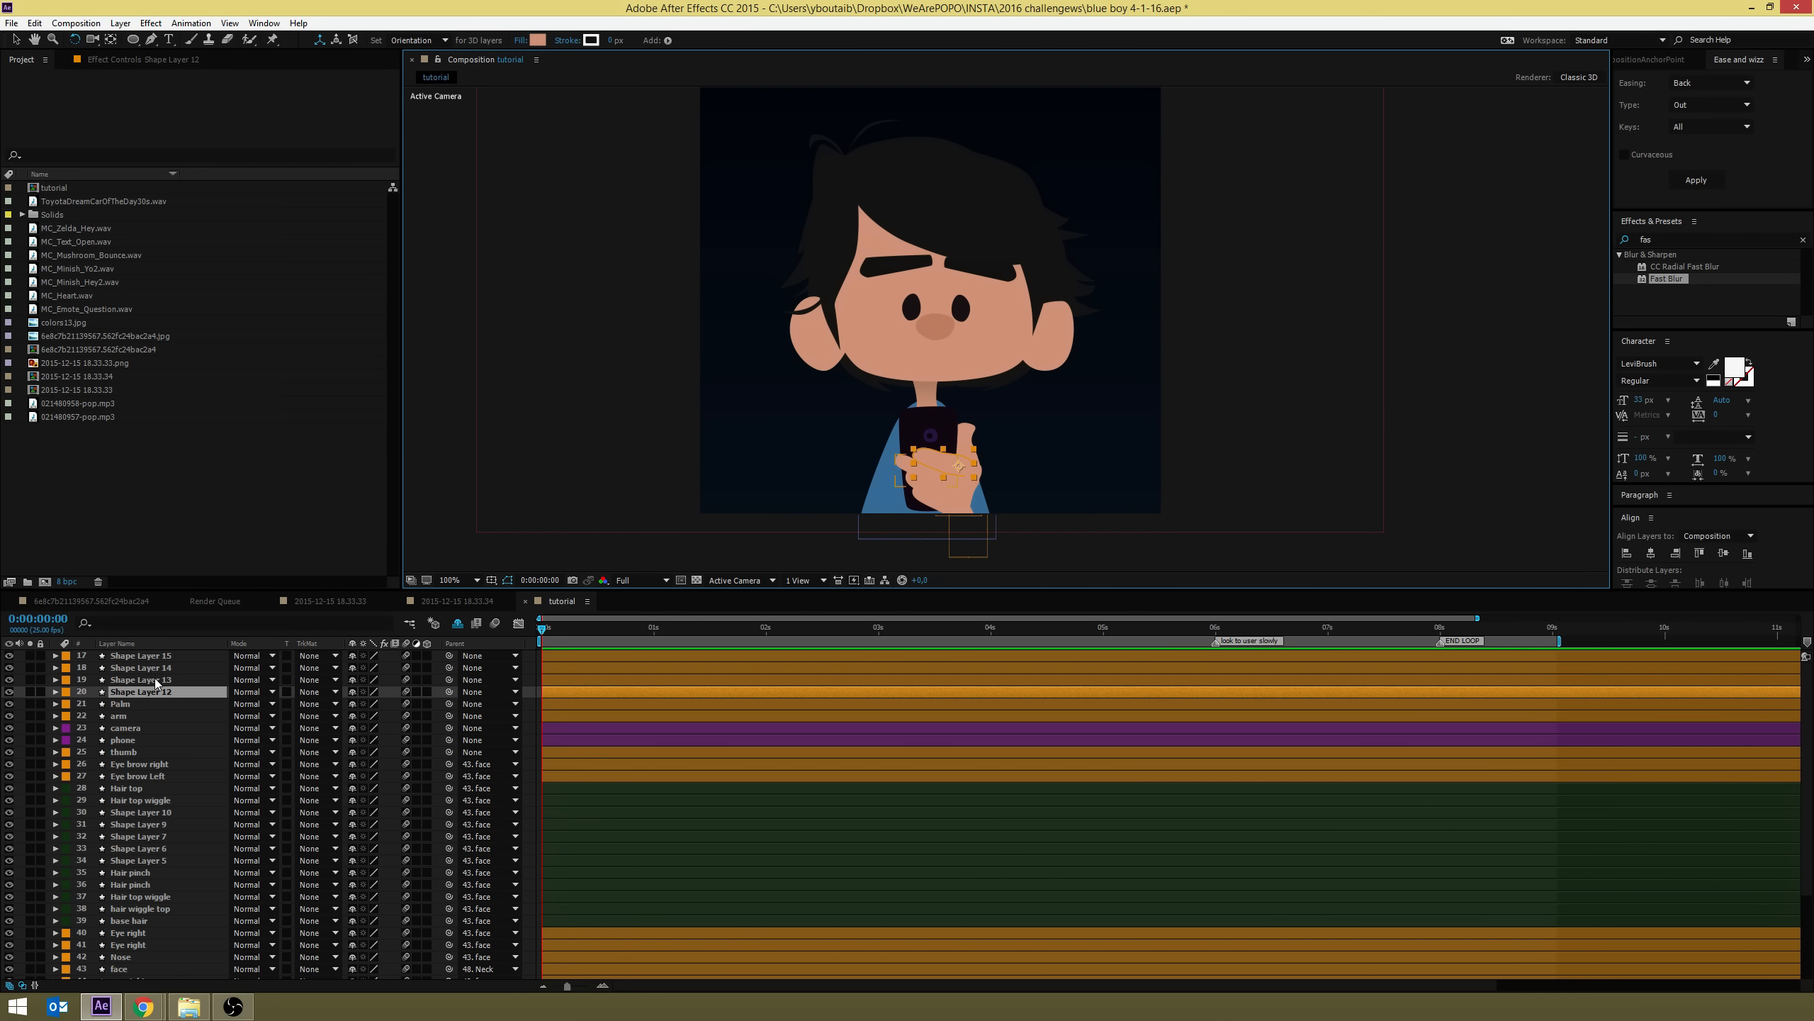
{"action": "left_click", "coordinate": [159, 656], "text": "shift"}
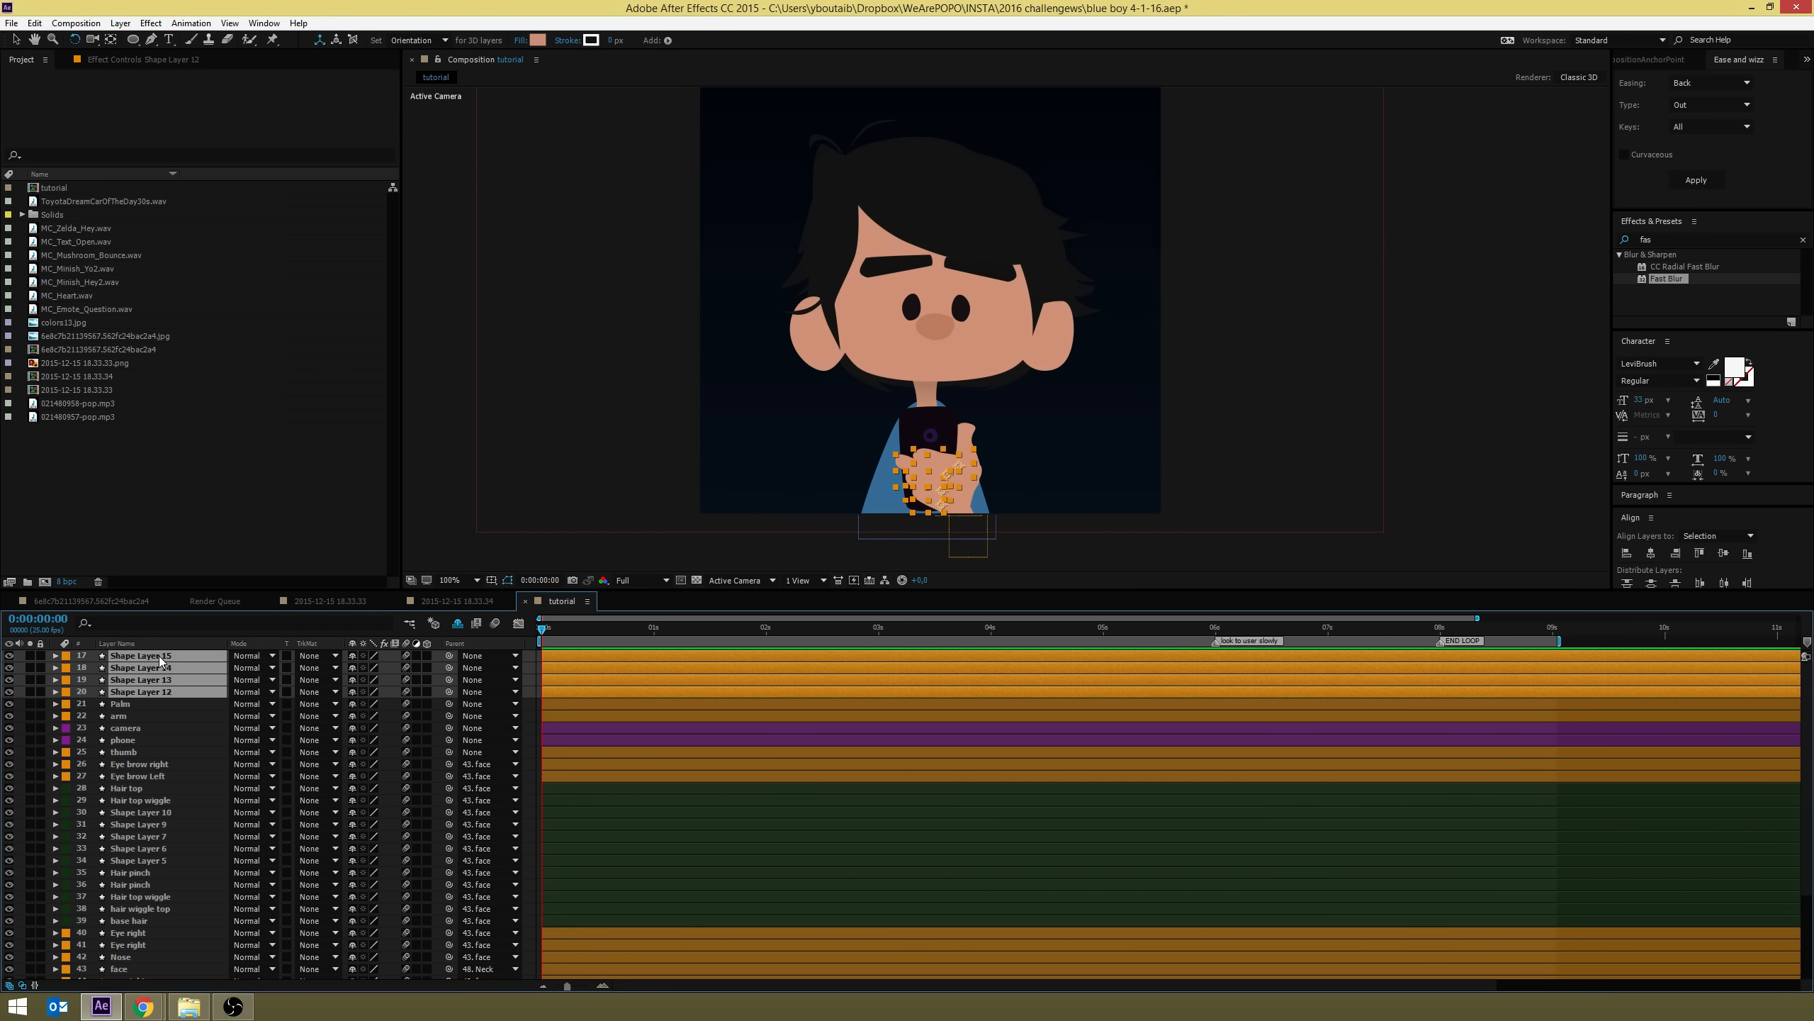
{"action": "left_click", "coordinate": [133, 754], "text": "ctrl"}
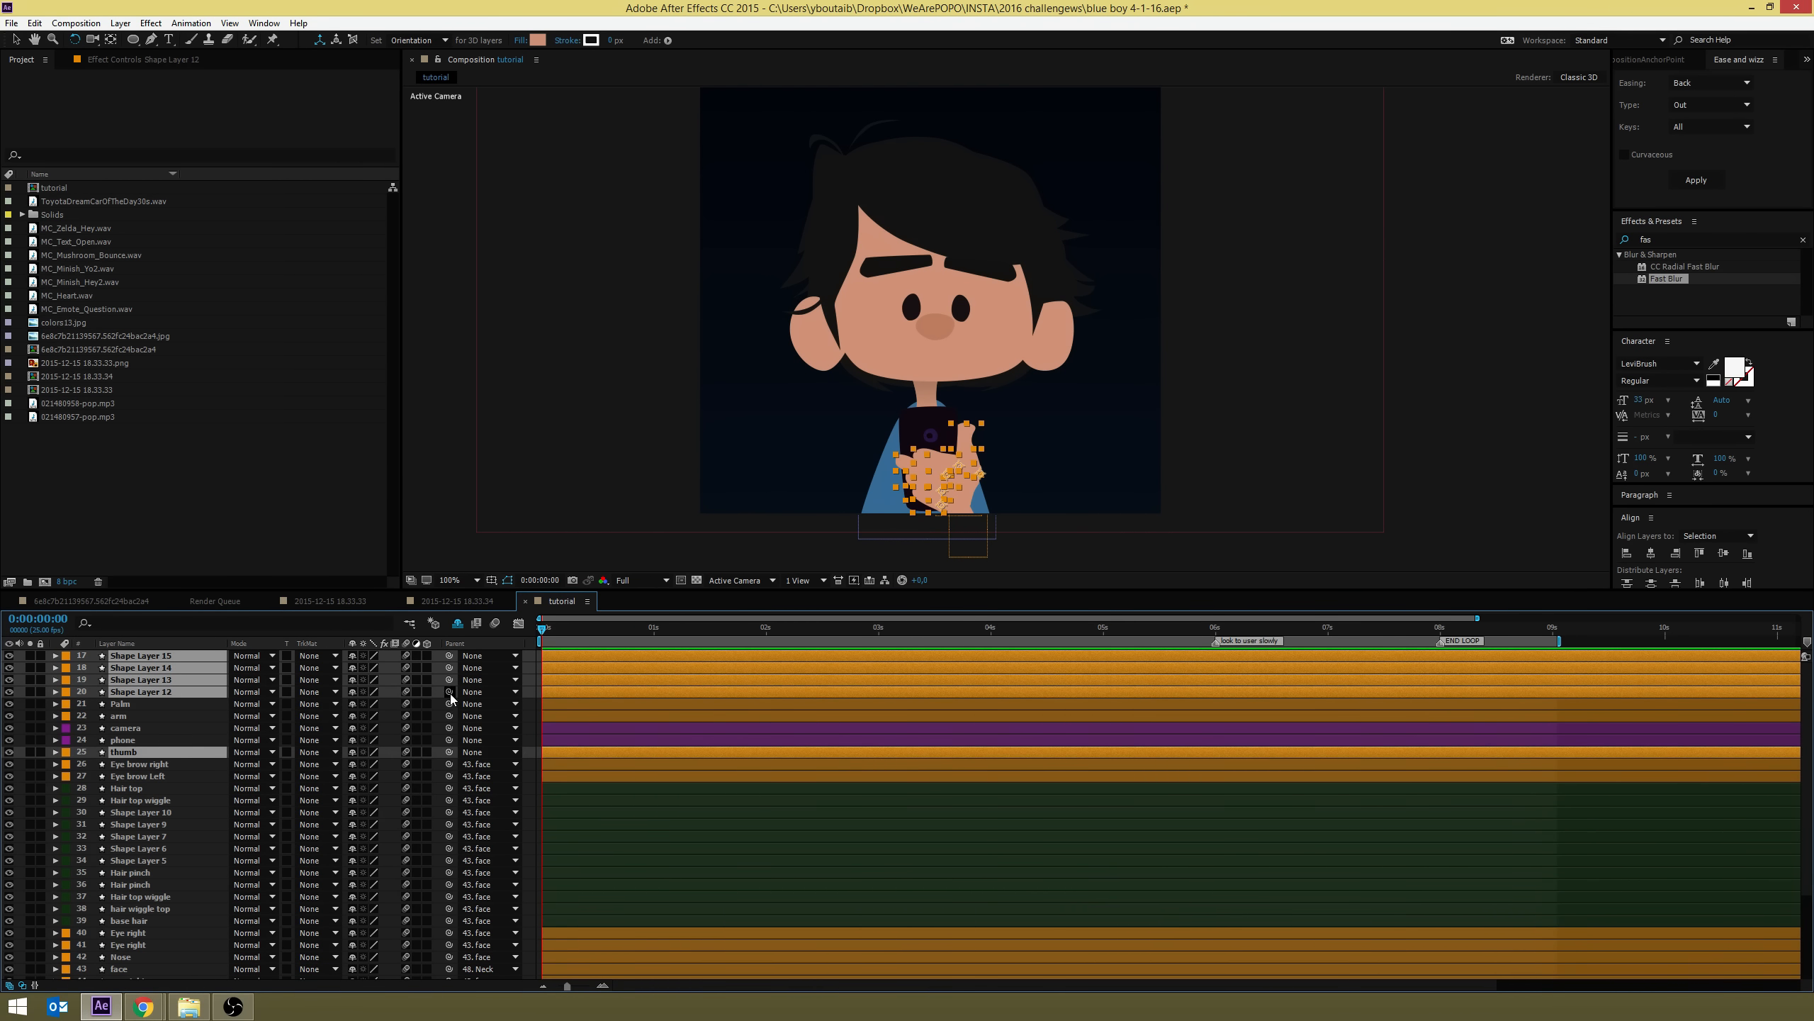
{"action": "left_click_drag", "start_coordinate": [449, 691], "coordinate": [118, 704]}
{"action": "left_click", "coordinate": [118, 705]}
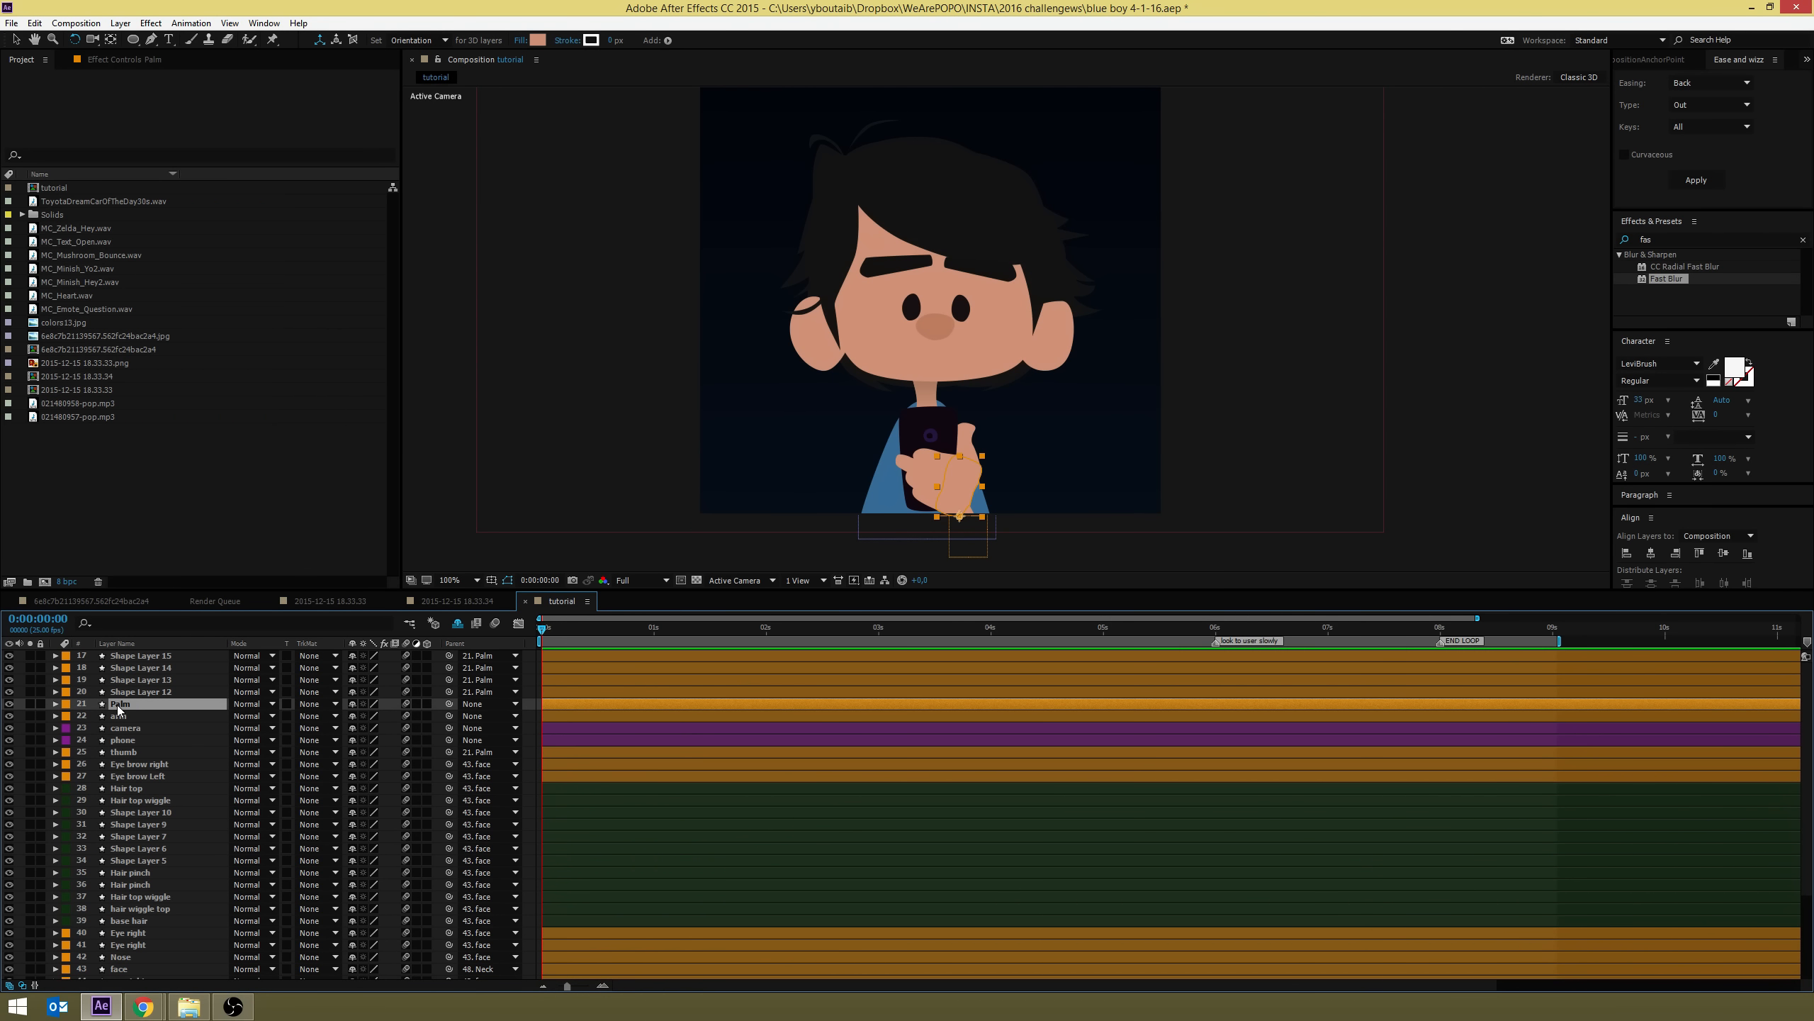
{"action": "left_click_drag", "start_coordinate": [449, 703], "coordinate": [133, 716]}
Try rotating the arm layer to test the hand rig, and select the Palm layer
{"action": "left_click", "coordinate": [133, 716]}
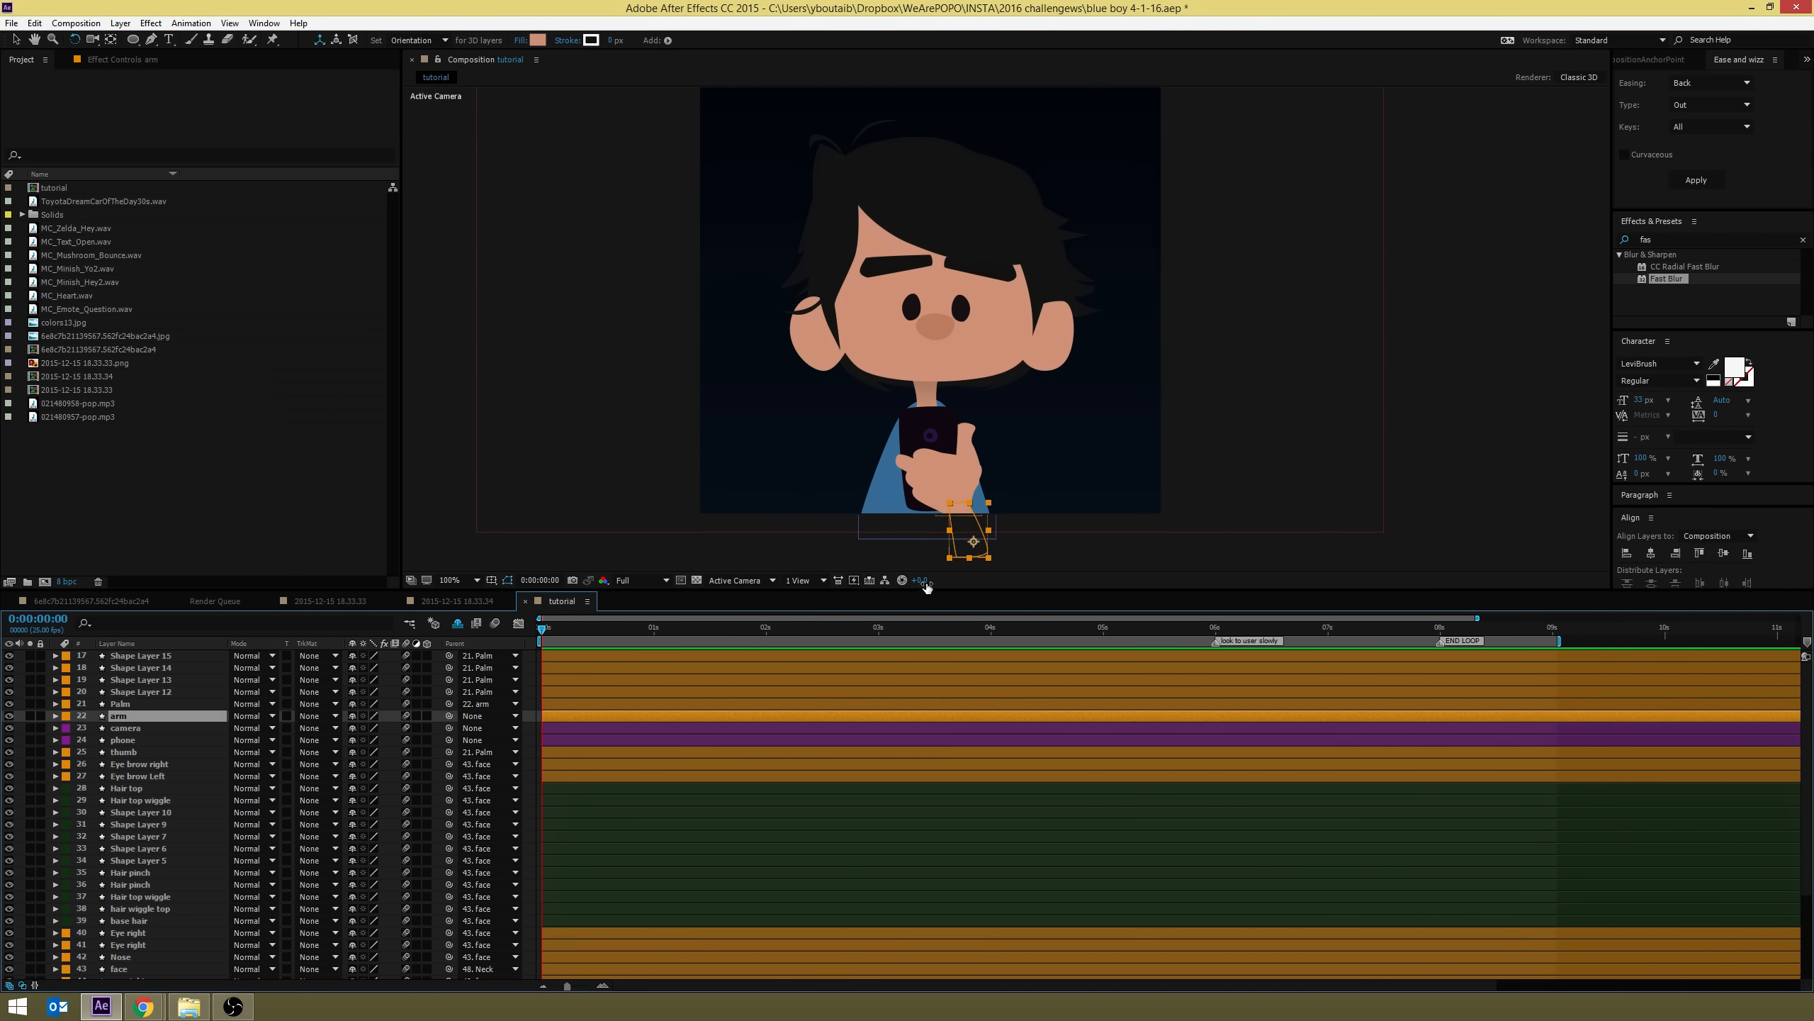
{"action": "left_click_drag", "start_coordinate": [973, 537], "coordinate": [940, 425]}
{"action": "left_click", "coordinate": [958, 493]}
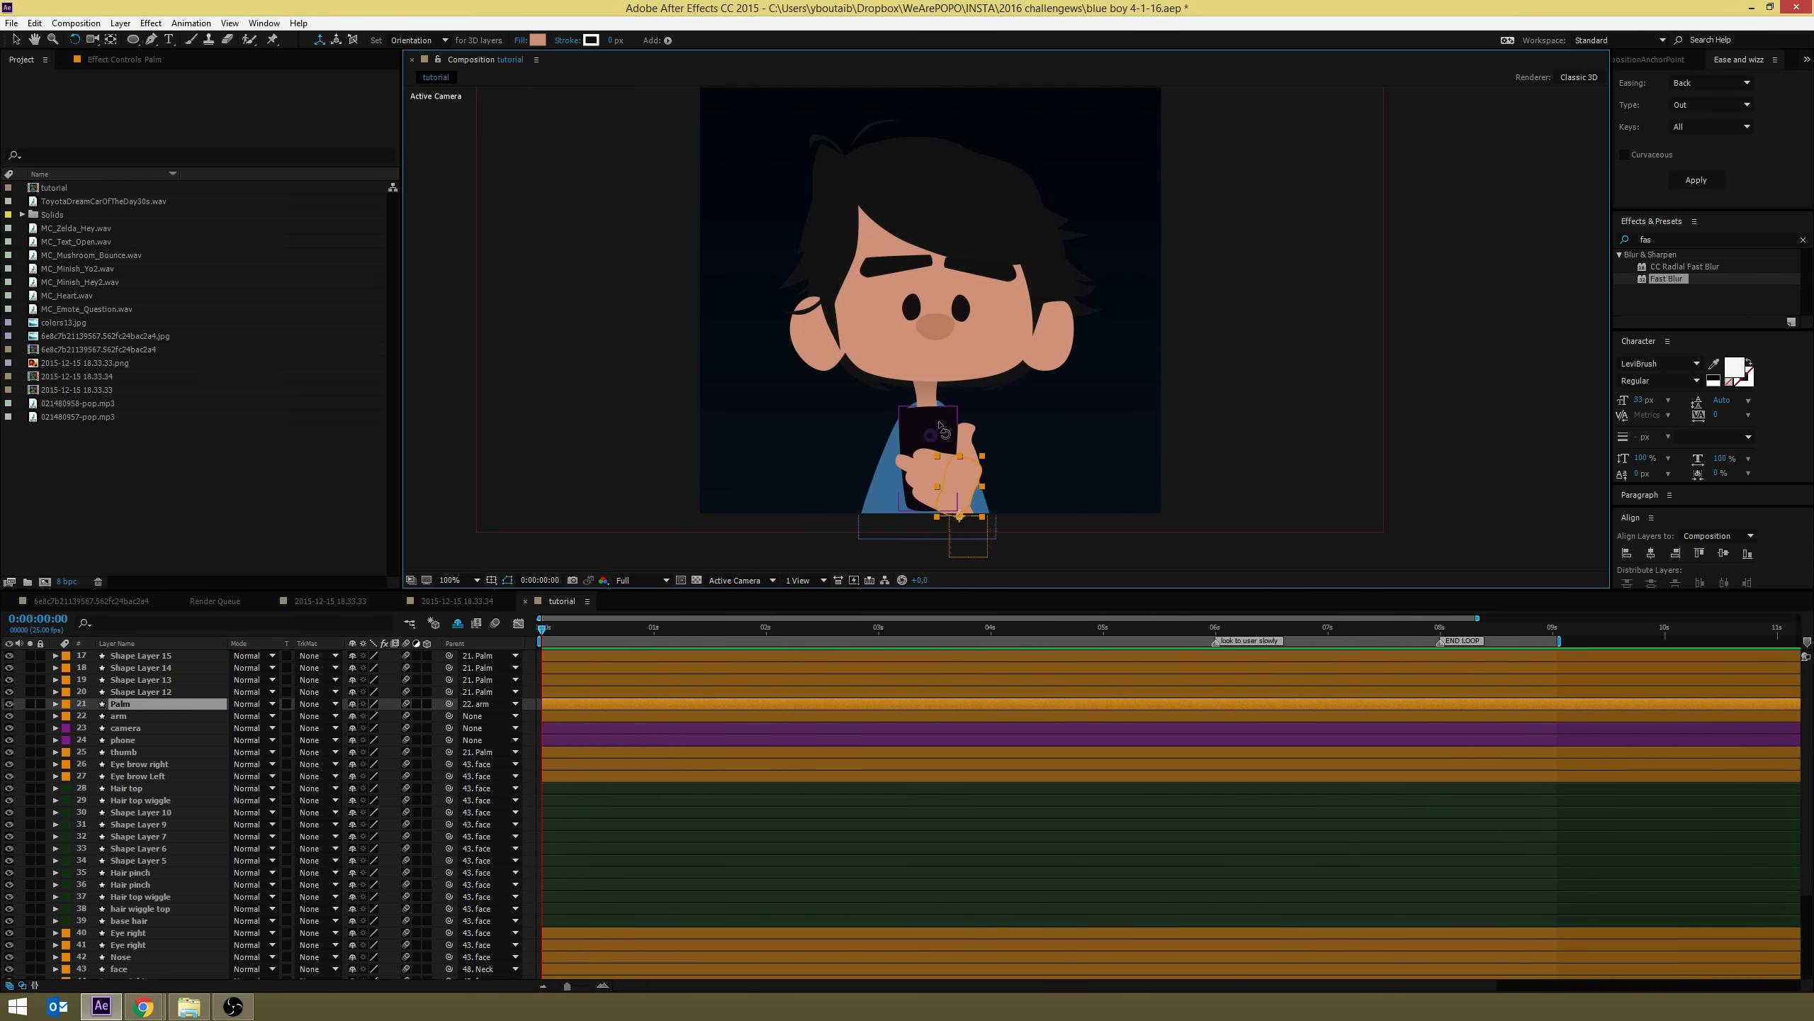
Parent the camera layer to the phone layer, and try rotating the phone
{"action": "left_click", "coordinate": [125, 728]}
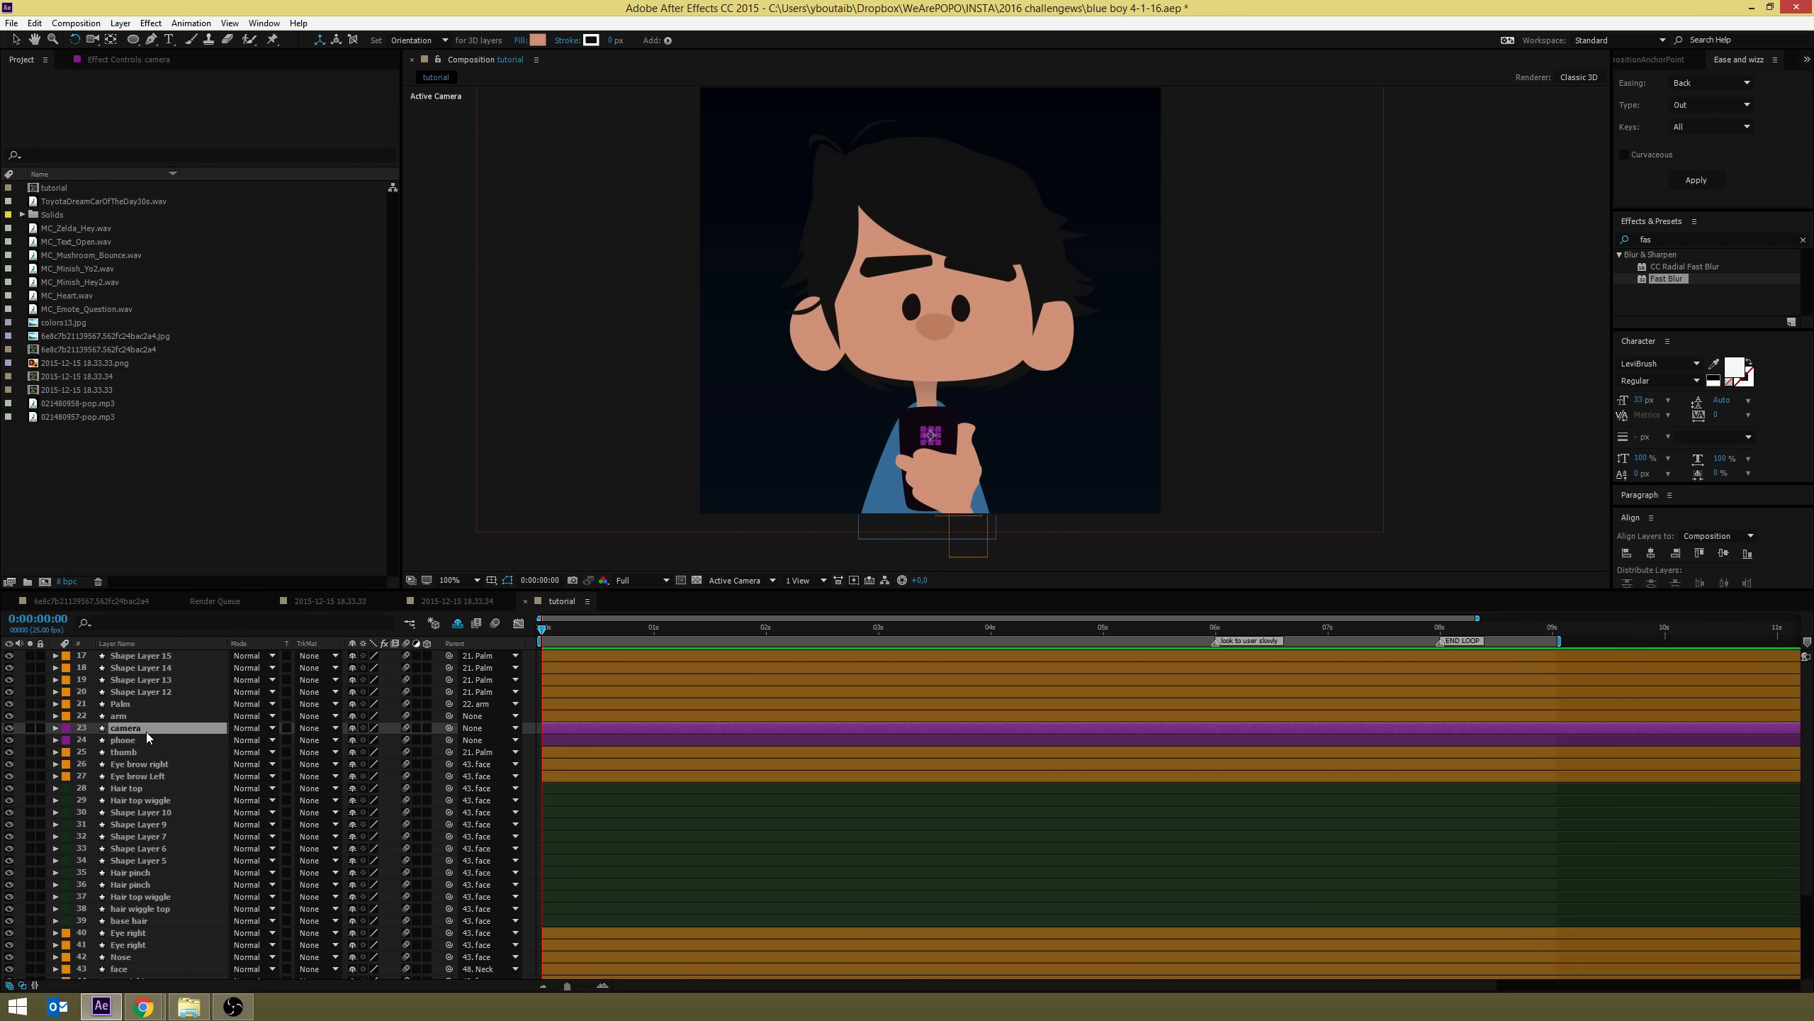
{"action": "left_click_drag", "start_coordinate": [449, 728], "coordinate": [129, 742]}
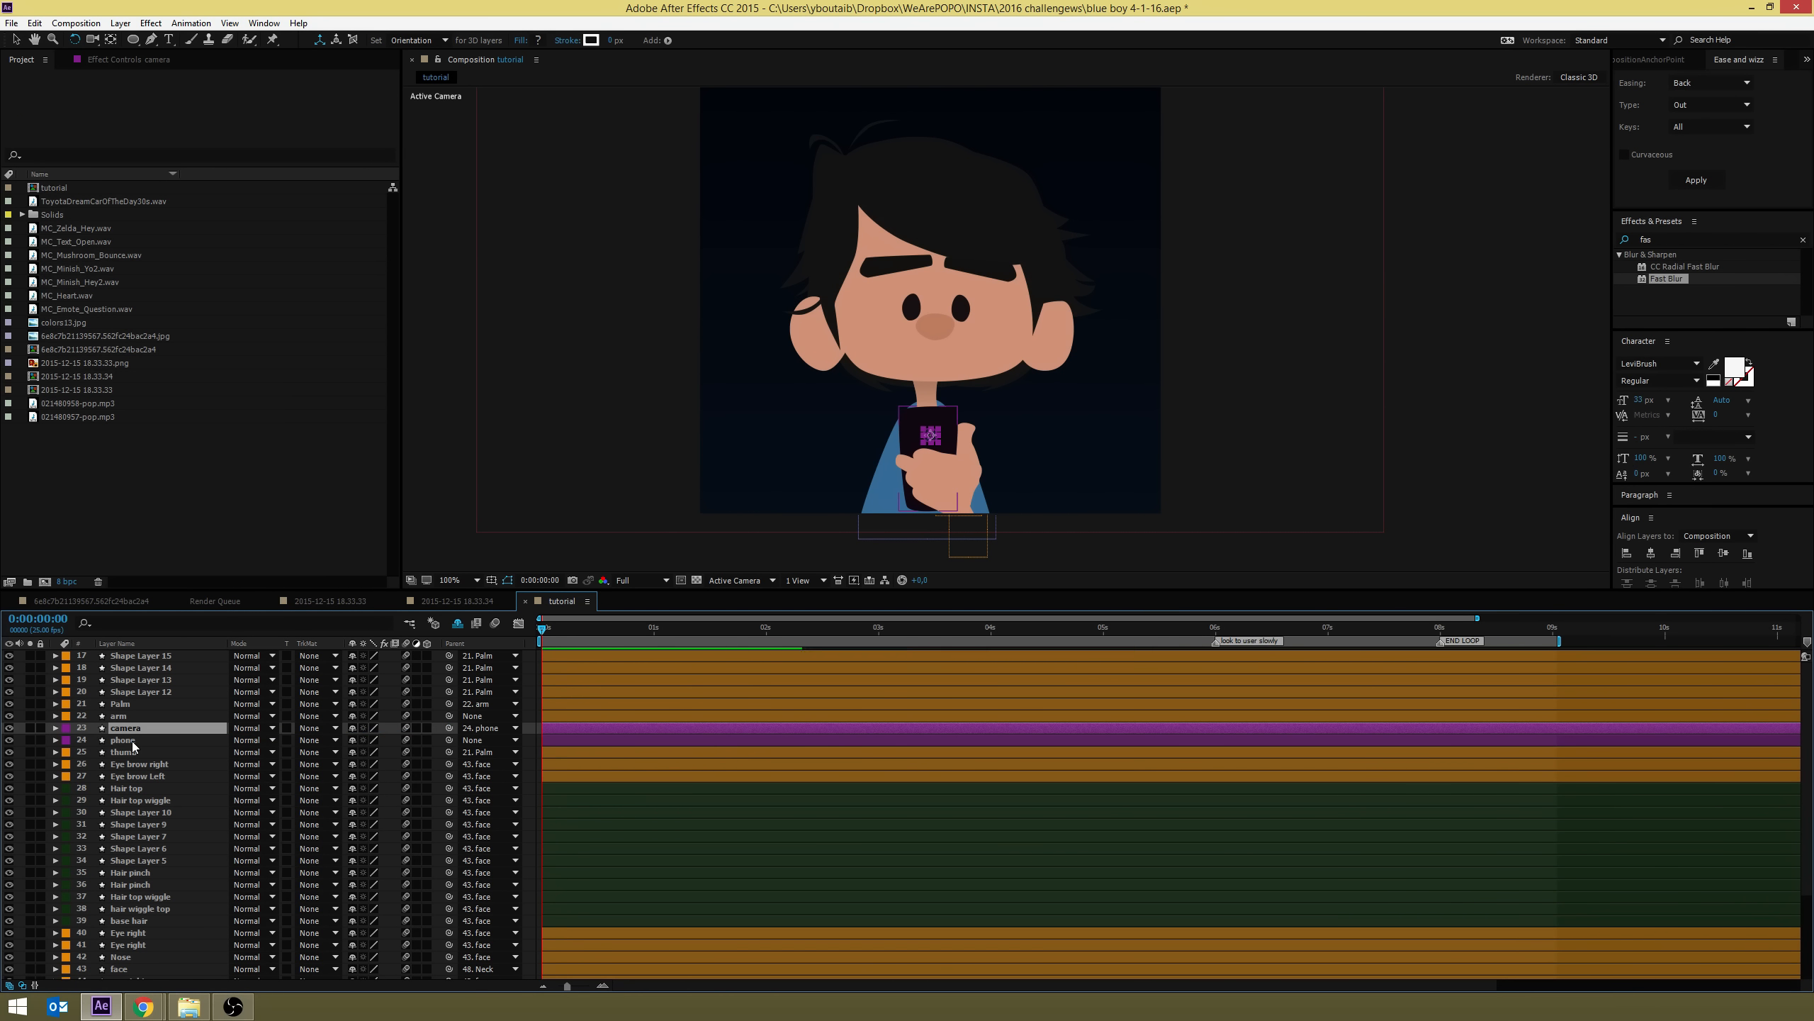
{"action": "left_click", "coordinate": [125, 740]}
{"action": "left_click_drag", "start_coordinate": [991, 441], "coordinate": [965, 406]}
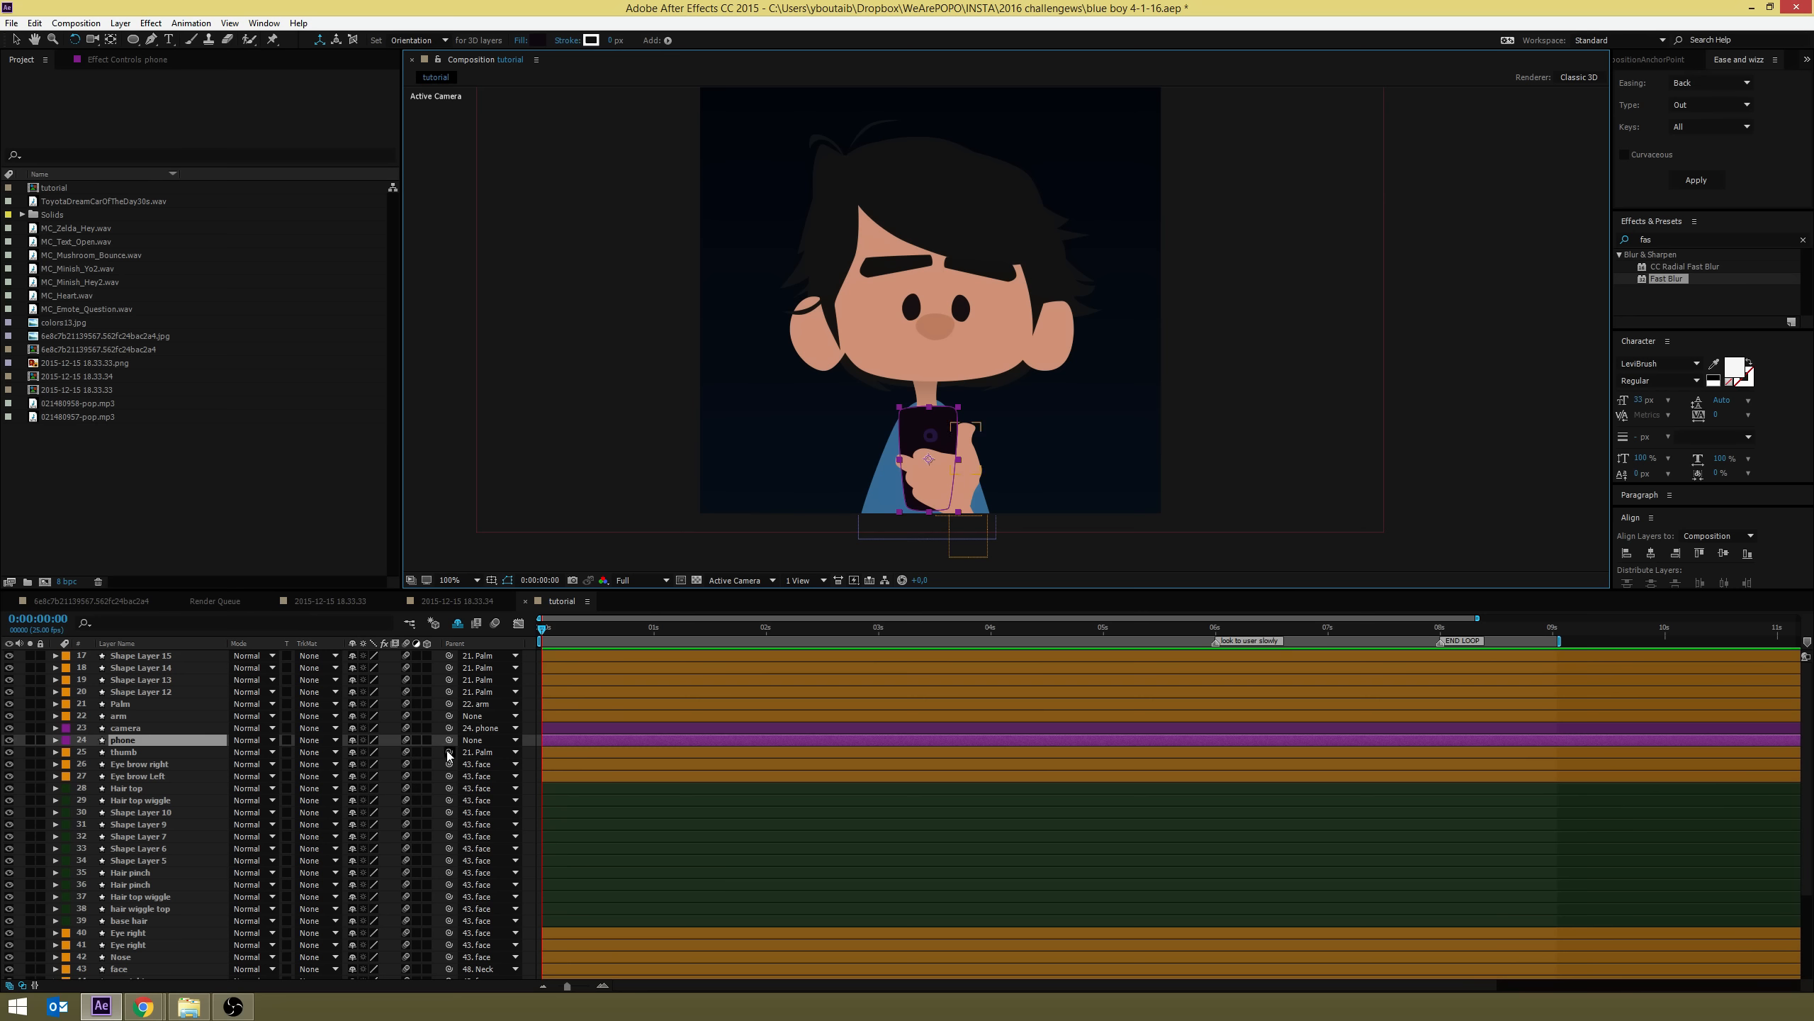
Parent the phone layer to the Palm layer, and try rotating the Palm and arm layers to test the hand rig
{"action": "left_click_drag", "start_coordinate": [448, 740], "coordinate": [124, 705]}
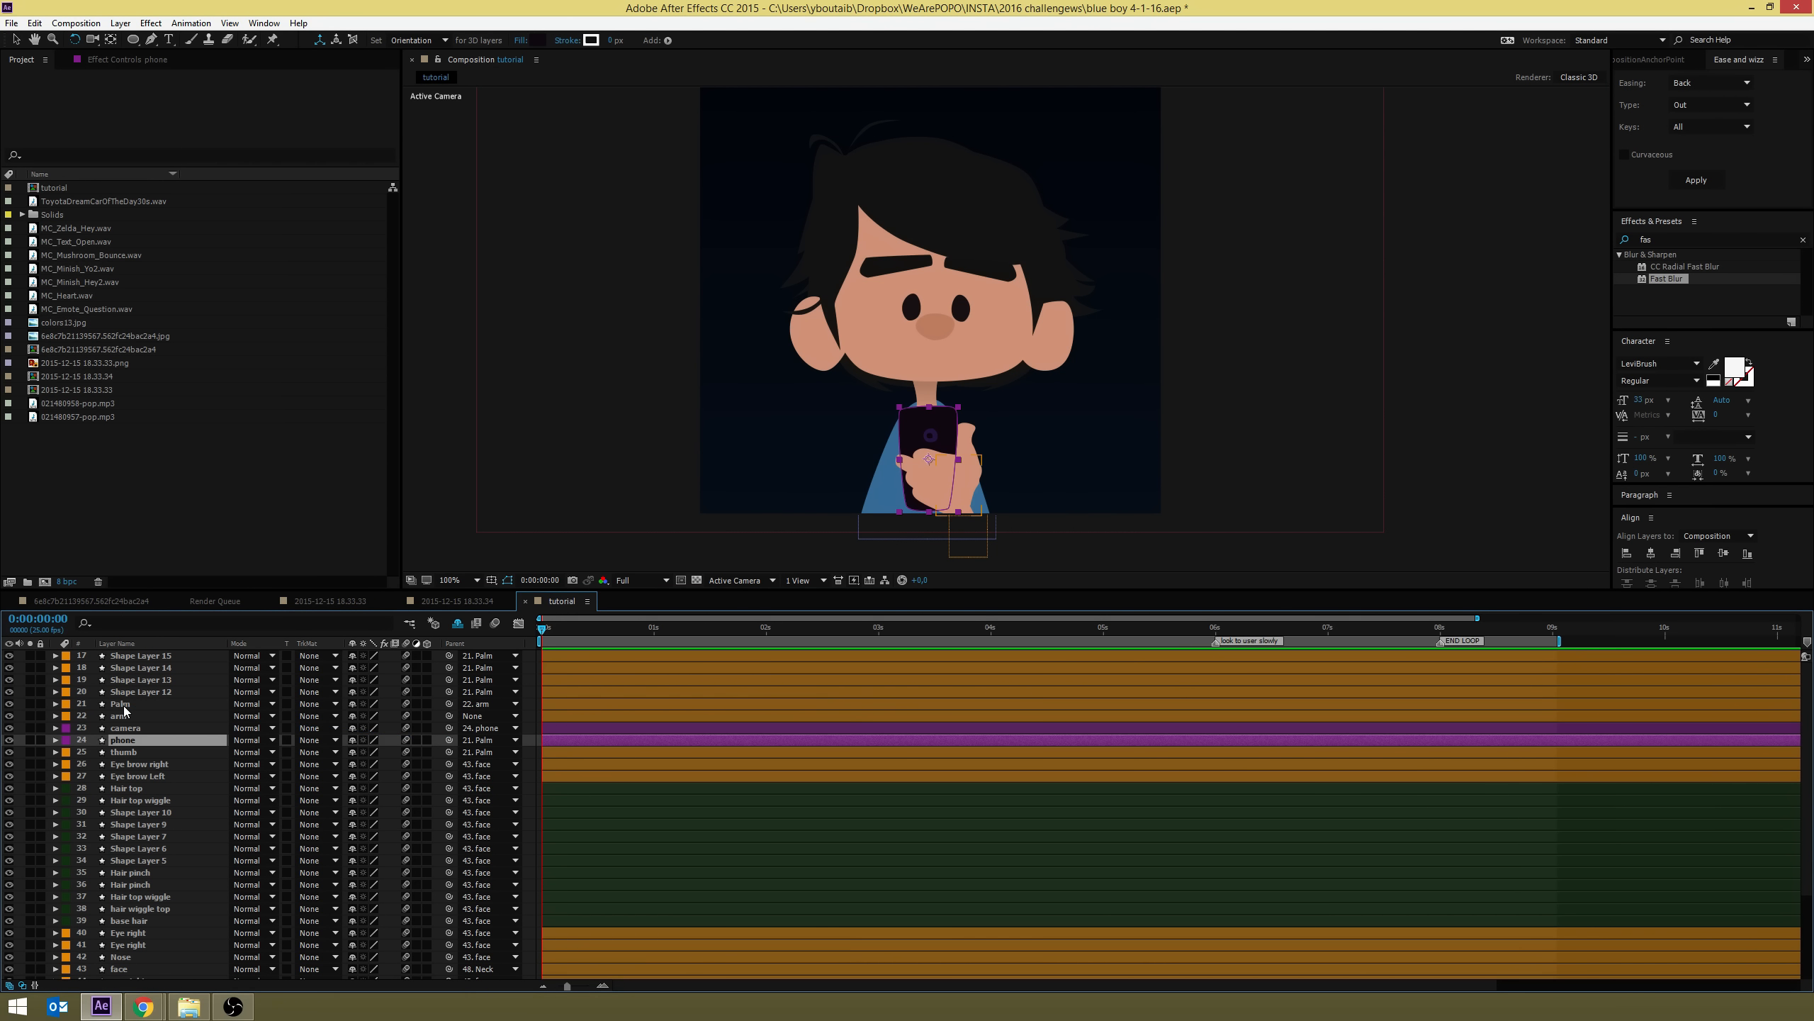
{"action": "left_click", "coordinate": [120, 704]}
{"action": "mouse_move", "coordinate": [929, 464]}
{"action": "left_mouse_down"}
{"action": "mouse_move", "coordinate": [957, 500]}
{"action": "mouse_move", "coordinate": [933, 471]}
{"action": "mouse_move", "coordinate": [909, 501]}
{"action": "mouse_move", "coordinate": [943, 457]}
{"action": "mouse_move", "coordinate": [908, 501]}
{"action": "mouse_move", "coordinate": [894, 464]}
{"action": "mouse_move", "coordinate": [957, 454]}
{"action": "mouse_move", "coordinate": [923, 457]}
{"action": "mouse_move", "coordinate": [933, 442]}
{"action": "mouse_move", "coordinate": [943, 482]}
{"action": "mouse_move", "coordinate": [979, 493]}
{"action": "mouse_move", "coordinate": [929, 475]}
{"action": "left_mouse_up"}
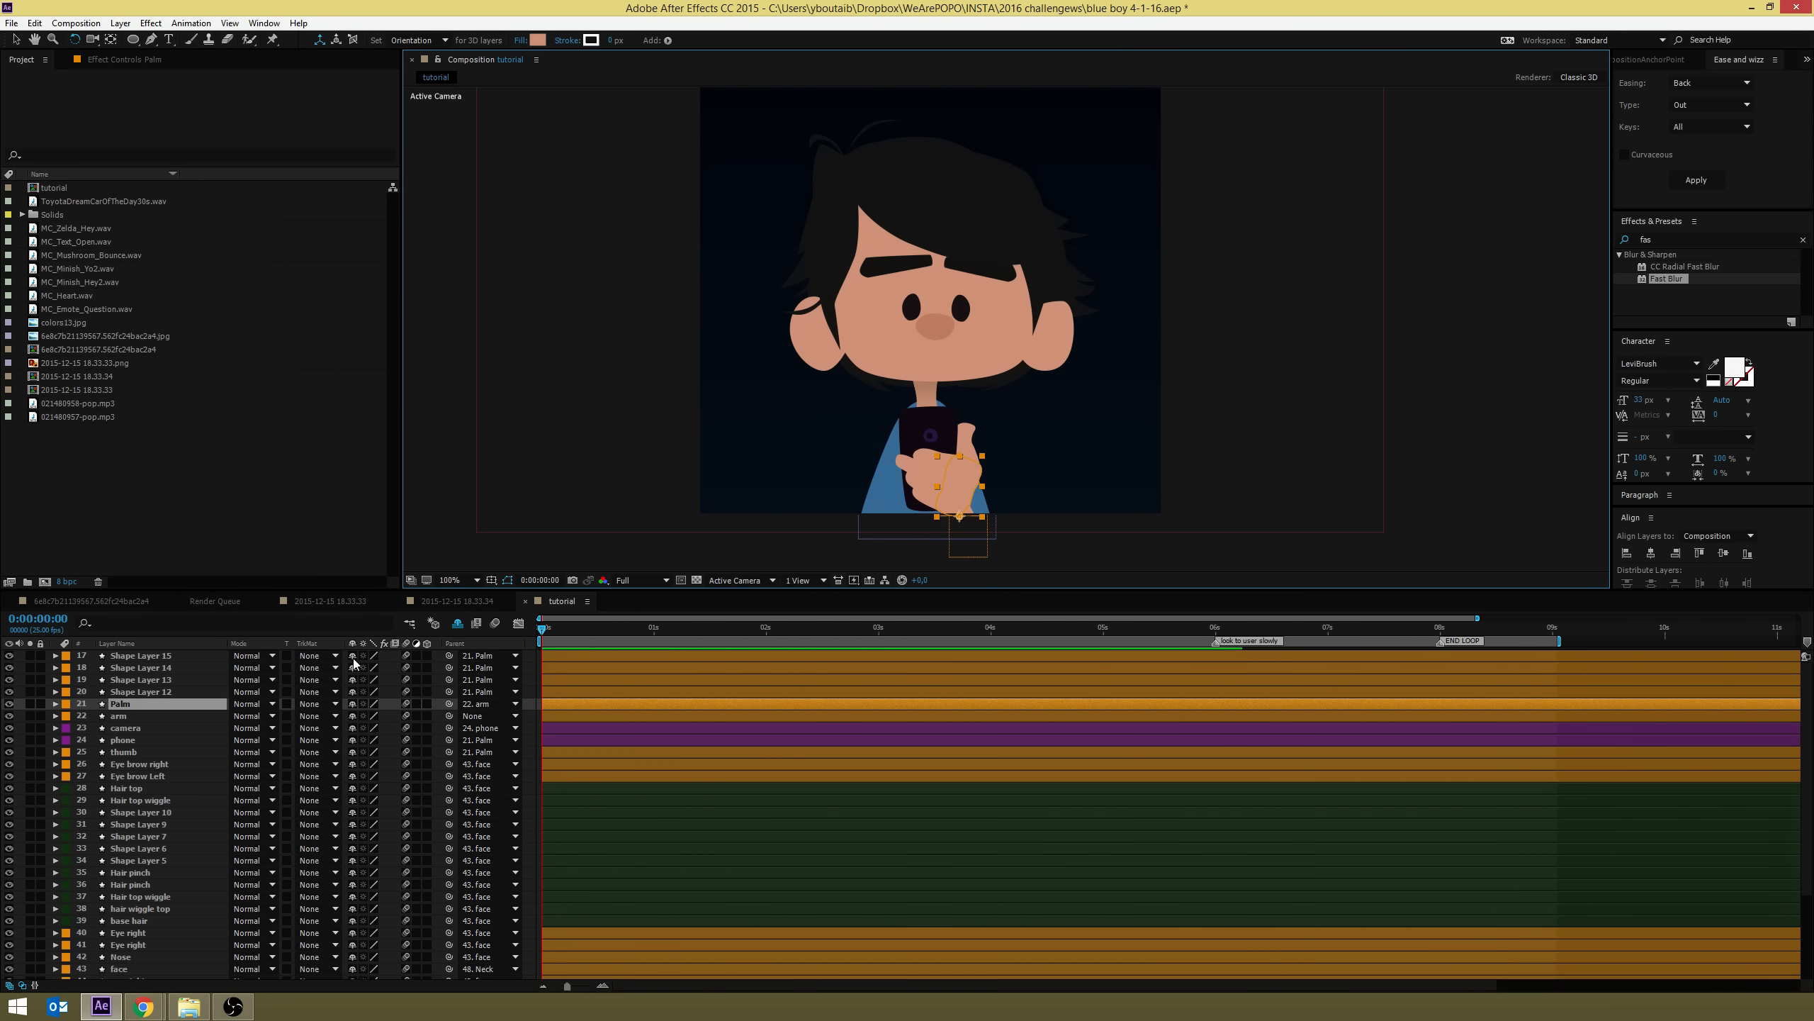
{"action": "left_click", "coordinate": [161, 717]}
{"action": "left_click_drag", "start_coordinate": [973, 531], "coordinate": [976, 493]}
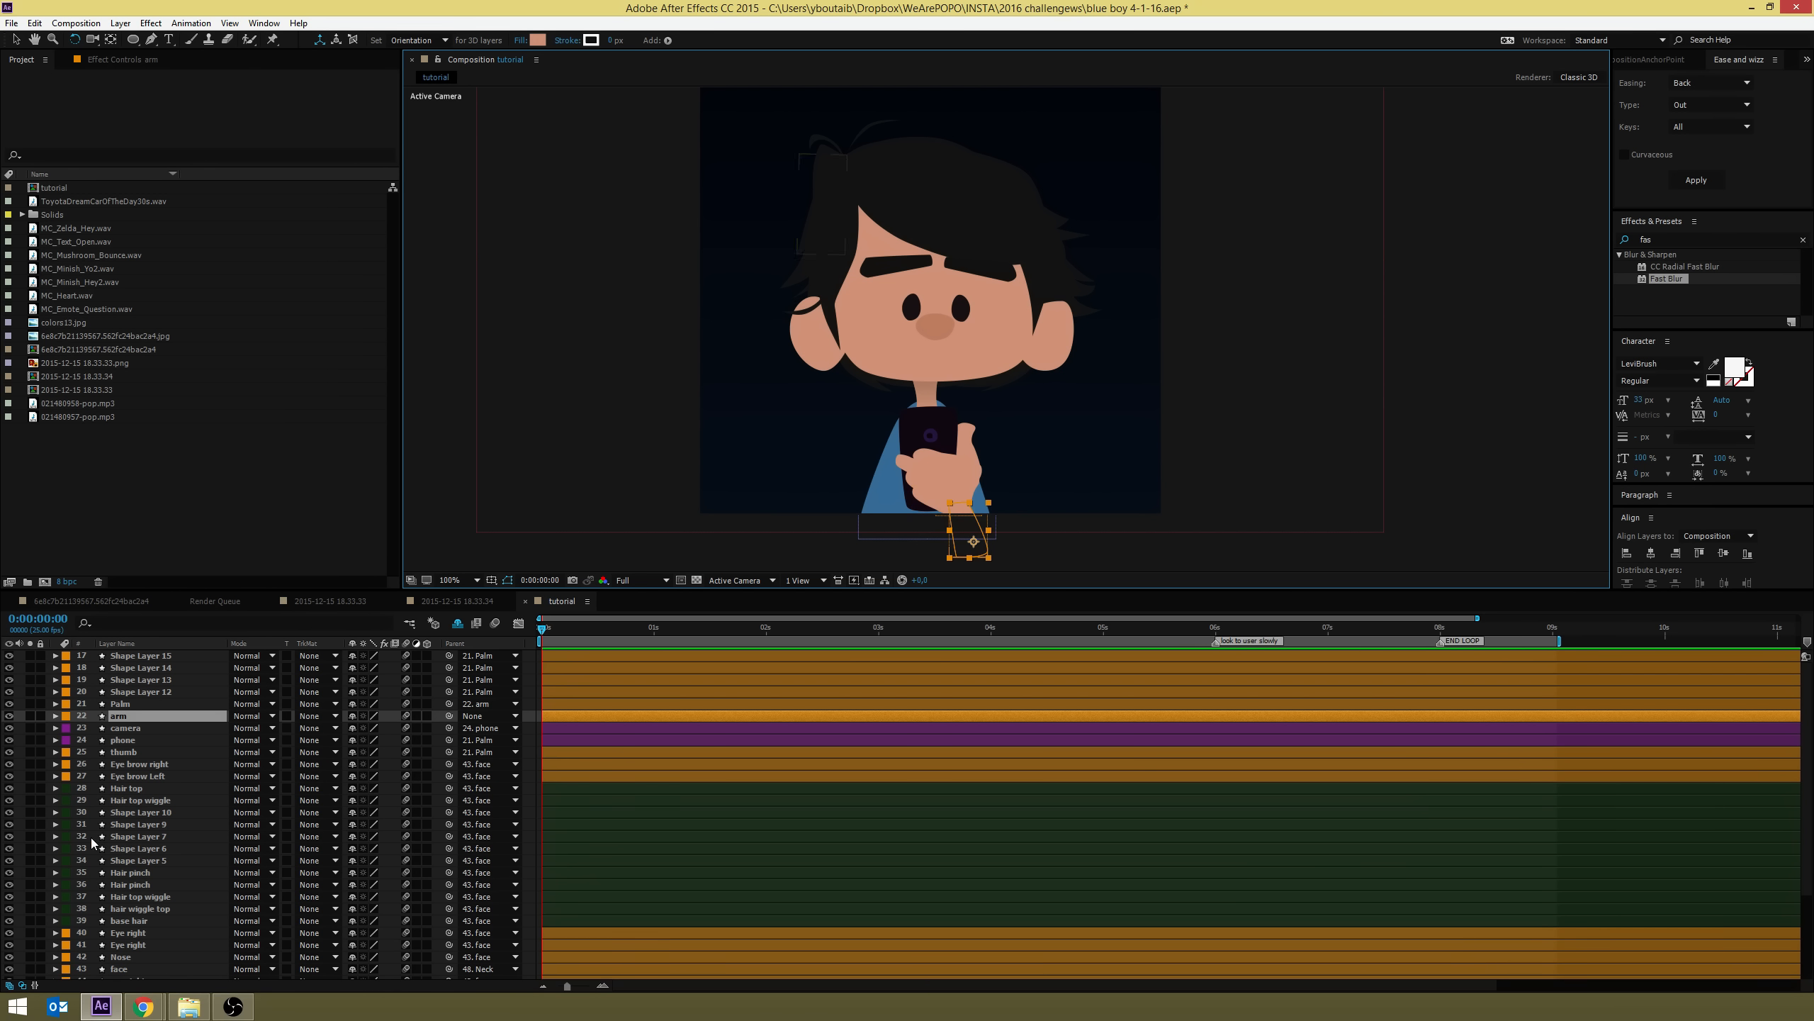
Center the anchor points of all layers with the RepositionAnchorPoint script, and deselect the layers
{"action": "key", "text": "ctrl+a"}
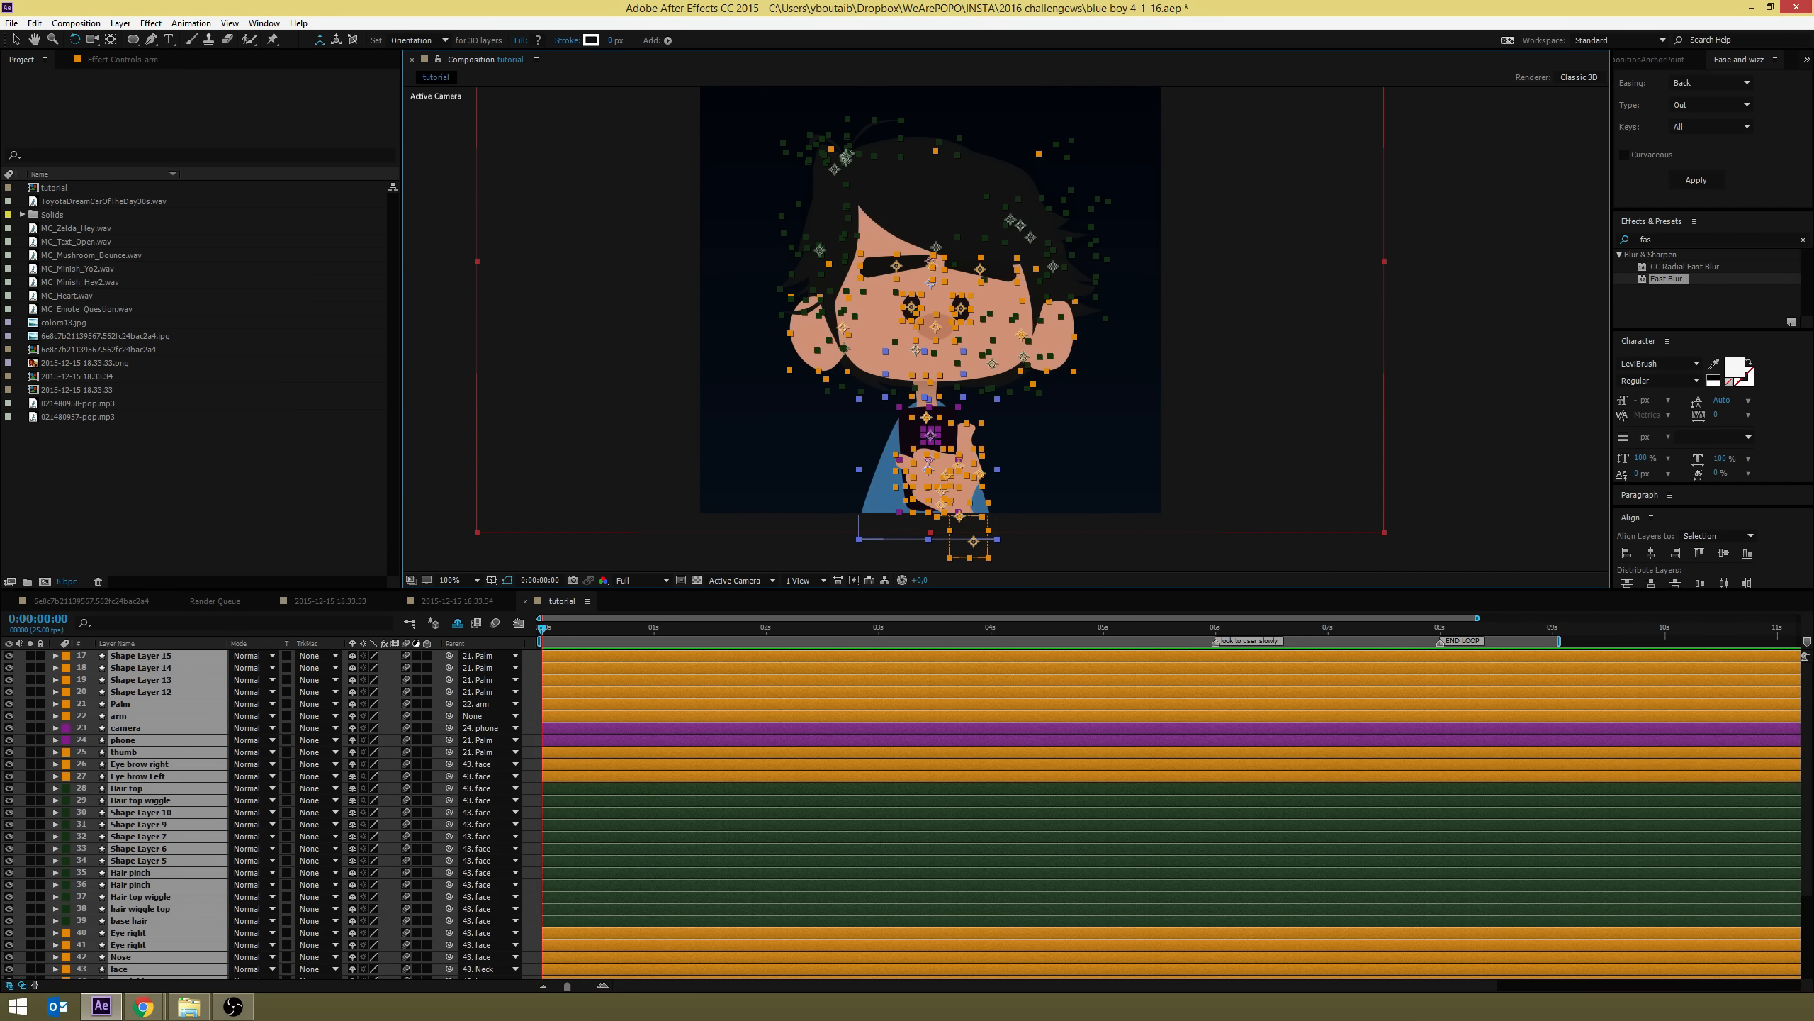
{"action": "left_click", "coordinate": [1652, 61]}
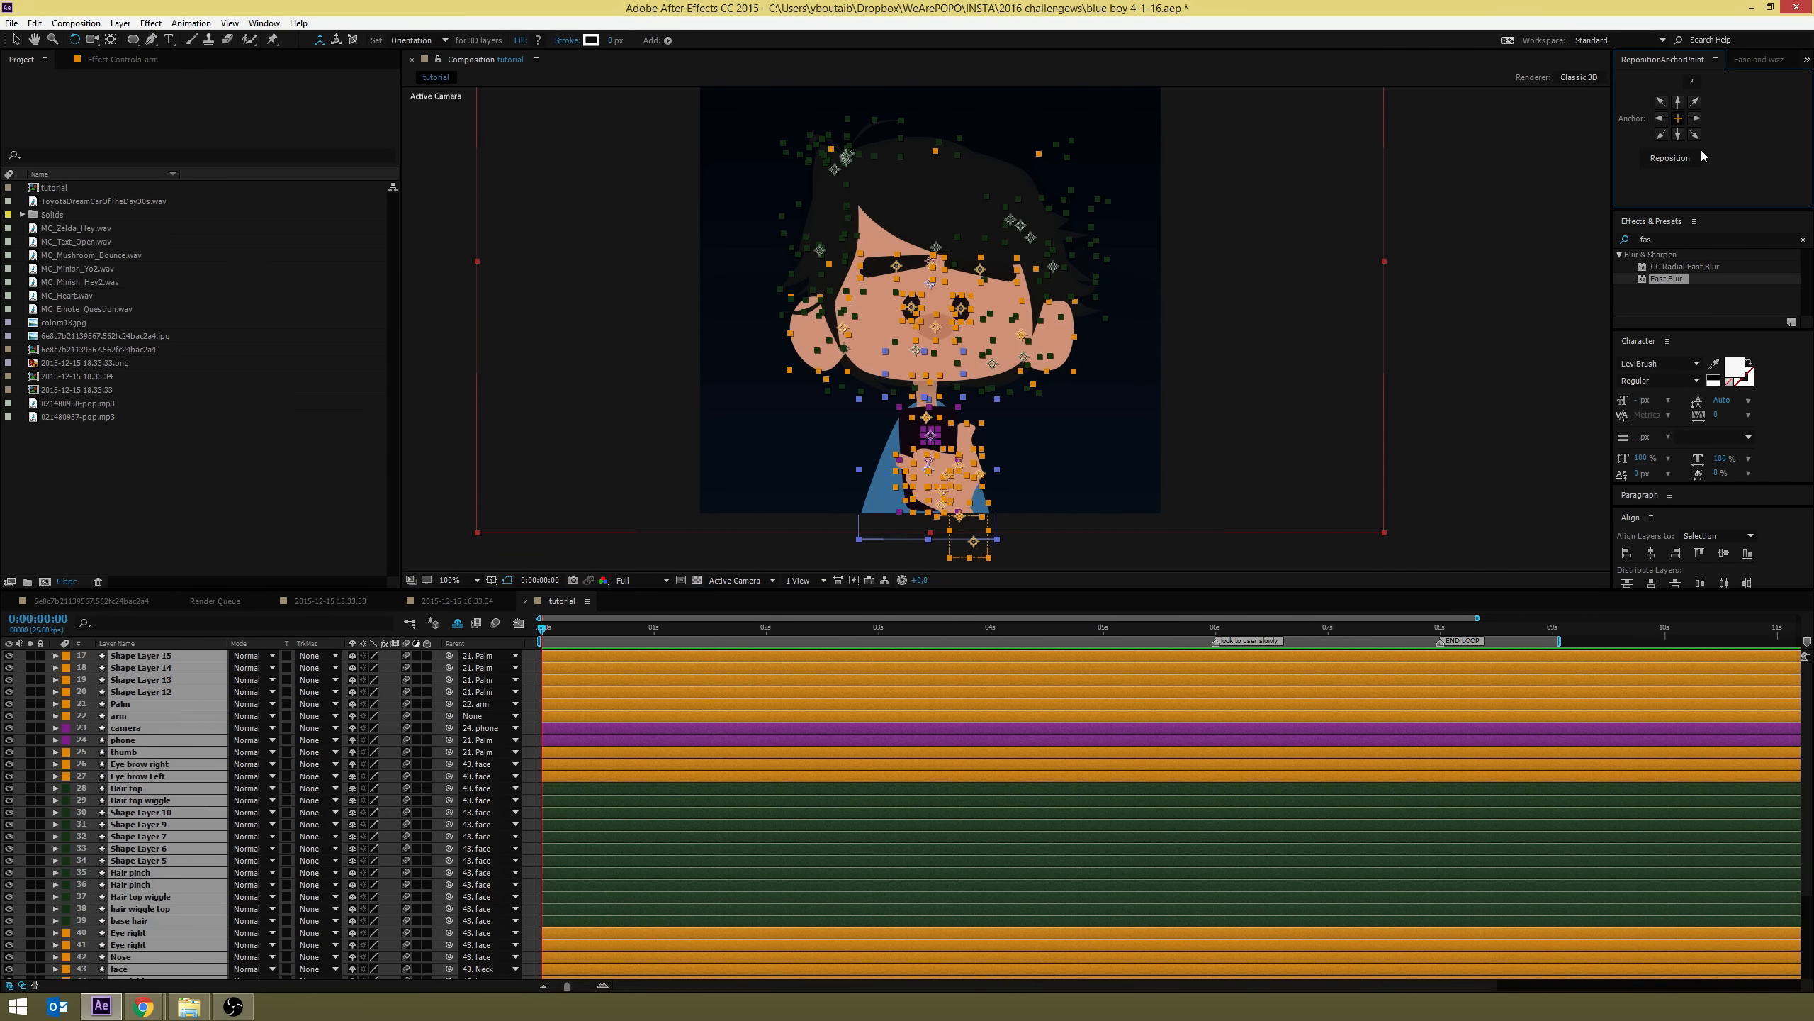
{"action": "left_click", "coordinate": [1675, 157]}
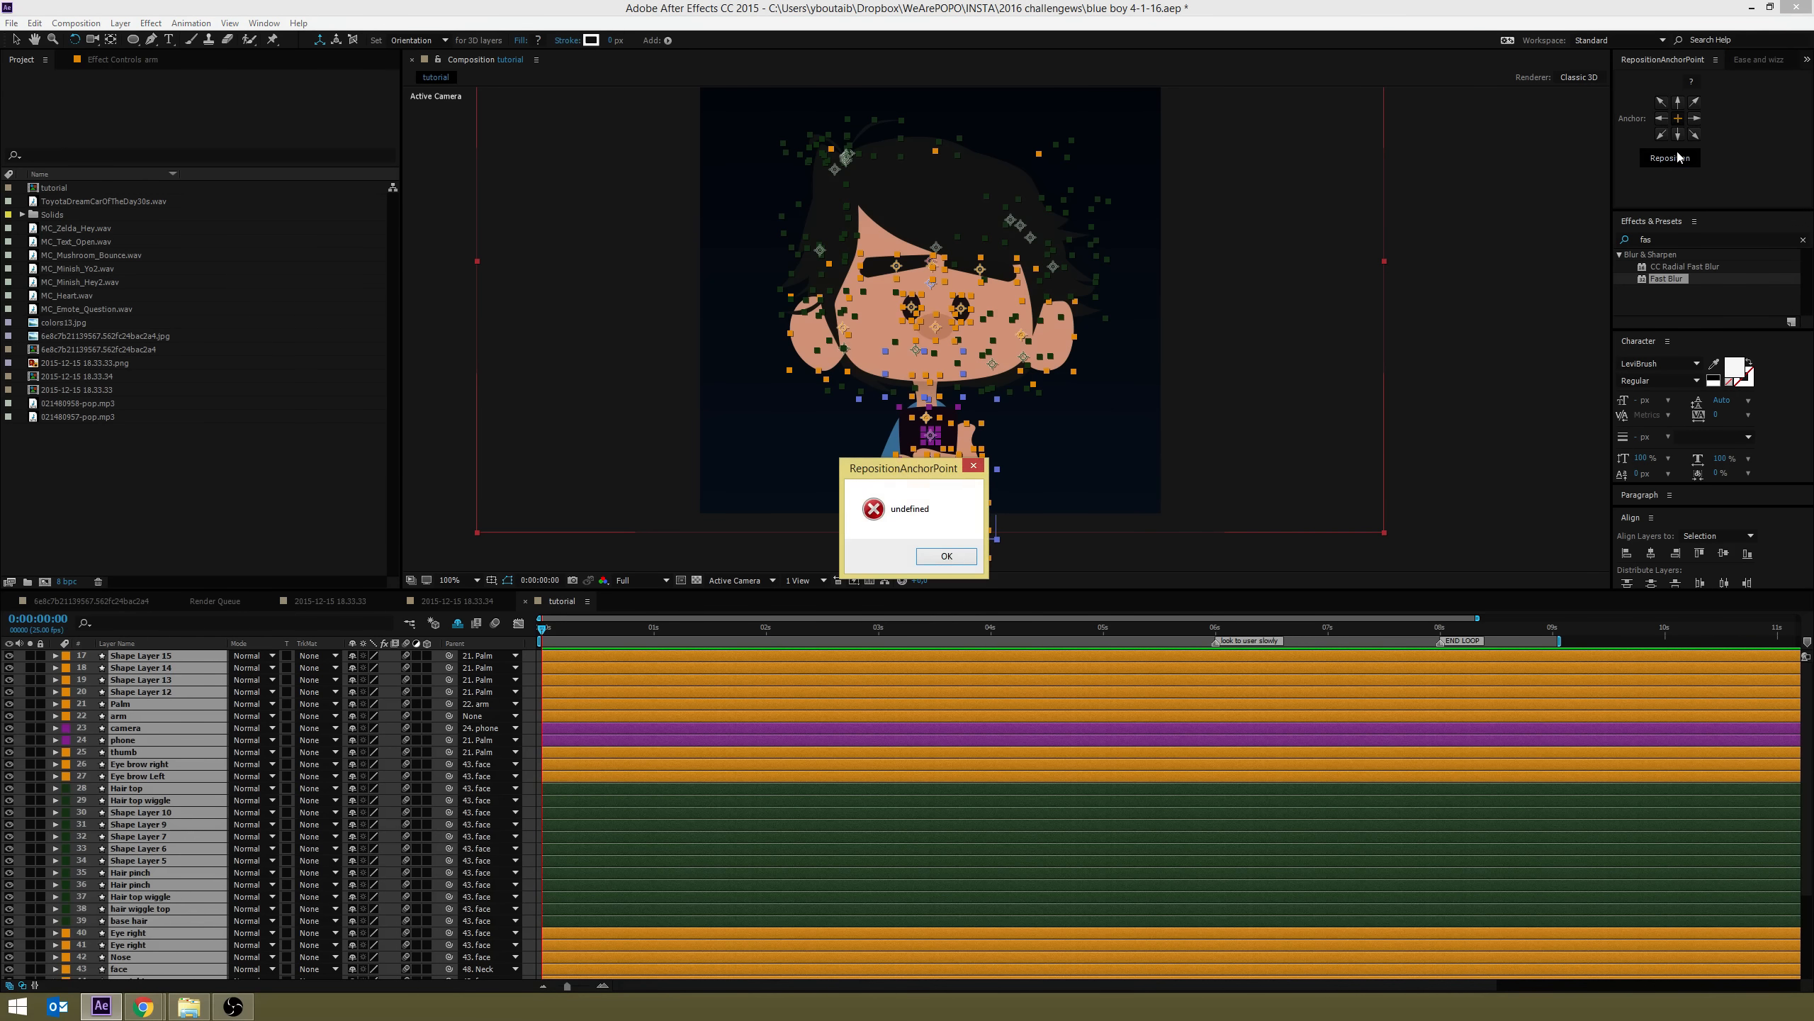
{"action": "left_click", "coordinate": [937, 562]}
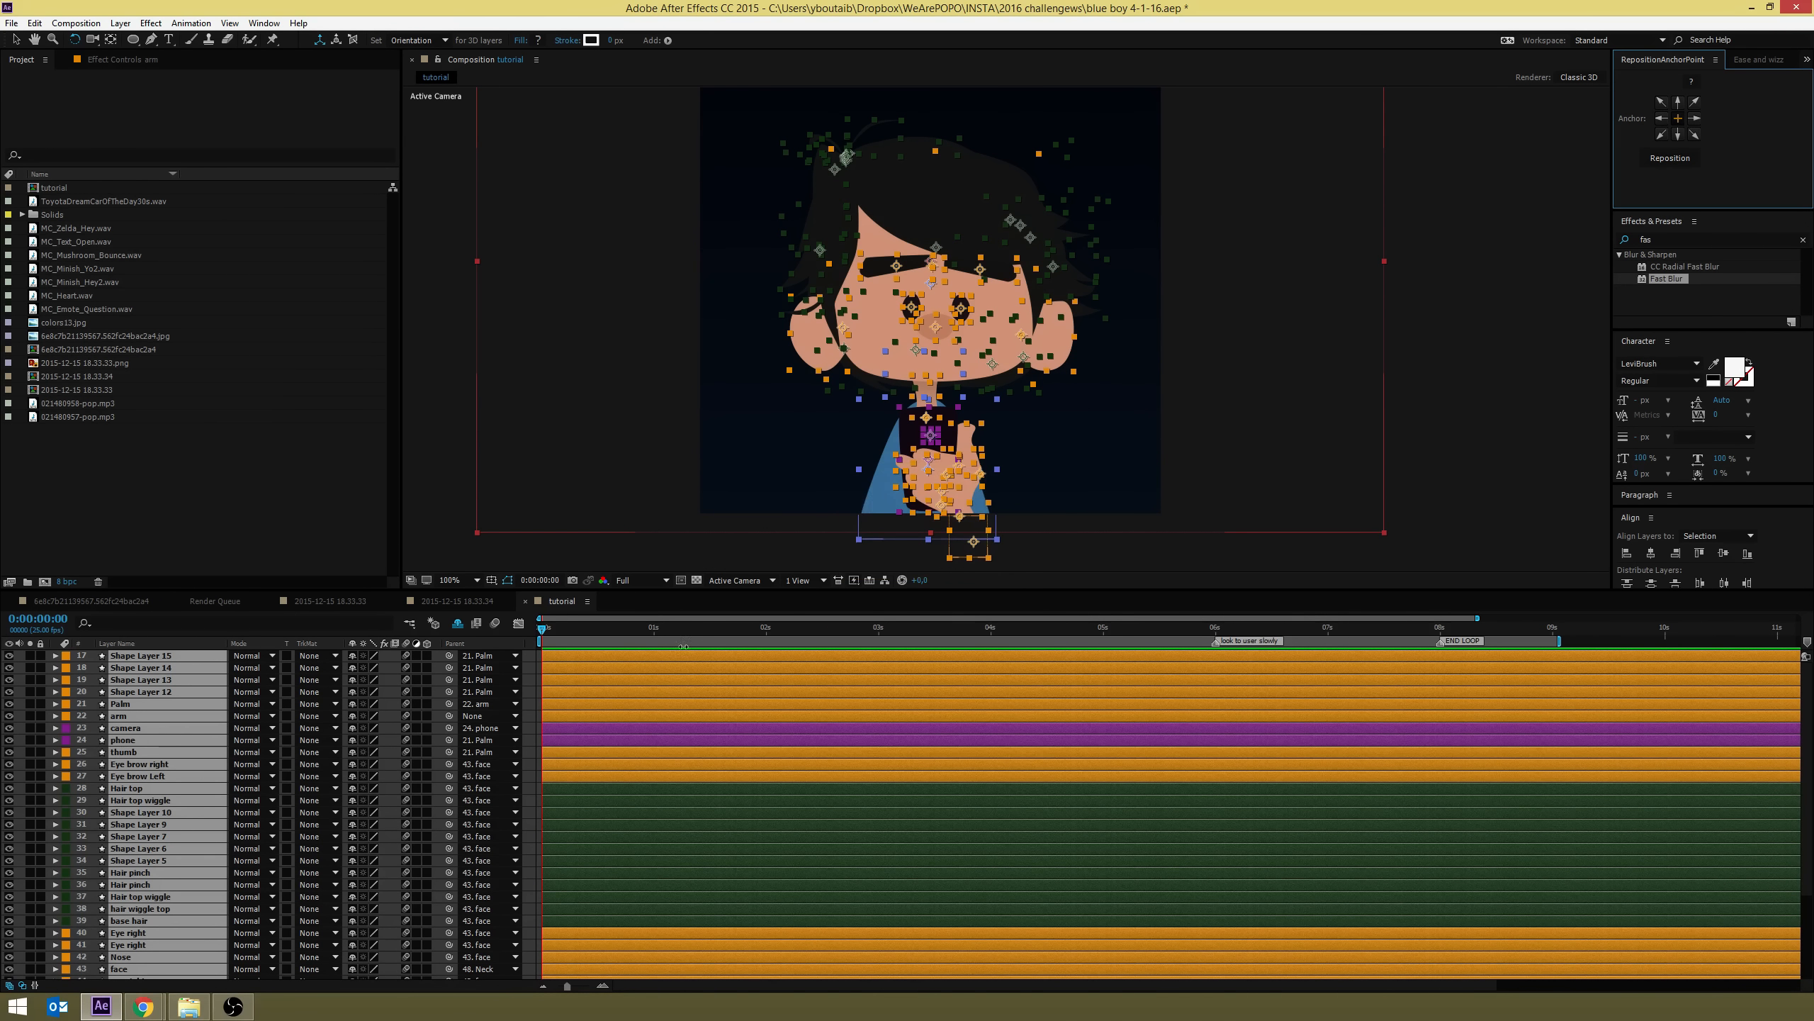
{"action": "left_click", "coordinate": [532, 713]}
{"action": "key", "text": "ctrl+a"}
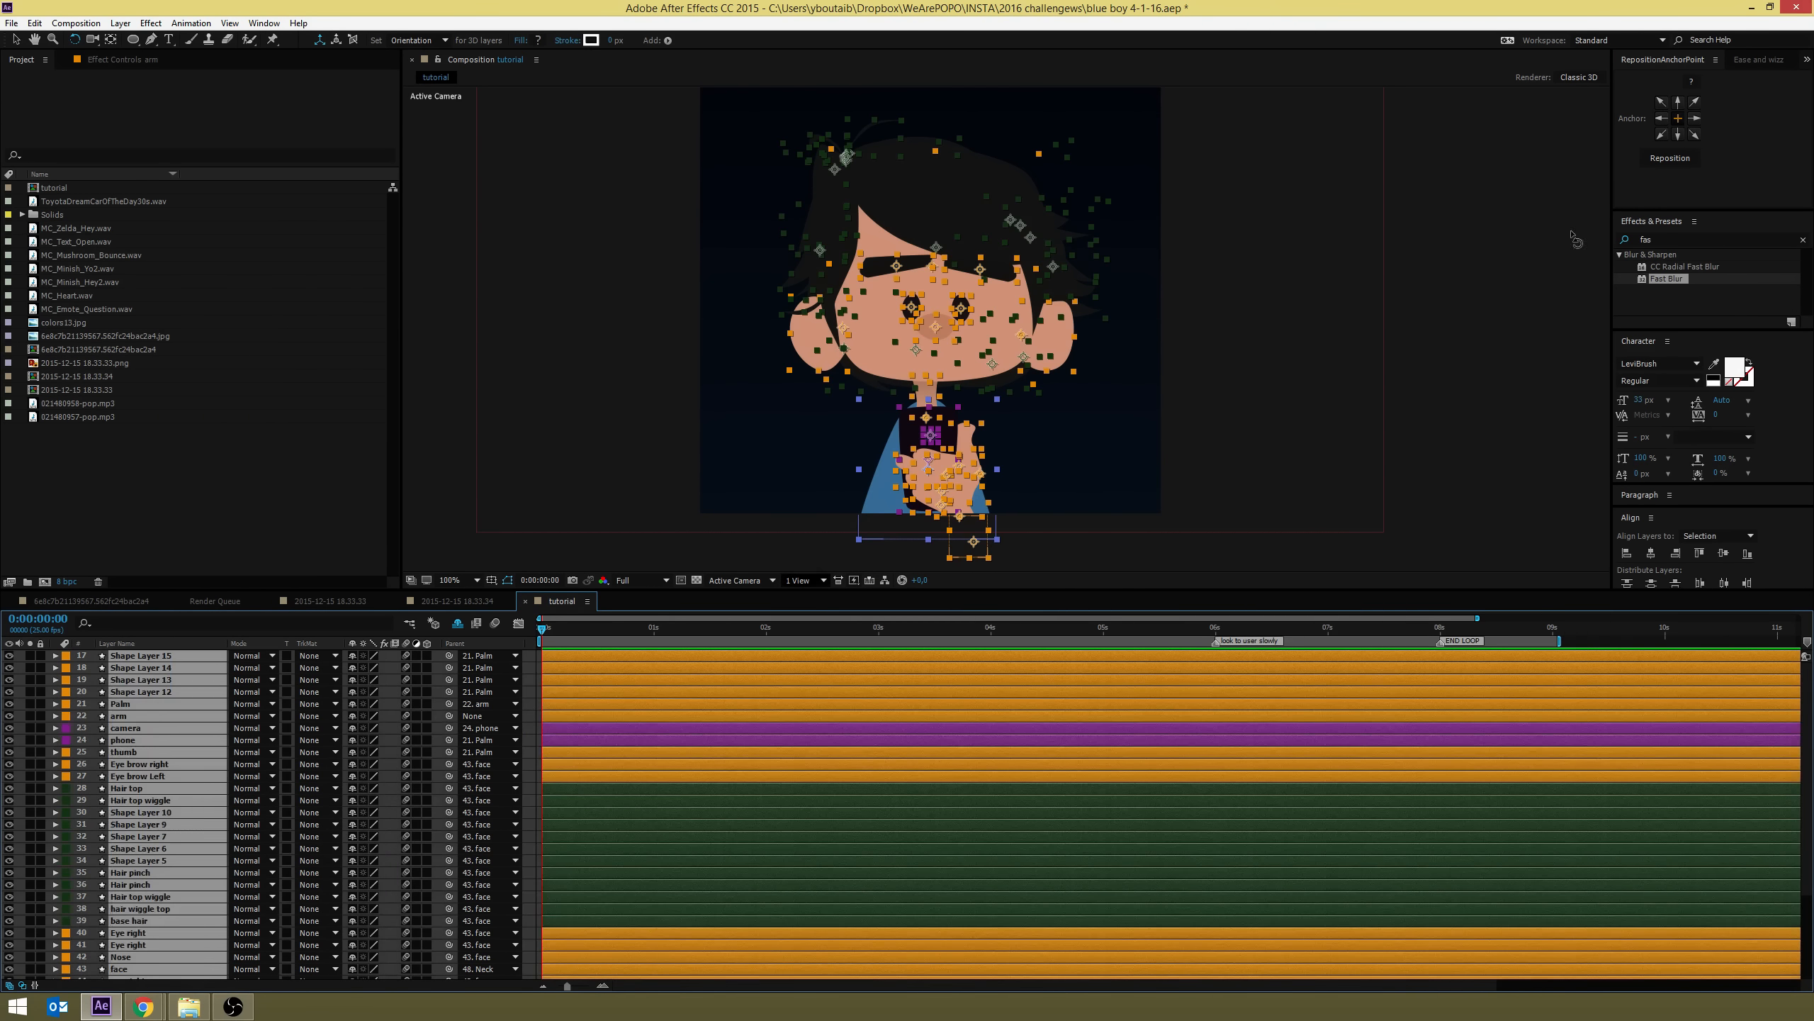
{"action": "left_click", "coordinate": [1670, 157]}
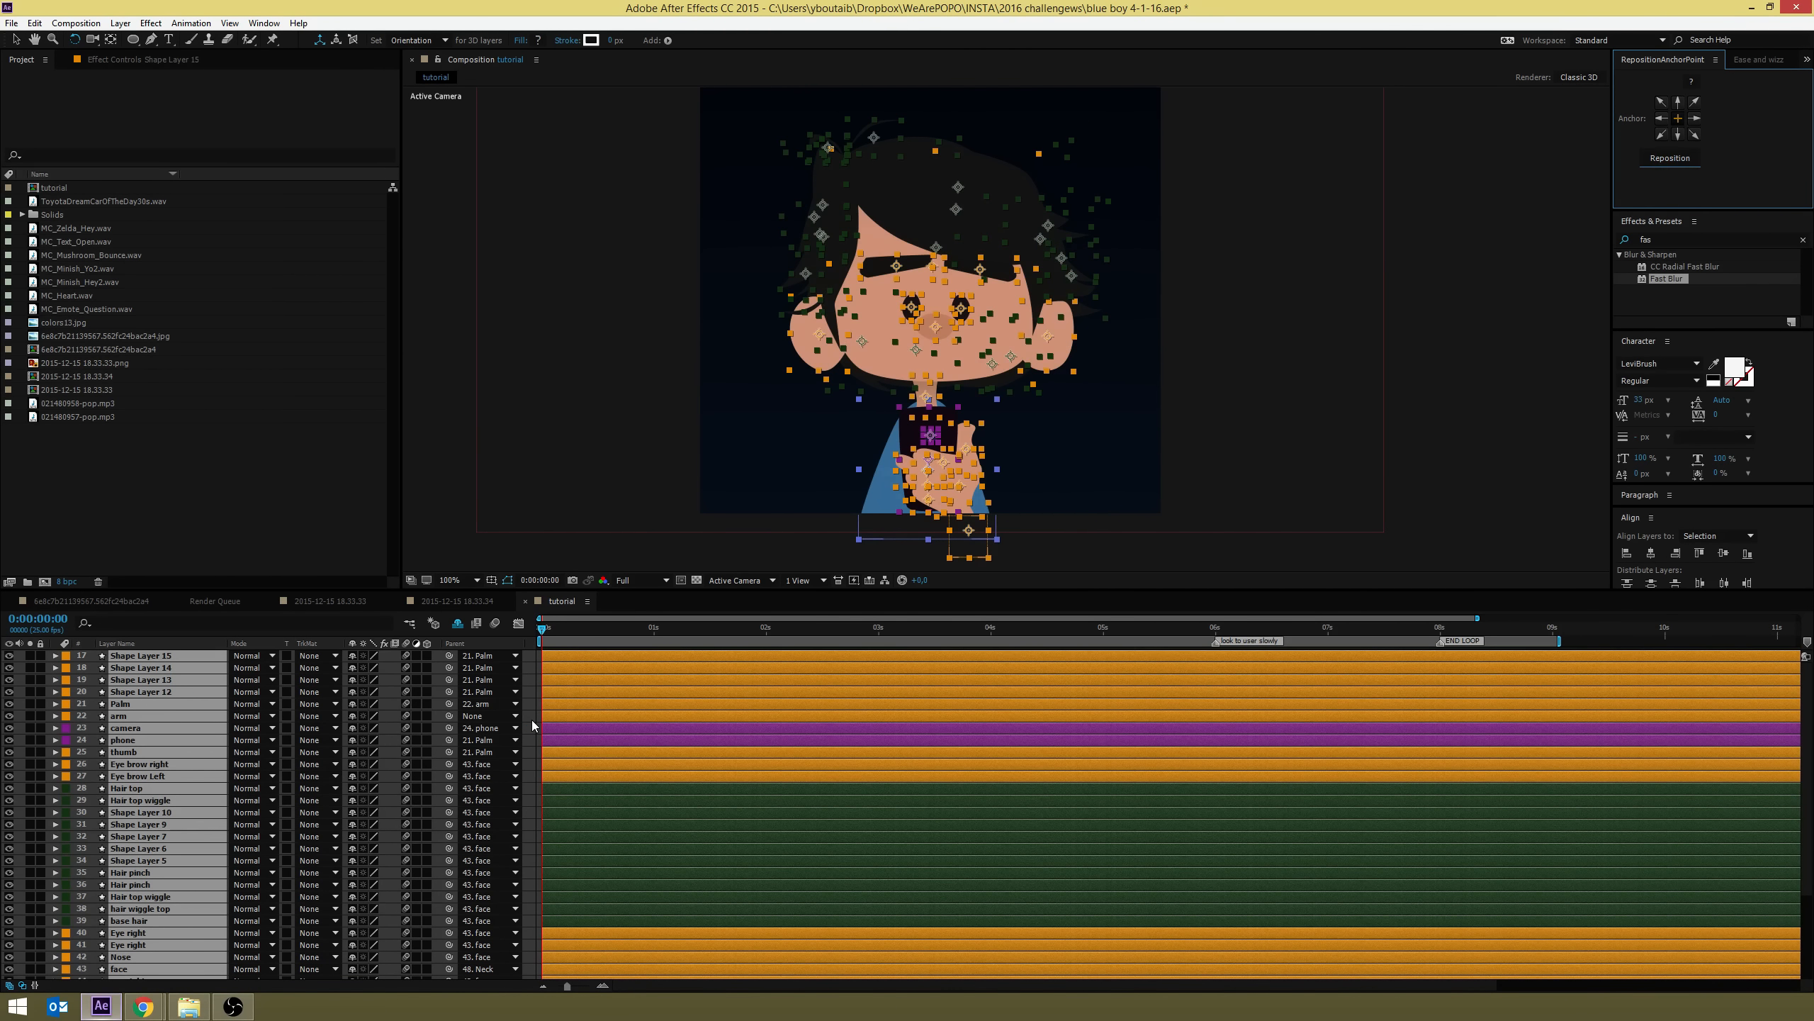
{"action": "left_click", "coordinate": [814, 558]}
{"action": "left_click", "coordinate": [941, 188]}
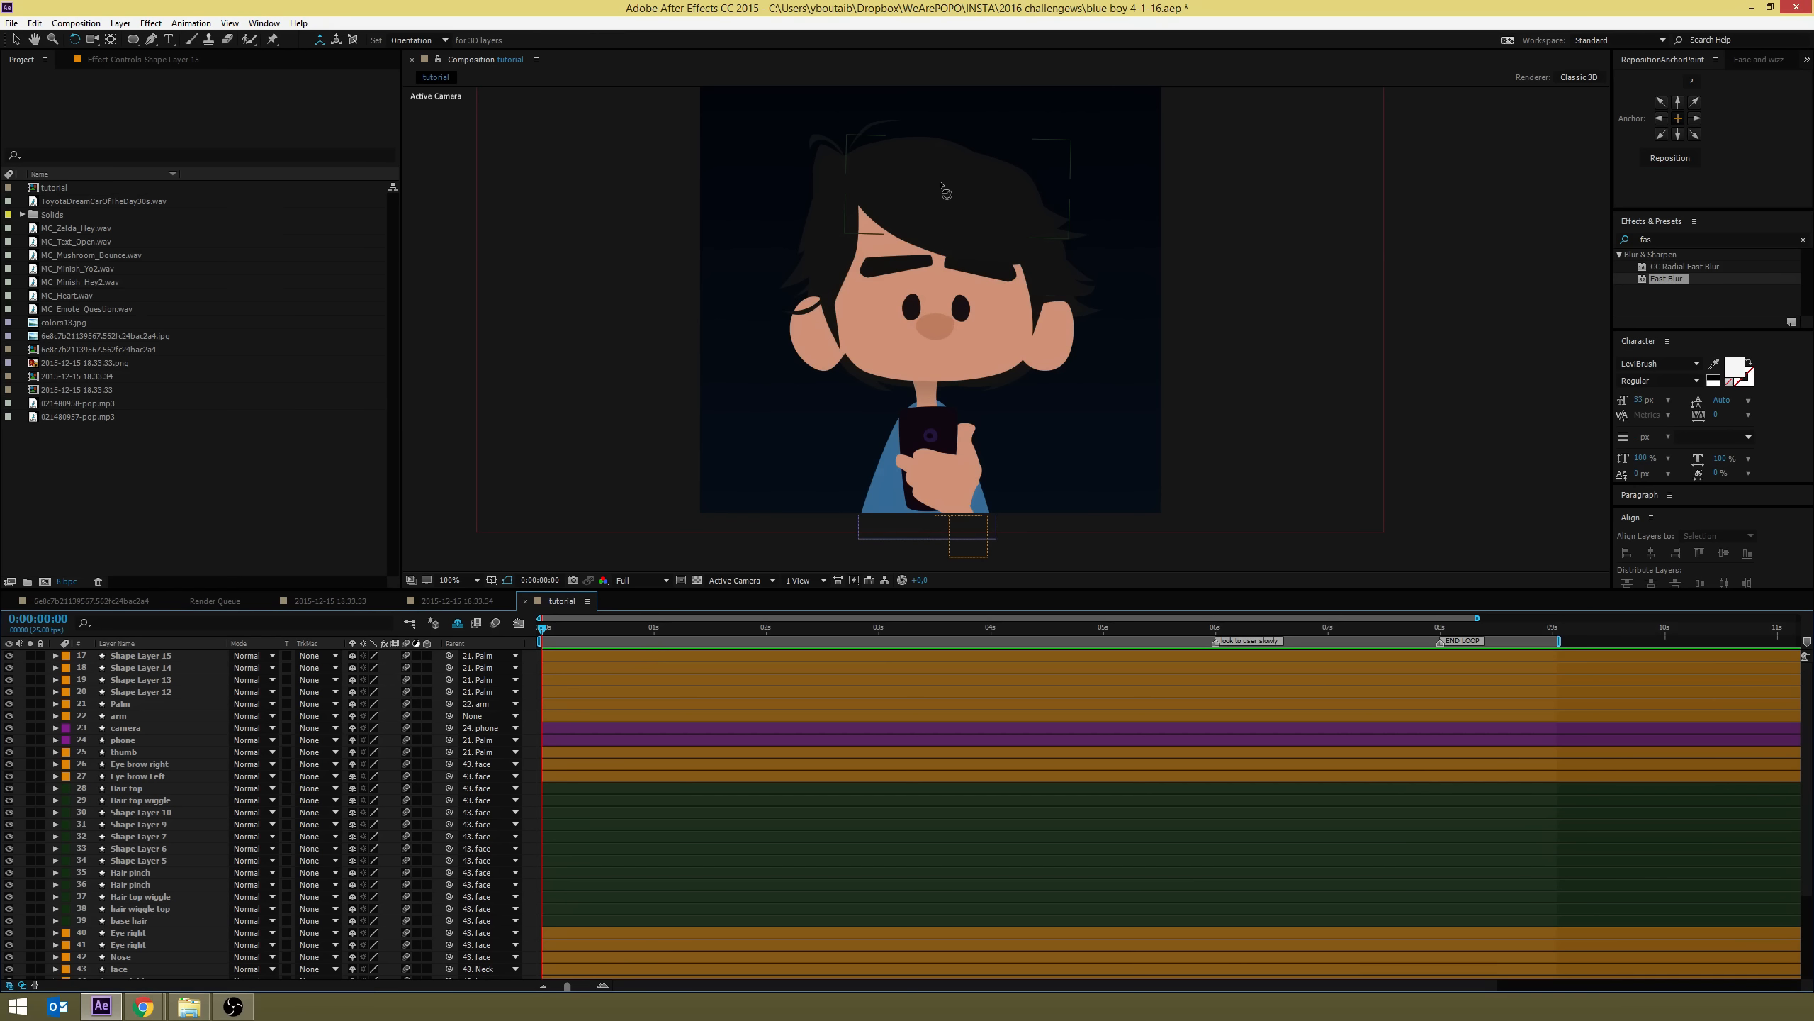
Move the thumb layer's anchor point to the base of the thumb, and test its rotation before undoing it
{"action": "left_click", "coordinate": [966, 439]}
{"action": "key", "text": "period"}
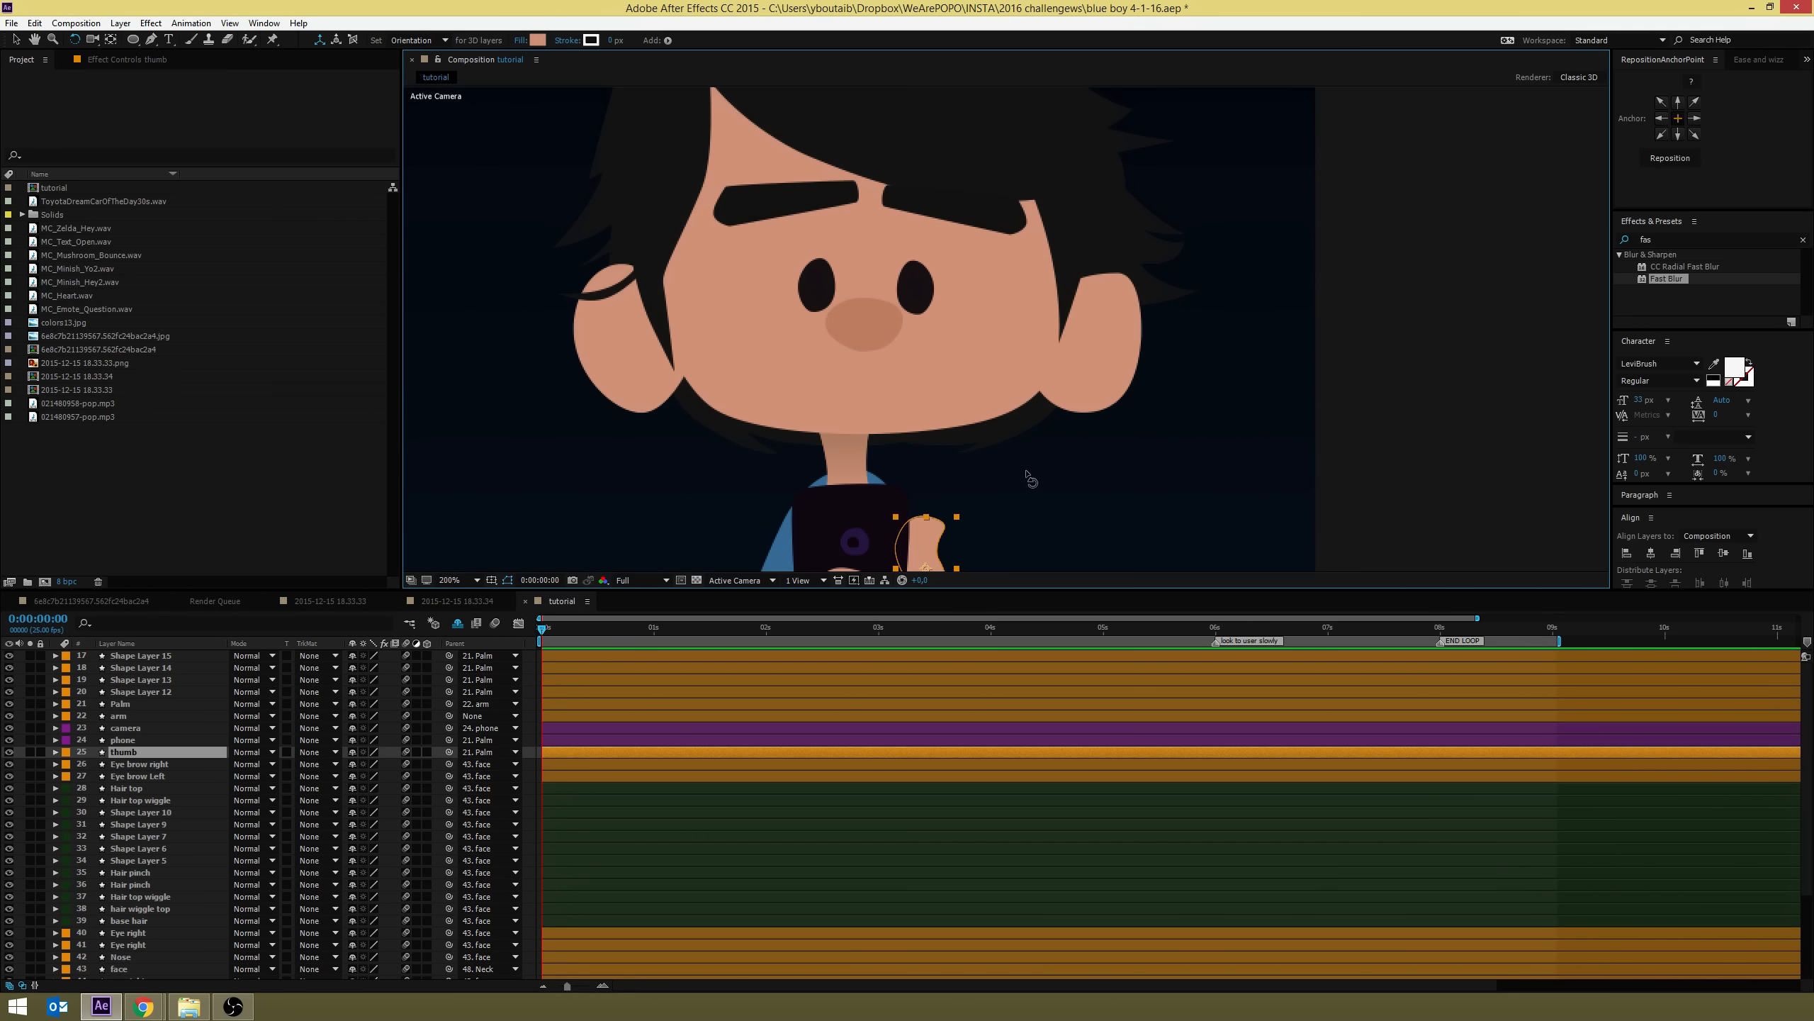
{"action": "left_click_drag", "start_coordinate": [1029, 477], "coordinate": [916, 349]}
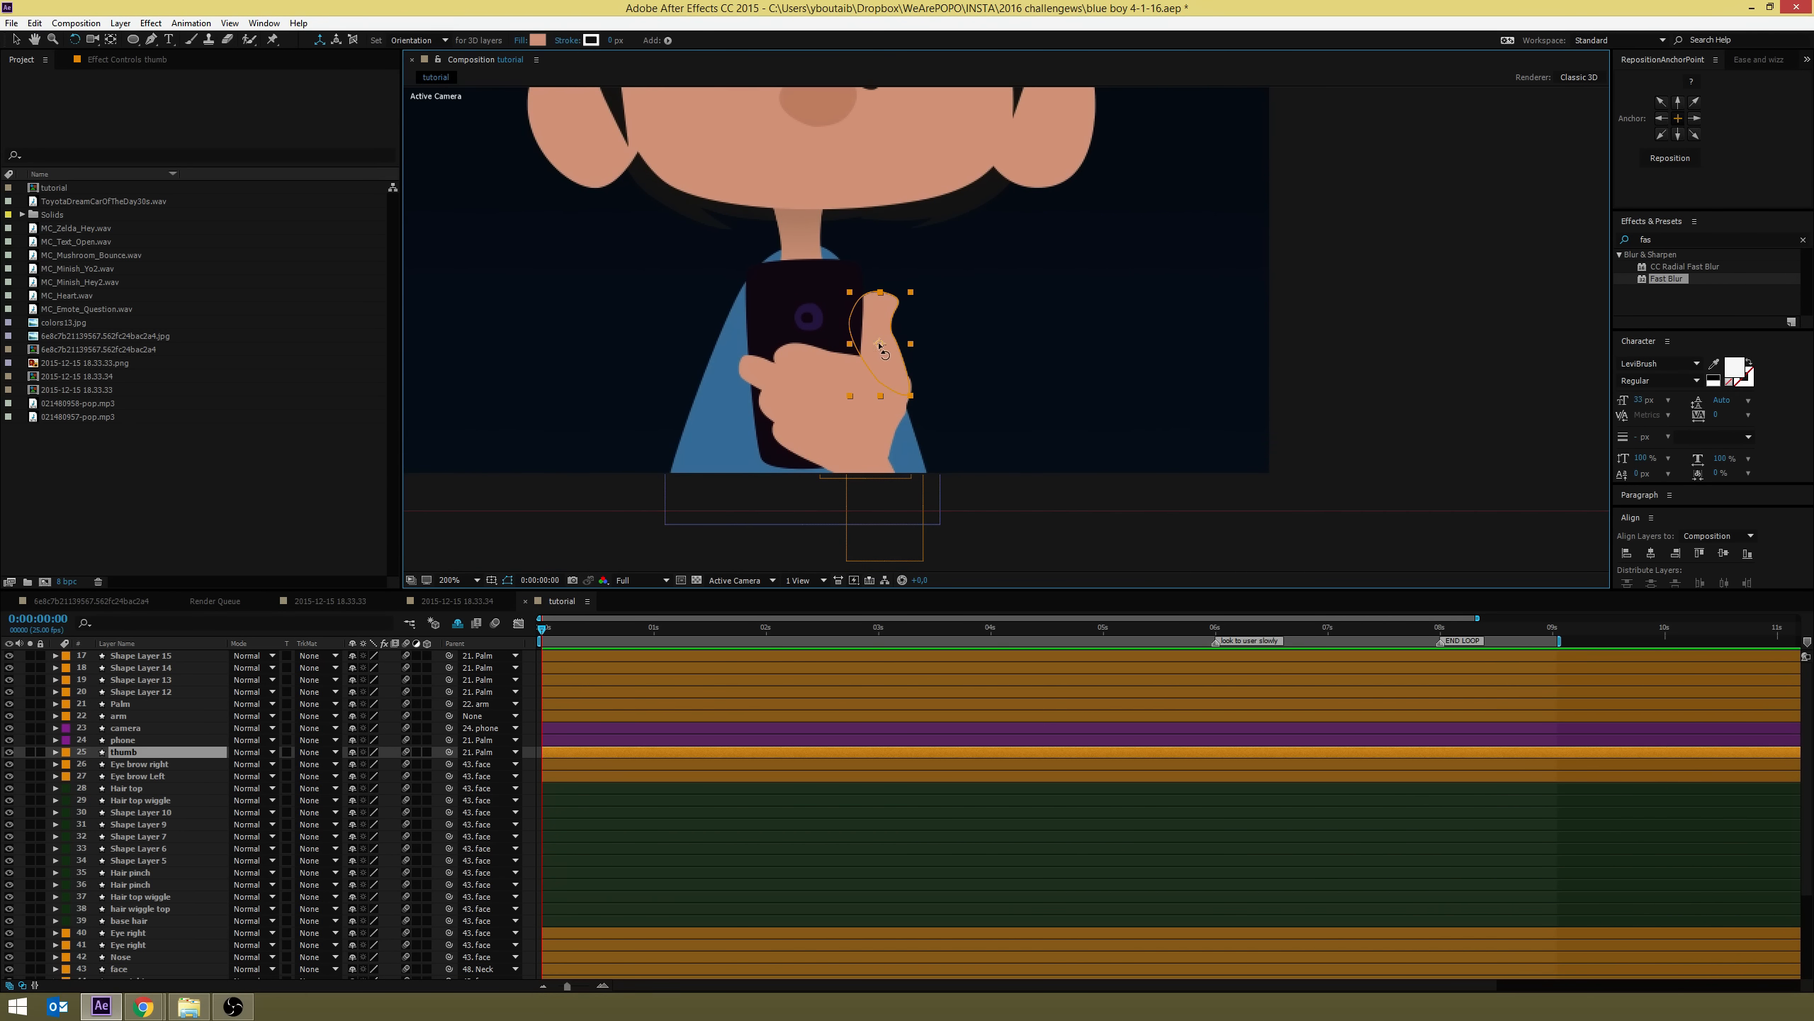
{"action": "left_click", "coordinate": [112, 40]}
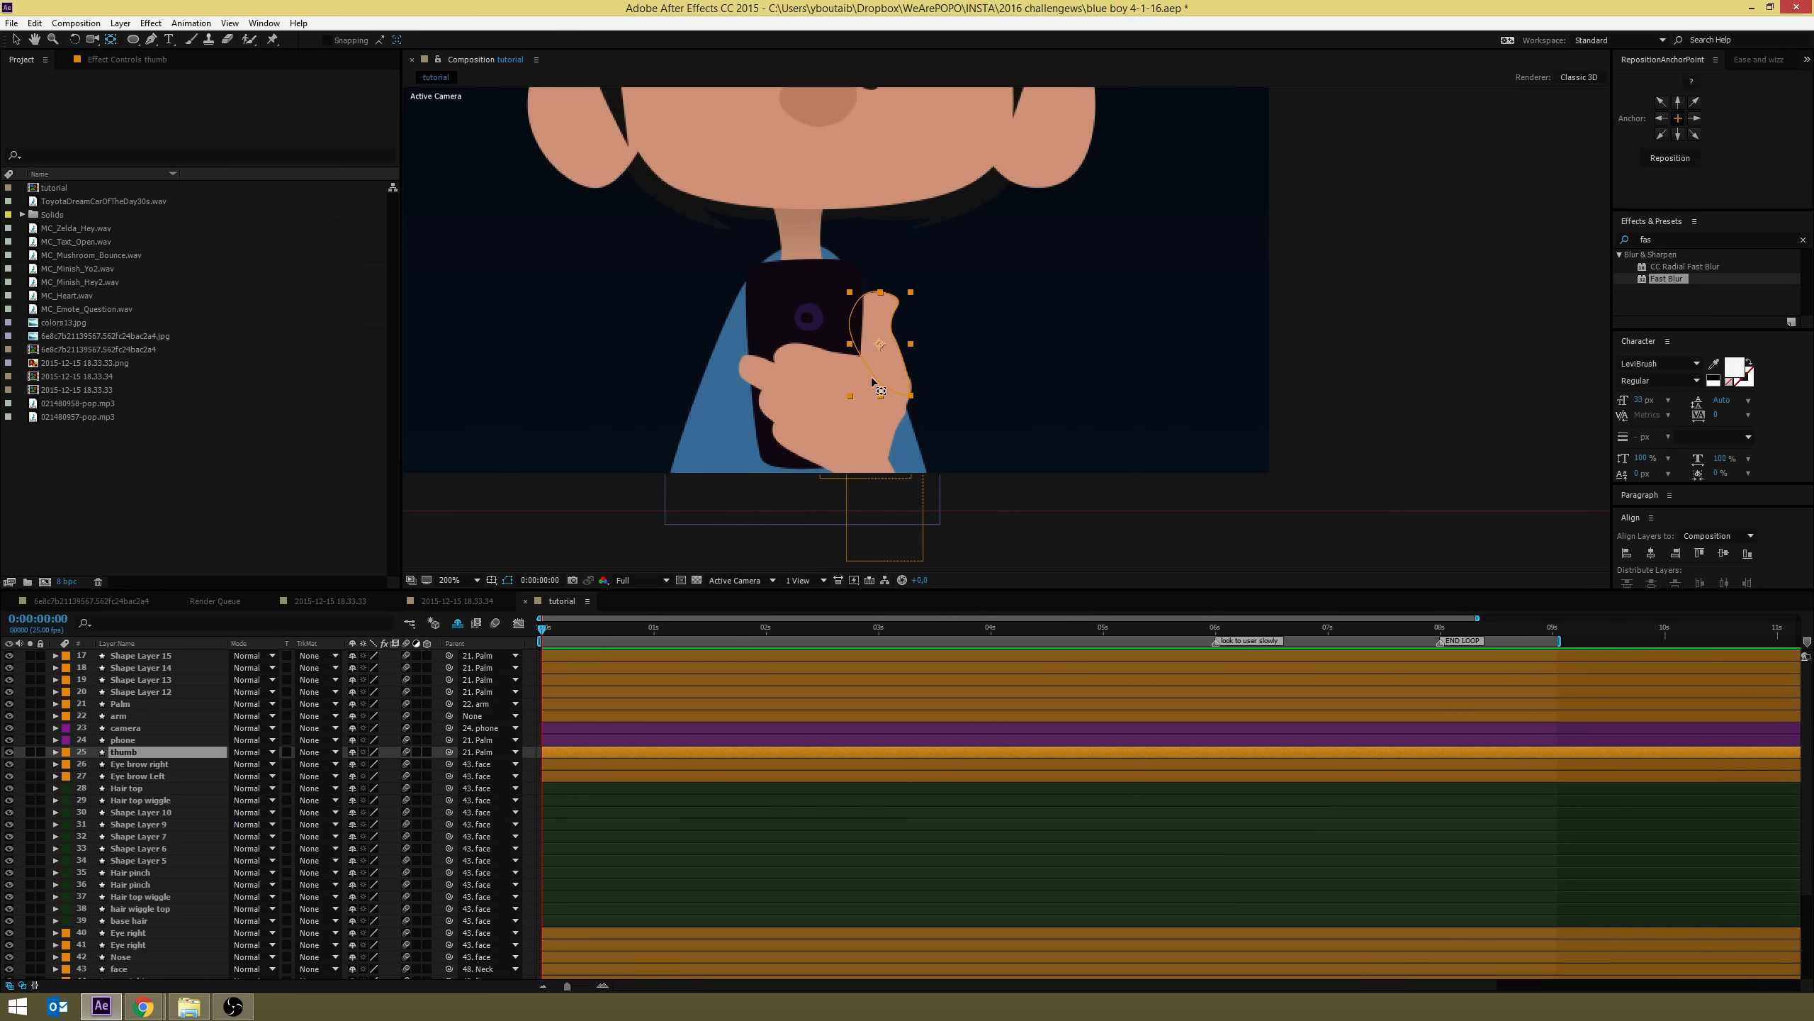
{"action": "left_click_drag", "start_coordinate": [881, 345], "coordinate": [893, 373]}
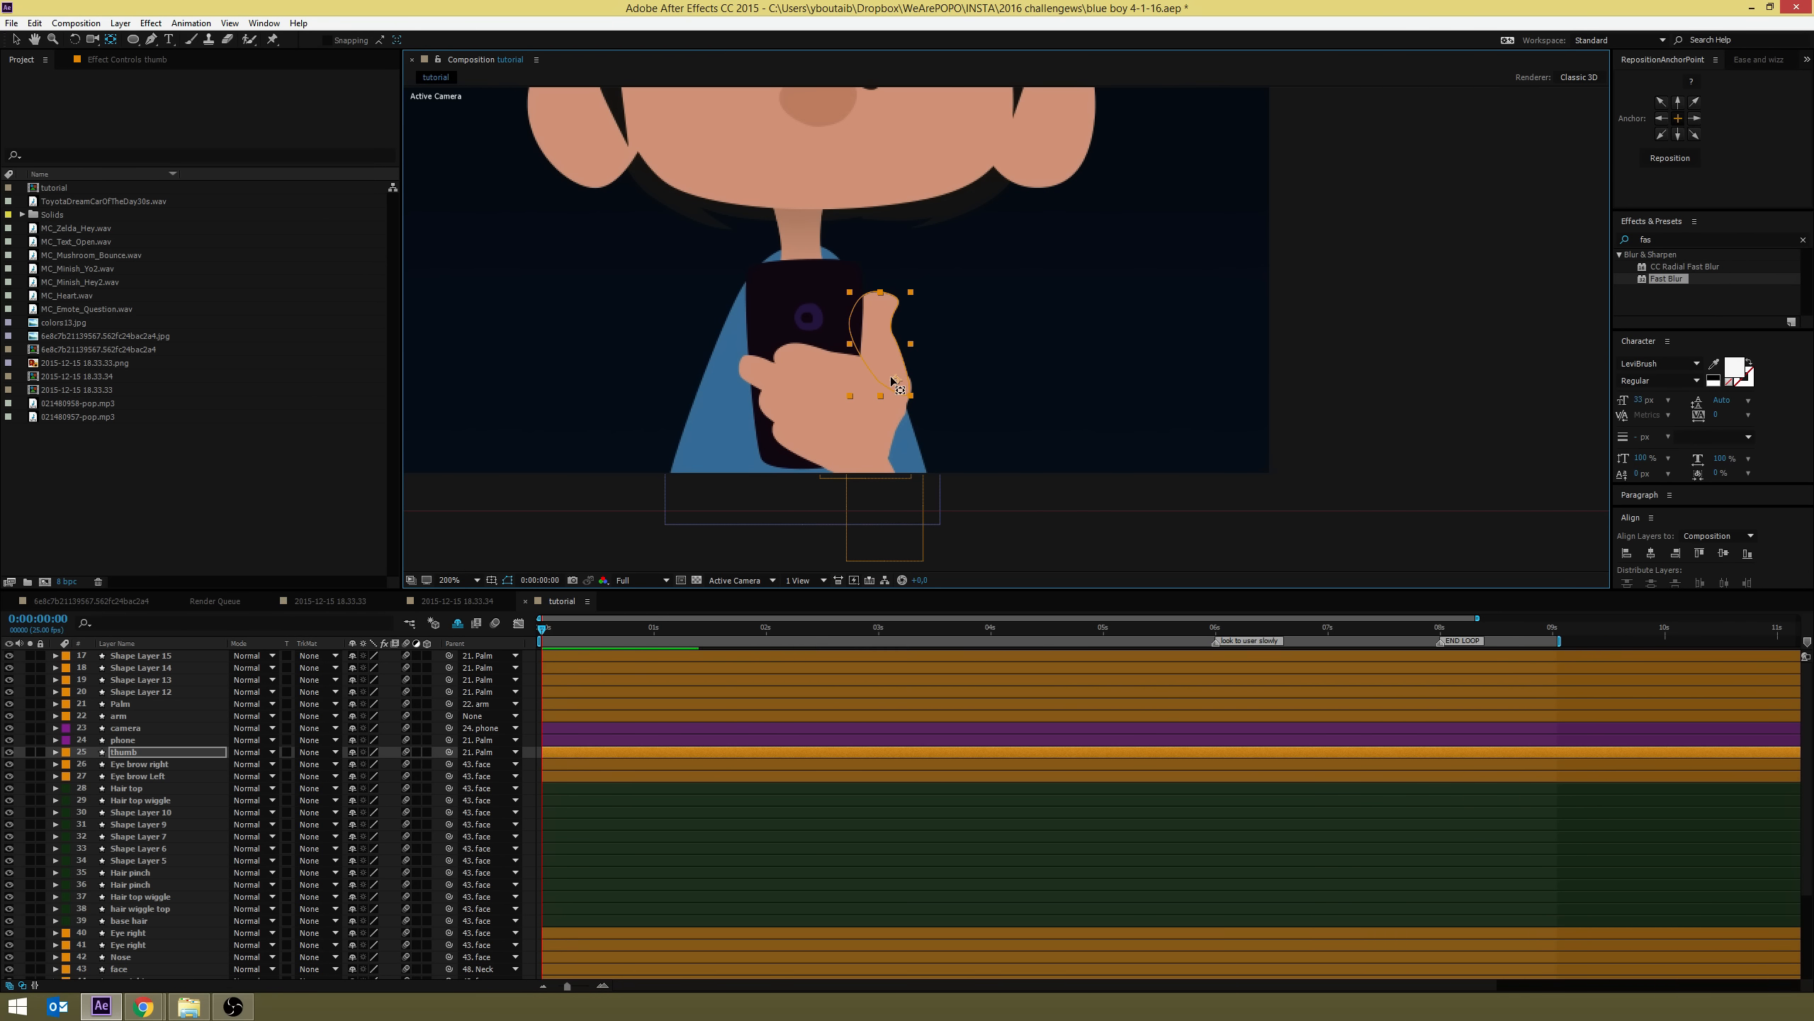
{"action": "key", "text": "w"}
{"action": "left_click_drag", "start_coordinate": [921, 297], "coordinate": [821, 343]}
{"action": "key", "text": "ctrl+z"}
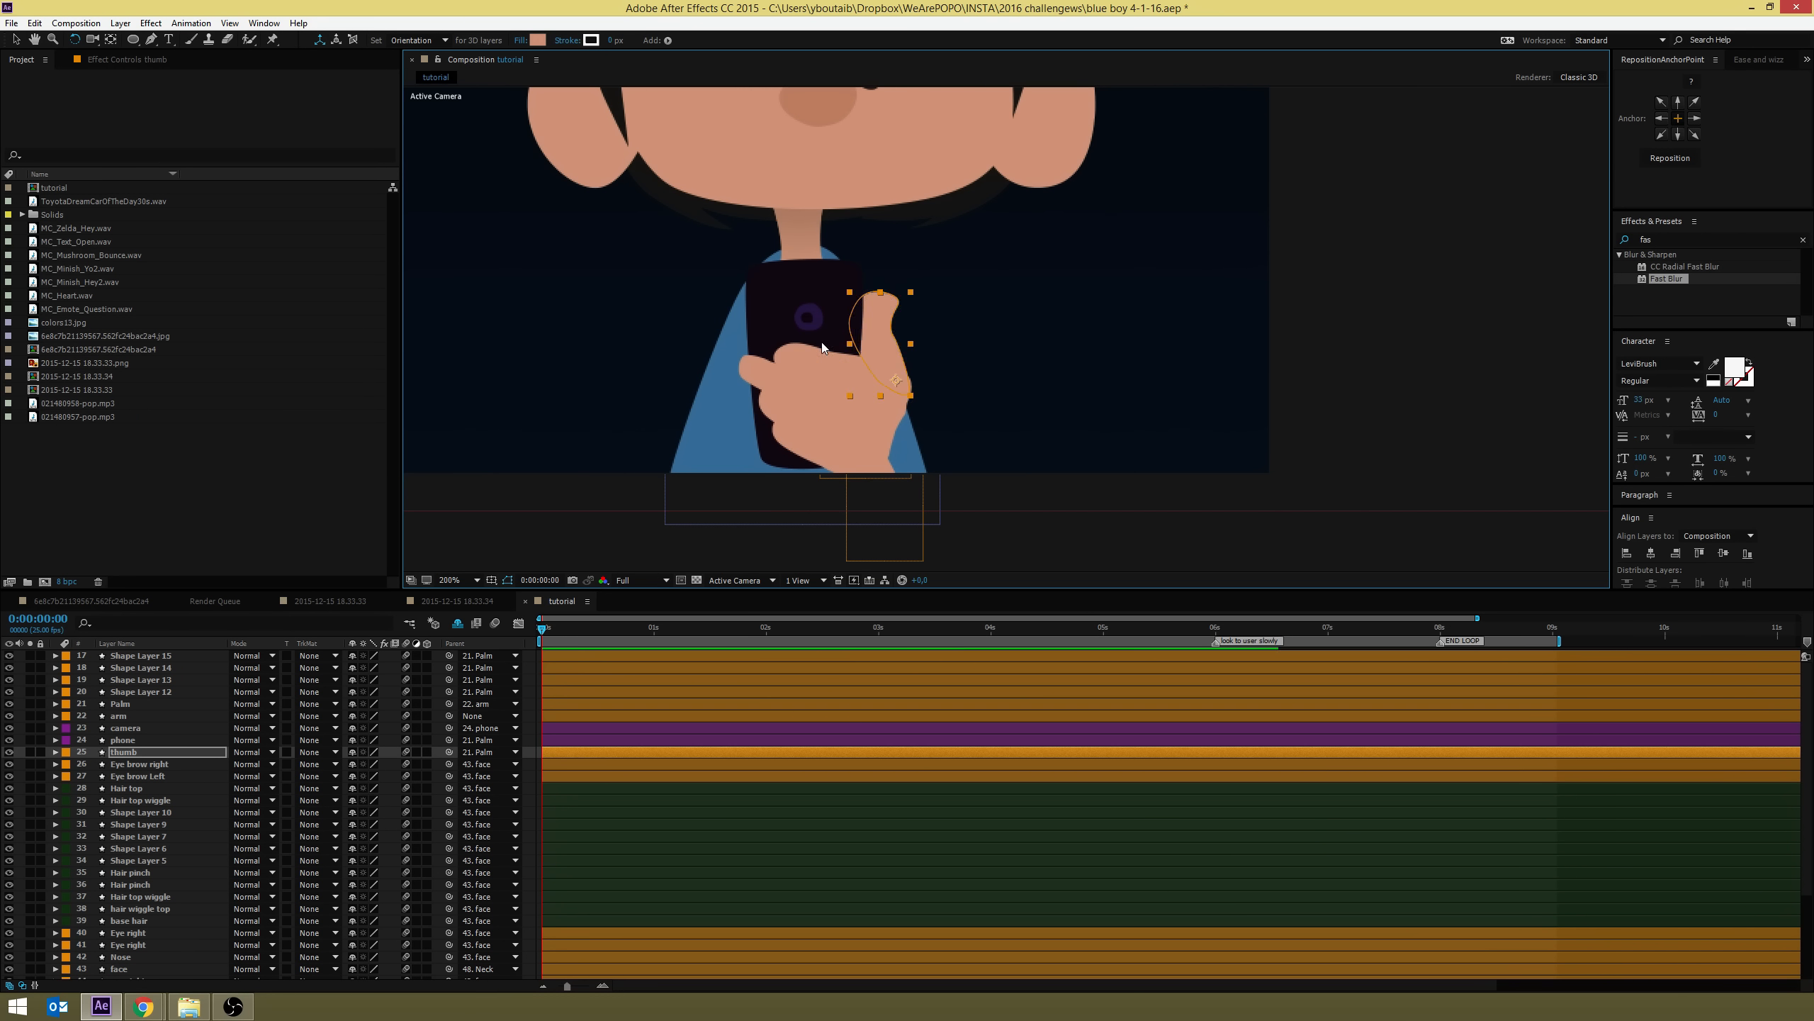
Move the anchor points of Shape Layer 13 and Shape Layer 12 to where those fingers join the palm
{"action": "left_click", "coordinate": [805, 357]}
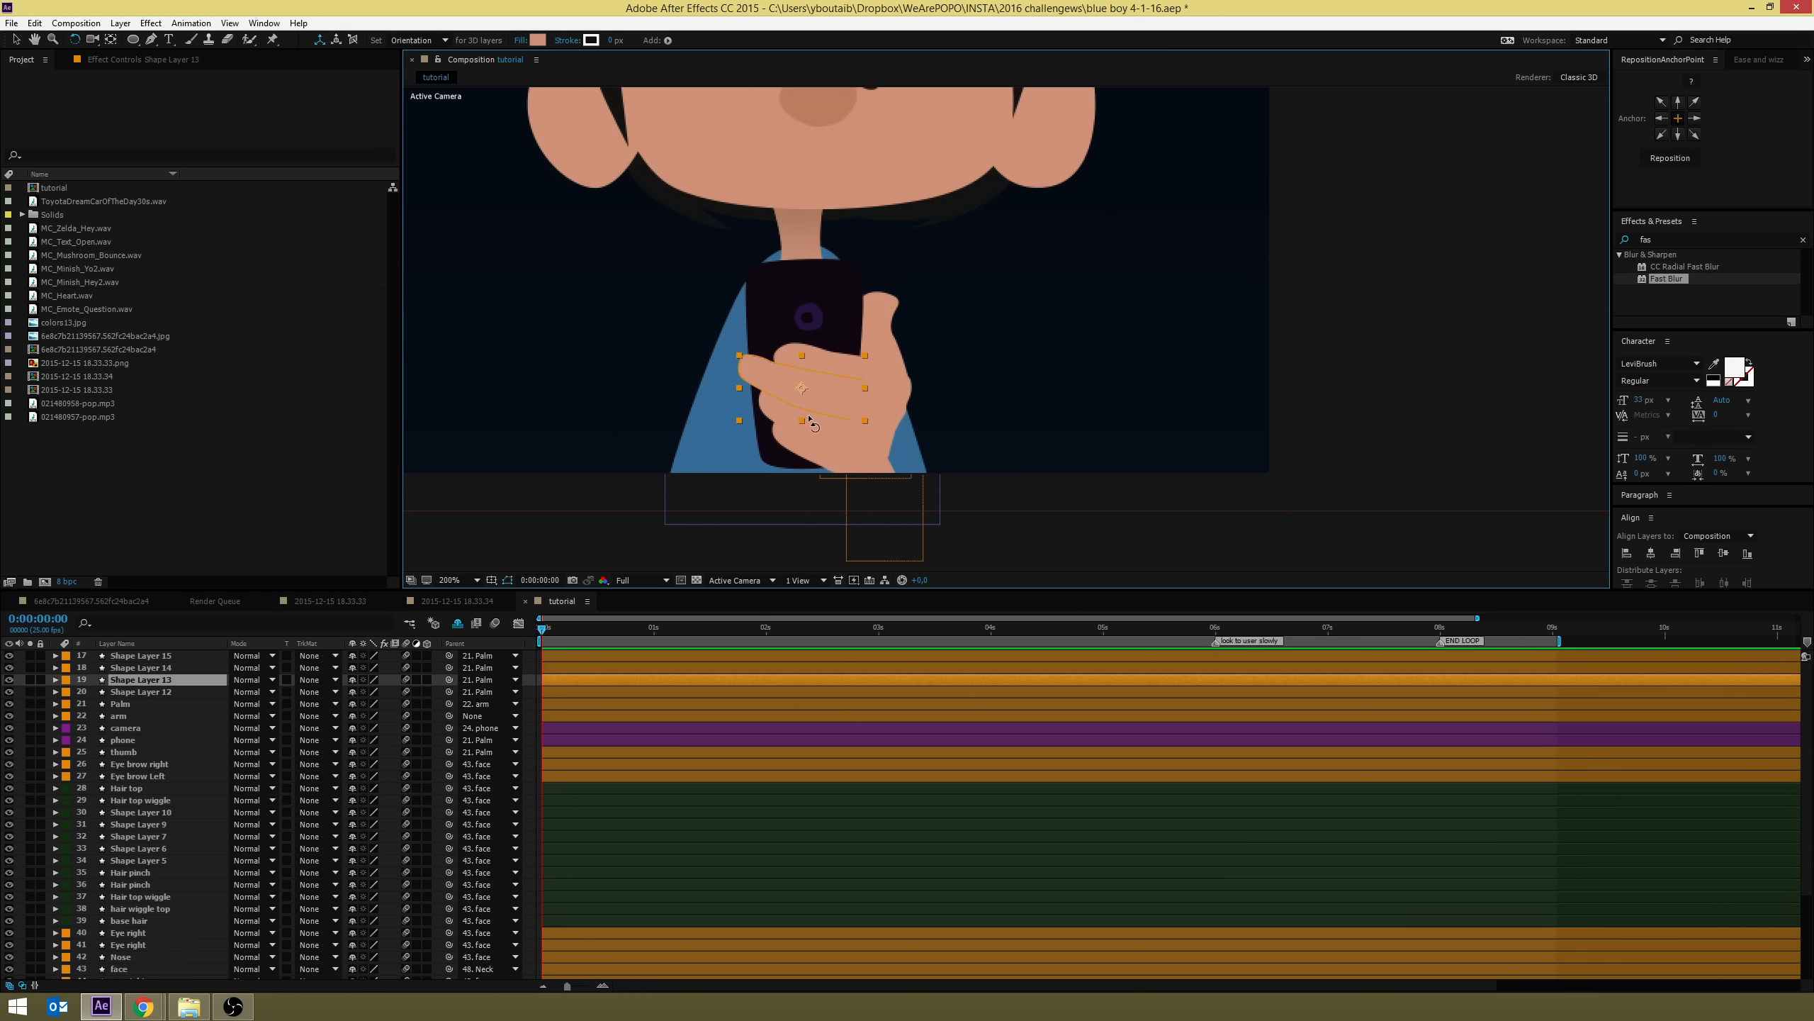
{"action": "key", "text": "t"}
{"action": "key", "text": "y"}
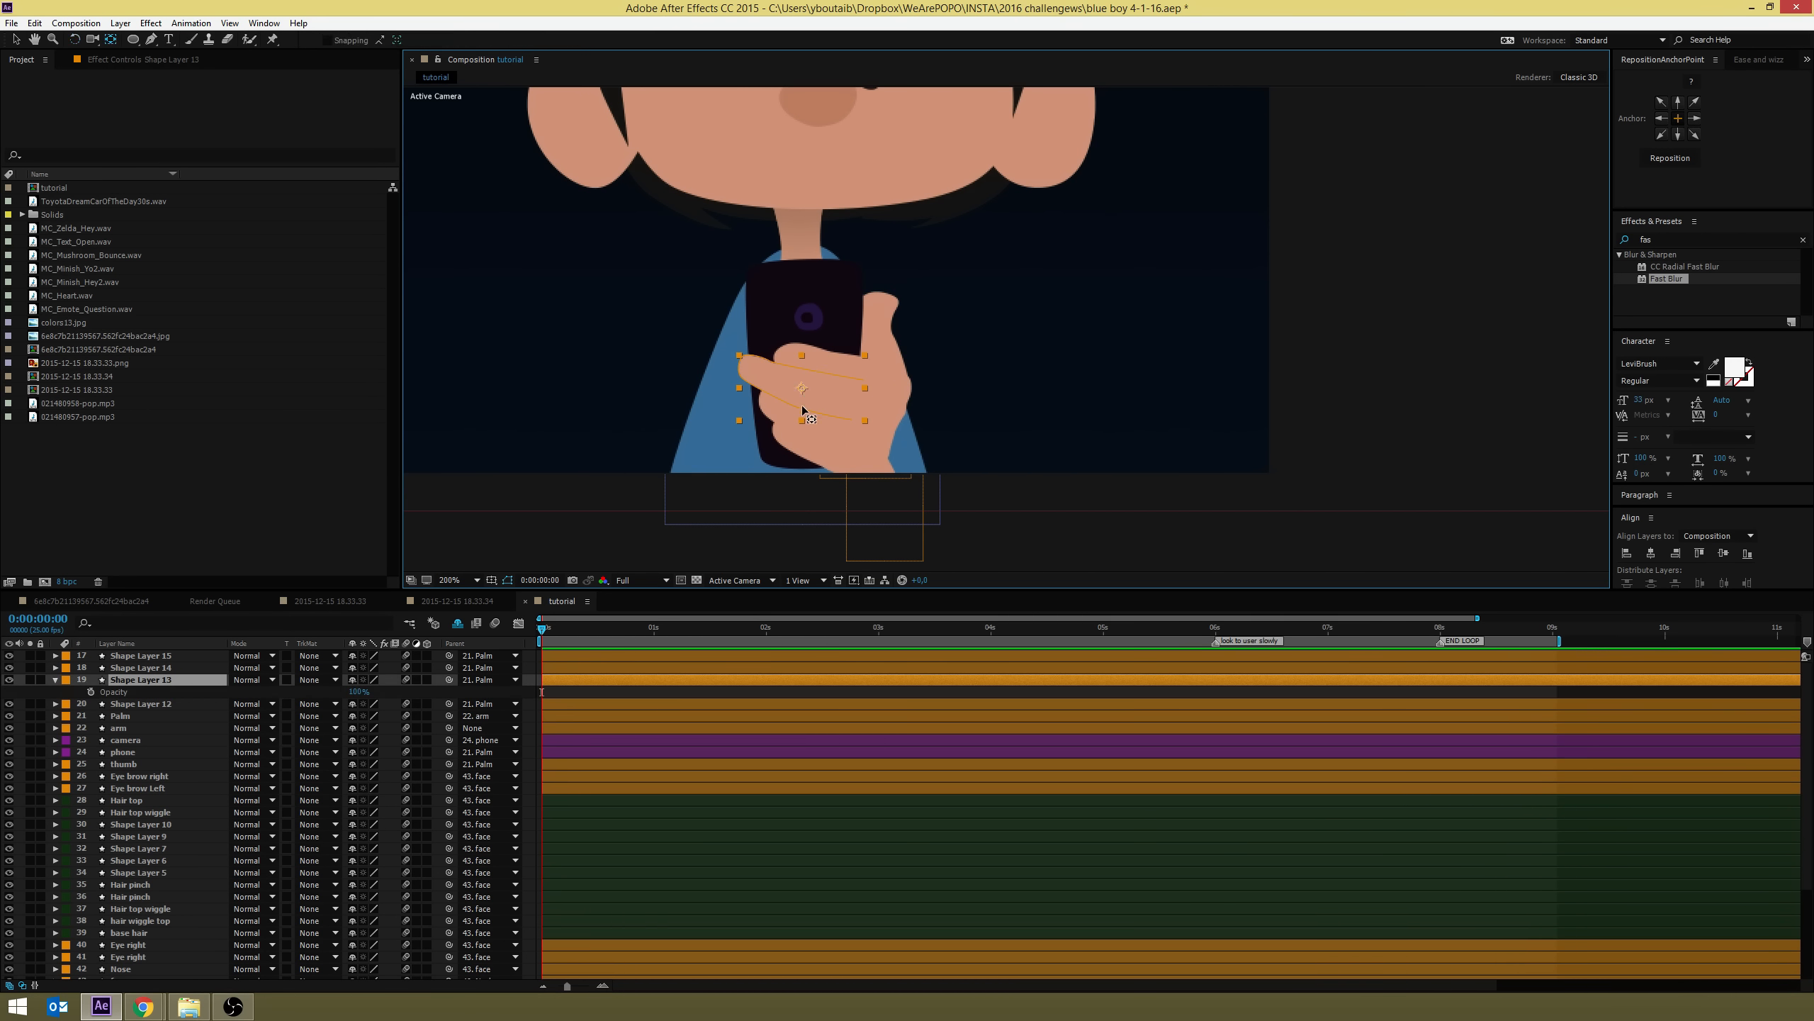
{"action": "key", "text": "t"}
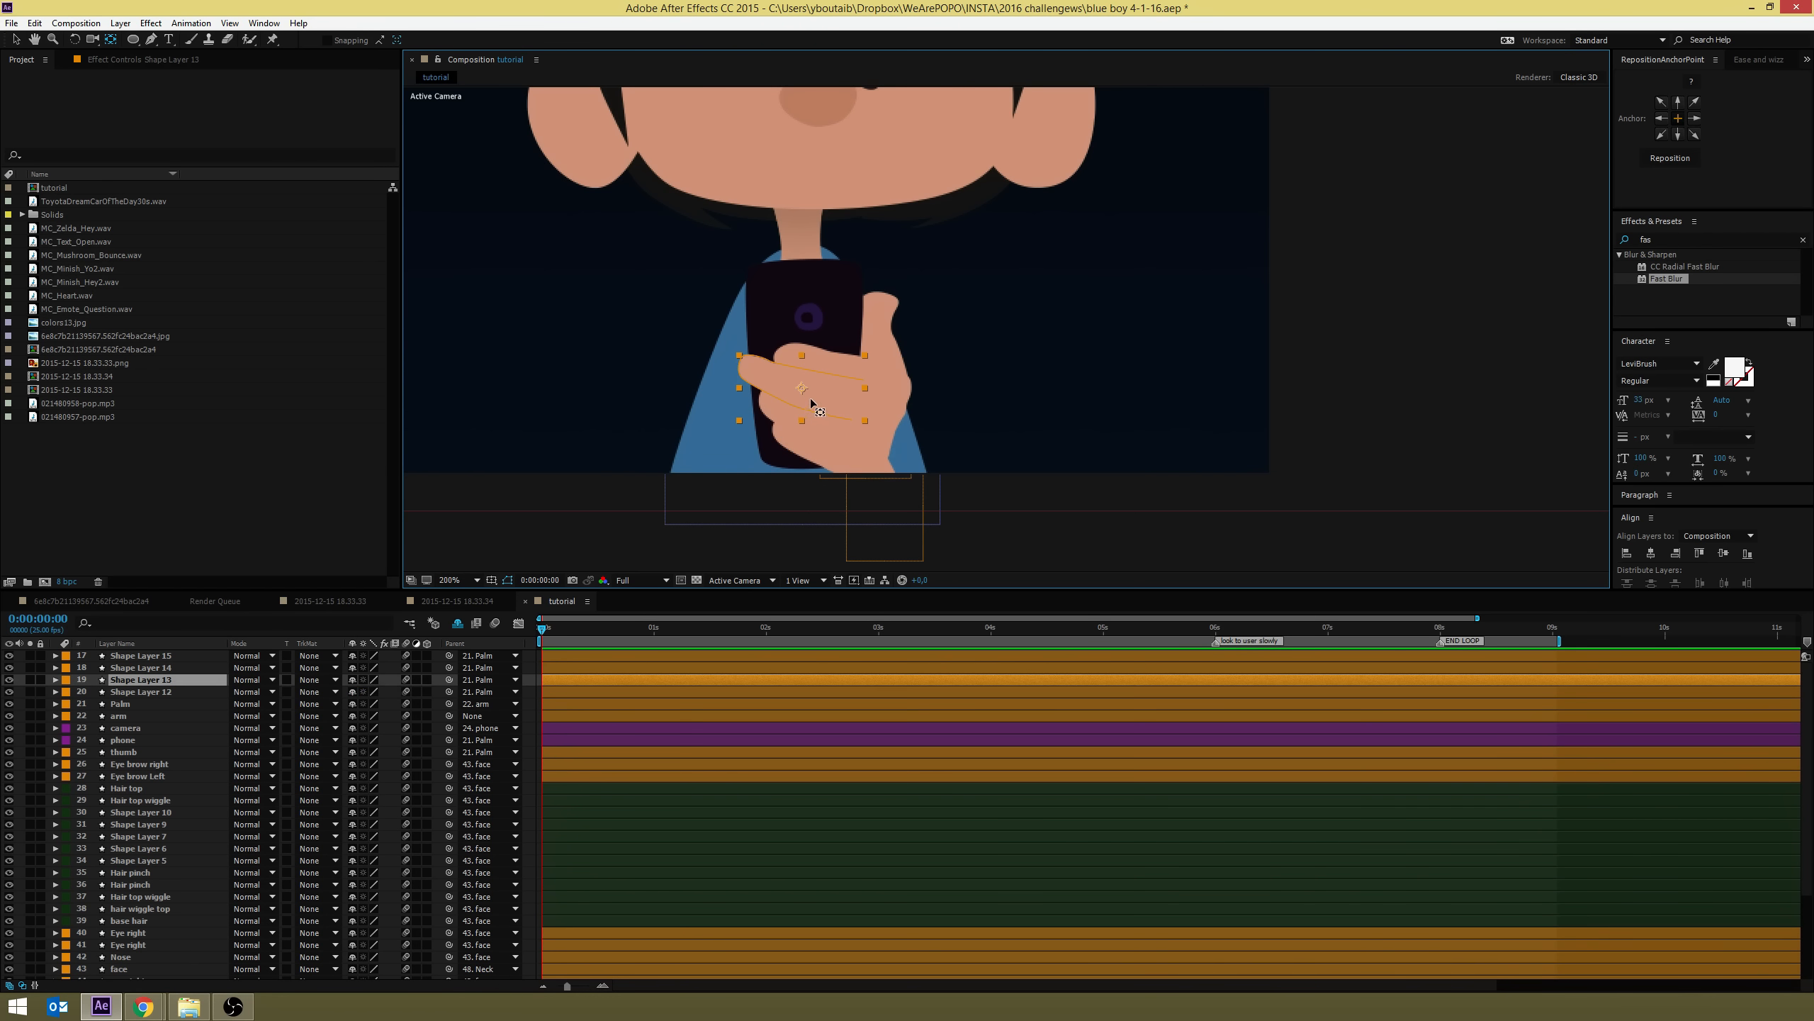
{"action": "left_click_drag", "start_coordinate": [803, 389], "coordinate": [845, 400]}
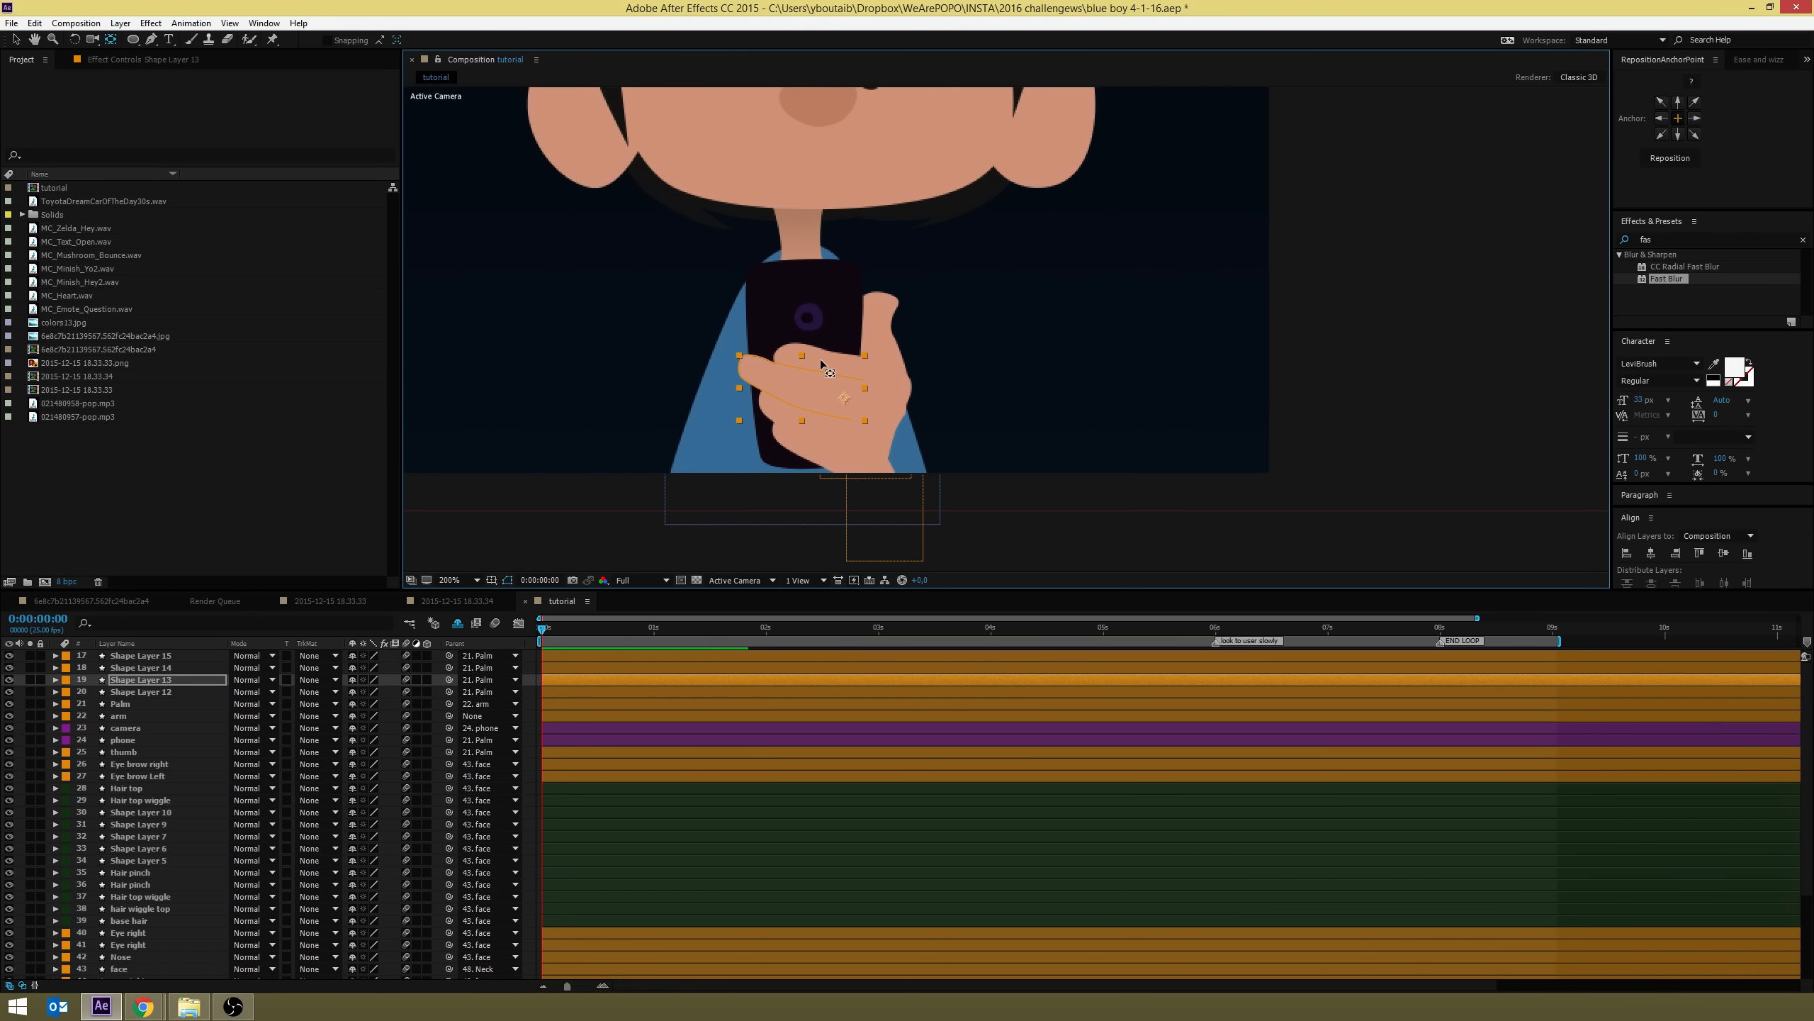
{"action": "left_click", "coordinate": [828, 367]}
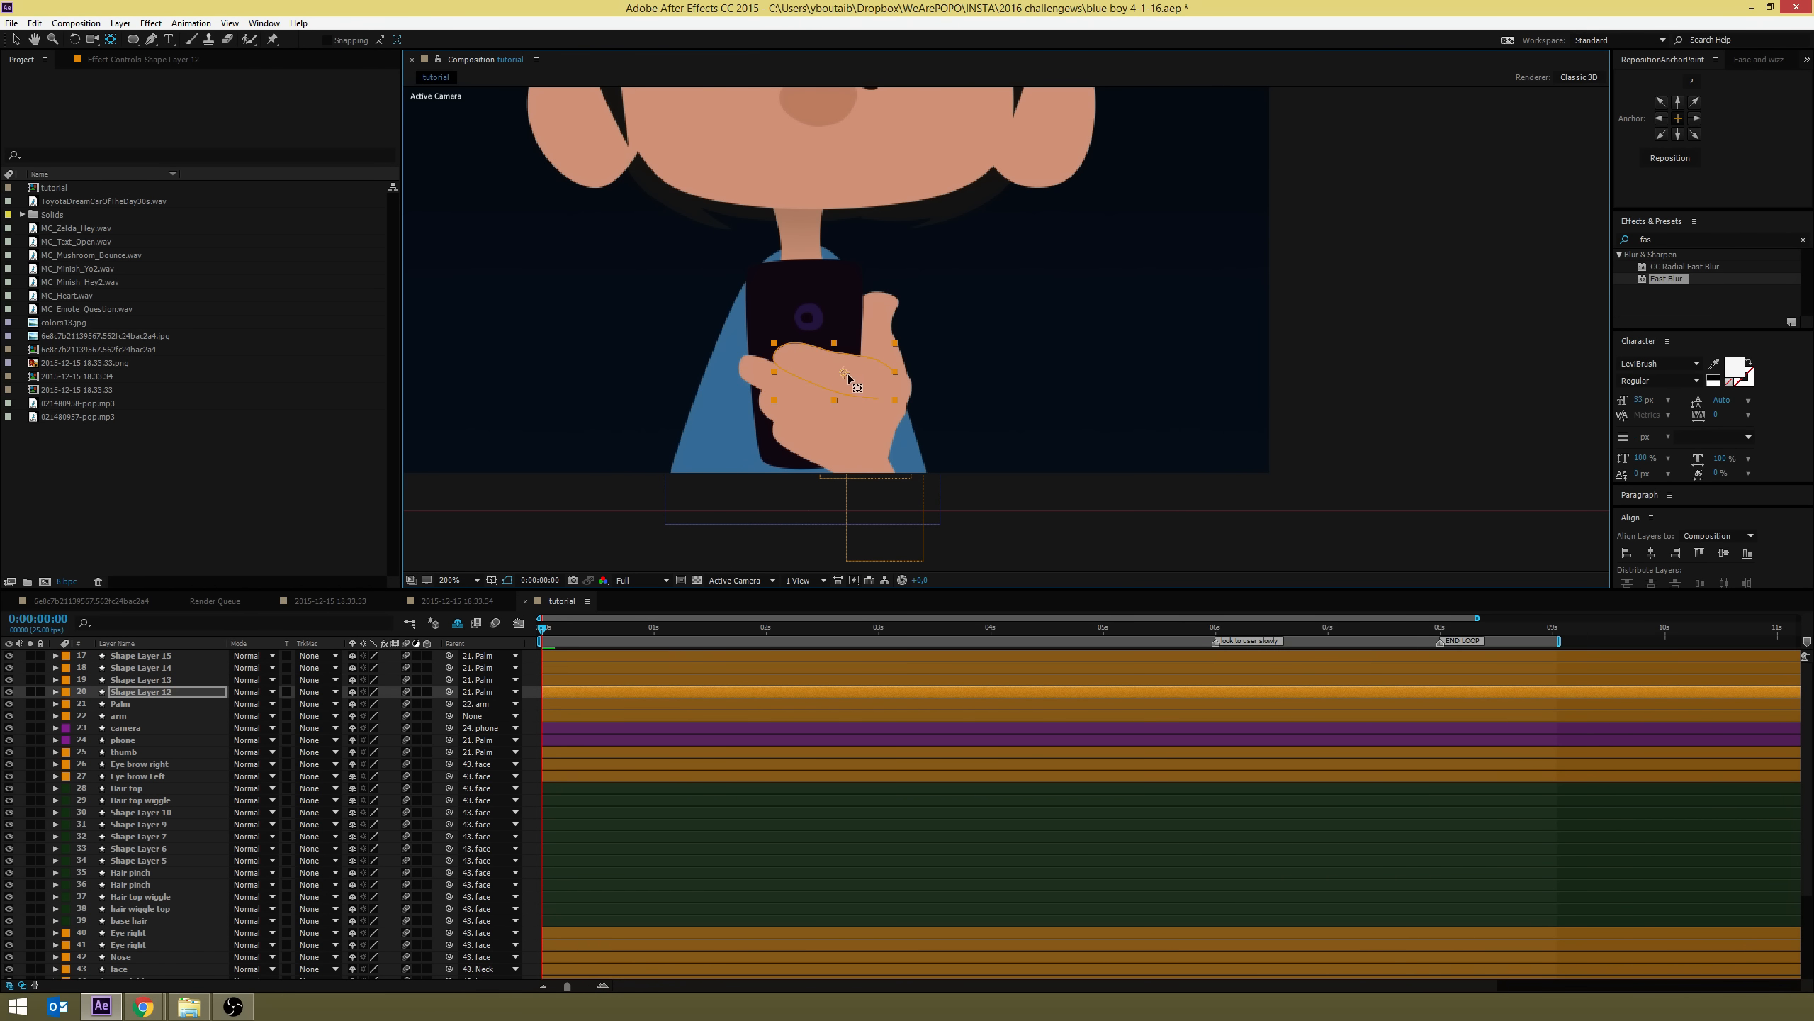
{"action": "left_click_drag", "start_coordinate": [849, 377], "coordinate": [867, 385]}
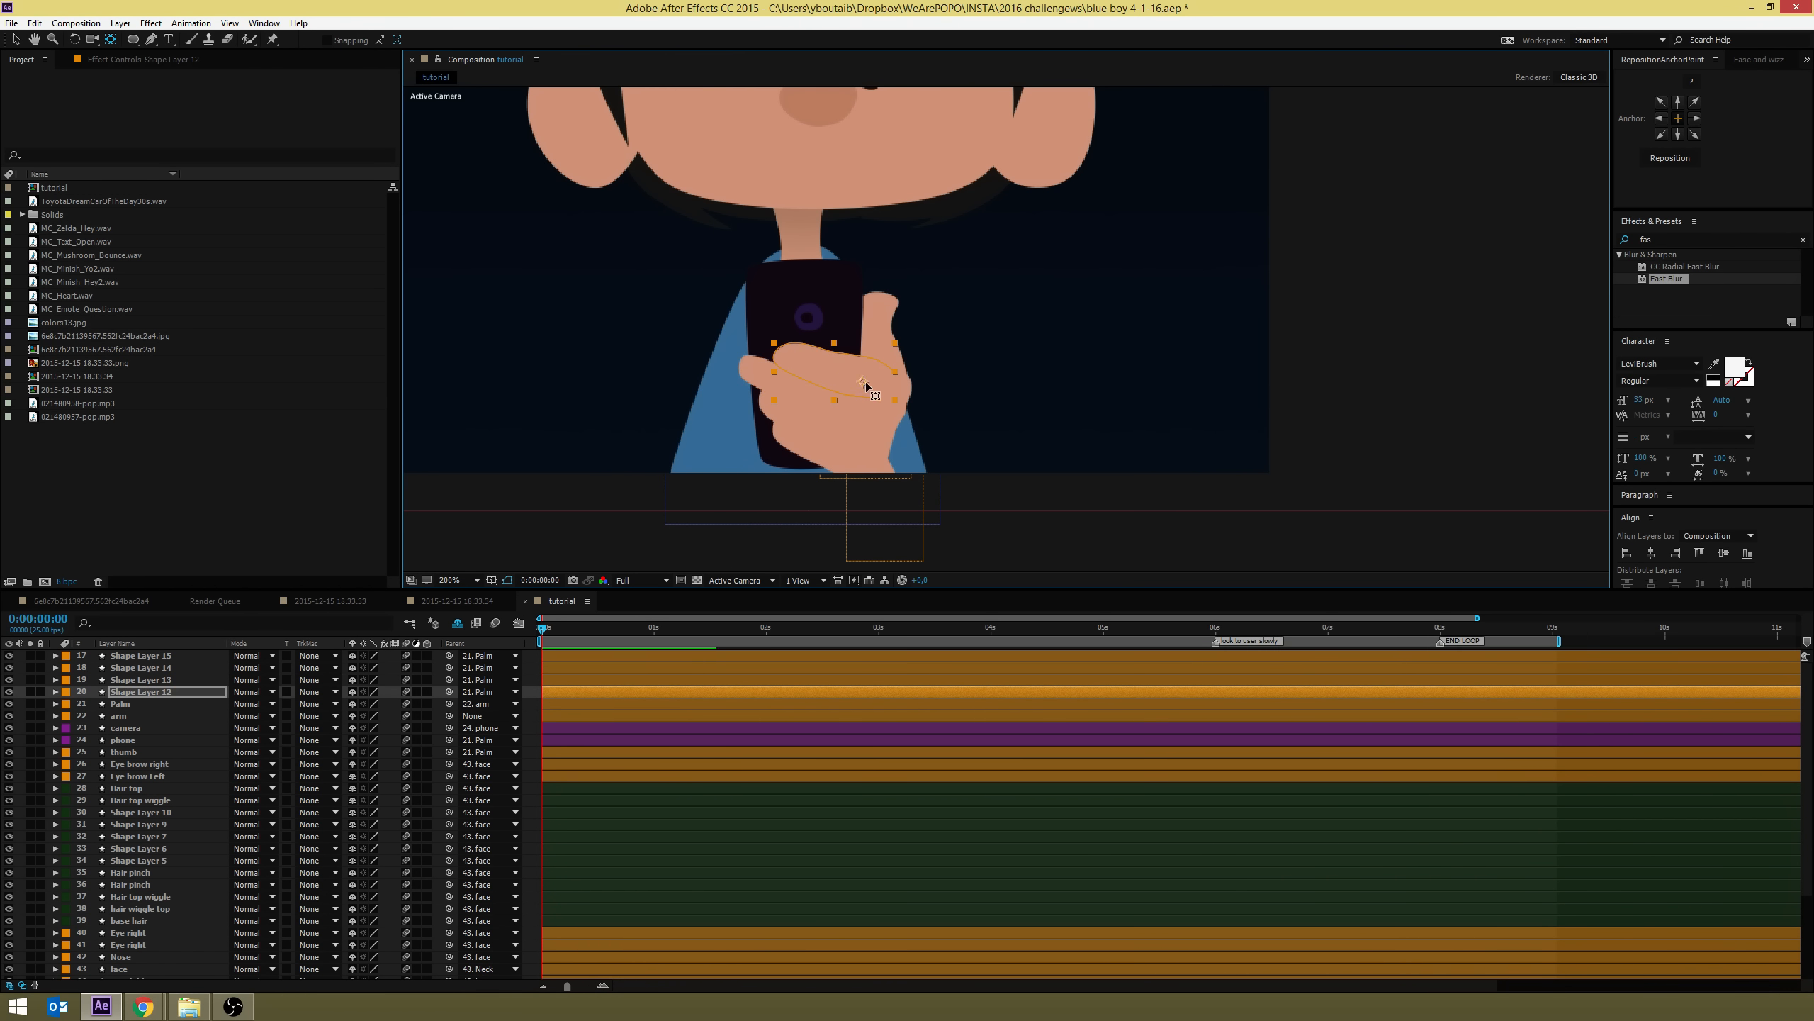
Move the anchor points of Shape Layer 14 and Shape Layer 15 to the bases of the two lower fingers
{"action": "left_click", "coordinate": [783, 409]}
{"action": "left_click_drag", "start_coordinate": [803, 418], "coordinate": [835, 433]}
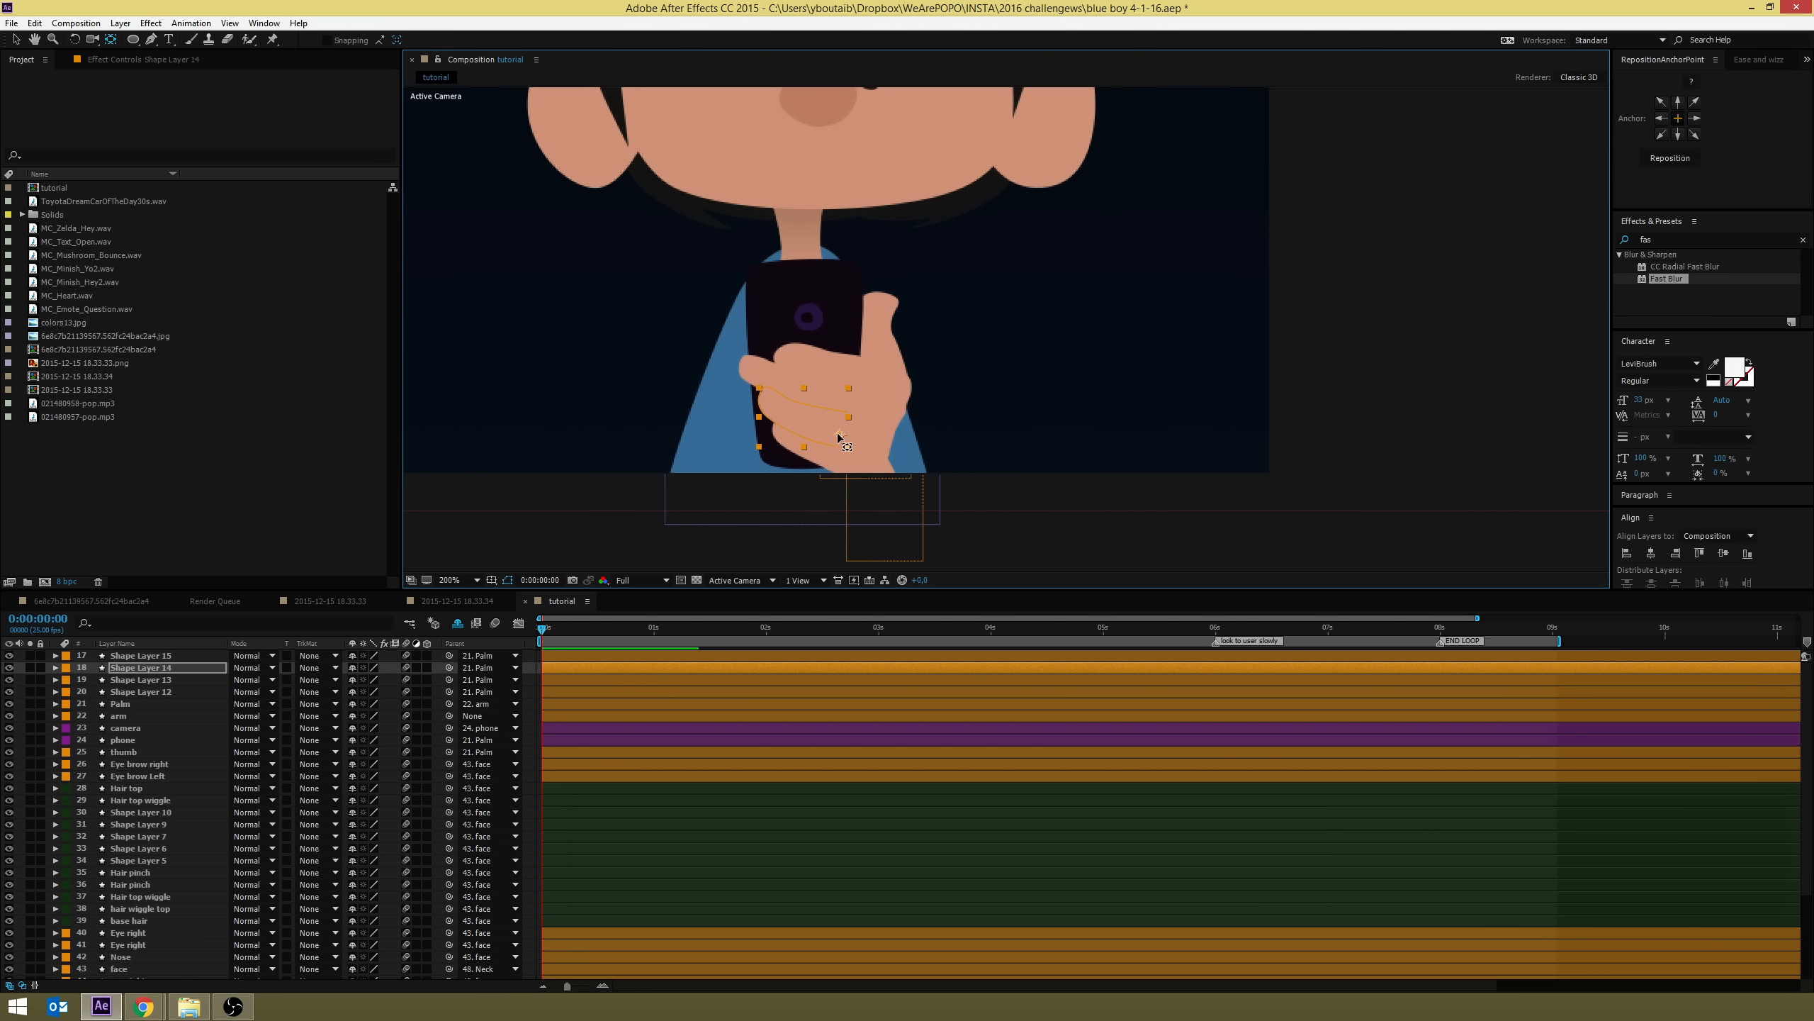
{"action": "left_click", "coordinate": [805, 453]}
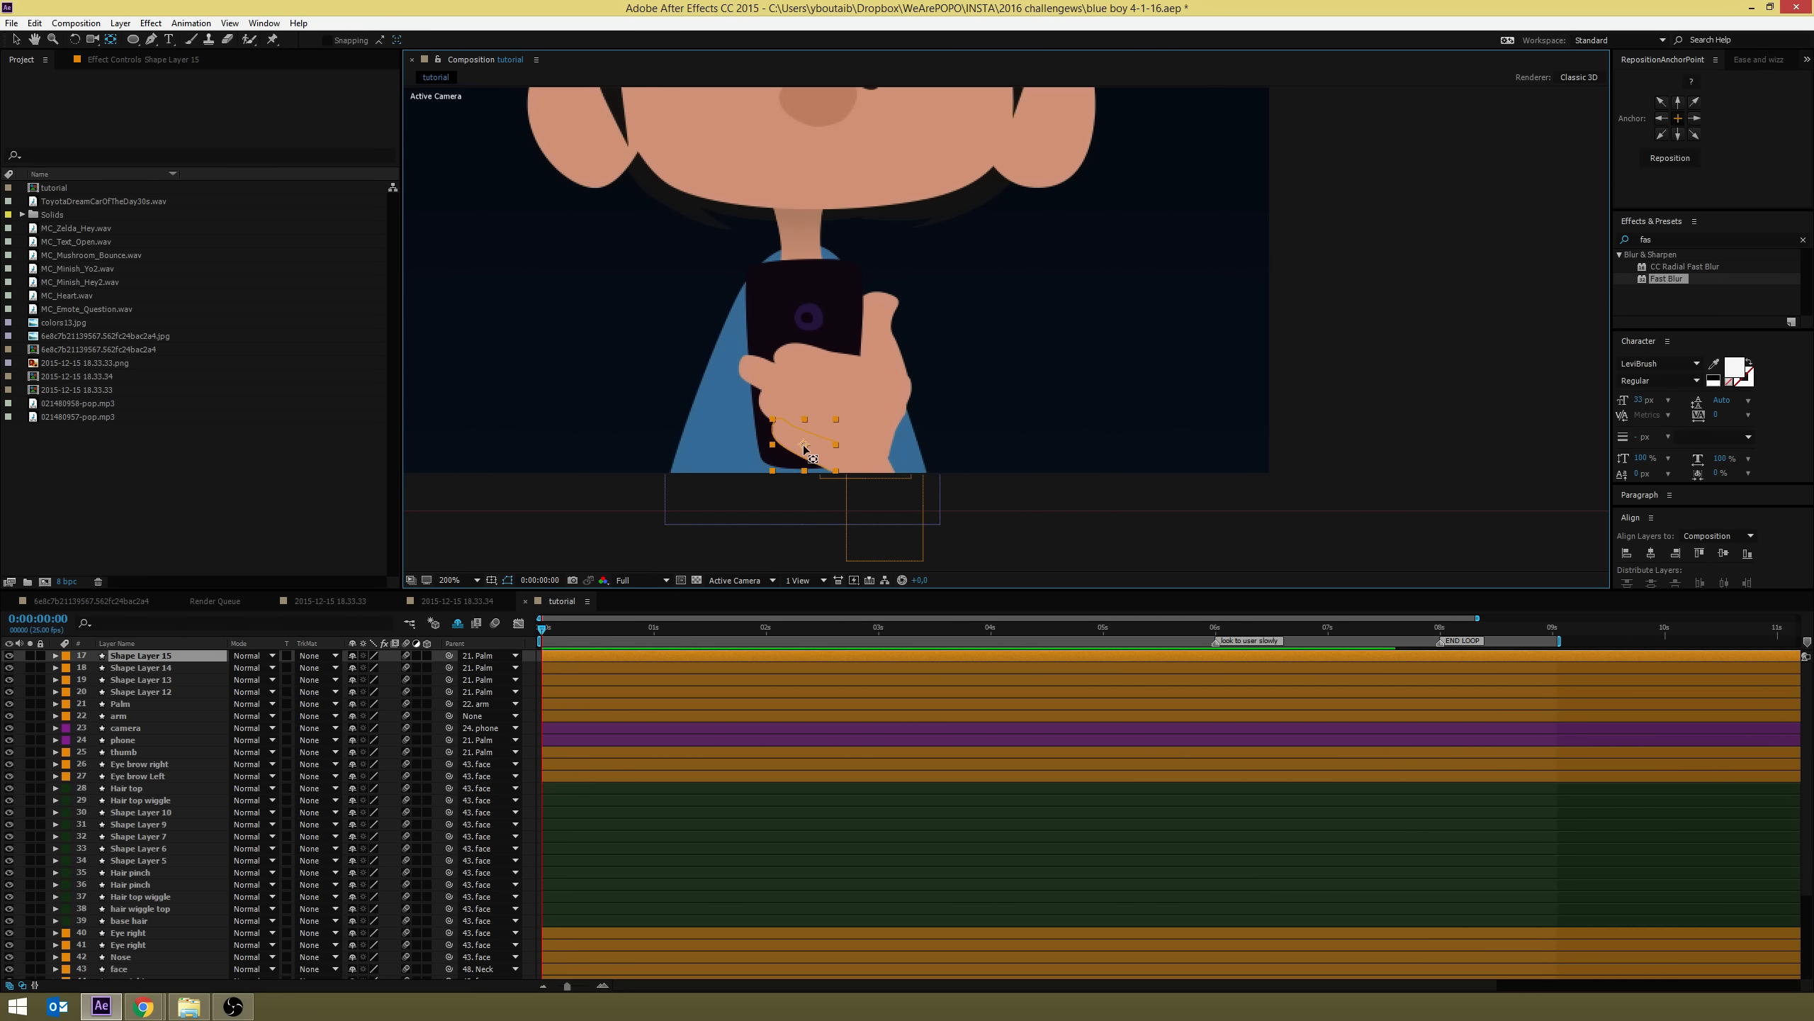
{"action": "left_click_drag", "start_coordinate": [804, 446], "coordinate": [833, 457]}
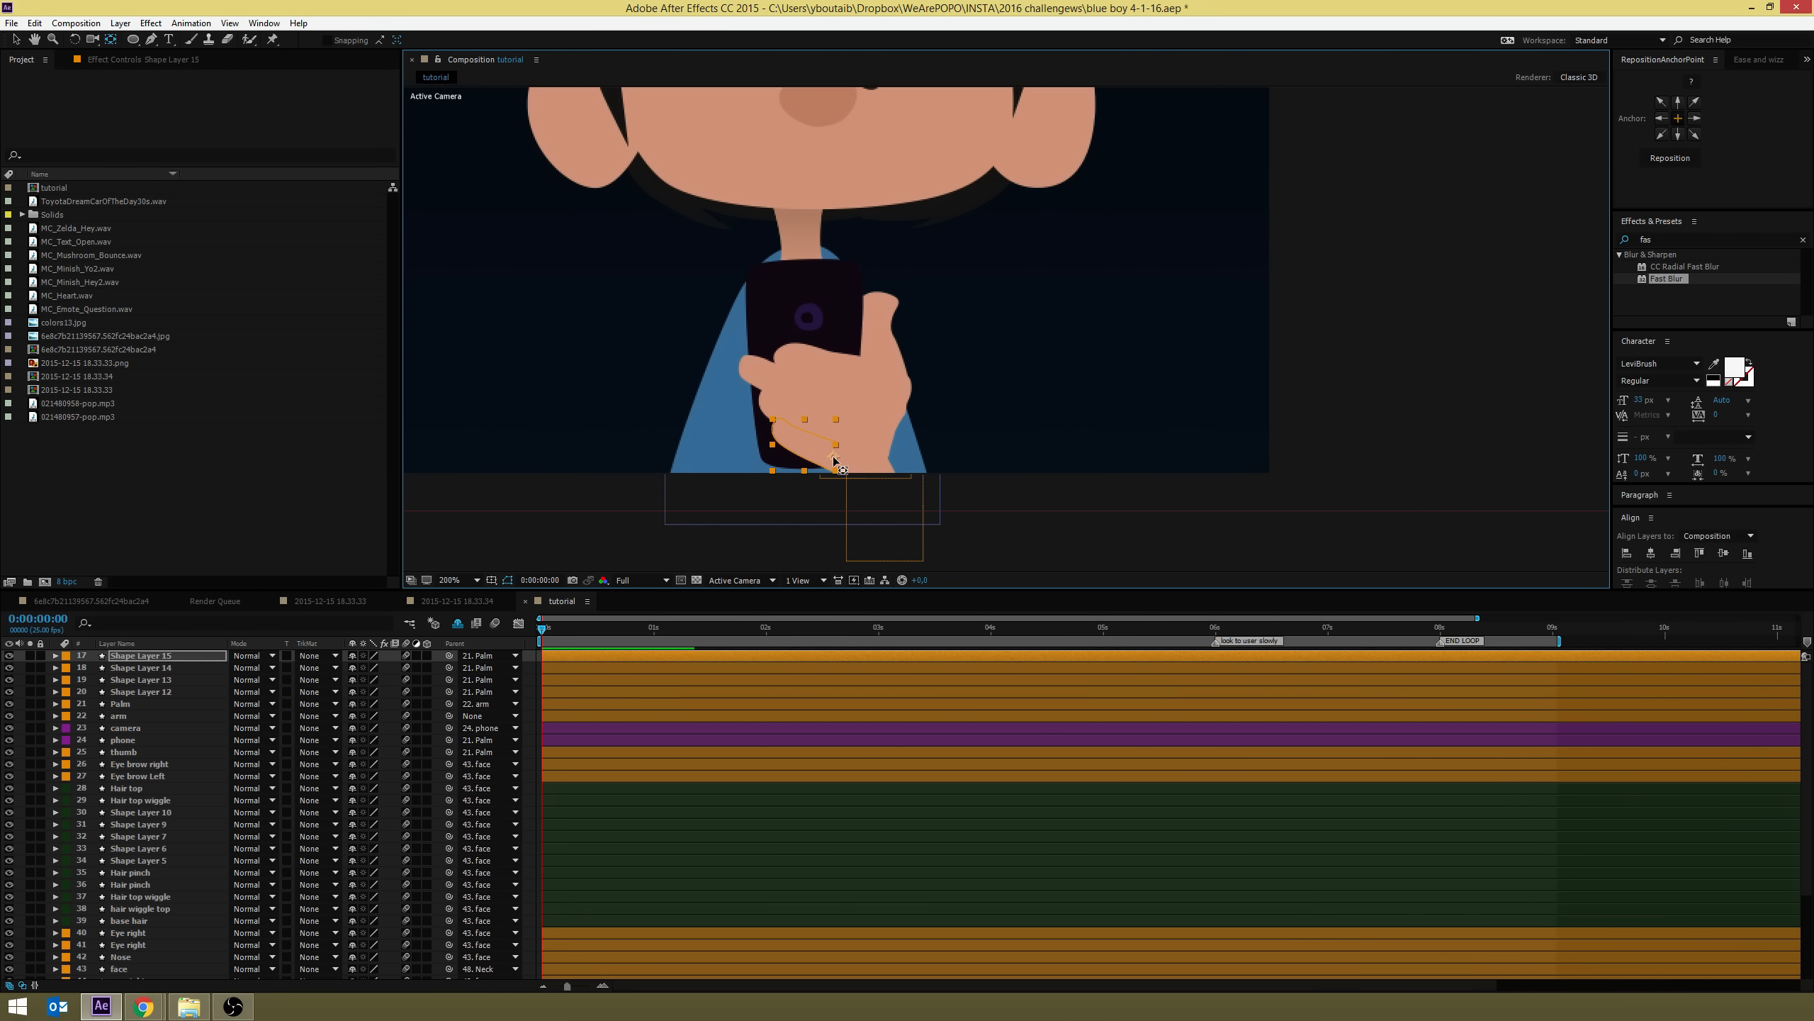
Move the anchor points of the right and left ear layers to where the ears meet the face, and select the face layer
{"action": "left_click_drag", "start_coordinate": [868, 141], "coordinate": [915, 342]}
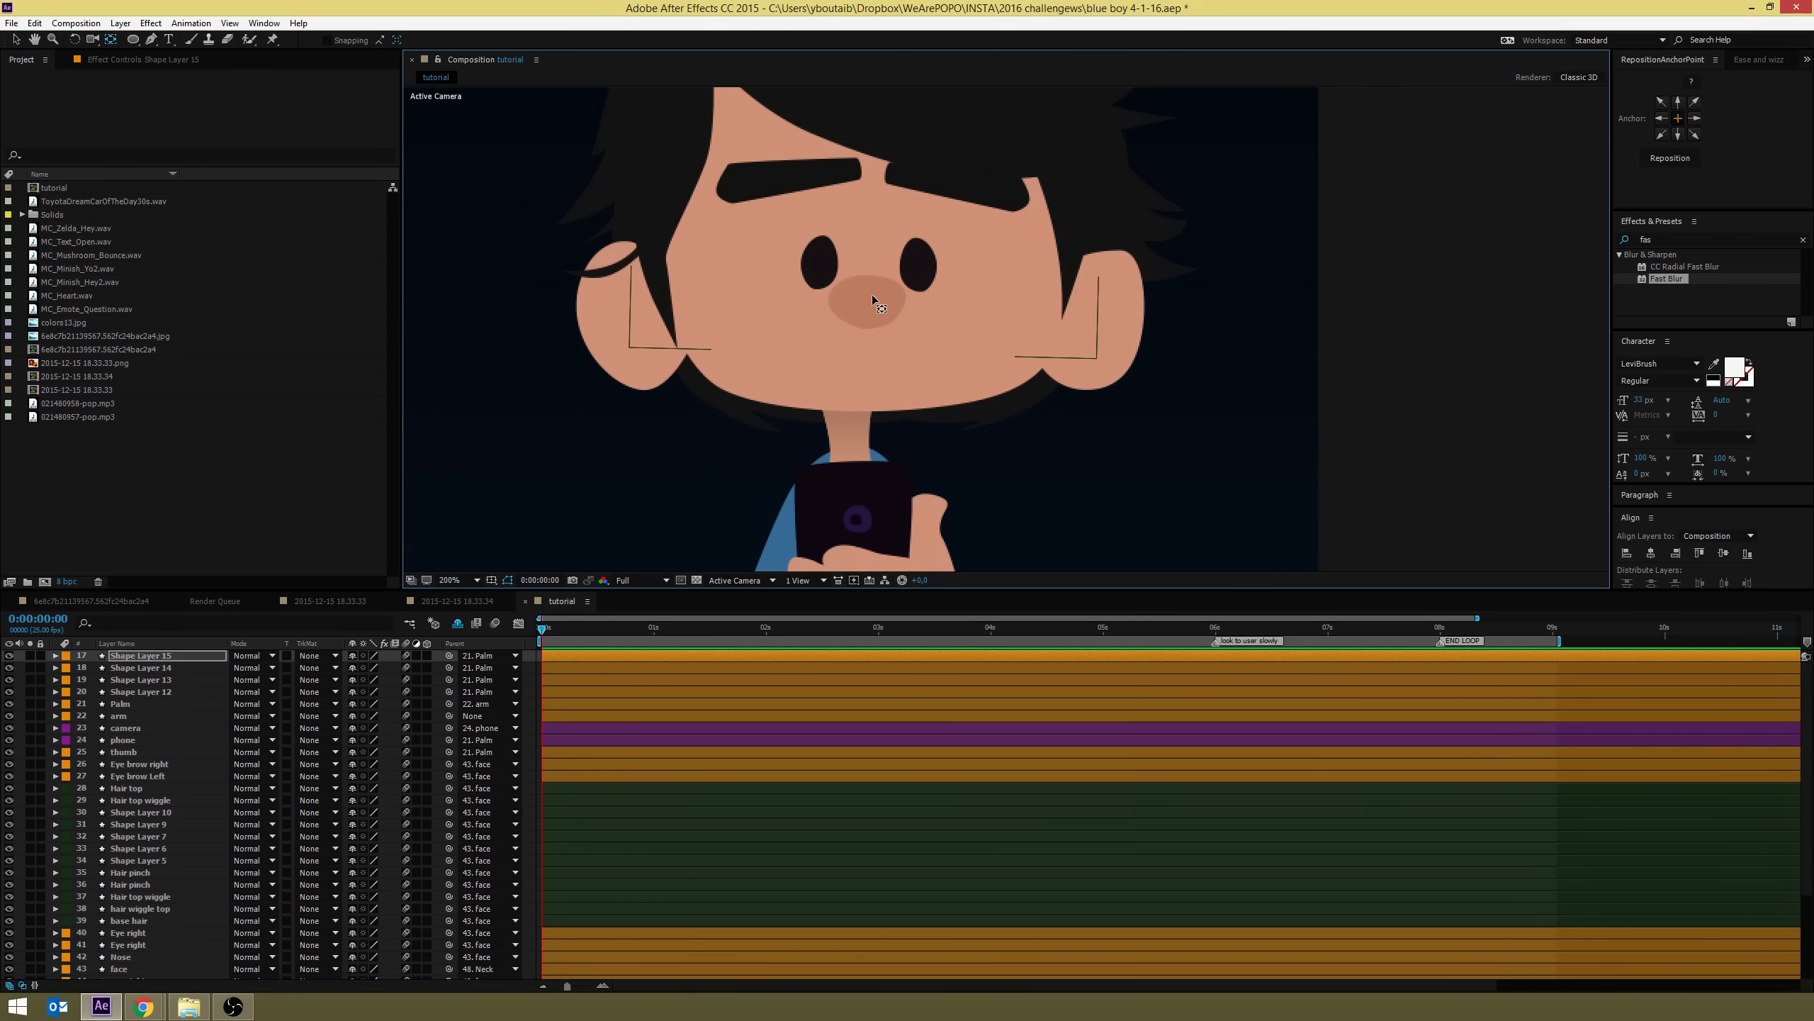
{"action": "left_click", "coordinate": [1132, 364]}
{"action": "left_click_drag", "start_coordinate": [1090, 319], "coordinate": [1040, 321]}
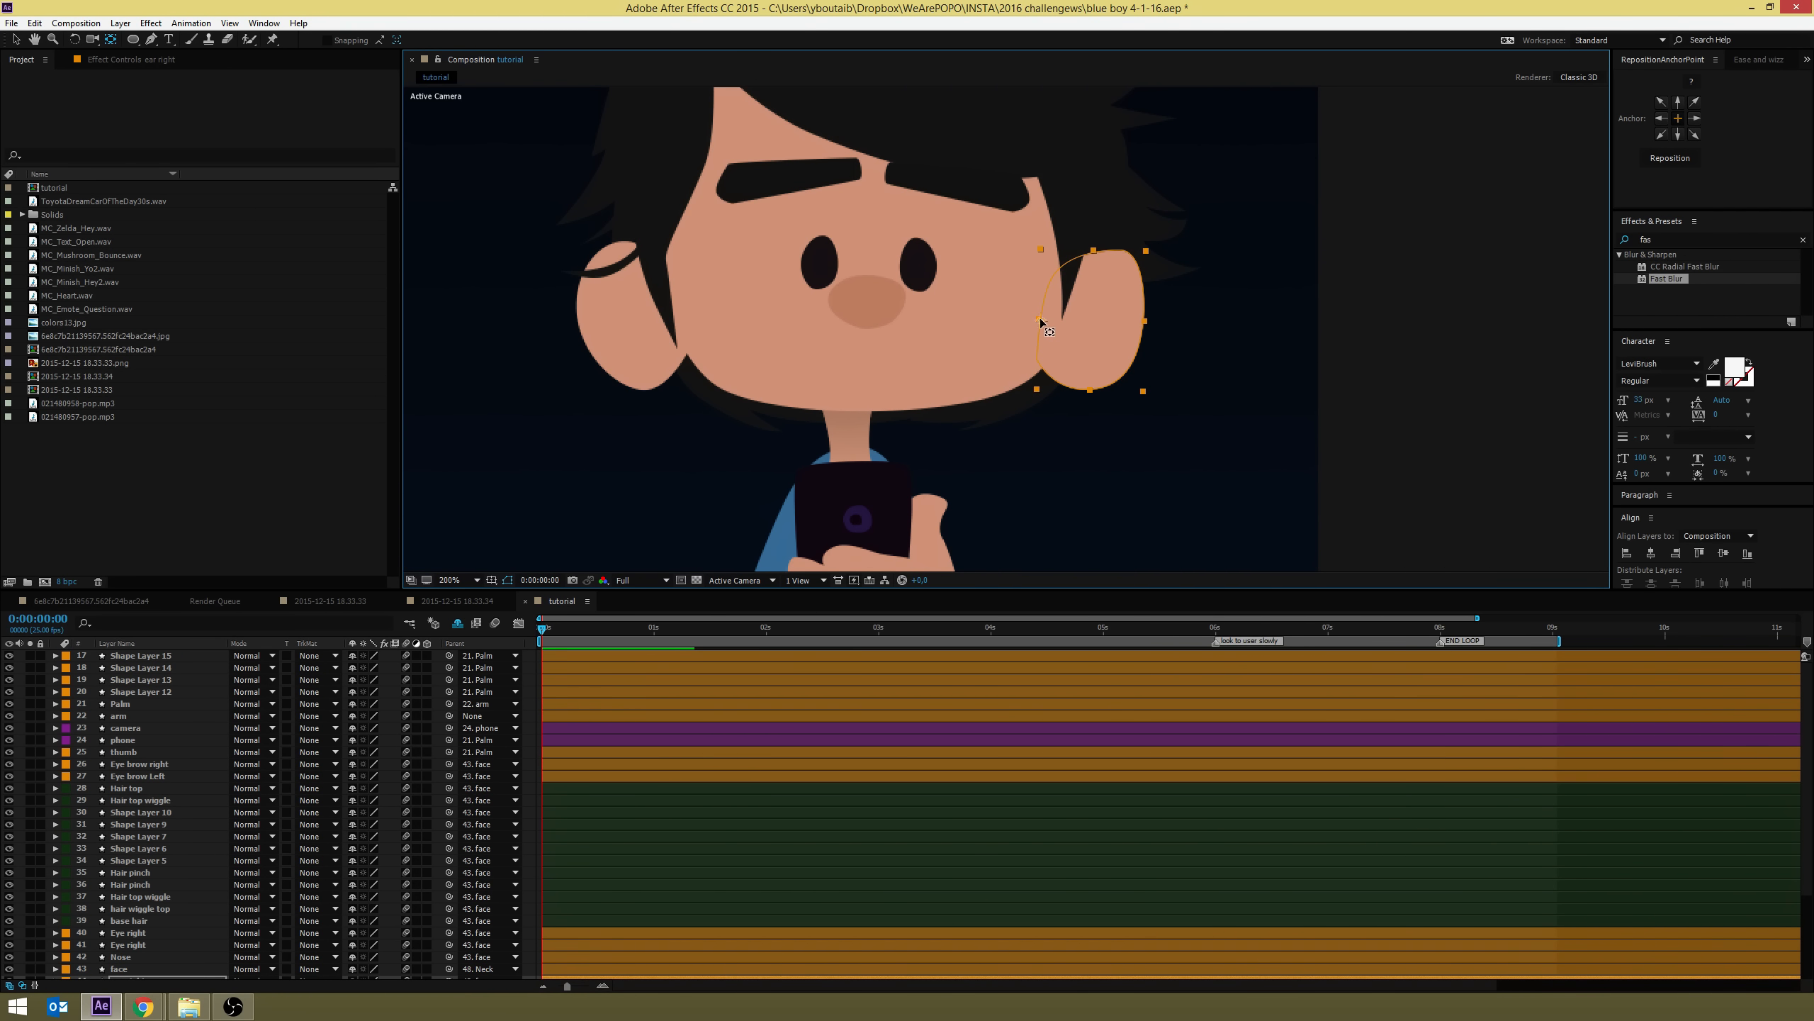
{"action": "left_click", "coordinate": [598, 345]}
{"action": "left_click_drag", "start_coordinate": [636, 315], "coordinate": [678, 318]}
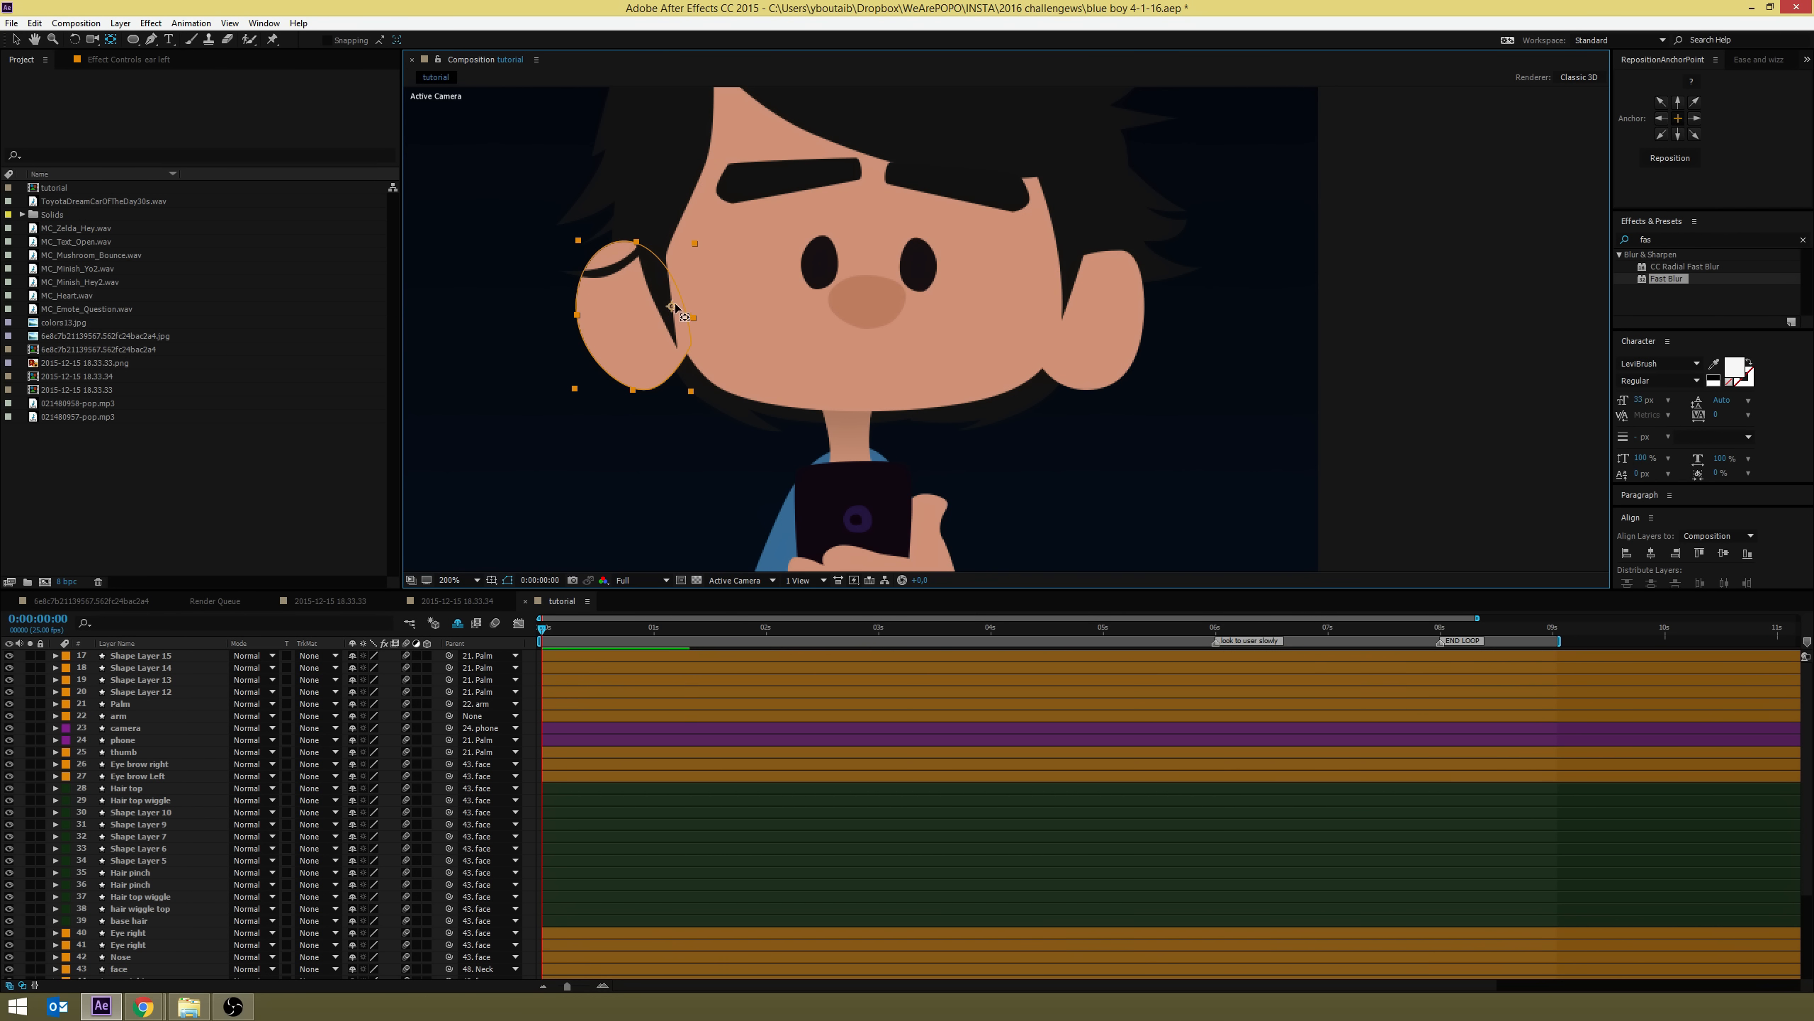
{"action": "left_click", "coordinate": [907, 373]}
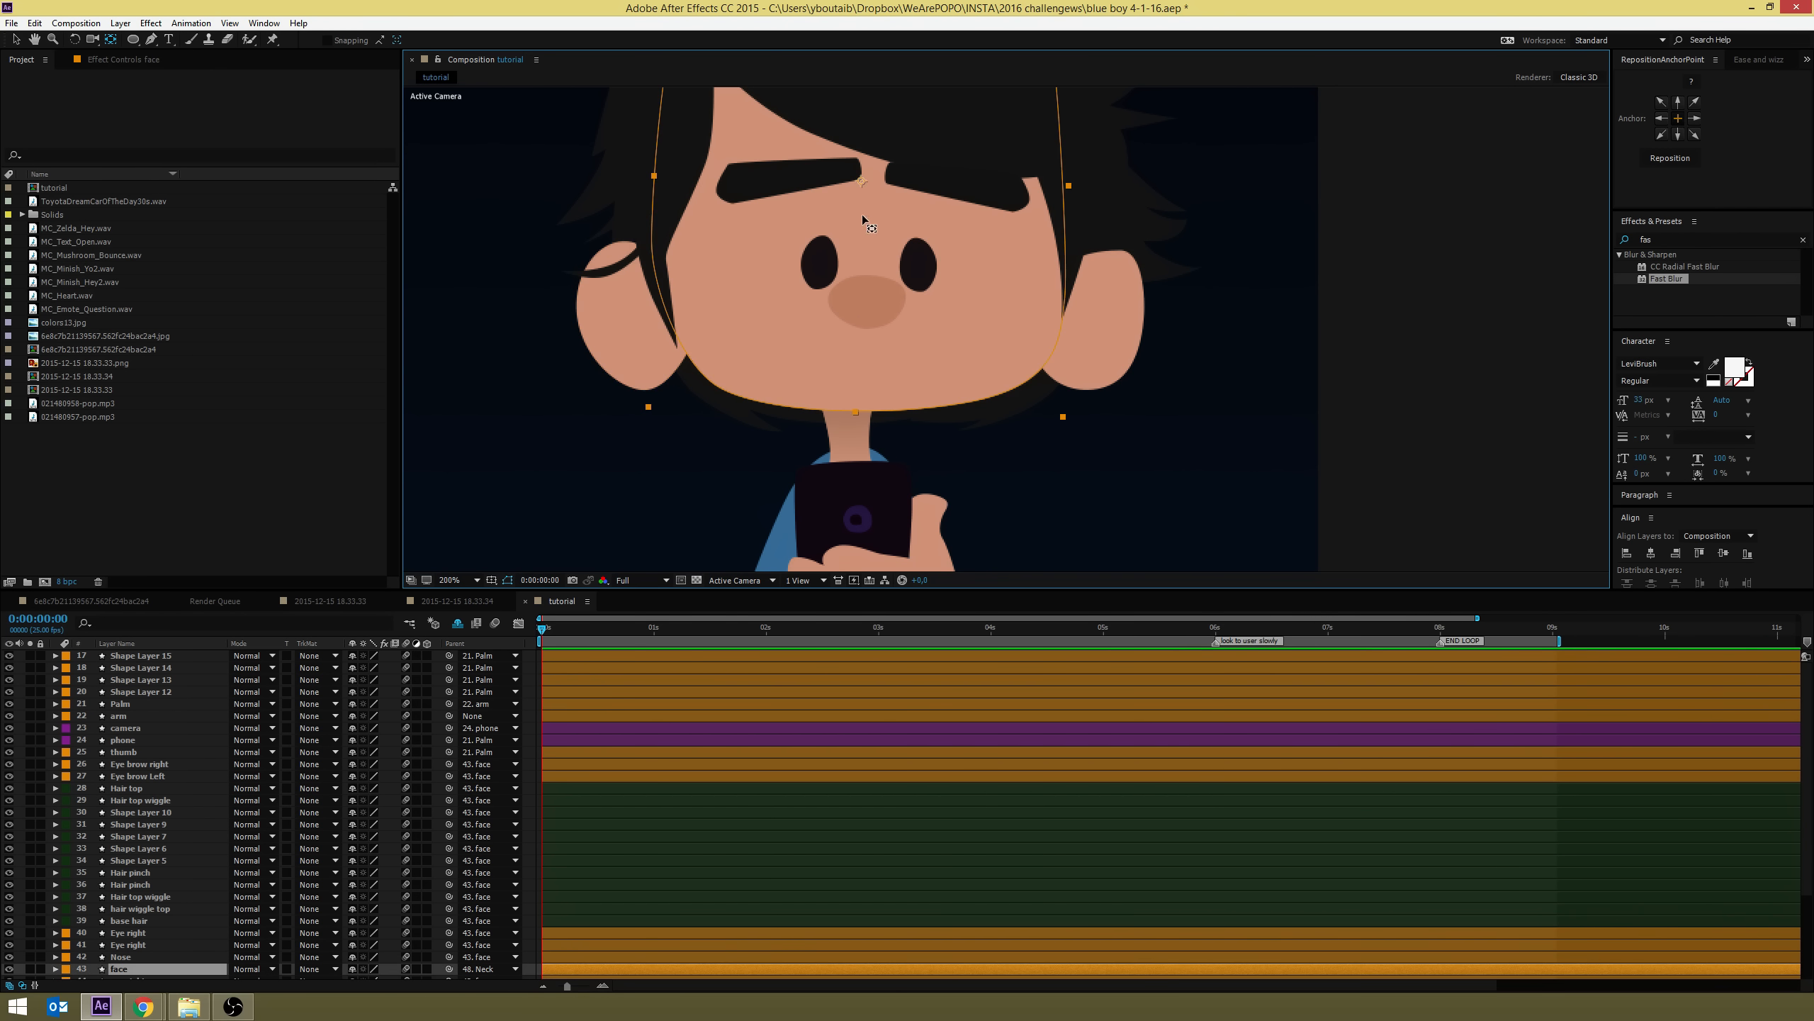
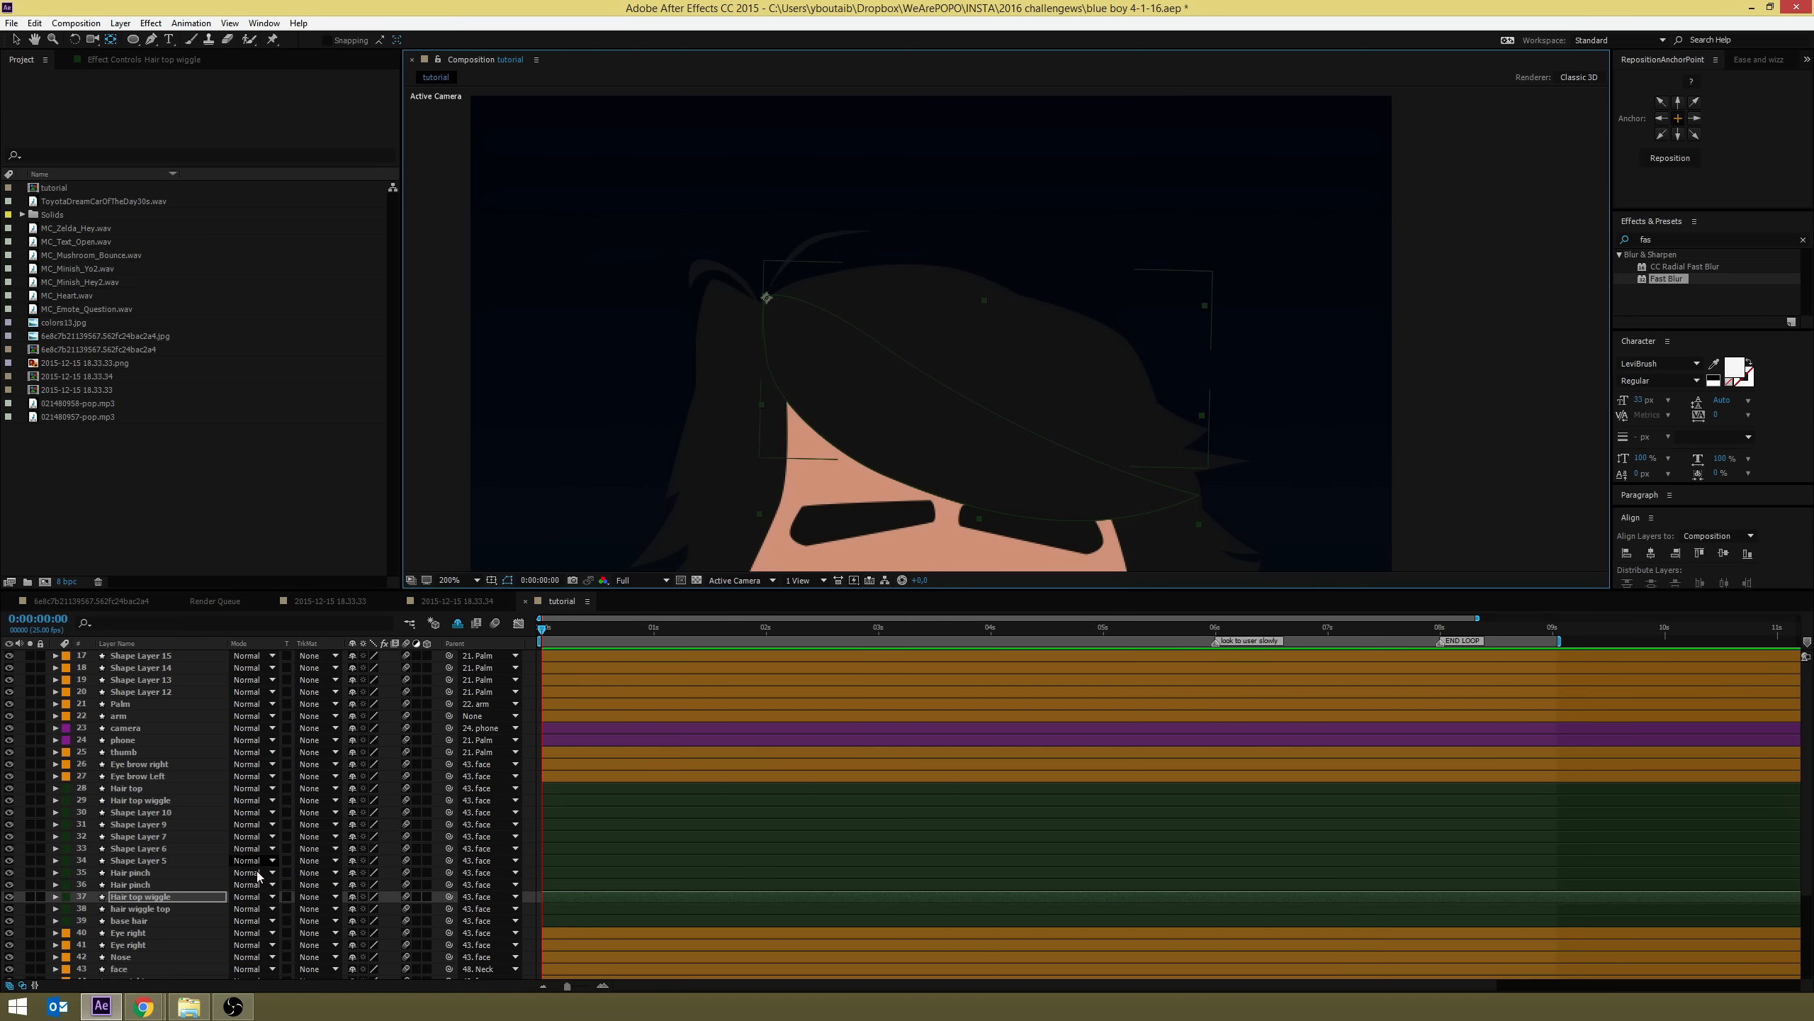
Move the hair wiggle top layer's anchor point to the hair parting at the top of the head
{"action": "left_click", "coordinate": [146, 910]}
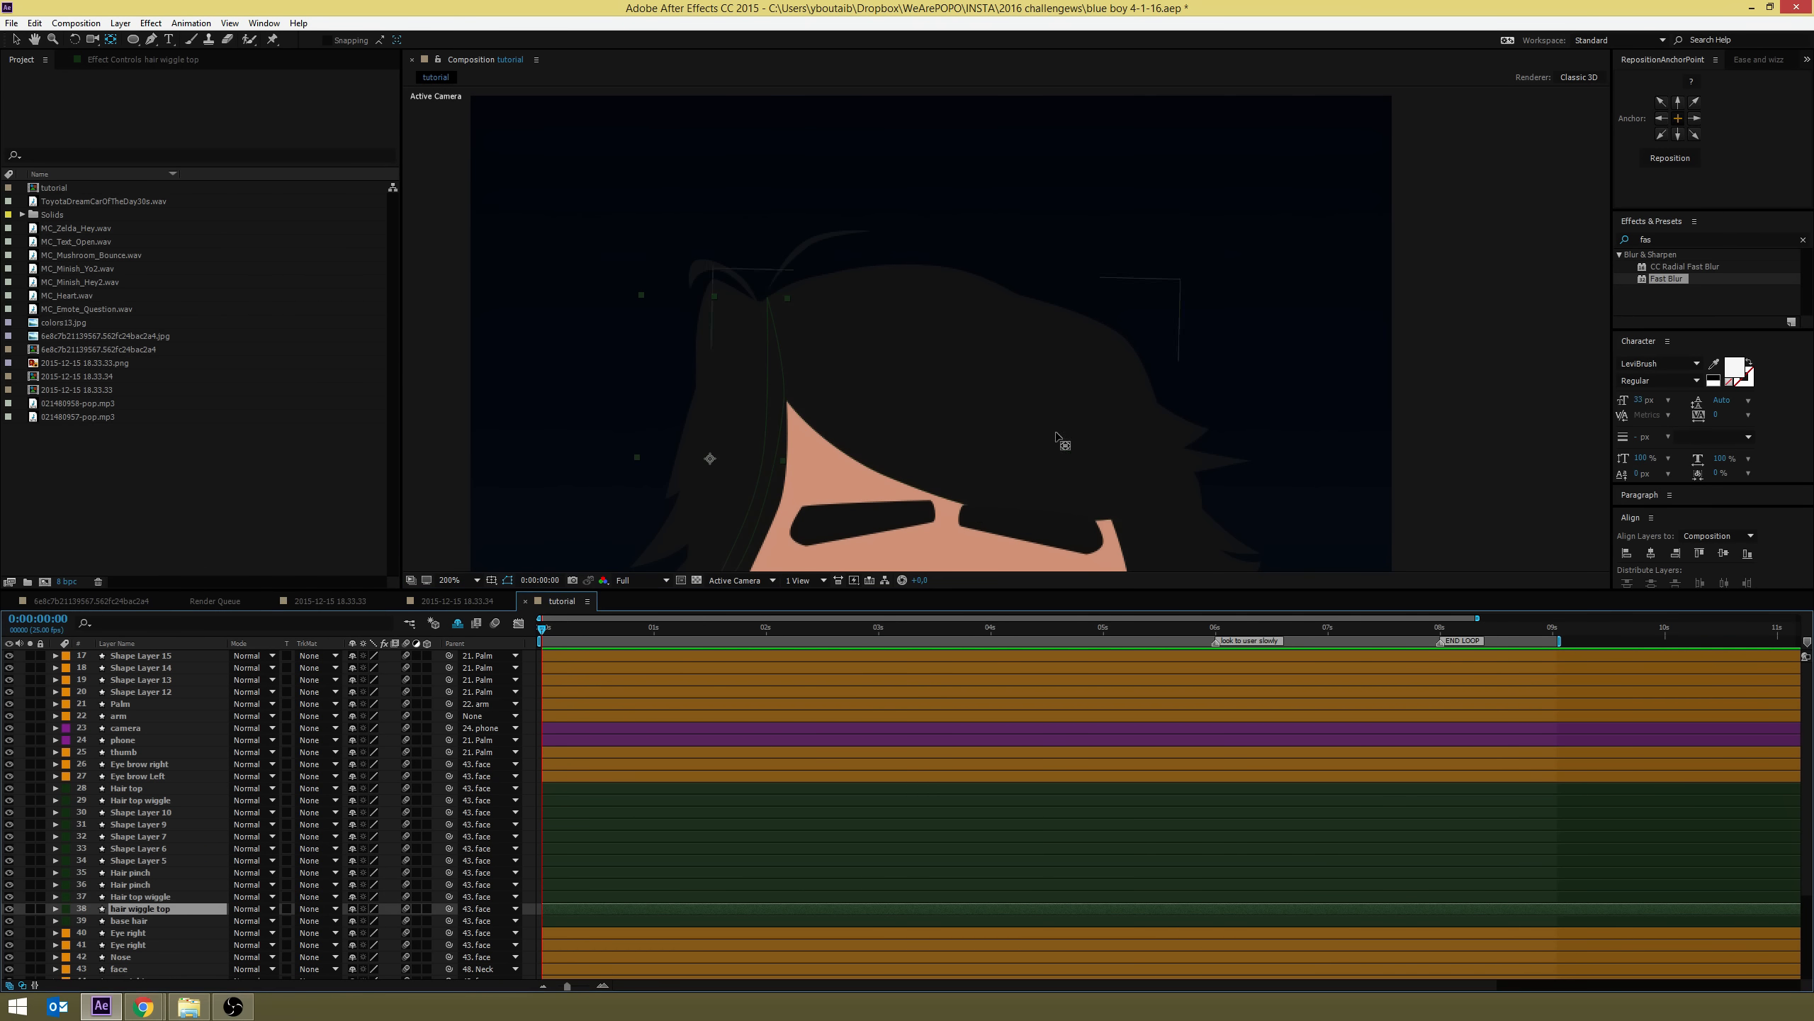
{"action": "left_click", "coordinate": [710, 459]}
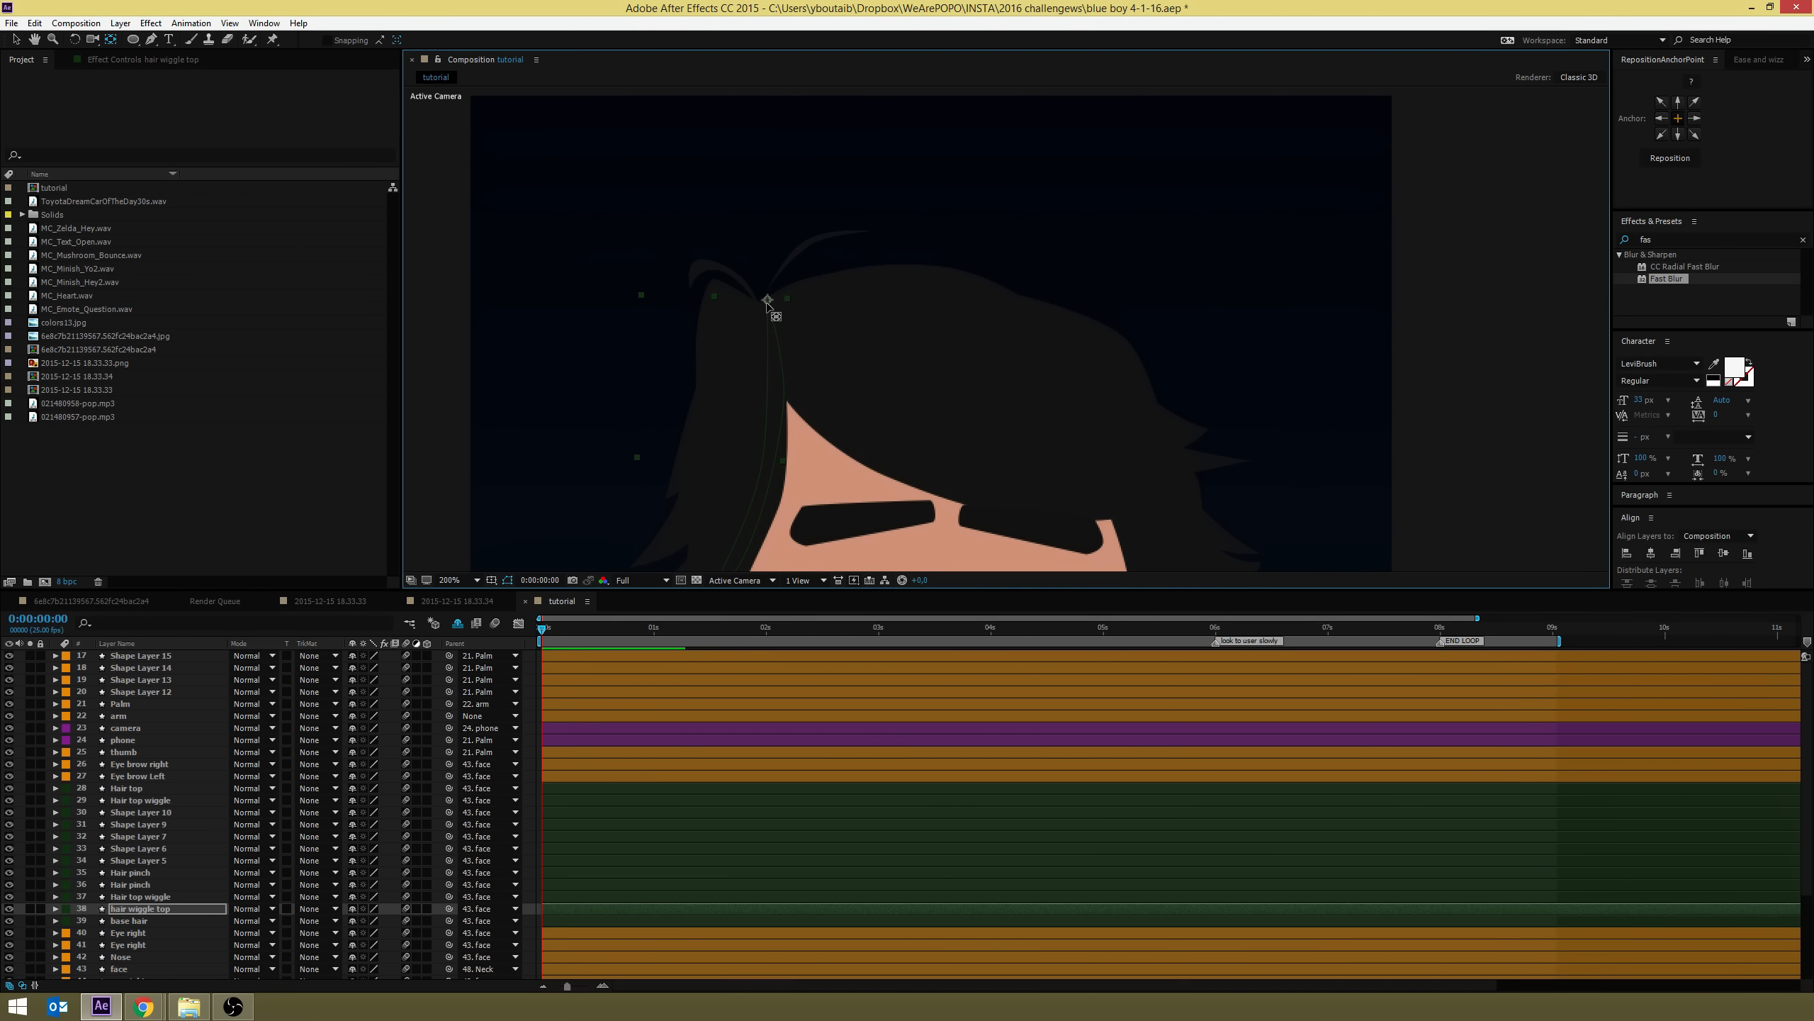
Select the base hair, Eye right and Nose layers in turn to check where their anchor points sit
{"action": "left_click", "coordinate": [119, 922]}
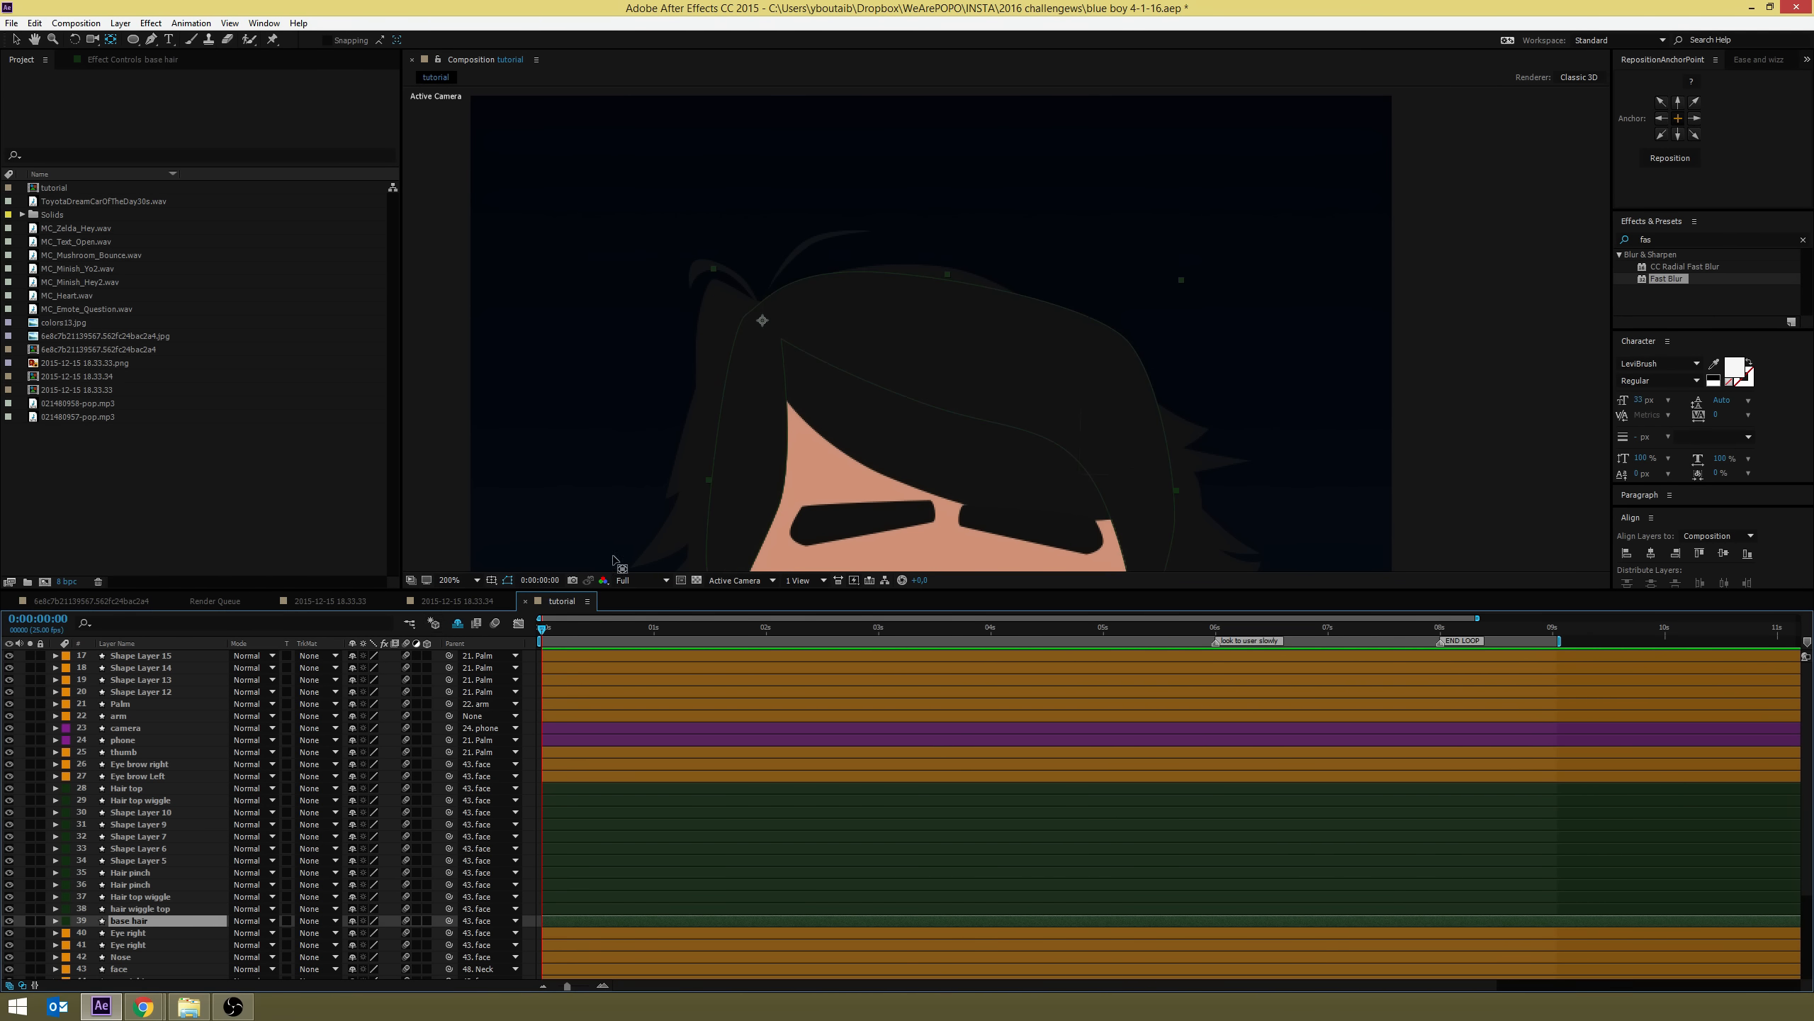
{"action": "left_click_drag", "start_coordinate": [885, 471], "coordinate": [928, 212]}
{"action": "key", "text": "v"}
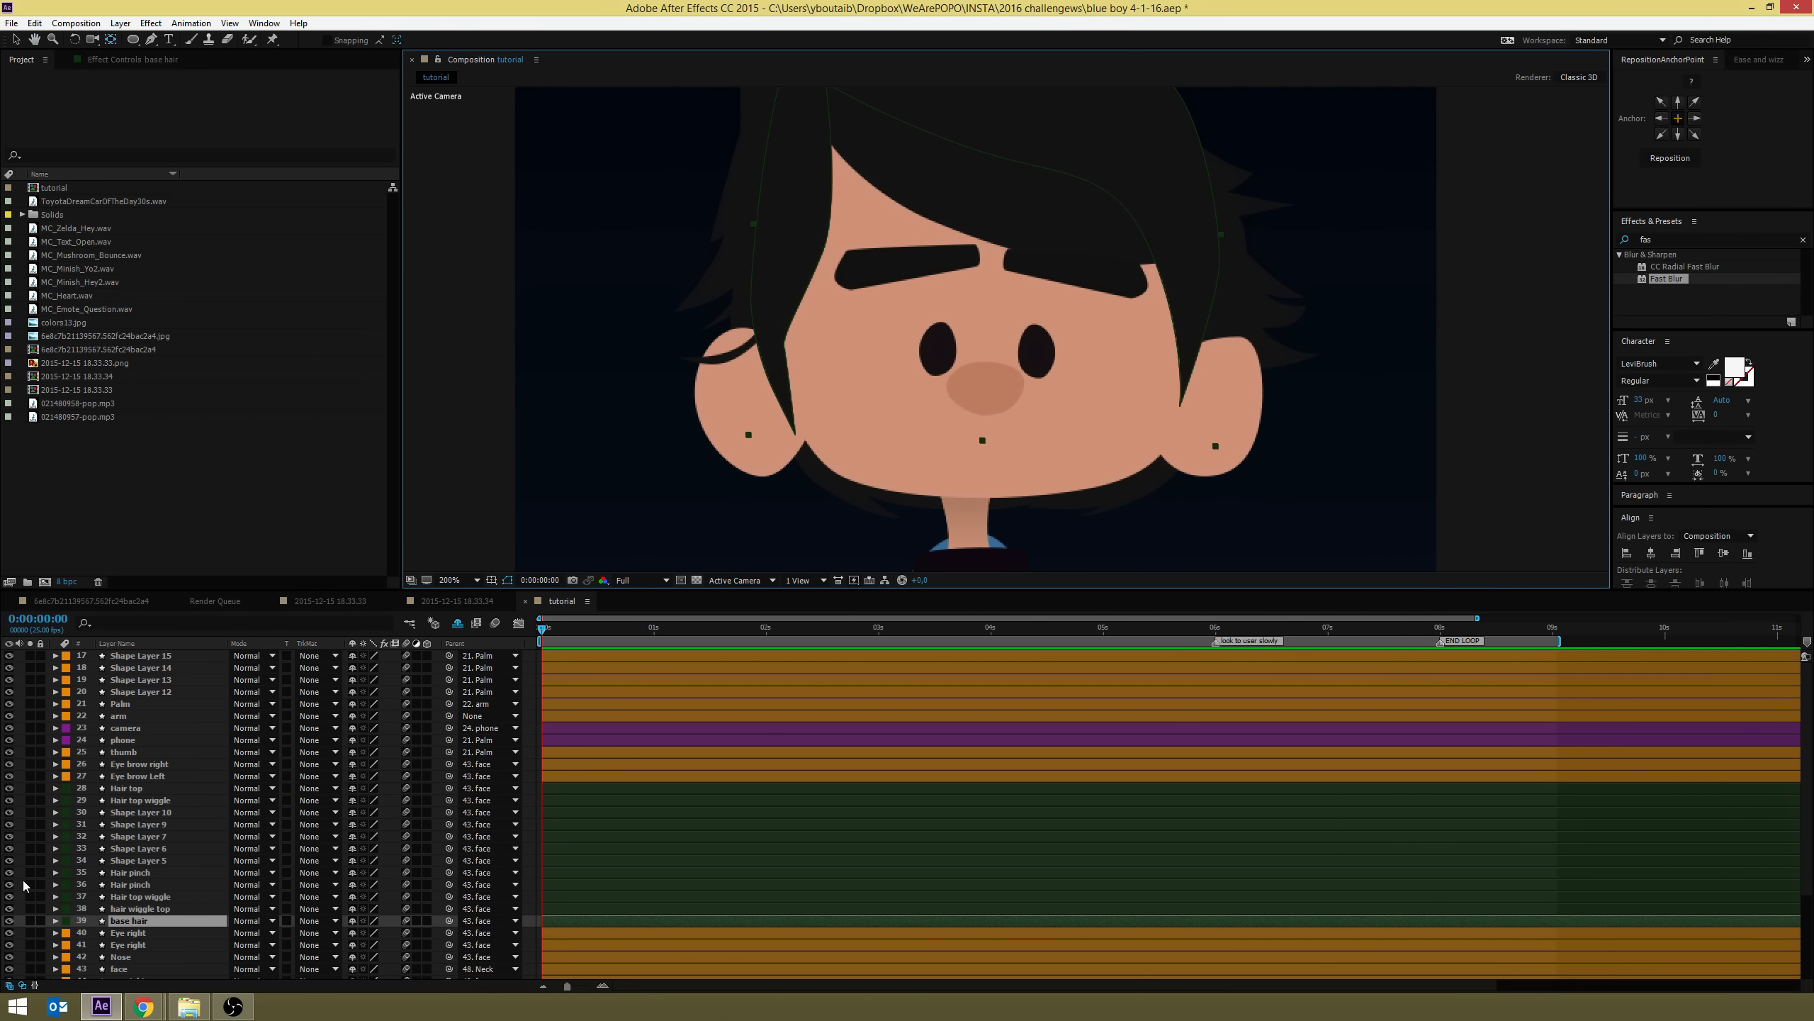
{"action": "left_click", "coordinate": [122, 965]}
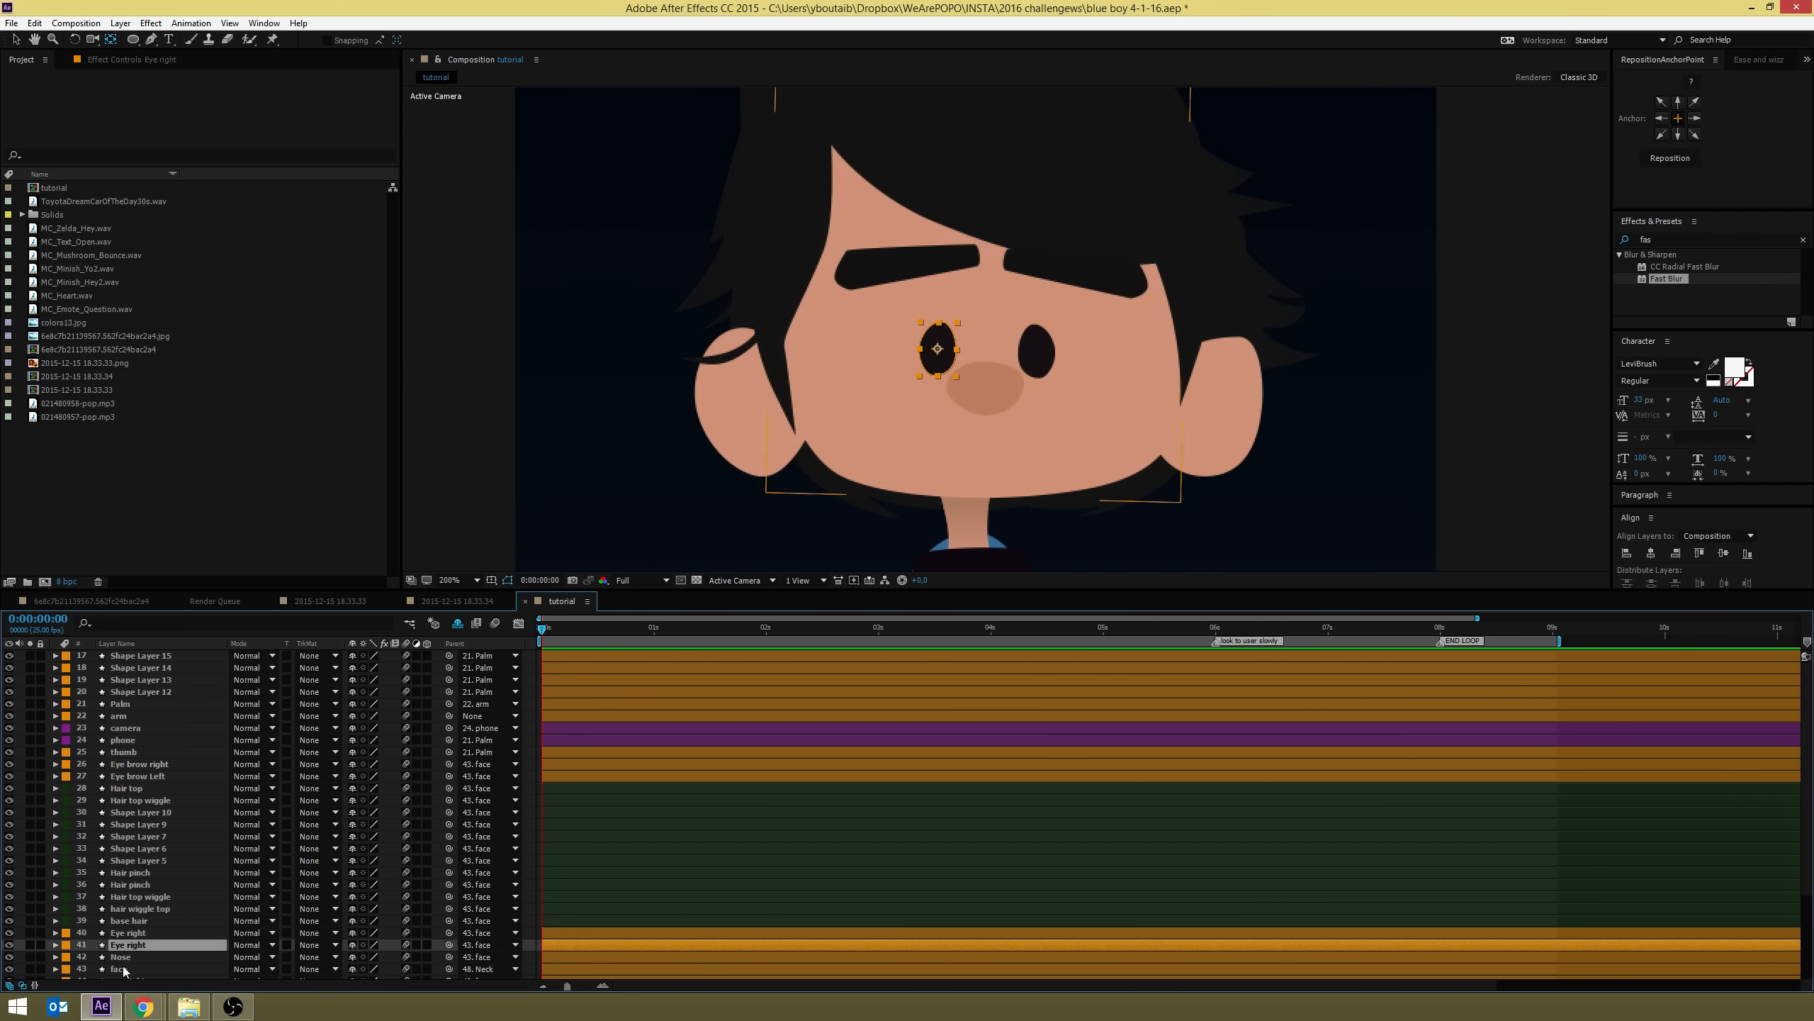
{"action": "left_click", "coordinate": [121, 956]}
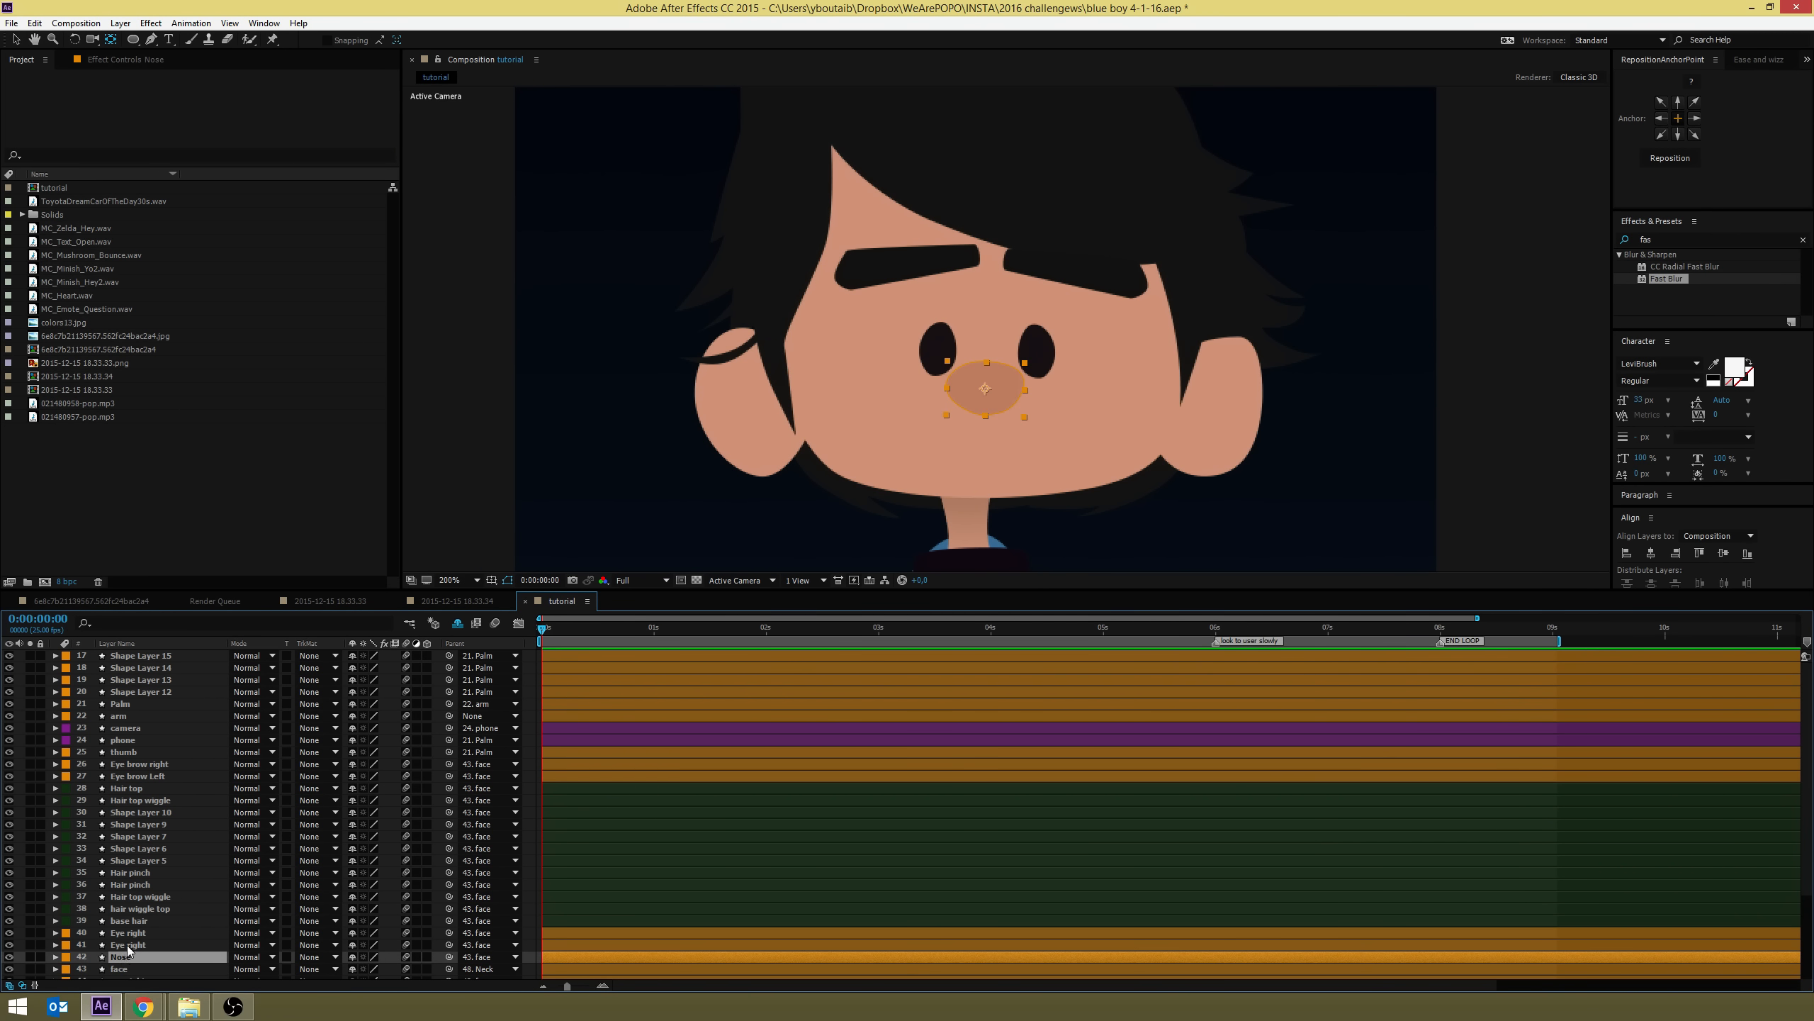
Check where the anchor points of the ear right, ear left, Neck and shirt layers sit
{"action": "scroll", "coordinate": [204, 858], "scroll_direction": "down", "scroll_amount": 3}
{"action": "key", "text": "v"}
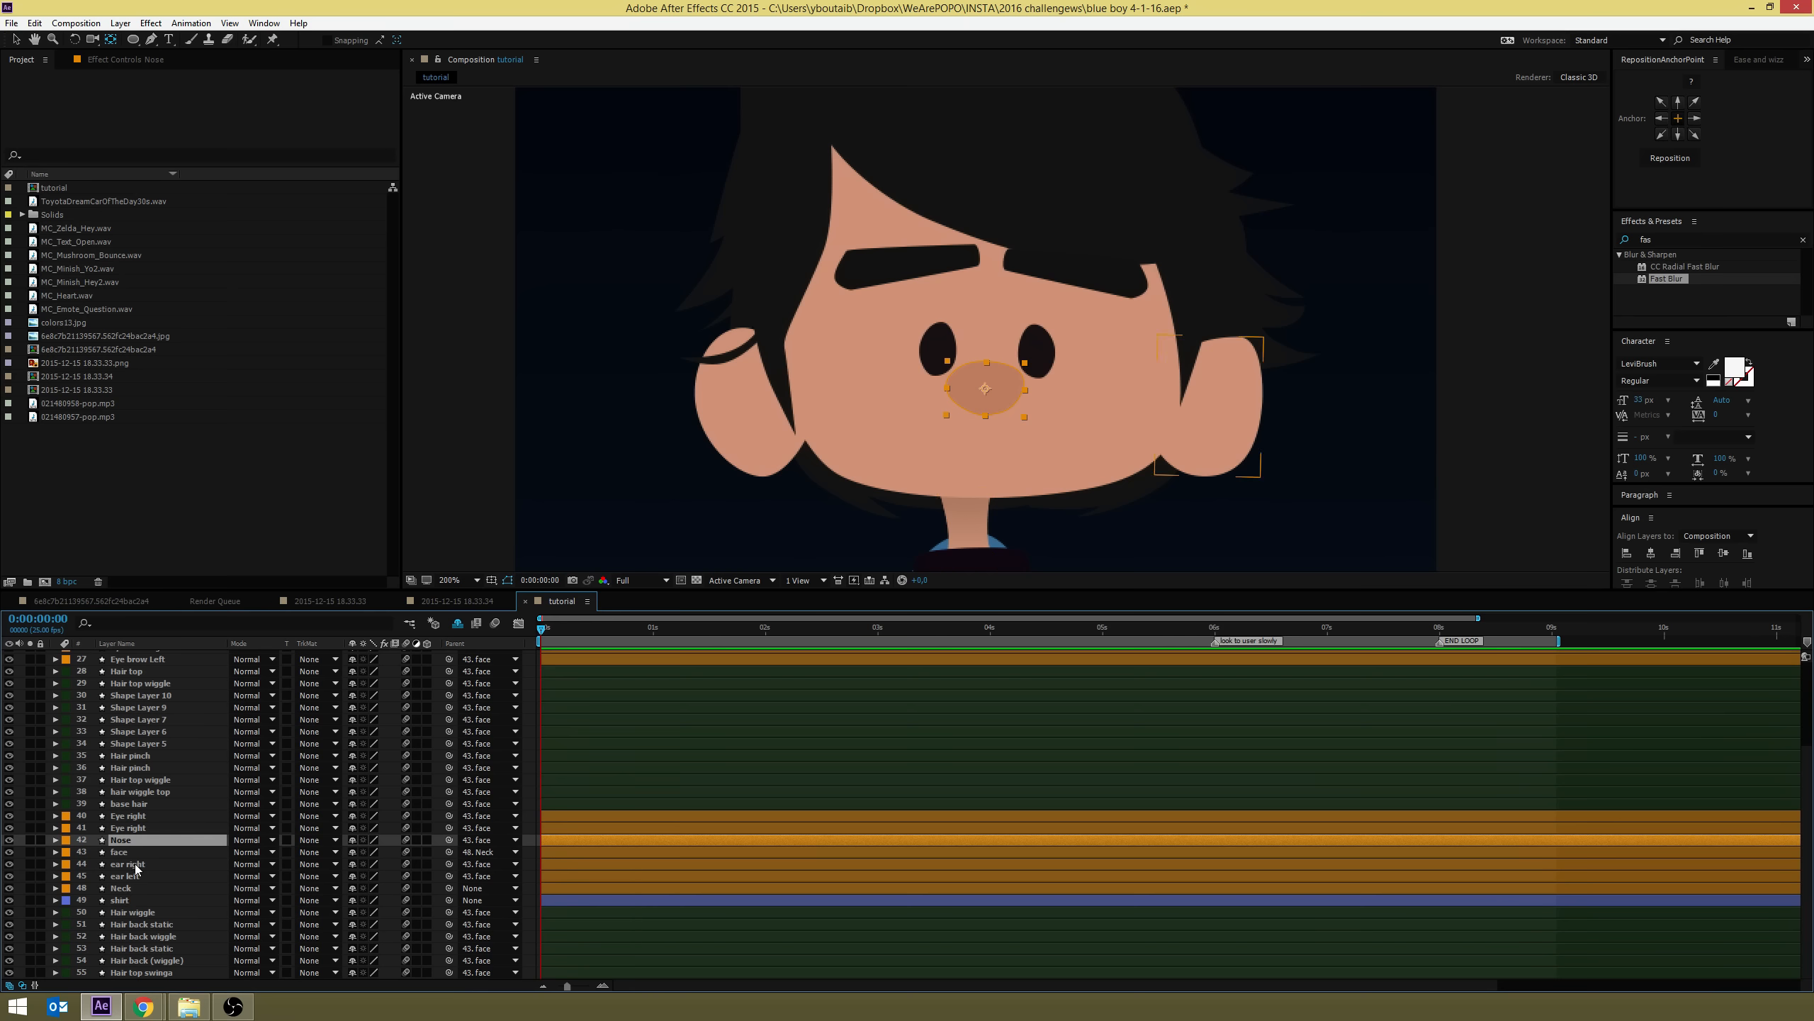
{"action": "left_click", "coordinate": [135, 863]}
{"action": "left_click", "coordinate": [139, 879]}
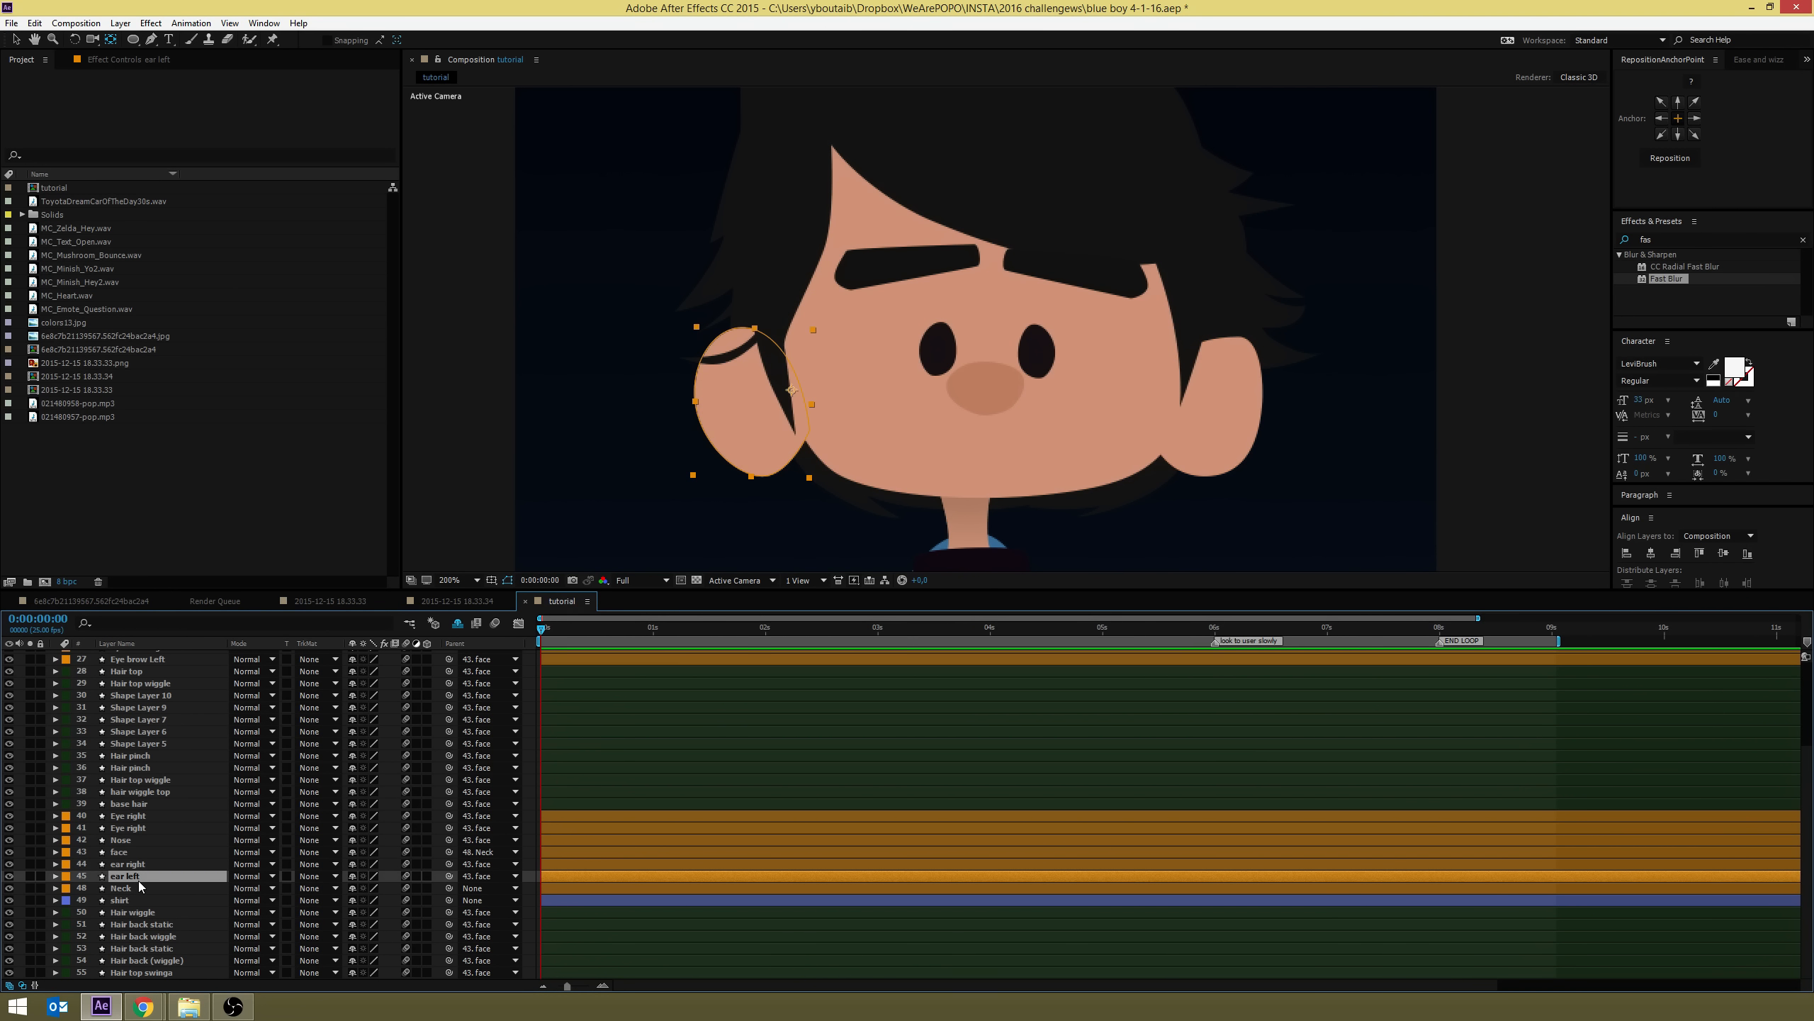
{"action": "left_click", "coordinate": [139, 887]}
{"action": "left_click", "coordinate": [139, 902]}
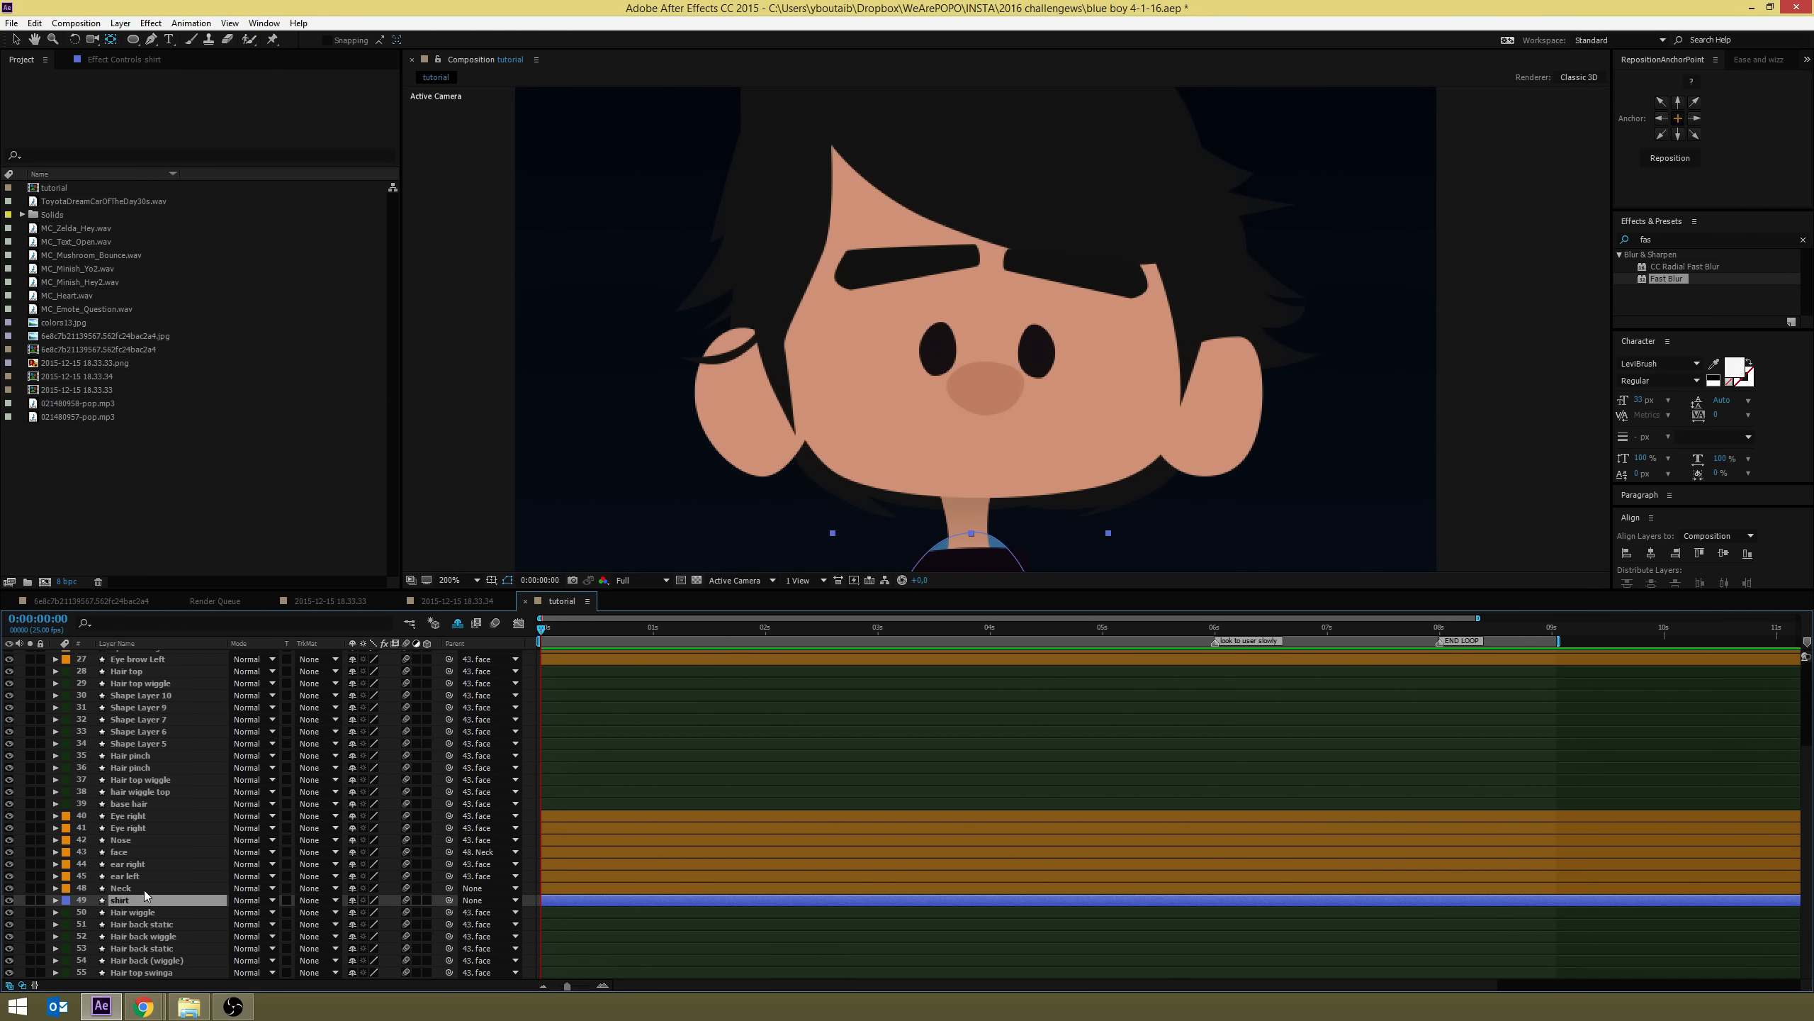
{"action": "left_click_drag", "start_coordinate": [1000, 502], "coordinate": [1020, 226]}
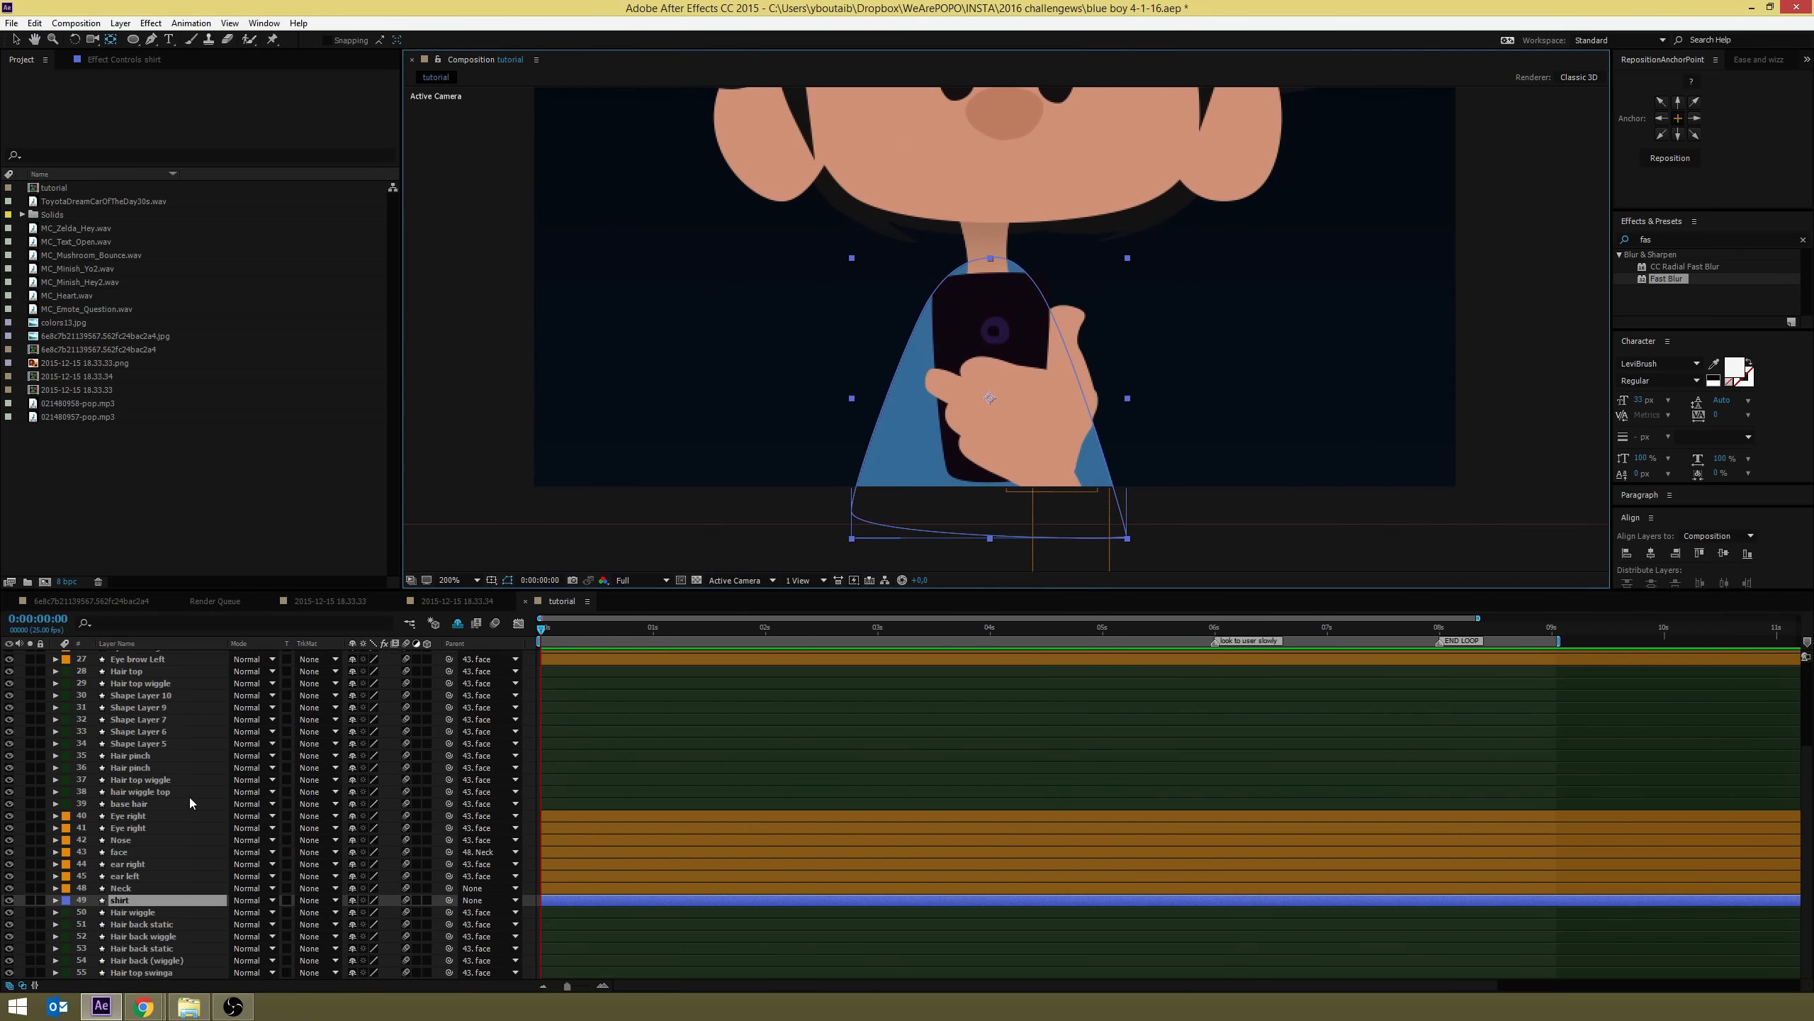
Move the Hair wiggle layer's anchor point to the top of its long side strand, near the hair parting
{"action": "left_click", "coordinate": [139, 912]}
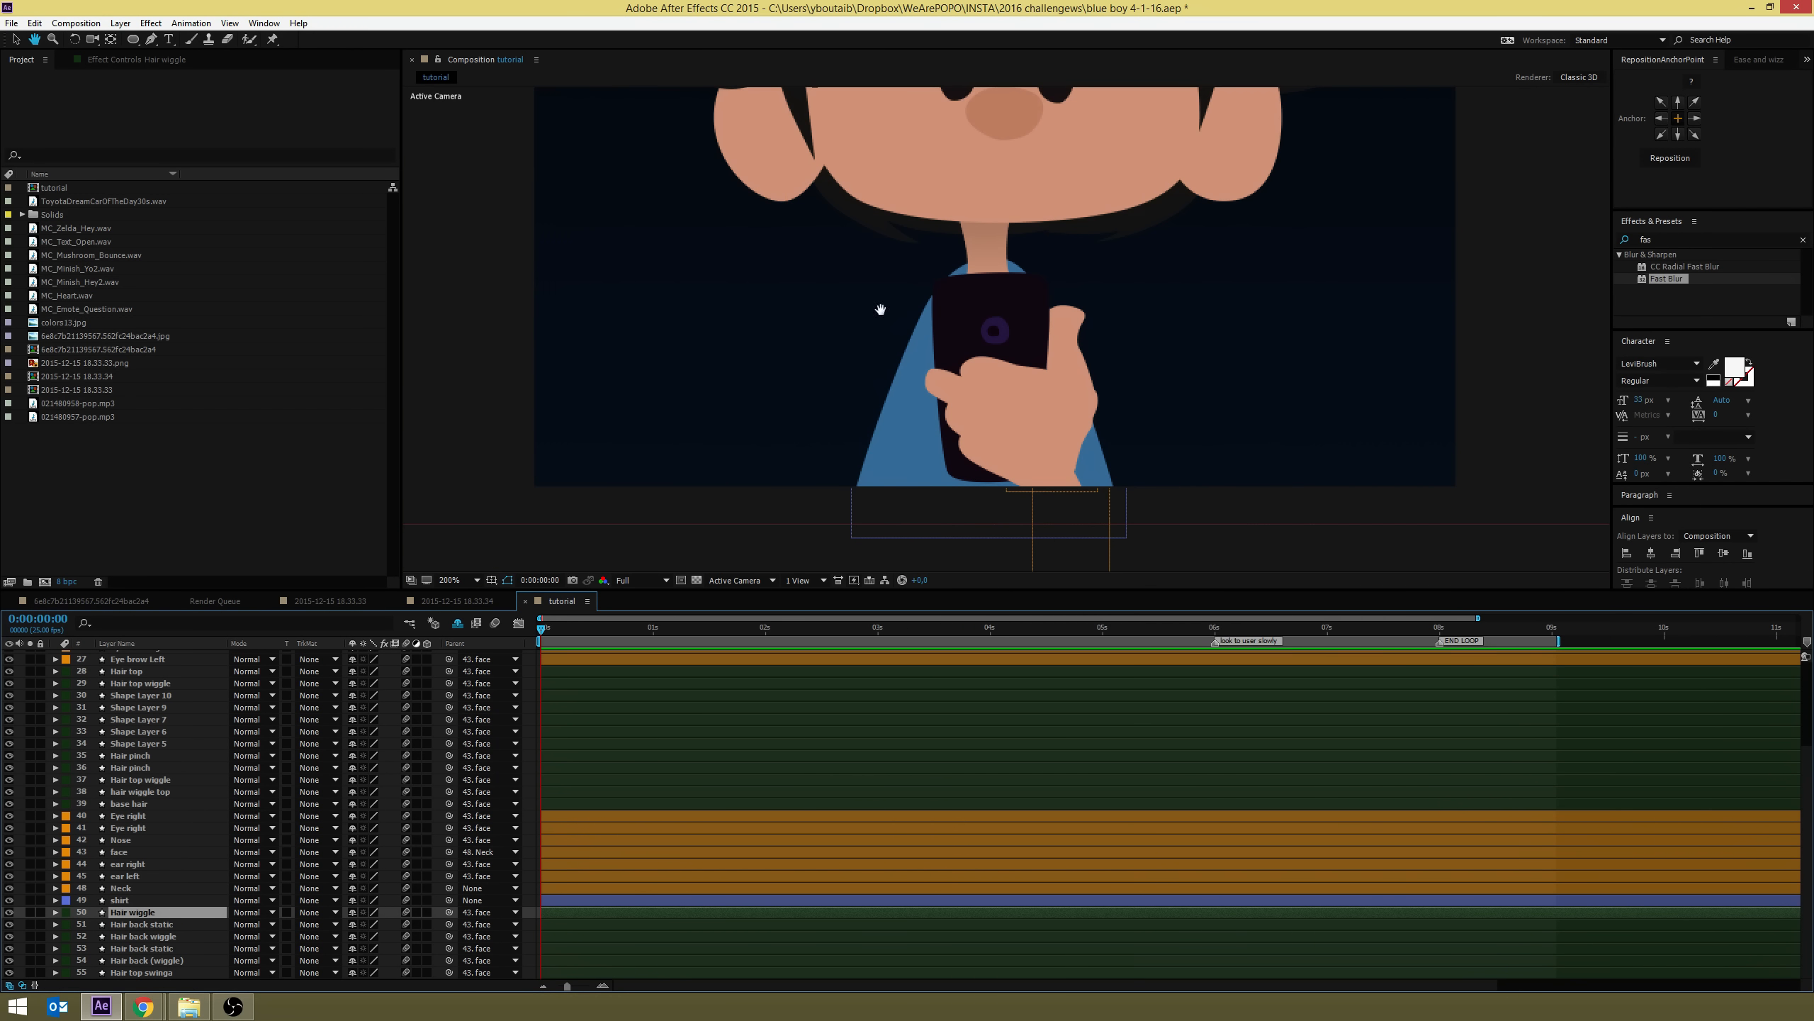
{"action": "scroll", "coordinate": [880, 310], "scroll_direction": "up", "scroll_amount": 10}
{"action": "scroll", "coordinate": [928, 429], "scroll_direction": "down", "scroll_amount": 4}
{"action": "scroll", "coordinate": [994, 546], "scroll_direction": "up", "scroll_amount": 4}
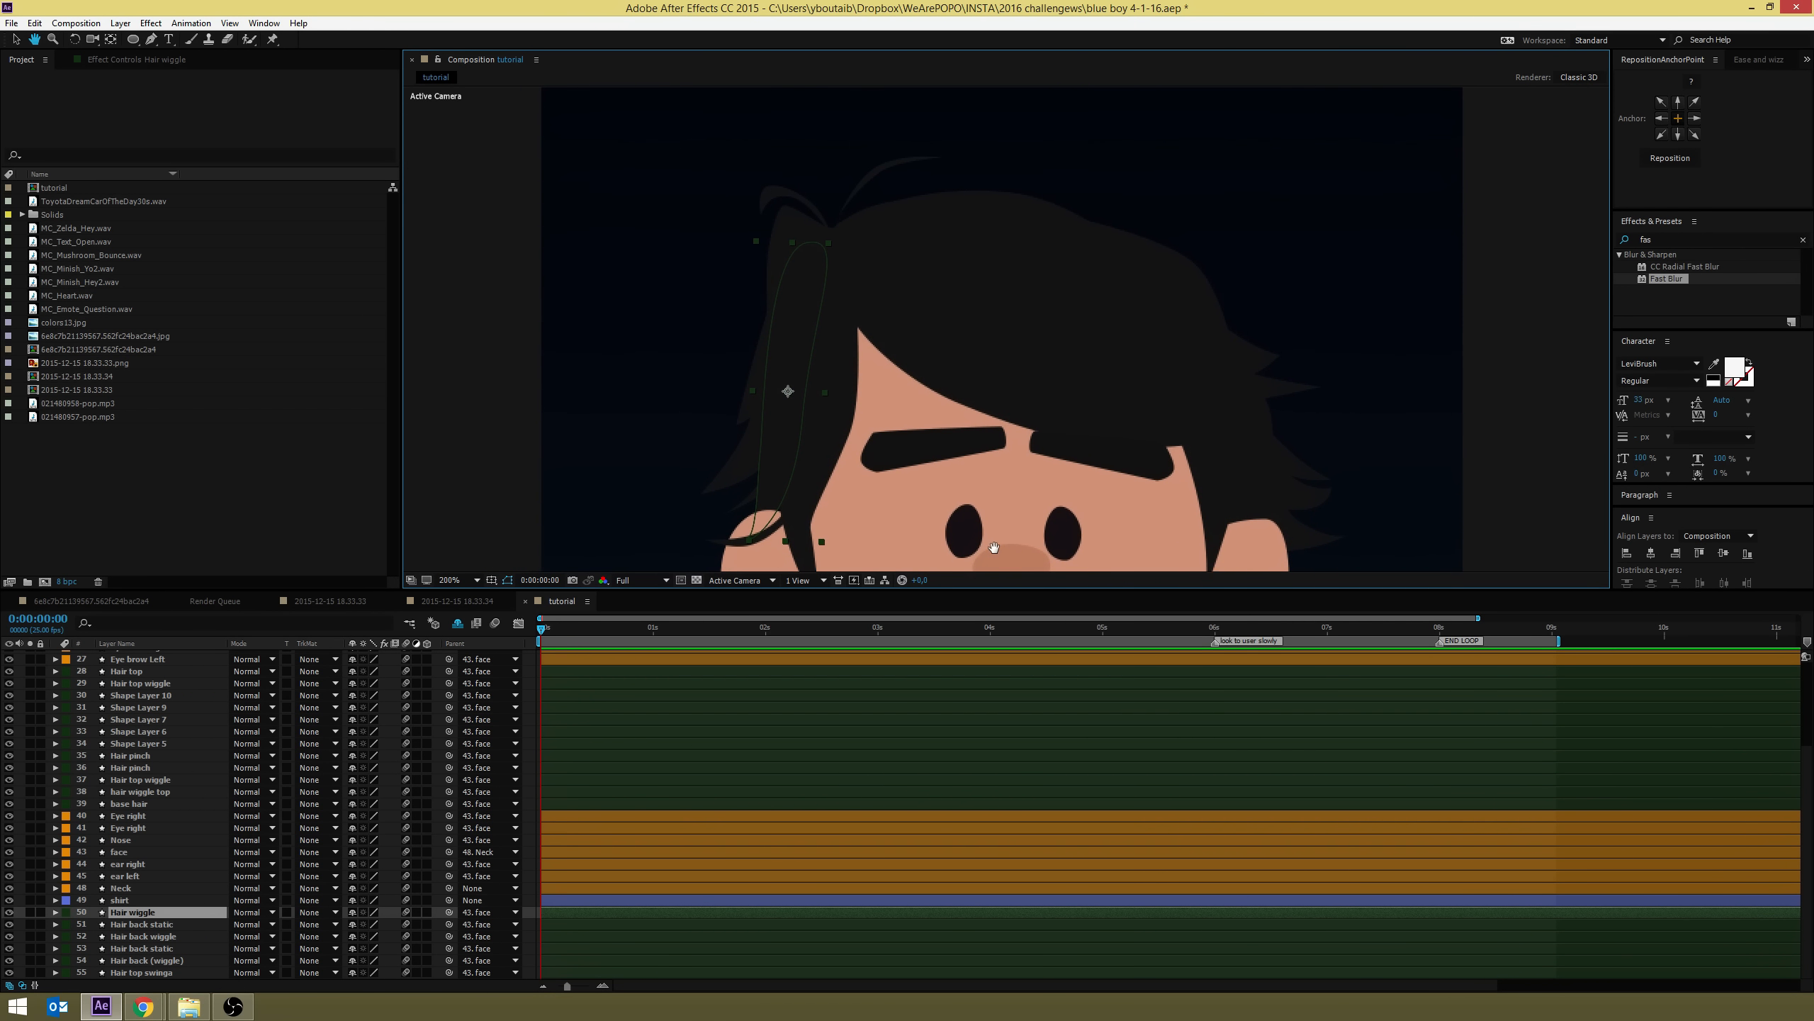
{"action": "key", "text": "y"}
{"action": "left_click_drag", "start_coordinate": [788, 391], "coordinate": [811, 321]}
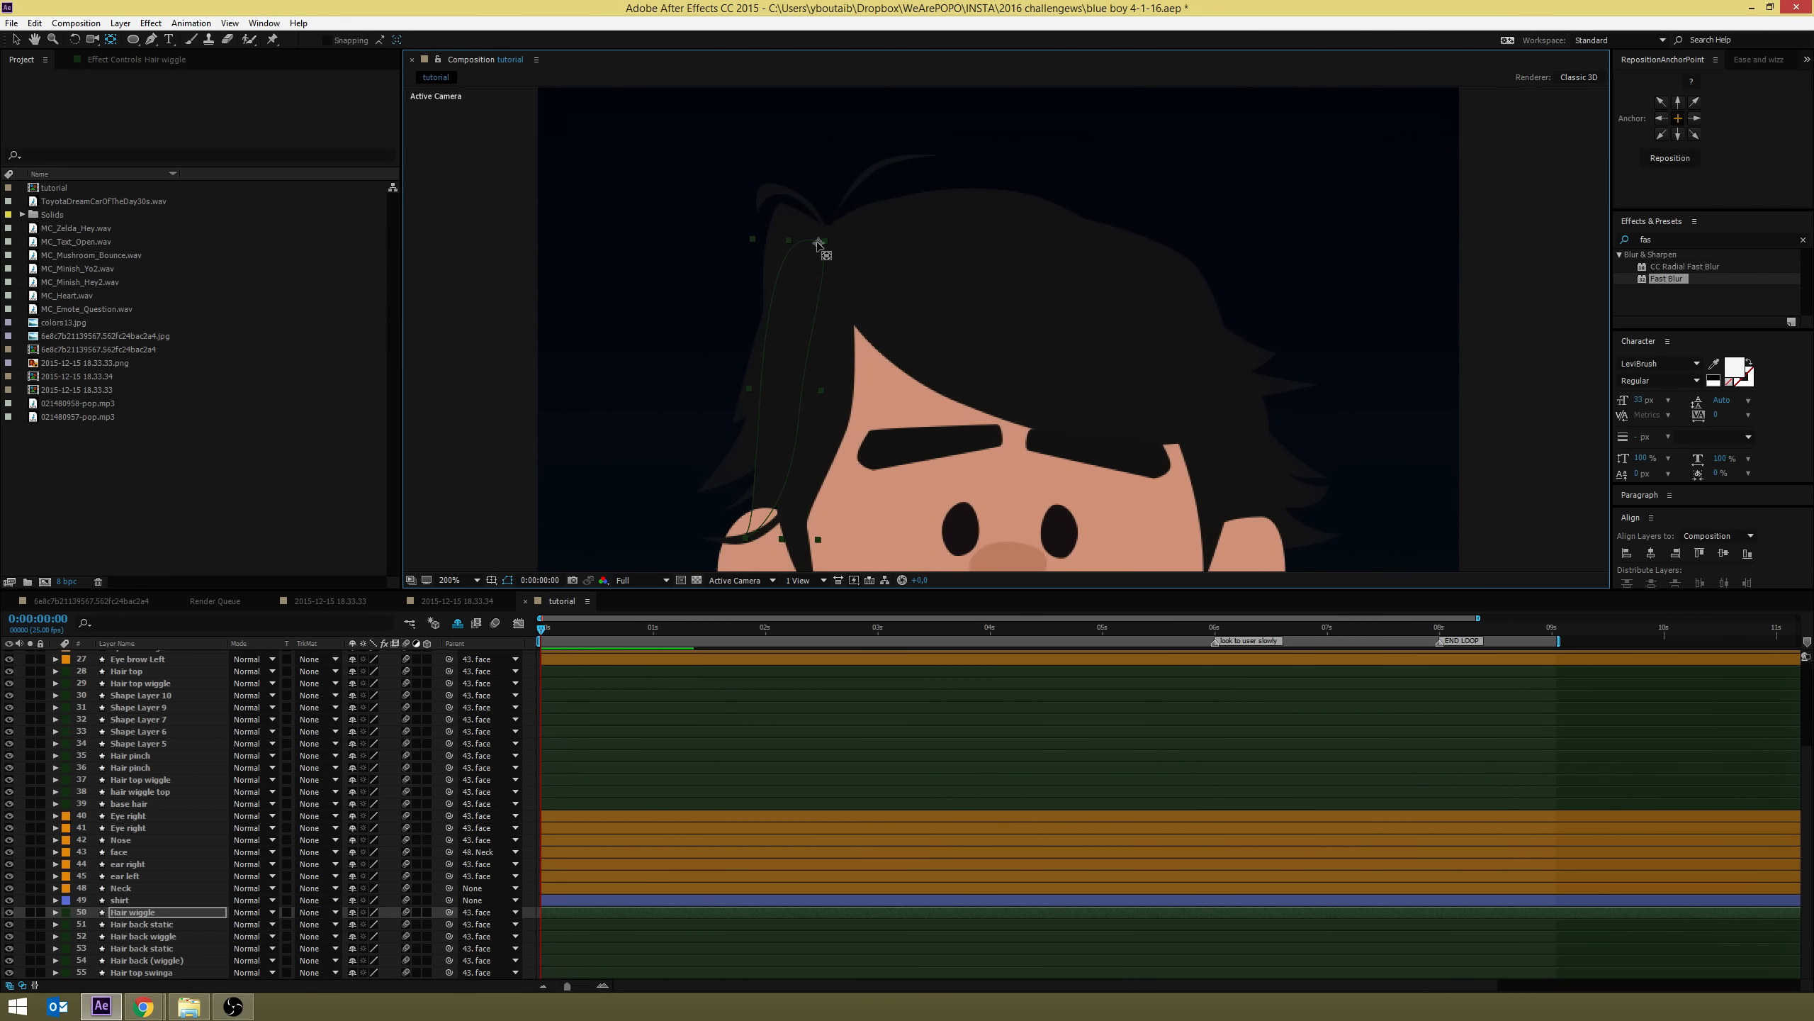
Check the Hair back static layer and move the Hair back wiggle layer's anchor point to the face edge beside the right-hand ear
{"action": "left_click", "coordinate": [140, 925]}
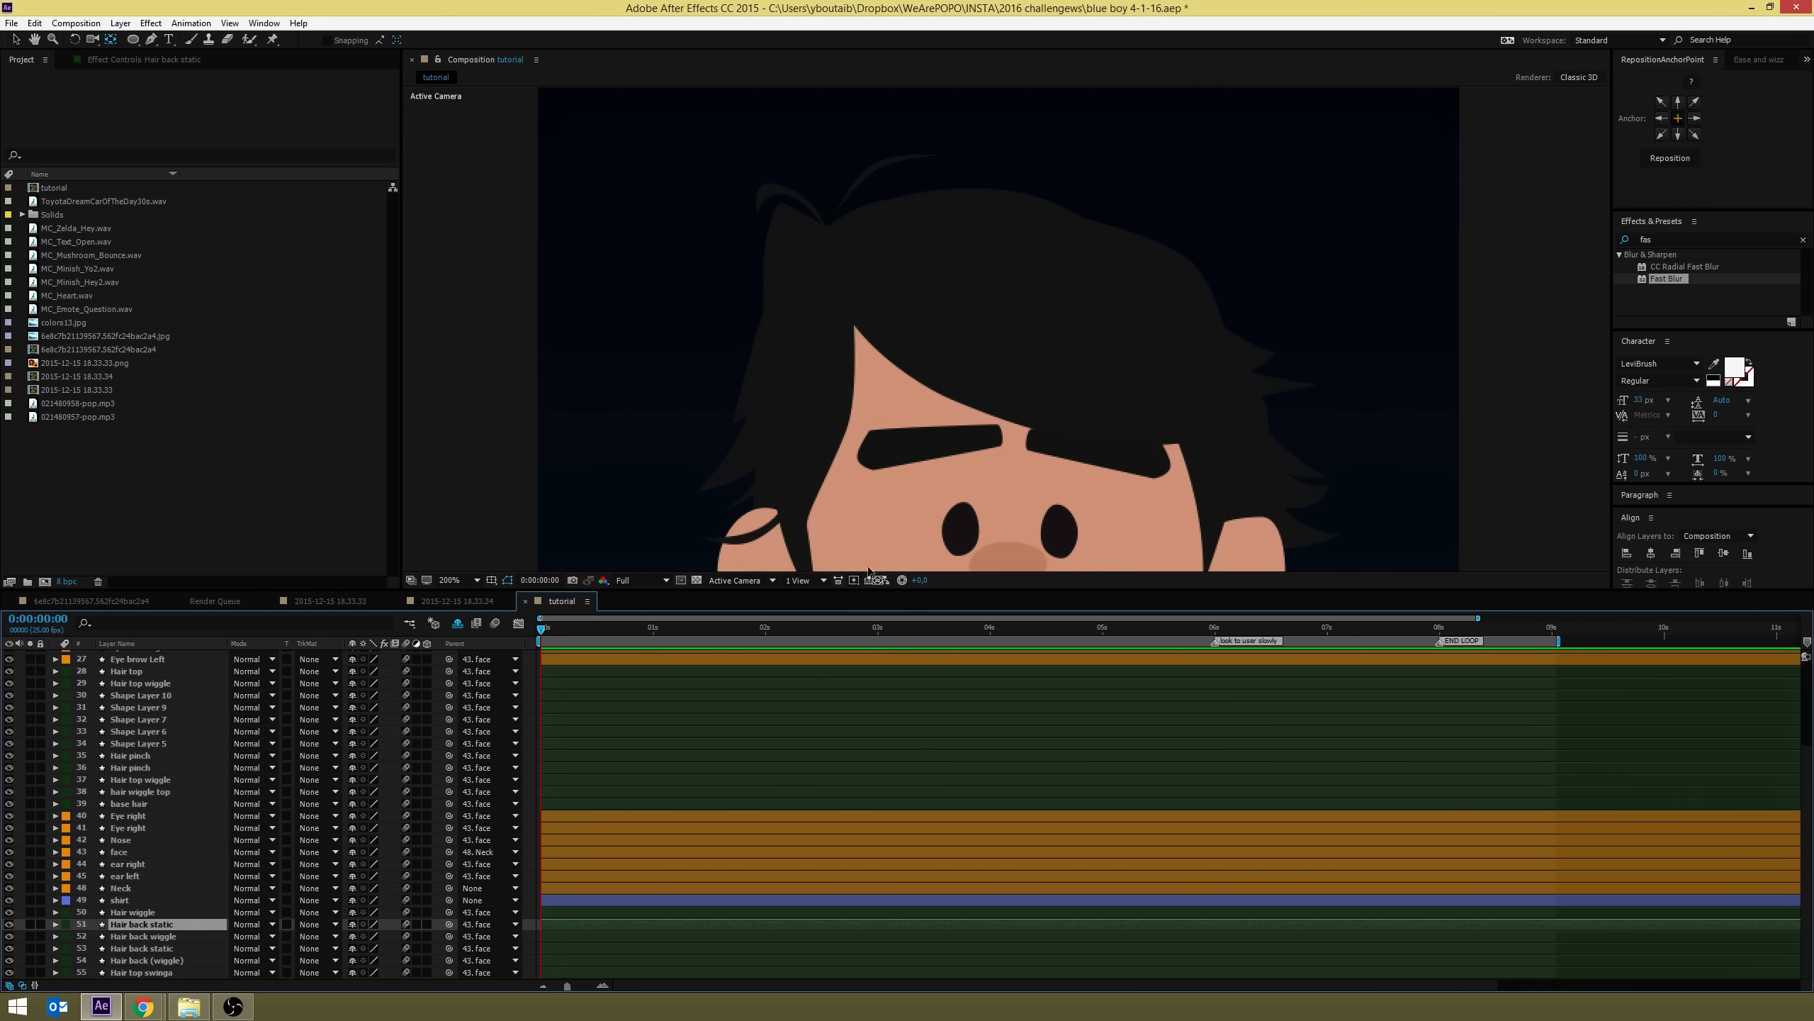
{"action": "left_click_drag", "start_coordinate": [1061, 494], "coordinate": [1001, 165]}
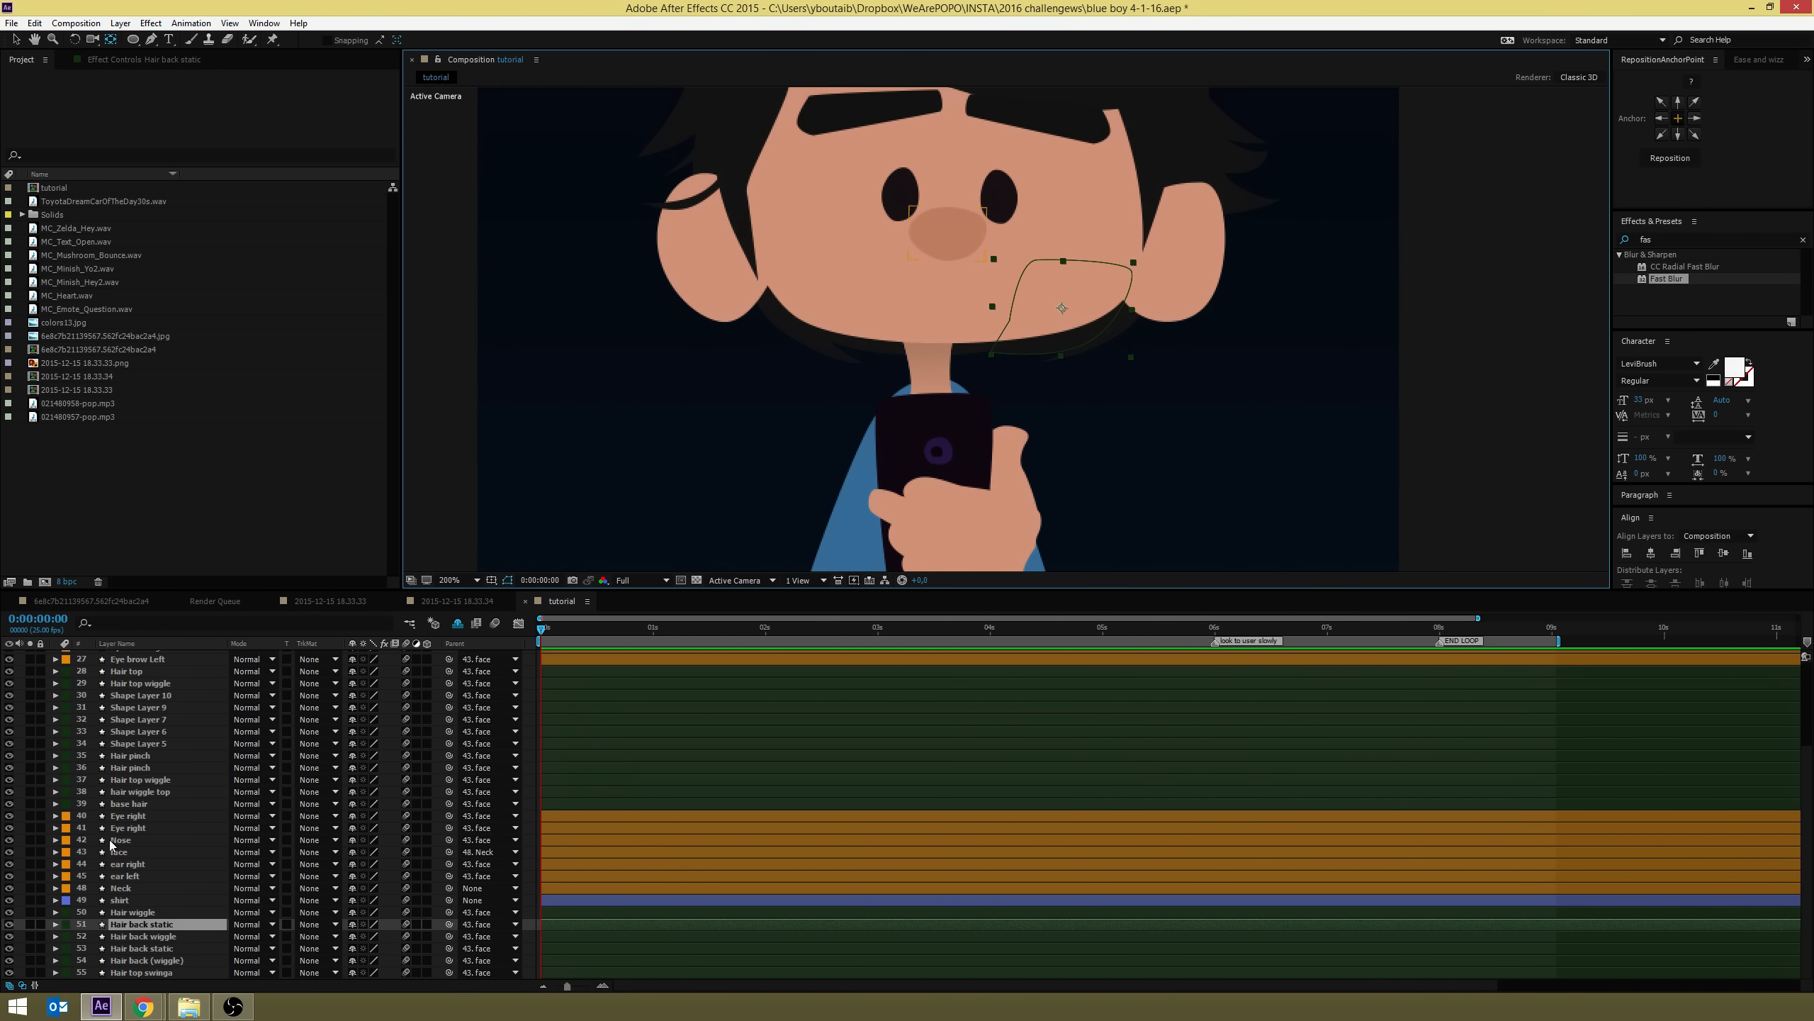
{"action": "key", "text": "ctrl+Down"}
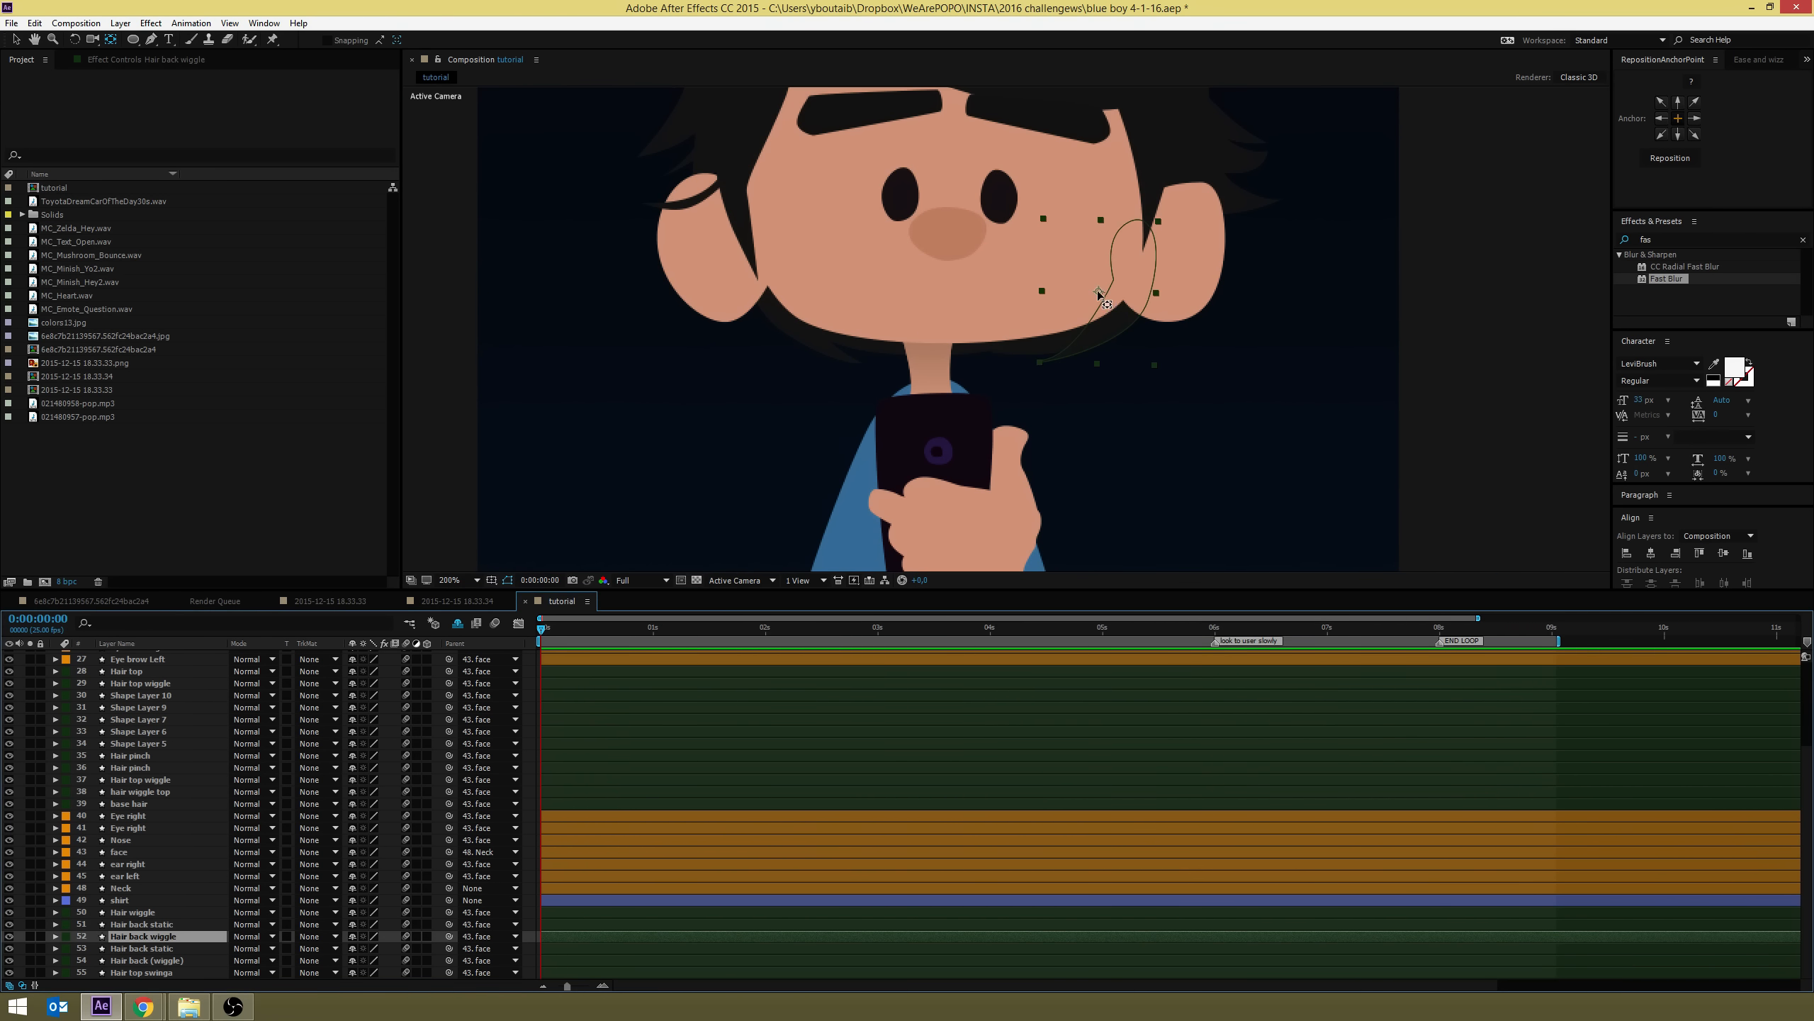
{"action": "key", "text": "Return"}
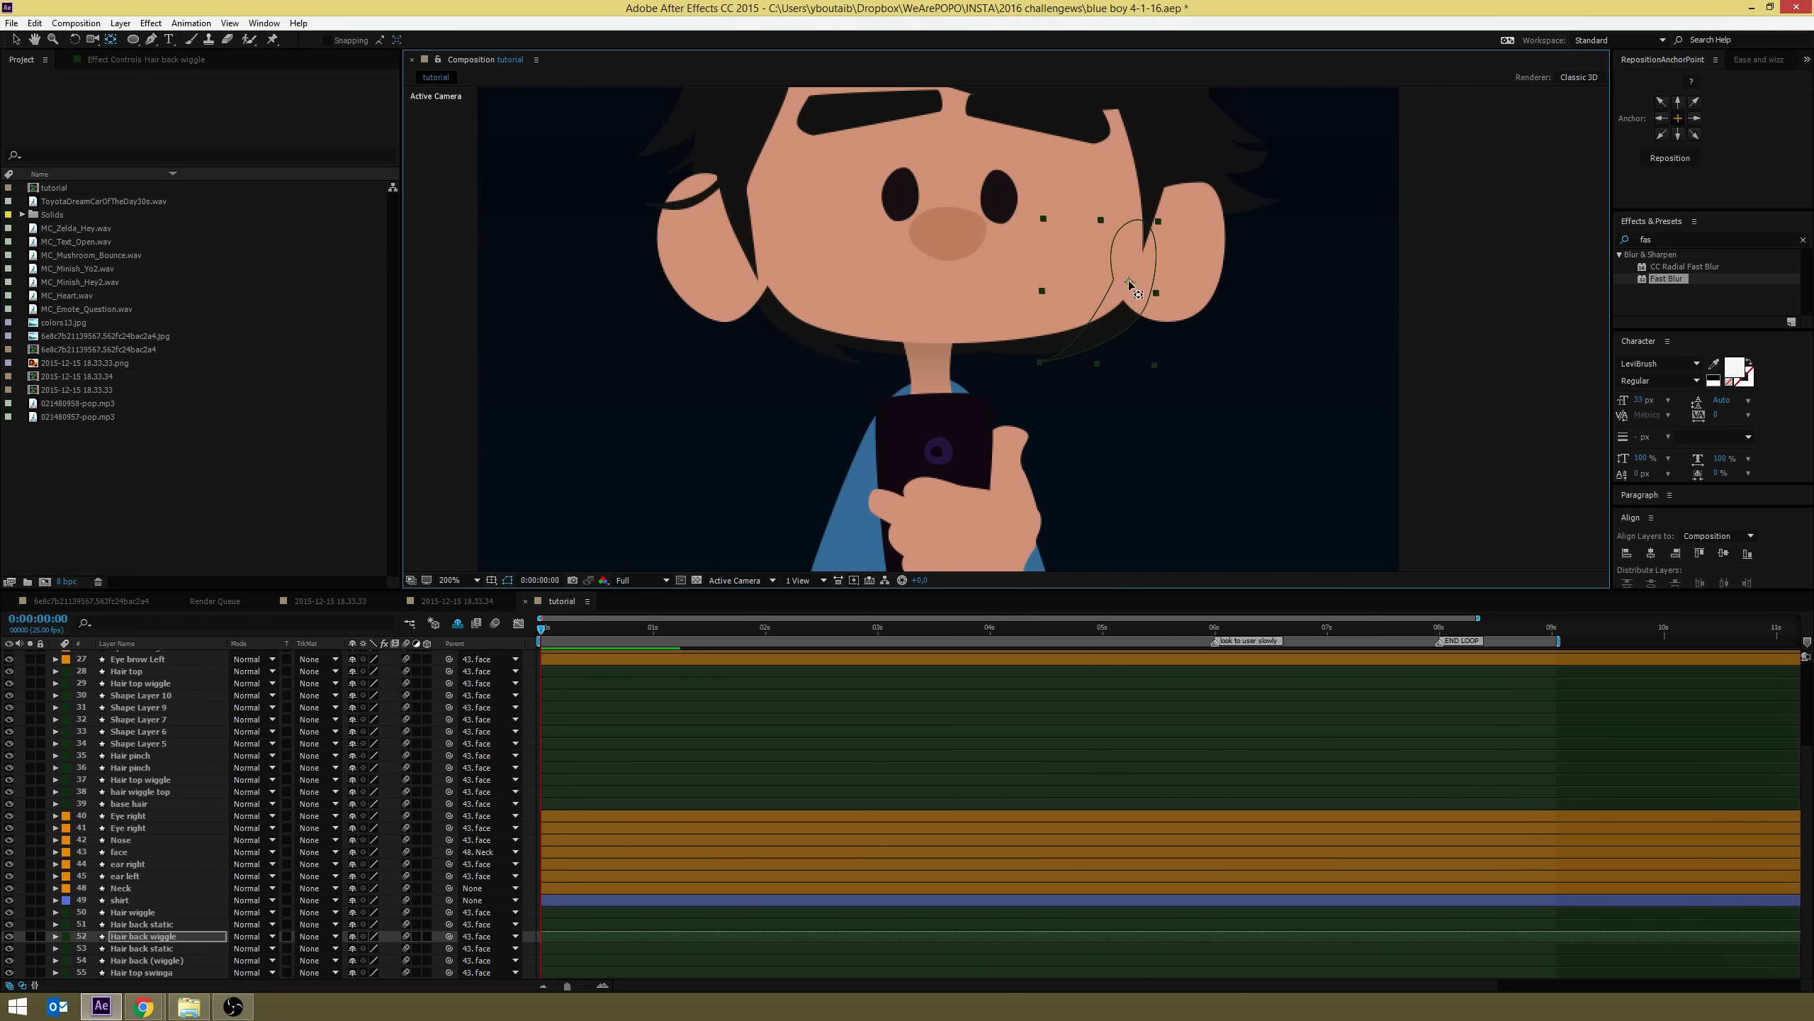
Move the Hair back (wiggle) layer's anchor point to where the left-hand ear meets the face
{"action": "left_click", "coordinate": [129, 950]}
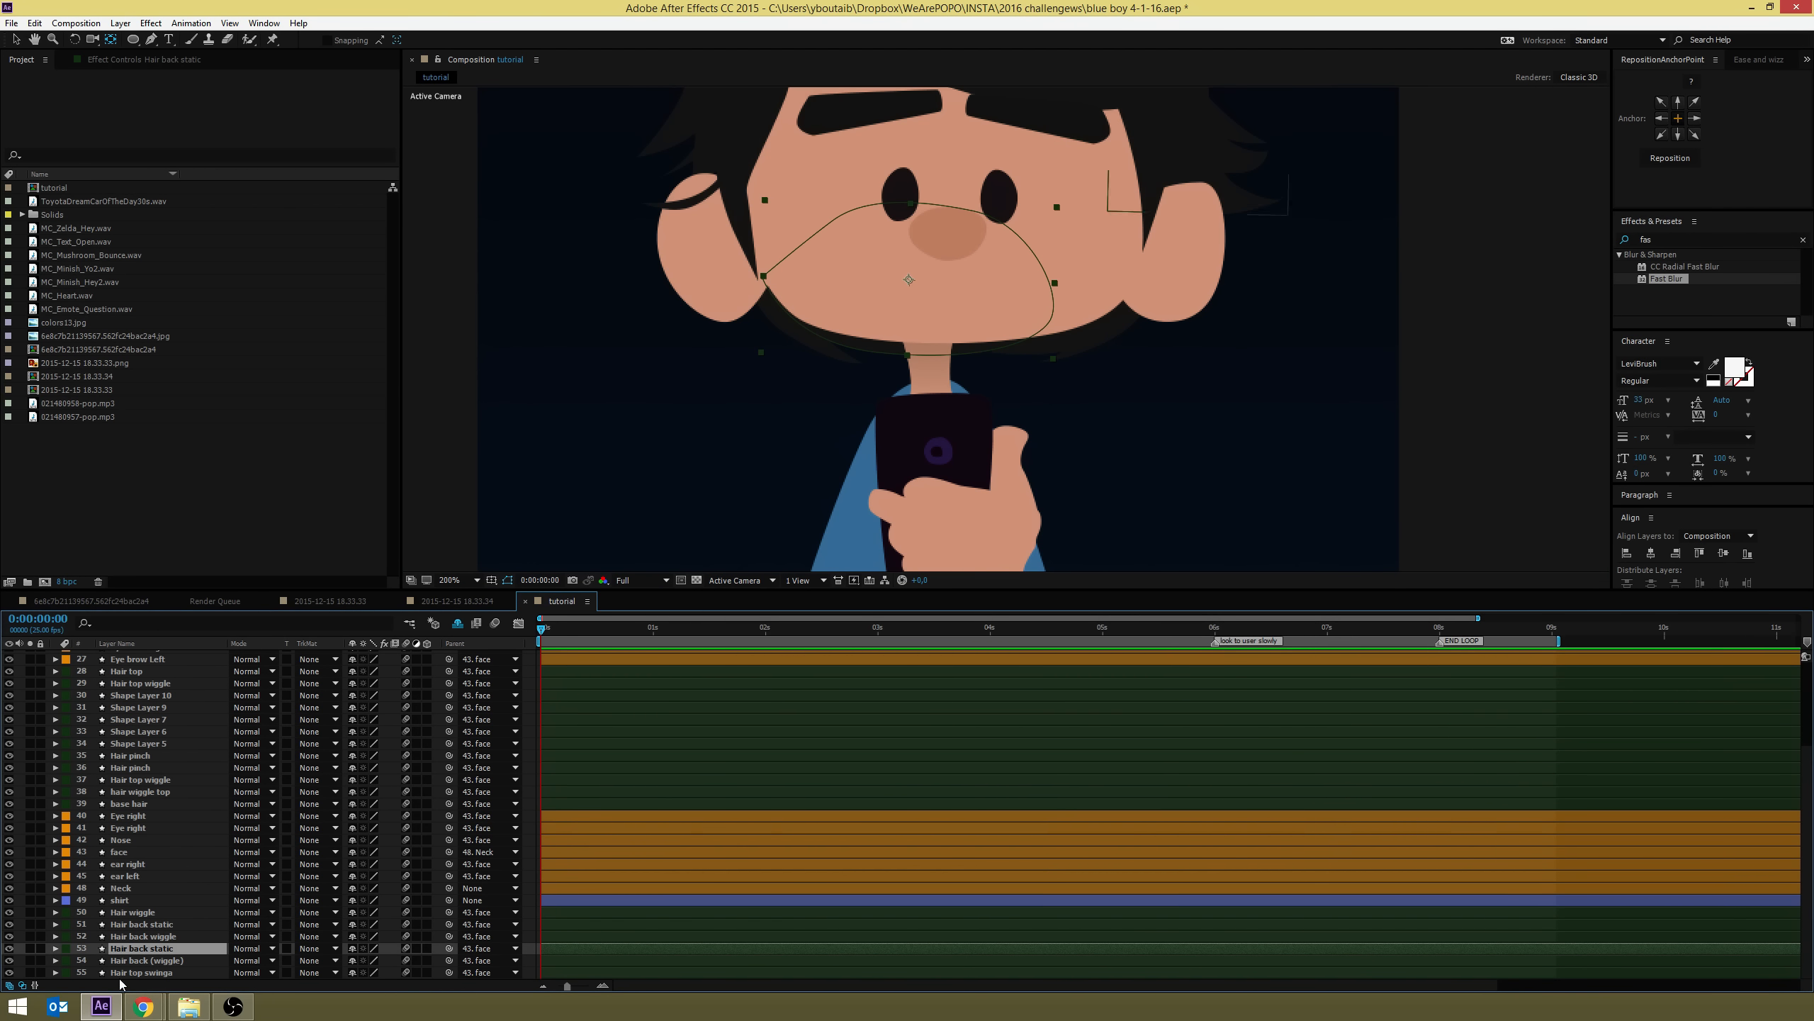
{"action": "left_click", "coordinate": [139, 962]}
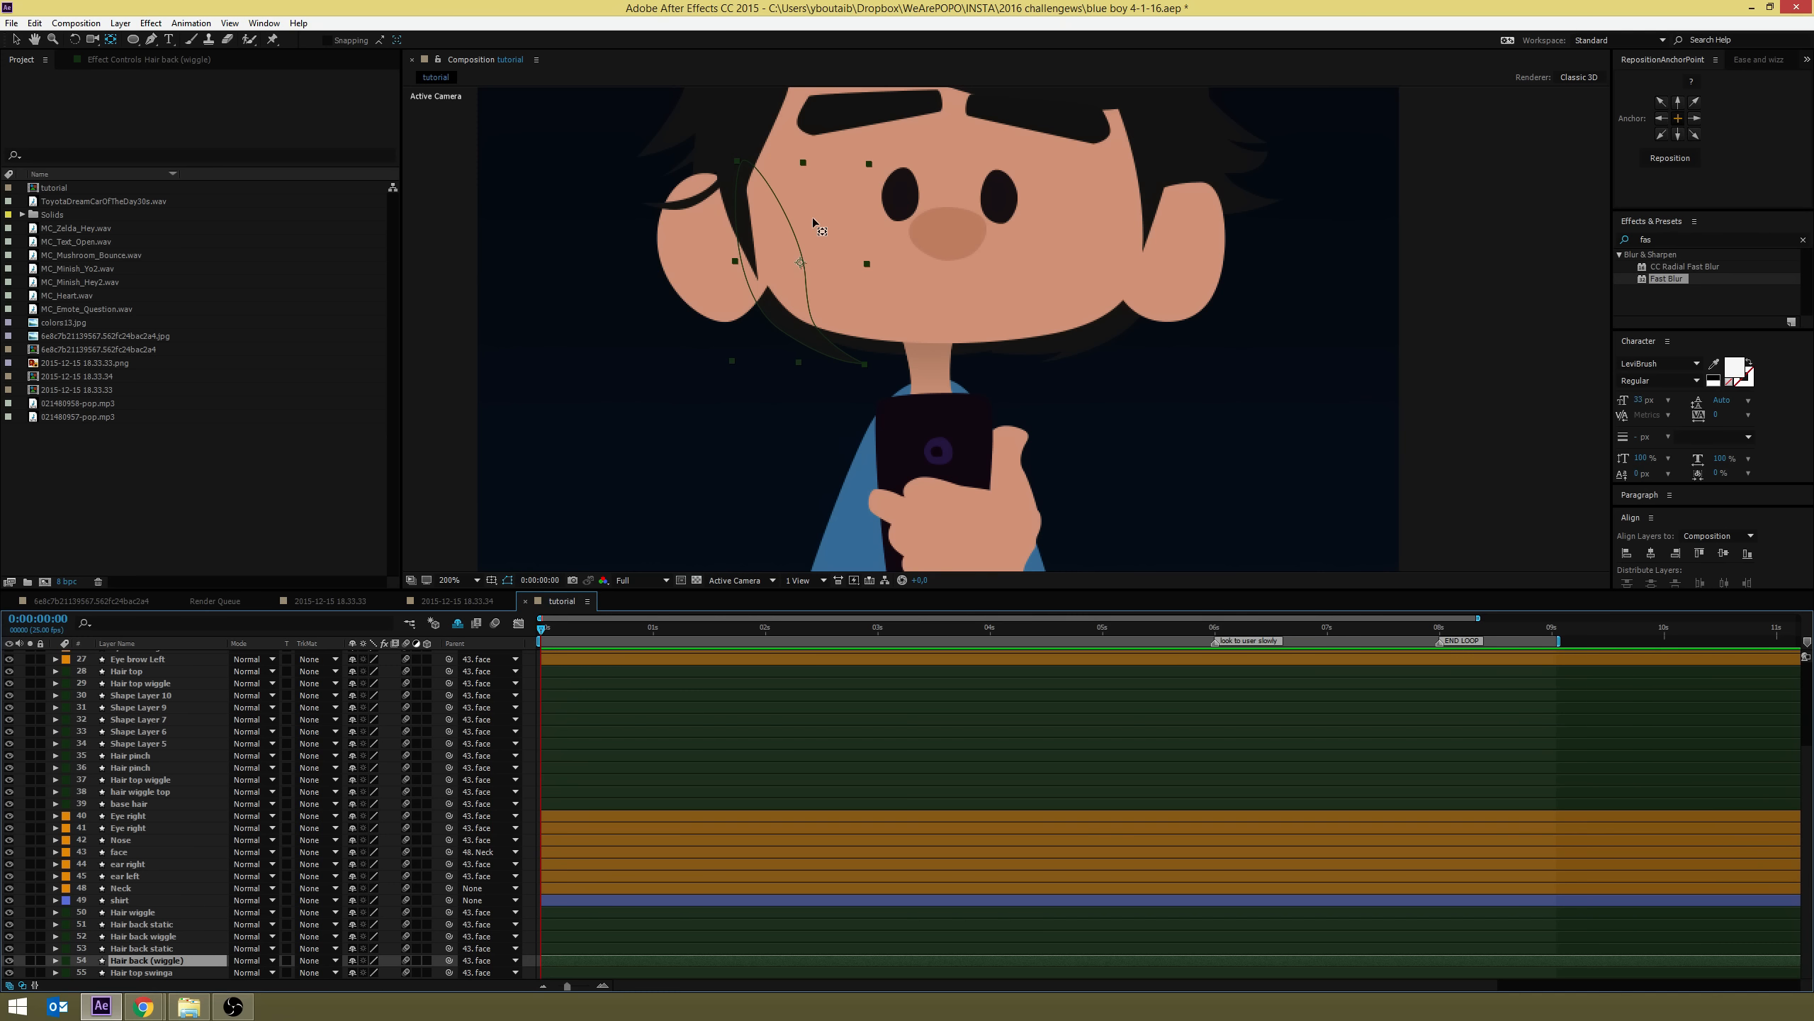
{"action": "left_click_drag", "start_coordinate": [802, 266], "coordinate": [764, 255]}
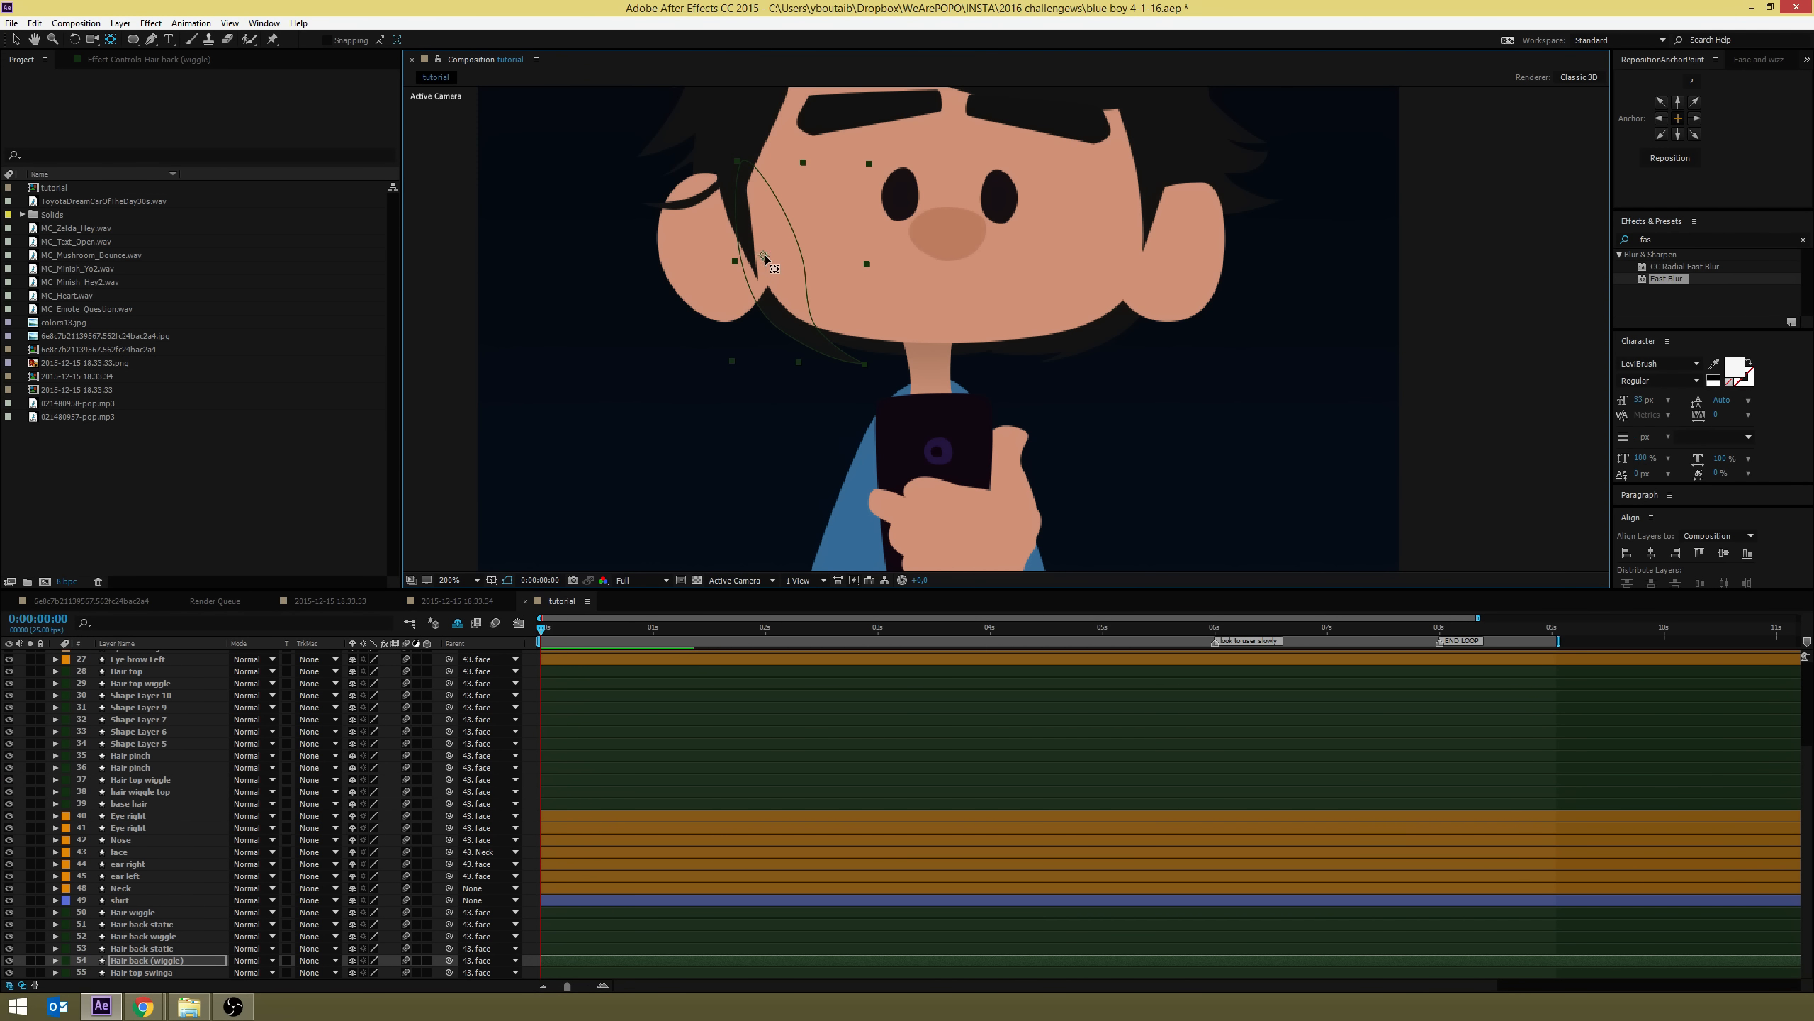
Move the Hair top swings layer's anchor point to the upper inner part of its strand, above the right-hand ear
{"action": "left_click", "coordinate": [163, 976]}
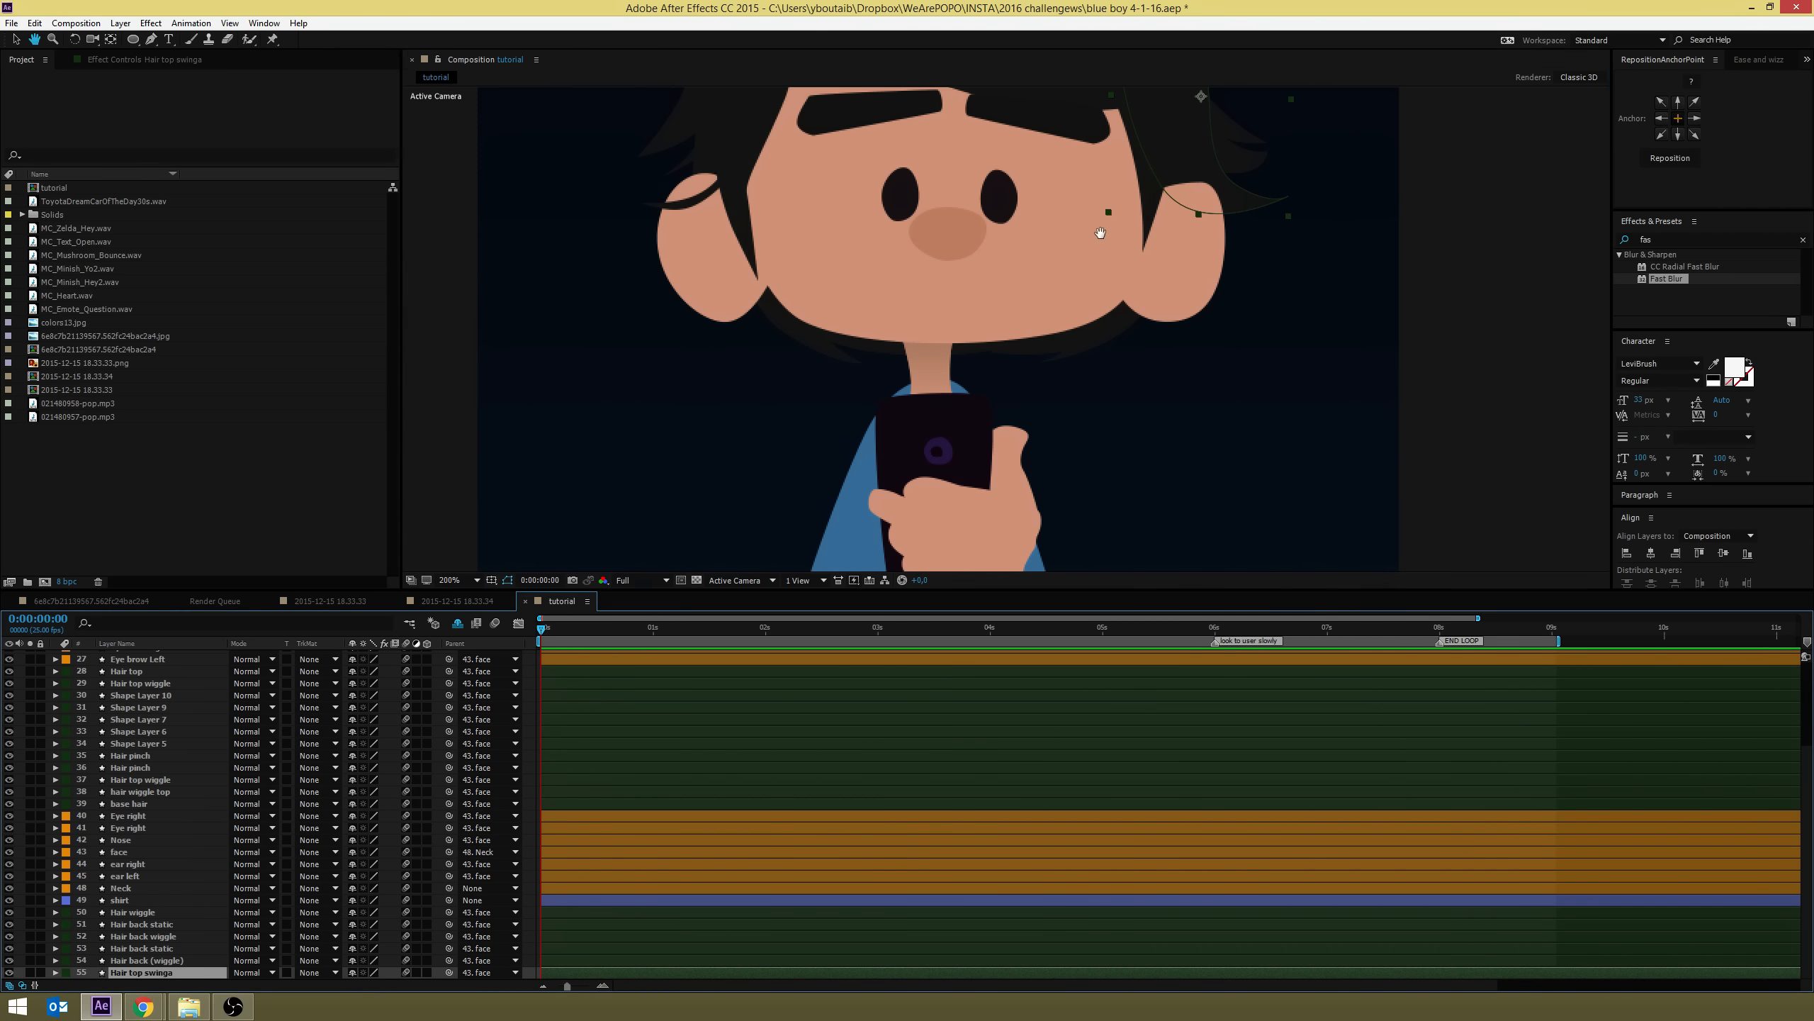
{"action": "left_click_drag", "start_coordinate": [1102, 234], "coordinate": [1041, 550]}
{"action": "left_click_drag", "start_coordinate": [1129, 438], "coordinate": [1068, 386]}
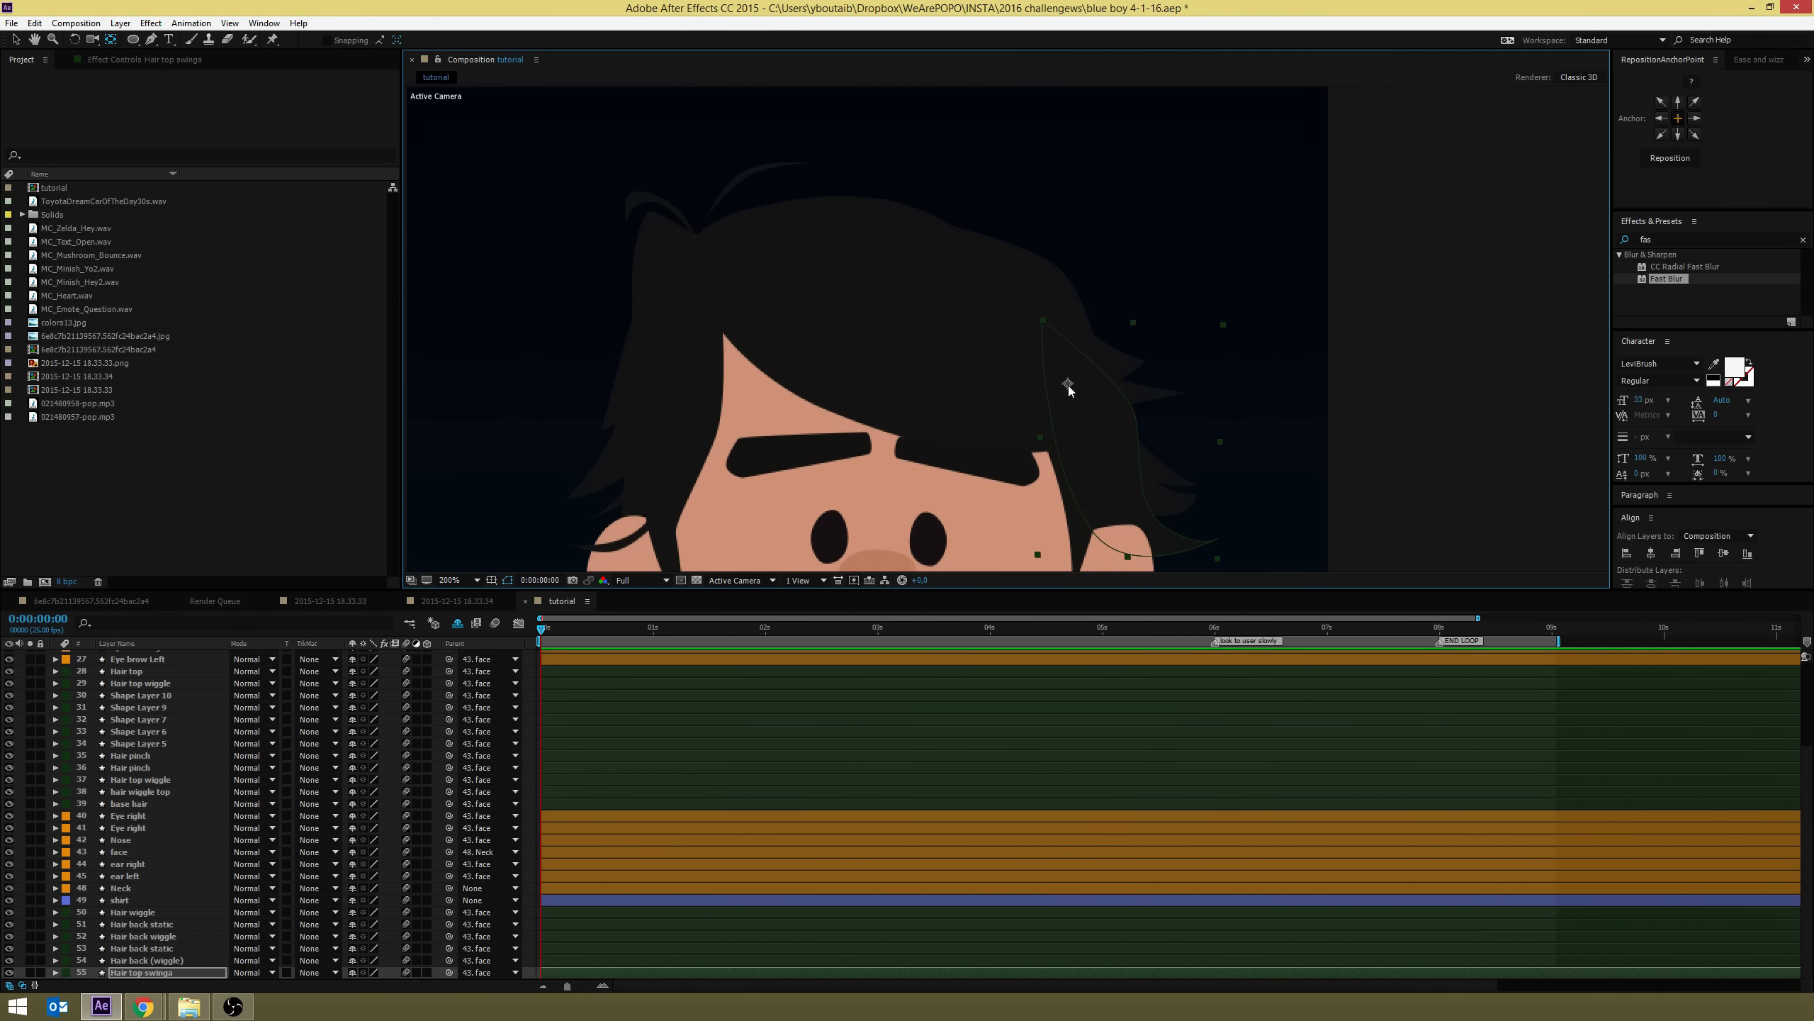
Save the project, and save it again under the new name "tutorial step 3"
{"action": "key", "text": "ctrl+s"}
{"action": "left_click", "coordinate": [549, 838]}
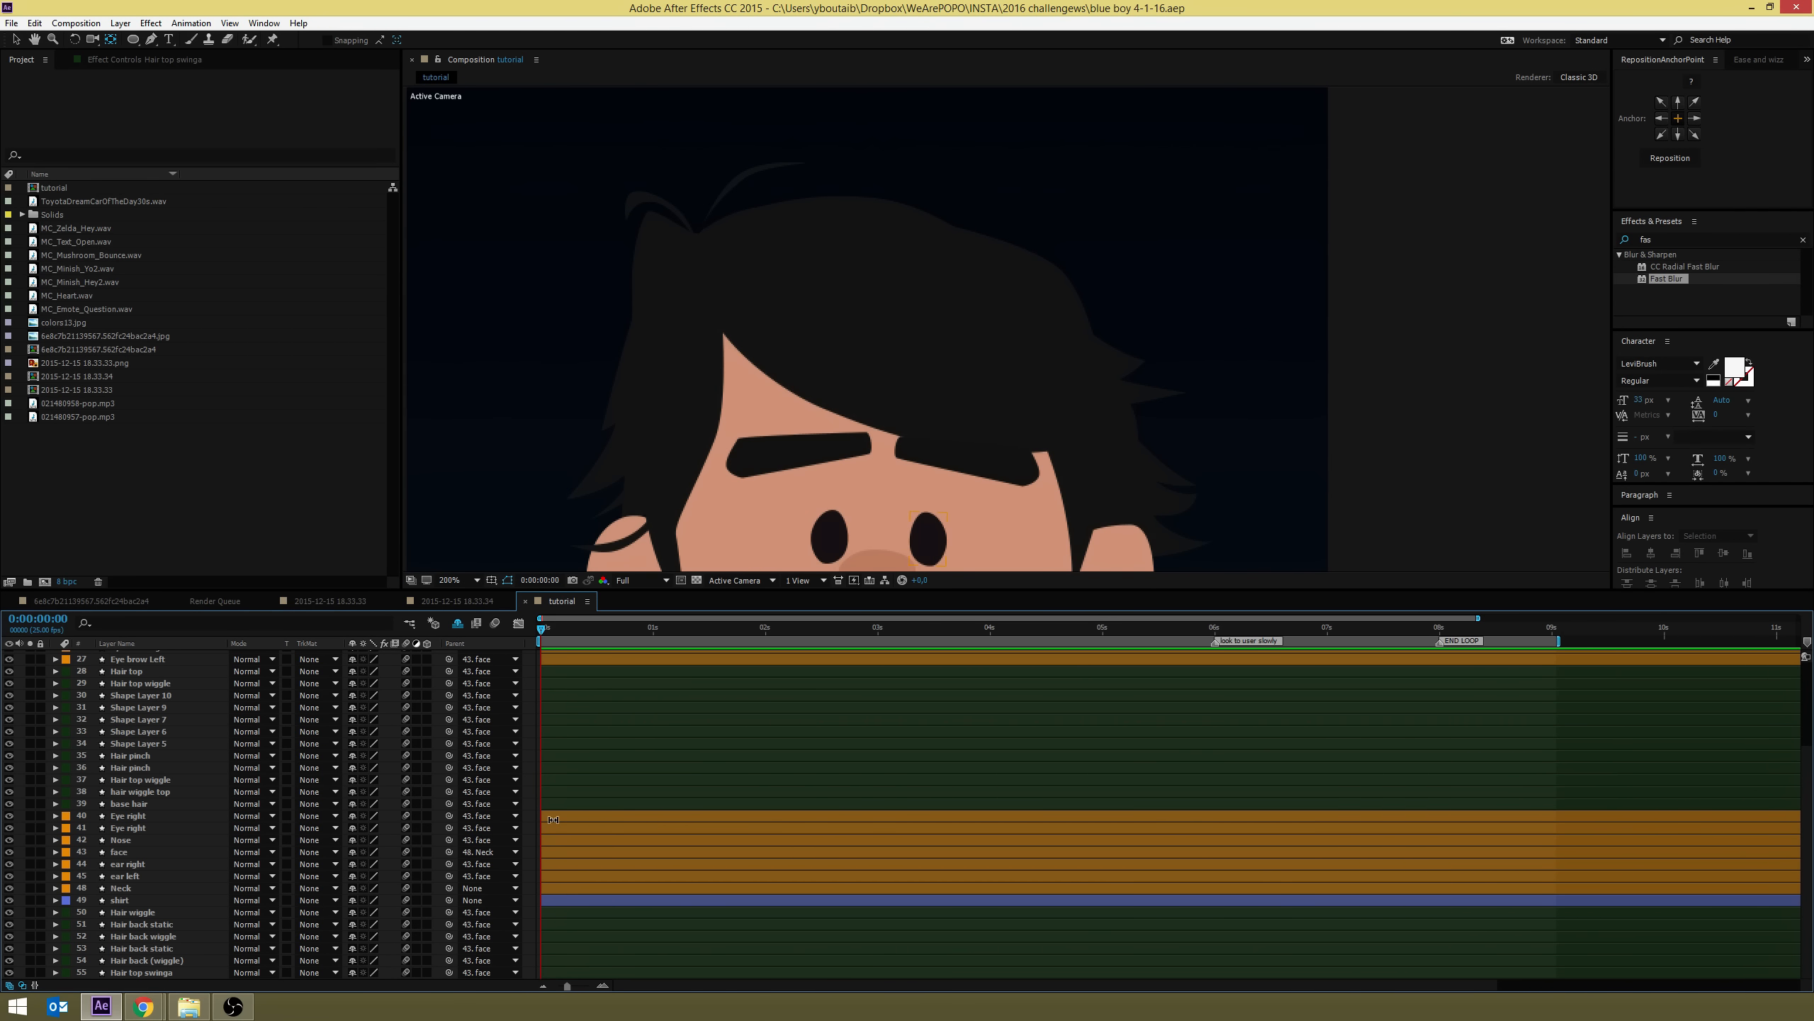
{"action": "key", "text": "ctrl+shift+s"}
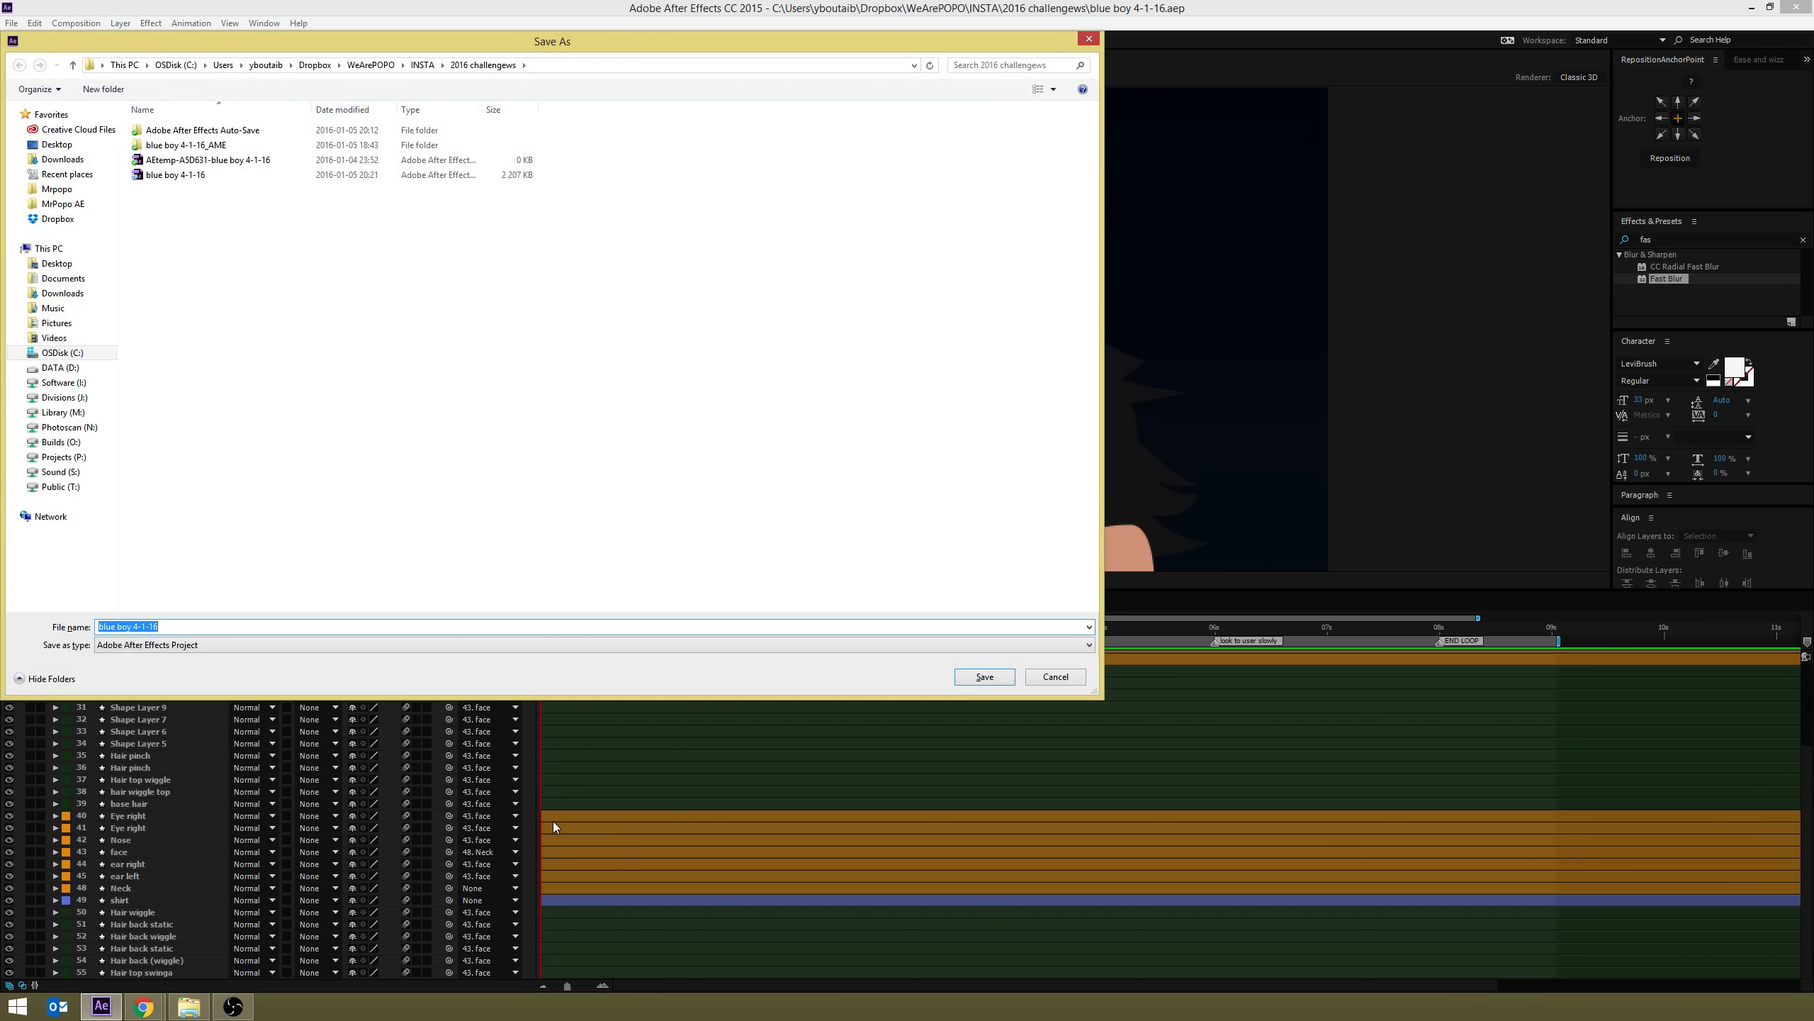
{"action": "type", "text": "tutorial step 3"}
{"action": "left_click", "coordinate": [983, 676]}
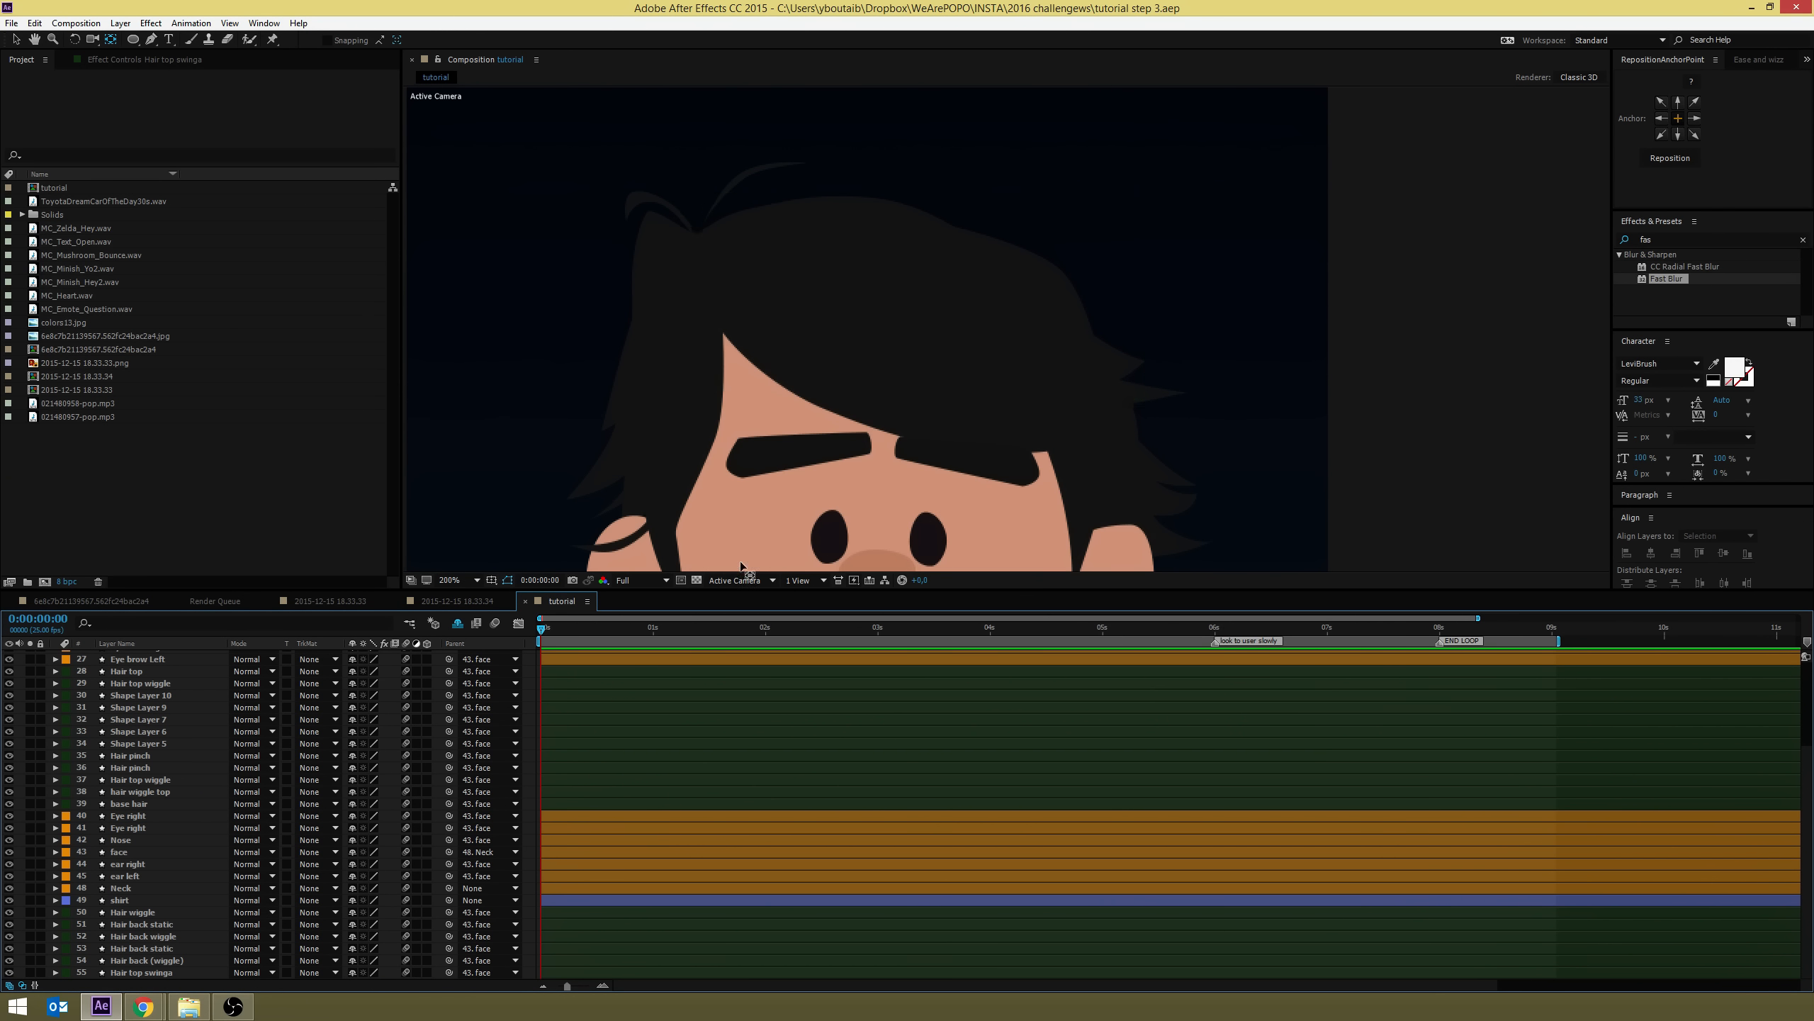
Add Rotation and Position keyframes to the thumb layer at 0:00:00:00
{"action": "left_click_drag", "start_coordinate": [958, 491], "coordinate": [1015, 305]}
{"action": "scroll", "coordinate": [1015, 305], "scroll_direction": "down", "scroll_amount": 2}
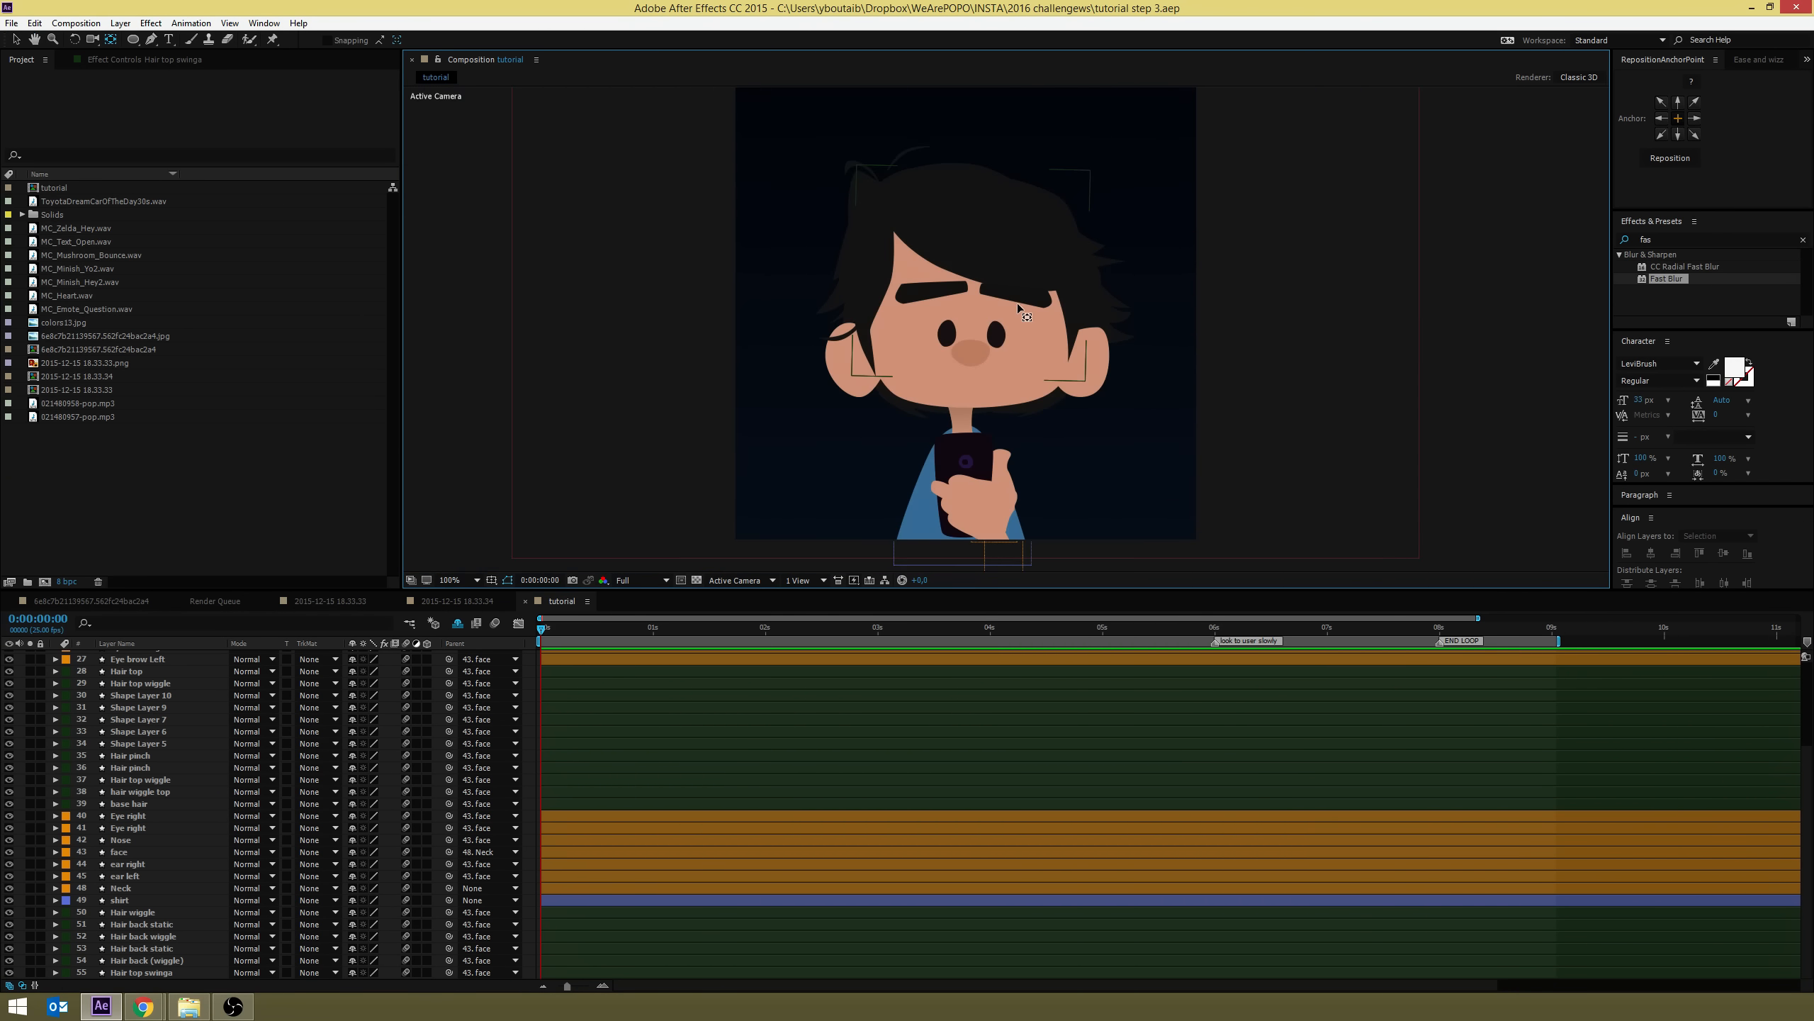
{"action": "left_click_drag", "start_coordinate": [980, 385], "coordinate": [975, 398]}
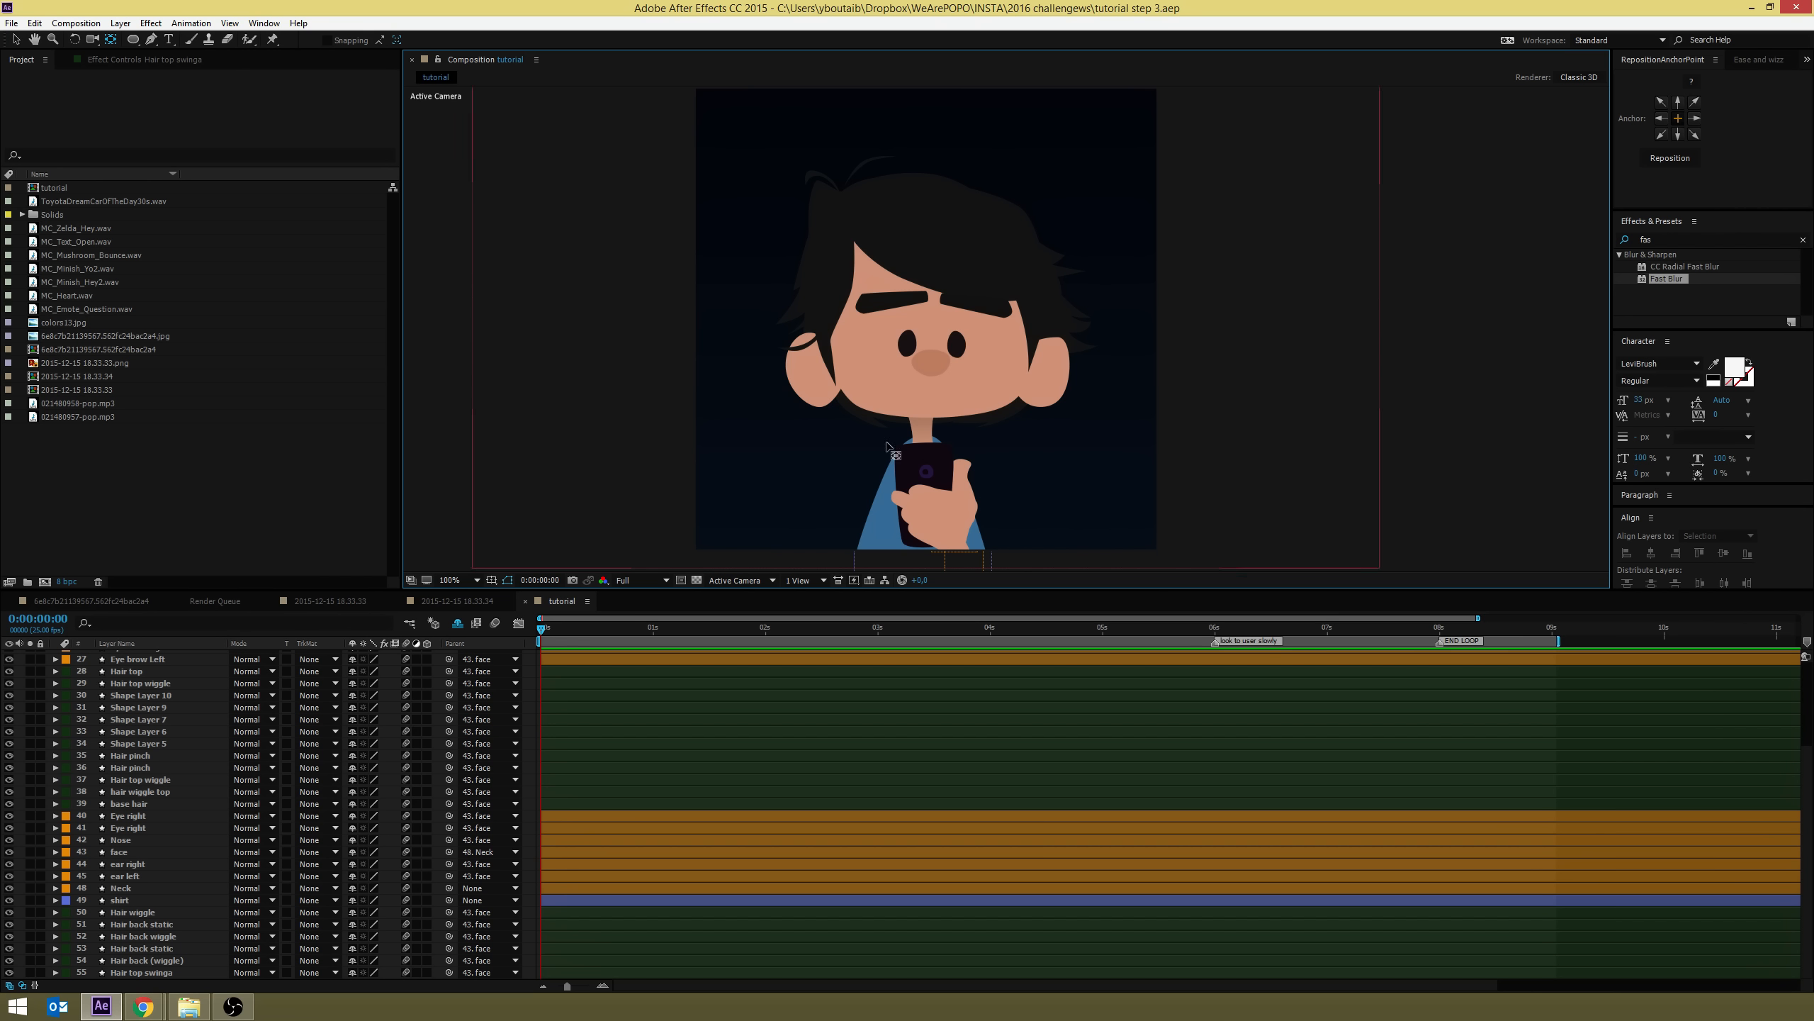
{"action": "left_click", "coordinate": [946, 301]}
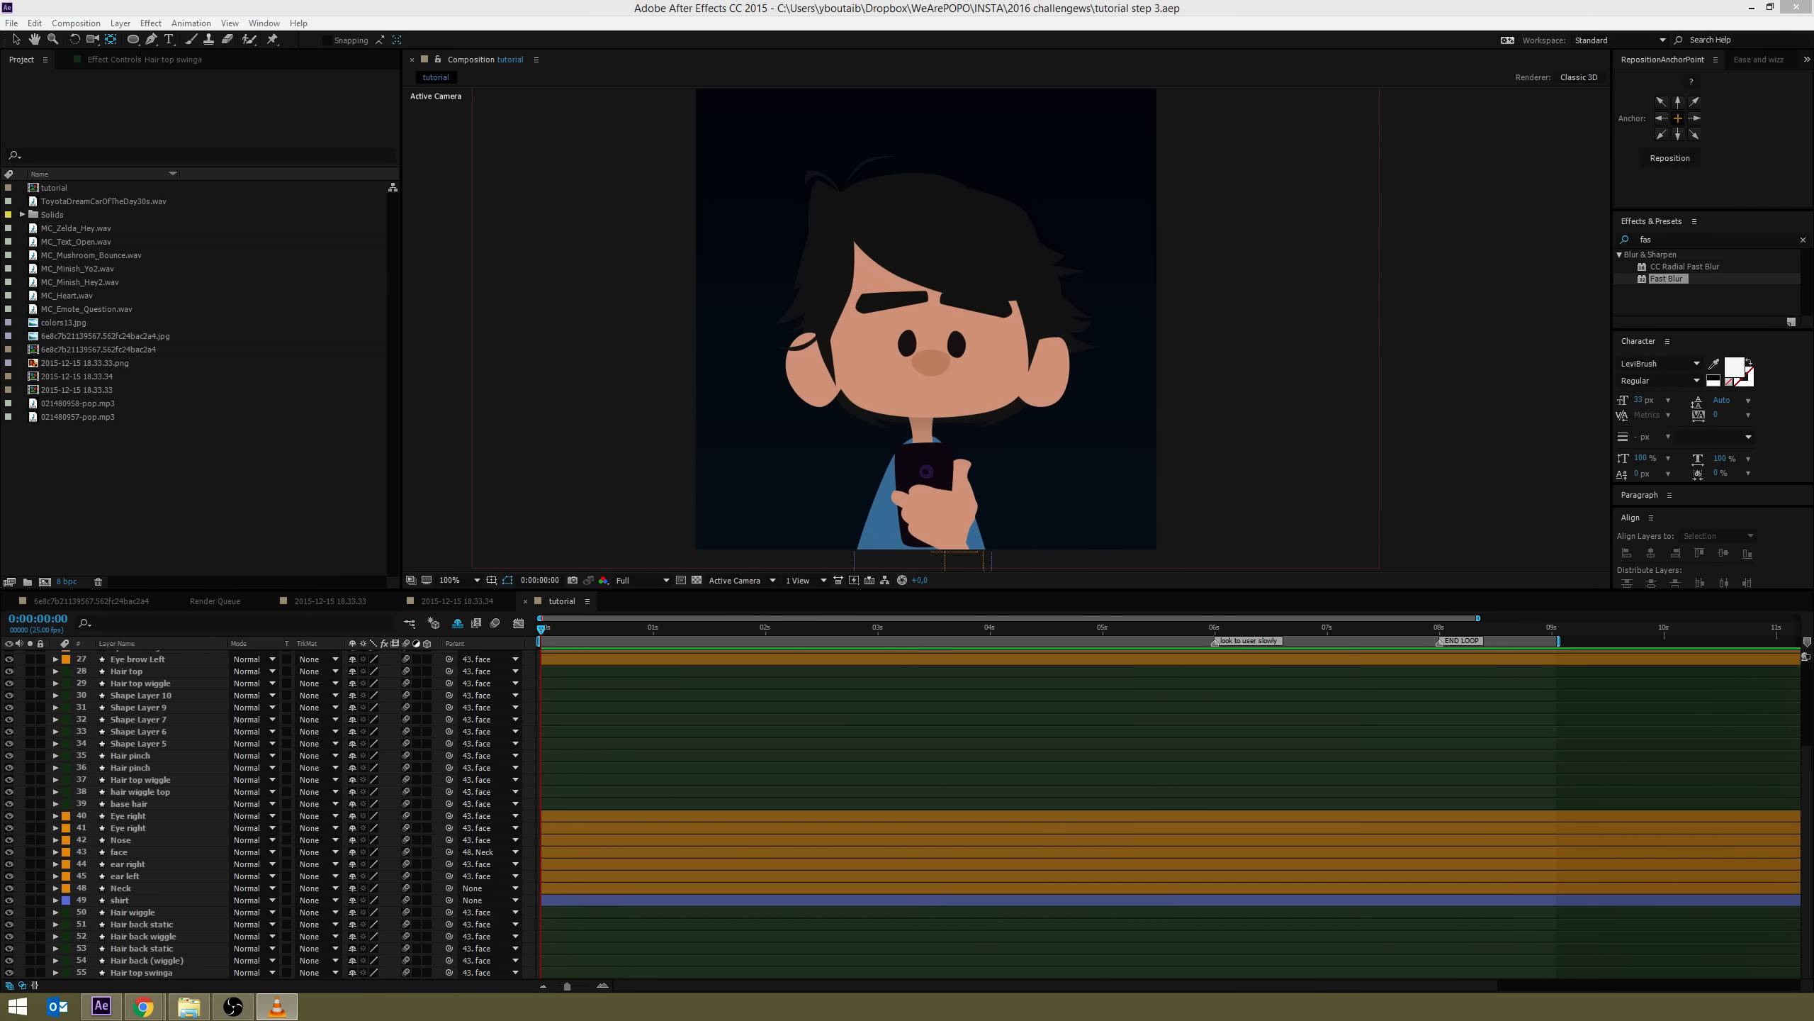
{"action": "left_click", "coordinate": [972, 488]}
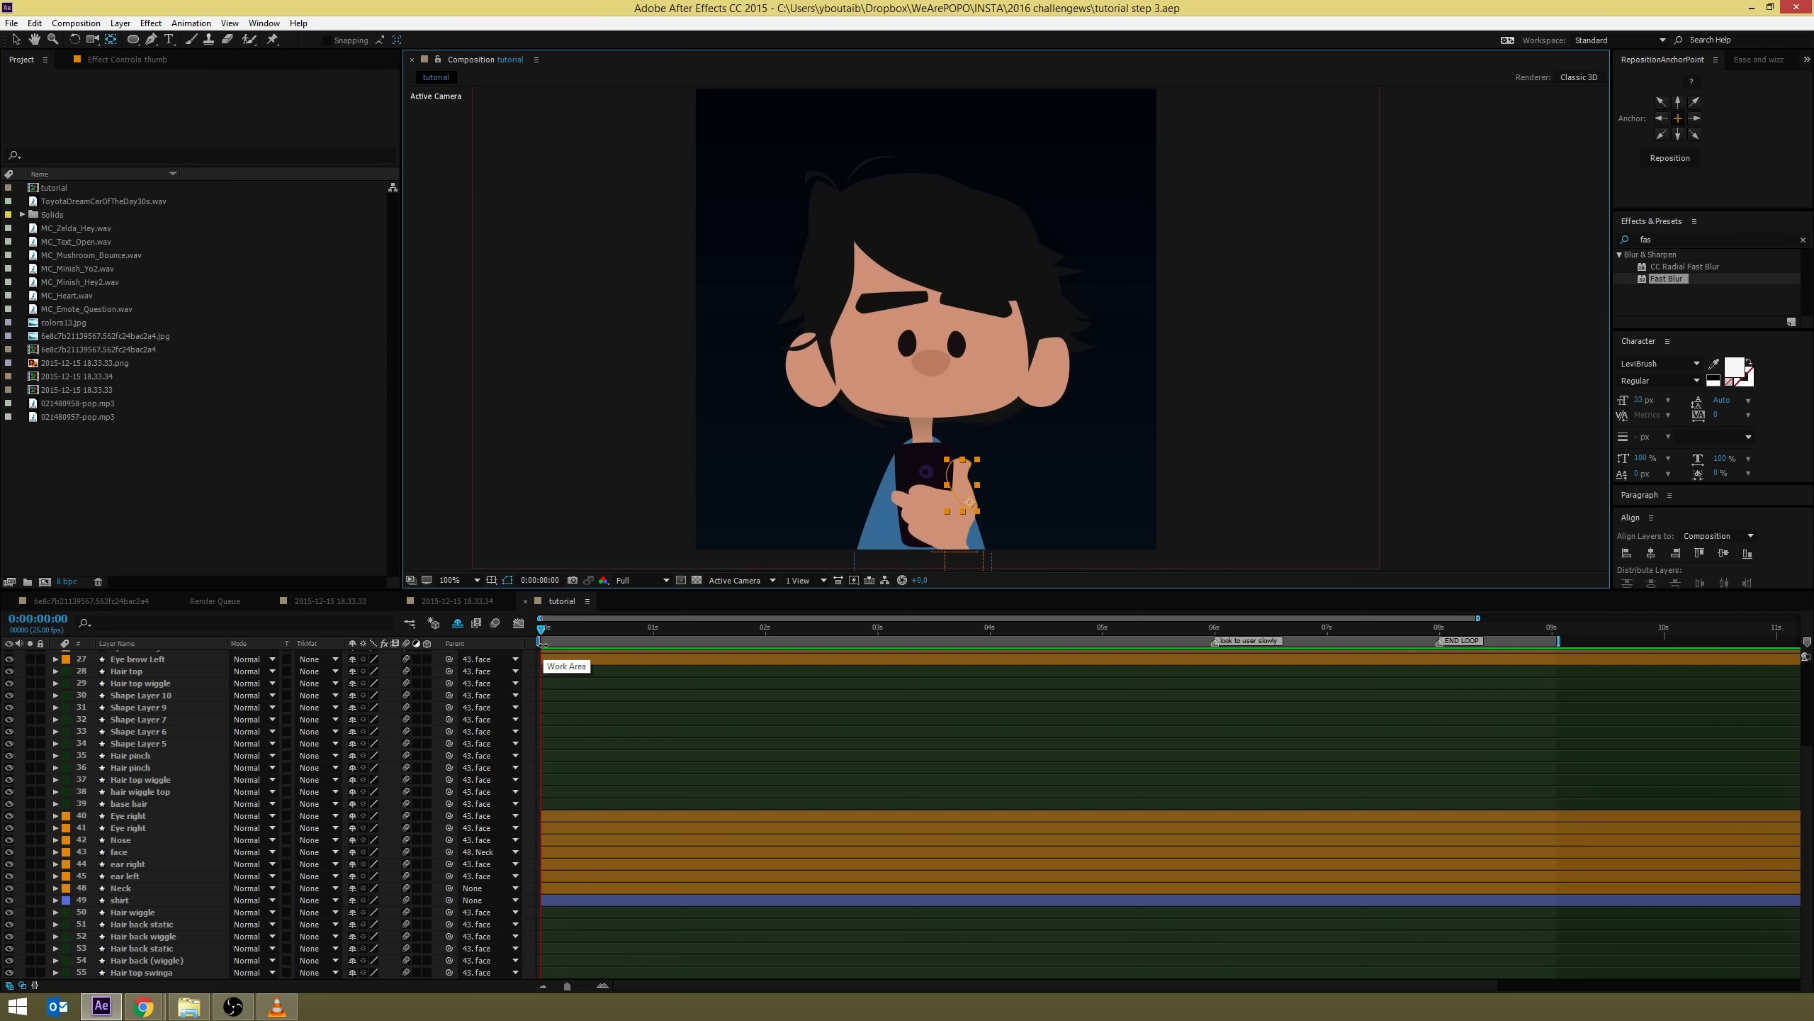
{"action": "key", "text": "r"}
{"action": "scroll", "coordinate": [615, 732], "scroll_direction": "up", "scroll_amount": 2}
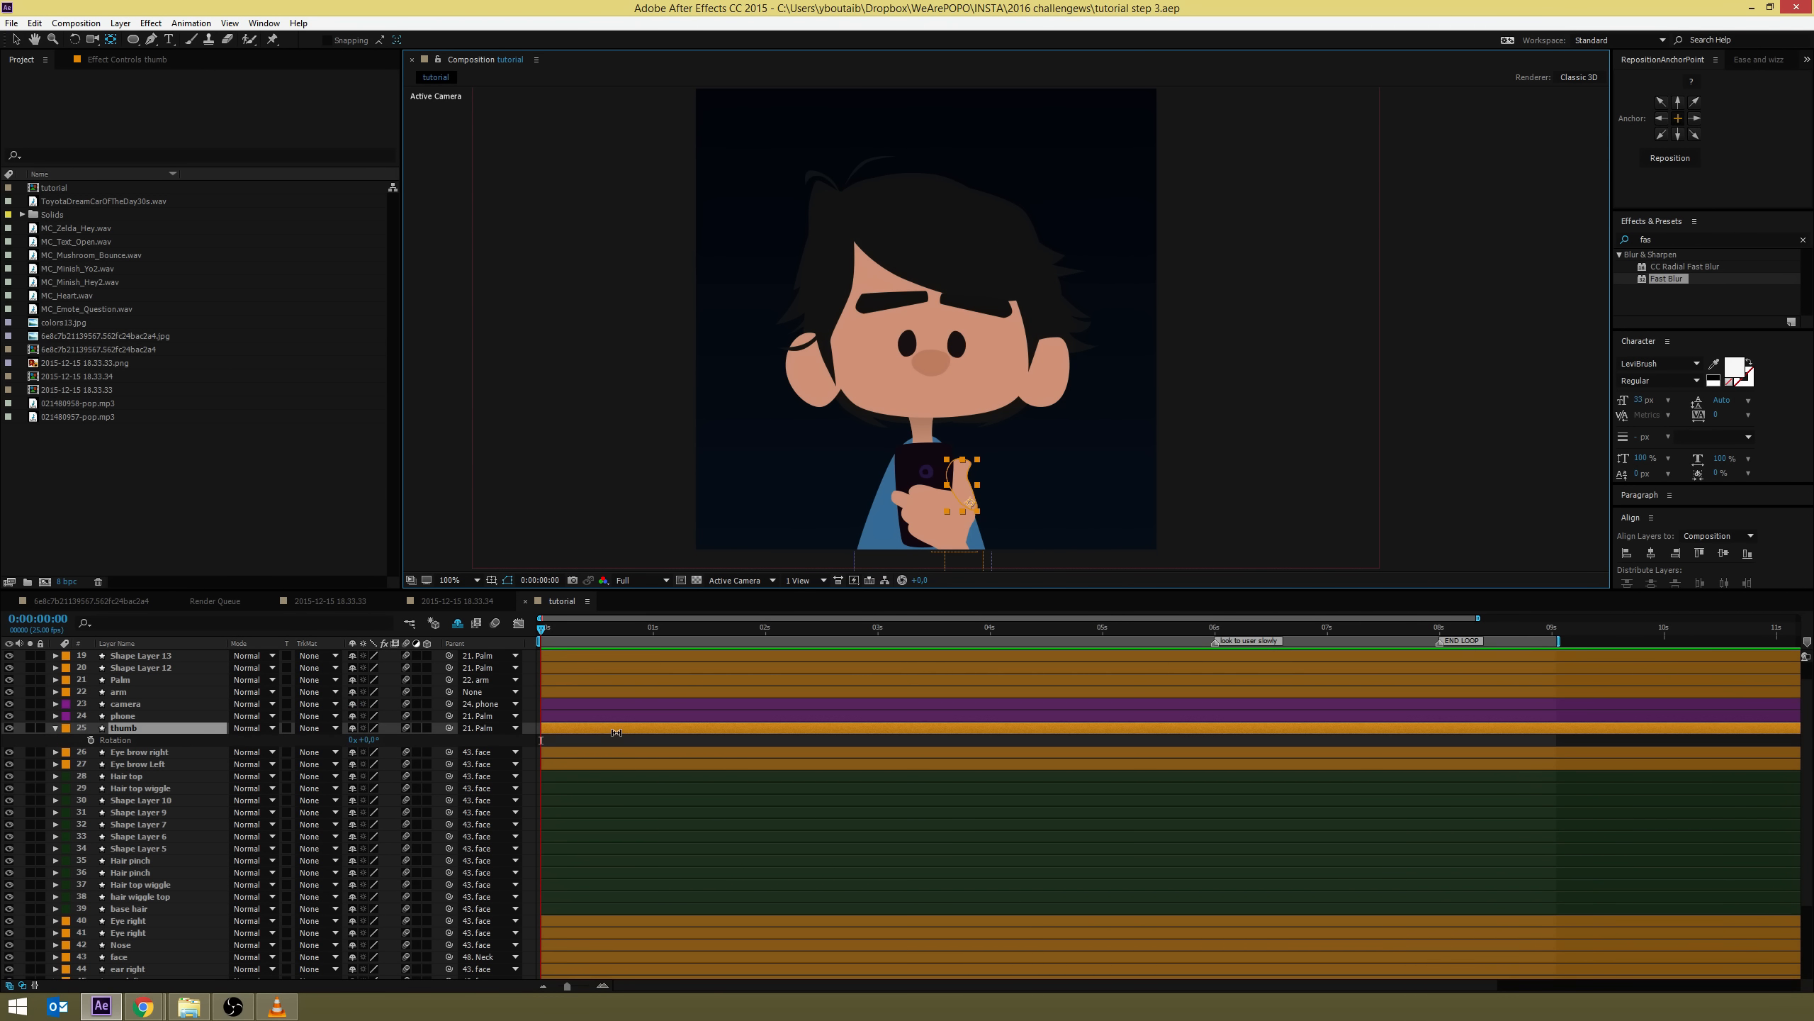
{"action": "left_click", "coordinate": [90, 740]}
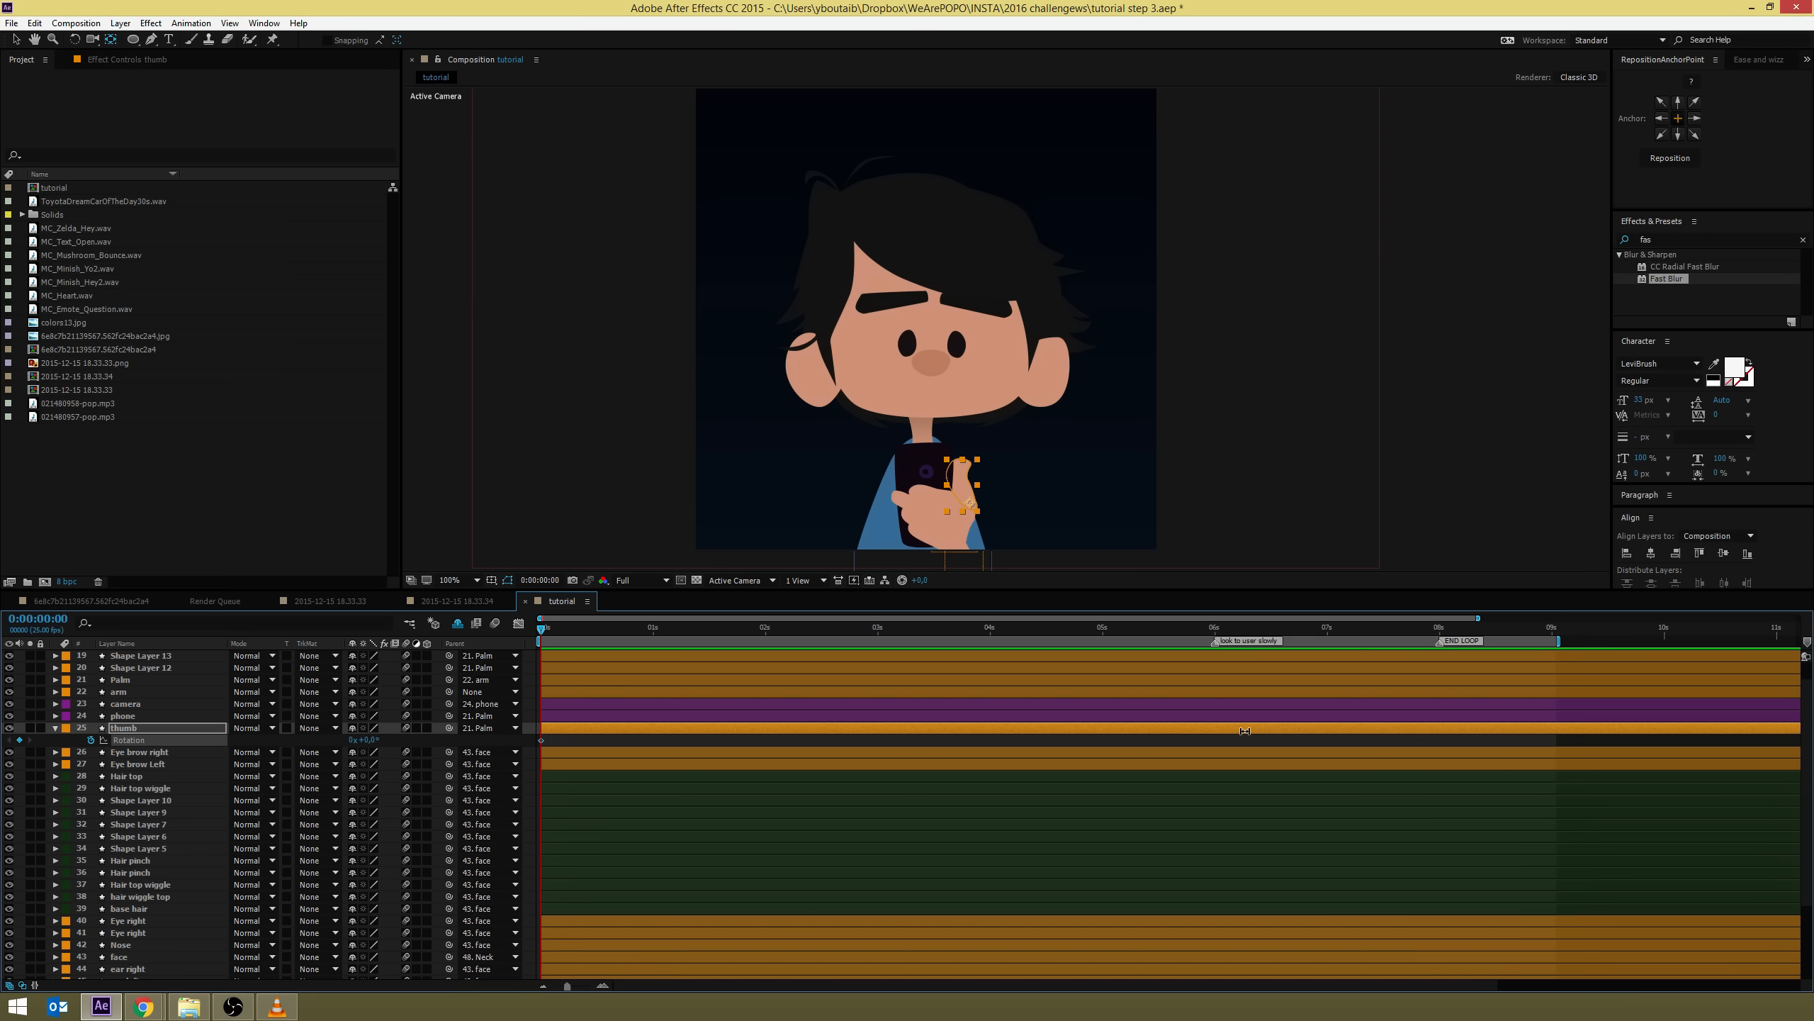
{"action": "key", "text": "alt+shift+p"}
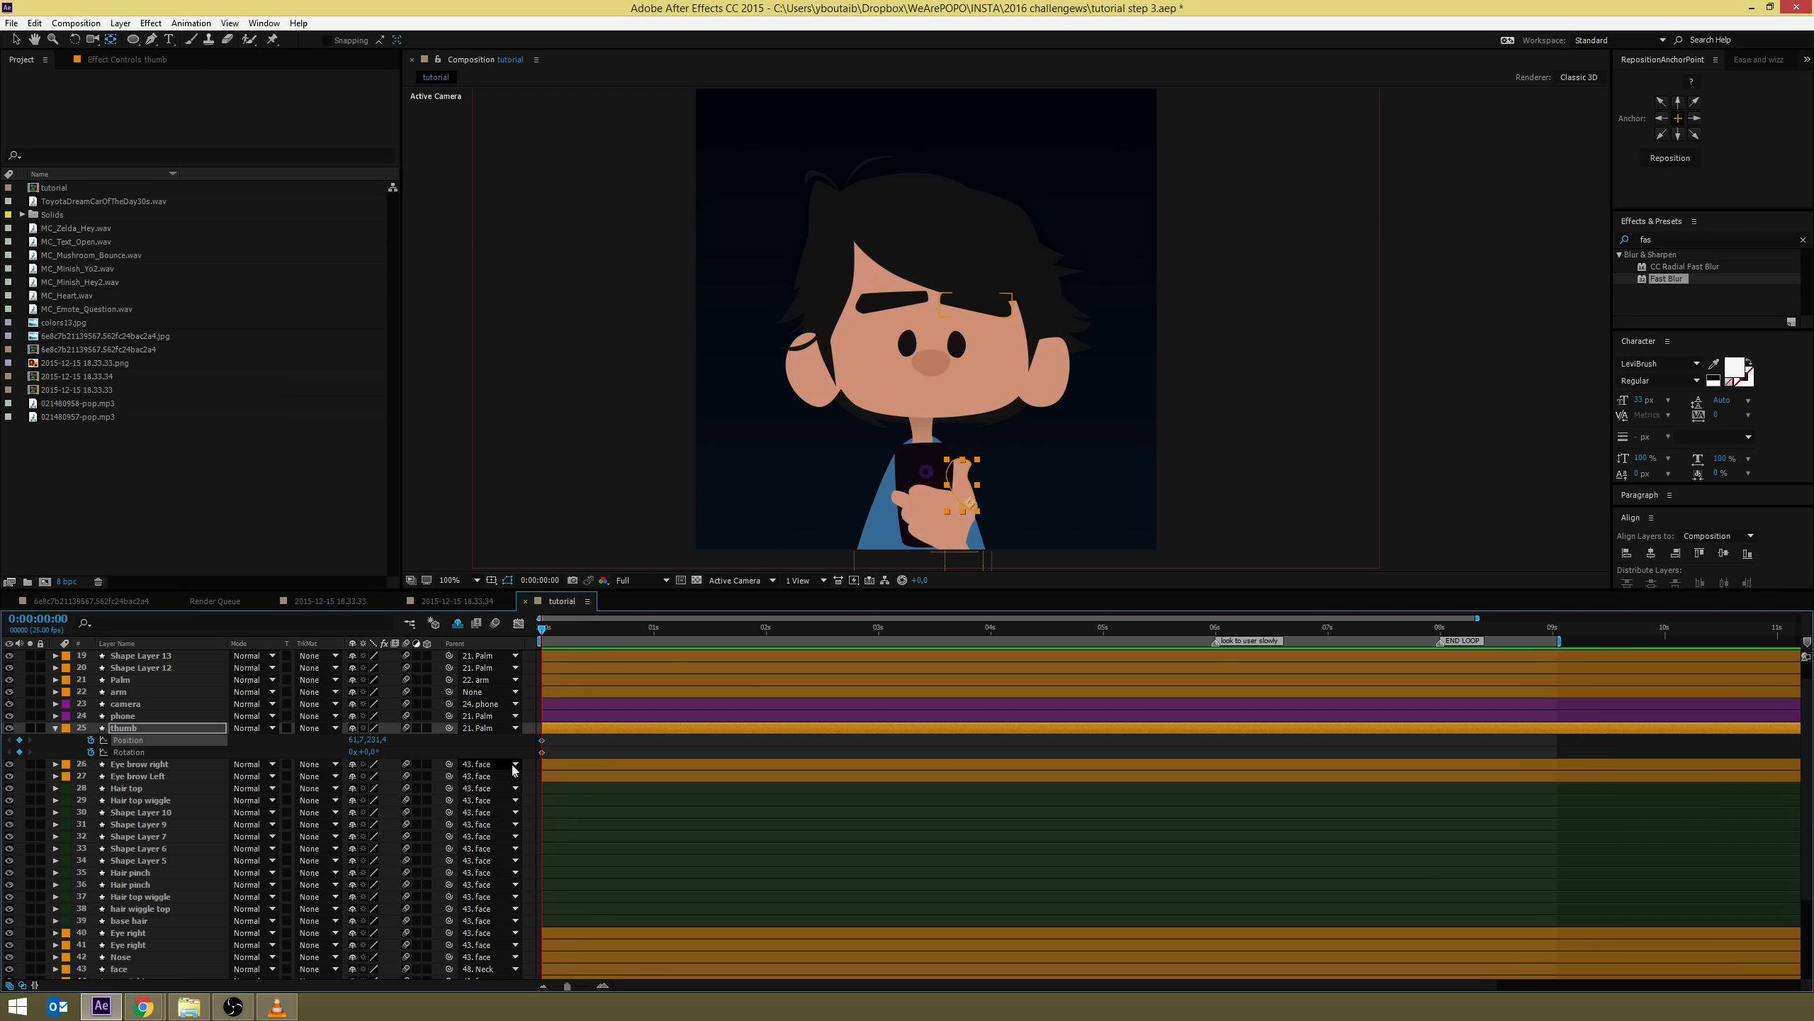
Add Position and Rotation keyframes with unchanged values to the thumb layer at 0:00:00:20
{"action": "key", "text": "shift+Page_Down"}
{"action": "key", "text": "shift+Page_Down"}
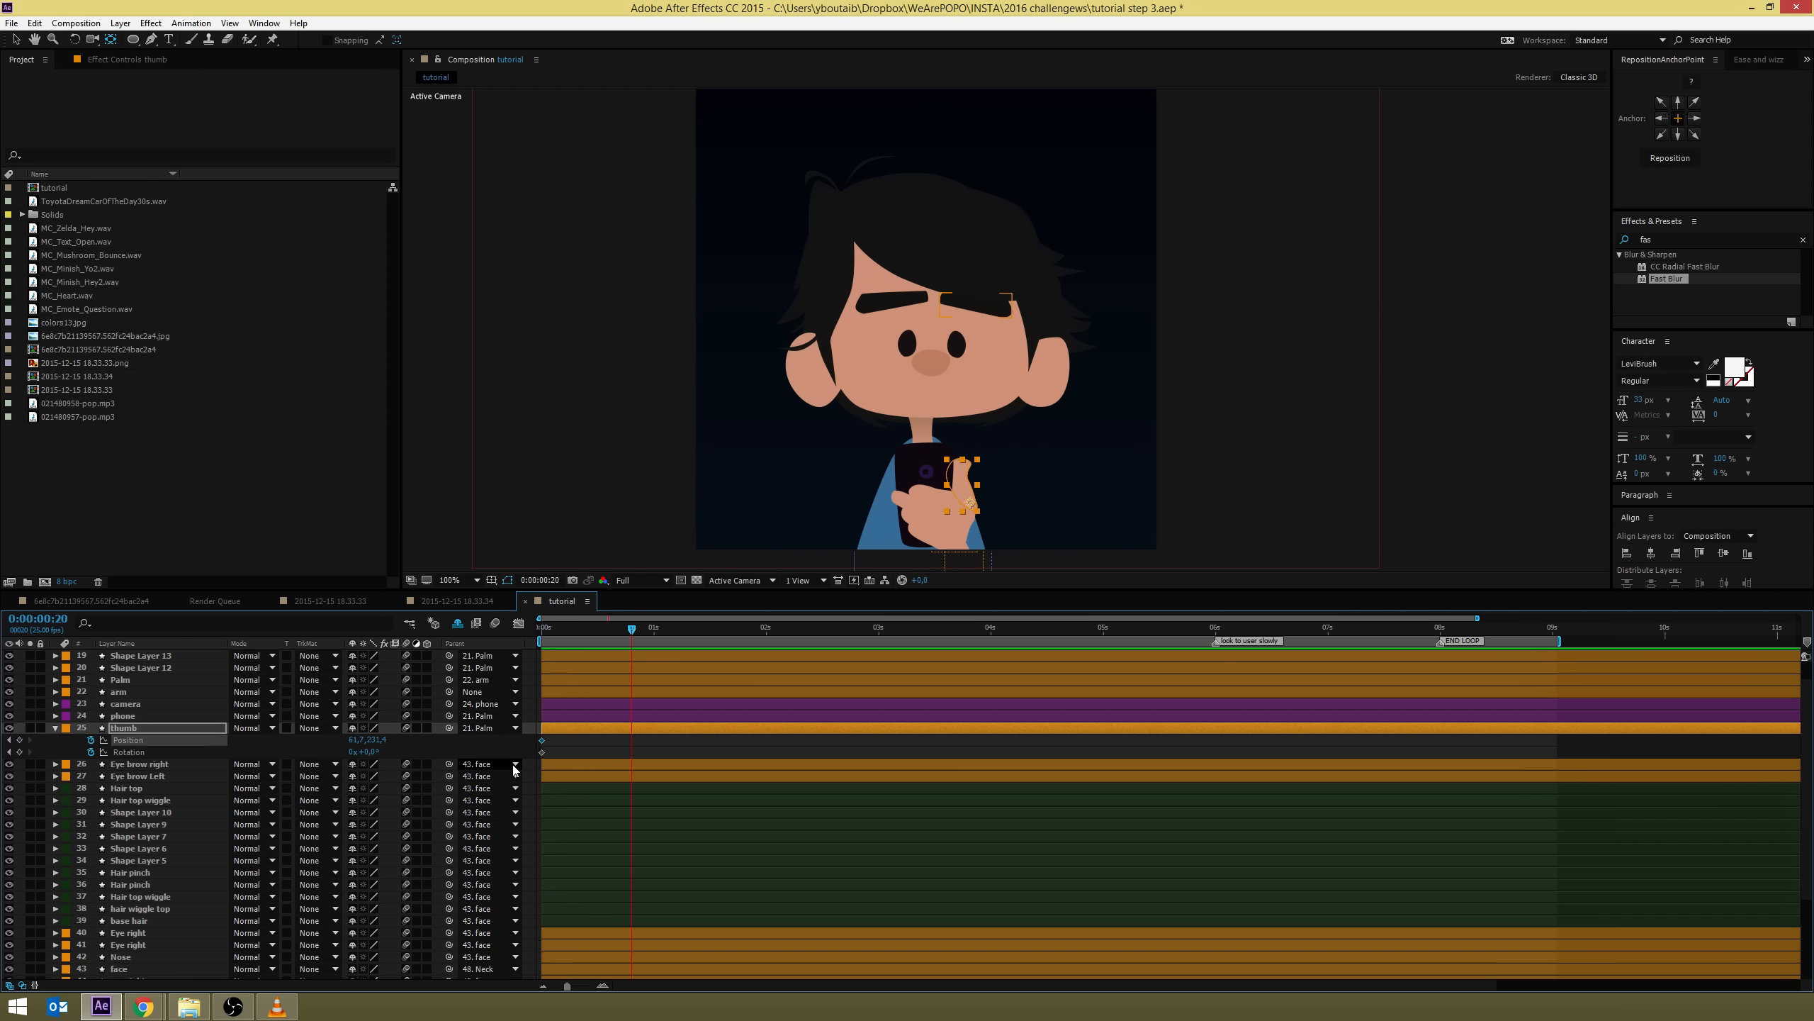
{"action": "left_click", "coordinate": [551, 633]}
{"action": "key", "text": "shift+Page_Down"}
{"action": "key", "text": "shift+Page_Down"}
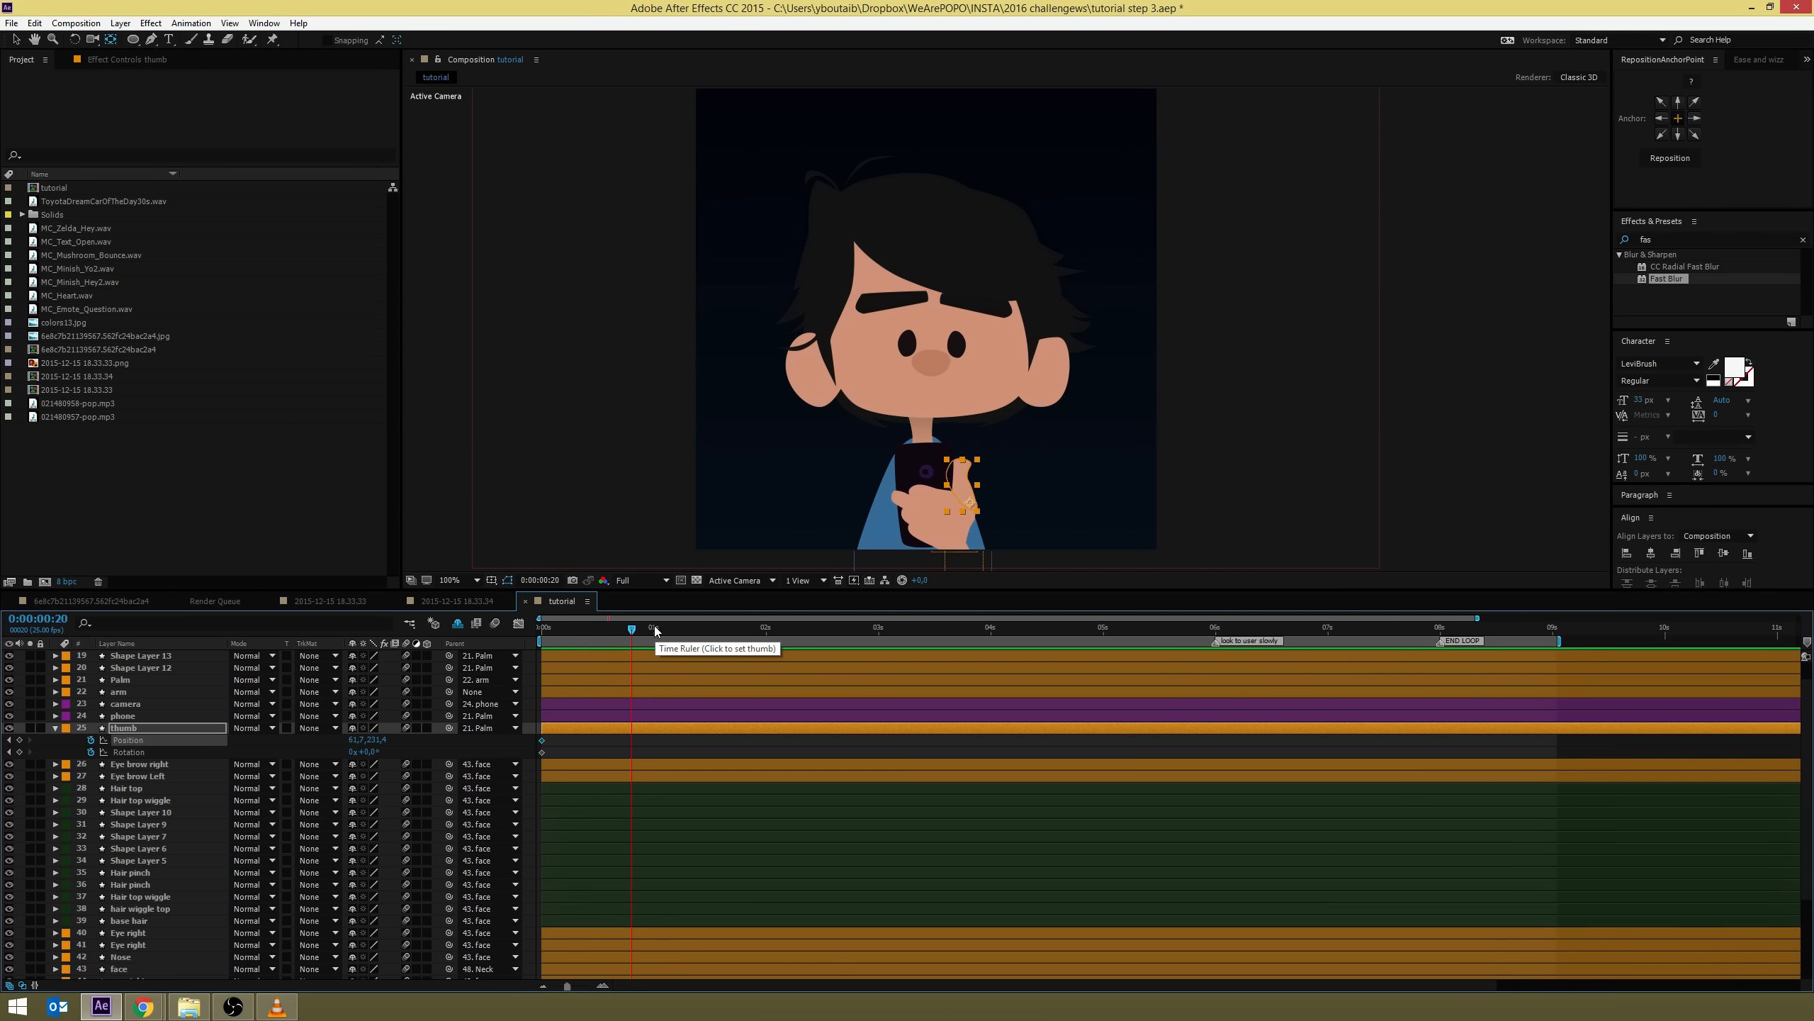
{"action": "key", "text": "Home"}
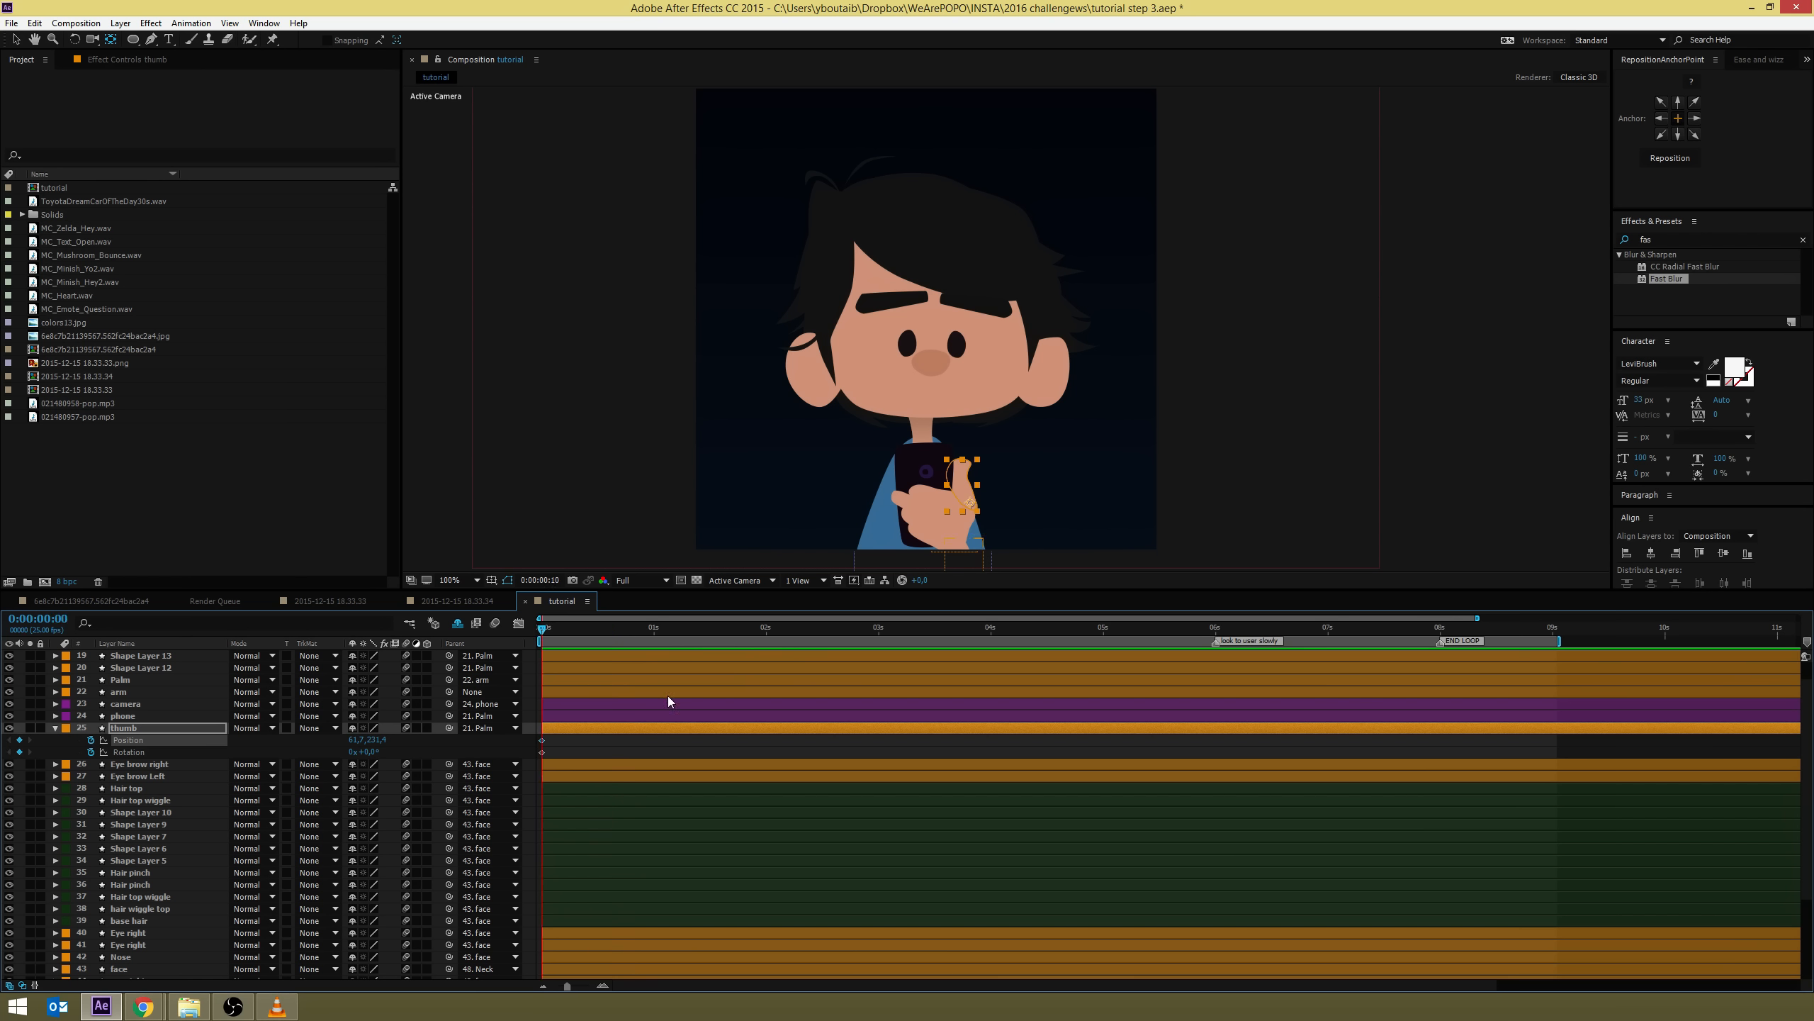
{"action": "key", "text": "shift+Page_Down"}
{"action": "key", "text": "shift+Page_Down"}
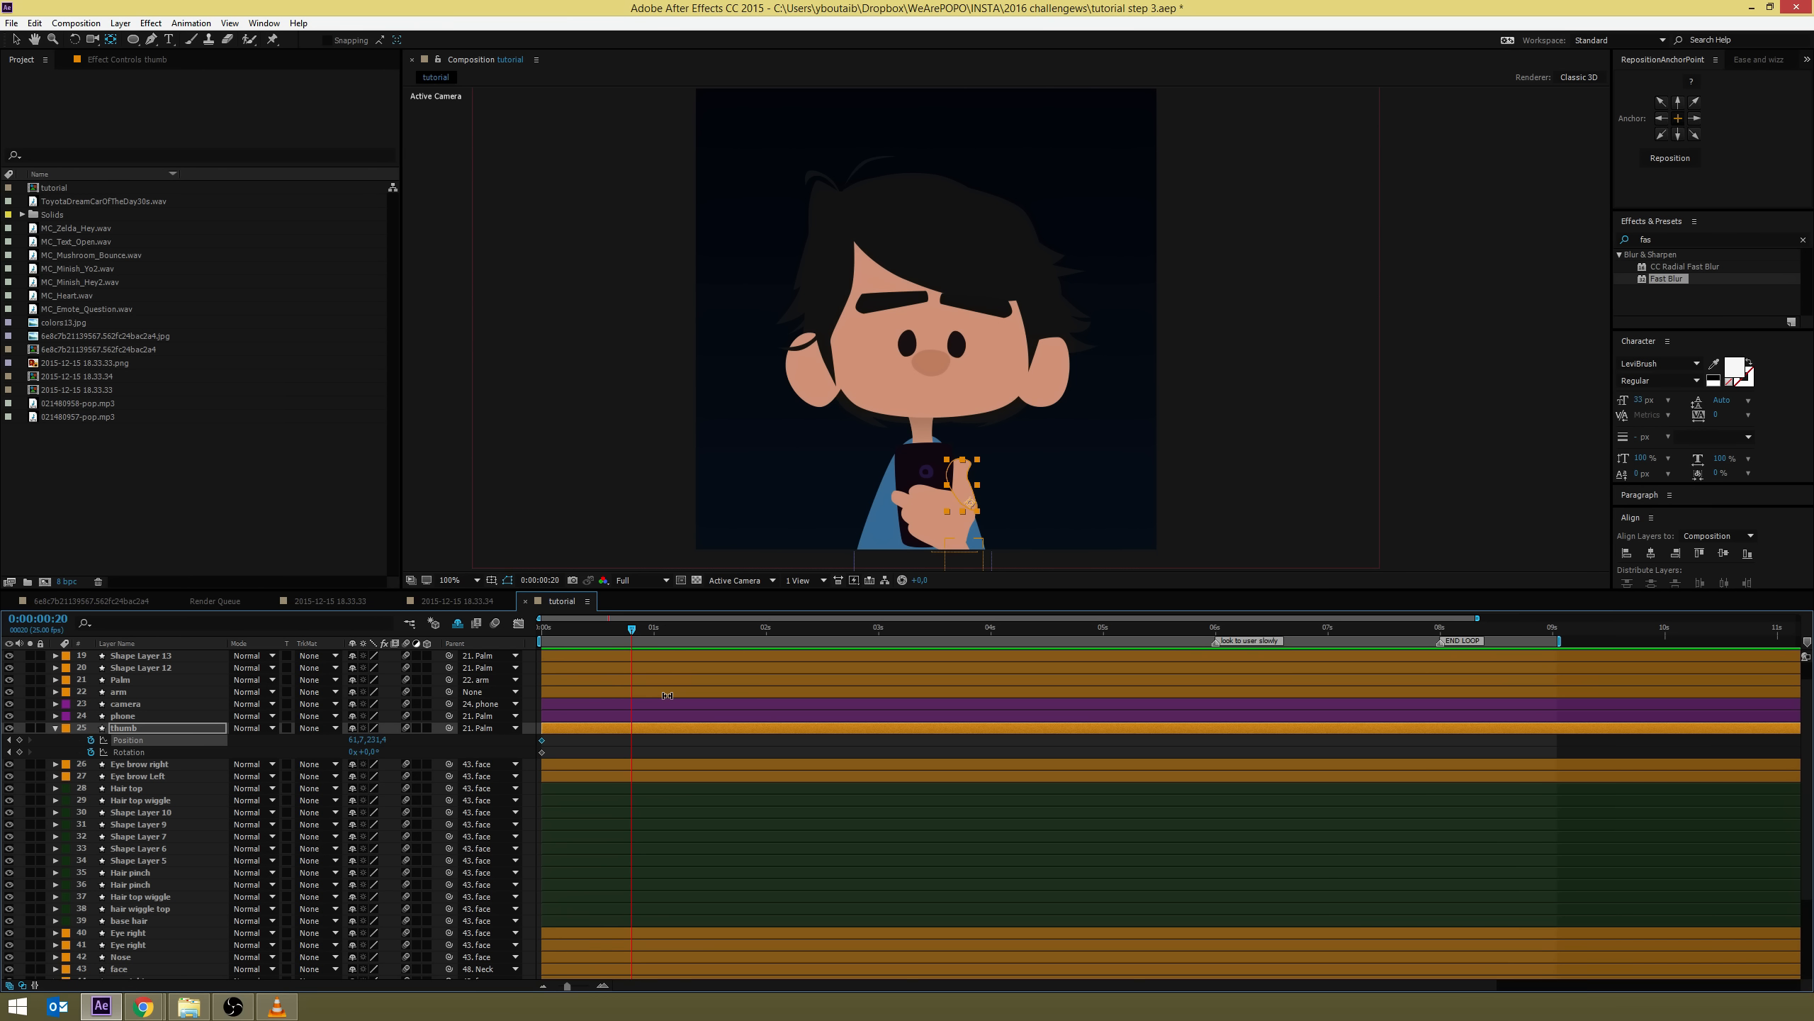
{"action": "left_click", "coordinate": [661, 747]}
{"action": "left_click", "coordinate": [661, 730]}
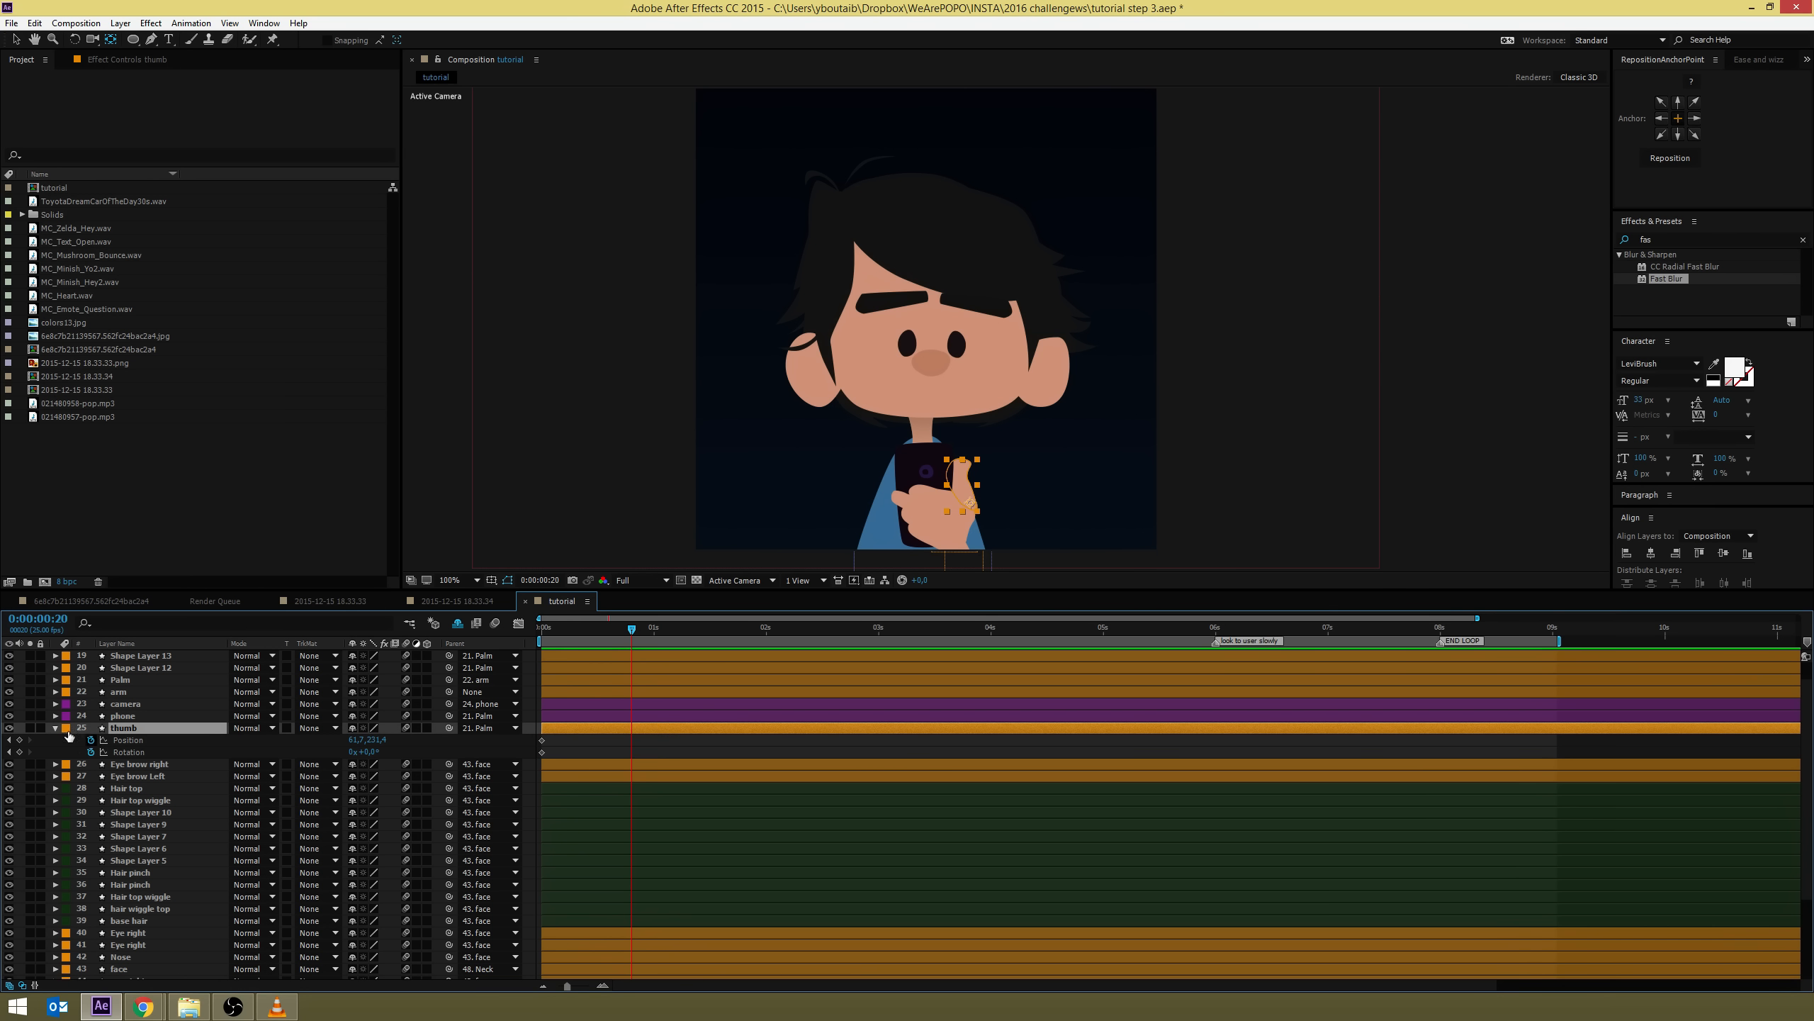
{"action": "left_click", "coordinate": [19, 740]}
{"action": "left_click", "coordinate": [19, 752]}
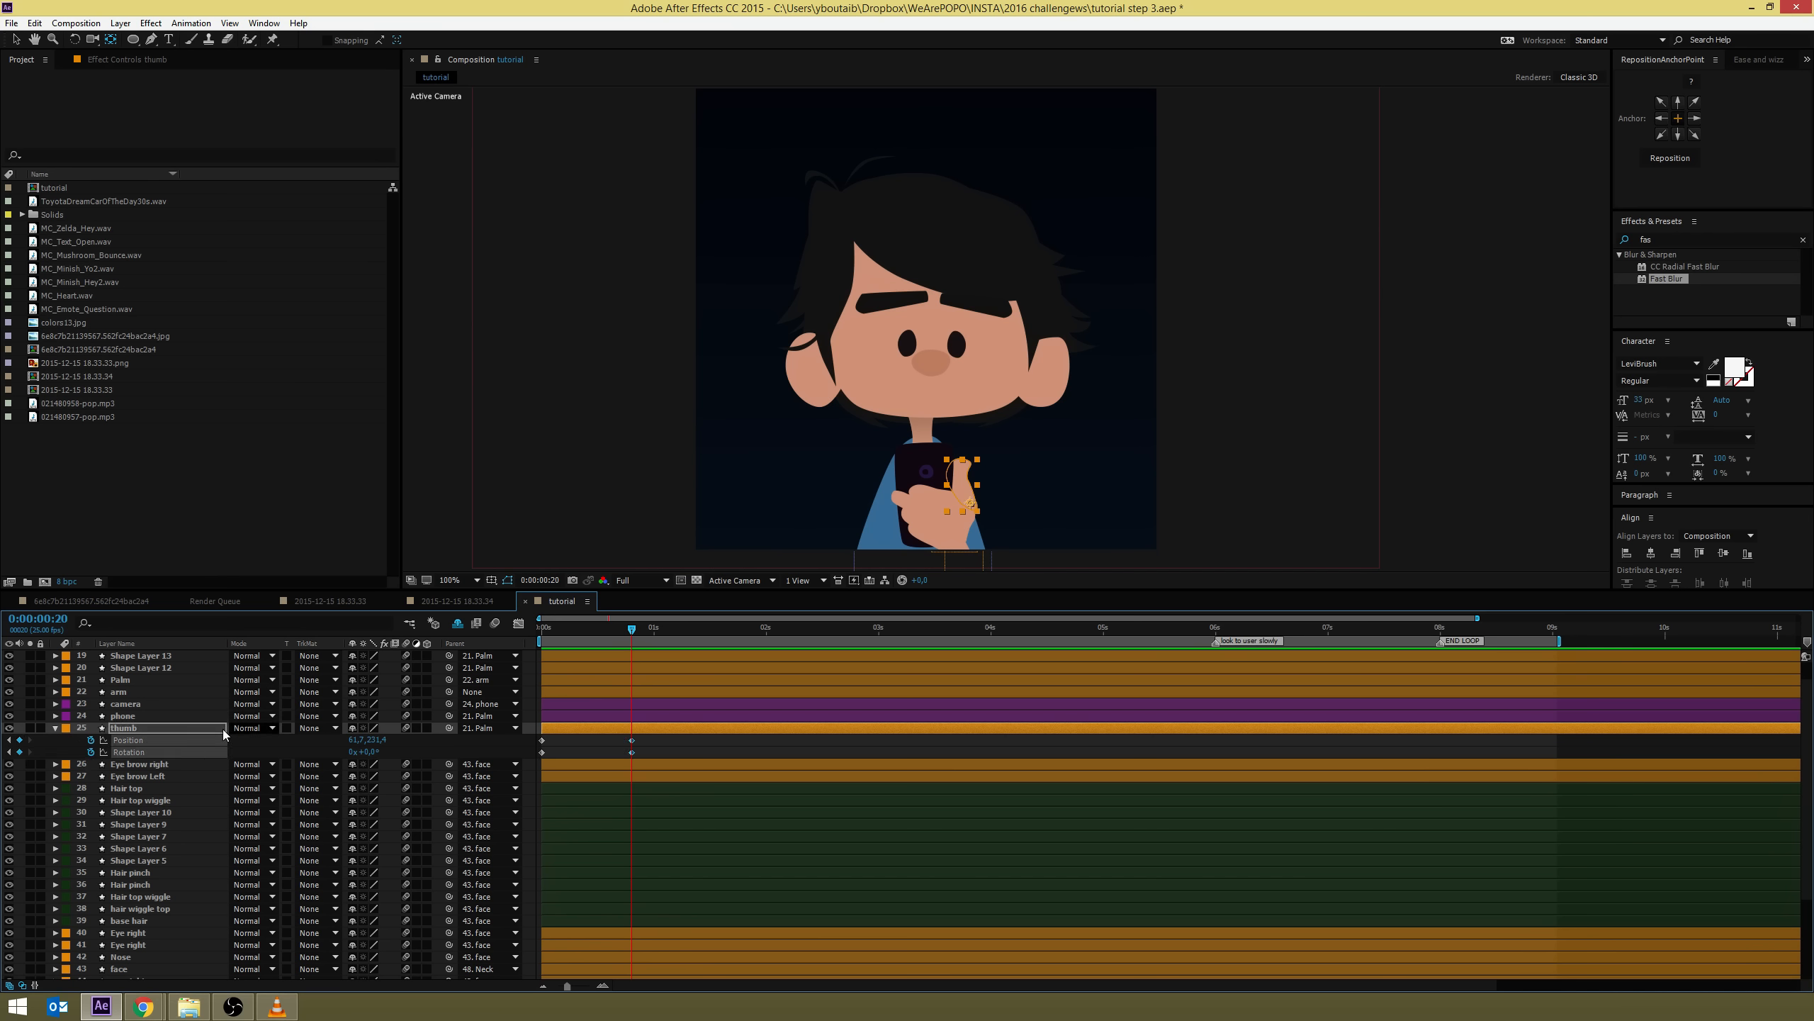
Rotate the thumb to about -42.5° at 0:00:00:20 so it folds toward the phone
{"action": "left_click", "coordinate": [160, 728]}
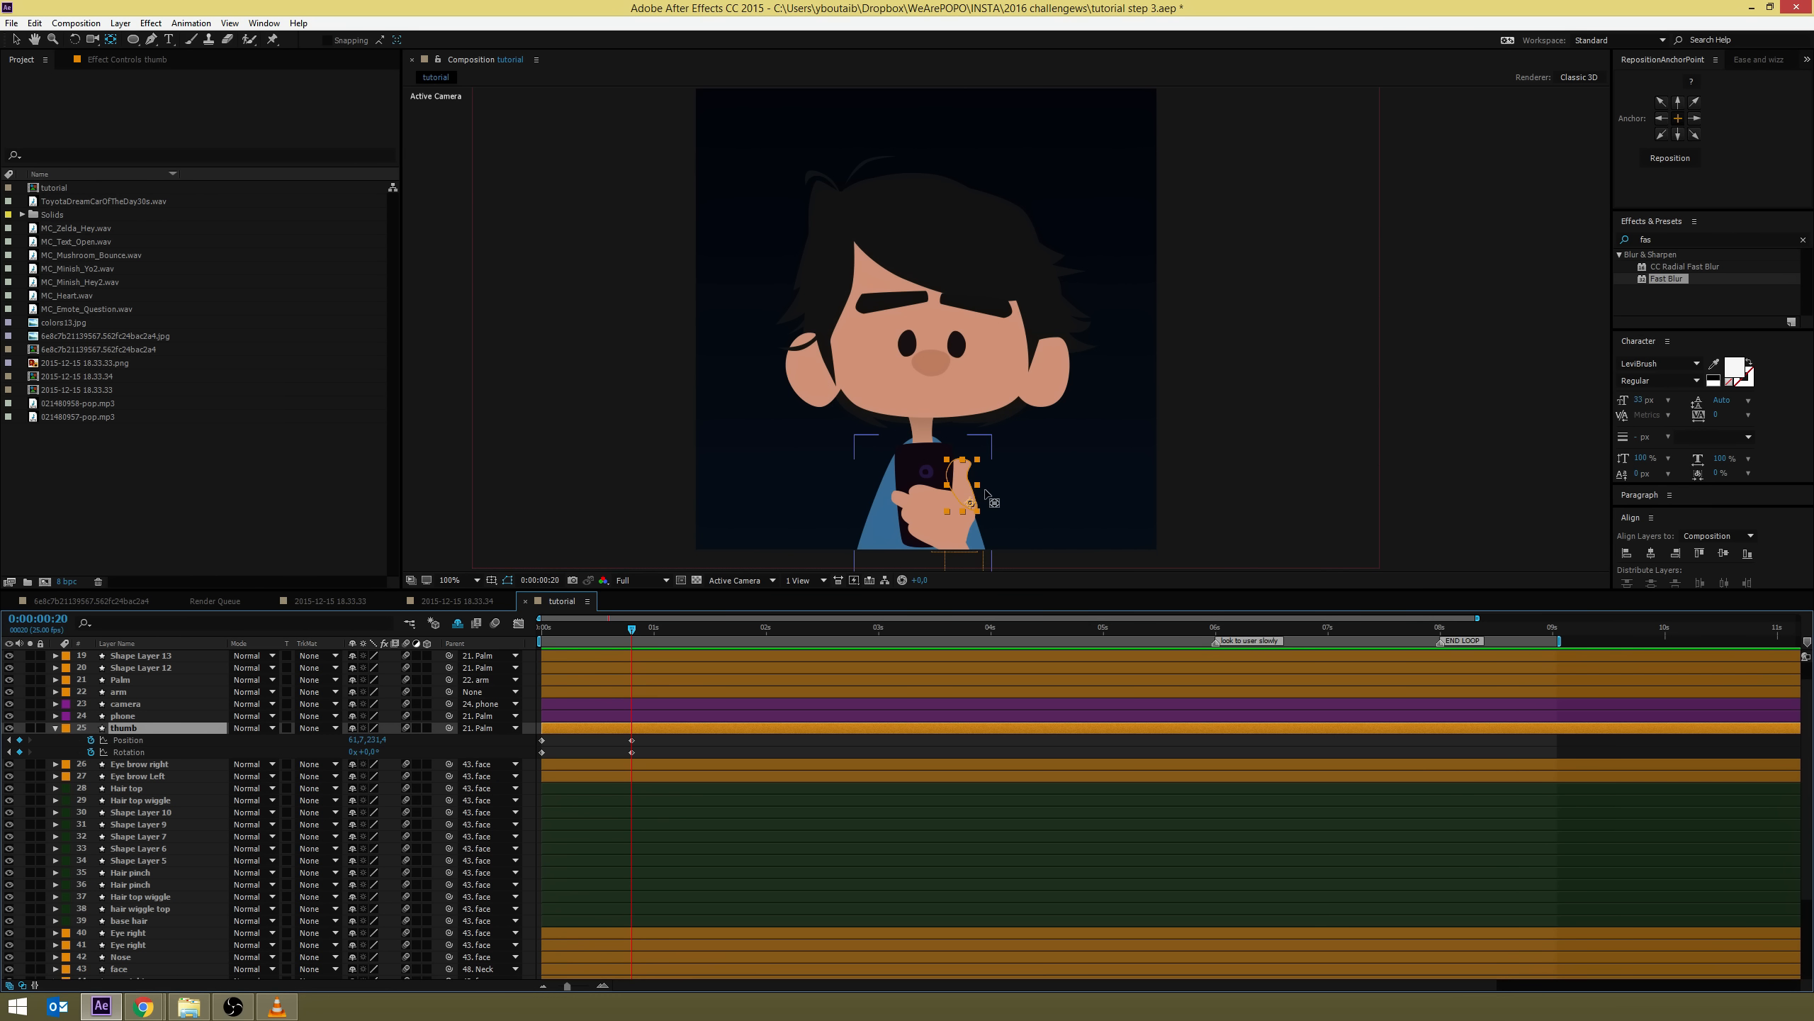
{"action": "key", "text": "w"}
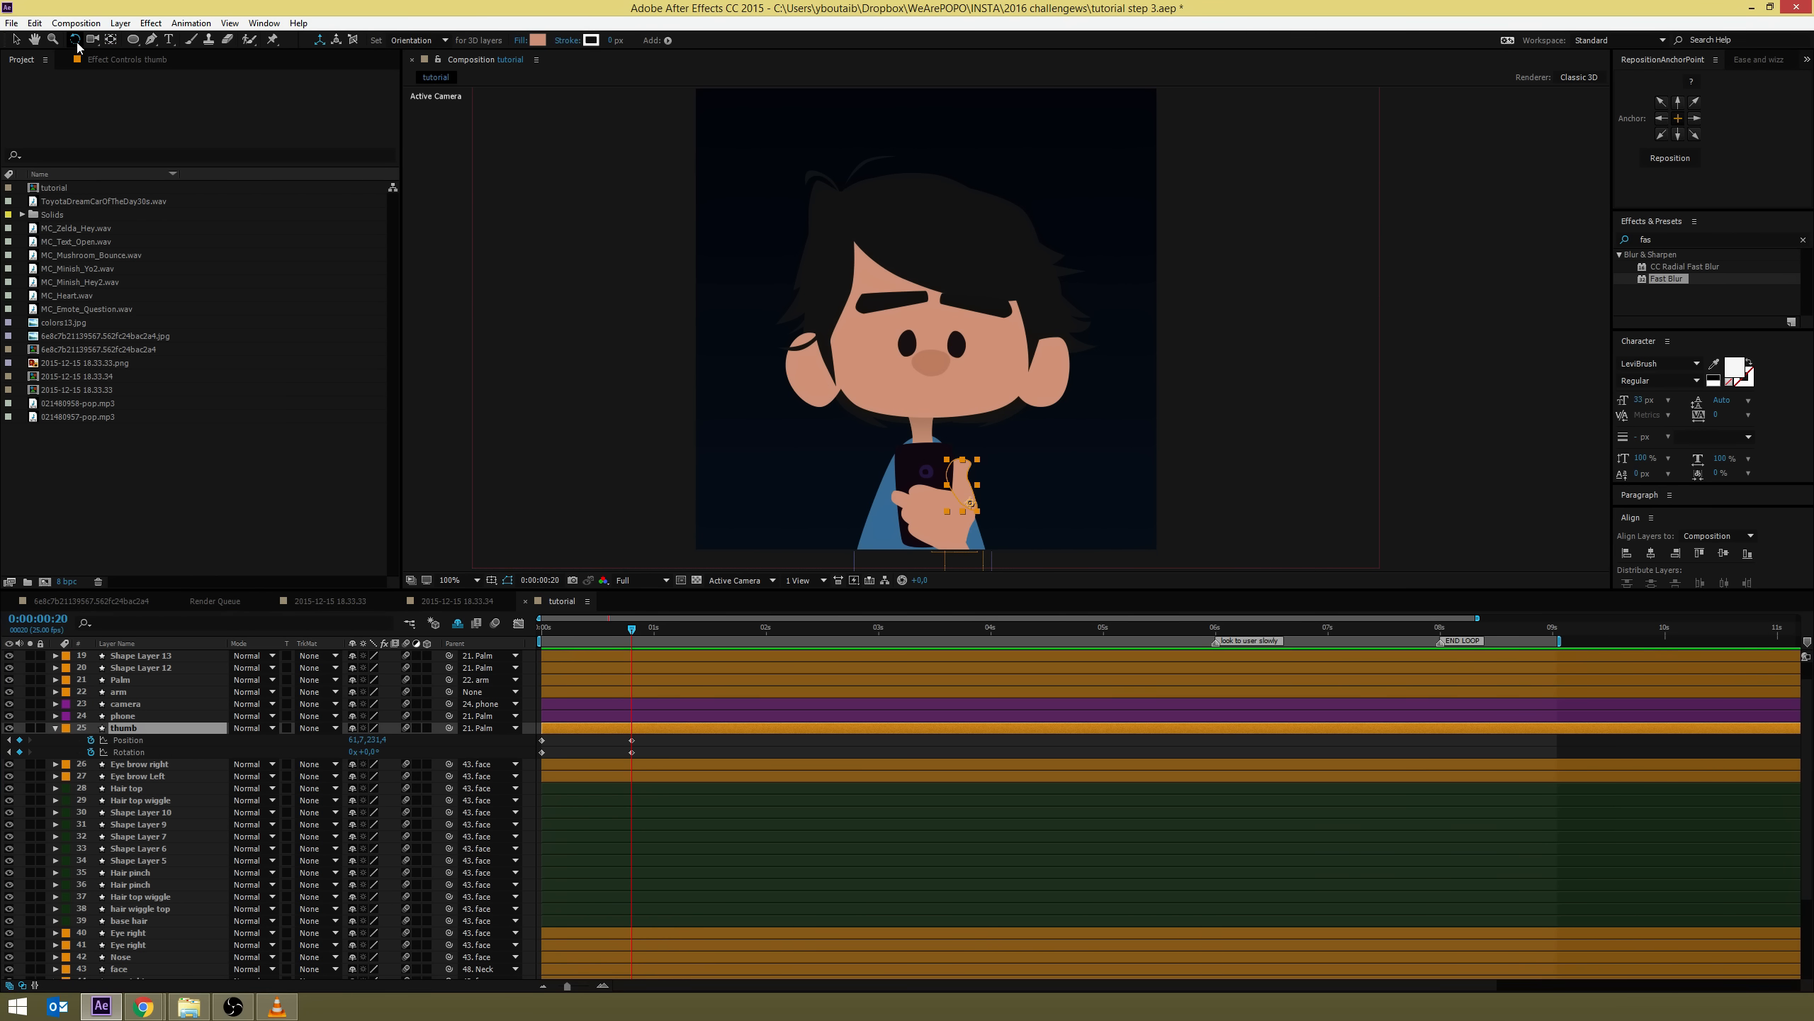
{"action": "key", "text": "period"}
{"action": "key", "text": "h"}
{"action": "left_click_drag", "start_coordinate": [921, 558], "coordinate": [961, 378]}
{"action": "key", "text": "w"}
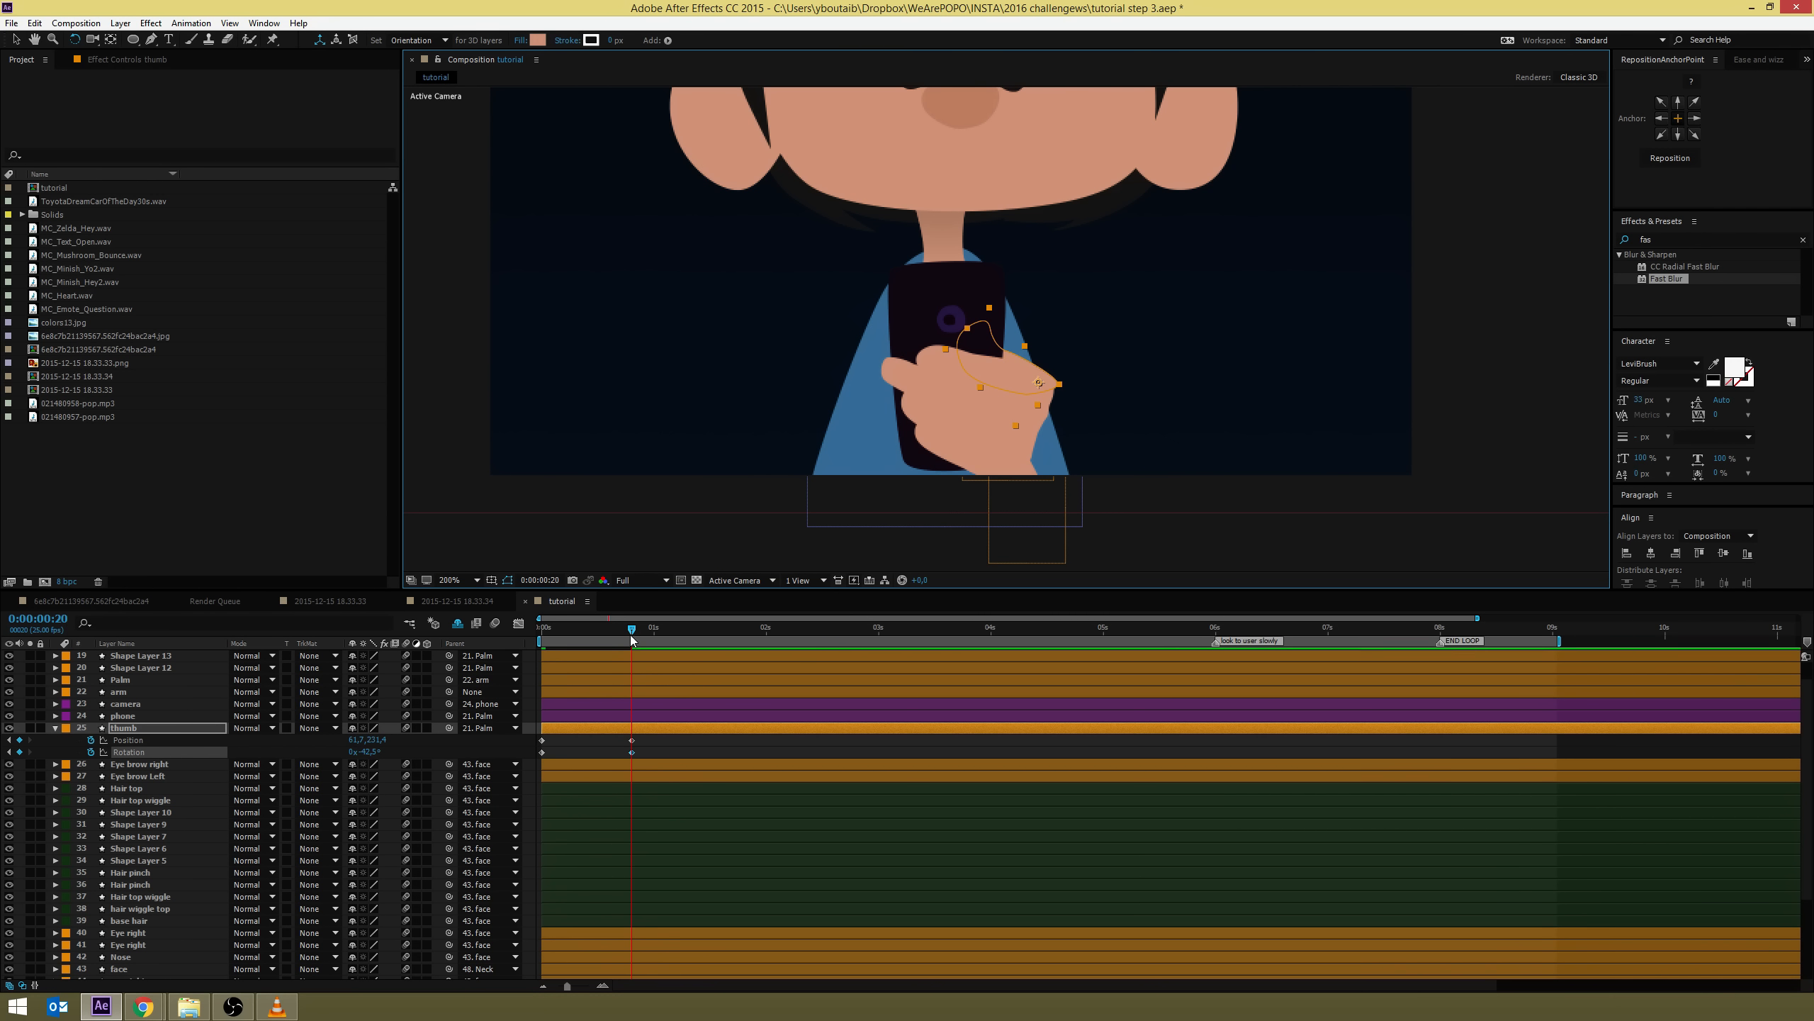
Add Position and Rotation keyframes with unchanged values to the thumb layer and place them at 0:00:01:04
{"action": "key", "text": "space"}
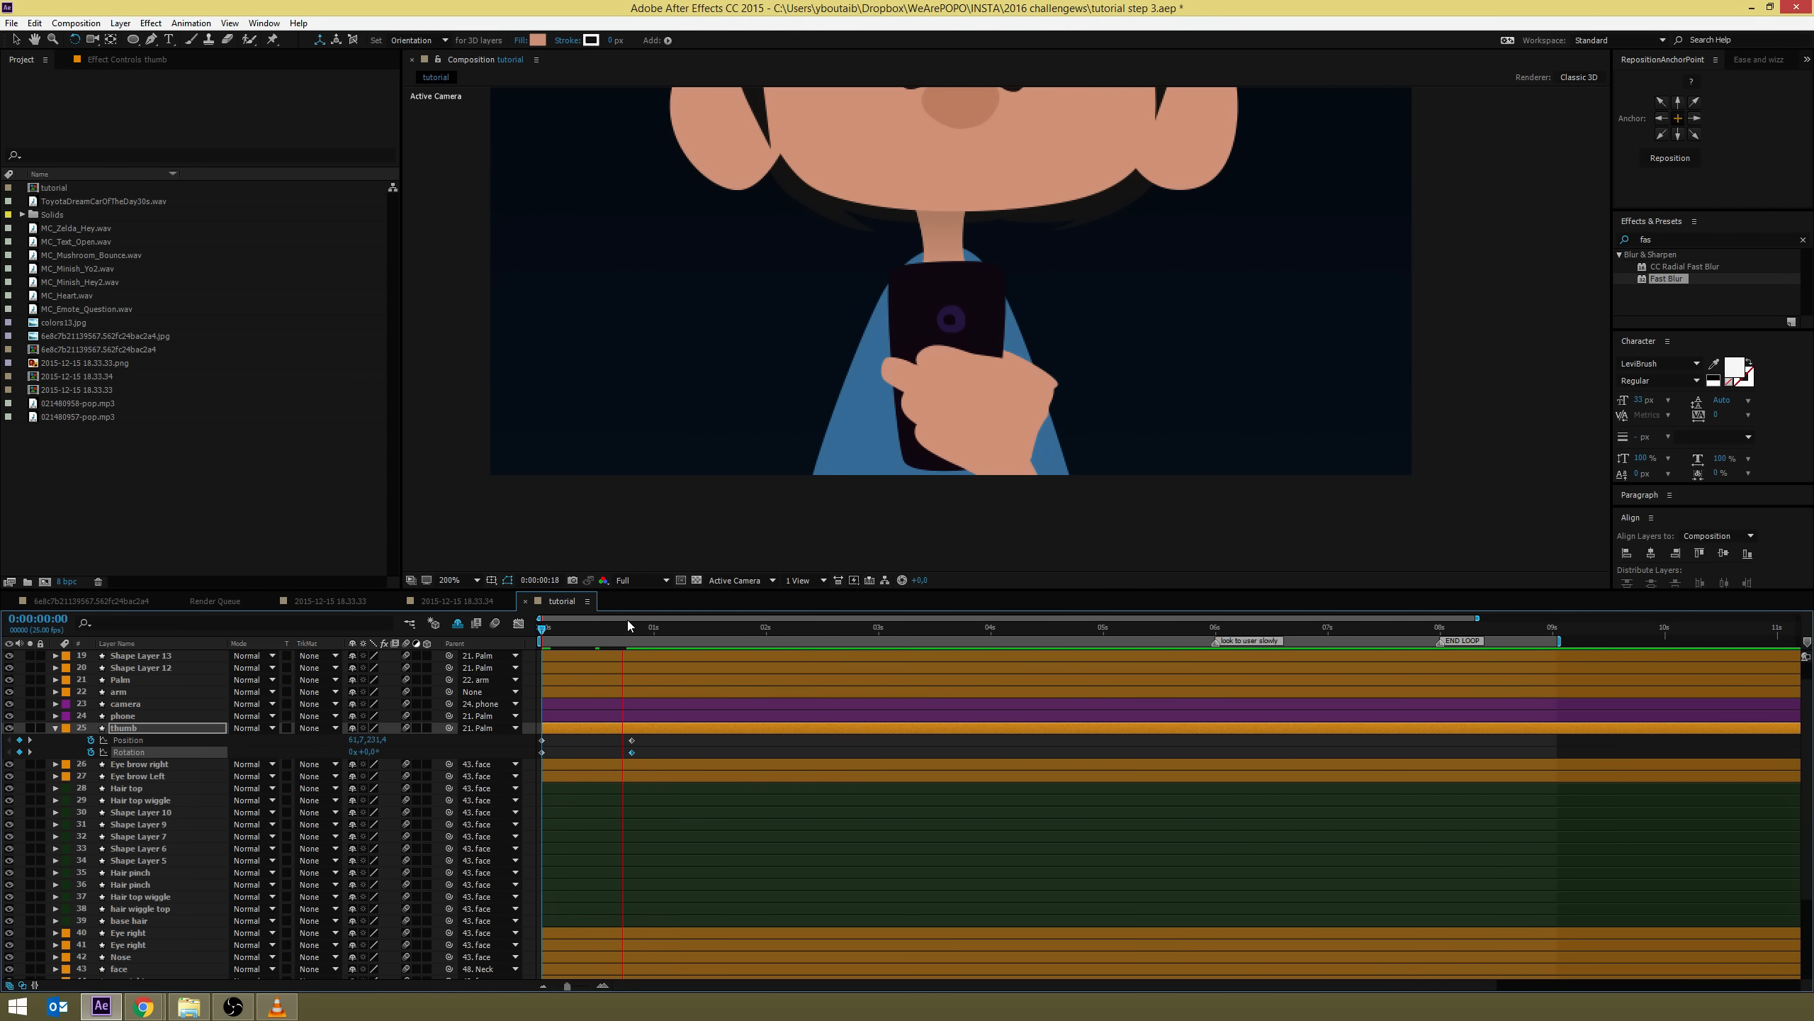
{"action": "mouse_move", "coordinate": [629, 627]}
{"action": "left_mouse_down"}
{"action": "mouse_move", "coordinate": [530, 633]}
{"action": "mouse_move", "coordinate": [643, 648]}
{"action": "left_mouse_up"}
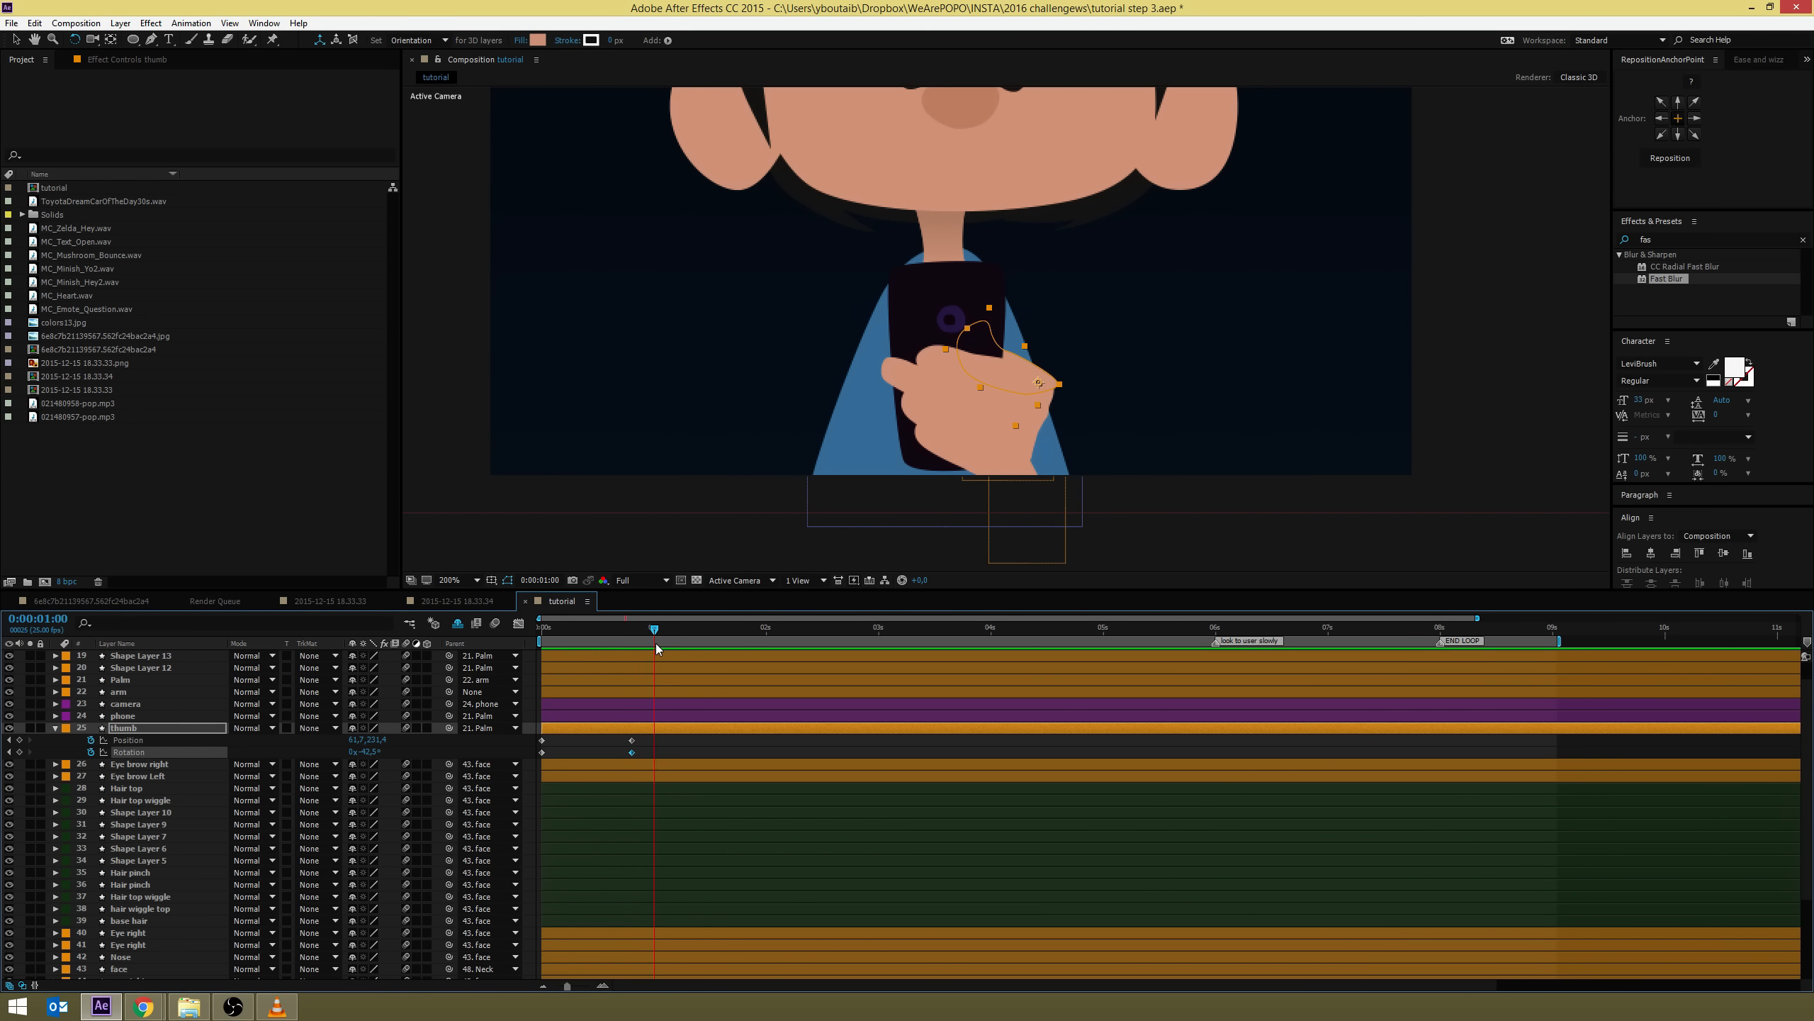
{"action": "left_click", "coordinate": [19, 740]}
{"action": "left_click", "coordinate": [20, 752]}
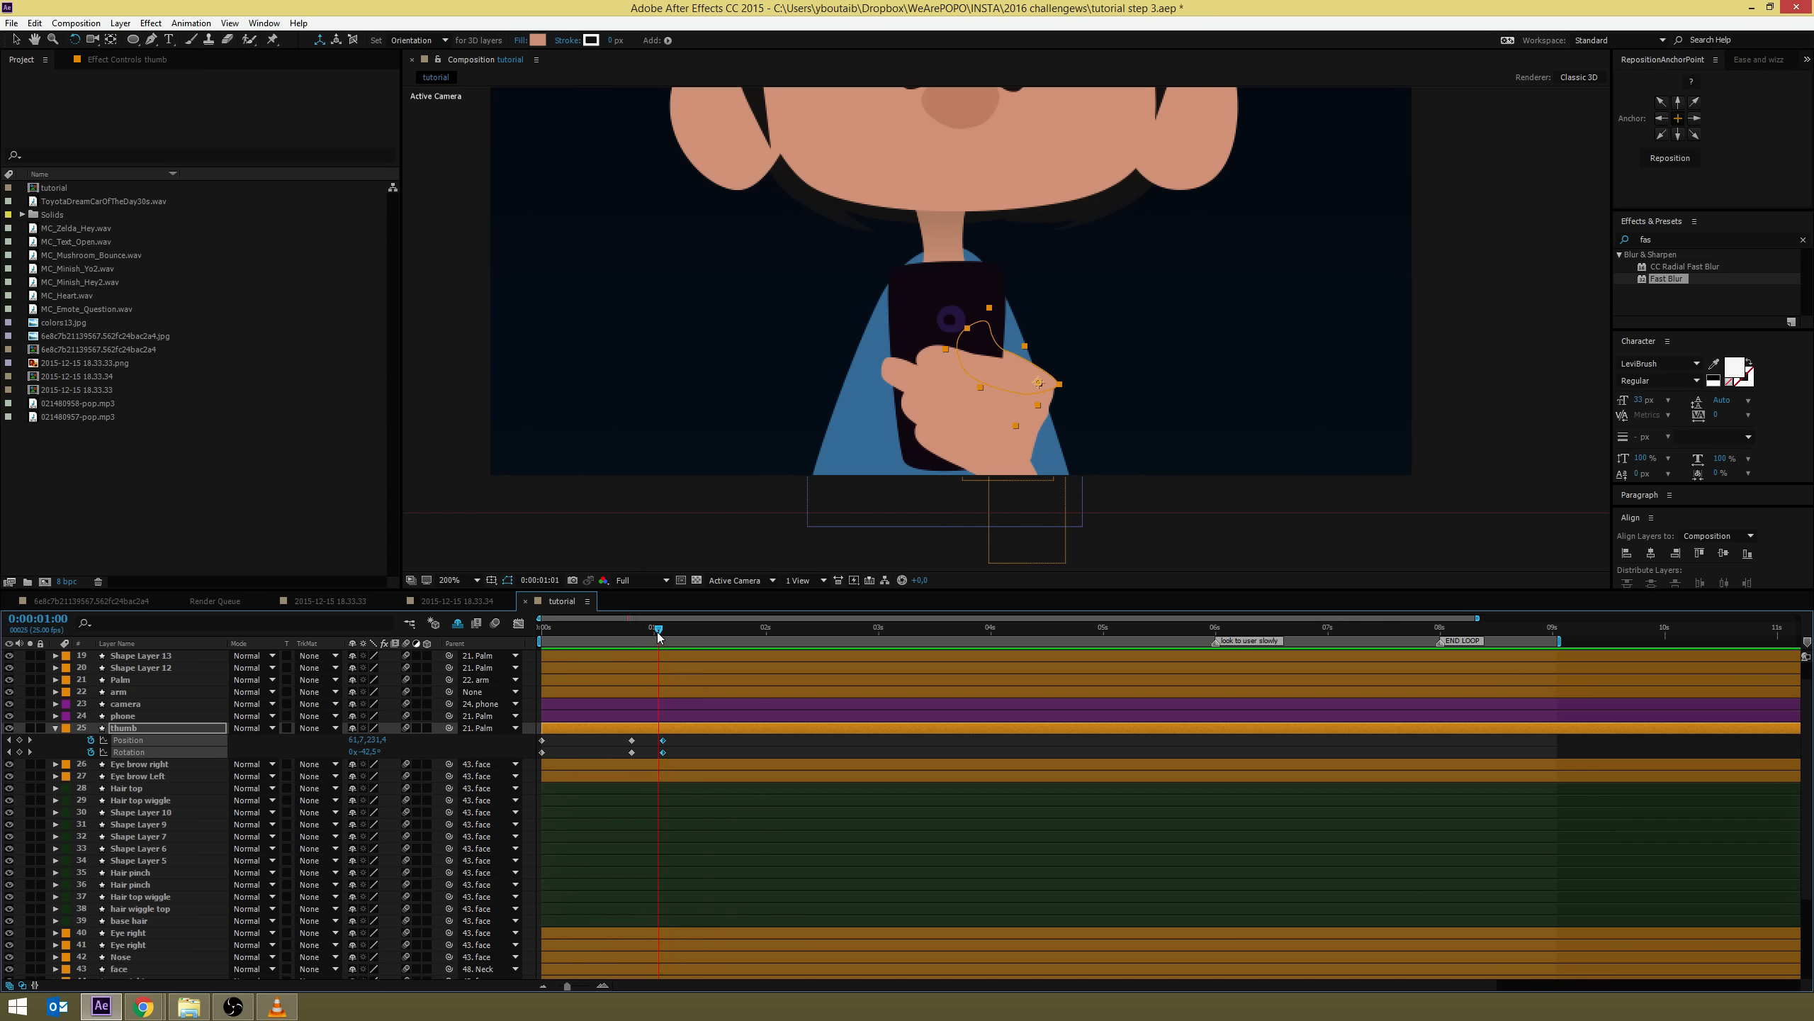
{"action": "key", "text": "k"}
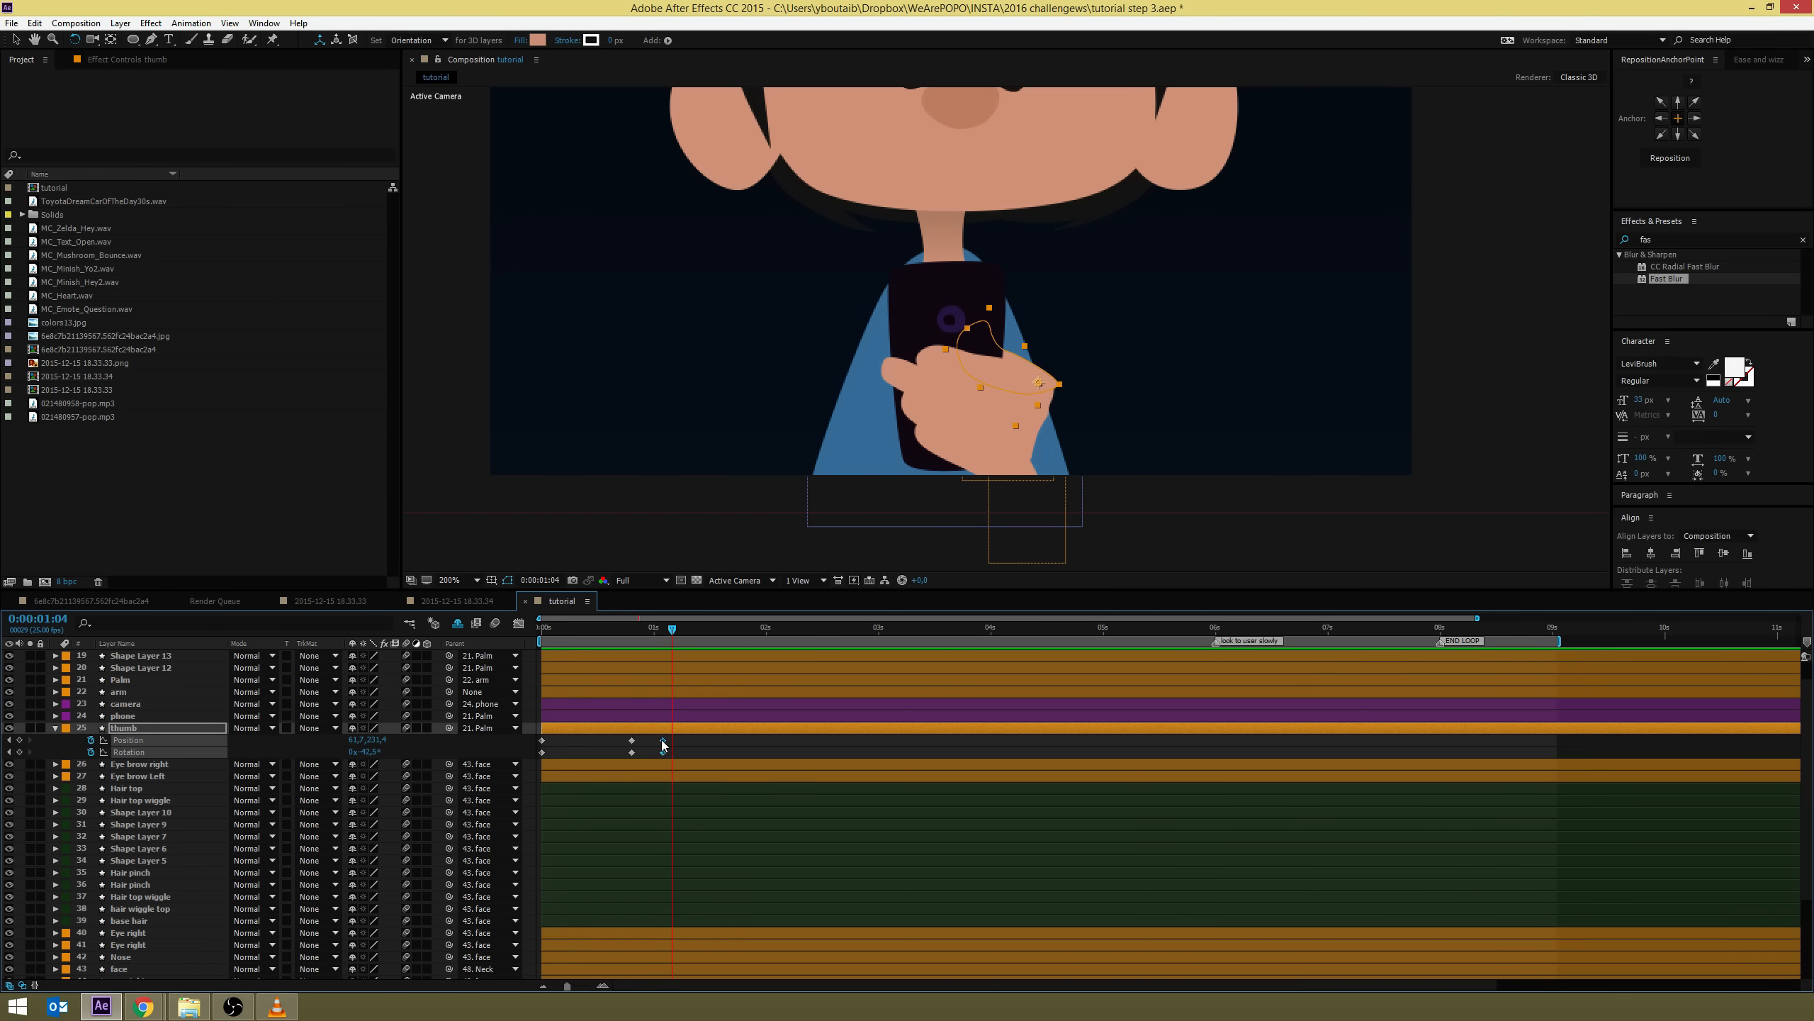
{"action": "left_click_drag", "start_coordinate": [661, 740], "coordinate": [671, 741]}
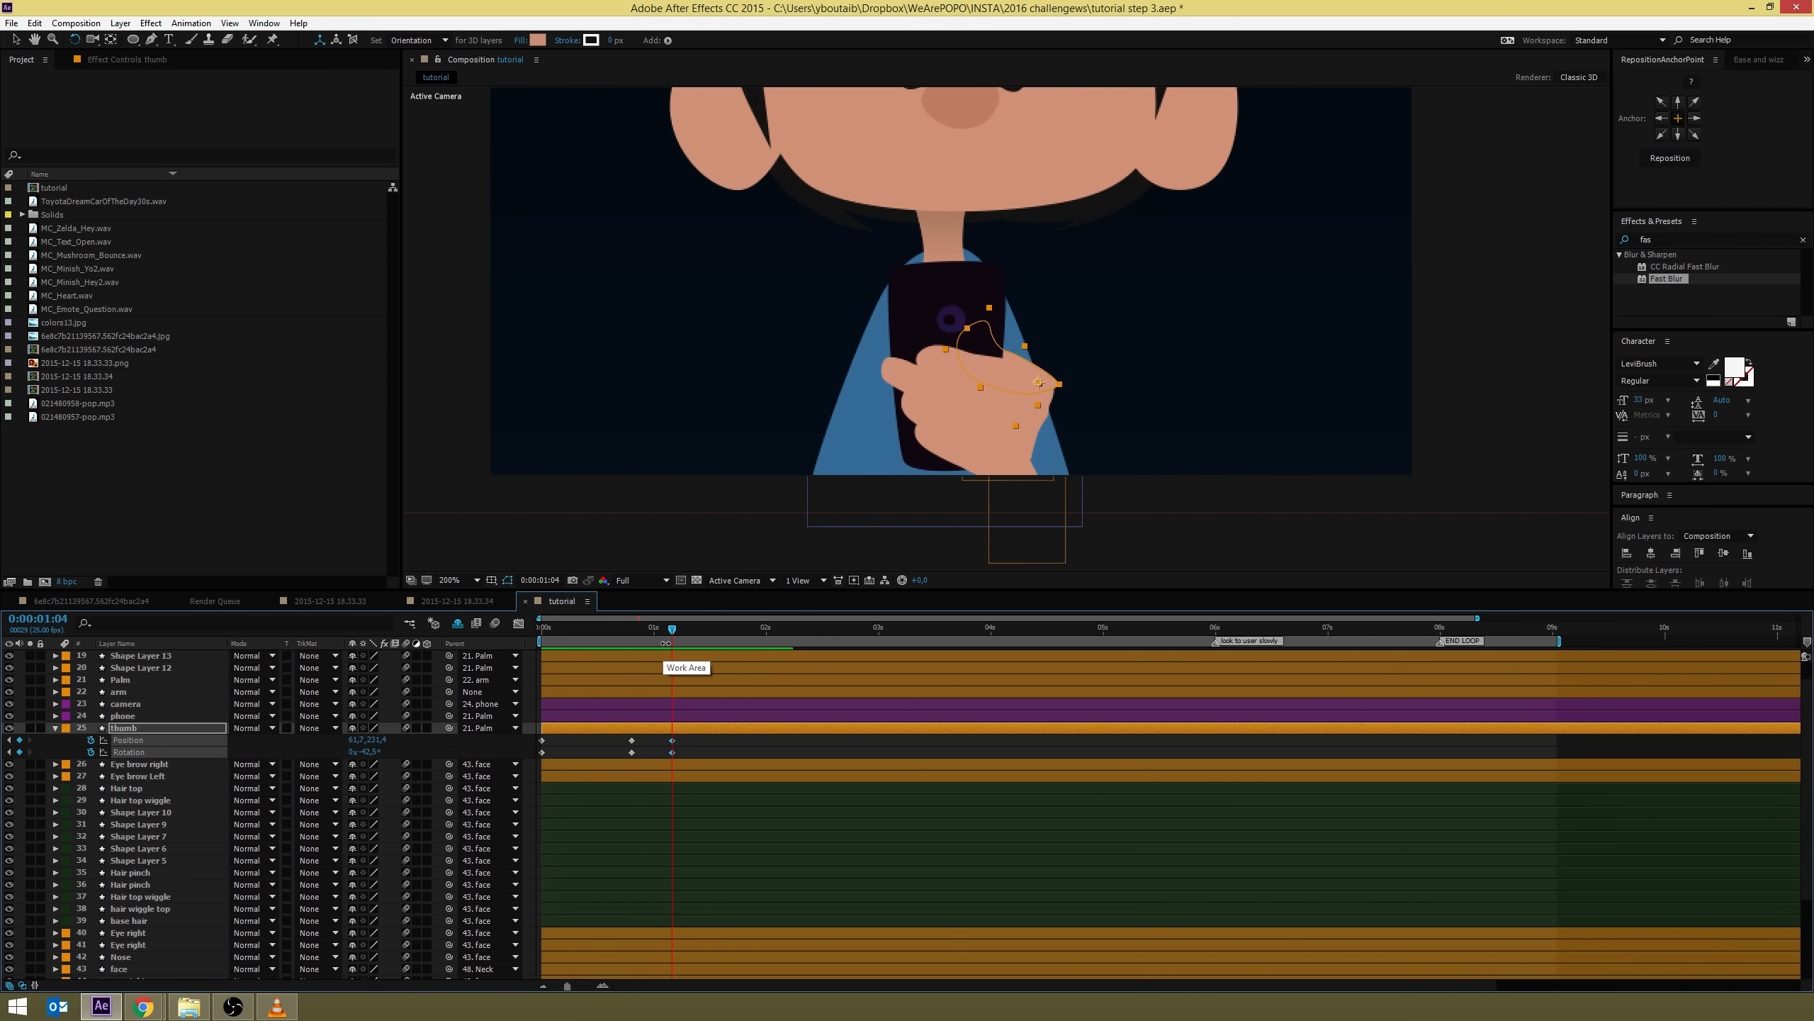
At 0:00:01:24, rotate the thumb back upright to about -0.4° and copy its first Position keyframe there
{"action": "key", "text": "space"}
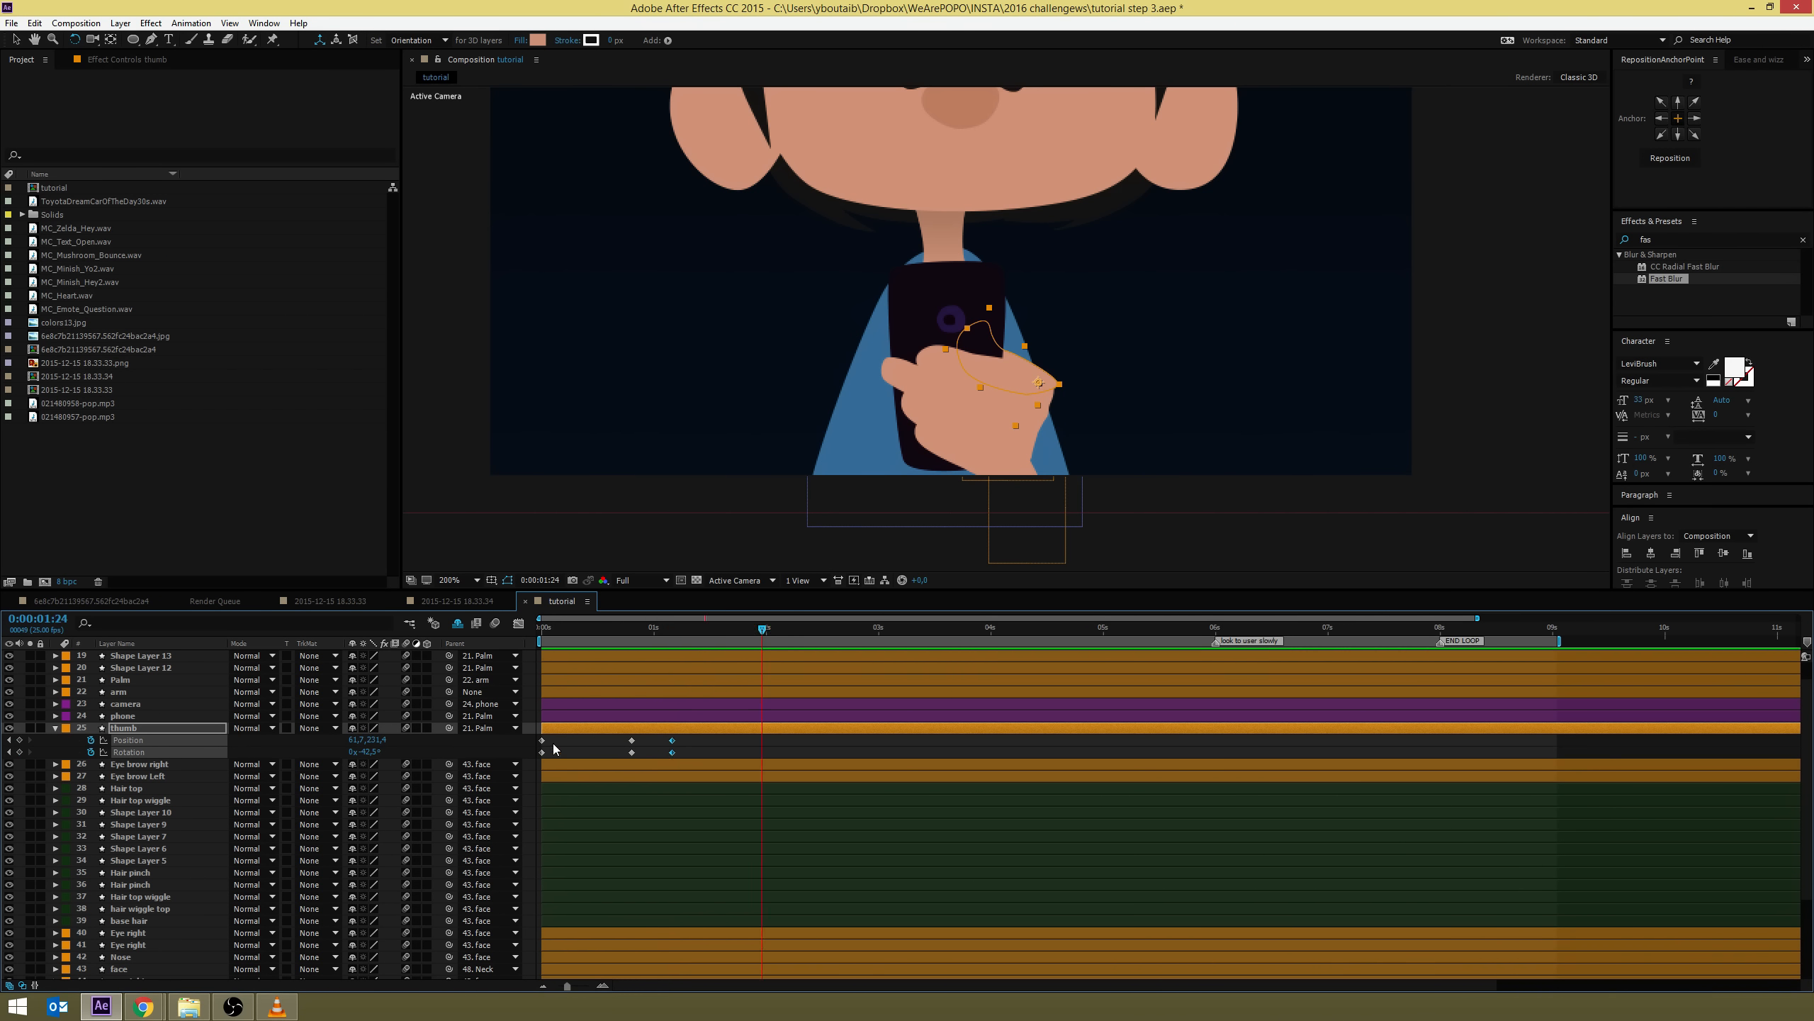
{"action": "left_click_drag", "start_coordinate": [986, 362], "coordinate": [1022, 343]}
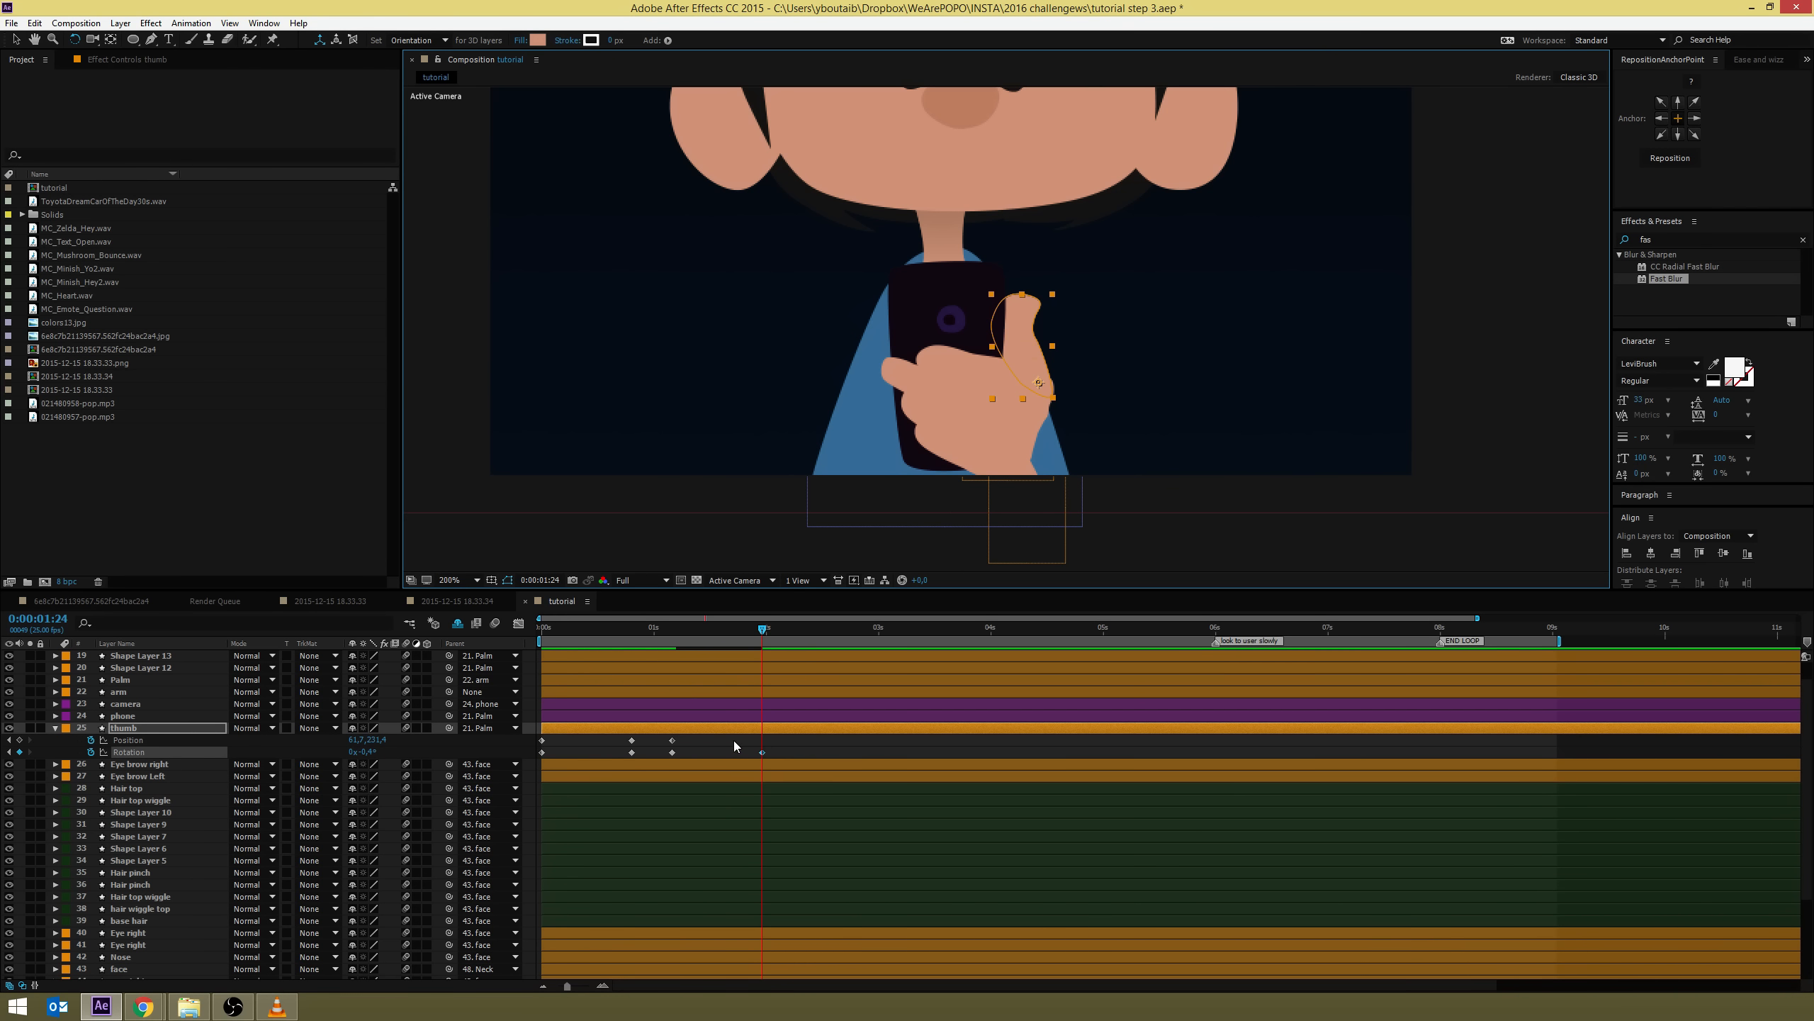
{"action": "left_click_drag", "start_coordinate": [571, 741], "coordinate": [520, 737]}
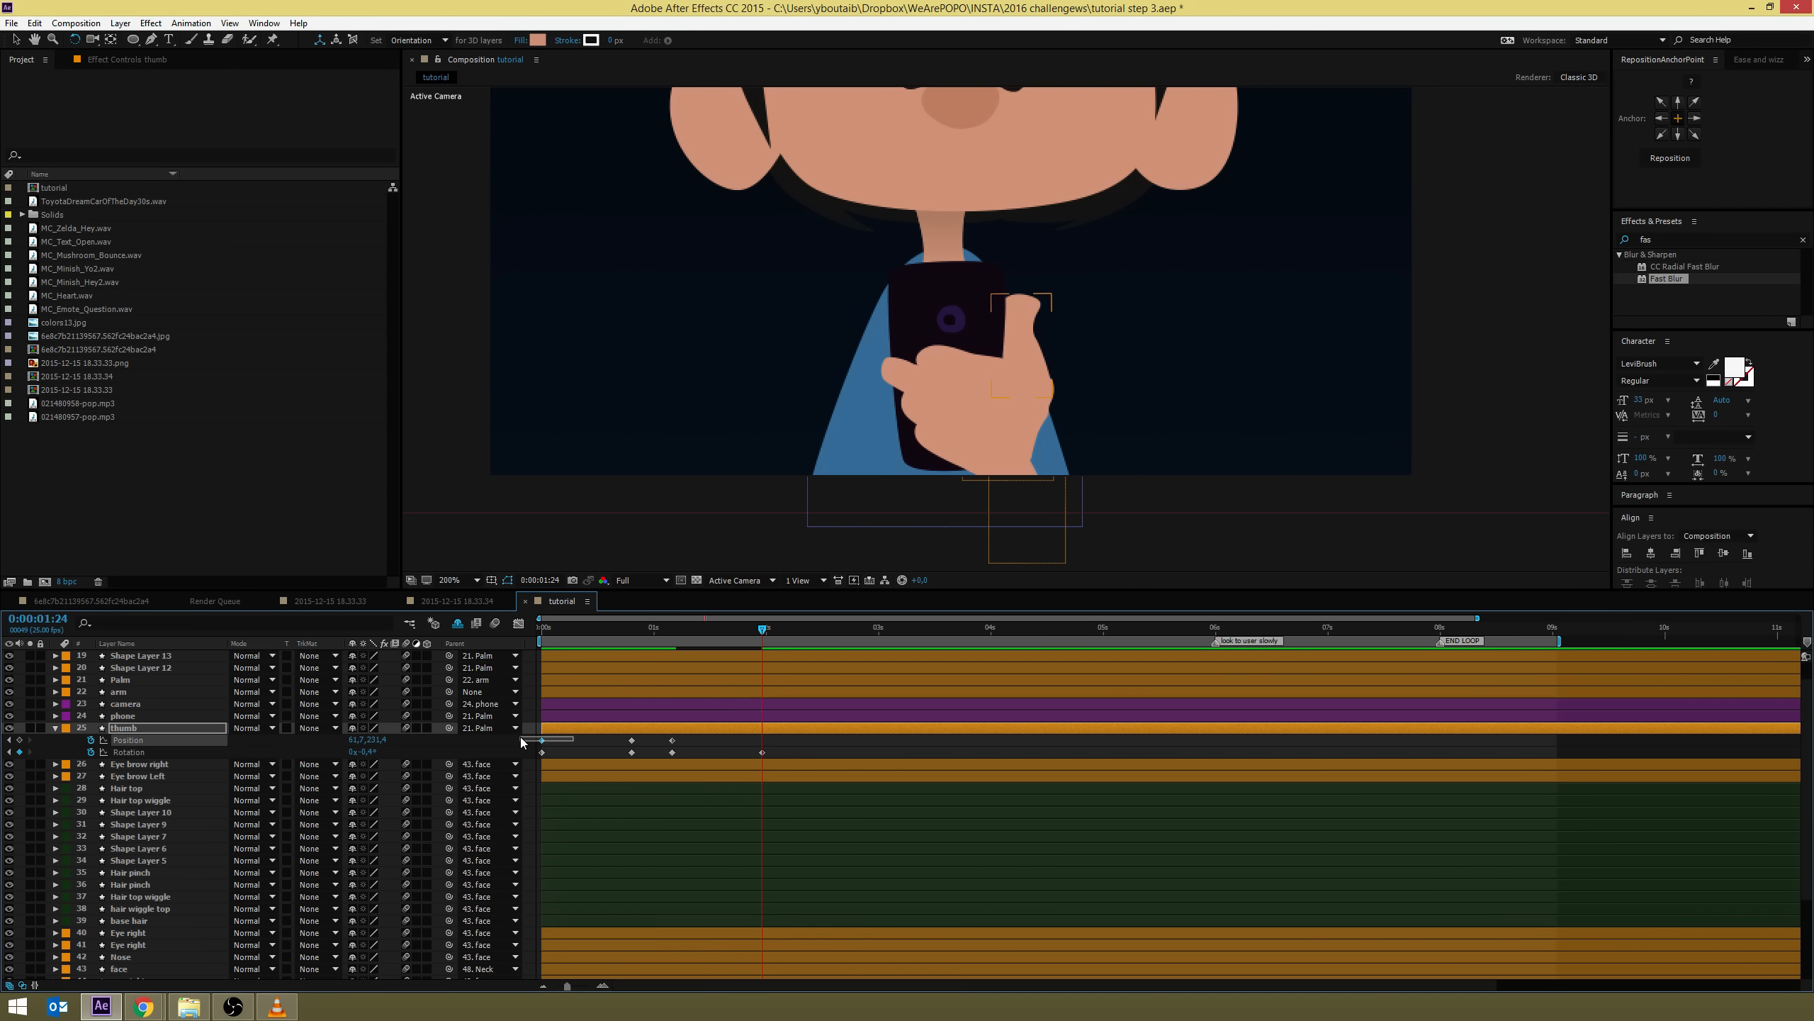
{"action": "left_click", "coordinate": [852, 741]}
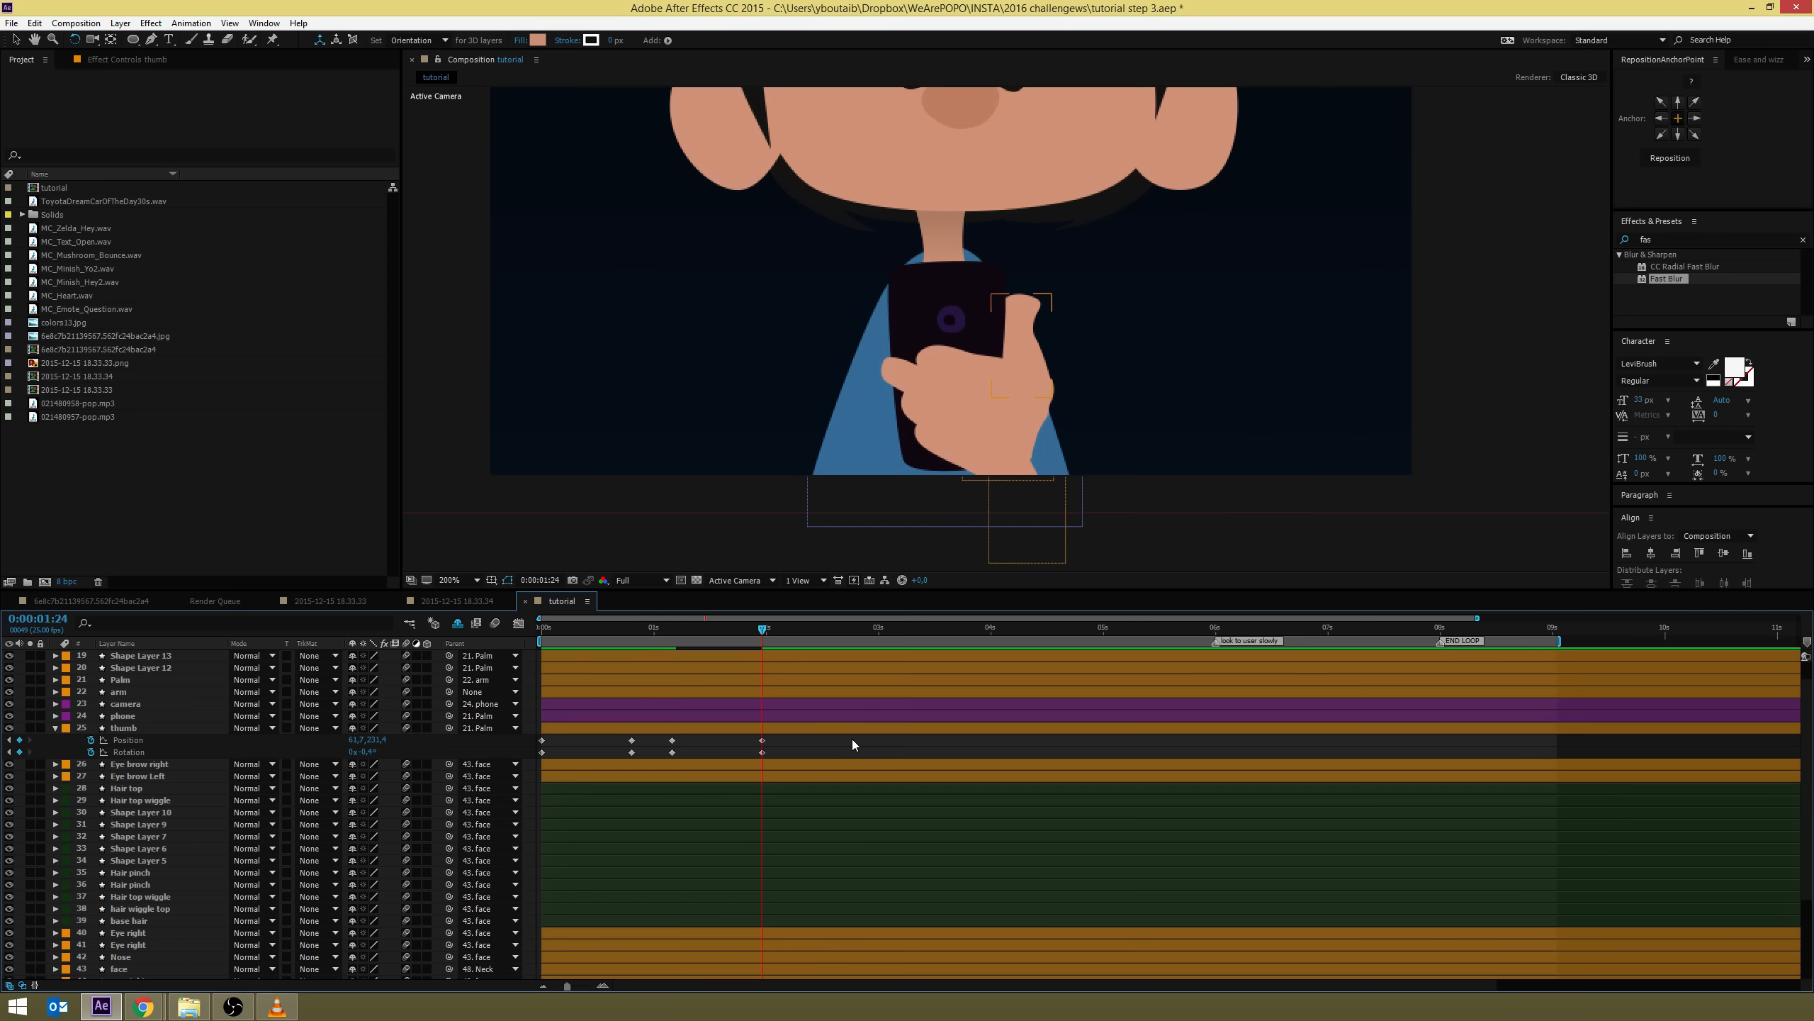
Apply Easy Ease to all Position and Rotation keyframes of the thumb layer
{"action": "scroll", "coordinate": [1110, 351], "scroll_direction": "down", "scroll_amount": 4}
{"action": "scroll", "coordinate": [1110, 351], "scroll_direction": "up", "scroll_amount": 2}
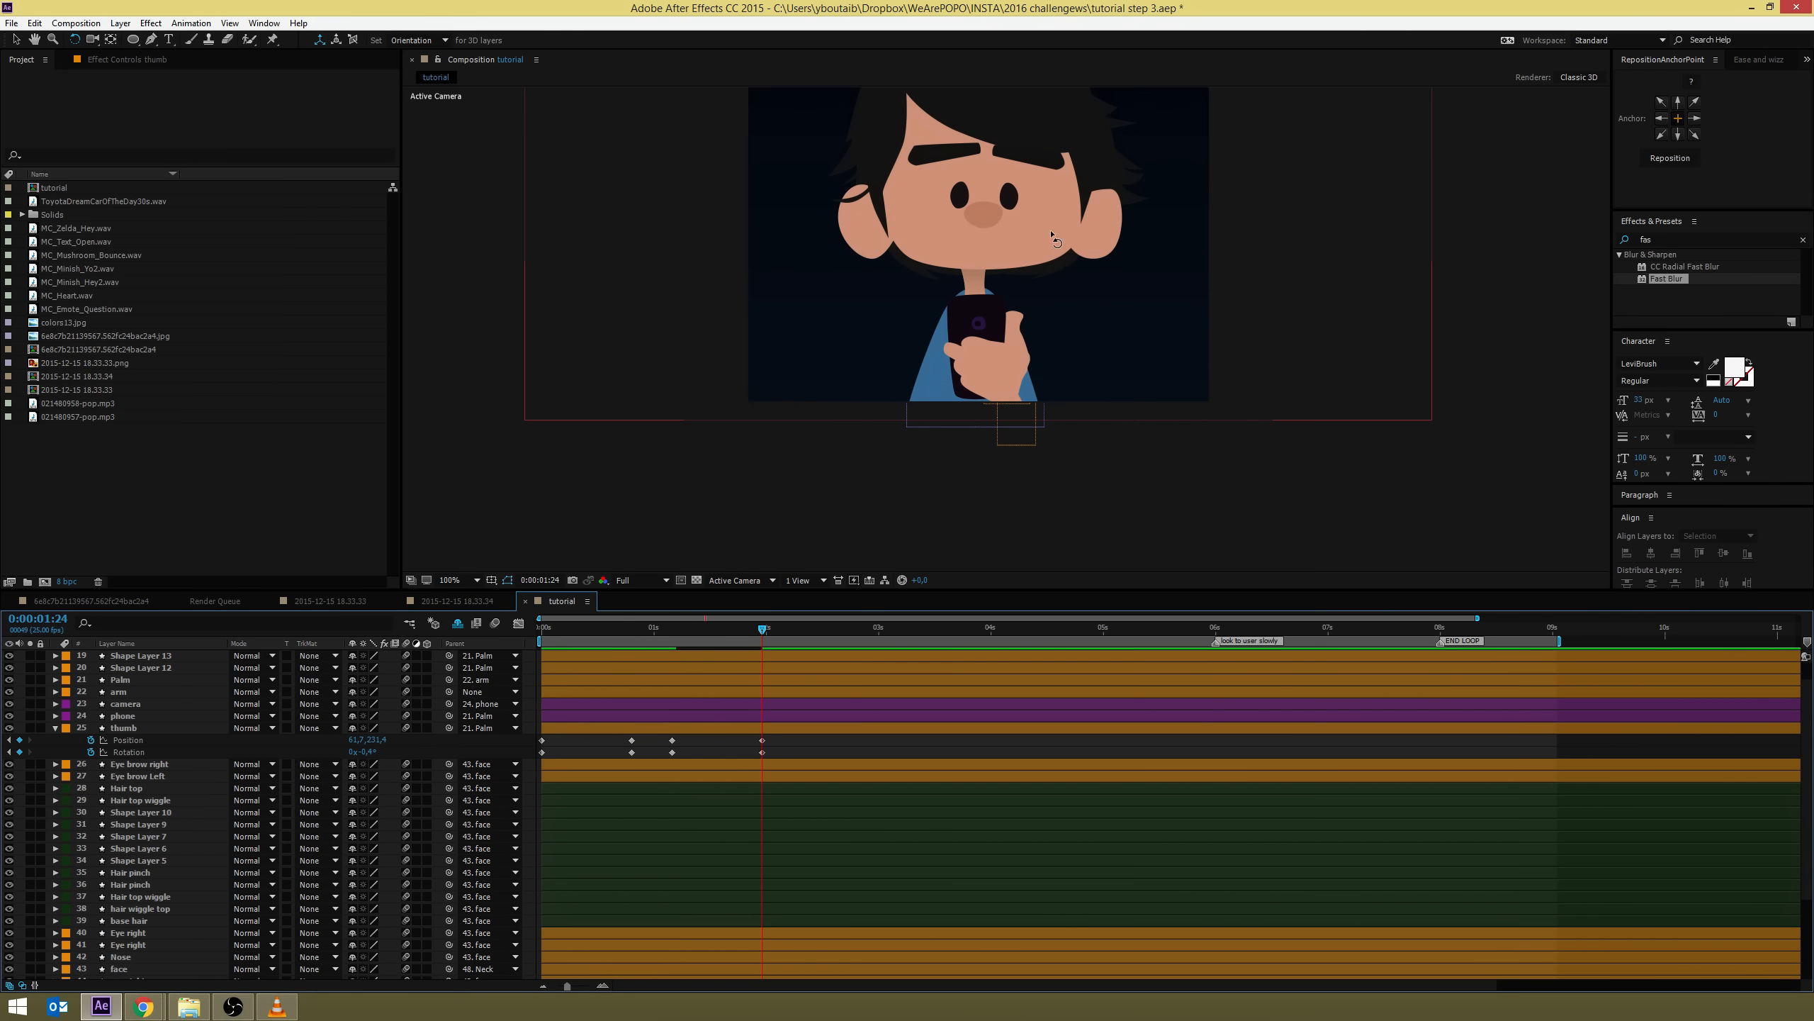
{"action": "left_click_drag", "start_coordinate": [786, 738], "coordinate": [453, 777]}
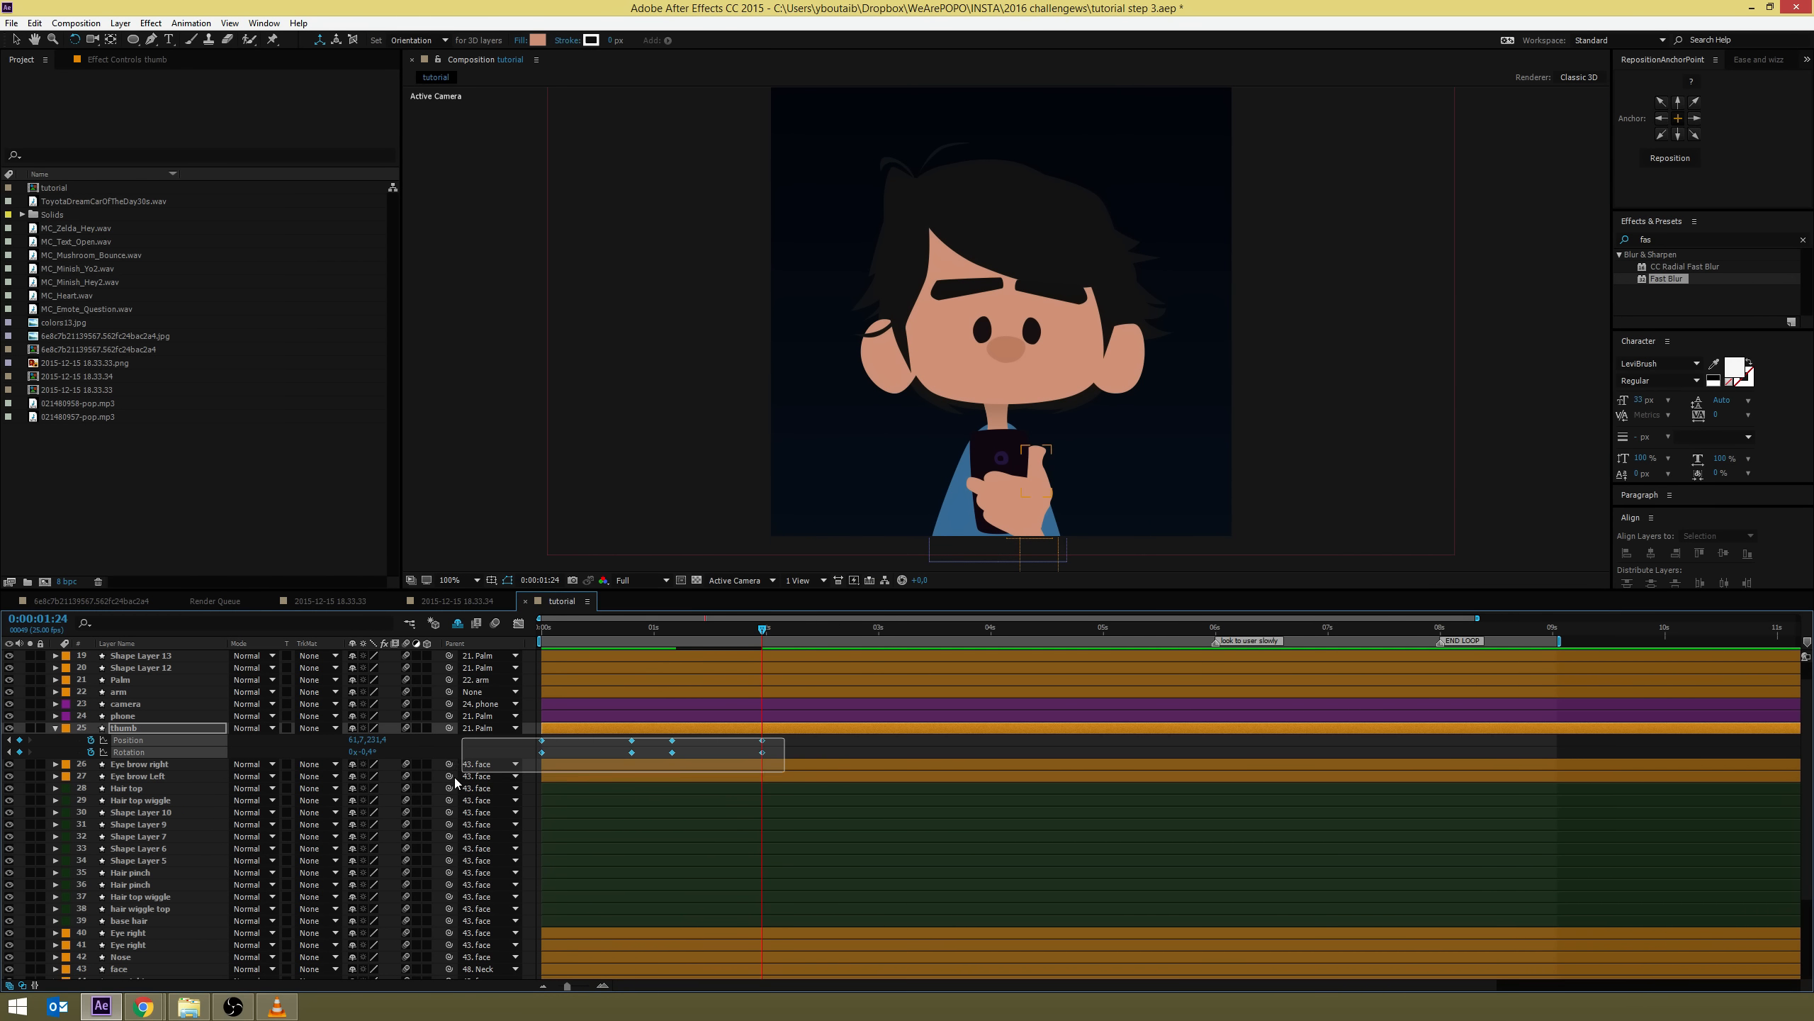
{"action": "right_click", "coordinate": [766, 740]}
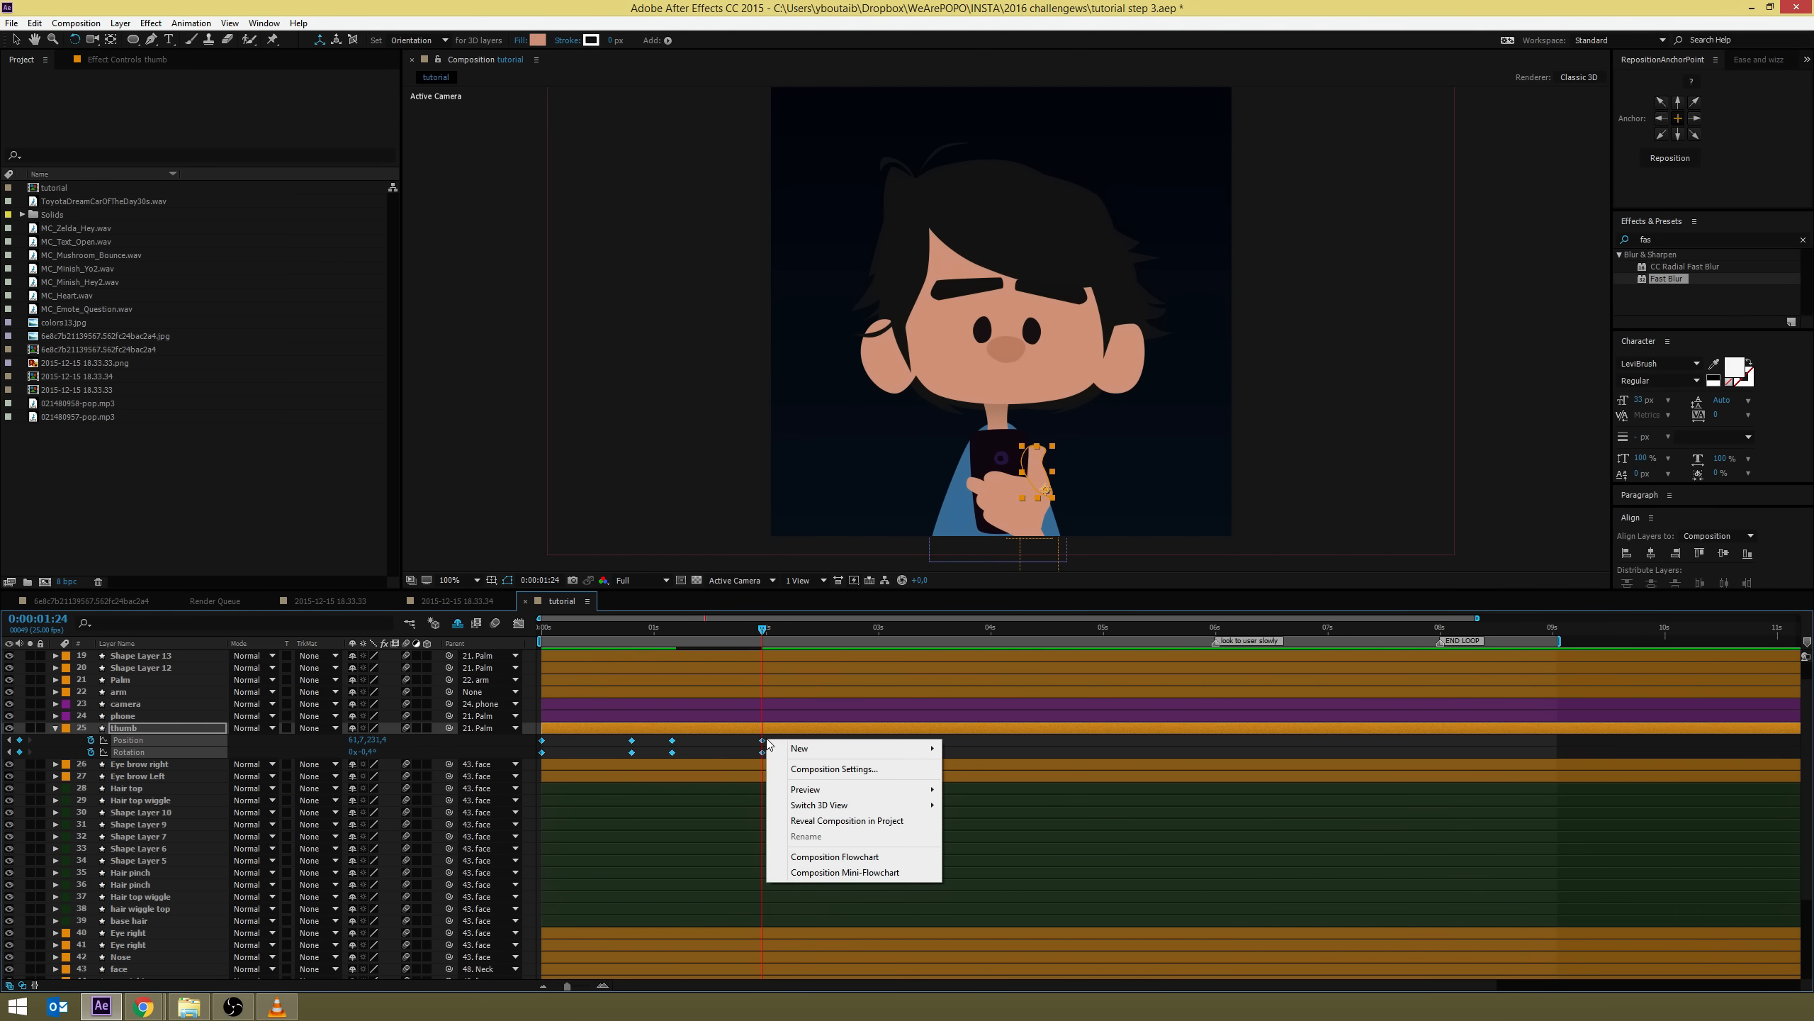
{"action": "right_click", "coordinate": [761, 742]}
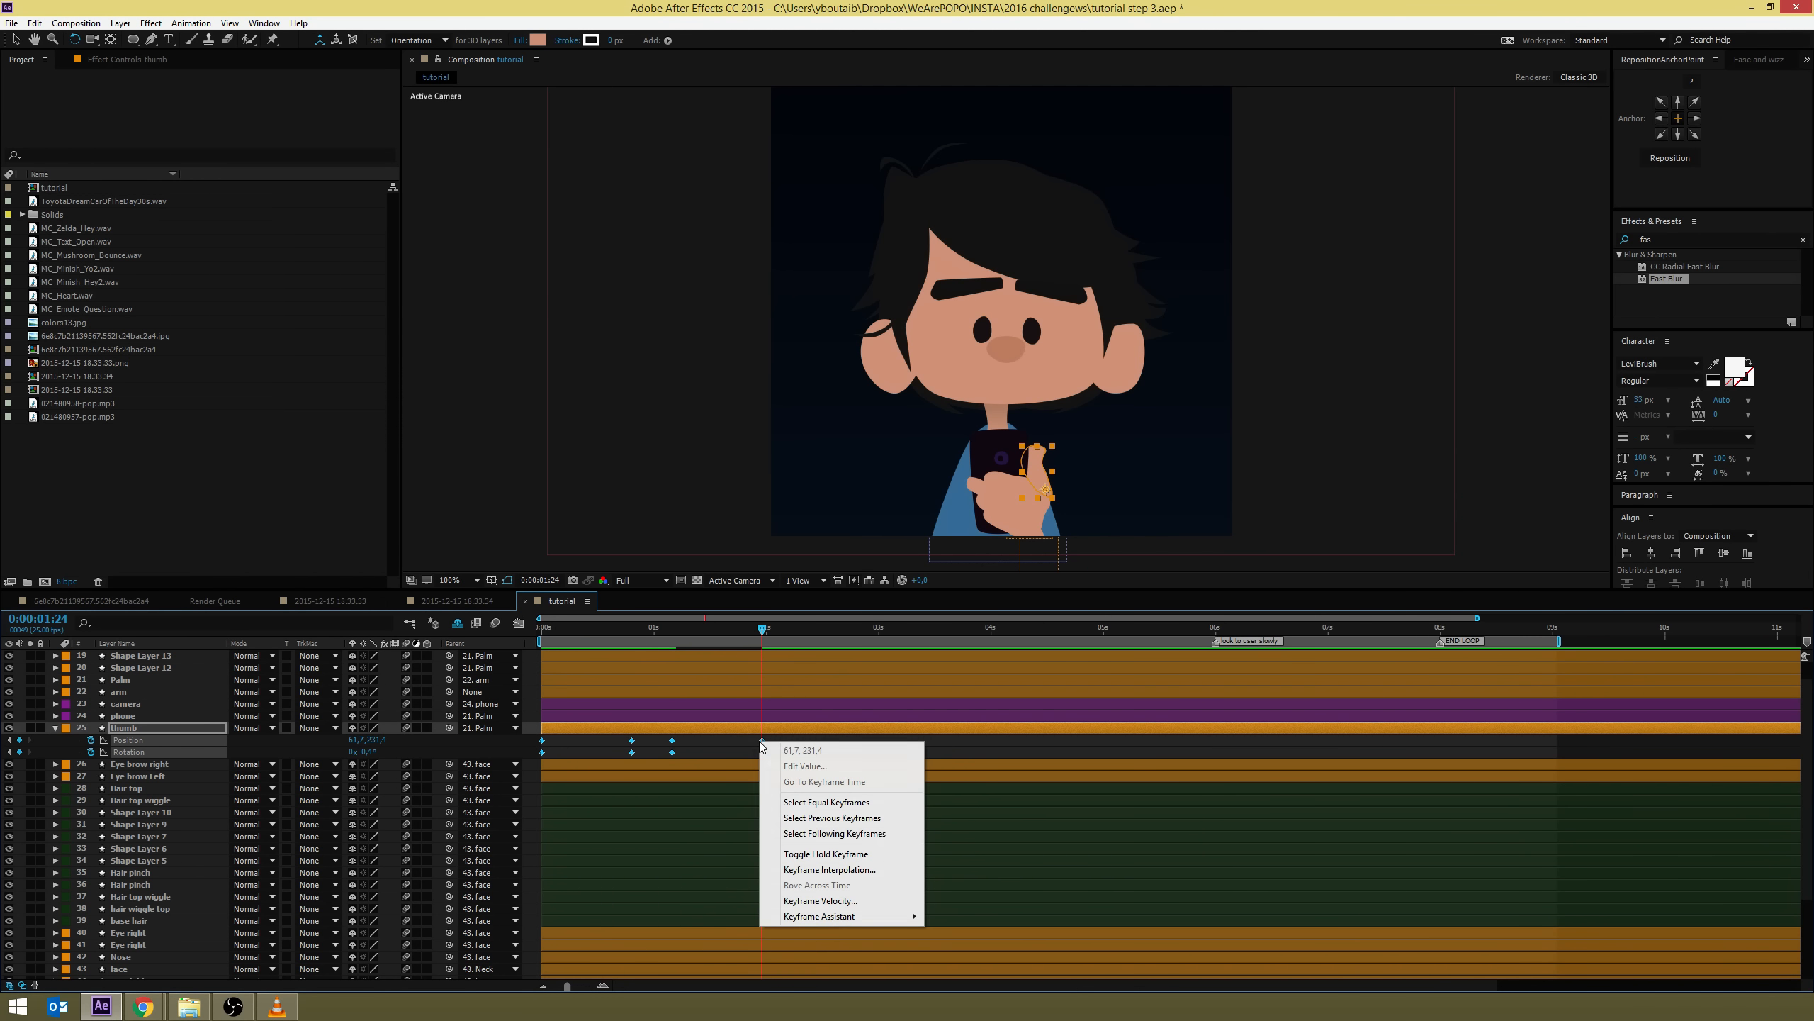
{"action": "mouse_move", "coordinate": [834, 923]}
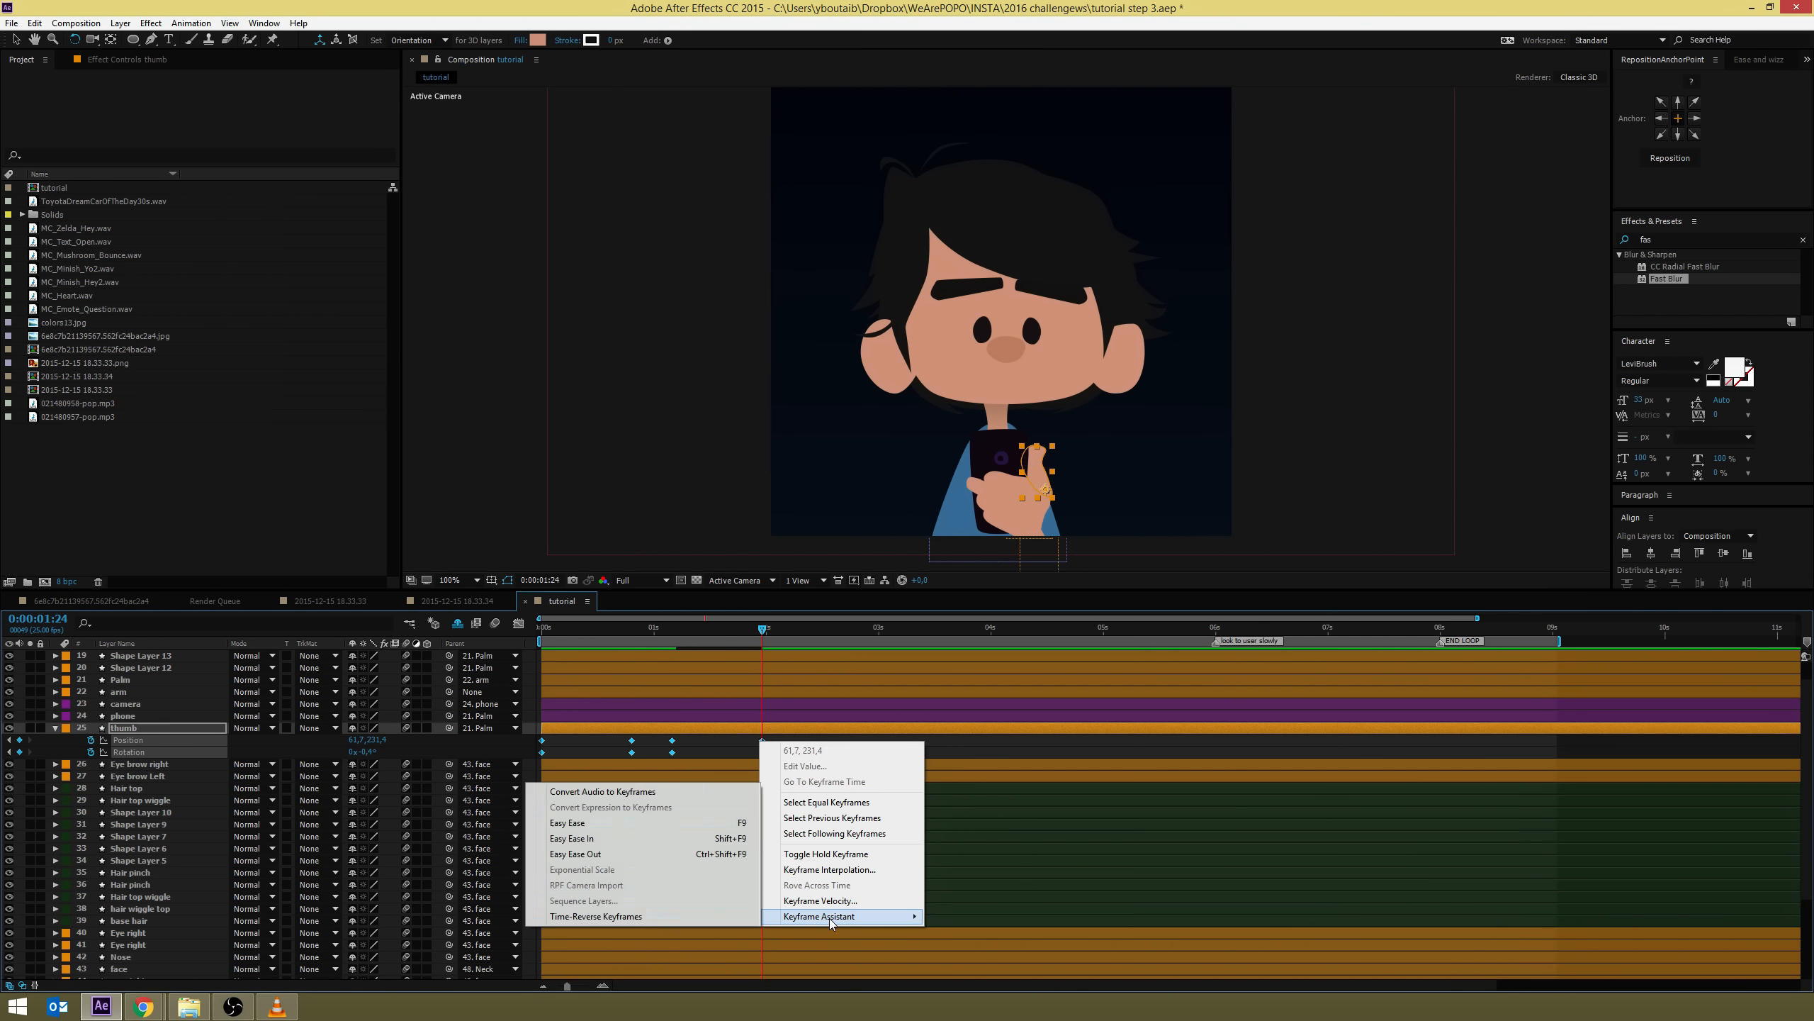
{"action": "left_click", "coordinate": [603, 827]}
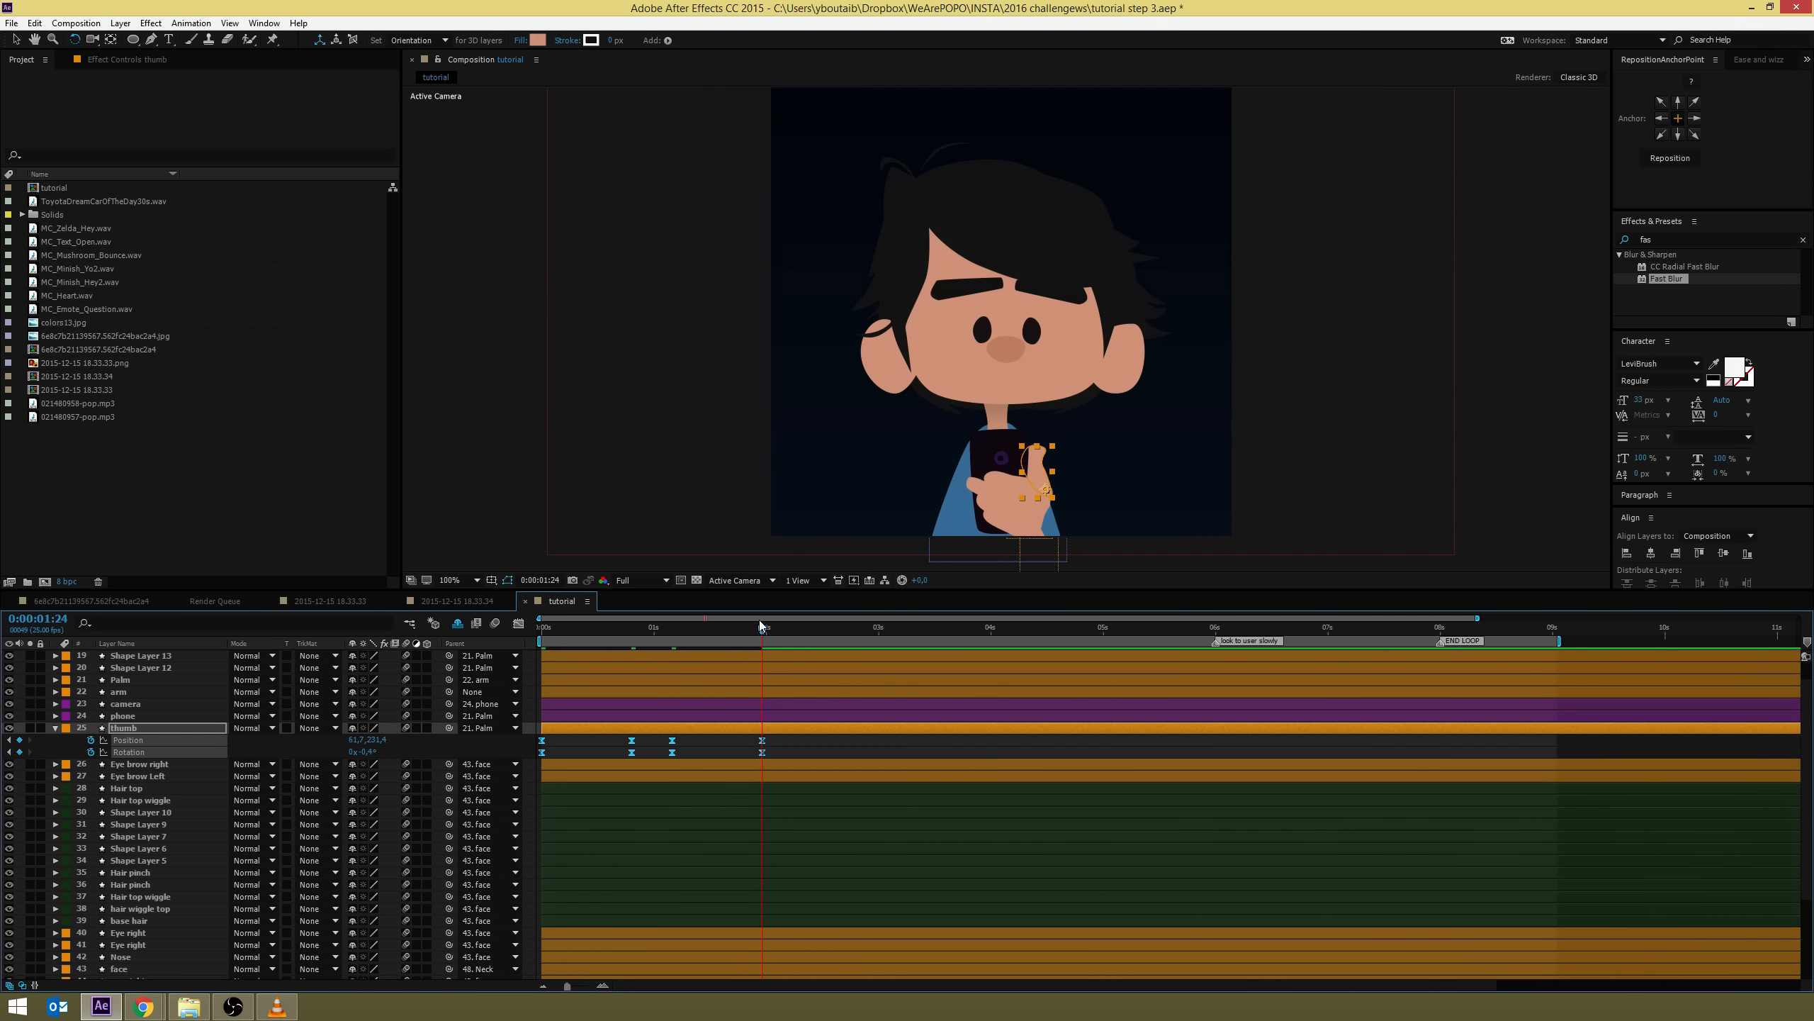
Preview the eased thumb animation from the start and check the pose at 0:00:01:24
{"action": "left_click", "coordinate": [708, 627]}
{"action": "left_click_drag", "start_coordinate": [489, 624], "coordinate": [486, 623]}
{"action": "left_click", "coordinate": [777, 745]}
{"action": "key", "text": "space"}
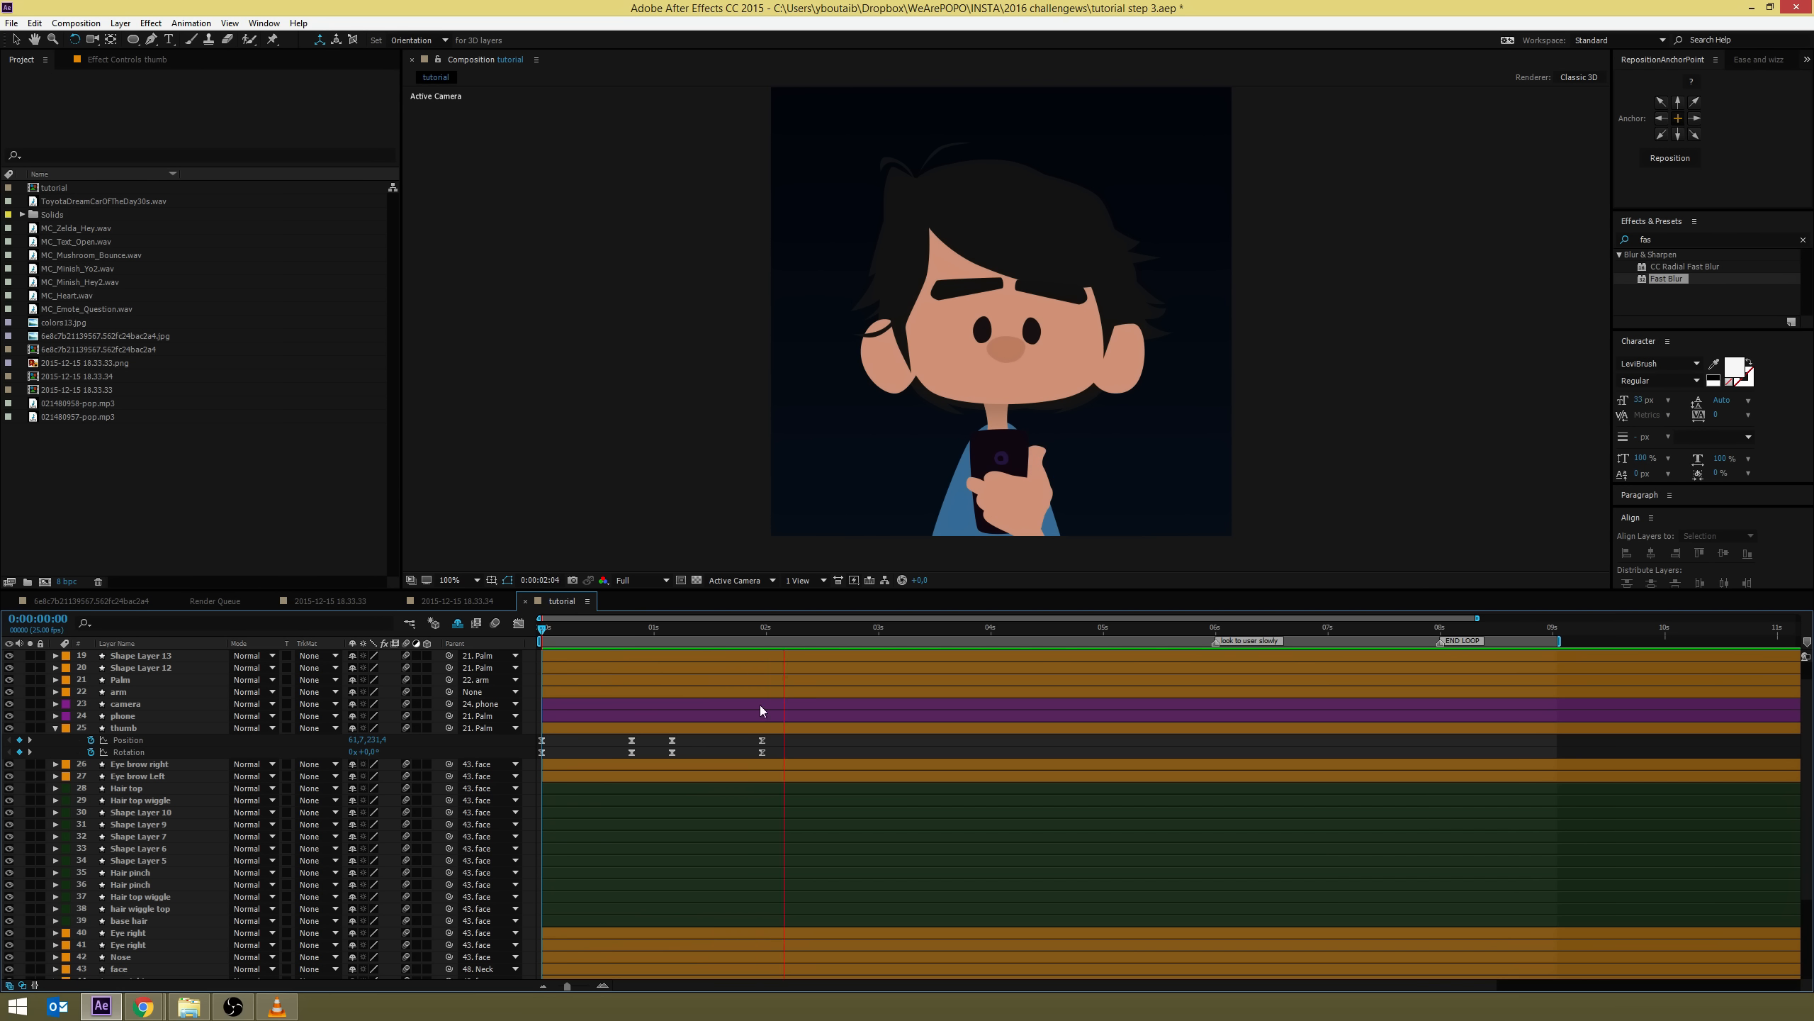
{"action": "left_click", "coordinate": [762, 629]}
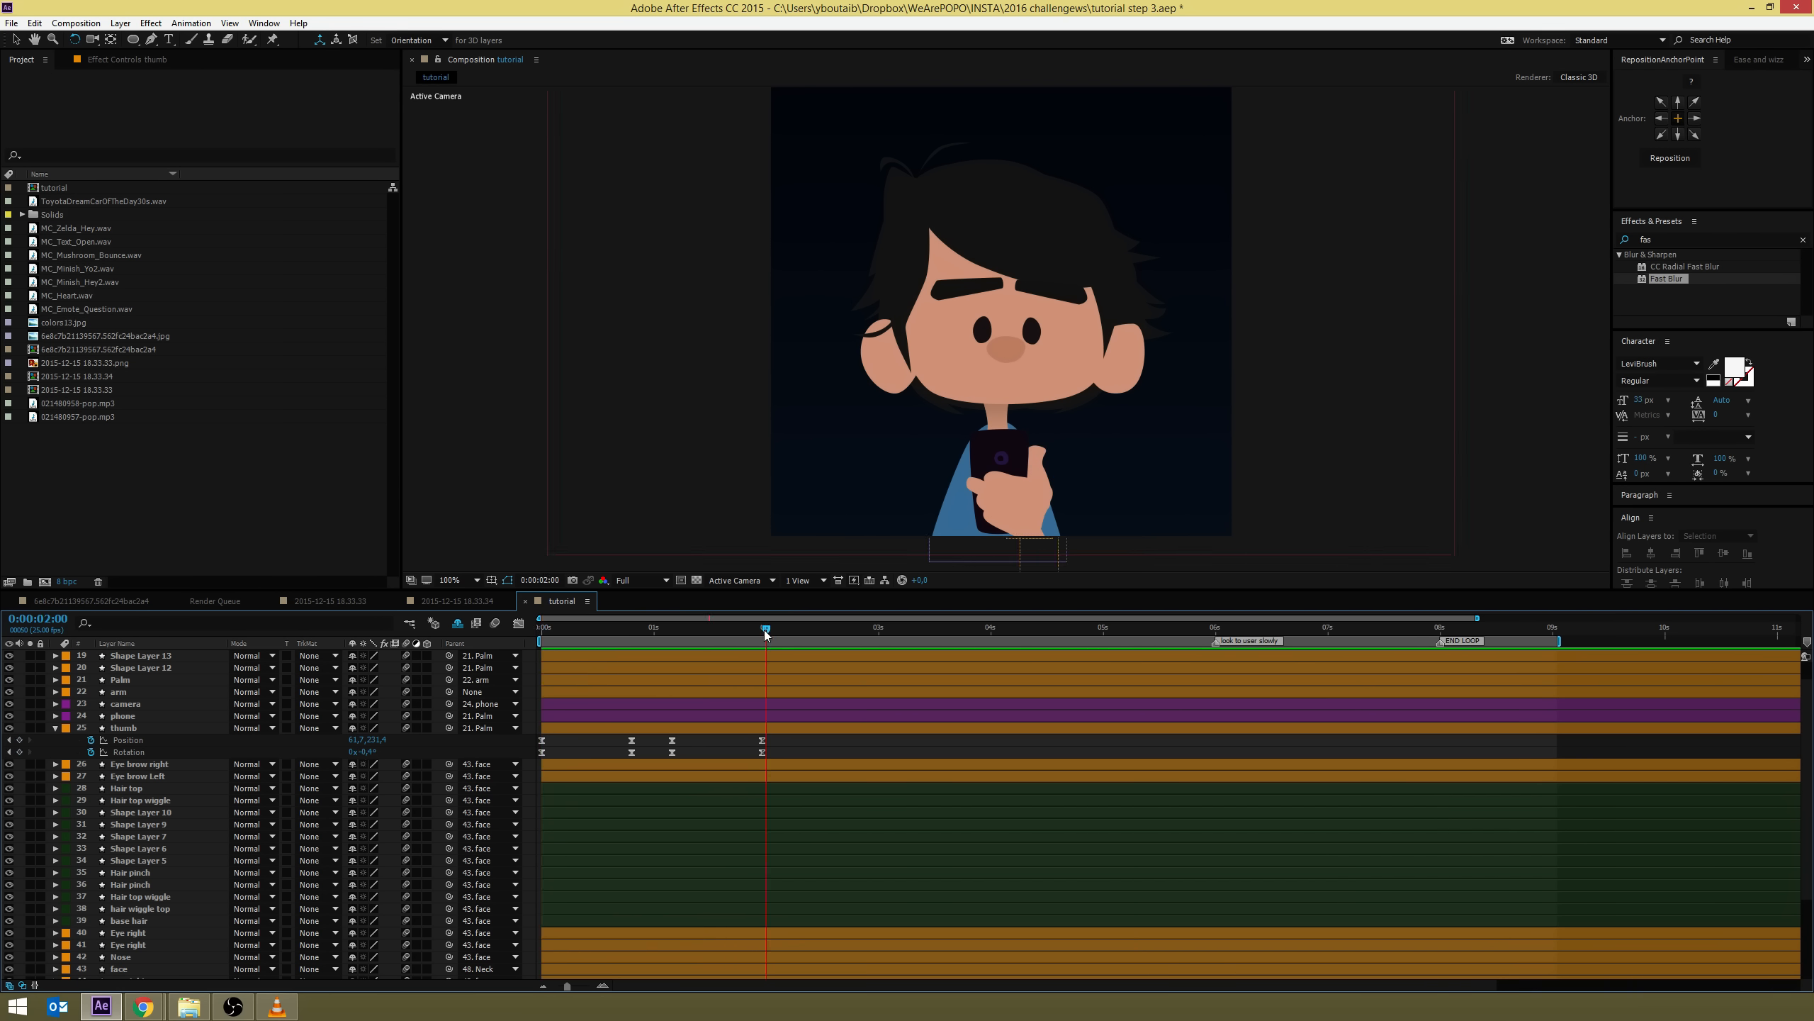
{"action": "left_click_drag", "start_coordinate": [764, 633], "coordinate": [760, 631]}
At 0:00:00:20, reshape the Palm layer's path by pulling its corner point at the thumb joint slightly outward
{"action": "left_click", "coordinate": [1033, 509]}
{"action": "scroll", "coordinate": [1093, 514], "scroll_direction": "up", "scroll_amount": 2}
{"action": "left_click_drag", "start_coordinate": [1094, 514], "coordinate": [1029, 246]}
{"action": "left_click_drag", "start_coordinate": [1139, 464], "coordinate": [1028, 199]}
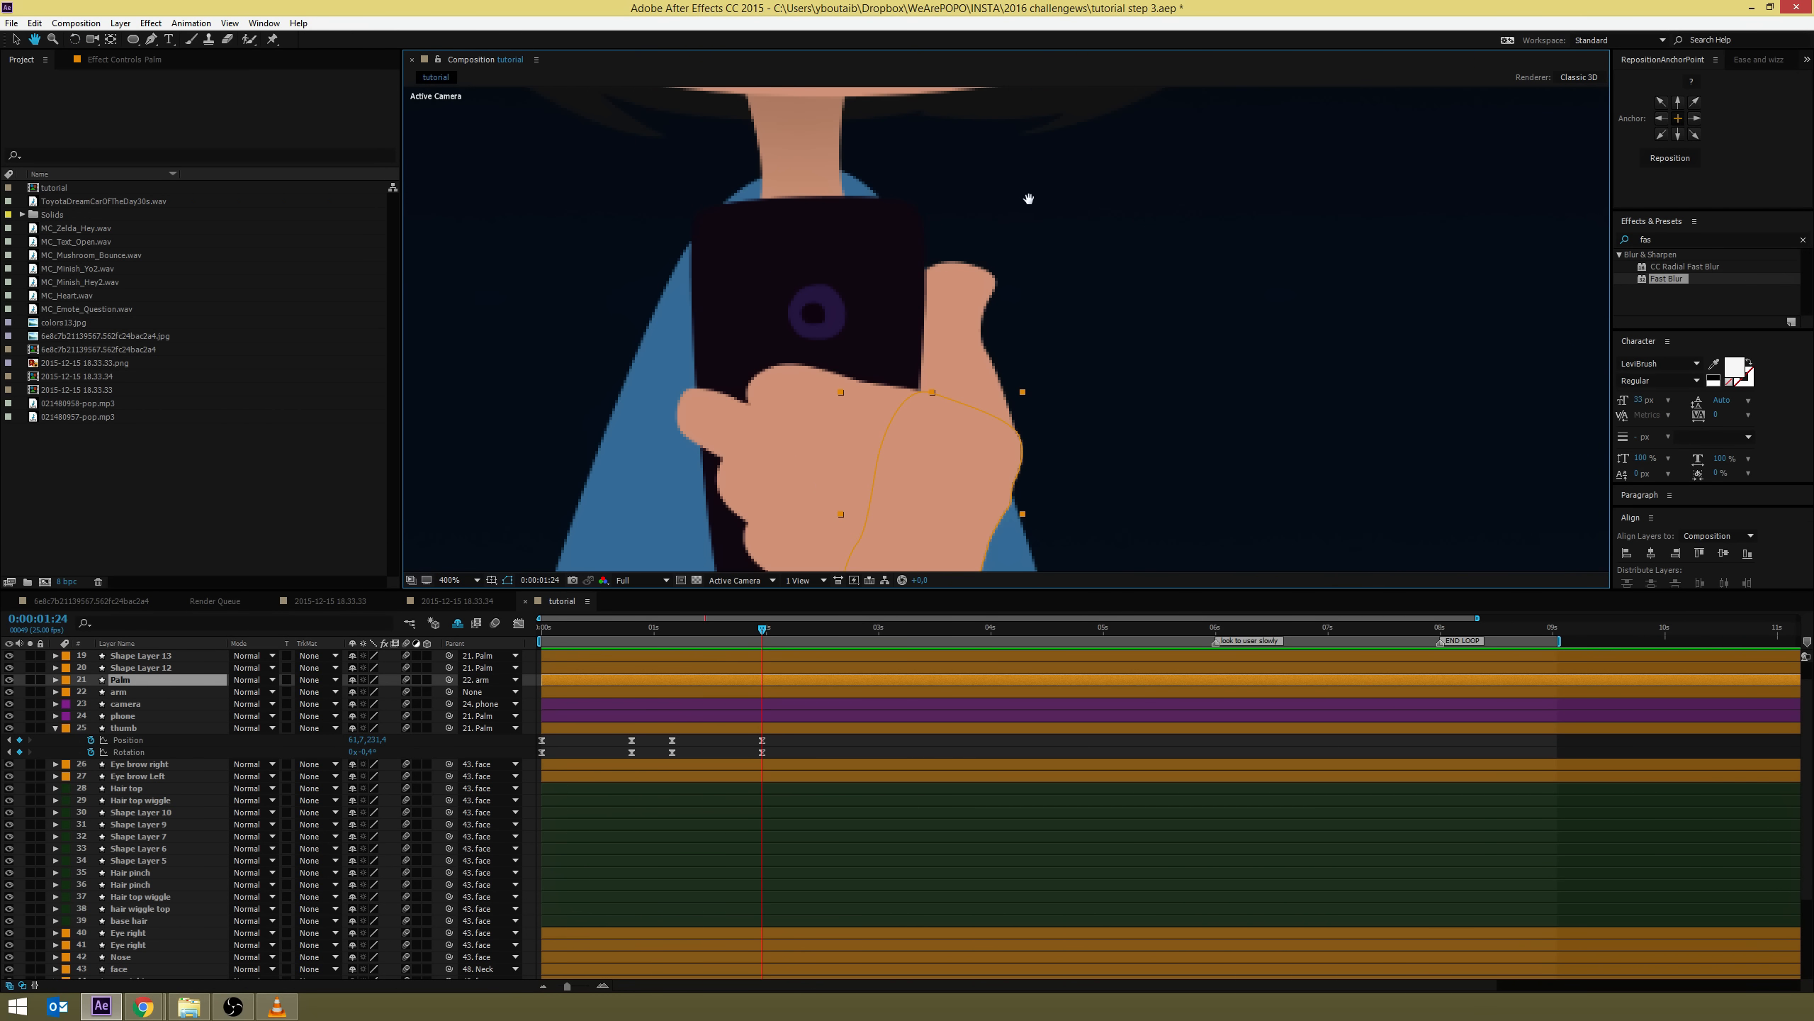
{"action": "left_click_drag", "start_coordinate": [627, 636], "coordinate": [632, 631]}
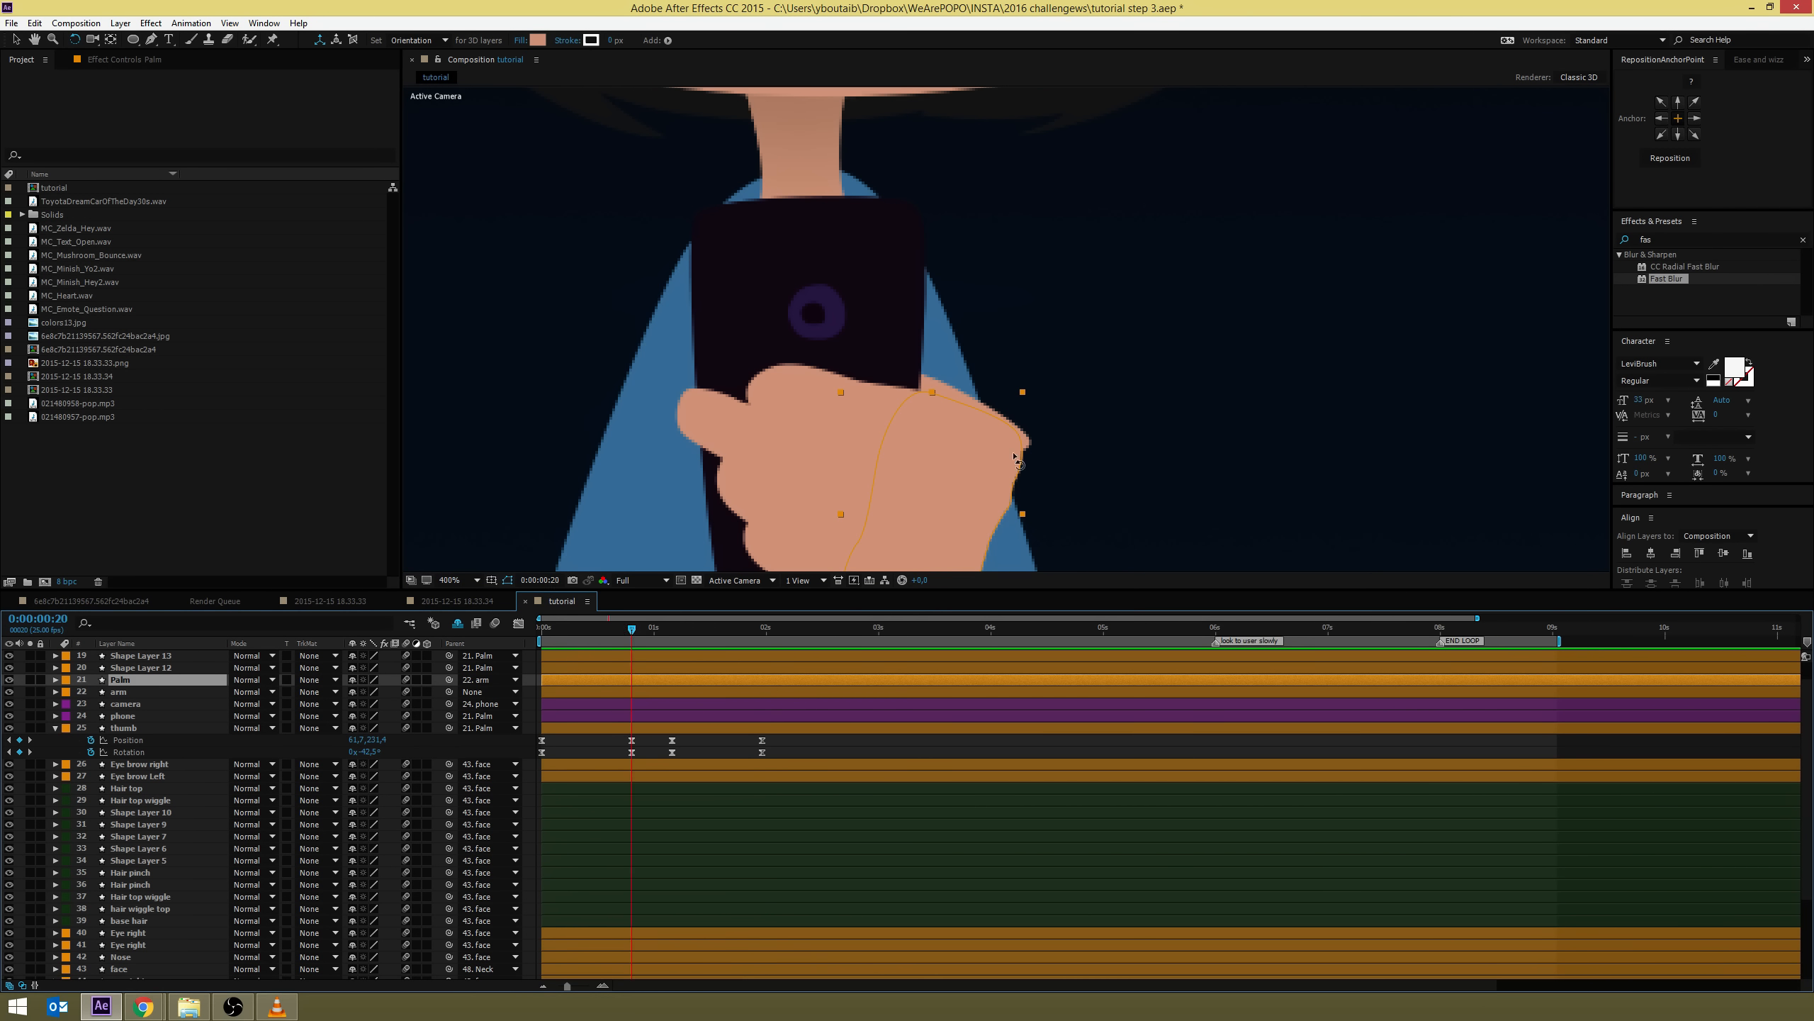
{"action": "key", "text": "g"}
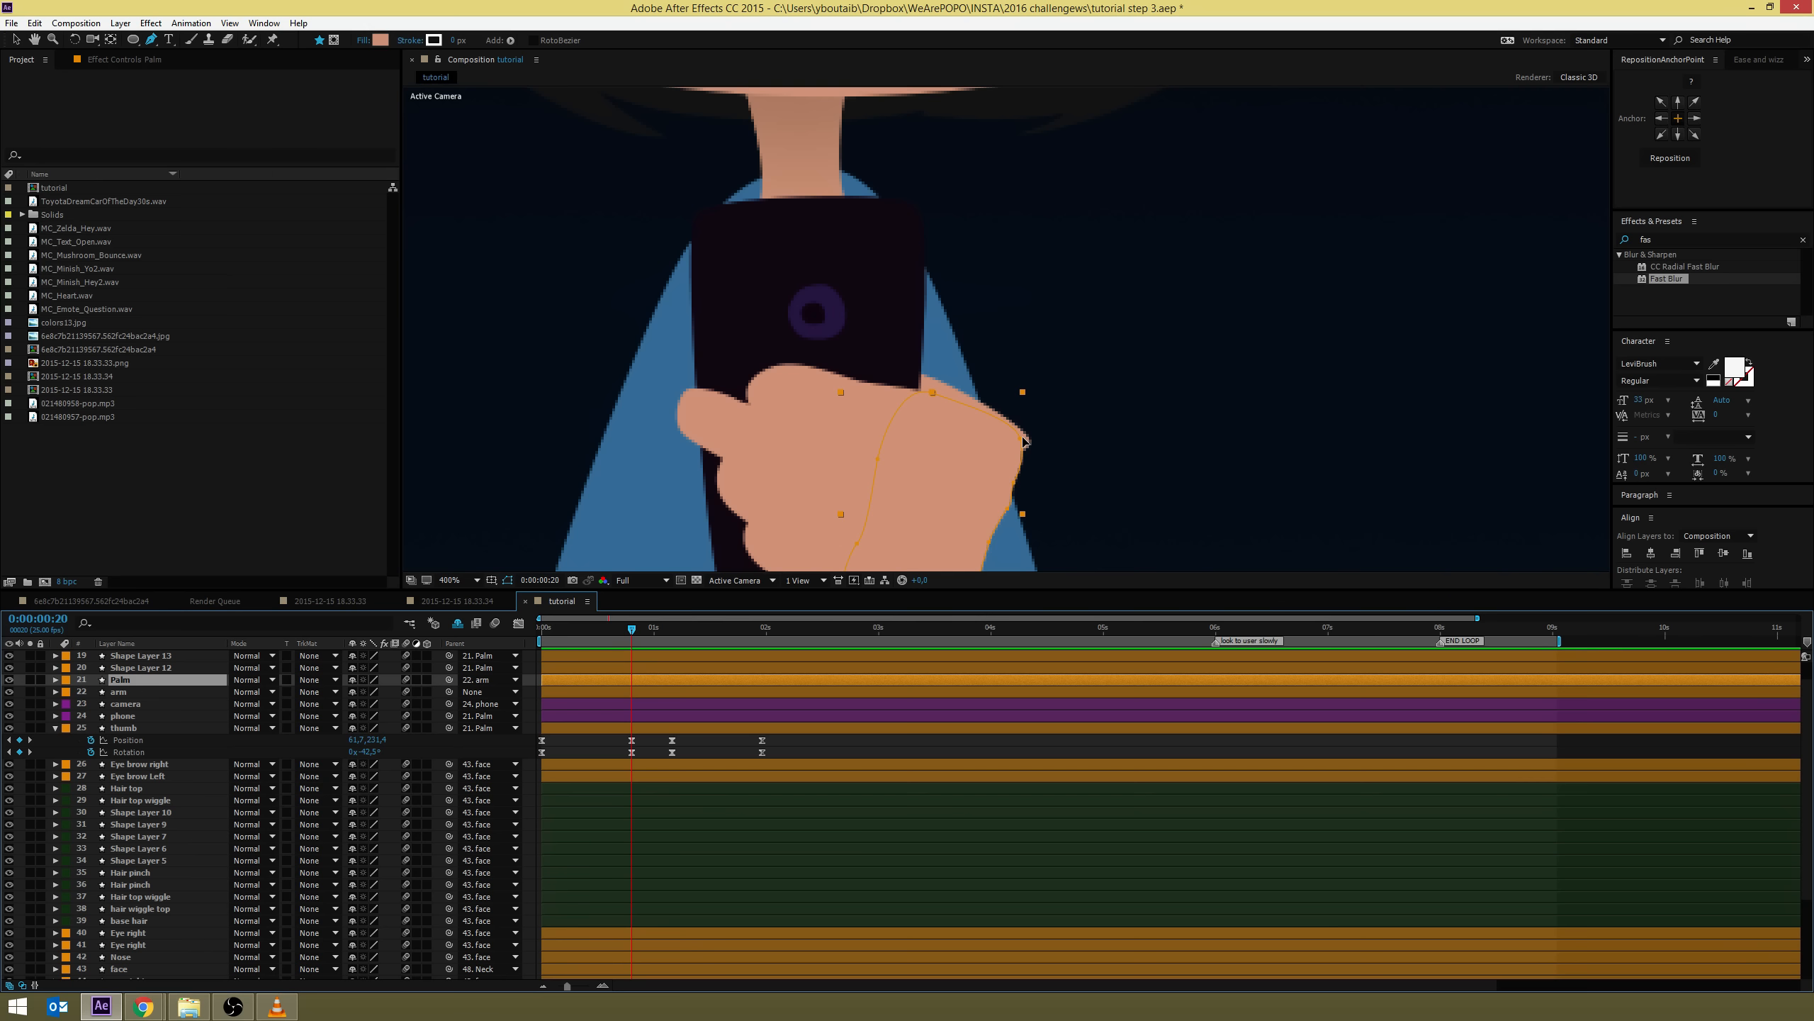
{"action": "left_click_drag", "start_coordinate": [1022, 437], "coordinate": [1029, 434]}
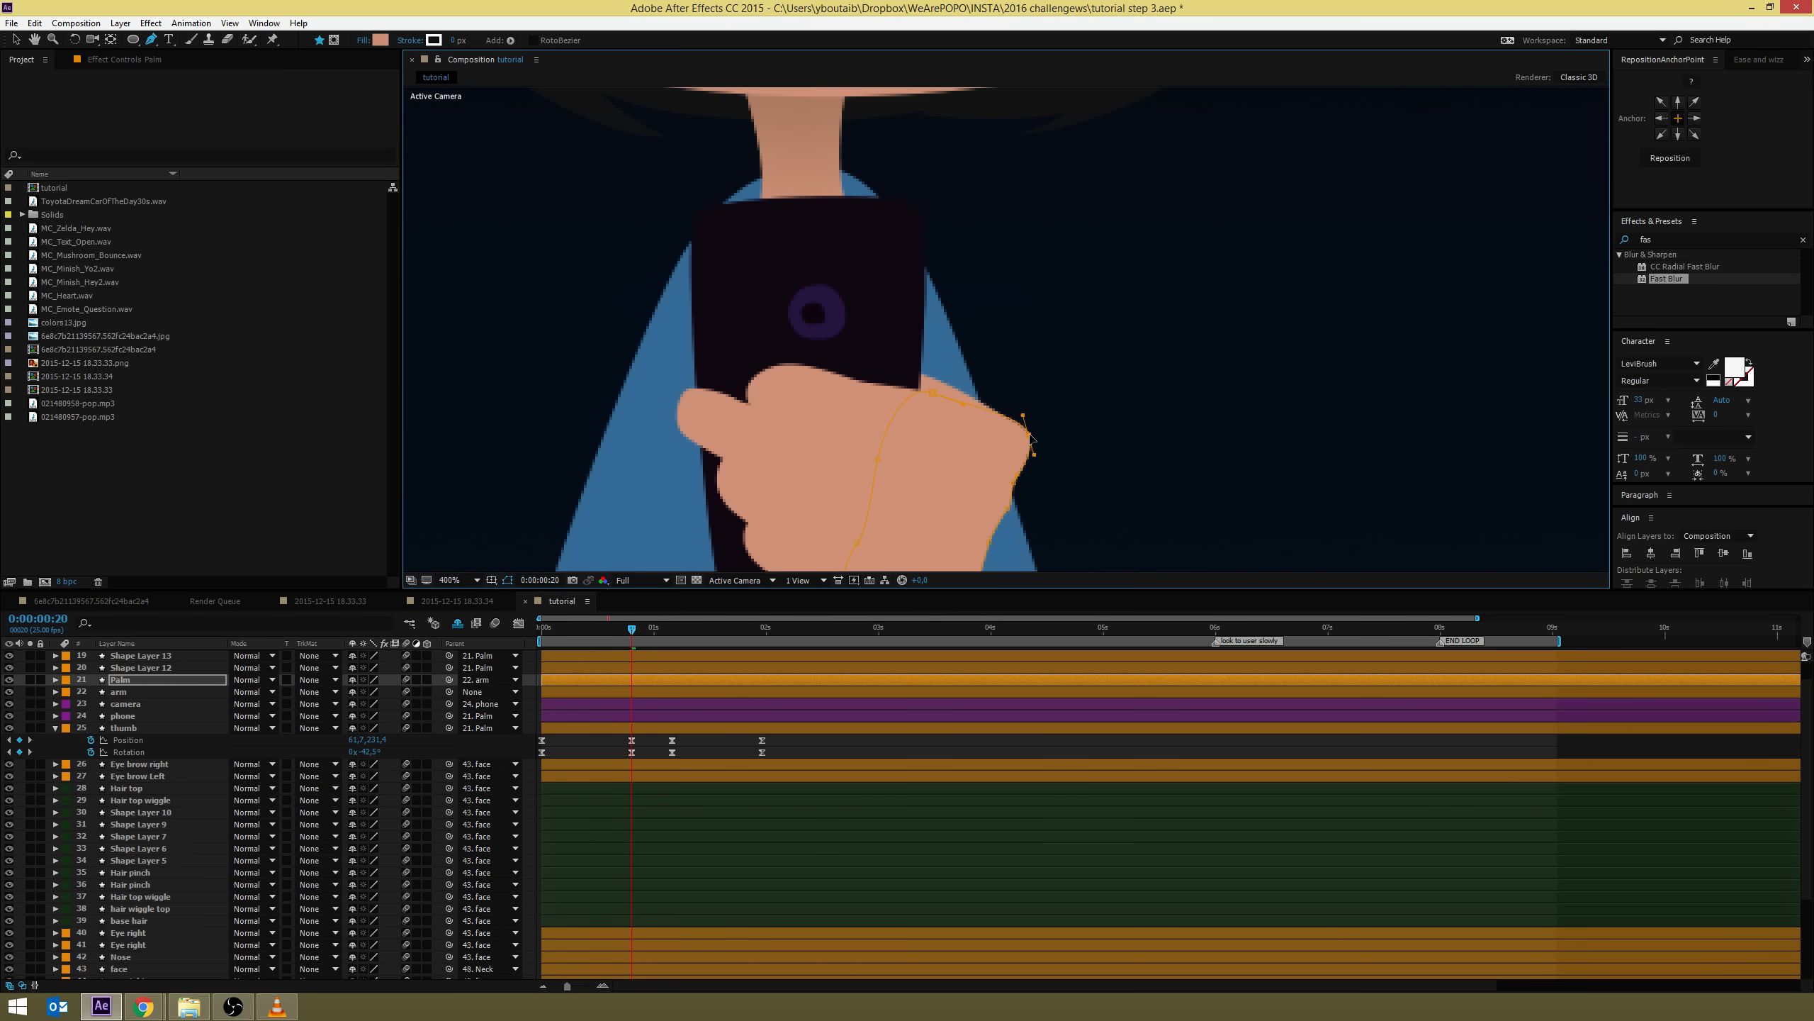
{"action": "left_click", "coordinate": [810, 740]}
{"action": "key", "text": "comma"}
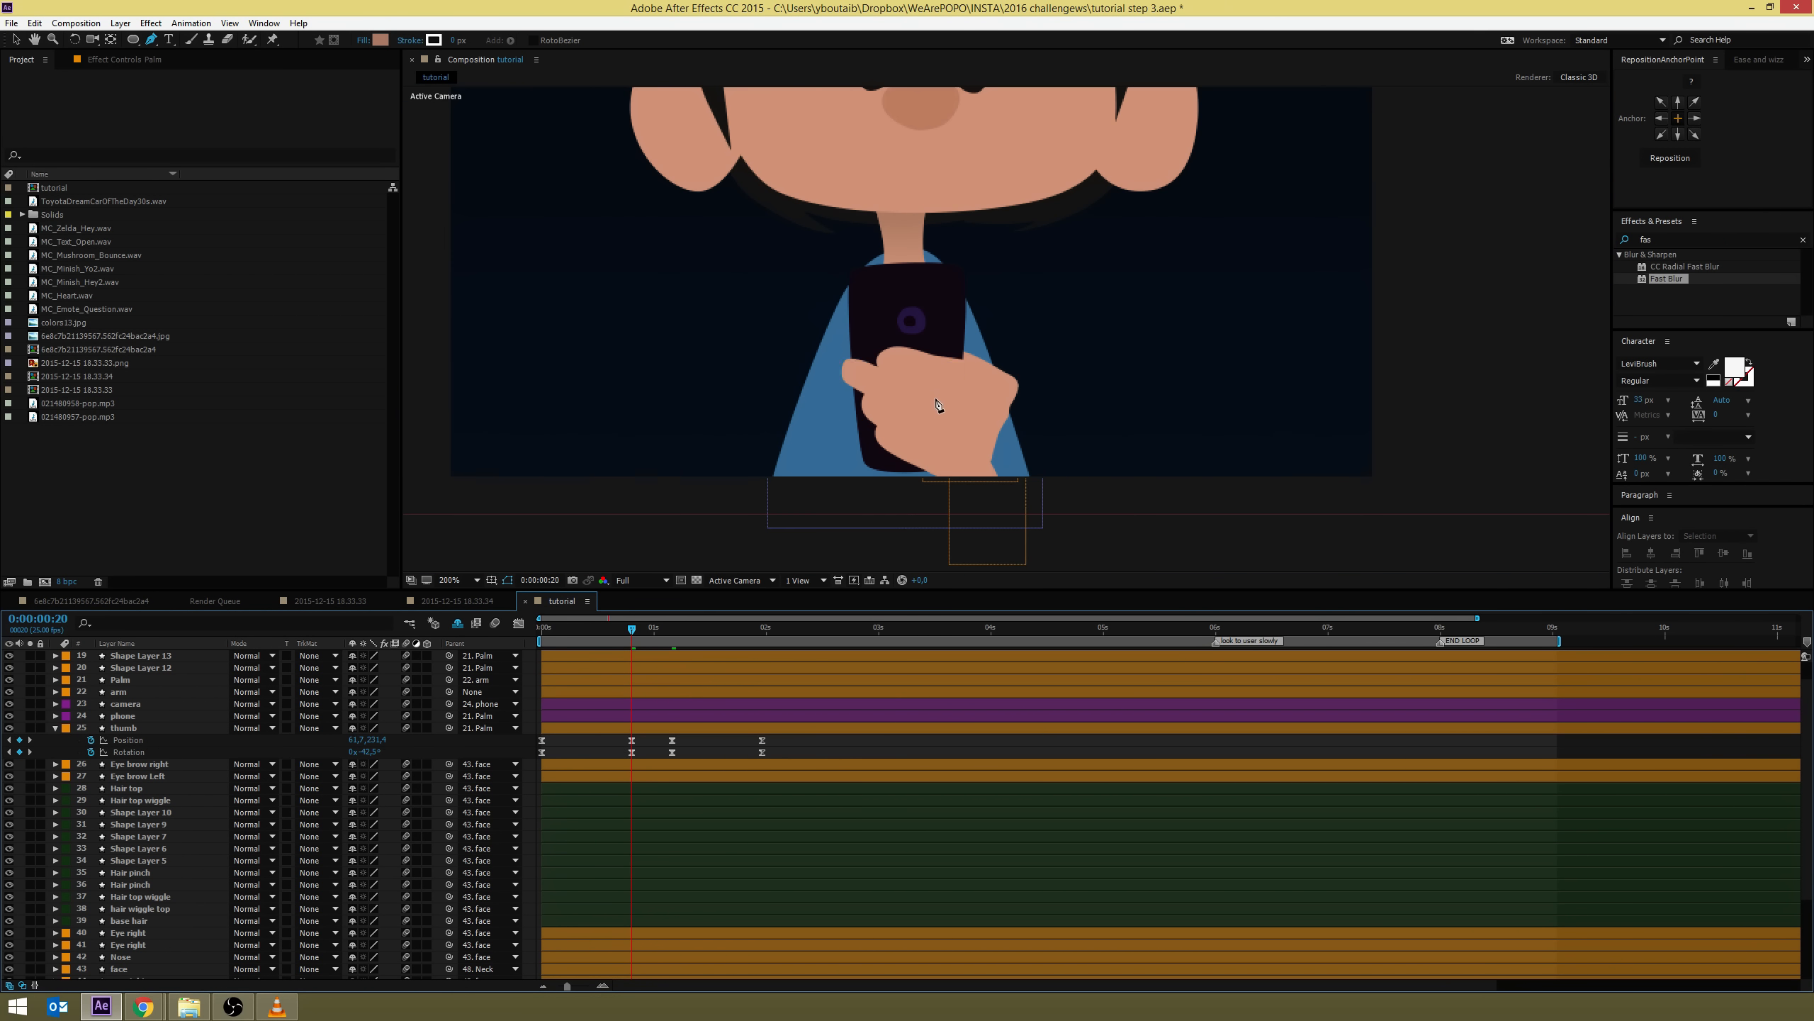
Play and scrub through the thumb movement to check how the reshaped palm covers the joint
{"action": "key", "text": "space"}
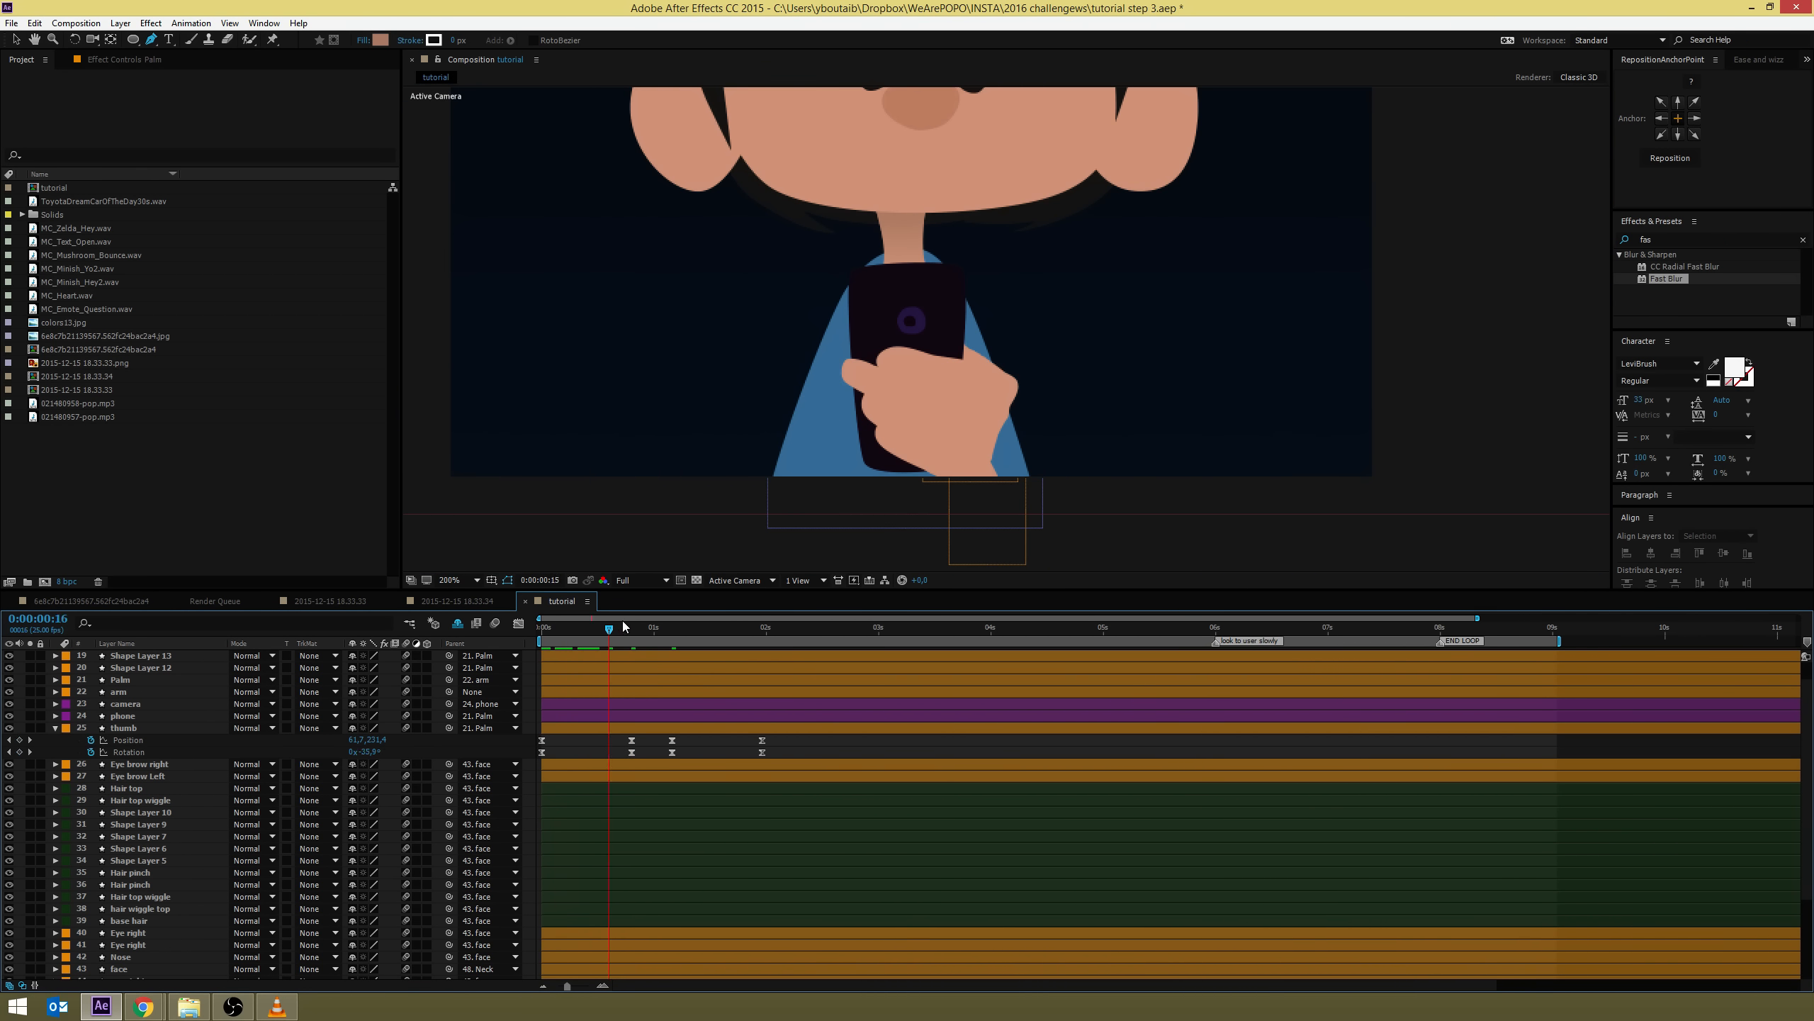
{"action": "left_click_drag", "start_coordinate": [731, 624], "coordinate": [927, 620]}
{"action": "key", "text": "space"}
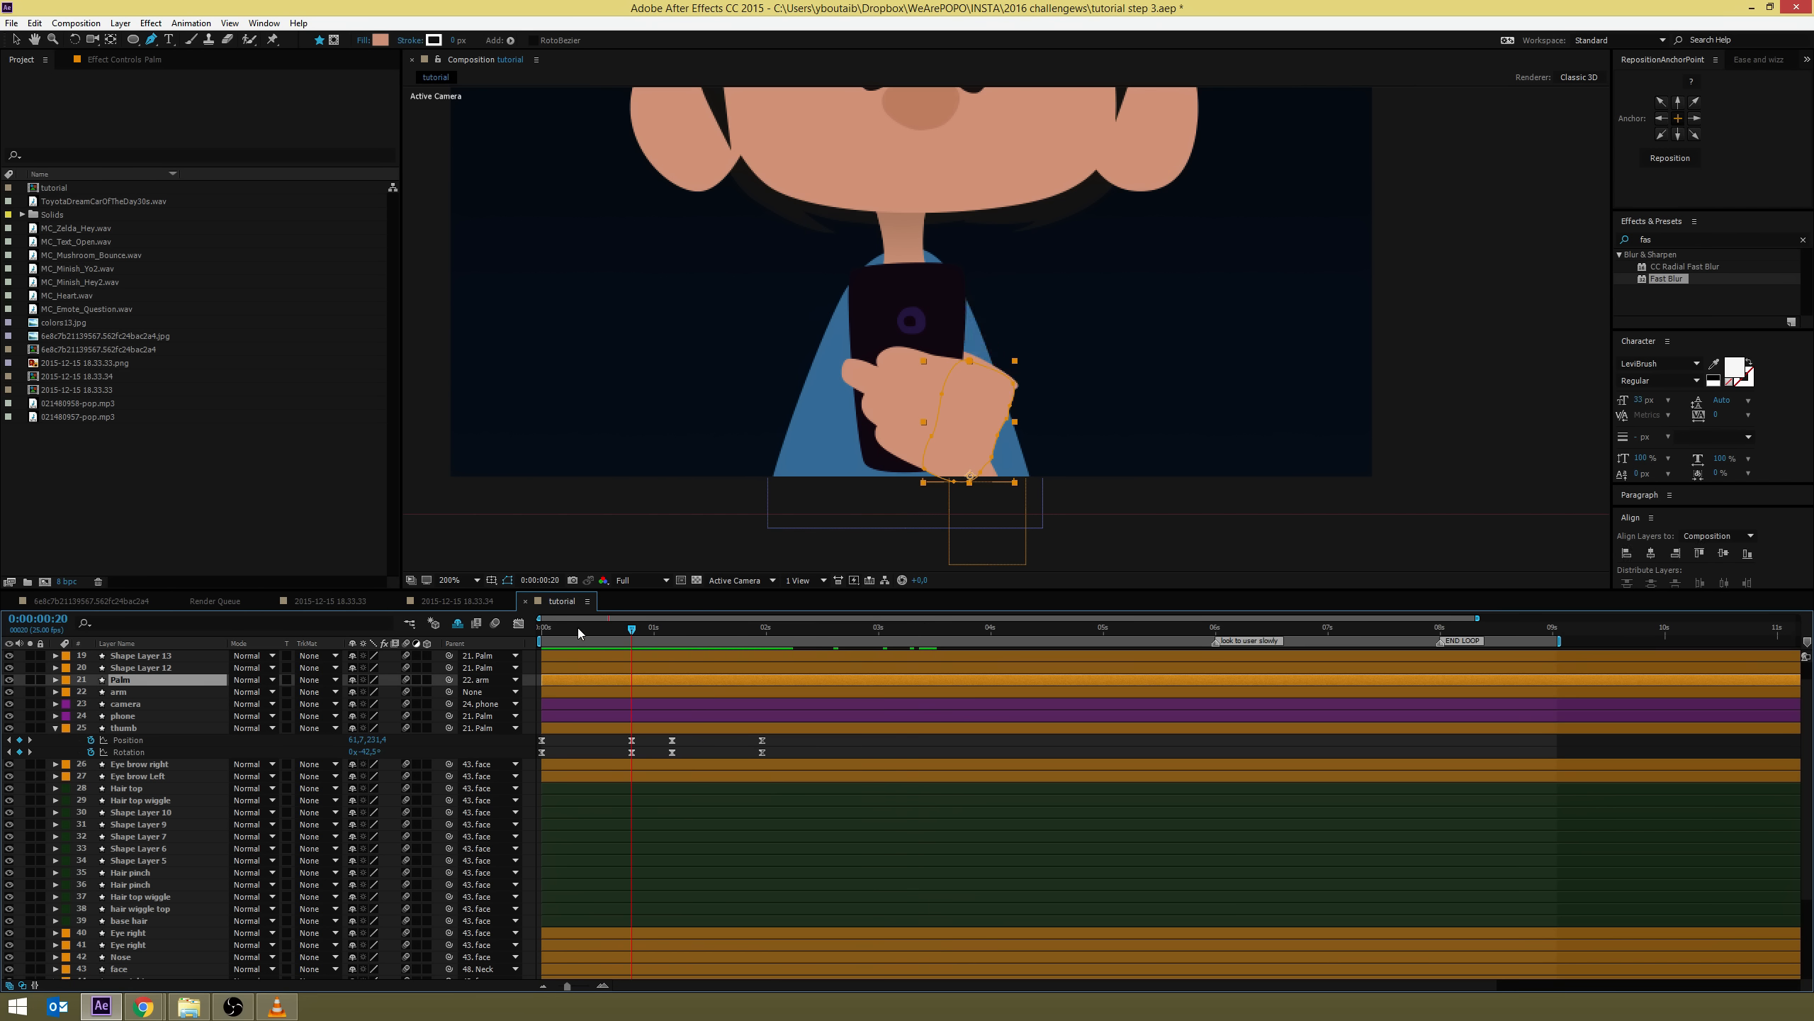
{"action": "left_click_drag", "start_coordinate": [578, 626], "coordinate": [631, 636]}
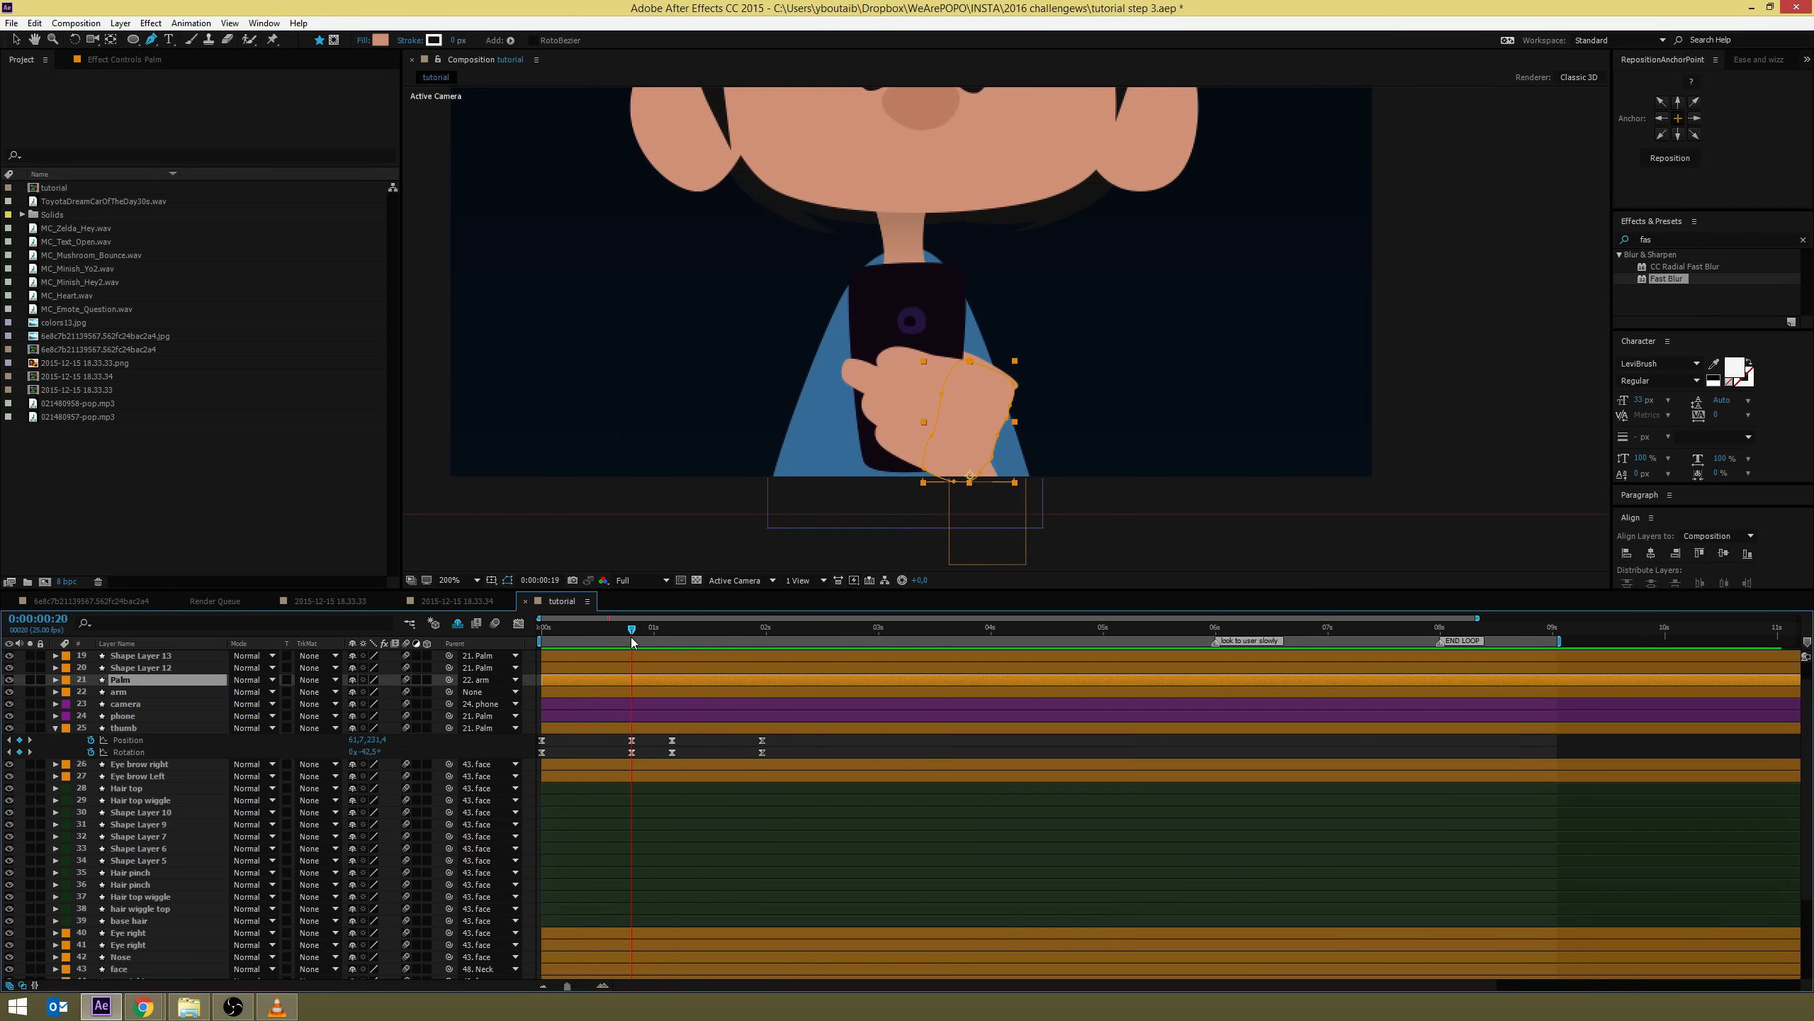
Shift the thumb inward to about 57.2, 231.4 on its Position keyframes from 0:00:00:20 onward
{"action": "left_click", "coordinate": [633, 742]}
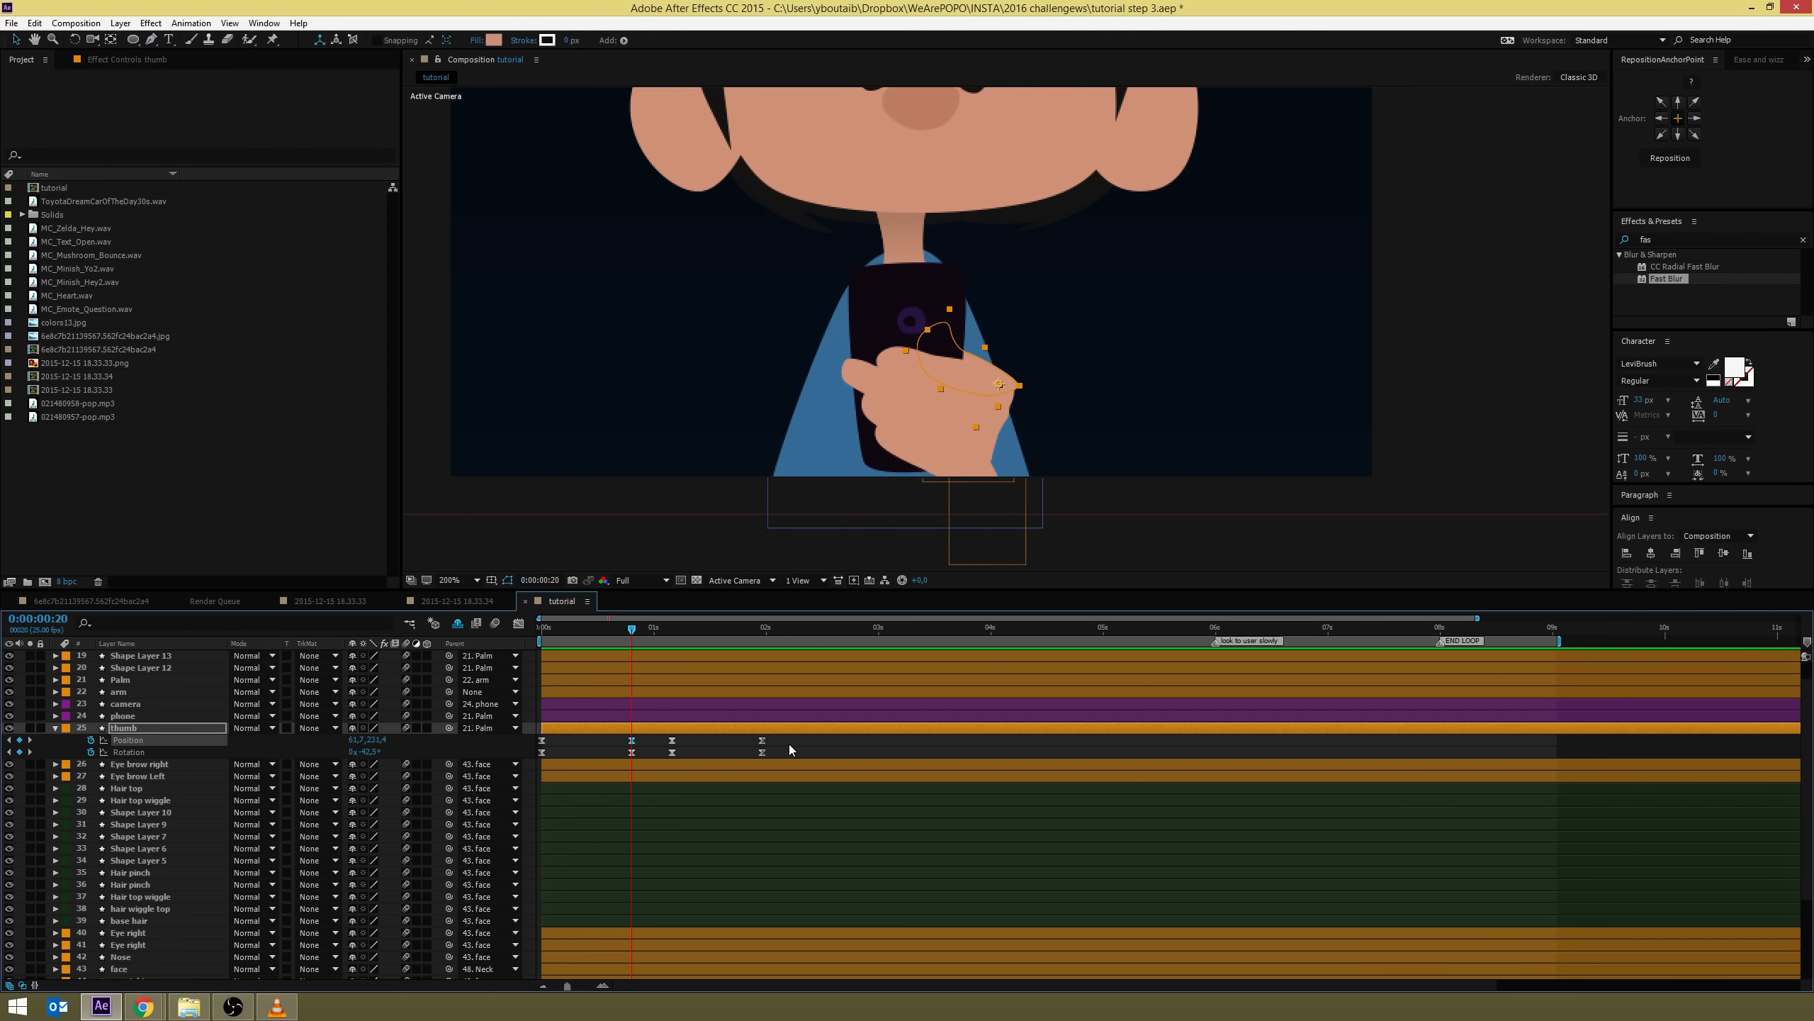
{"action": "left_click_drag", "start_coordinate": [789, 743], "coordinate": [629, 720]}
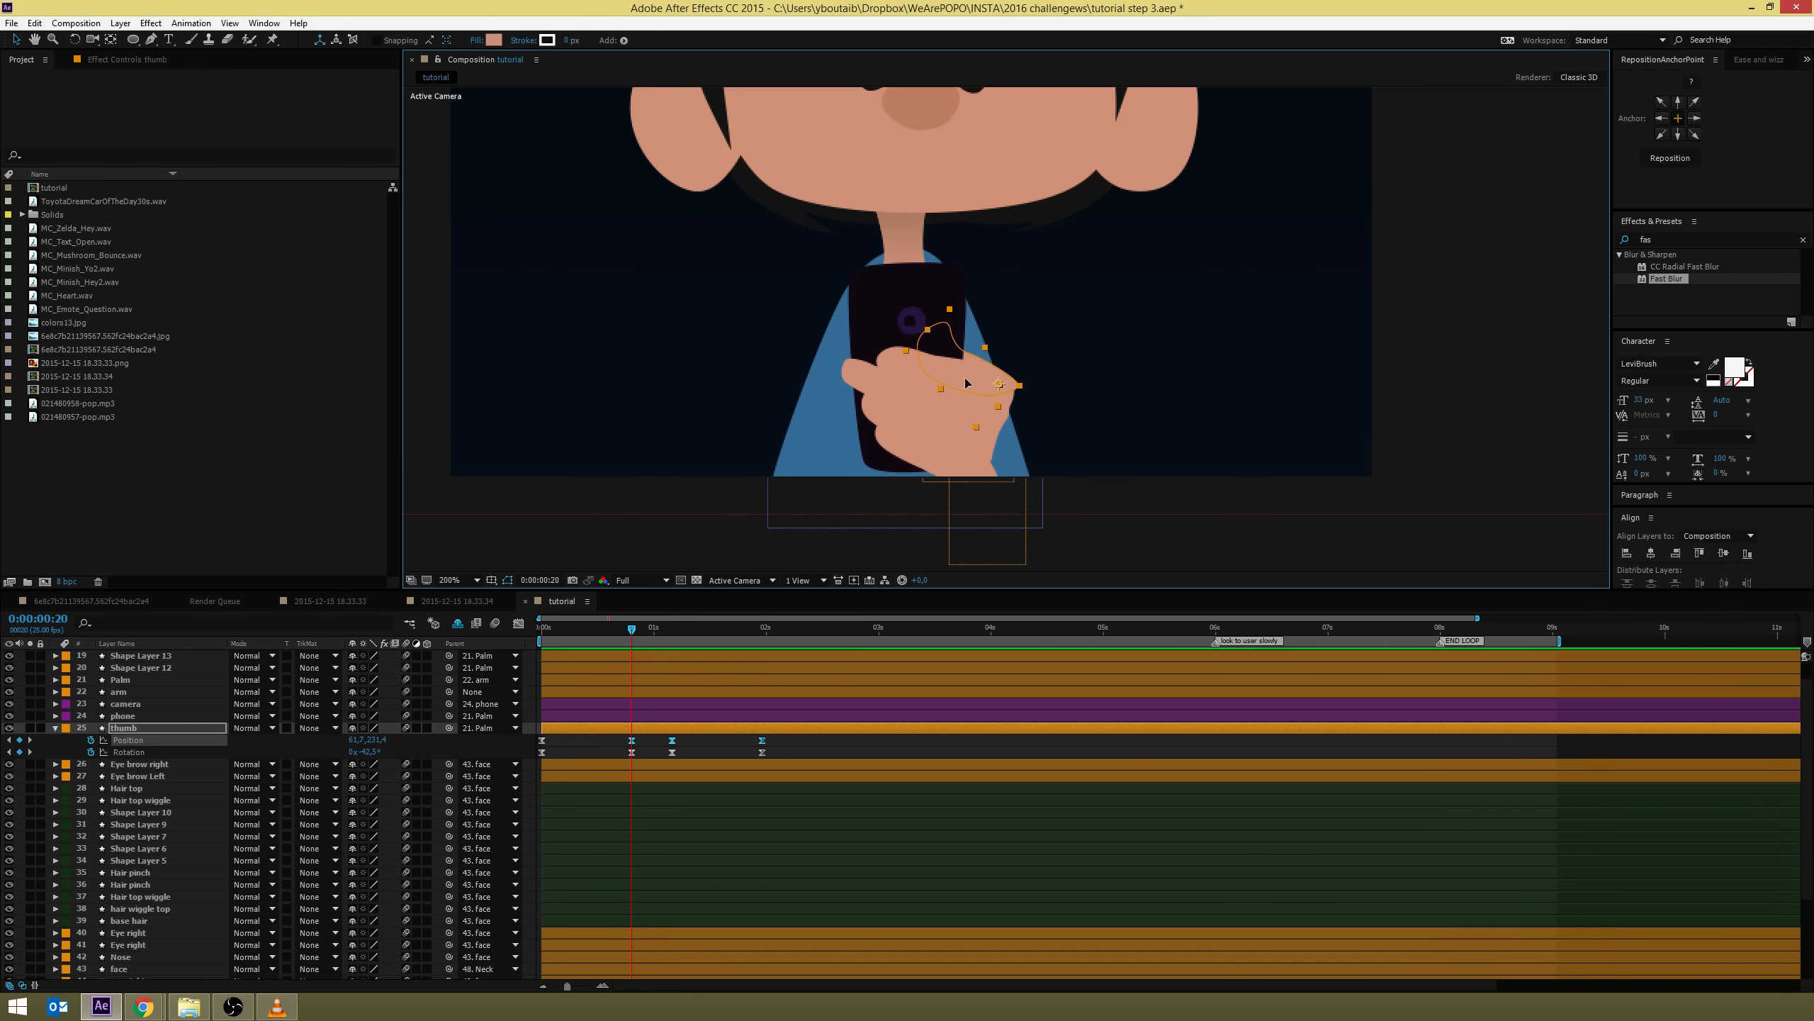
{"action": "left_click_drag", "start_coordinate": [963, 395], "coordinate": [960, 383]}
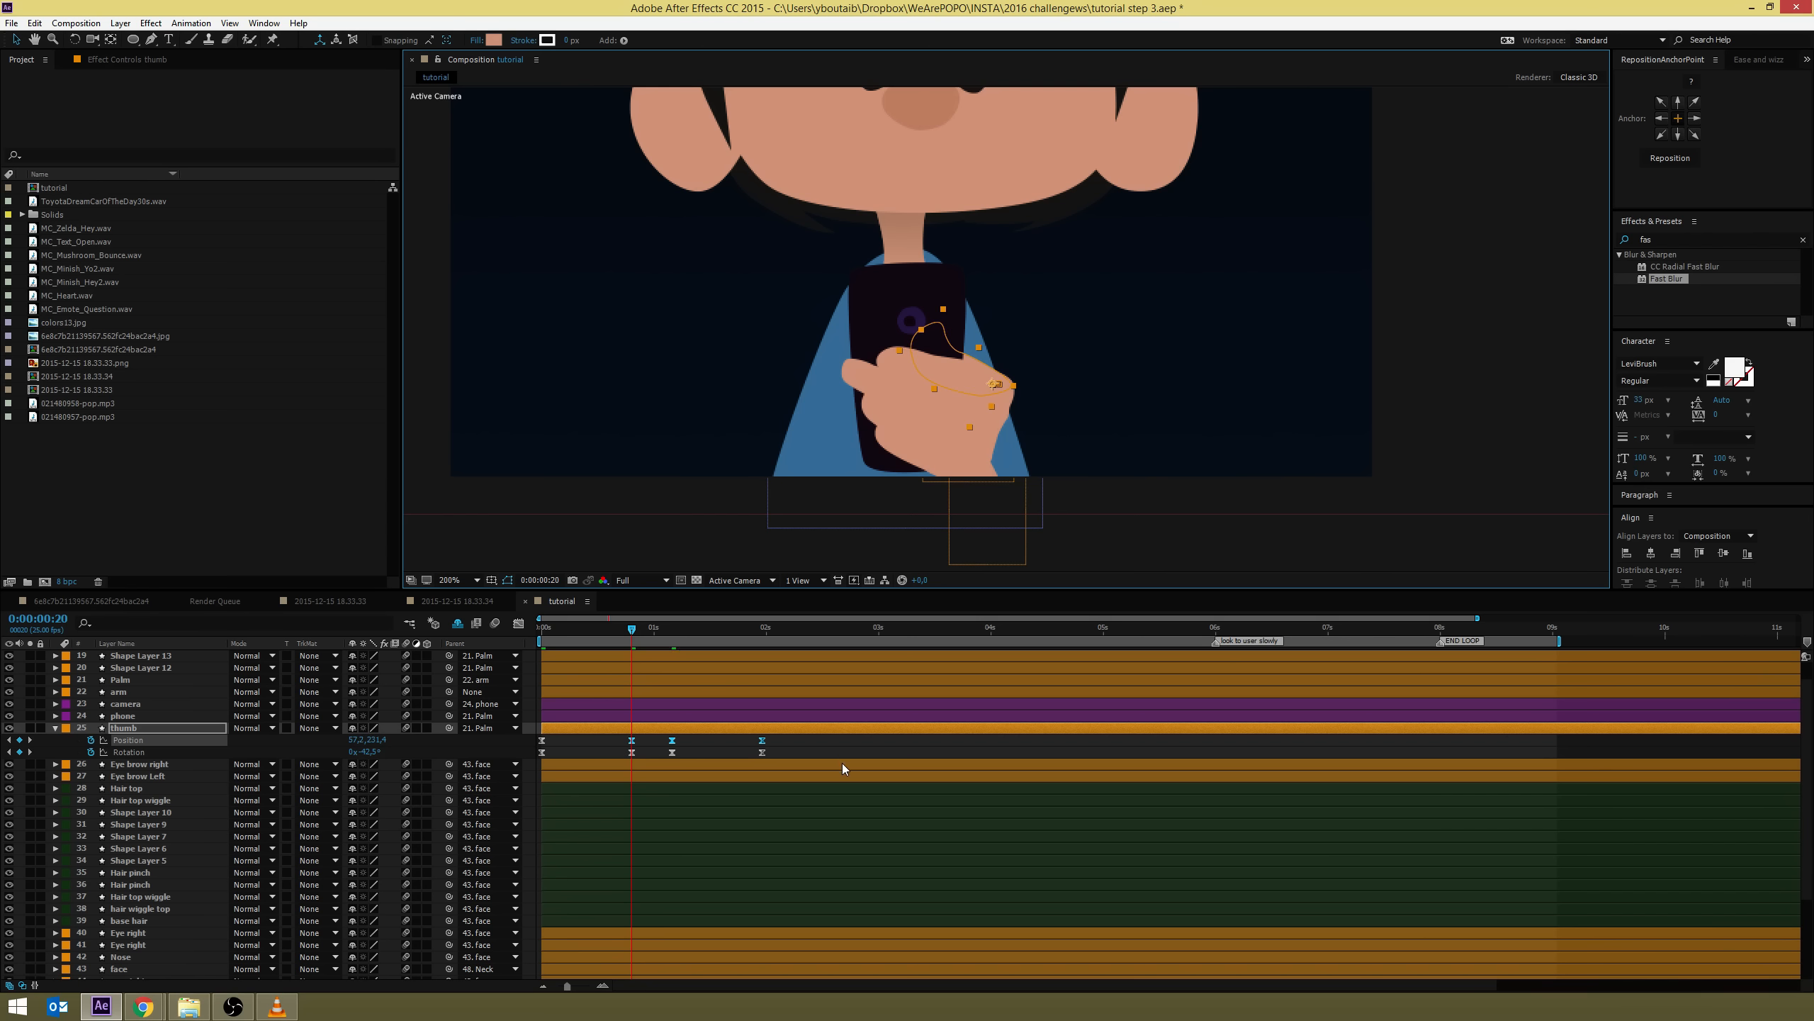
{"action": "key", "text": "F2"}
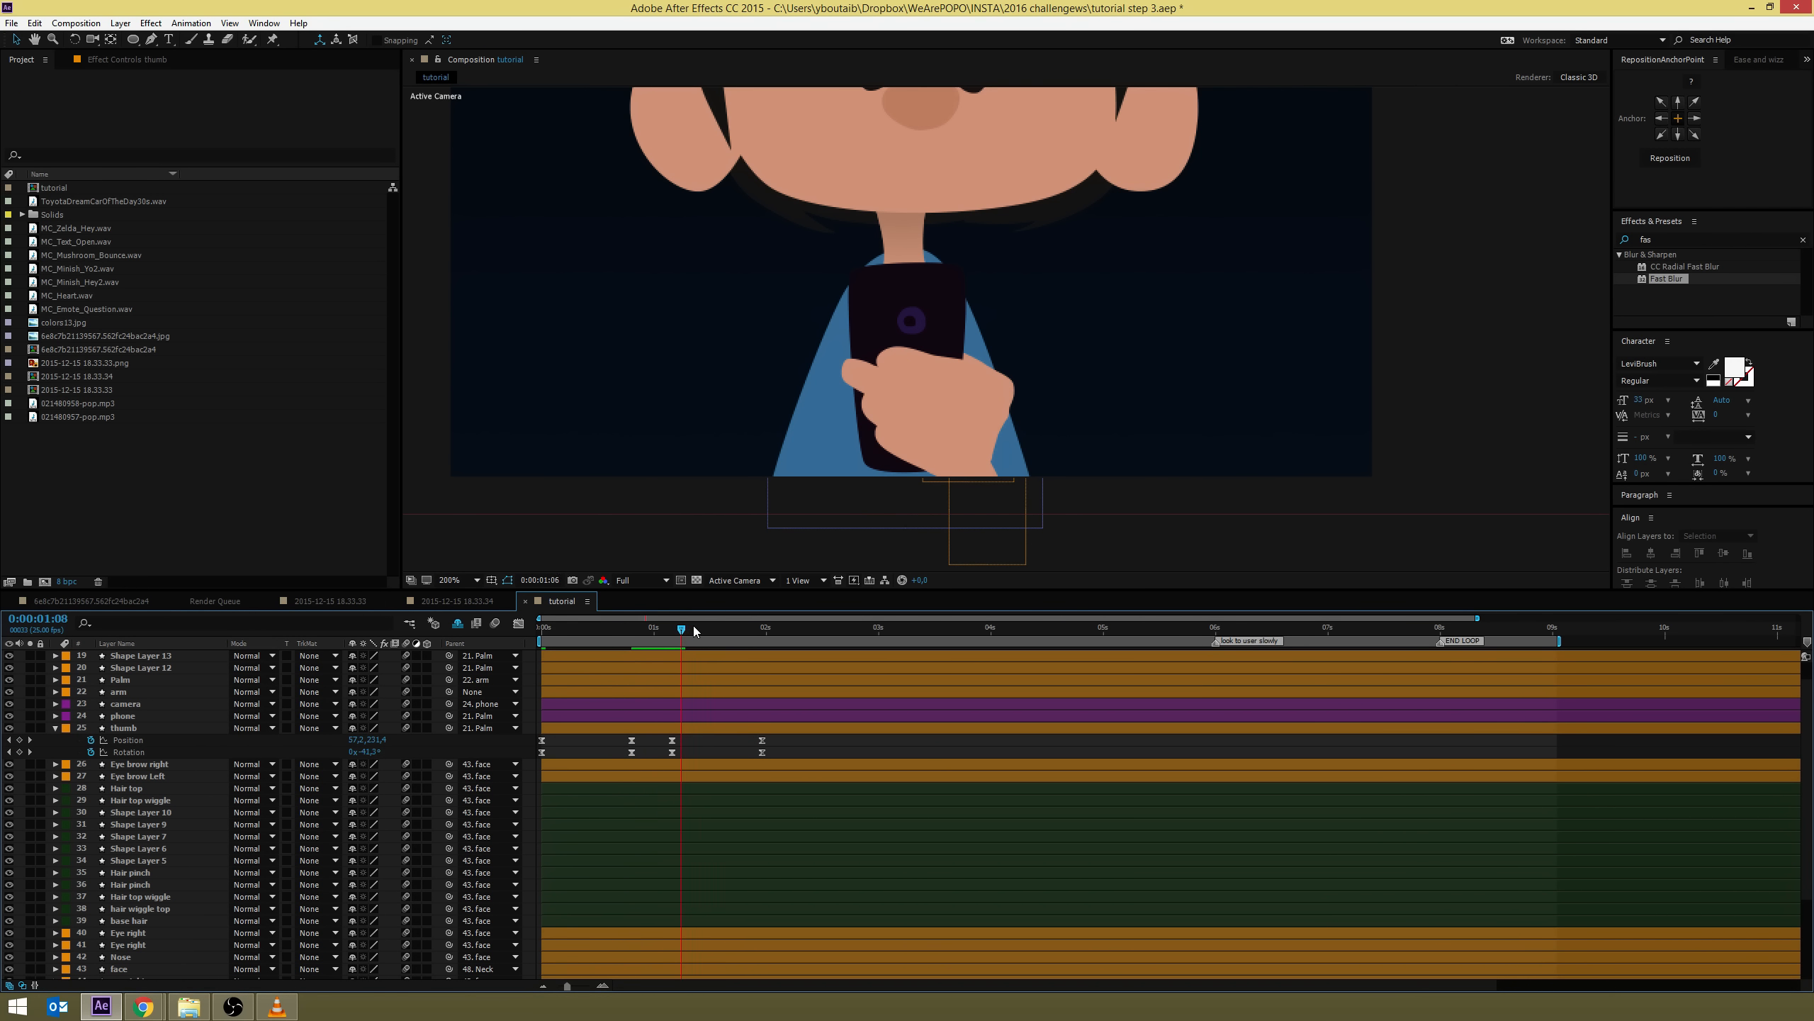
Copy the thumb's first Position keyframe to 0:00:01:24 to restore the position 61.7, 231.4 there
{"action": "left_click_drag", "start_coordinate": [694, 629], "coordinate": [762, 629]}
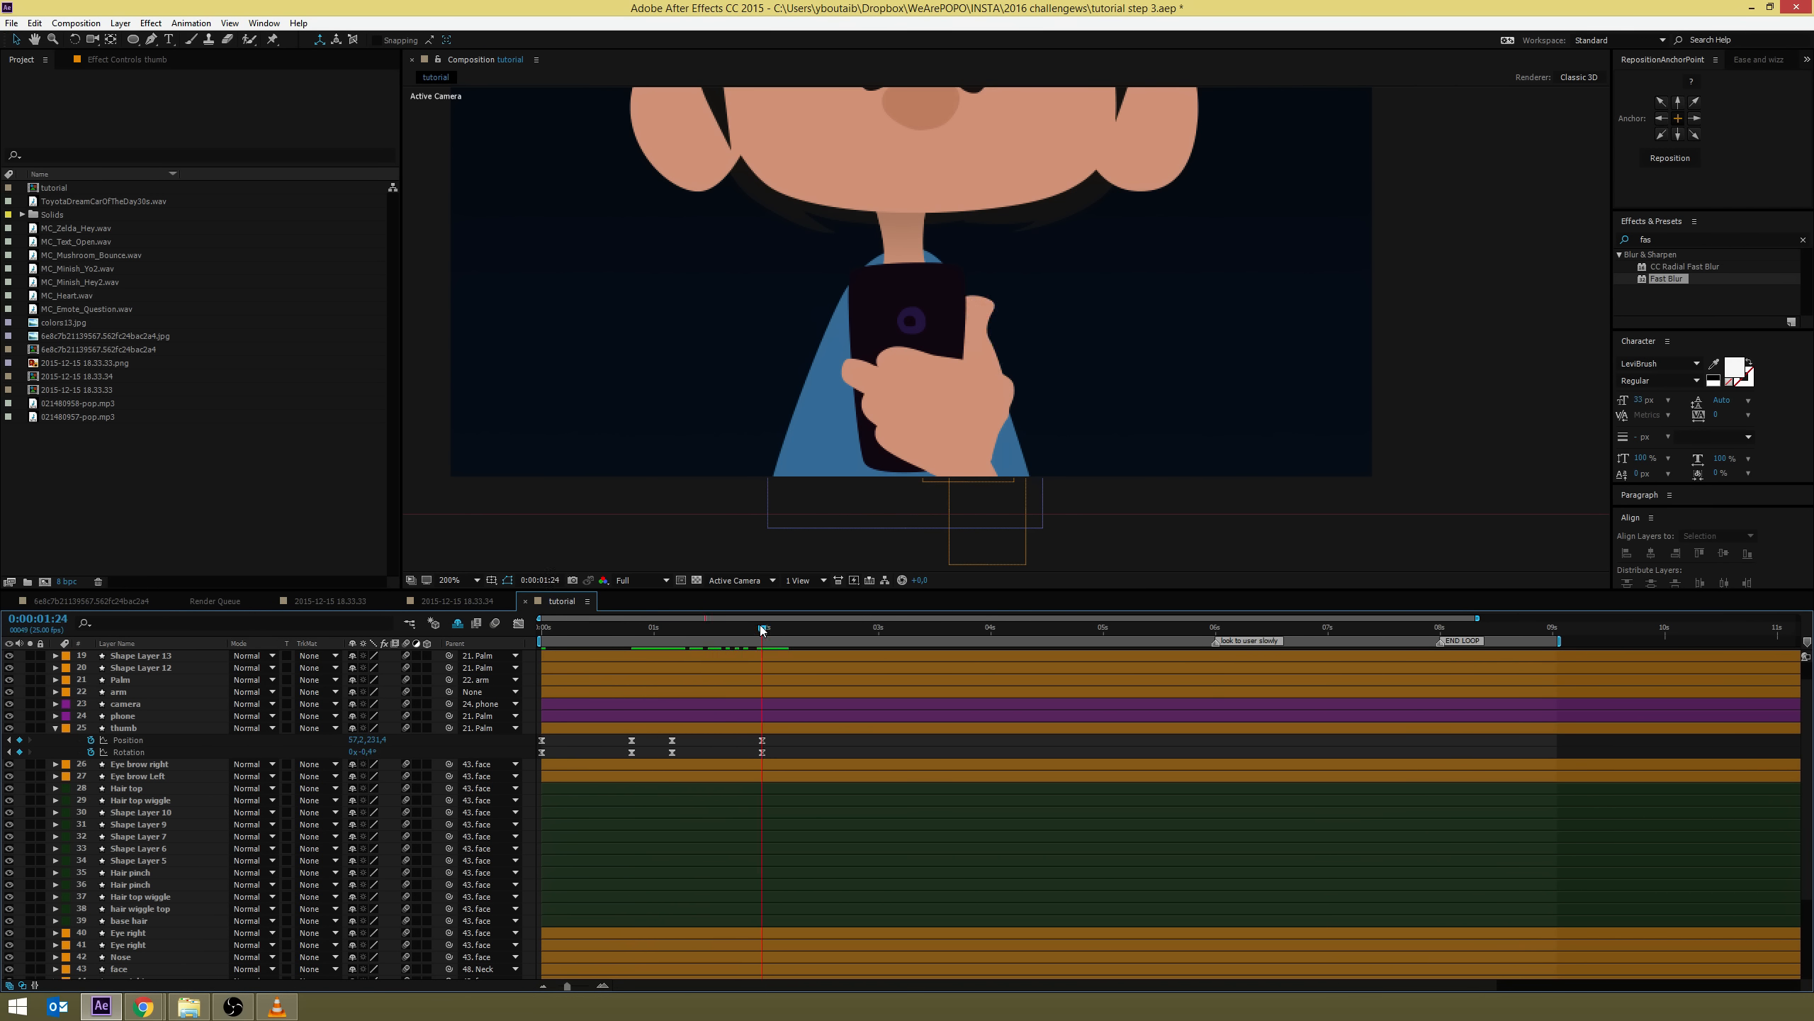
{"action": "left_click", "coordinate": [526, 728]}
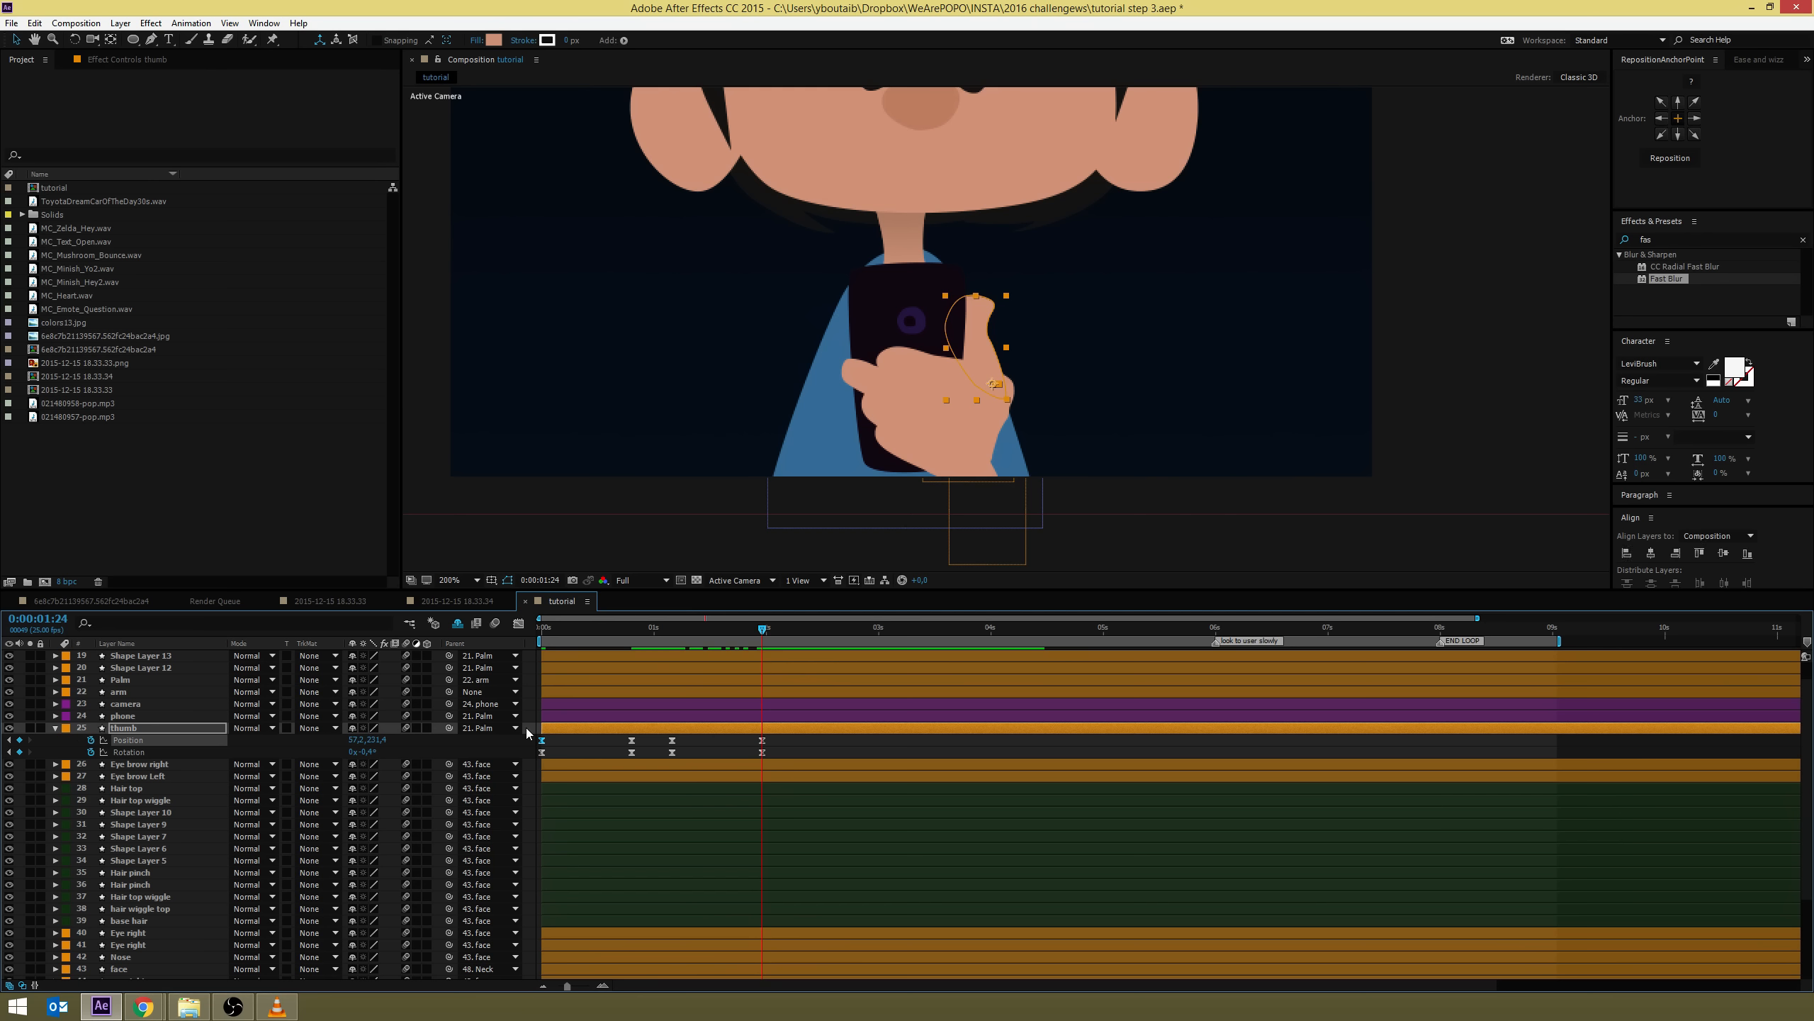
{"action": "key", "text": "Right"}
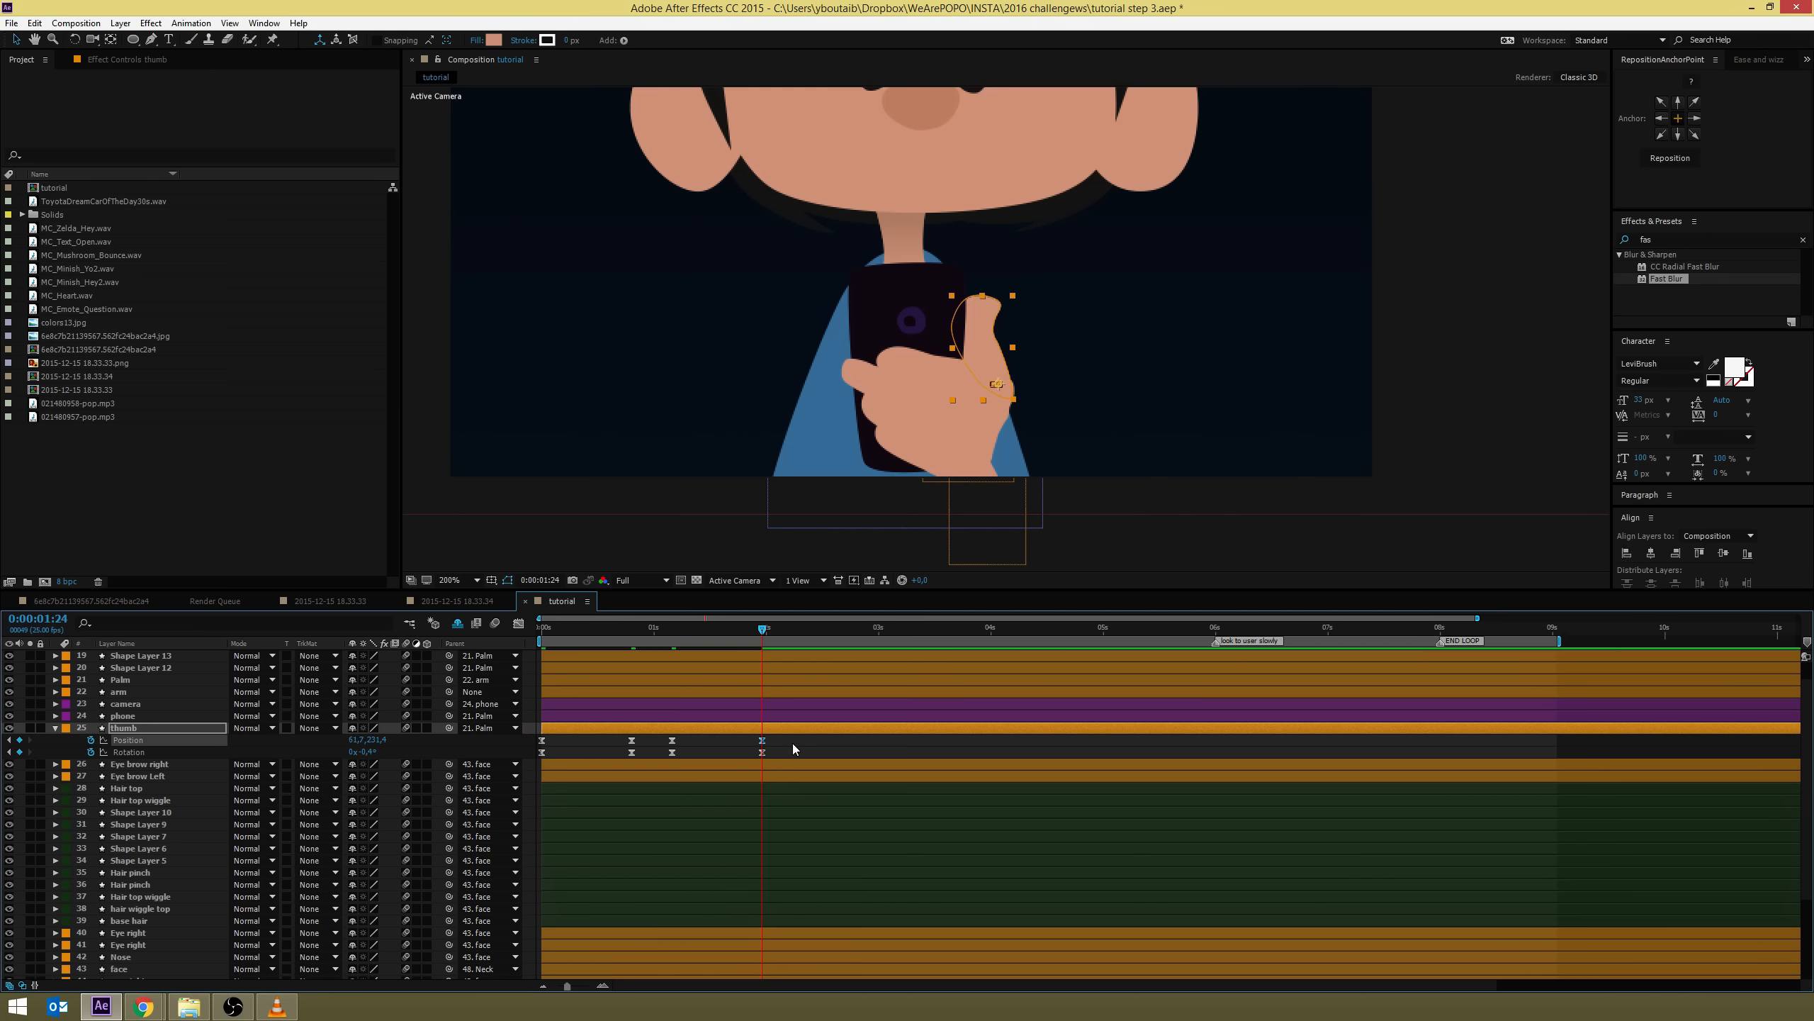
{"action": "left_click", "coordinate": [793, 743]}
Save the project and scrub through the thumb animation from the start to 0:00:01:06
{"action": "left_click_drag", "start_coordinate": [679, 625], "coordinate": [527, 610]}
{"action": "key", "text": "ctrl+s"}
{"action": "scroll", "coordinate": [1012, 385], "scroll_direction": "down", "scroll_amount": 2}
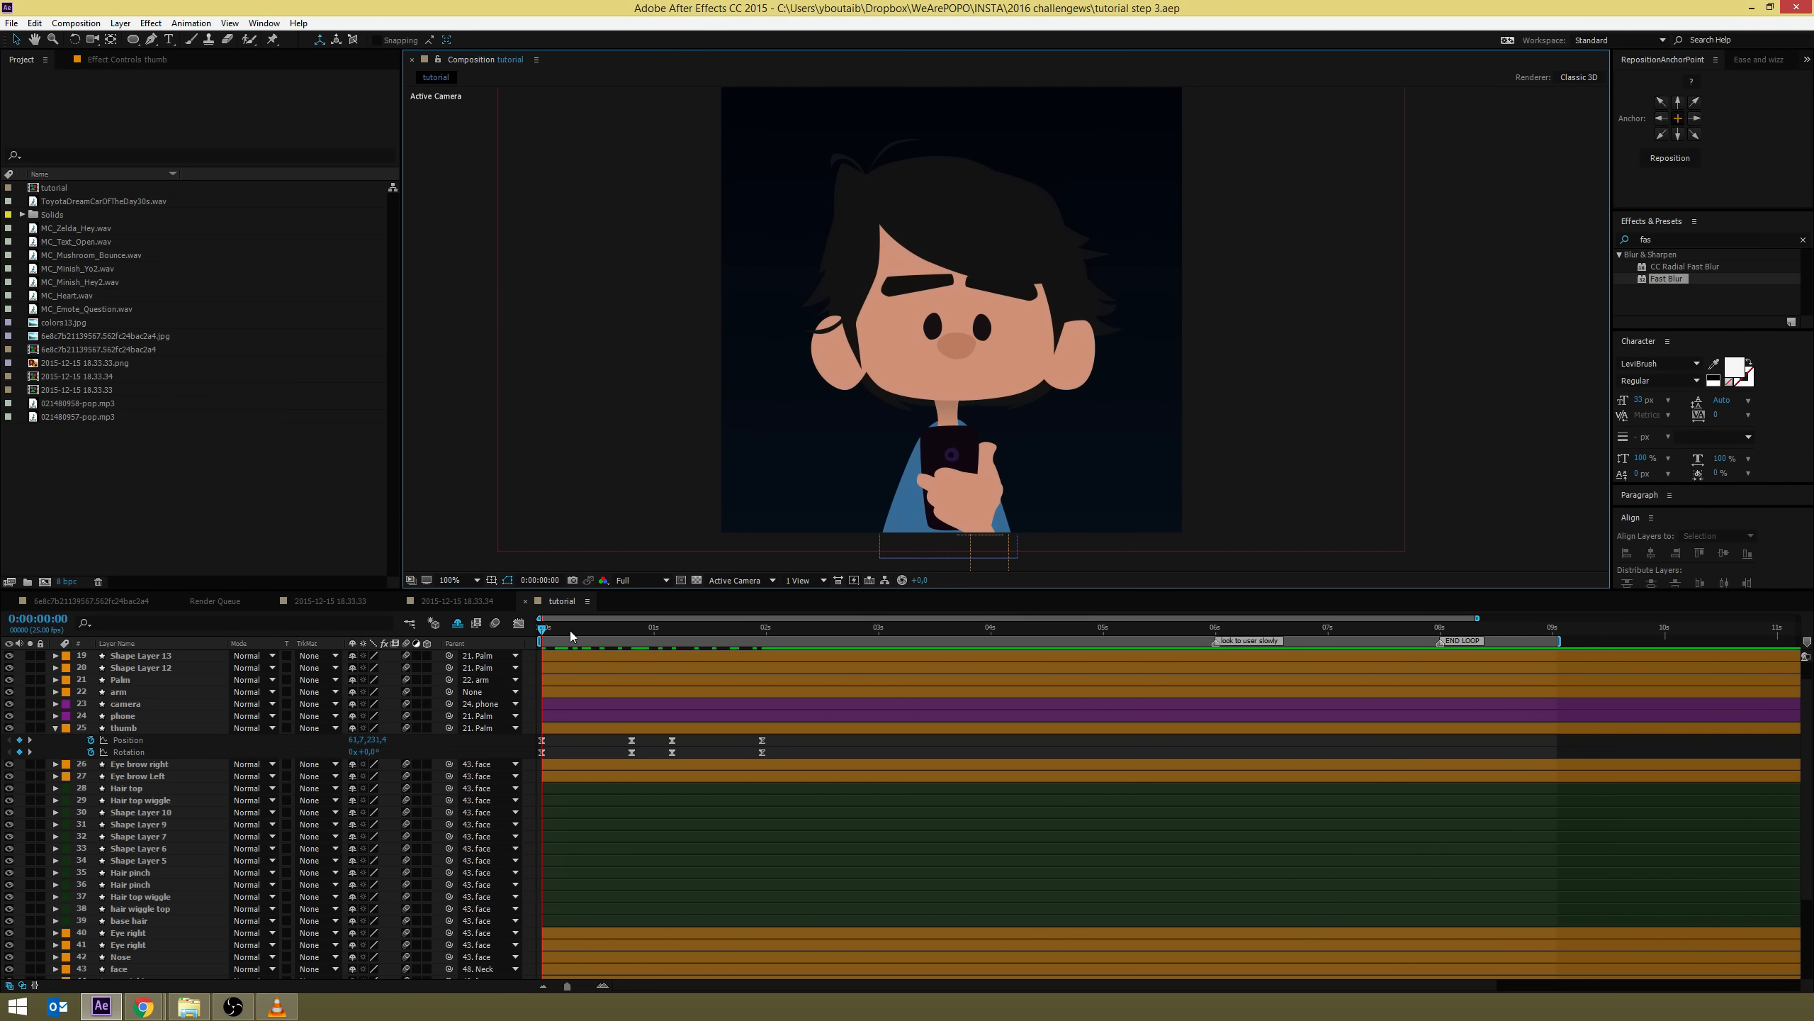
{"action": "left_click_drag", "start_coordinate": [543, 629], "coordinate": [680, 563]}
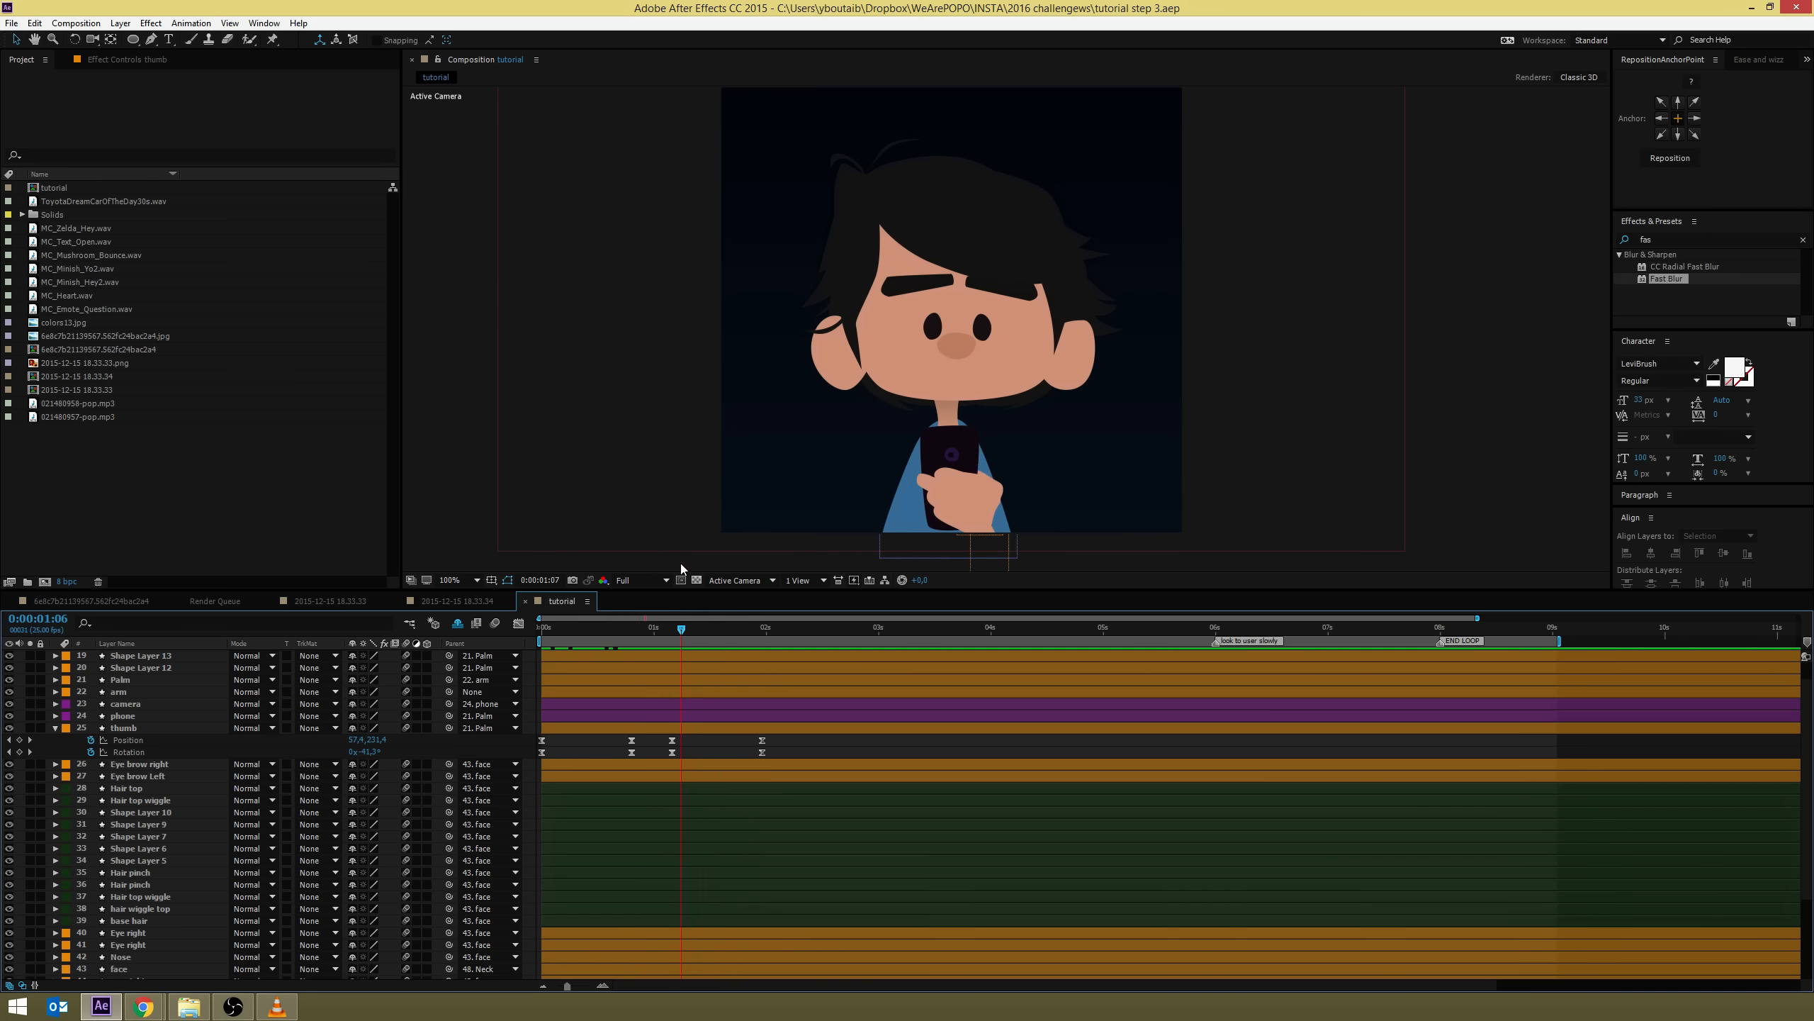
Go to 0:00:00:00 and reveal the Position and Rotation properties of the left and right eyebrow layers
{"action": "left_click", "coordinate": [898, 285]}
{"action": "scroll", "coordinate": [1001, 316], "scroll_direction": "up", "scroll_amount": 4}
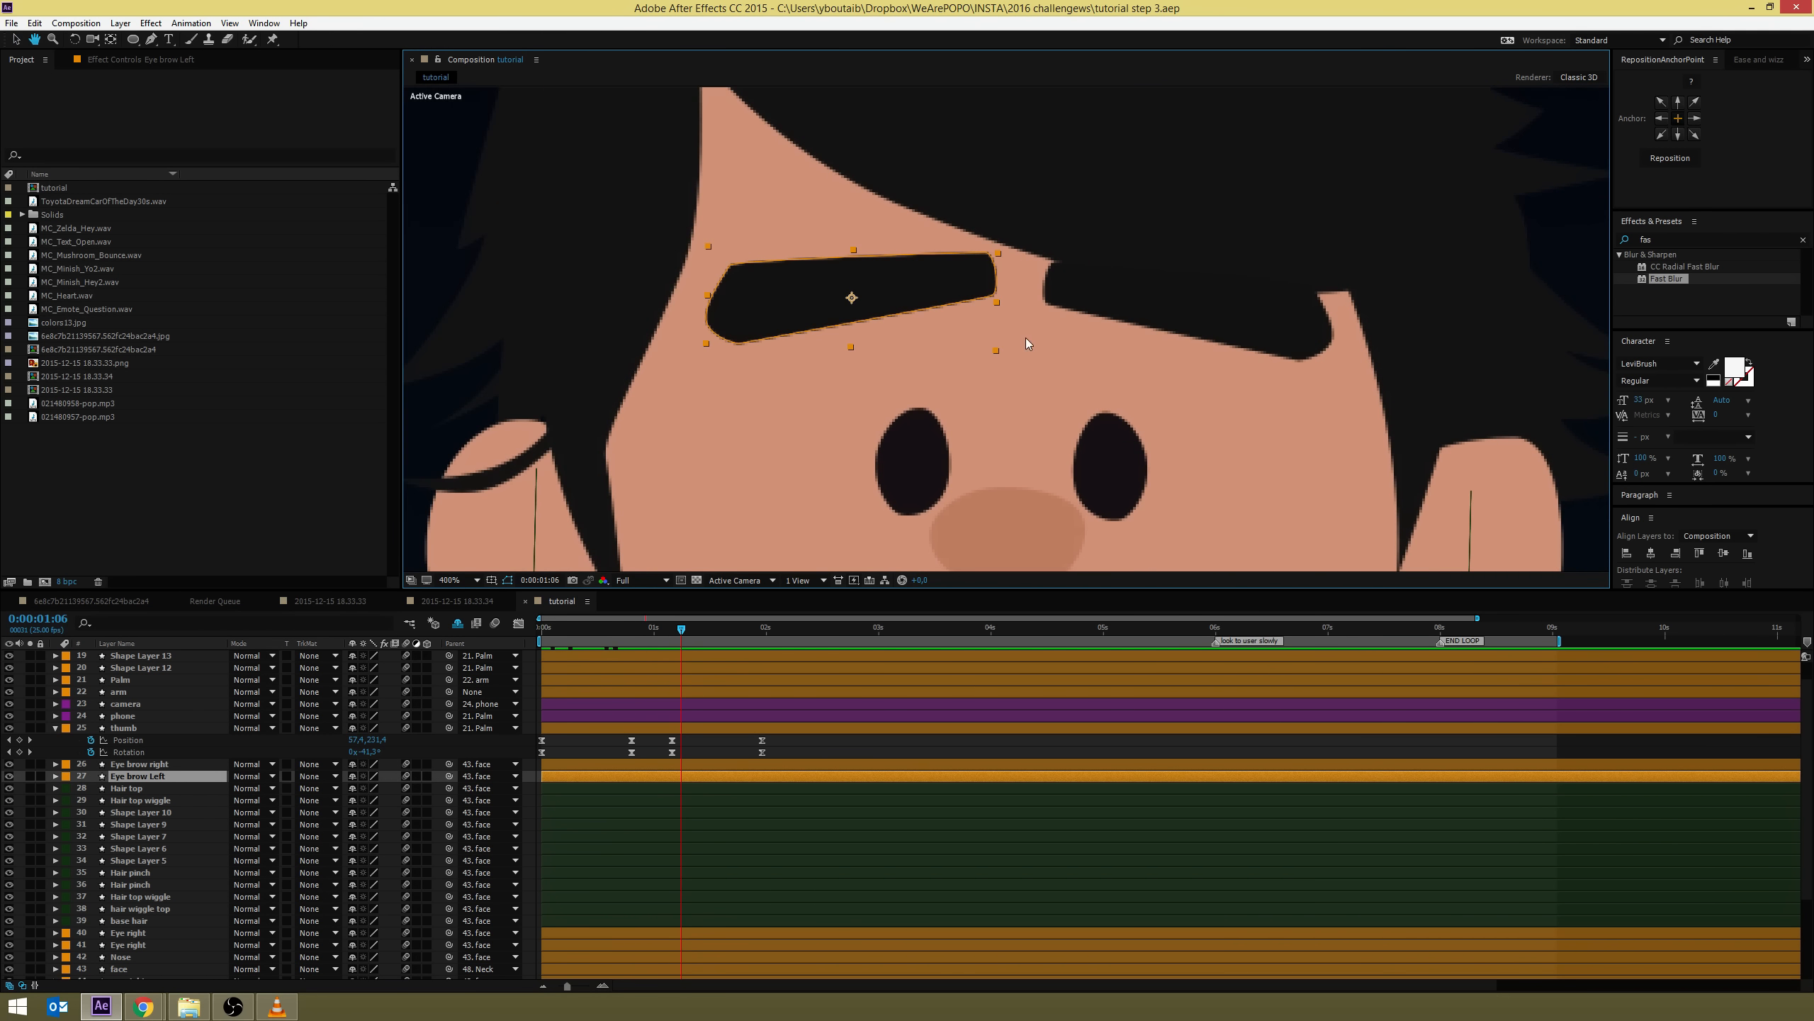
{"action": "key", "text": "v"}
{"action": "left_click_drag", "start_coordinate": [680, 631], "coordinate": [544, 636]}
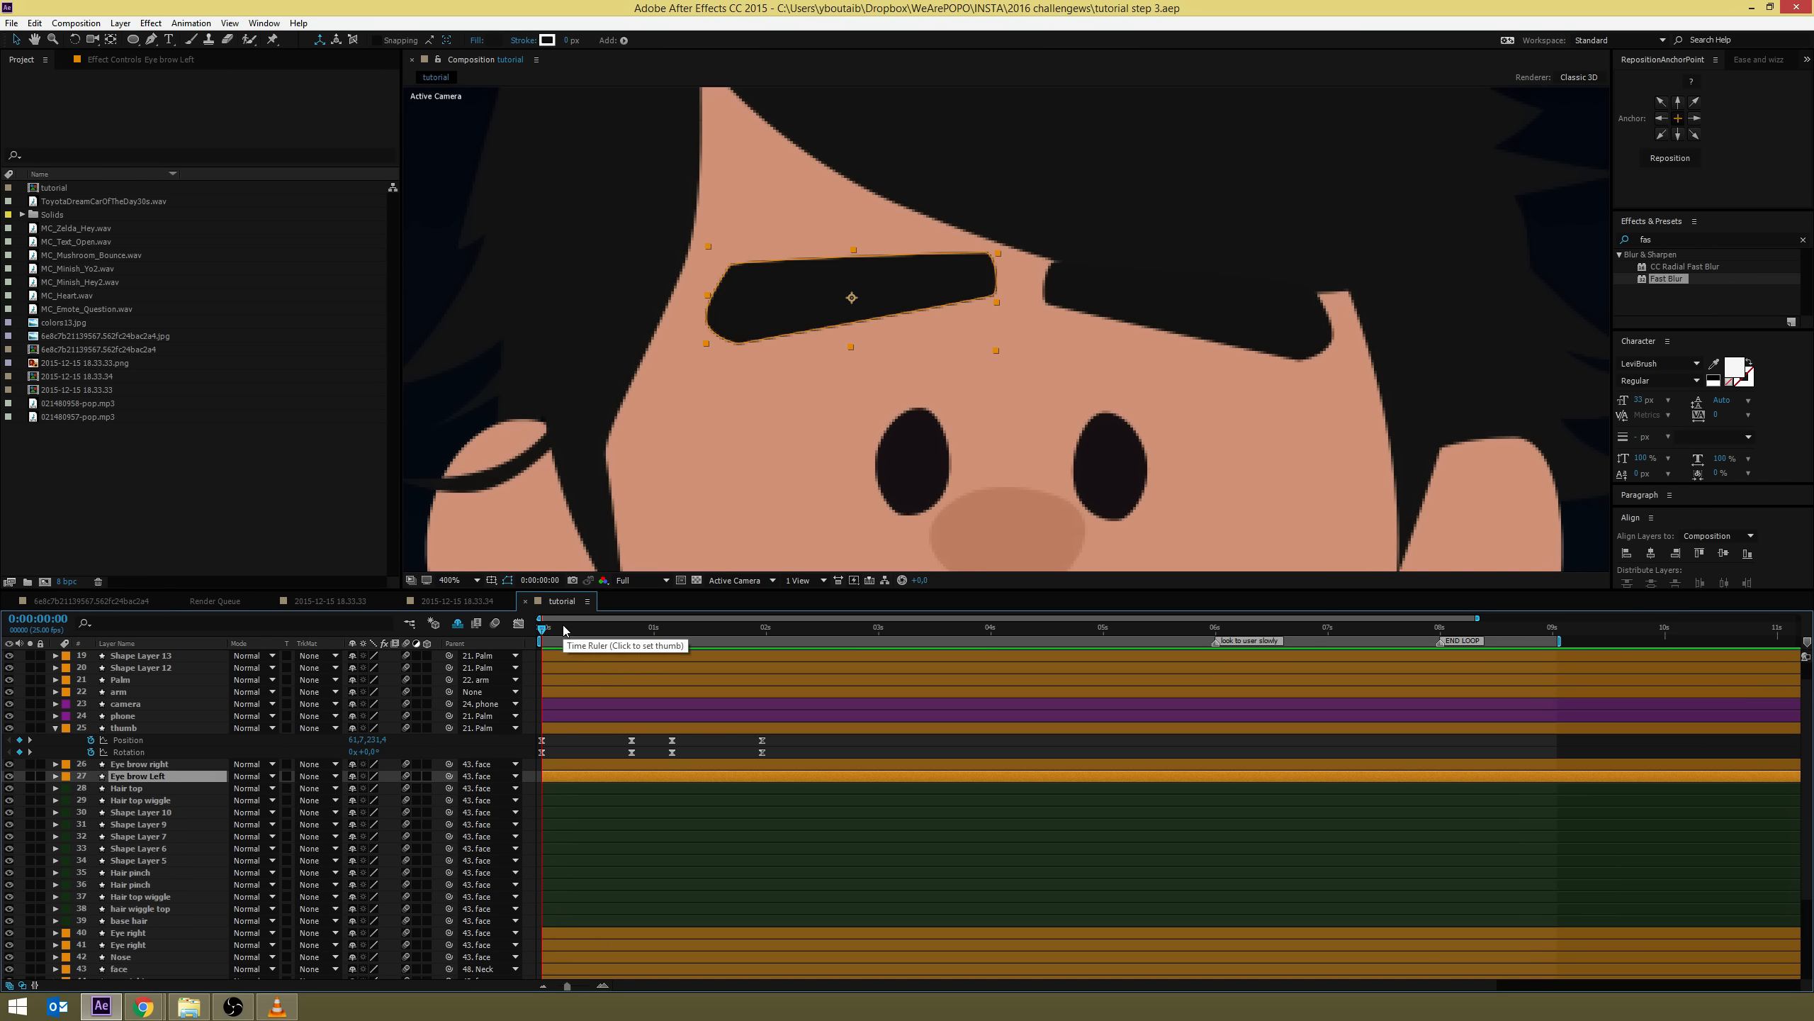
{"action": "key", "text": "p"}
{"action": "key", "text": "shift+r"}
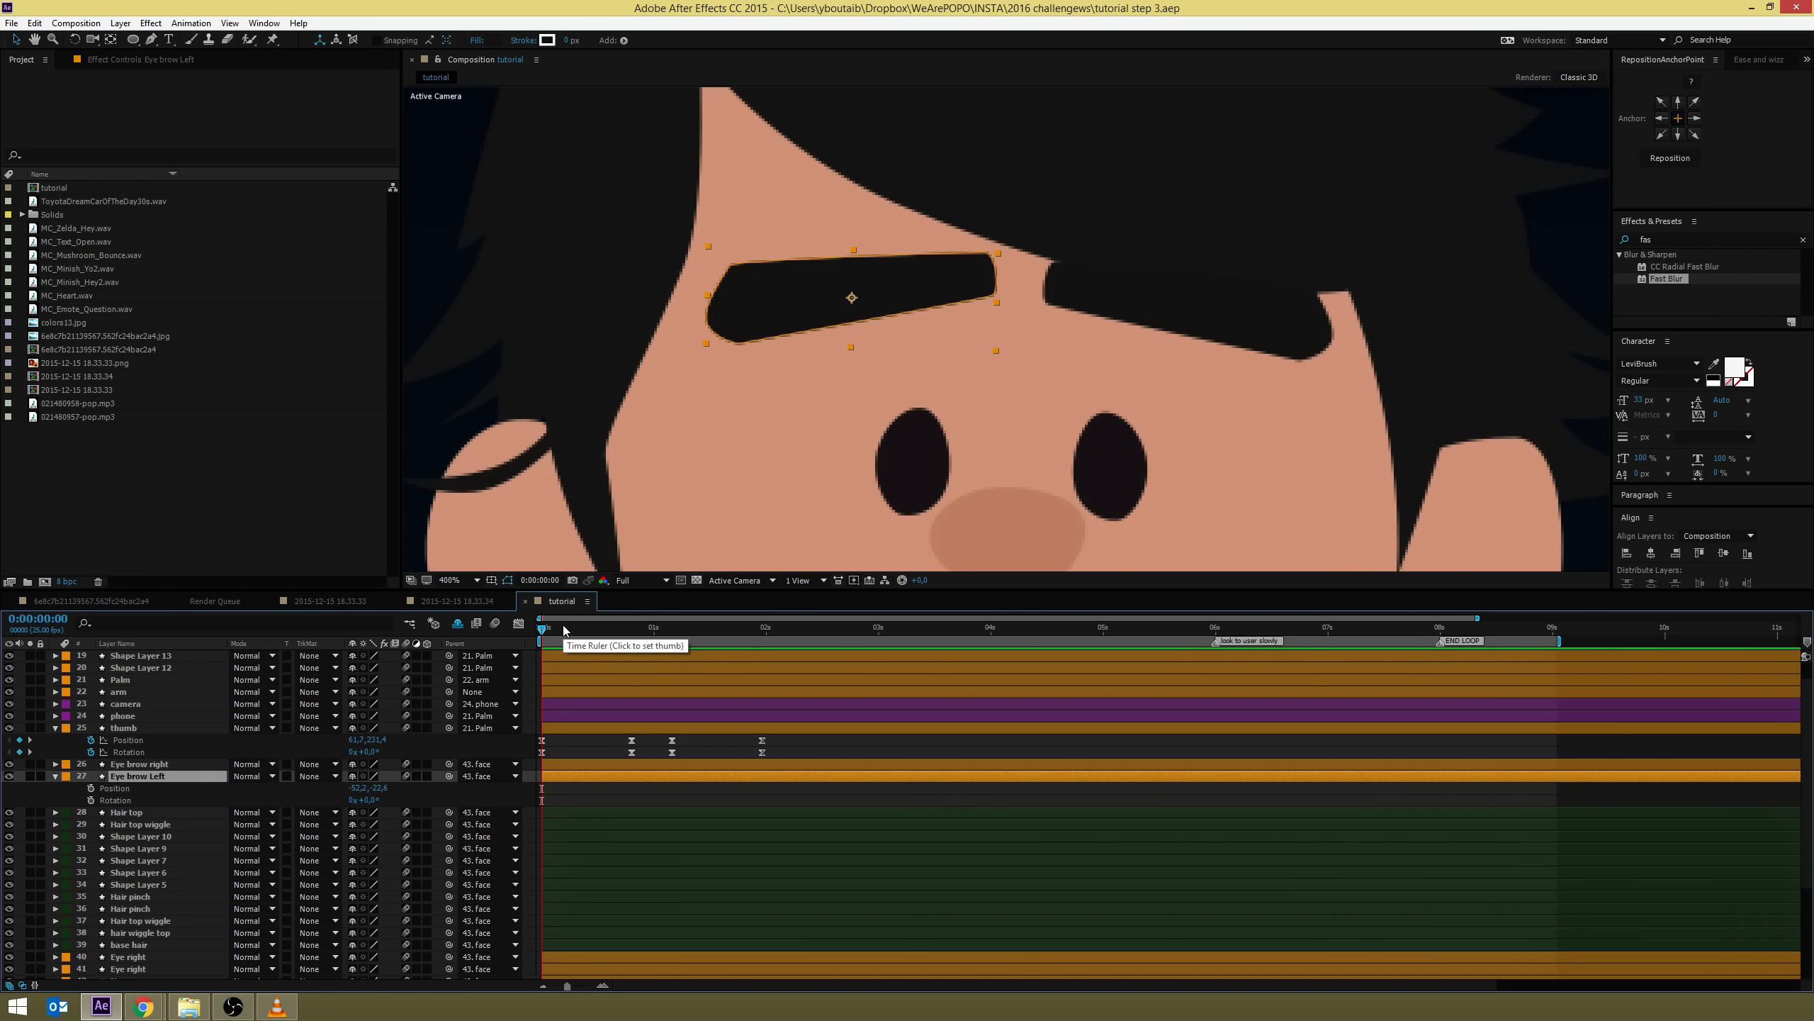
{"action": "left_click", "coordinate": [1225, 313]}
{"action": "key", "text": "p"}
{"action": "key", "text": "shift+r"}
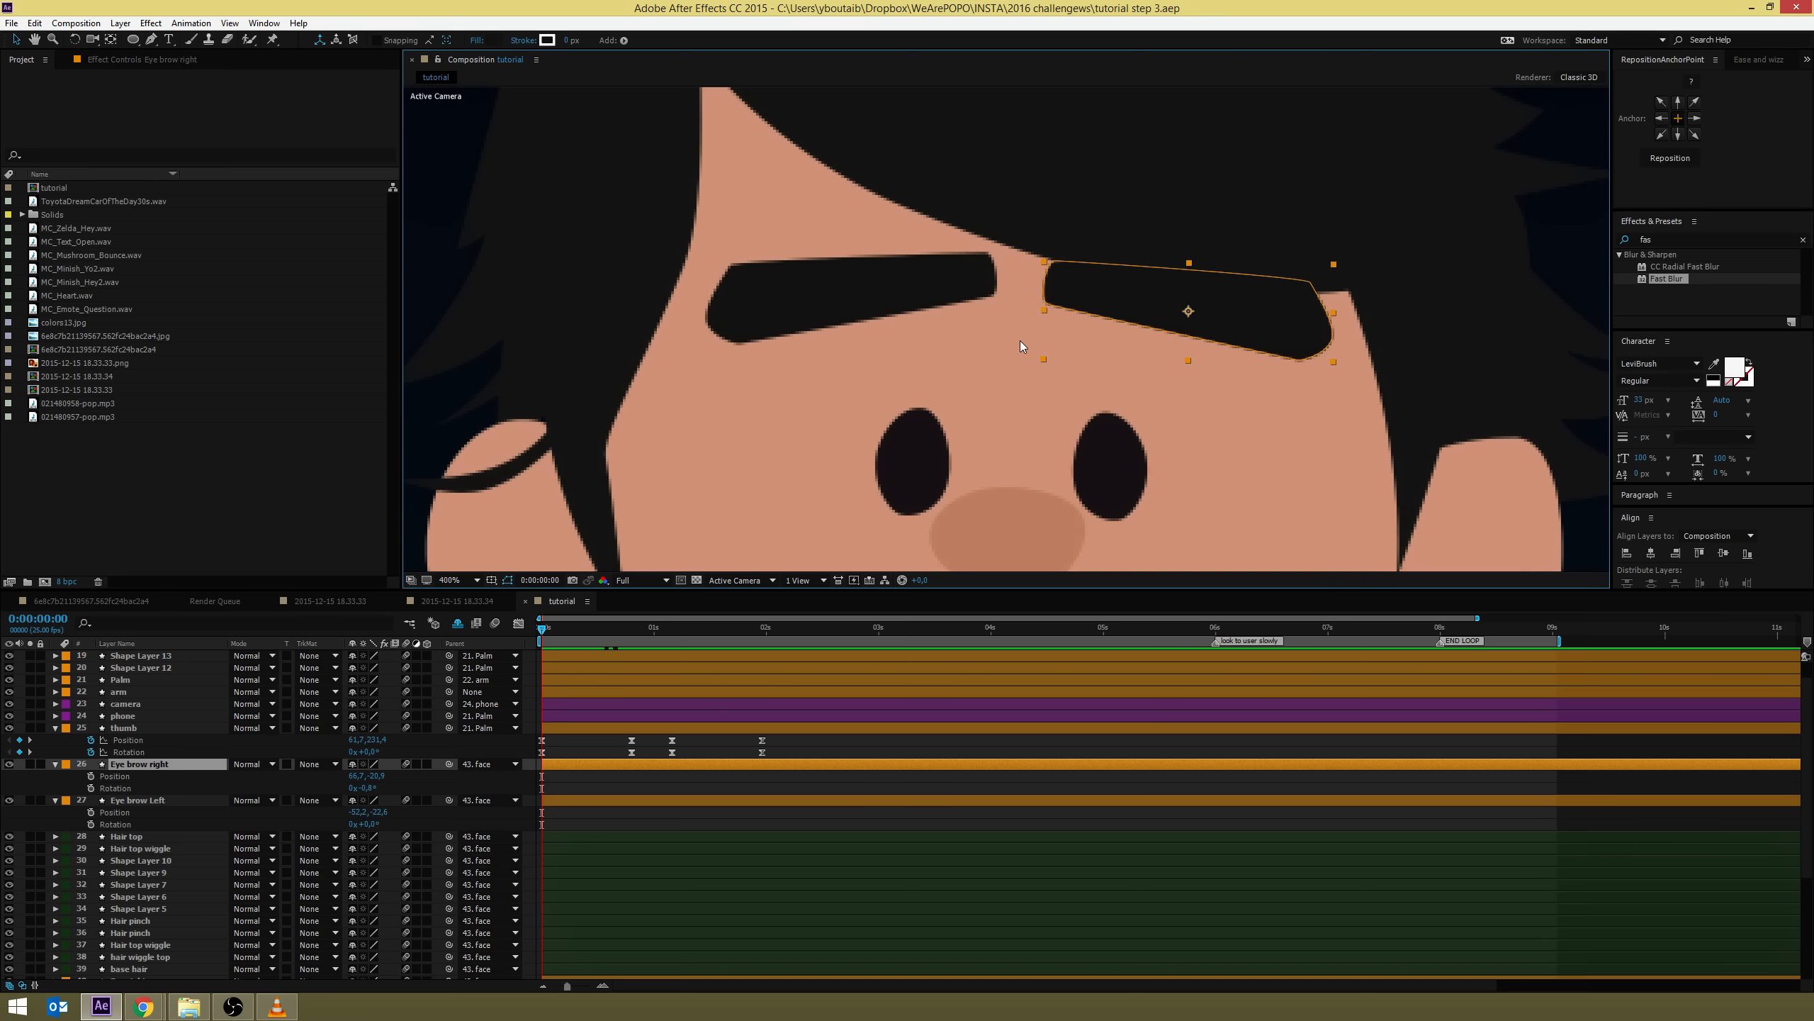
Start Position and Rotation keyframes on both eyebrows at 0:00:00:00
{"action": "scroll", "coordinate": [141, 800], "scroll_direction": "down", "scroll_amount": 1}
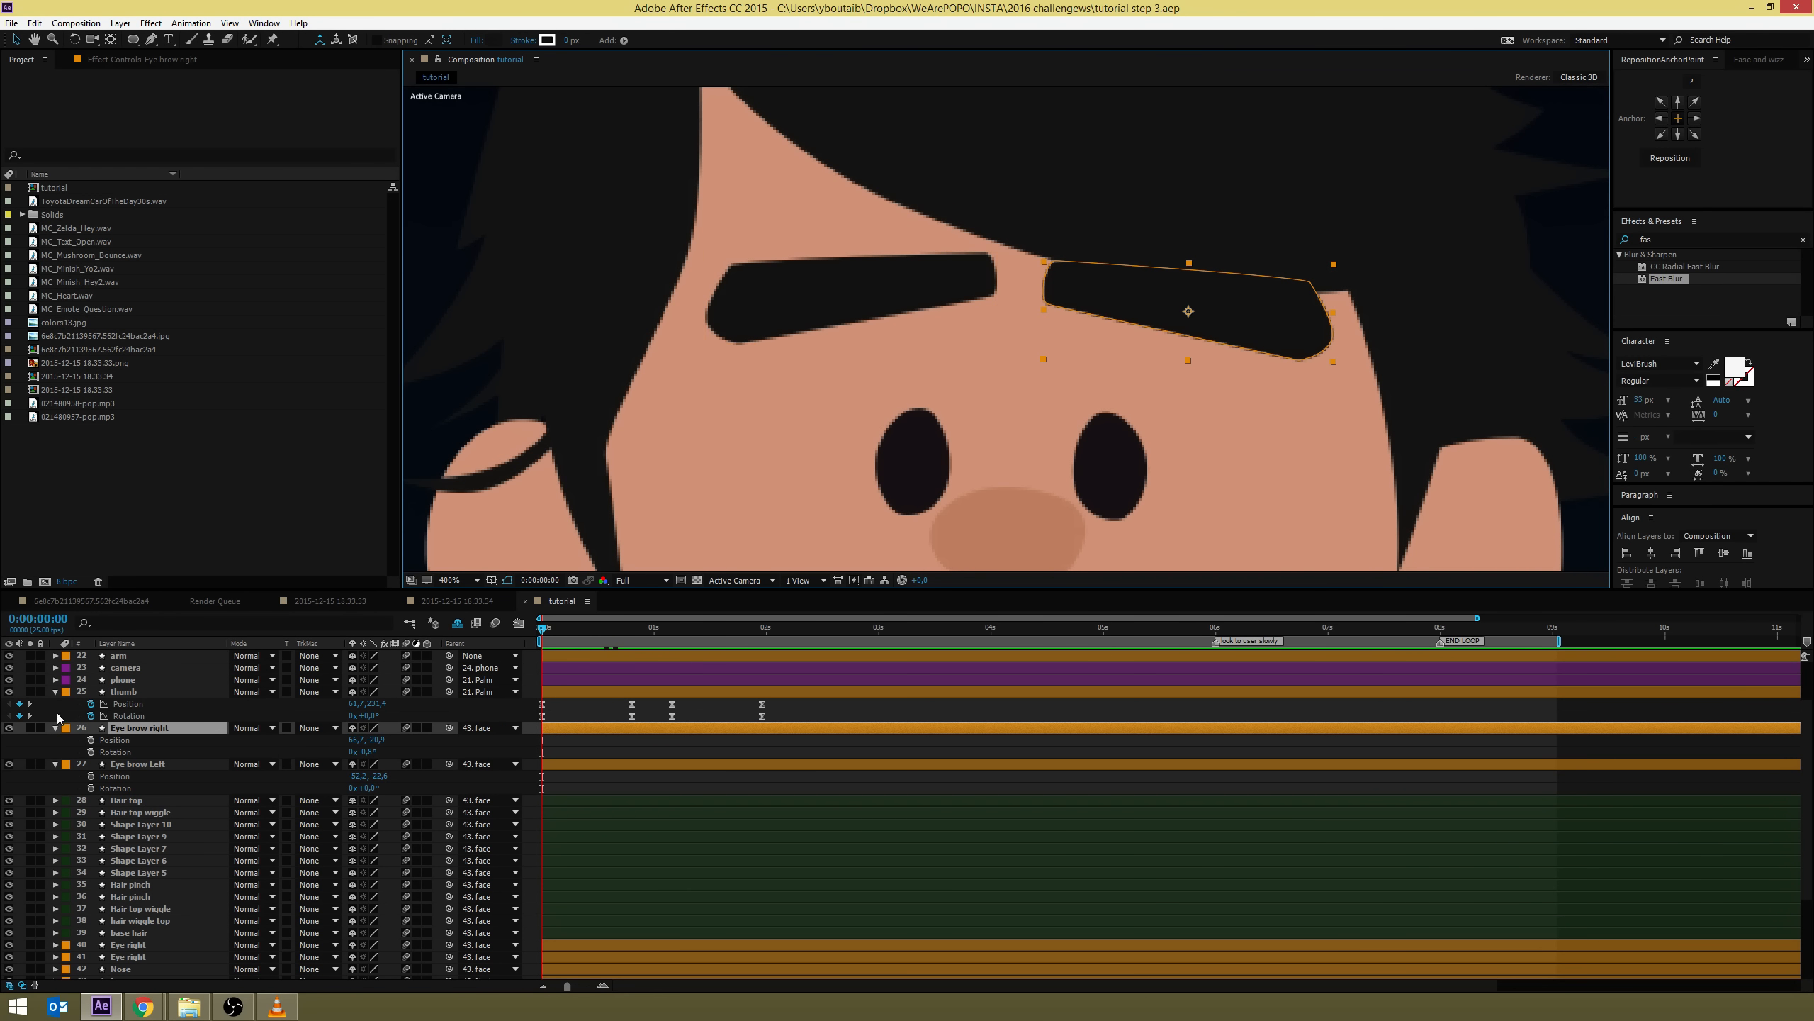
{"action": "left_click", "coordinate": [91, 740]}
{"action": "left_click", "coordinate": [90, 752]}
{"action": "left_click", "coordinate": [91, 776]}
{"action": "left_click", "coordinate": [91, 788]}
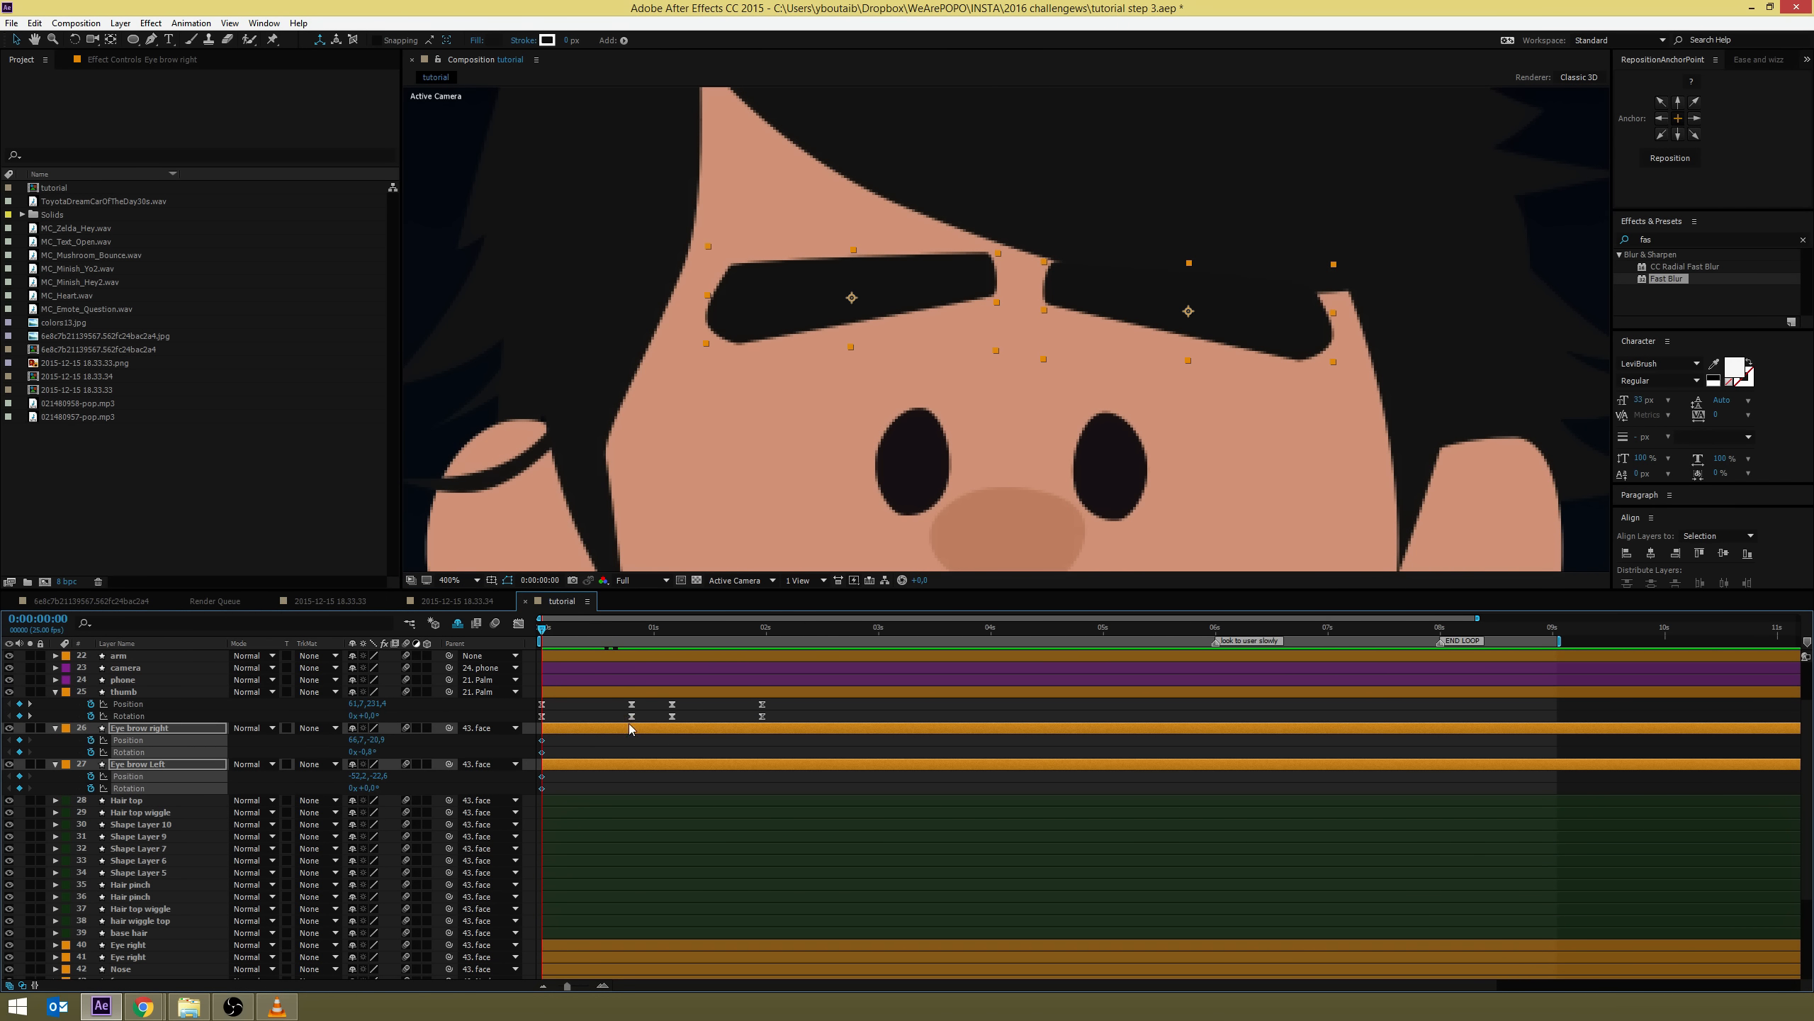
At 0:00:00:20, keyframe the left eyebrow lowered to about -50.2, 1.1 and rotated to about 11.9°
{"action": "left_click_drag", "start_coordinate": [544, 631], "coordinate": [633, 642]}
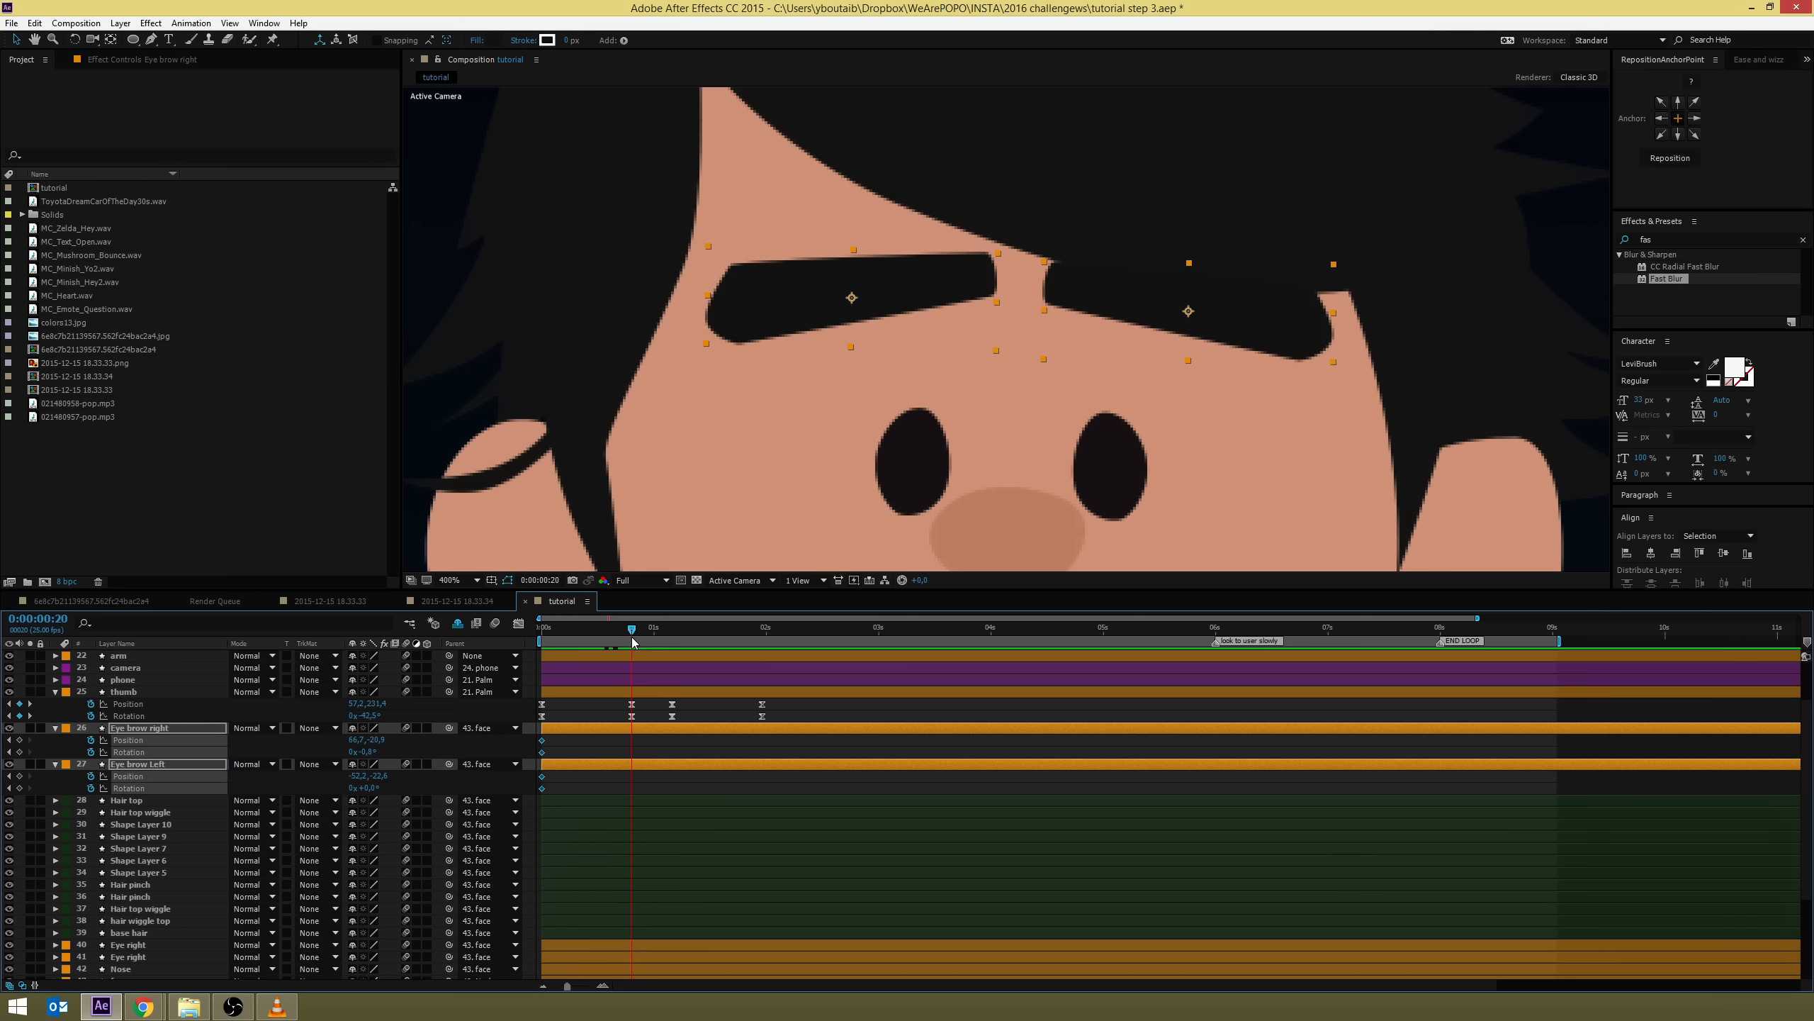
{"action": "left_click", "coordinate": [706, 745]}
{"action": "left_click", "coordinate": [857, 301]}
{"action": "key", "text": "alt+shift+p"}
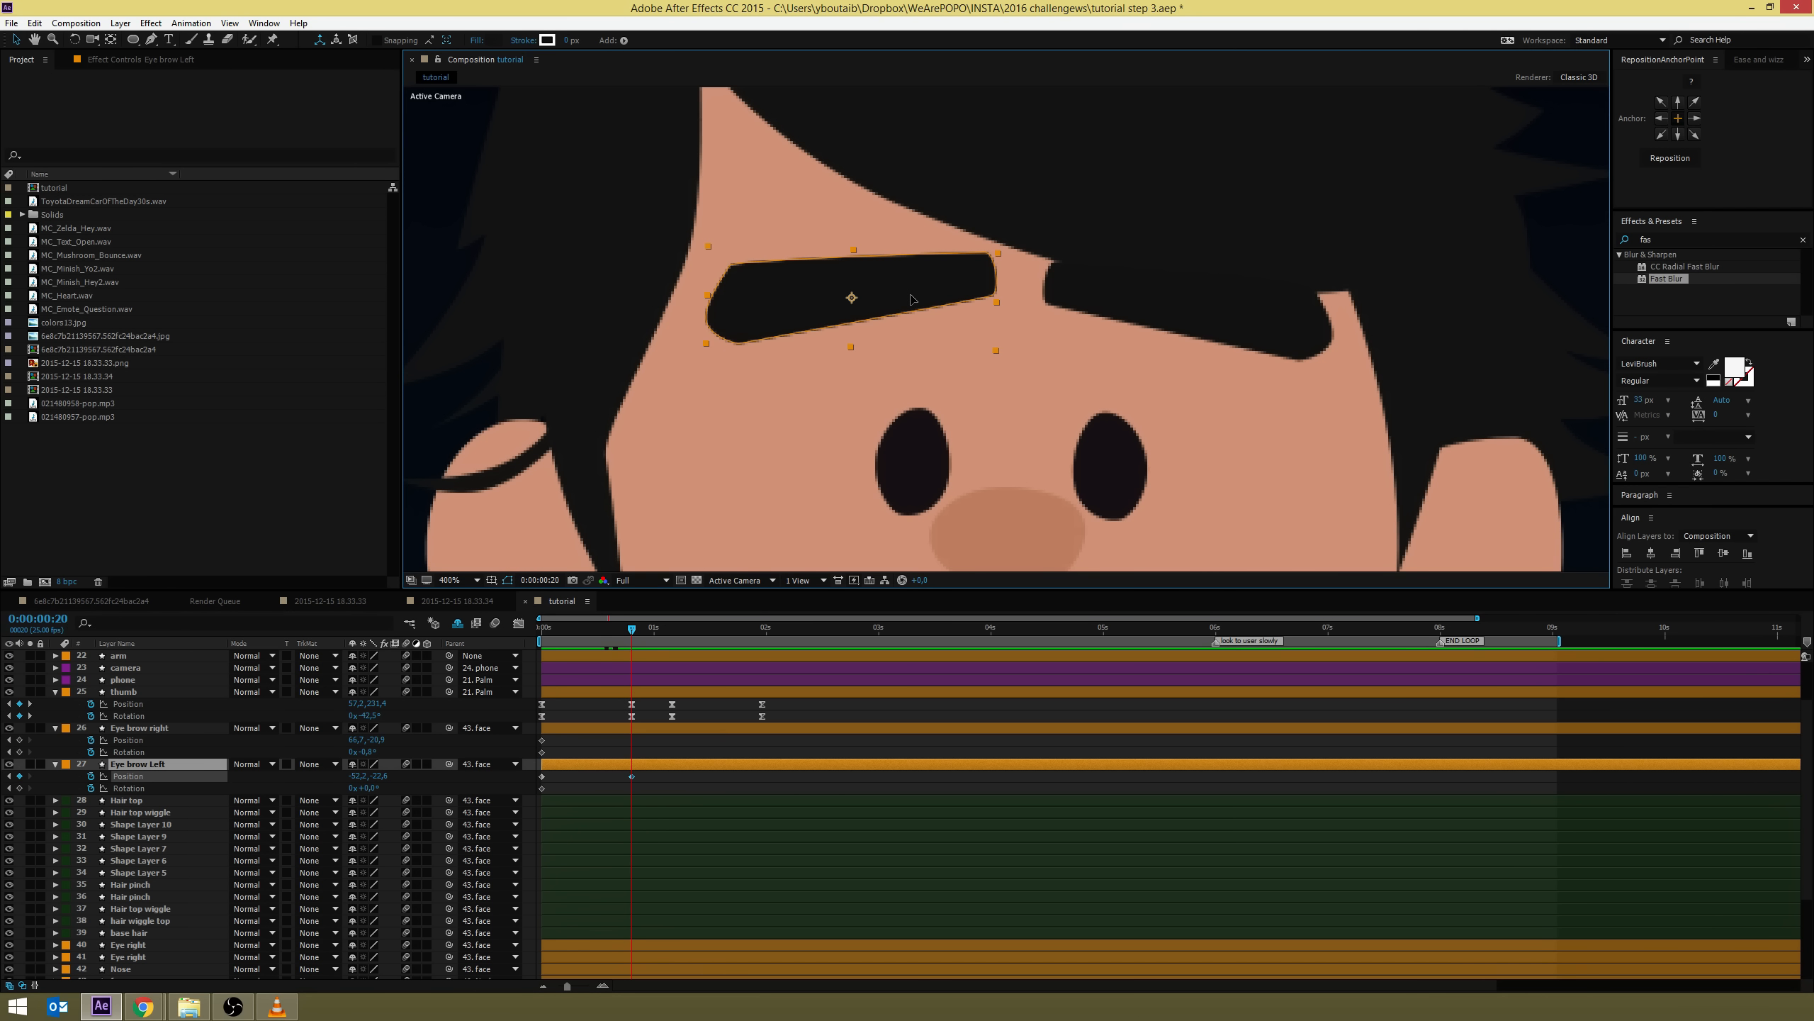
{"action": "left_click_drag", "start_coordinate": [912, 299], "coordinate": [986, 376]}
{"action": "key", "text": "w"}
{"action": "key", "text": "alt+shift+r"}
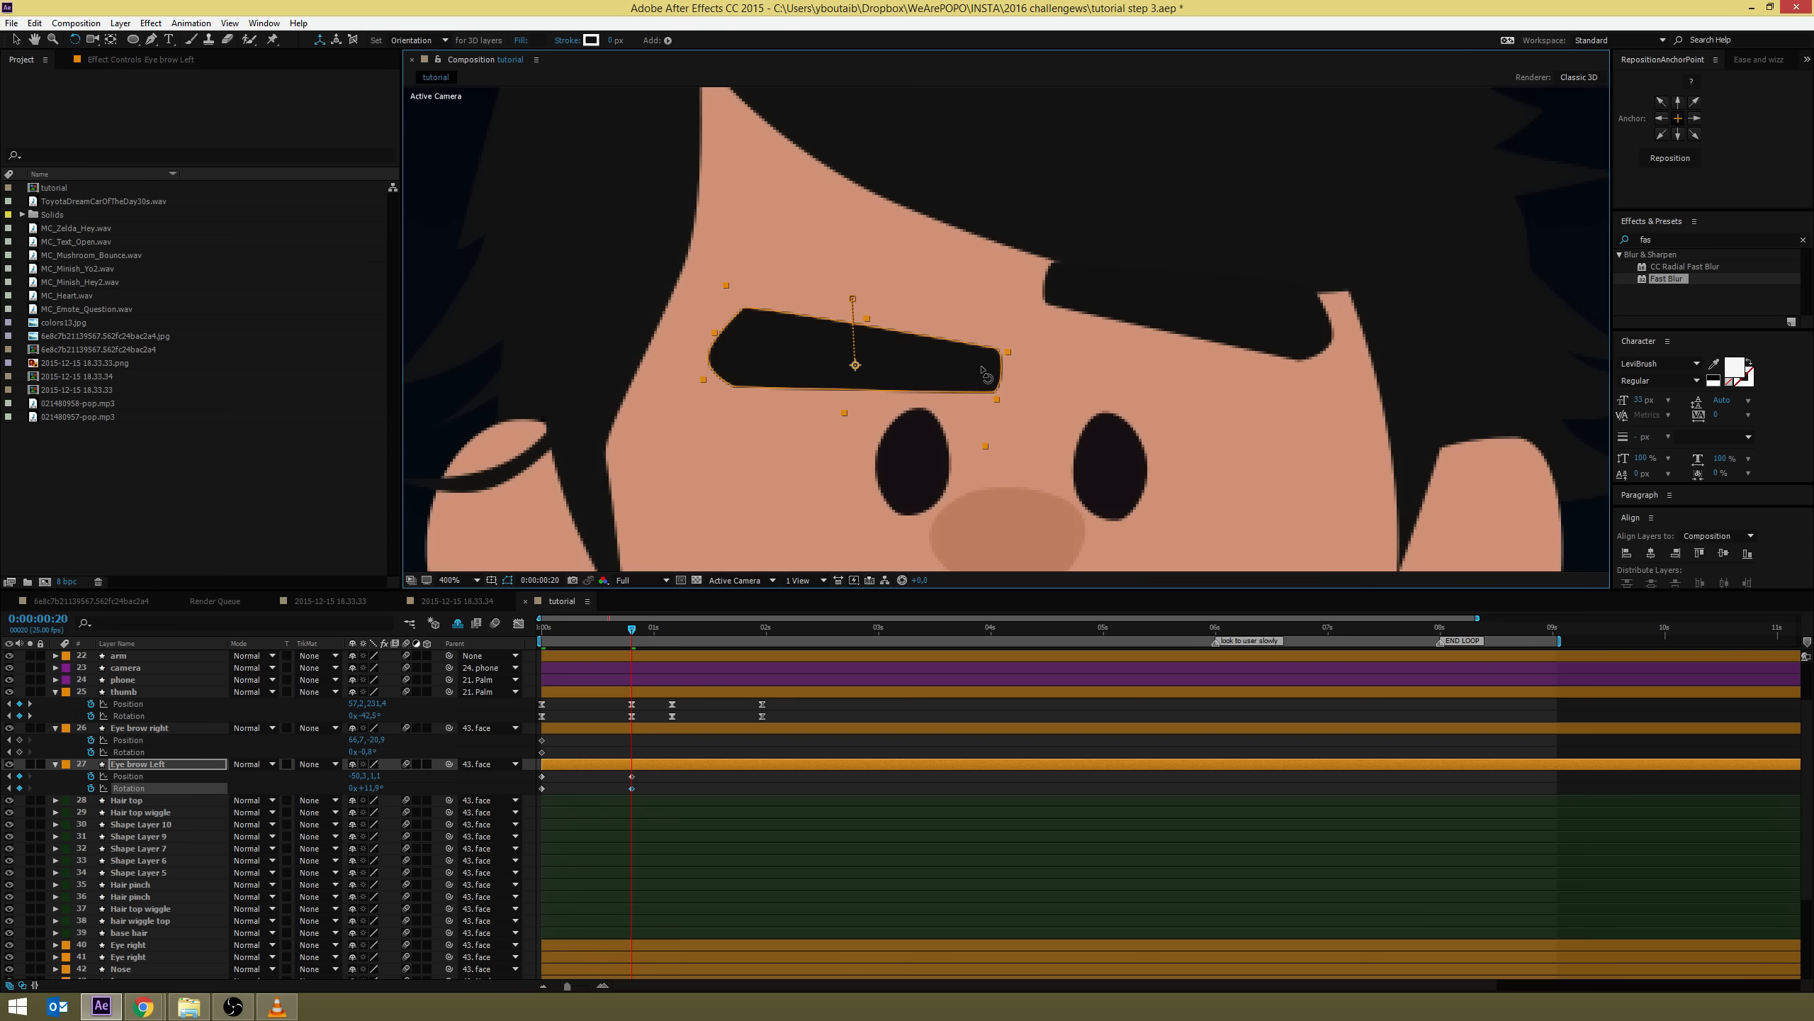
At 0:00:00:20, keyframe the right eyebrow raised to about 62.1, -42.5 and tilted slightly clockwise
{"action": "key", "text": "v"}
{"action": "left_click", "coordinate": [1137, 292]}
{"action": "key", "text": "alt+shift+p"}
{"action": "left_click_drag", "start_coordinate": [1162, 316], "coordinate": [1146, 251]}
{"action": "key", "text": "w"}
{"action": "key", "text": "alt+shift+r"}
{"action": "left_click_drag", "start_coordinate": [1280, 267], "coordinate": [1284, 277]}
{"action": "left_click", "coordinate": [719, 709]}
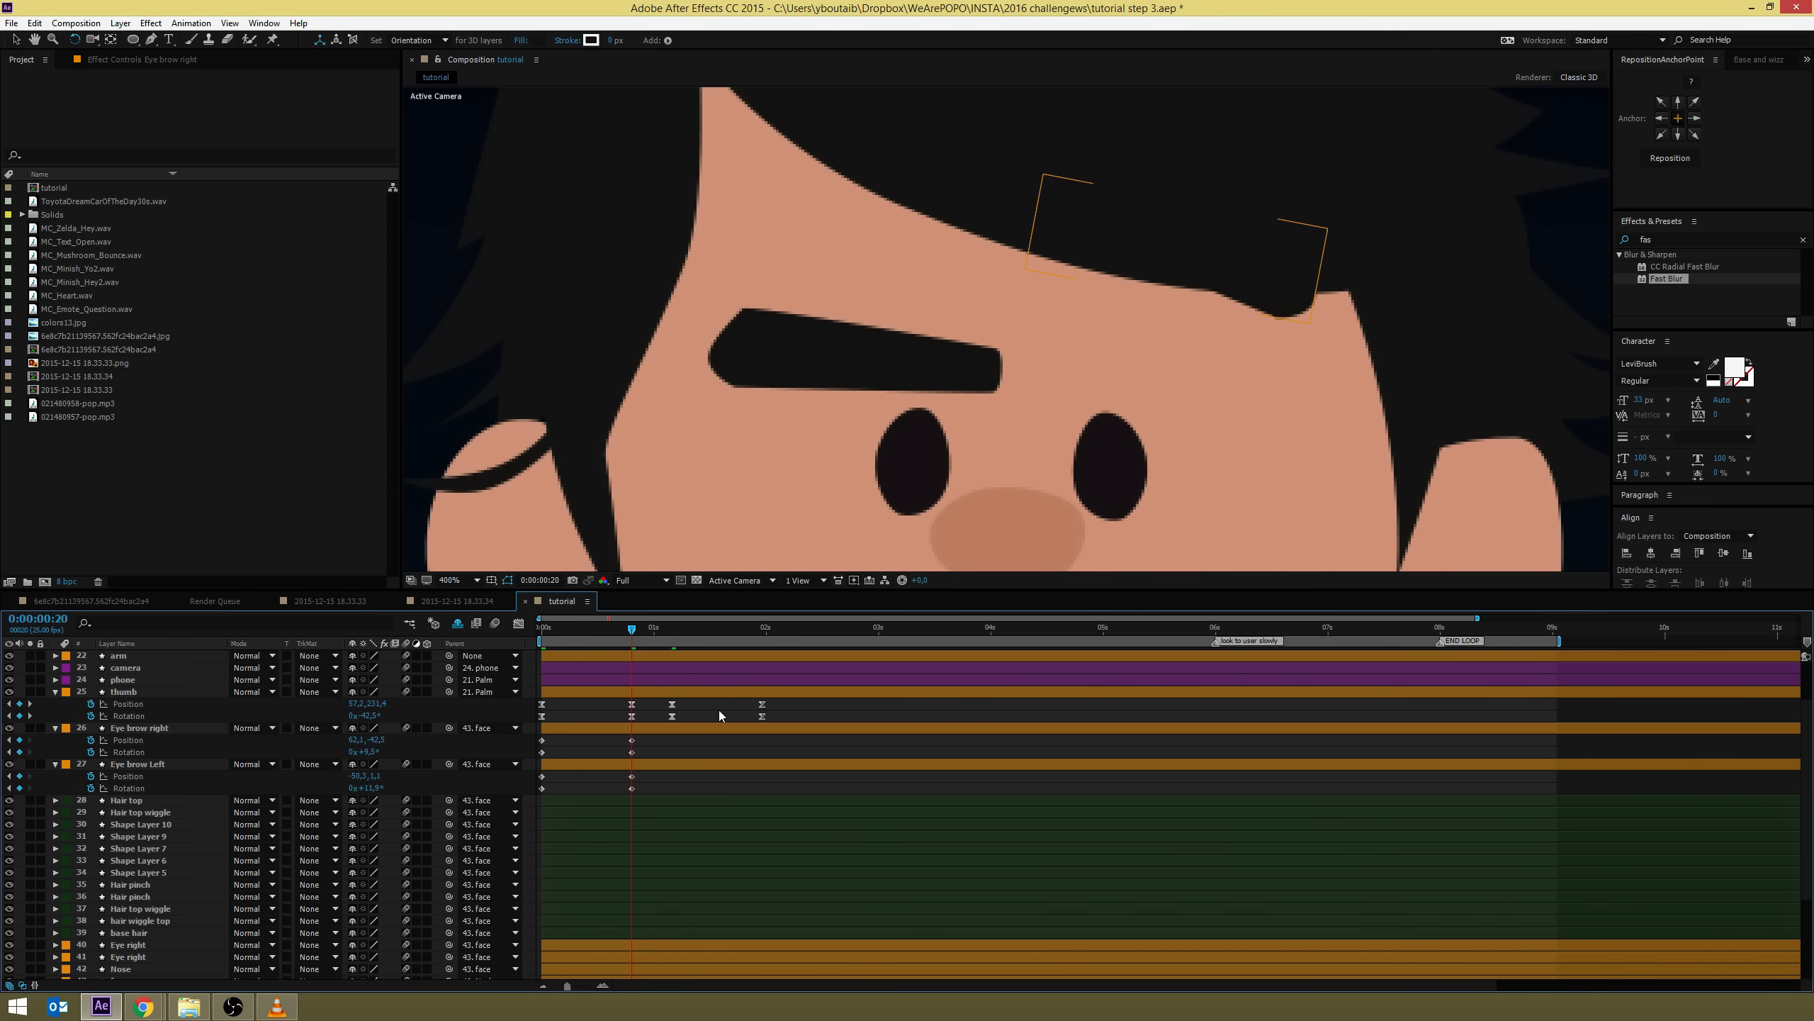
At 0:00:00:20, adjust the left eyebrow to about -51.5, -4.4 with about 20.2° rotation, and shift the right one inward and slightly down
{"action": "key", "text": "comma"}
{"action": "key", "text": "comma"}
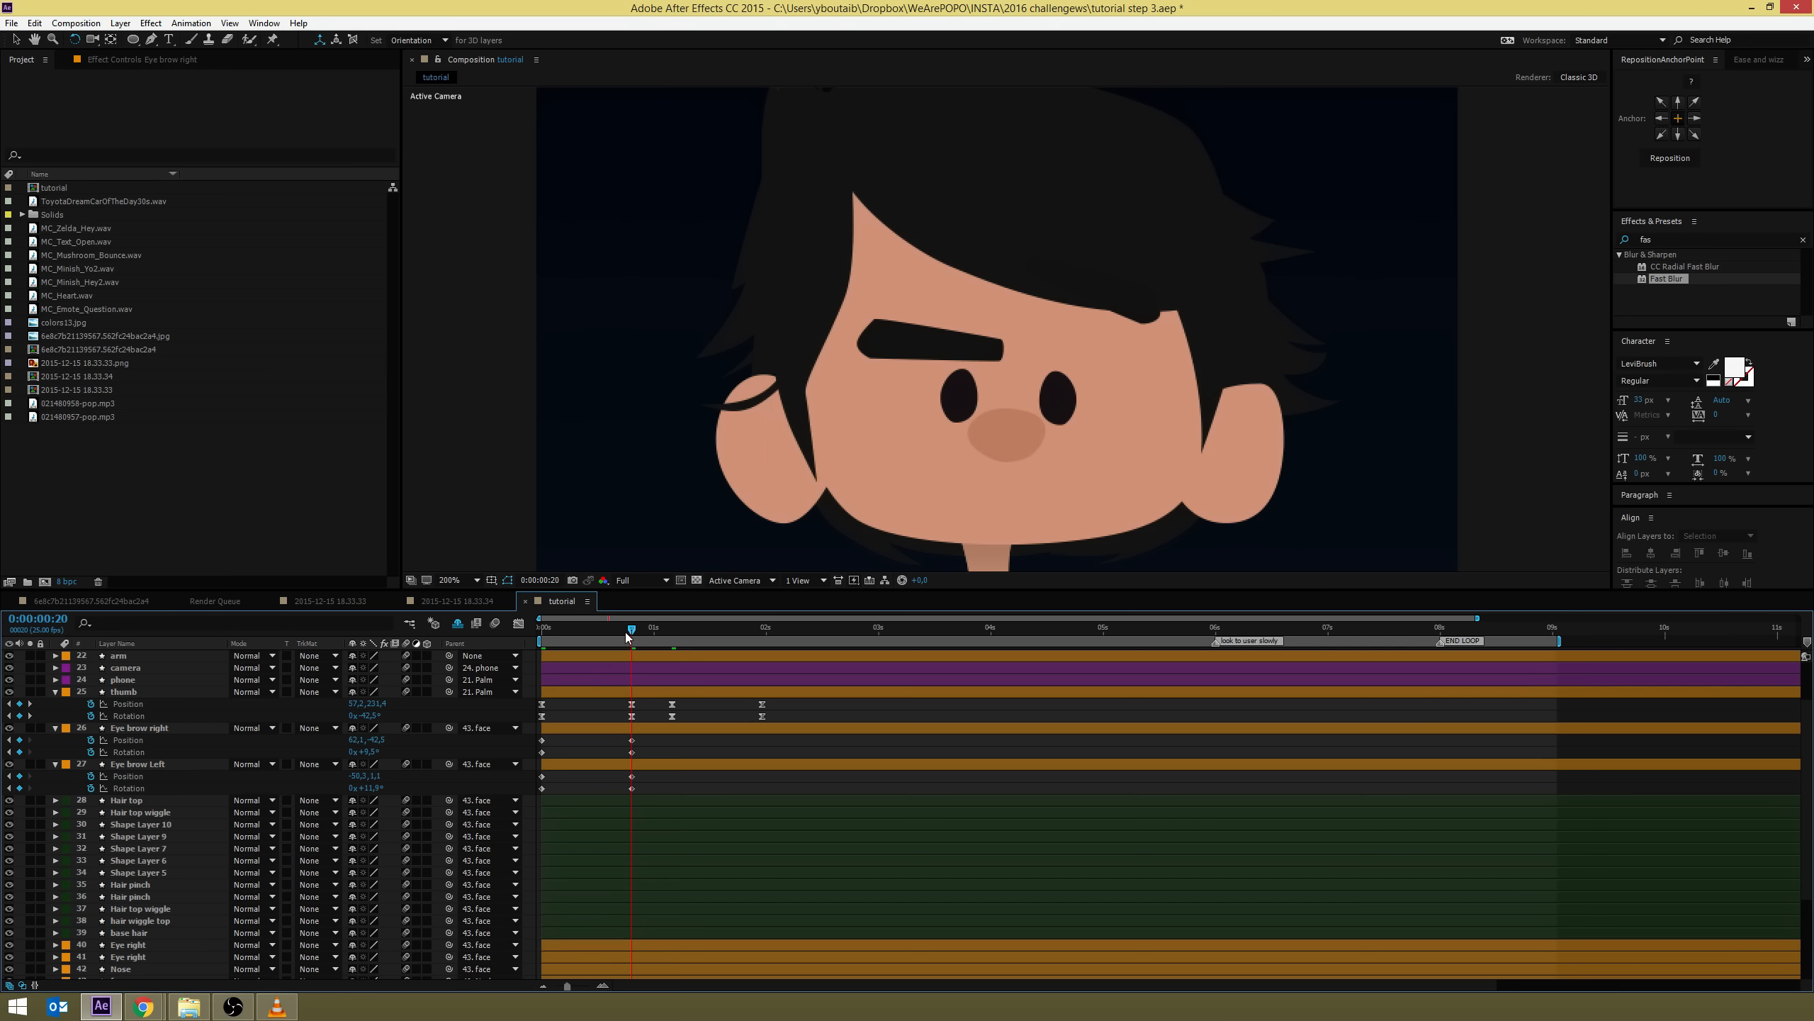
{"action": "mouse_move", "coordinate": [626, 632]}
{"action": "left_mouse_down"}
{"action": "mouse_move", "coordinate": [505, 624]}
{"action": "mouse_move", "coordinate": [648, 629]}
{"action": "left_mouse_up"}
{"action": "left_click", "coordinate": [633, 629]}
{"action": "left_click", "coordinate": [985, 350]}
{"action": "left_click_drag", "start_coordinate": [985, 345], "coordinate": [970, 349]}
{"action": "key", "text": "v"}
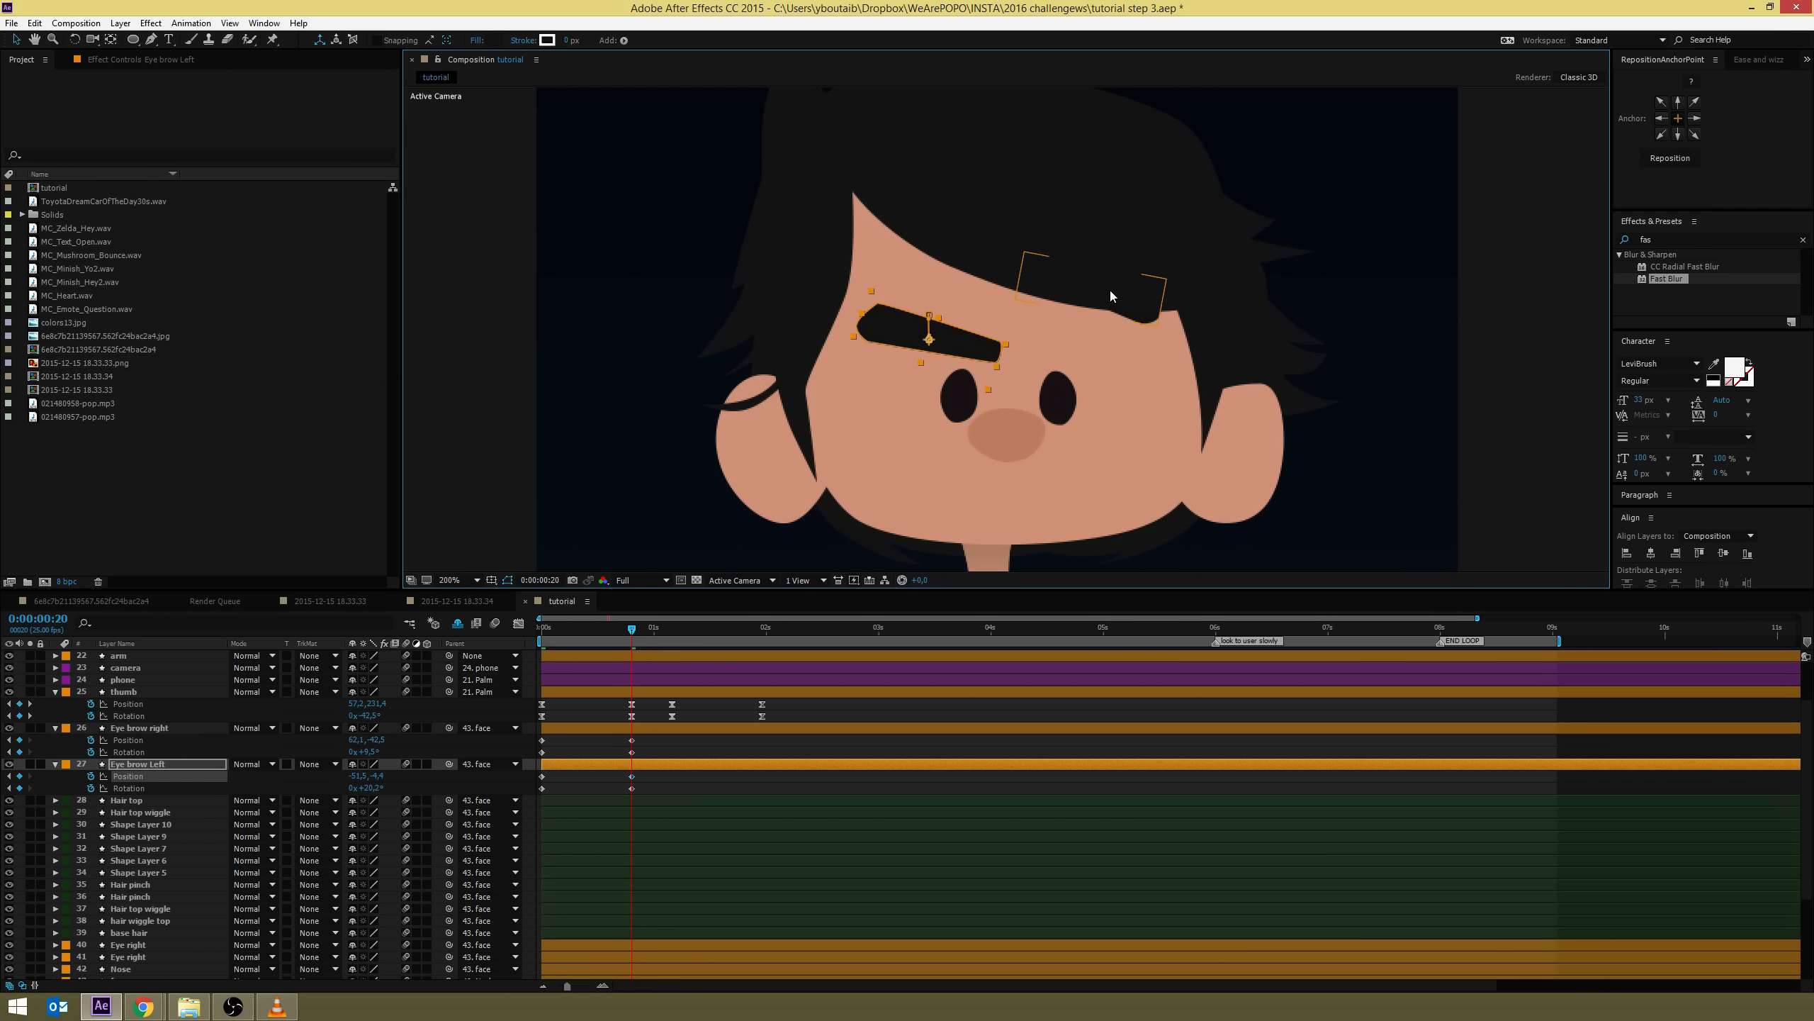
{"action": "mouse_move", "coordinate": [1114, 295]}
{"action": "left_mouse_down"}
{"action": "mouse_move", "coordinate": [1093, 317]}
{"action": "mouse_move", "coordinate": [1098, 303]}
{"action": "left_mouse_up"}
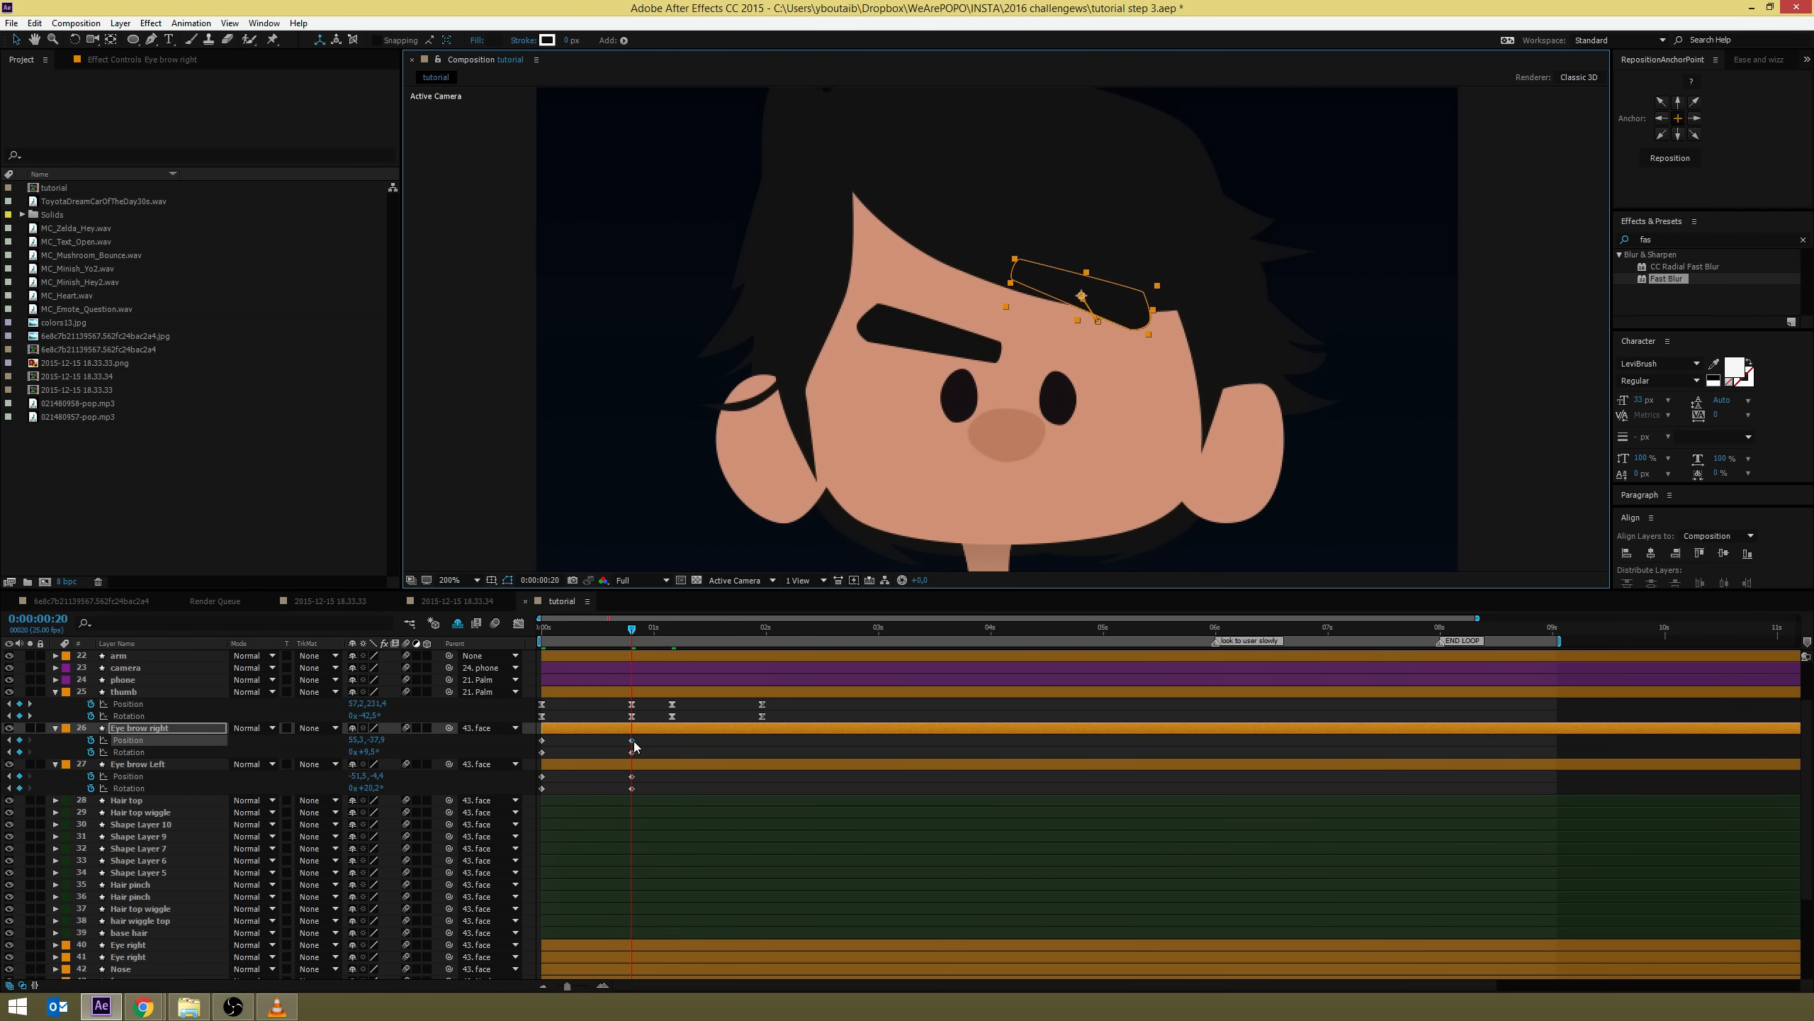
Apply Easy Ease to all eyebrow keyframes and scrub through the movement to 0:00:01:04
{"action": "left_click_drag", "start_coordinate": [641, 738], "coordinate": [510, 829]}
{"action": "key", "text": "F9"}
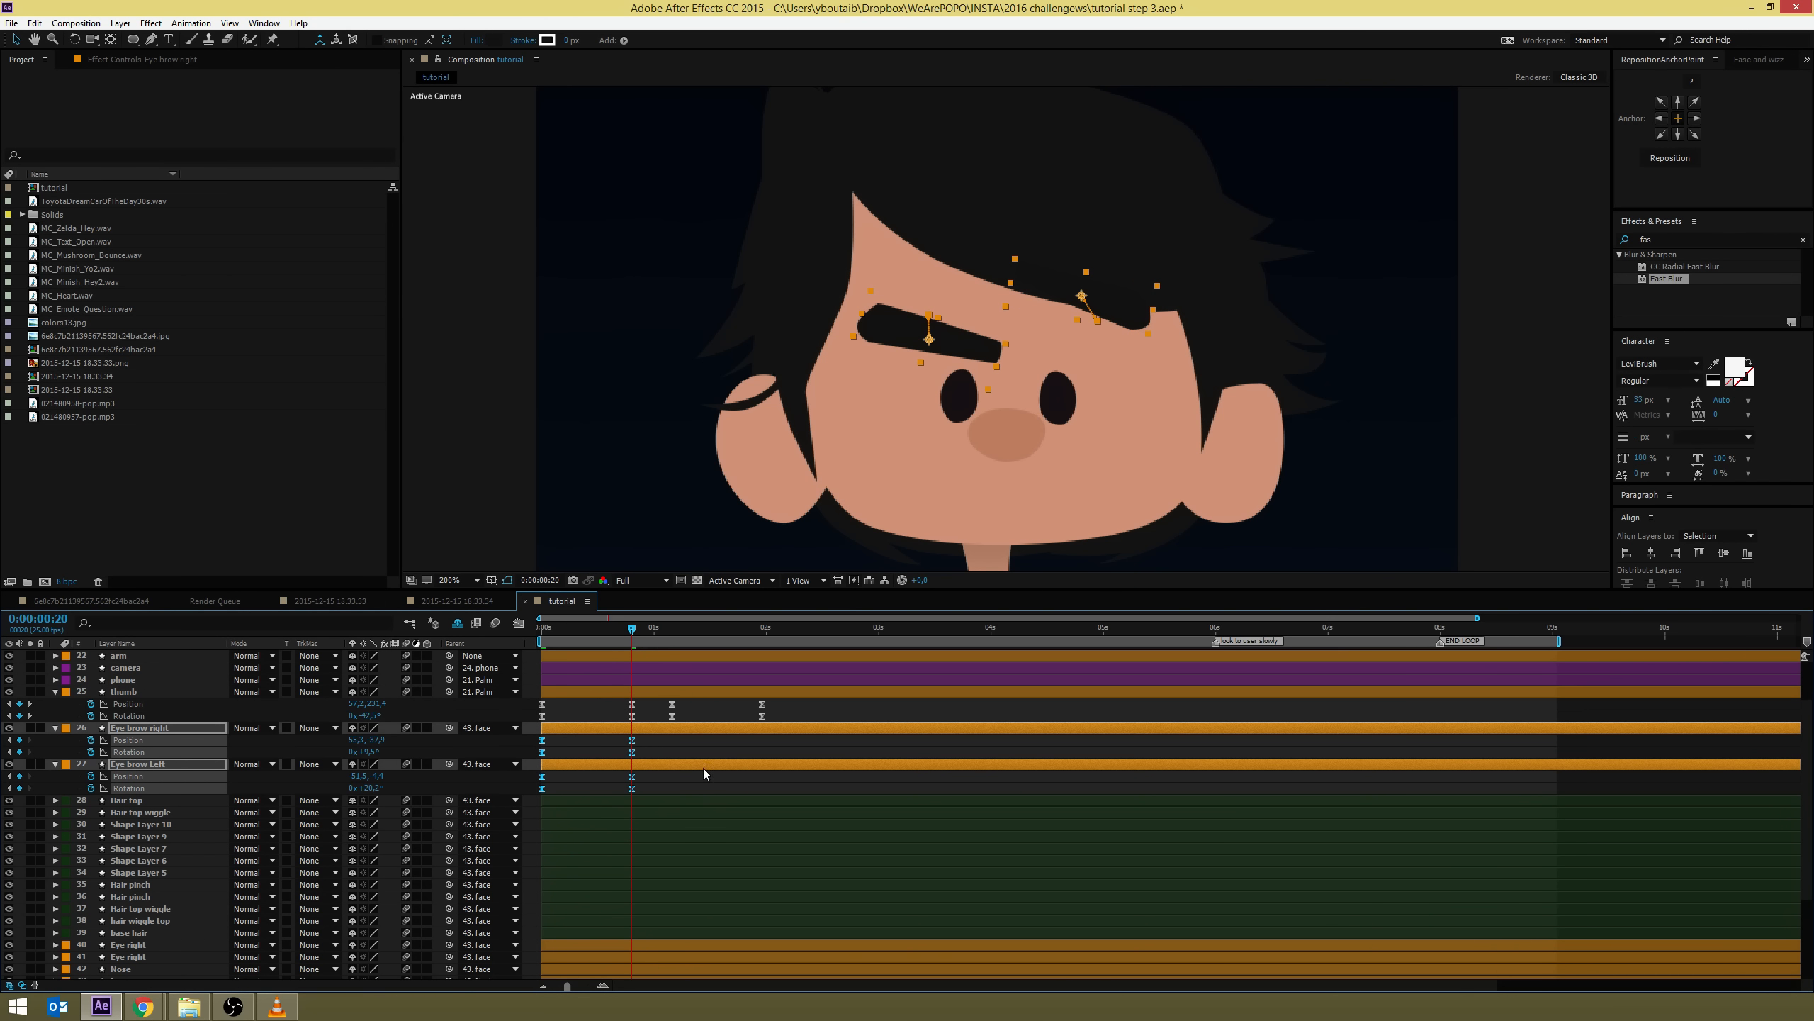
{"action": "left_click", "coordinate": [714, 742]}
{"action": "left_click_drag", "start_coordinate": [553, 627], "coordinate": [658, 629]}
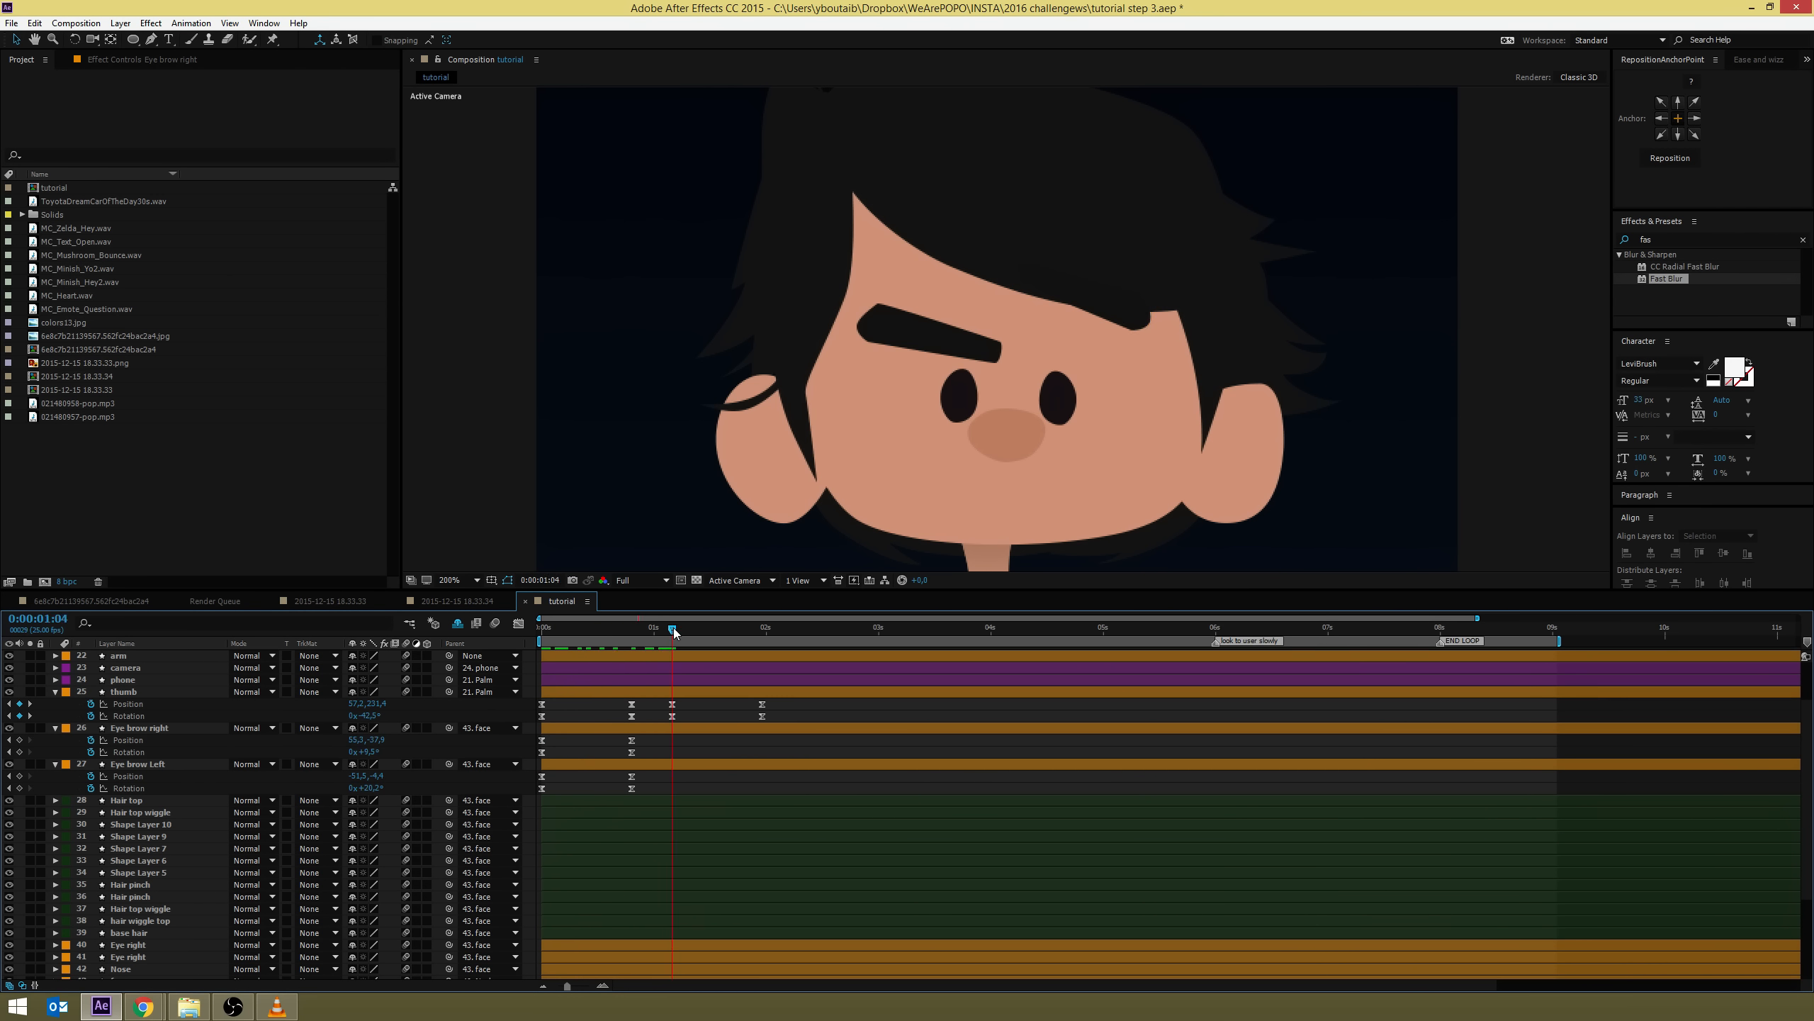
{"action": "left_click", "coordinate": [1100, 302]}
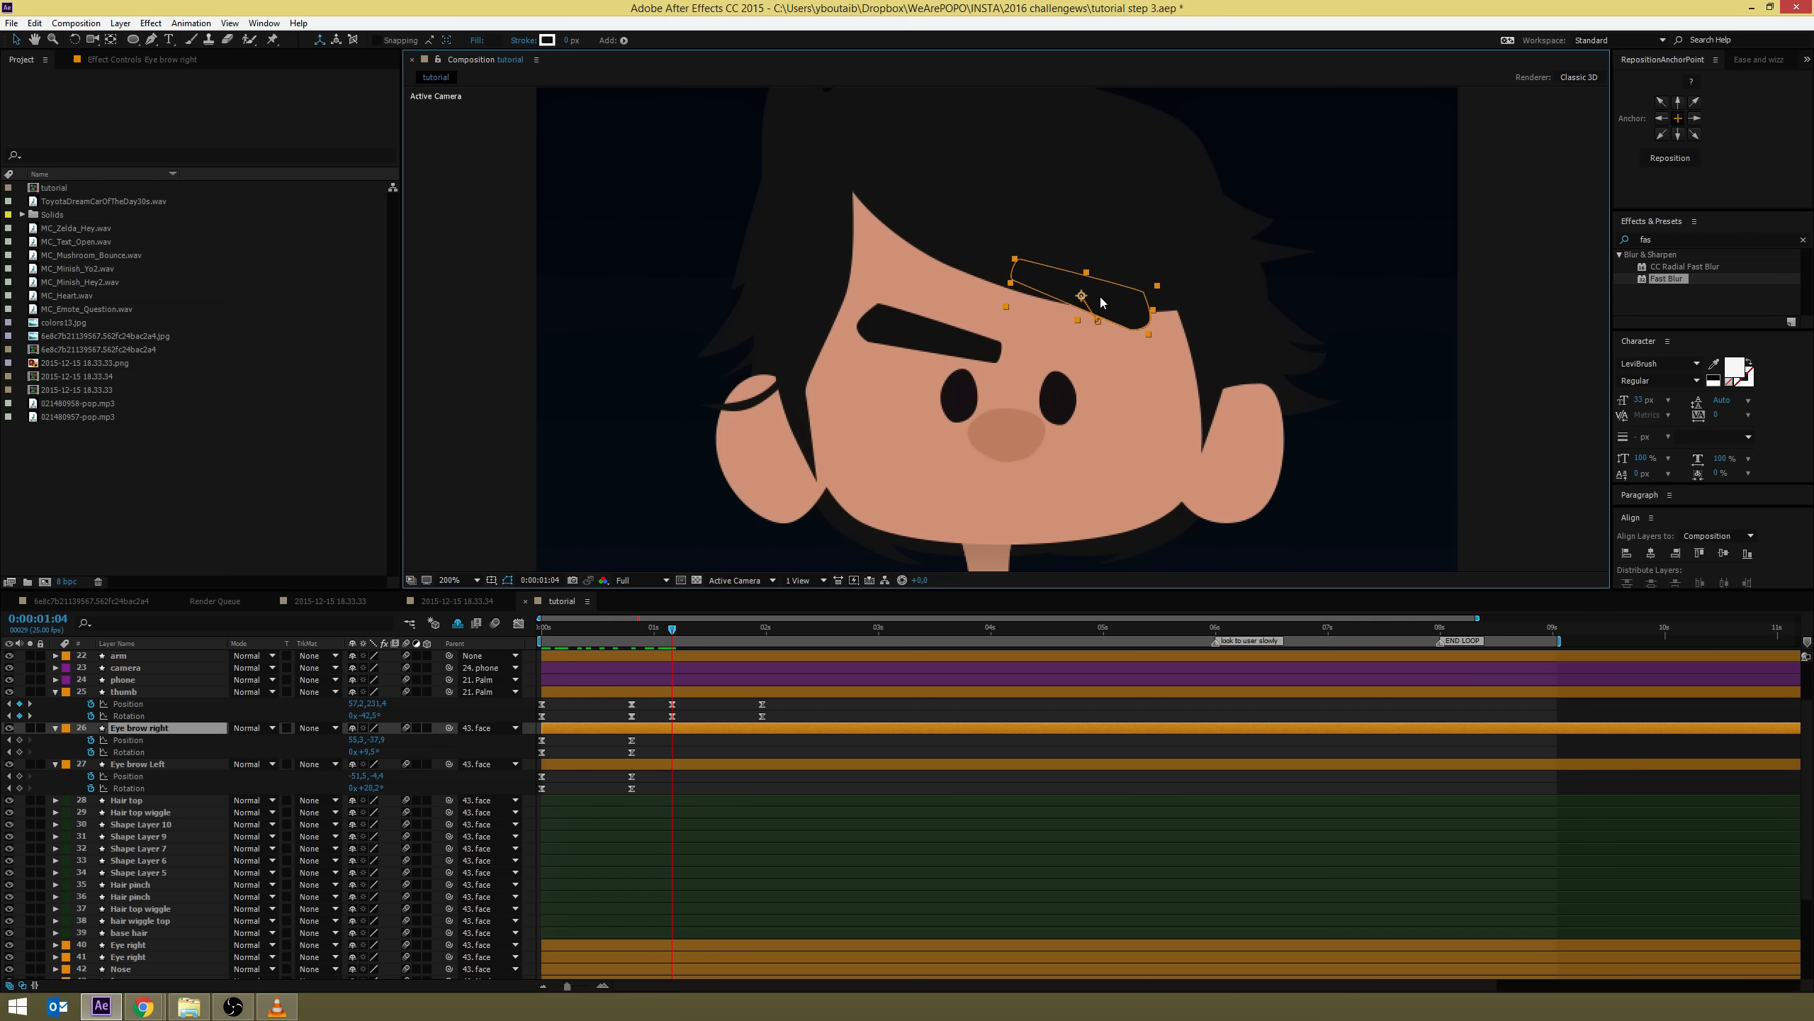
{"action": "key", "text": "w"}
{"action": "left_click_drag", "start_coordinate": [1136, 326], "coordinate": [1136, 287]}
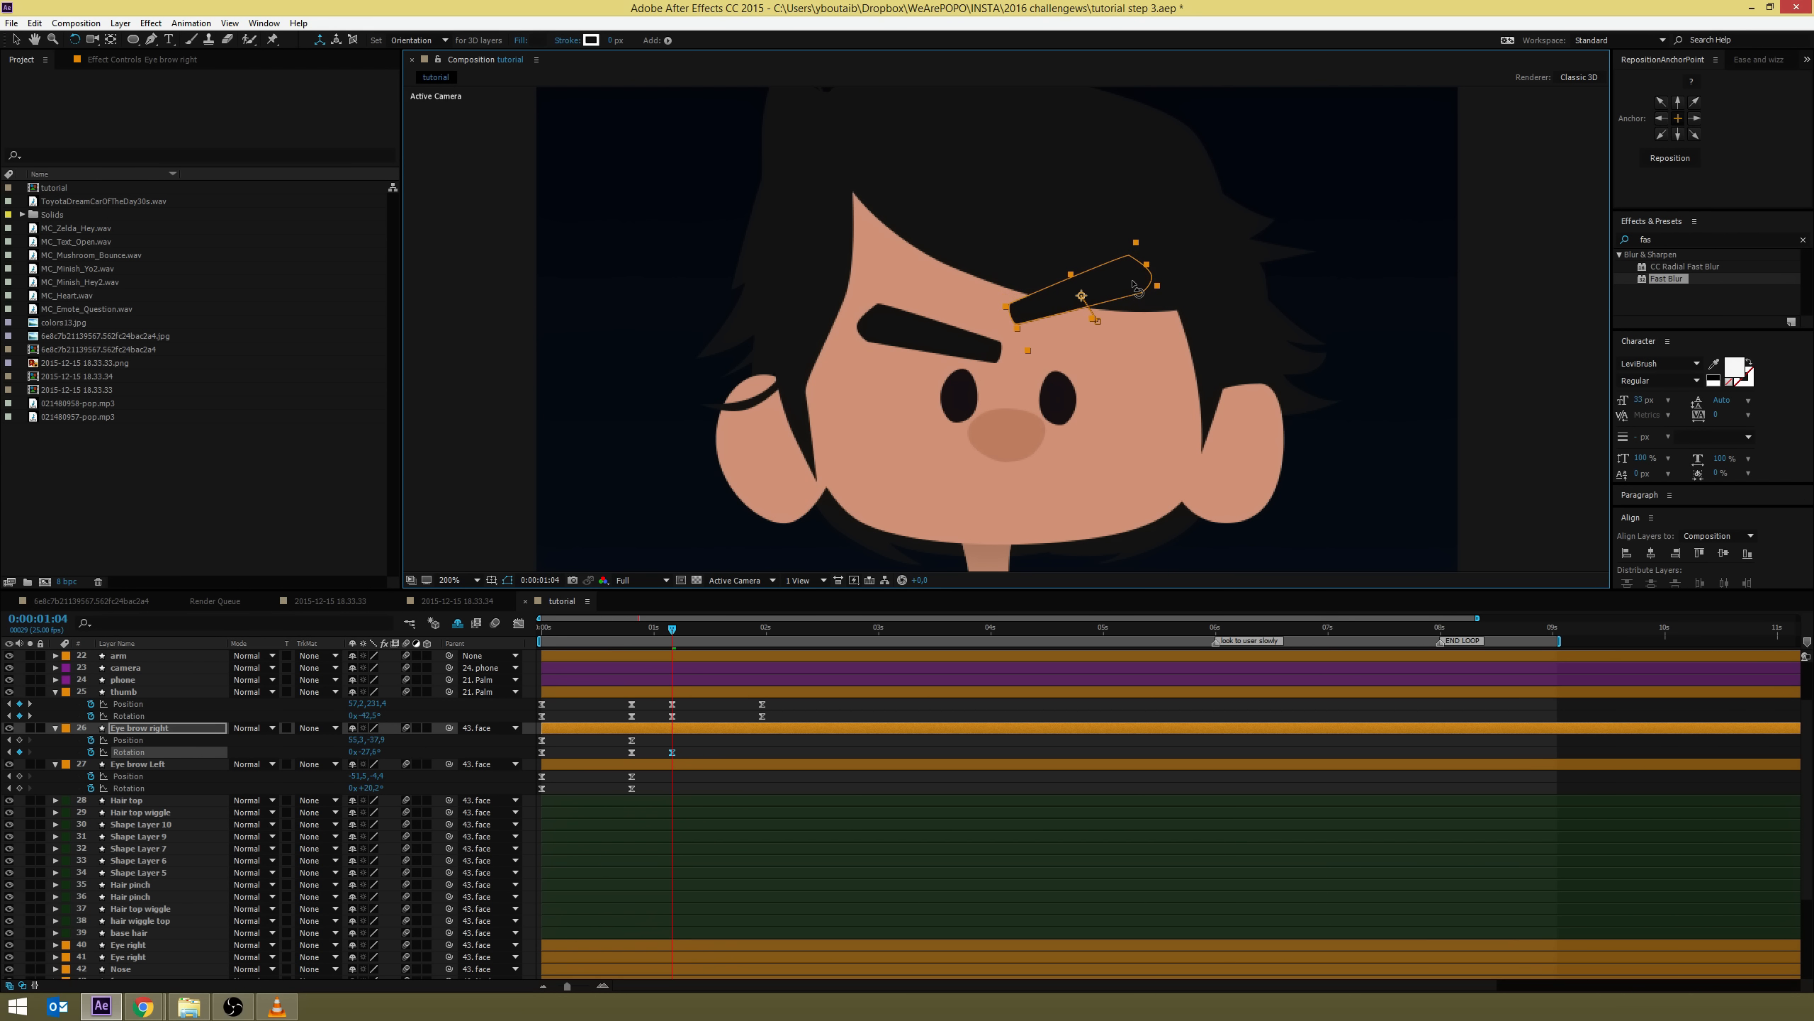
{"action": "key", "text": "Delete"}
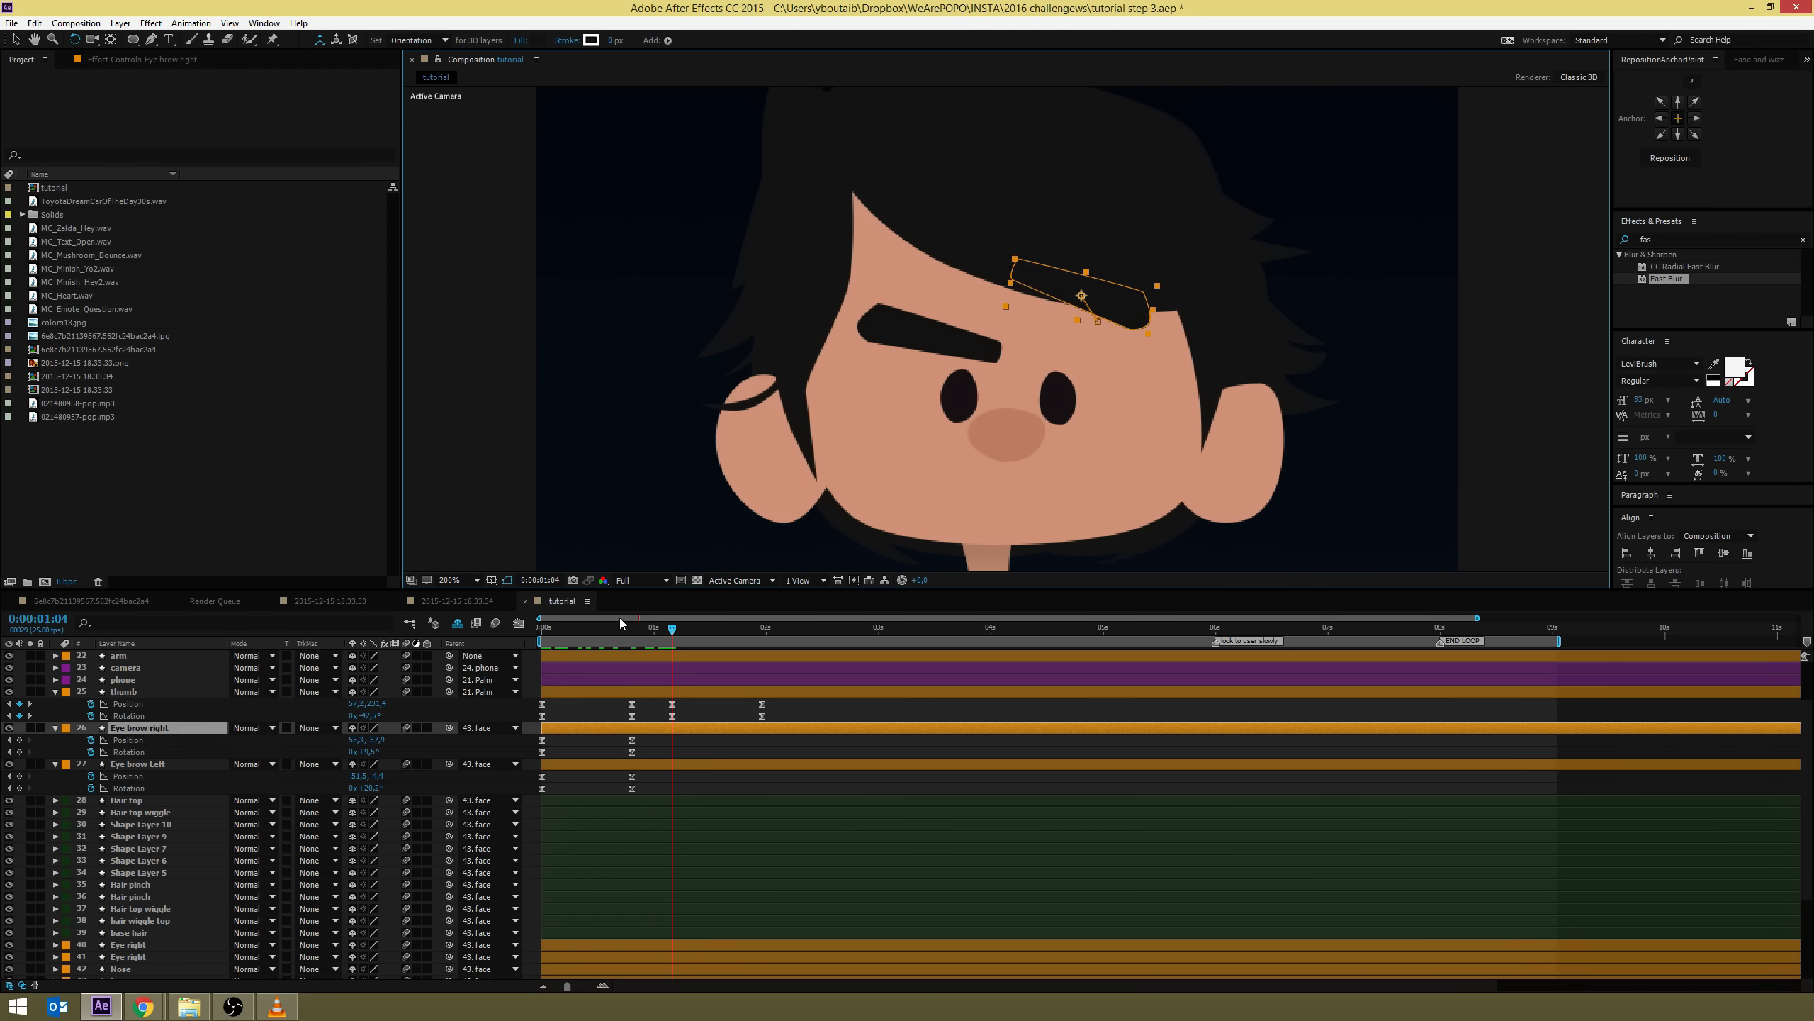
Rotate the right eyebrow counterclockwise to about -19° at 0:00:00:20 and preview the eyebrow animation
{"action": "left_click", "coordinate": [635, 621]}
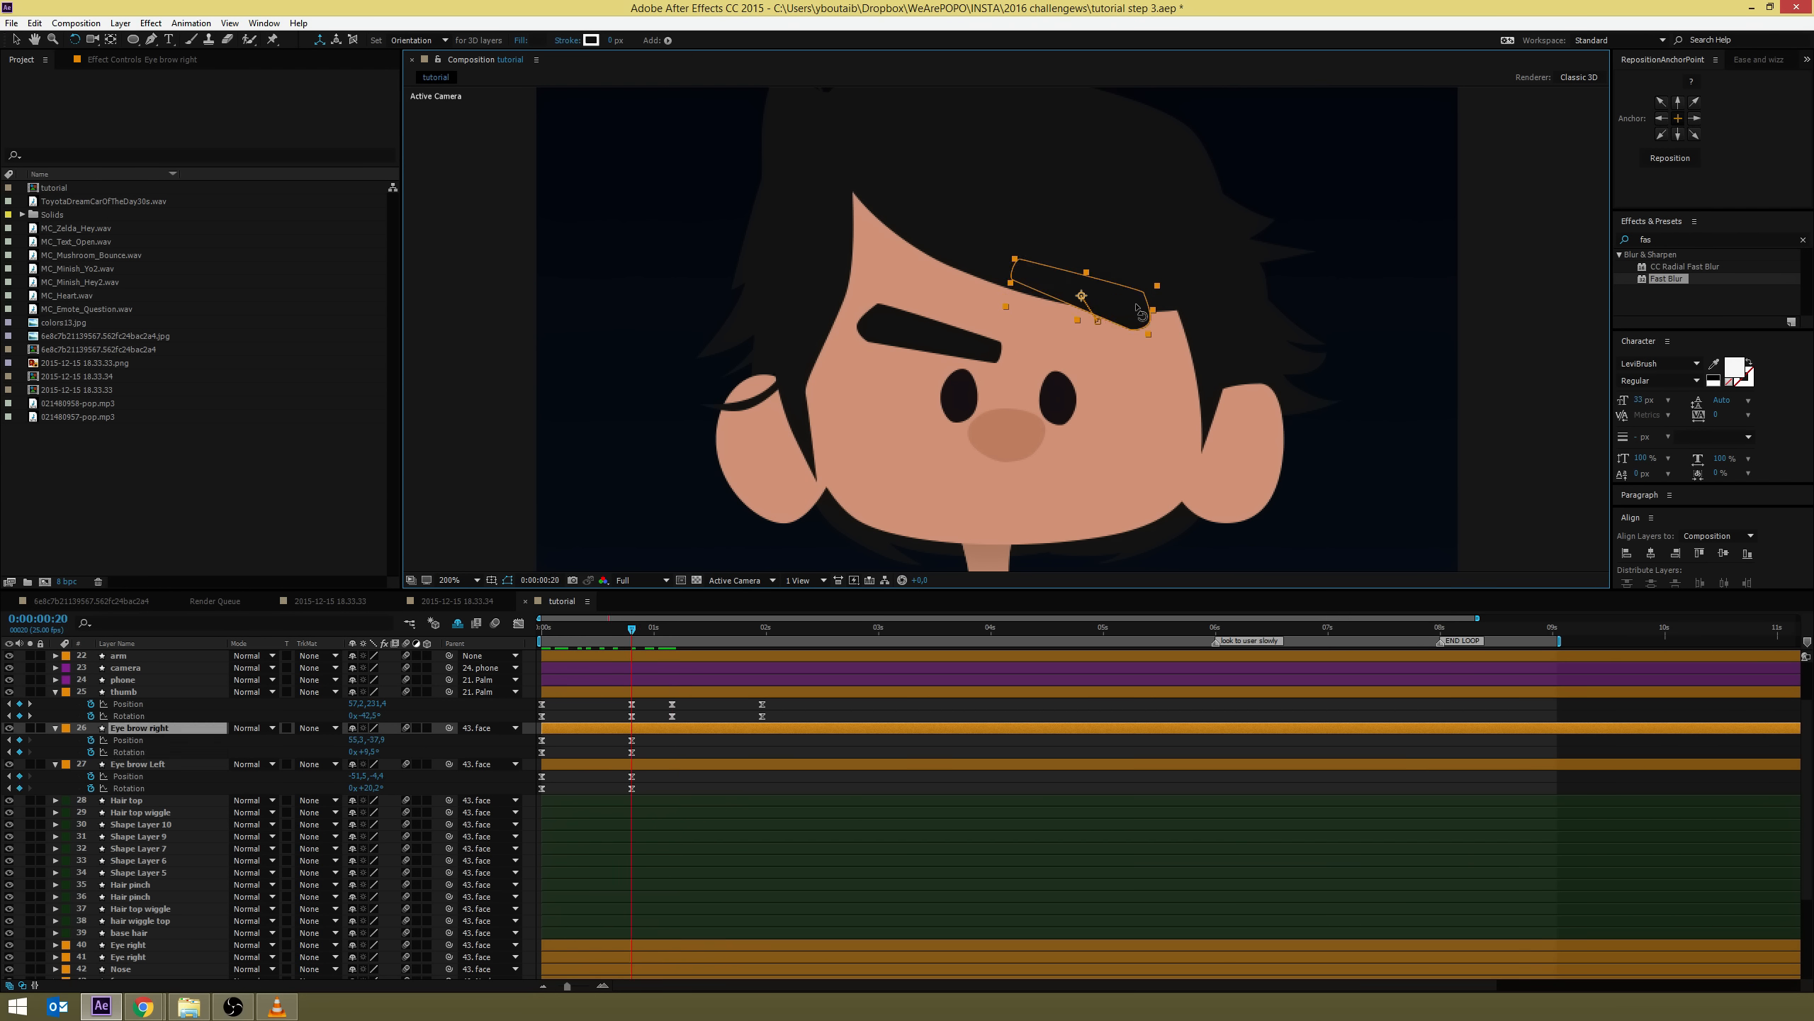
{"action": "left_click_drag", "start_coordinate": [1129, 322], "coordinate": [1133, 297]}
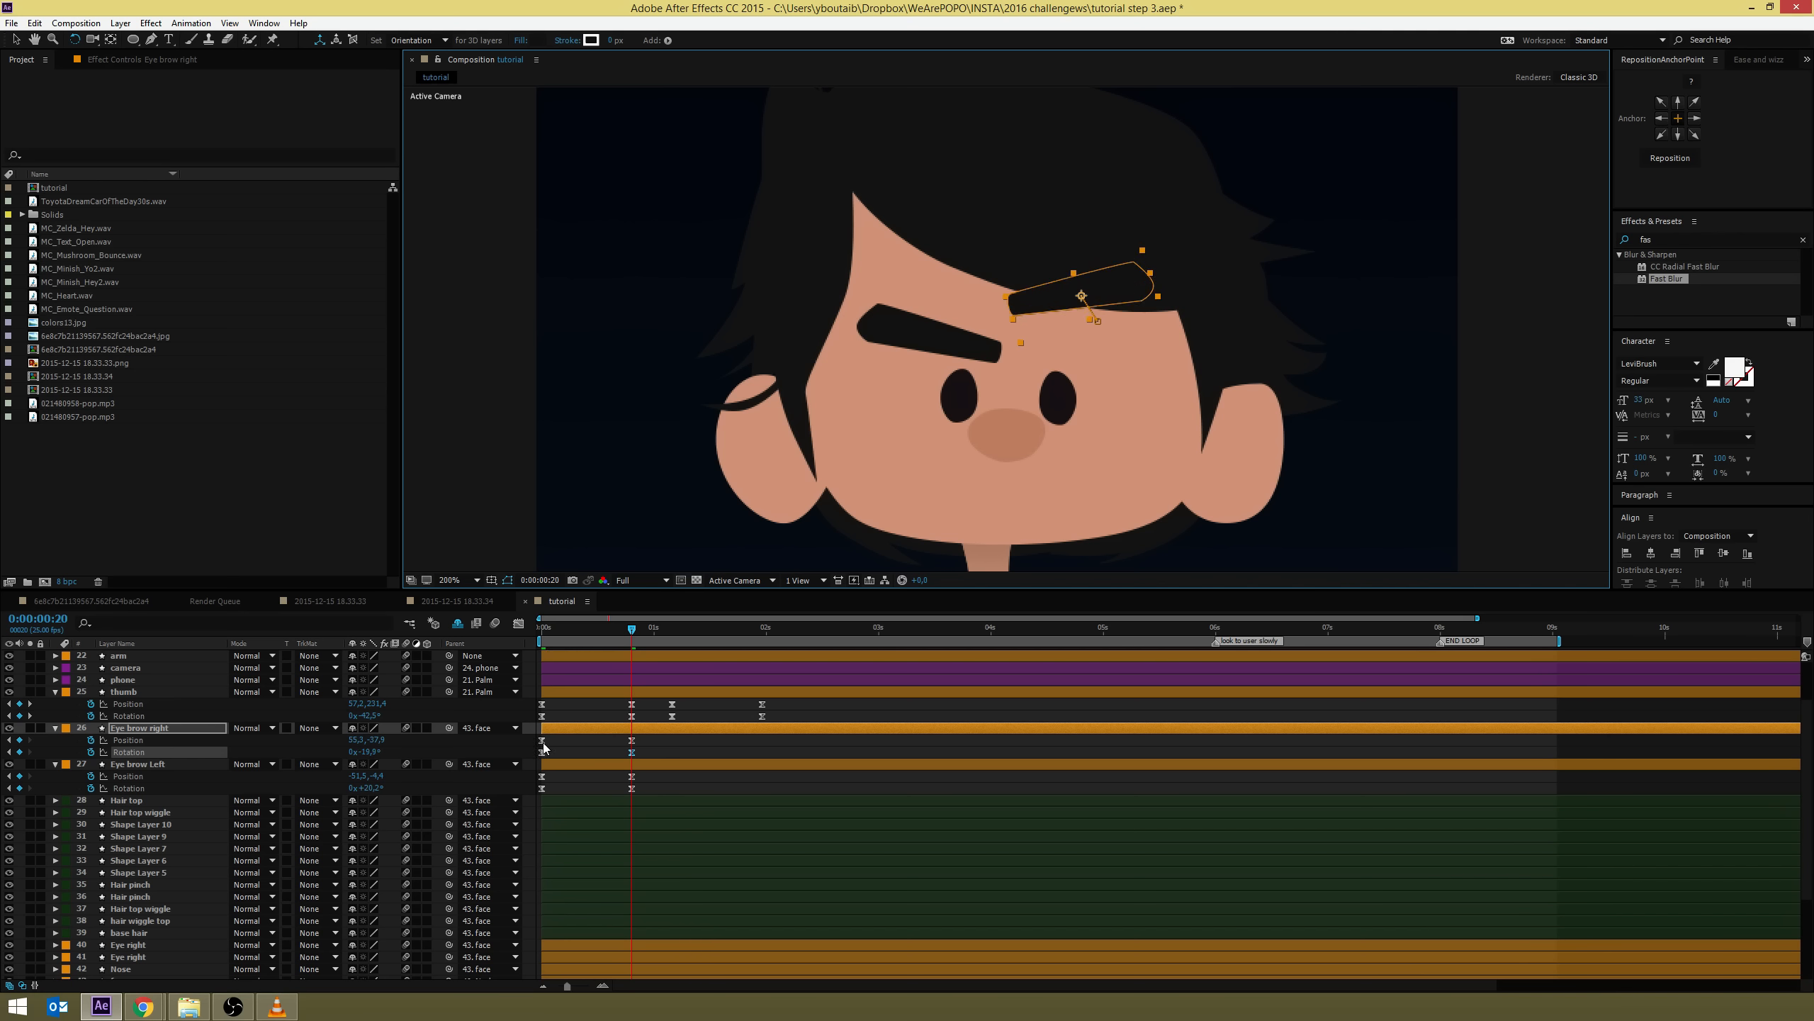
{"action": "key", "text": "space"}
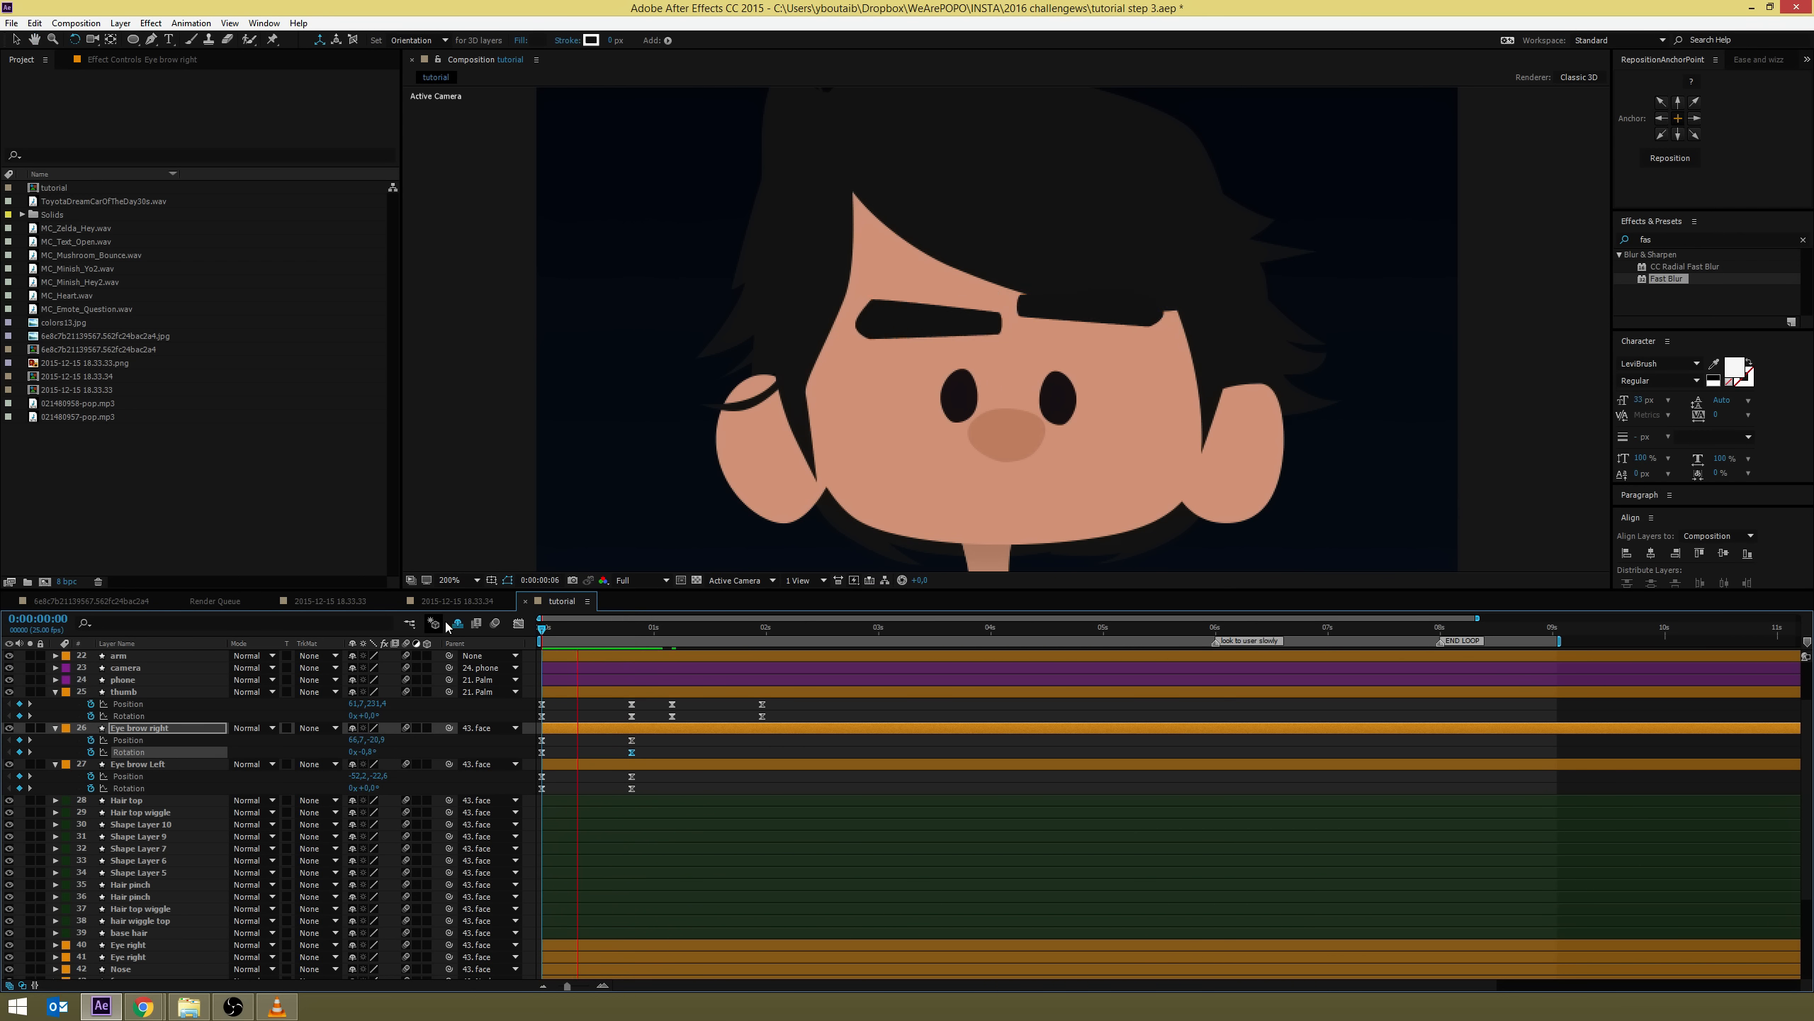
{"action": "left_click_drag", "start_coordinate": [638, 629], "coordinate": [650, 629]}
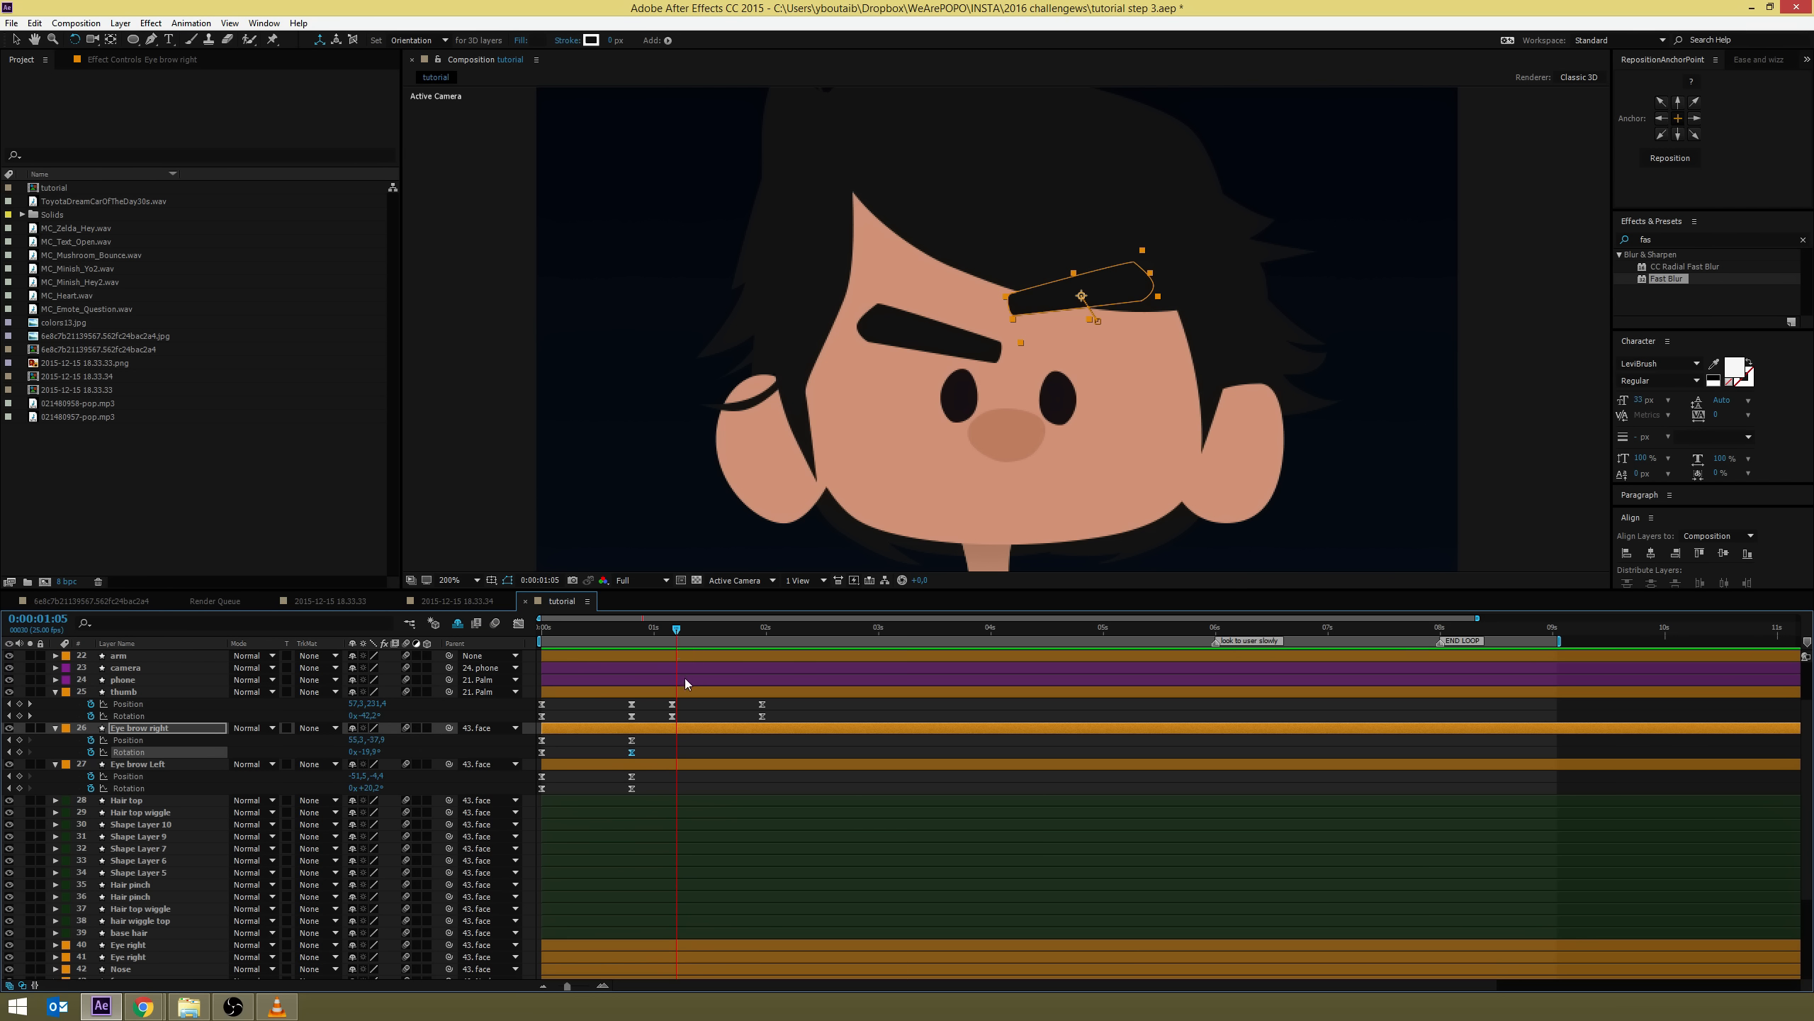
Return to 0:00:00:20 and lock the base hair layer so the eyes beneath it can be selected
{"action": "left_click_drag", "start_coordinate": [677, 630], "coordinate": [631, 633]}
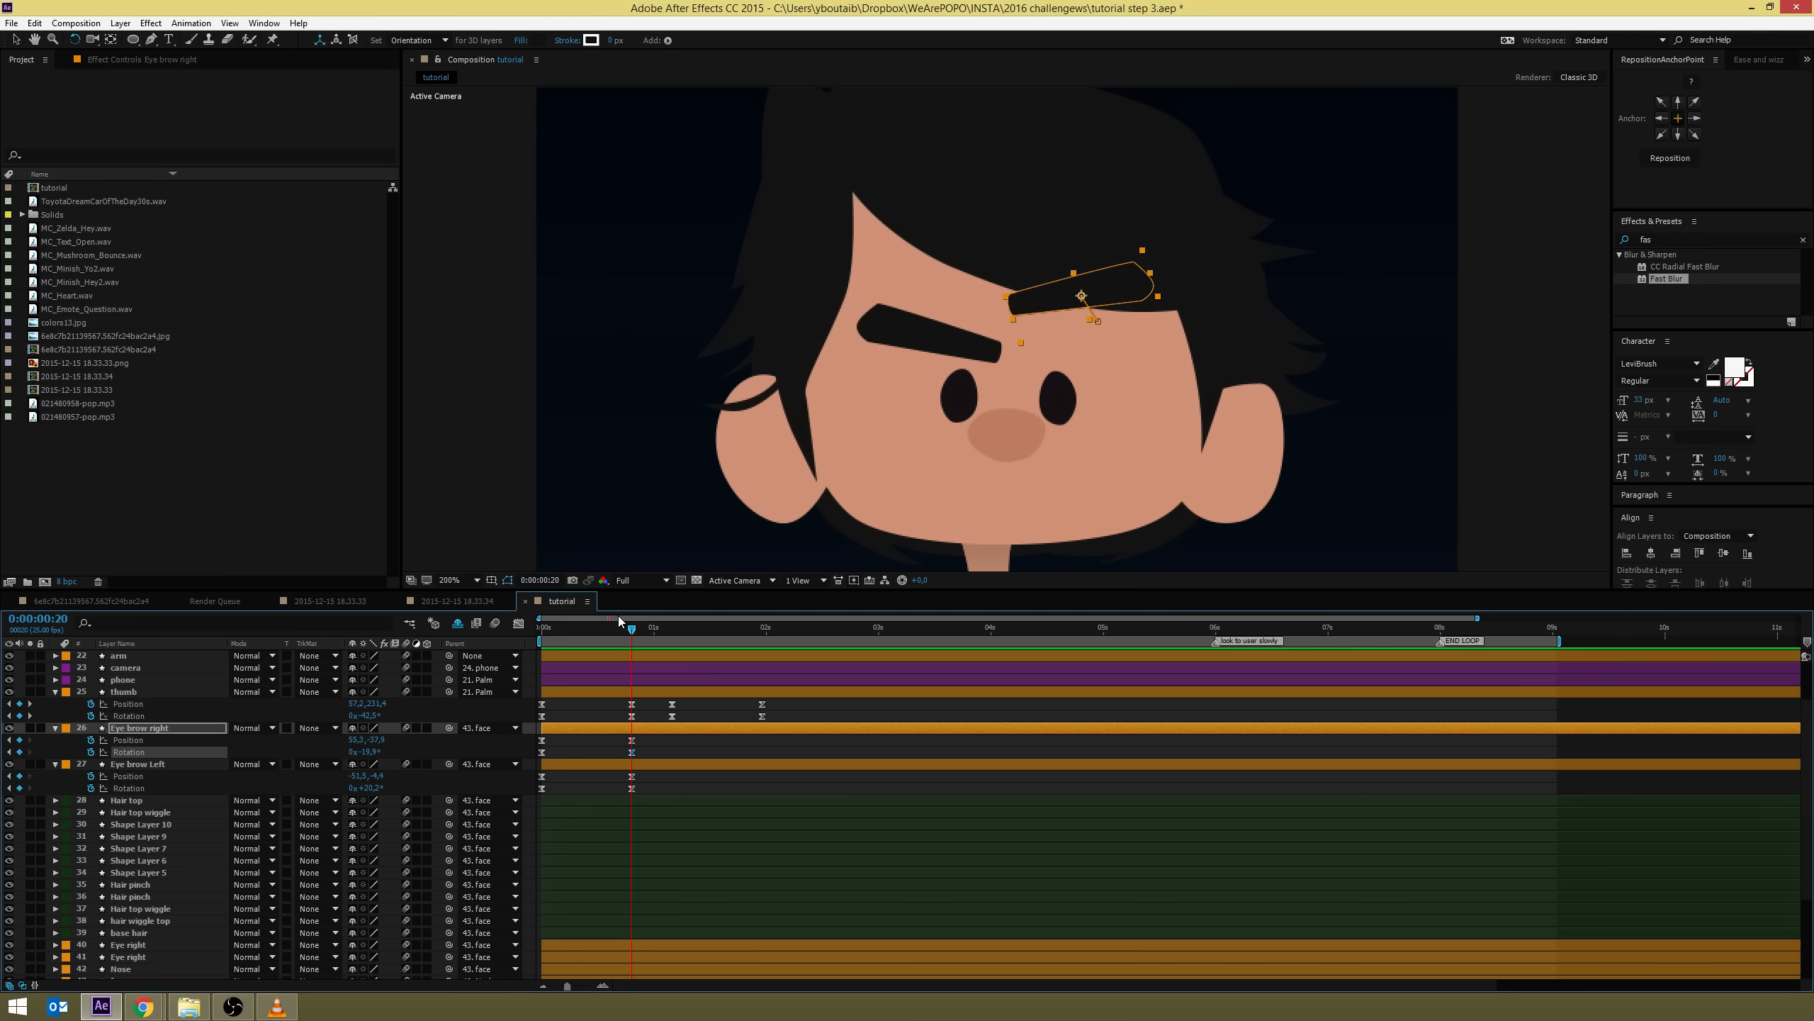
{"action": "key", "text": "v"}
{"action": "left_click", "coordinate": [643, 824]}
{"action": "left_click", "coordinate": [968, 409]}
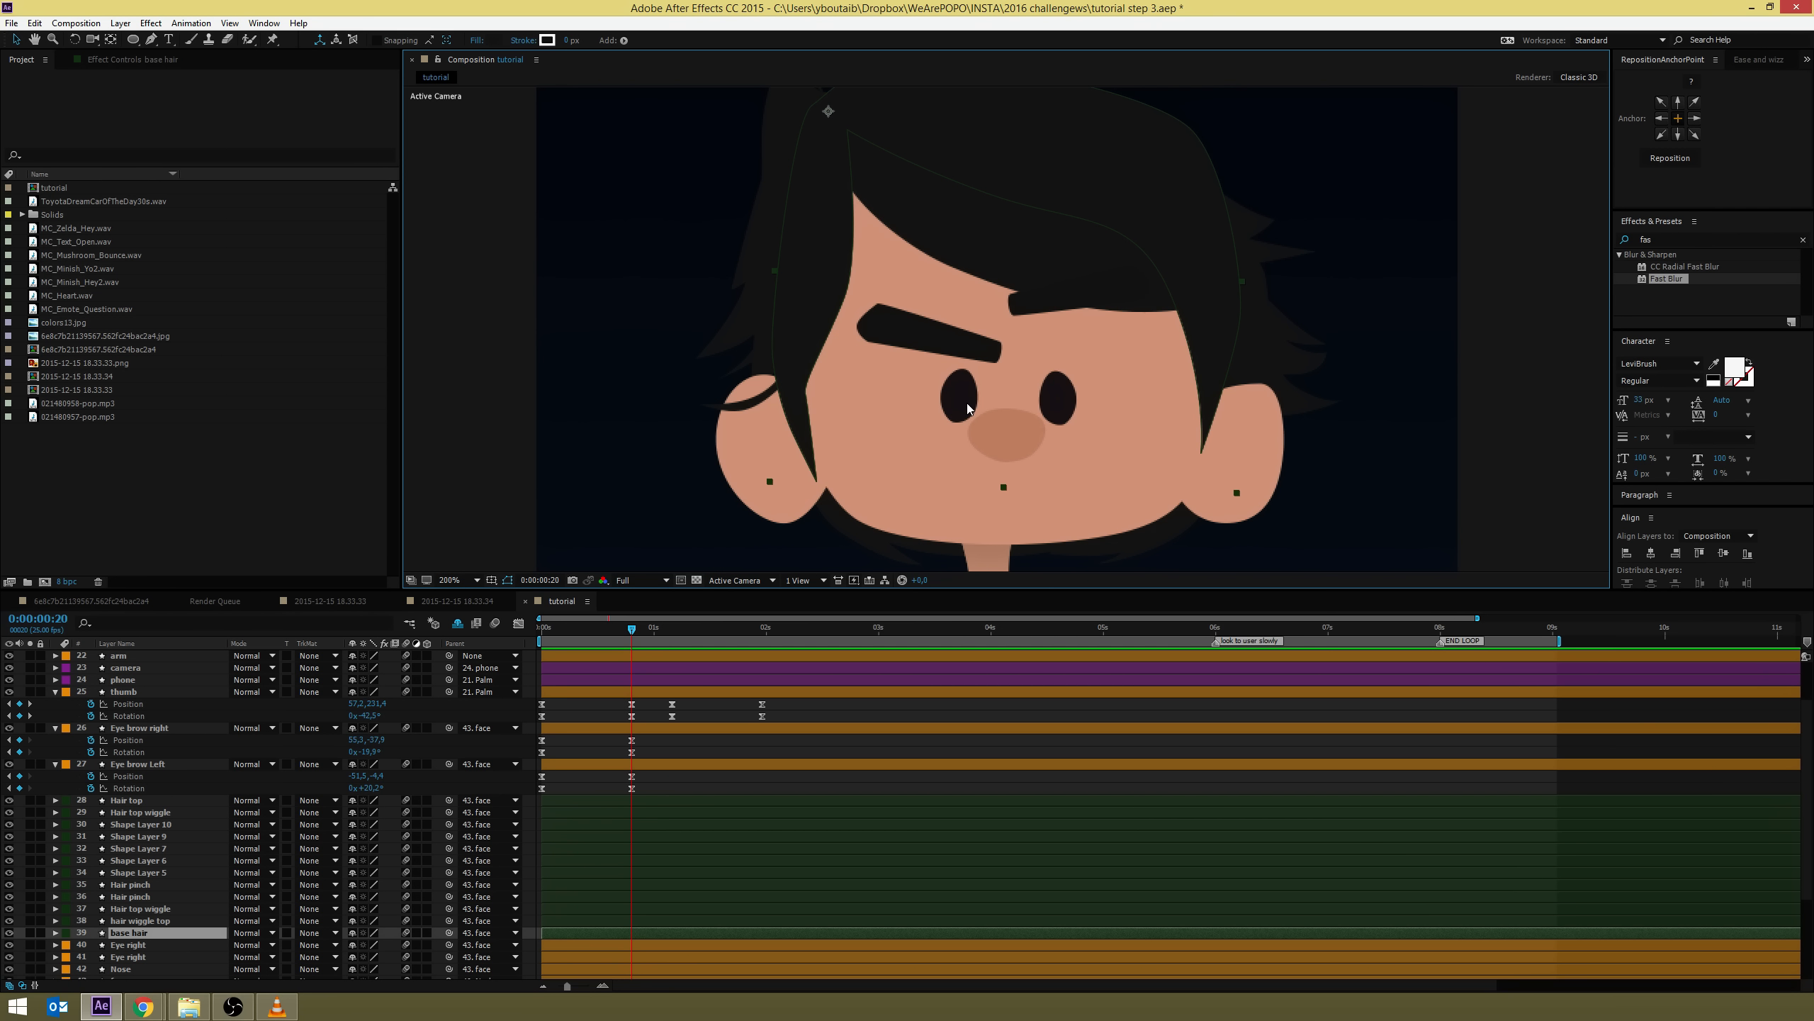
{"action": "left_click", "coordinate": [39, 933]}
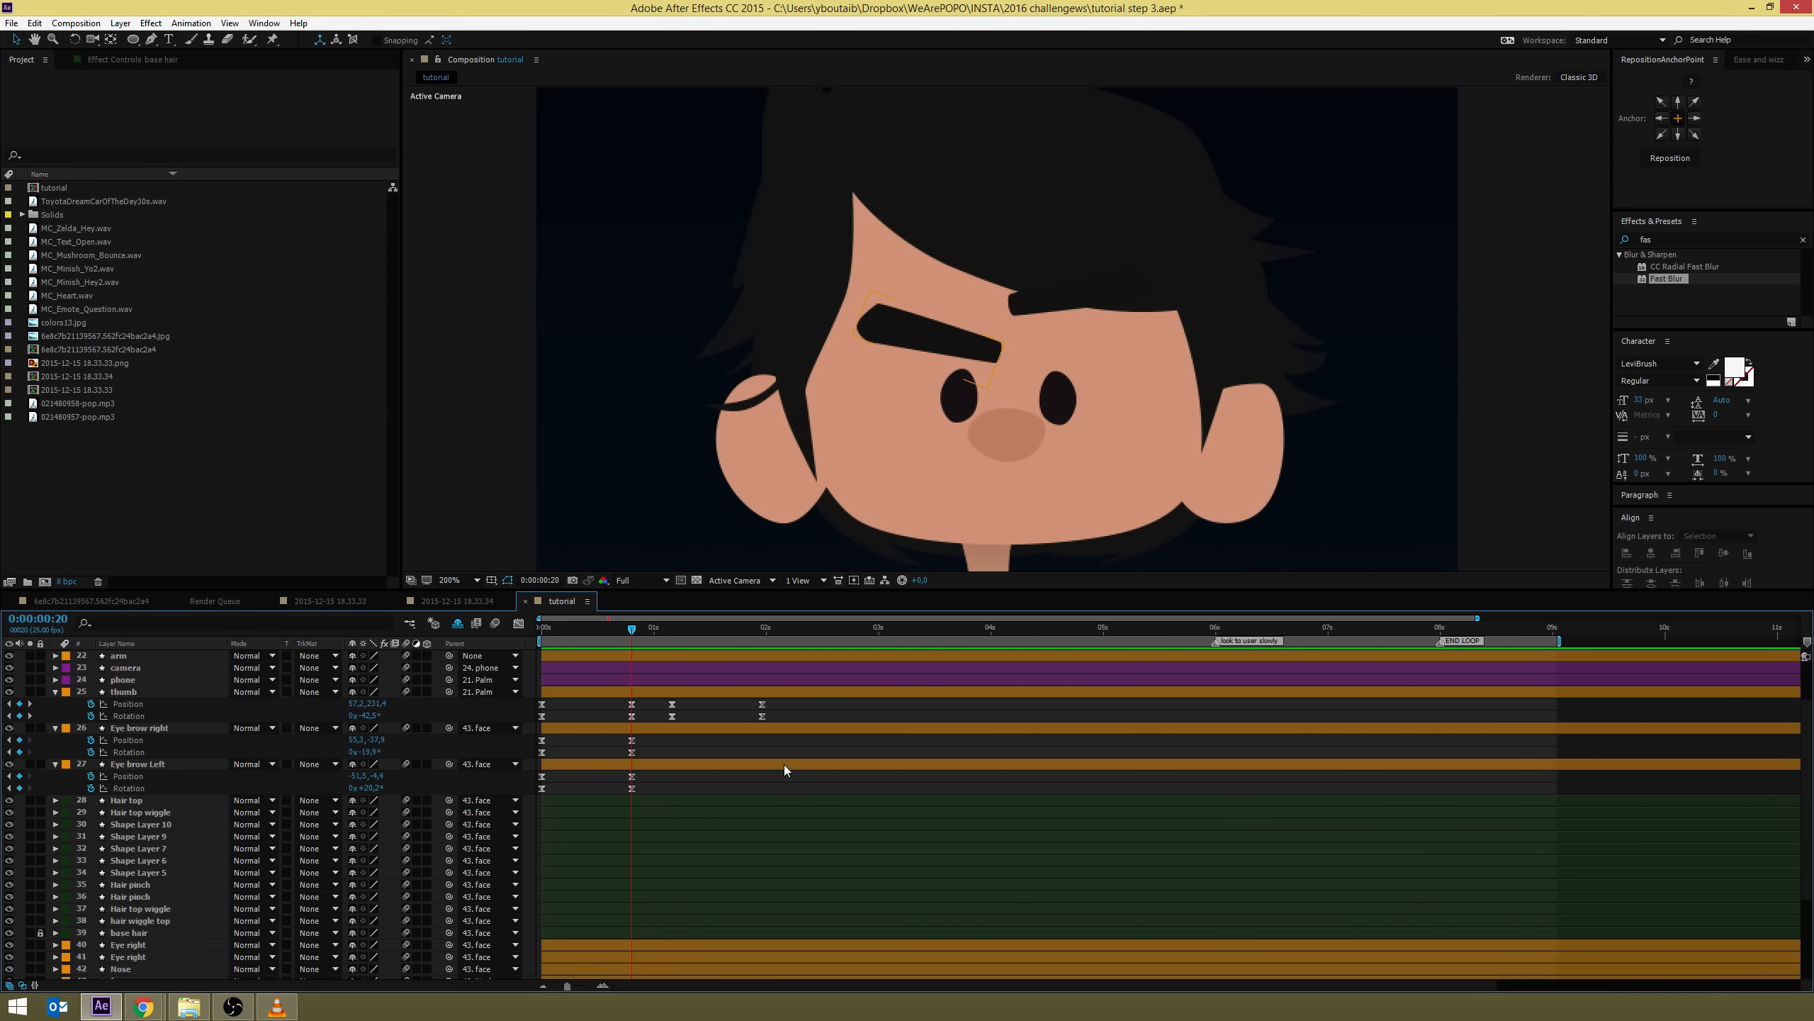
Start Position and Rotation keyframes on both eye layers at 0:00:00:20
{"action": "left_click", "coordinate": [961, 399]}
{"action": "left_click", "coordinate": [1061, 401], "text": "shift"}
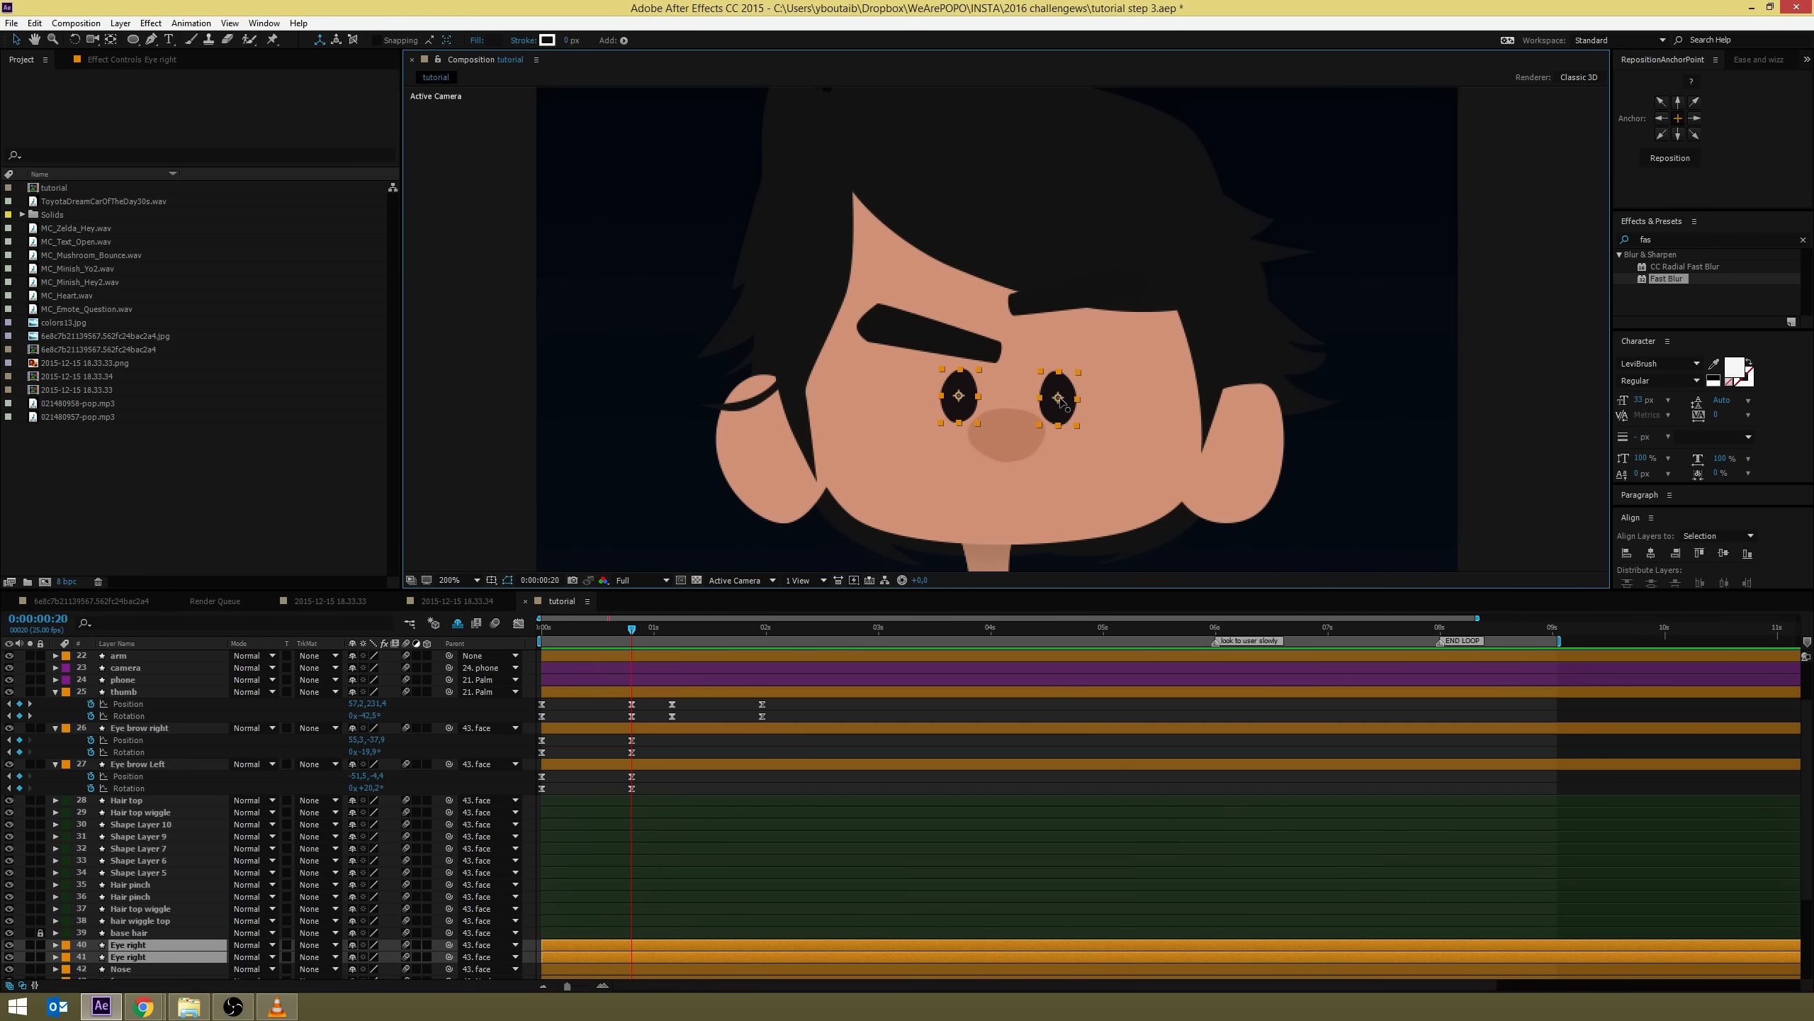
{"action": "key", "text": "p"}
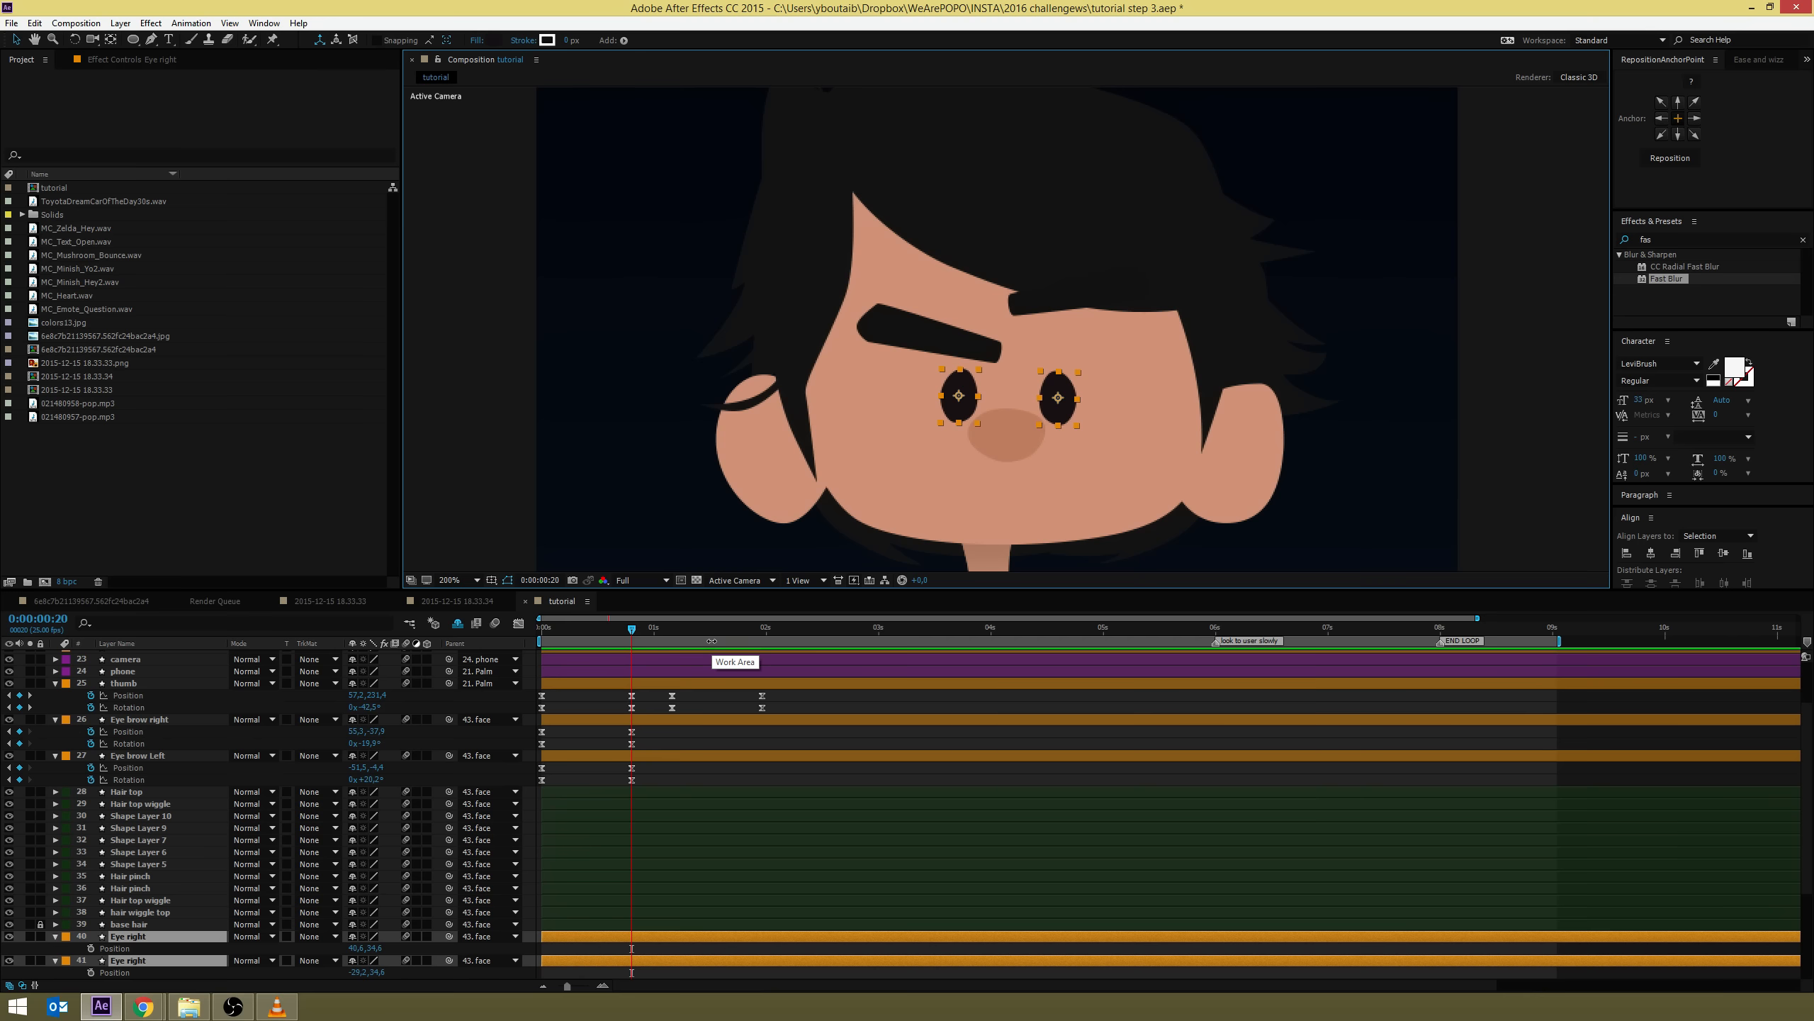
{"action": "key", "text": "shift+r"}
{"action": "scroll", "coordinate": [629, 923], "scroll_direction": "down", "scroll_amount": 3}
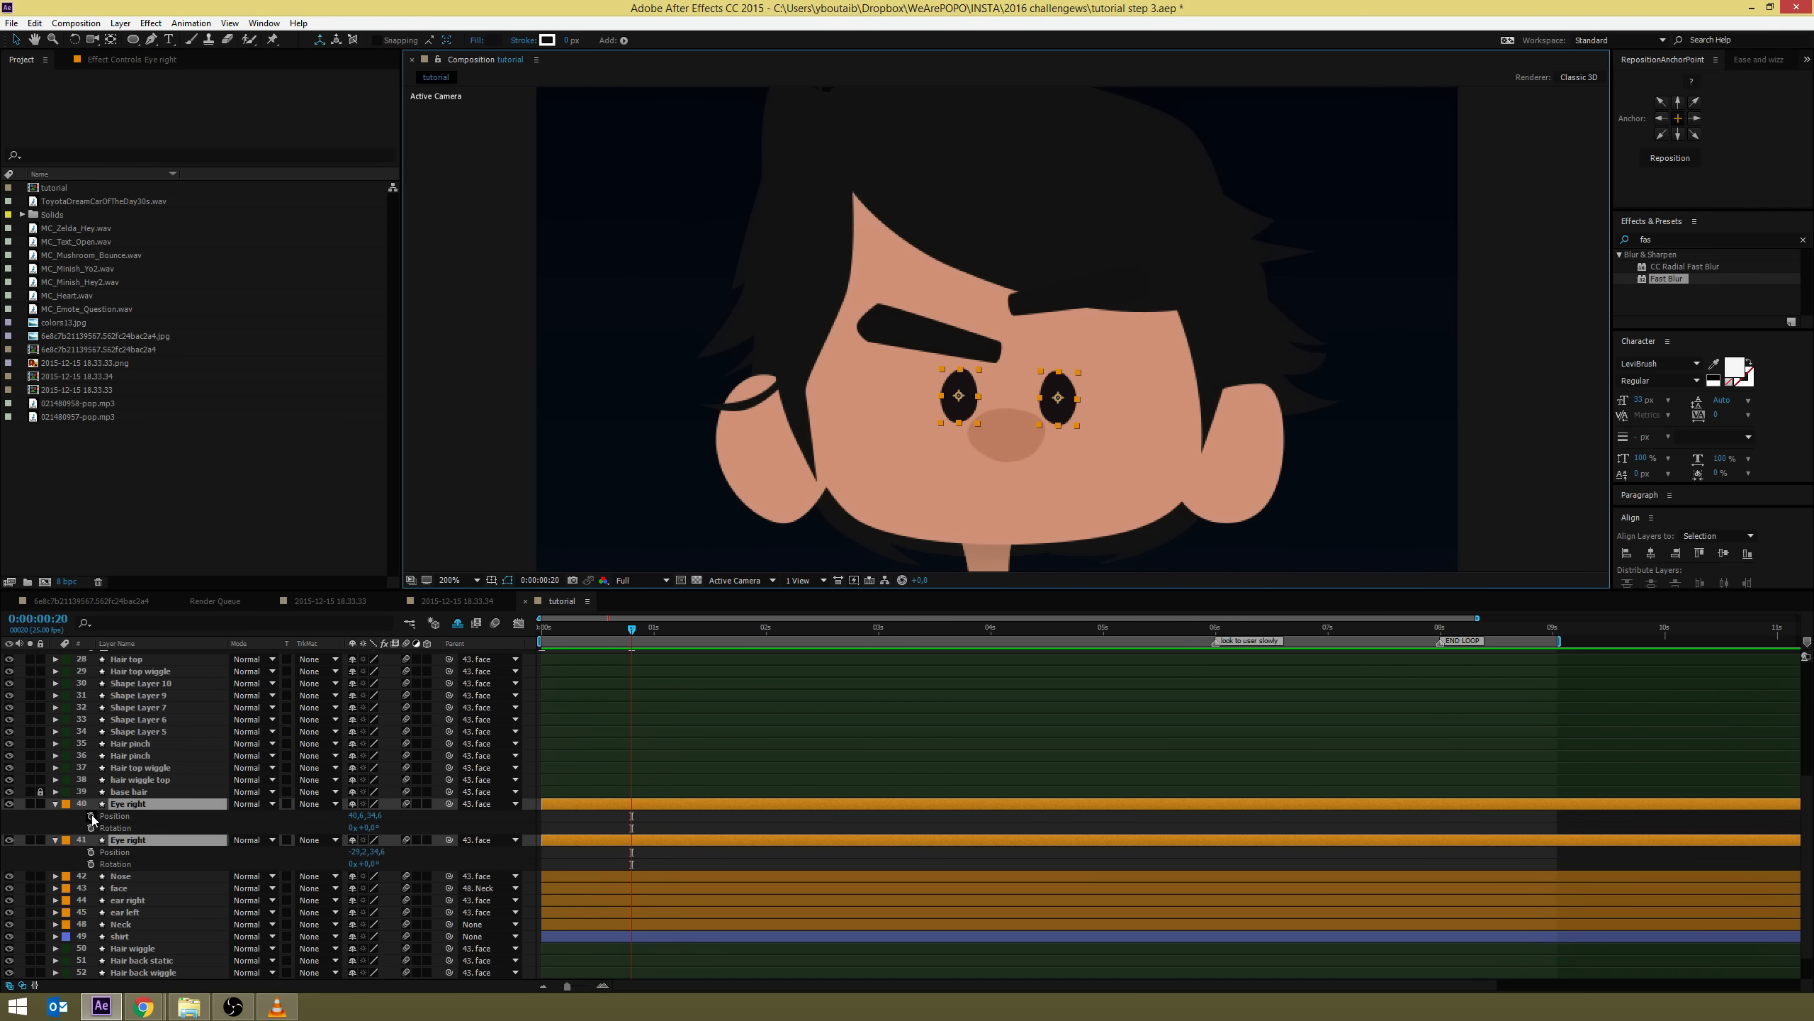
{"action": "left_click_drag", "start_coordinate": [90, 817], "coordinate": [91, 864]}
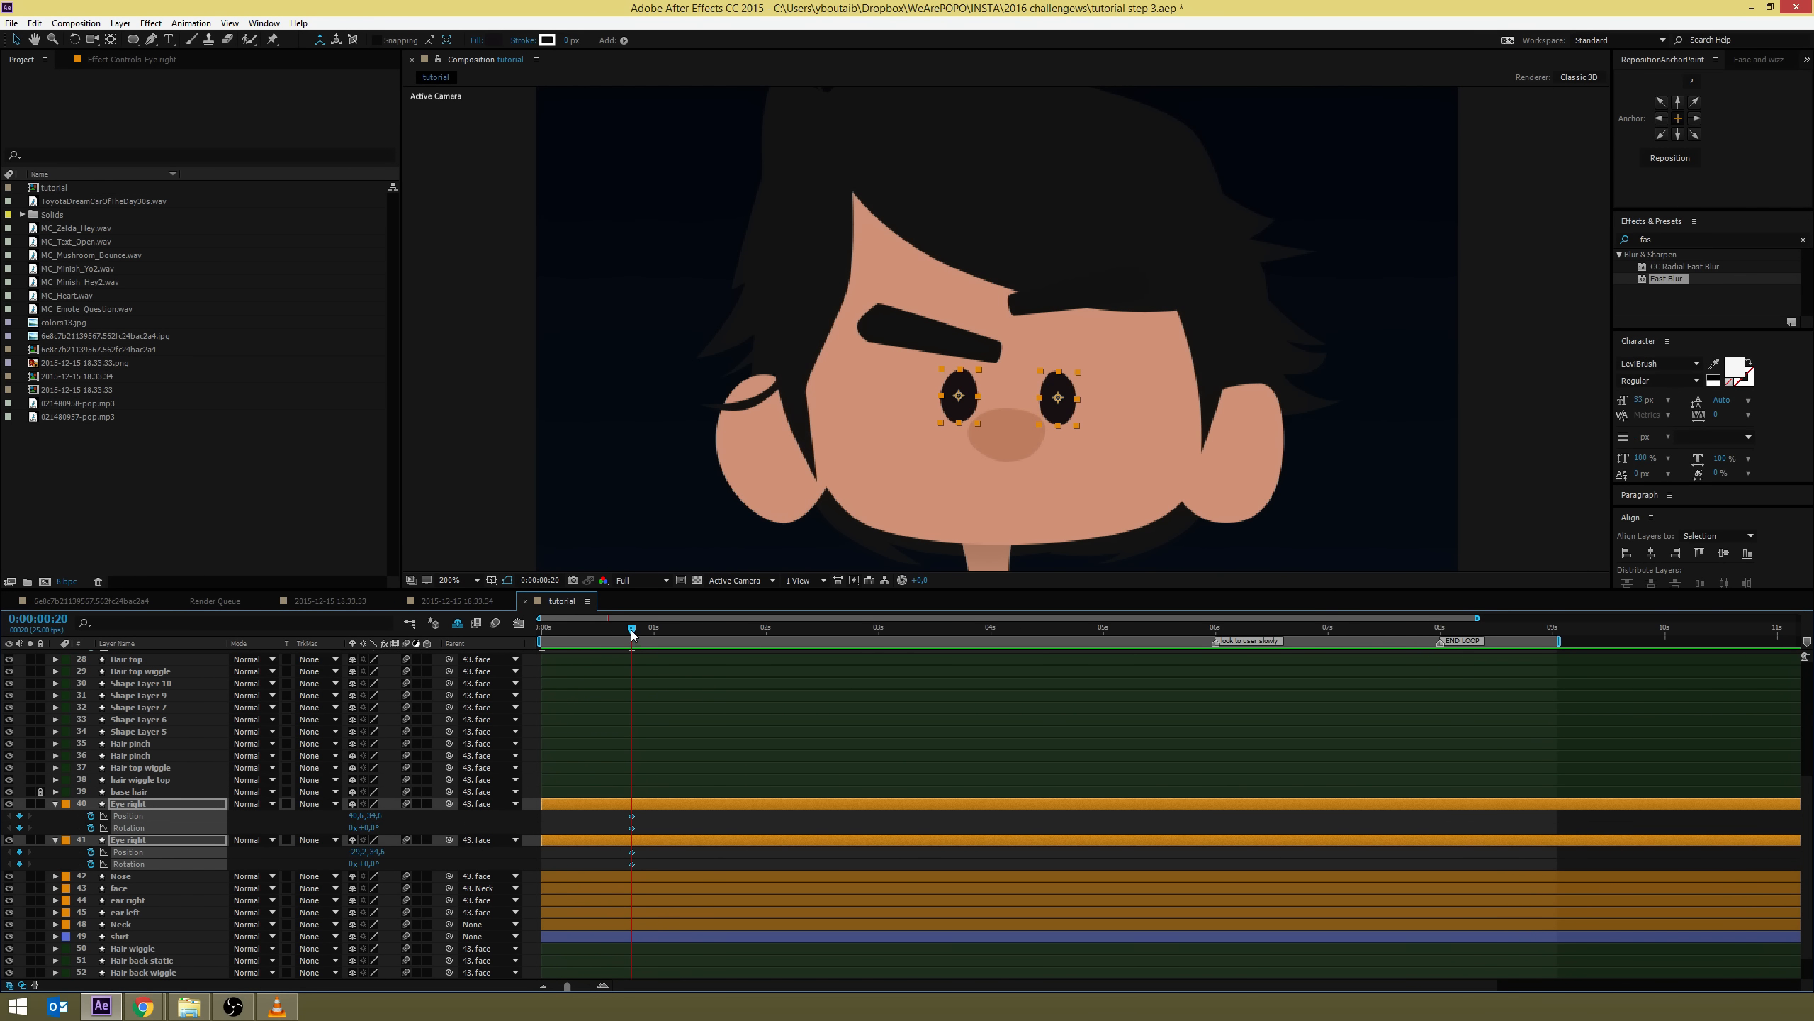
Add Position and Rotation keyframes for both eyes at 0:00:00:00, then return to 0:00:00:20
{"action": "left_click_drag", "start_coordinate": [631, 632], "coordinate": [461, 638]}
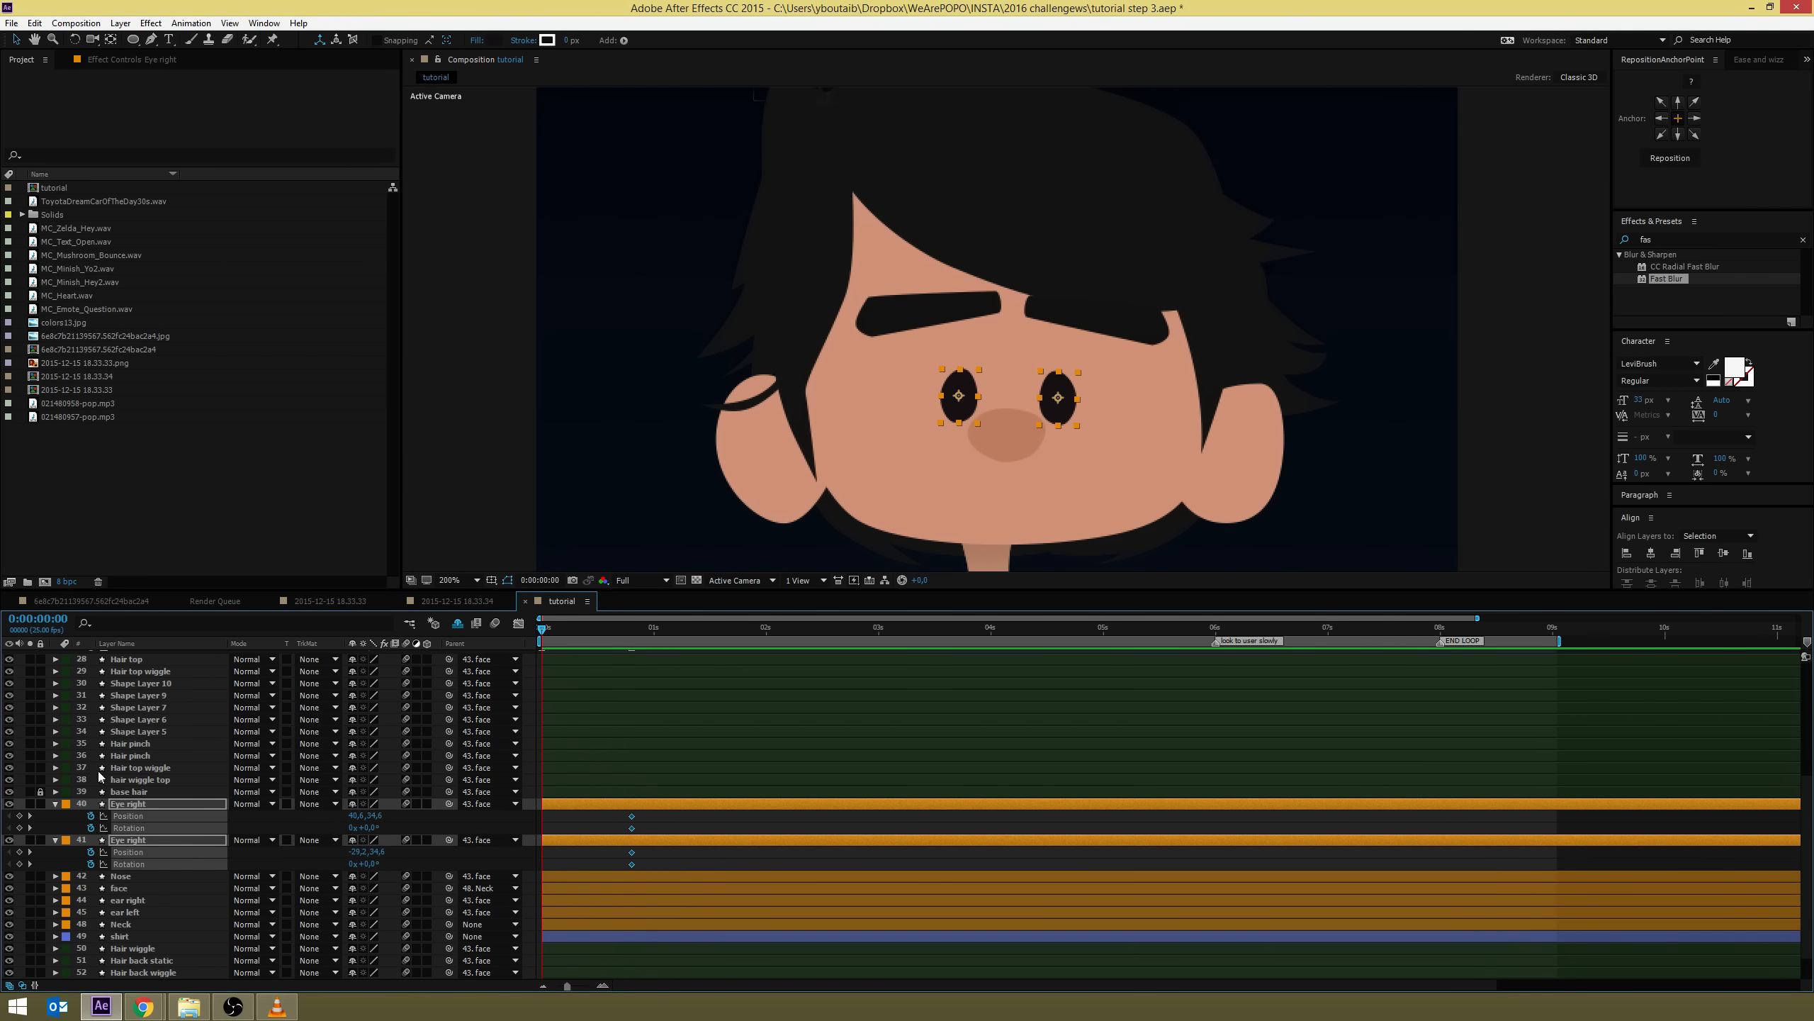
{"action": "left_click", "coordinate": [19, 816]}
{"action": "key", "text": "k"}
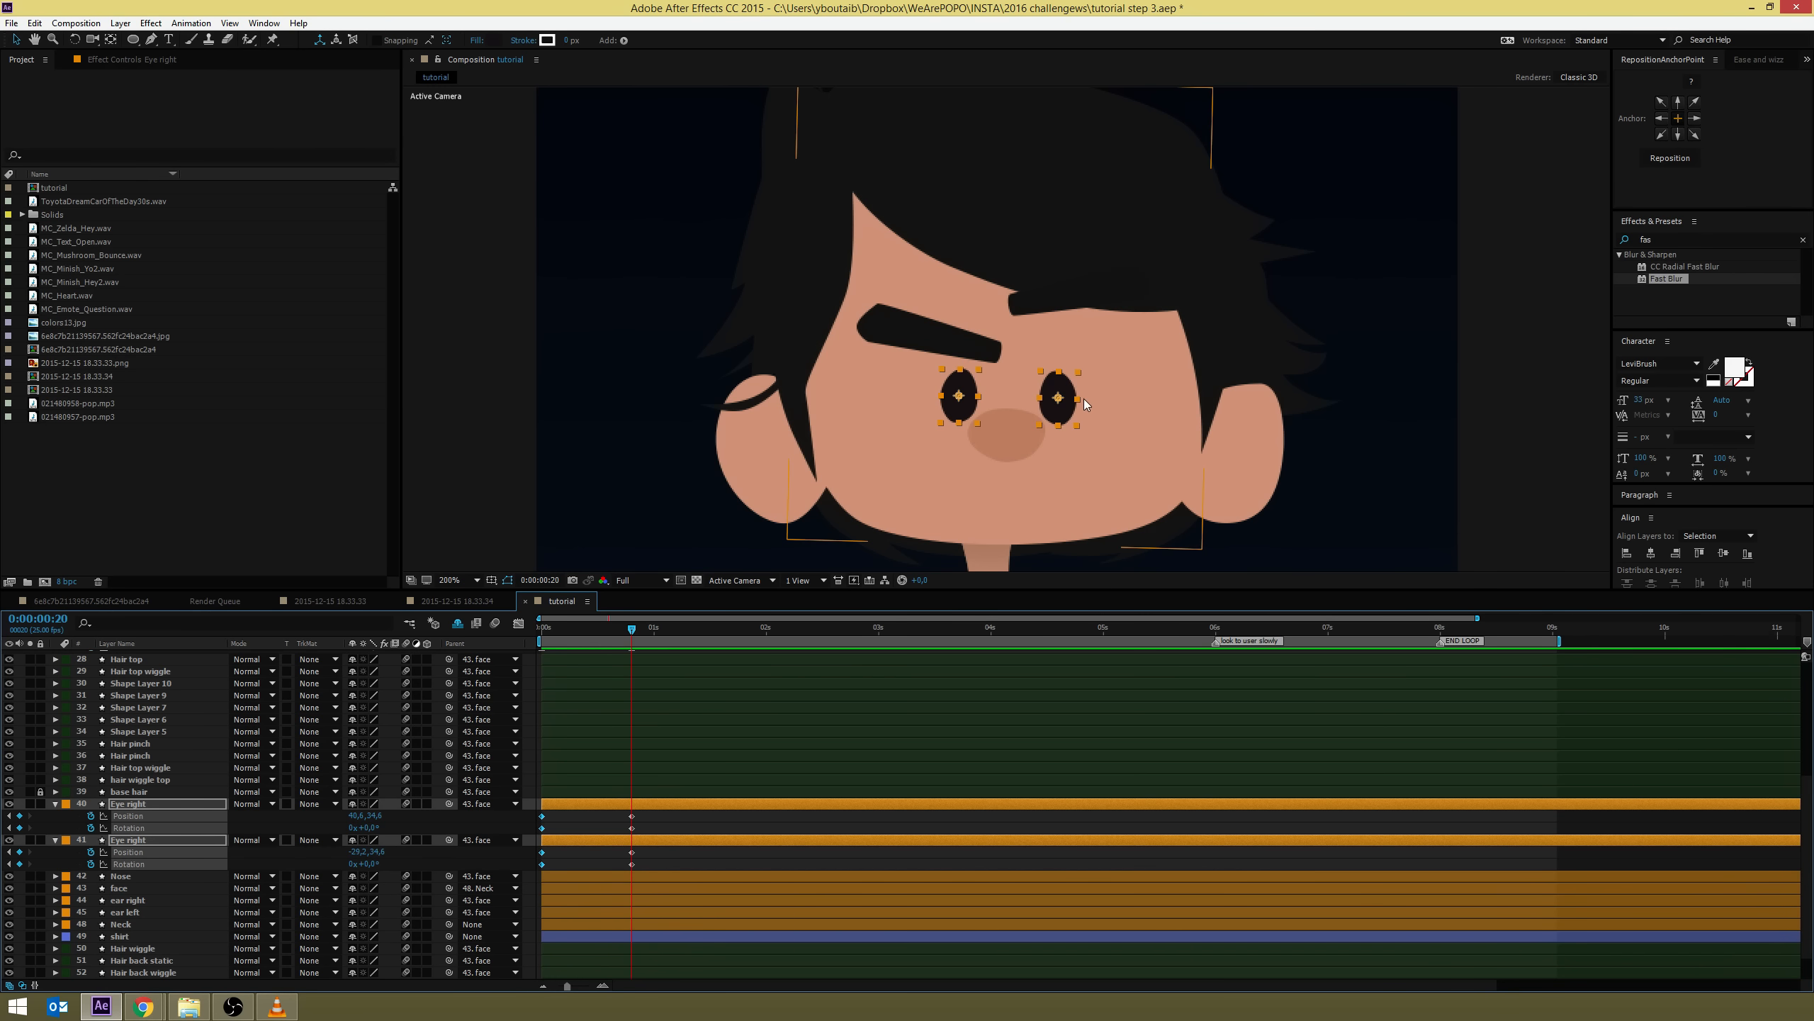
{"action": "left_click", "coordinate": [728, 822]}
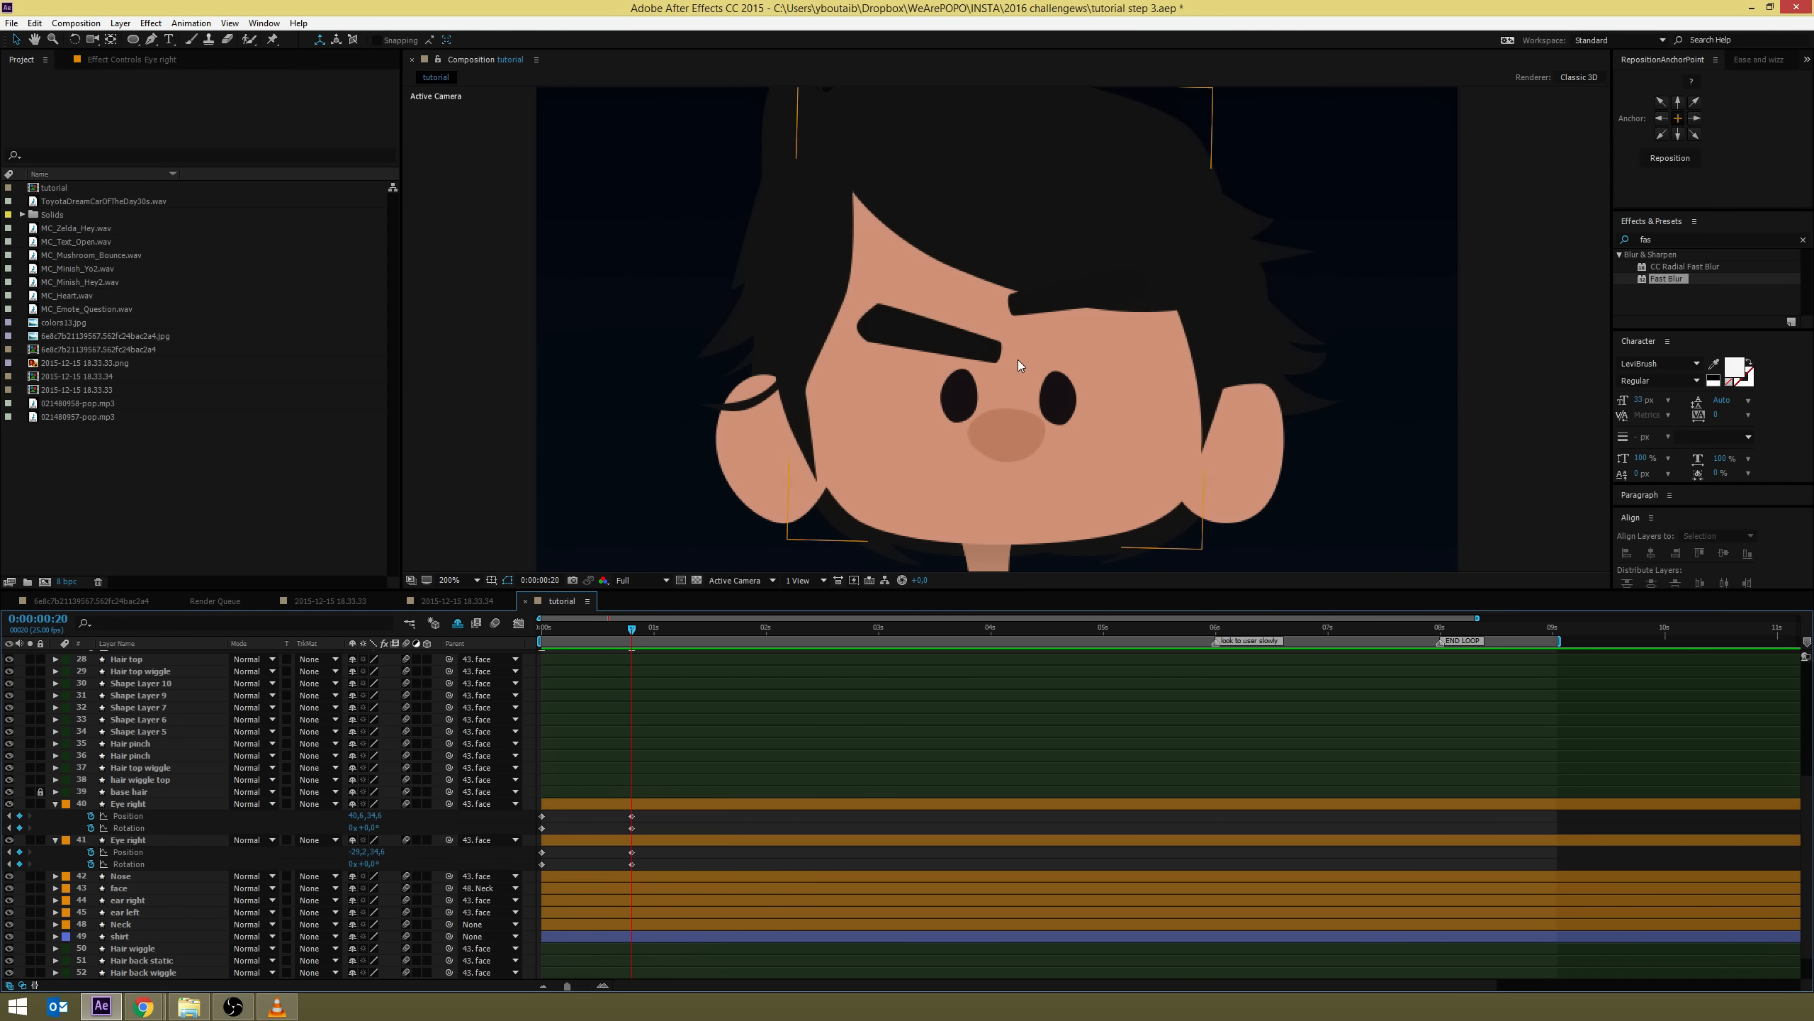
{"action": "left_click_drag", "start_coordinate": [968, 400], "coordinate": [968, 389]}
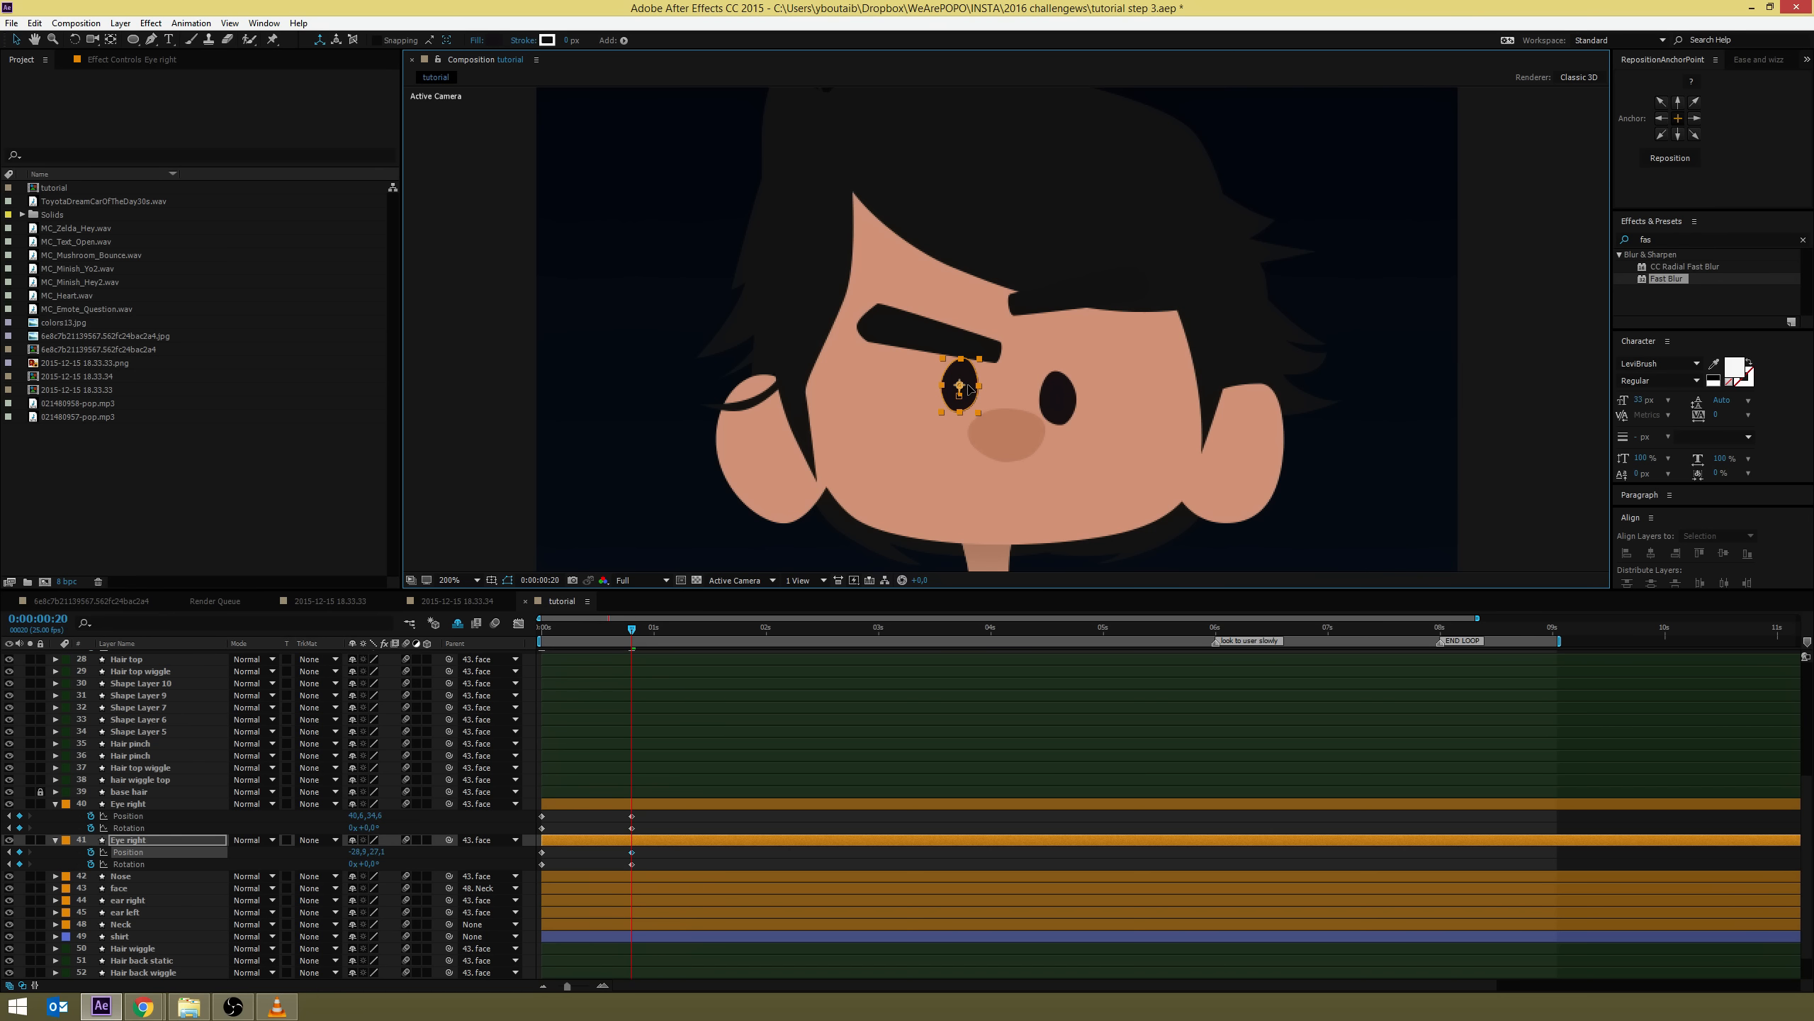
{"action": "key", "text": "ctrl+z"}
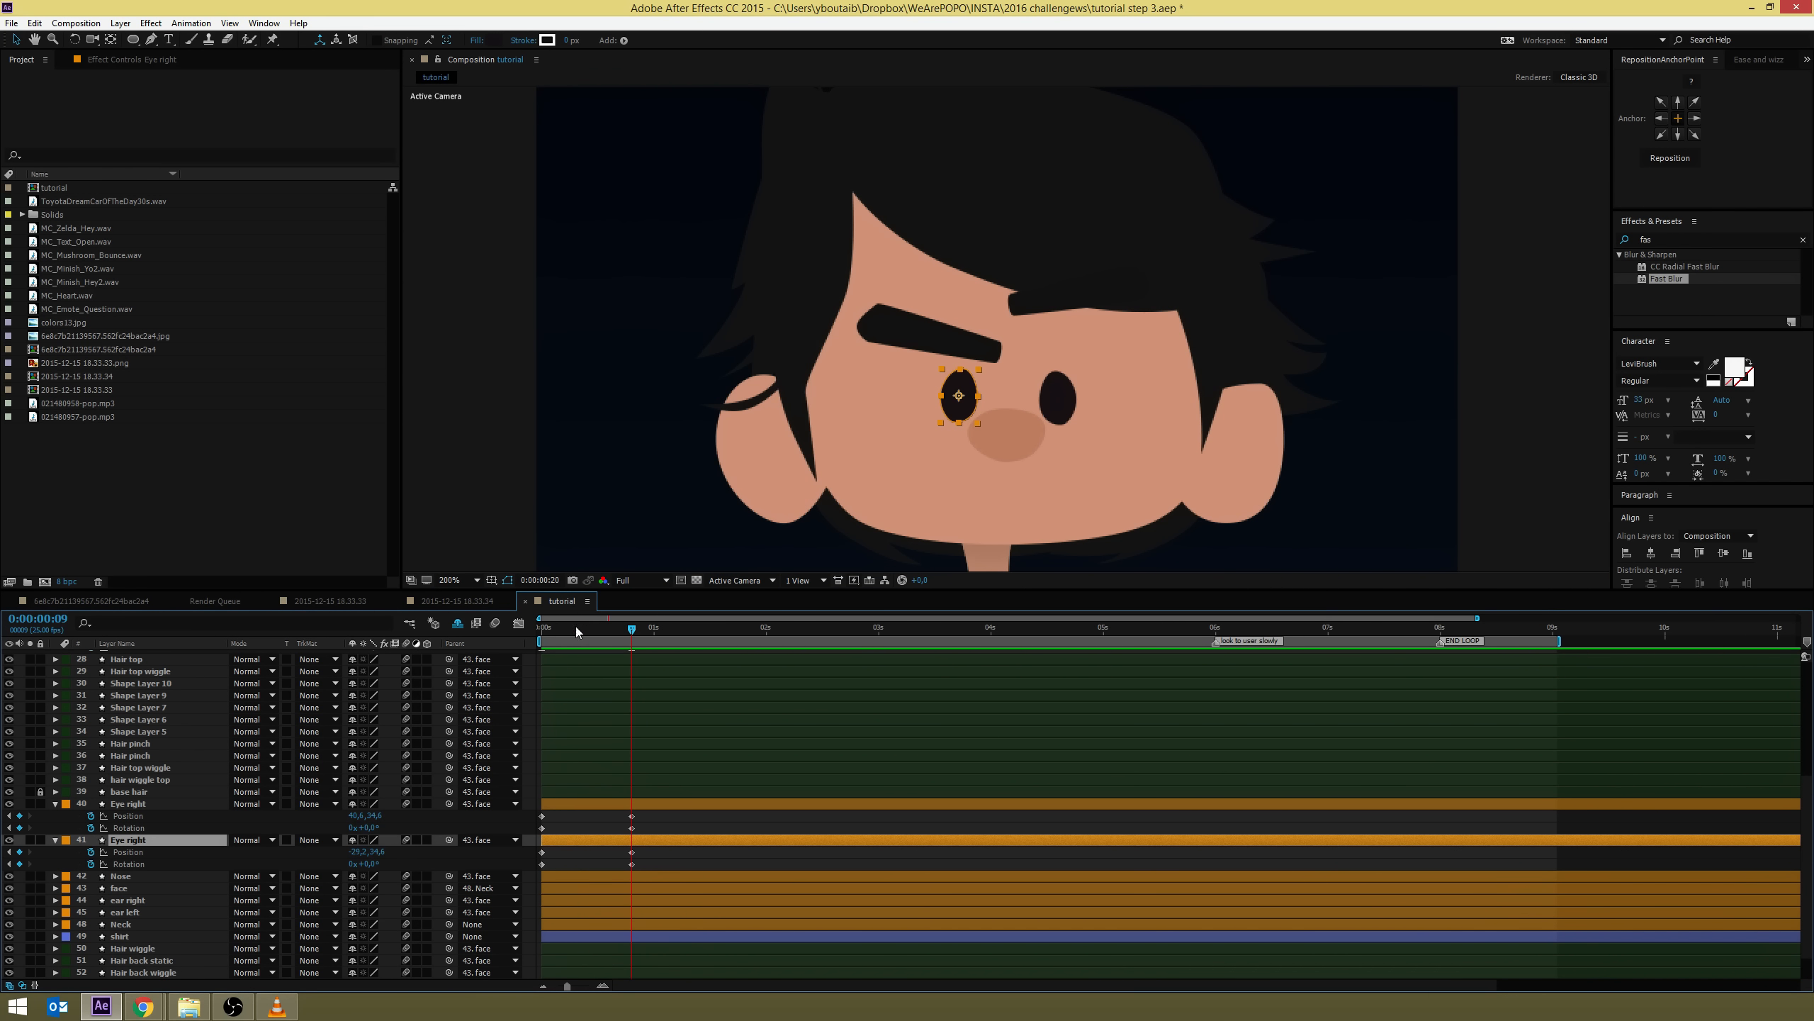
{"action": "key", "text": "Home"}
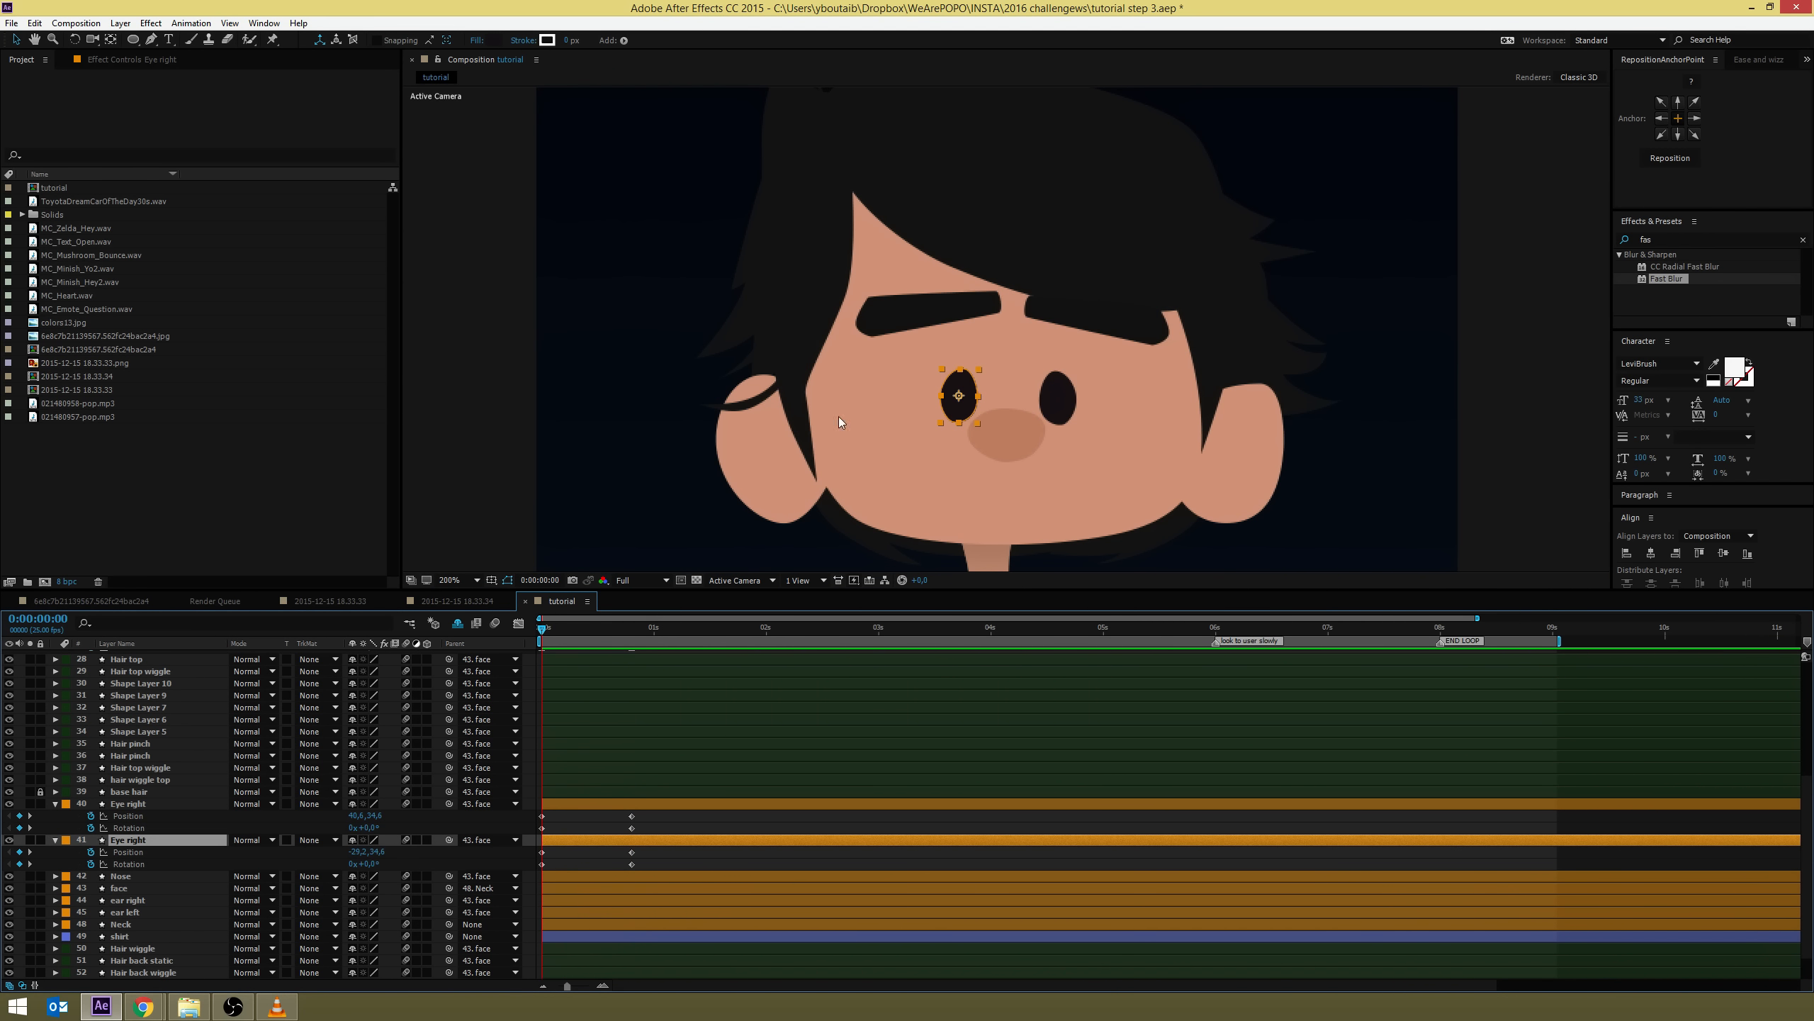
Move both eyes upward and farther apart at 0:00:00:00, and scrub the eye motion up to 0:00:00:20
{"action": "left_click_drag", "start_coordinate": [966, 394], "coordinate": [961, 379]}
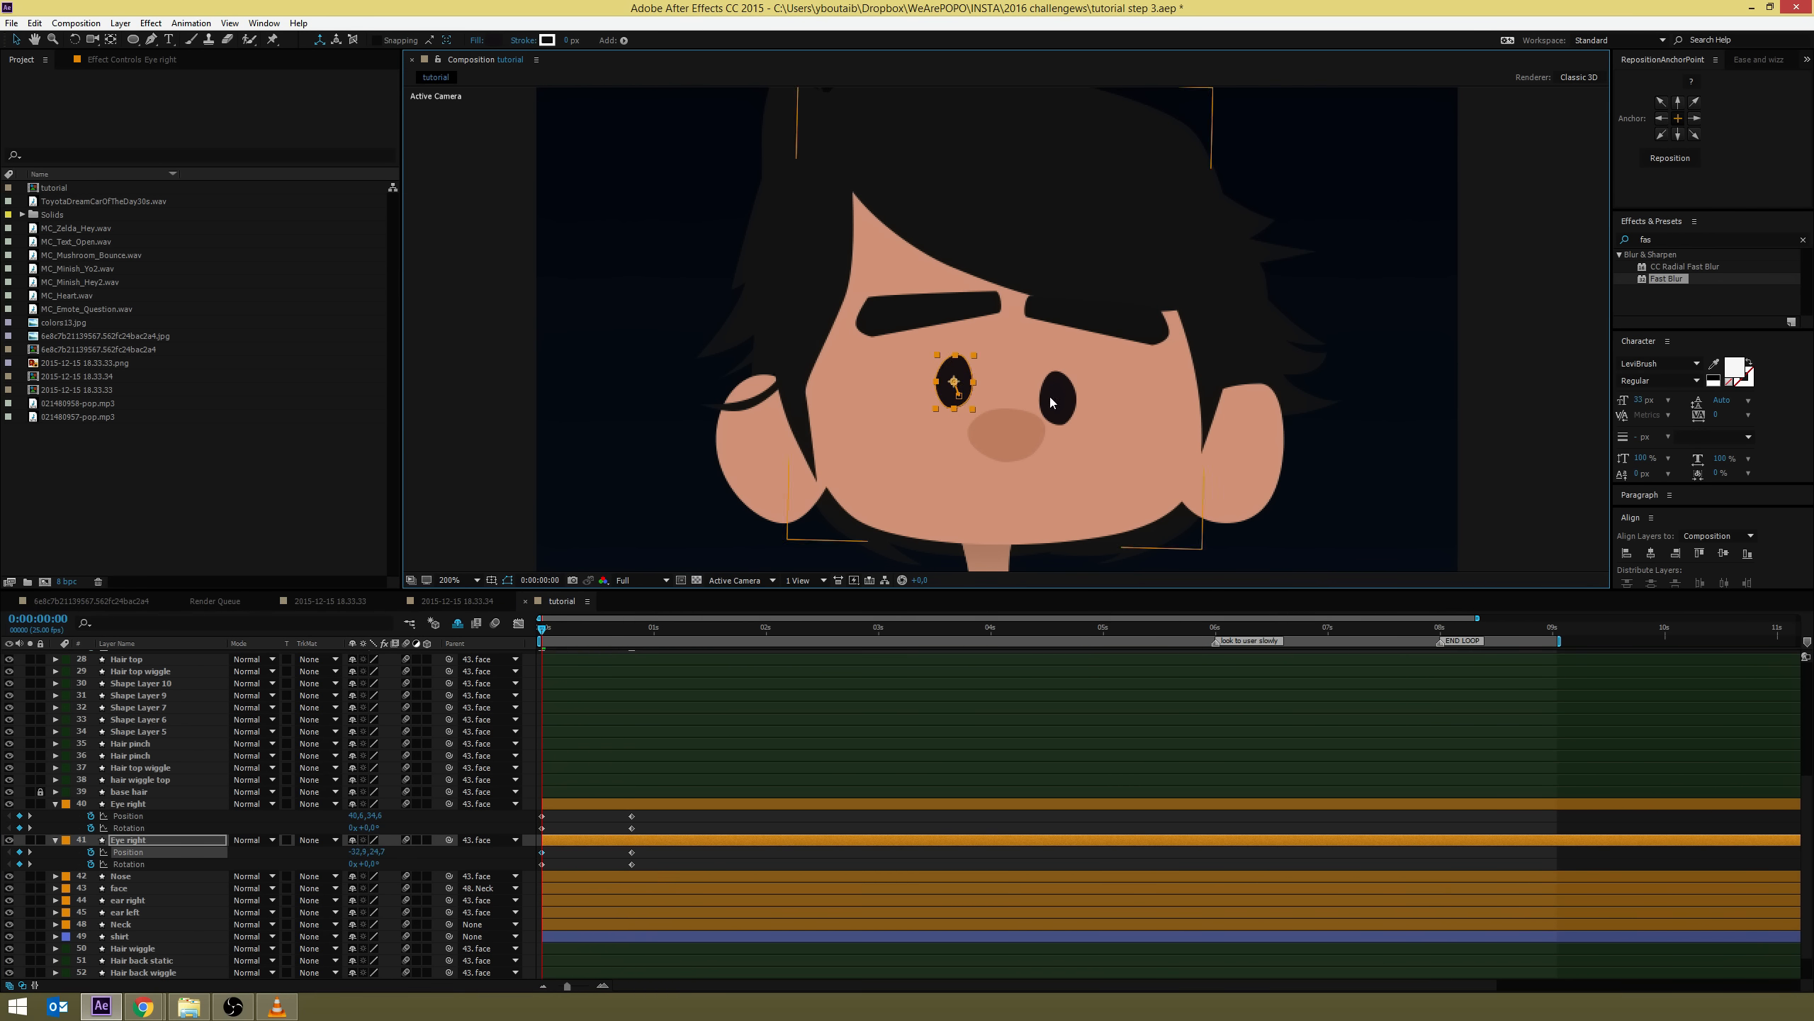
{"action": "left_click_drag", "start_coordinate": [1061, 410], "coordinate": [1073, 394]}
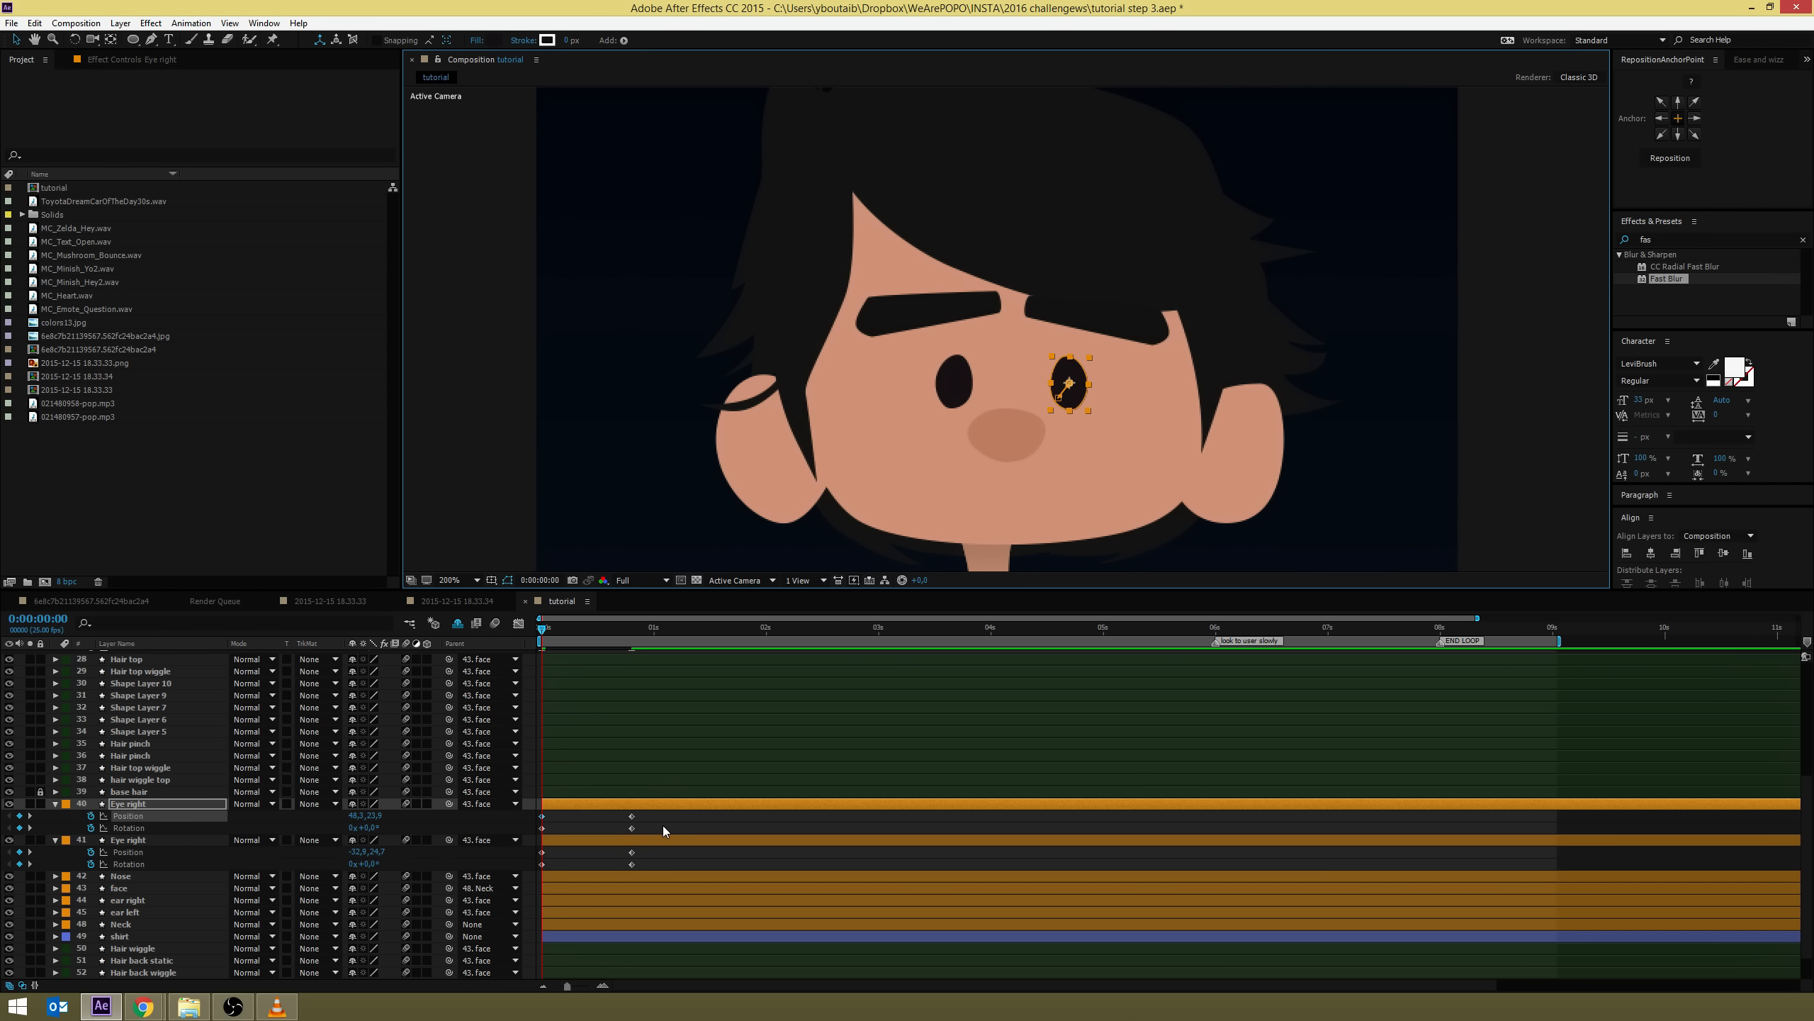
{"action": "left_click", "coordinate": [982, 474]}
{"action": "key", "text": "comma"}
{"action": "mouse_move", "coordinate": [545, 634]}
{"action": "left_mouse_down"}
{"action": "mouse_move", "coordinate": [649, 647]}
{"action": "mouse_move", "coordinate": [518, 653]}
{"action": "left_mouse_up"}
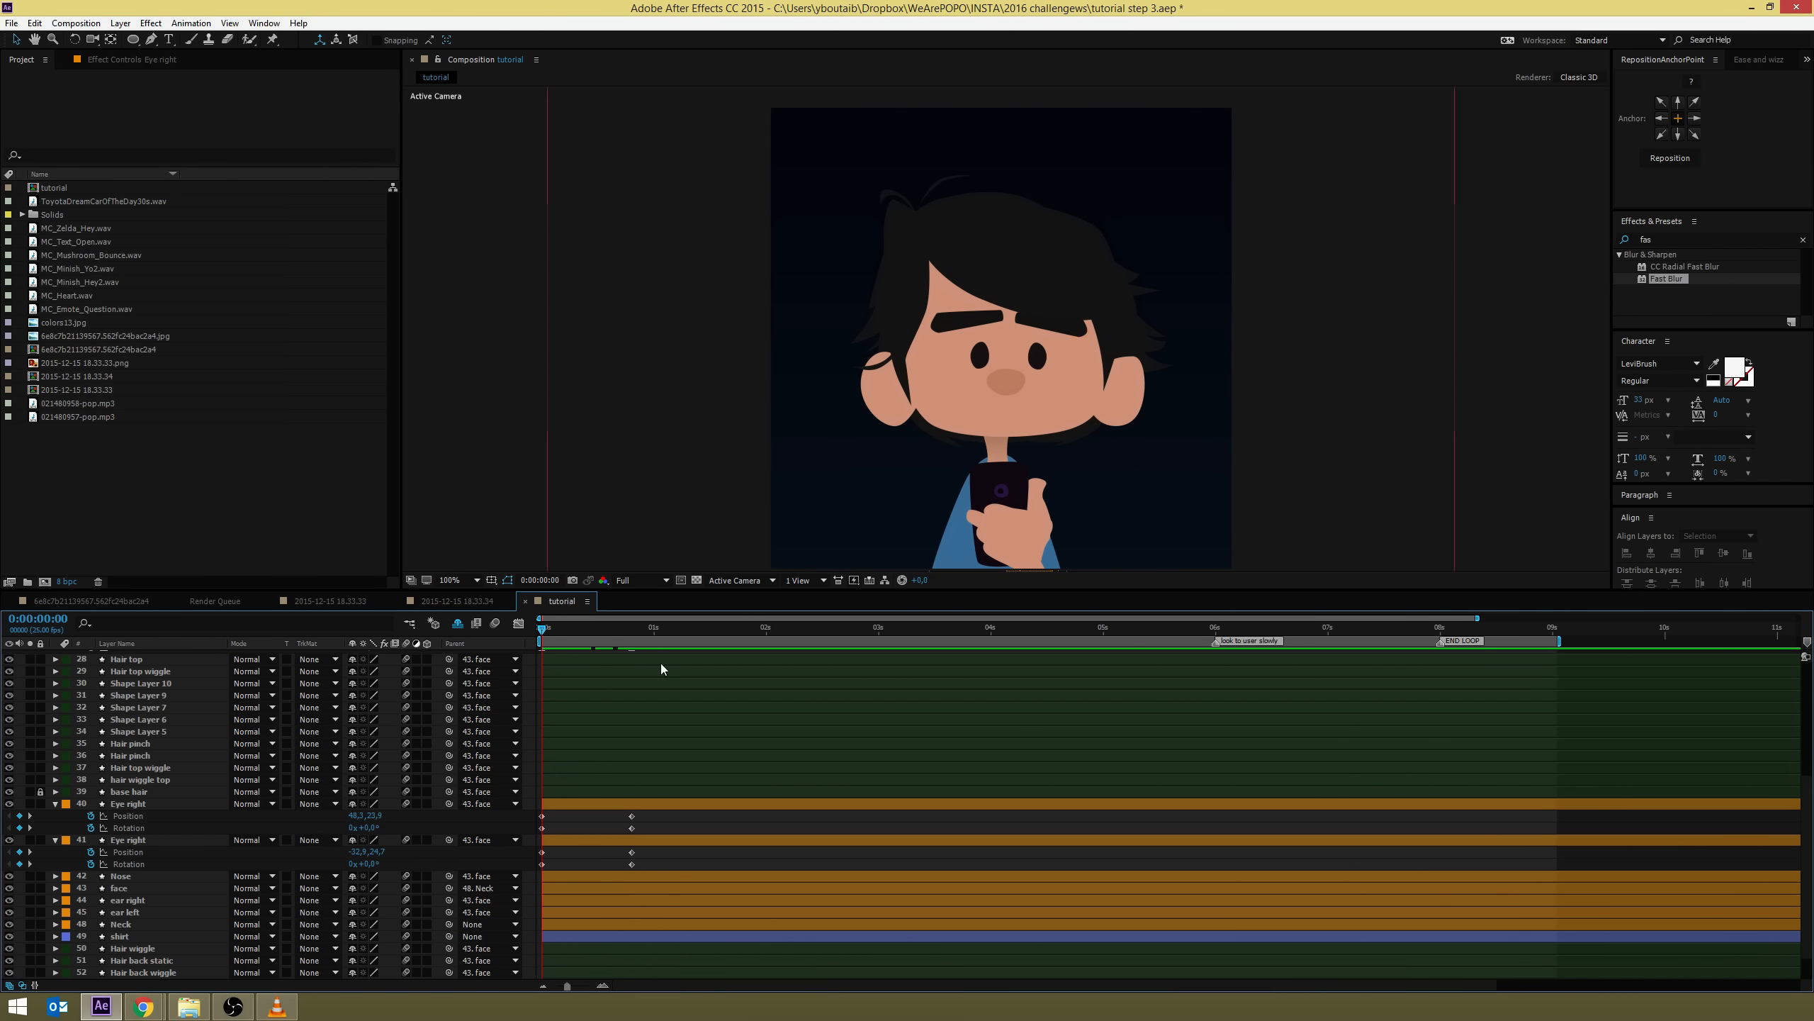
{"action": "left_click", "coordinate": [547, 630]}
{"action": "left_click_drag", "start_coordinate": [550, 628], "coordinate": [647, 645]}
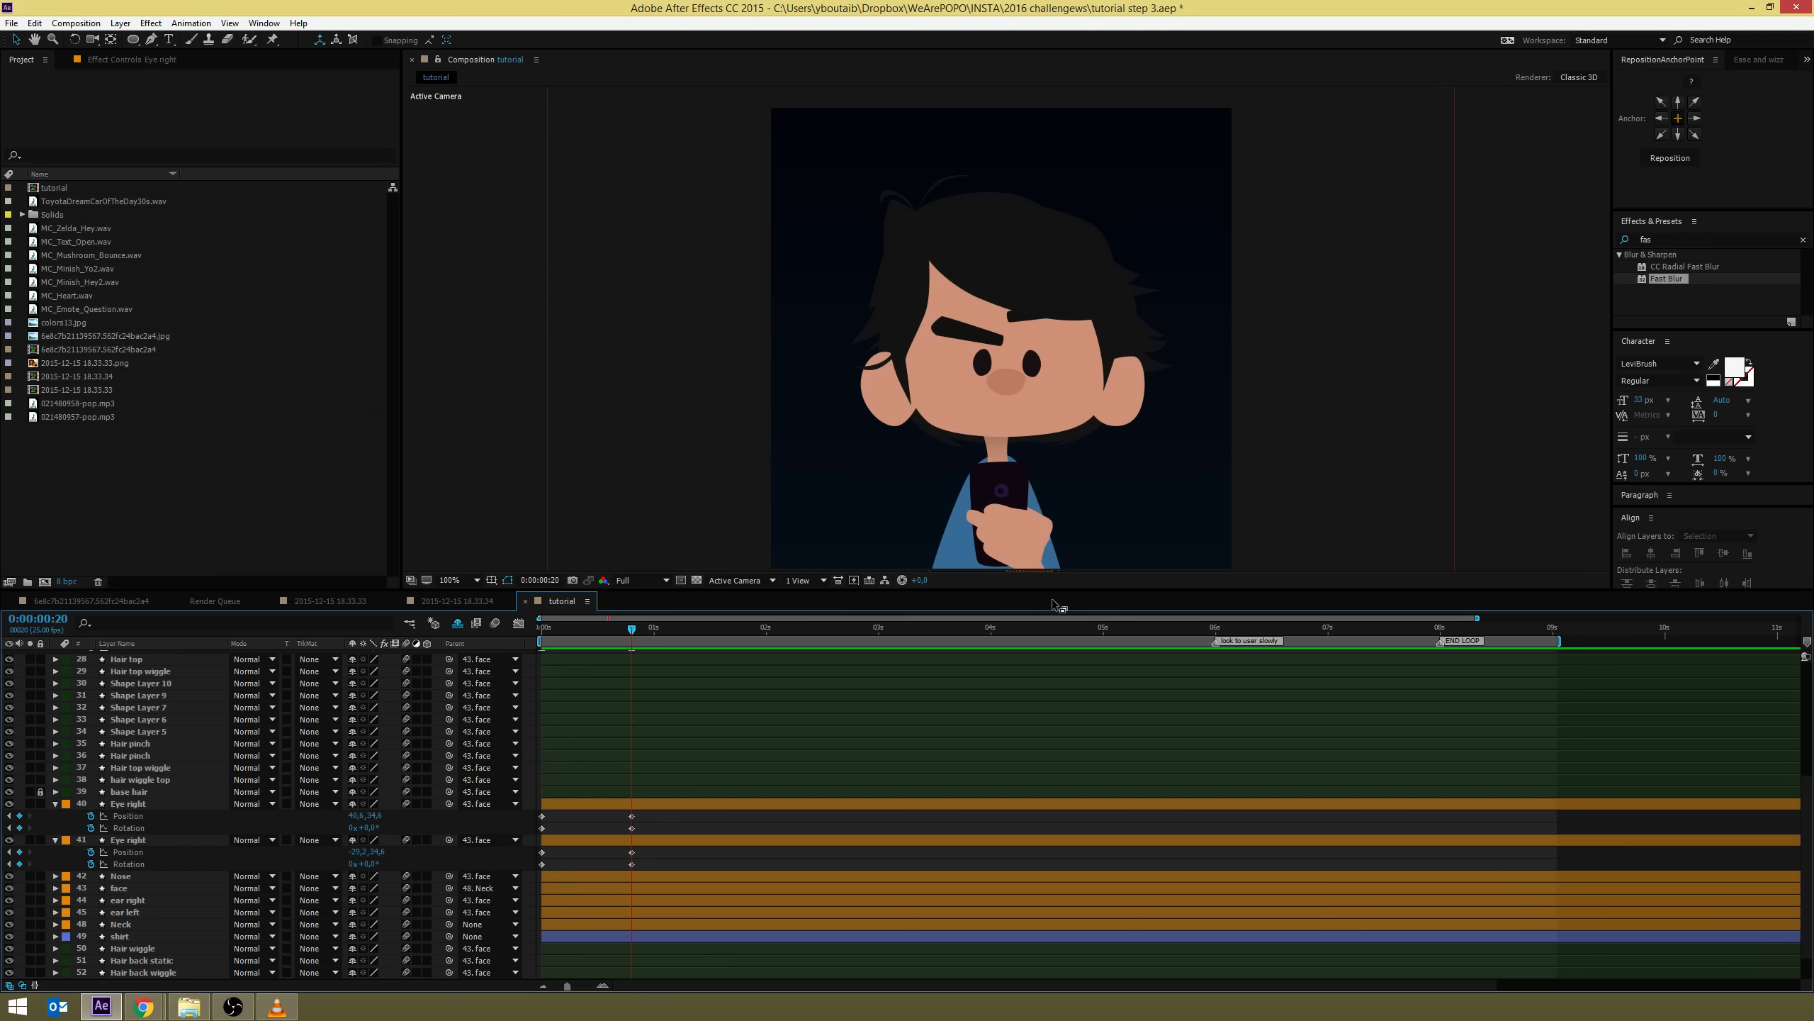
Add Position and Rotation keyframes to the thumb layer at 0:00:02:09, holding its raised pose
{"action": "left_click_drag", "start_coordinate": [1040, 491], "coordinate": [1043, 434]}
{"action": "key", "text": "period"}
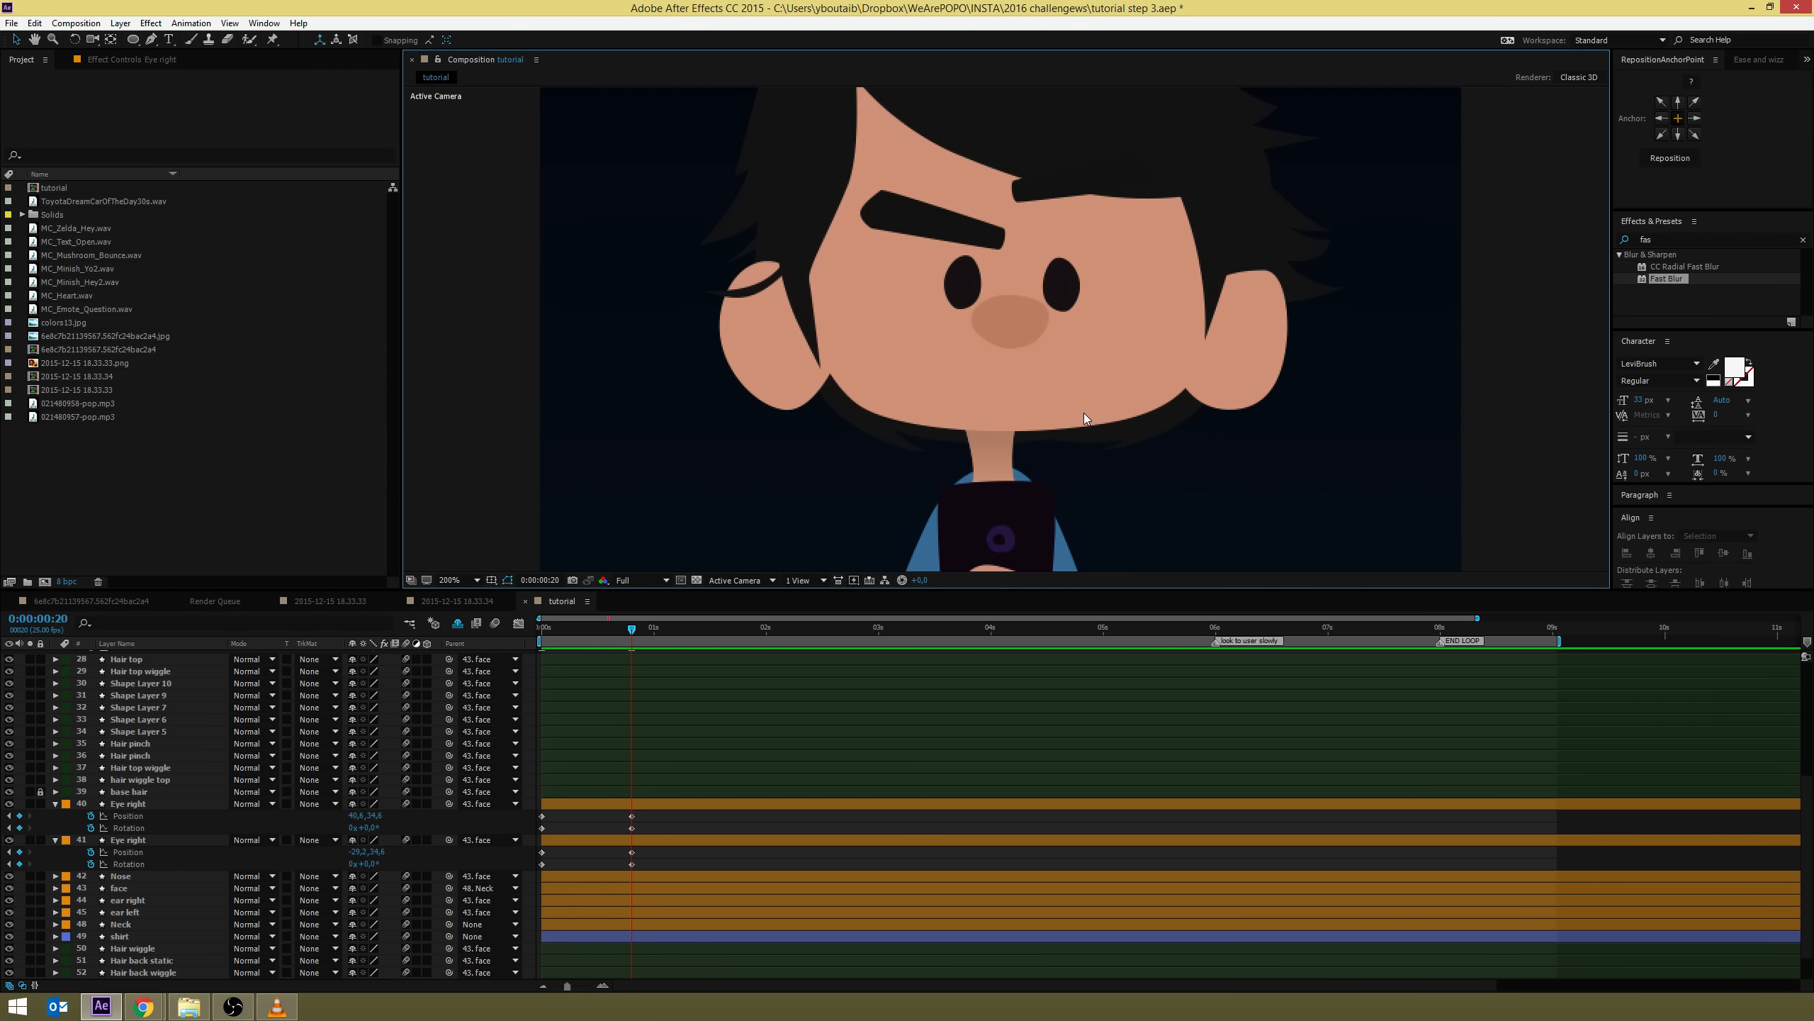
{"action": "left_click_drag", "start_coordinate": [1102, 326], "coordinate": [1049, 357]}
{"action": "scroll", "coordinate": [736, 732], "scroll_direction": "up", "scroll_amount": 5}
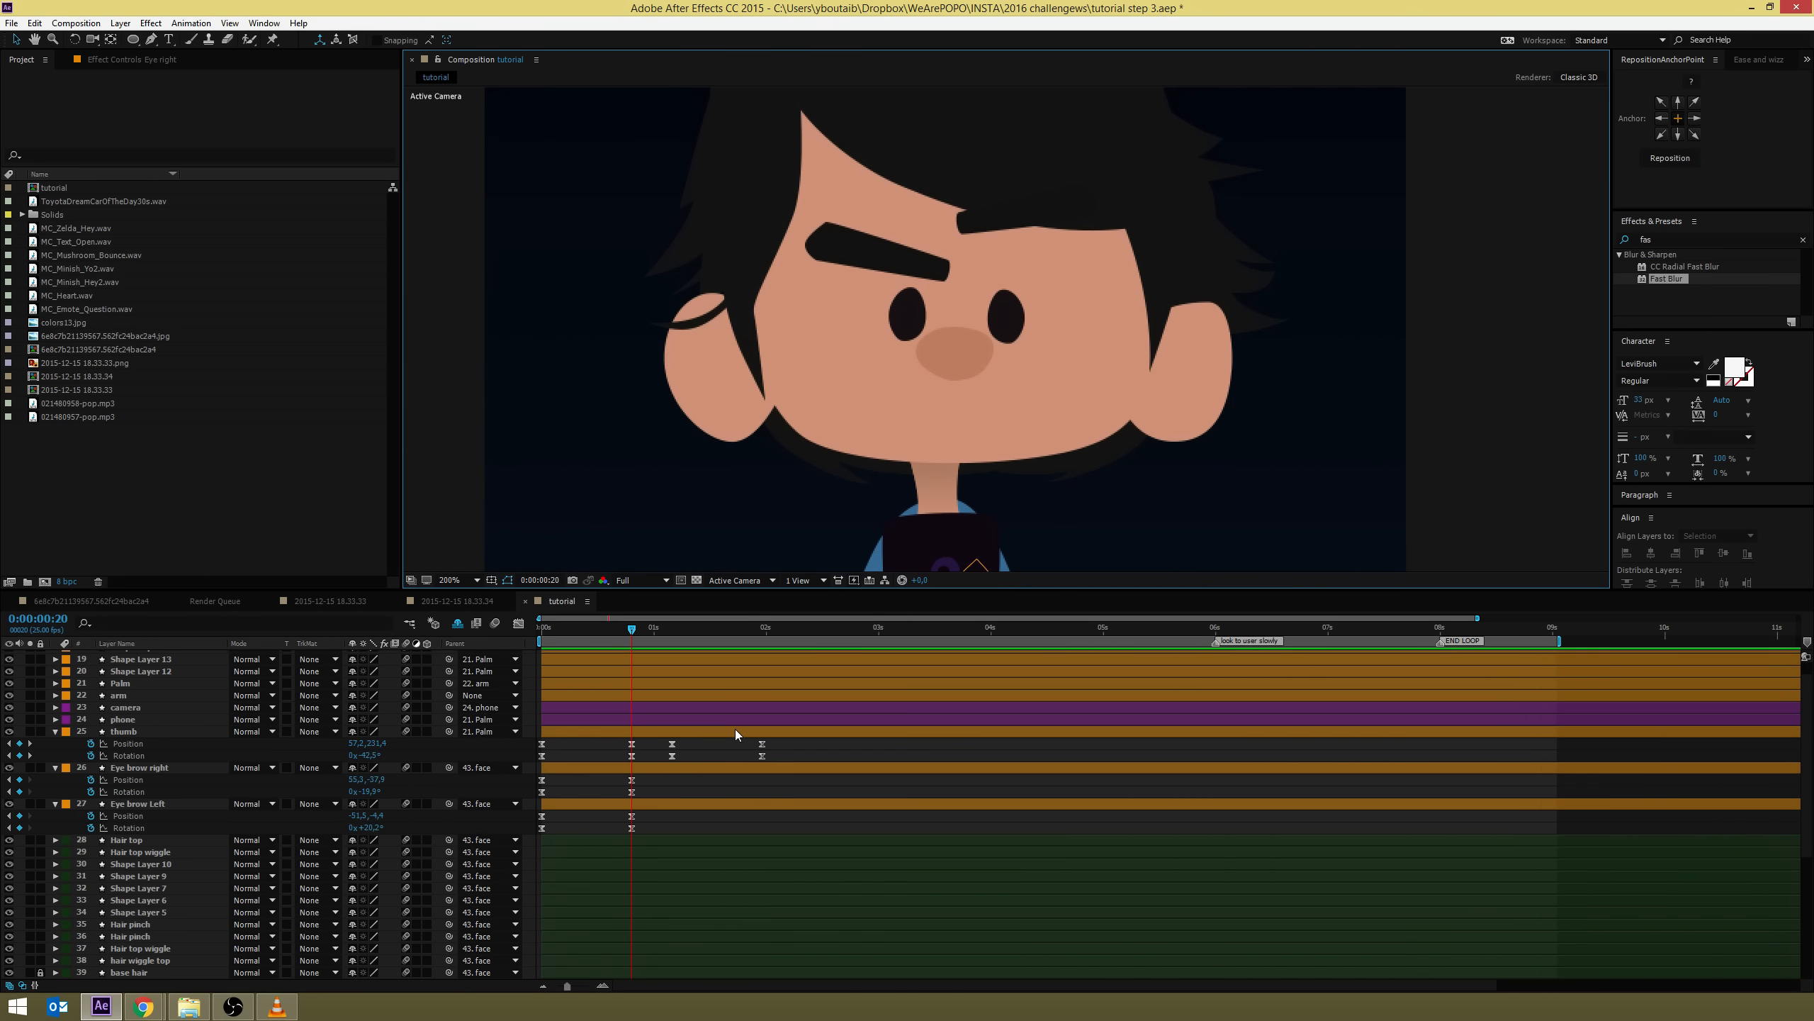
{"action": "left_click_drag", "start_coordinate": [635, 632], "coordinate": [760, 639]}
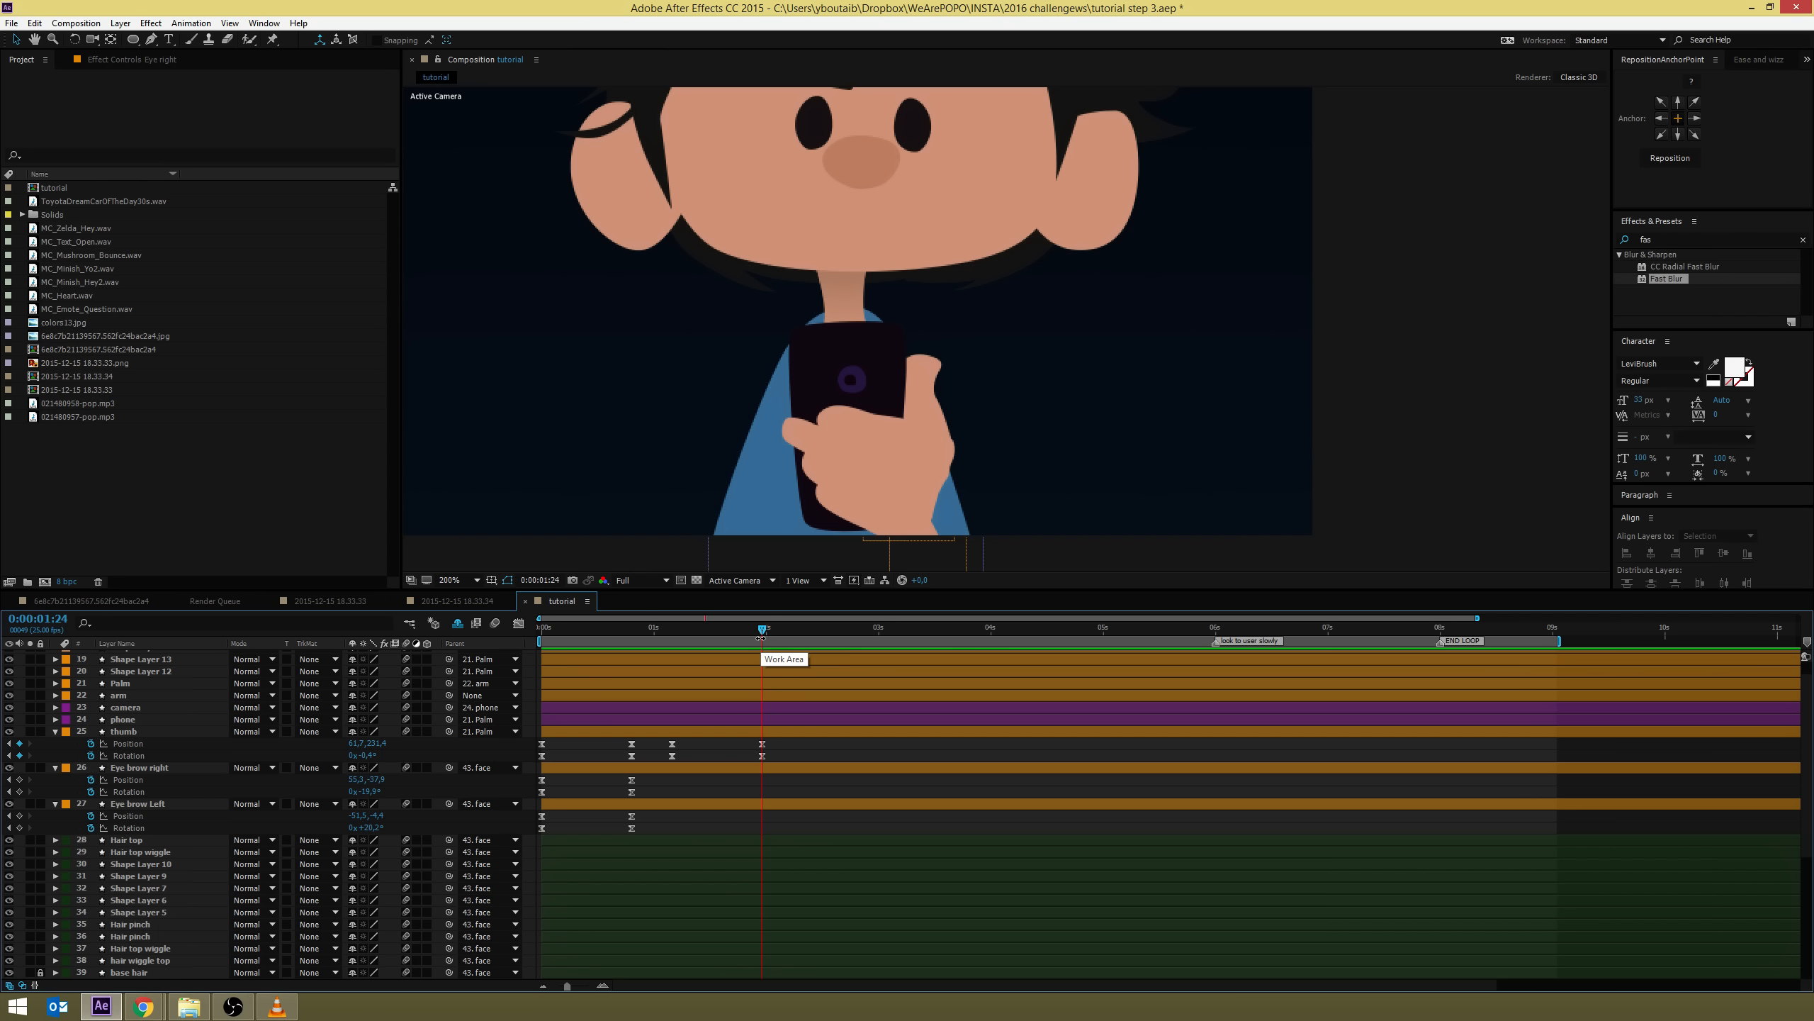
{"action": "key", "text": "space"}
{"action": "left_click", "coordinate": [19, 744]}
{"action": "left_click", "coordinate": [19, 755]}
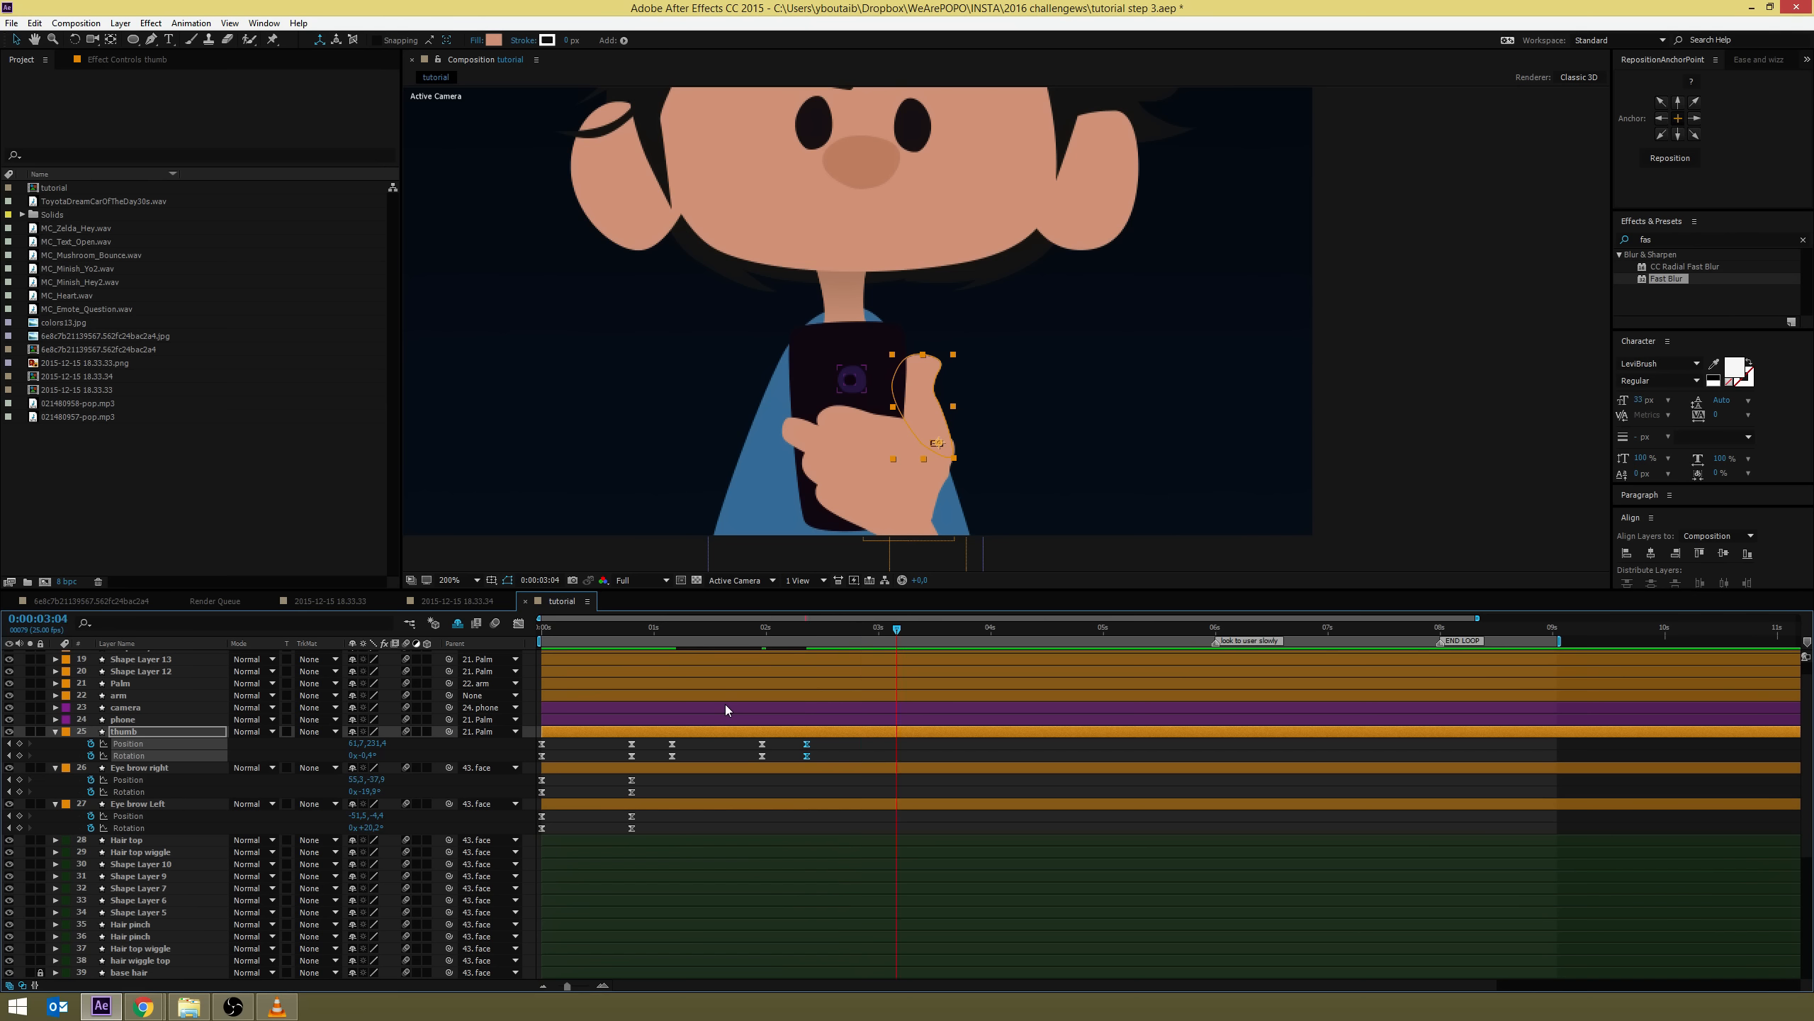
Rotate the thumb down toward the phone at 0:00:03:04 and shift it slightly inward
{"action": "left_click", "coordinate": [964, 733]}
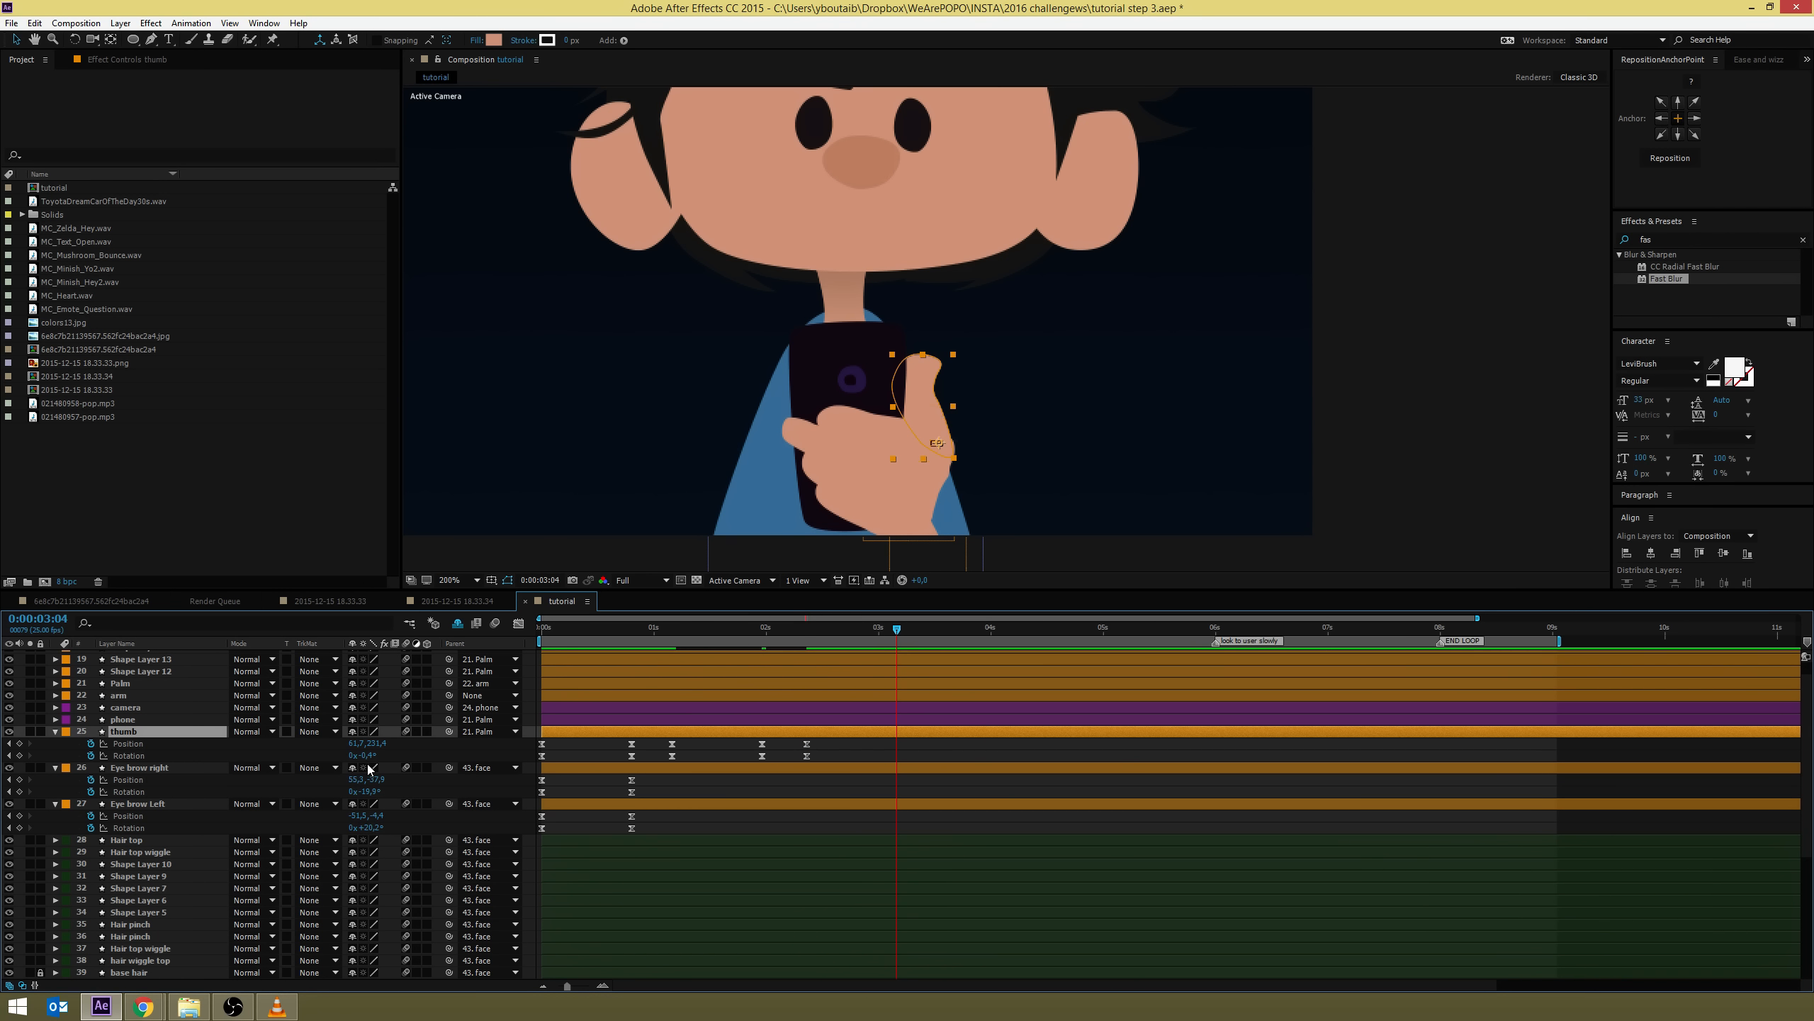
{"action": "left_click_drag", "start_coordinate": [365, 756], "coordinate": [323, 744]}
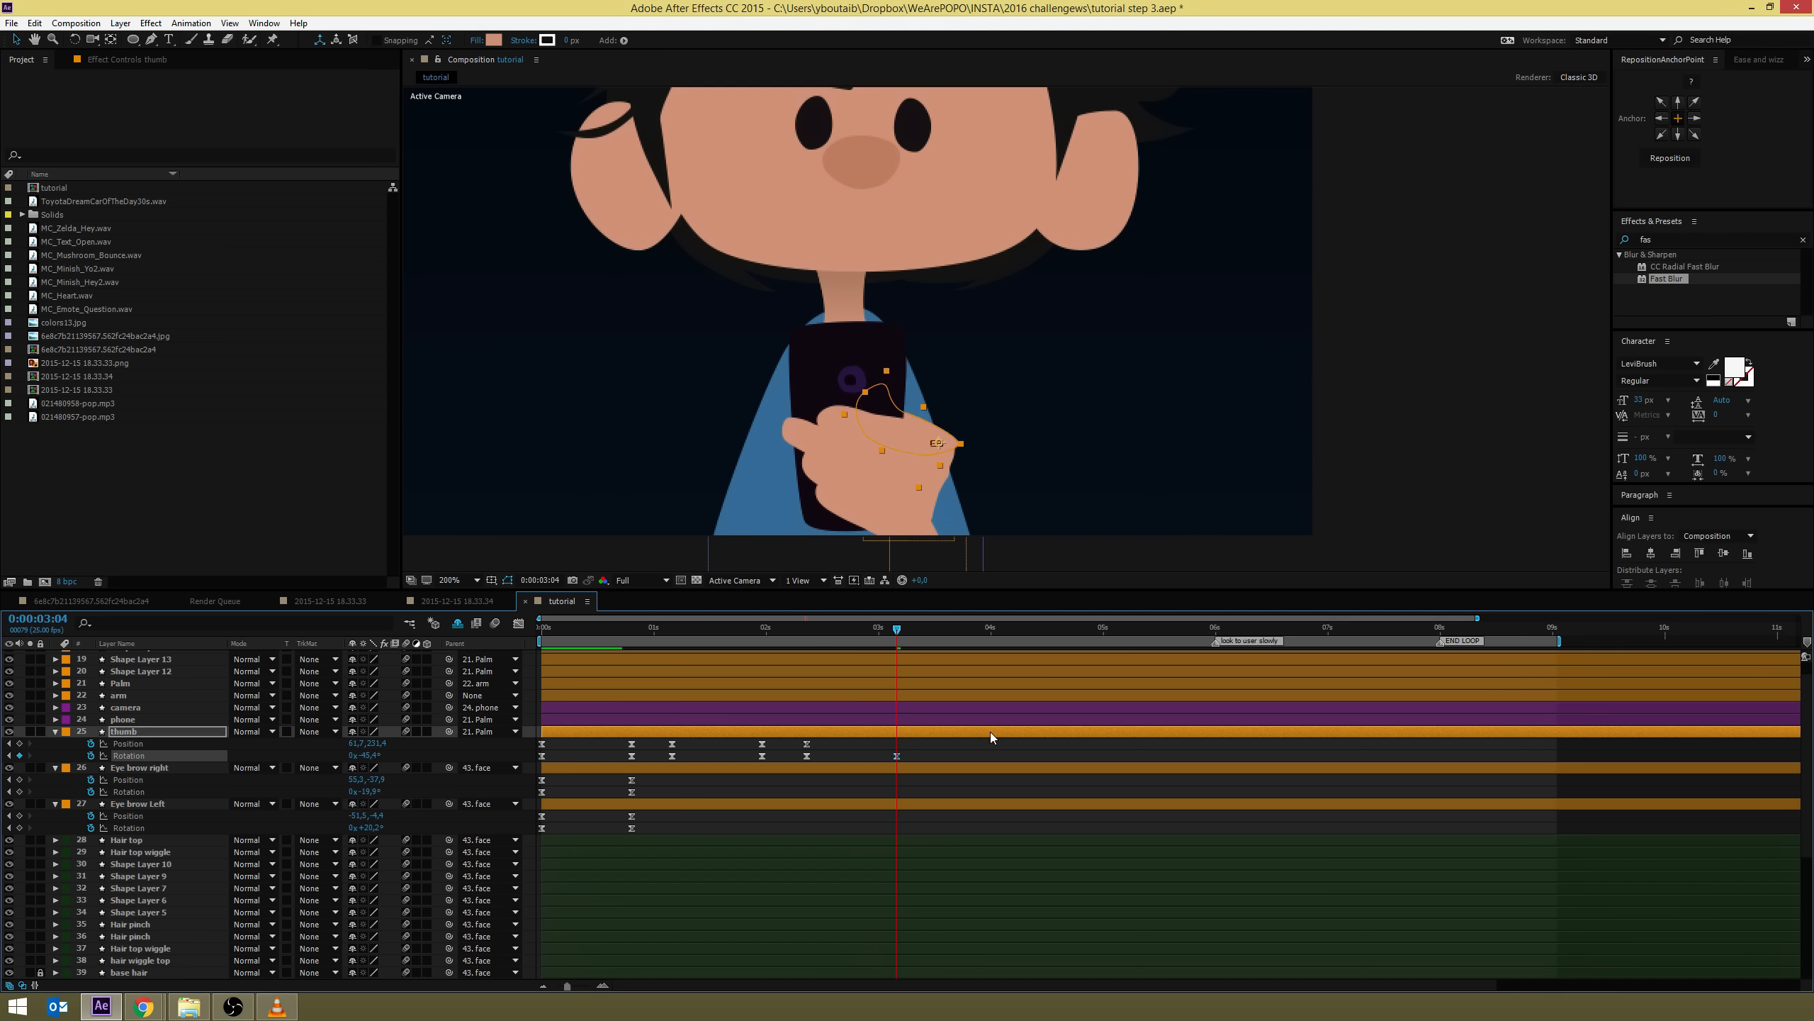
{"action": "left_click", "coordinate": [929, 754]}
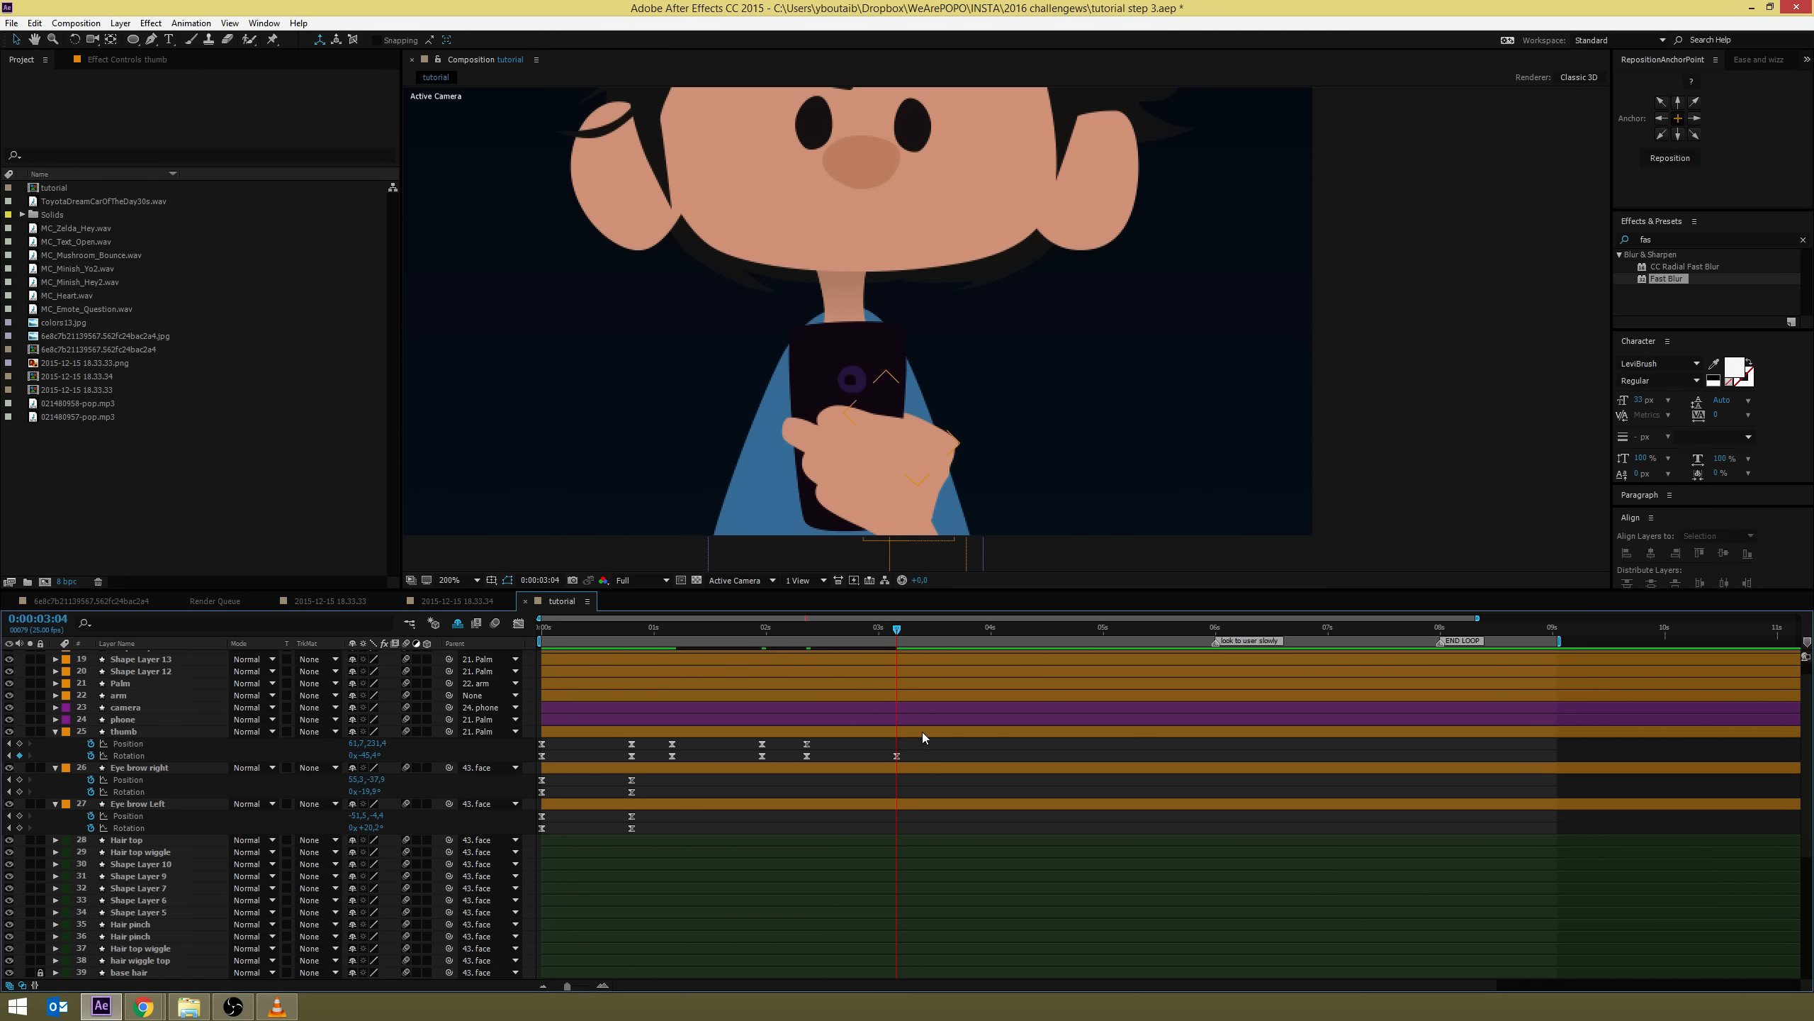
{"action": "left_click", "coordinate": [921, 732]}
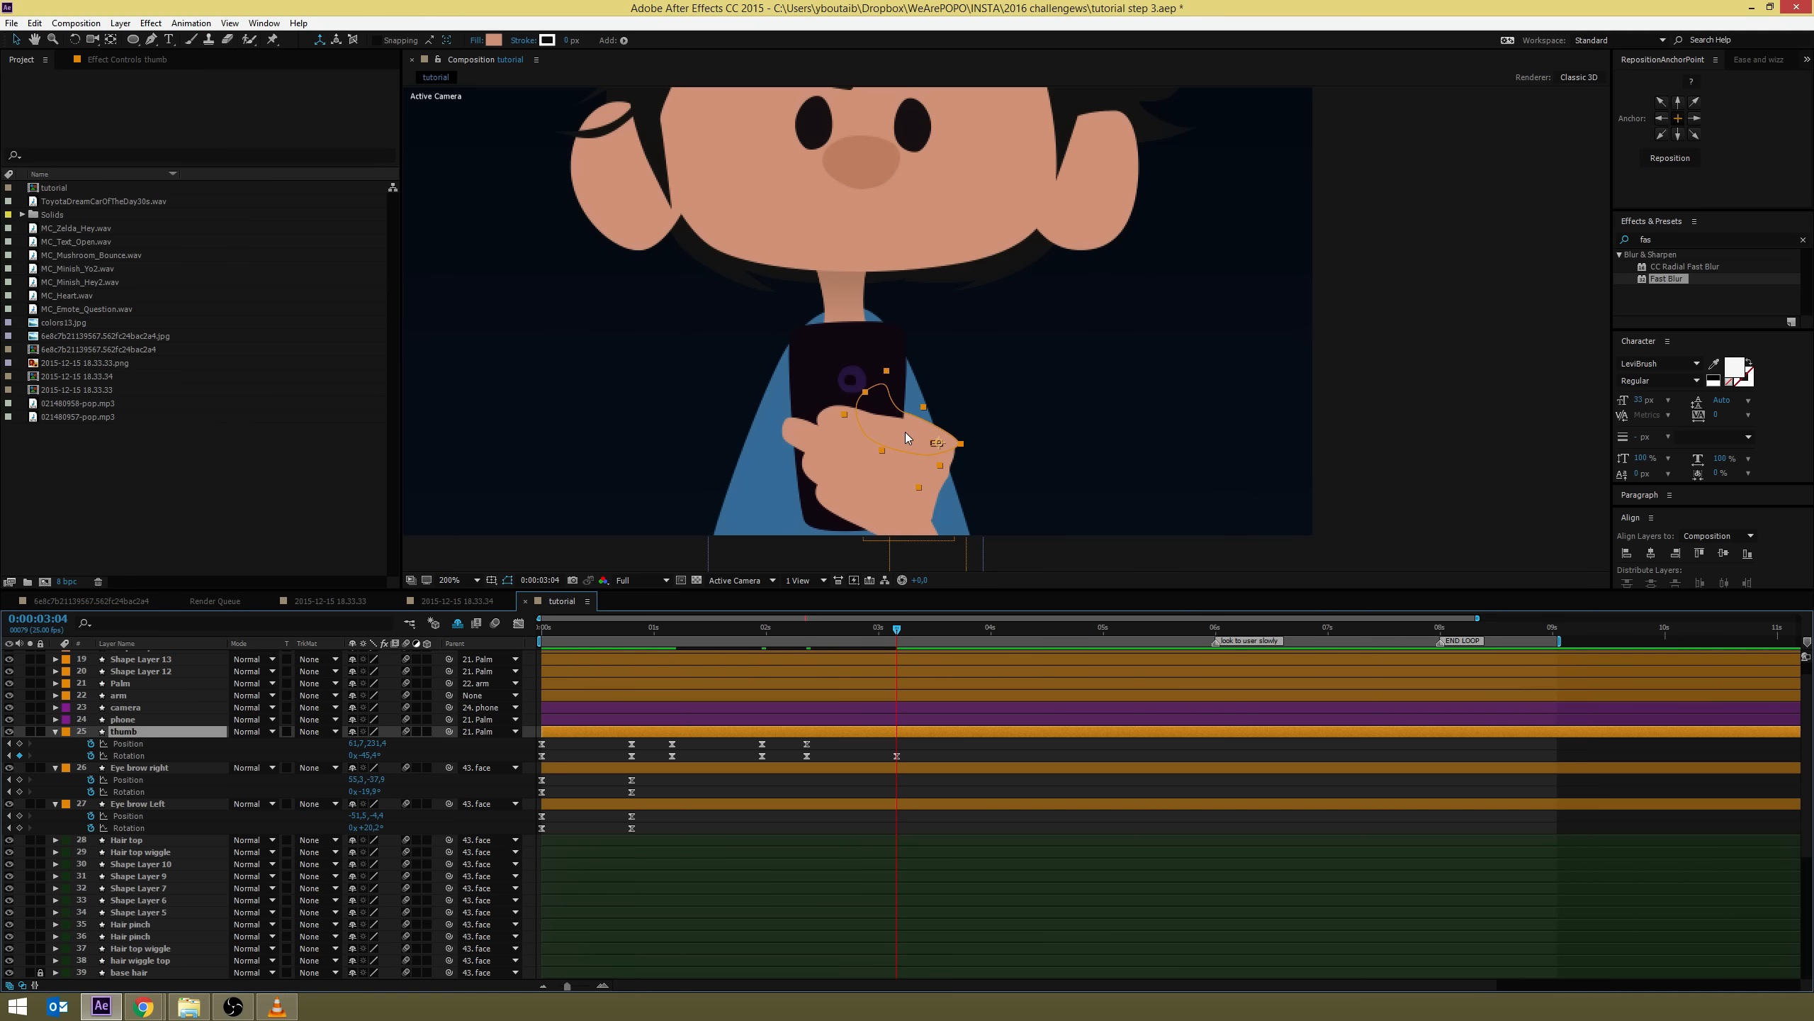
{"action": "left_click_drag", "start_coordinate": [904, 426], "coordinate": [894, 423]}
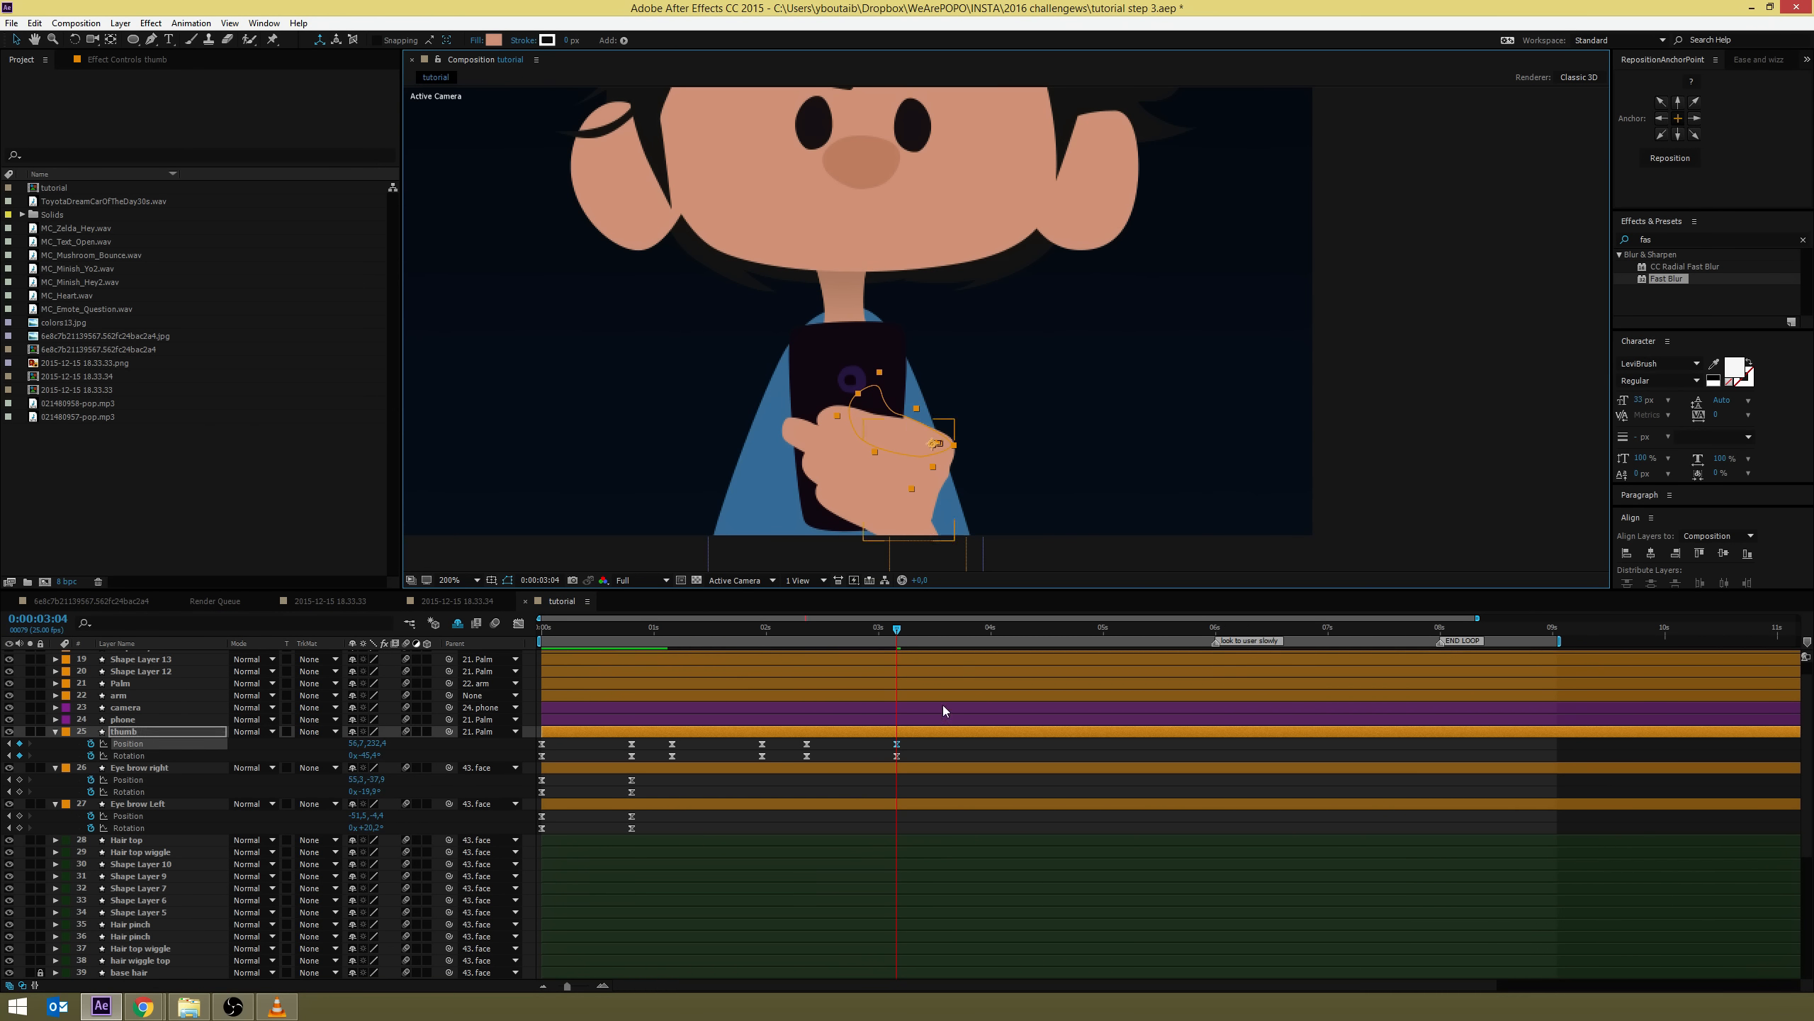
{"action": "left_click", "coordinate": [918, 745]}
{"action": "scroll", "coordinate": [959, 423], "scroll_direction": "down", "scroll_amount": 1}
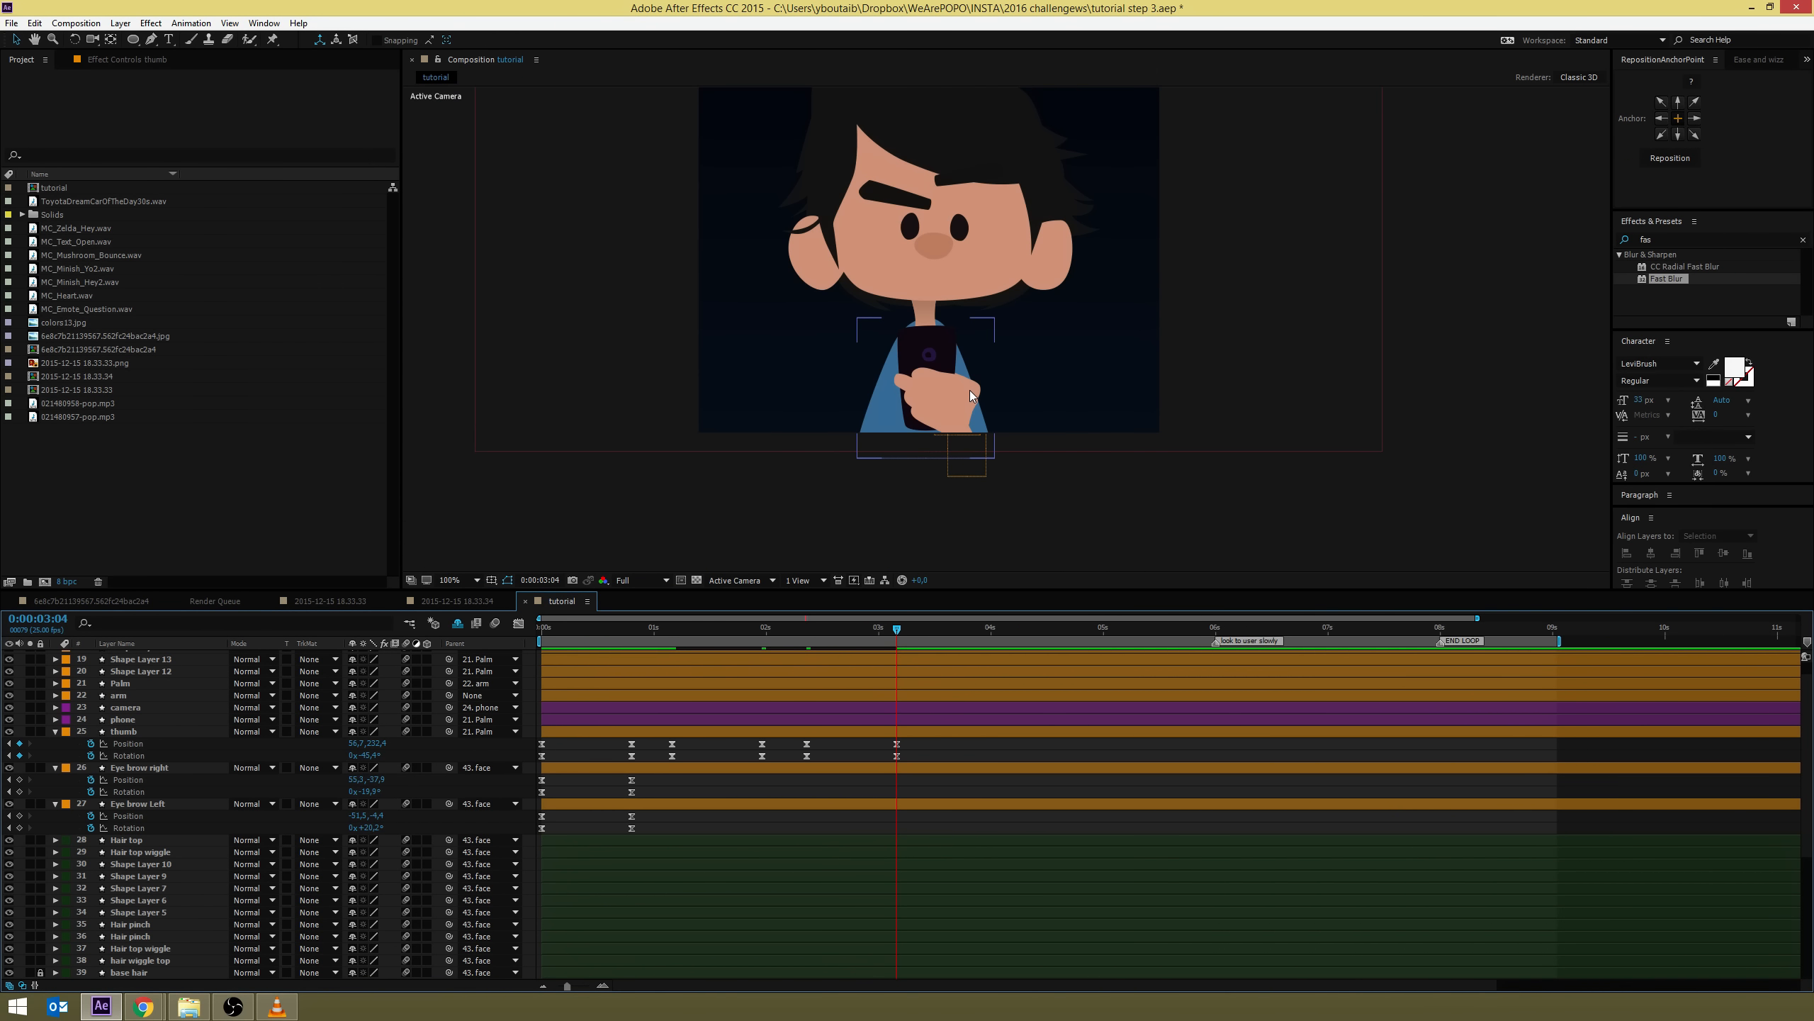
Start a Position keyframe on the face layer at 0:00:02:09 and move the face slightly down at 0:00:03:04
{"action": "left_click", "coordinate": [779, 675]}
{"action": "left_click_drag", "start_coordinate": [667, 640], "coordinate": [897, 630]}
{"action": "left_click", "coordinate": [119, 852]}
{"action": "key", "text": "p"}
{"action": "left_click", "coordinate": [90, 864]}
{"action": "left_click_drag", "start_coordinate": [1013, 326], "coordinate": [1011, 343]}
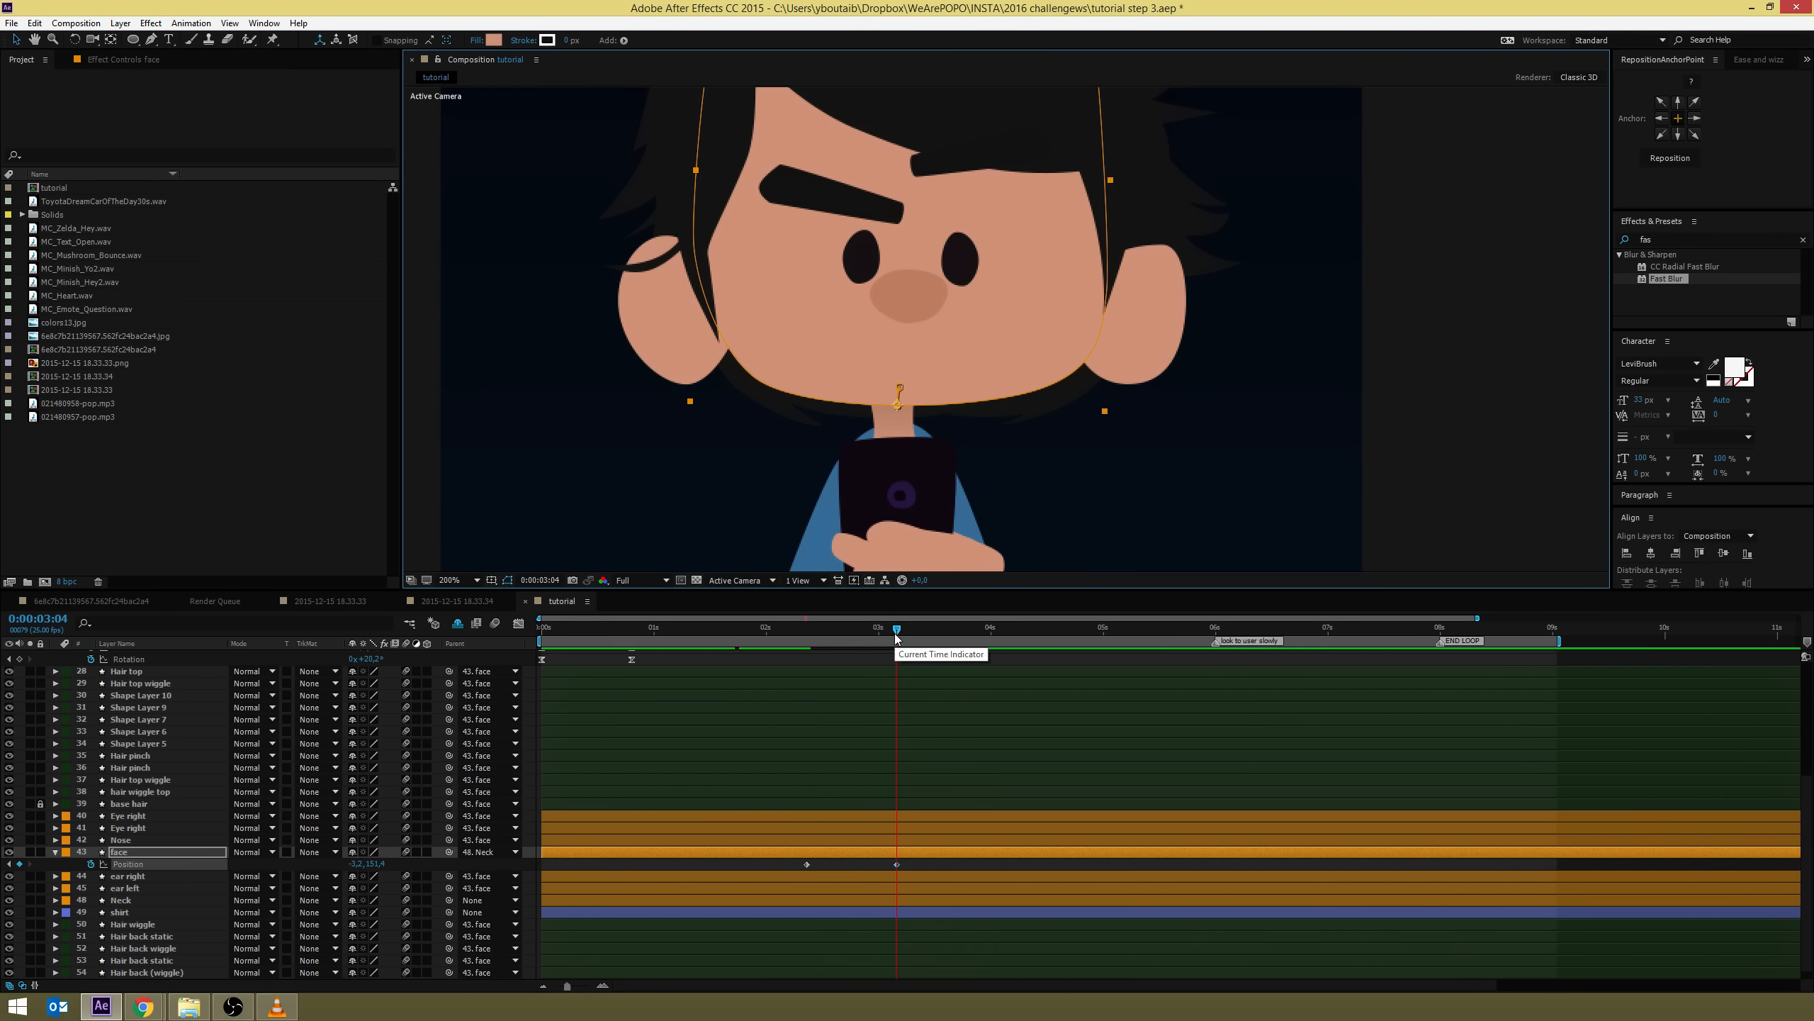
Add Position and Rotation keyframes to both eyebrow layers at 0:00:02:09
{"action": "key", "text": "j"}
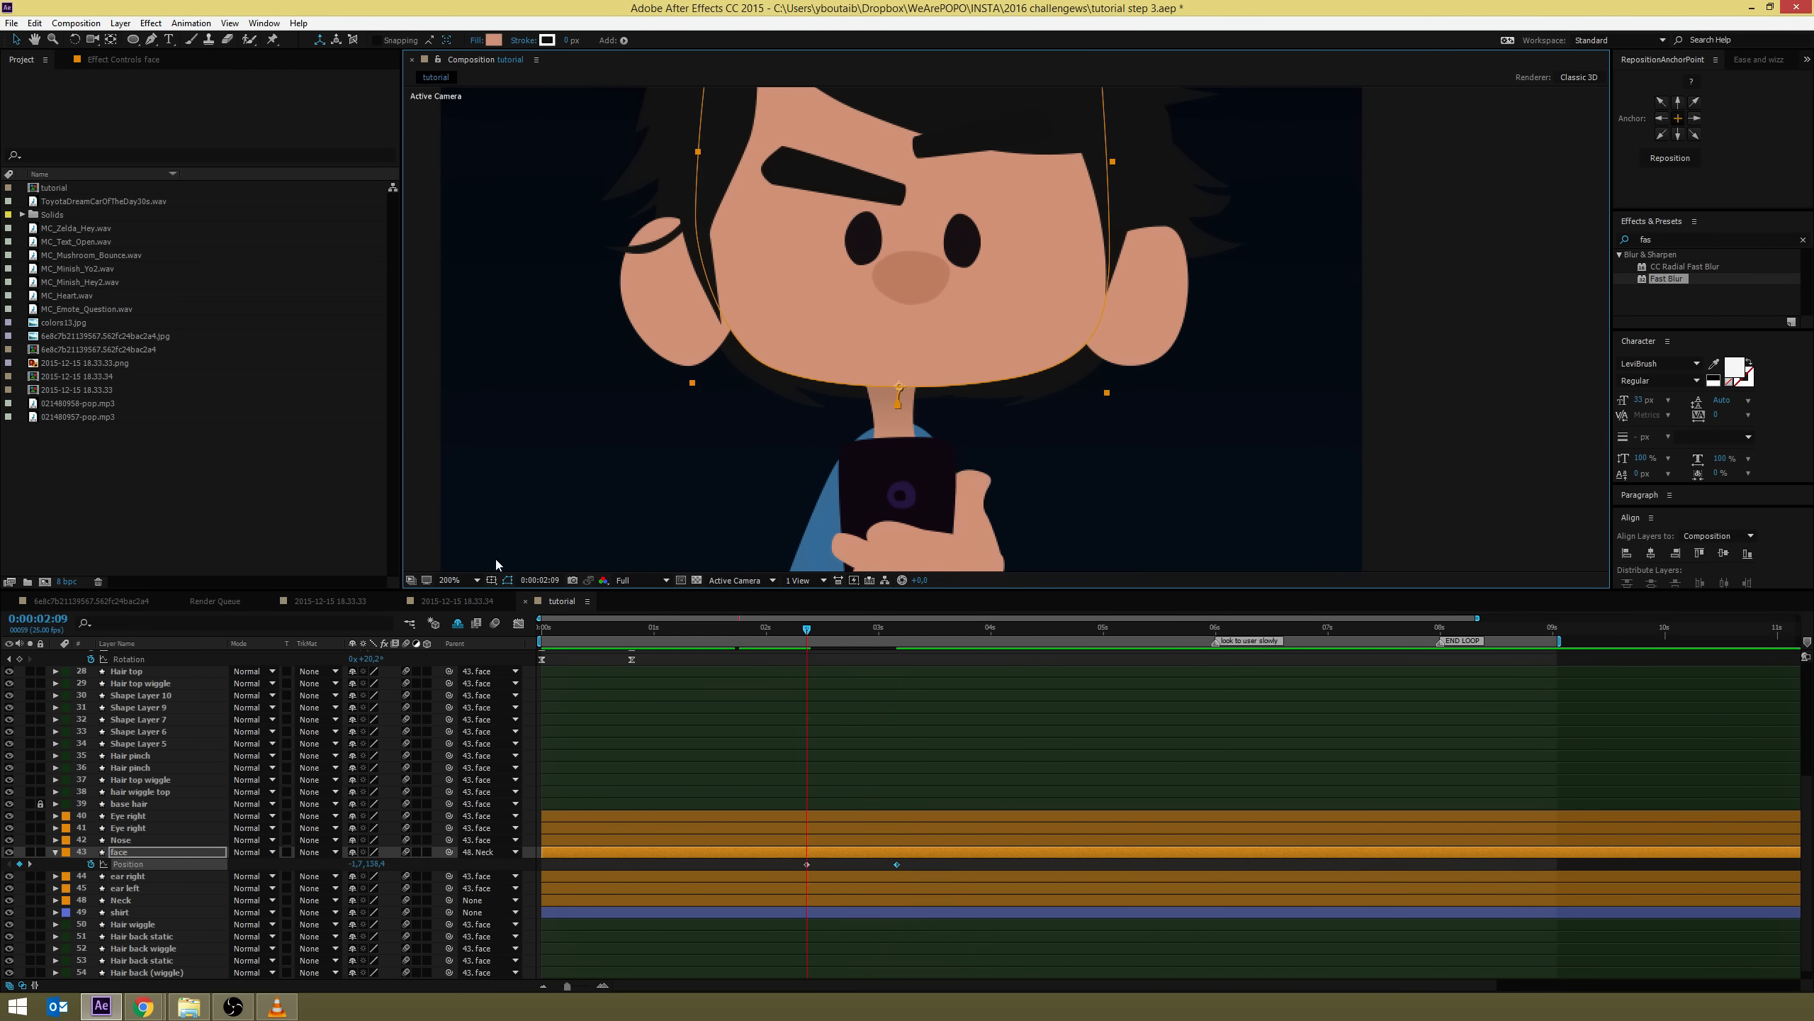
{"action": "scroll", "coordinate": [816, 738], "scroll_direction": "up", "scroll_amount": 5}
{"action": "left_click", "coordinate": [815, 788]}
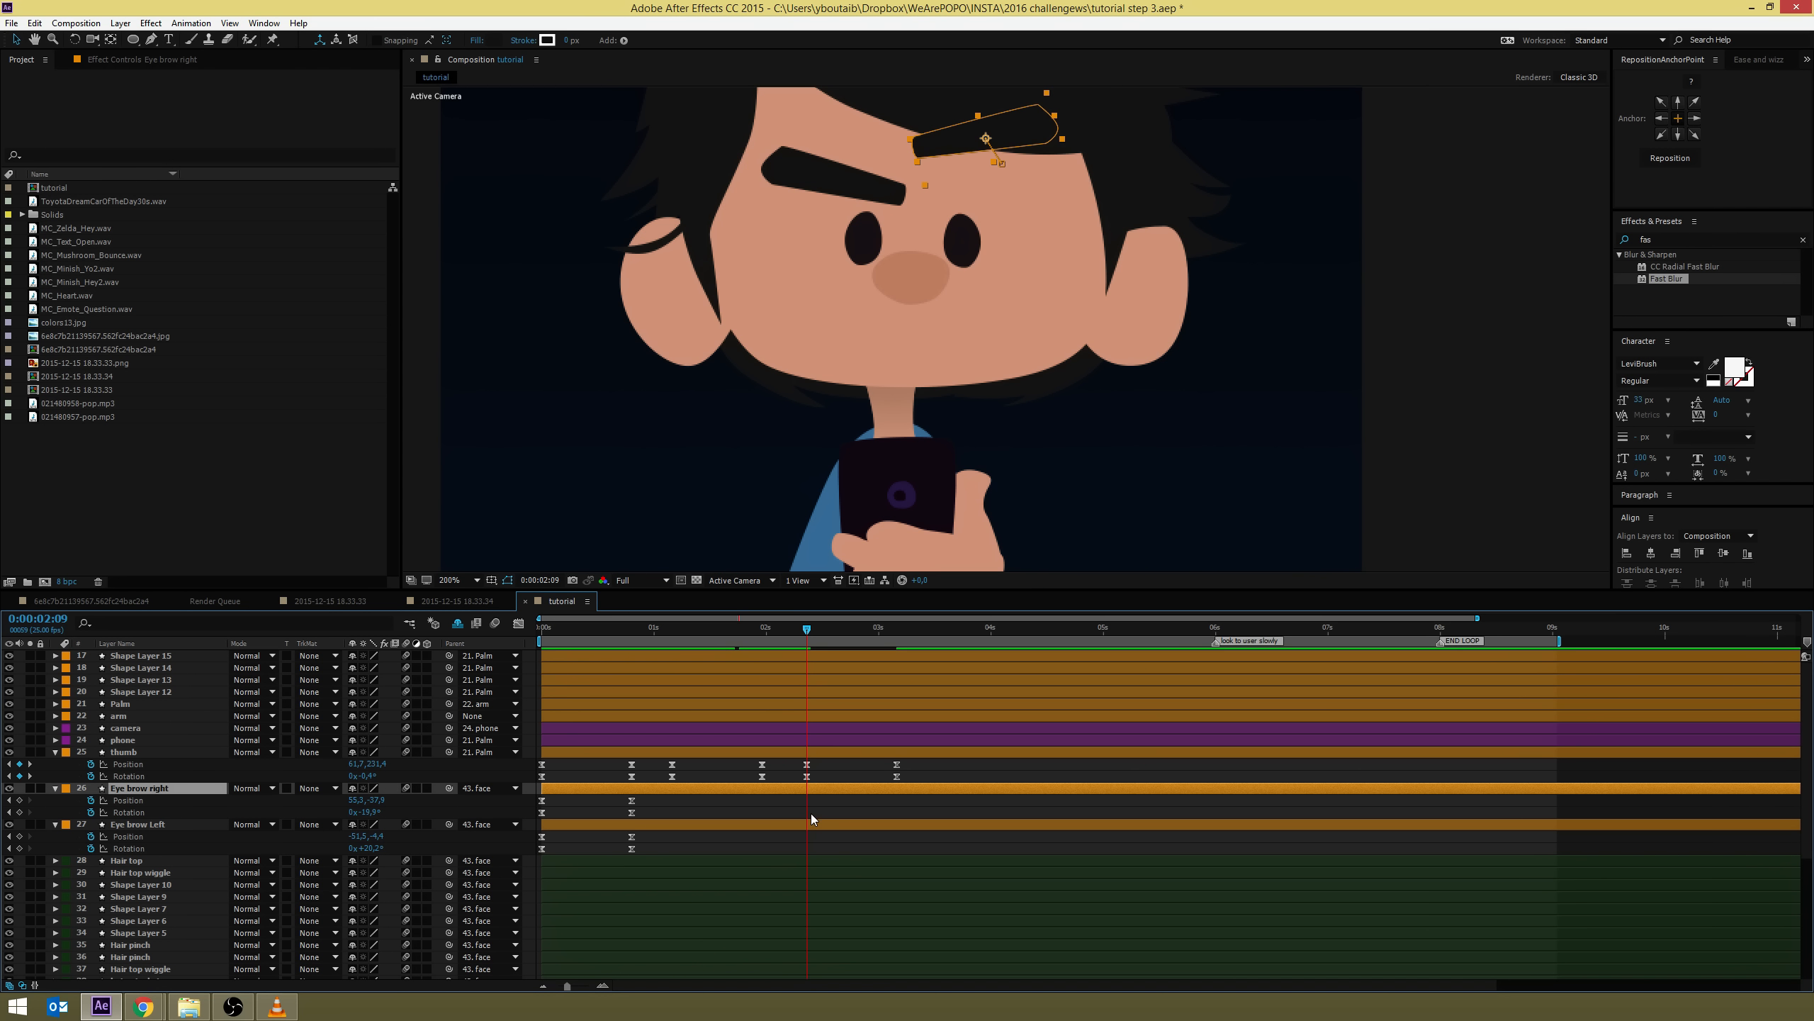
{"action": "left_click", "coordinate": [814, 823], "text": "ctrl"}
{"action": "left_click", "coordinate": [19, 800]}
{"action": "left_click", "coordinate": [19, 813]}
{"action": "left_click", "coordinate": [19, 836]}
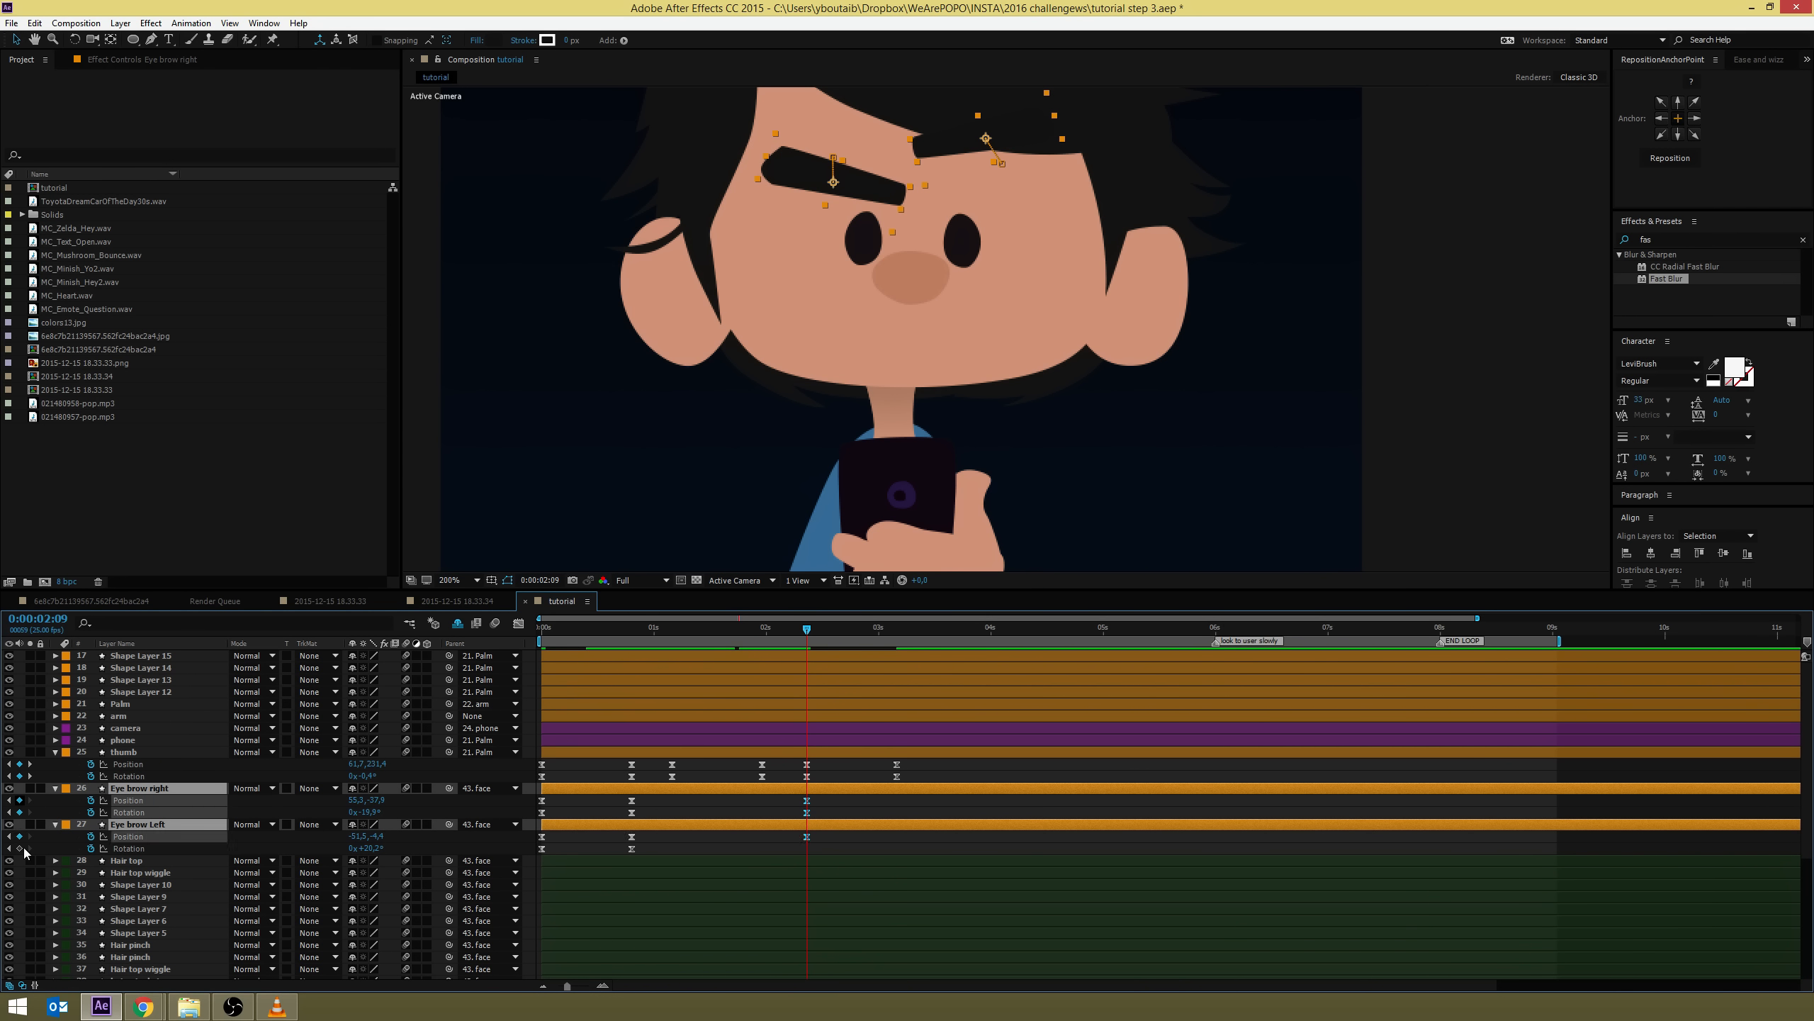
{"action": "left_click", "coordinate": [19, 847]}
At 0:00:03:04, lower the eyebrows into a frown, rotating the right one to about -31° and the left one to about 22°
{"action": "key", "text": "k"}
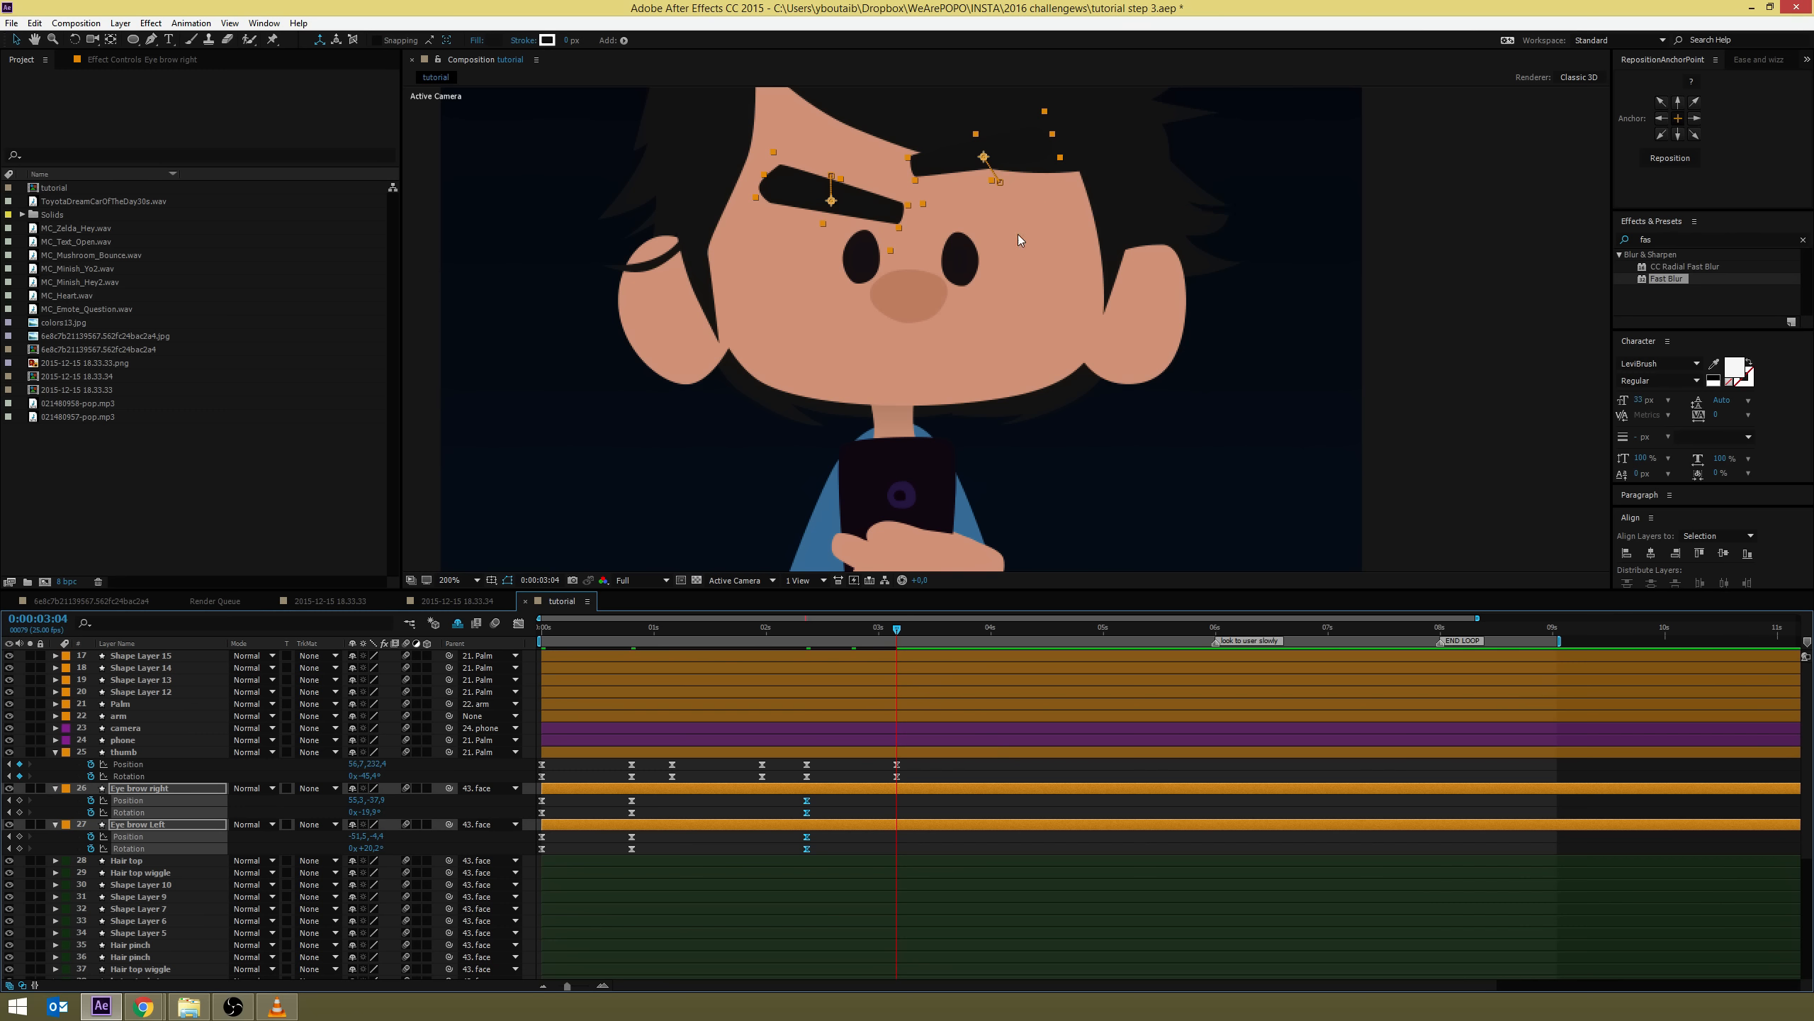
{"action": "left_click", "coordinate": [999, 529]}
{"action": "left_click", "coordinate": [1018, 151]}
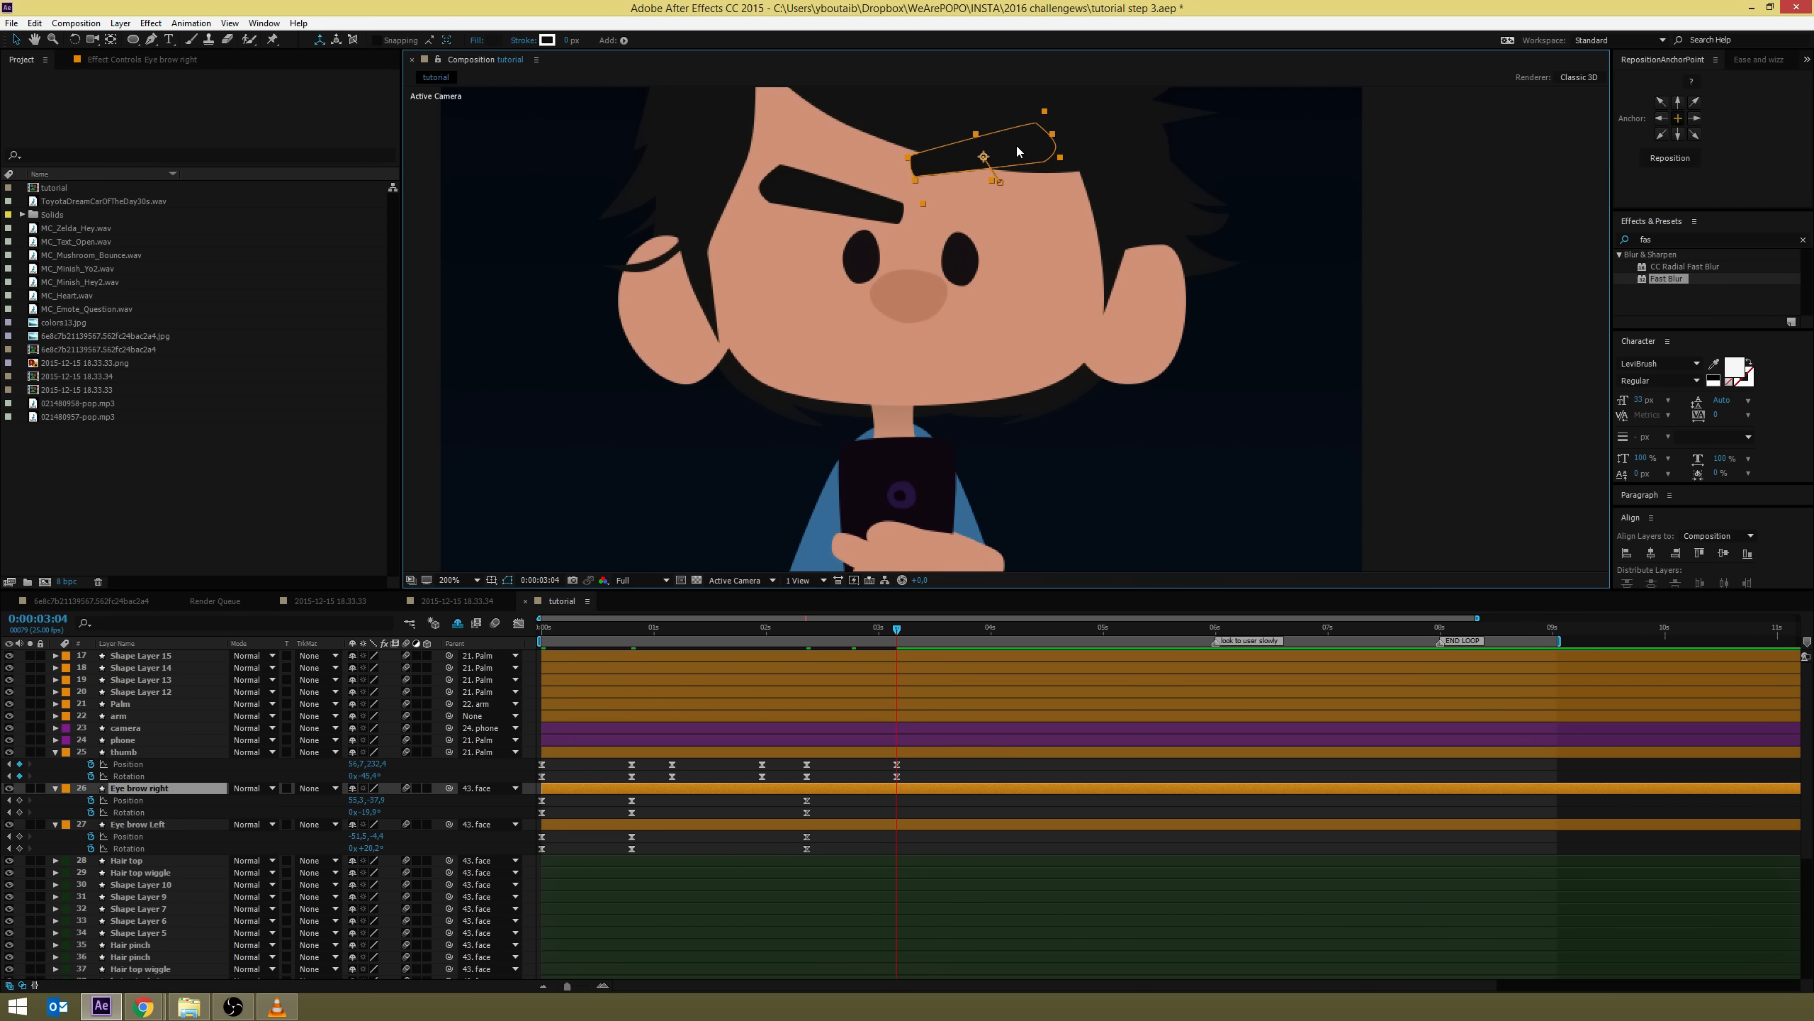
{"action": "left_click_drag", "start_coordinate": [1018, 152], "coordinate": [1020, 200]}
{"action": "left_click_drag", "start_coordinate": [852, 196], "coordinate": [933, 225]}
{"action": "key", "text": "w"}
{"action": "left_click", "coordinate": [932, 220]}
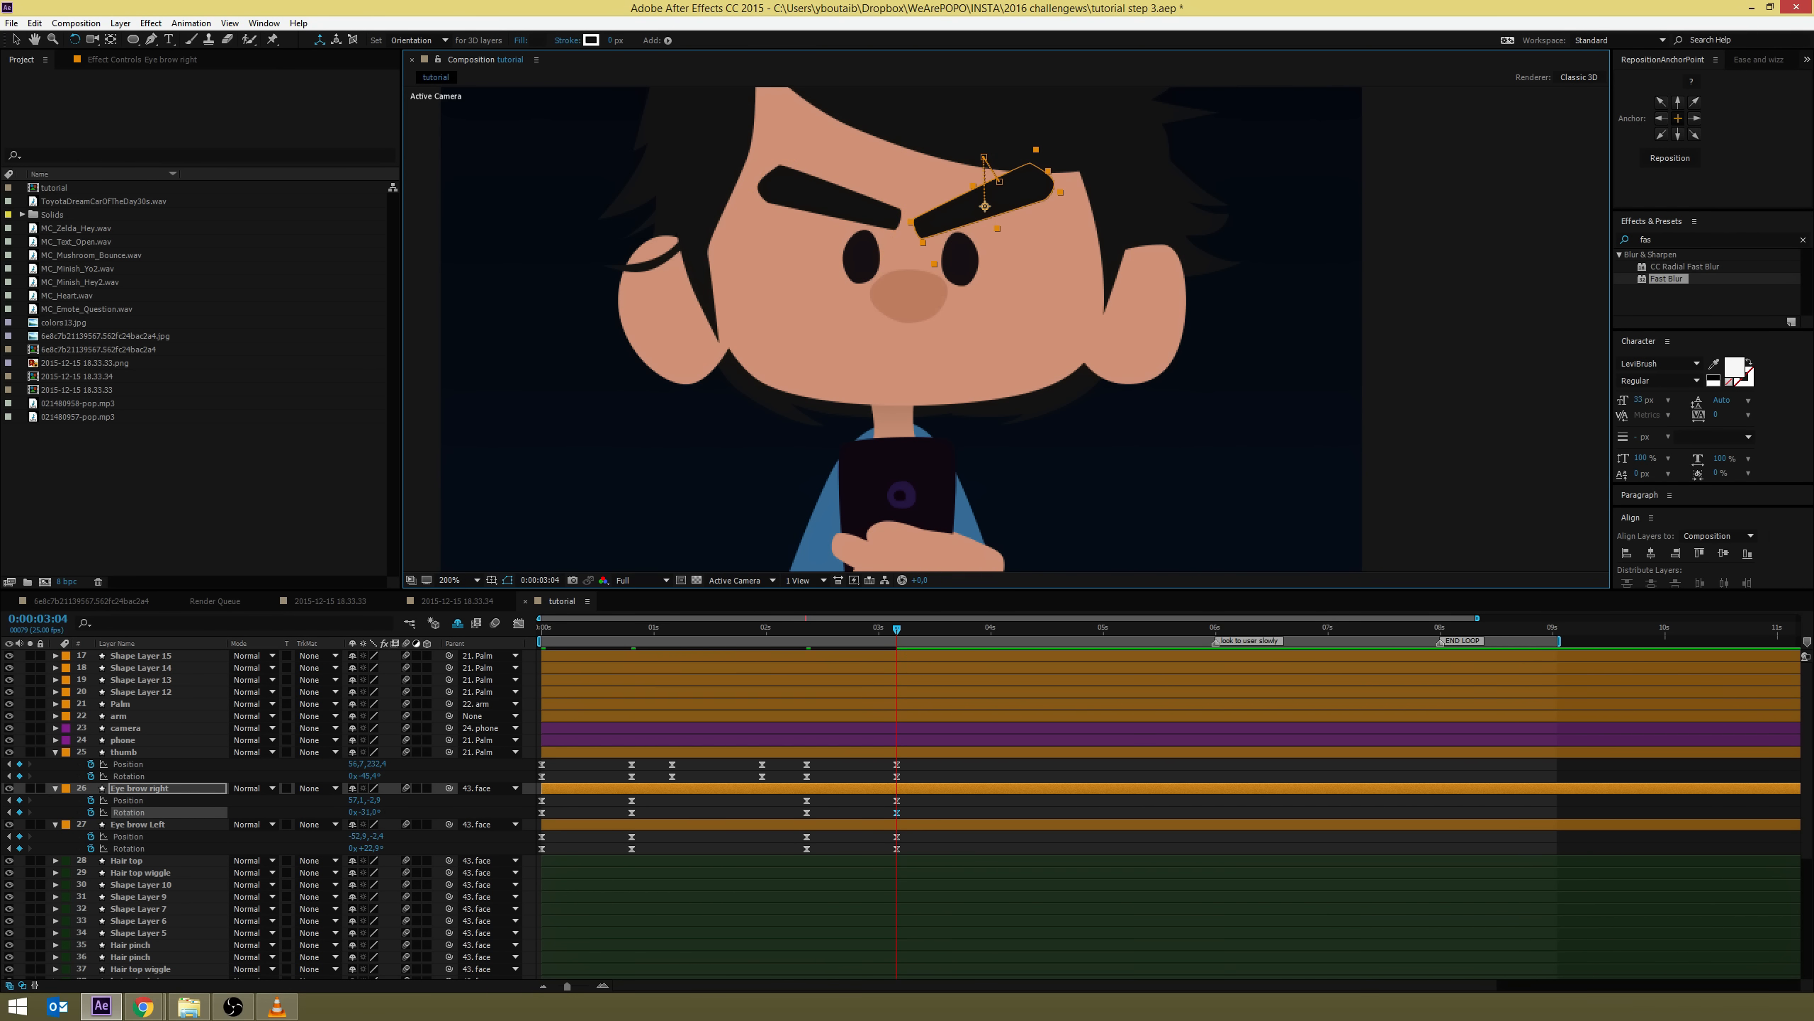
{"action": "left_click", "coordinate": [233, 1007]}
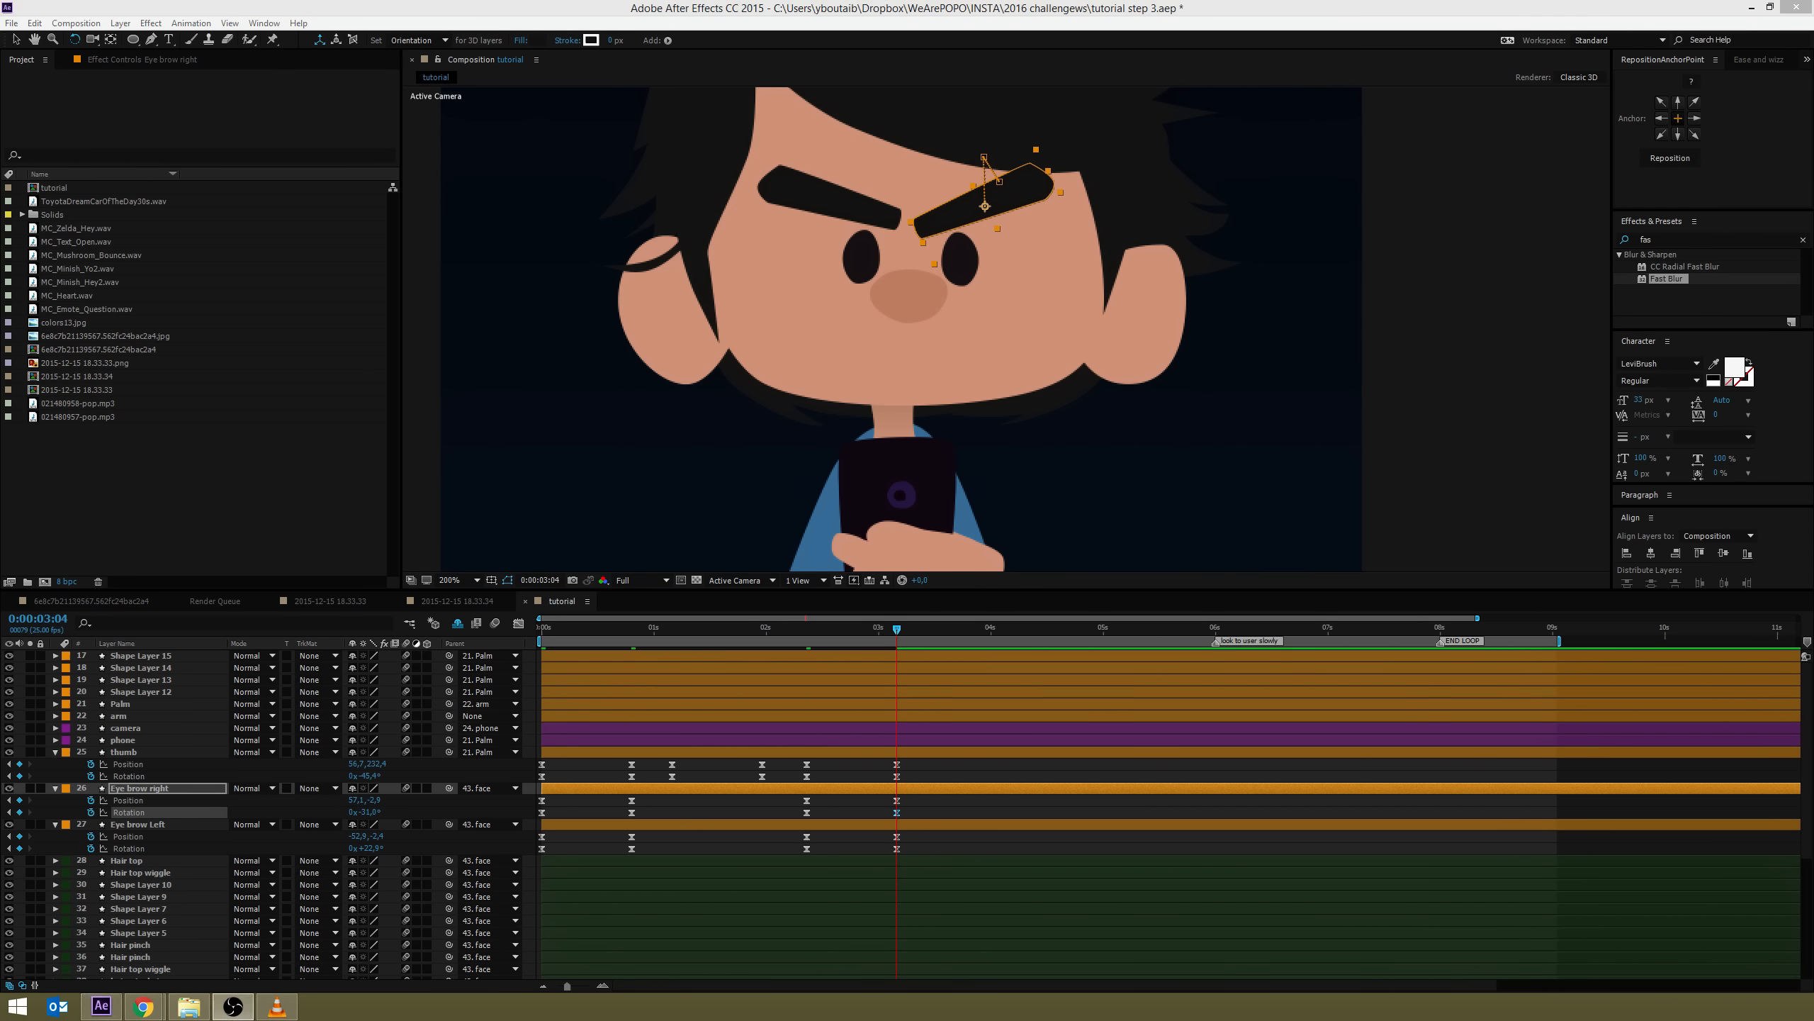
{"action": "left_click", "coordinate": [954, 764]}
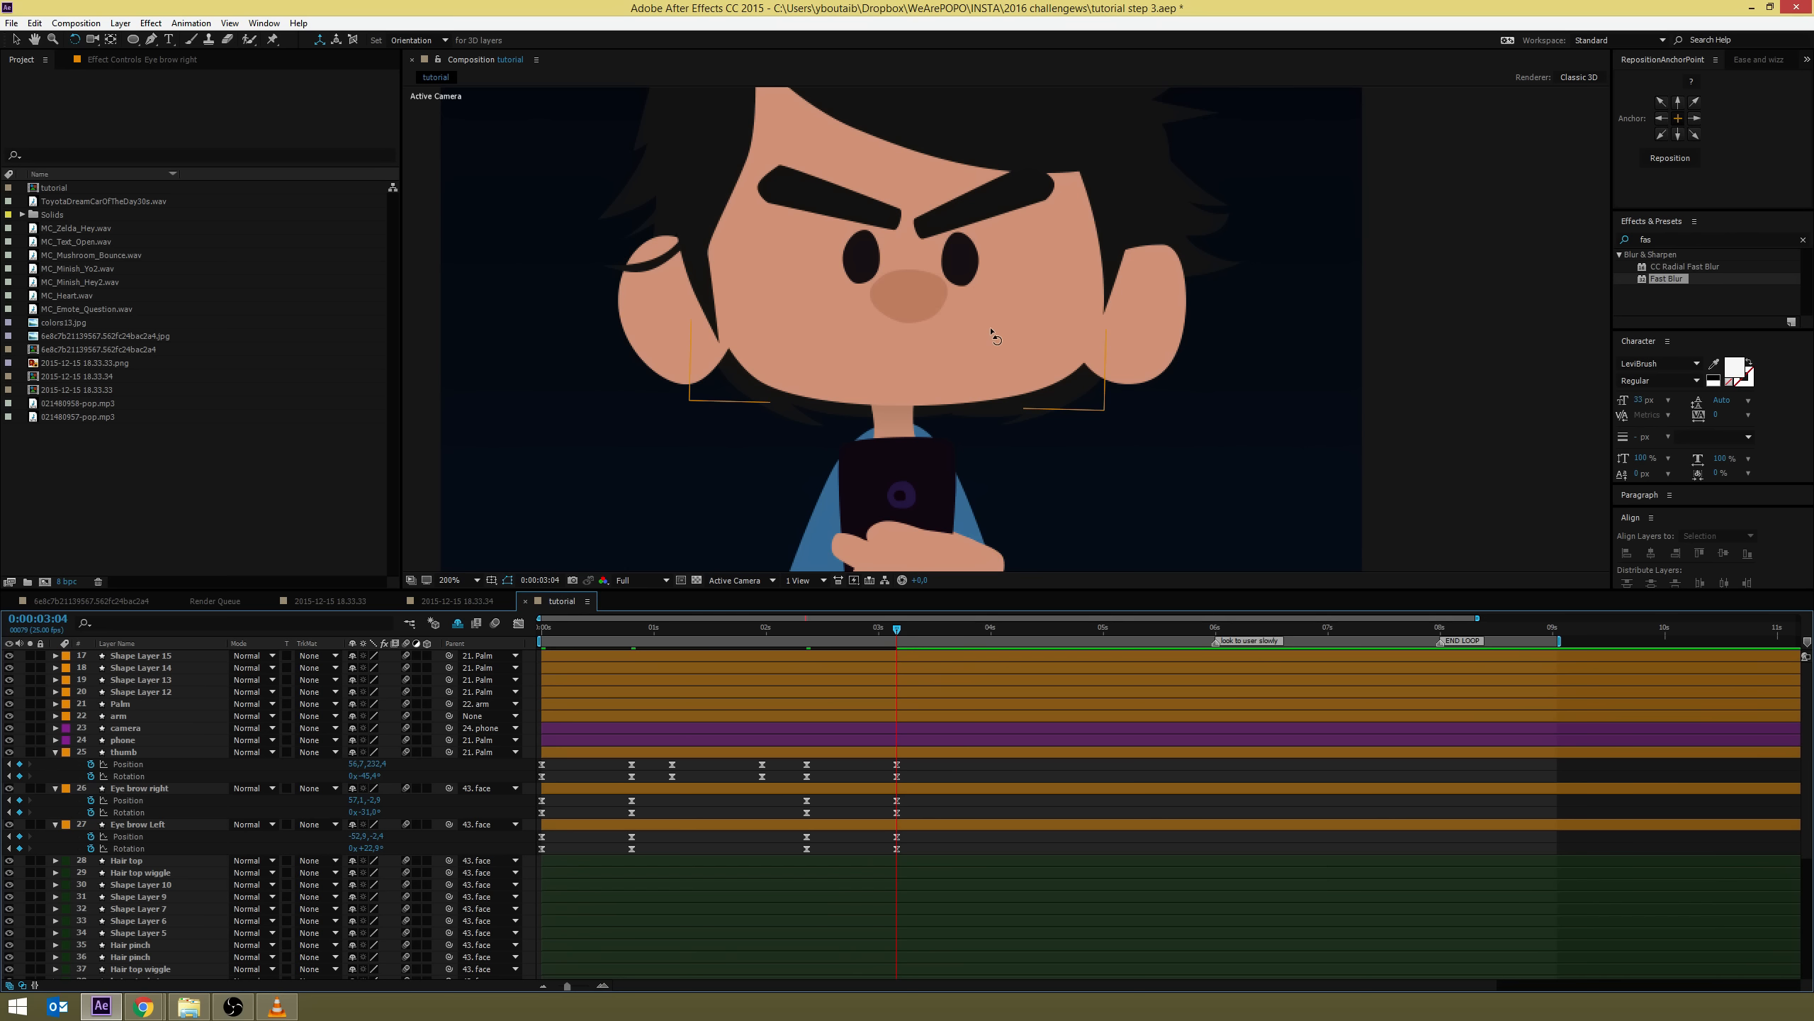
Add Position and Rotation keyframes to the layer 41 eye at 0:00:02:09
{"action": "key", "text": "v"}
{"action": "left_click", "coordinate": [860, 261]}
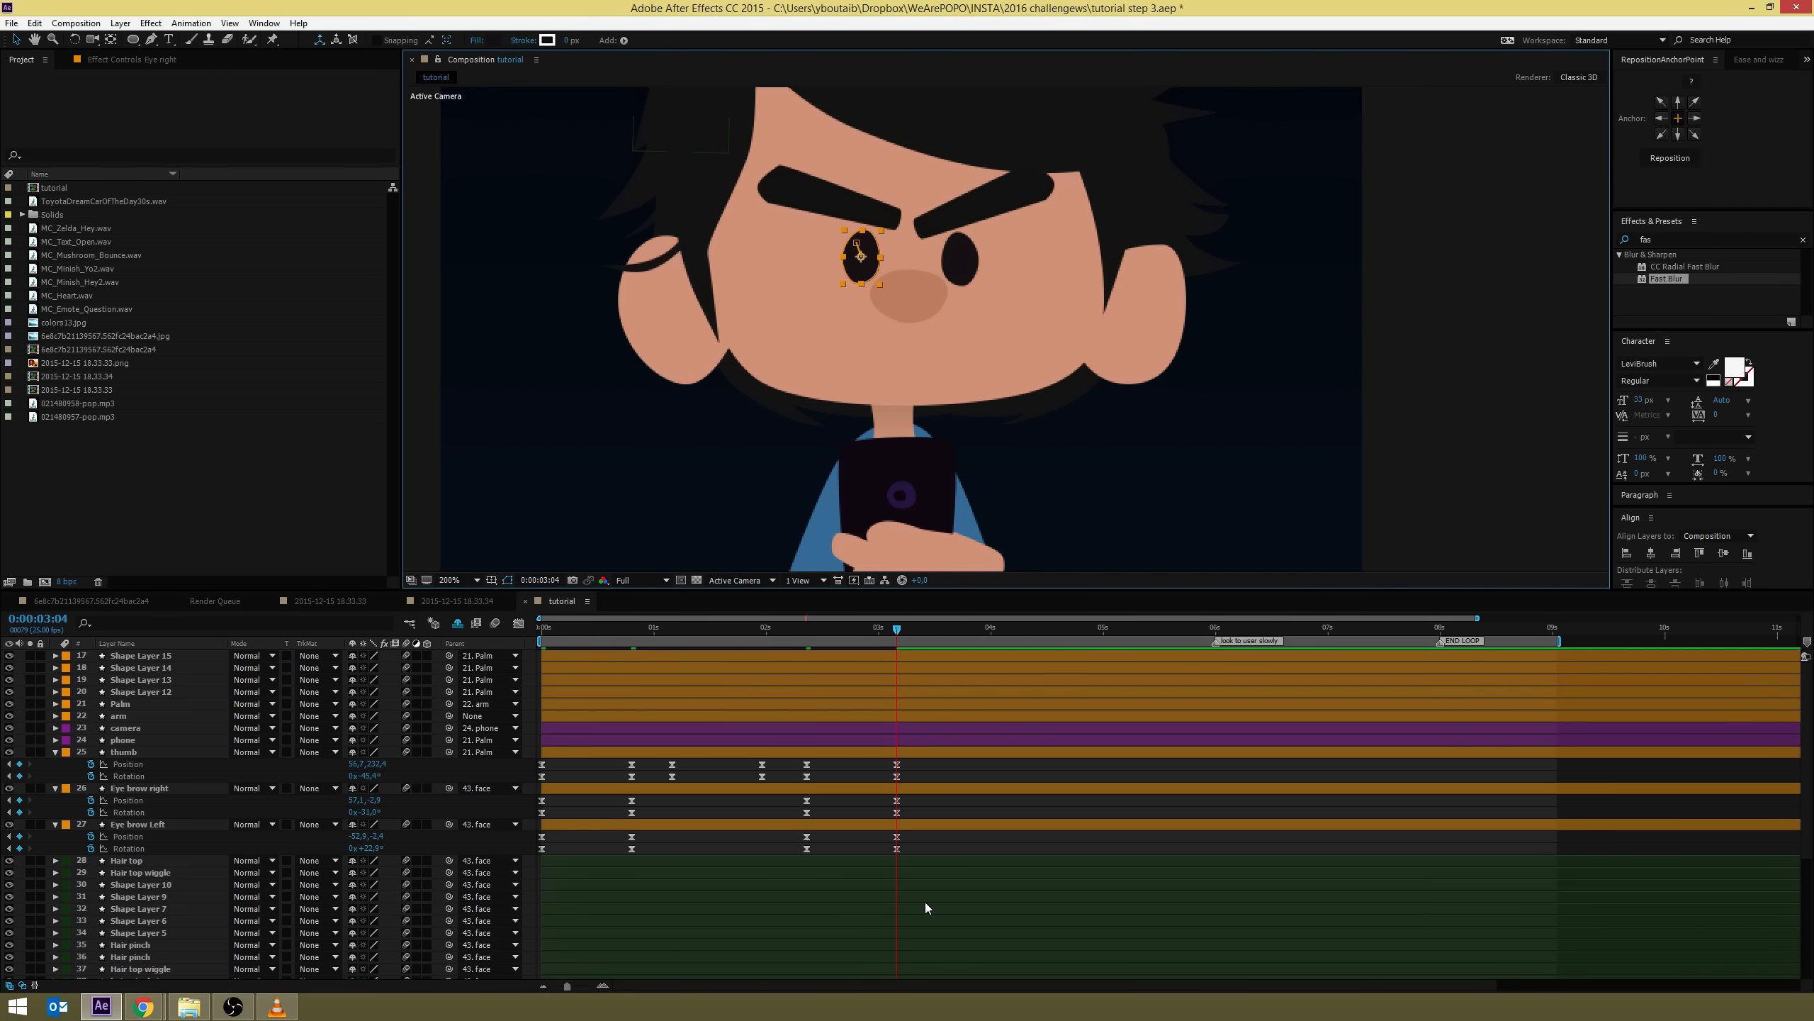
{"action": "key", "text": "p"}
{"action": "scroll", "coordinate": [896, 846], "scroll_direction": "down", "scroll_amount": 4}
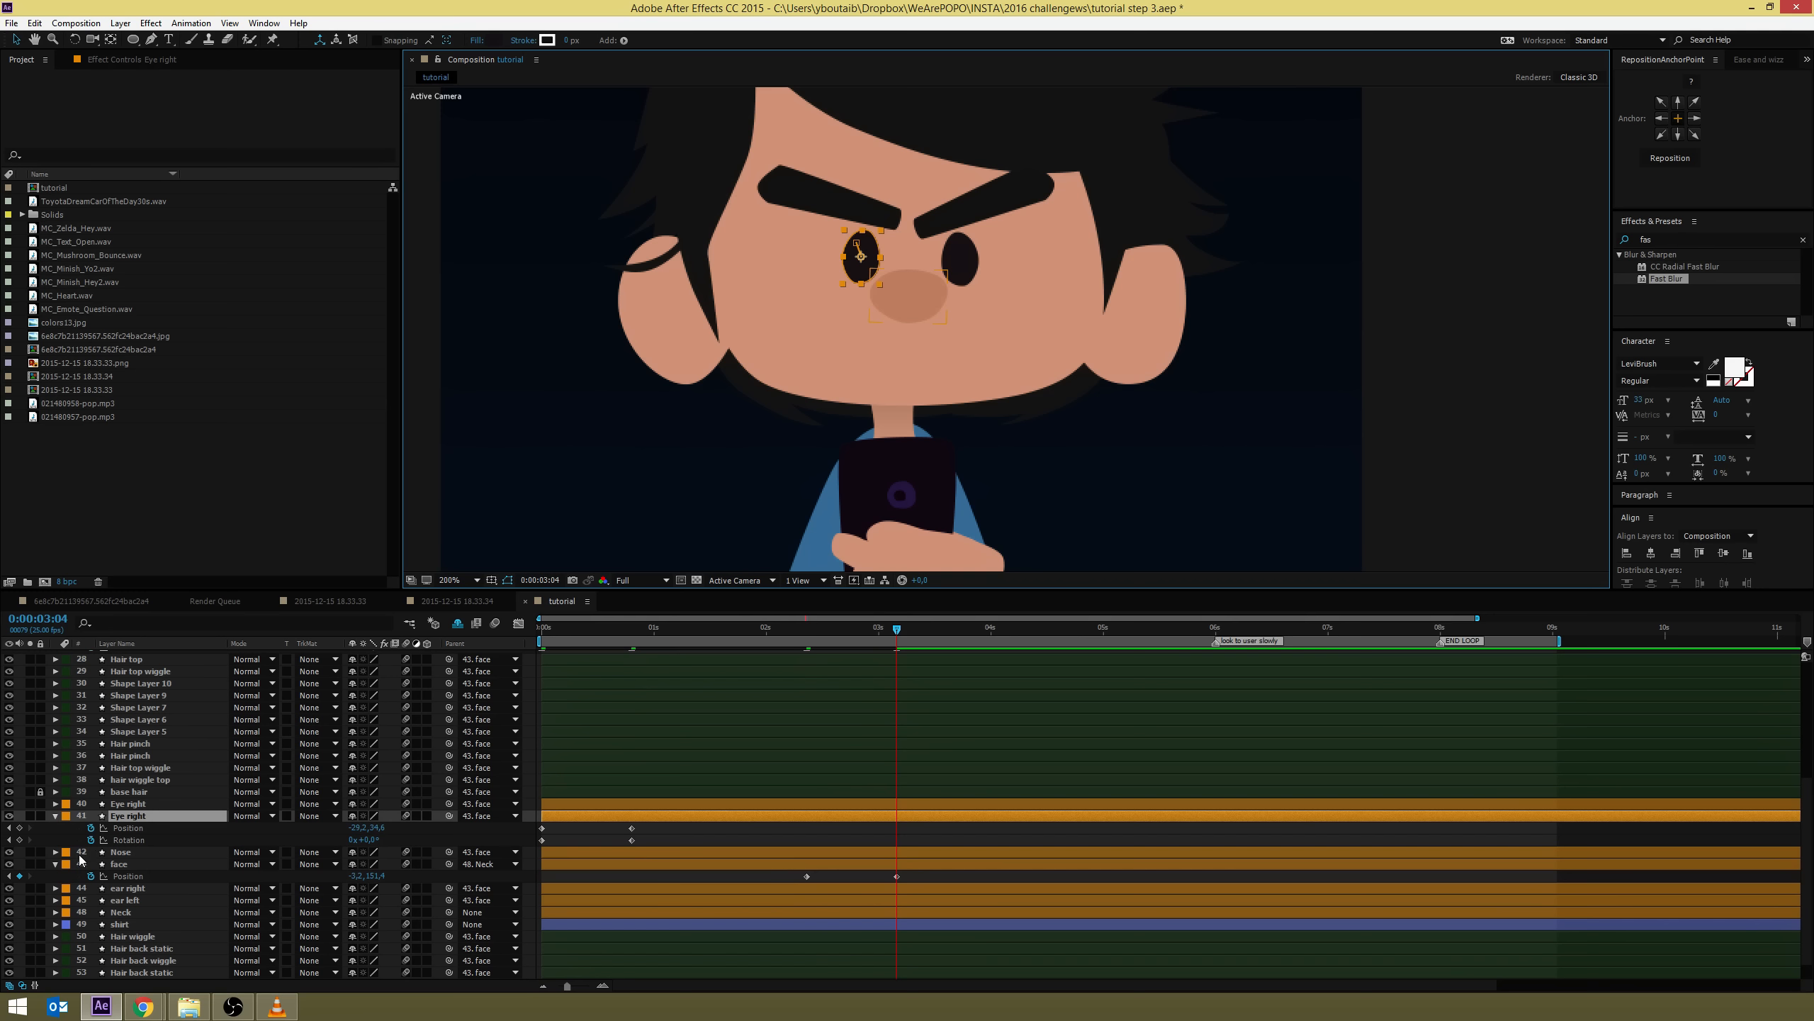
{"action": "key", "text": "j"}
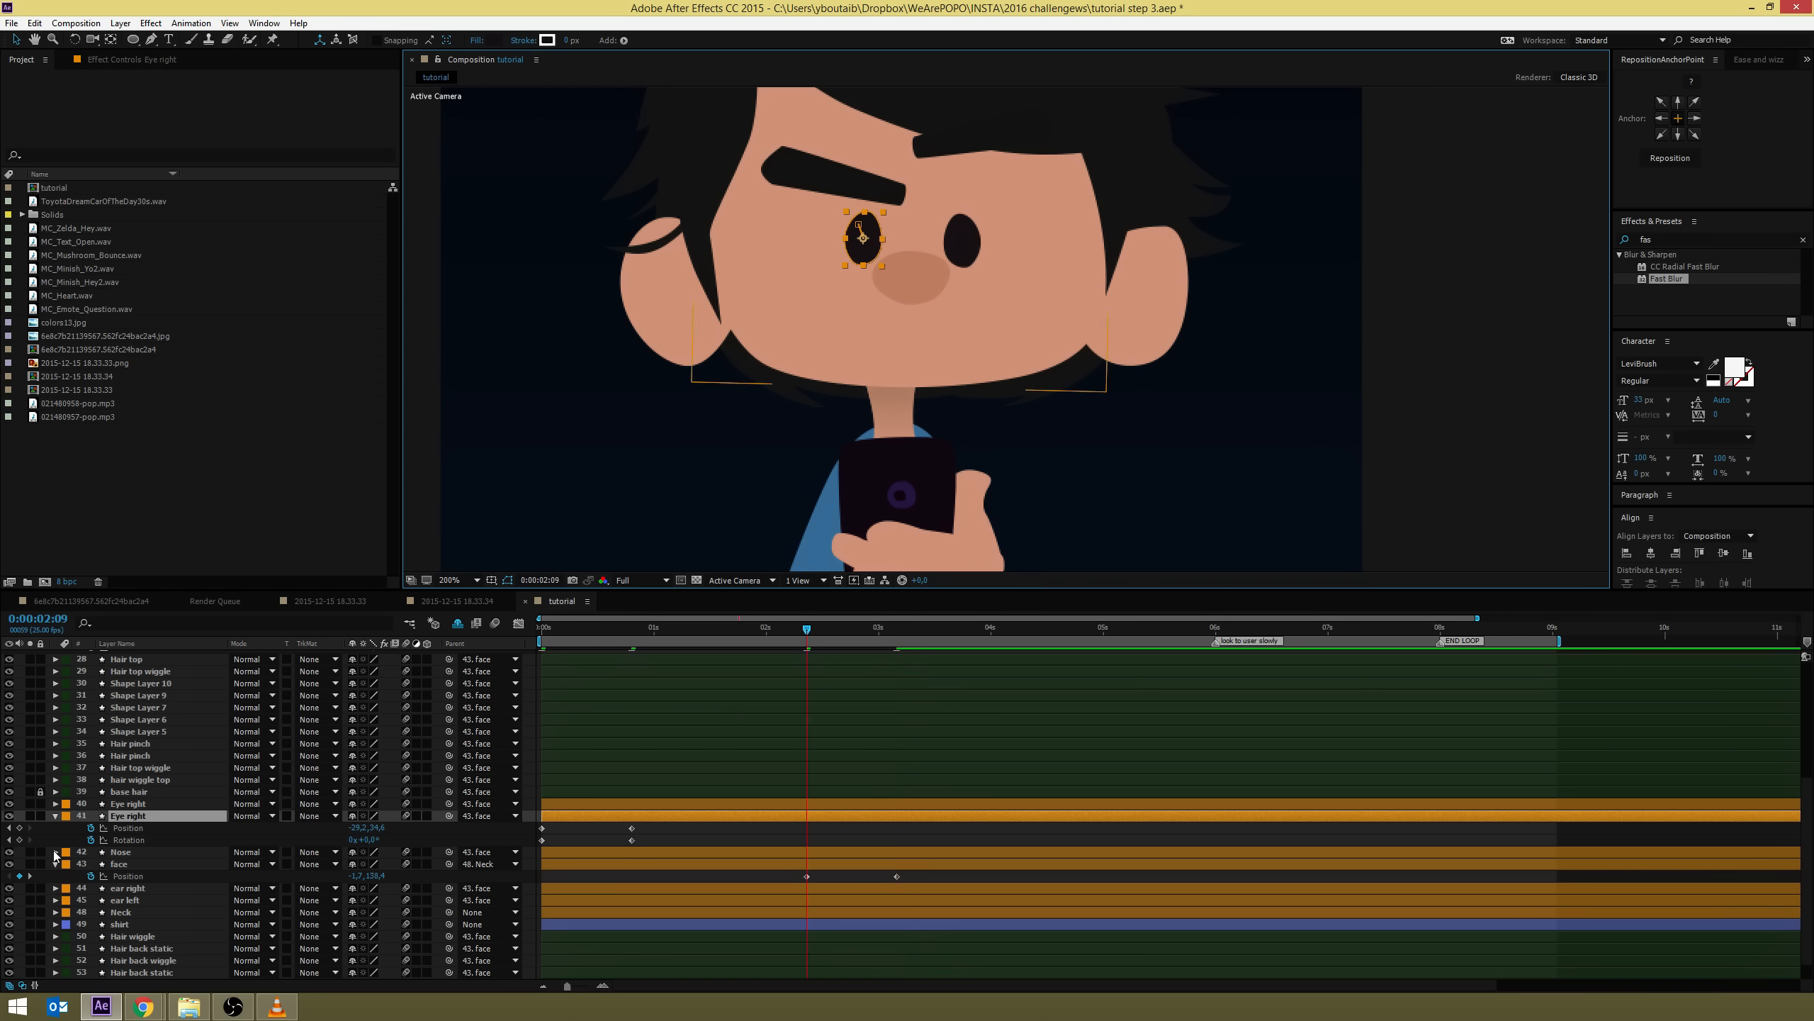
{"action": "left_click", "coordinate": [20, 827]}
{"action": "left_click", "coordinate": [19, 840]}
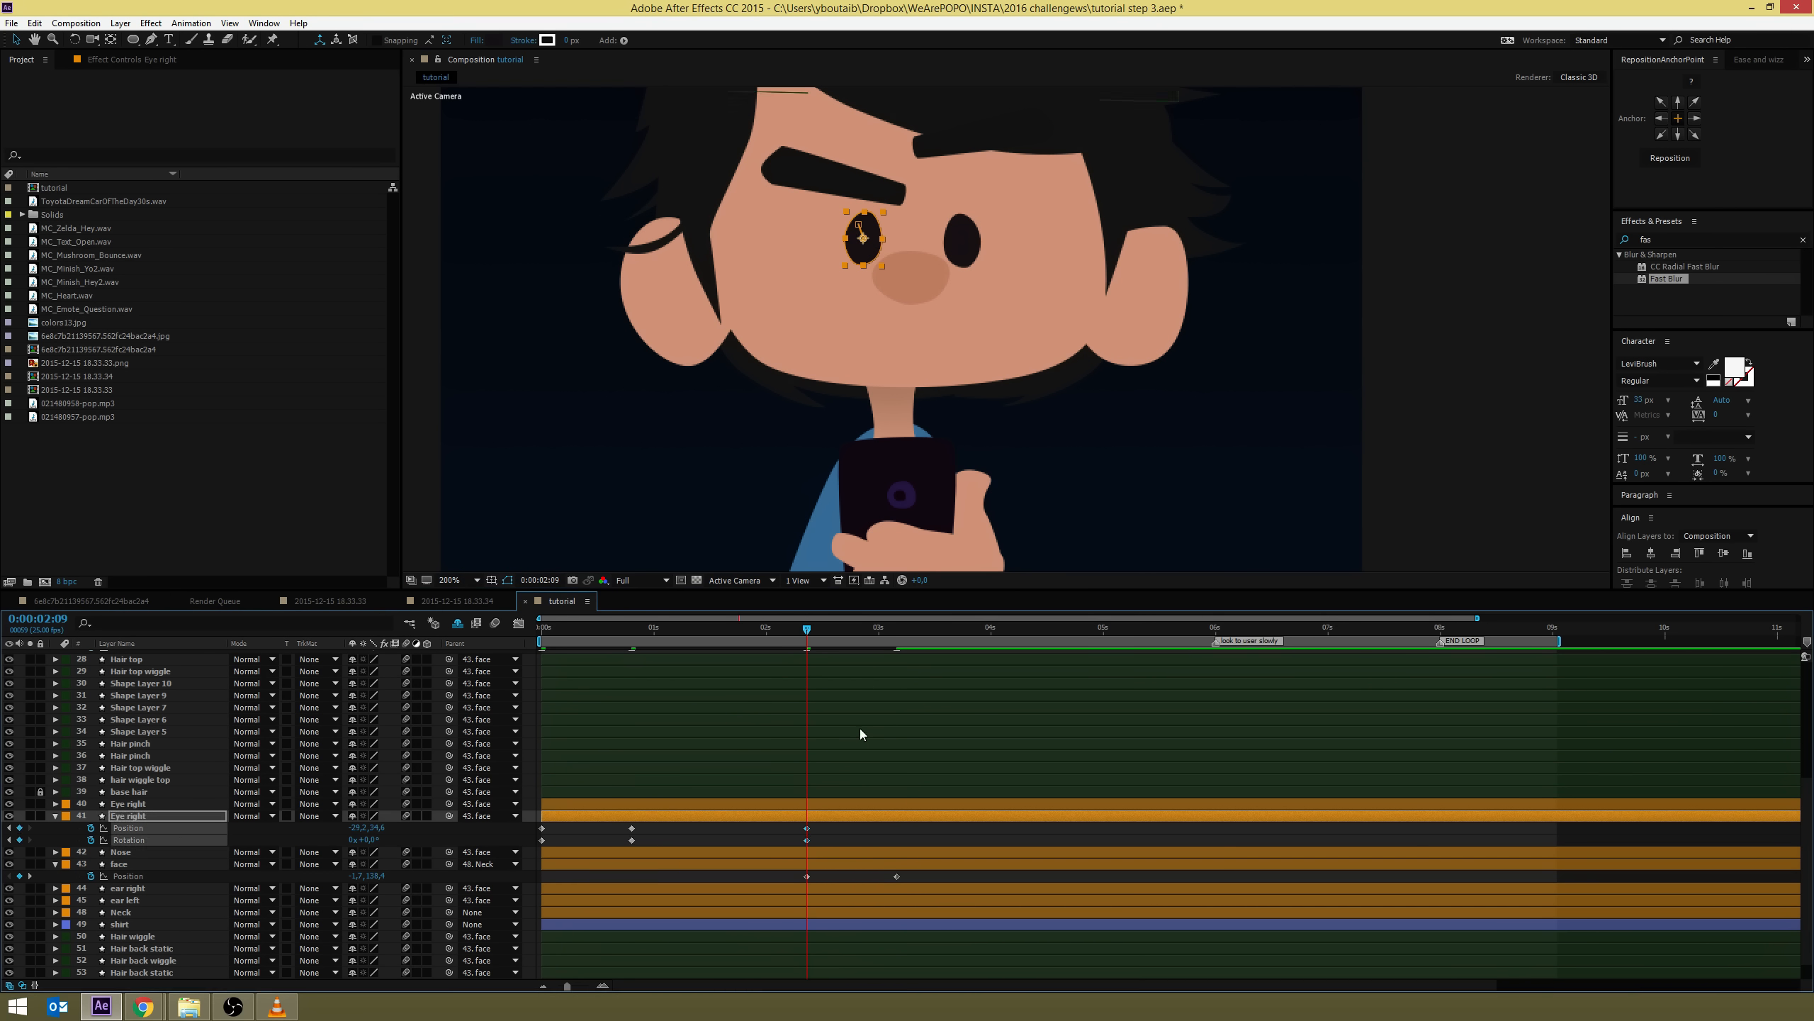
Move both eyes slightly down at 0:00:03:04 and show the layer 40 eye's keyframes
{"action": "key", "text": "k"}
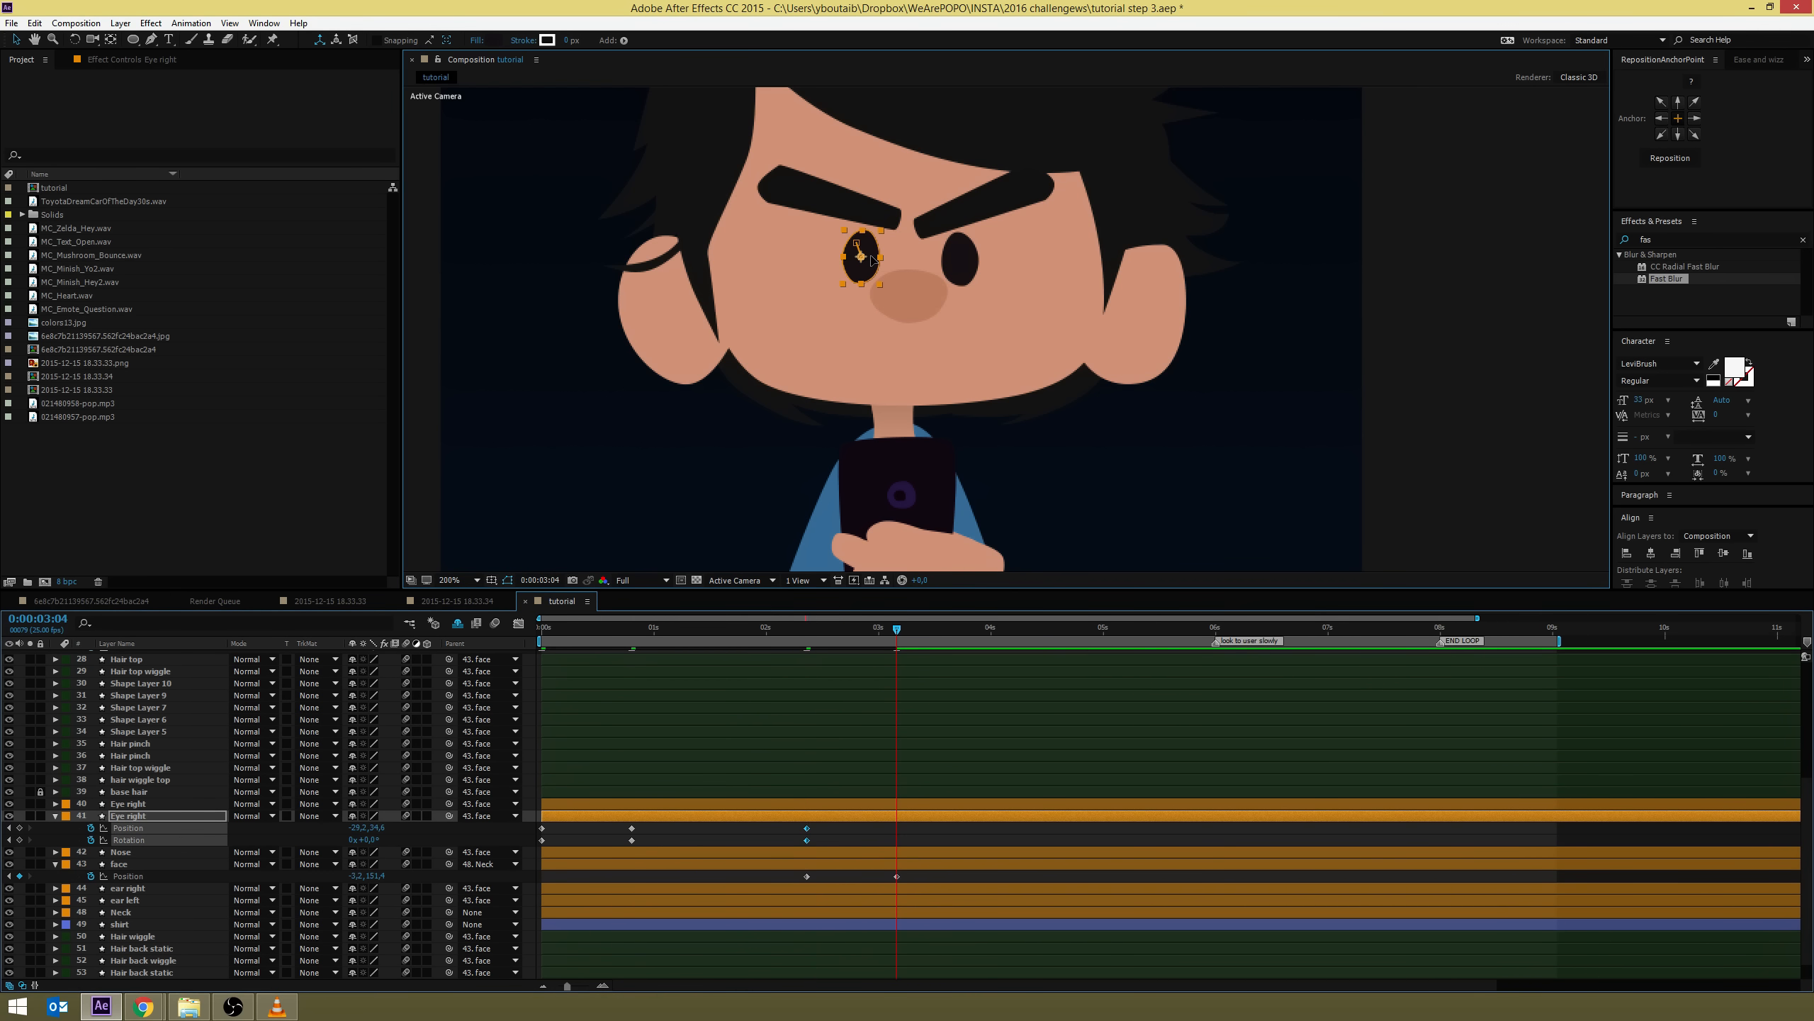
{"action": "left_click_drag", "start_coordinate": [871, 259], "coordinate": [971, 280]}
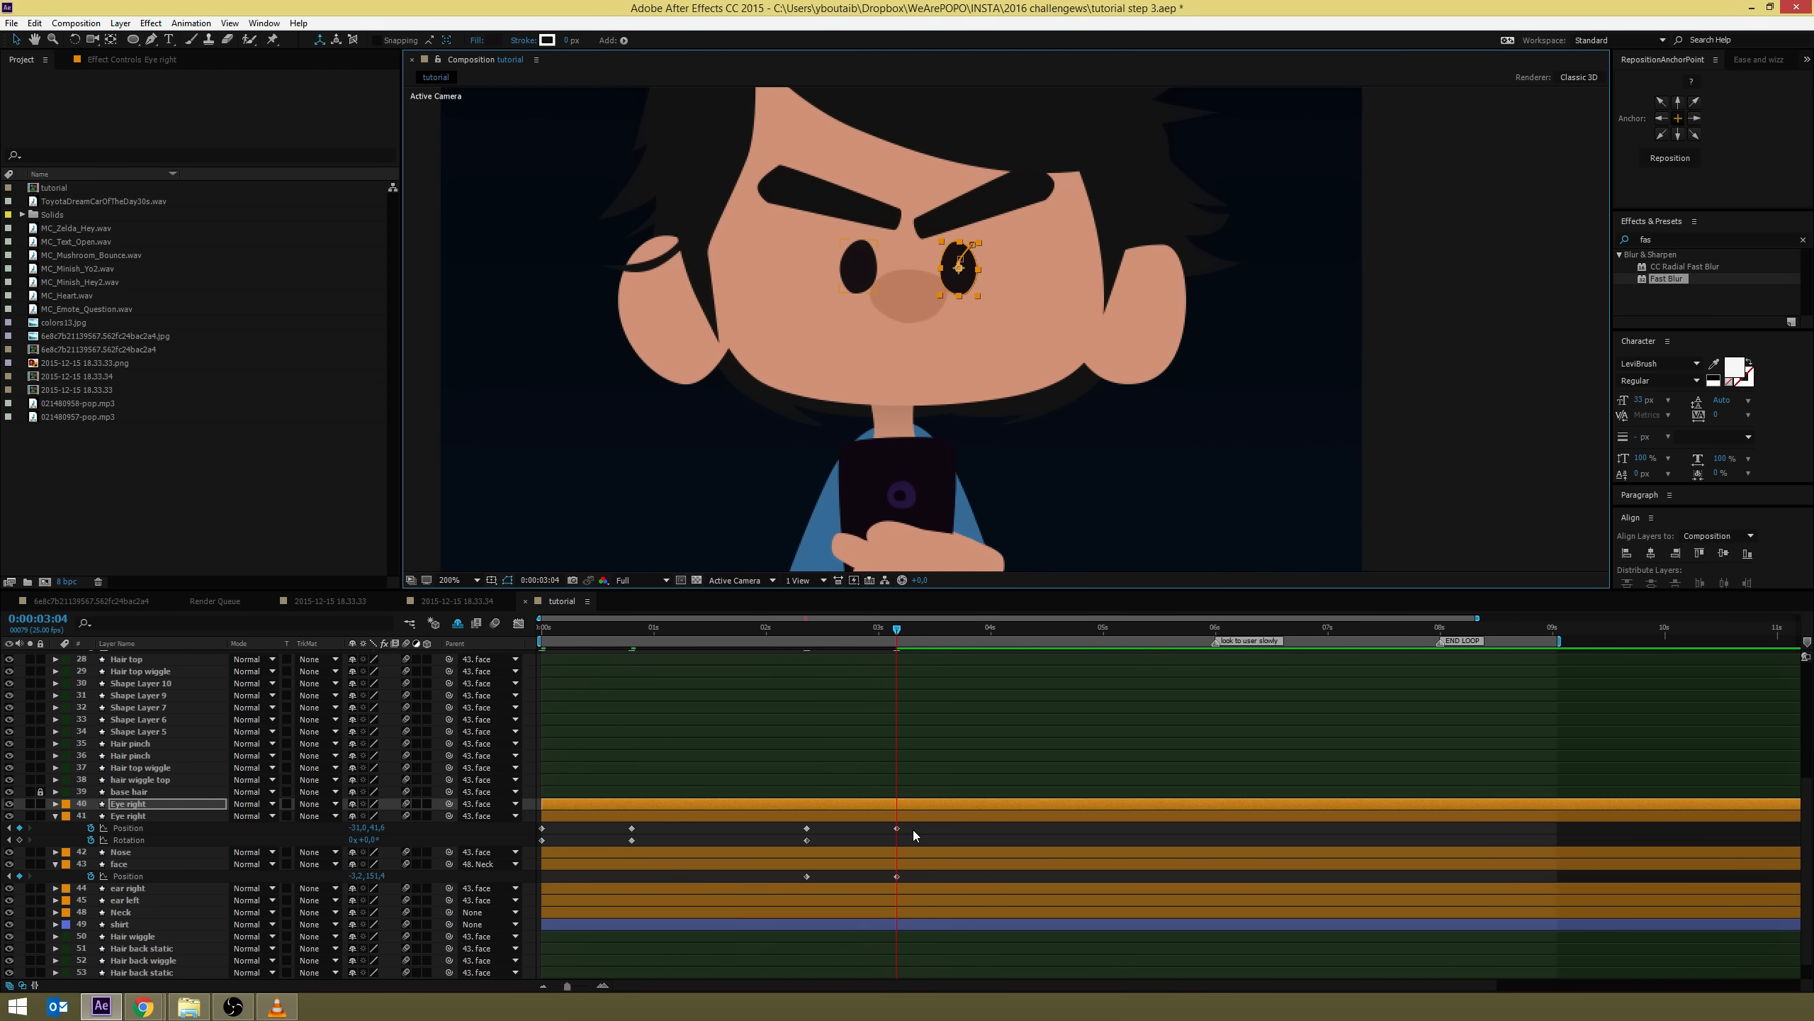
{"action": "key", "text": "u"}
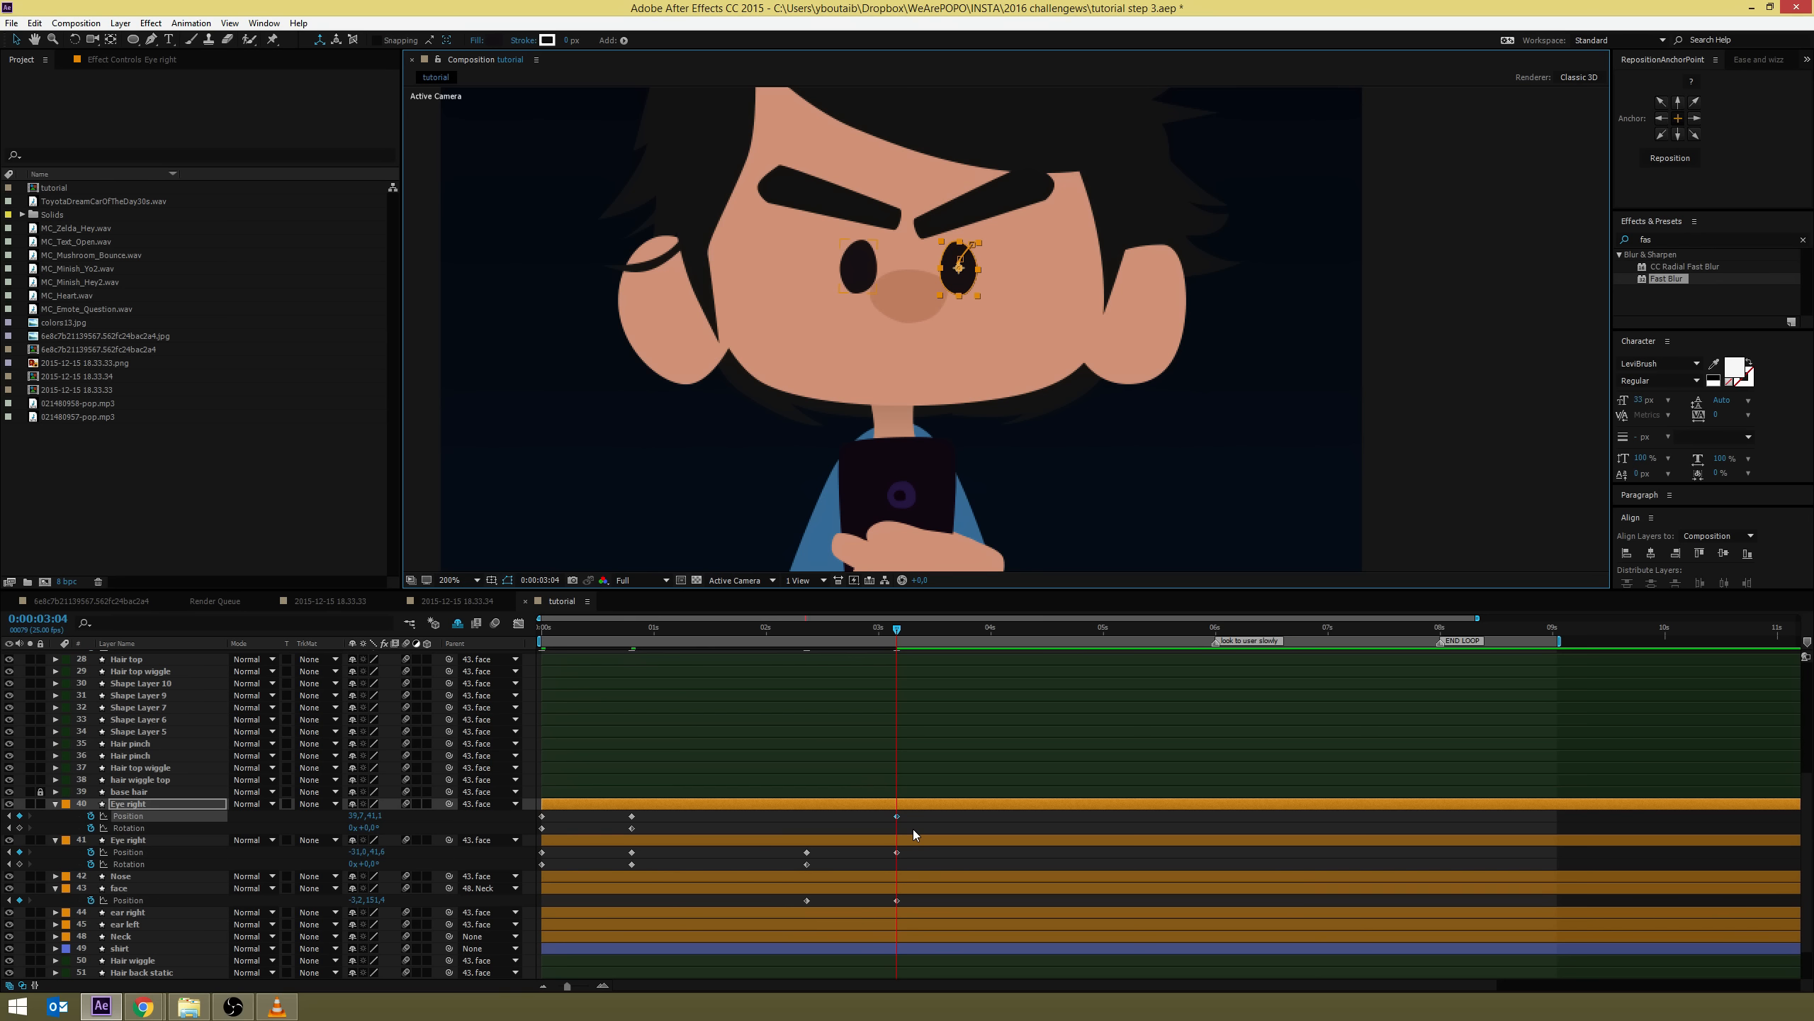
At 0:00:02:09, nudge the layer 40 eye back to its 0:00:00:20 position and add a Rotation keyframe
{"action": "left_click_drag", "start_coordinate": [896, 626], "coordinate": [805, 629]}
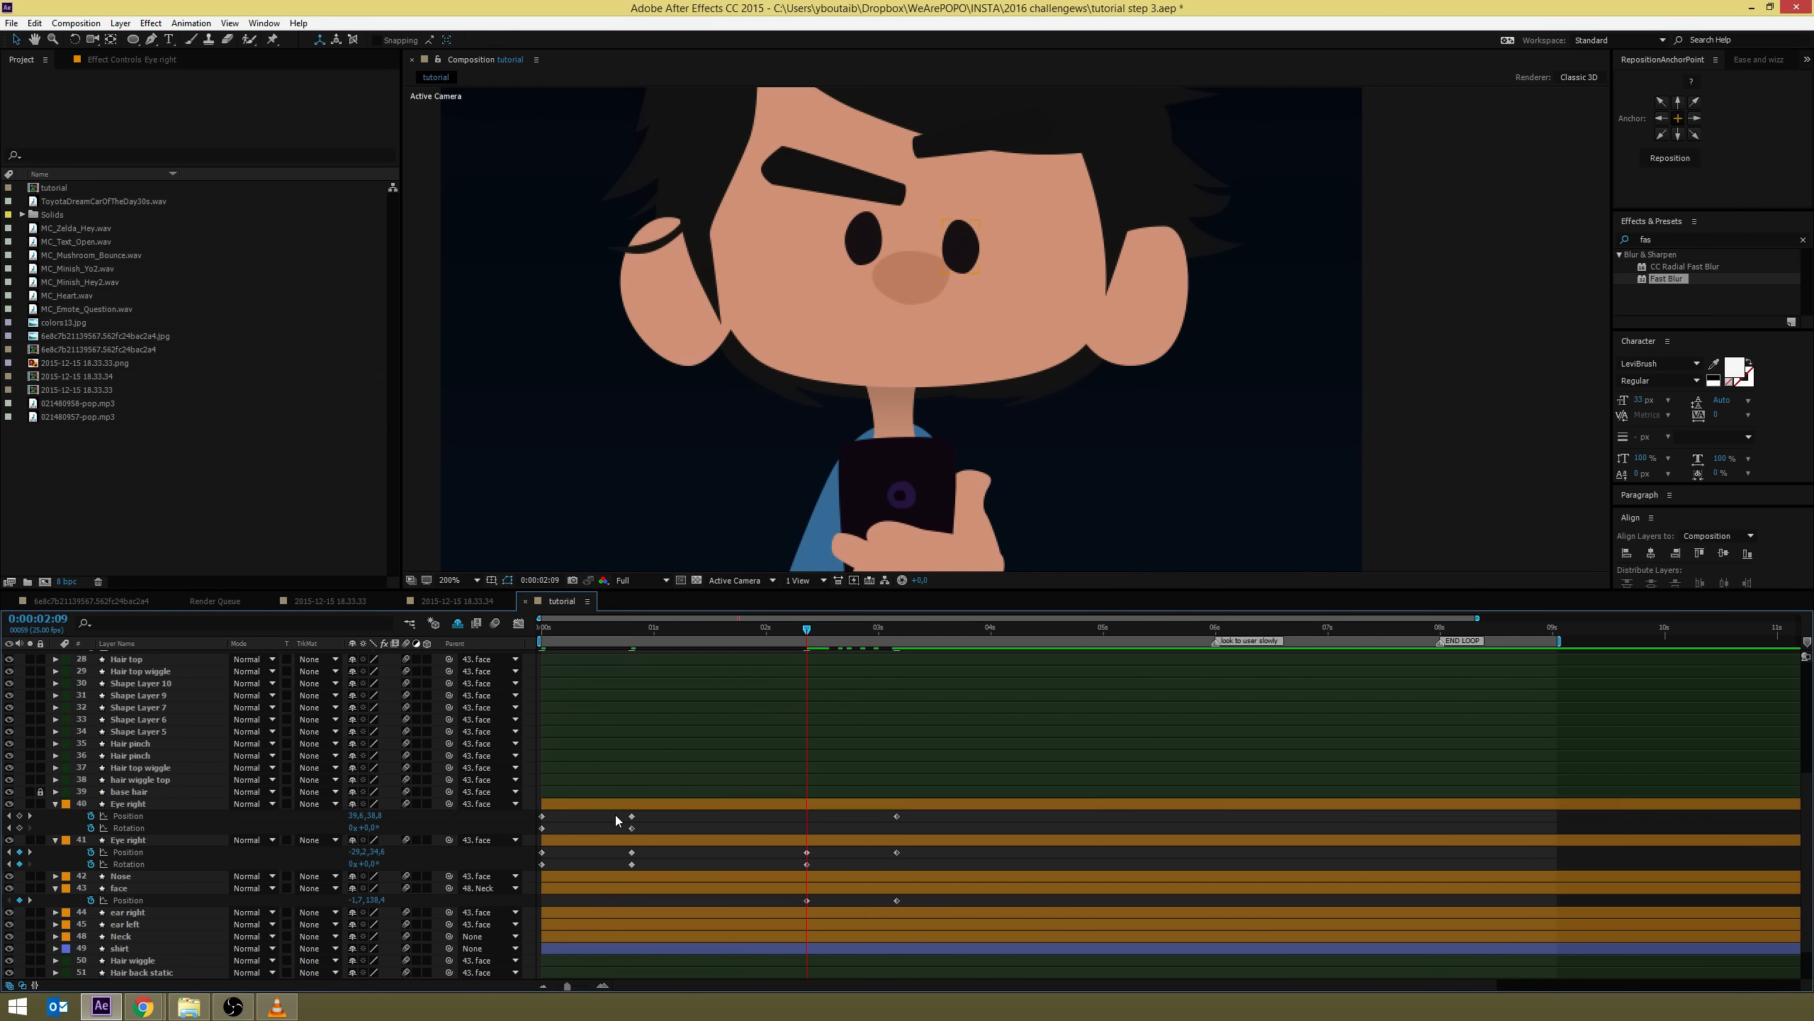
{"action": "key", "text": "Up"}
{"action": "key", "text": "Up"}
{"action": "key", "text": "Up"}
{"action": "key", "text": "Up"}
{"action": "key", "text": "Right"}
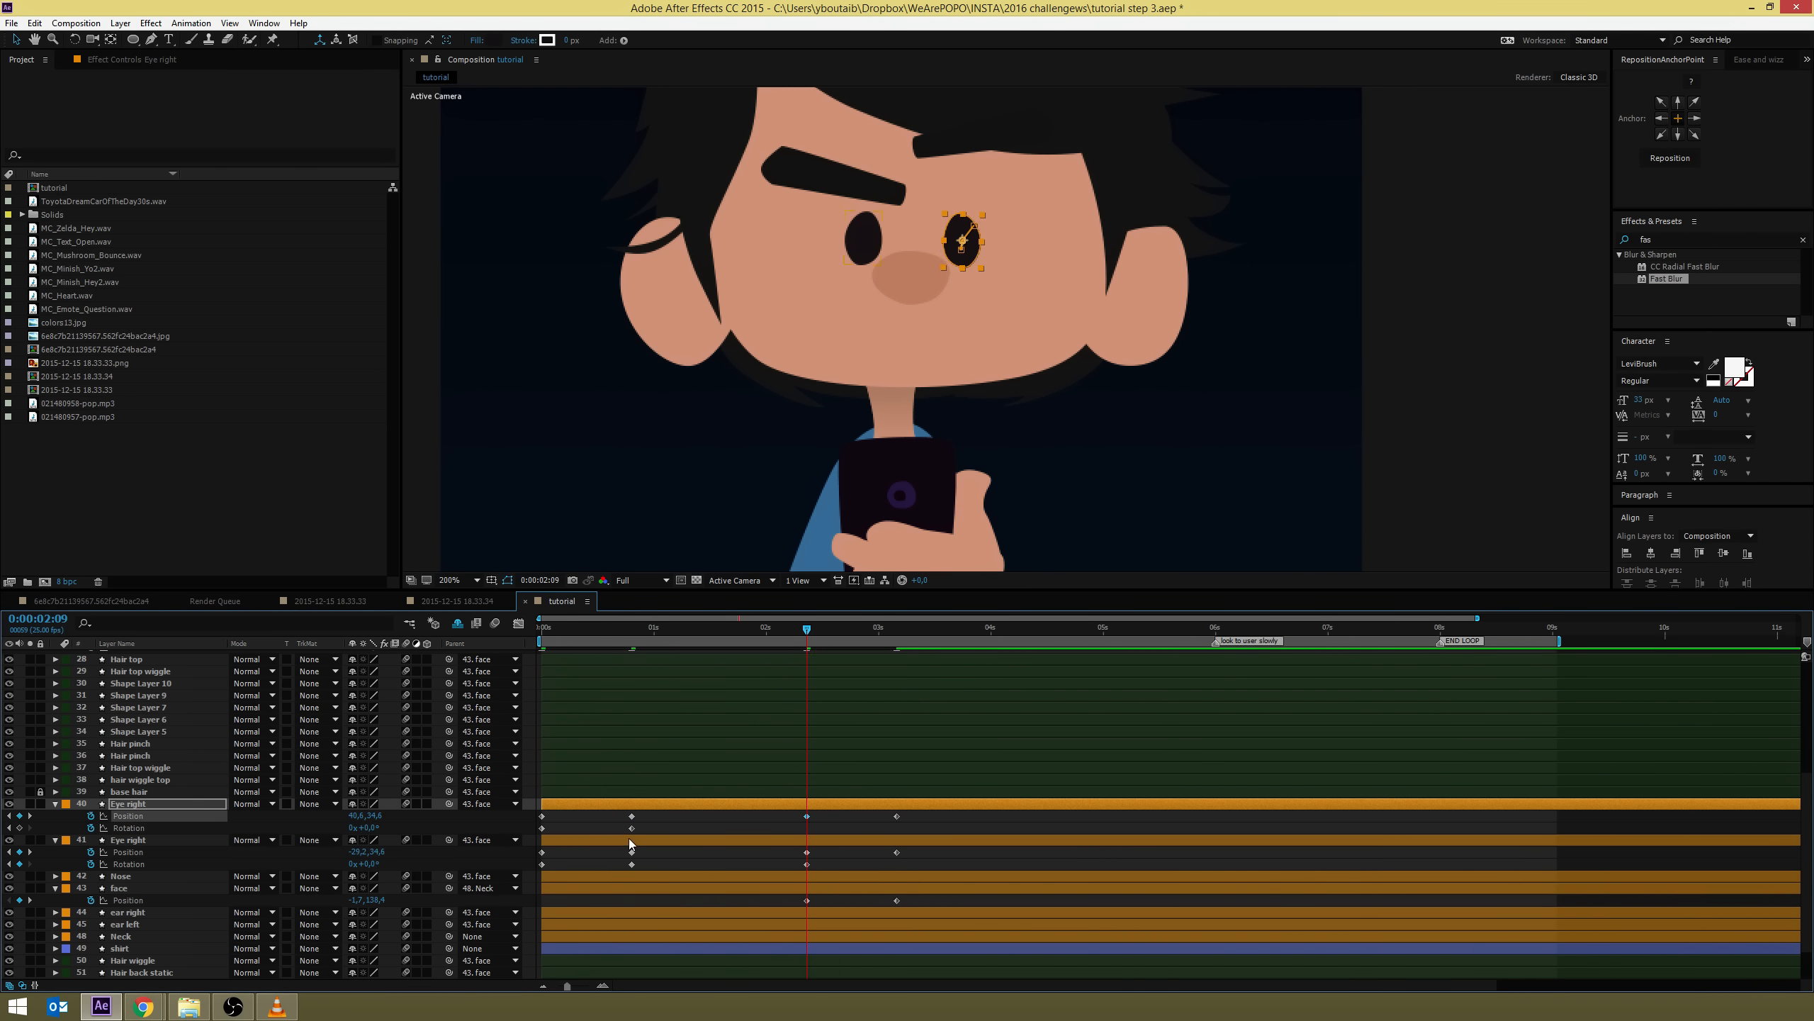
{"action": "left_click", "coordinate": [19, 828]}
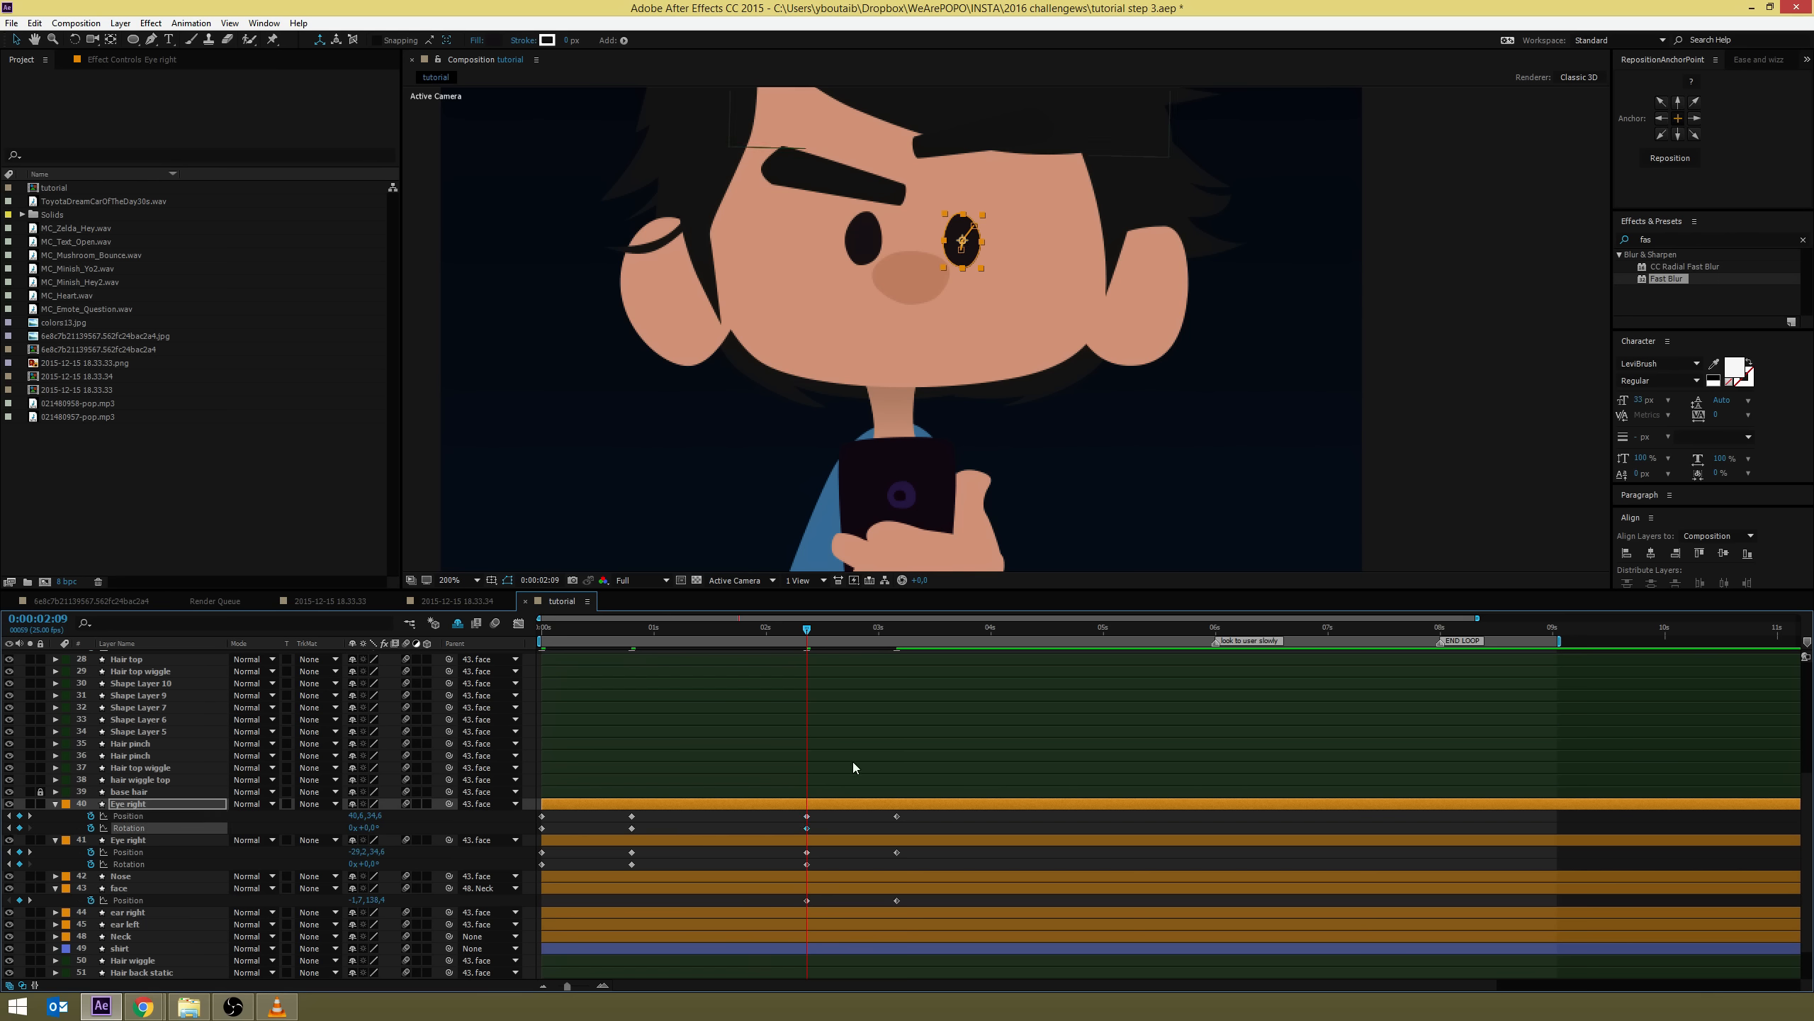
At 0:00:03:04, tilt the two eyes in opposite directions, the layer 41 eye to about 13°, and nudge that eye slightly towards the nose
{"action": "key", "text": "space"}
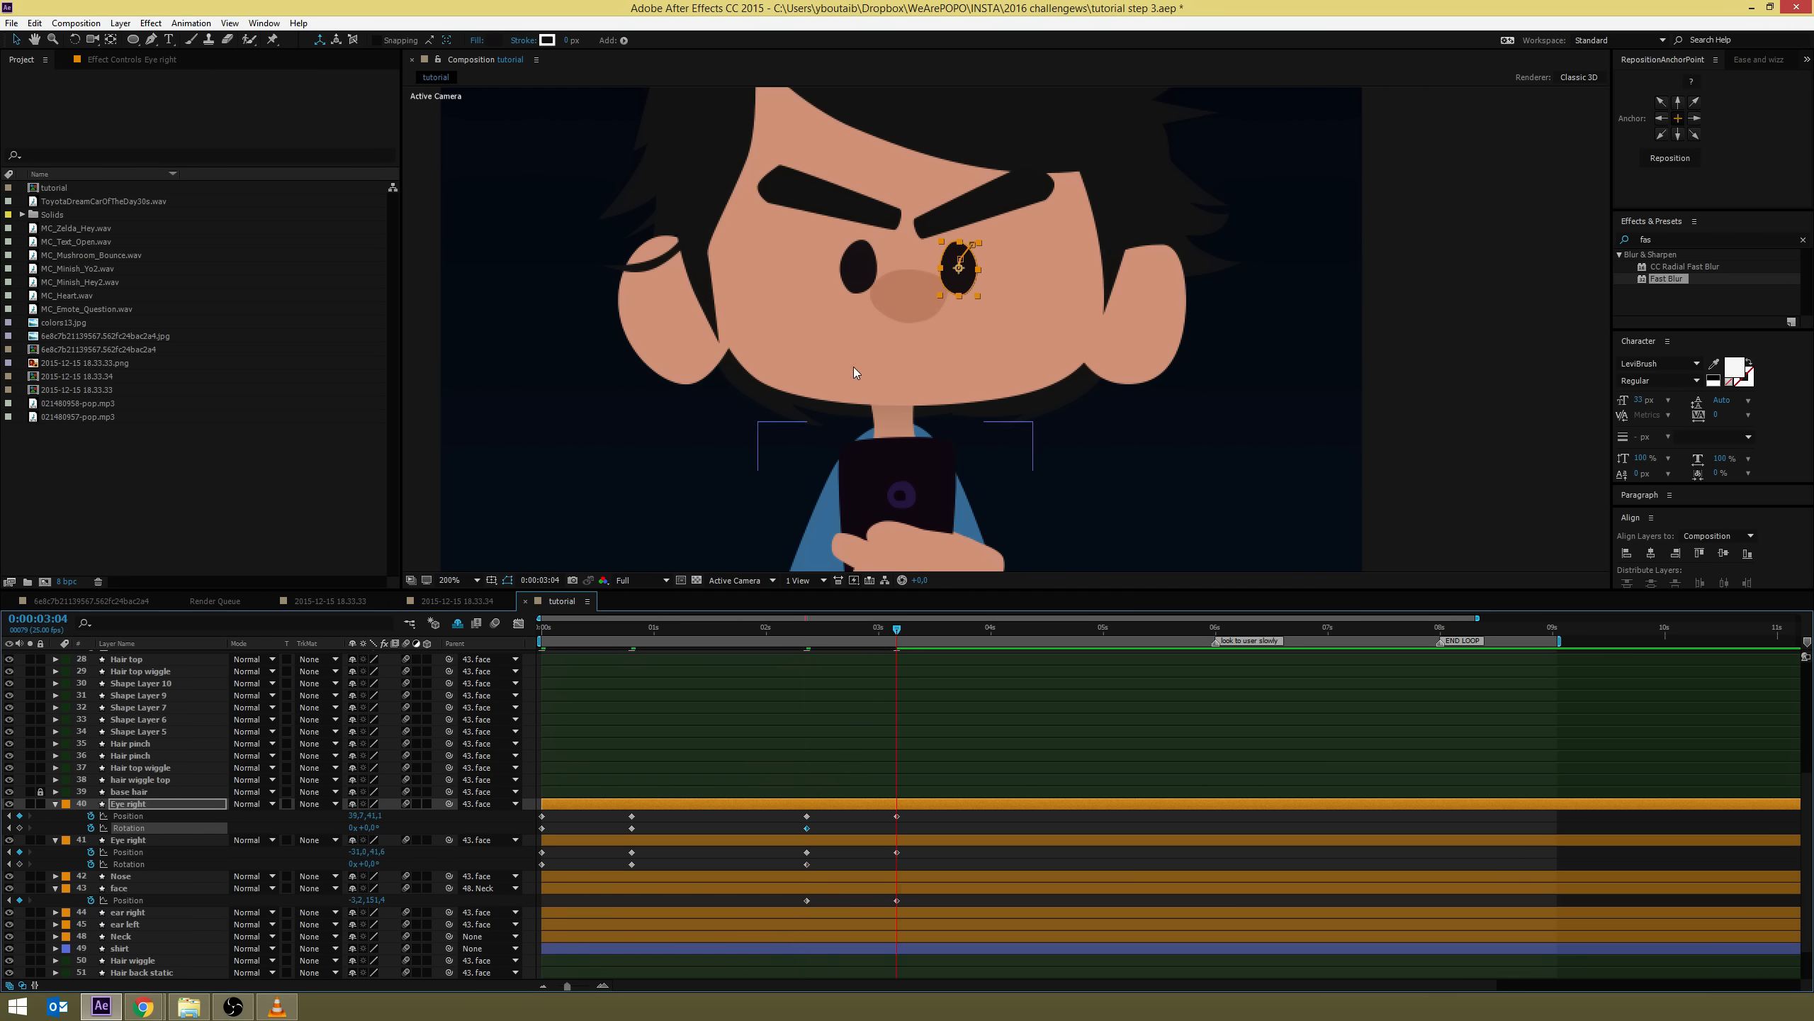
{"action": "key", "text": "w"}
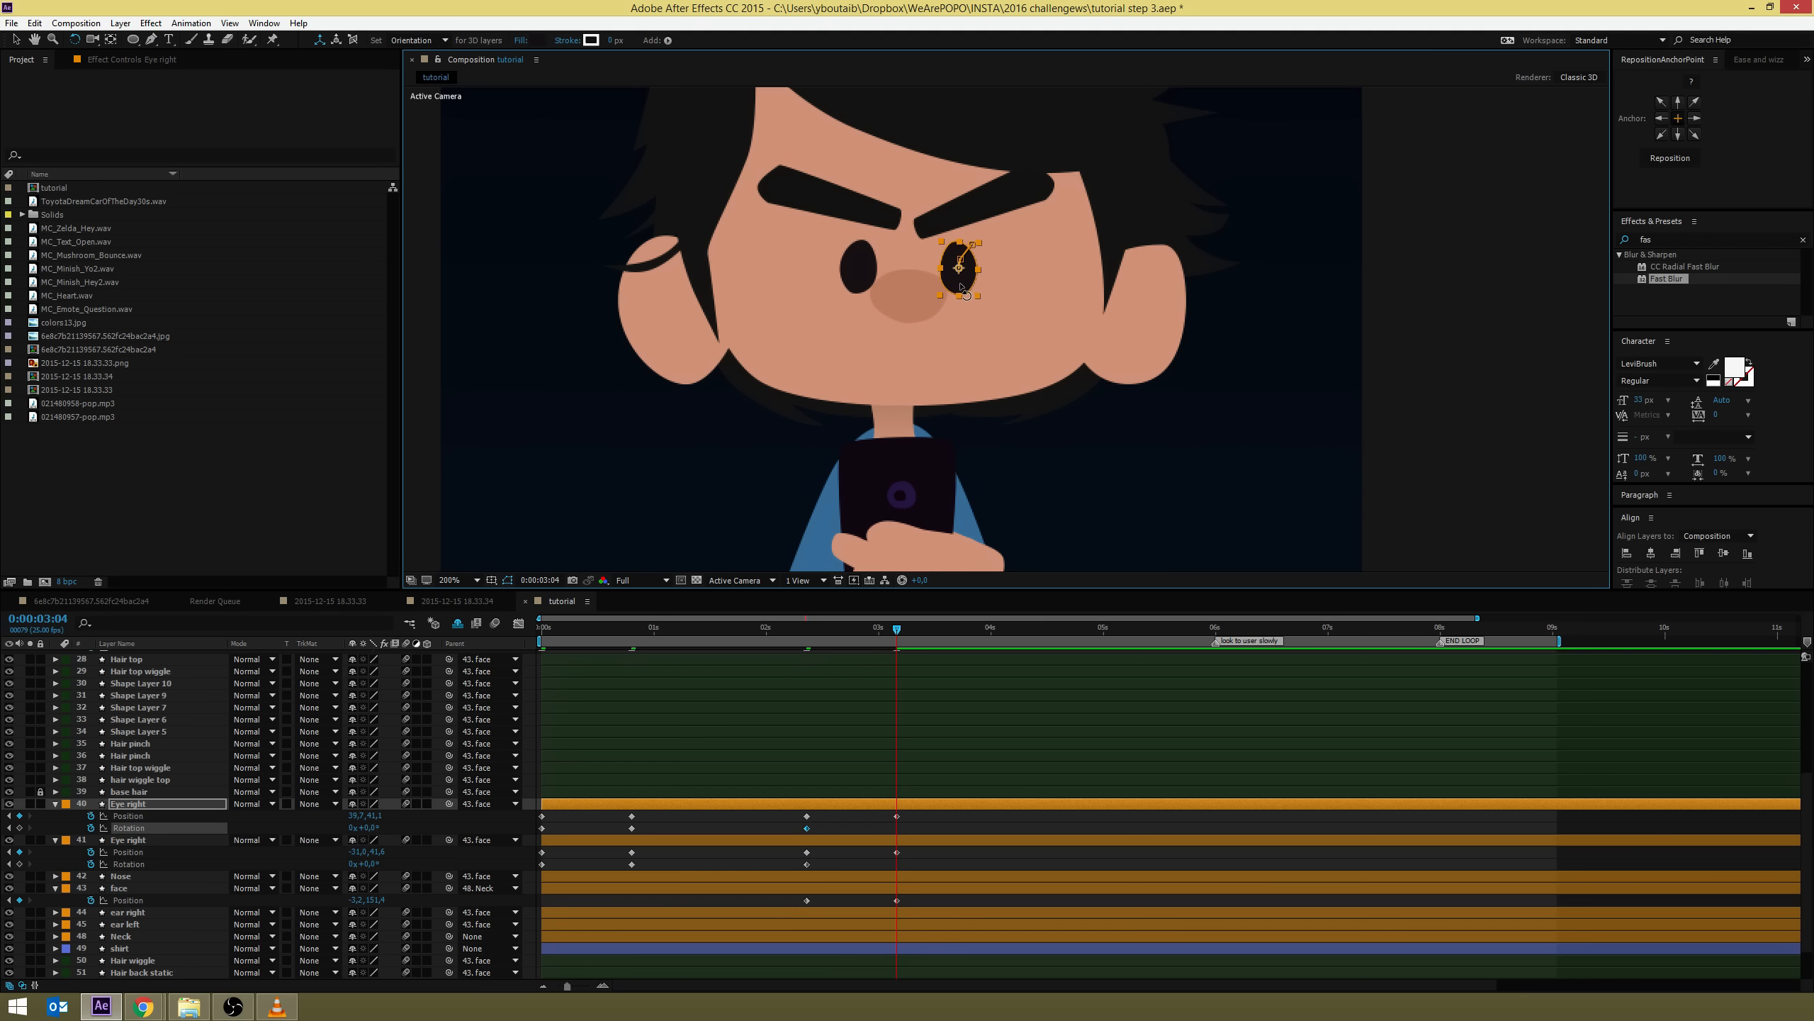
{"action": "left_click_drag", "start_coordinate": [960, 285], "coordinate": [858, 289]}
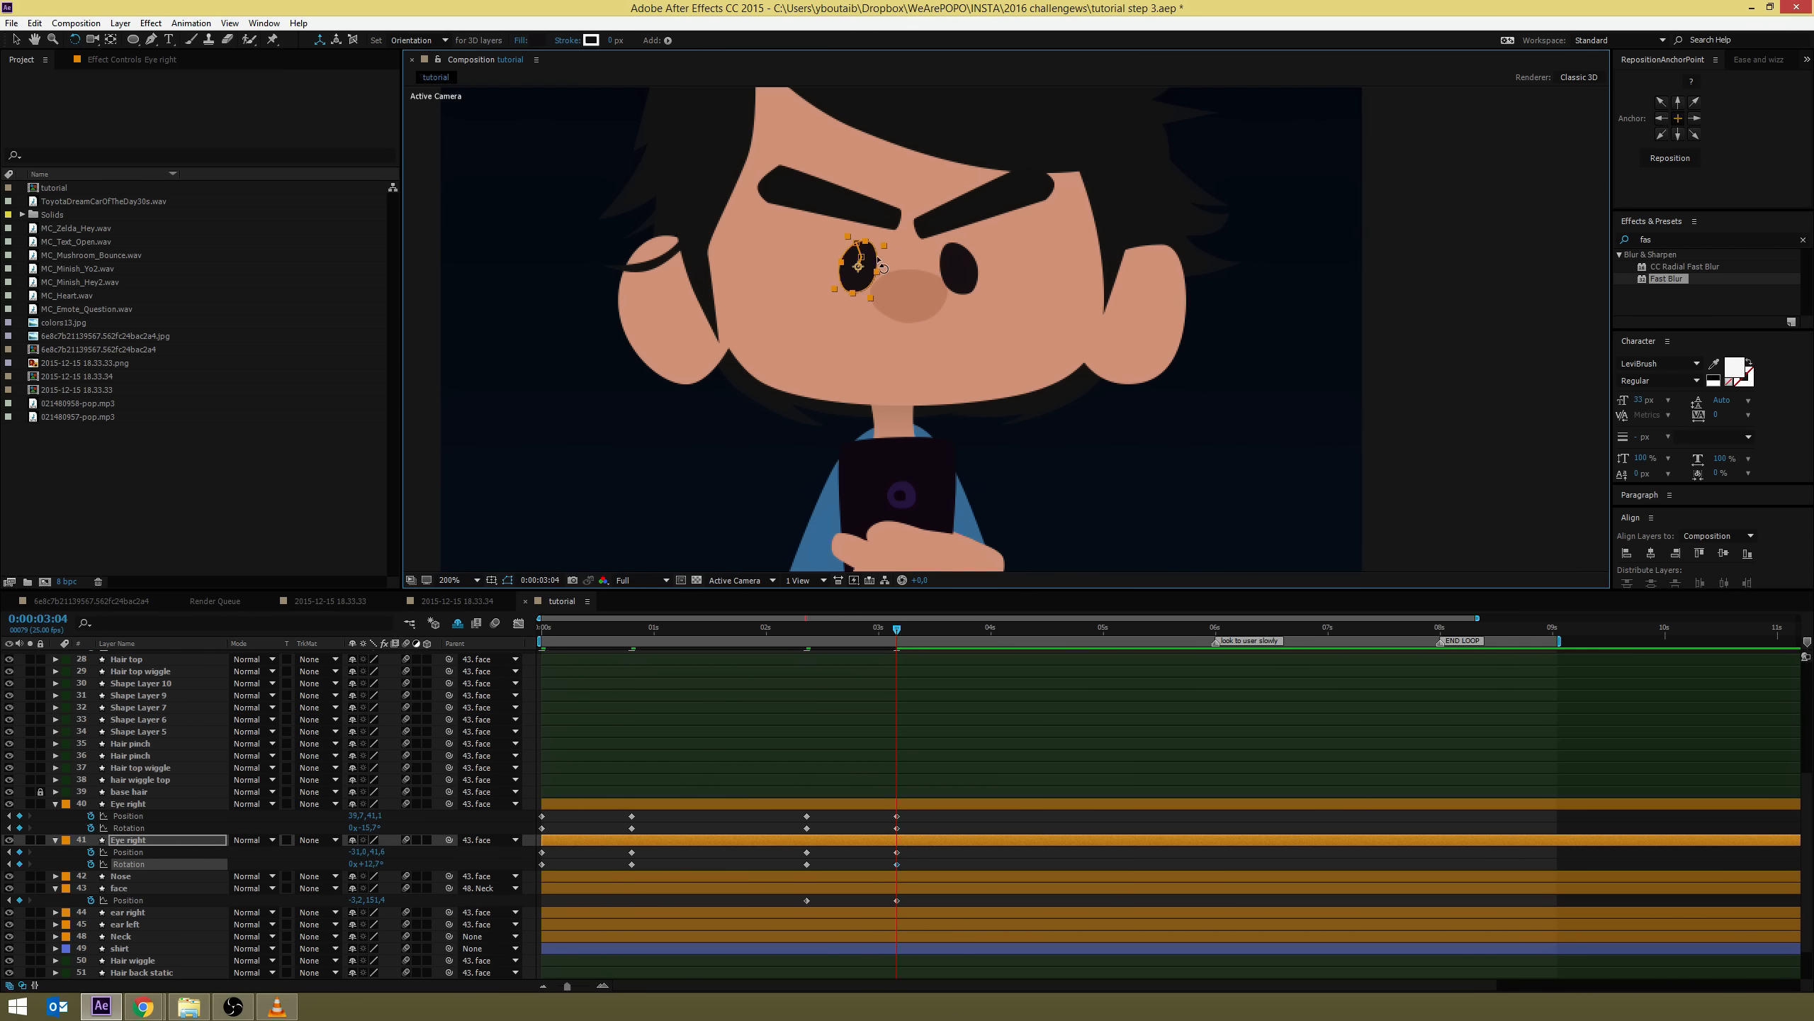
{"action": "key", "text": "v"}
{"action": "left_click", "coordinate": [870, 263]}
{"action": "left_click_drag", "start_coordinate": [859, 280], "coordinate": [864, 280]}
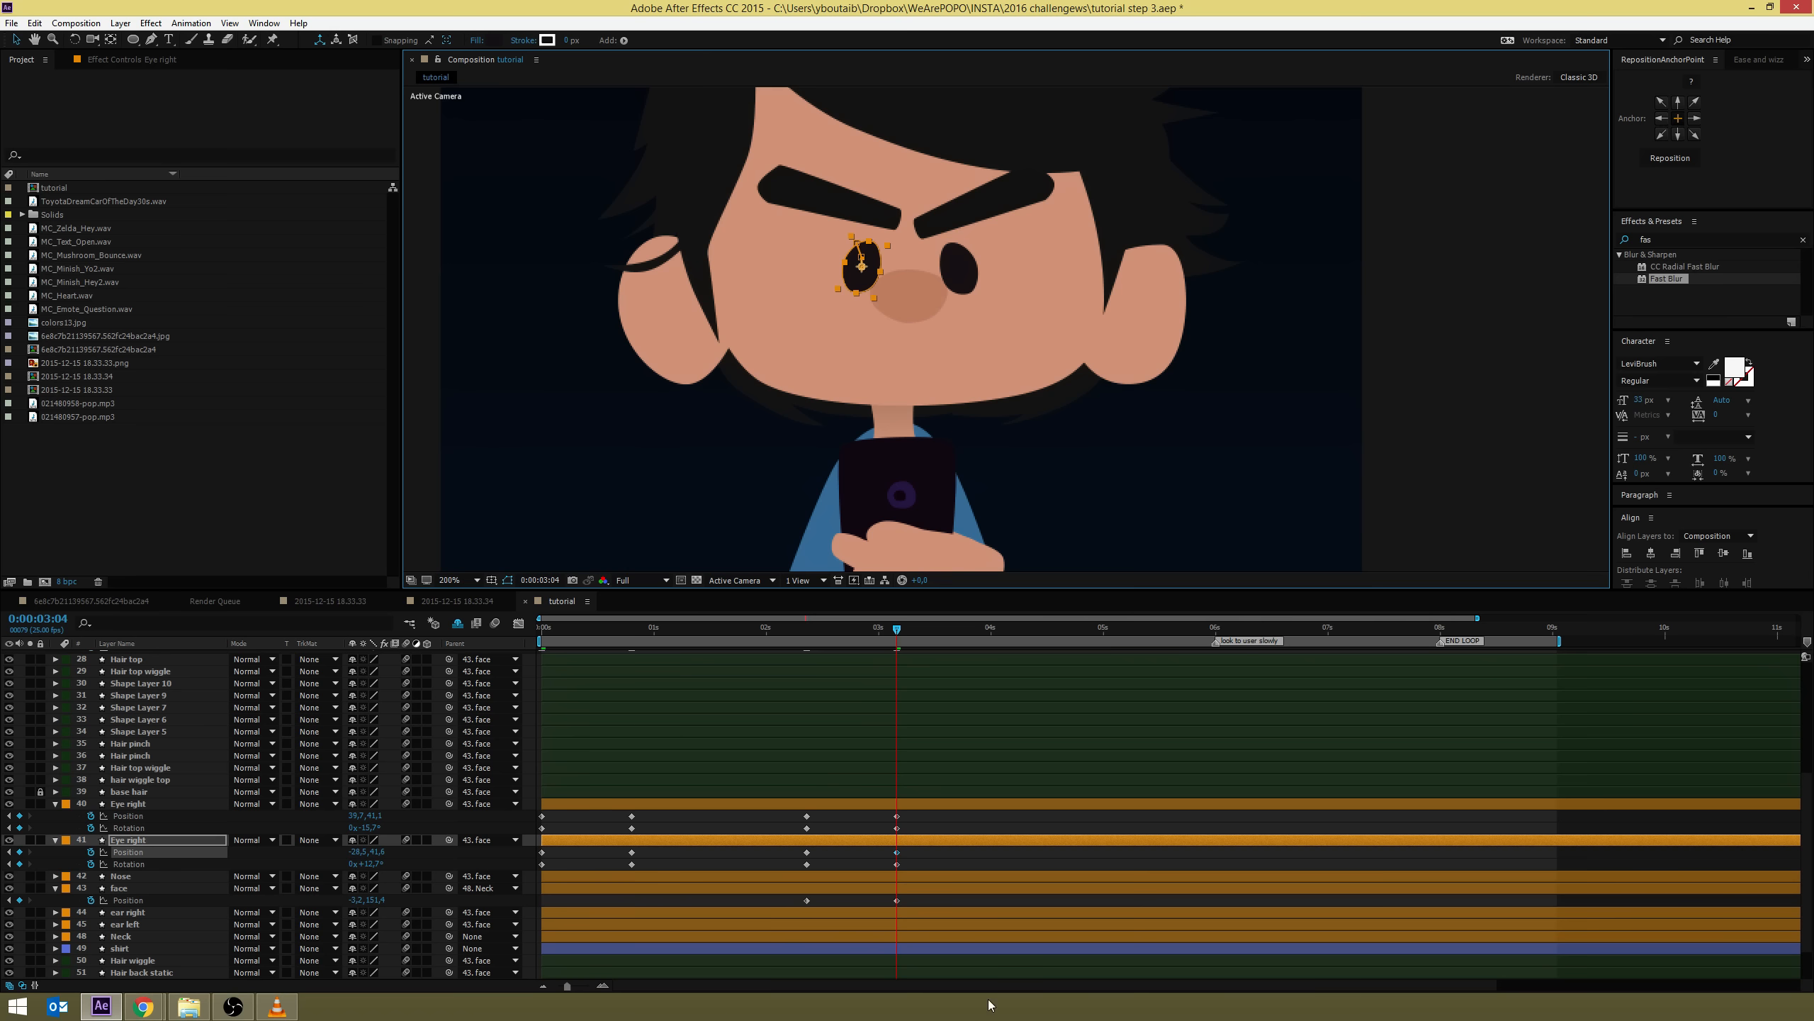
At 0:00:03:04, lower the left eyebrow slightly towards the nose and tilt it more steeply
{"action": "left_click_drag", "start_coordinate": [897, 632], "coordinate": [896, 676]}
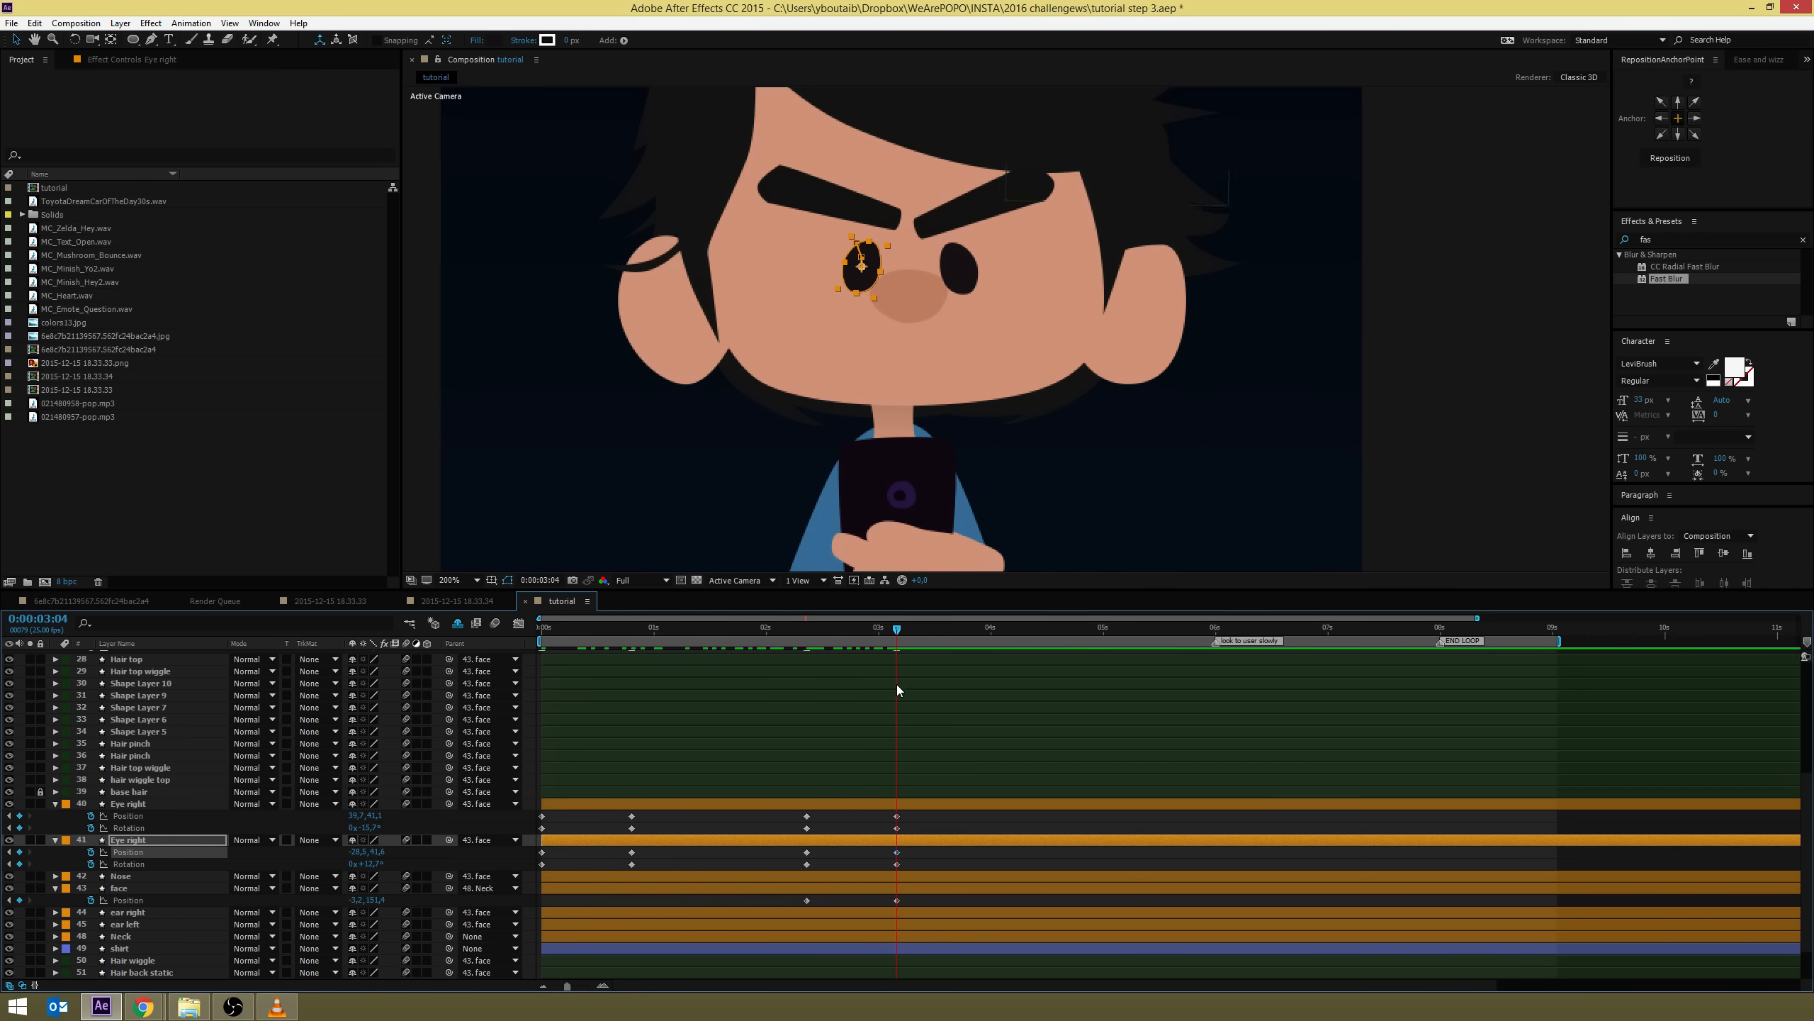
{"action": "scroll", "coordinate": [903, 715], "scroll_direction": "up", "scroll_amount": 5}
{"action": "left_click", "coordinate": [905, 766]}
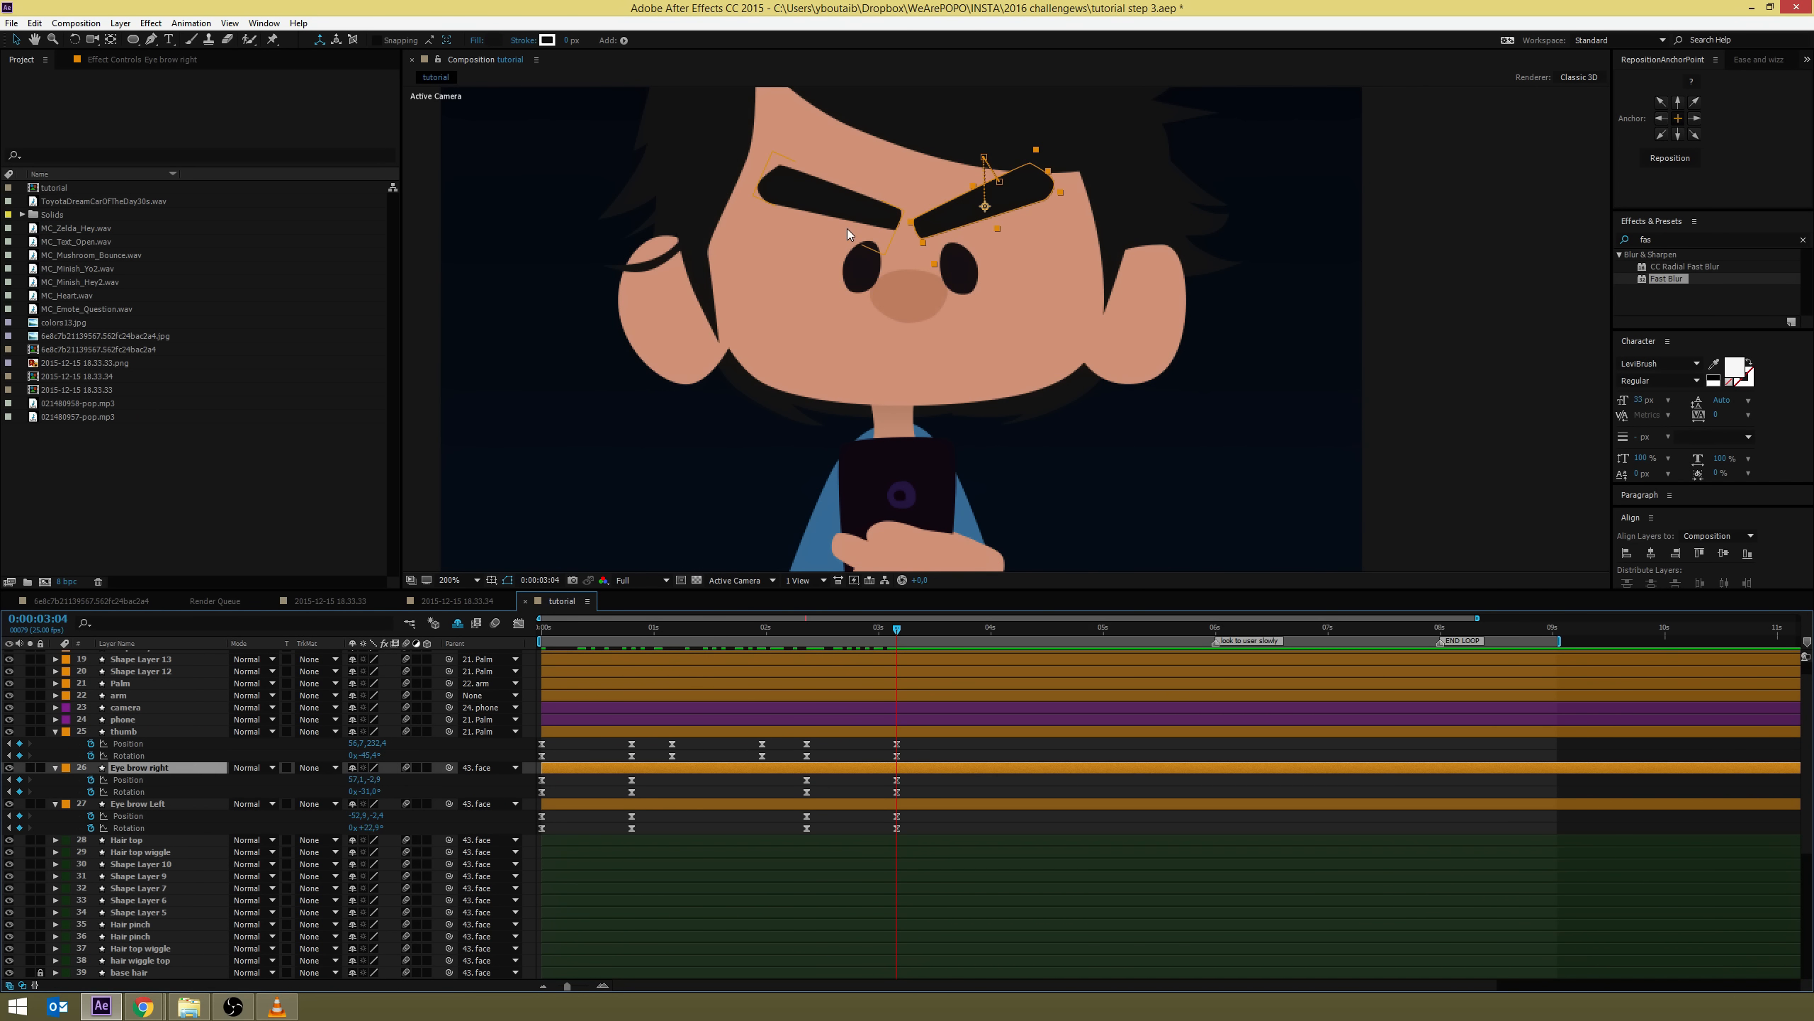
{"action": "left_click", "coordinate": [848, 228]}
{"action": "left_click_drag", "start_coordinate": [847, 228], "coordinate": [892, 237]}
{"action": "key", "text": "w"}
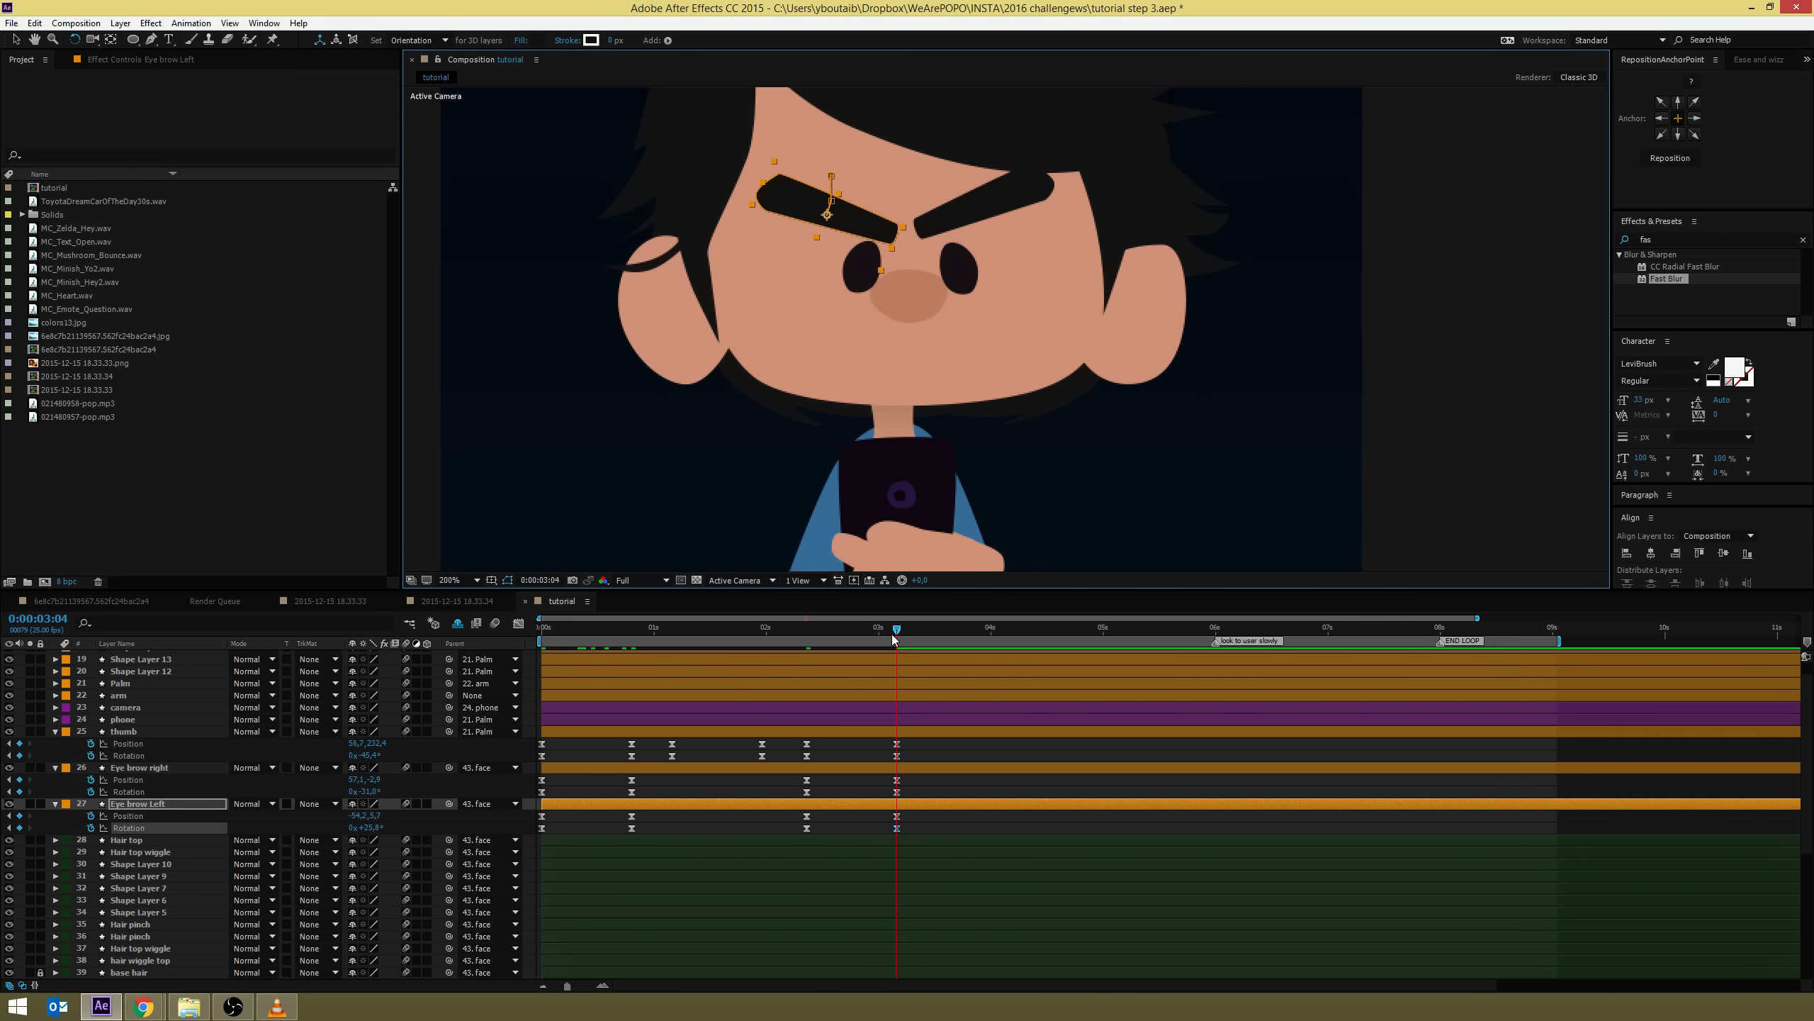
At 0:00:03:10, add Position and Rotation keyframes for the thumb, both eyebrows and both eyes, plus a Position keyframe for the face
{"action": "left_click_drag", "start_coordinate": [896, 628], "coordinate": [926, 664]}
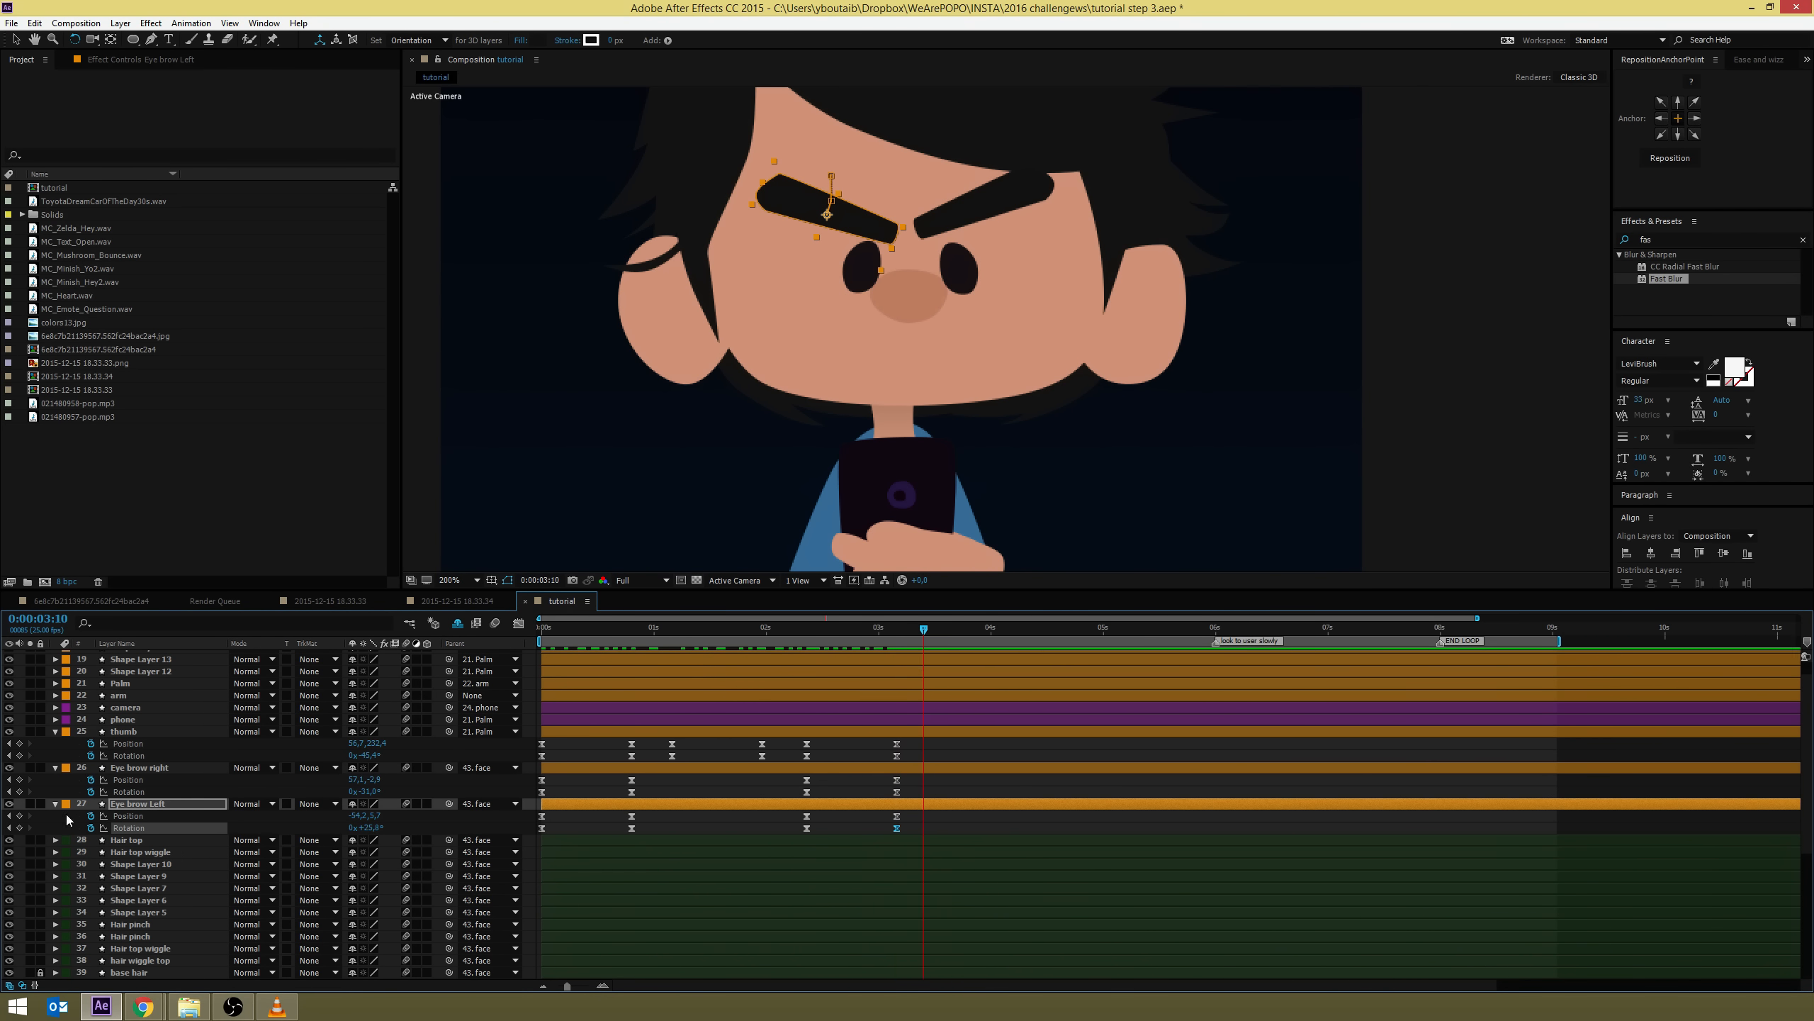
{"action": "key", "text": "grave"}
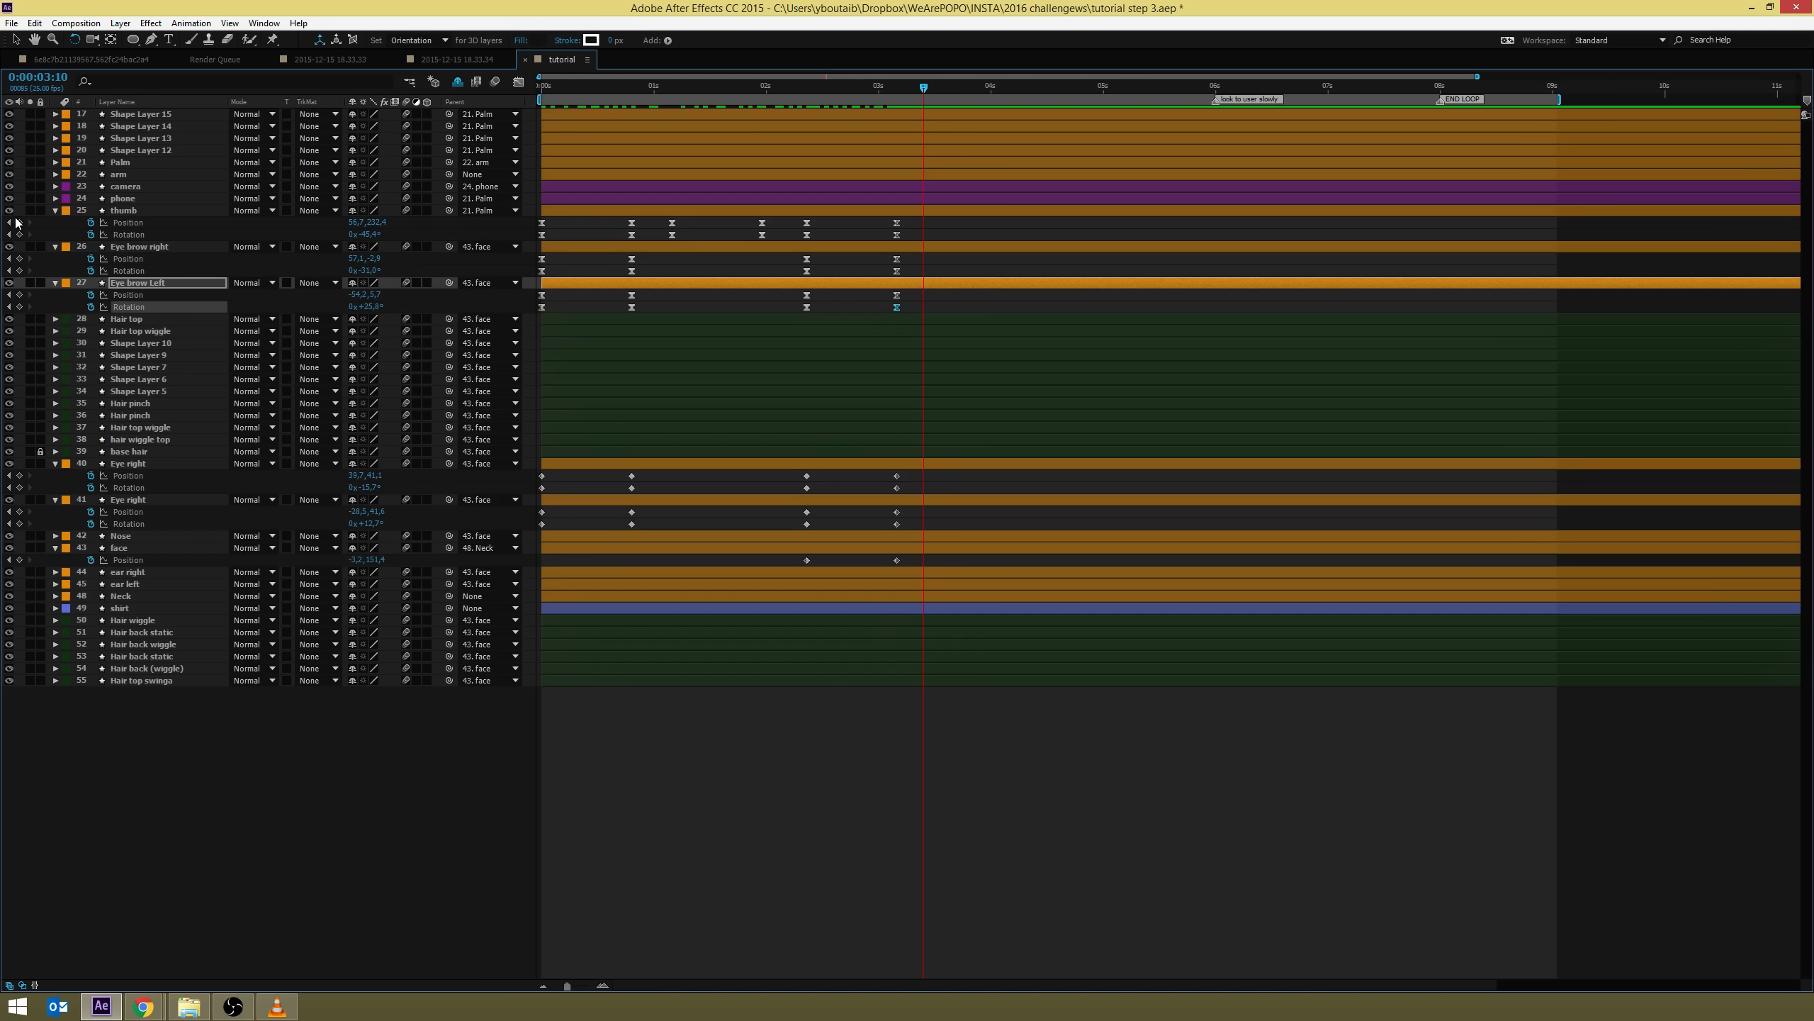
{"action": "left_click_drag", "start_coordinate": [20, 222], "coordinate": [17, 361]}
{"action": "left_click", "coordinate": [19, 476]}
{"action": "left_click", "coordinate": [19, 488]}
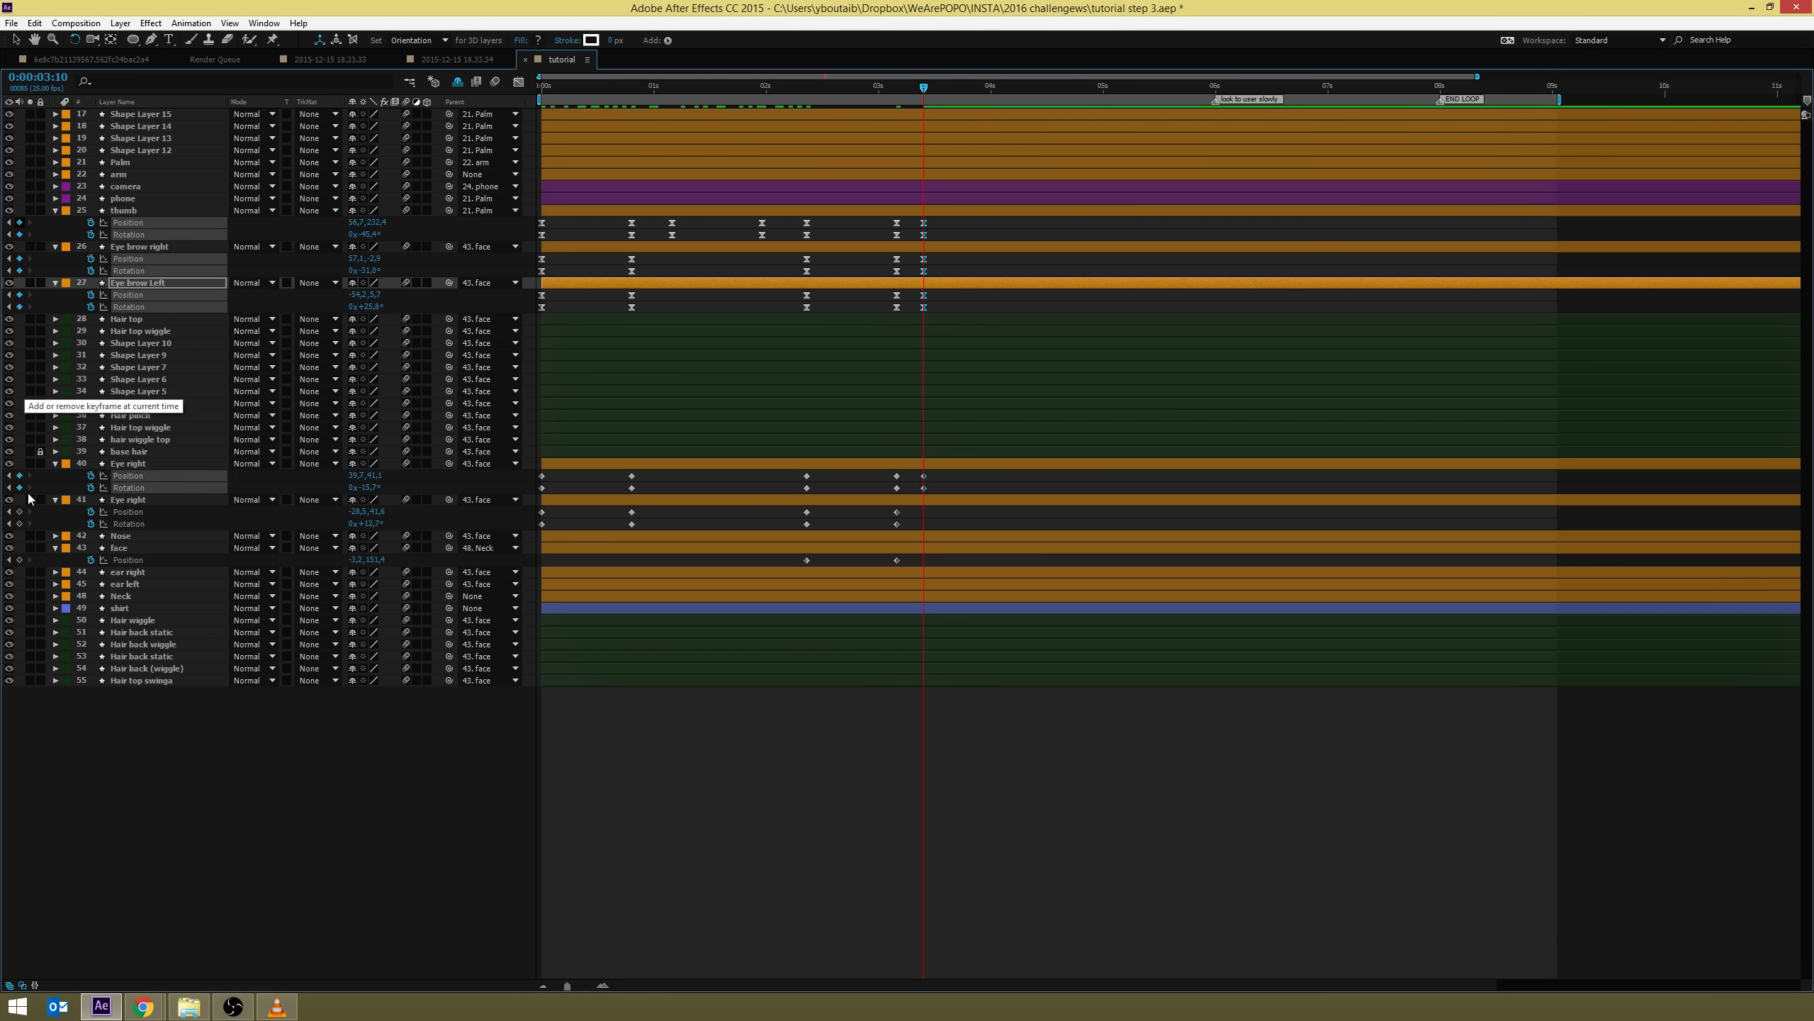
{"action": "left_click", "coordinate": [20, 512]}
{"action": "left_click", "coordinate": [19, 524]}
{"action": "left_click", "coordinate": [20, 560]}
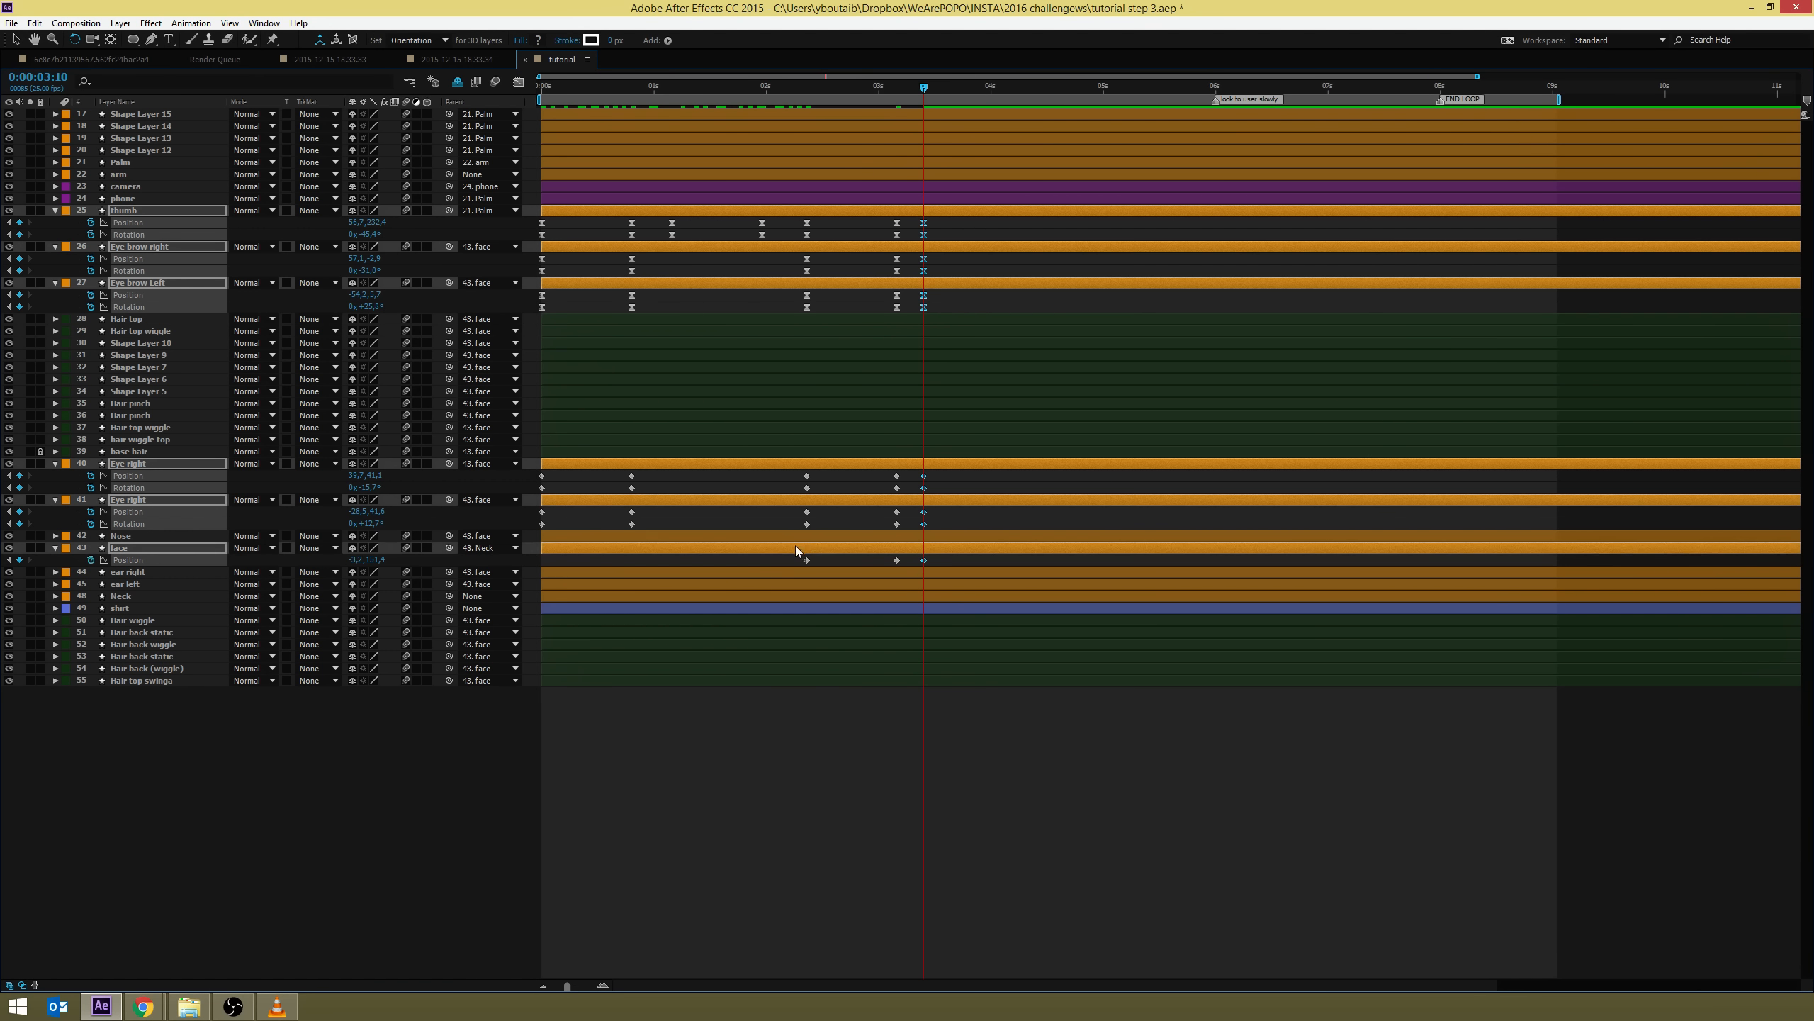
{"action": "key", "text": "grave"}
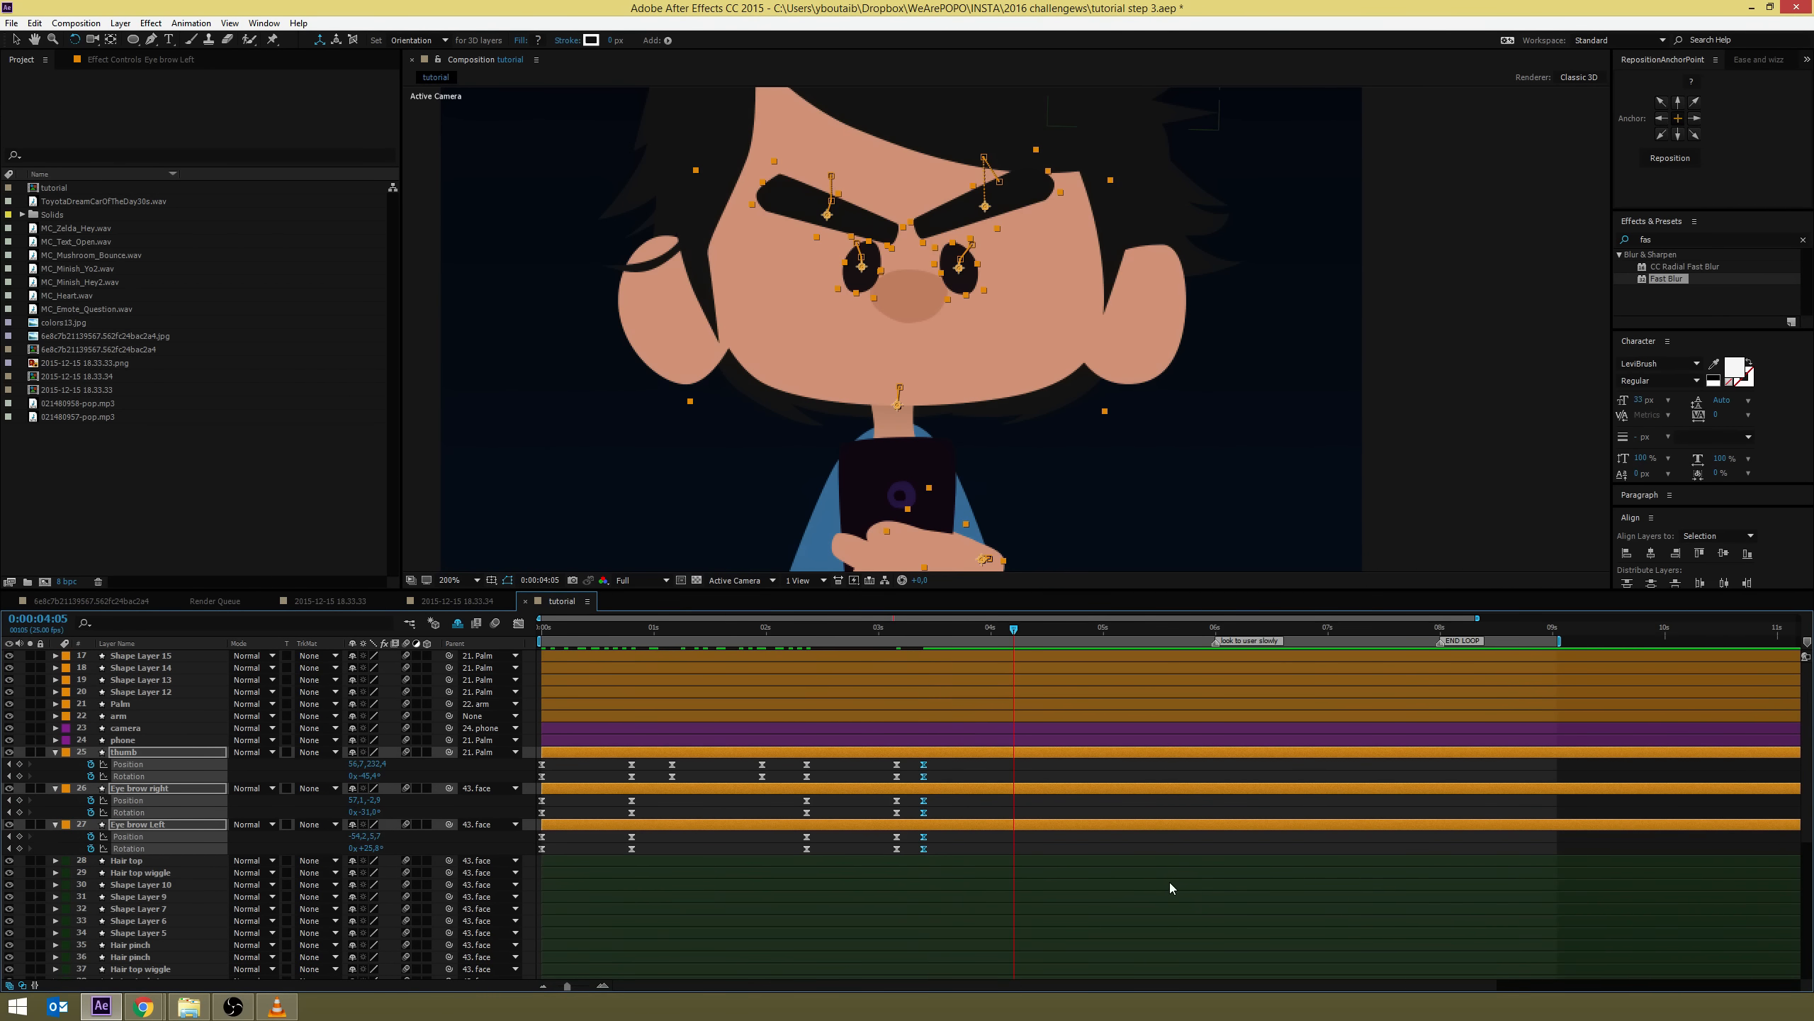
At 0:00:04:05, move the face slightly up
{"action": "left_click", "coordinate": [1068, 769]}
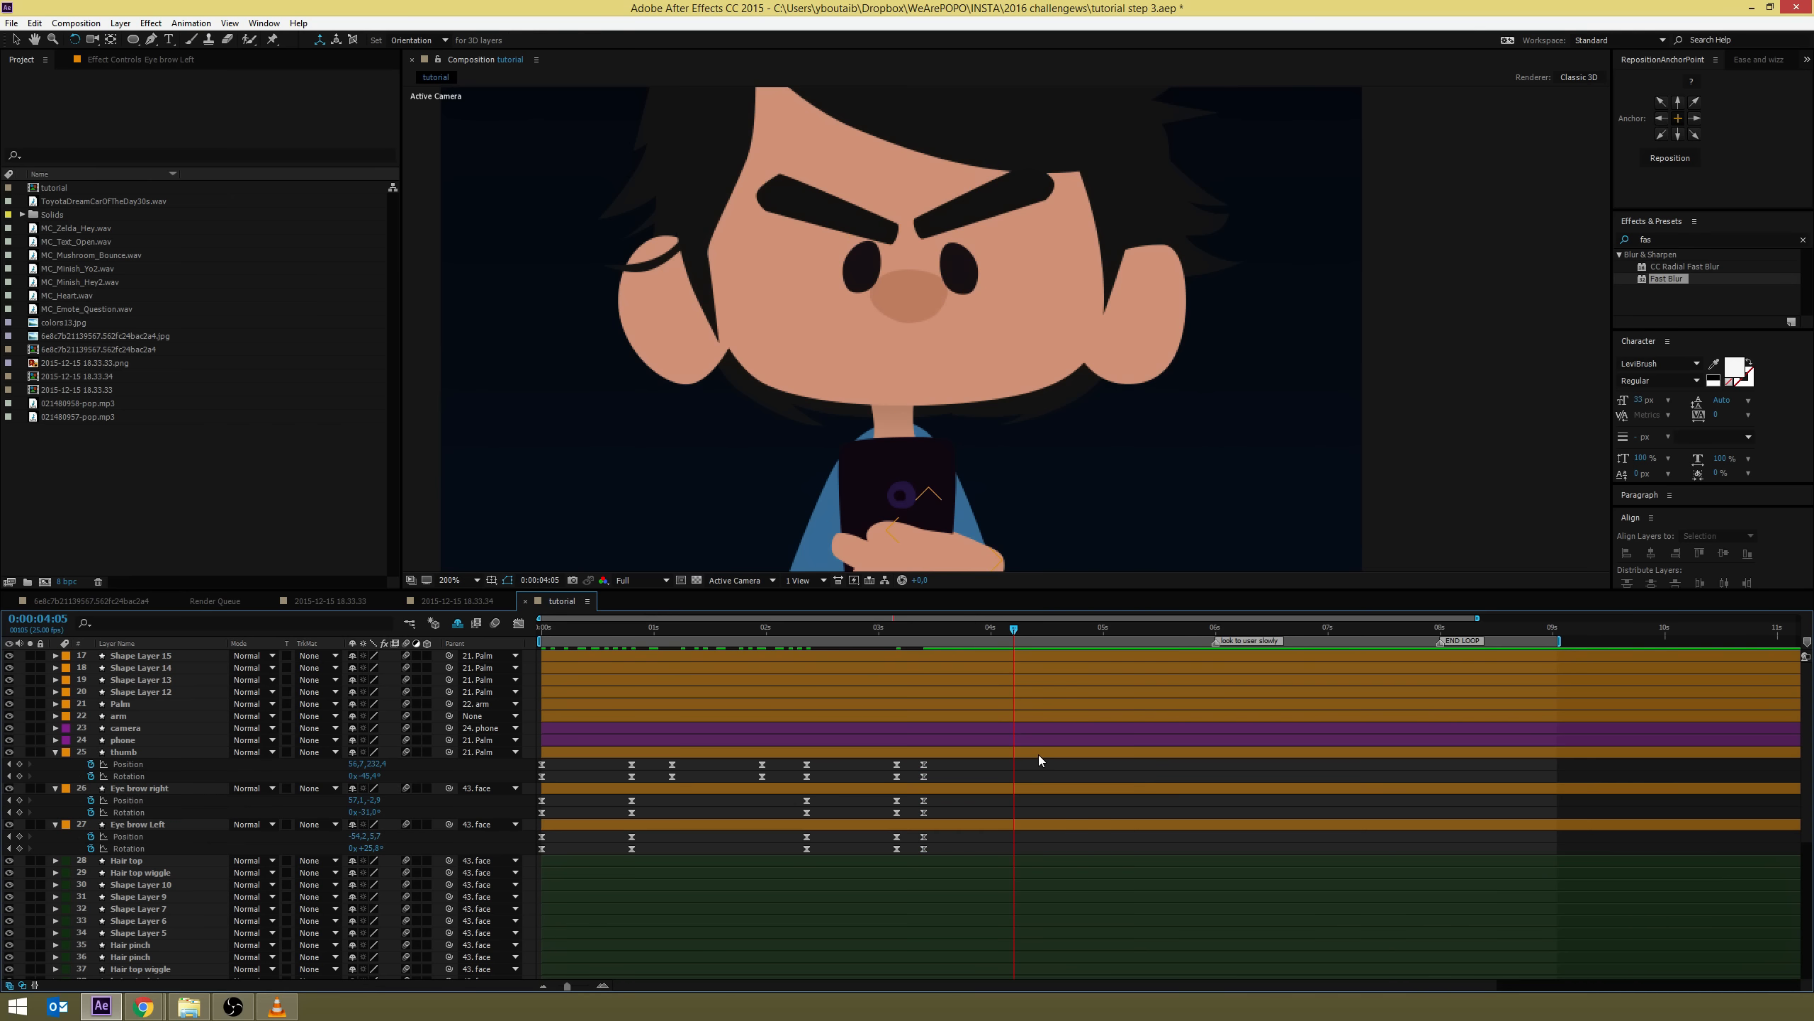
{"action": "key", "text": "v"}
{"action": "left_click", "coordinate": [1003, 348]}
{"action": "mouse_move", "coordinate": [1001, 354]}
{"action": "left_mouse_down"}
{"action": "mouse_move", "coordinate": [998, 318]}
{"action": "mouse_move", "coordinate": [1001, 340]}
{"action": "left_mouse_up"}
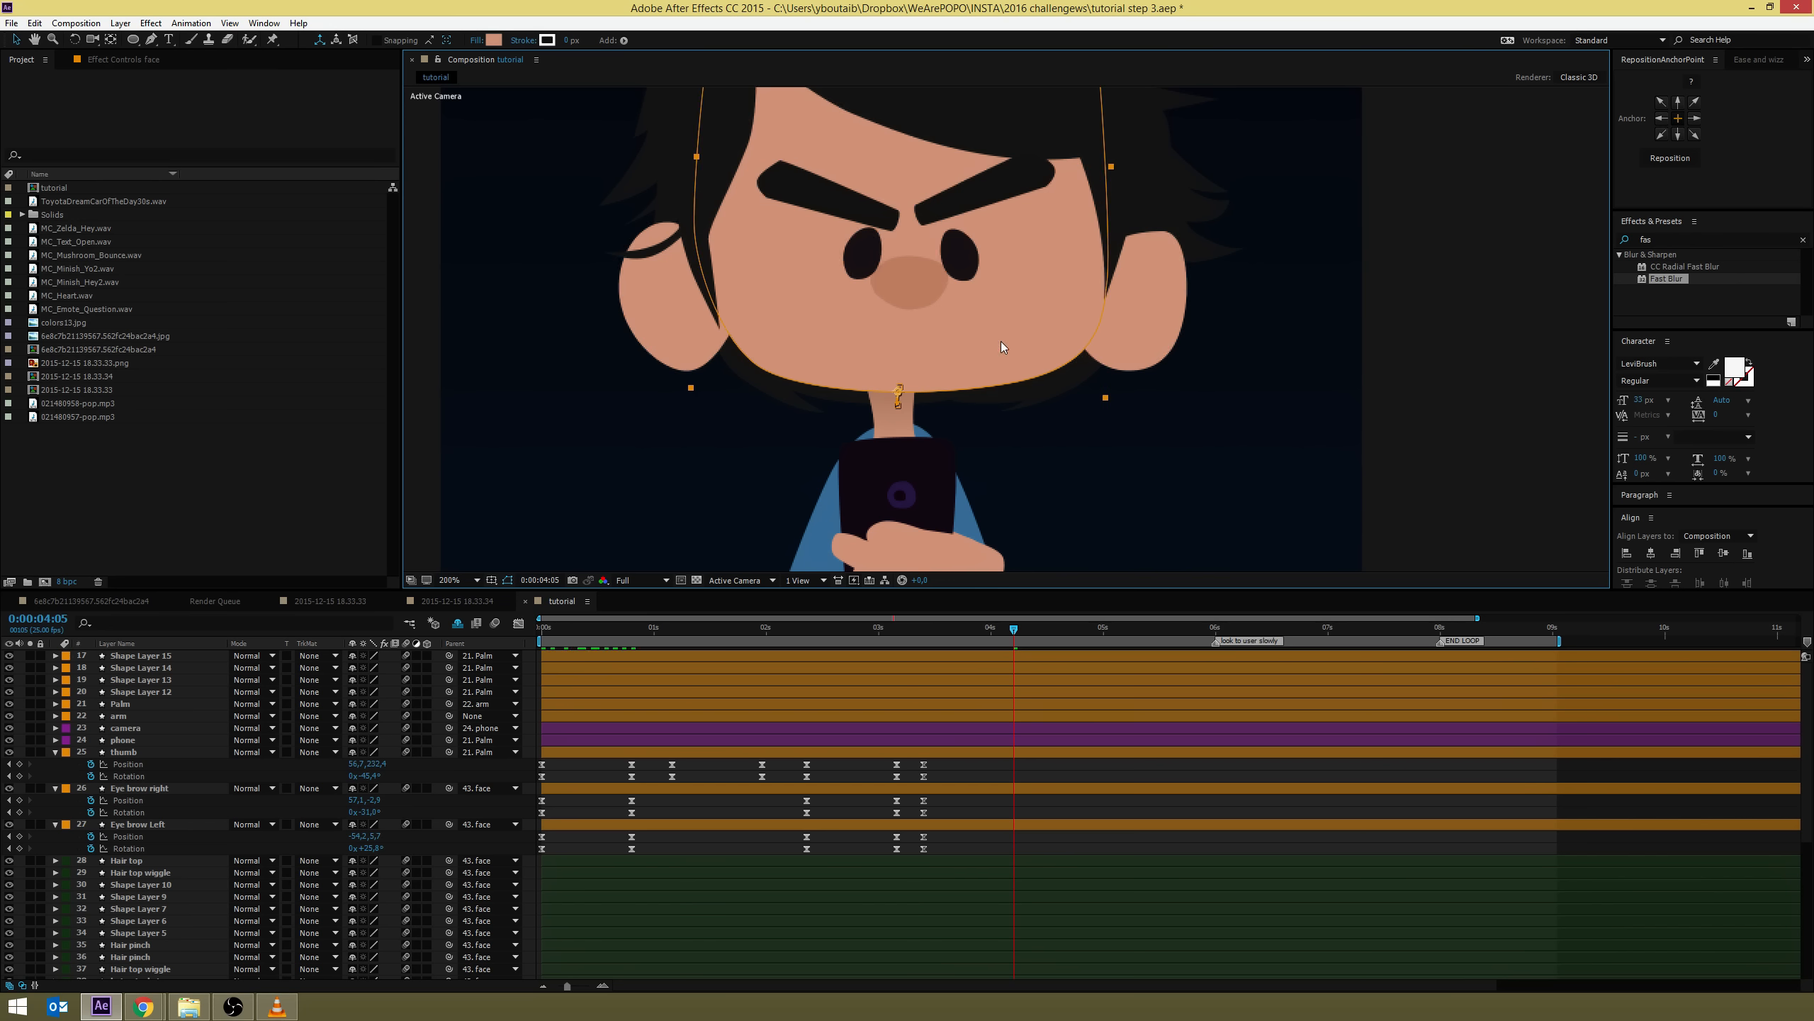
At 0:00:04:05, raise both eyebrows and rotate the right one to about 13° and the left one to about -22°
{"action": "key", "text": "space"}
{"action": "left_click_drag", "start_coordinate": [1019, 190], "coordinate": [1000, 315]}
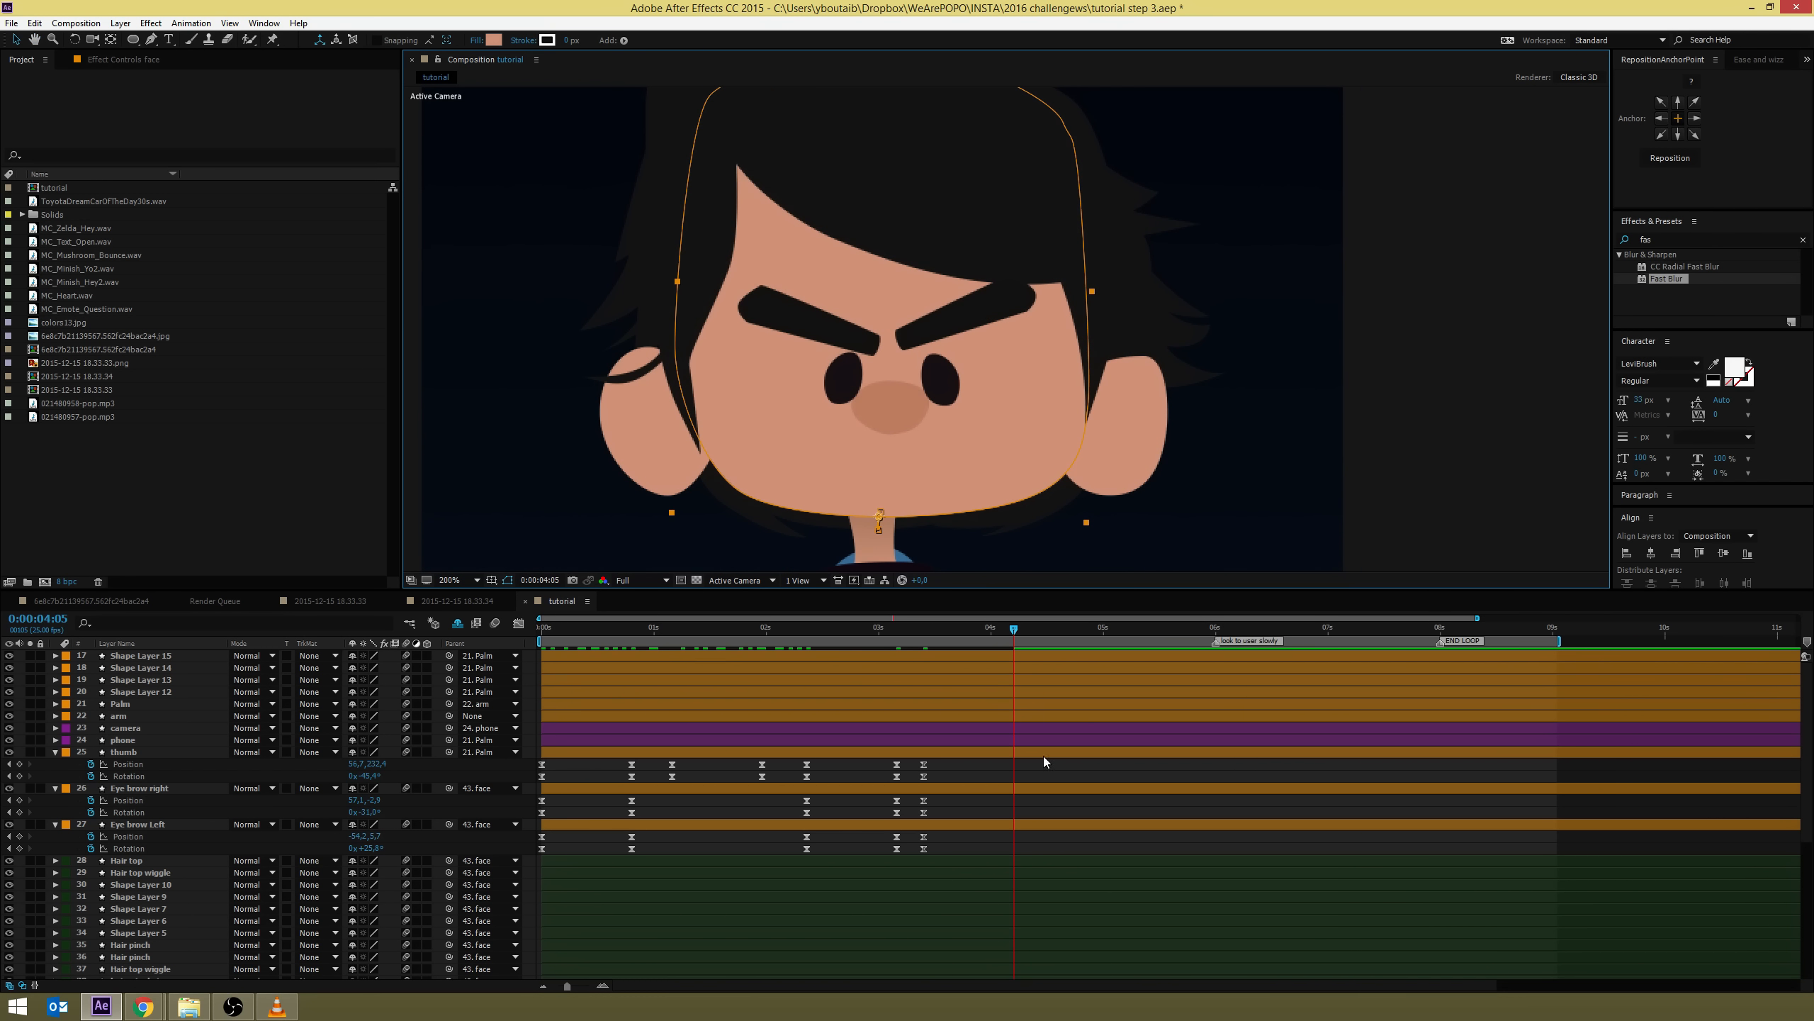
{"action": "left_click", "coordinate": [971, 326]}
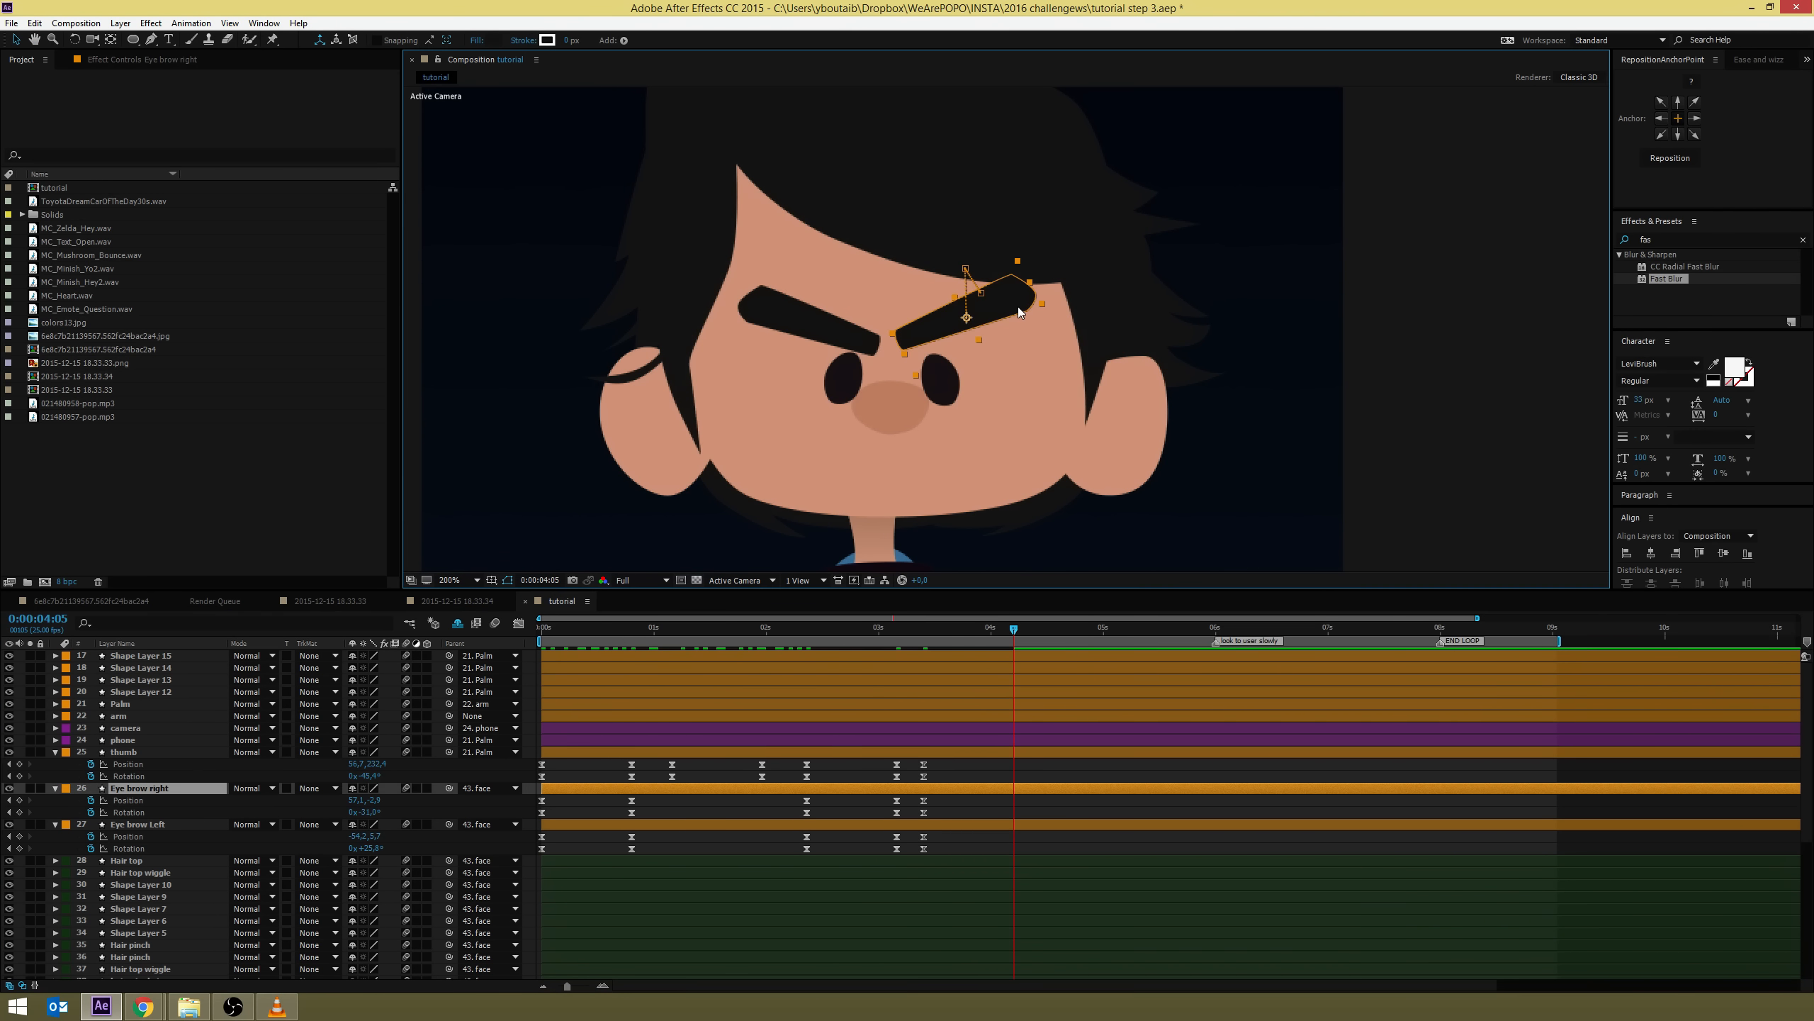
{"action": "key", "text": "w"}
{"action": "left_click_drag", "start_coordinate": [1029, 309], "coordinate": [1006, 275]}
{"action": "key", "text": "v"}
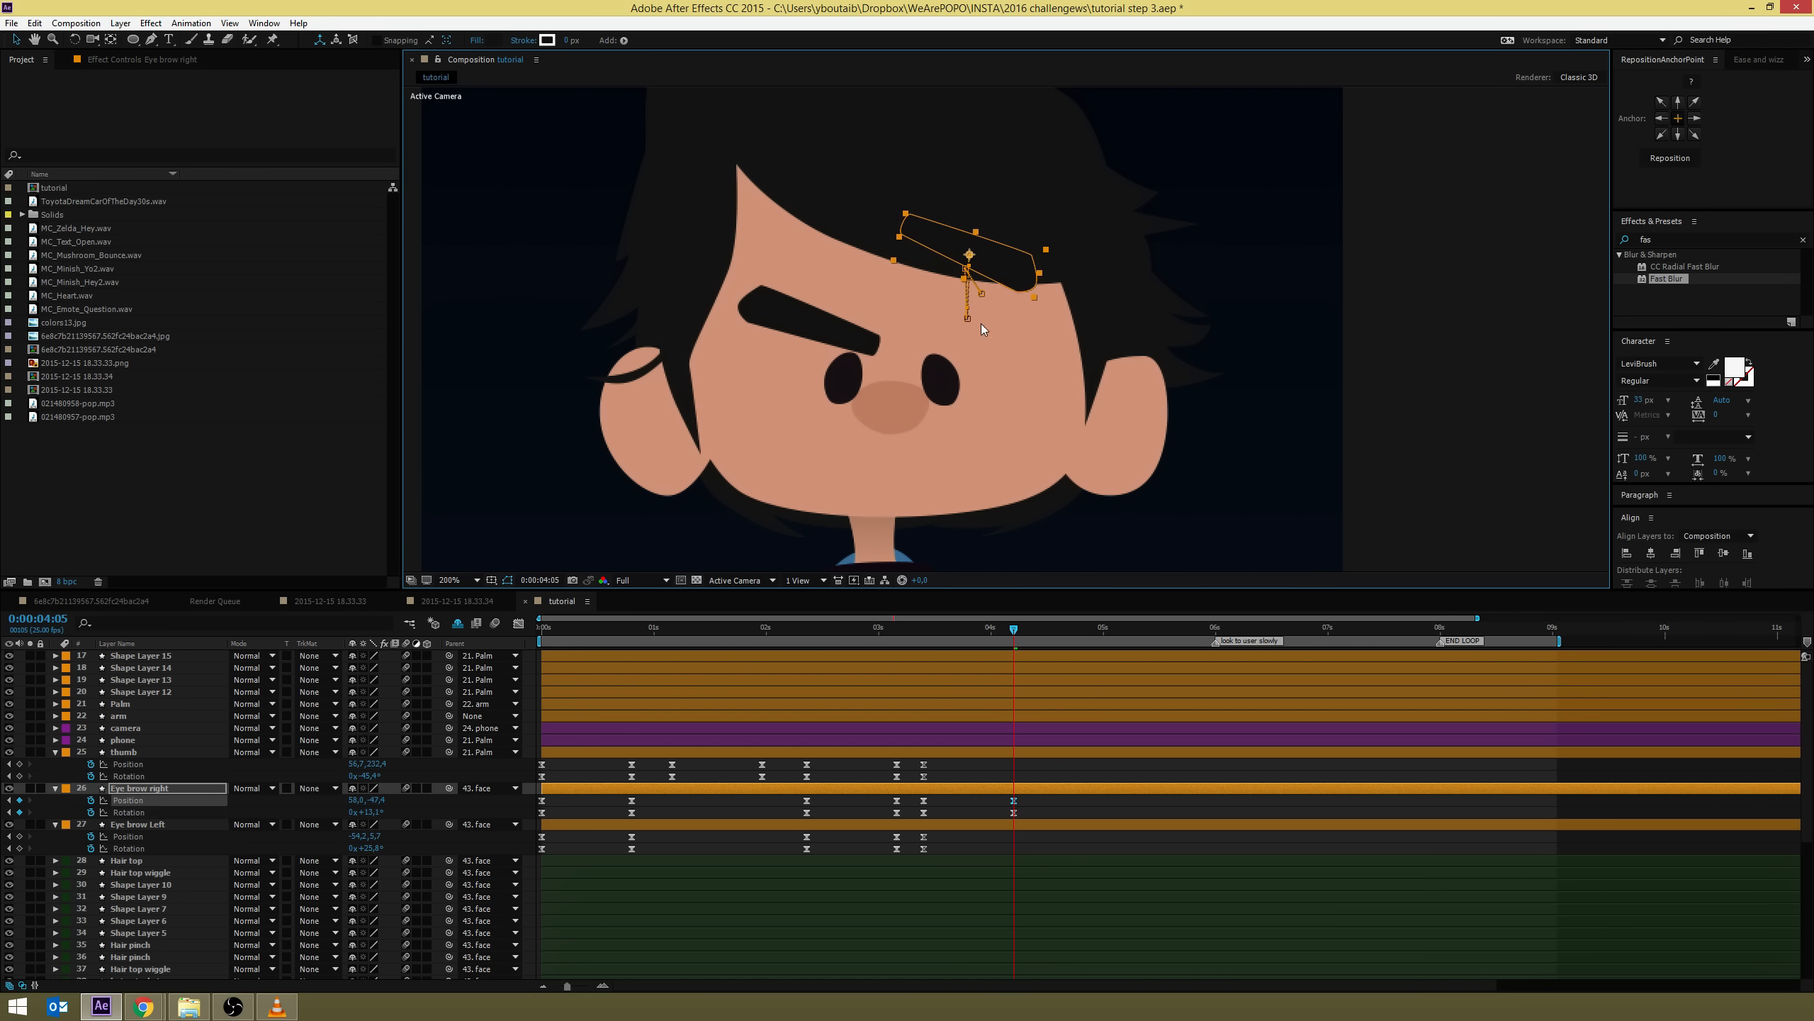
{"action": "left_click", "coordinate": [814, 329]}
{"action": "left_click_drag", "start_coordinate": [825, 341], "coordinate": [877, 233]}
{"action": "key", "text": "w"}
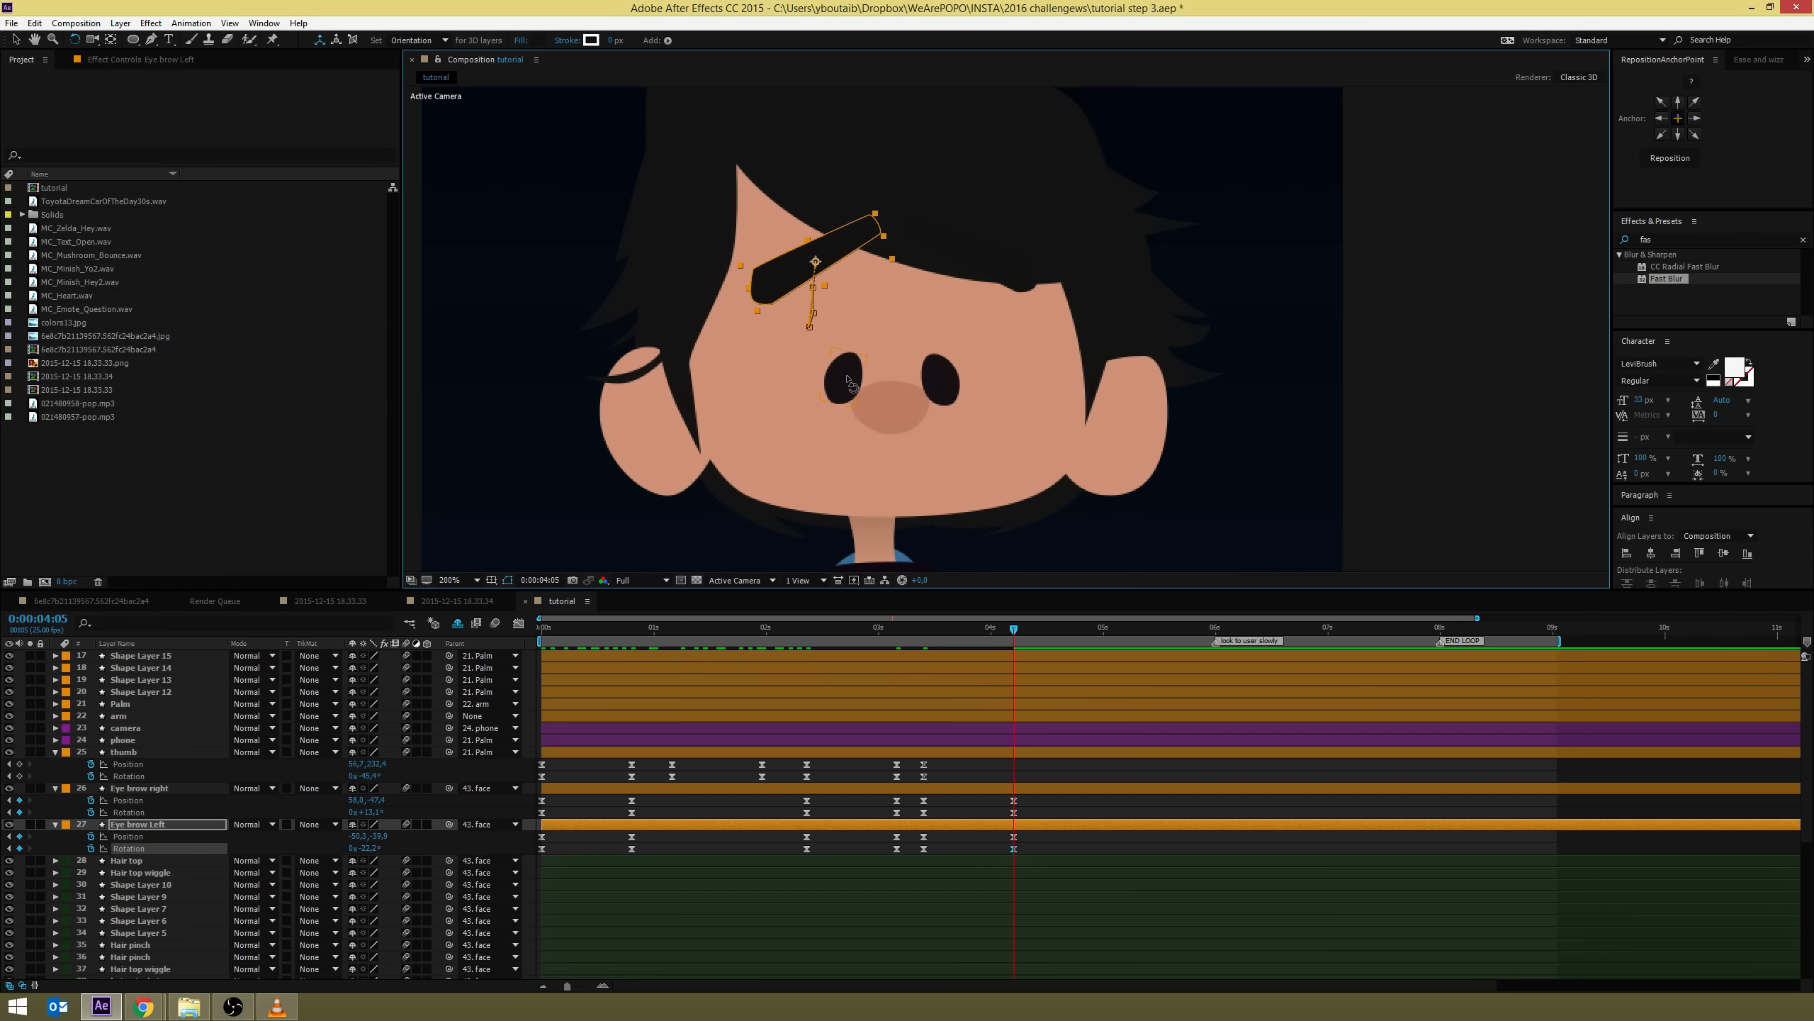
At 0:00:04:05, move both eyes slightly up on the face
{"action": "key", "text": "v"}
{"action": "mouse_move", "coordinate": [848, 381]}
{"action": "left_mouse_down"}
{"action": "mouse_move", "coordinate": [851, 333]}
{"action": "mouse_move", "coordinate": [851, 355]}
{"action": "left_mouse_up"}
{"action": "left_click_drag", "start_coordinate": [954, 388], "coordinate": [951, 365]}
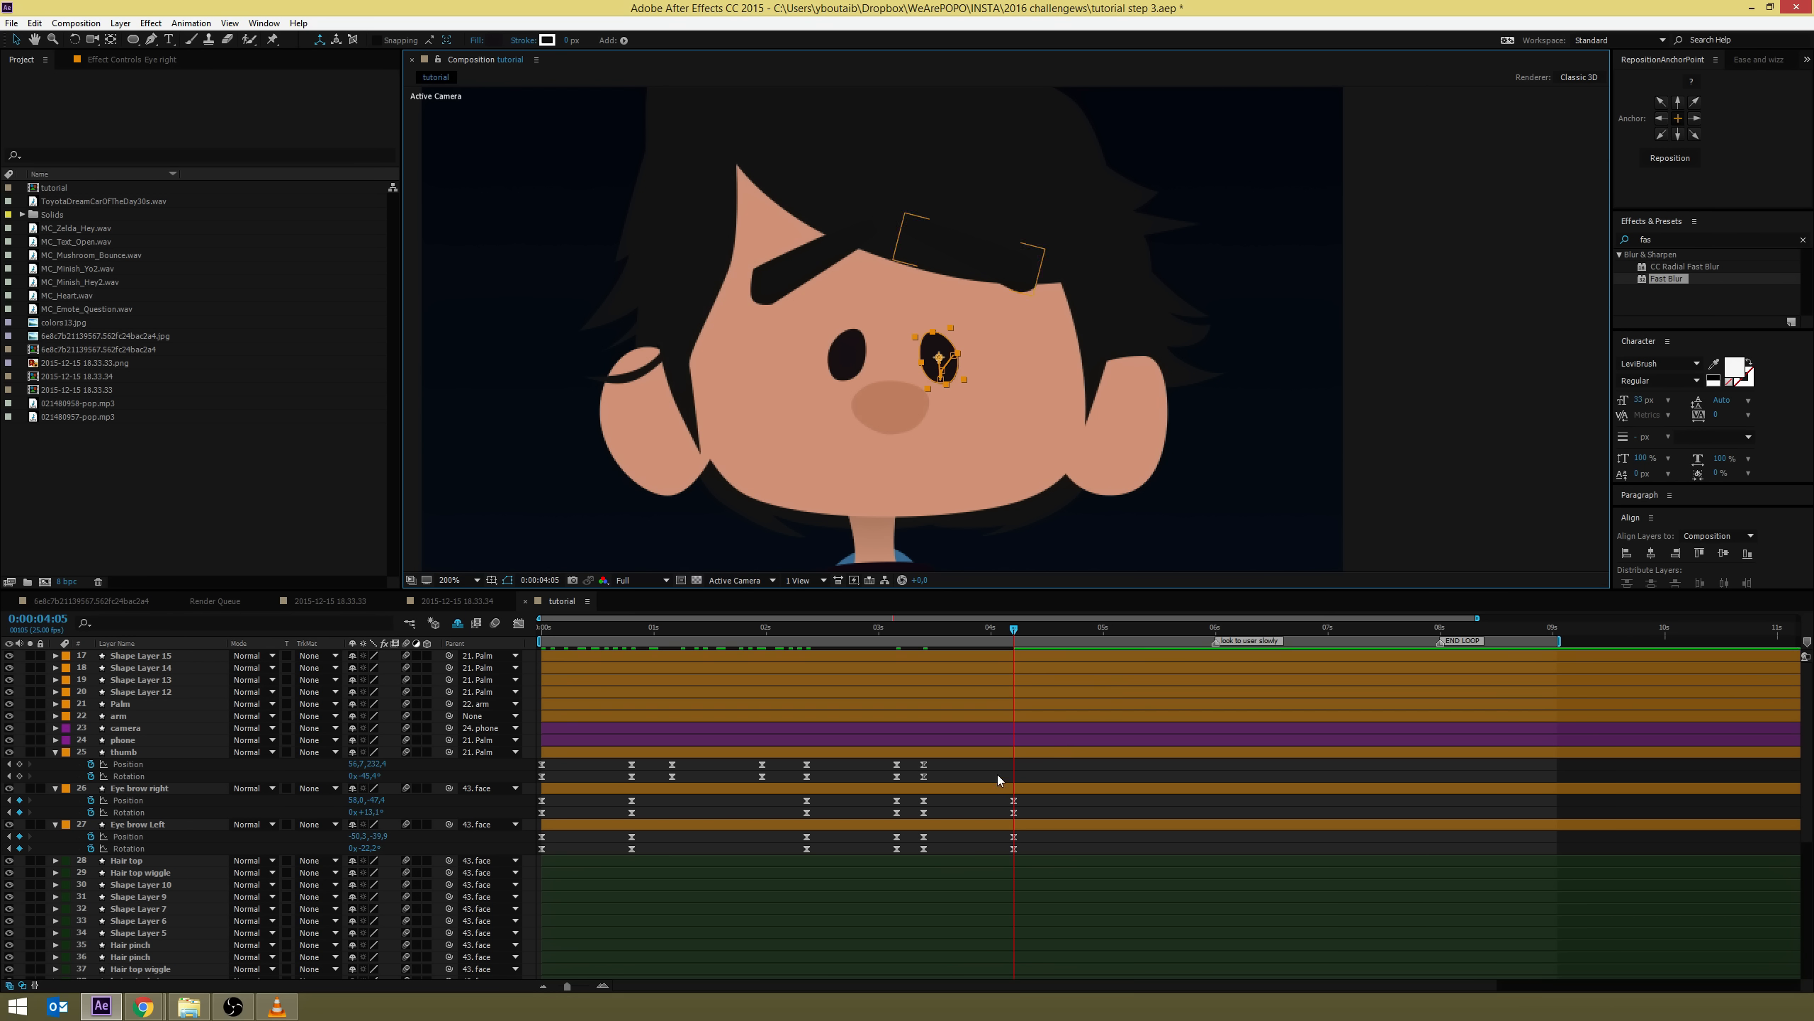
At 0:00:04:05, rotate the thumb upright to about 5° and nudge its position to fit the hand
{"action": "left_click", "coordinate": [141, 757]}
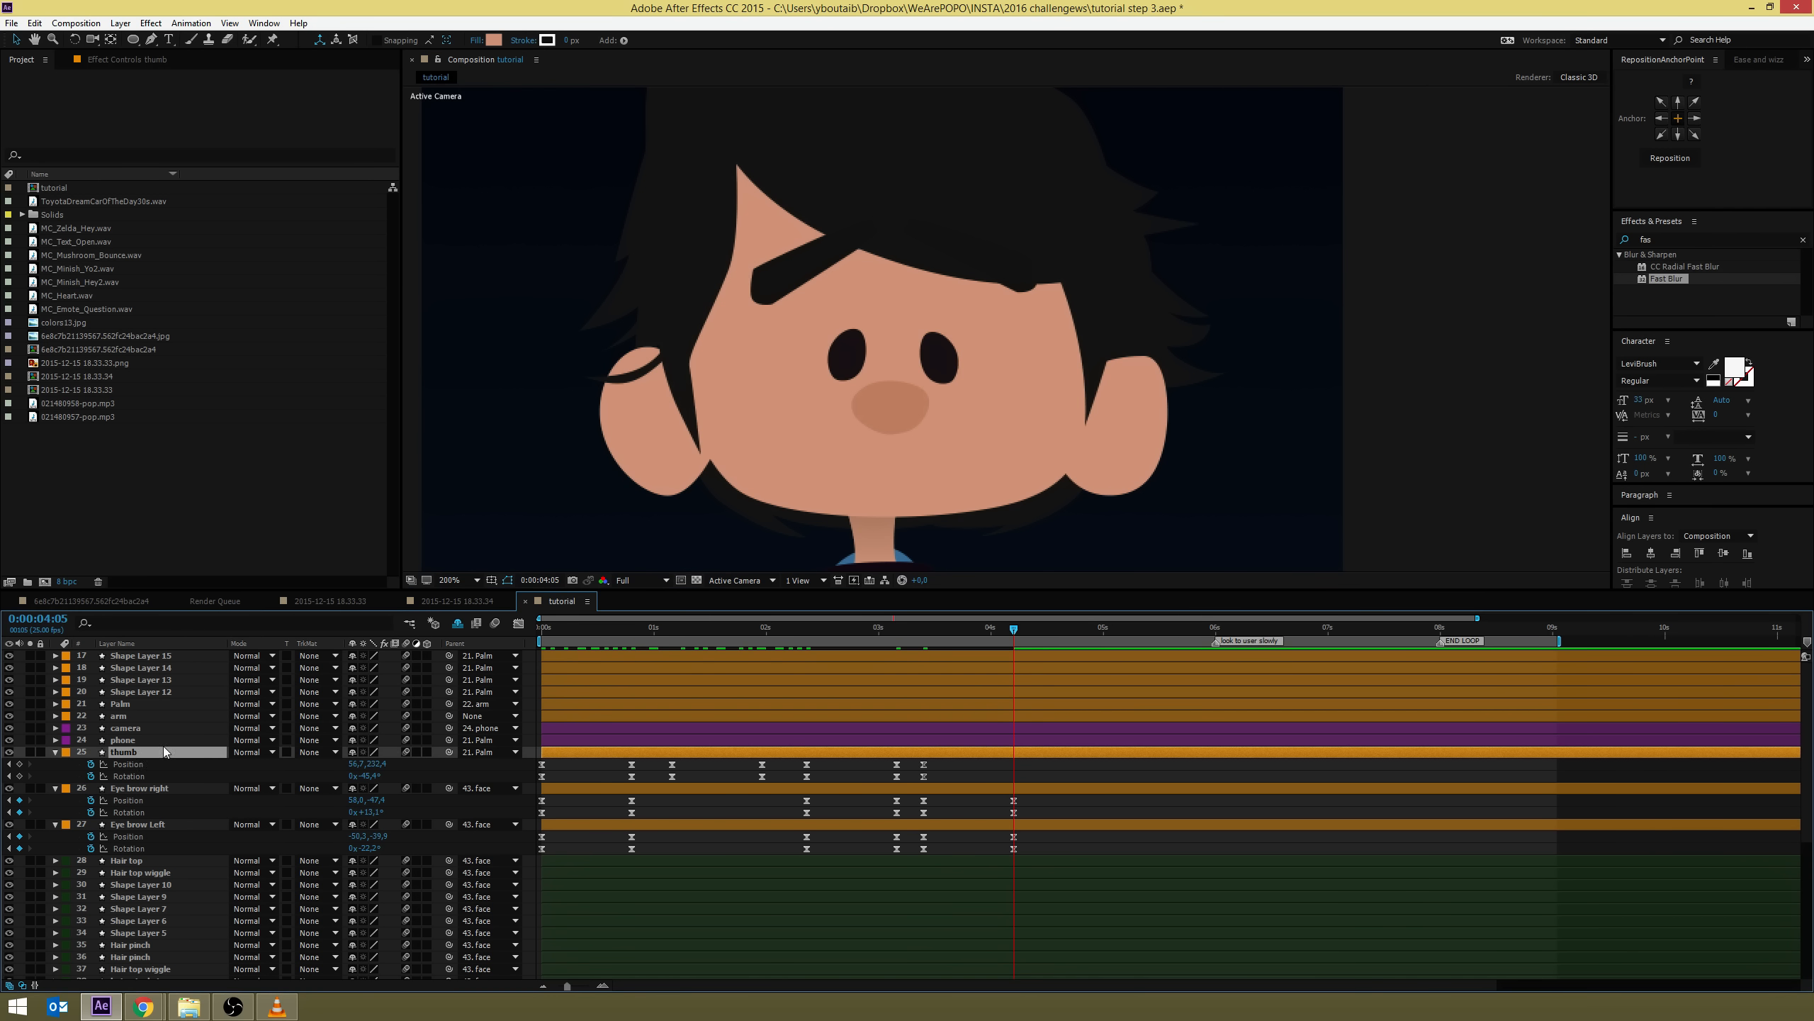
{"action": "key", "text": "h"}
{"action": "left_click_drag", "start_coordinate": [1053, 425], "coordinate": [1000, 296]}
{"action": "scroll", "coordinate": [1022, 487], "scroll_direction": "down", "scroll_amount": 3}
{"action": "left_click_drag", "start_coordinate": [1022, 486], "coordinate": [1022, 458]}
{"action": "key", "text": "v"}
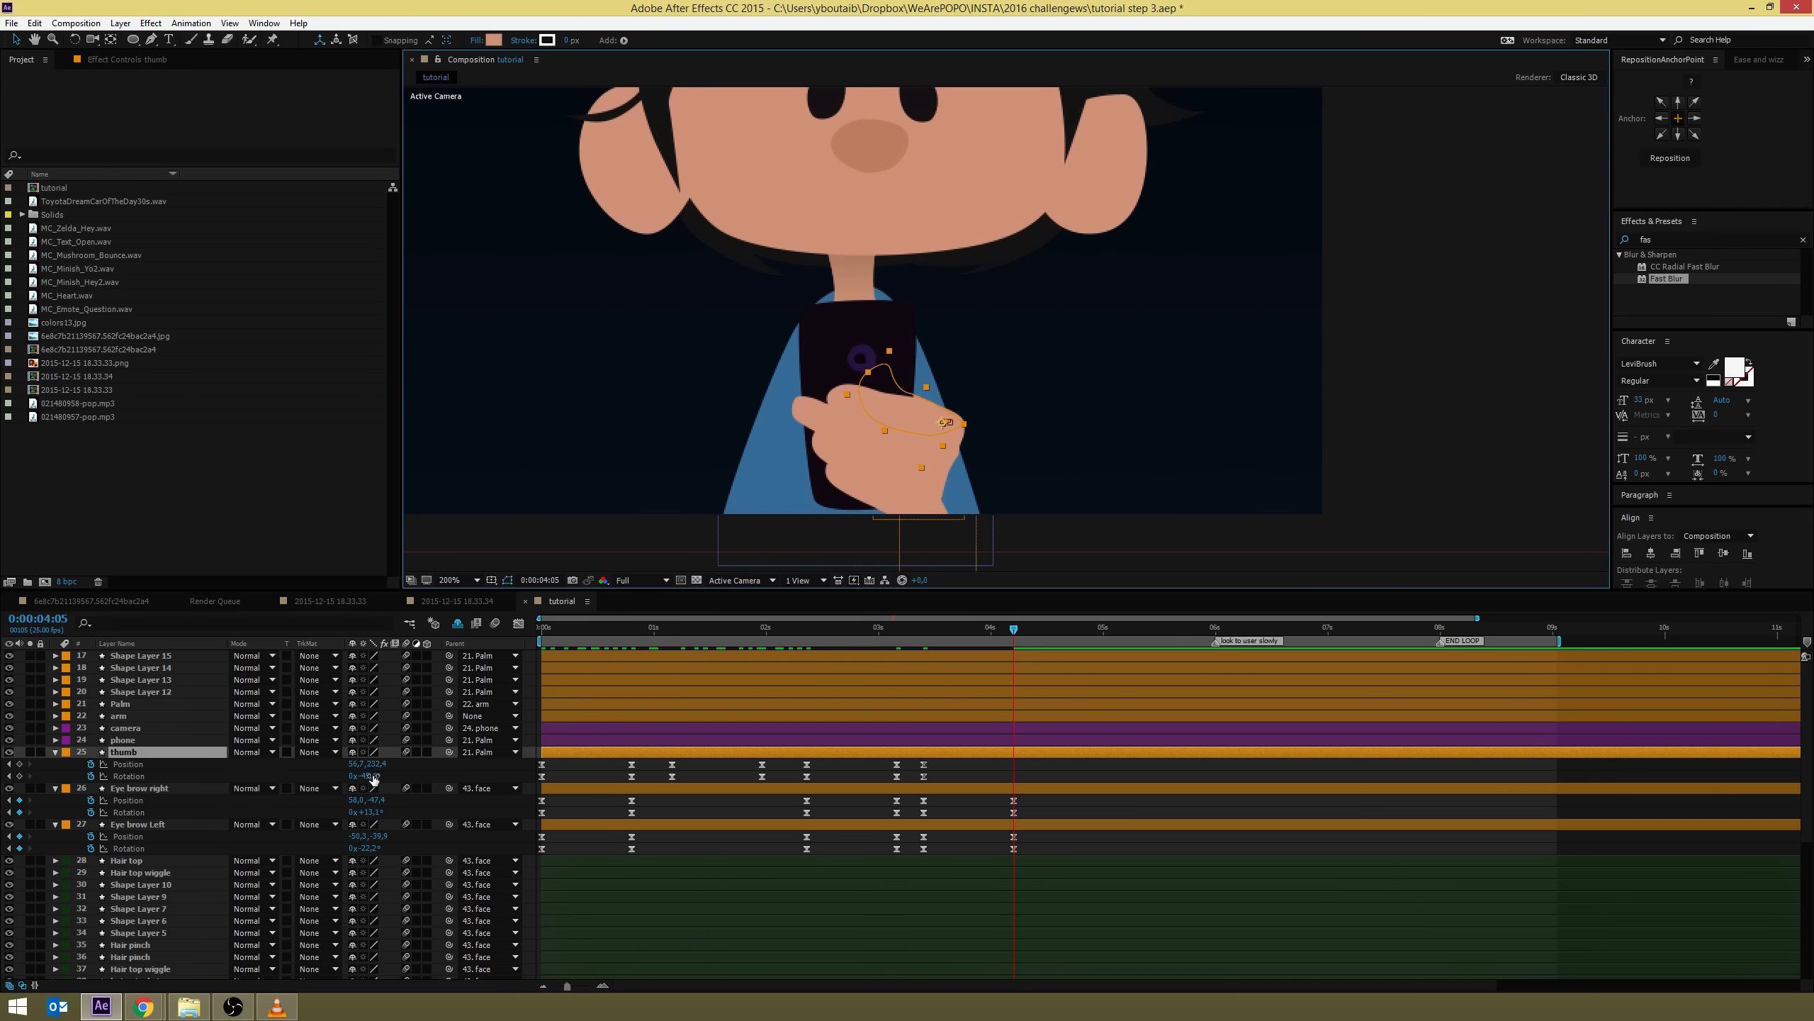
{"action": "left_click_drag", "start_coordinate": [369, 776], "coordinate": [405, 771]}
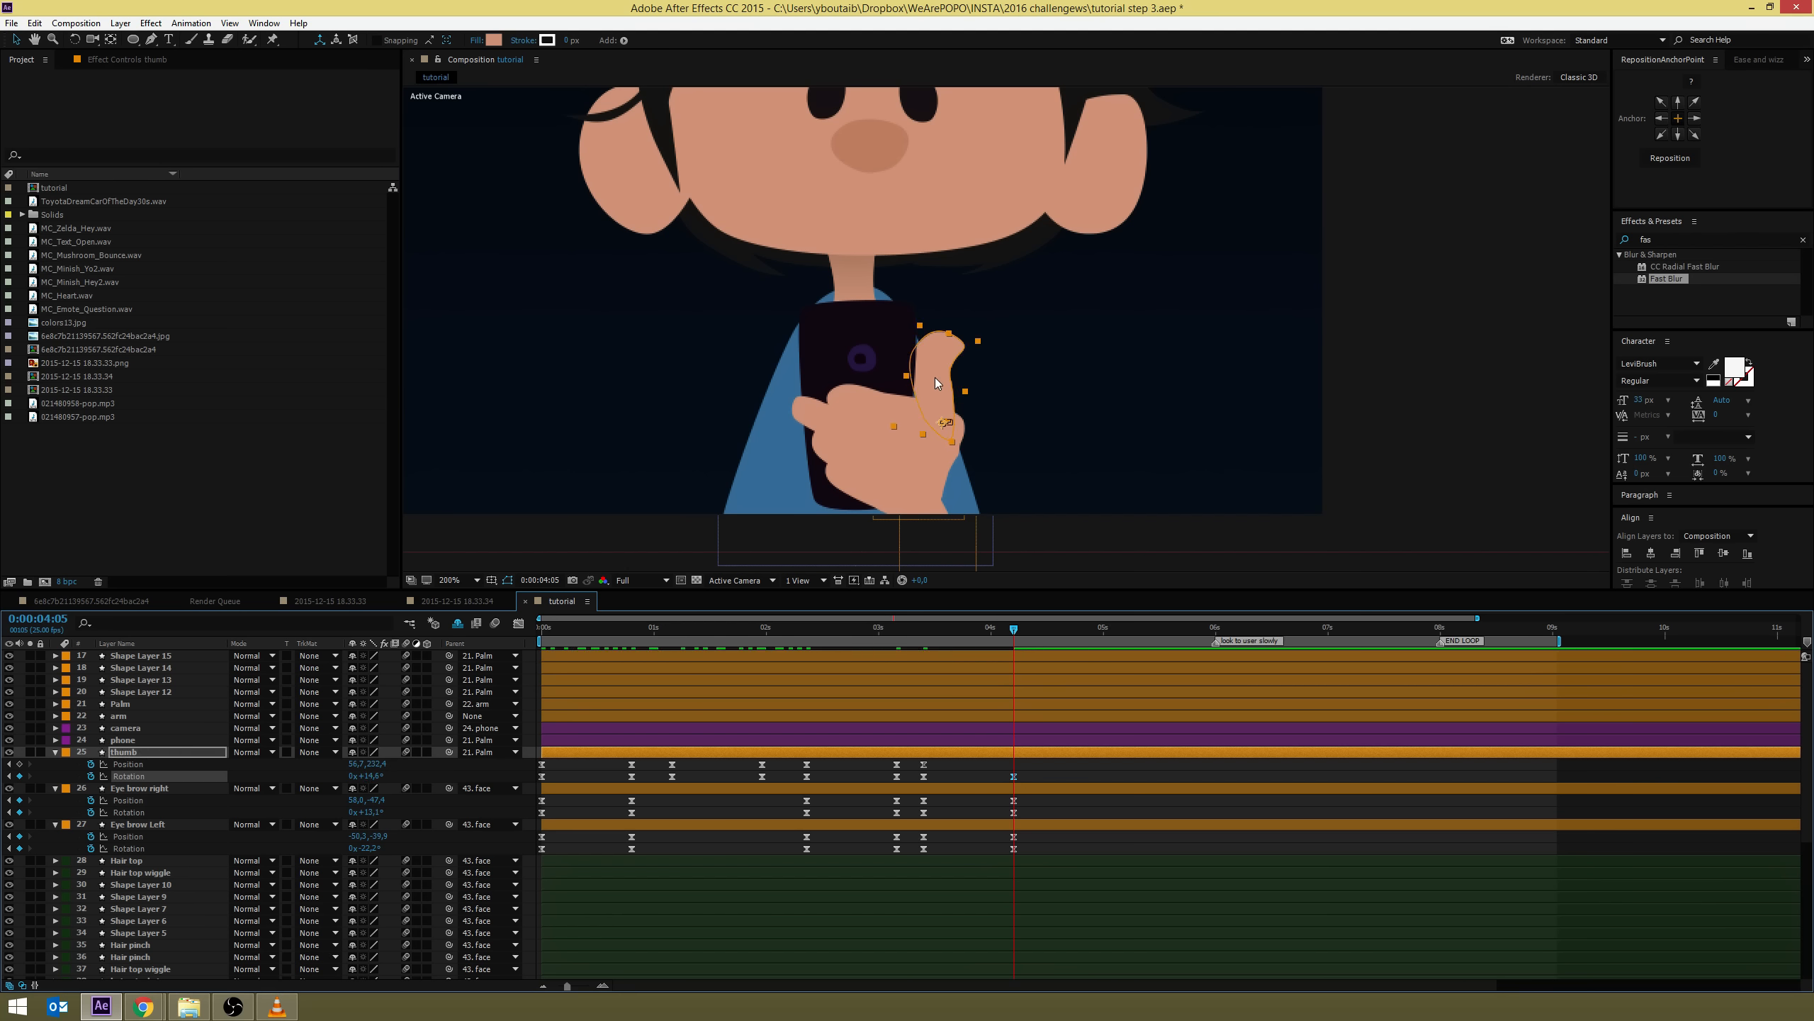
{"action": "left_click_drag", "start_coordinate": [938, 382], "coordinate": [942, 380]}
{"action": "left_click_drag", "start_coordinate": [364, 776], "coordinate": [362, 774]}
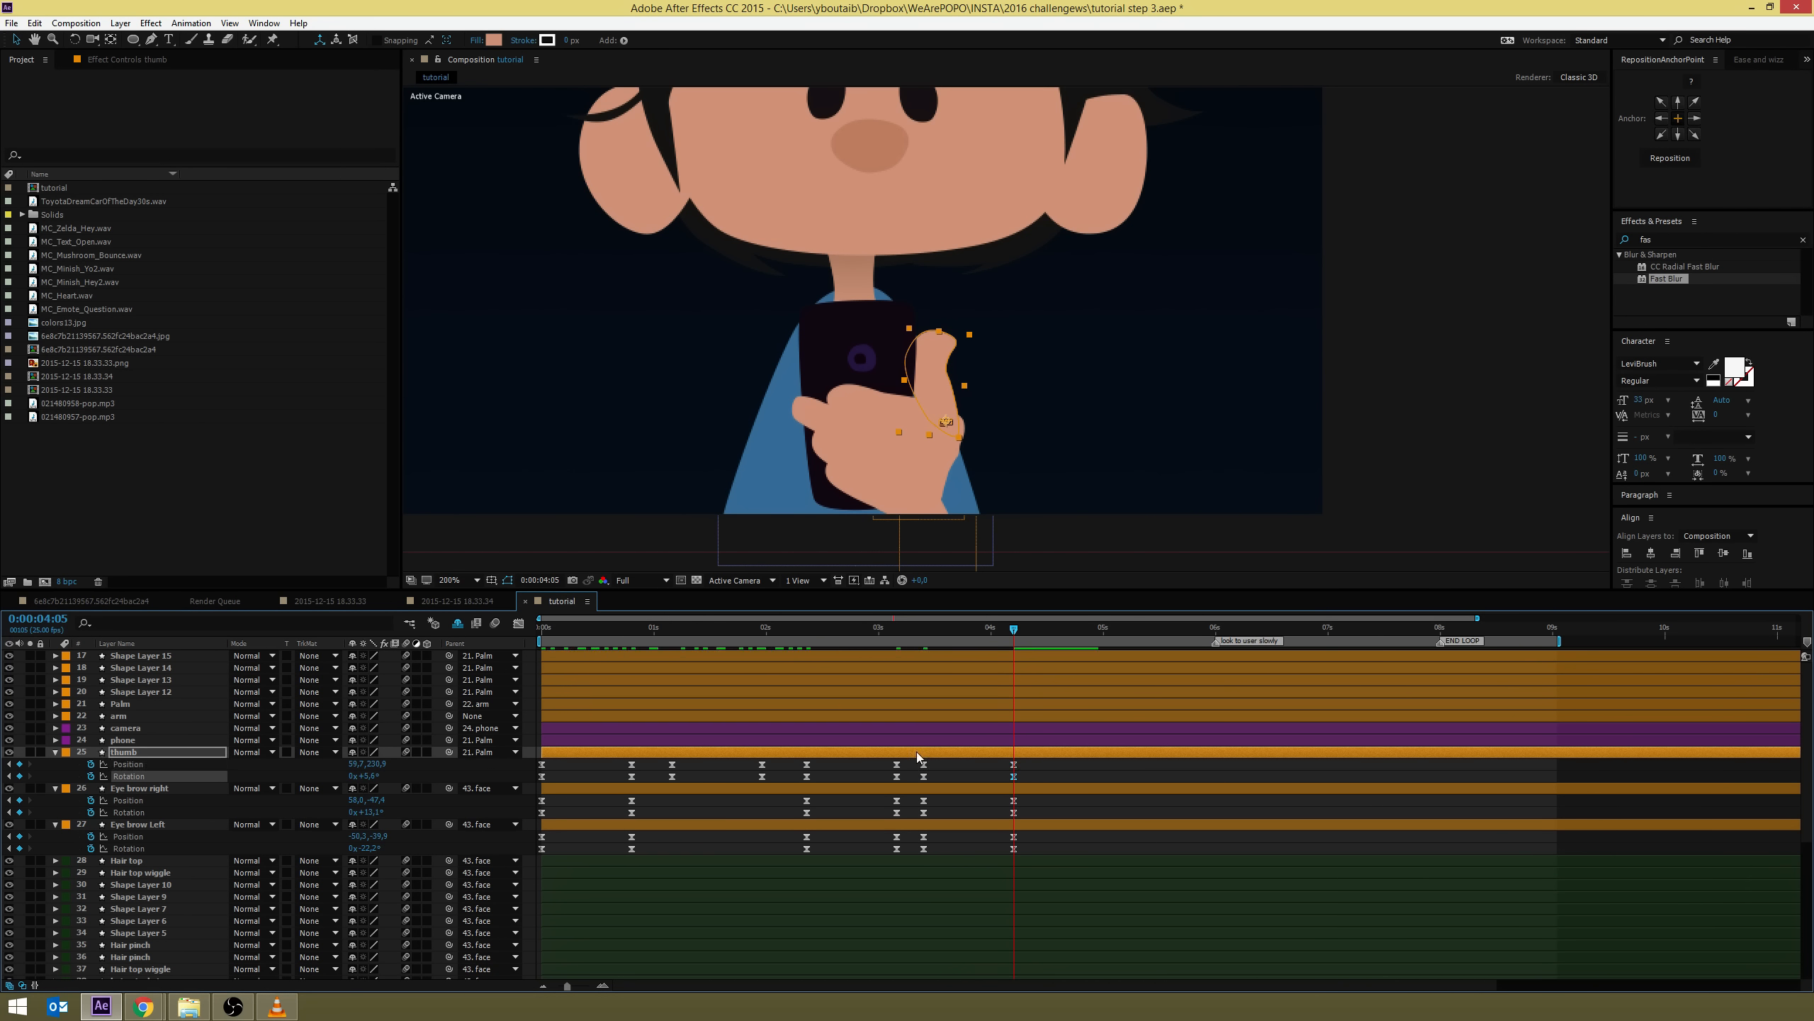
{"action": "left_click", "coordinate": [1043, 772]}
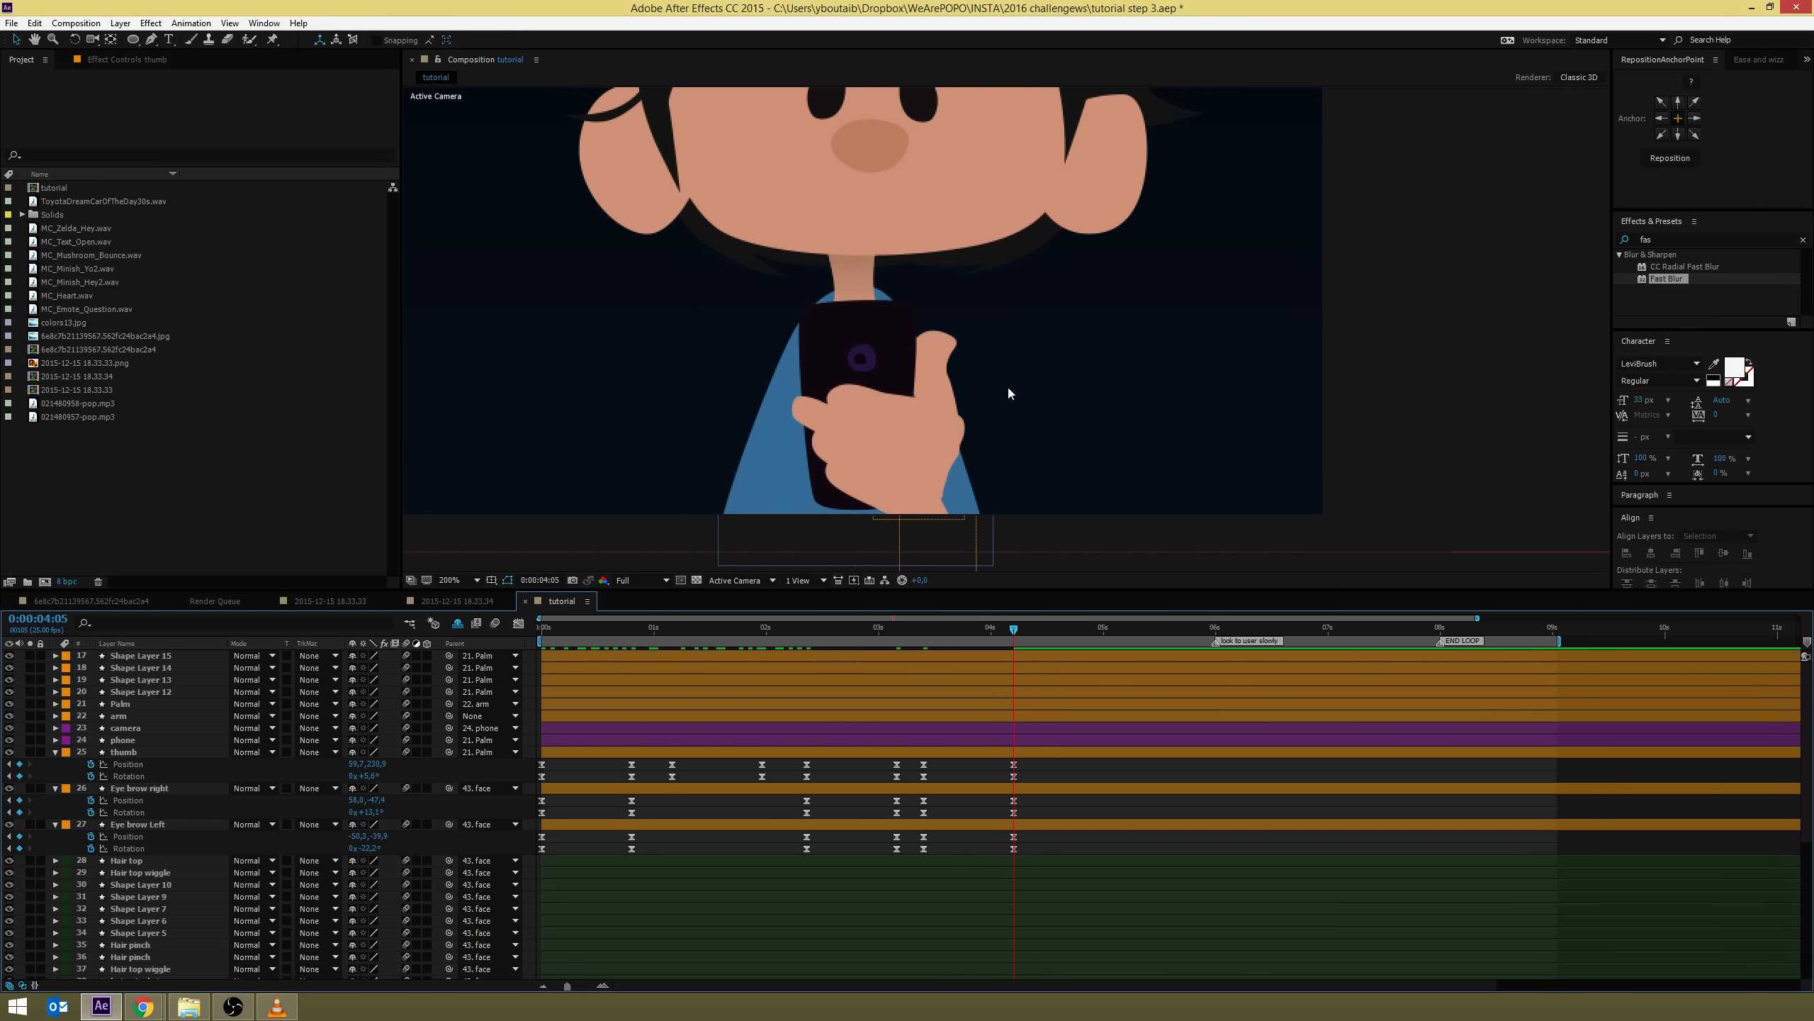
Fit the whole character in view and preview the animation from the start
{"action": "scroll", "coordinate": [1017, 349], "scroll_direction": "down", "scroll_amount": 1}
{"action": "key", "text": "space"}
{"action": "left_click_drag", "start_coordinate": [1011, 217], "coordinate": [1018, 296]}
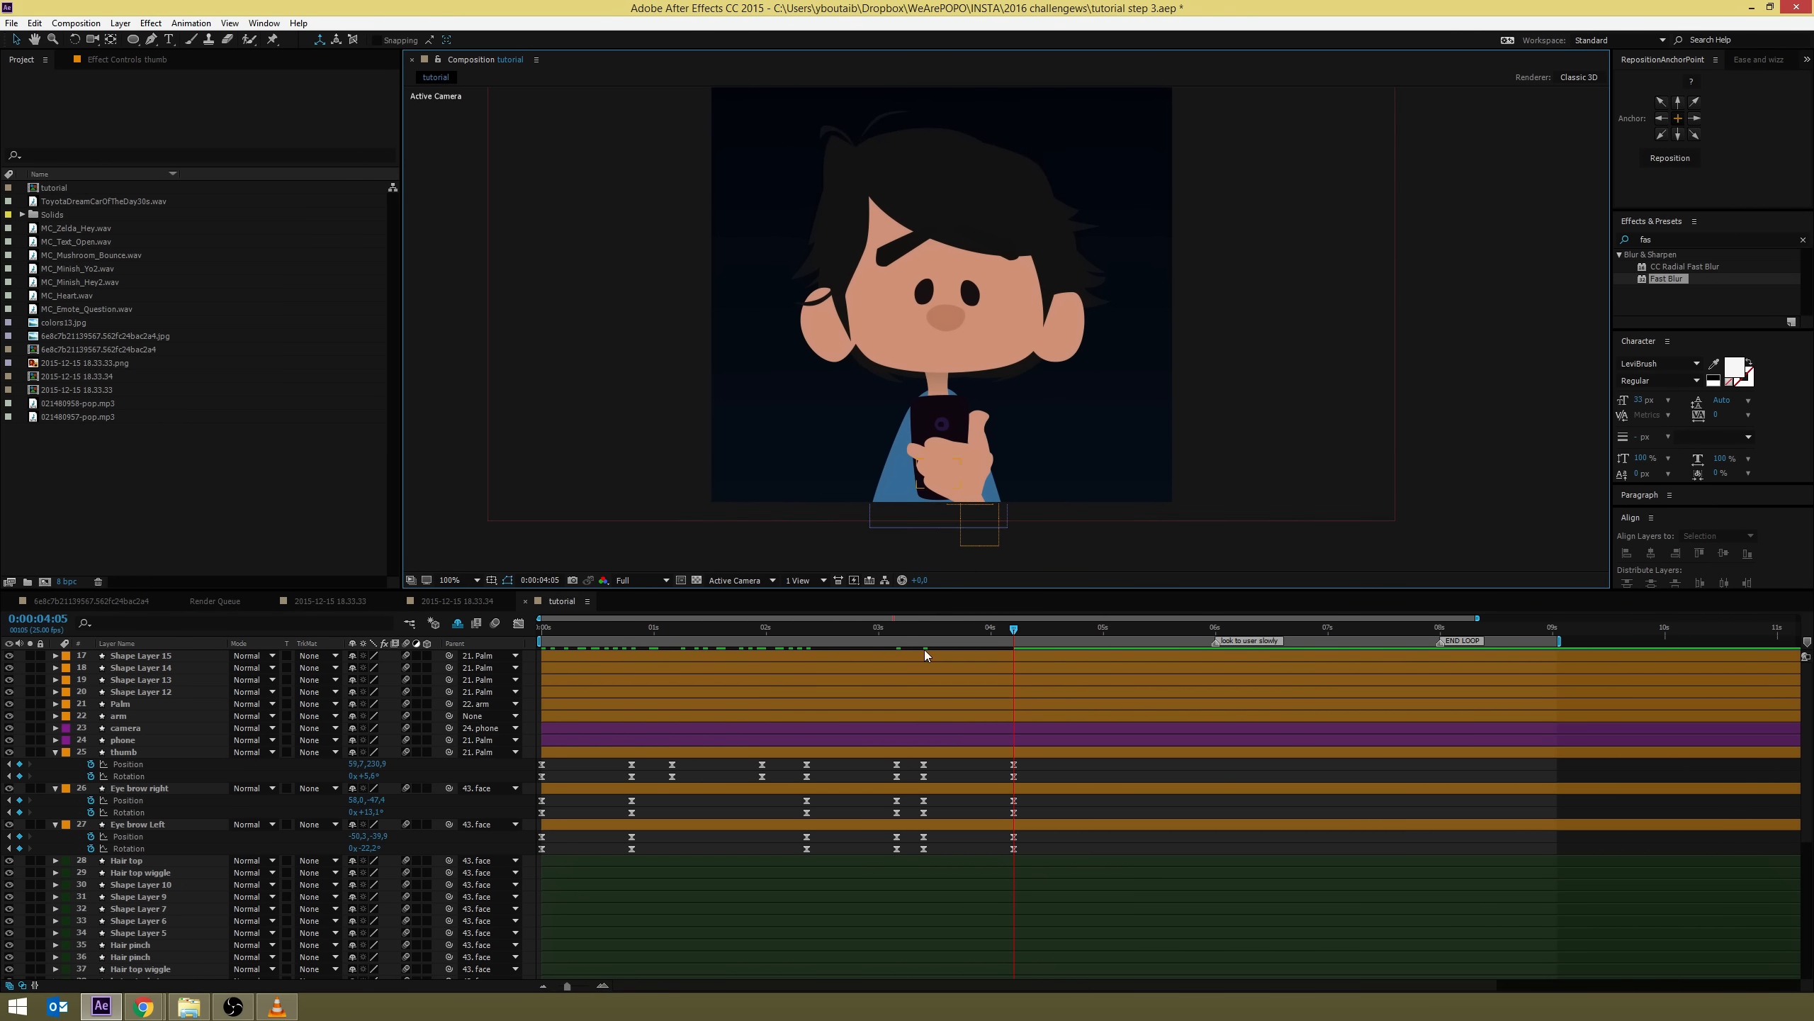
{"action": "key", "text": "space"}
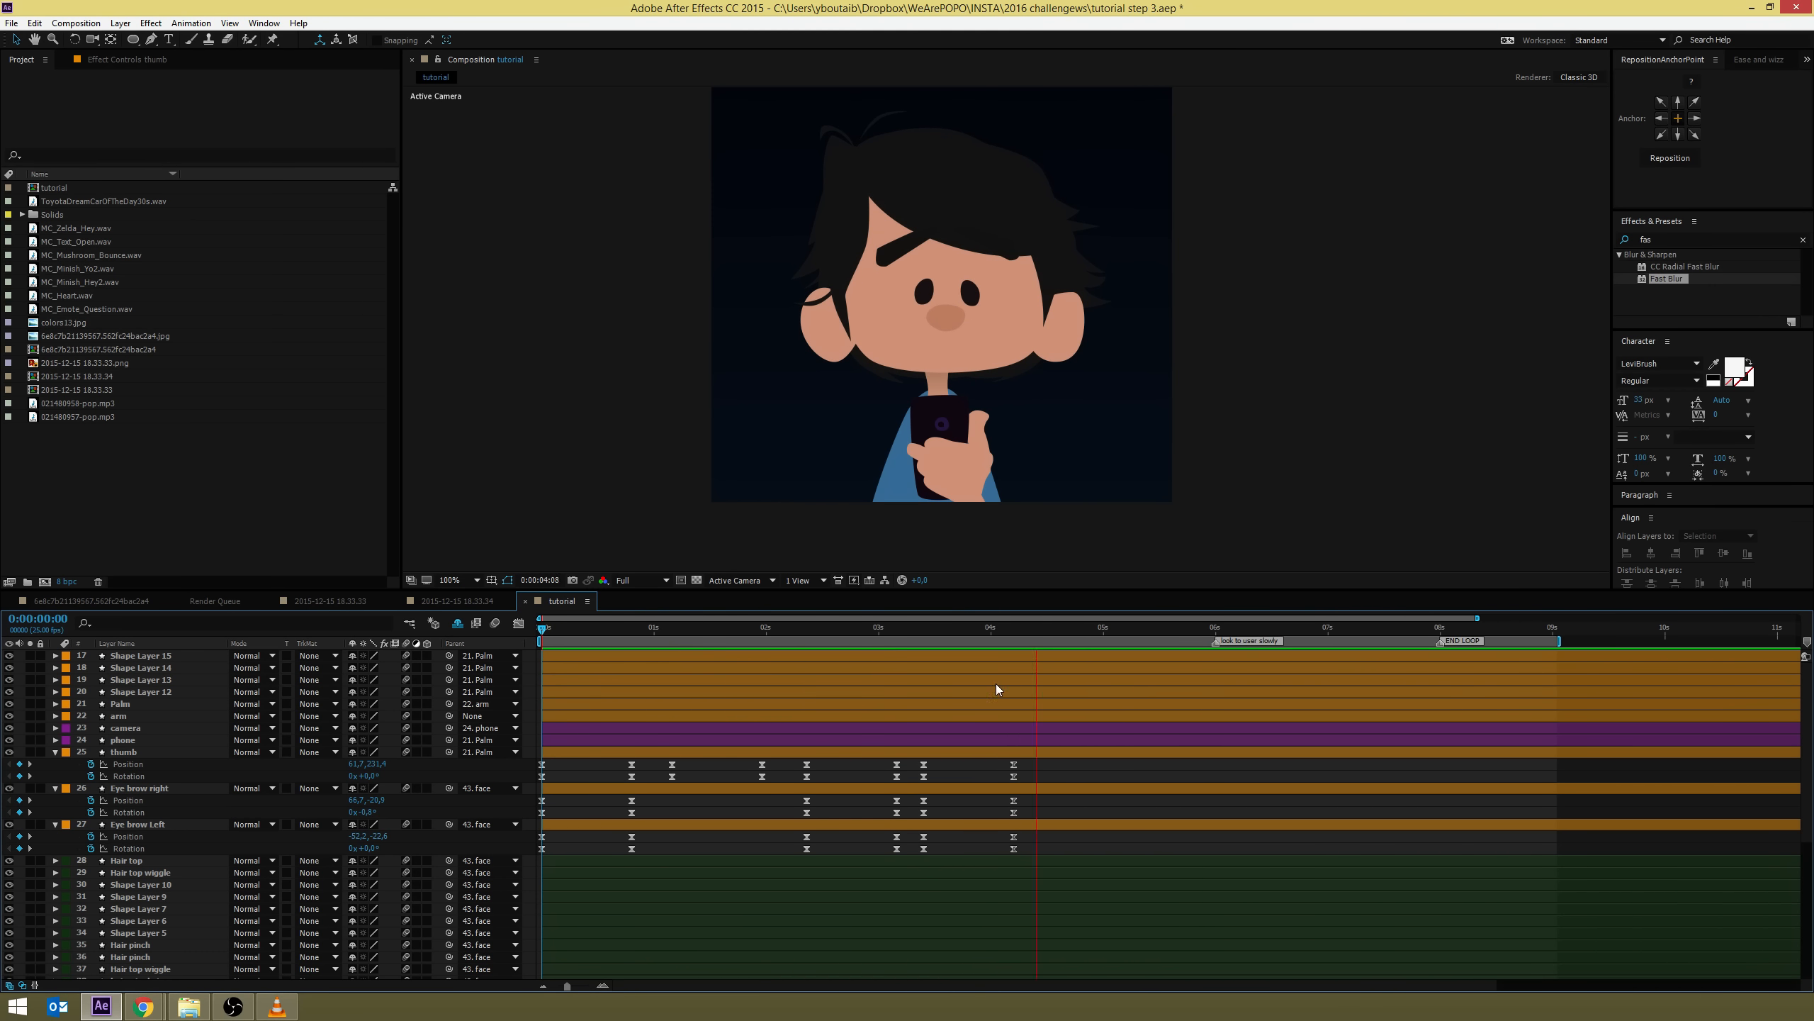
Shift the last two columns of keyframes on all animated layers later so the first of them sits at 0:00:03:17
{"action": "left_click_drag", "start_coordinate": [910, 632], "coordinate": [959, 643]}
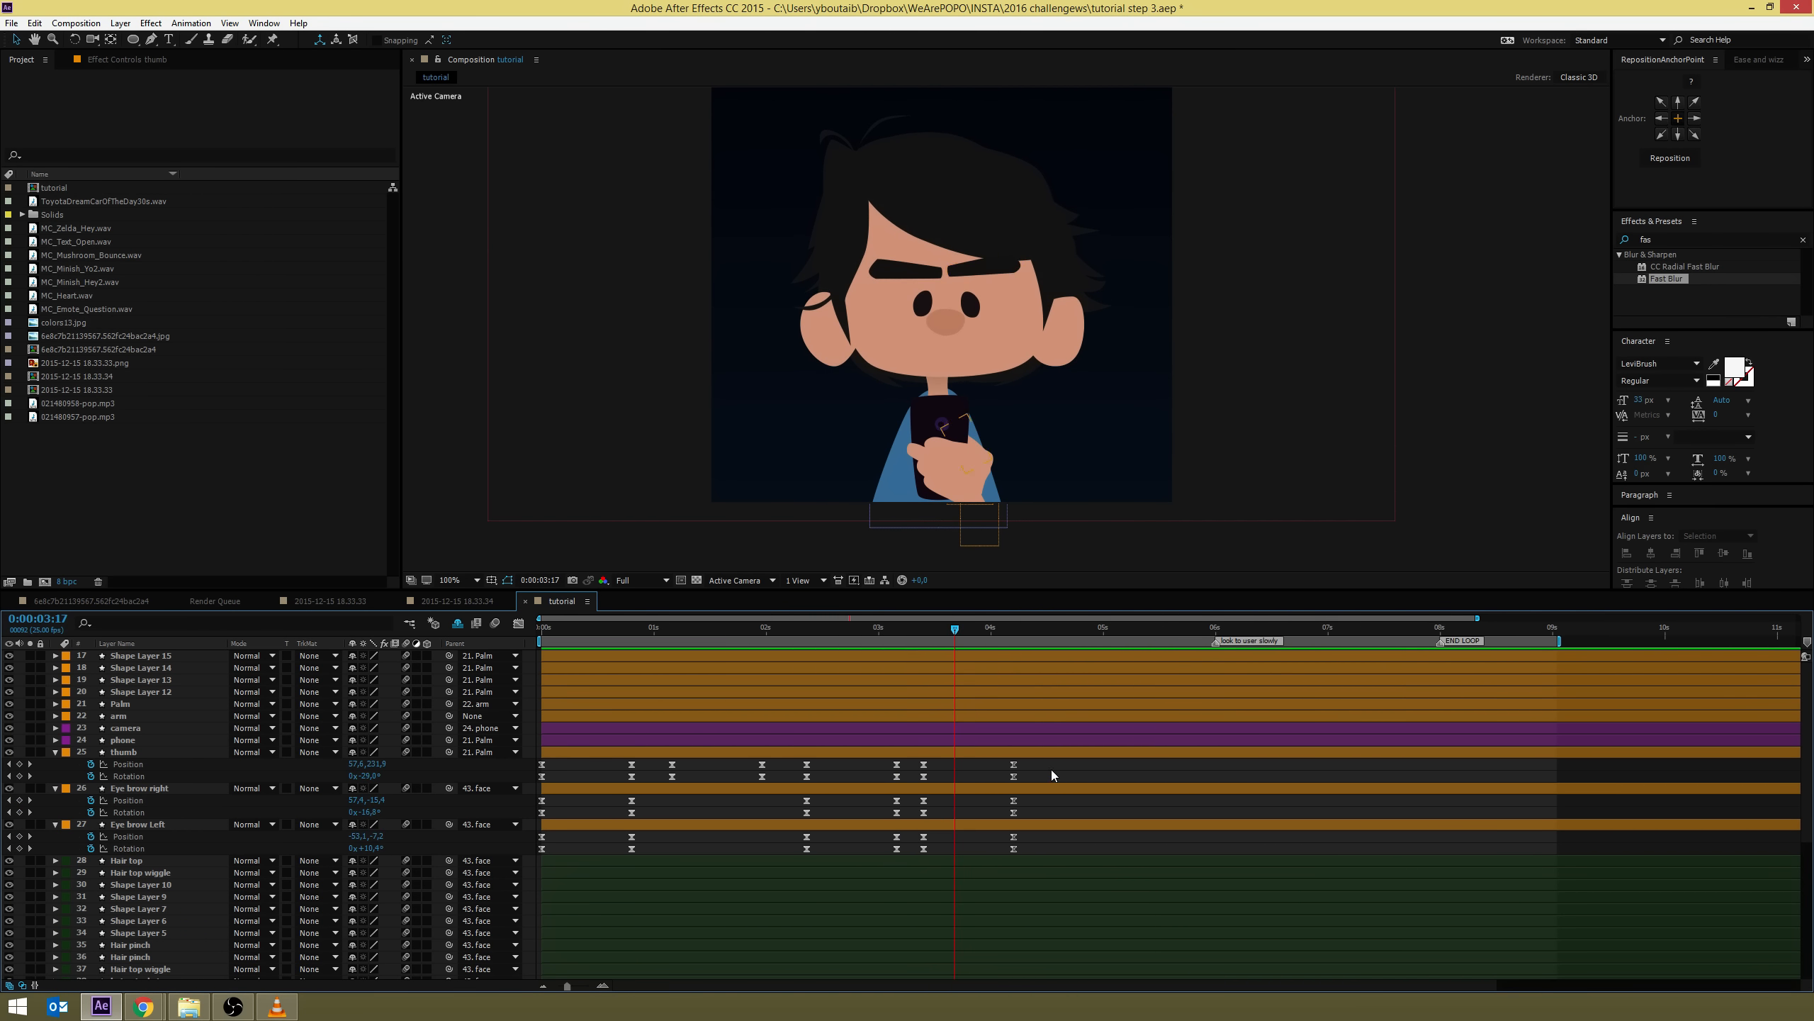
{"action": "key", "text": "grave"}
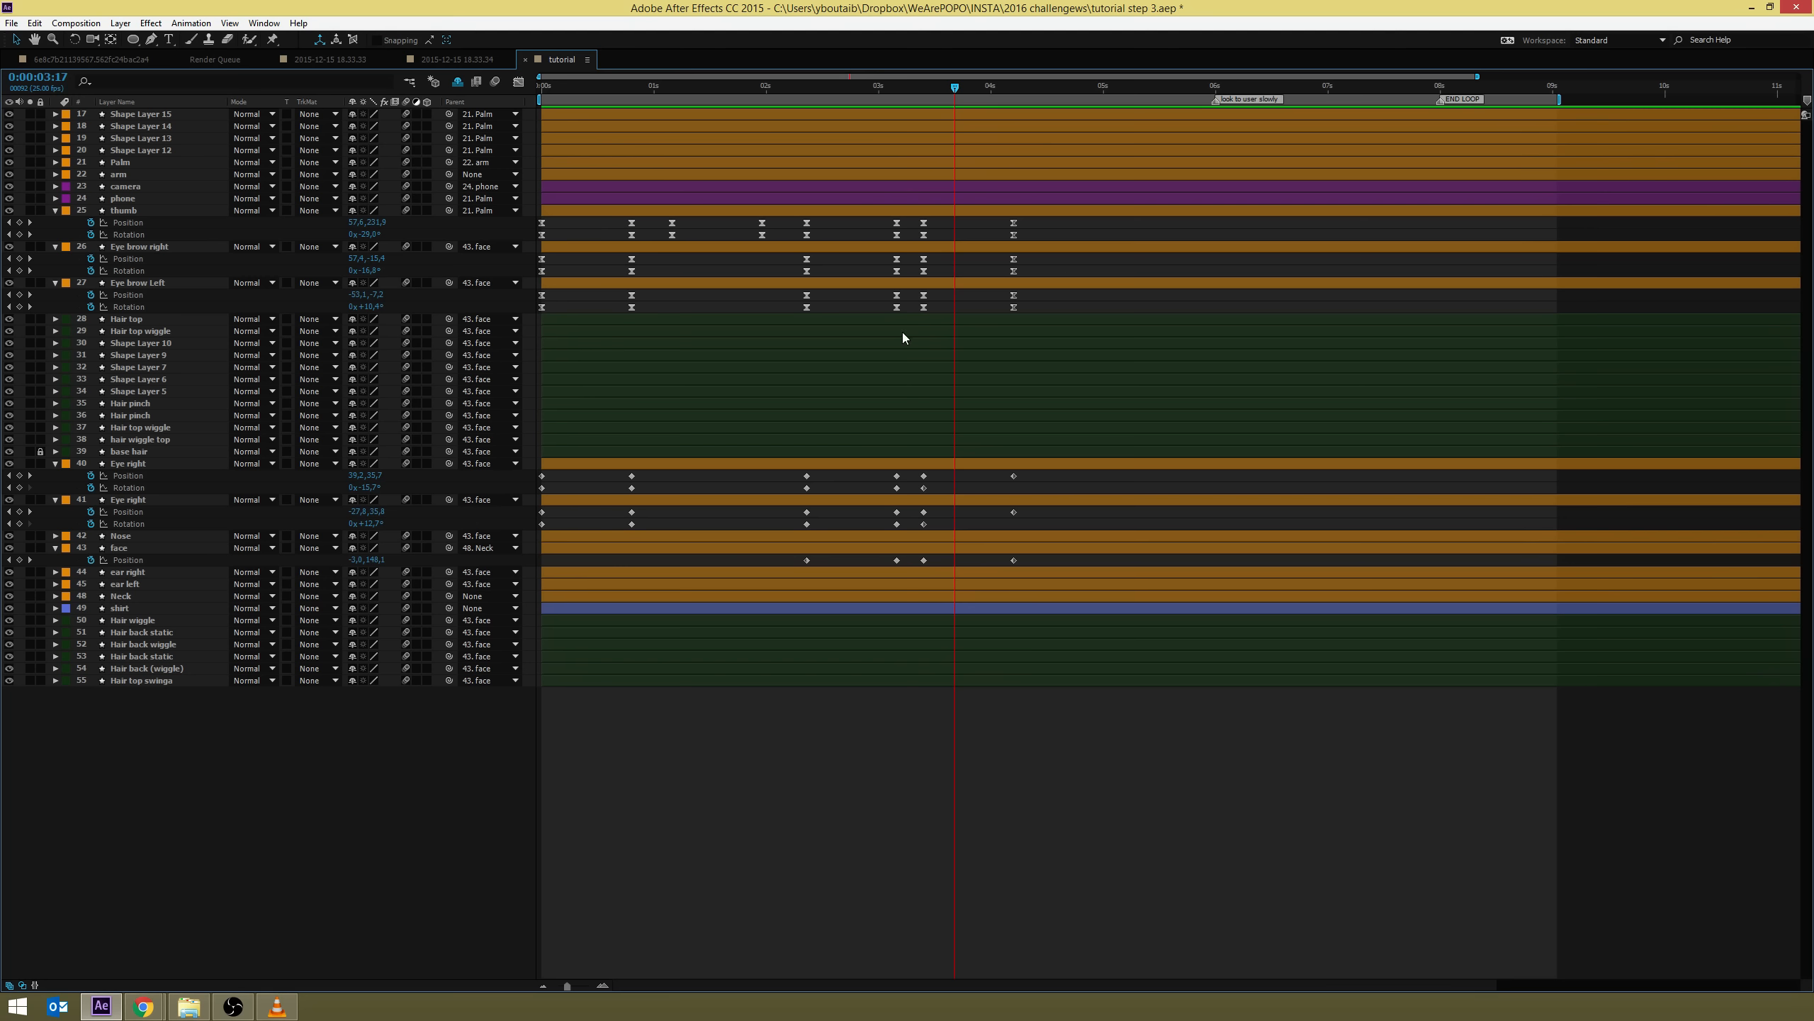
{"action": "left_click_drag", "start_coordinate": [1066, 219], "coordinate": [915, 587]}
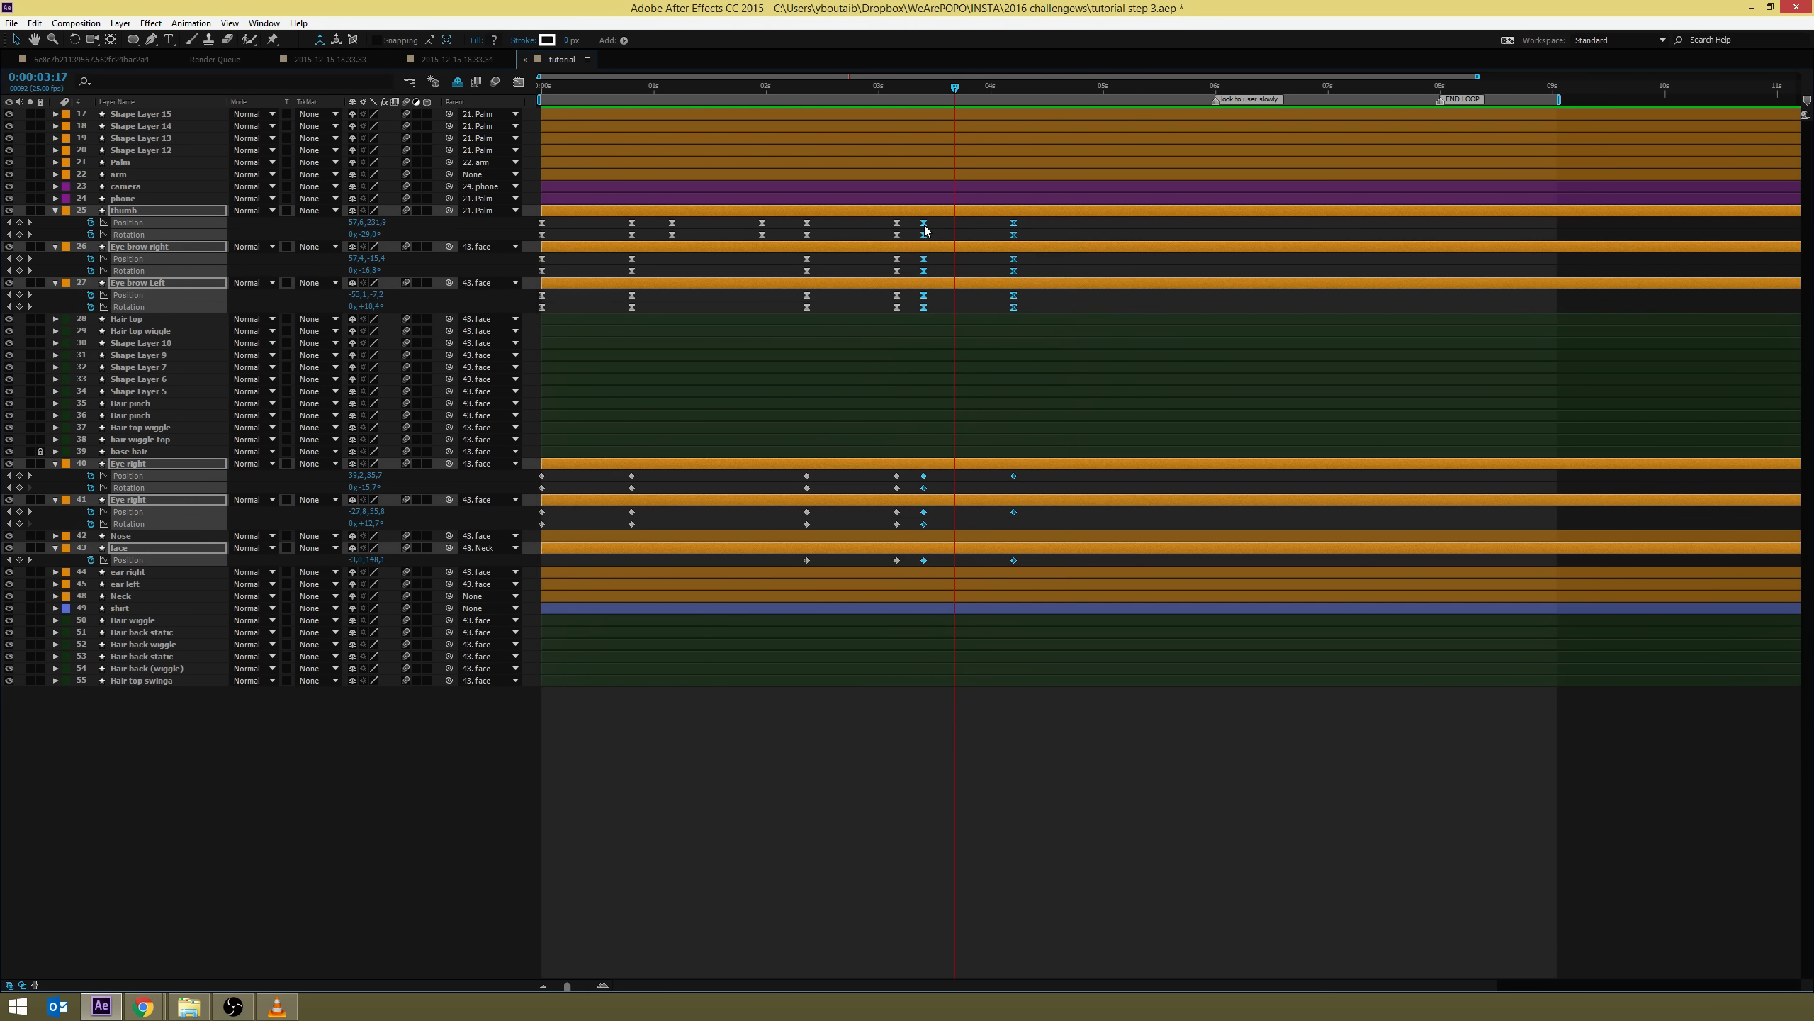
{"action": "left_click_drag", "start_coordinate": [925, 229], "coordinate": [956, 229]}
{"action": "left_click", "coordinate": [1097, 225]}
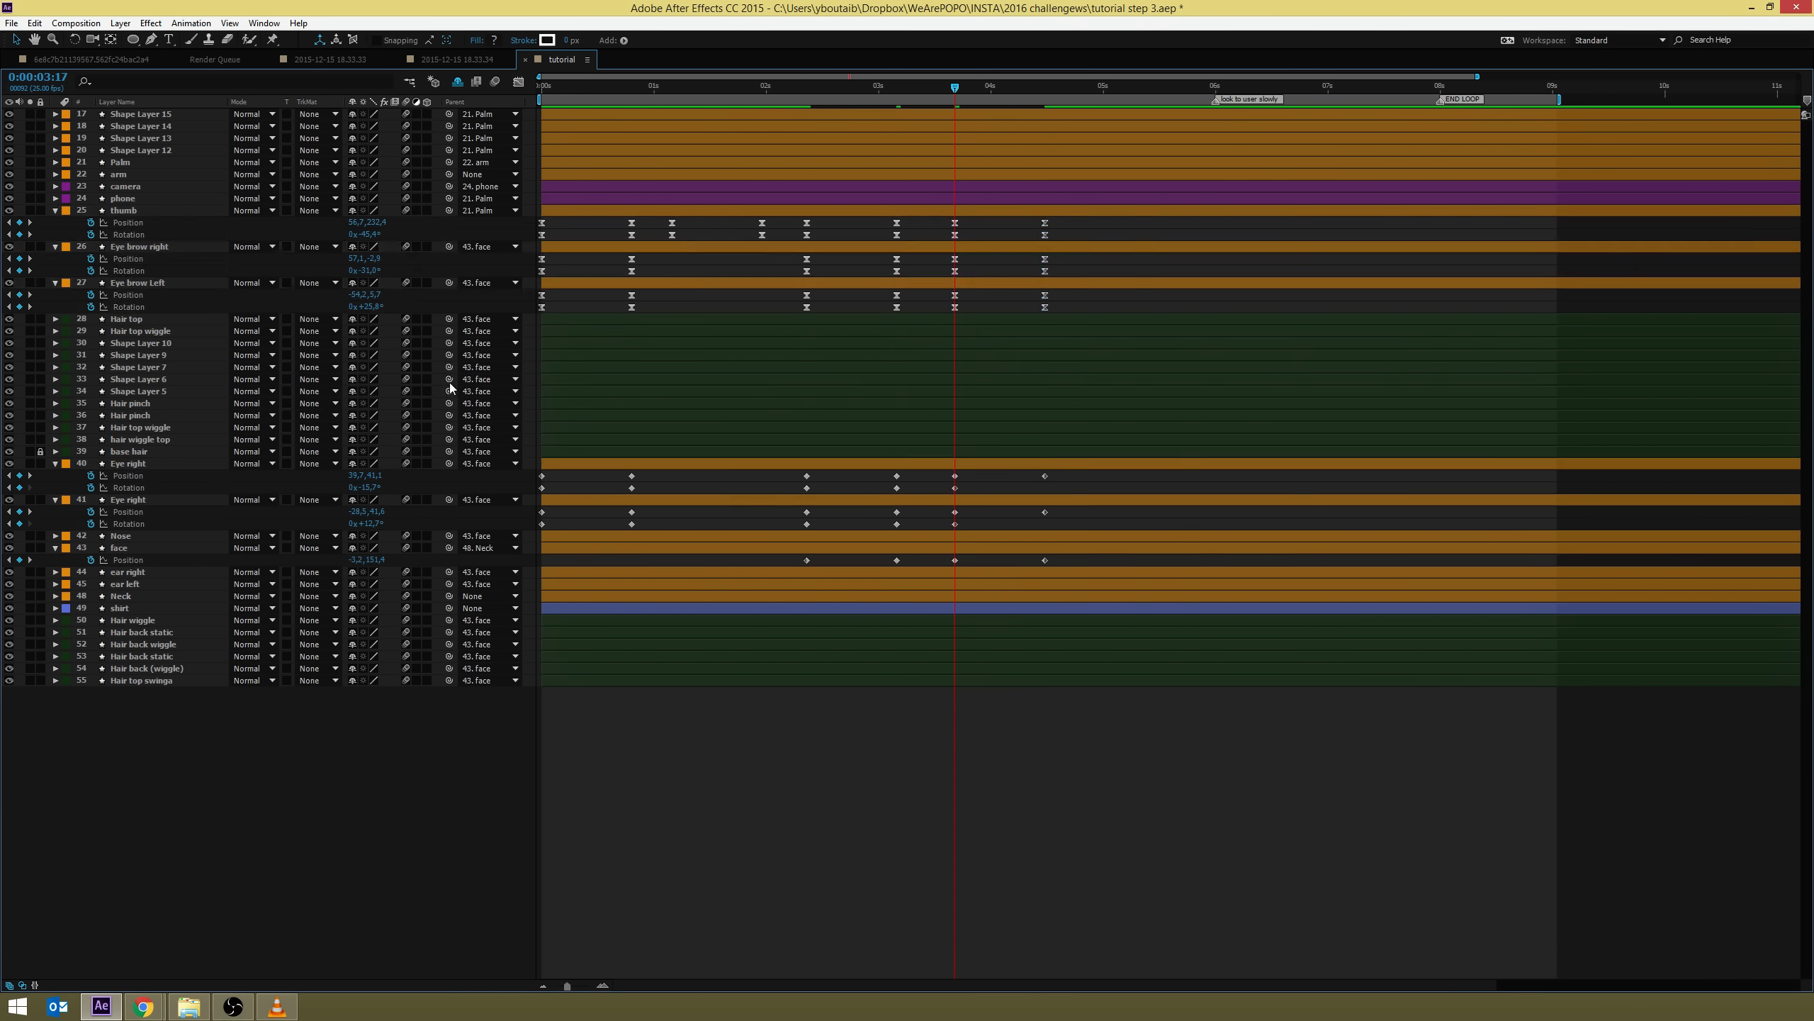
Apply Easy Ease to all keyframes of the thumb, eyebrows, eyes and face
{"action": "left_click_drag", "start_coordinate": [1097, 223], "coordinate": [335, 780]}
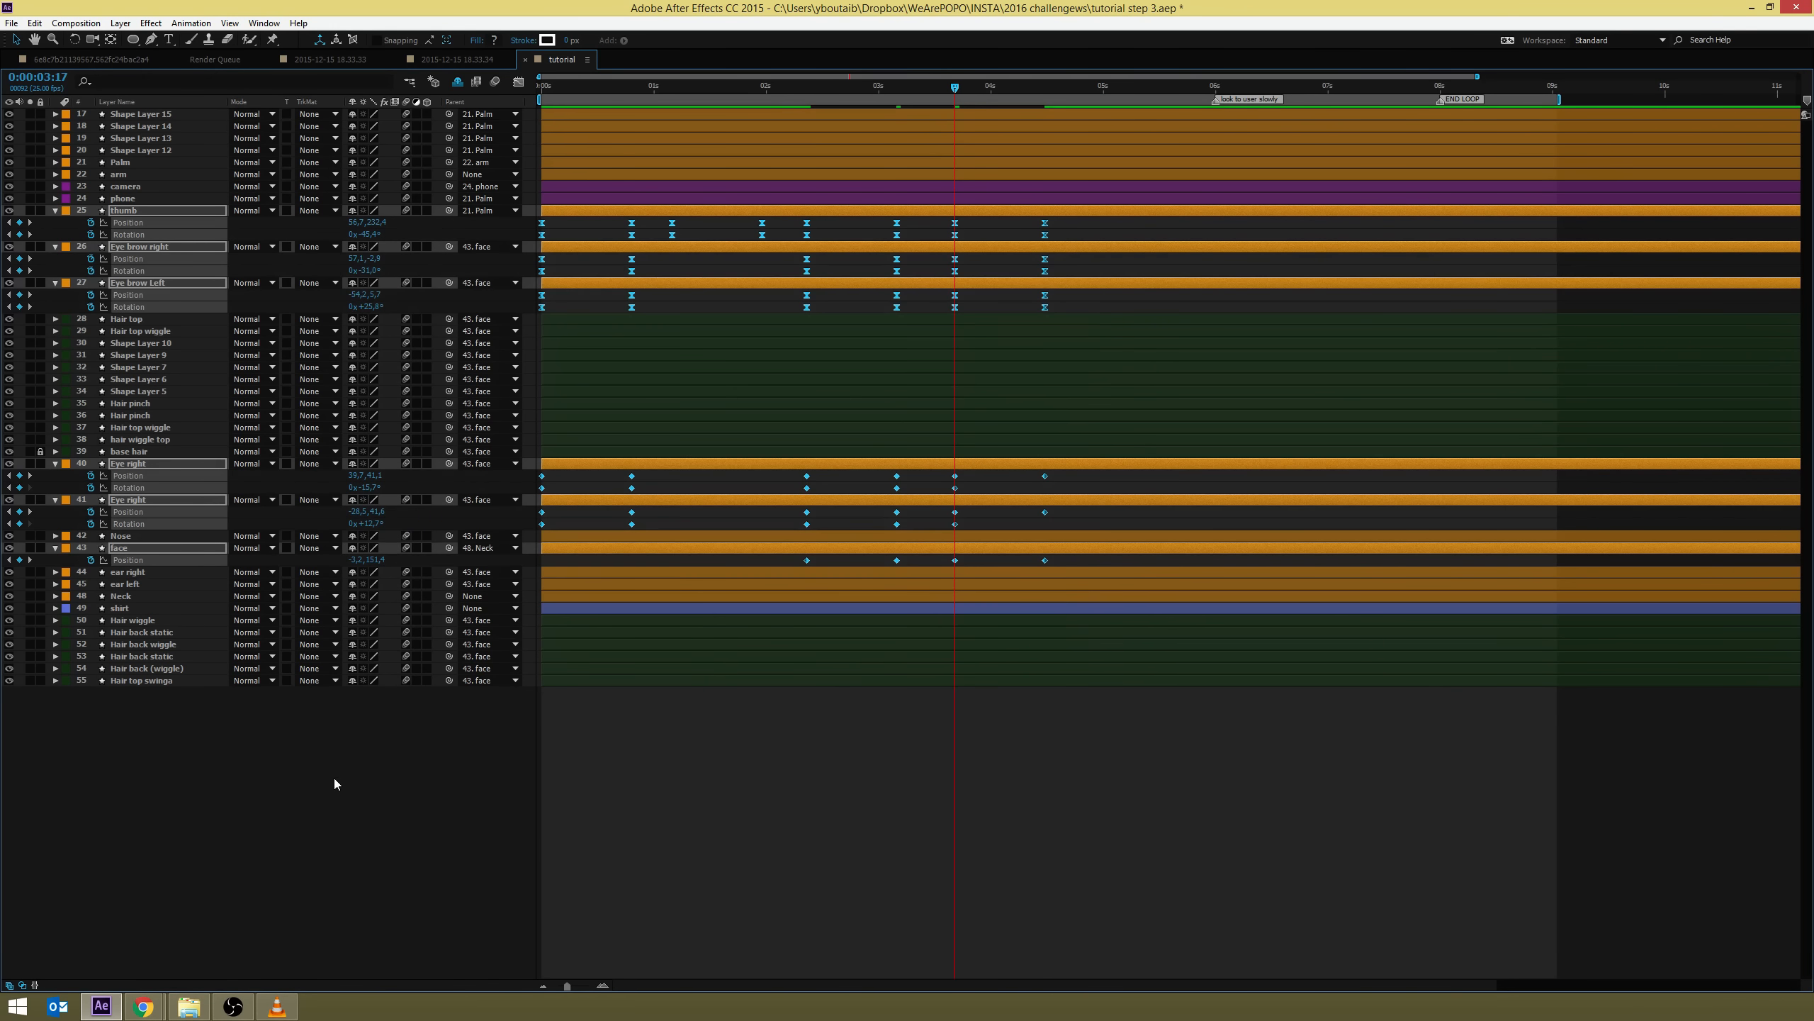
{"action": "right_click", "coordinate": [956, 479]}
{"action": "mouse_move", "coordinate": [1036, 651]}
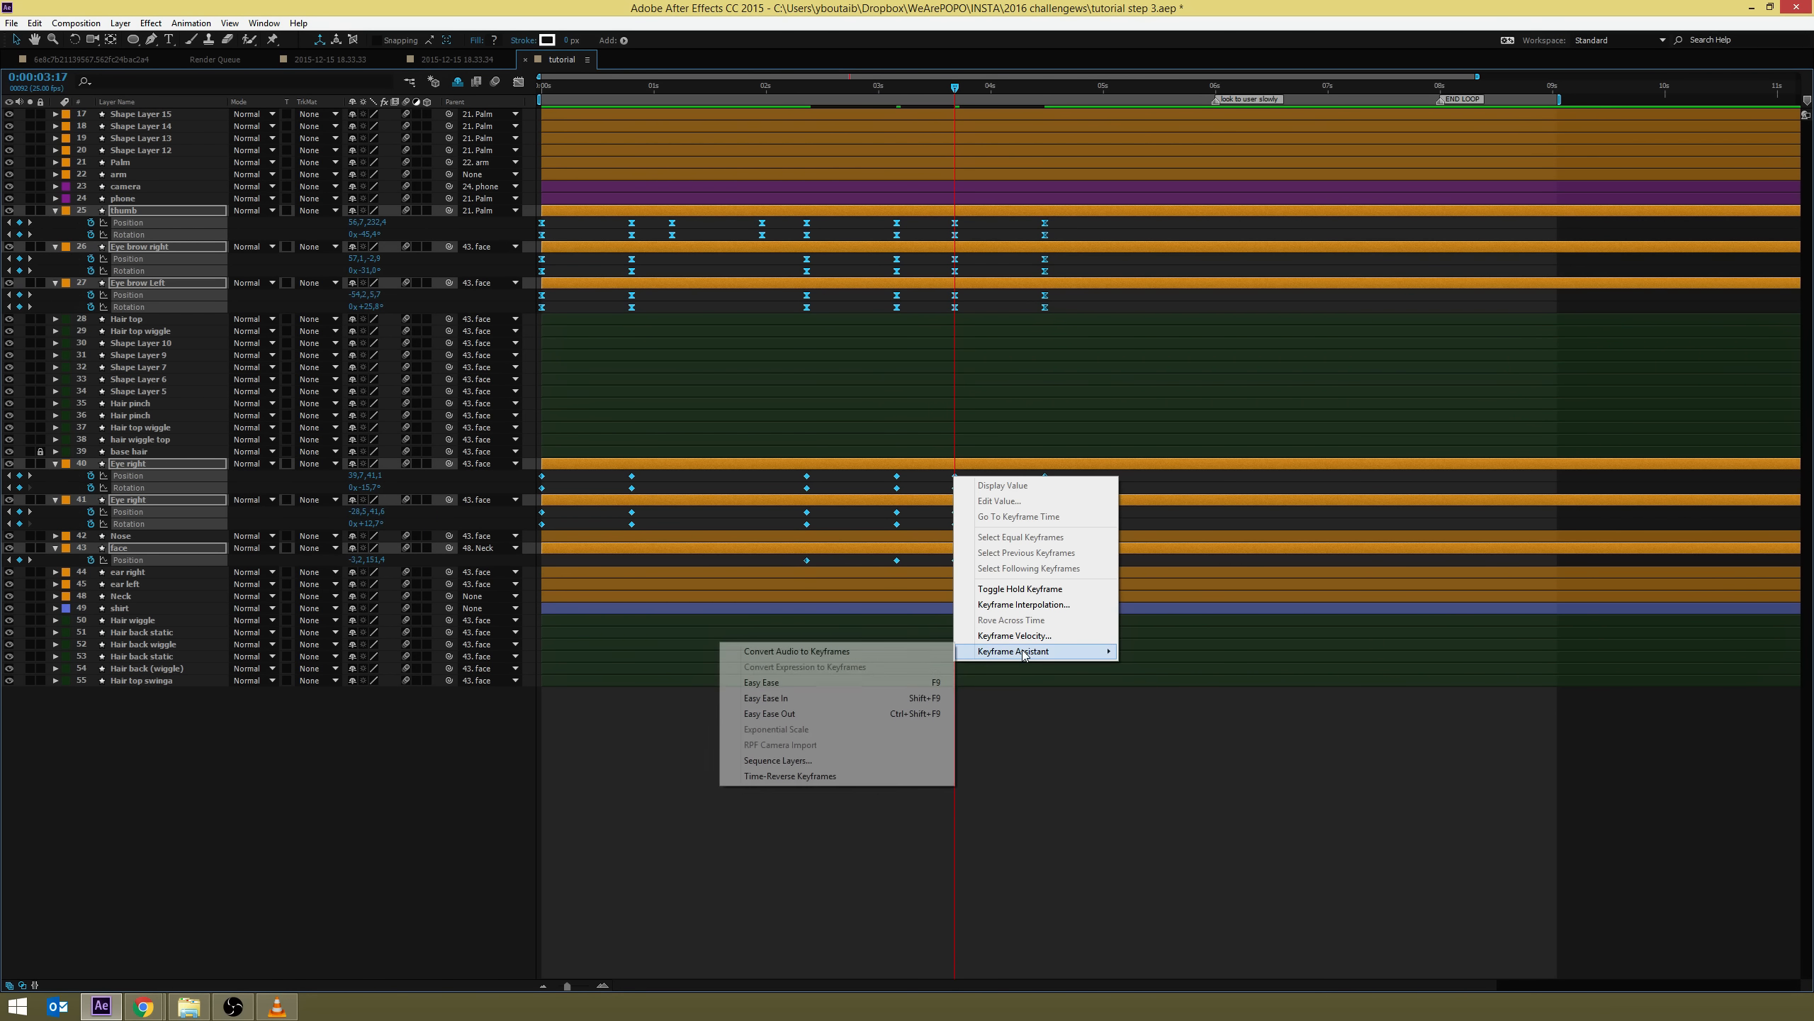
{"action": "left_click", "coordinate": [816, 683]}
{"action": "left_click", "coordinate": [964, 802]}
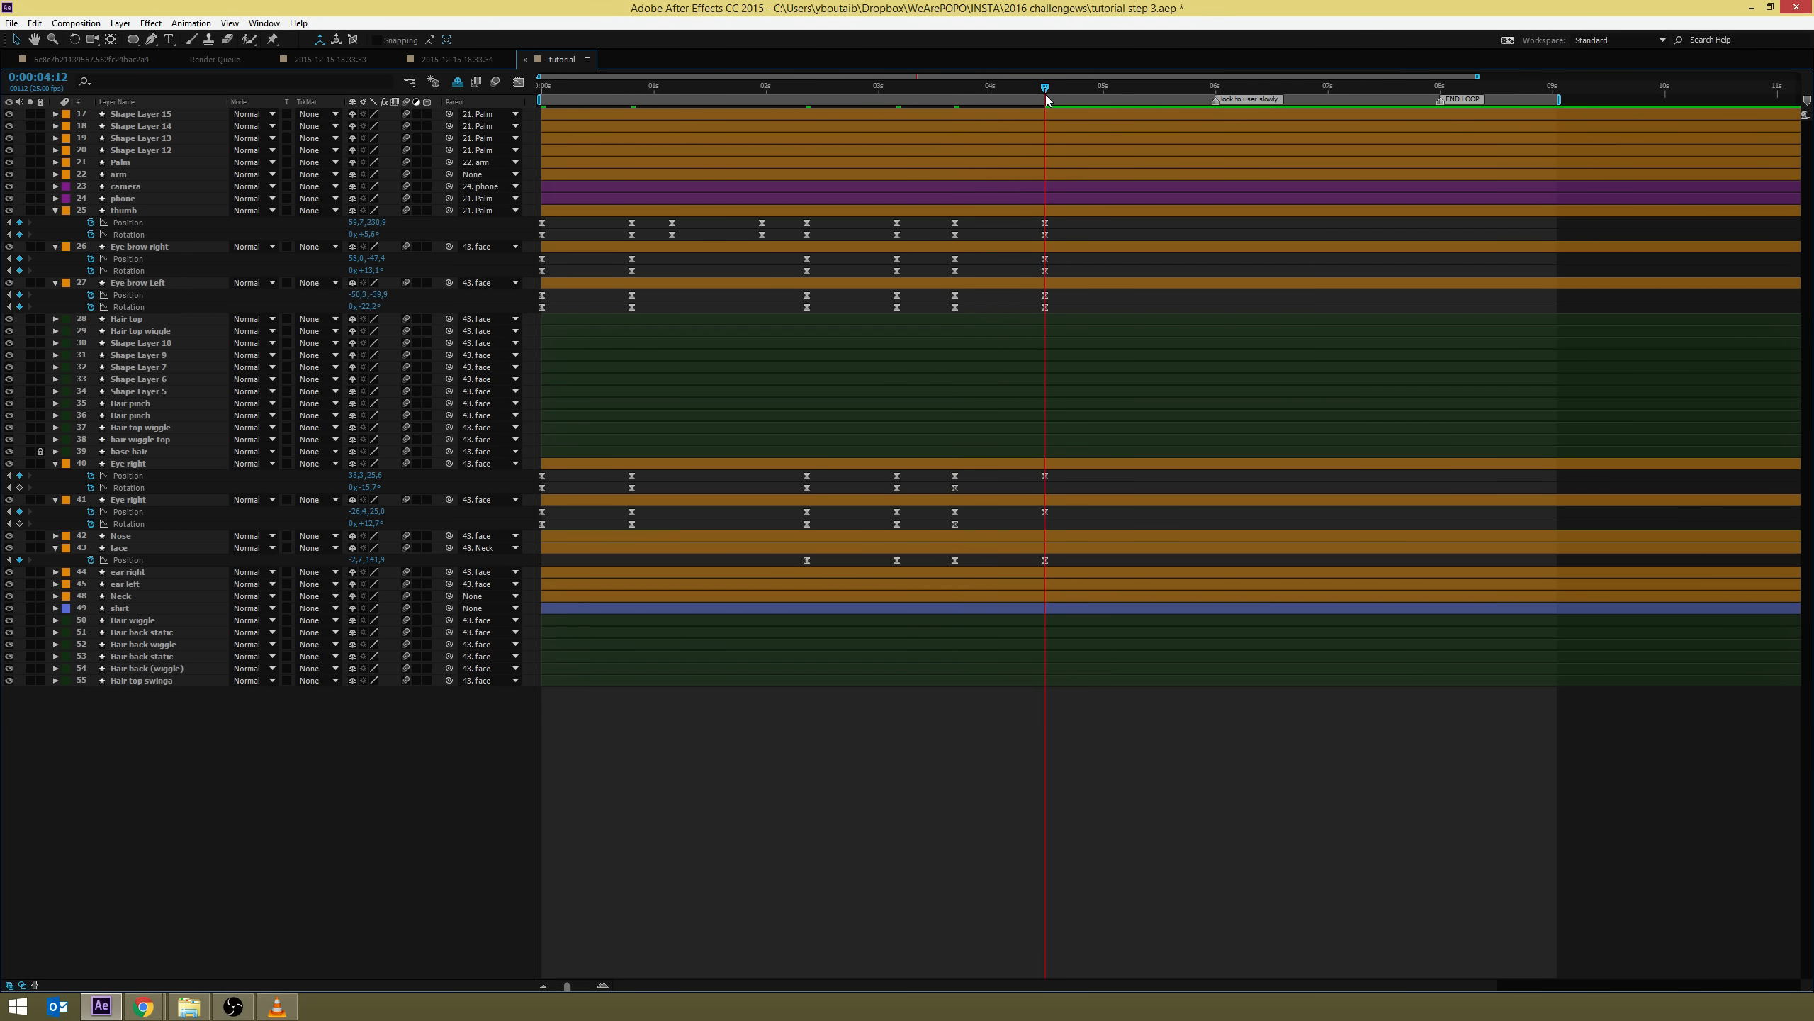
At 0:00:04:12, set the Rotation of both eyes to 0°
{"action": "left_click_drag", "start_coordinate": [560, 526], "coordinate": [515, 528]}
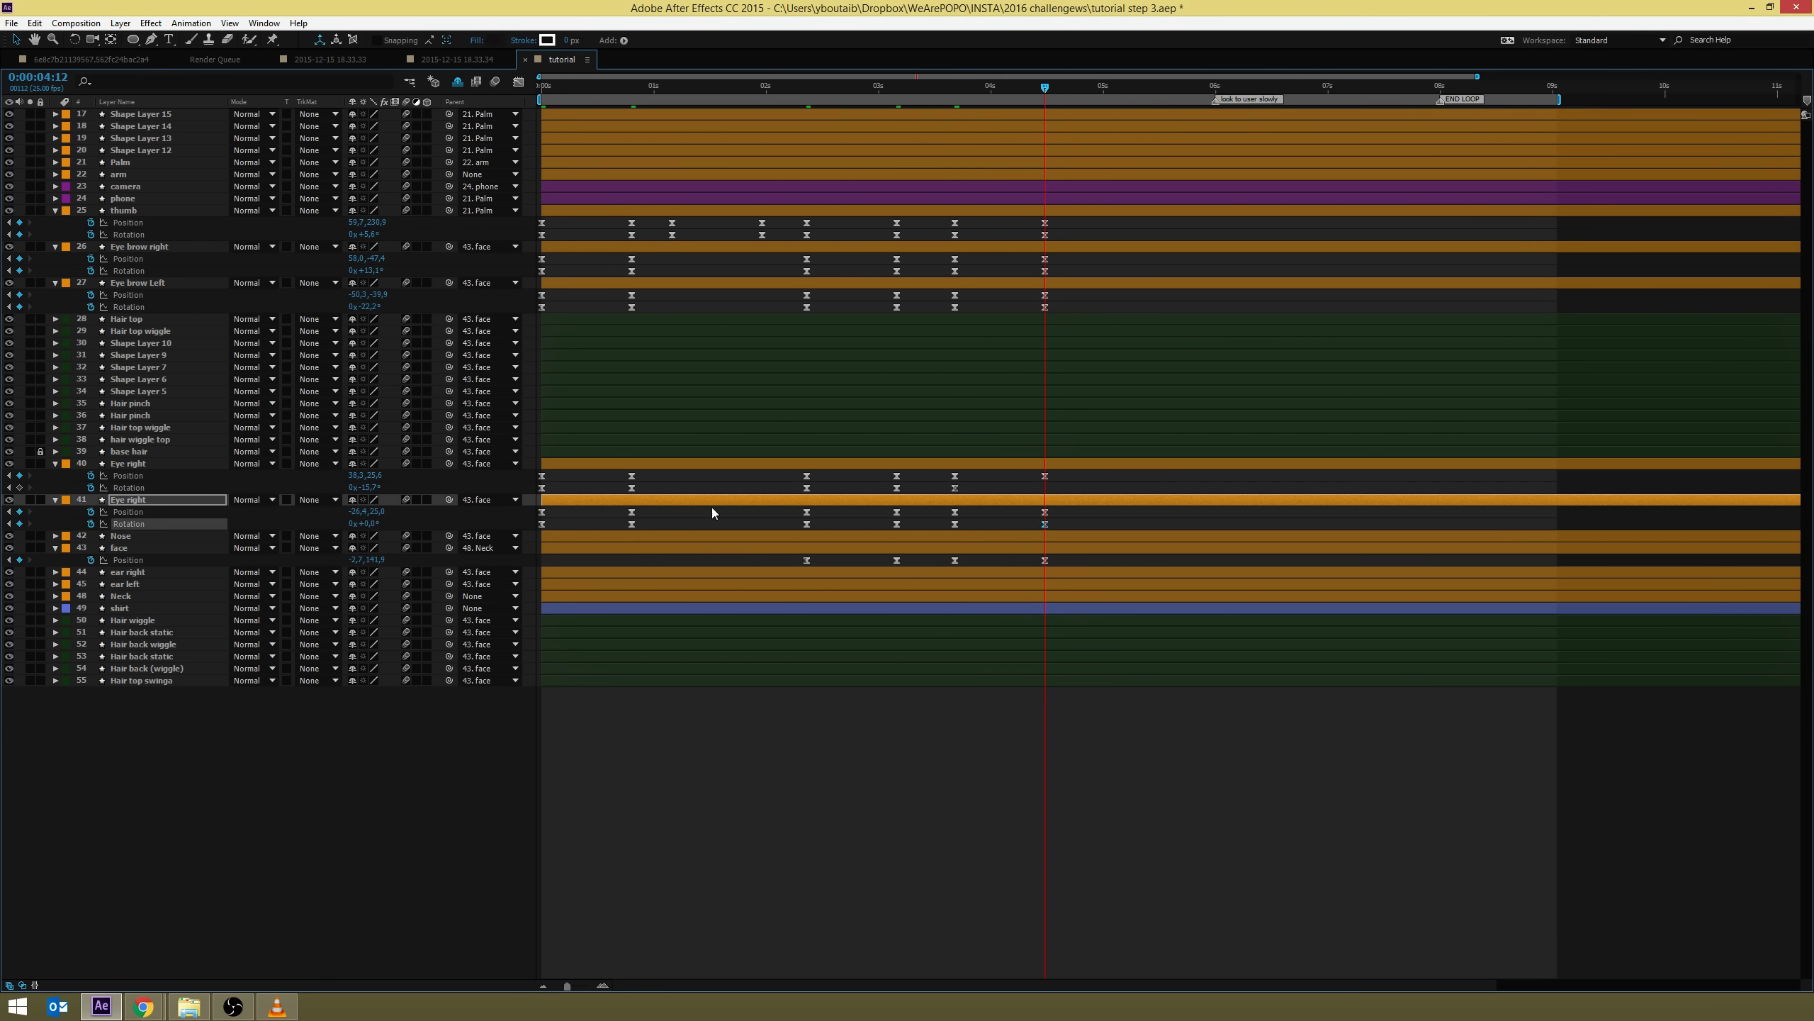
{"action": "left_click", "coordinate": [376, 487]}
{"action": "type", "text": "0"}
{"action": "key", "text": "Return"}
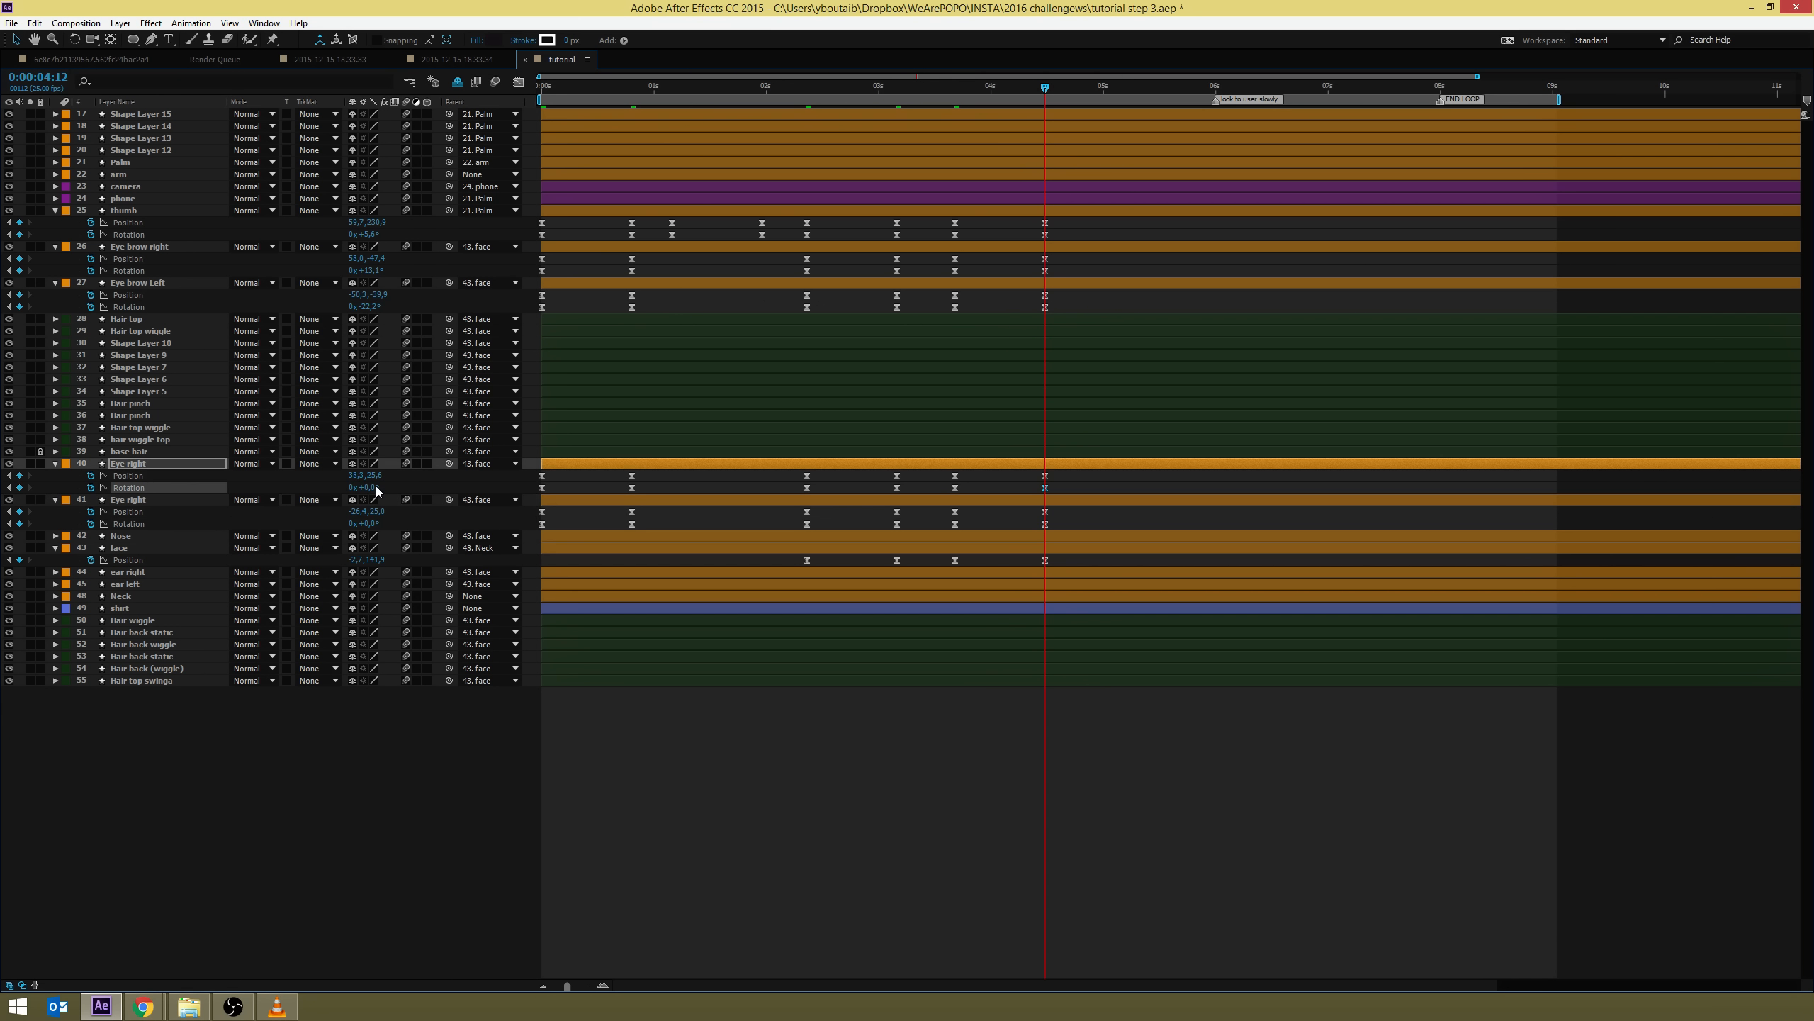
{"action": "key", "text": "grave"}
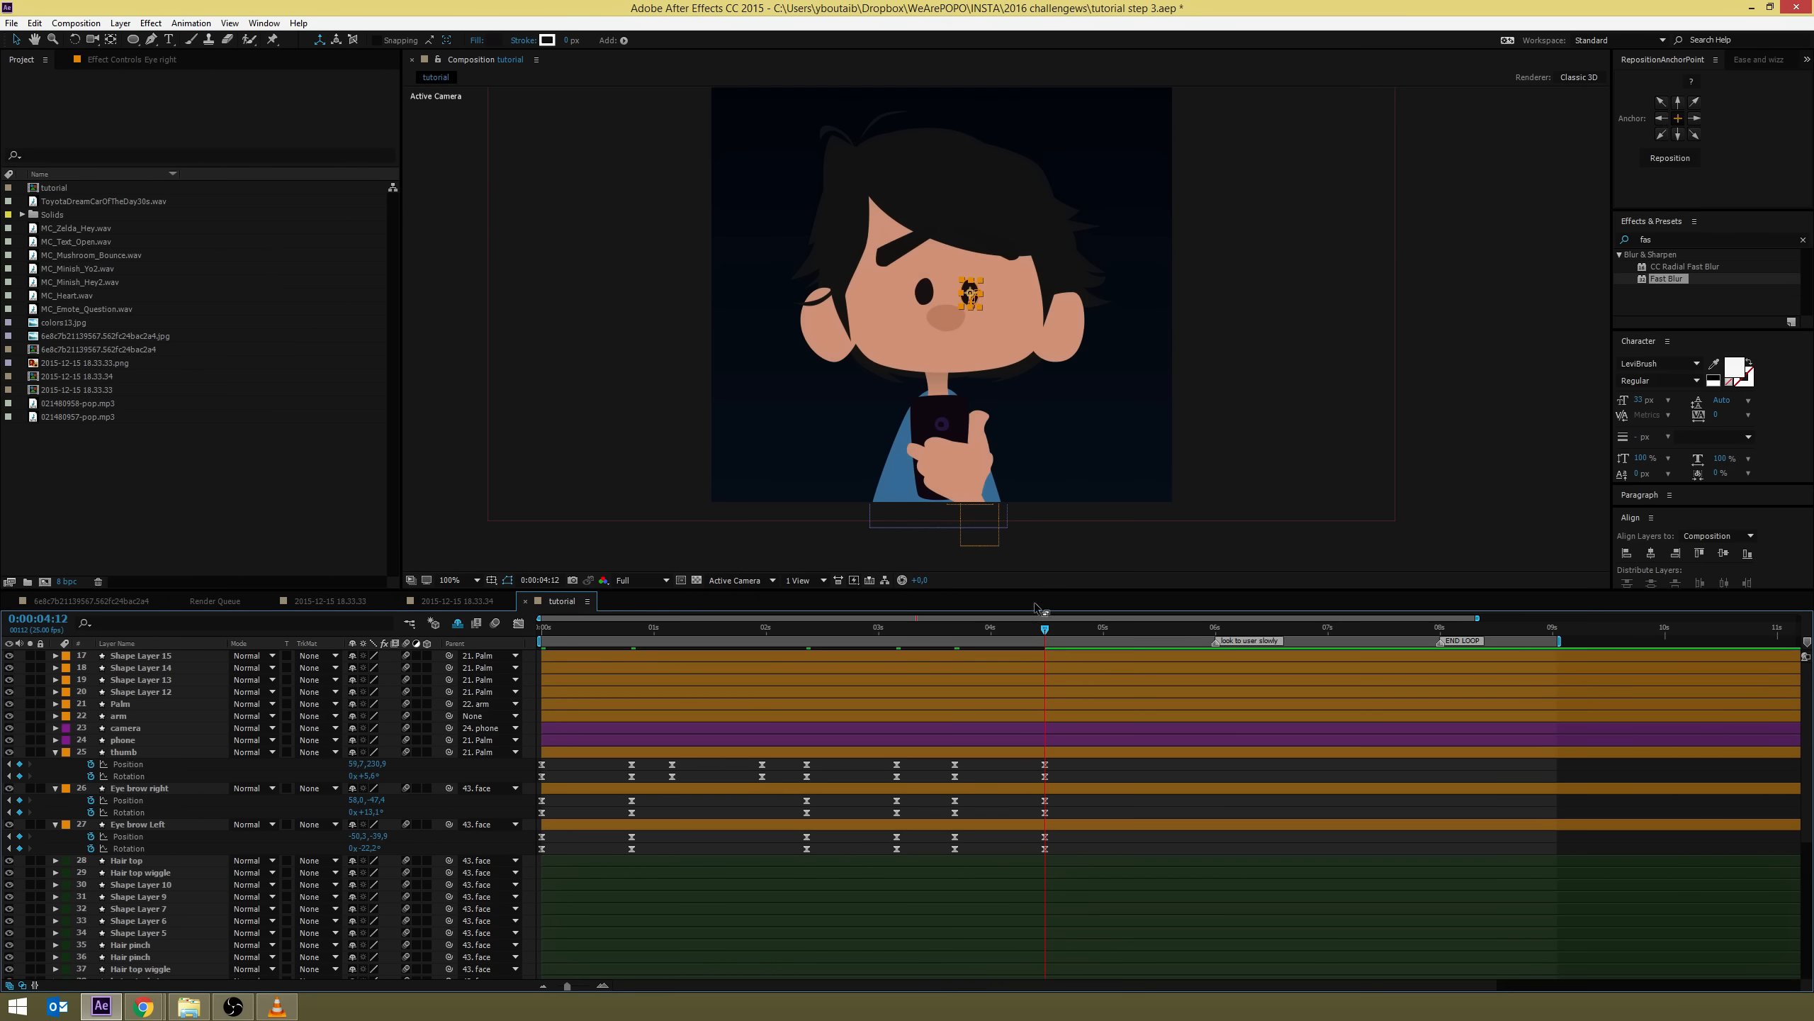
At 0:00:05:08, add keyframes holding the position and rotation of the thumb, eyebrows and eyes, plus the face position
{"action": "left_click", "coordinate": [1132, 883]}
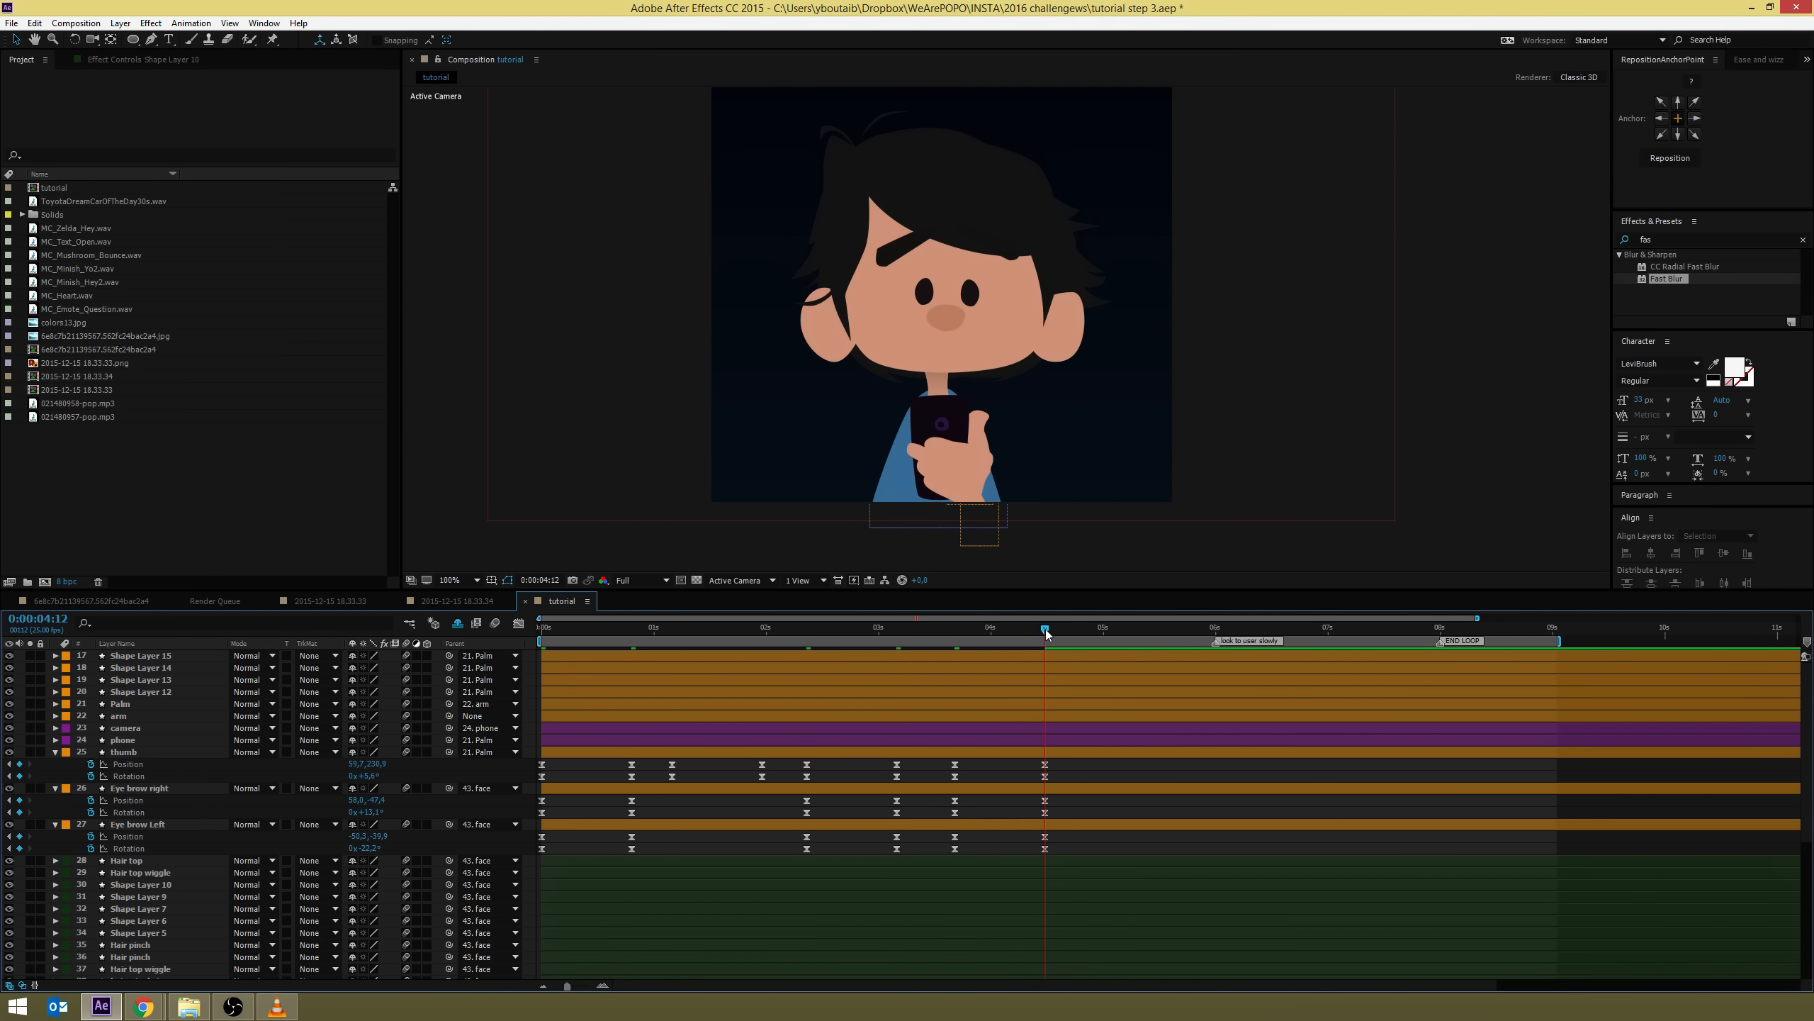
{"action": "mouse_move", "coordinate": [1045, 632]}
{"action": "left_mouse_down"}
{"action": "mouse_move", "coordinate": [566, 619]}
{"action": "mouse_move", "coordinate": [1054, 608]}
{"action": "left_mouse_up"}
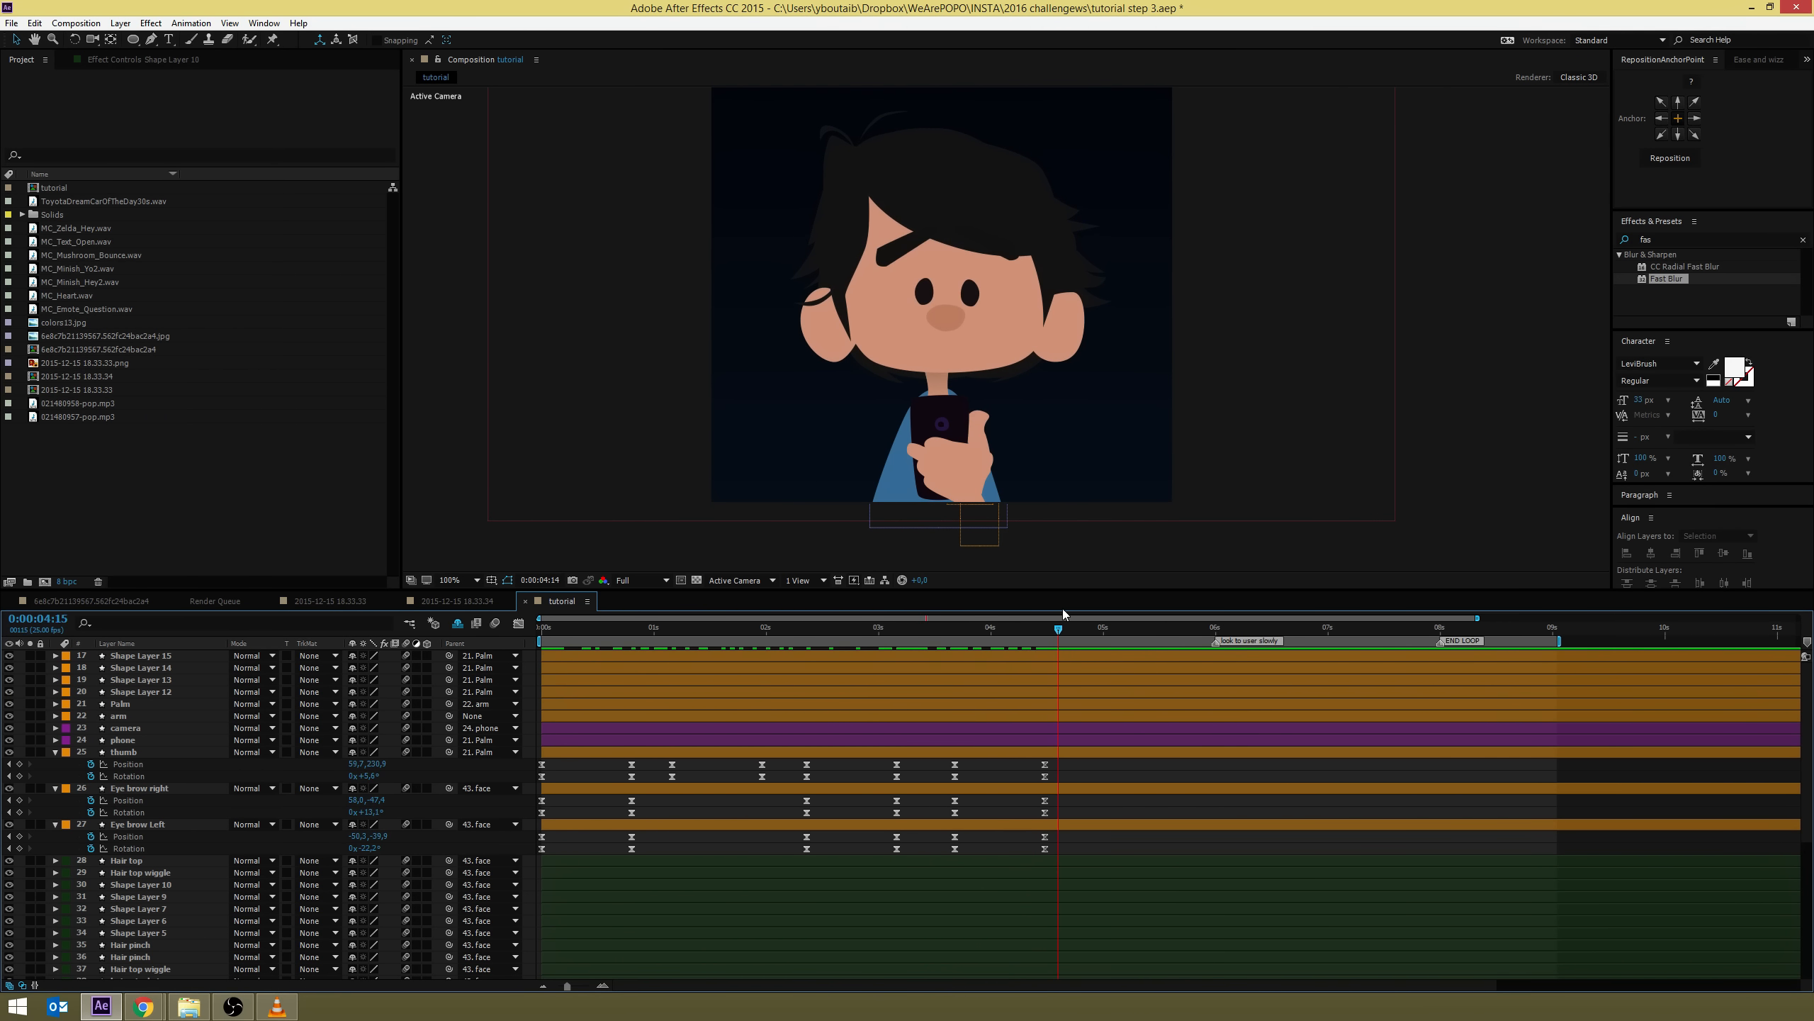
{"action": "key", "text": "shift+Page_Down"}
{"action": "key", "text": "shift+Page_Down"}
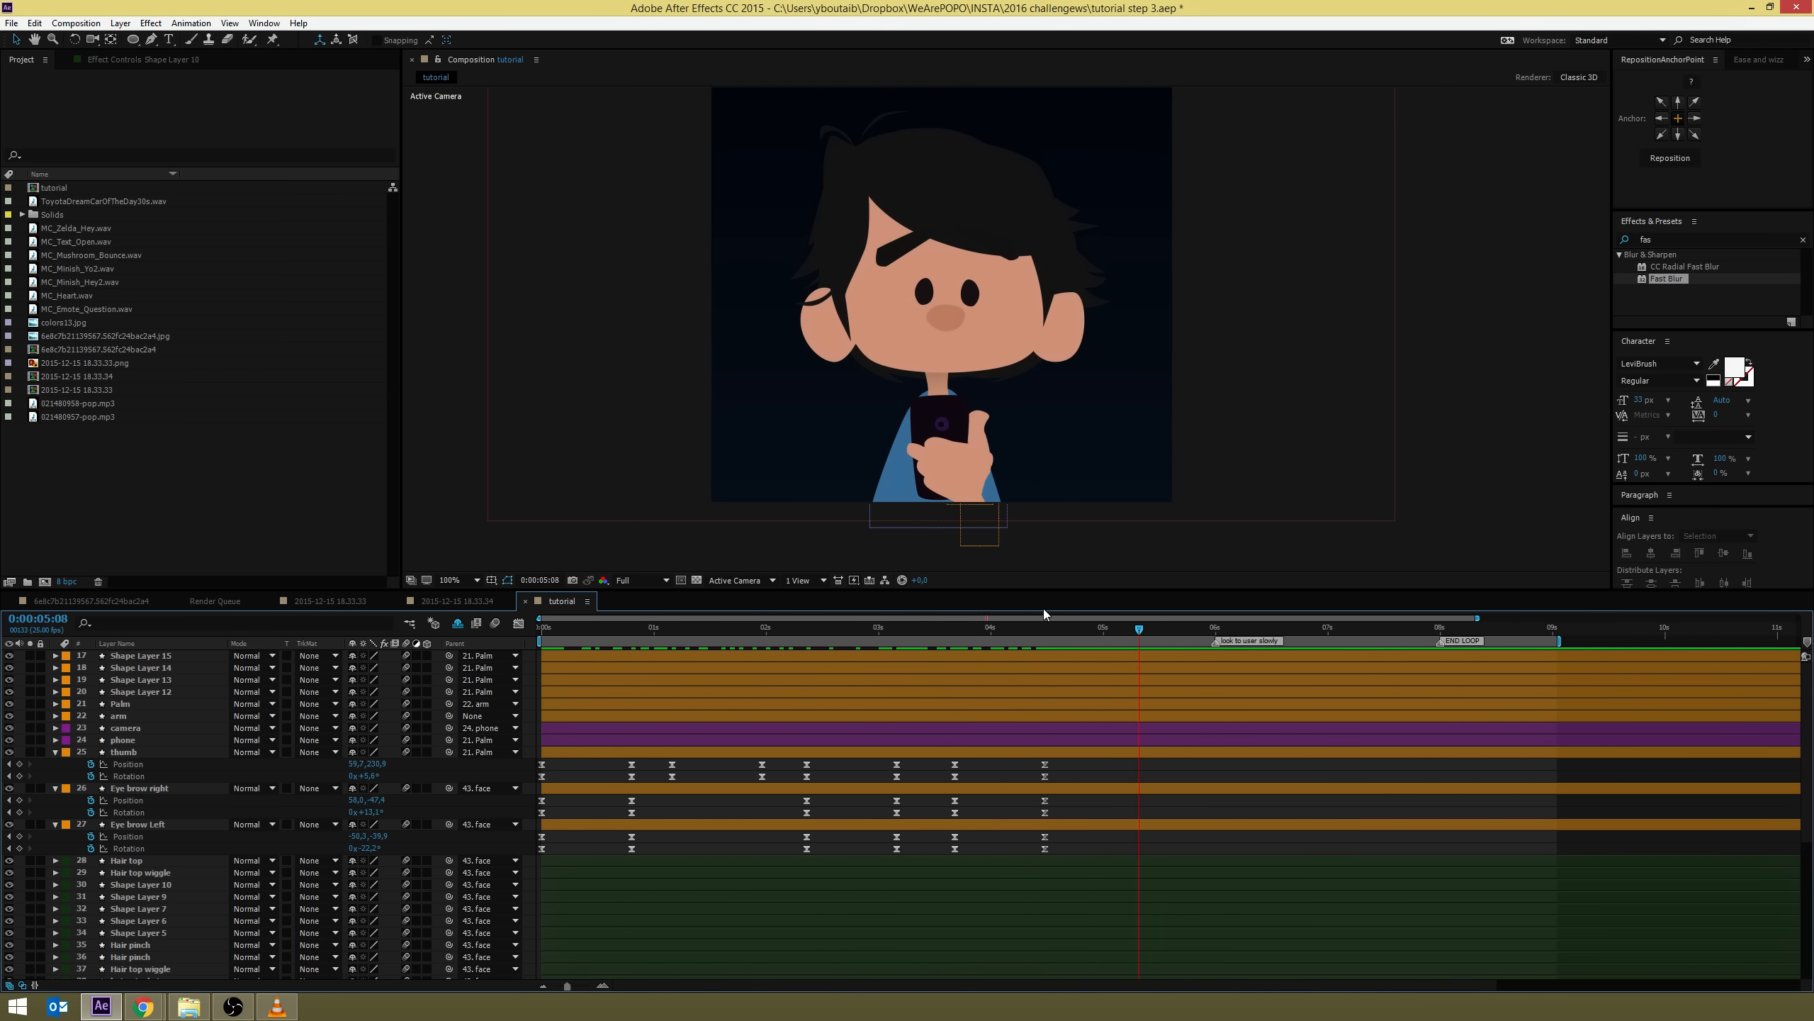
{"action": "left_click_drag", "start_coordinate": [20, 764], "coordinate": [16, 979]}
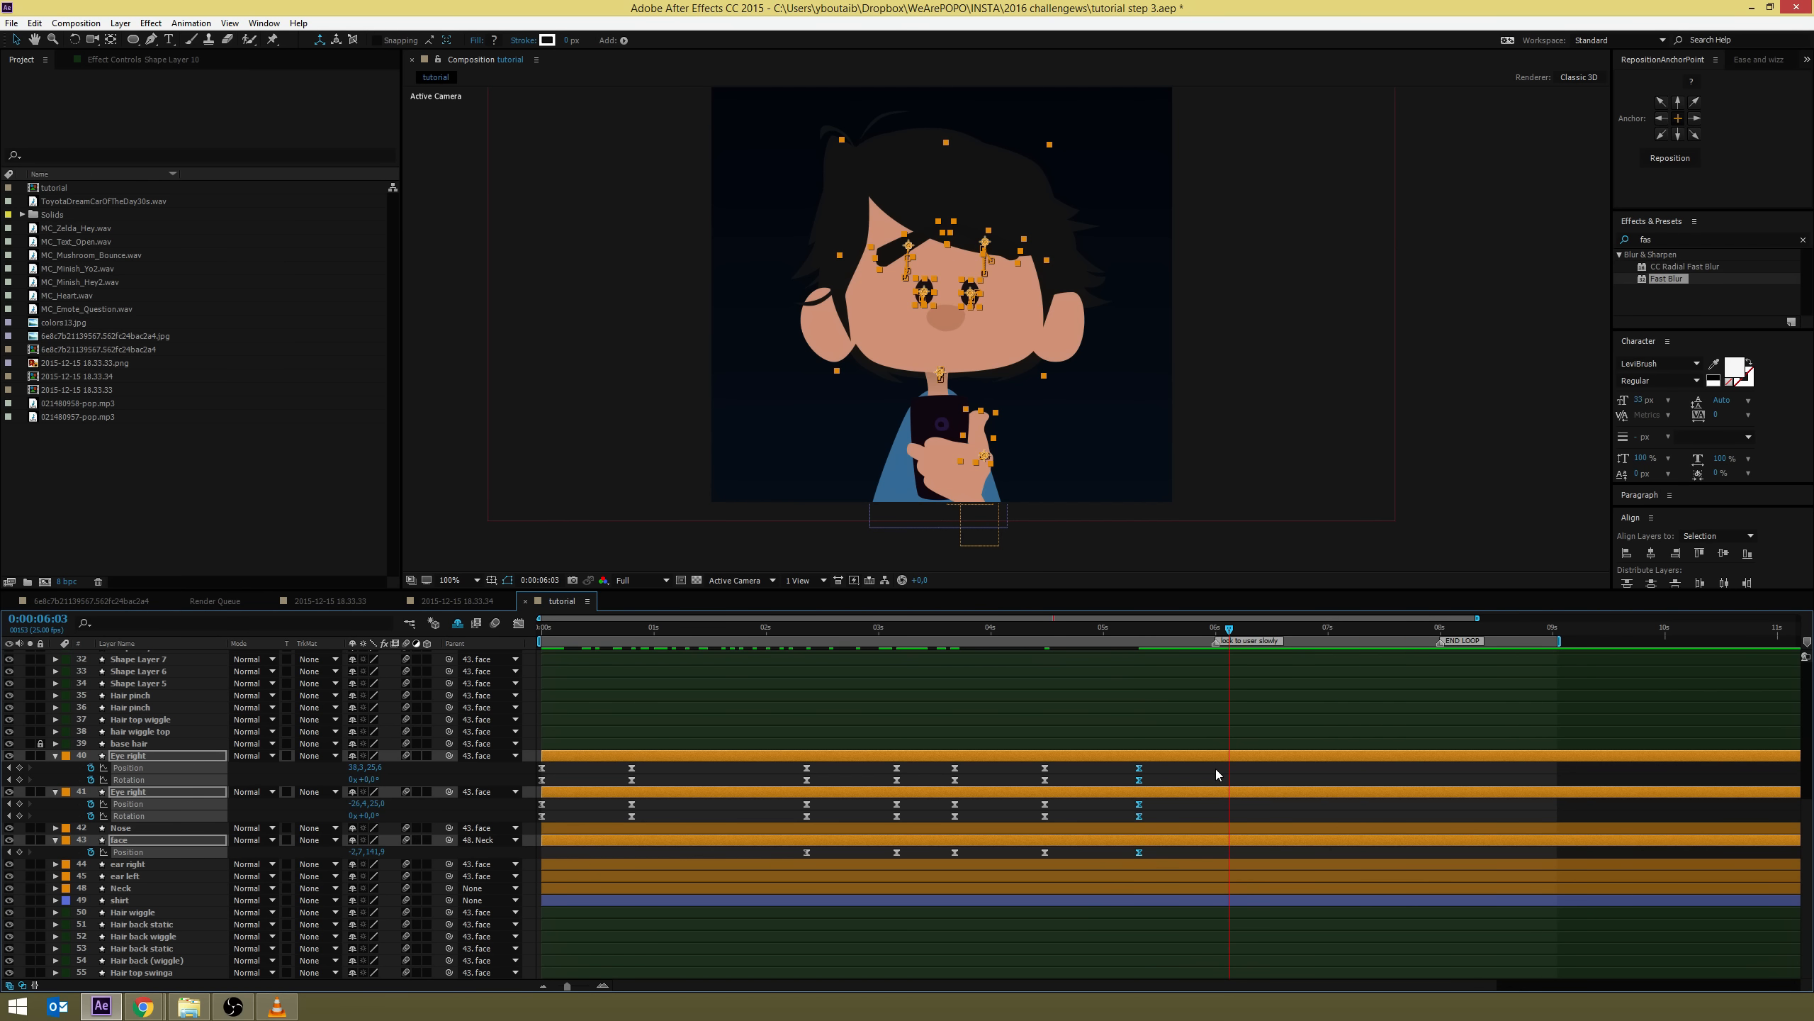
Lower the face layer at 0:00:06:03 so the chin overlaps the top of the phone
{"action": "left_click", "coordinate": [1256, 772]}
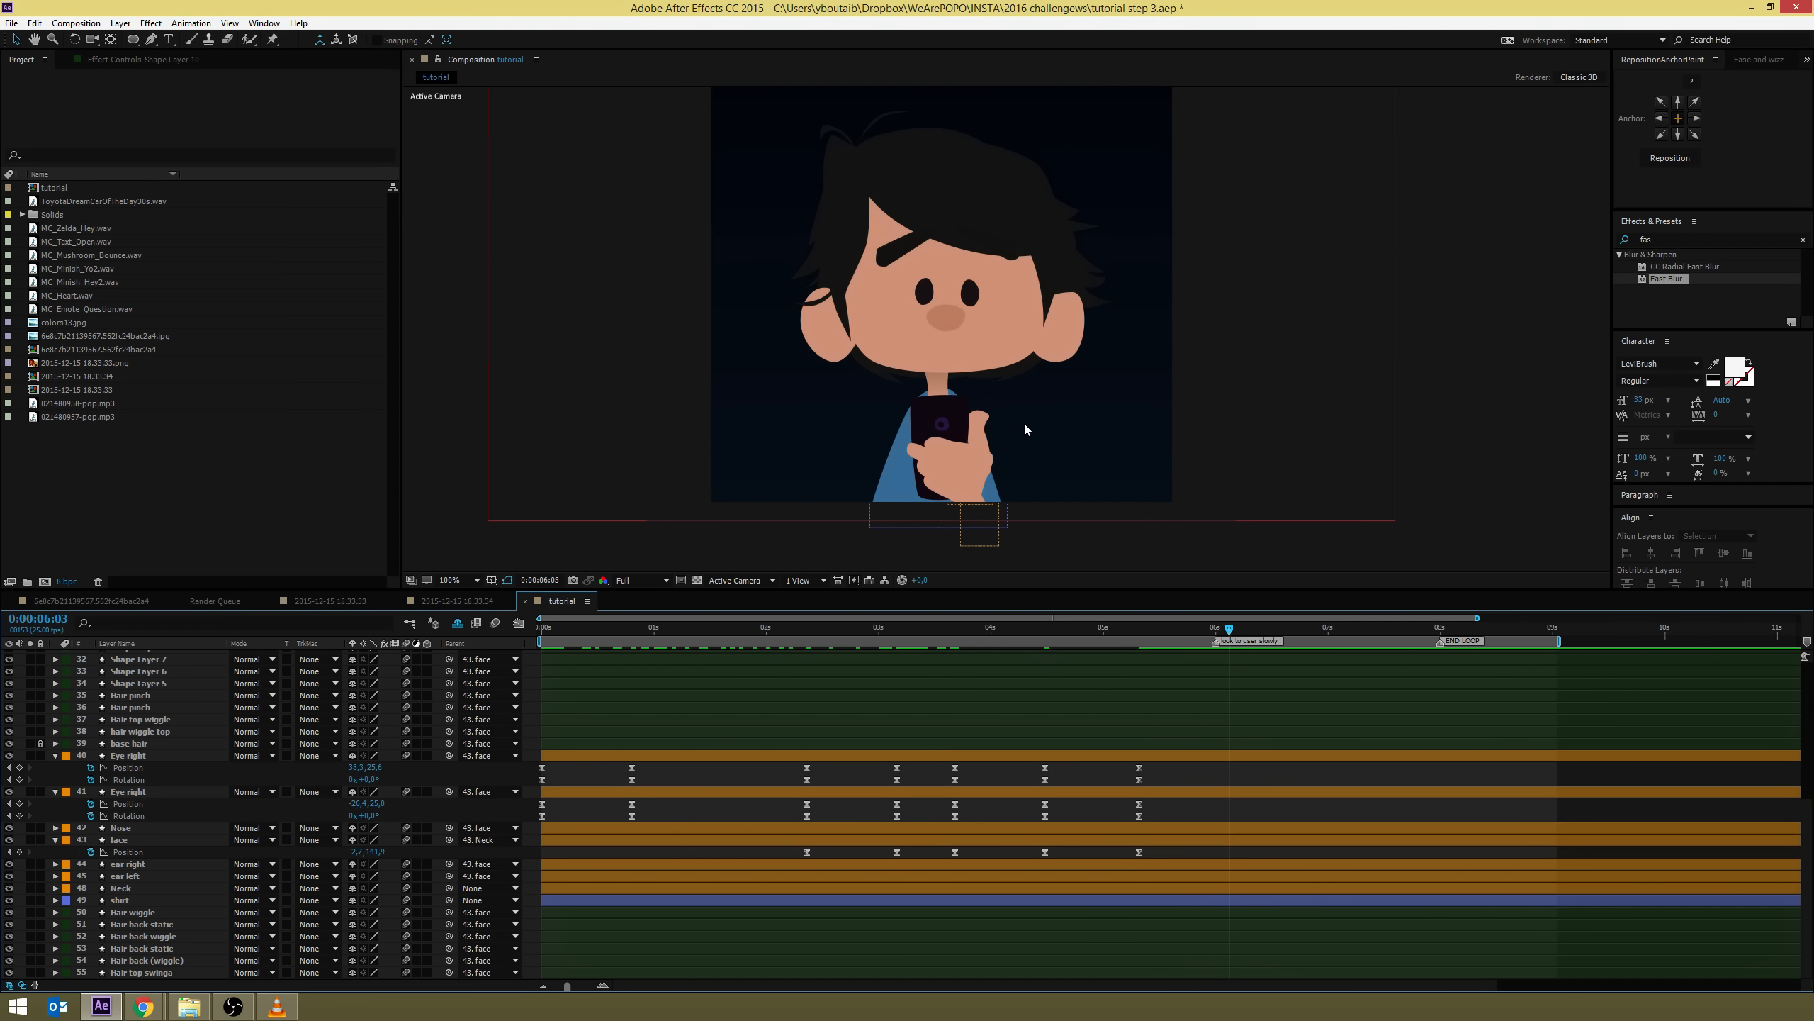
{"action": "key", "text": "period"}
{"action": "left_click", "coordinate": [984, 351]}
{"action": "left_click_drag", "start_coordinate": [986, 331], "coordinate": [987, 427]}
{"action": "scroll", "coordinate": [957, 483], "scroll_direction": "down", "scroll_amount": 5}
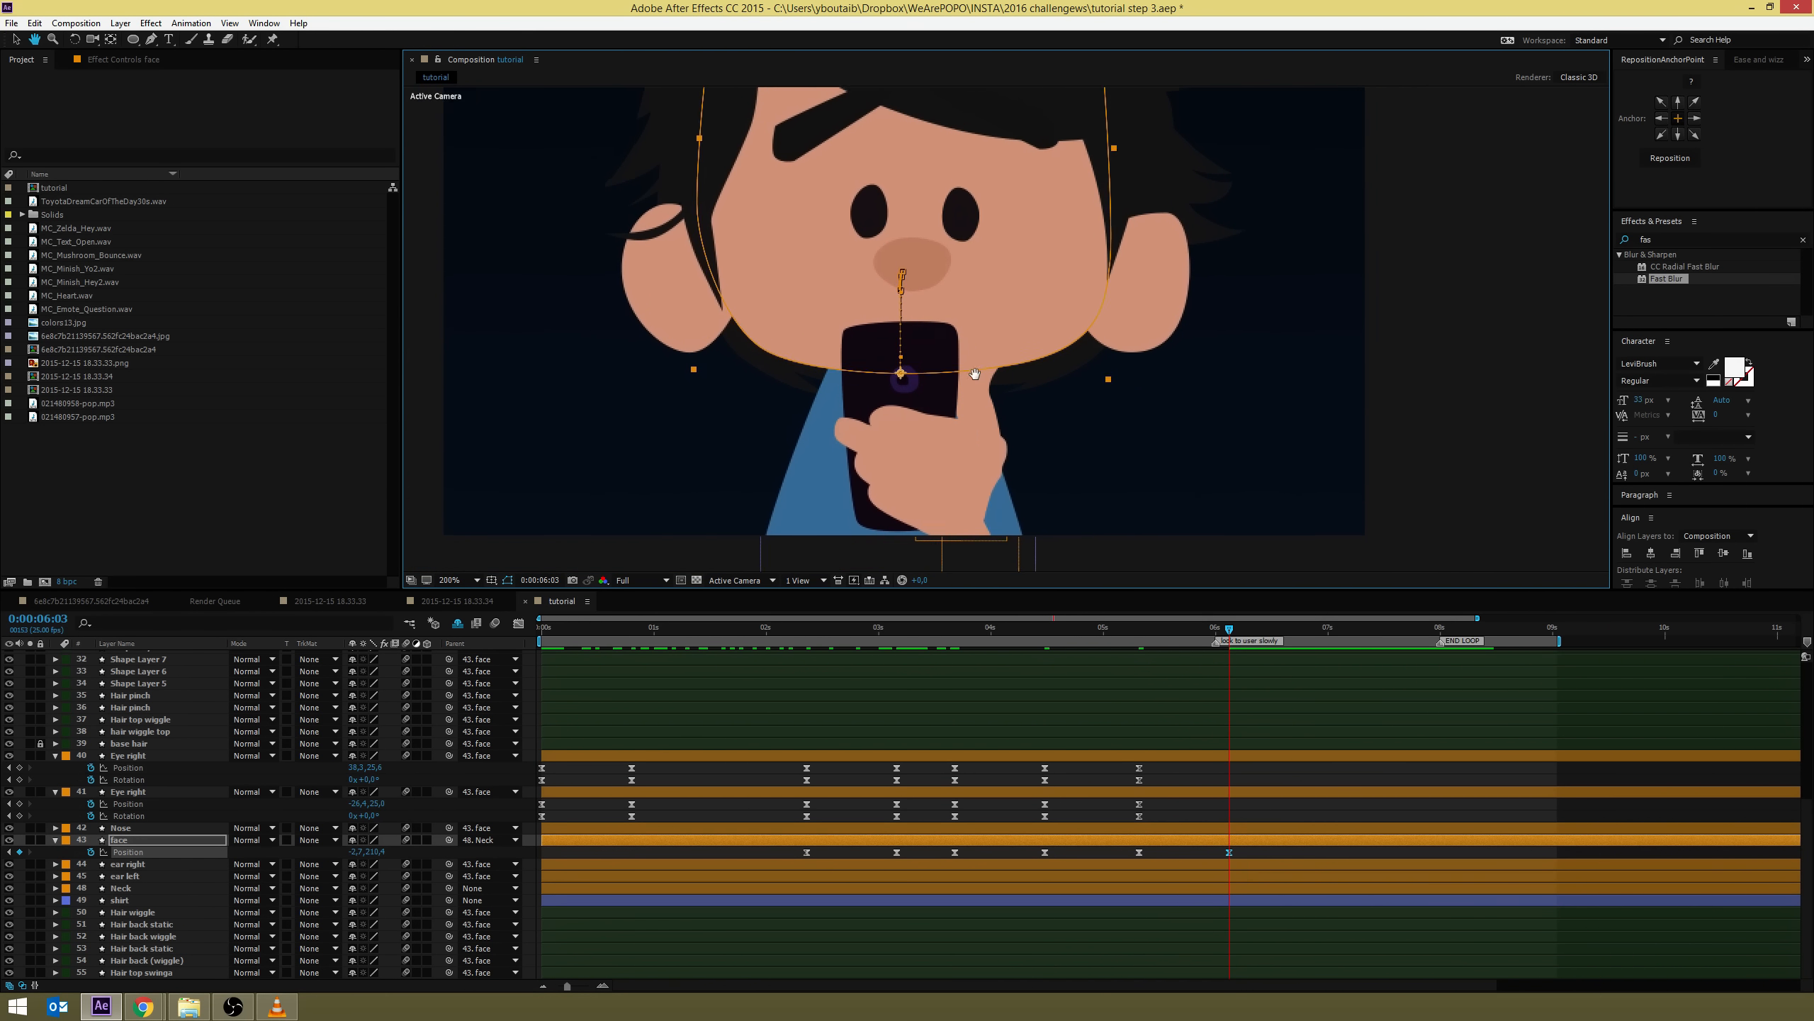
{"action": "scroll", "coordinate": [957, 483], "scroll_direction": "left", "scroll_amount": 3}
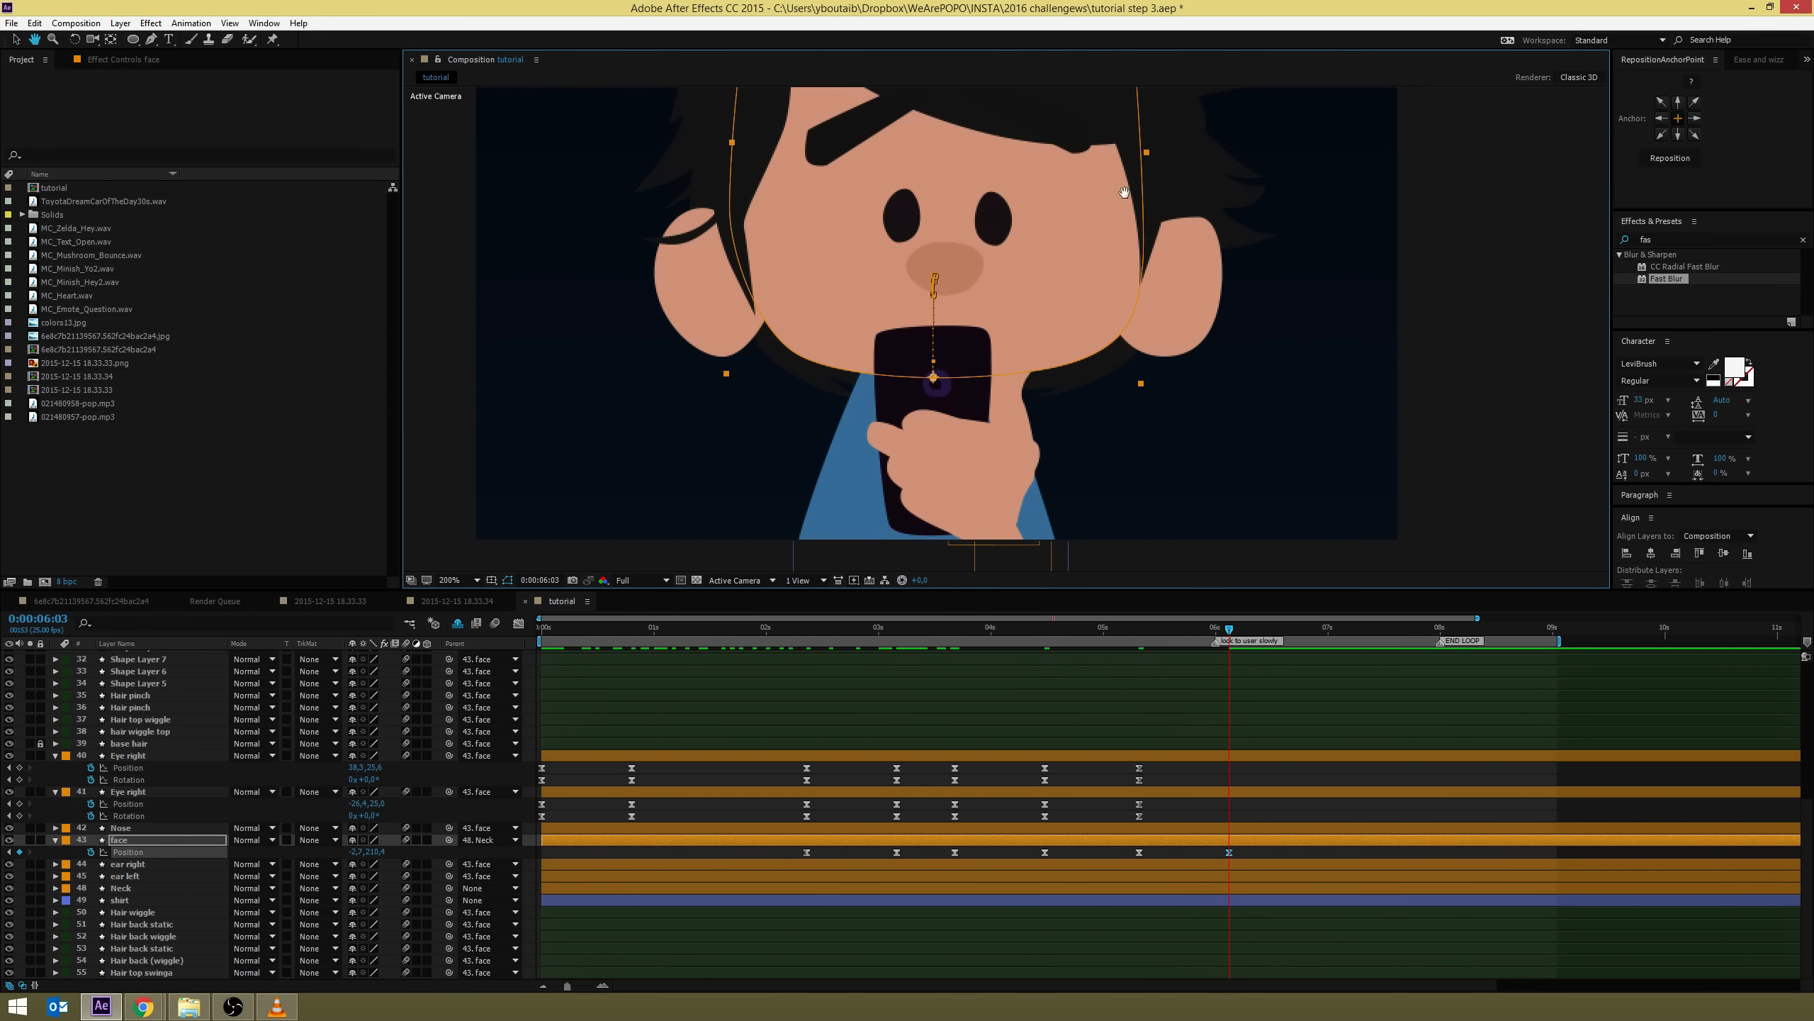
{"action": "scroll", "coordinate": [1113, 259], "scroll_direction": "up", "scroll_amount": 3}
{"action": "left_click", "coordinate": [1318, 779]}
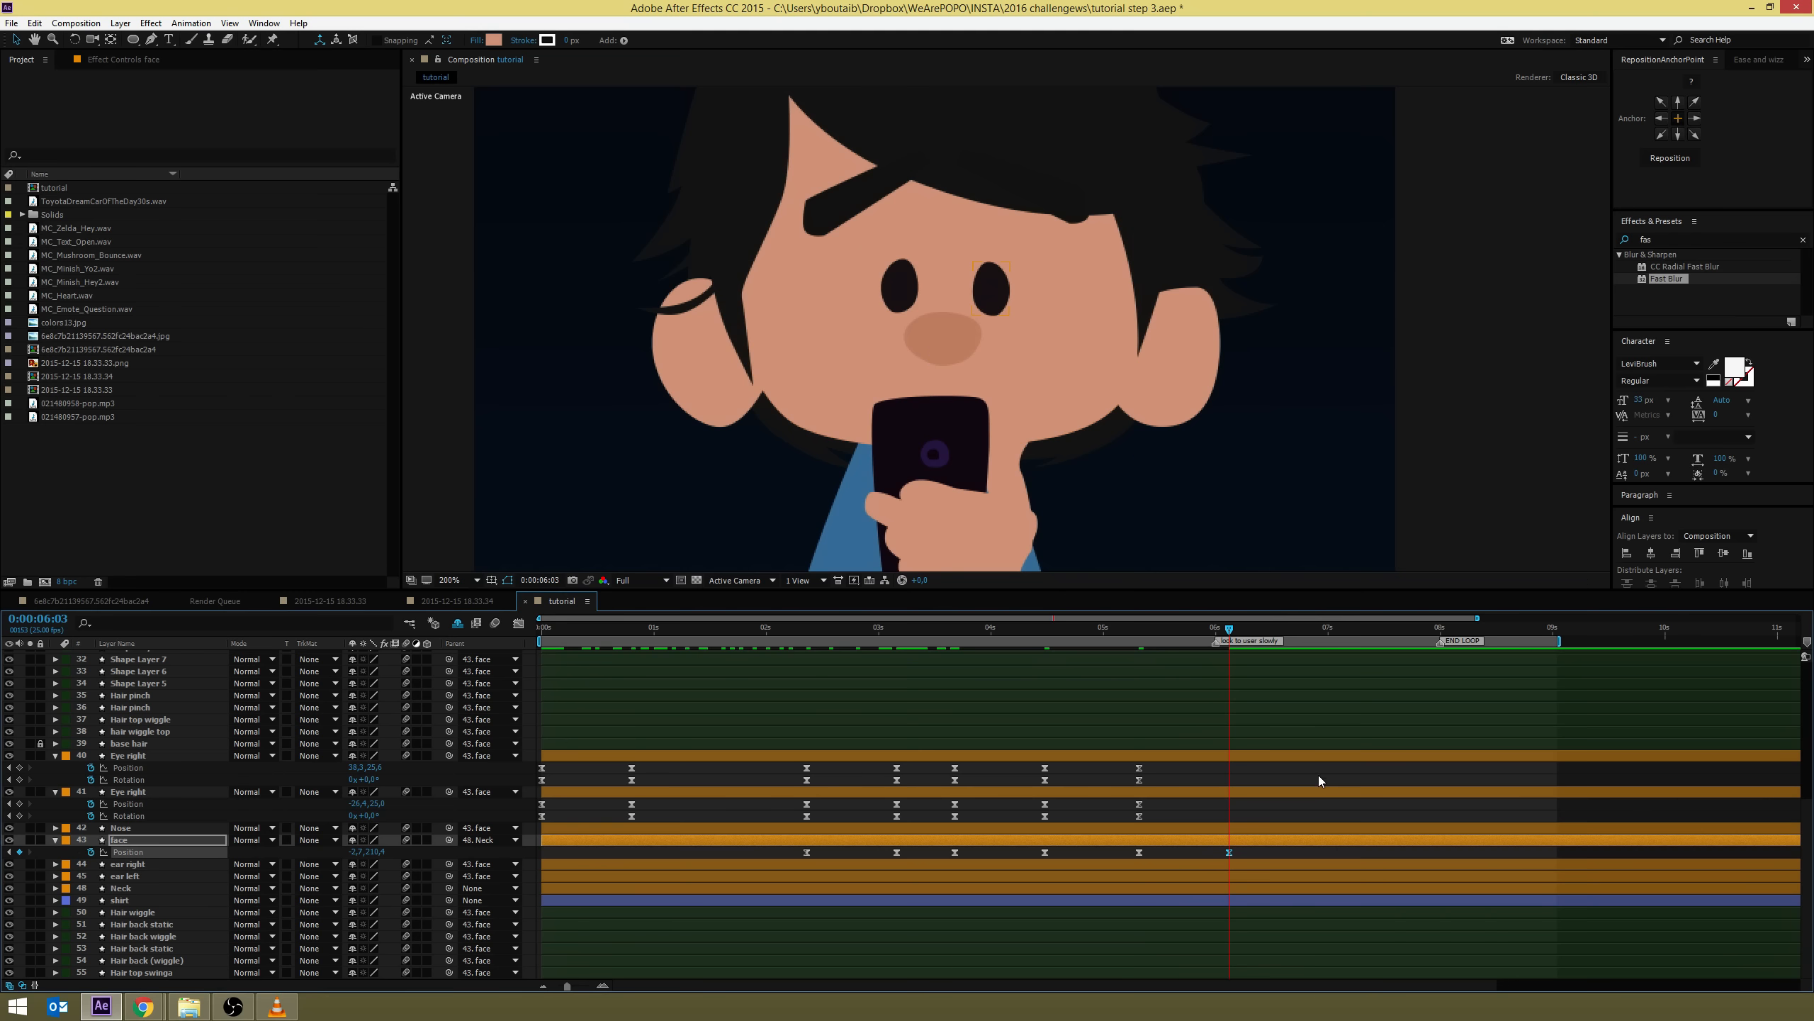
Rotate and lower both eyebrows at 0:00:06:03 so their inner ends slant down into an angry frown
{"action": "left_click", "coordinate": [850, 205]}
{"action": "key", "text": "w"}
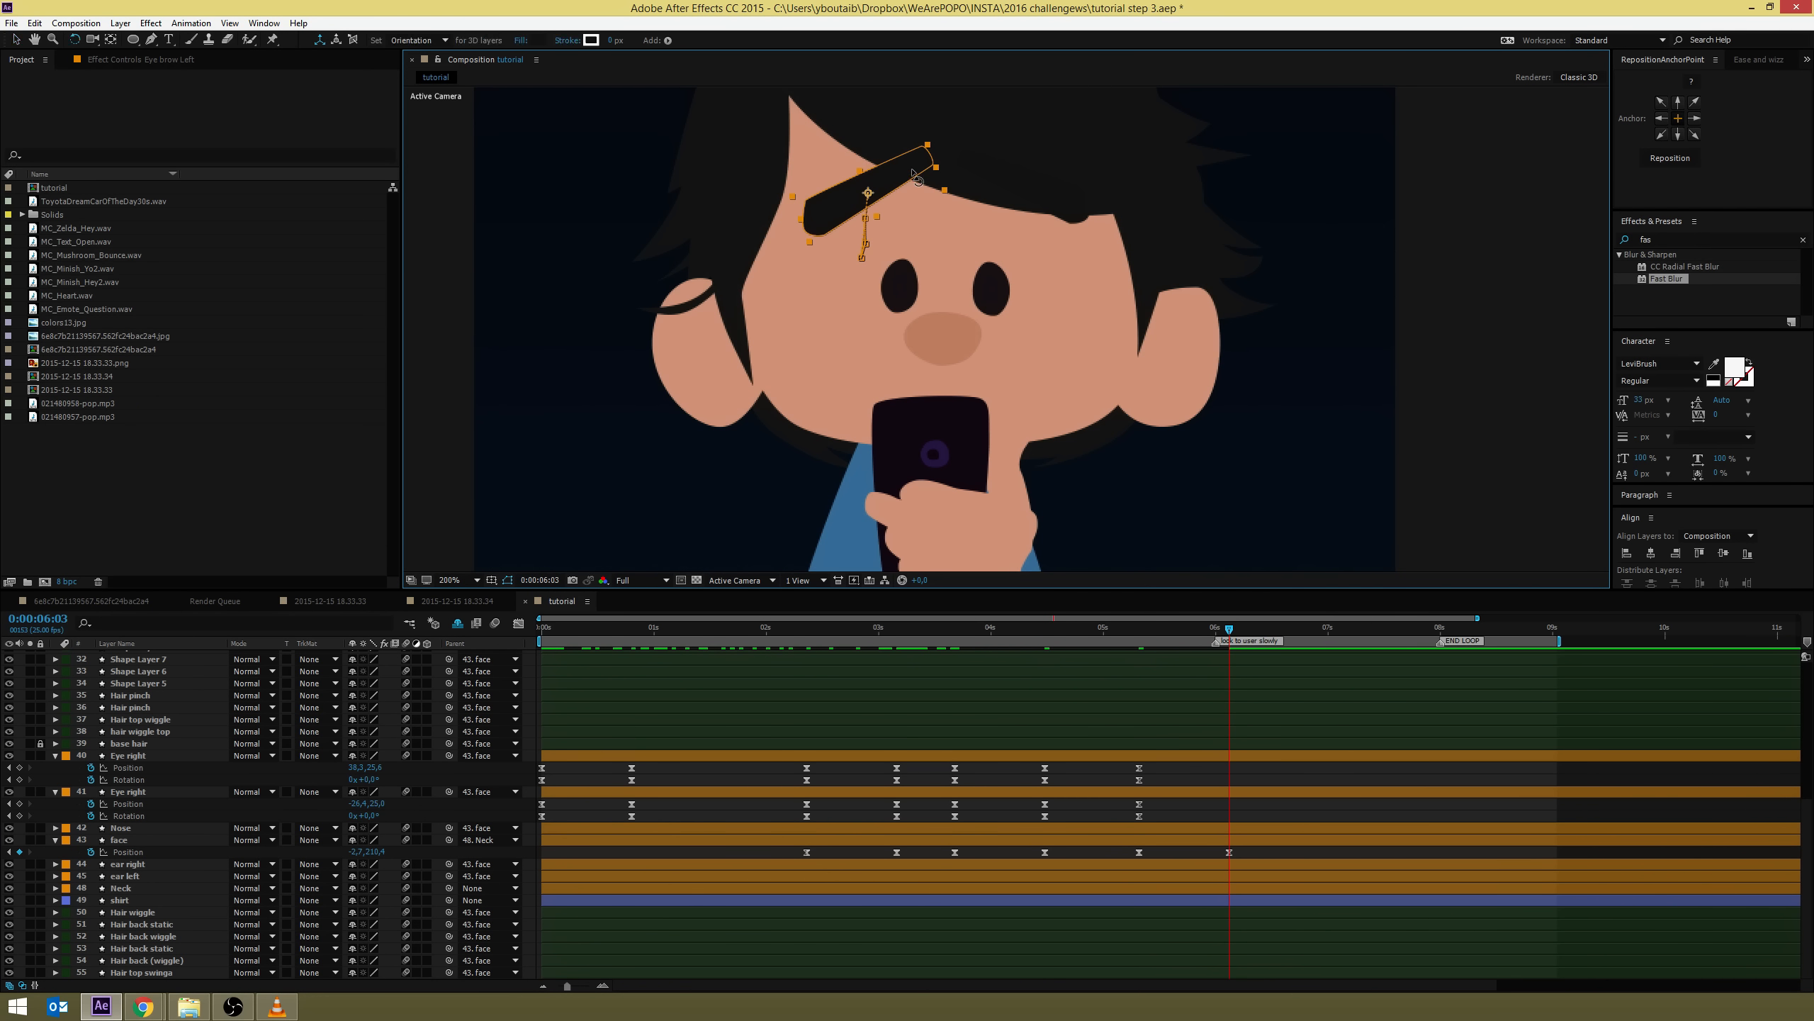
{"action": "left_click_drag", "start_coordinate": [908, 181], "coordinate": [892, 231]}
{"action": "key", "text": "v"}
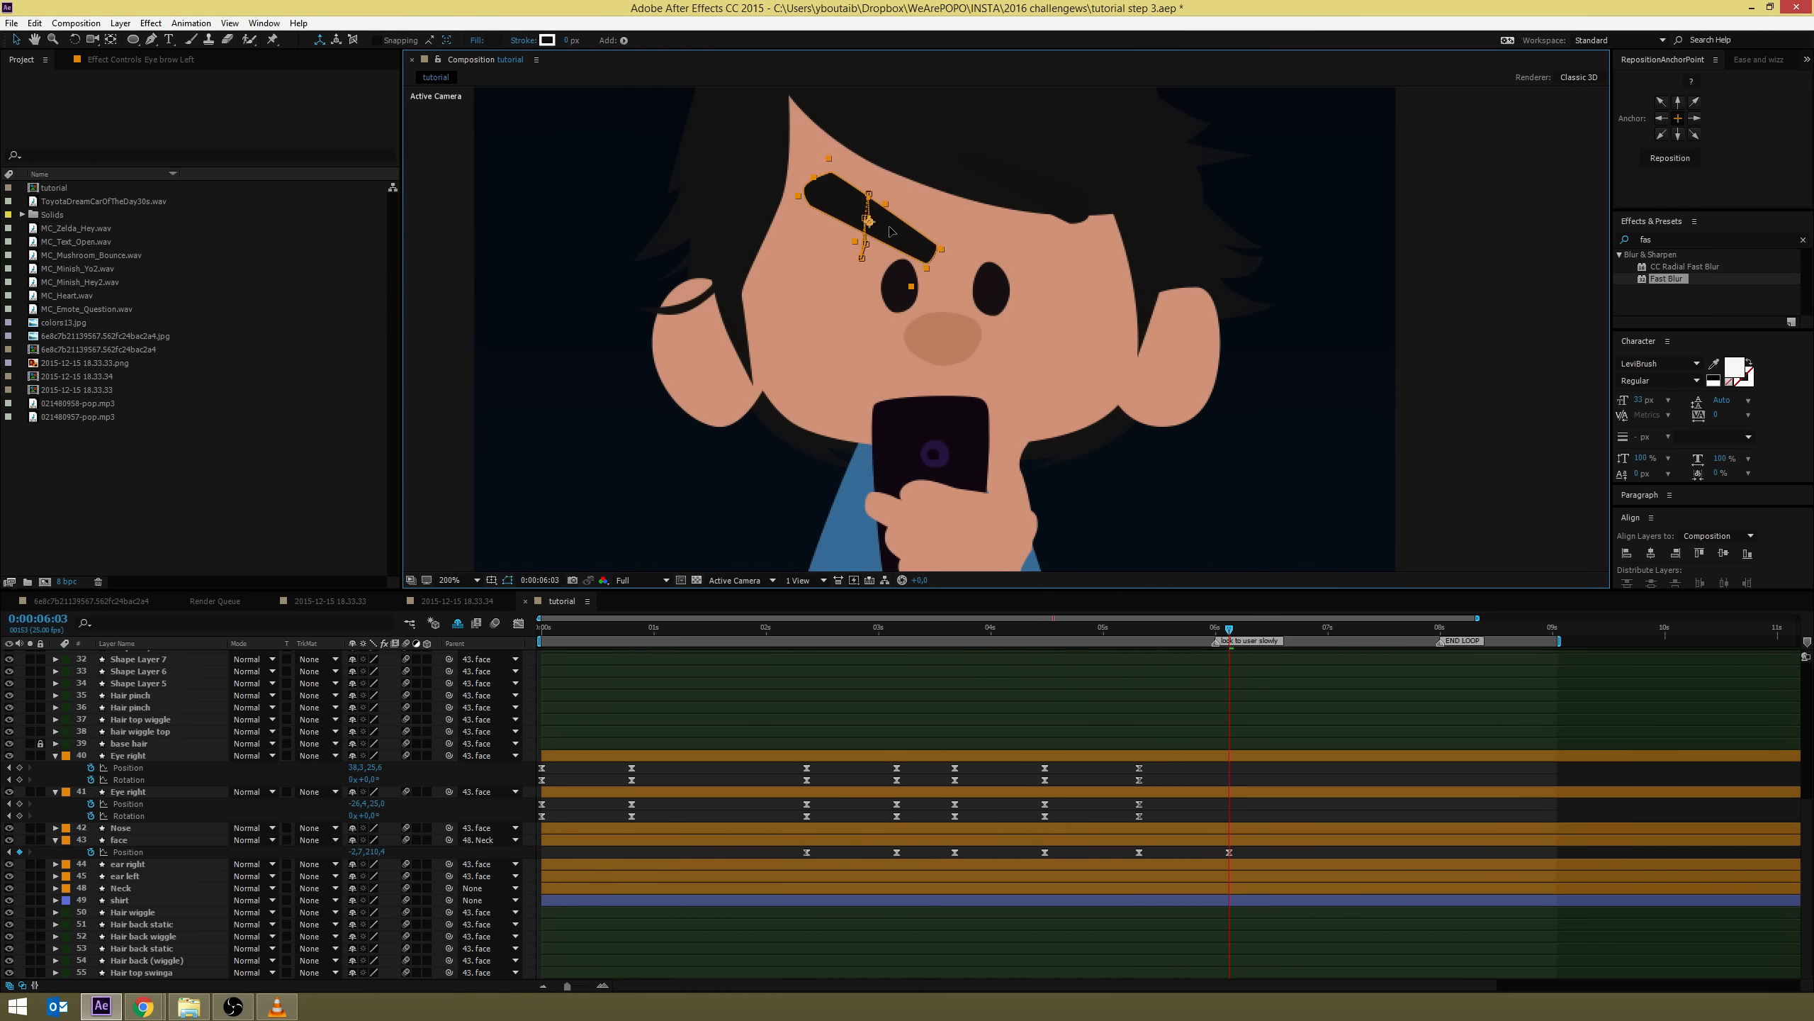
{"action": "left_click", "coordinate": [1075, 191]}
{"action": "key", "text": "w"}
{"action": "mouse_move", "coordinate": [1081, 189]}
{"action": "left_mouse_down"}
{"action": "mouse_move", "coordinate": [1078, 153]}
{"action": "mouse_move", "coordinate": [1054, 206]}
{"action": "left_mouse_up"}
{"action": "key", "text": "v"}
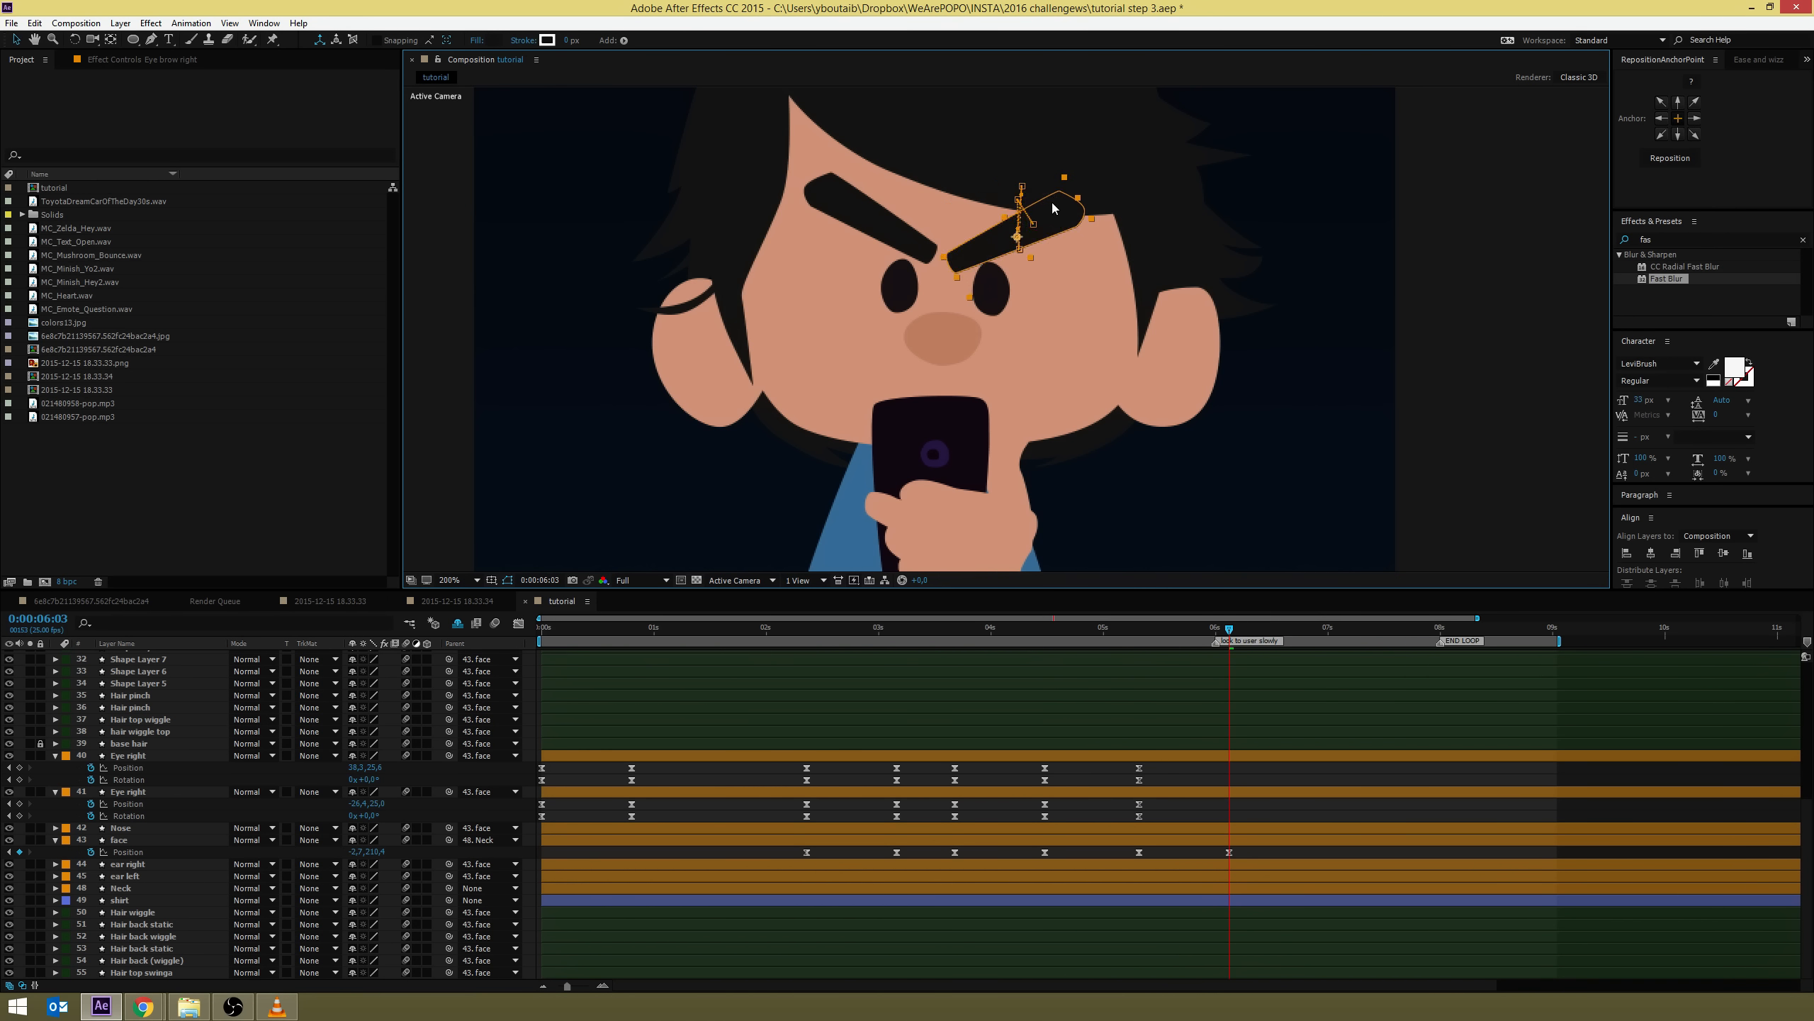
{"action": "left_click", "coordinate": [850, 218]}
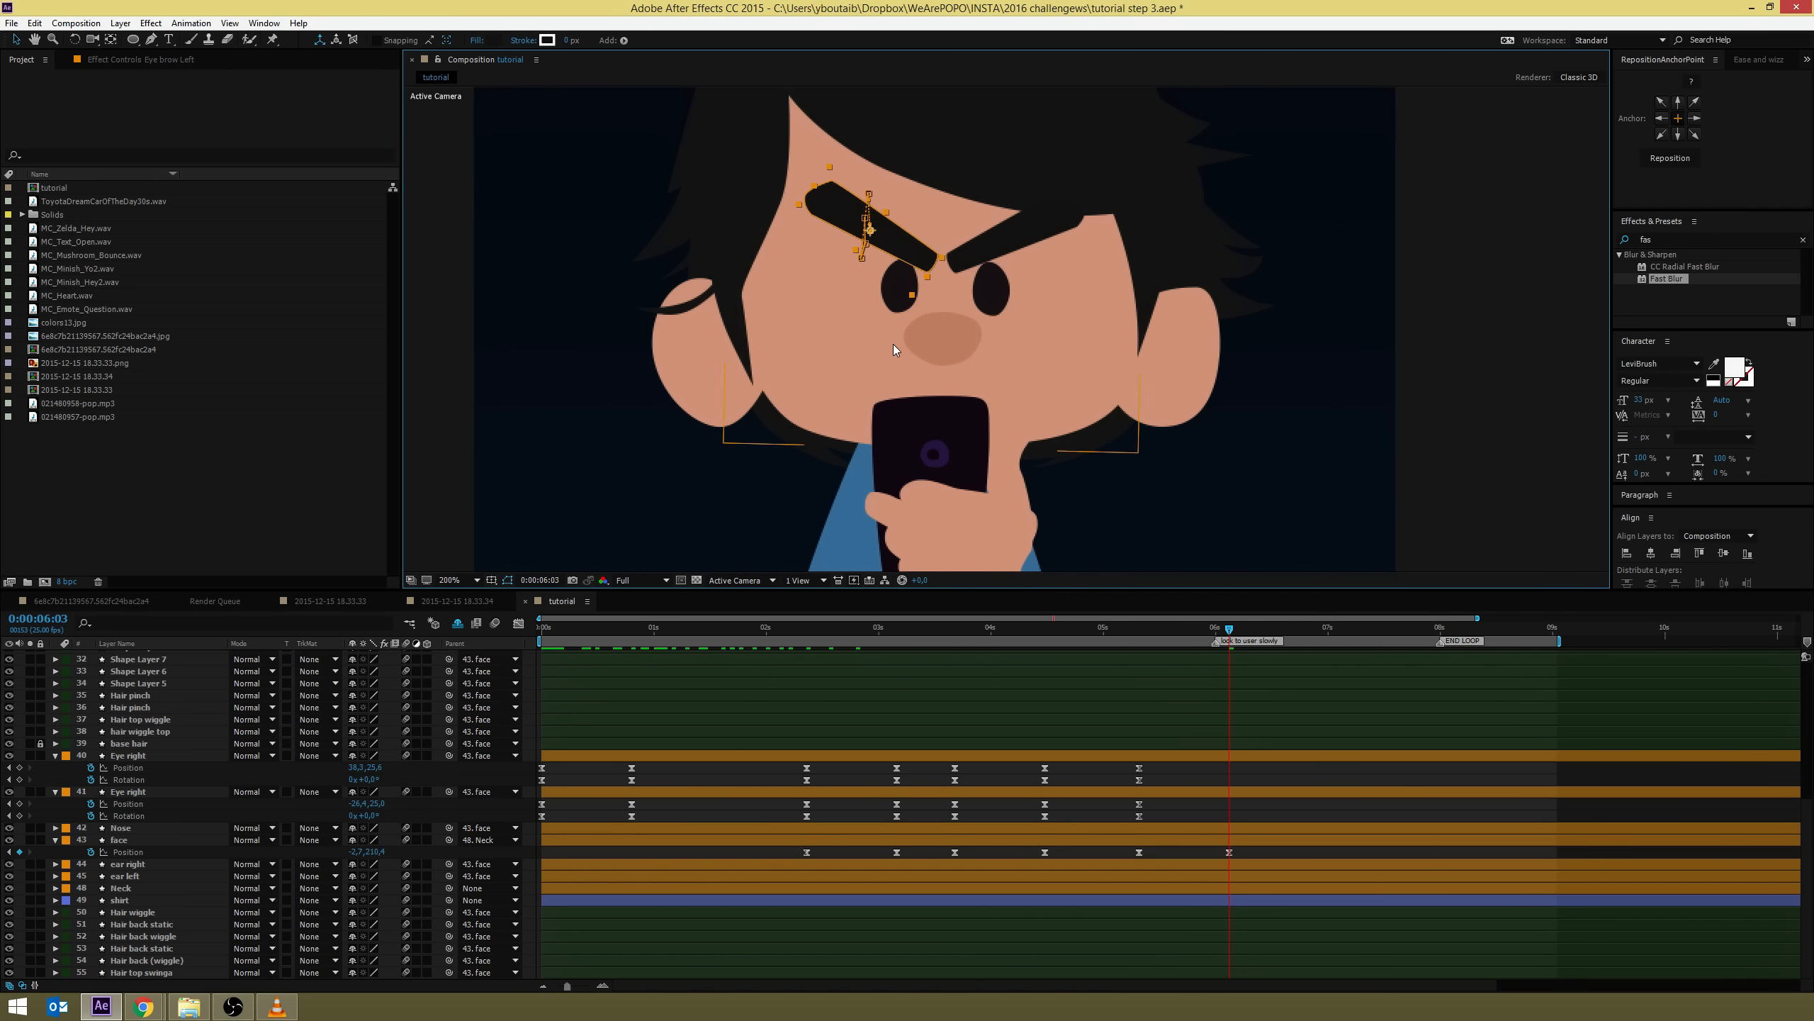
Shift both eyes slightly down at 0:00:06:03 so they sit beside the top of the nose
{"action": "left_click", "coordinate": [893, 304]}
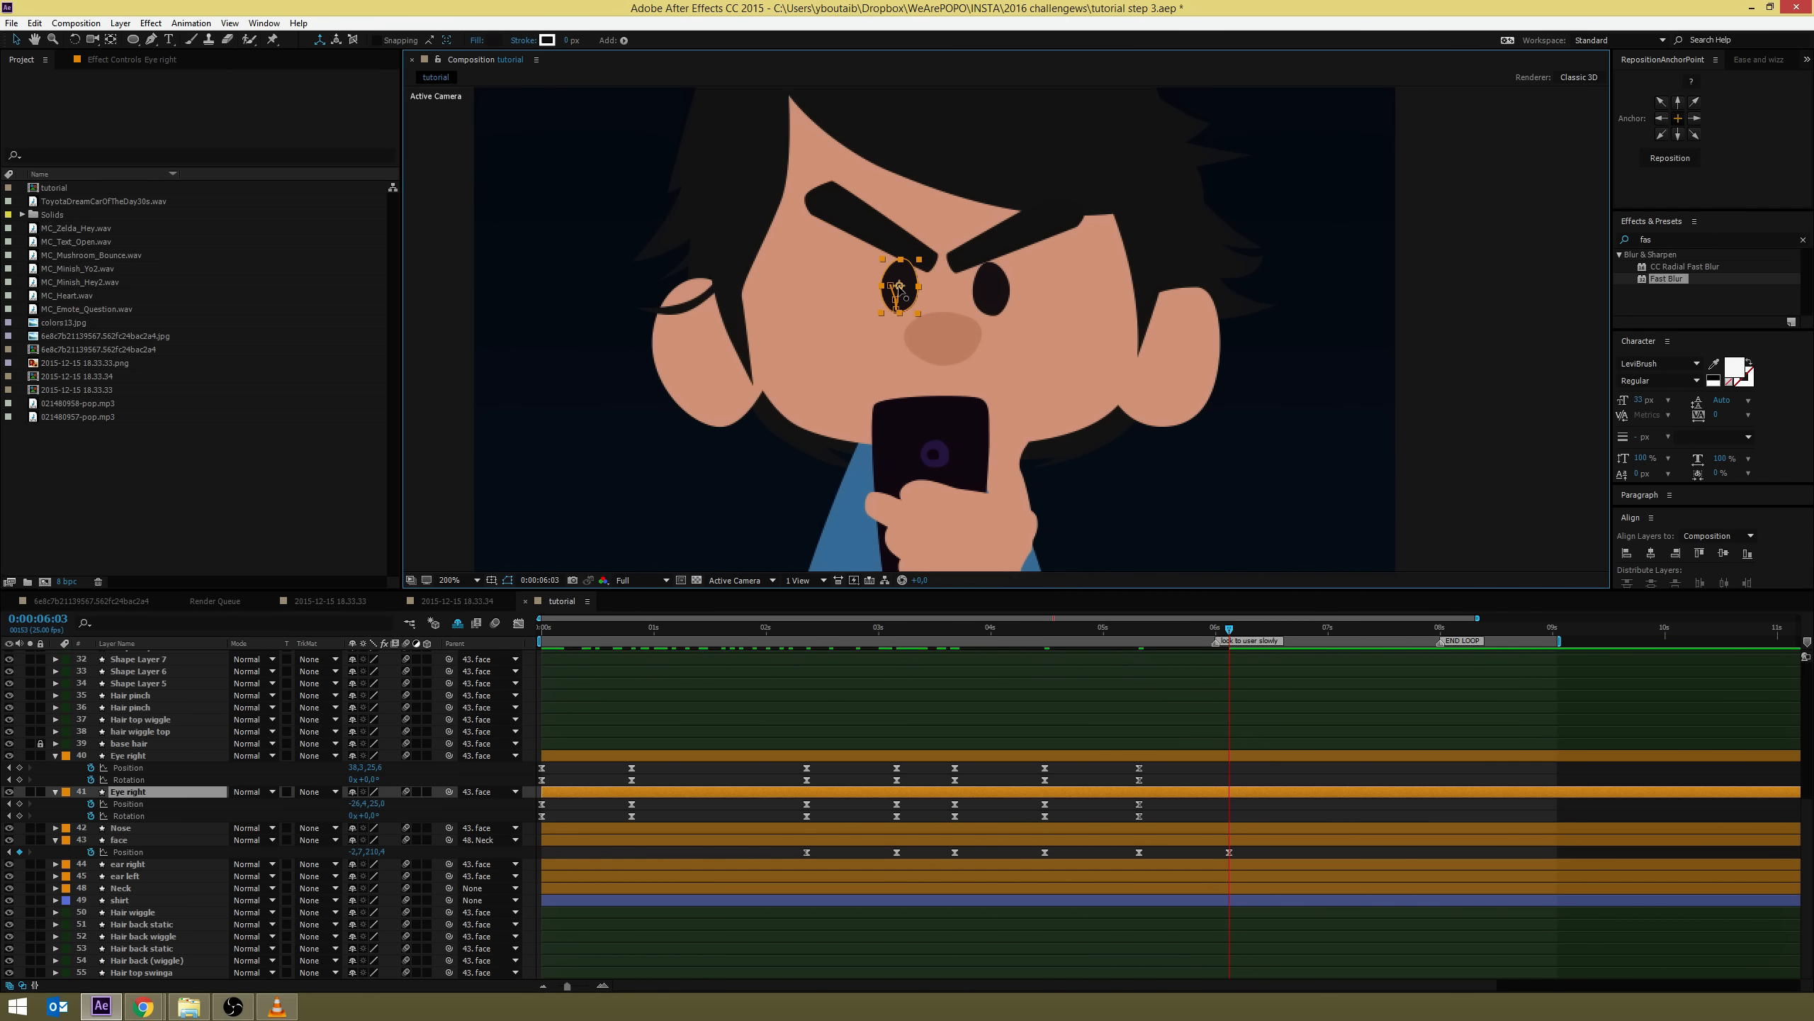
{"action": "left_click", "coordinate": [999, 288], "text": "shift"}
{"action": "left_click", "coordinate": [1482, 338]}
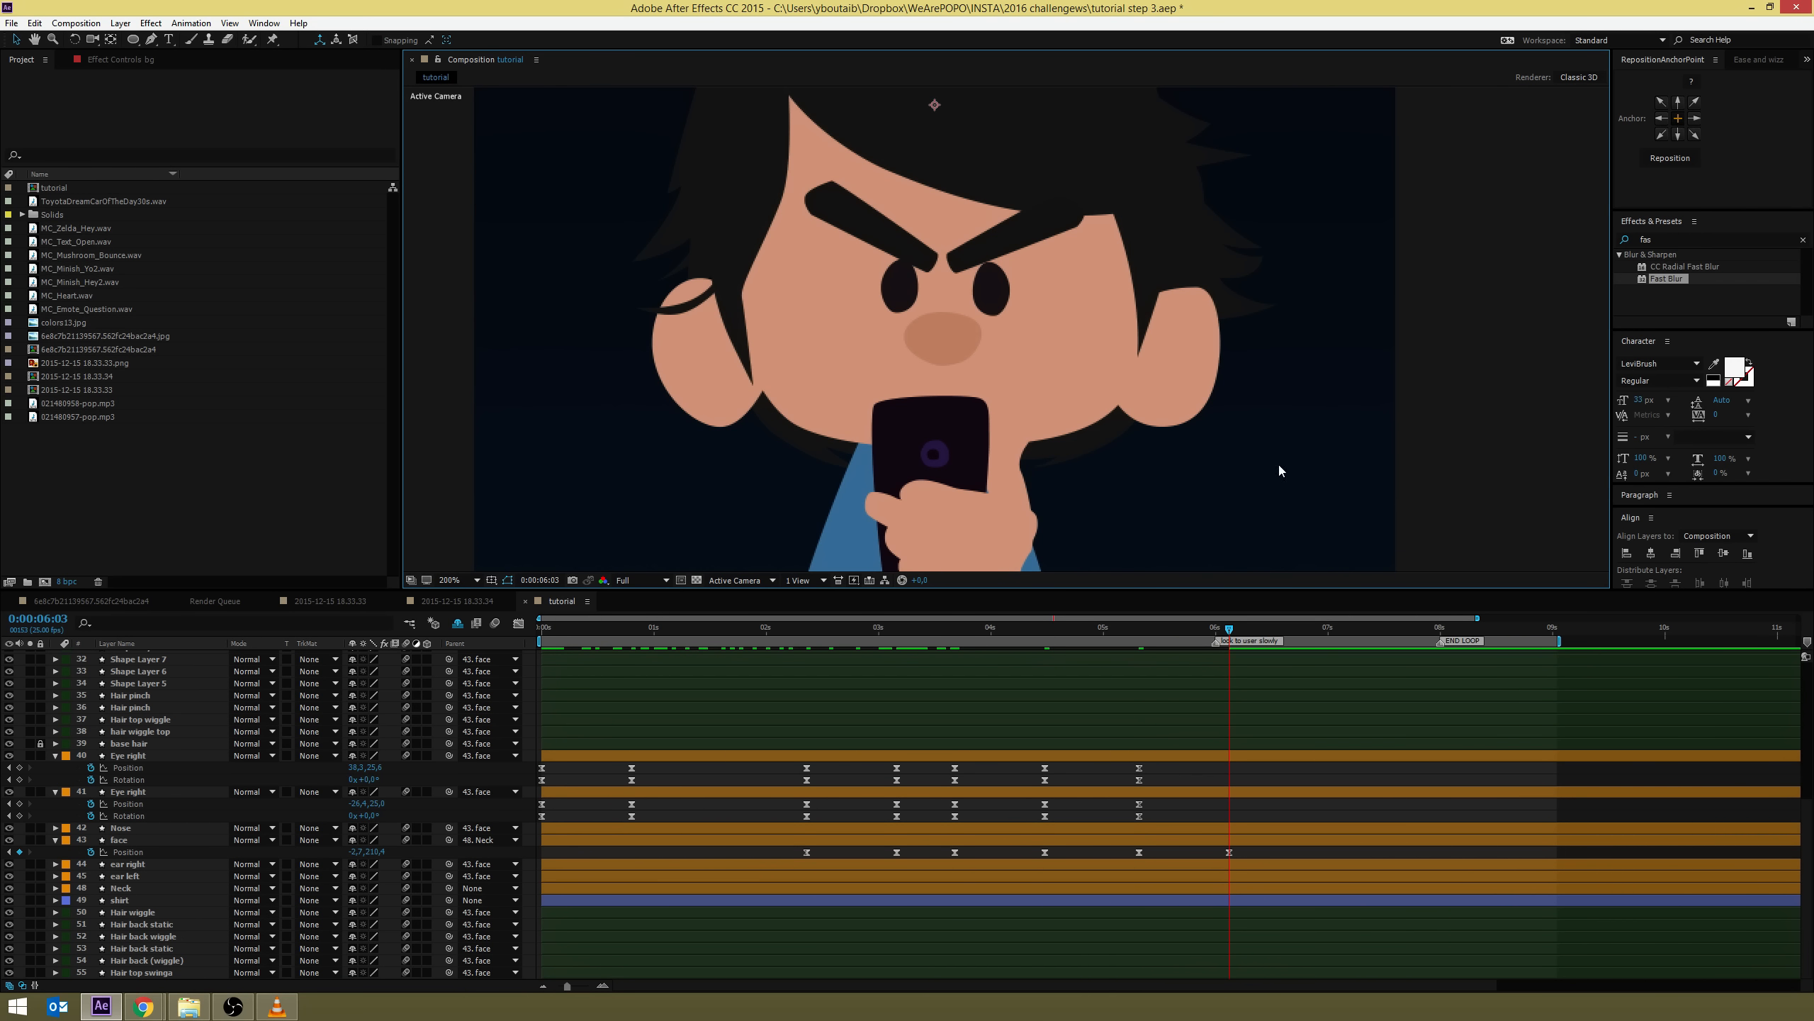
{"action": "left_click", "coordinate": [1013, 532]}
{"action": "left_click_drag", "start_coordinate": [907, 303], "coordinate": [992, 294]}
{"action": "left_click", "coordinate": [991, 282]}
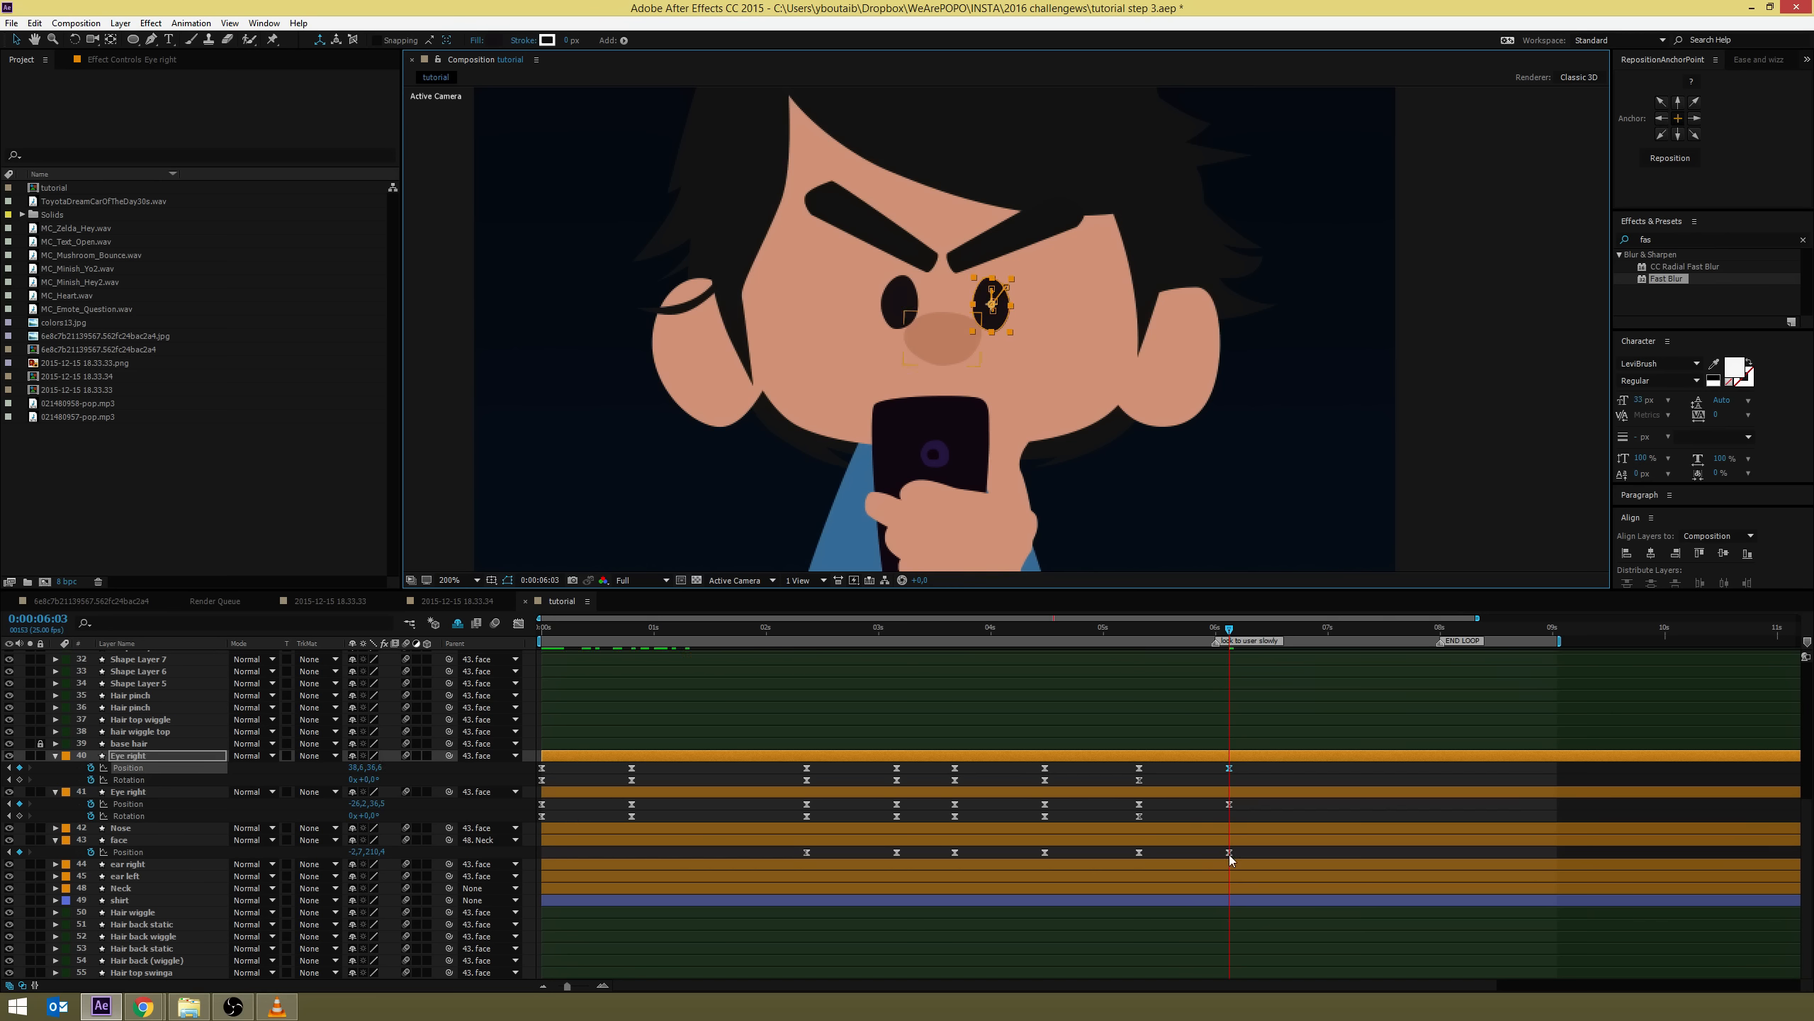
{"action": "left_click", "coordinate": [1185, 771]}
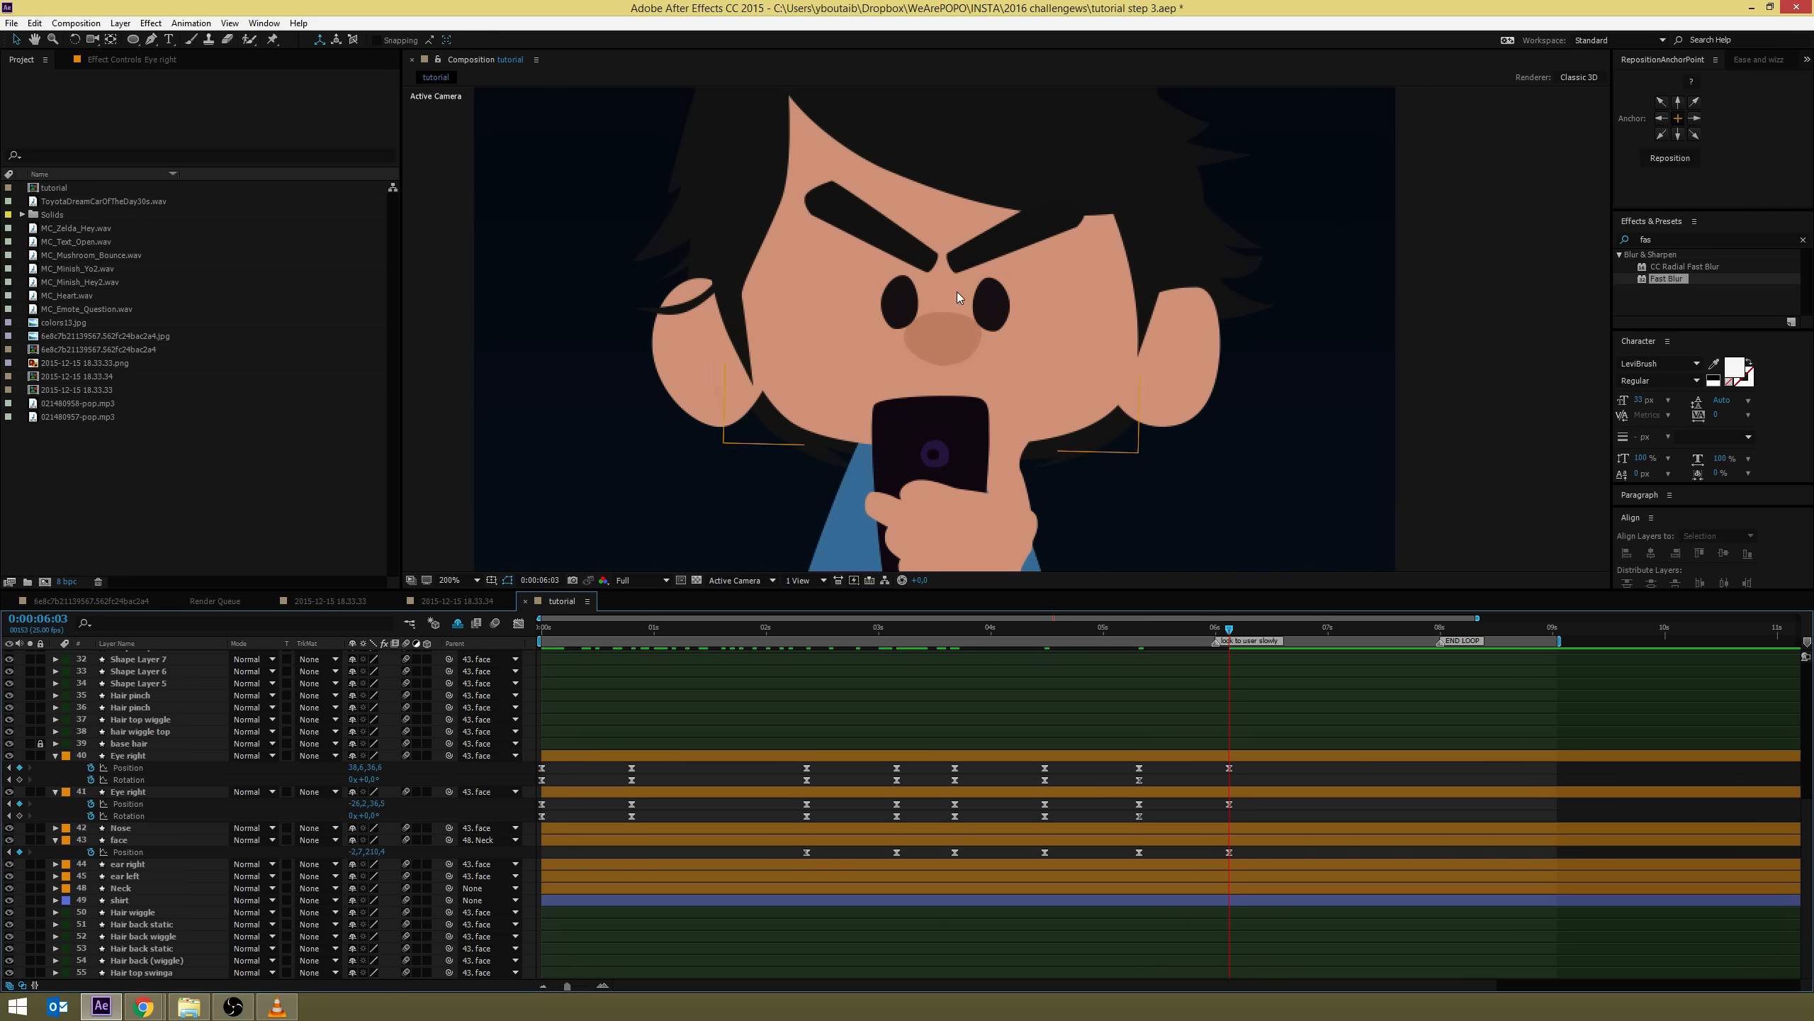
Start rotation keyframing on the ear left and ear right layers at 0:00:03:17
{"action": "scroll", "coordinate": [999, 309], "scroll_direction": "down", "scroll_amount": 1}
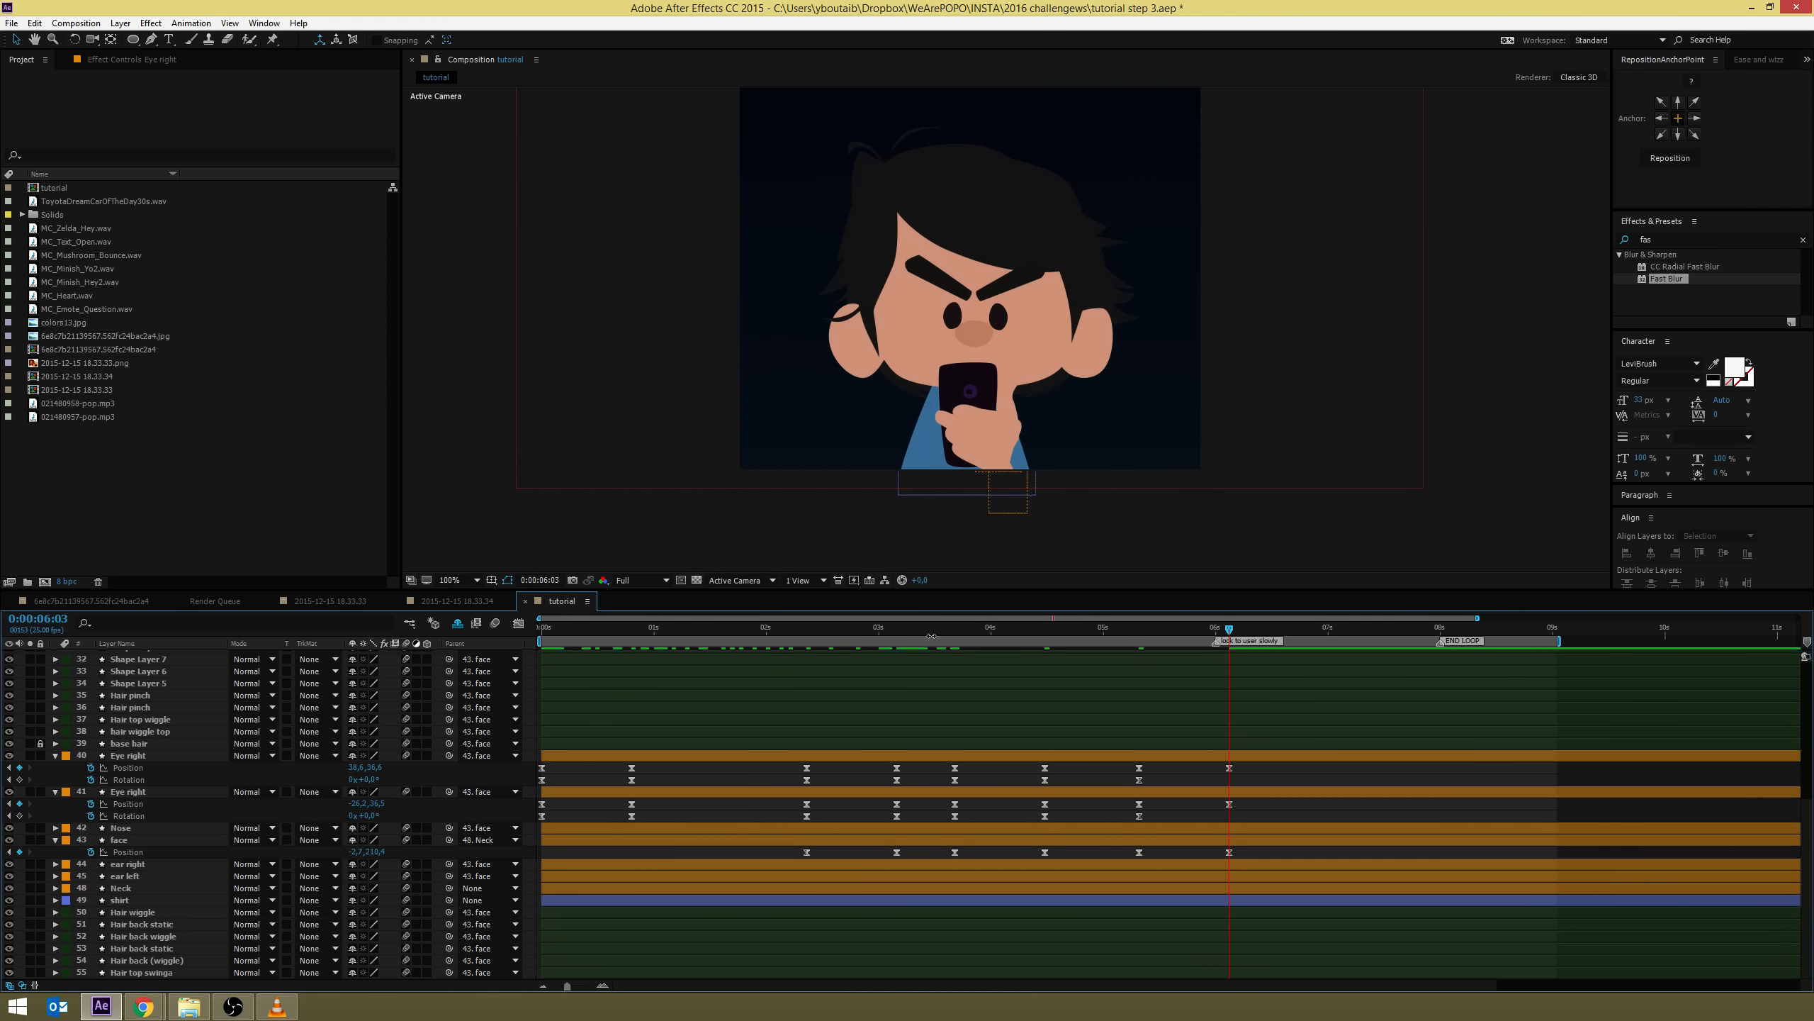
{"action": "mouse_move", "coordinate": [918, 629]}
{"action": "left_mouse_down"}
{"action": "mouse_move", "coordinate": [893, 629]}
{"action": "mouse_move", "coordinate": [1052, 622]}
{"action": "mouse_move", "coordinate": [950, 635]}
{"action": "left_mouse_up"}
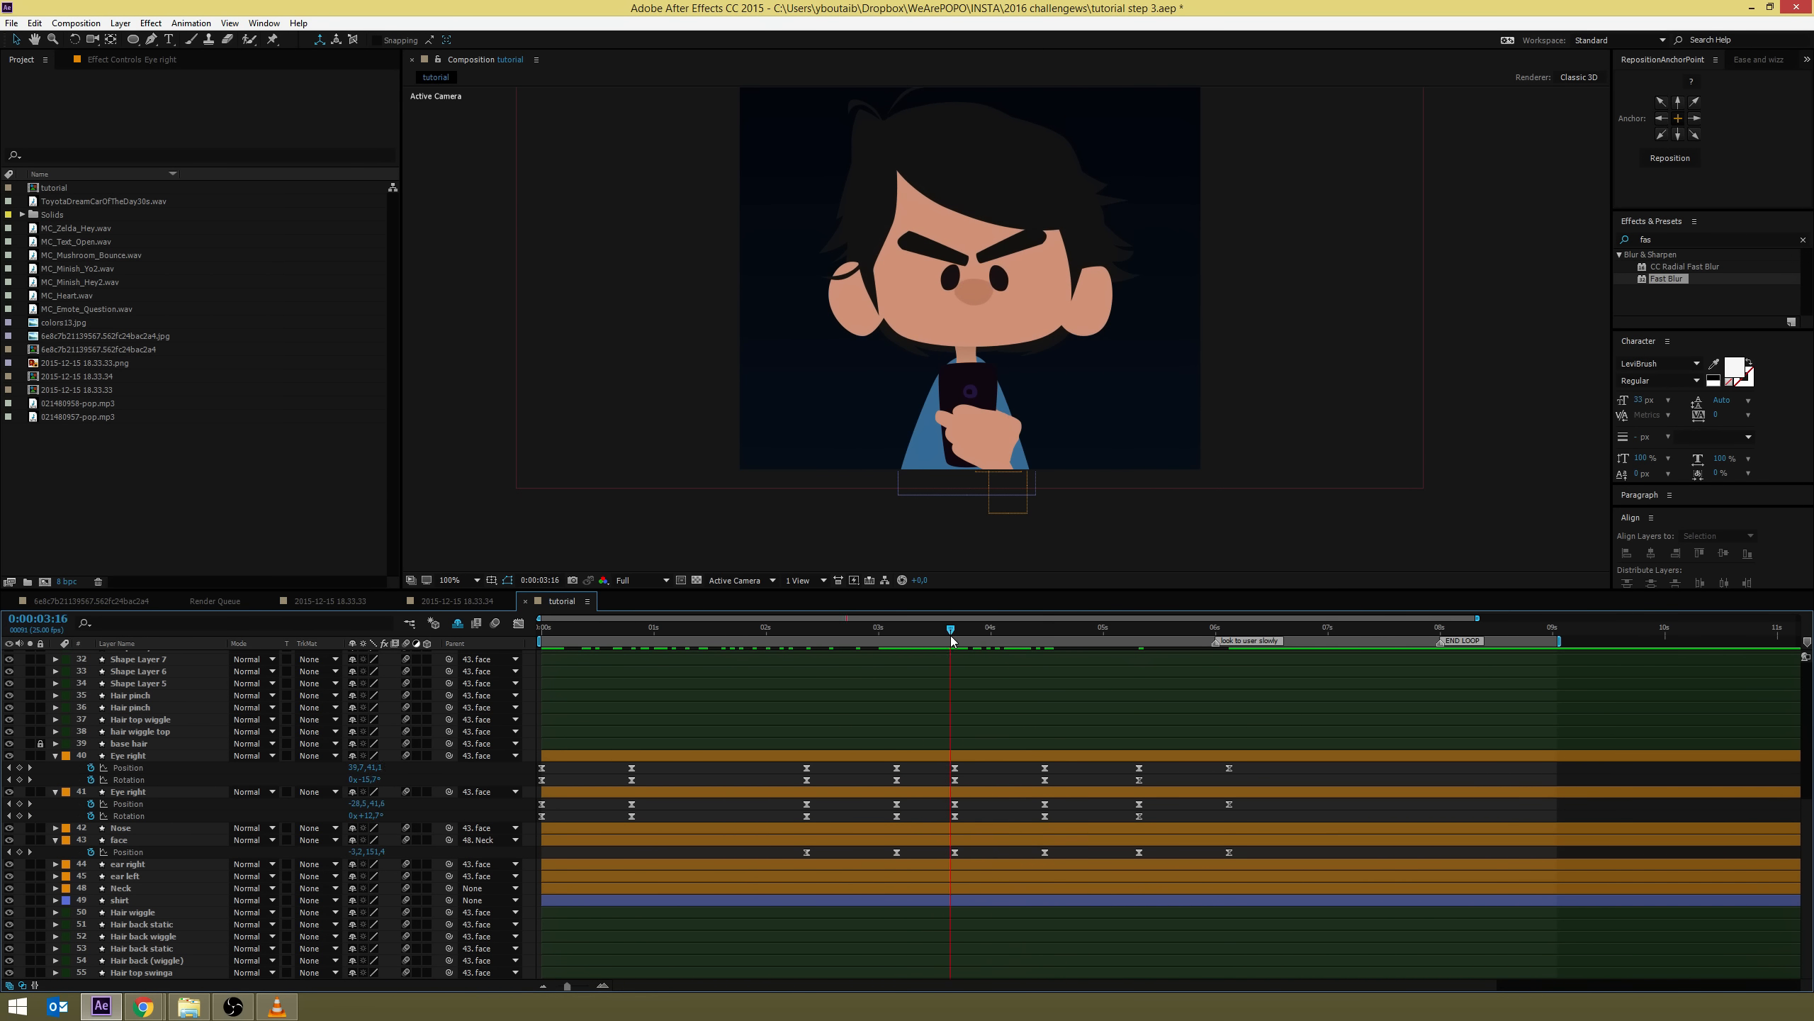
{"action": "left_click", "coordinate": [835, 319]}
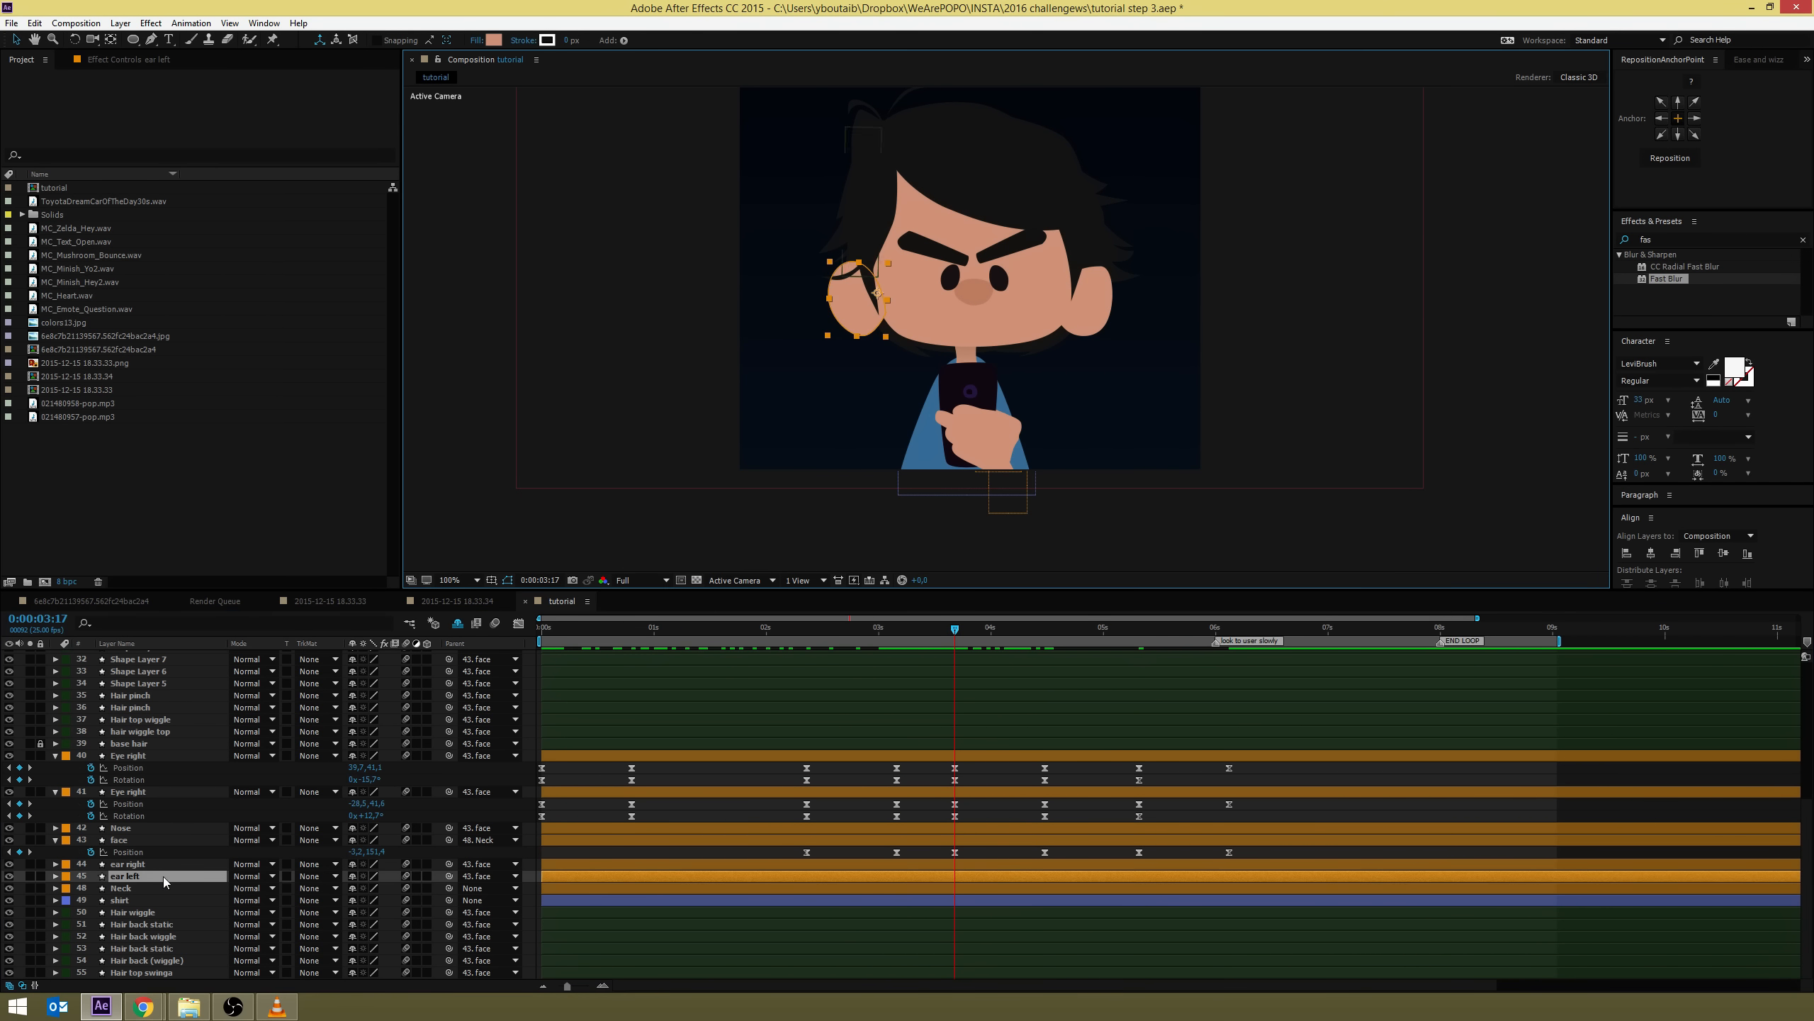
{"action": "key", "text": "alt+shift+r"}
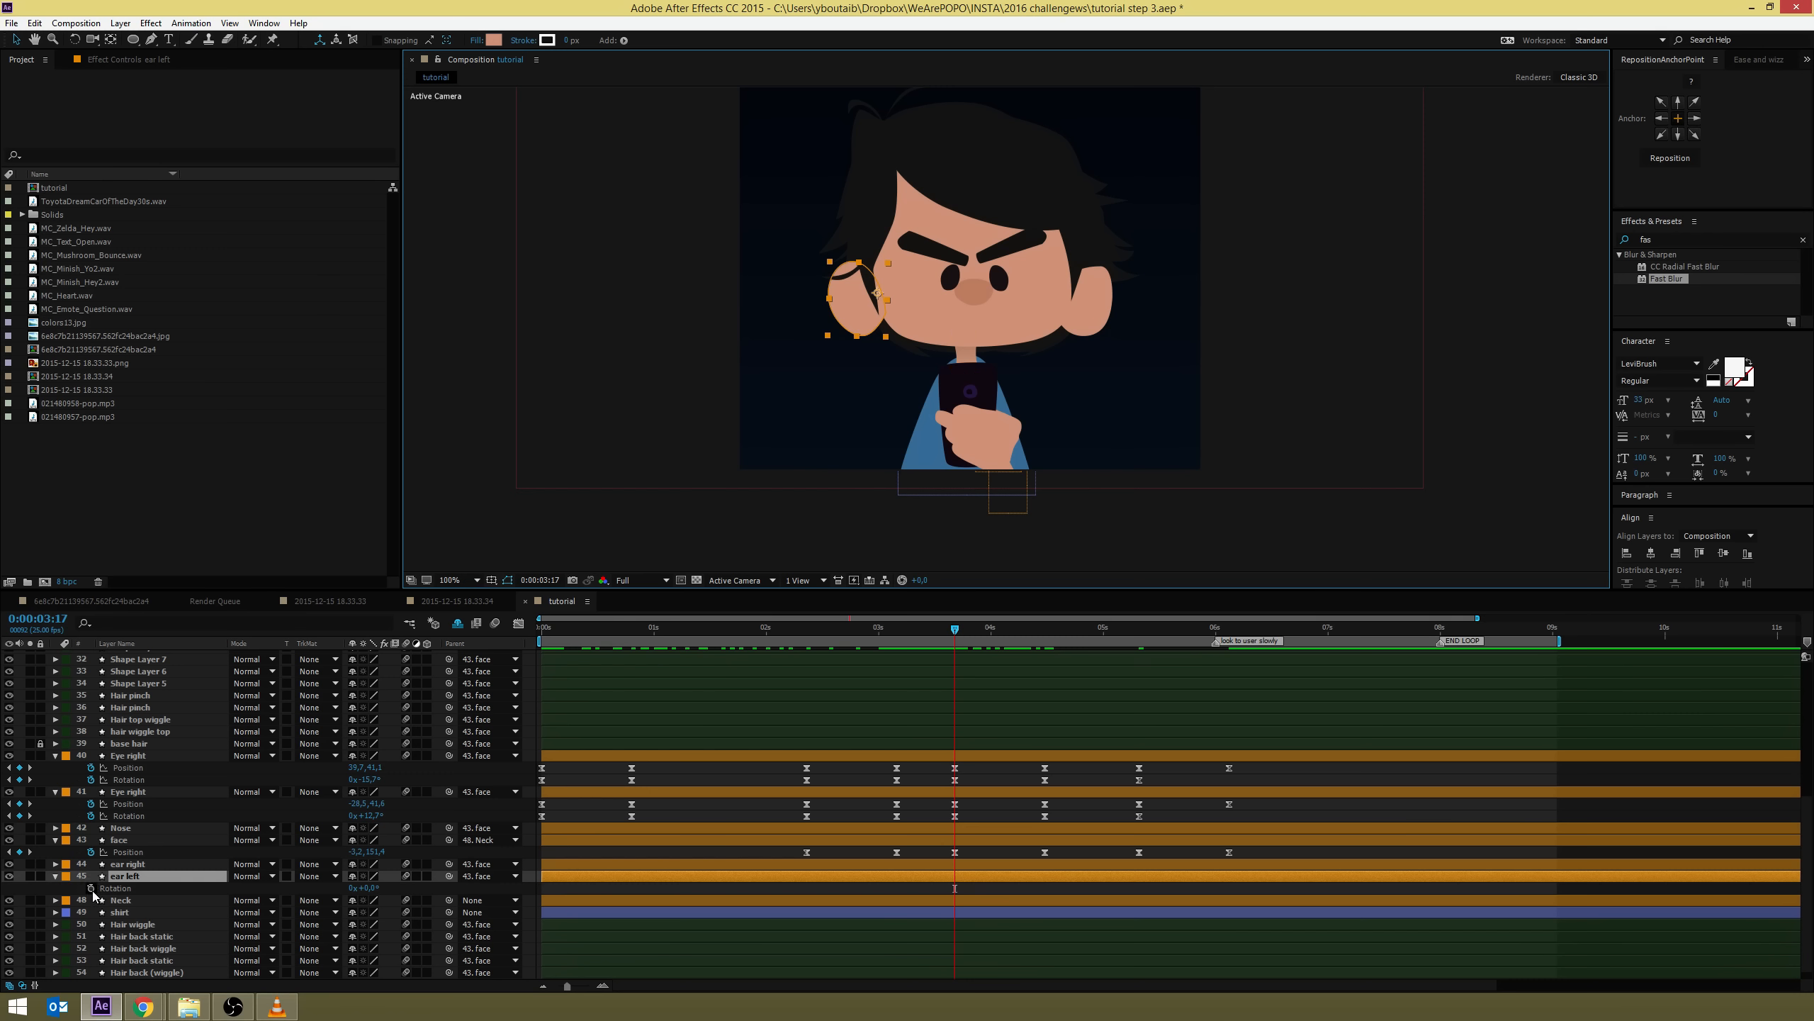
{"action": "left_click", "coordinate": [95, 890]}
{"action": "left_click", "coordinate": [132, 869]}
{"action": "key", "text": "r"}
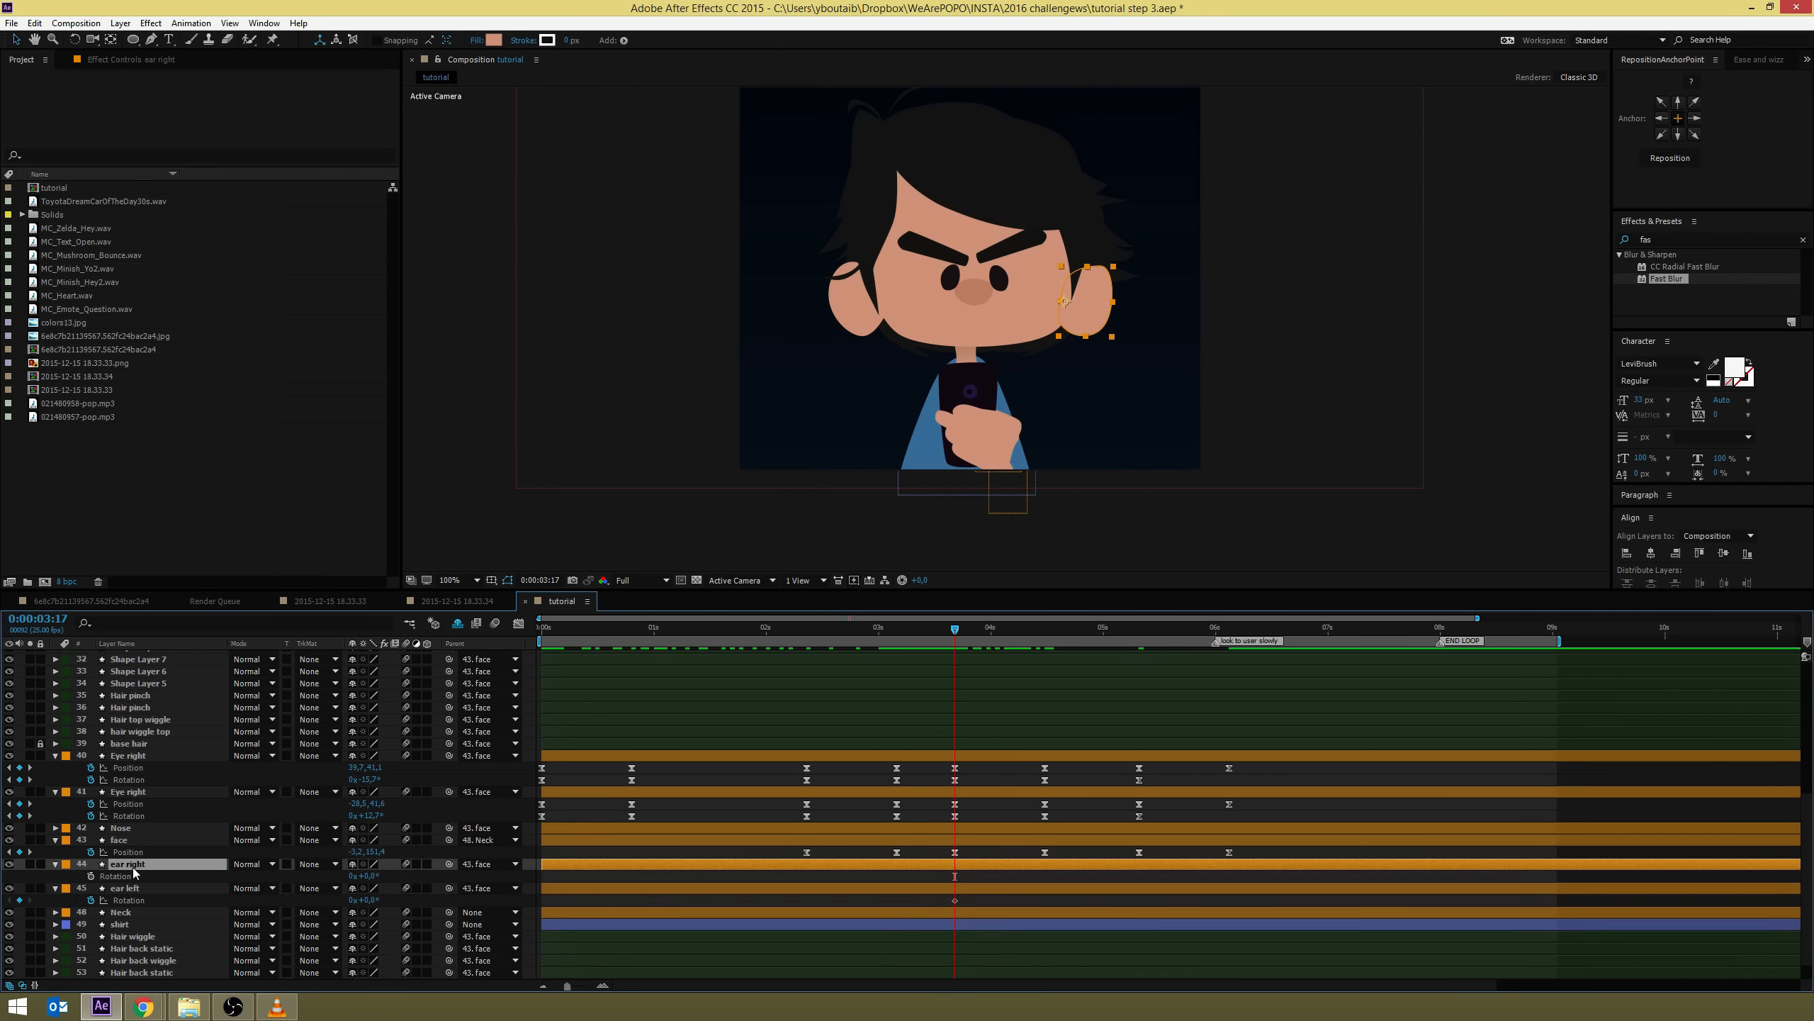
{"action": "left_click", "coordinate": [91, 875]}
Tilt both ears at 0:00:04:12, rotating the ear right layer counterclockwise and the ear left layer clockwise
{"action": "key", "text": "shift+Page_Down"}
{"action": "key", "text": "shift+Page_Down"}
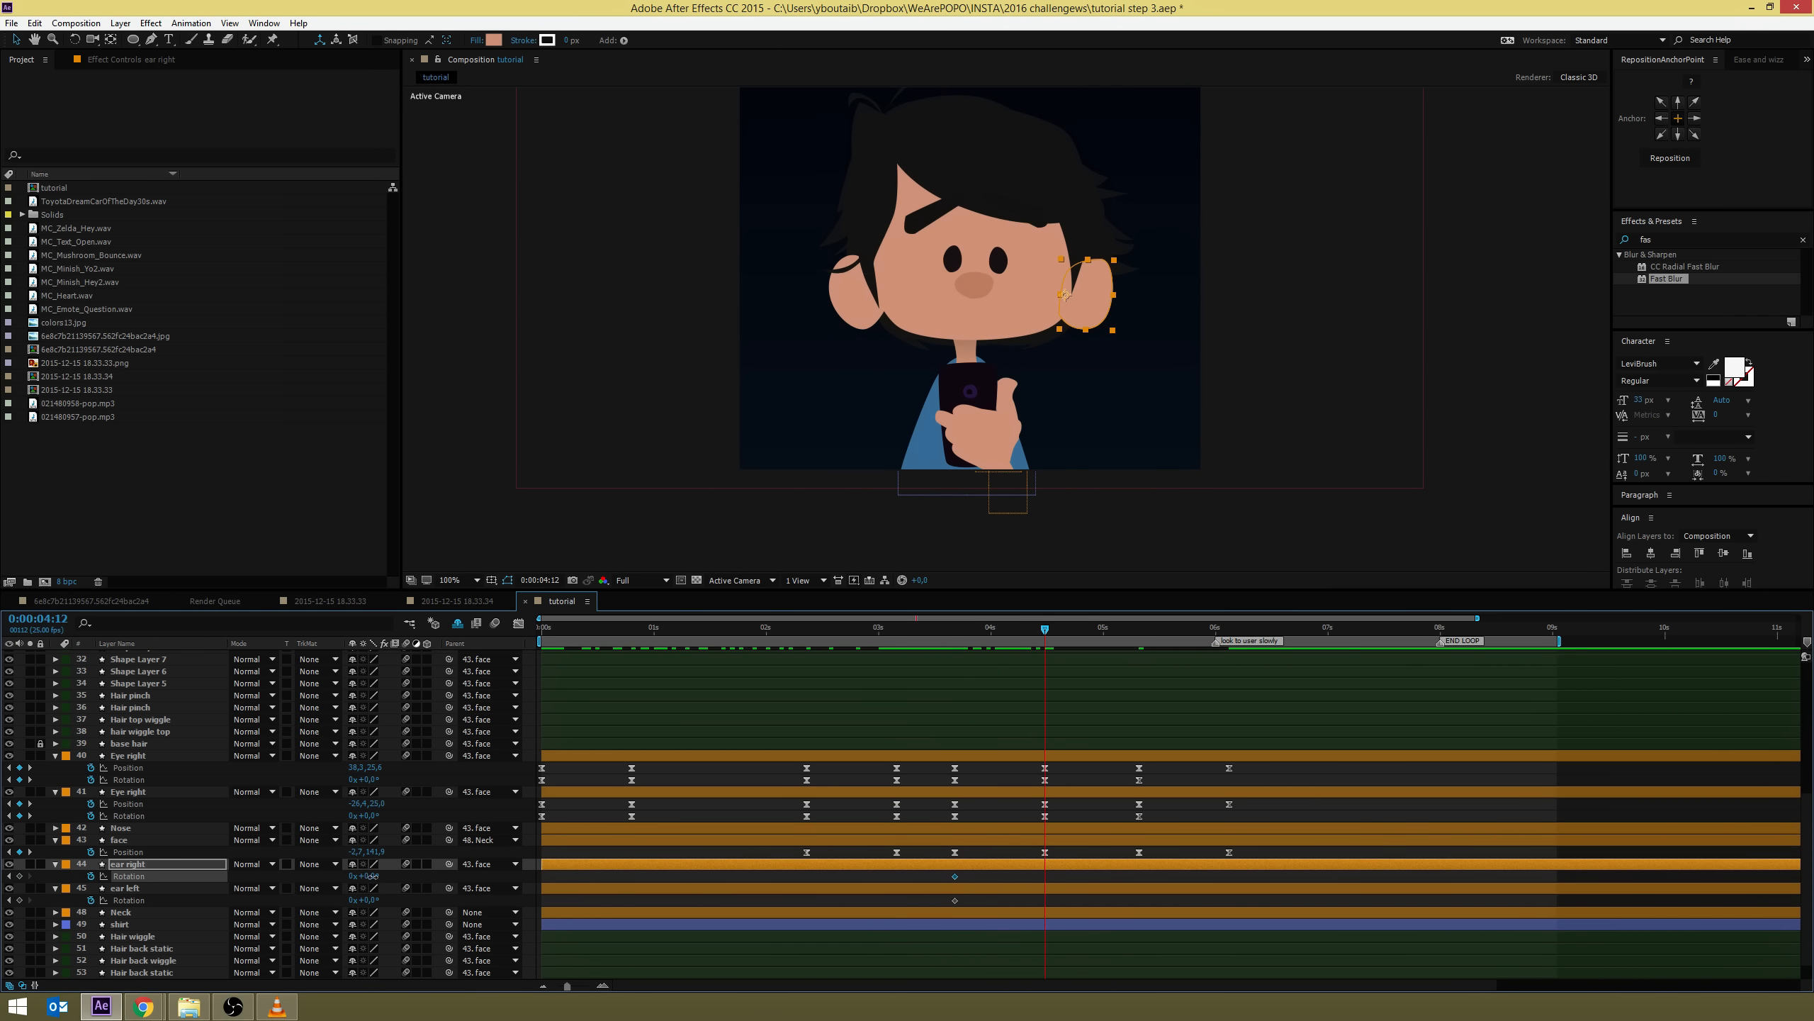
{"action": "mouse_move", "coordinate": [372, 876]}
{"action": "left_mouse_down"}
{"action": "mouse_move", "coordinate": [348, 867]}
{"action": "mouse_move", "coordinate": [376, 902]}
{"action": "left_mouse_up"}
{"action": "left_click", "coordinate": [932, 889]}
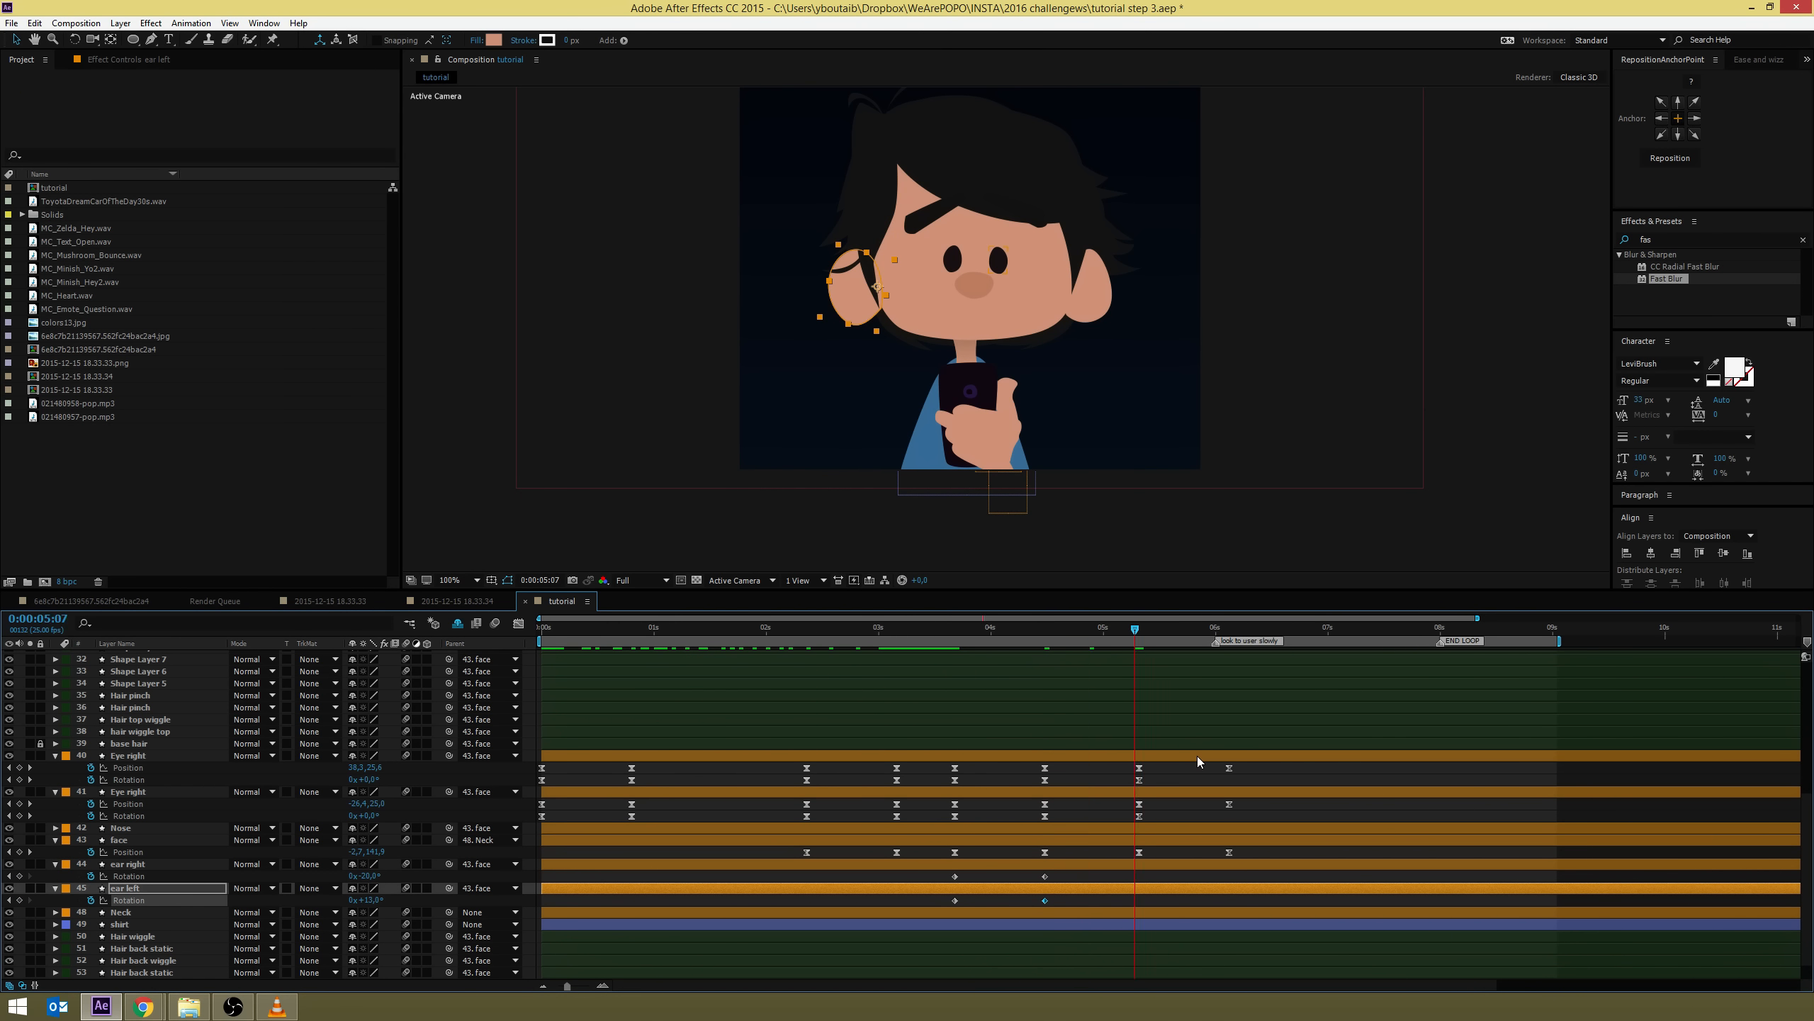
{"action": "left_click", "coordinate": [19, 851]}
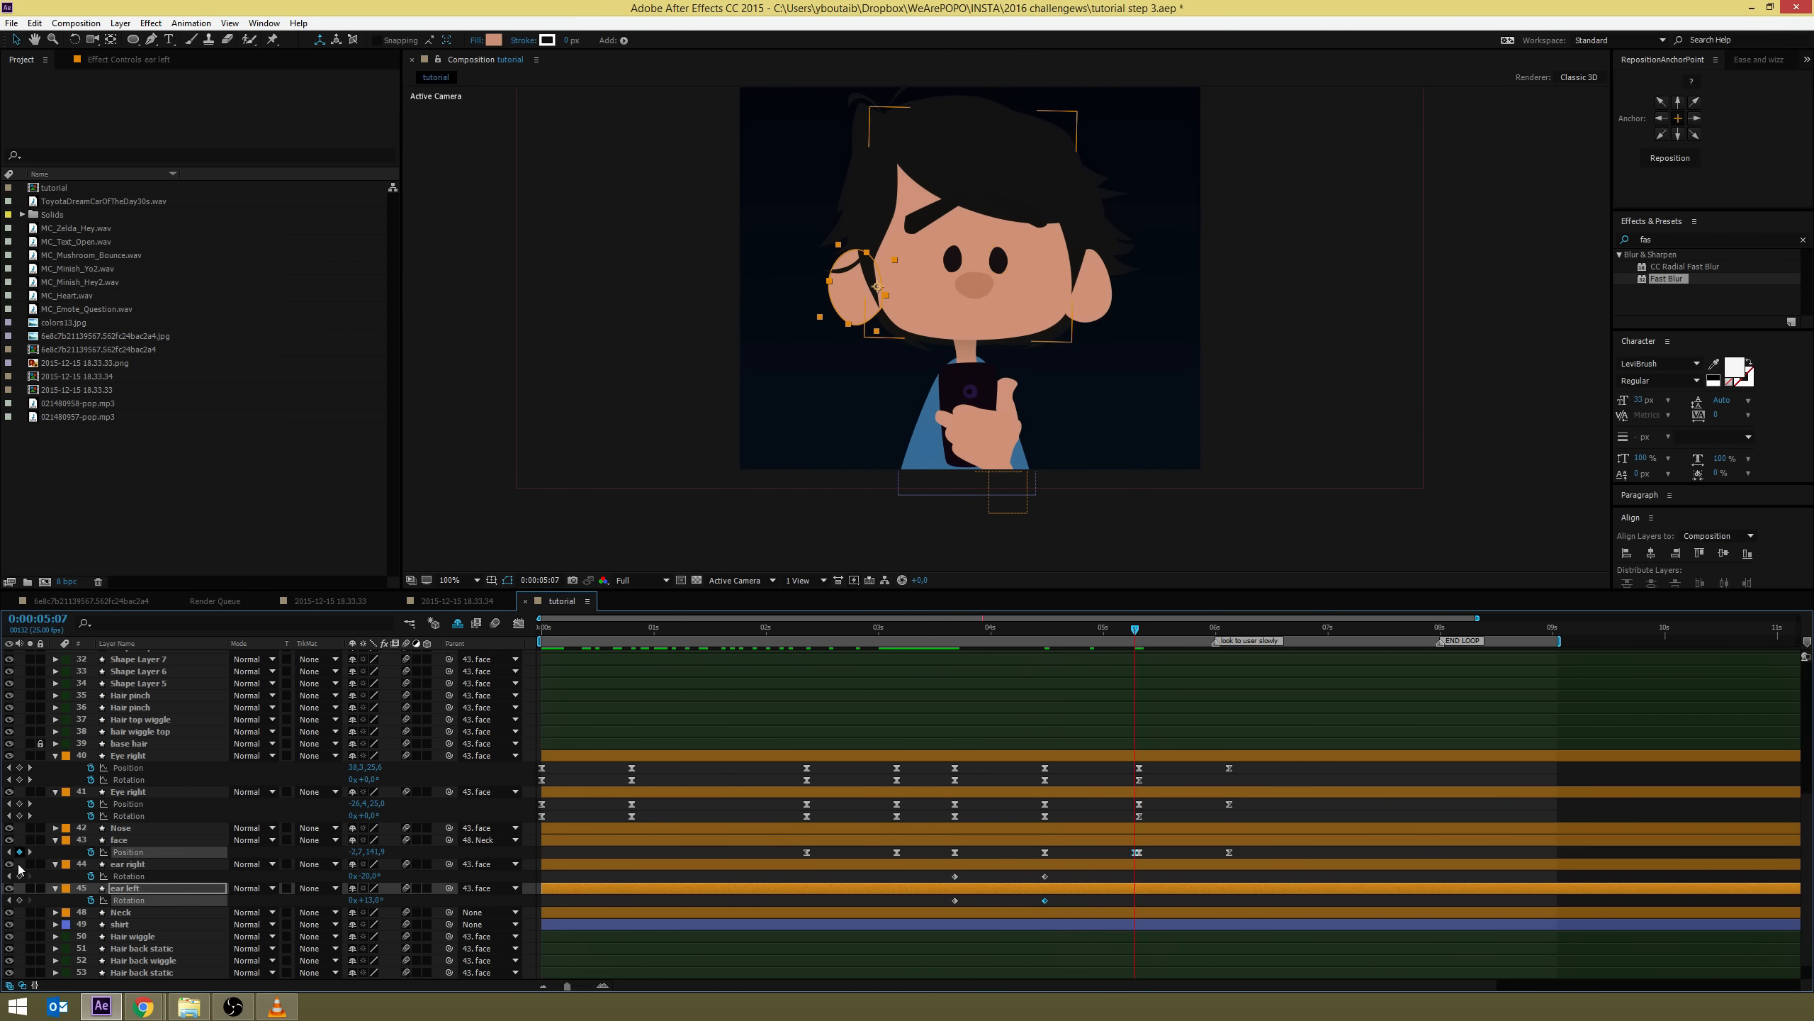
{"action": "left_click", "coordinate": [19, 875]}
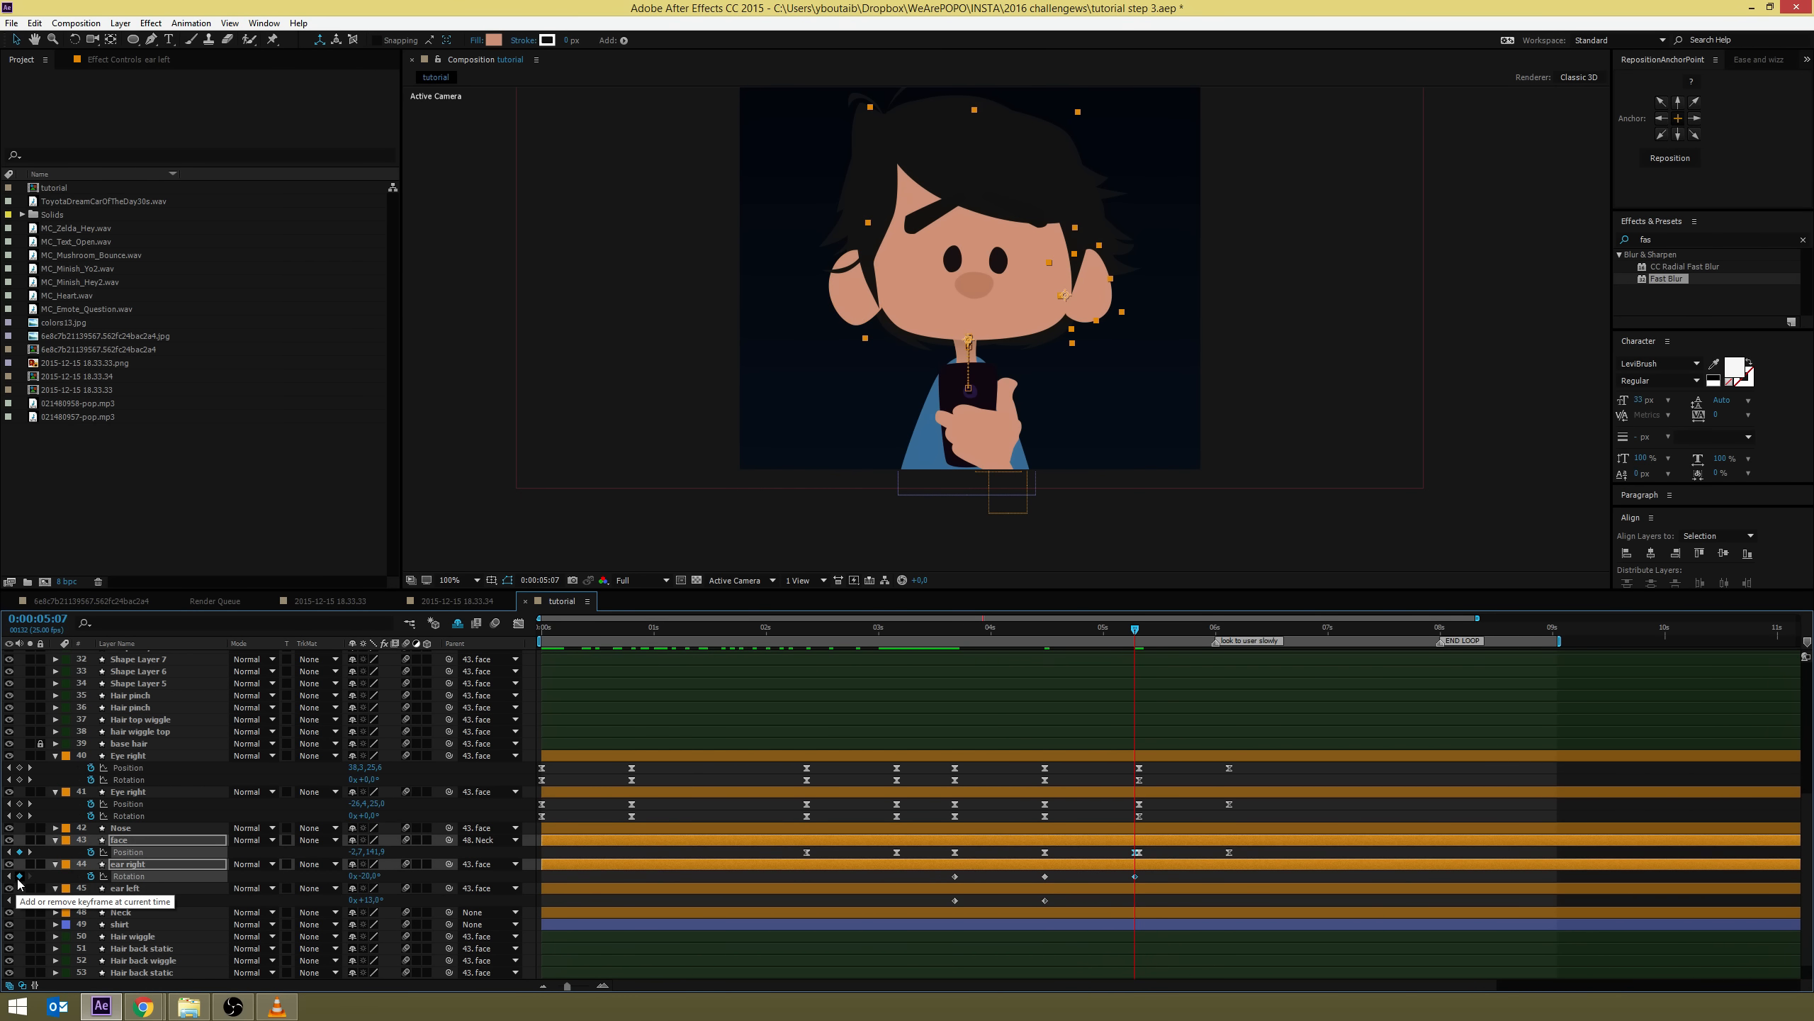
{"action": "key", "text": "ctrl+z"}
{"action": "key", "text": "ctrl+z"}
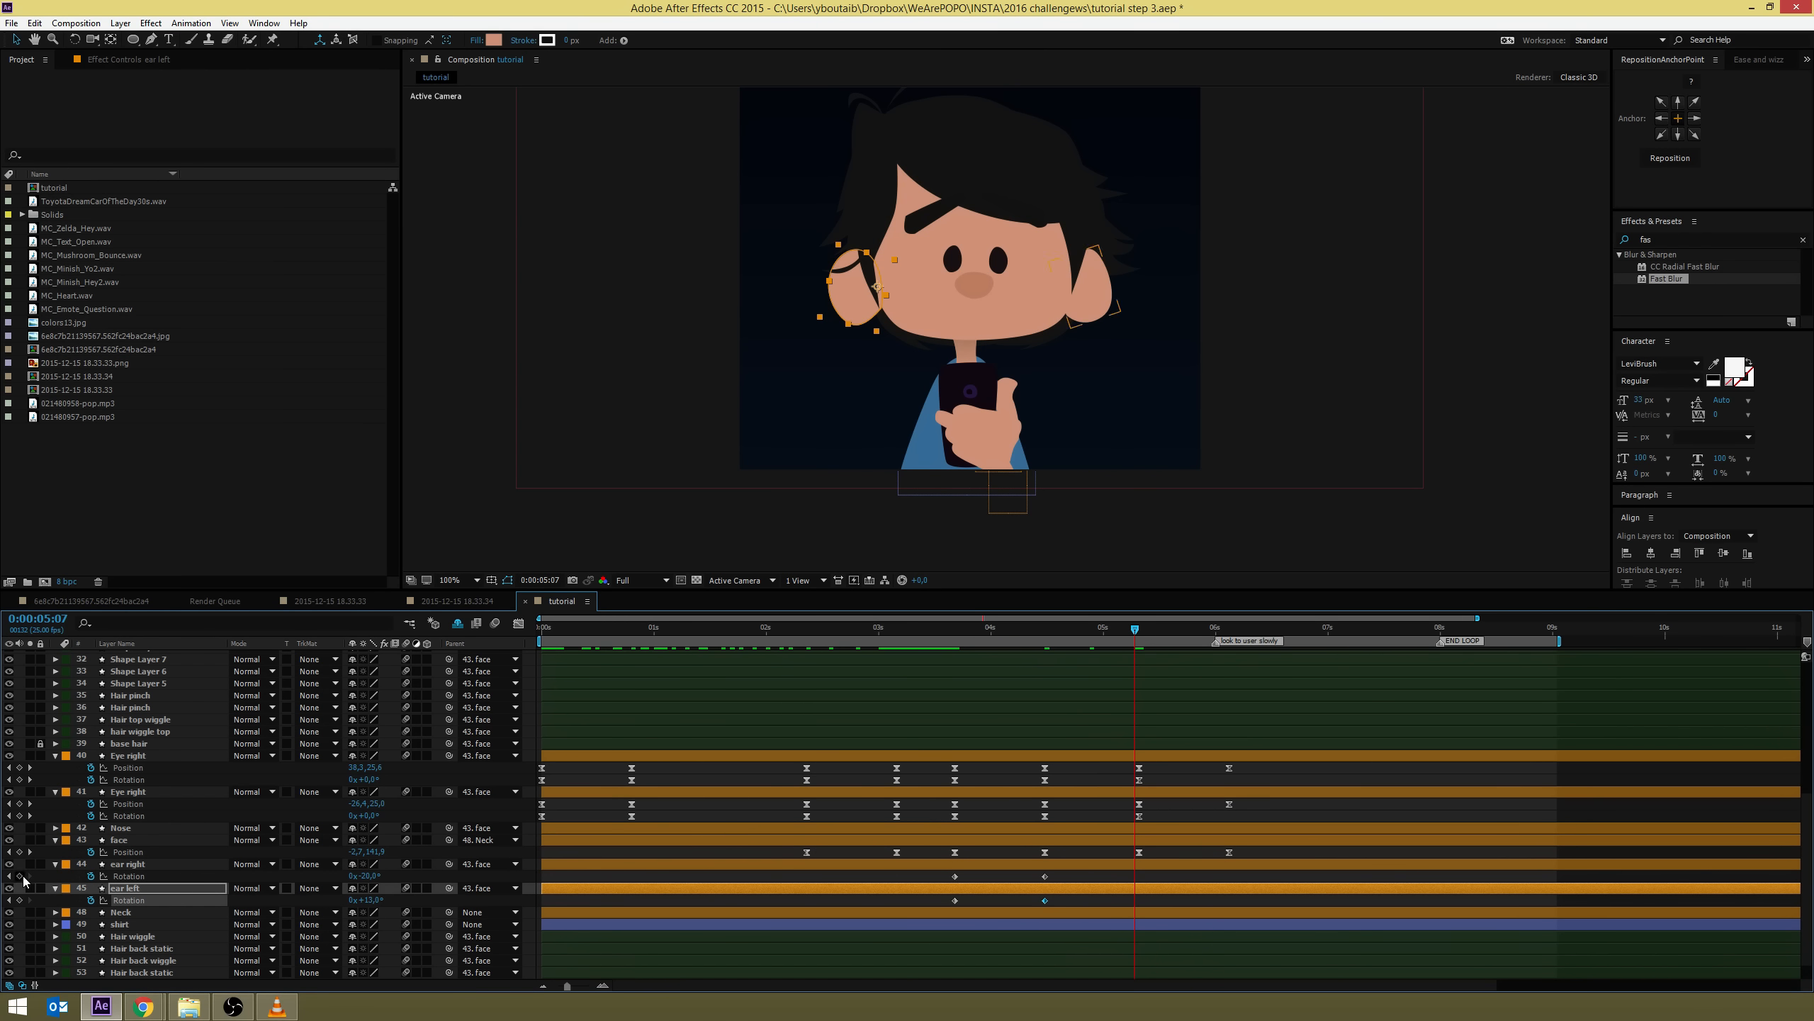
Hold both ears' rotation with keyframes at 0:00:05:07 and copy their first rotation keyframes to 0:00:06:02
{"action": "left_click", "coordinate": [19, 876]}
{"action": "left_click", "coordinate": [19, 901]}
{"action": "key", "text": "space"}
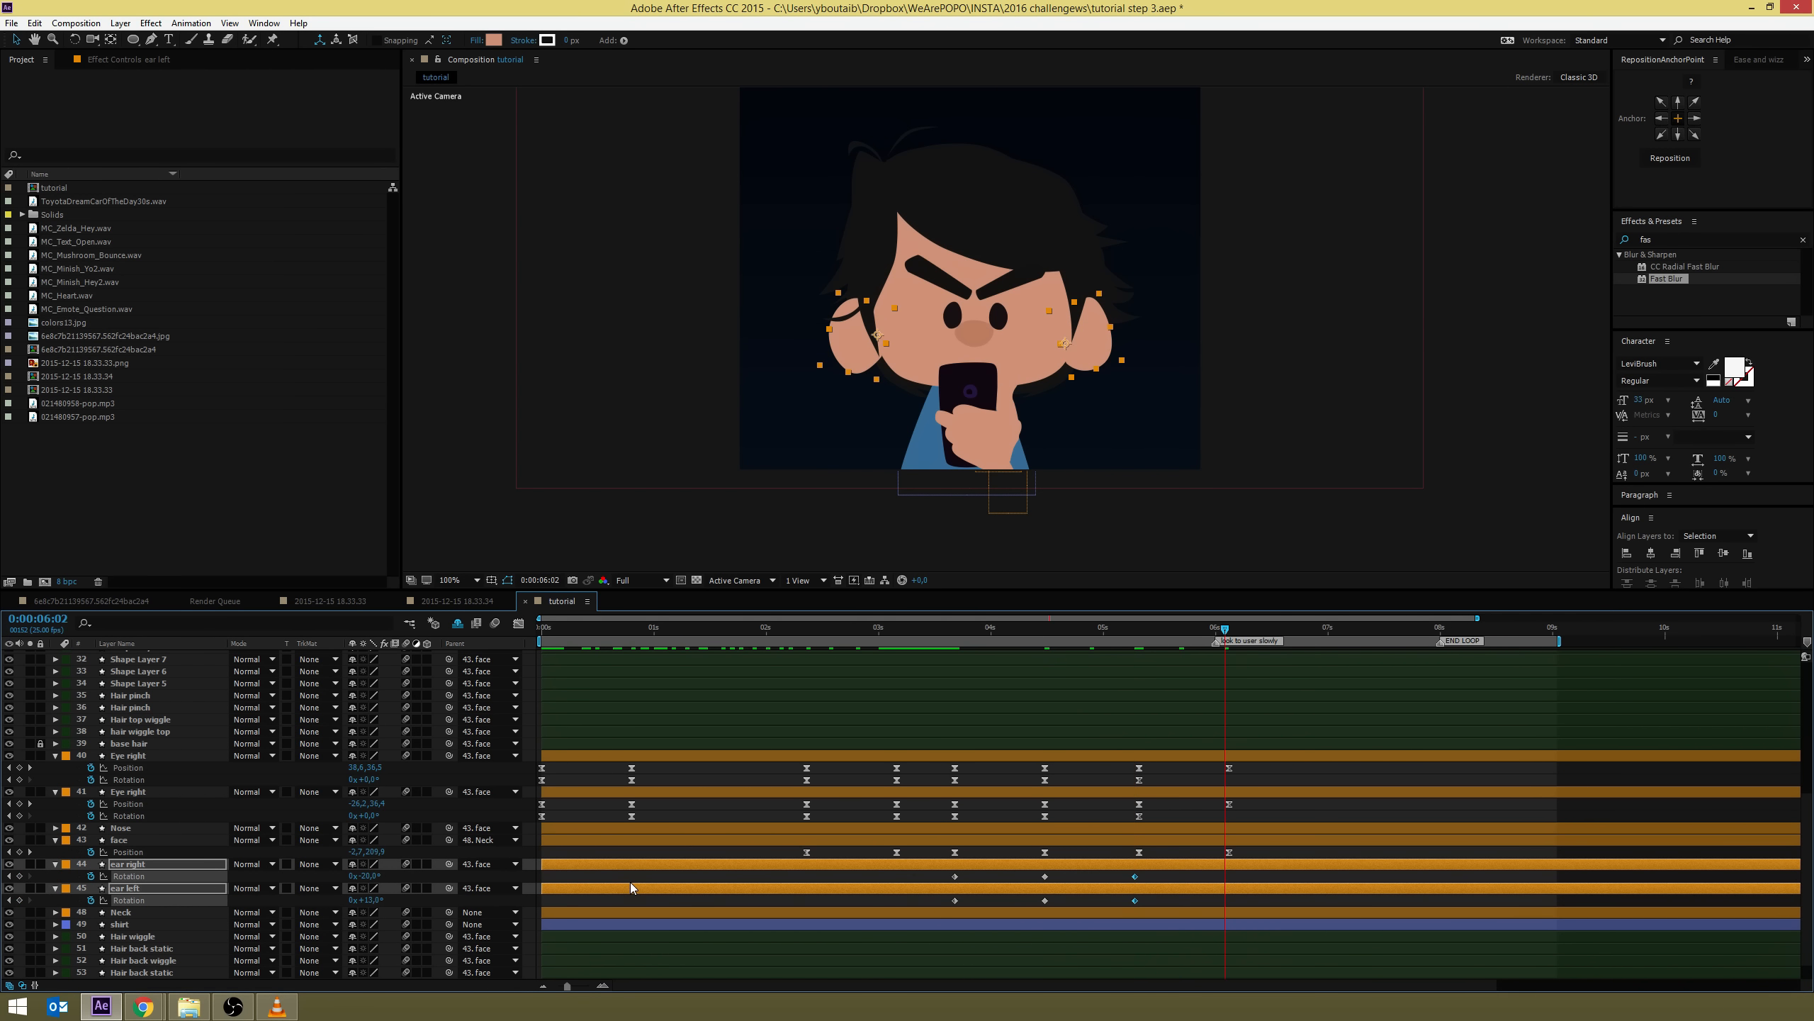
{"action": "left_click", "coordinate": [955, 877]}
{"action": "key", "text": "ctrl+c"}
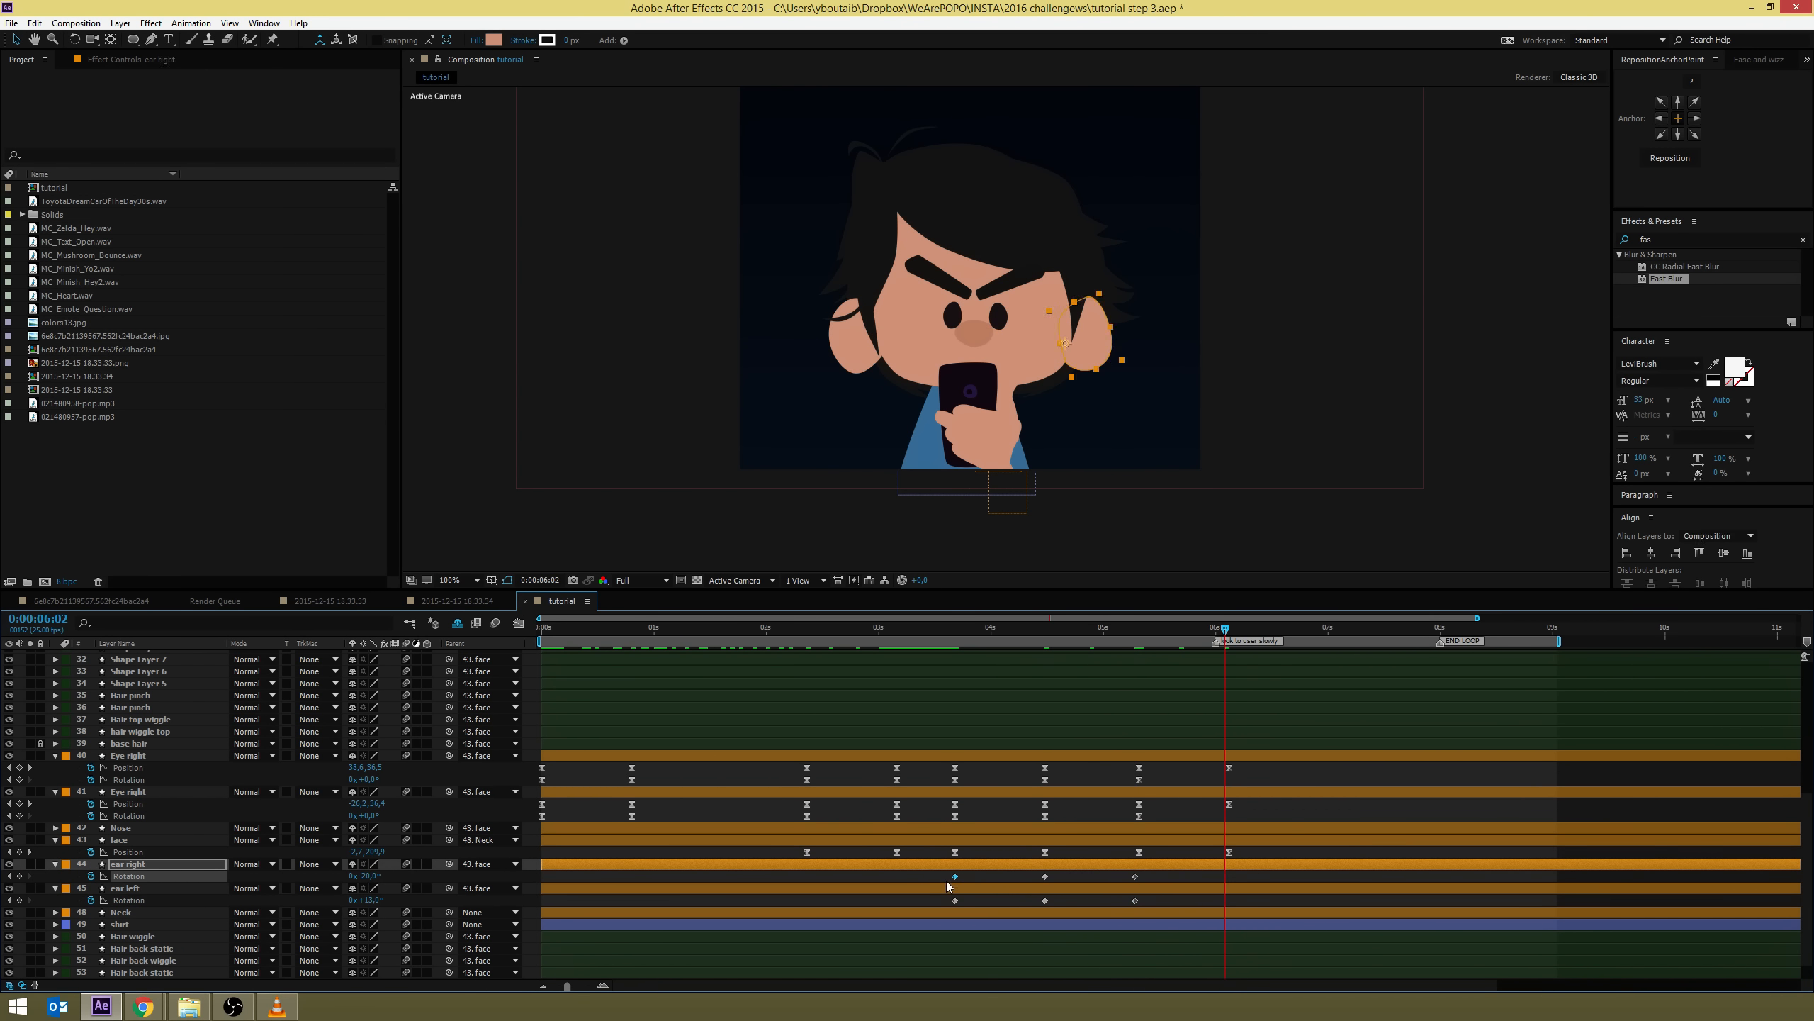
{"action": "key", "text": "ctrl+v"}
{"action": "left_click", "coordinate": [955, 900]}
{"action": "key", "text": "ctrl+c"}
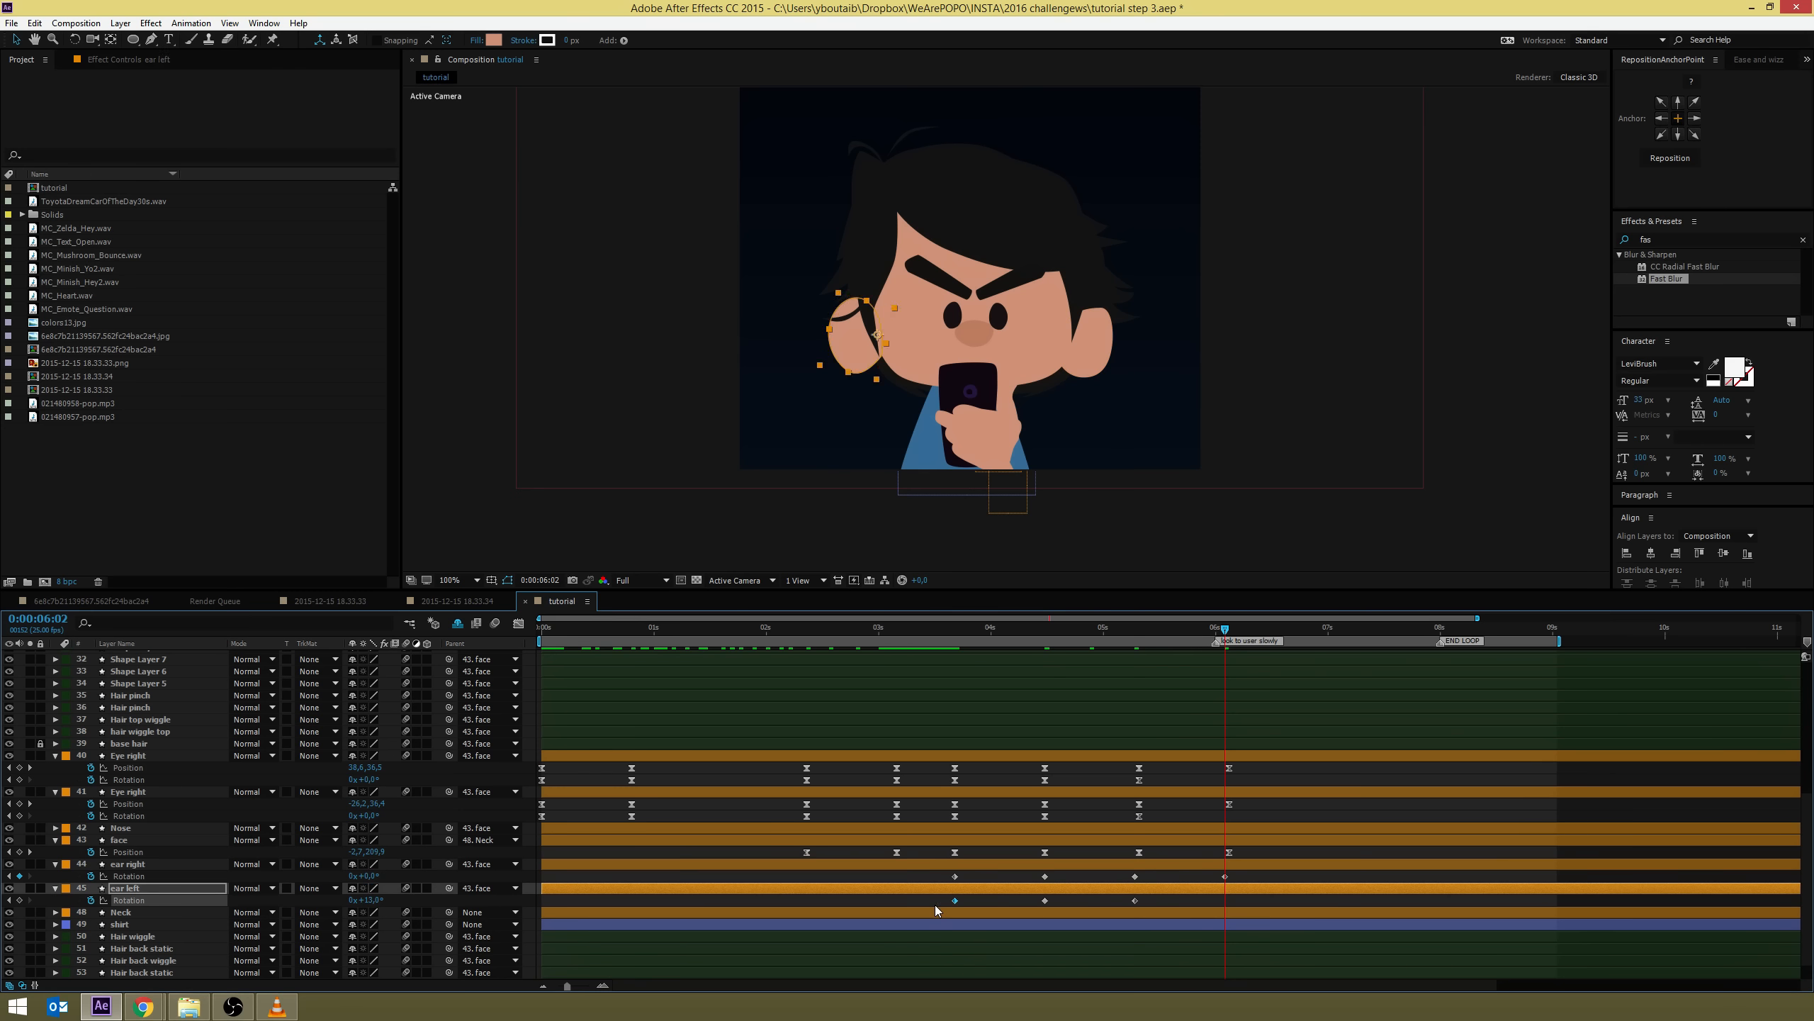
{"action": "key", "text": "ctrl+v"}
Apply Easy Ease to all rotation keyframes of both ears and save the project
{"action": "left_click_drag", "start_coordinate": [1270, 876], "coordinate": [867, 931]}
{"action": "key", "text": "F9"}
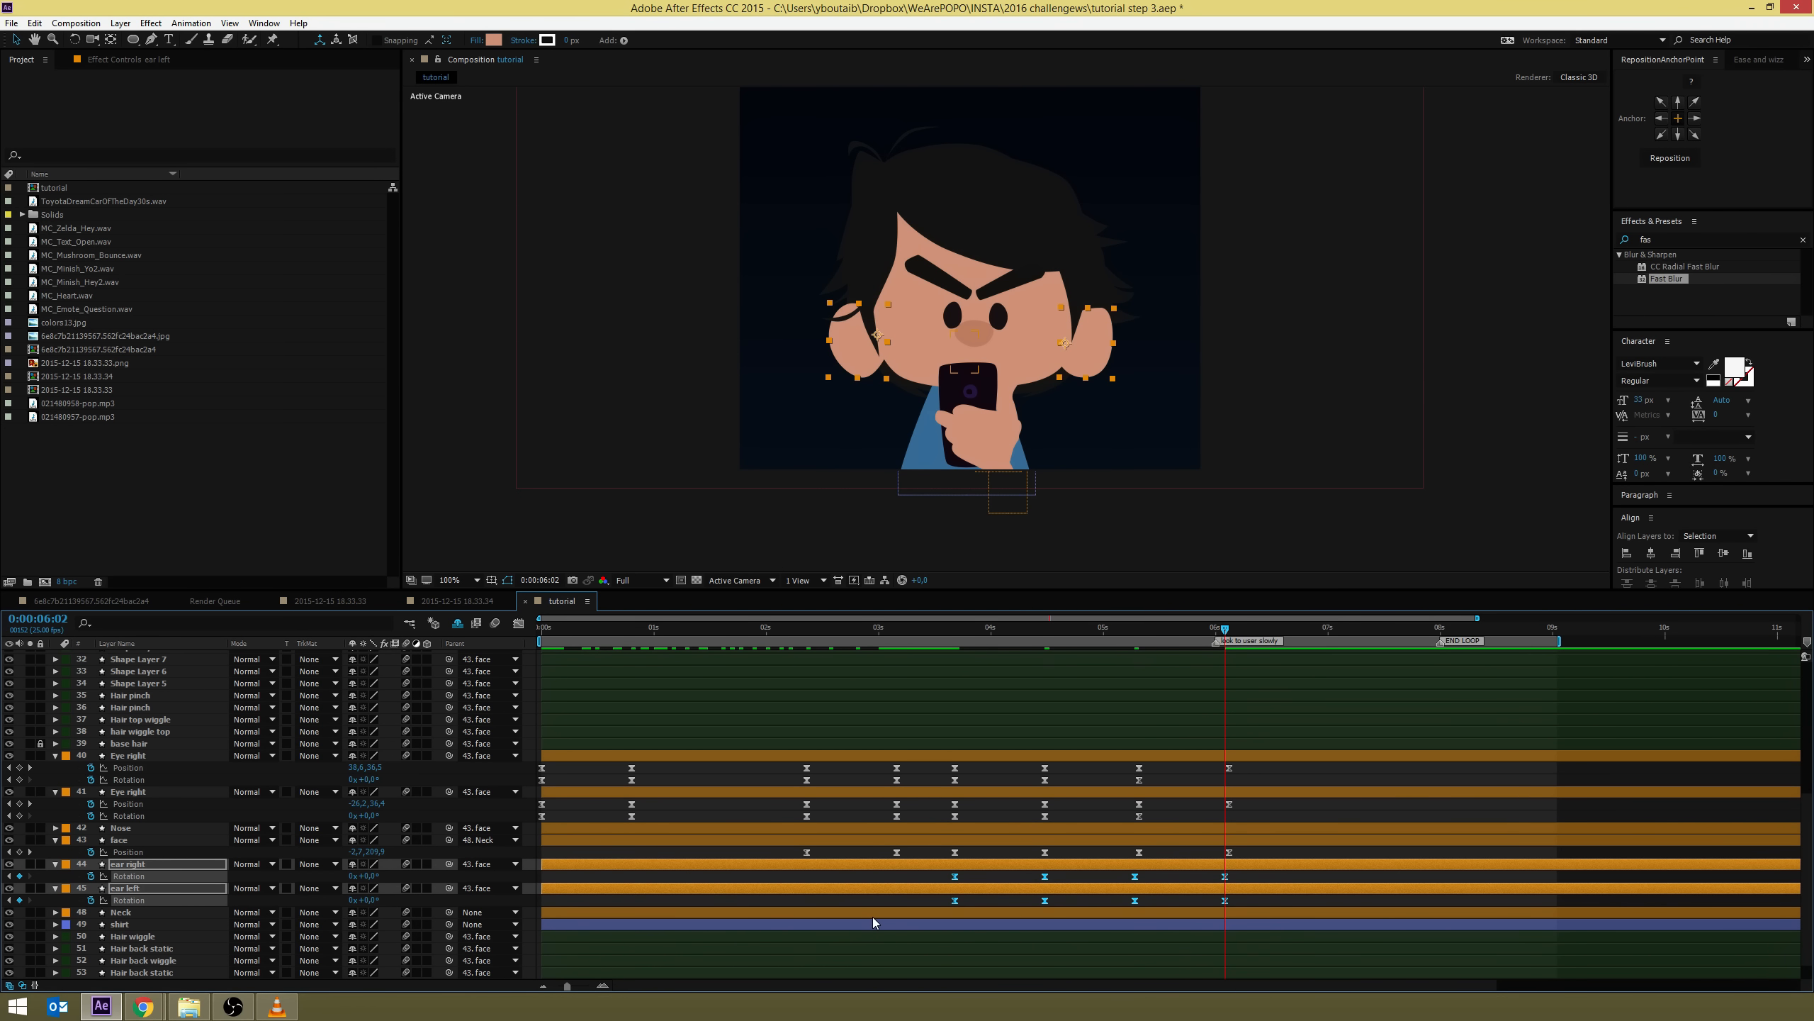
{"action": "left_click", "coordinate": [1289, 774]}
{"action": "left_click_drag", "start_coordinate": [901, 628], "coordinate": [901, 683]}
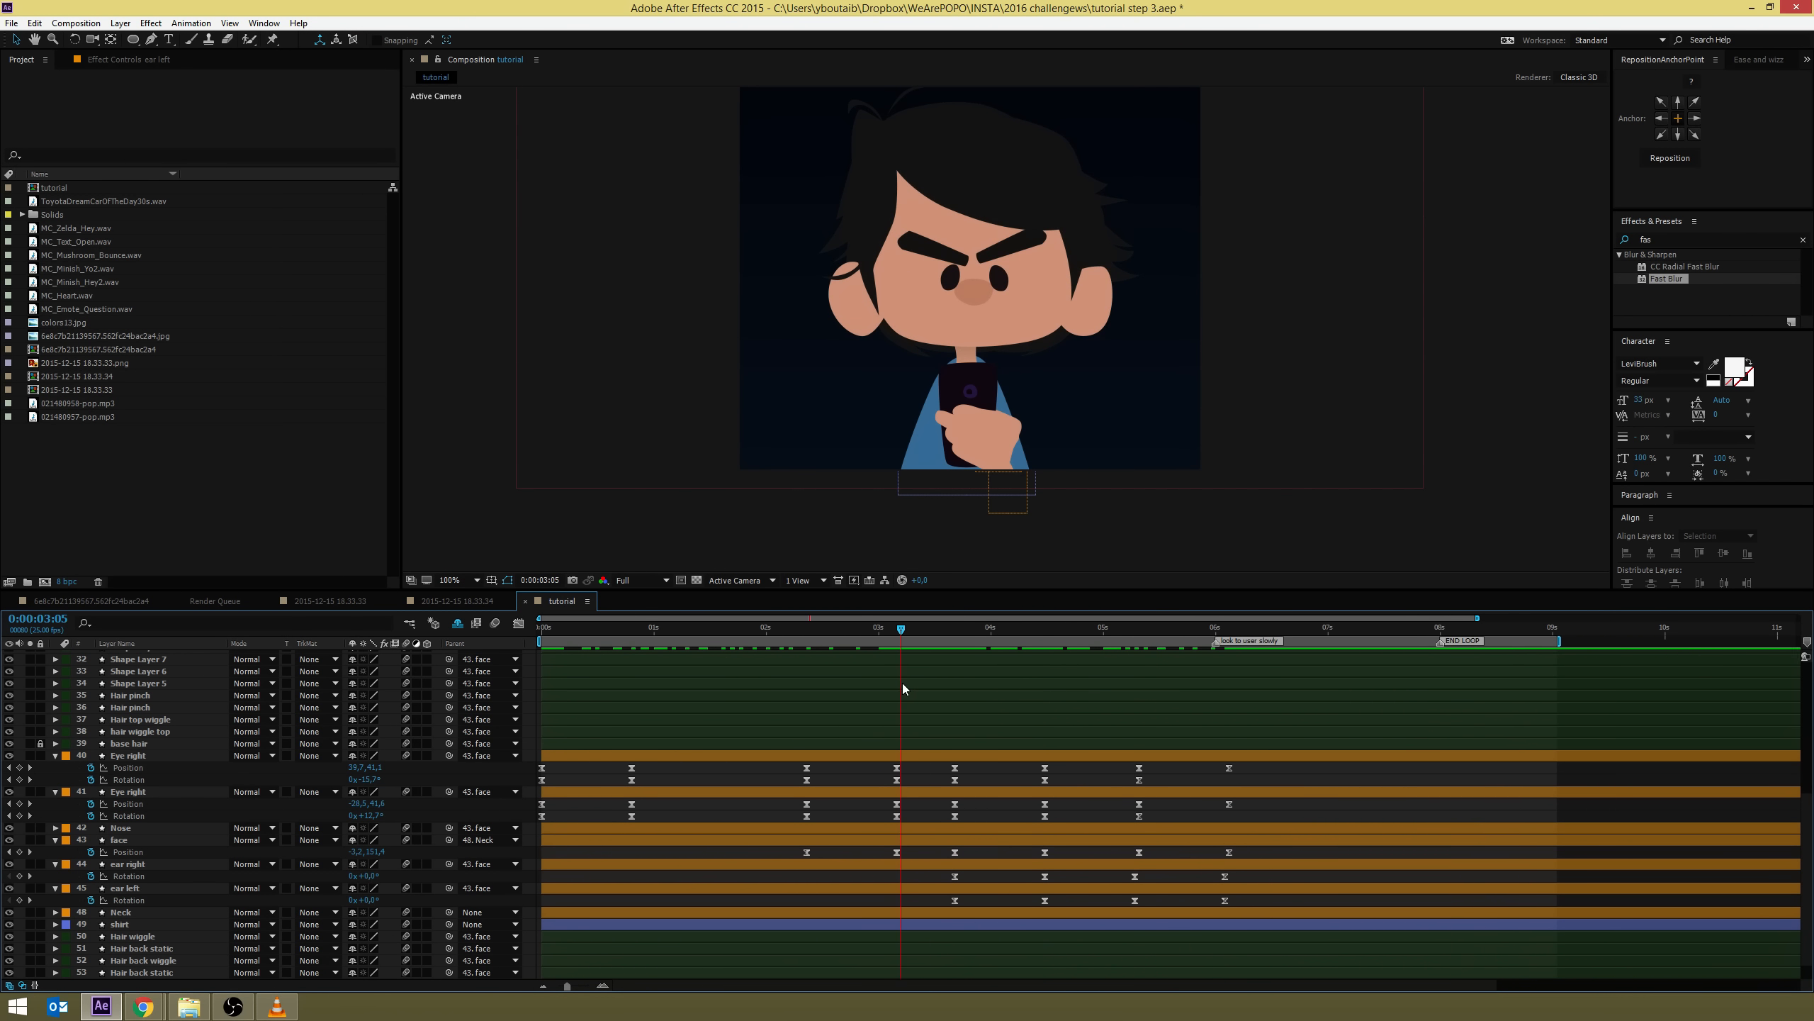
{"action": "key", "text": "ctrl+s"}
Go to 0:00:02:09 and reveal the Position property of the arm layer
{"action": "left_click", "coordinate": [622, 629]}
{"action": "left_click_drag", "start_coordinate": [580, 633], "coordinate": [807, 673]}
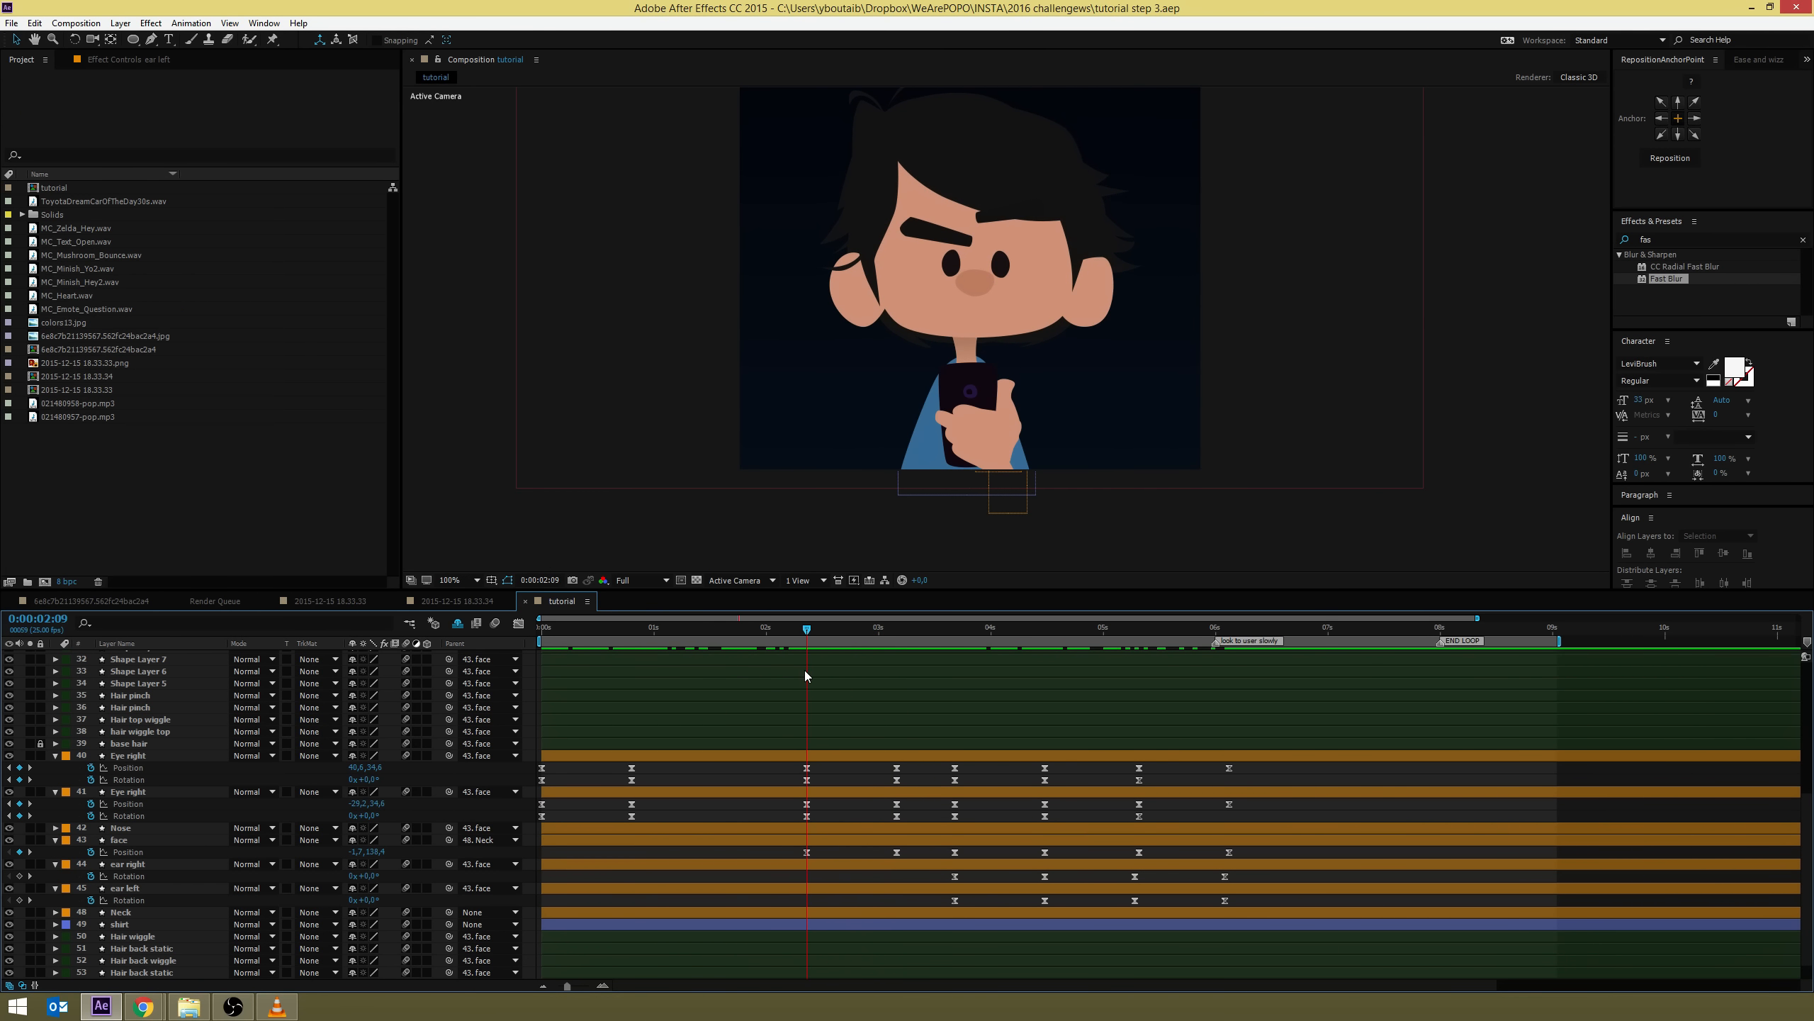
{"action": "left_click", "coordinate": [1009, 509]}
{"action": "key", "text": "p"}
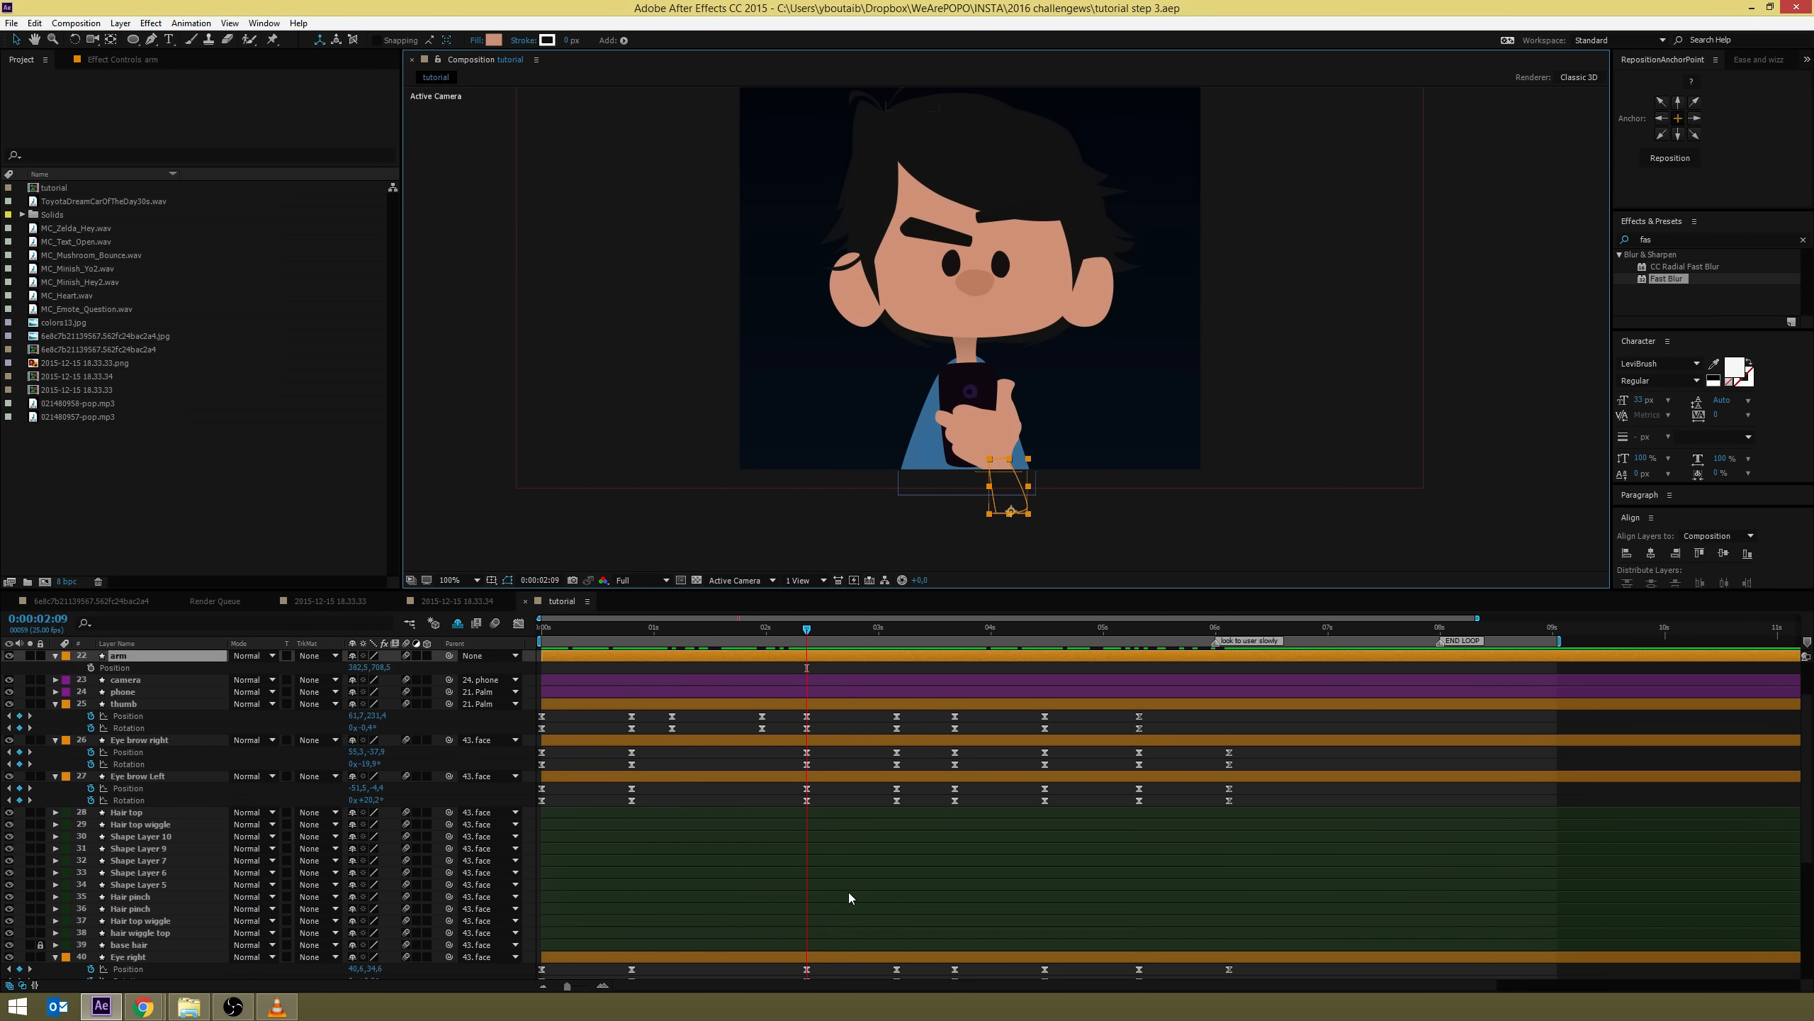
Try showing and hiding the arm layer's Rotation, Opacity and Scale properties alongside its Position
{"action": "scroll", "coordinate": [823, 718], "scroll_direction": "up", "scroll_amount": 2}
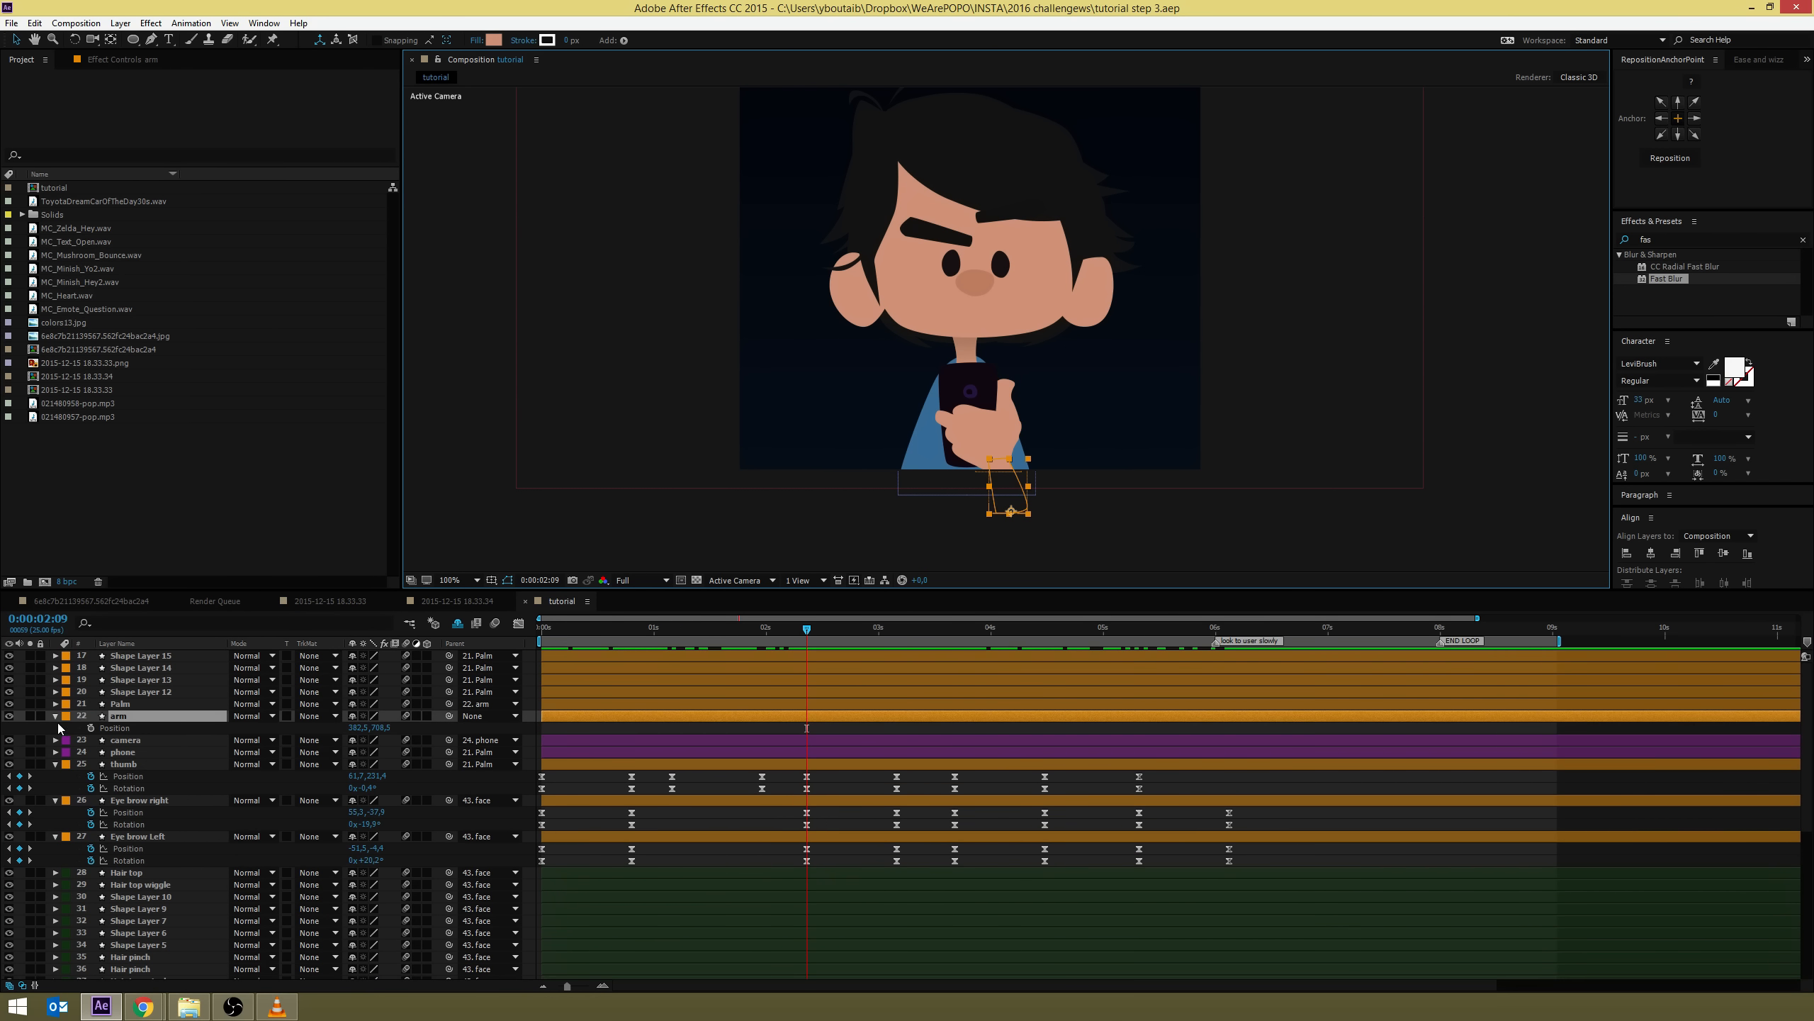
{"action": "left_click", "coordinate": [131, 718]}
{"action": "key", "text": "p"}
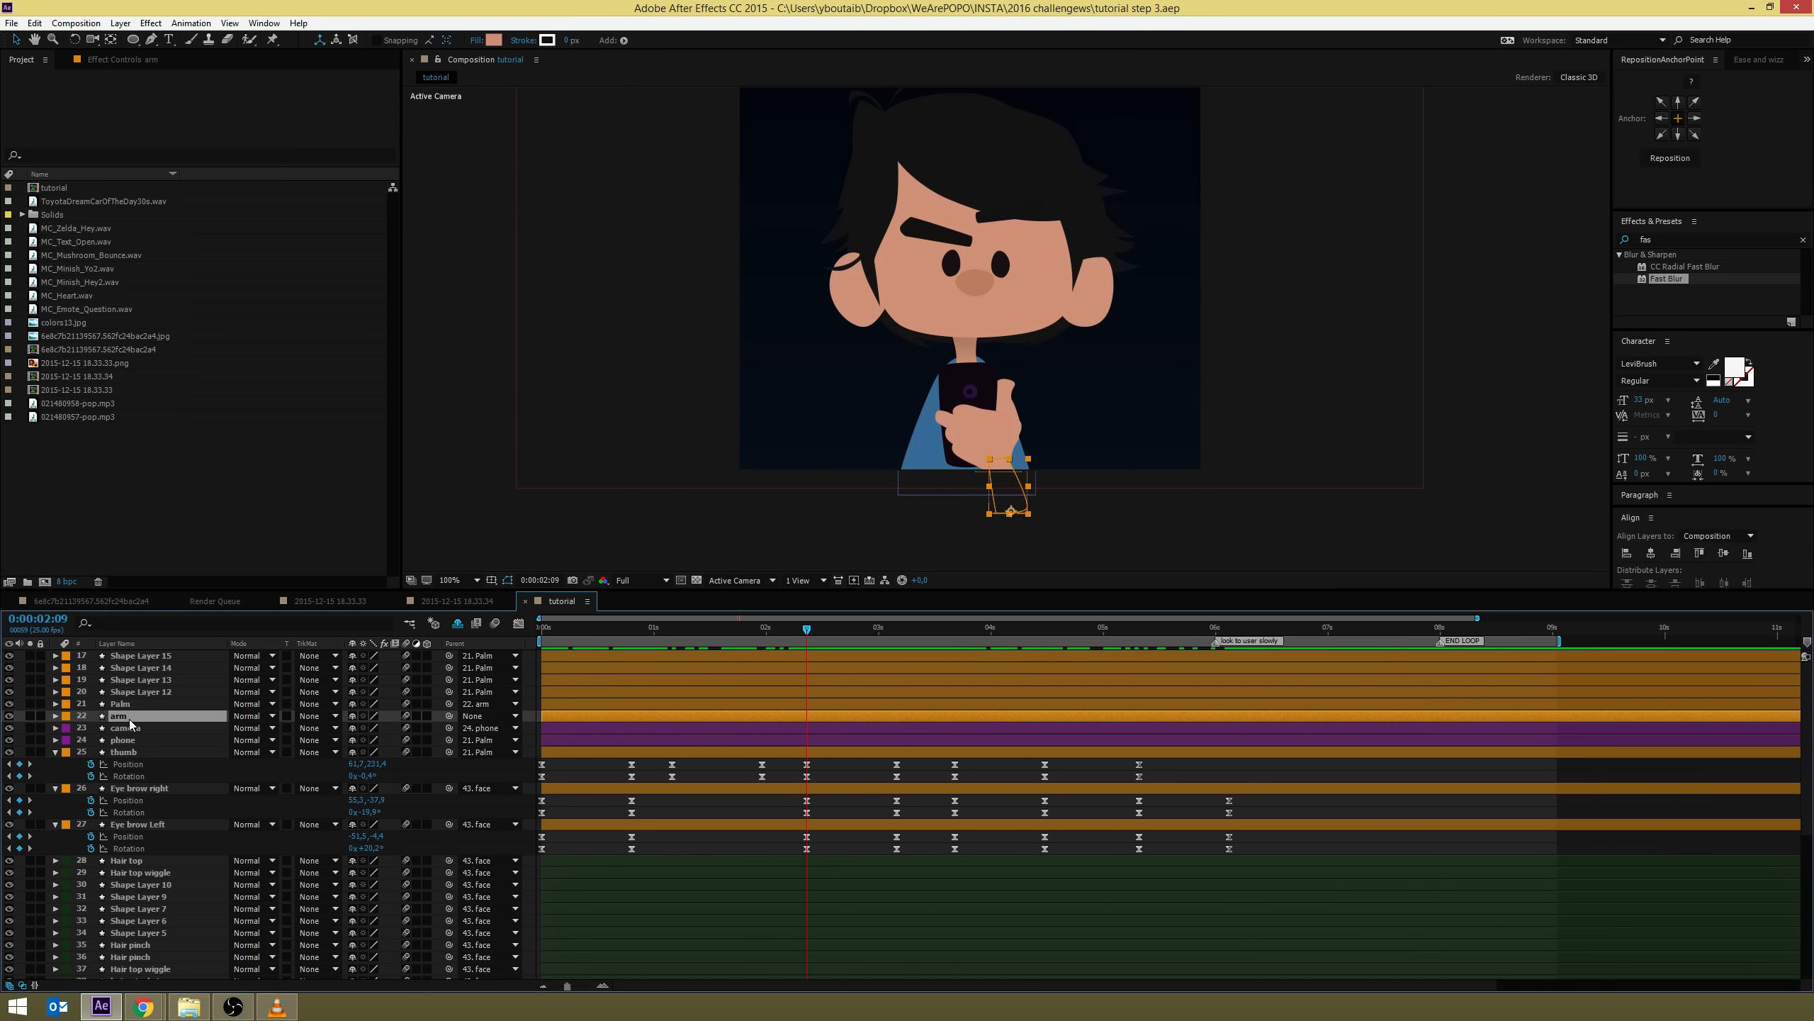
{"action": "key", "text": "p"}
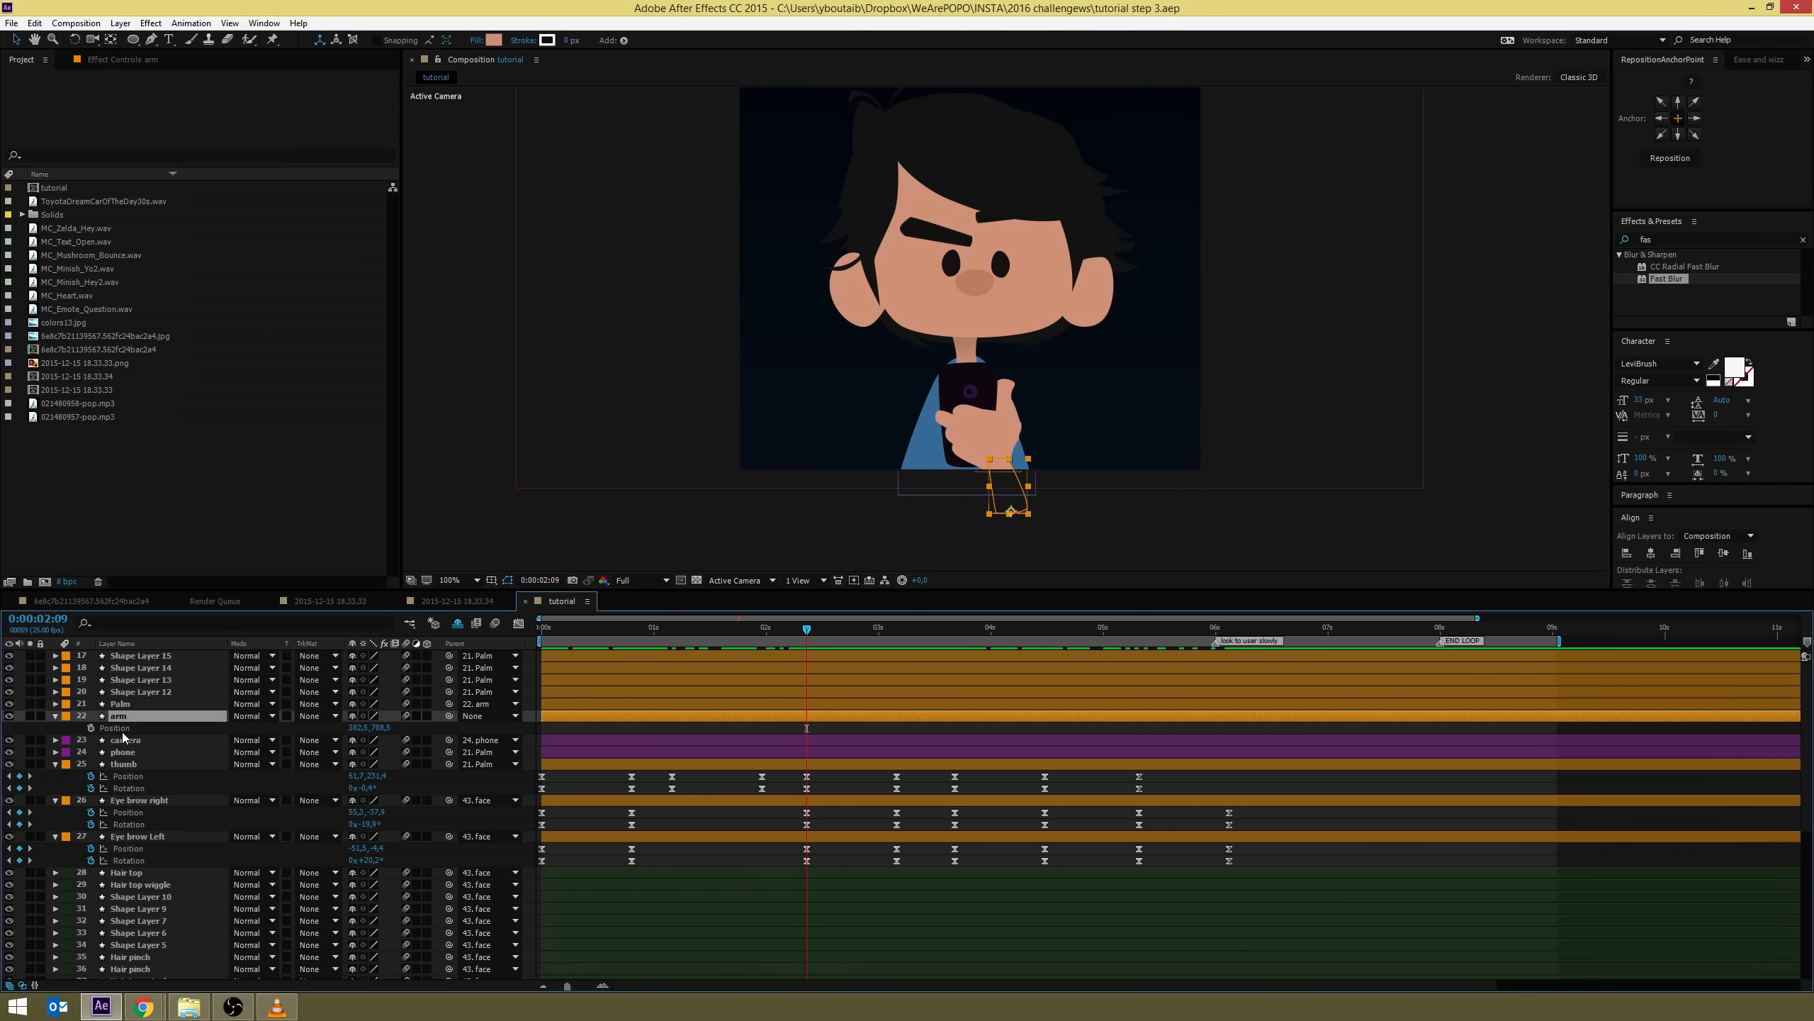
{"action": "key", "text": "shift+r"}
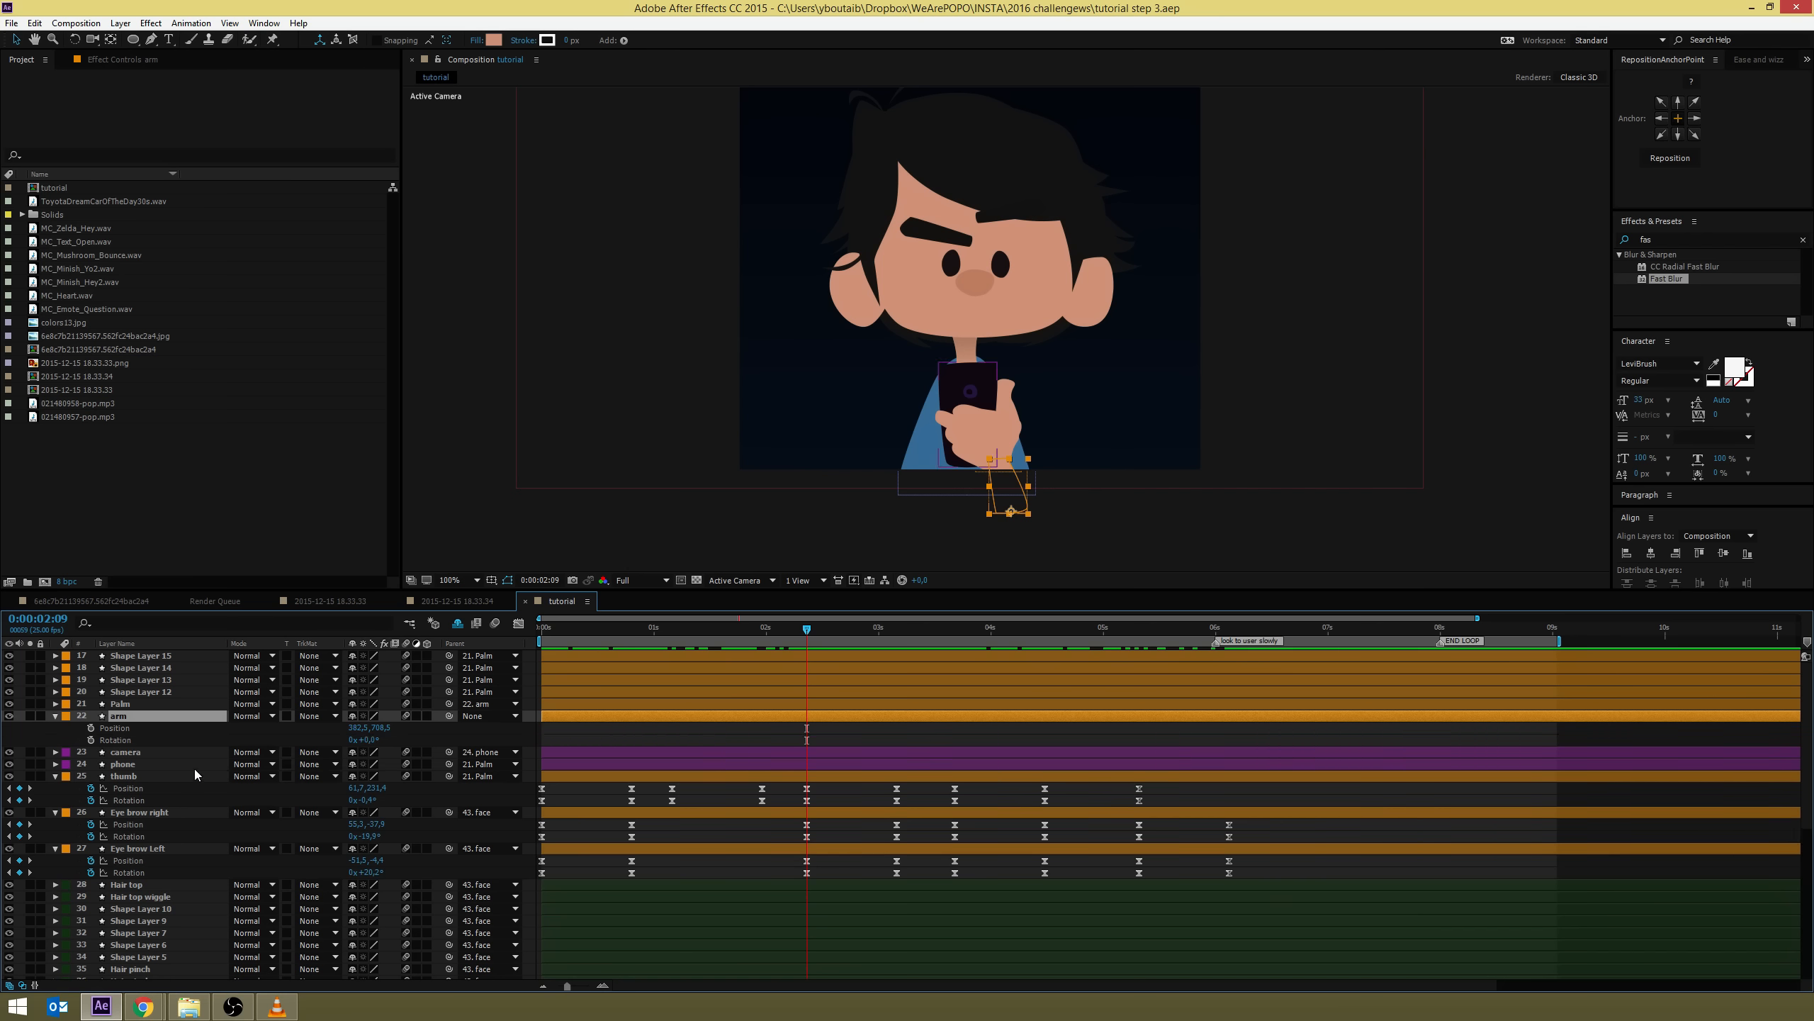
{"action": "key", "text": "shift+r"}
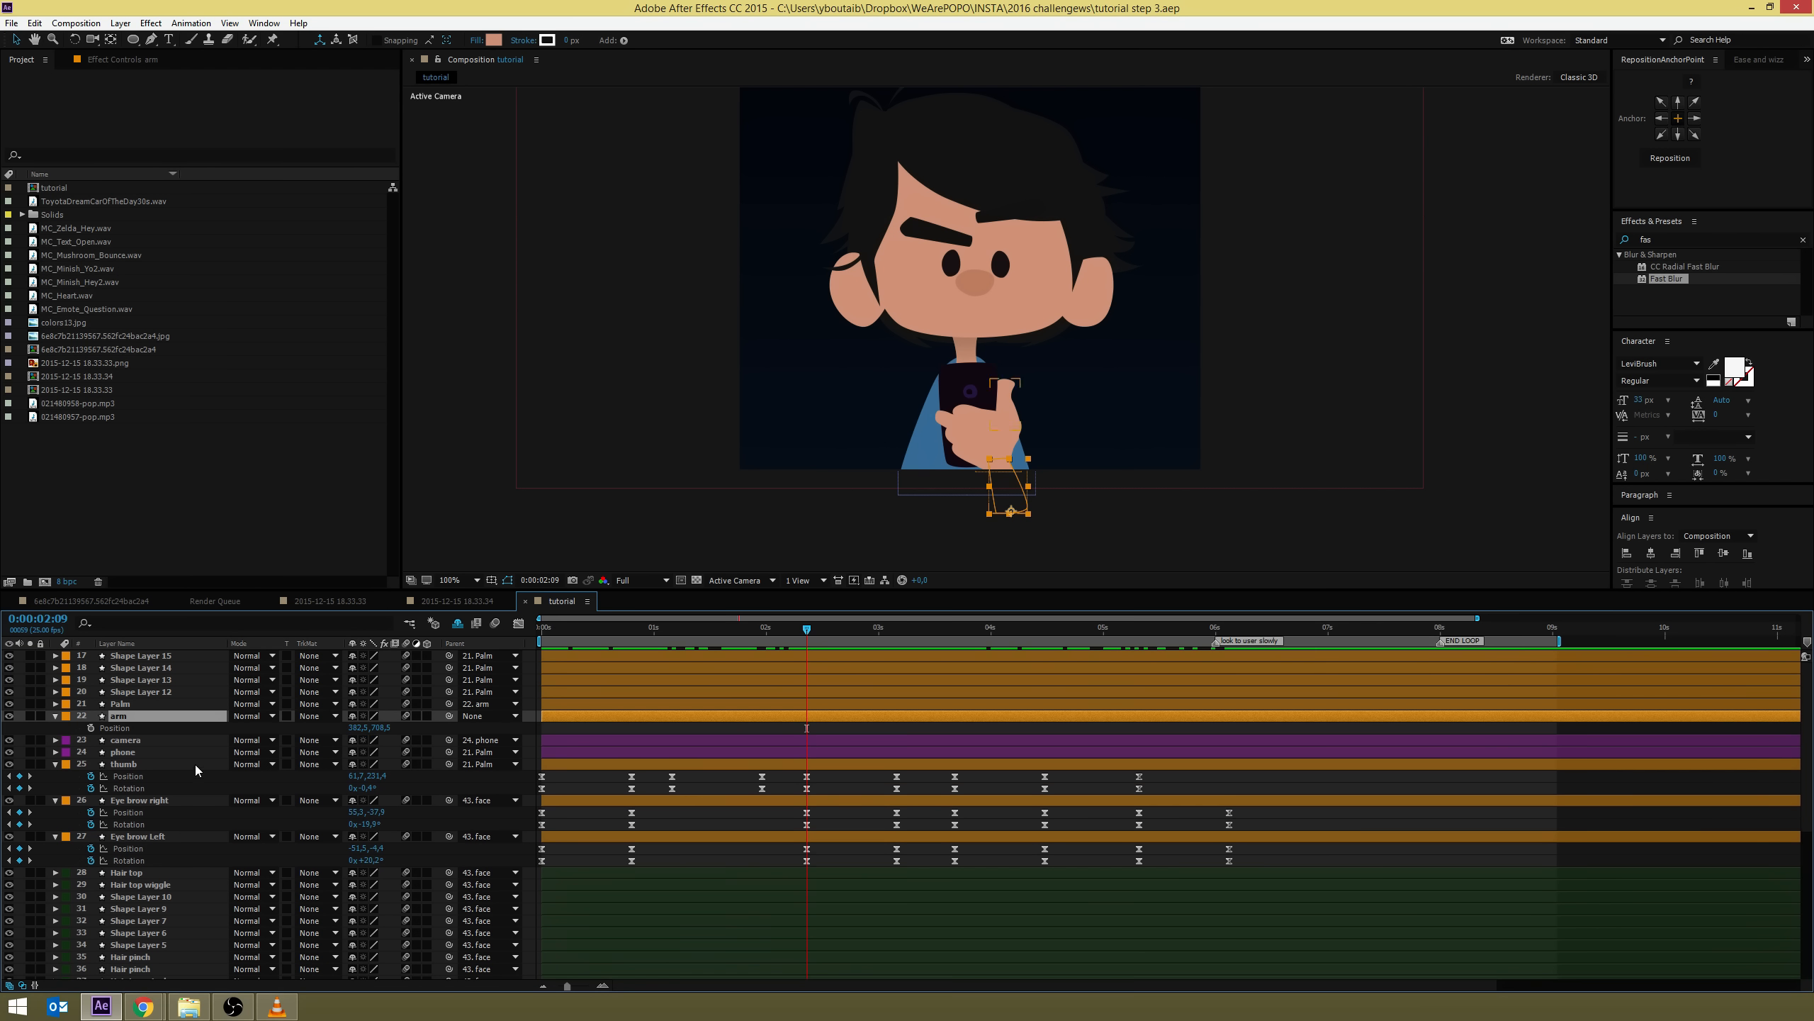
{"action": "key", "text": "shift+r"}
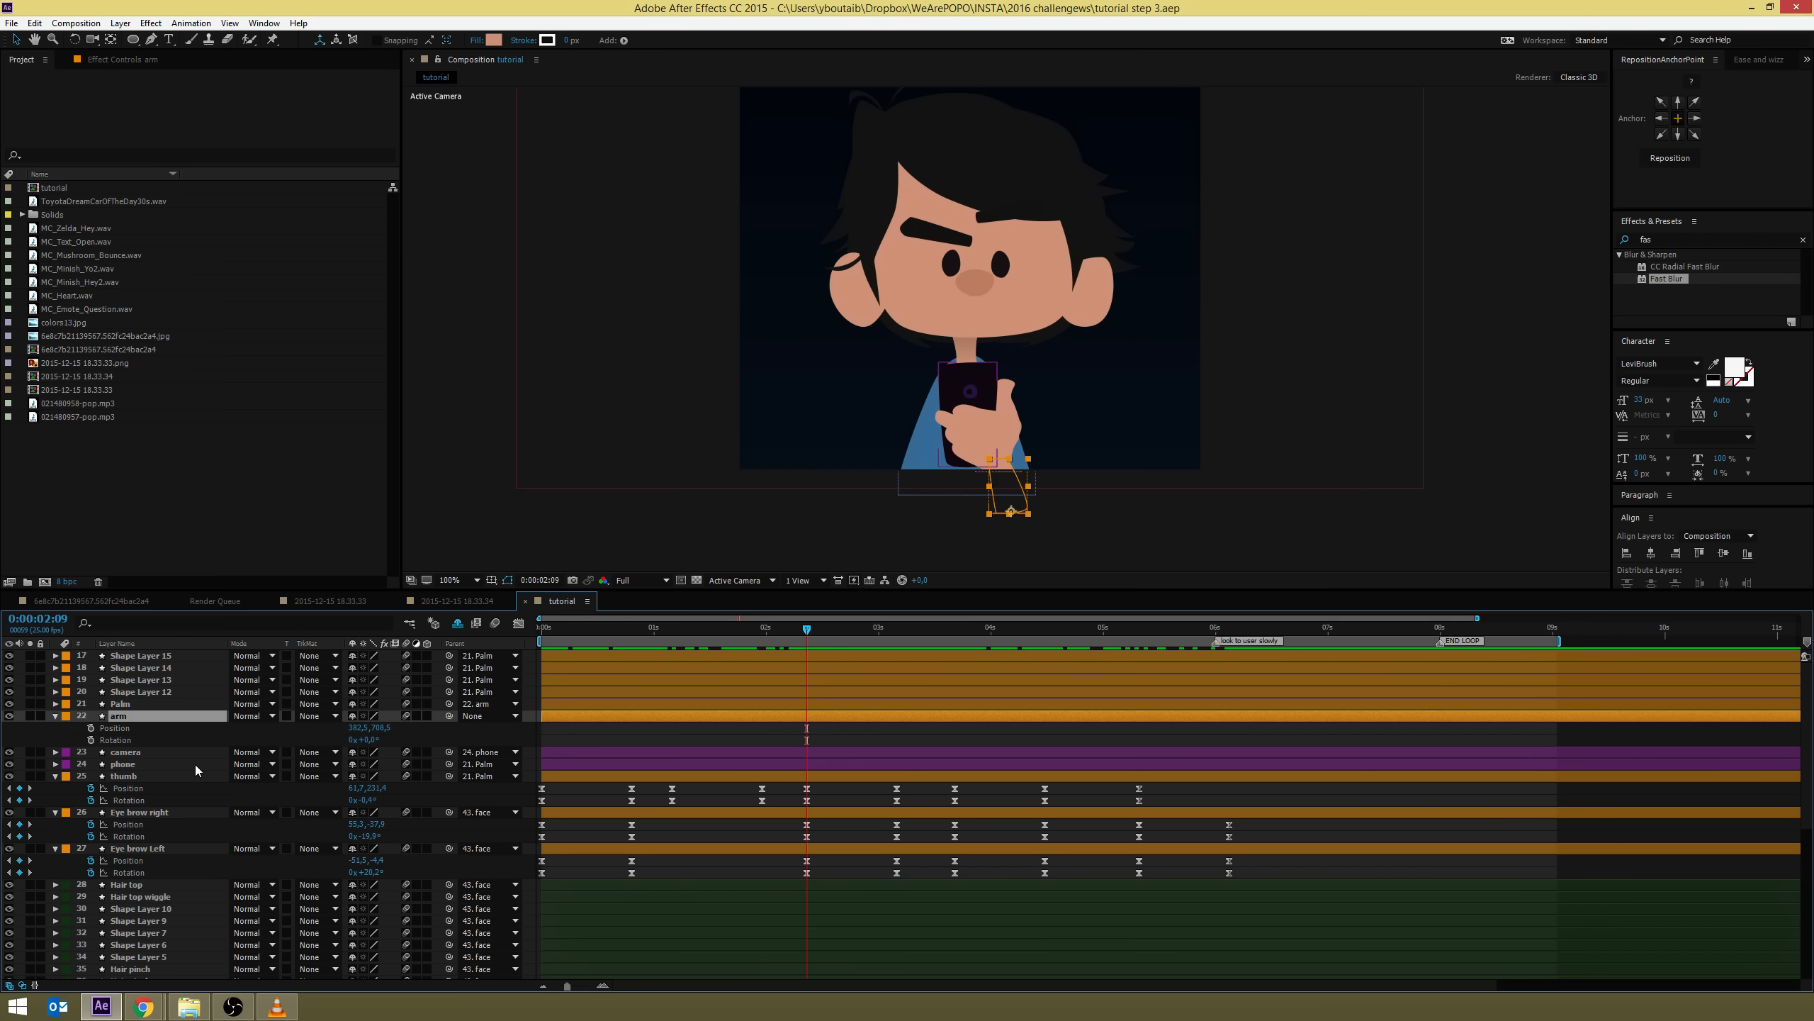
{"action": "key", "text": "shift+p"}
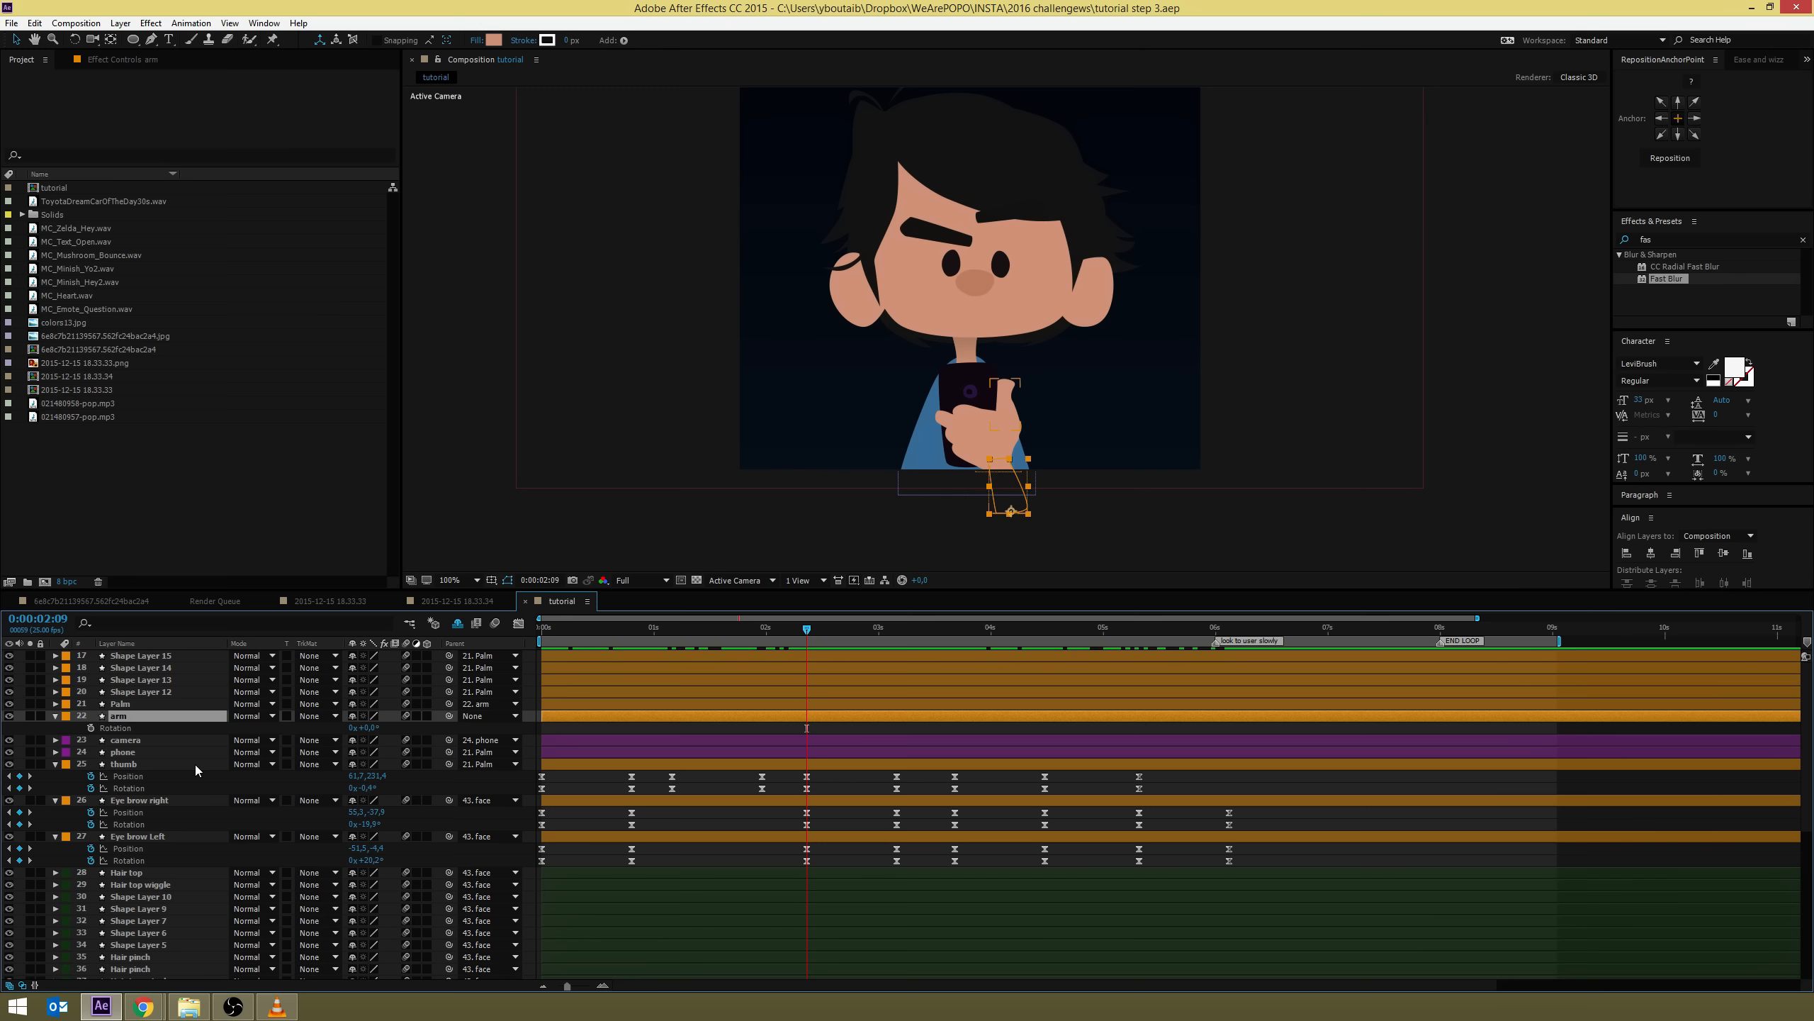
{"action": "key", "text": "shift+p"}
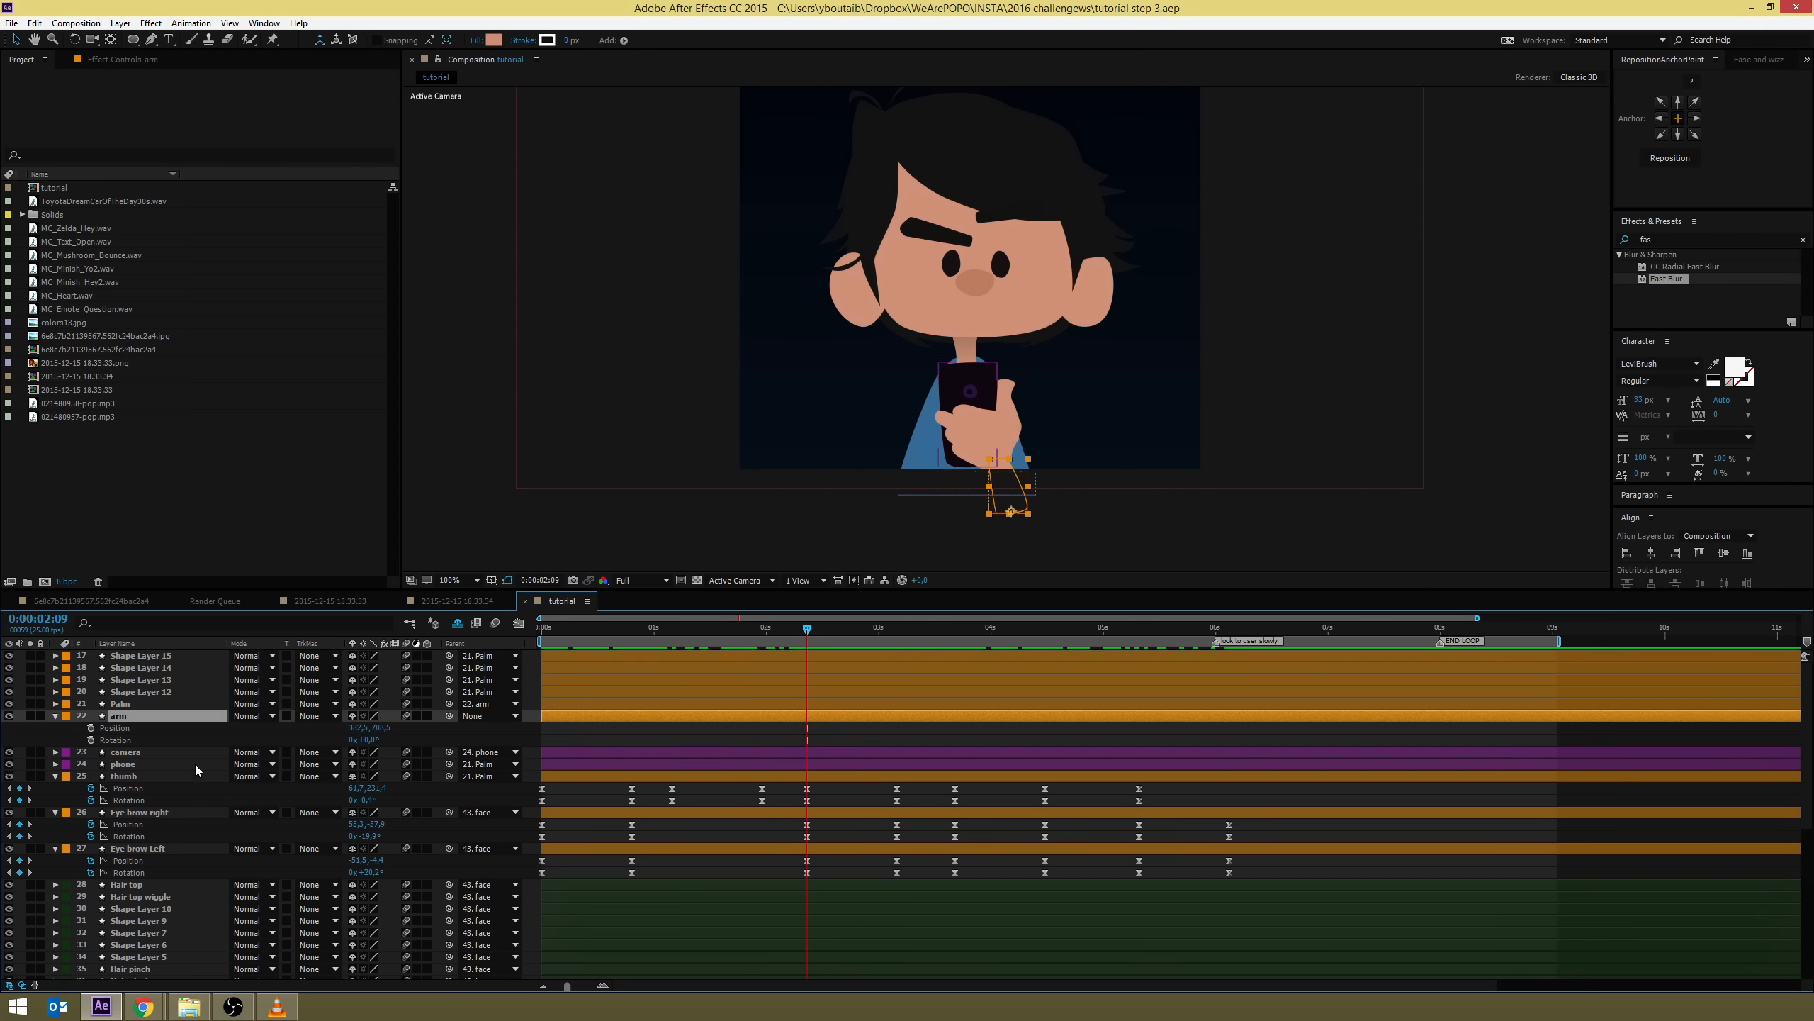
{"action": "key", "text": "shift+t"}
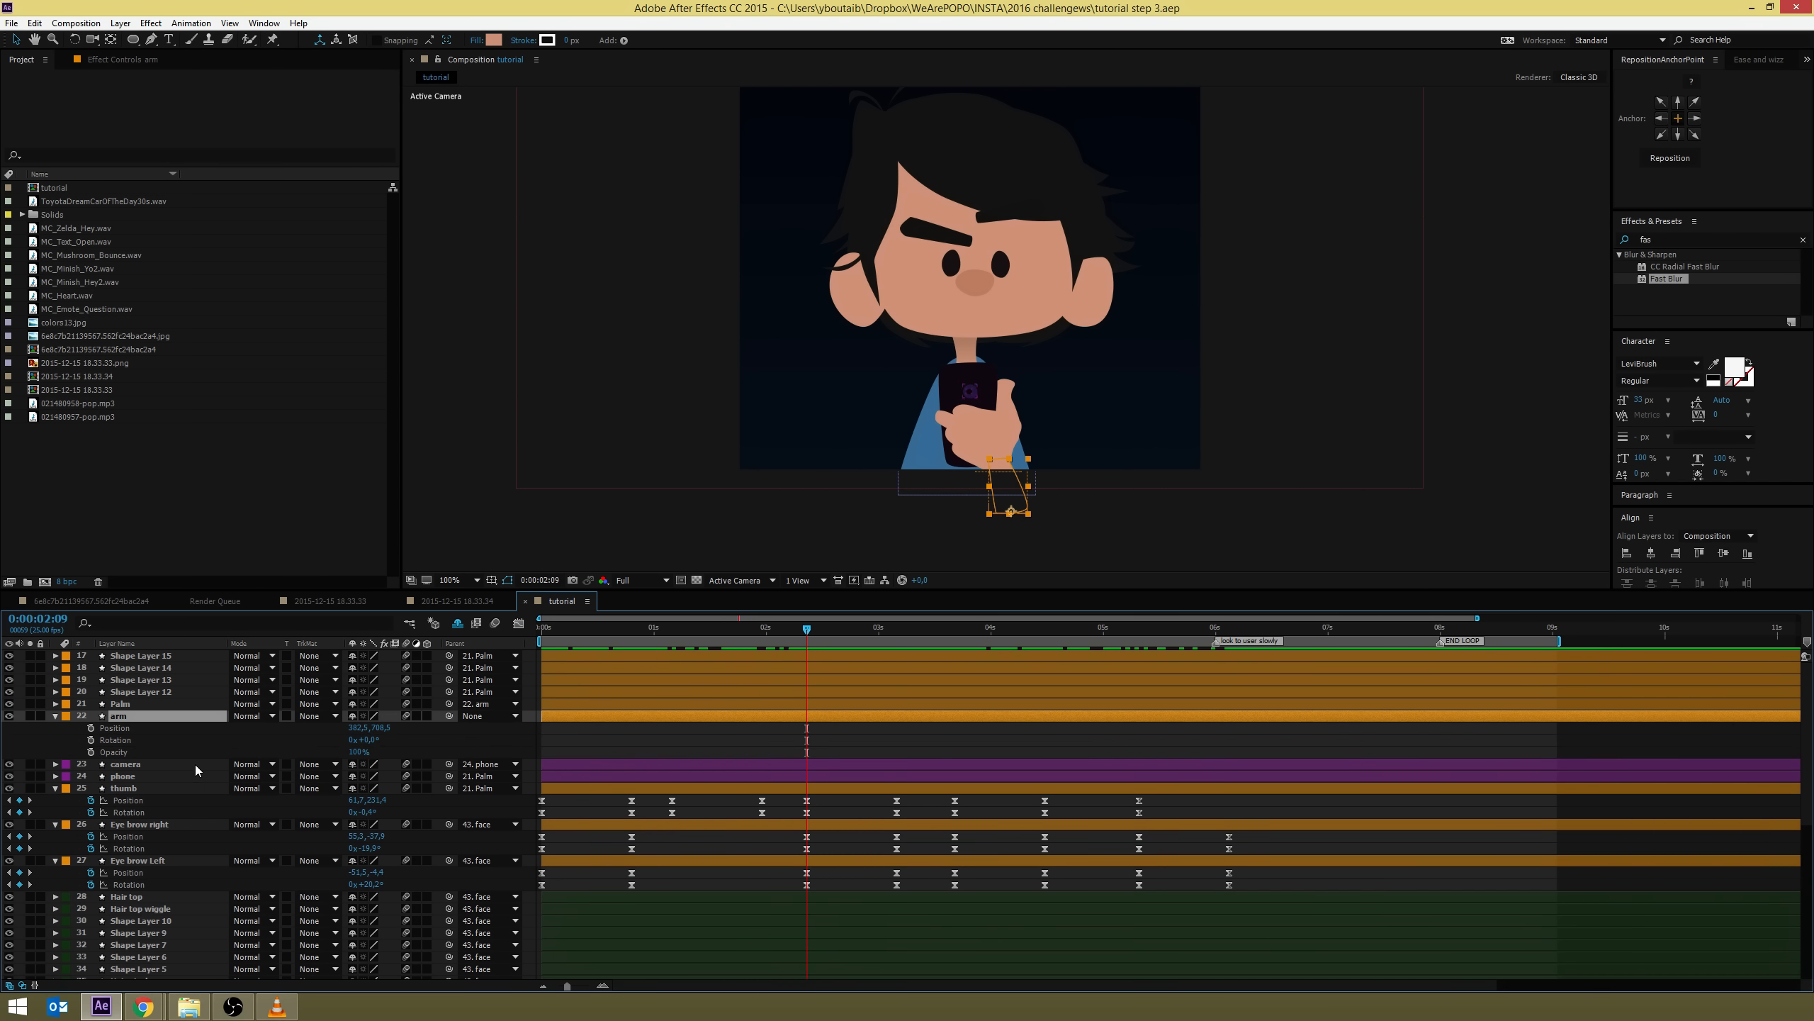
{"action": "key", "text": "shift+s"}
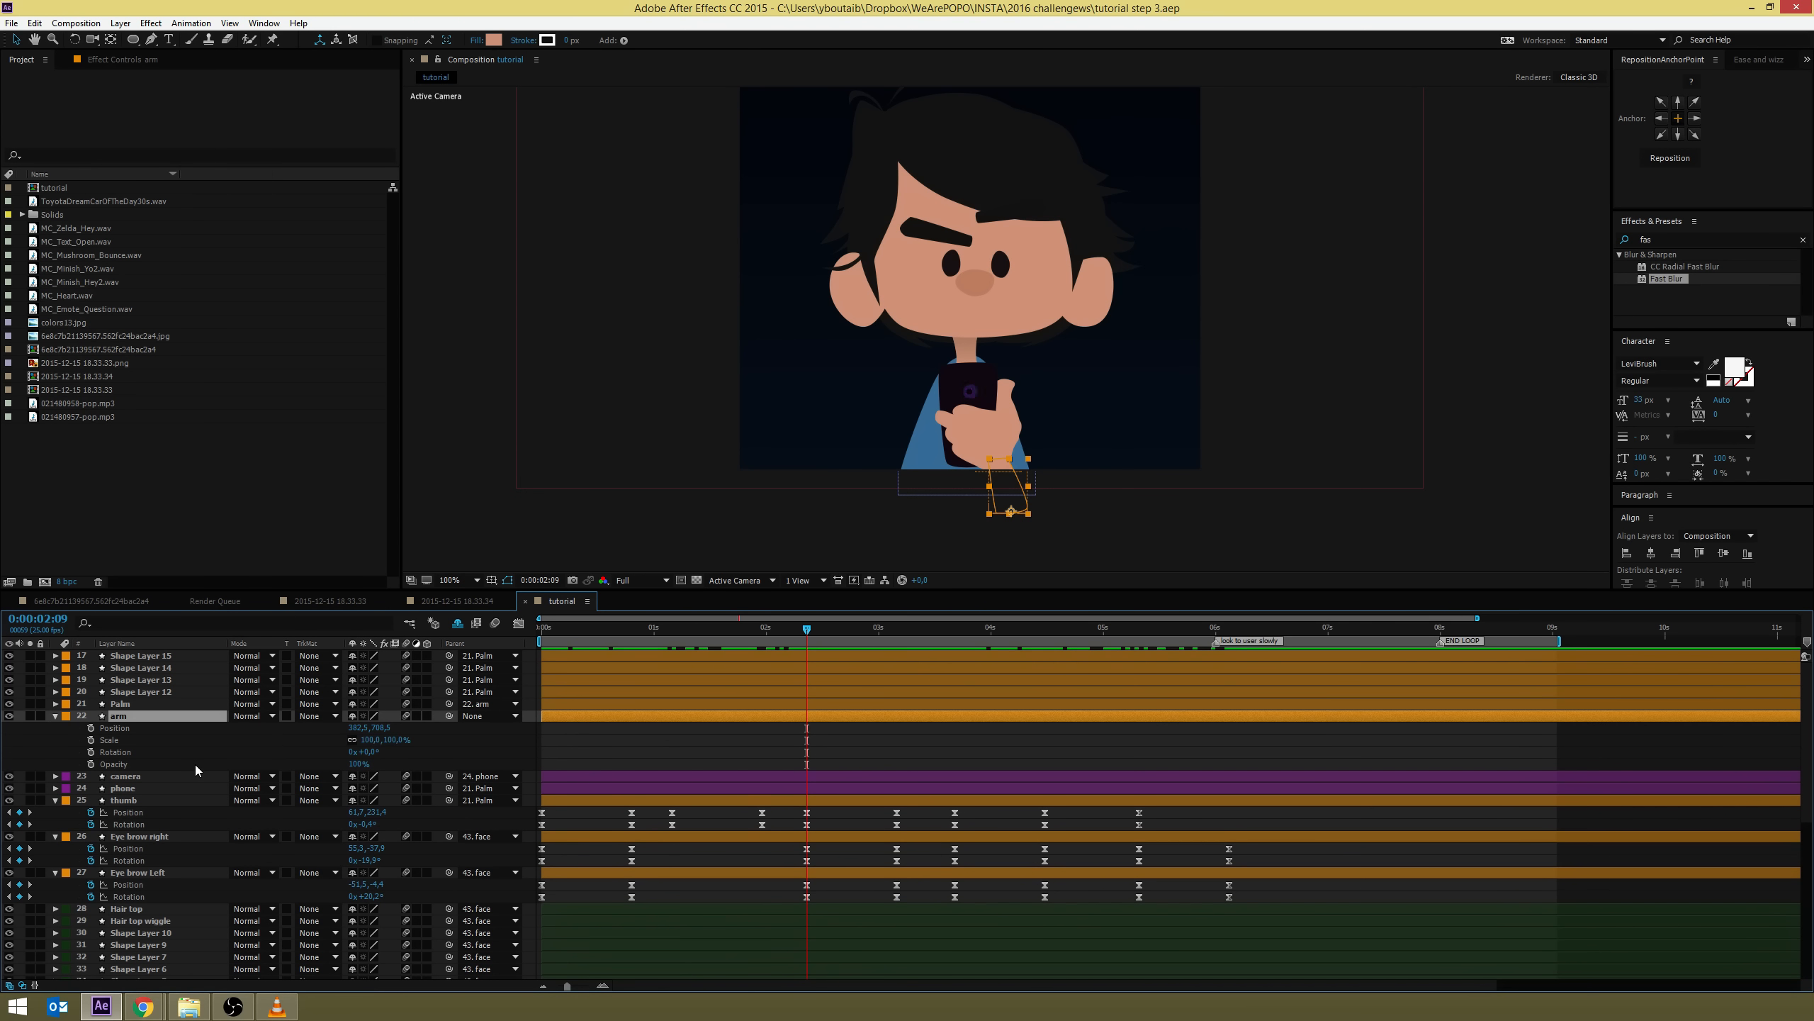
{"action": "key", "text": "shift+s"}
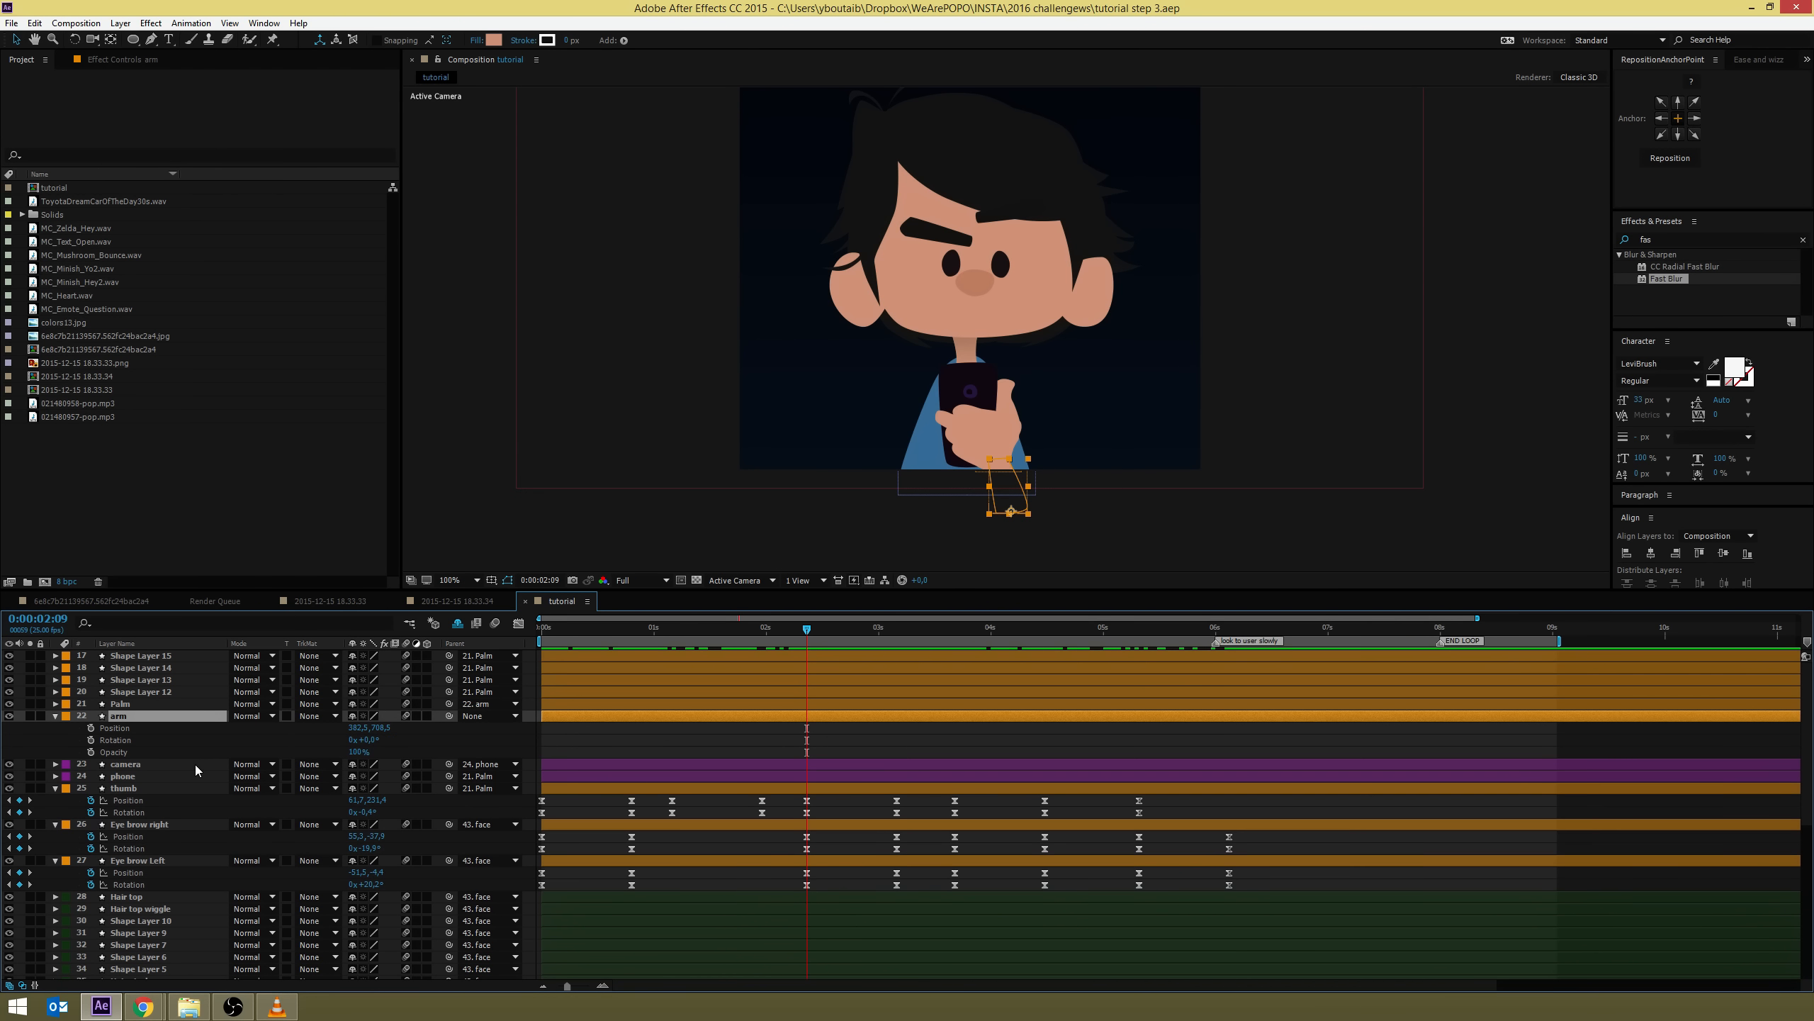
{"action": "key", "text": "shift+r"}
{"action": "key", "text": "shift+t"}
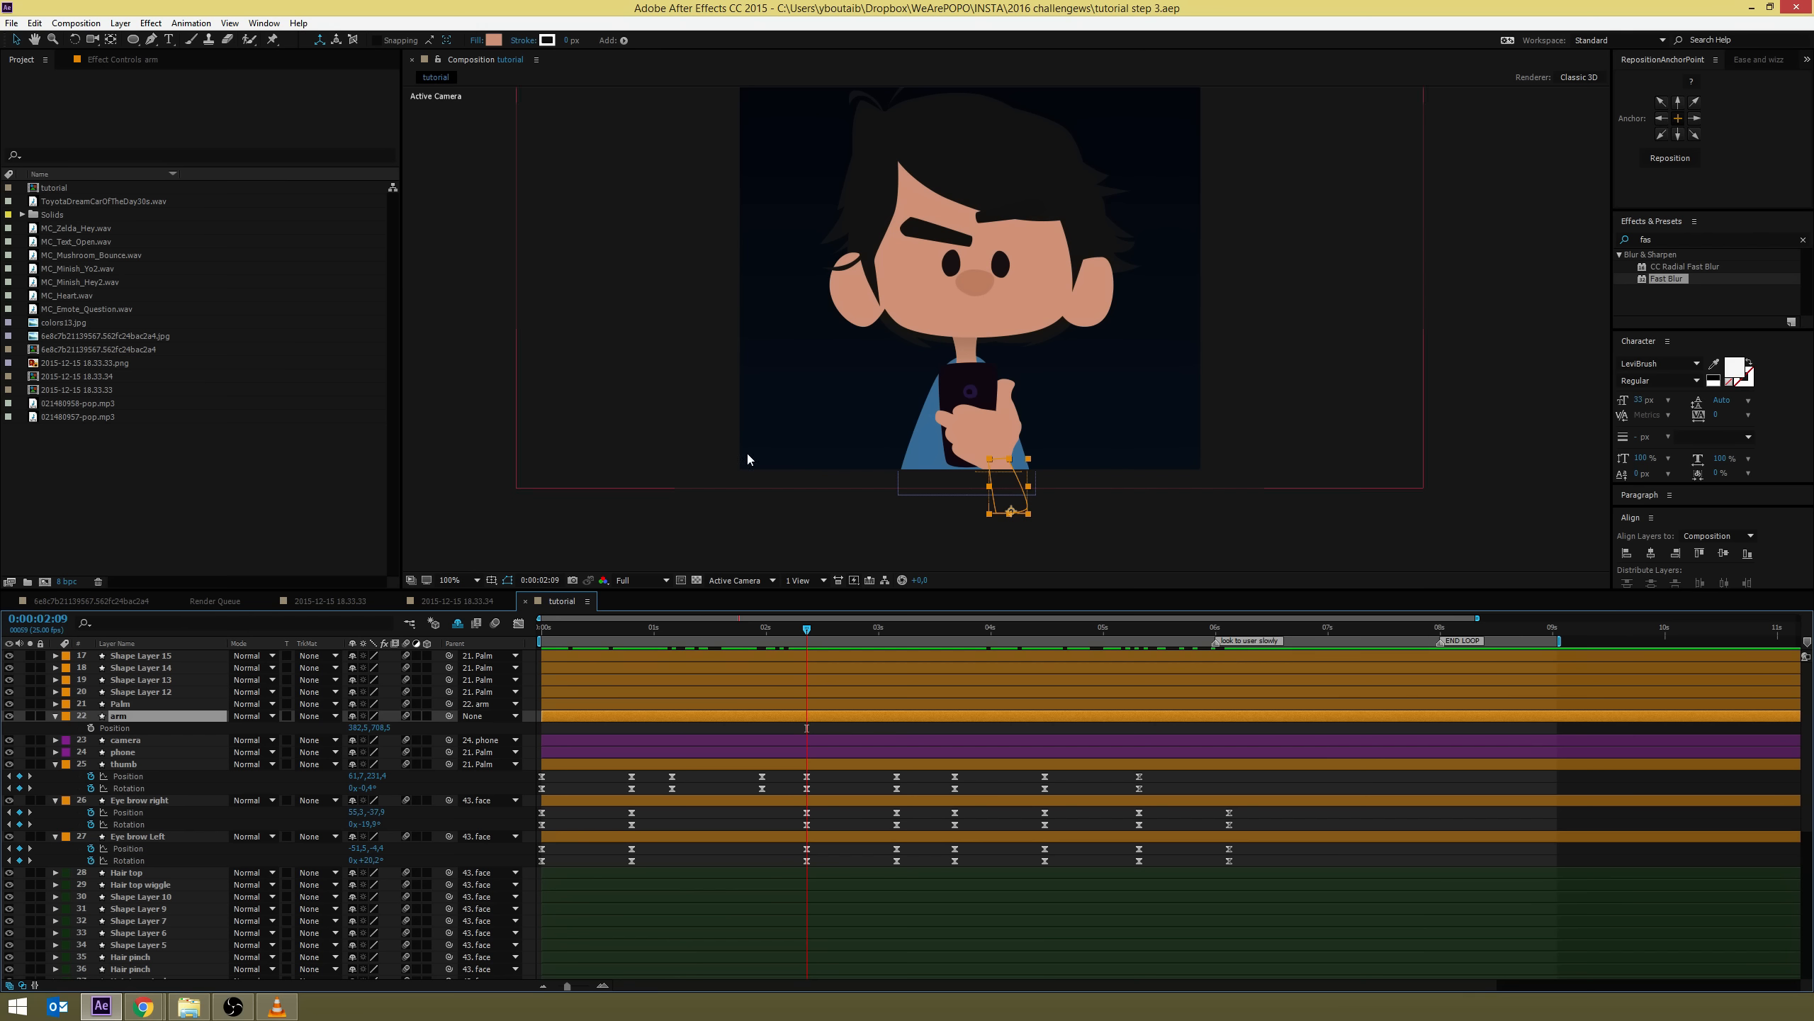
Start position keyframing on the arm layer at 0:00:02:09 and raise the arm slightly at 0:00:03:04
{"action": "left_click", "coordinate": [91, 728]}
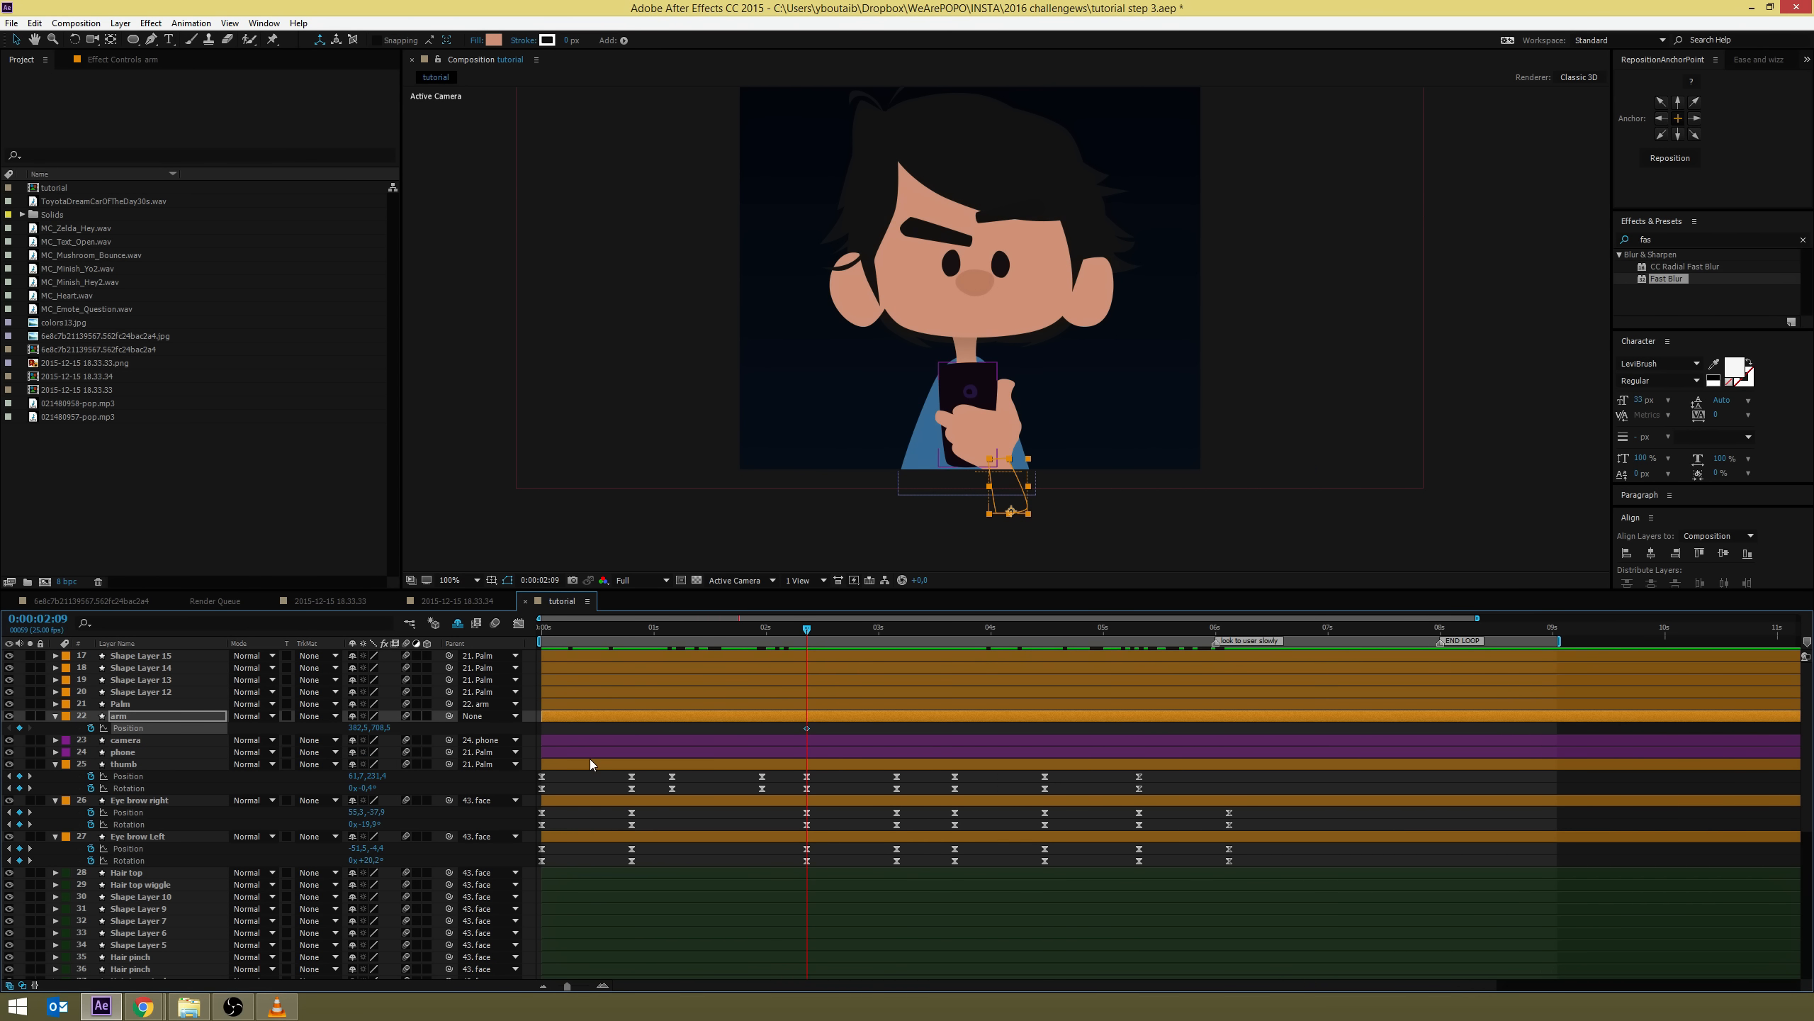
{"action": "key", "text": "space"}
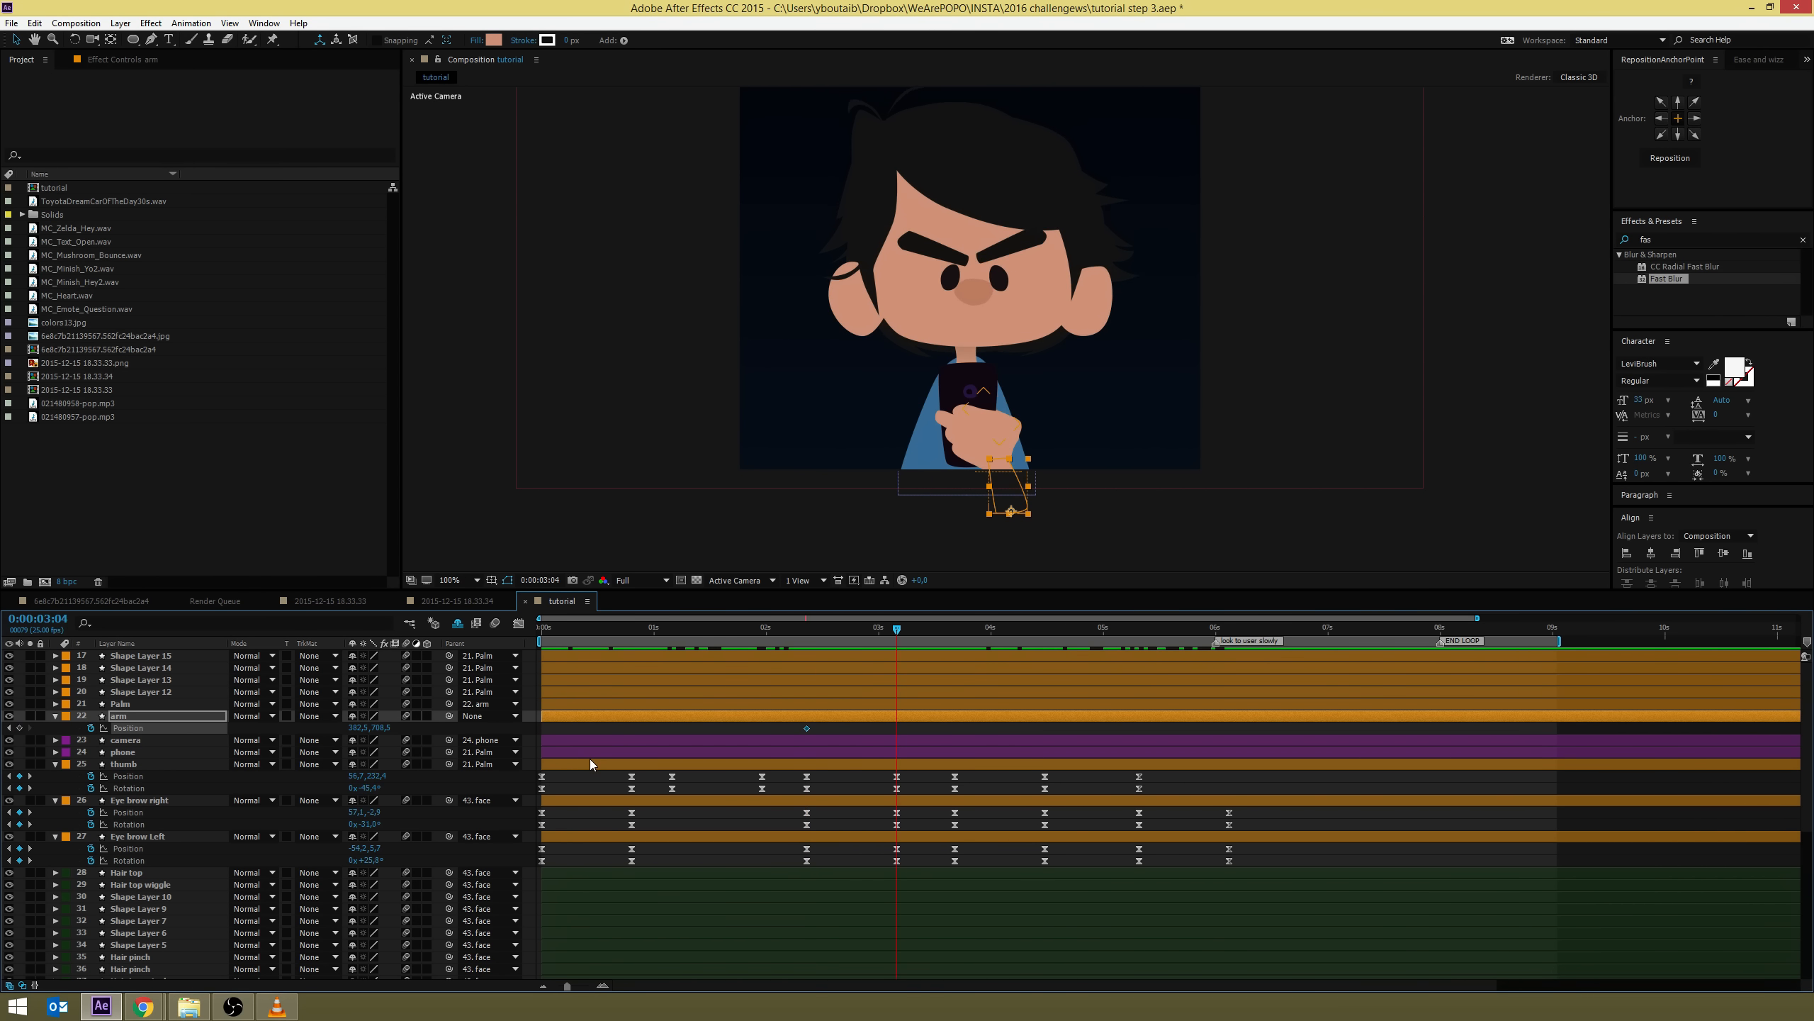
{"action": "scroll", "coordinate": [1060, 526], "scroll_direction": "up", "scroll_amount": 2}
{"action": "left_click_drag", "start_coordinate": [992, 527], "coordinate": [1032, 386]}
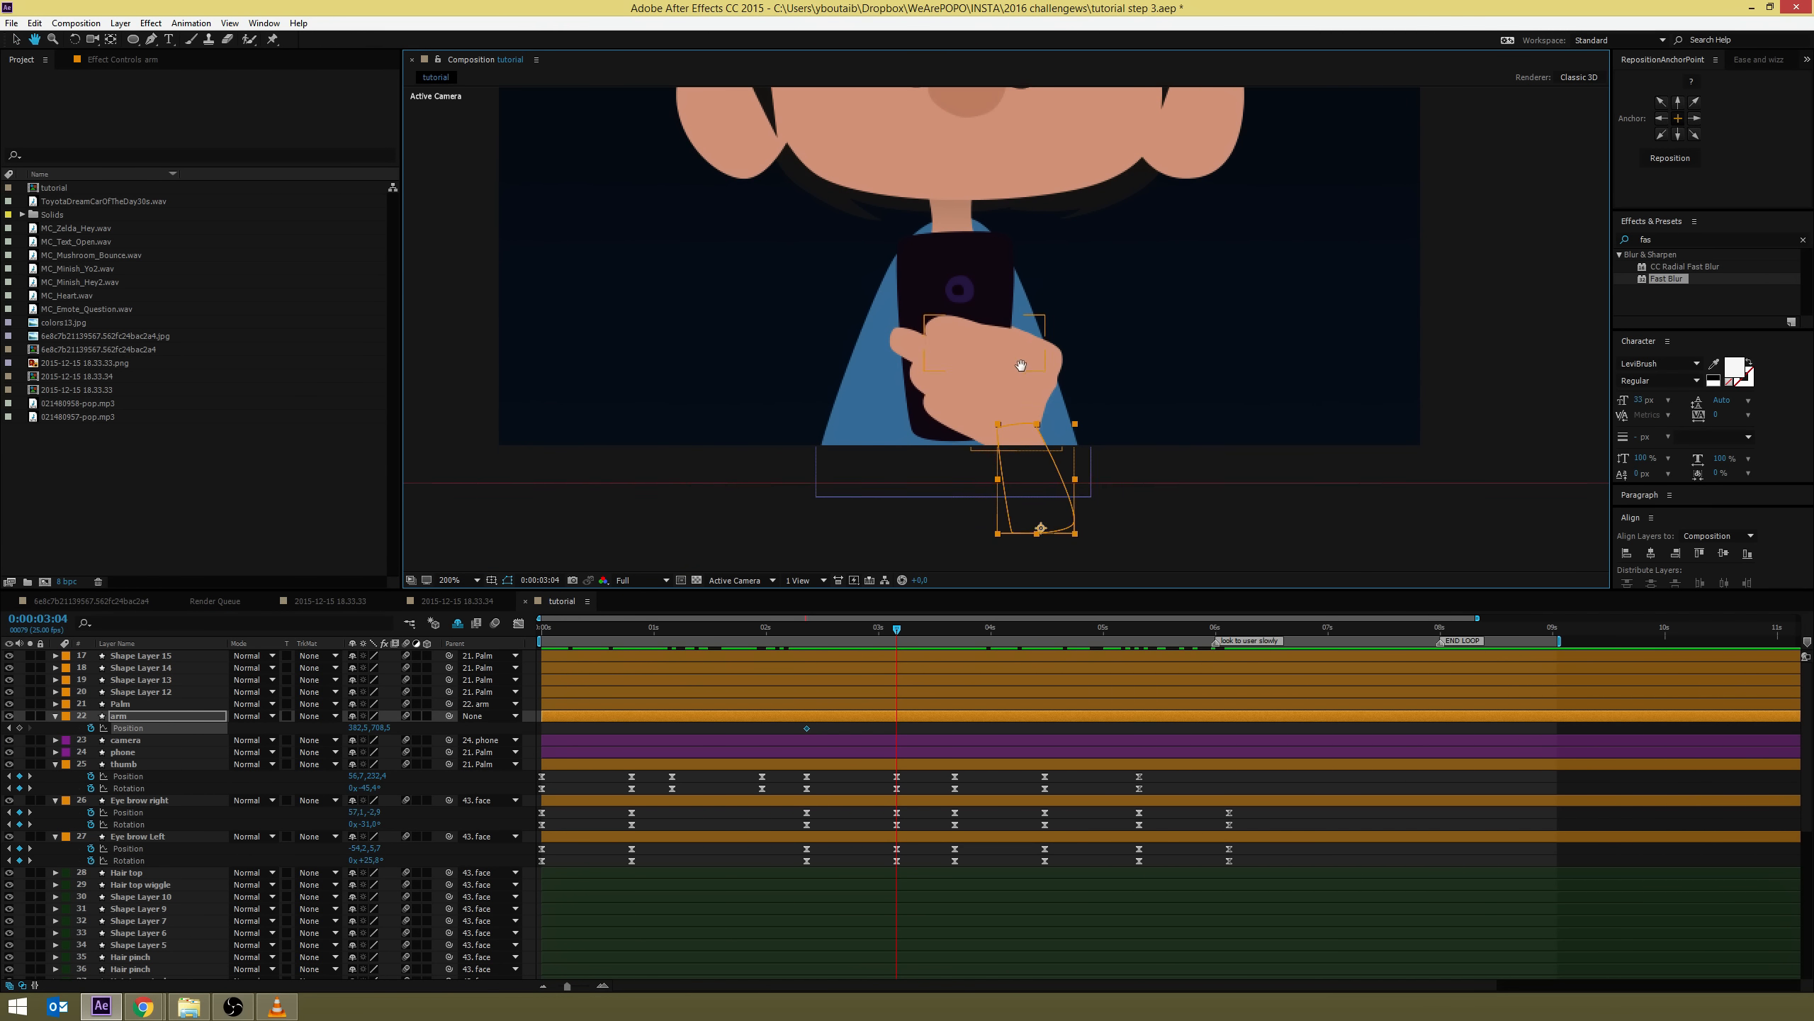
{"action": "left_click_drag", "start_coordinate": [1032, 478], "coordinate": [1030, 460]}
{"action": "scroll", "coordinate": [1029, 406], "scroll_direction": "down", "scroll_amount": 2}
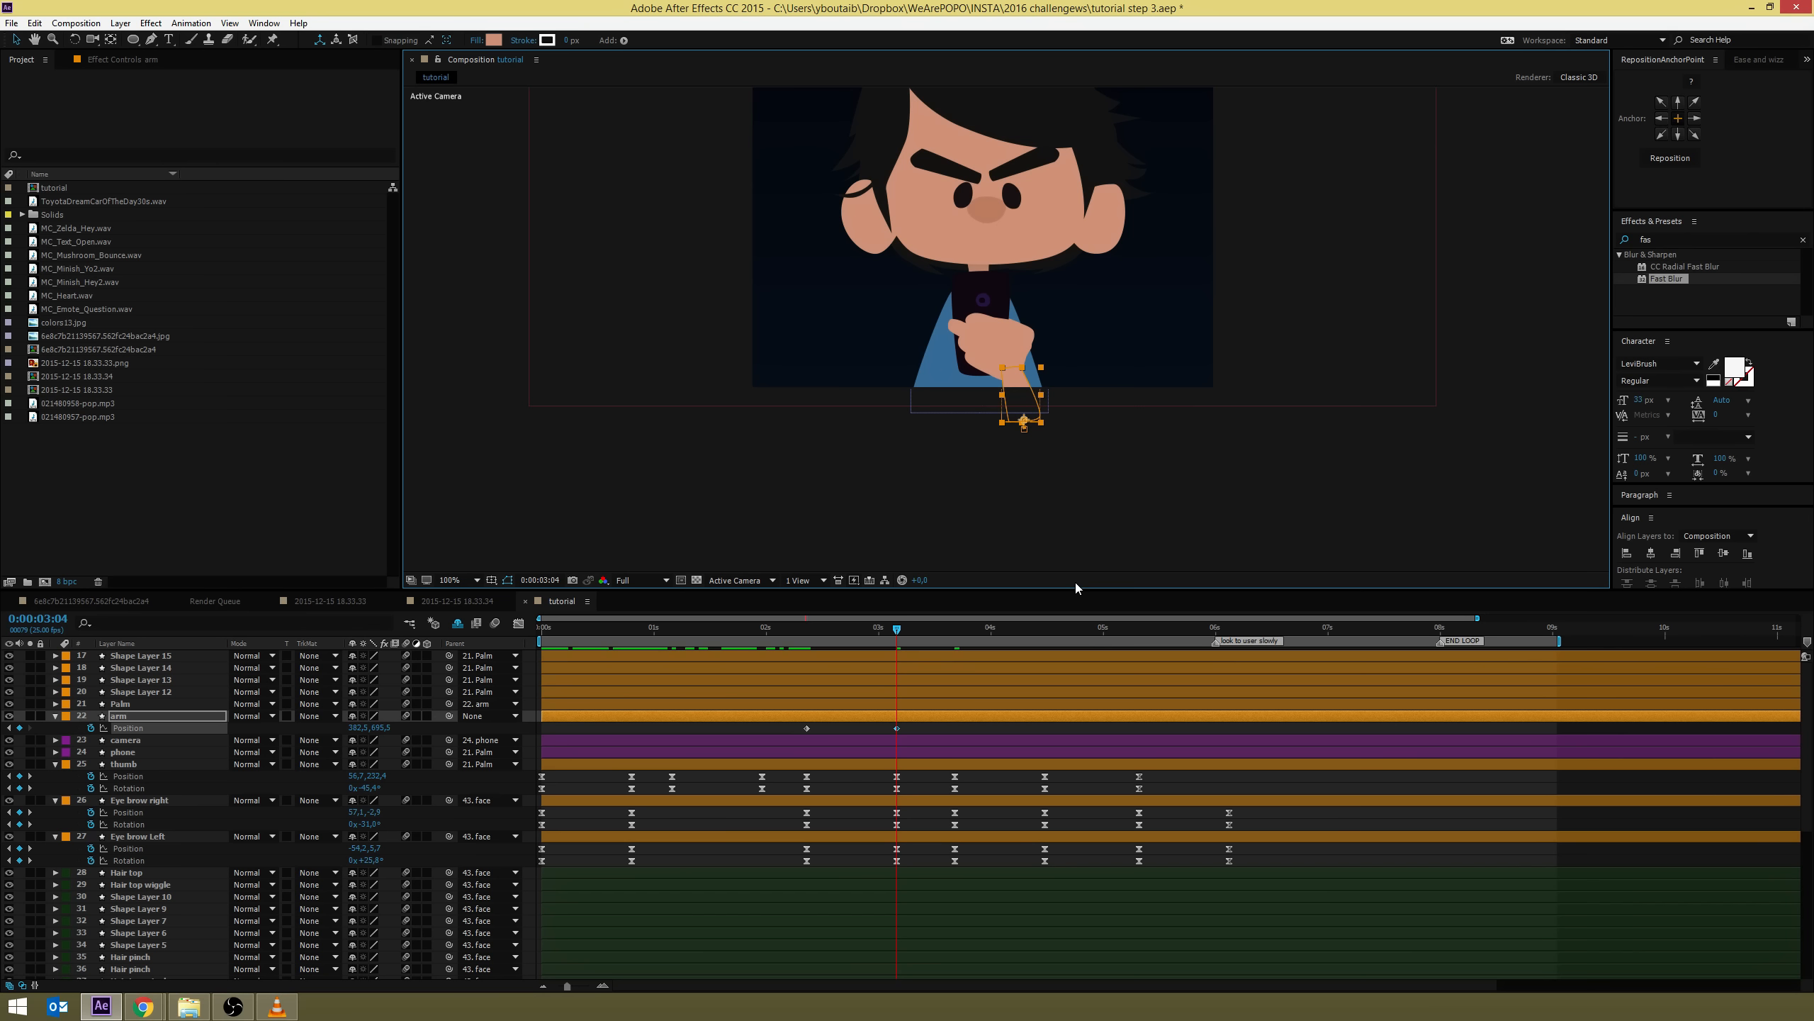
Hold the arm's position with a keyframe at 0:00:03:17 and lower the arm to about Y 721 at 0:00:04:12
{"action": "key", "text": "space"}
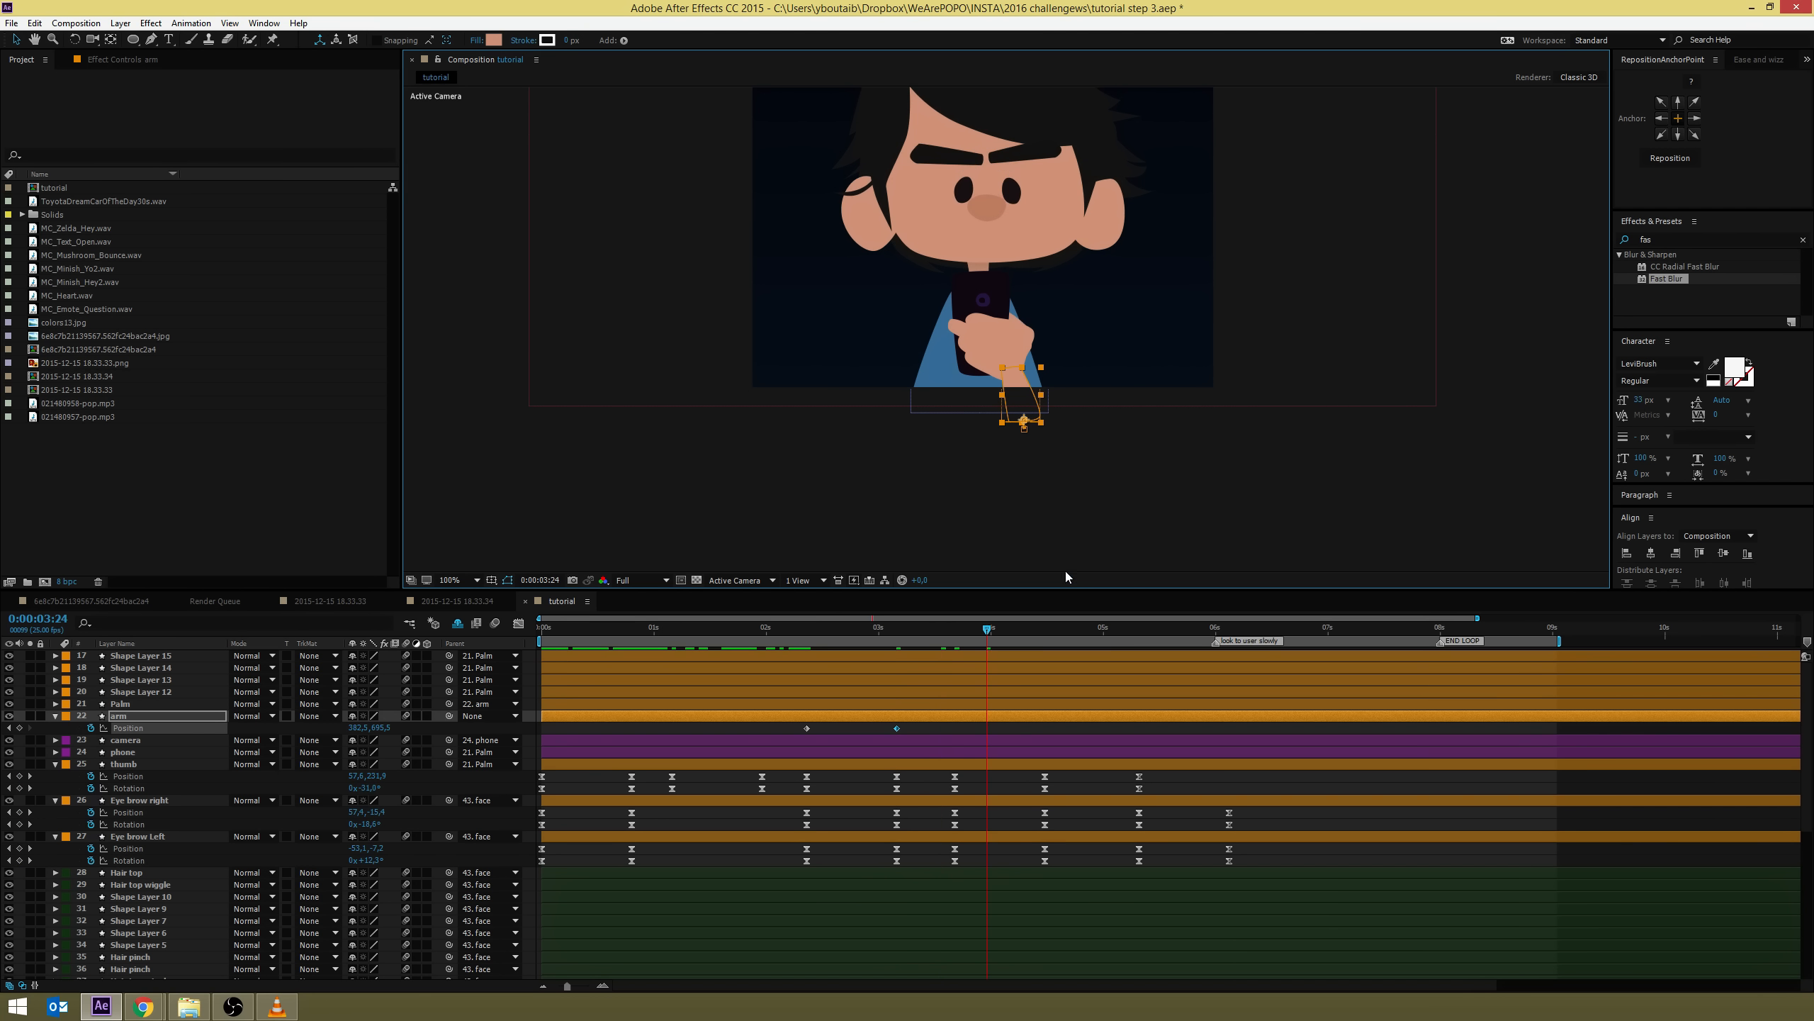
{"action": "left_click", "coordinate": [1037, 628]}
{"action": "left_click", "coordinate": [956, 628]}
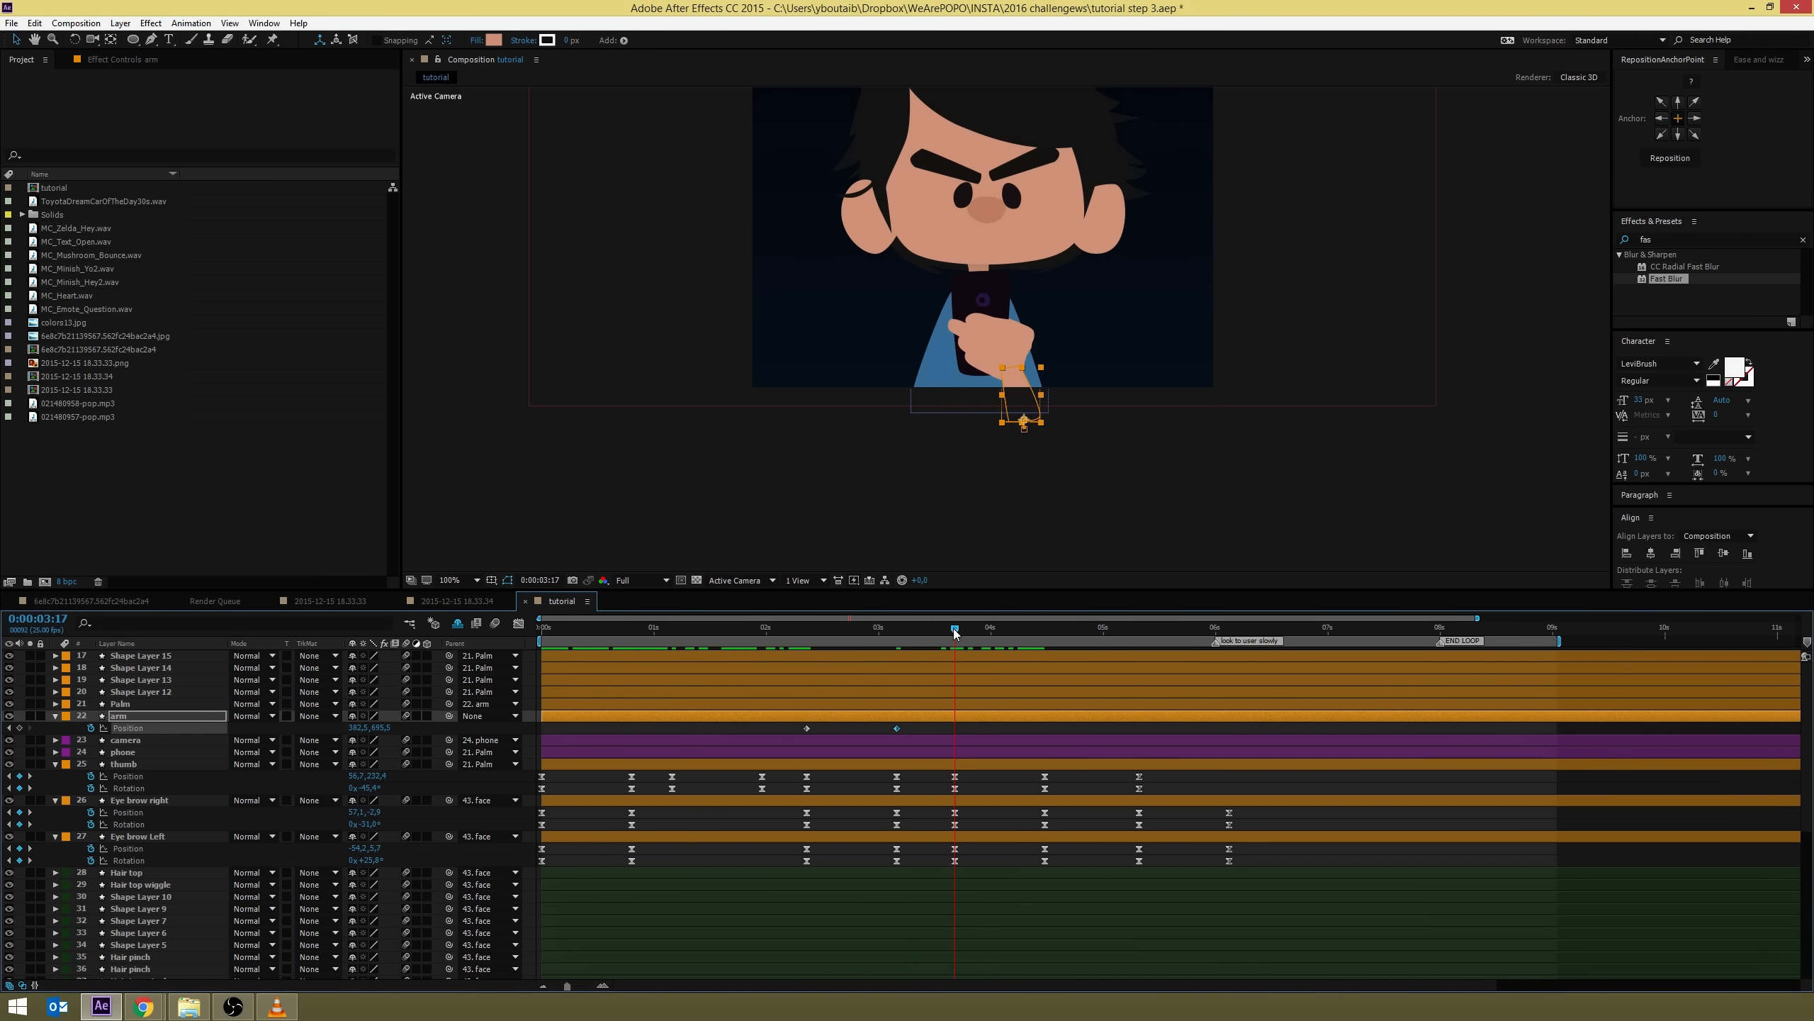
{"action": "left_click", "coordinate": [19, 727]}
{"action": "key", "text": "space"}
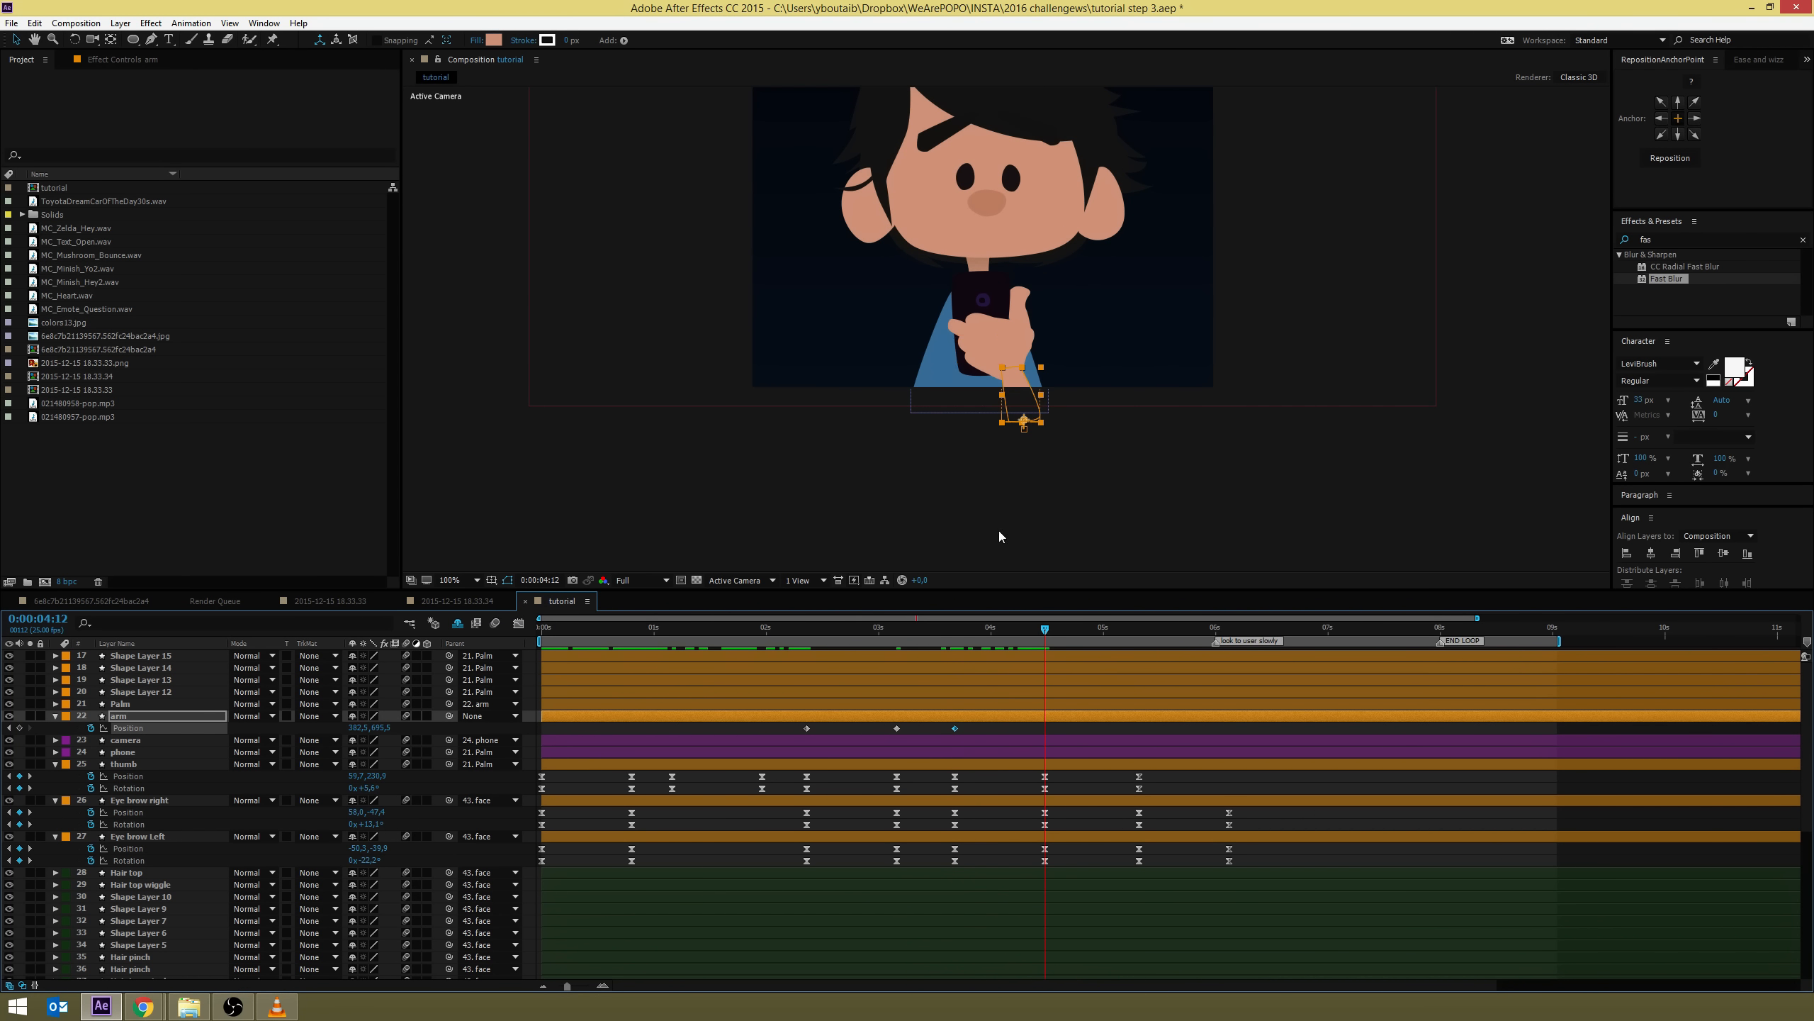
{"action": "left_click_drag", "start_coordinate": [1024, 402], "coordinate": [1023, 421]}
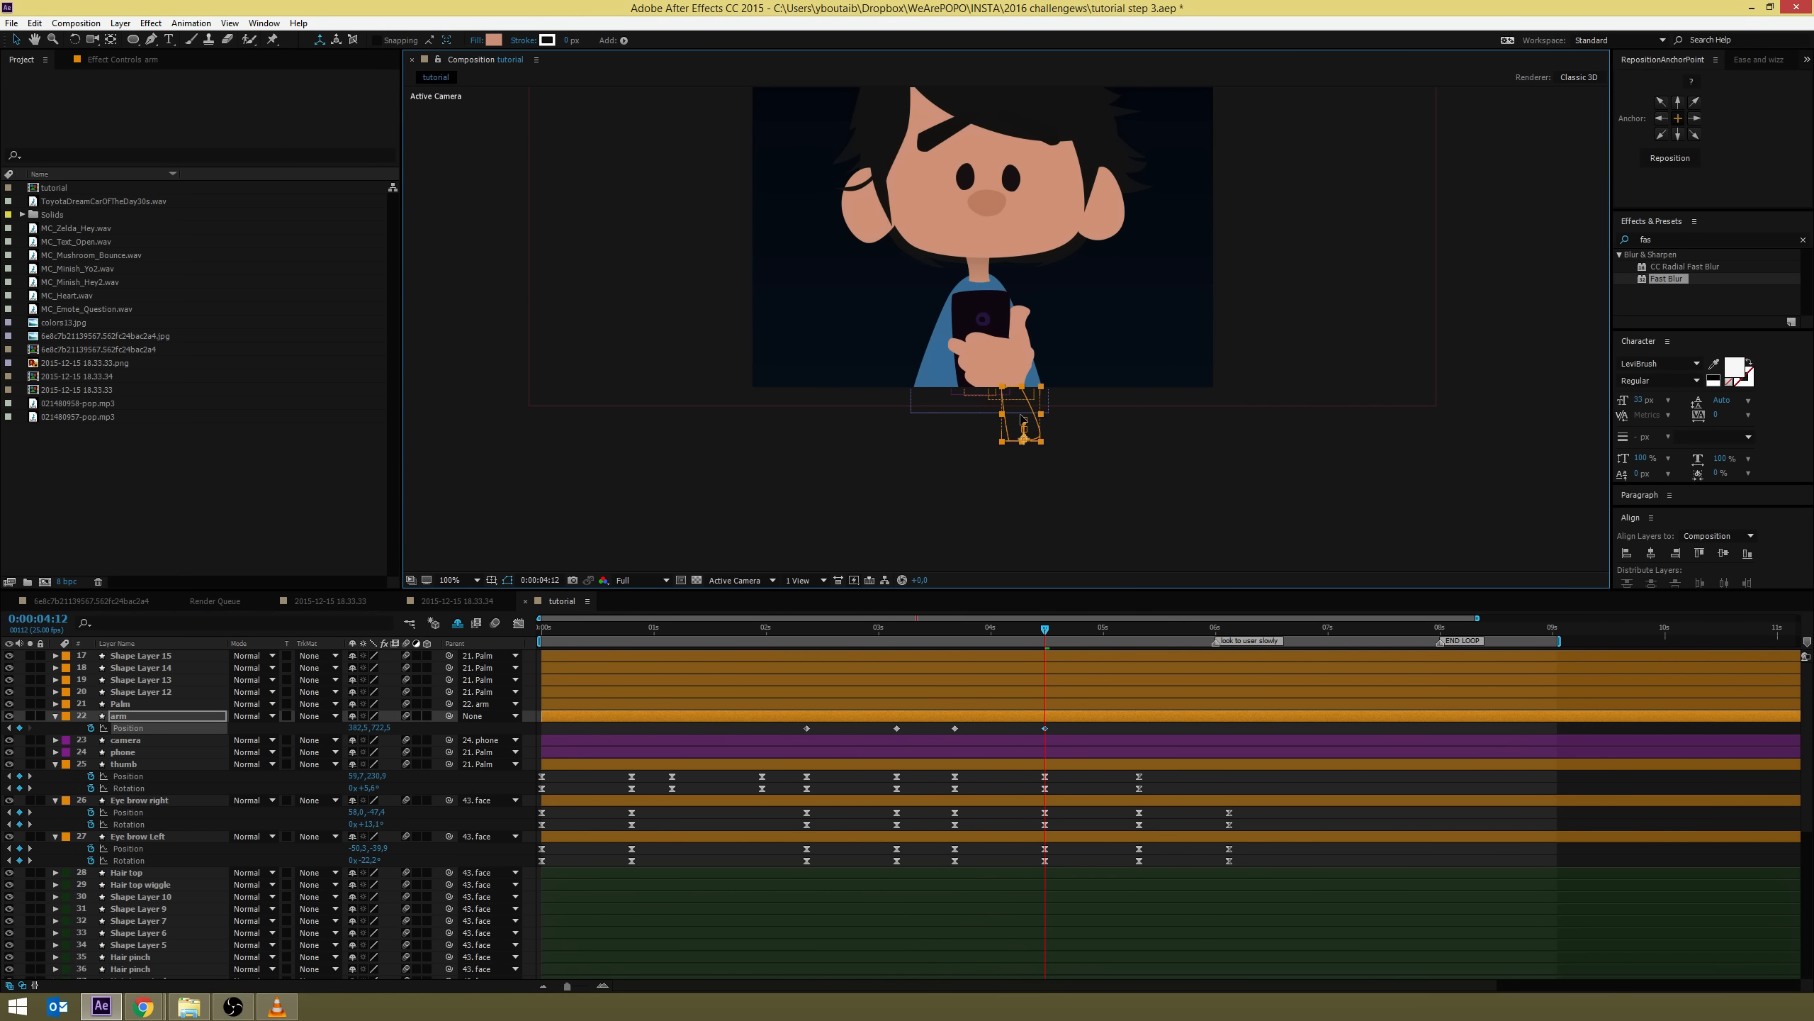
{"action": "left_click", "coordinate": [803, 629]}
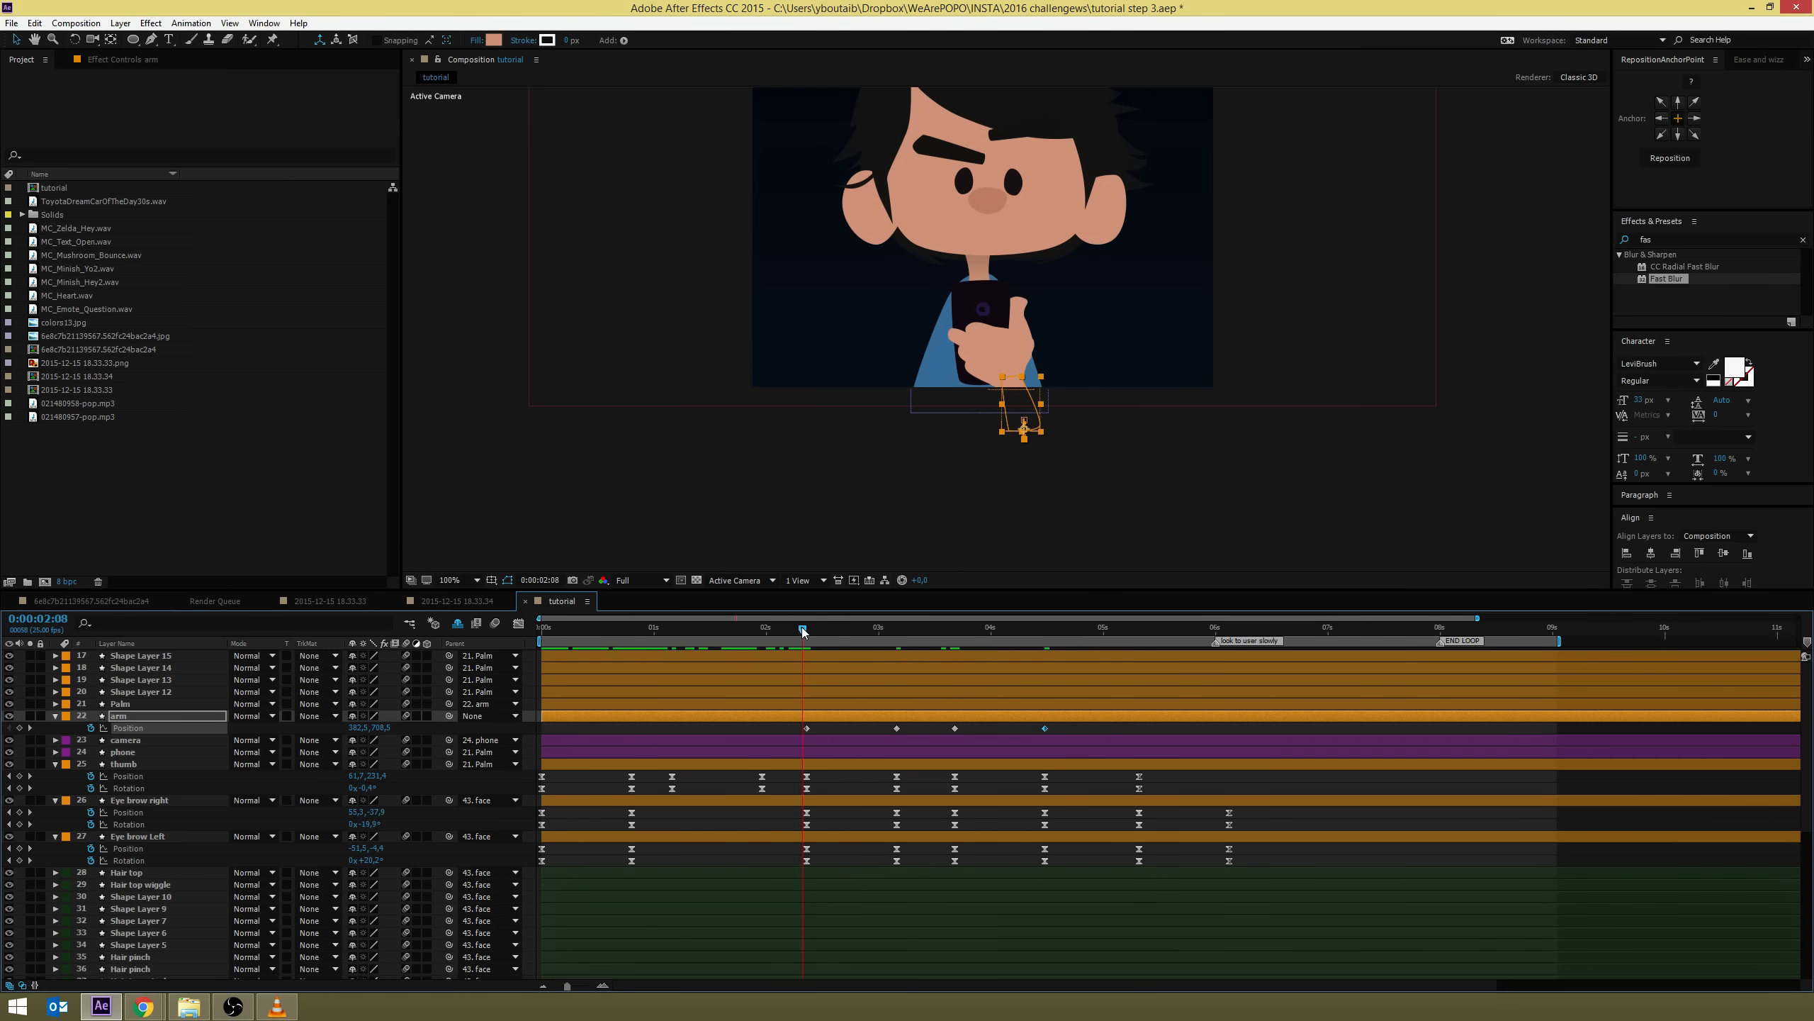
{"action": "left_click_drag", "start_coordinate": [803, 629], "coordinate": [1047, 672]}
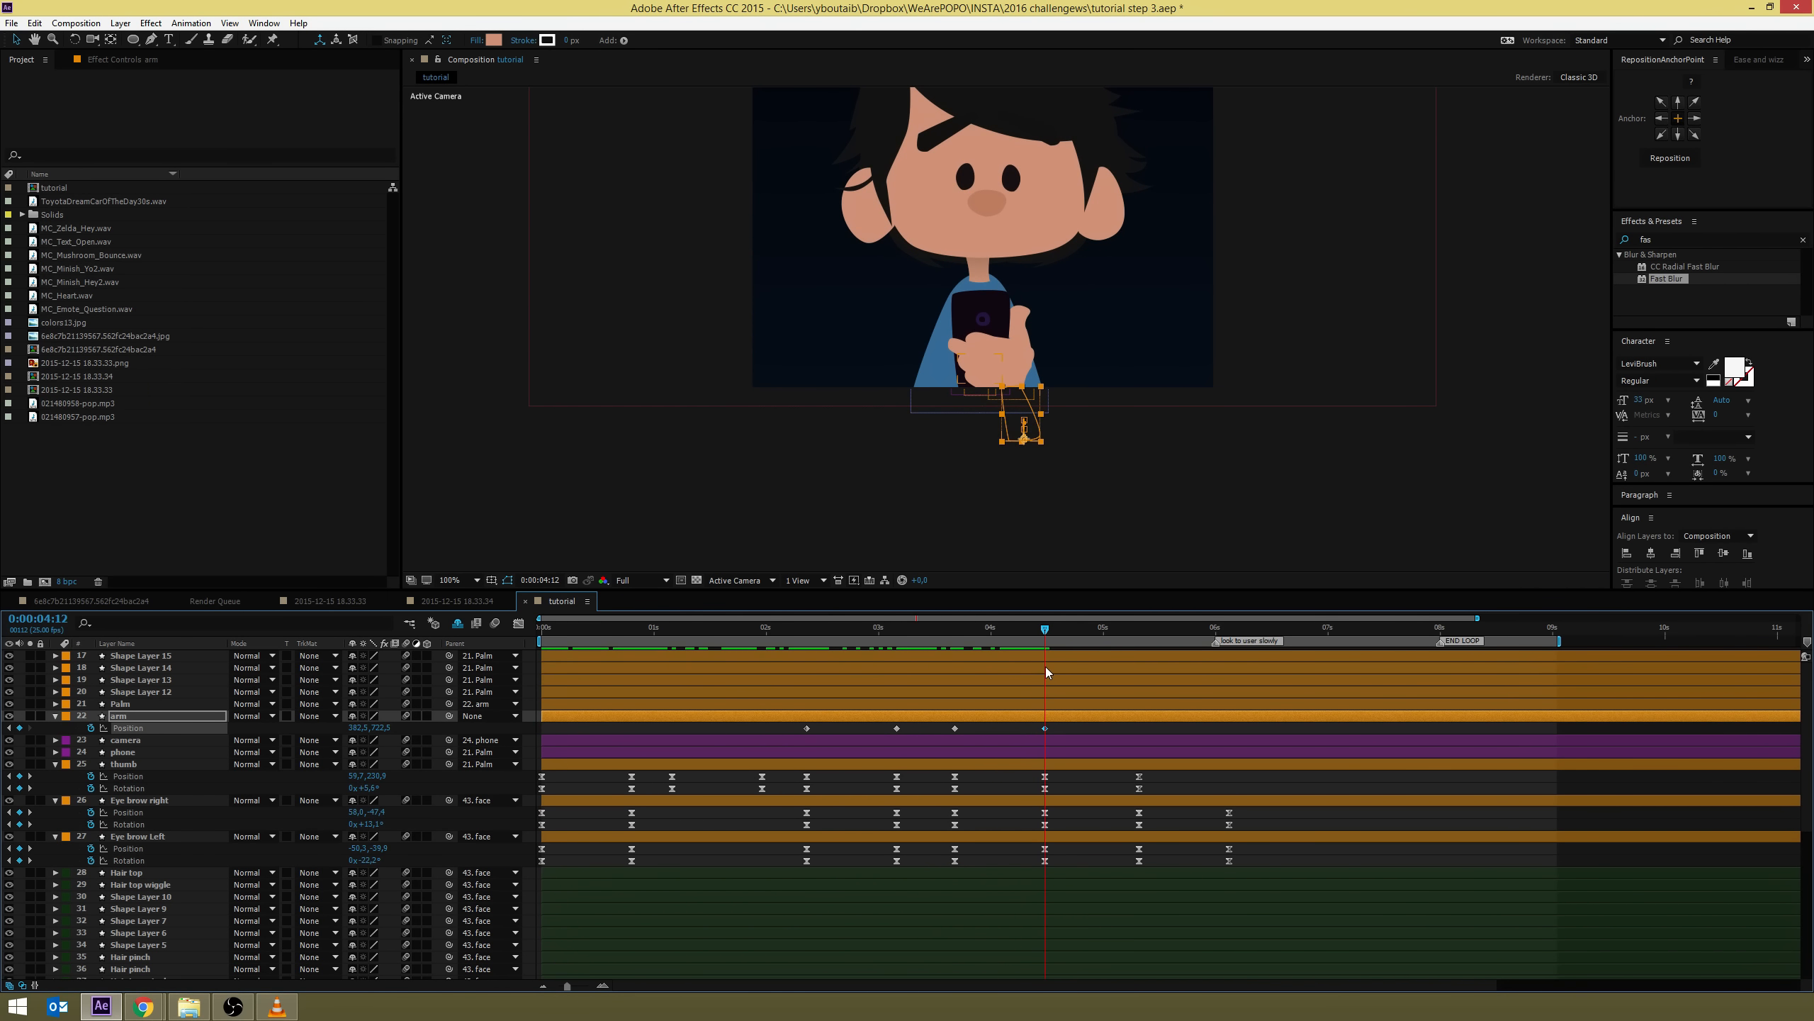
Hold the arm's position with a keyframe at 0:00:05:08 and raise the arm at 0:00:06:03
{"action": "left_click", "coordinate": [1140, 629]}
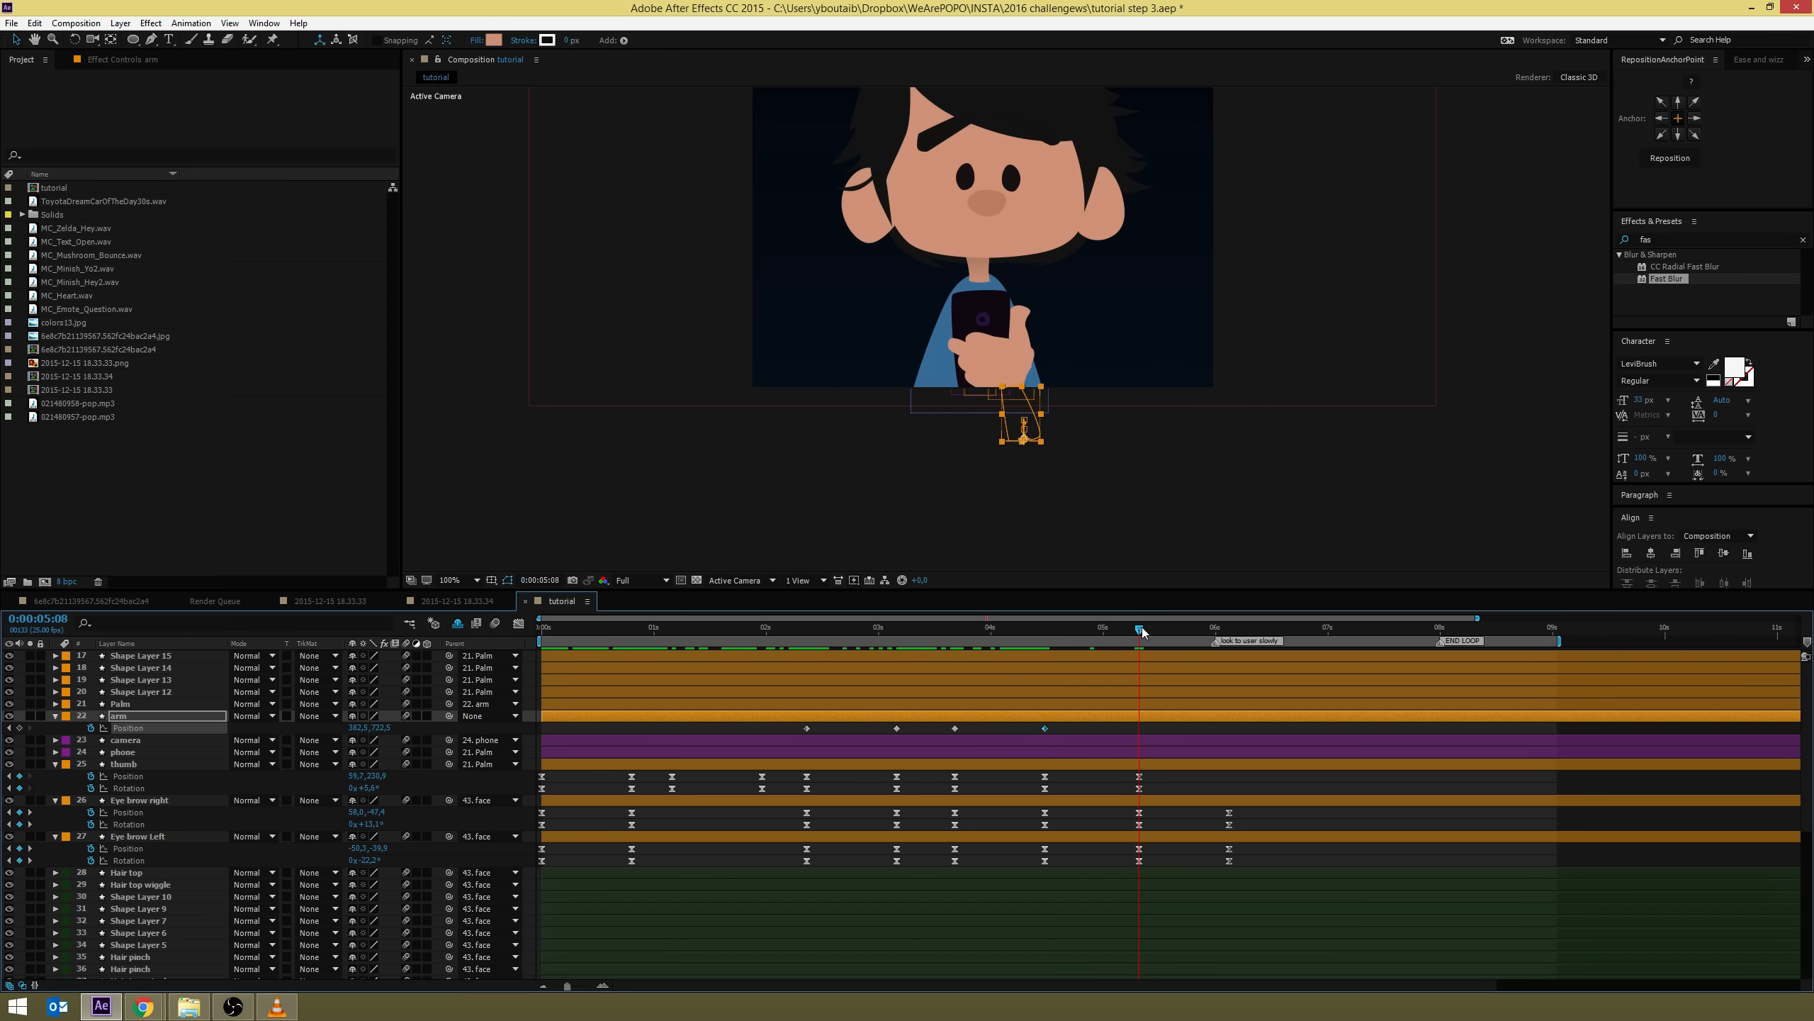
{"action": "left_click", "coordinate": [19, 728]}
{"action": "key", "text": "k"}
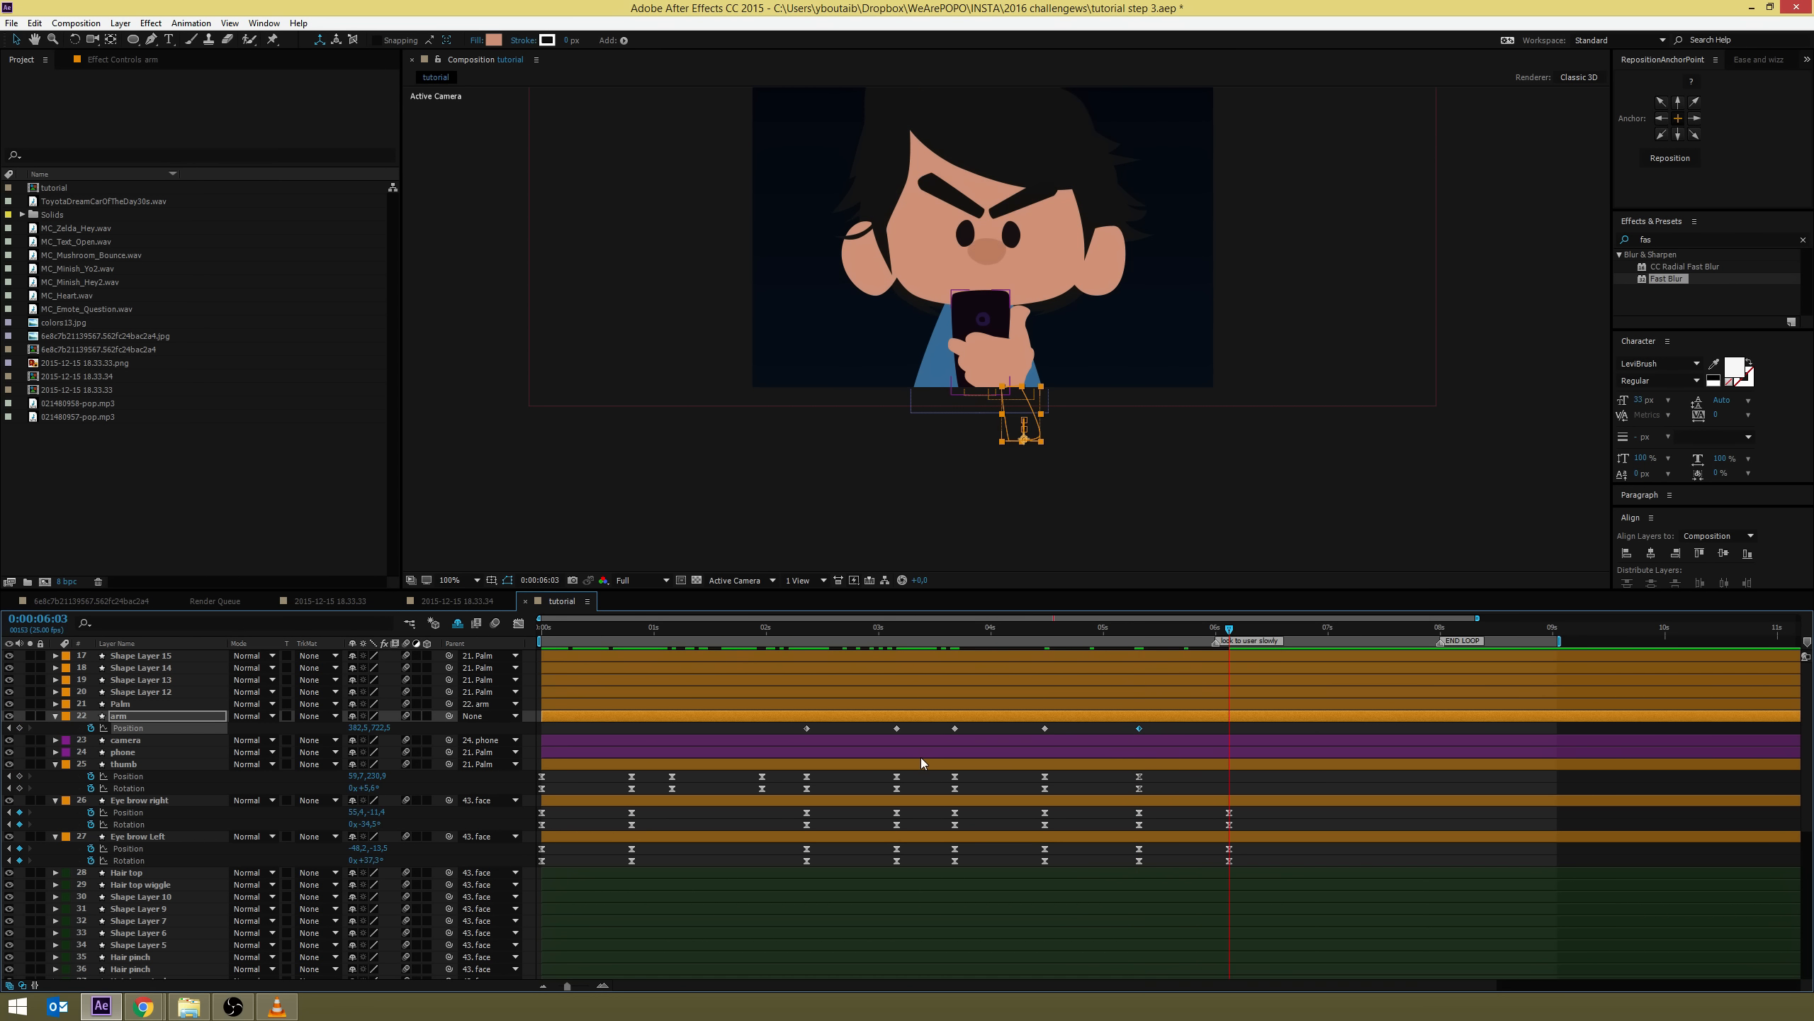
{"action": "left_click_drag", "start_coordinate": [1017, 432], "coordinate": [1016, 408]}
{"action": "key", "text": "space"}
Apply Easy Ease to all position keyframes of the arm layer
{"action": "left_click", "coordinate": [776, 734]}
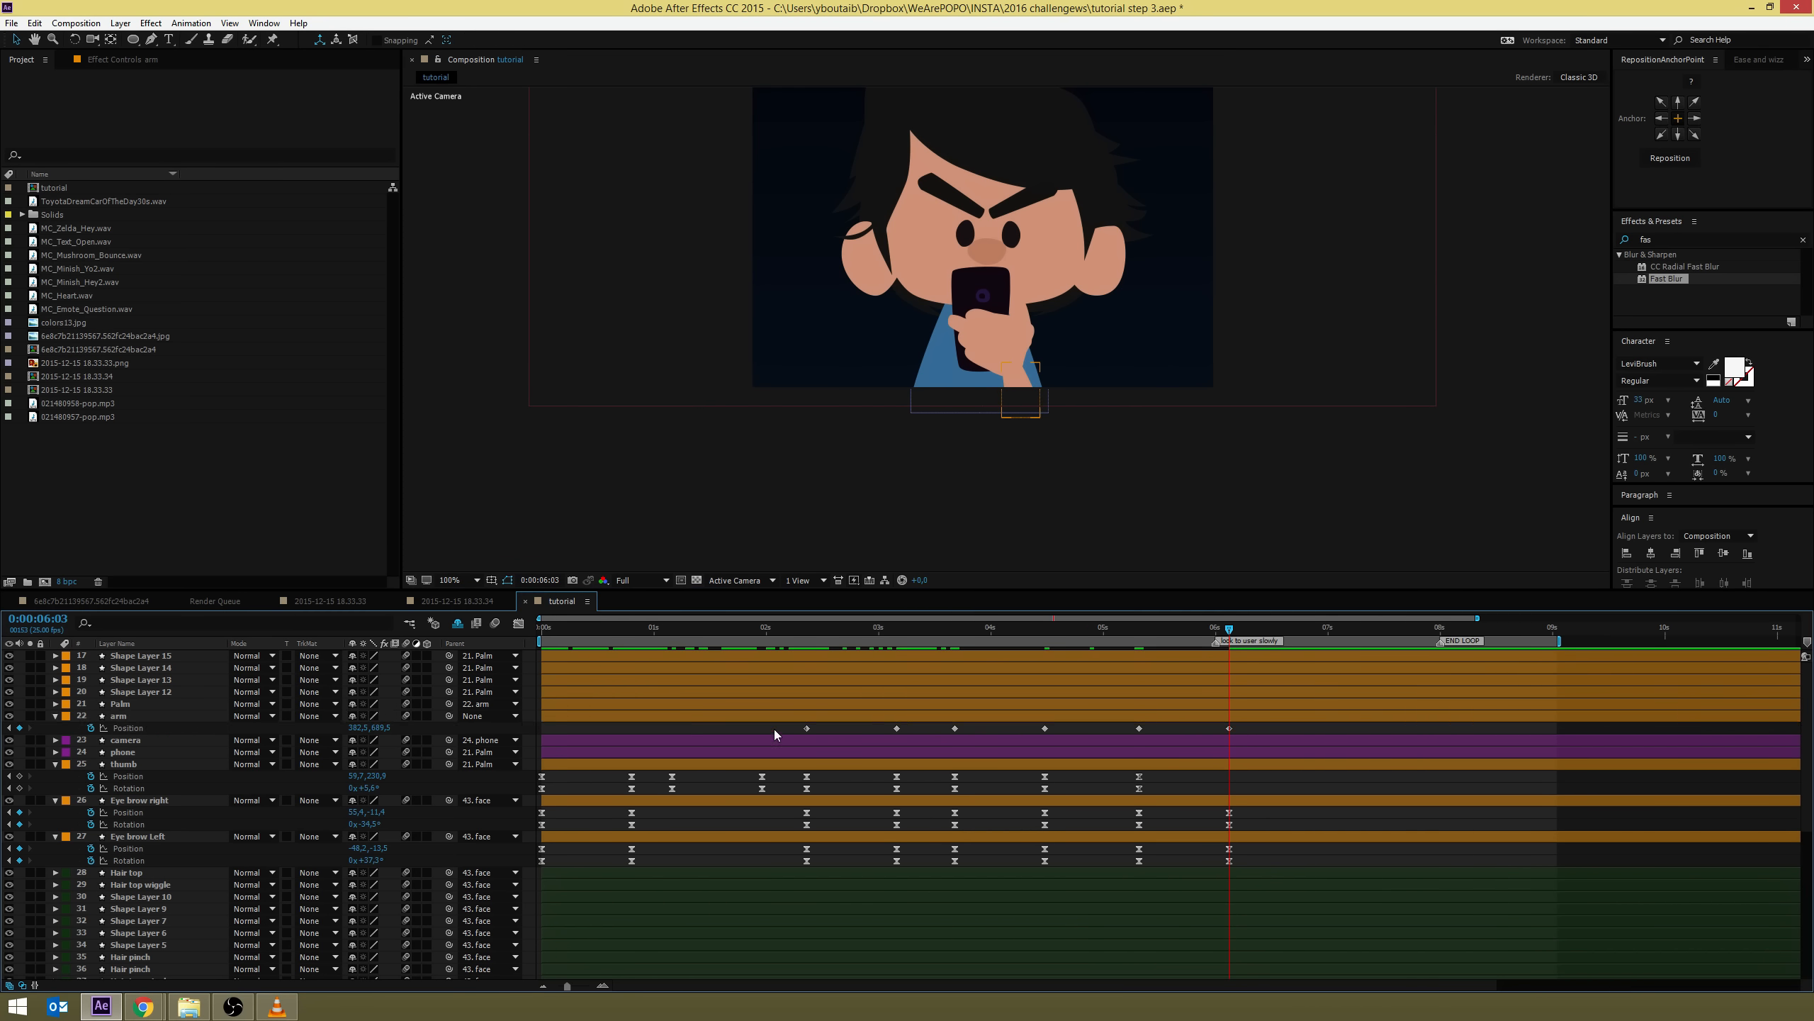
{"action": "left_click_drag", "start_coordinate": [1259, 721], "coordinate": [720, 751]}
{"action": "right_click", "coordinate": [807, 728]}
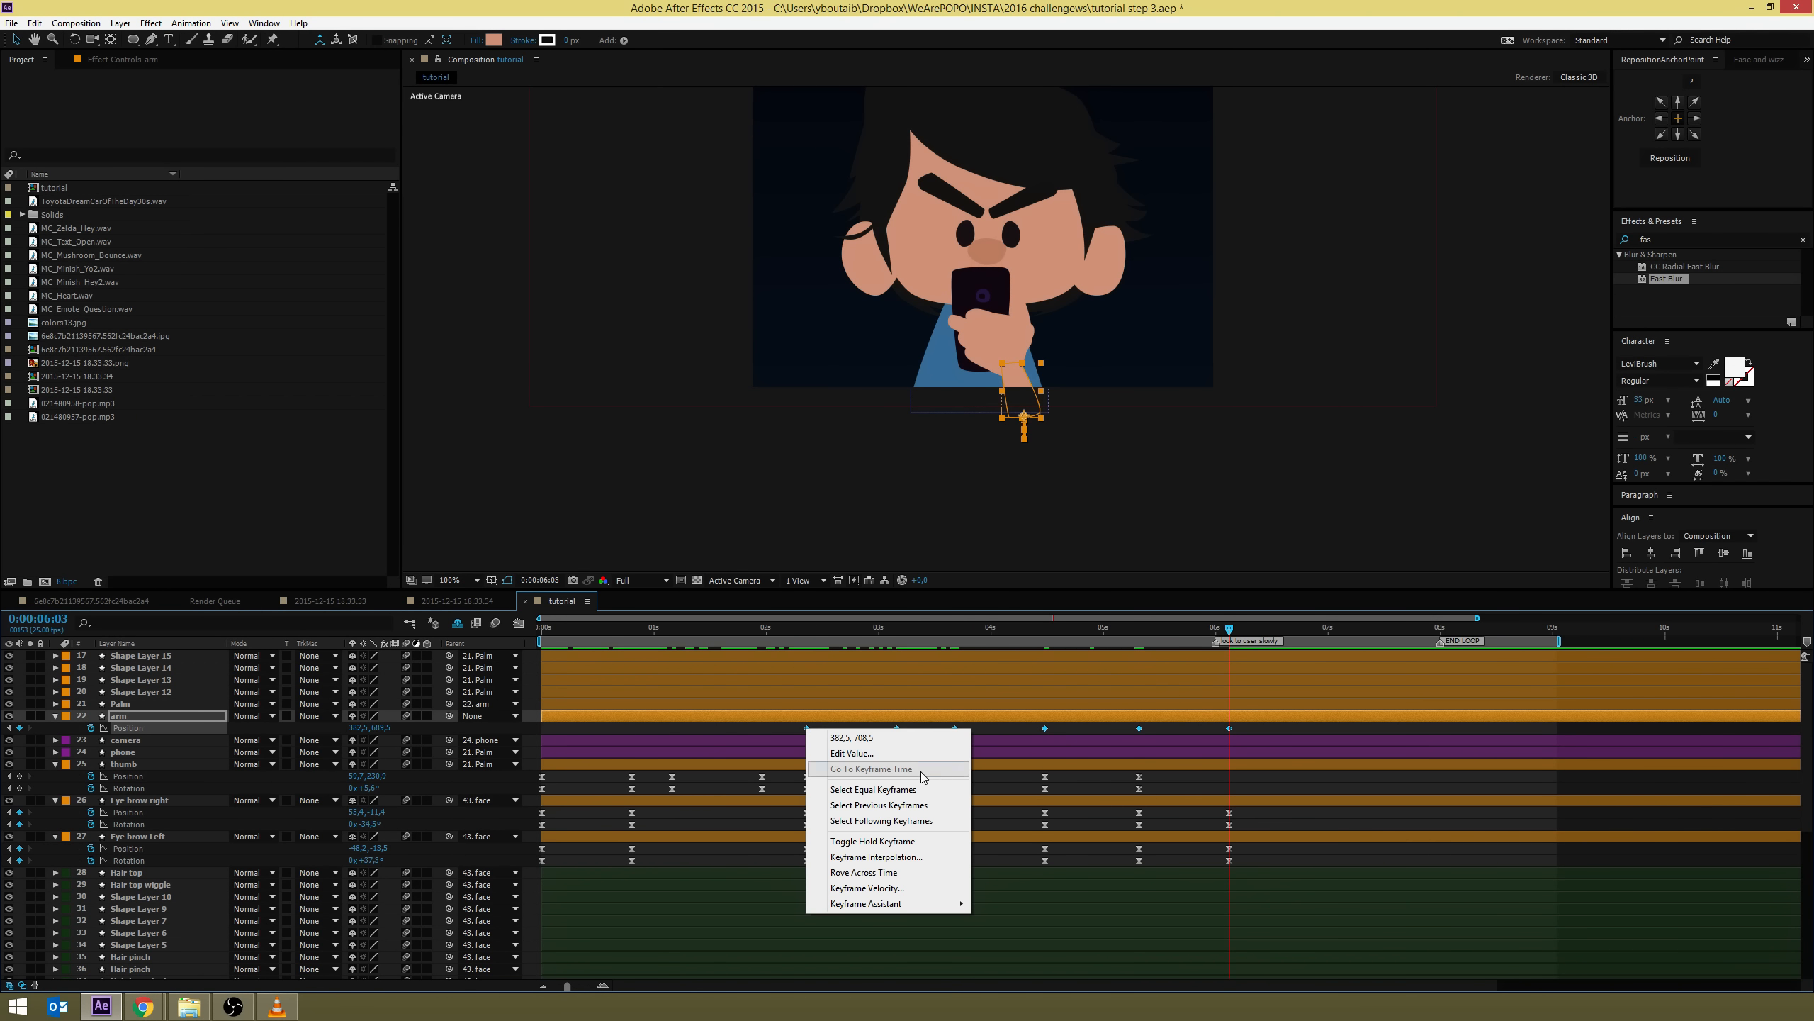
{"action": "mouse_move", "coordinate": [893, 904]}
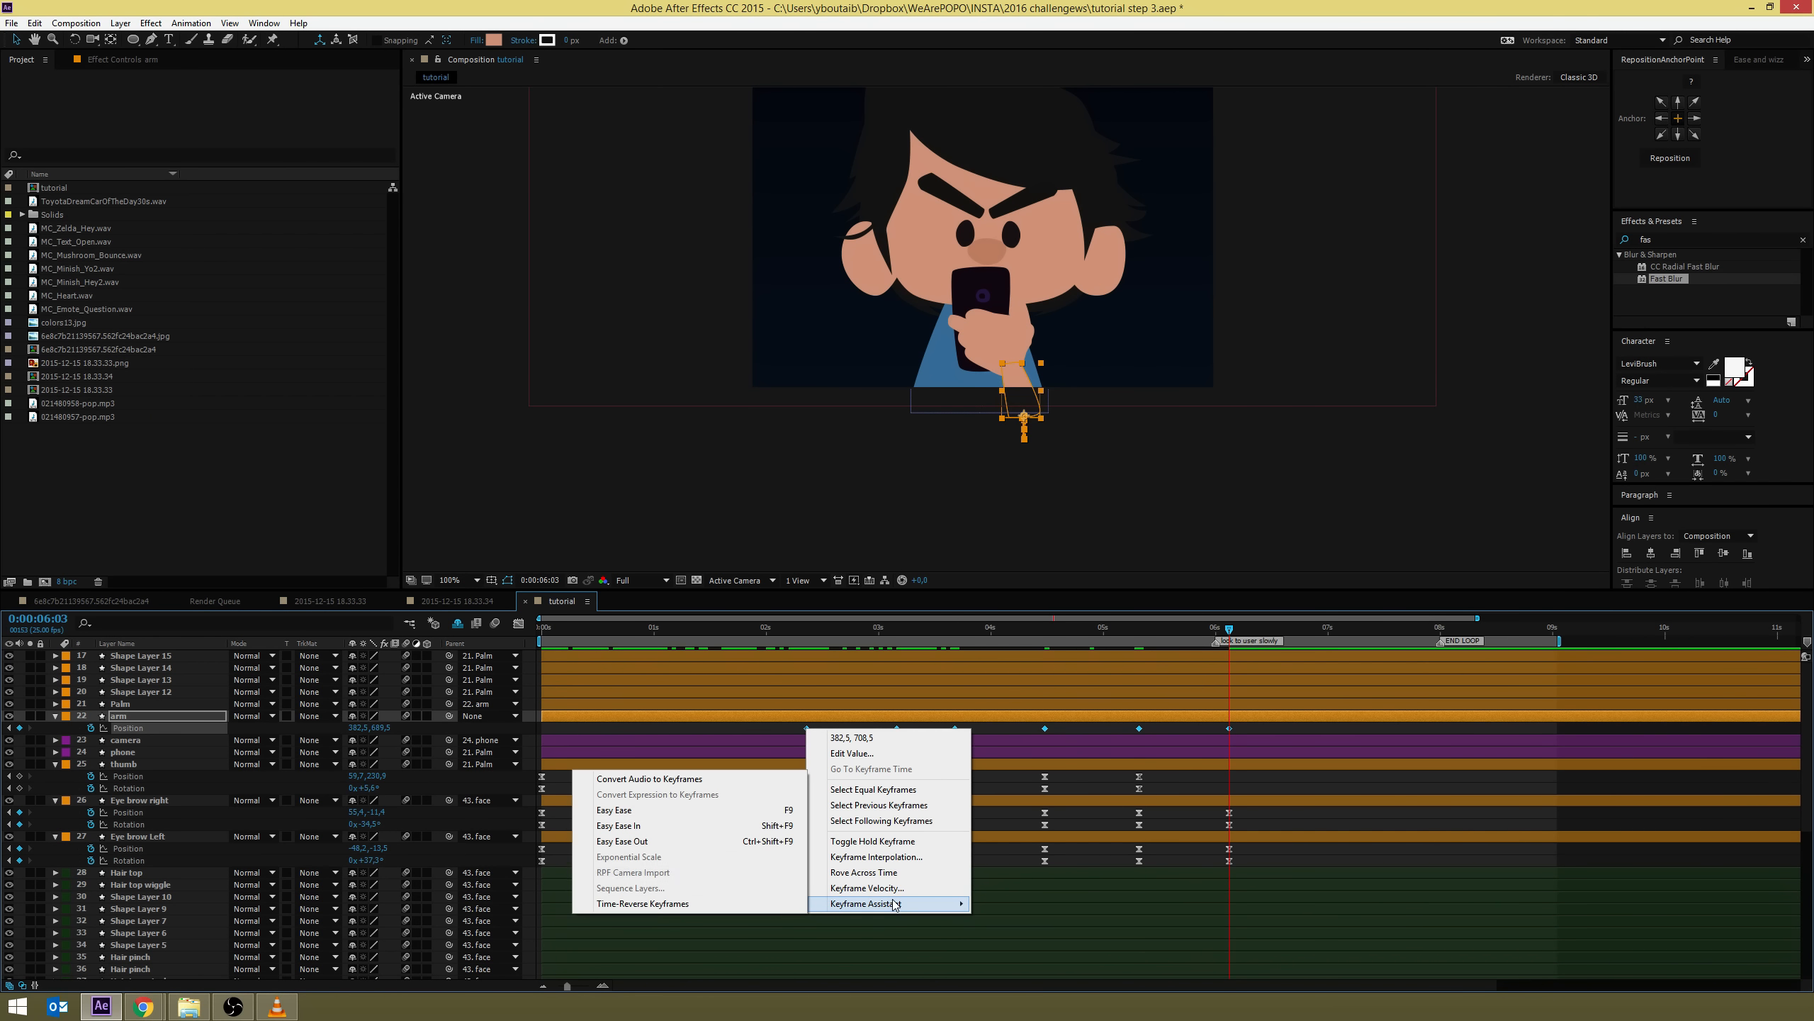
{"action": "left_click", "coordinate": [672, 819]}
Maximize the timeline and apply Easy Ease to all keyframes of the arm, thumb, eyebrow, eye, face and ear layers together
{"action": "key", "text": "ctrl+a"}
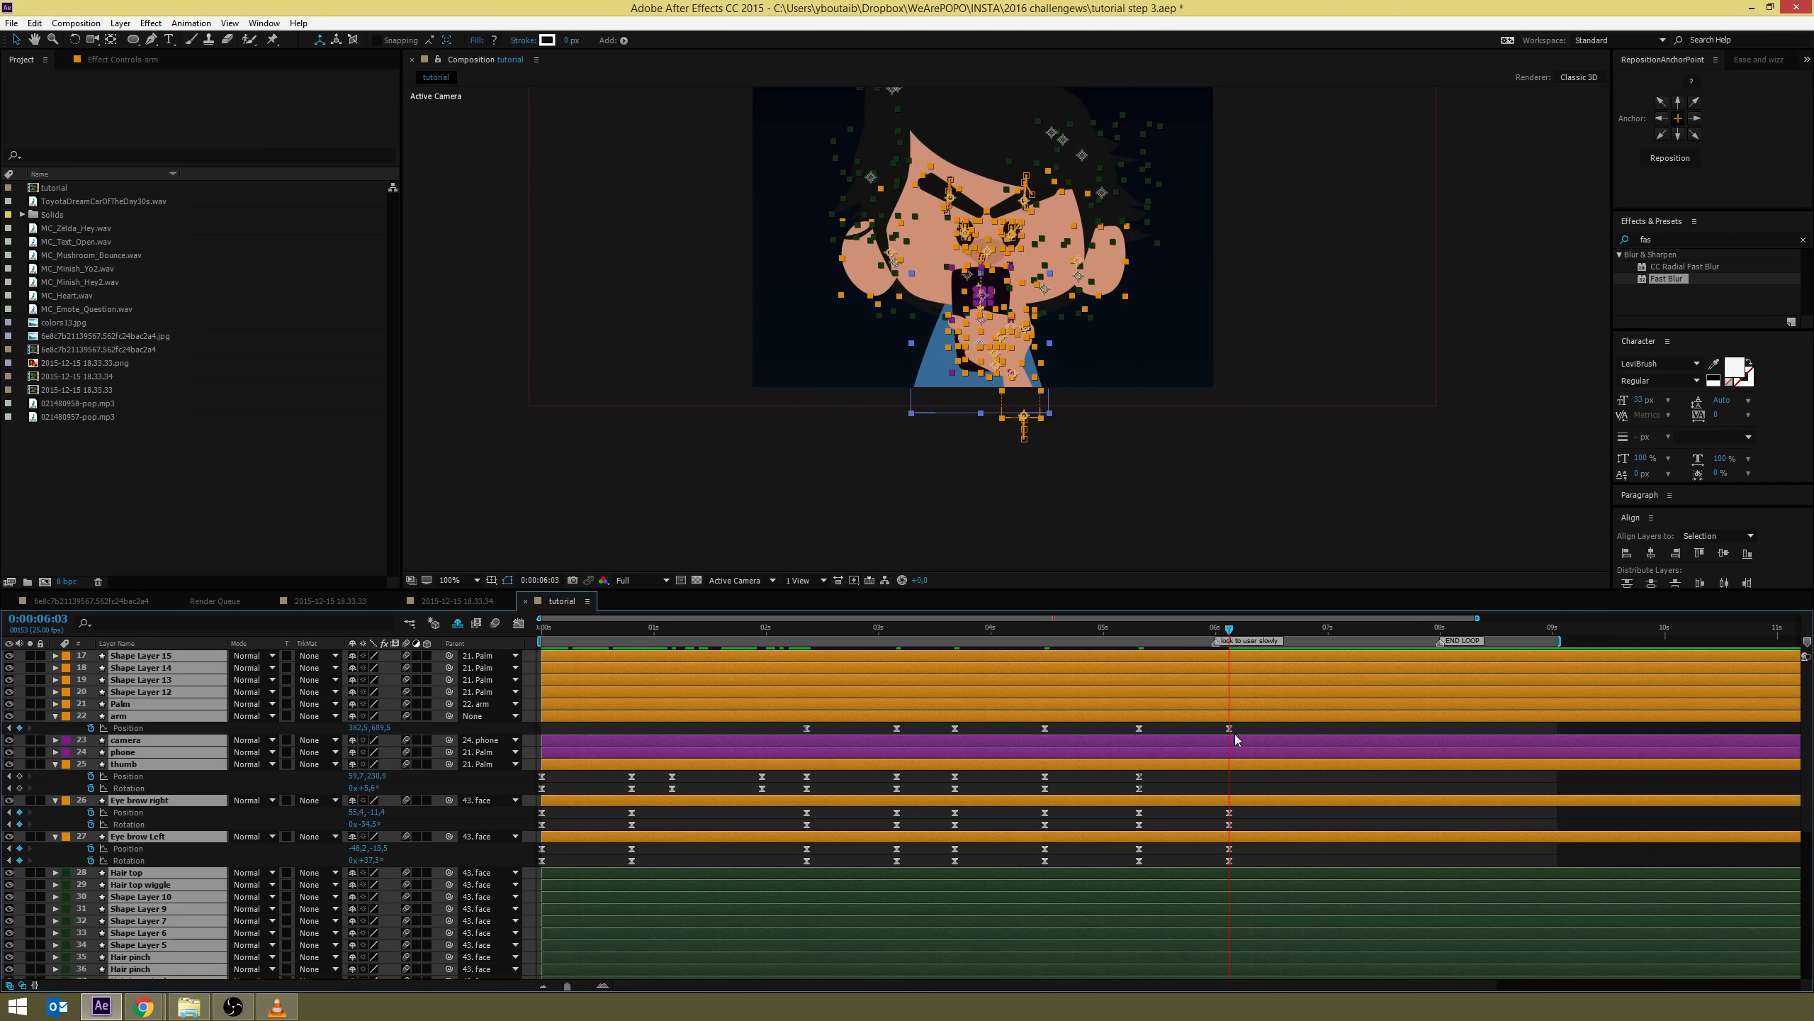
{"action": "key", "text": "F2"}
{"action": "key", "text": "grave"}
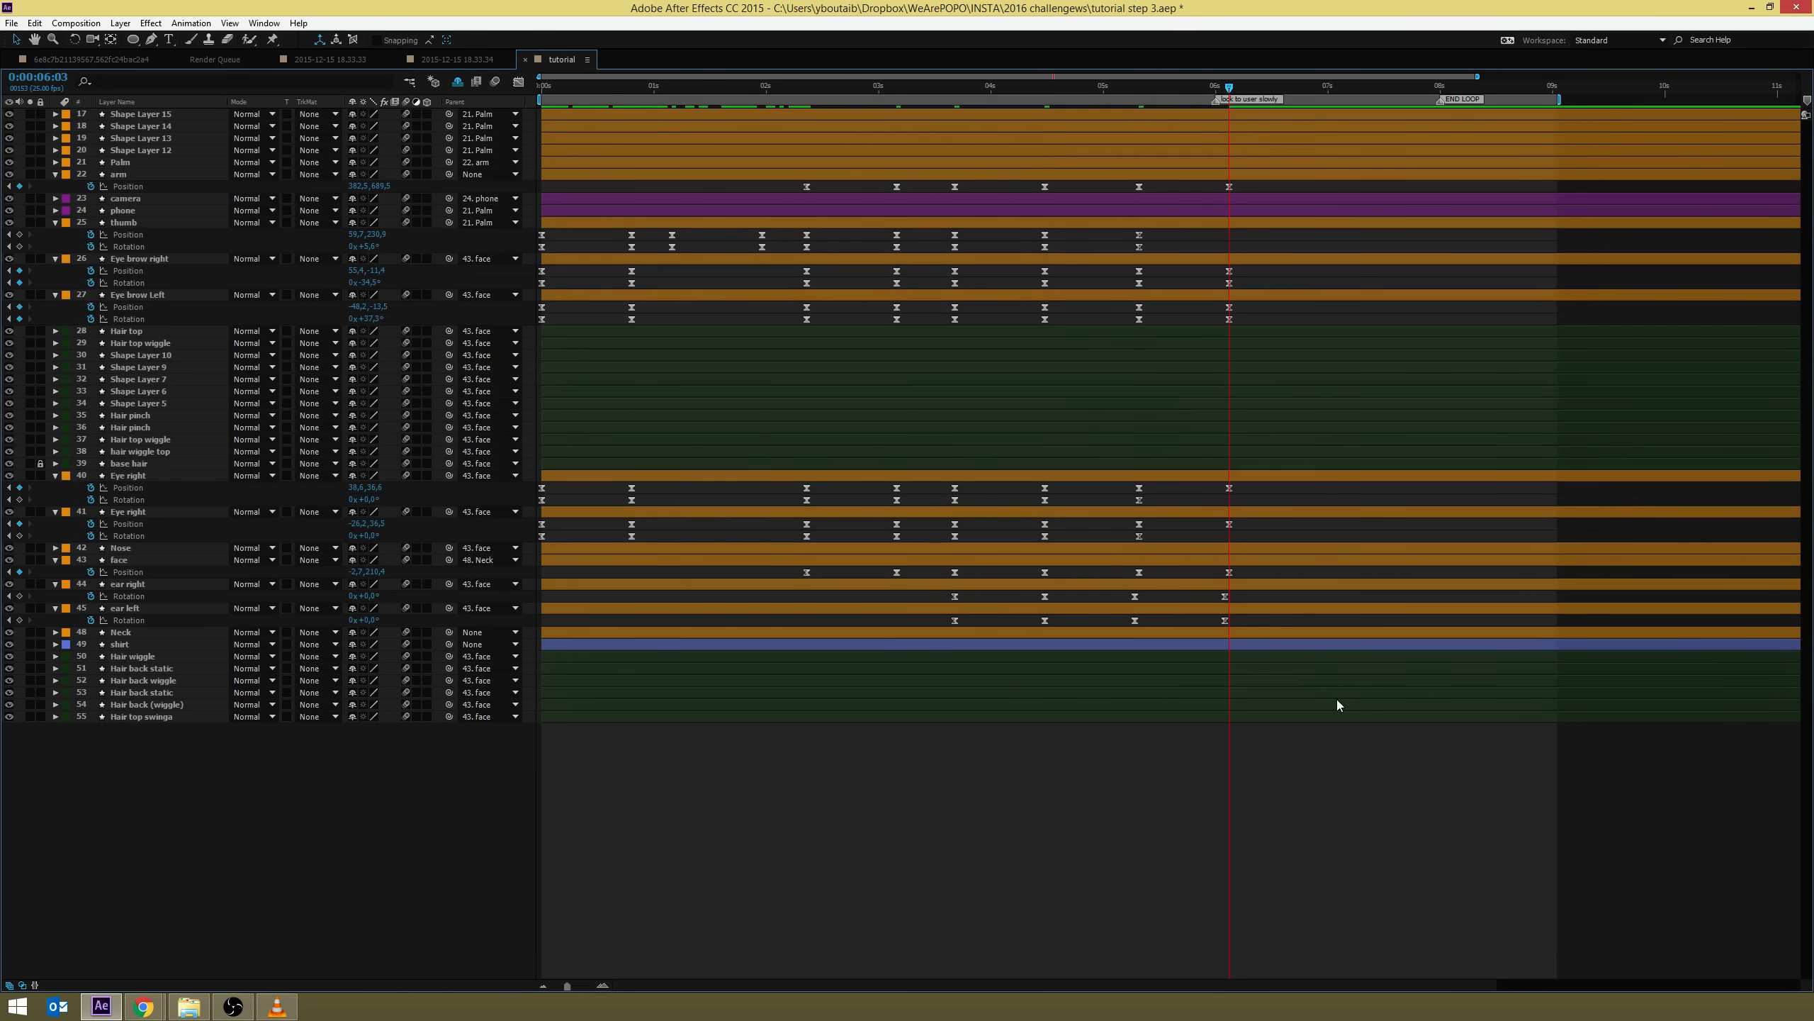
{"action": "left_click_drag", "start_coordinate": [1362, 627], "coordinate": [568, 170]}
{"action": "right_click", "coordinate": [631, 238]}
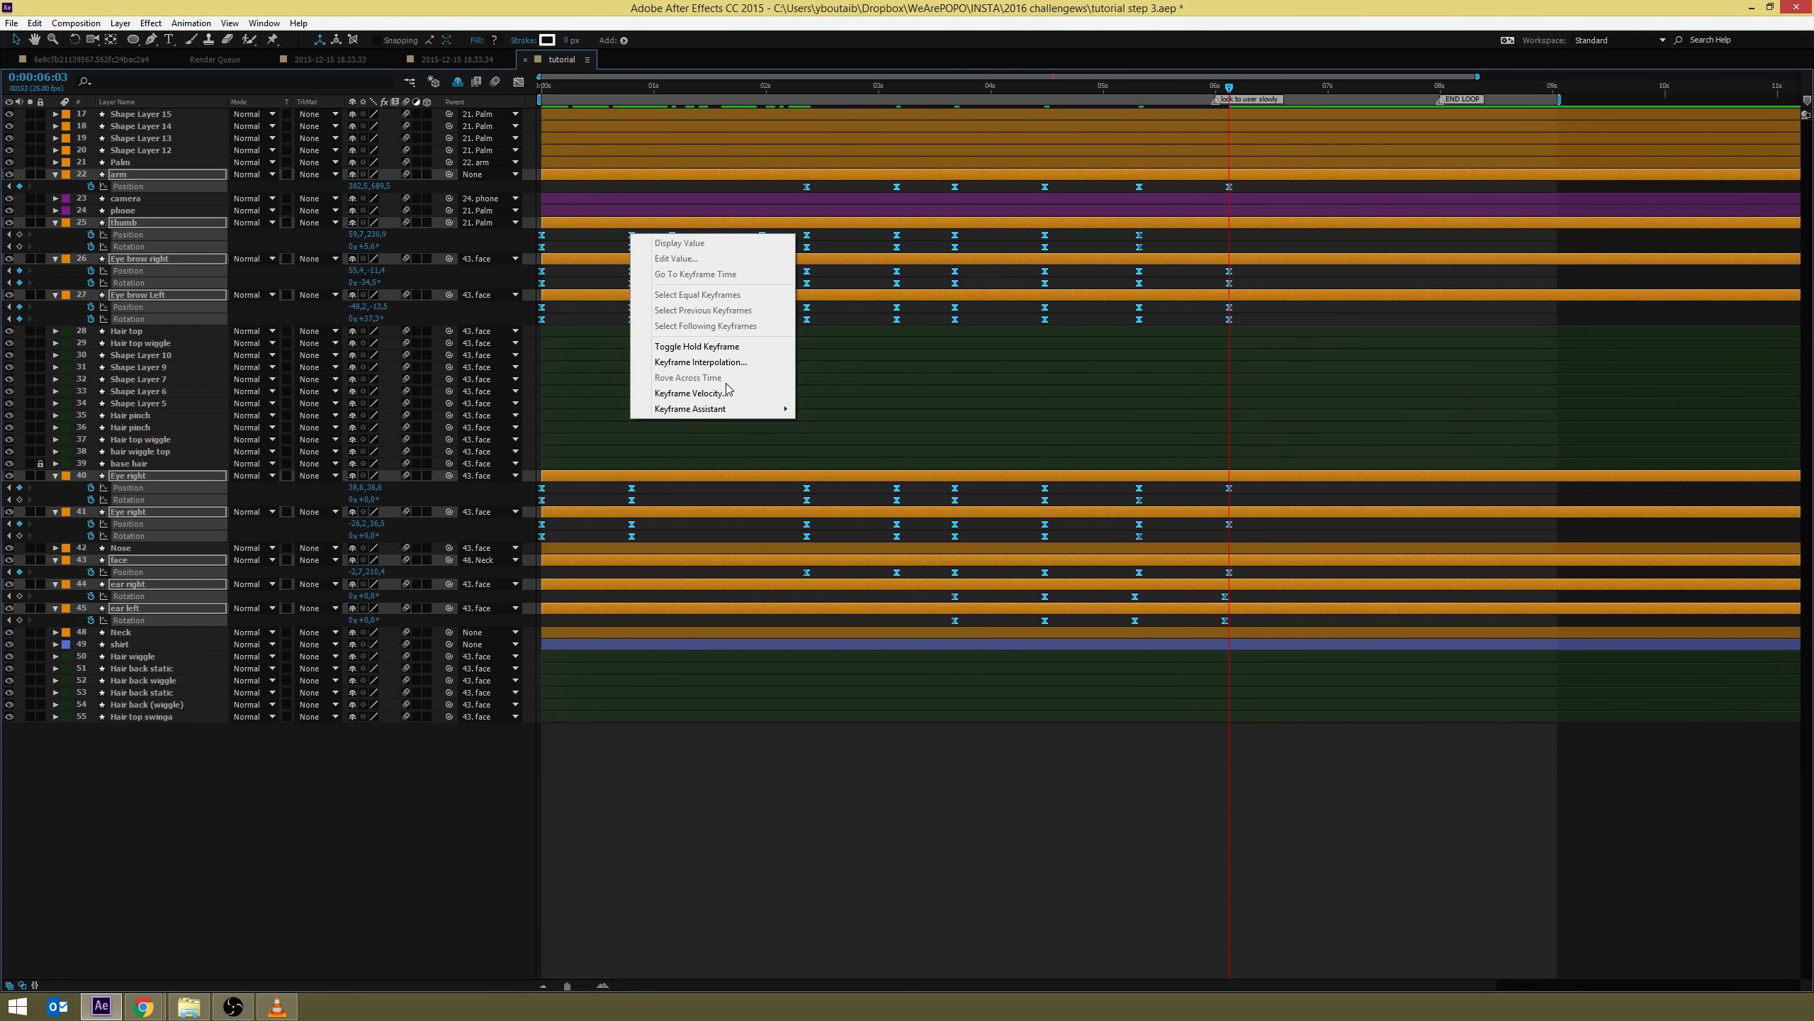
{"action": "mouse_move", "coordinate": [733, 412]}
{"action": "left_click", "coordinate": [487, 439]}
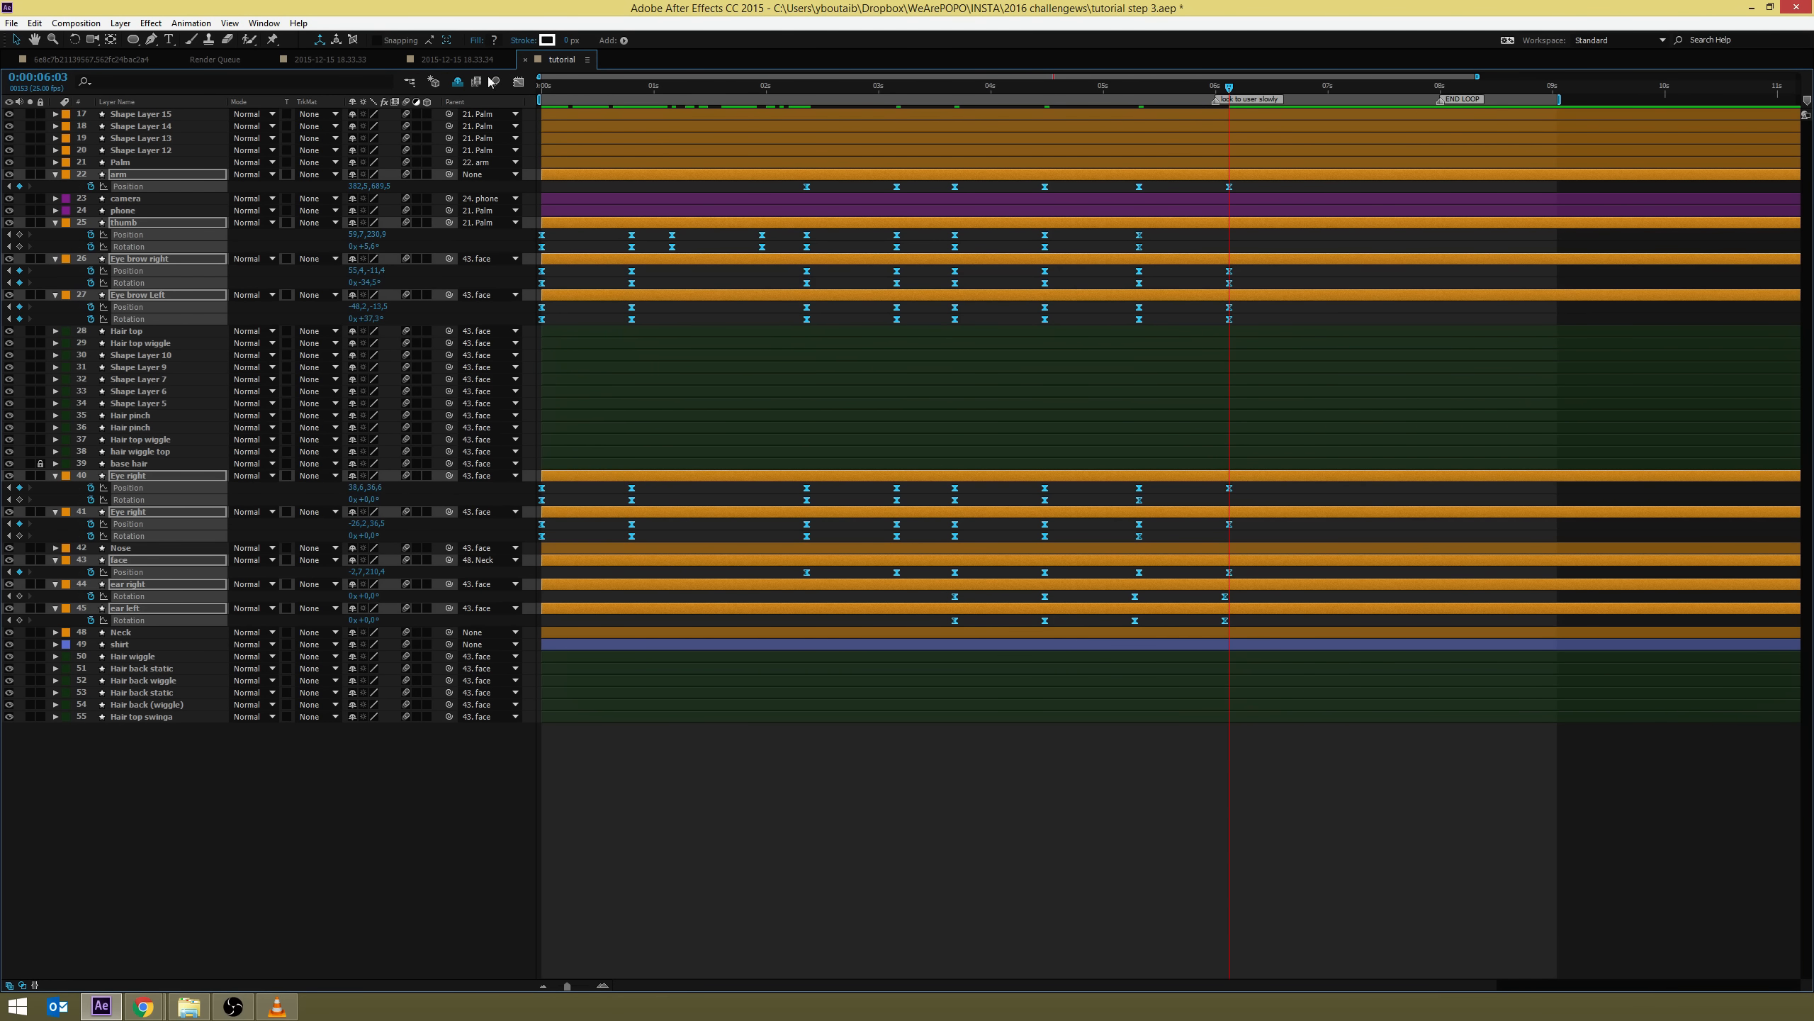
Examine the curves of all selected keyframes in the Graph Editor, comparing the speed graph with the value graph
{"action": "left_click", "coordinate": [518, 82]}
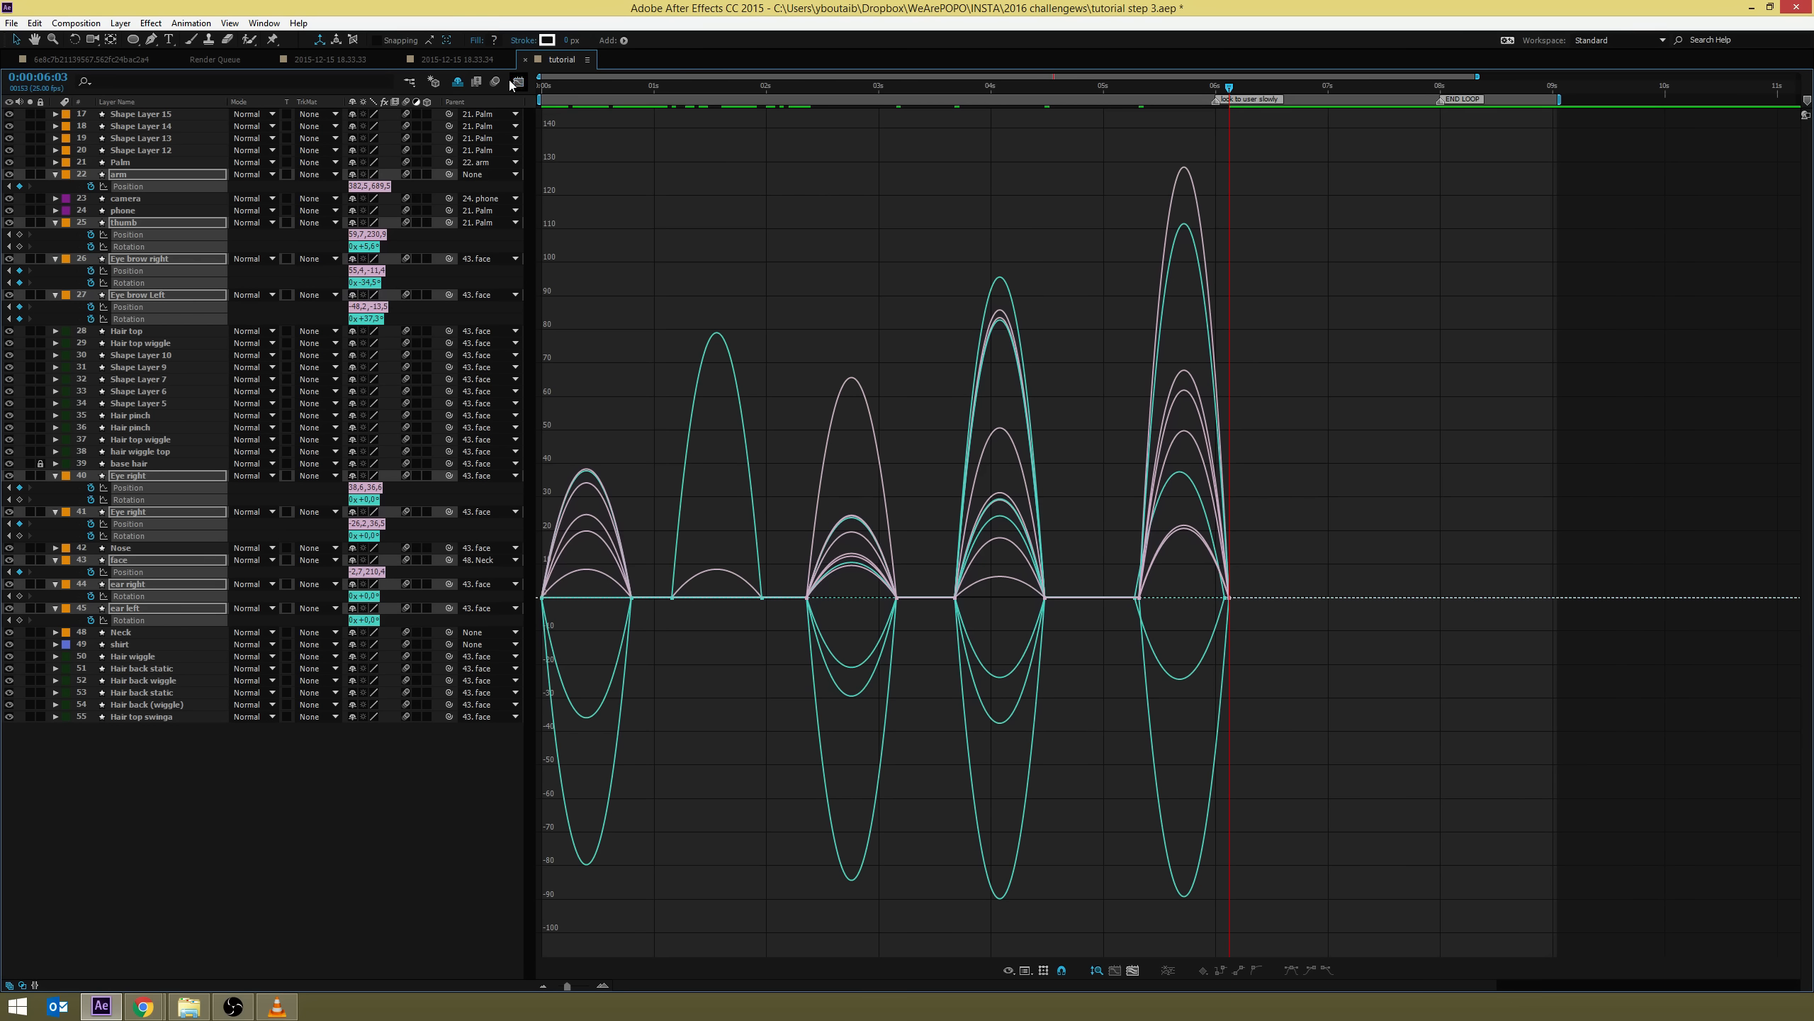
{"action": "left_click", "coordinate": [1025, 969]}
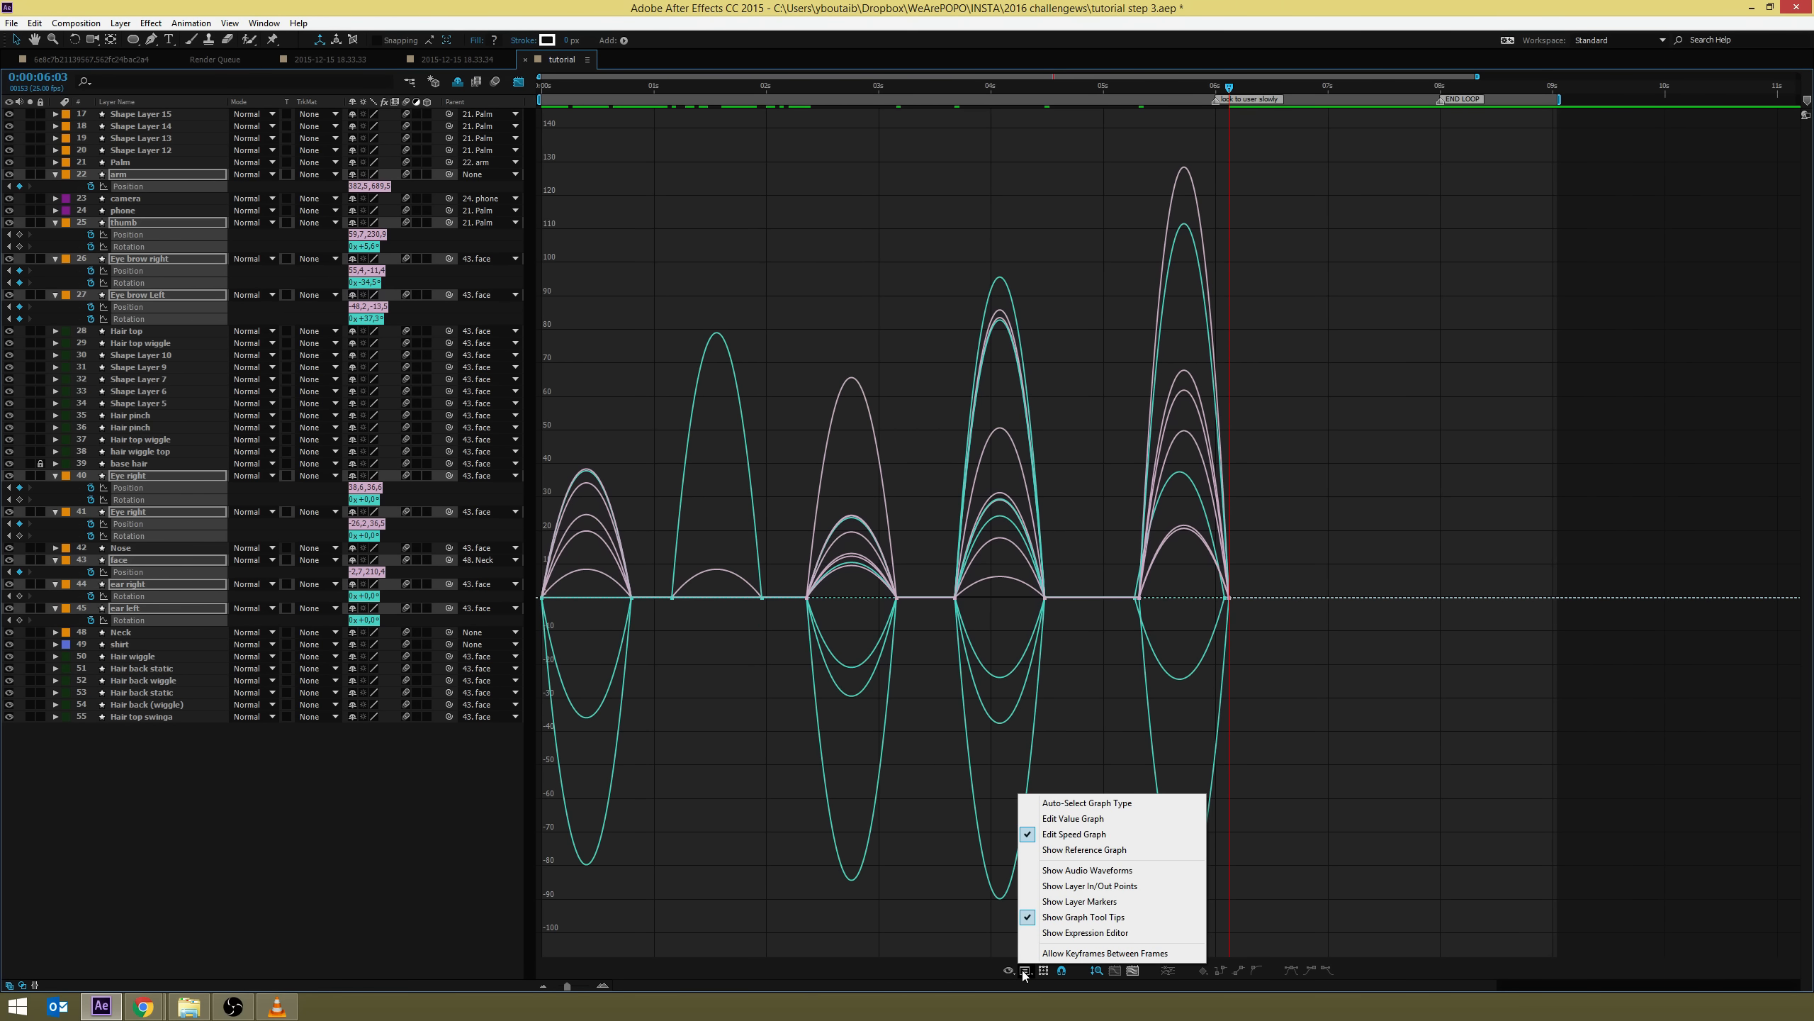
{"action": "left_click", "coordinate": [1062, 819]}
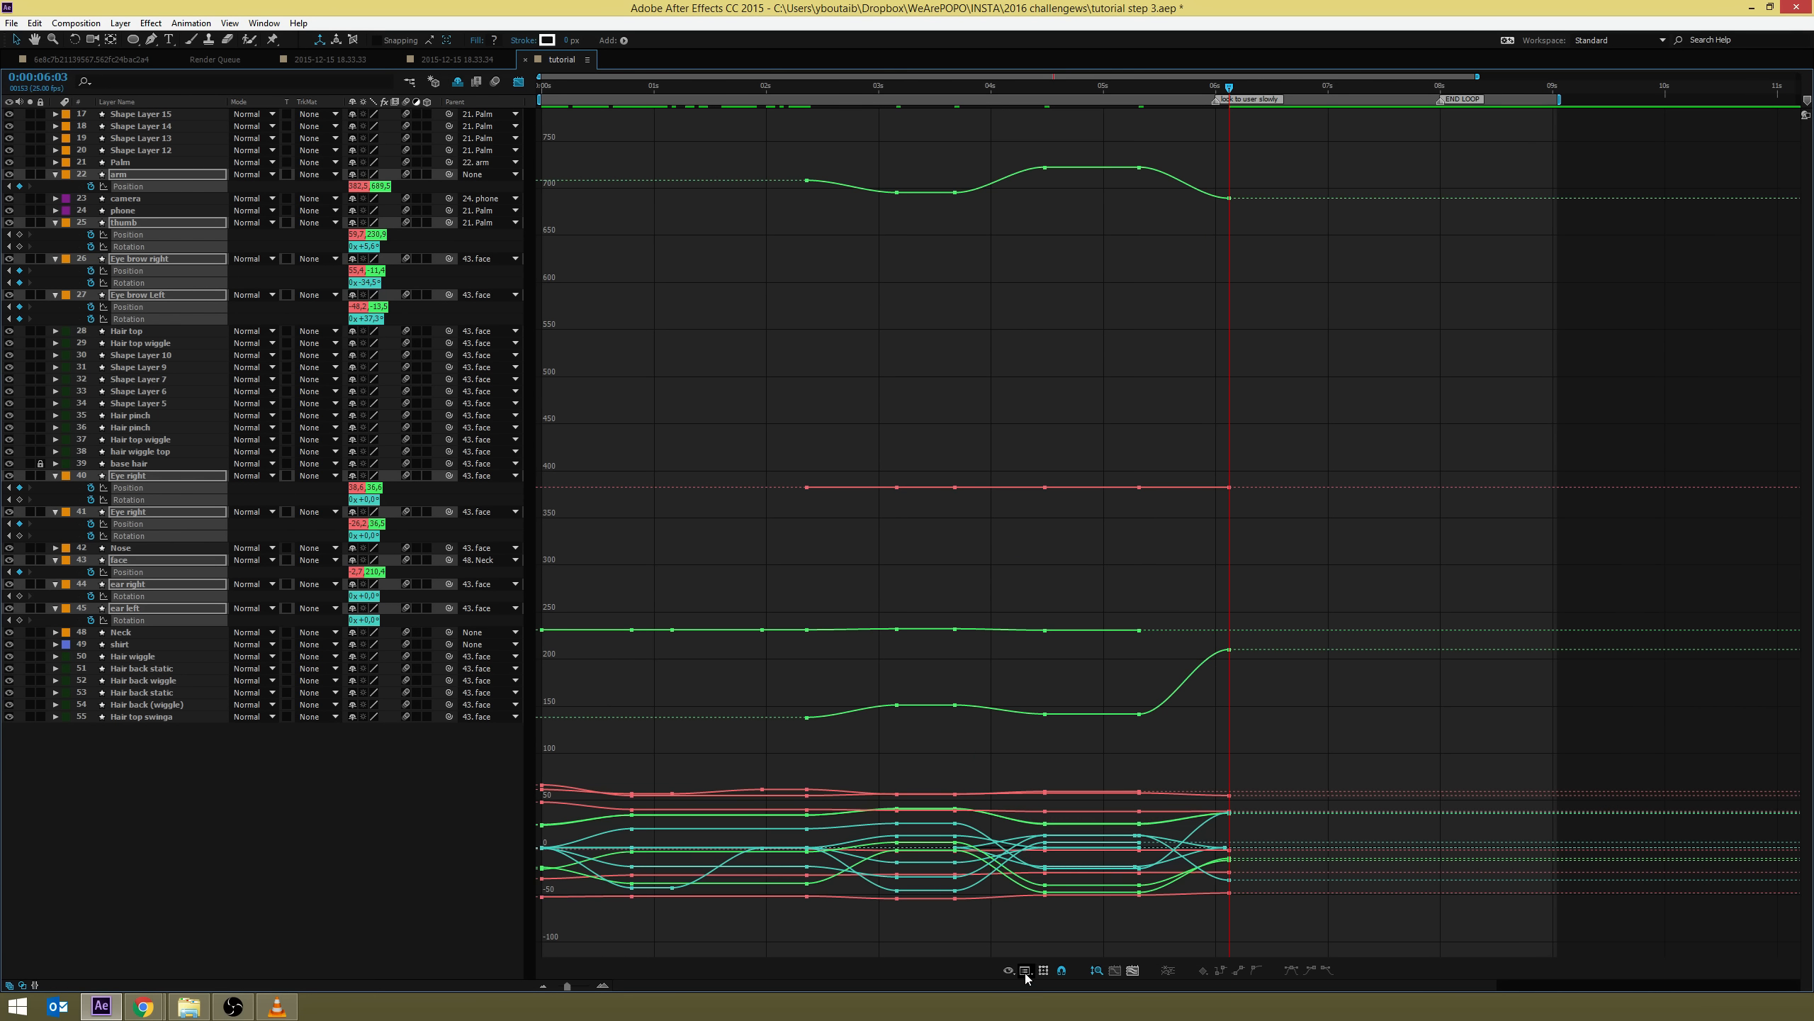
{"action": "left_click", "coordinate": [1025, 970]}
{"action": "left_click", "coordinate": [1057, 834]}
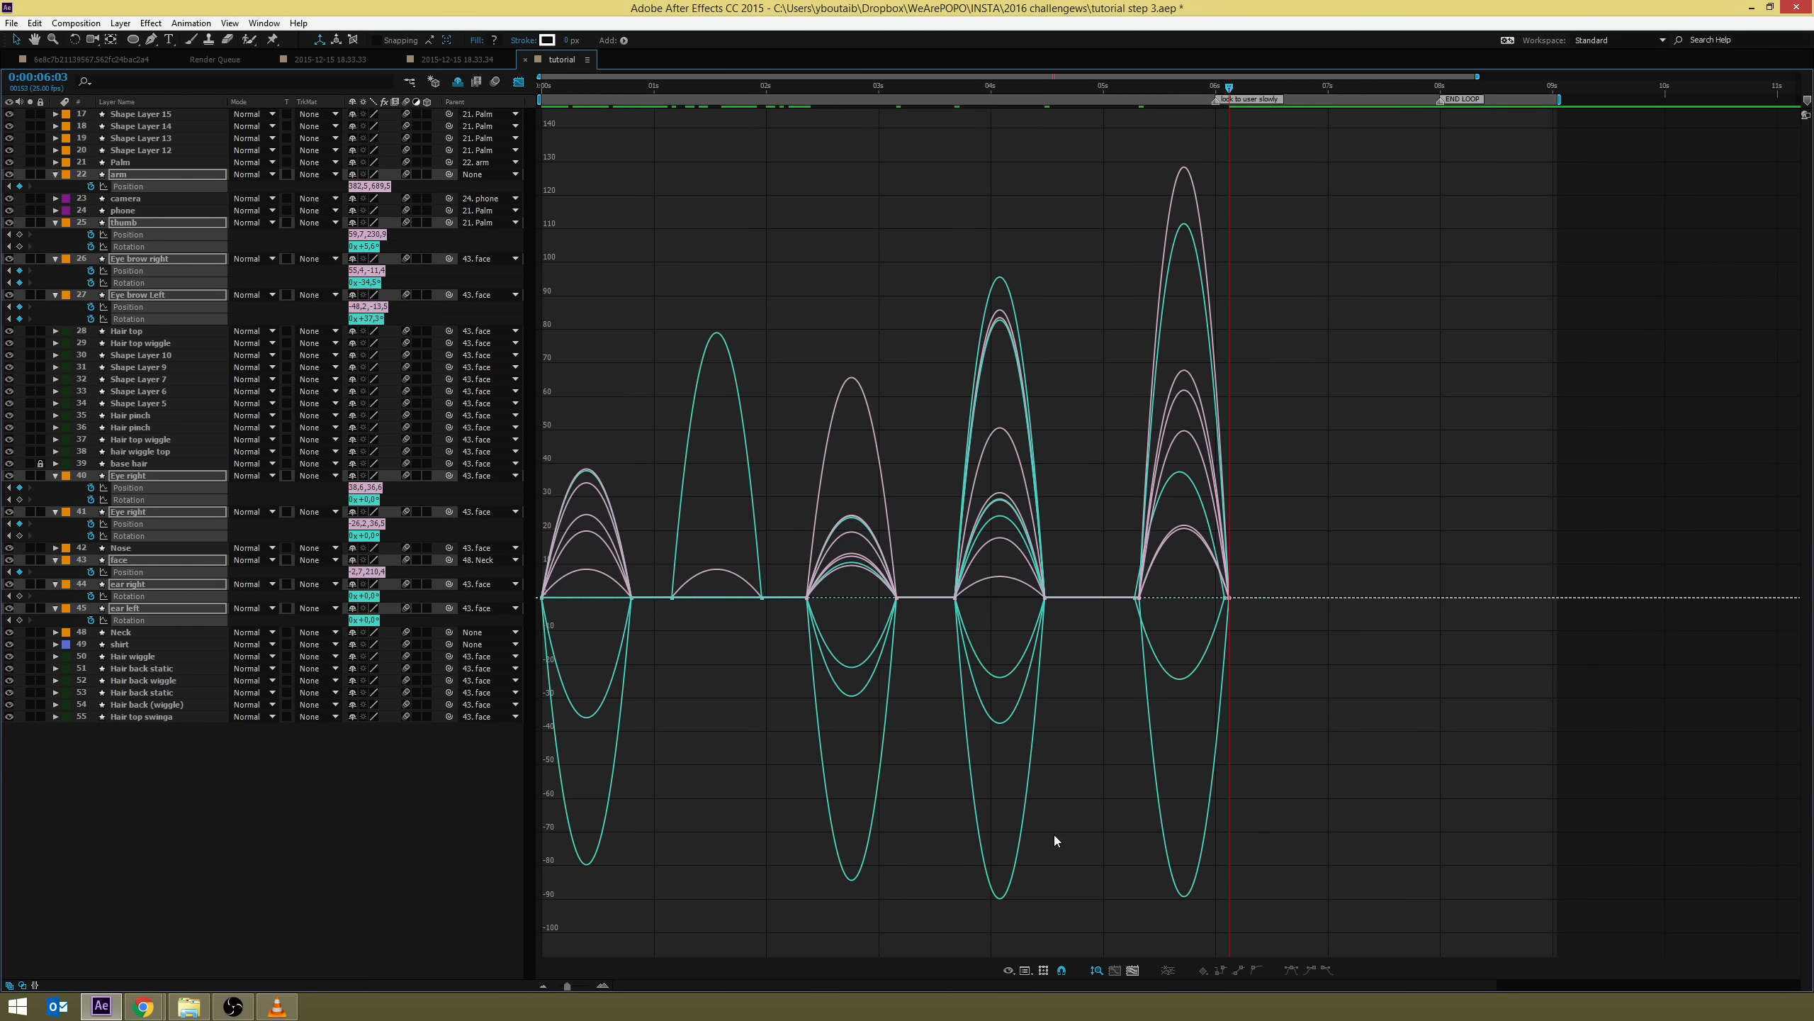
{"action": "left_click", "coordinate": [519, 81]}
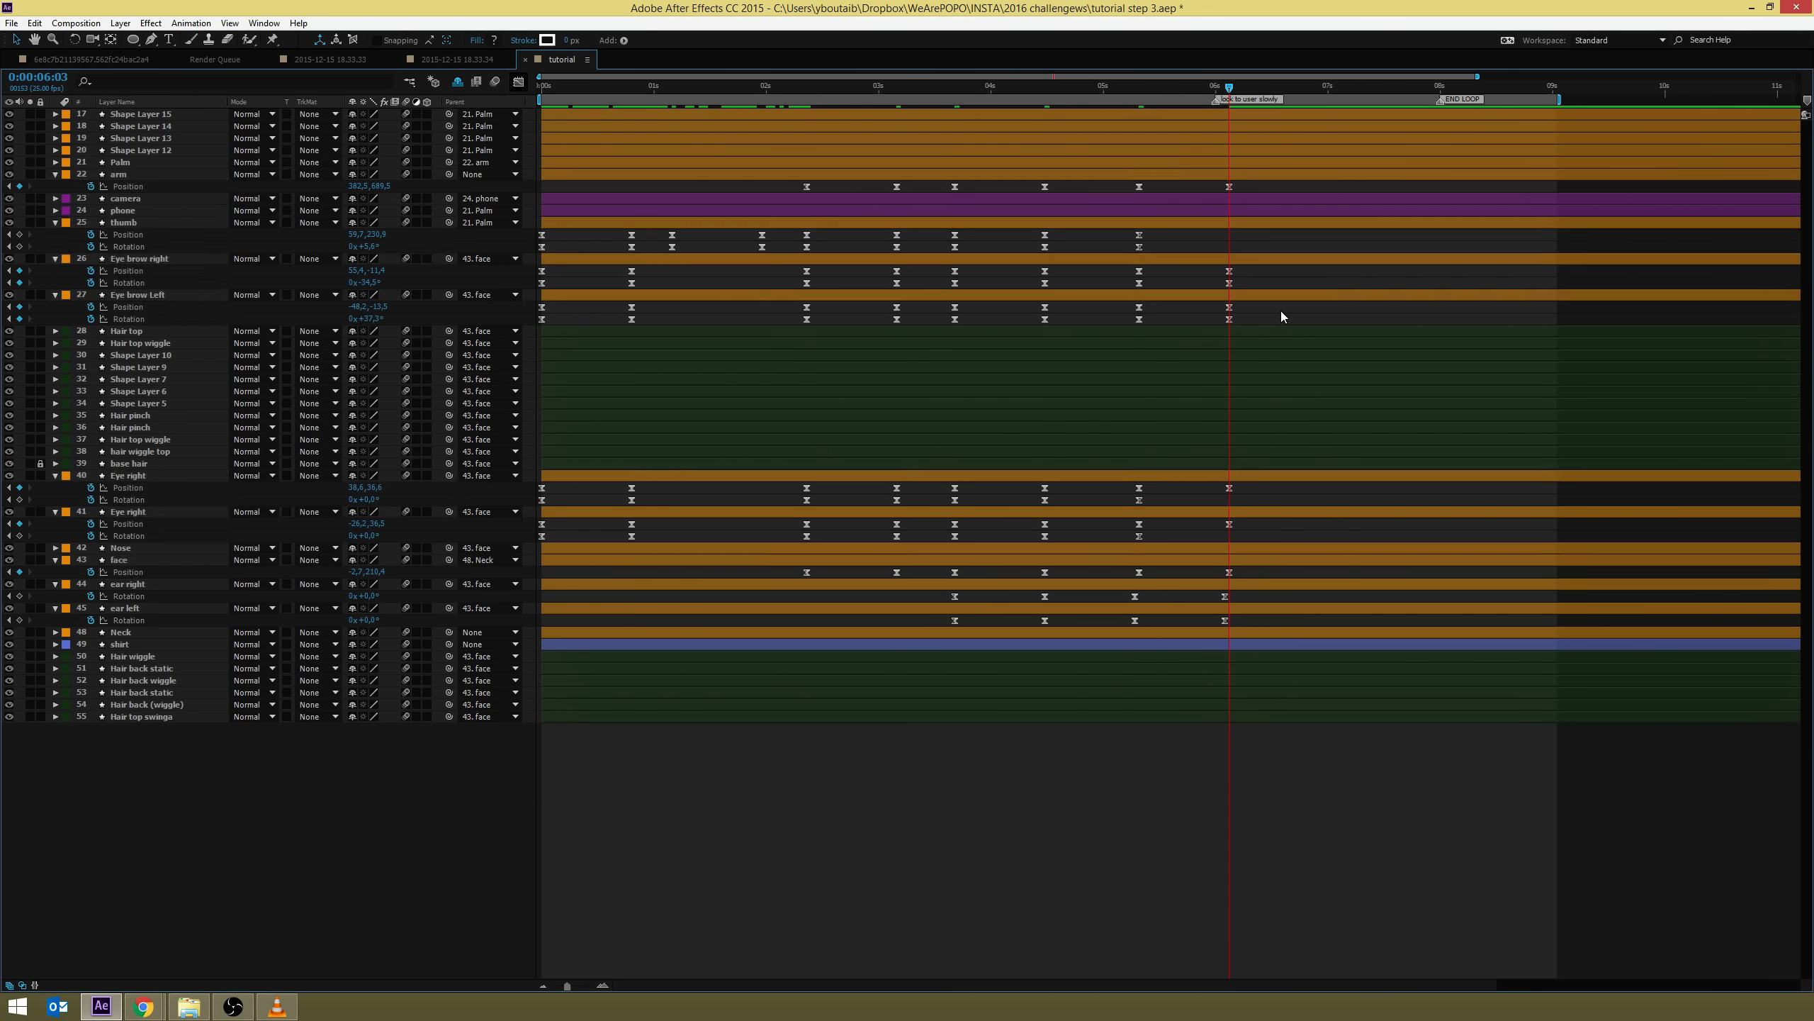
Restore the timeline to its normal size and save the project
{"action": "key", "text": "grave"}
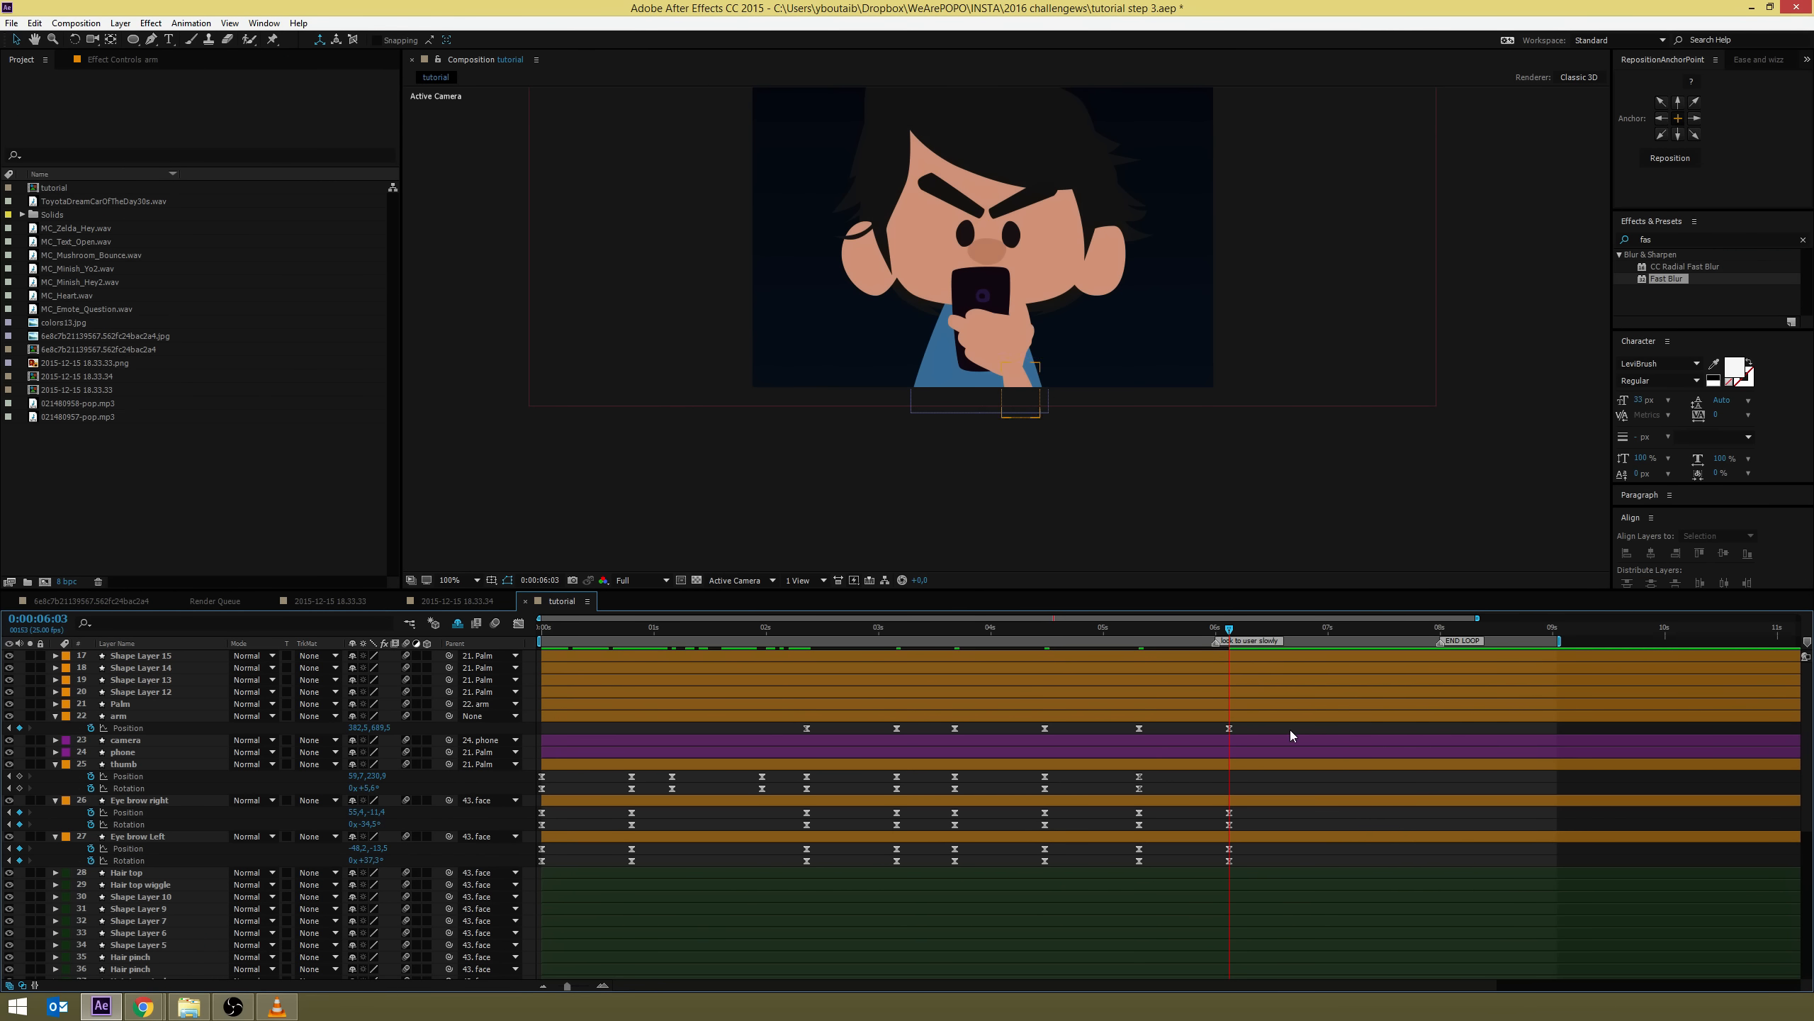
{"action": "key", "text": "ctrl+s"}
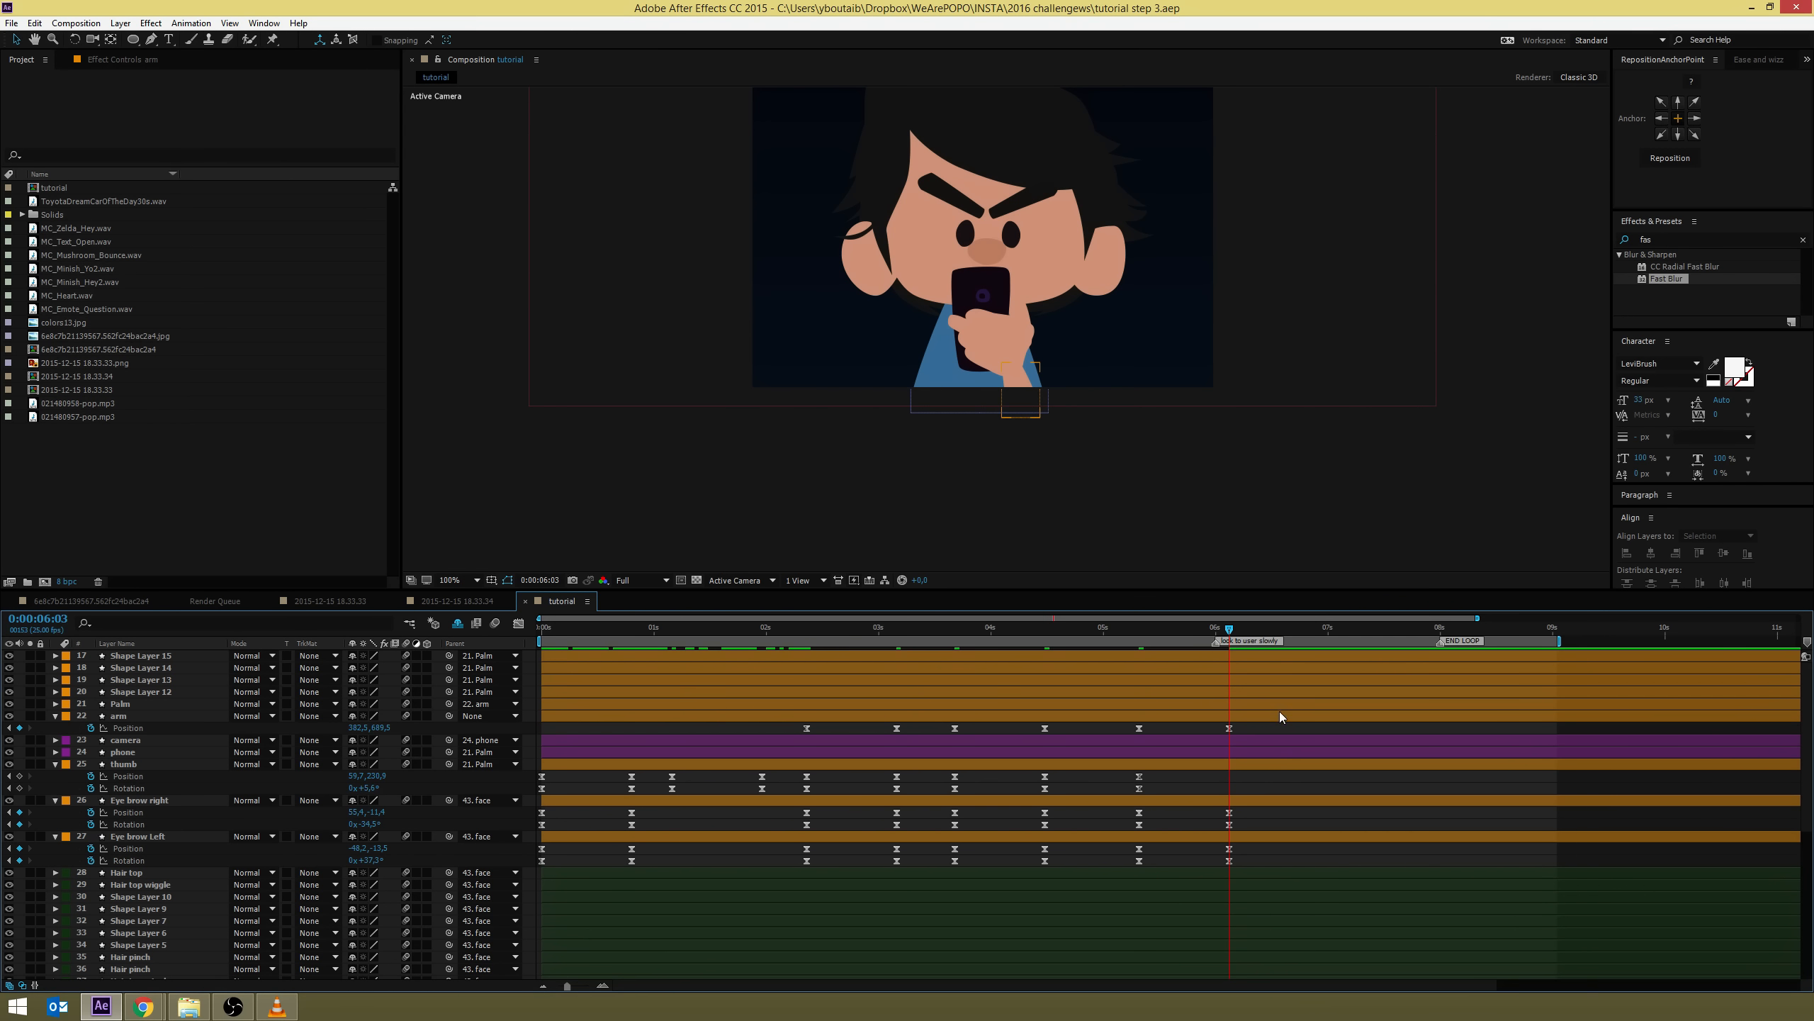
Preview the eased animation and review the facial expression changes between 0:00:06:09 and 0:00:02:04
{"action": "key", "text": "space"}
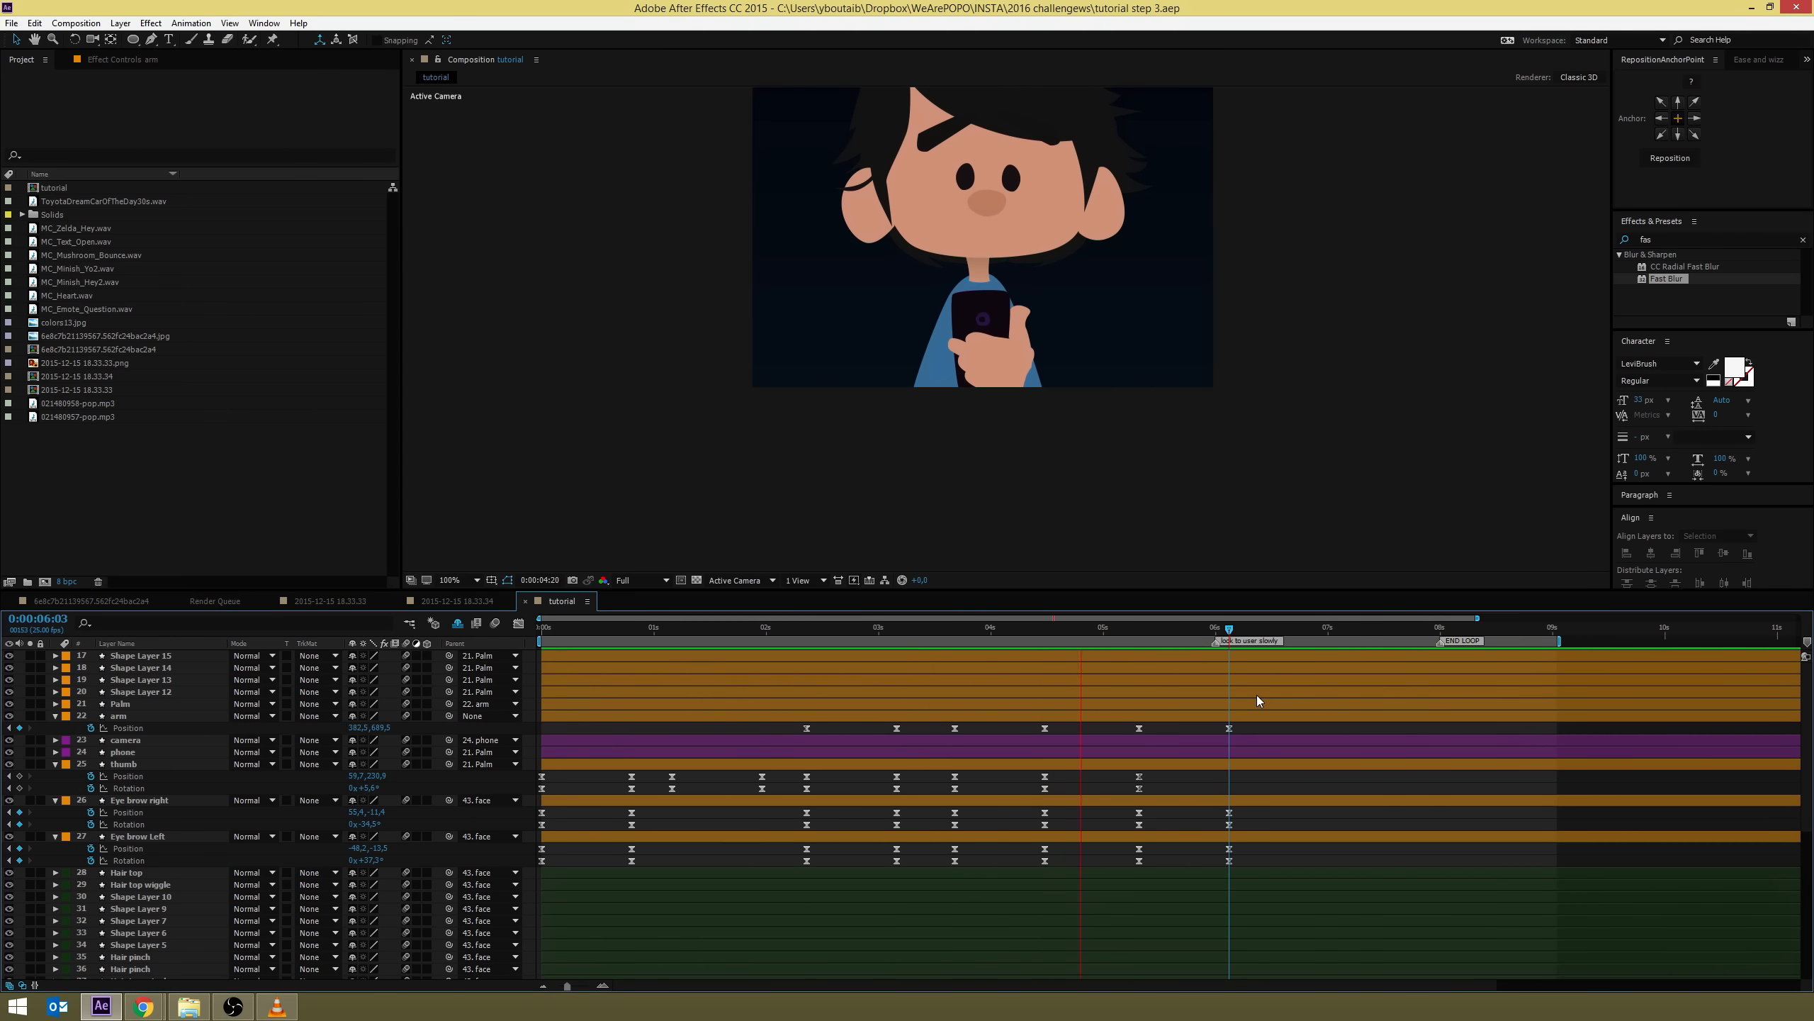
{"action": "left_click_drag", "start_coordinate": [1145, 630], "coordinate": [1220, 632]}
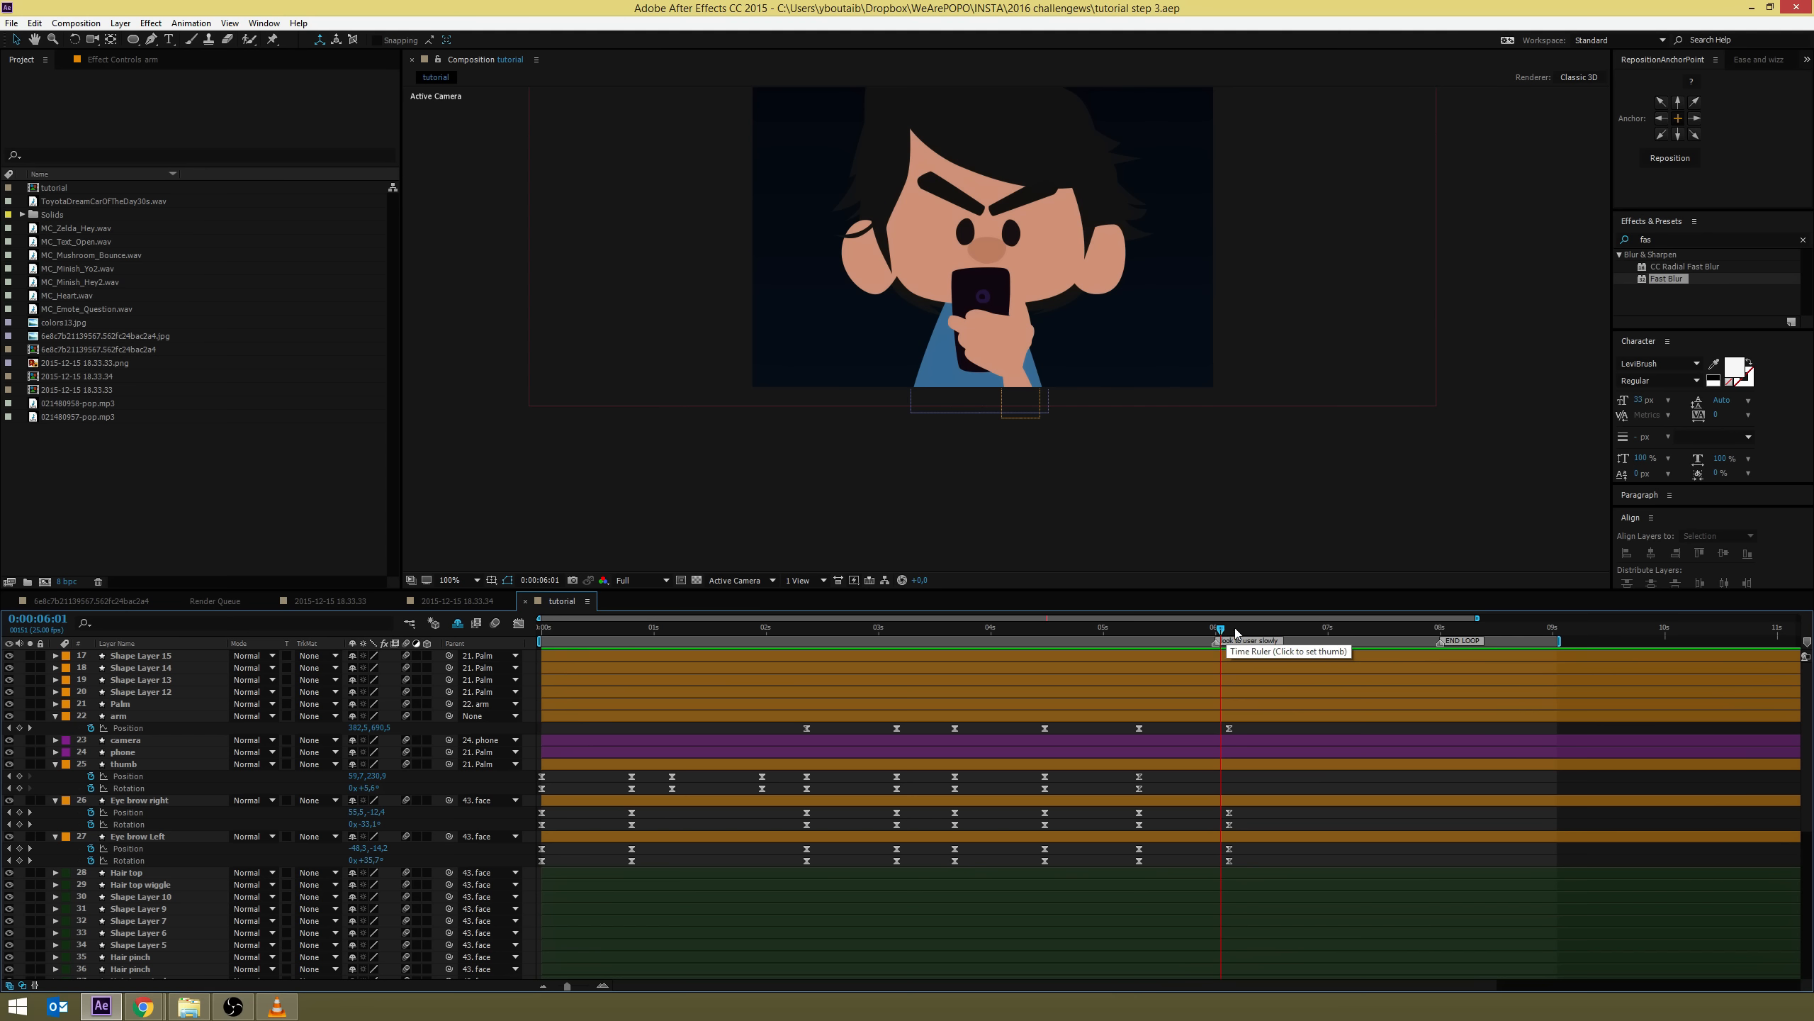
{"action": "mouse_move", "coordinate": [1235, 629]}
{"action": "left_mouse_down"}
{"action": "mouse_move", "coordinate": [570, 665]}
{"action": "mouse_move", "coordinate": [1259, 648]}
{"action": "left_mouse_up"}
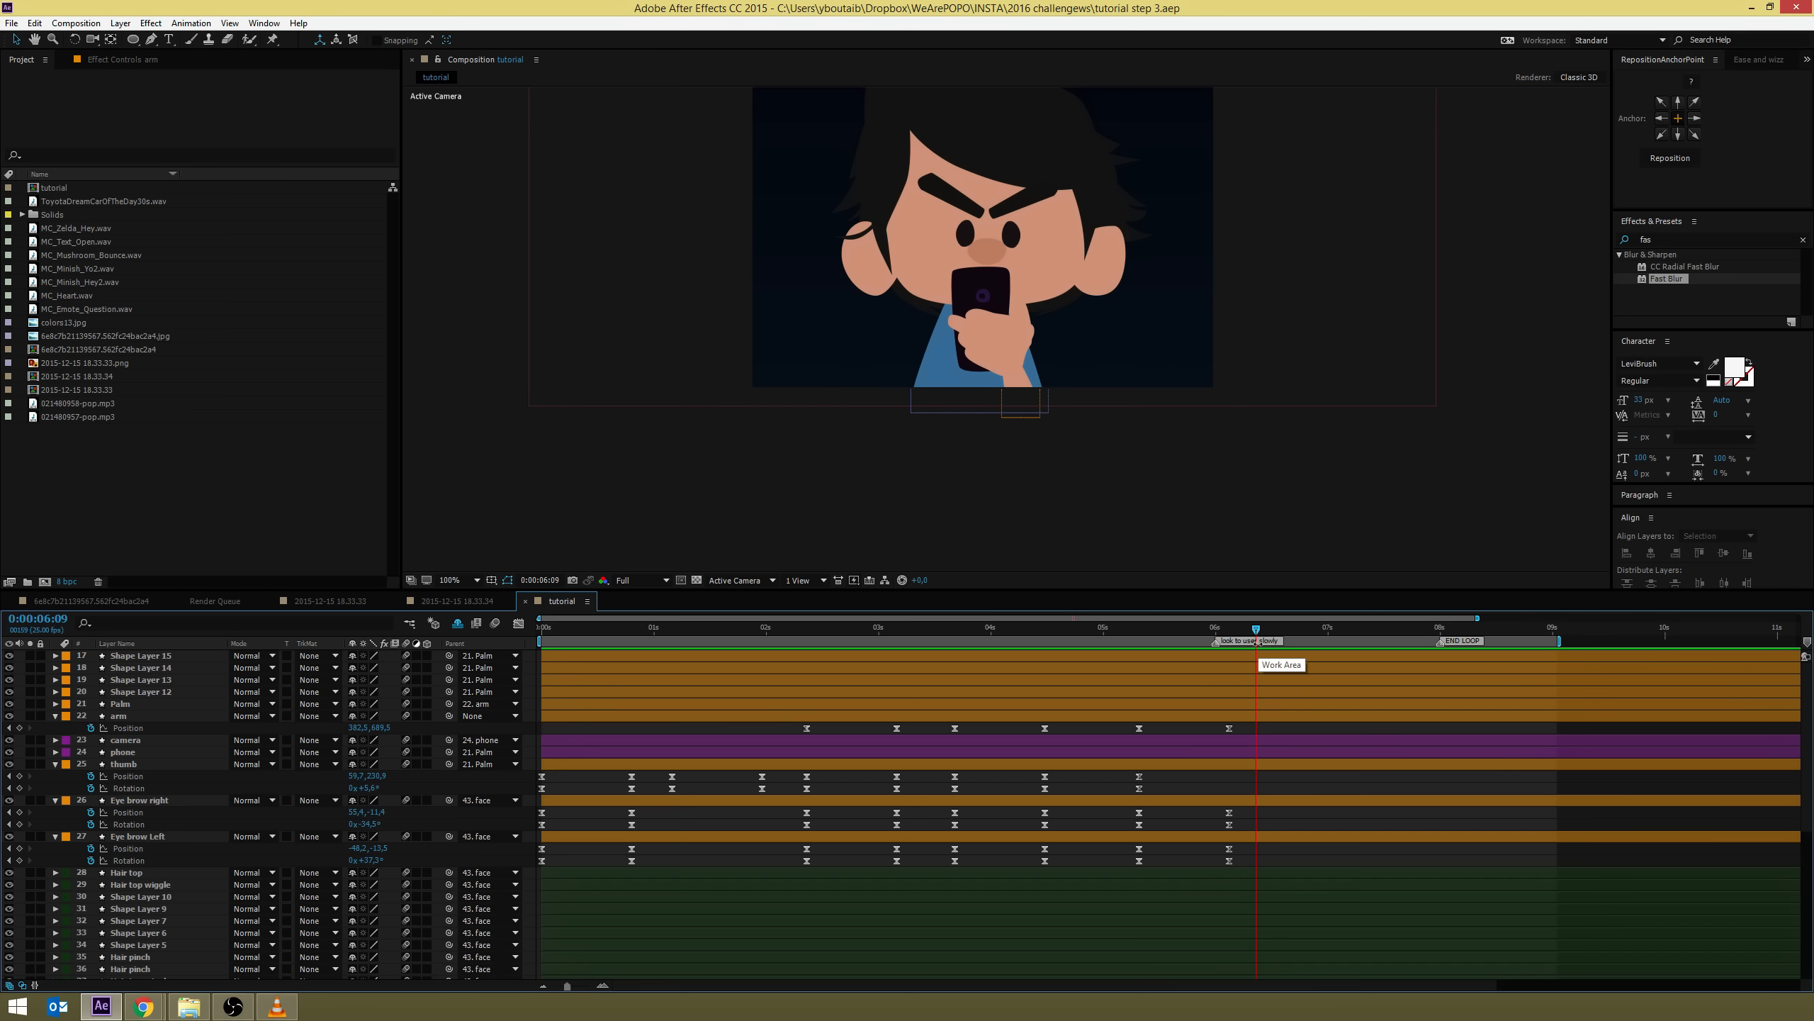
{"action": "left_click_drag", "start_coordinate": [1243, 630], "coordinate": [1106, 682]}
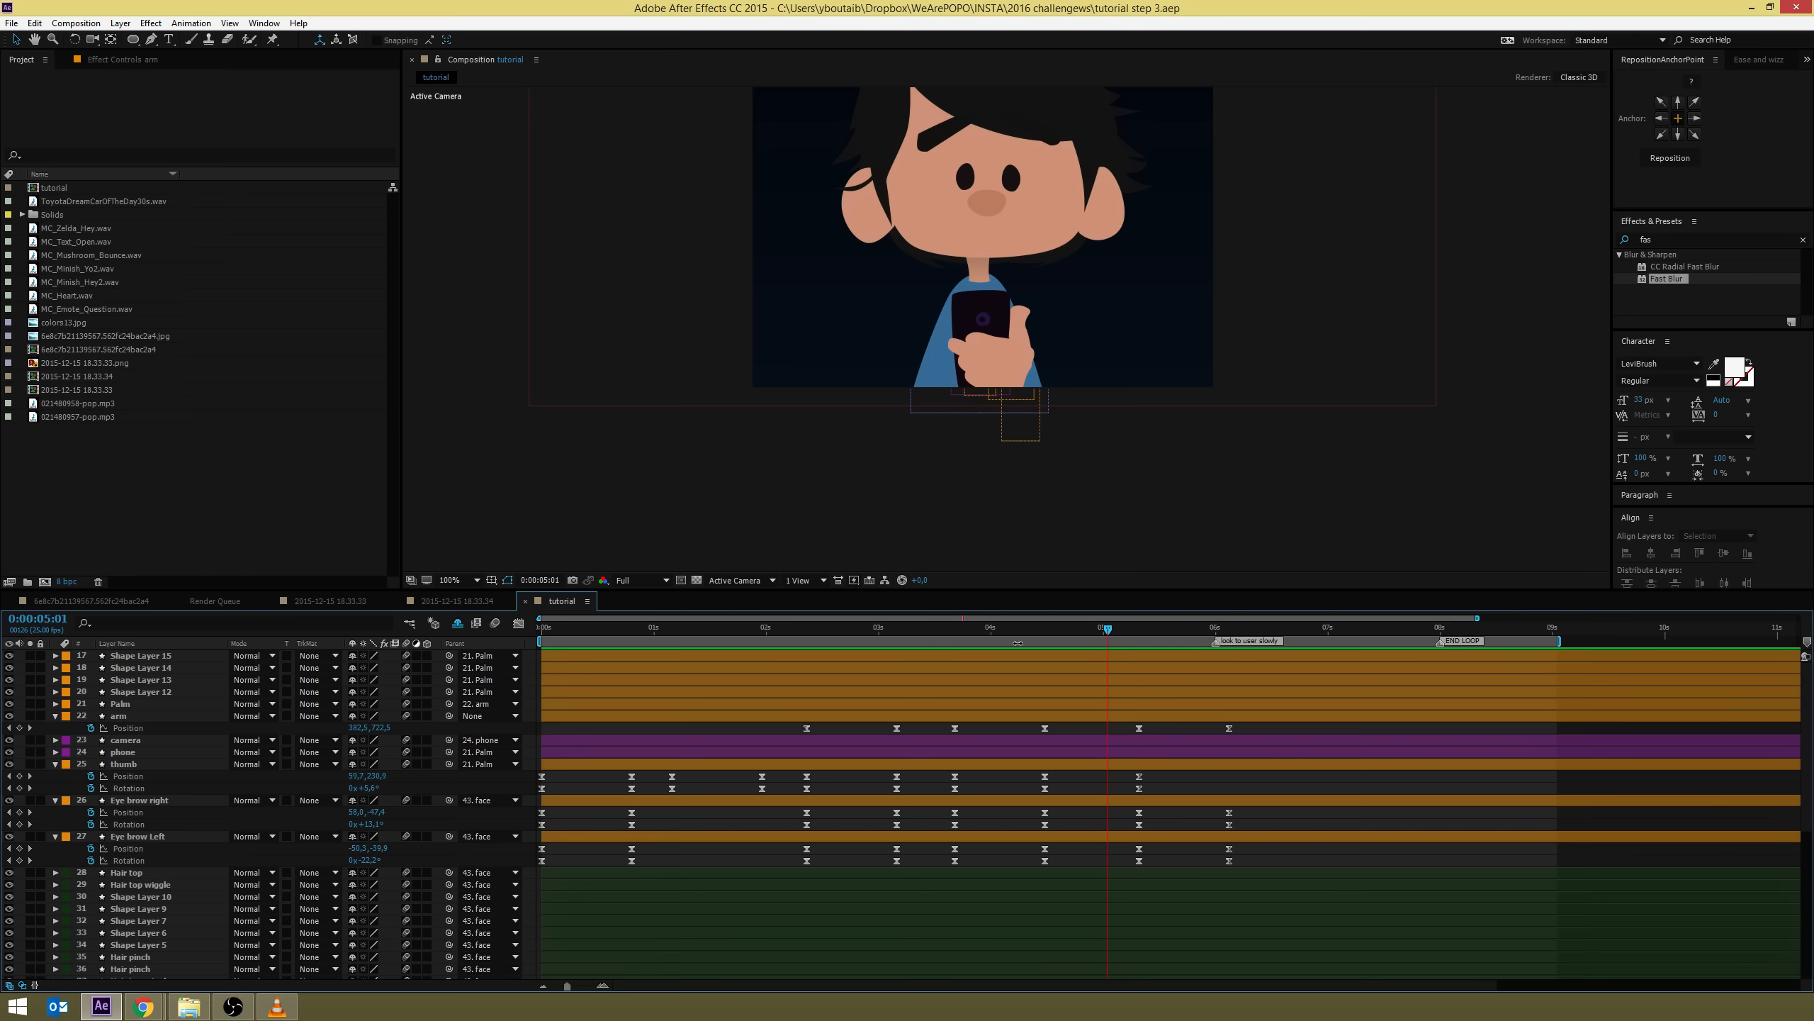
{"action": "left_click_drag", "start_coordinate": [1078, 251], "coordinate": [1092, 397]}
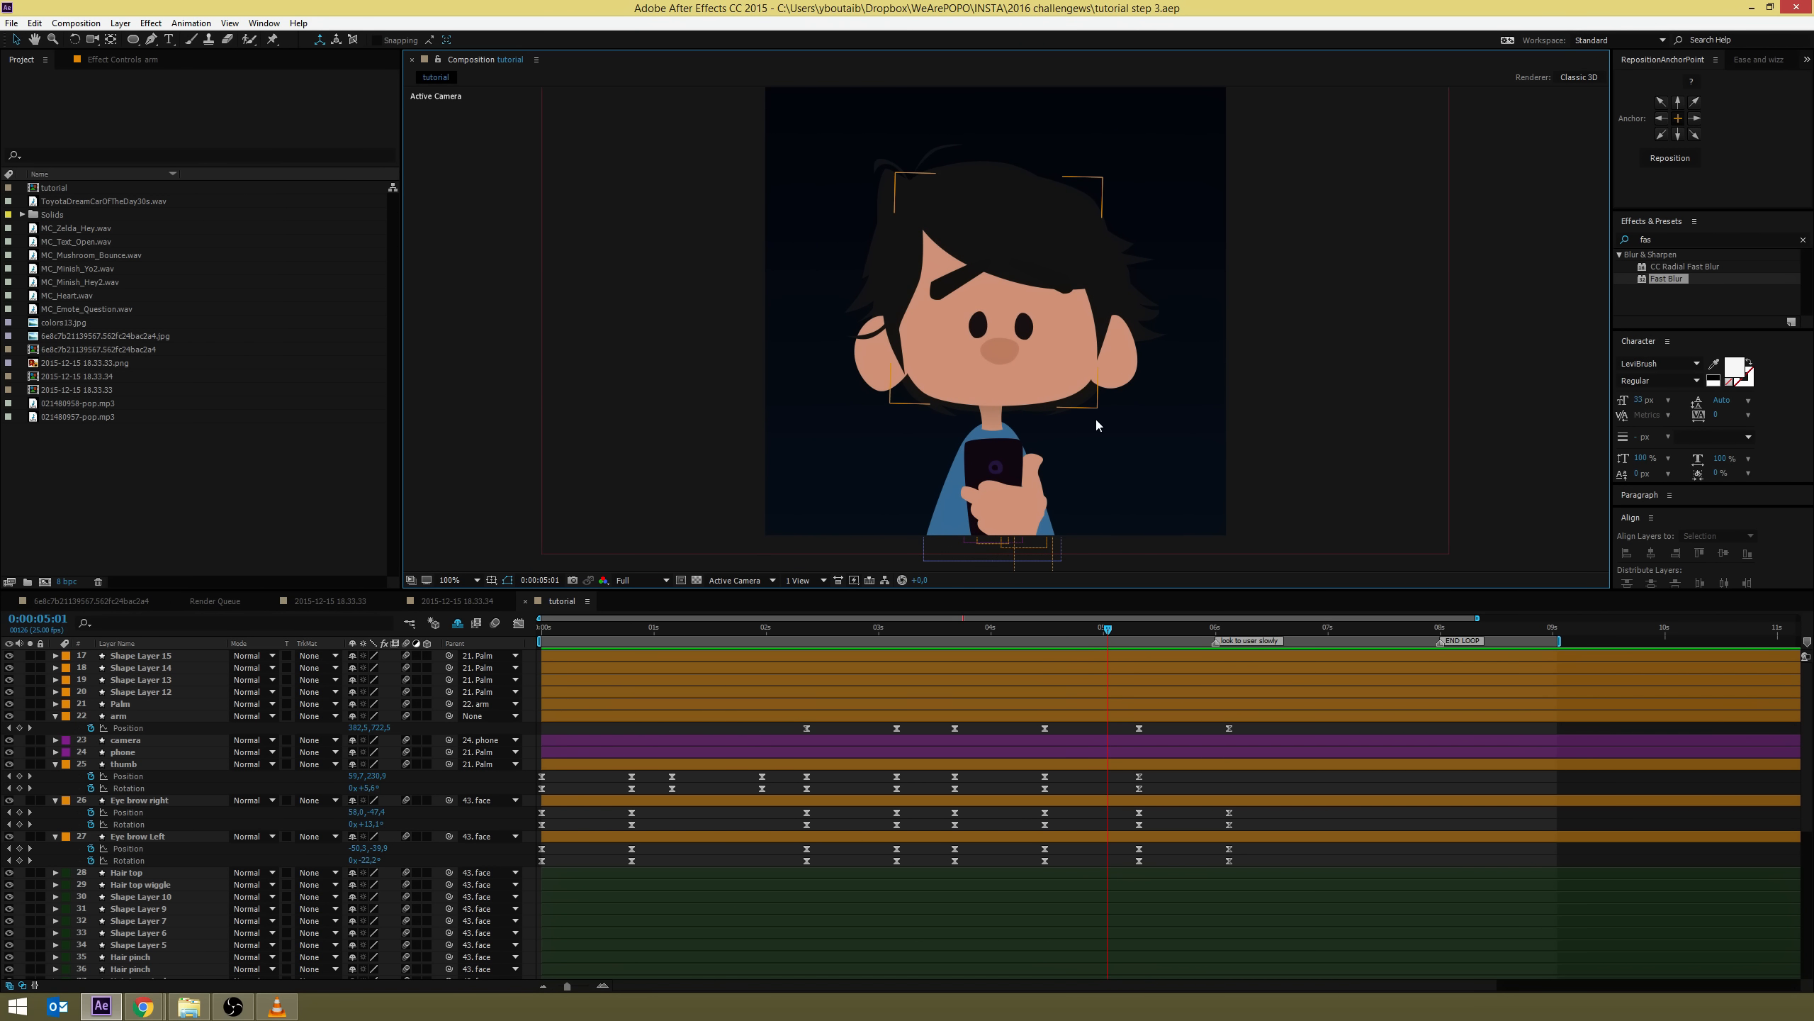
{"action": "left_click", "coordinate": [1214, 633]}
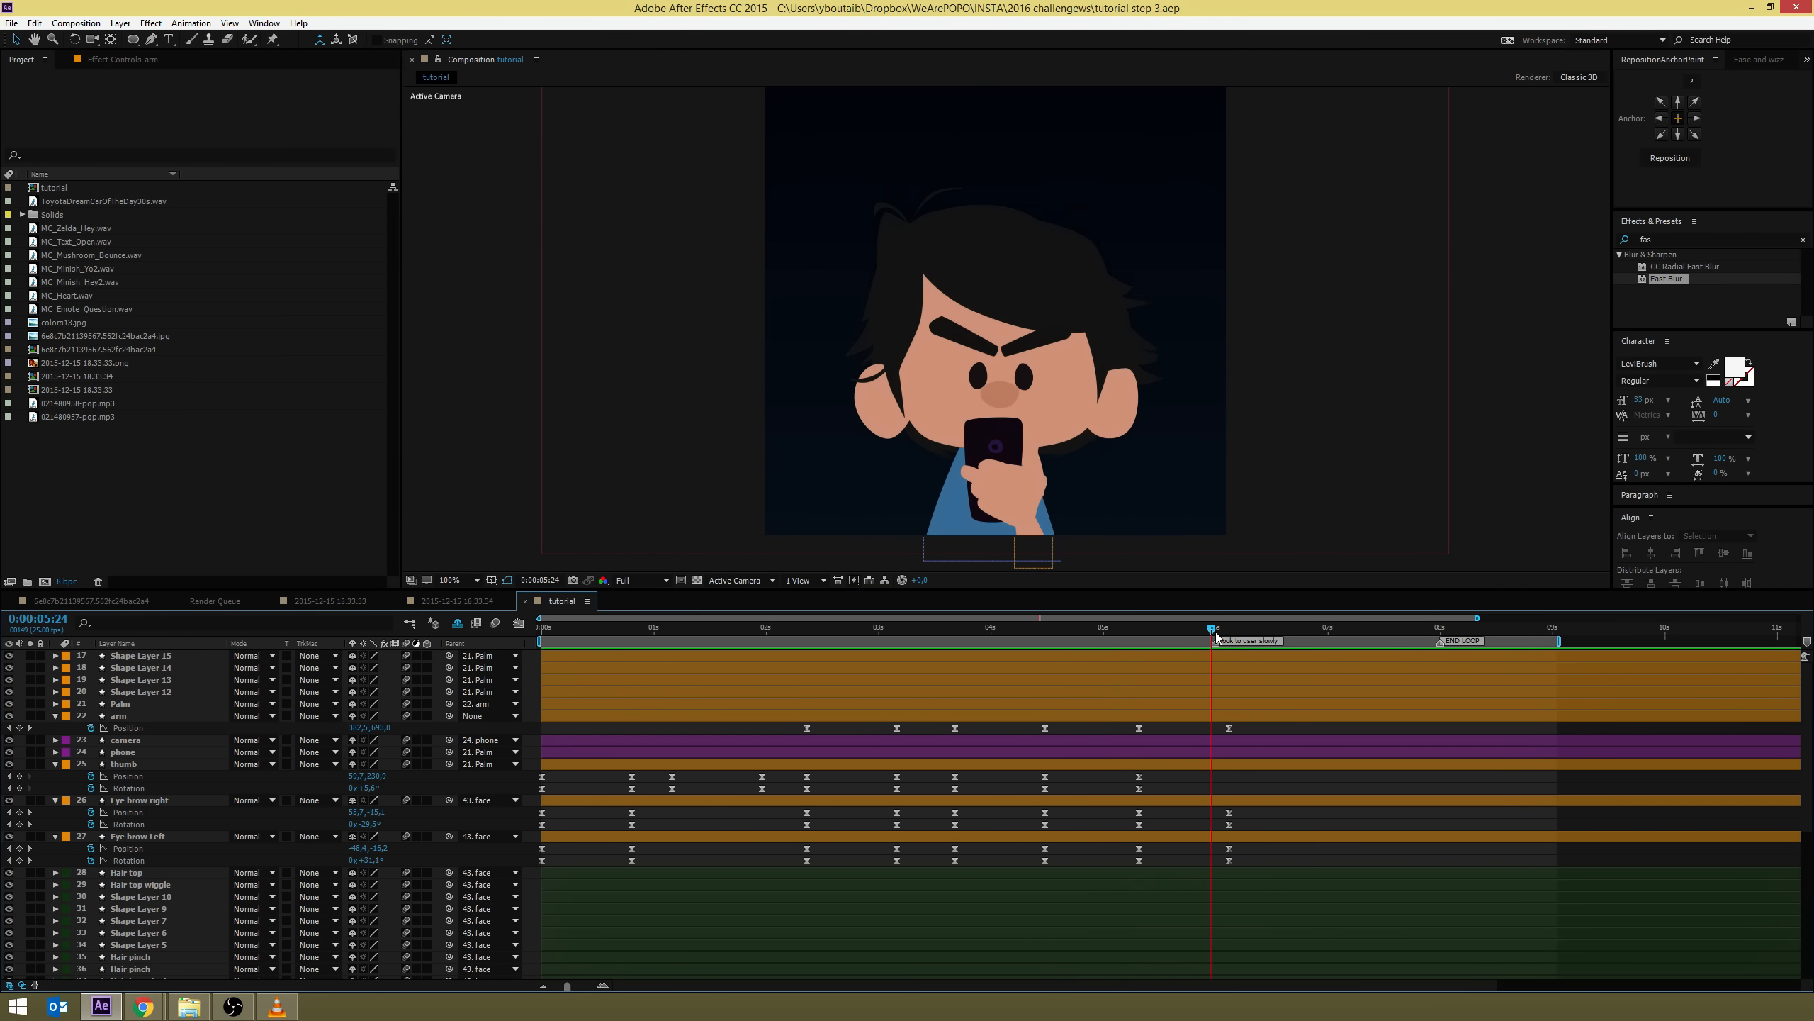
{"action": "left_click_drag", "start_coordinate": [1215, 632], "coordinate": [776, 677]}
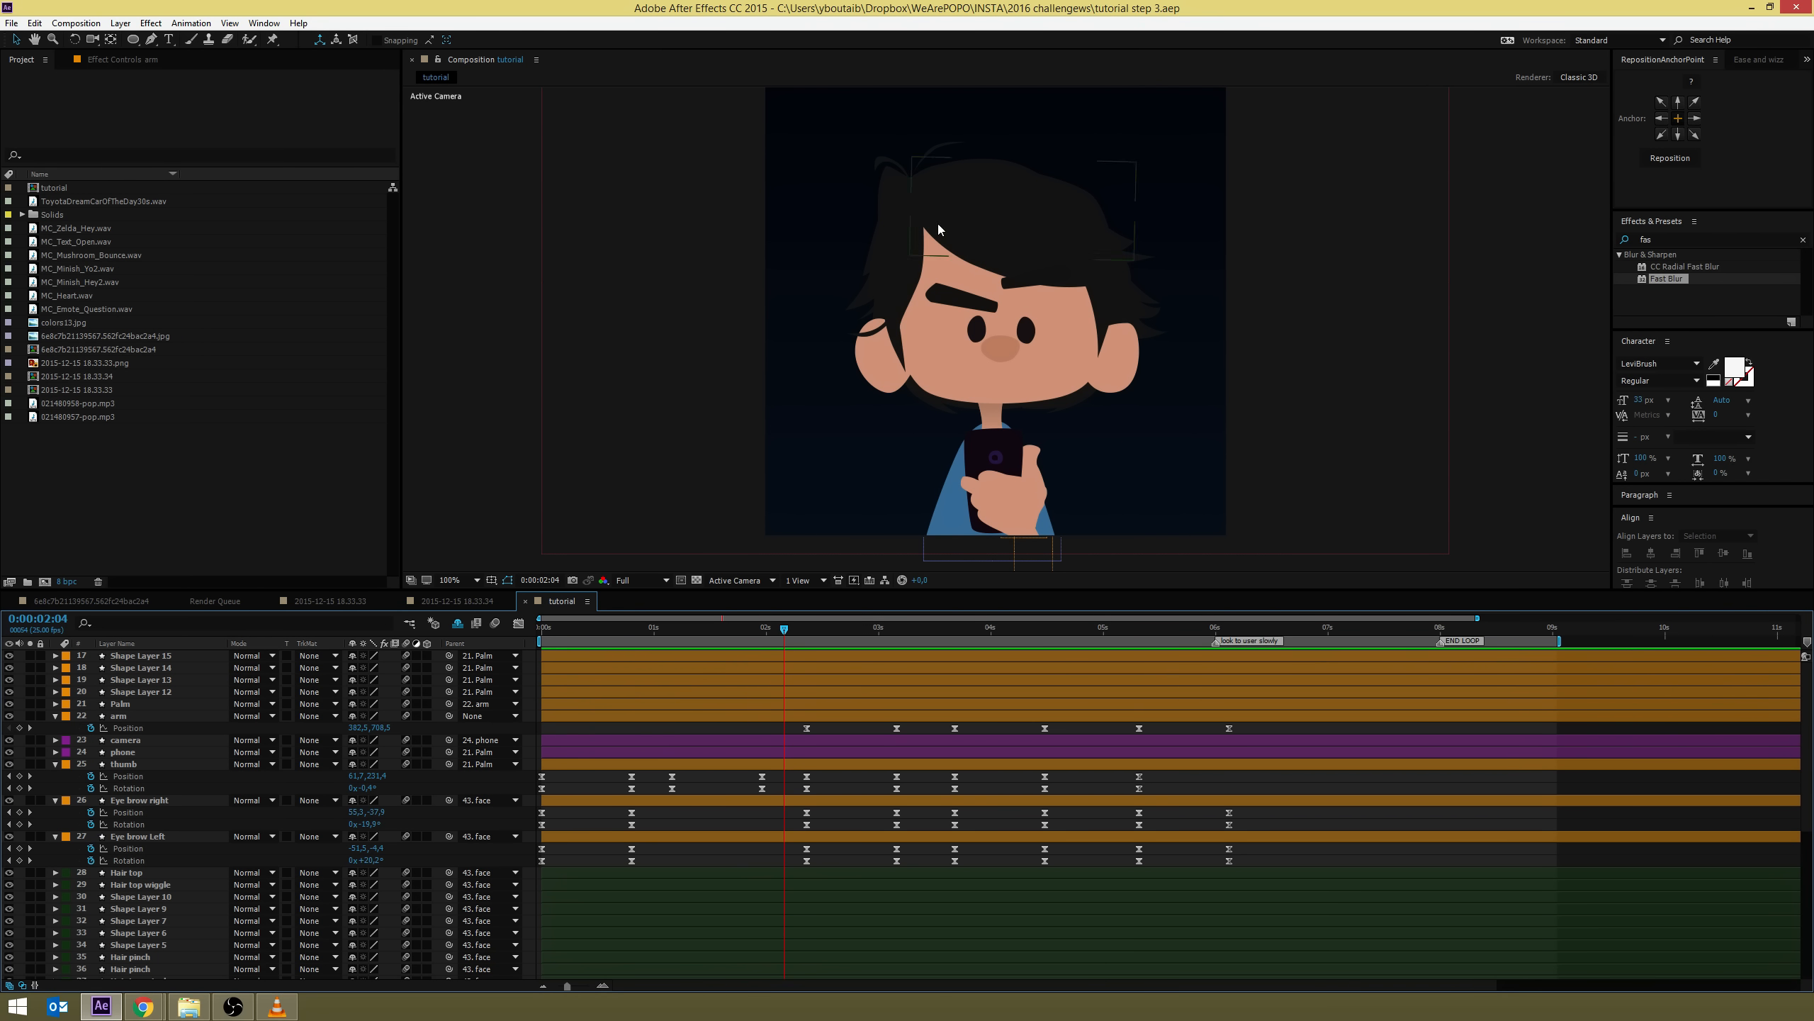
Go to 0:00:03:17 and collapse the expanded properties of all layers, leaving nothing selected
{"action": "left_click", "coordinate": [963, 266]}
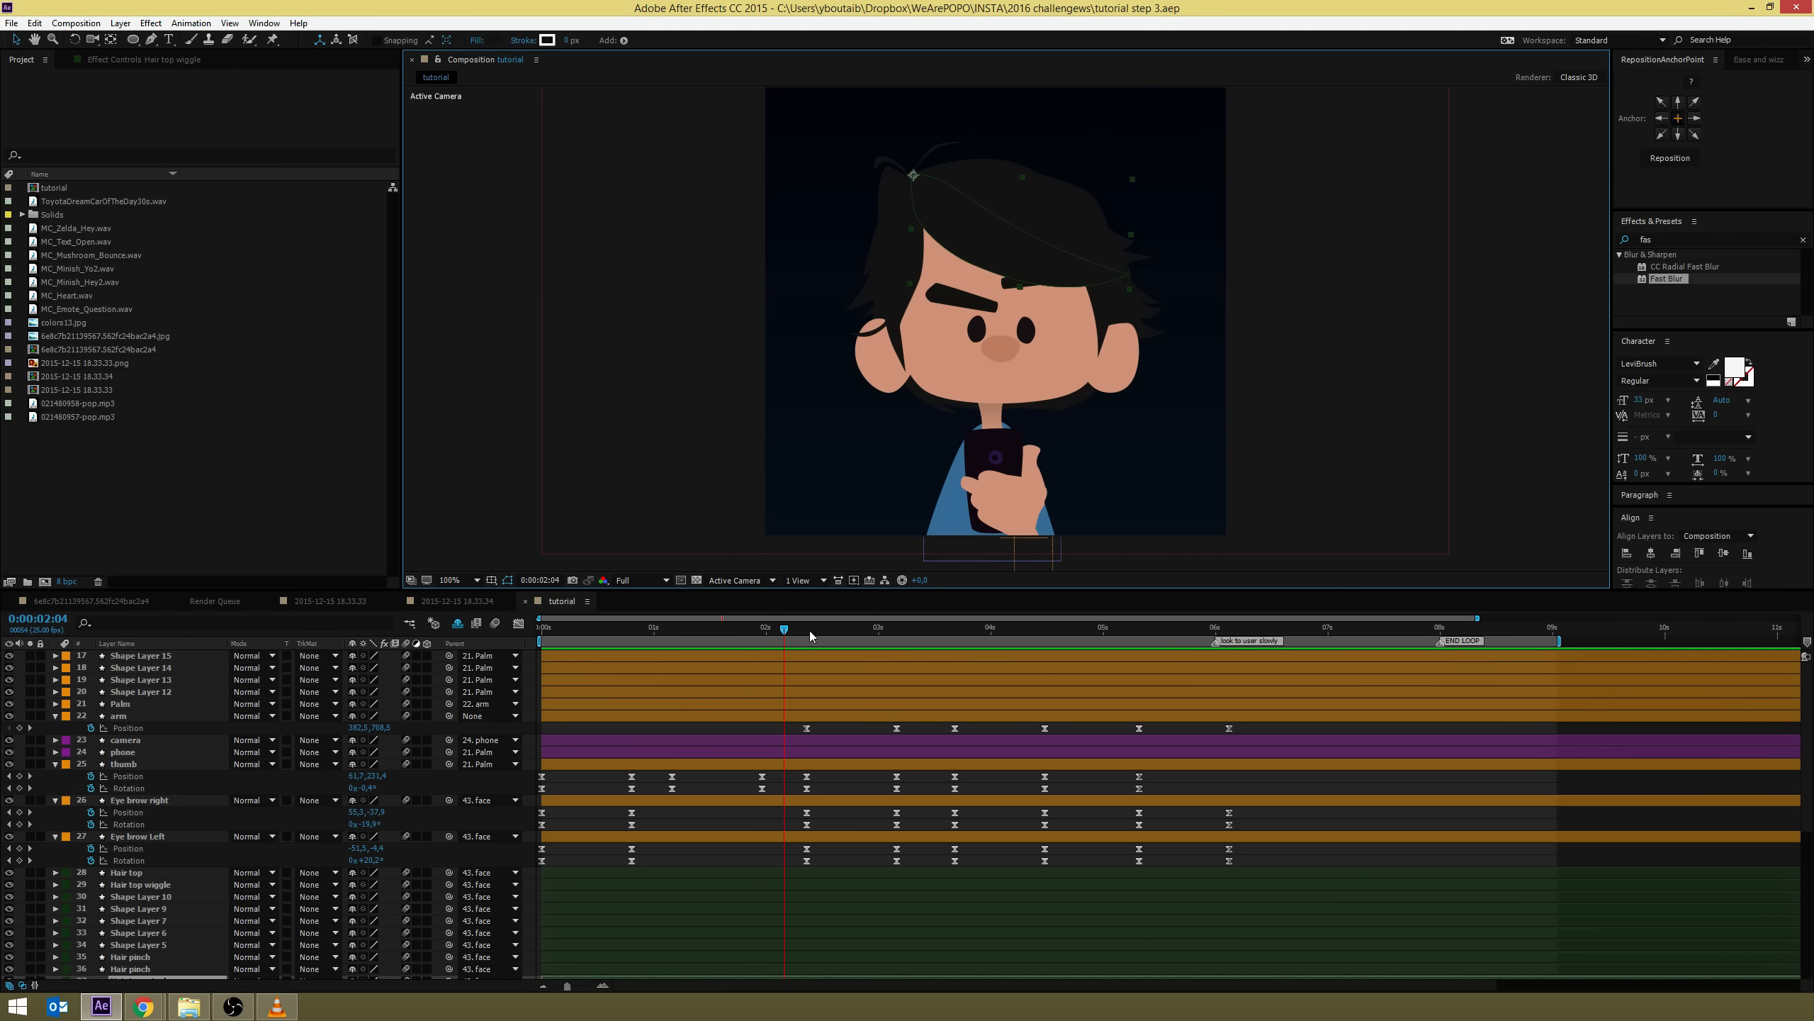
{"action": "left_click_drag", "start_coordinate": [809, 629], "coordinate": [958, 656]}
{"action": "key", "text": "alt+shift+p"}
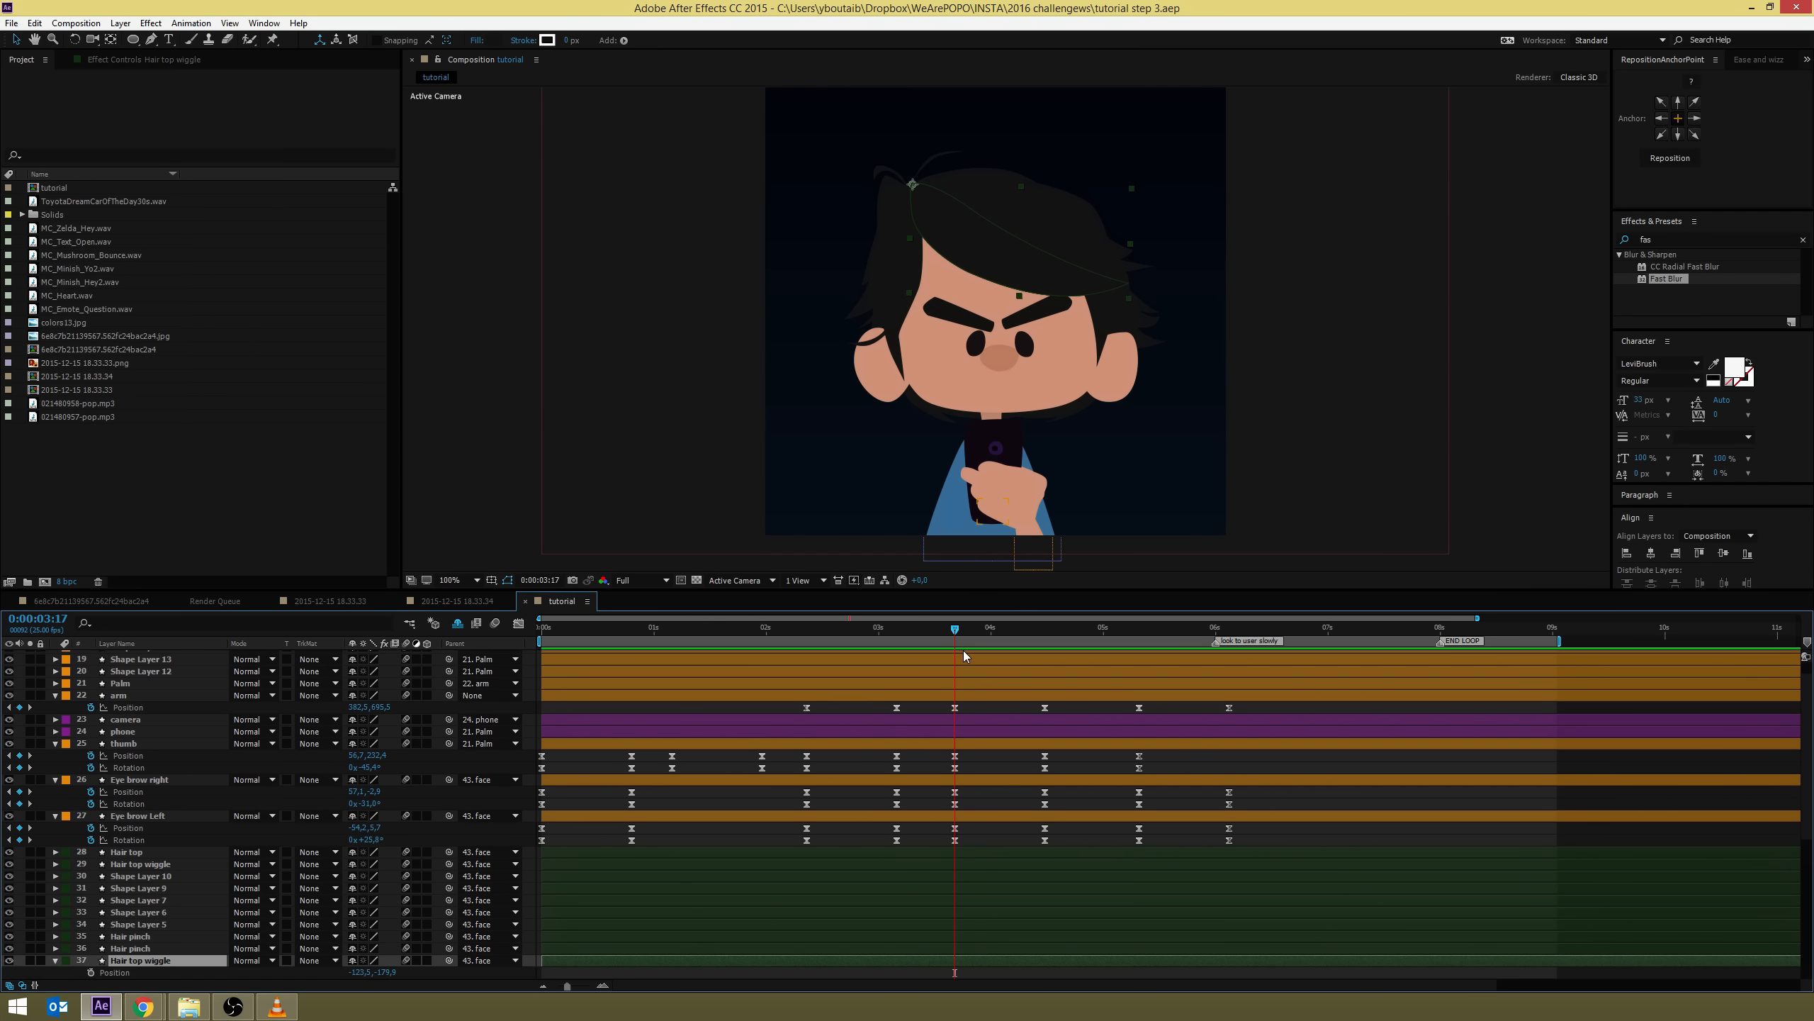
{"action": "key", "text": "alt+shift+r"}
{"action": "scroll", "coordinate": [285, 822], "scroll_direction": "down", "scroll_amount": 5}
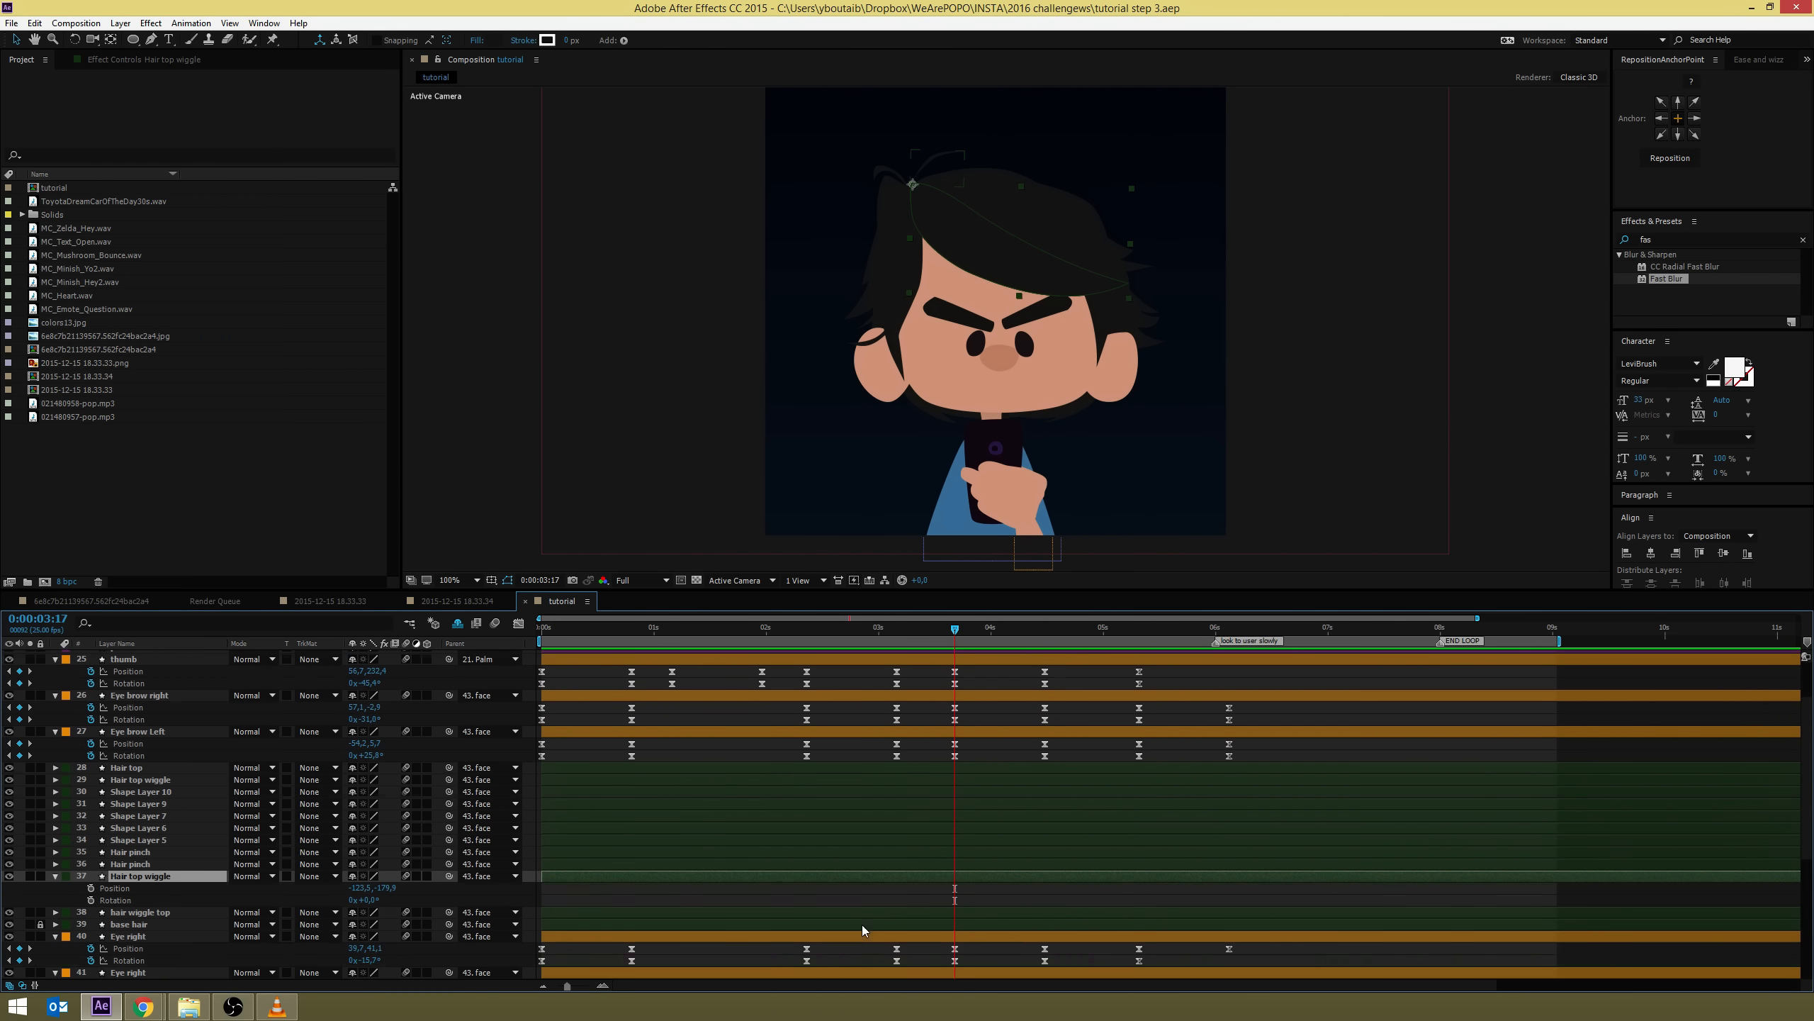
{"action": "key", "text": "ctrl+a"}
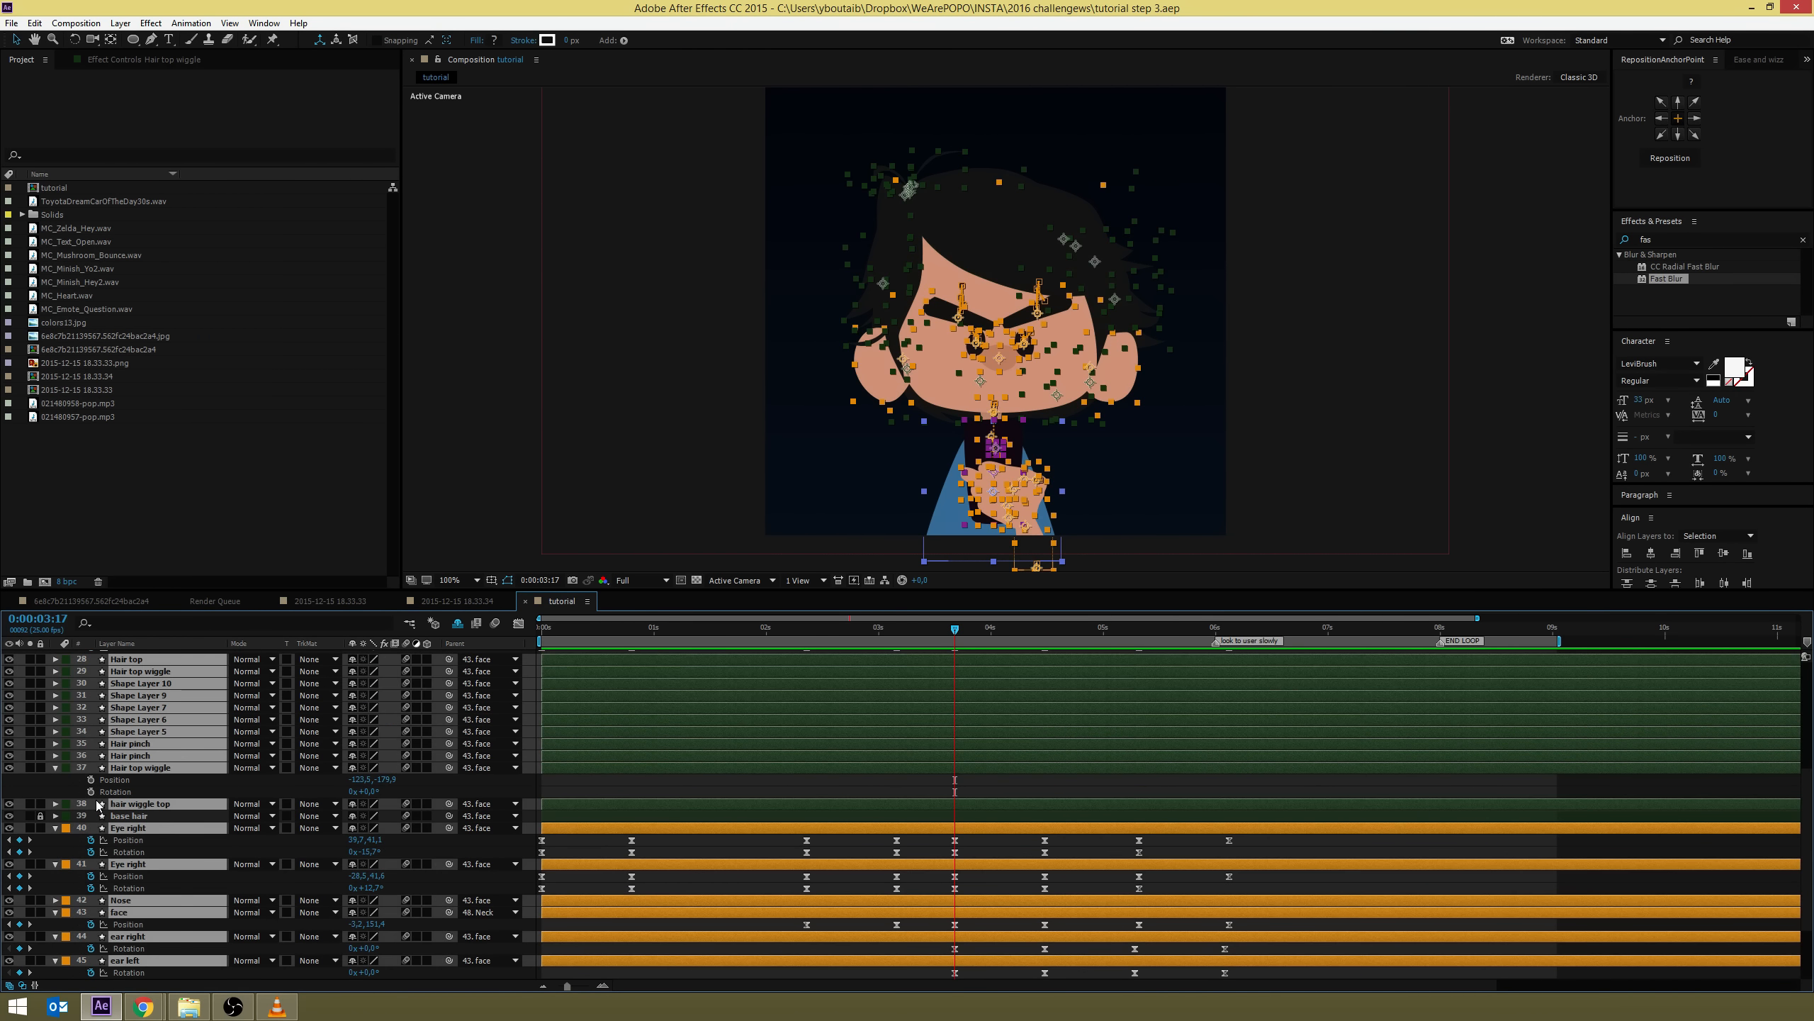
{"action": "key", "text": "ctrl+grave"}
{"action": "key", "text": "F2"}
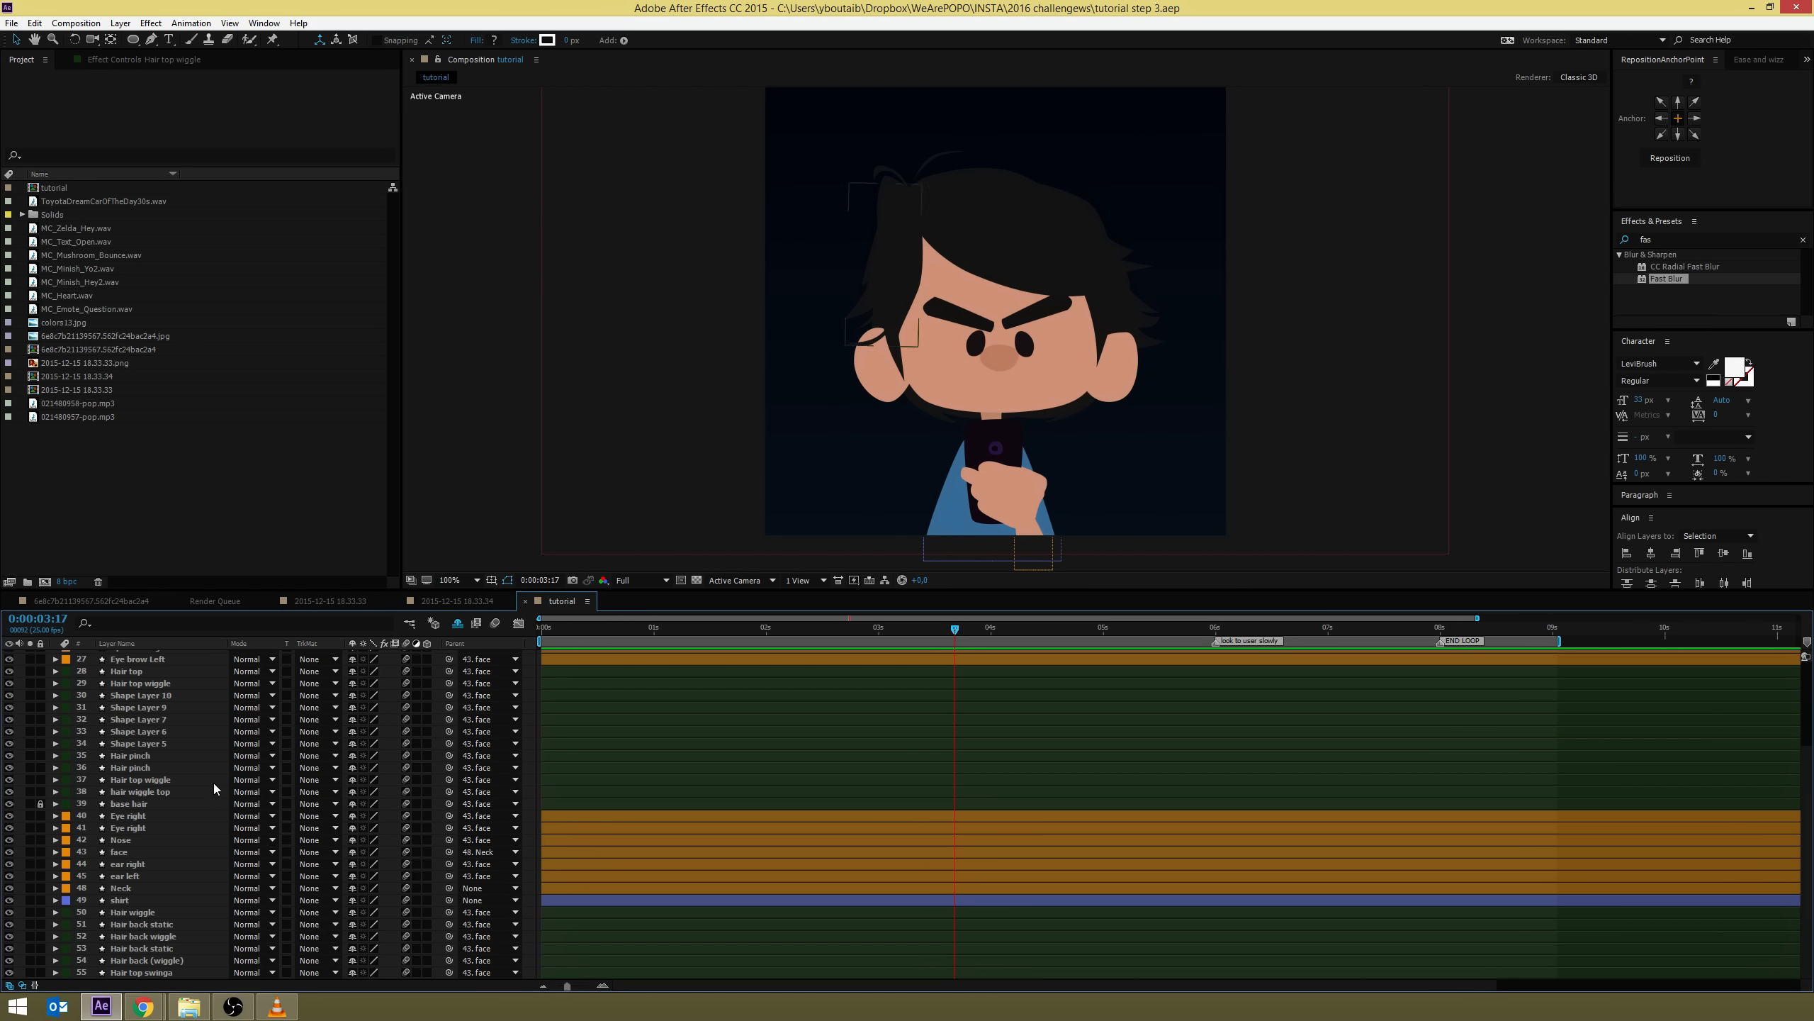
Add position and rotation keyframes at 0:00:03:17 to the Hair top wiggle layer that forms the front fringe
{"action": "left_click", "coordinate": [177, 793]}
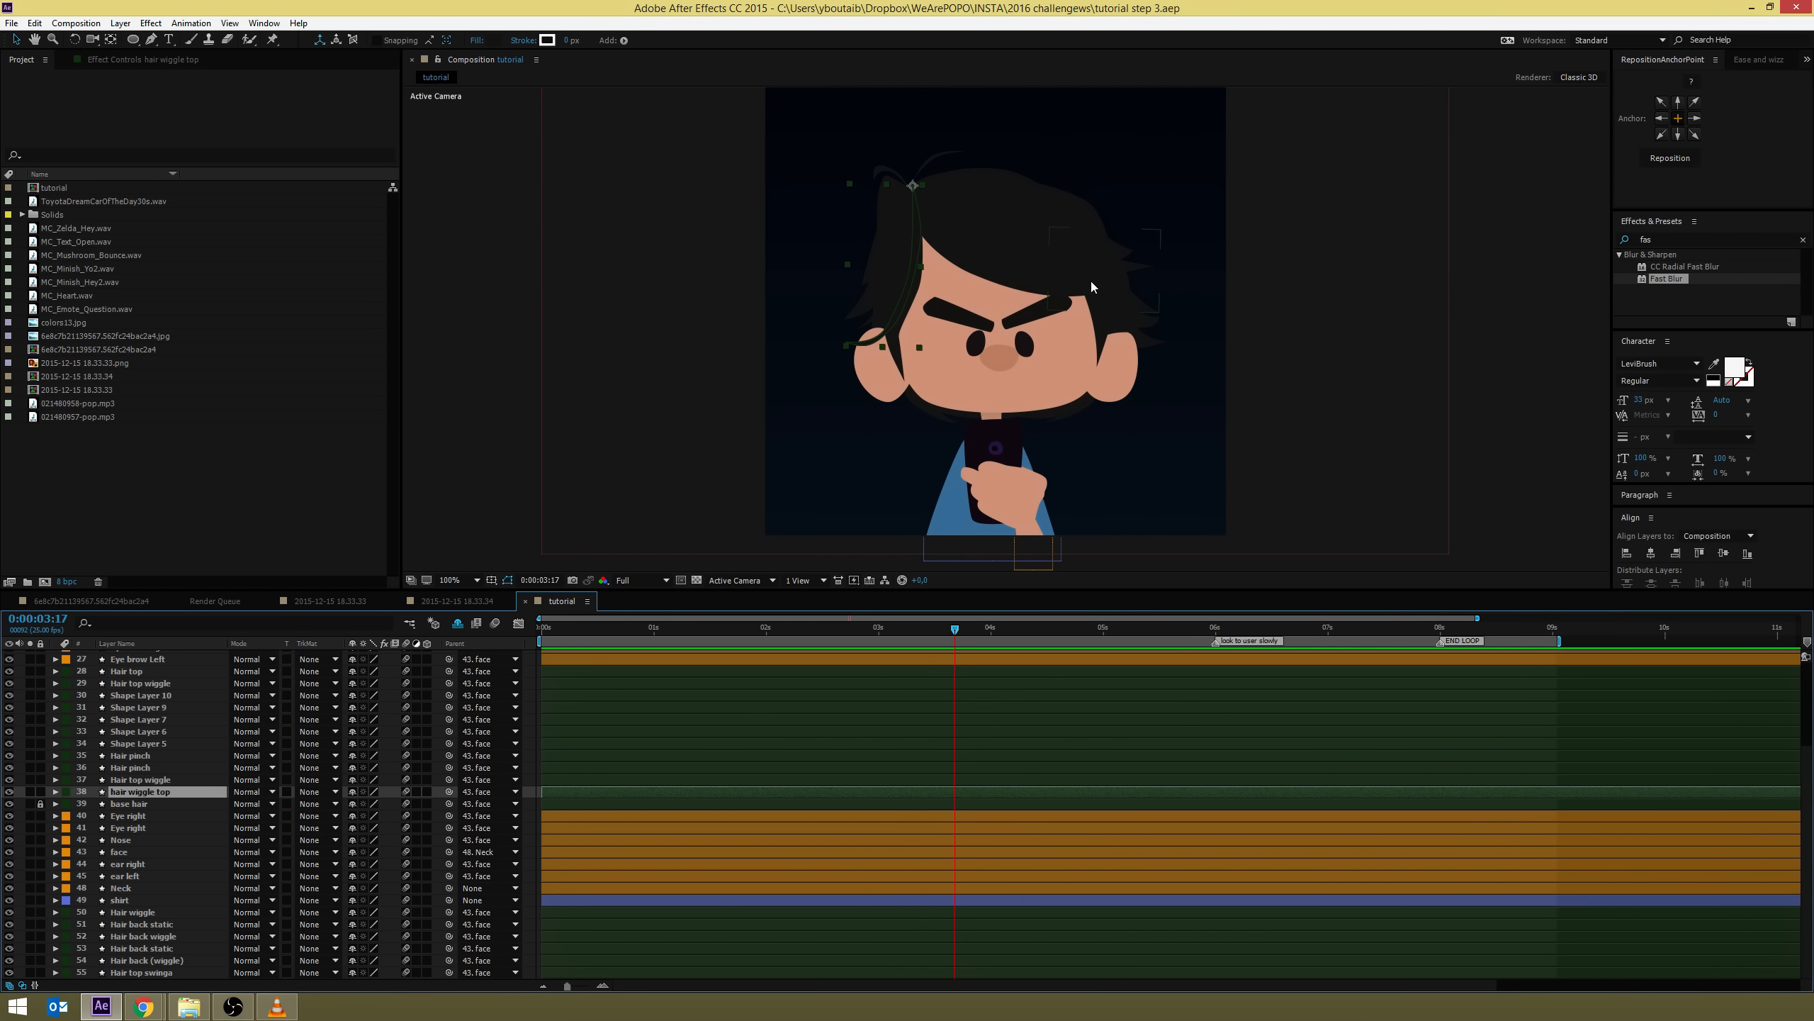
{"action": "left_click", "coordinate": [1029, 291]}
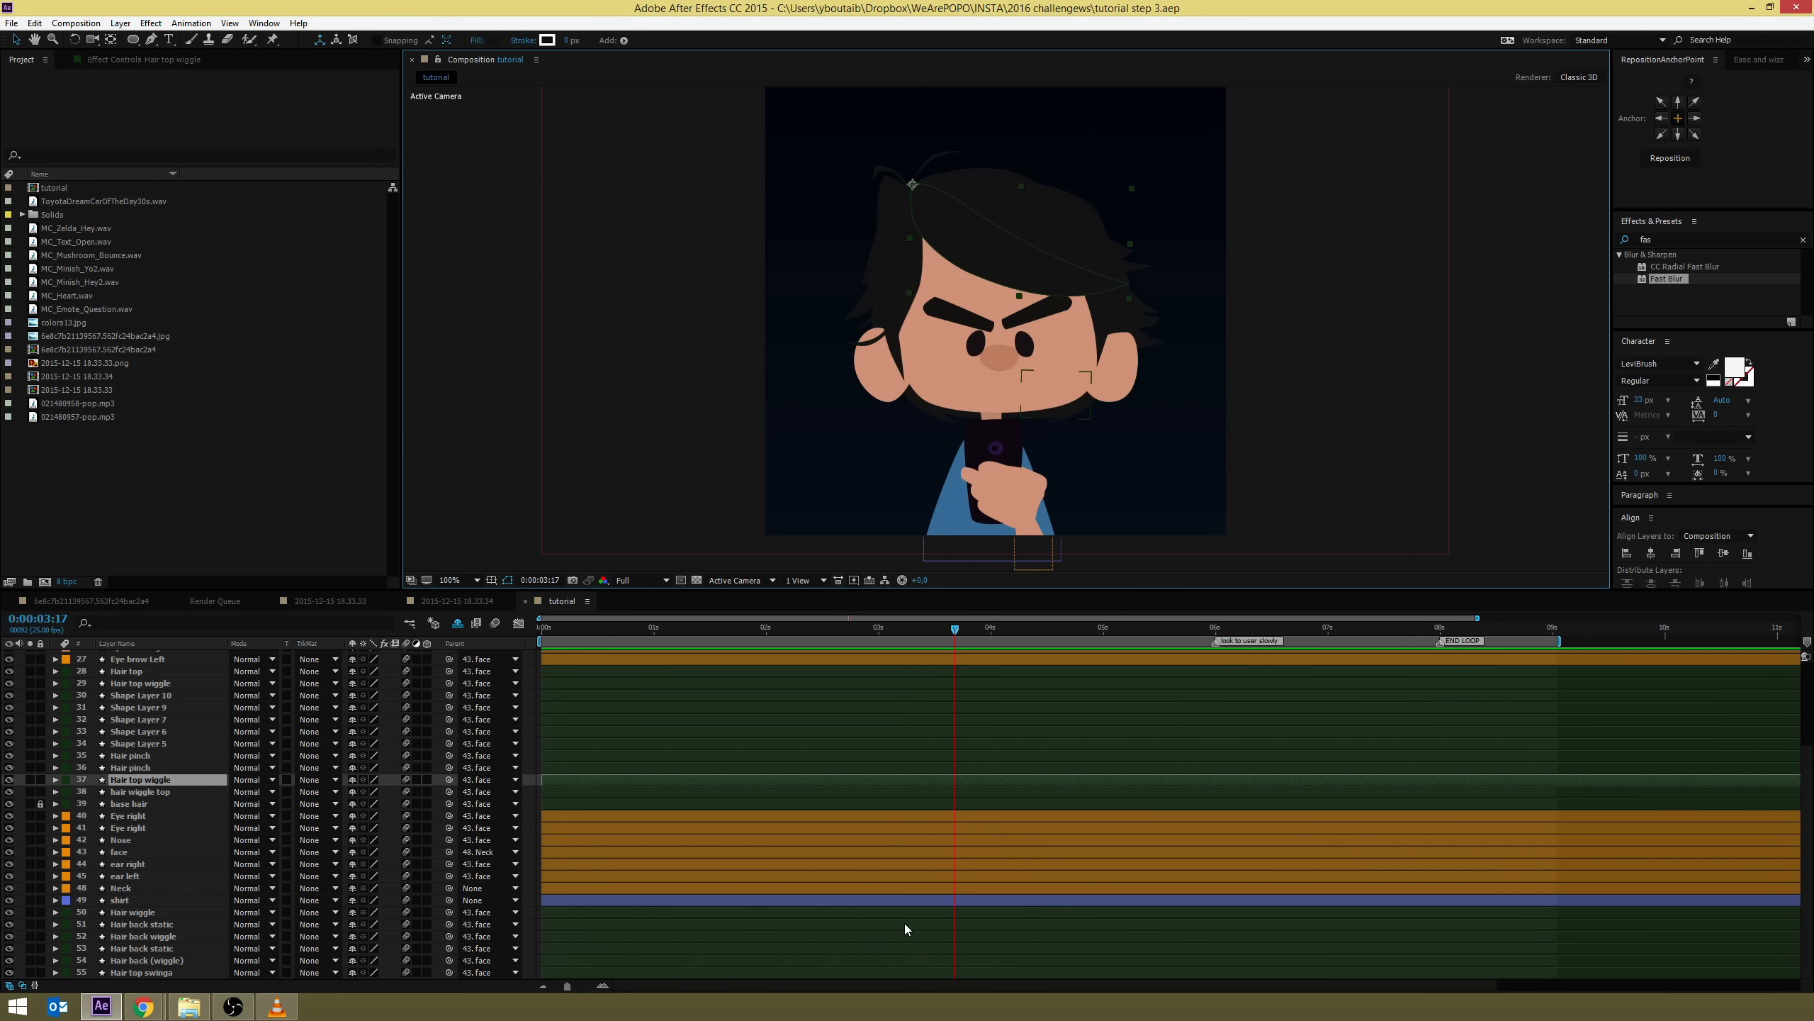
{"action": "key", "text": "p"}
{"action": "key", "text": "shift+r"}
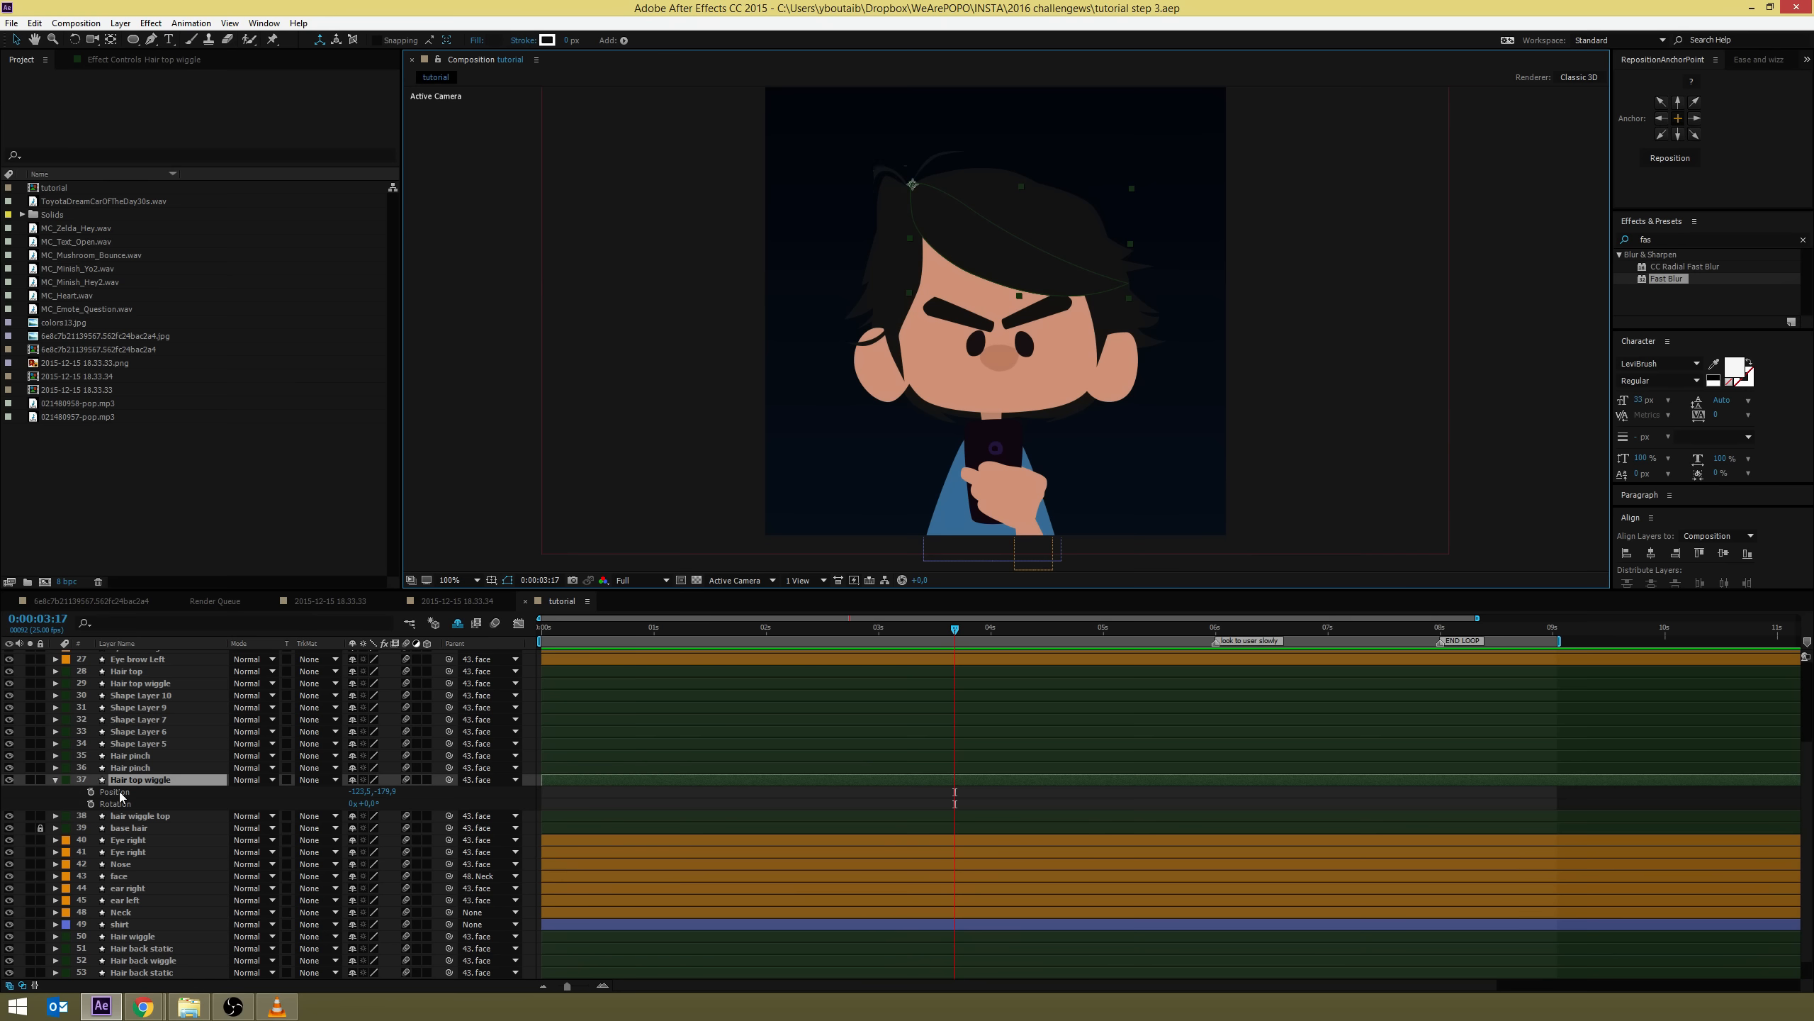
{"action": "left_click", "coordinate": [91, 791]}
{"action": "left_click", "coordinate": [91, 803]}
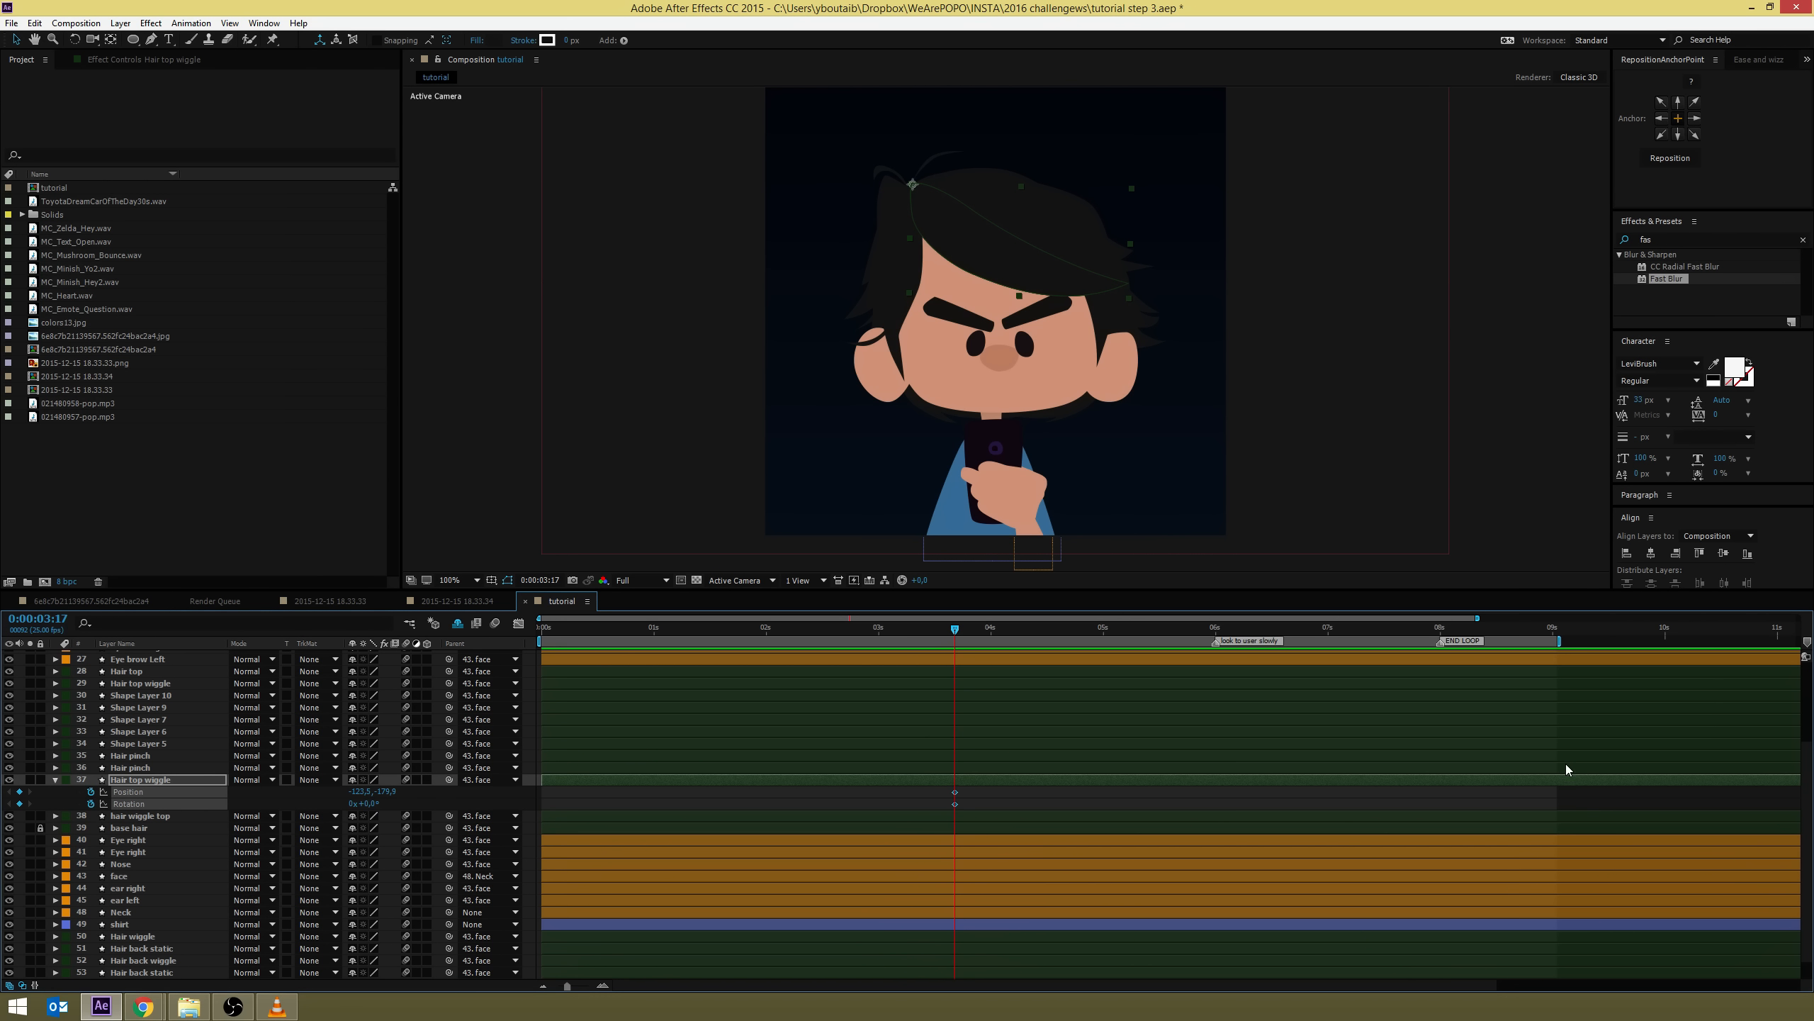
Set the rotation of the fringe's Hair top wiggle layer to -12° at 0:00:04:12
{"action": "key", "text": "shift+Page_Down"}
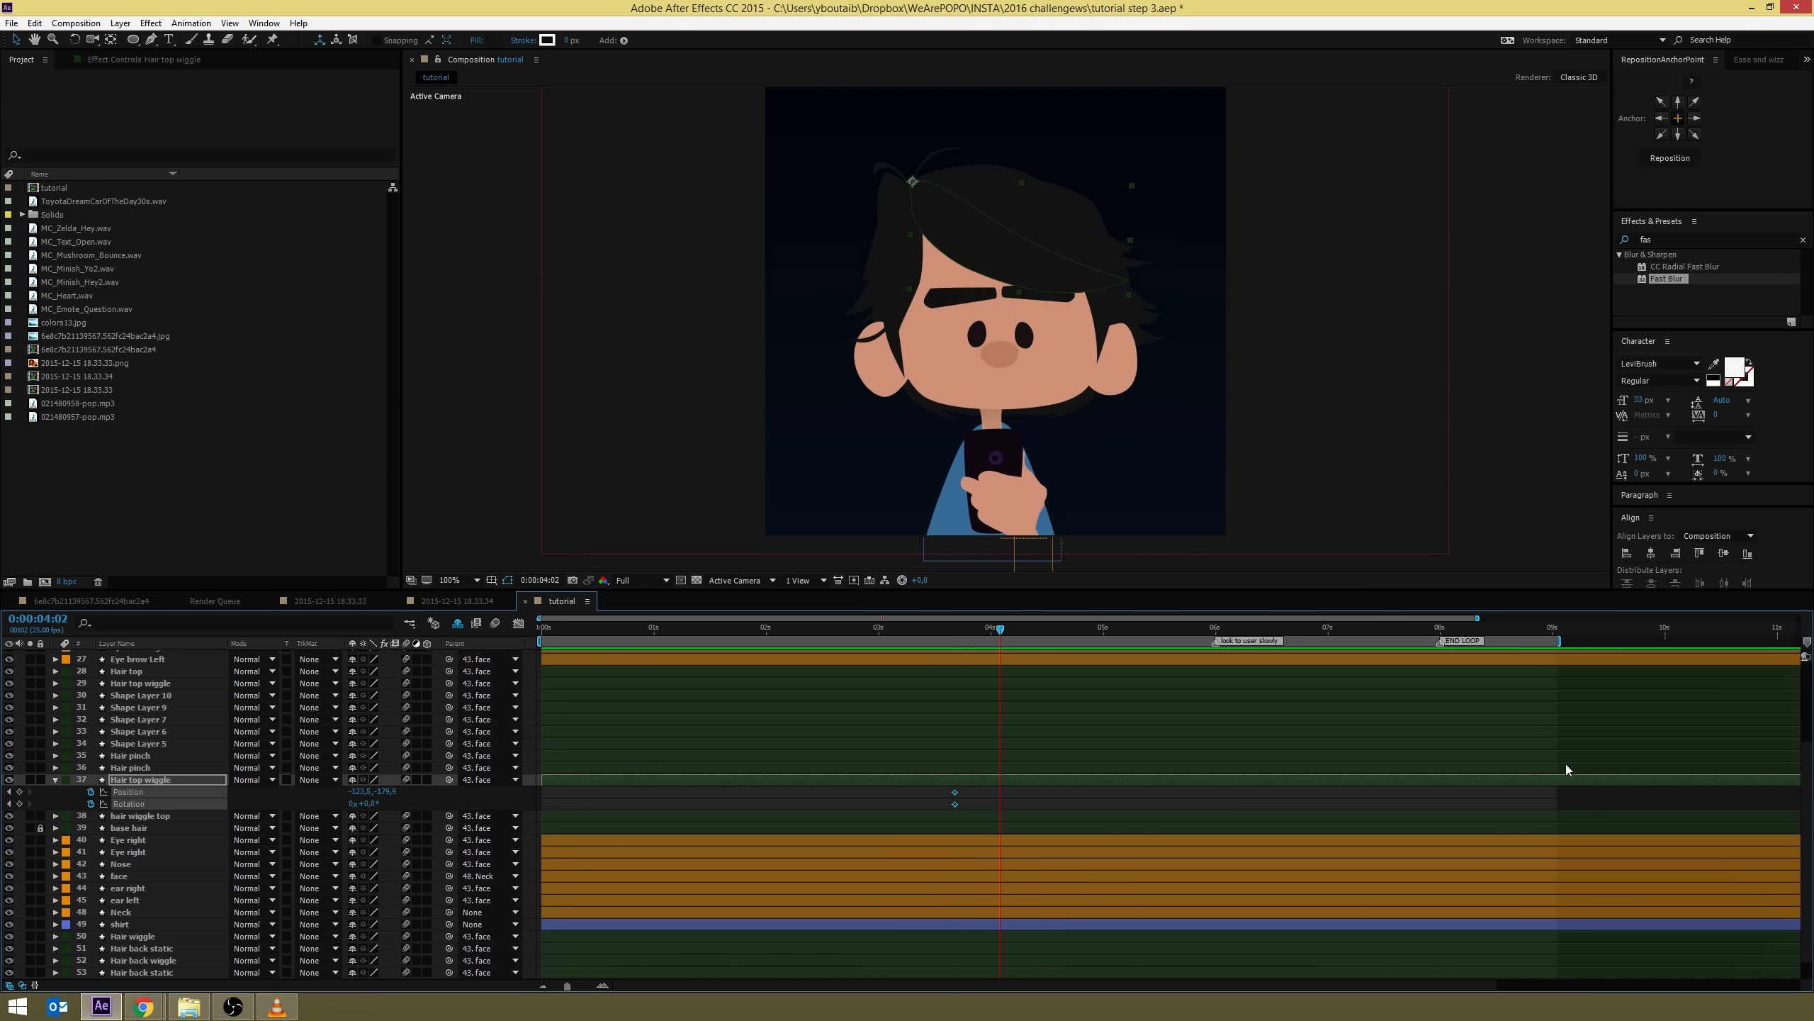
{"action": "key", "text": "shift+Page_Down"}
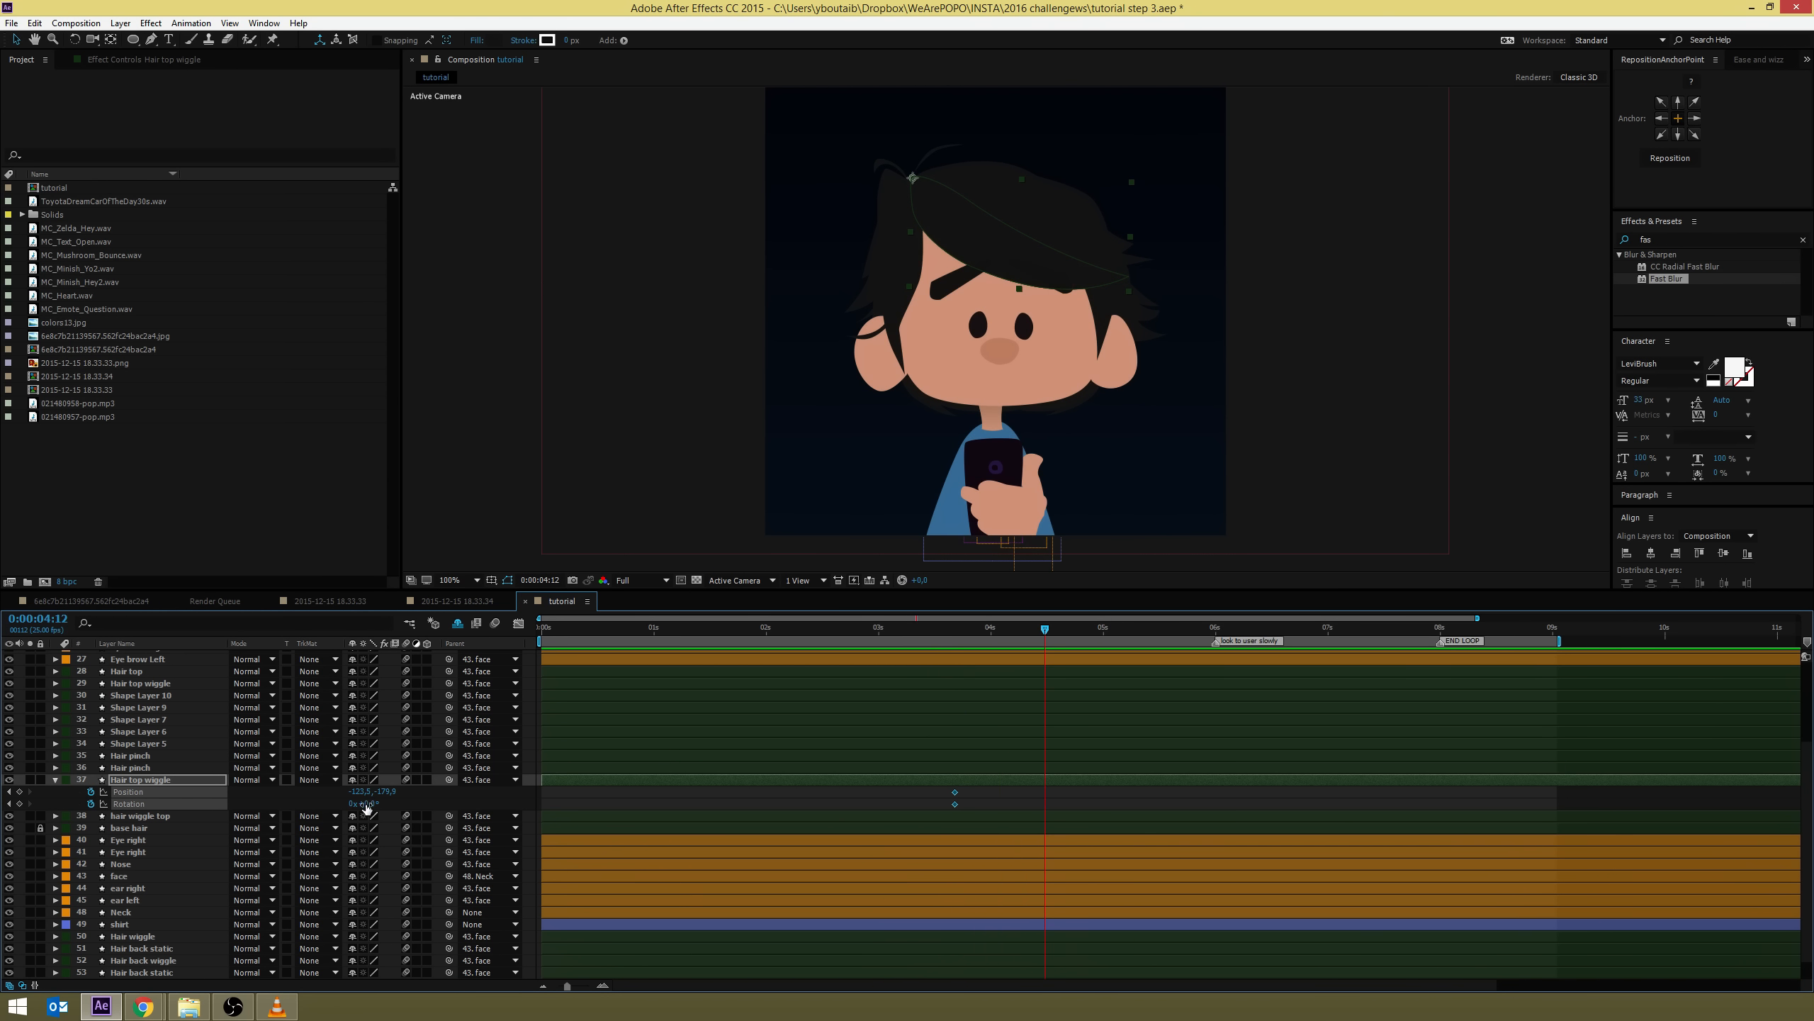
{"action": "left_click_drag", "start_coordinate": [367, 803], "coordinate": [346, 790]}
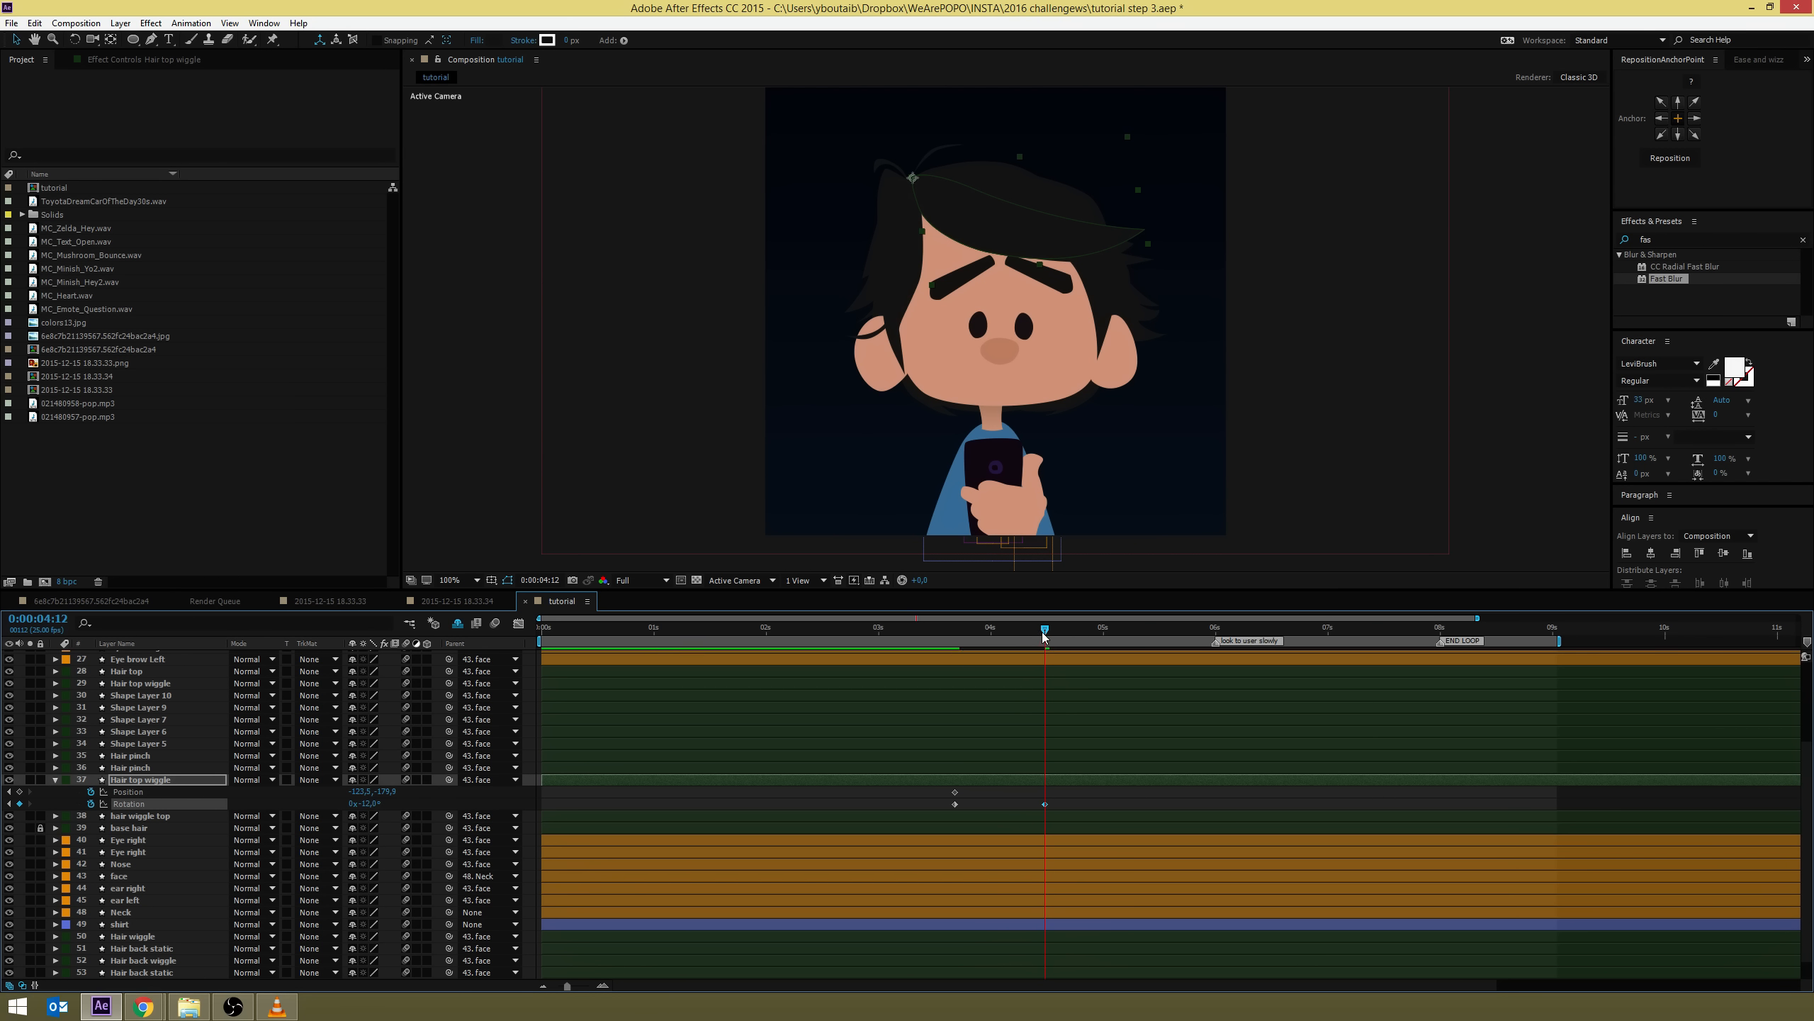
Remove the position keyframing from the fringe's Hair top wiggle layer and apply Easy Ease to its two rotation keyframes
{"action": "mouse_move", "coordinate": [1044, 635]}
{"action": "left_mouse_down"}
{"action": "mouse_move", "coordinate": [941, 641]}
{"action": "mouse_move", "coordinate": [1045, 641]}
{"action": "left_mouse_up"}
{"action": "left_click", "coordinate": [91, 791]}
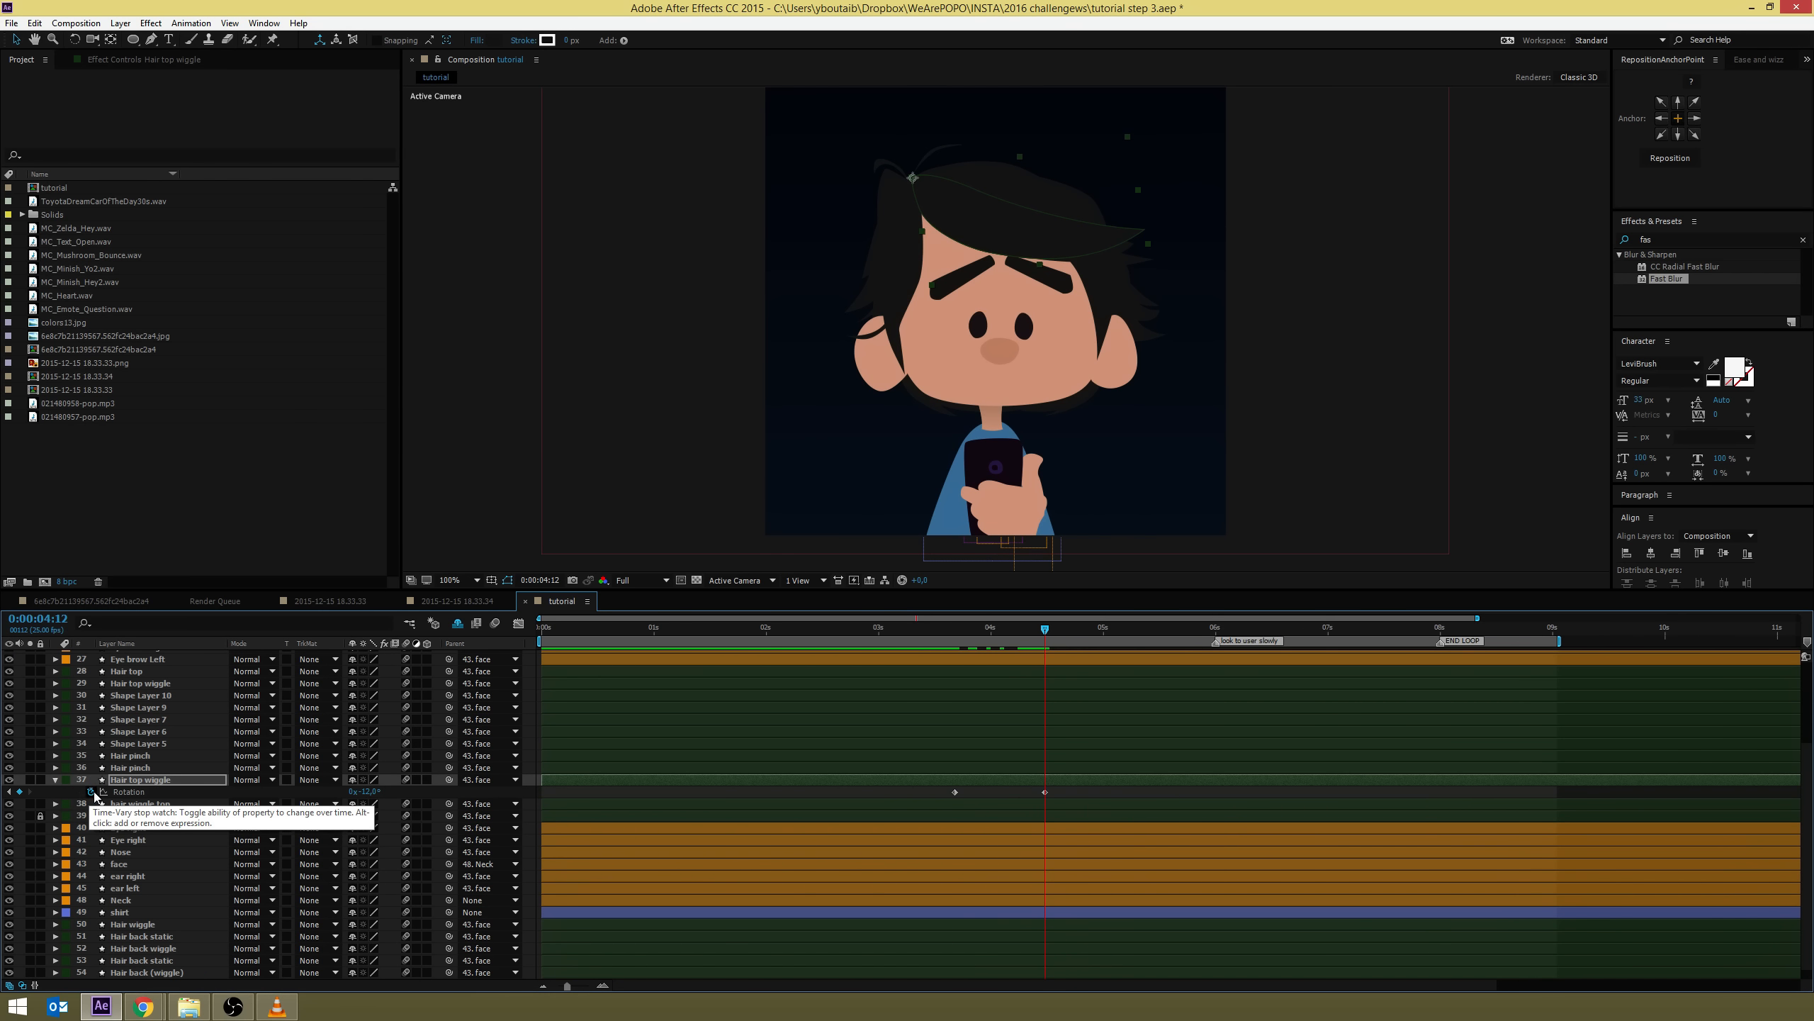
{"action": "left_click_drag", "start_coordinate": [1064, 792], "coordinate": [915, 800]}
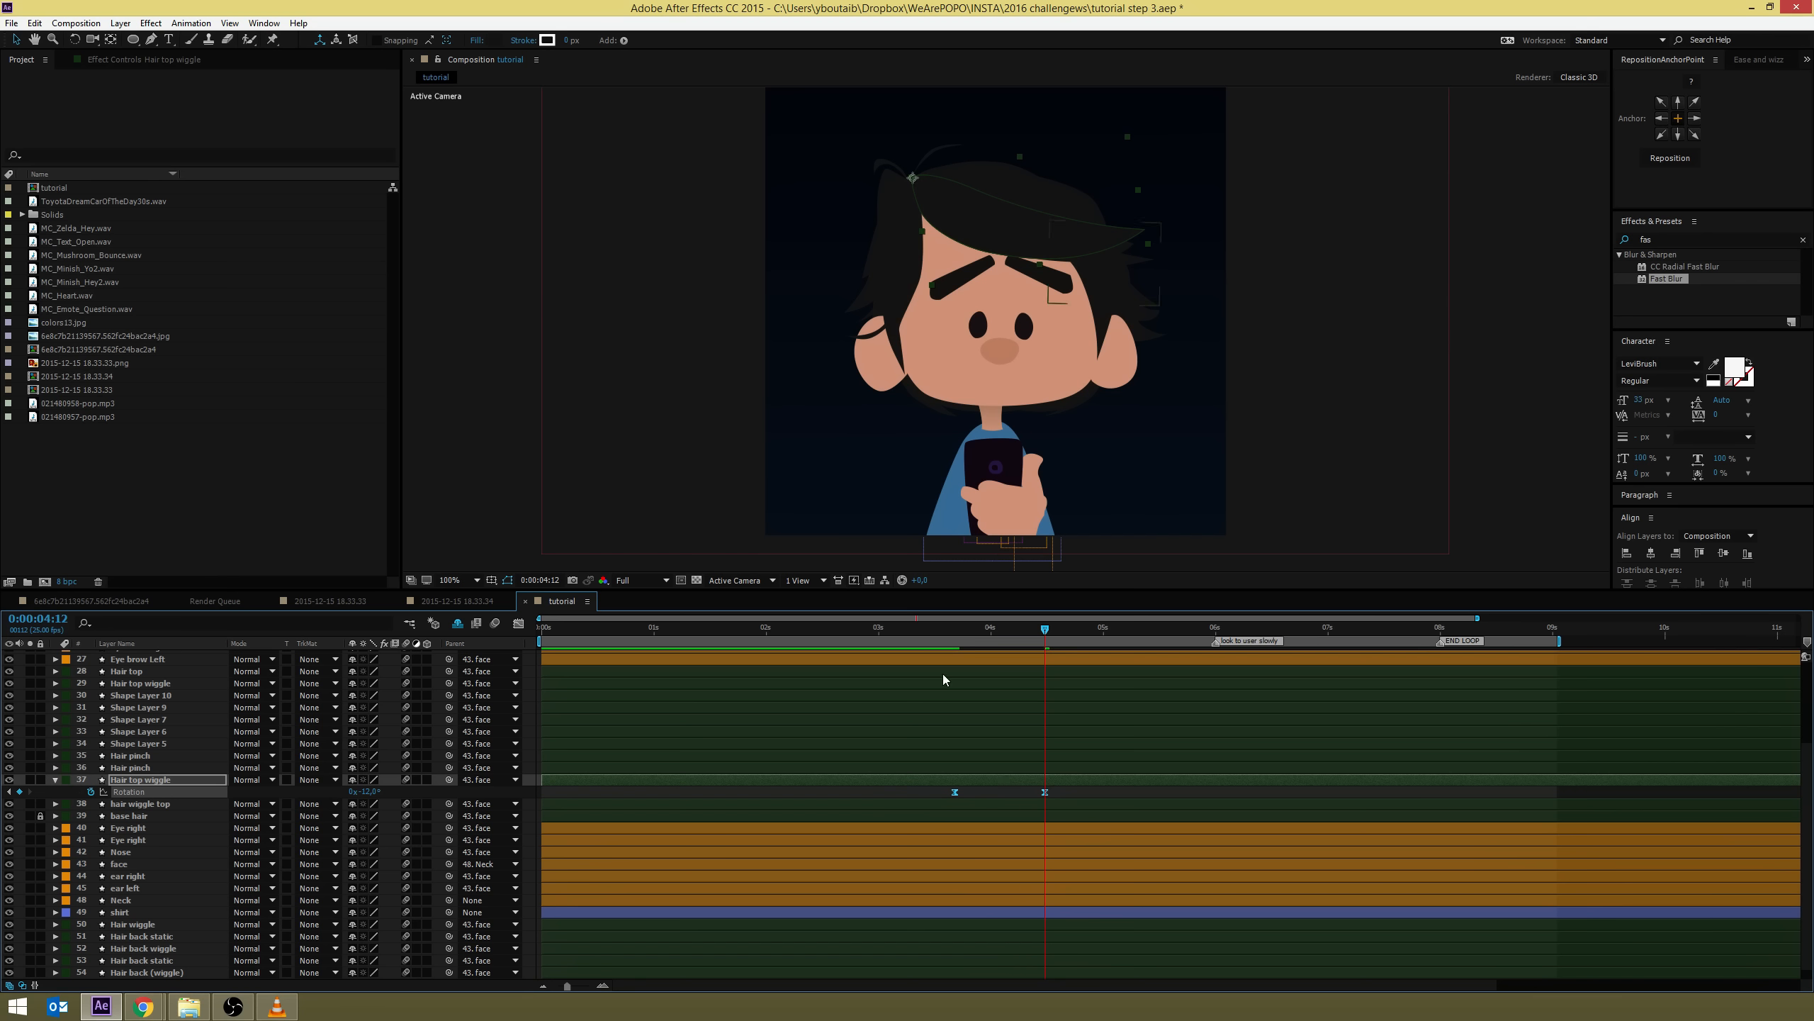
Add a rotation keyframe at 0:00:03:17 to Shape Layer 6, the hair strand beside the face
{"action": "mouse_move", "coordinate": [949, 632]}
{"action": "left_mouse_down"}
{"action": "mouse_move", "coordinate": [1026, 641]}
{"action": "mouse_move", "coordinate": [934, 644]}
{"action": "mouse_move", "coordinate": [1022, 650]}
{"action": "mouse_move", "coordinate": [949, 657]}
{"action": "mouse_move", "coordinate": [1054, 660]}
{"action": "mouse_move", "coordinate": [953, 664]}
{"action": "left_mouse_up"}
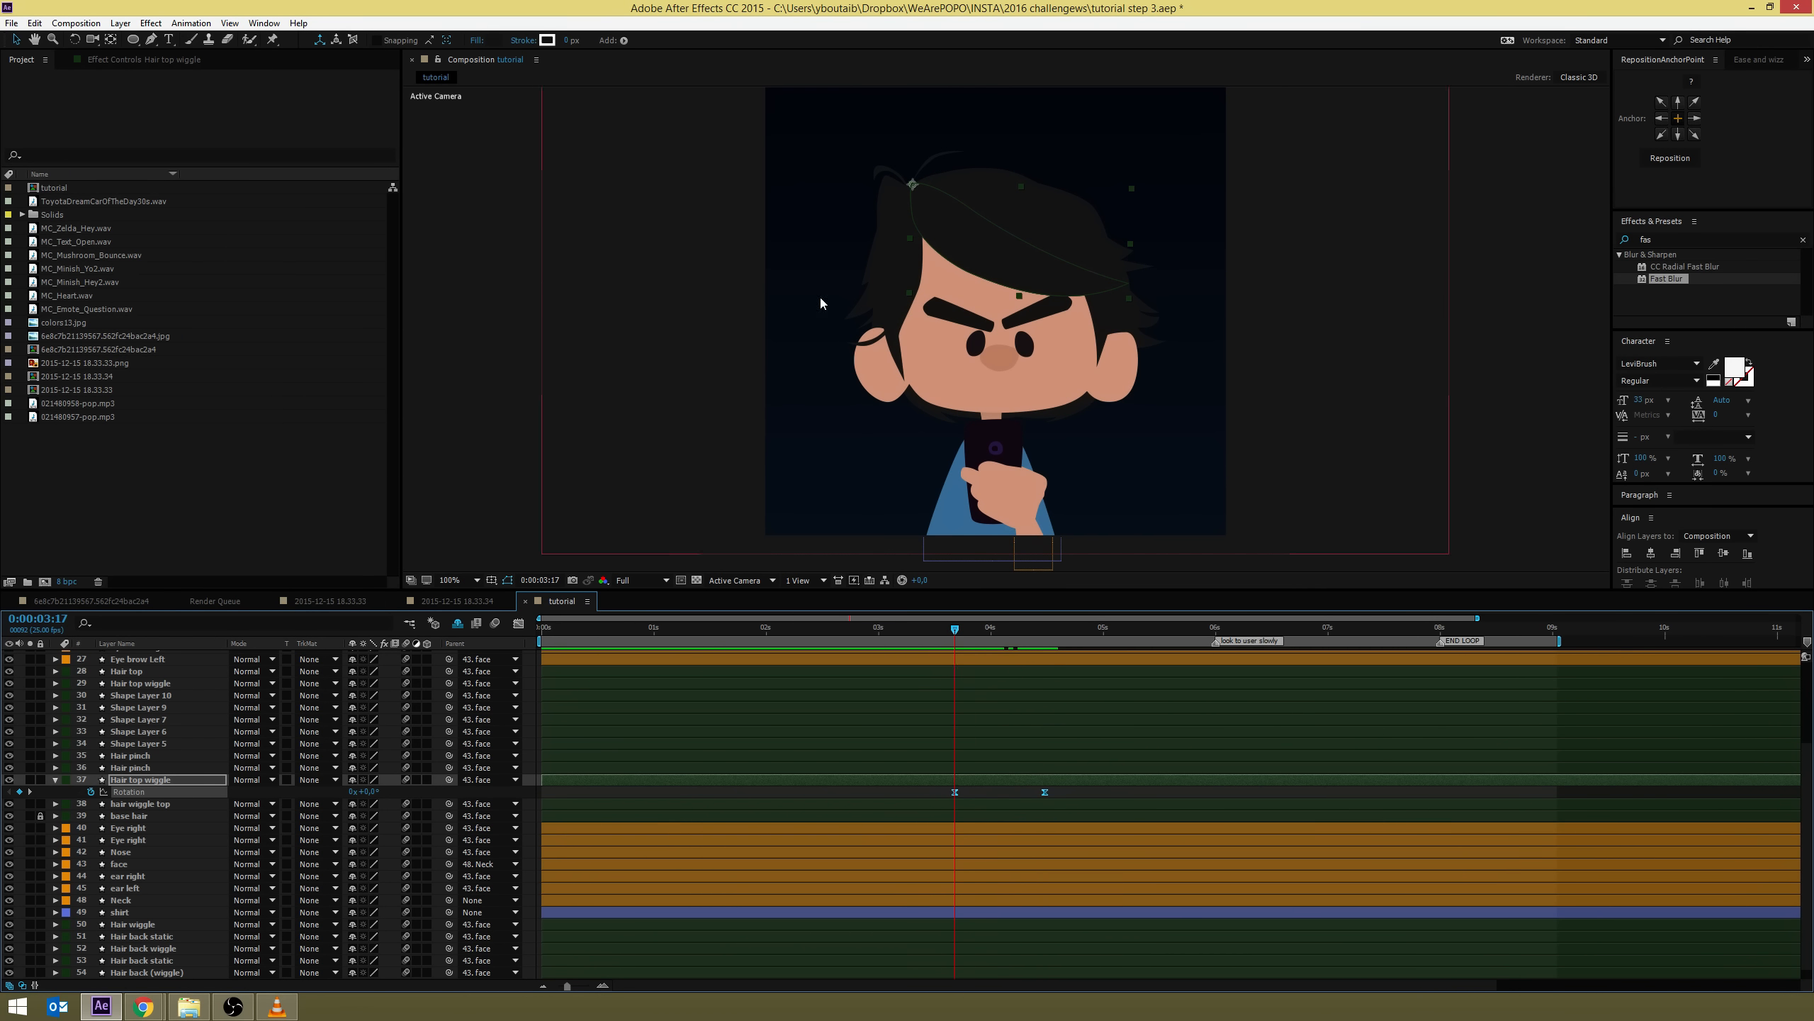
{"action": "left_click", "coordinate": [859, 230]}
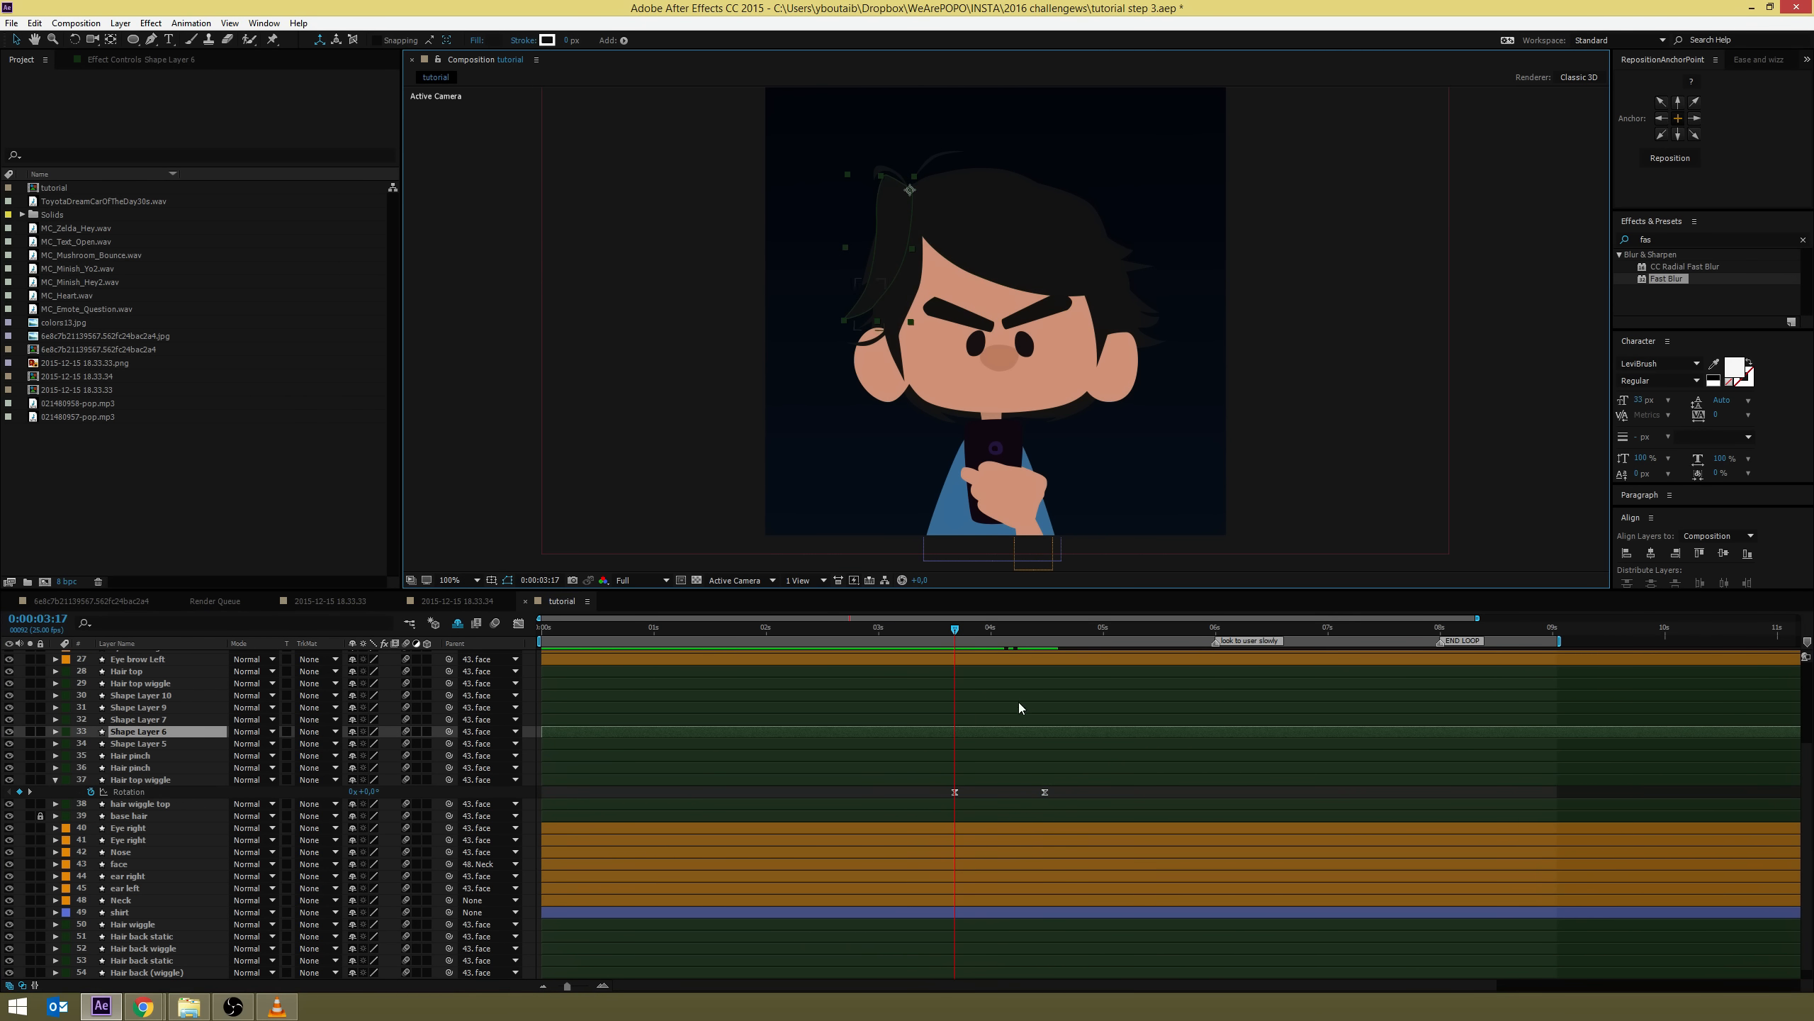
{"action": "key", "text": "alt+shift+p"}
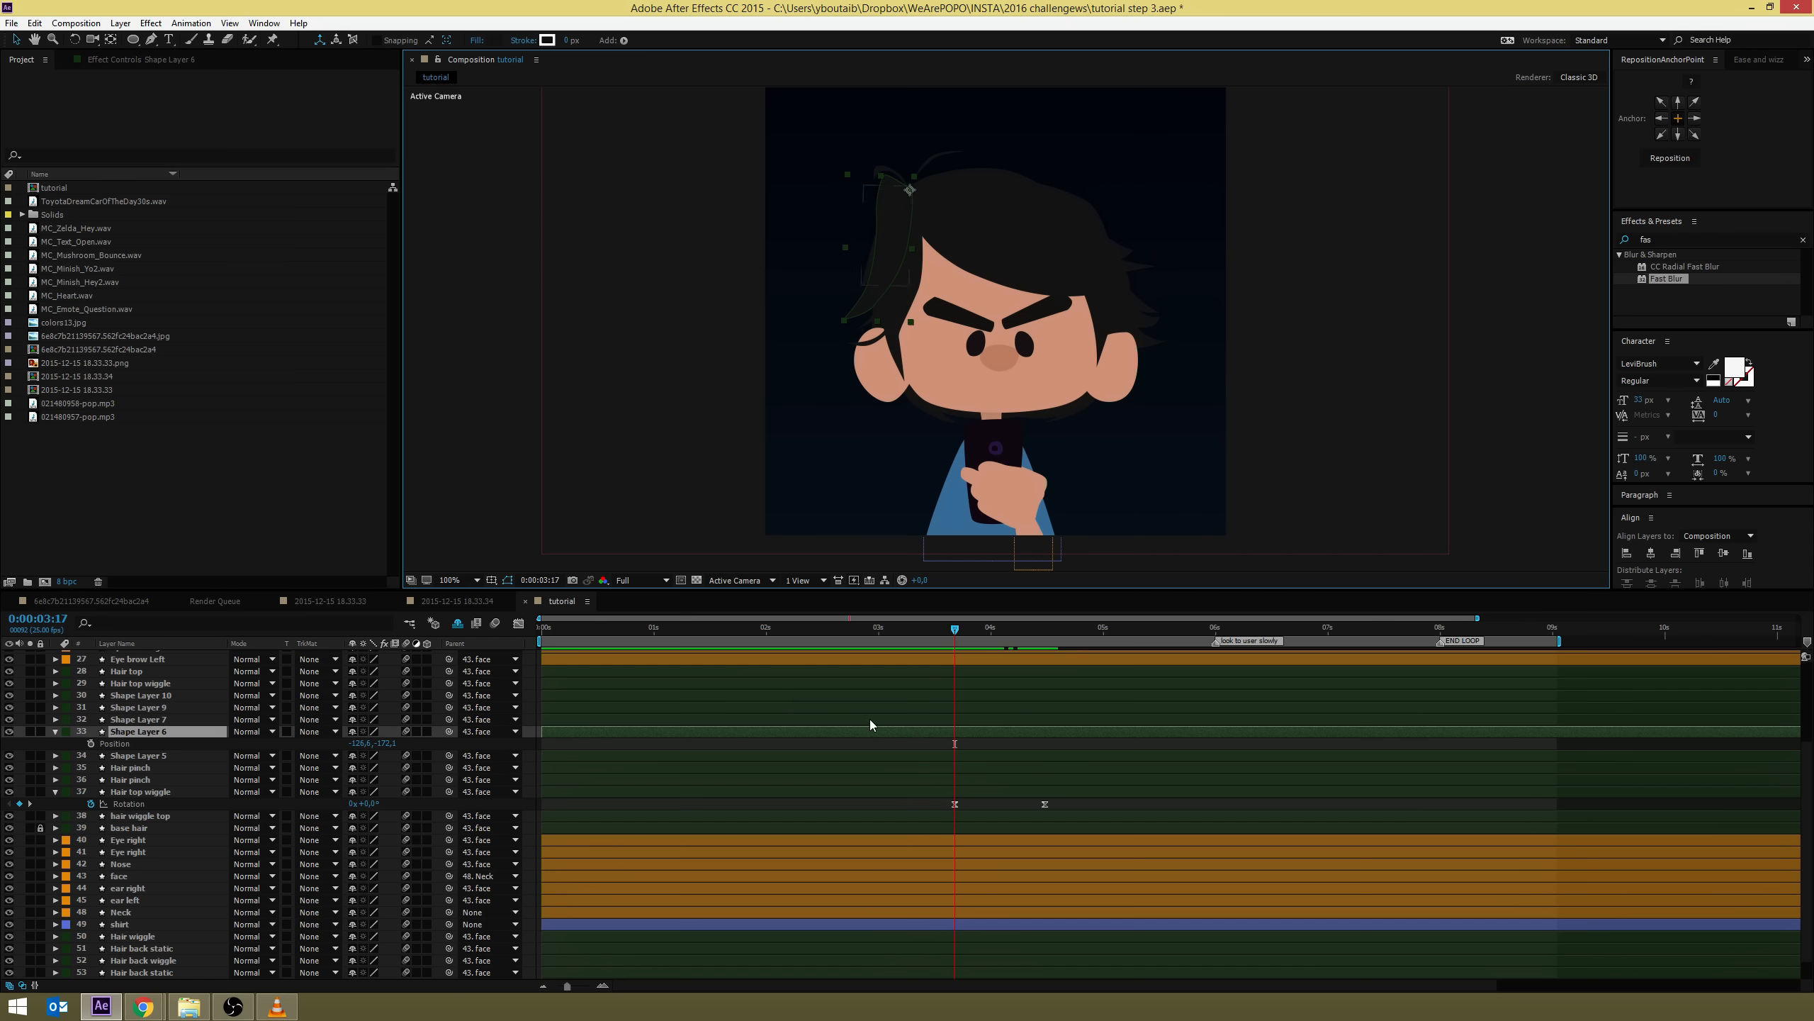
{"action": "key", "text": "alt+shift+r"}
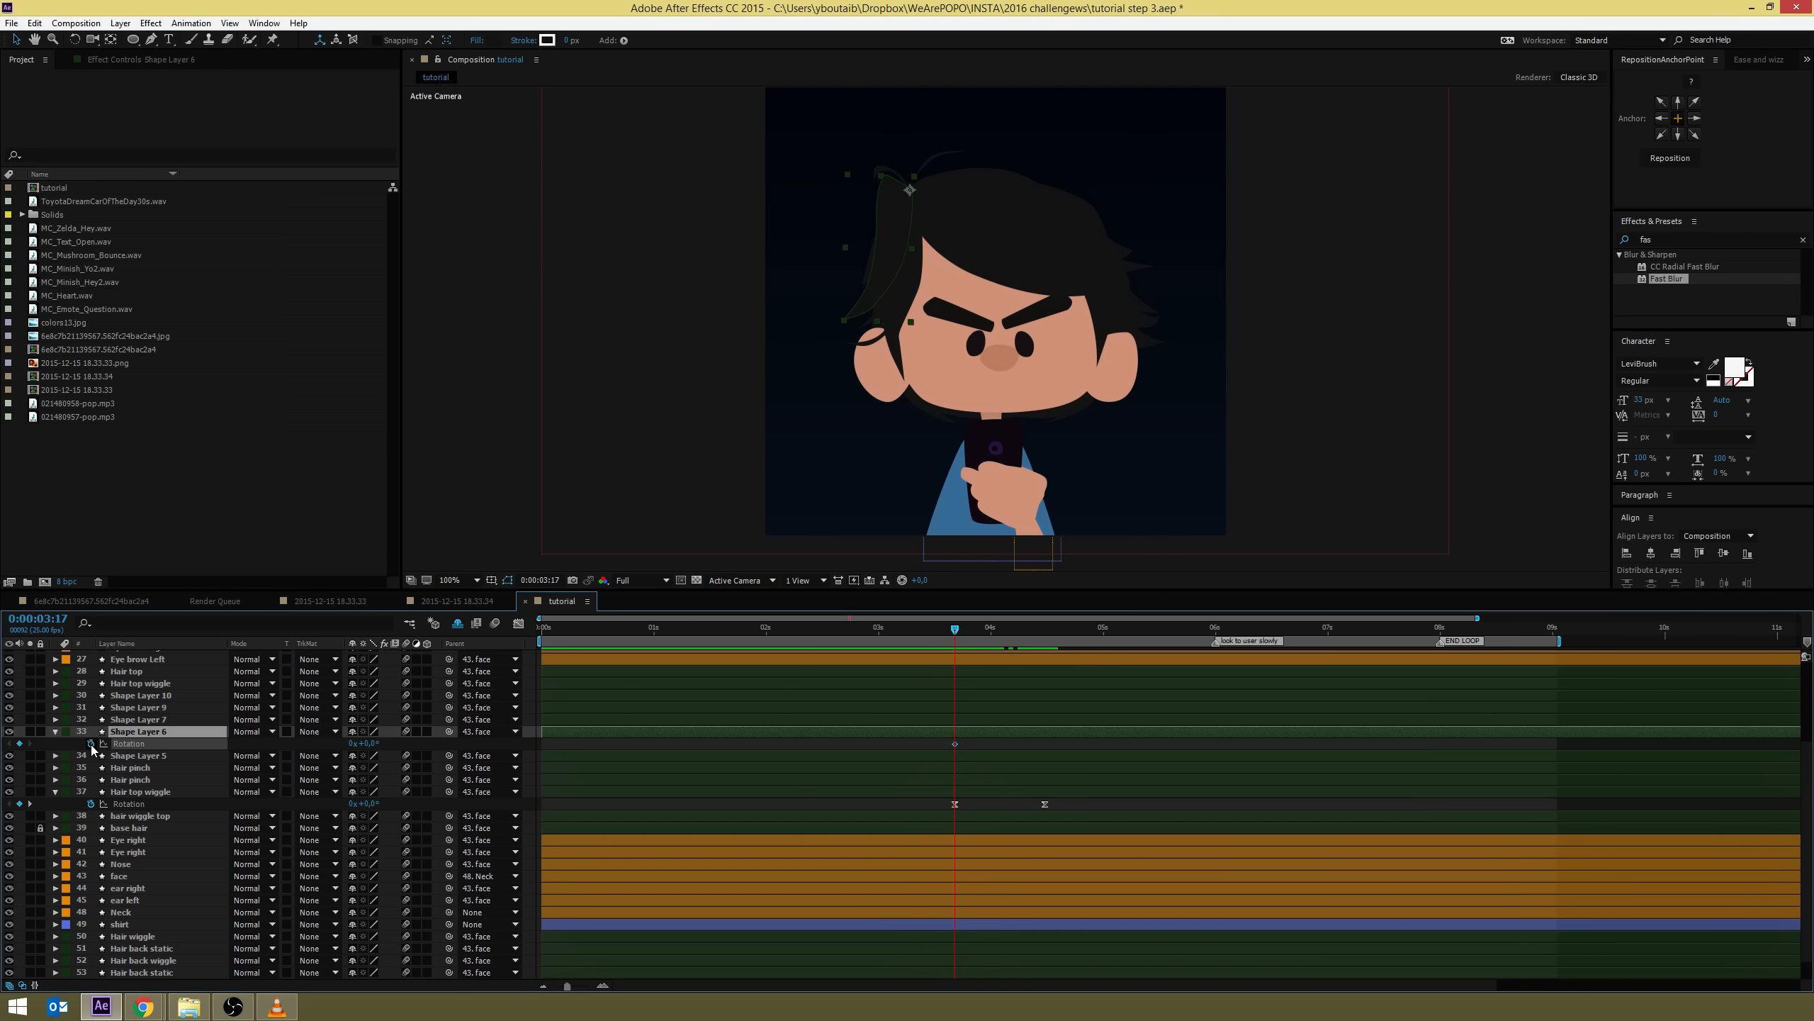
Rotate Shape Layer 6, the hair strand beside the face, to about 4.1° at 0:00:04:12
{"action": "key", "text": "k"}
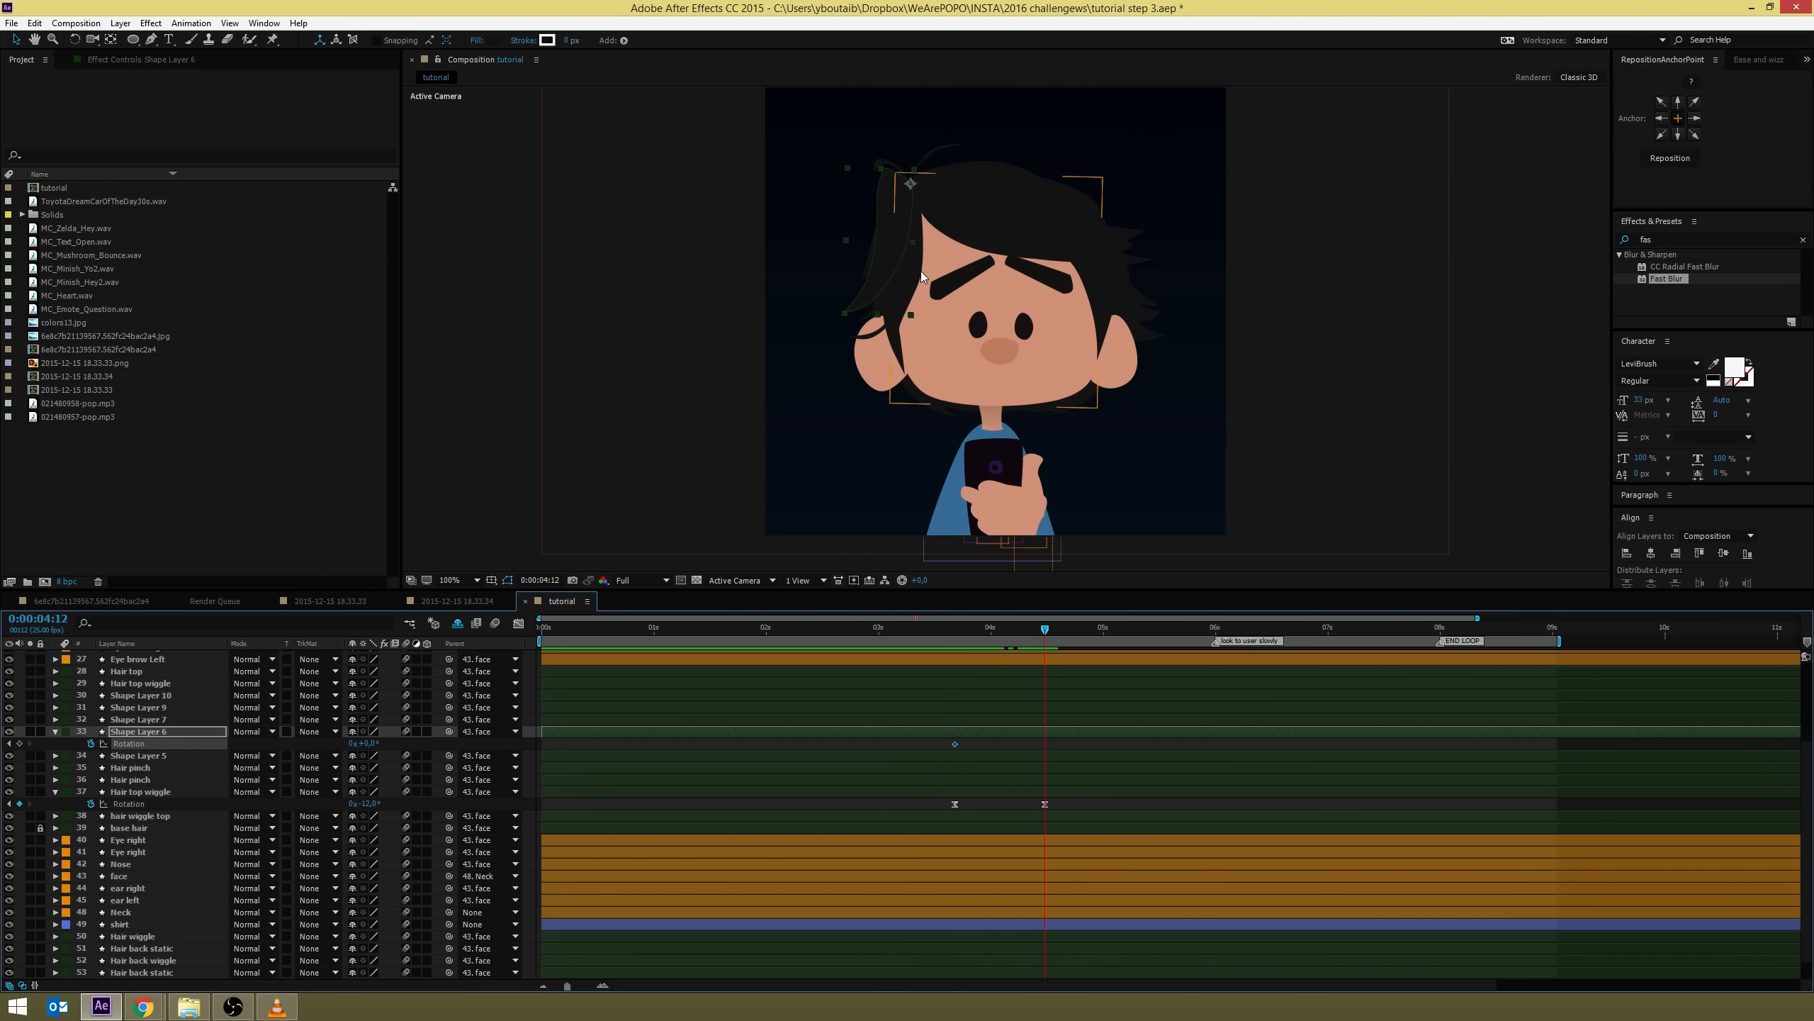
{"action": "key", "text": "r"}
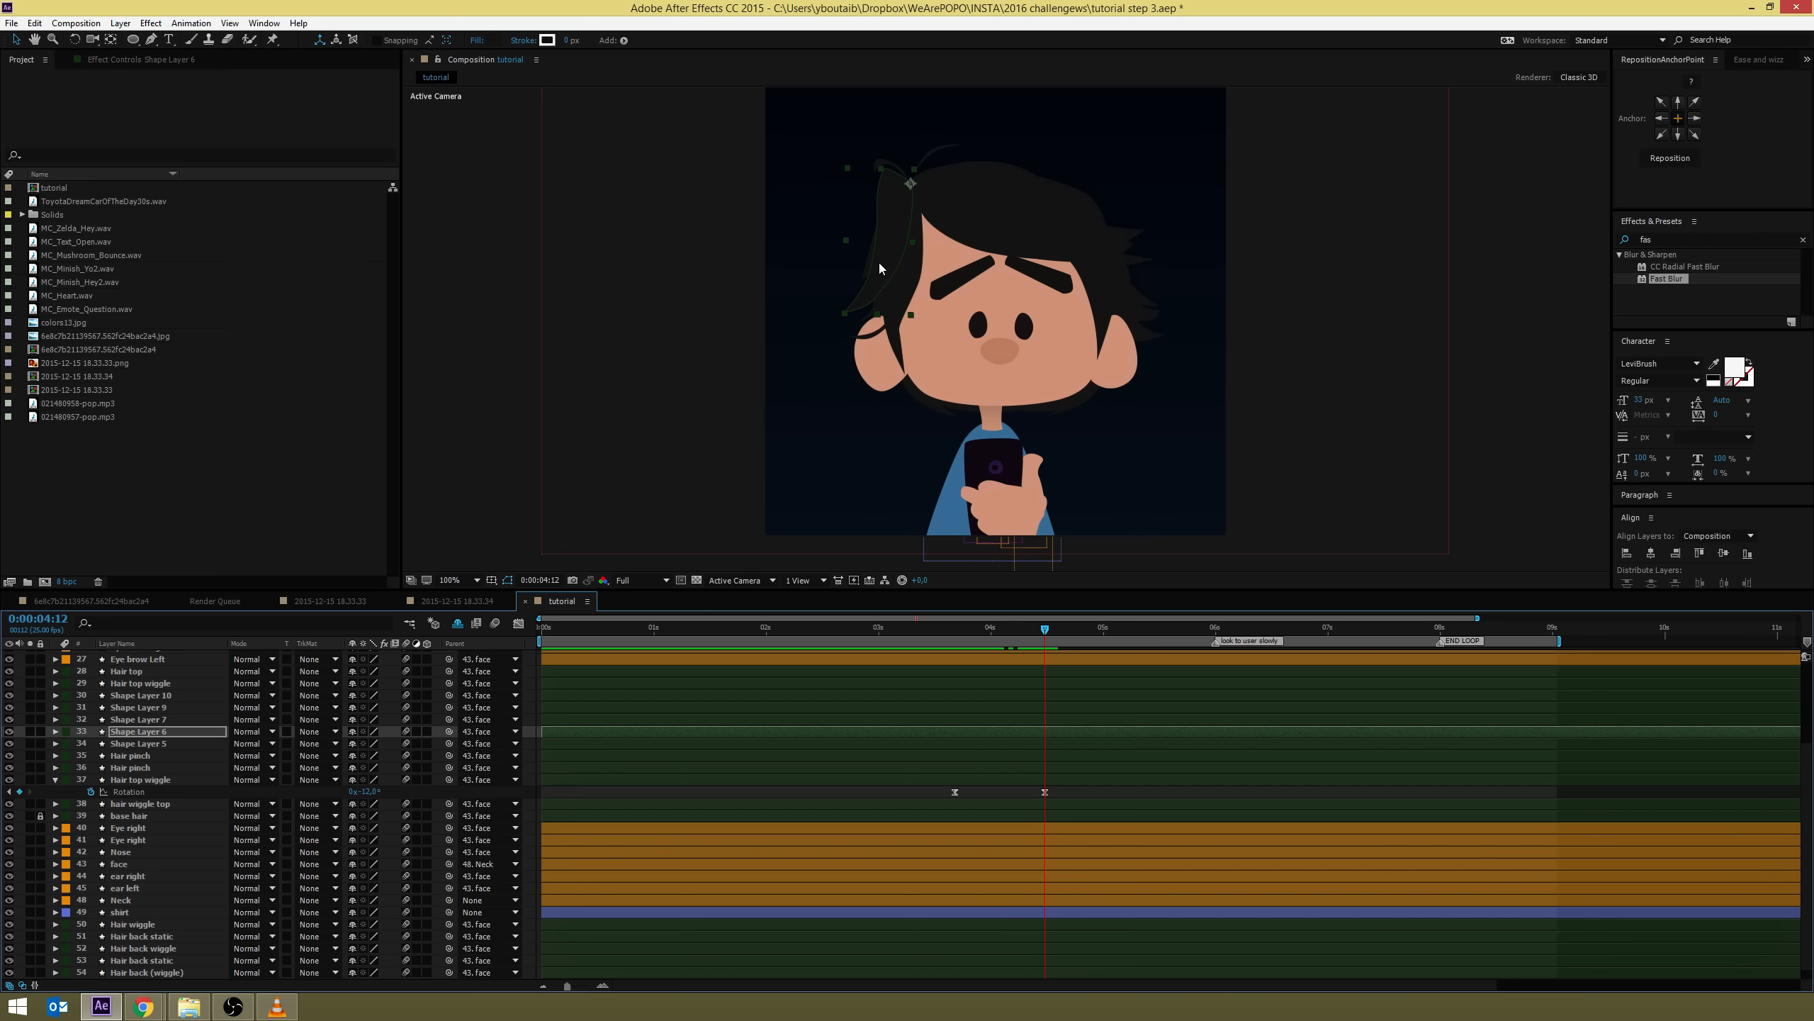
{"action": "key", "text": "r"}
{"action": "key", "text": "q"}
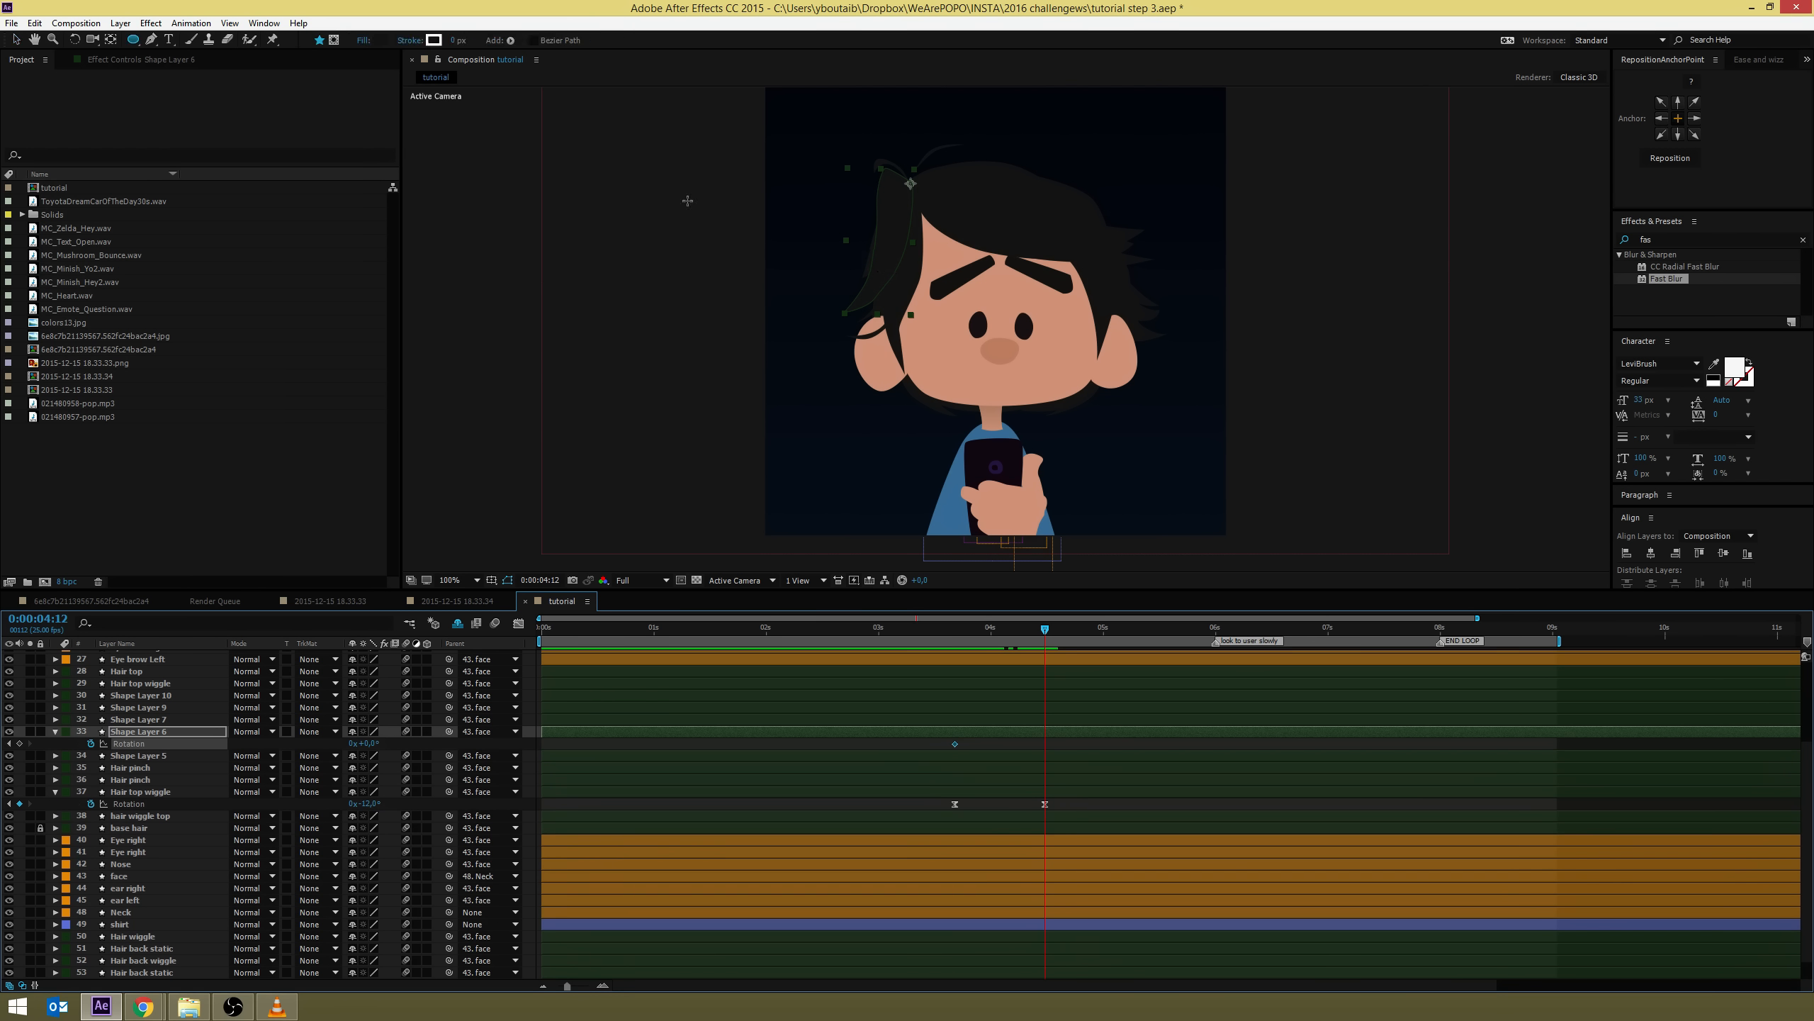
{"action": "left_click", "coordinate": [75, 39]}
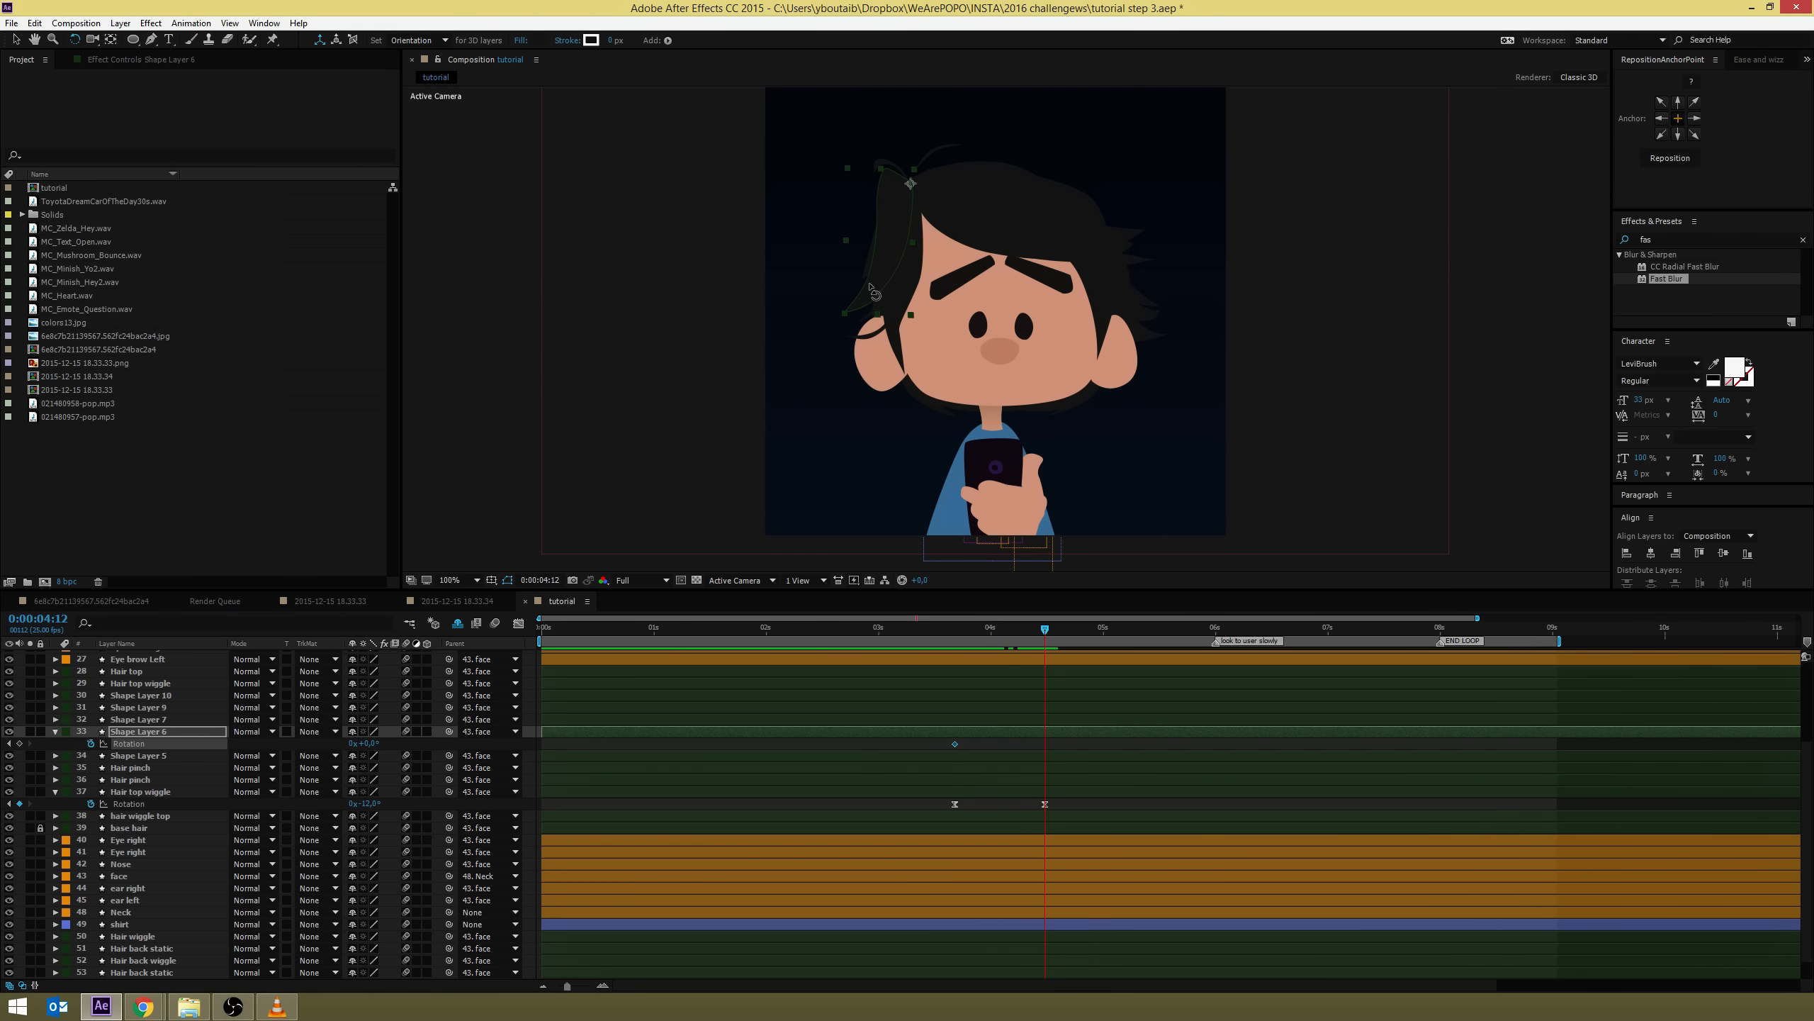
{"action": "left_click_drag", "start_coordinate": [876, 293], "coordinate": [864, 289]}
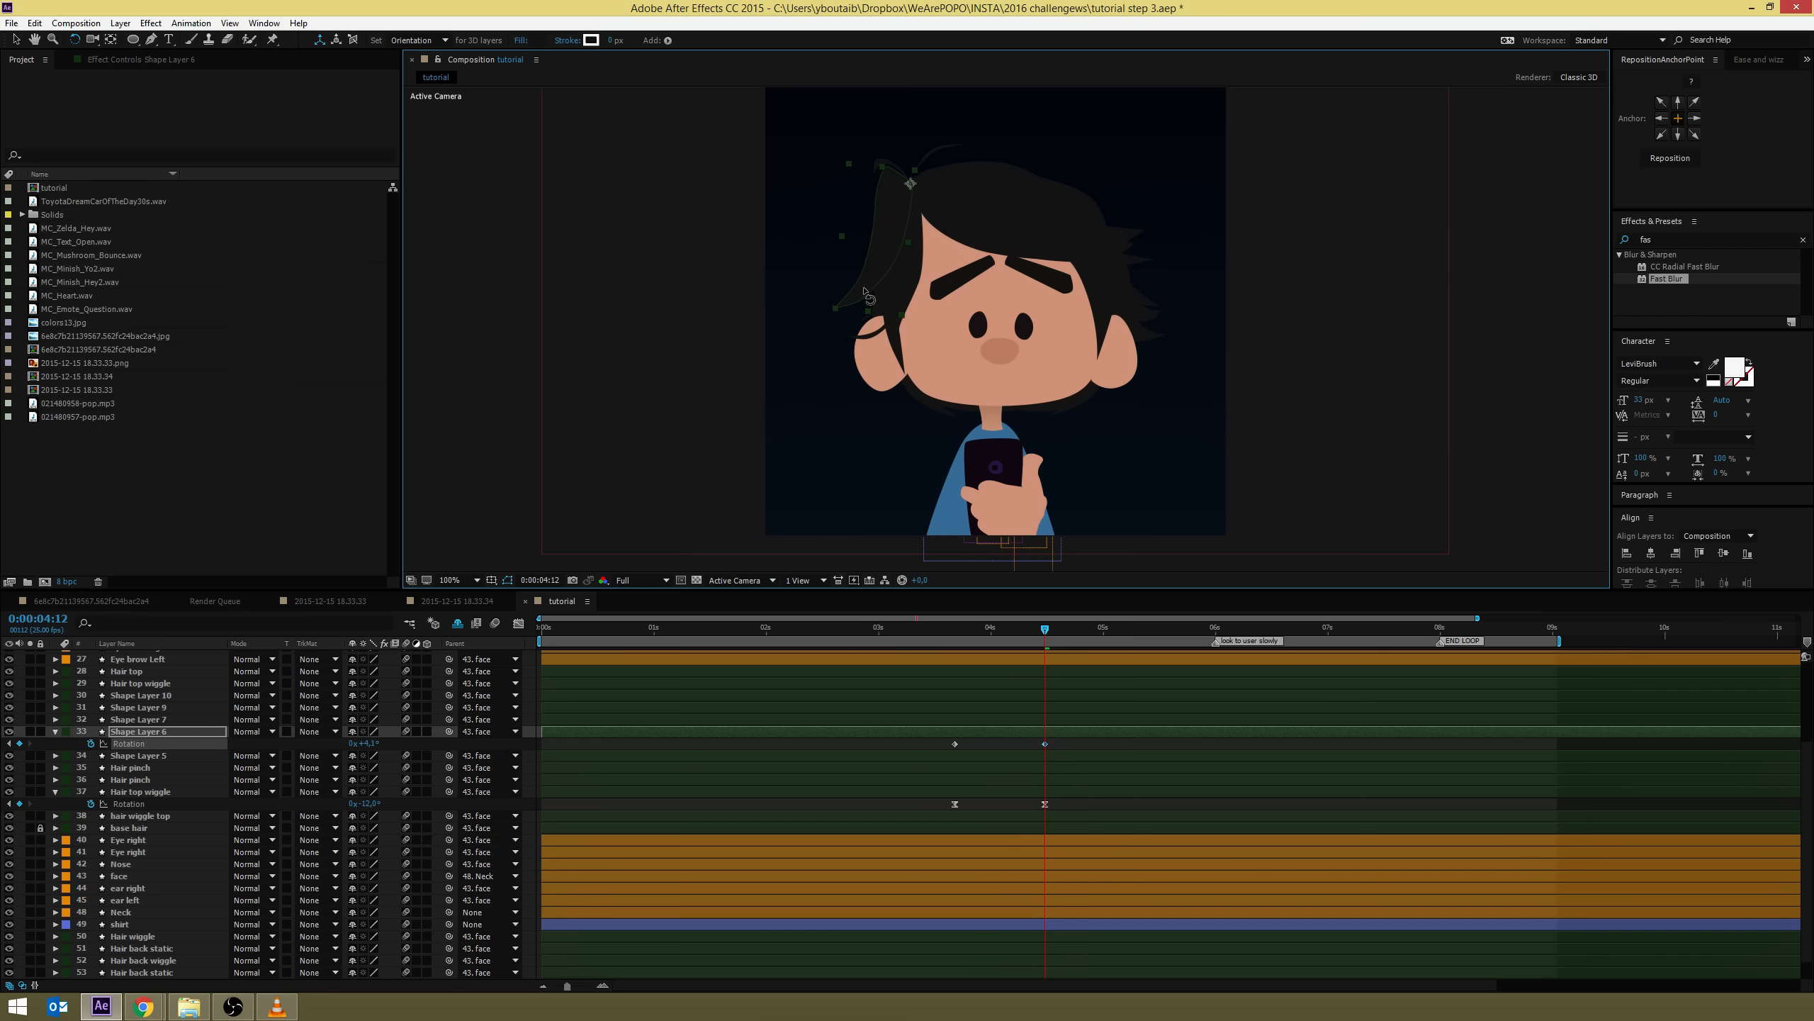
Keyframe the rotation of layer 29, Hair top wiggle, at 0:00:03:17 and rotate that strand slightly counterclockwise at 0:00:04:12
{"action": "left_click", "coordinate": [1126, 233]}
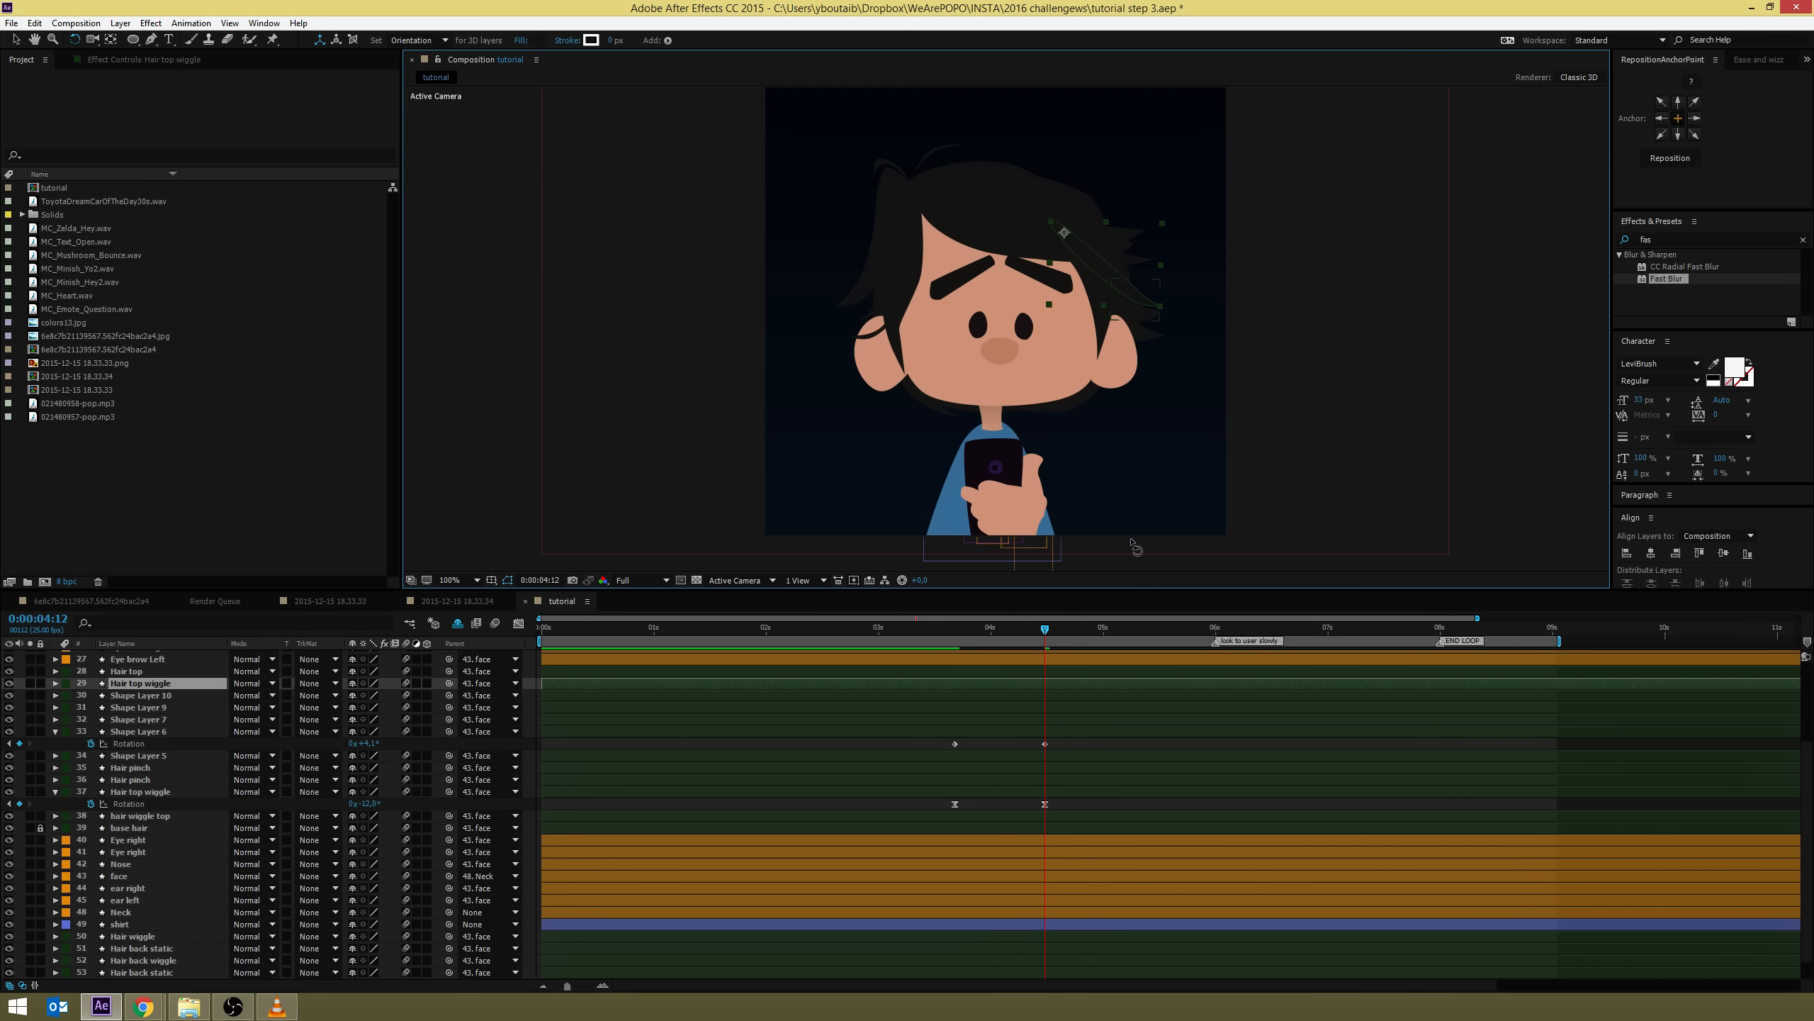
{"action": "key", "text": "t"}
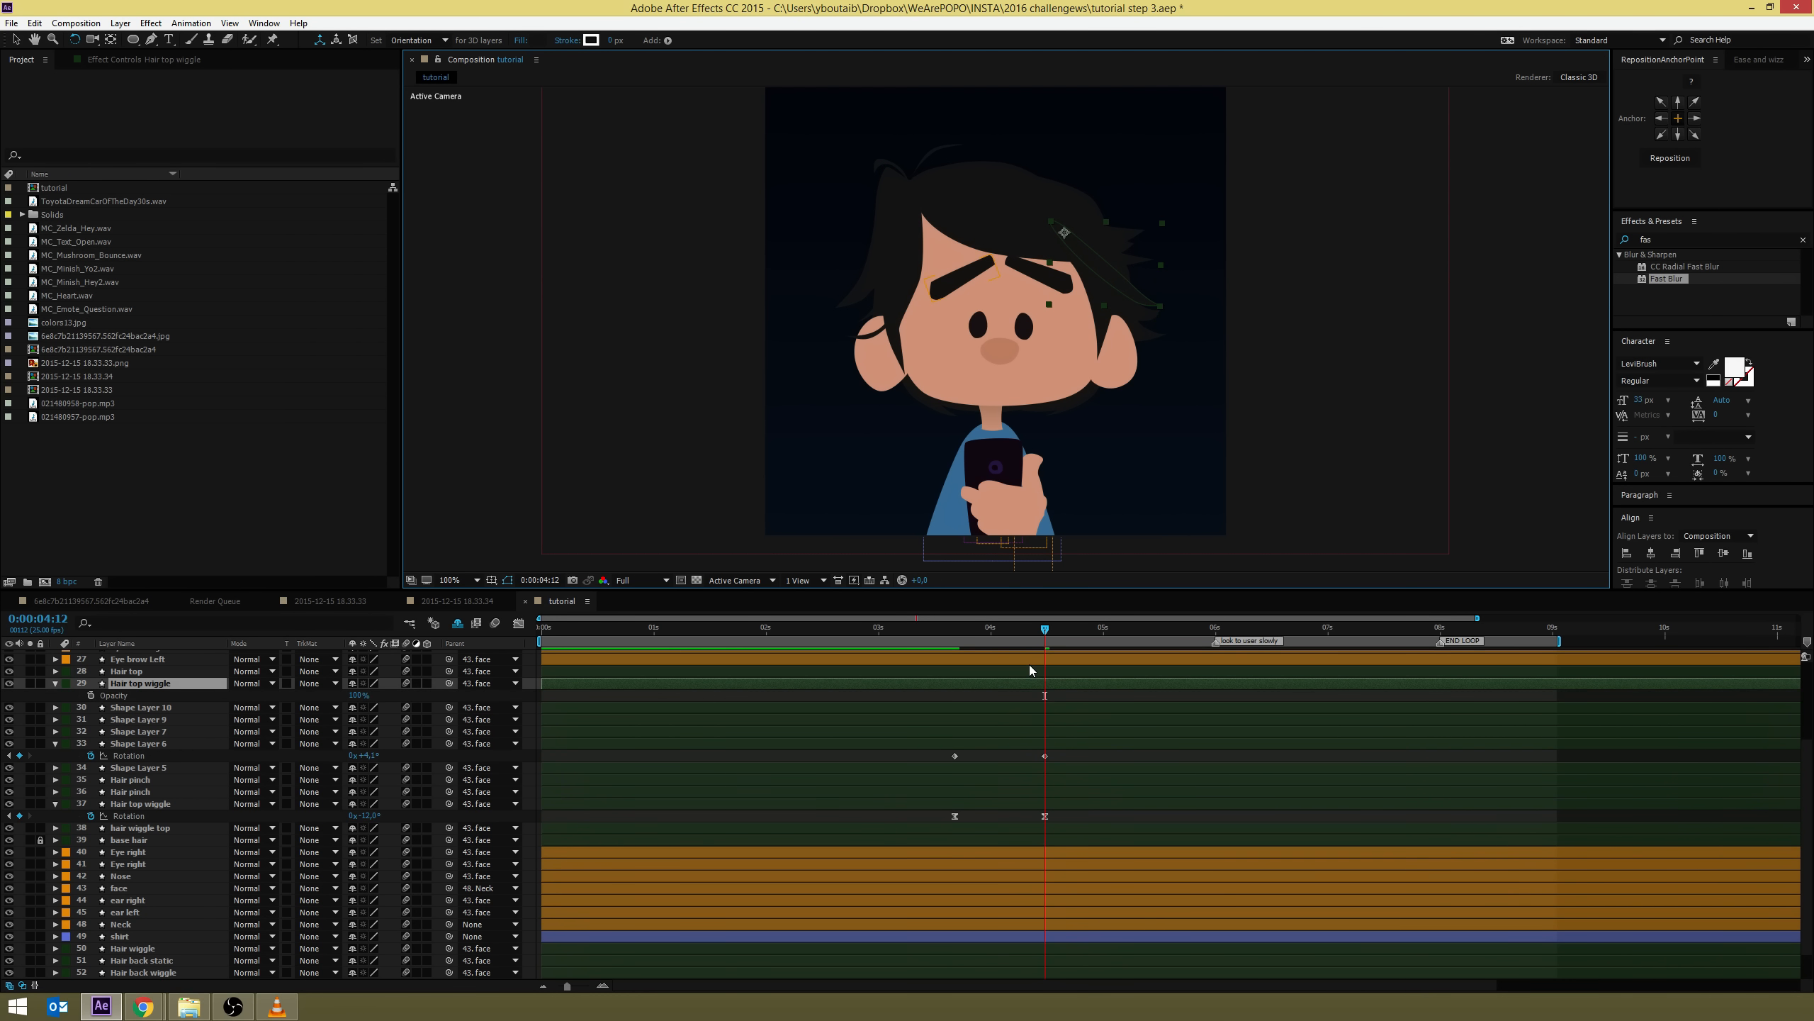
{"action": "left_click", "coordinate": [955, 629]}
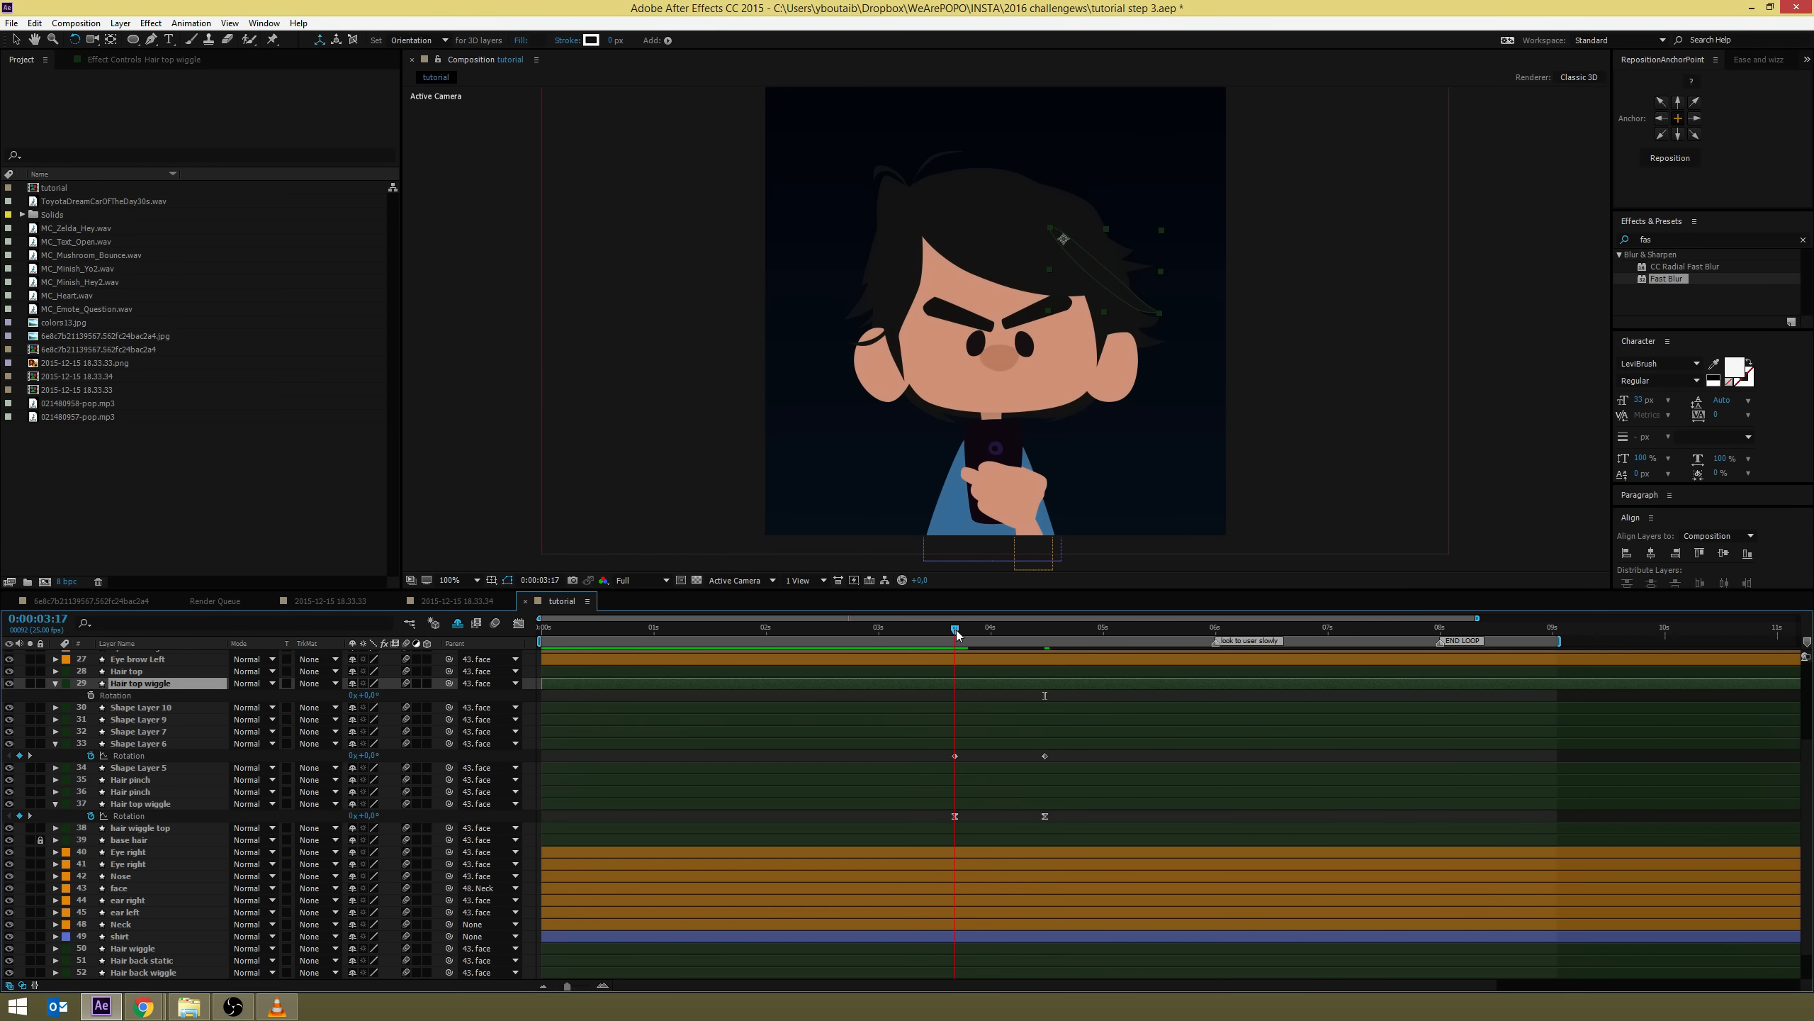
{"action": "left_click_drag", "start_coordinate": [1141, 313], "coordinate": [1148, 306]}
{"action": "key", "text": "ctrl+z"}
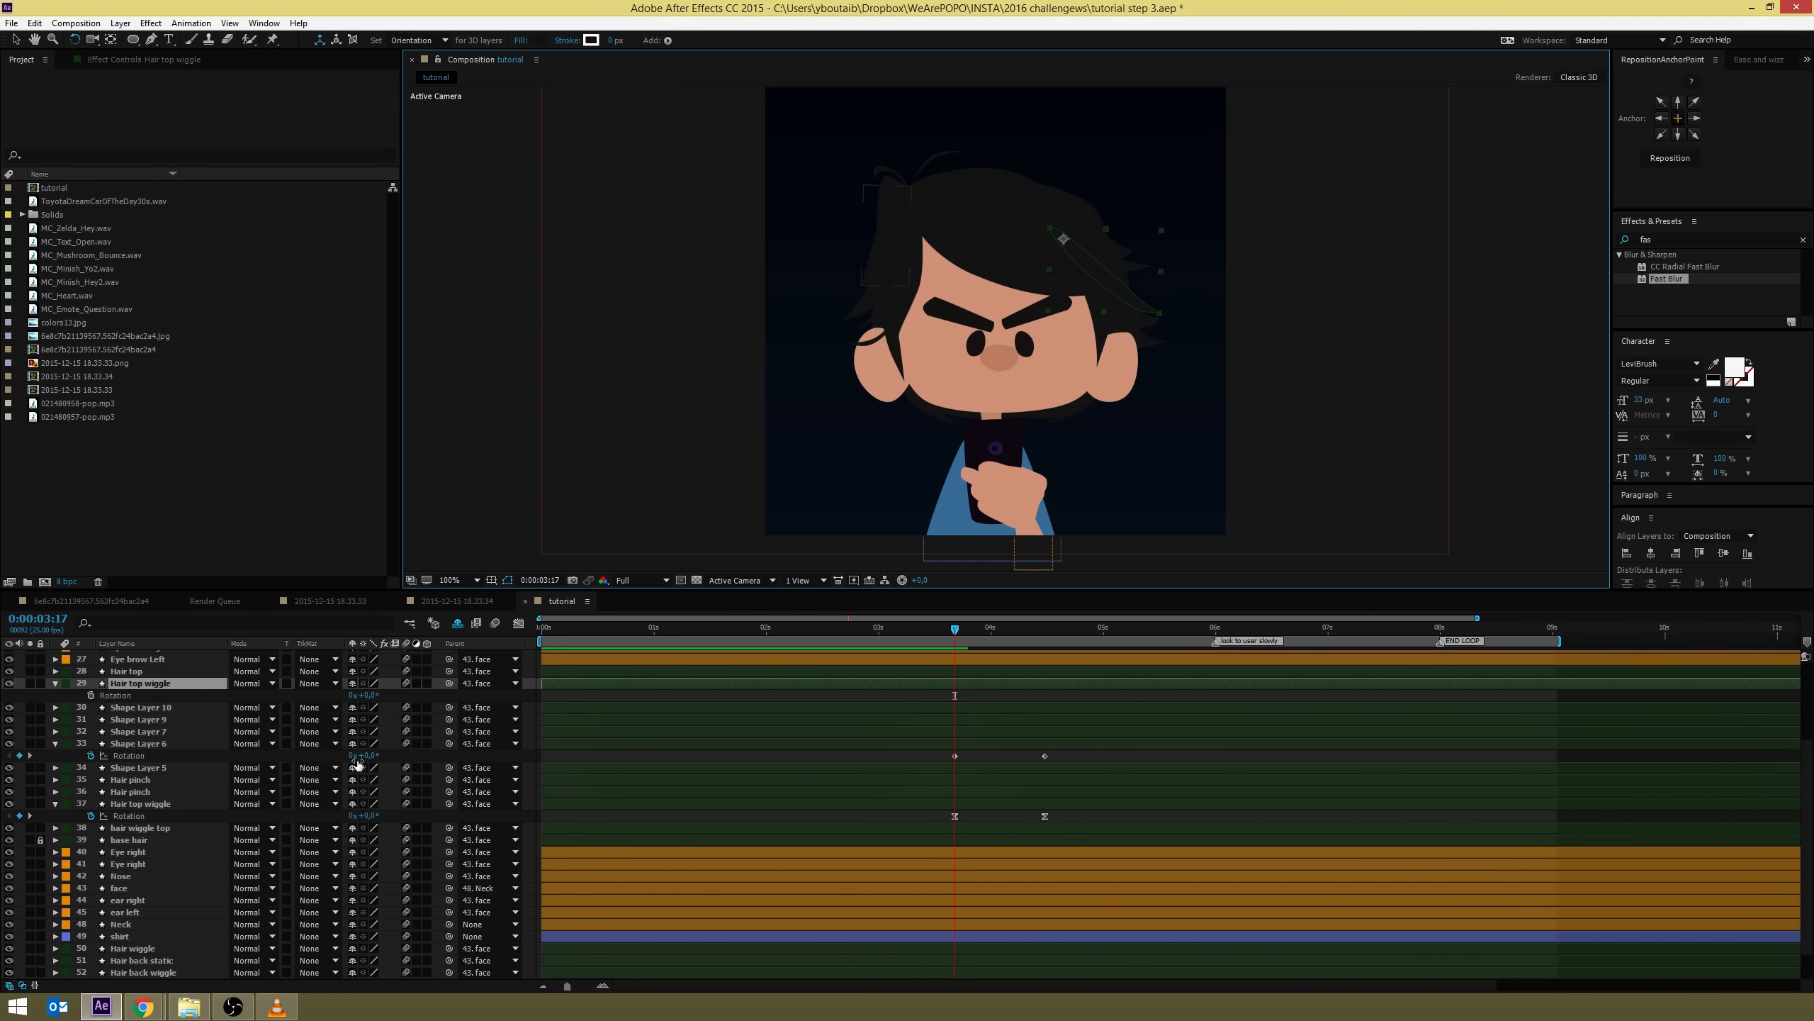
{"action": "left_click", "coordinate": [90, 695]}
{"action": "key", "text": "k"}
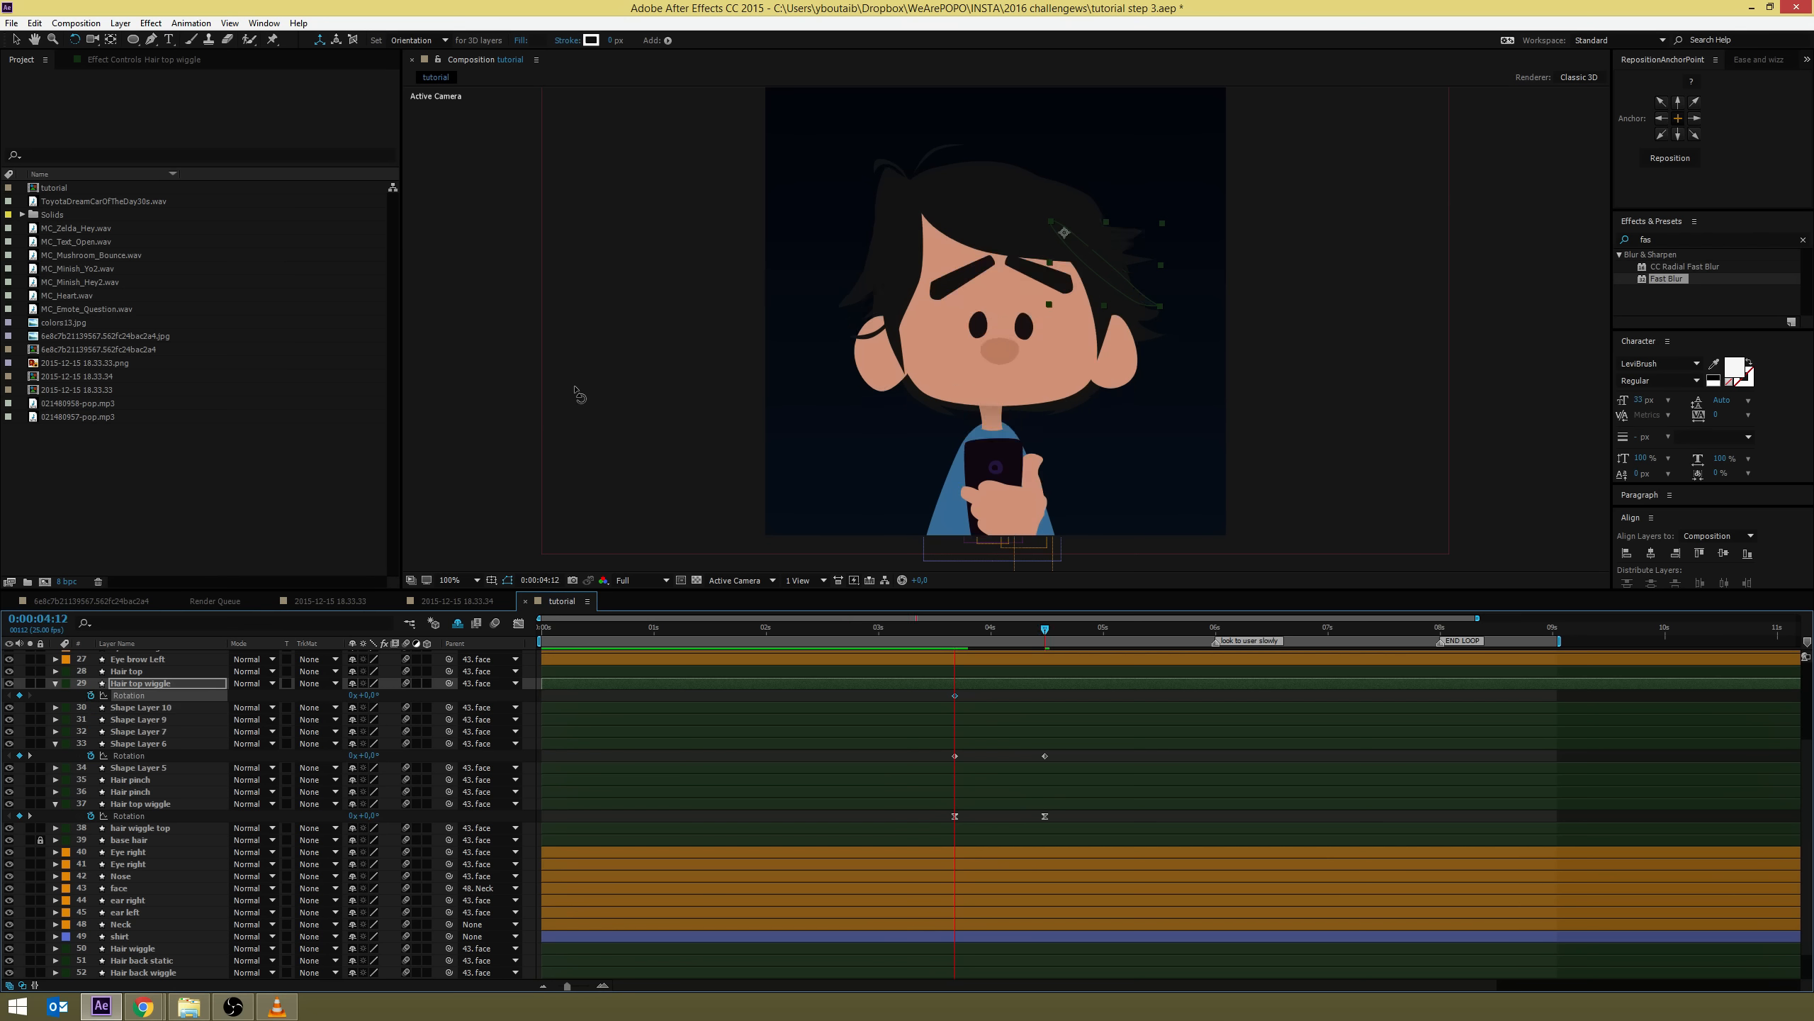
{"action": "left_click_drag", "start_coordinate": [1135, 303], "coordinate": [1129, 363]}
Keyframe the rotation of the Hair top layer at 0:00:03:17 and rotate it to about -31° at 0:00:04:12
{"action": "key", "text": "j"}
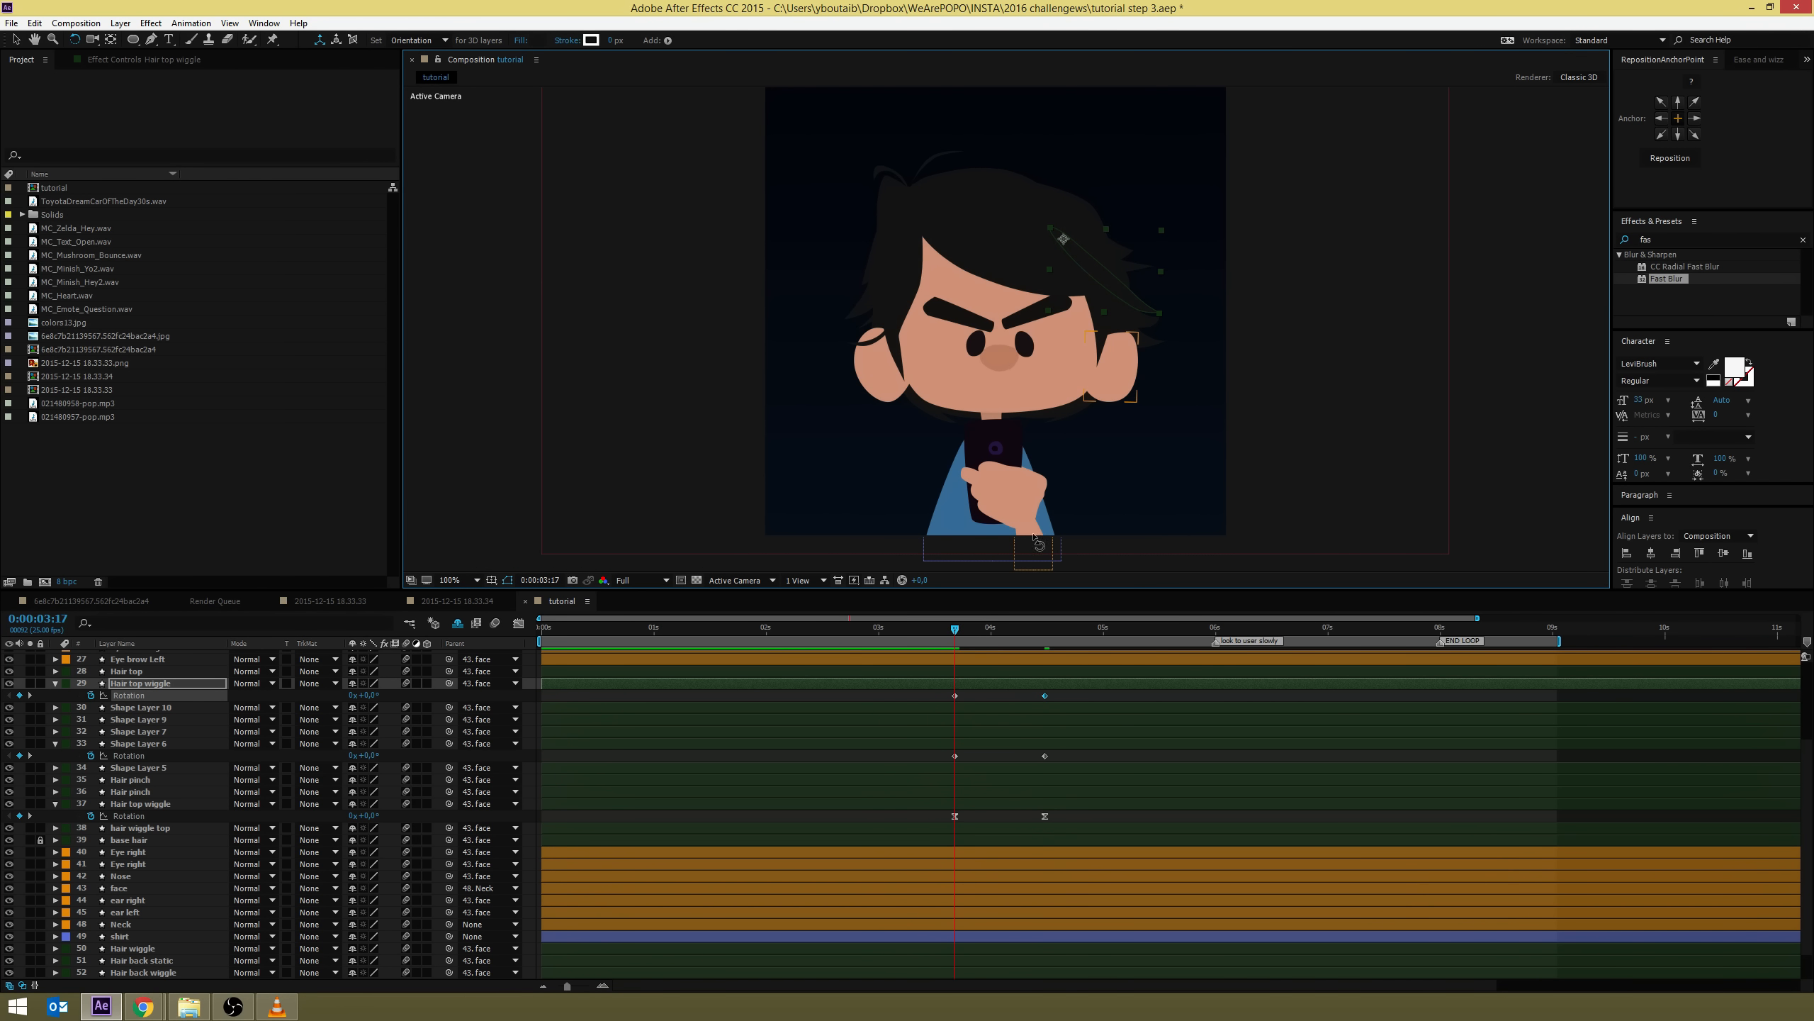
{"action": "scroll", "coordinate": [140, 715], "scroll_direction": "up", "scroll_amount": 1}
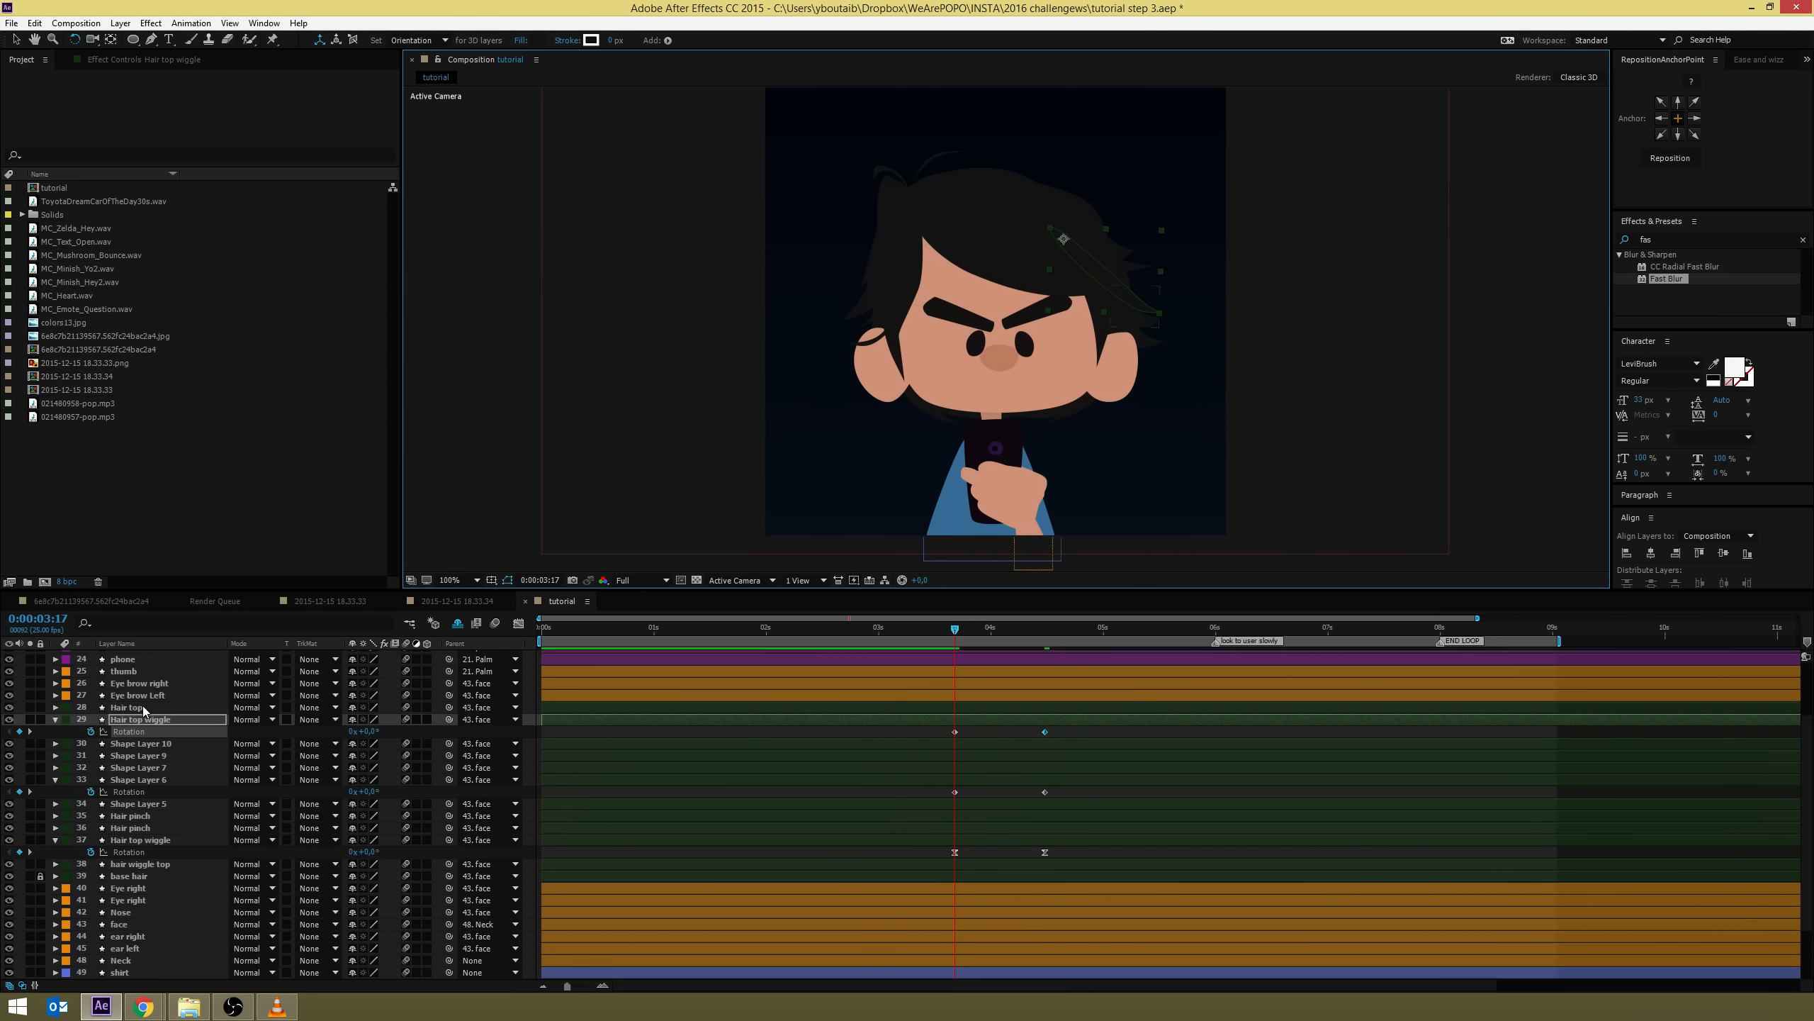
{"action": "left_click", "coordinate": [142, 706]}
{"action": "key", "text": "alt+shift+r"}
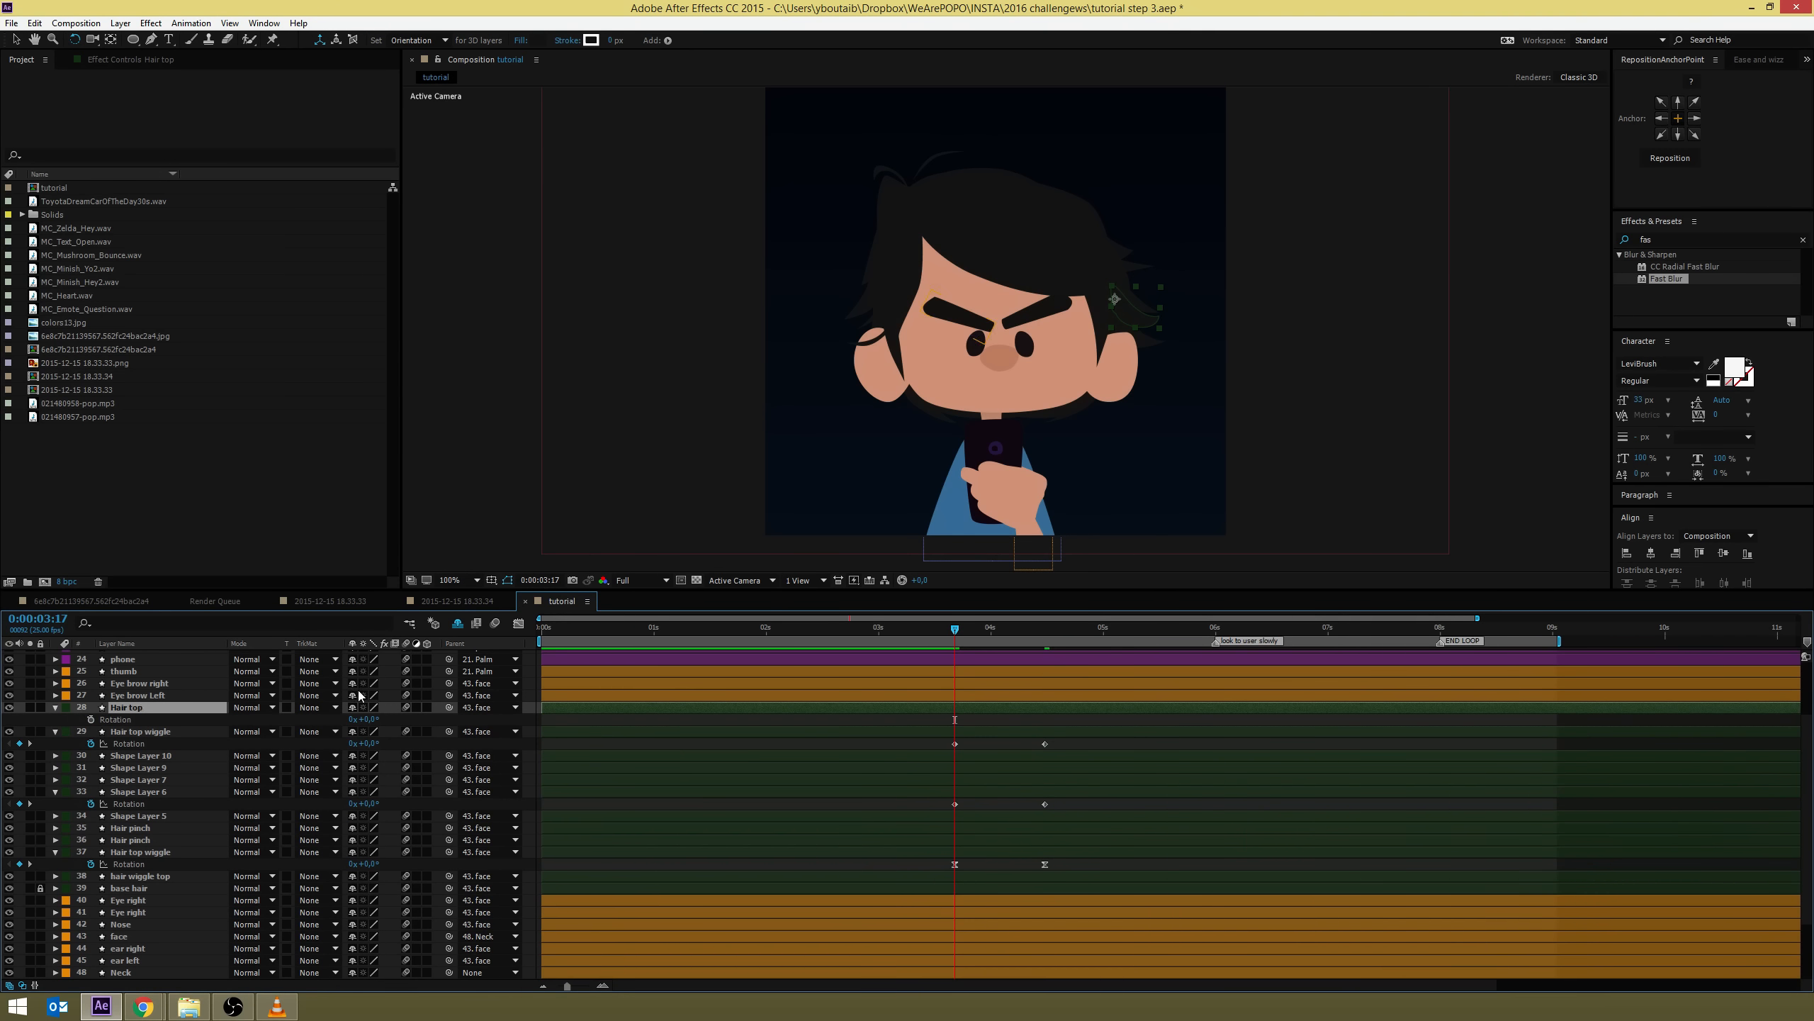
{"action": "key", "text": "k"}
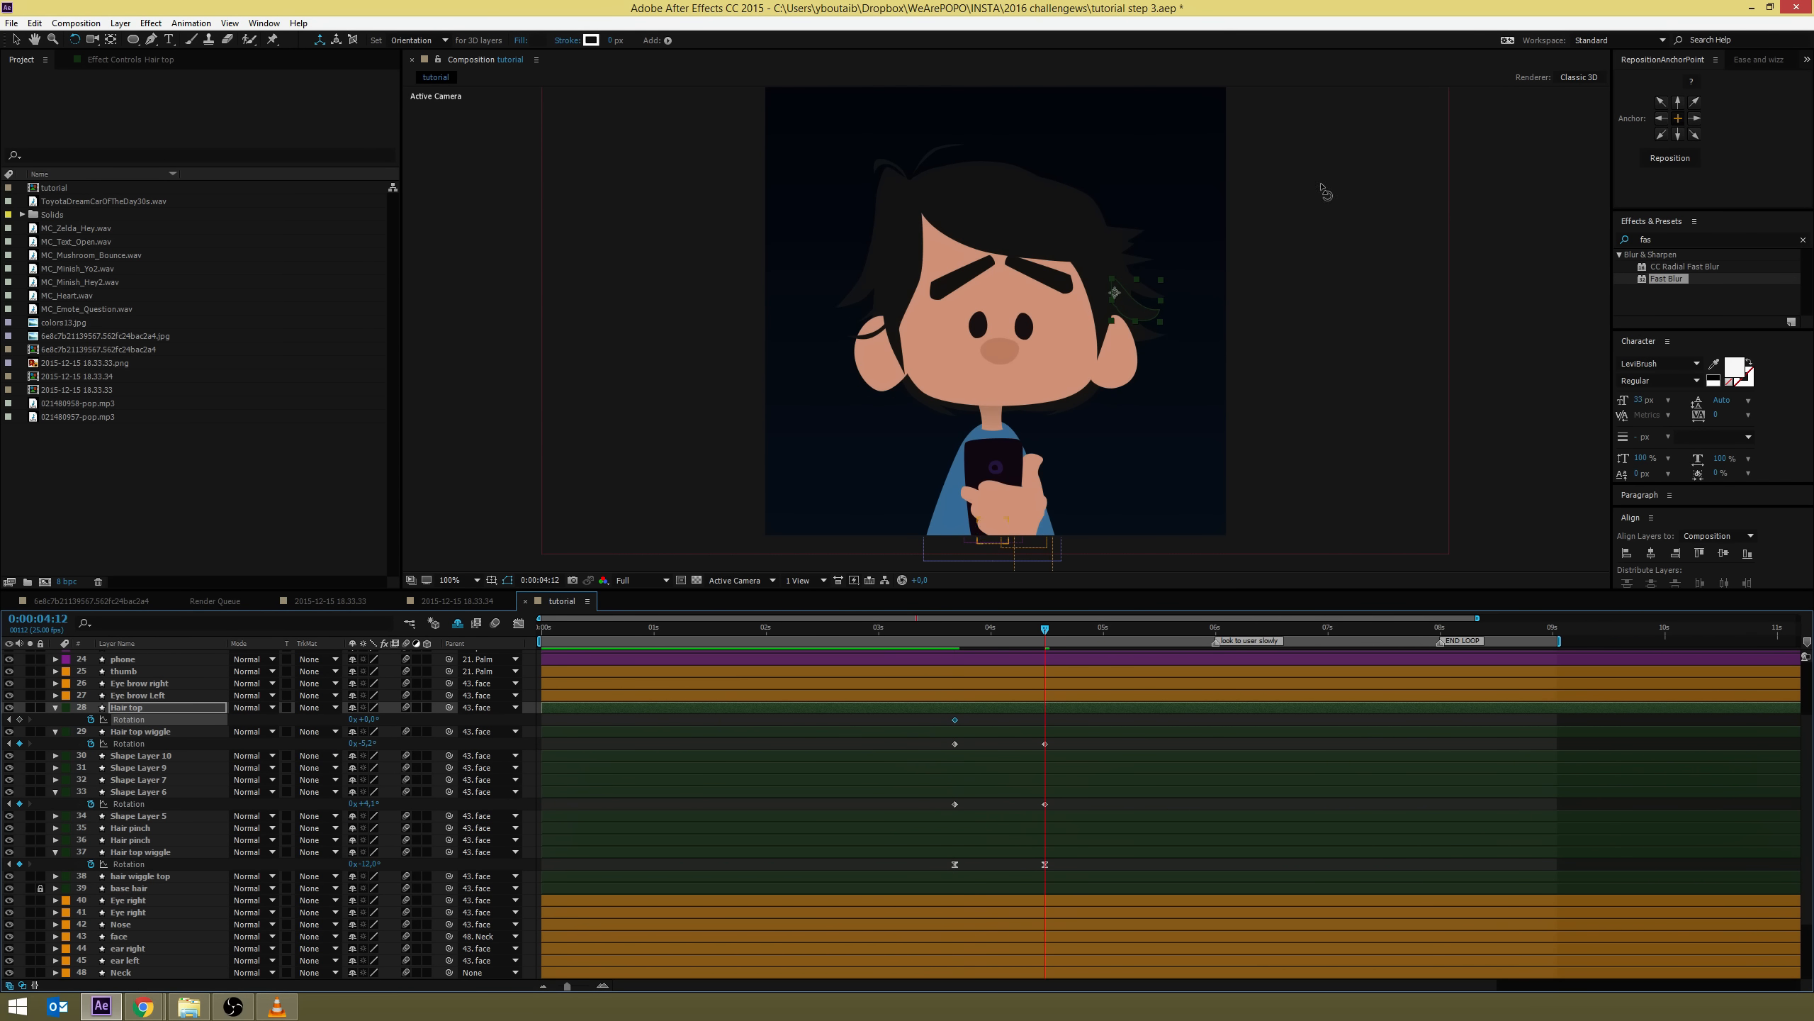
{"action": "left_click_drag", "start_coordinate": [1138, 333], "coordinate": [1158, 296]}
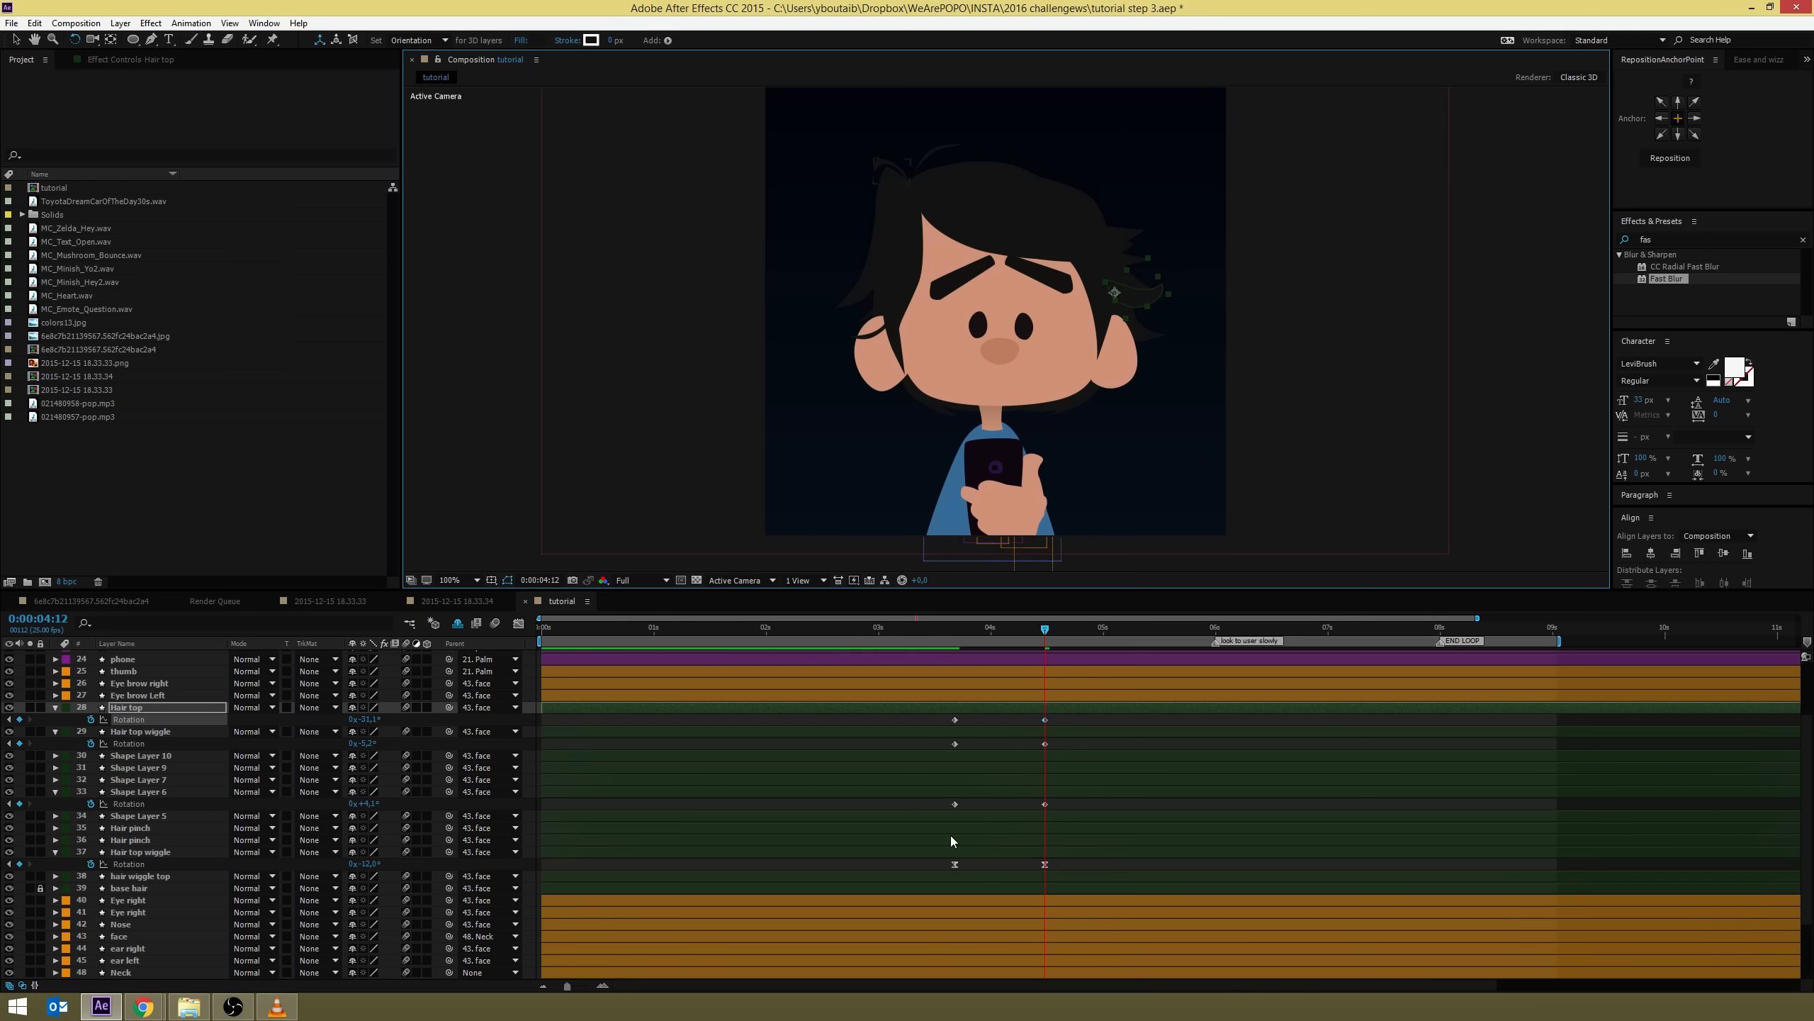
Keyframe the rotation of Shape Layer 10 at 0:00:03:17 and rotate that strand to about -8.8° at 0:00:04:12
{"action": "key", "text": "j"}
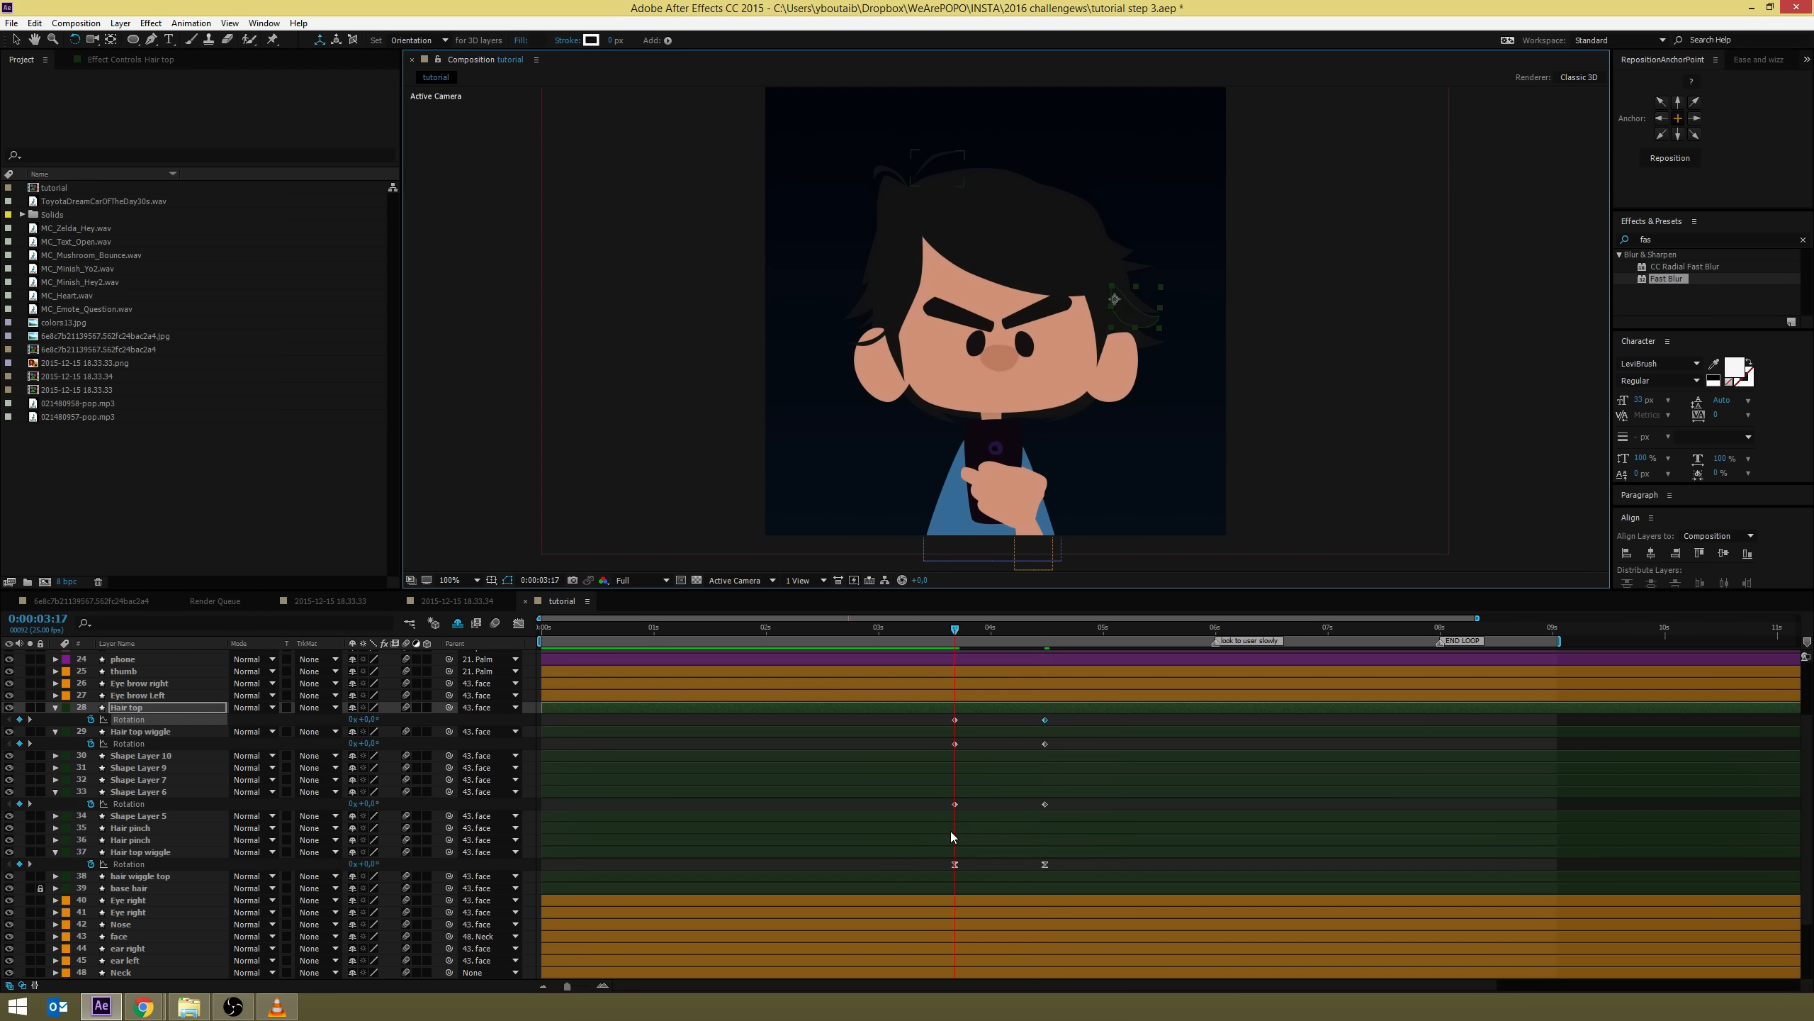
{"action": "left_click", "coordinate": [1001, 756]}
{"action": "key", "text": "r"}
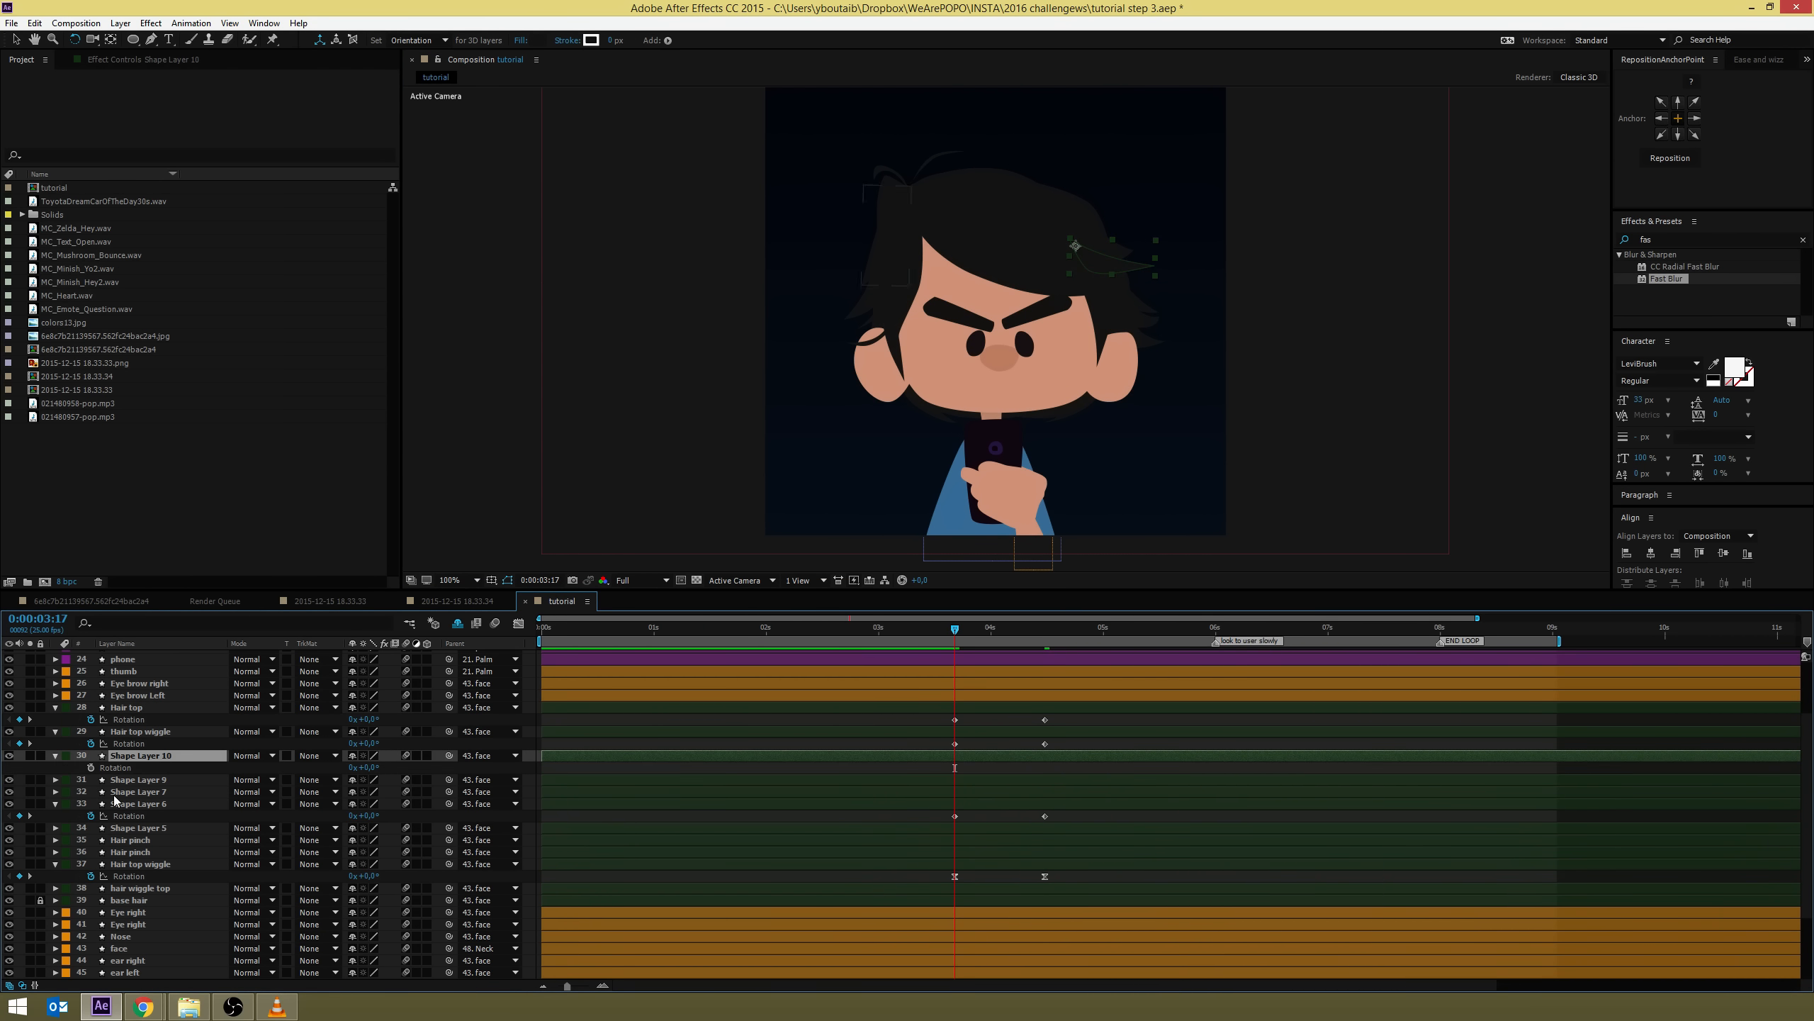
{"action": "left_click", "coordinate": [90, 767]}
{"action": "key", "text": "k"}
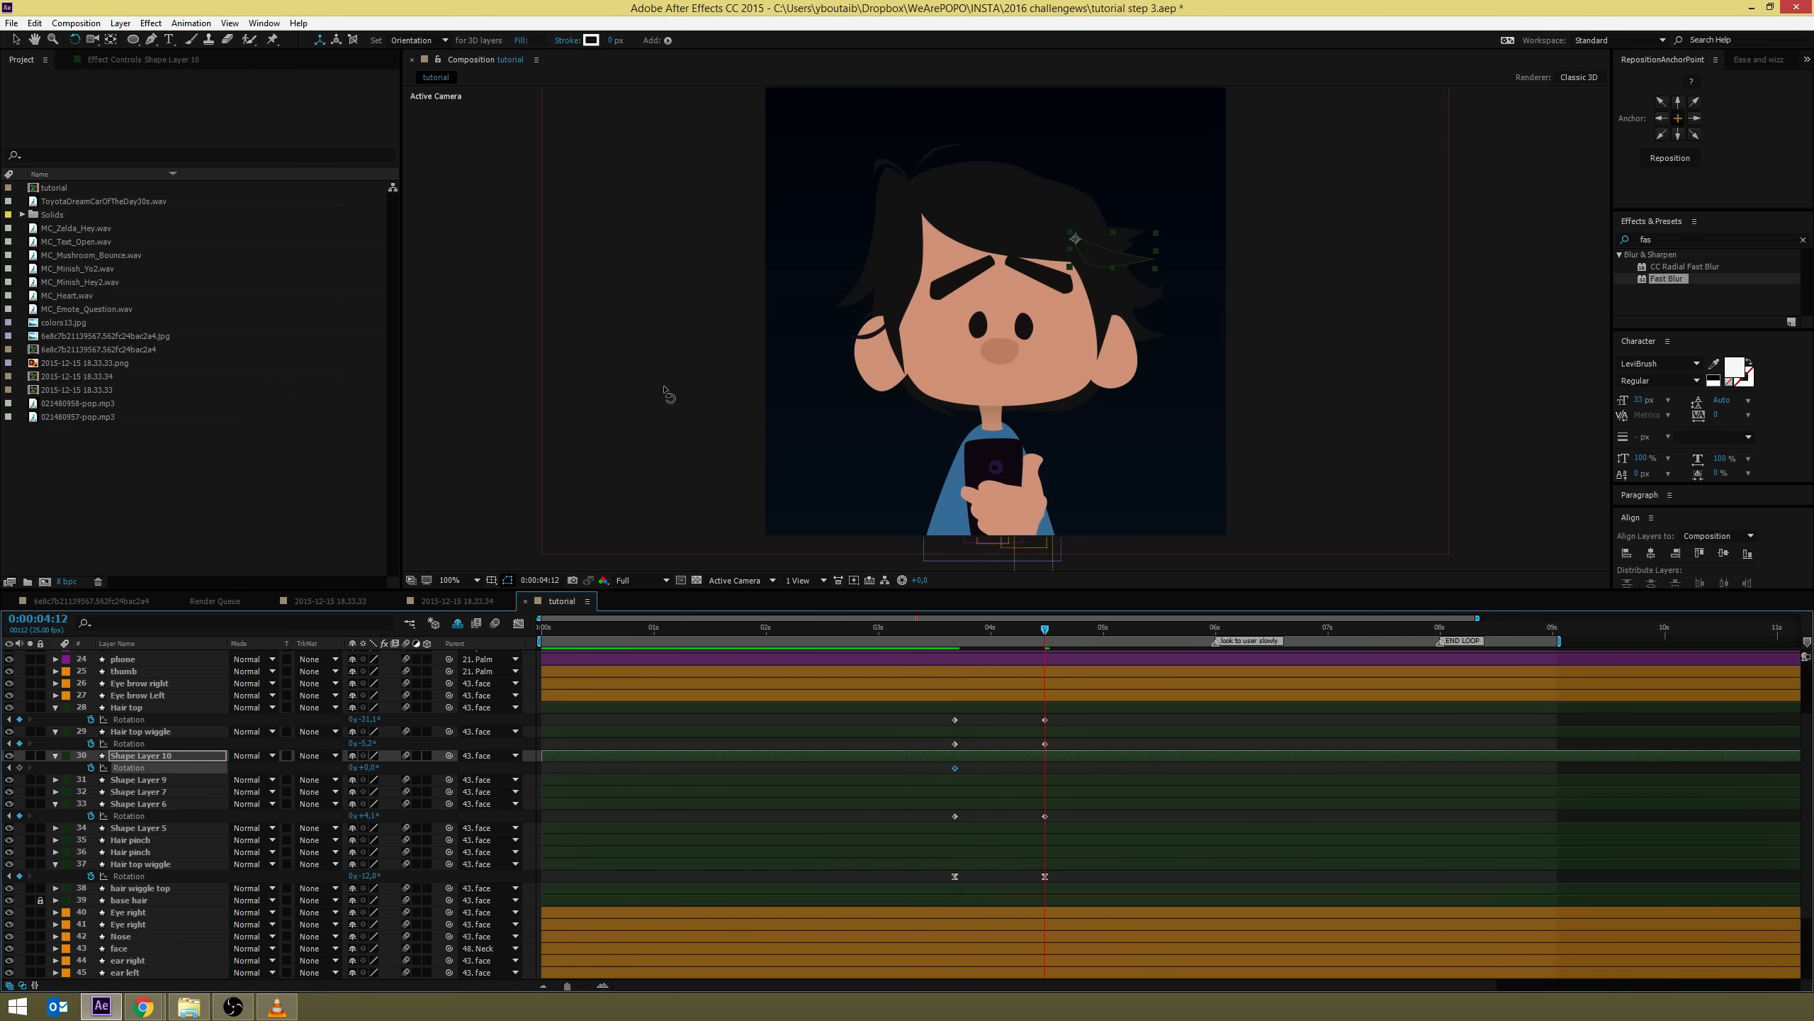
{"action": "left_click_drag", "start_coordinate": [1114, 266], "coordinate": [1114, 259]}
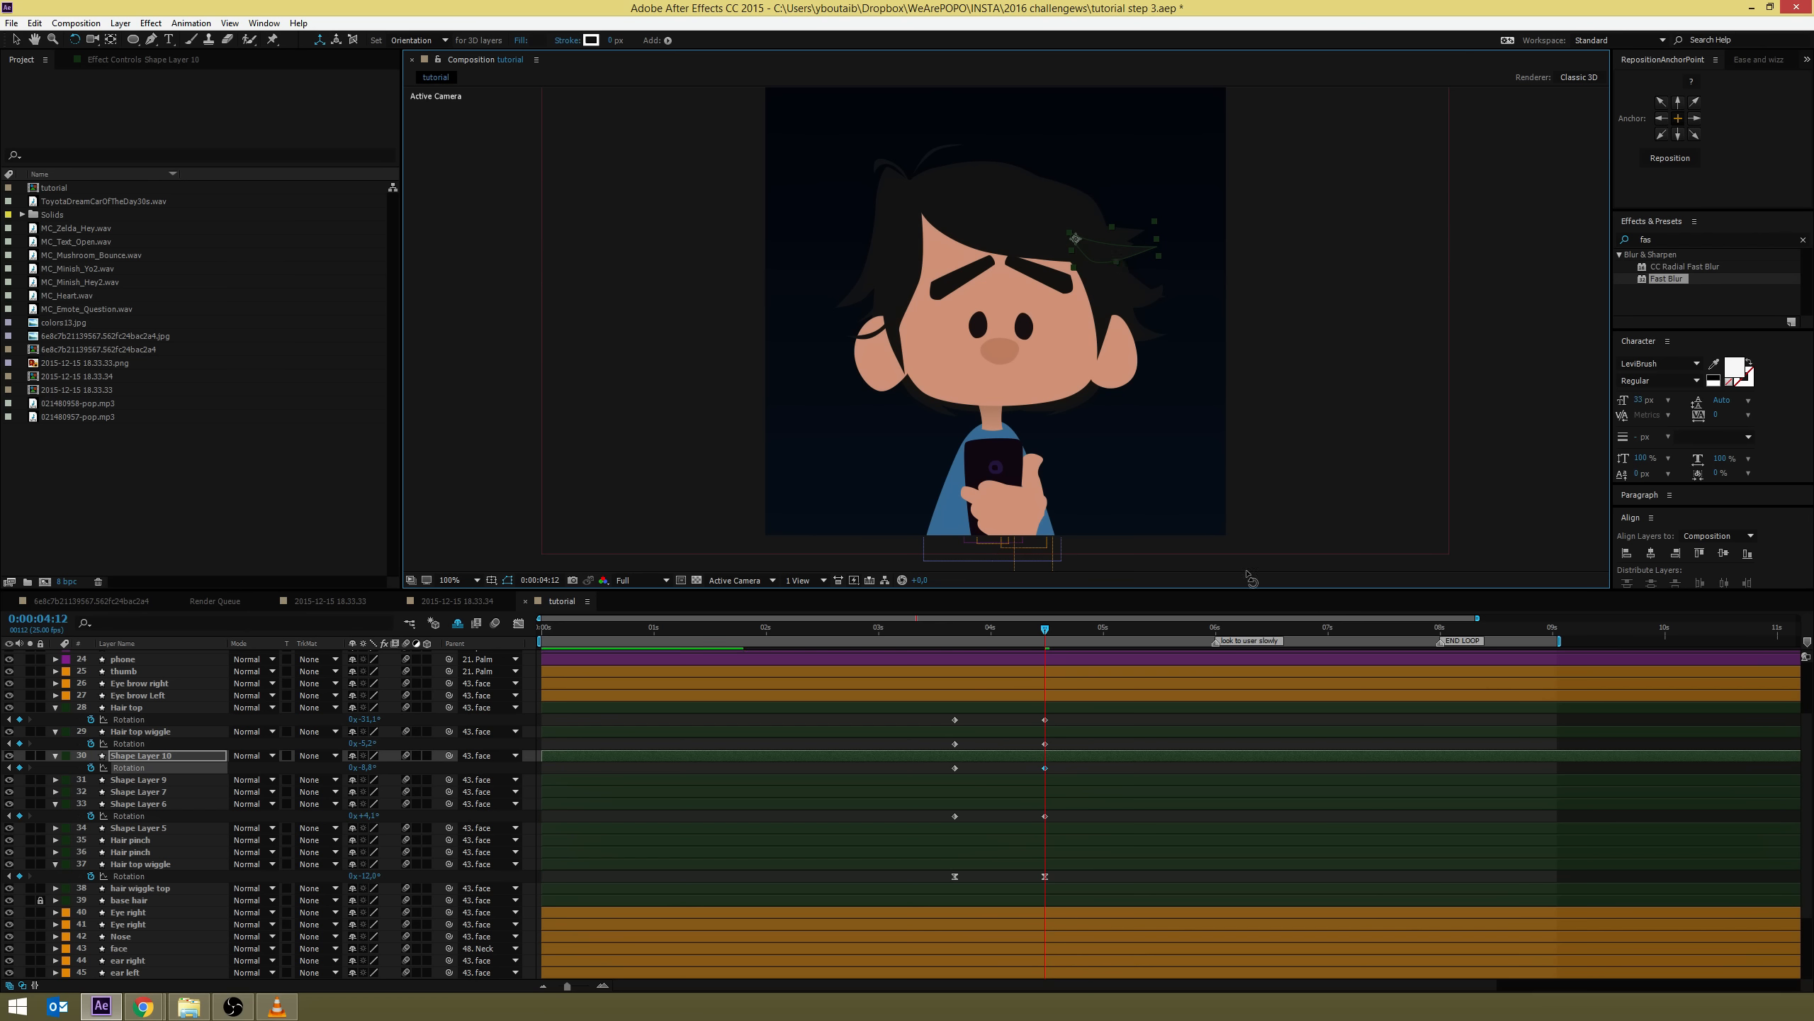
Keyframe the rotation of Shape Layer 9, the small strand above the ear, at 0:00:03:17 and rotate it to about 20.6° at 0:00:04:12
{"action": "key", "text": "j"}
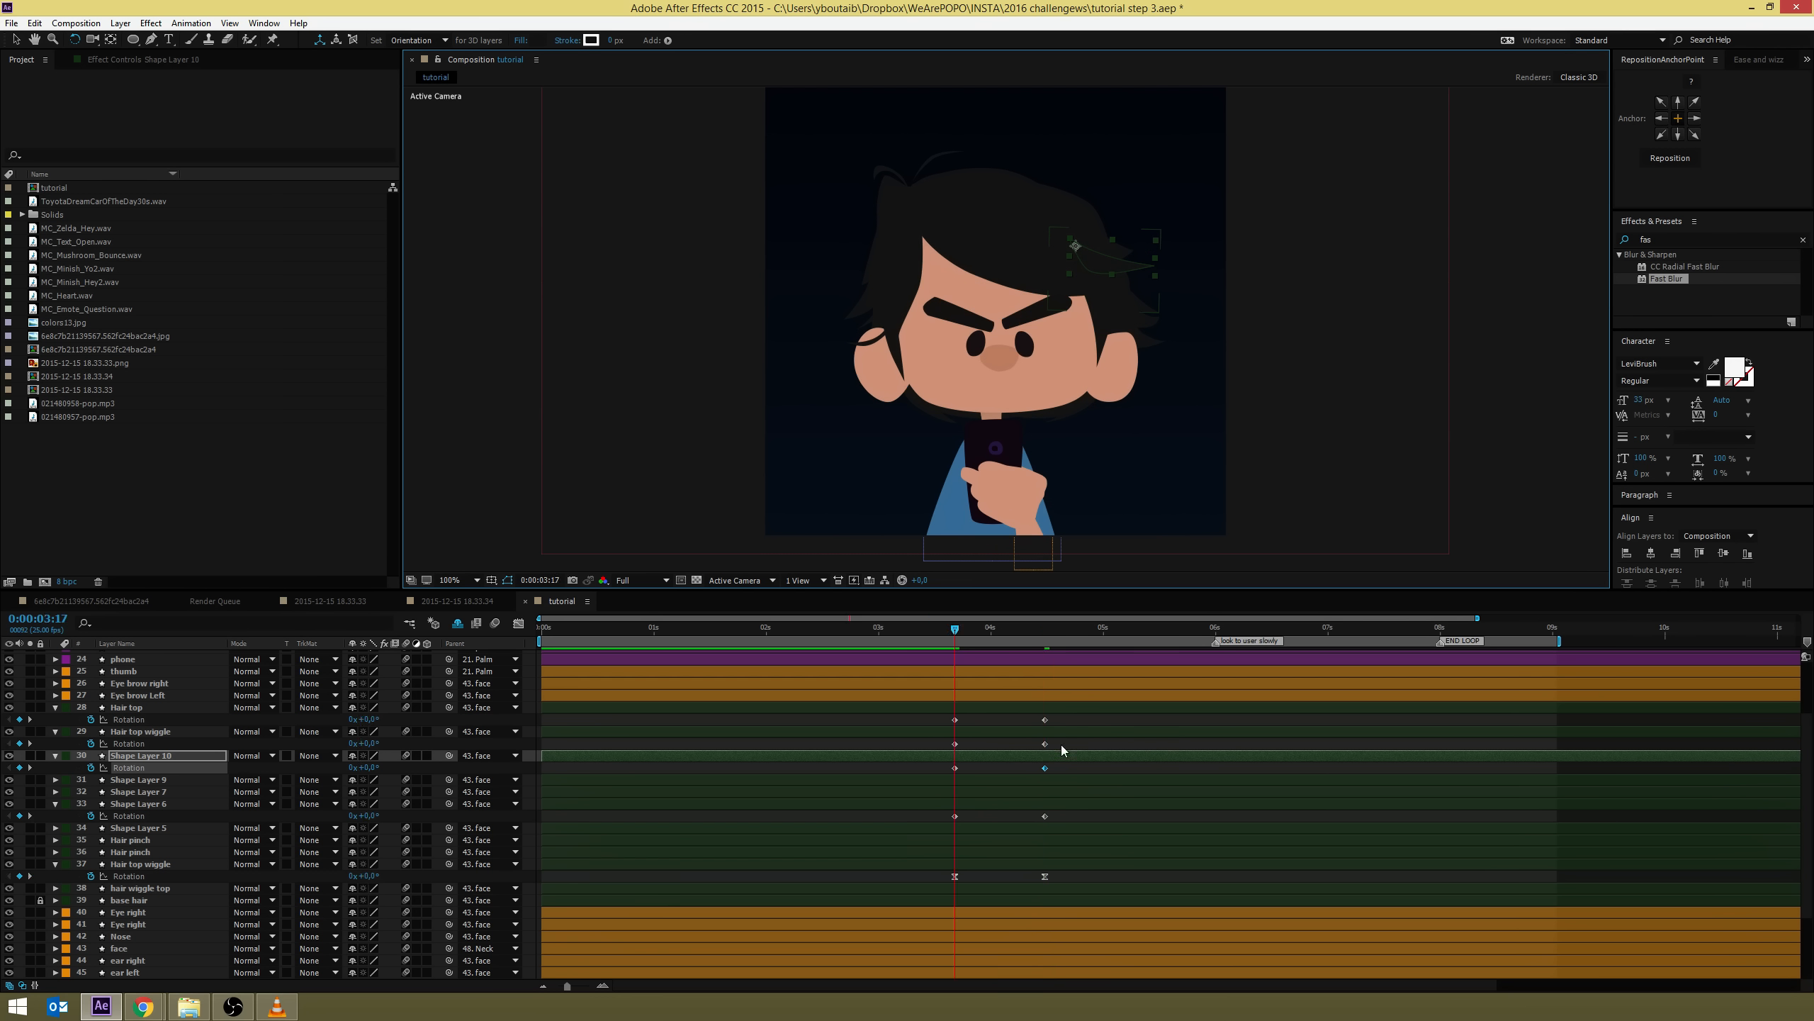
{"action": "left_click", "coordinate": [966, 778]}
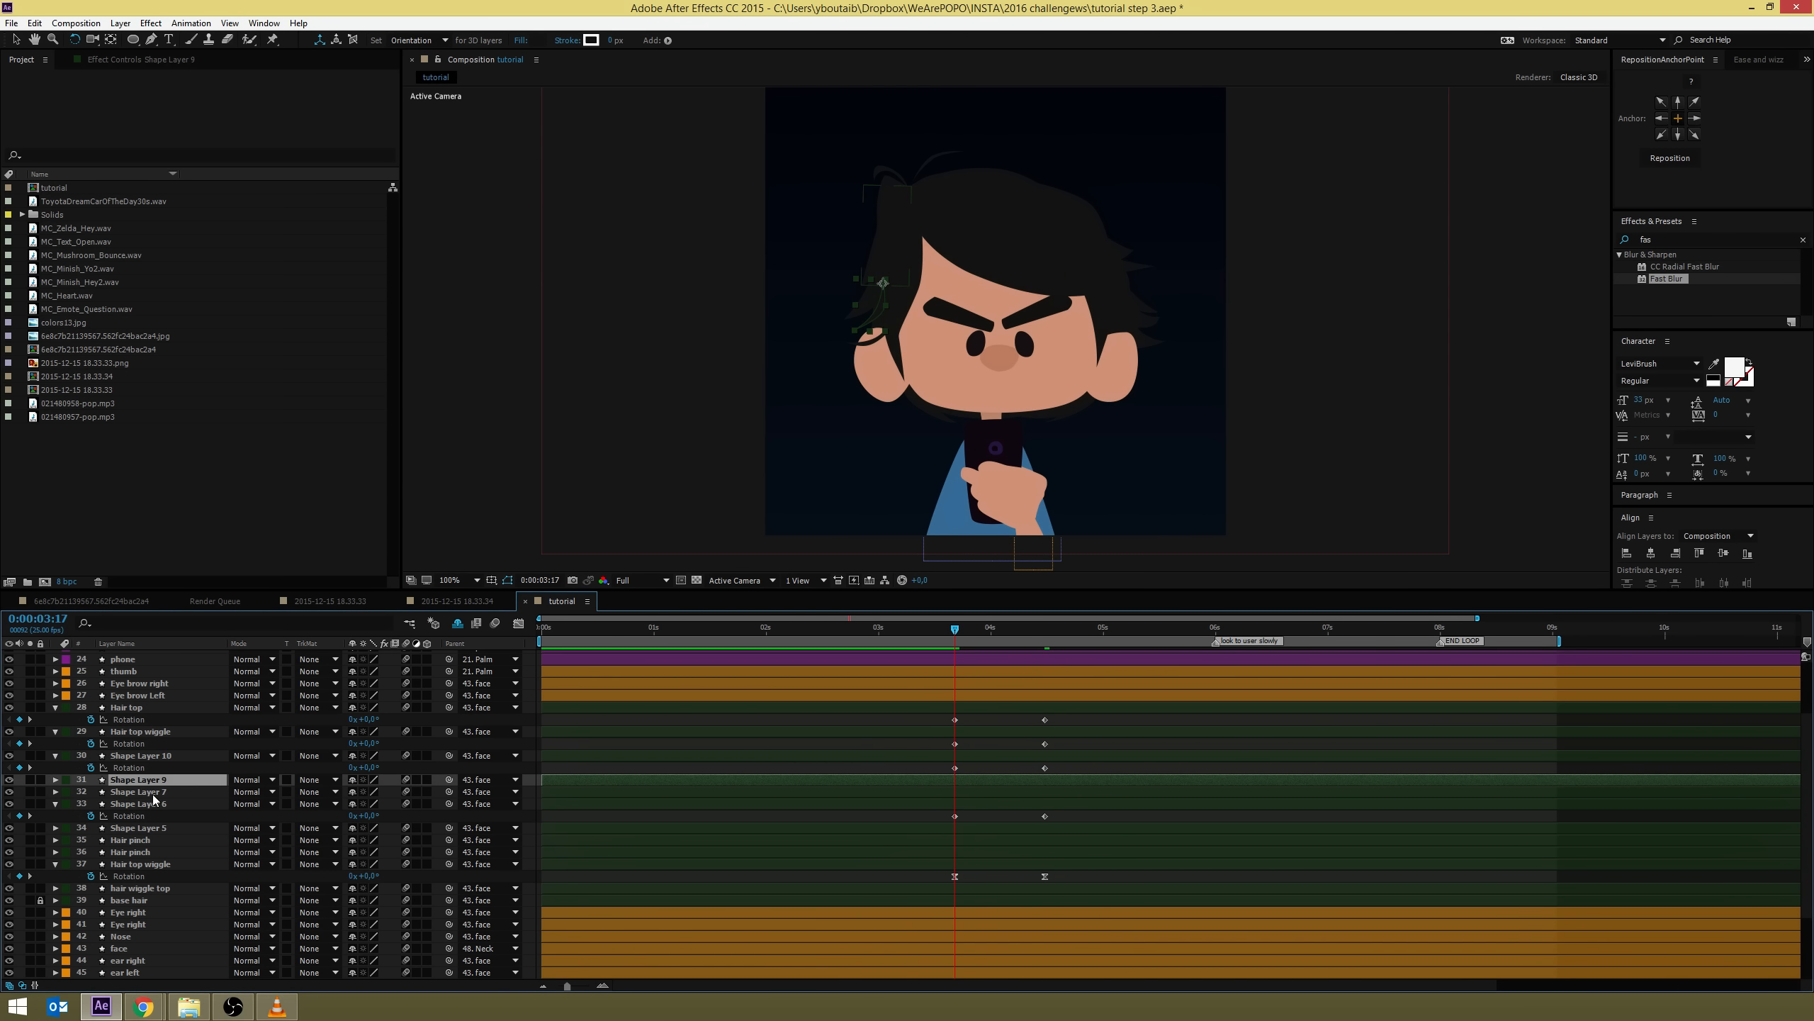
{"action": "key", "text": "r"}
{"action": "left_click", "coordinate": [92, 791]}
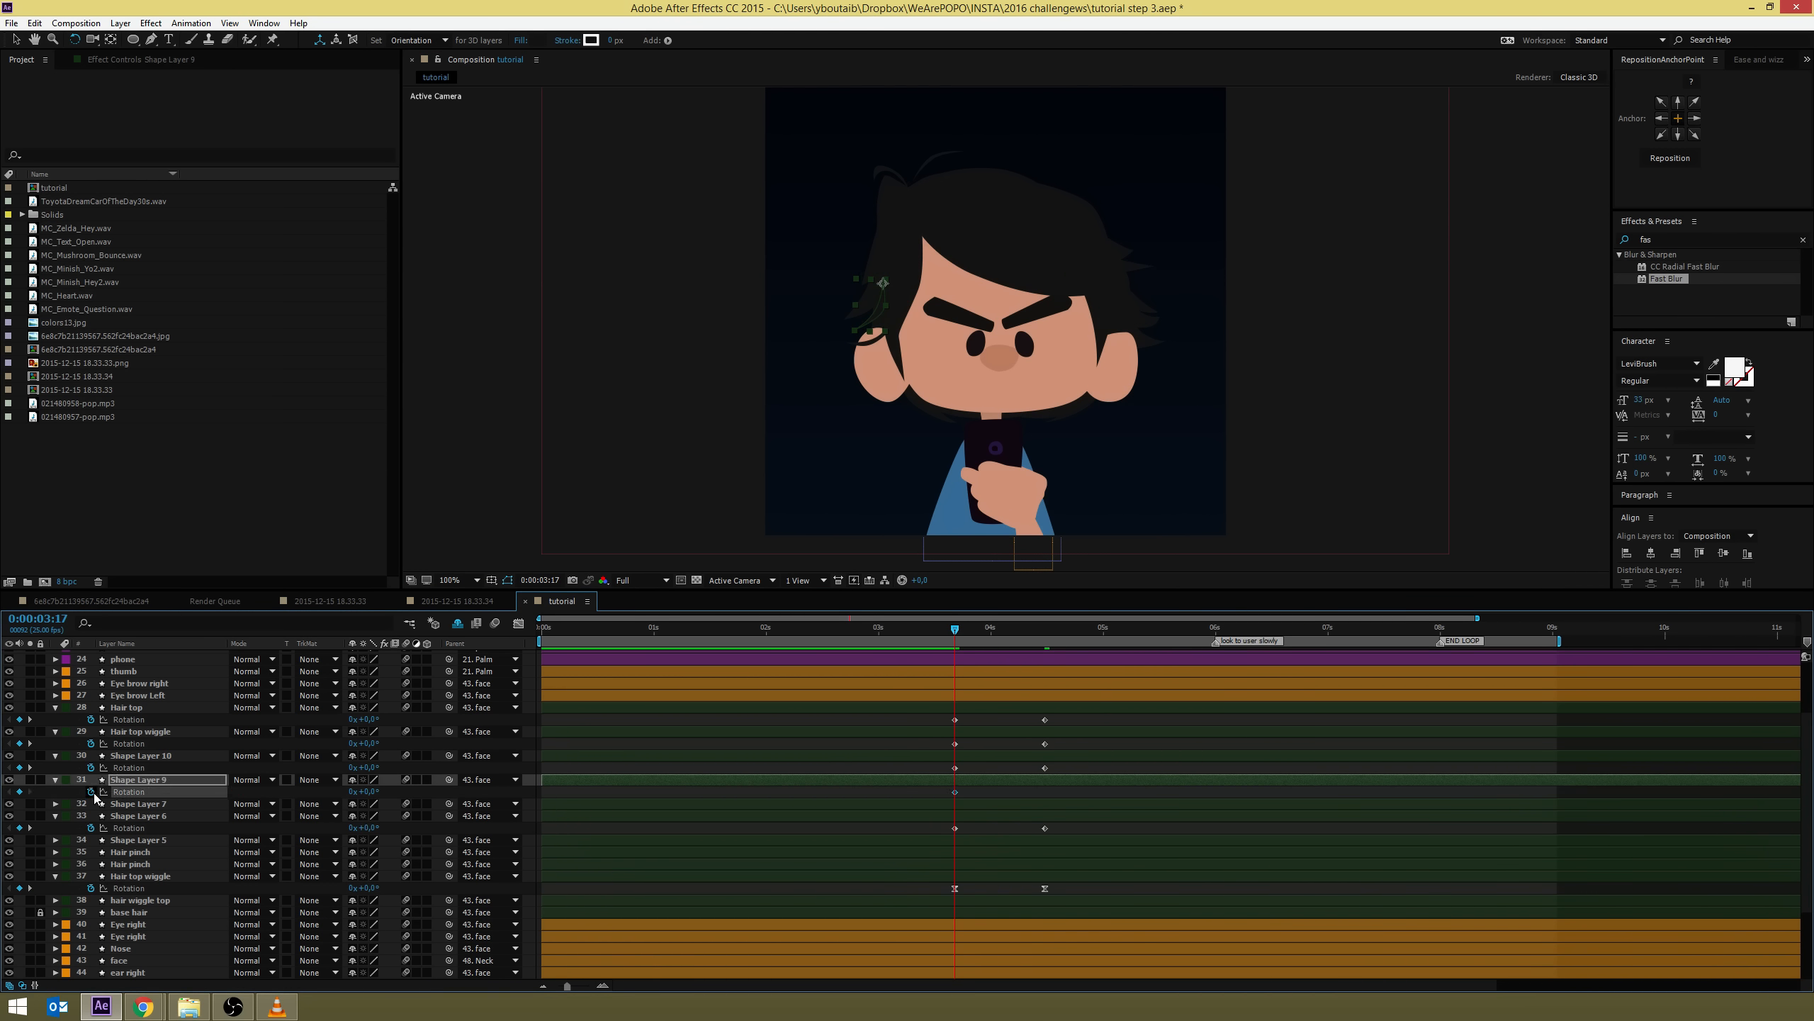
{"action": "key", "text": "k"}
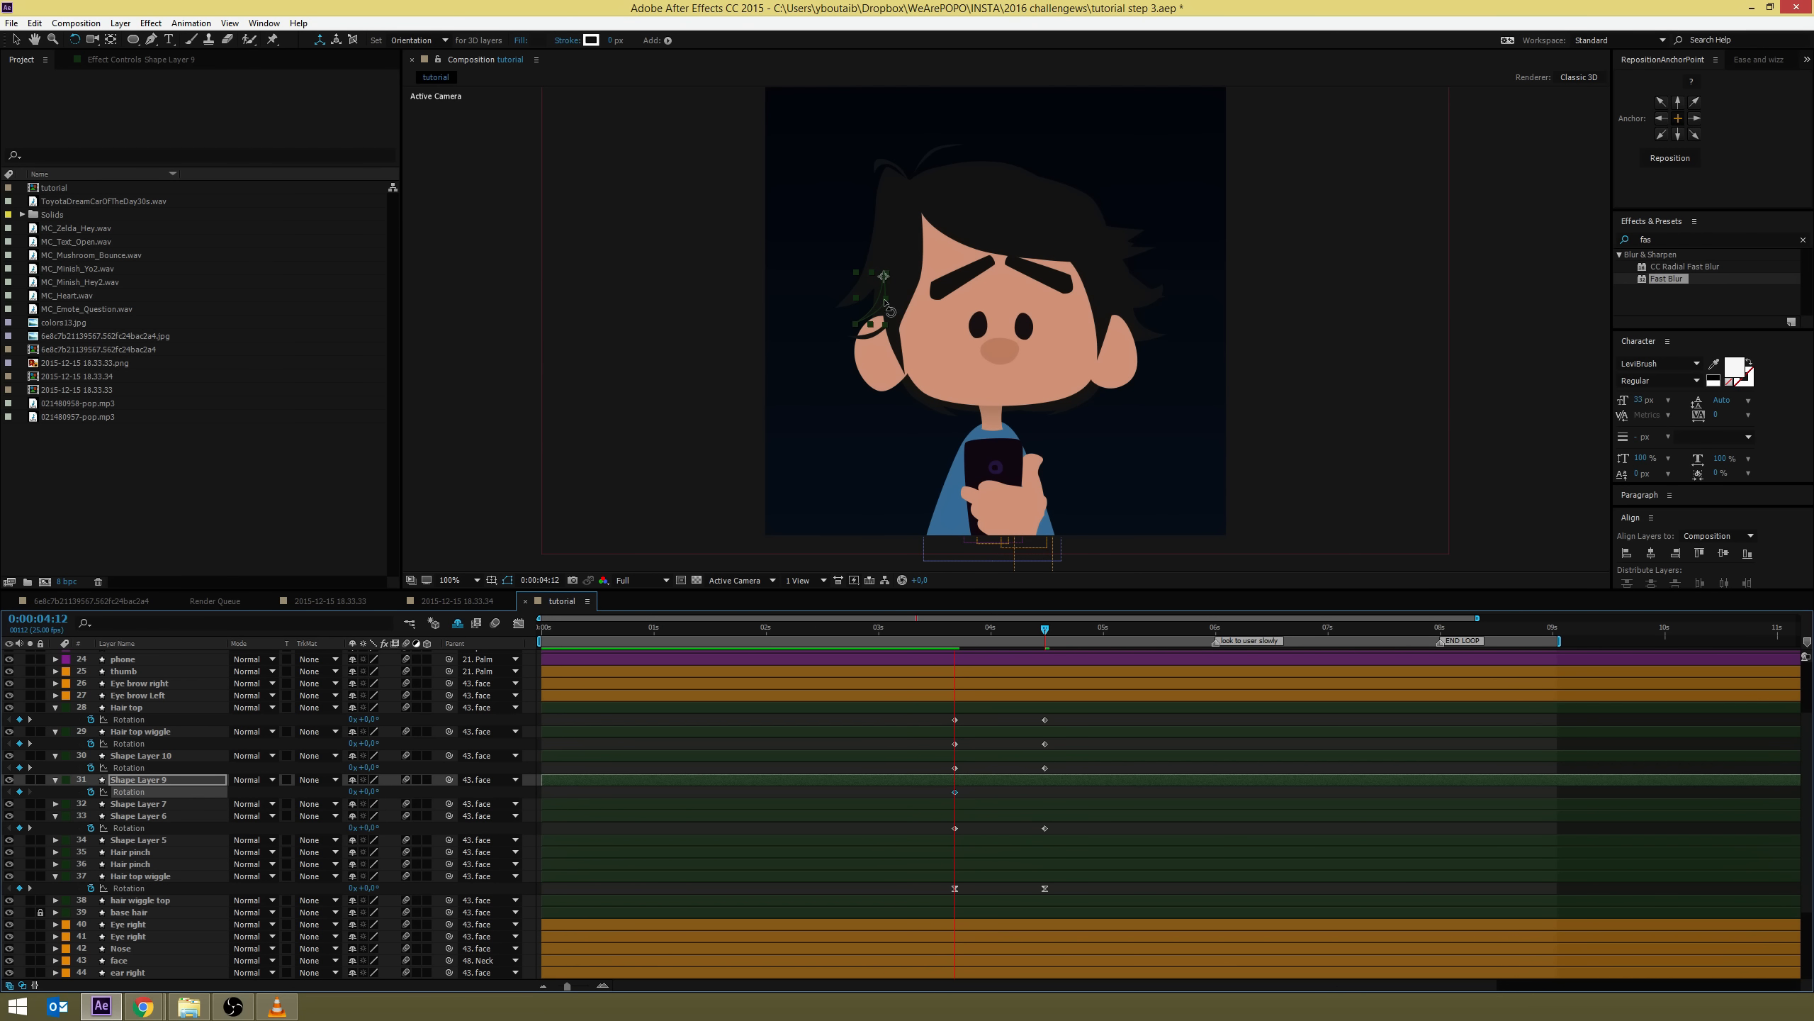
{"action": "left_click_drag", "start_coordinate": [884, 311], "coordinate": [877, 301]}
Keyframe the rotation of Shape Layer 7 at 0:00:03:17 and rotate that side strand to about 4.8° at 0:00:04:12
{"action": "key", "text": "space"}
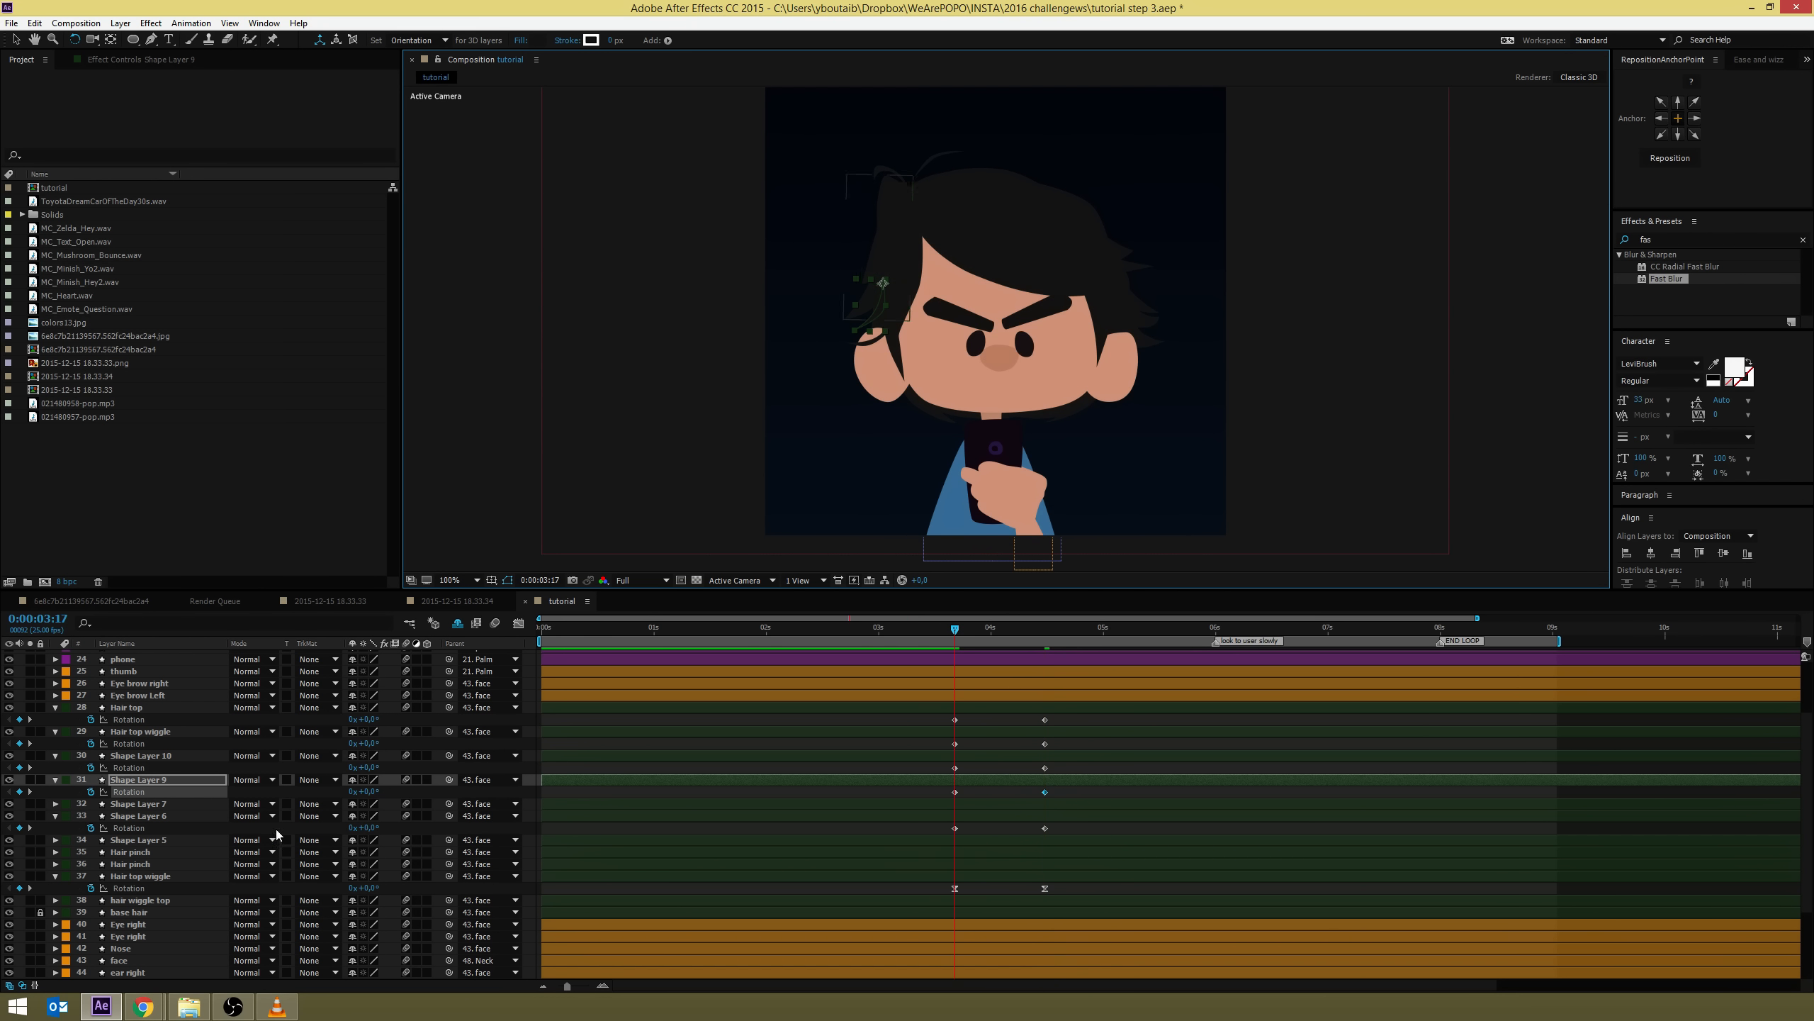
{"action": "left_click", "coordinate": [139, 803]}
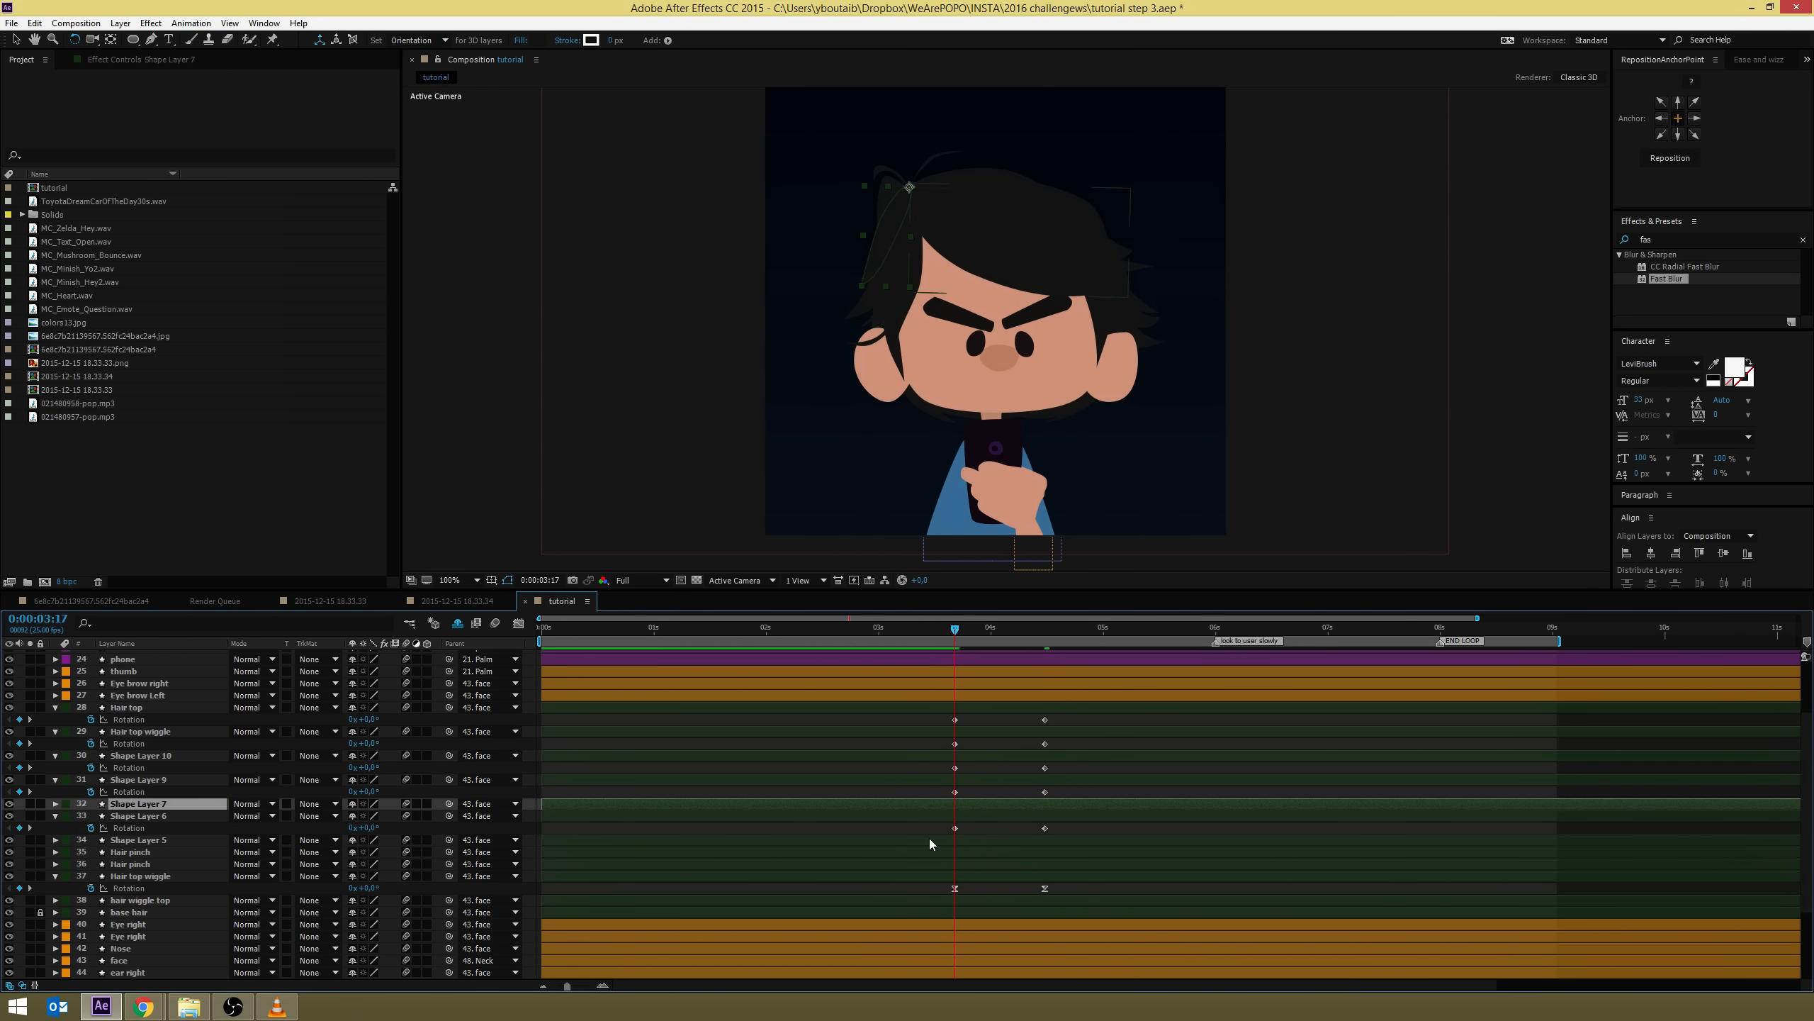
{"action": "key", "text": "r"}
{"action": "left_click", "coordinate": [91, 816]}
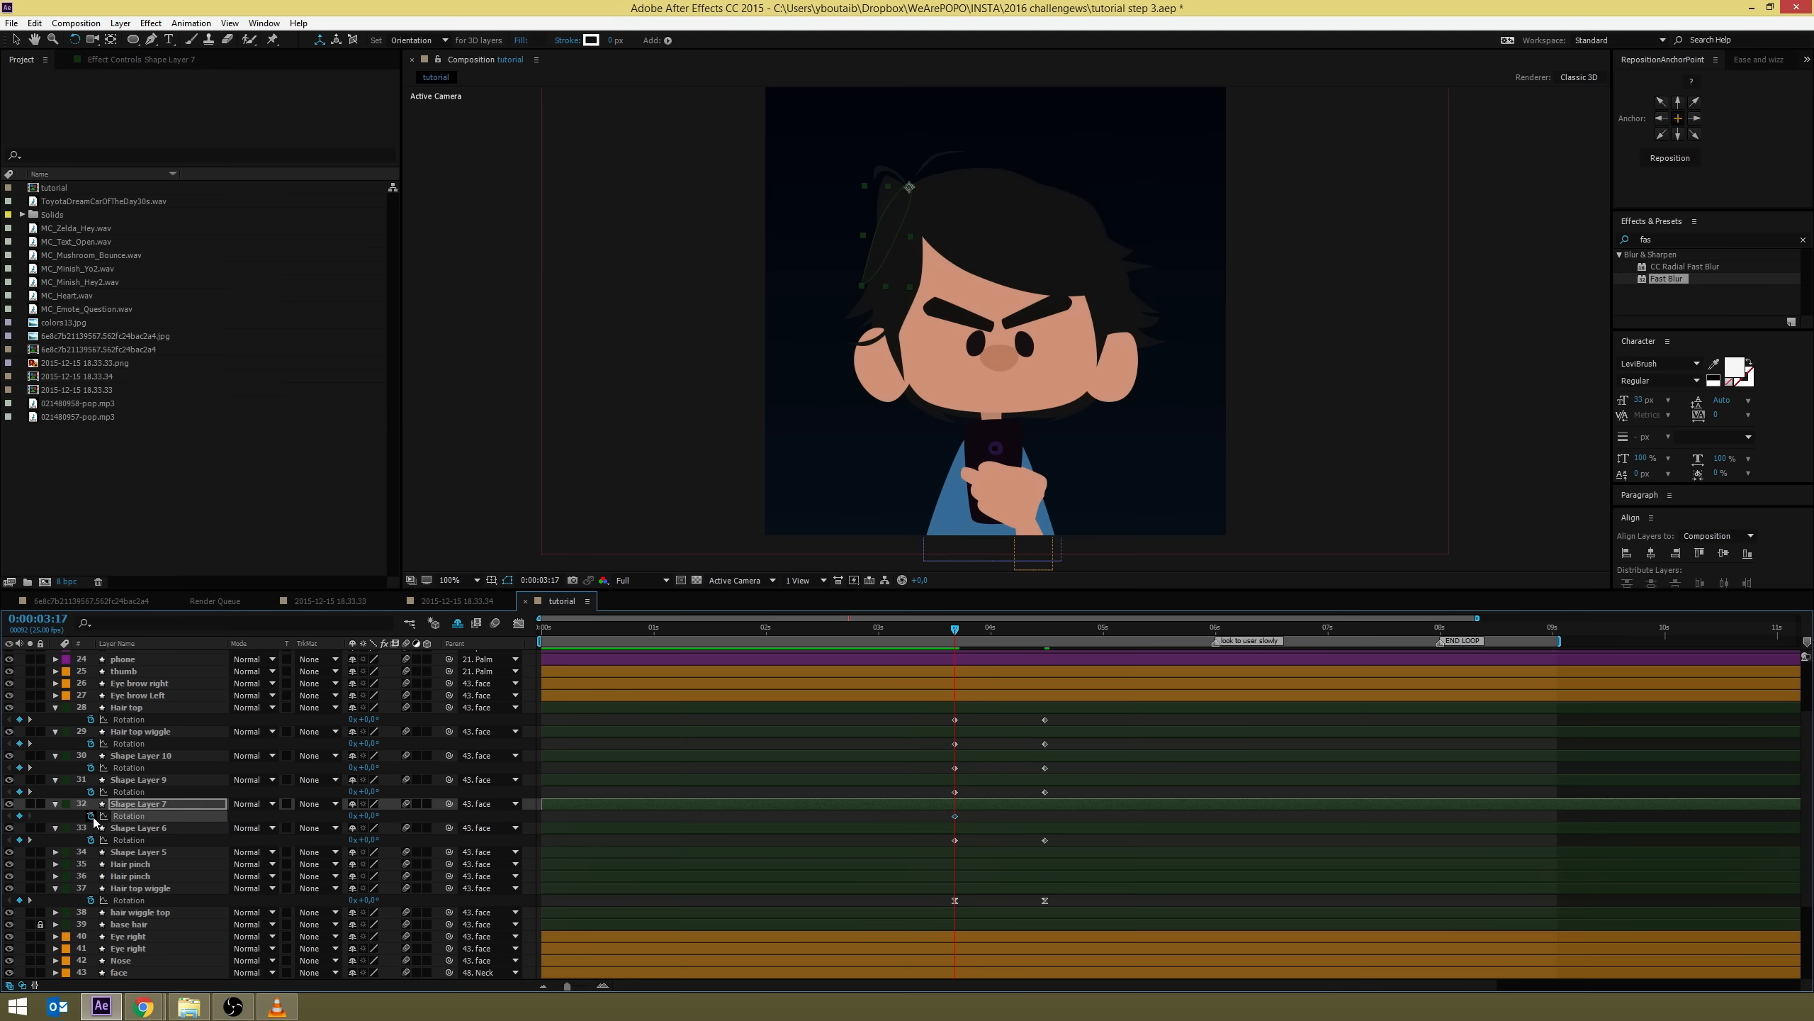
{"action": "key", "text": "k"}
{"action": "left_click_drag", "start_coordinate": [886, 256], "coordinate": [878, 253]}
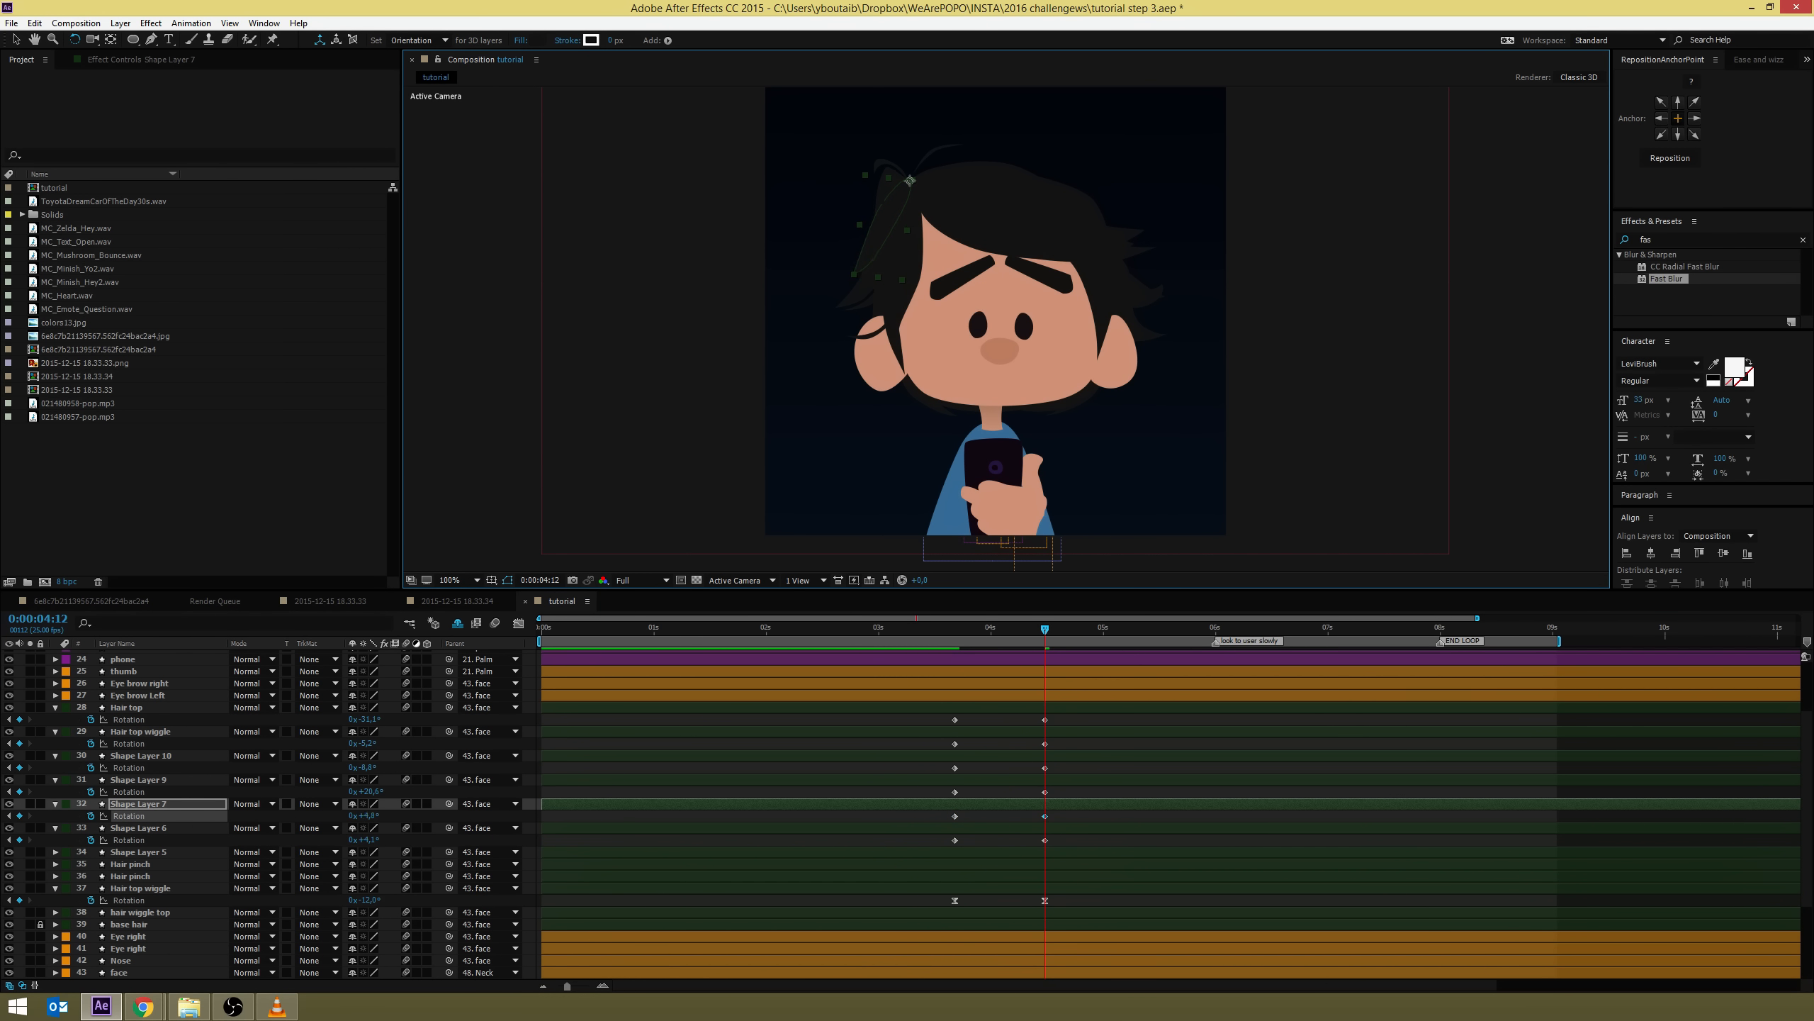
Keyframe the rotation of Shape Layer 5, the large top hair shape, at 0:00:03:17 and rotate it to about -4.2° at 0:00:04:12
{"action": "key", "text": "j"}
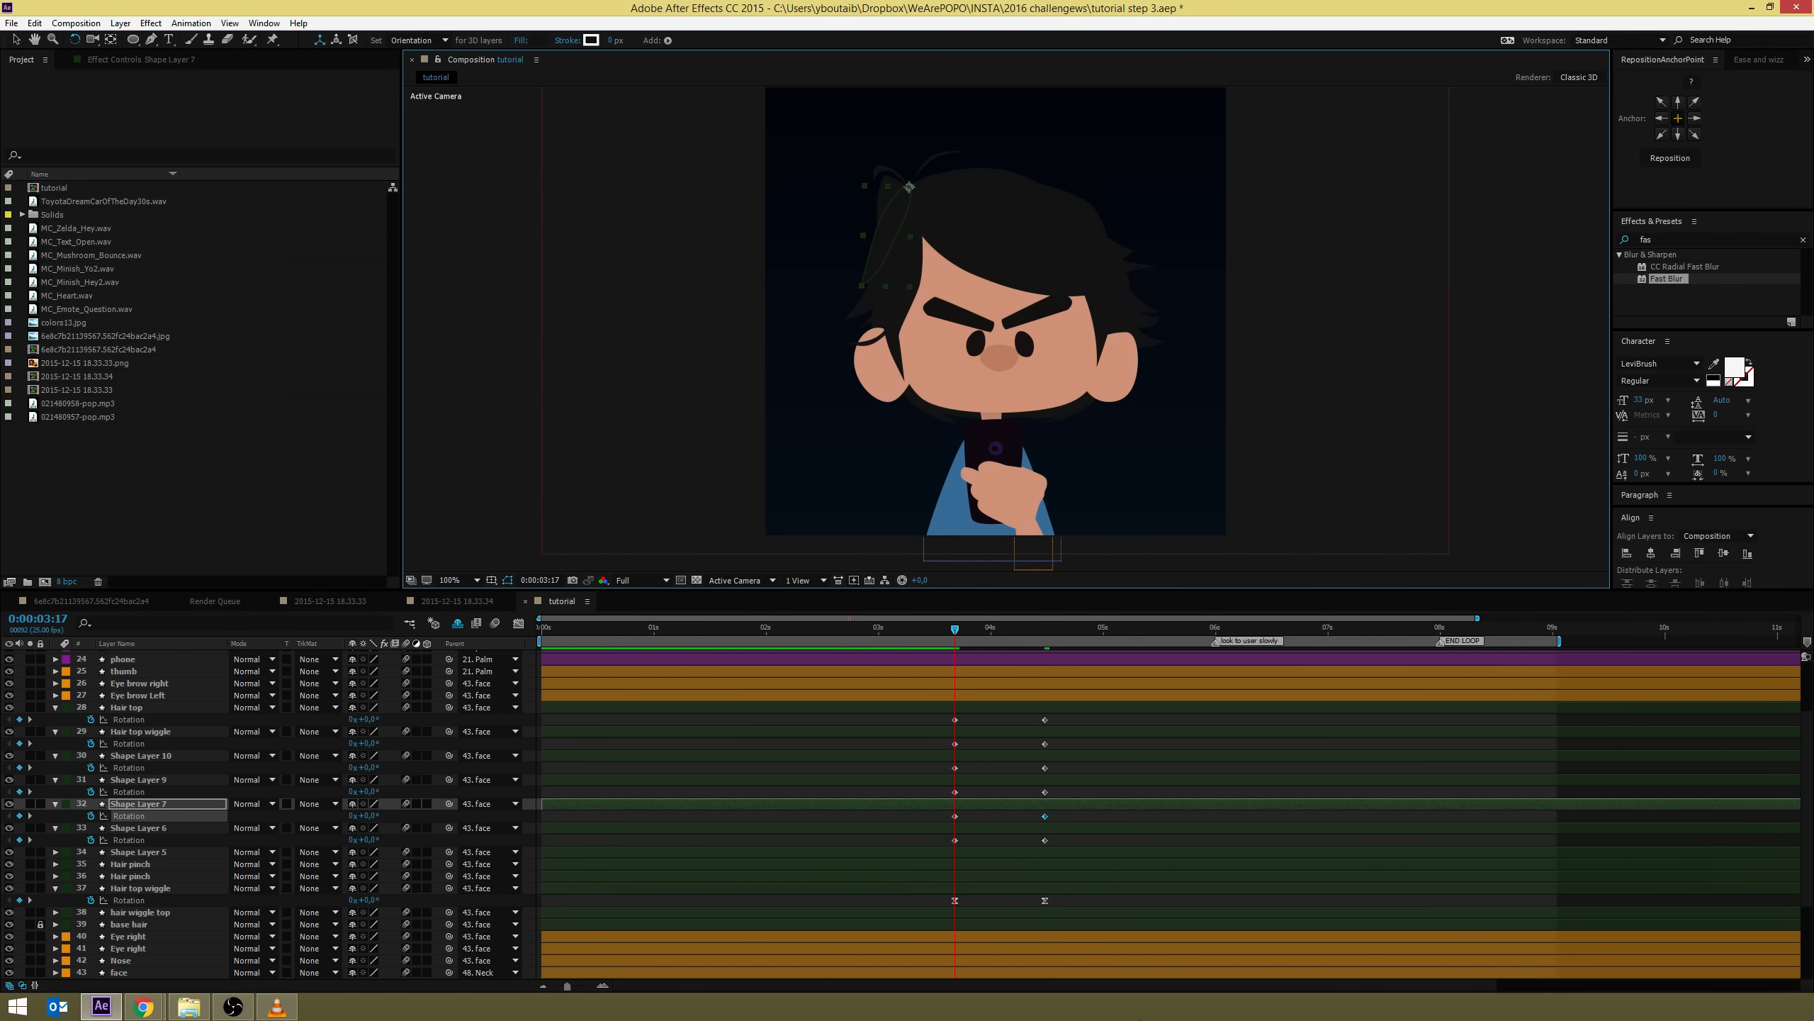
{"action": "left_click", "coordinate": [122, 854]}
{"action": "key", "text": "alt+shift+r"}
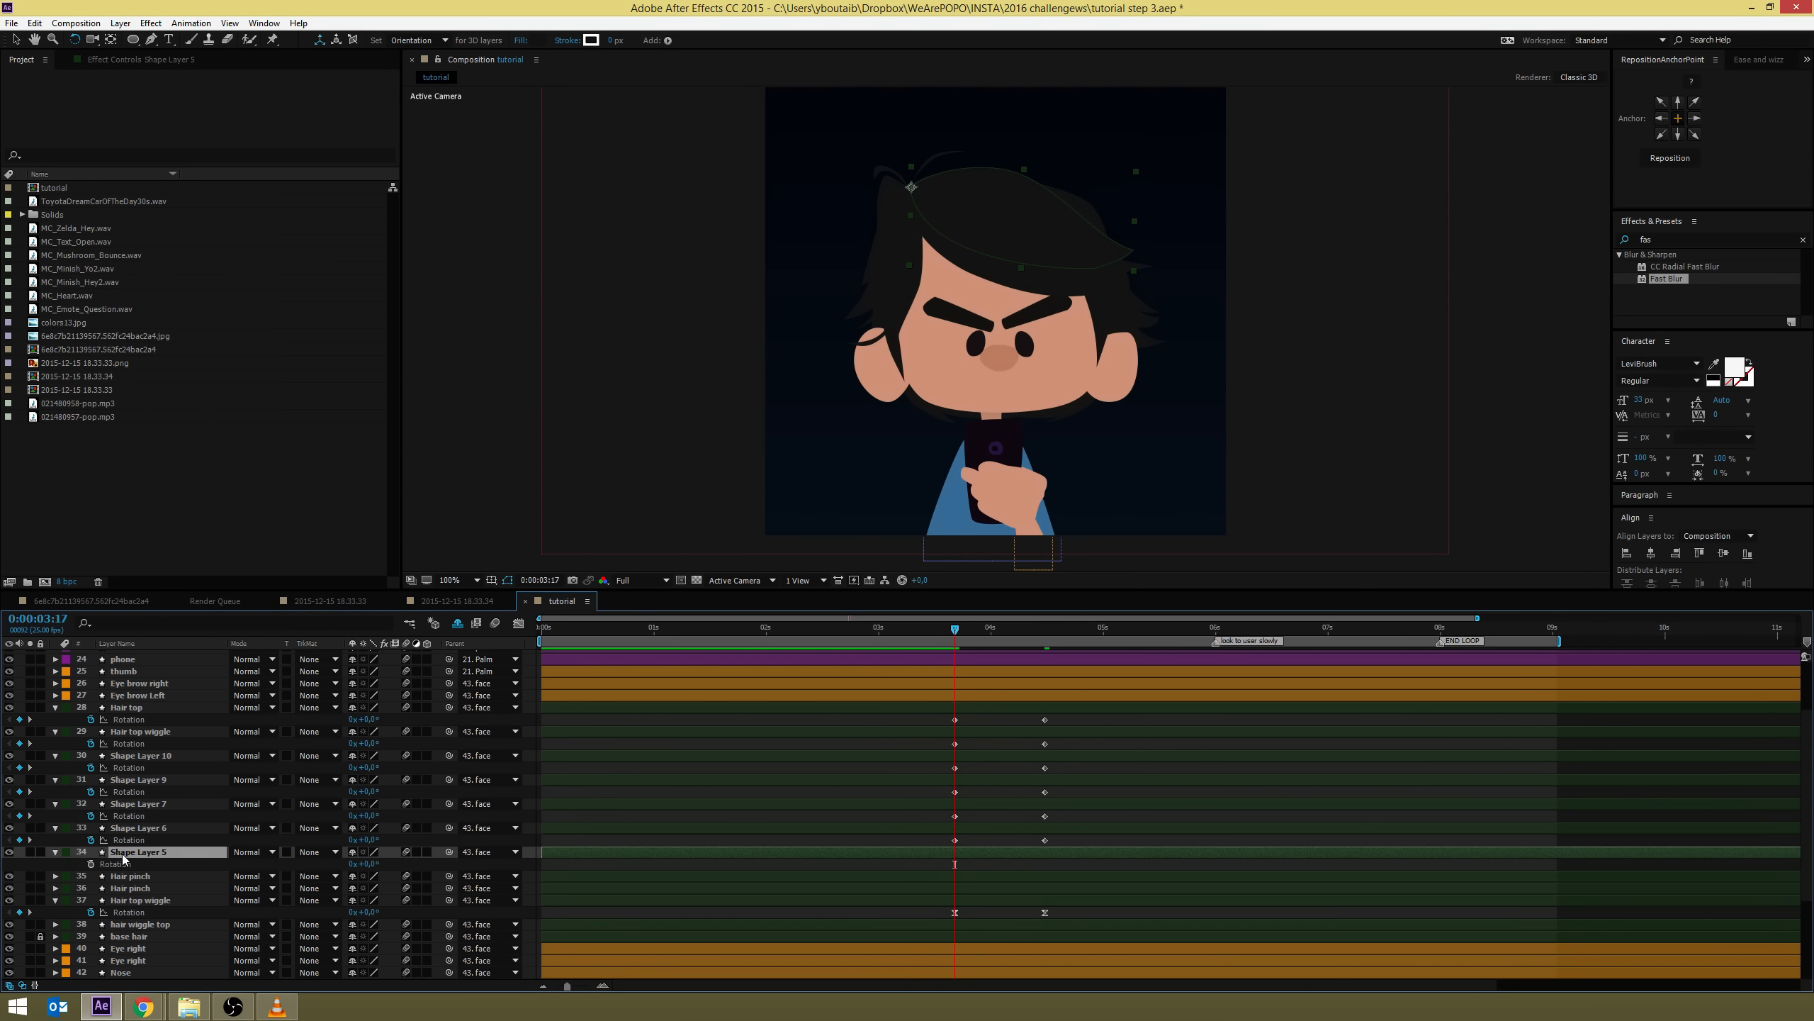
{"action": "left_click", "coordinate": [112, 865]}
{"action": "key", "text": "k"}
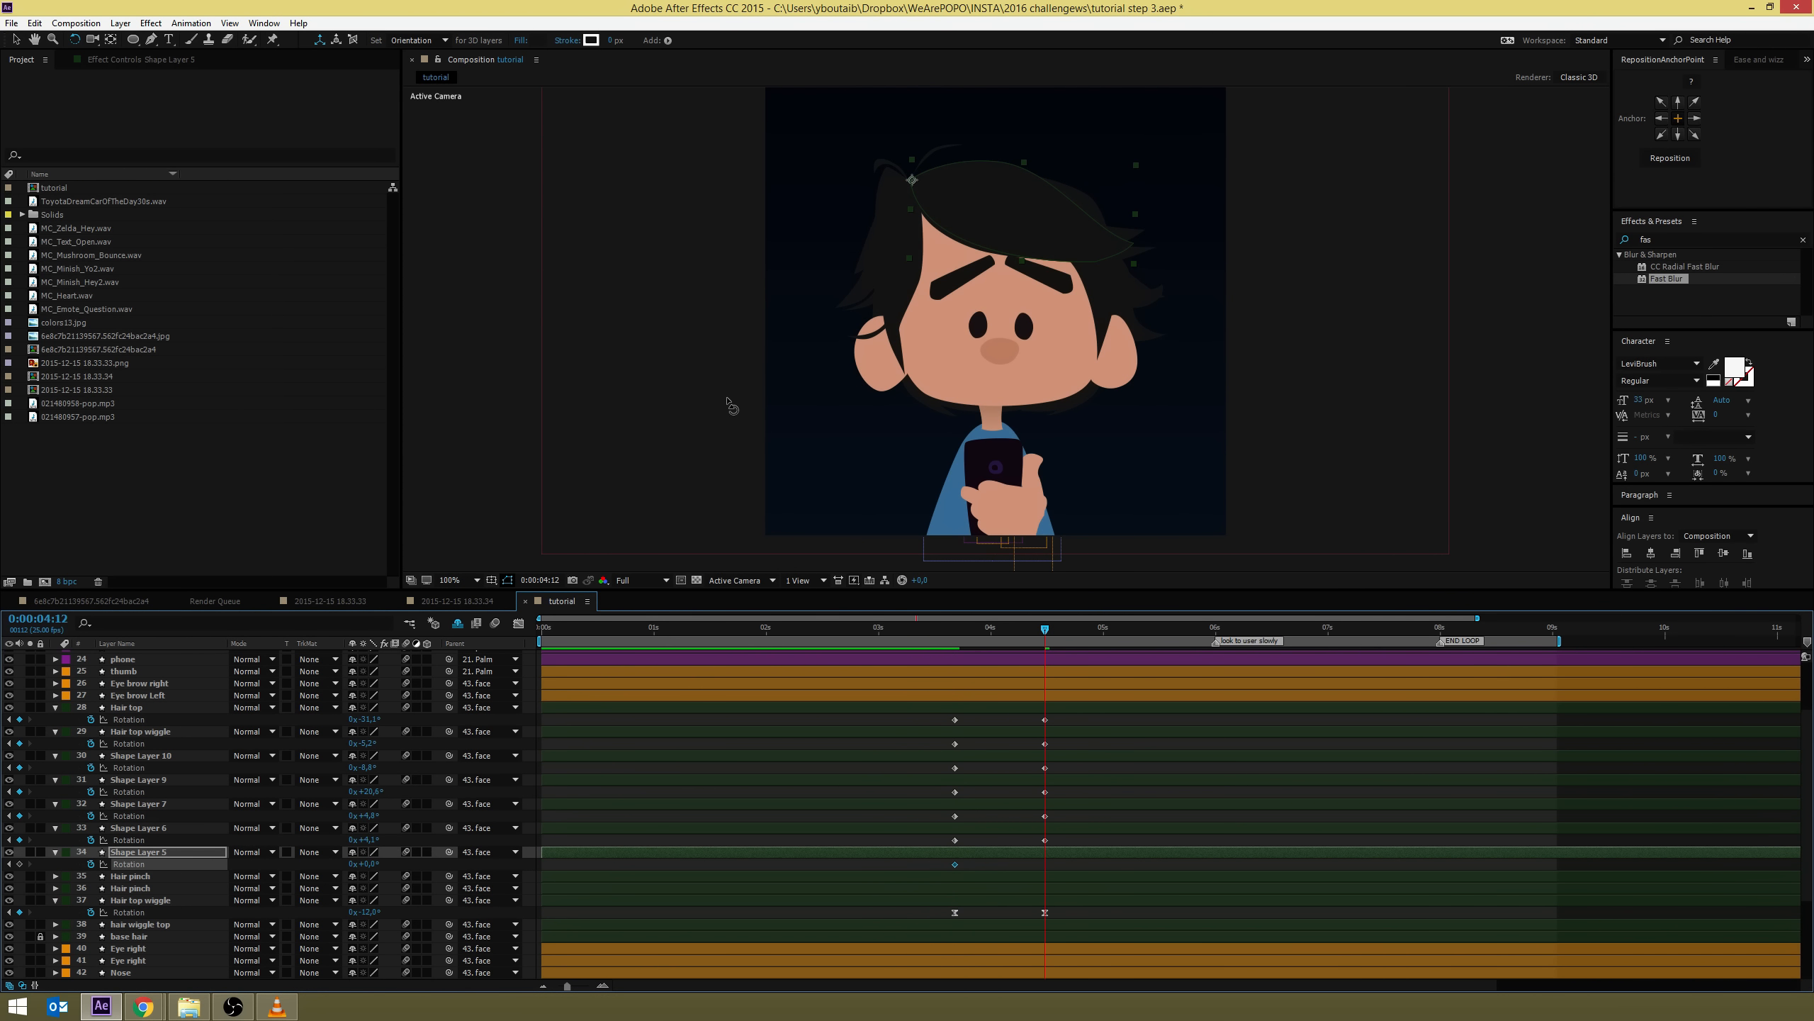
{"action": "left_click_drag", "start_coordinate": [1081, 248], "coordinate": [1078, 230]}
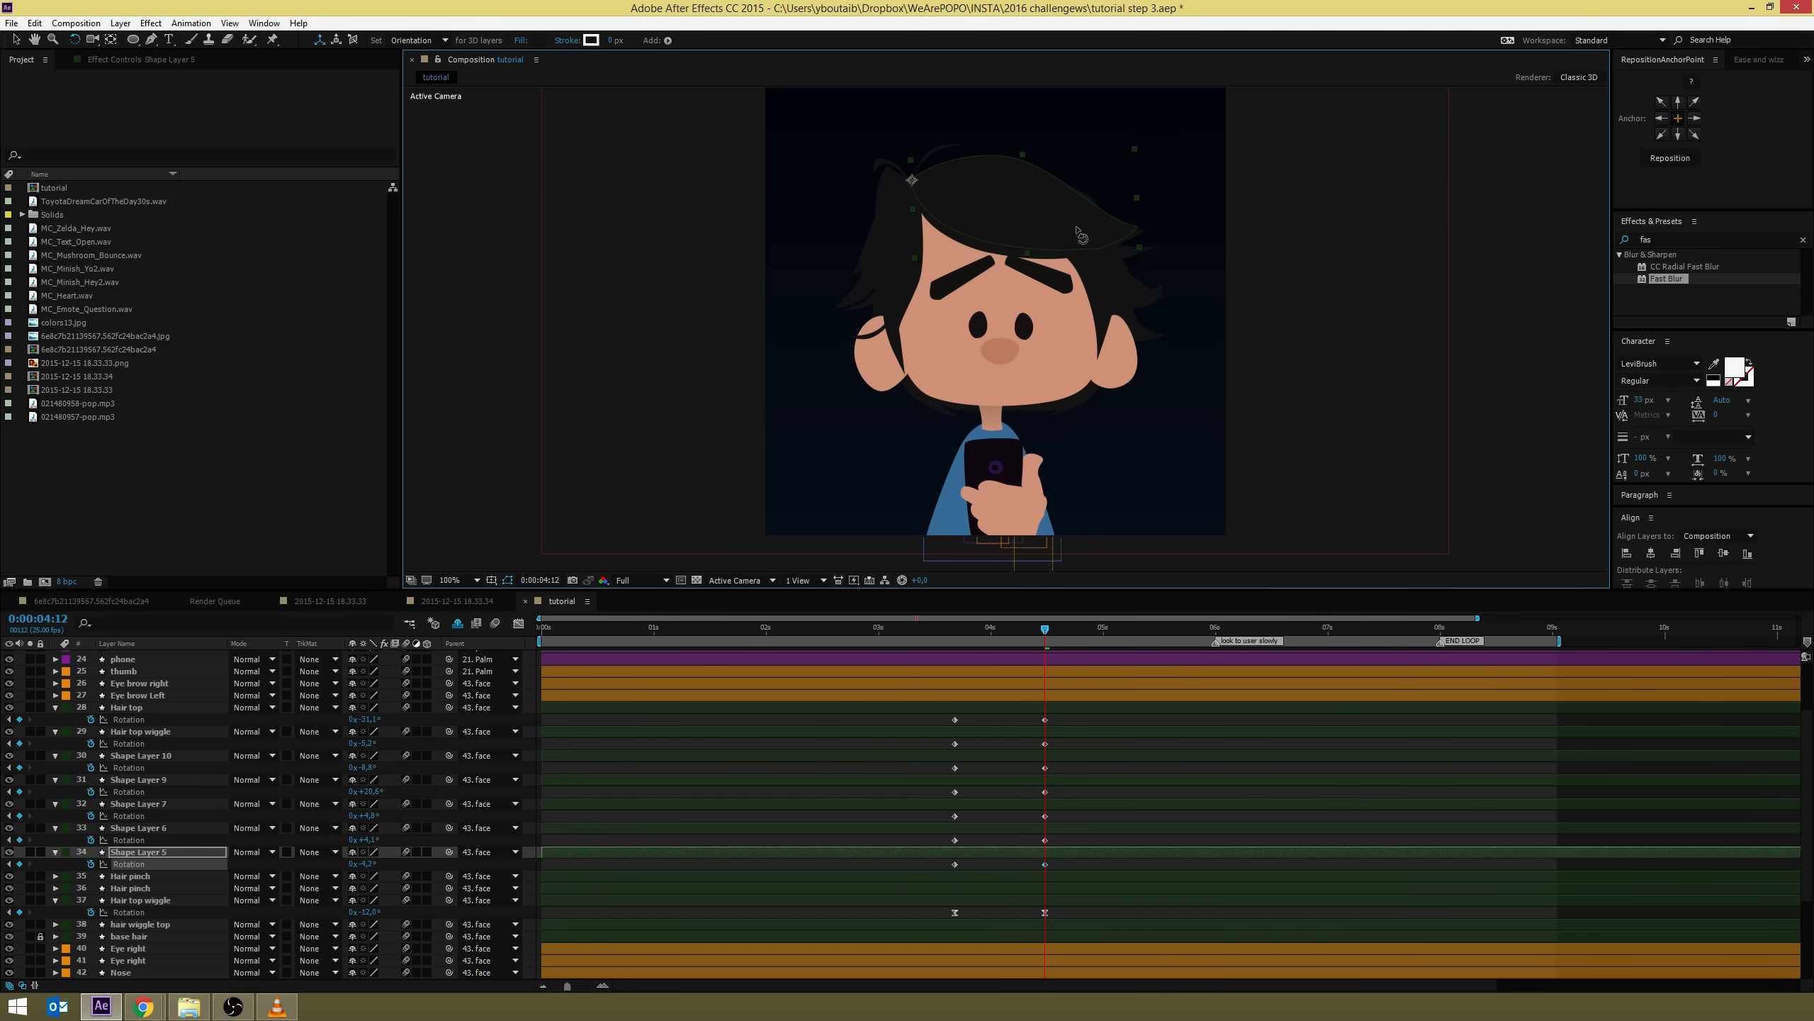
Keyframe the rotation of both Hair pinch layers at 0:00:03:17, and at 0:00:04:12 rotate layer 35 to about -33° and layer 36 to about 26°
{"action": "key", "text": "j"}
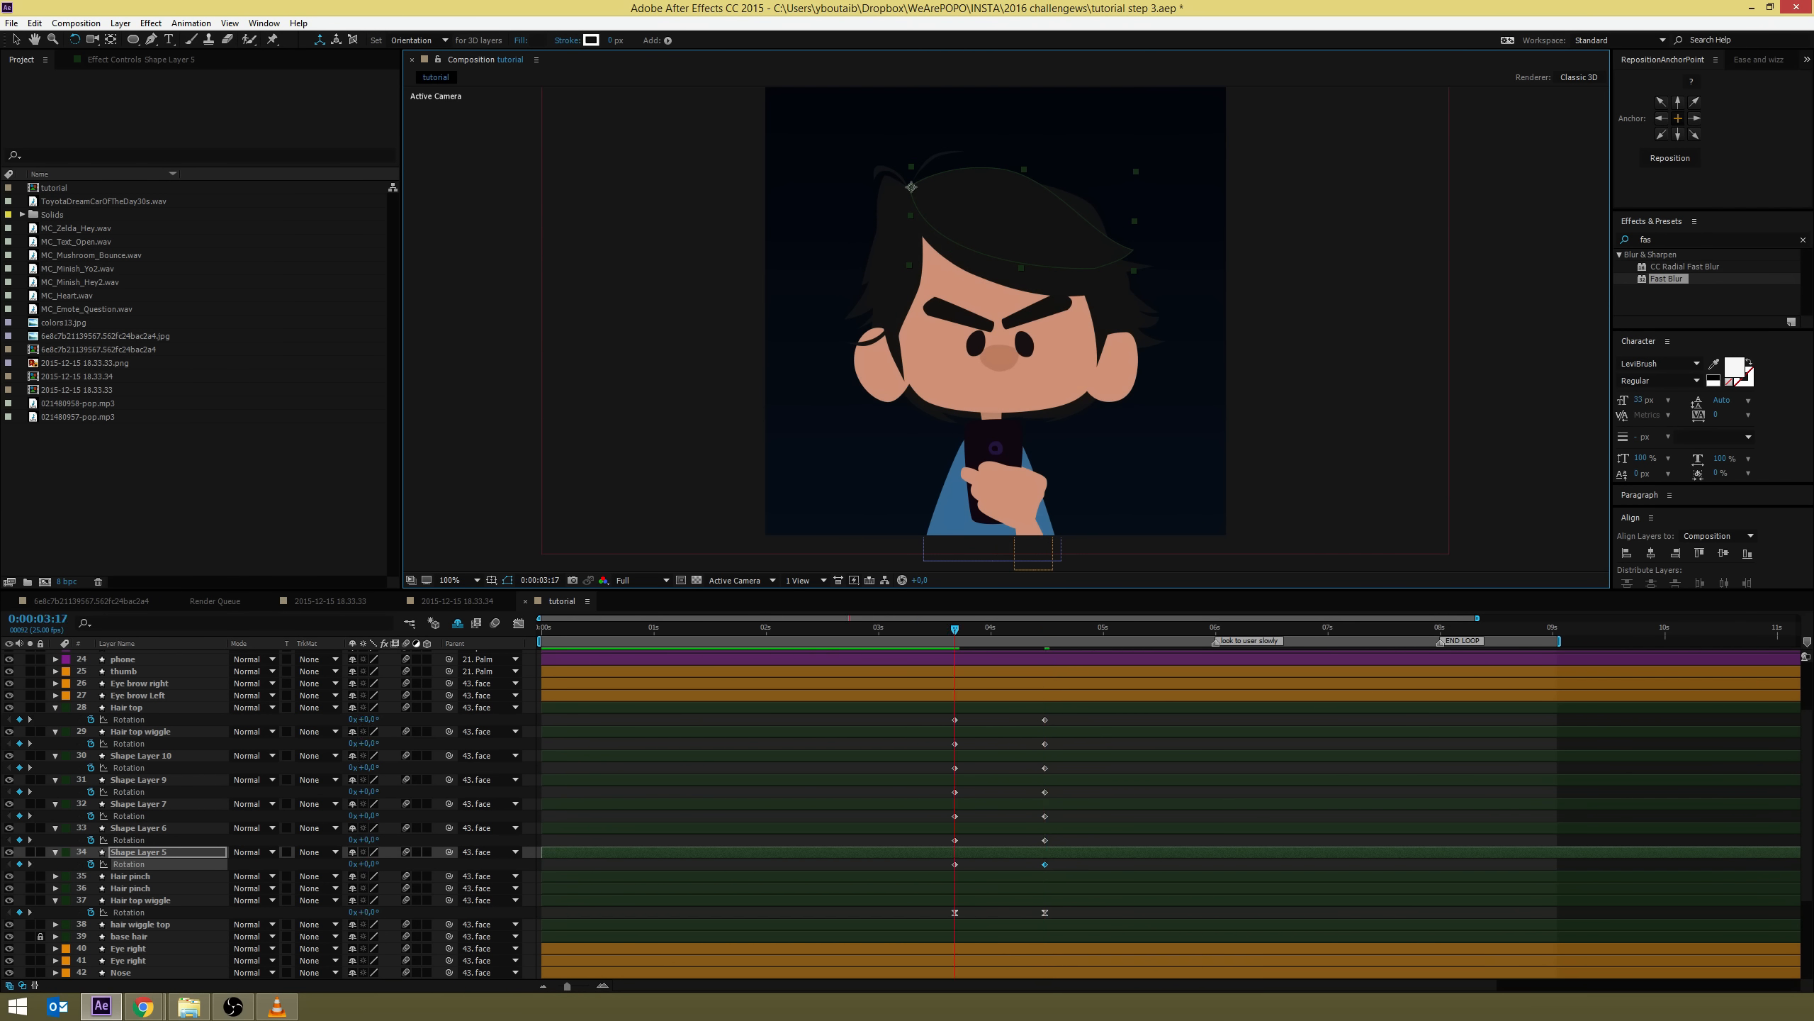
{"action": "left_click", "coordinate": [124, 877]}
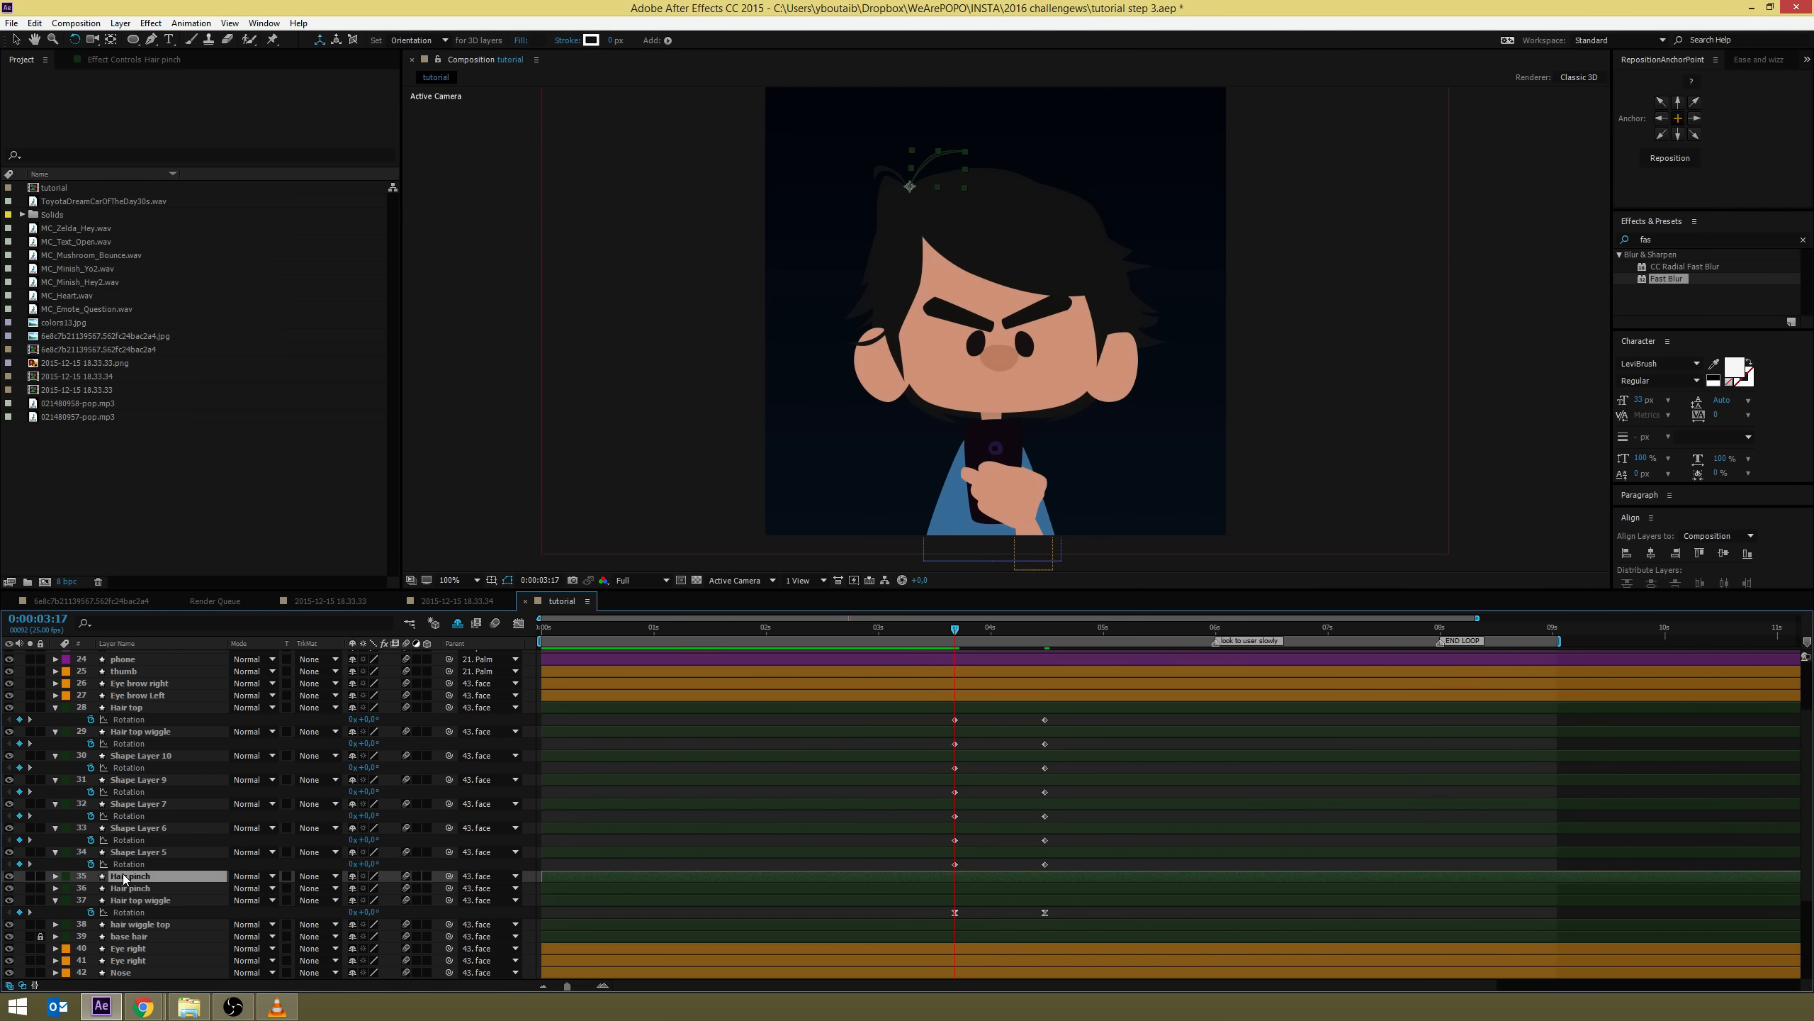
{"action": "key", "text": "alt+shift+r"}
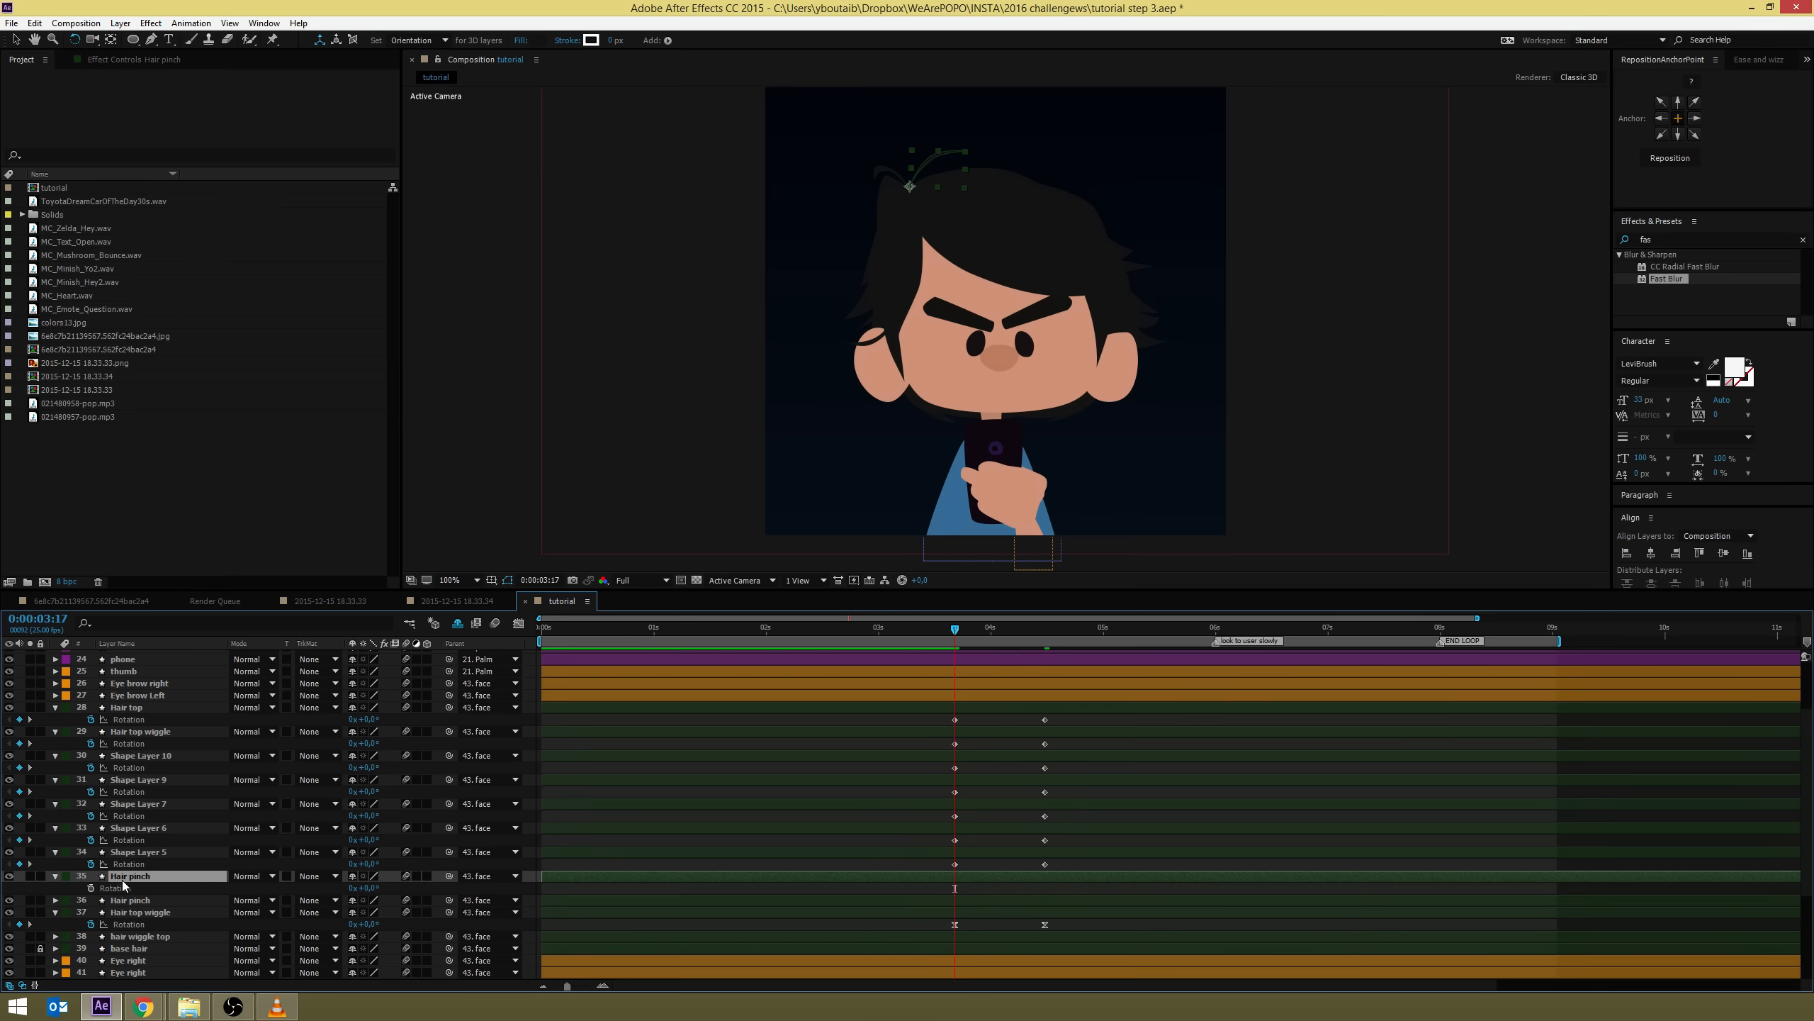
{"action": "left_click", "coordinate": [121, 901]}
{"action": "key", "text": "alt+shift+r"}
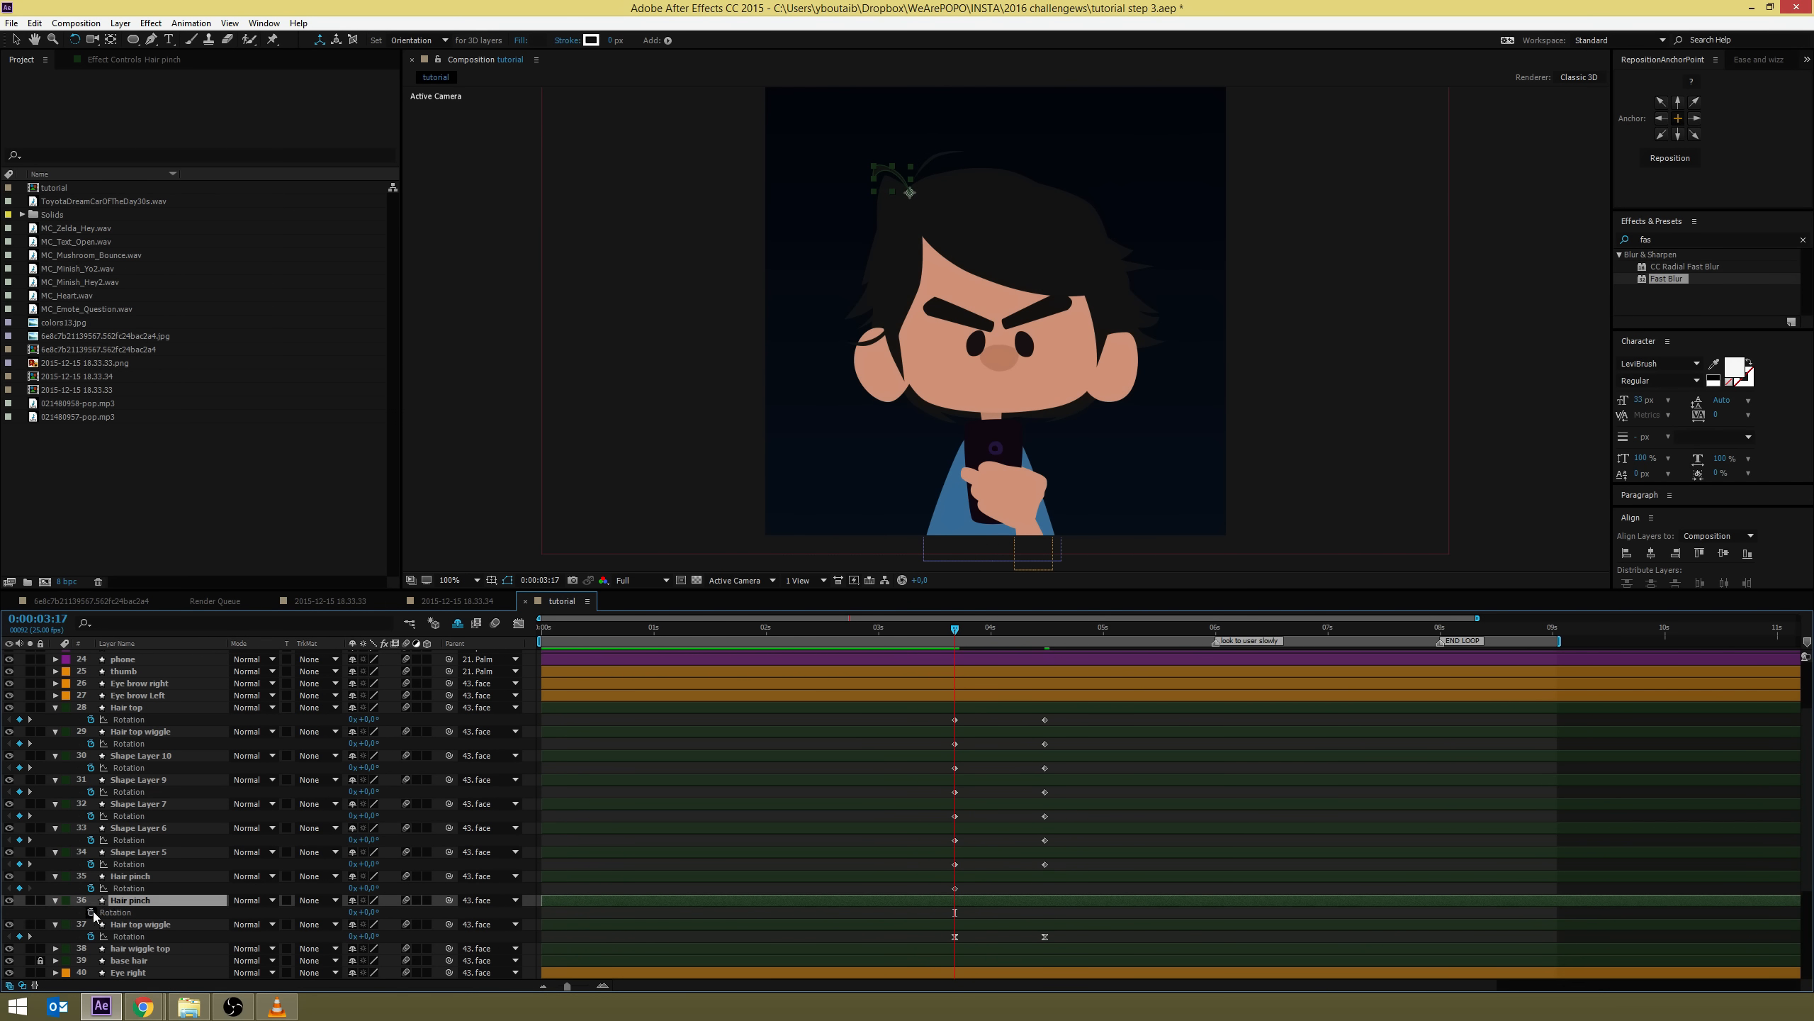
{"action": "left_click", "coordinate": [128, 912]}
{"action": "key", "text": "k"}
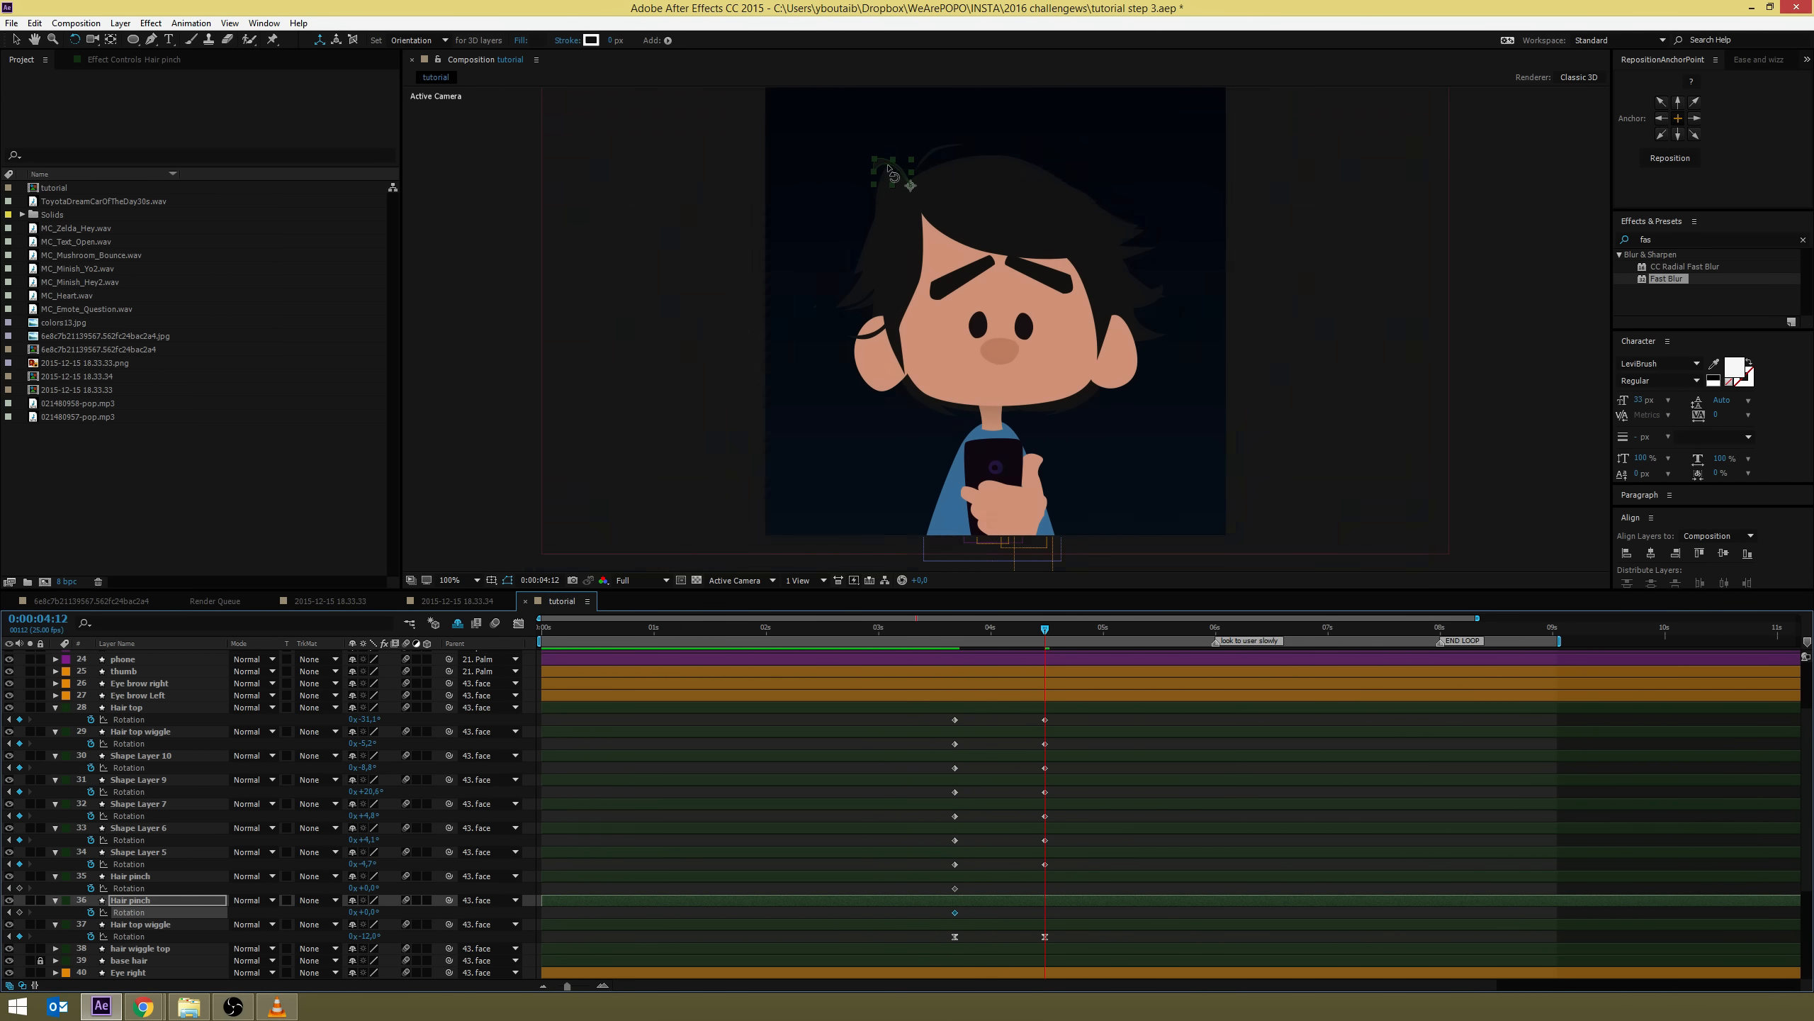
{"action": "scroll", "coordinate": [893, 172], "scroll_direction": "up", "scroll_amount": 2}
{"action": "left_click_drag", "start_coordinate": [944, 420], "coordinate": [1039, 368]}
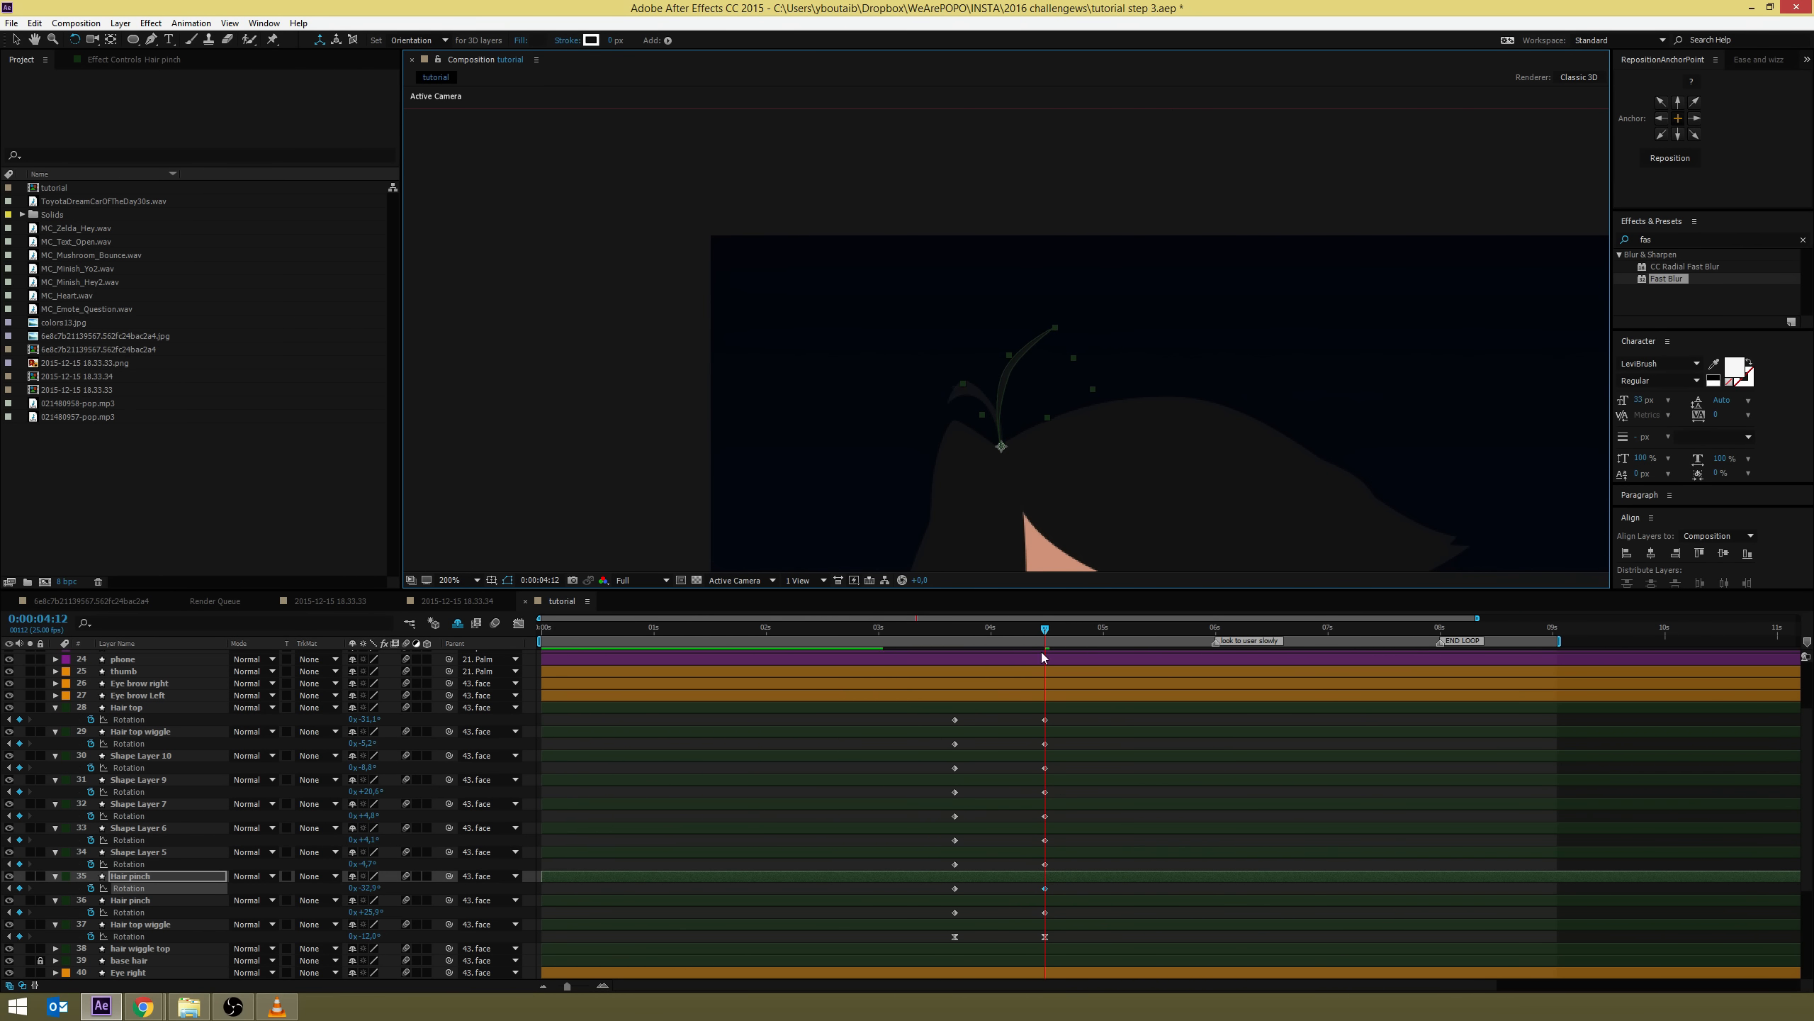
{"action": "left_click_drag", "start_coordinate": [1240, 499], "coordinate": [1064, 258]}
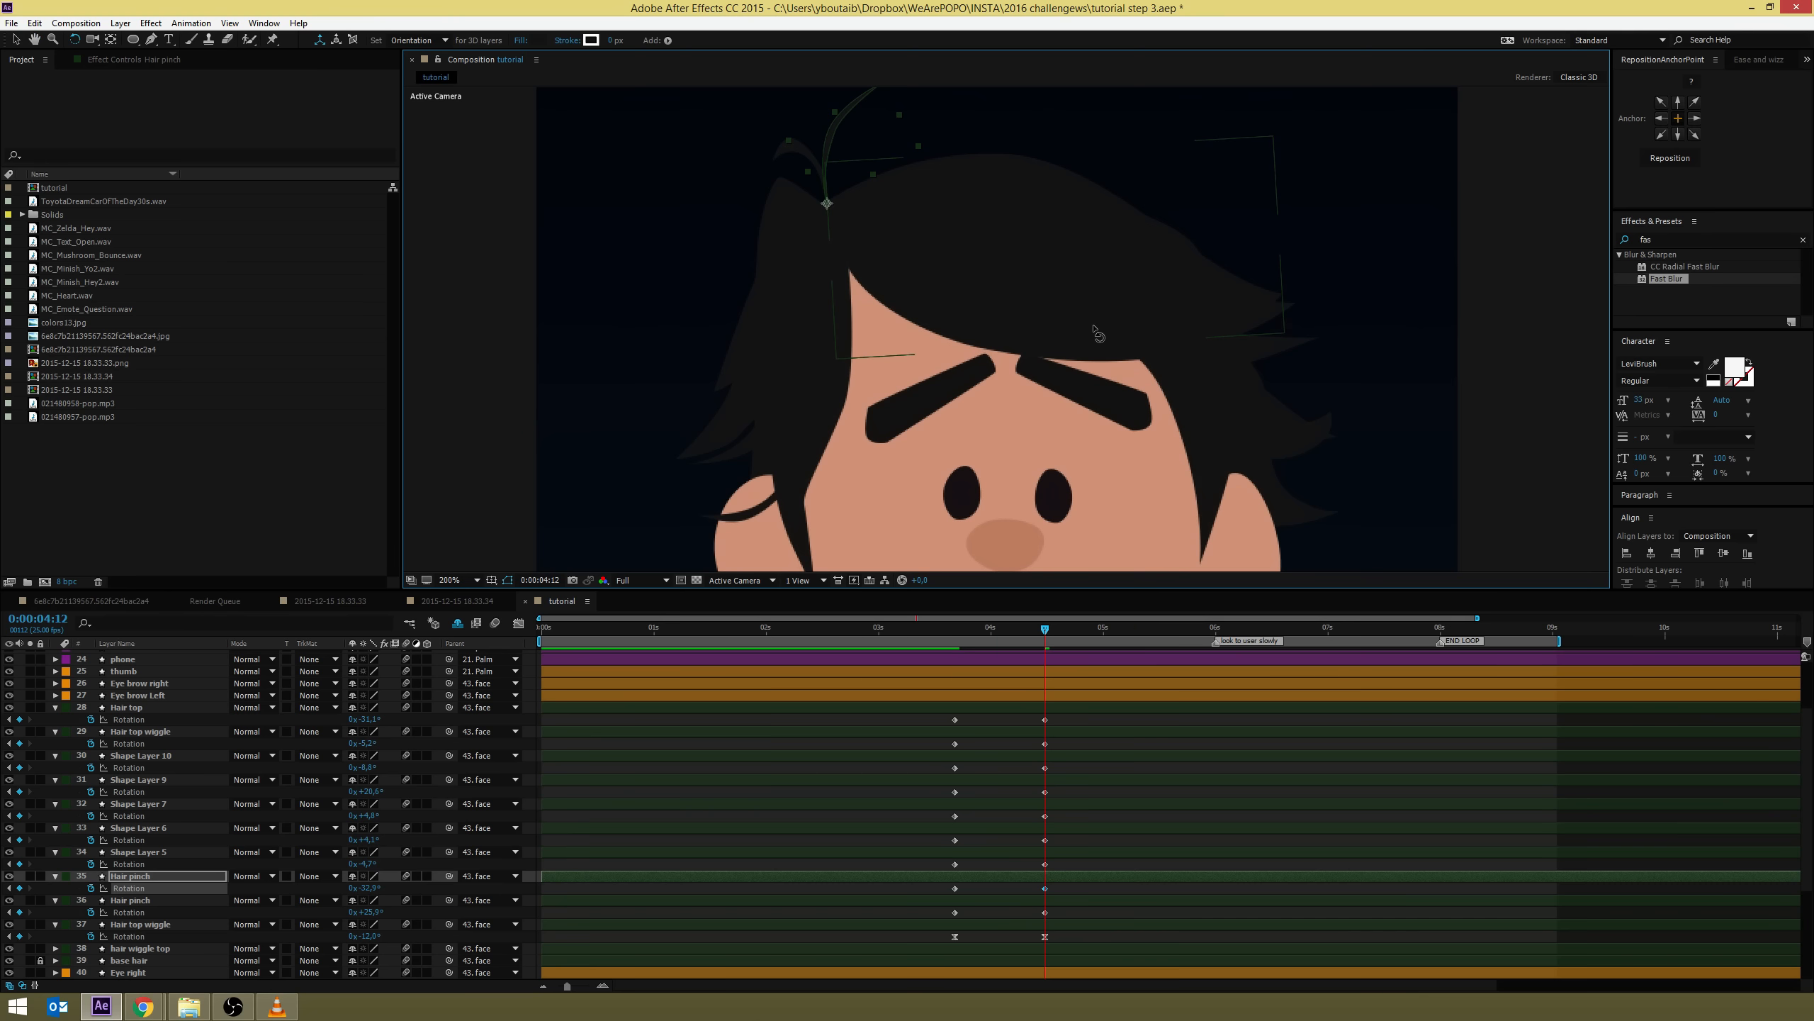
{"action": "scroll", "coordinate": [1094, 336], "scroll_direction": "down", "scroll_amount": 1}
{"action": "left_click_drag", "start_coordinate": [1077, 414], "coordinate": [1044, 374]}
Keyframe the rotation of the hair wiggle top layer at 0:00:03:17 and rotate it to about 6° at 0:00:04:12
{"action": "left_click_drag", "start_coordinate": [1007, 627], "coordinate": [957, 629]}
{"action": "scroll", "coordinate": [141, 807], "scroll_direction": "down", "scroll_amount": 4}
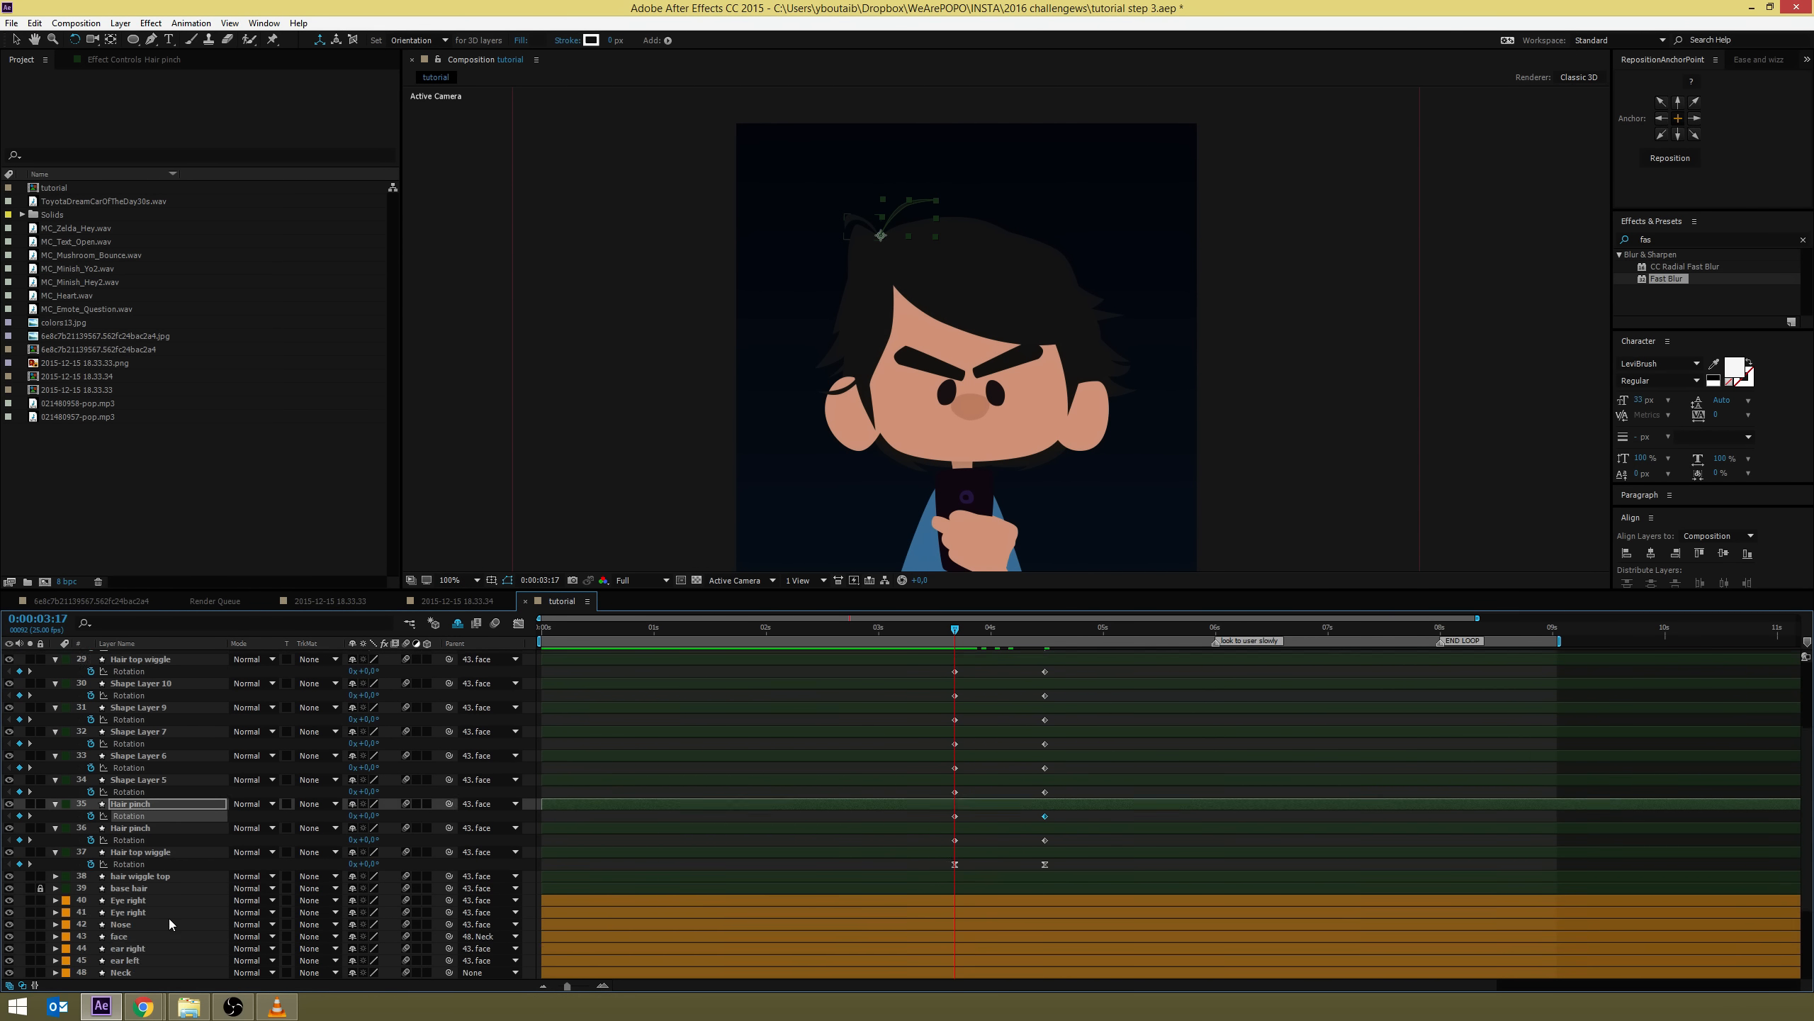
{"action": "left_click", "coordinate": [141, 805]}
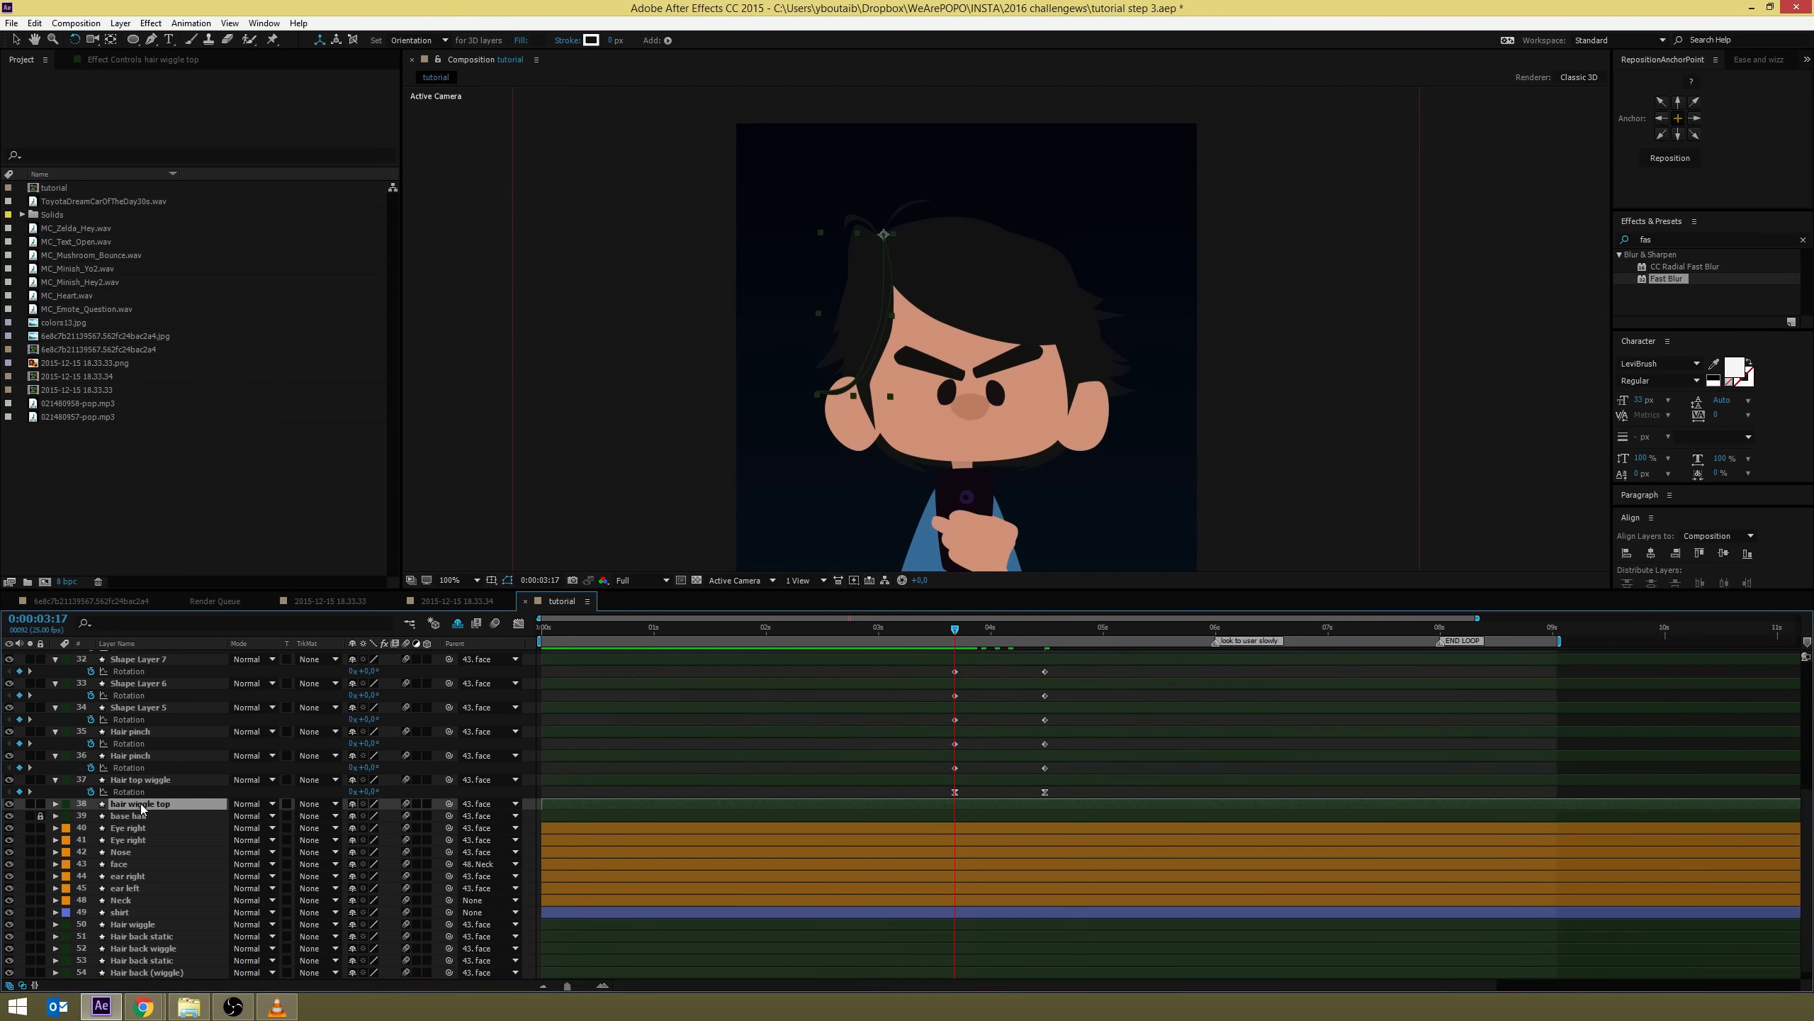
{"action": "key", "text": "alt+shift+r"}
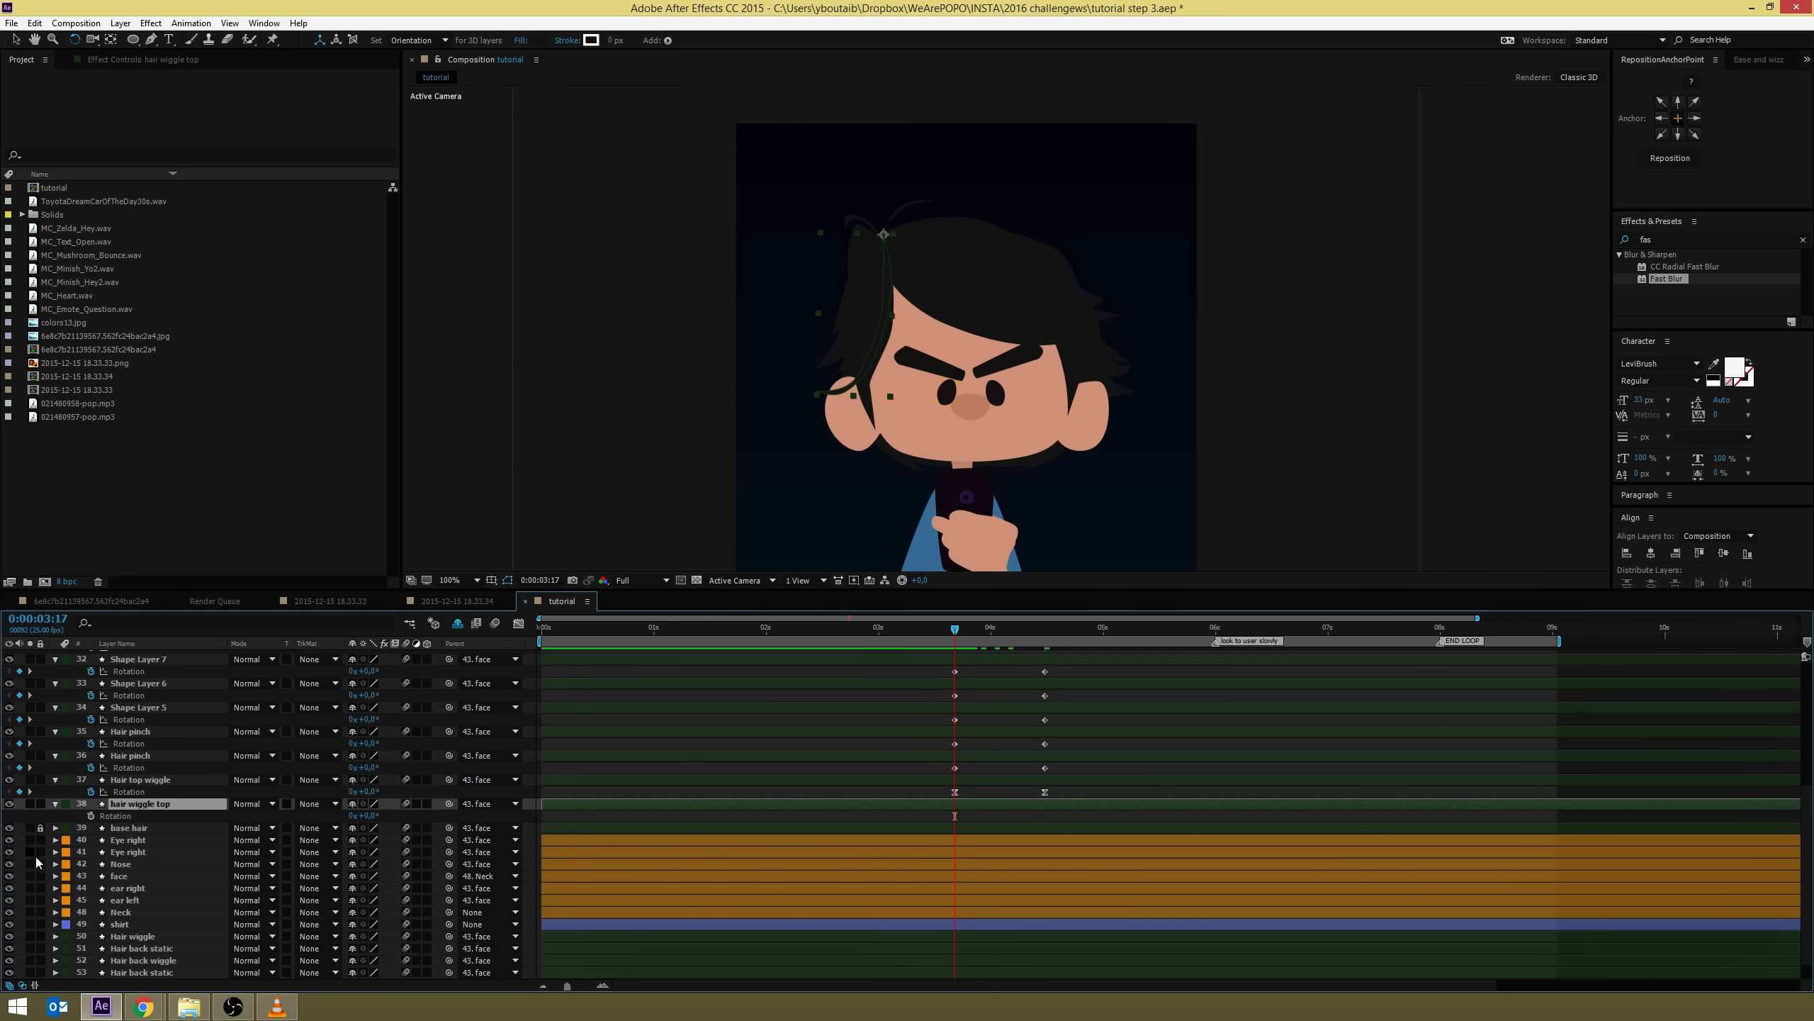
{"action": "left_click", "coordinate": [91, 816]}
{"action": "key", "text": "space"}
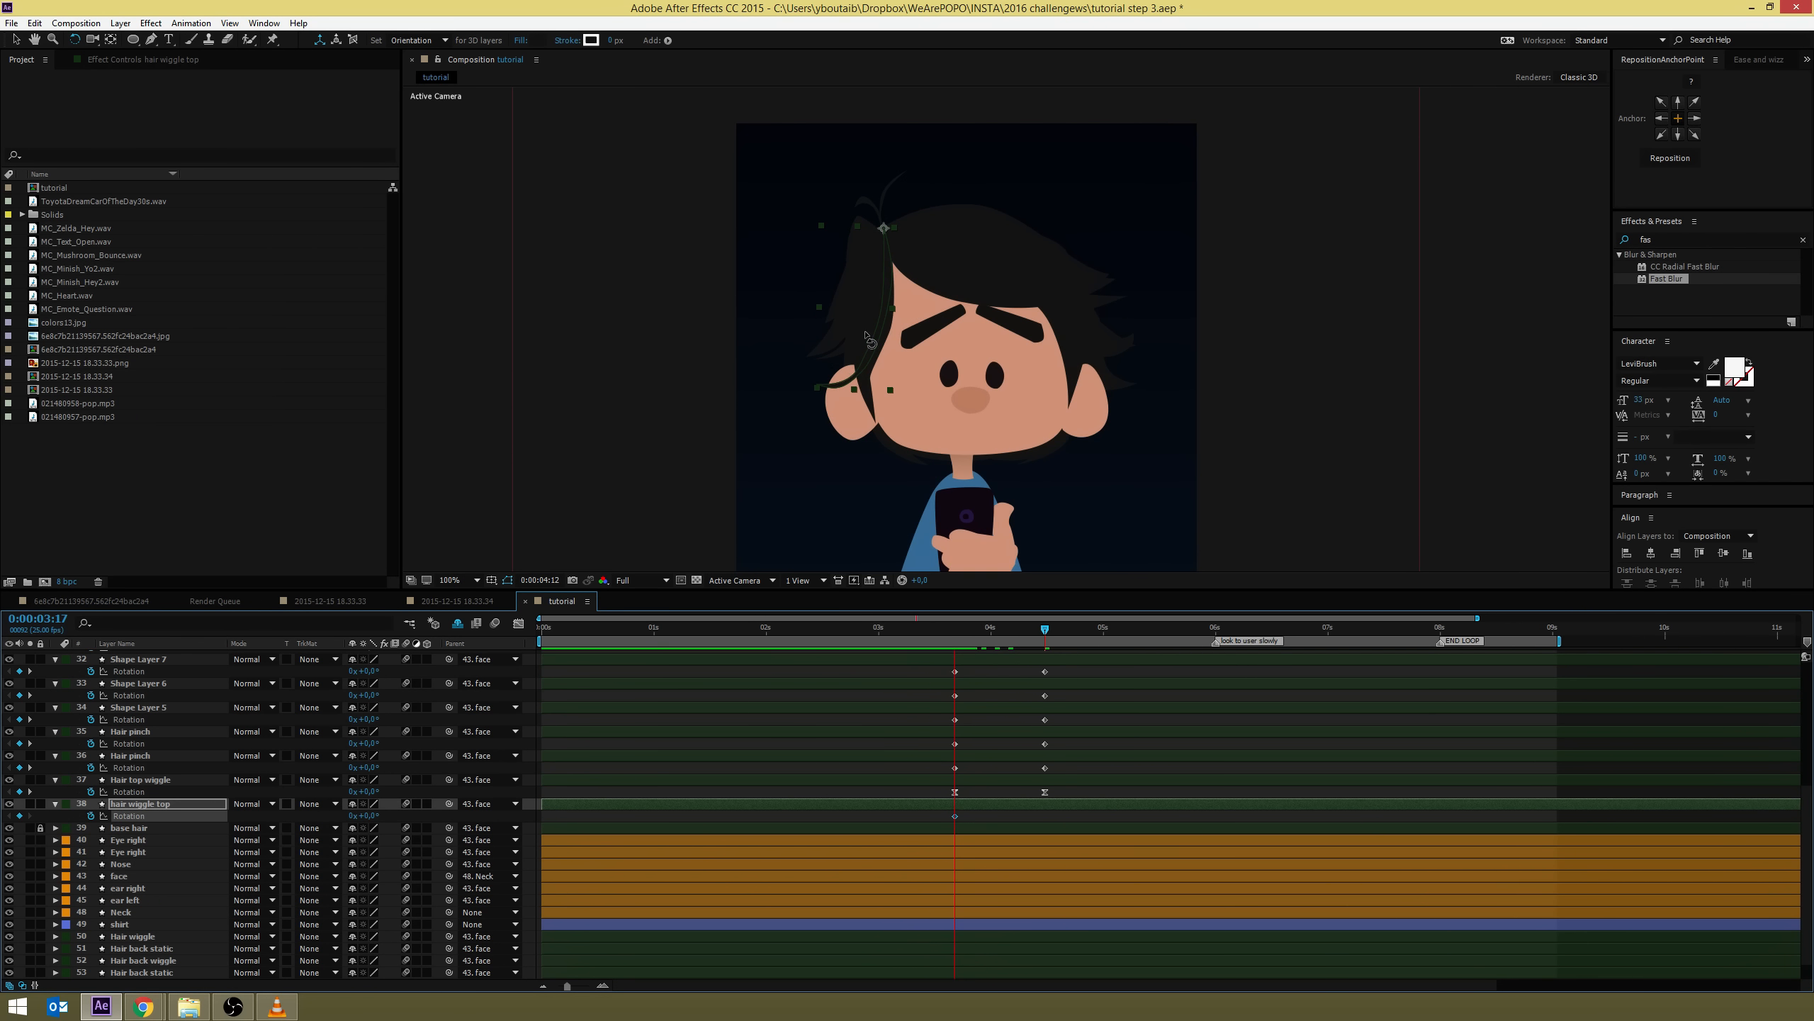
{"action": "left_click_drag", "start_coordinate": [873, 366], "coordinate": [859, 361]}
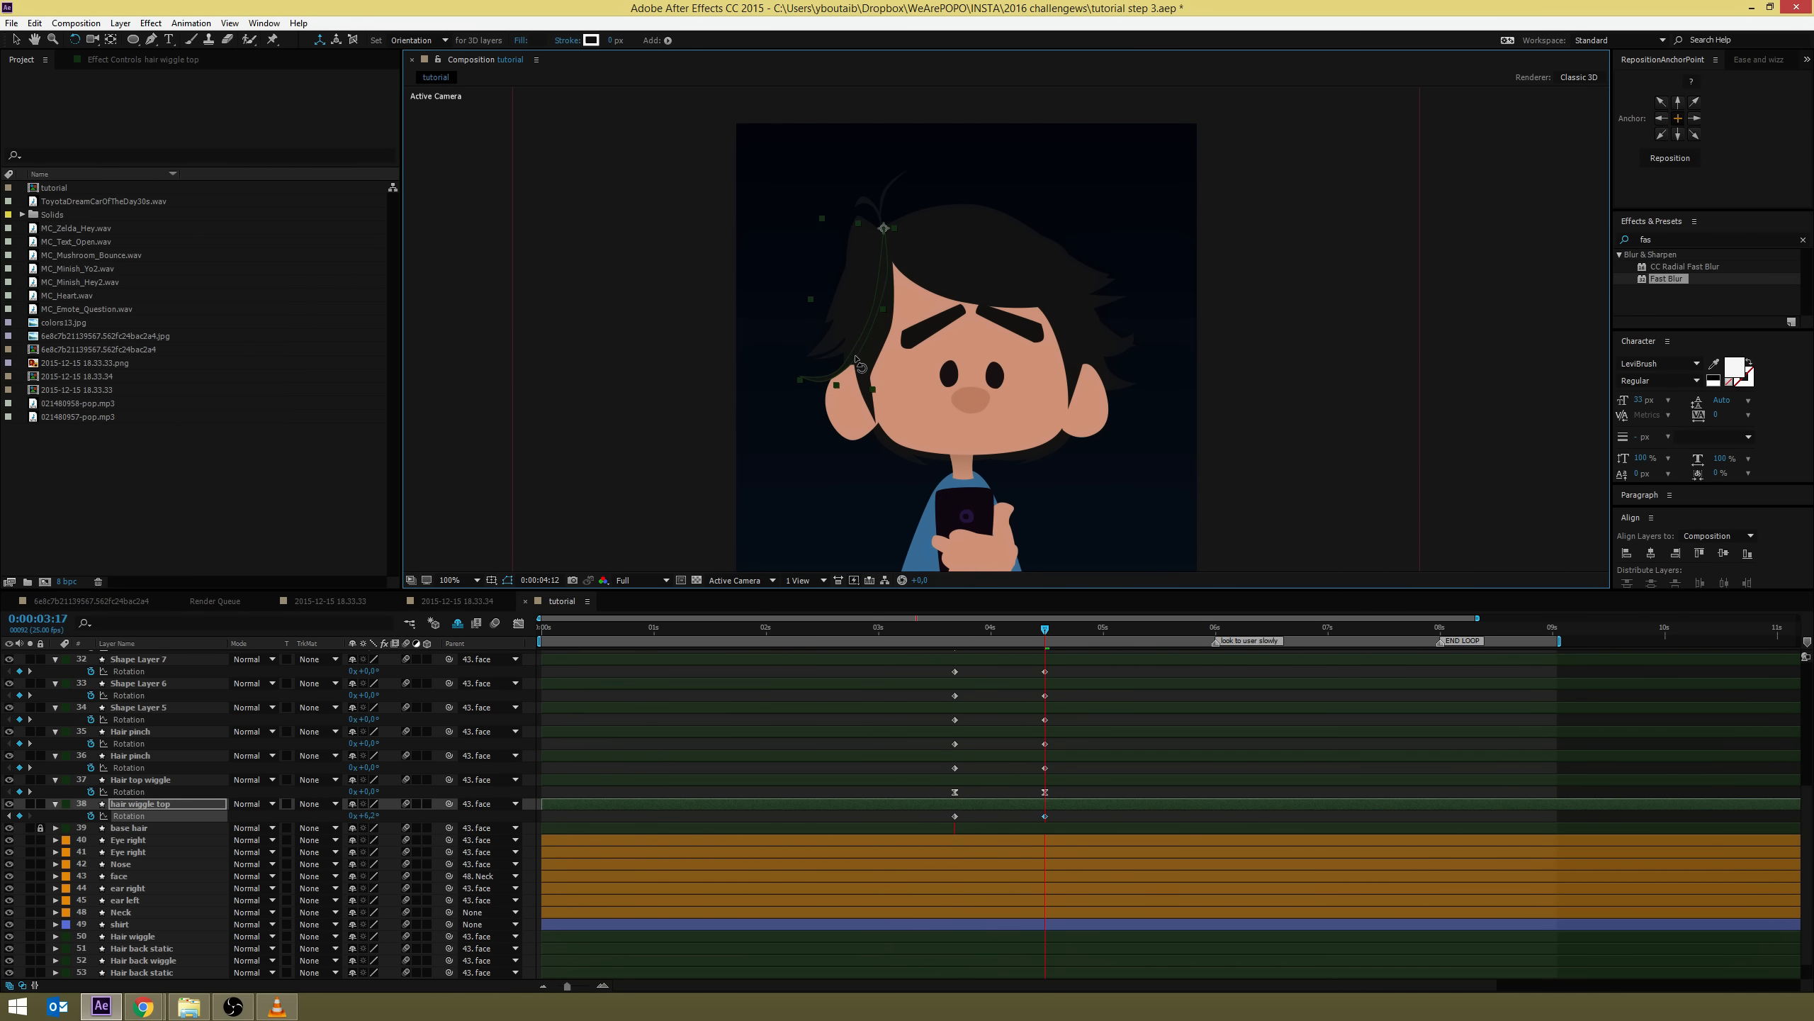
{"action": "key", "text": "space"}
{"action": "left_click", "coordinate": [1039, 634]}
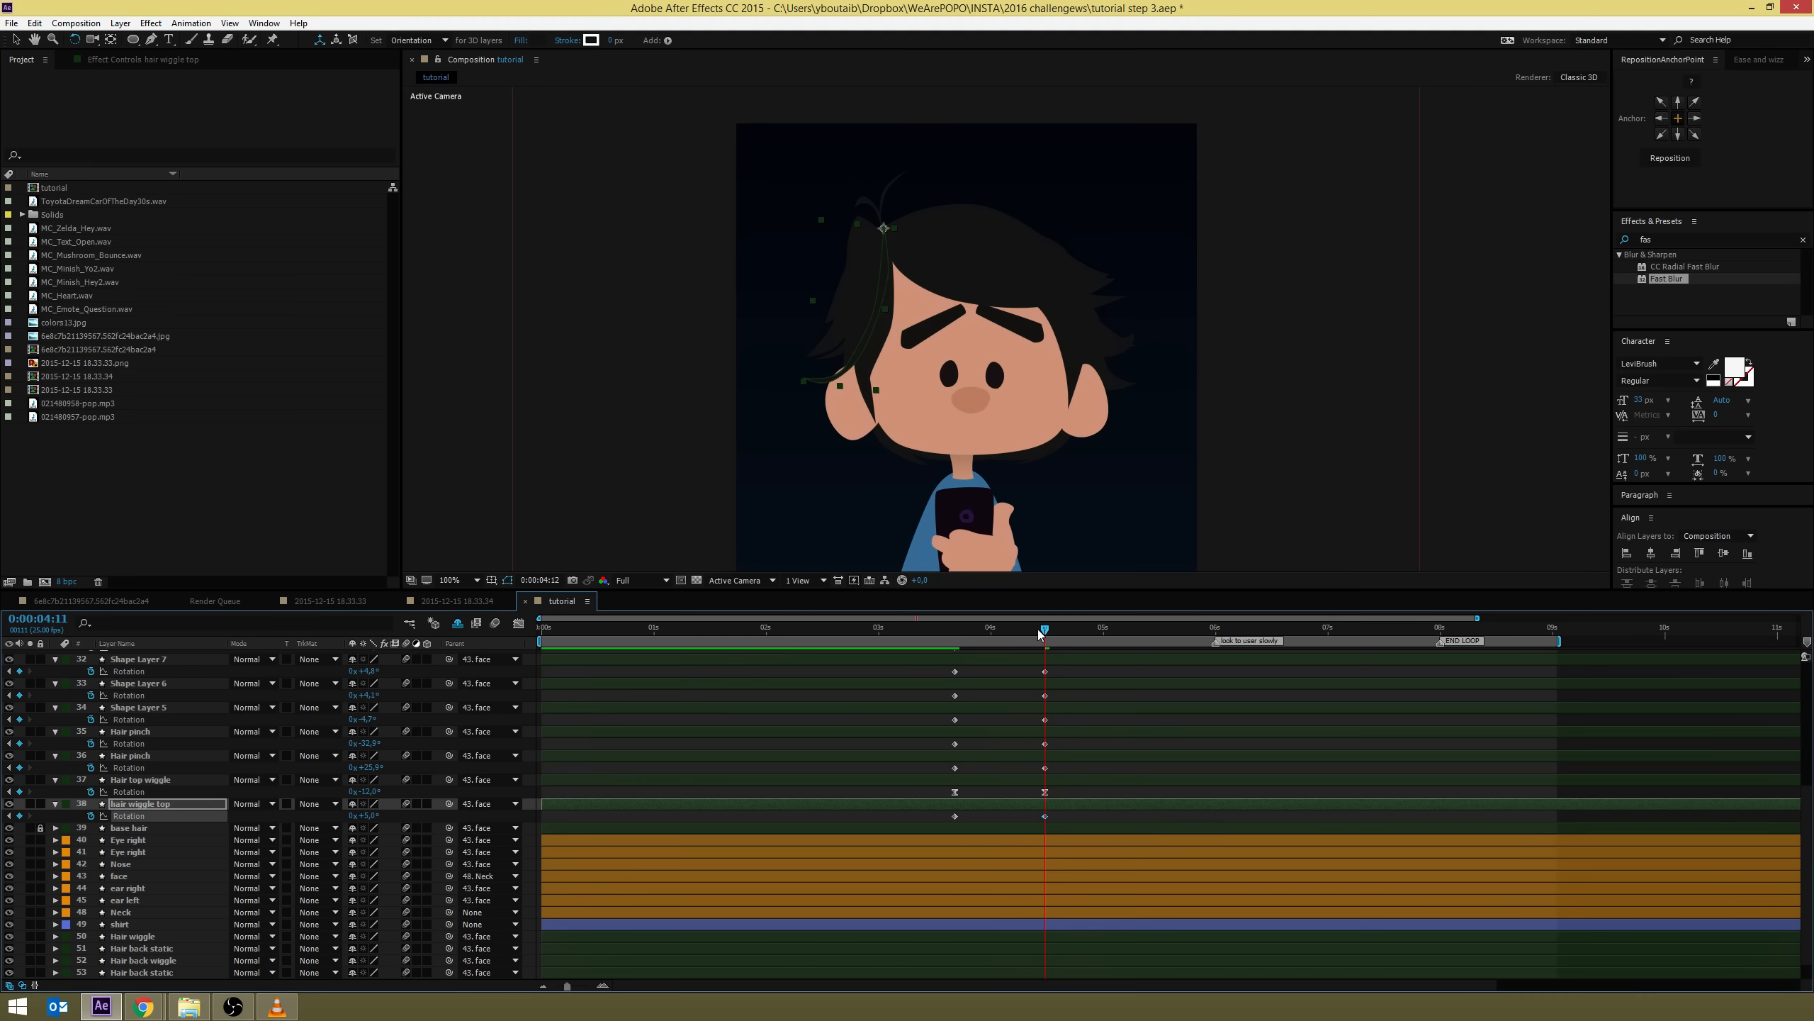
{"action": "mouse_move", "coordinate": [1039, 633]}
{"action": "left_mouse_down"}
{"action": "mouse_move", "coordinate": [956, 634]}
{"action": "mouse_move", "coordinate": [1045, 634]}
{"action": "left_mouse_up"}
{"action": "left_click_drag", "start_coordinate": [839, 380], "coordinate": [836, 376]}
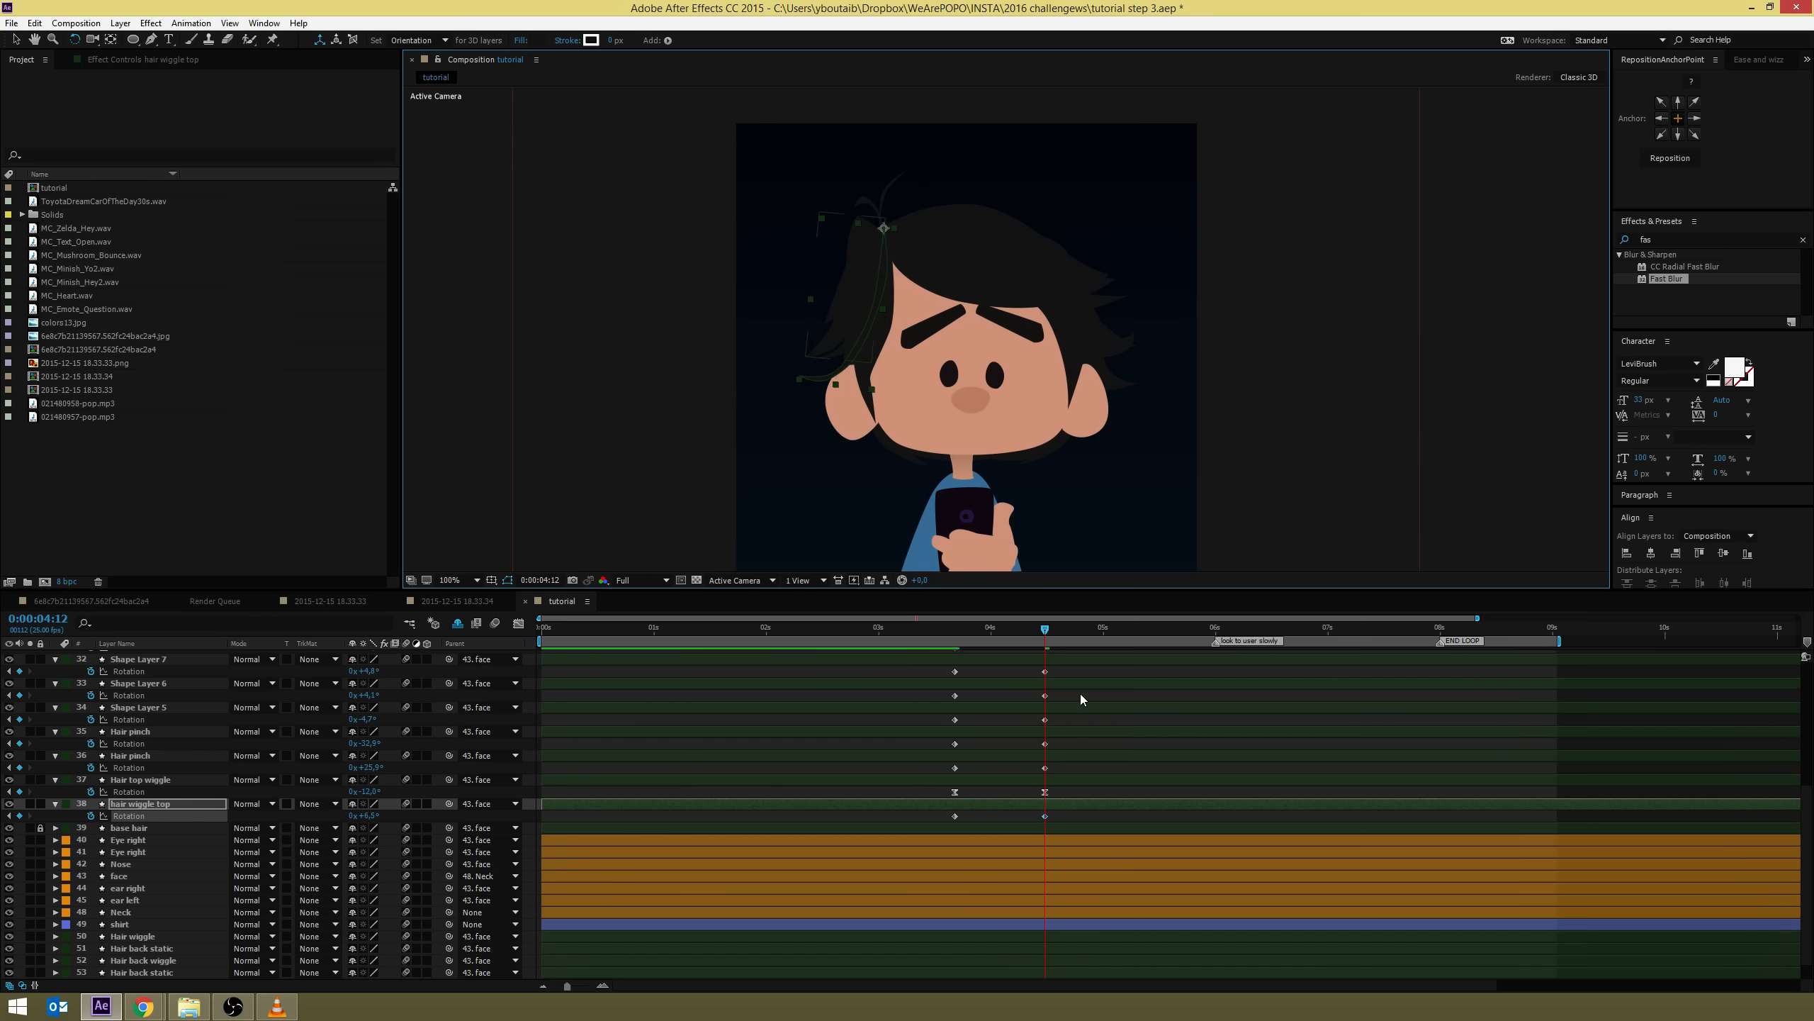
Keyframe the rotation of the Hair wiggle side strand at 0:00:03:17 and rotate it to about 4° at 0:00:04:12
{"action": "key", "text": "j"}
{"action": "scroll", "coordinate": [962, 818], "scroll_direction": "down", "scroll_amount": 1}
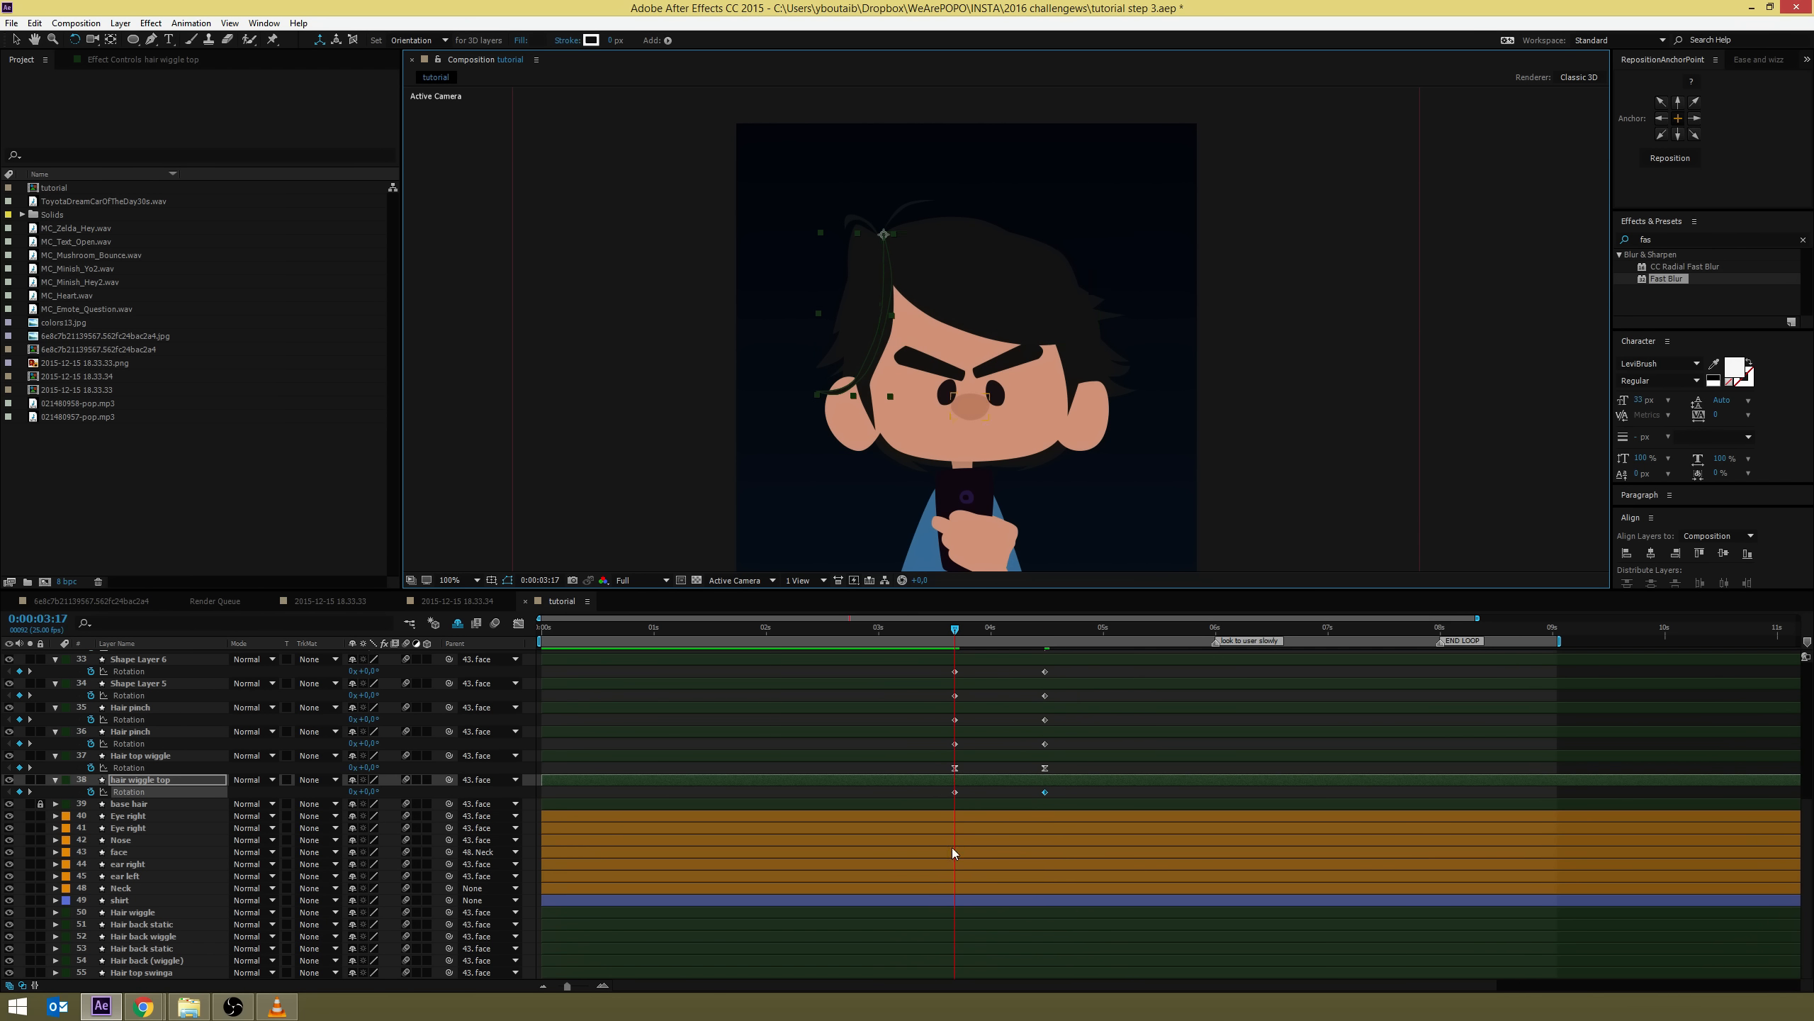
{"action": "left_click", "coordinate": [128, 913]}
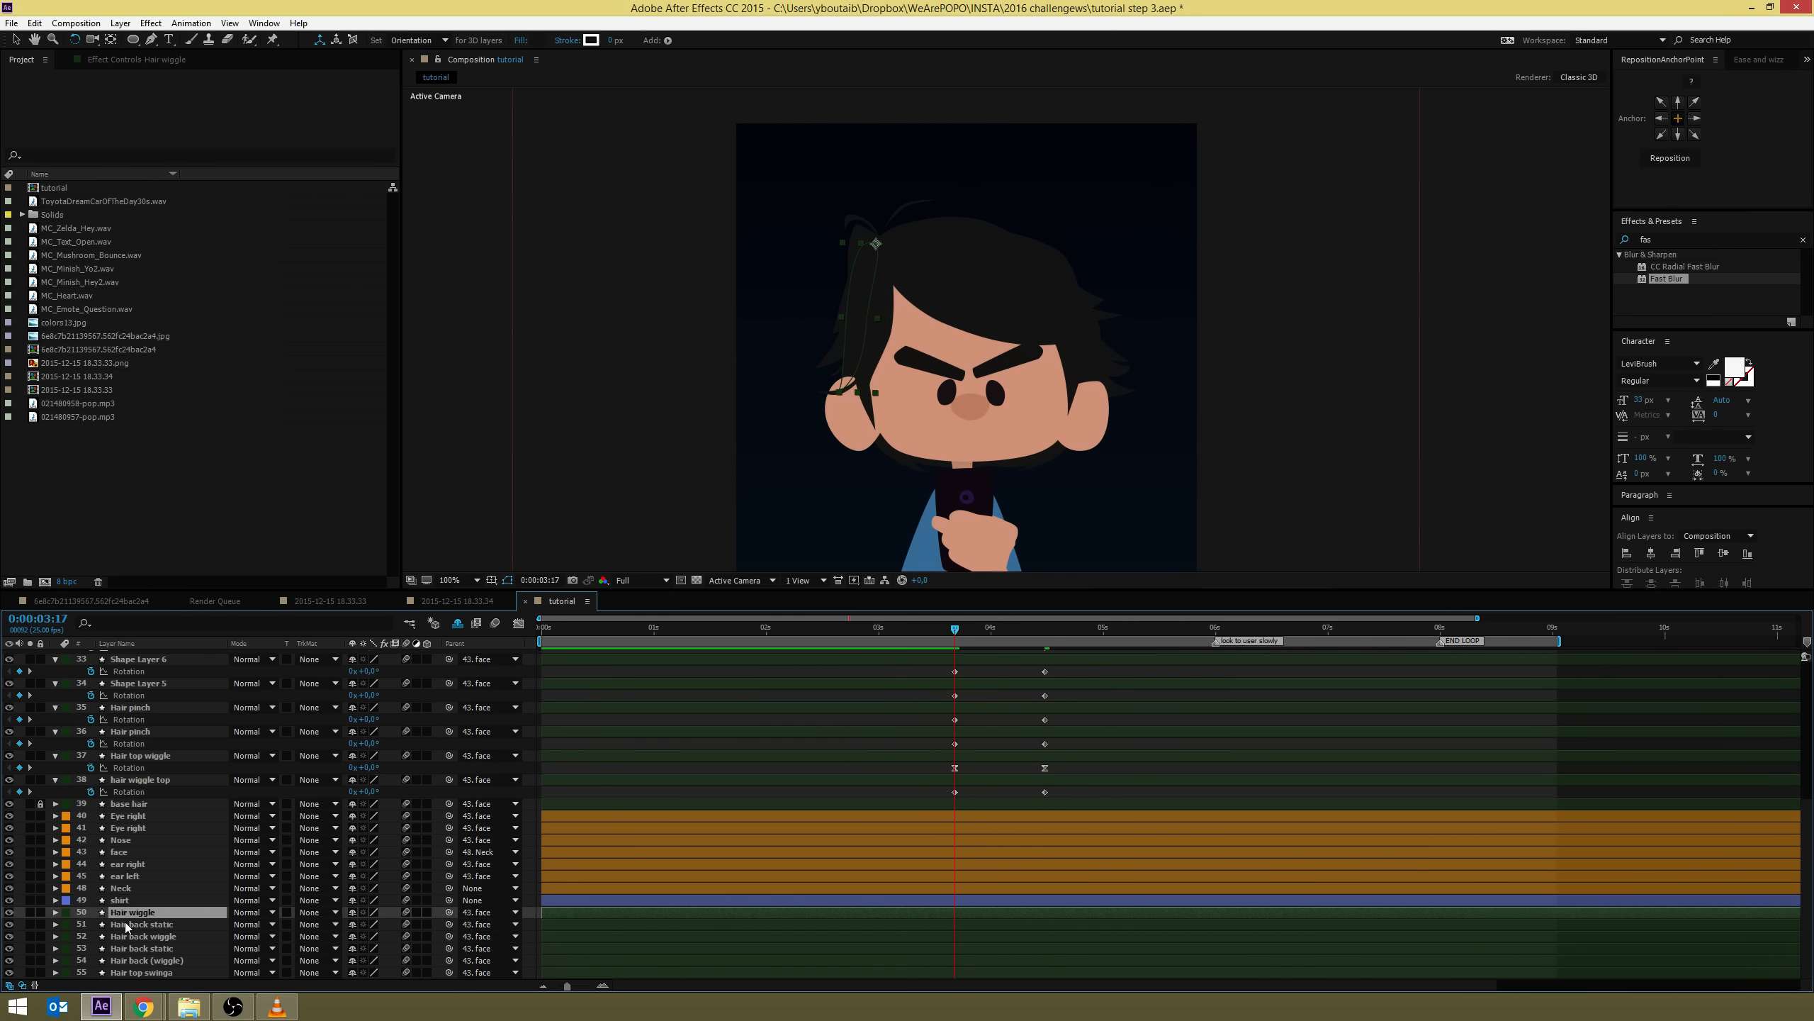
{"action": "key", "text": "r"}
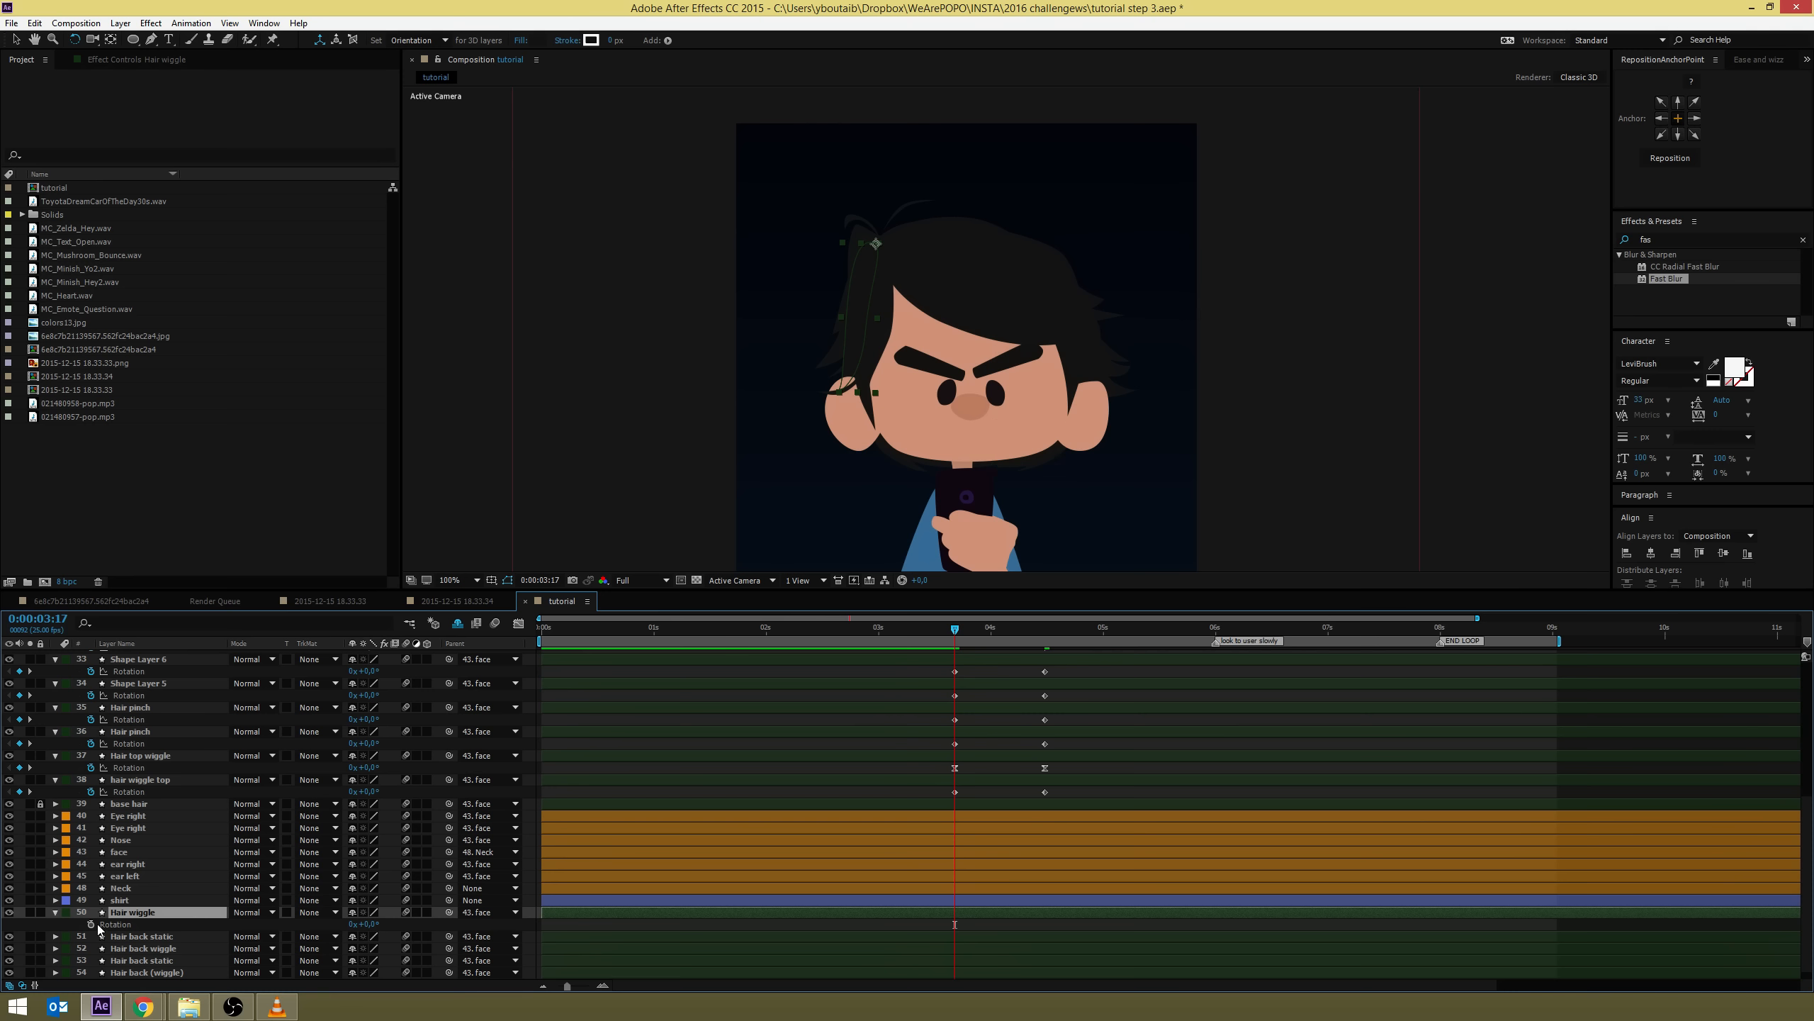
{"action": "left_click", "coordinate": [92, 924]}
{"action": "key", "text": "k"}
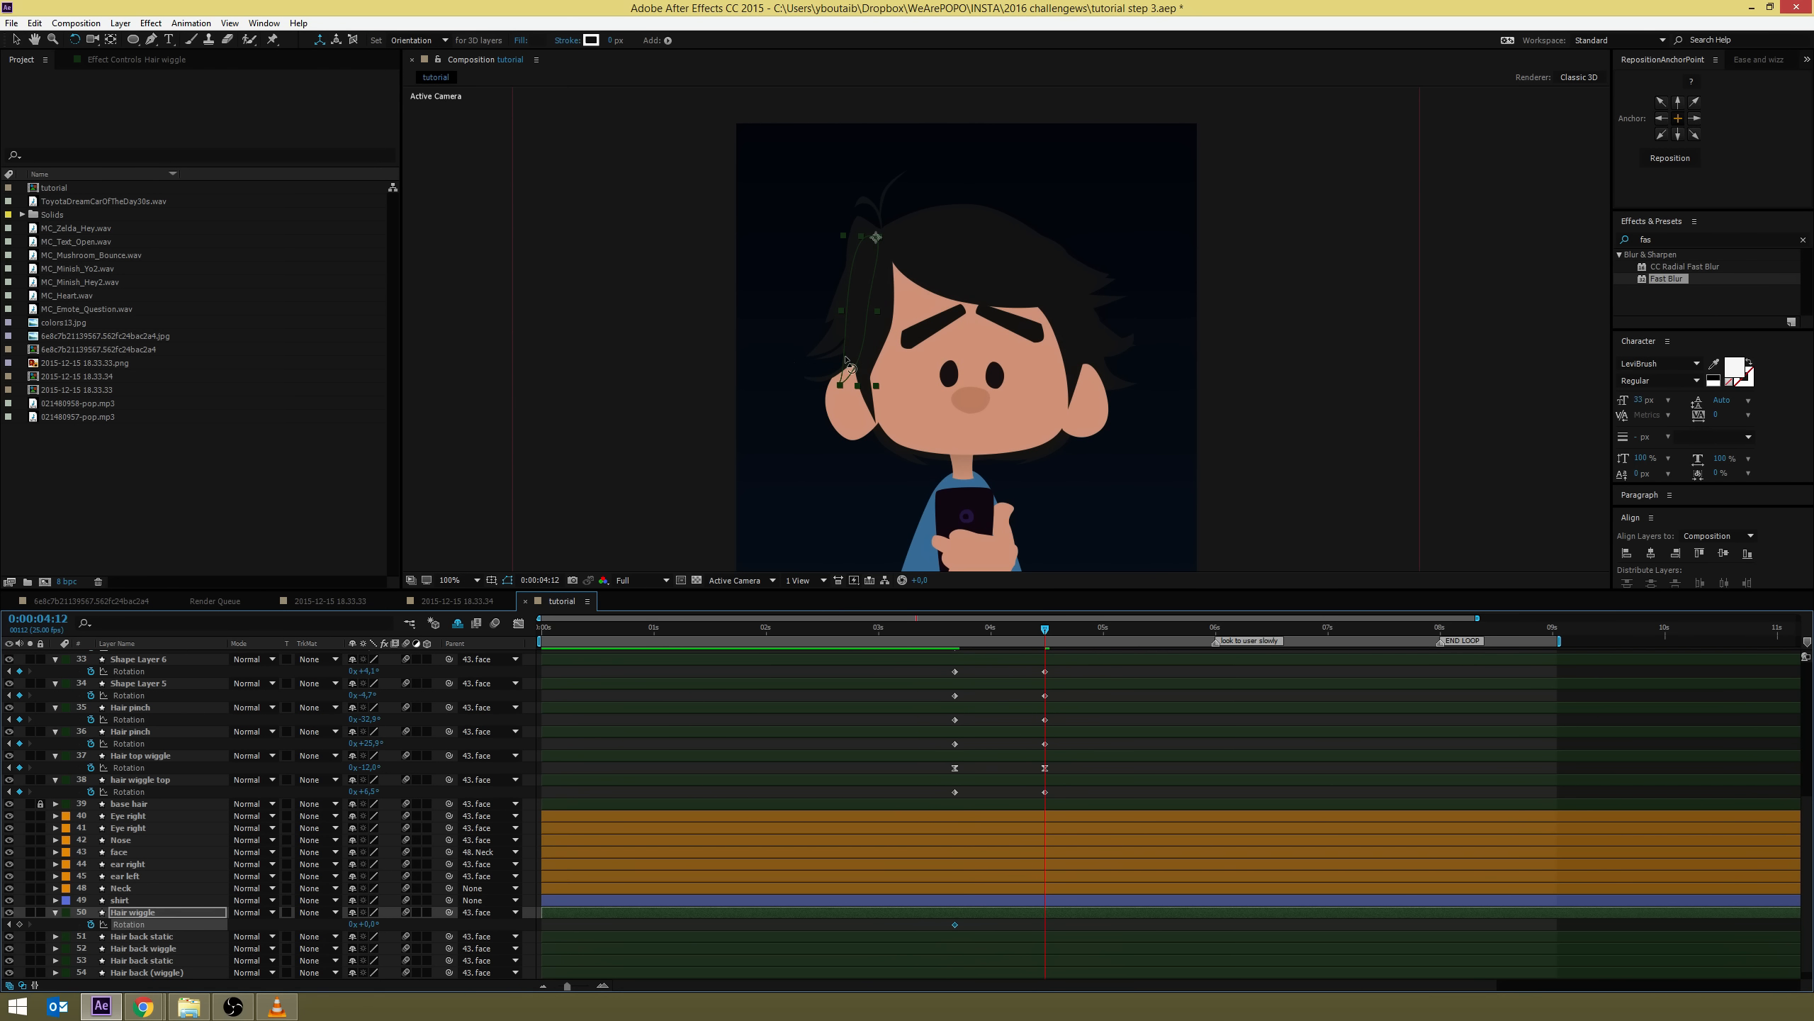
{"action": "left_click", "coordinate": [852, 358]}
{"action": "left_click_drag", "start_coordinate": [851, 359], "coordinate": [845, 356]}
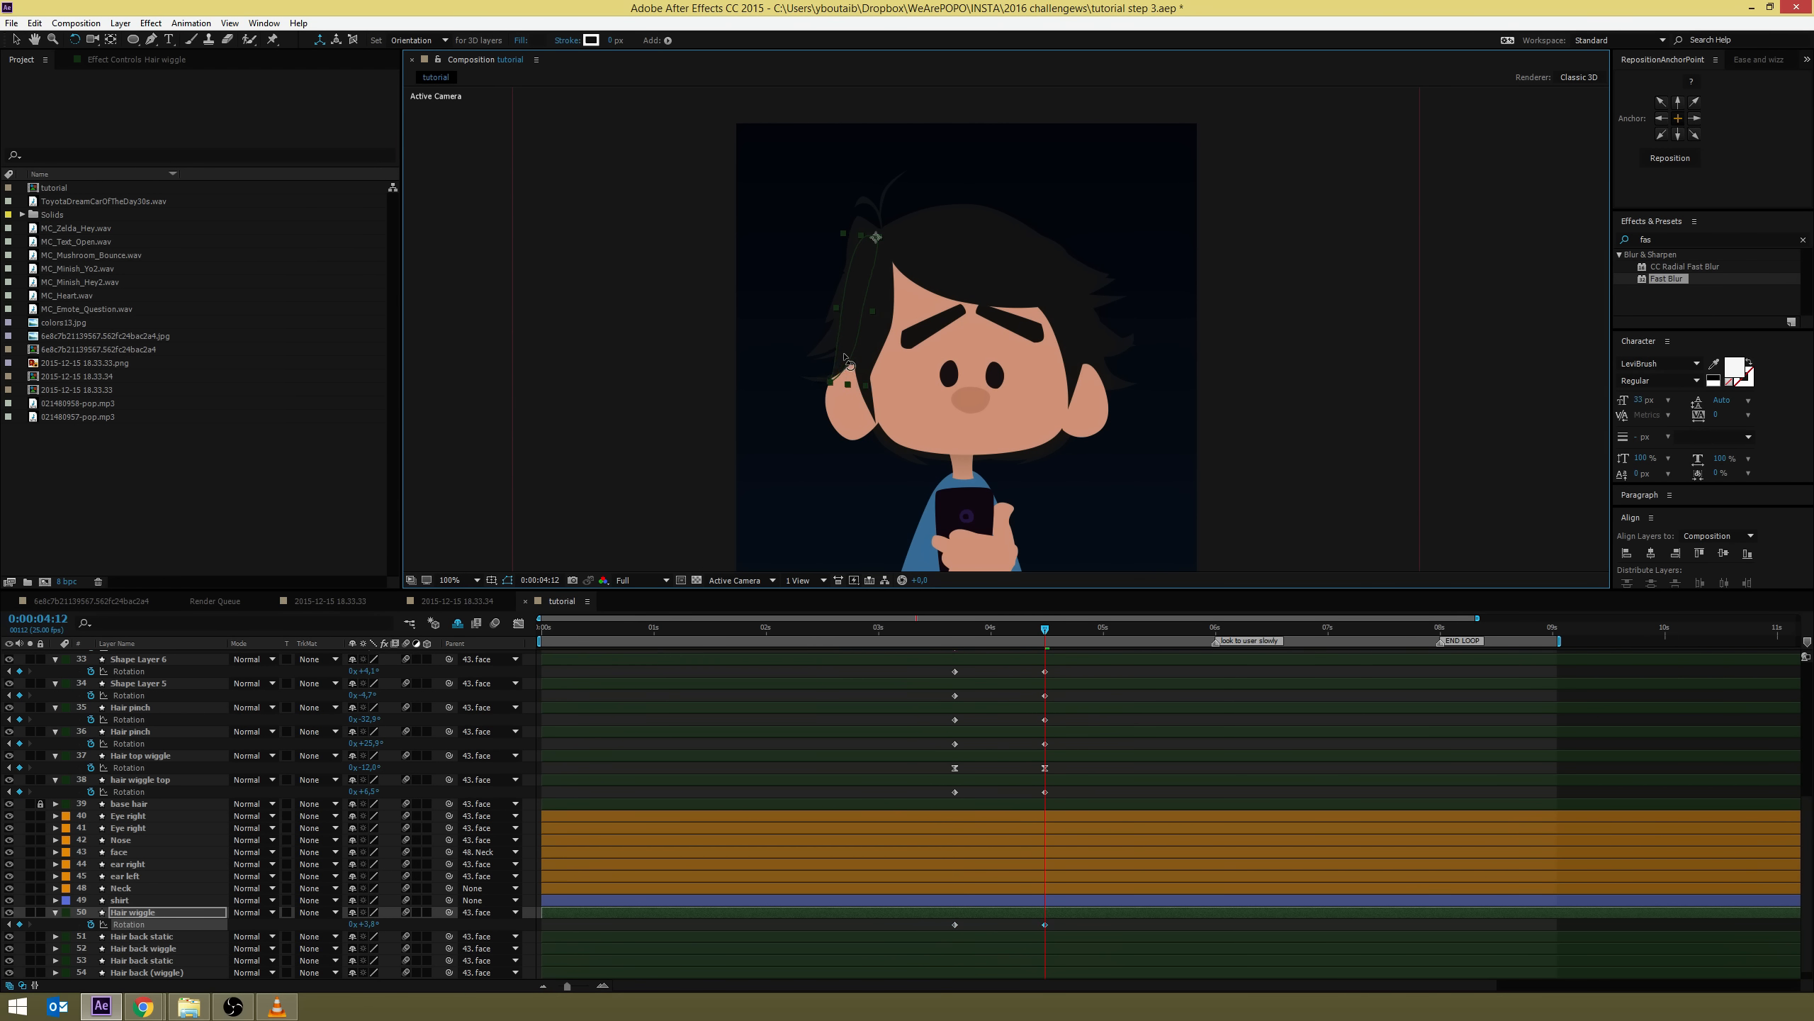
Keyframe the rotation of the Hair back wiggle layer at 0:00:03:17 and 0:00:04:12, with about -7° at 0:00:03:17
{"action": "scroll", "coordinate": [1069, 926], "scroll_direction": "down", "scroll_amount": 1}
{"action": "key", "text": "j"}
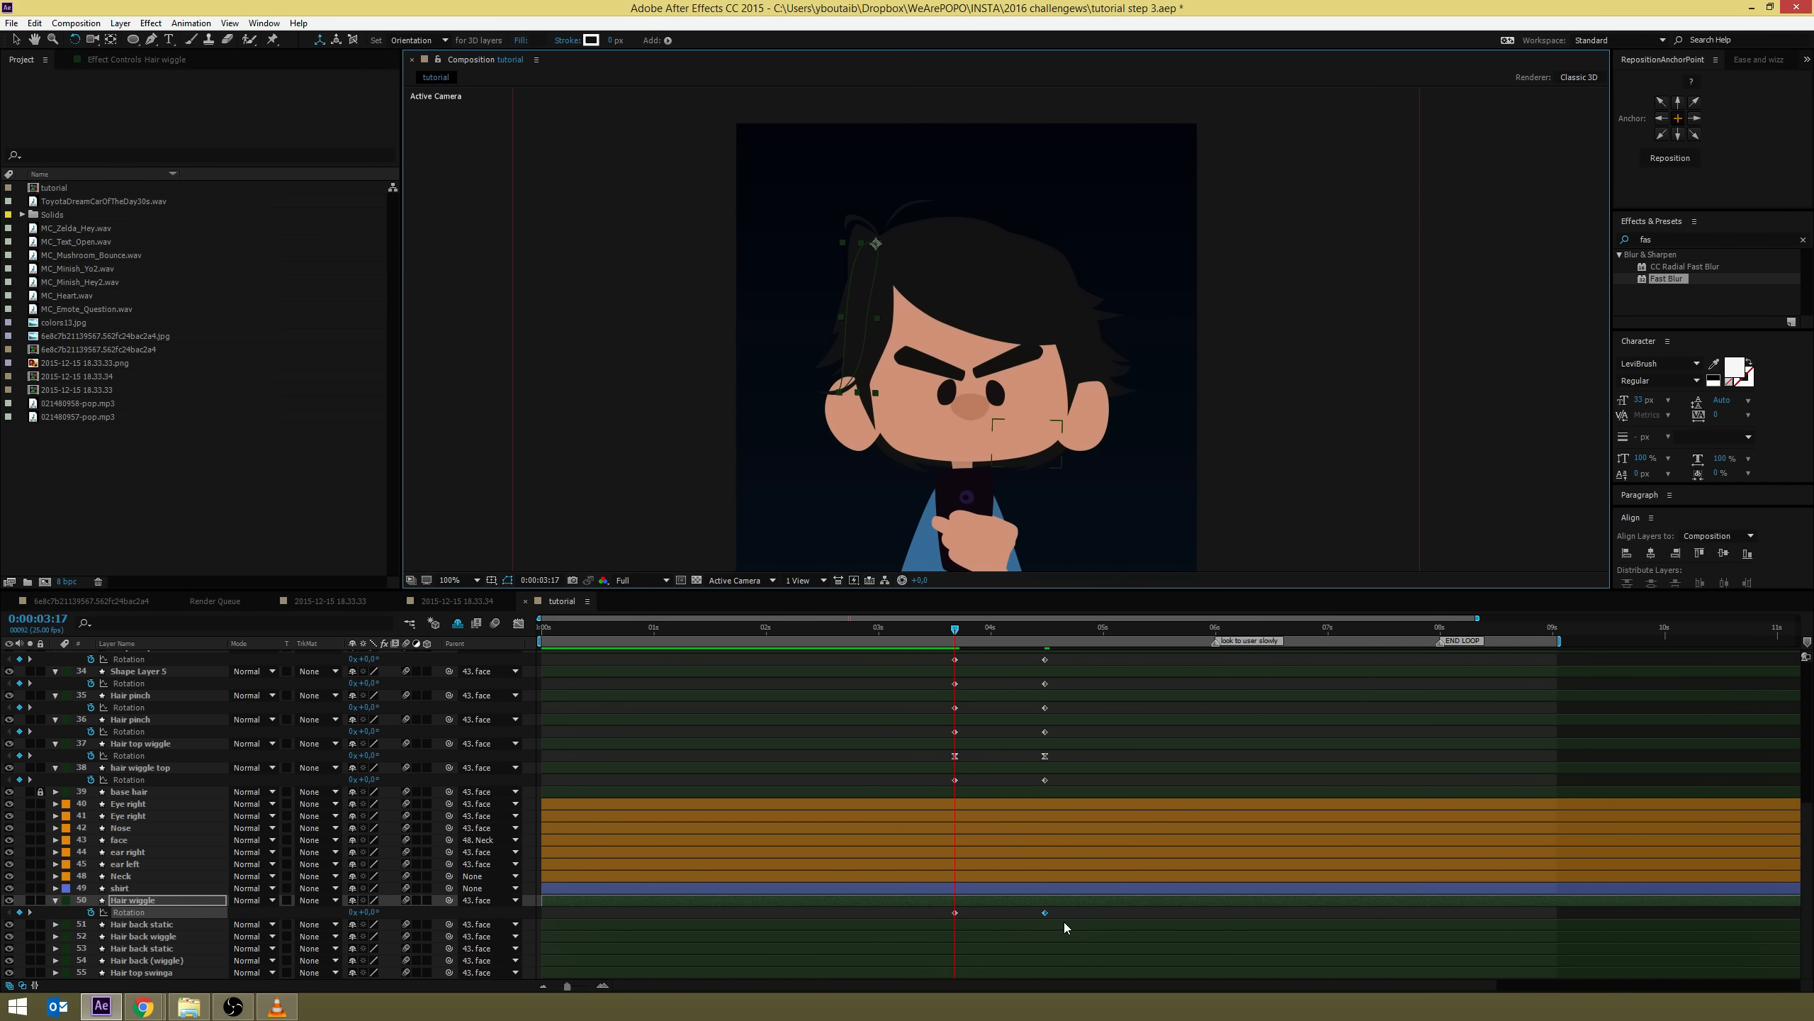
{"action": "left_click", "coordinate": [144, 924]}
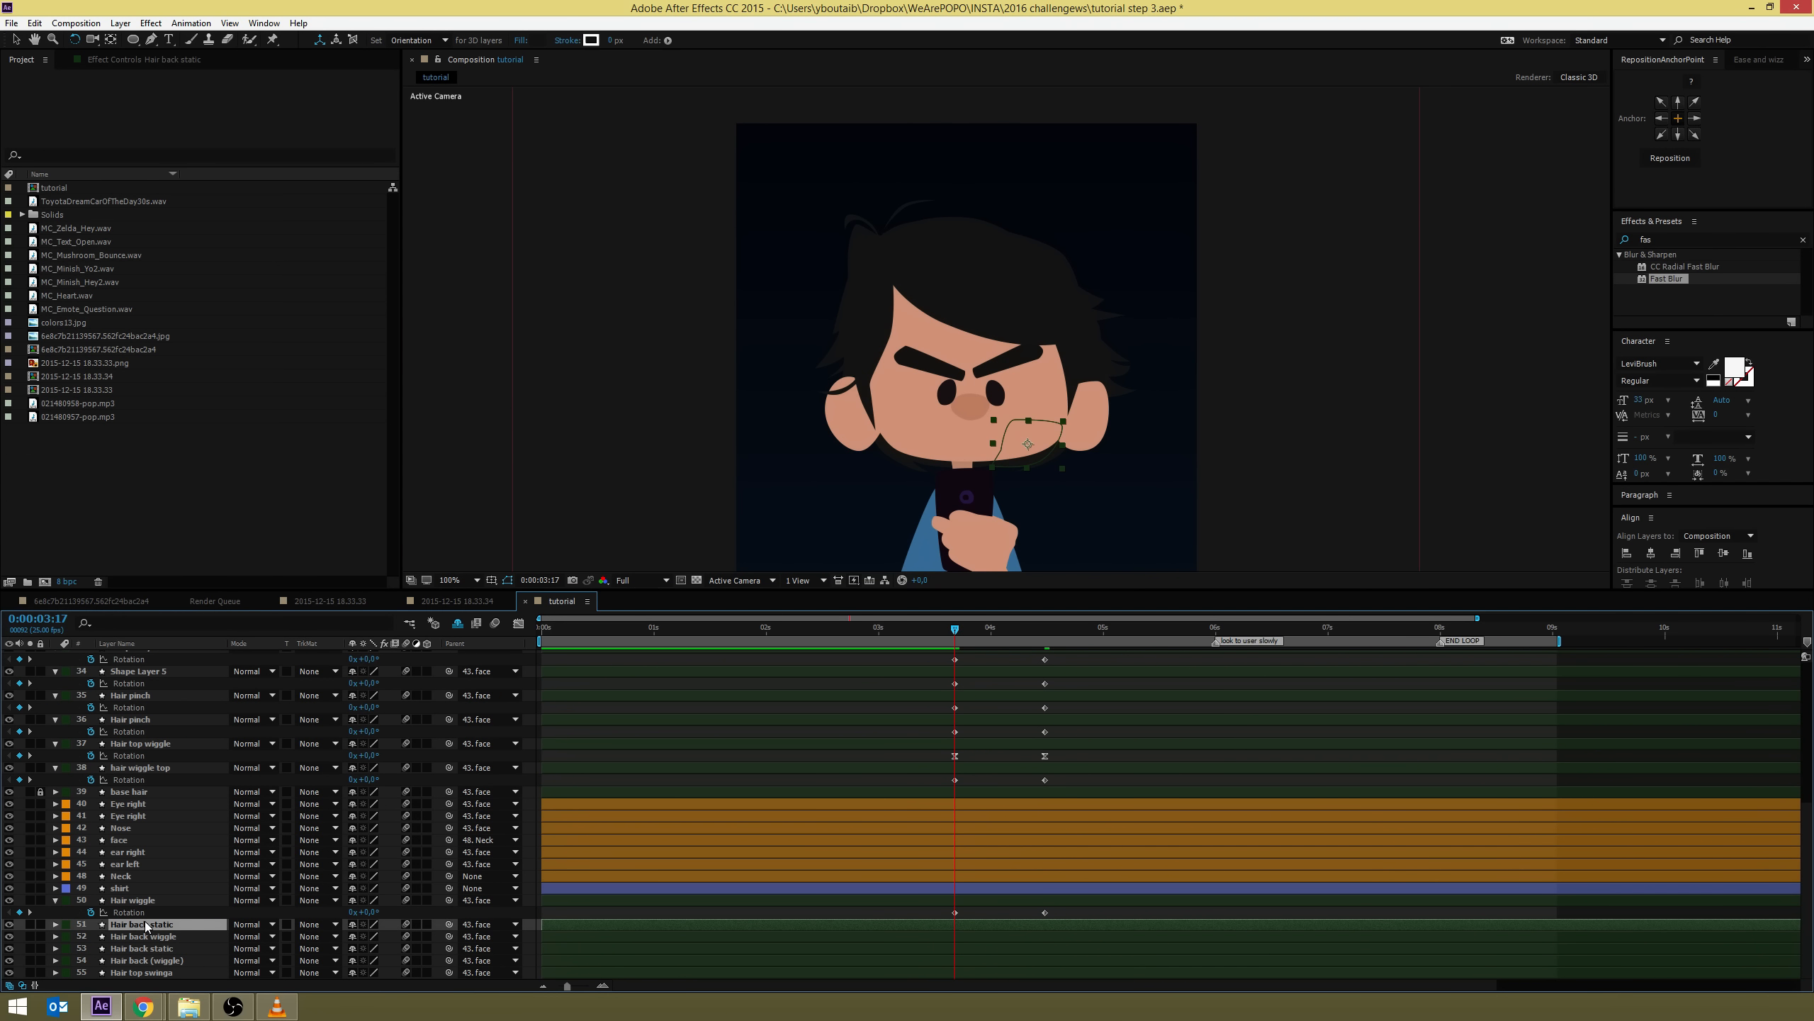
{"action": "left_click", "coordinate": [141, 938]}
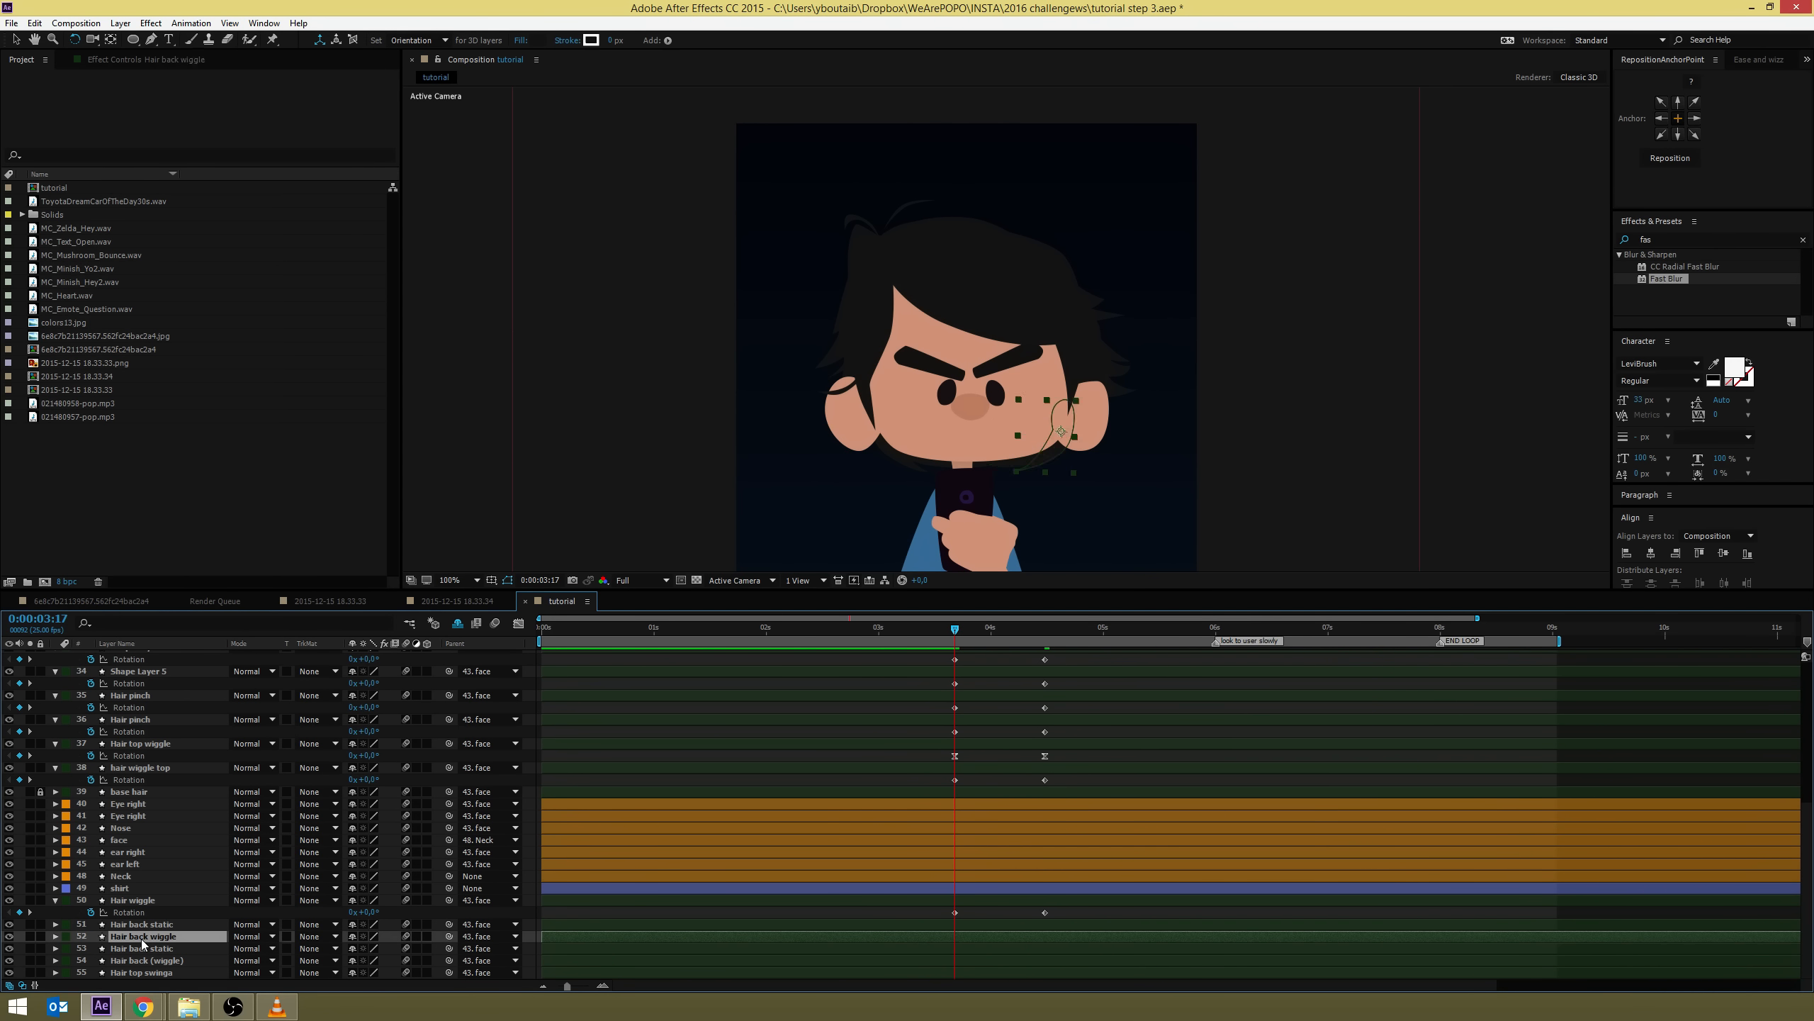
{"action": "key", "text": "r"}
{"action": "left_click", "coordinate": [90, 947]}
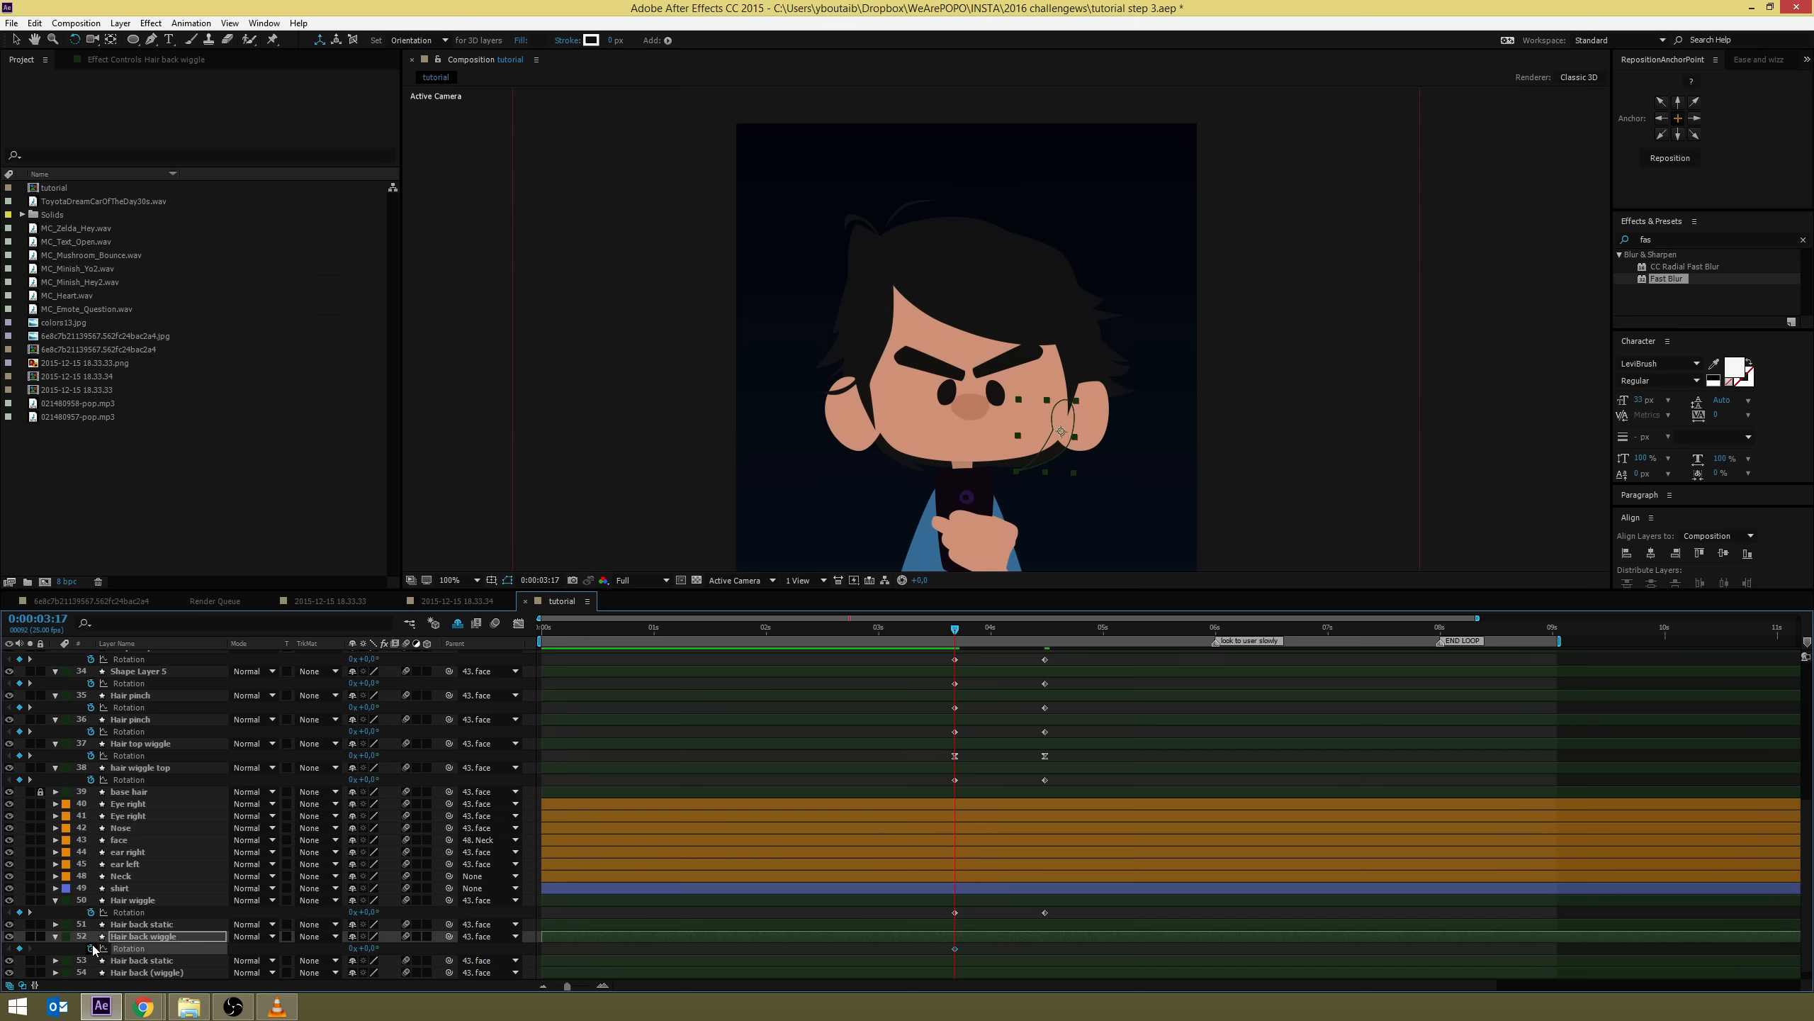
{"action": "key", "text": "k"}
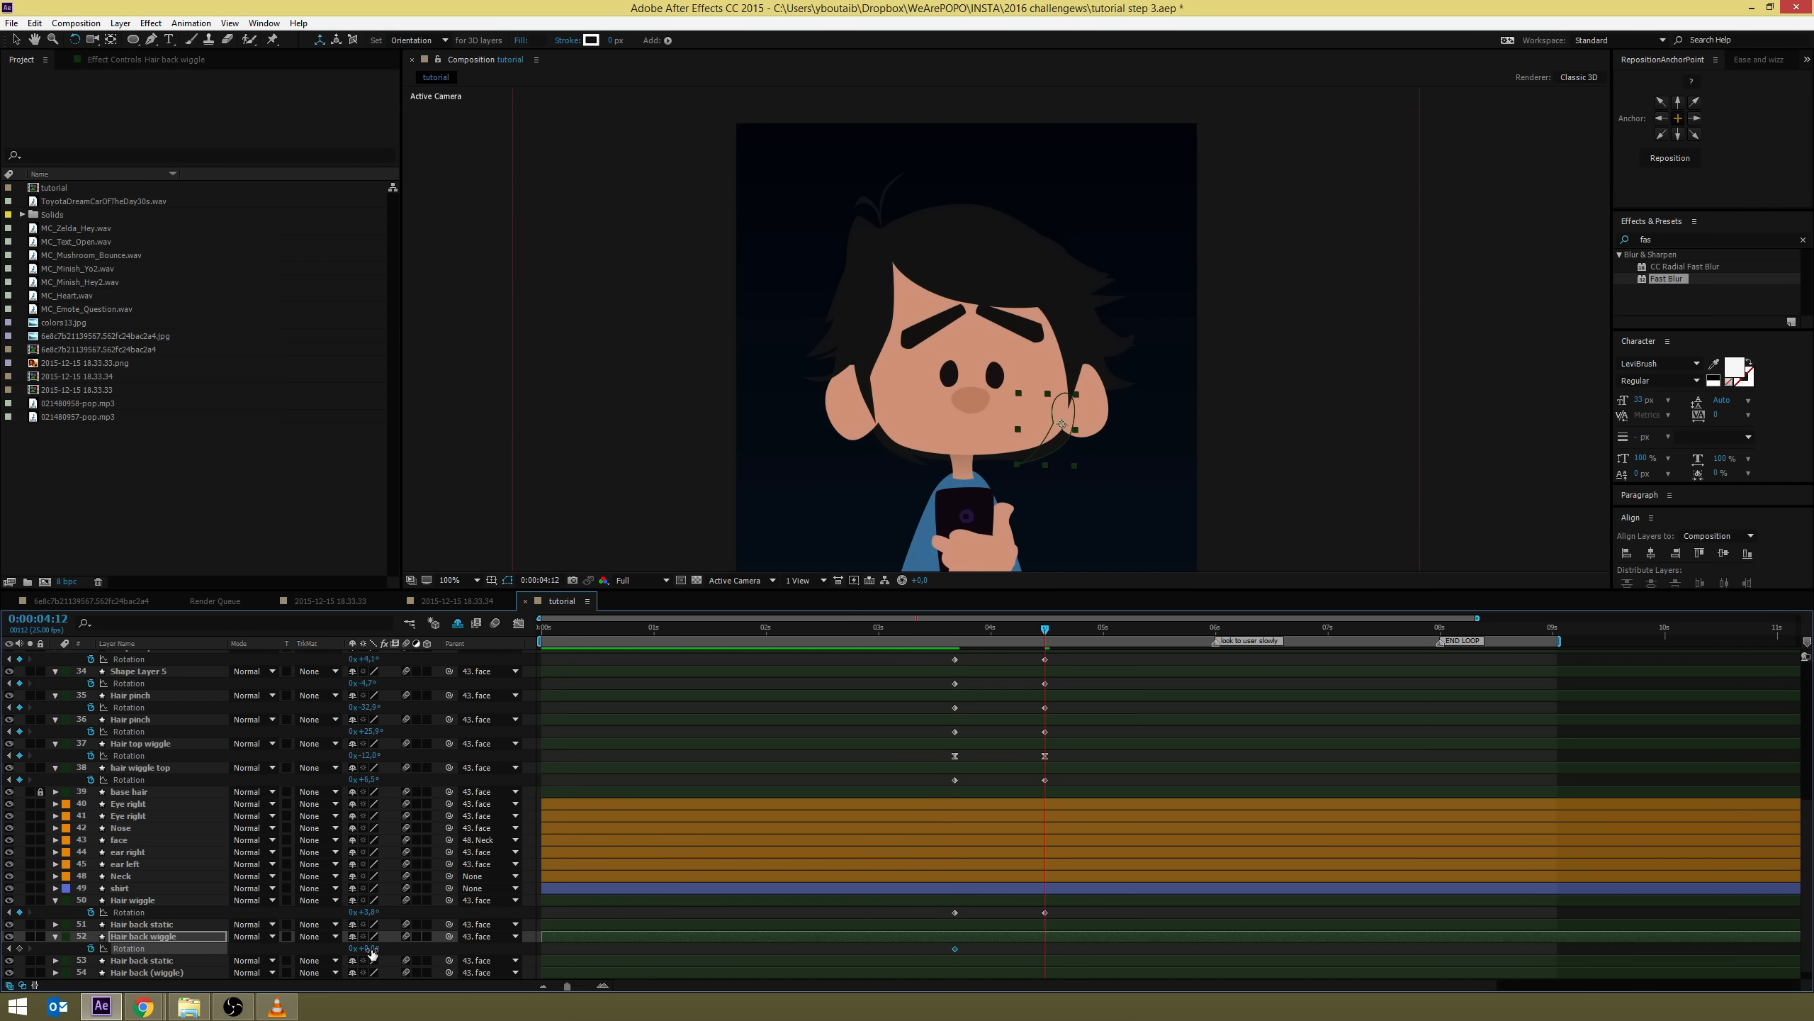
{"action": "left_click_drag", "start_coordinate": [366, 949], "coordinate": [370, 949]}
{"action": "key", "text": "j"}
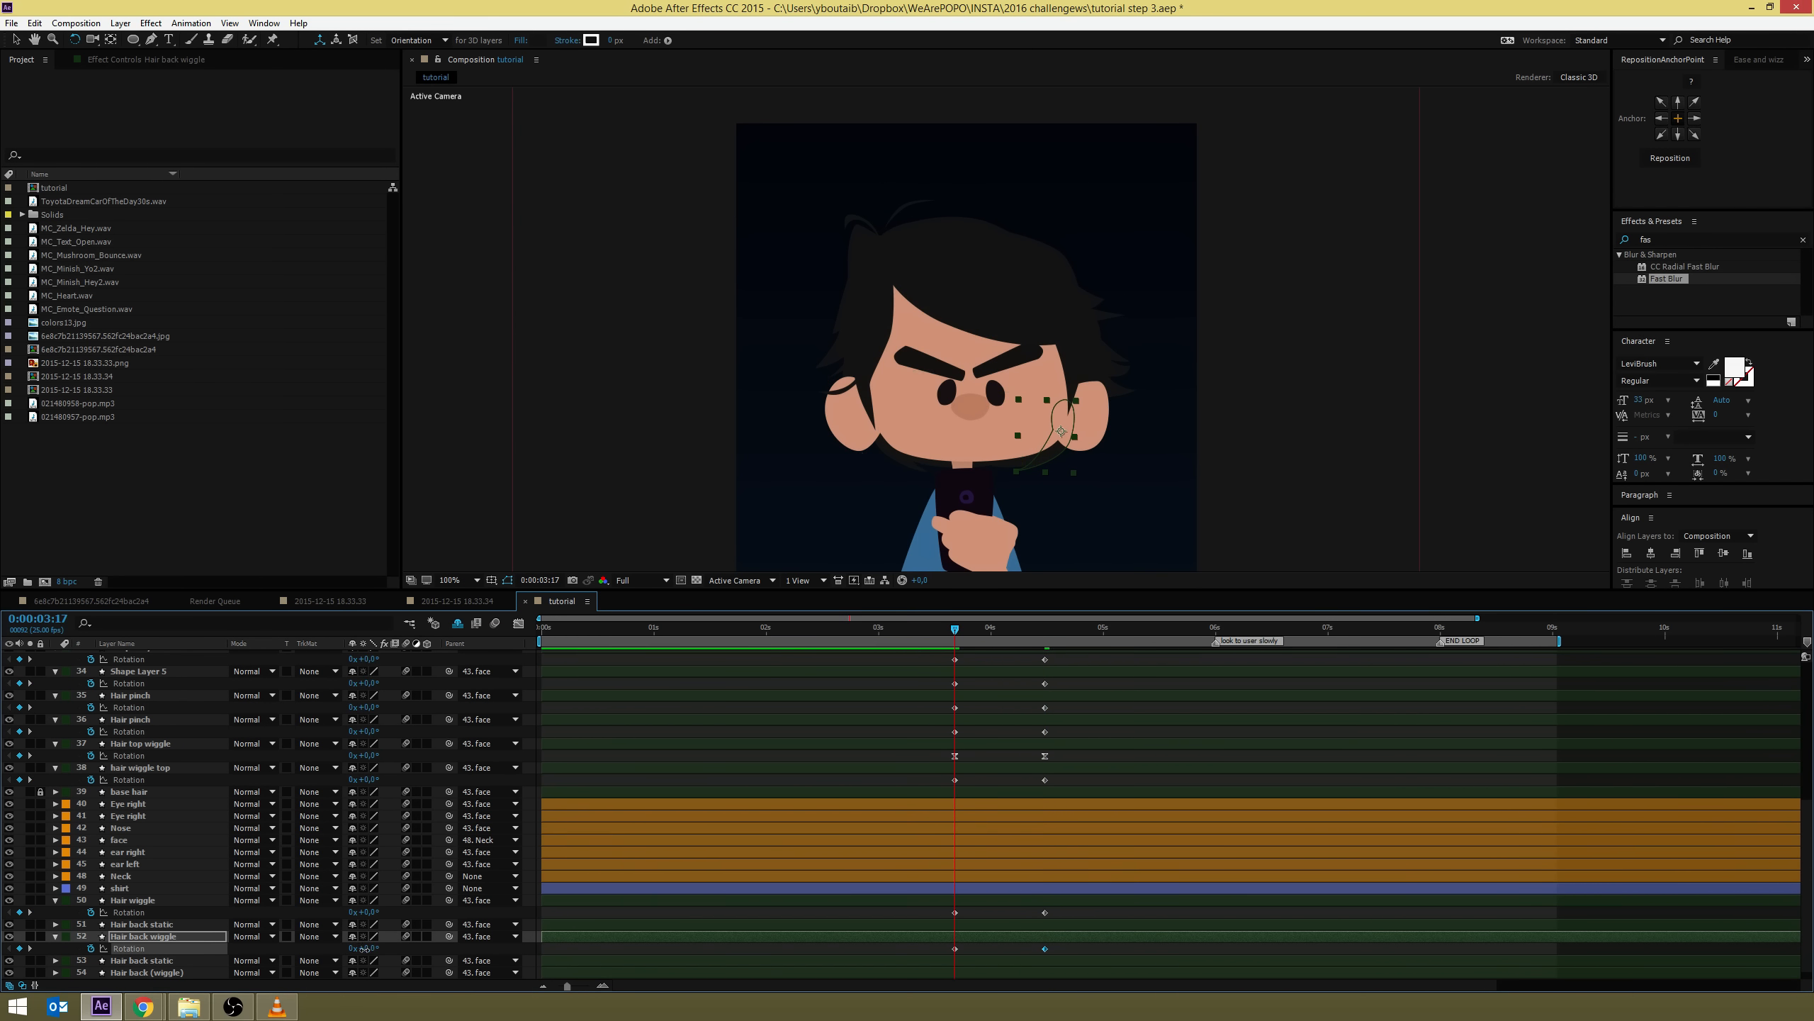
{"action": "left_click_drag", "start_coordinate": [365, 949], "coordinate": [359, 949]}
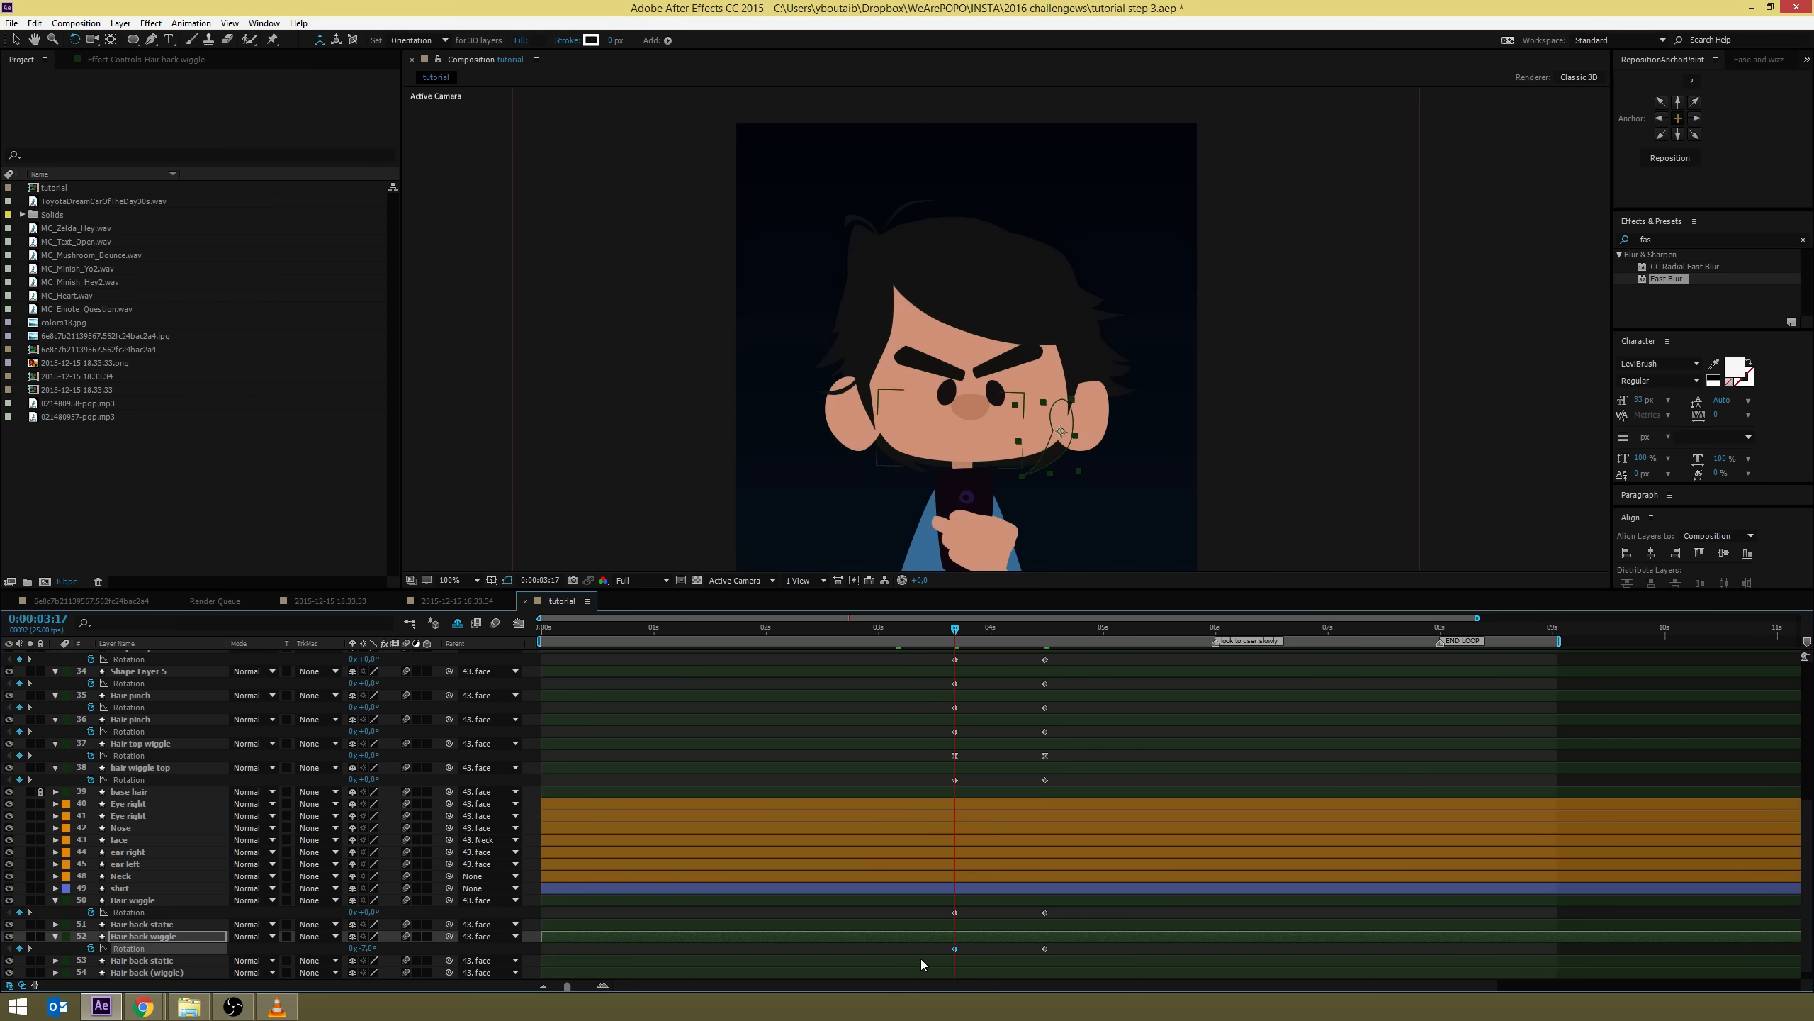
Keyframe the rotation of the Hair back (wiggle) layer at 0:00:03:17 and change its angle slightly at 0:00:04:12
{"action": "scroll", "coordinate": [921, 964], "scroll_direction": "down", "scroll_amount": 1}
{"action": "left_click", "coordinate": [166, 949]}
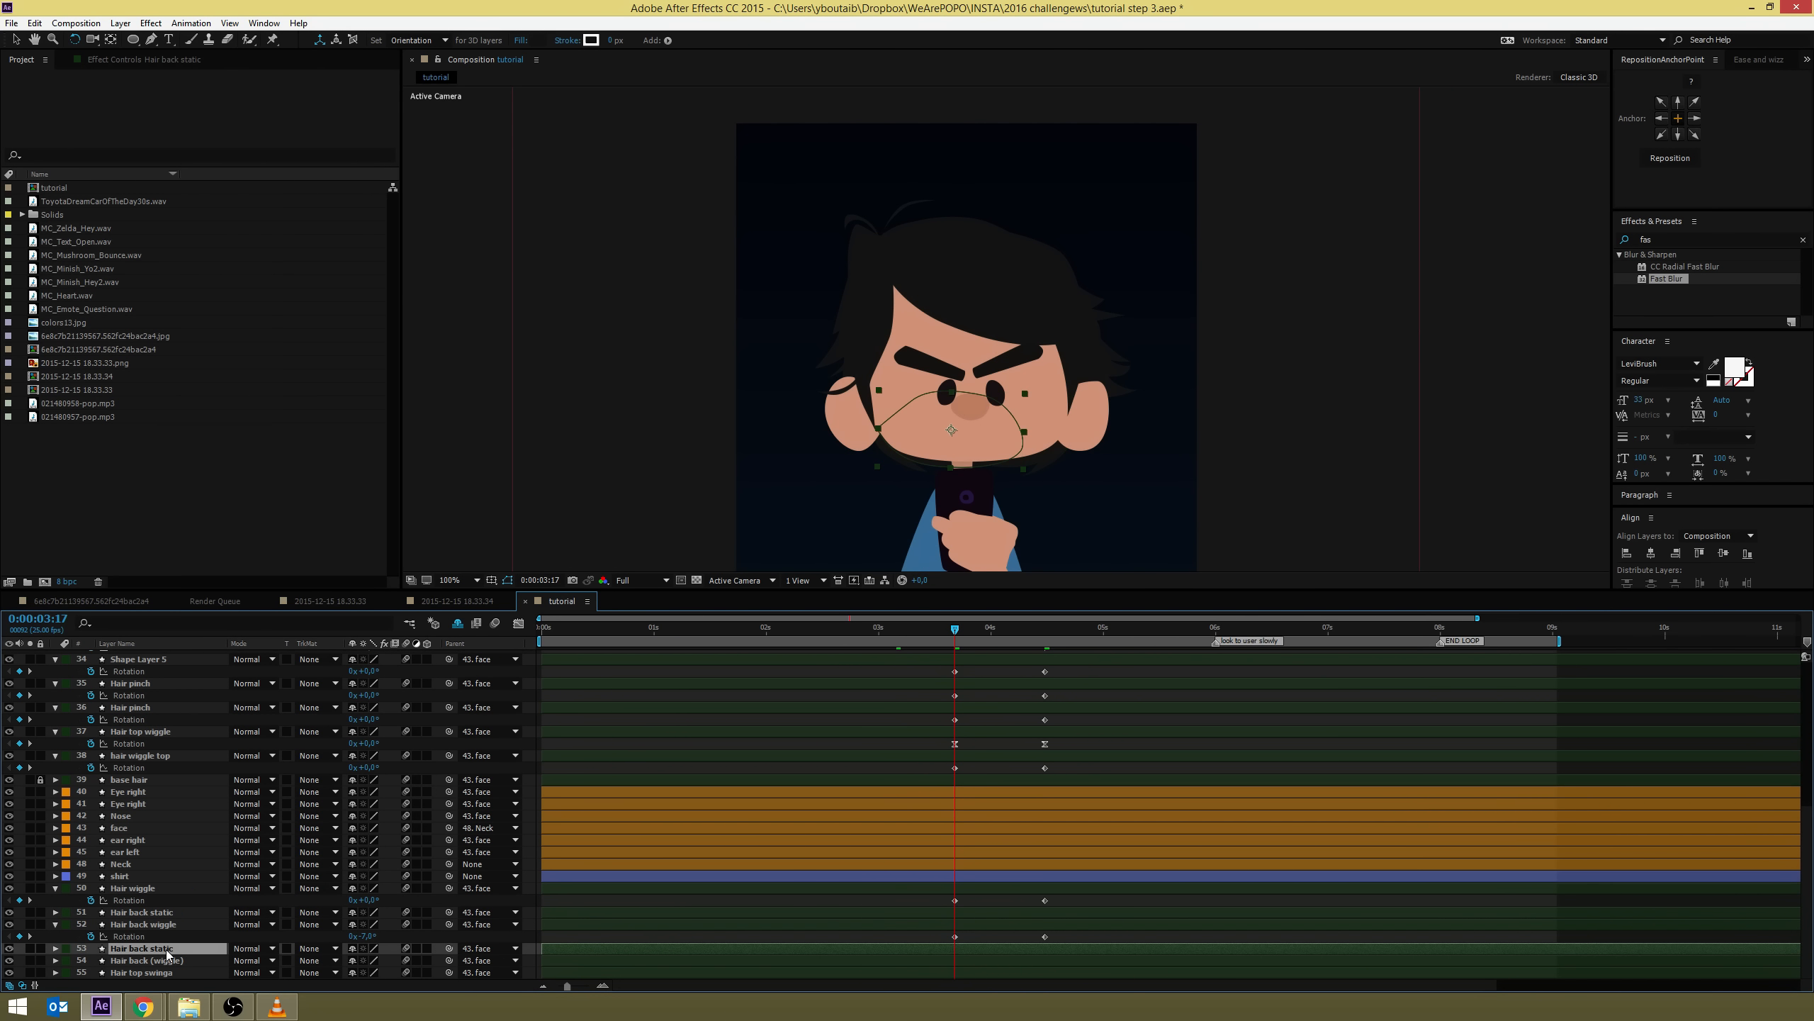
{"action": "left_click", "coordinate": [158, 961]}
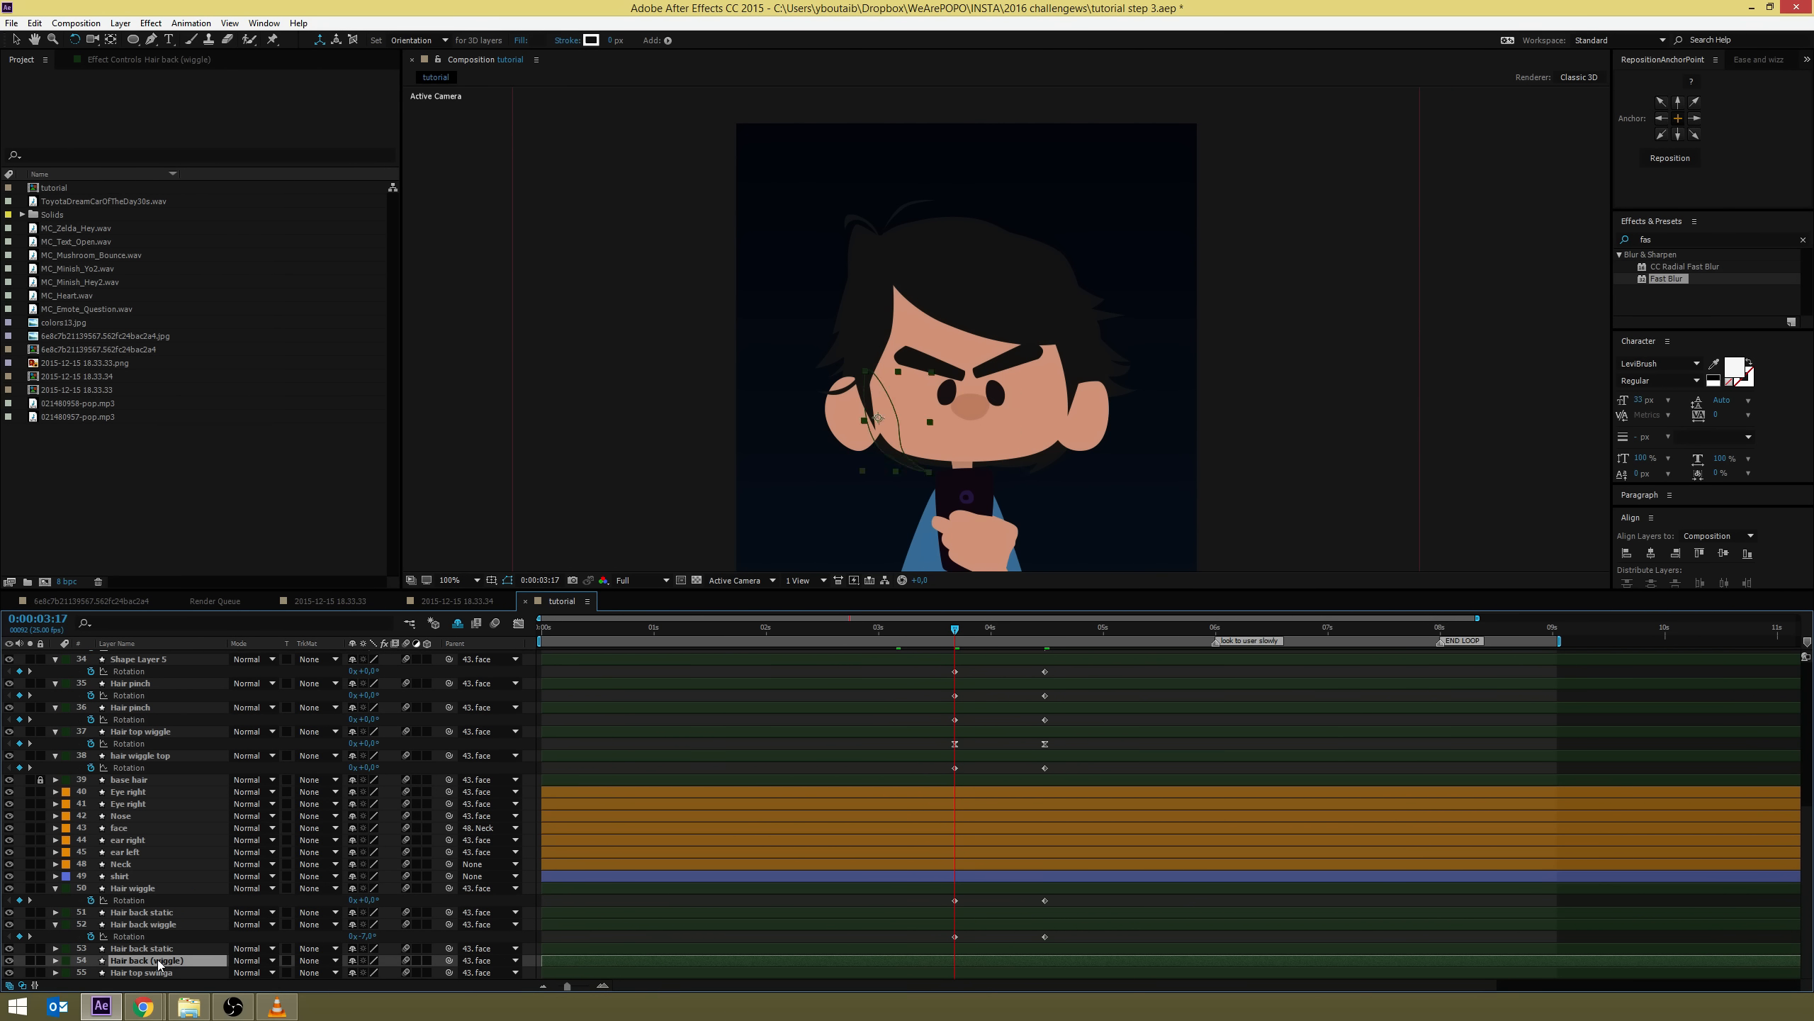
{"action": "key", "text": "r"}
{"action": "left_click", "coordinate": [91, 972]}
{"action": "key", "text": "k"}
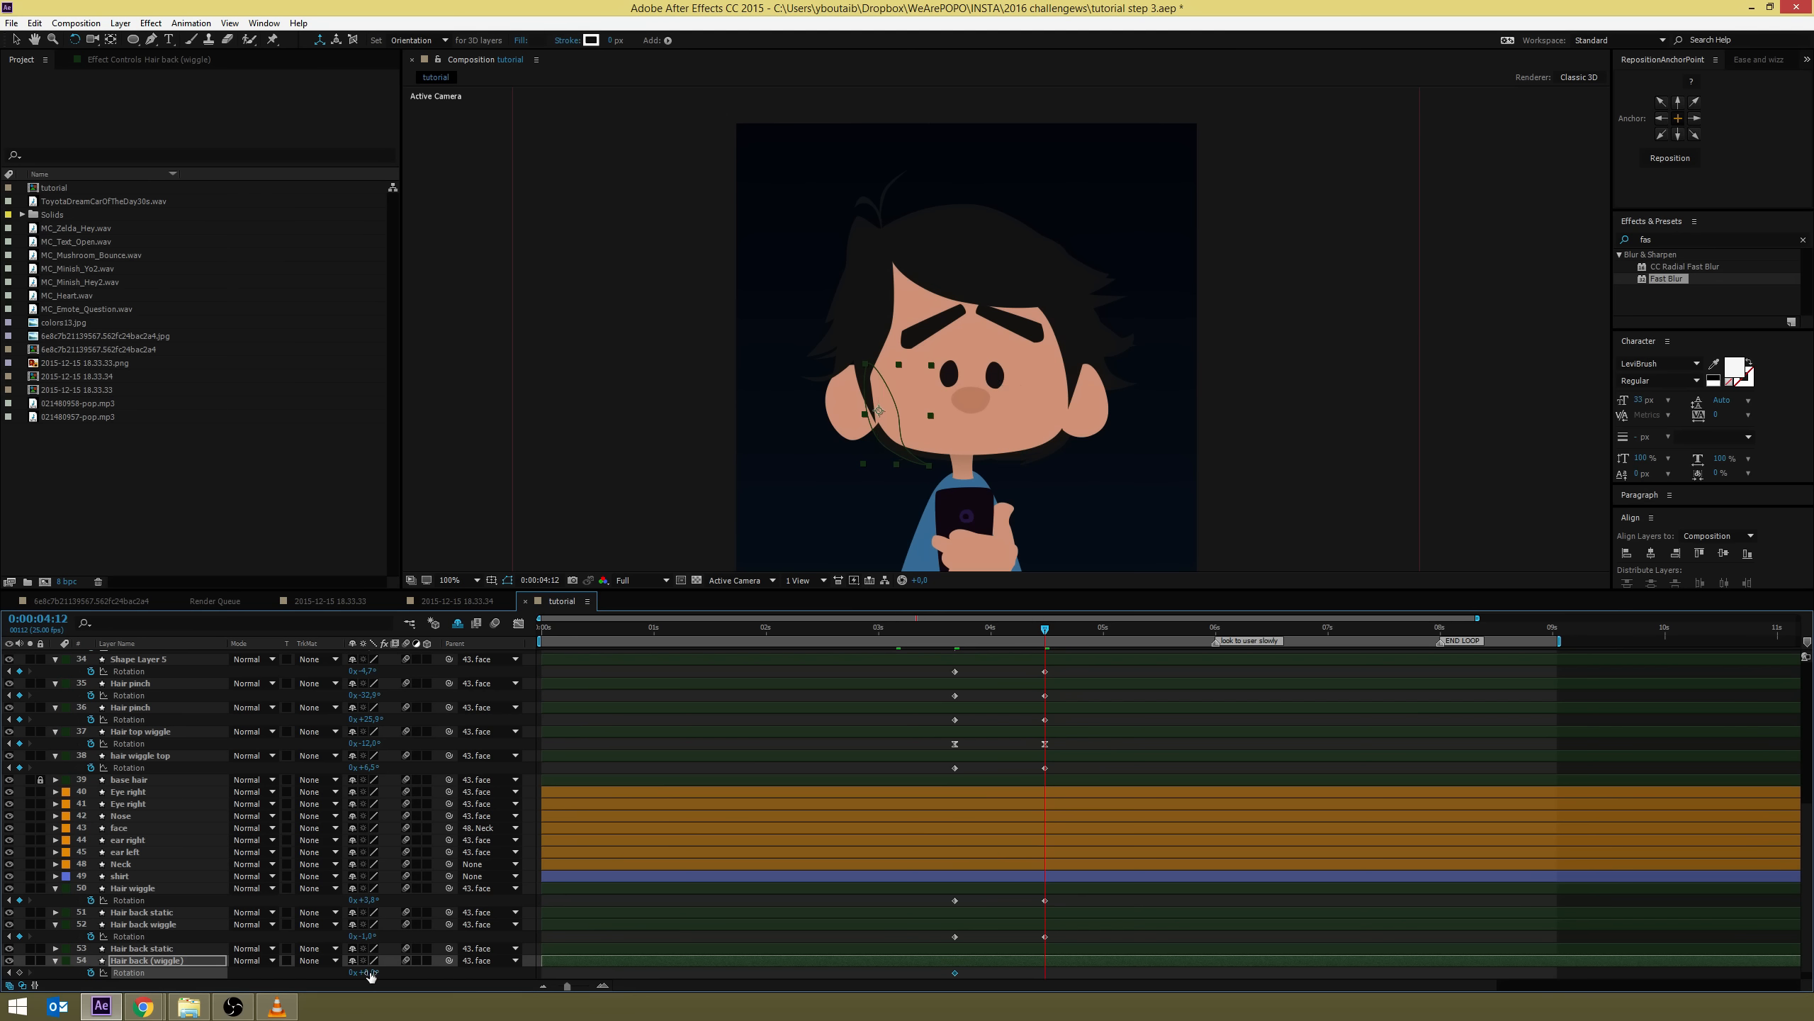
{"action": "left_click_drag", "start_coordinate": [370, 972], "coordinate": [364, 972]}
{"action": "key", "text": "j"}
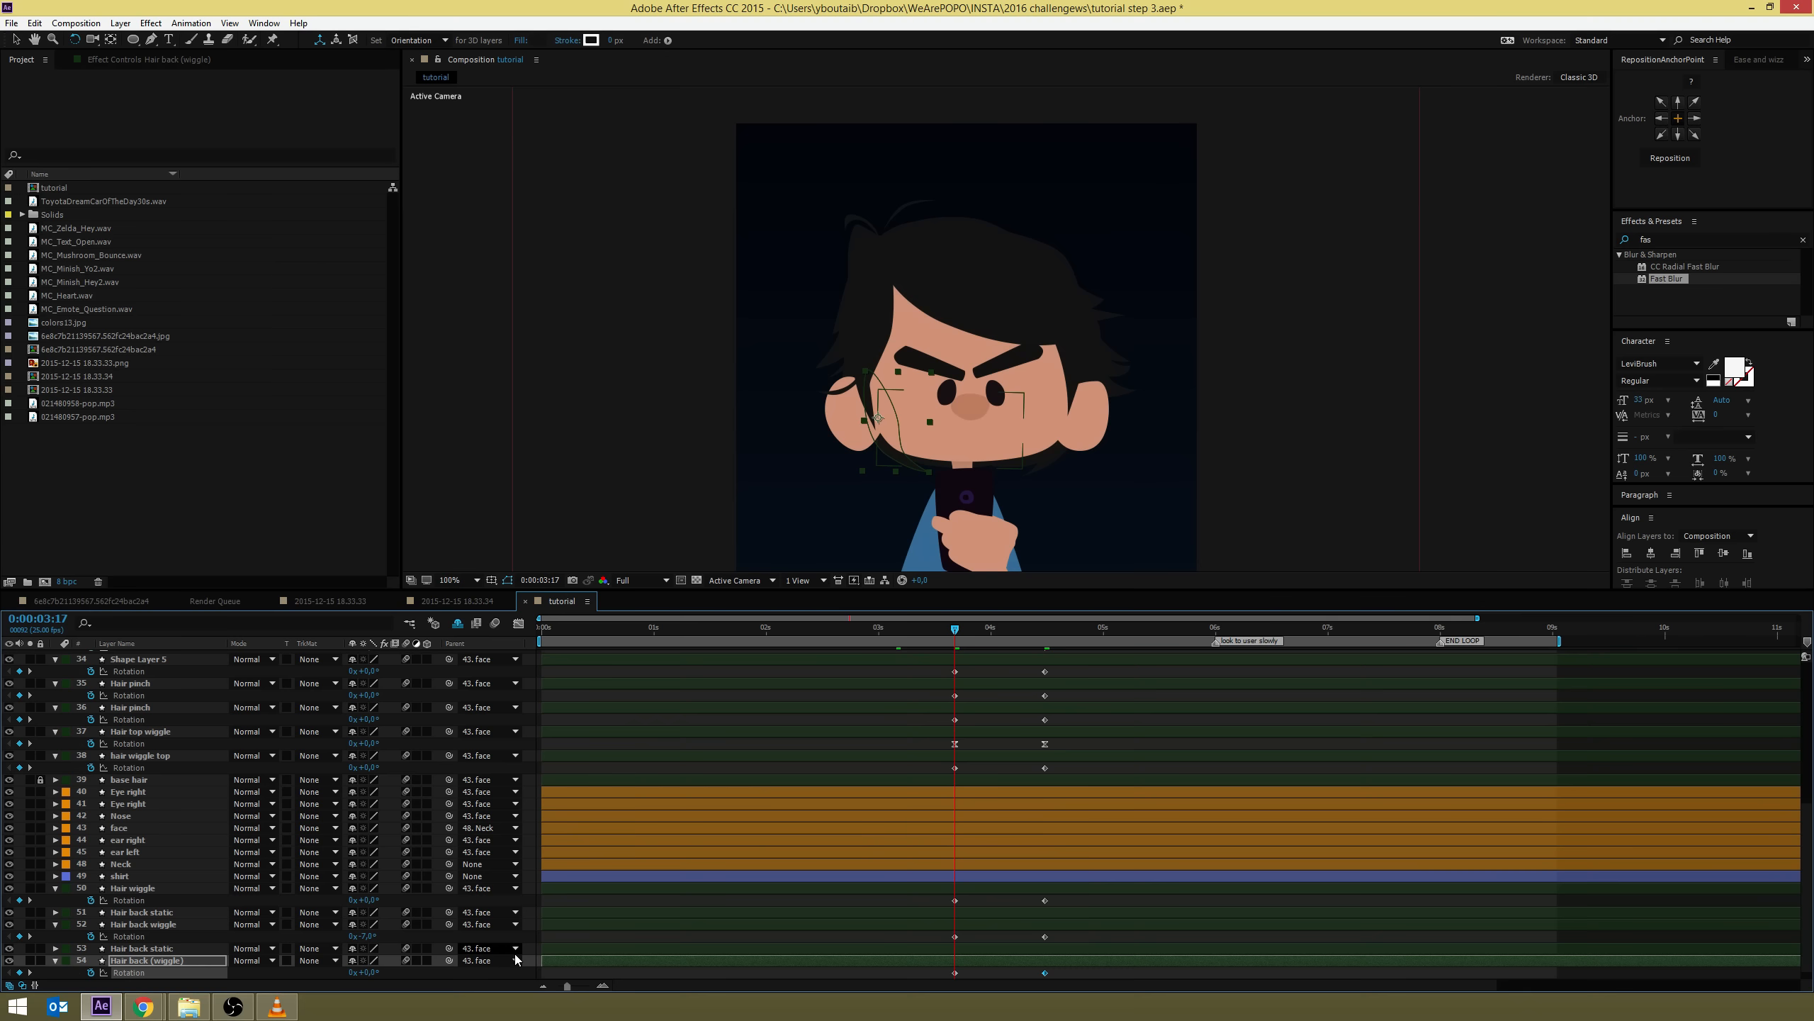
Apply Easy Ease to the rotation keyframes of all hair layers at 0:00:03:17 and 0:00:04:12
{"action": "scroll", "coordinate": [492, 965], "scroll_direction": "down", "scroll_amount": 1}
{"action": "left_click", "coordinate": [1067, 973]}
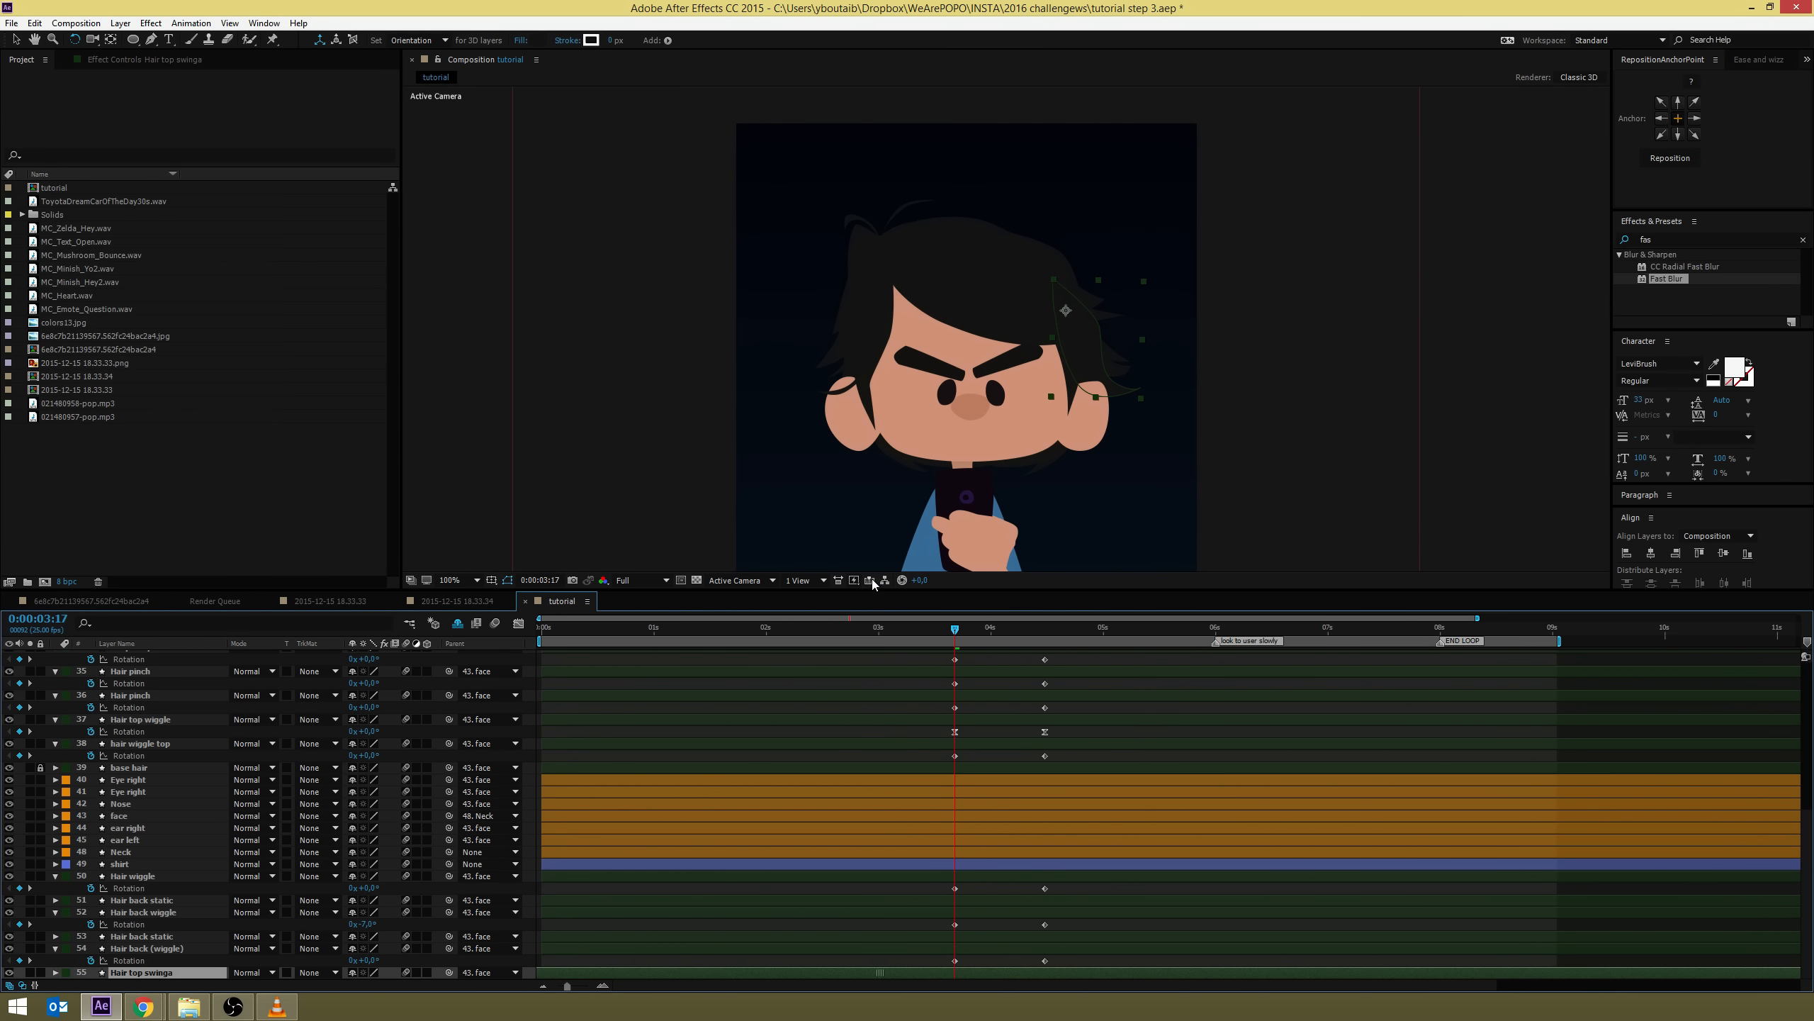
{"action": "left_click_drag", "start_coordinate": [1065, 964], "coordinate": [874, 636]}
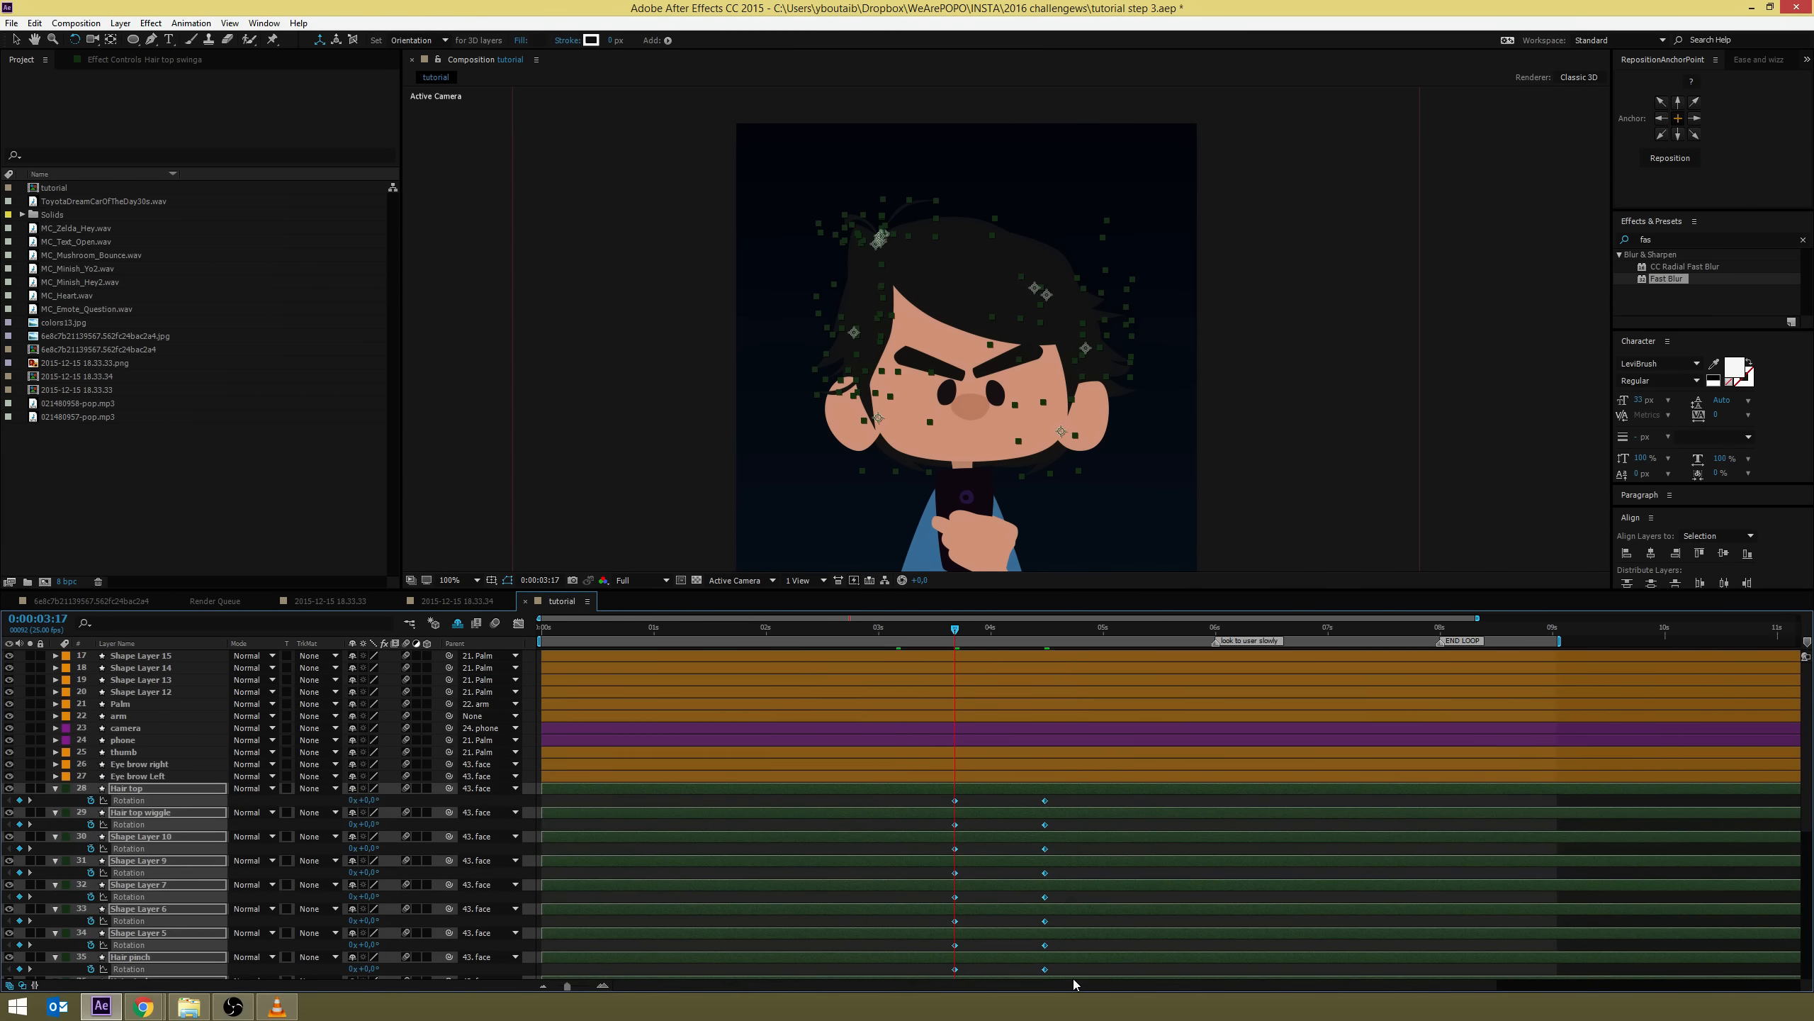
{"action": "key", "text": "F9"}
{"action": "right_click", "coordinate": [1045, 800]}
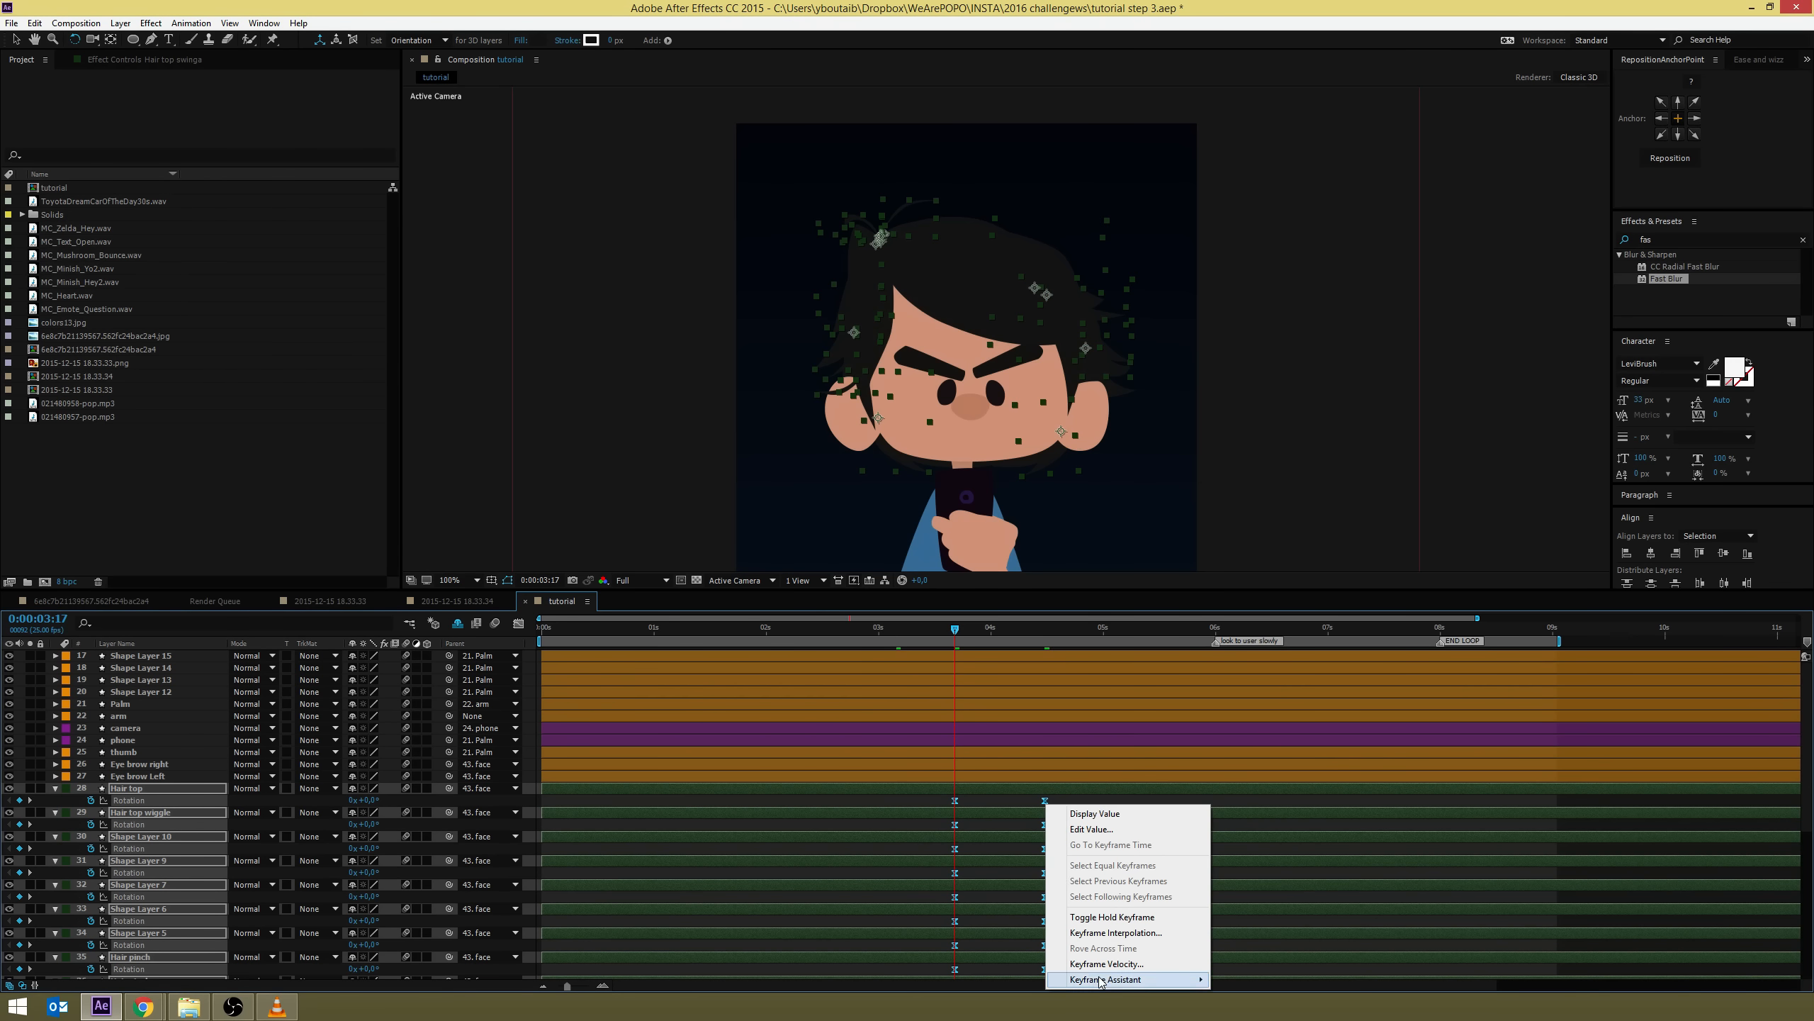
{"action": "mouse_move", "coordinate": [1101, 981]}
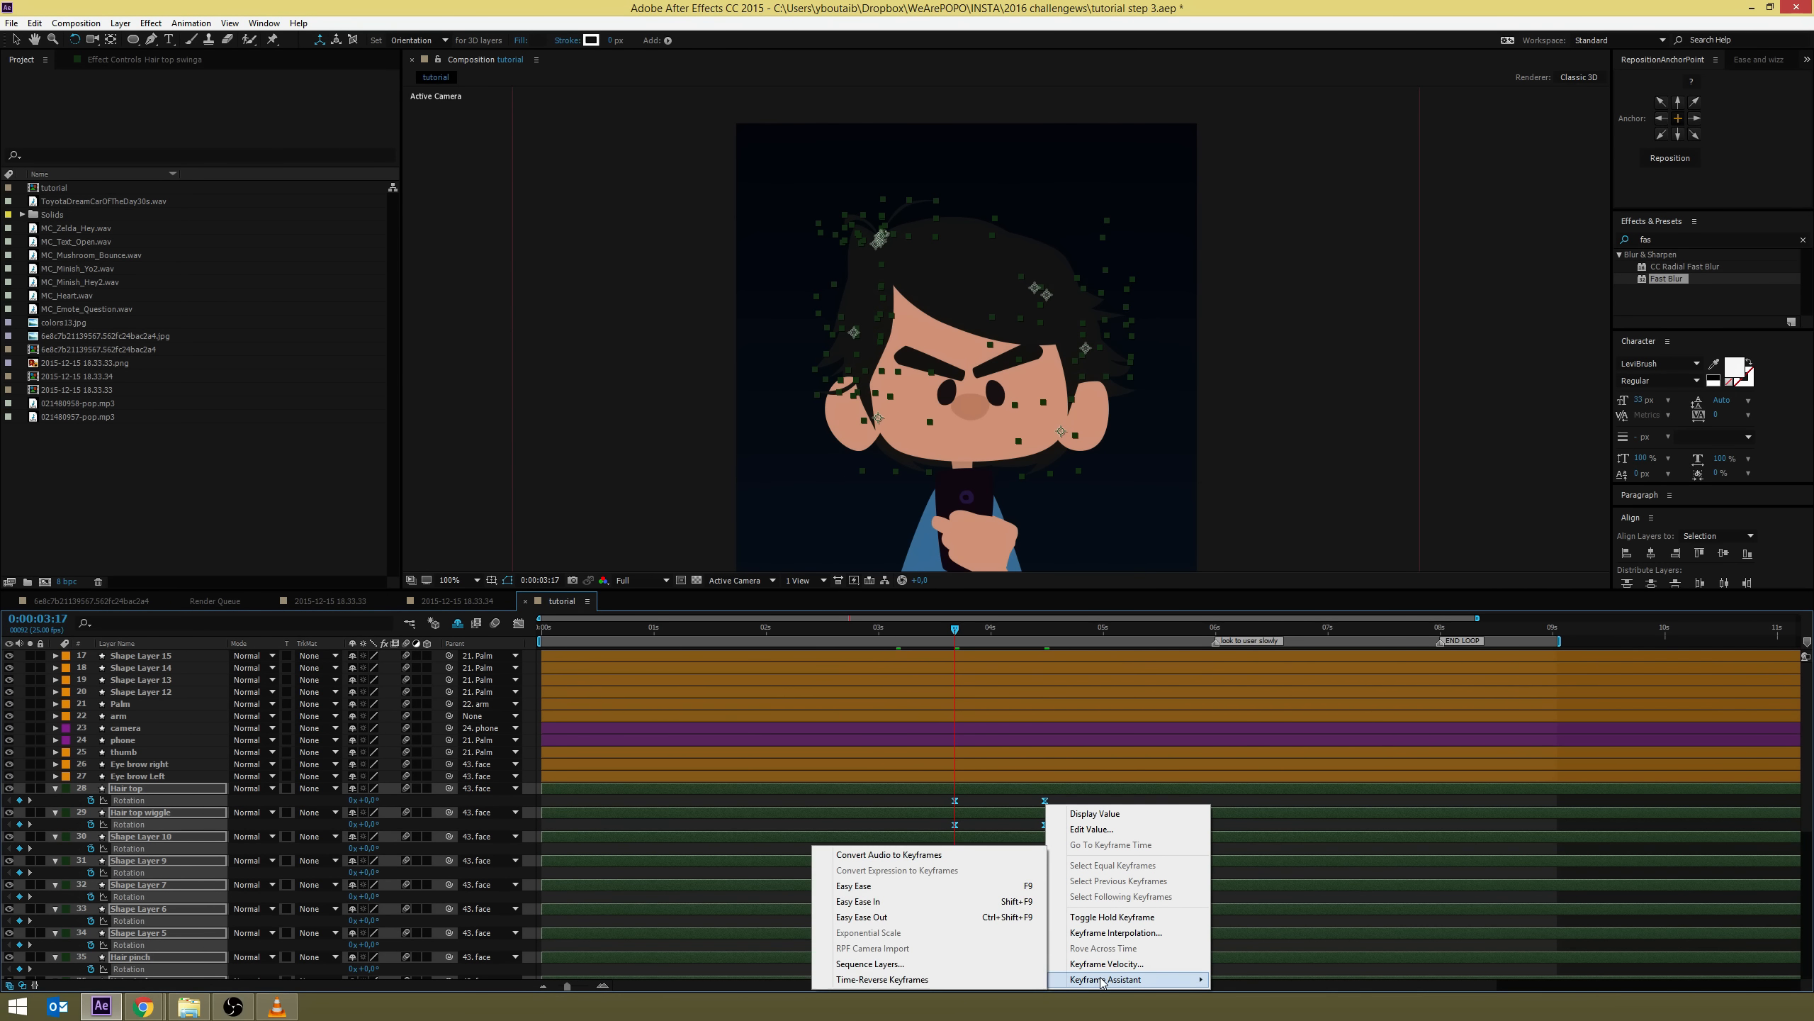
{"action": "left_click", "coordinate": [935, 884]}
{"action": "left_click", "coordinate": [1073, 800]}
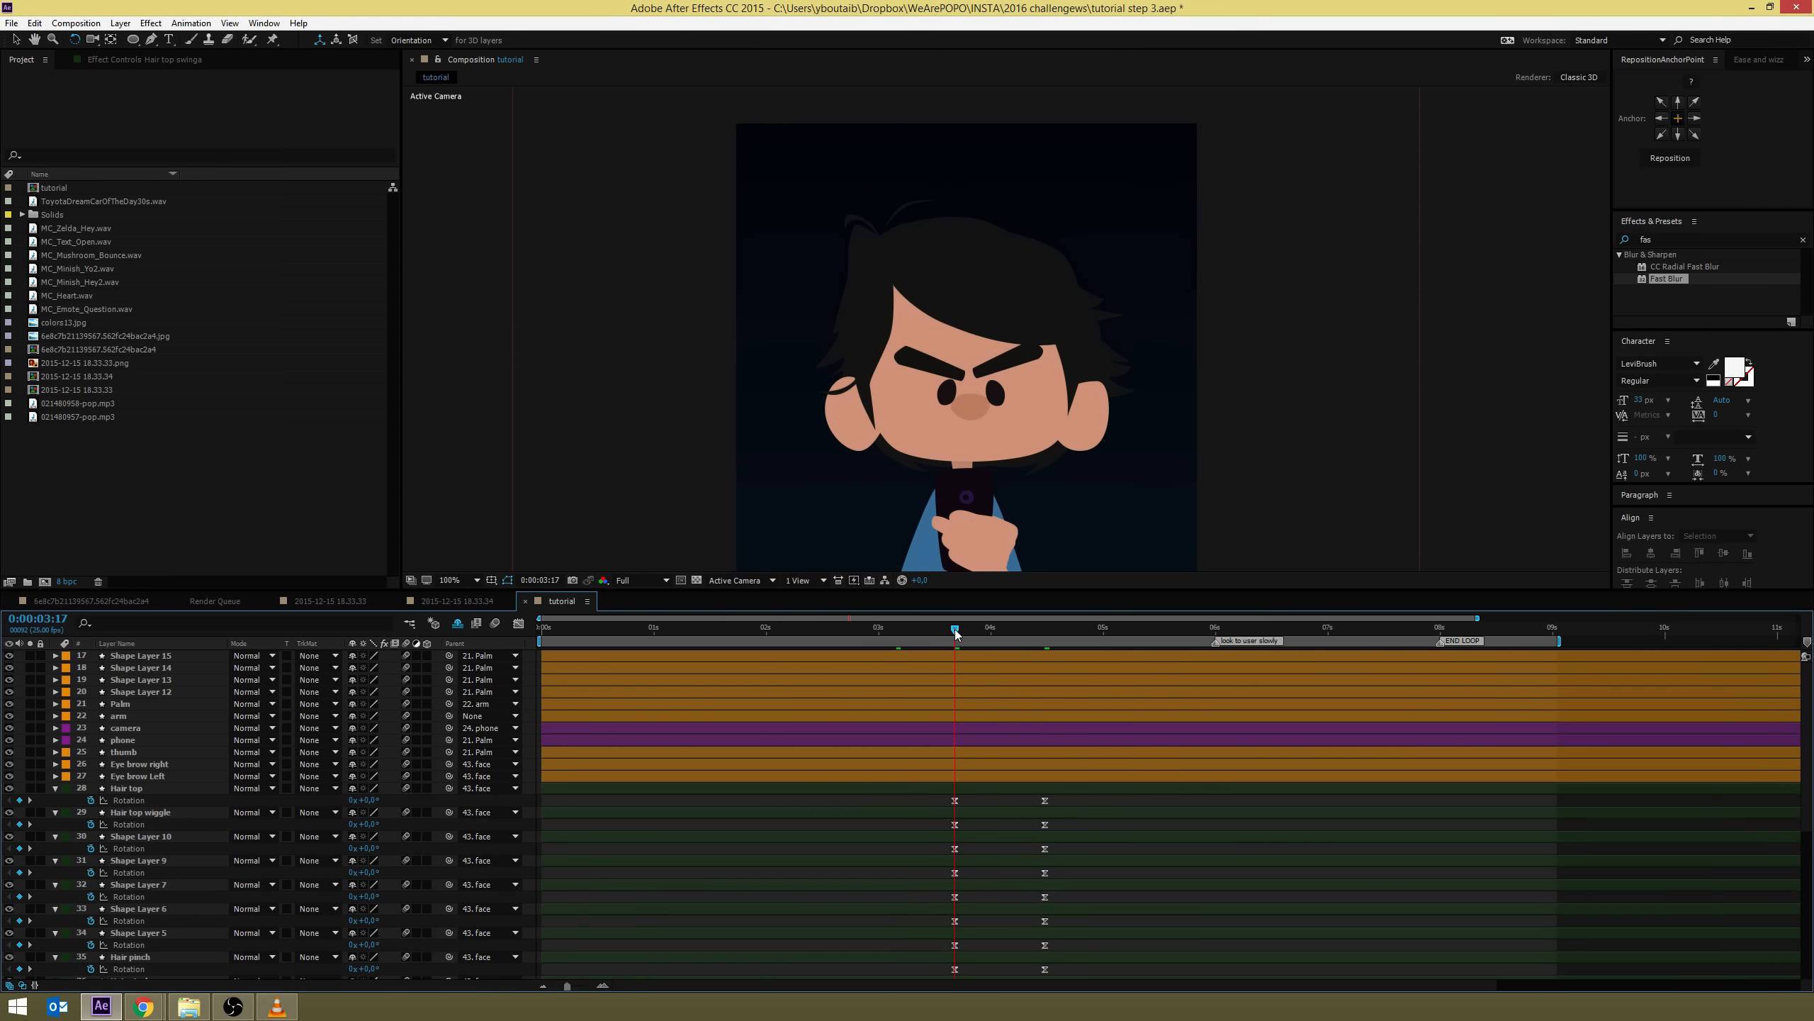
Keyframe the rotation of the Hair top swinga layer at 0:00:03:17 and rotate it to about -8° at 0:00:04:12
{"action": "left_click_drag", "start_coordinate": [956, 634], "coordinate": [1046, 675]}
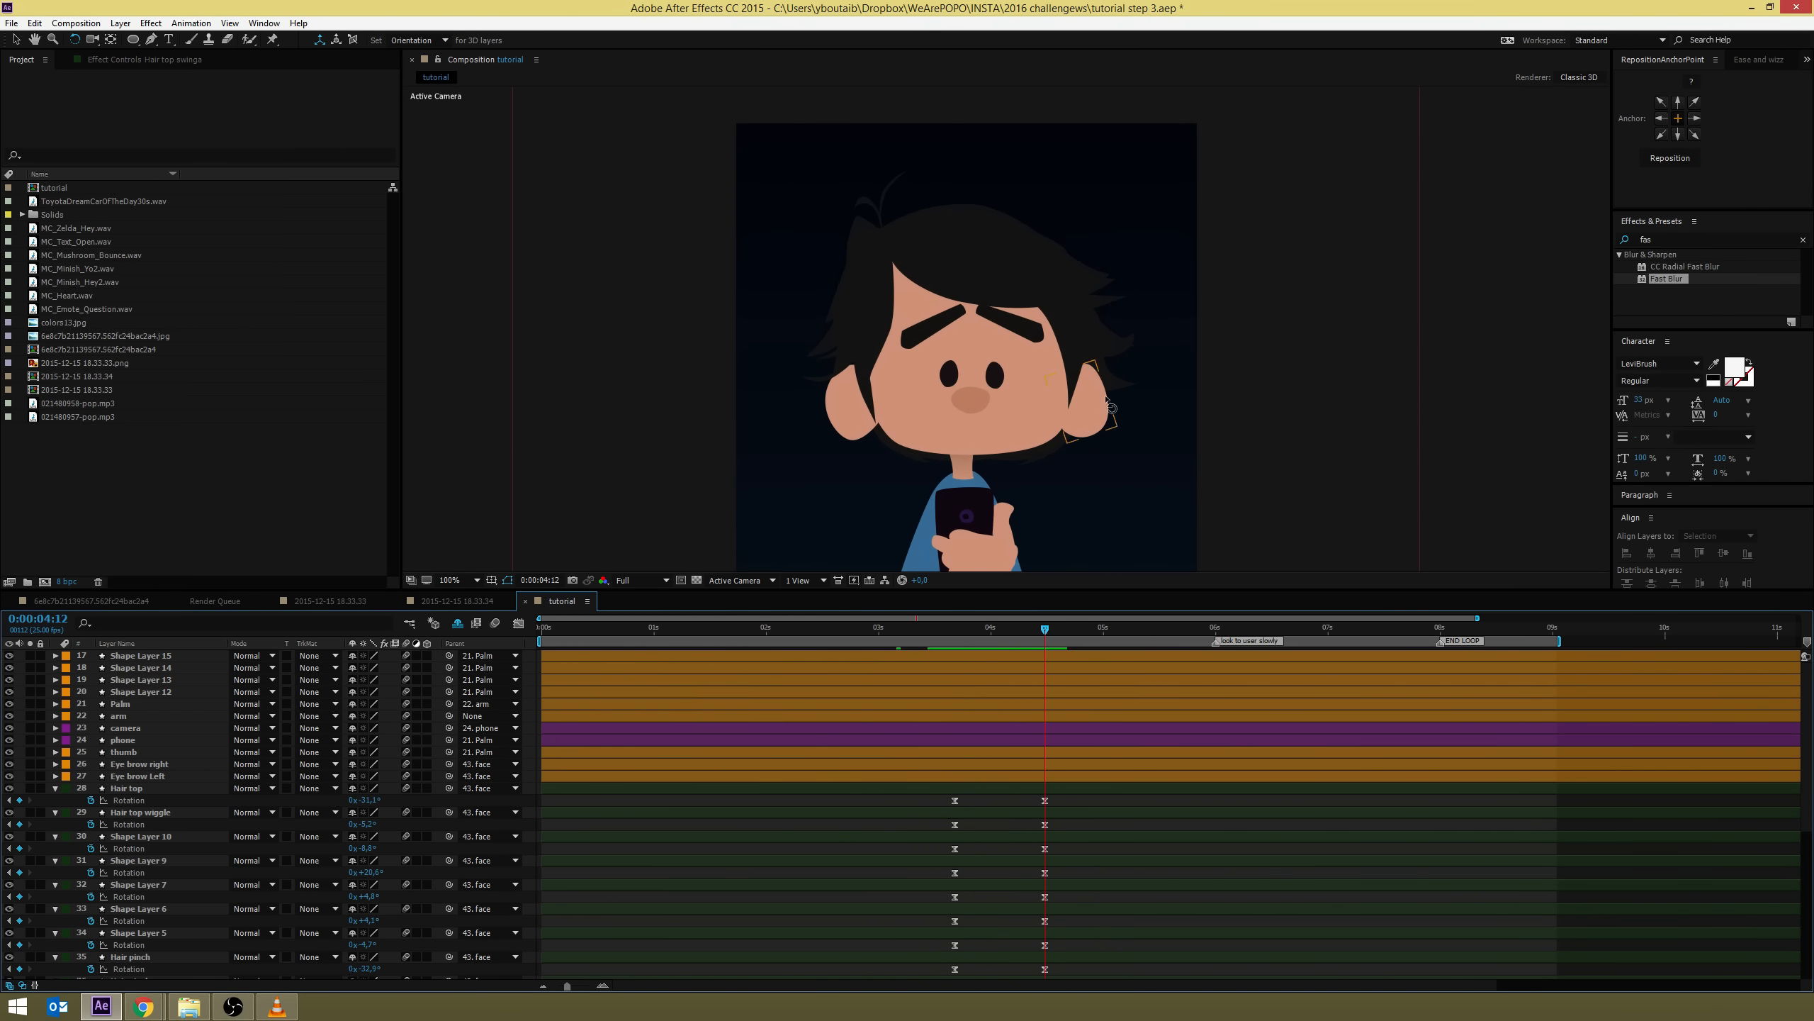
{"action": "left_click", "coordinate": [1070, 789]}
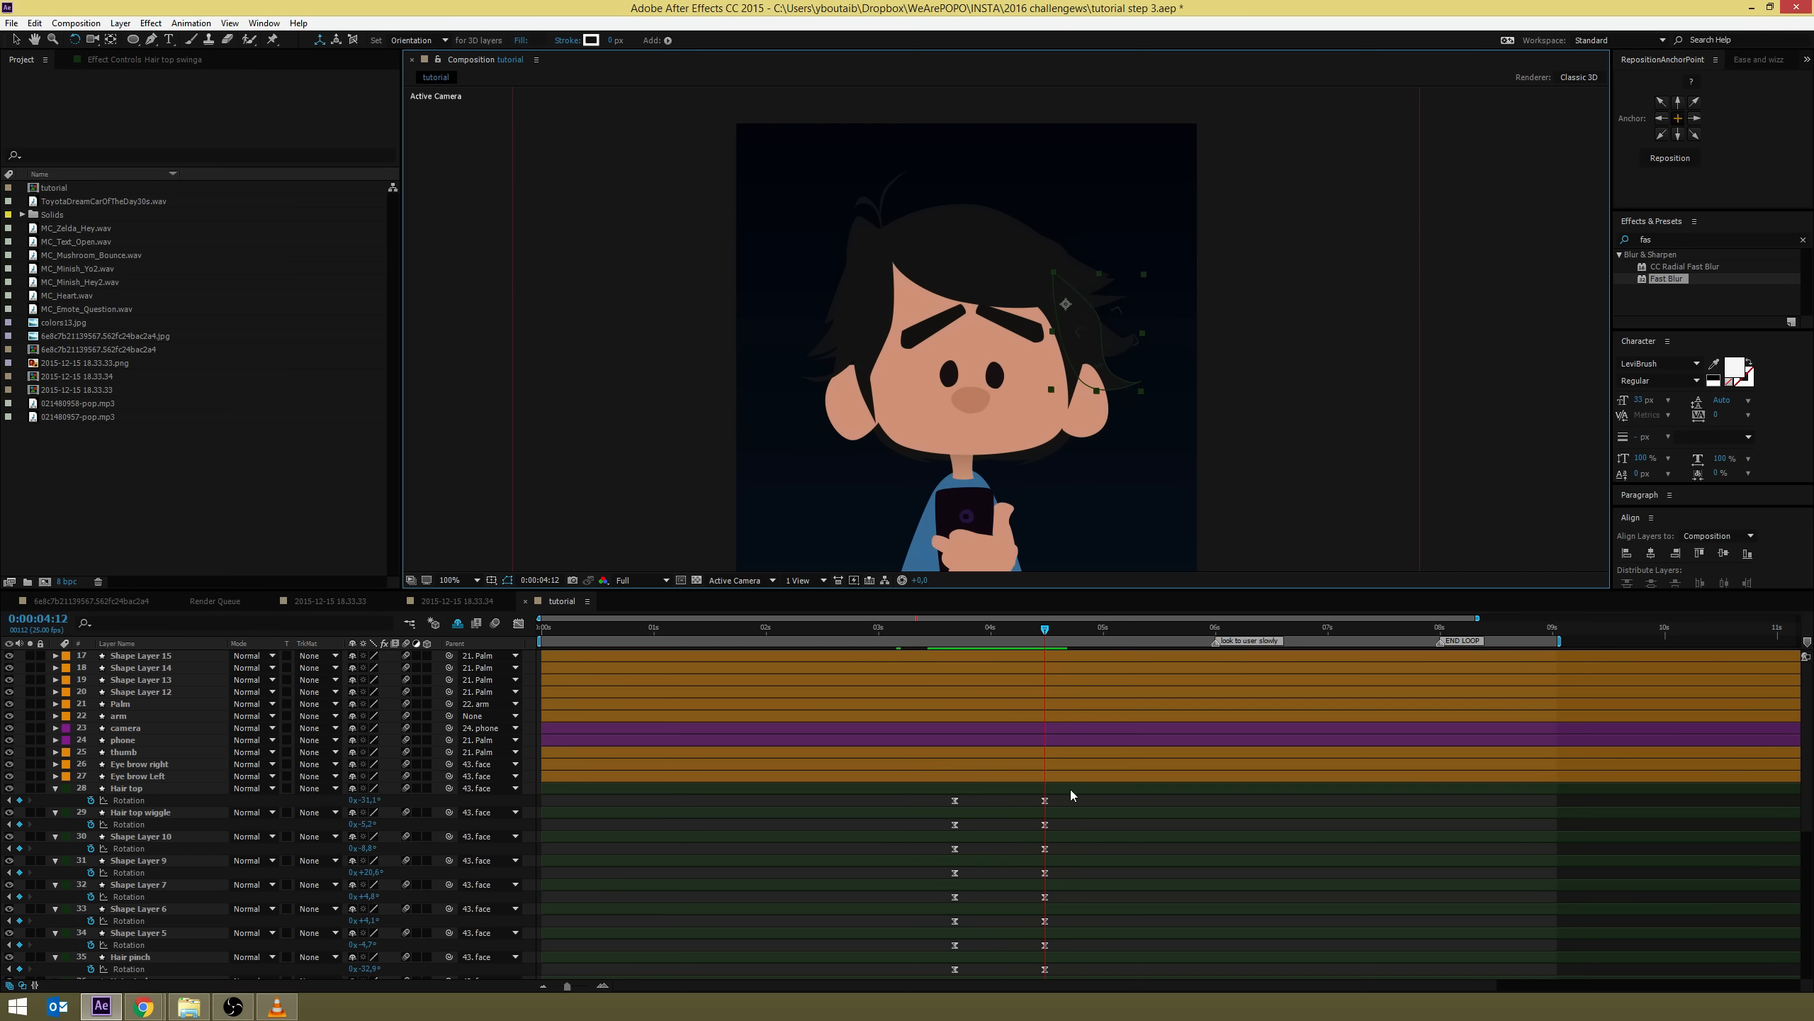
{"action": "scroll", "coordinate": [1070, 788], "scroll_direction": "down", "scroll_amount": 5}
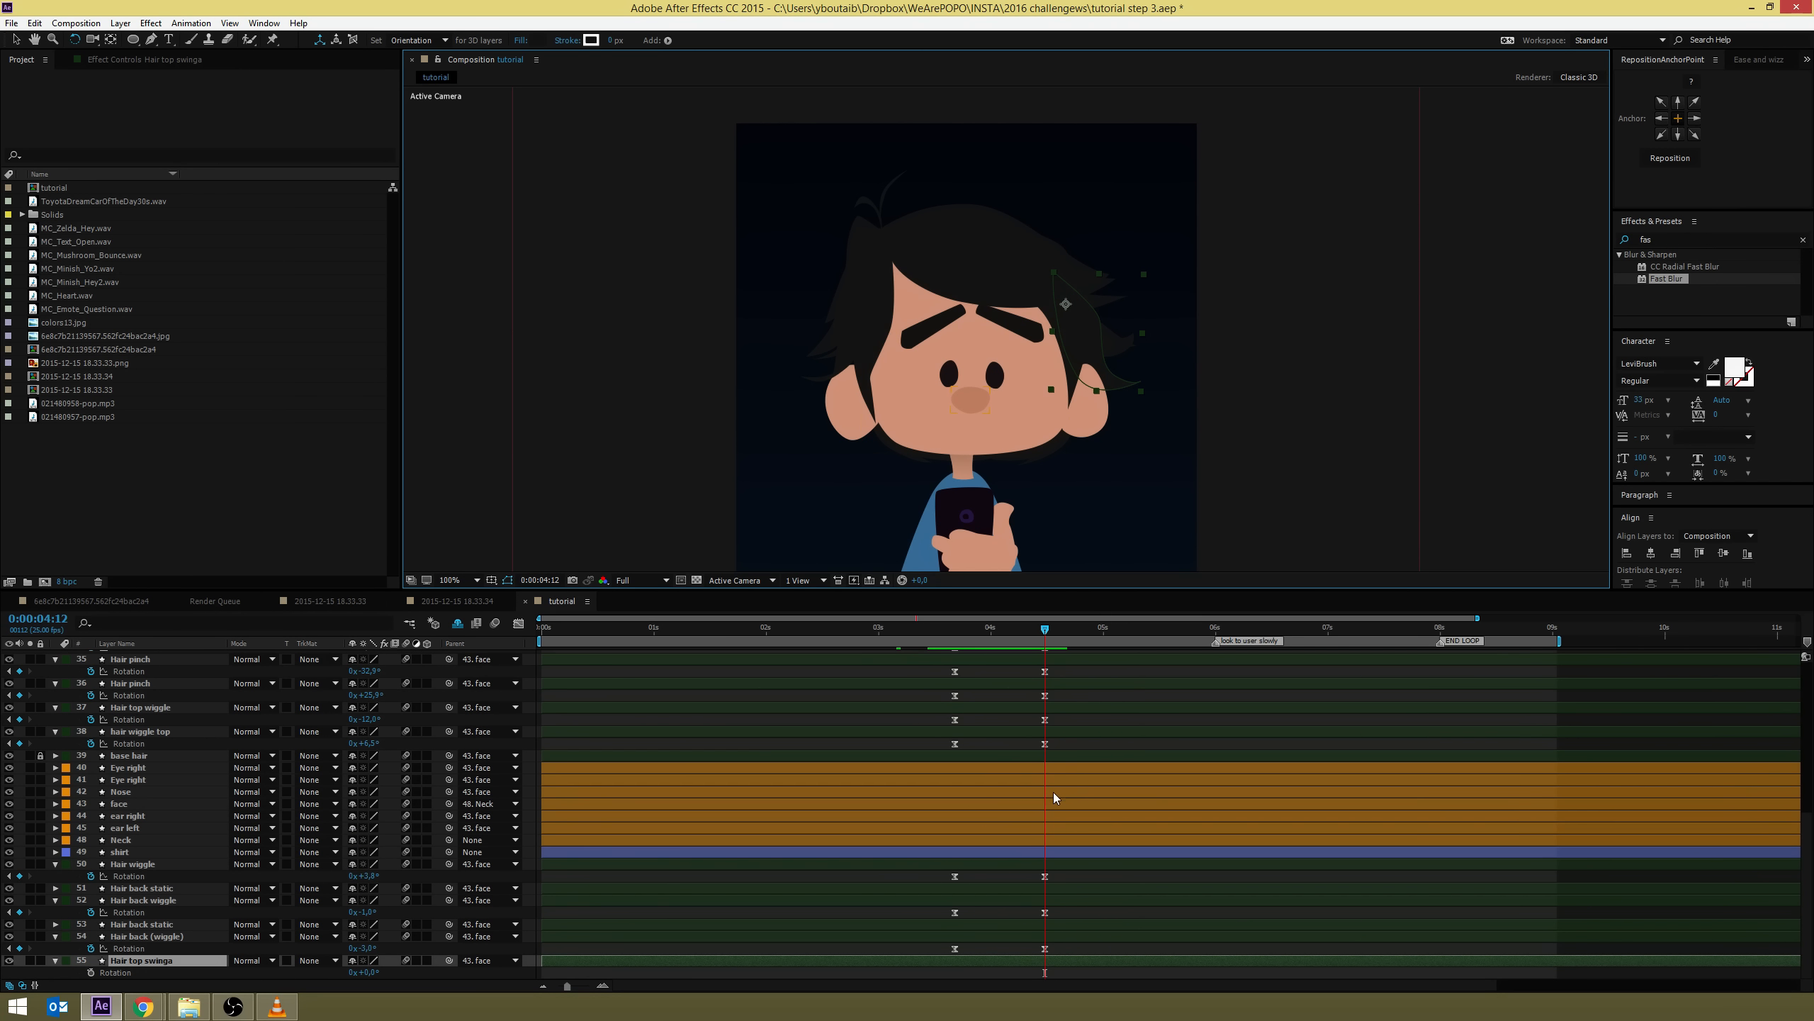
{"action": "left_click", "coordinate": [953, 628]}
{"action": "left_click", "coordinate": [955, 631]}
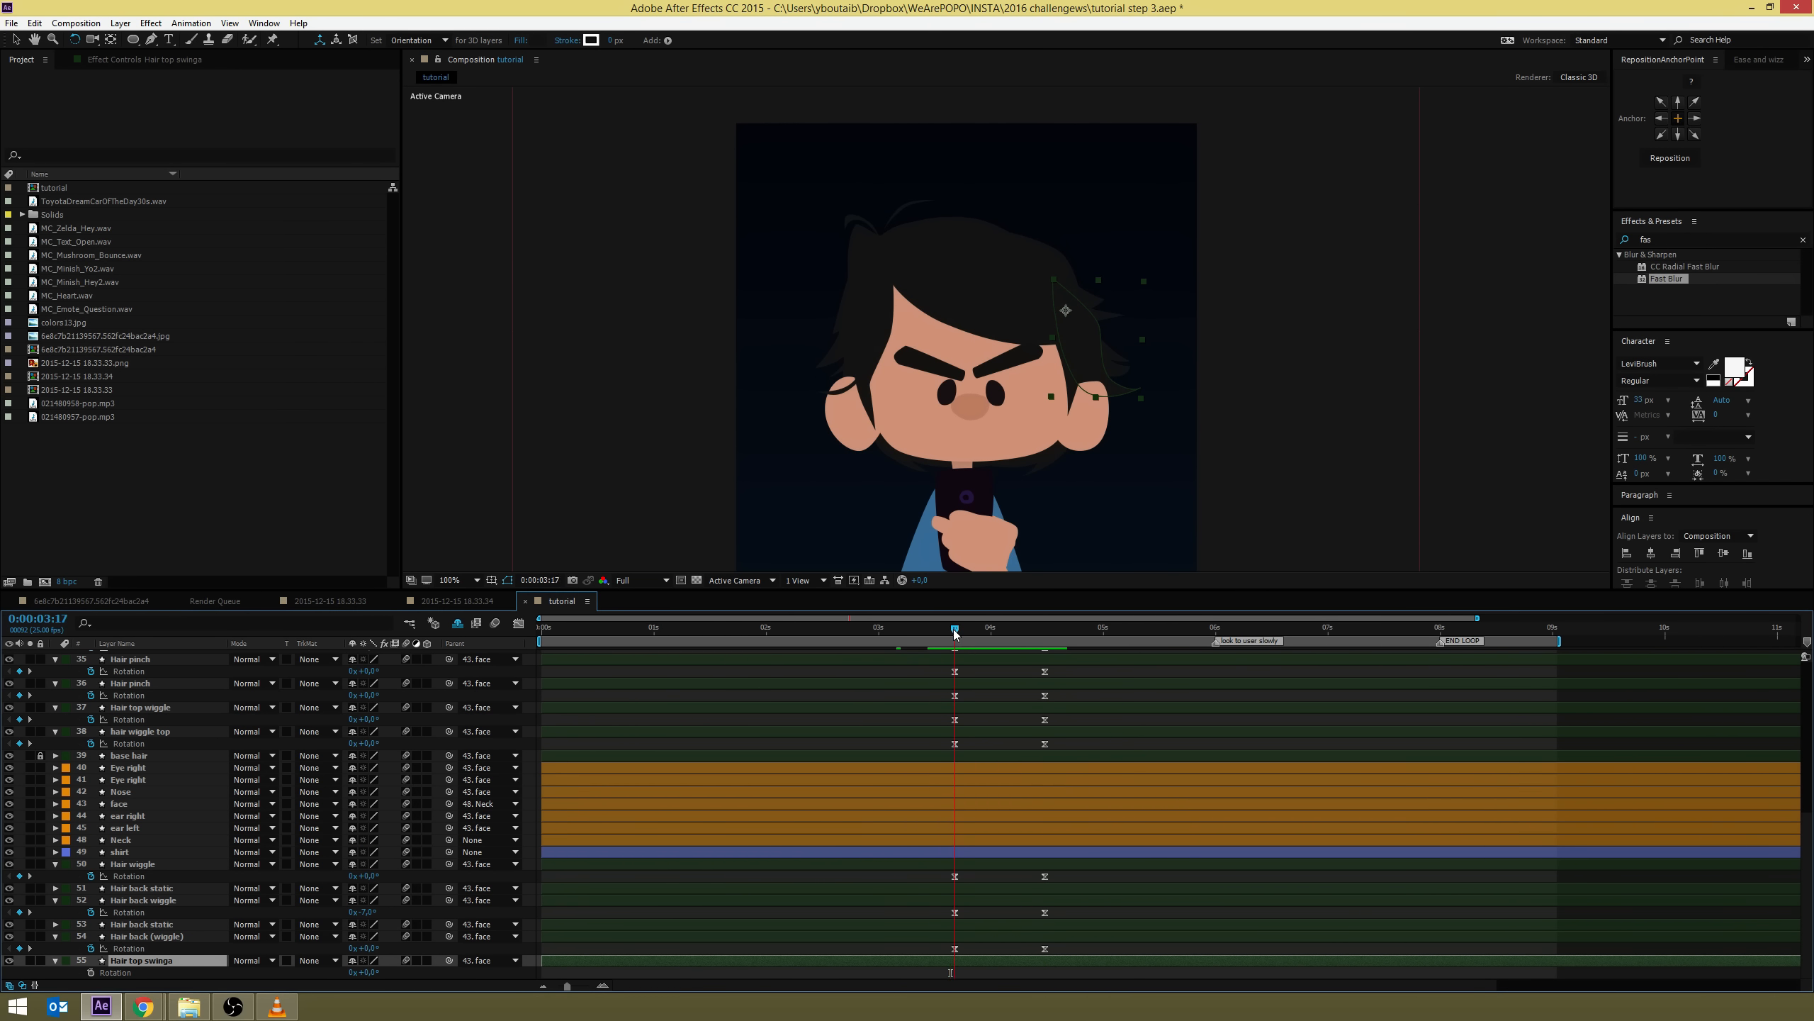
{"action": "left_click", "coordinate": [91, 971]}
{"action": "key", "text": "k"}
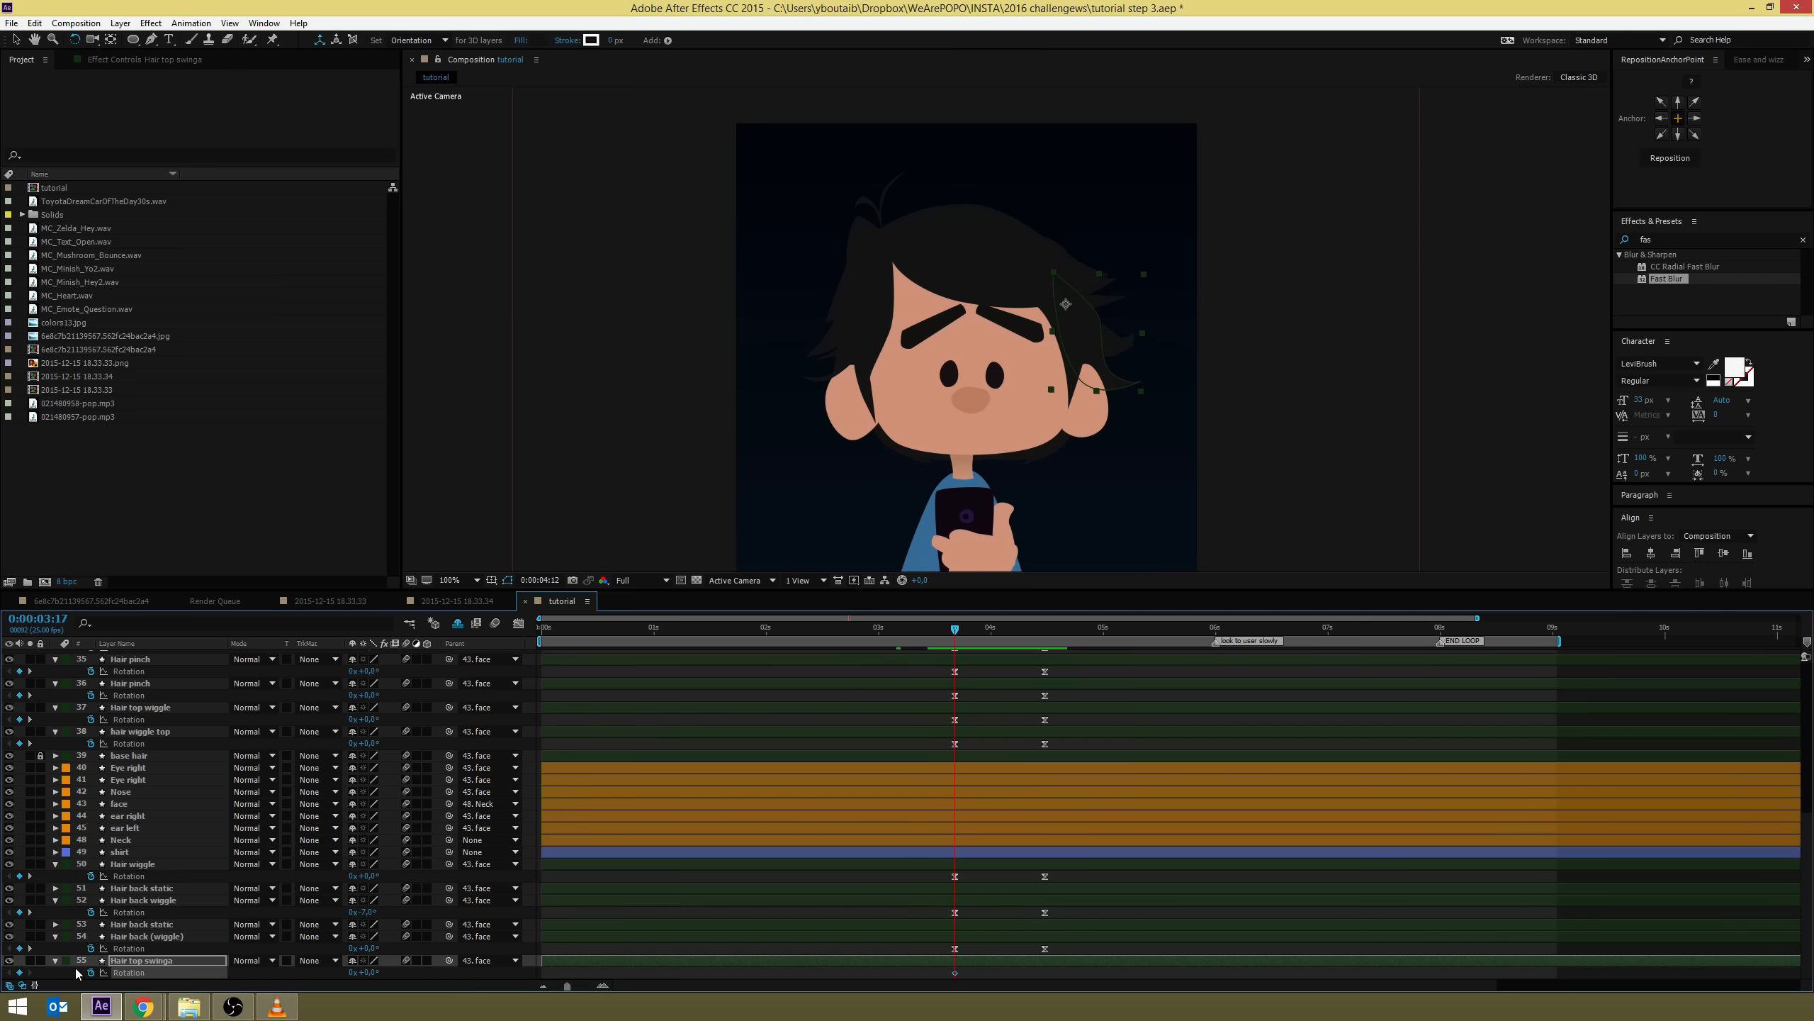
{"action": "left_click_drag", "start_coordinate": [1120, 393], "coordinate": [1129, 380]}
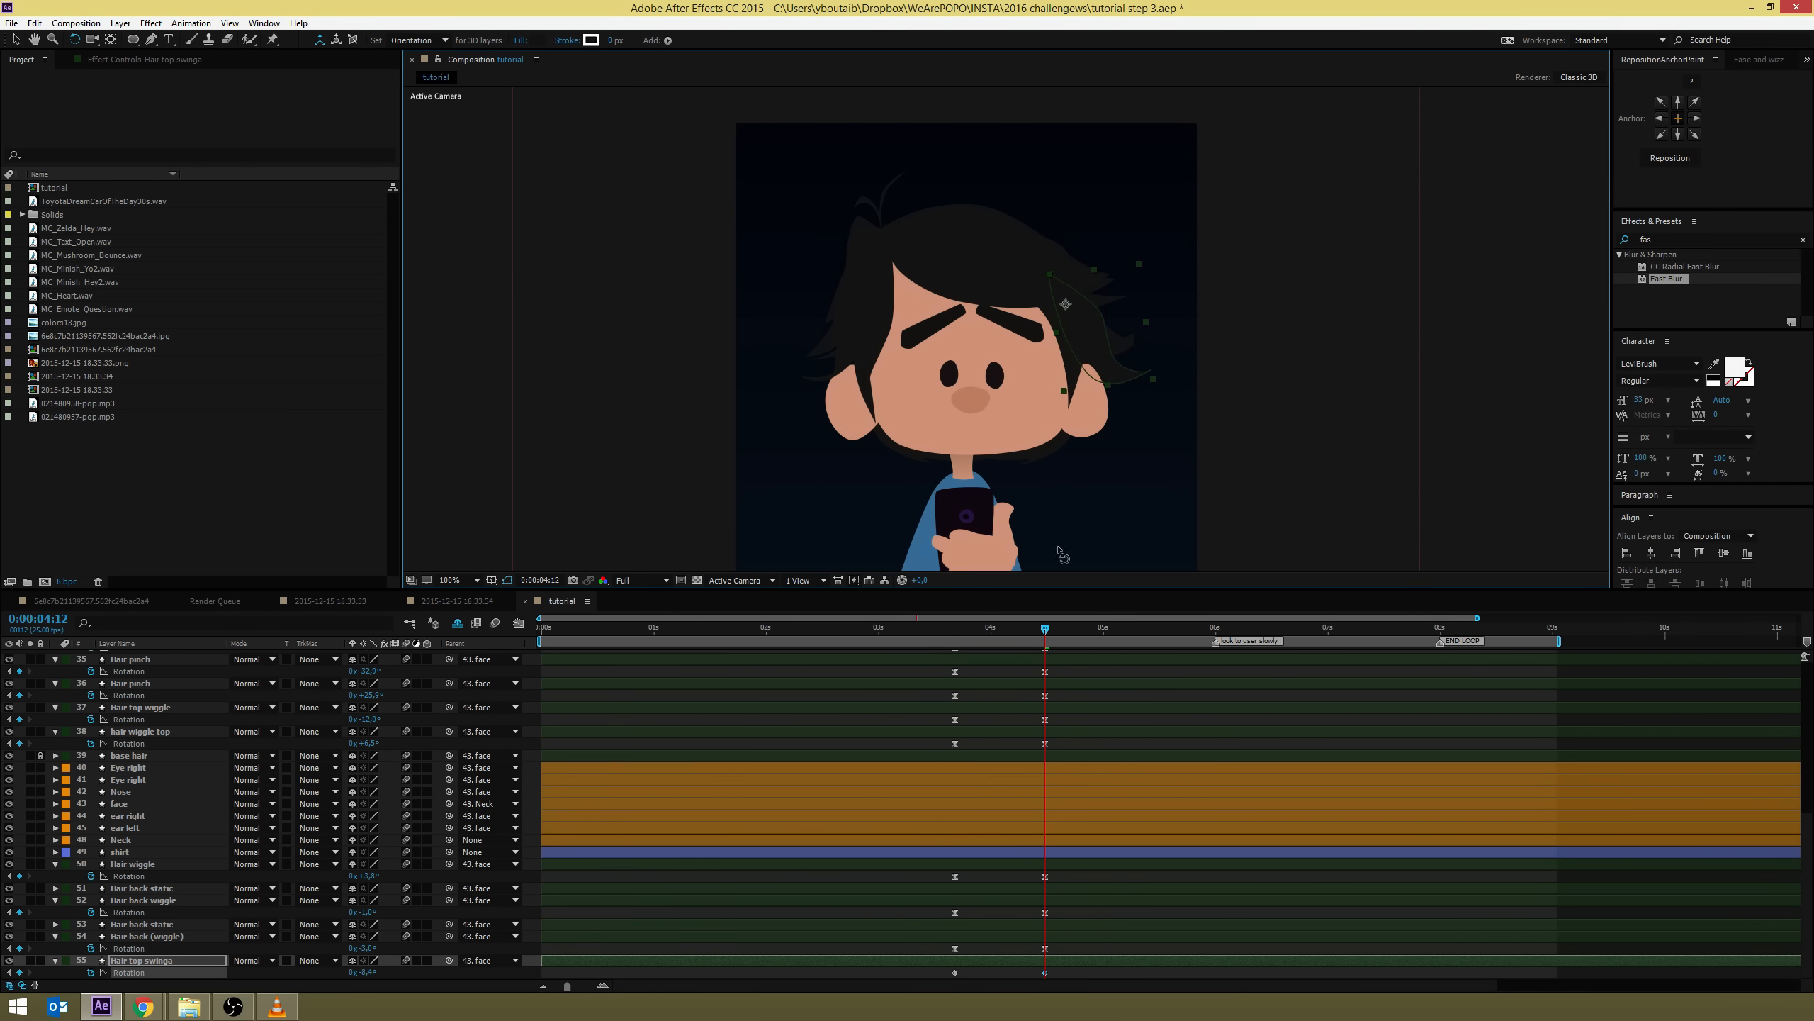
Apply Easy Ease to both rotation keyframes of the Hair top swinga layer
{"action": "left_click_drag", "start_coordinate": [1080, 973], "coordinate": [889, 983]}
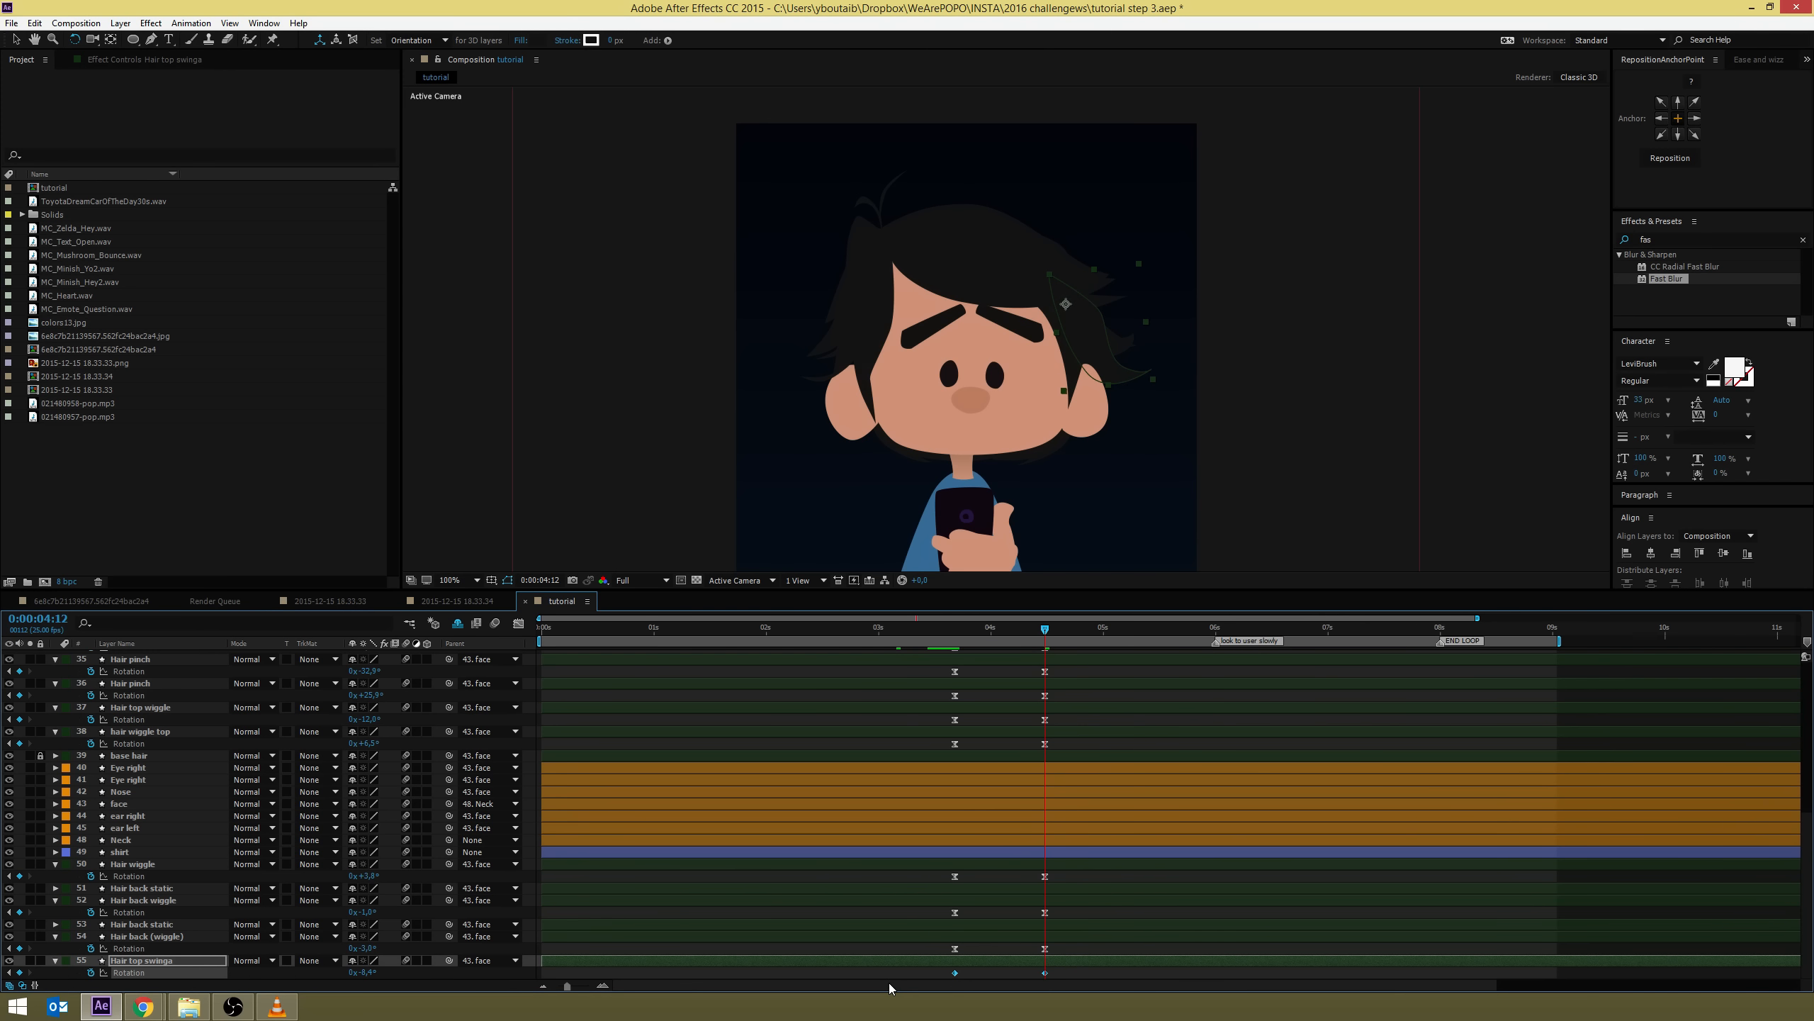
{"action": "left_click", "coordinate": [1073, 972]}
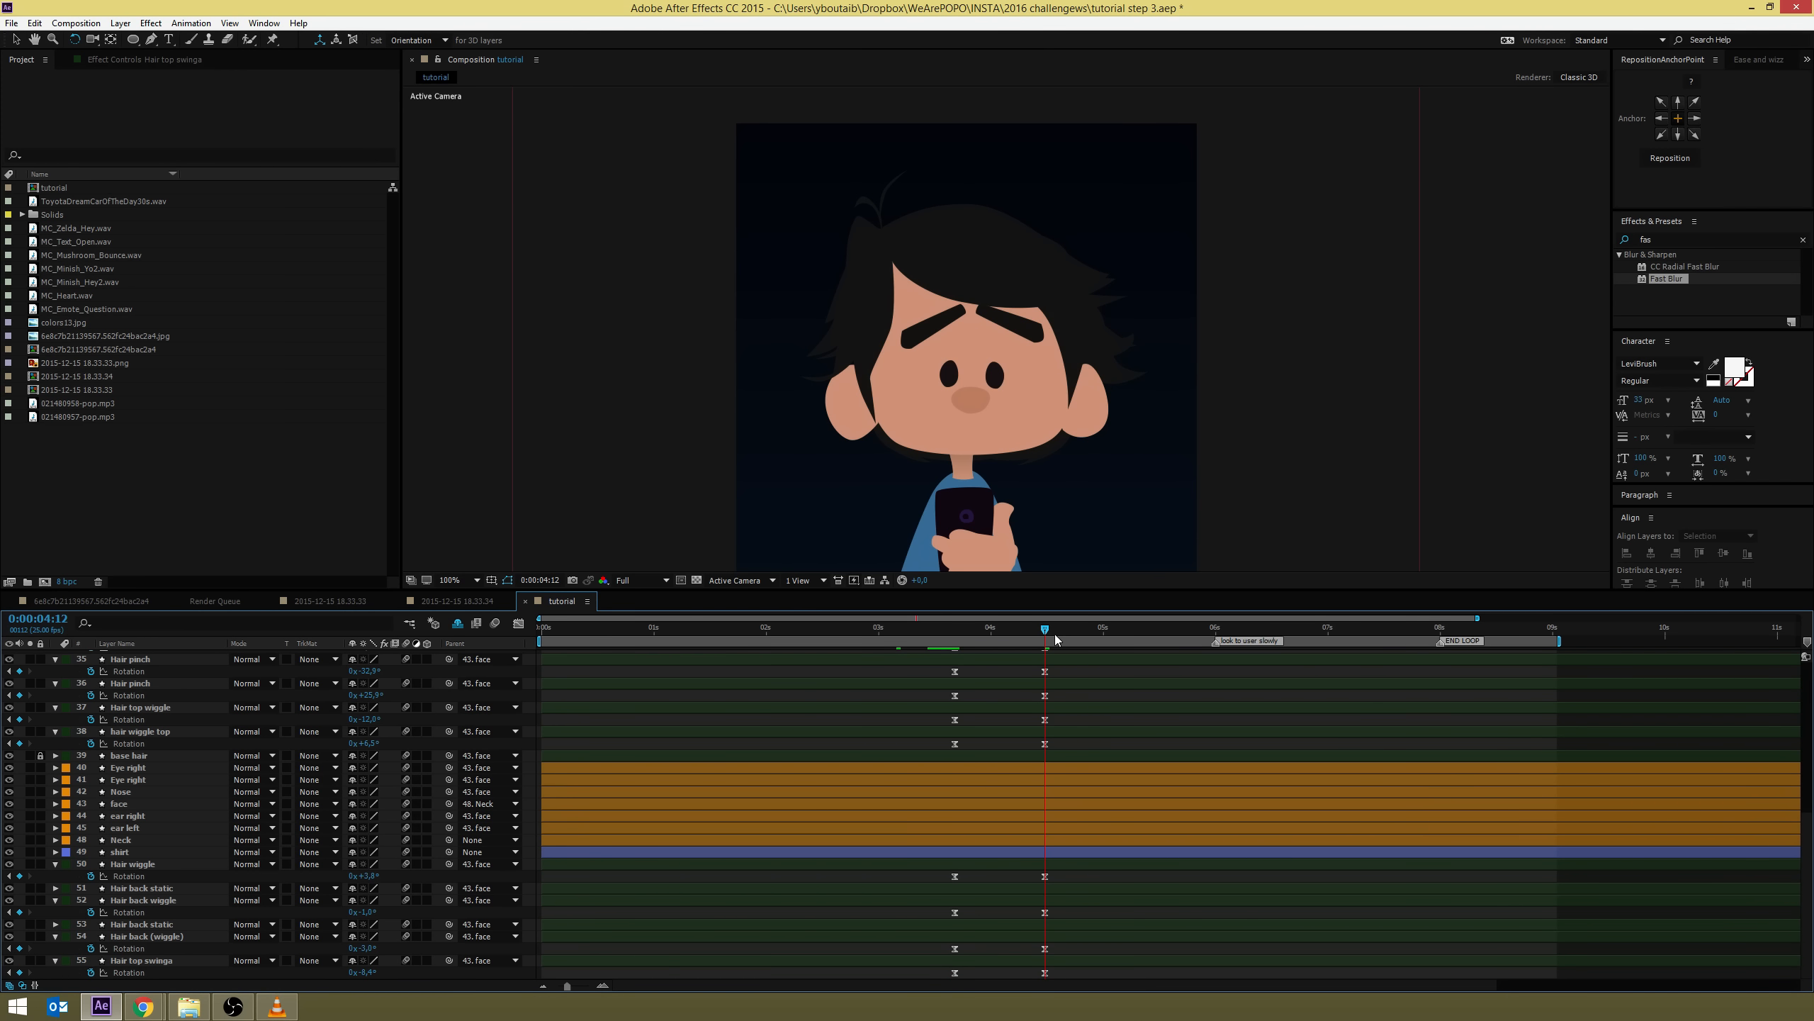
{"action": "scroll", "coordinate": [1172, 779], "scroll_direction": "up", "scroll_amount": 5}
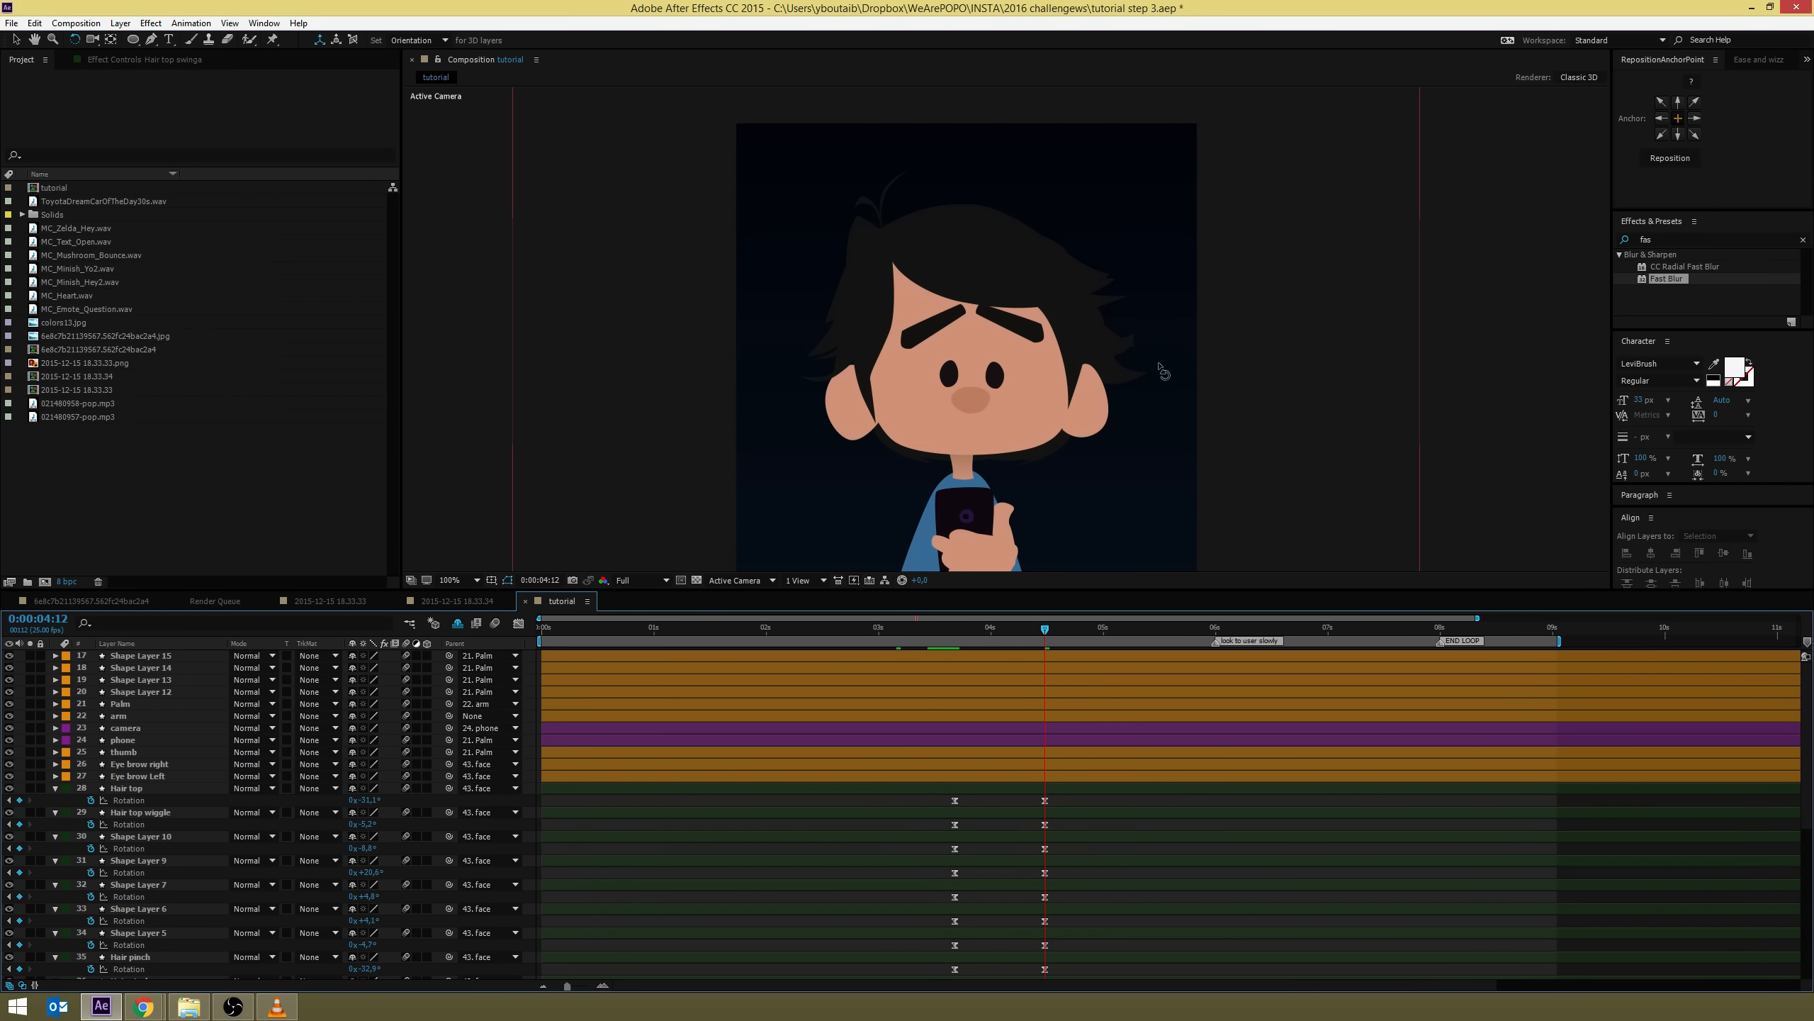
Reveal the face layer's keyframes, move to its position keyframe at 0:00:05:08 and enlarge the timeline to show all hair layers
{"action": "left_click", "coordinate": [1000, 421]}
{"action": "left_click", "coordinate": [1000, 418]}
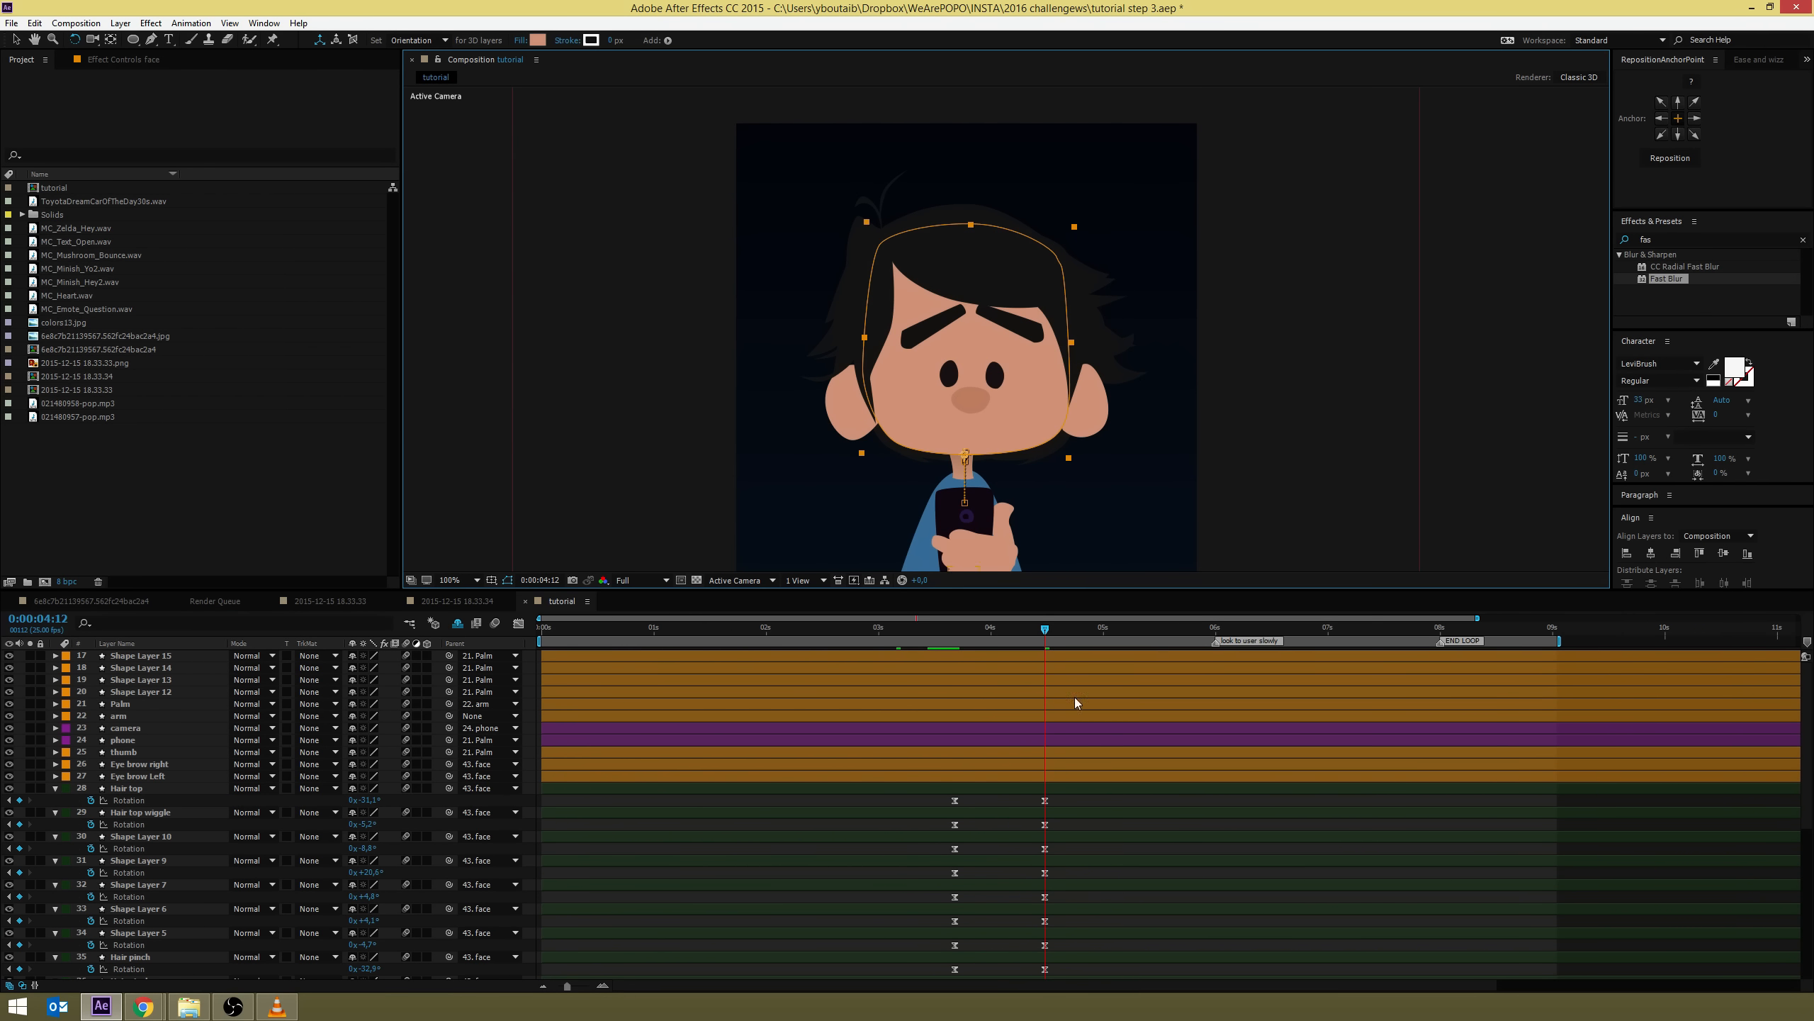
{"action": "scroll", "coordinate": [1086, 793], "scroll_direction": "down", "scroll_amount": 5}
{"action": "key", "text": "u"}
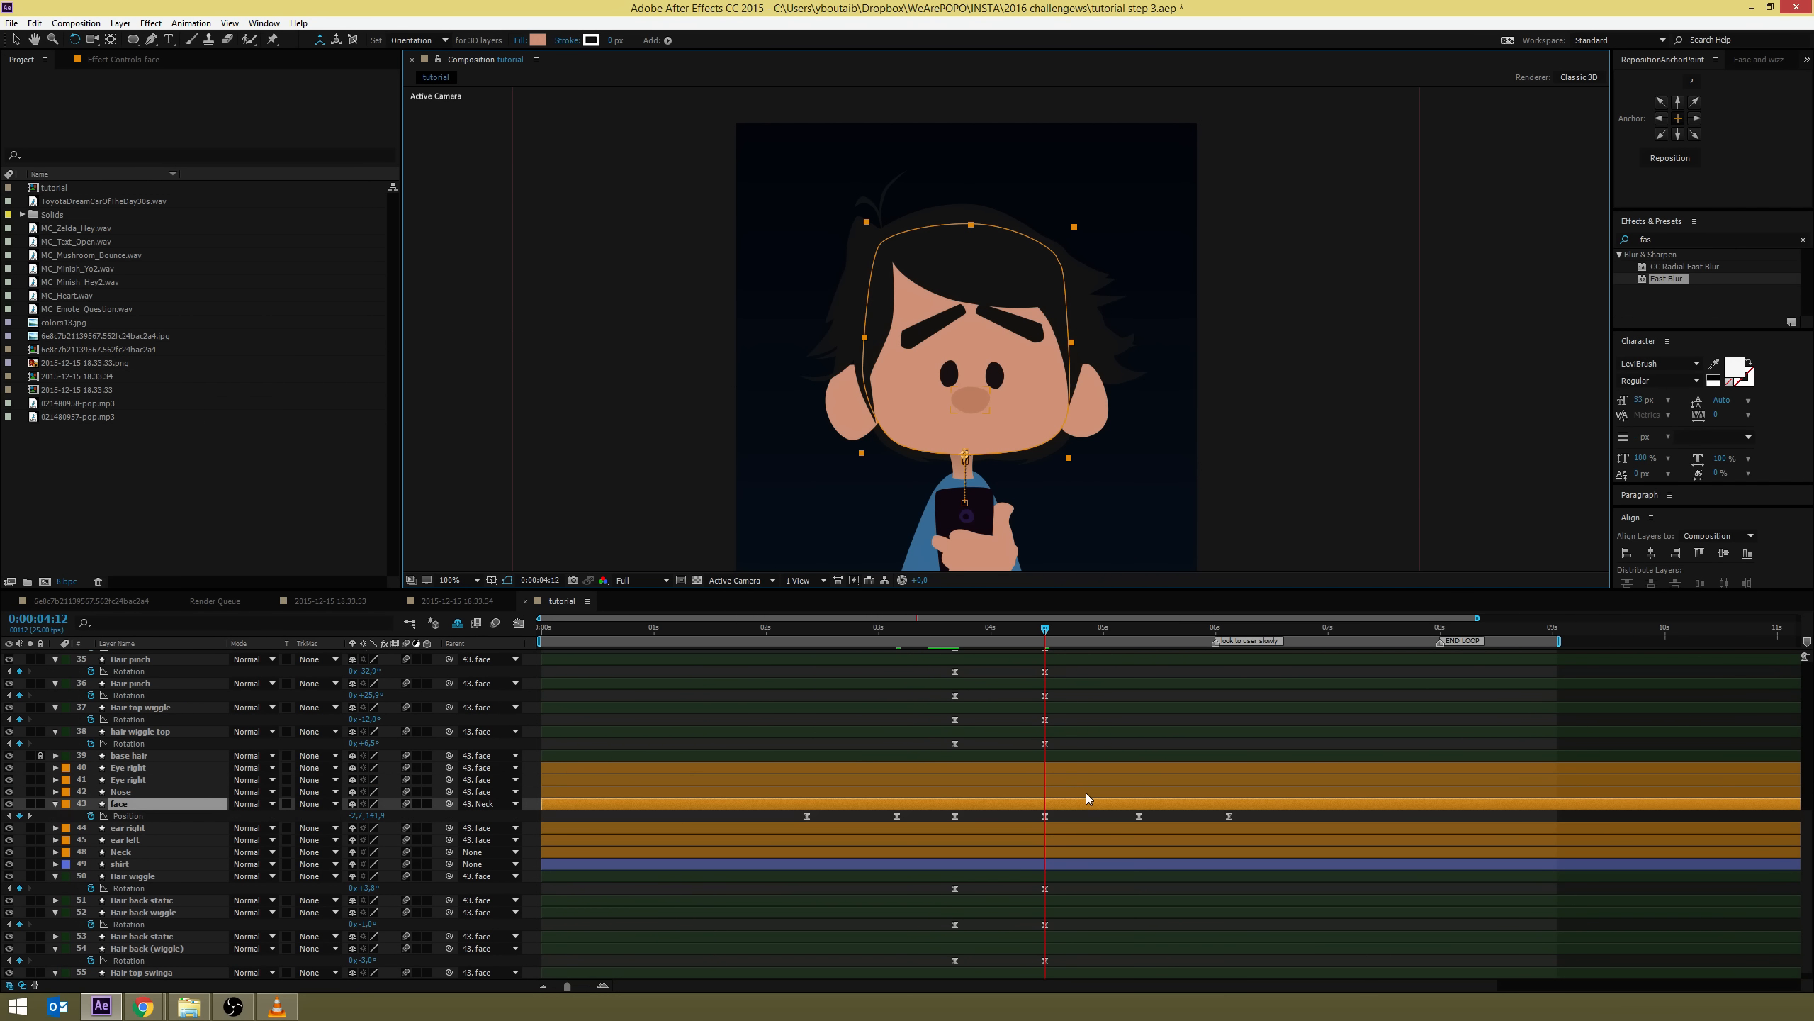
{"action": "left_click", "coordinate": [1141, 630]}
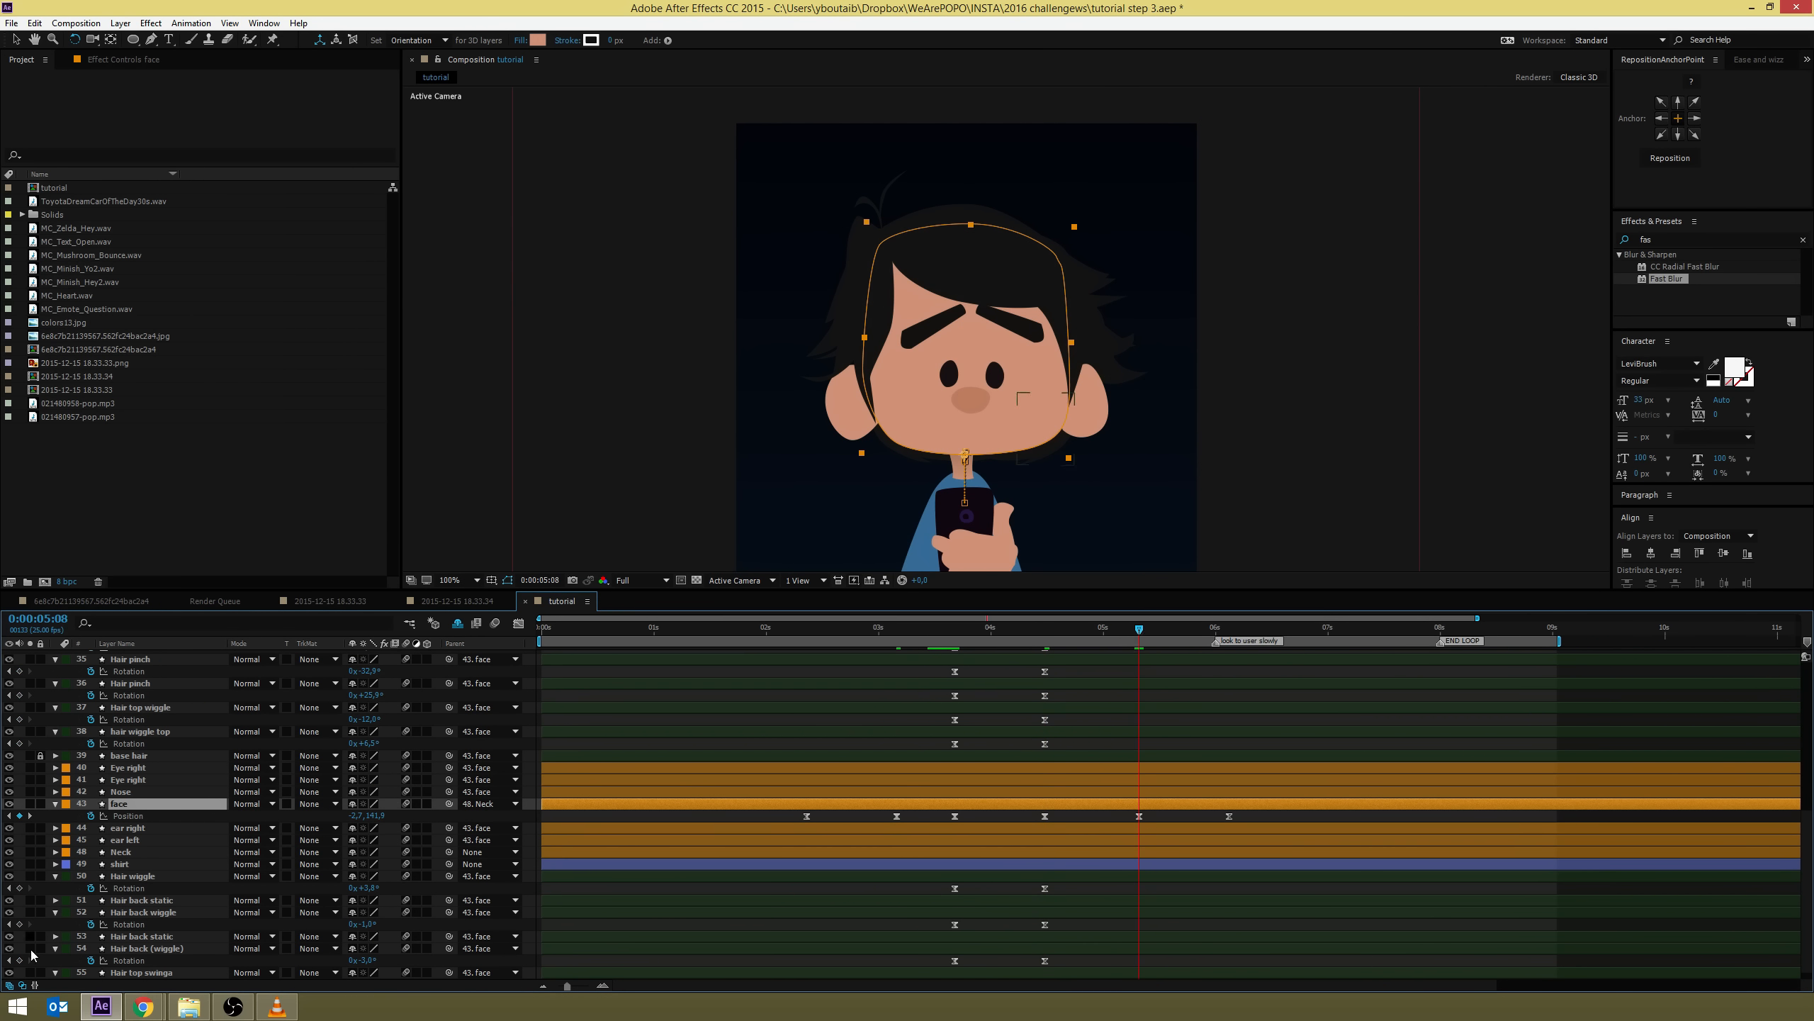
{"action": "key", "text": "grave"}
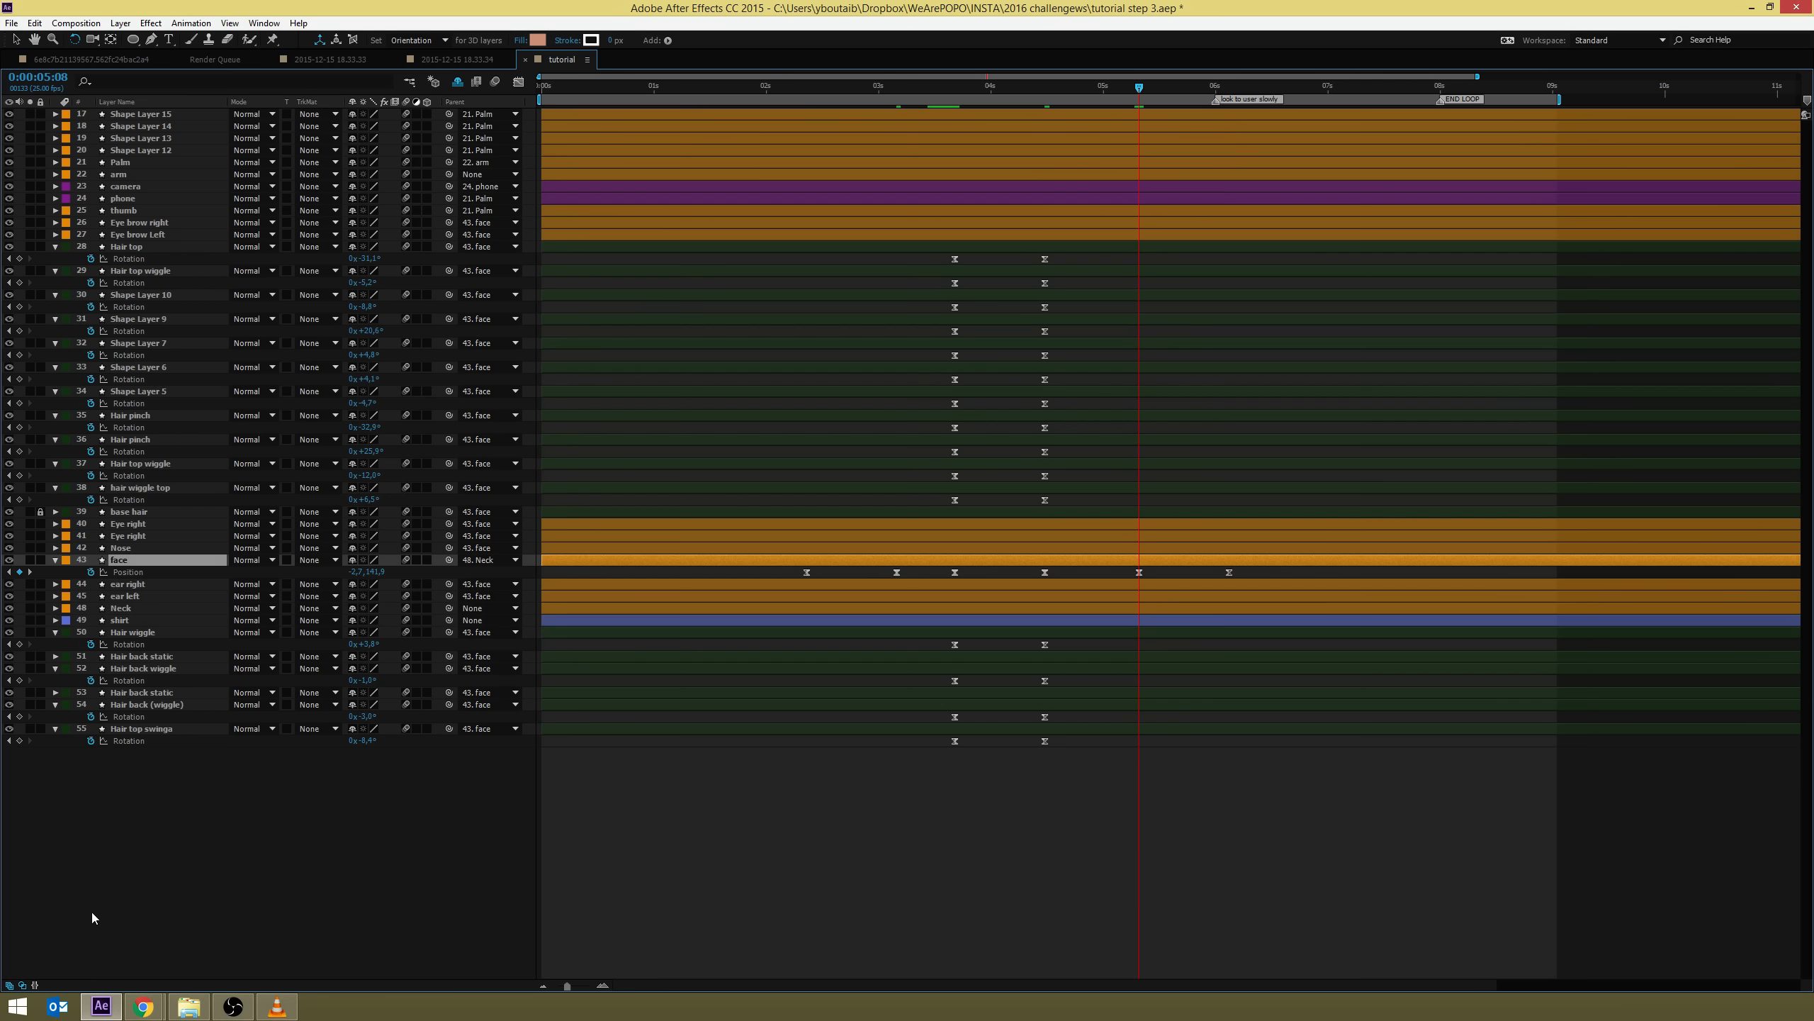
Add a rotation keyframe at 0:00:05:08 to every hair layer above the base hair, from Hair top to hair wiggle top
{"action": "left_click", "coordinate": [19, 258]}
{"action": "left_click", "coordinate": [19, 282]}
{"action": "left_click", "coordinate": [19, 307]}
{"action": "left_click", "coordinate": [19, 331]}
{"action": "left_click", "coordinate": [19, 355]}
{"action": "left_click", "coordinate": [19, 379]}
{"action": "left_click", "coordinate": [19, 403]}
{"action": "left_click", "coordinate": [20, 427]}
{"action": "left_click", "coordinate": [19, 452]}
{"action": "left_click", "coordinate": [19, 476]}
{"action": "left_click", "coordinate": [19, 500]}
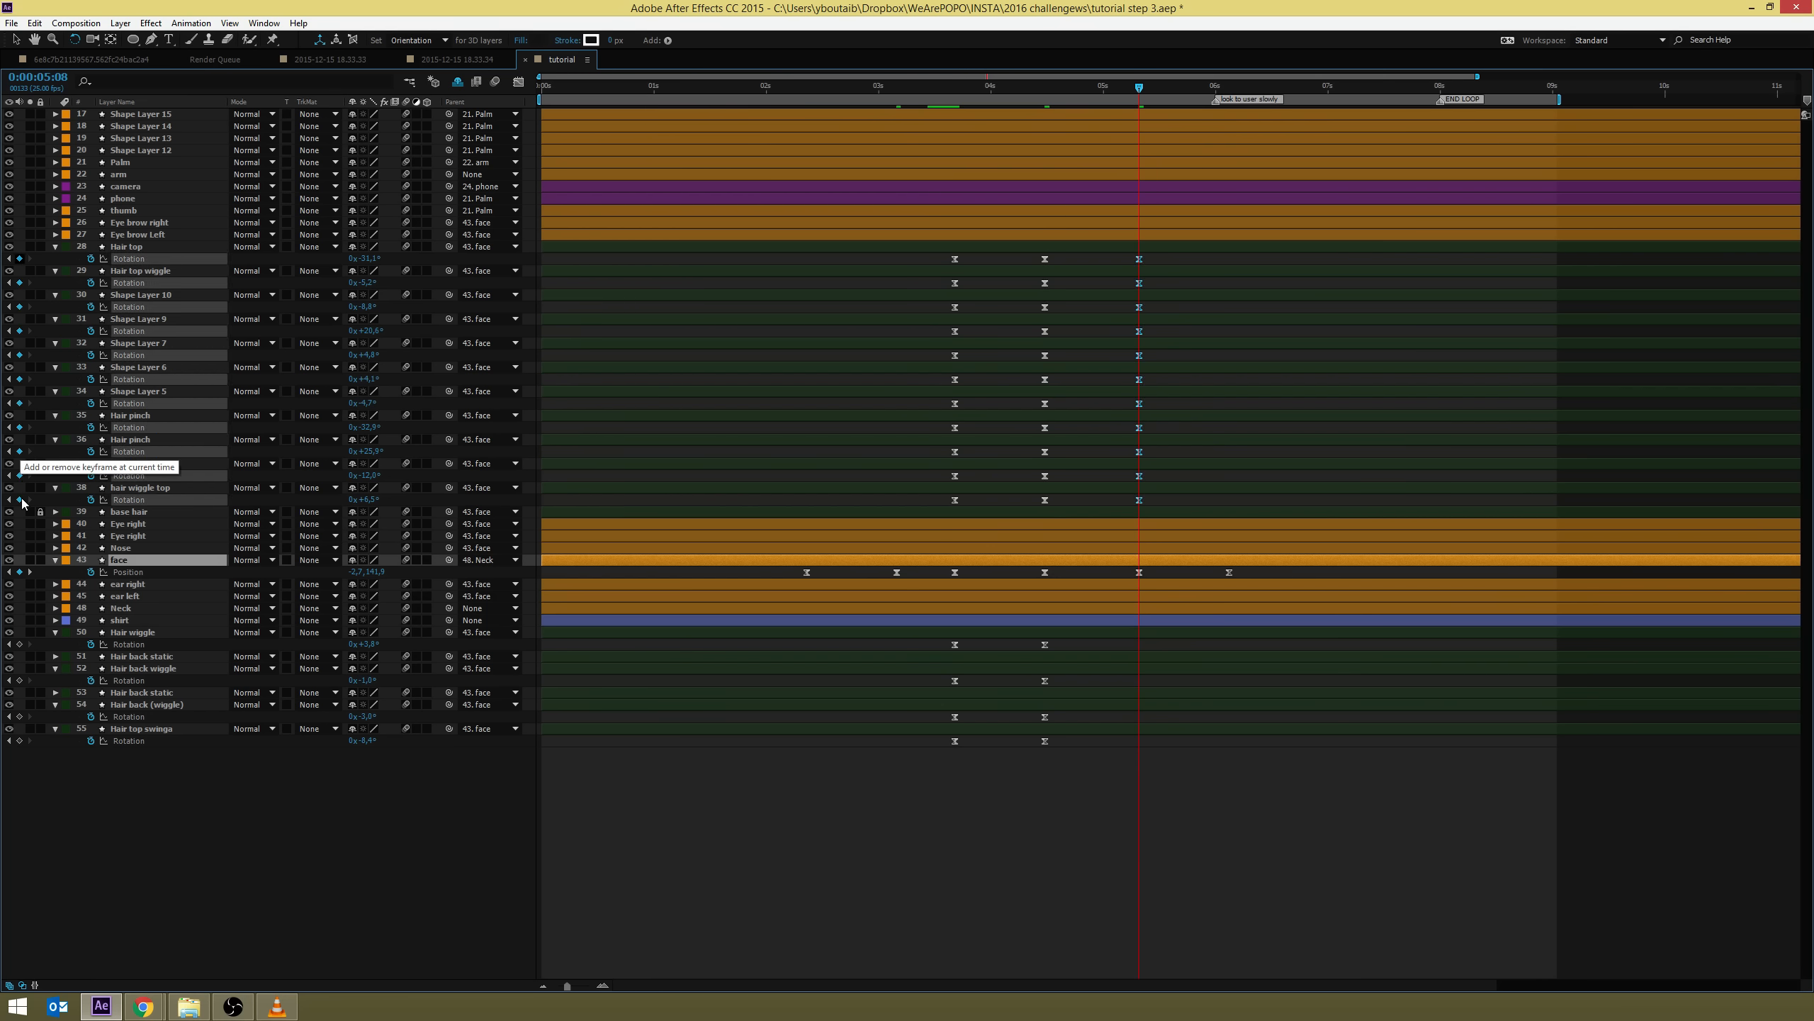
Add rotation keyframes at 0:00:05:08 to the four animated hair layers below the shirt, and move to the face keyframe at 0:00:06:03
{"action": "left_click", "coordinate": [19, 644]}
{"action": "left_click", "coordinate": [19, 679]}
{"action": "left_click", "coordinate": [19, 716]}
{"action": "left_click", "coordinate": [19, 741]}
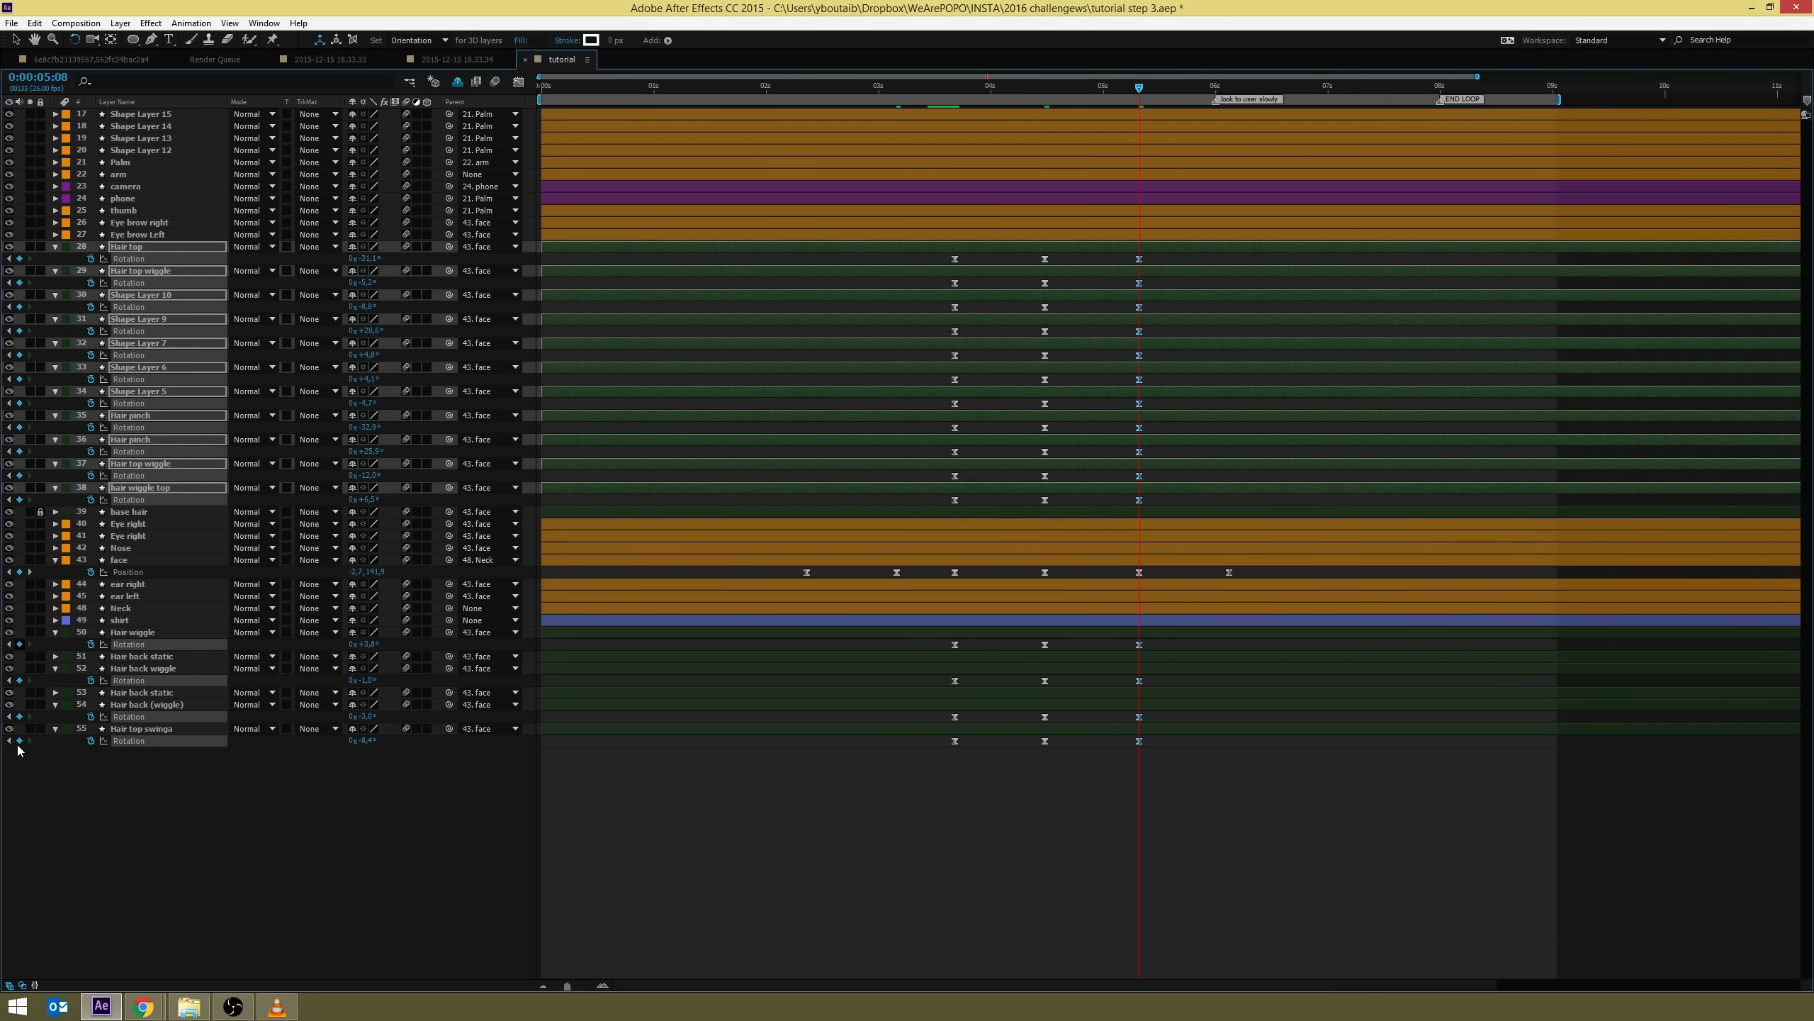
{"action": "key", "text": "k"}
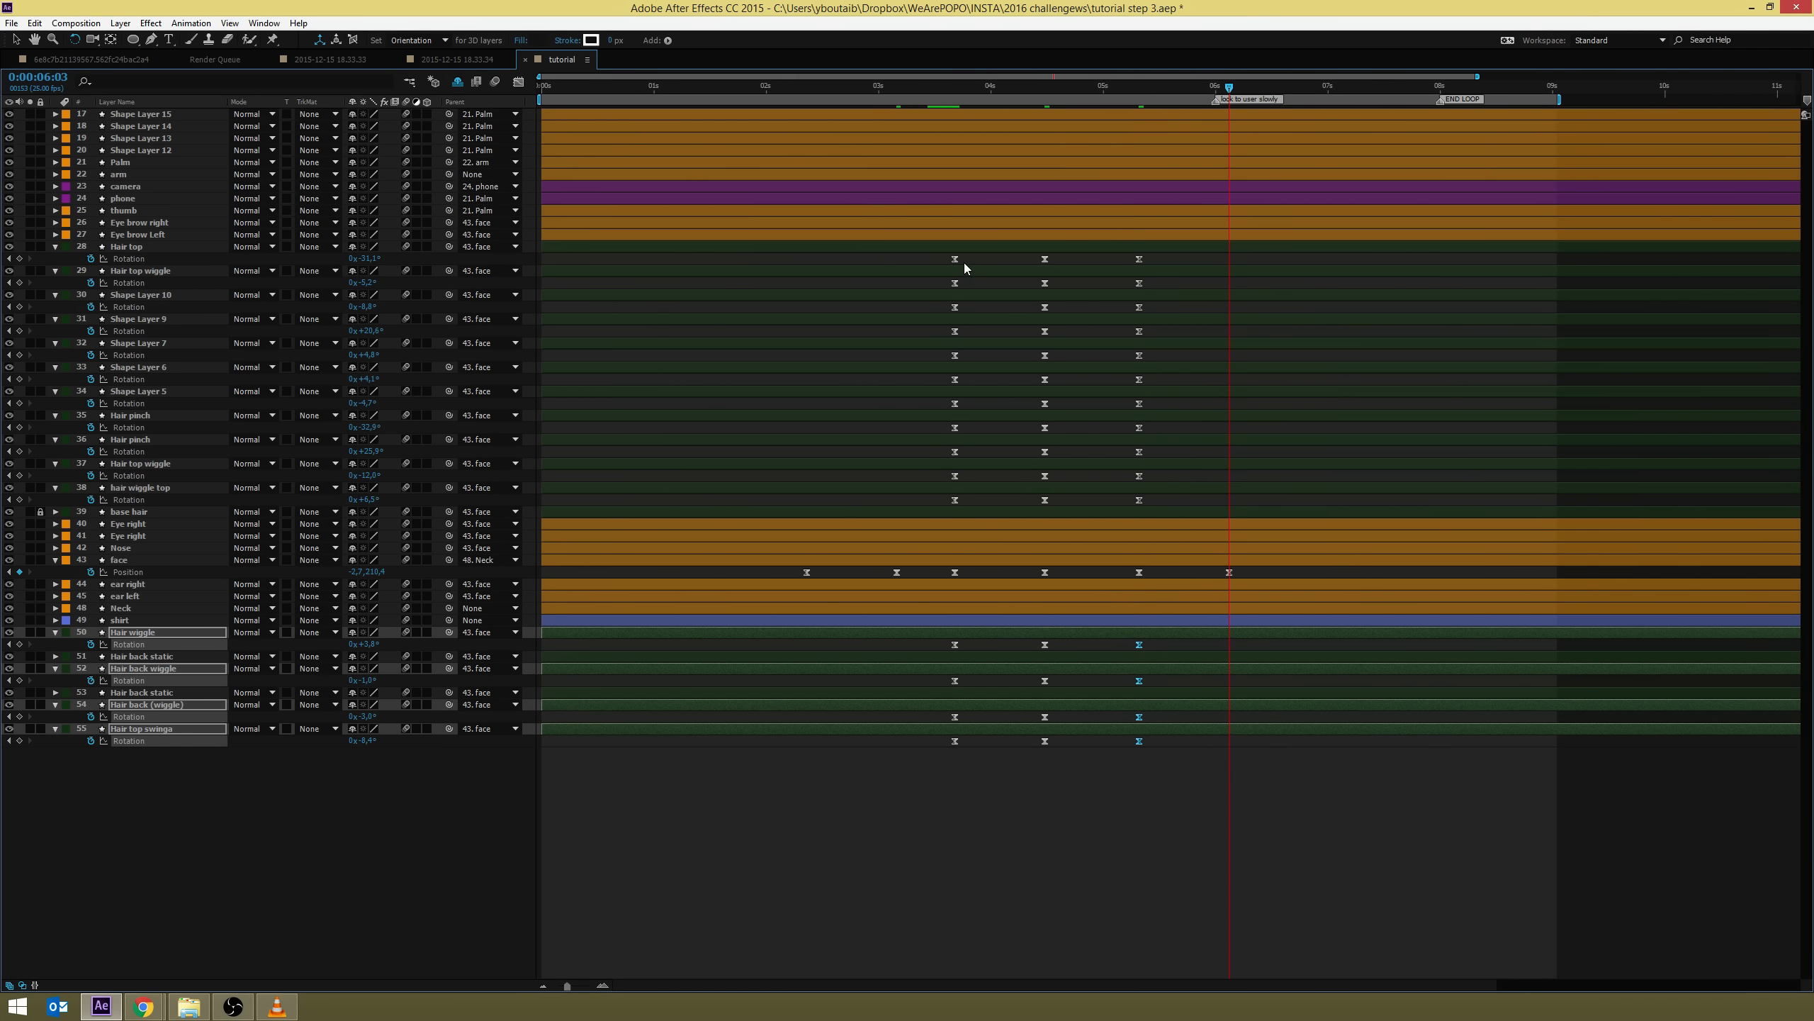
{"action": "left_click_drag", "start_coordinate": [968, 261], "coordinate": [927, 261]}
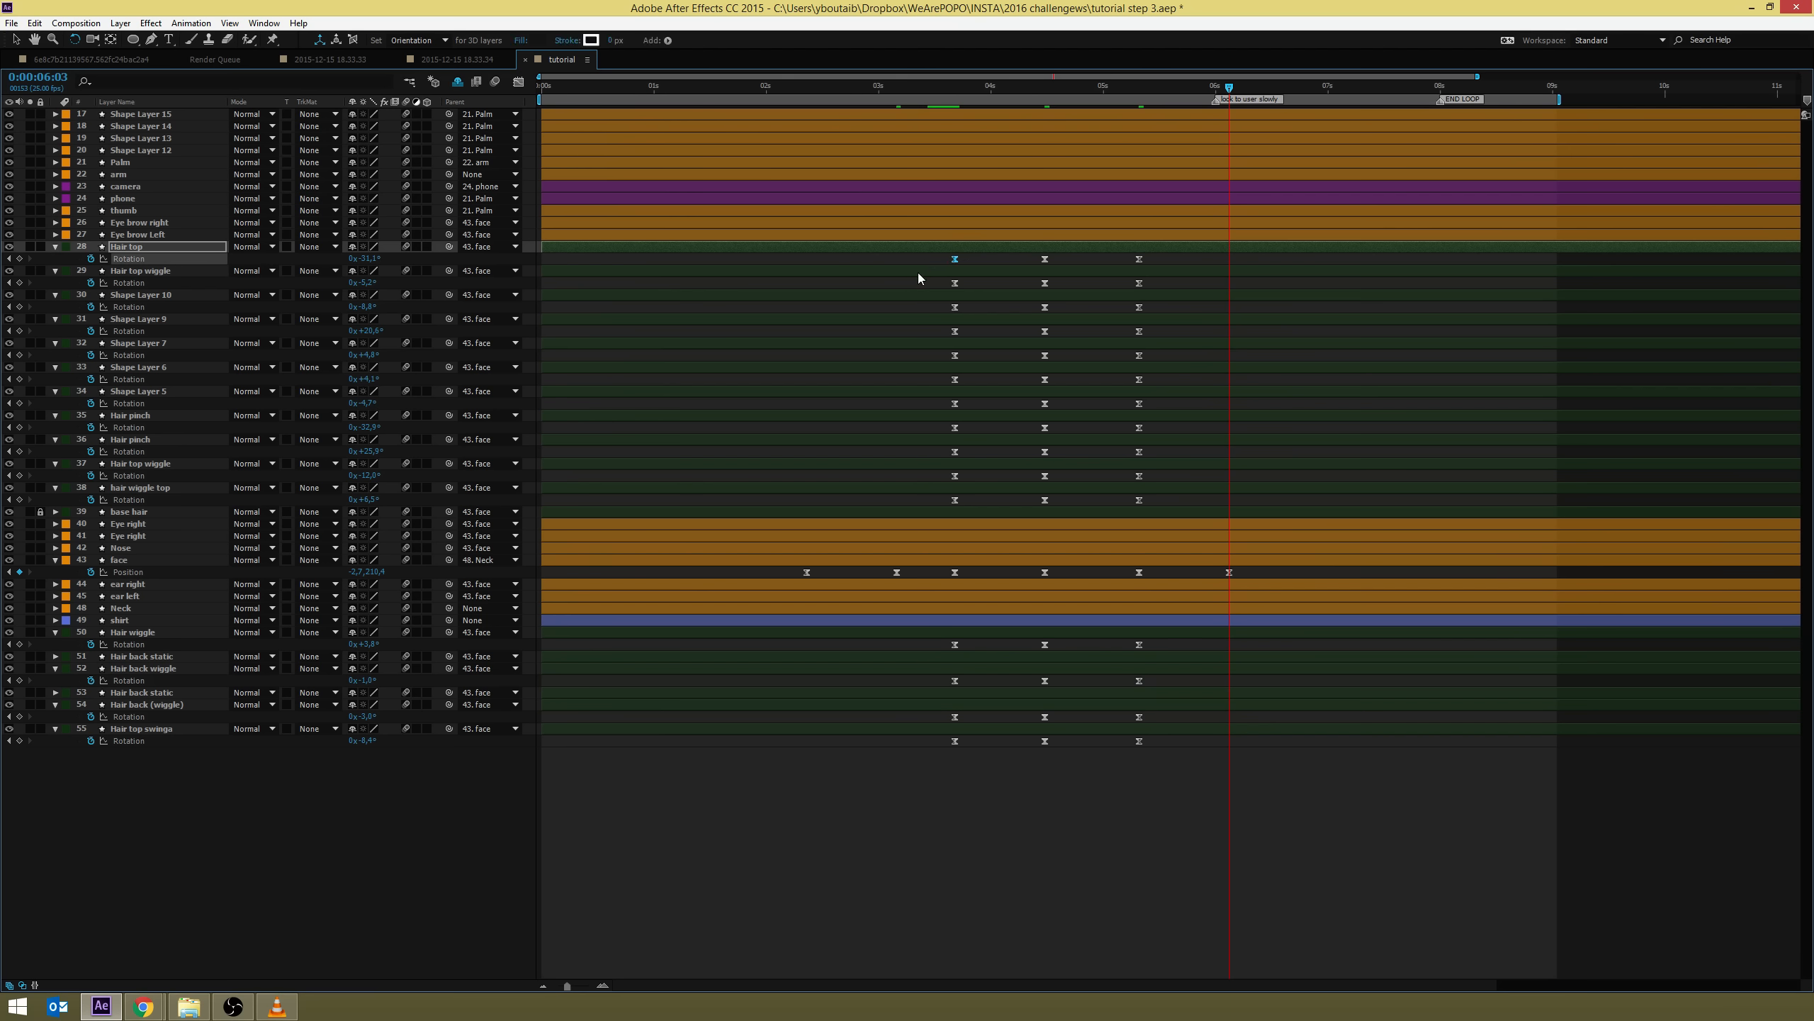
{"action": "left_click", "coordinate": [971, 263]}
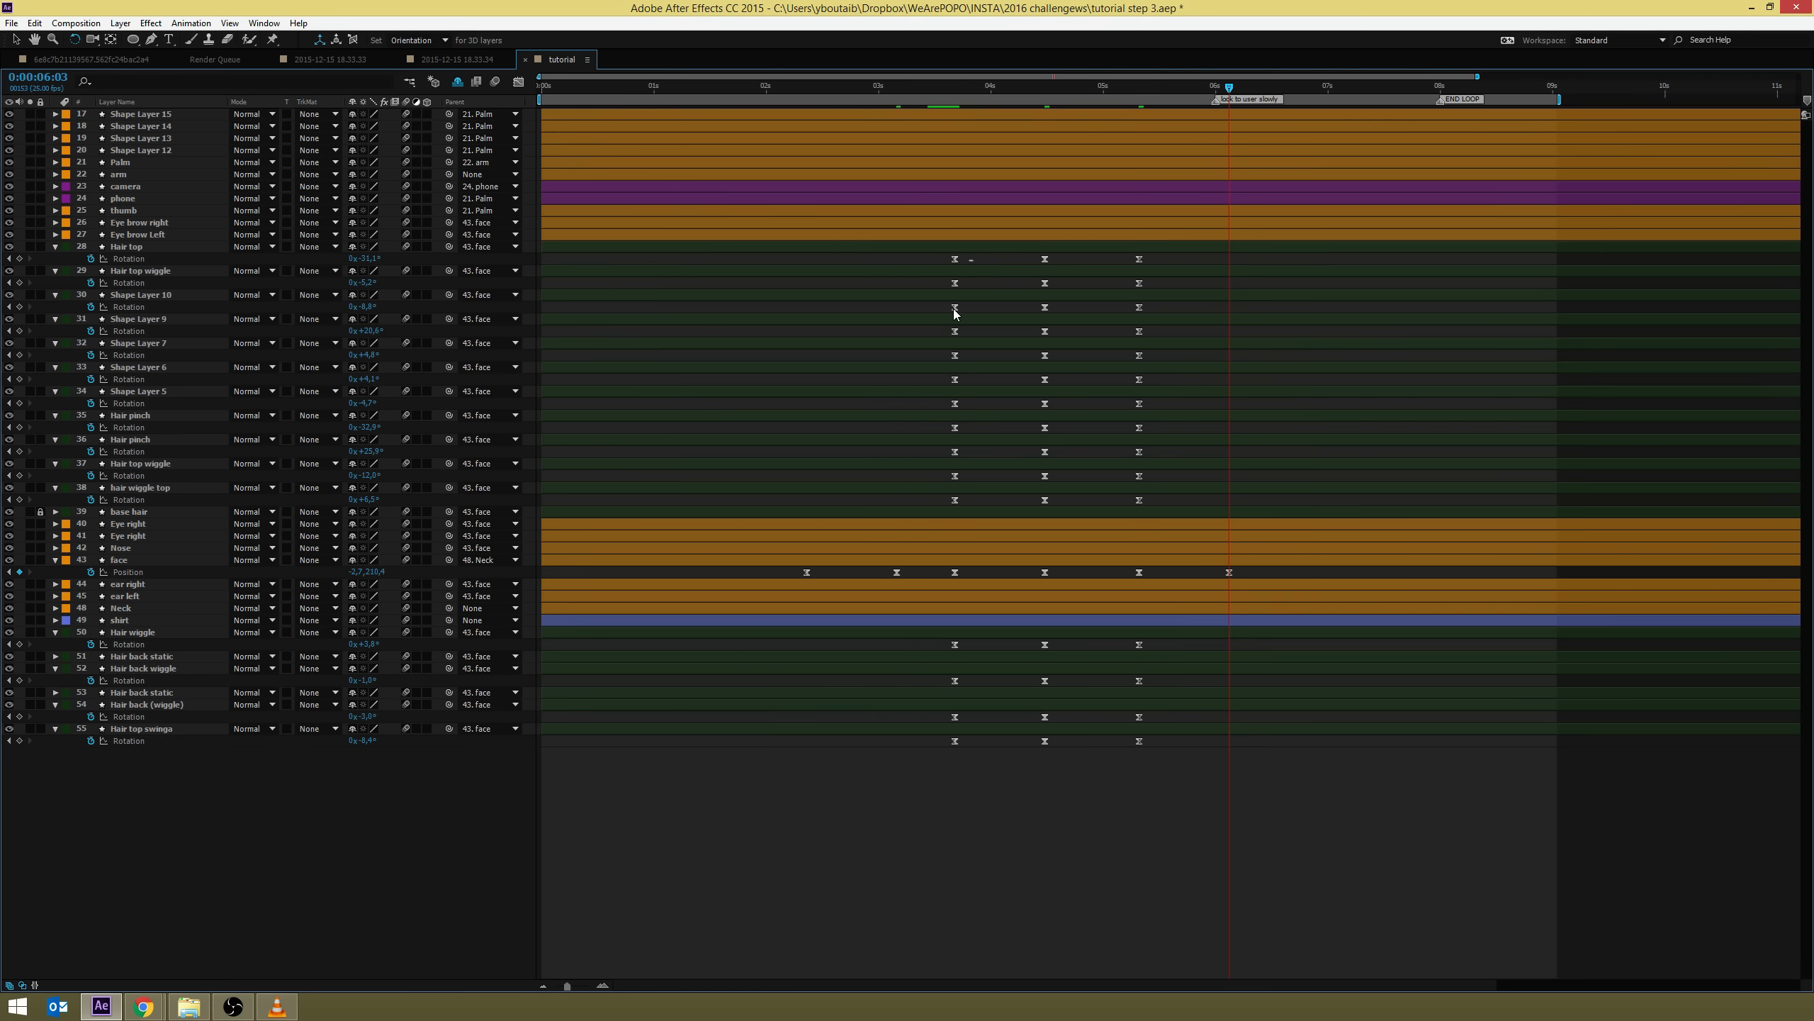
{"action": "left_click_drag", "start_coordinate": [969, 261], "coordinate": [936, 512]}
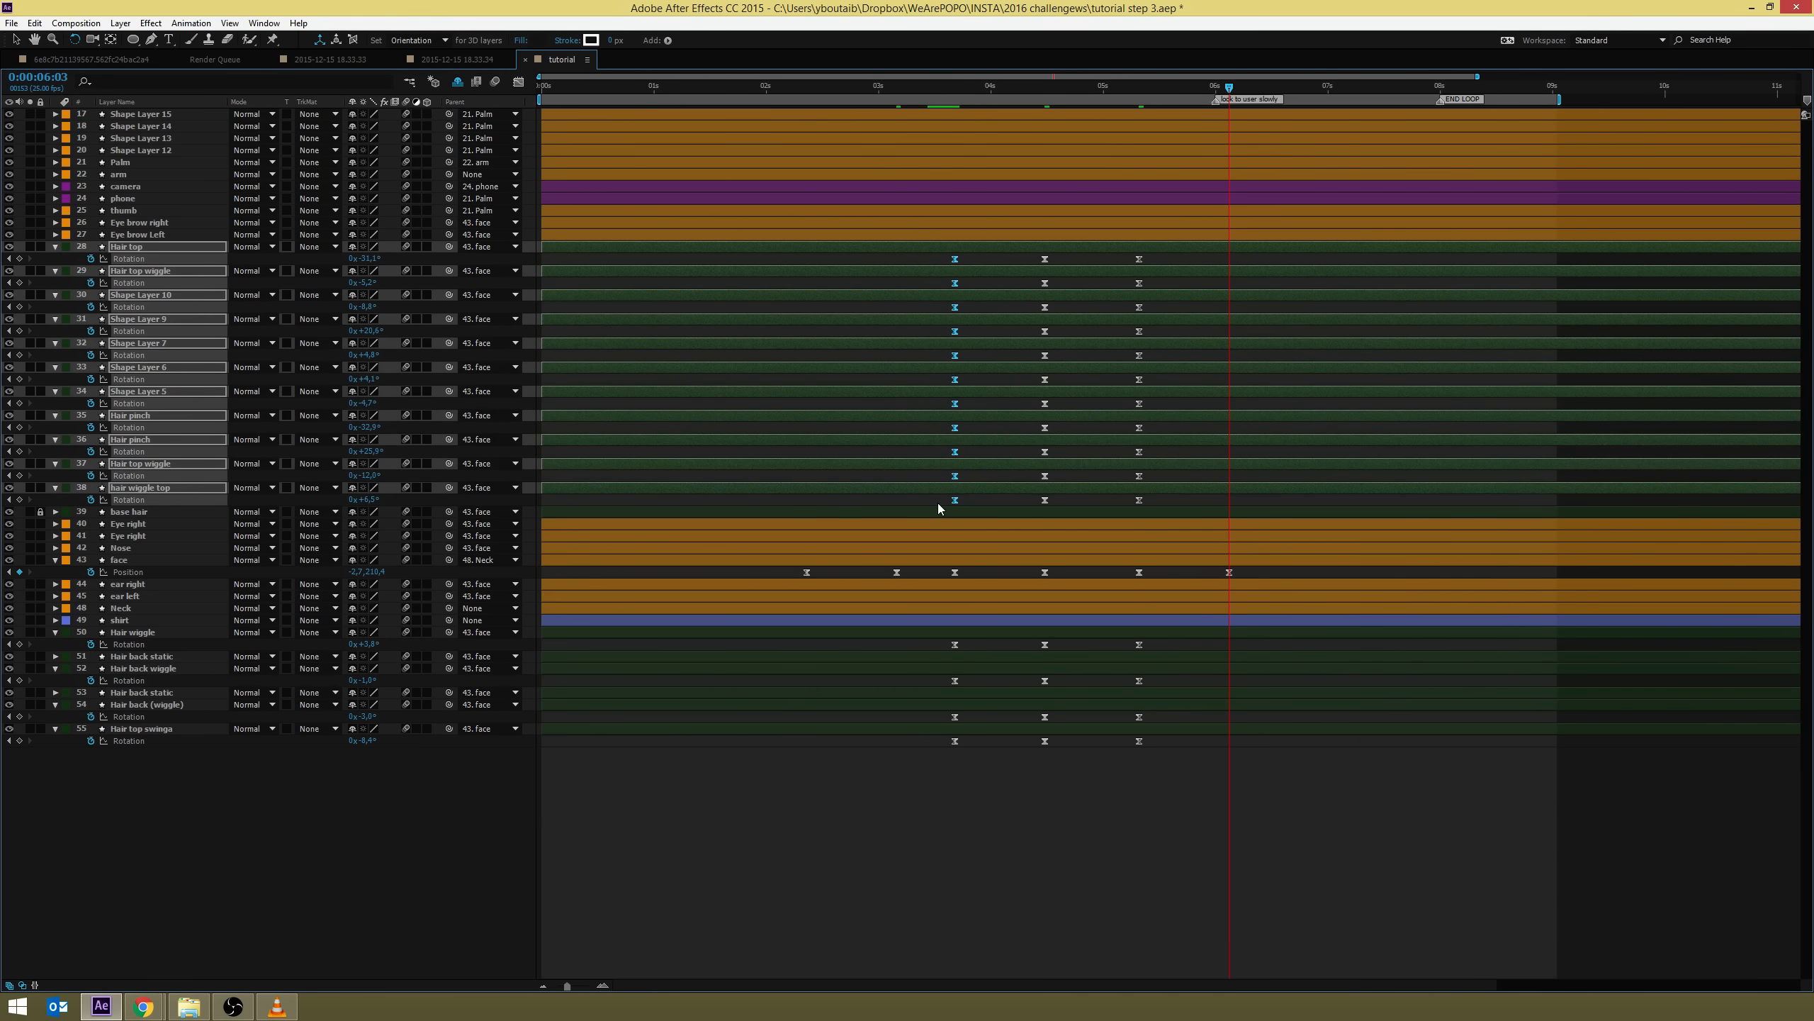
{"action": "key", "text": "ctrl+d"}
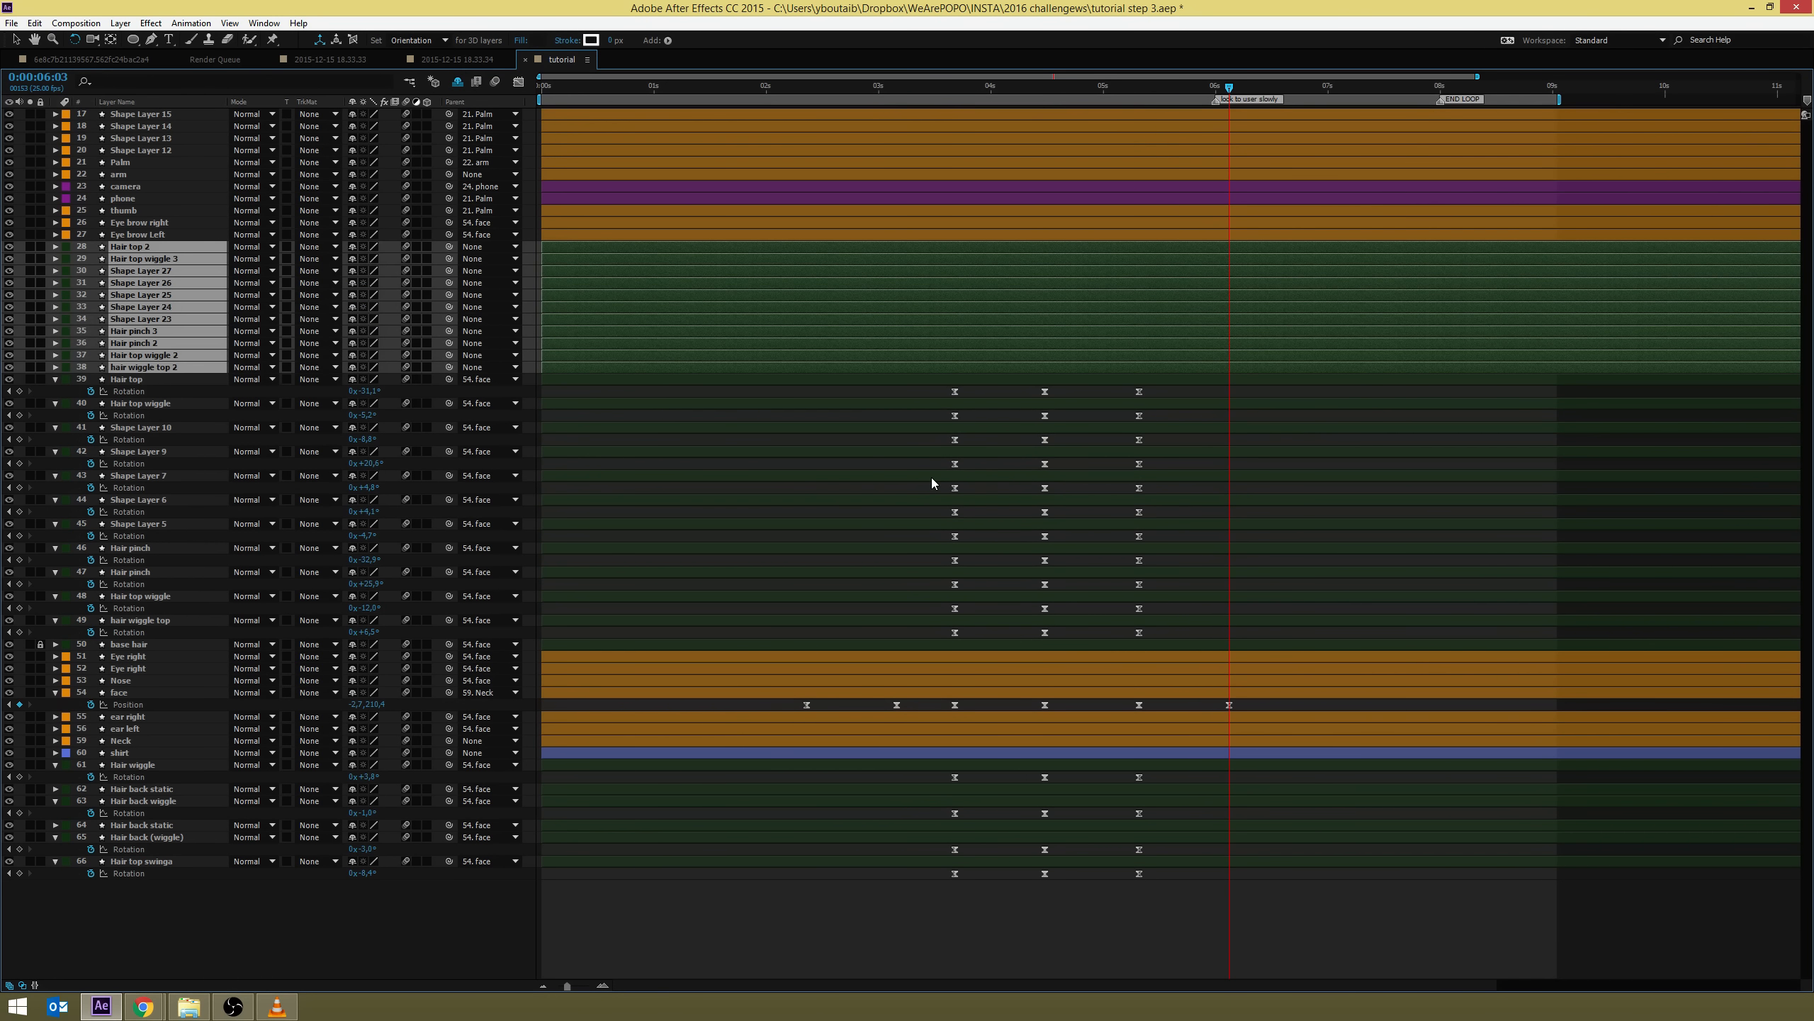
{"action": "key", "text": "ctrl+z"}
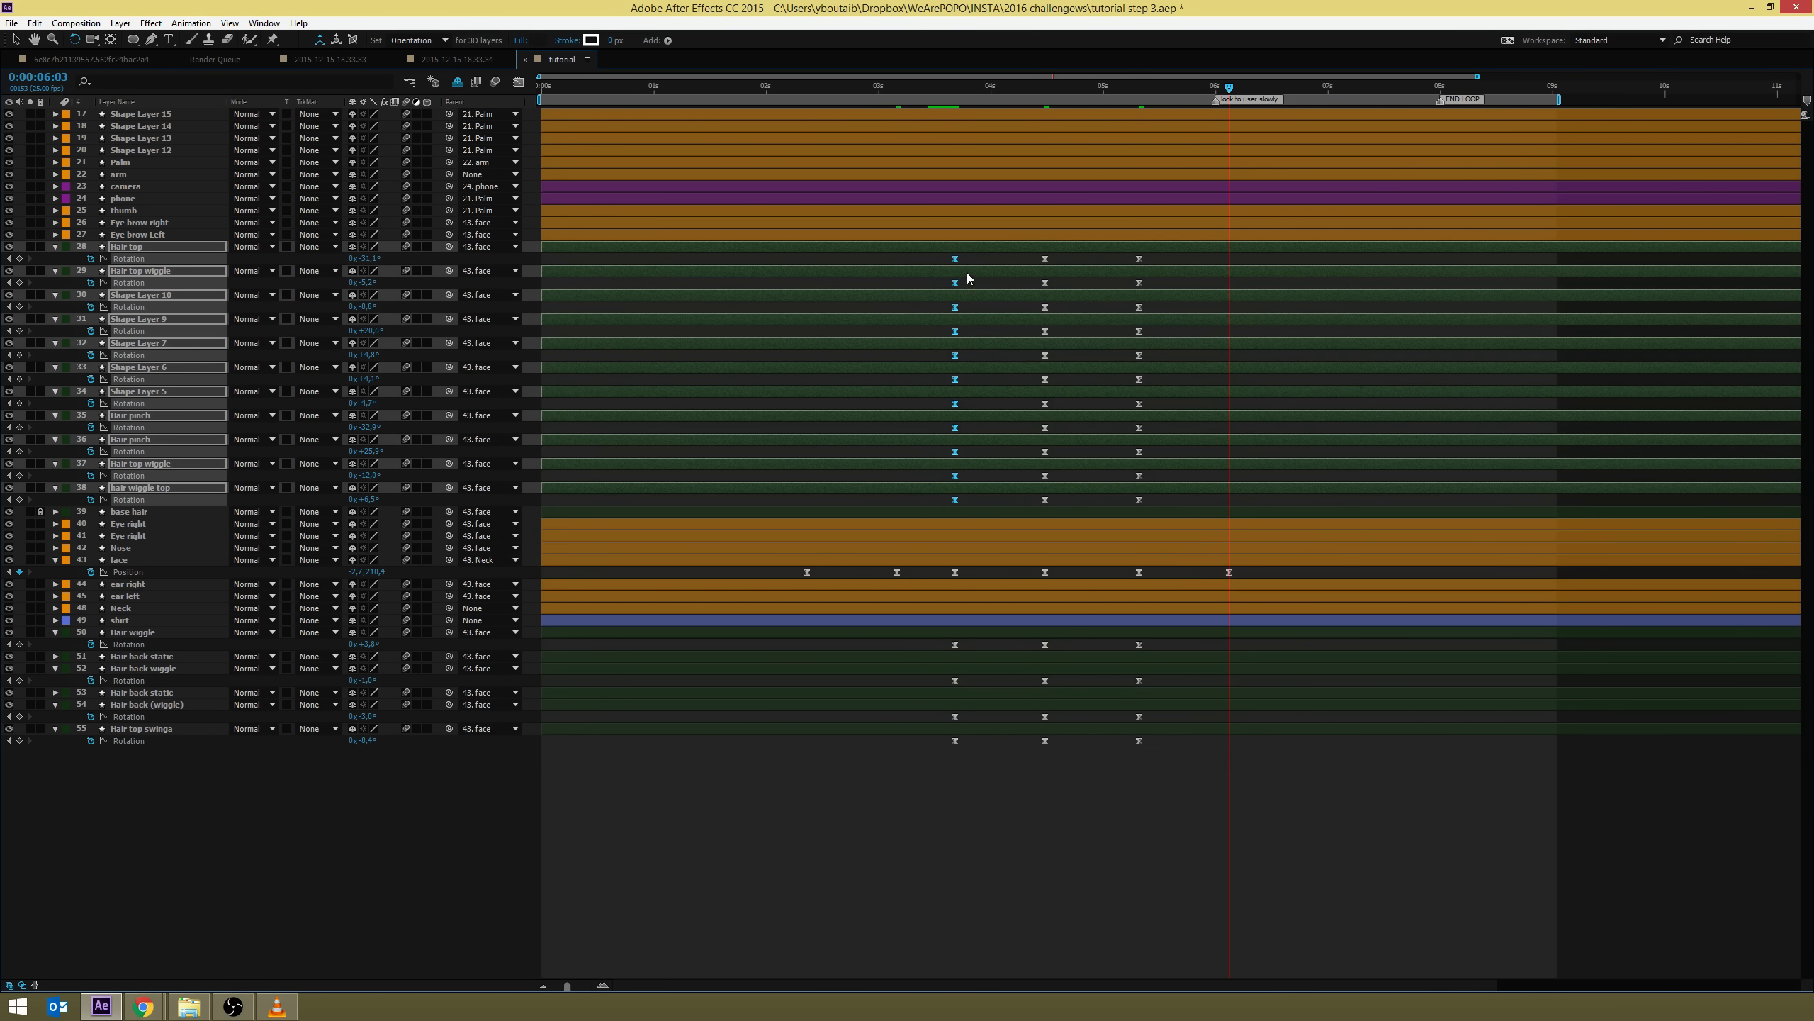
Copy each hair layer's rotation keyframe from 0:00:03:17 and paste it at 0:00:06:03, and restore the normal workspace view
{"action": "left_click_drag", "start_coordinate": [968, 262], "coordinate": [936, 264]}
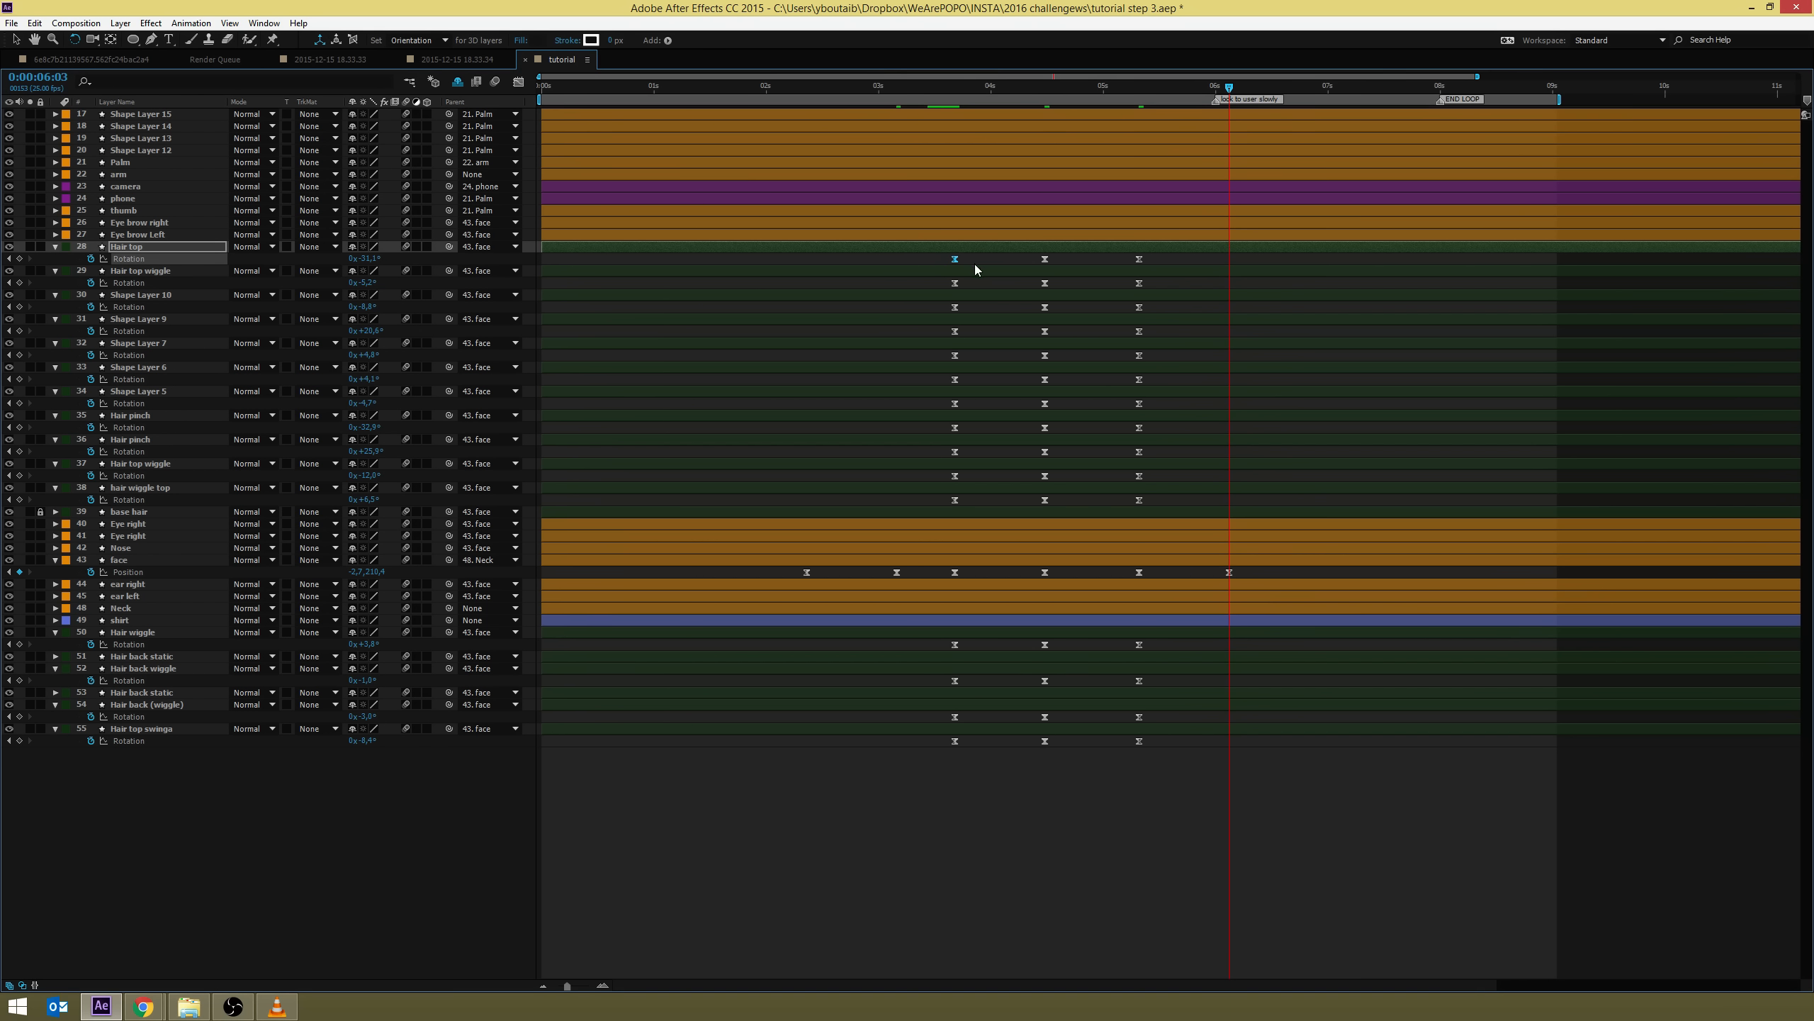
{"action": "key", "text": "ctrl+v"}
{"action": "left_click_drag", "start_coordinate": [975, 287], "coordinate": [929, 499]}
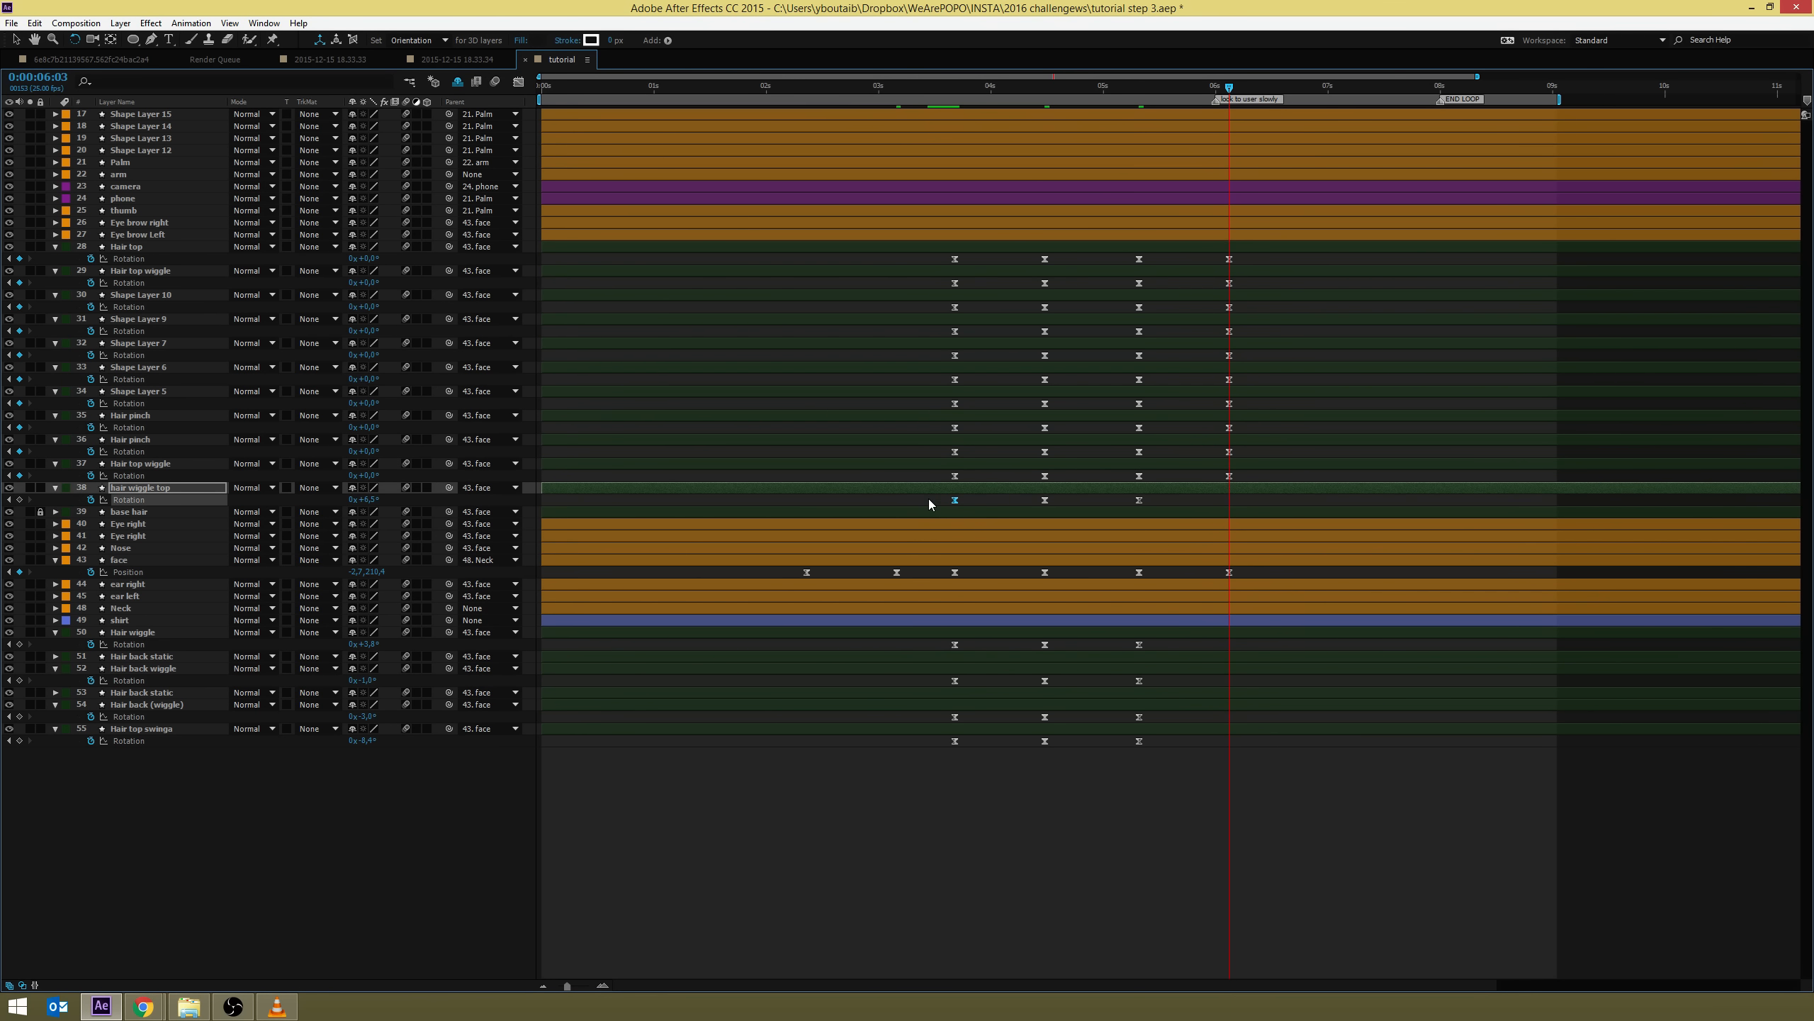
{"action": "left_click_drag", "start_coordinate": [969, 645], "coordinate": [940, 744]}
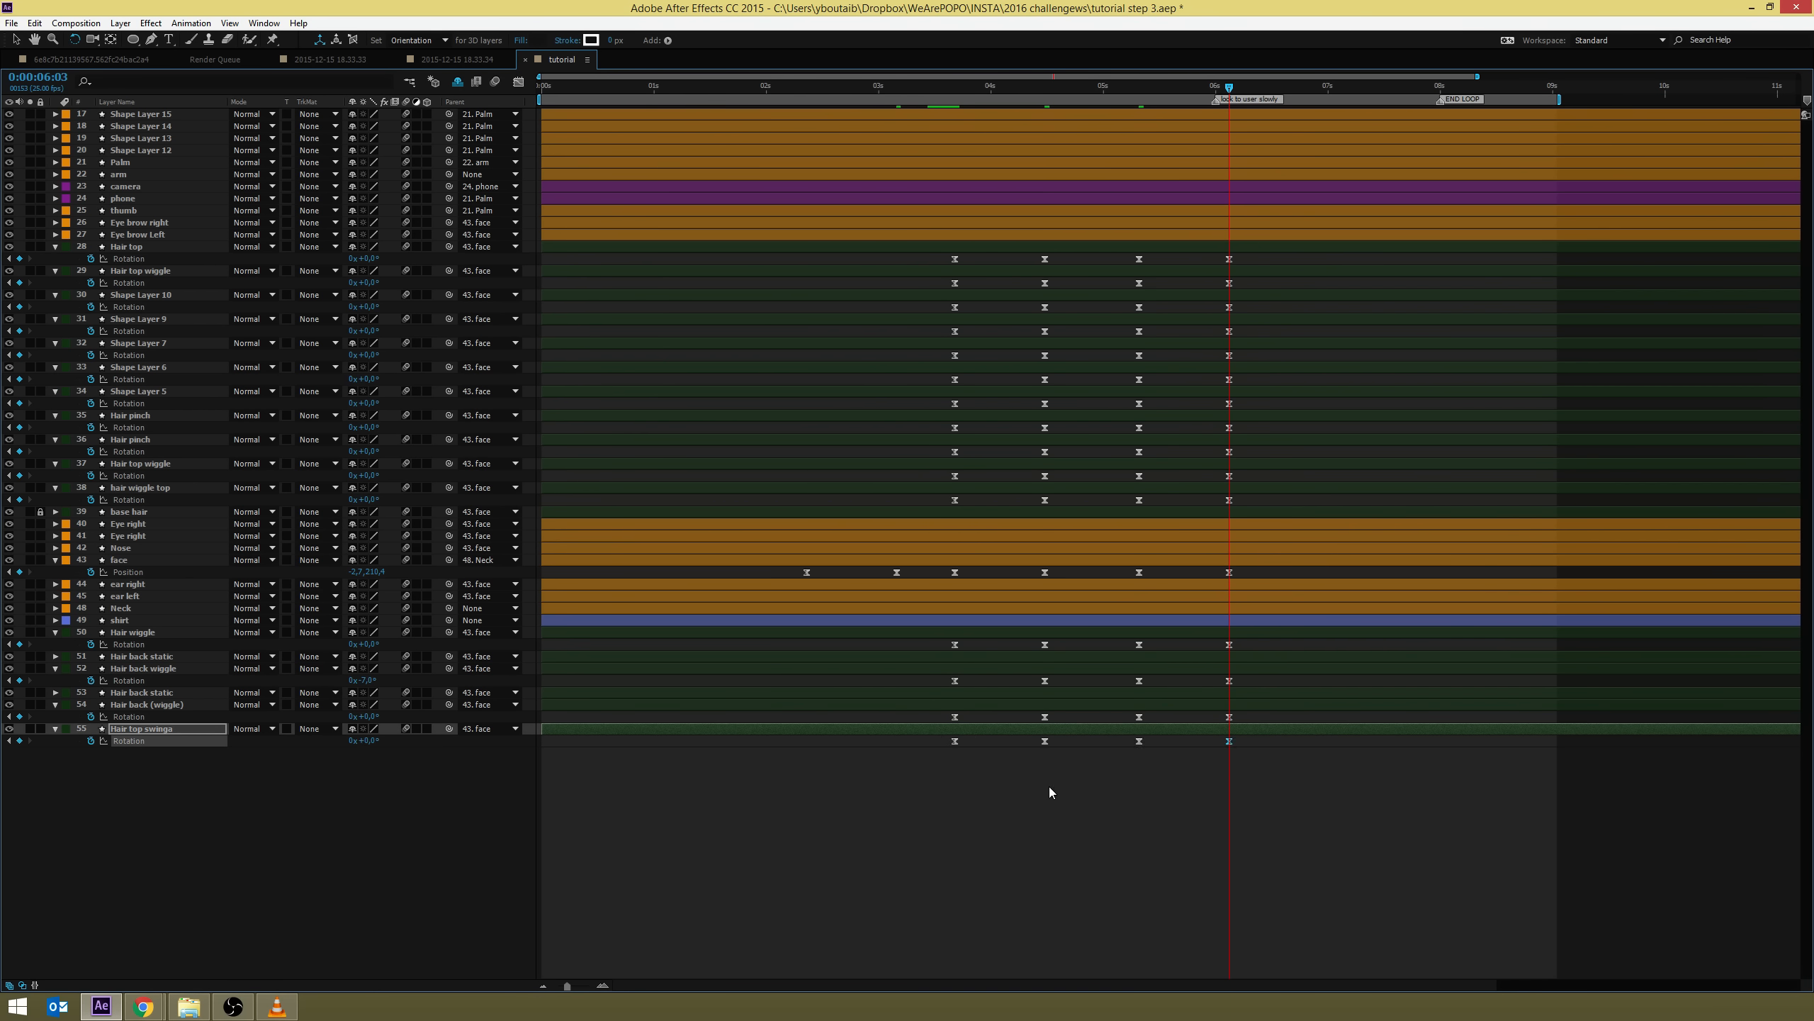
{"action": "left_click", "coordinate": [1079, 838]}
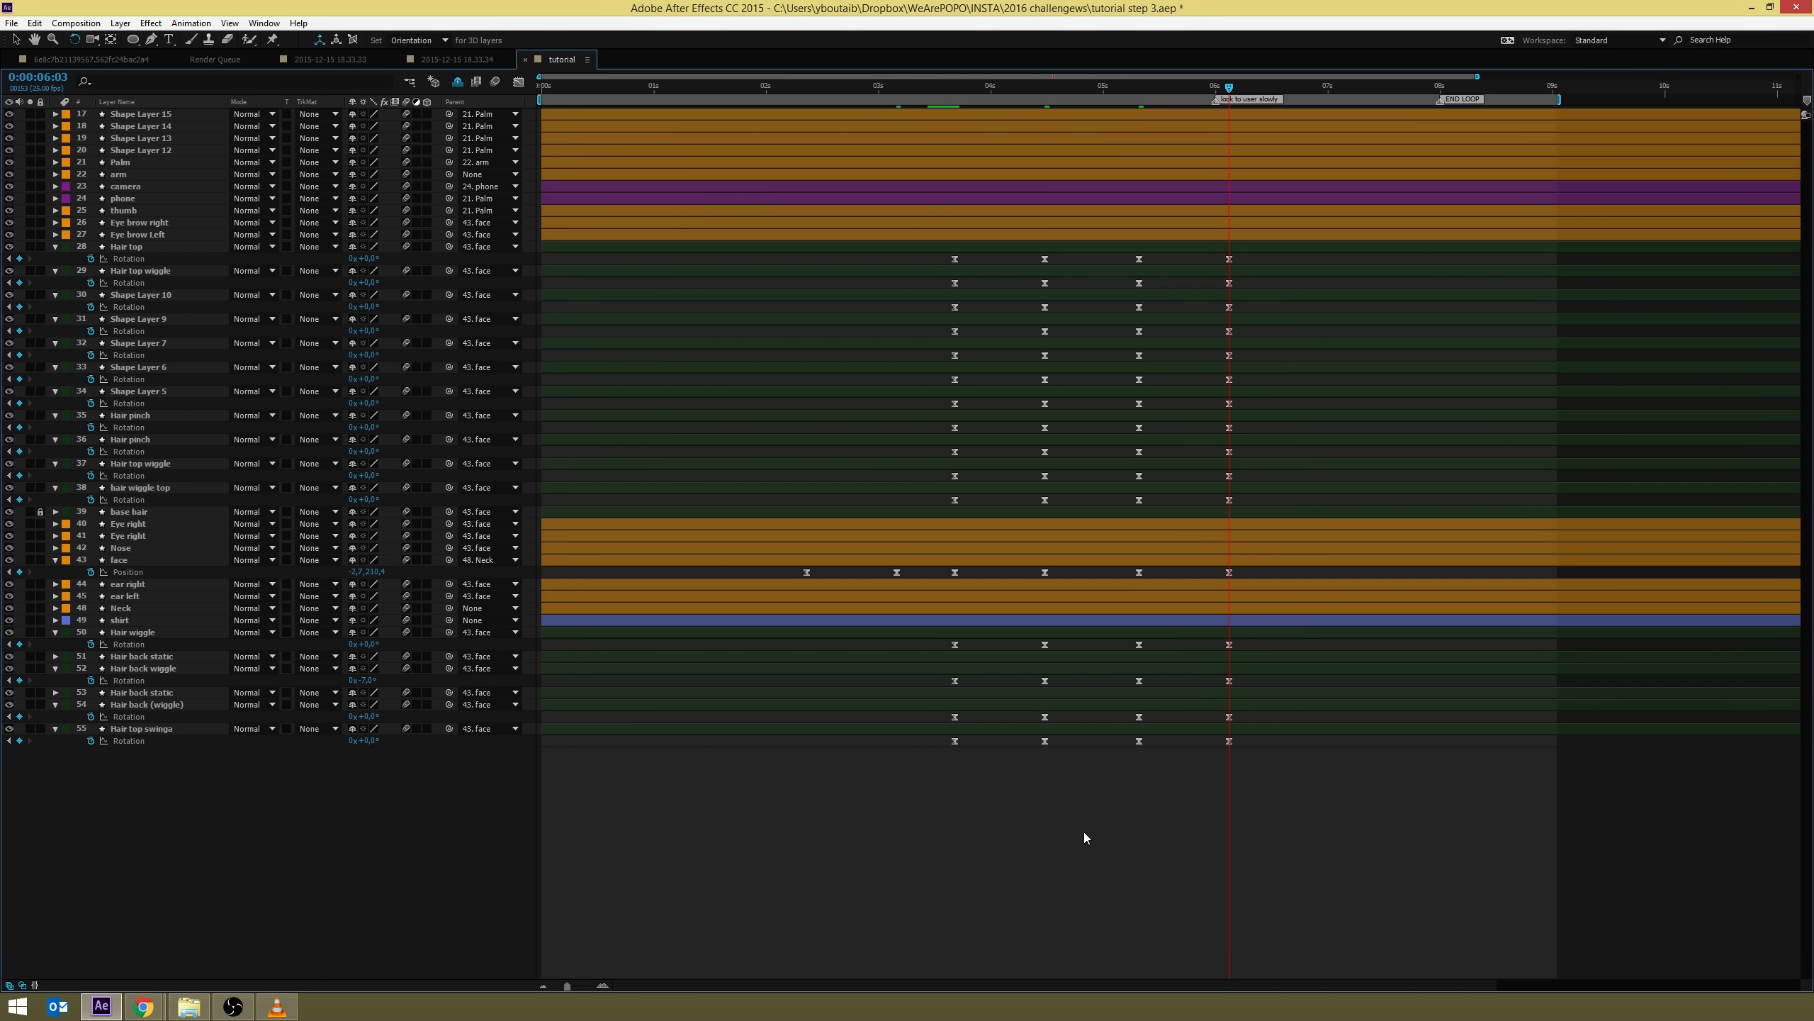
{"action": "key", "text": "grave"}
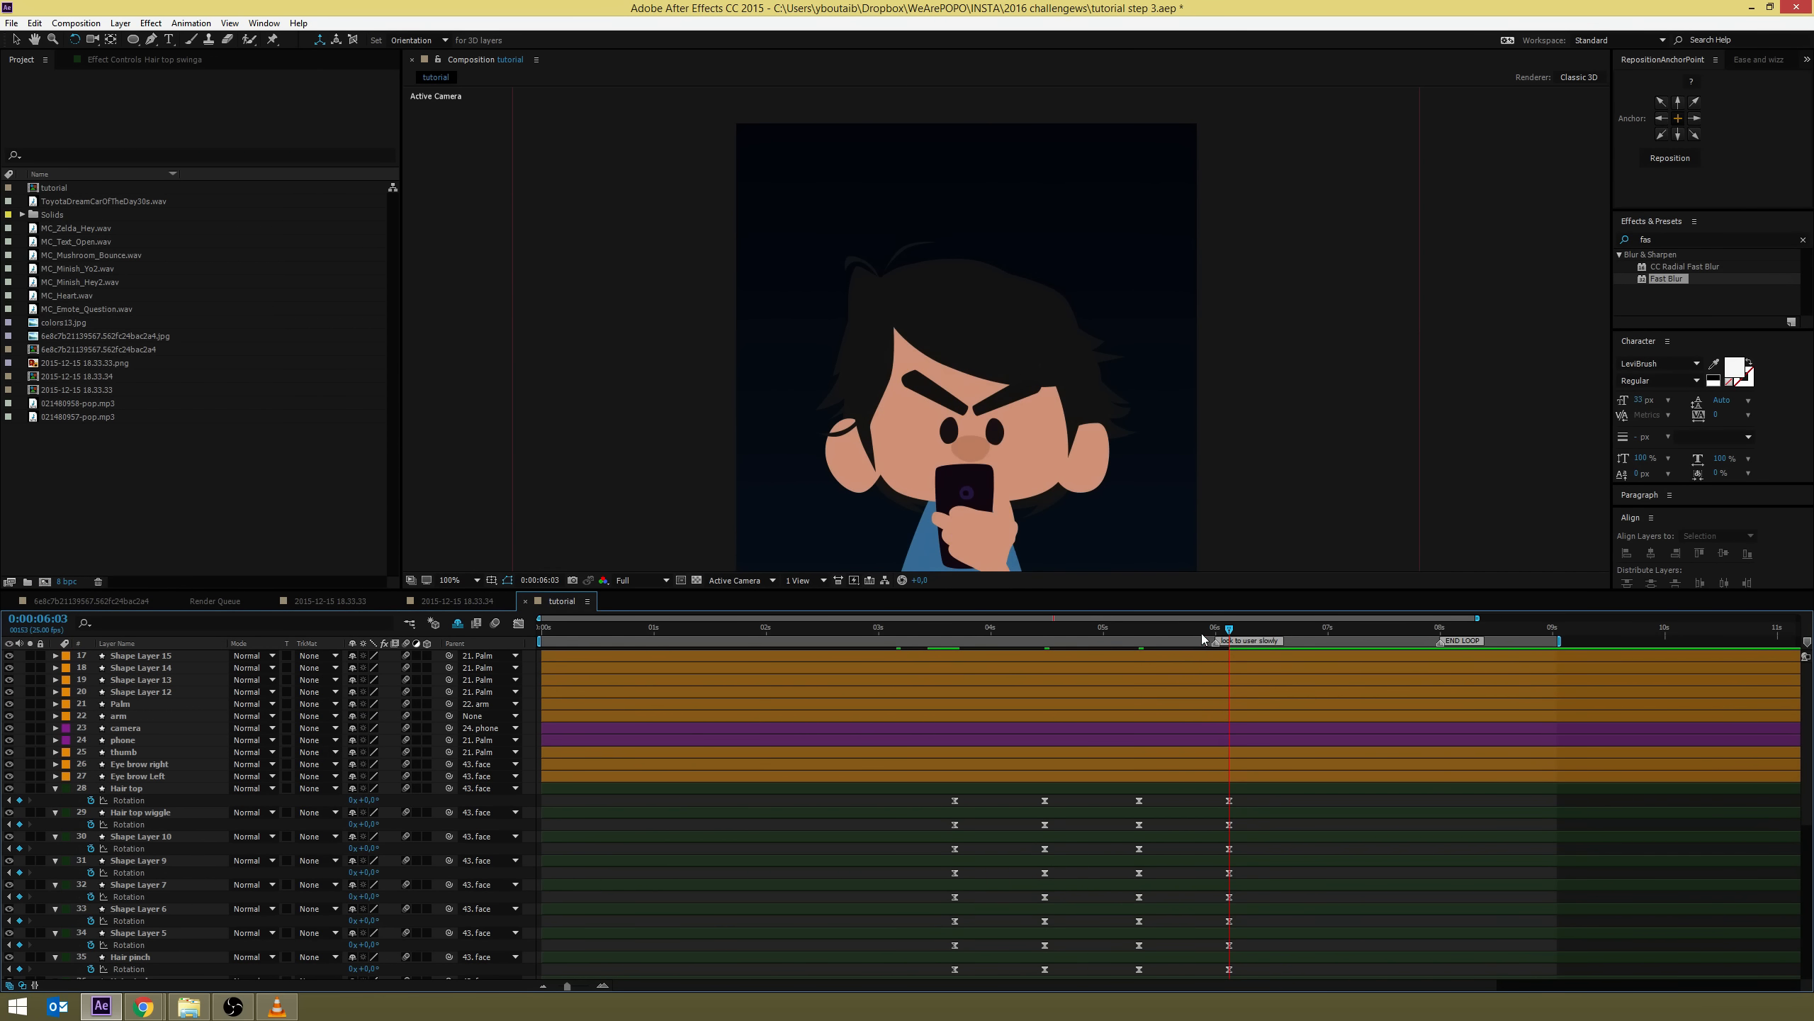
Save the project and collapse the keyframed properties of the hair layers
{"action": "left_click_drag", "start_coordinate": [1202, 633], "coordinate": [1233, 655]}
{"action": "key", "text": "ctrl+s"}
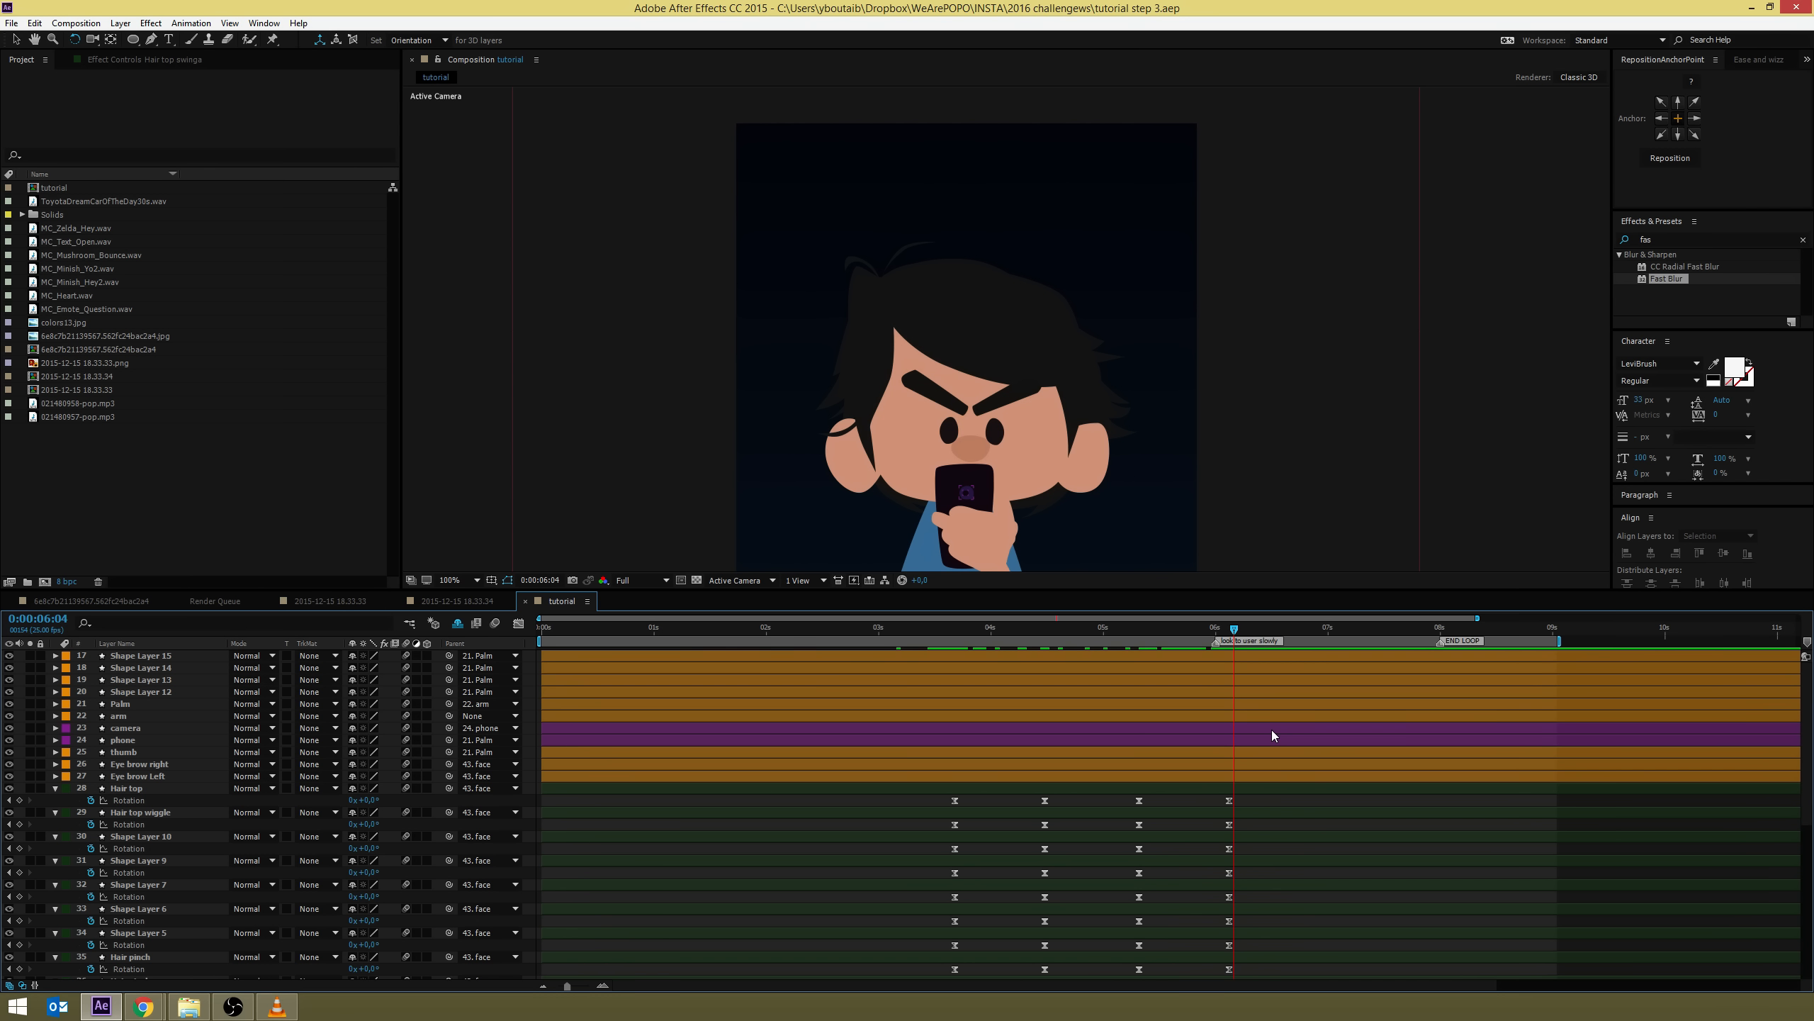
{"action": "key", "text": "u"}
Set the Ease and Wizz easing to Elastic
{"action": "left_click", "coordinate": [1754, 60]}
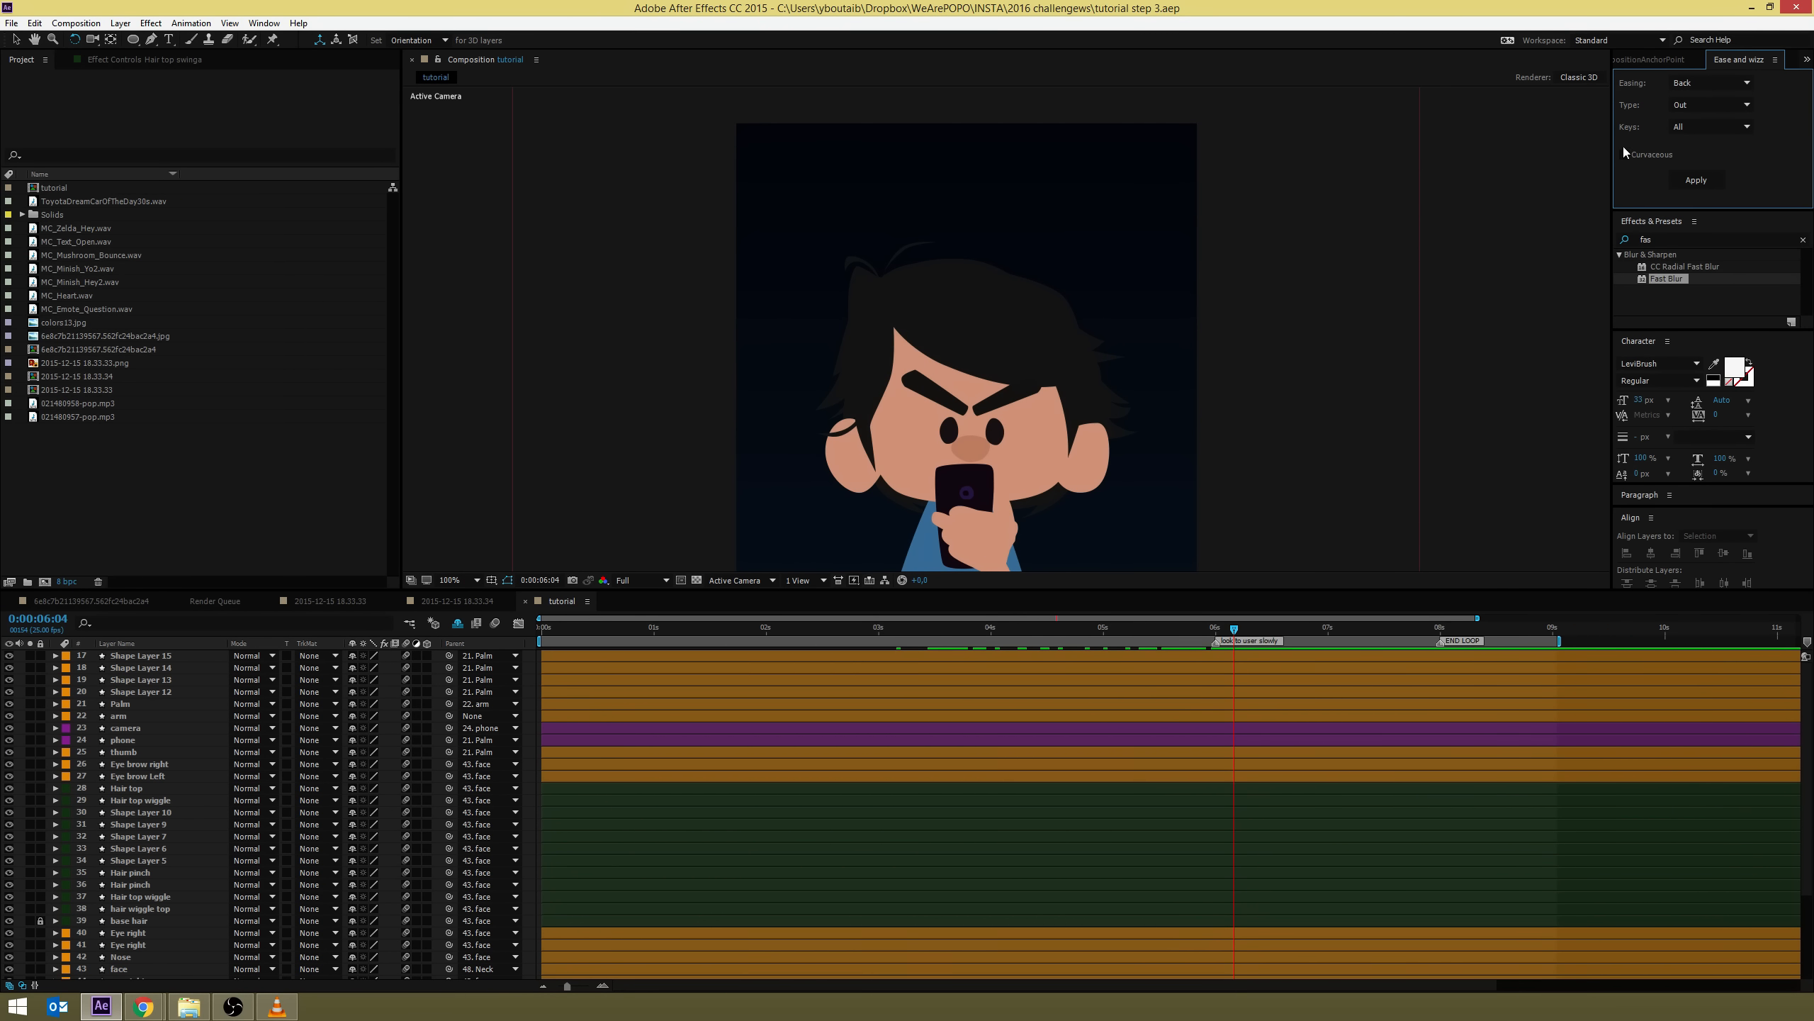
{"action": "left_click", "coordinate": [1711, 82]}
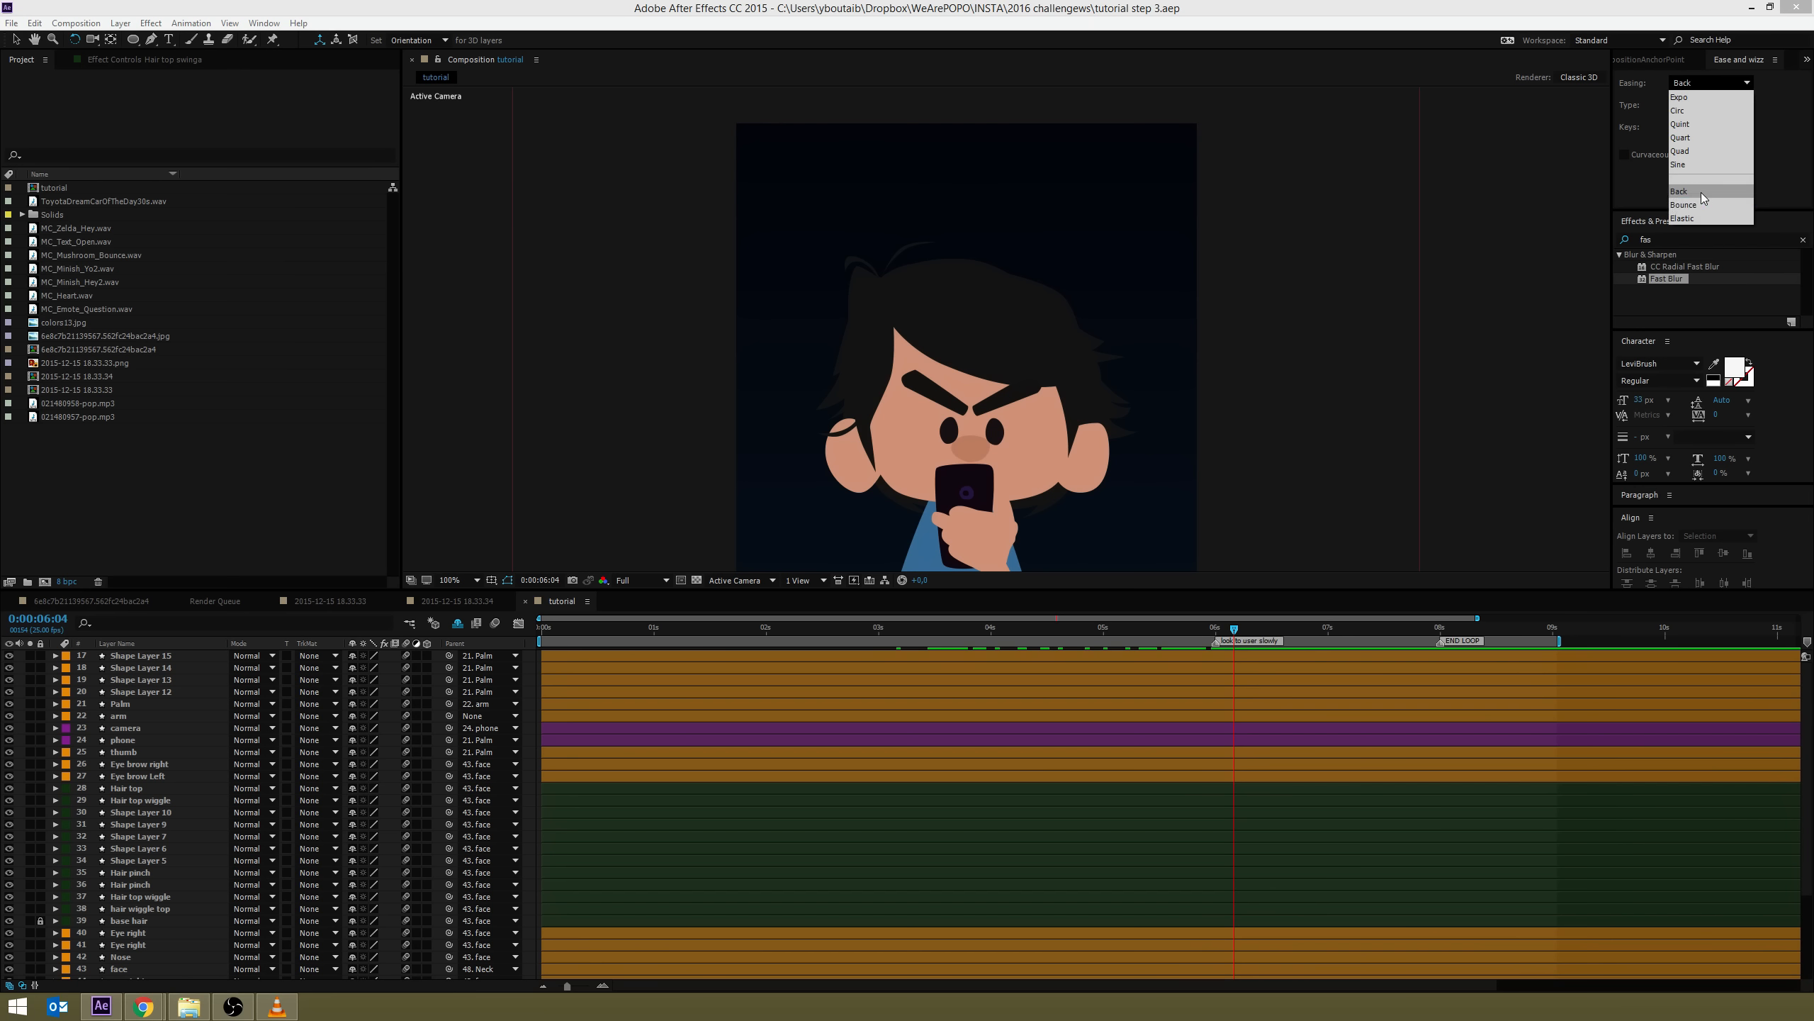
{"action": "left_click", "coordinate": [1704, 218]}
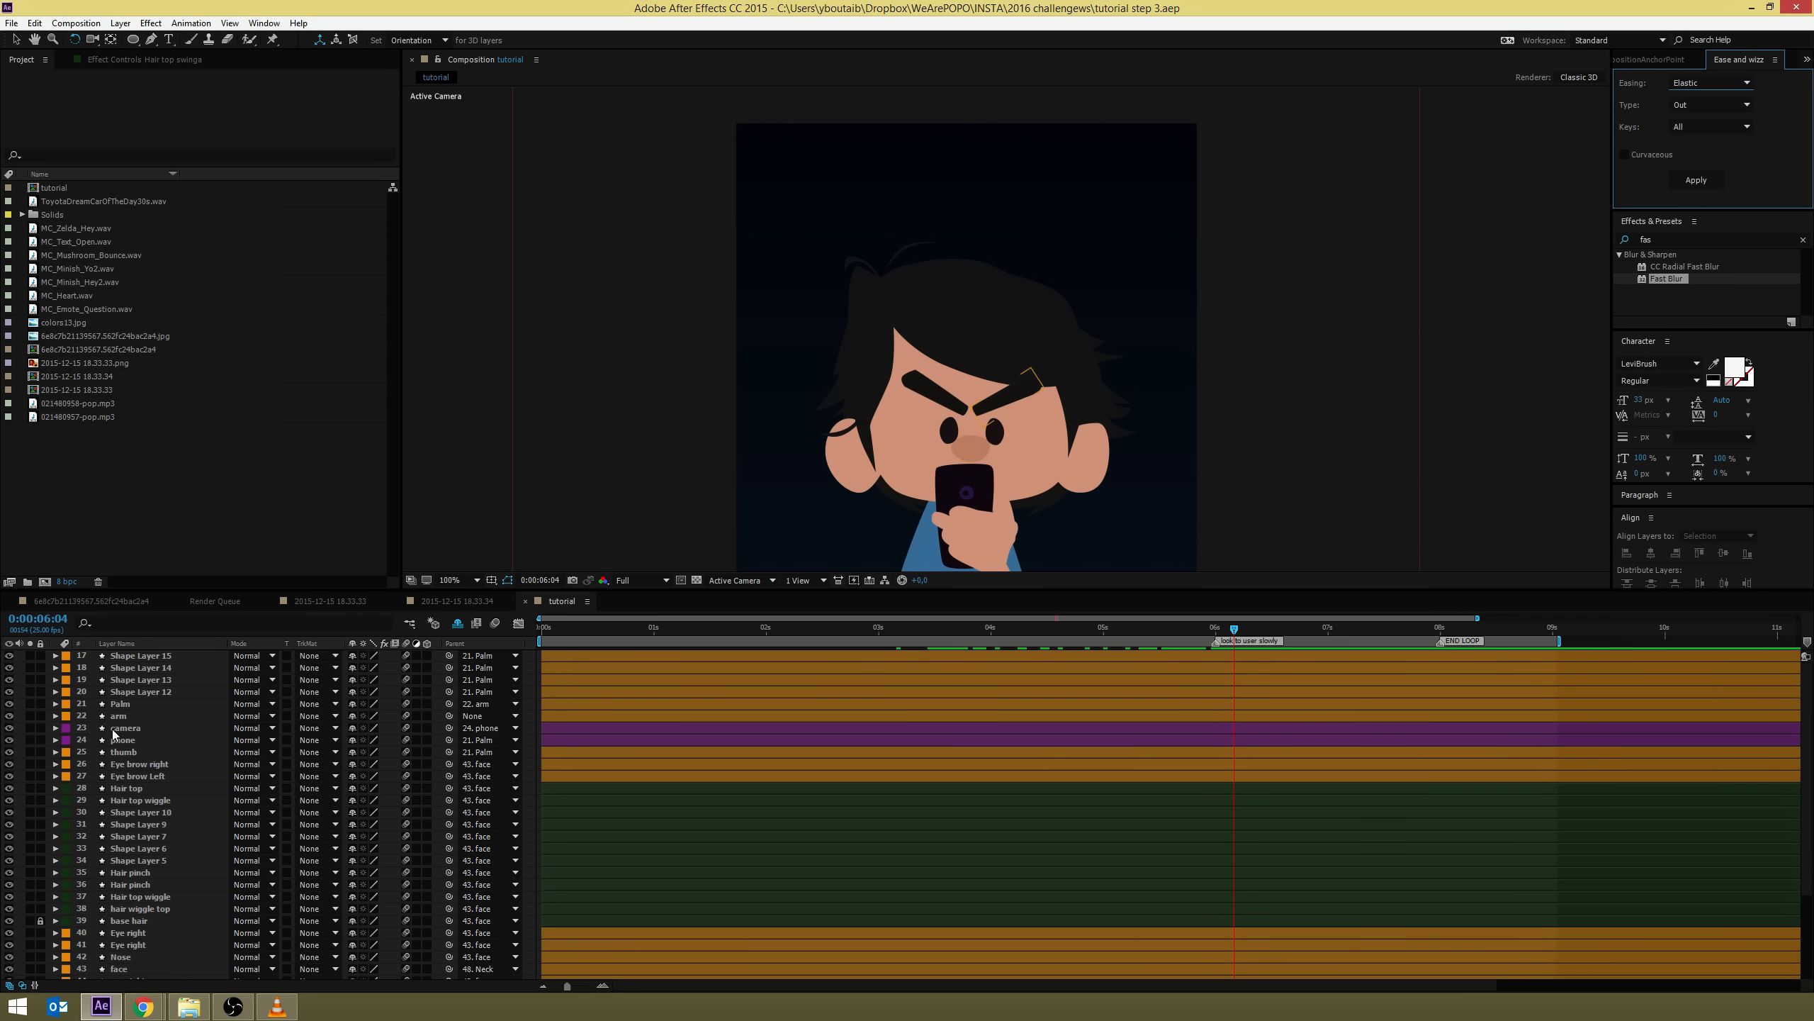
Select both eyebrow and both eye layers, reveal their keyframes, and select all their position and rotation properties
{"action": "left_click", "coordinate": [1012, 406]}
{"action": "left_click", "coordinate": [948, 409], "text": "shift"}
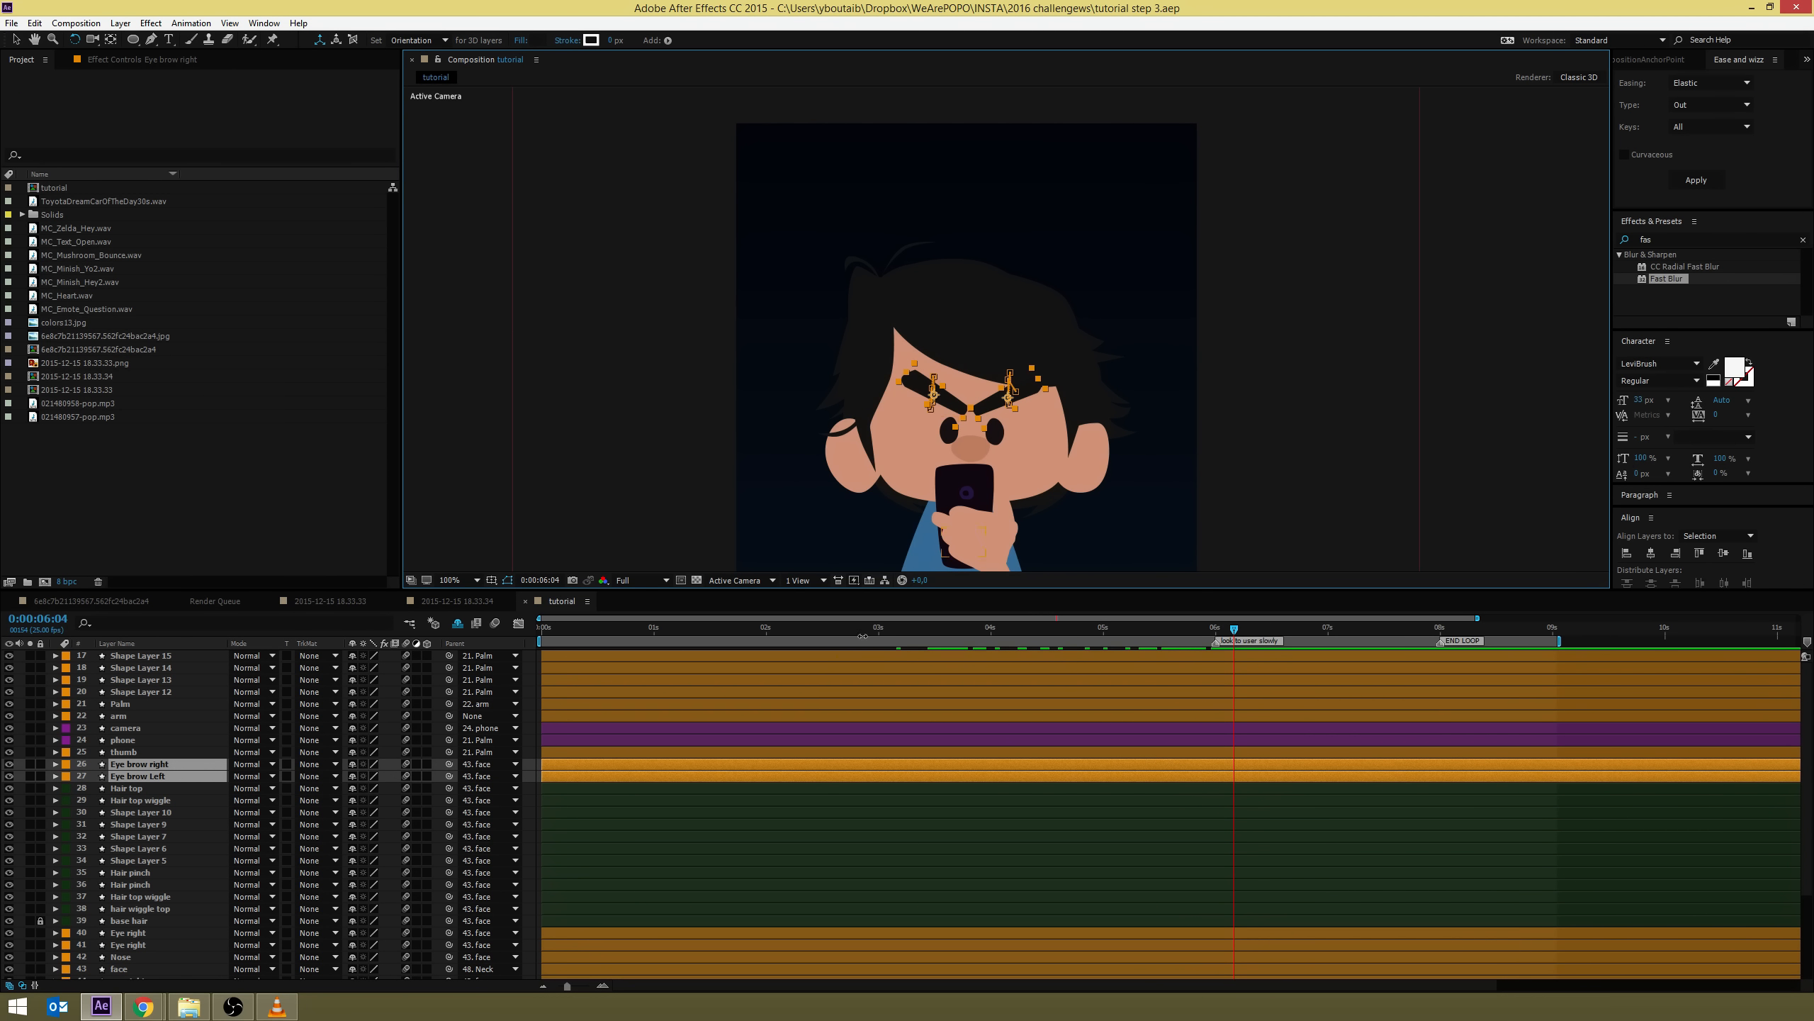
{"action": "left_click", "coordinate": [948, 438], "text": "shift"}
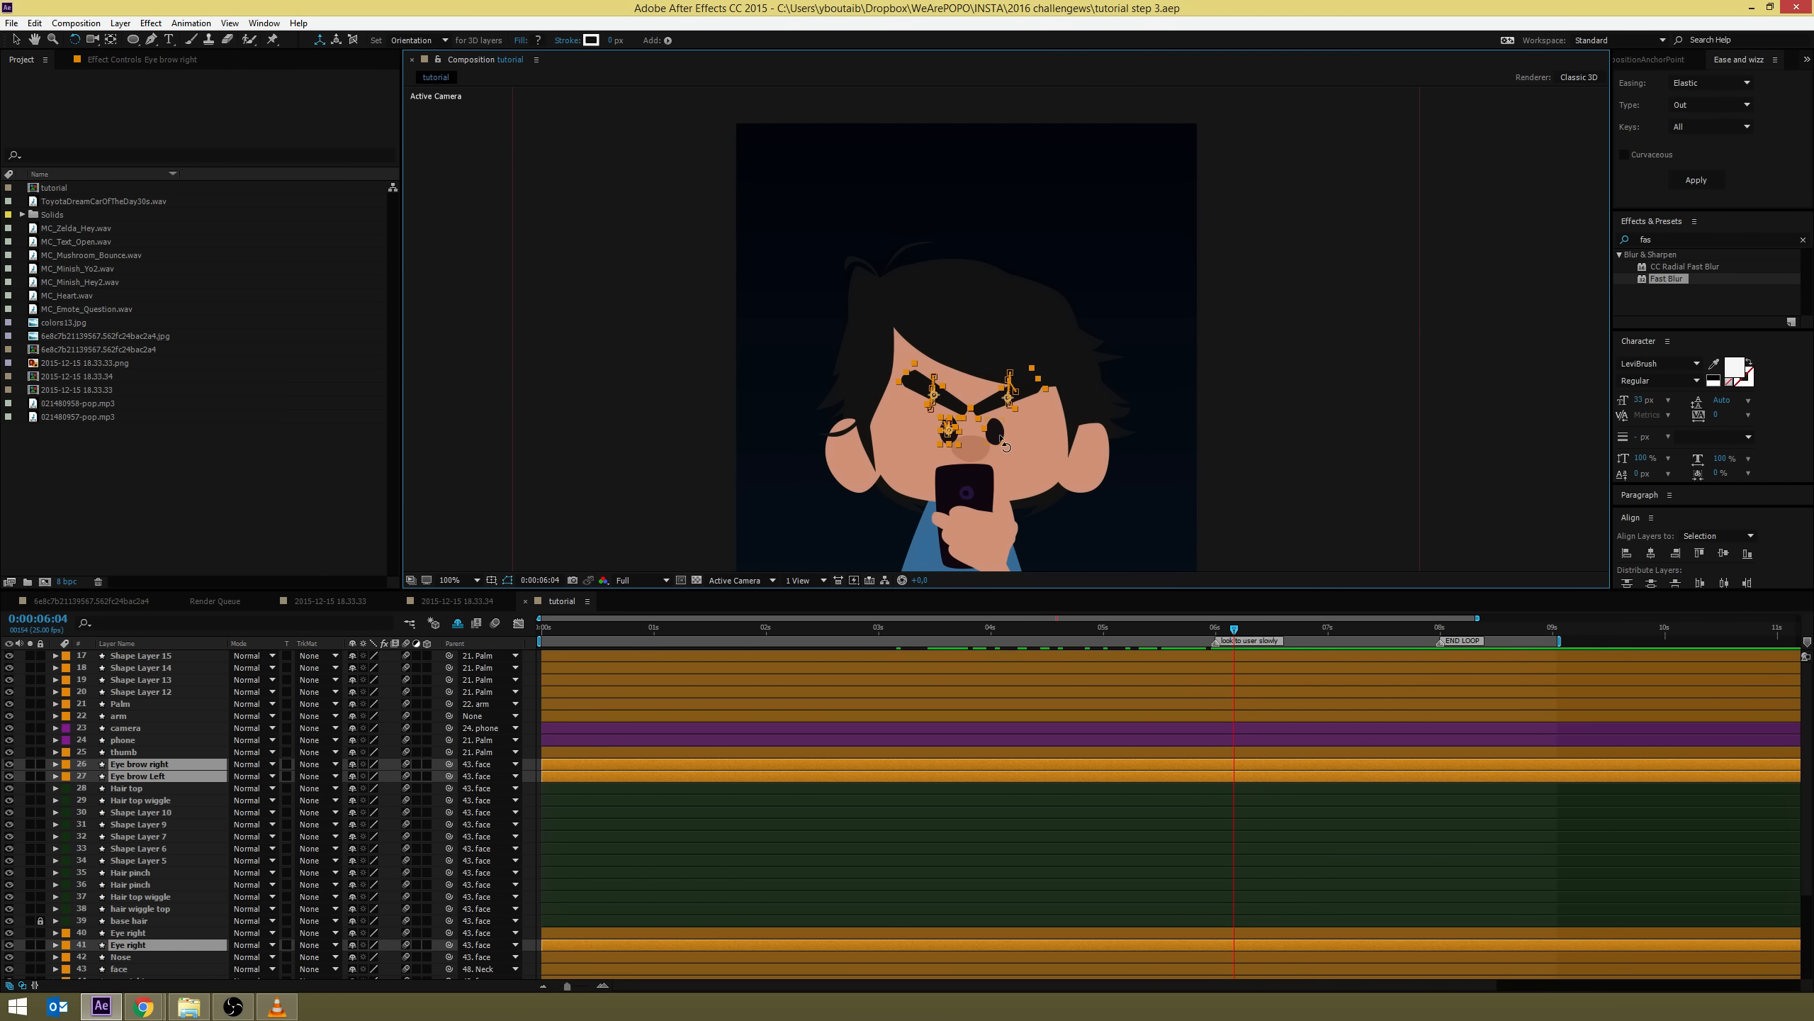
{"action": "left_click", "coordinate": [997, 433], "text": "shift"}
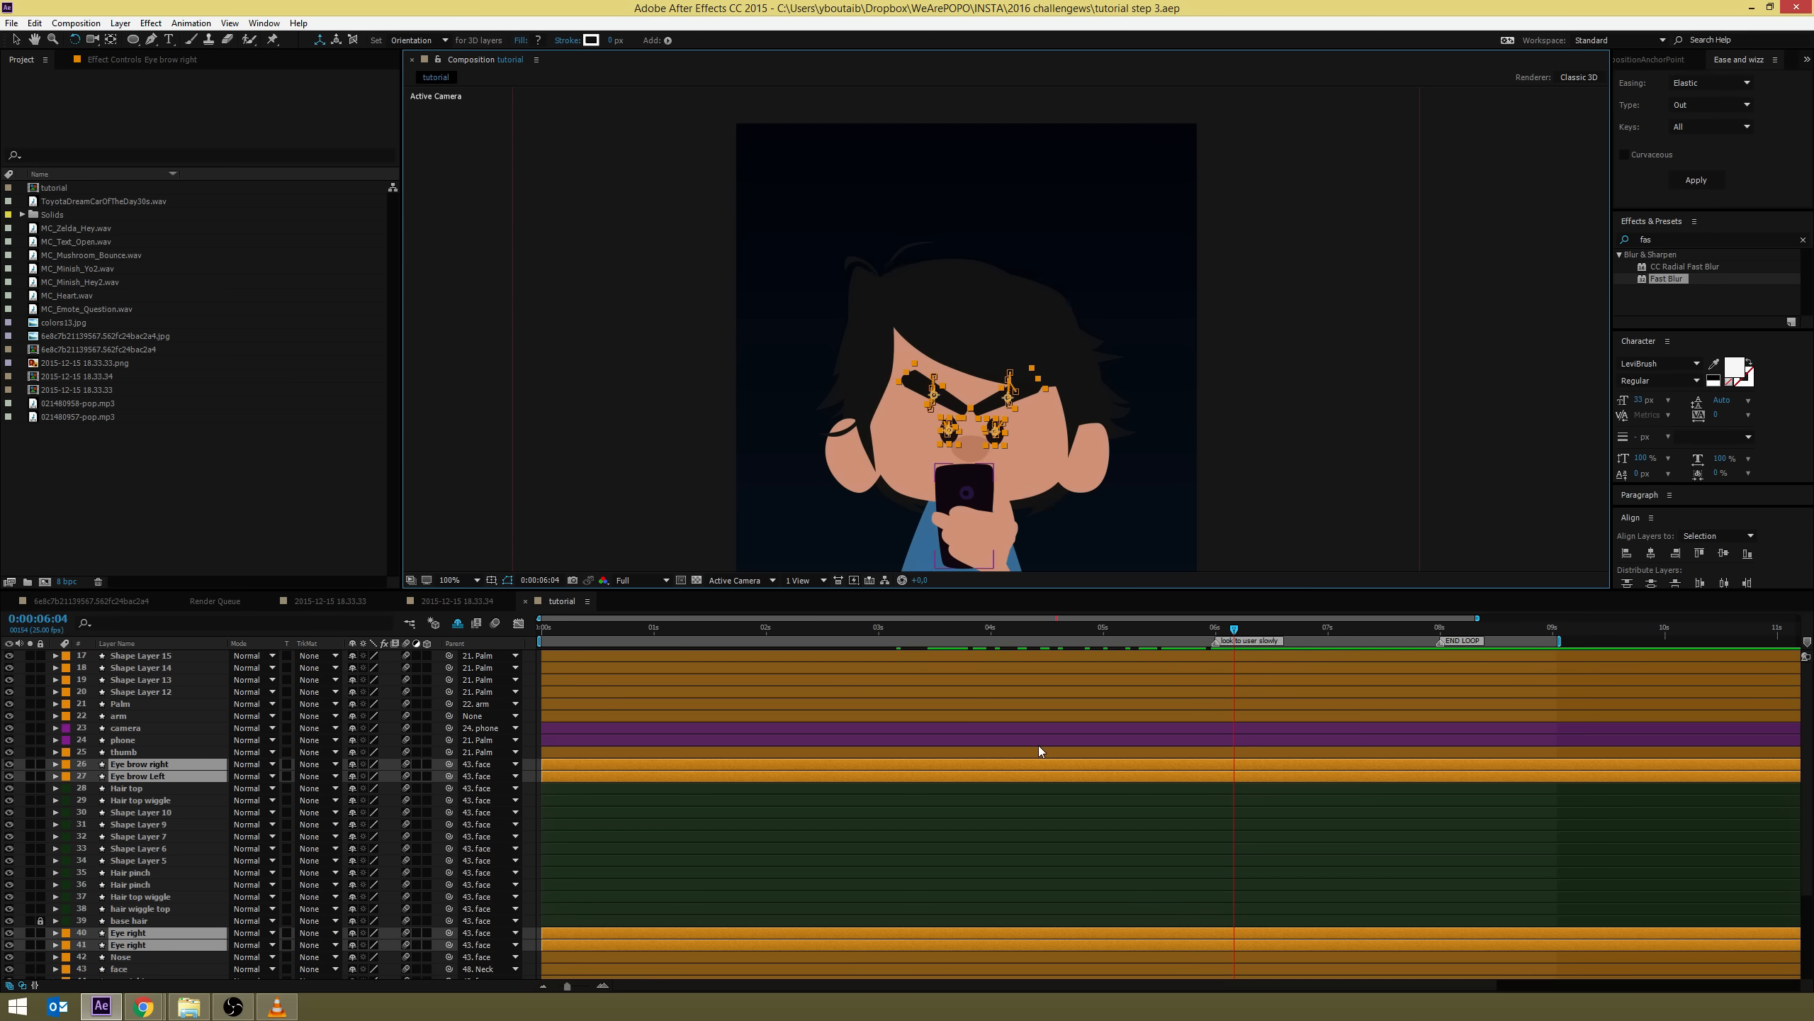
{"action": "key", "text": "u"}
{"action": "scroll", "coordinate": [1242, 756], "scroll_direction": "down", "scroll_amount": 4}
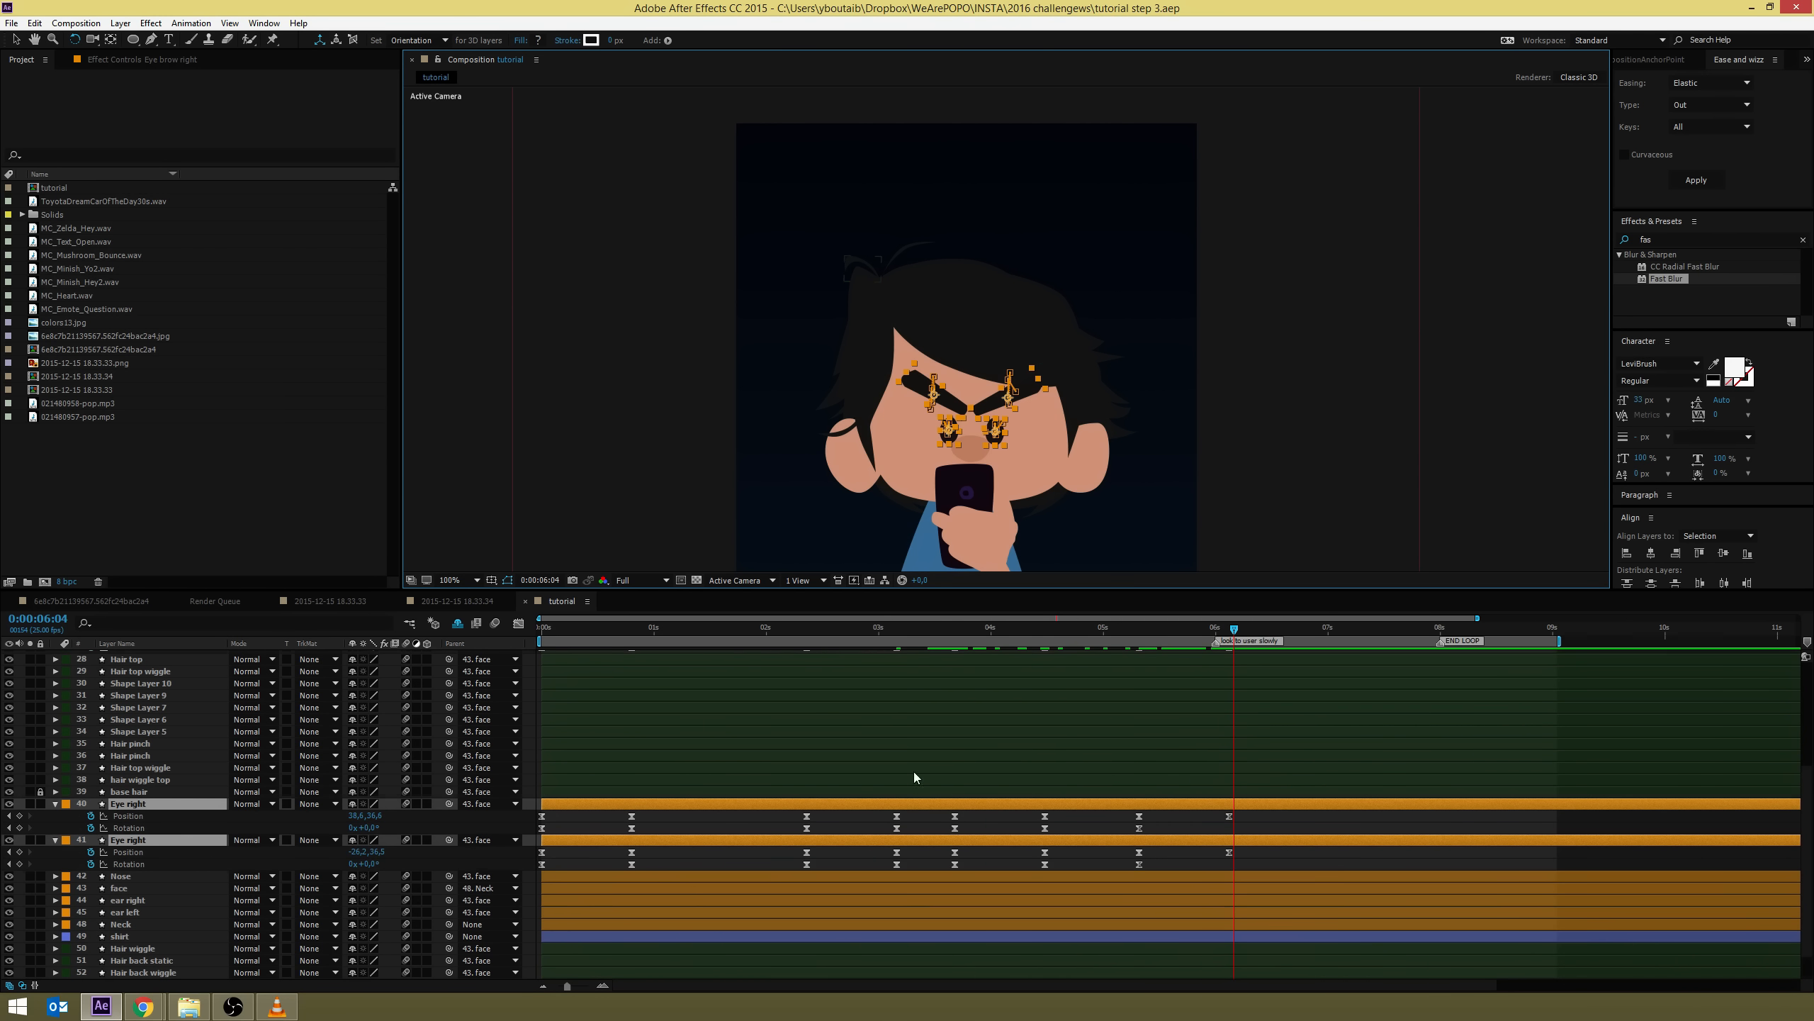
{"action": "left_click_drag", "start_coordinate": [163, 864], "coordinate": [133, 786]}
{"action": "scroll", "coordinate": [138, 820], "scroll_direction": "up", "scroll_amount": 5}
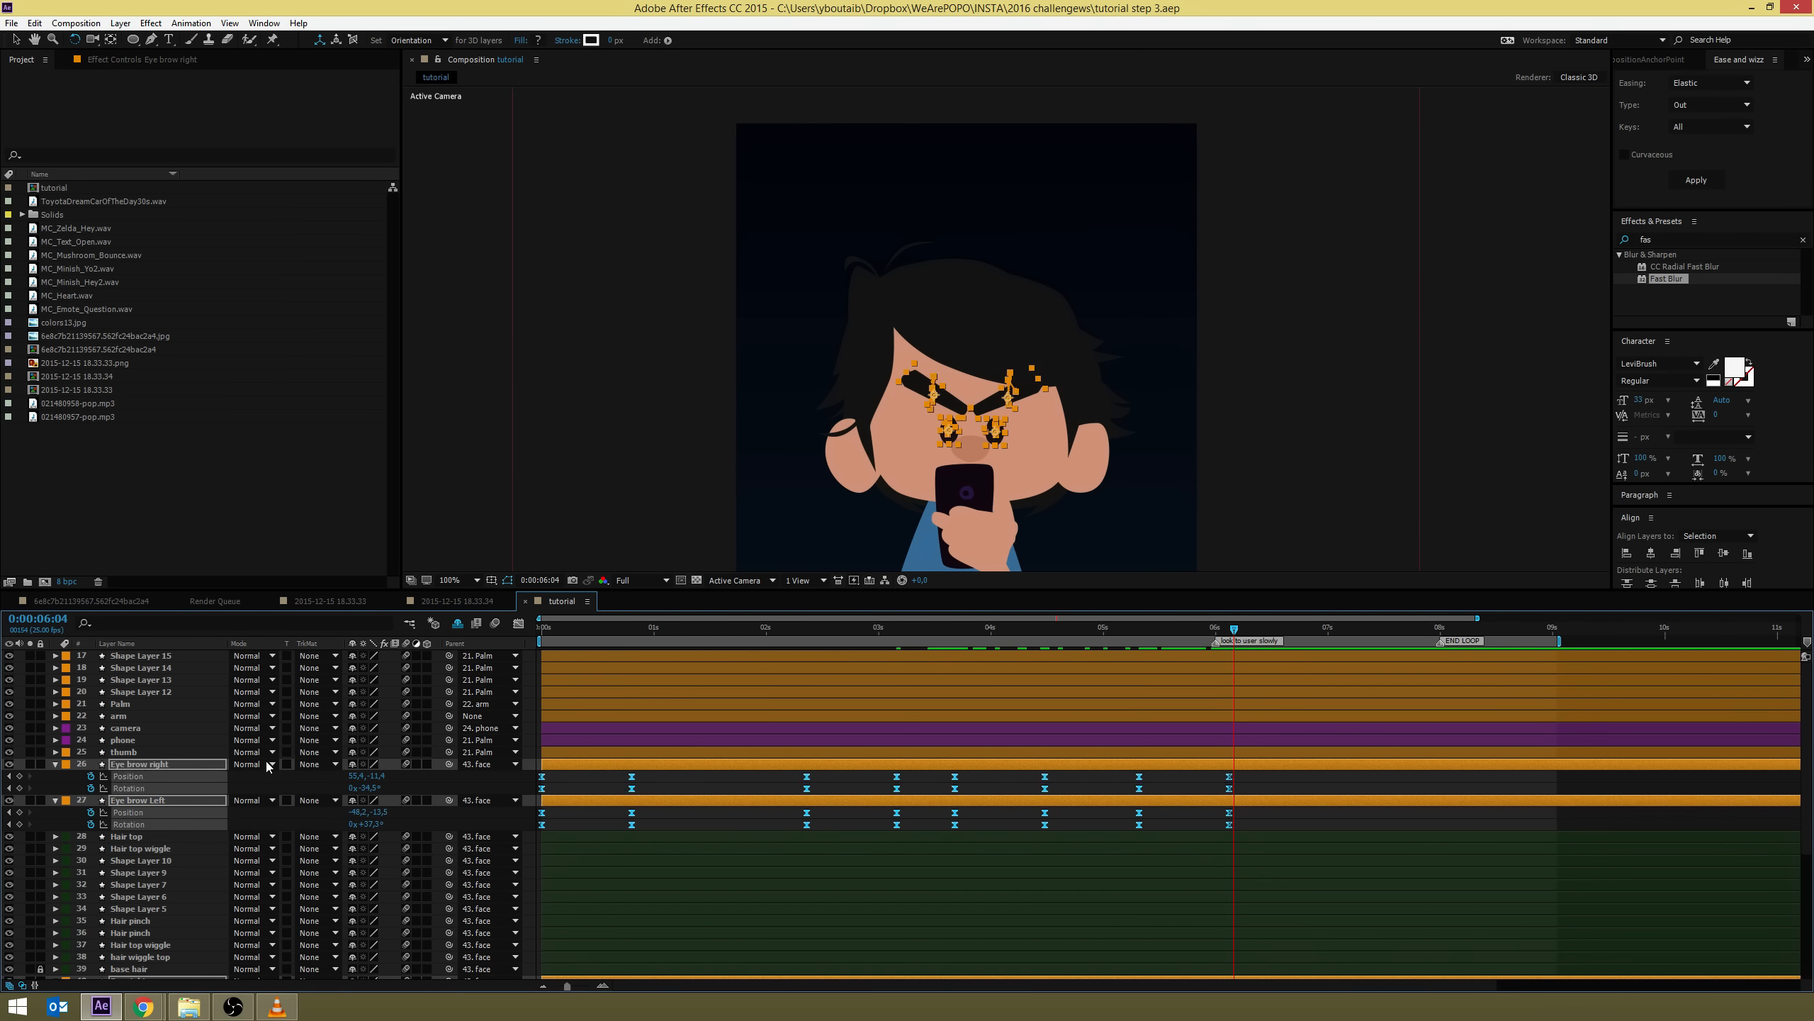
Try the Elastic easing on the eyes' and eyebrows' position and rotation keyframes and preview the animation
{"action": "left_click", "coordinate": [1696, 179]}
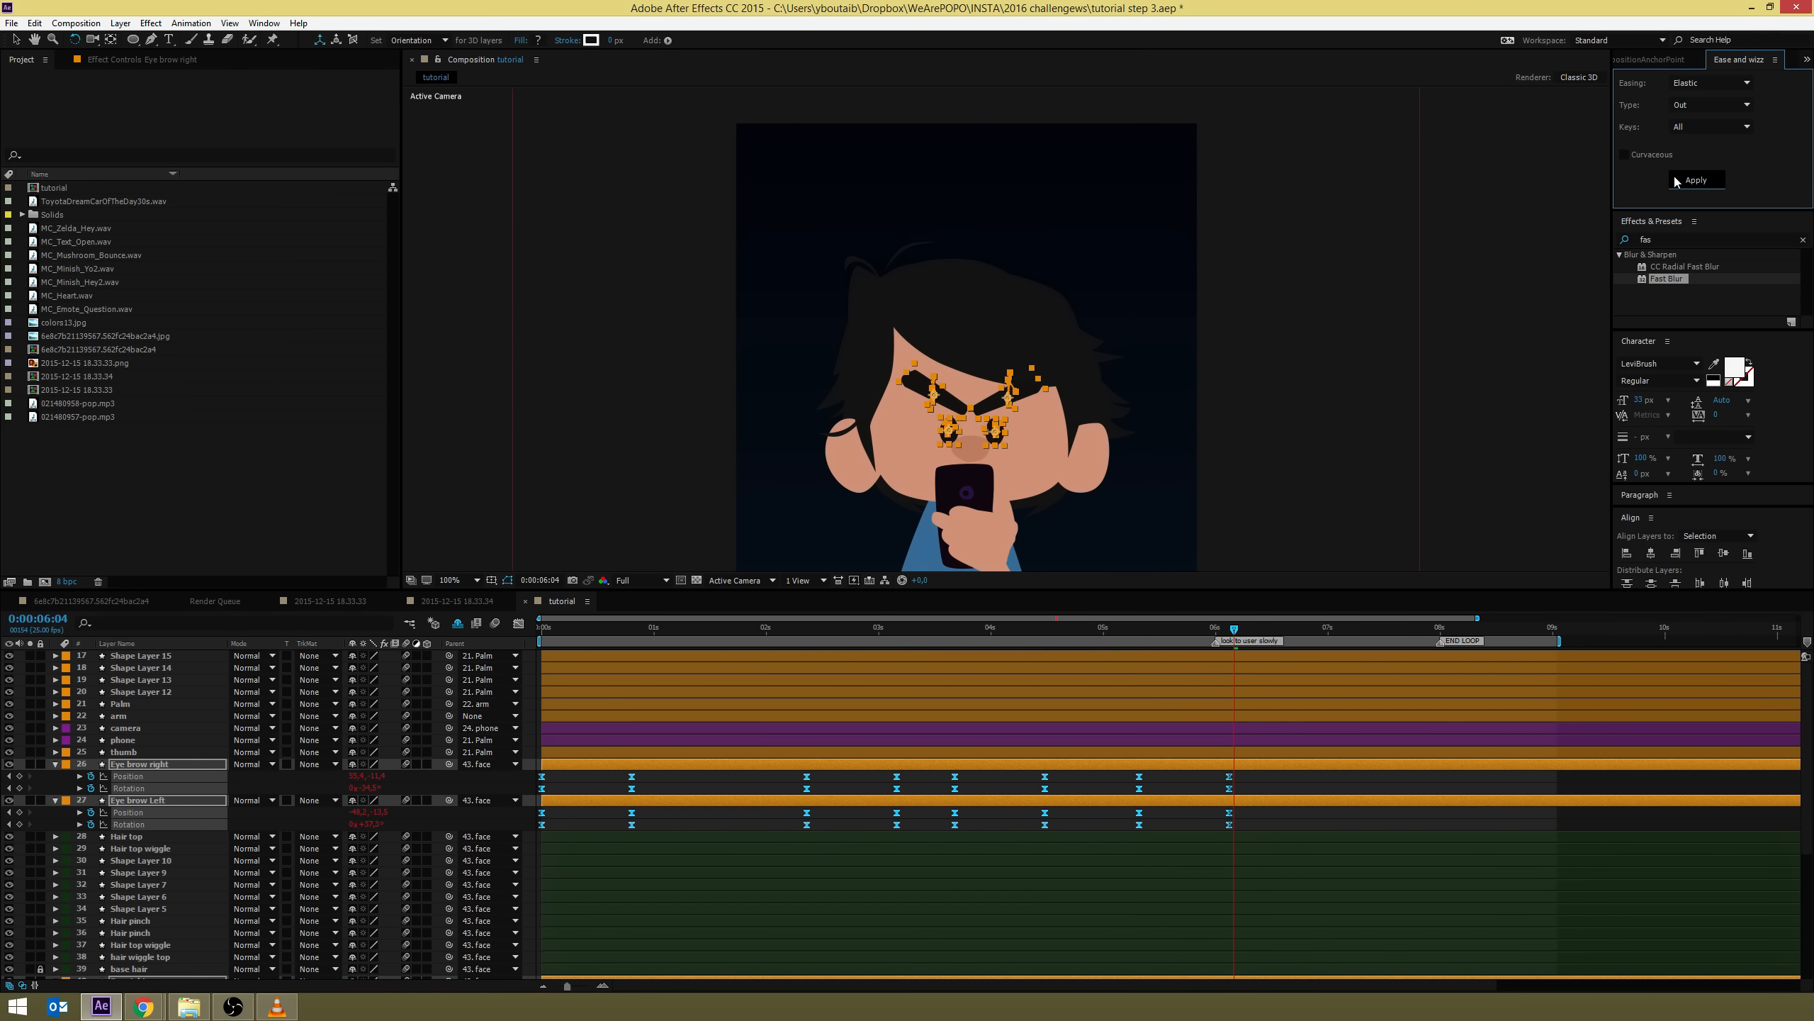
{"action": "left_click", "coordinate": [1280, 783]}
{"action": "key", "text": "space"}
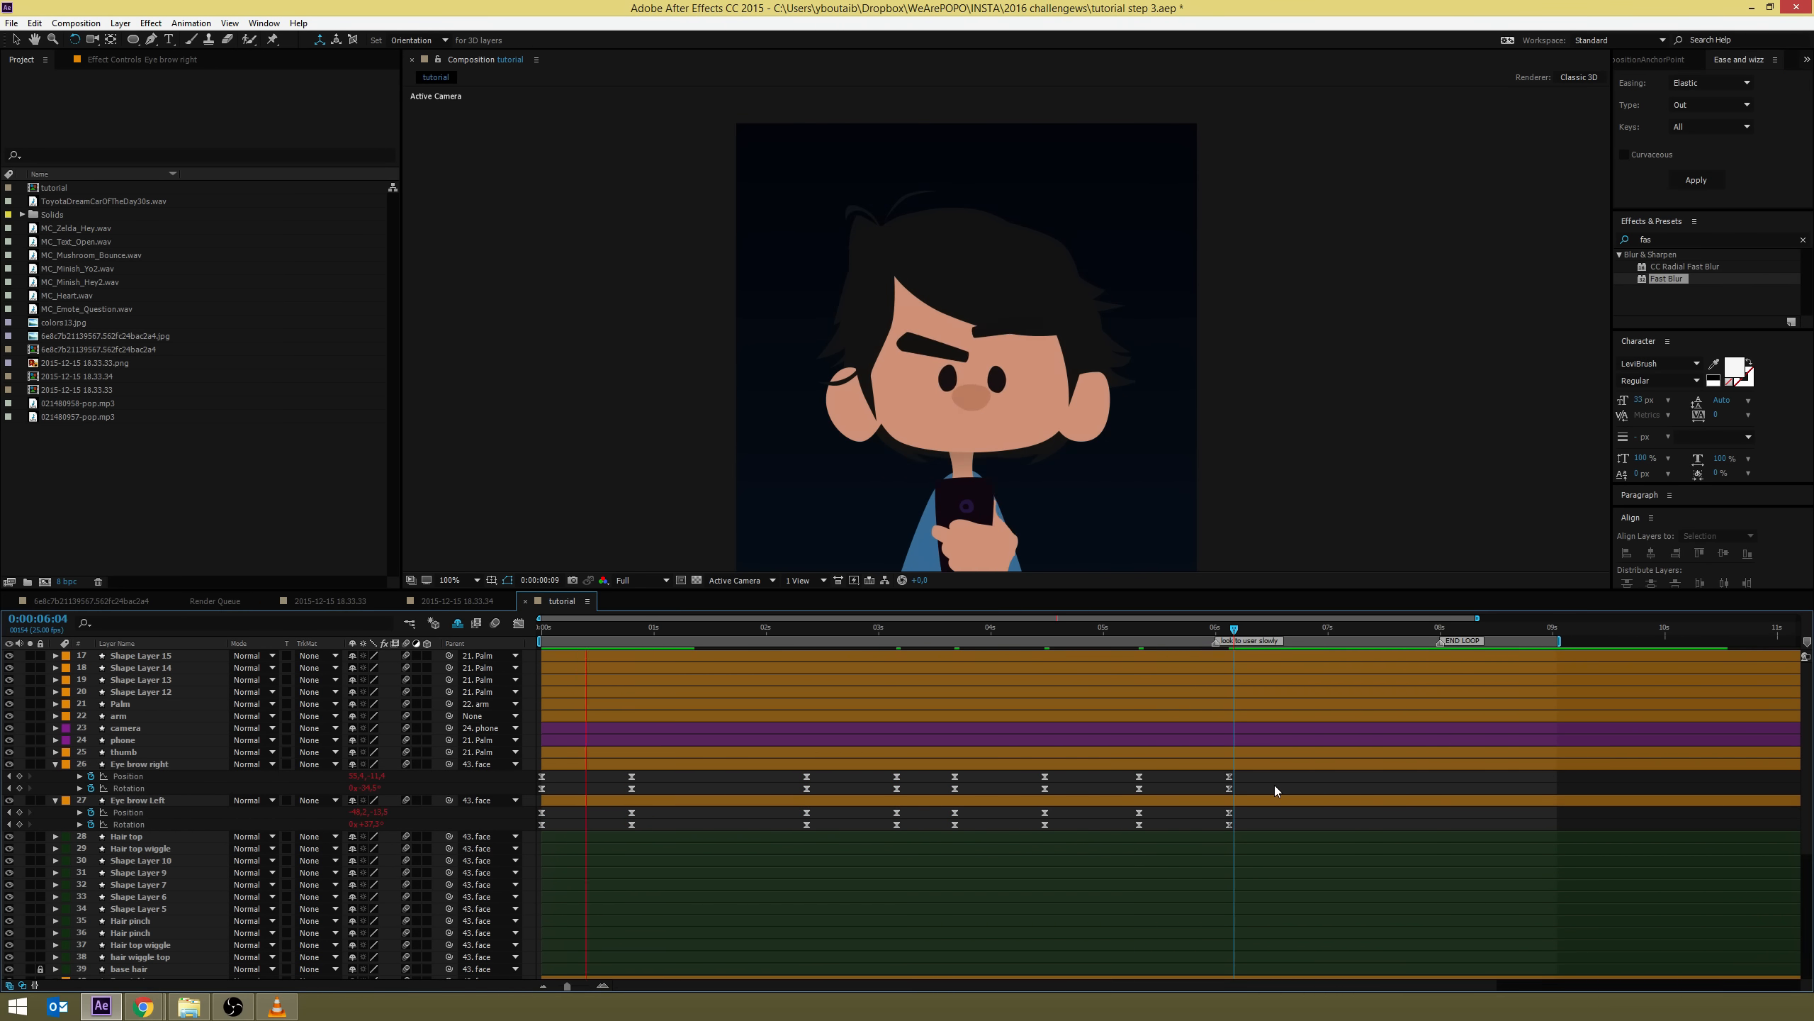
{"action": "key", "text": "space"}
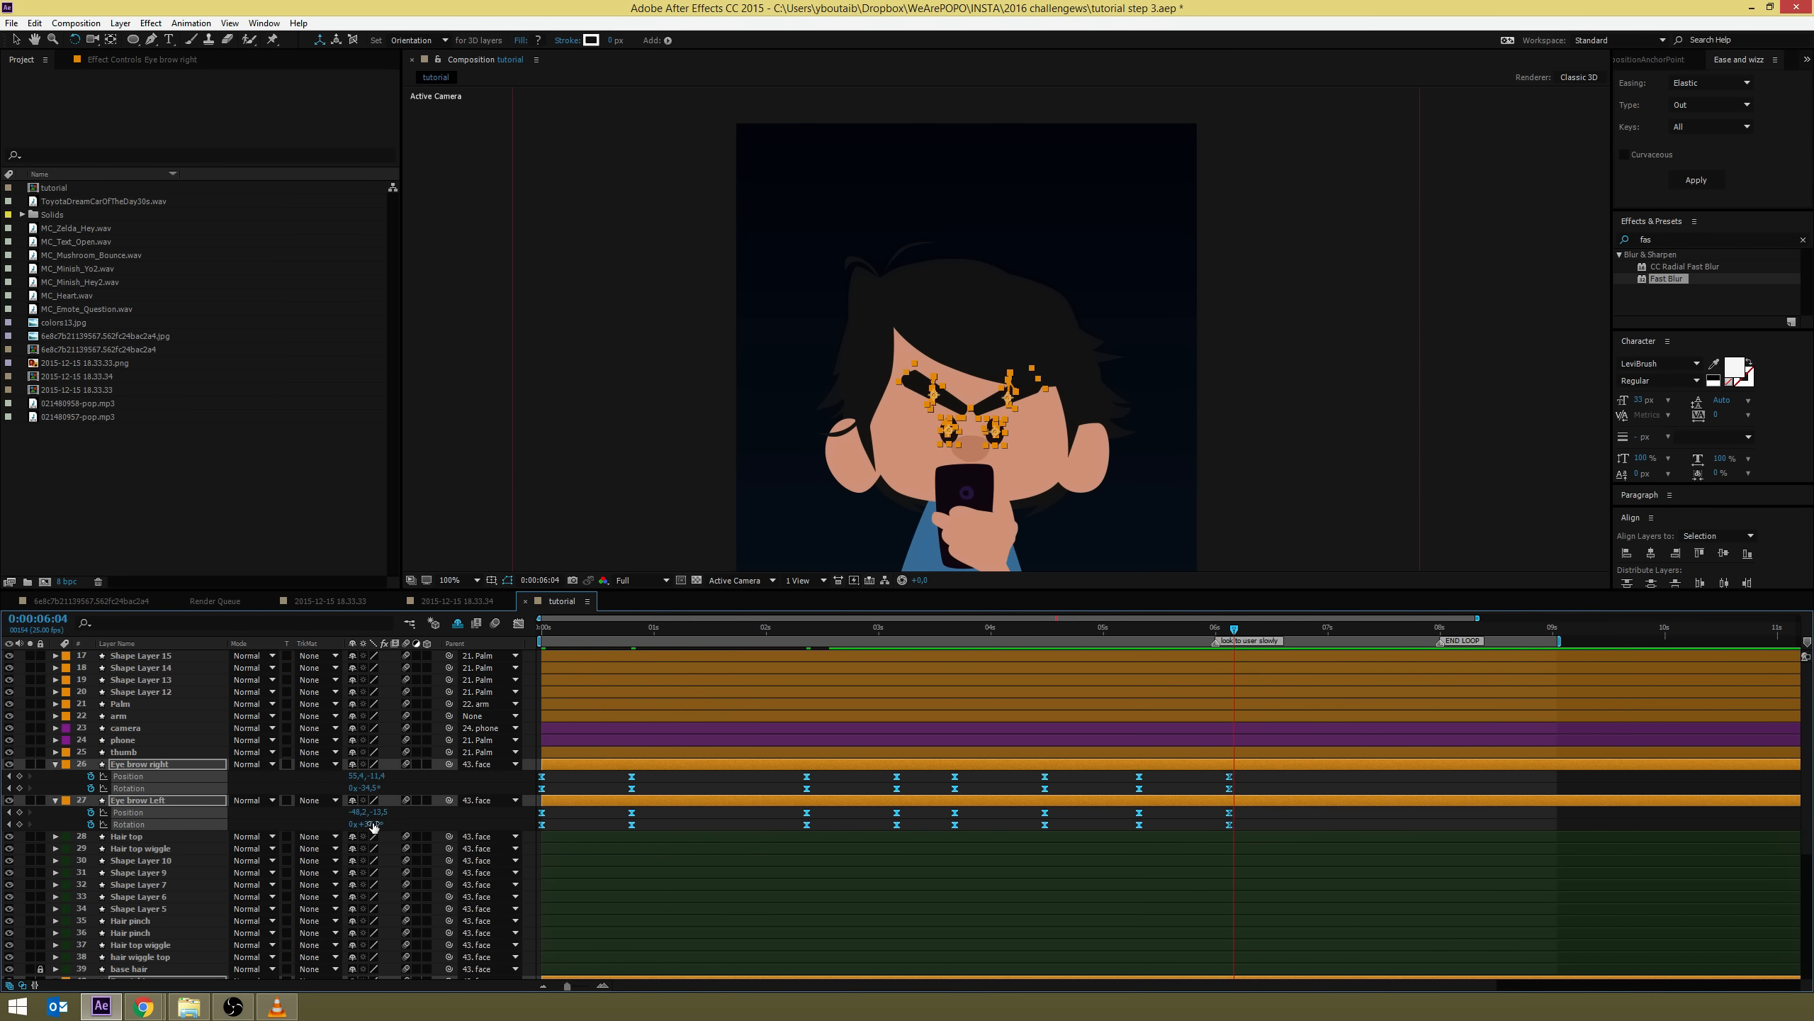
Apply the Ease and Wizz Back easing to the eyes' and eyebrows' position and rotation keyframes and preview the animation
{"action": "left_click", "coordinate": [1710, 82]}
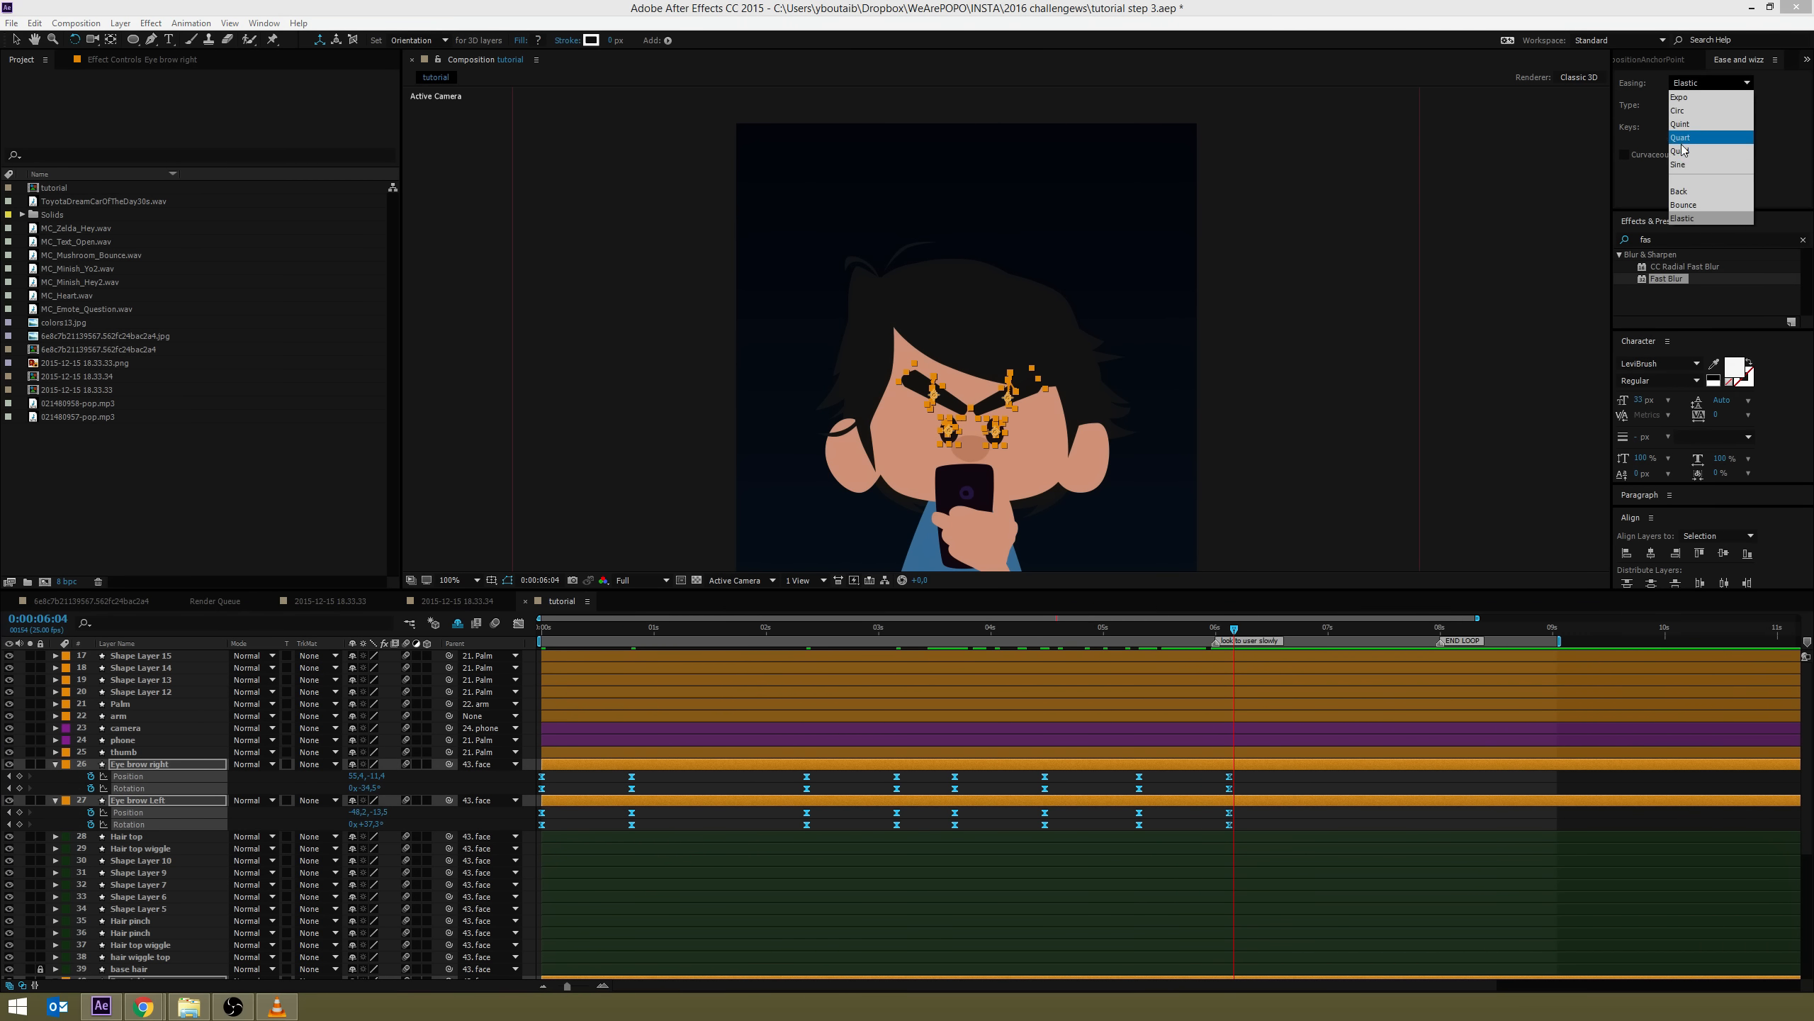
{"action": "left_click", "coordinate": [1679, 190]}
{"action": "left_click", "coordinate": [1697, 180]}
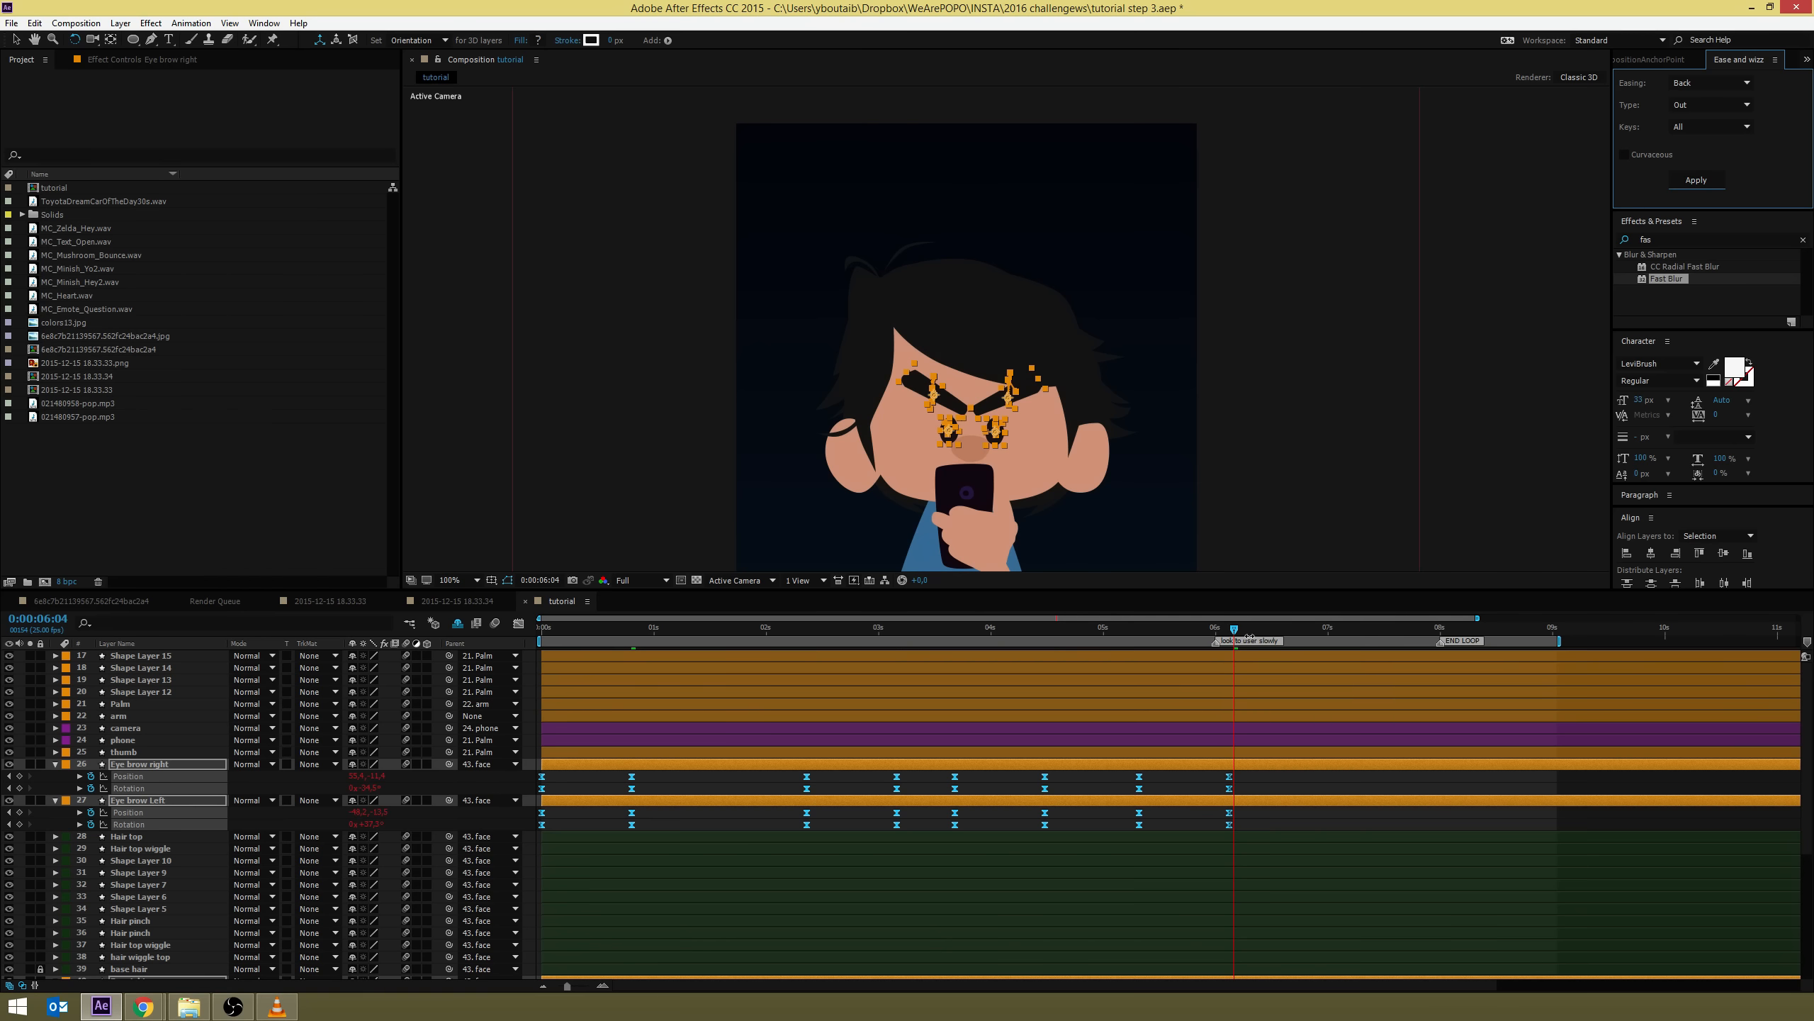
{"action": "key", "text": "space"}
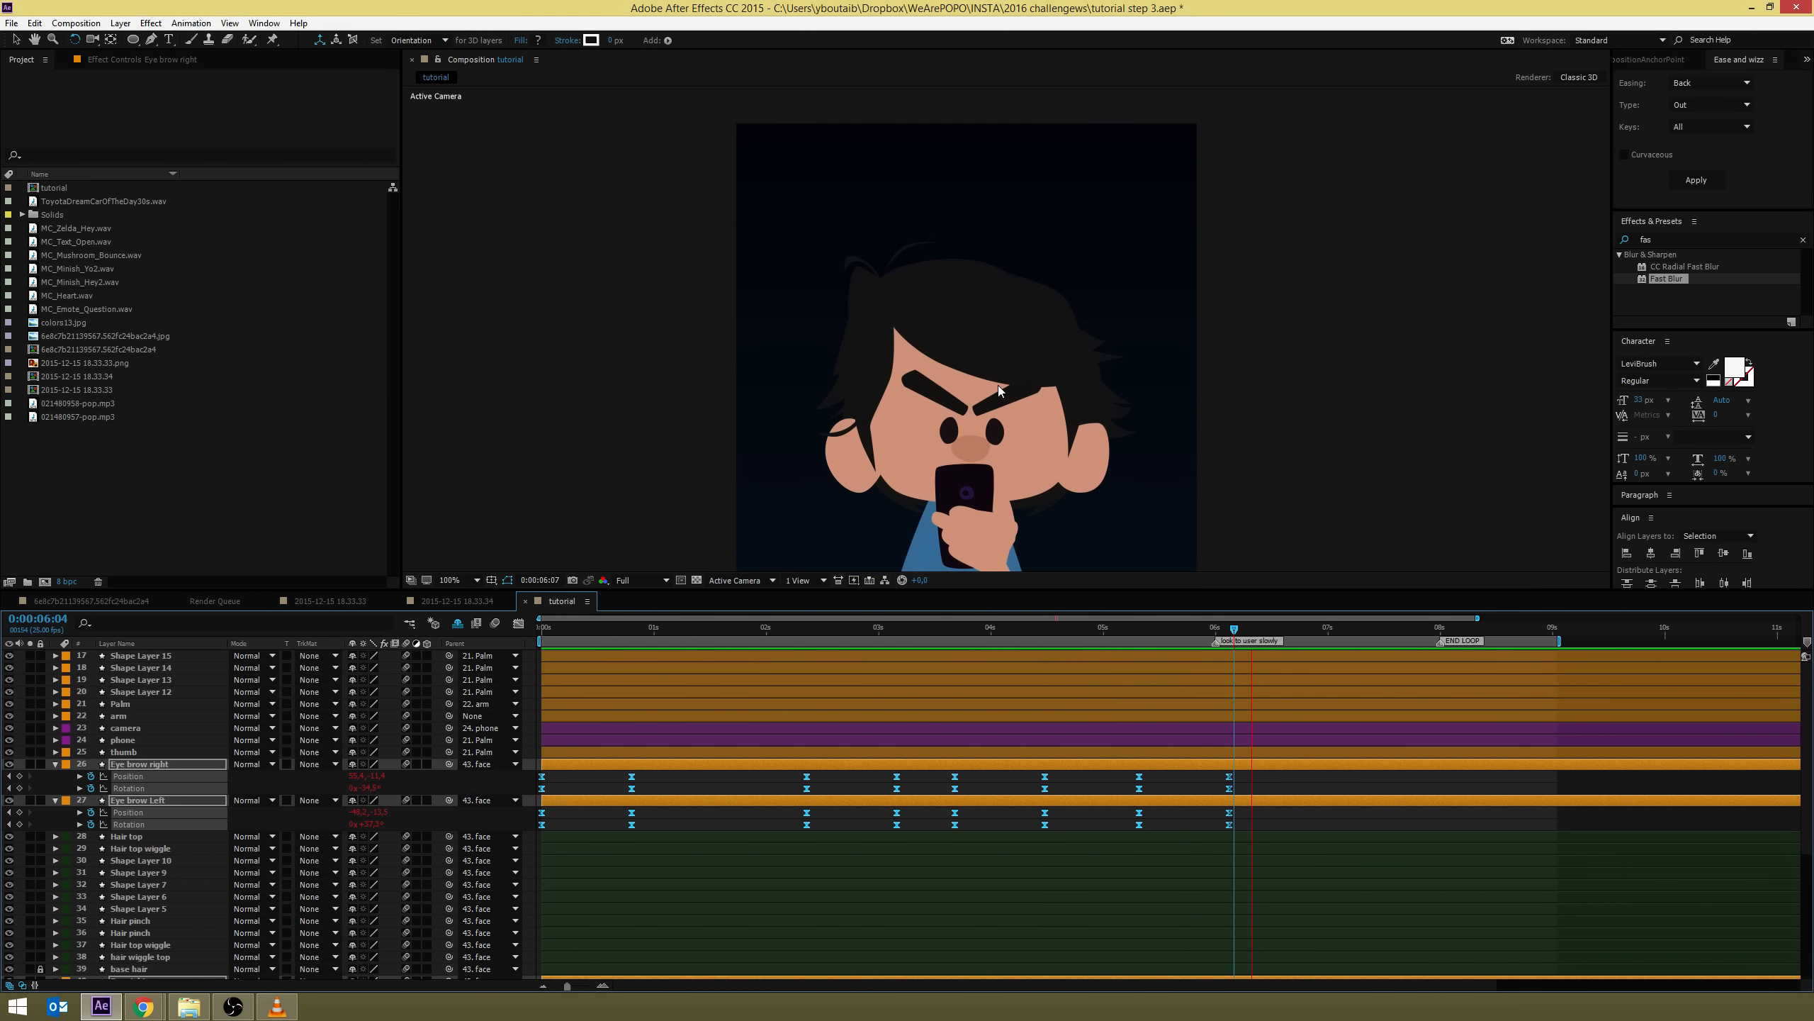
{"action": "key", "text": "space"}
Apply the Back easing to the face layer's position keyframes
{"action": "left_click", "coordinate": [968, 622]}
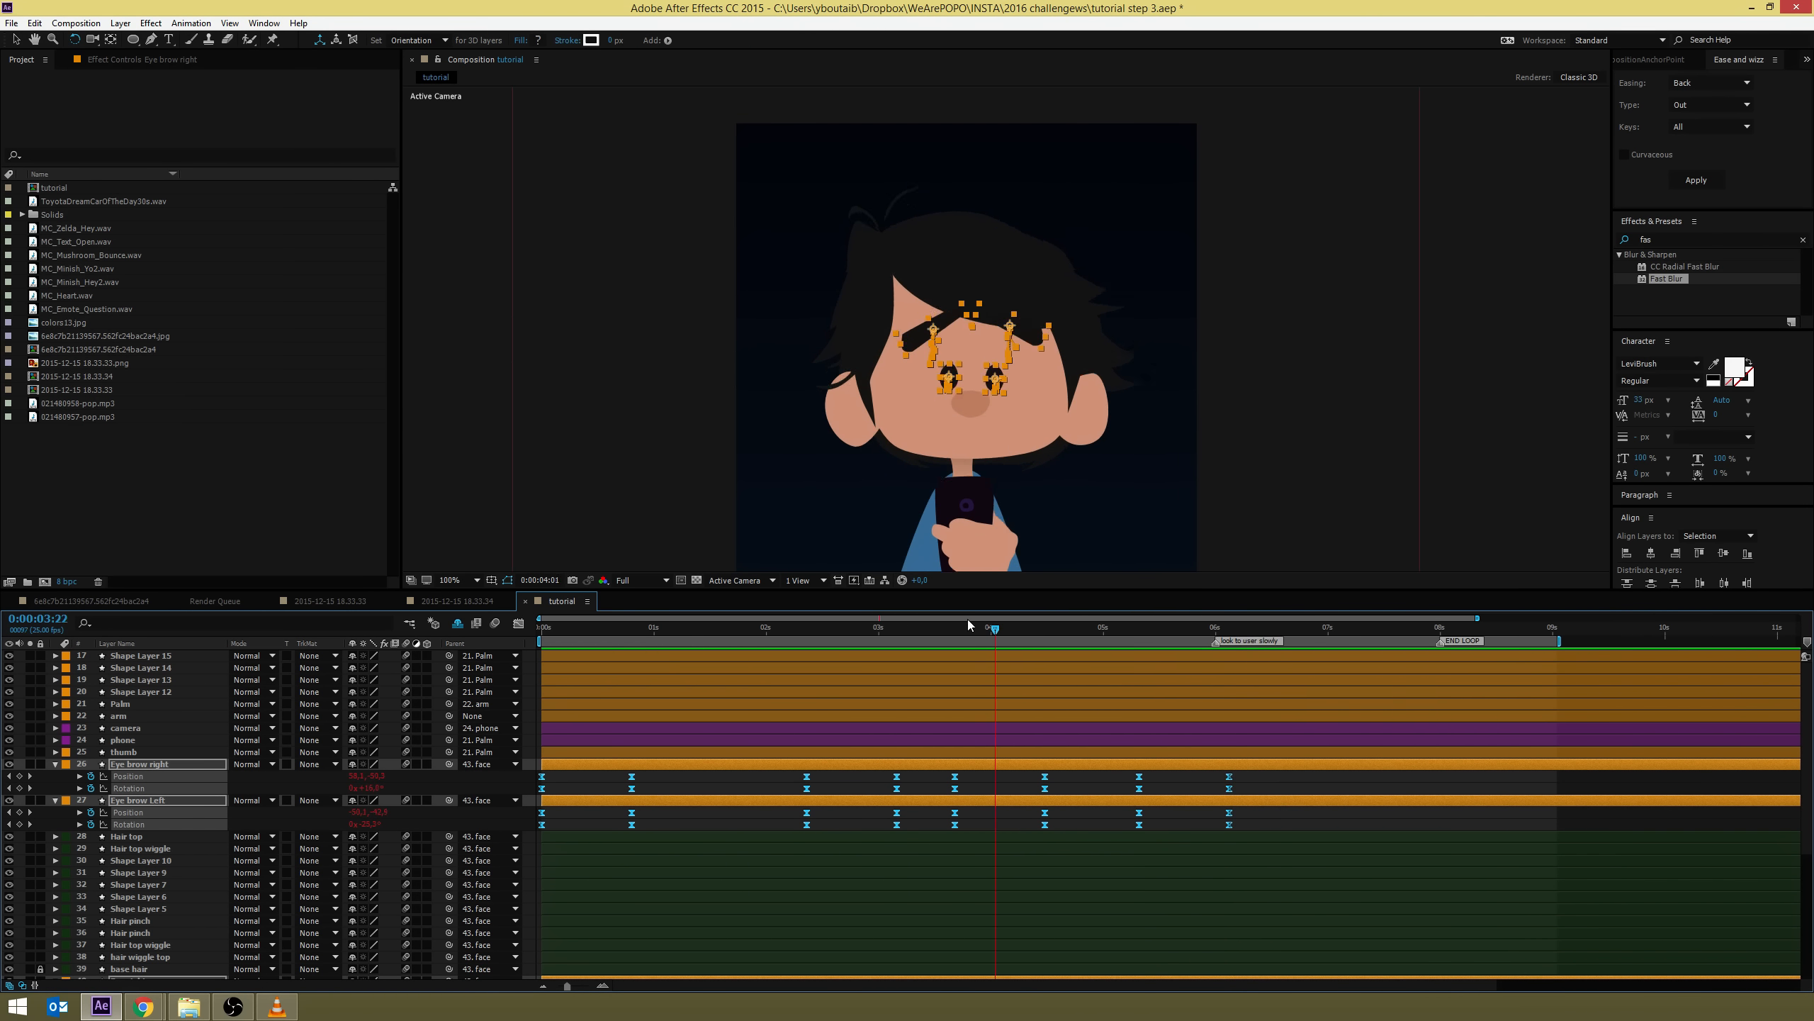
{"action": "left_click", "coordinate": [1057, 433]}
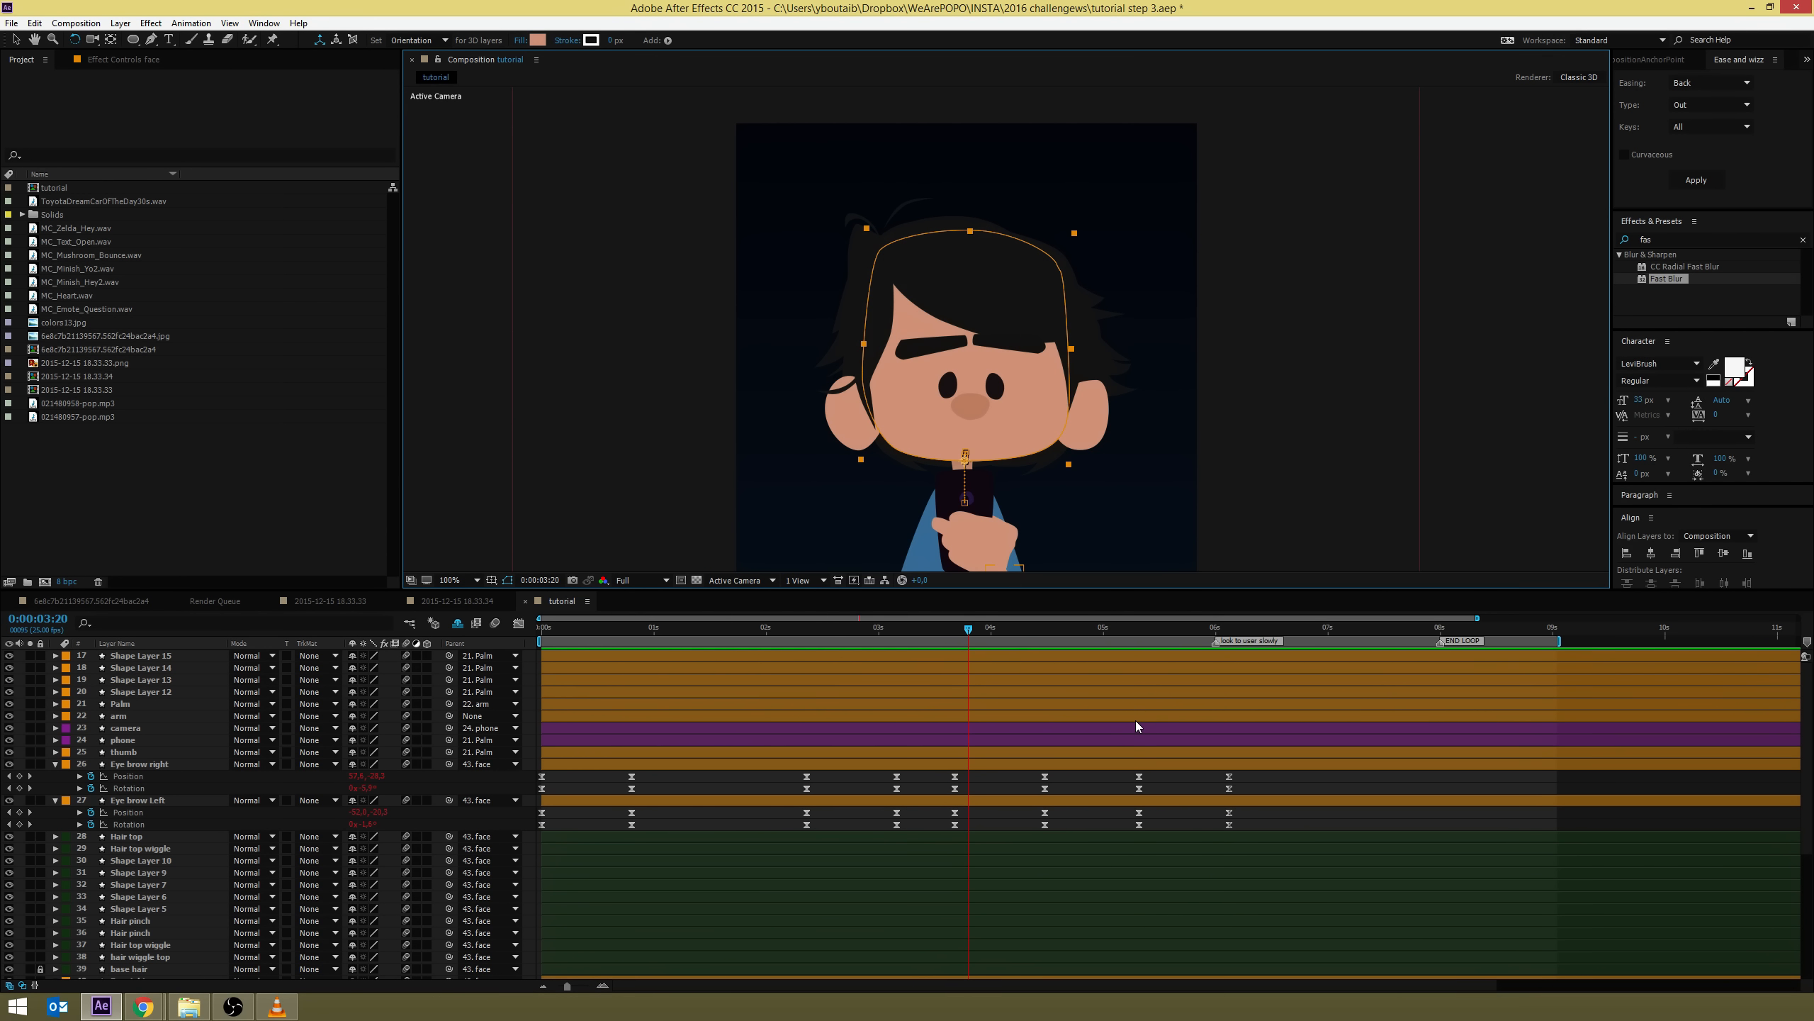
{"action": "scroll", "coordinate": [1116, 730], "scroll_direction": "down", "scroll_amount": 5}
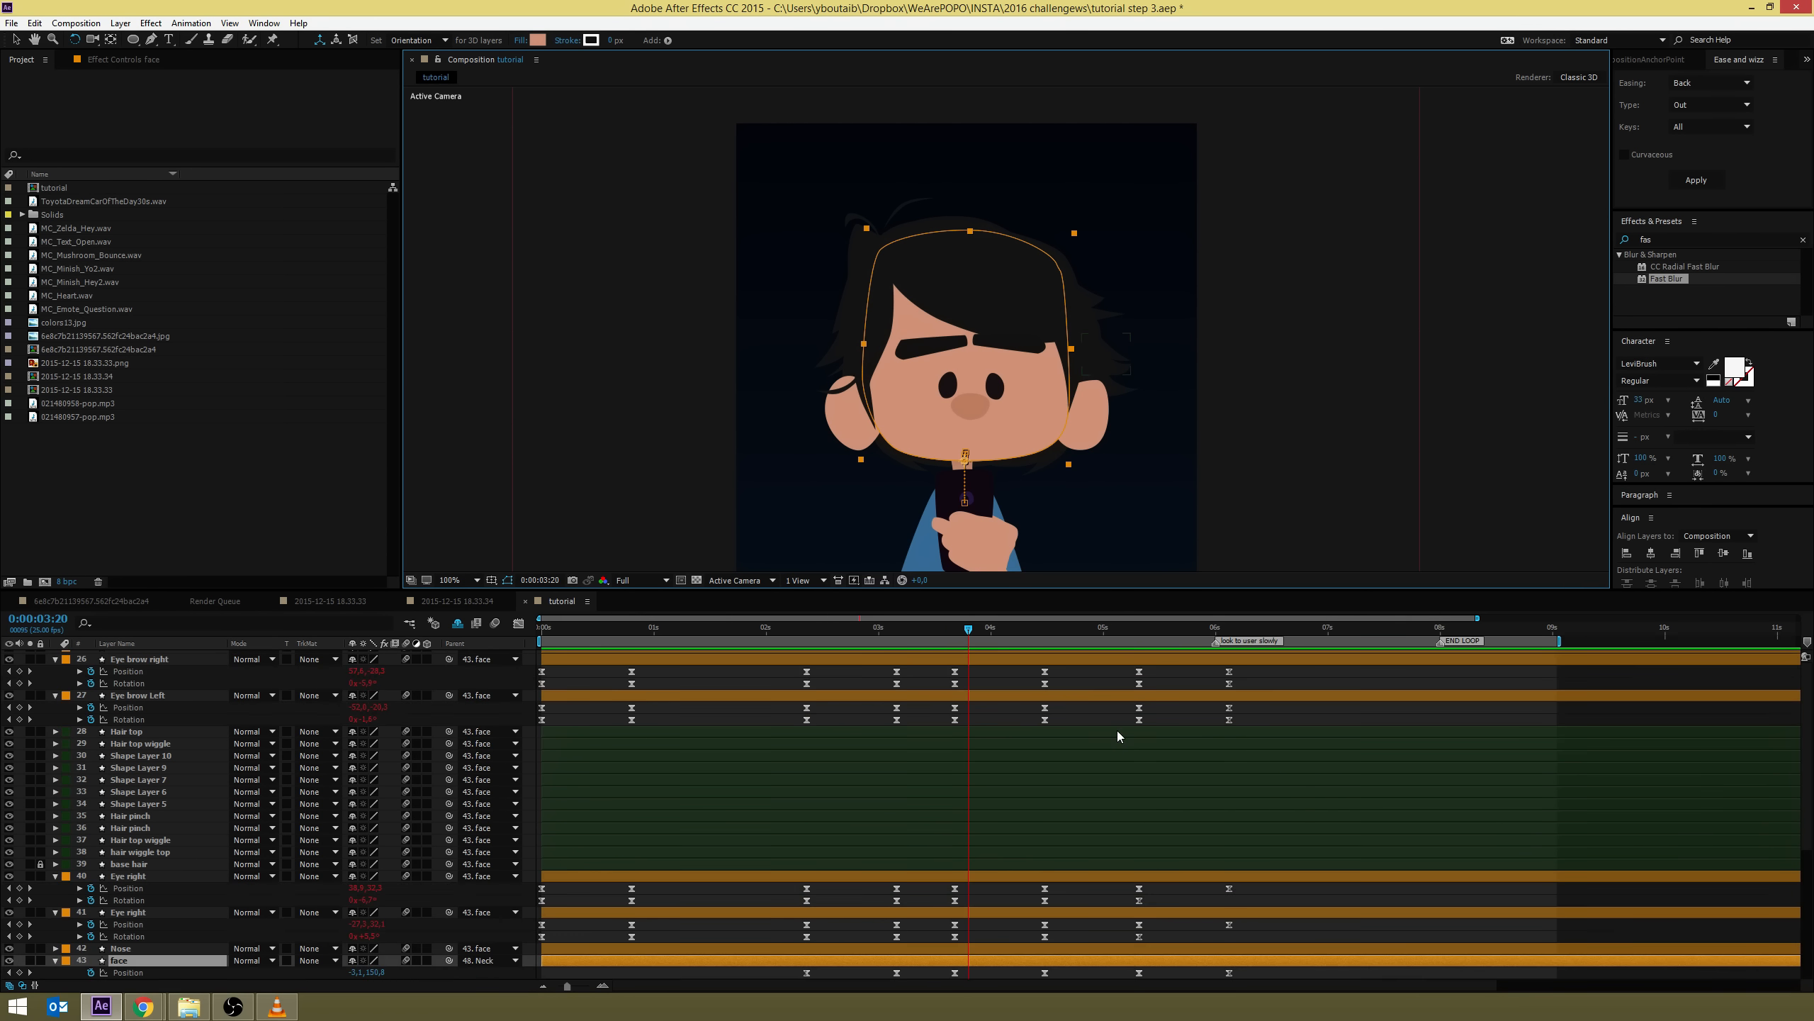
{"action": "left_click", "coordinate": [190, 902]}
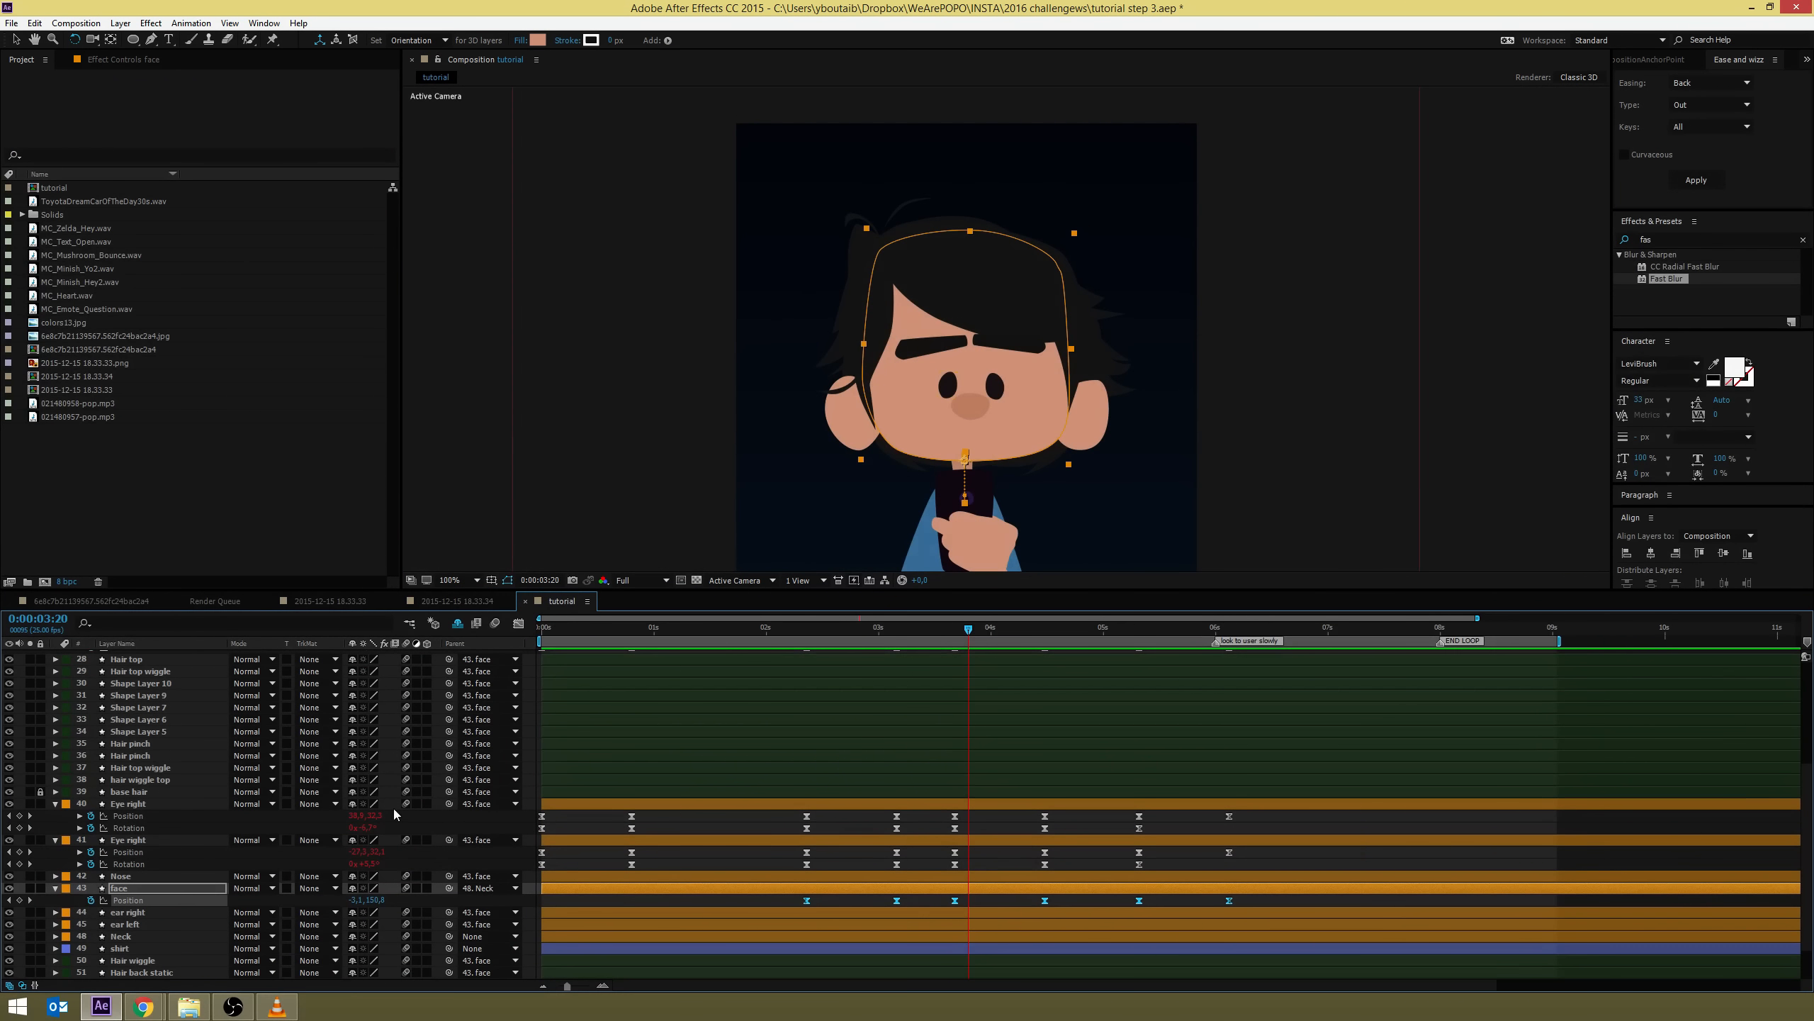
{"action": "left_click", "coordinate": [1466, 899]}
Preview the eased face animation and save the project
{"action": "key", "text": "space"}
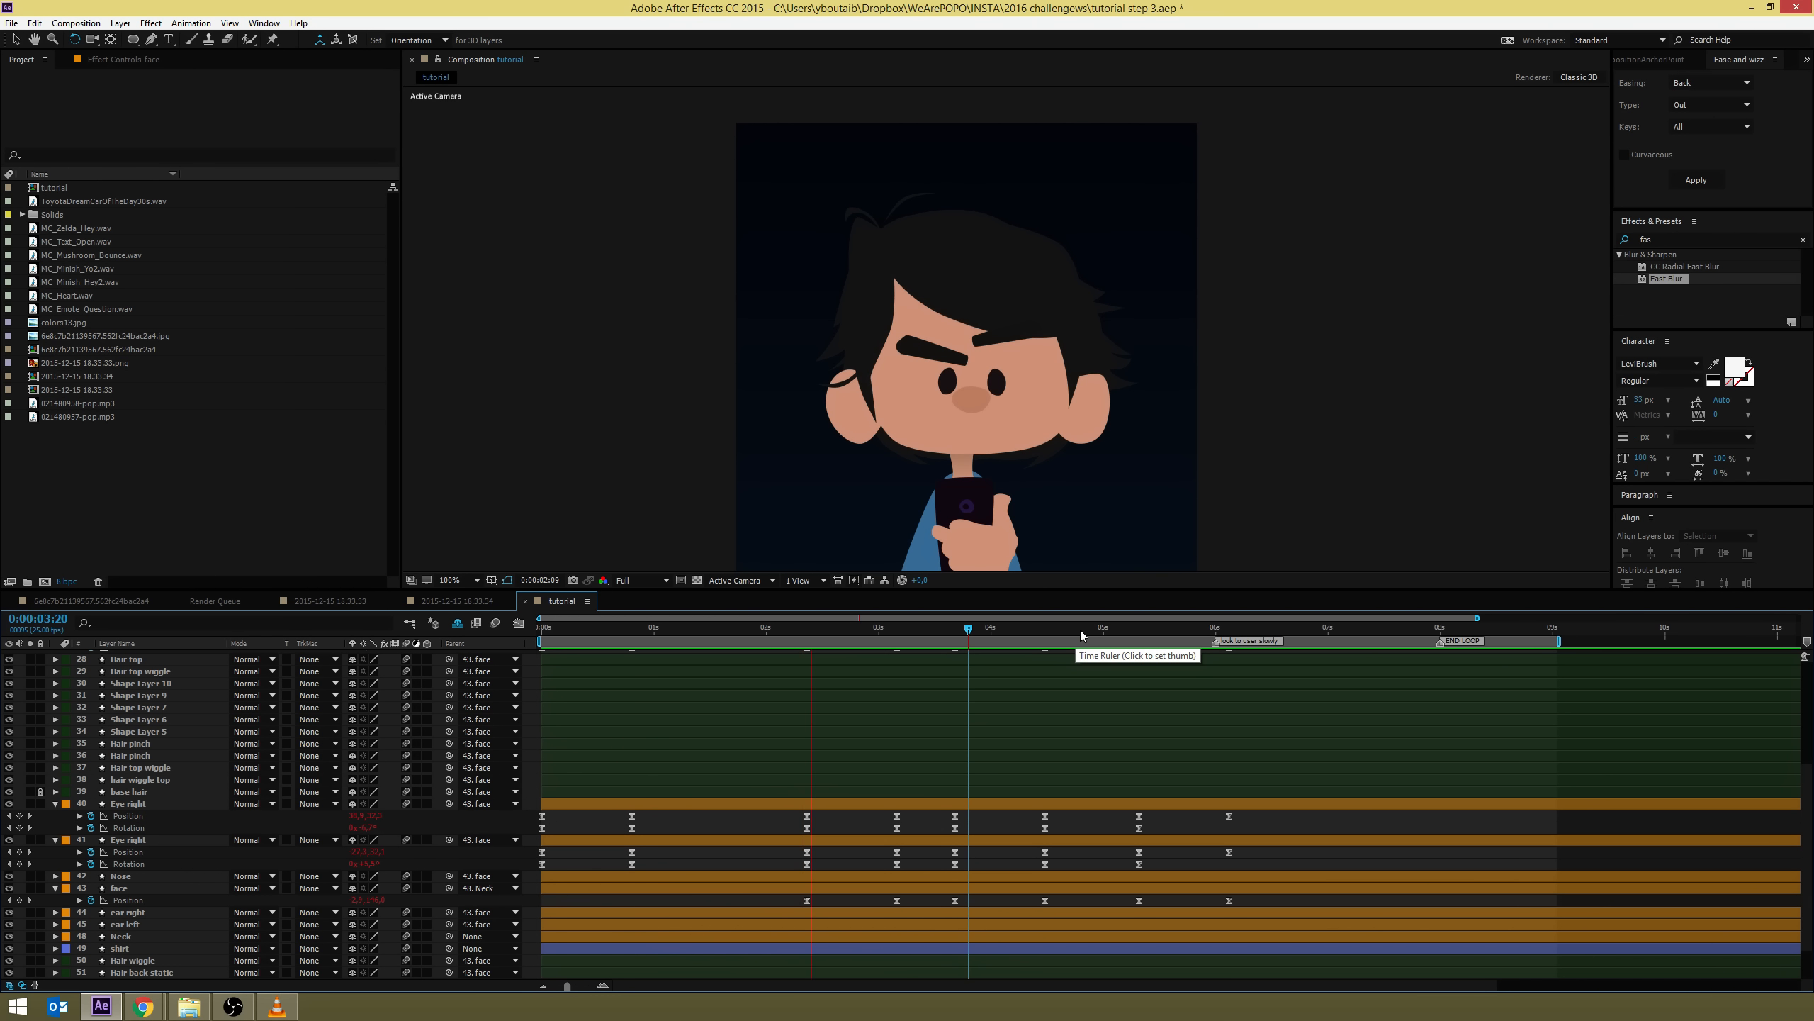
{"action": "key", "text": "space"}
{"action": "key", "text": "ctrl+s"}
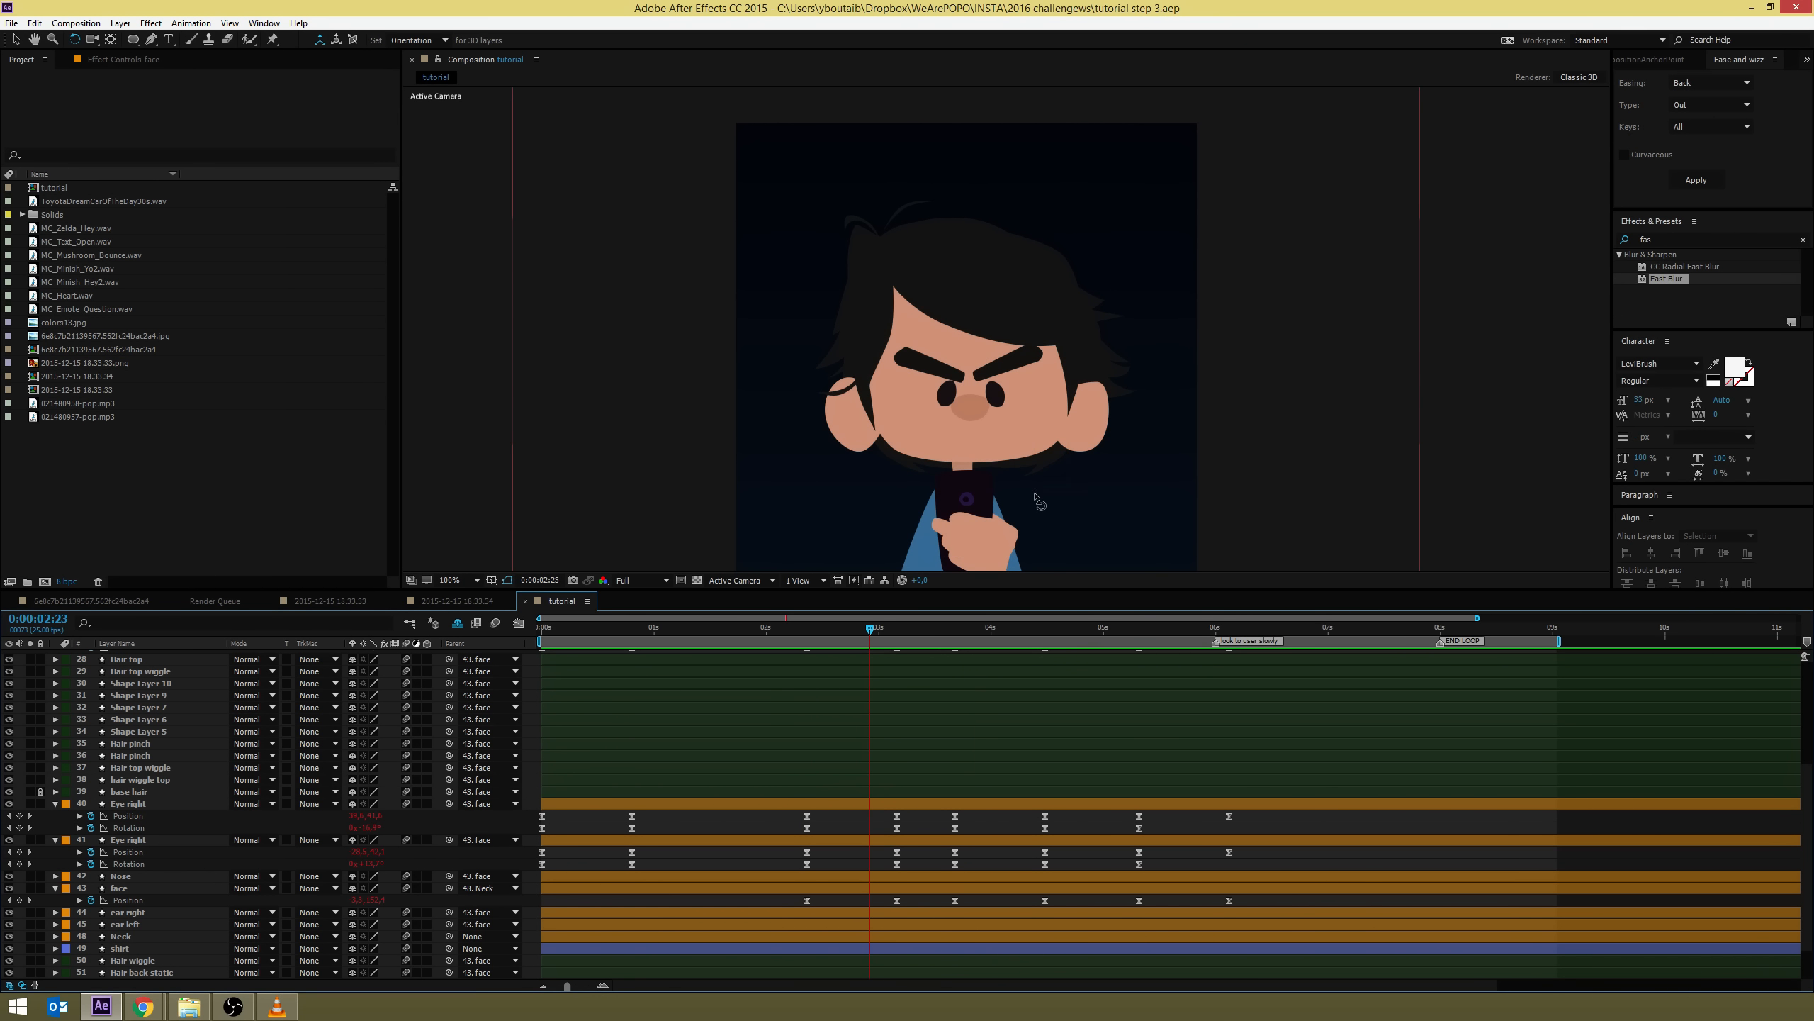
Select the arm layer below the hand and reveal its position keyframes
{"action": "scroll", "coordinate": [1026, 409], "scroll_direction": "down", "scroll_amount": 5}
{"action": "left_click", "coordinate": [1019, 414]}
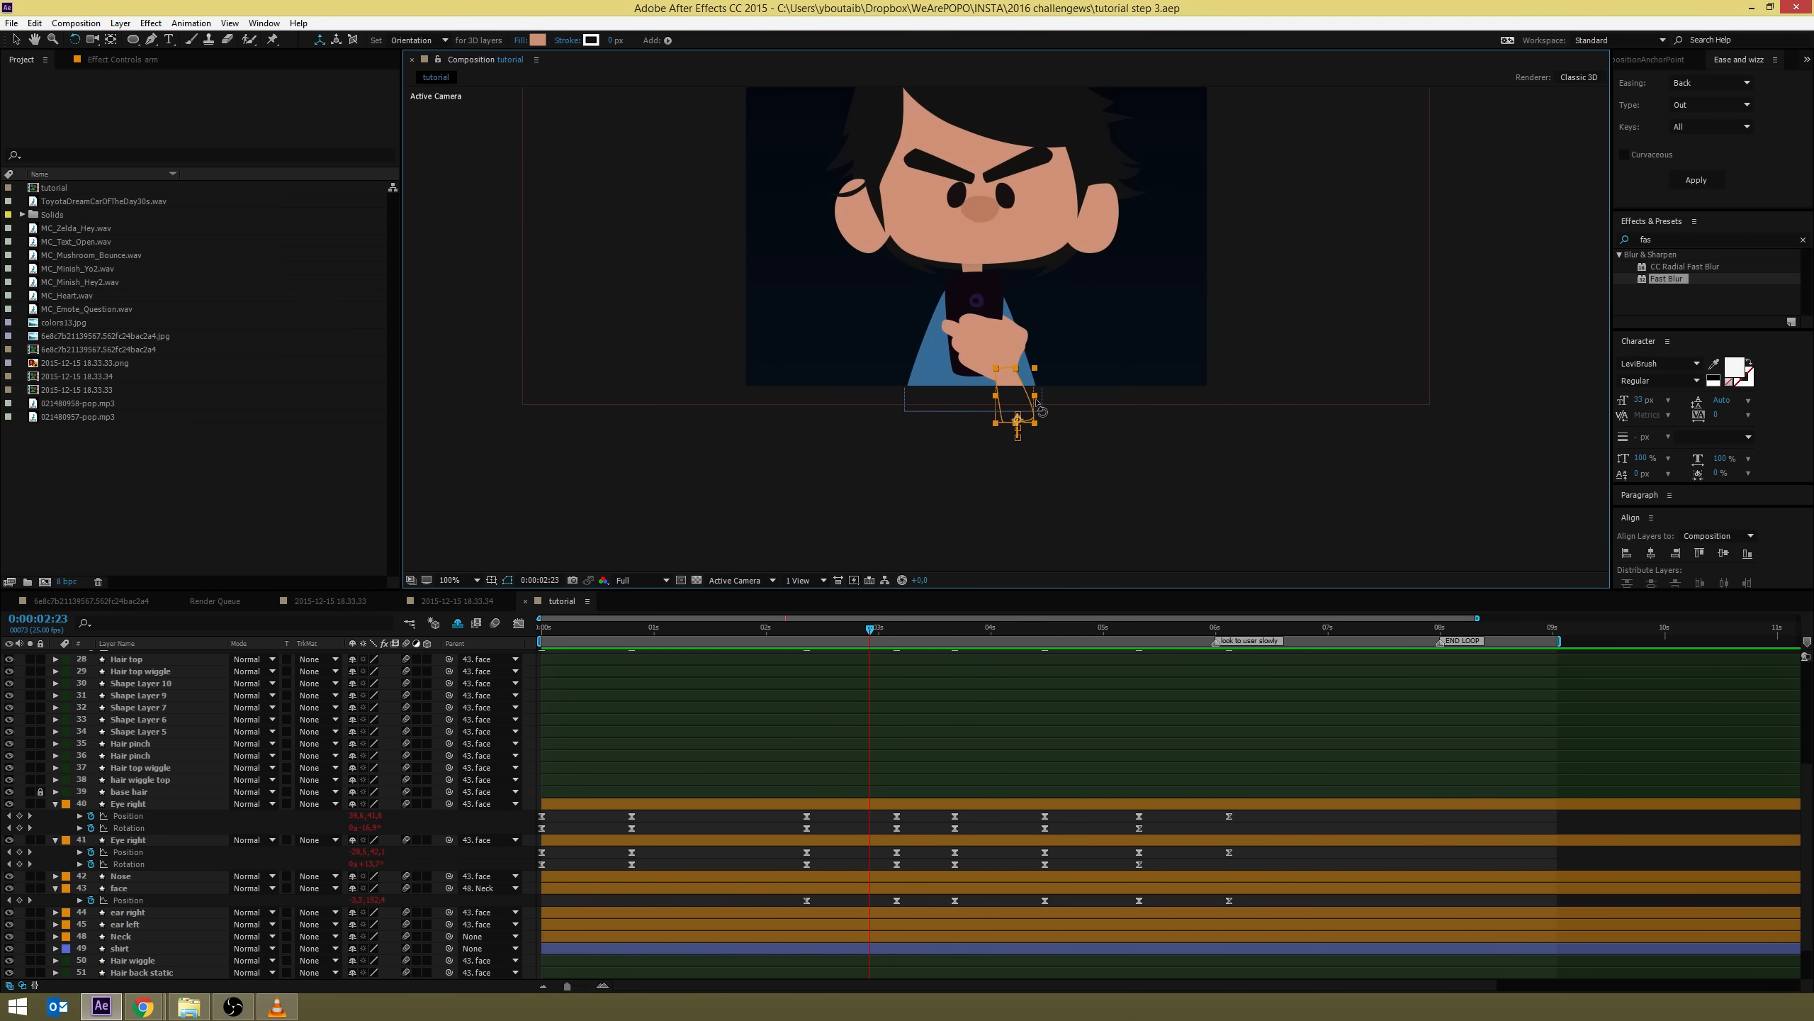
{"action": "scroll", "coordinate": [1035, 407], "scroll_direction": "up", "scroll_amount": 2}
{"action": "left_click_drag", "start_coordinate": [1026, 484], "coordinate": [1035, 412]}
{"action": "key", "text": "w"}
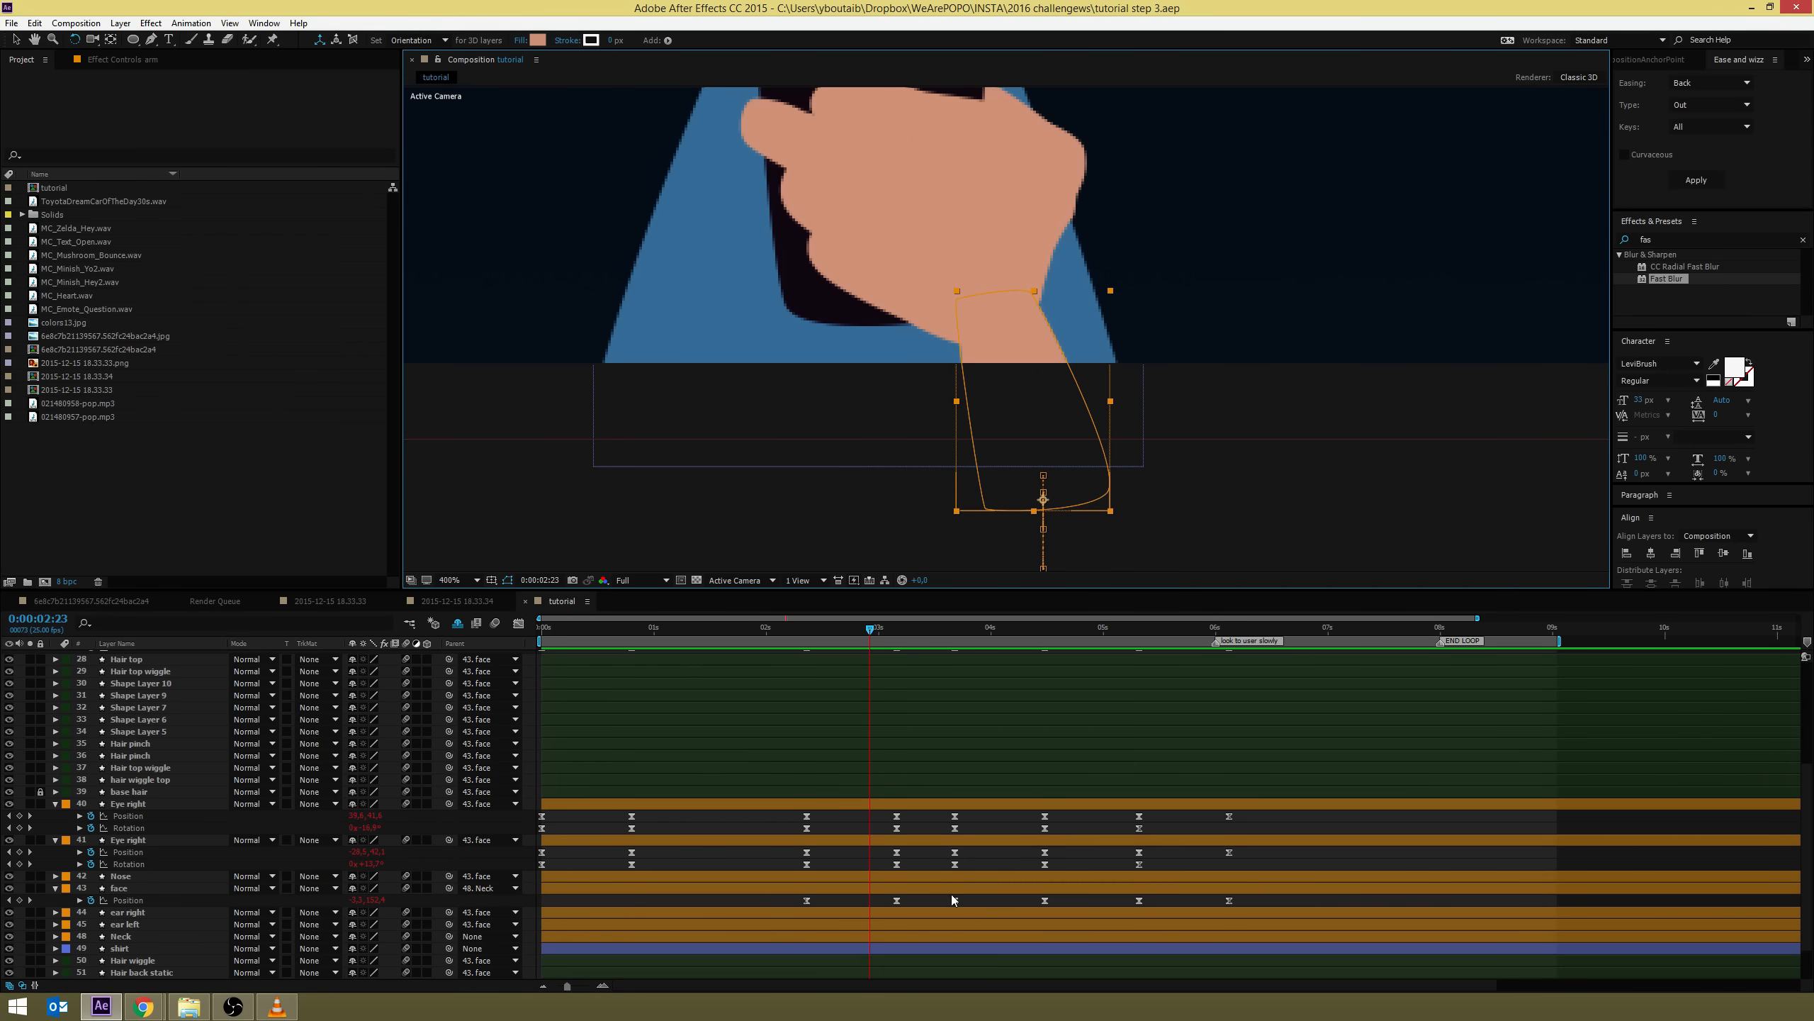
{"action": "scroll", "coordinate": [958, 888], "scroll_direction": "up", "scroll_amount": 5}
{"action": "key", "text": "p"}
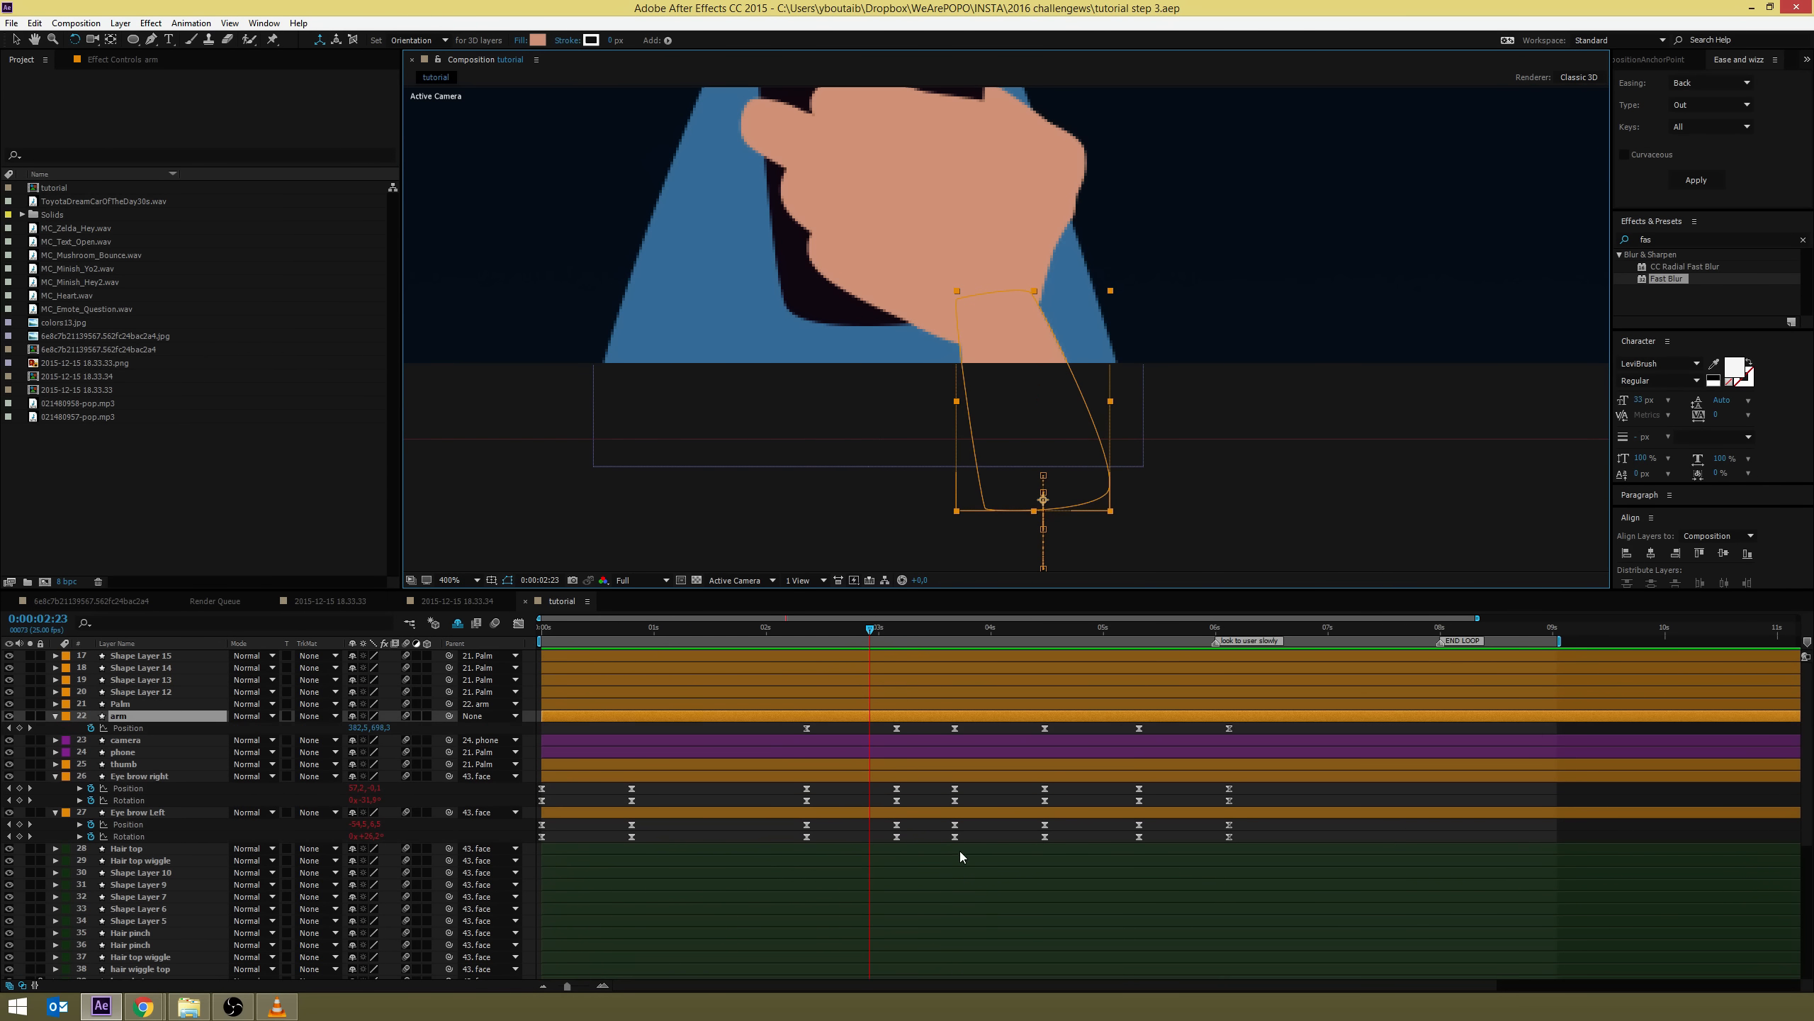
Compare the arm at 0:00:05:08 and 0:00:06:03, and select its position keyframe at 0:00:06:03
{"action": "left_click_drag", "start_coordinate": [811, 632], "coordinate": [1230, 688]}
{"action": "left_click_drag", "start_coordinate": [1099, 326], "coordinate": [1092, 486]}
{"action": "scroll", "coordinate": [1031, 346], "scroll_direction": "down", "scroll_amount": 2}
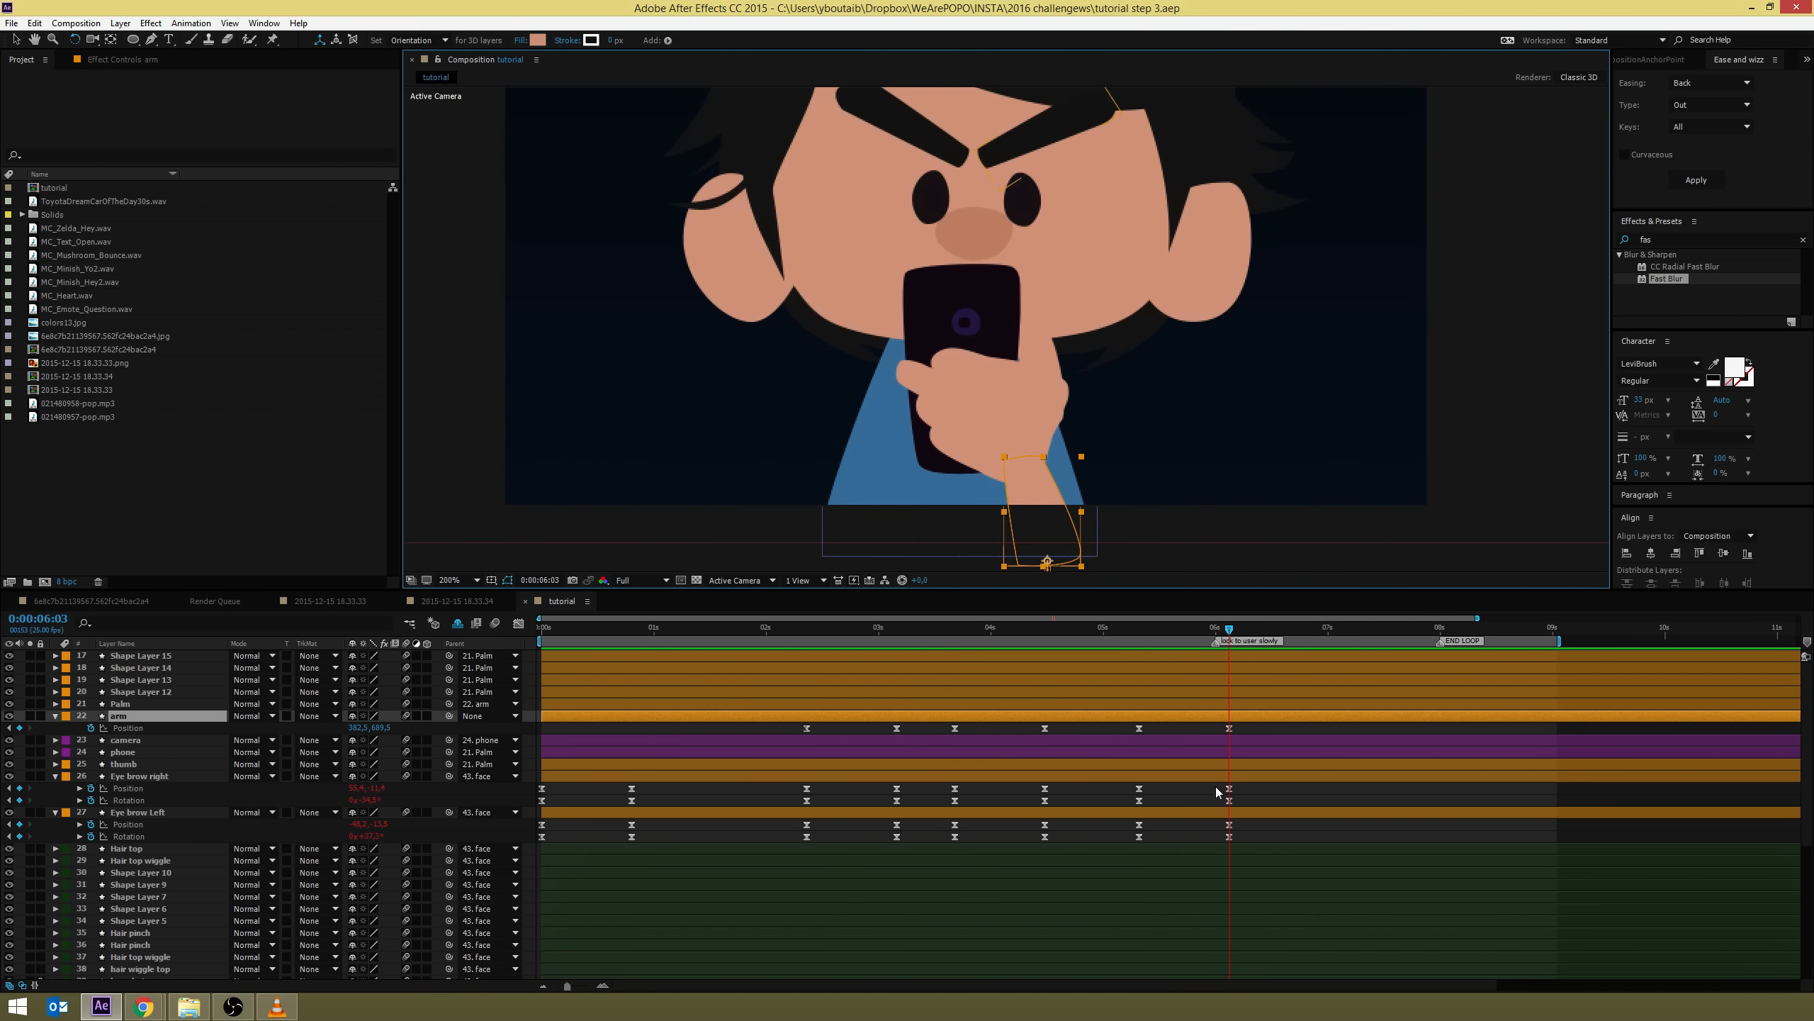
{"action": "left_click", "coordinate": [1139, 628]}
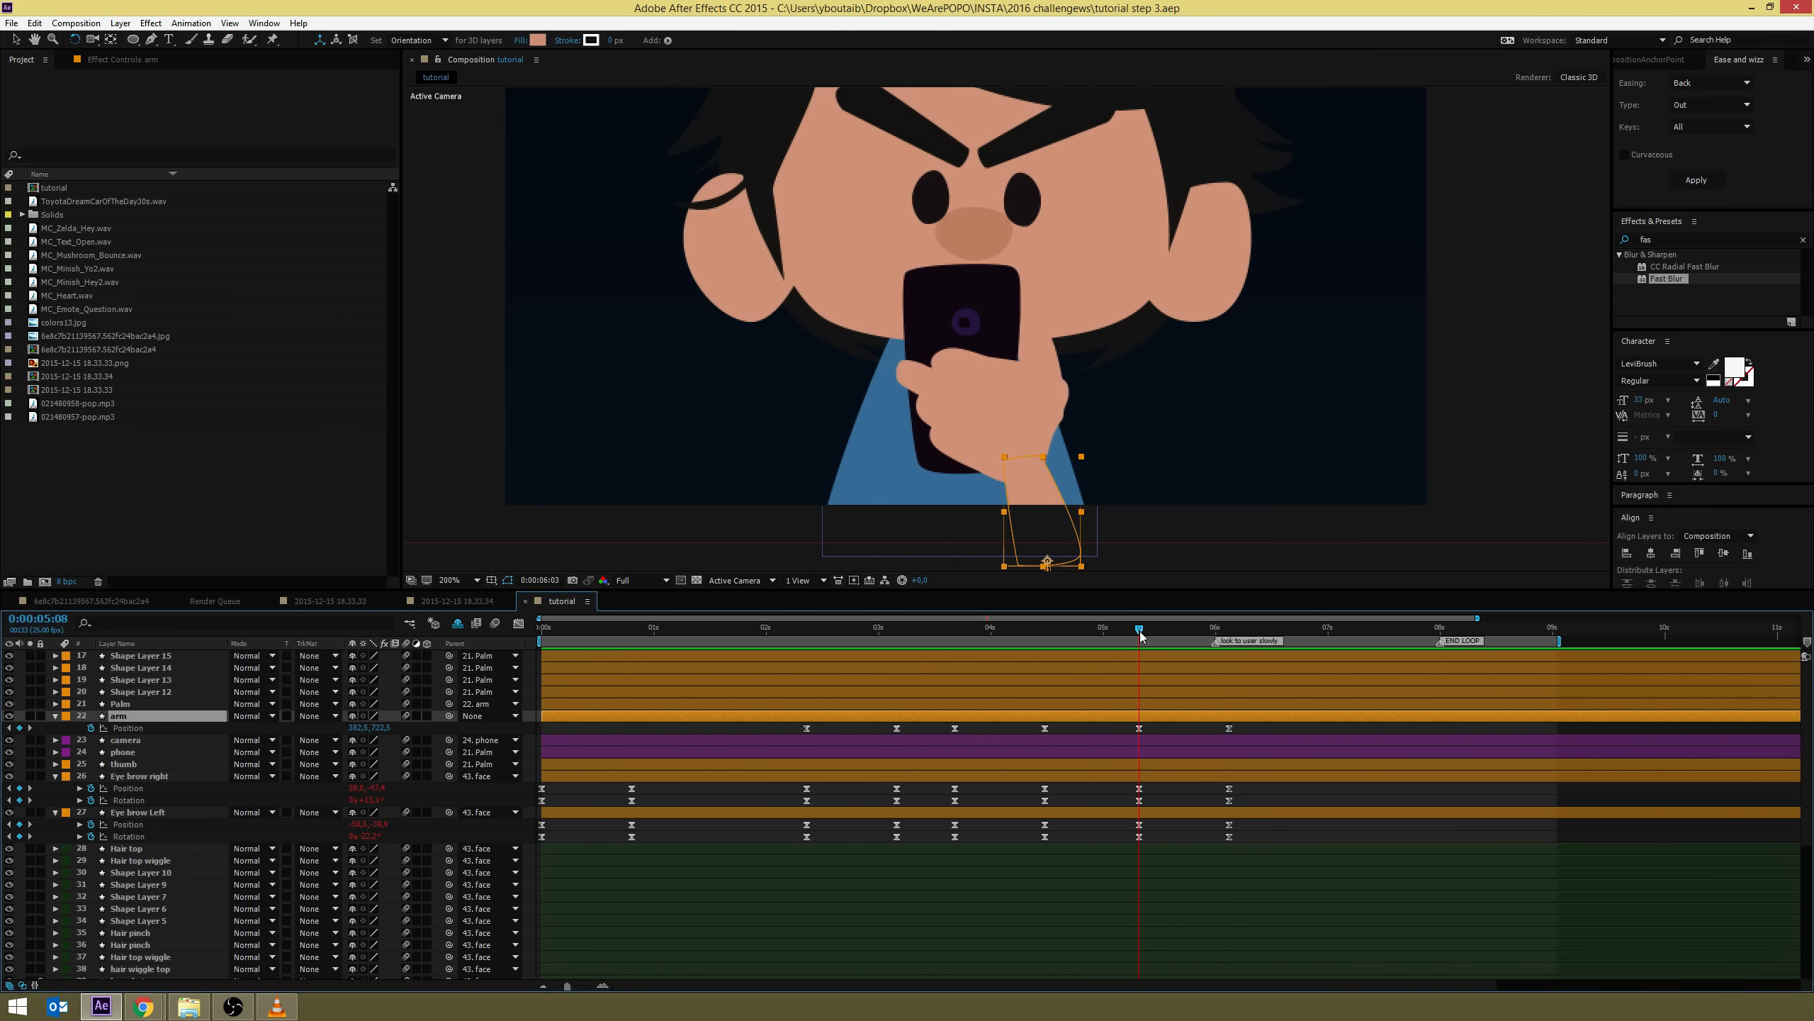
{"action": "left_click", "coordinate": [1229, 629]}
{"action": "left_click", "coordinate": [1233, 732]}
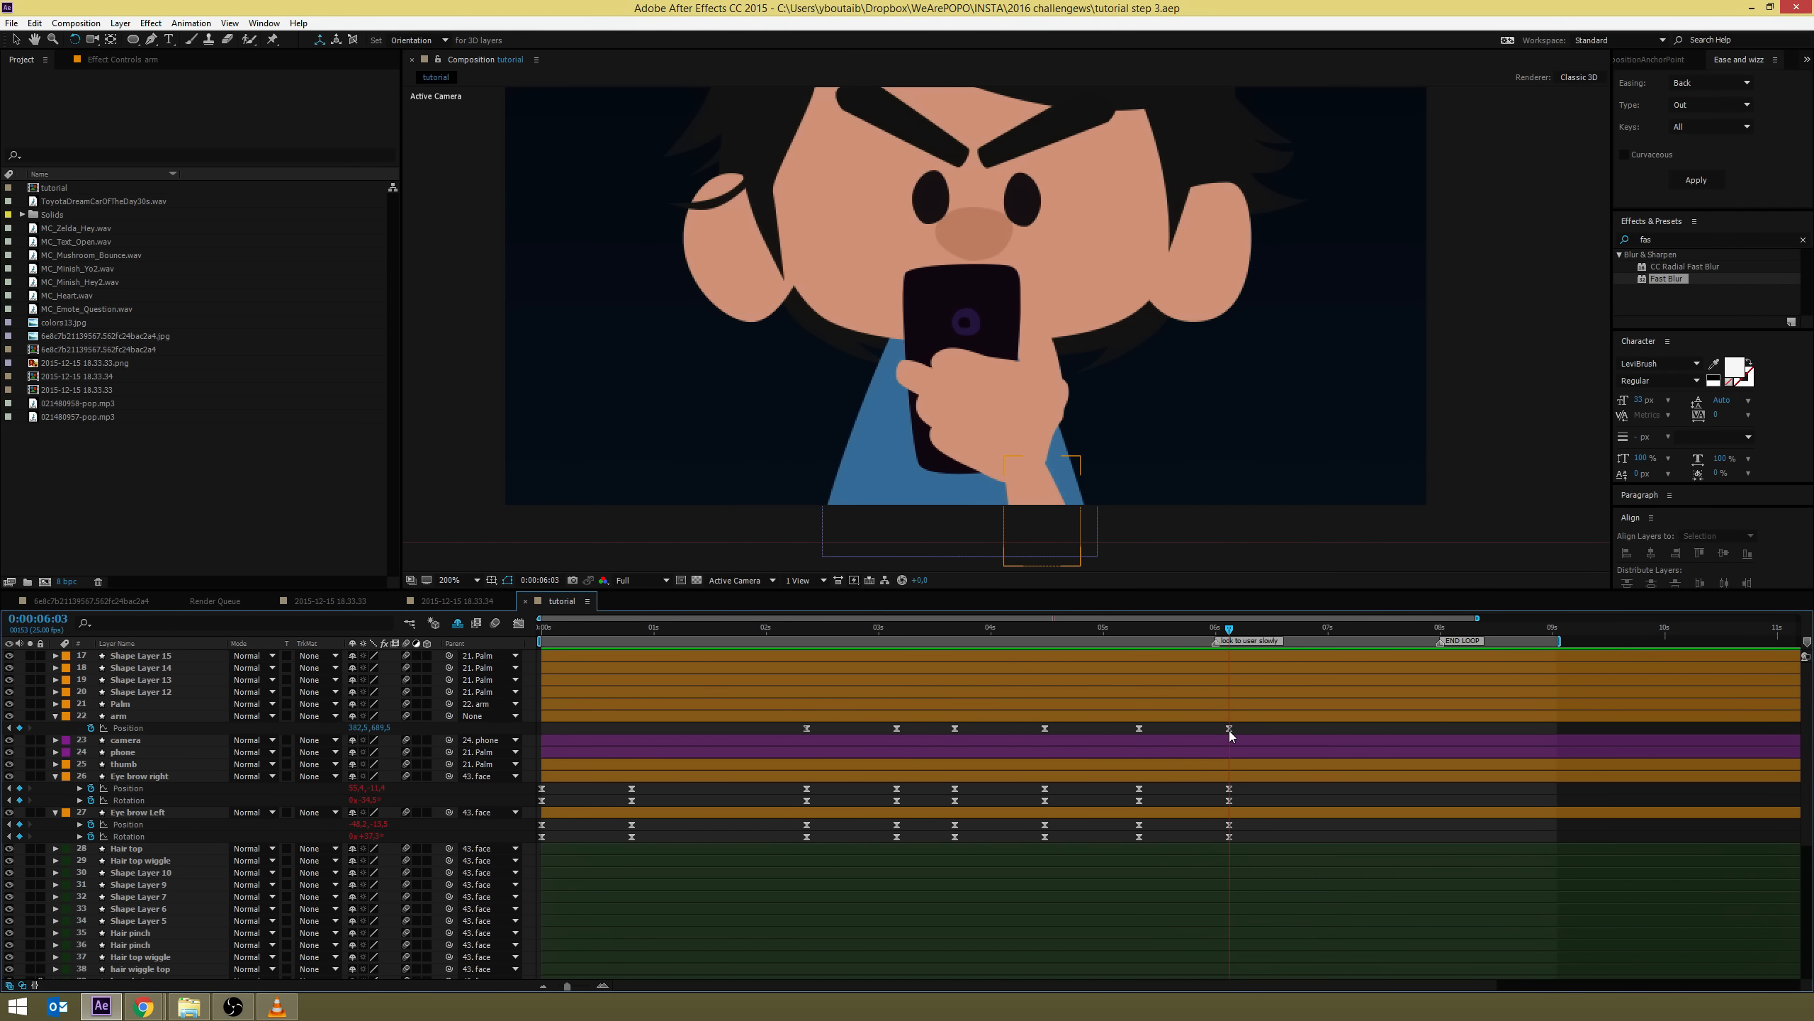
{"action": "left_click", "coordinate": [1229, 730]}
{"action": "scroll", "coordinate": [1035, 374], "scroll_direction": "up", "scroll_amount": 2}
{"action": "left_click_drag", "start_coordinate": [1041, 421], "coordinate": [1073, 229]}
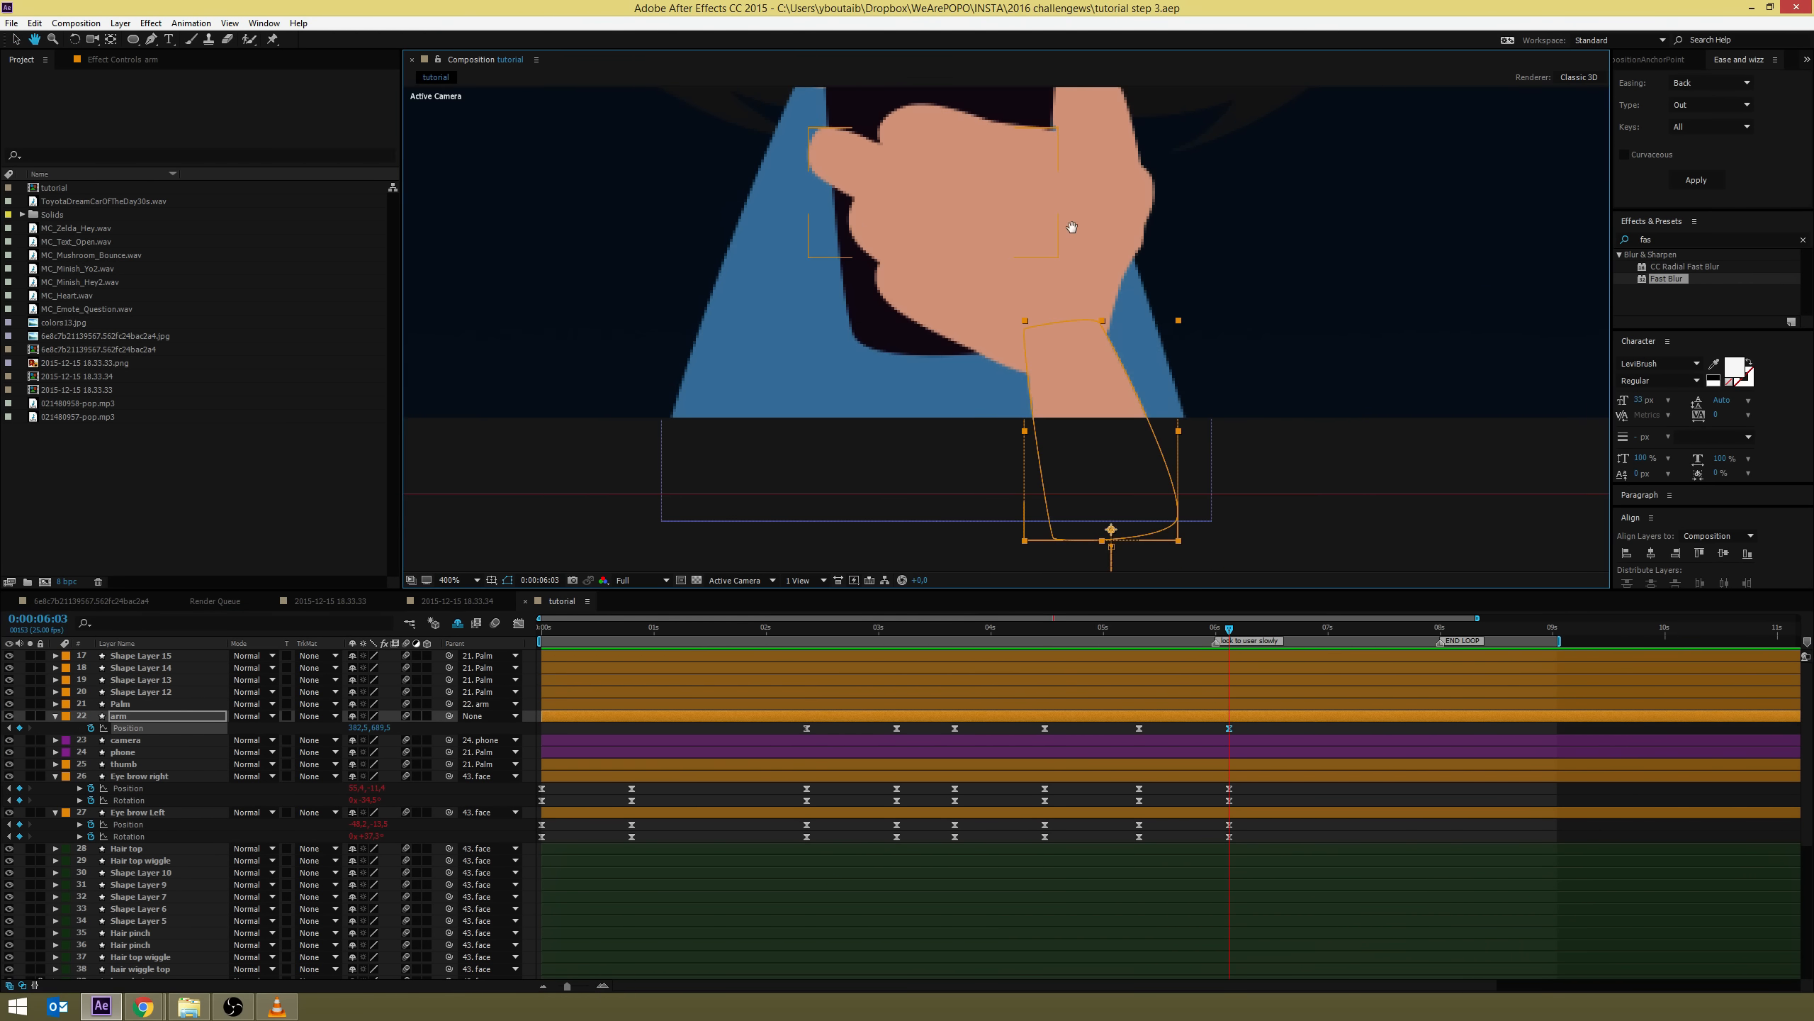
{"action": "left_click_drag", "start_coordinate": [1111, 527], "coordinate": [1096, 465]}
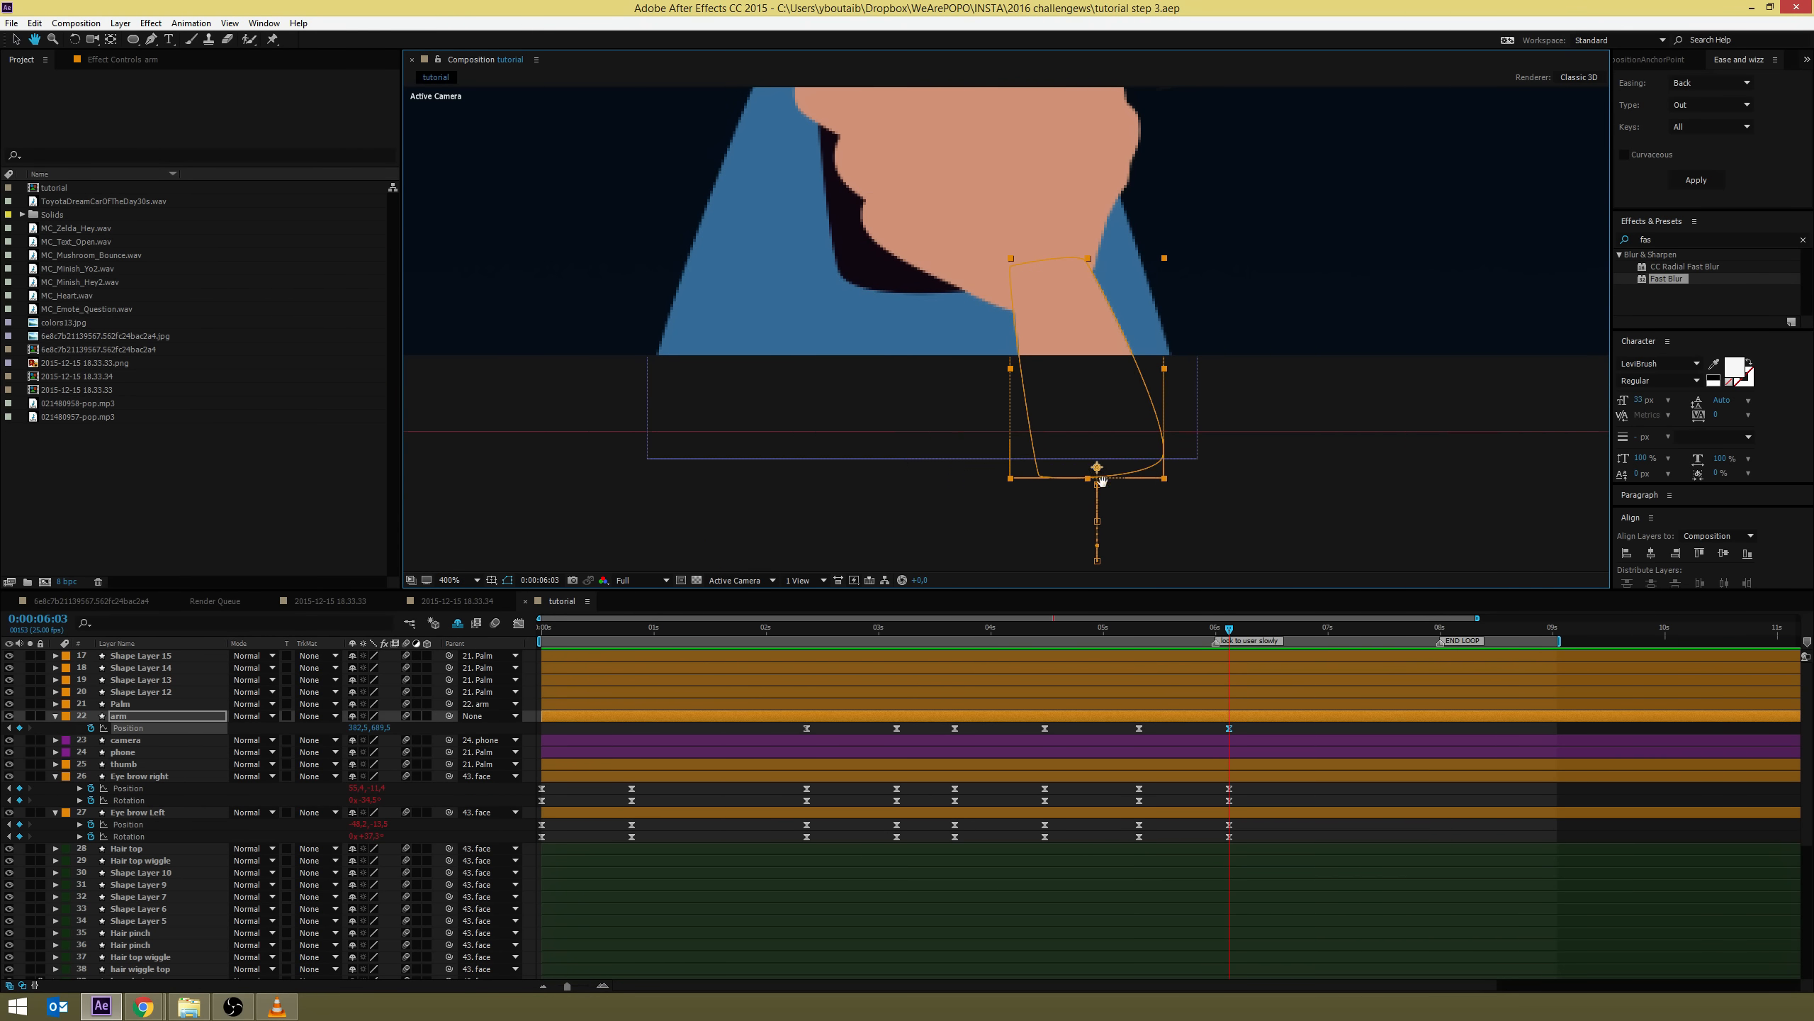
Nudge the arm up and down at the 0:00:06:03 position keyframe to refine how high it holds the phone
{"action": "key", "text": "v"}
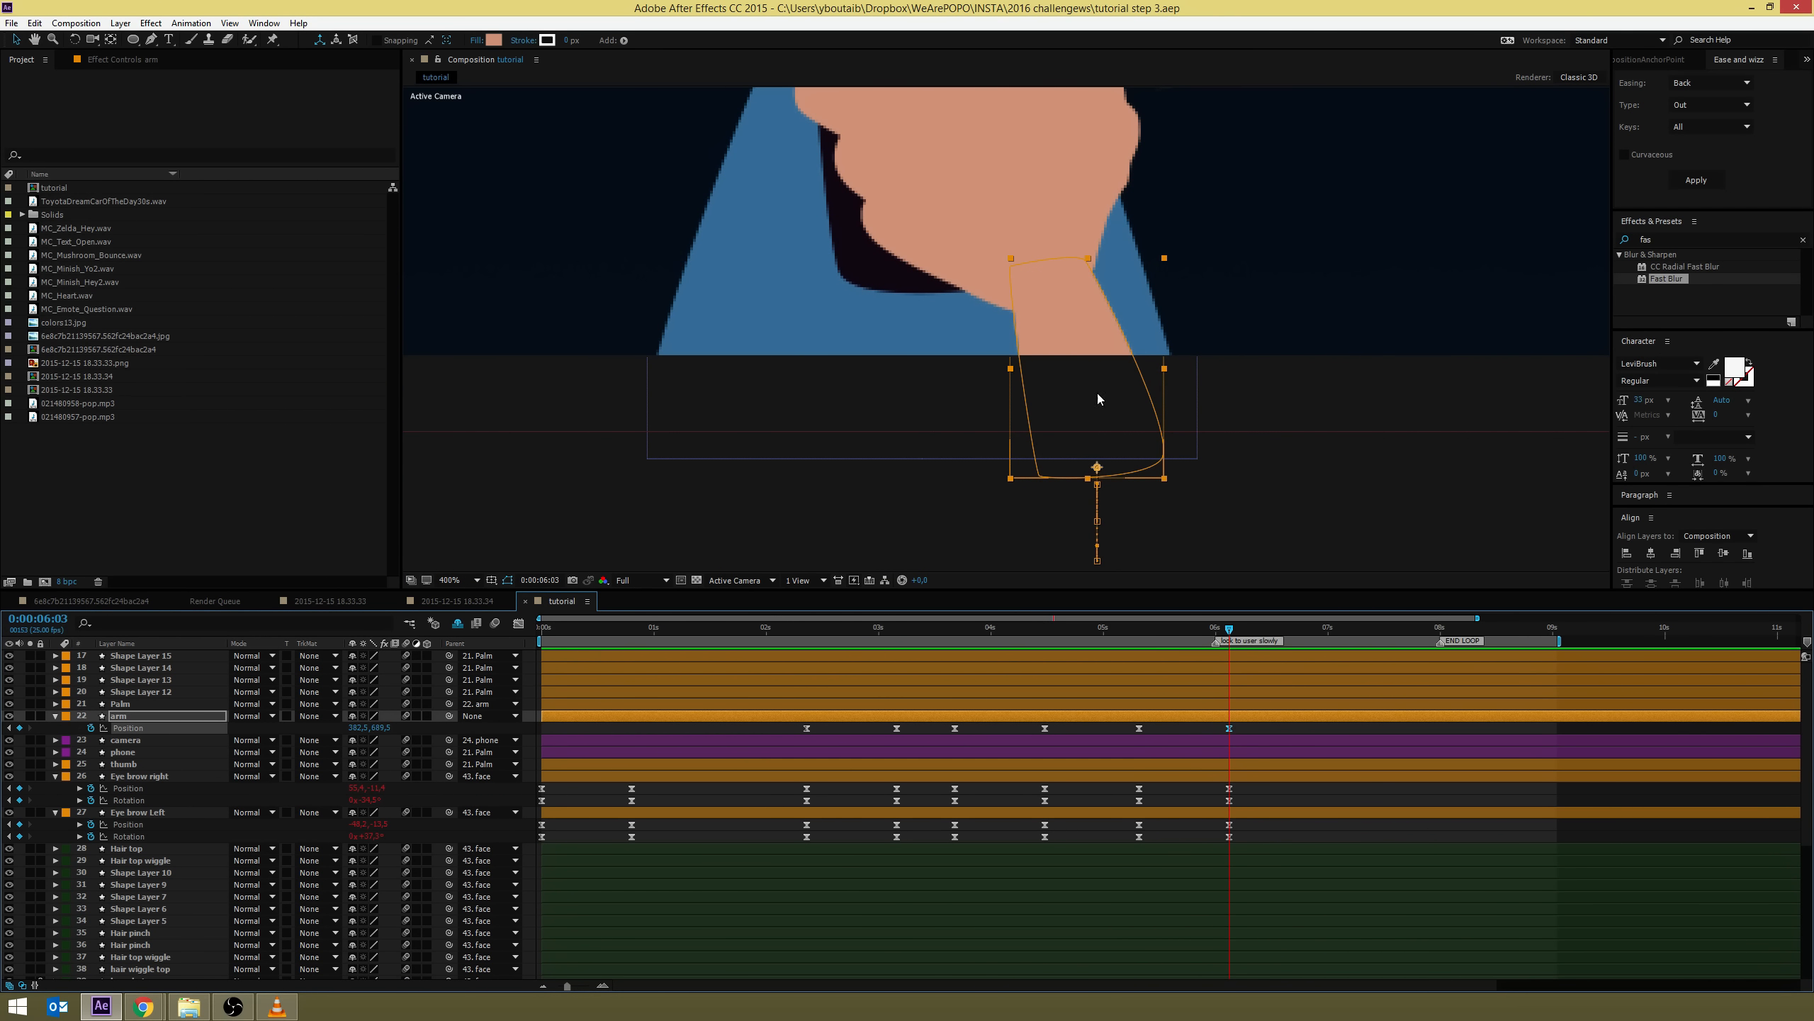
{"action": "key", "text": "Up"}
{"action": "key", "text": "Up"}
{"action": "key", "text": "Up"}
{"action": "key", "text": "Up"}
{"action": "key", "text": "Up"}
{"action": "key", "text": "Up"}
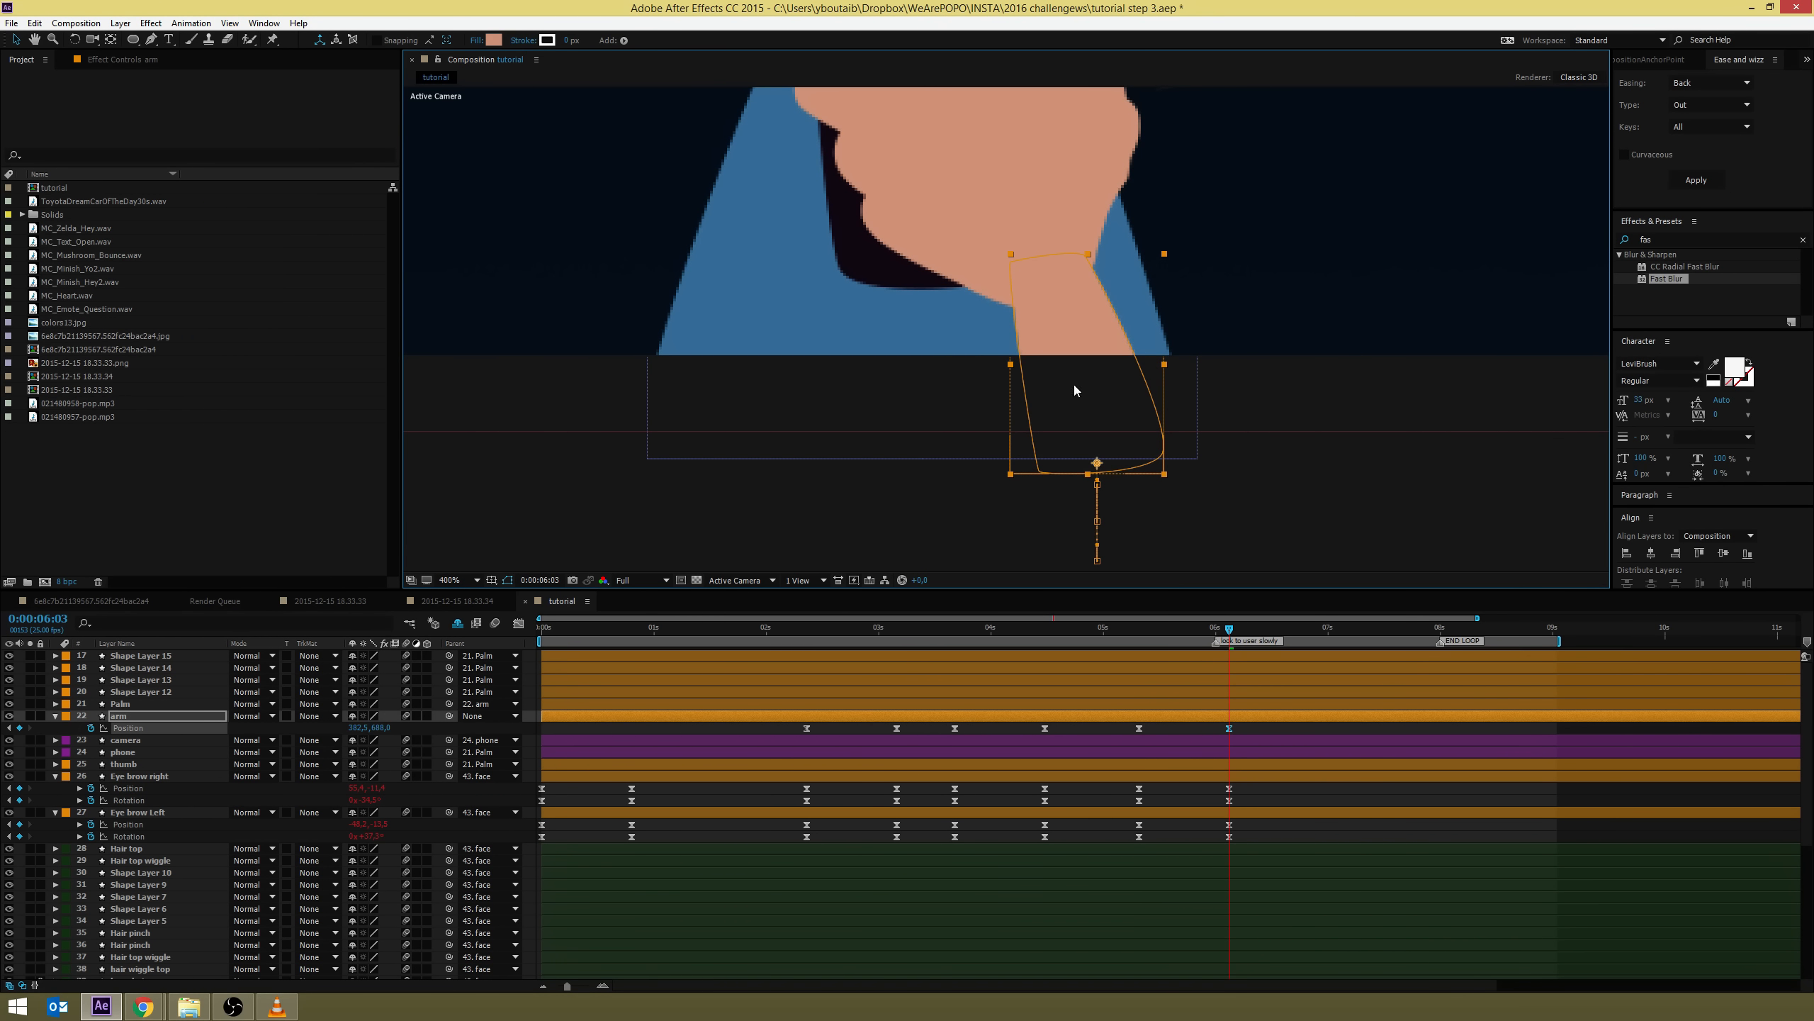
{"action": "scroll", "coordinate": [1014, 481], "scroll_direction": "down", "scroll_amount": 1}
{"action": "key", "text": "Up"}
{"action": "key", "text": "Up"}
{"action": "key", "text": "Up"}
{"action": "key", "text": "Up"}
{"action": "key", "text": "Up"}
{"action": "key", "text": "Up"}
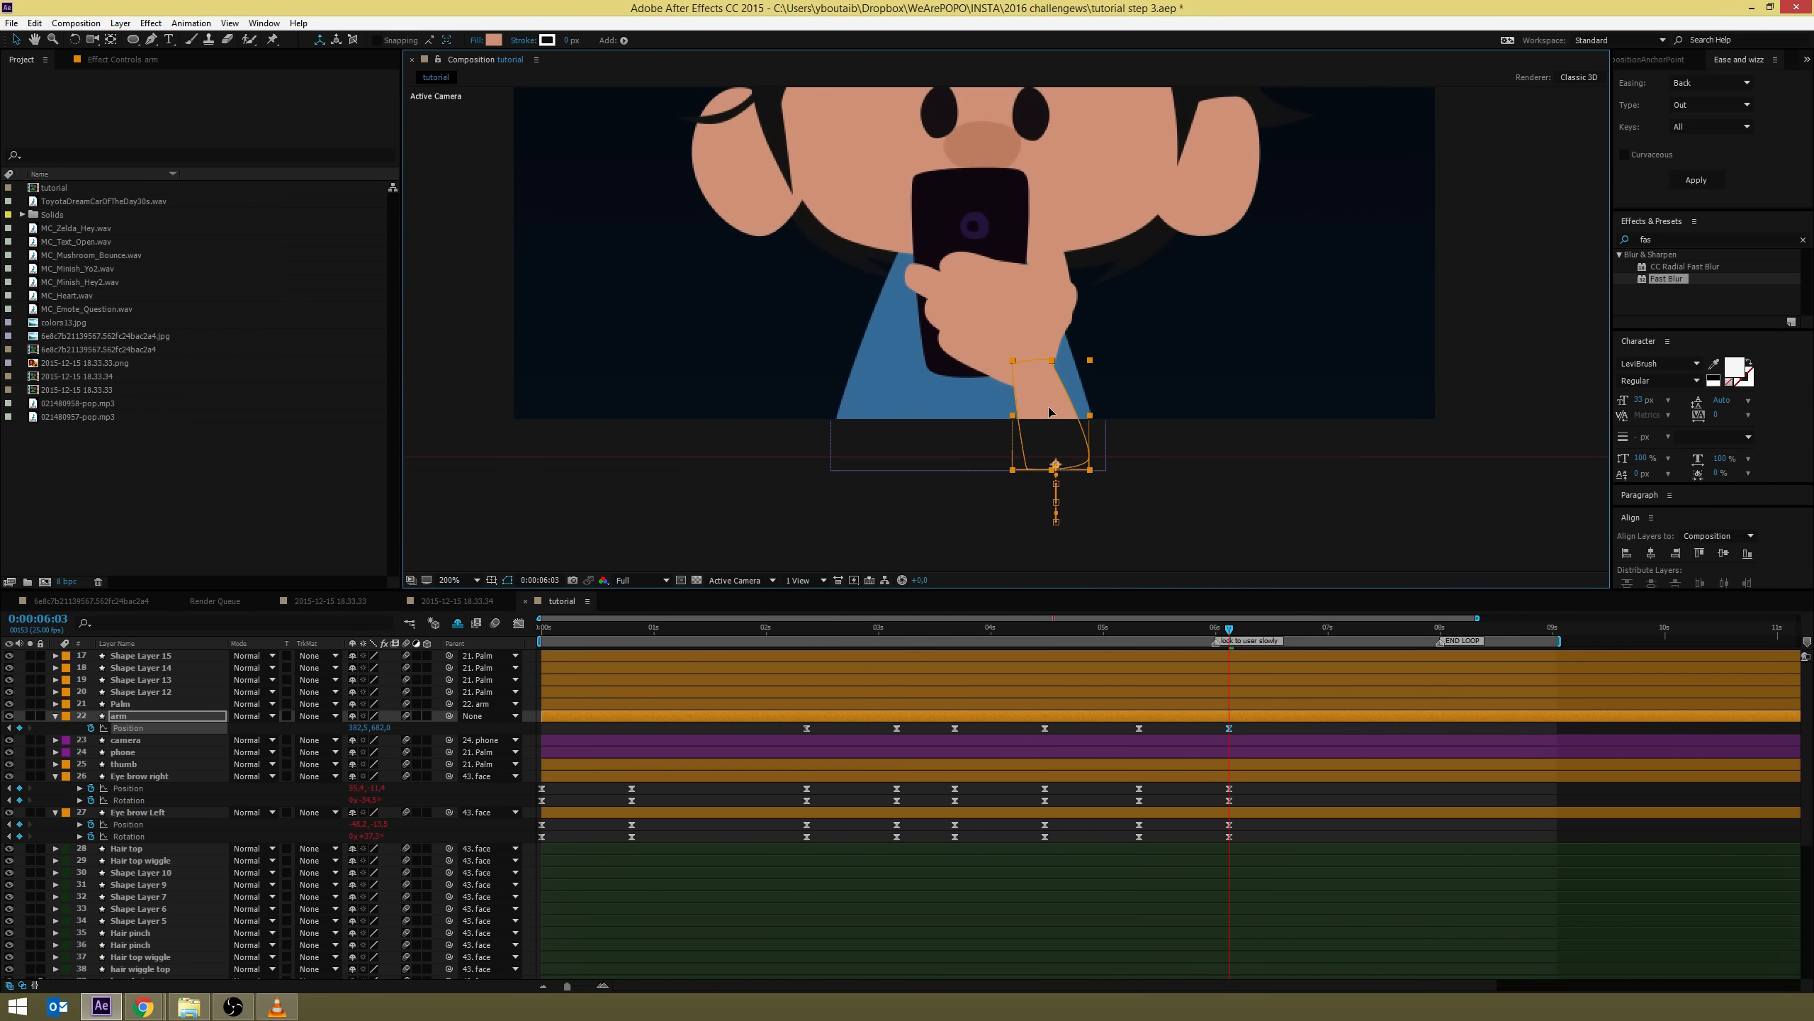
{"action": "key", "text": "Up"}
{"action": "key", "text": "Up"}
{"action": "key", "text": "Up"}
{"action": "key", "text": "Up"}
{"action": "key", "text": "Up"}
{"action": "key", "text": "Down"}
{"action": "key", "text": "Down"}
{"action": "key", "text": "Down"}
{"action": "key", "text": "Down"}
{"action": "key", "text": "Down"}
{"action": "key", "text": "Down"}
{"action": "key", "text": "Down"}
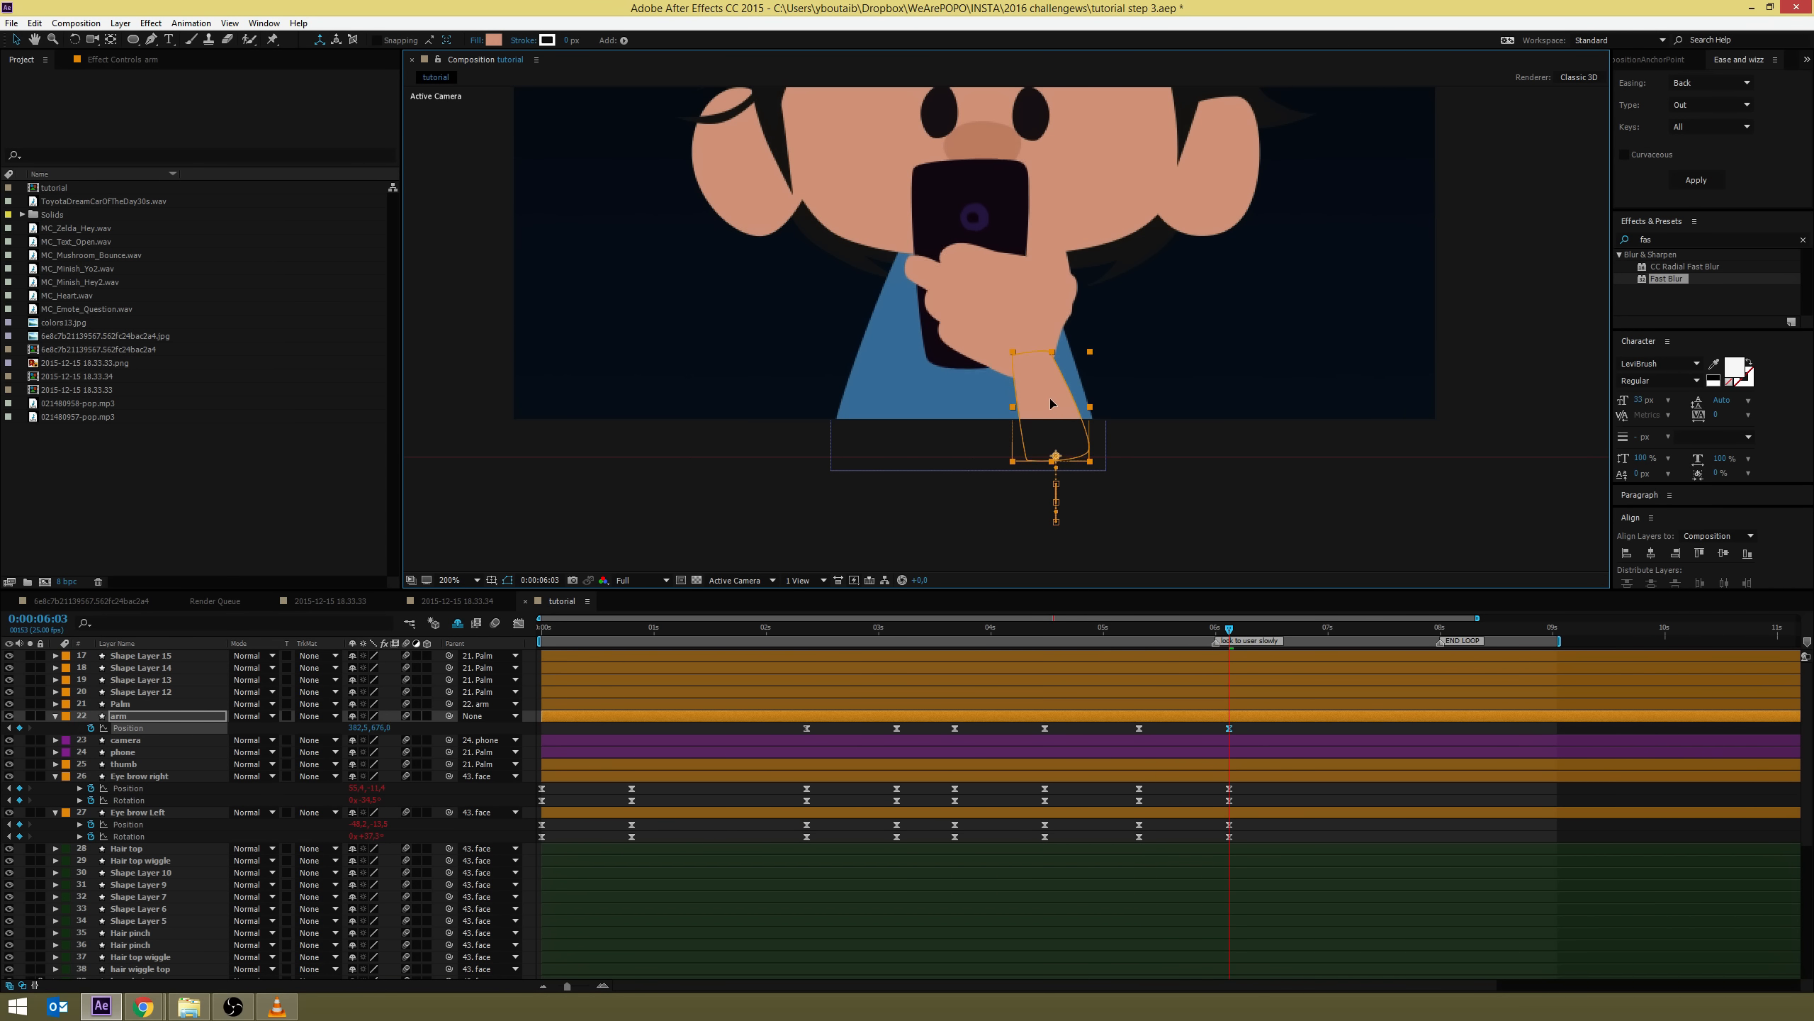
{"action": "key", "text": "Down"}
{"action": "key", "text": "Down"}
{"action": "key", "text": "Down"}
{"action": "key", "text": "Down"}
{"action": "key", "text": "Down"}
{"action": "key", "text": "Down"}
{"action": "key", "text": "Down"}
{"action": "key", "text": "Down"}
{"action": "key", "text": "Down"}
{"action": "key", "text": "Down"}
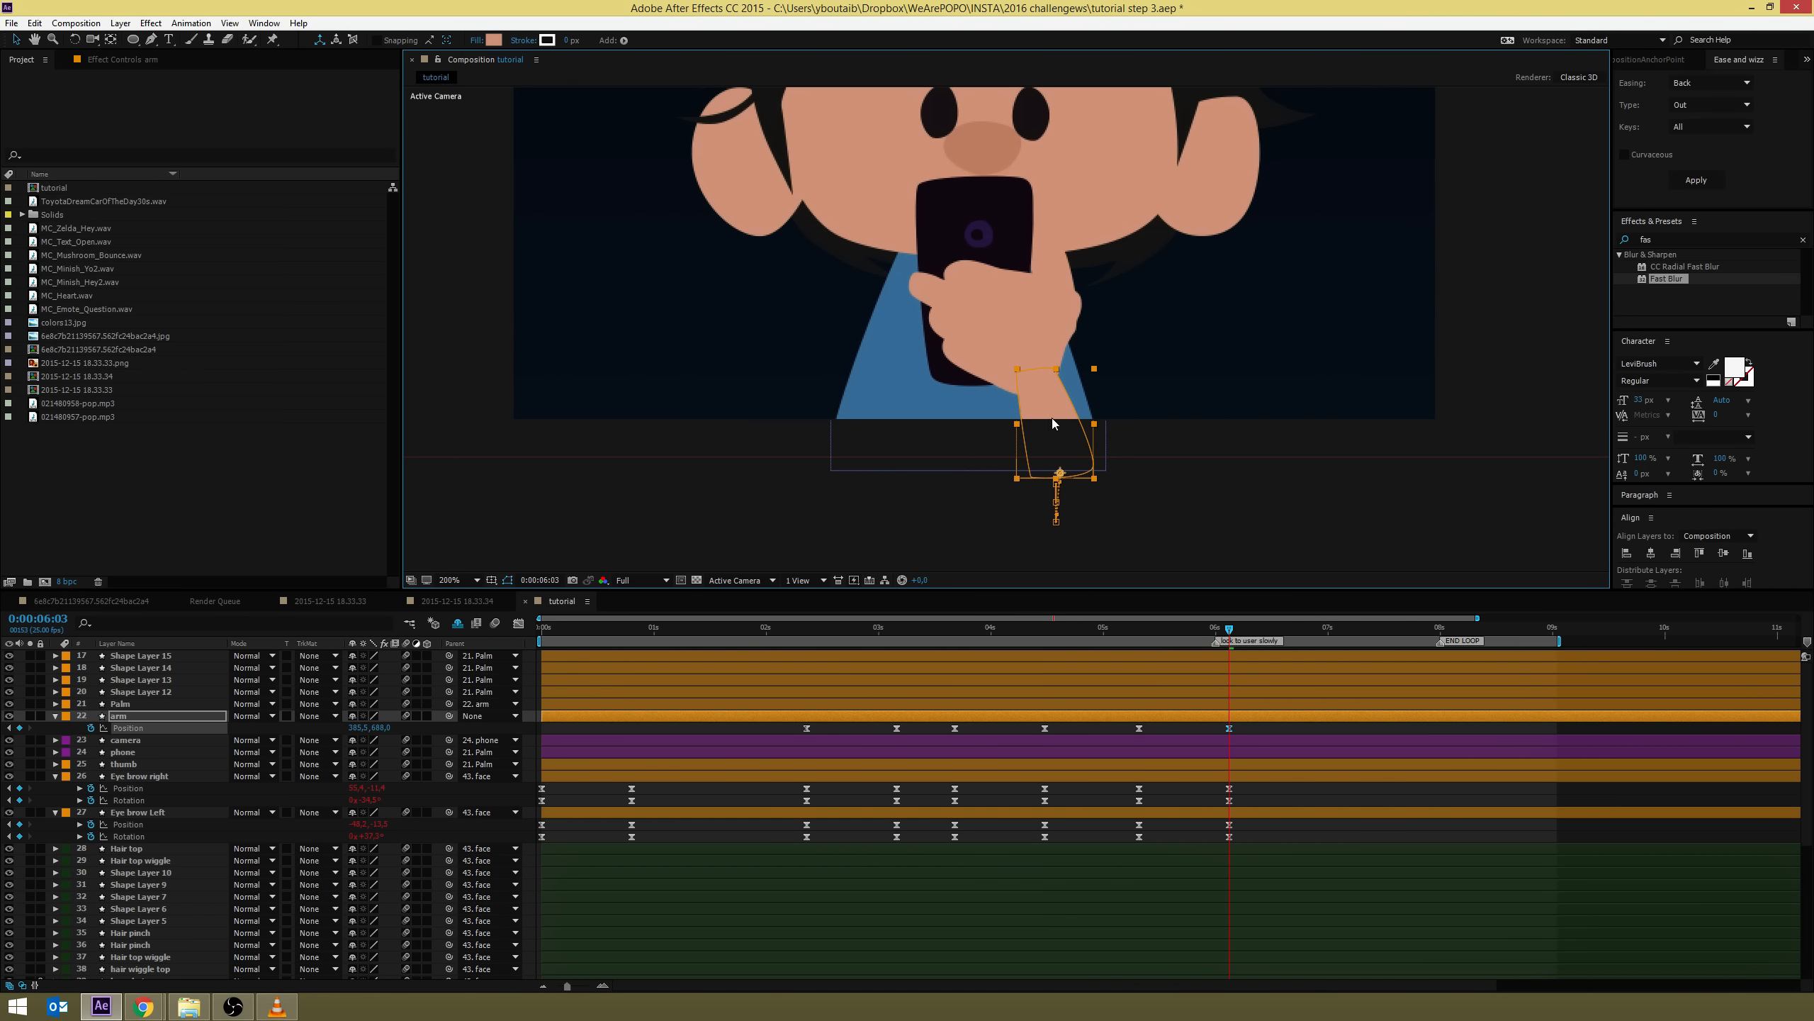
{"action": "key", "text": "shift+Up"}
{"action": "key", "text": "shift+Up"}
{"action": "key", "text": "shift+Up"}
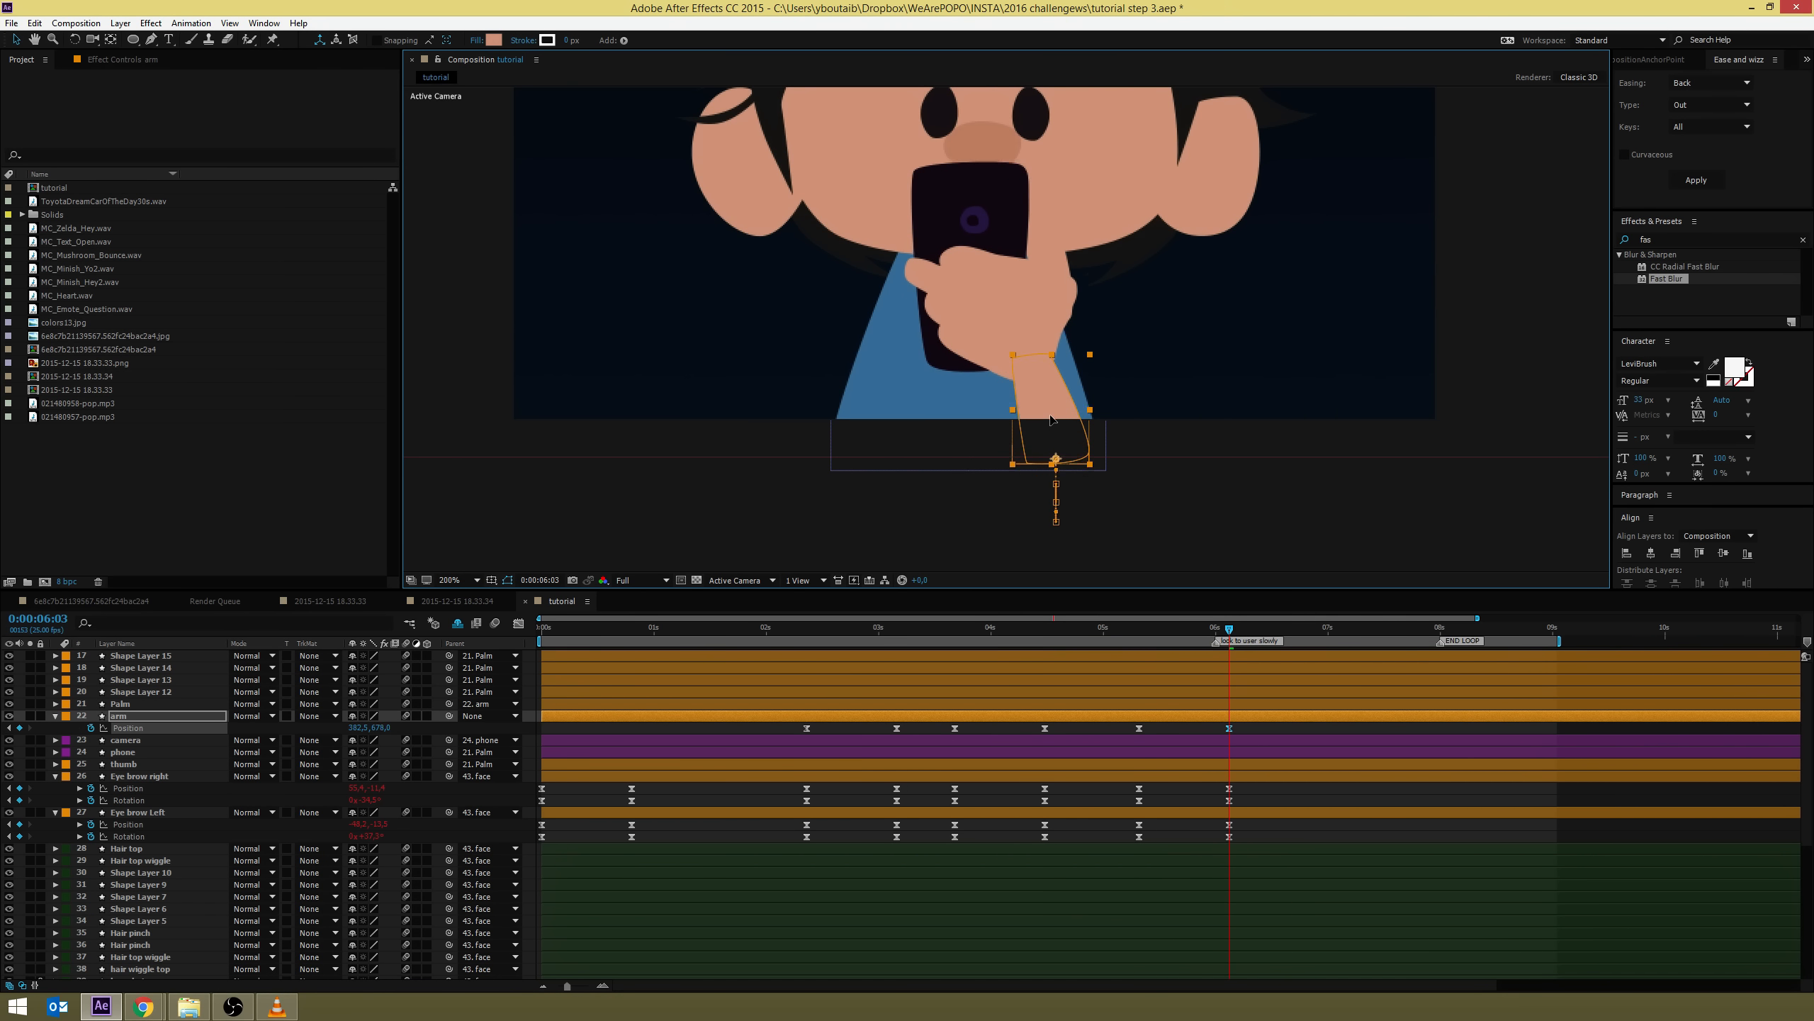
{"action": "key", "text": "Up"}
{"action": "key", "text": "Up"}
{"action": "key", "text": "Up"}
{"action": "key", "text": "Up"}
{"action": "key", "text": "Up"}
{"action": "key", "text": "Up"}
{"action": "key", "text": "Up"}
{"action": "key", "text": "Up"}
{"action": "key", "text": "Up"}
{"action": "key", "text": "Up"}
{"action": "key", "text": "Up"}
{"action": "key", "text": "Up"}
{"action": "key", "text": "Up"}
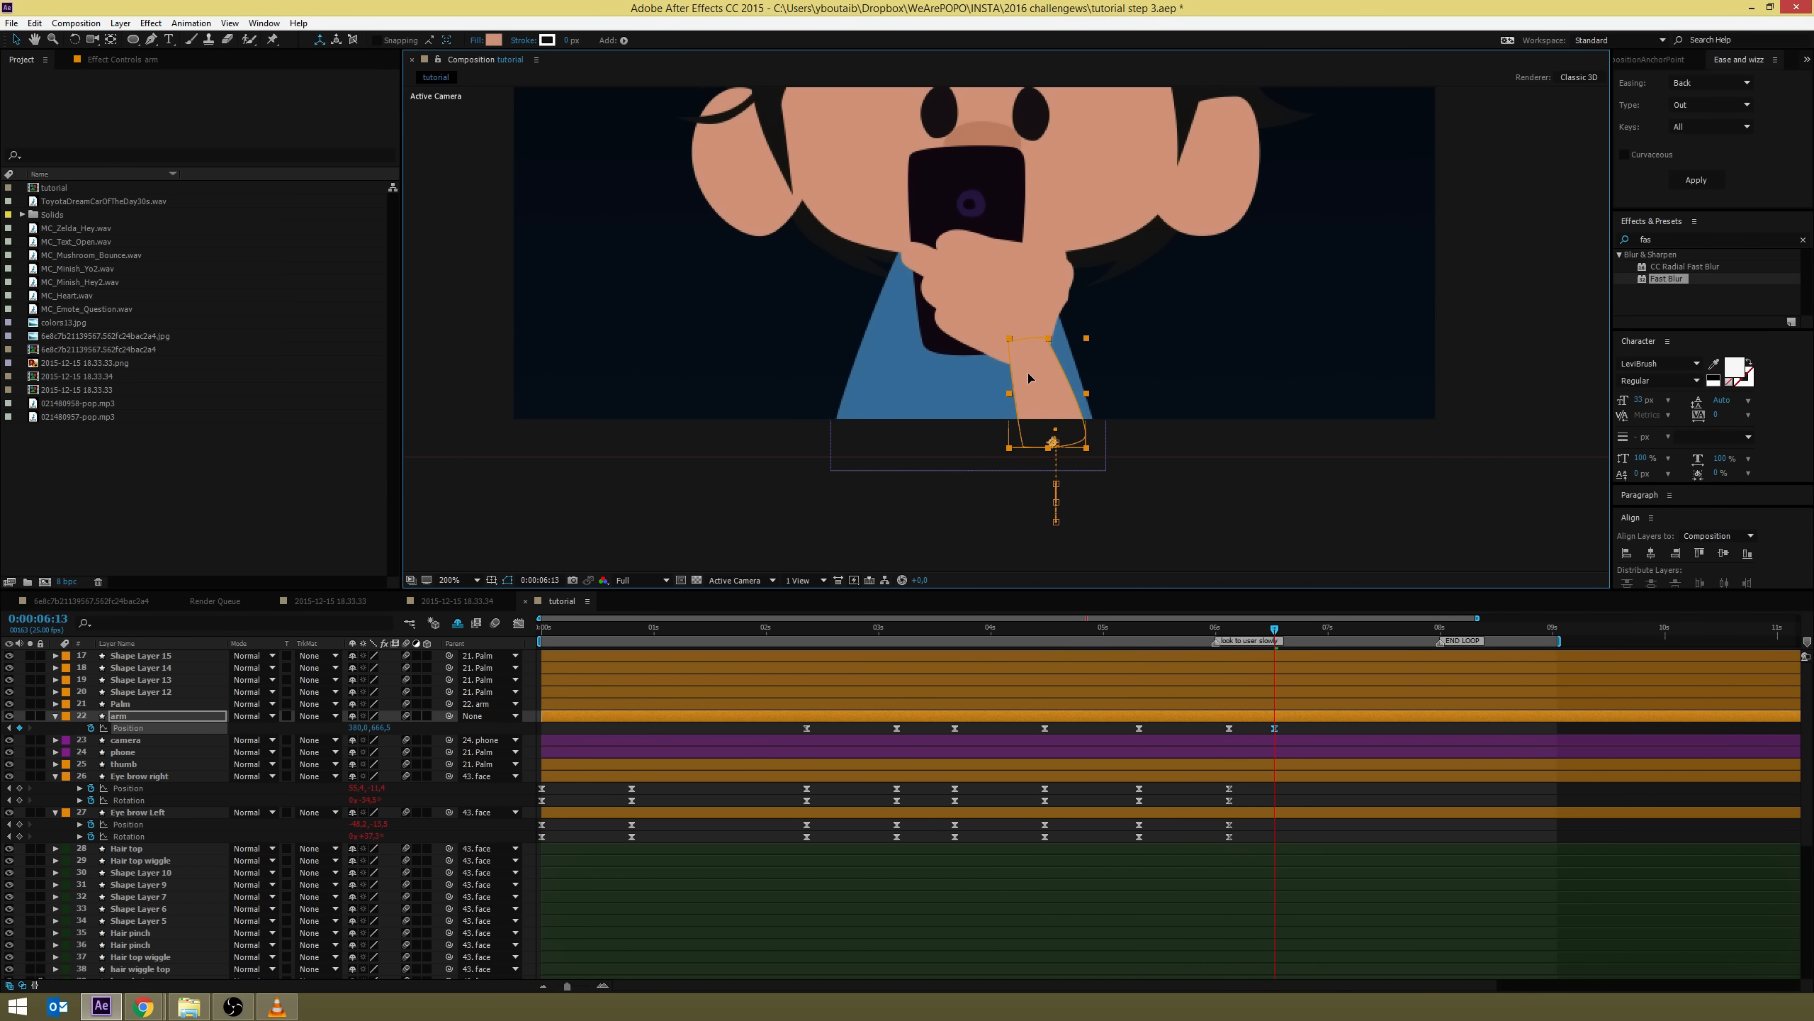
Keyframe the arm bobbing vertically at 0:00:06:13, 0:00:06:23 and 0:00:07:08, with vertical positions of about 682, 672 and 676
{"action": "left_click", "coordinate": [1032, 382]}
{"action": "left_click_drag", "start_coordinate": [1032, 385], "coordinate": [1040, 404]}
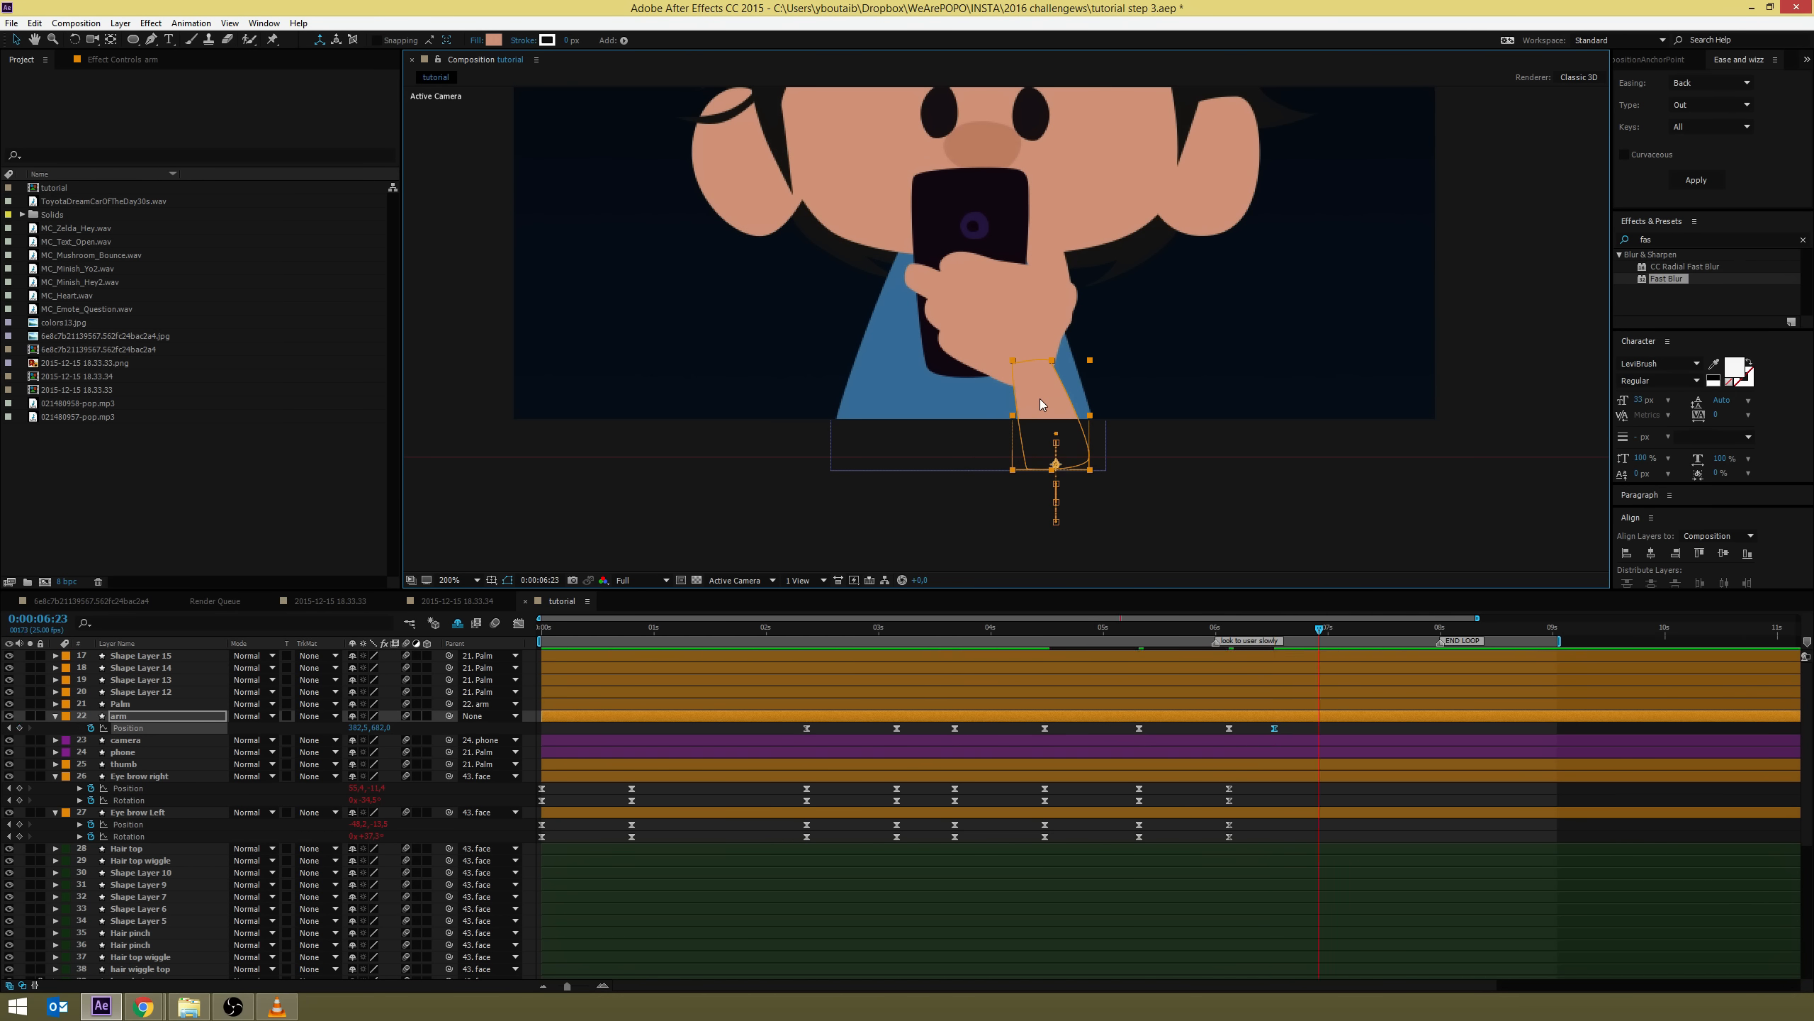
{"action": "left_click_drag", "start_coordinate": [1040, 399], "coordinate": [1046, 385]}
{"action": "key", "text": "space"}
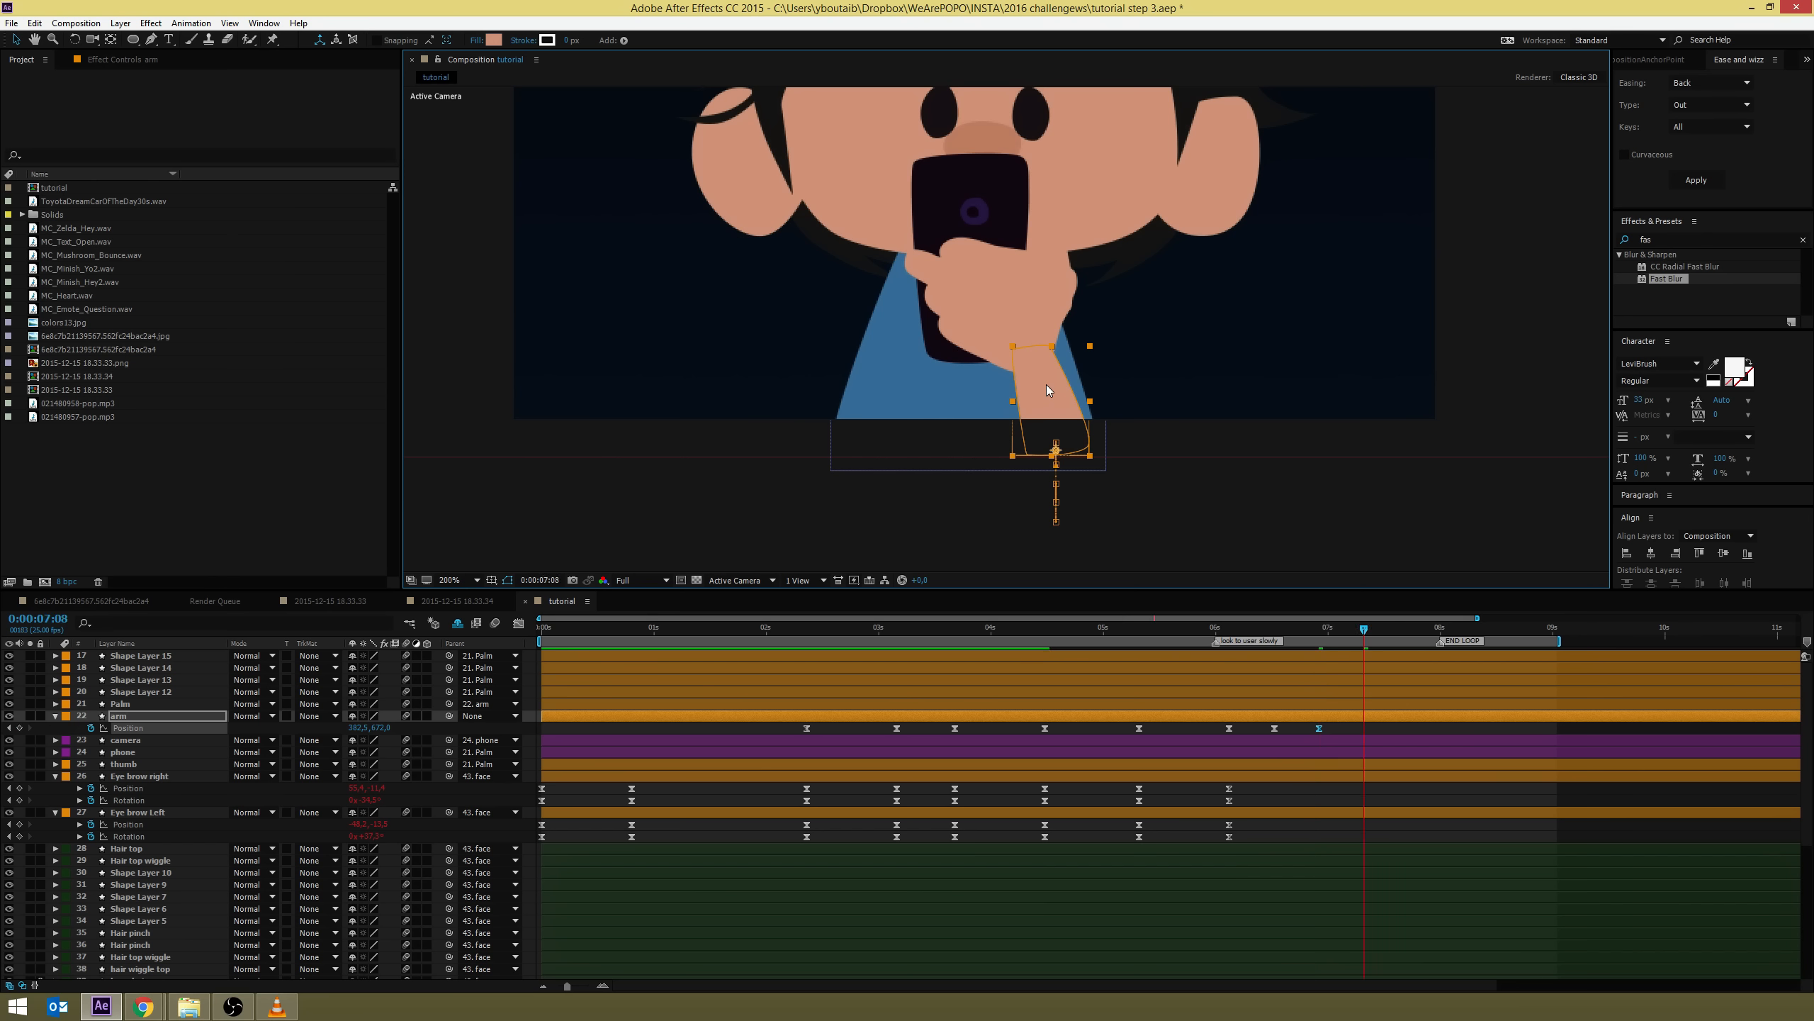
{"action": "left_click_drag", "start_coordinate": [1046, 385], "coordinate": [1049, 387]}
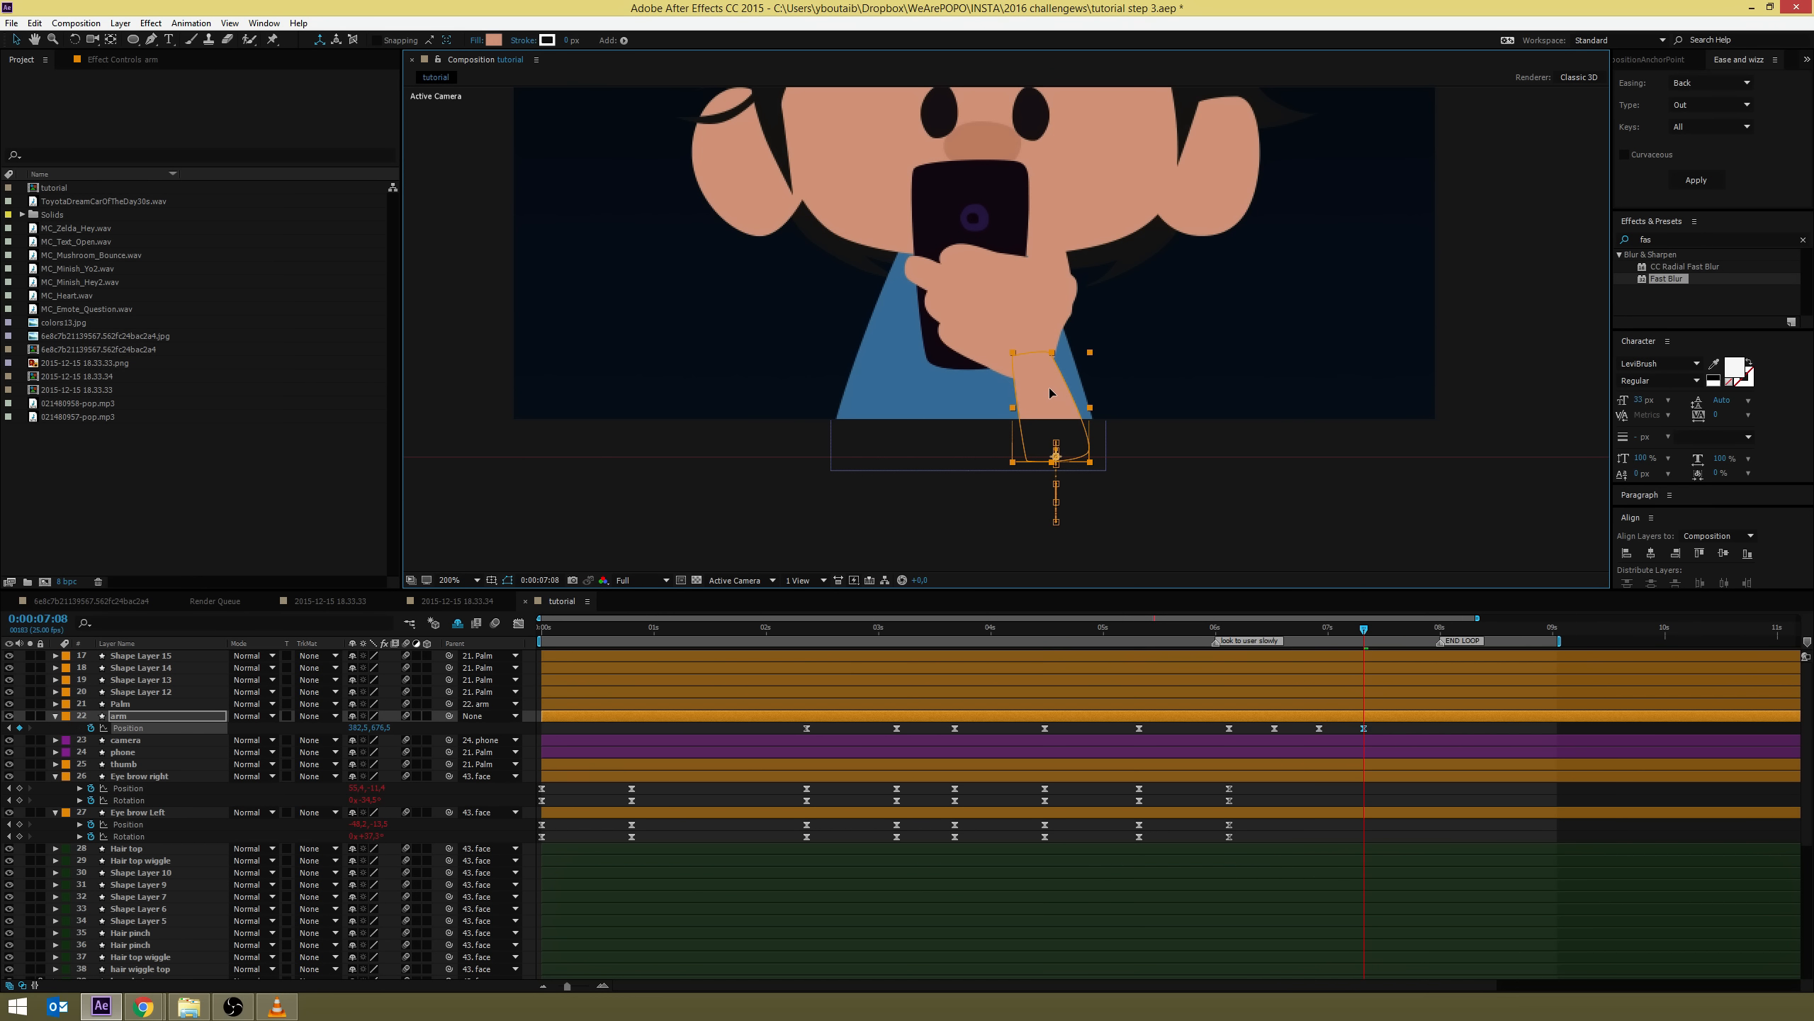
Keyframe the arm lower at 0:00:07:18, at a vertical position of about 689, and mark that height with a horizontal guide at 689
{"action": "key", "text": "space"}
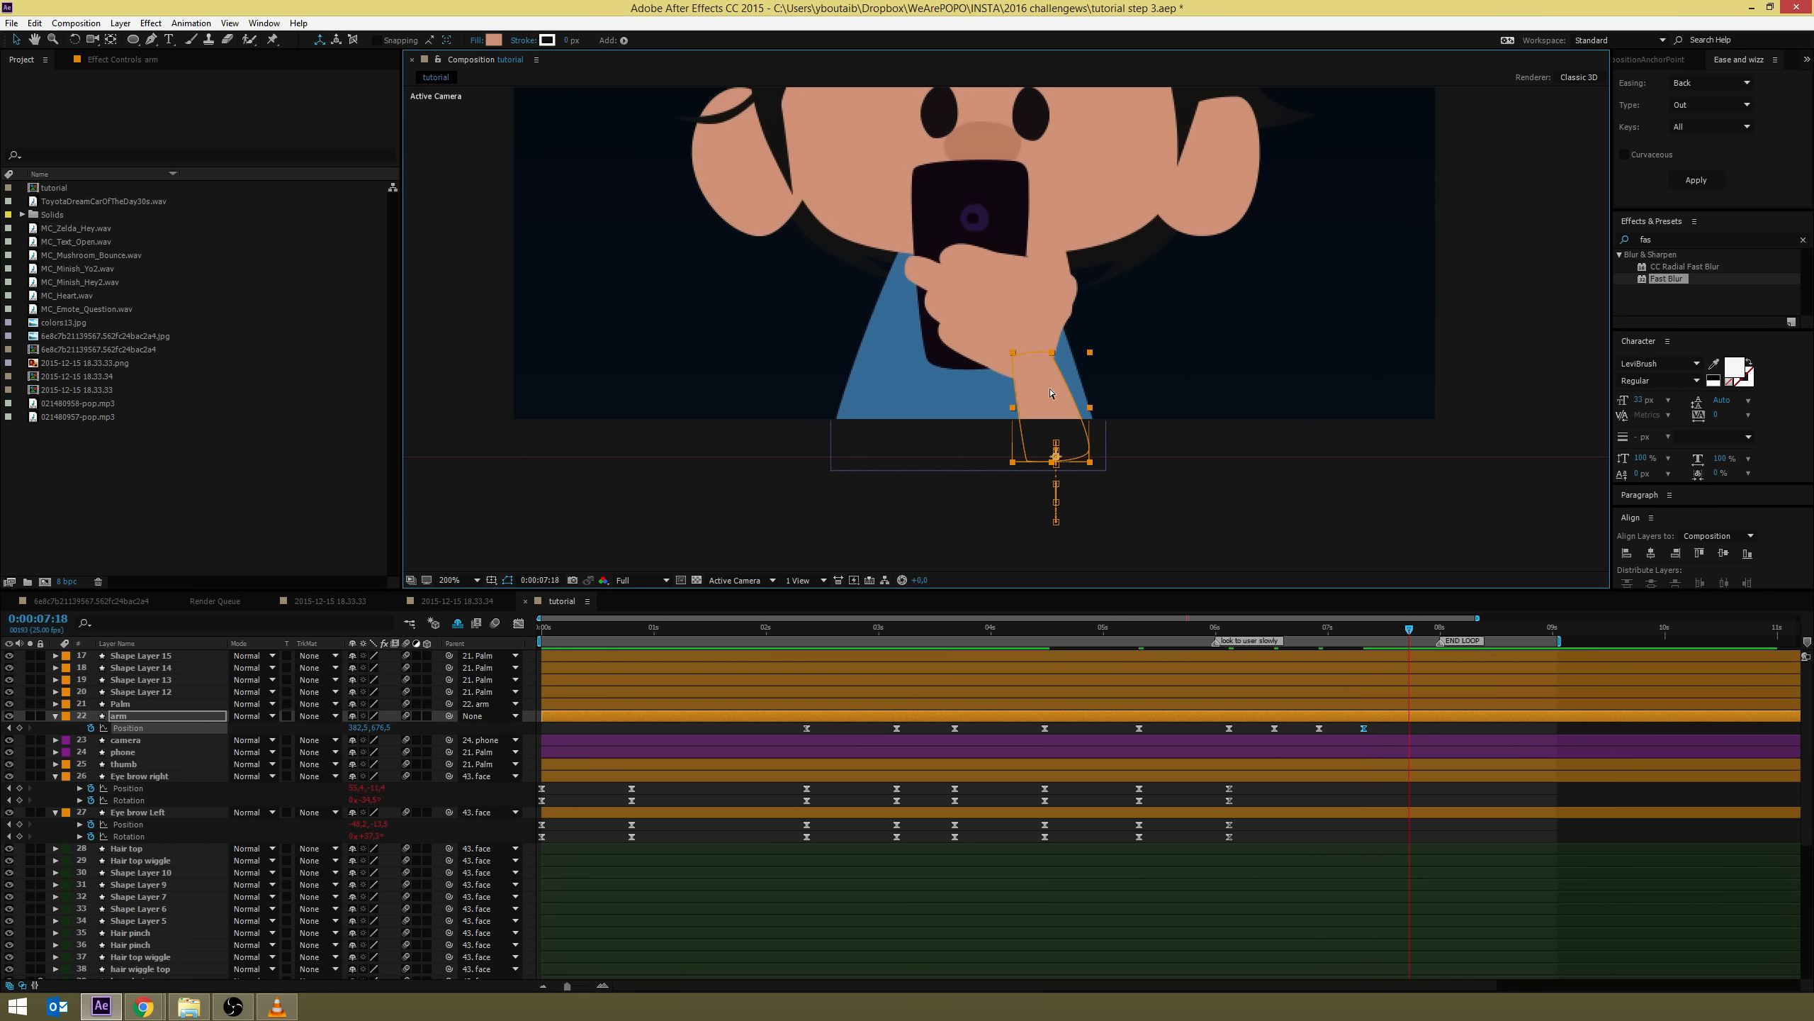
{"action": "key", "text": "shift+Down"}
{"action": "key", "text": "shift+Down"}
{"action": "key", "text": "Down"}
{"action": "key", "text": "Down"}
{"action": "key", "text": "Down"}
{"action": "key", "text": "Down"}
{"action": "key", "text": "Down"}
{"action": "key", "text": "Down"}
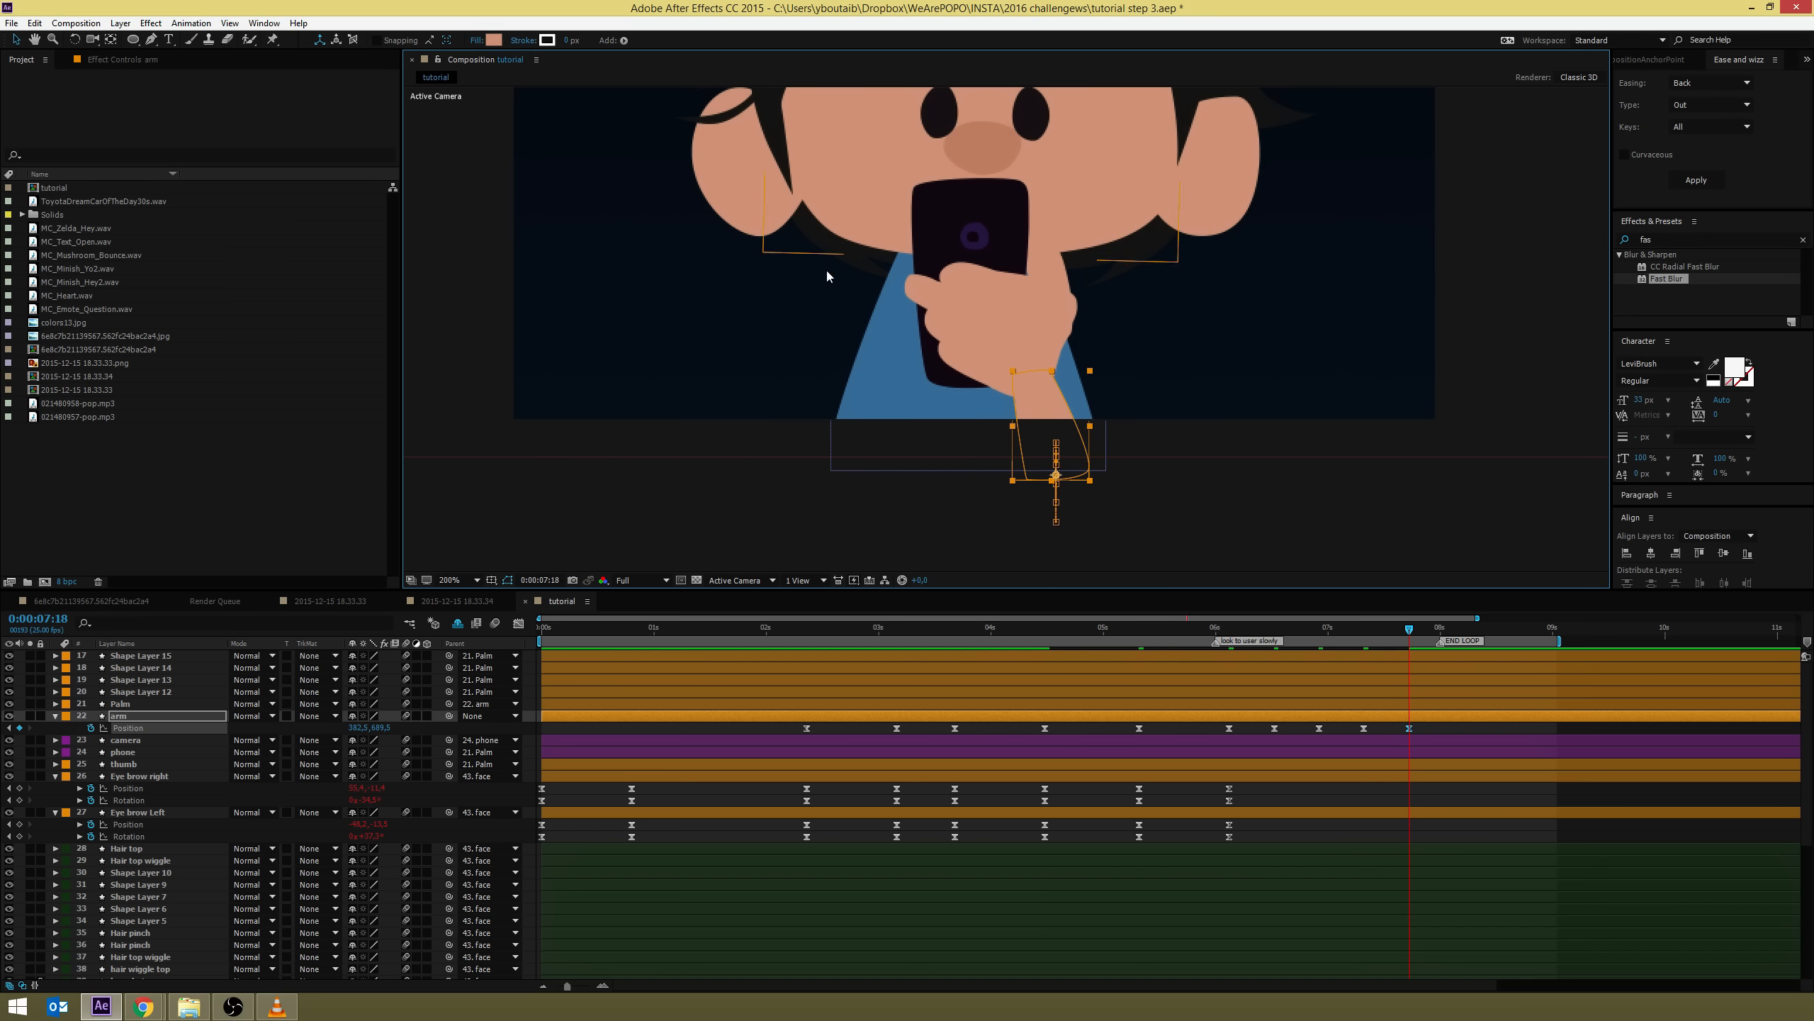
{"action": "key", "text": "ctrl+r"}
{"action": "left_click_drag", "start_coordinate": [846, 93], "coordinate": [871, 481]}
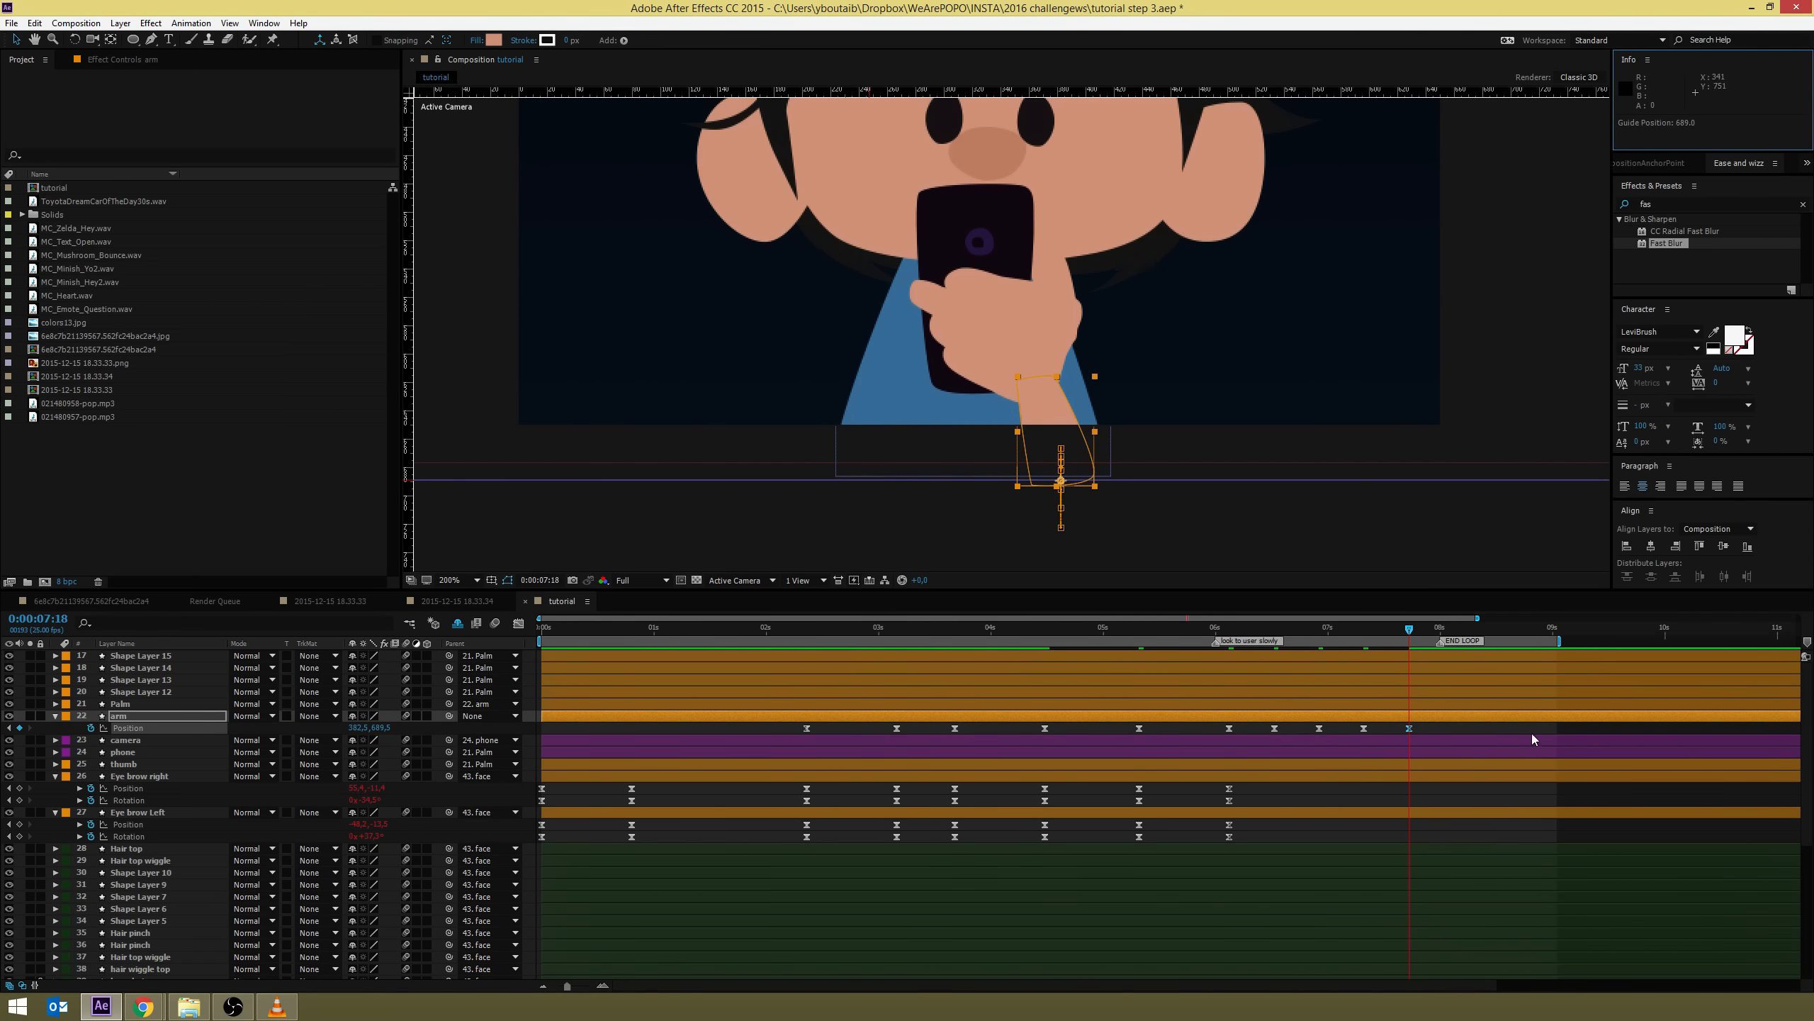
Delete the arm's position keyframes at 0:00:06:13, 0:00:06:23 and 0:00:07:08, and cut the one at 0:00:07:18
{"action": "left_click_drag", "start_coordinate": [1382, 720], "coordinate": [1272, 748]}
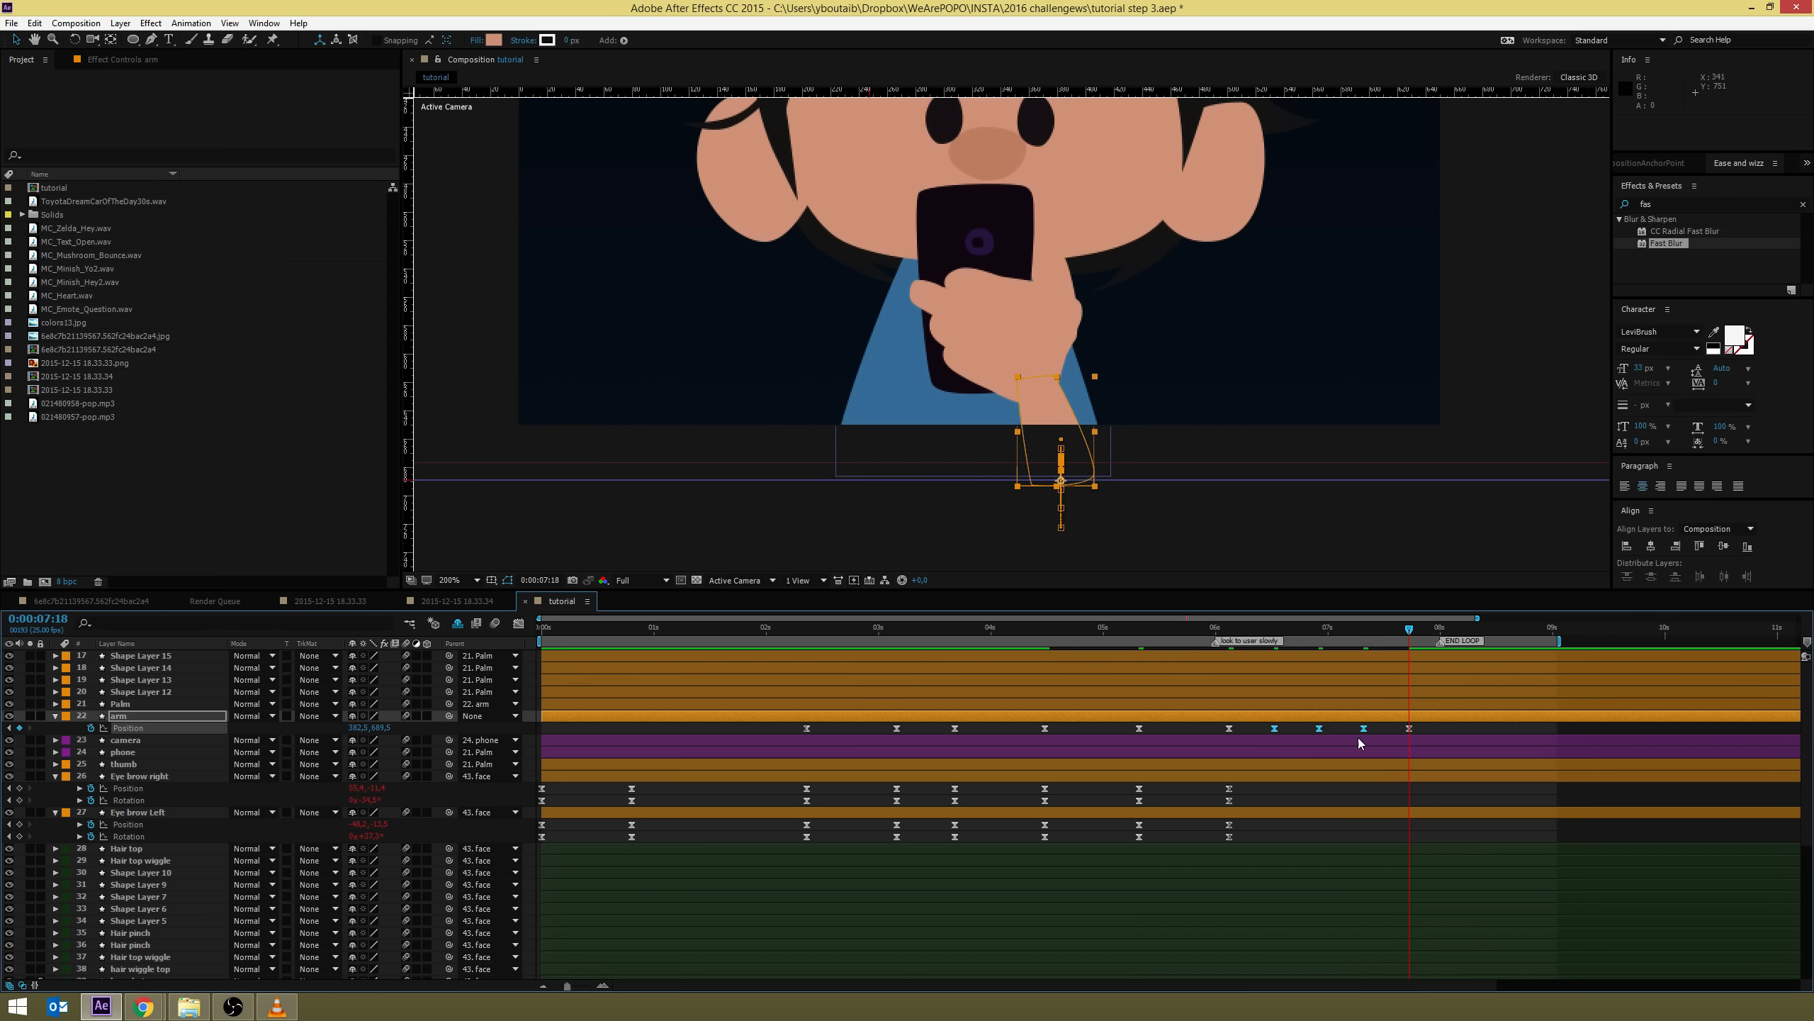
{"action": "key", "text": "Delete"}
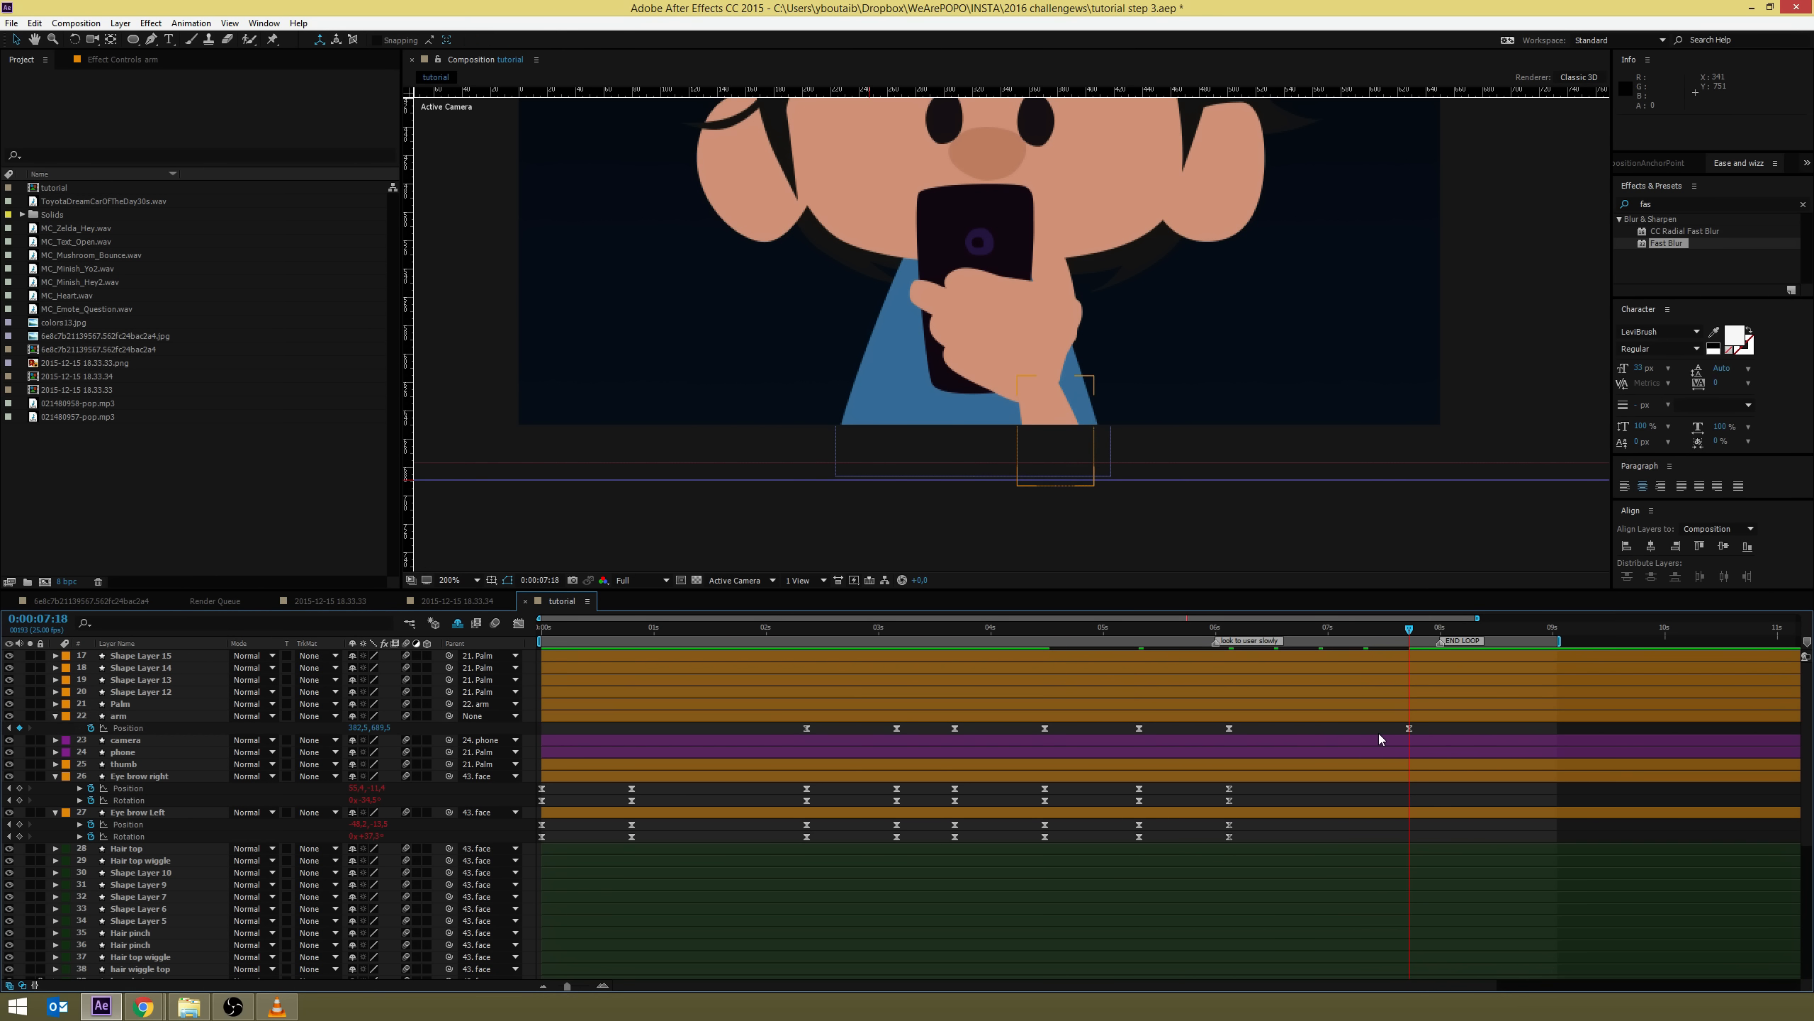
{"action": "key", "text": "ctrl+x"}
Keyframe the arm at a vertical position of about 679 at 0:00:06:03 and about 698 at 0:00:06:13
{"action": "left_click", "coordinate": [1230, 629]}
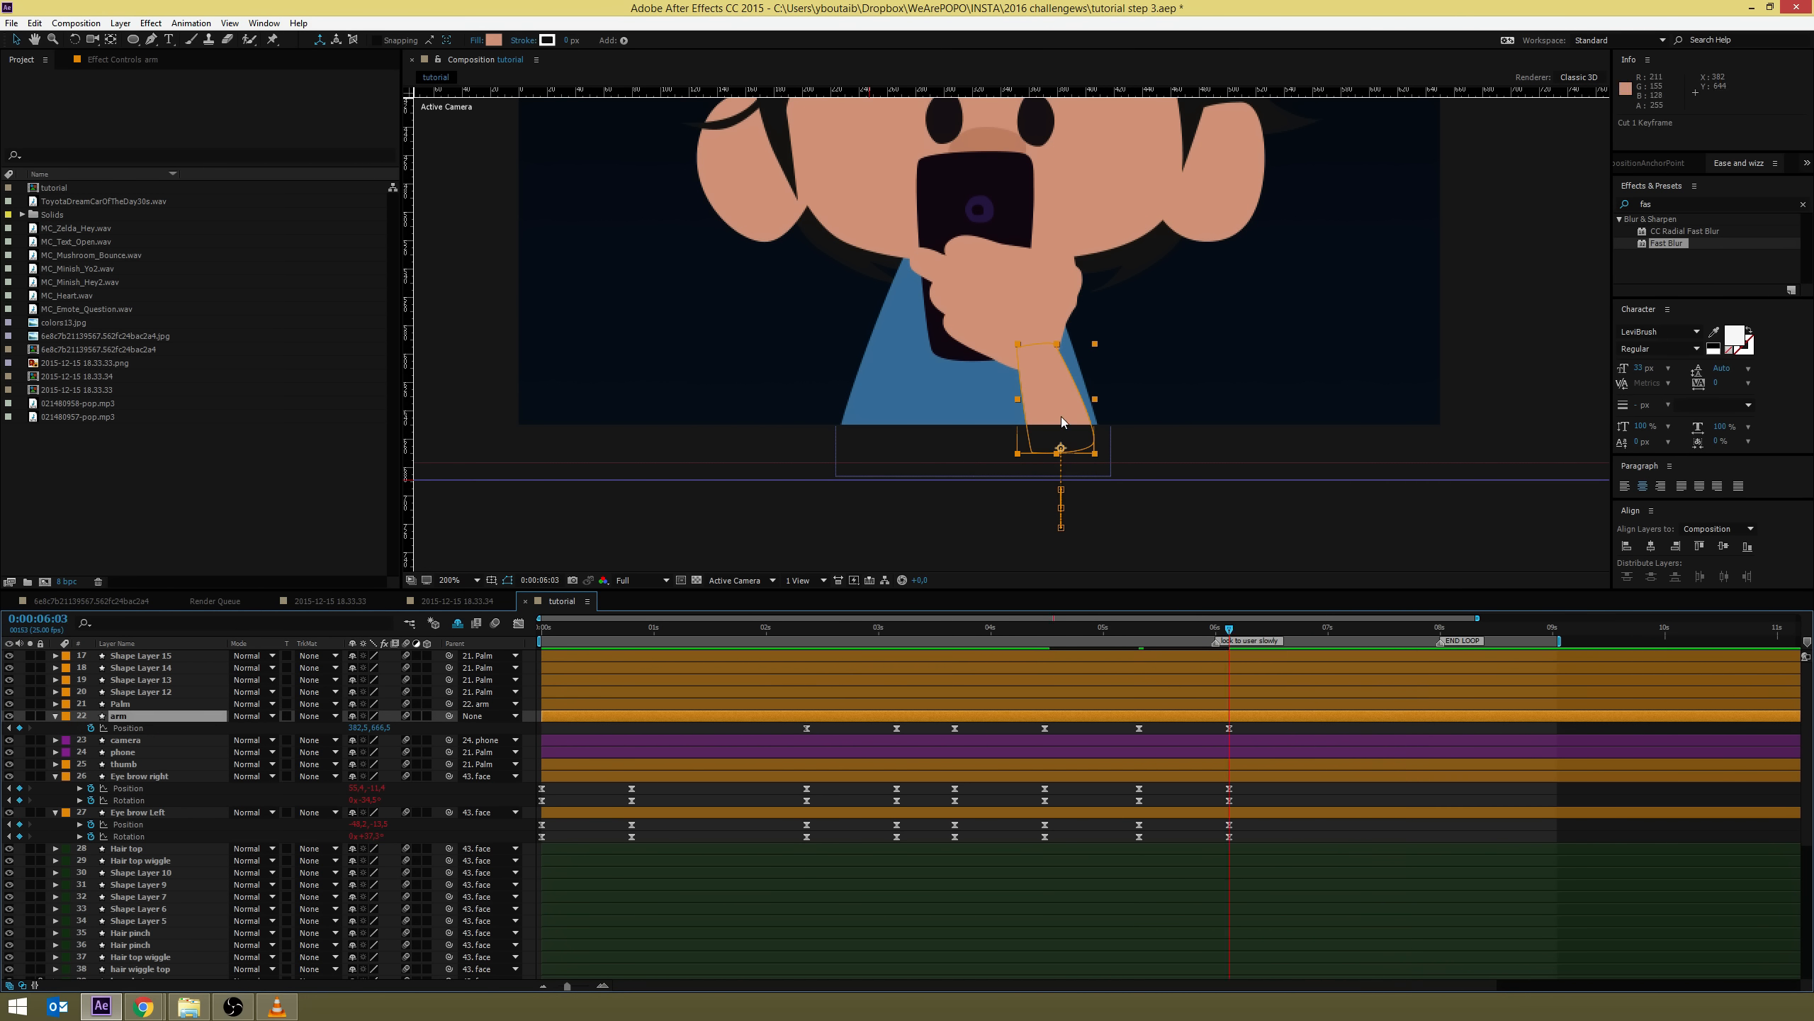
{"action": "left_click_drag", "start_coordinate": [1063, 426], "coordinate": [1062, 437]}
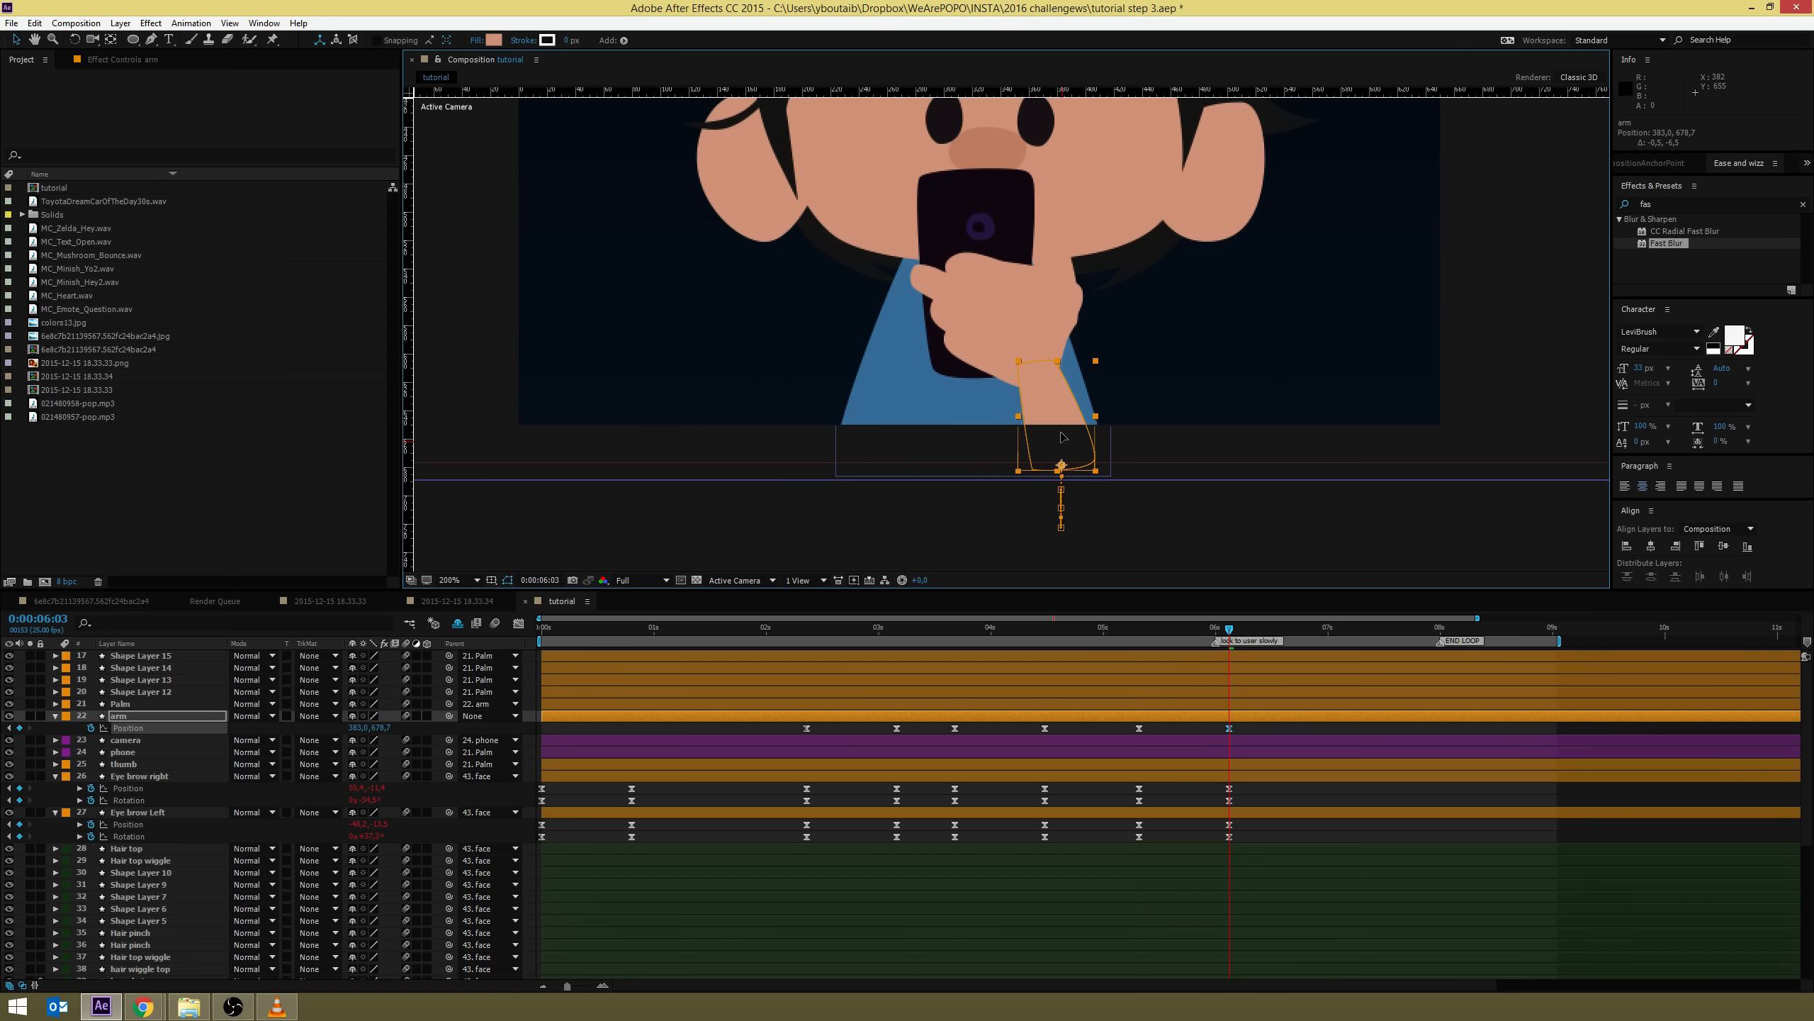
{"action": "key", "text": "space"}
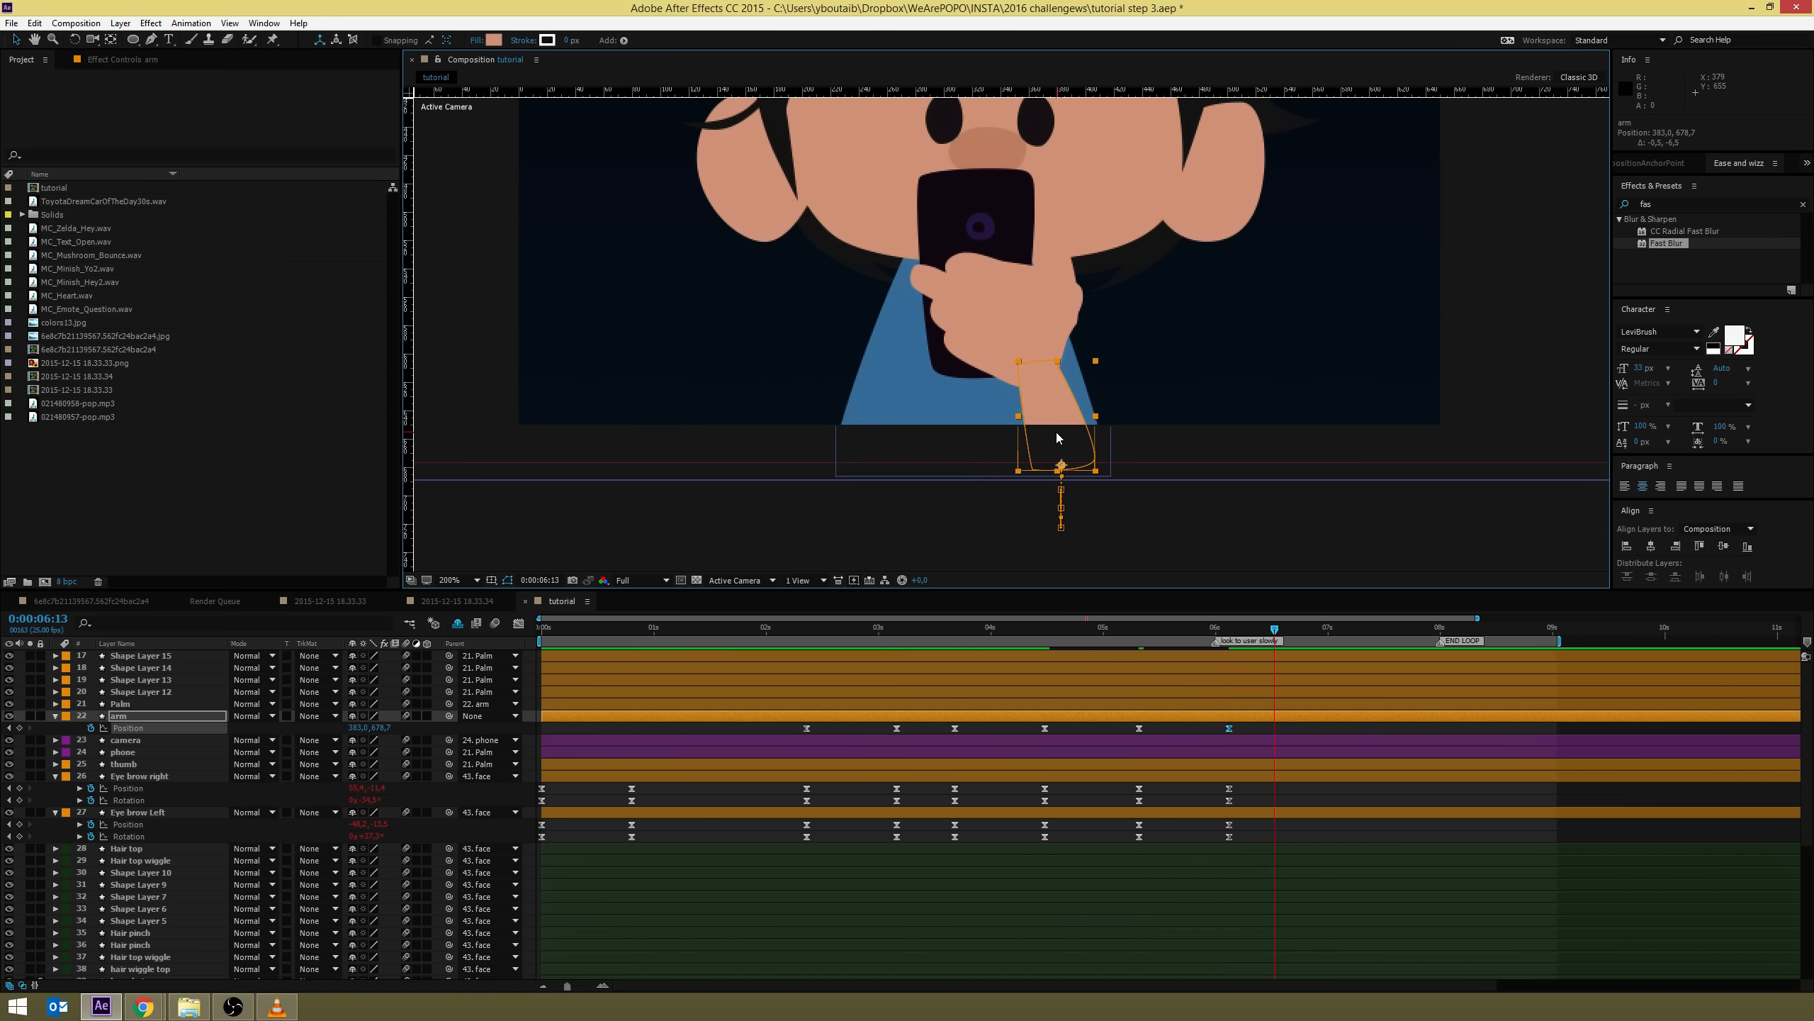
{"action": "left_click_drag", "start_coordinate": [1066, 430], "coordinate": [1068, 463]}
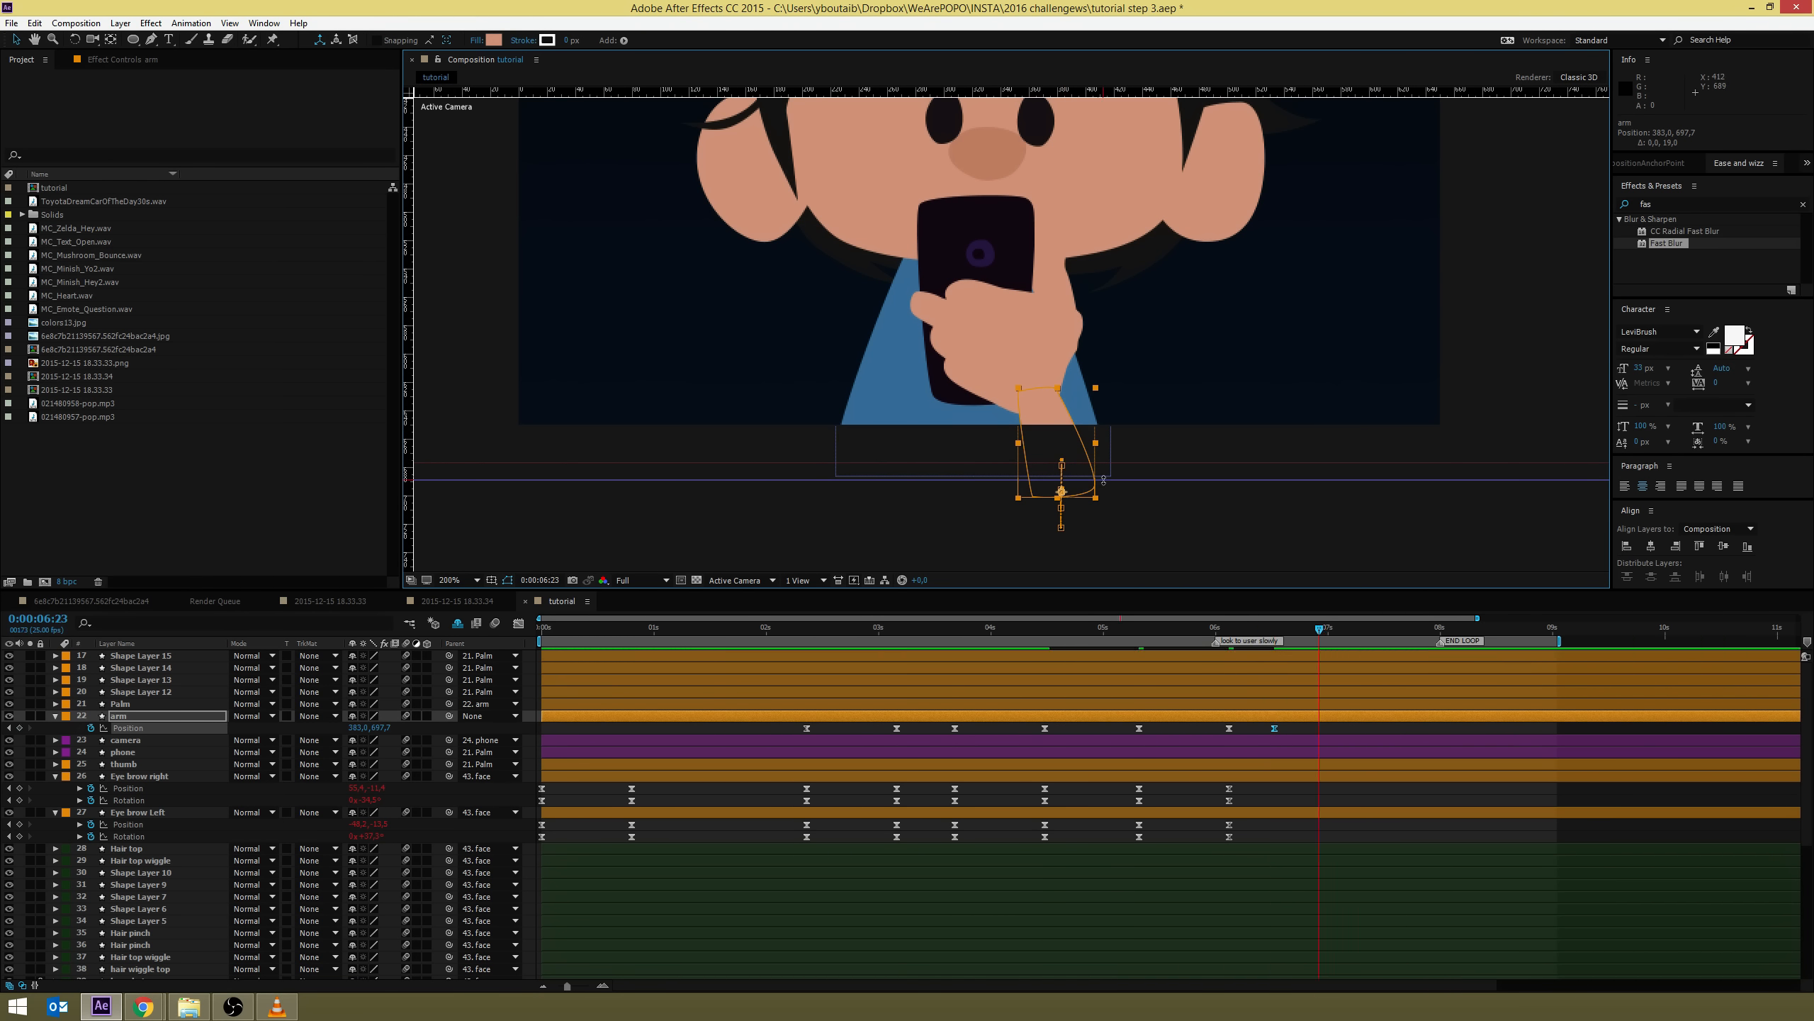
Keyframe the arm at about 382.8, 685.2 at 0:00:06:23, and paste the cut position keyframe at 0:00:07:08
{"action": "left_click_drag", "start_coordinate": [1079, 494], "coordinate": [1078, 477]}
{"action": "scroll", "coordinate": [1081, 485], "scroll_direction": "up", "scroll_amount": 2}
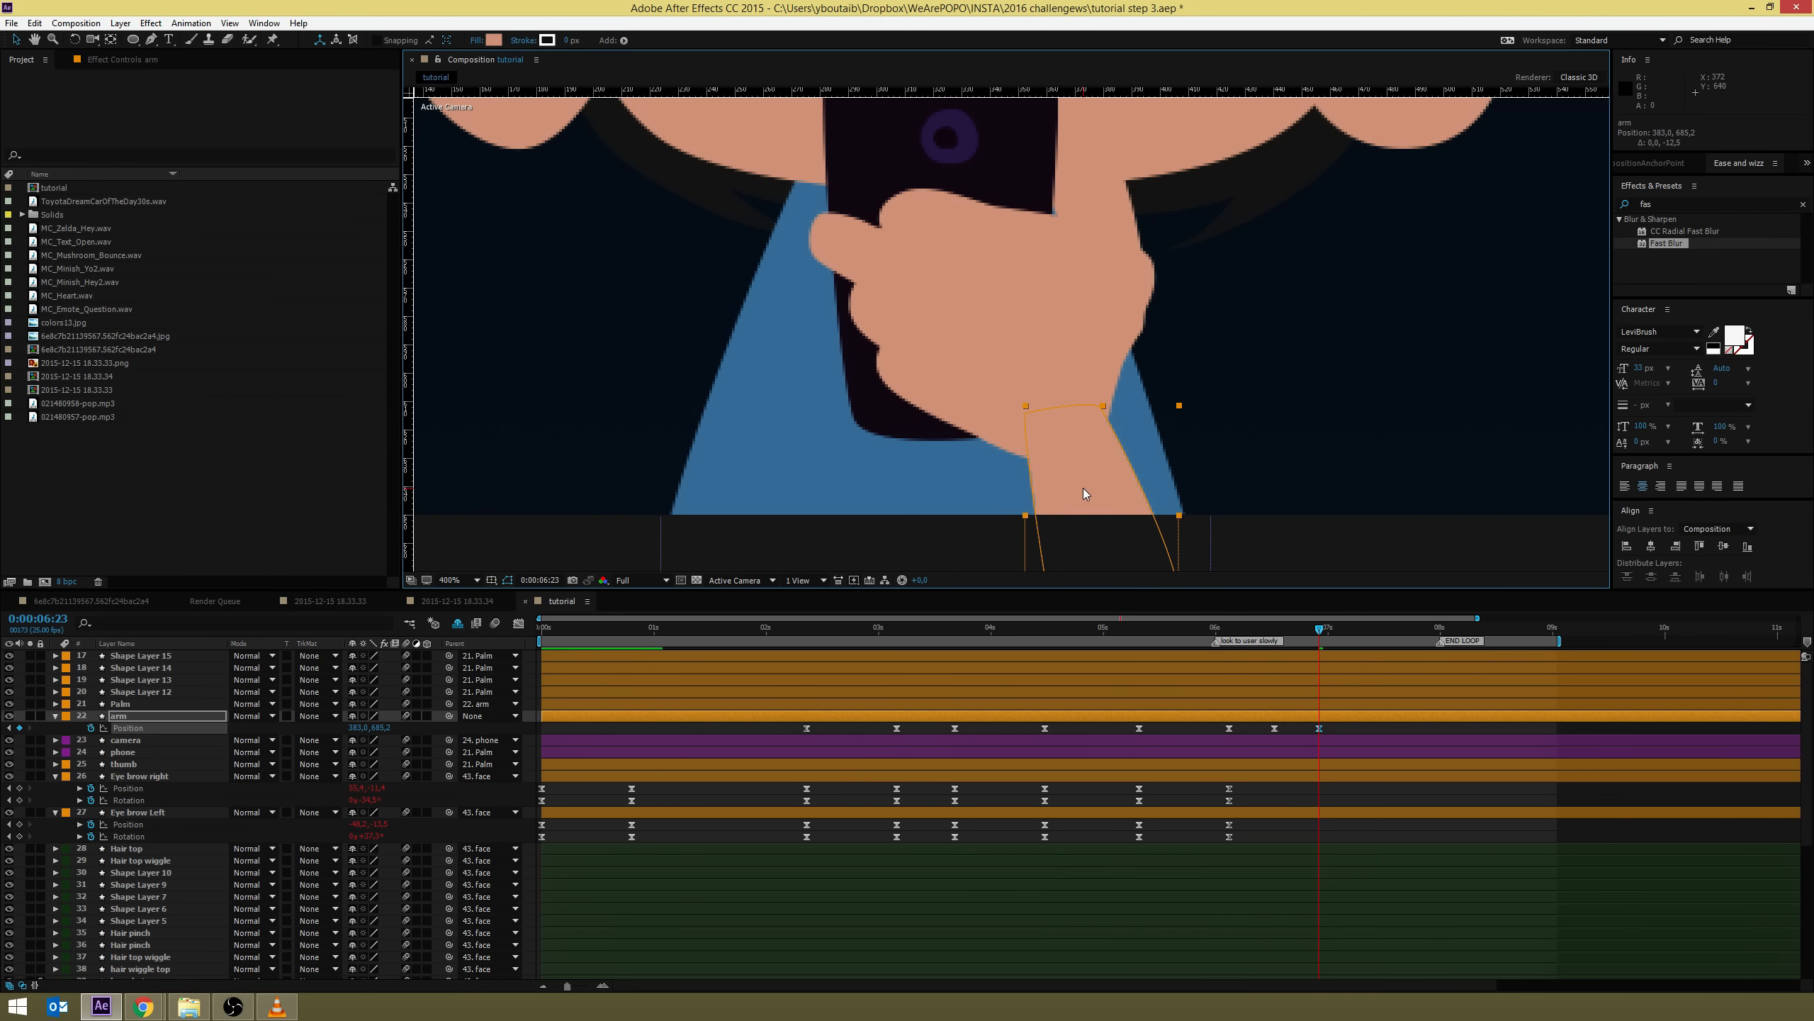
{"action": "left_click_drag", "start_coordinate": [1086, 415], "coordinate": [1058, 282]}
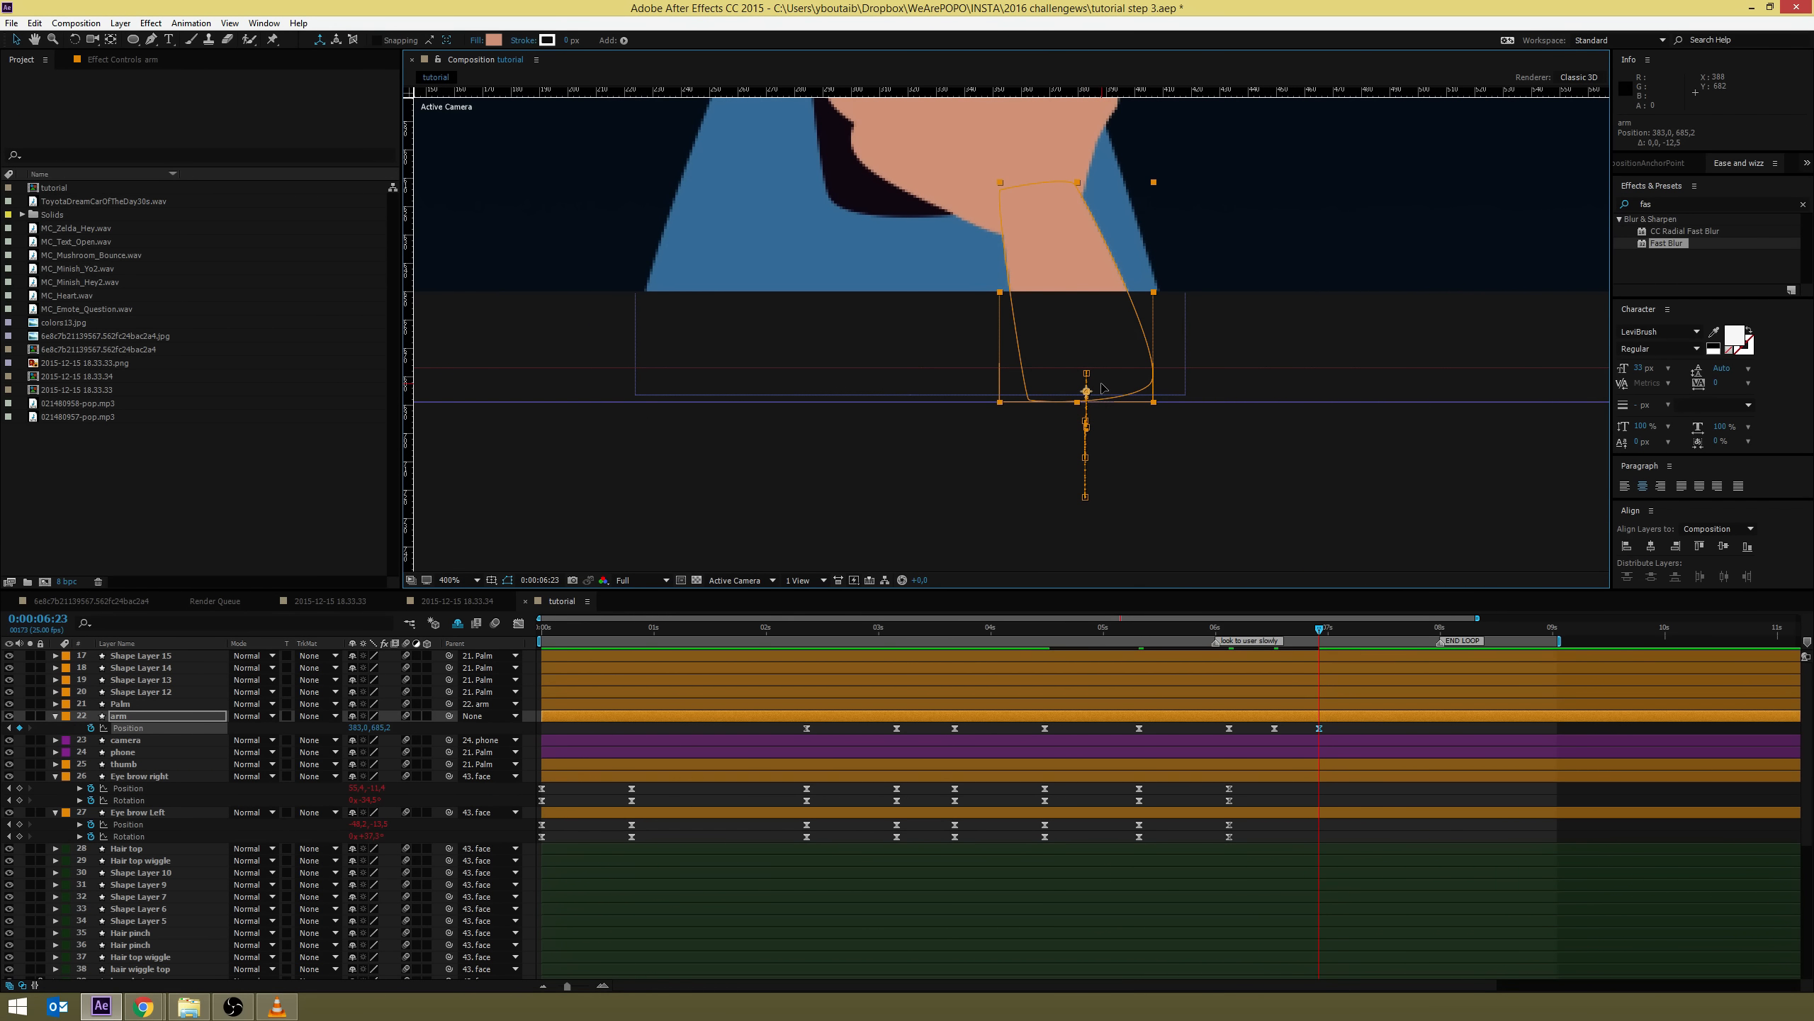
{"action": "key", "text": "Left"}
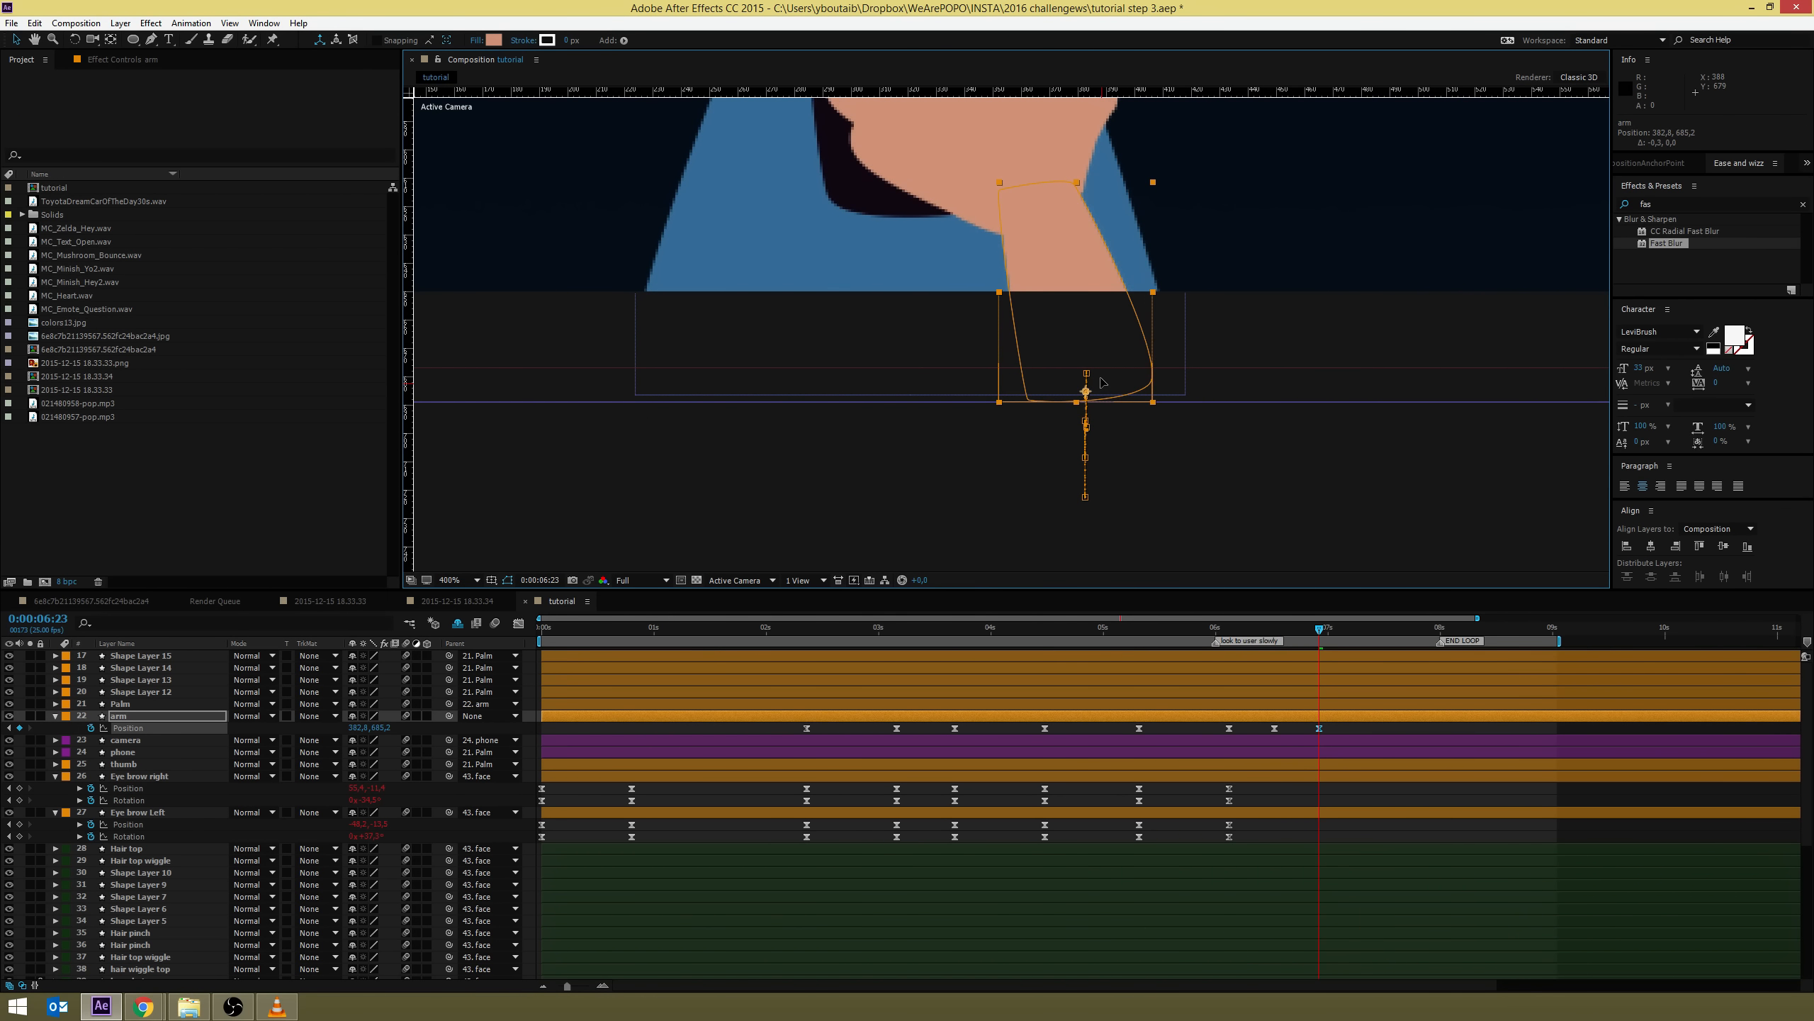
{"action": "key", "text": "space"}
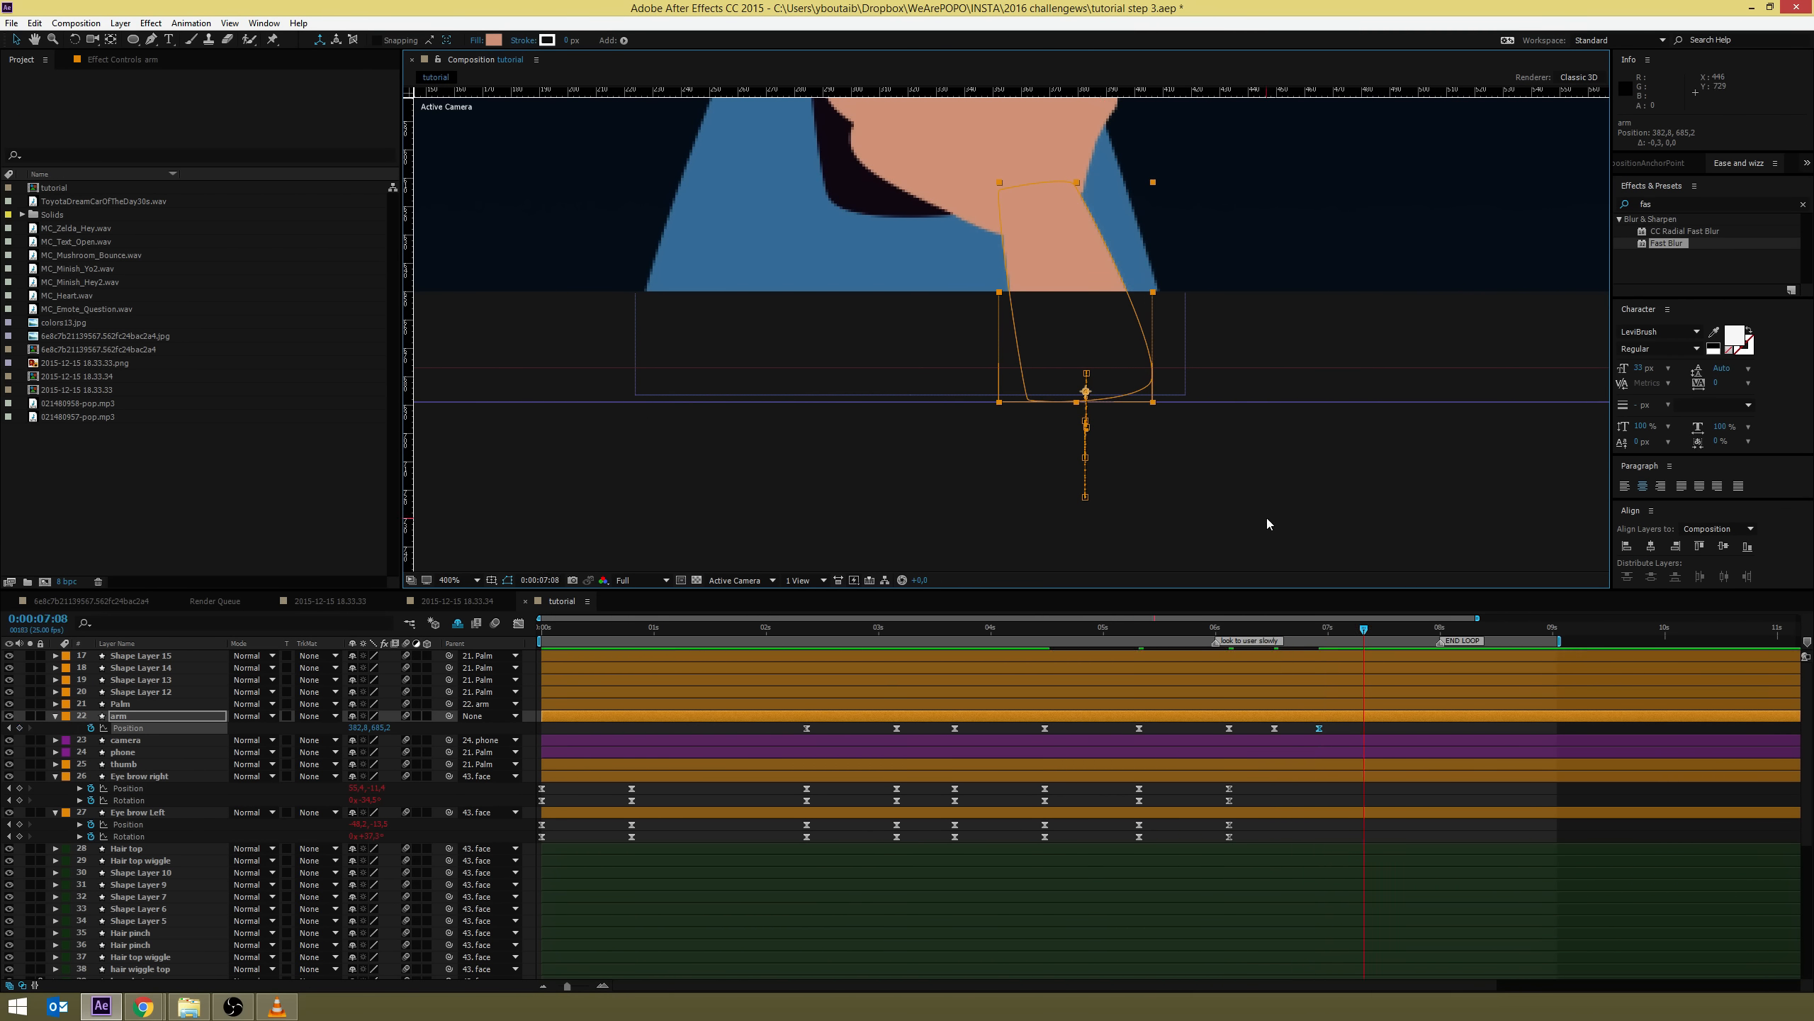
{"action": "key", "text": "ctrl+v"}
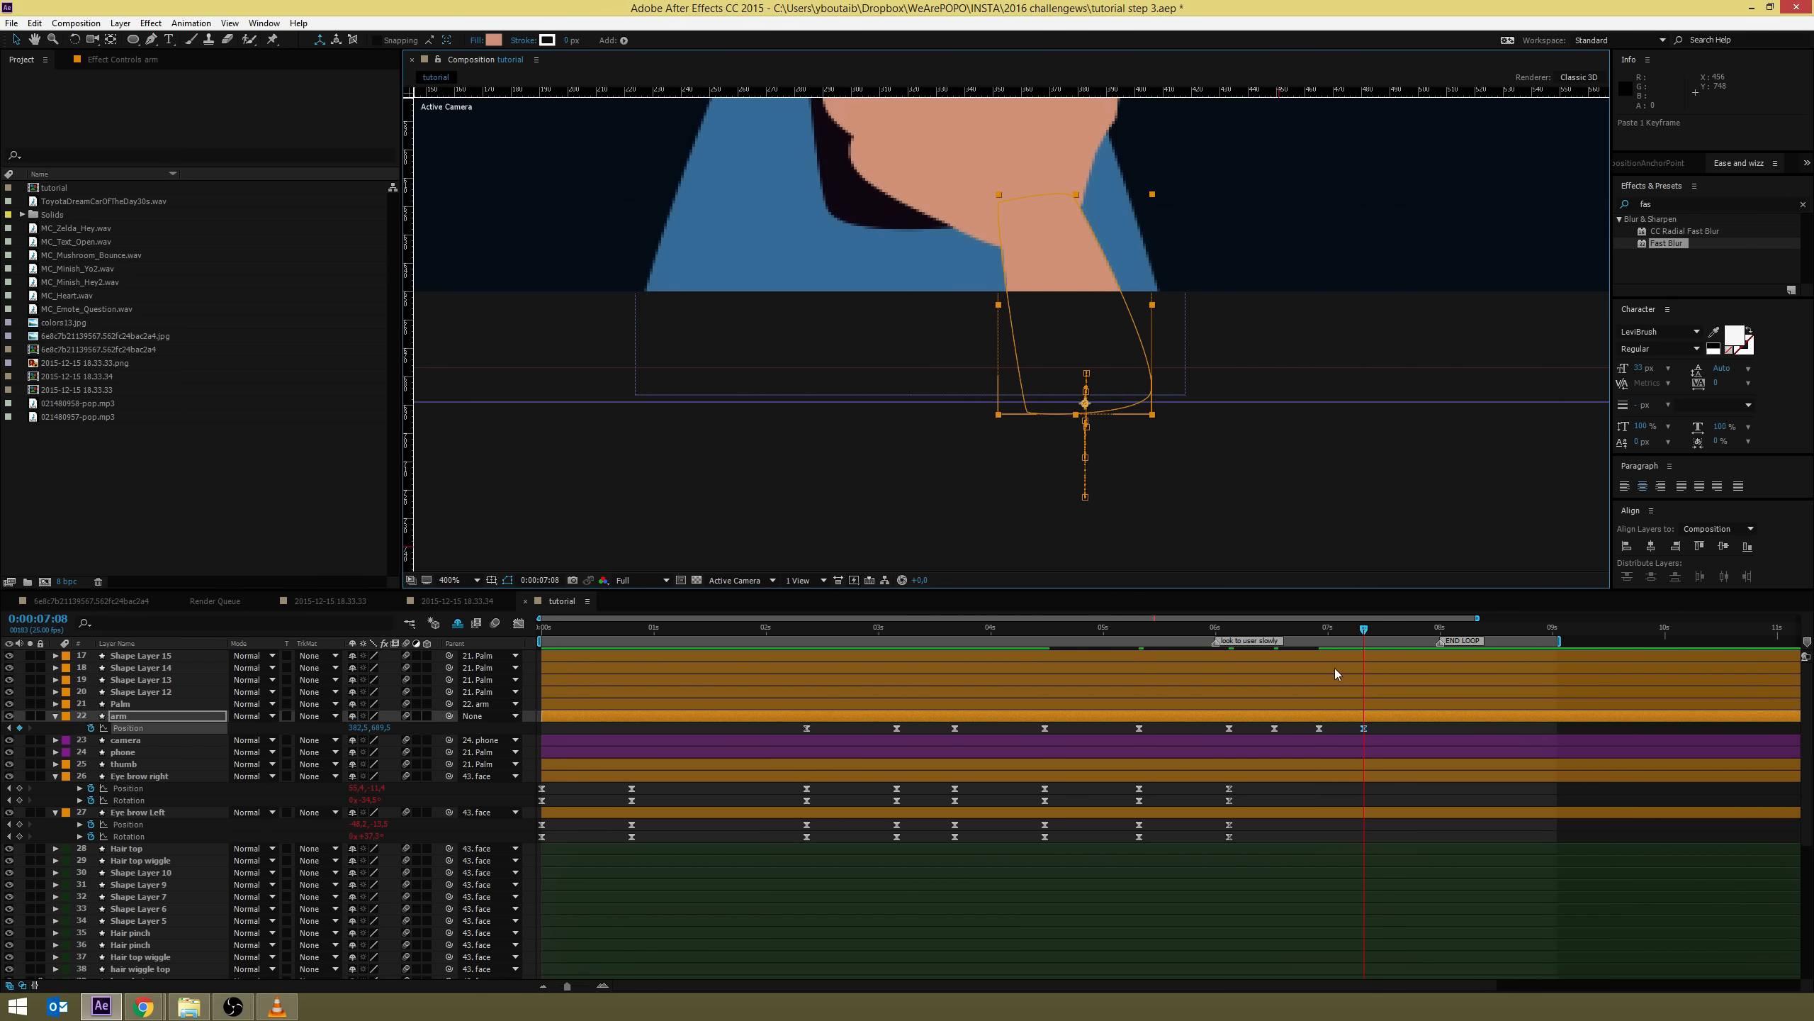
Reshape the arm's position speed graph up to 0:00:06:03 so each move peaks early and eases slowly into its end keyframe
{"action": "left_click_drag", "start_coordinate": [1378, 727], "coordinate": [757, 729]}
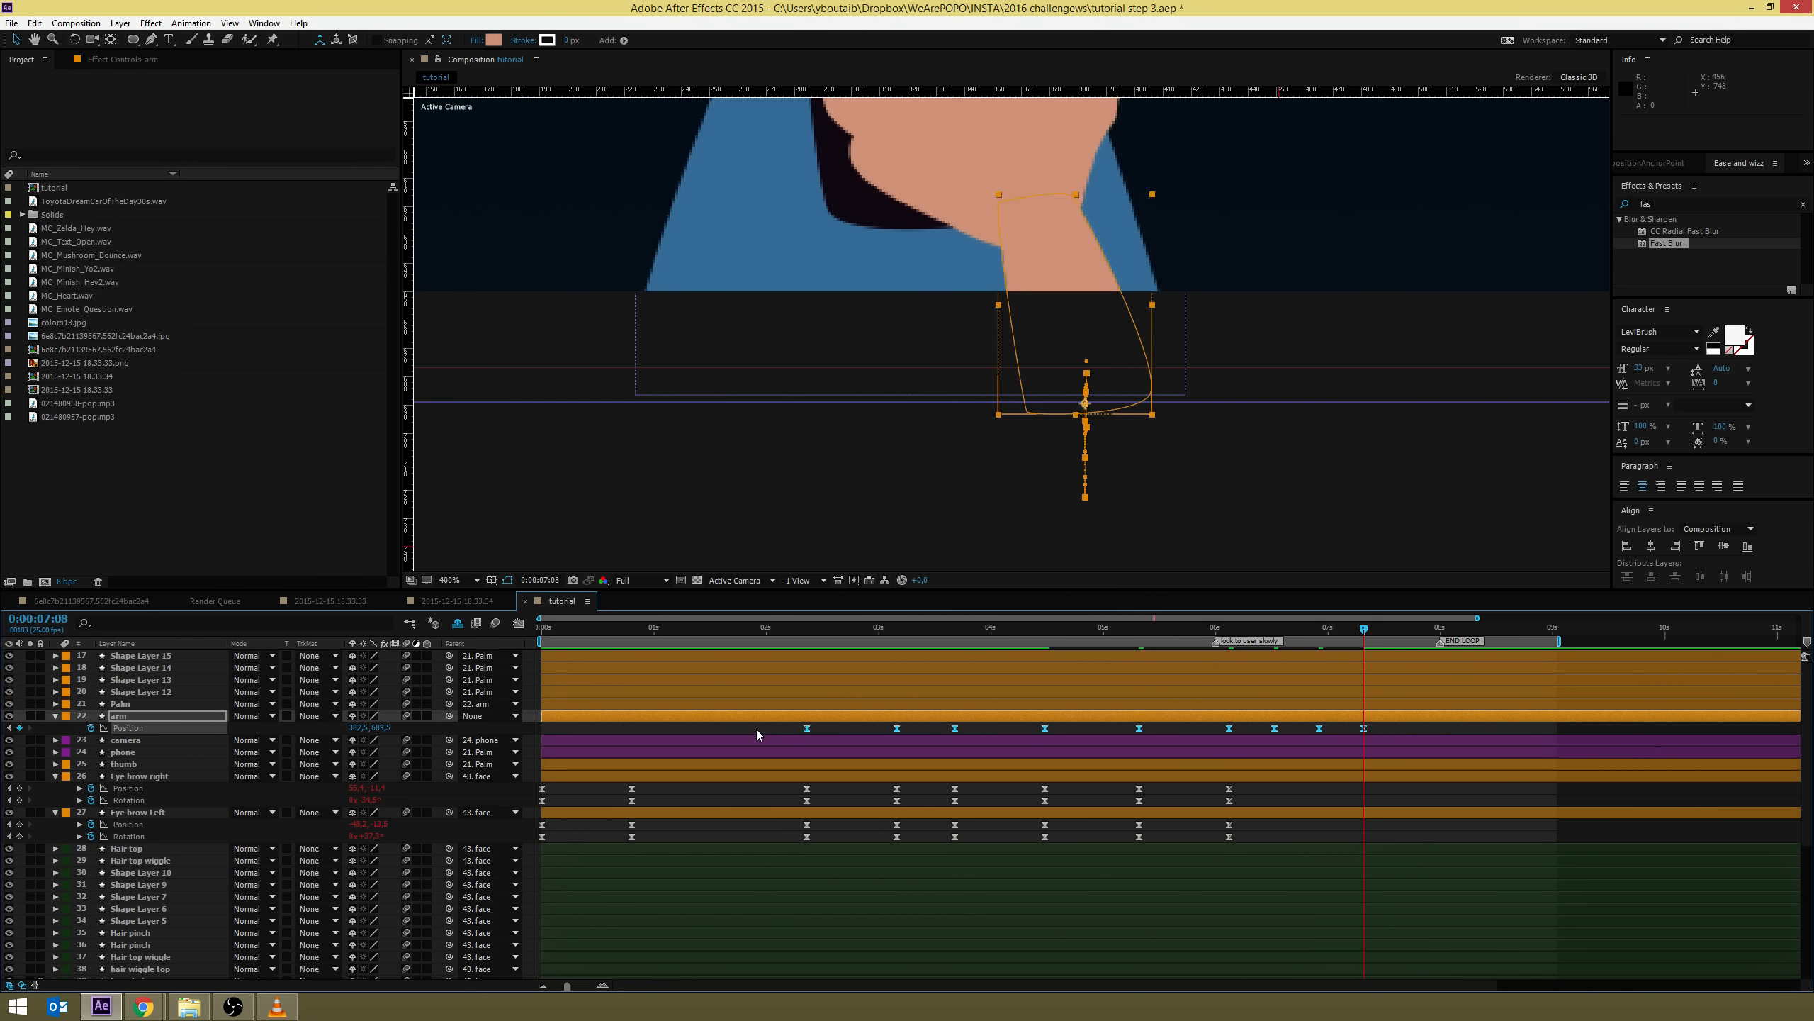
{"action": "left_click", "coordinate": [519, 623]}
{"action": "left_click_drag", "start_coordinate": [768, 899], "coordinate": [1214, 942]}
{"action": "left_click_drag", "start_coordinate": [1032, 940], "coordinate": [933, 940]}
{"action": "left_click", "coordinate": [1126, 629]}
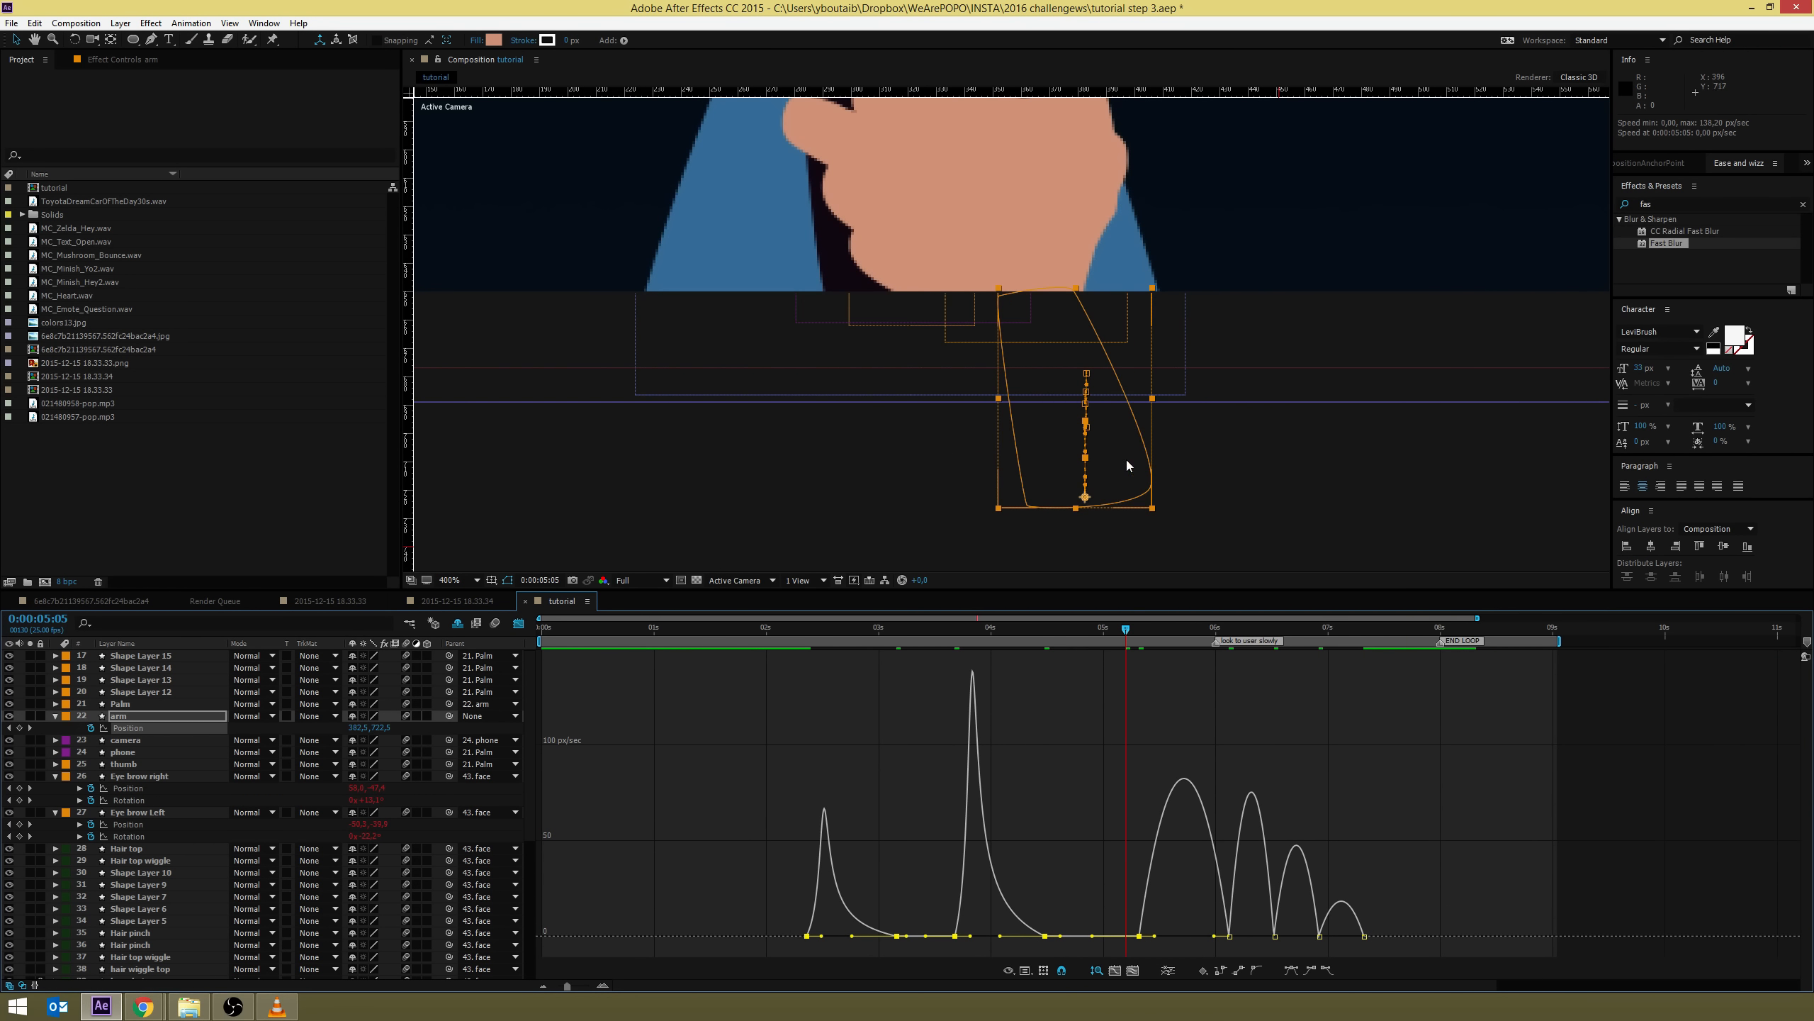
{"action": "scroll", "coordinate": [1151, 428], "scroll_direction": "down", "scroll_amount": 4}
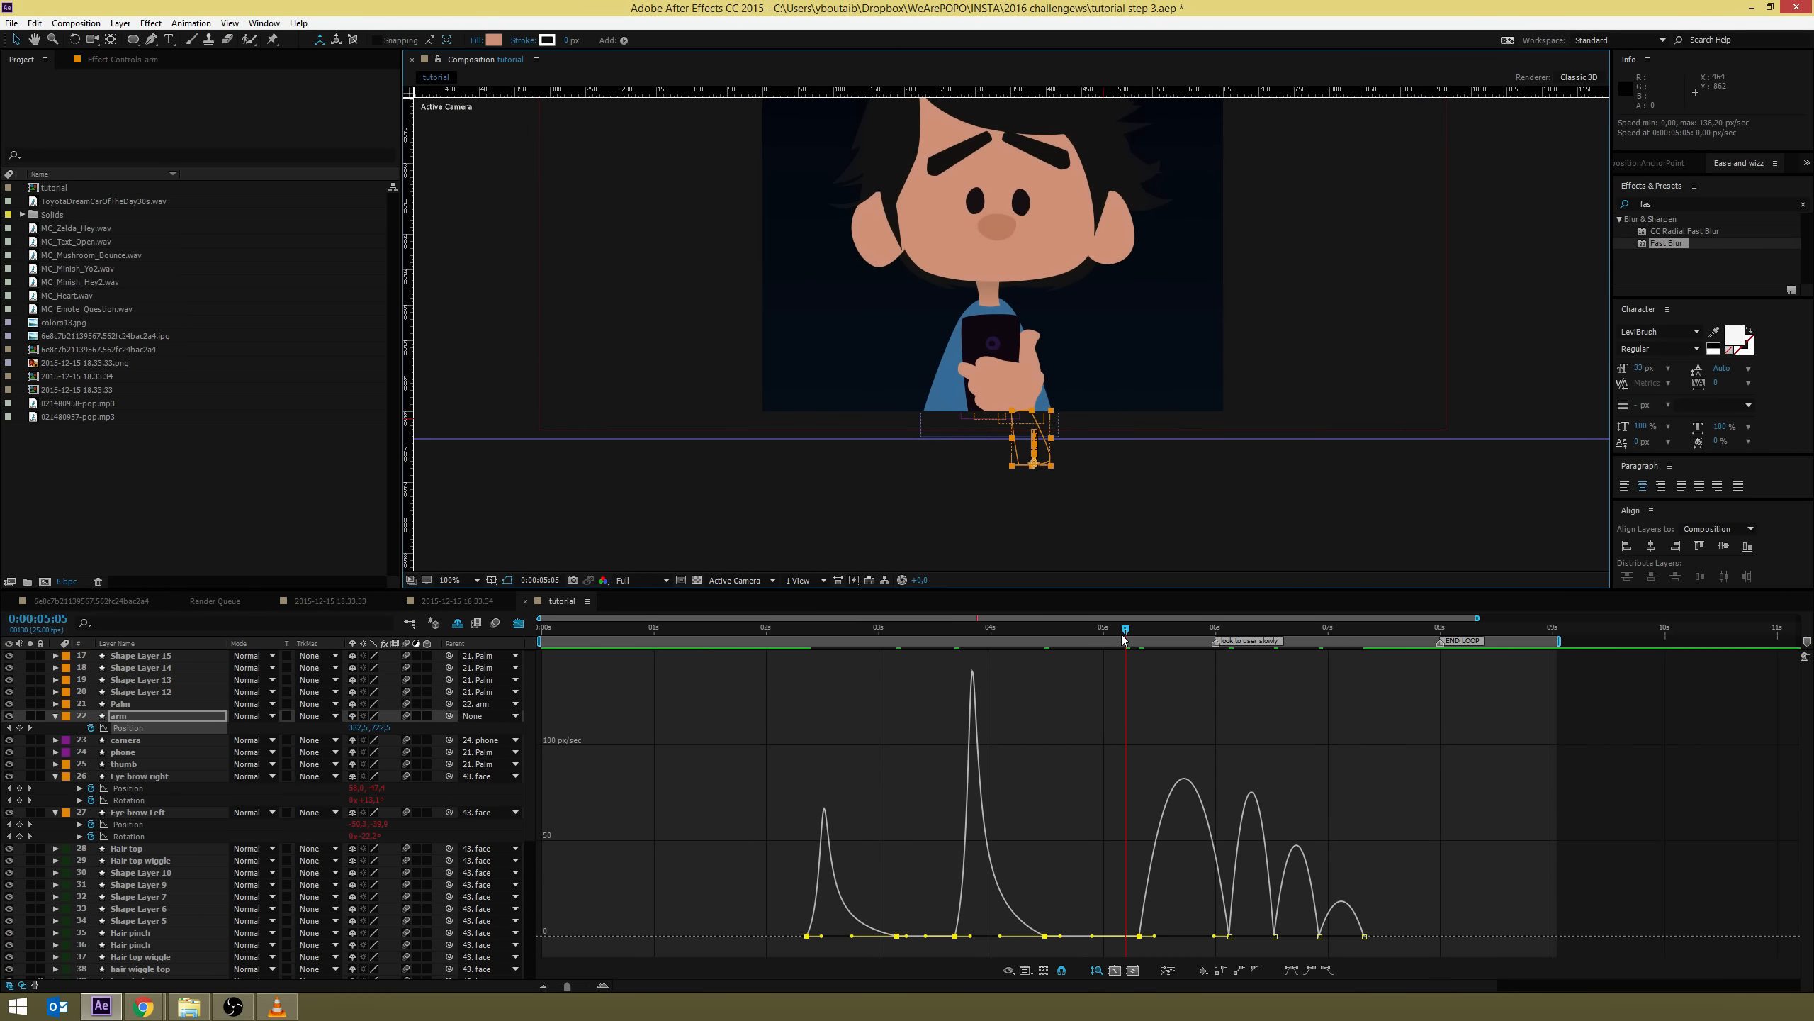
{"action": "left_click_drag", "start_coordinate": [1127, 630], "coordinate": [1195, 644]}
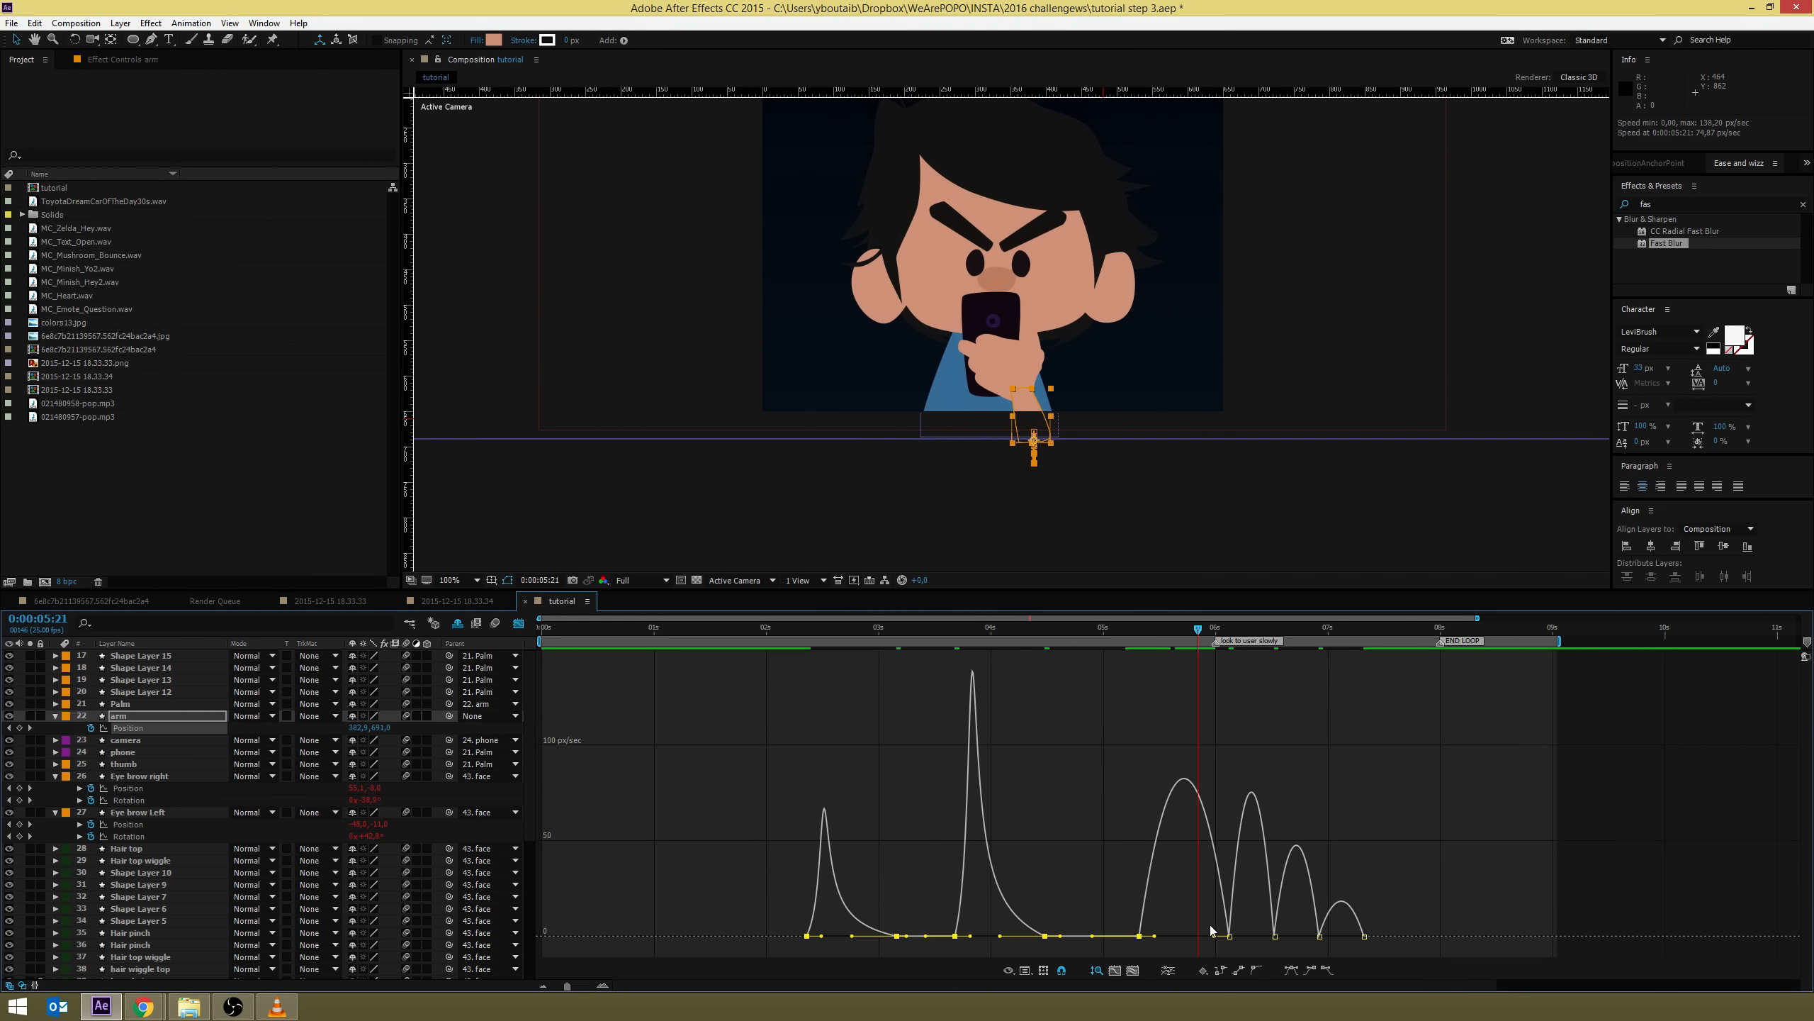
{"action": "left_click_drag", "start_coordinate": [1214, 936], "coordinate": [1182, 939]}
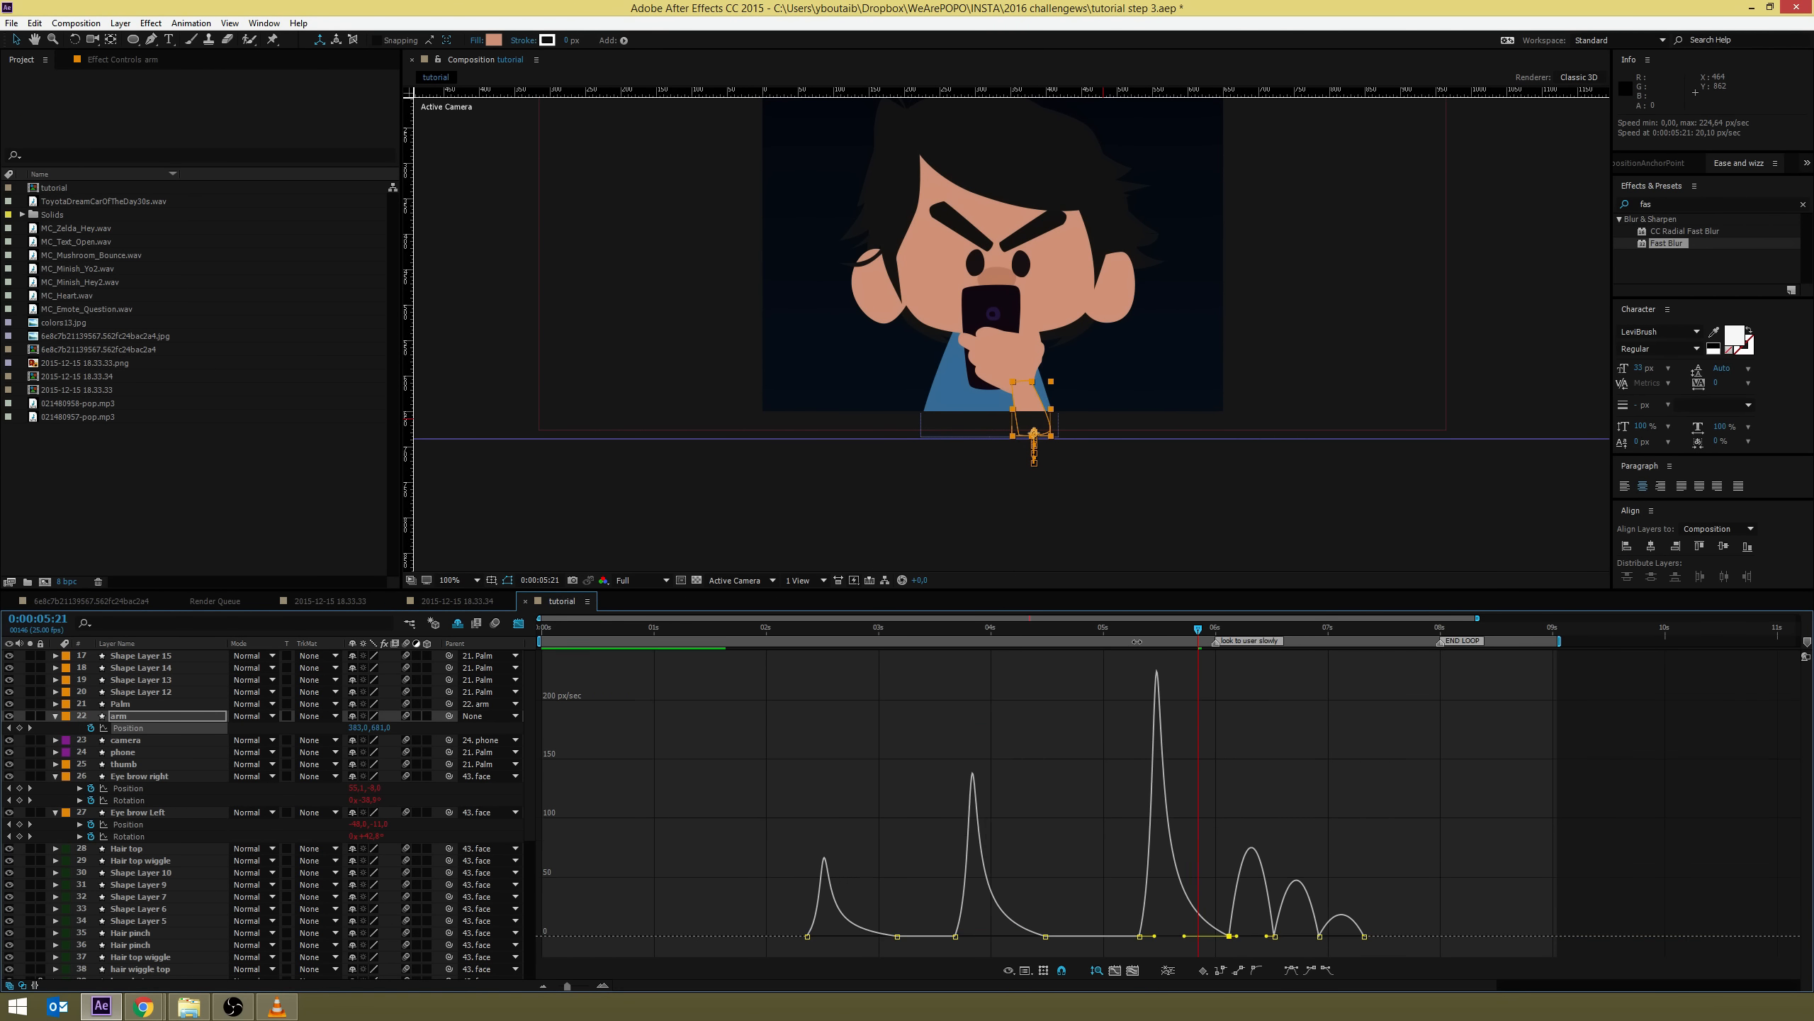
Preview the arm from 0:00:05:06 and lengthen the incoming ease on its speed-graph keyframes at 0:00:06:13, 0:00:06:23 and 0:00:07:08
{"action": "left_click", "coordinate": [1131, 633]}
{"action": "key", "text": "space"}
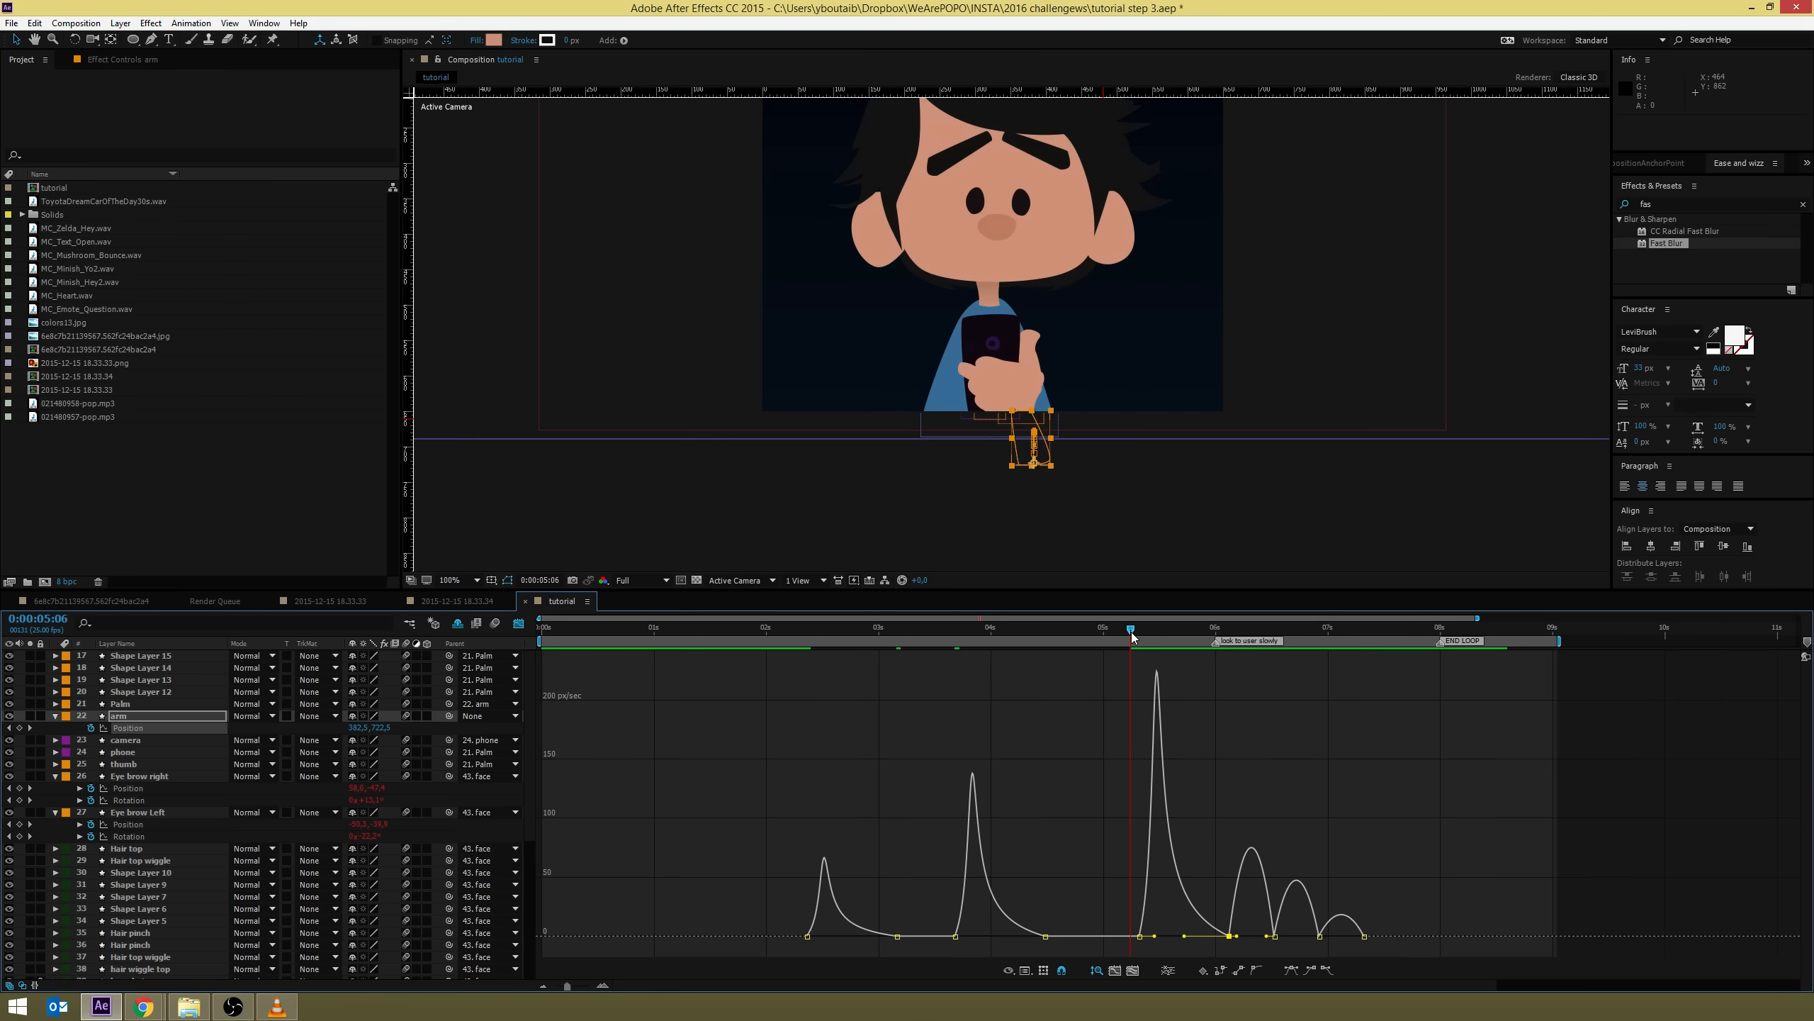
{"action": "key", "text": "space"}
{"action": "key", "text": "space"}
{"action": "key", "text": "space"}
{"action": "left_click_drag", "start_coordinate": [1132, 632], "coordinate": [1252, 636]}
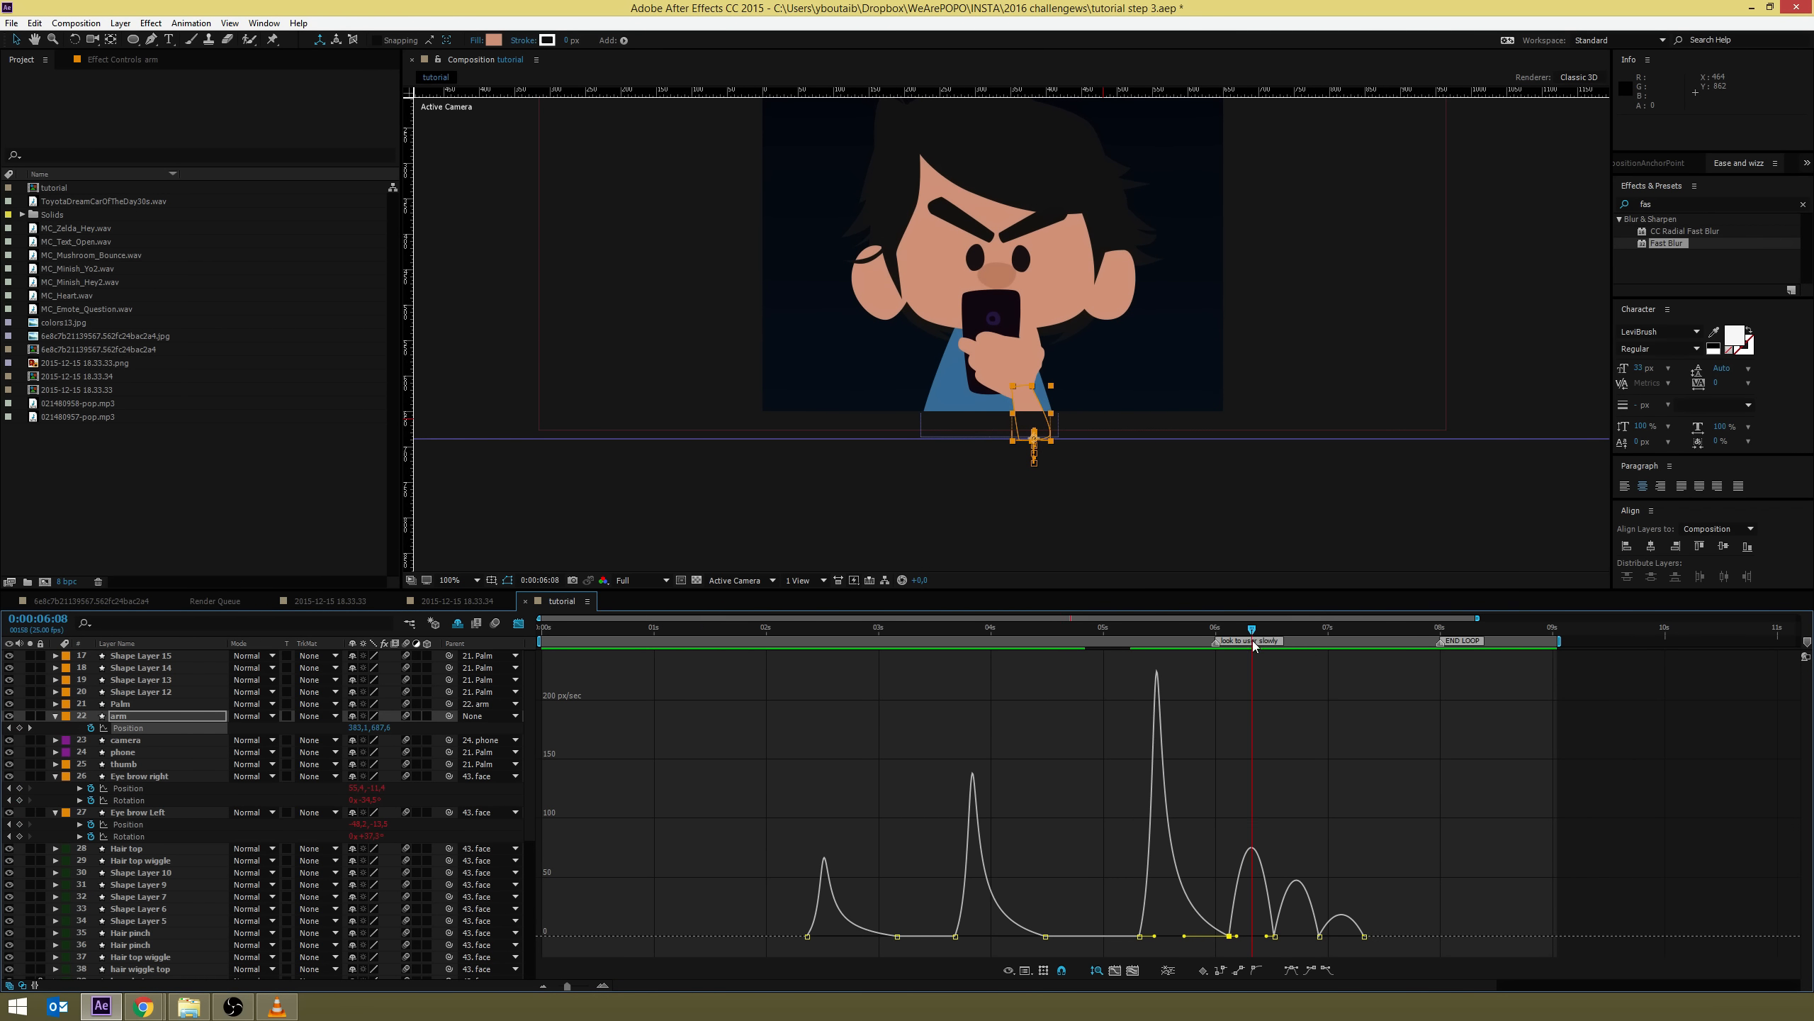
{"action": "left_click_drag", "start_coordinate": [1259, 925], "coordinate": [1394, 964]}
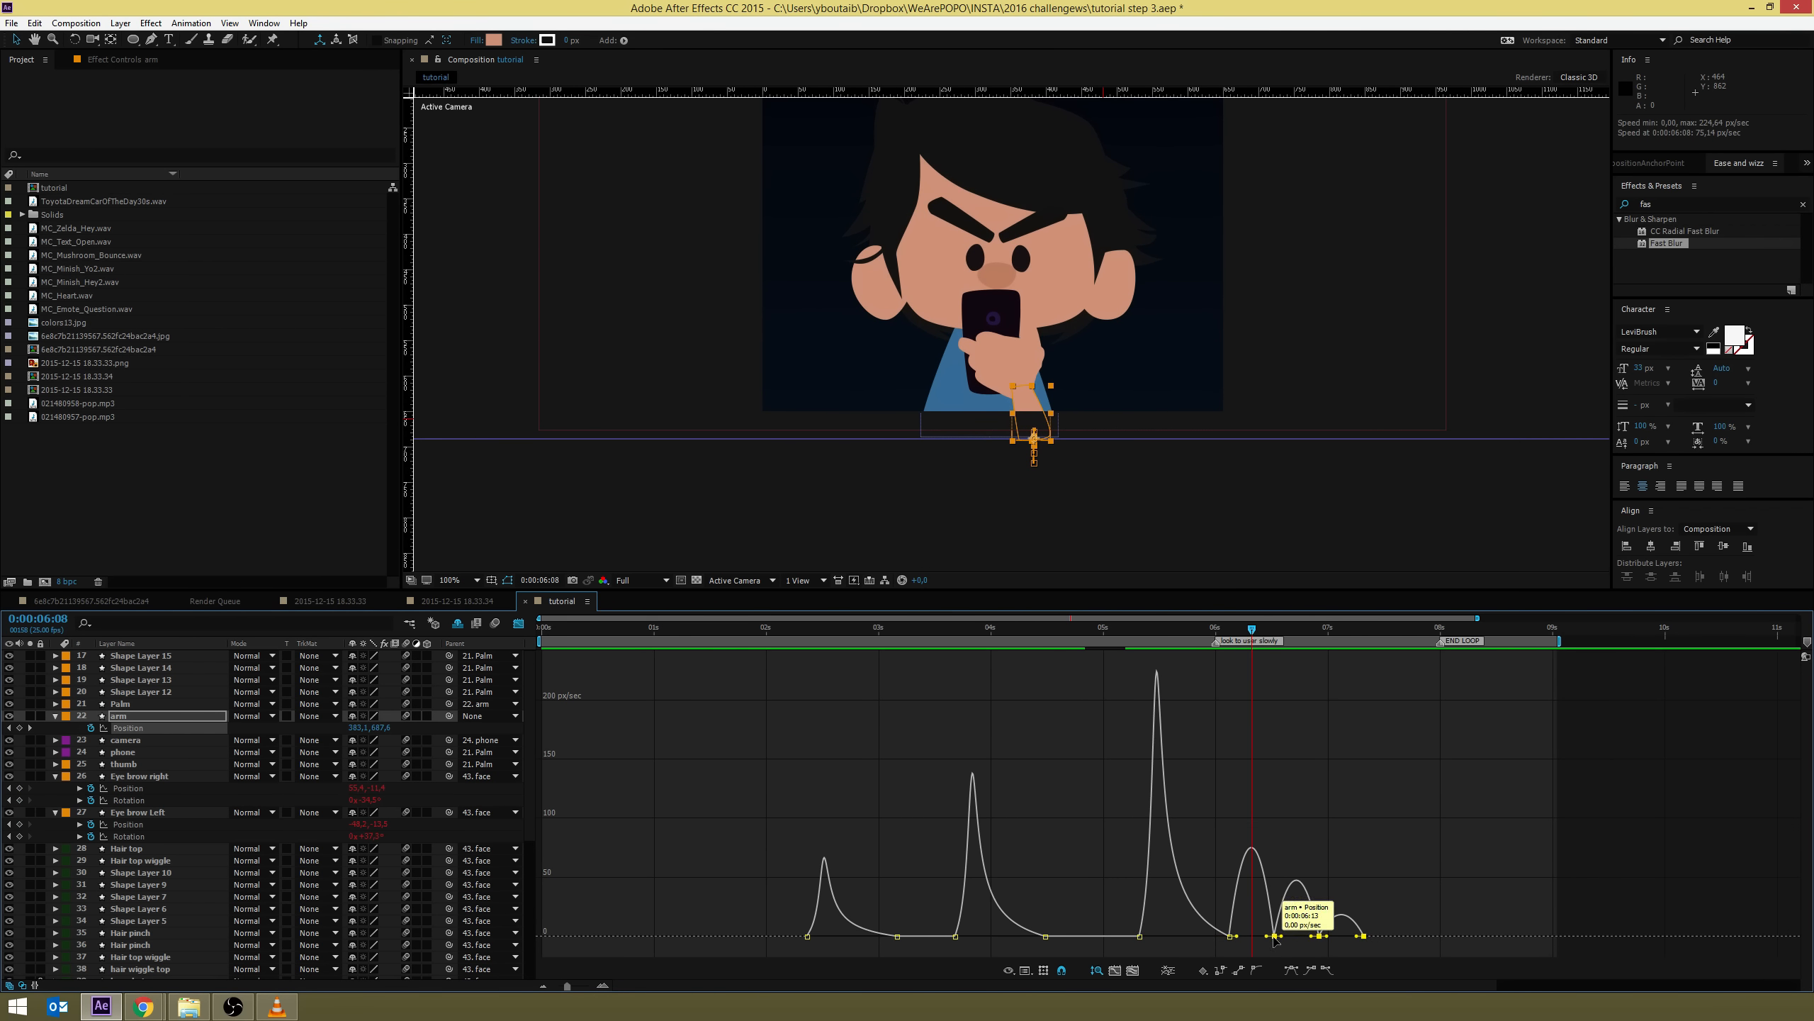
{"action": "left_click_drag", "start_coordinate": [1267, 936], "coordinate": [1259, 936]}
Play back and scrub the arm's bounce from 0:00:05:07, and return the timeline from the graph to the keyframe view
{"action": "left_click", "coordinate": [1136, 629]}
{"action": "key", "text": "space"}
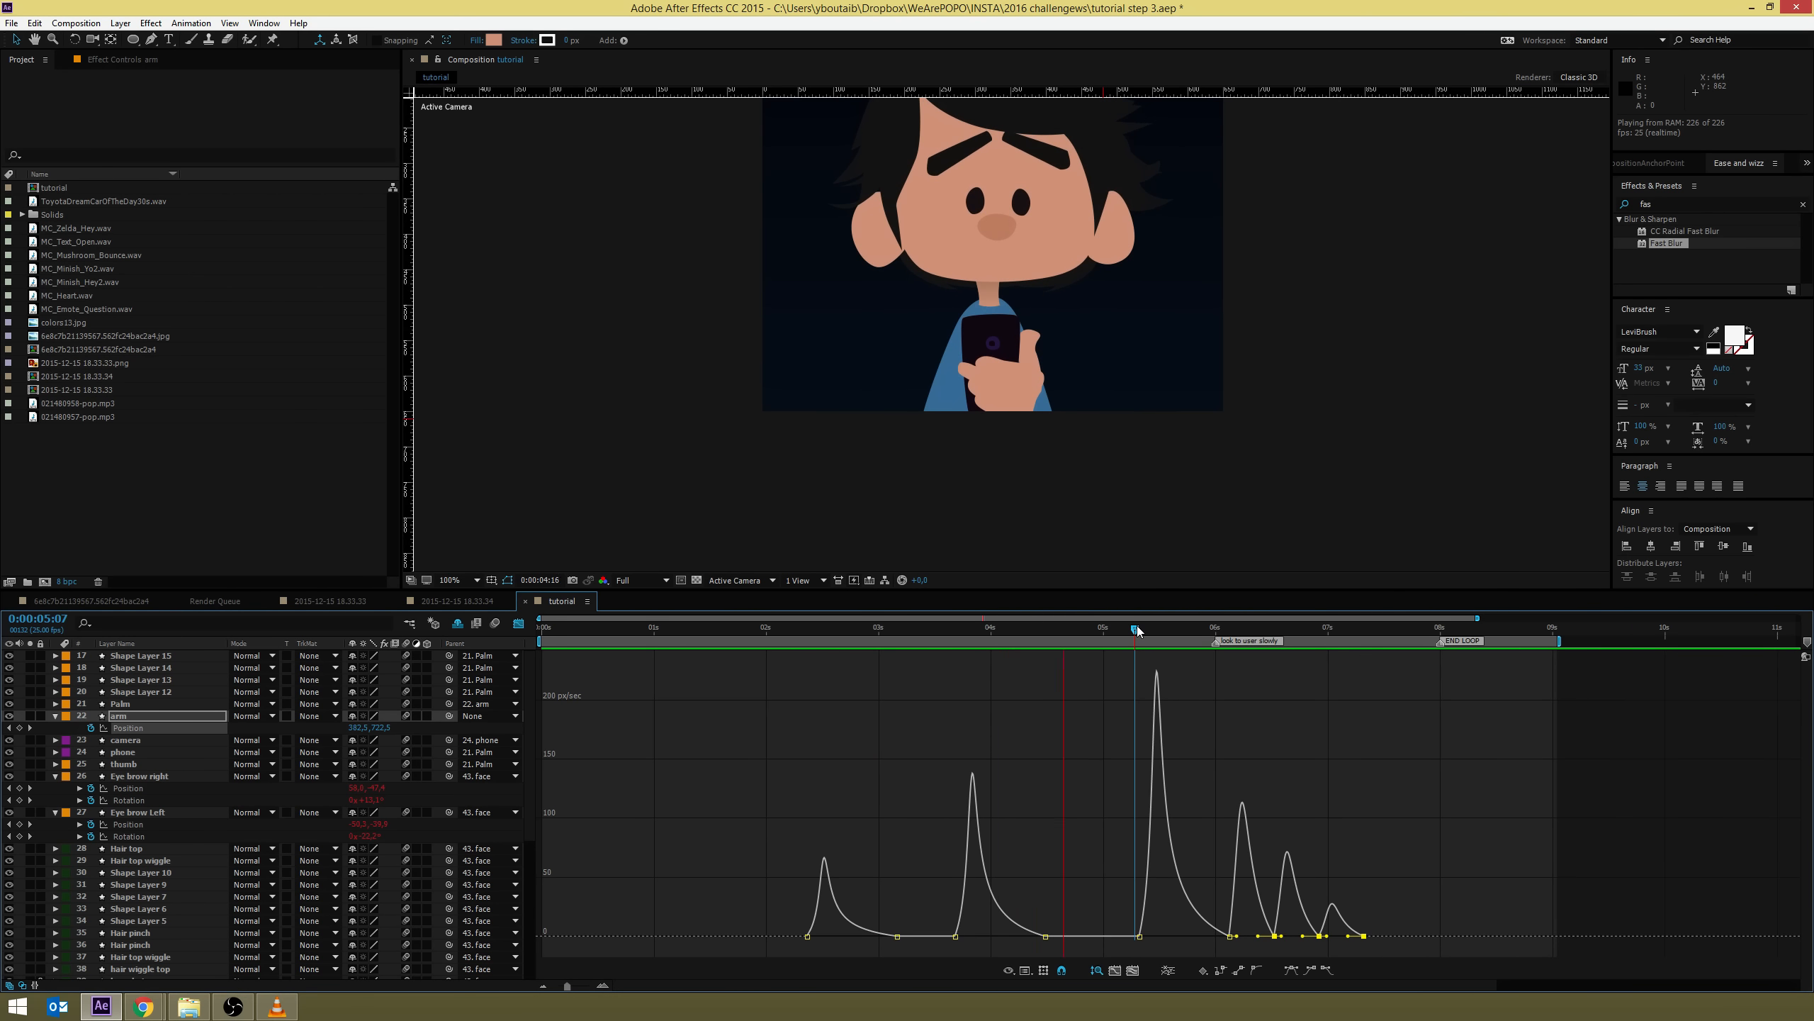
{"action": "key", "text": "space"}
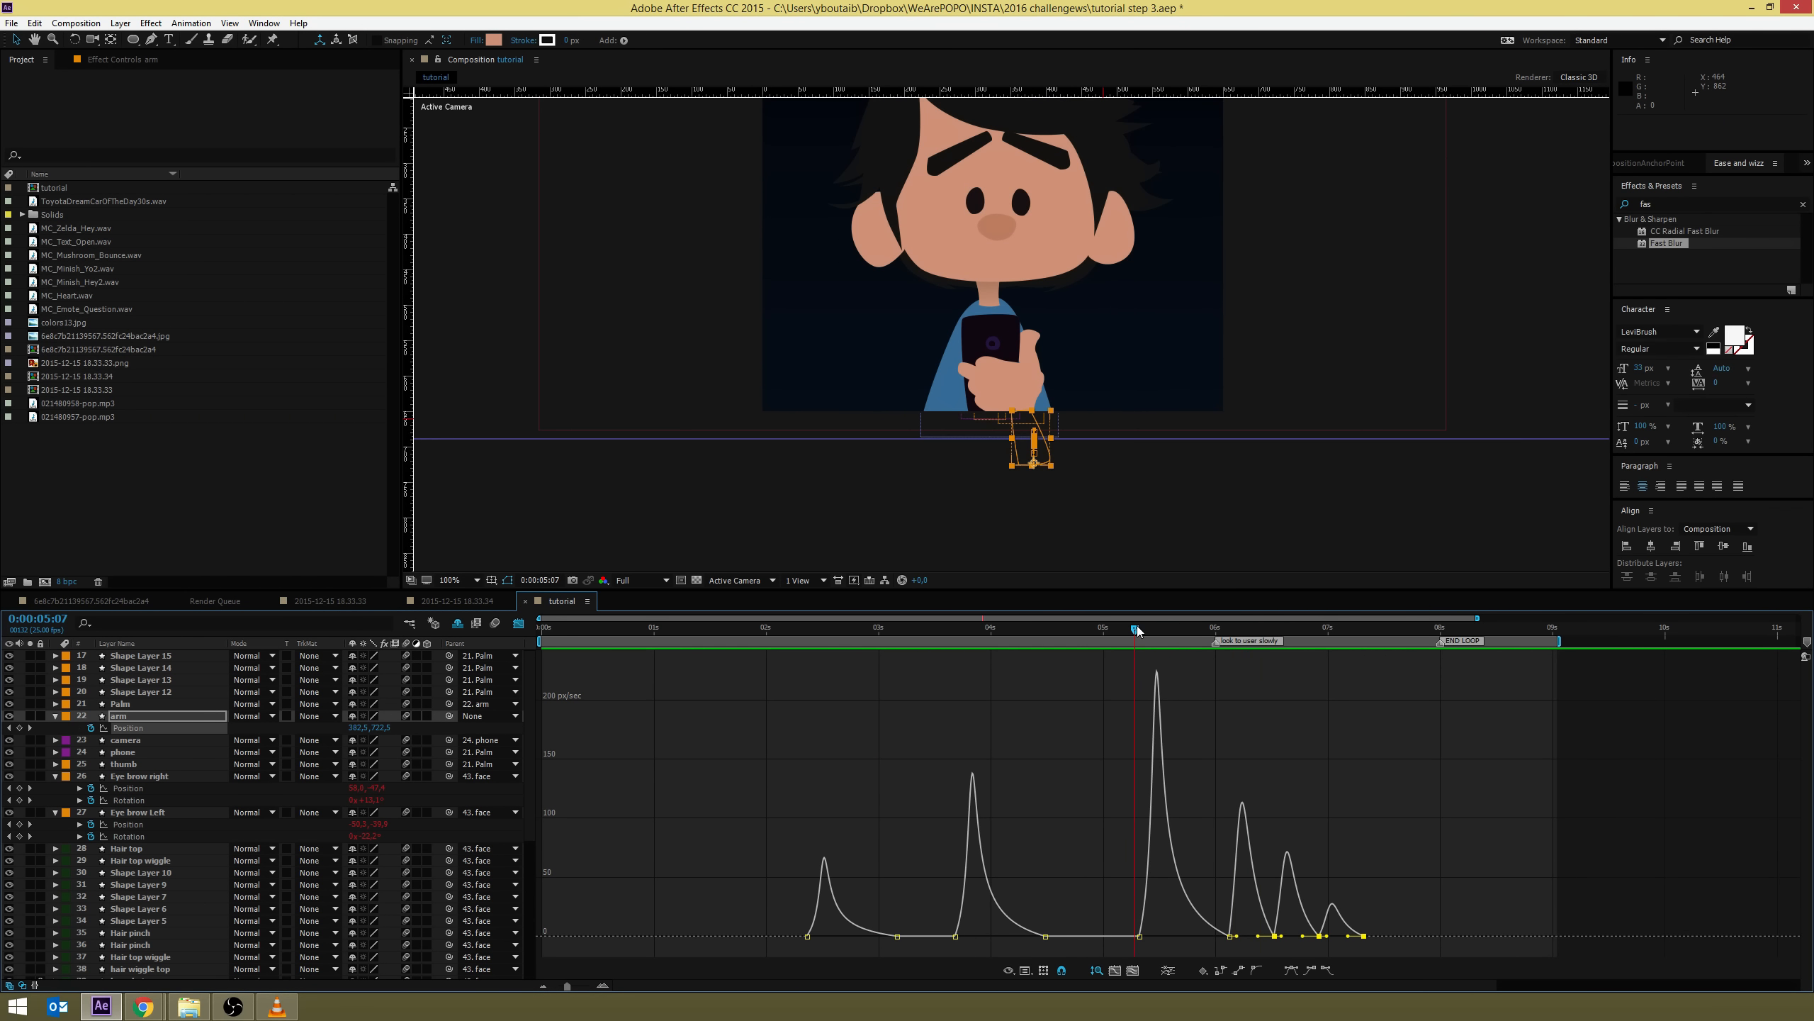
{"action": "key", "text": "space"}
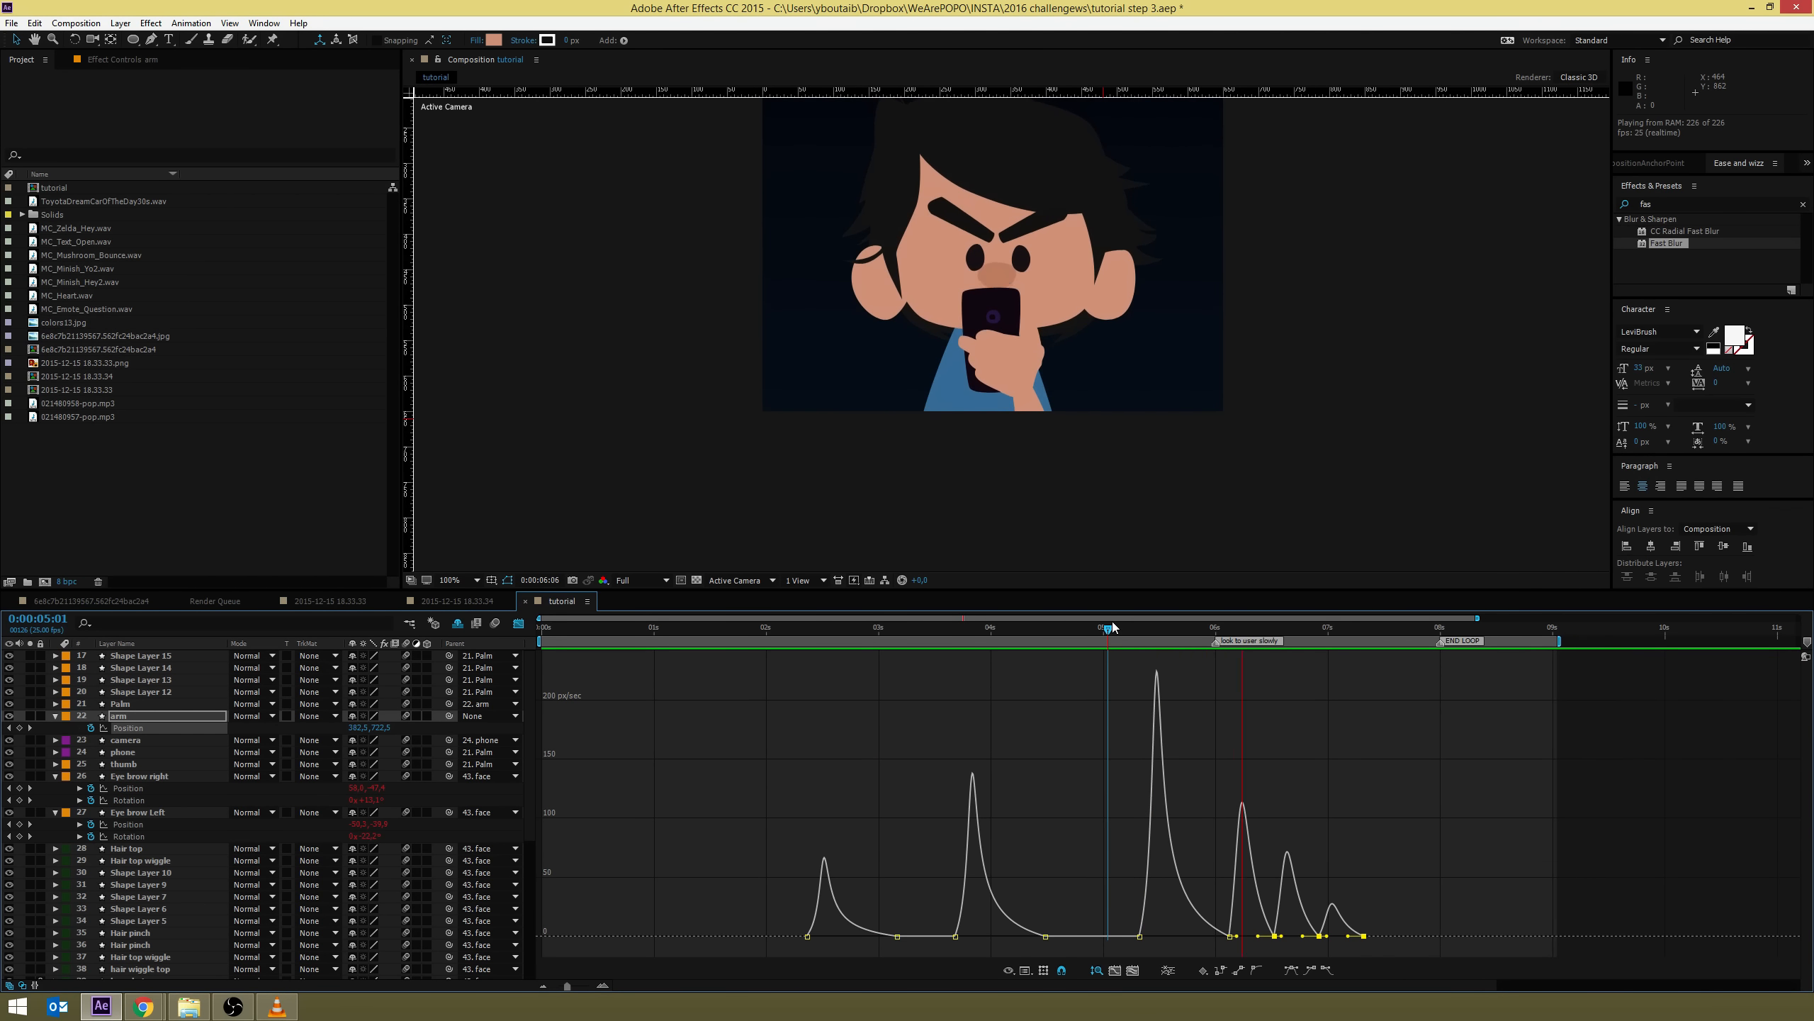
{"action": "left_click_drag", "start_coordinate": [1112, 621], "coordinate": [1283, 636]}
{"action": "left_click", "coordinate": [519, 622]}
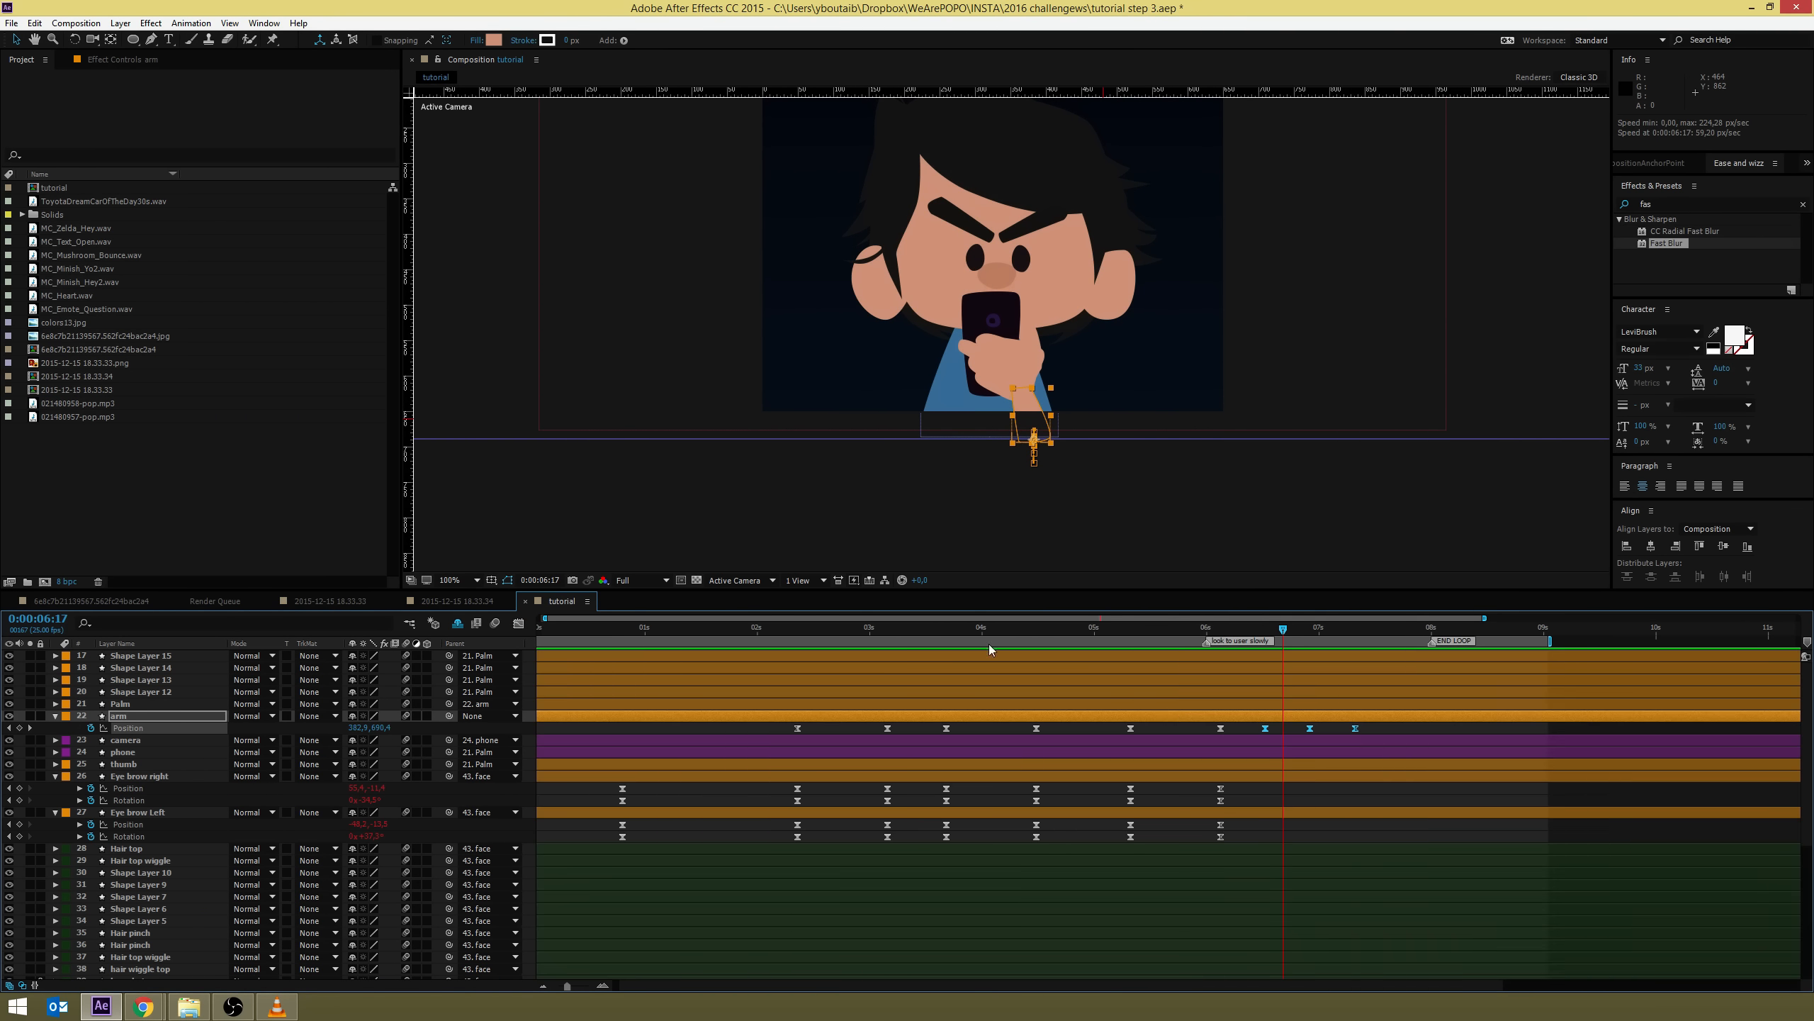
Shift the arm's last four position keyframes 5 frames earlier, so the first of them falls at 0:00:05:23, and clear the selection
{"action": "left_click", "coordinate": [1131, 627]}
{"action": "key", "text": "space"}
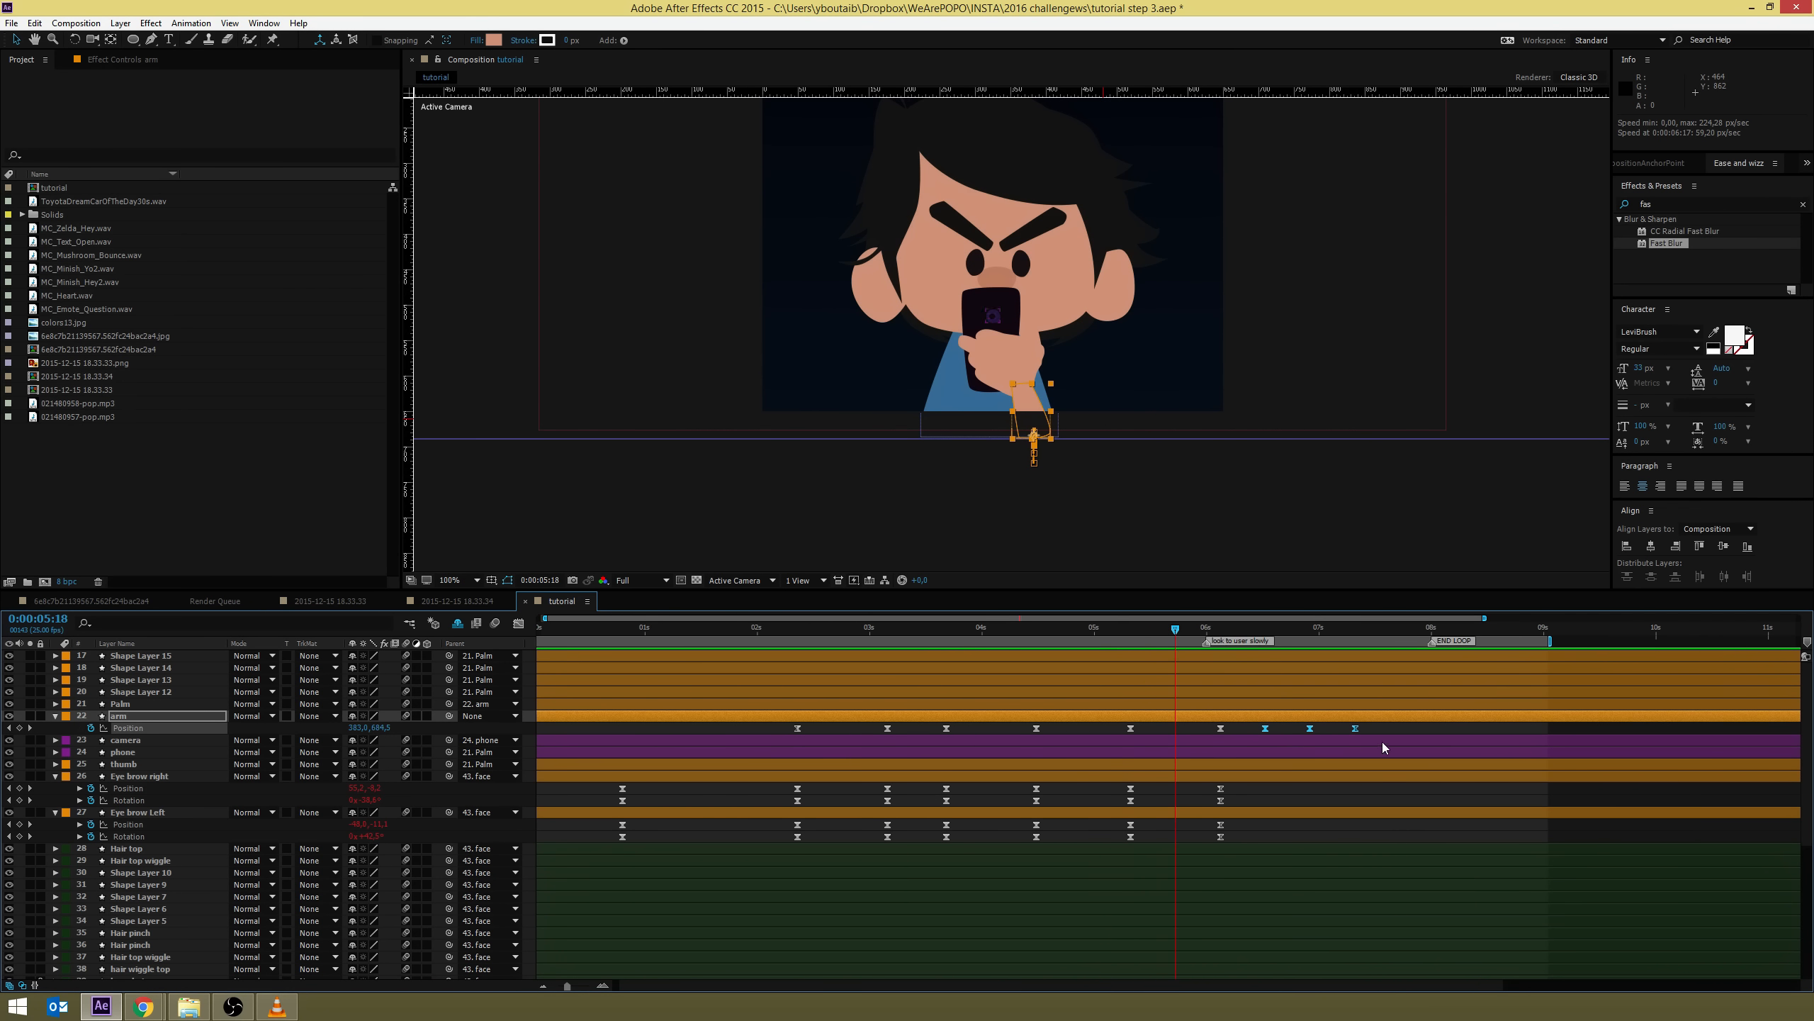
{"action": "left_click_drag", "start_coordinate": [1375, 749], "coordinate": [1334, 736]}
{"action": "left_click", "coordinate": [1201, 728]}
{"action": "key", "text": "F2"}
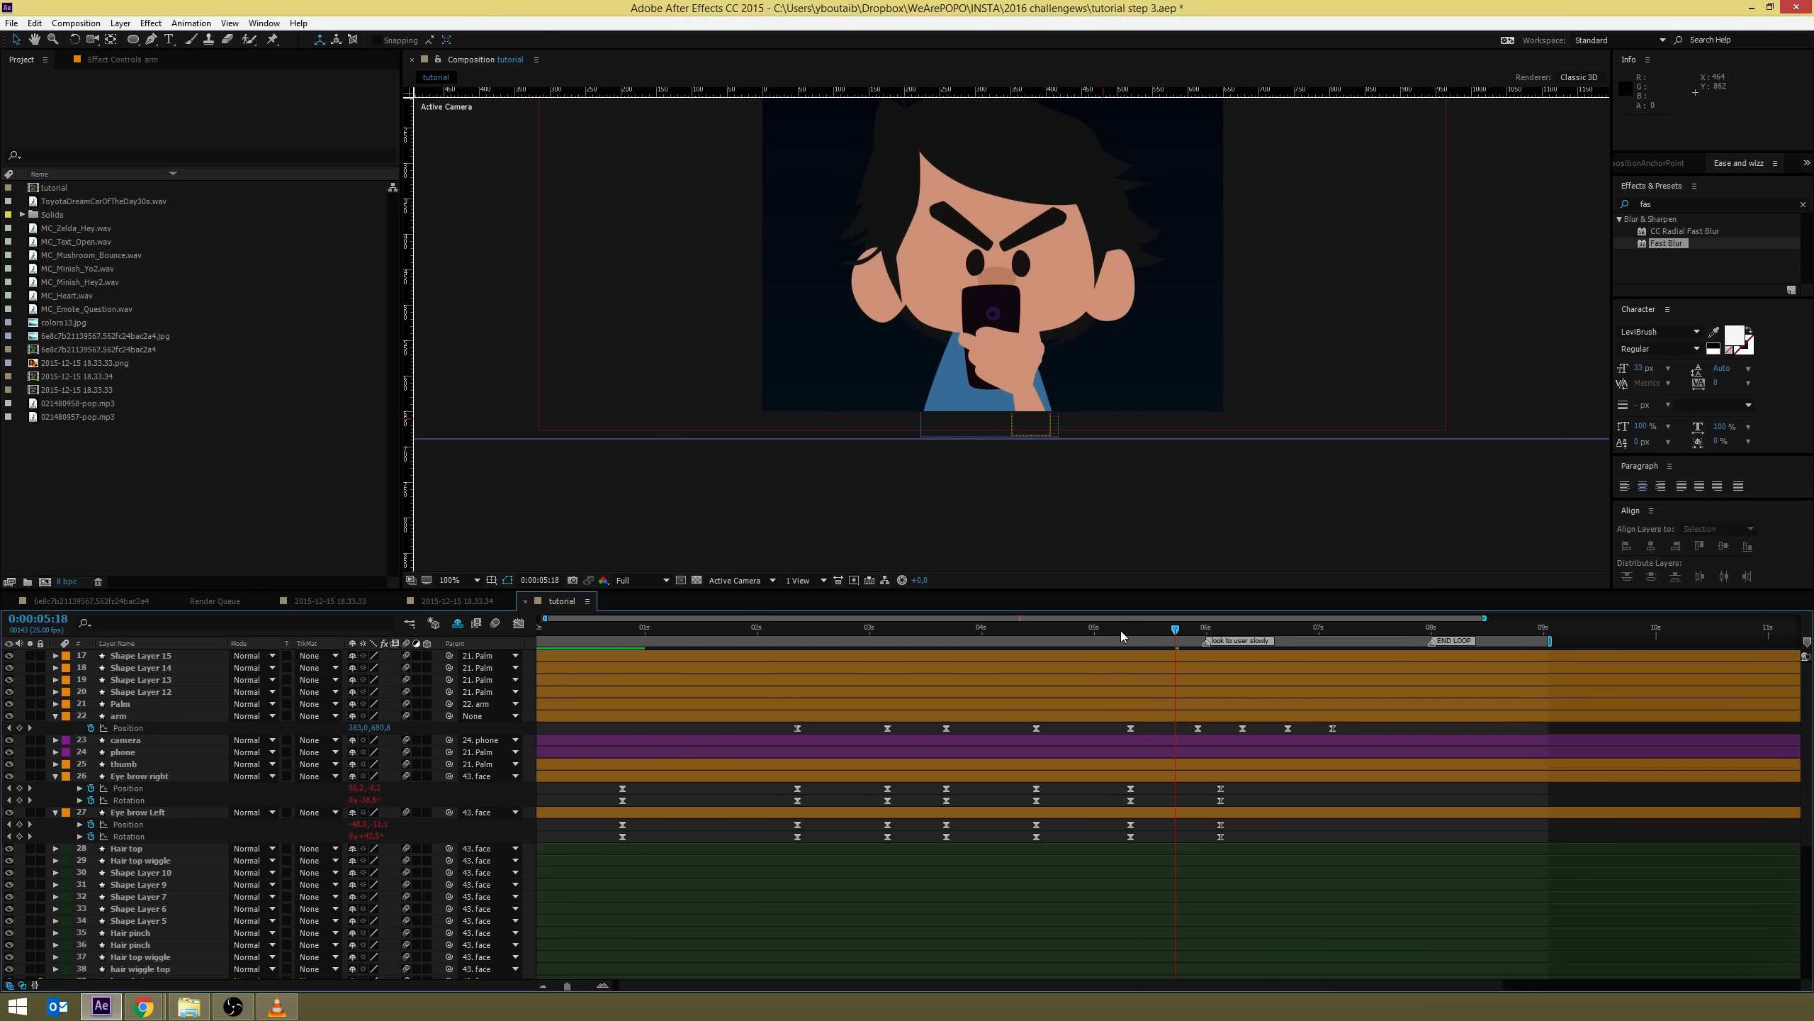
Play back the retimed arm bounce from 0:00:05:06, scrub to 0:00:06:10, and save the project
{"action": "left_click", "coordinate": [1121, 630]}
{"action": "key", "text": "space"}
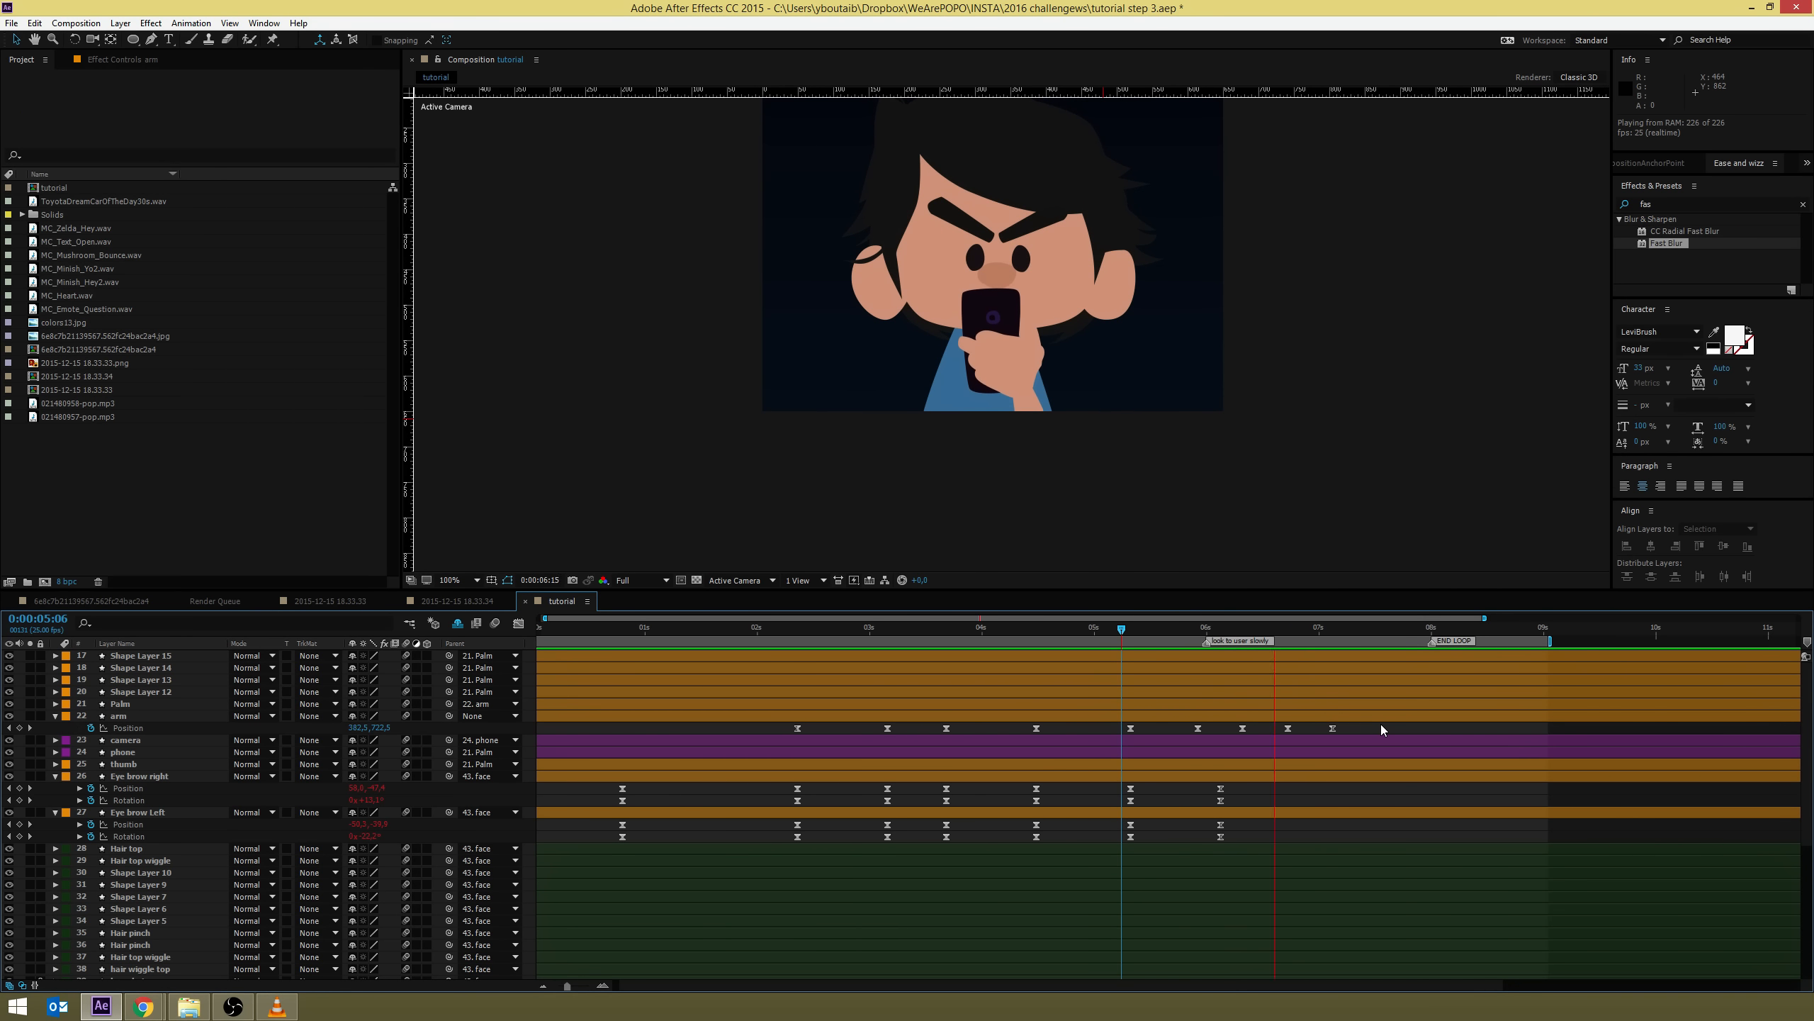
{"action": "left_click", "coordinate": [1185, 627]}
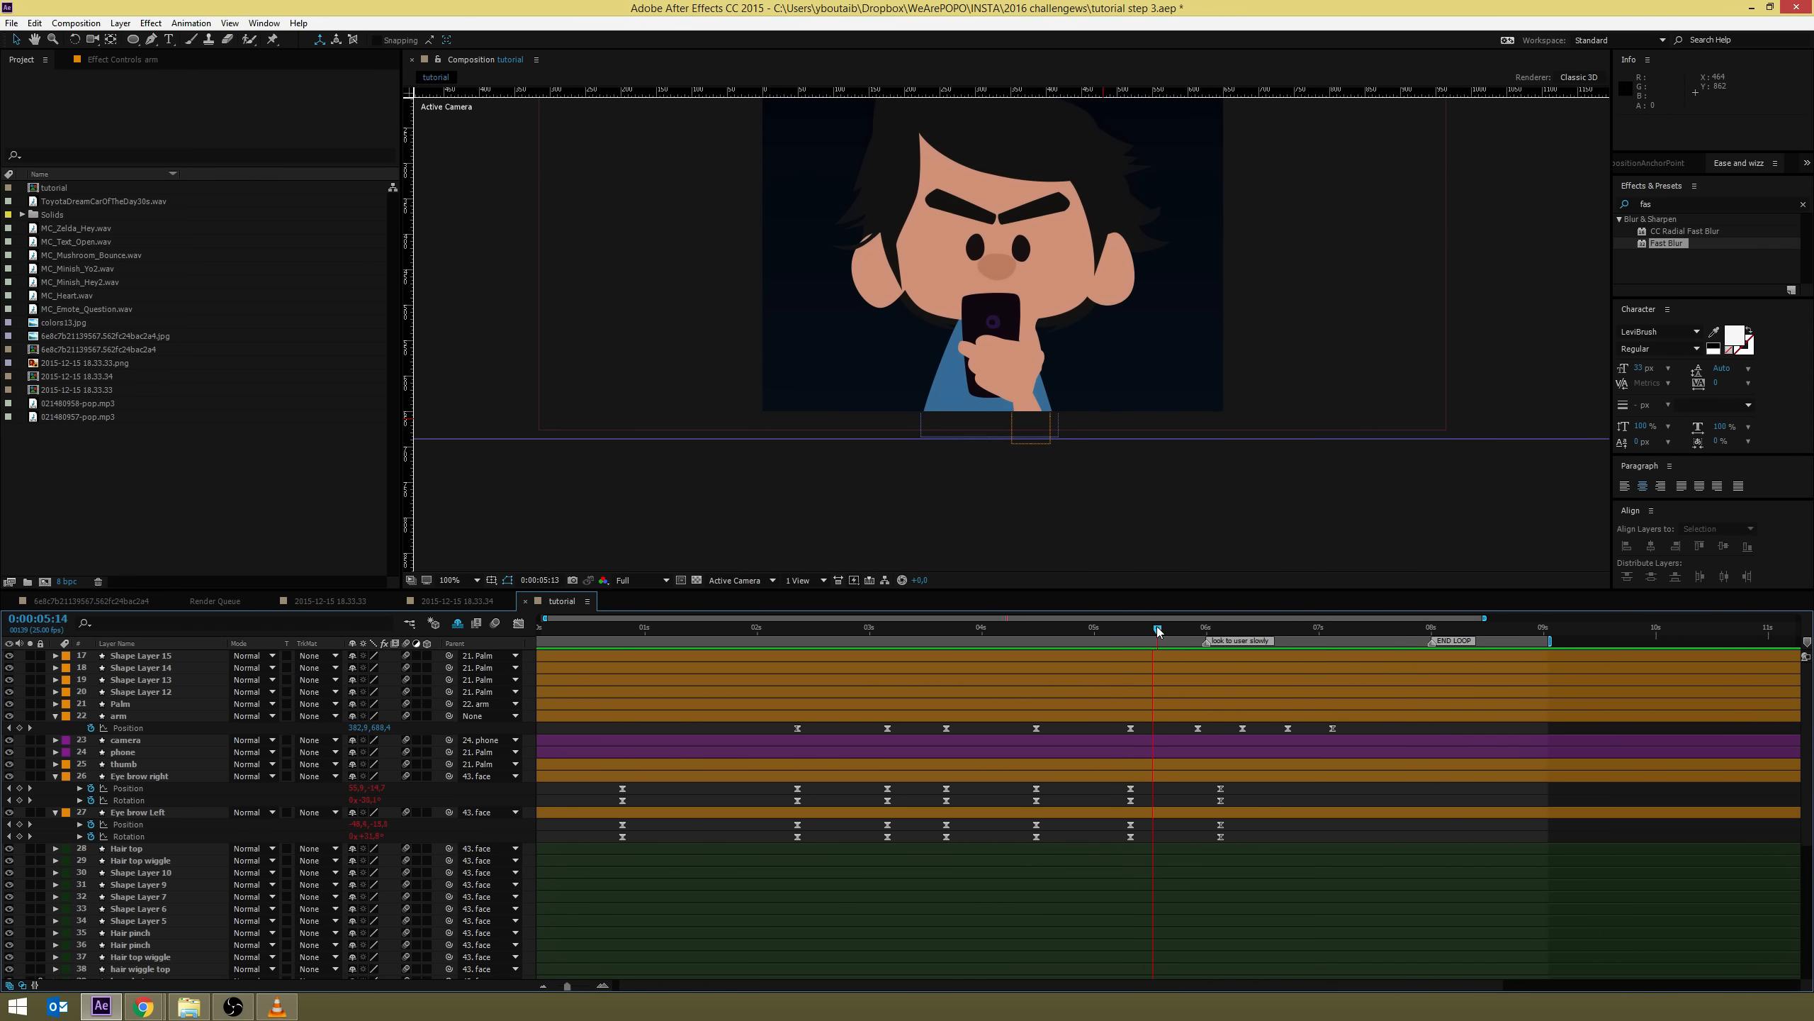
{"action": "left_click_drag", "start_coordinate": [1189, 626], "coordinate": [1252, 635]}
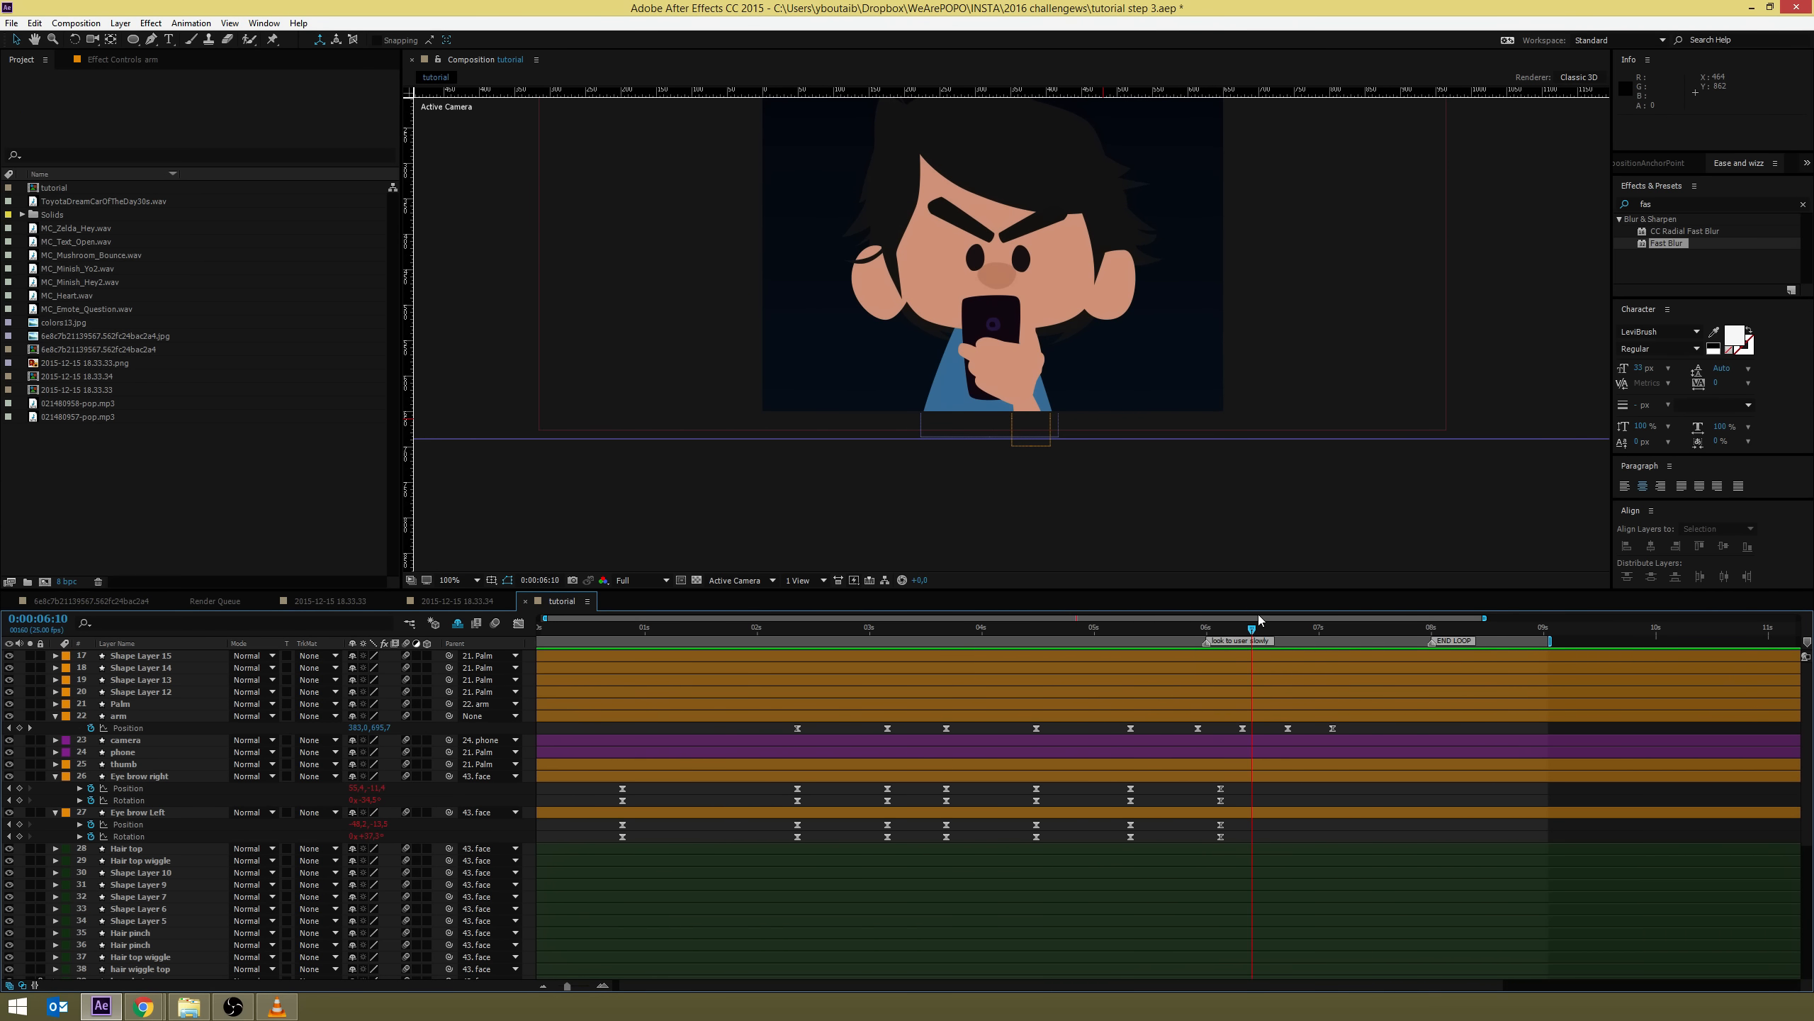
{"action": "key", "text": "ctrl+s"}
{"action": "left_click_drag", "start_coordinate": [1050, 248], "coordinate": [1089, 343]}
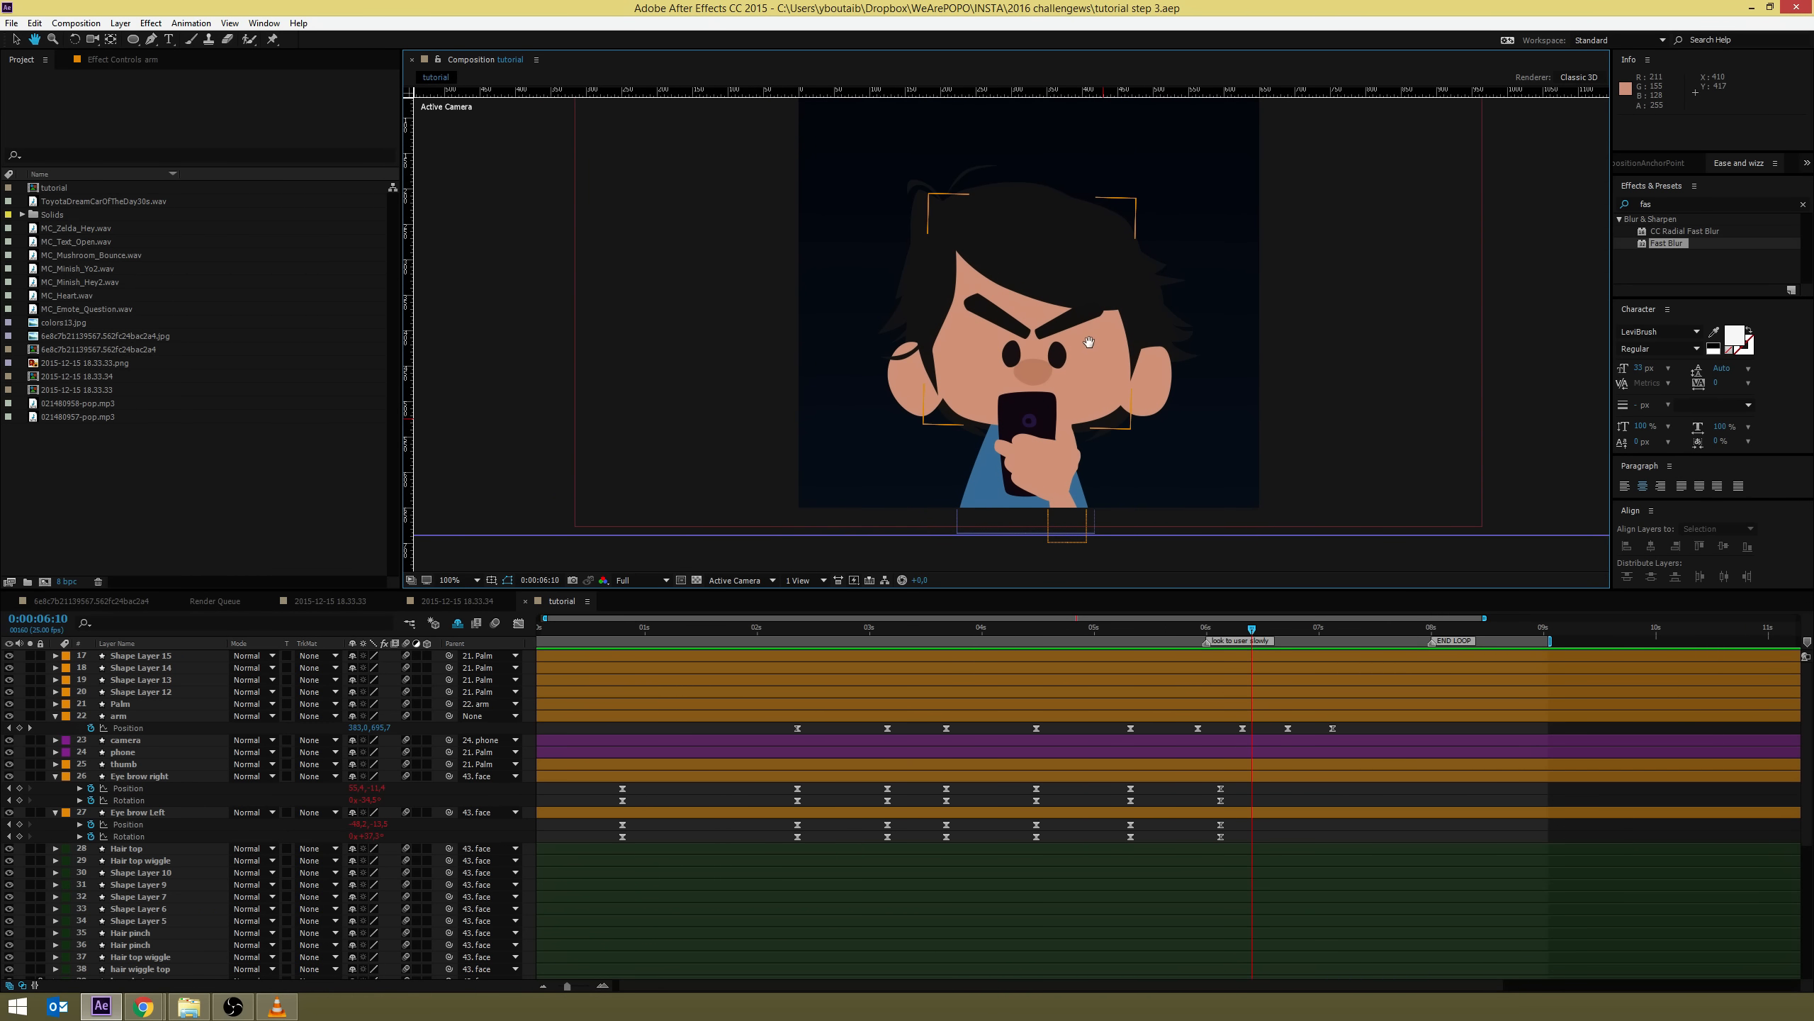
{"action": "key", "text": "period"}
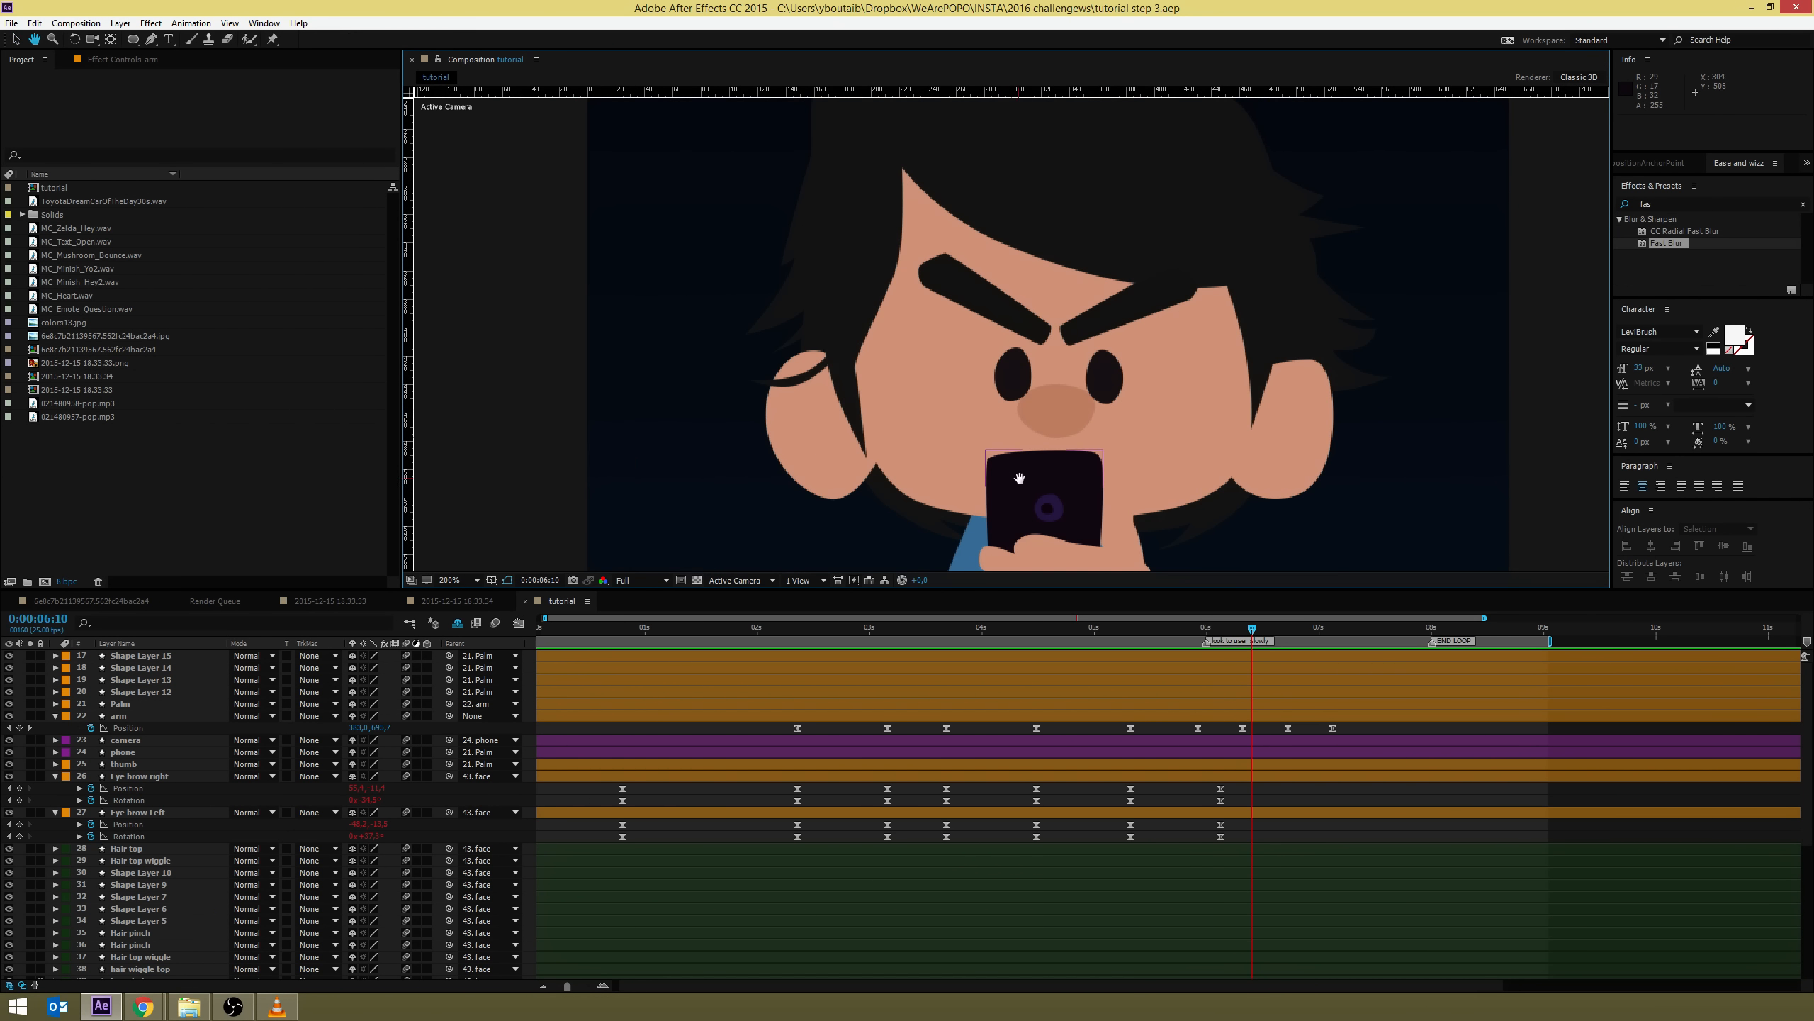
{"action": "left_click_drag", "start_coordinate": [1019, 478], "coordinate": [999, 387]}
{"action": "left_click", "coordinate": [1174, 395]}
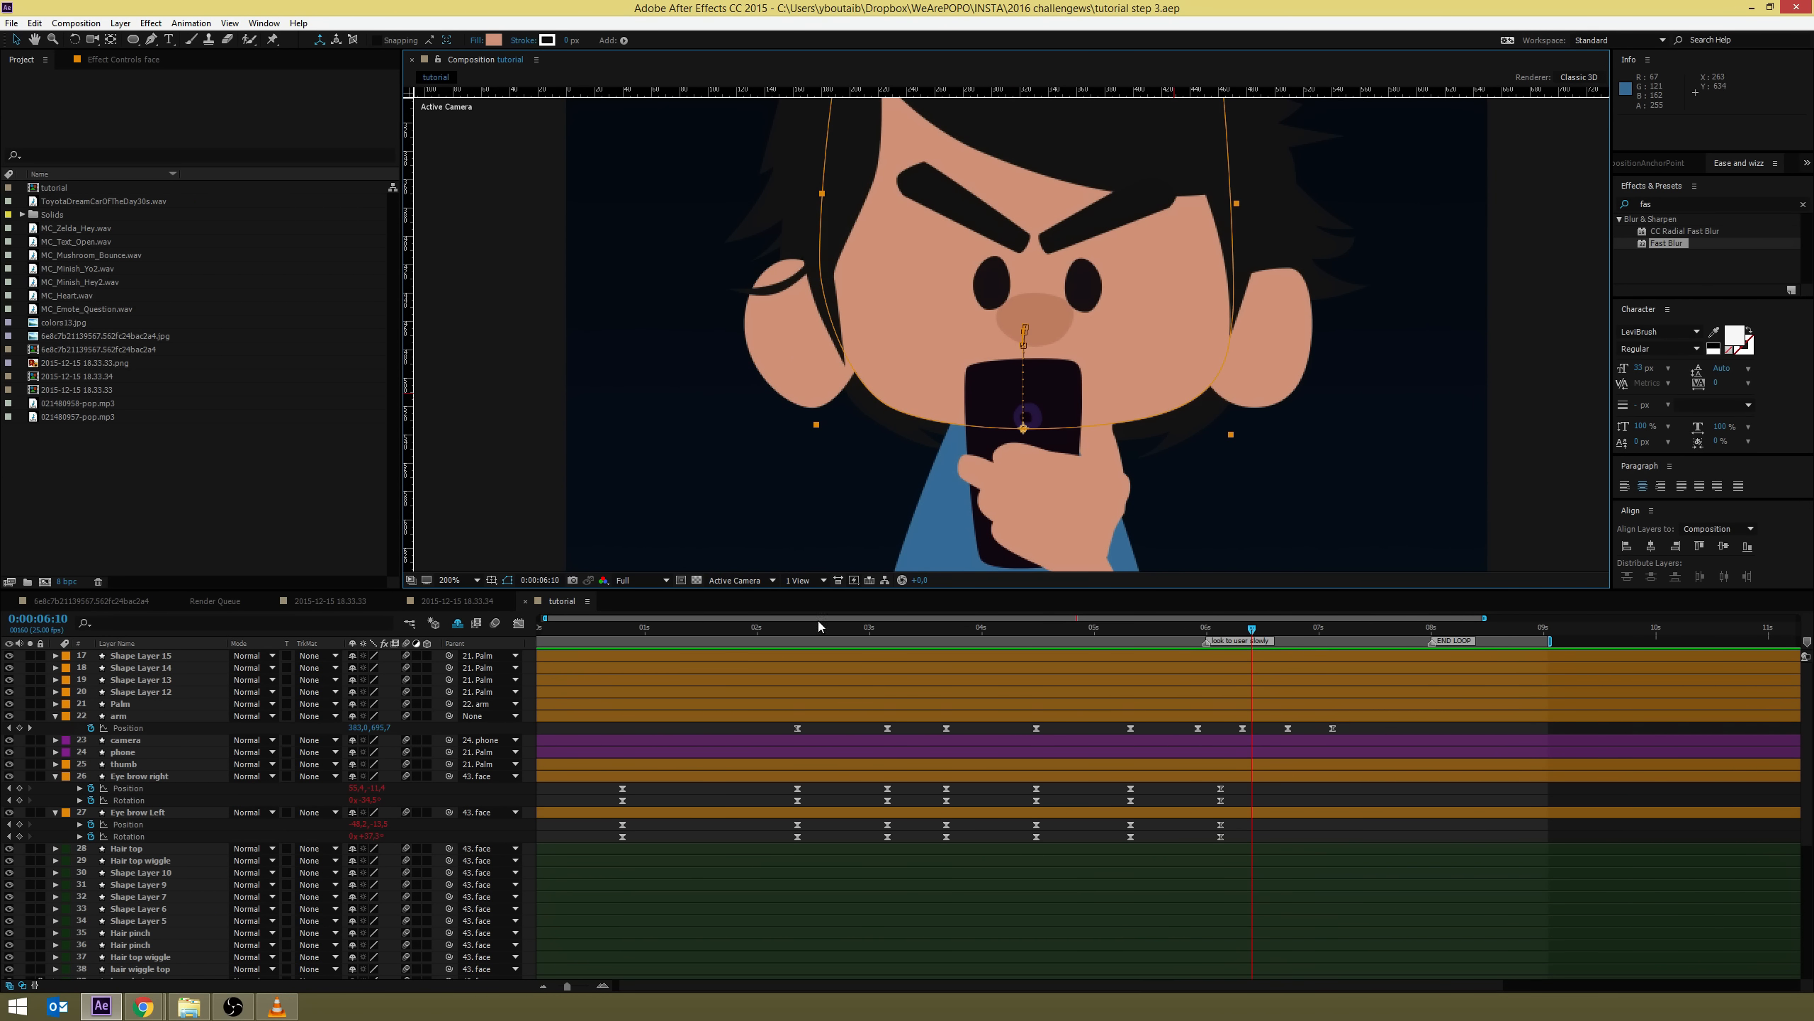
{"action": "left_click", "coordinate": [1309, 800]}
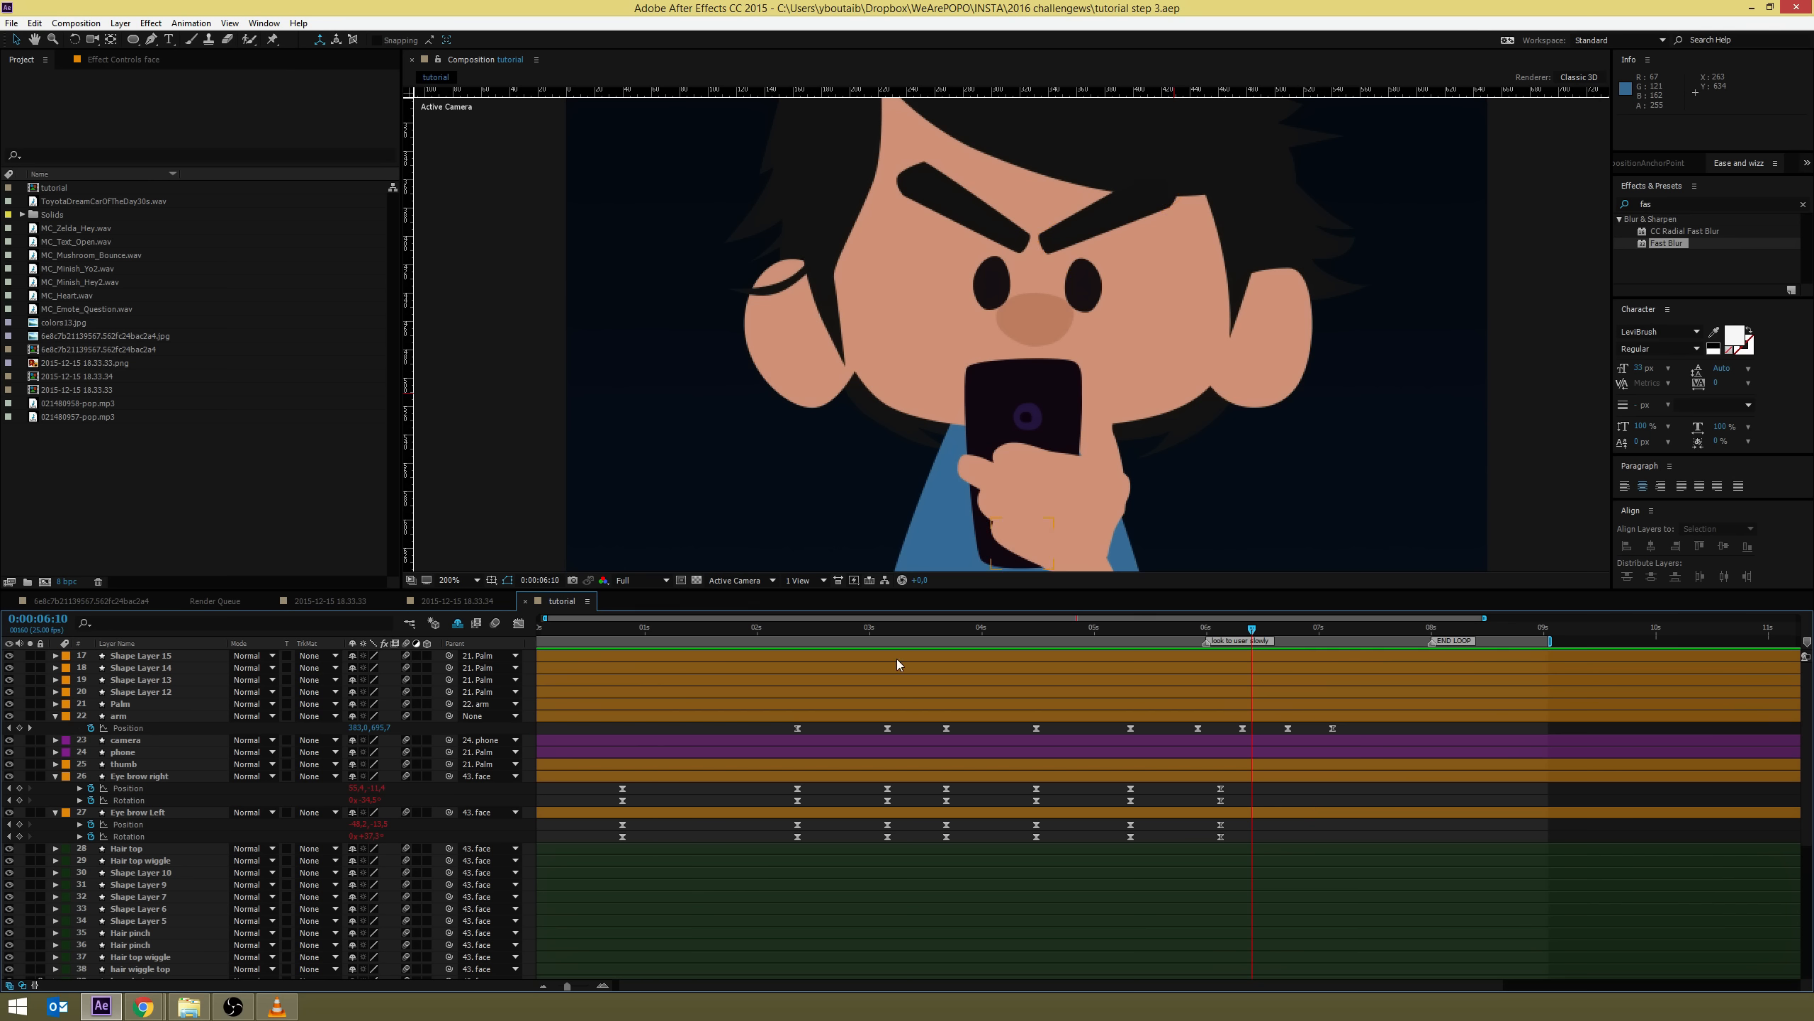
Set position keyframes at 0:00:00:00 on the four finger layers, Shape Layer 12 through Shape Layer 15
{"action": "left_click_drag", "start_coordinate": [570, 989], "coordinate": [564, 987]}
{"action": "left_click", "coordinate": [1018, 533]}
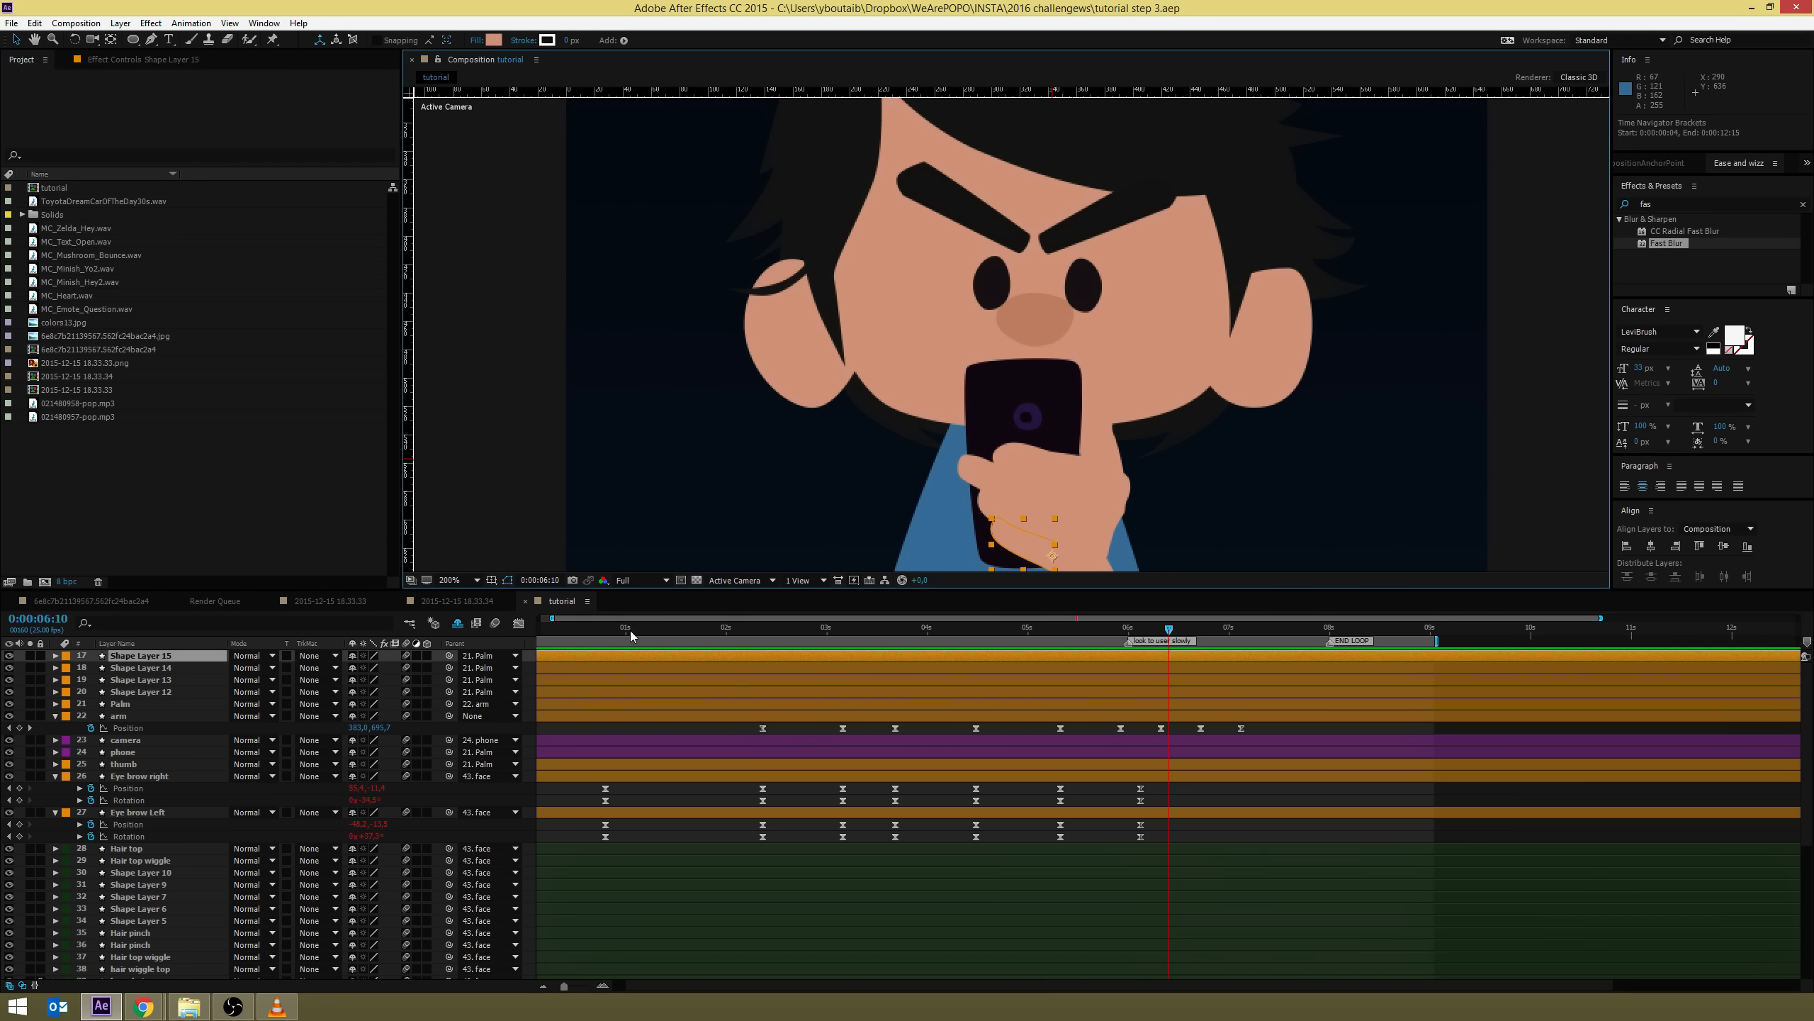
{"action": "key", "text": "Home"}
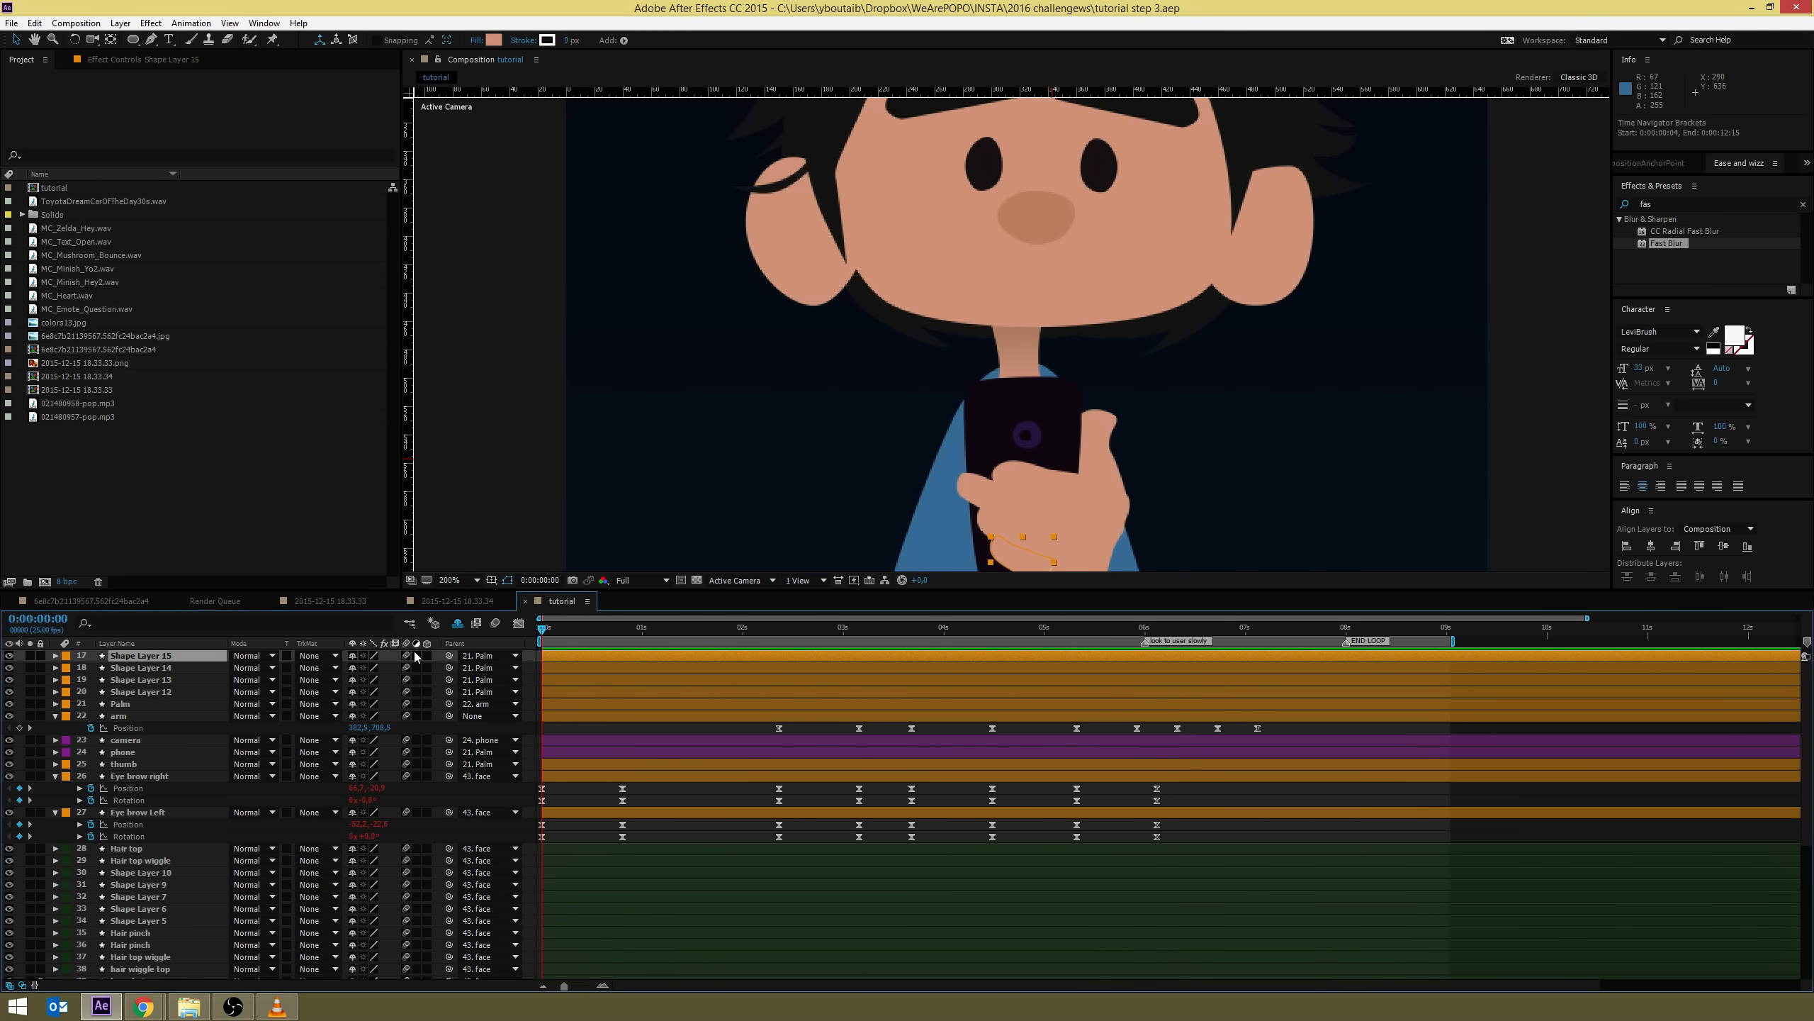
{"action": "left_click", "coordinate": [988, 533], "text": "shift"}
{"action": "left_click", "coordinate": [969, 493], "text": "shift"}
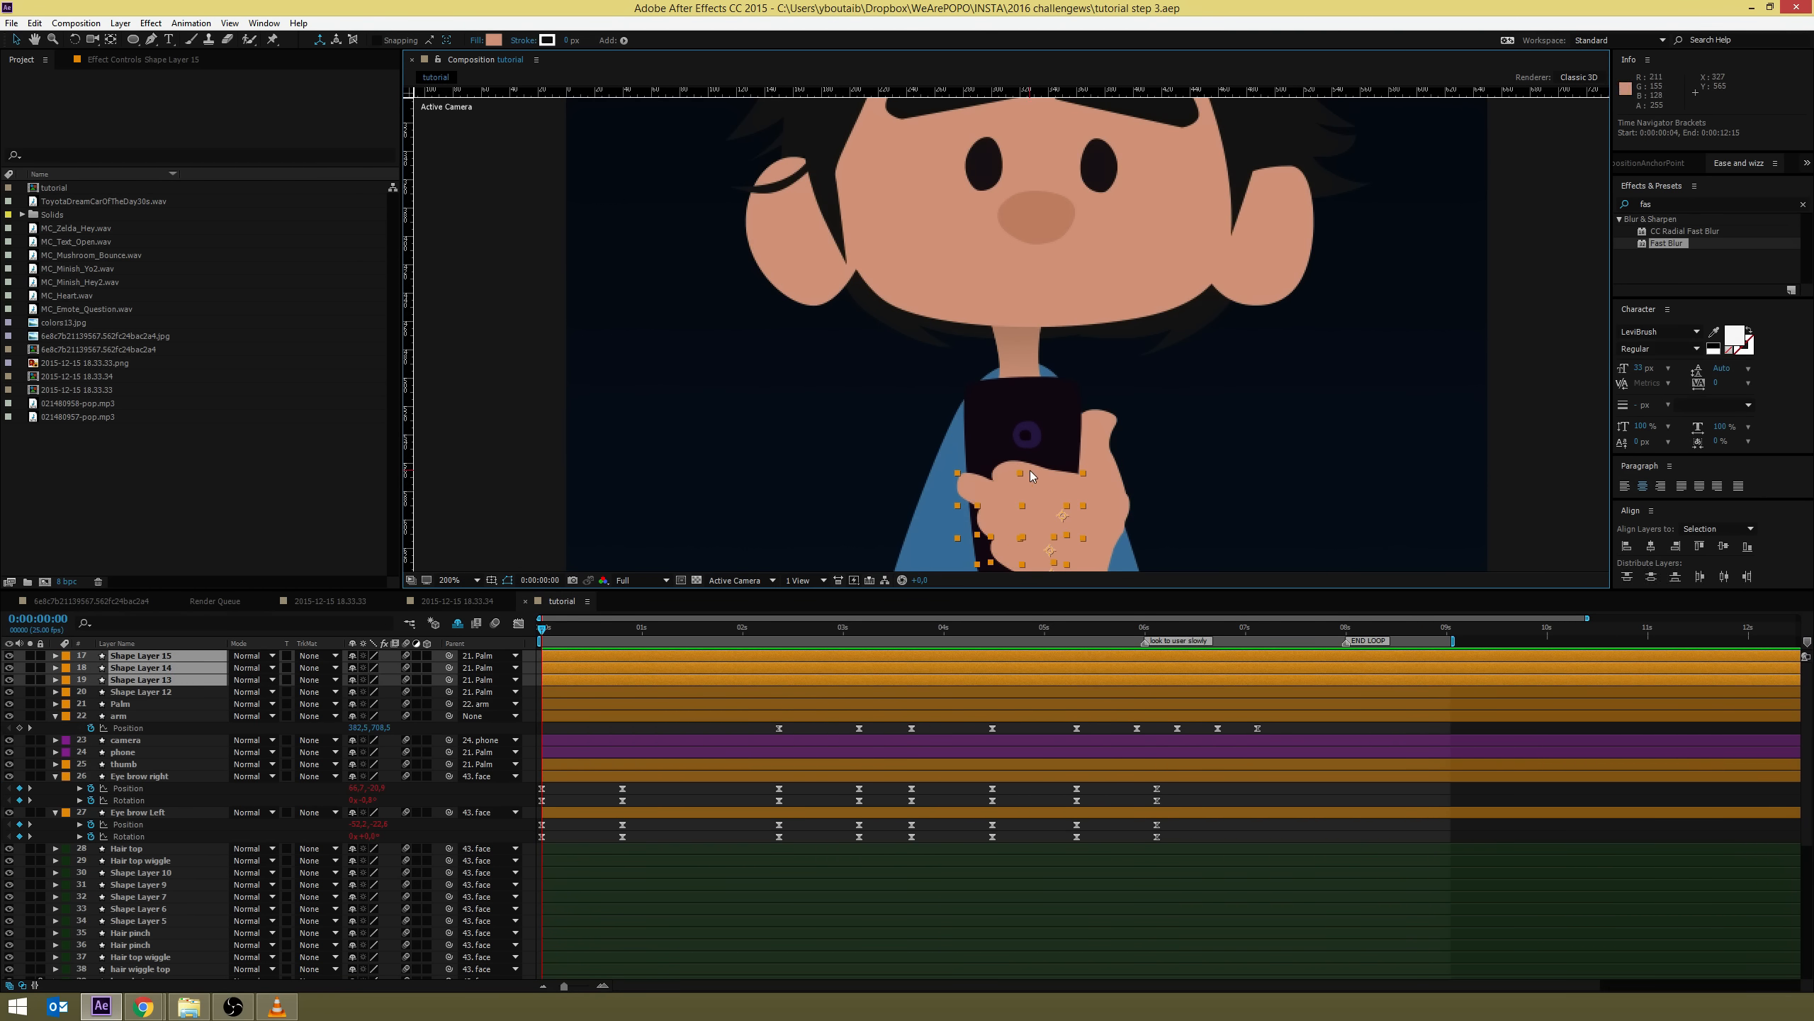
{"action": "left_click", "coordinate": [1030, 462], "text": "shift"}
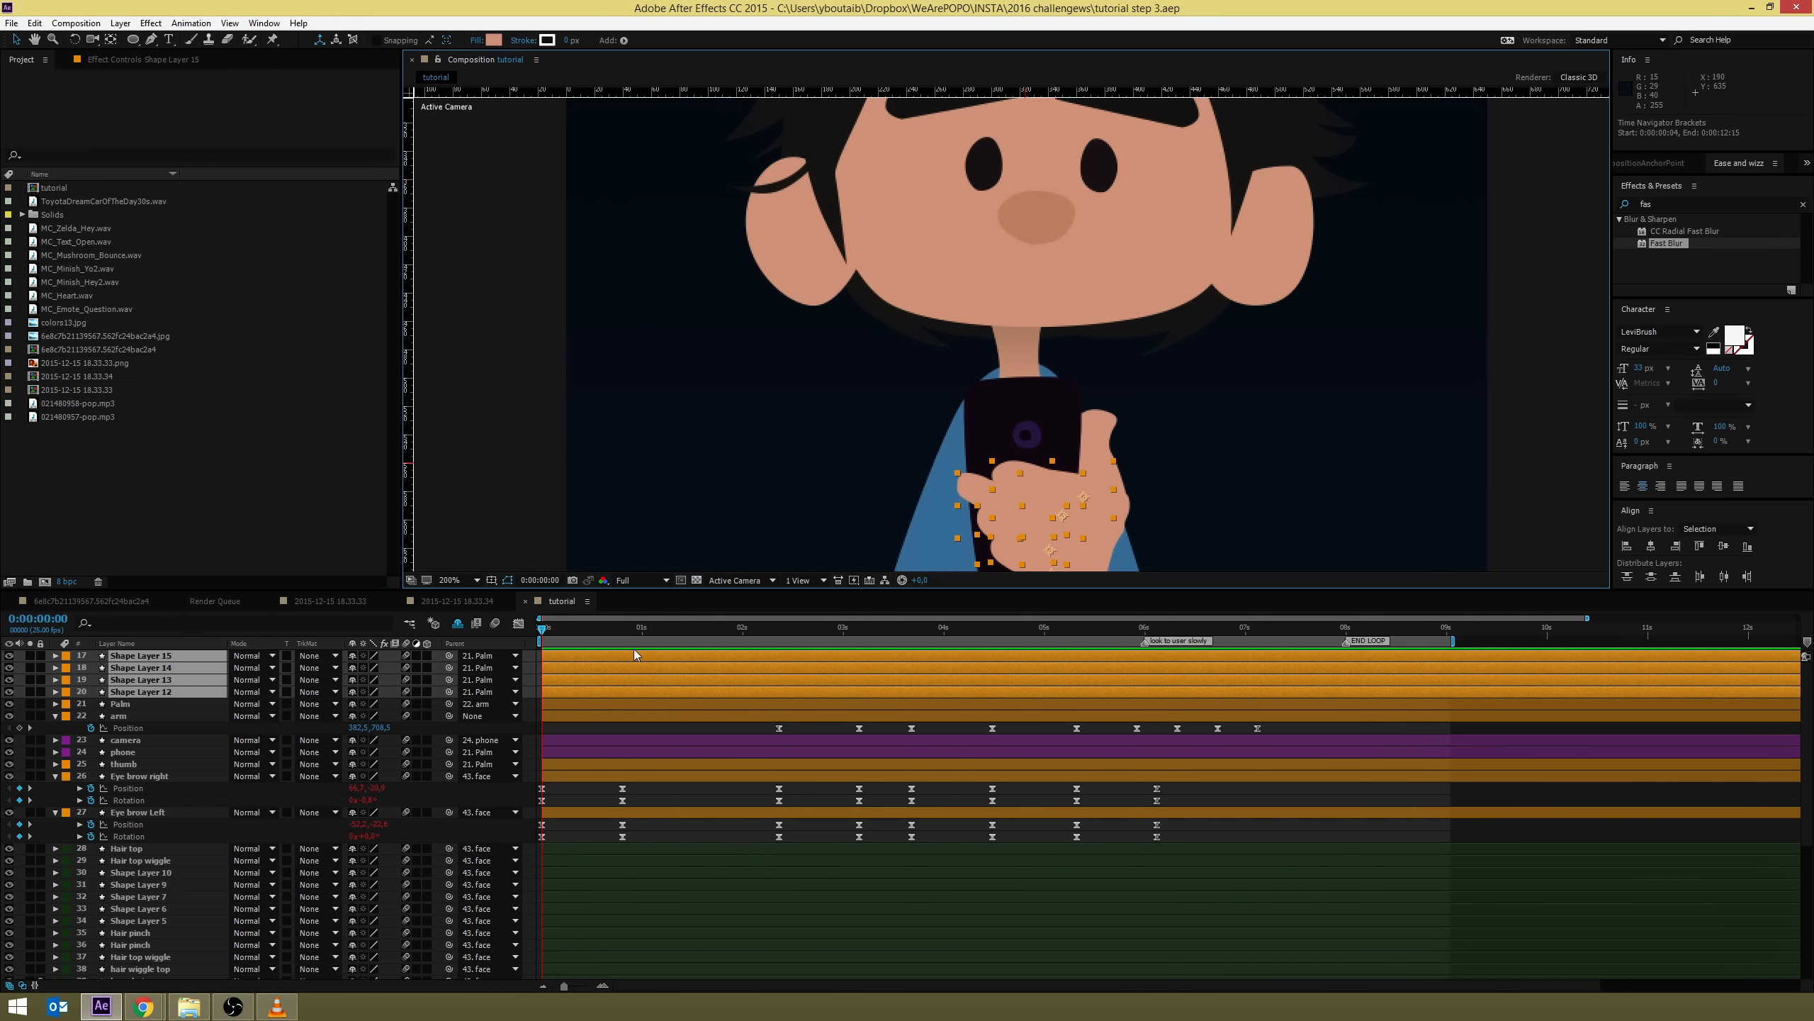
{"action": "key", "text": "p"}
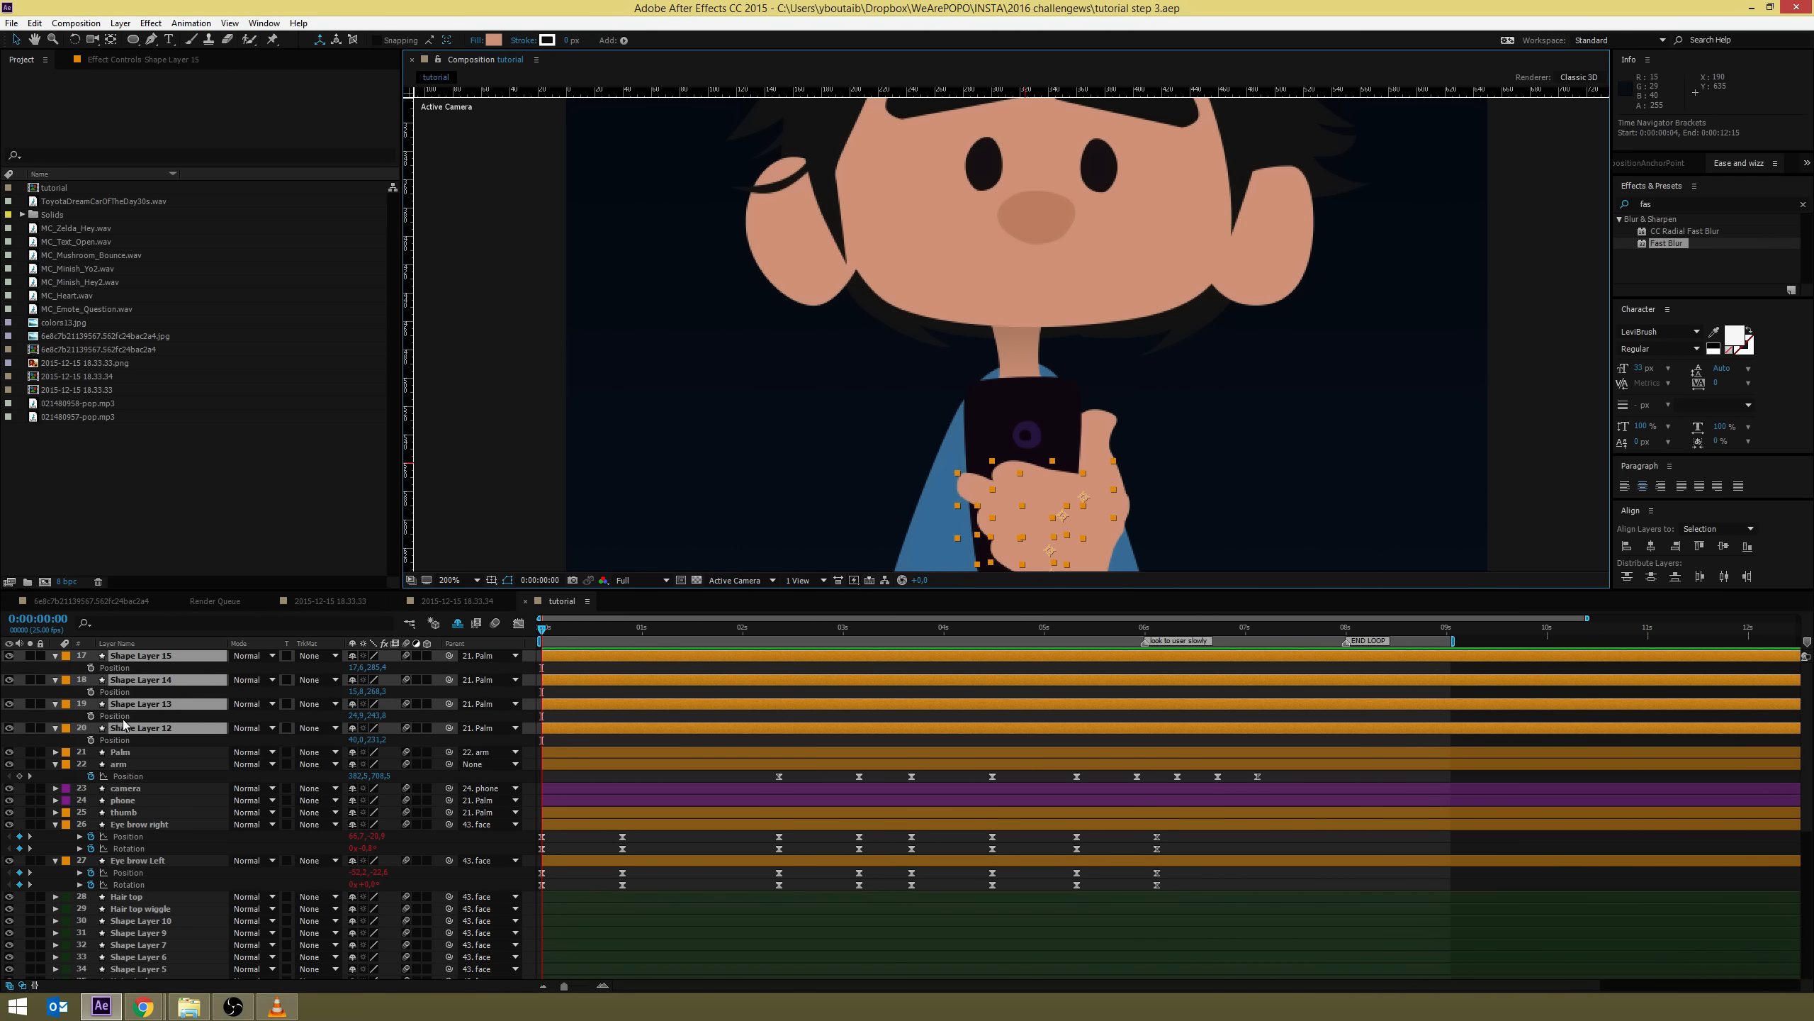
{"action": "left_click", "coordinate": [91, 668]}
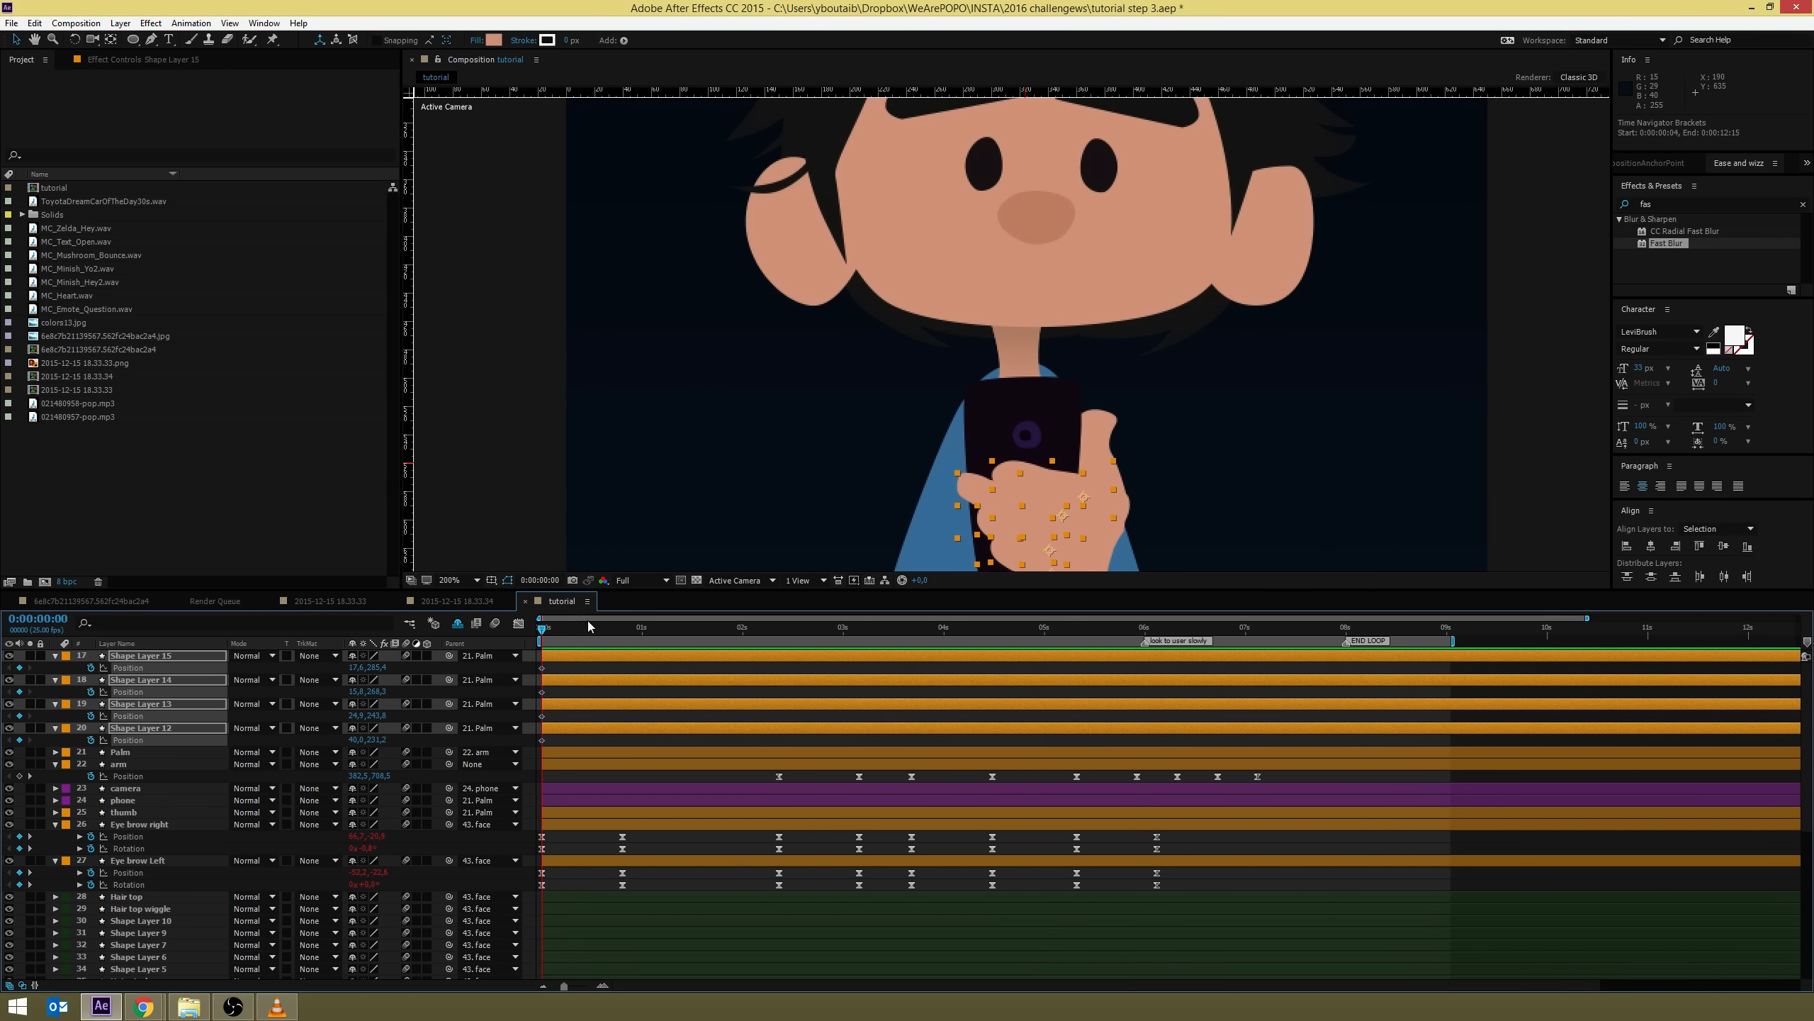
Add rotation keyframes to the four finger layers at 0:00:00:20 and 0:00:00:00, return to 0:00:00:20 and clear the selection
{"action": "left_click_drag", "start_coordinate": [612, 630], "coordinate": [623, 631]}
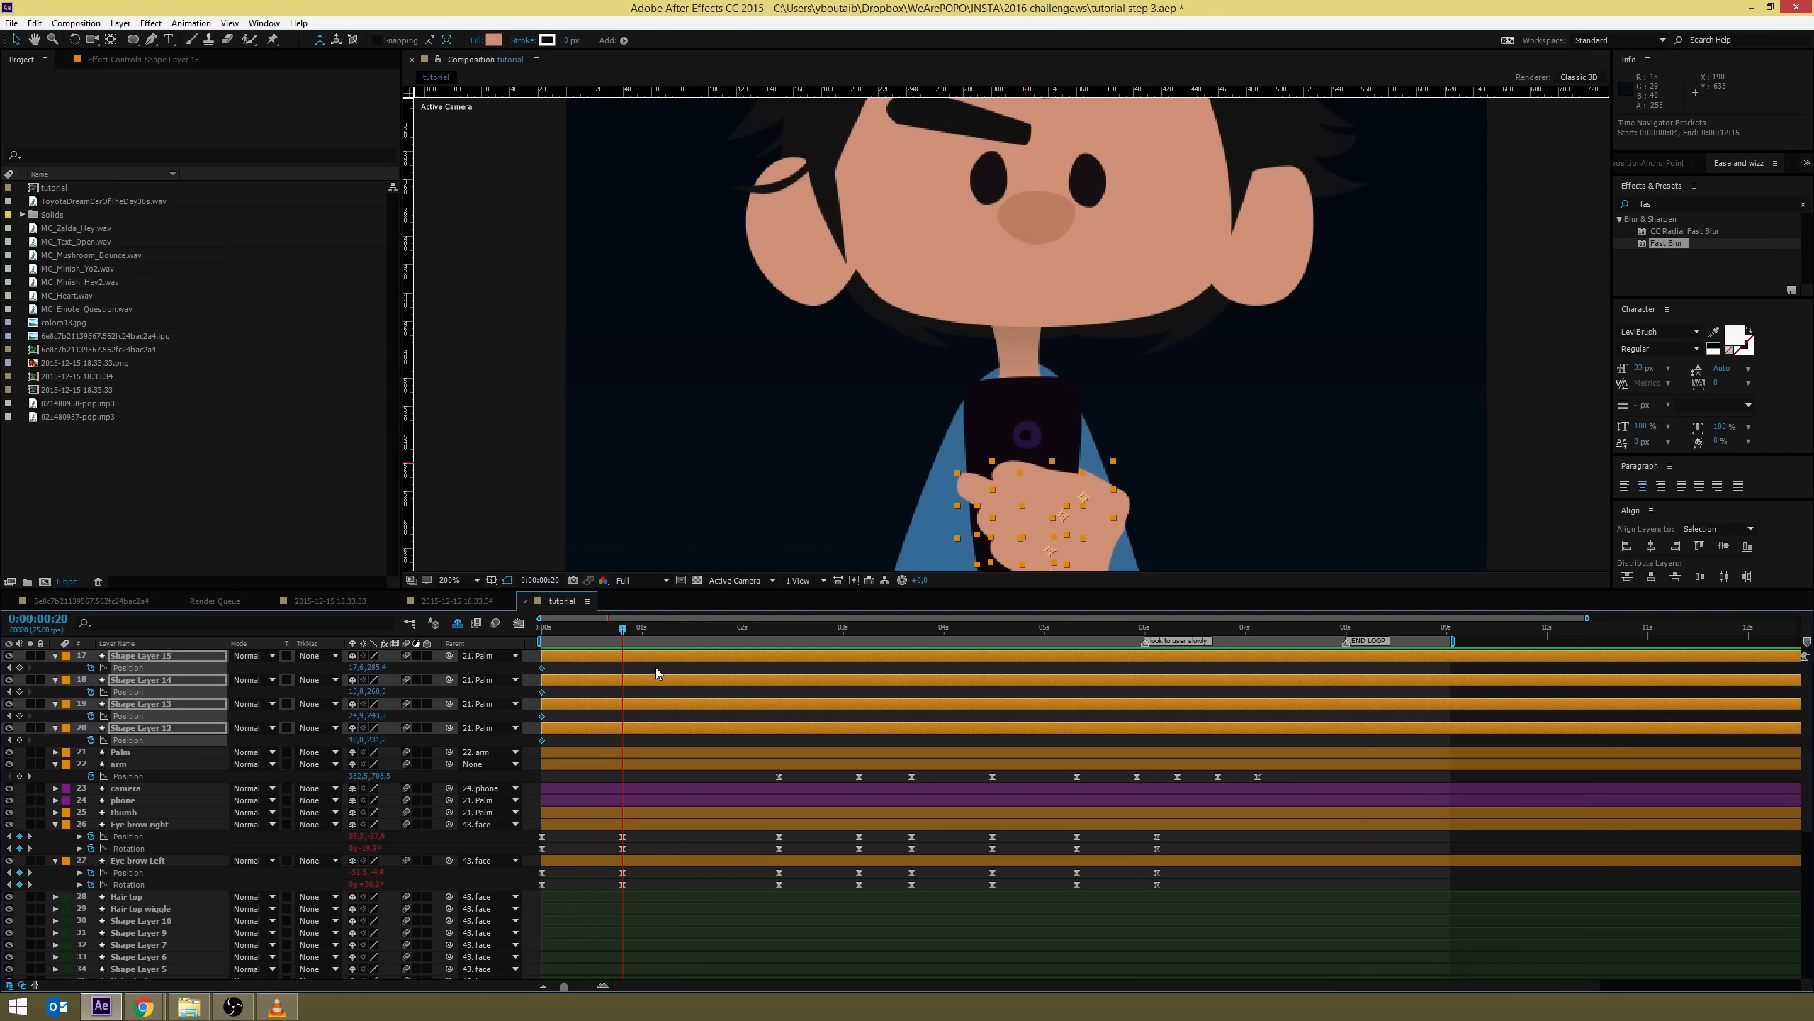
{"action": "key", "text": "shift+r"}
{"action": "left_click", "coordinate": [90, 680]}
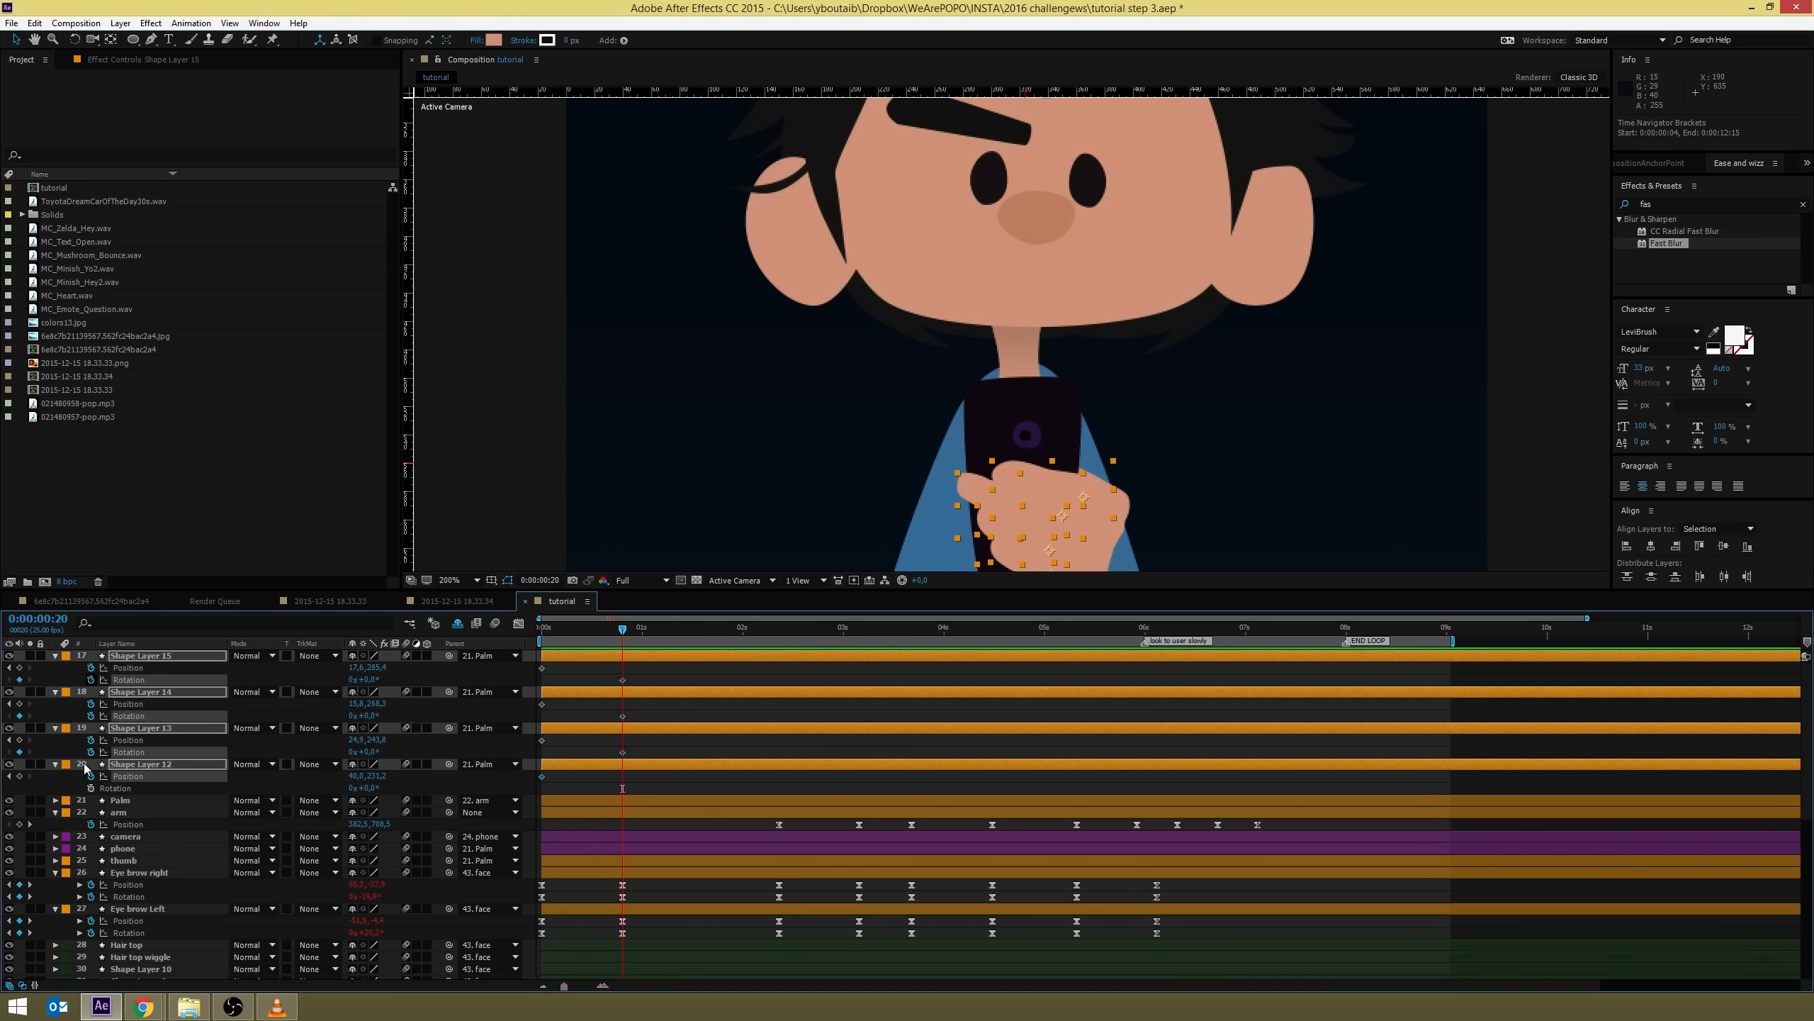
{"action": "key", "text": "Home"}
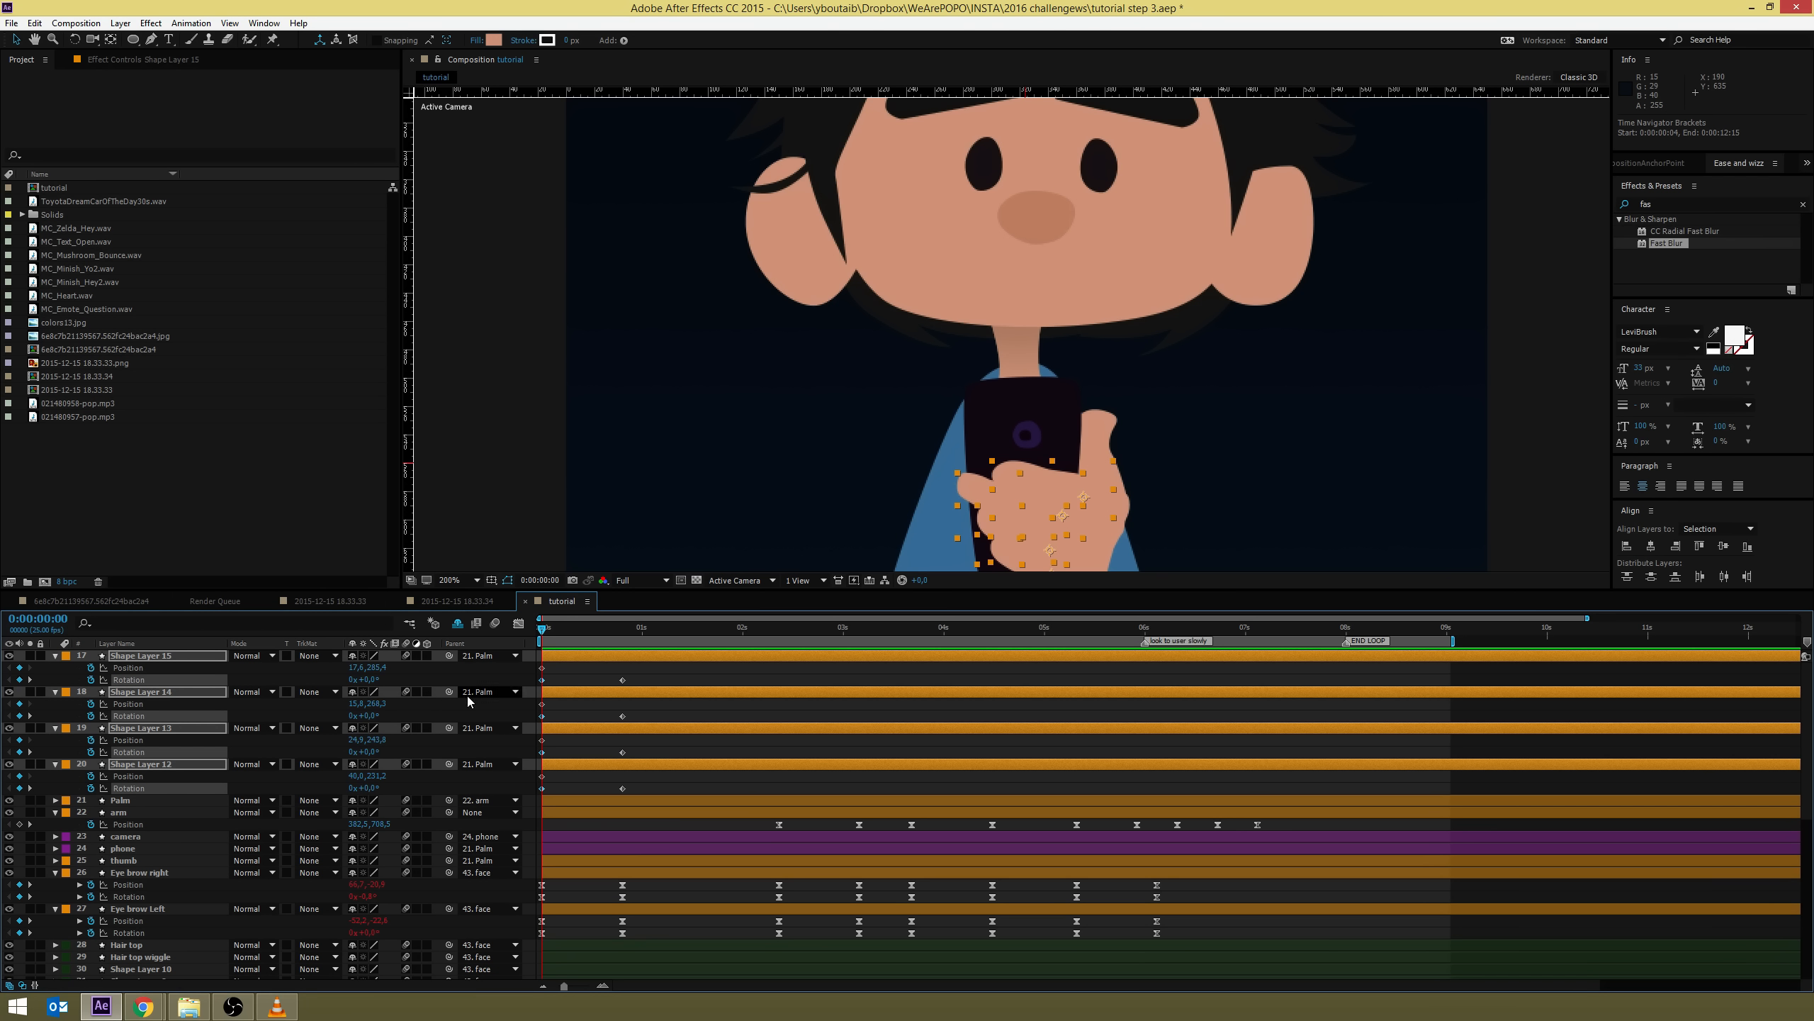
{"action": "key", "text": "k"}
{"action": "left_click", "coordinate": [742, 678]}
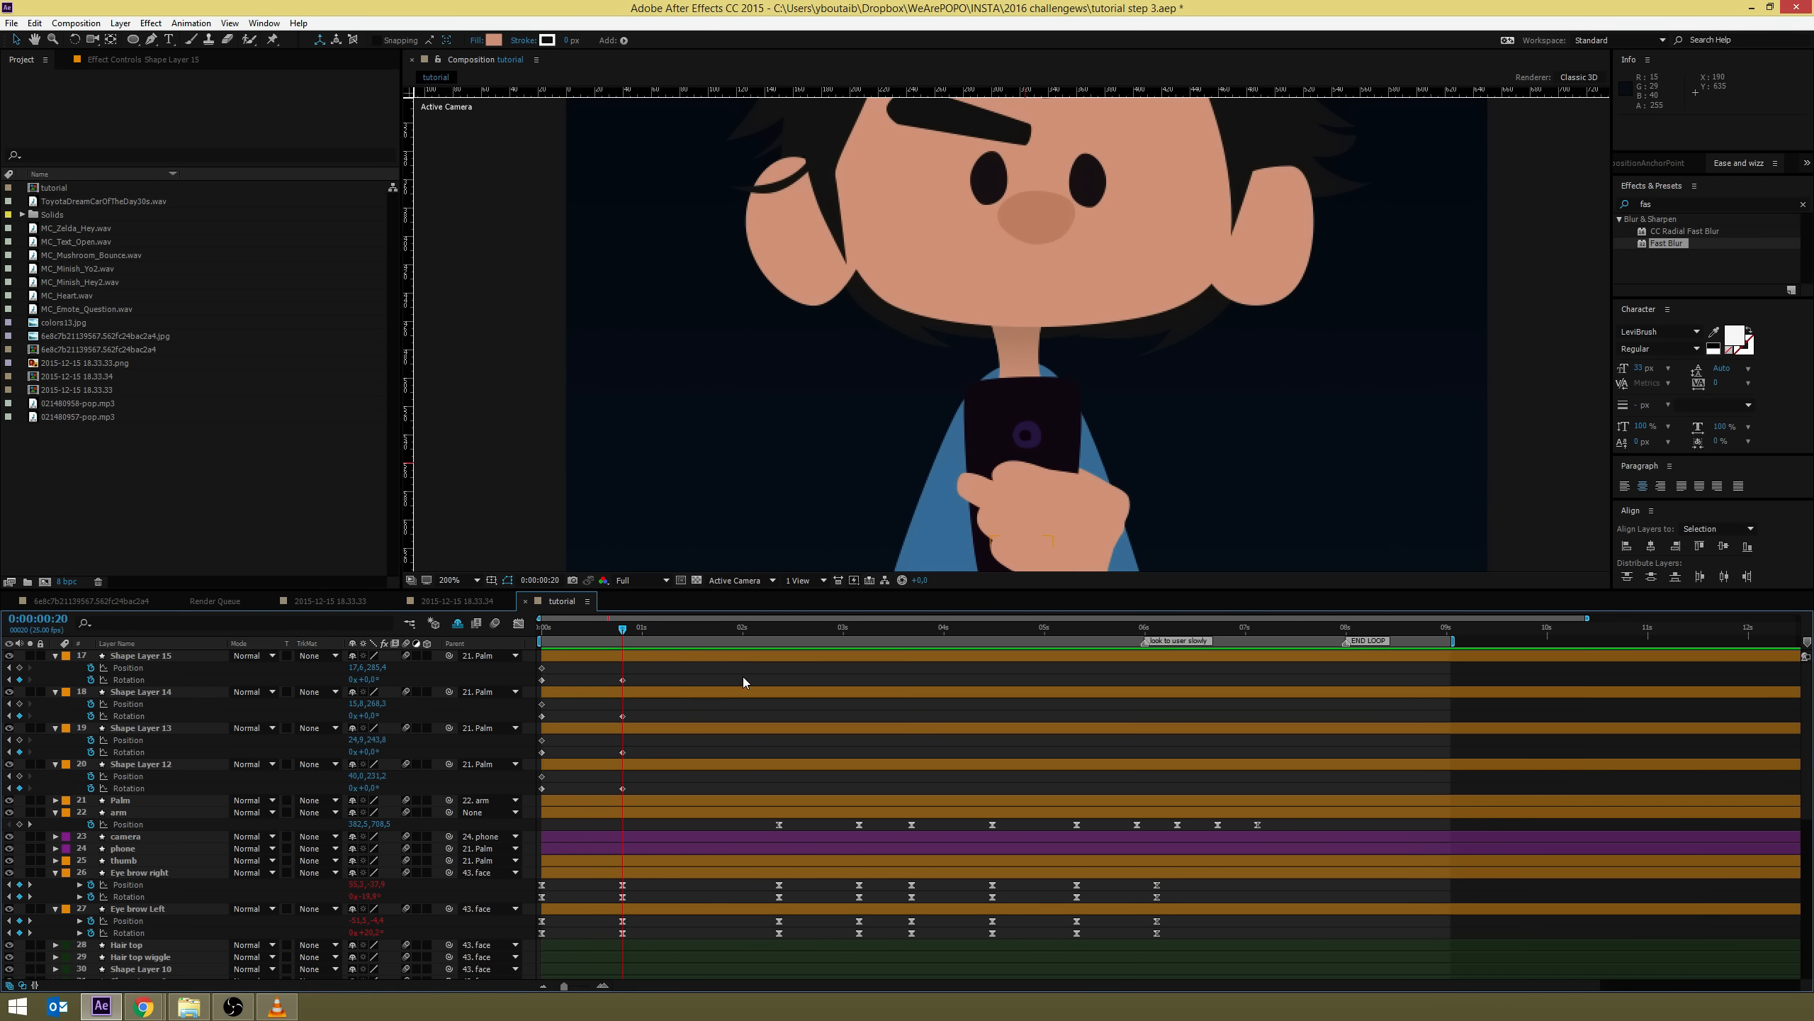
At 0:00:00:20, rotate the lowest finger, Shape Layer 15, to about -9° and Shape Layer 14 to about -7°, shifting the latter slightly outward
{"action": "left_click", "coordinate": [744, 656]}
{"action": "key", "text": "h"}
{"action": "left_click_drag", "start_coordinate": [1061, 518], "coordinate": [1055, 457]}
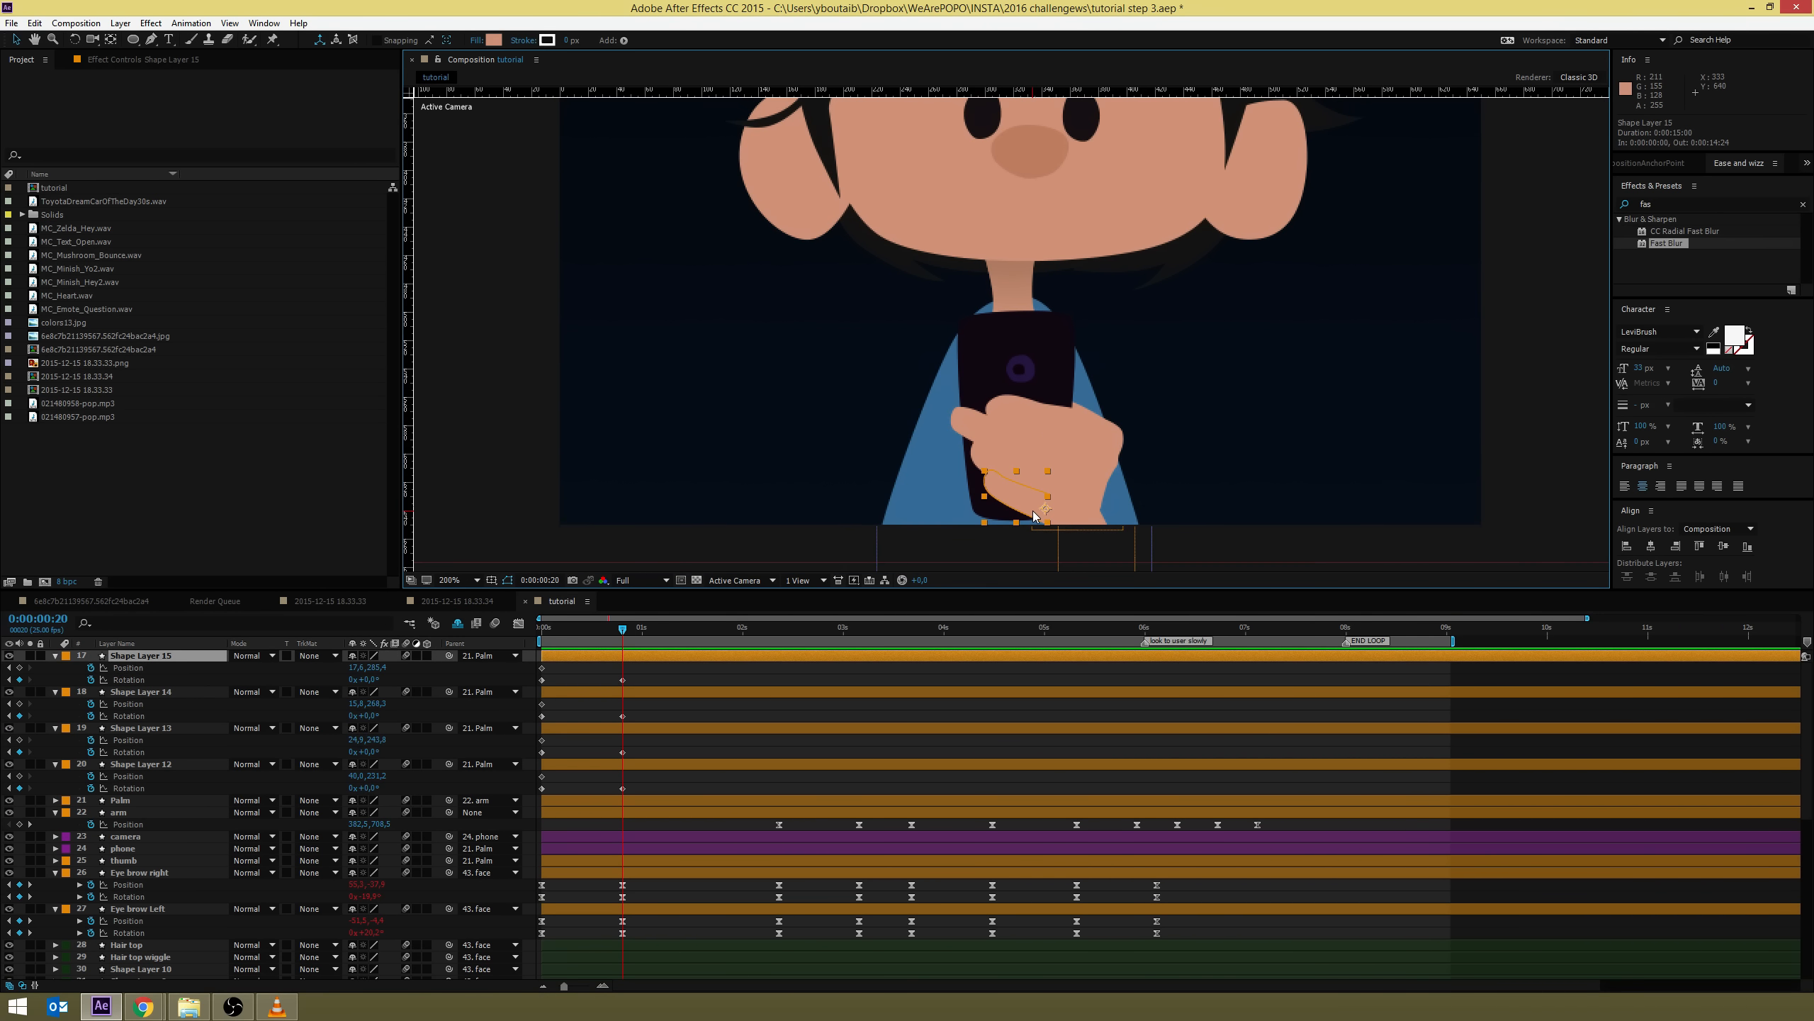
{"action": "scroll", "coordinate": [1057, 493], "scroll_direction": "up", "scroll_amount": 1}
{"action": "left_click_drag", "start_coordinate": [1061, 539], "coordinate": [1030, 389]}
{"action": "key", "text": "u"}
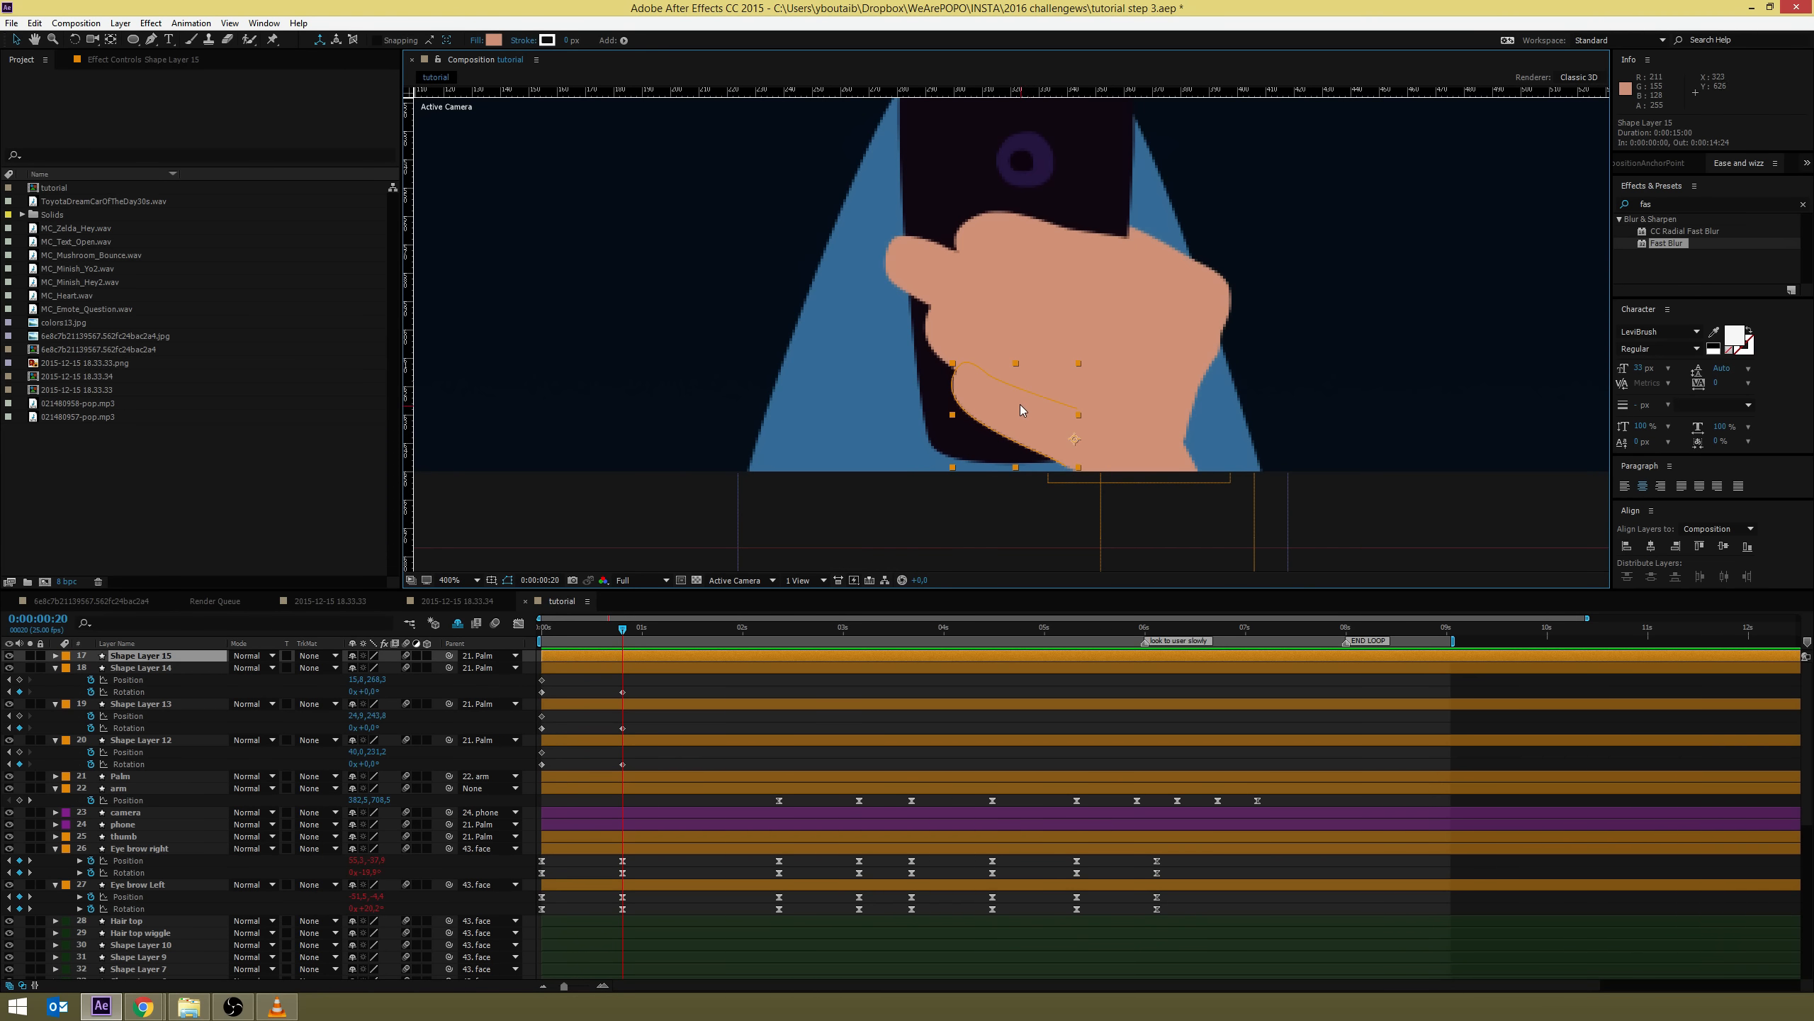
{"action": "key", "text": "w"}
{"action": "key", "text": "u"}
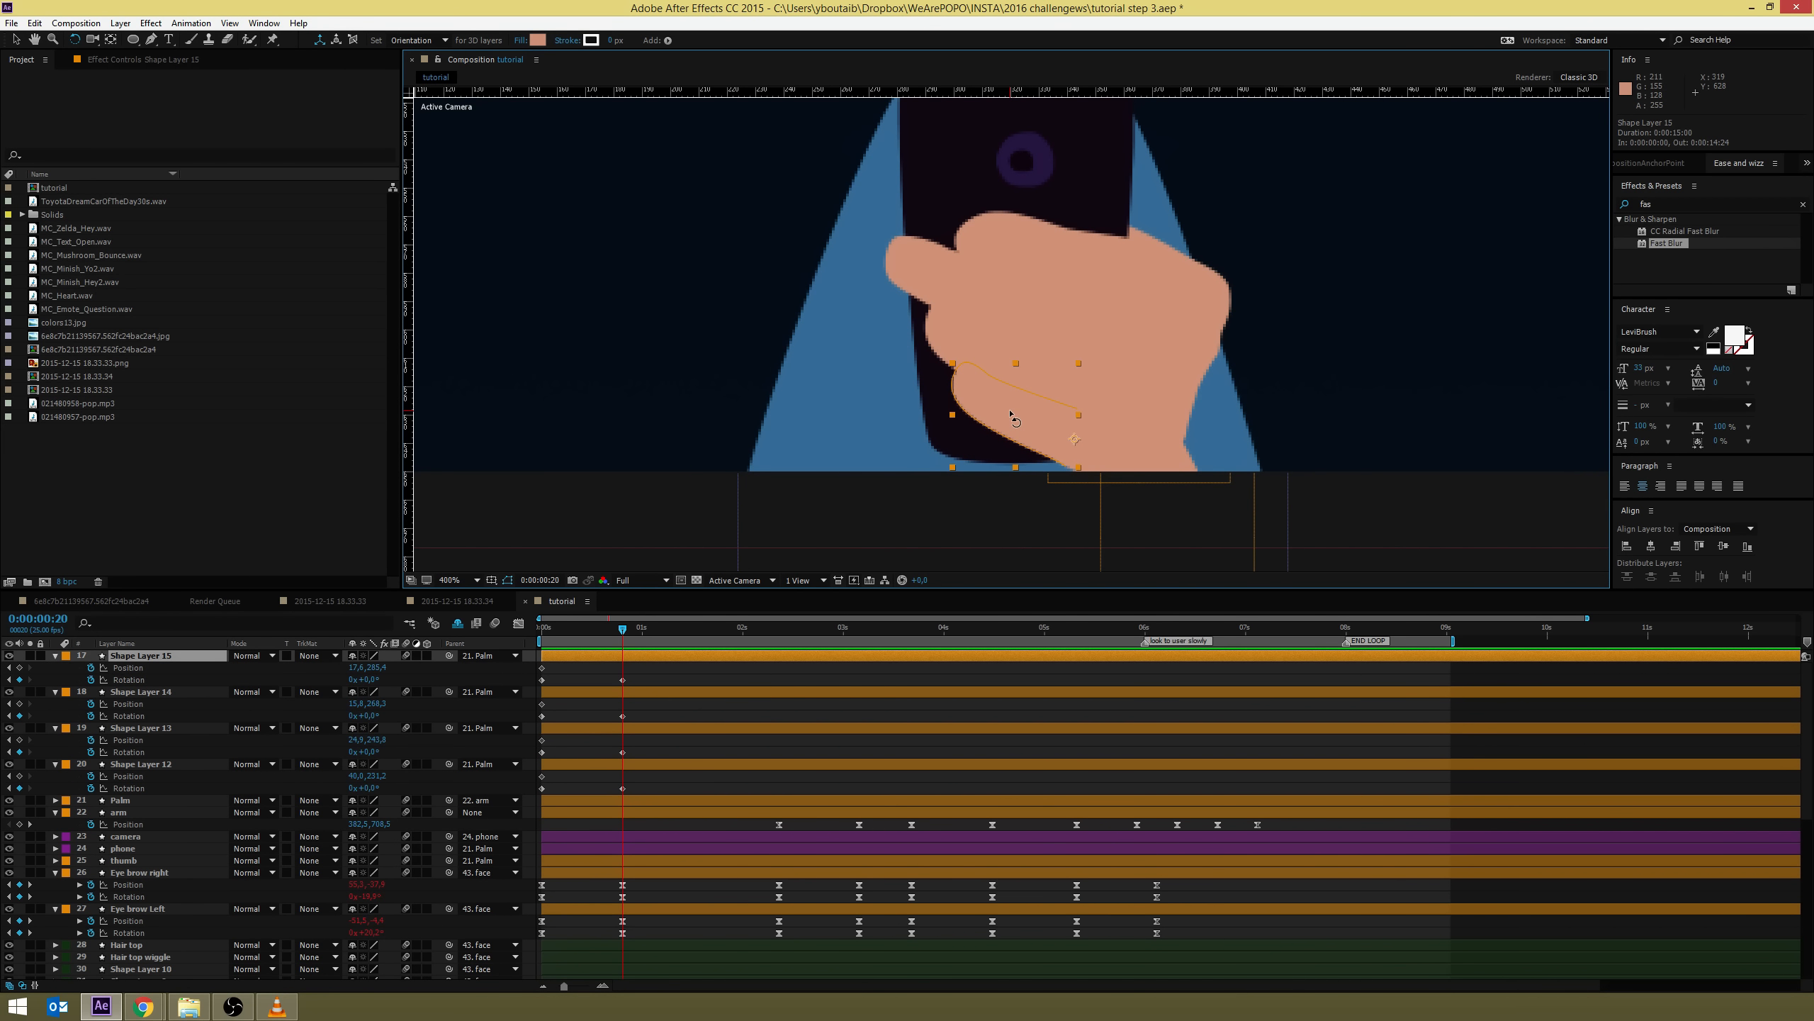
{"action": "left_click_drag", "start_coordinate": [1011, 414], "coordinate": [1002, 422]}
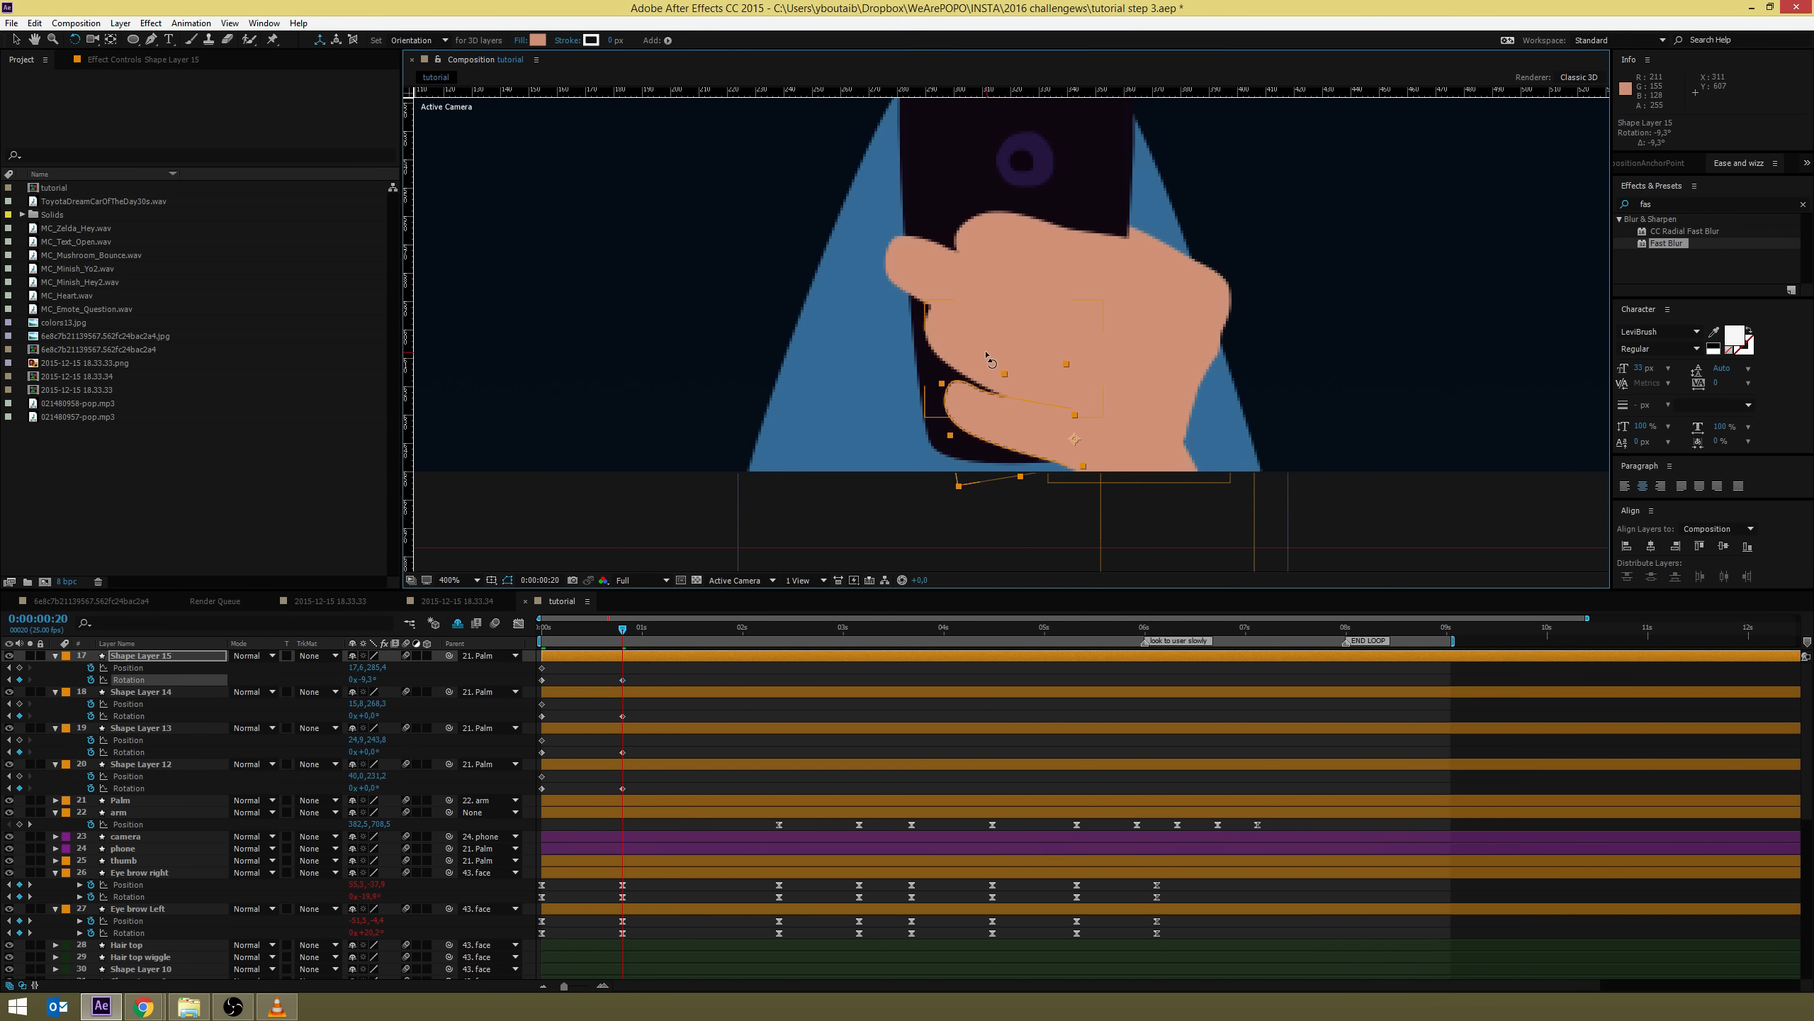
{"action": "left_click_drag", "start_coordinate": [987, 357], "coordinate": [959, 348]}
{"action": "key", "text": "v"}
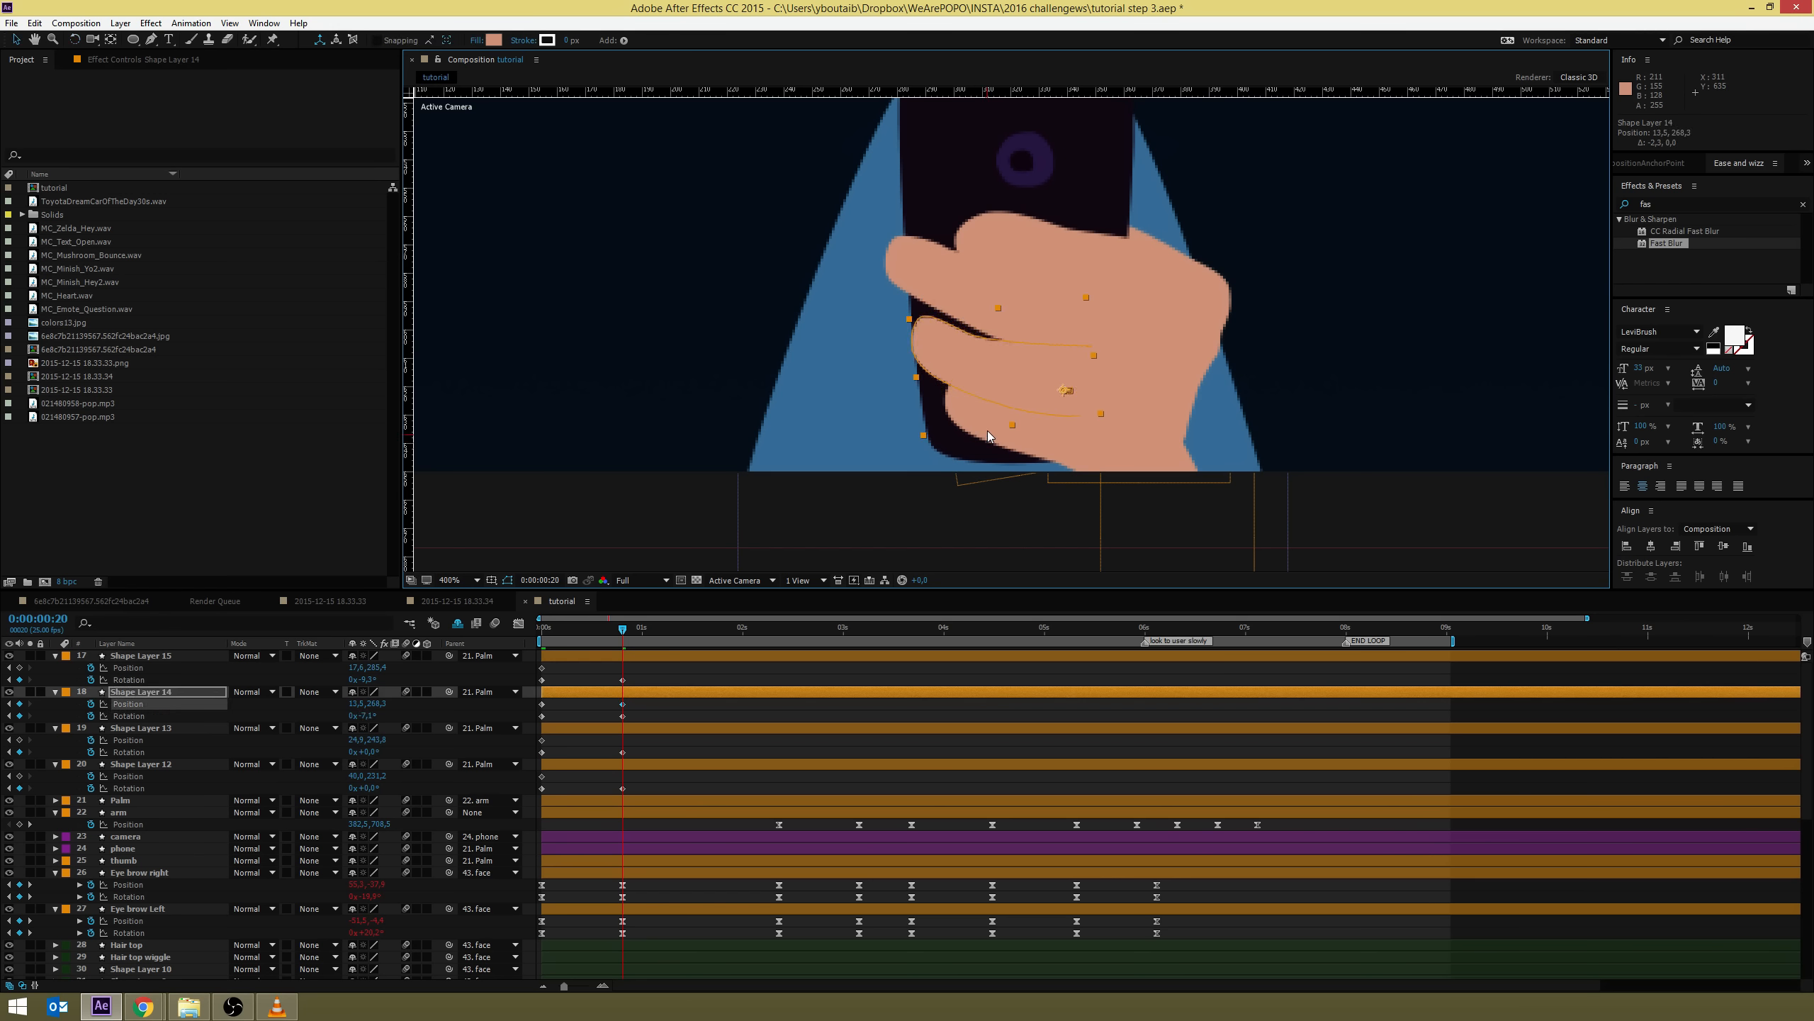
At 0:00:00:20, rotate the finger Shape Layer 13 to about 3.4° and Shape Layer 12 to about 8.9°
{"action": "left_click", "coordinate": [979, 297]}
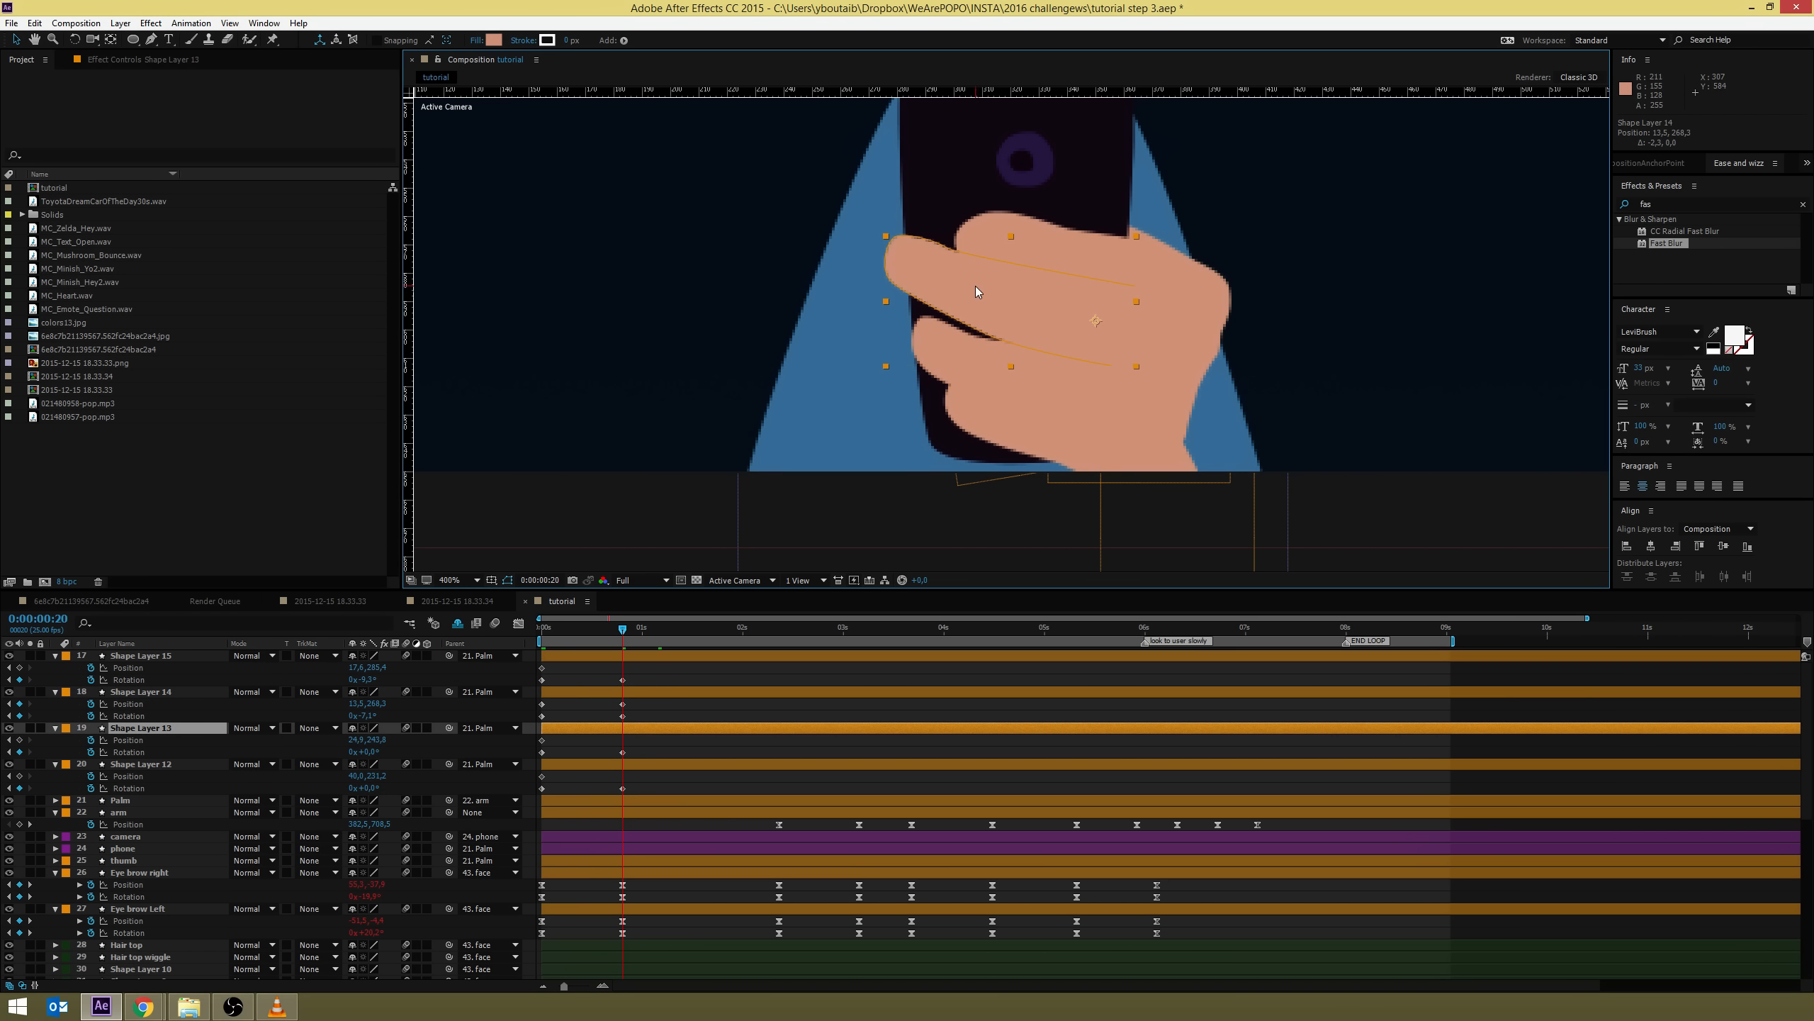
{"action": "key", "text": "w"}
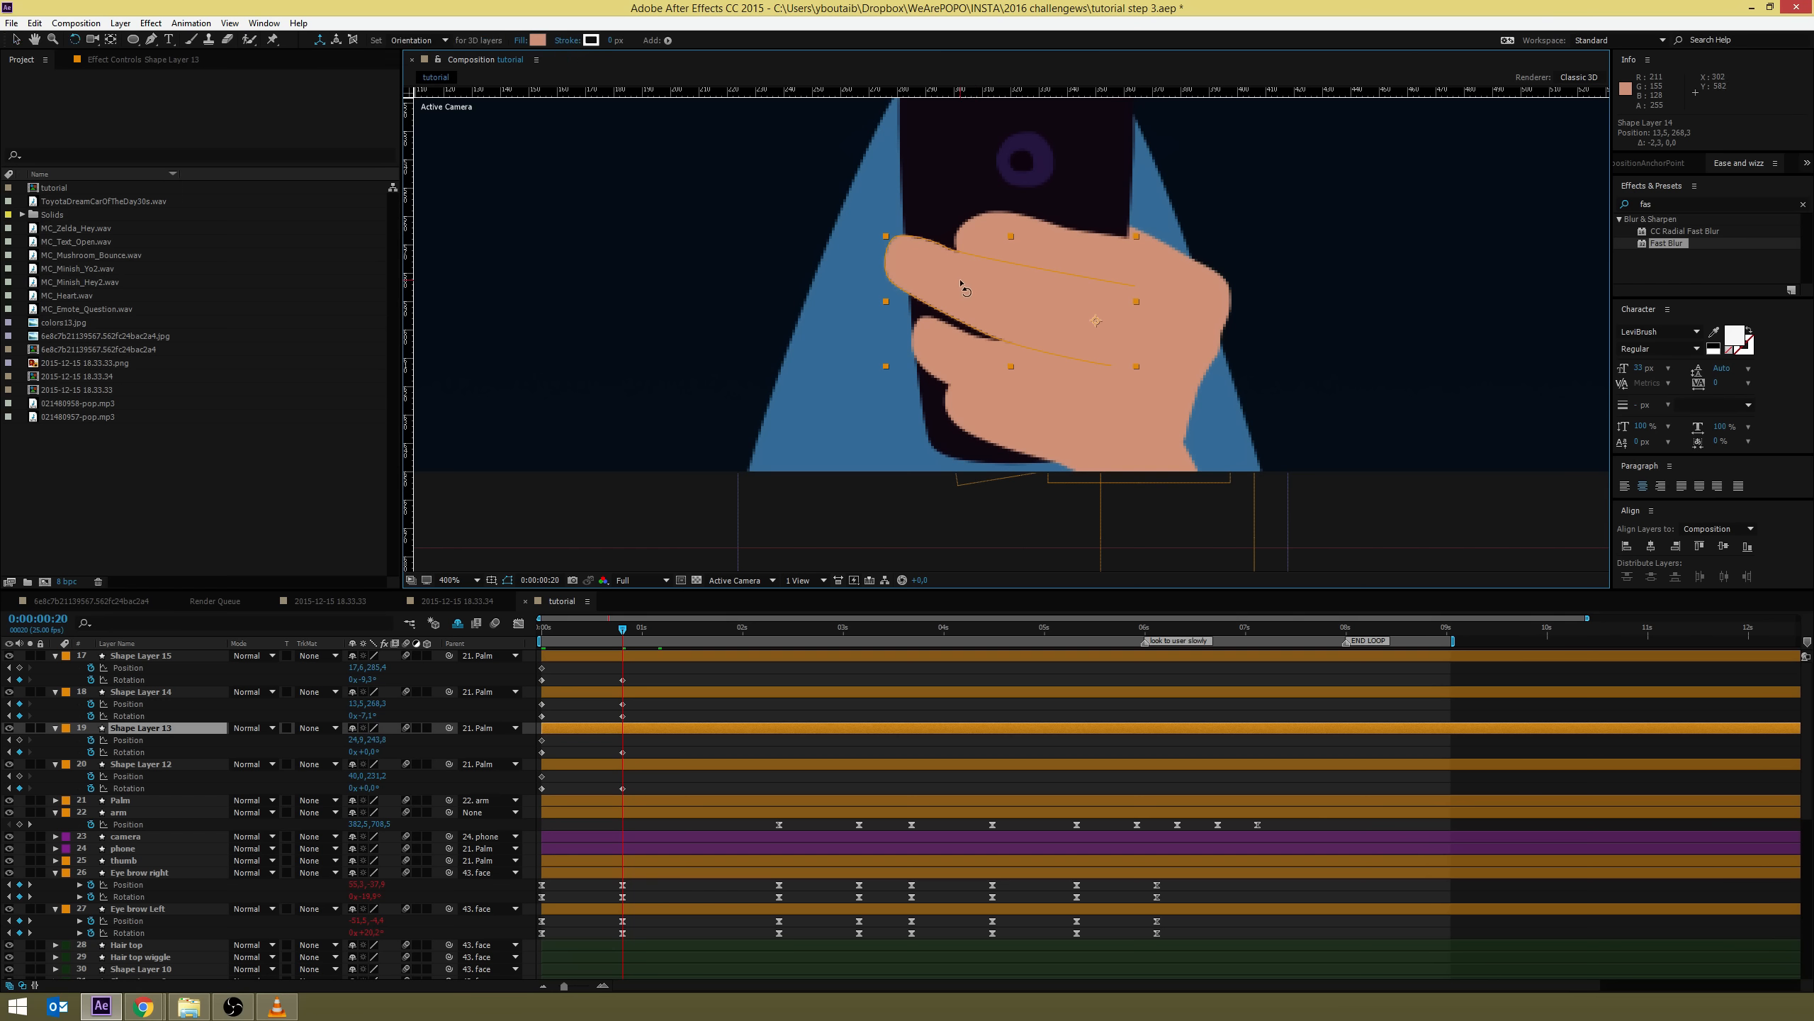
{"action": "left_click_drag", "start_coordinate": [976, 287], "coordinate": [971, 274]}
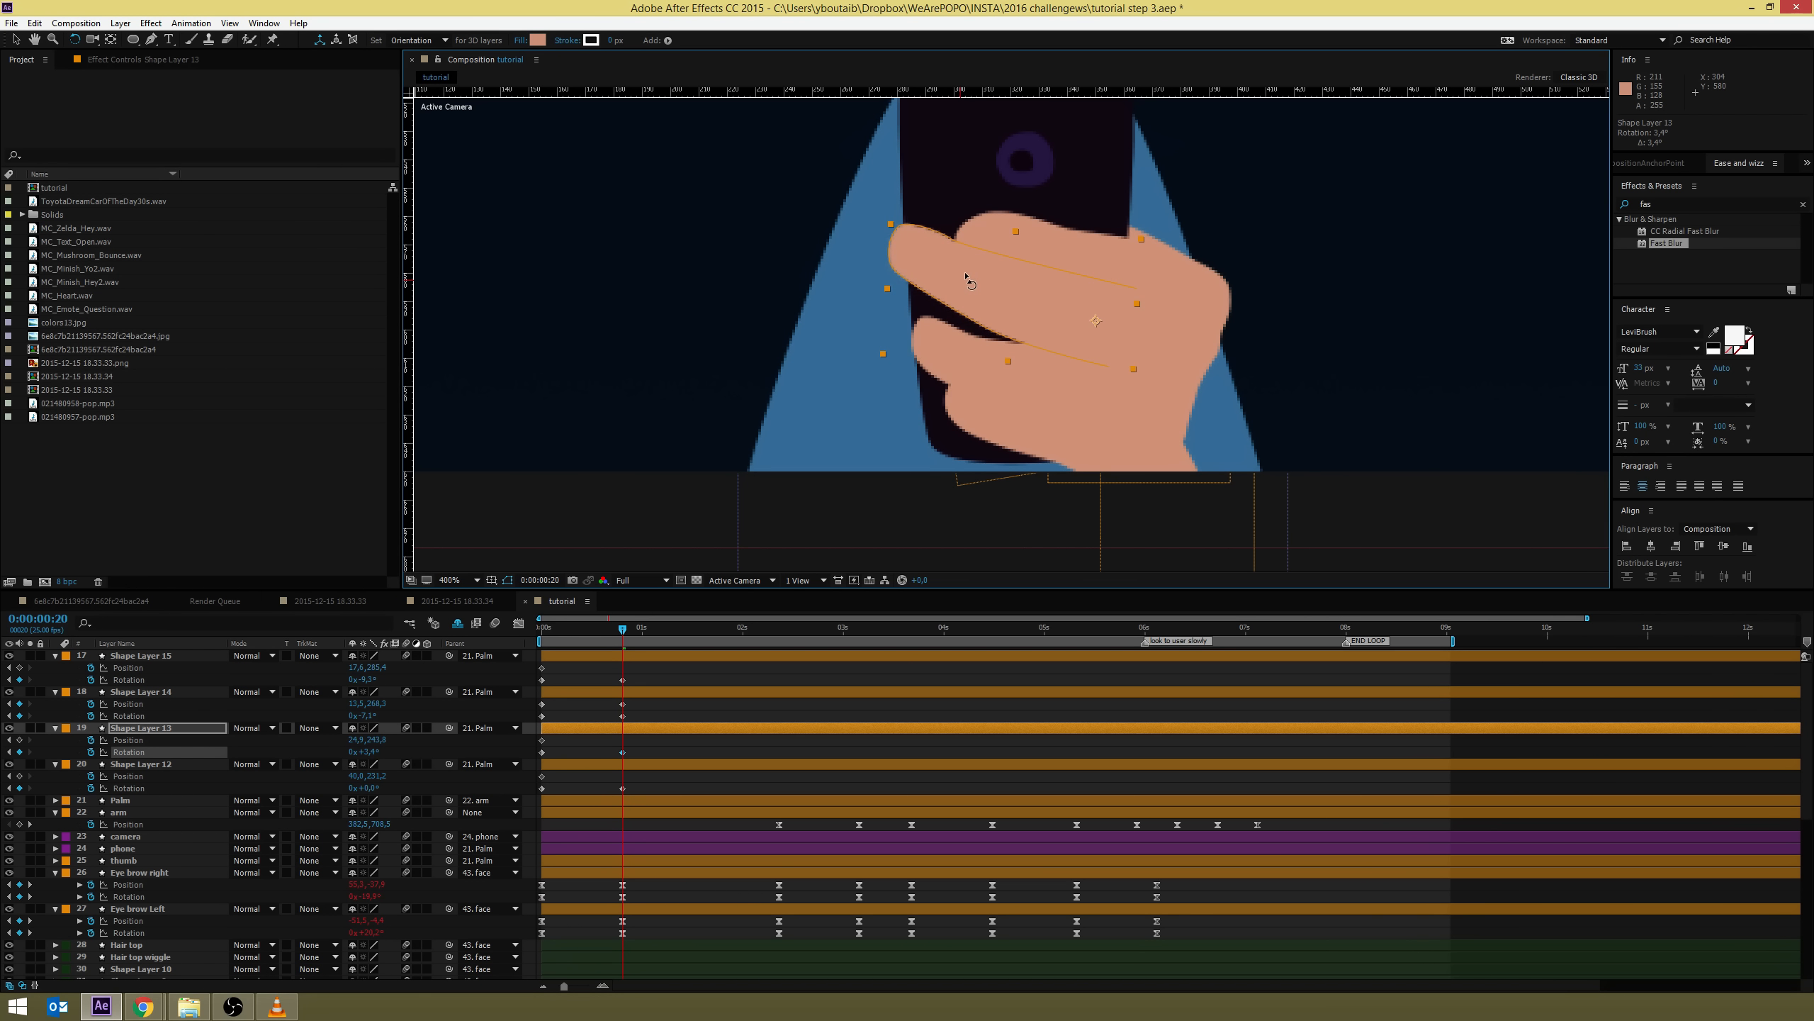
{"action": "left_click", "coordinate": [1064, 228]}
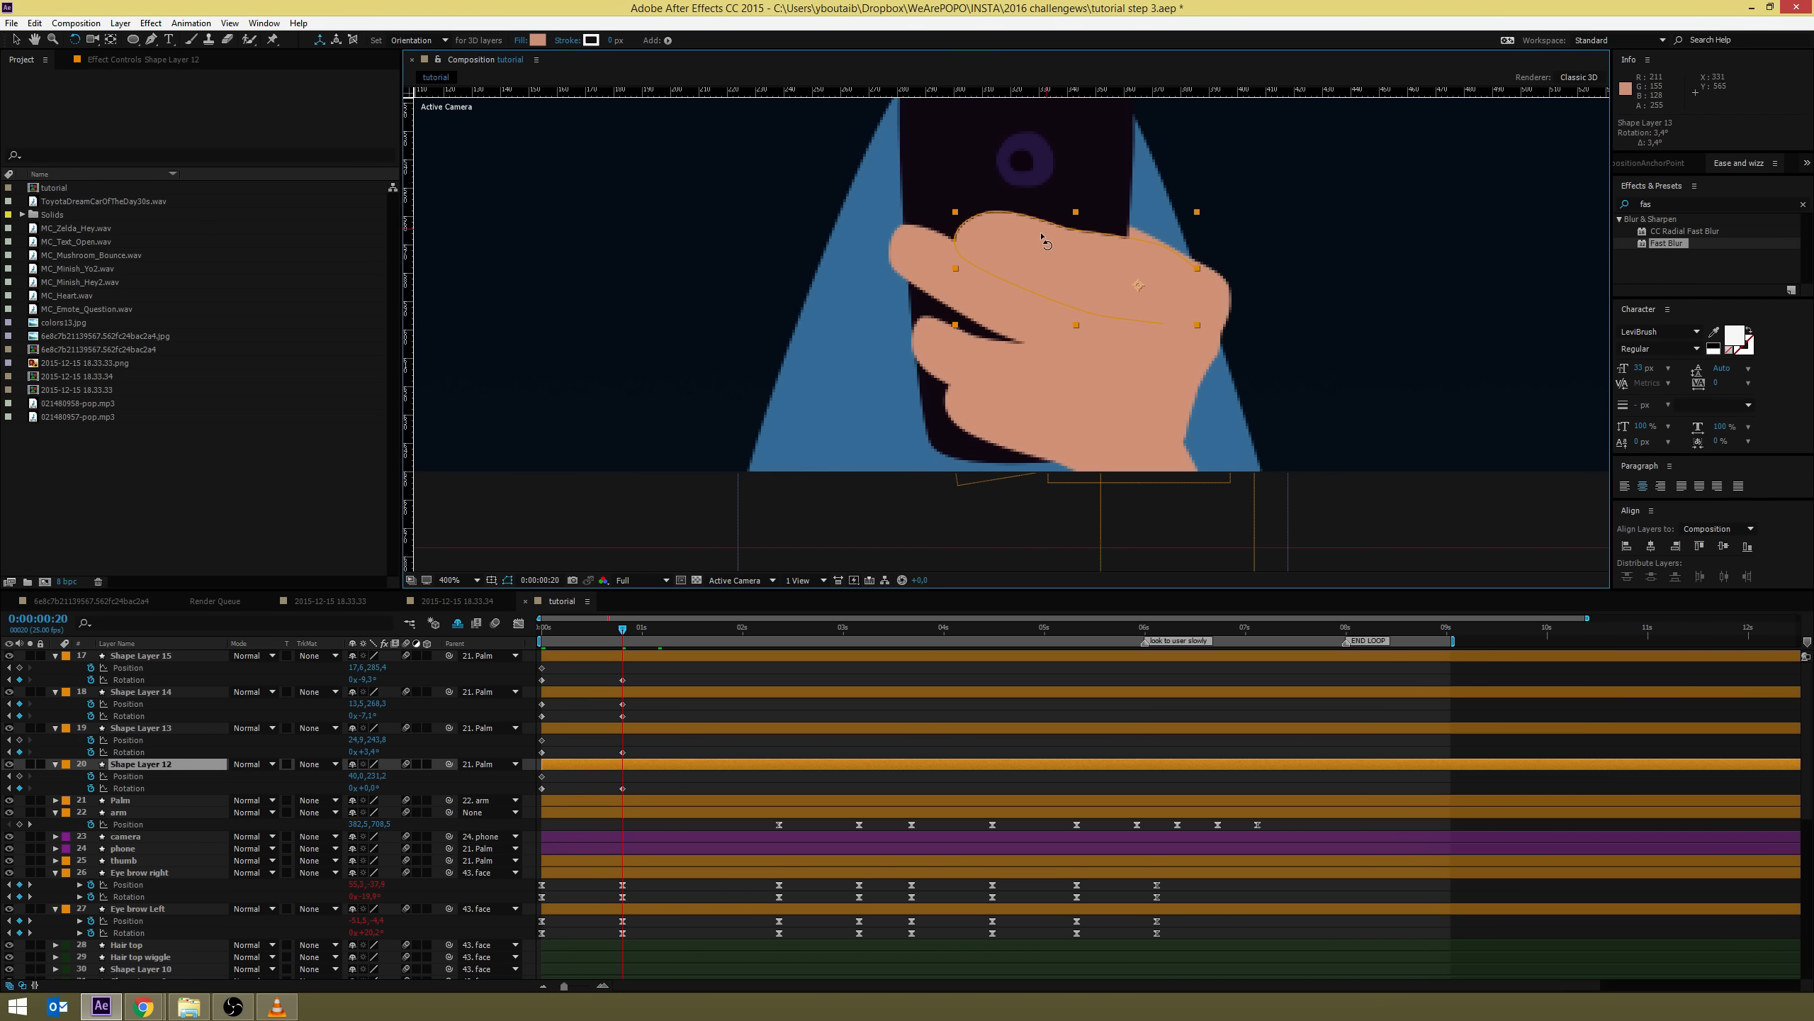
{"action": "left_click_drag", "start_coordinate": [1048, 242], "coordinate": [1029, 246]}
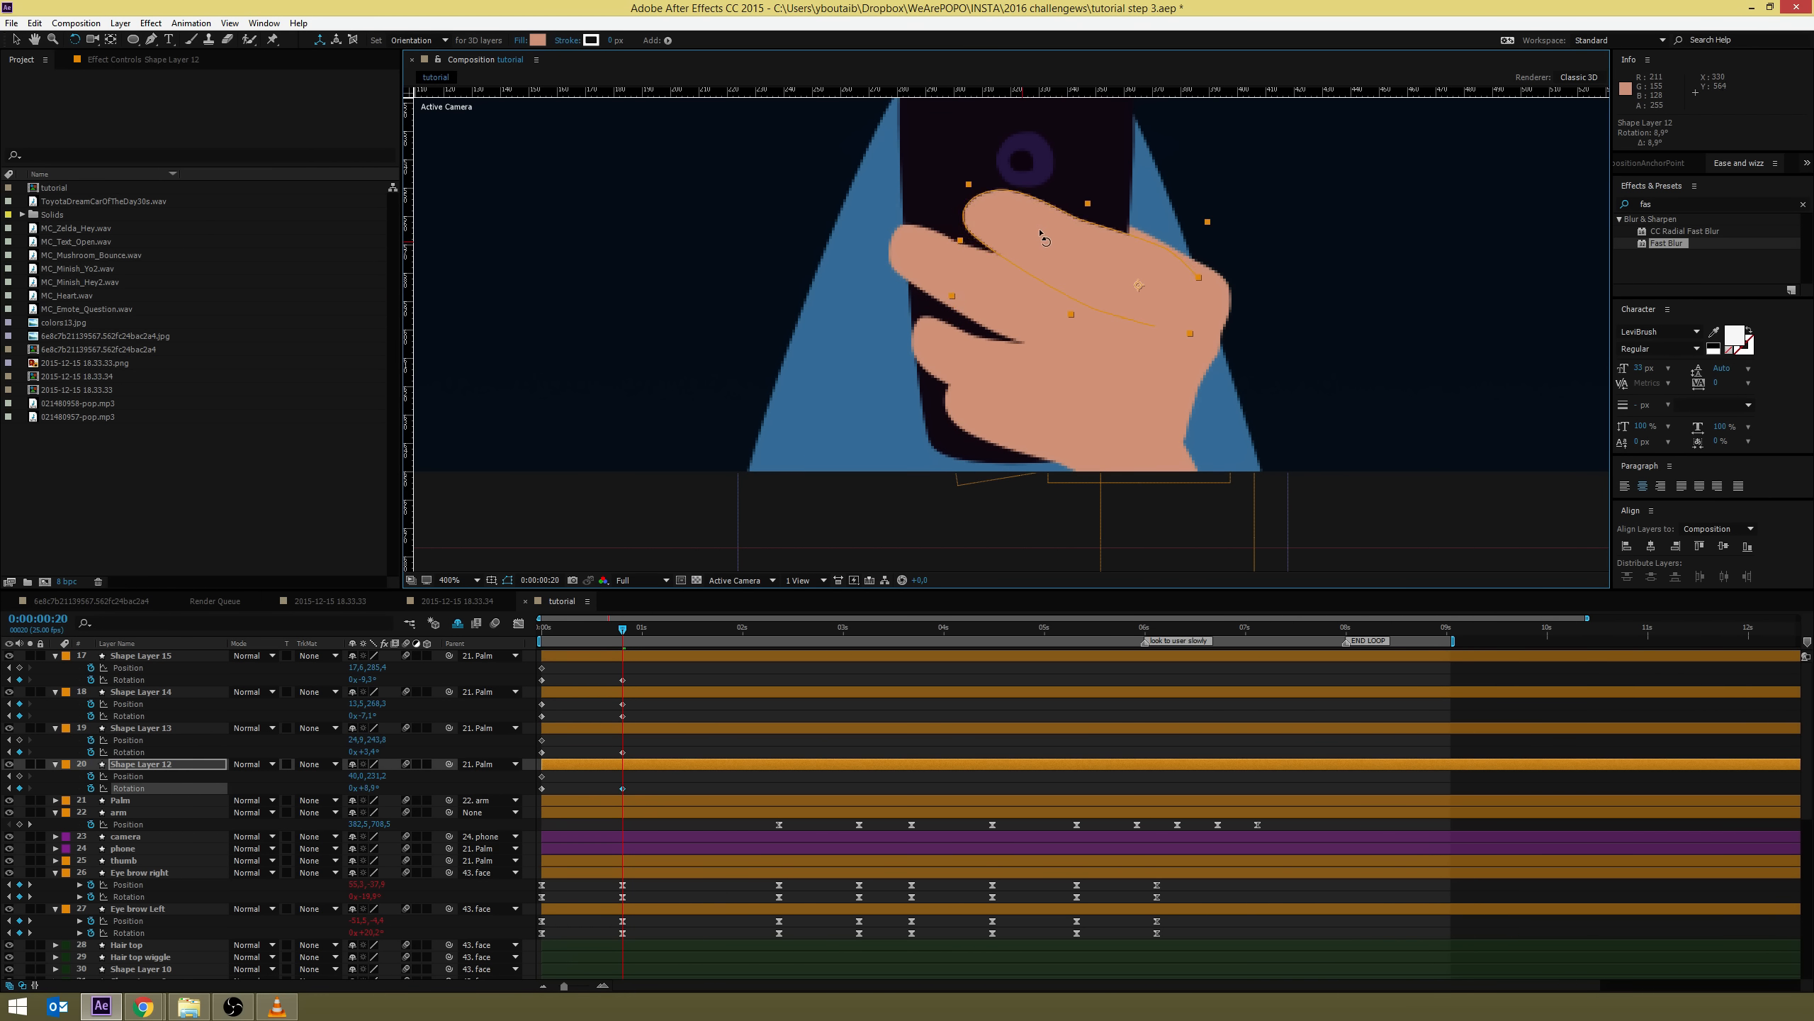
Nudge Shape Layer 13 slightly down and to the left at 0:00:00:20
{"action": "left_click", "coordinate": [922, 259]}
{"action": "key", "text": "v"}
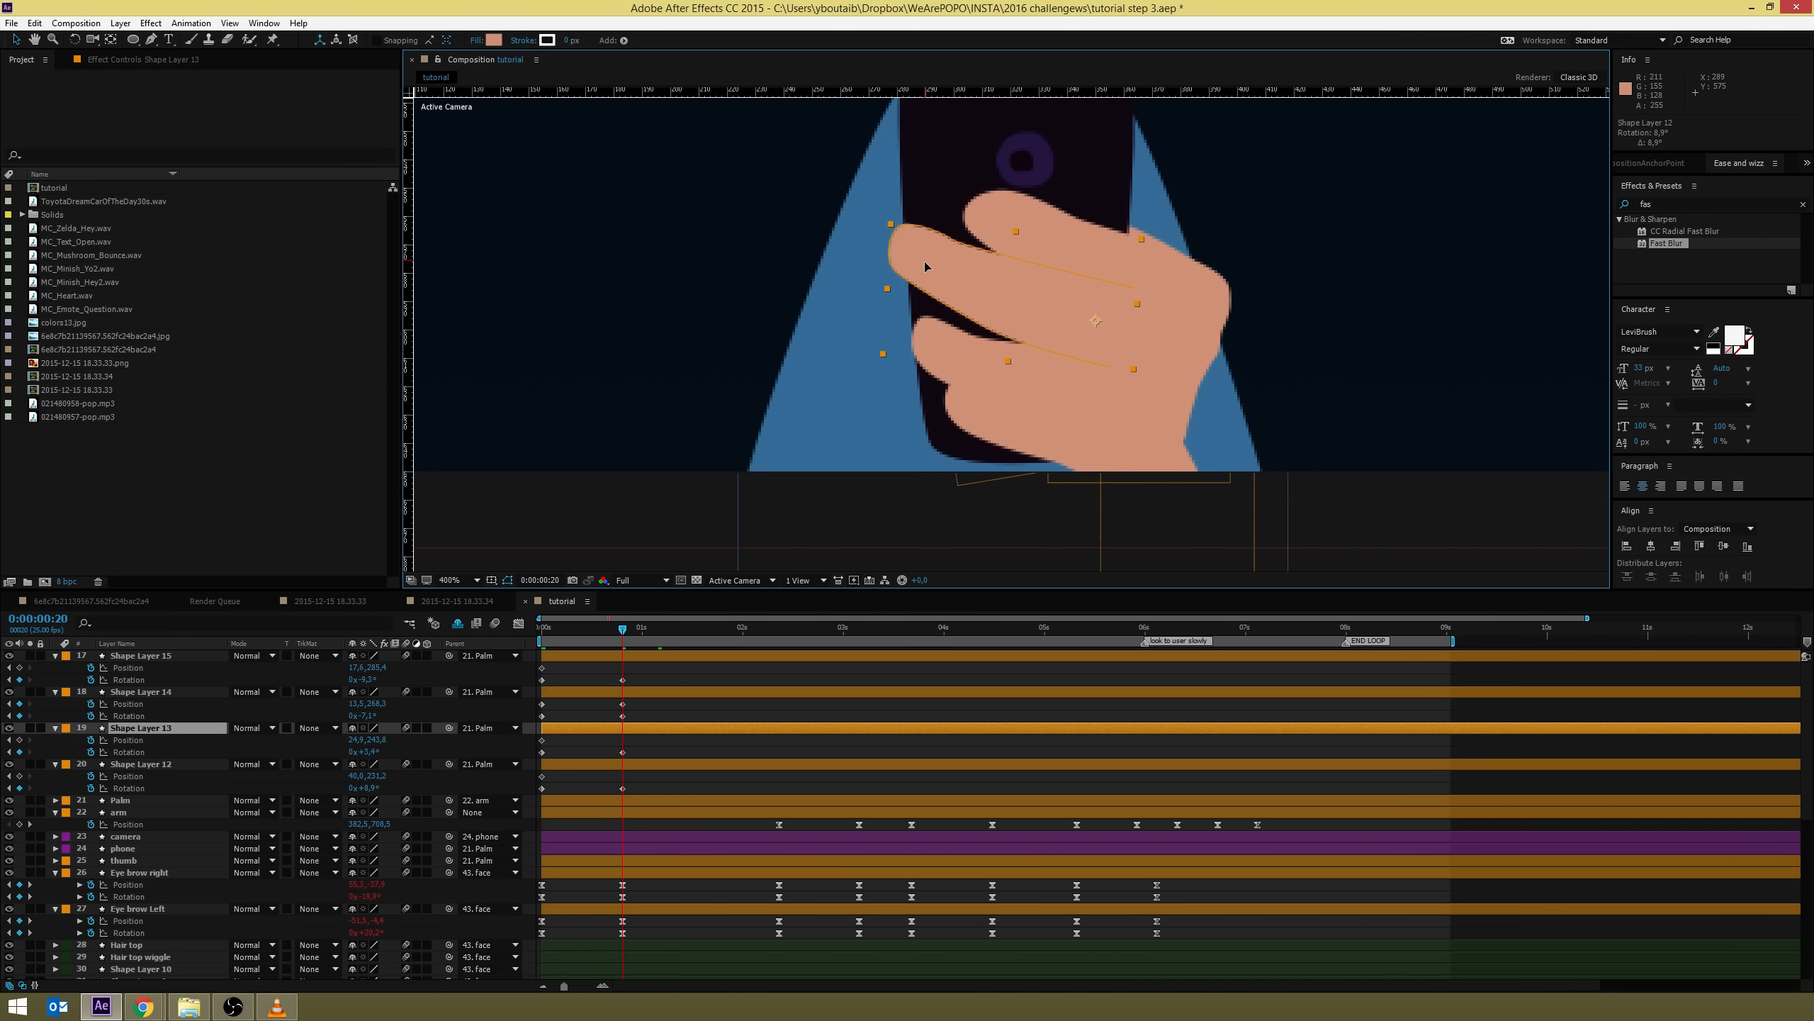
{"action": "left_click_drag", "start_coordinate": [922, 261], "coordinate": [918, 268]}
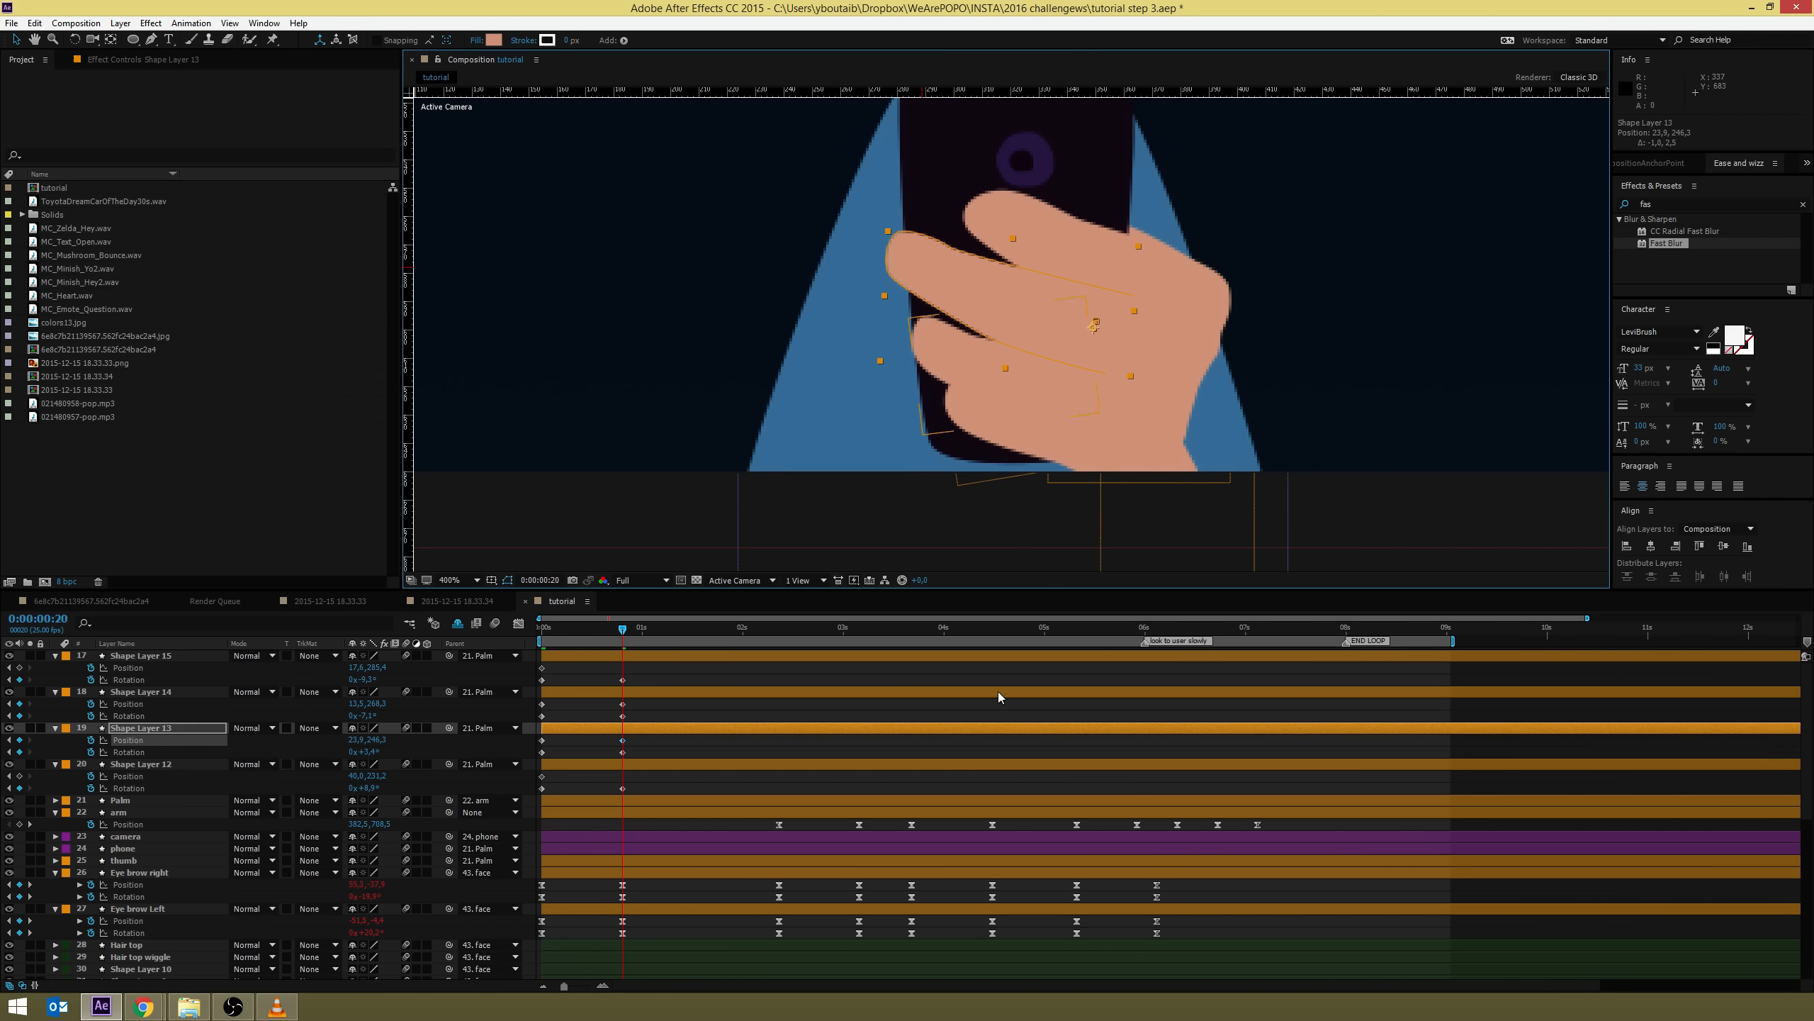
Keyframe the Palm layer's rotation at 0:00:00:00, and rotate the palm to about 2.4° at 0:00:00:20
{"action": "left_click_drag", "start_coordinate": [649, 636], "coordinate": [542, 629]}
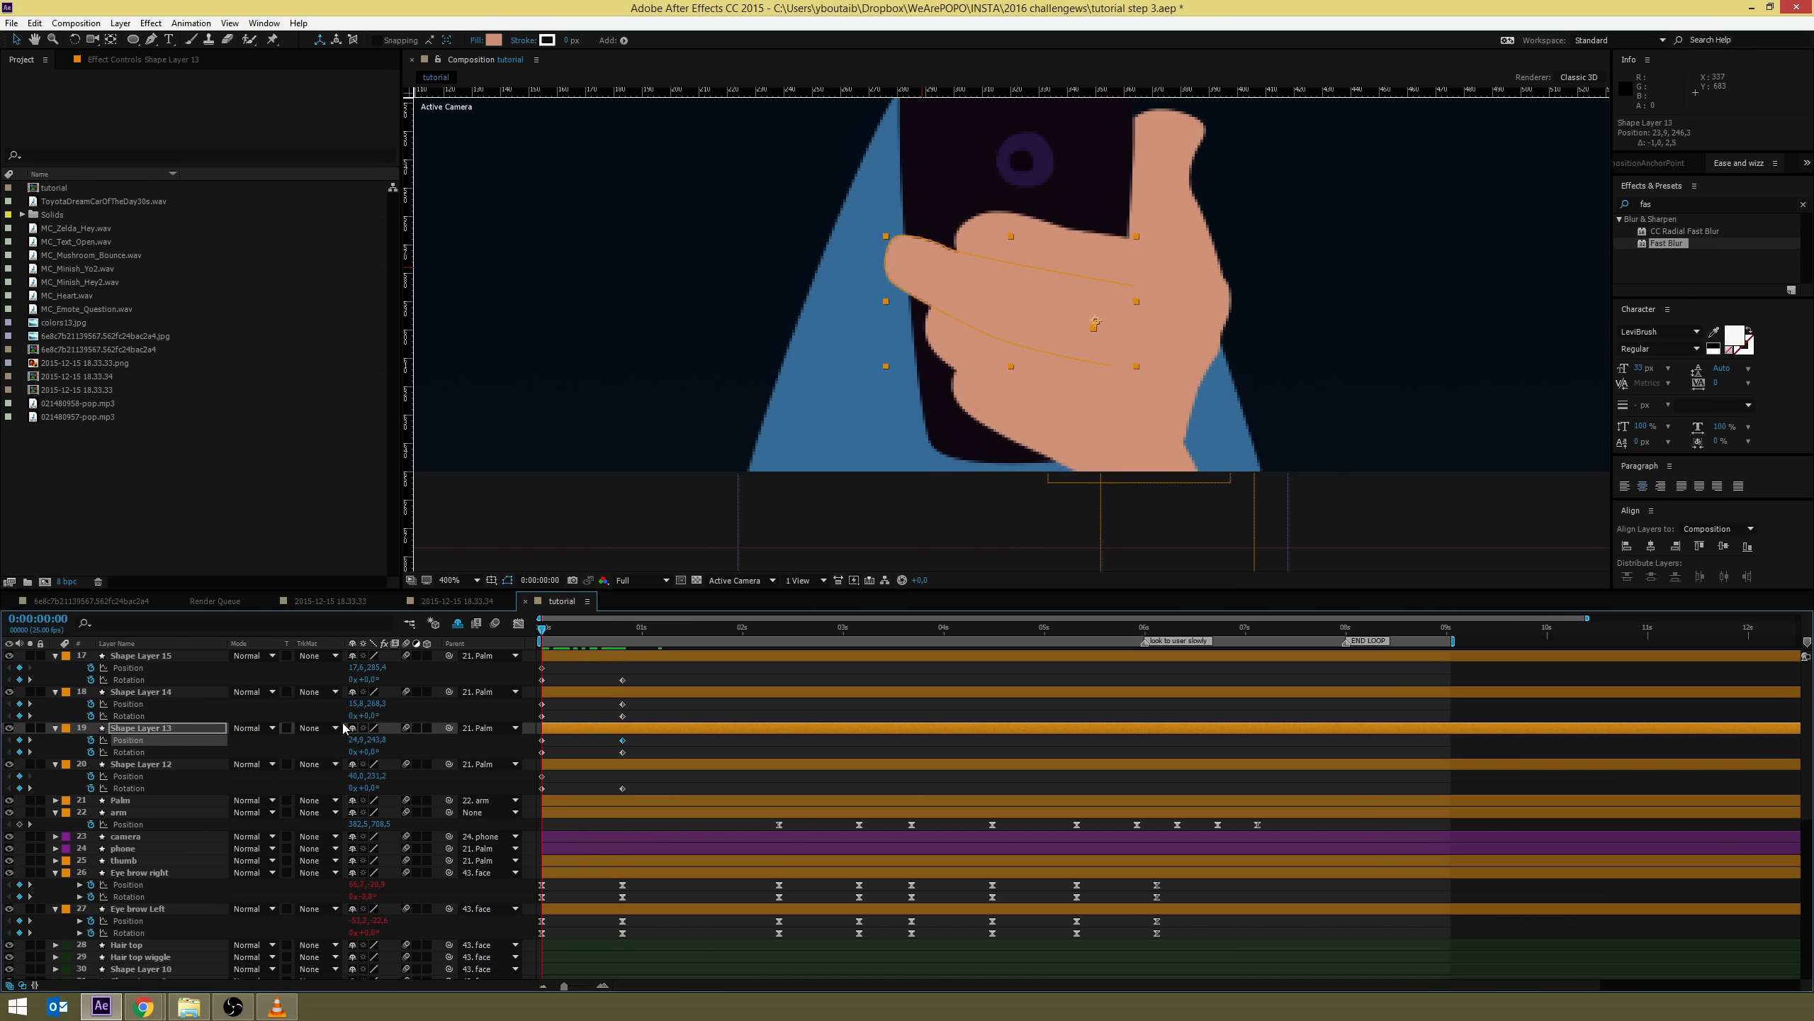
{"action": "left_click", "coordinate": [159, 800]}
{"action": "key", "text": "r"}
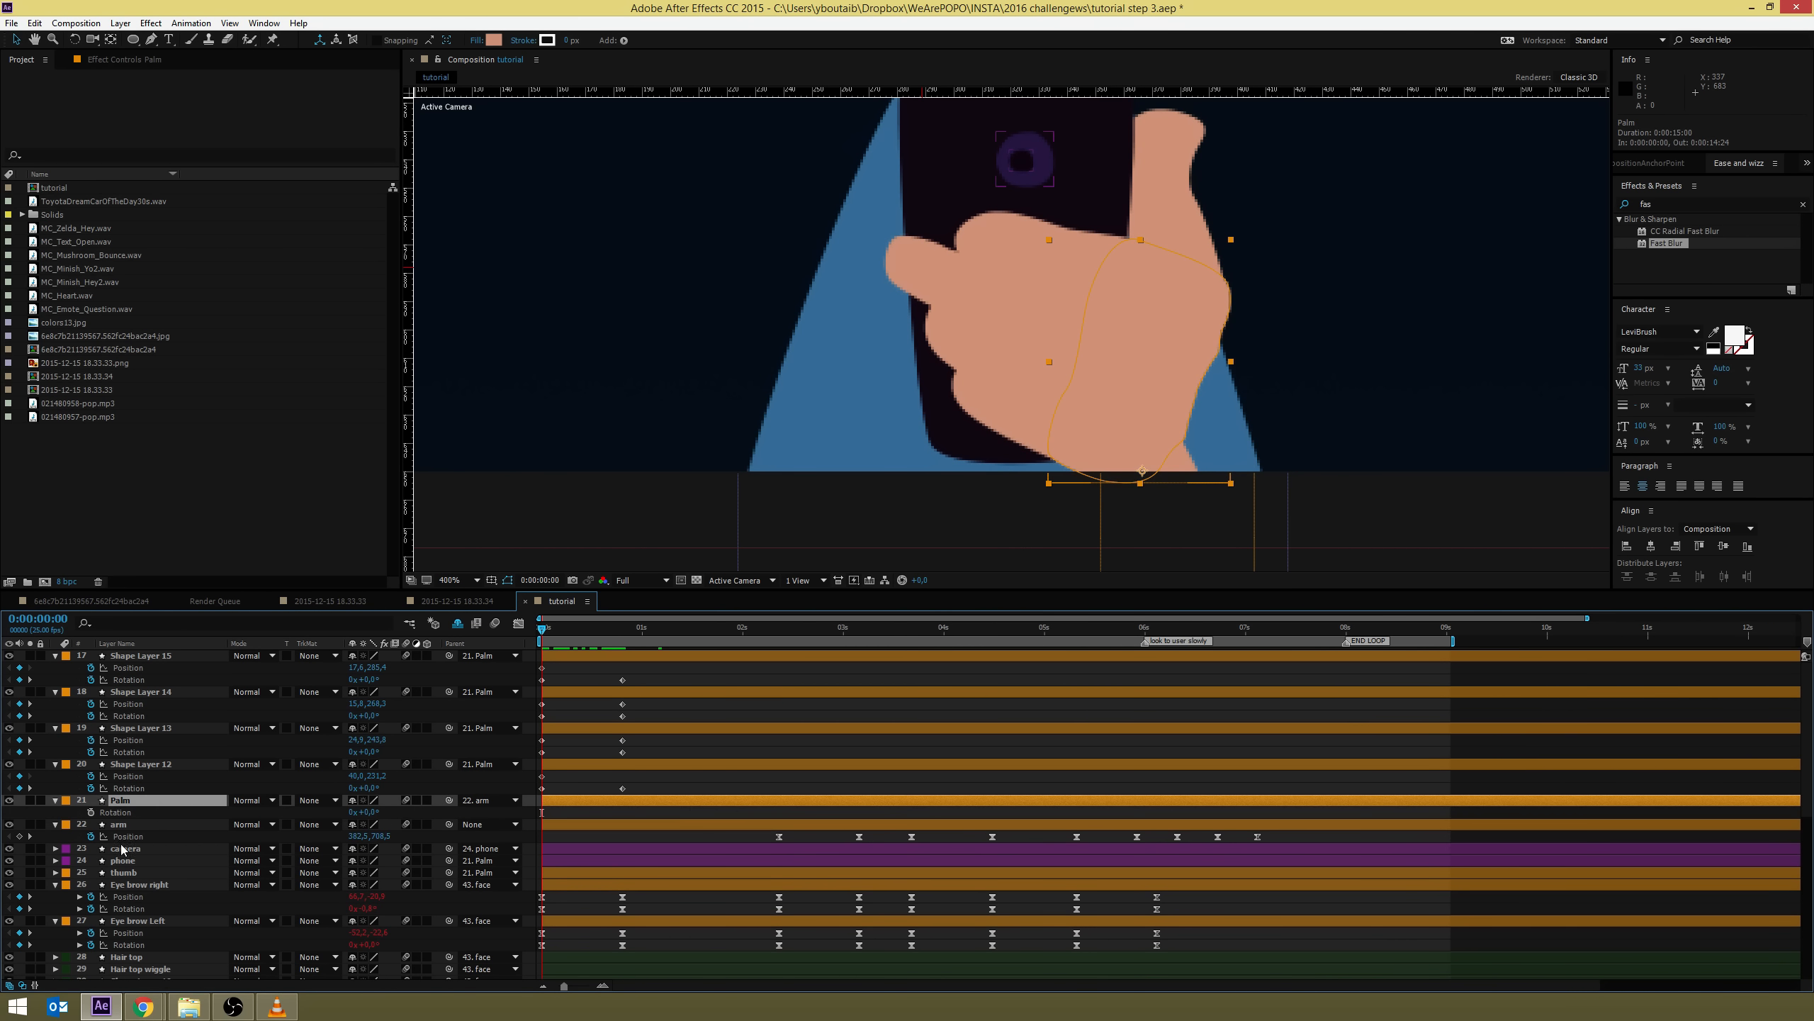
{"action": "left_click", "coordinate": [90, 813]}
{"action": "key", "text": "k"}
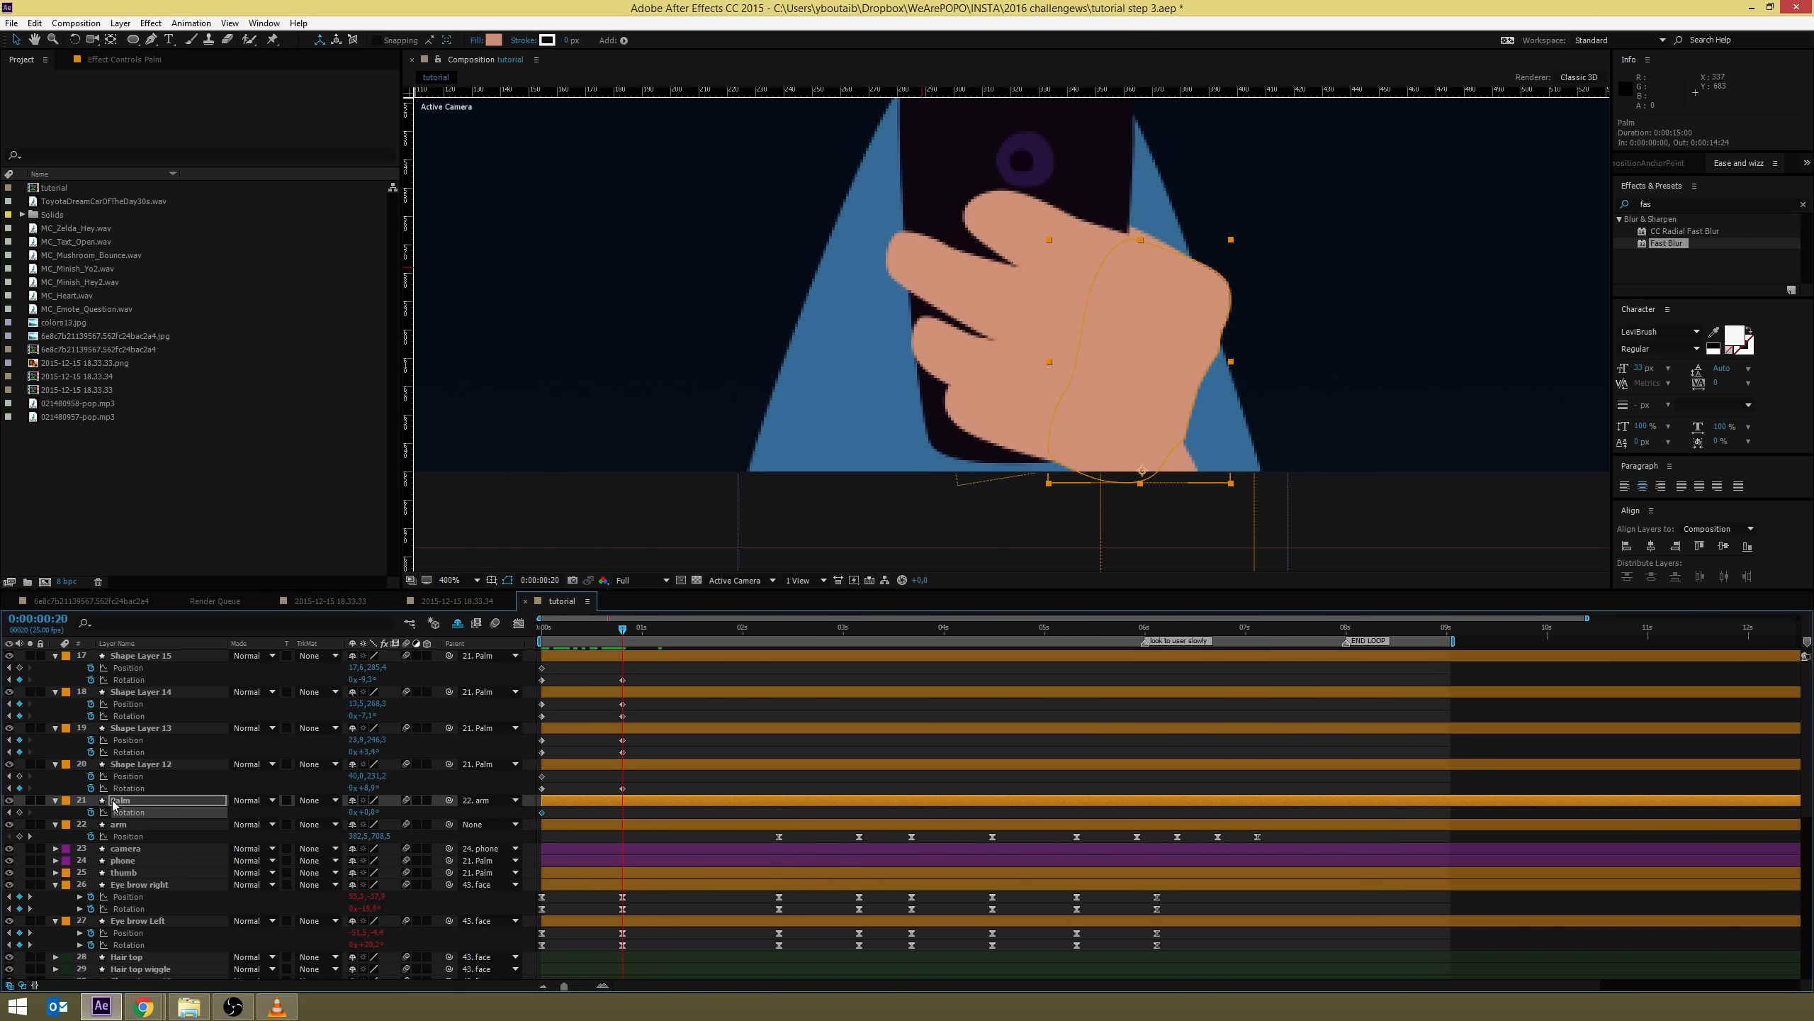
{"action": "scroll", "coordinate": [1127, 406], "scroll_direction": "down", "scroll_amount": 2}
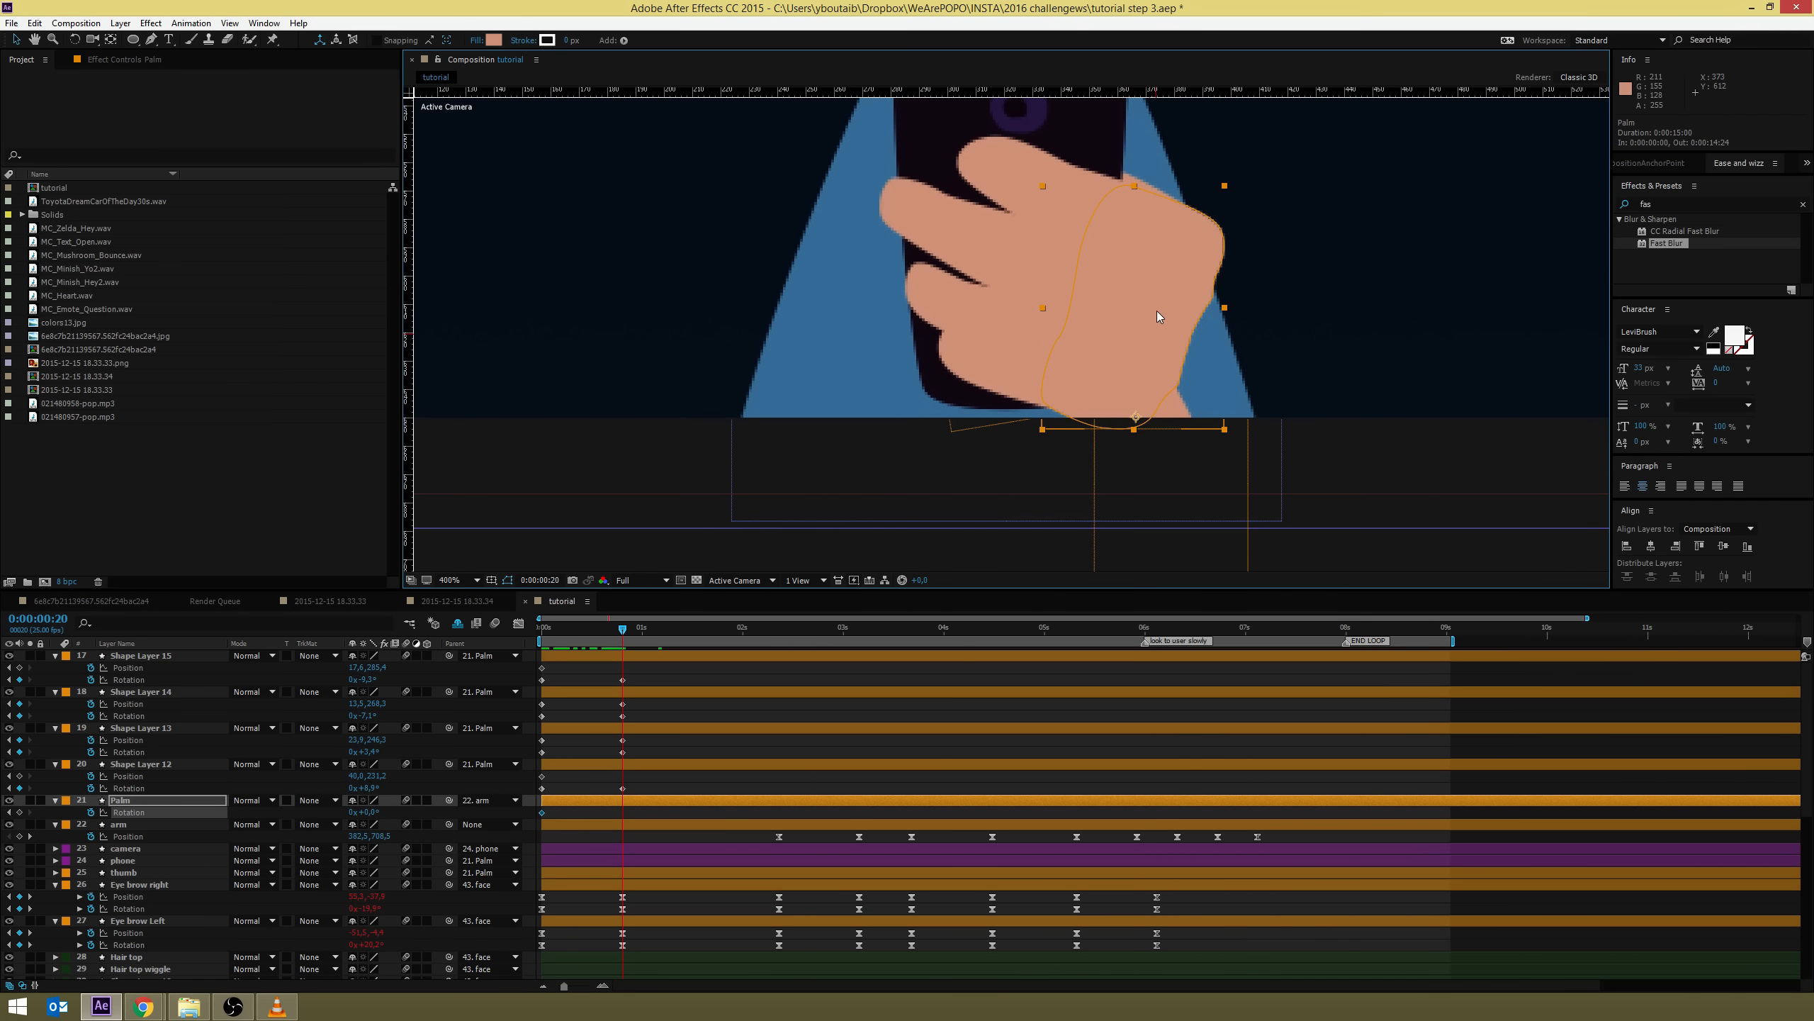
{"action": "key", "text": "w"}
{"action": "left_click_drag", "start_coordinate": [1151, 305], "coordinate": [1156, 305]}
{"action": "scroll", "coordinate": [1171, 315], "scroll_direction": "down", "scroll_amount": 2}
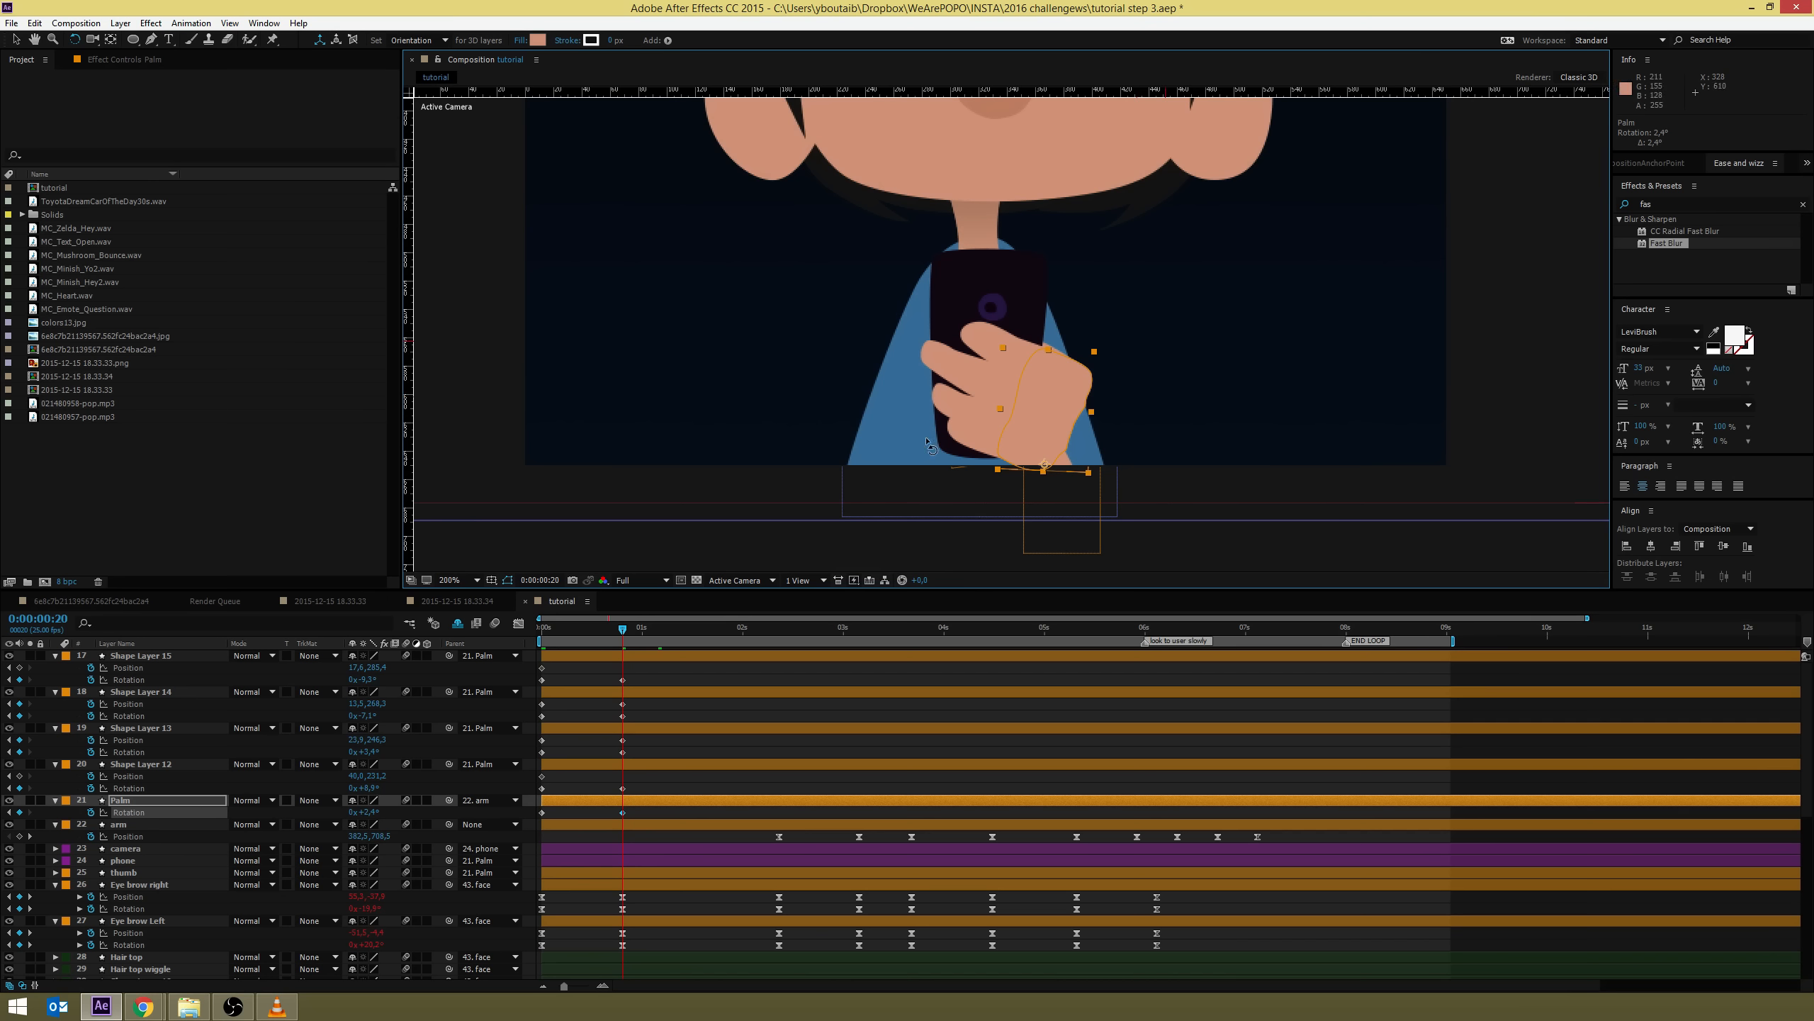
Shift Shape Layer 12 slightly to the left at 0:00:00:20
{"action": "left_click", "coordinate": [579, 763]}
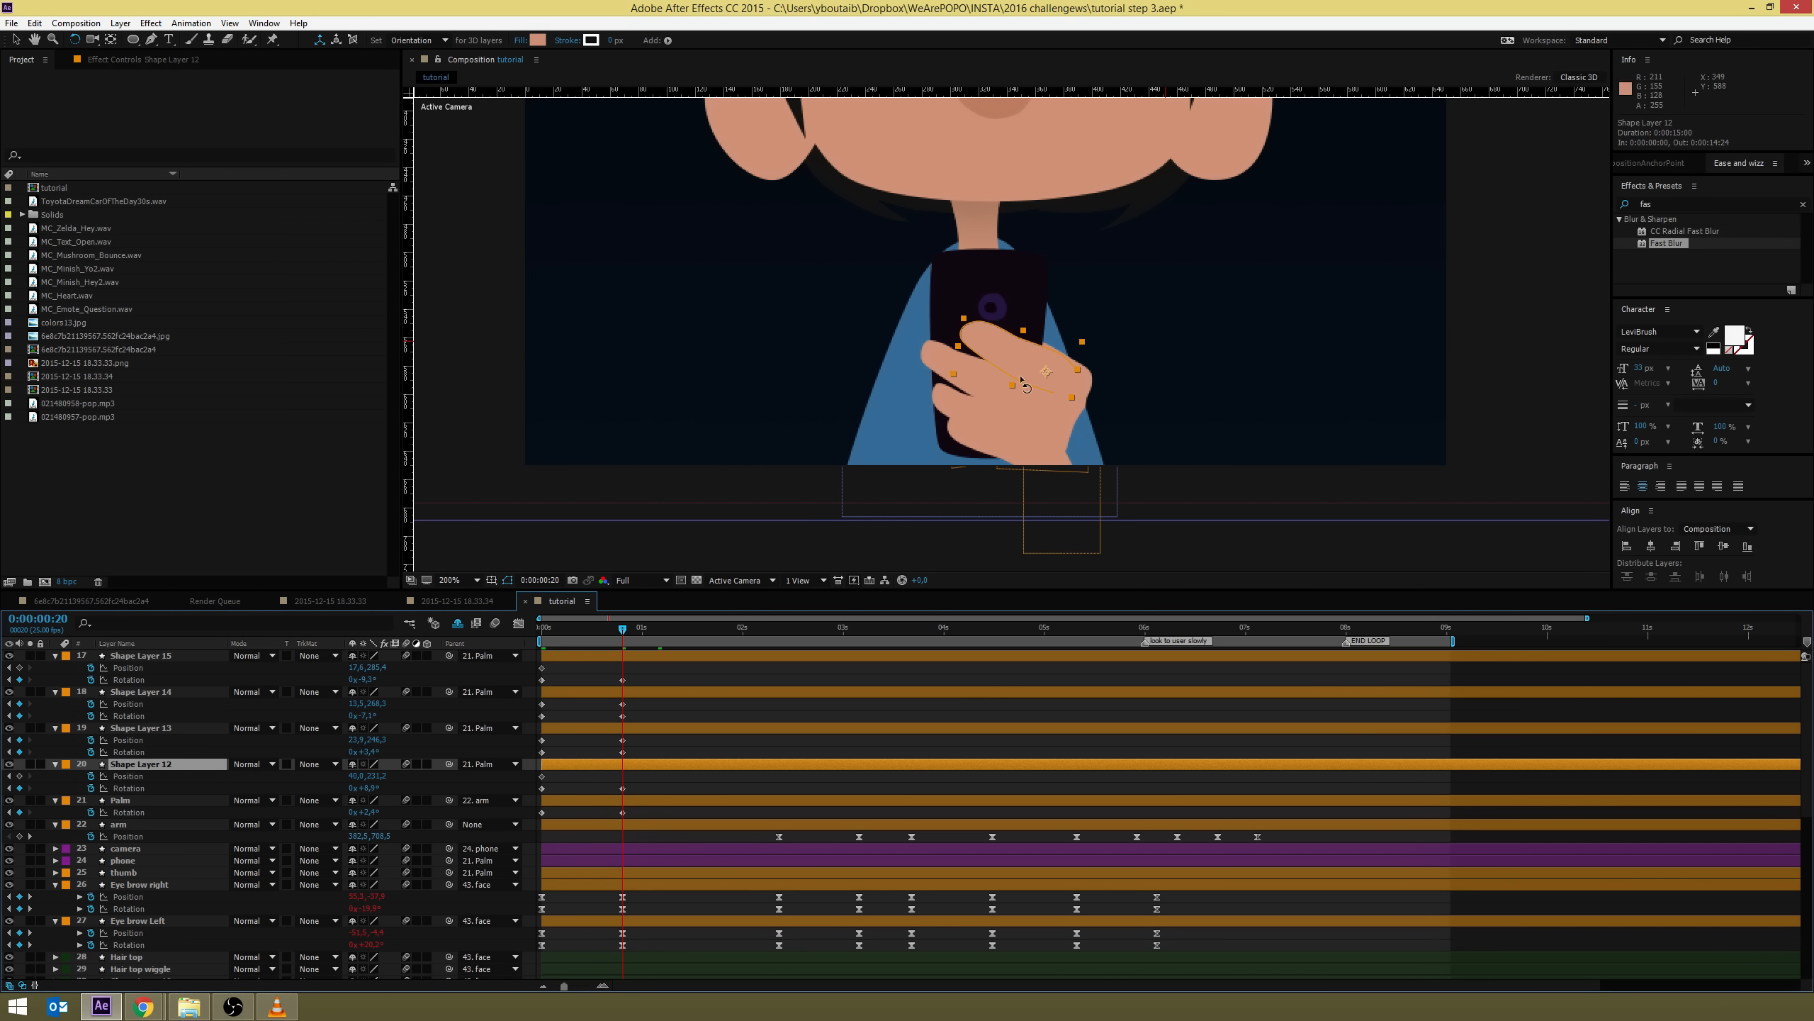
{"action": "key", "text": "v"}
{"action": "left_click_drag", "start_coordinate": [1024, 368], "coordinate": [1021, 367]}
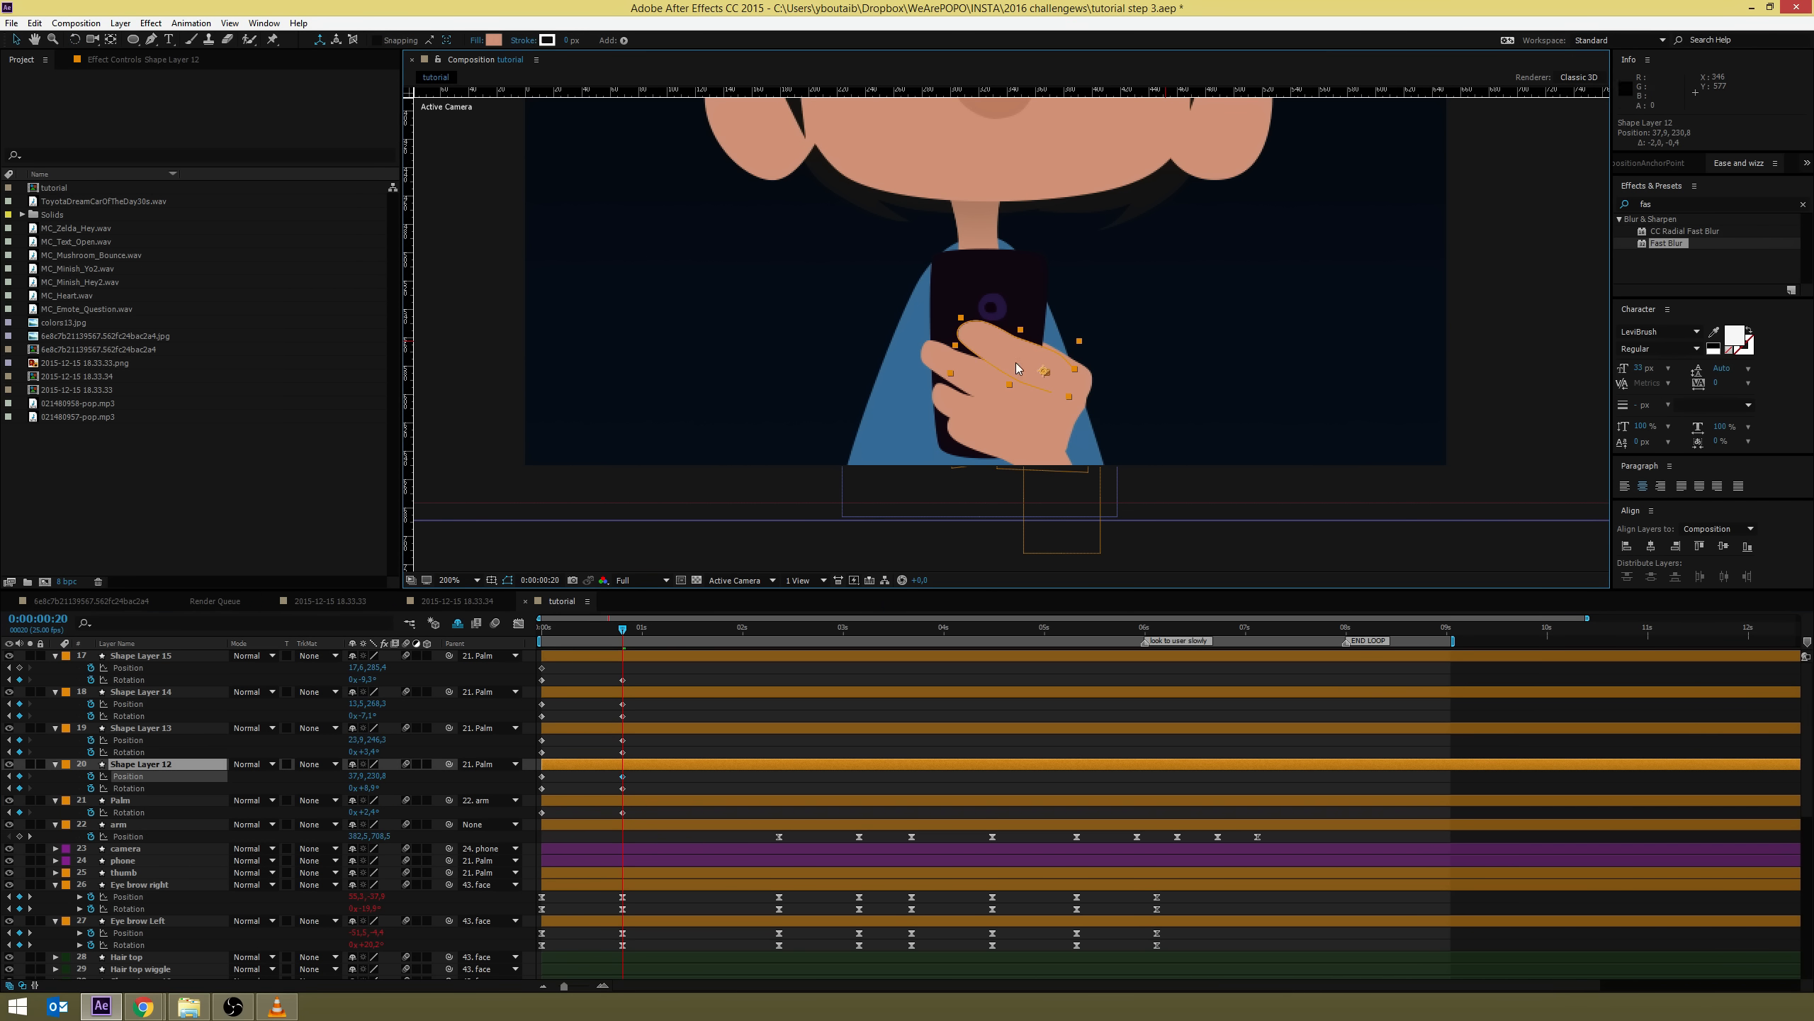
Add a position keyframe to Shape Layer 15 at 0:00:00:20
{"action": "left_click", "coordinate": [680, 706]}
{"action": "left_click", "coordinate": [638, 657]}
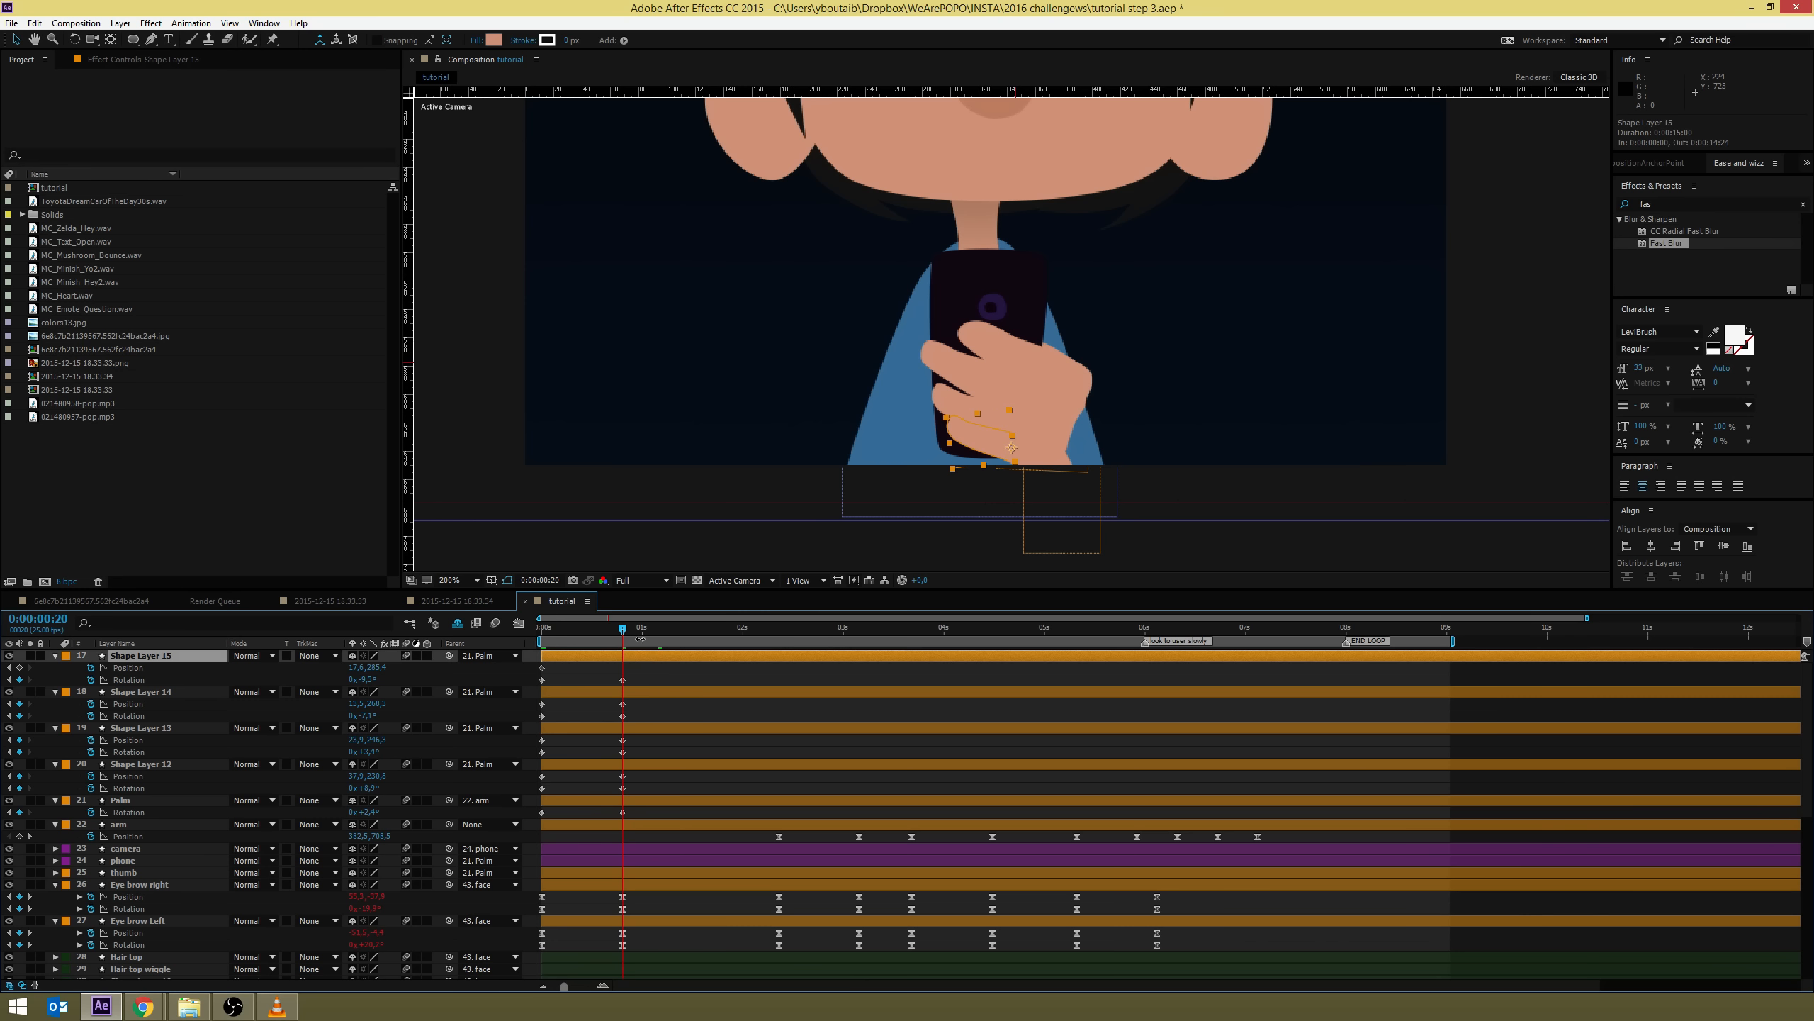
{"action": "key", "text": "space"}
{"action": "left_click_drag", "start_coordinate": [1008, 439], "coordinate": [998, 405]}
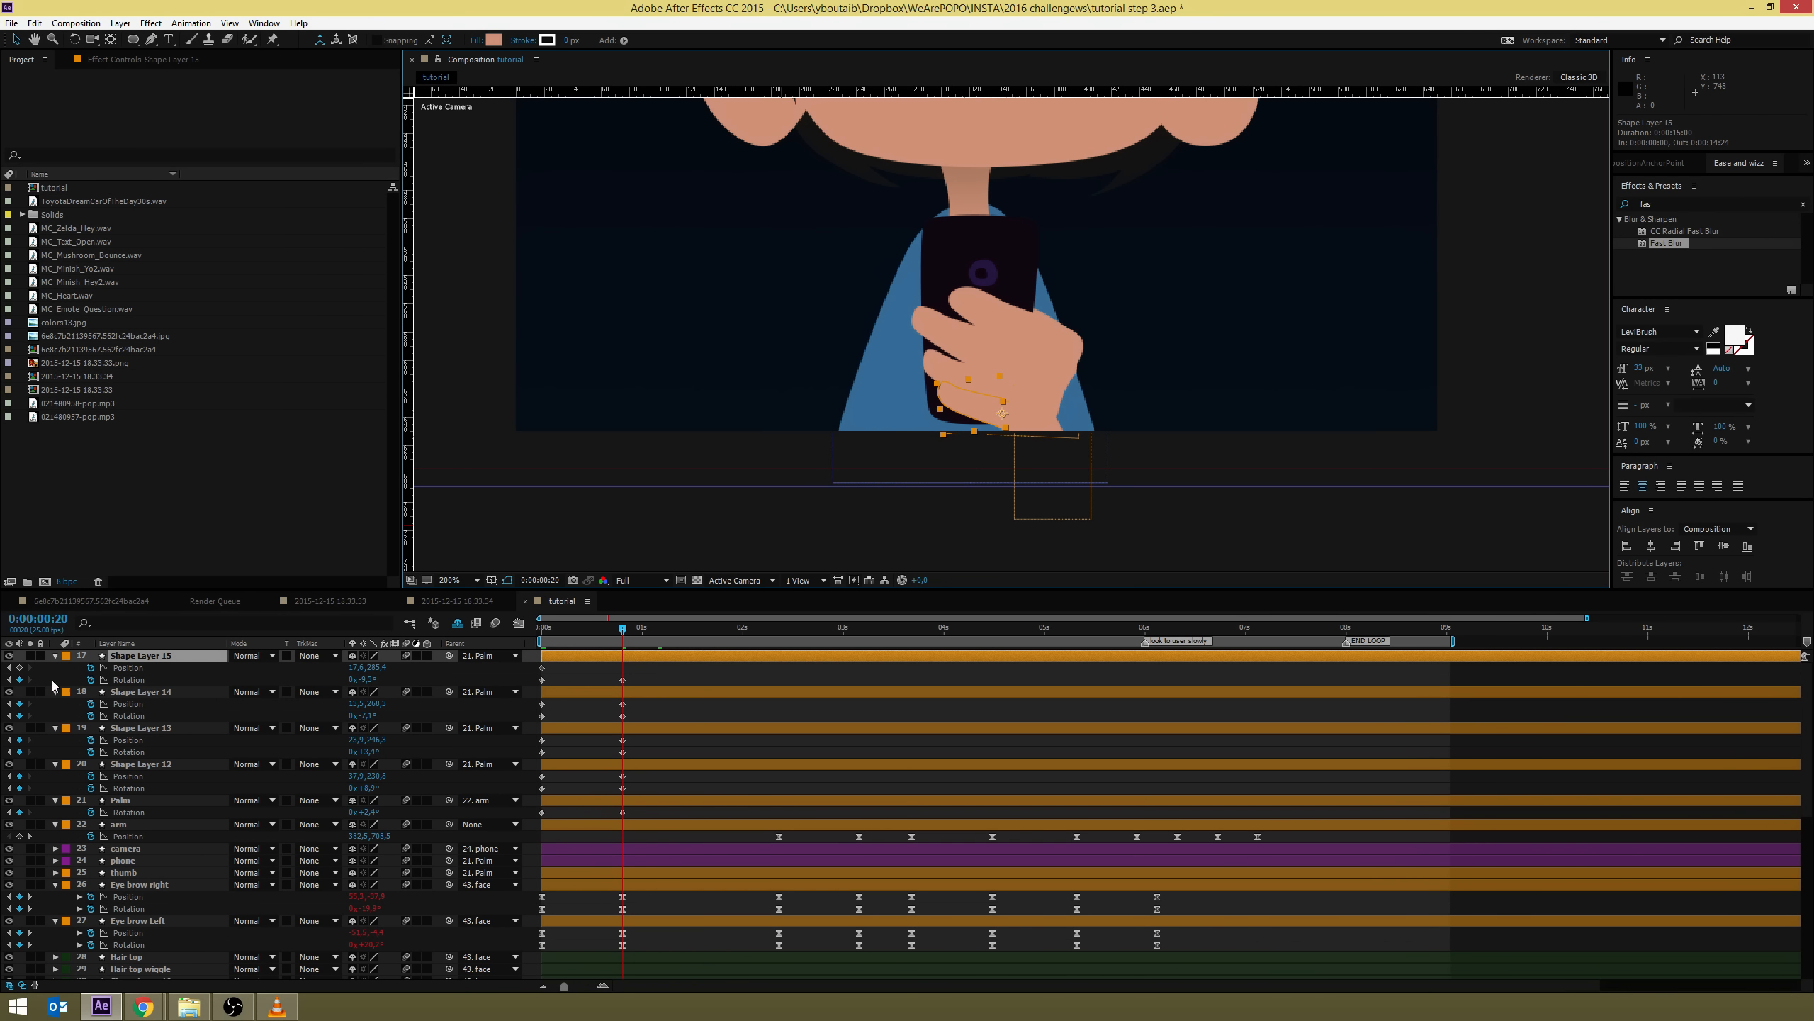
{"action": "left_click", "coordinate": [20, 667]}
Apply Easy Ease to all position and rotation keyframes of the four finger layers and the Palm, and preview the animation
{"action": "left_click_drag", "start_coordinate": [657, 669], "coordinate": [482, 817]}
{"action": "key", "text": "F9"}
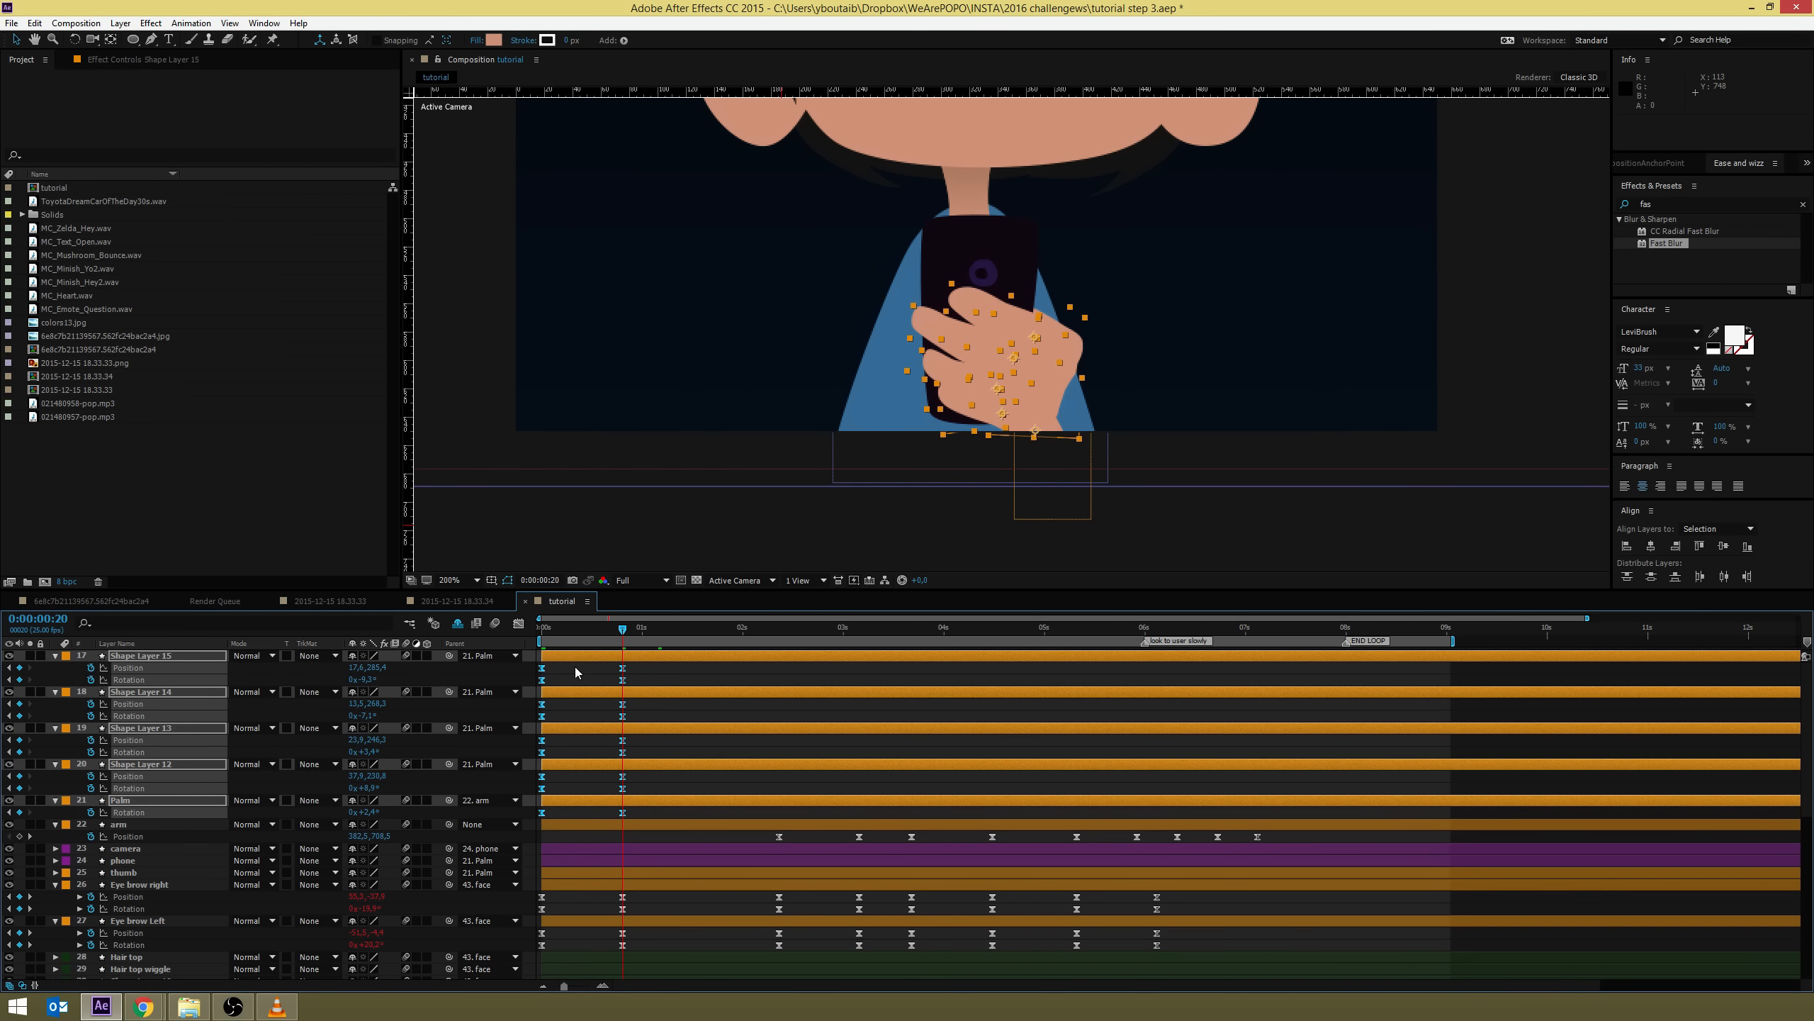
{"action": "left_click", "coordinate": [710, 670]}
{"action": "key", "text": "space"}
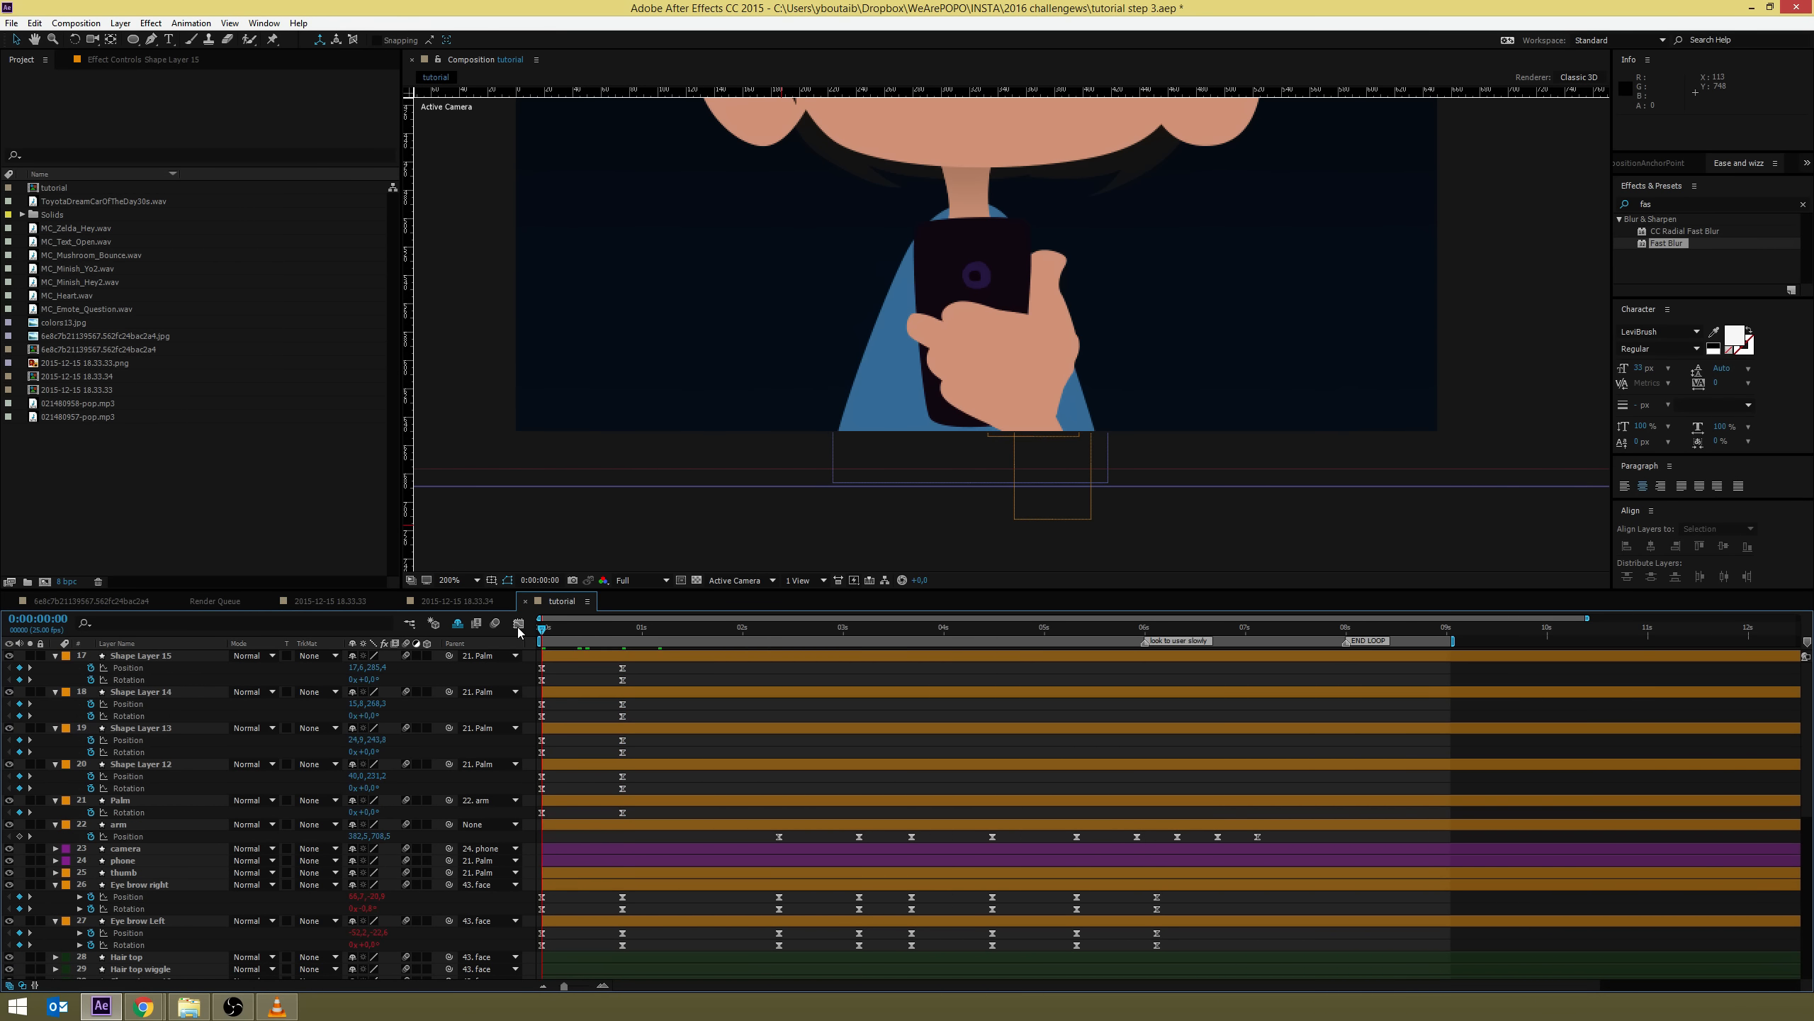
At 0:00:02:00, rotate the topmost finger, Shape Layer 12, to about 11.8°
{"action": "left_click_drag", "start_coordinate": [626, 636], "coordinate": [752, 644]}
{"action": "scroll", "coordinate": [1060, 389], "scroll_direction": "up", "scroll_amount": 2}
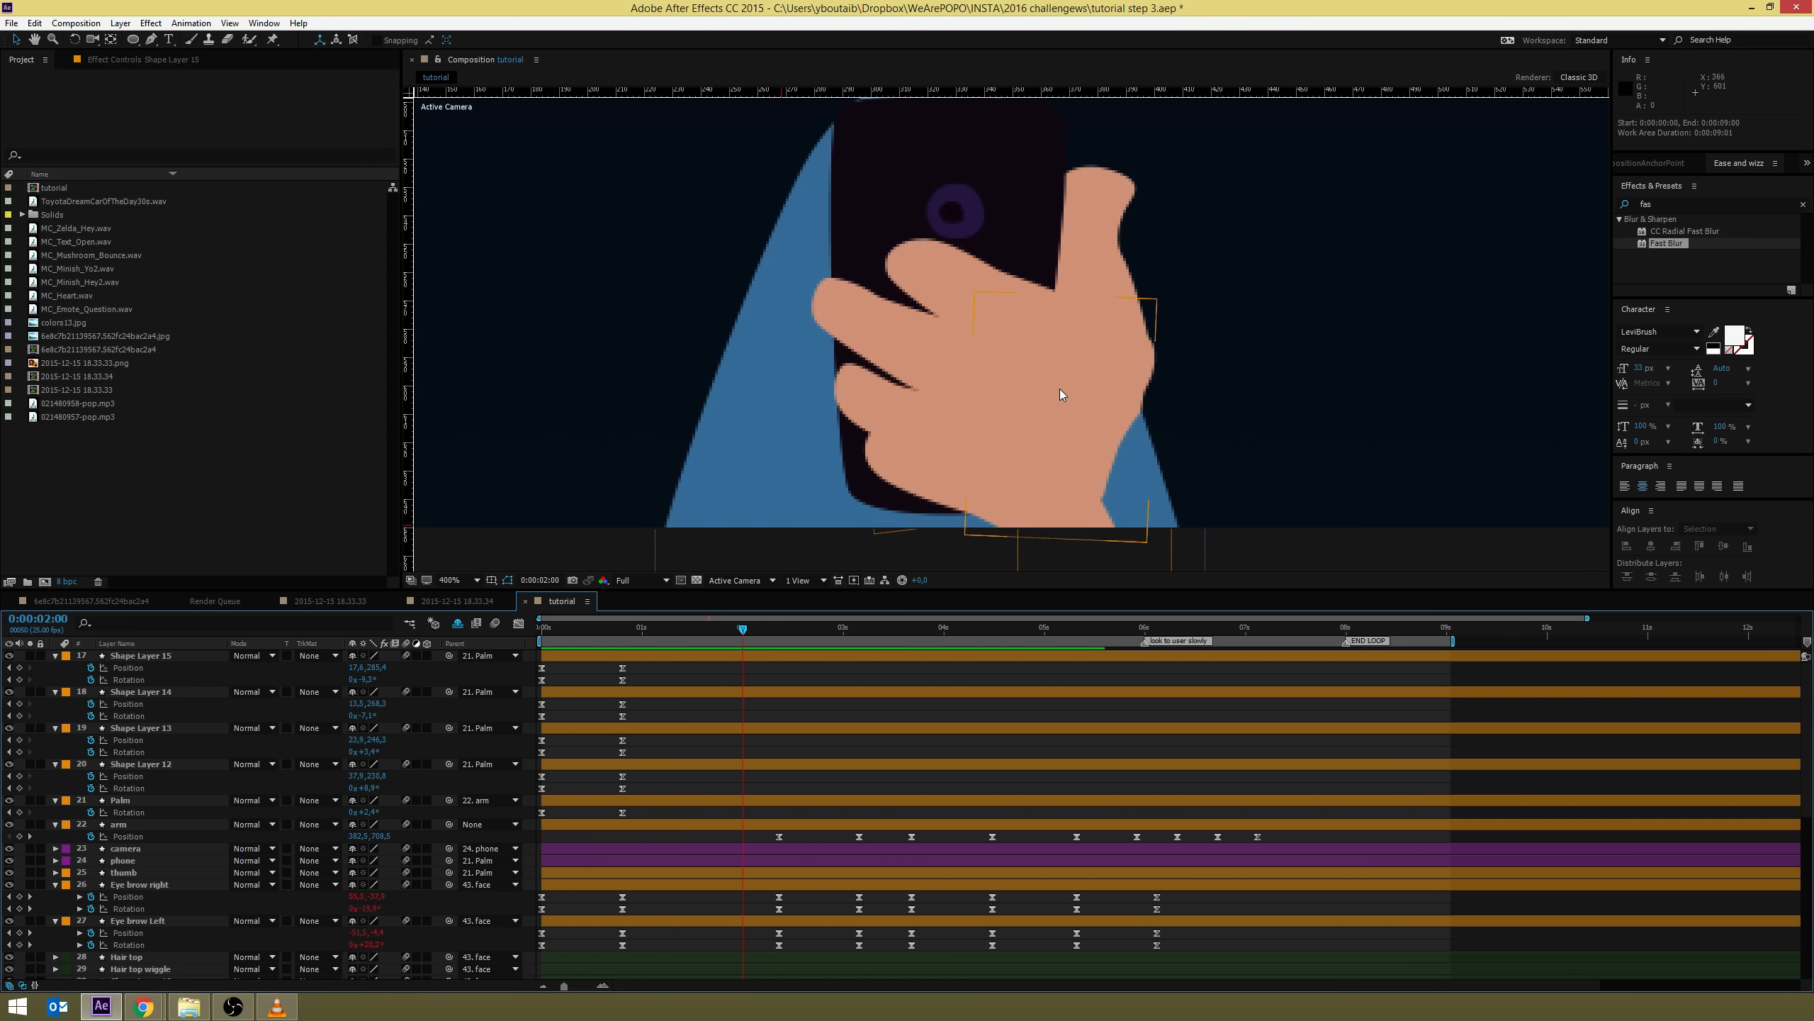
{"action": "left_click", "coordinate": [918, 344]}
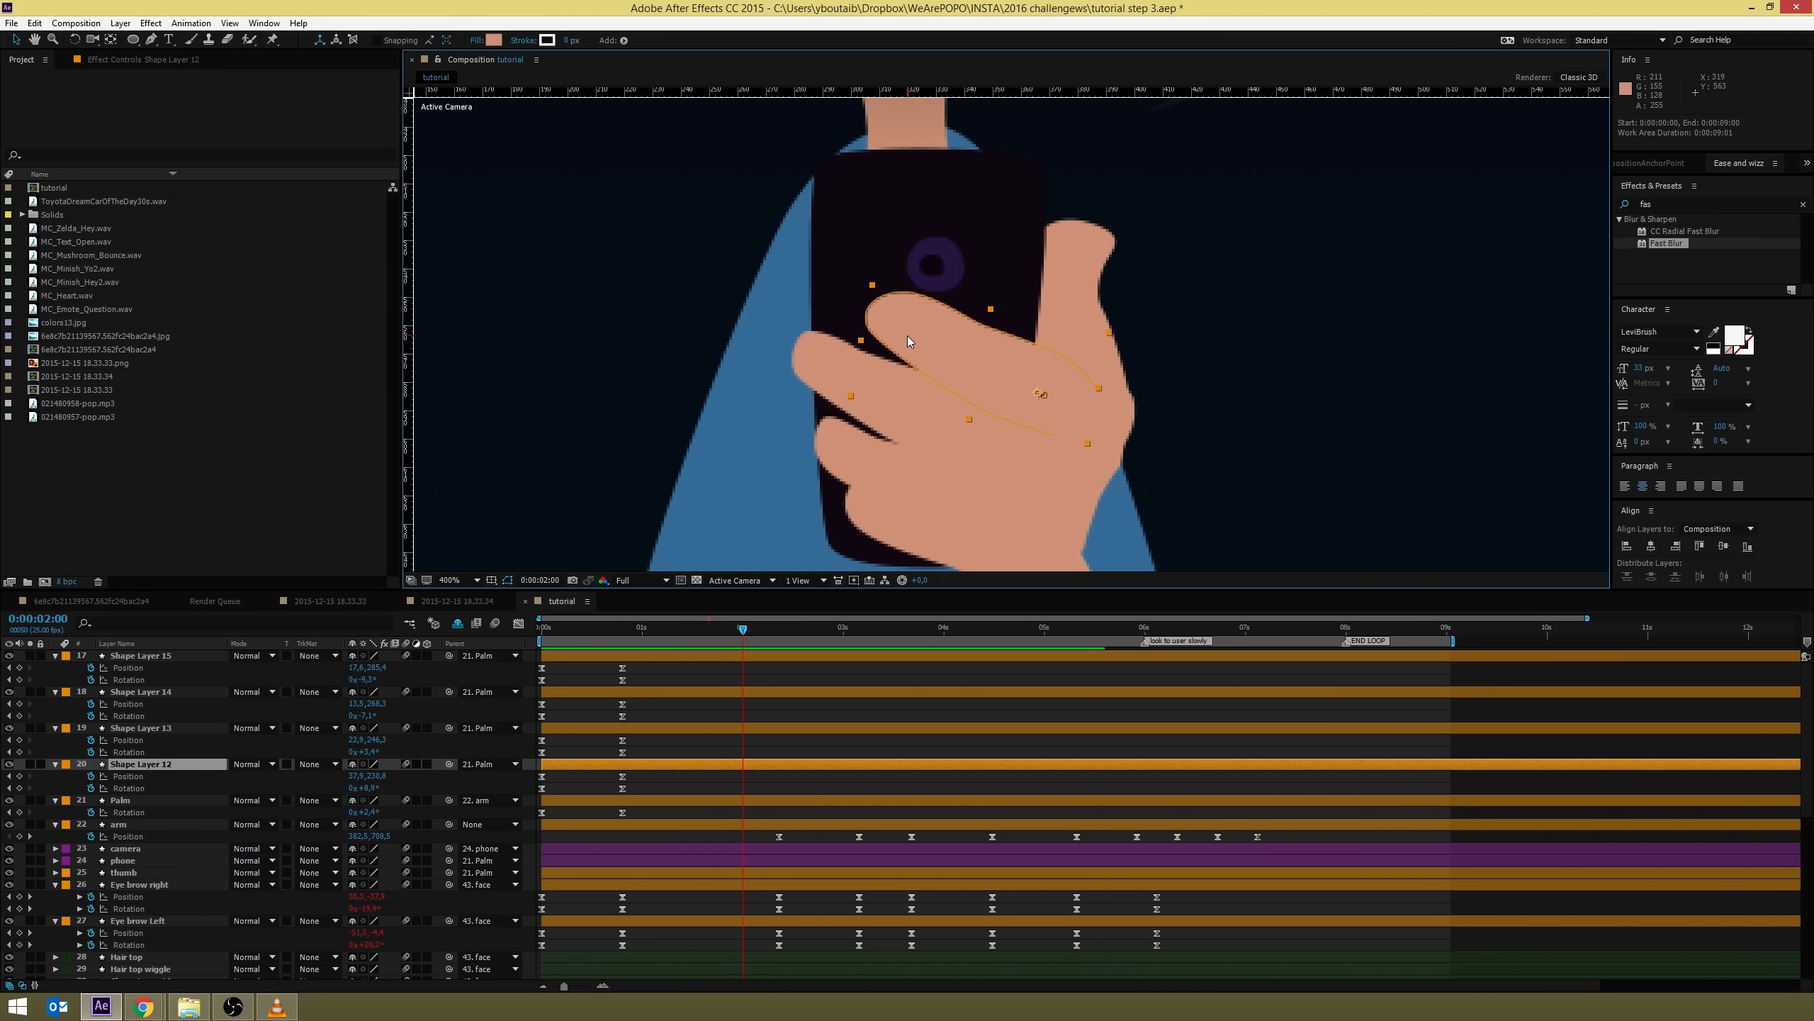
{"action": "key", "text": "w"}
{"action": "left_click_drag", "start_coordinate": [917, 345], "coordinate": [917, 348]}
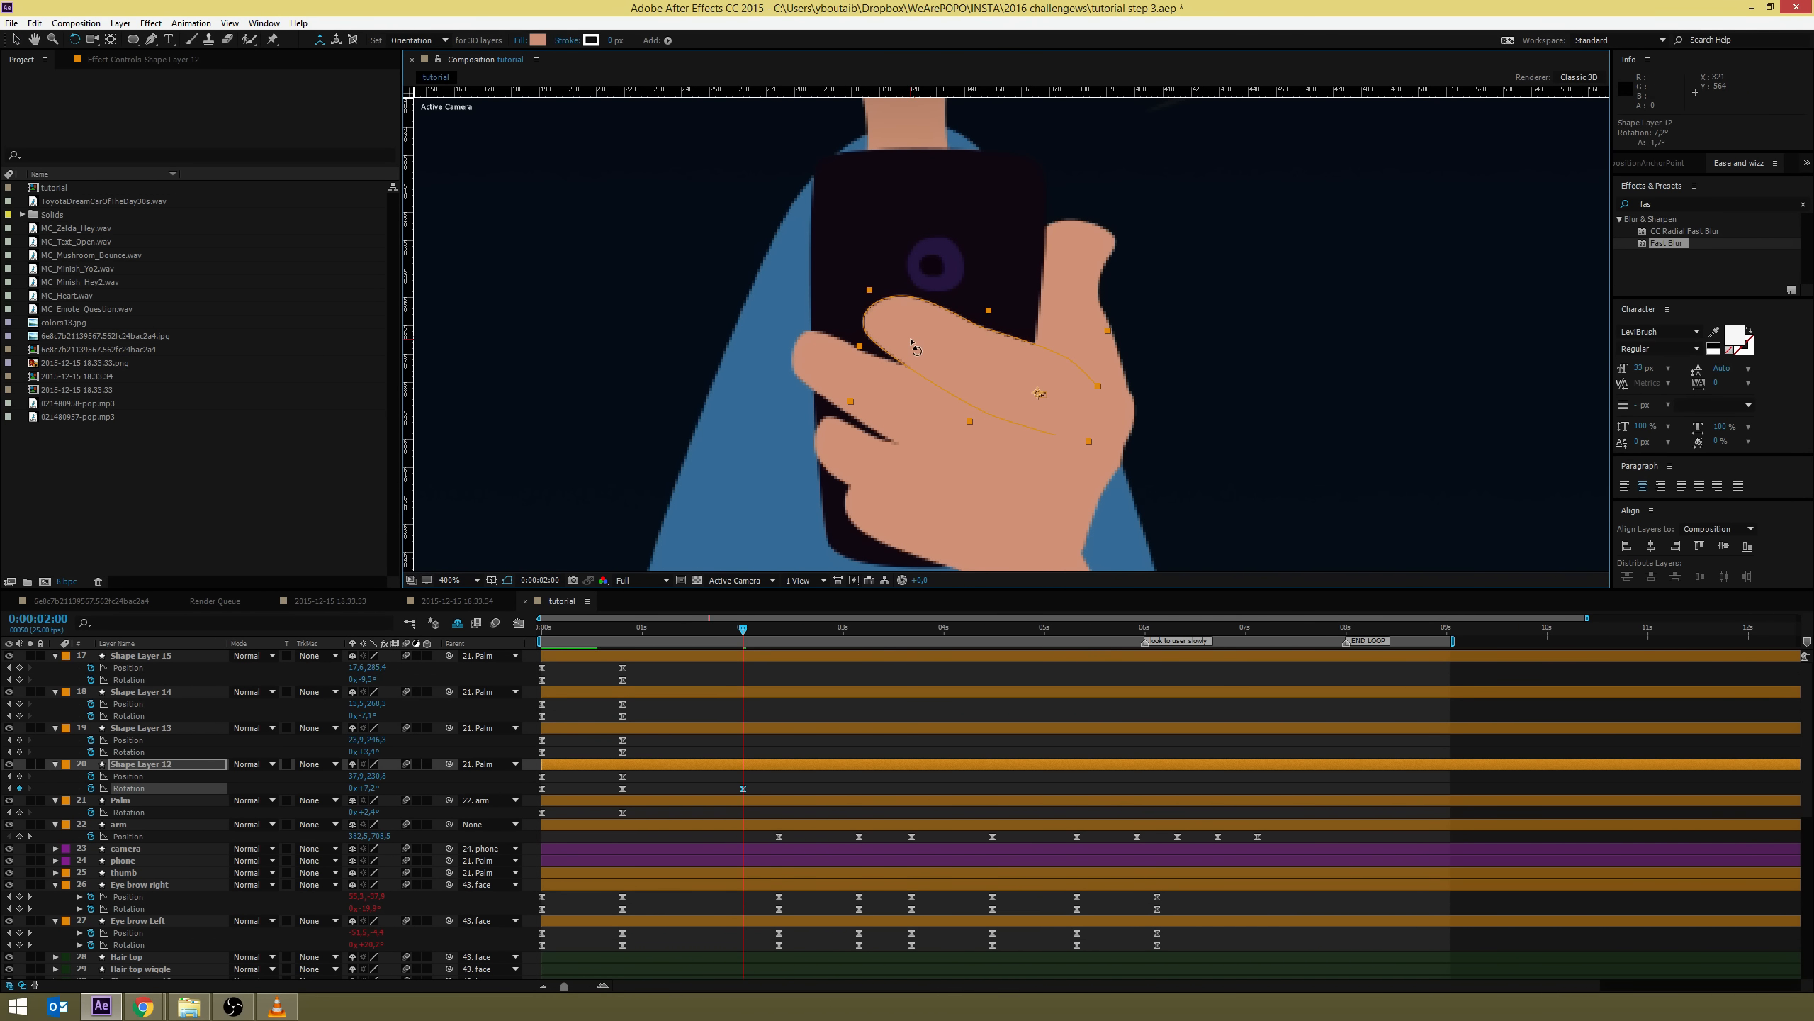
{"action": "key", "text": "v"}
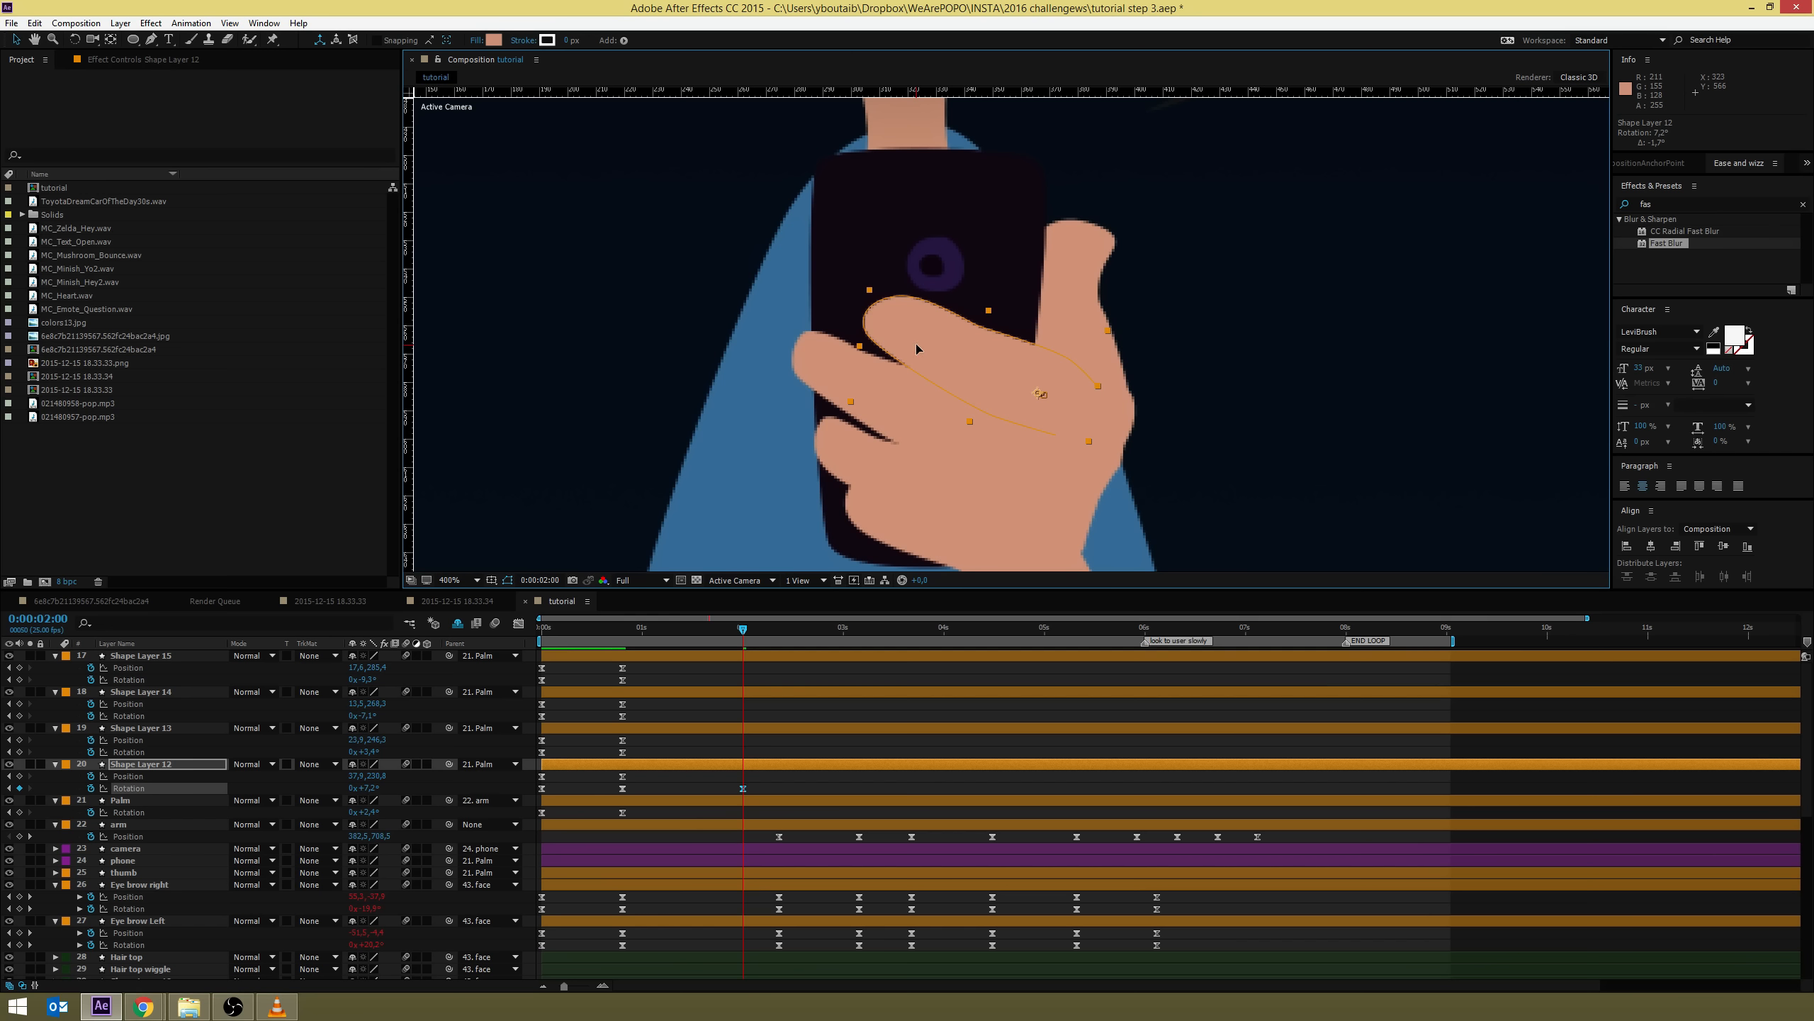
{"action": "key", "text": "w"}
{"action": "left_click_drag", "start_coordinate": [917, 345], "coordinate": [918, 338]}
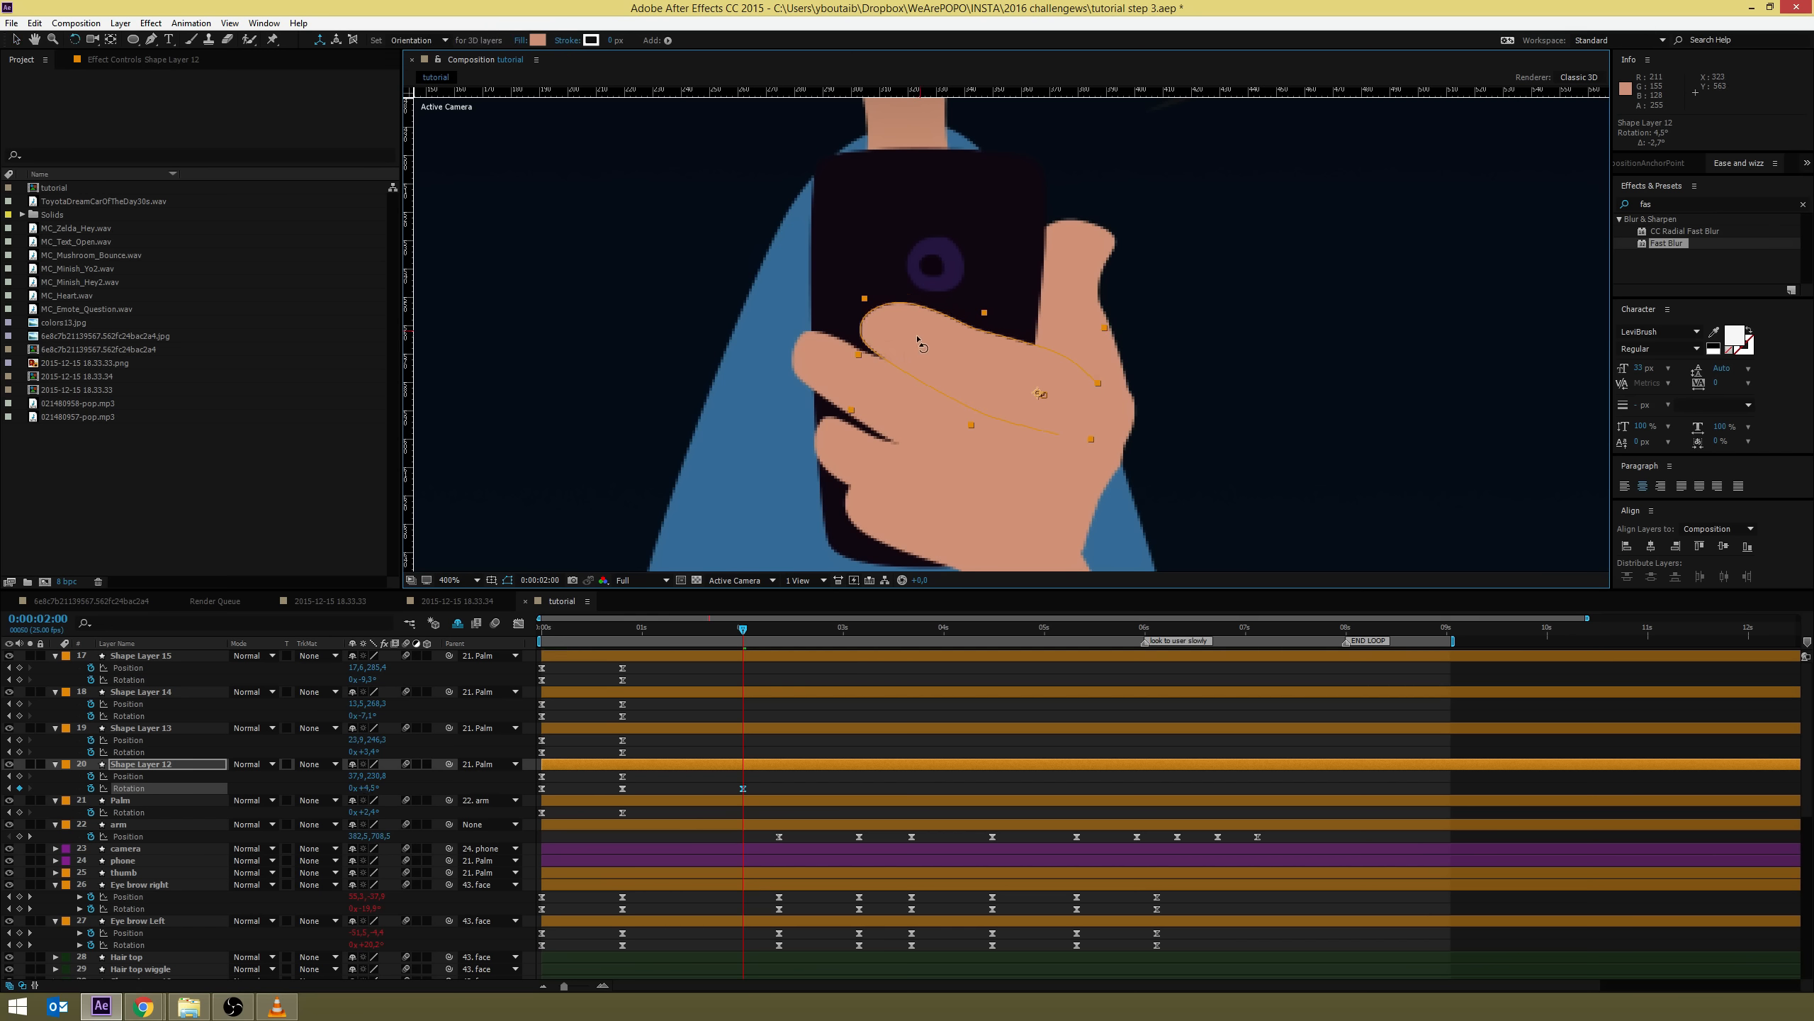
{"action": "left_click", "coordinate": [822, 355]}
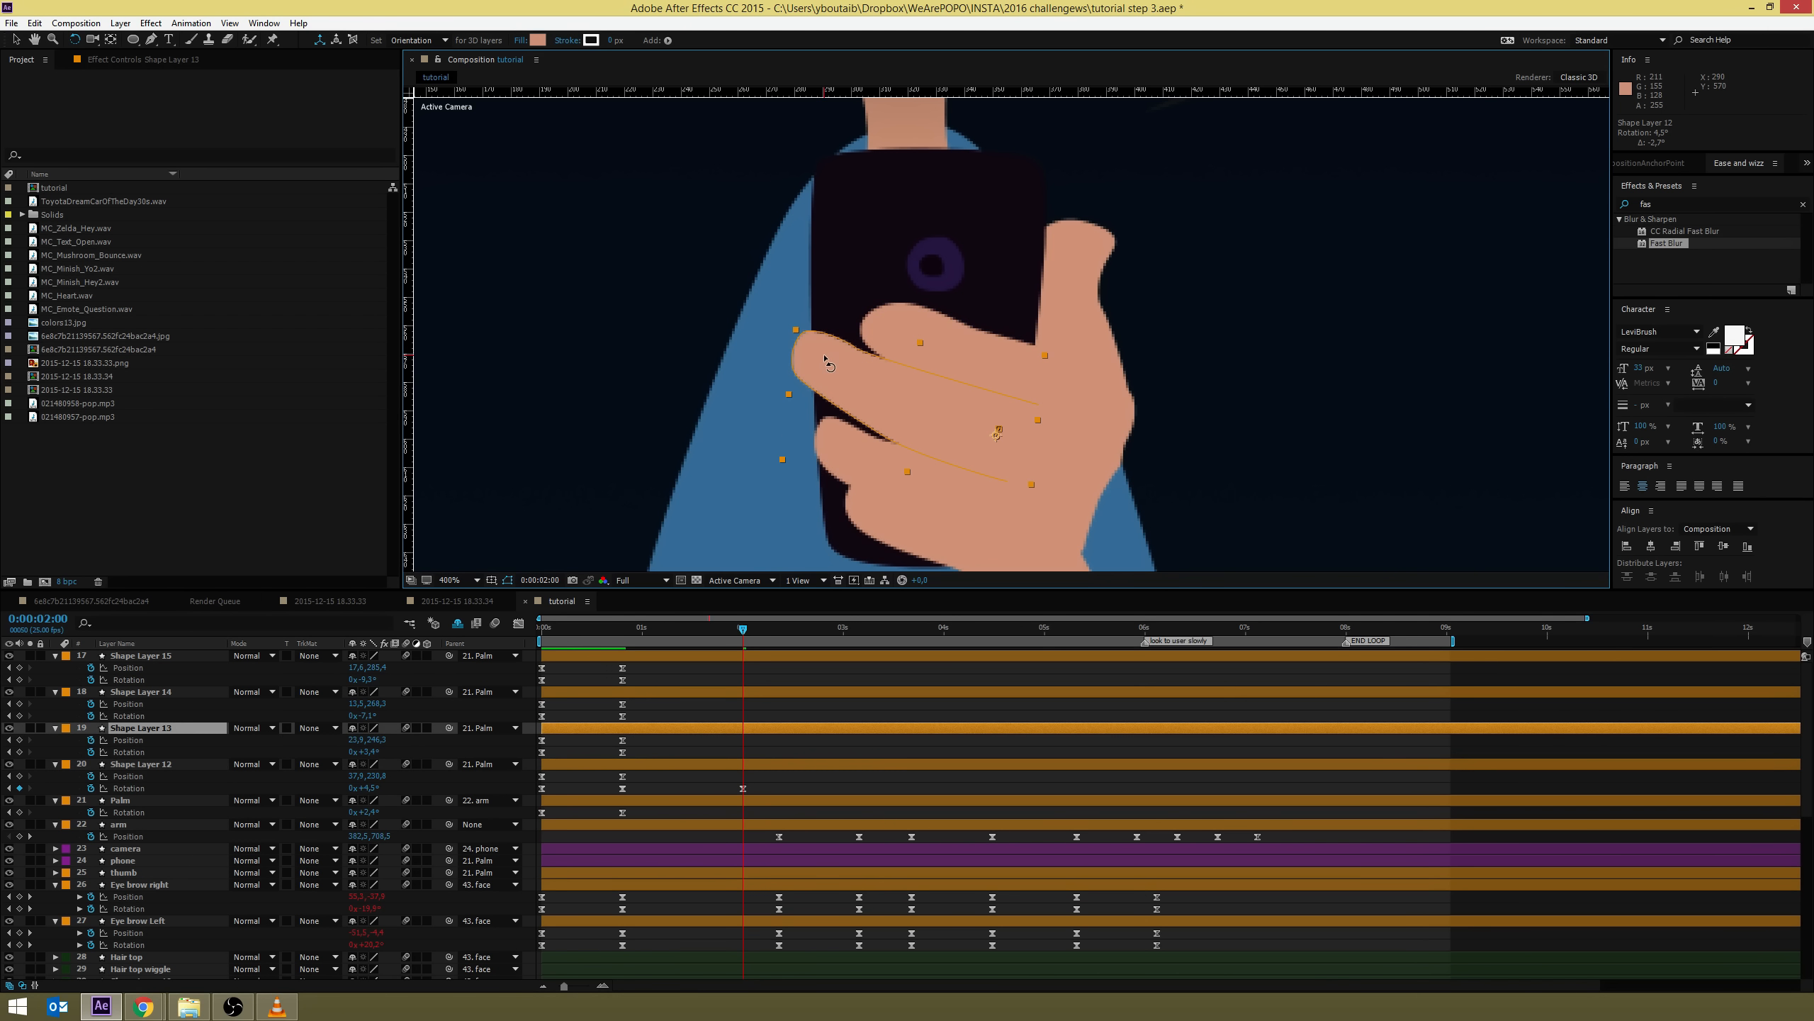
{"action": "left_click", "coordinate": [900, 323]}
{"action": "left_click_drag", "start_coordinate": [907, 316], "coordinate": [917, 311]}
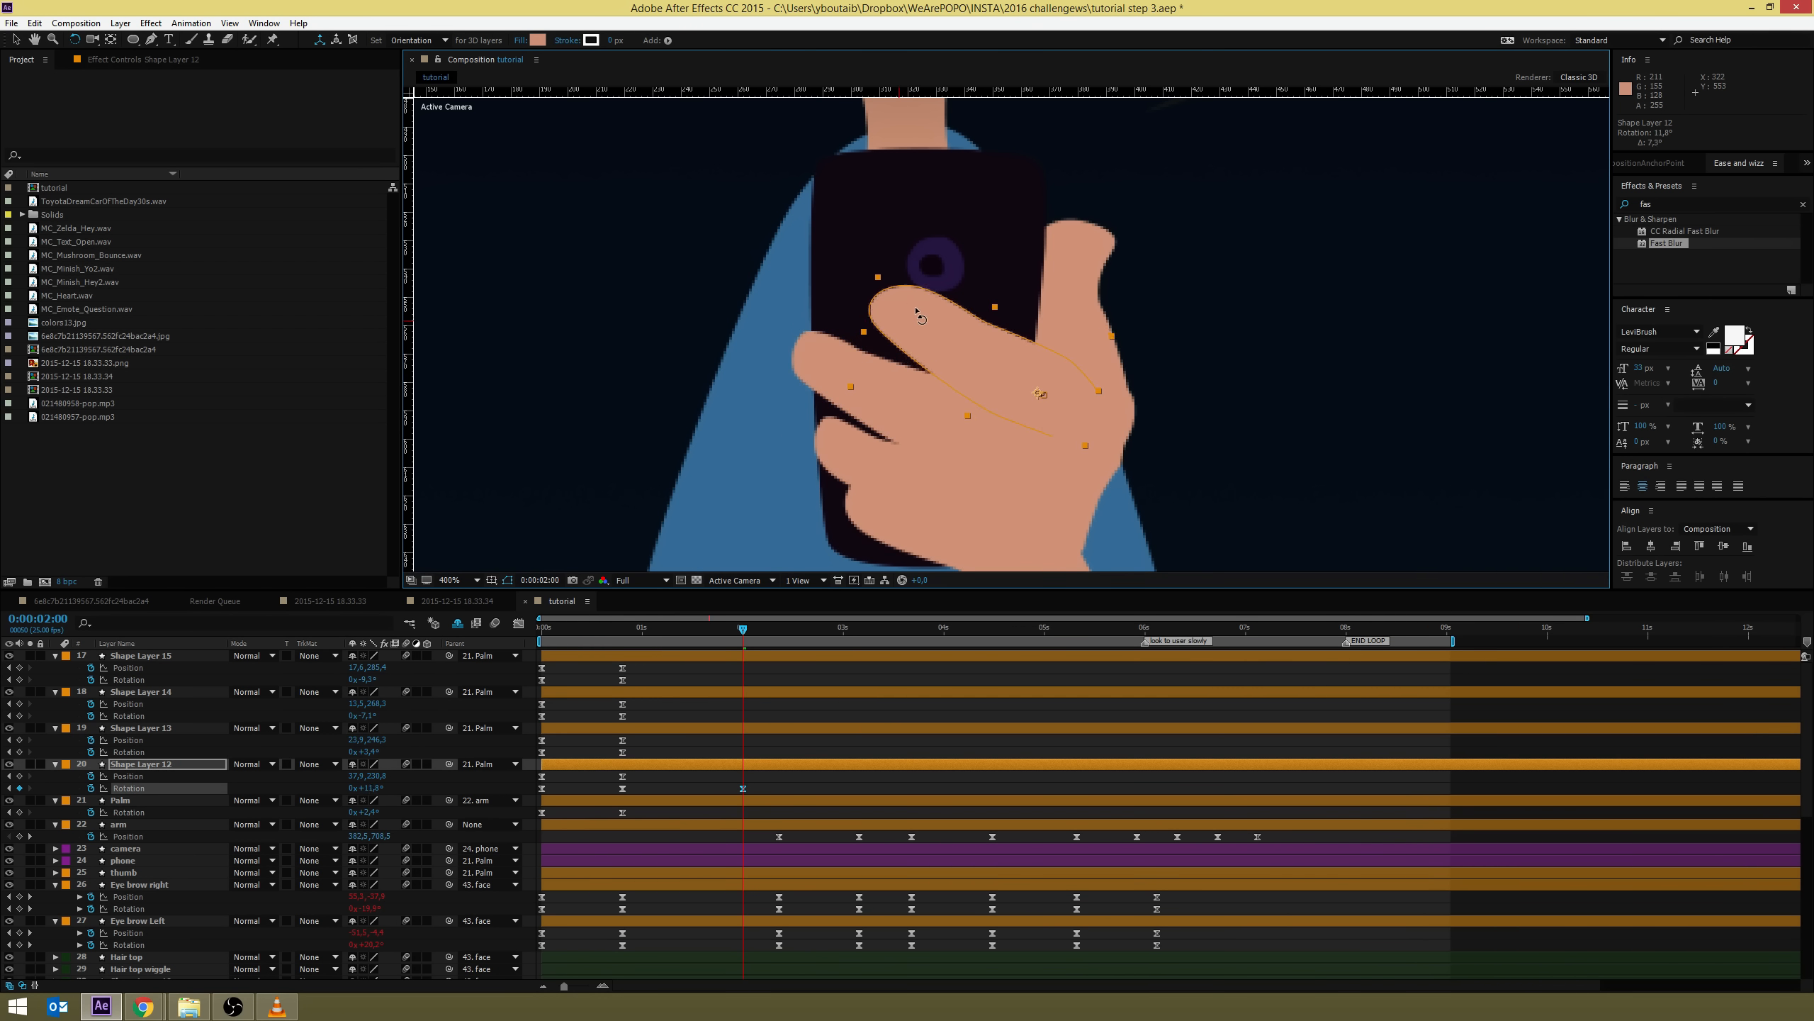
At 0:00:02:00, rotate Shape Layer 13 to about 9.8°, Shape Layer 14 to about -0.6° and Shape Layer 15 to about -4.1°
{"action": "left_click", "coordinate": [812, 365]}
{"action": "left_click_drag", "start_coordinate": [814, 363], "coordinate": [836, 353]}
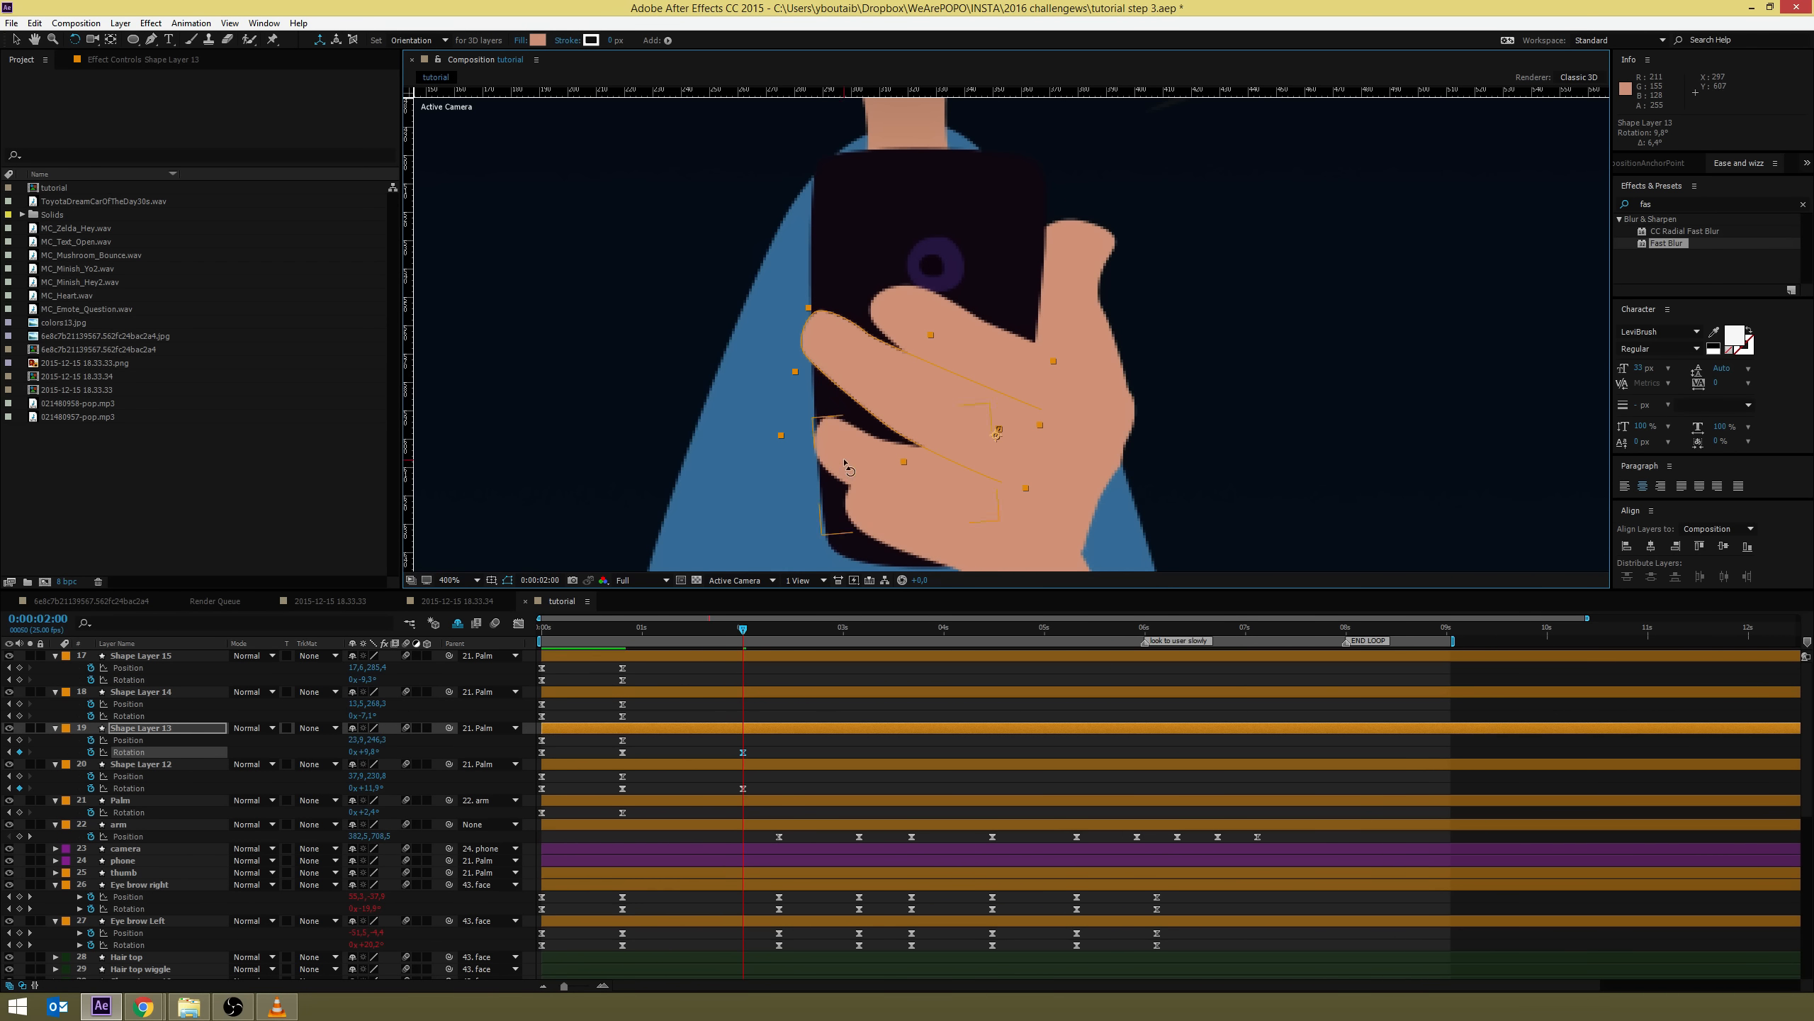
{"action": "left_click_drag", "start_coordinate": [847, 472], "coordinate": [854, 446]}
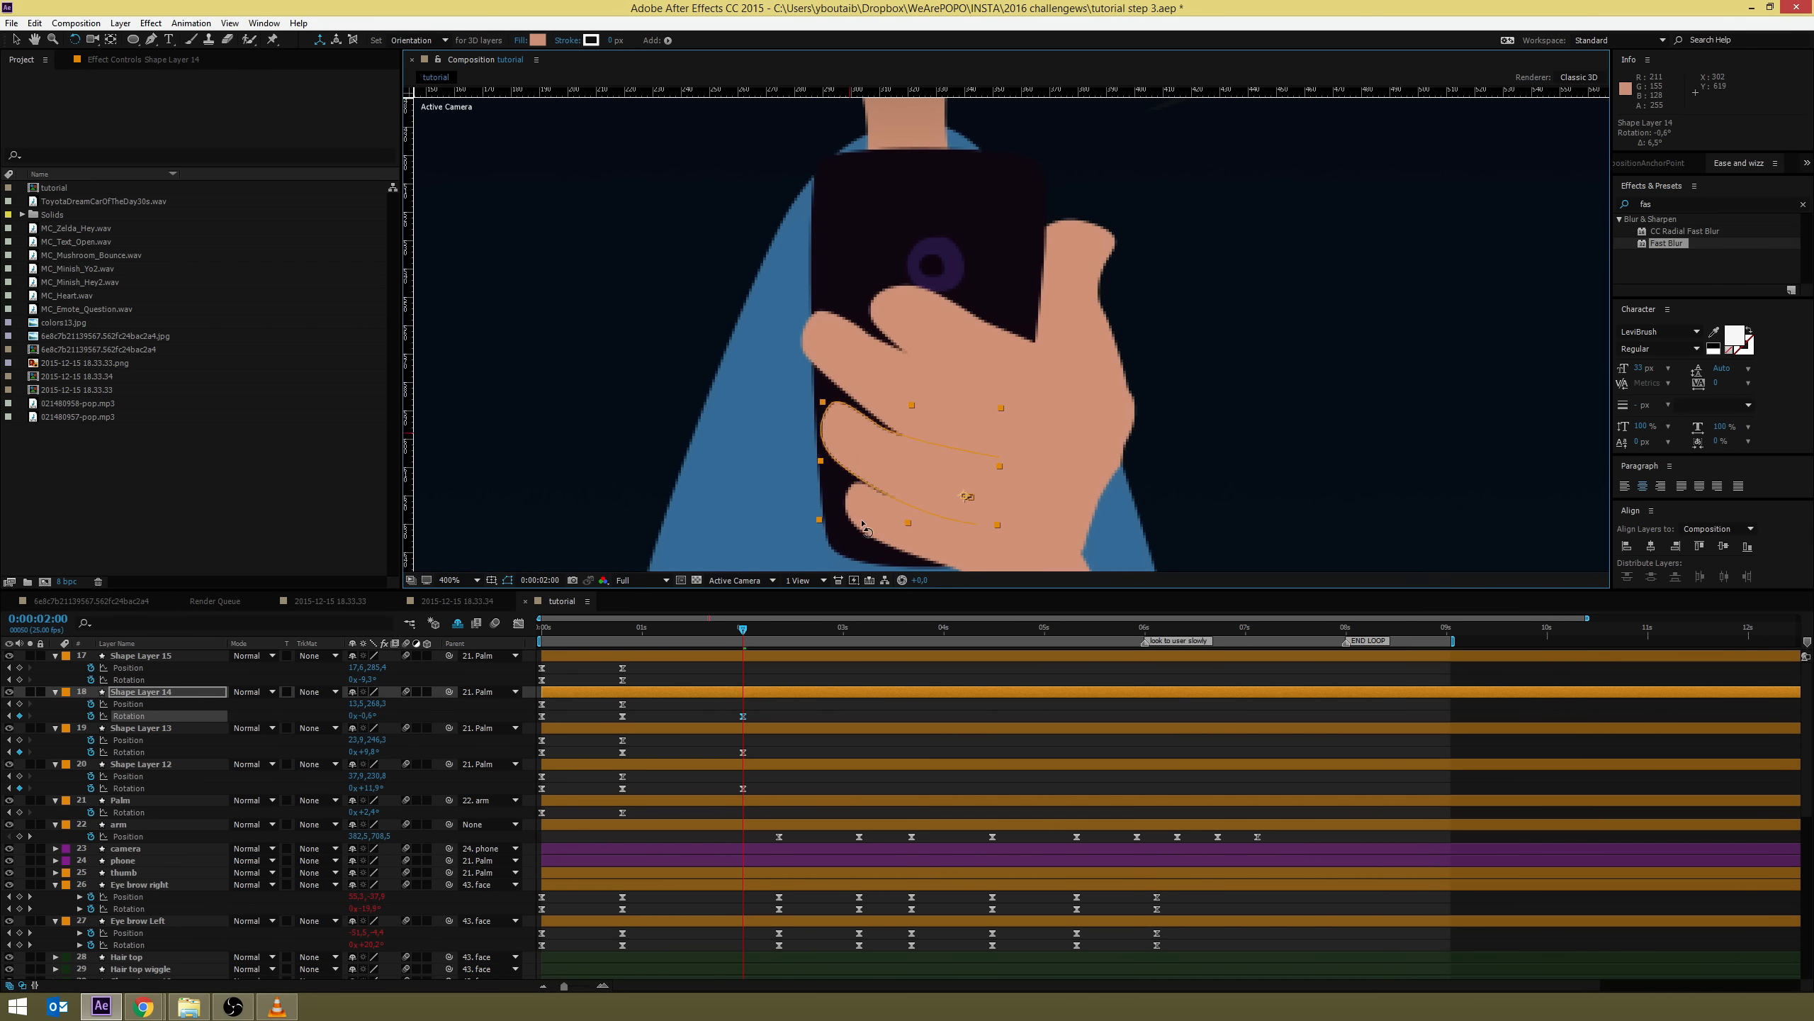
{"action": "left_click", "coordinate": [871, 526]}
{"action": "left_click_drag", "start_coordinate": [871, 527], "coordinate": [863, 503]}
Nudge Shape Layers 15, 14, 13 and 12 slightly upward at 0:00:02:00 to refine the finger positions
{"action": "key", "text": "v"}
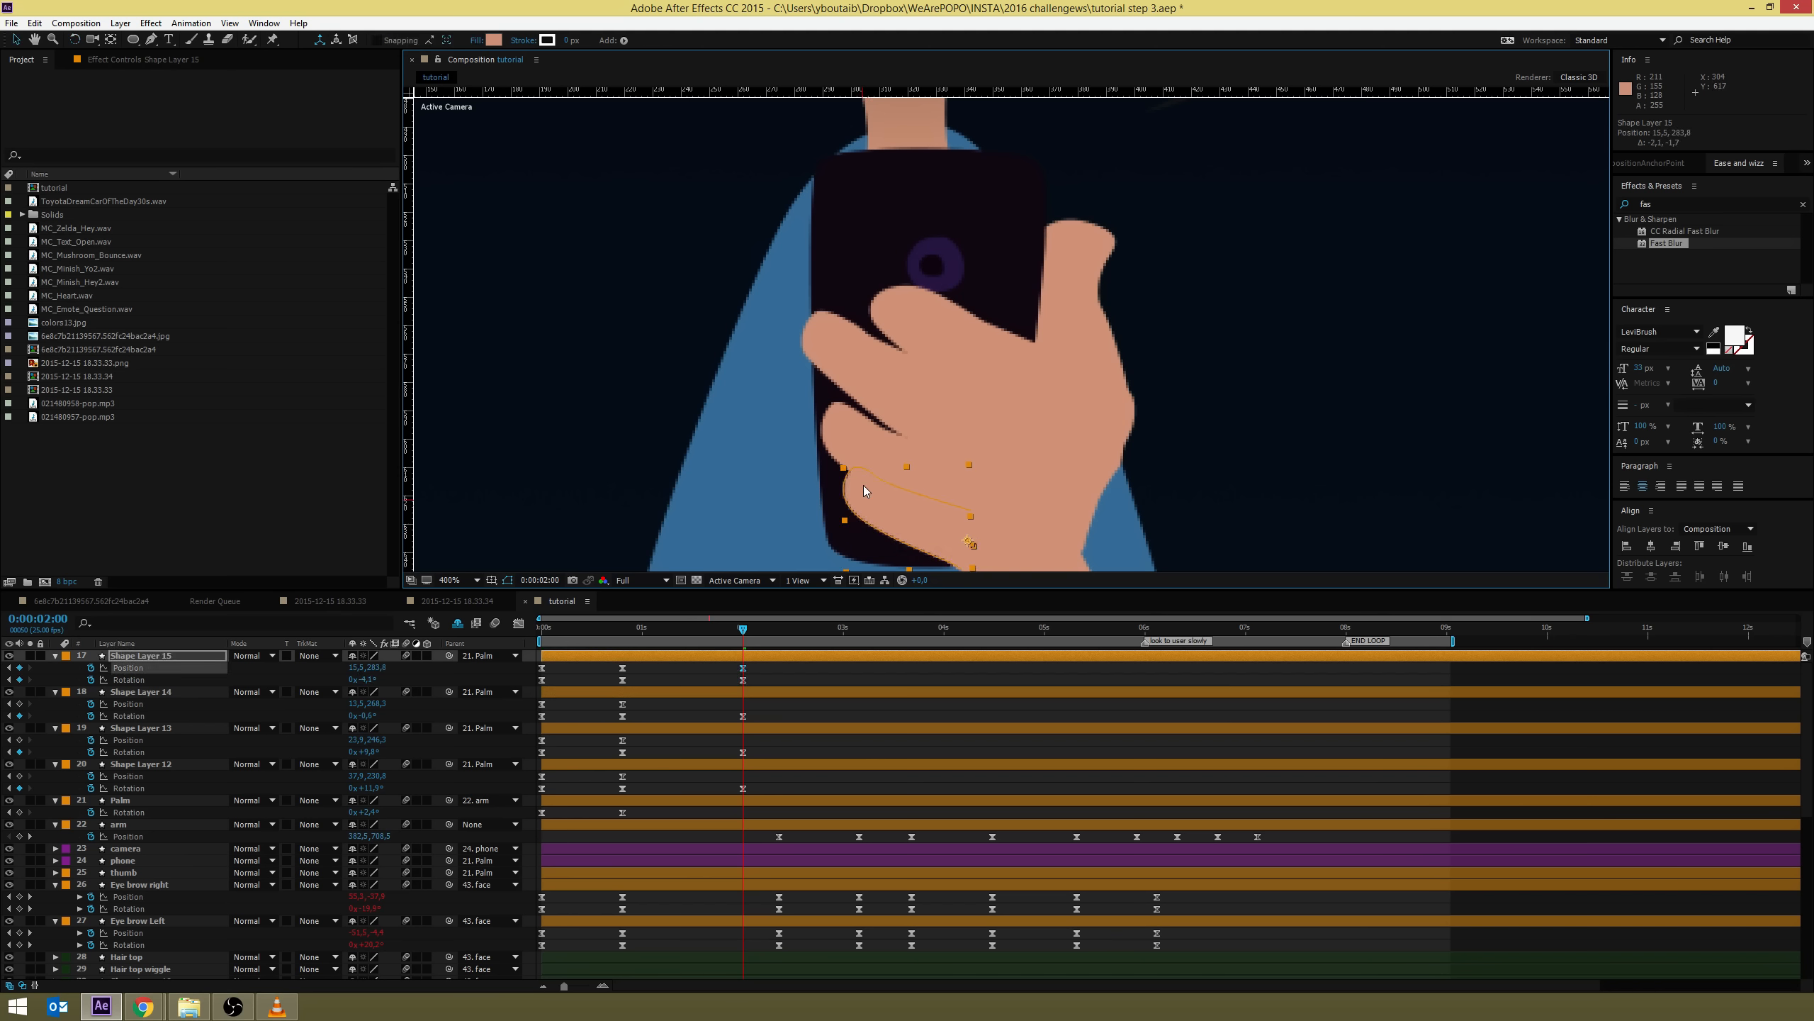
{"action": "left_click", "coordinate": [848, 433]}
{"action": "left_click_drag", "start_coordinate": [848, 434], "coordinate": [850, 429]}
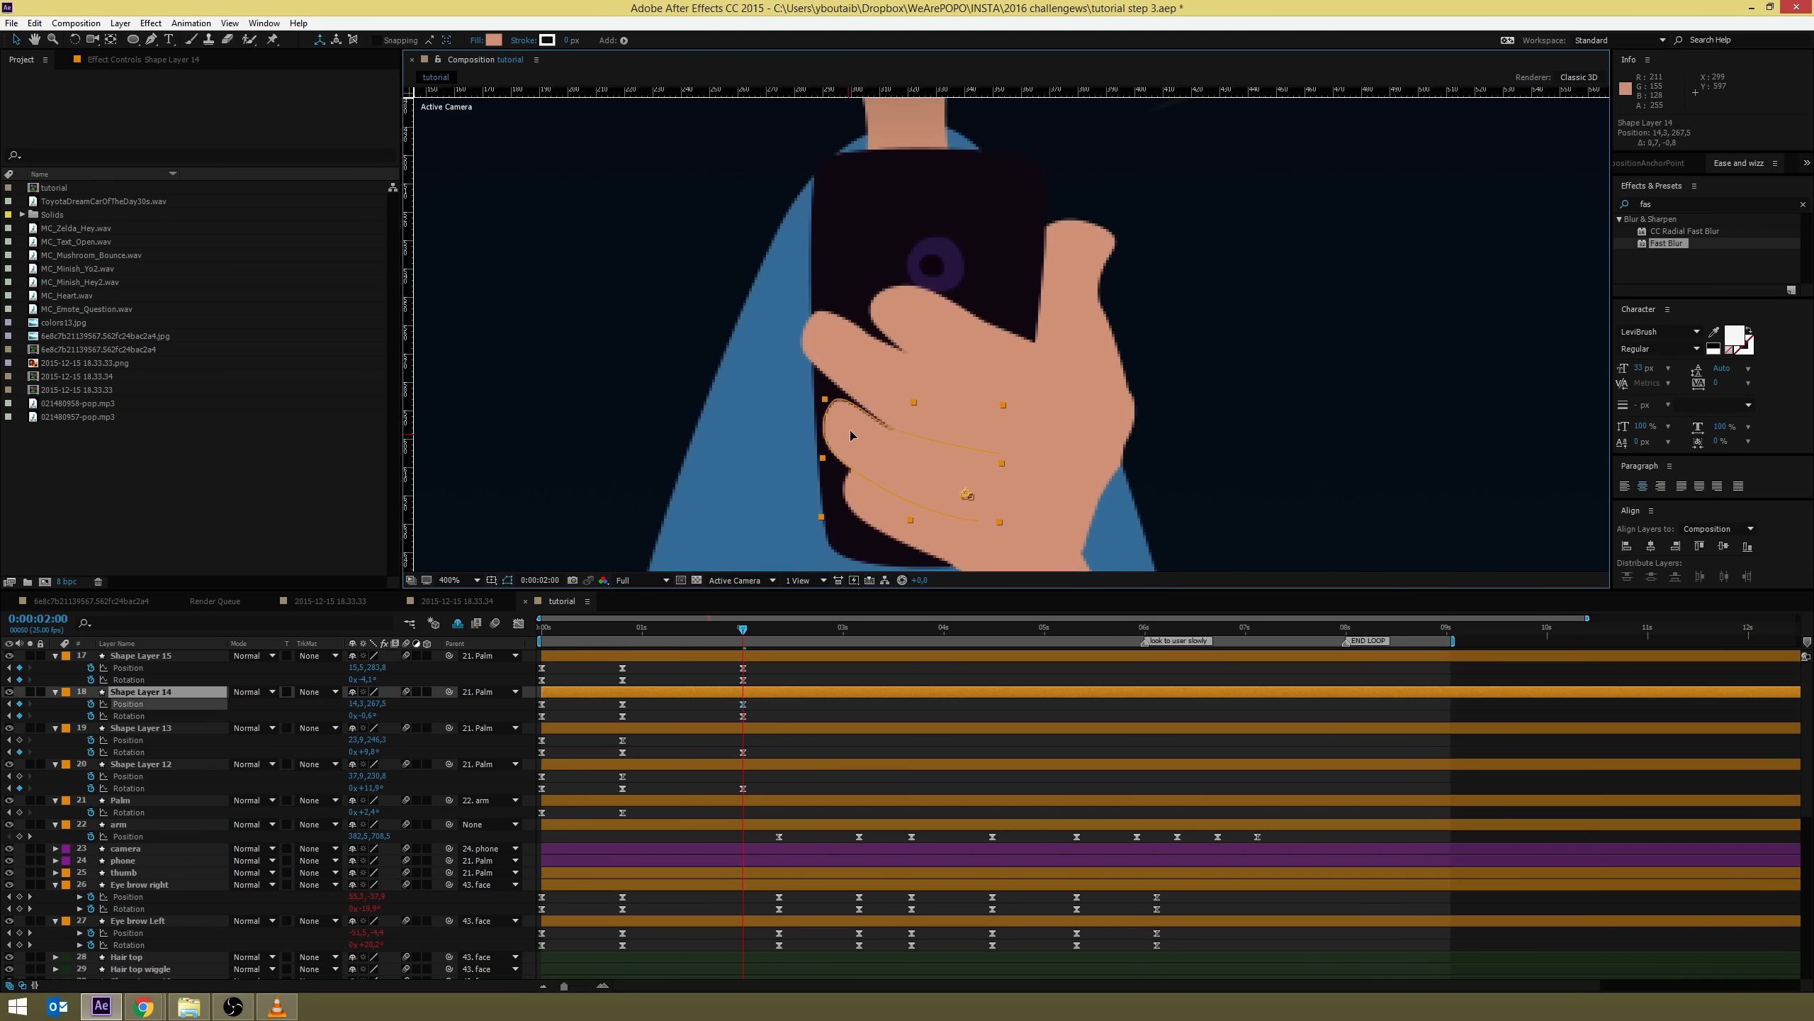
{"action": "left_click", "coordinate": [867, 361]}
{"action": "left_click_drag", "start_coordinate": [868, 361], "coordinate": [868, 358]}
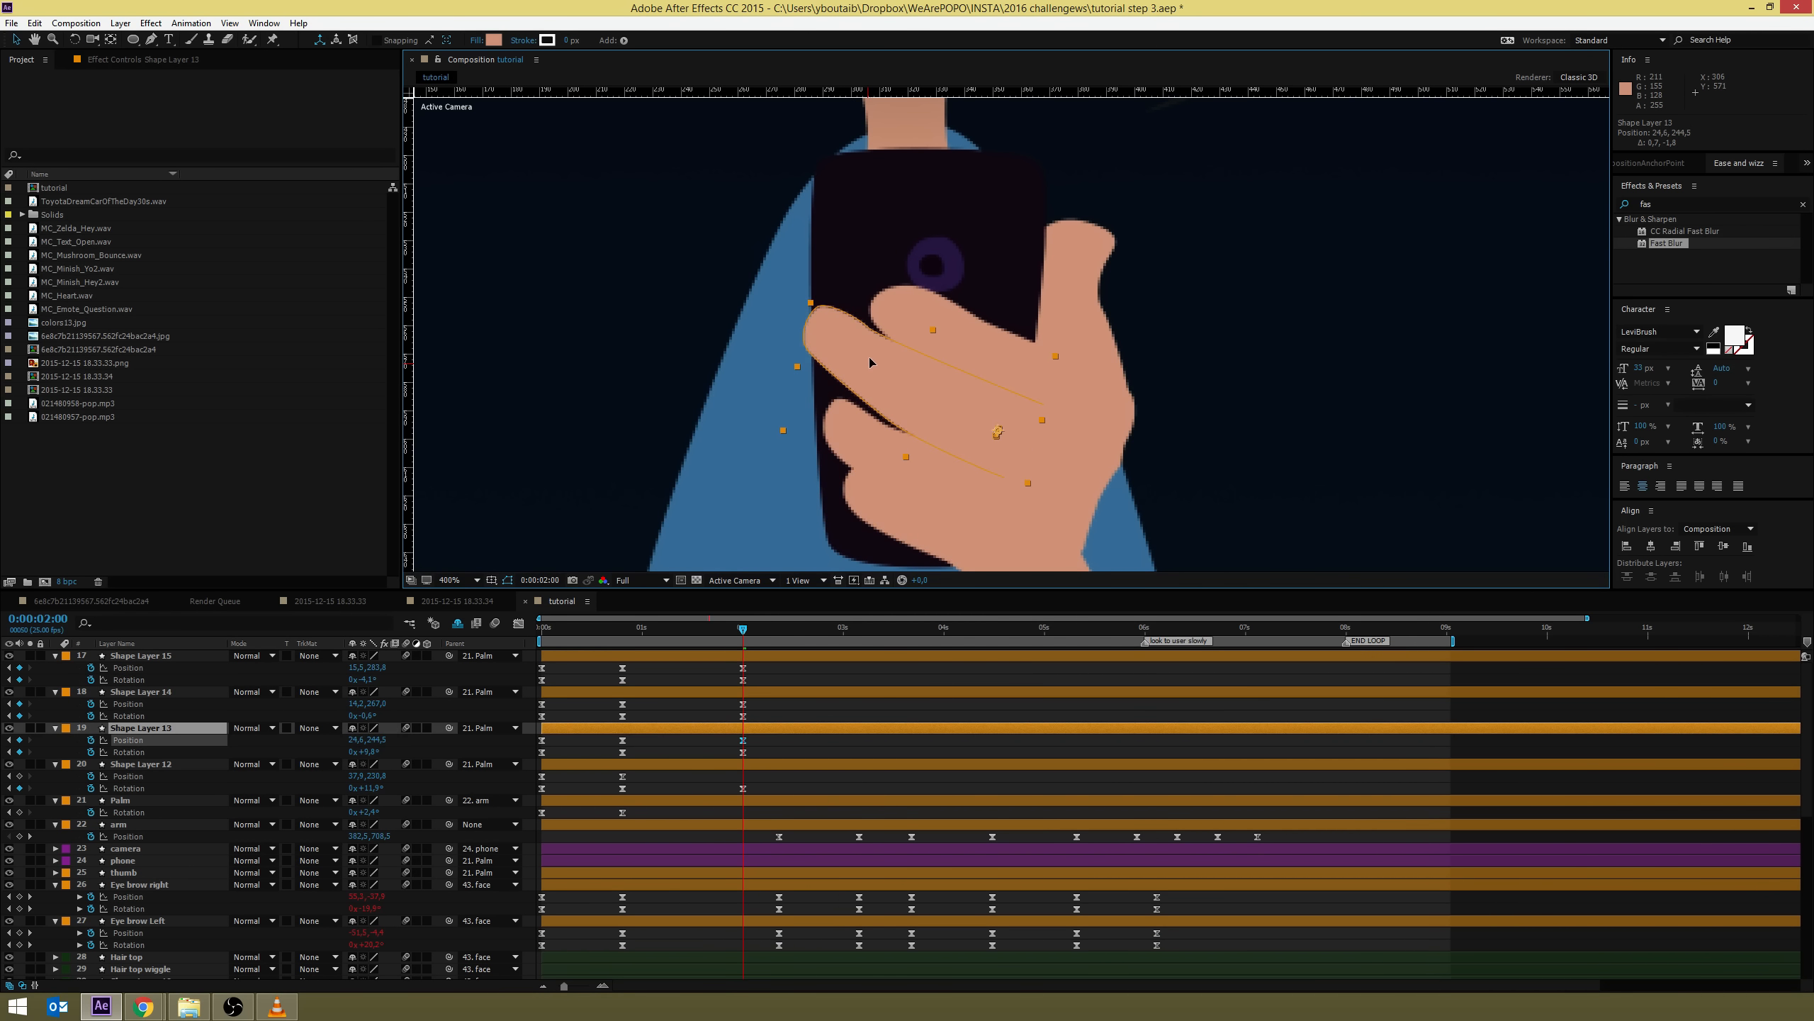
{"action": "left_click", "coordinate": [922, 317]}
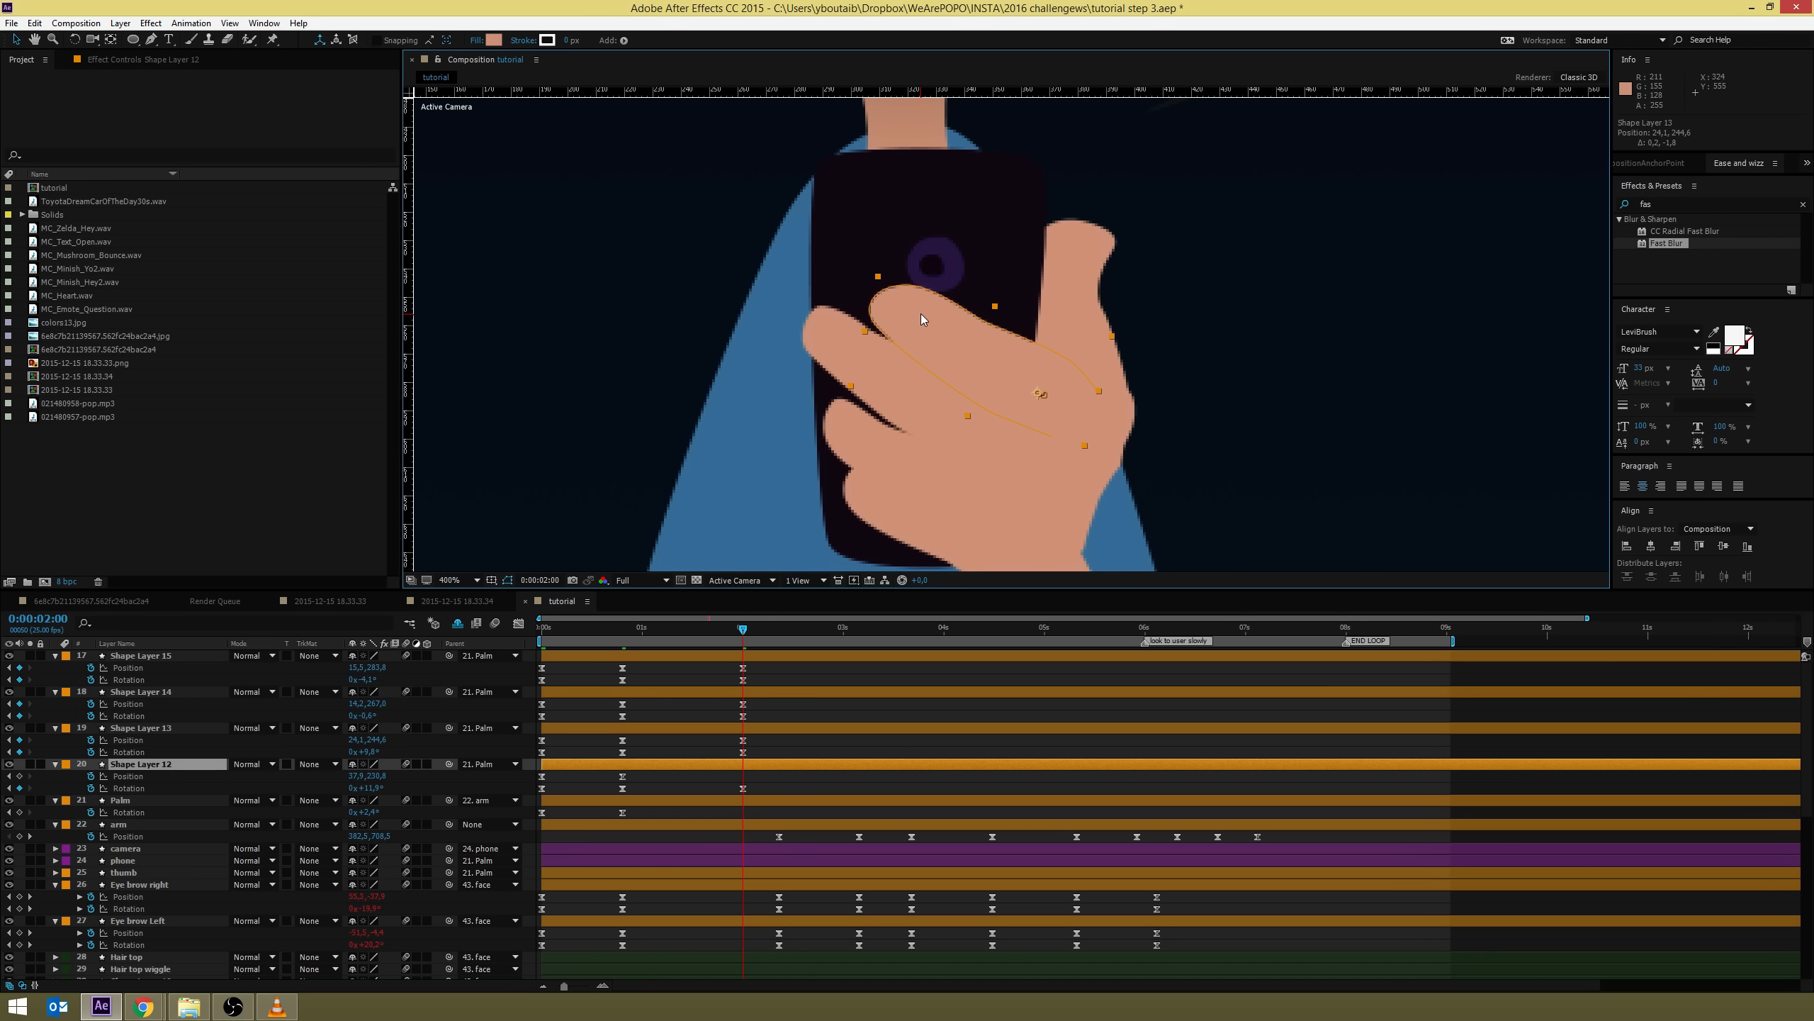
{"action": "left_click_drag", "start_coordinate": [921, 314], "coordinate": [919, 309]}
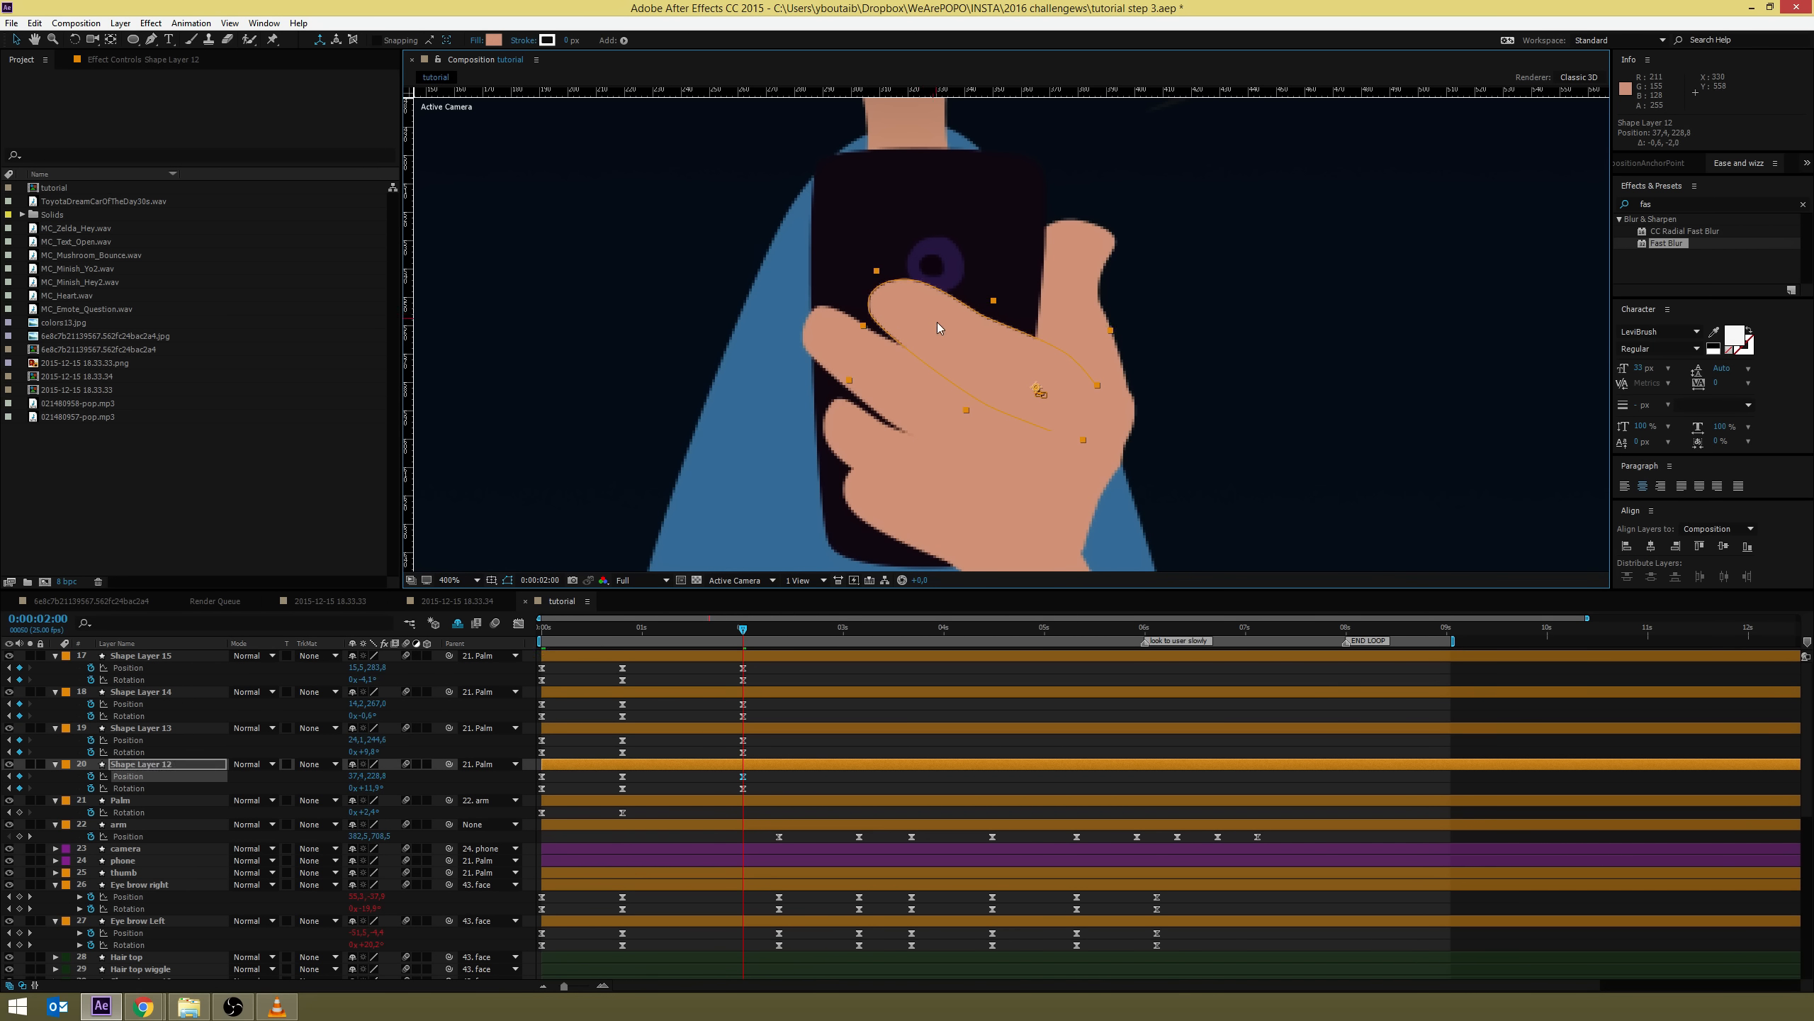
Add holding position and rotation keyframes to Shape Layers 12 to 15 at 0:00:02:09
{"action": "scroll", "coordinate": [937, 328], "scroll_direction": "down", "scroll_amount": 2}
{"action": "mouse_move", "coordinate": [757, 629]}
{"action": "left_mouse_down"}
{"action": "mouse_move", "coordinate": [873, 627]}
{"action": "mouse_move", "coordinate": [780, 624]}
{"action": "left_mouse_up"}
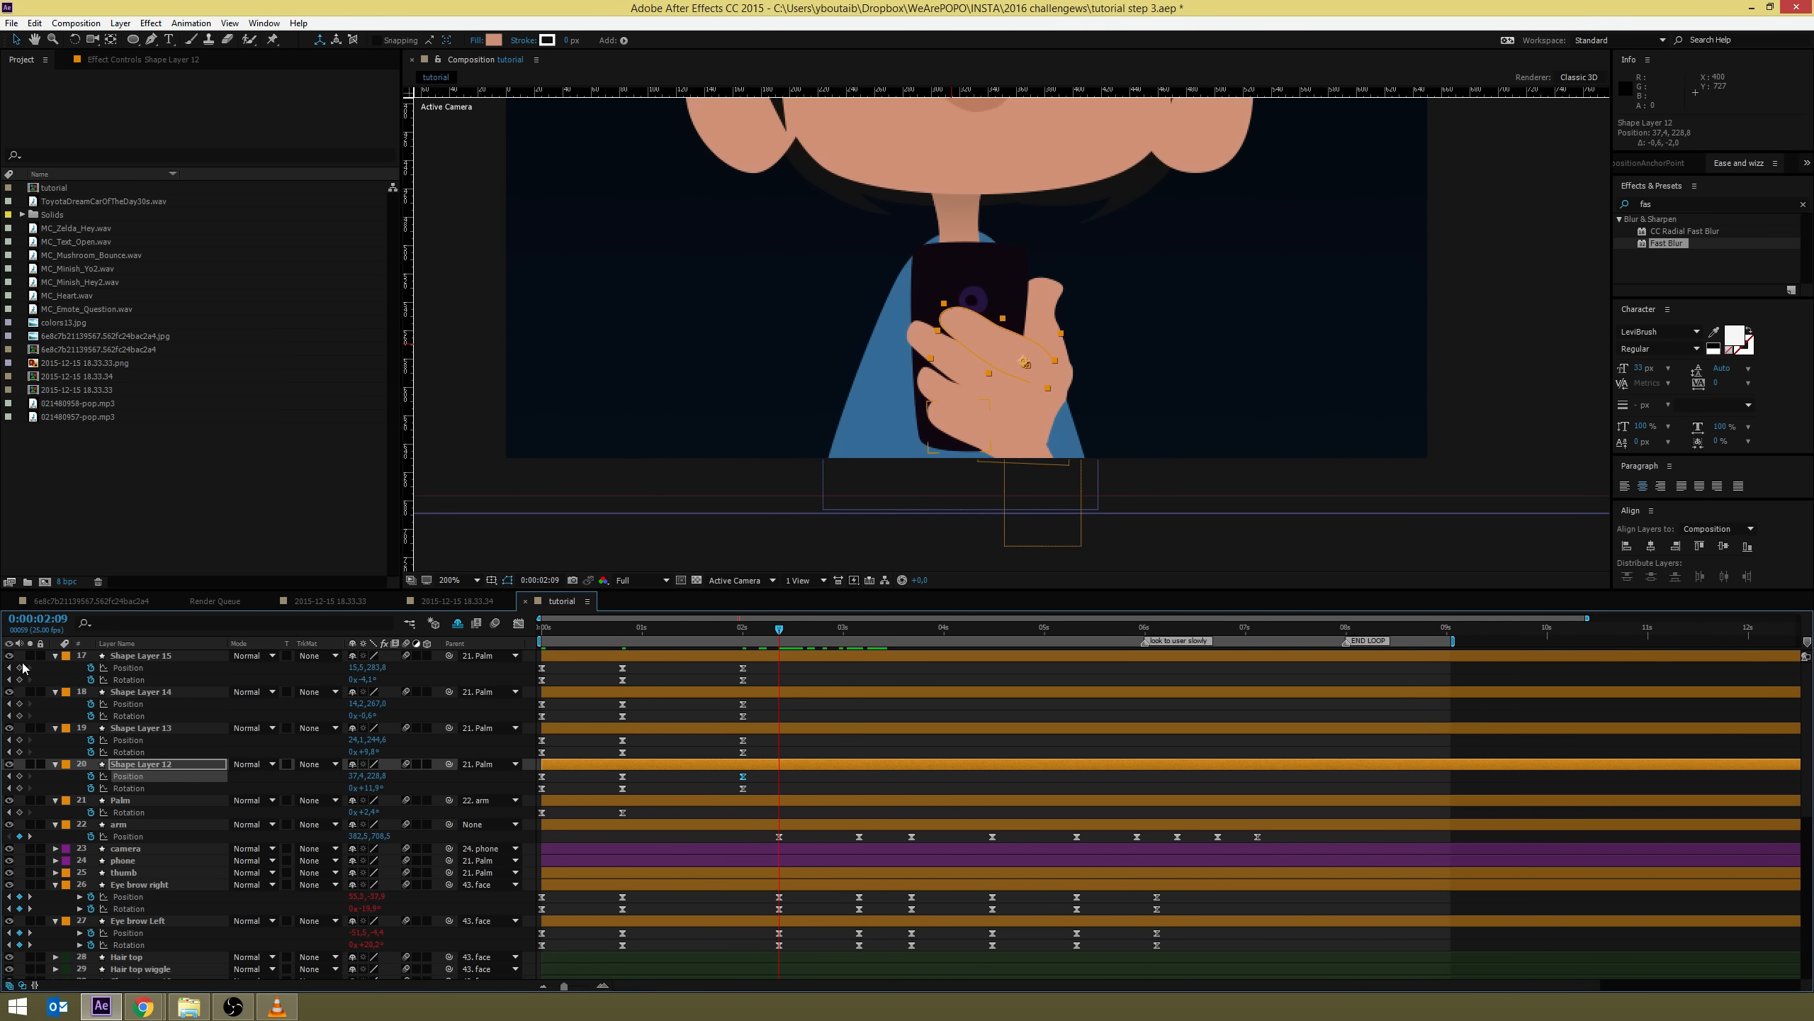
{"action": "left_click_drag", "start_coordinate": [23, 668], "coordinate": [20, 787]}
{"action": "left_click", "coordinate": [19, 787]}
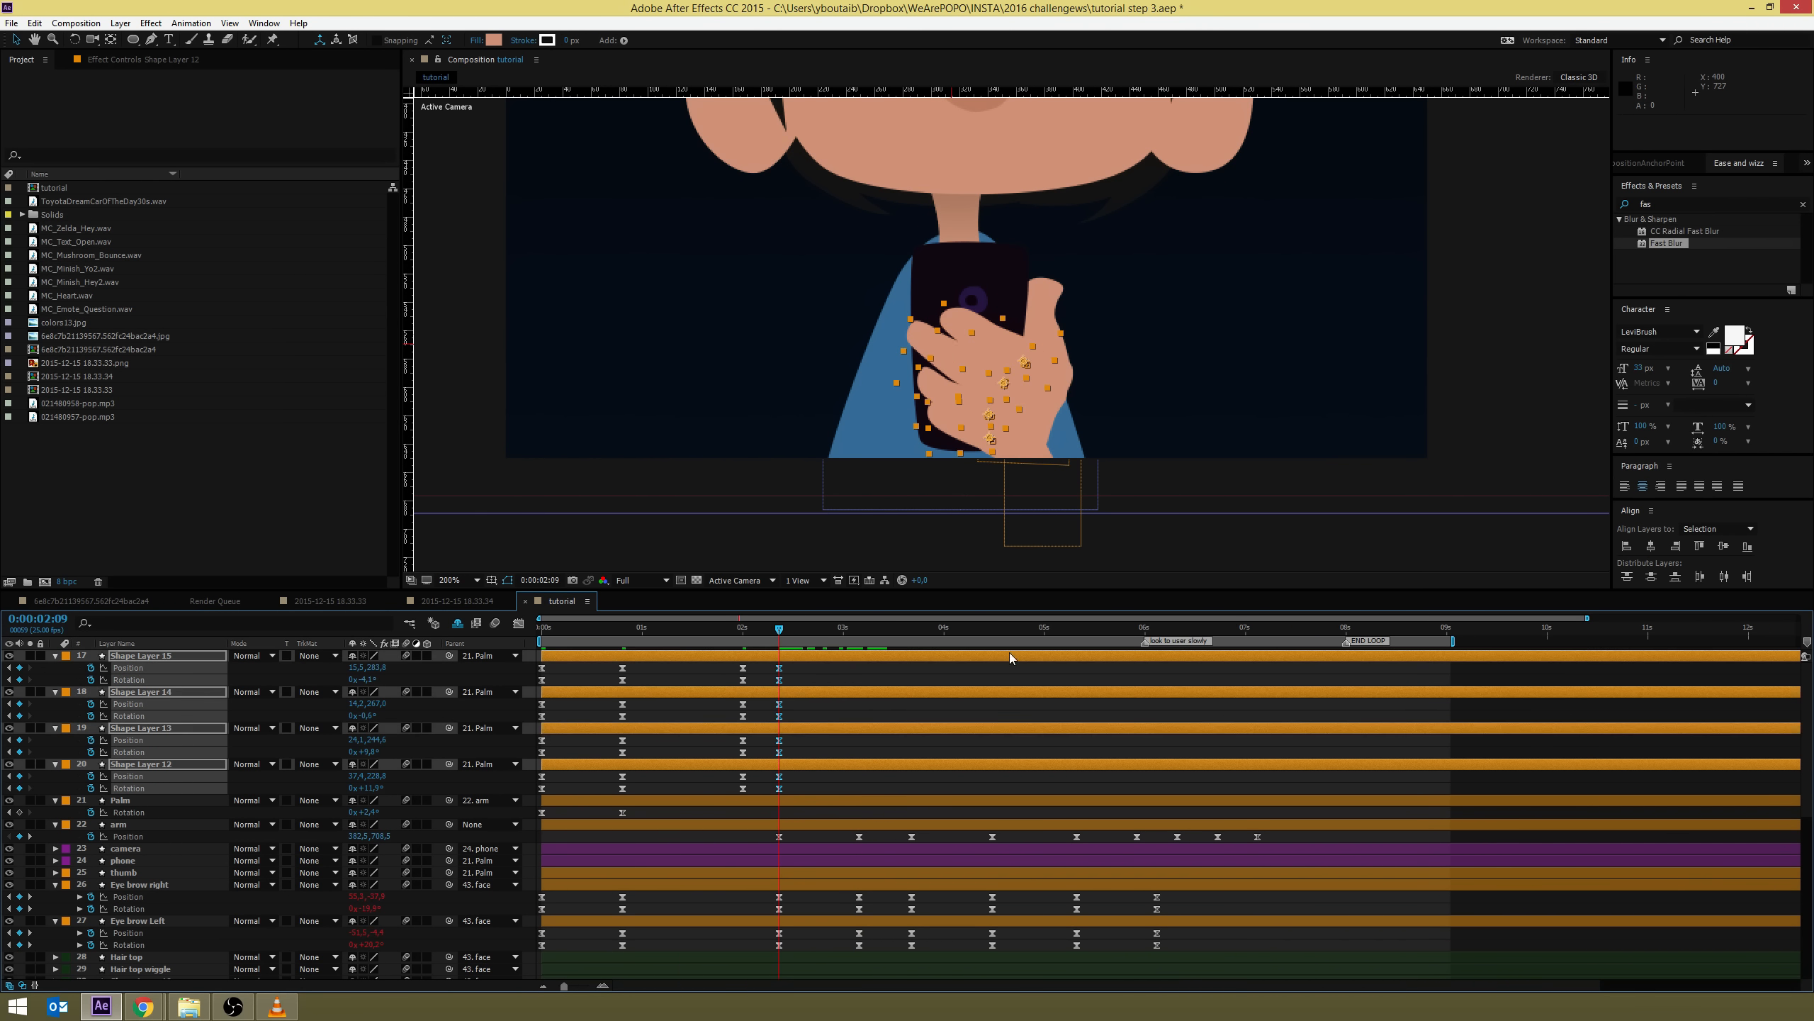
Copy the first position and rotation keyframes of Shape Layers 15 and 14 to 0:00:03:04
{"action": "left_click_drag", "start_coordinate": [780, 635], "coordinate": [859, 645]}
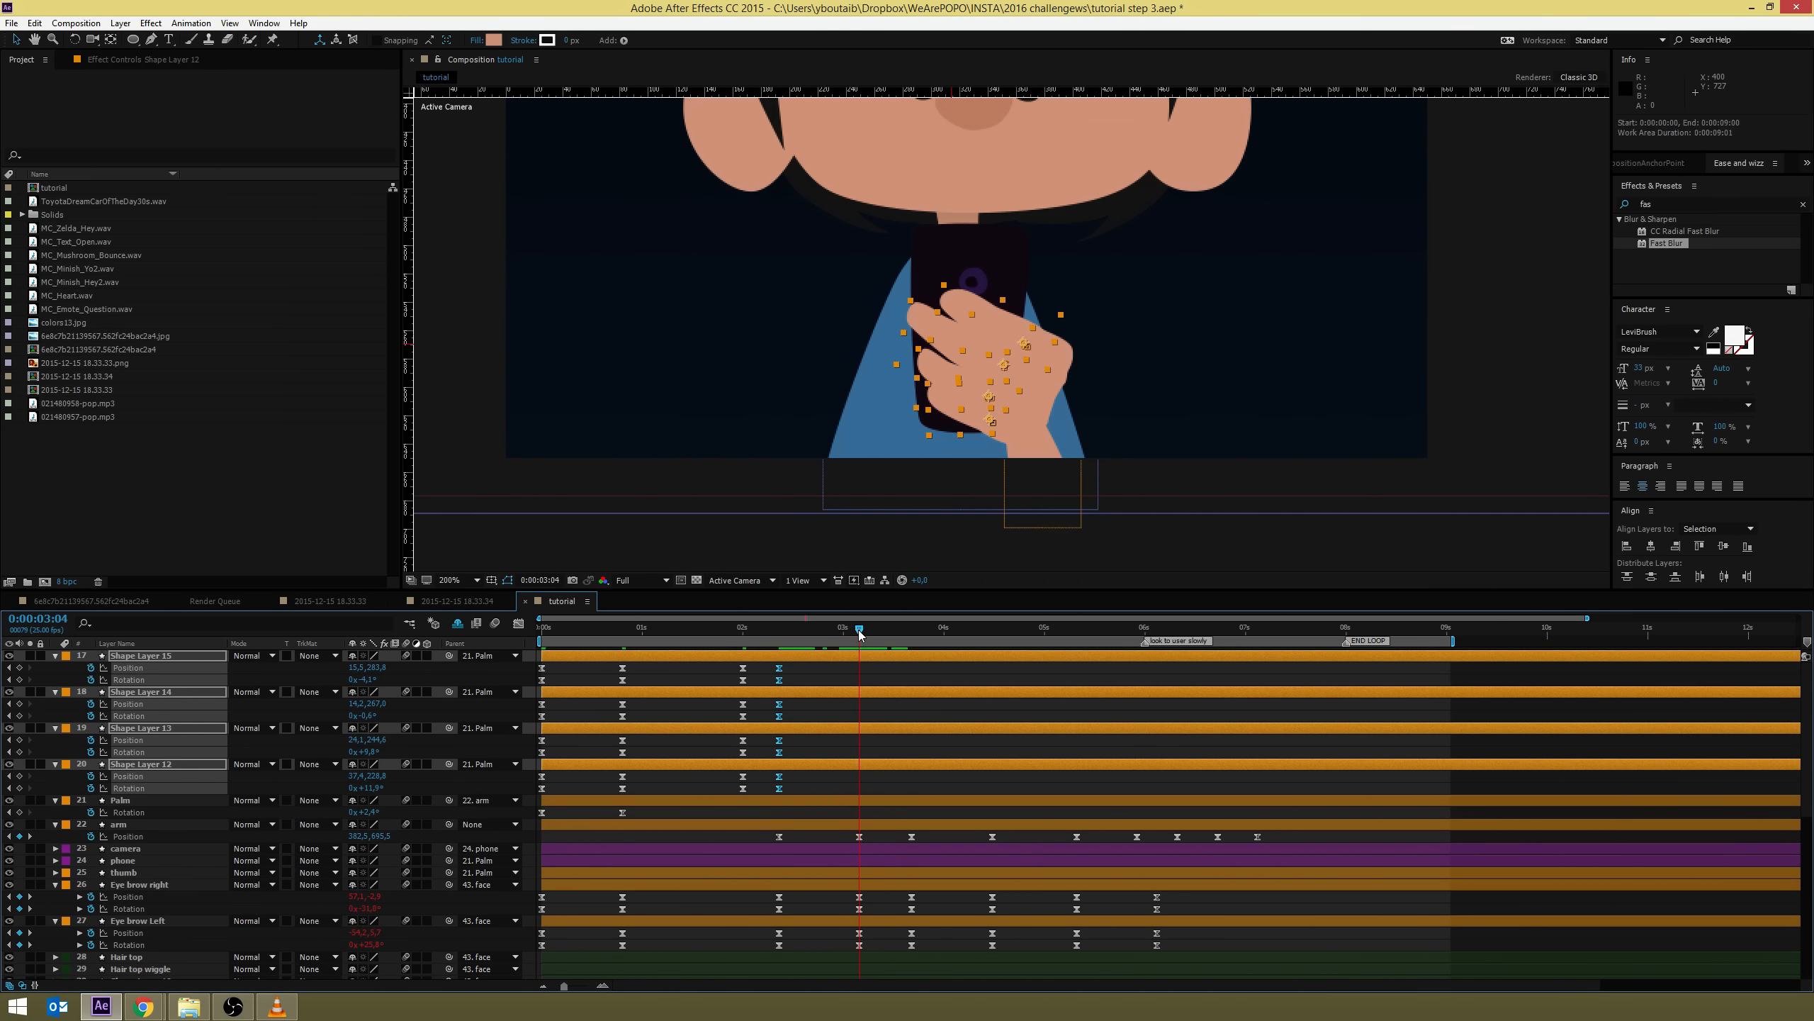
{"action": "scroll", "coordinate": [1012, 333], "scroll_direction": "up", "scroll_amount": 2}
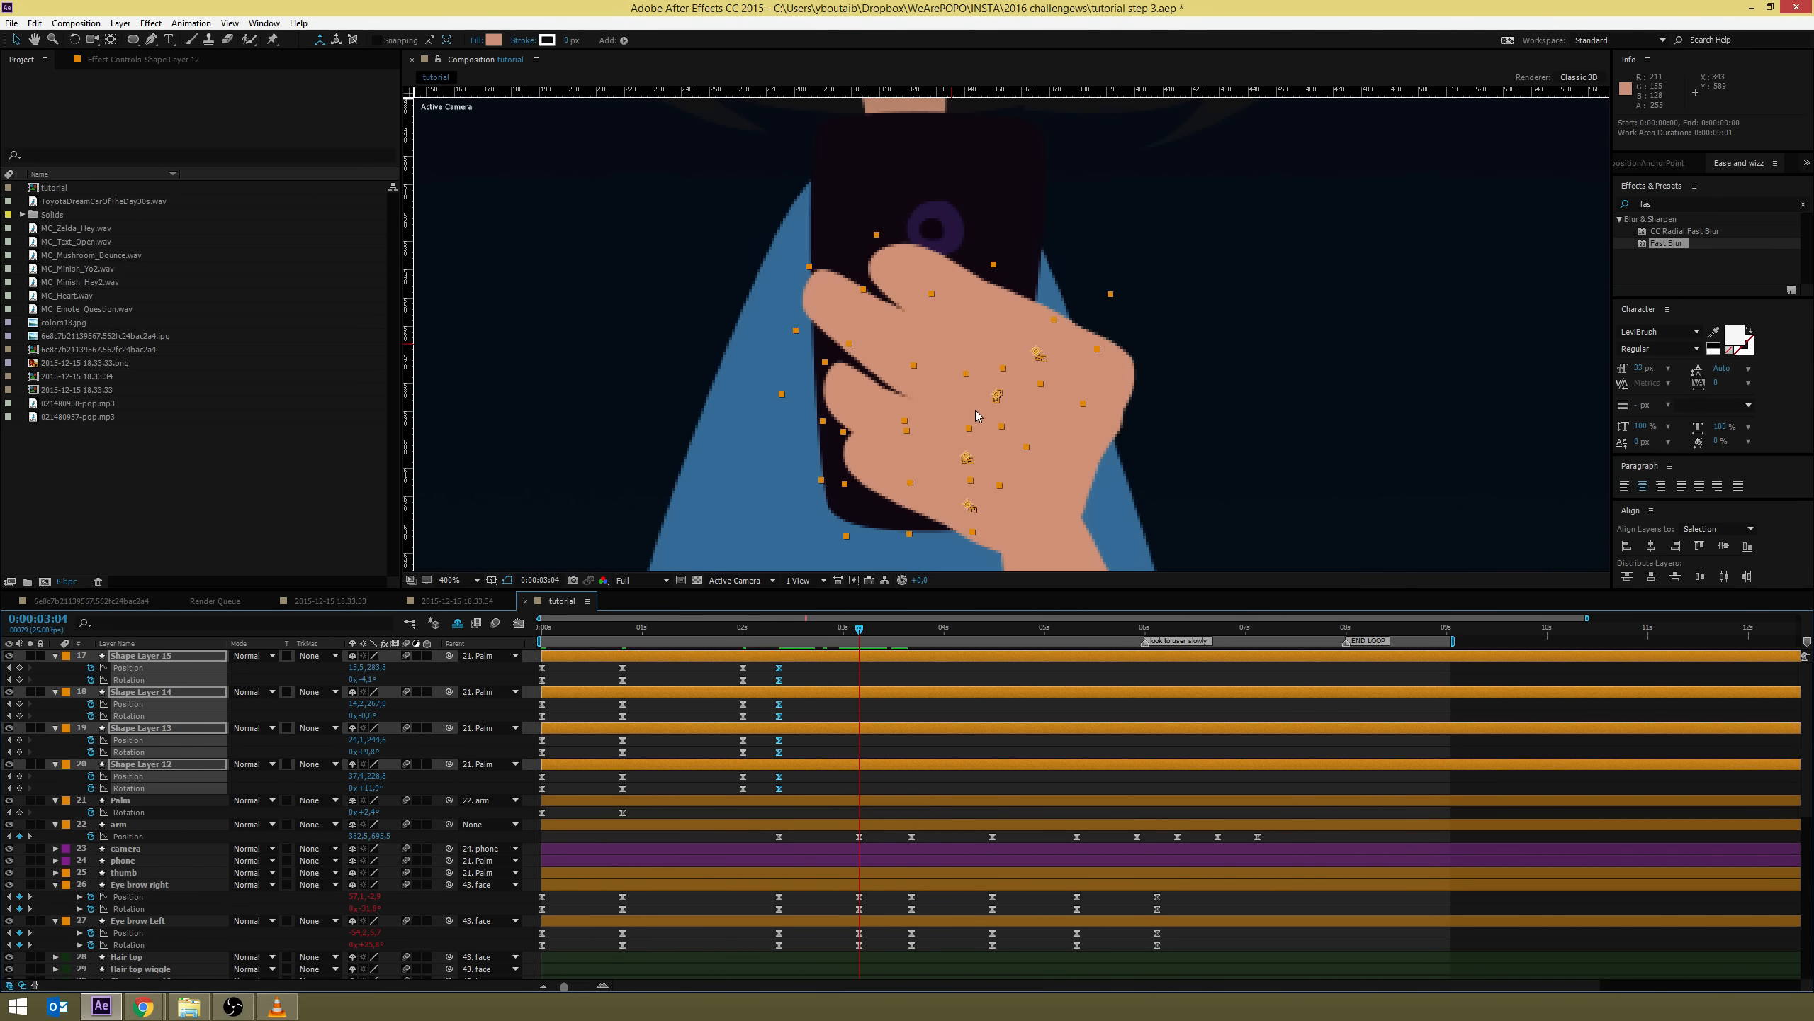
{"action": "left_click_drag", "start_coordinate": [561, 663], "coordinate": [539, 687]}
{"action": "key", "text": "ctrl+c"}
{"action": "key", "text": "ctrl+v"}
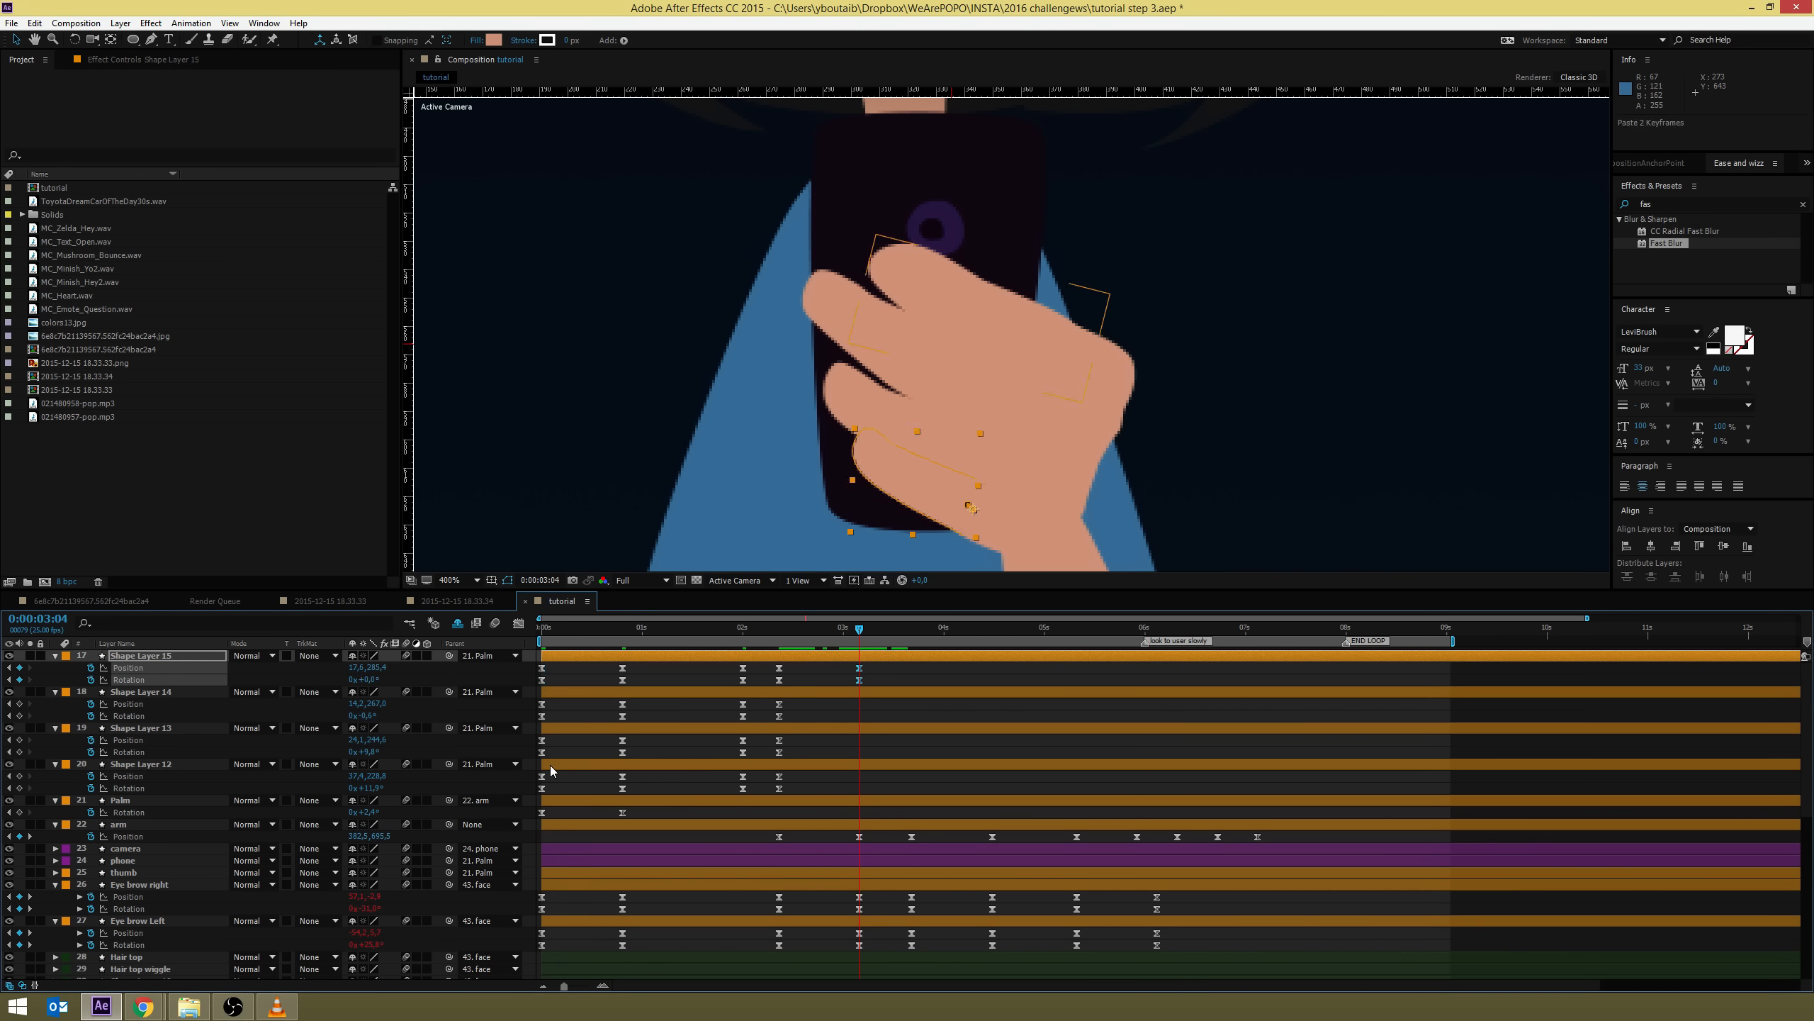
{"action": "left_click_drag", "start_coordinate": [541, 718], "coordinate": [538, 771]}
{"action": "key", "text": "ctrl+c"}
{"action": "key", "text": "ctrl+v"}
Copy the first position and rotation keyframes of Shape Layers 13 and 12 to 0:00:03:04
{"action": "left_click", "coordinate": [549, 751]}
{"action": "key", "text": "ctrl+c"}
{"action": "key", "text": "ctrl+v"}
{"action": "left_click", "coordinate": [545, 781]}
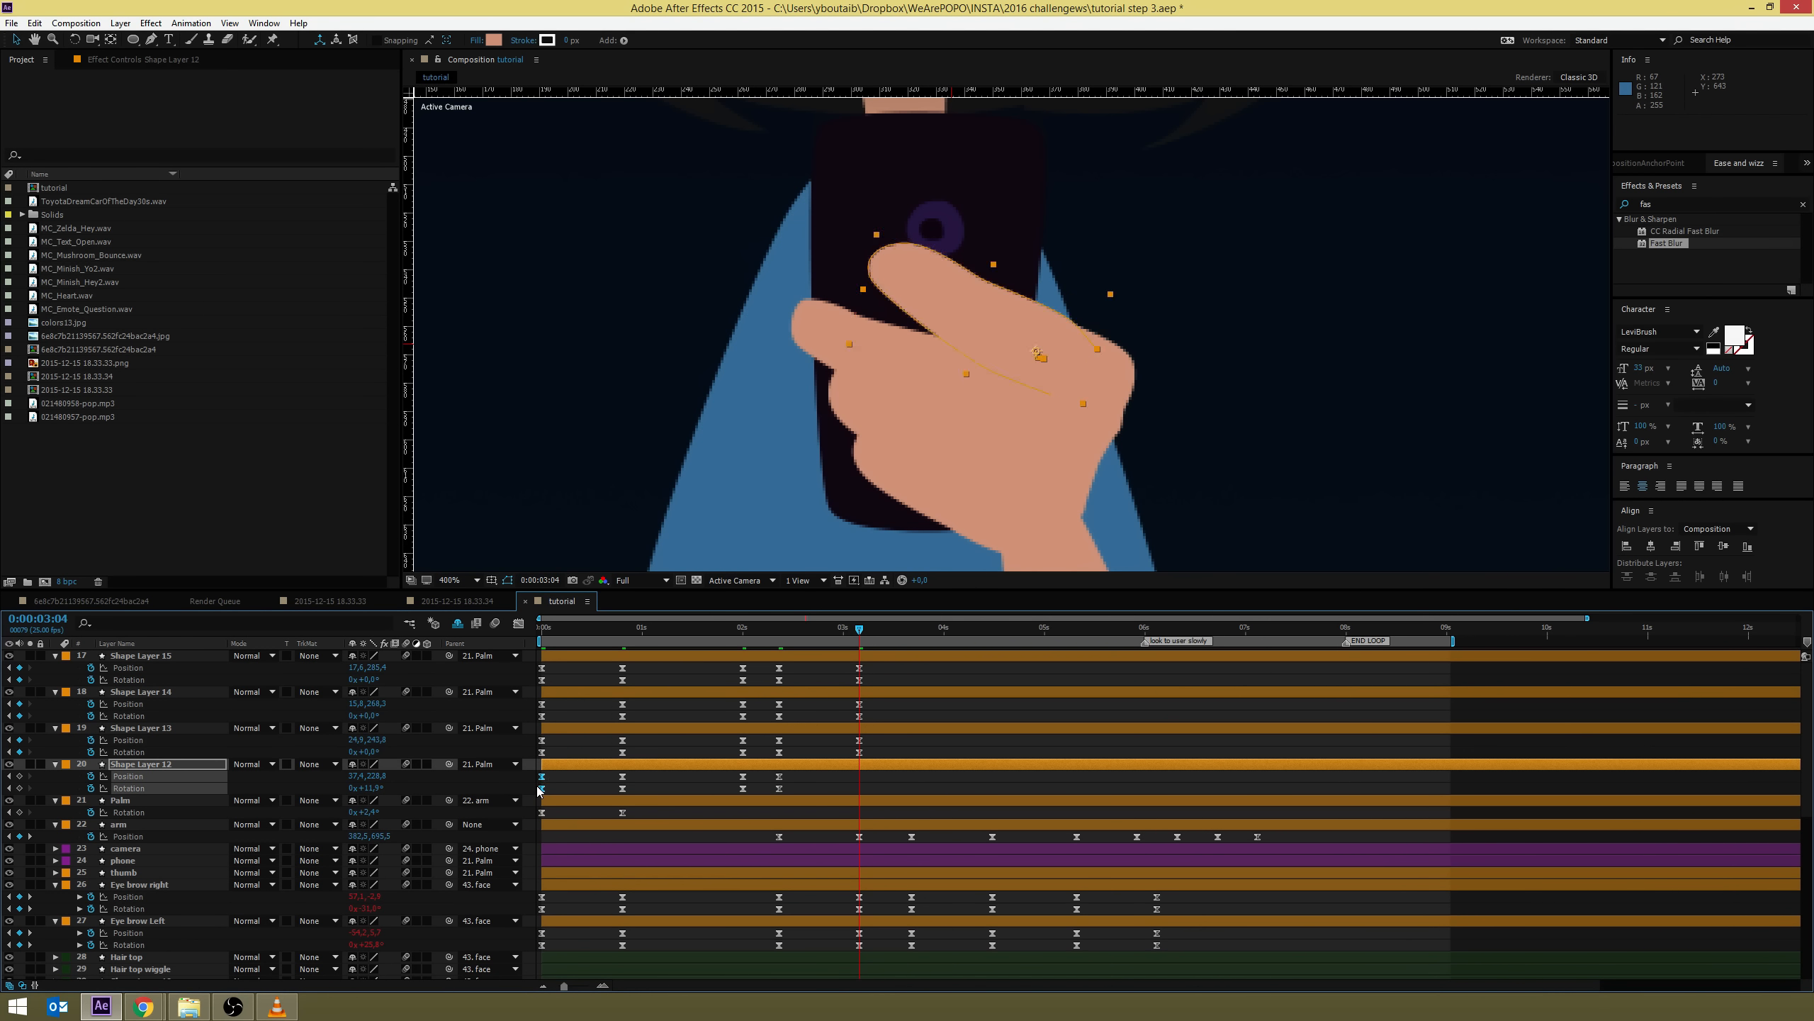
{"action": "key", "text": "ctrl+v"}
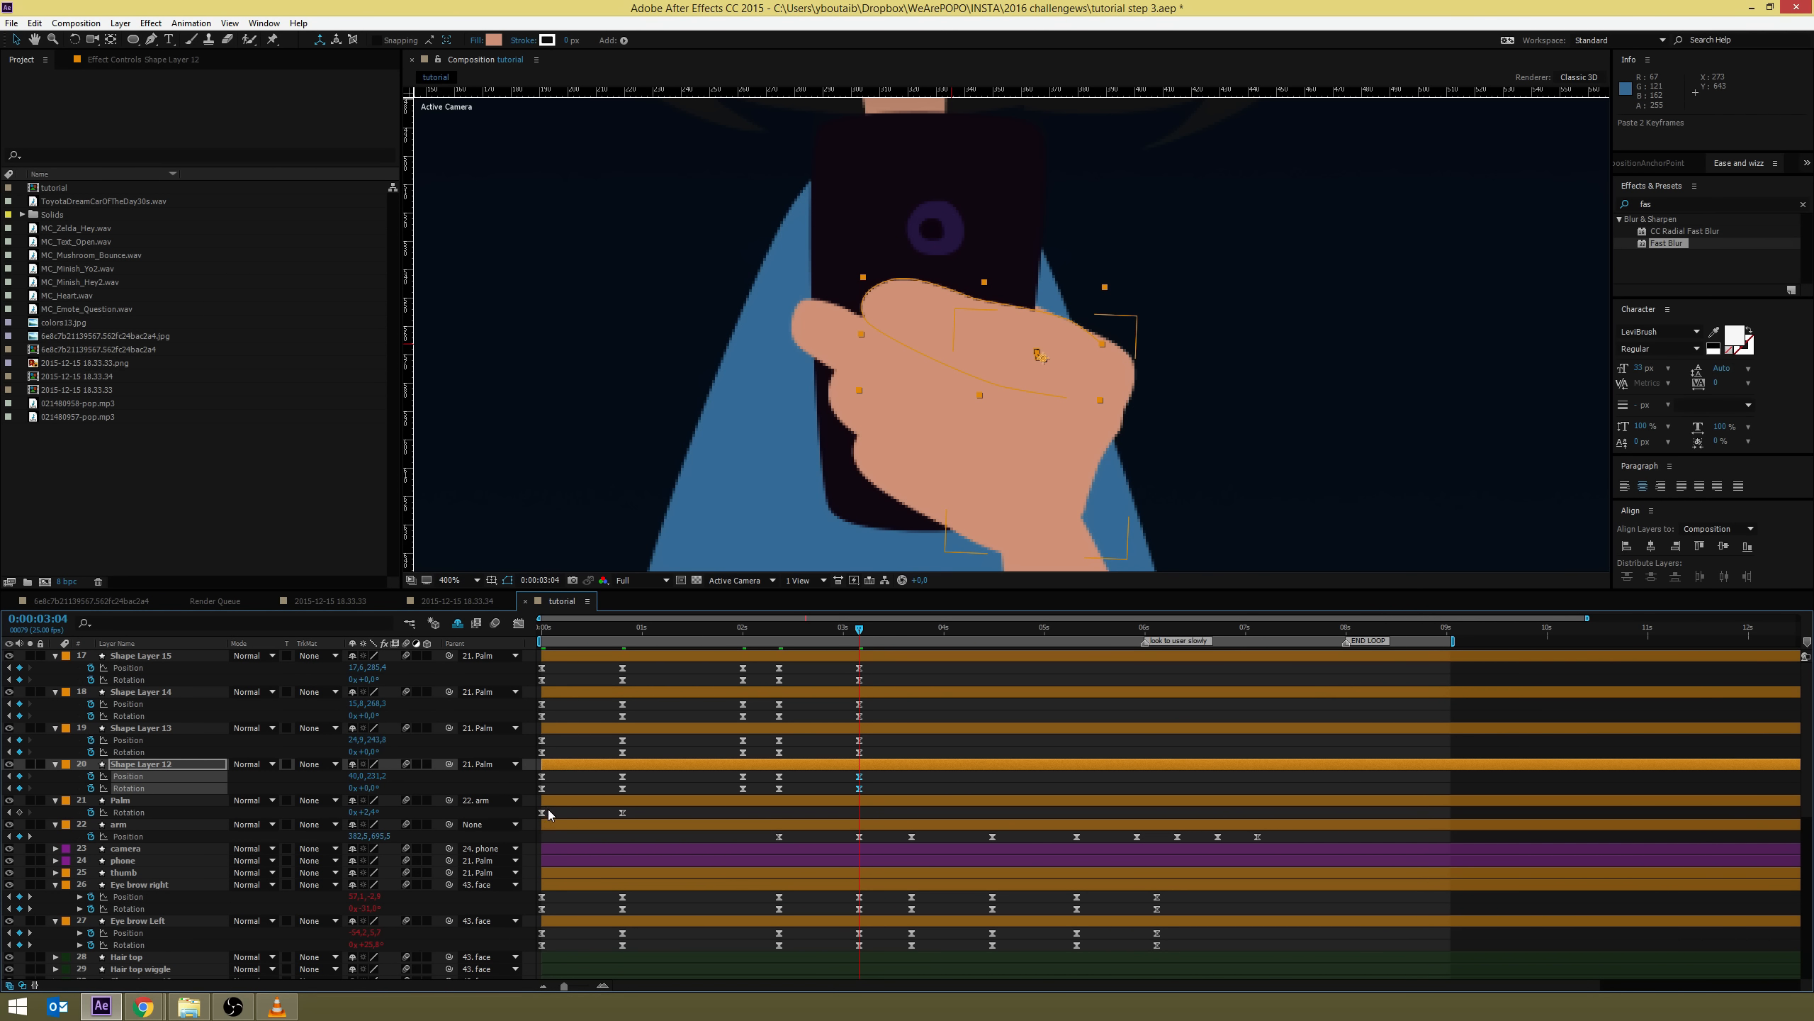
Add a holding Palm rotation keyframe at 0:00:02:09, and copy Palm's first rotation keyframe to 0:00:03:04
{"action": "left_click_drag", "start_coordinate": [549, 816], "coordinate": [538, 806]}
{"action": "left_click_drag", "start_coordinate": [809, 636], "coordinate": [779, 635]}
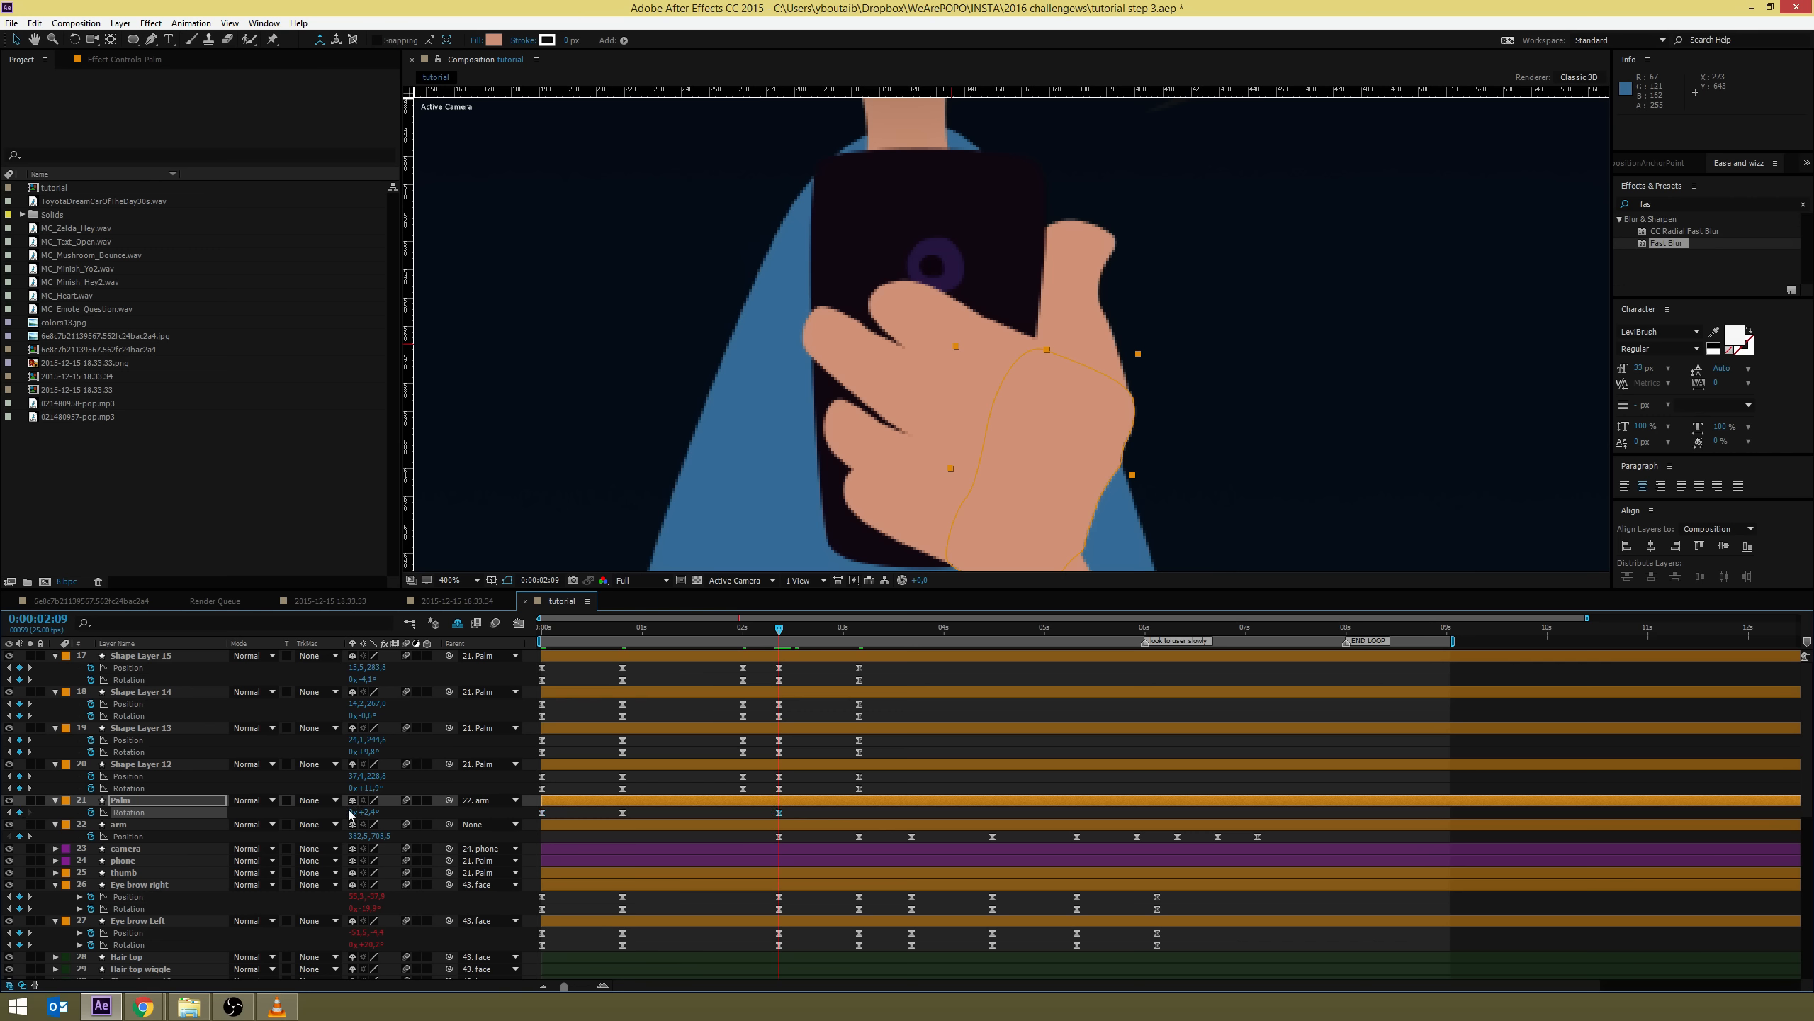
{"action": "key", "text": "k"}
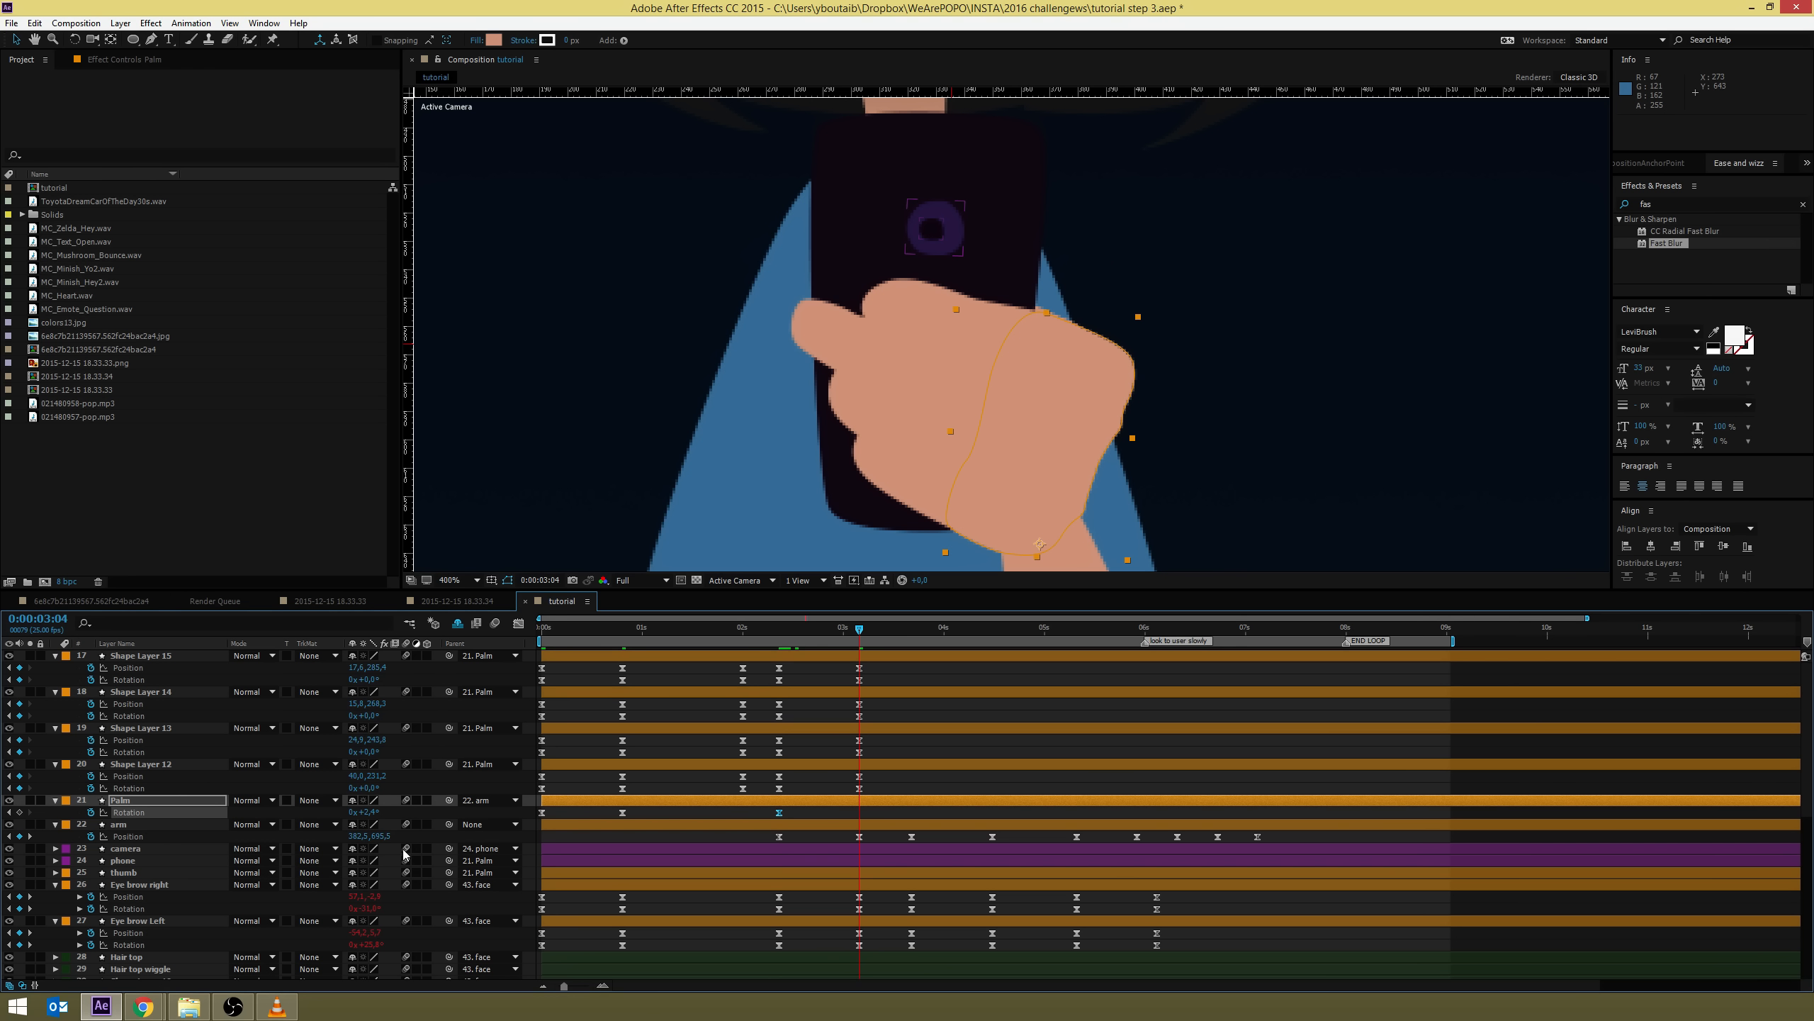
{"action": "left_click_drag", "start_coordinate": [550, 812], "coordinate": [524, 820]}
{"action": "key", "text": "ctrl+c"}
{"action": "key", "text": "ctrl+v"}
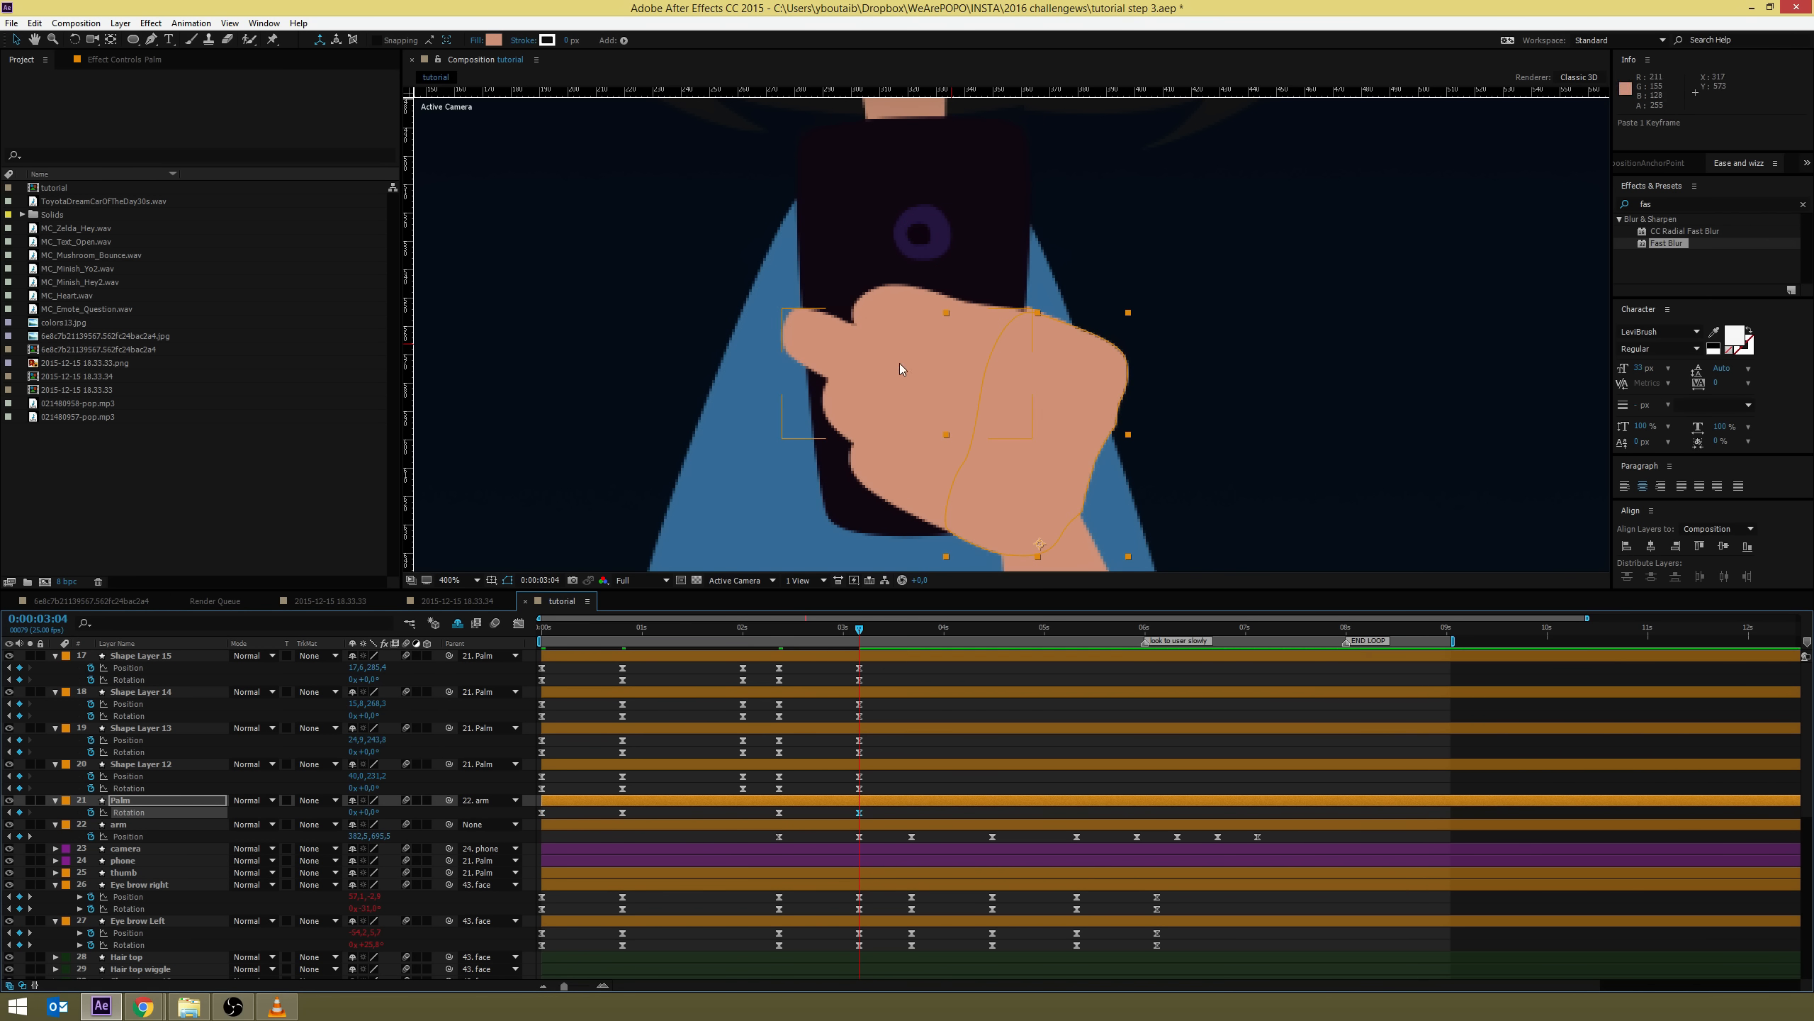
Preview the animation with the whole character in view
{"action": "scroll", "coordinate": [900, 369], "scroll_direction": "down", "scroll_amount": 4}
{"action": "key", "text": "space"}
{"action": "left_click_drag", "start_coordinate": [987, 259], "coordinate": [933, 411]}
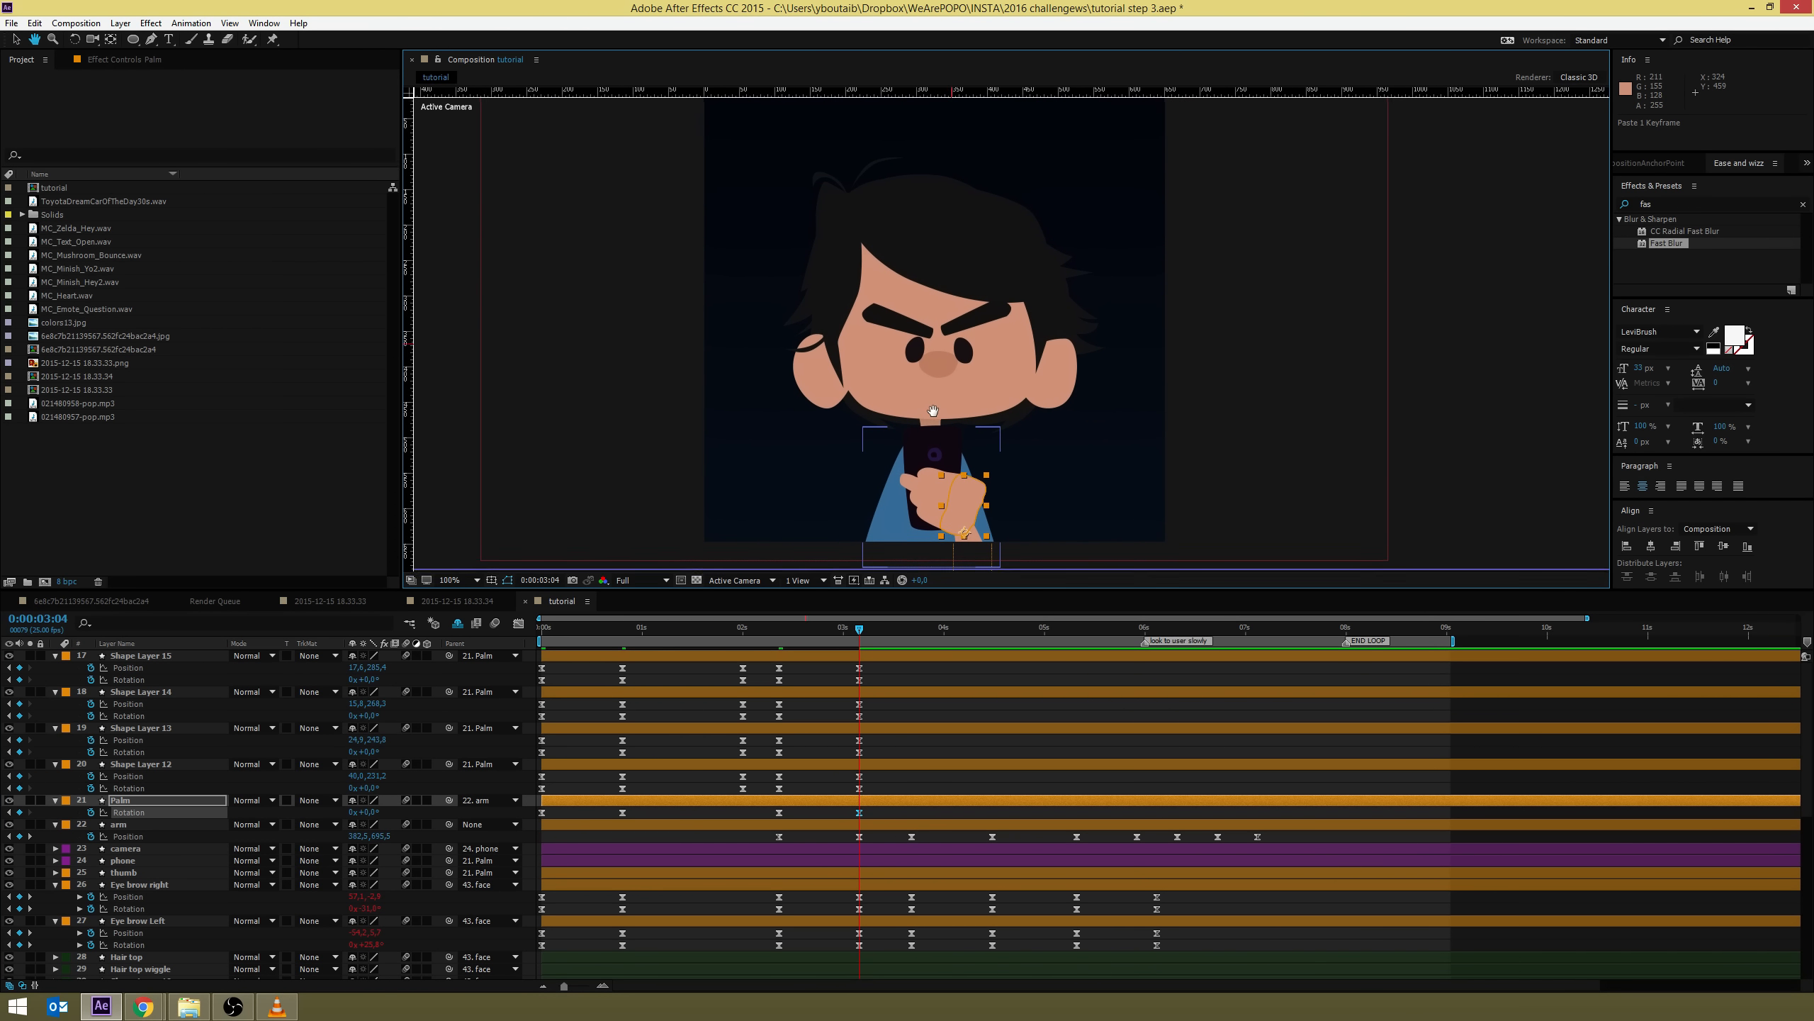
{"action": "left_click_drag", "start_coordinate": [859, 633], "coordinate": [1040, 615]}
{"action": "key", "text": "space"}
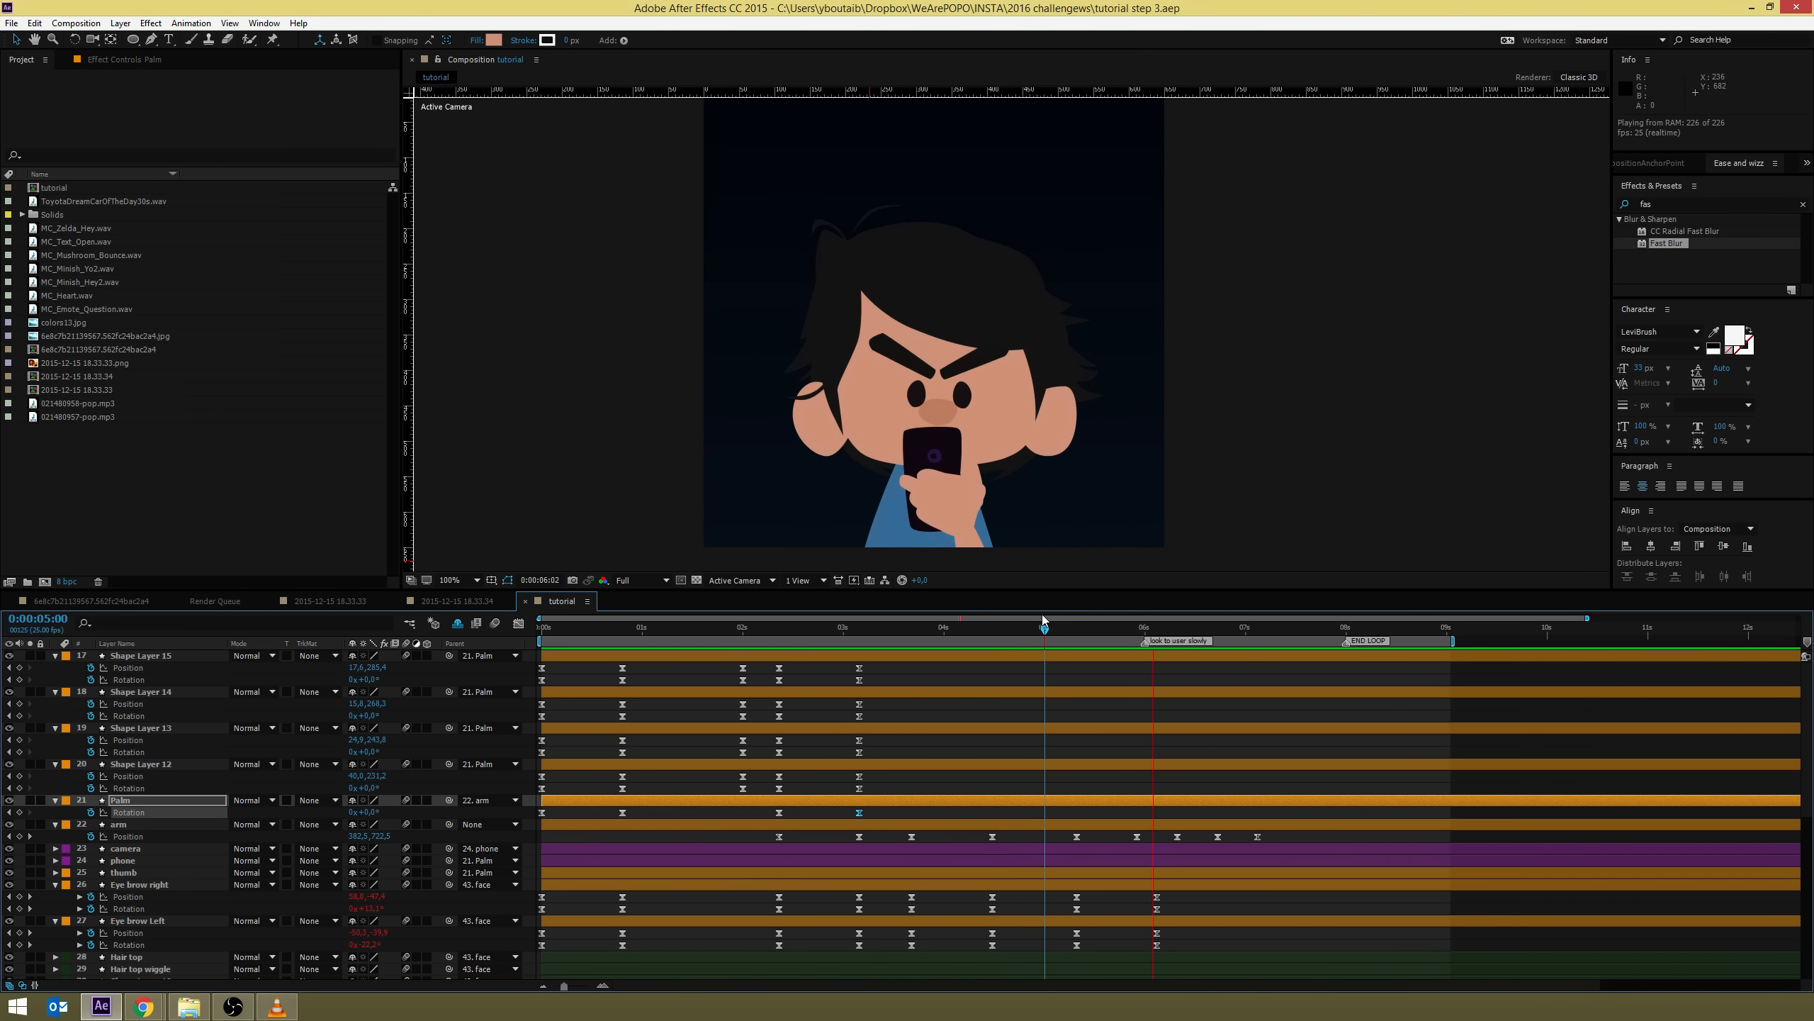
{"action": "key", "text": "space"}
Shift the arm's last five position keyframes earlier so the group starts at 0:00:05:03, and preview the new timing
{"action": "left_click", "coordinate": [1045, 629]}
{"action": "left_click_drag", "start_coordinate": [1287, 837], "coordinate": [1068, 837]}
{"action": "left_click_drag", "start_coordinate": [1076, 836], "coordinate": [1055, 846]}
{"action": "left_click", "coordinate": [1090, 777]}
{"action": "key", "text": "space"}
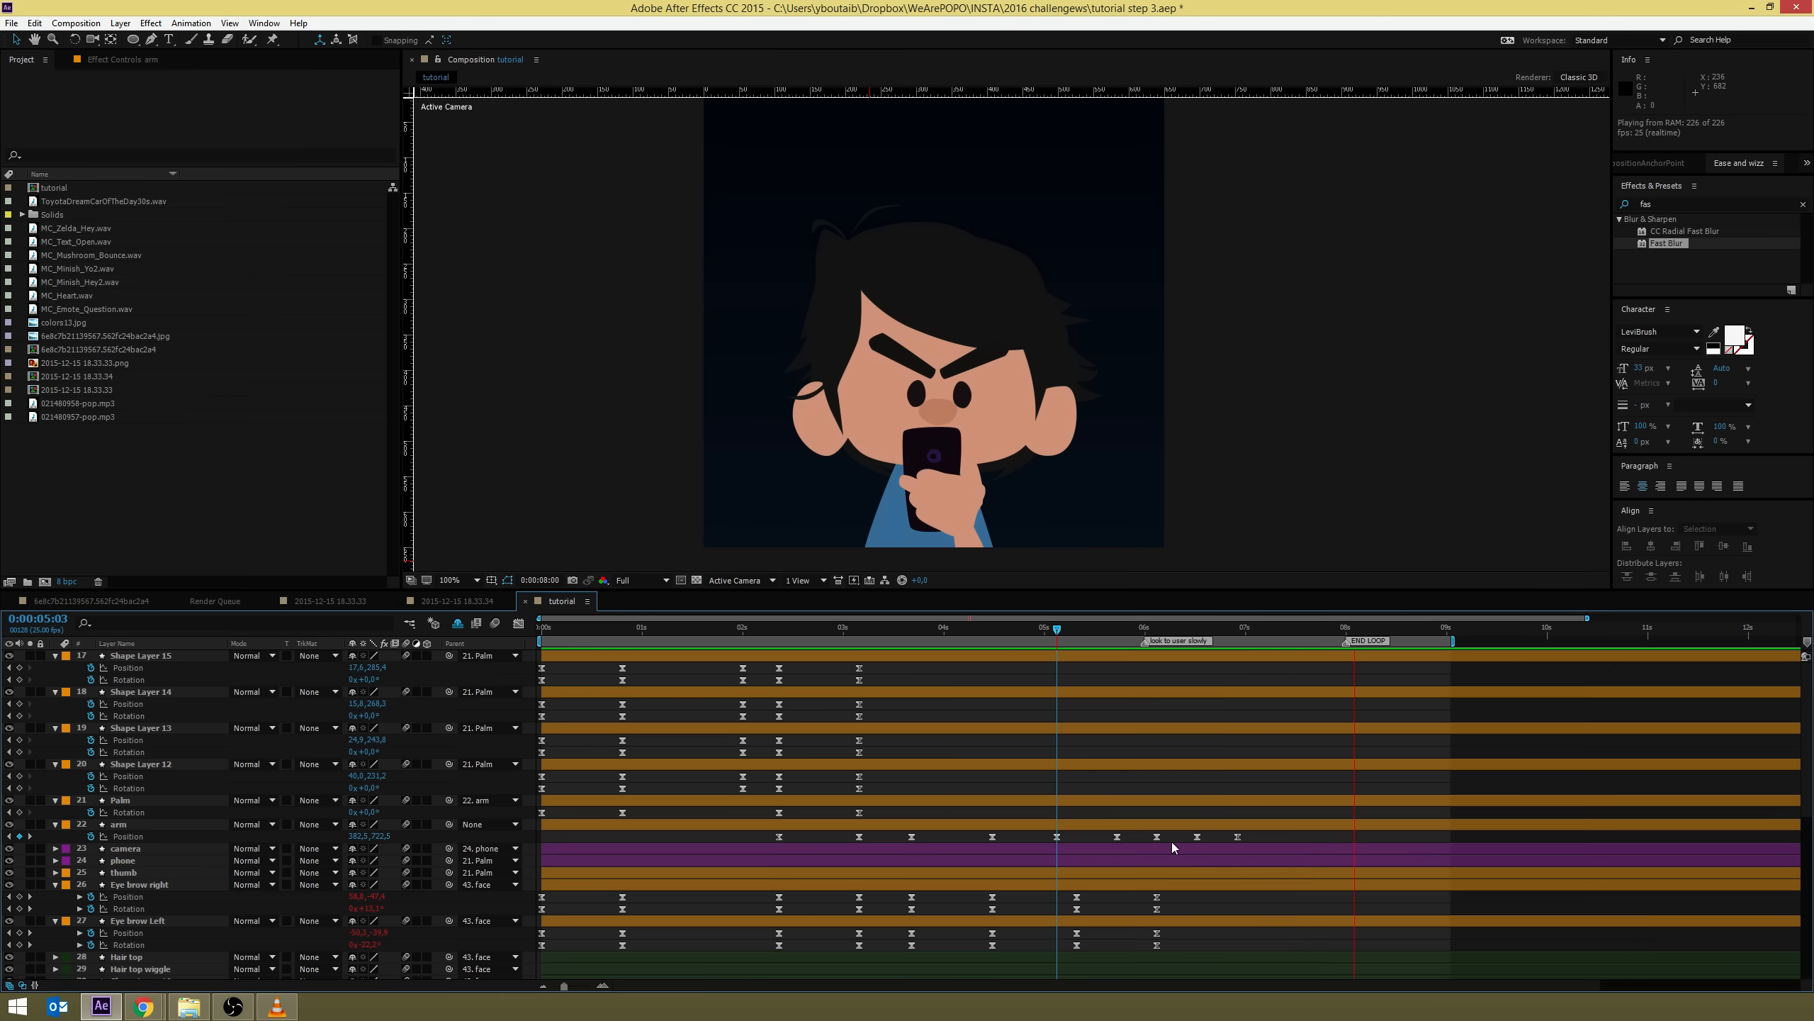
Spread the arm's last three position keyframes further apart, moving the final two slightly later, and preview the slower ending
{"action": "key", "text": "space"}
{"action": "mouse_move", "coordinate": [1247, 833]}
{"action": "left_mouse_down"}
{"action": "mouse_move", "coordinate": [1151, 844]}
{"action": "mouse_move", "coordinate": [1250, 842]}
{"action": "left_mouse_up"}
{"action": "key", "text": "space"}
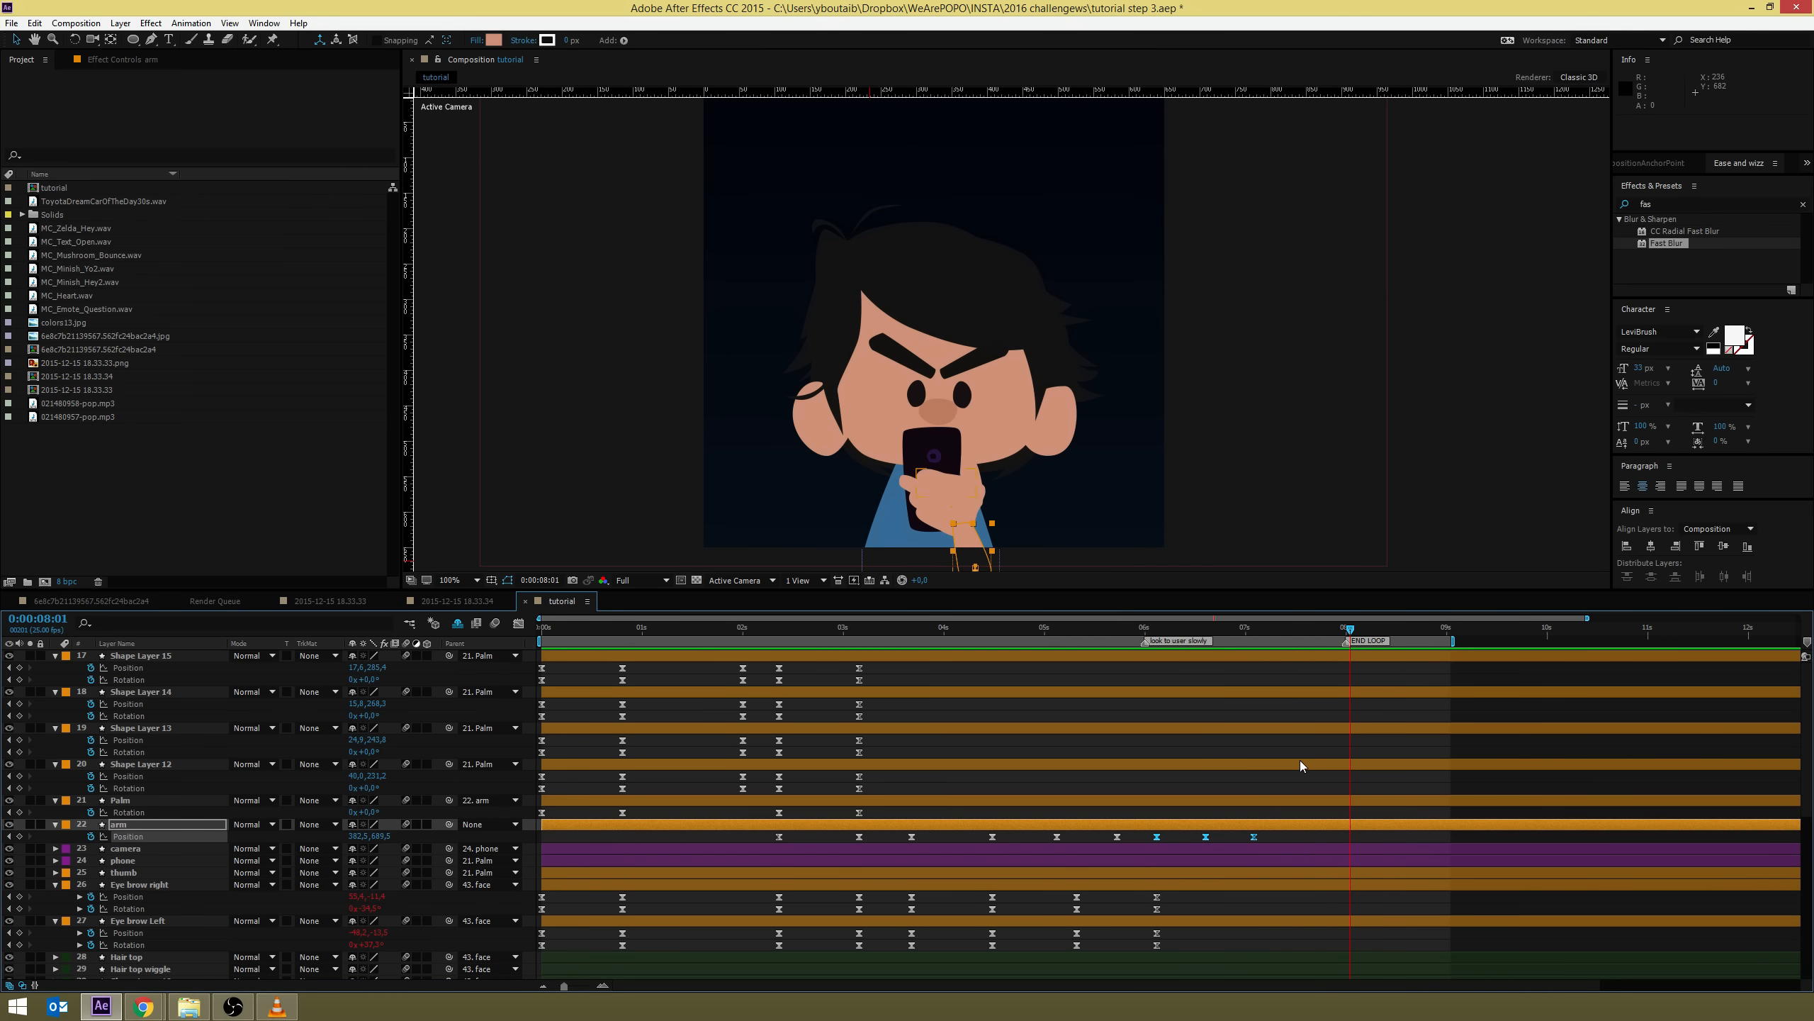
{"action": "key", "text": "space"}
{"action": "left_click_drag", "start_coordinate": [870, 630], "coordinate": [1300, 623]}
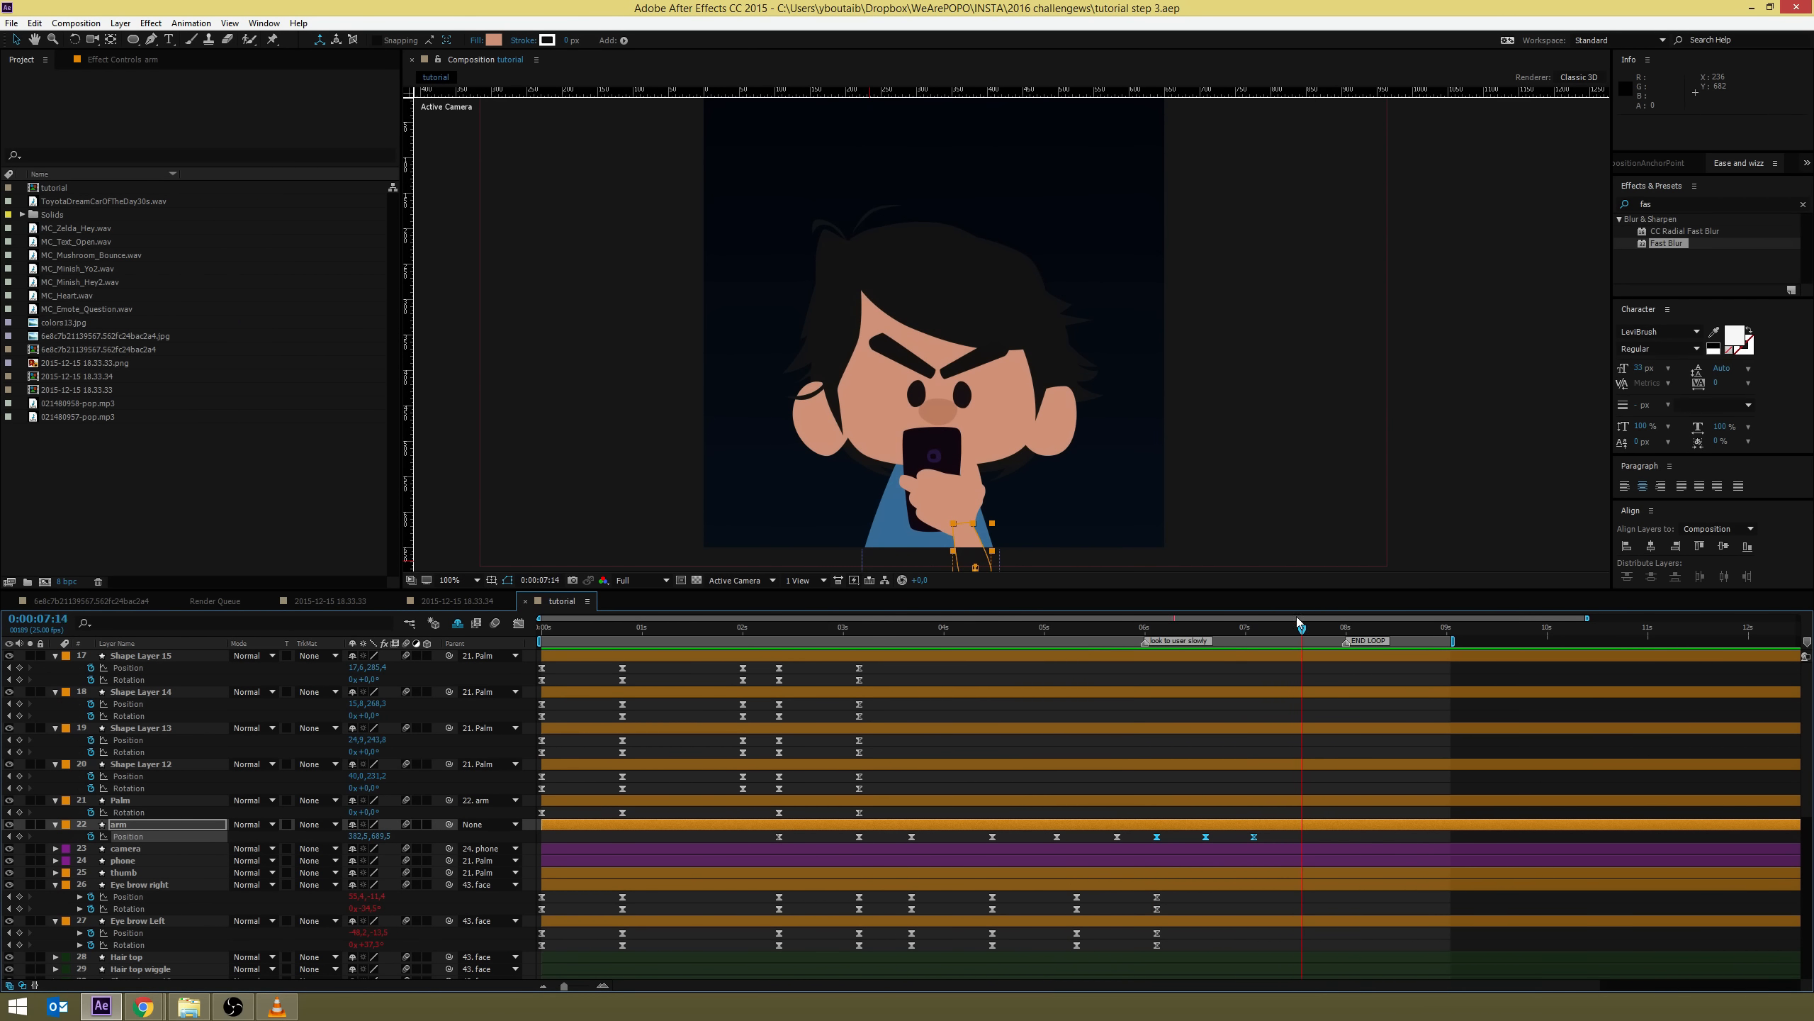
Hide the revealed keyframed properties of all layers
{"action": "scroll", "coordinate": [776, 798], "scroll_direction": "down", "scroll_amount": 10}
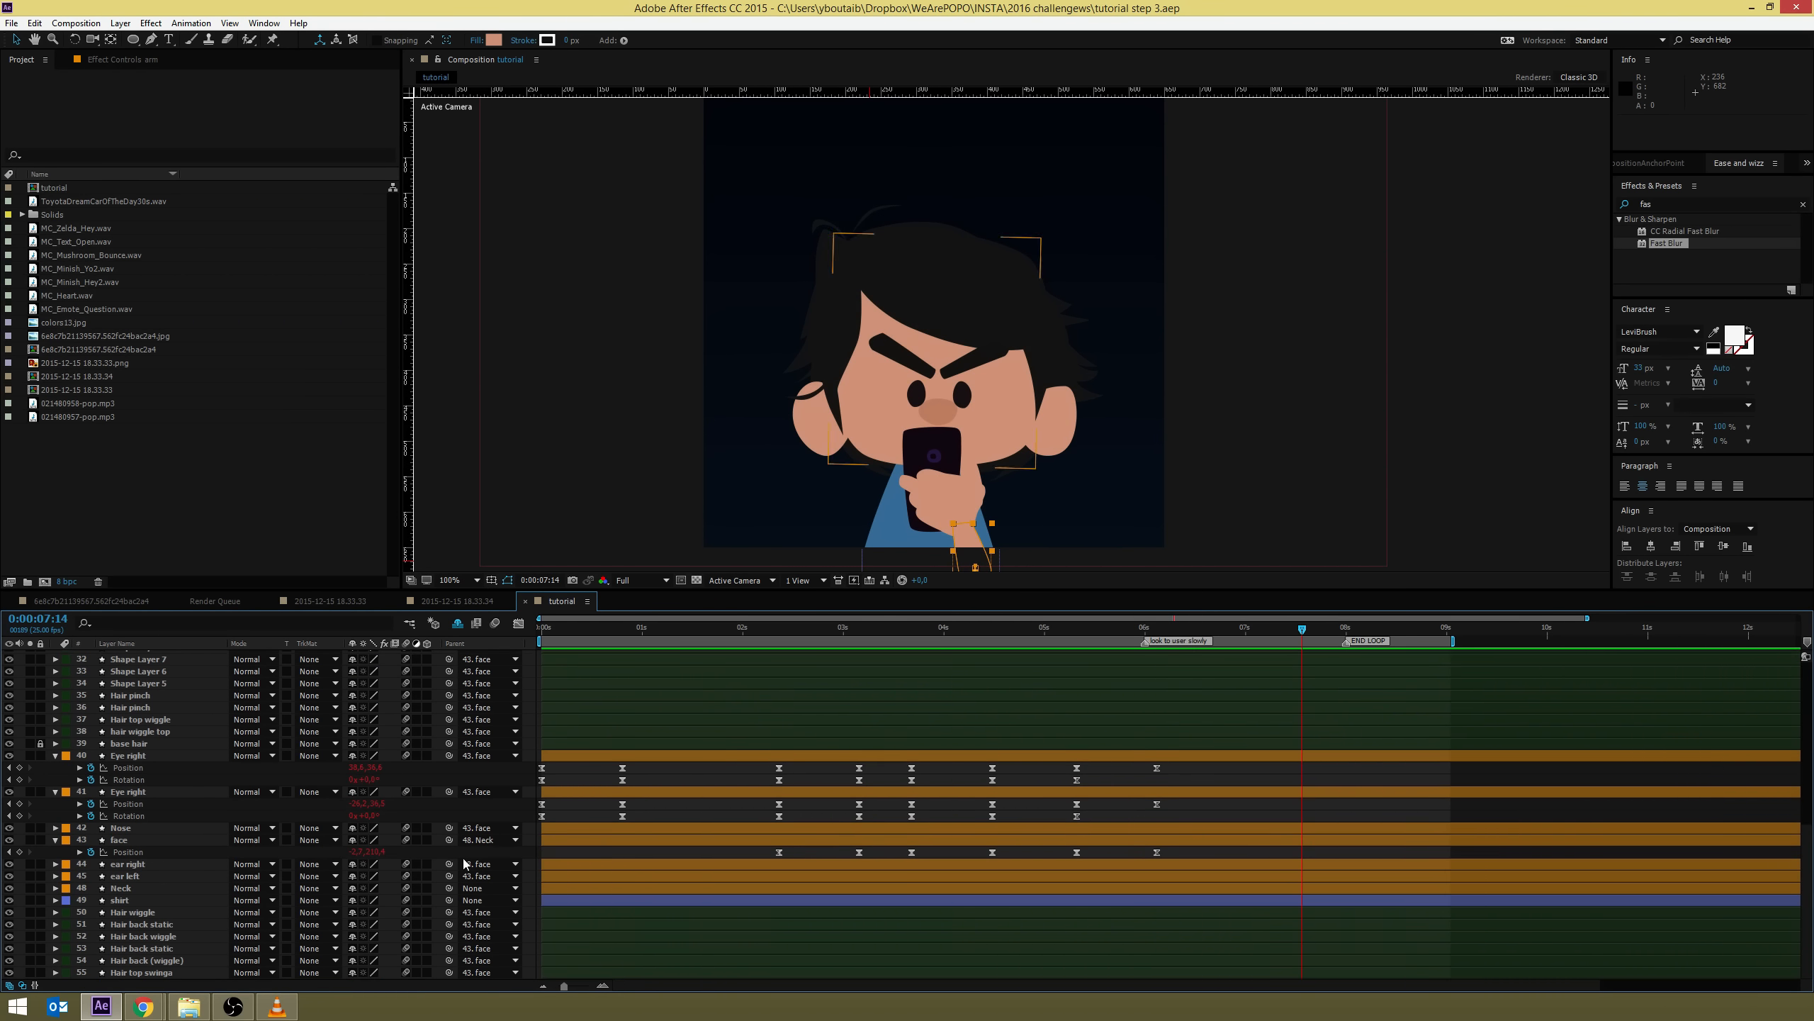
{"action": "key", "text": "ctrl+a"}
{"action": "key", "text": "u"}
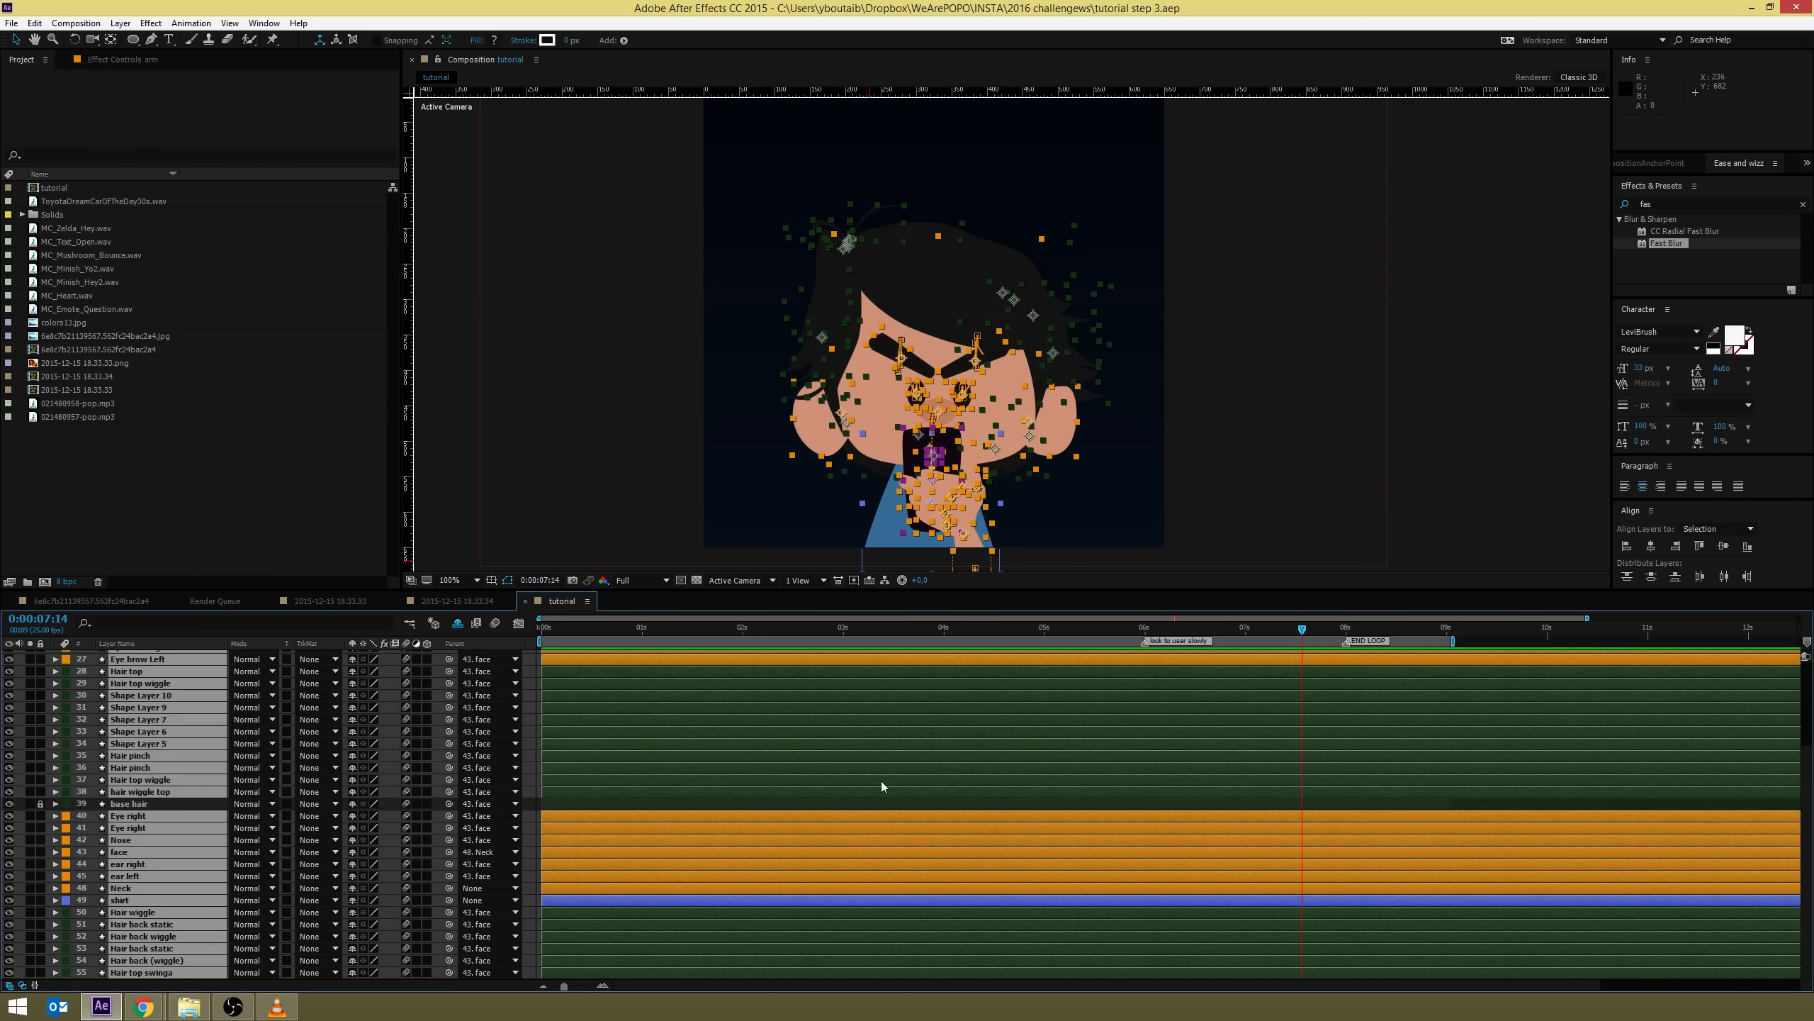
{"action": "left_click", "coordinate": [531, 735]}
Select the rotation keyframes of all the hair layers from Hair top to Hair top swings, leaving out base hair
{"action": "left_click", "coordinate": [559, 673]}
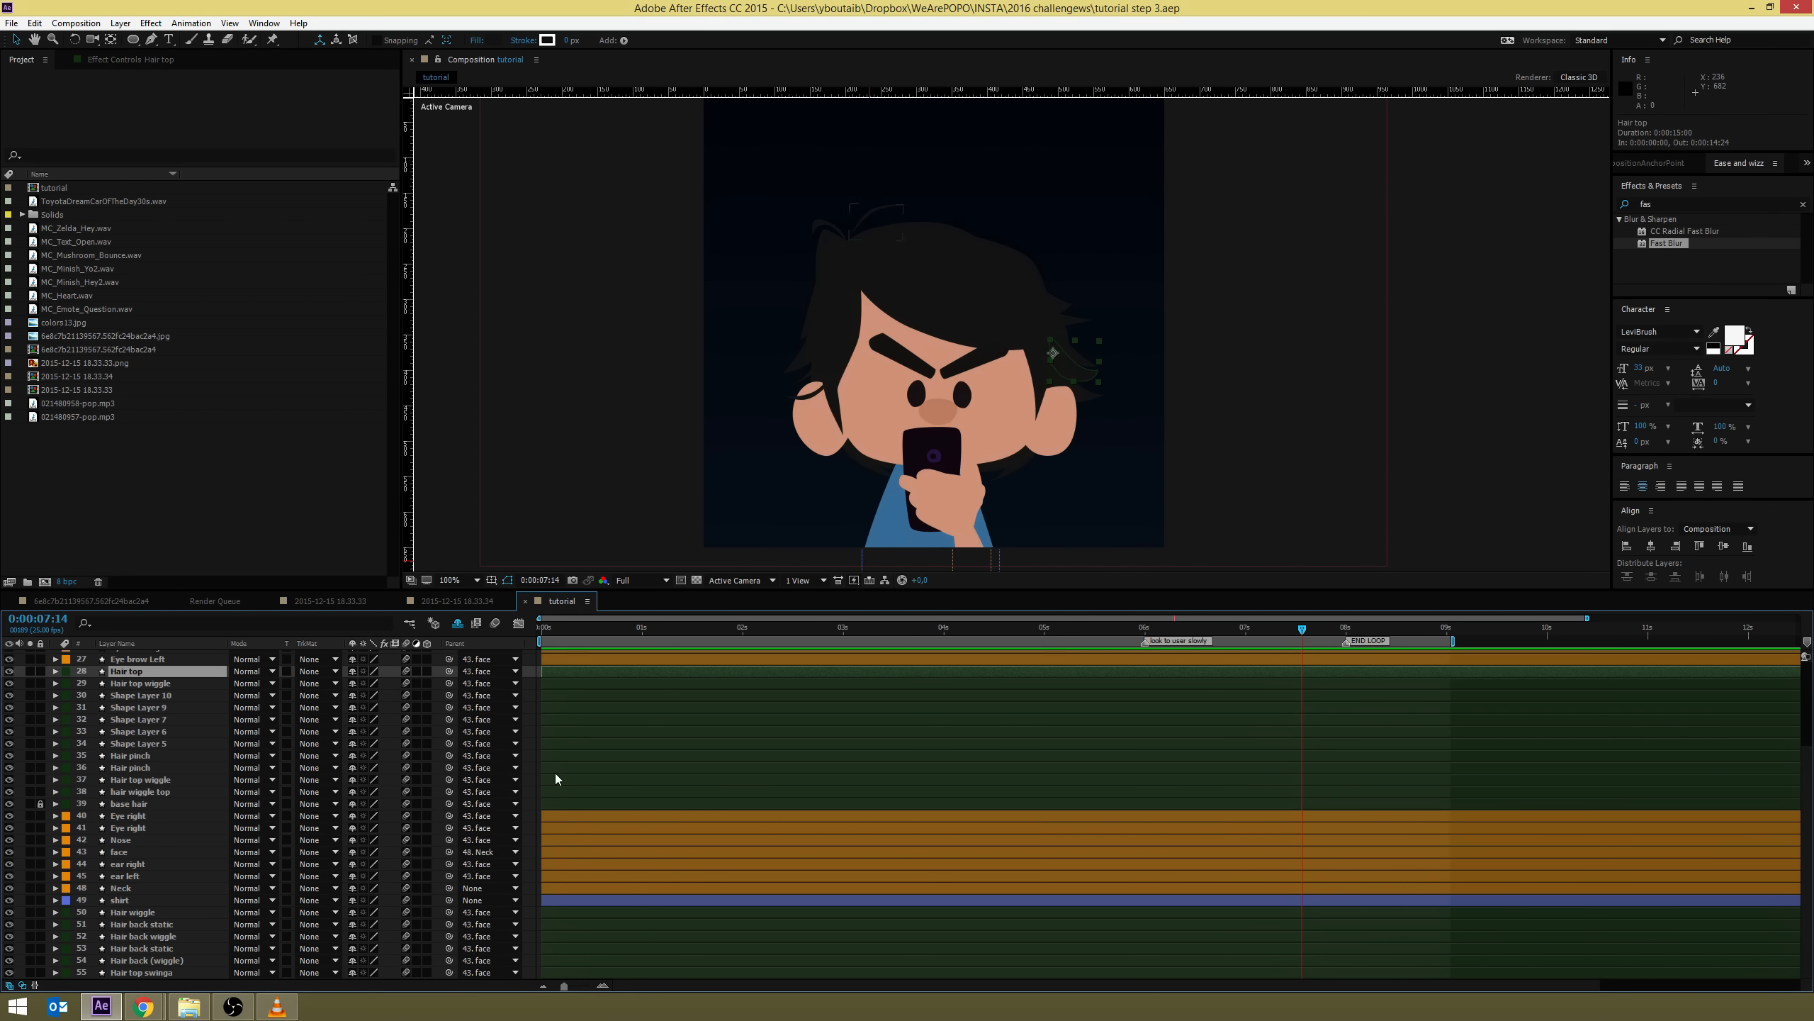
{"action": "left_click", "coordinate": [568, 791], "text": "shift"}
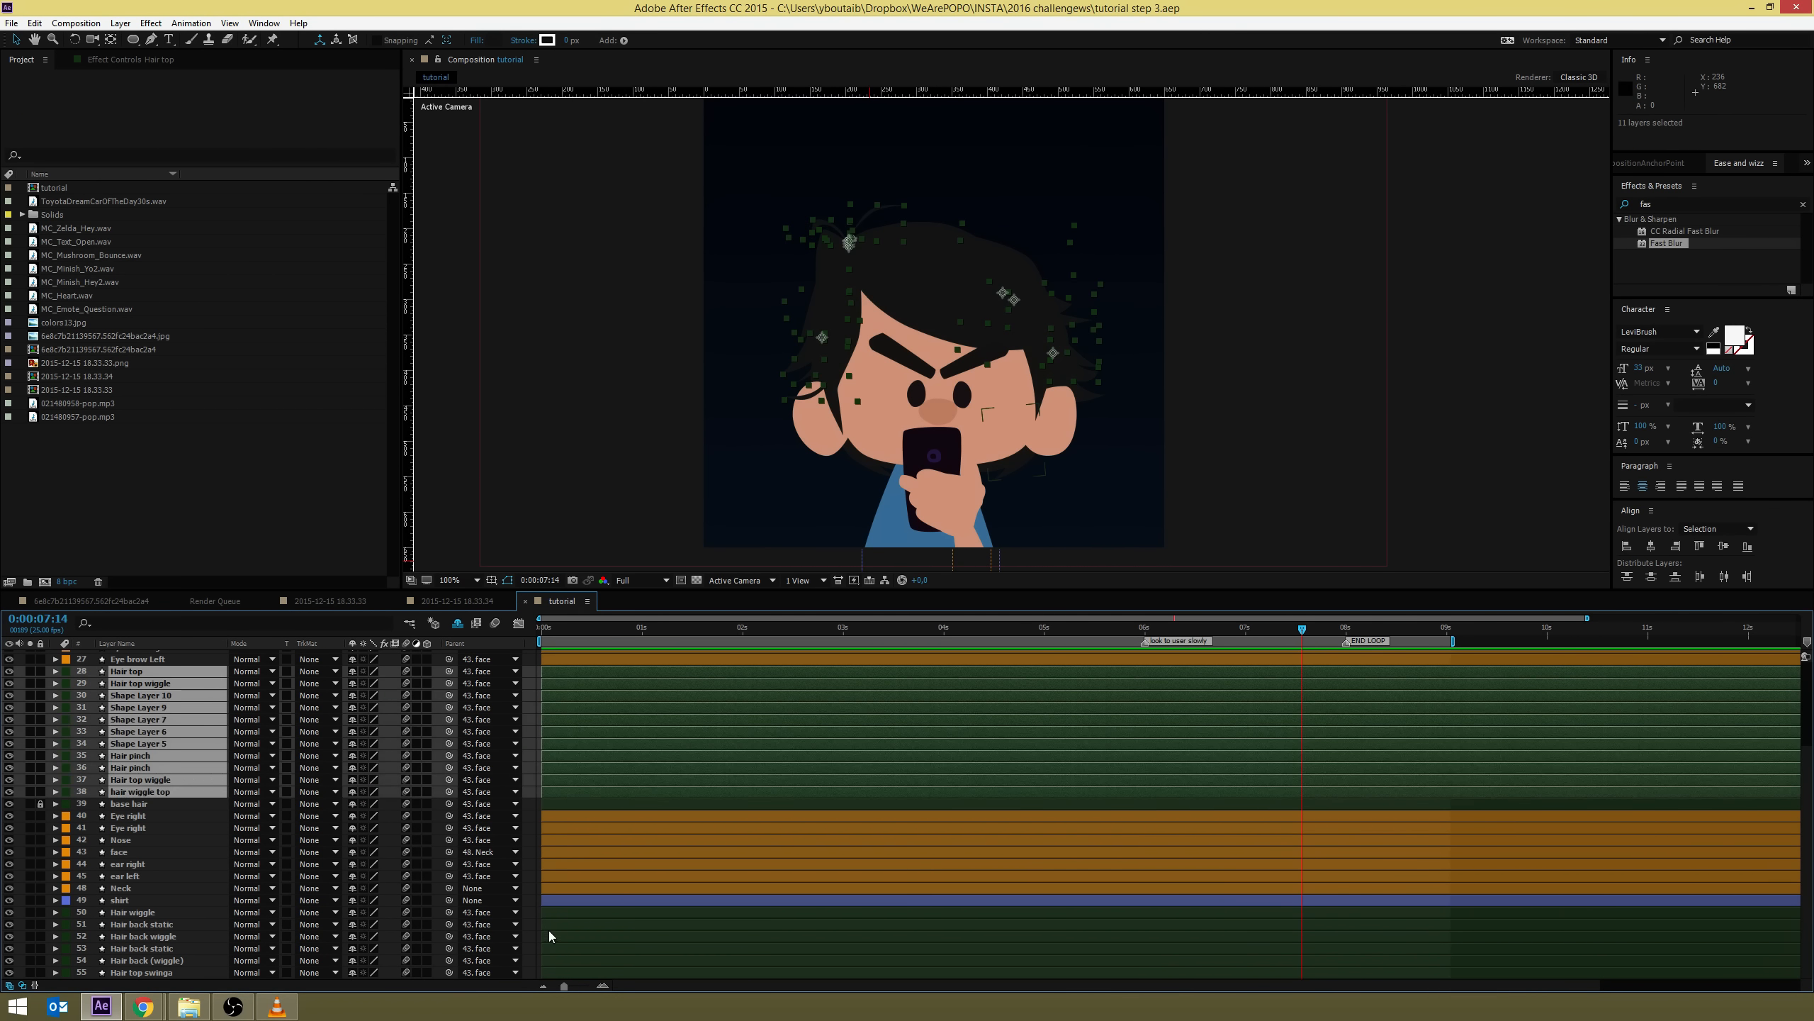
{"action": "left_click", "coordinate": [148, 912], "text": "ctrl"}
{"action": "left_click", "coordinate": [147, 924], "text": "ctrl"}
{"action": "left_click", "coordinate": [147, 936], "text": "ctrl"}
{"action": "left_click", "coordinate": [145, 949], "text": "ctrl"}
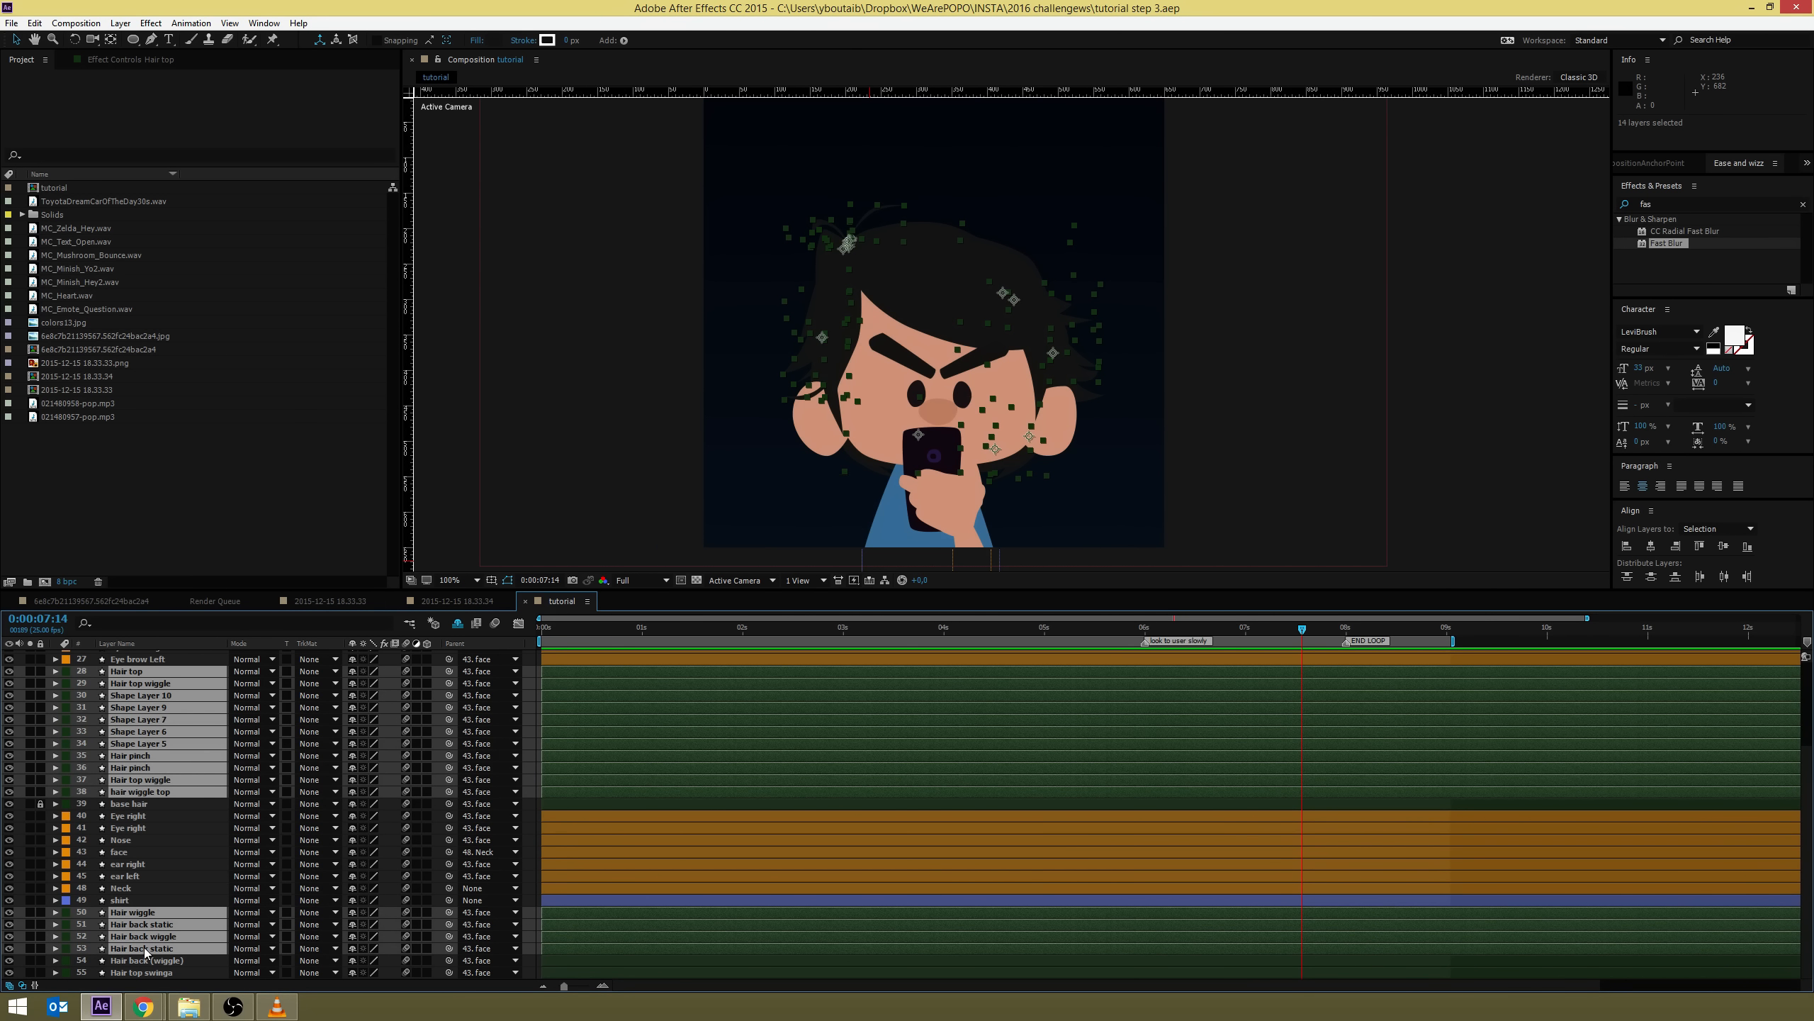
{"action": "left_click", "coordinate": [146, 960], "text": "ctrl"}
{"action": "left_click", "coordinate": [156, 973], "text": "ctrl"}
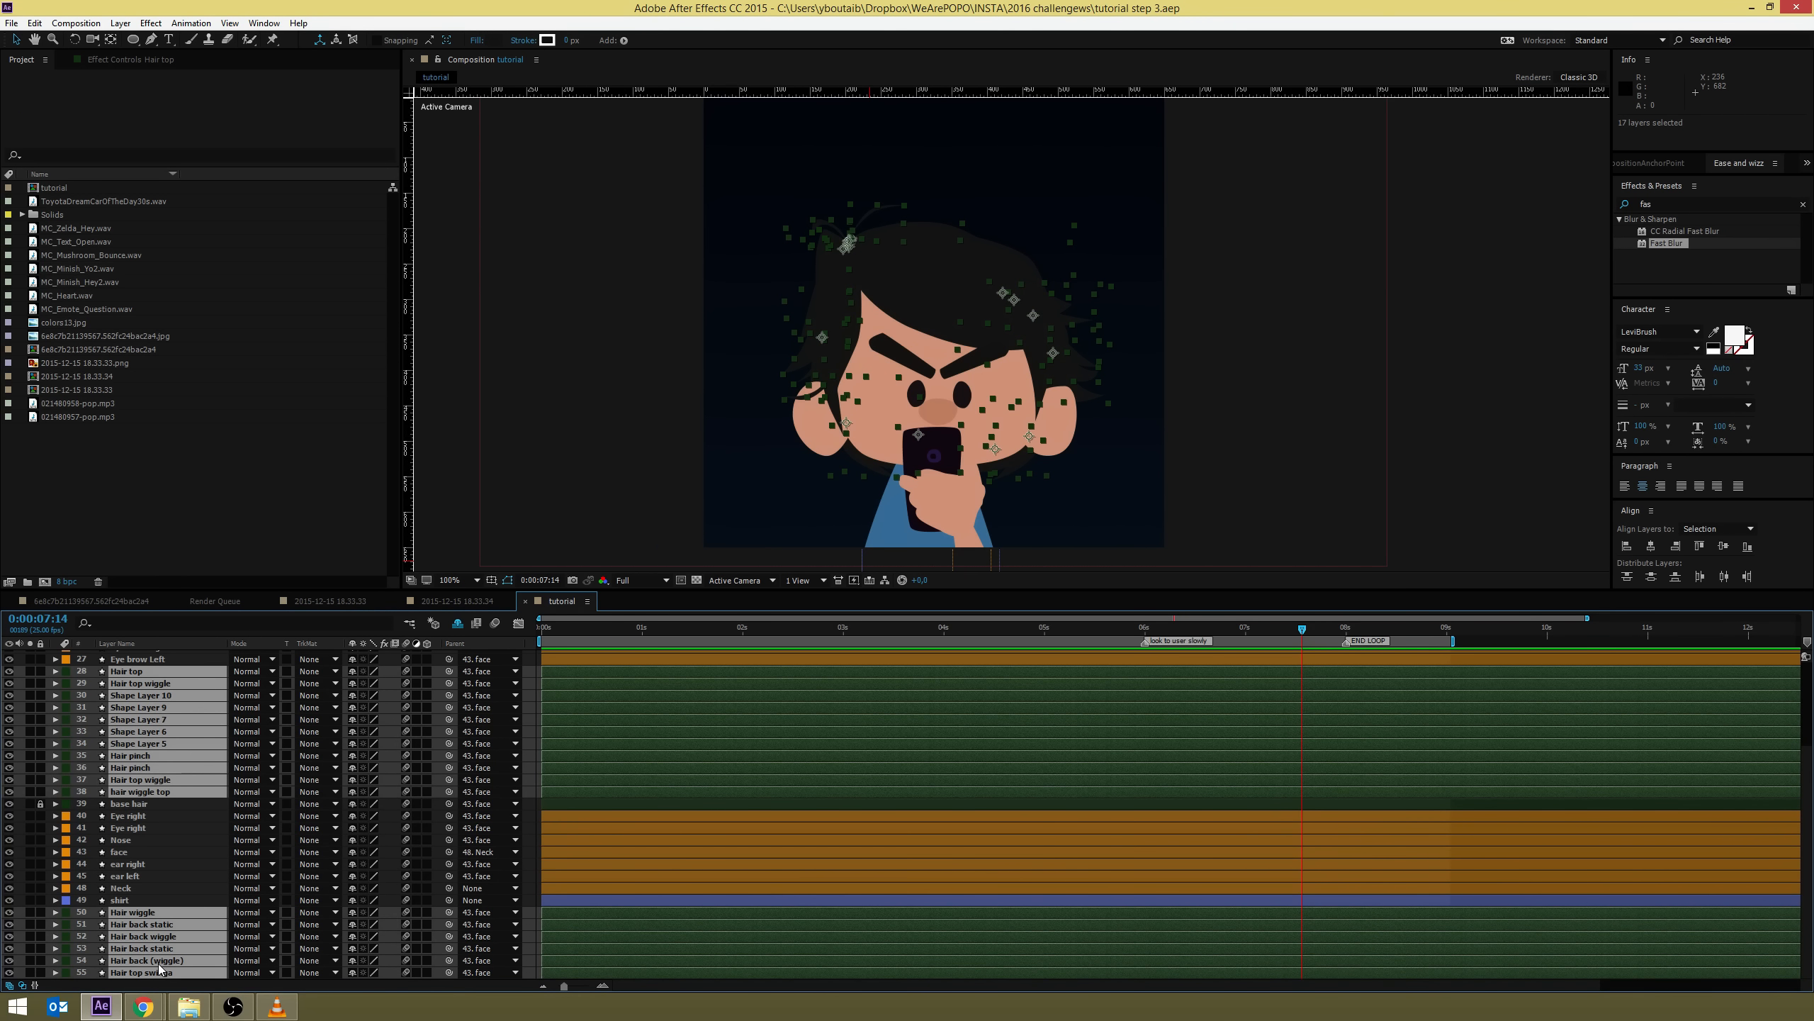
{"action": "key", "text": "r"}
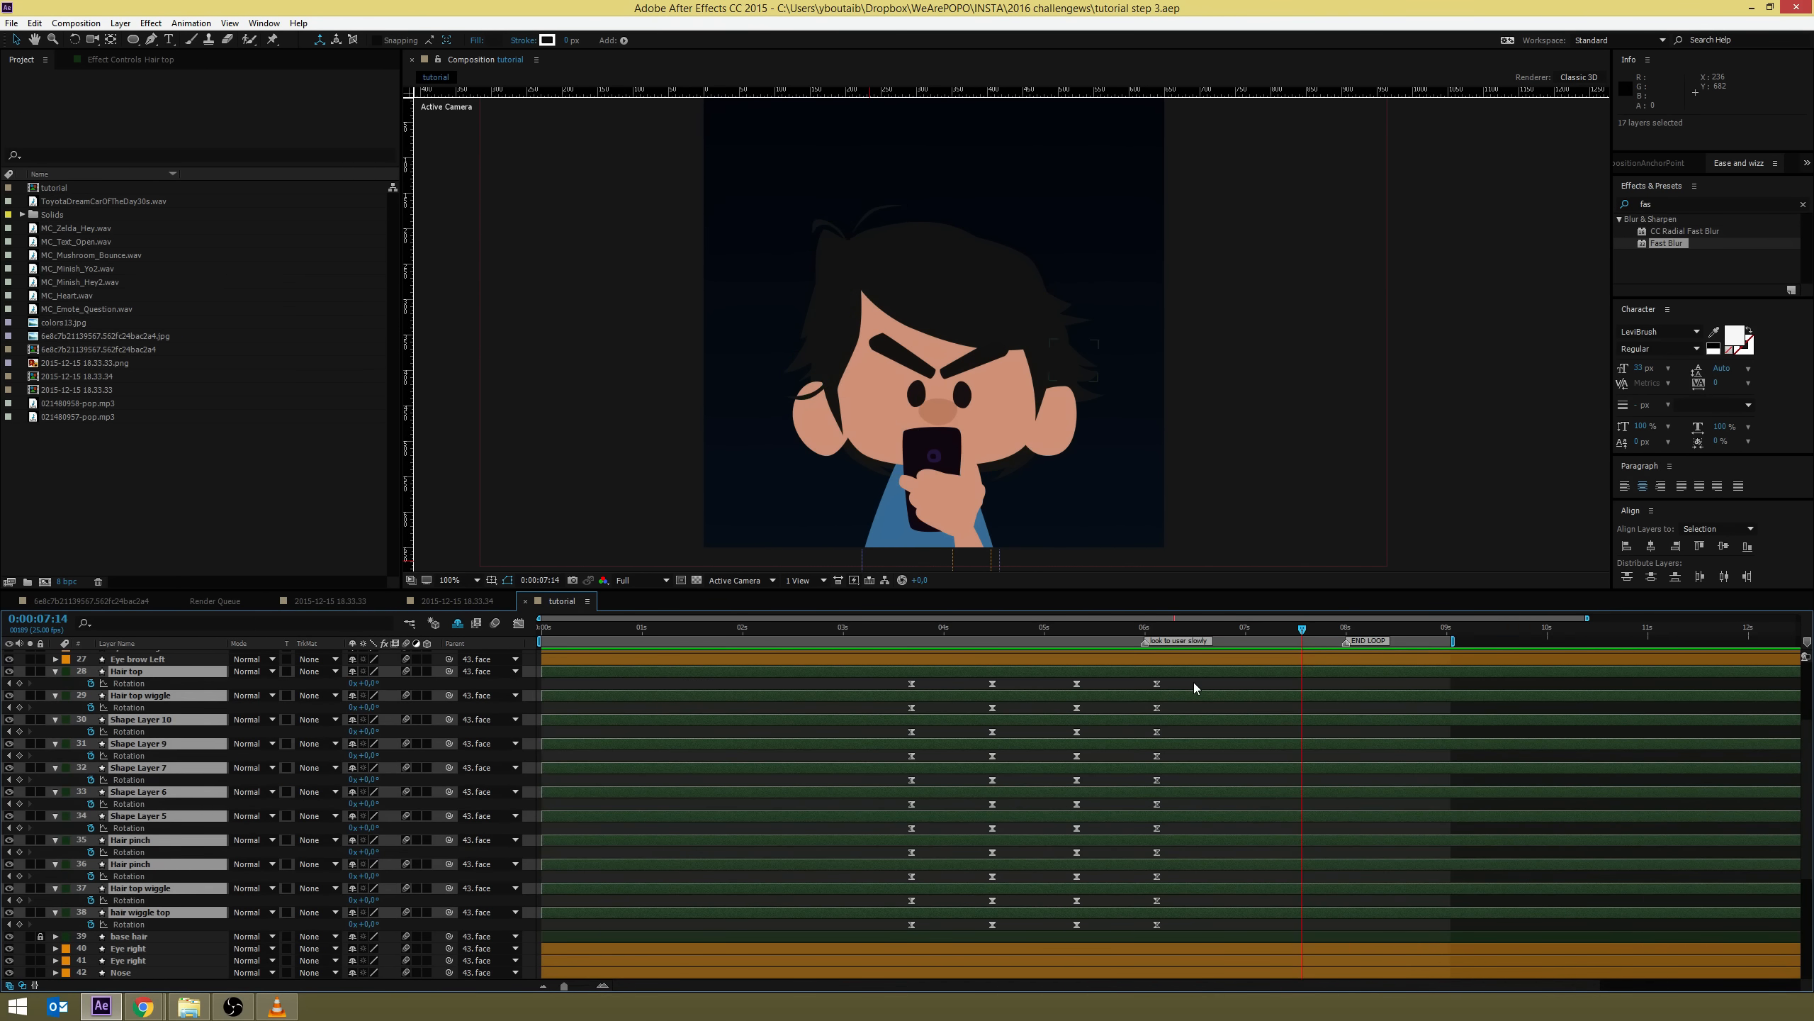
{"action": "left_click_drag", "start_coordinate": [1193, 681], "coordinate": [719, 1019]}
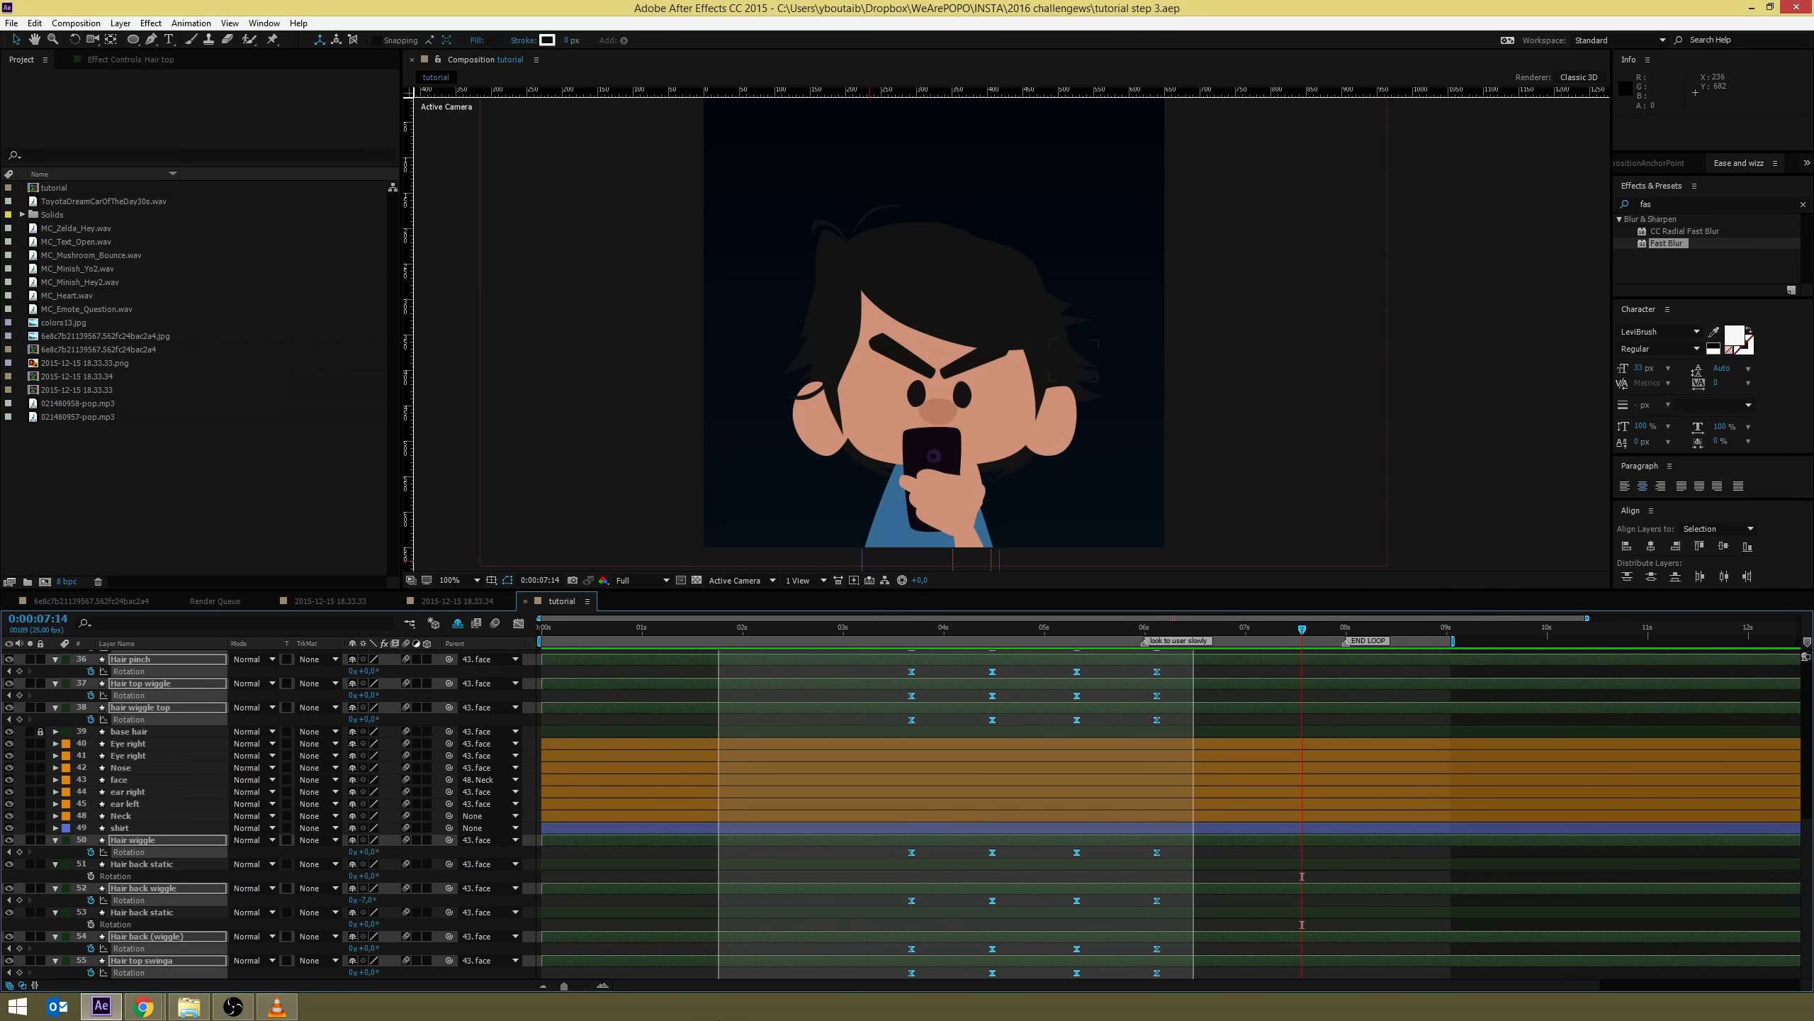
{"action": "left_click_drag", "start_coordinate": [856, 990], "coordinate": [868, 986]}
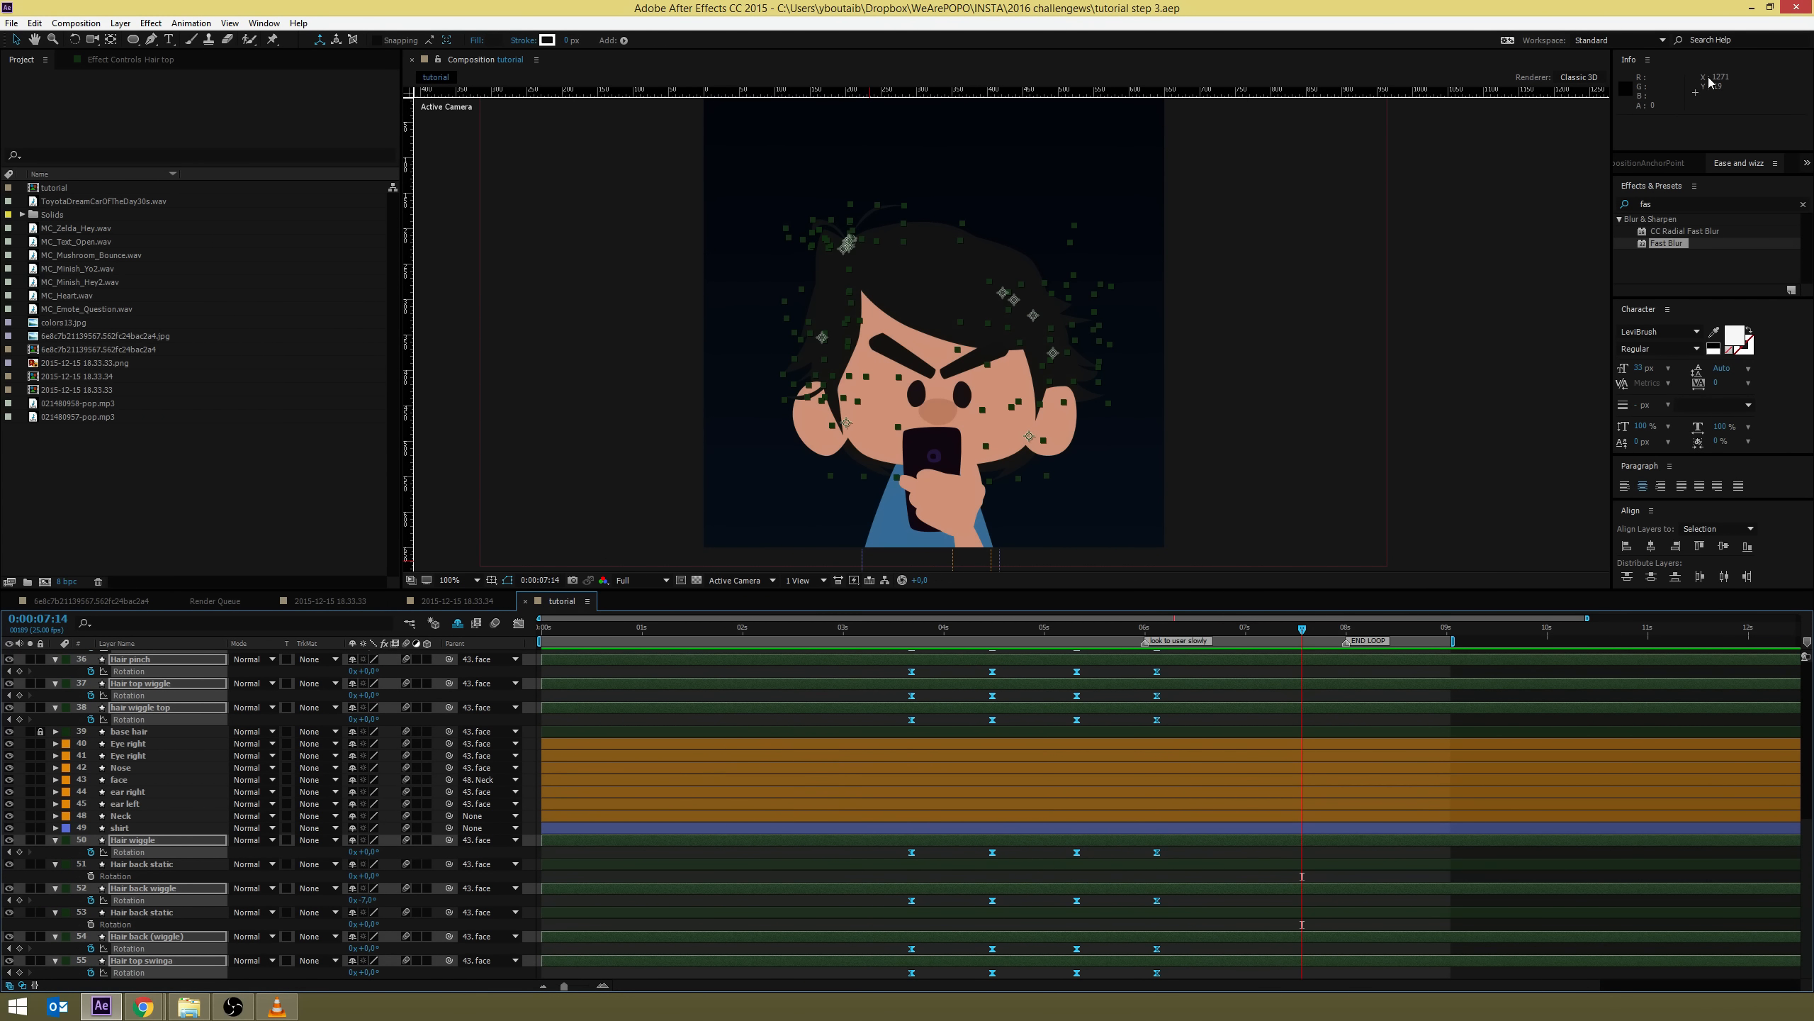
Close the Info panel and enlarge the Ease and wizz panel to show its settings, hiding the composition rulers too
{"action": "left_click", "coordinate": [1647, 60]}
{"action": "left_click", "coordinate": [1536, 129]}
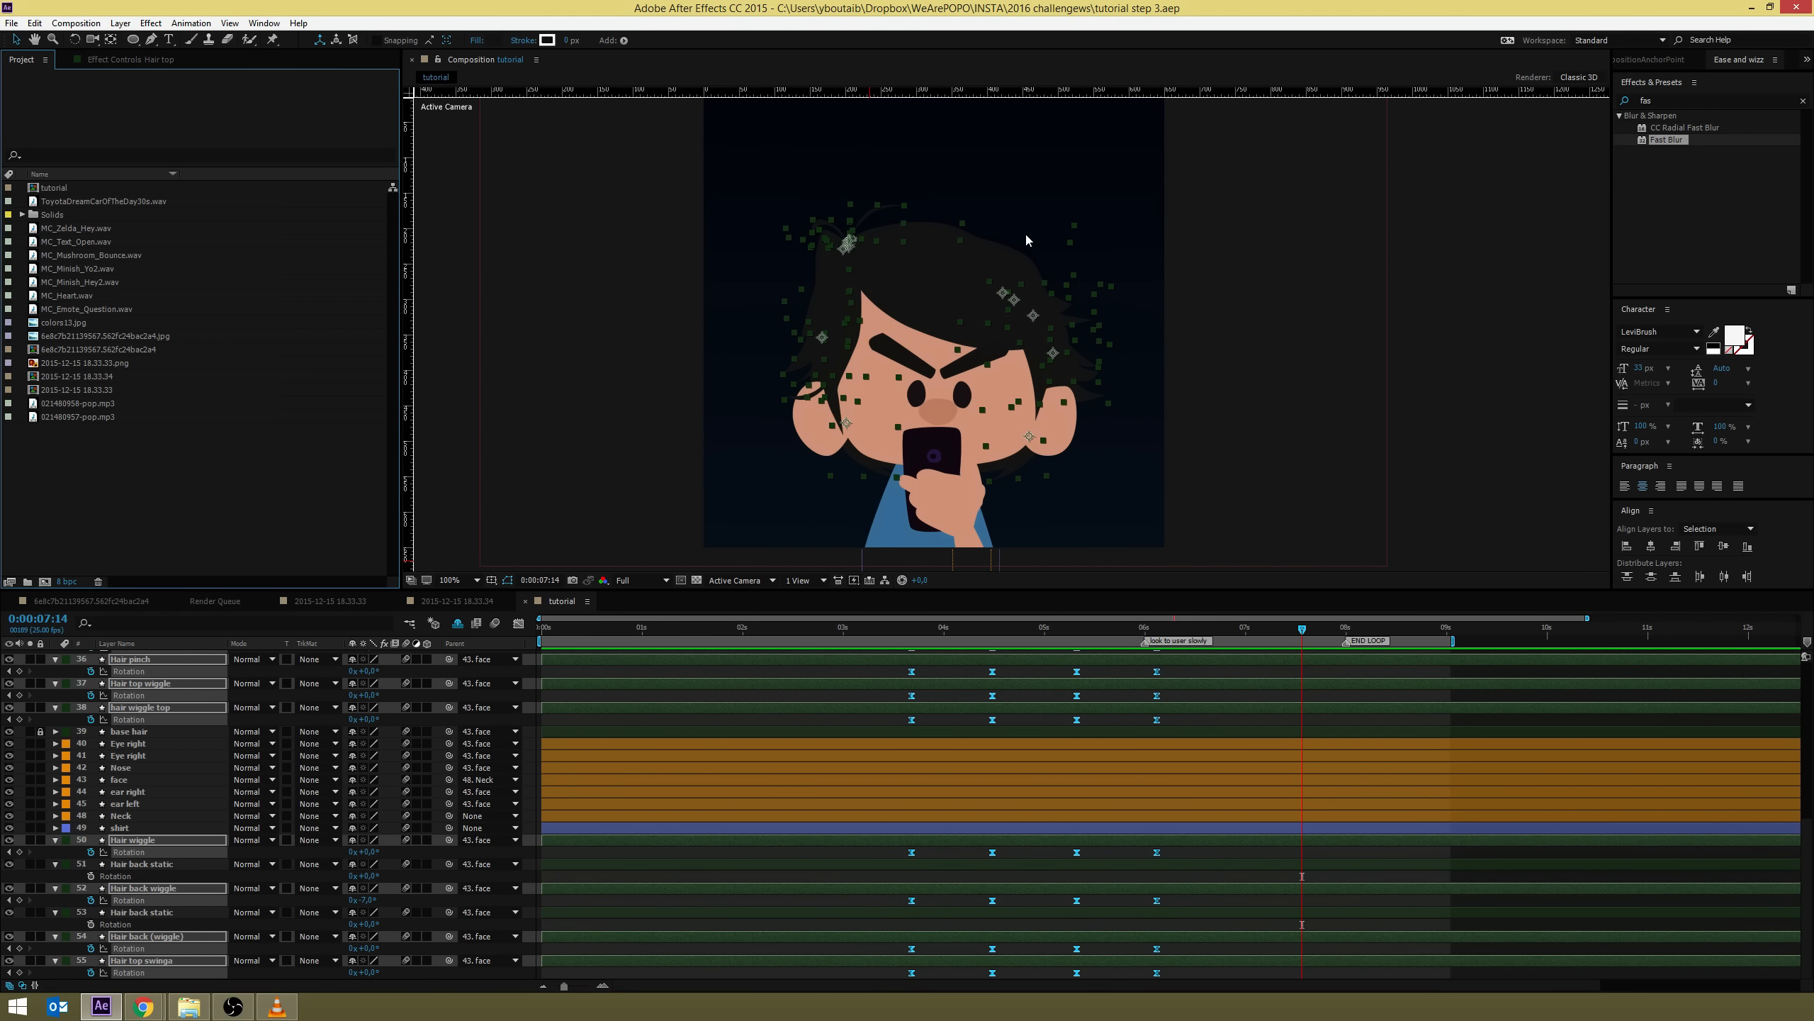
{"action": "left_click", "coordinate": [1105, 72]}
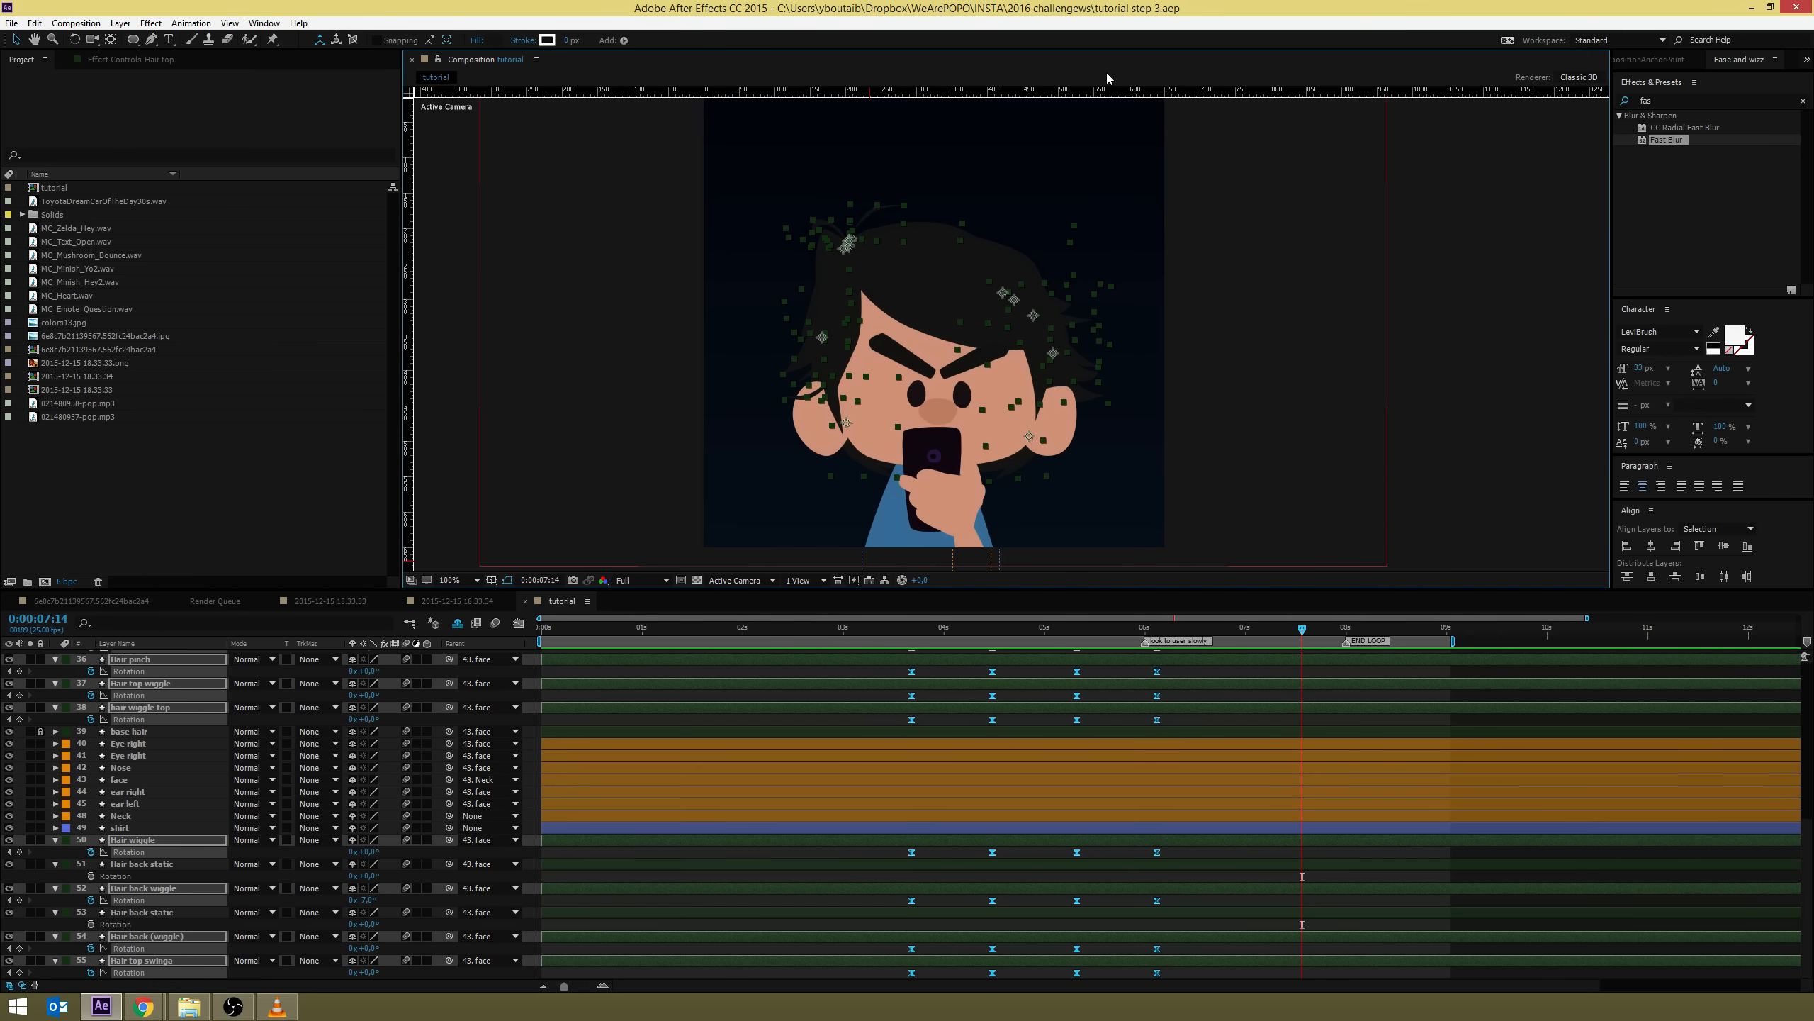
{"action": "key", "text": "ctrl+r"}
{"action": "left_click", "coordinate": [1733, 63]}
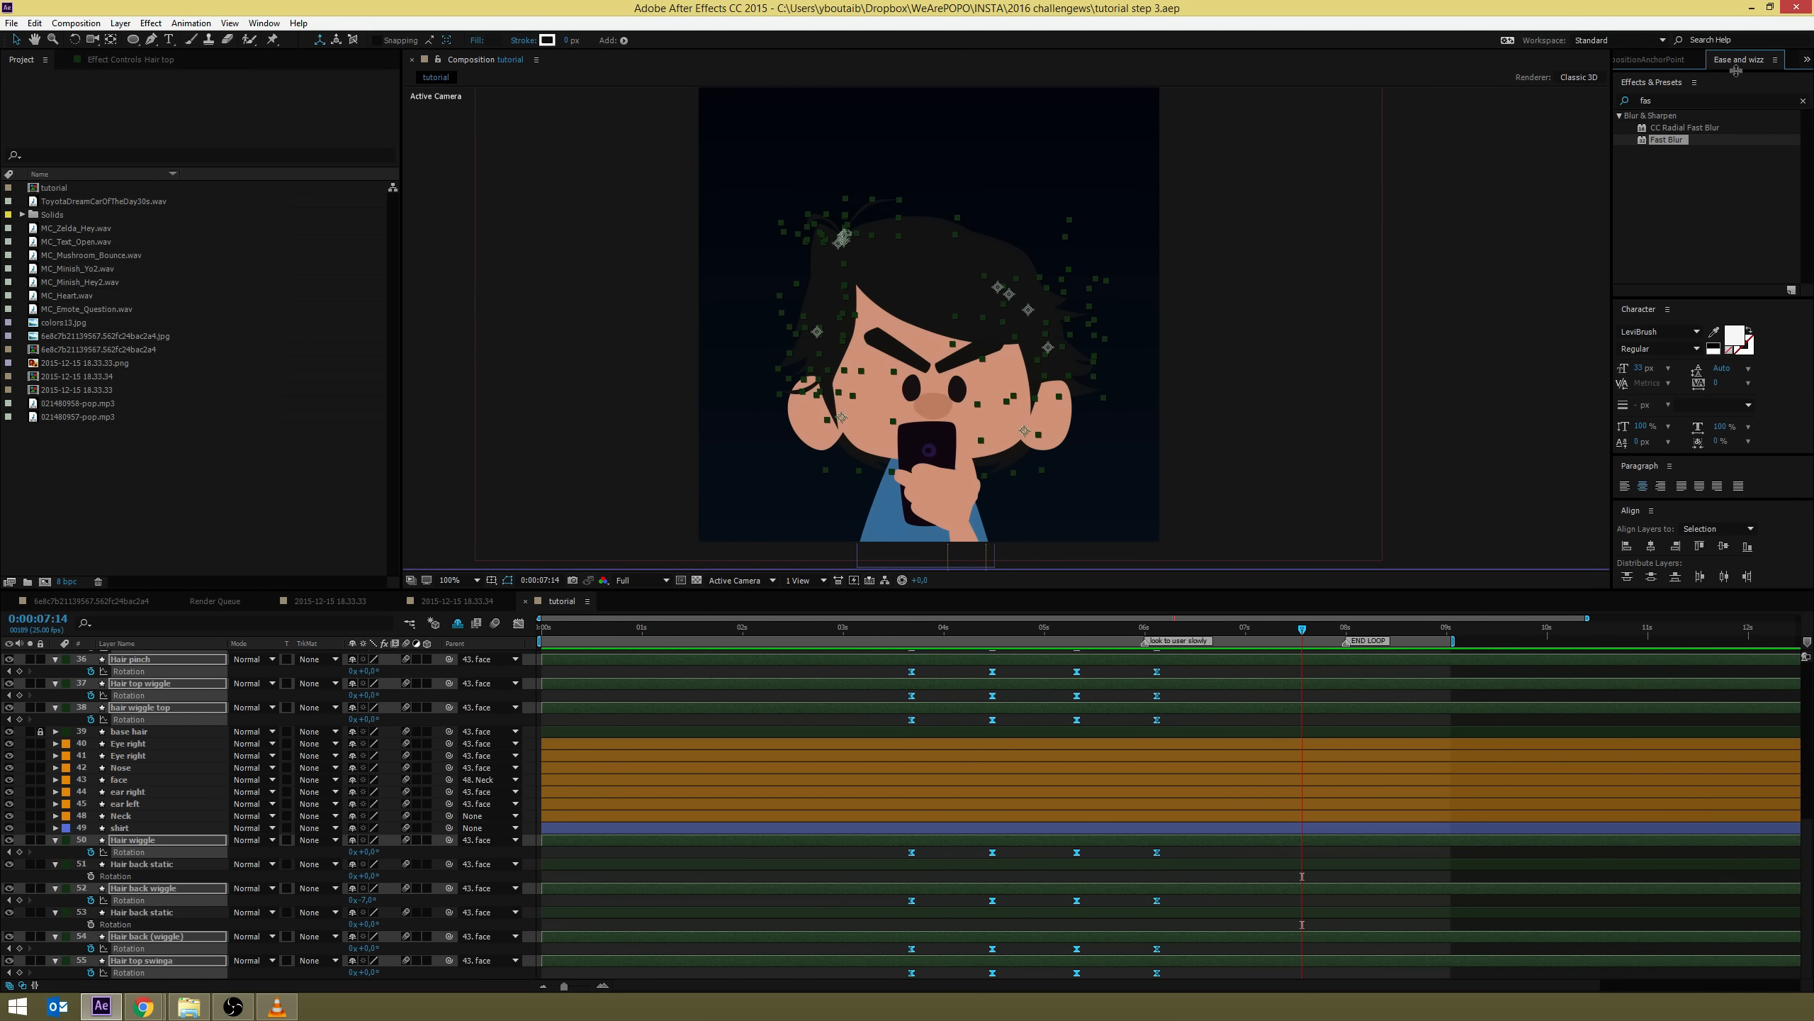
{"action": "left_click_drag", "start_coordinate": [1736, 71], "coordinate": [1735, 209]}
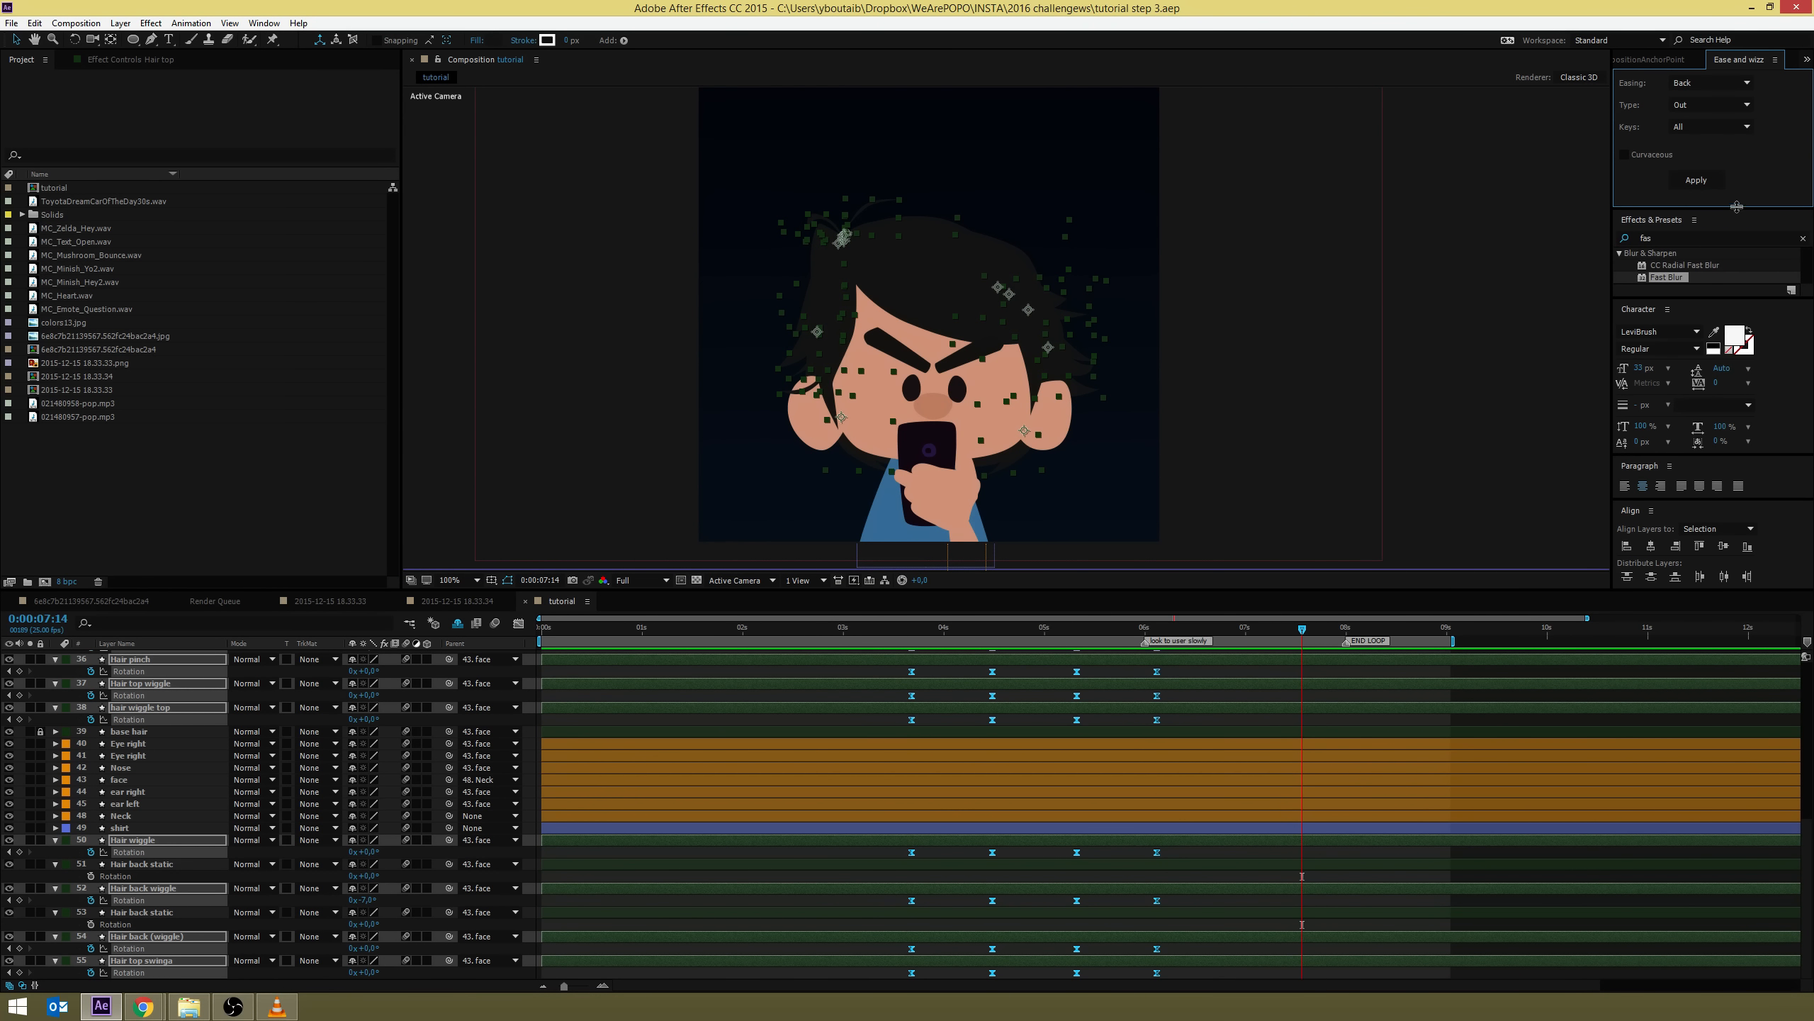
Apply Back easing of type Out to all the selected hair rotation keyframes, preview the motion and save the project
{"action": "left_click", "coordinate": [1688, 183]}
{"action": "left_click", "coordinate": [1341, 719]}
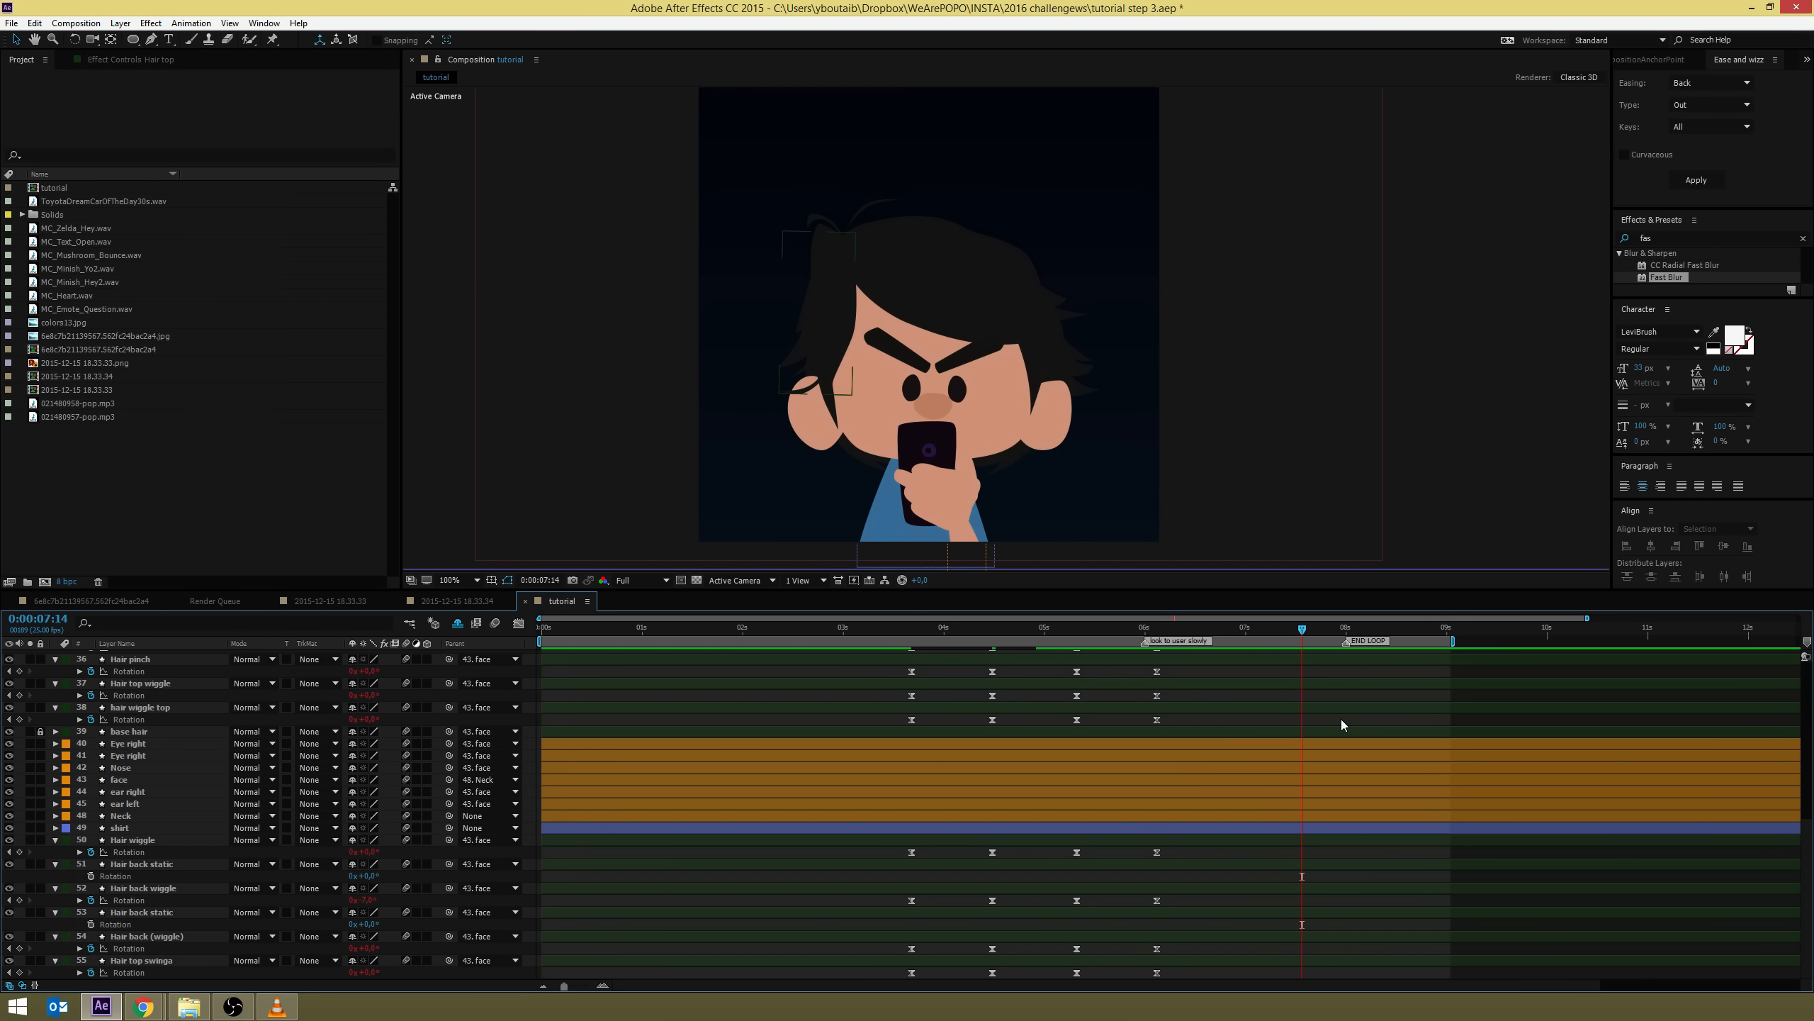
{"action": "key", "text": "space"}
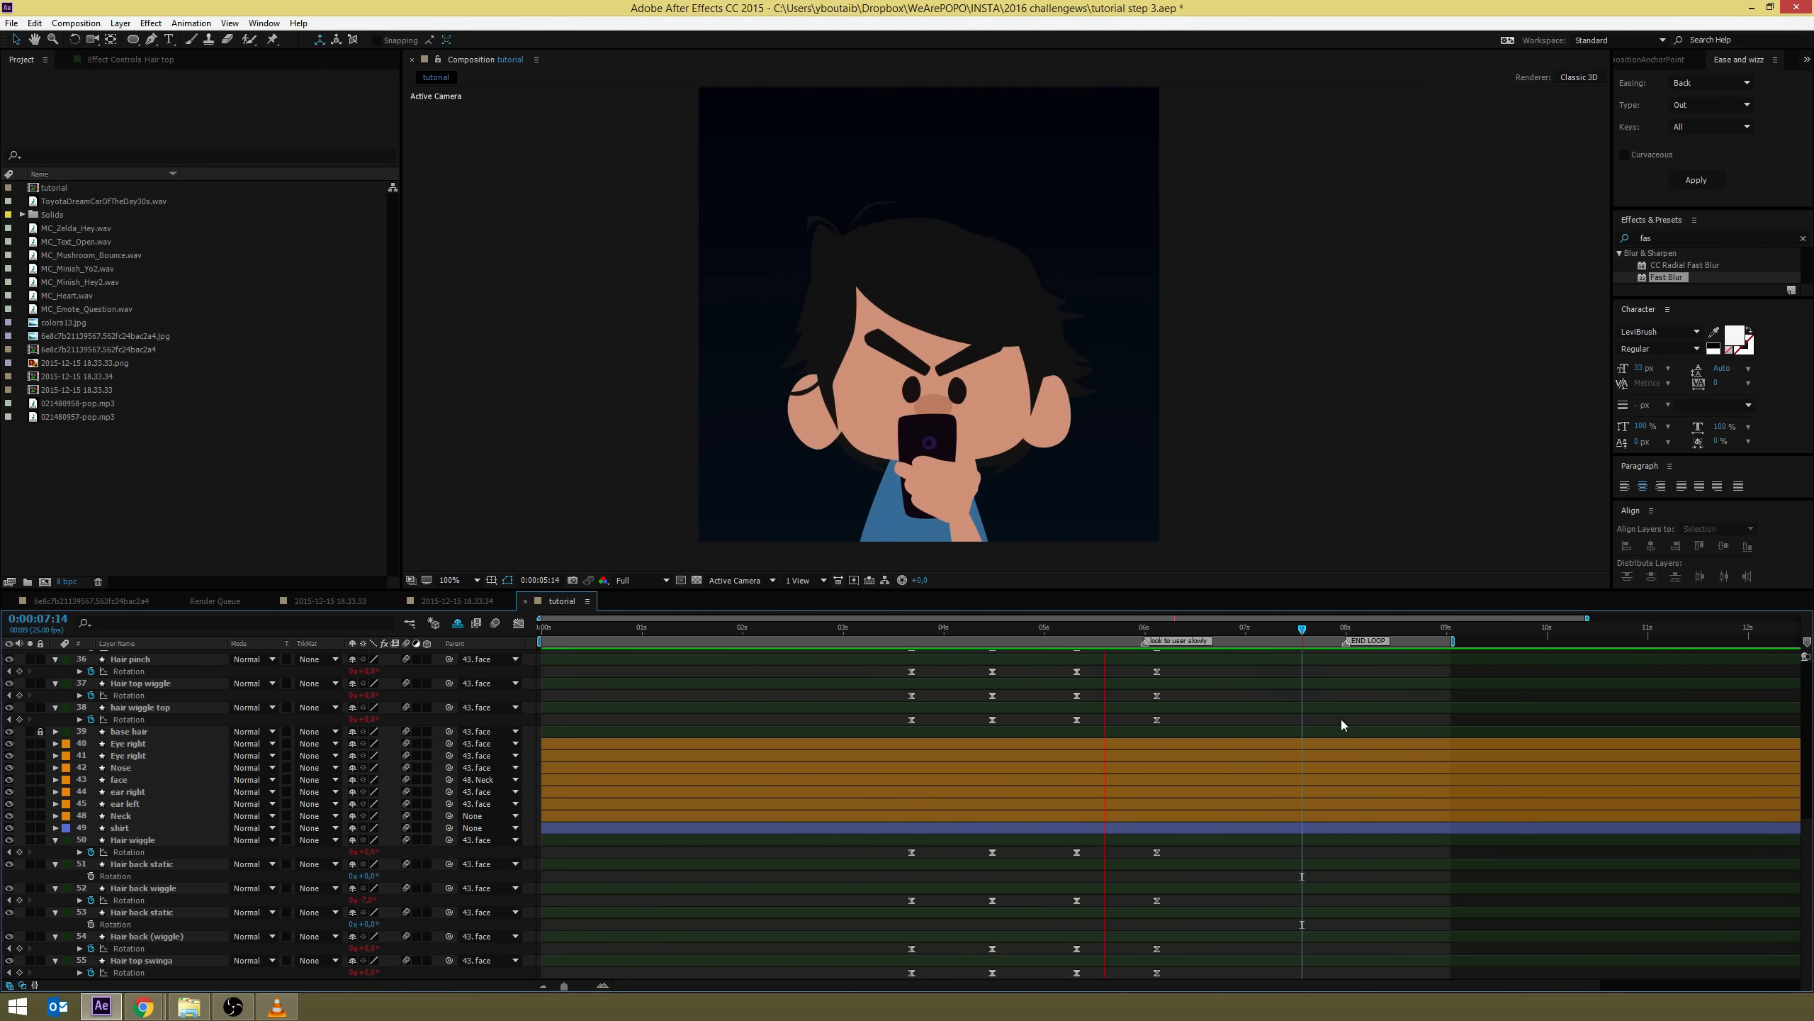
{"action": "key", "text": "ctrl+s"}
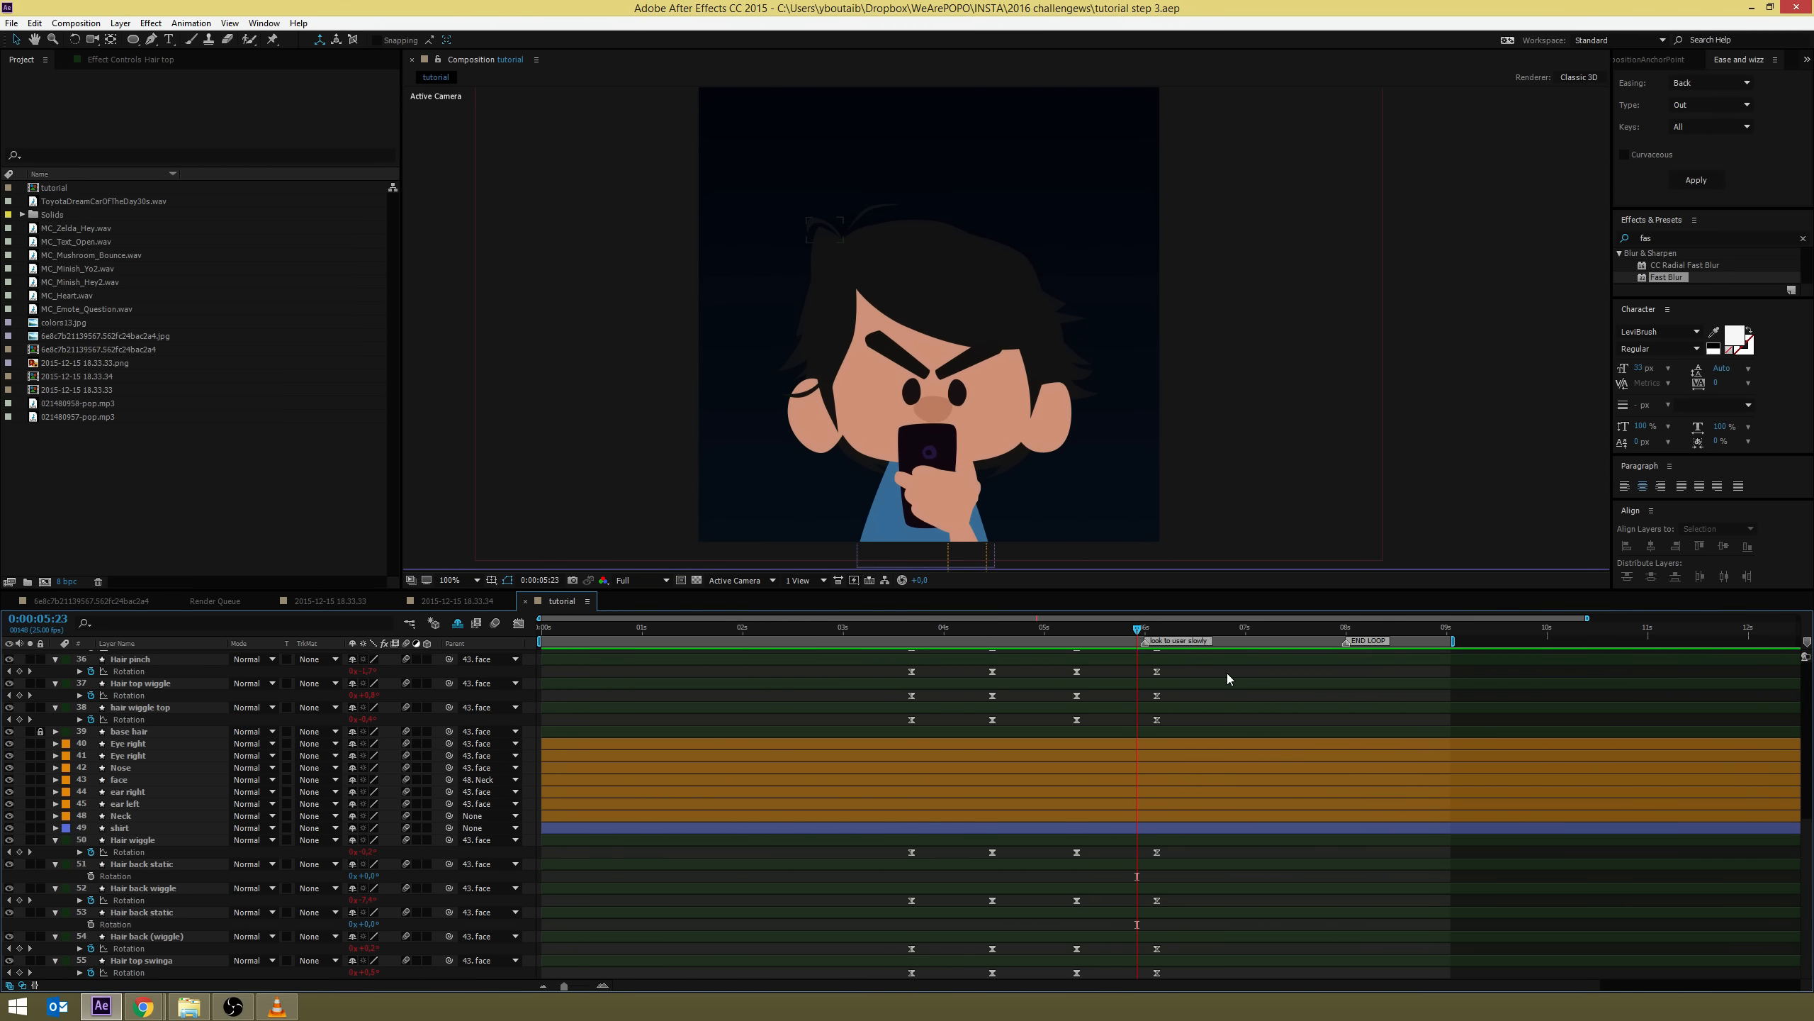
Preview the animation from 0:00:00:00
{"action": "left_click_drag", "start_coordinate": [881, 626], "coordinate": [521, 627]}
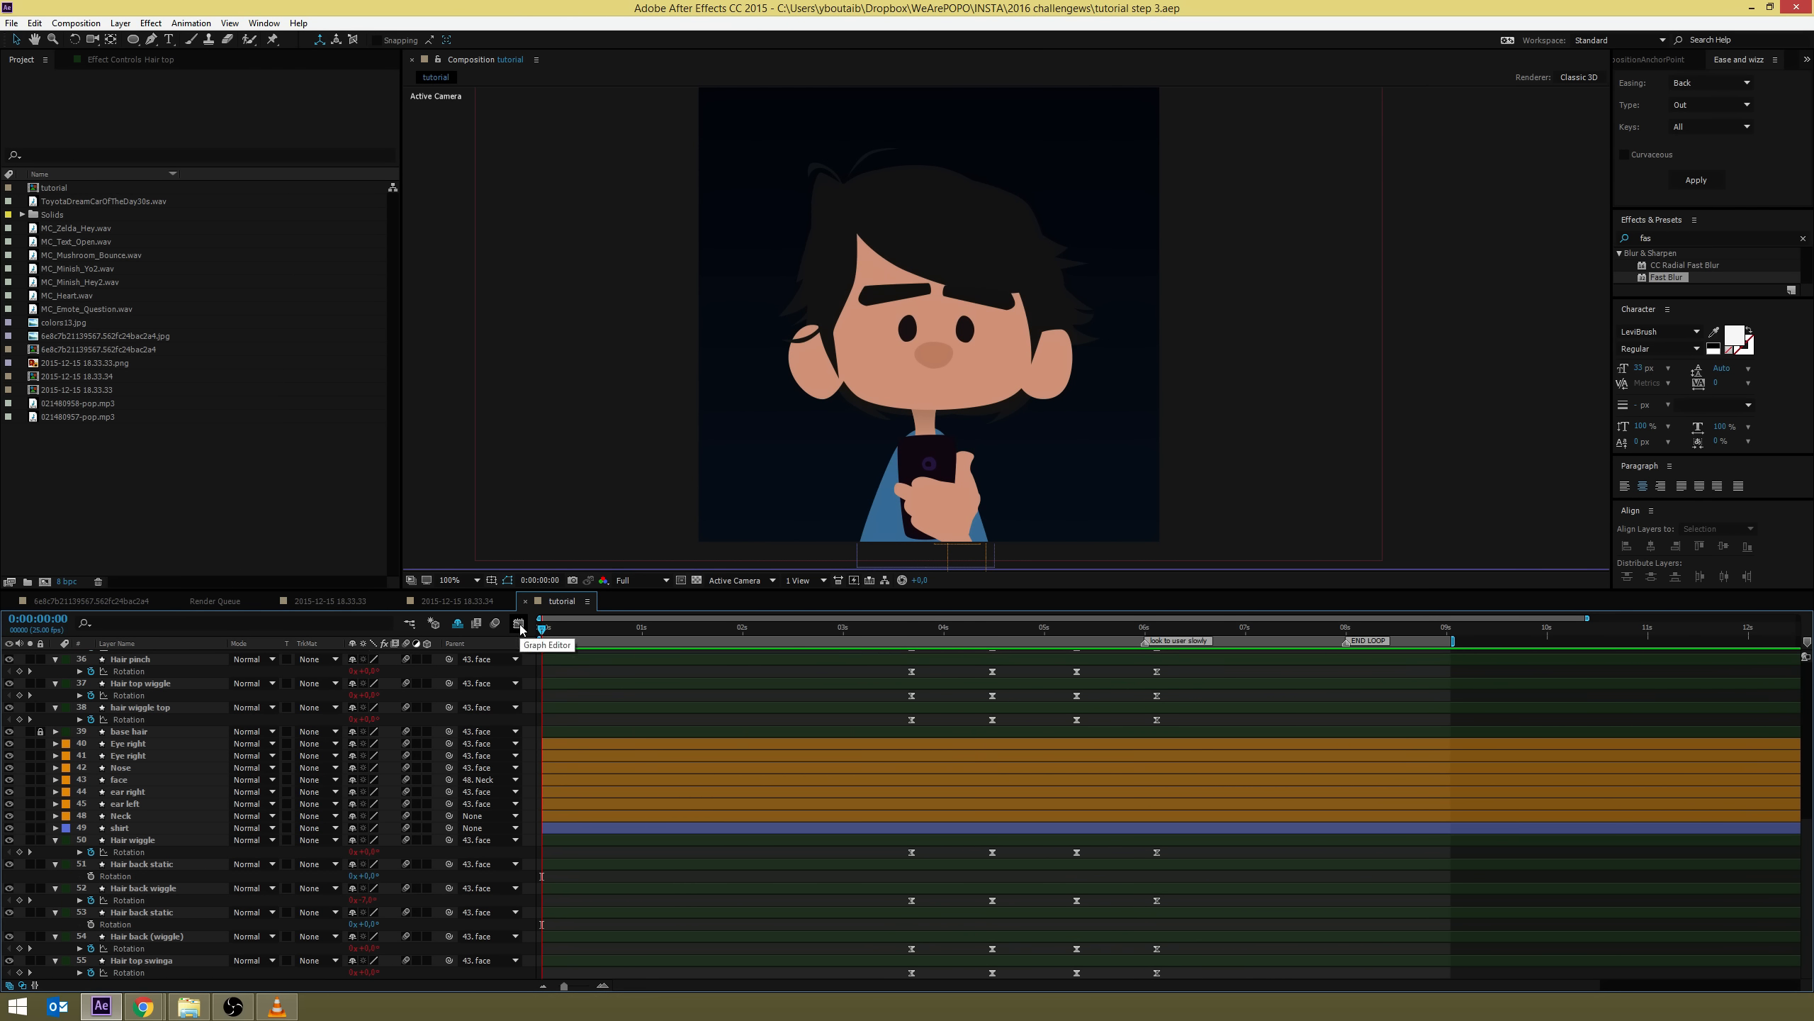
{"action": "scroll", "coordinate": [669, 682], "scroll_direction": "up", "scroll_amount": 5}
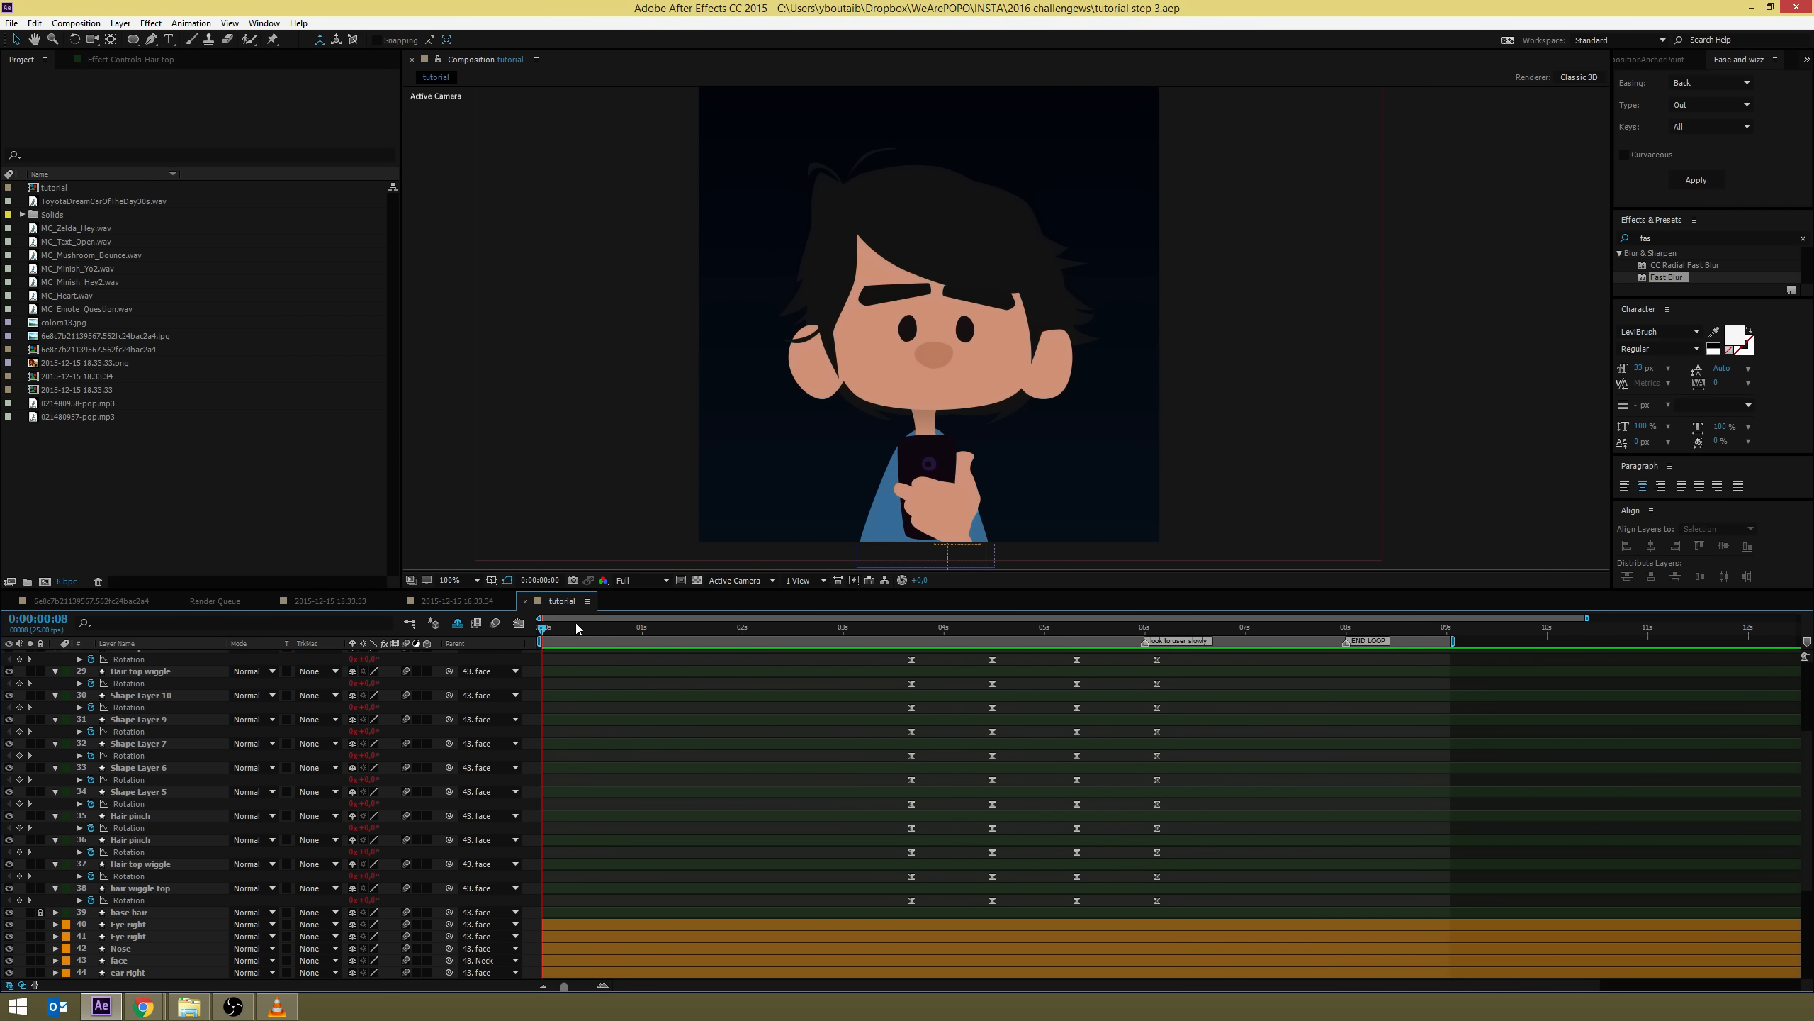
{"action": "key", "text": "space"}
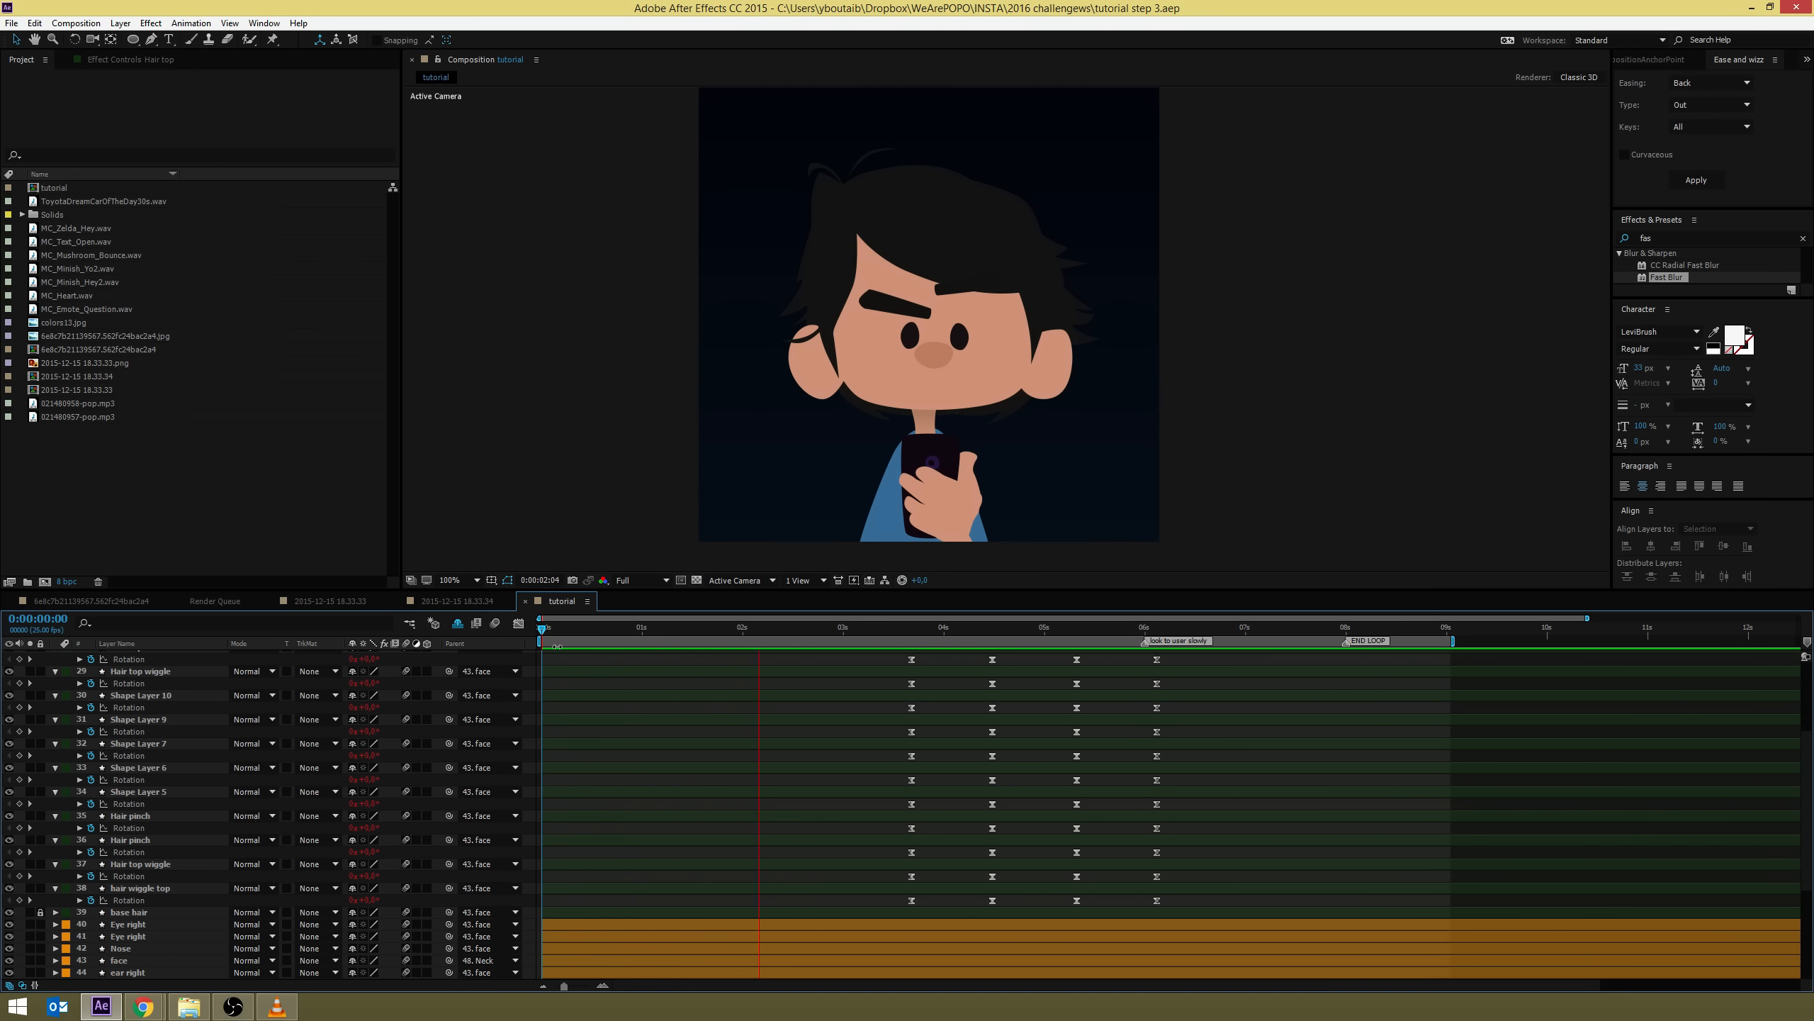
{"action": "key", "text": "space"}
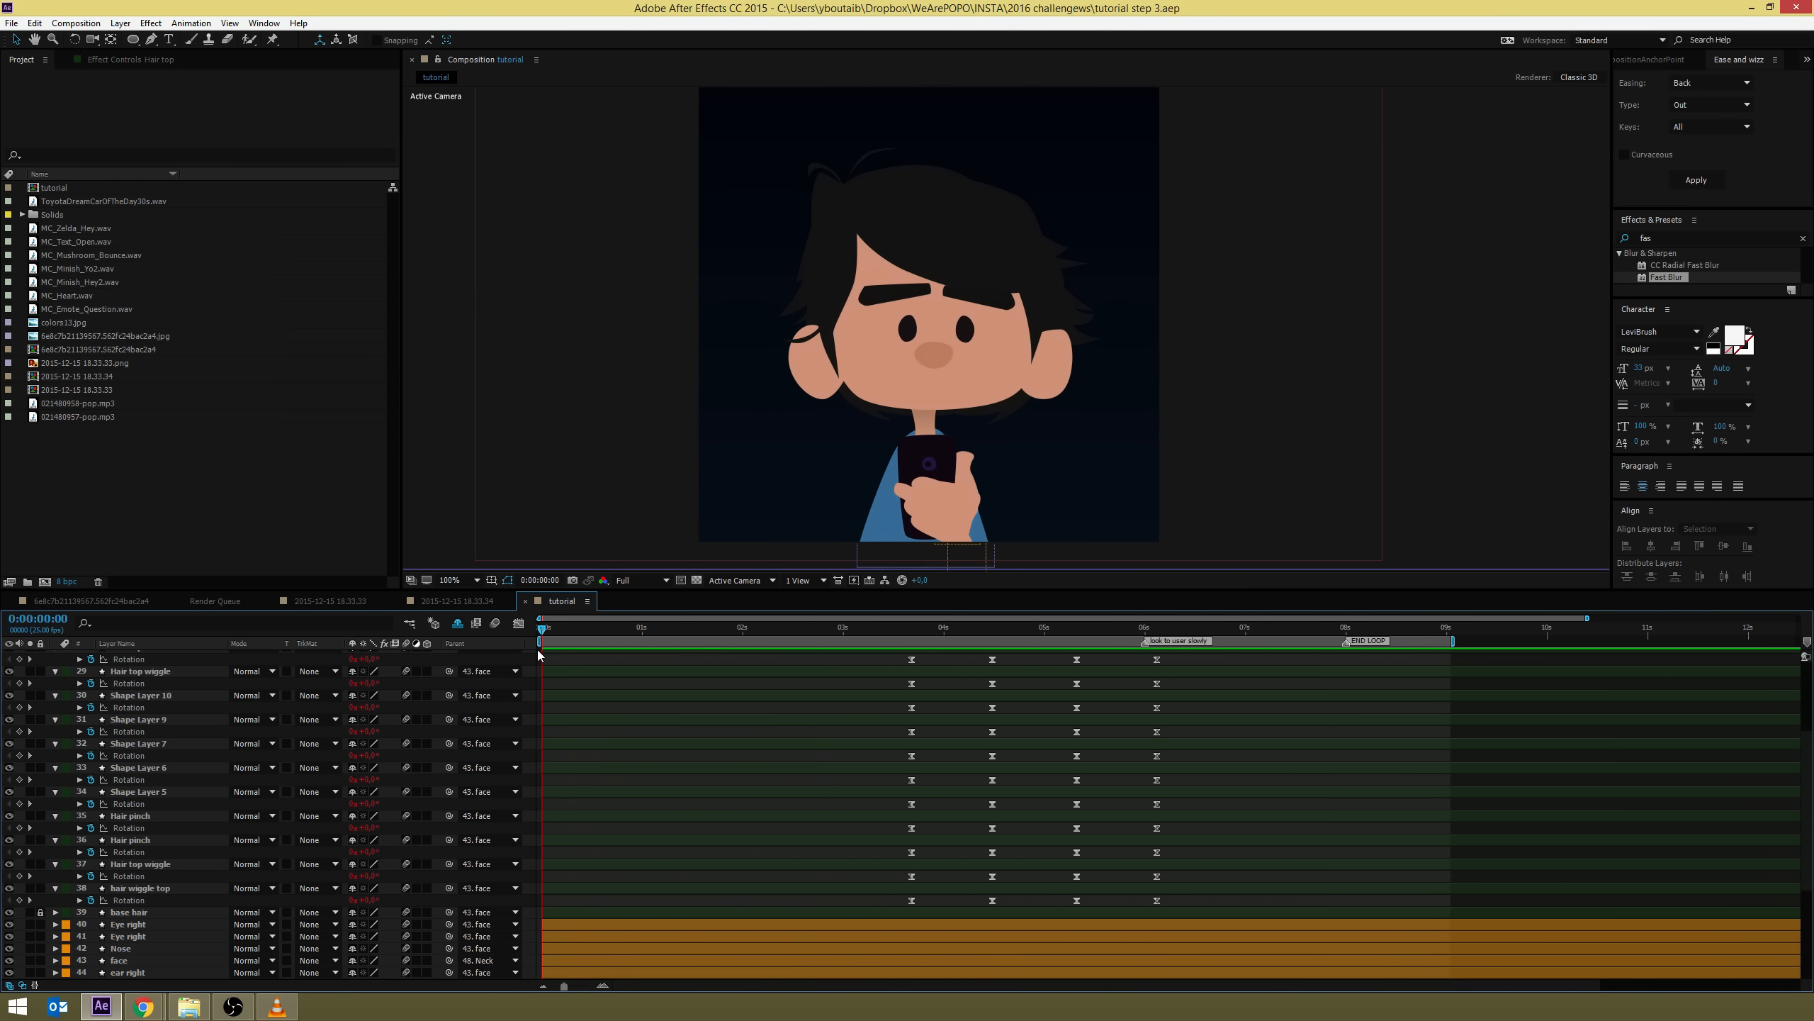
Collapse the properties of every layer in the tutorial composition and clear the layer selection
{"action": "scroll", "coordinate": [628, 712], "scroll_direction": "up", "scroll_amount": 4}
{"action": "key", "text": "ctrl+a"}
{"action": "key", "text": "u"}
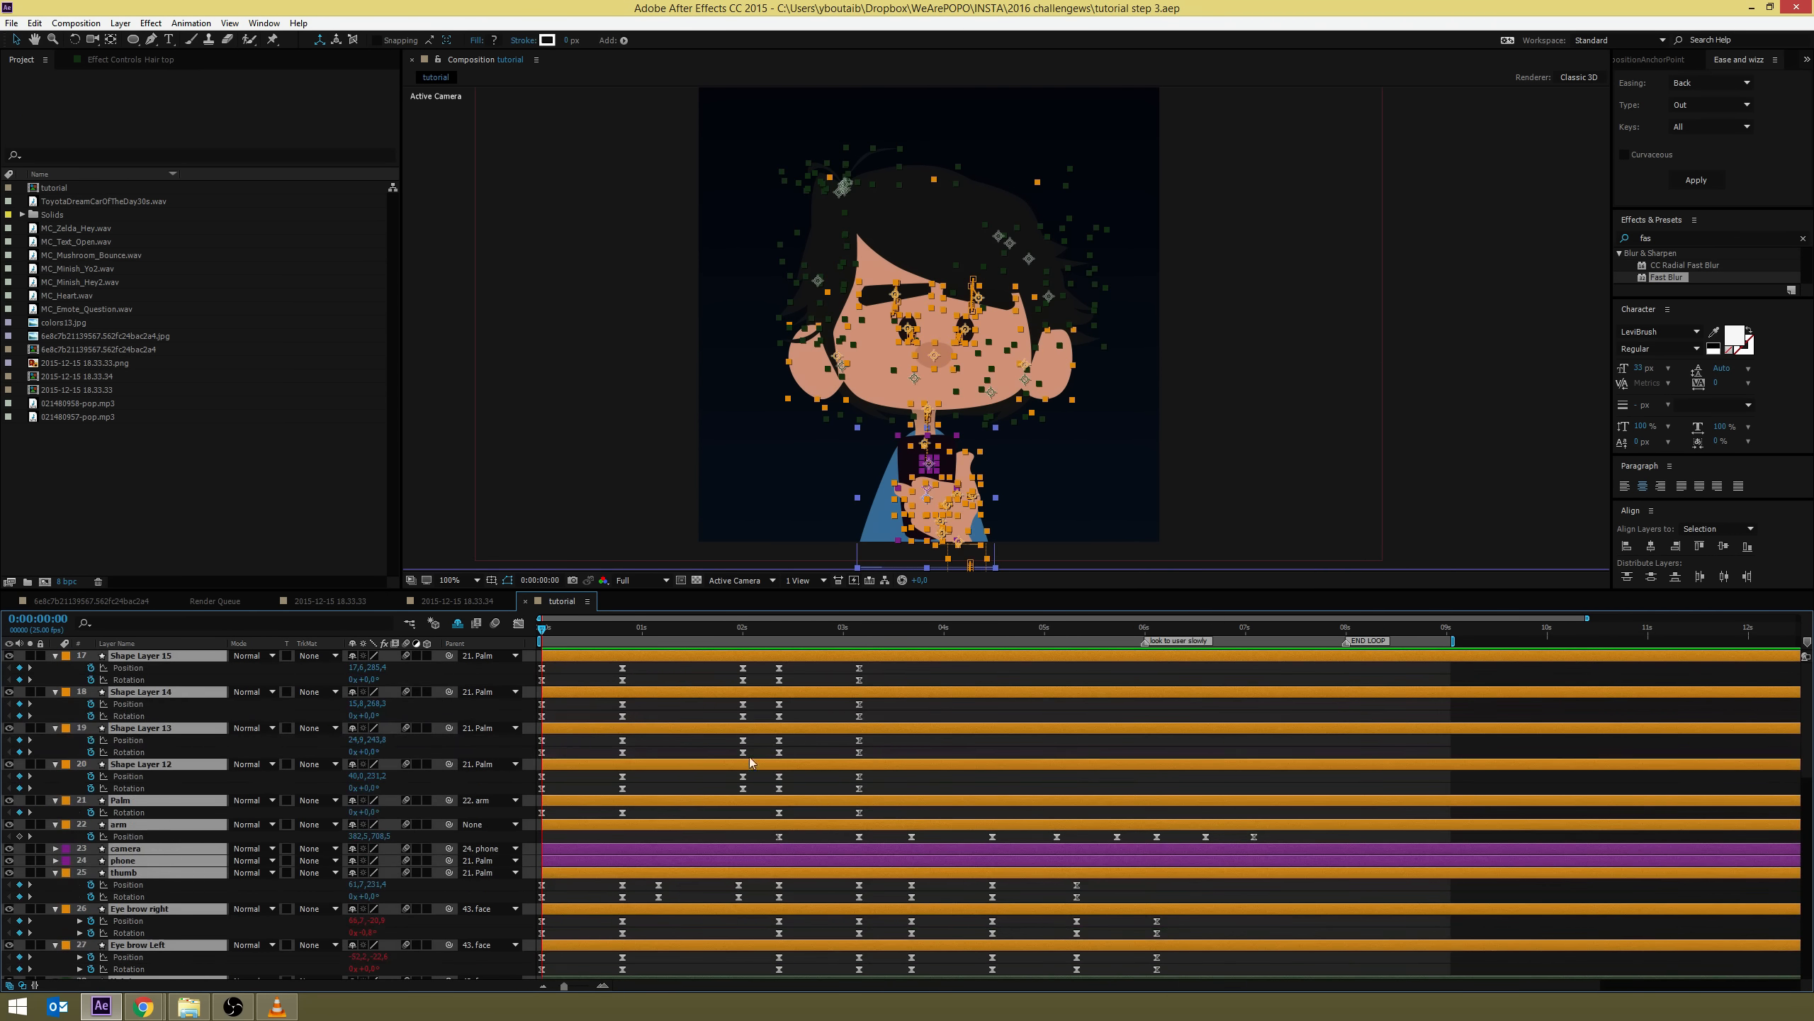
{"action": "key", "text": "u"}
{"action": "left_click", "coordinate": [530, 691]}
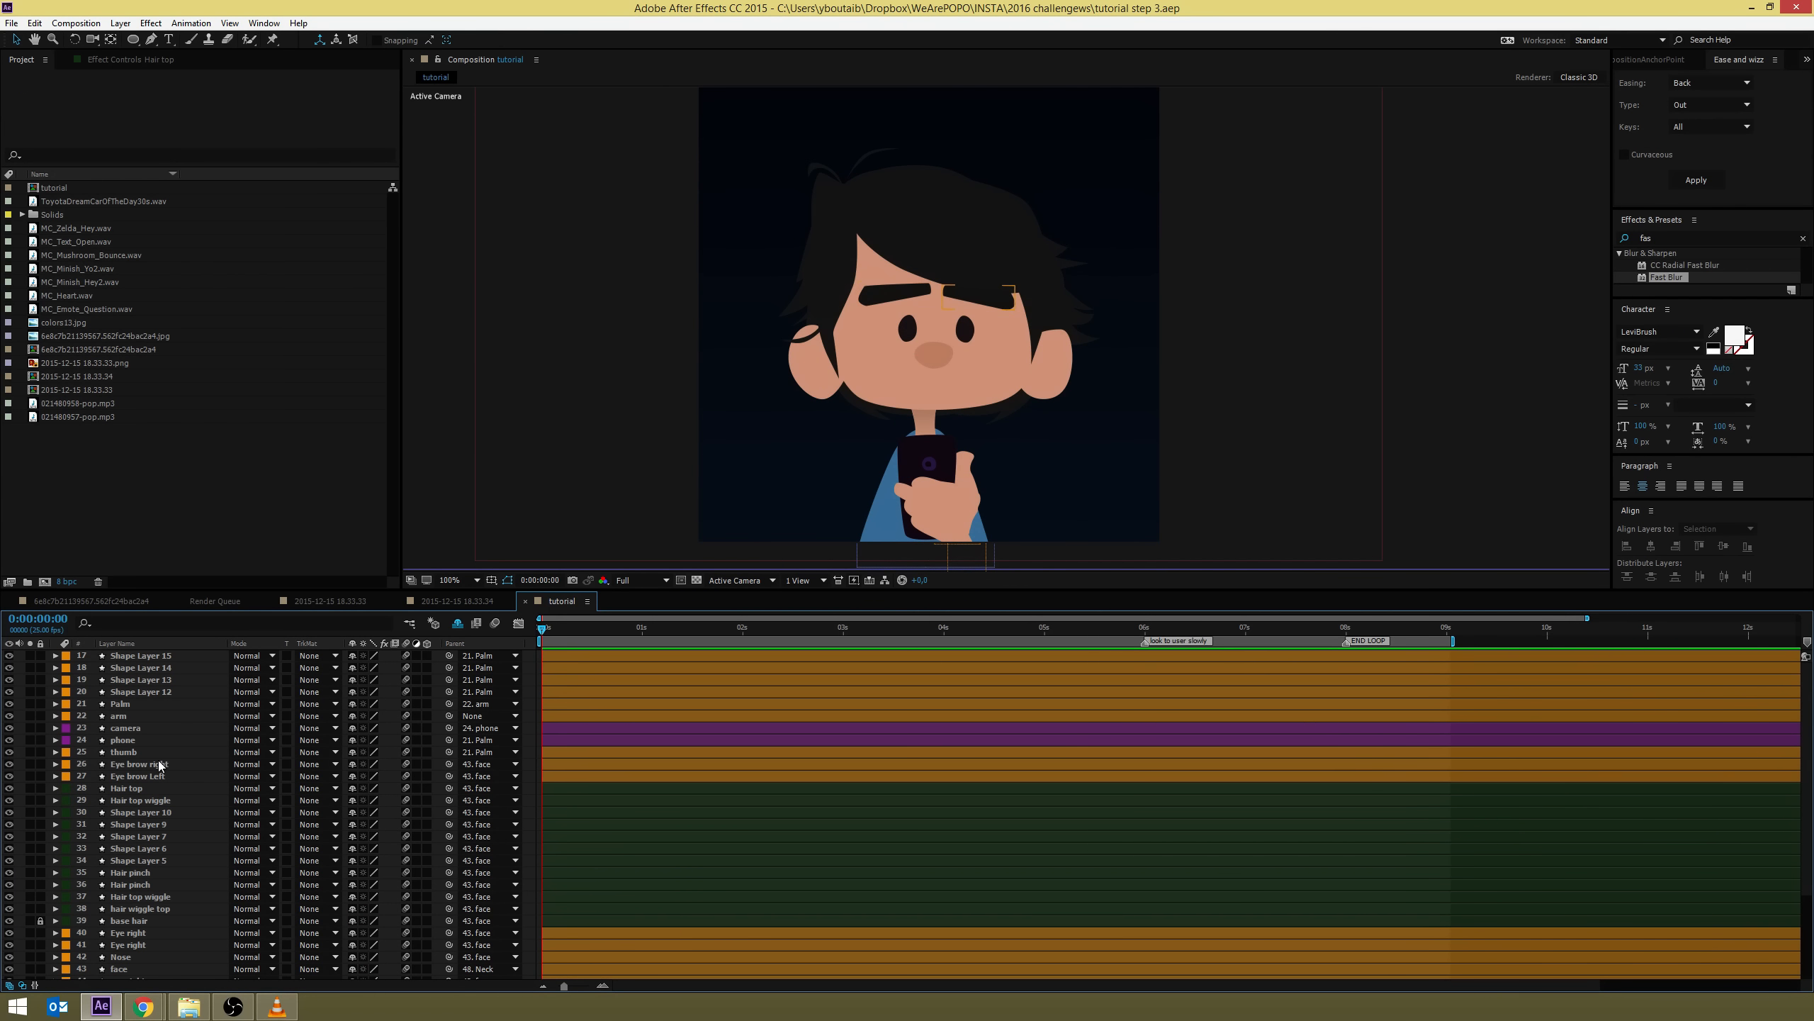
Shift all position and rotation keyframes of Eye brow Left about two frames later than Eye brow right's and preview the animation
{"action": "left_click", "coordinate": [161, 764]}
{"action": "left_click", "coordinate": [164, 775], "text": "ctrl"}
{"action": "key", "text": "u"}
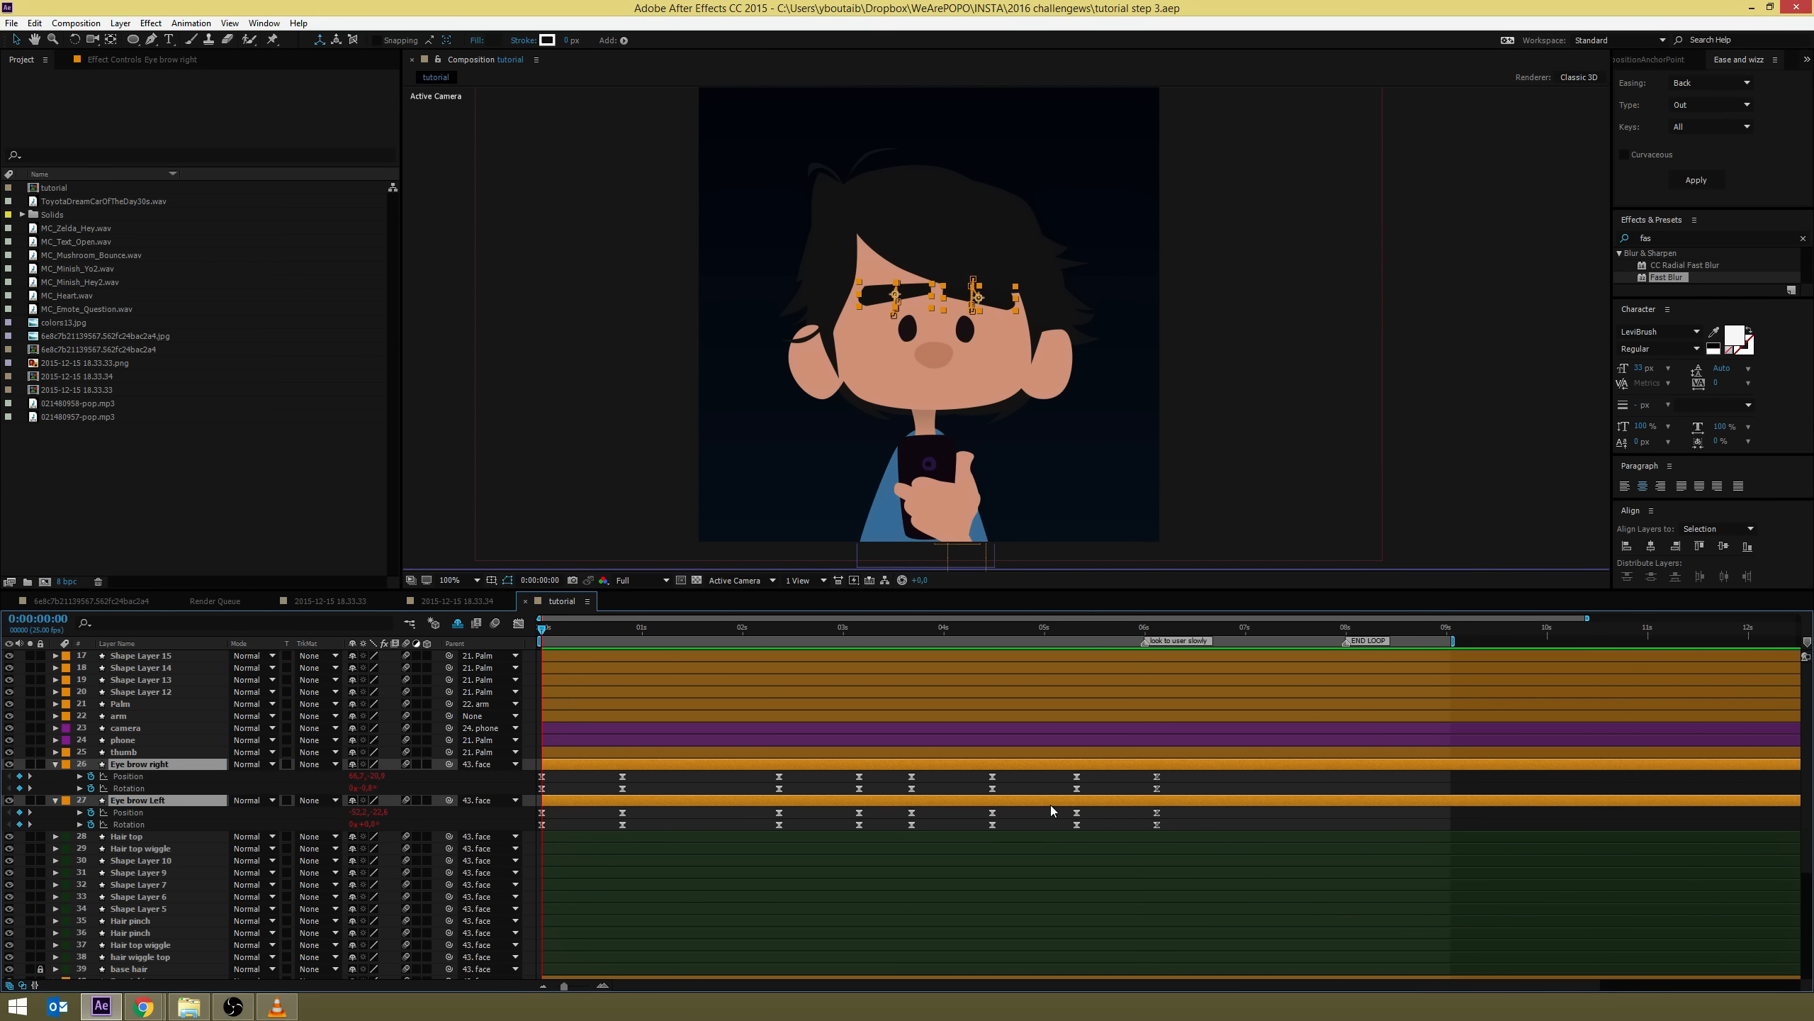
{"action": "left_click_drag", "start_coordinate": [1171, 809], "coordinate": [549, 820]}
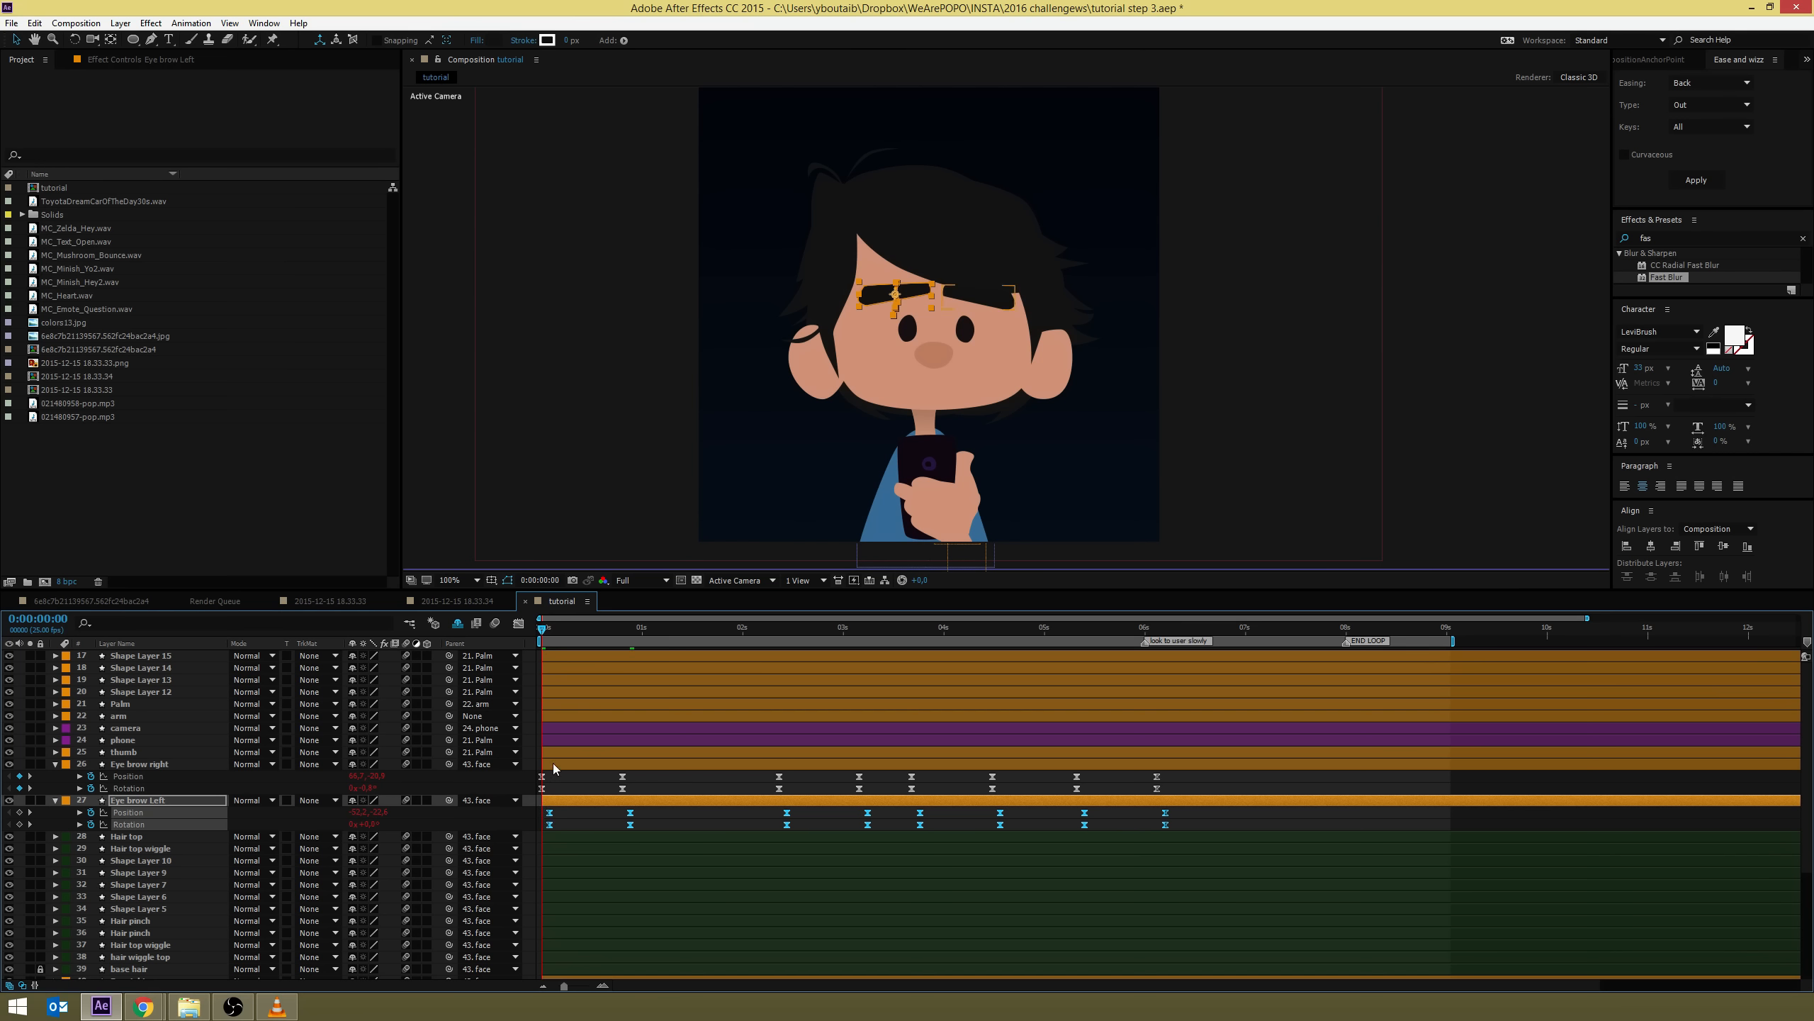
{"action": "left_click", "coordinate": [1192, 788]}
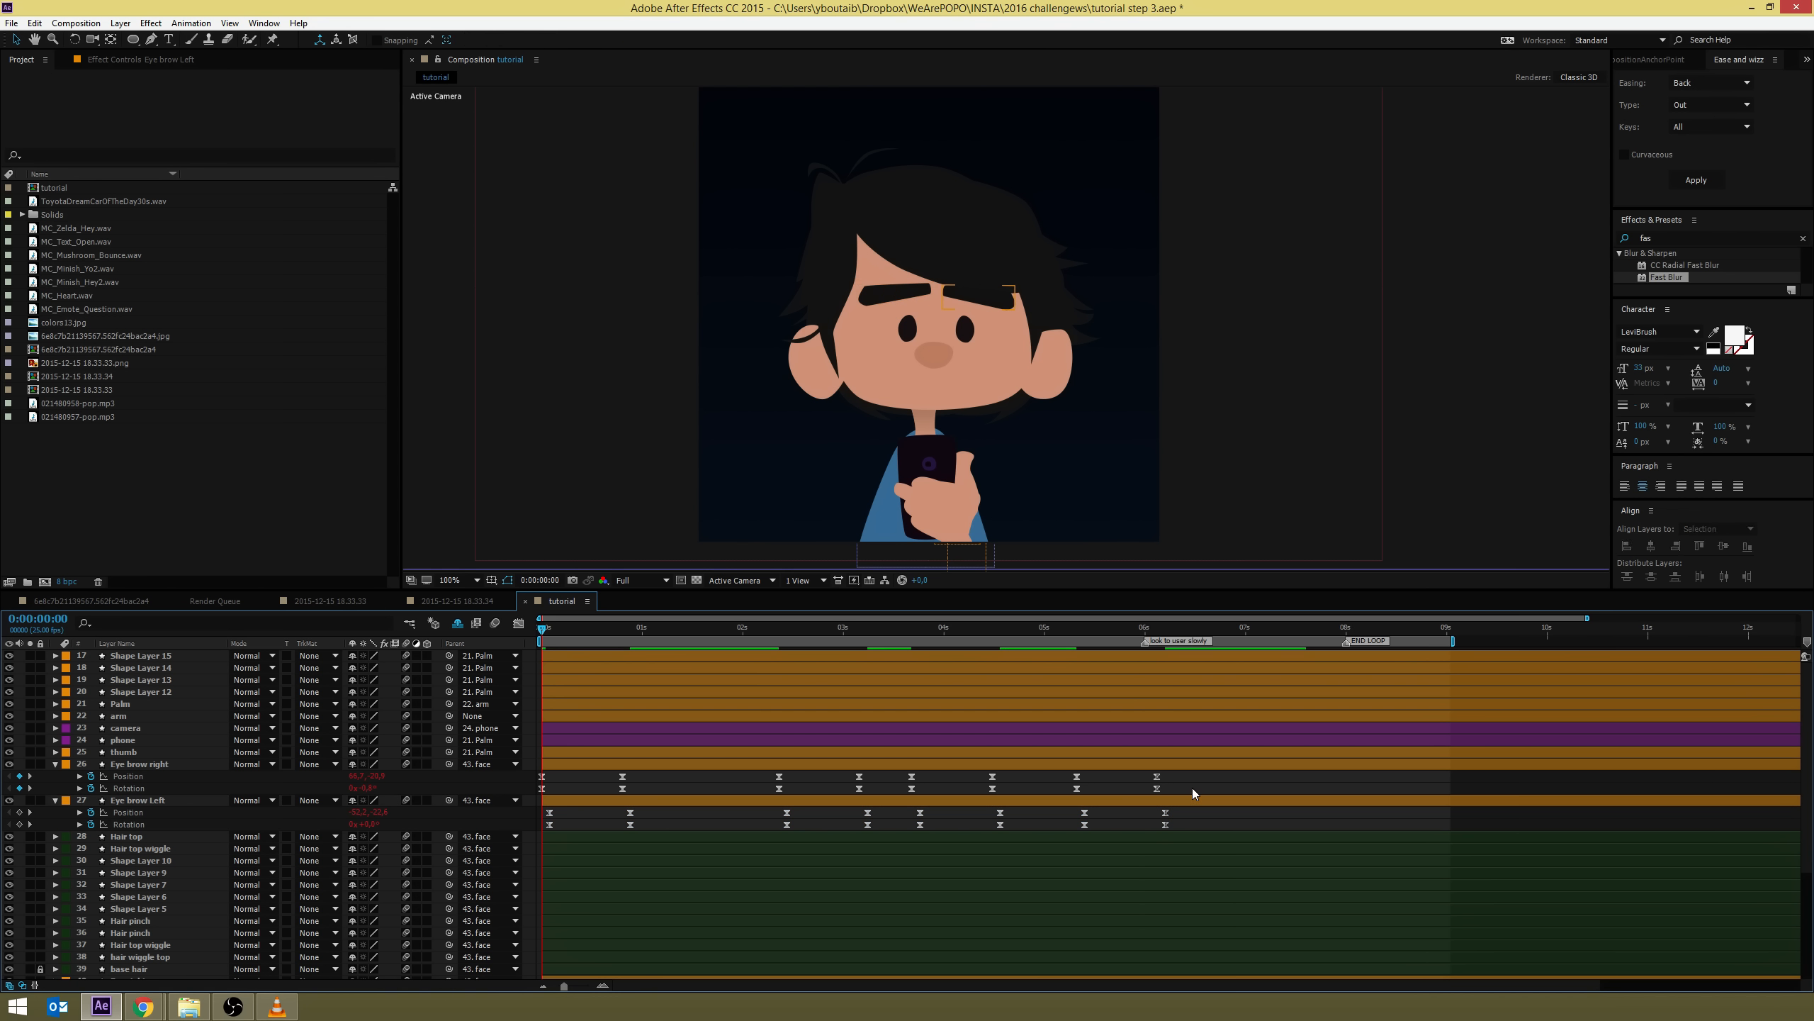
{"action": "key", "text": "space"}
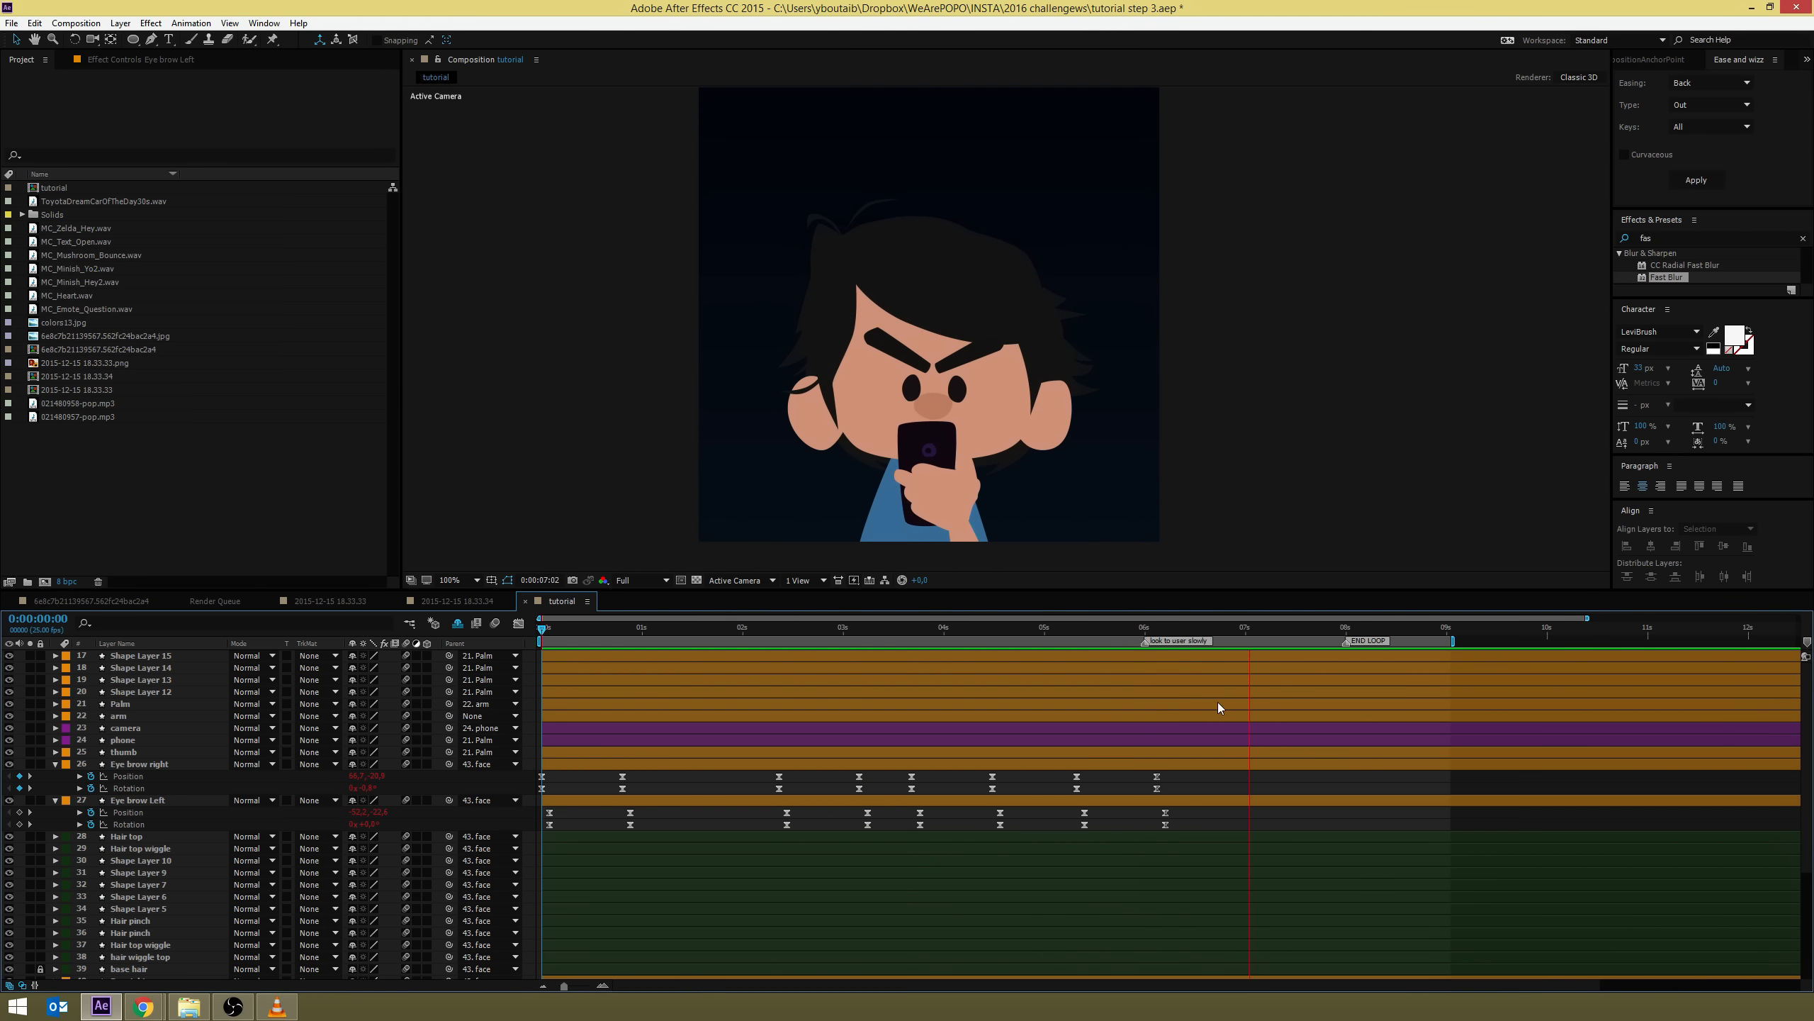
{"action": "left_click_drag", "start_coordinate": [1206, 632], "coordinate": [396, 634]}
Shift the position and rotation keyframes of the second Eye right layer (layer 41) one frame later and preview the animation
{"action": "scroll", "coordinate": [144, 894], "scroll_direction": "down", "scroll_amount": 2}
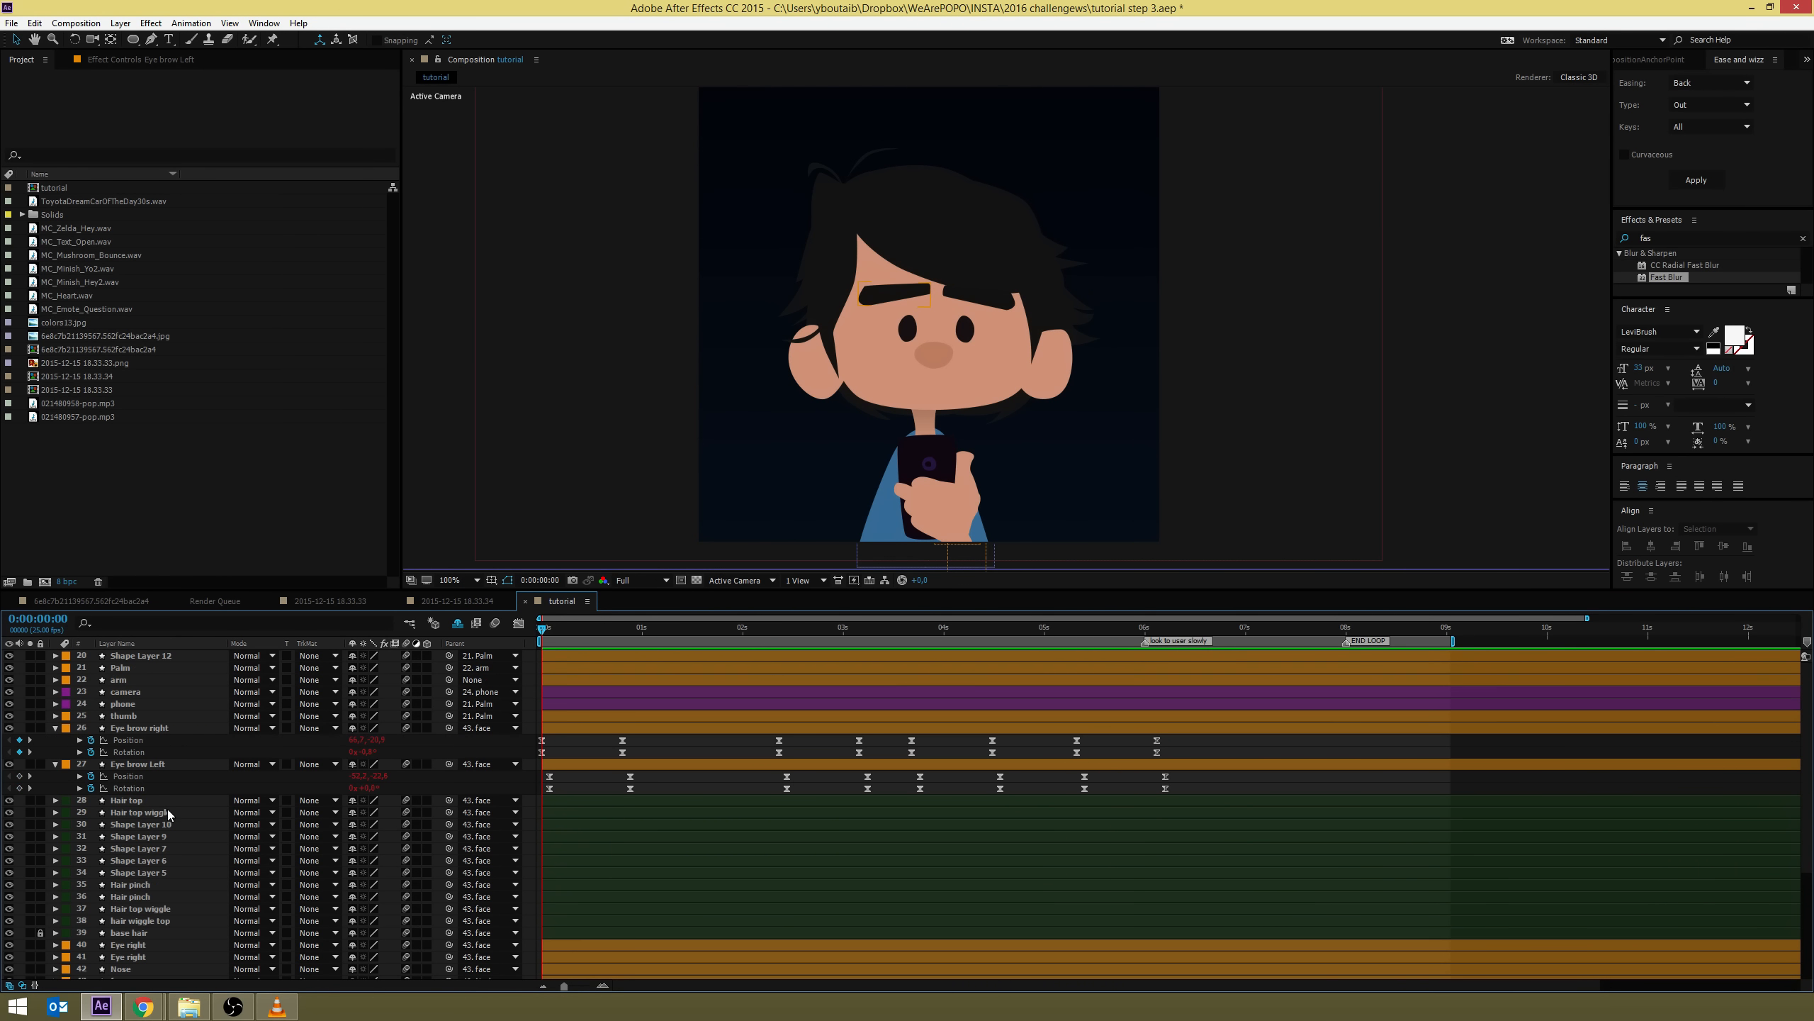
{"action": "left_click", "coordinate": [129, 936]}
{"action": "left_click", "coordinate": [142, 909]}
{"action": "left_click", "coordinate": [141, 921], "text": "ctrl"}
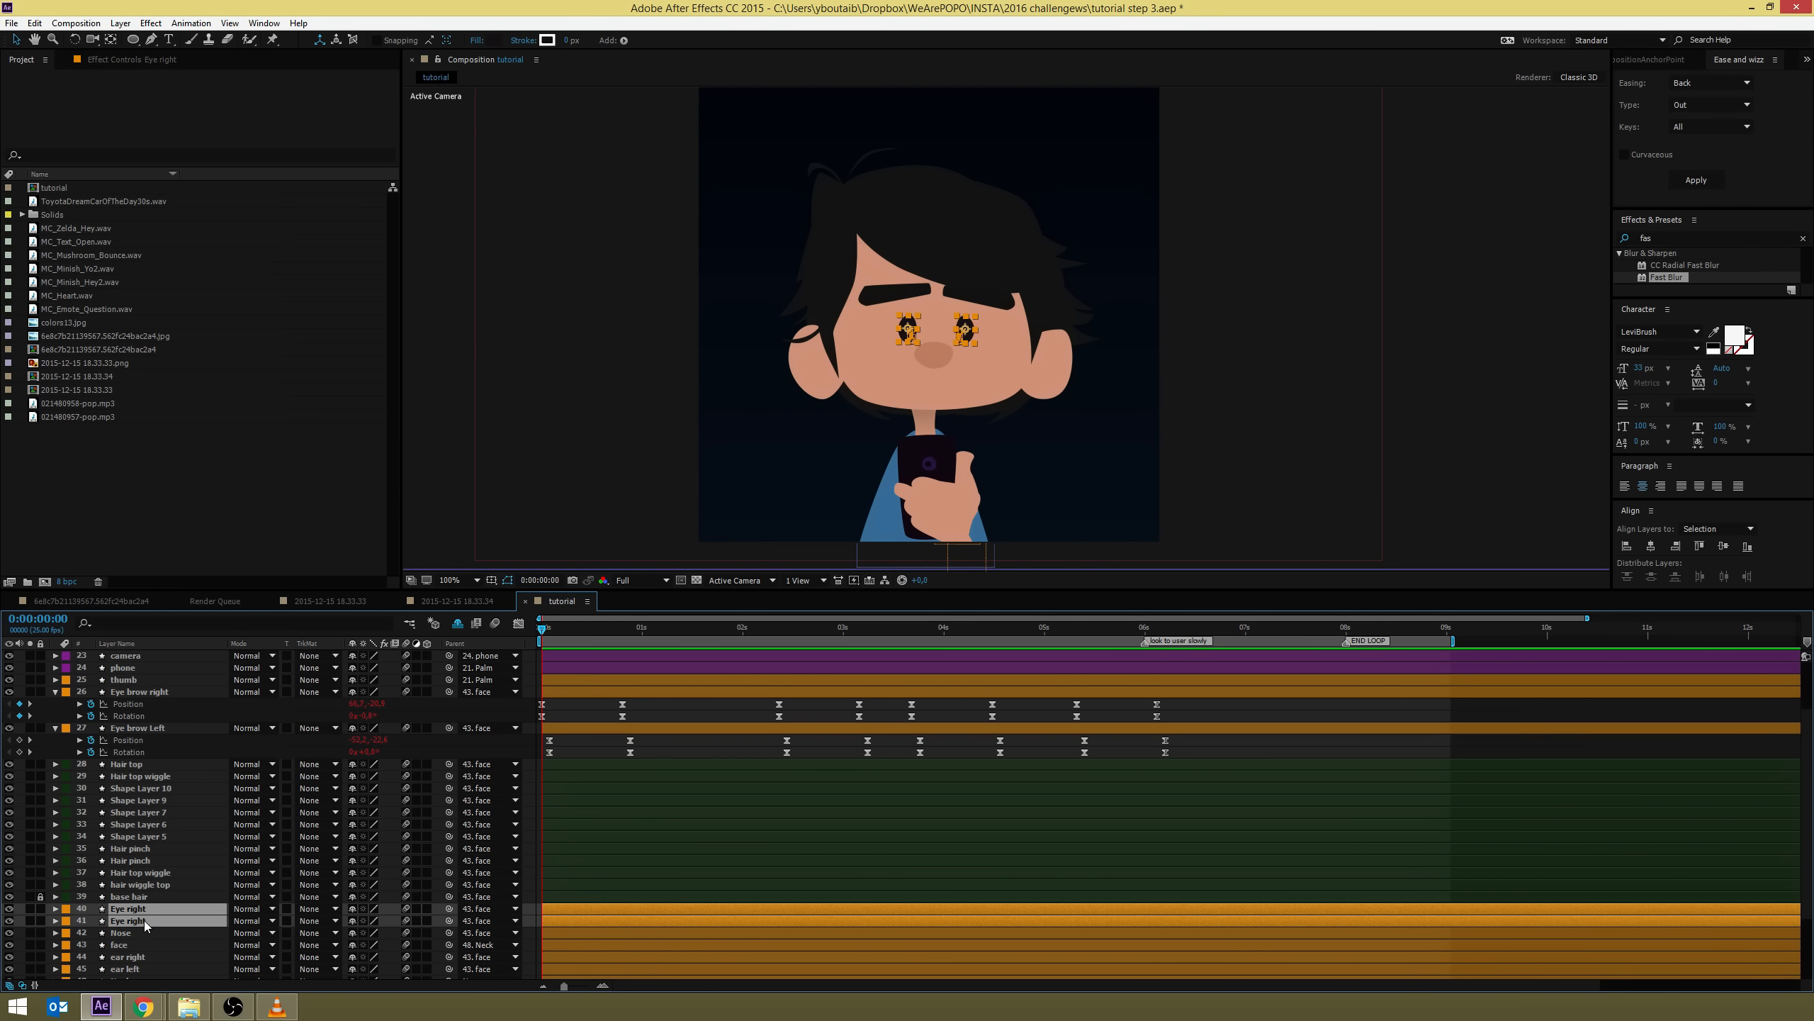
{"action": "key", "text": "u"}
{"action": "scroll", "coordinate": [1021, 929], "scroll_direction": "down", "scroll_amount": 3}
{"action": "left_click_drag", "start_coordinate": [1185, 850], "coordinate": [546, 855]}
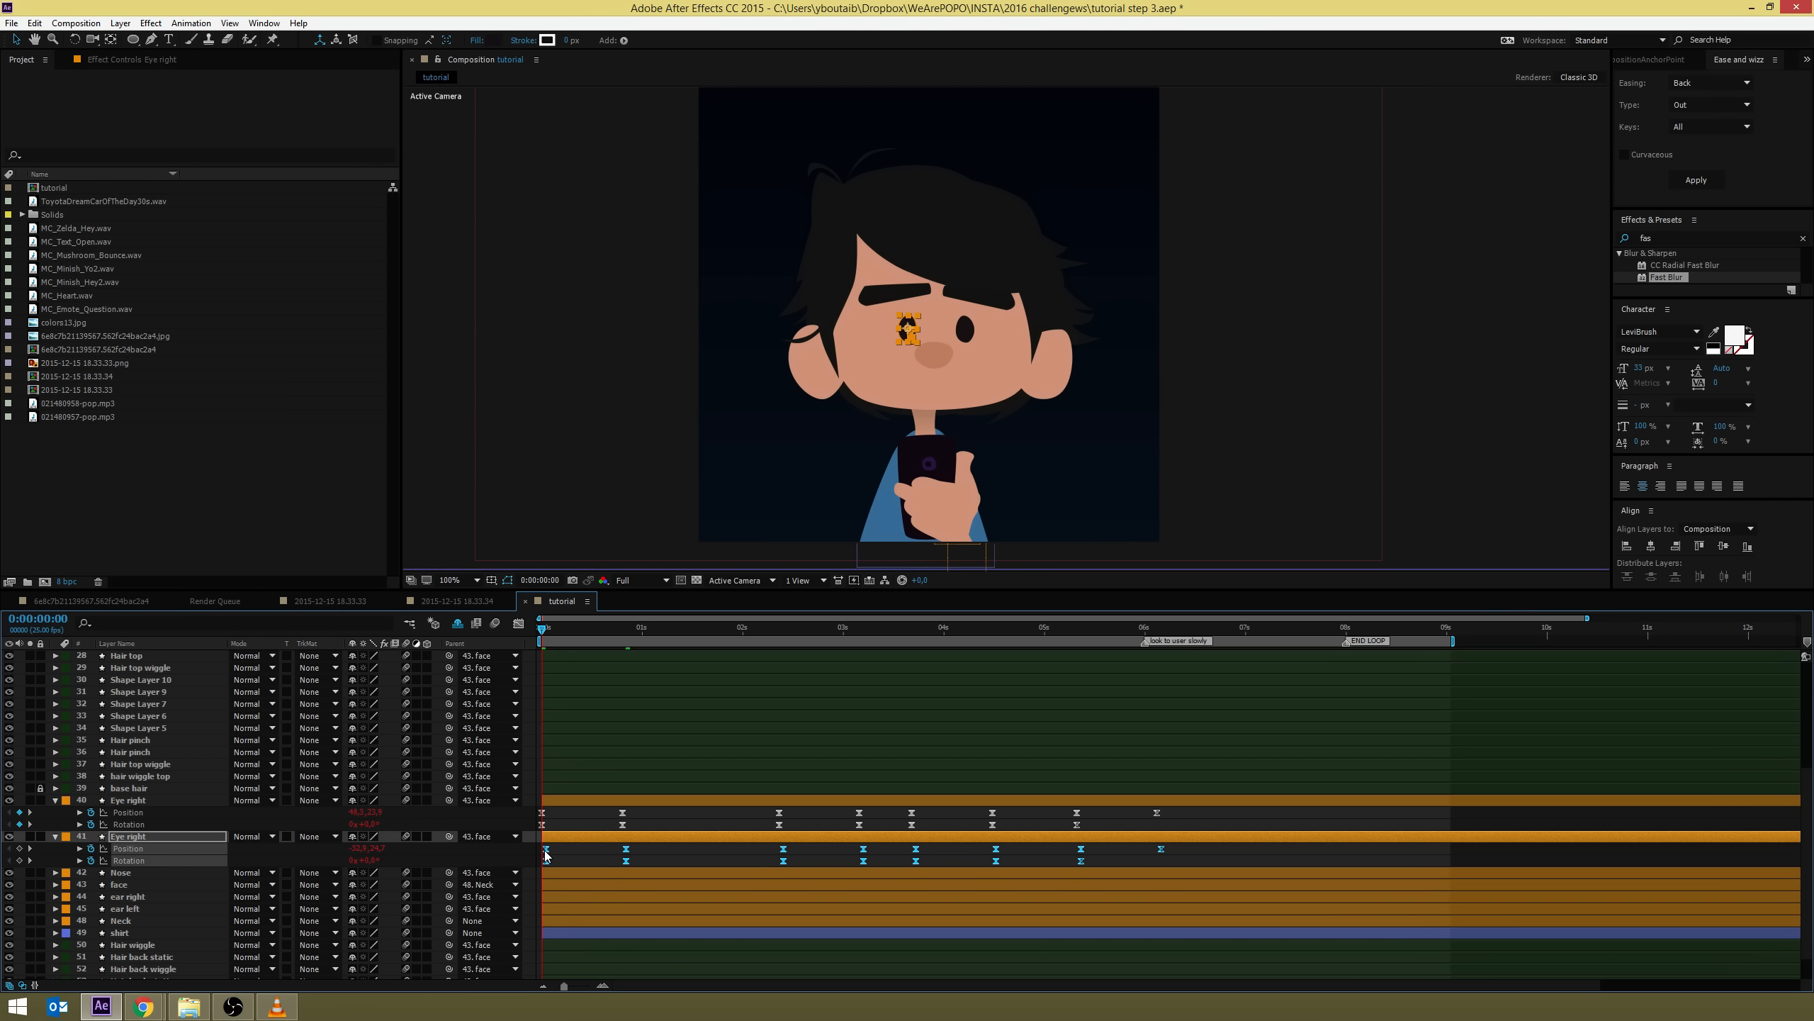
{"action": "left_click", "coordinate": [563, 822]}
{"action": "key", "text": "space"}
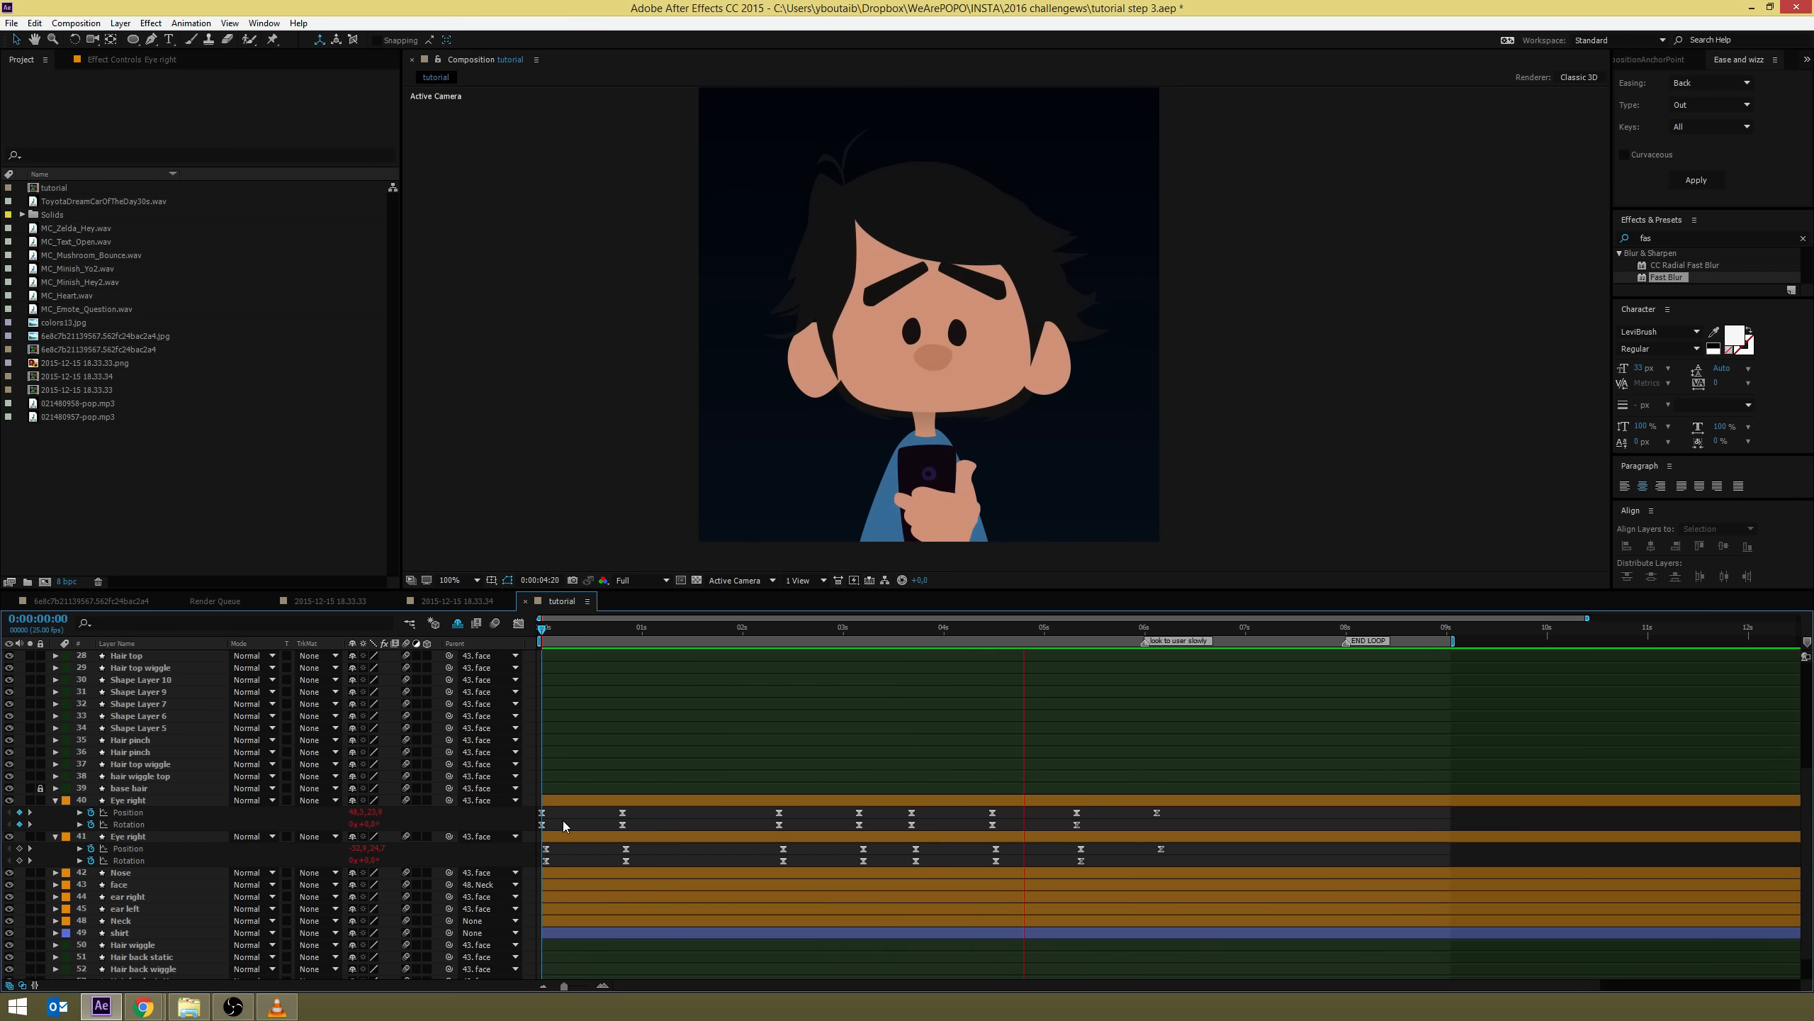
{"action": "key", "text": "space"}
Stagger the finger keyframes after Shape Layer 12: Shape Layer 15 by one frame, Shape Layer 14 by two and Shape Layer 13 by three
{"action": "scroll", "coordinate": [546, 824], "scroll_direction": "up", "scroll_amount": 5}
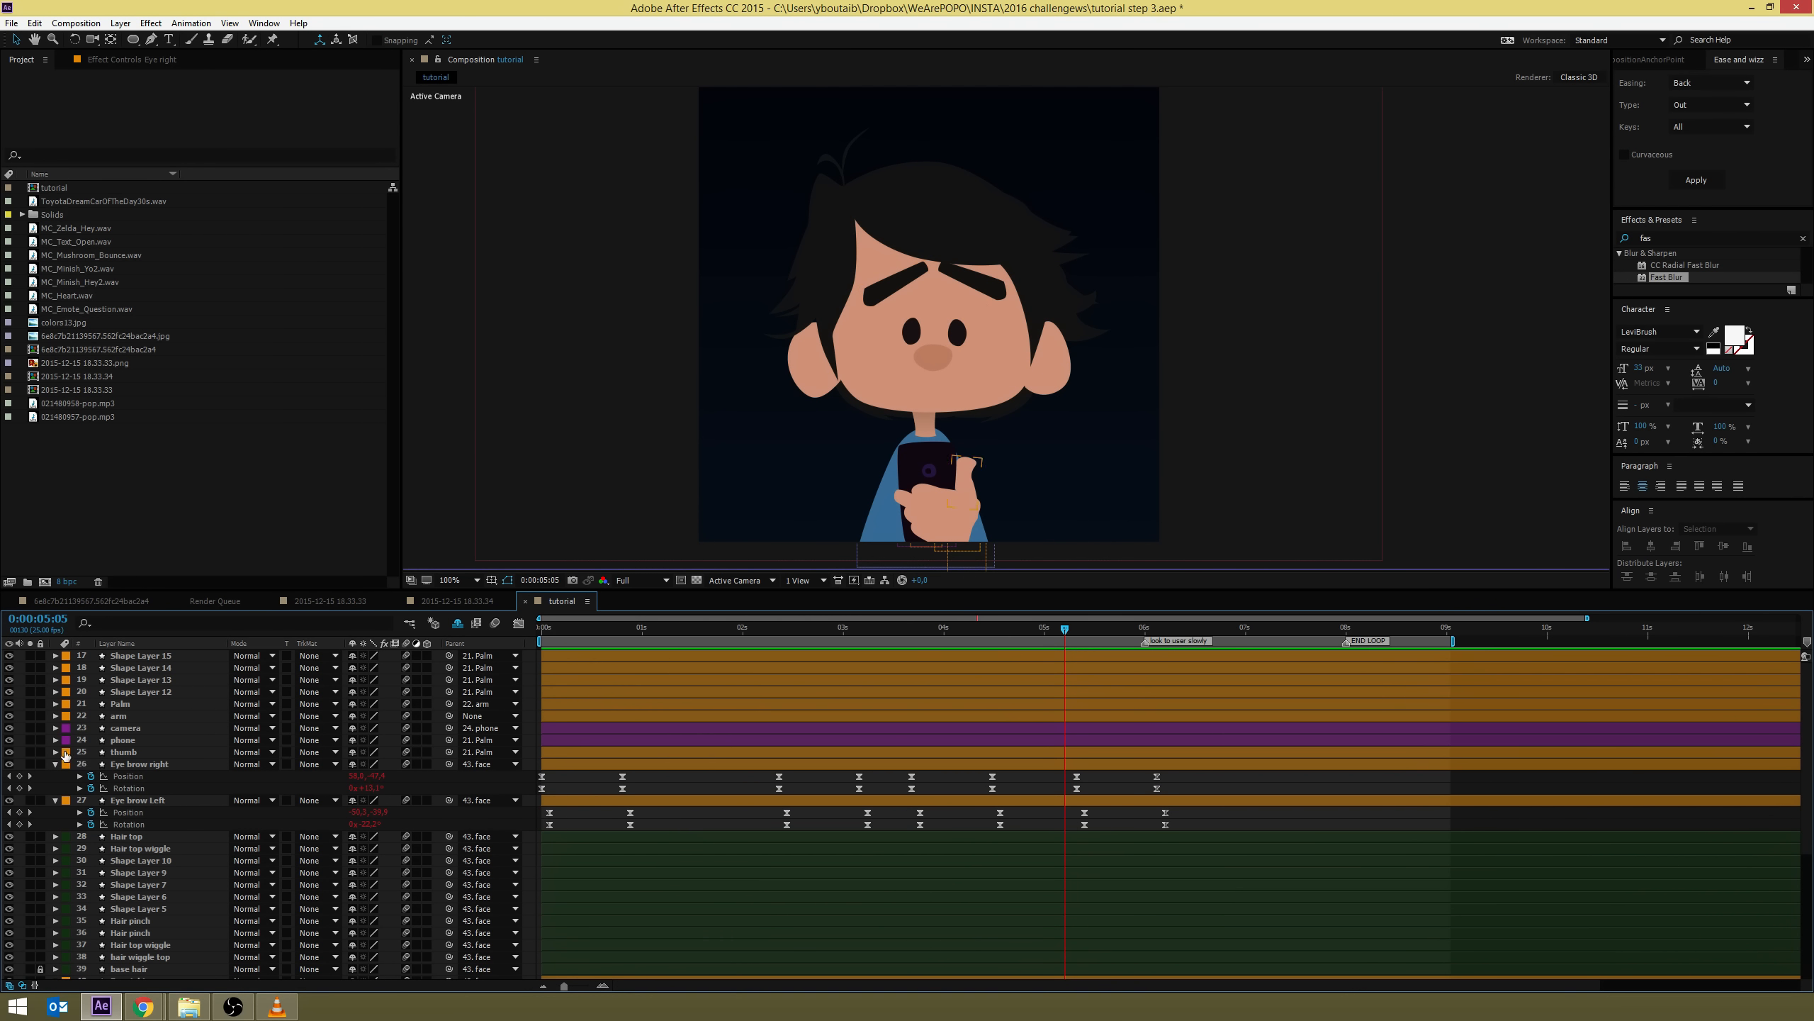
{"action": "left_click", "coordinate": [143, 691]}
{"action": "left_click", "coordinate": [163, 656], "text": "shift"}
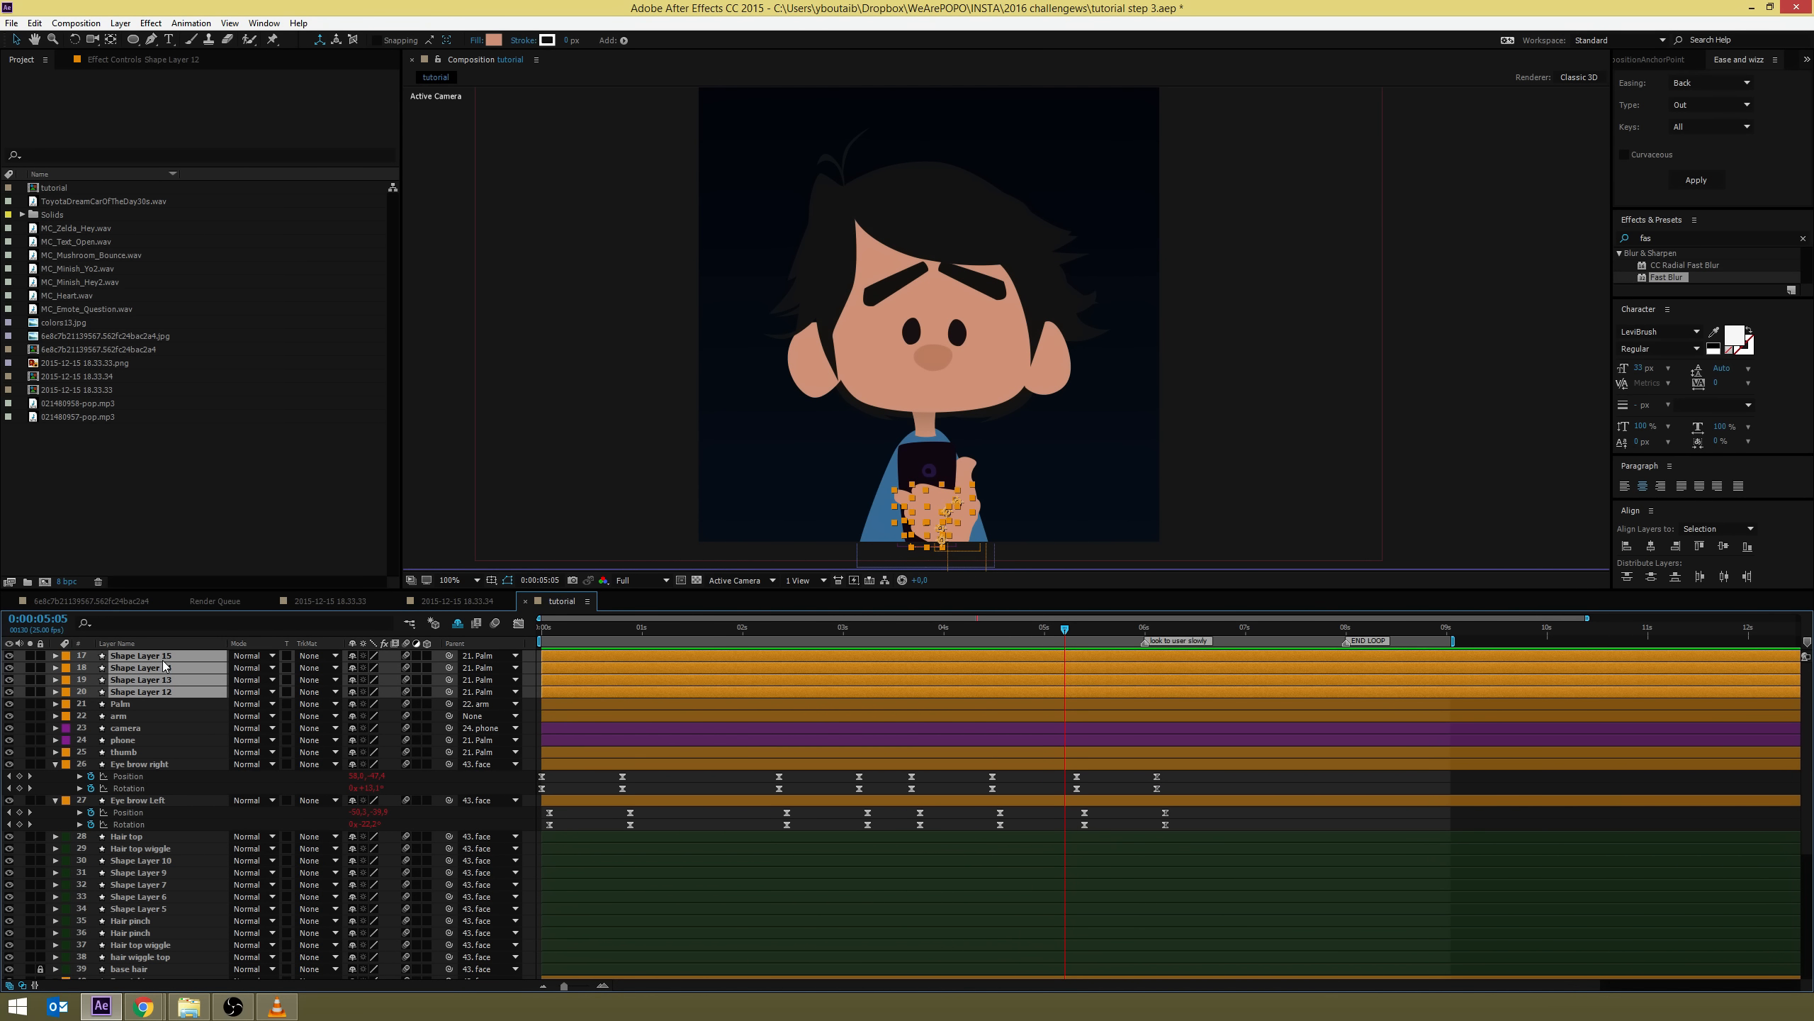
{"action": "key", "text": "u"}
{"action": "left_click_drag", "start_coordinate": [874, 703], "coordinate": [546, 708]}
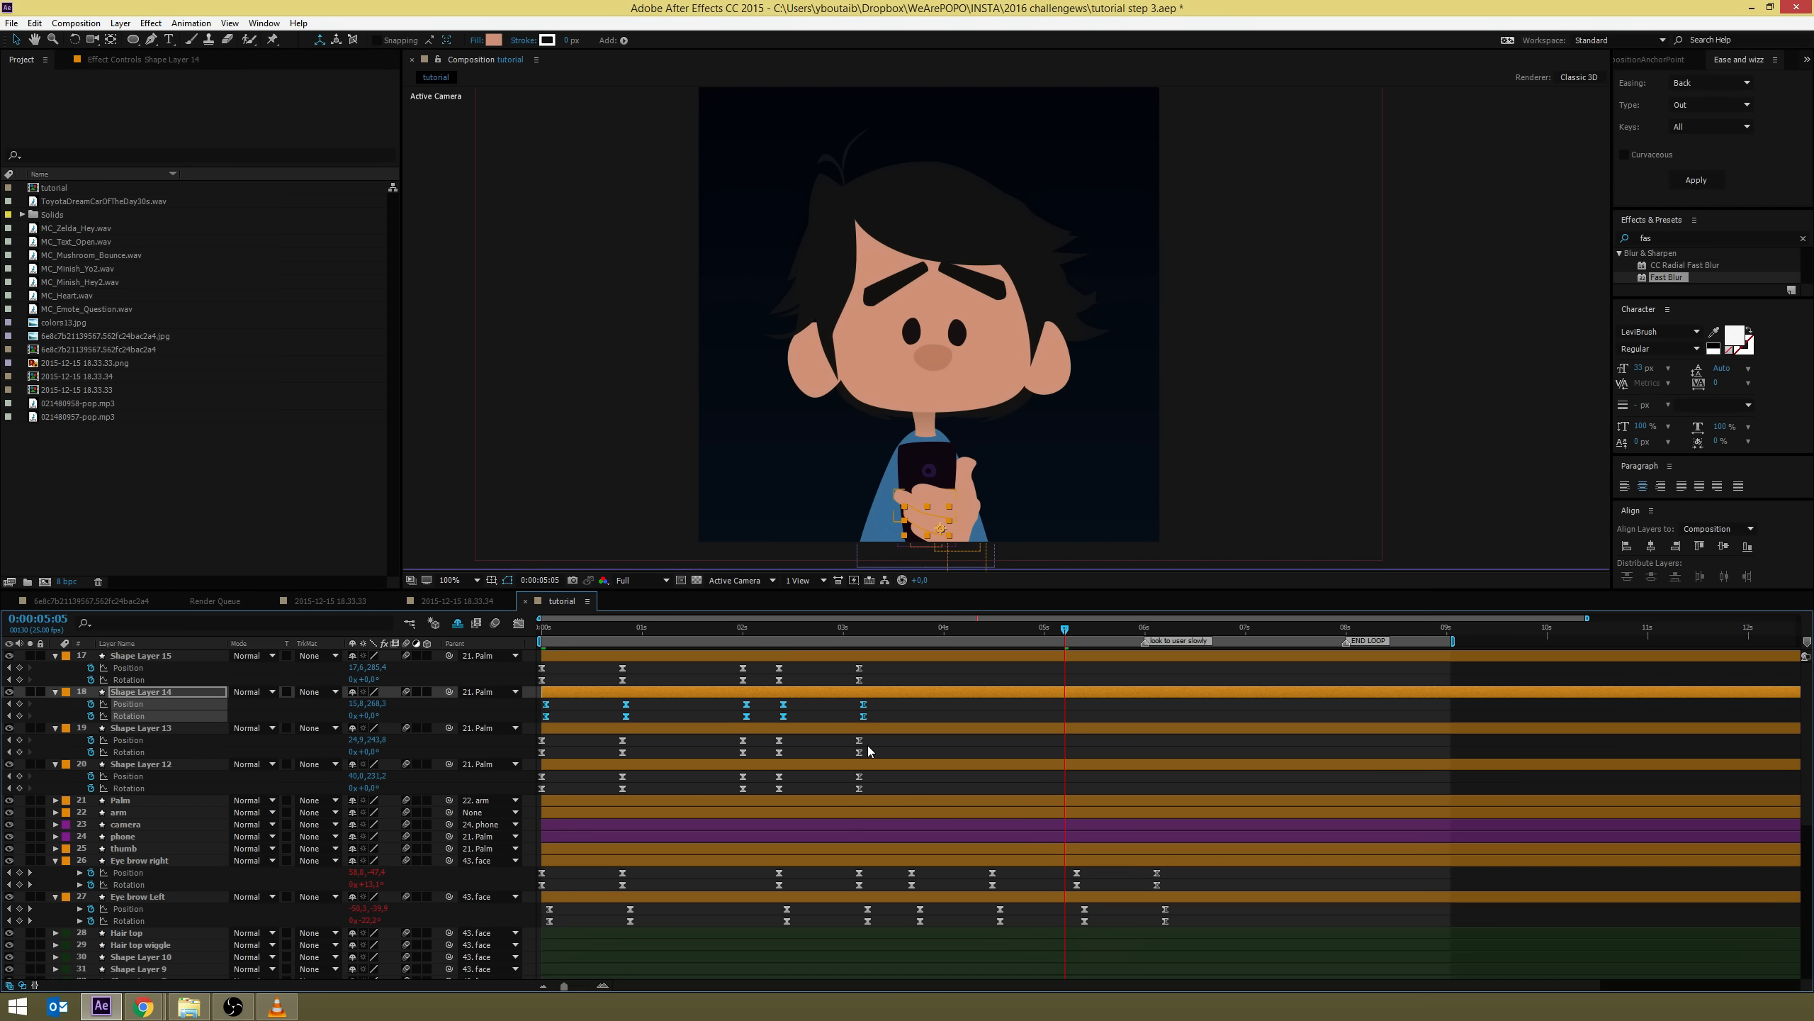
{"action": "left_click_drag", "start_coordinate": [869, 739], "coordinate": [550, 747]}
{"action": "left_click_drag", "start_coordinate": [880, 772], "coordinate": [486, 818]}
{"action": "left_click_drag", "start_coordinate": [904, 670], "coordinate": [532, 757]}
{"action": "left_click_drag", "start_coordinate": [544, 671], "coordinate": [548, 672]}
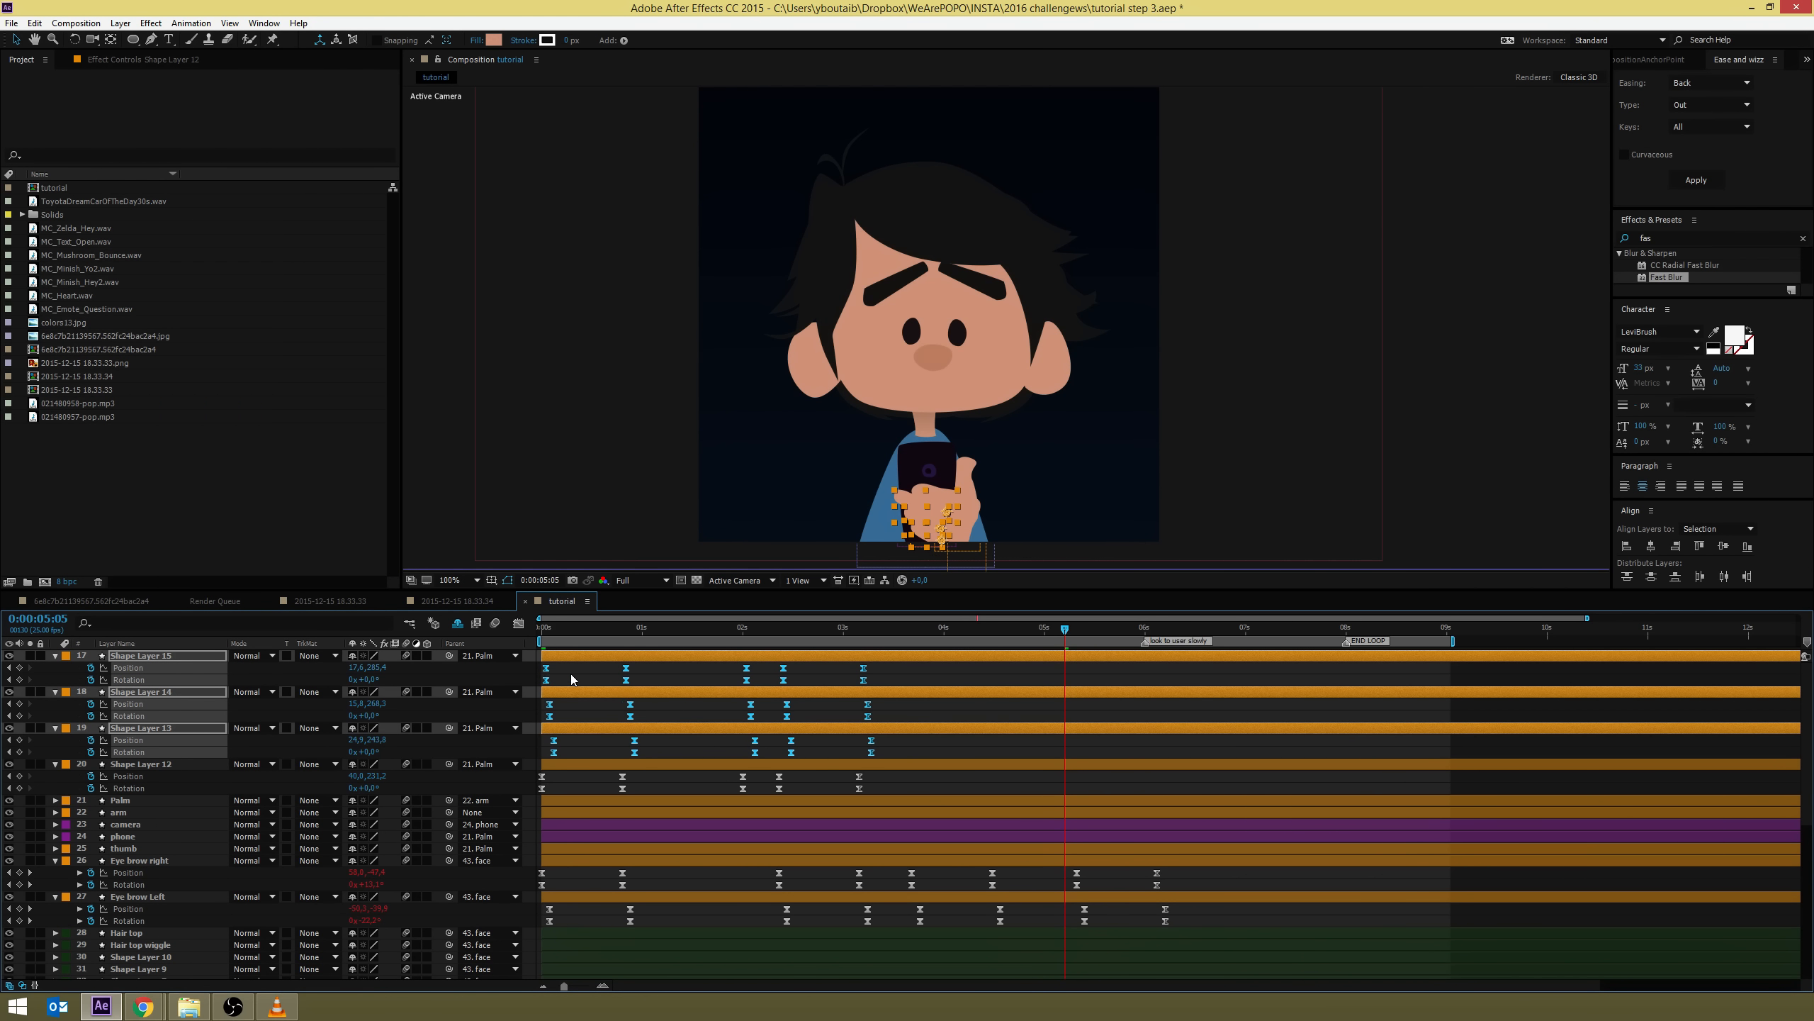
Clear the selection, preview the animation from 0:00:00:00 and save the project
{"action": "key", "text": "F2"}
{"action": "key", "text": "Home"}
{"action": "key", "text": "space"}
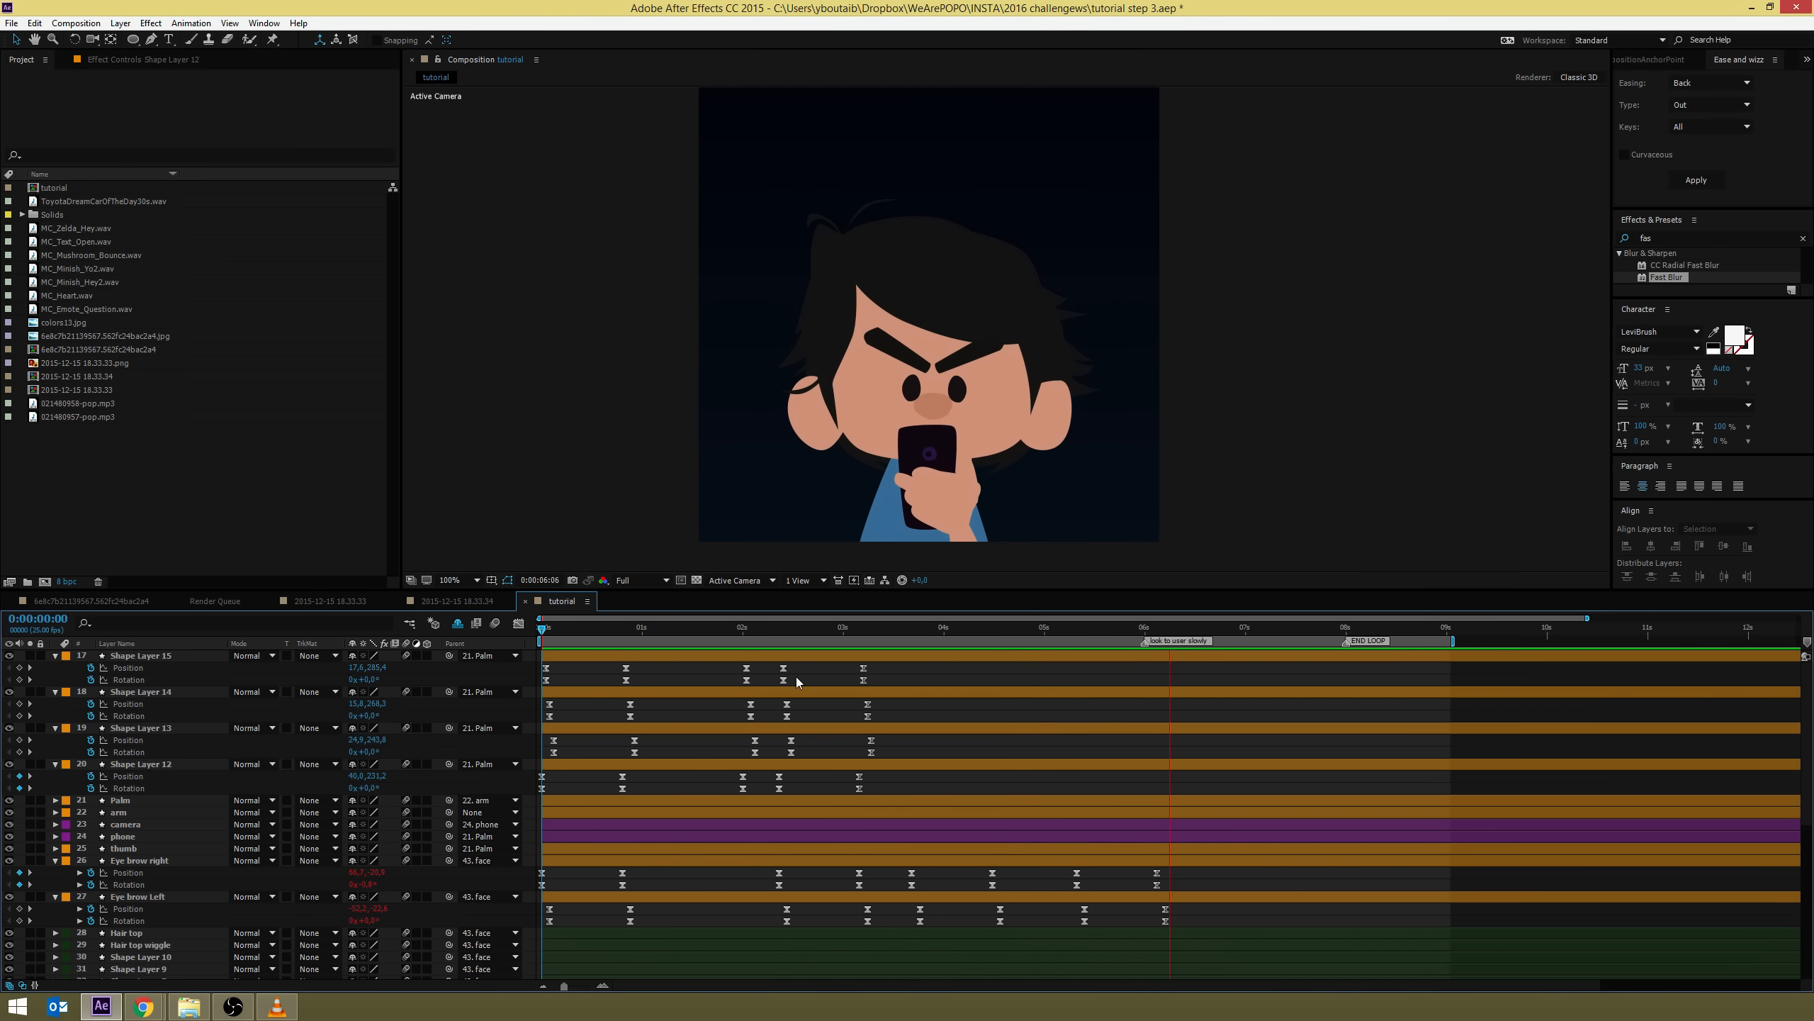
{"action": "key", "text": "space"}
{"action": "key", "text": "ctrl+s"}
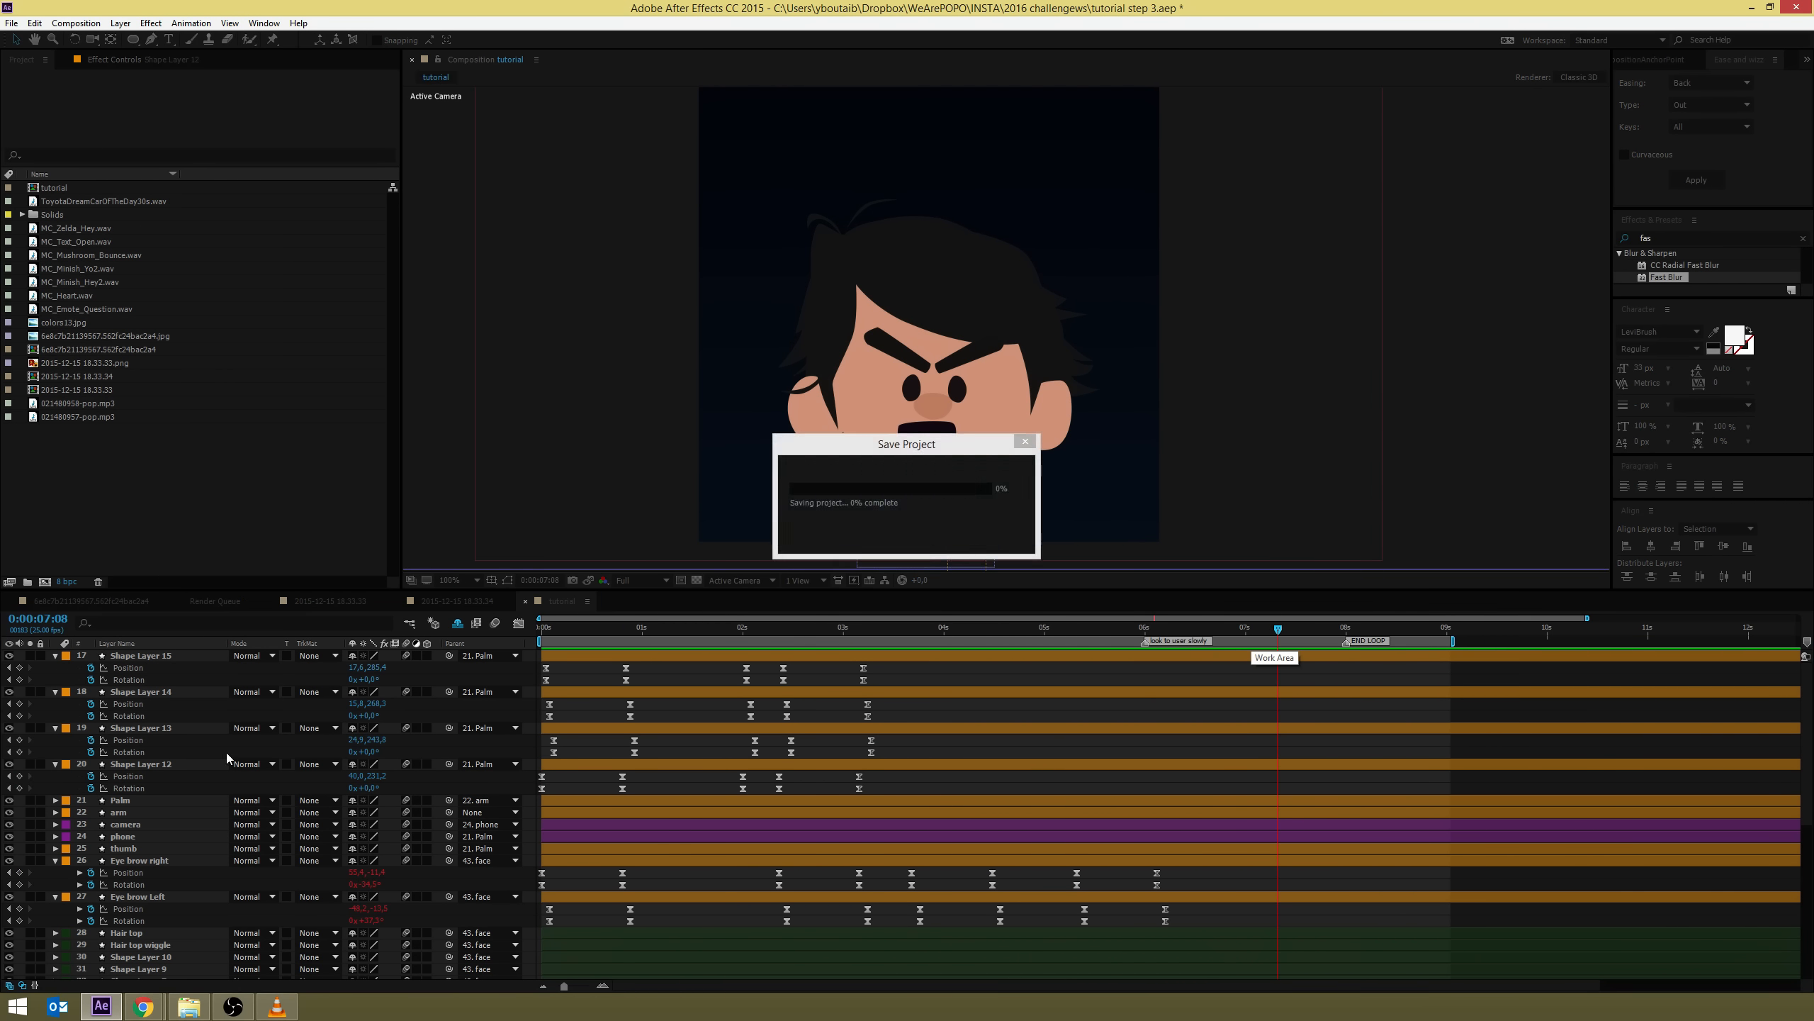
Collapse the revealed keyframe properties of all layers and deselect them
{"action": "key", "text": "ctrl+a"}
{"action": "key", "text": "u"}
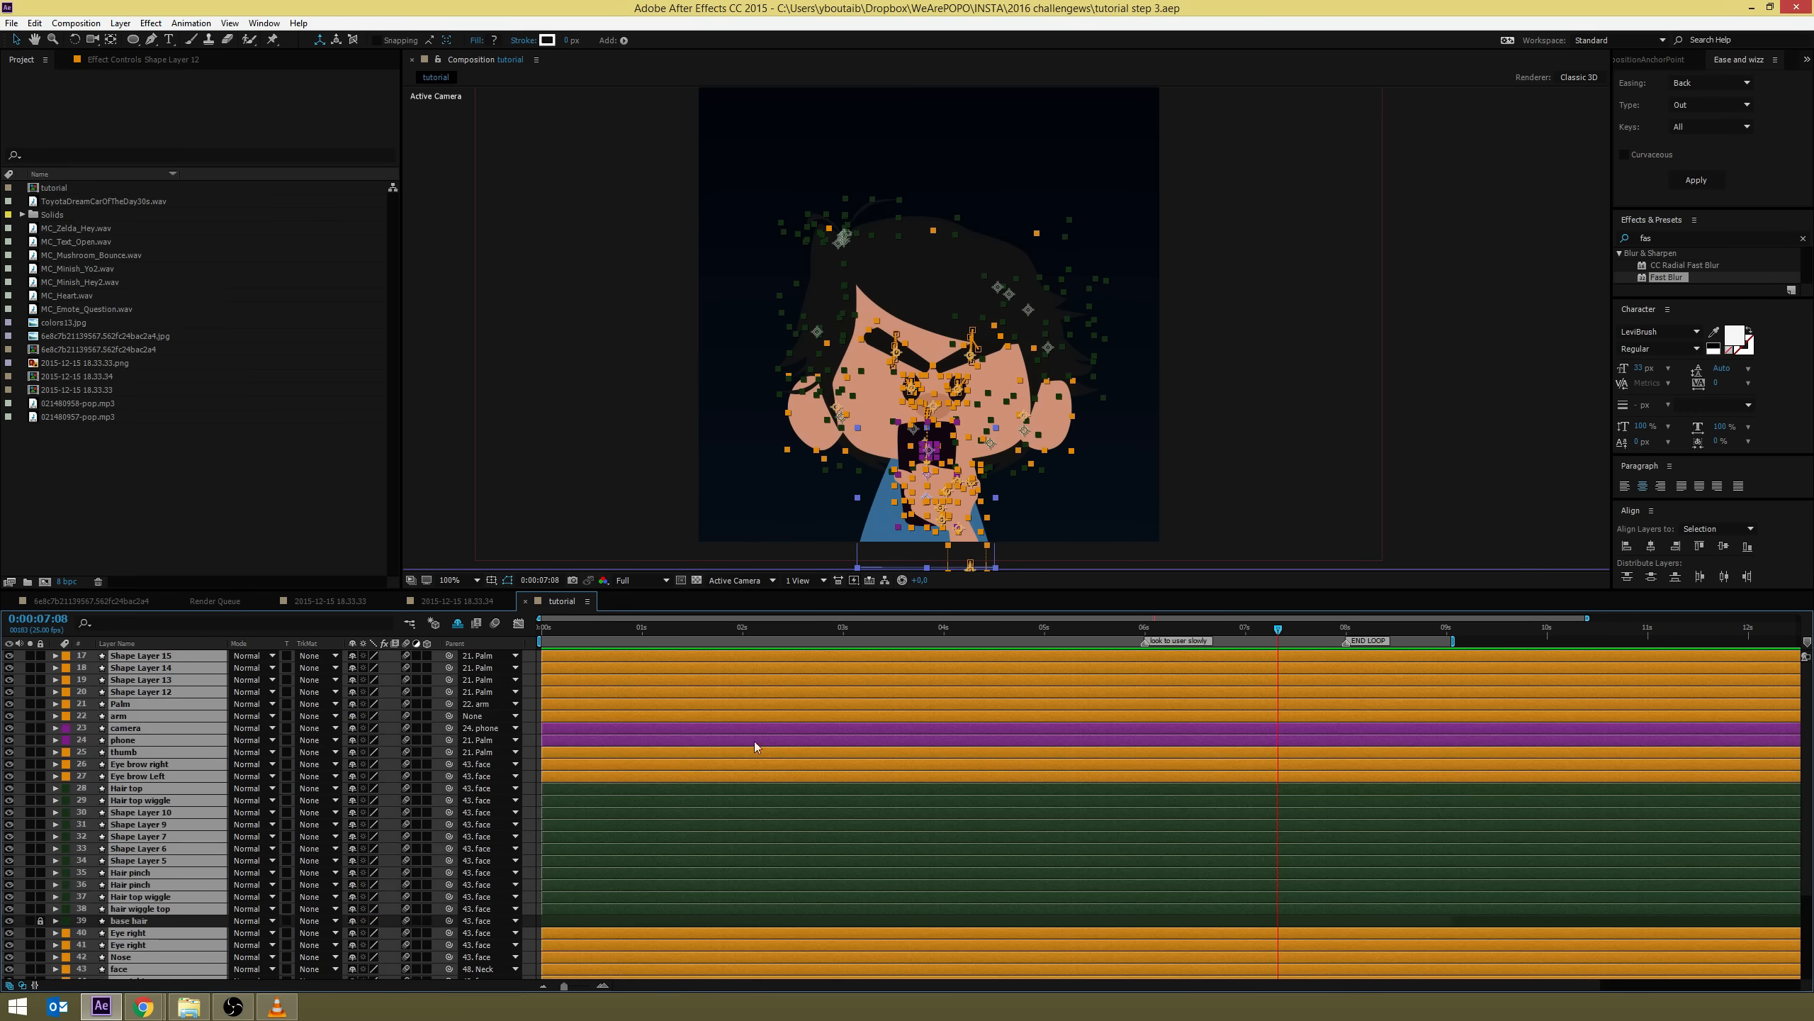
{"action": "left_click", "coordinate": [530, 728]}
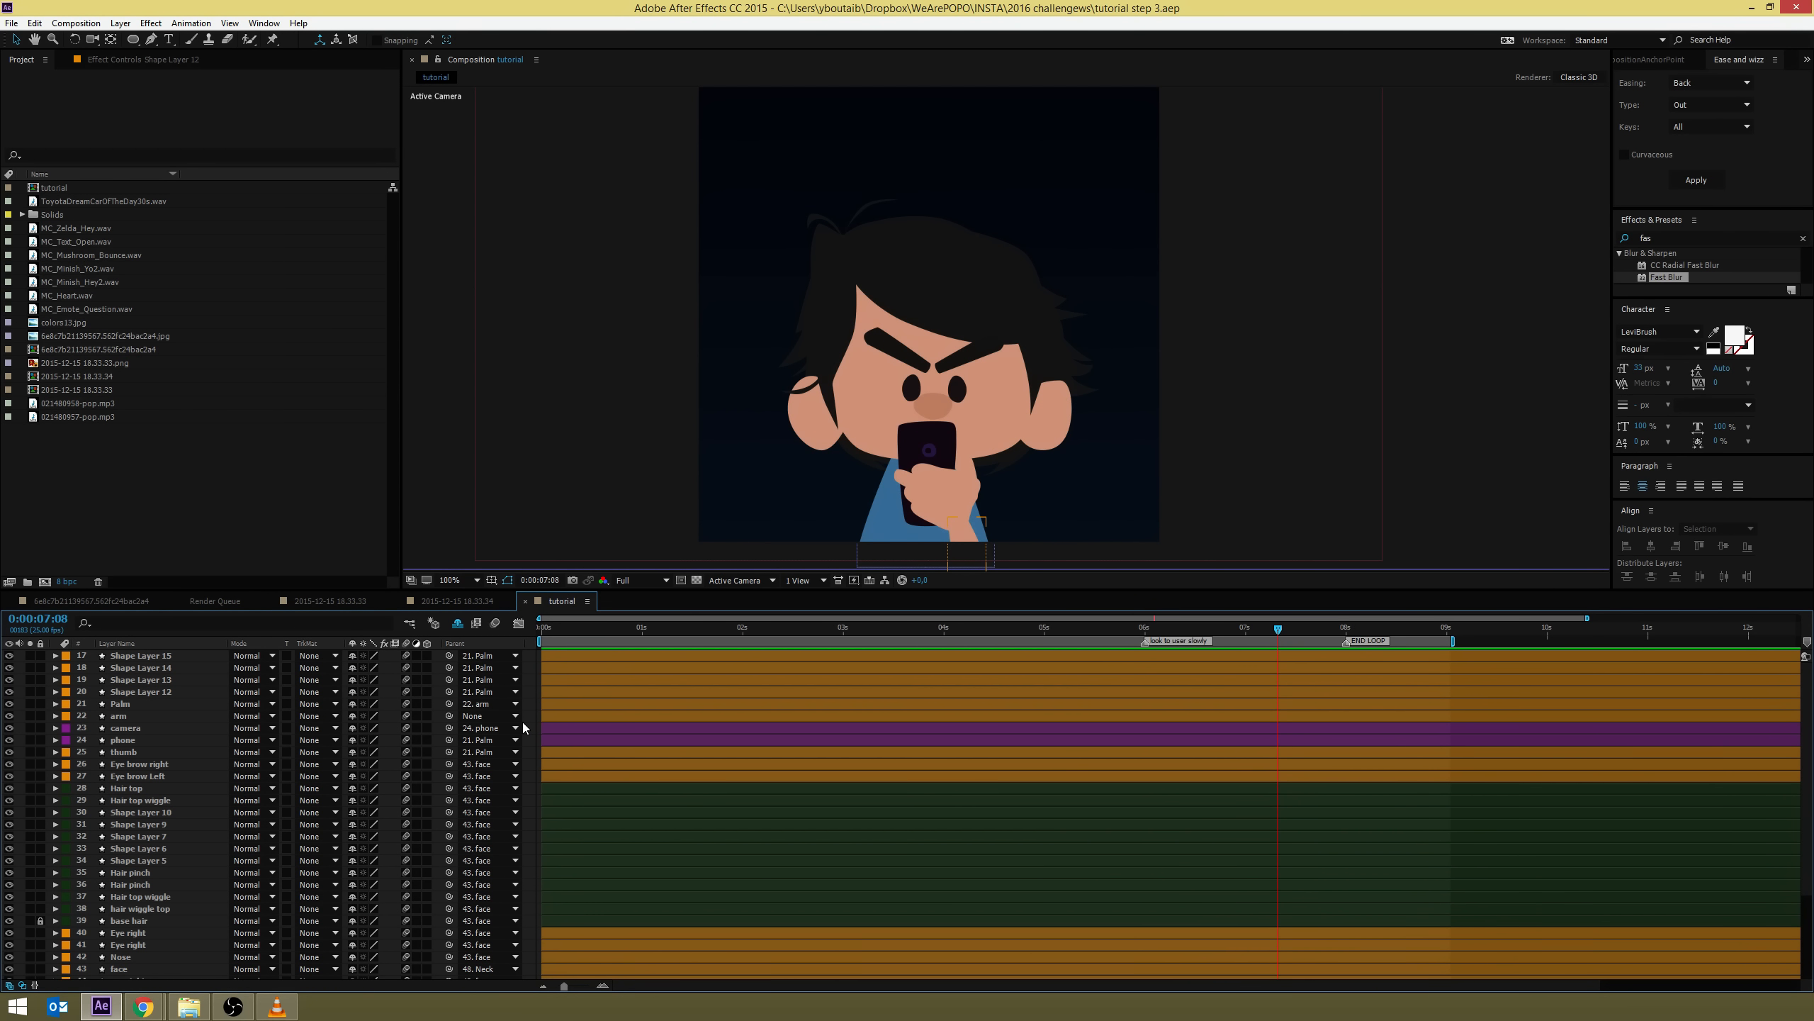
Examine the rotation keyframes of the Hair top wiggle layer (layer 37), collapsing and deselecting the layer when done
{"action": "scroll", "coordinate": [173, 825], "scroll_direction": "down", "scroll_amount": 5}
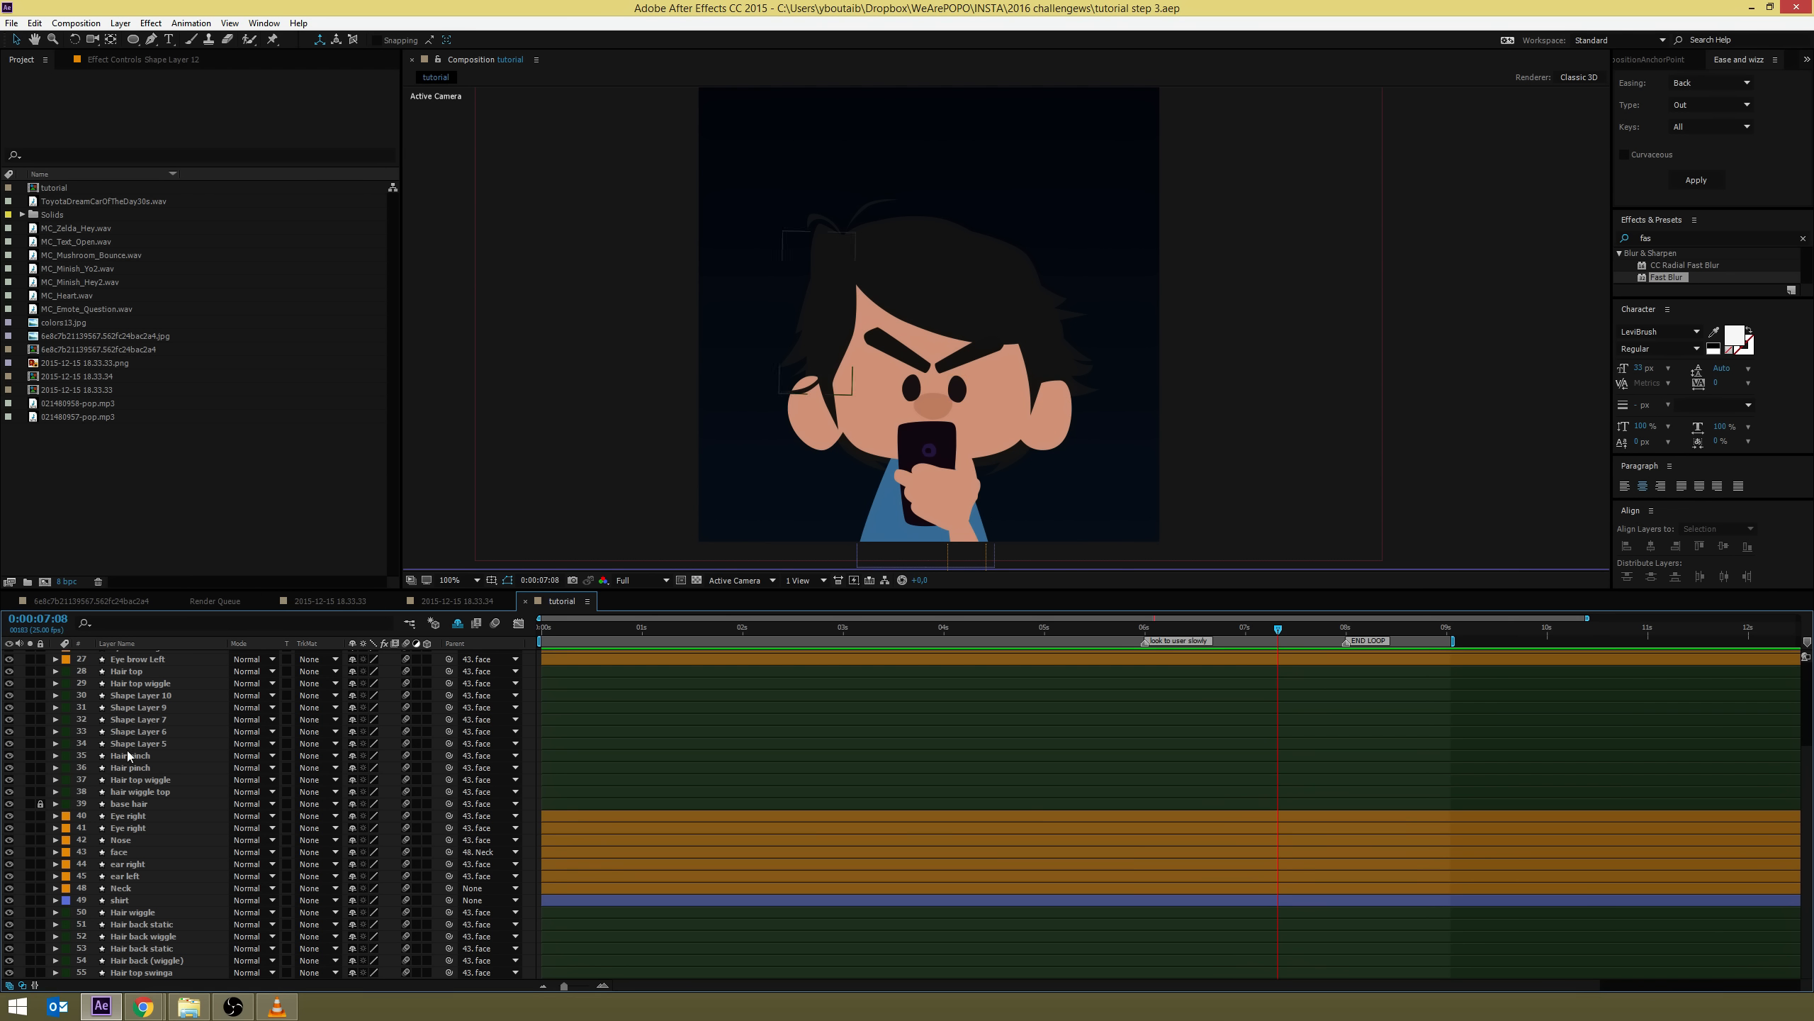
{"action": "left_click", "coordinate": [140, 672]}
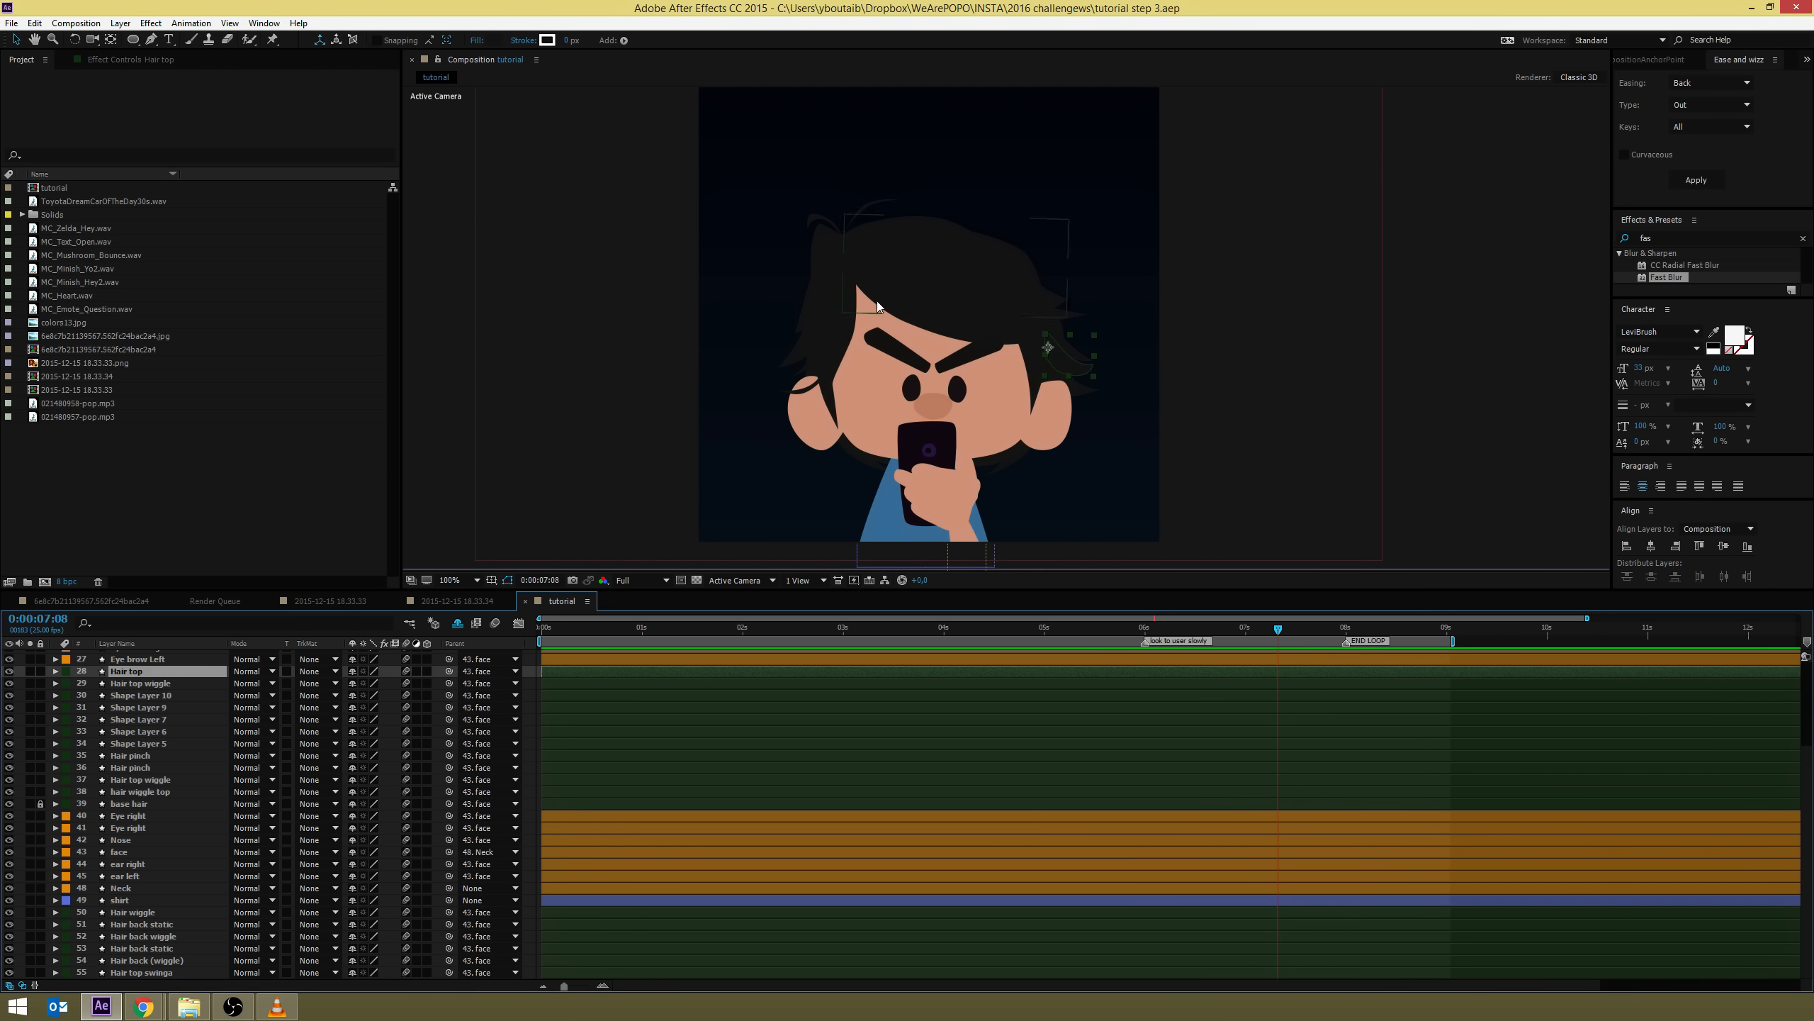
{"action": "left_click", "coordinate": [885, 320]}
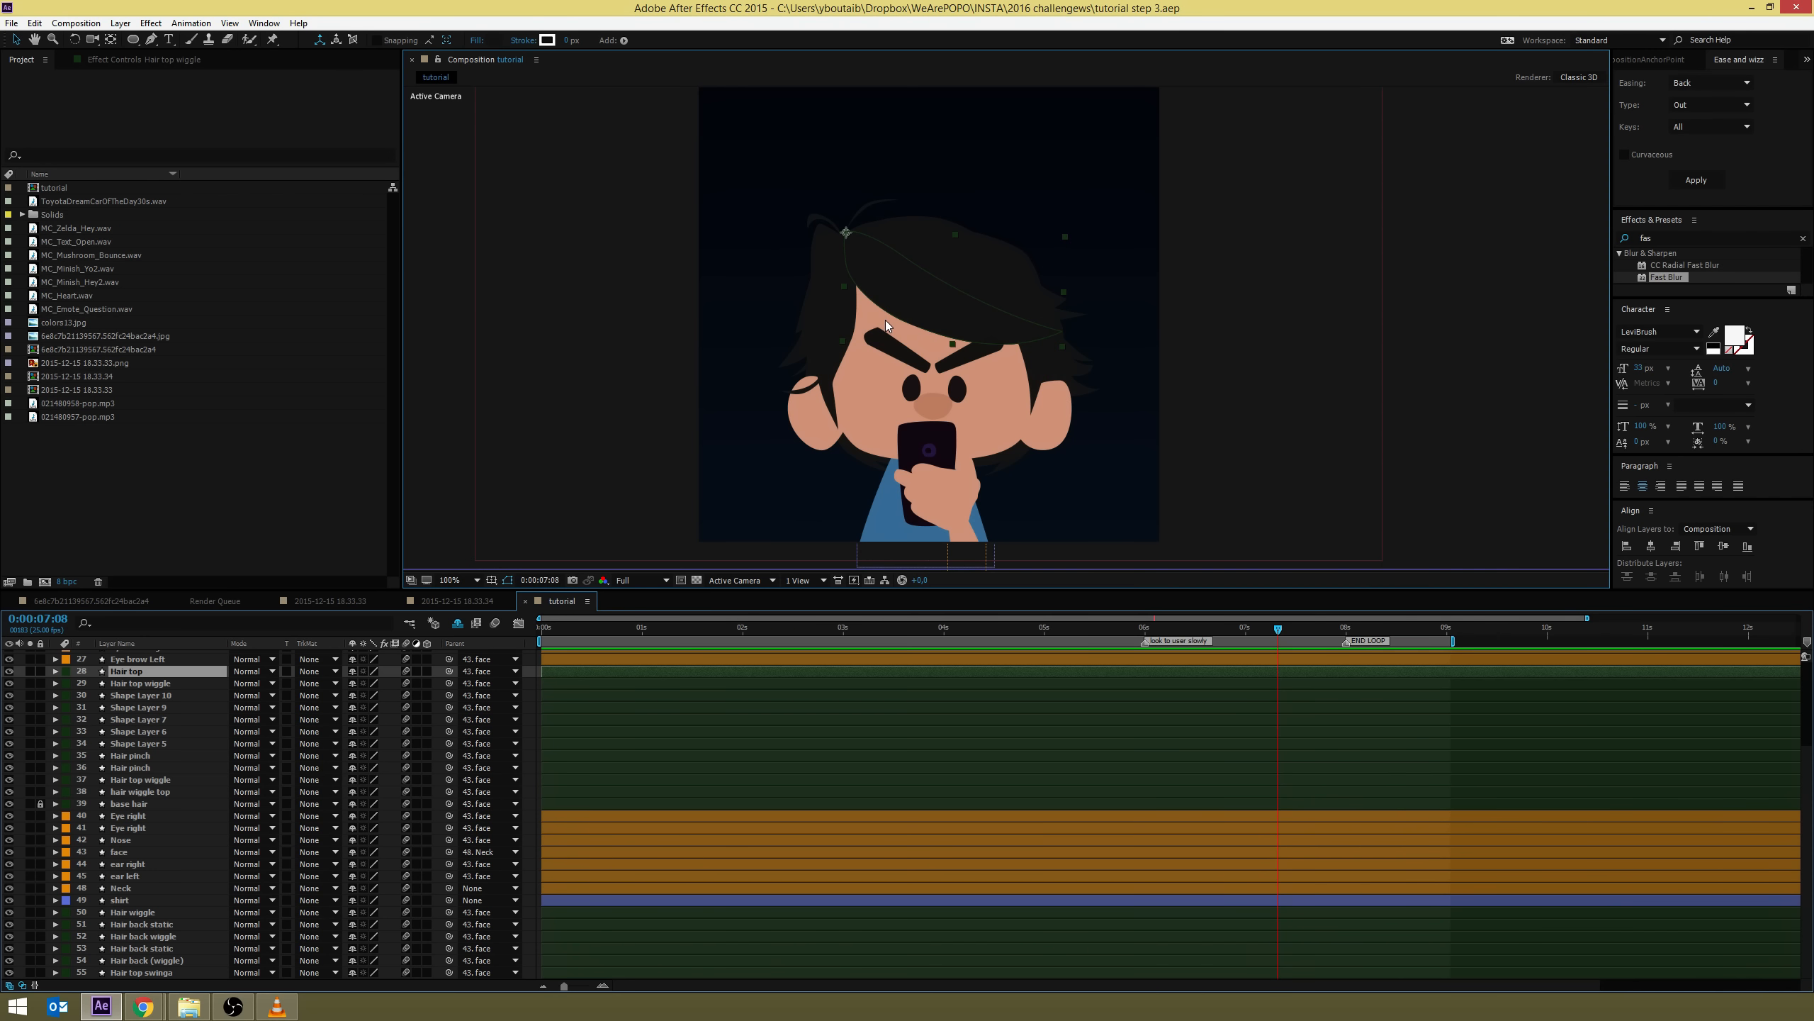
{"action": "key", "text": "u"}
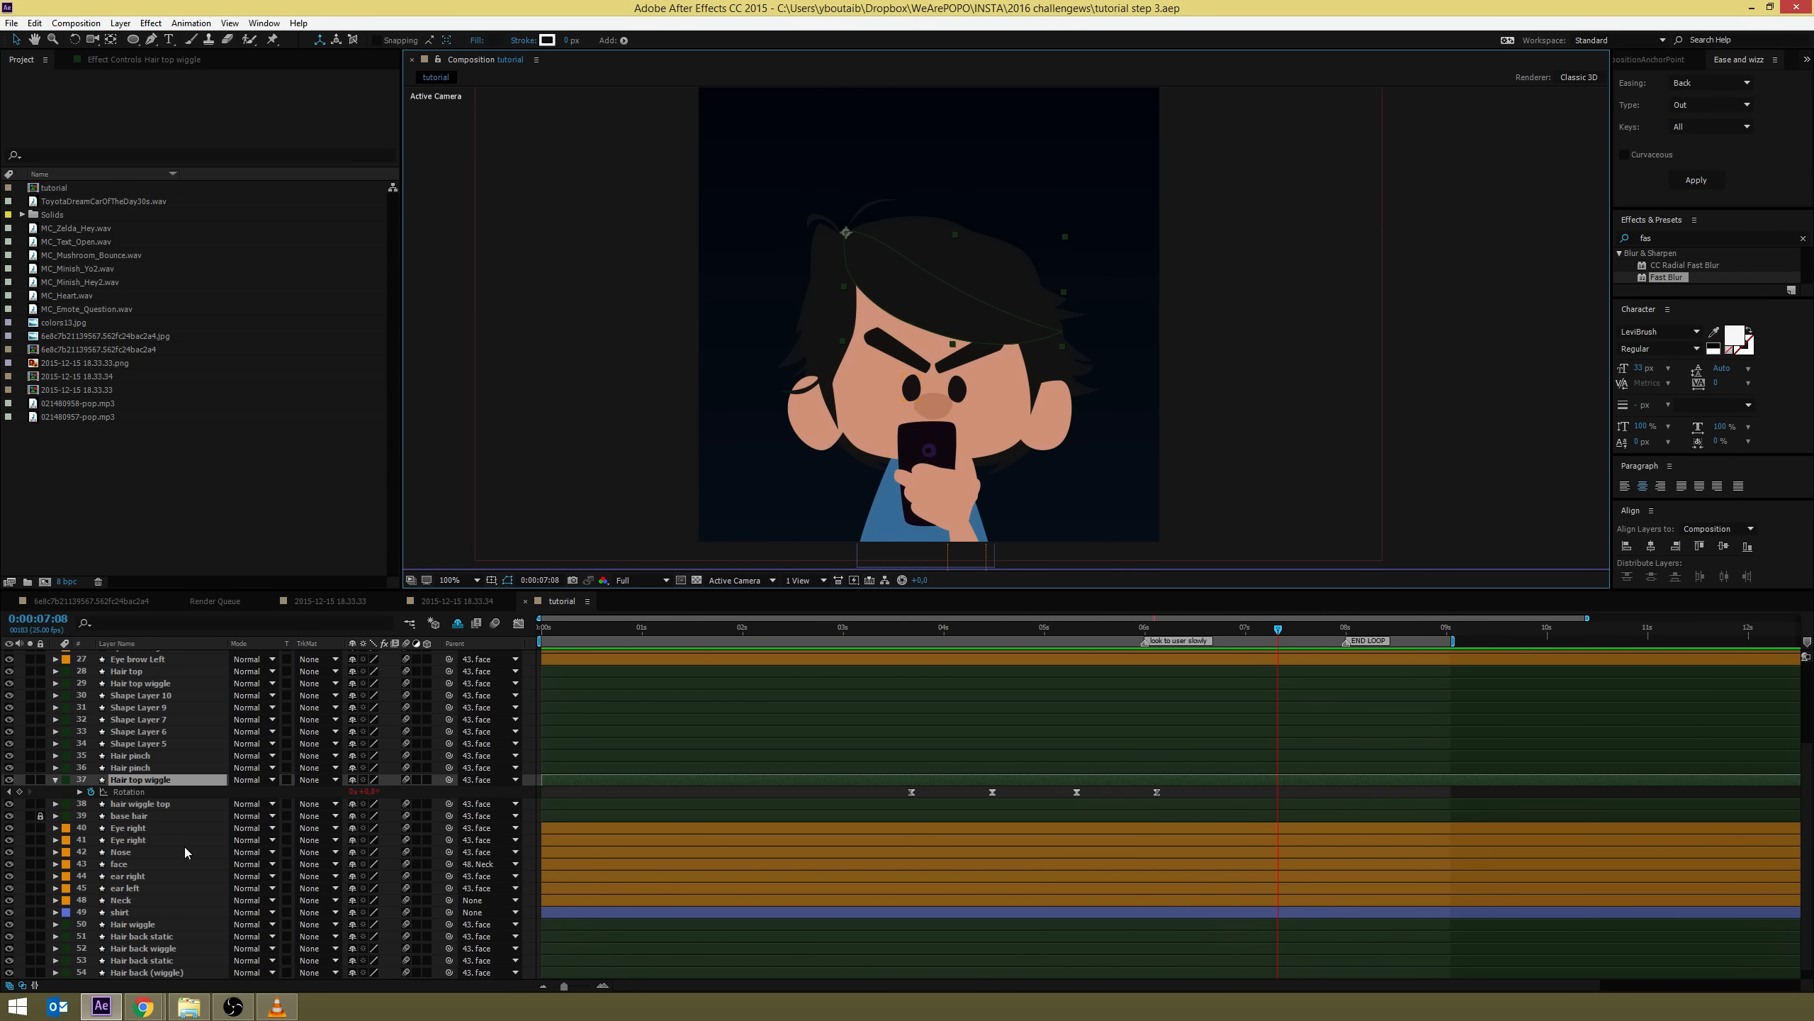
{"action": "left_click", "coordinate": [80, 792]}
{"action": "left_click", "coordinate": [79, 792]}
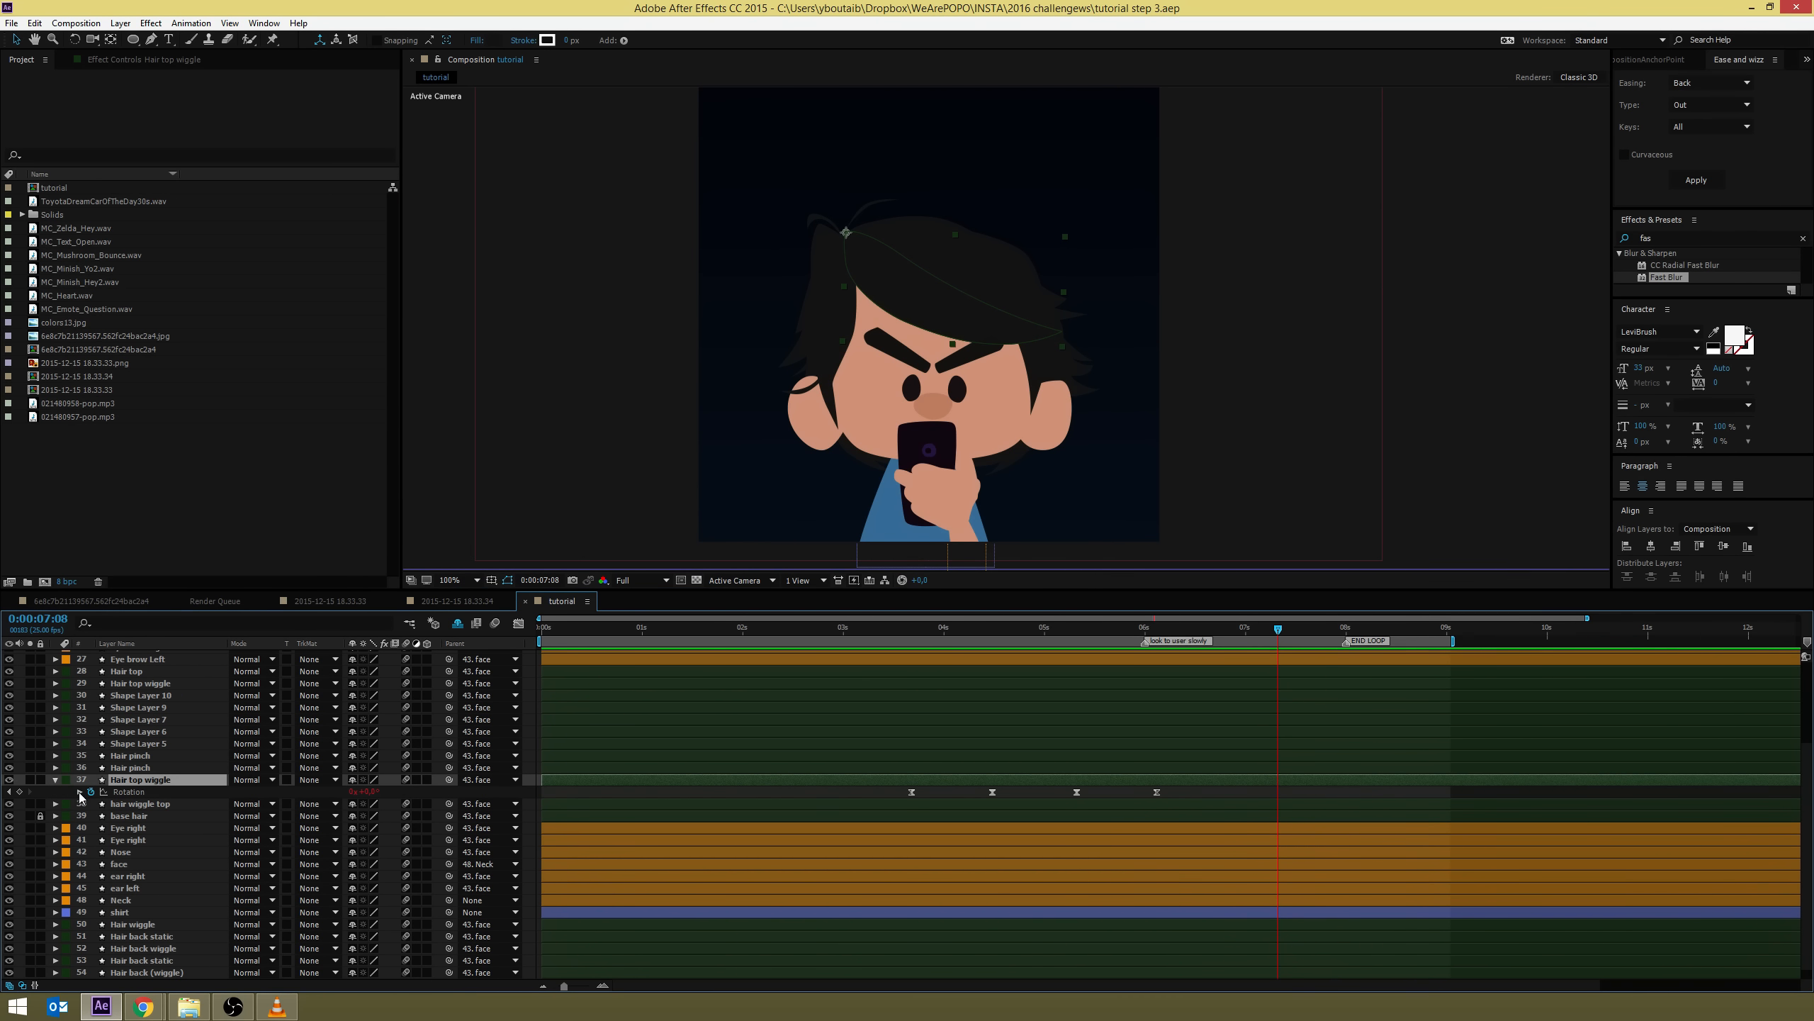
{"action": "left_click", "coordinate": [58, 781]}
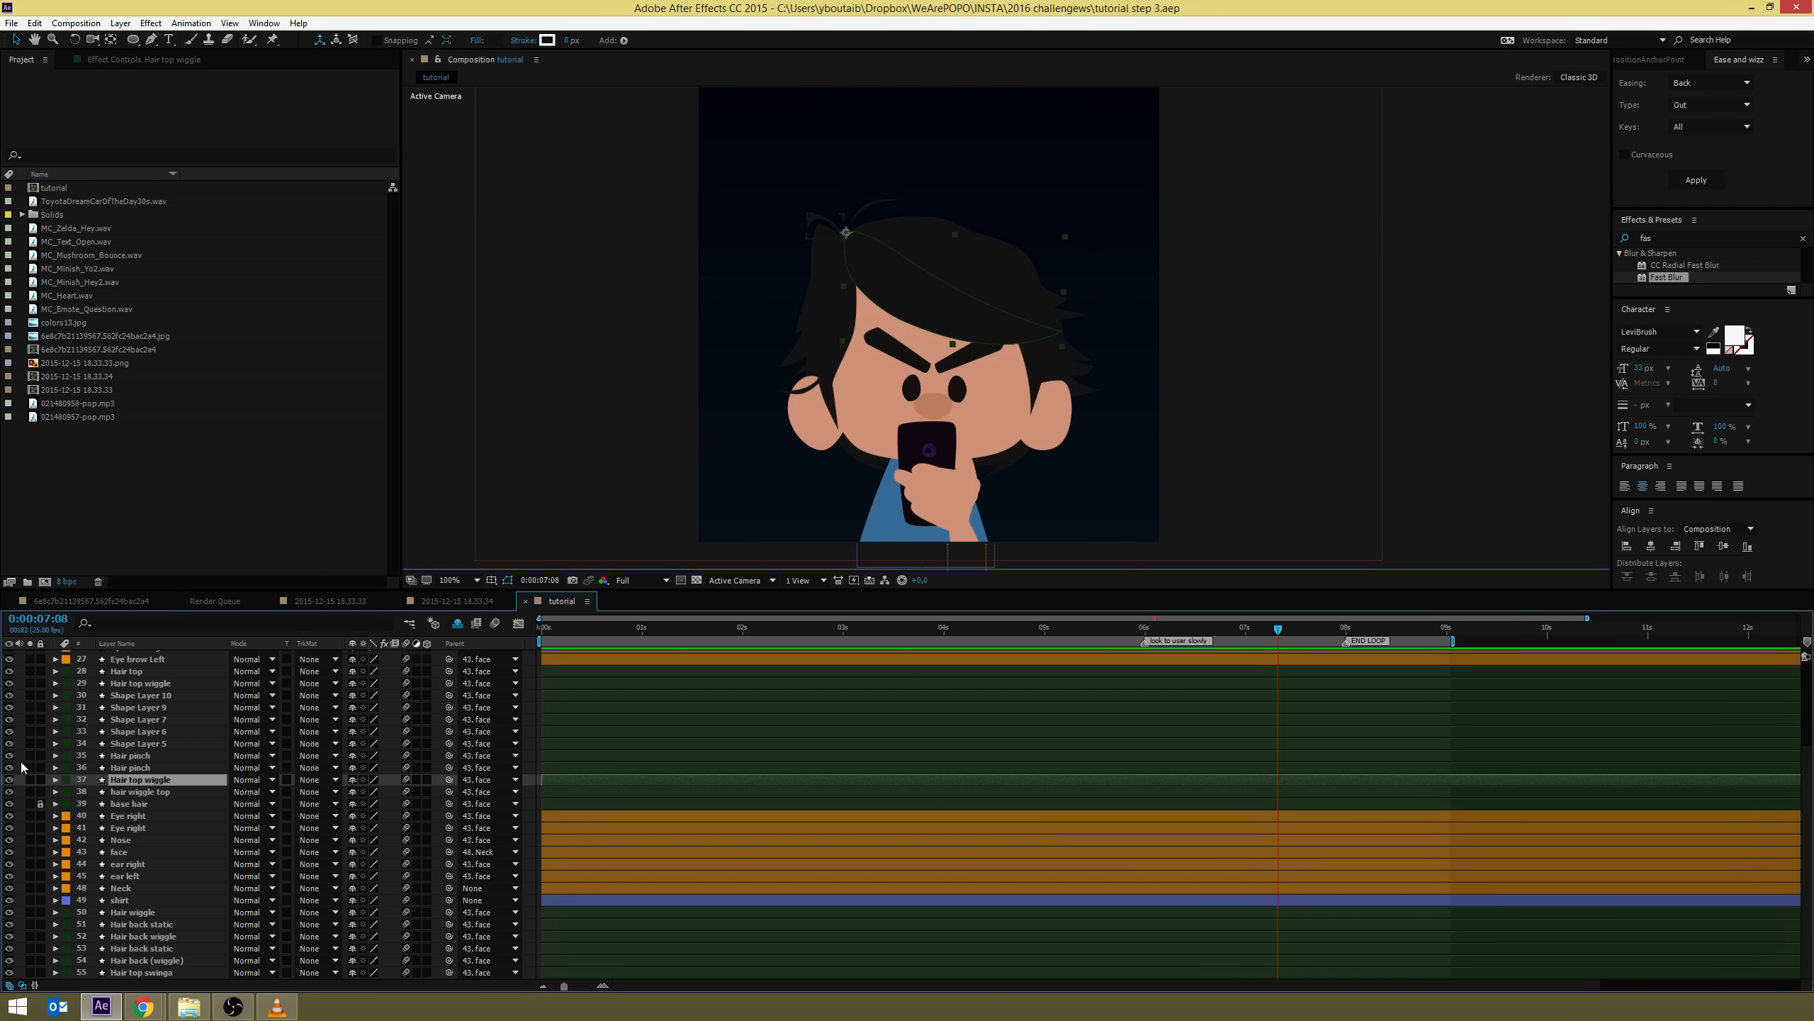
{"action": "left_click", "coordinate": [21, 764]}
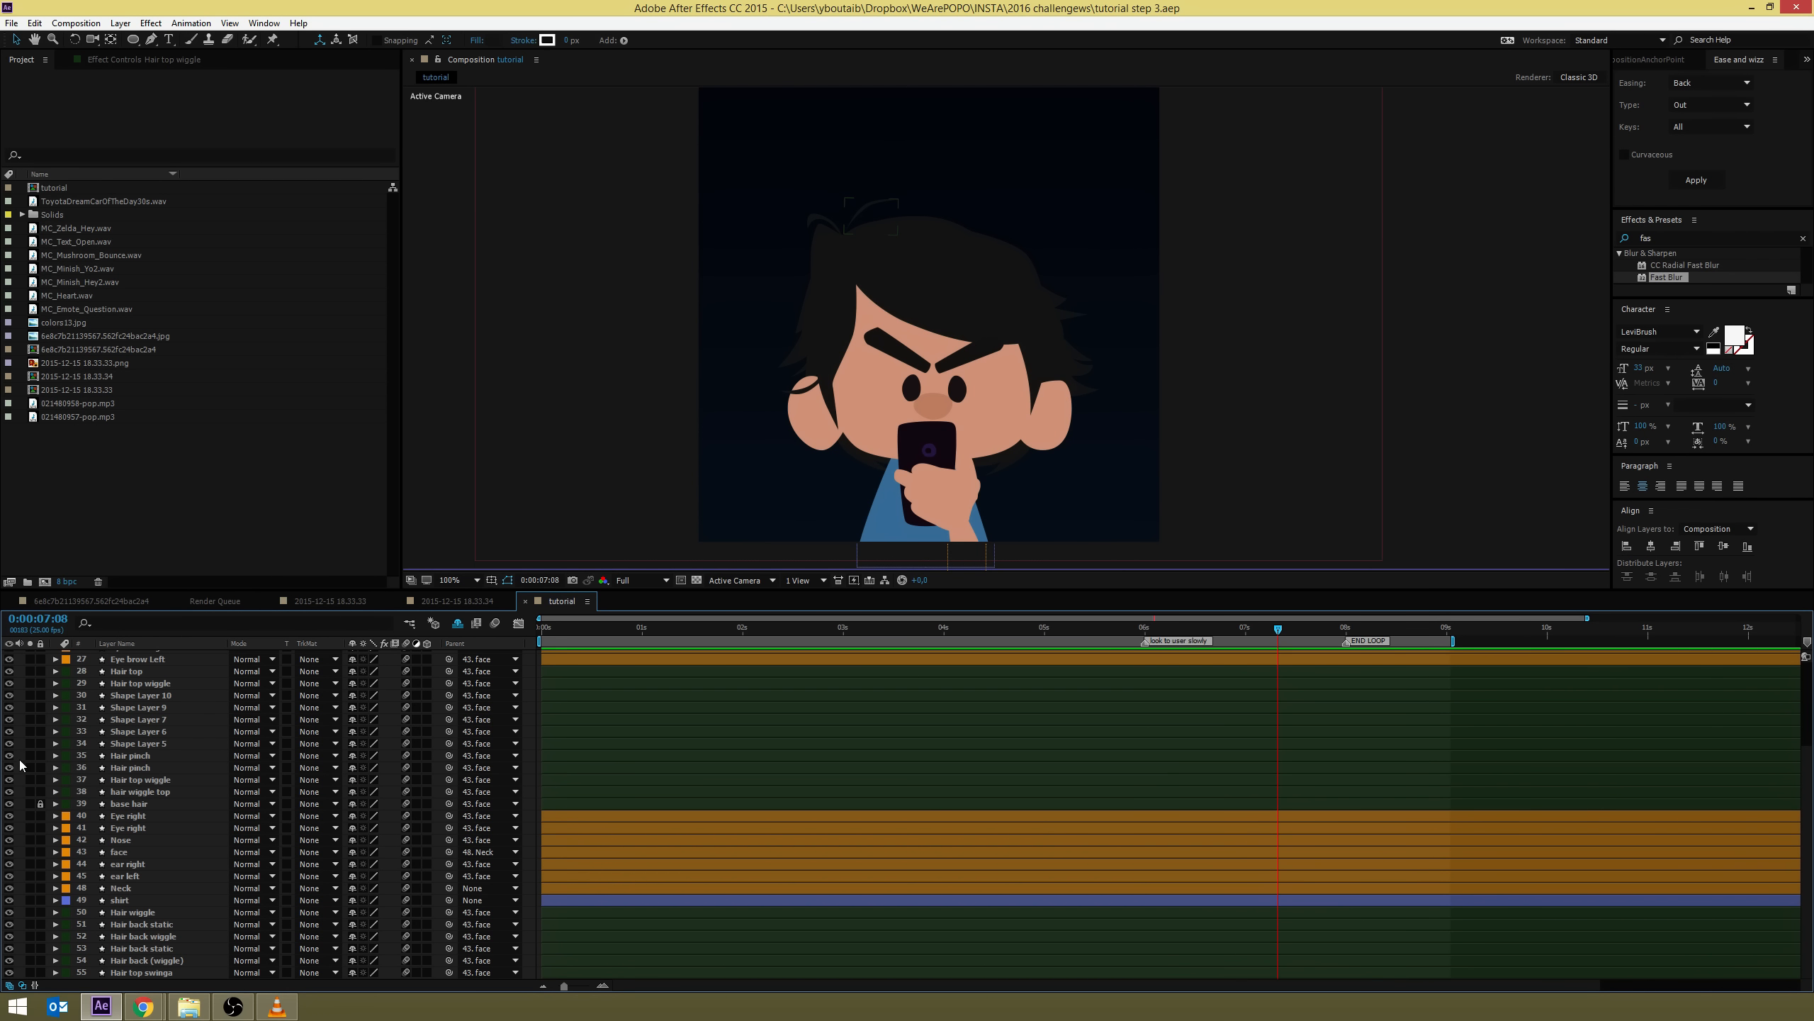
Add the expression wiggle(1,1) to the face layer's Rotation and preview the motion from the start
{"action": "left_click", "coordinate": [879, 450]}
{"action": "key", "text": "r"}
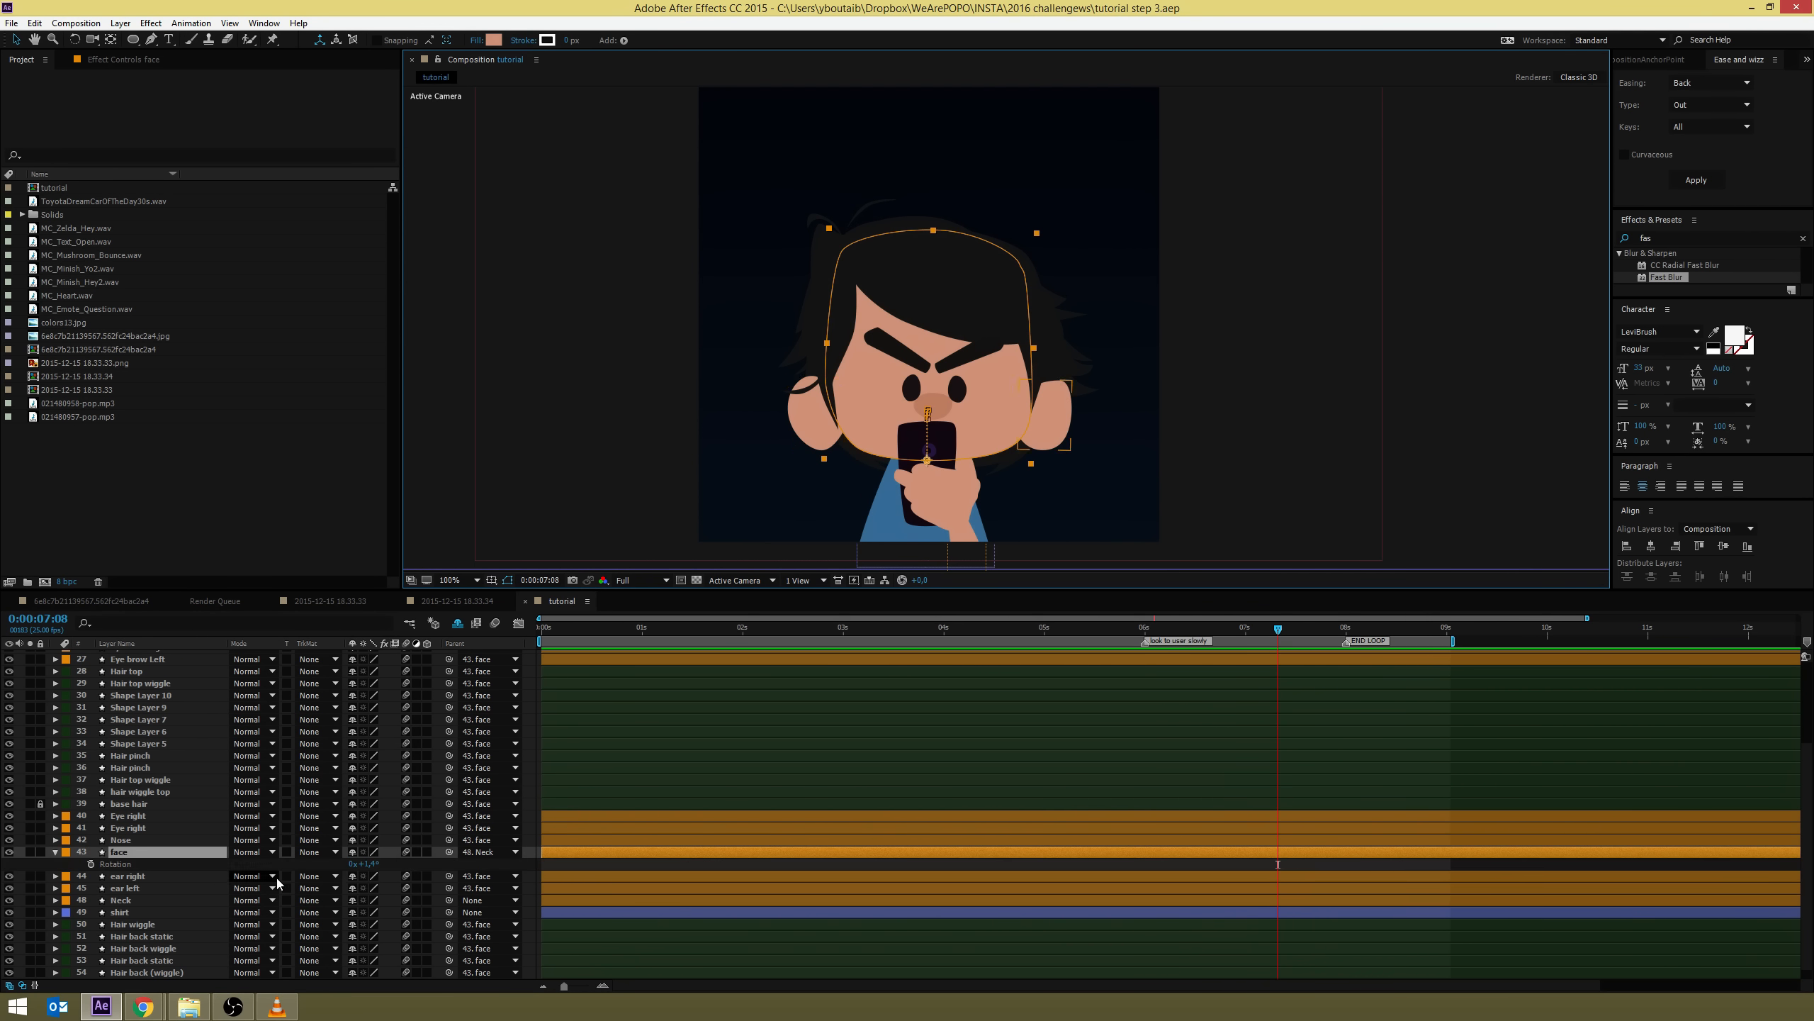
{"action": "left_click", "coordinate": [91, 863], "text": "alt"}
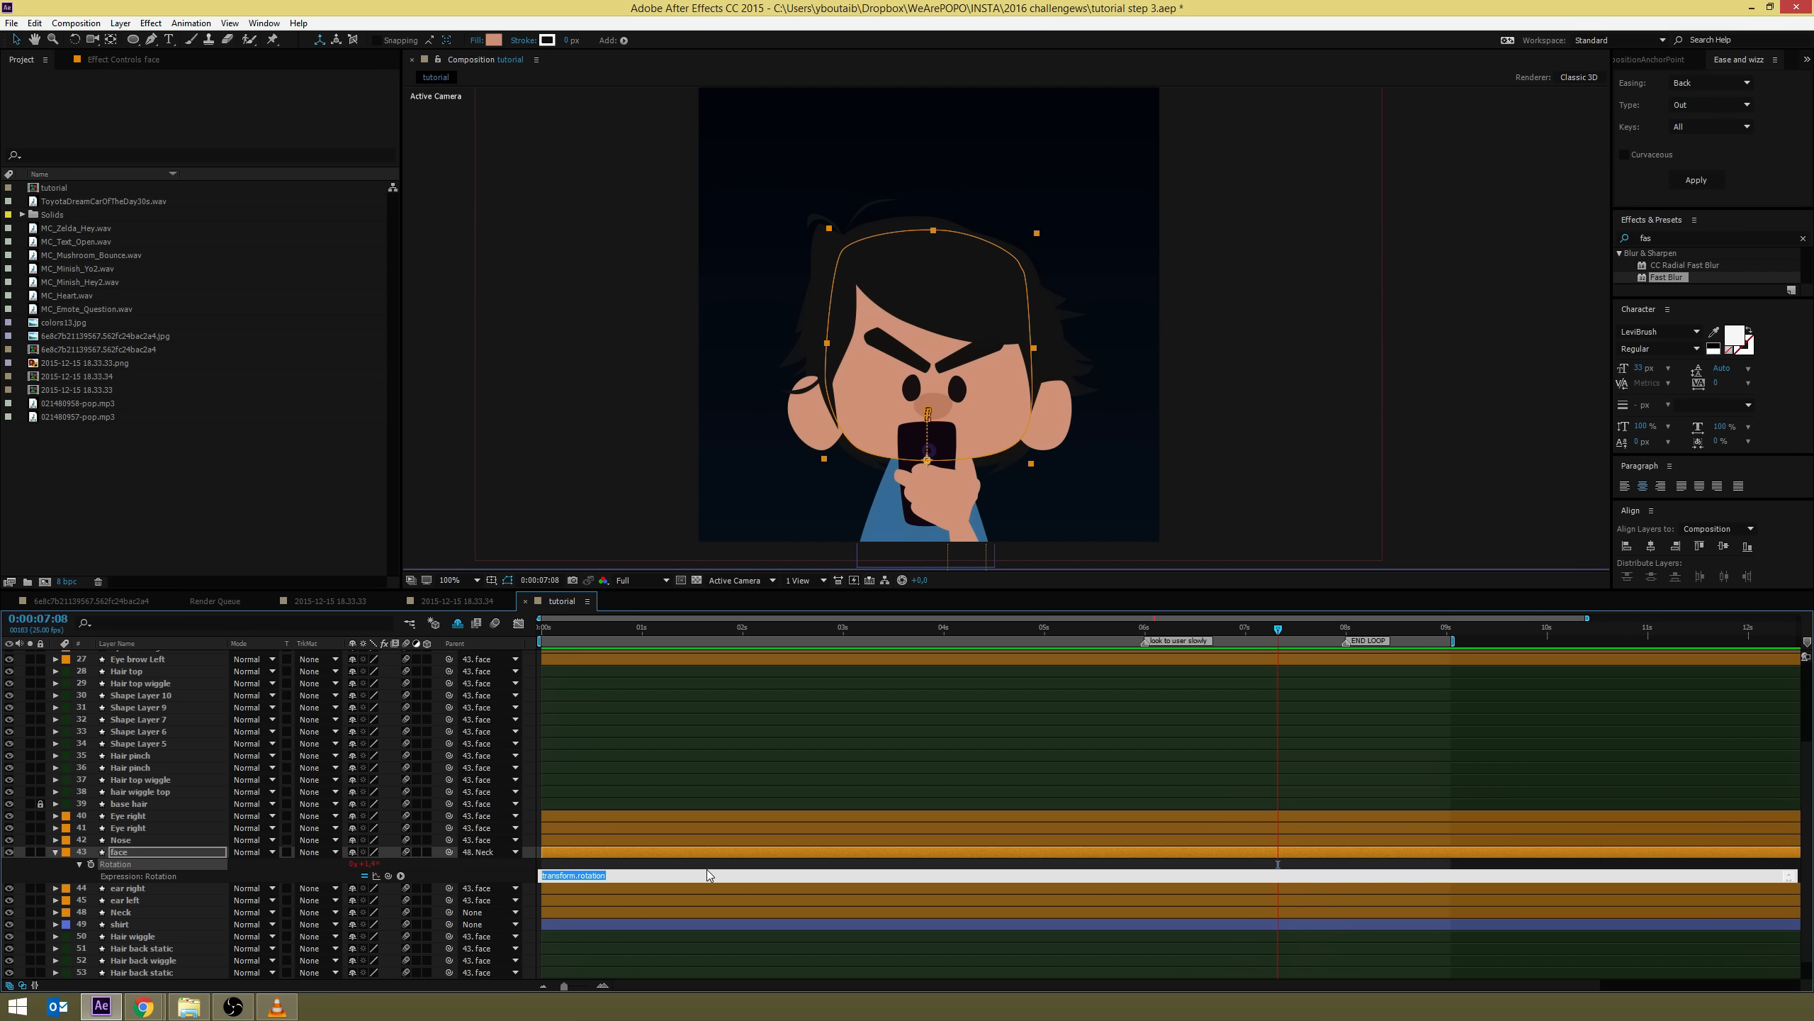
{"action": "type", "text": "wiggle"}
{"action": "type", "text": "(1,1)"}
{"action": "left_click", "coordinate": [545, 632]}
{"action": "key", "text": "space"}
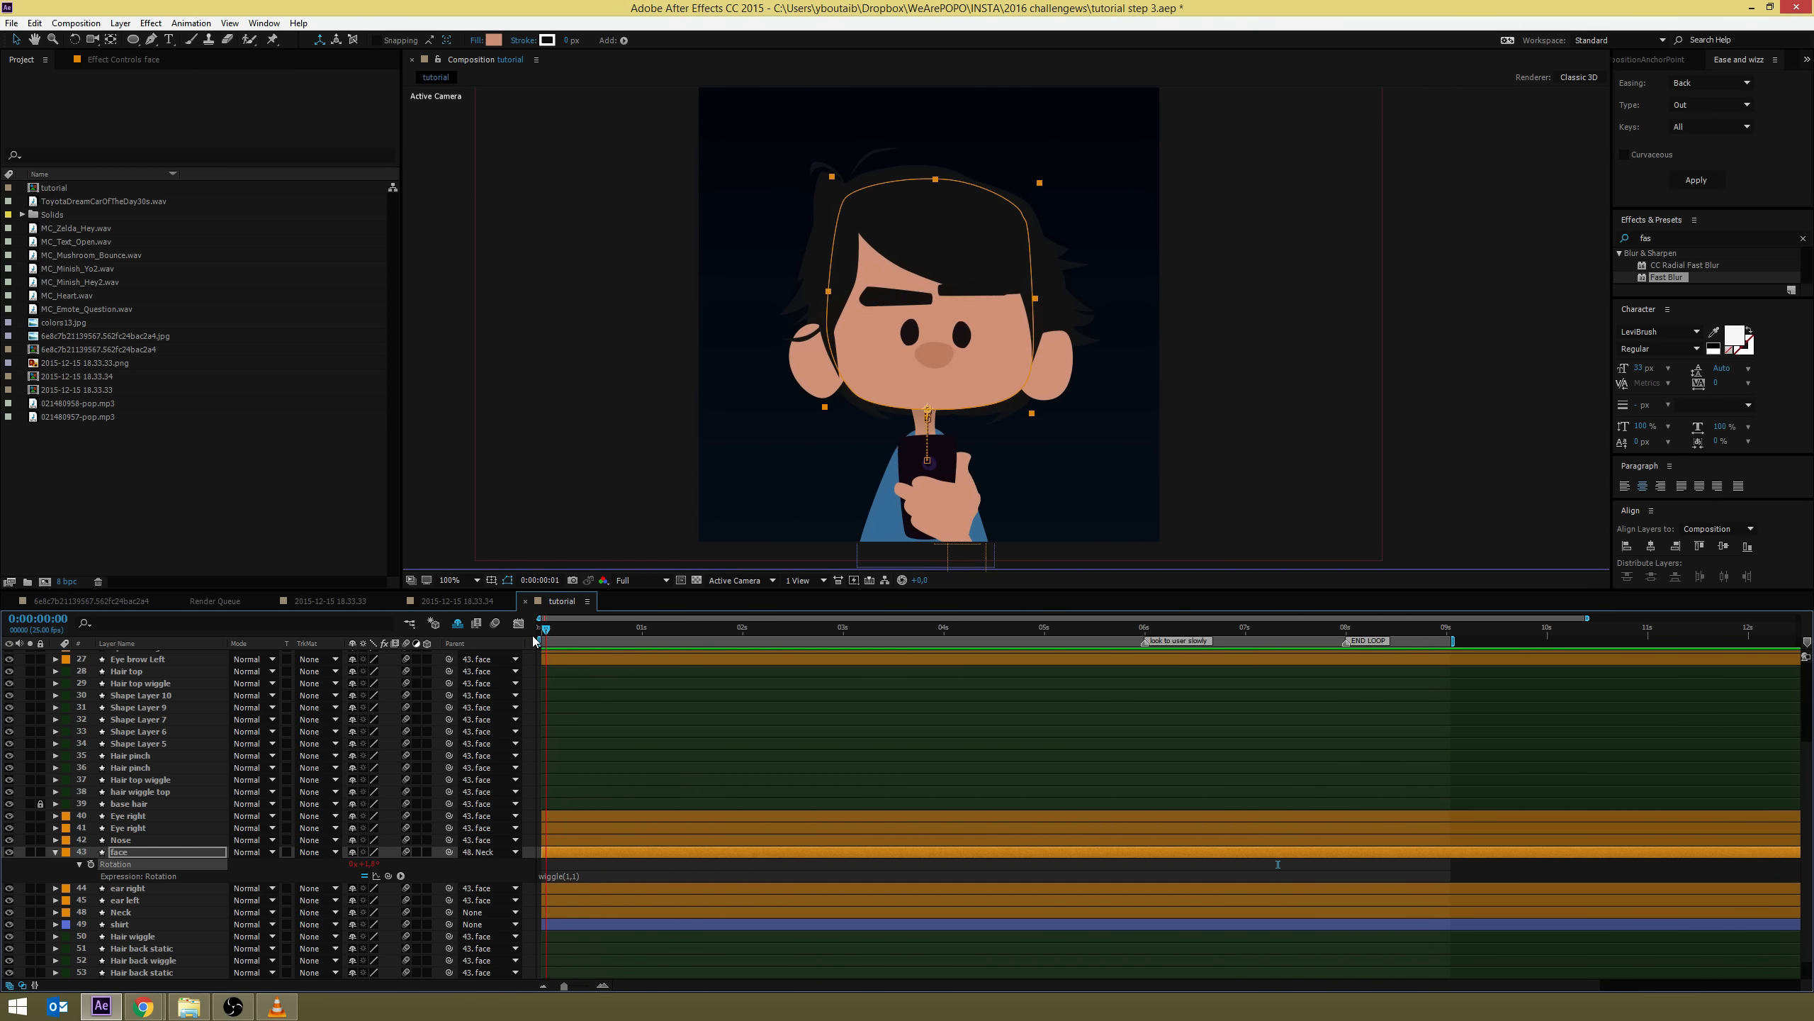
{"action": "left_click_drag", "start_coordinate": [636, 639], "coordinate": [949, 647]}
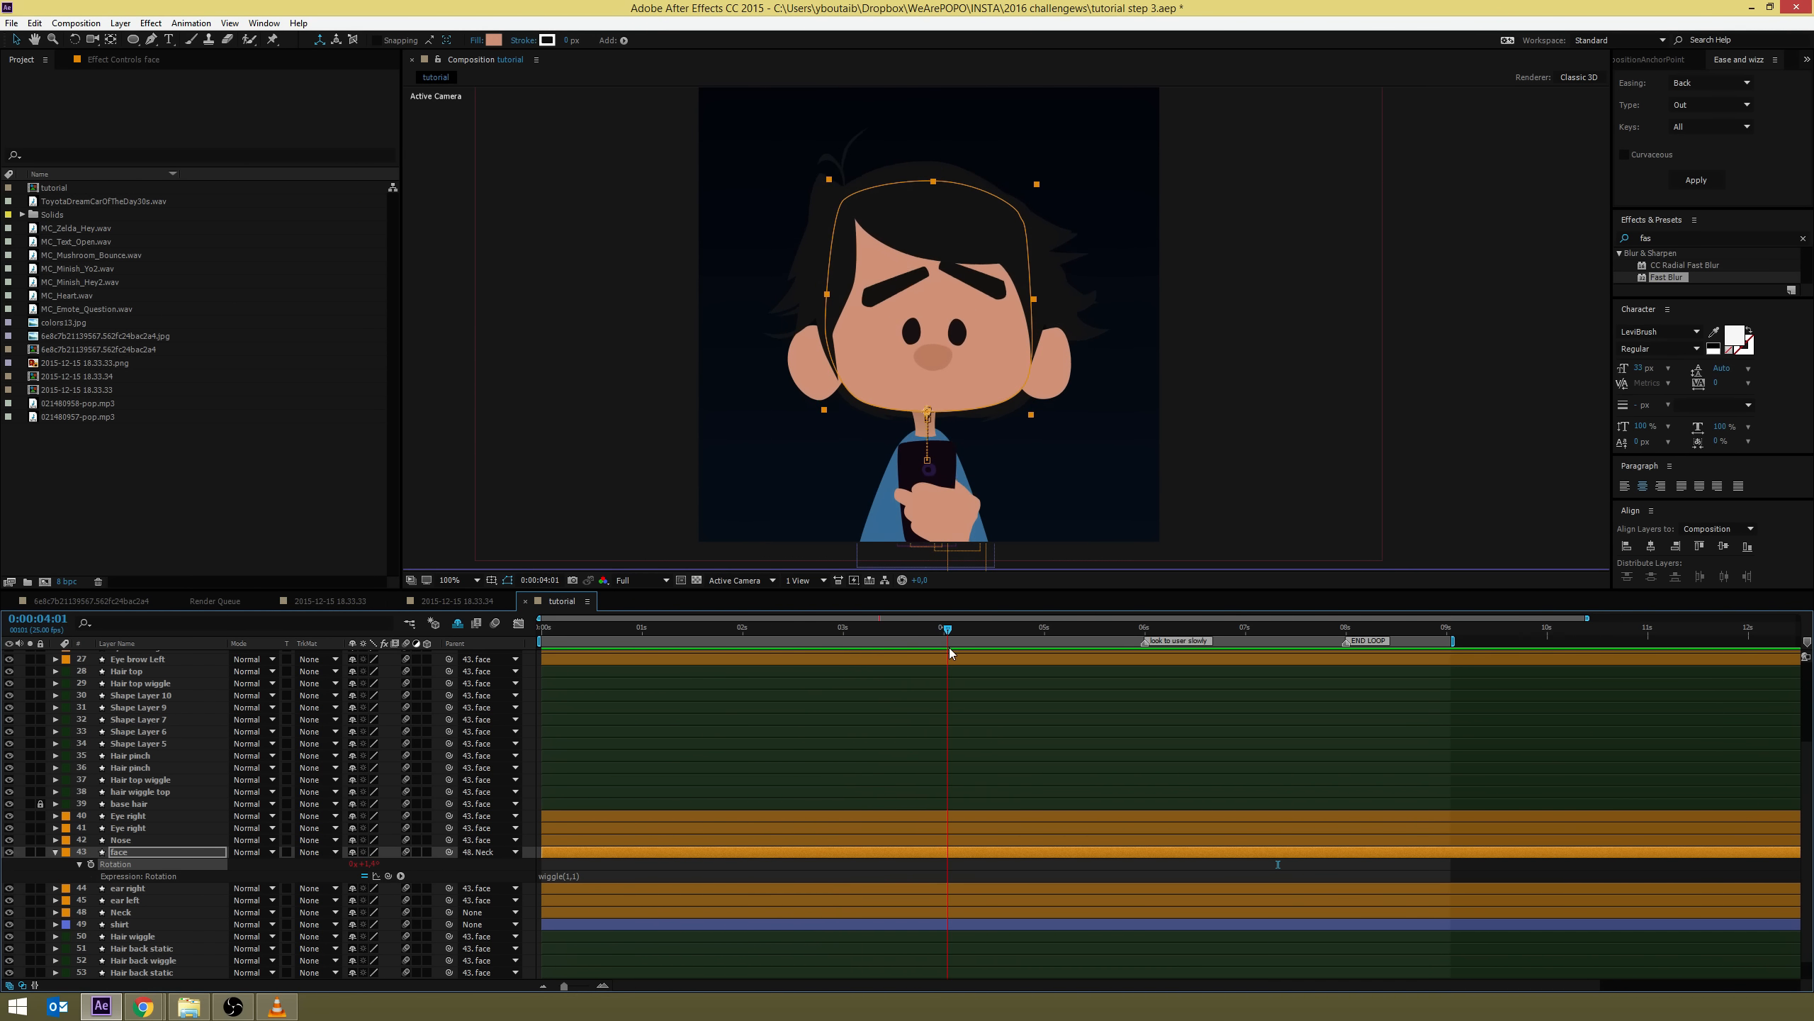
Solo the face layer and scrub through the first second or so of the timeline to examine its wiggle
{"action": "left_click", "coordinate": [30, 852]}
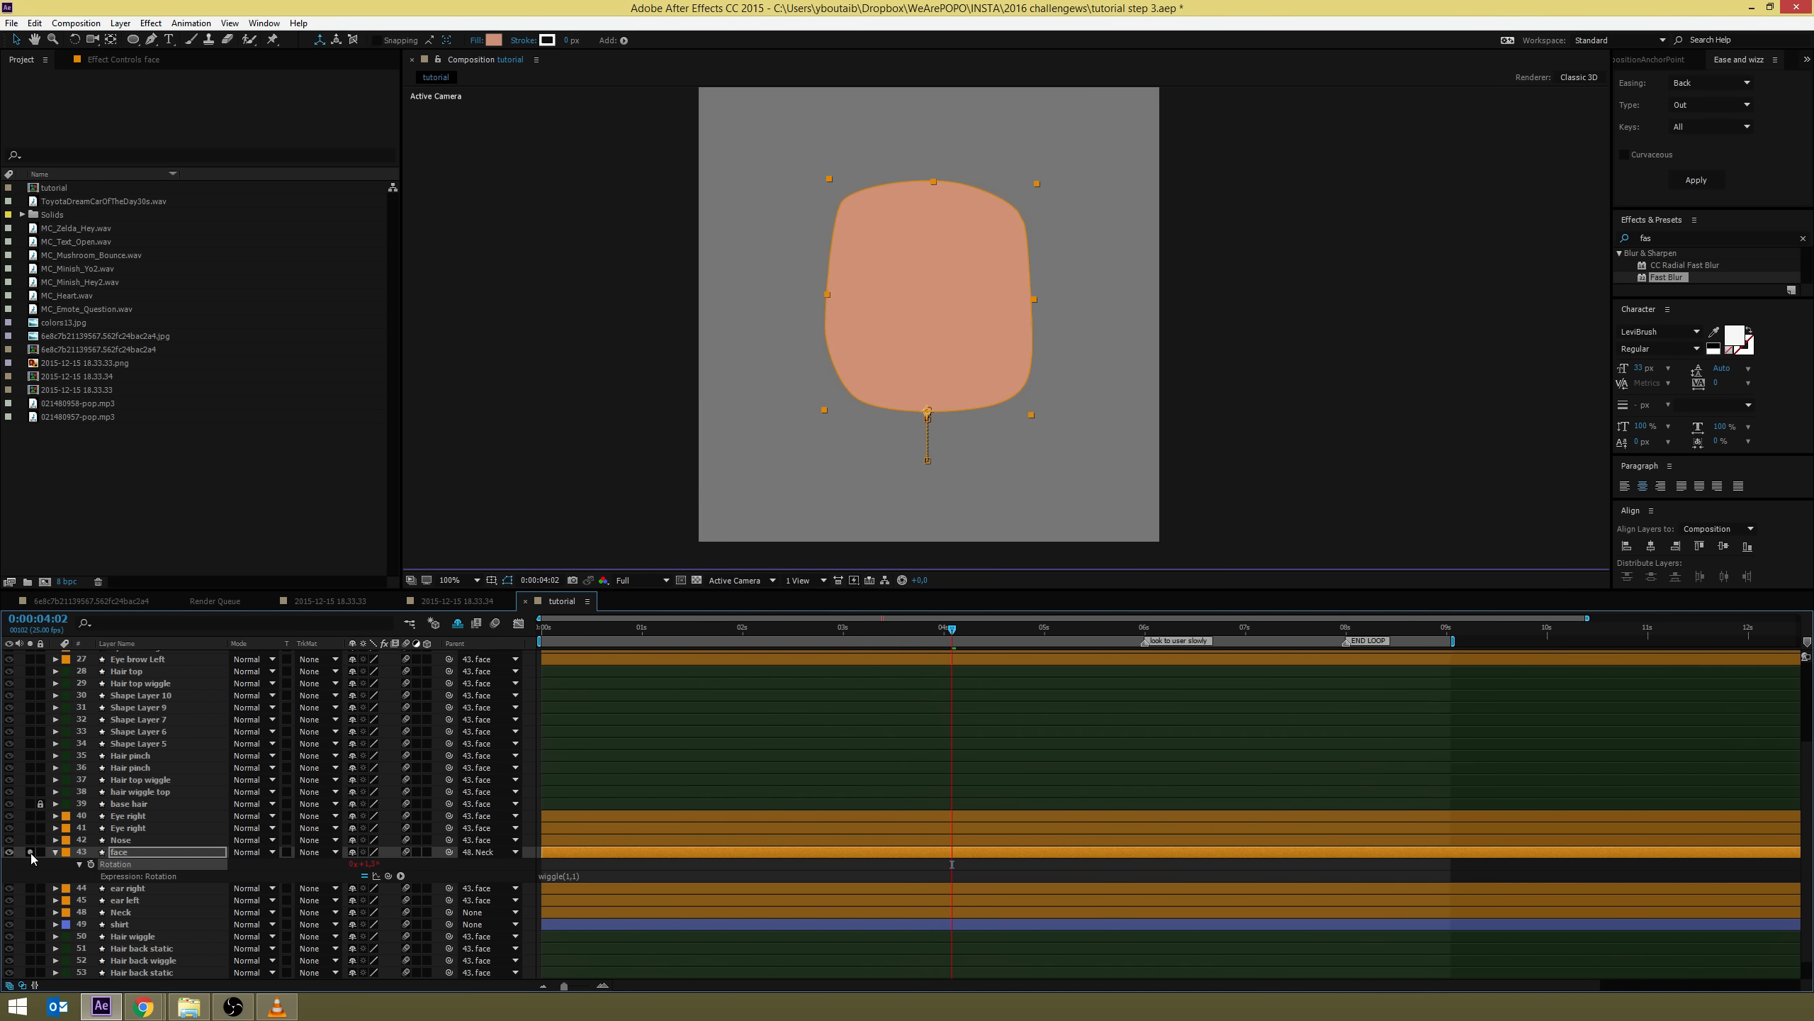
{"action": "left_click", "coordinate": [541, 629]}
{"action": "mouse_move", "coordinate": [537, 634]}
{"action": "left_mouse_down"}
{"action": "mouse_move", "coordinate": [943, 648]}
{"action": "mouse_move", "coordinate": [541, 632]}
{"action": "left_mouse_up"}
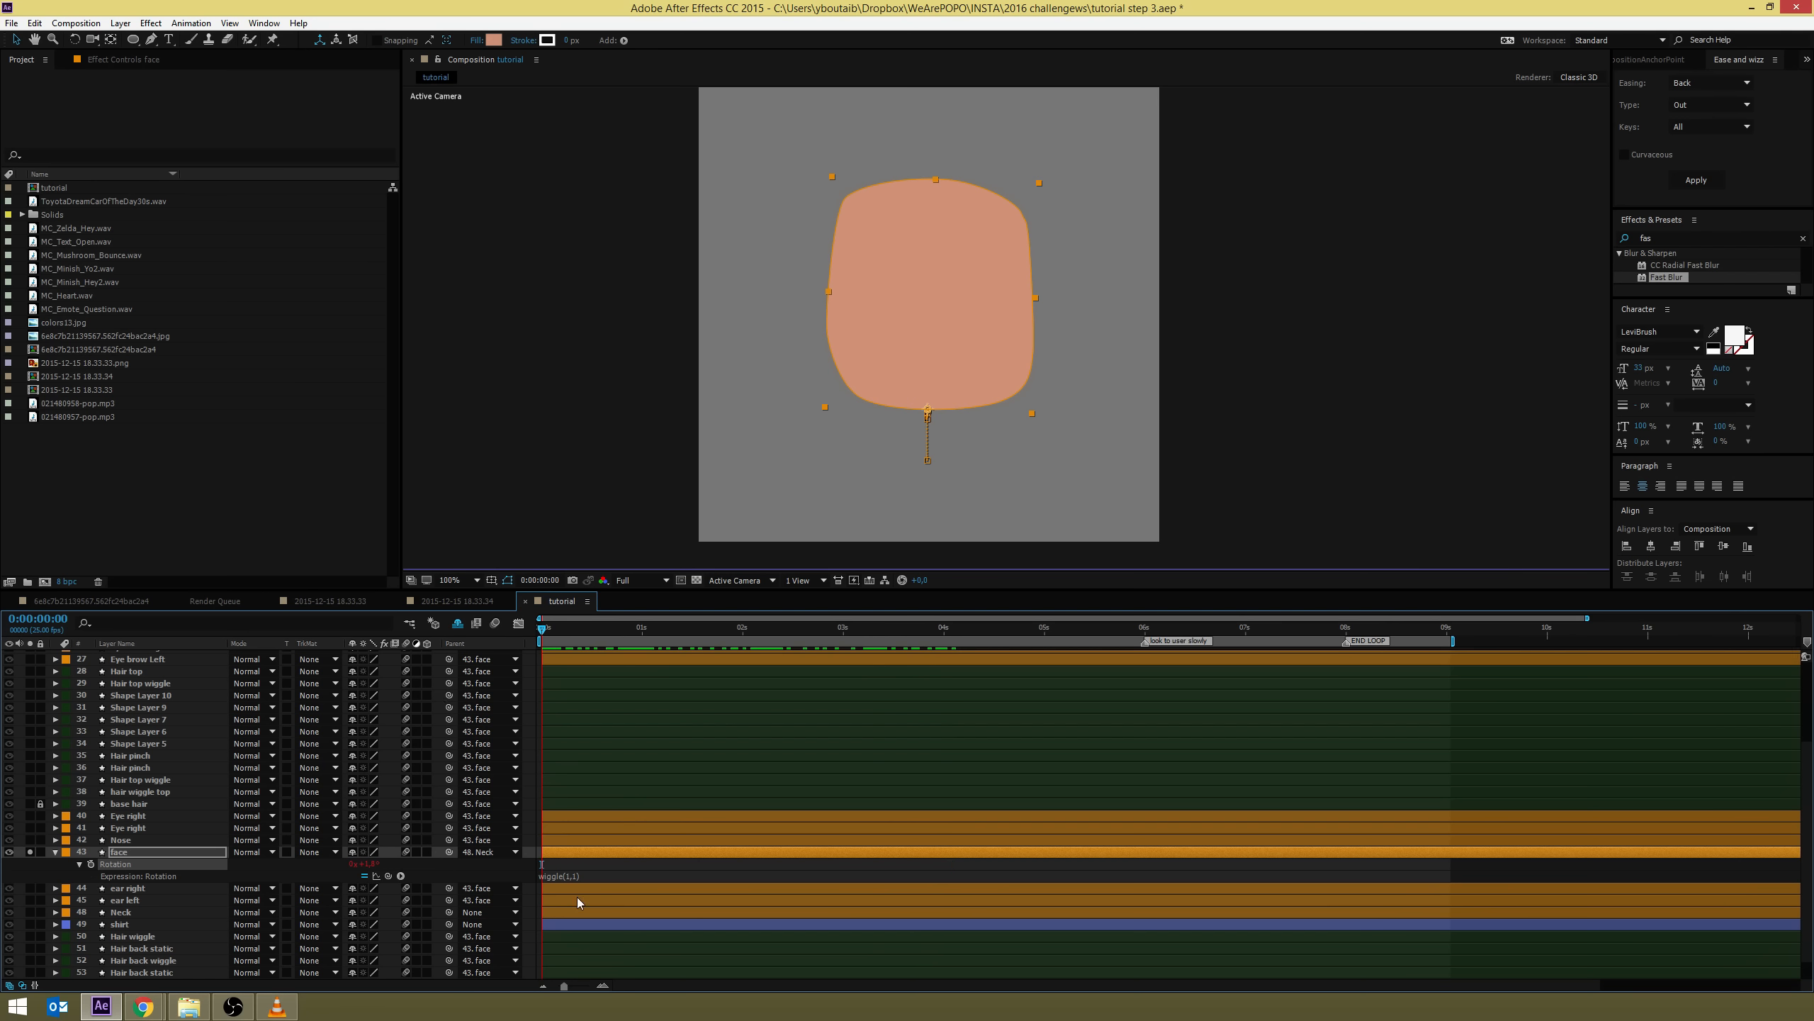
{"action": "left_click", "coordinate": [570, 878]}
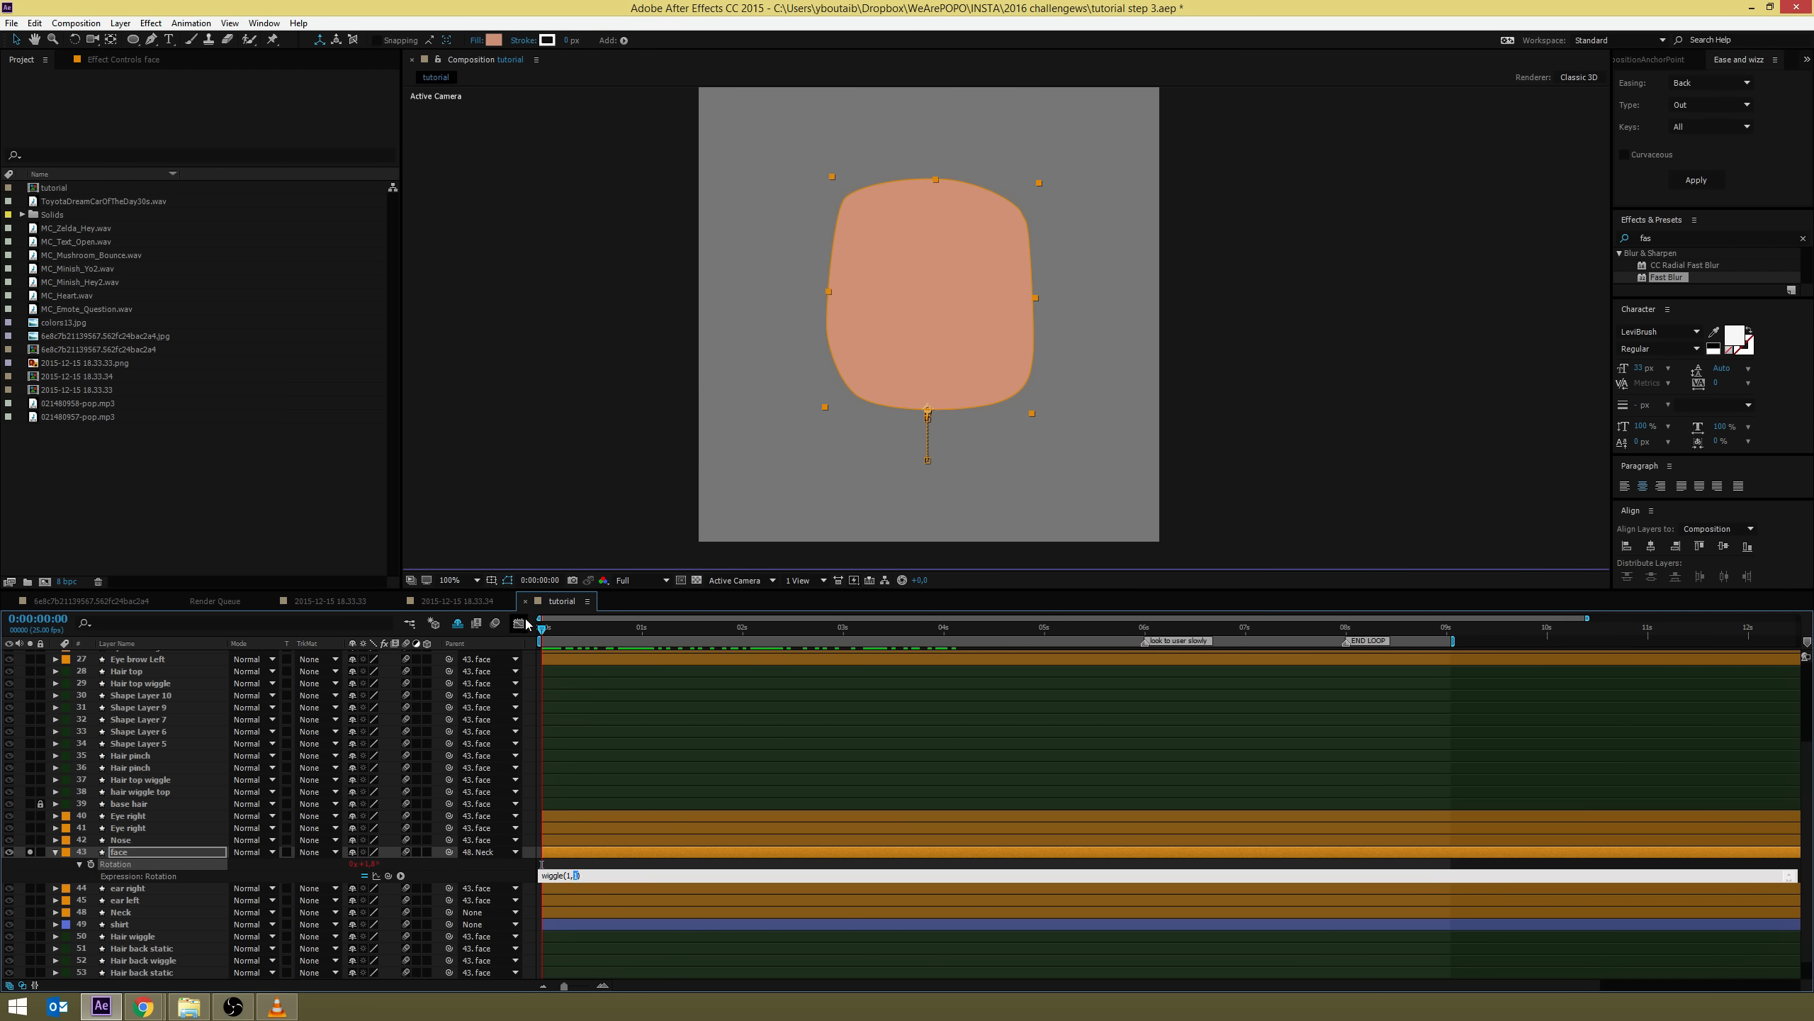
{"action": "left_click_drag", "start_coordinate": [544, 629], "coordinate": [658, 626]}
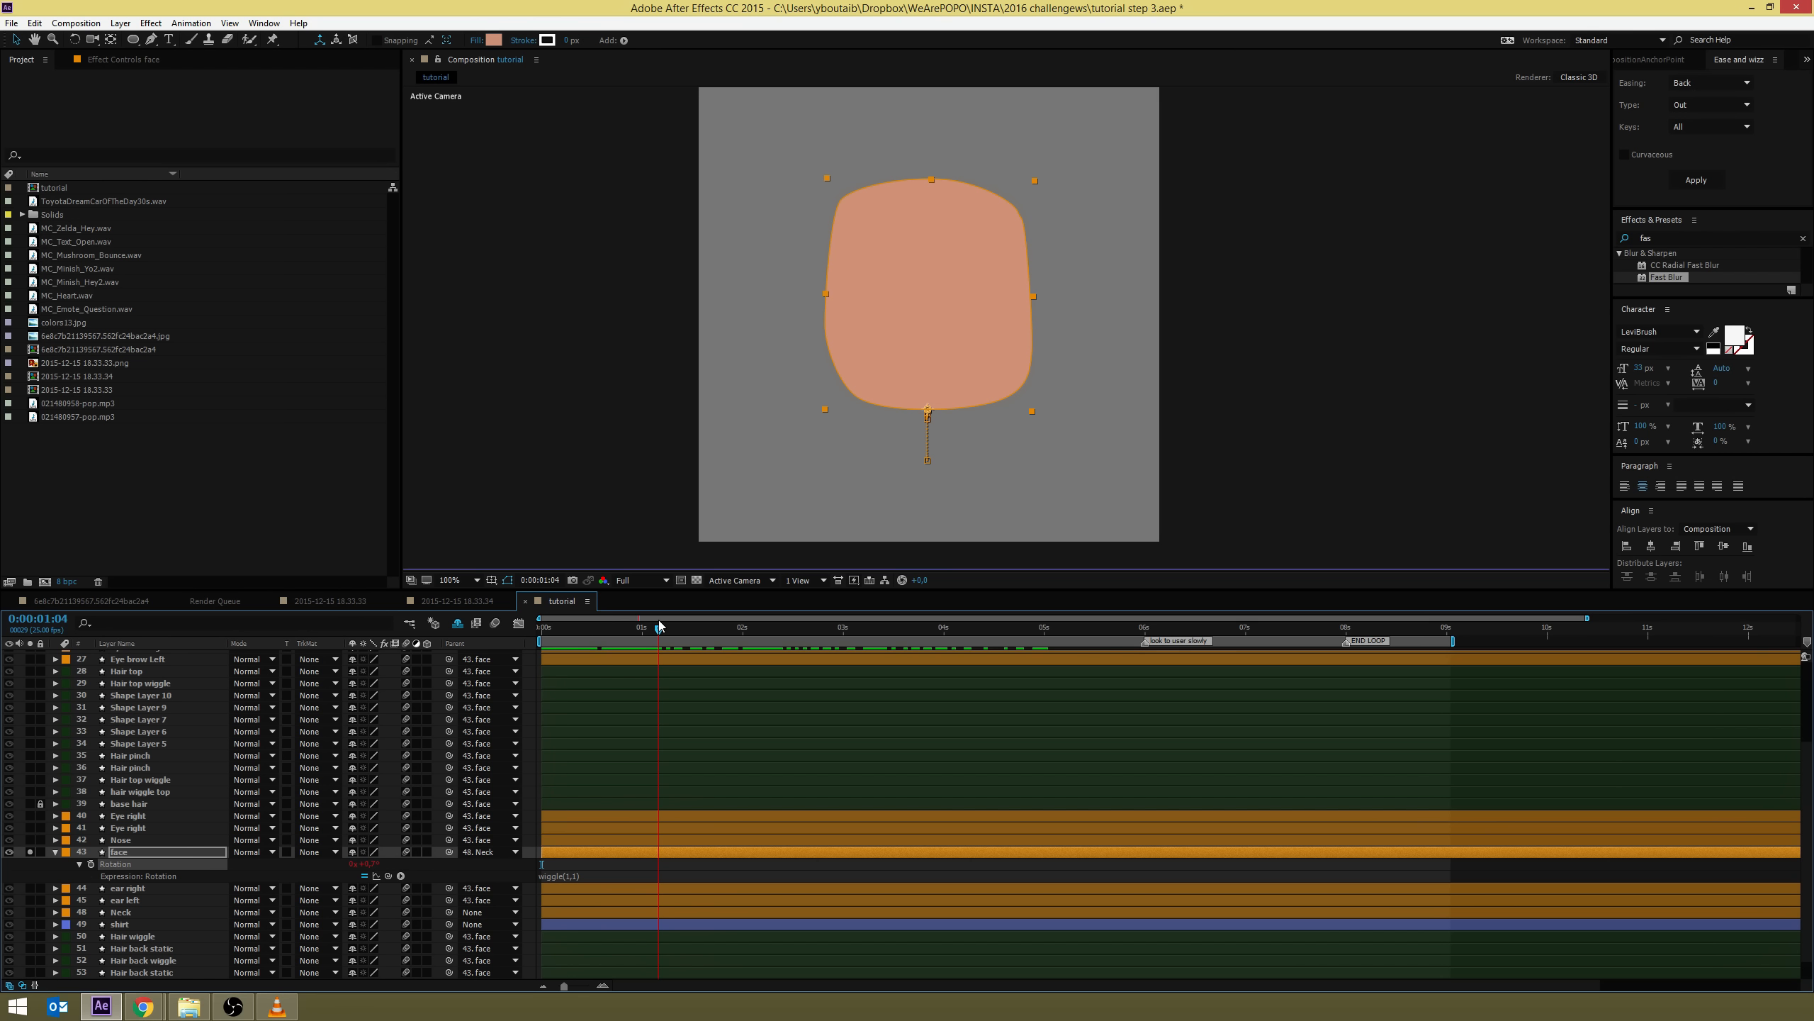
{"action": "left_click_drag", "start_coordinate": [659, 626], "coordinate": [615, 629]}
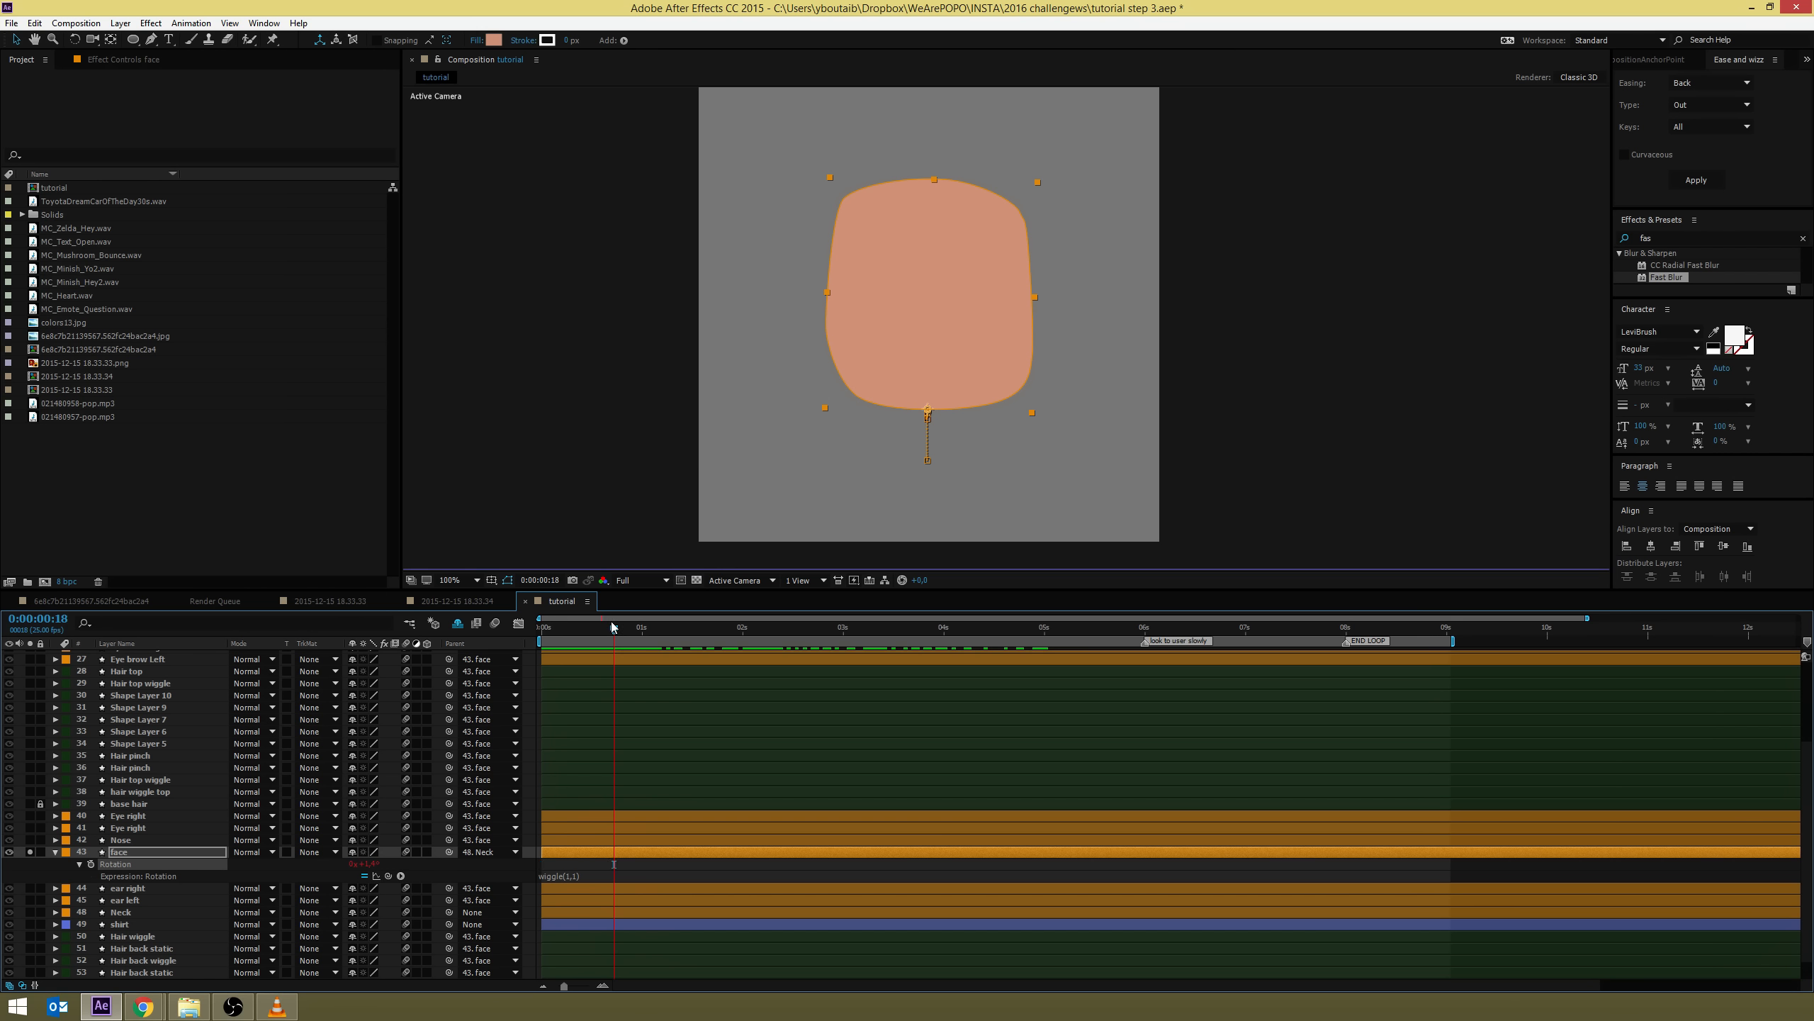
Change the face layer's Rotation expression to wiggle(1,5) and return to 0:00:00:00
{"action": "left_click", "coordinate": [570, 876]}
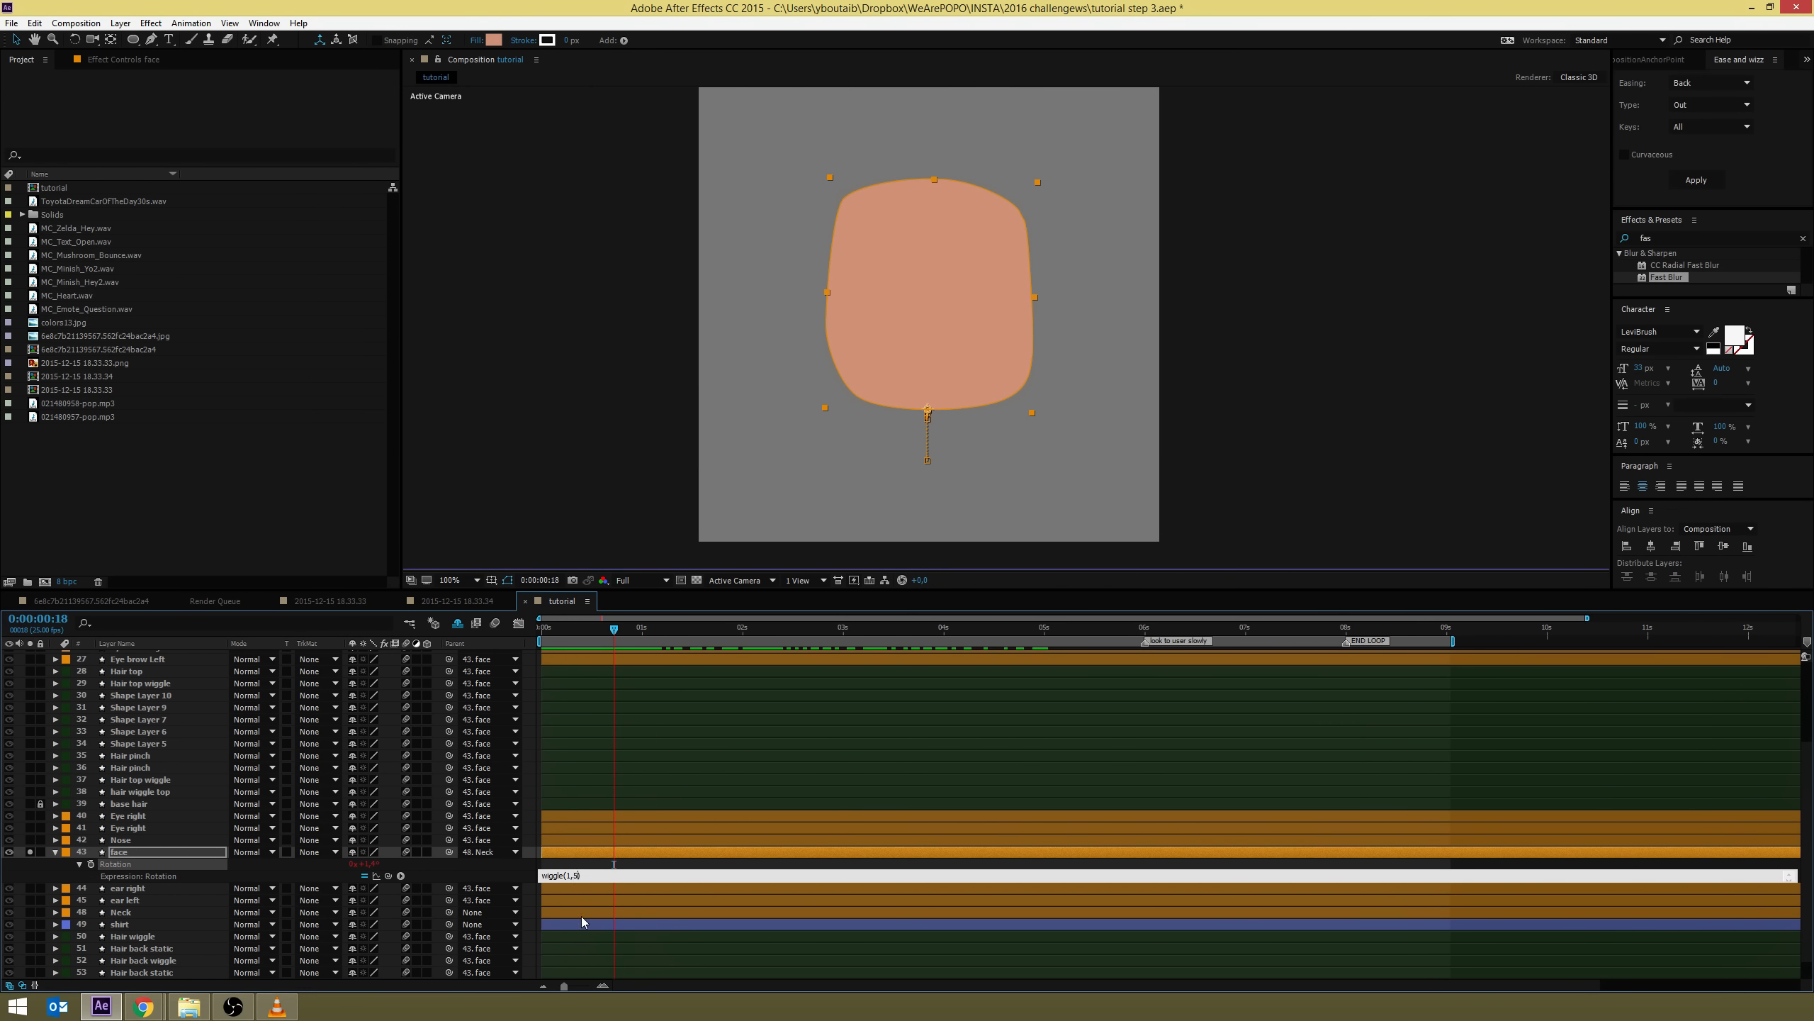
{"action": "left_click", "coordinate": [608, 861]}
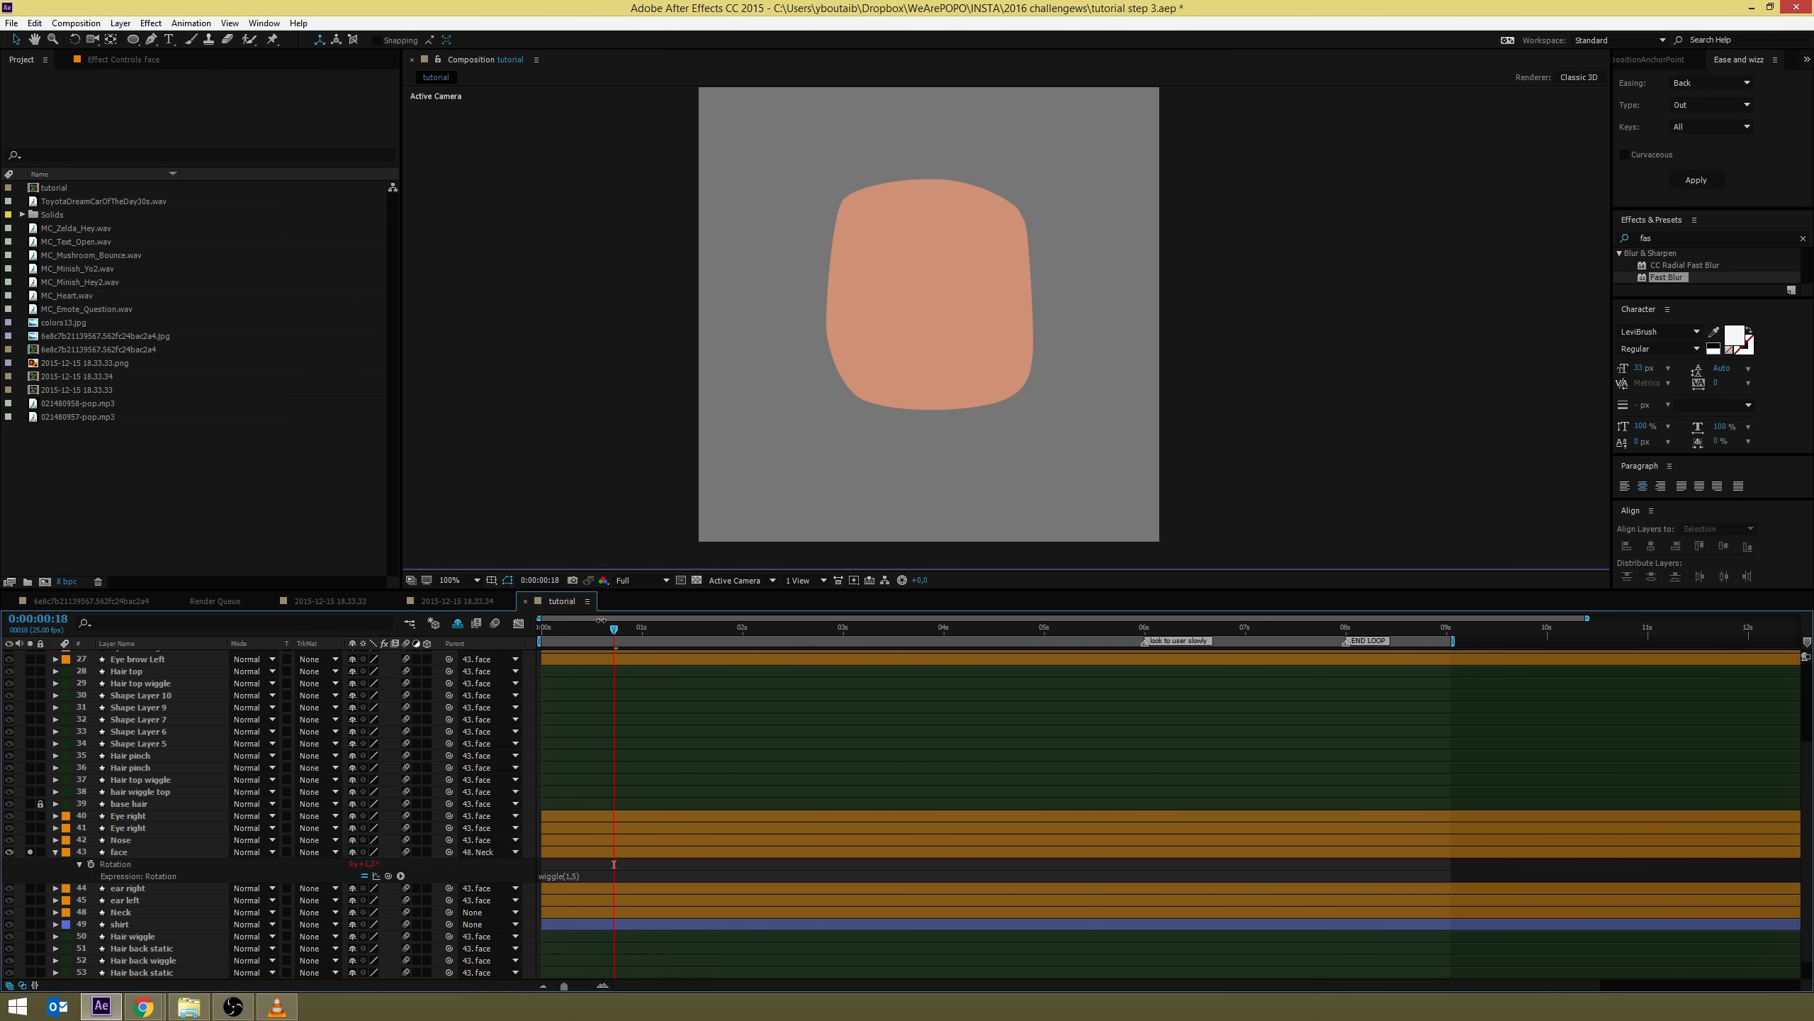
{"action": "left_click_drag", "start_coordinate": [612, 631], "coordinate": [527, 639]}
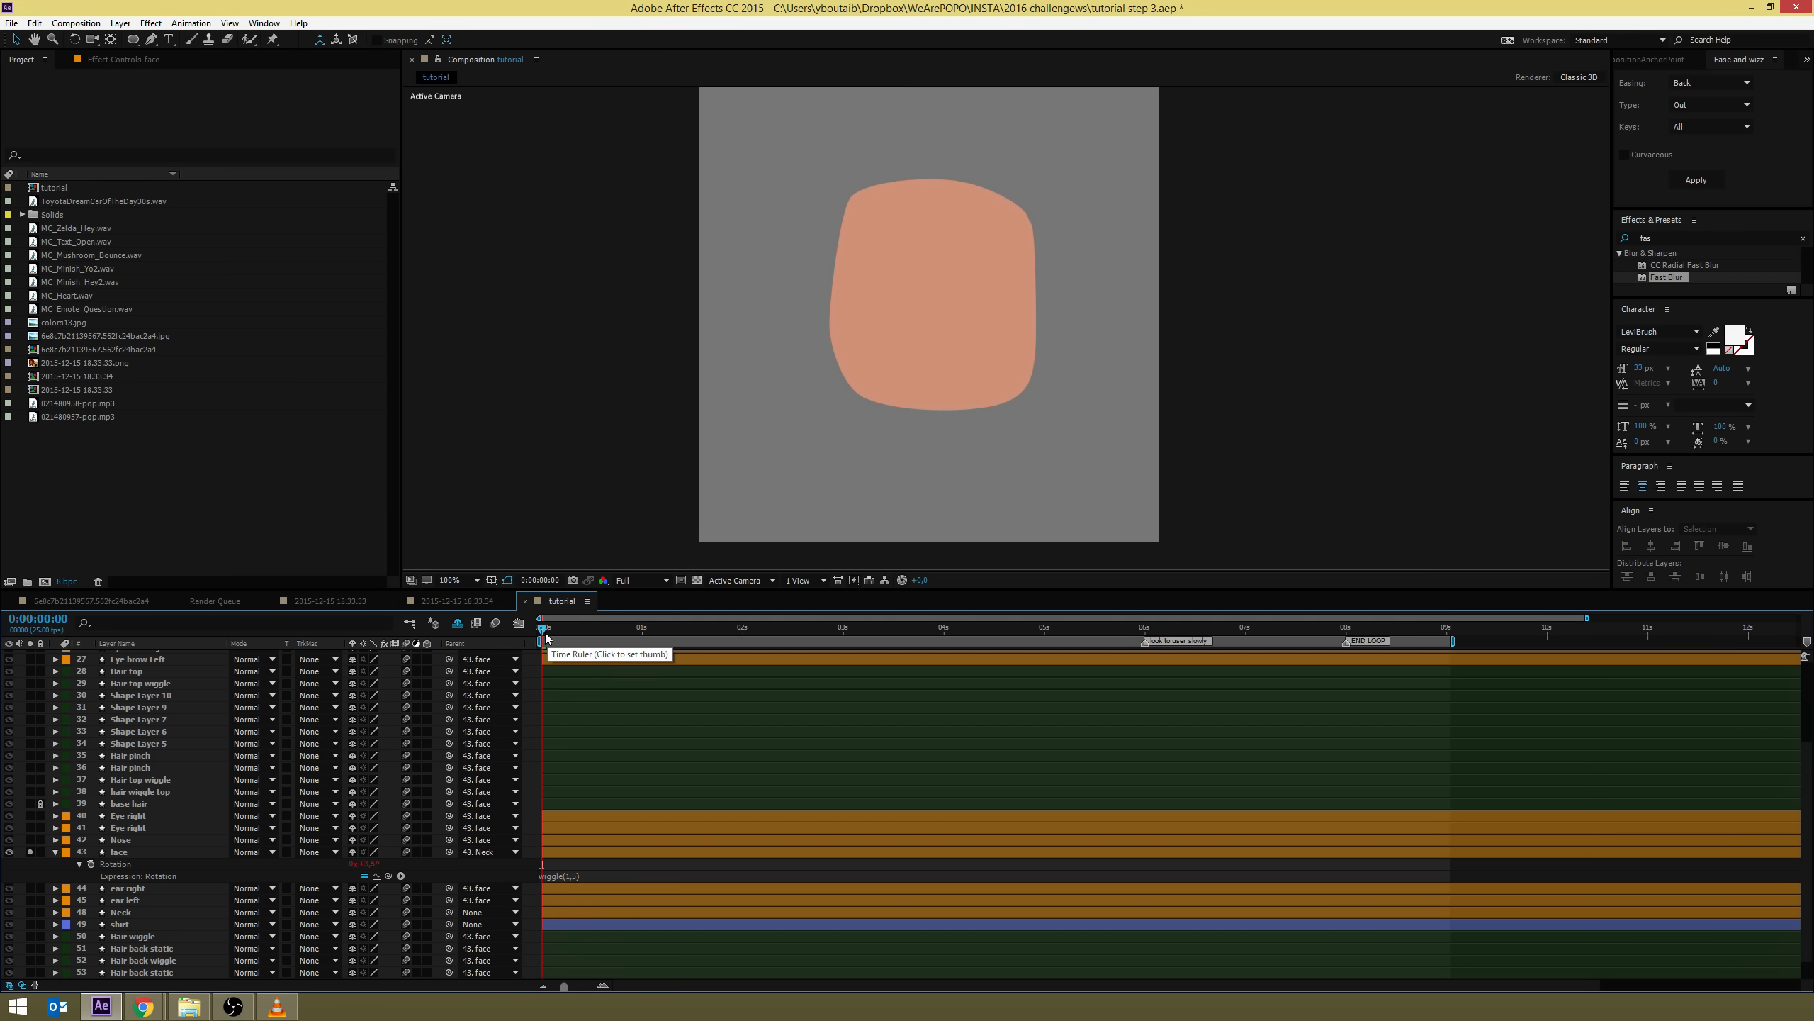
Preview the wiggle on the soloed face and change its Rotation expression to wiggle(2,5)
{"action": "left_click_drag", "start_coordinate": [552, 632], "coordinate": [244, 678]}
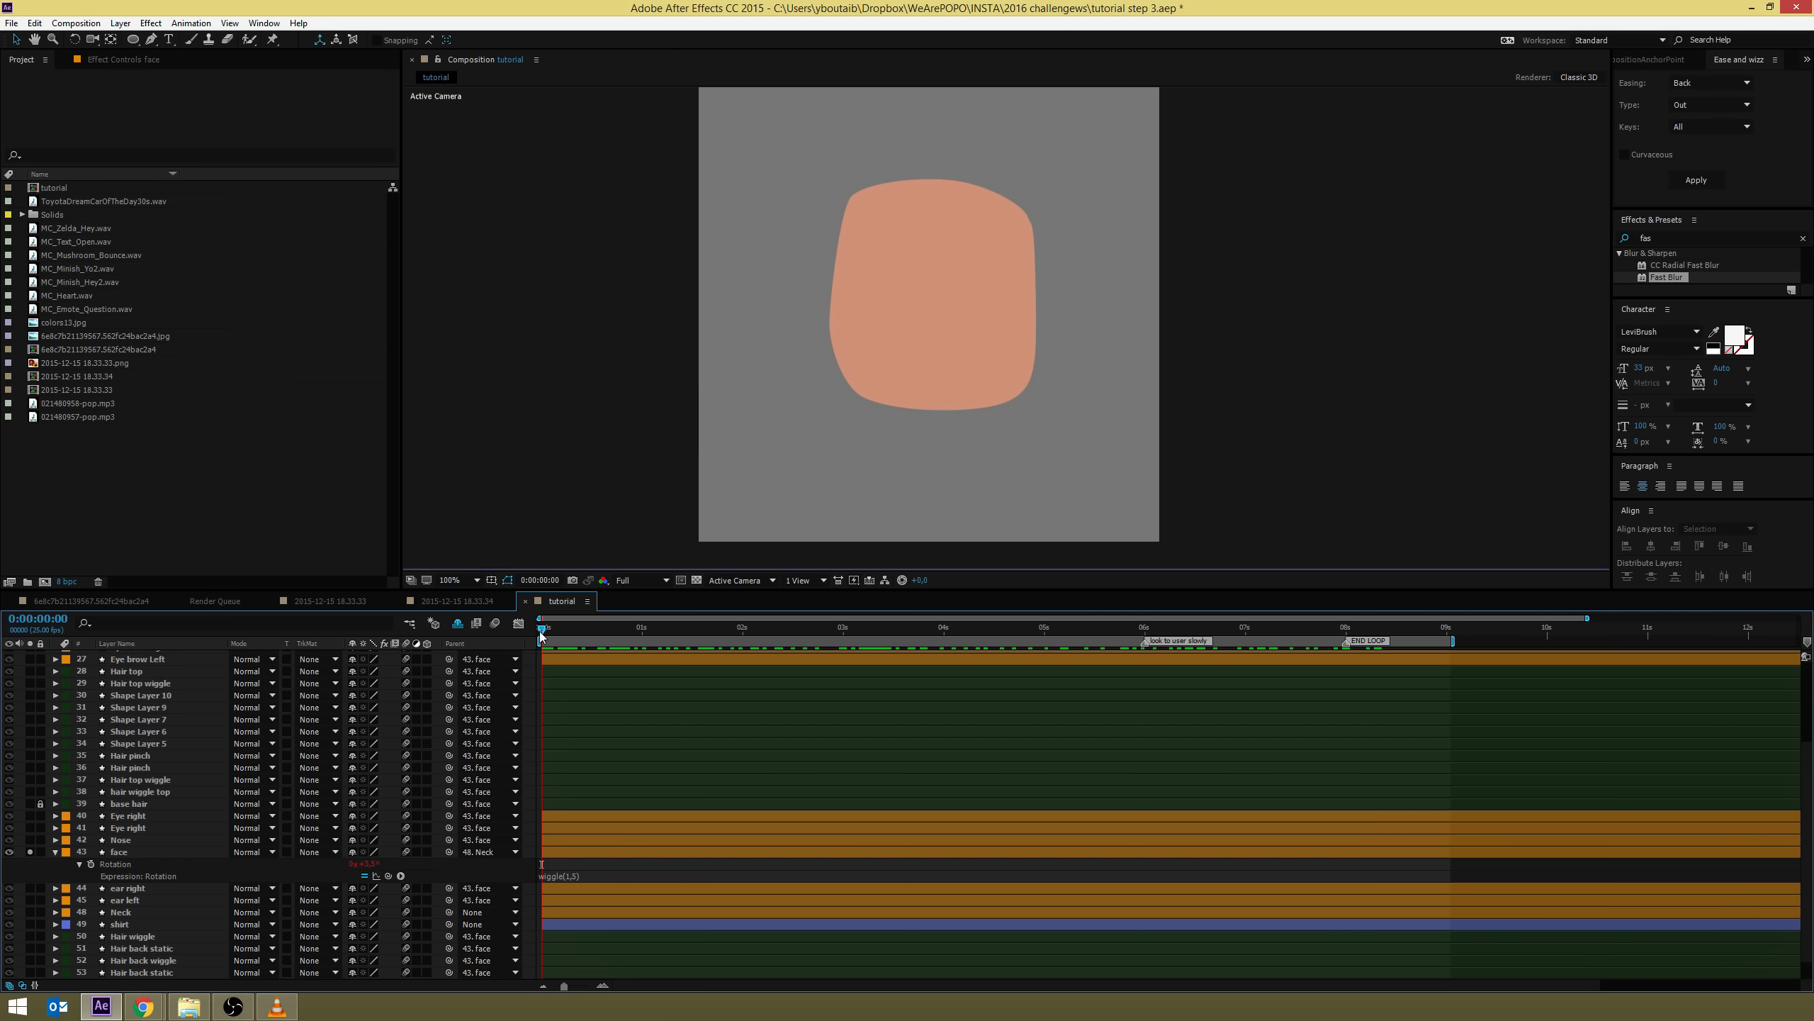
{"action": "left_click_drag", "start_coordinate": [538, 631], "coordinate": [498, 647]}
{"action": "left_click", "coordinate": [564, 876]}
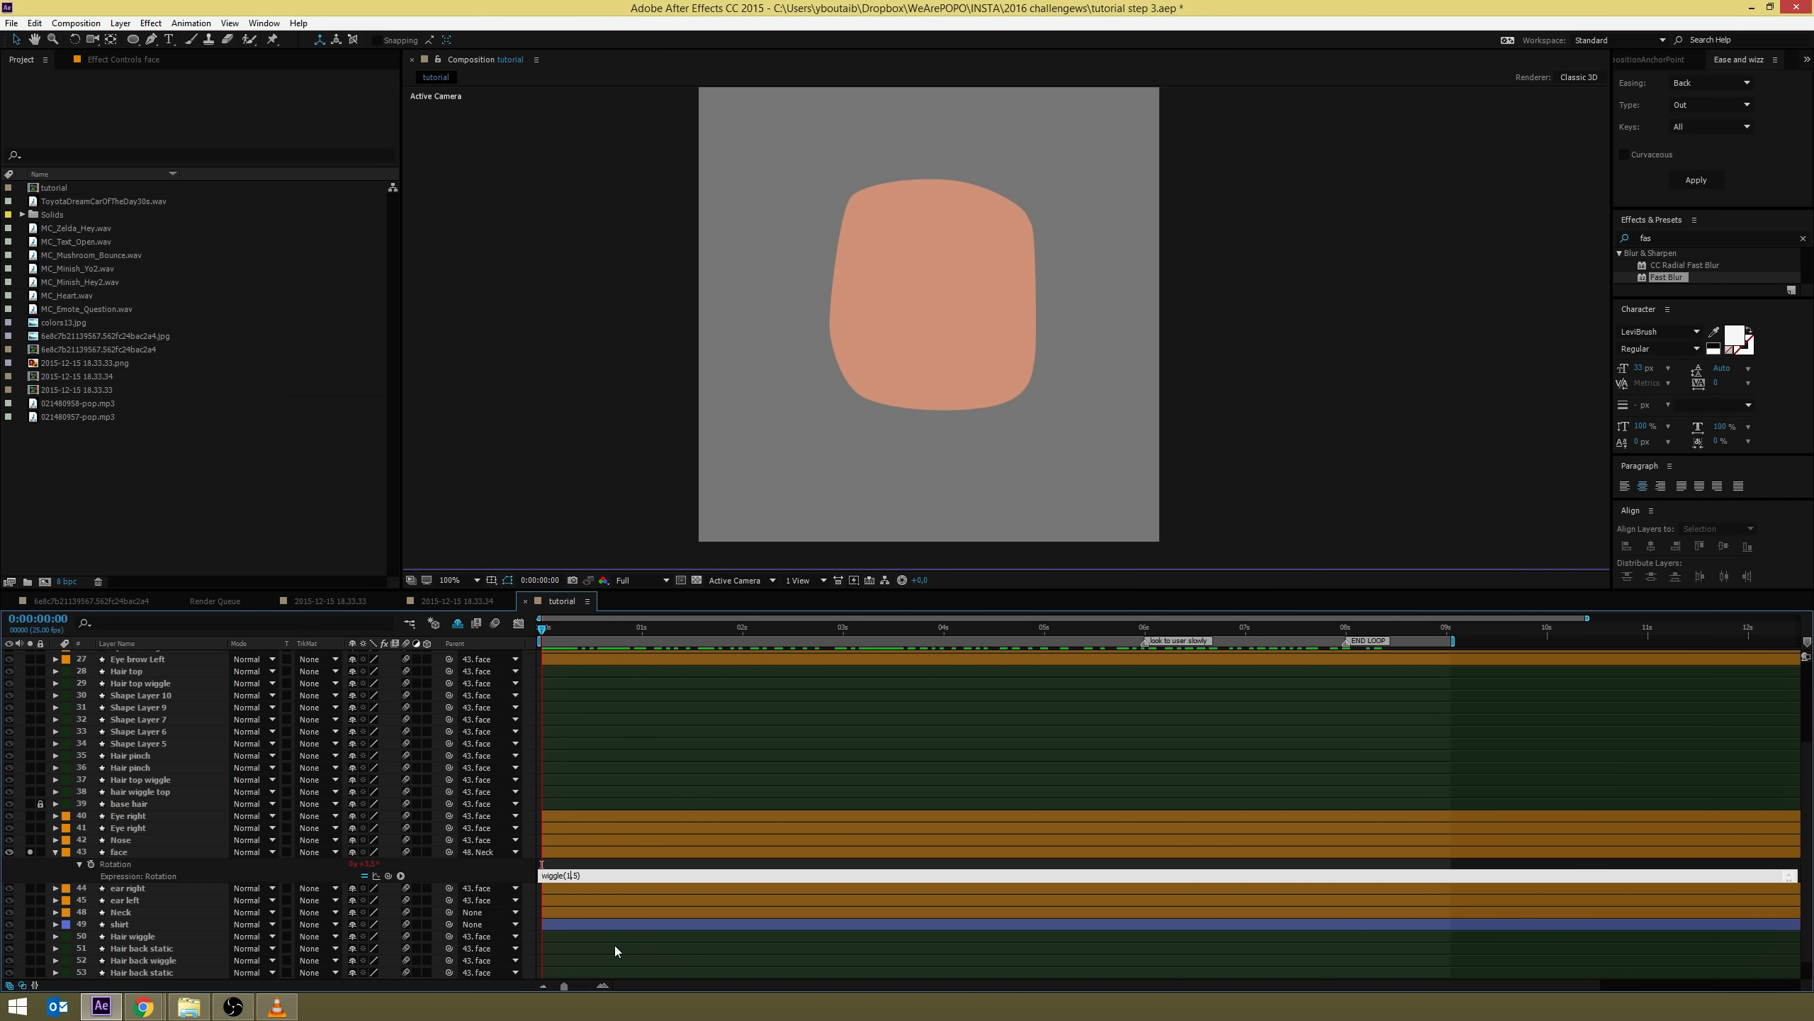
{"action": "type", "text": "2"}
{"action": "left_click", "coordinate": [497, 872]}
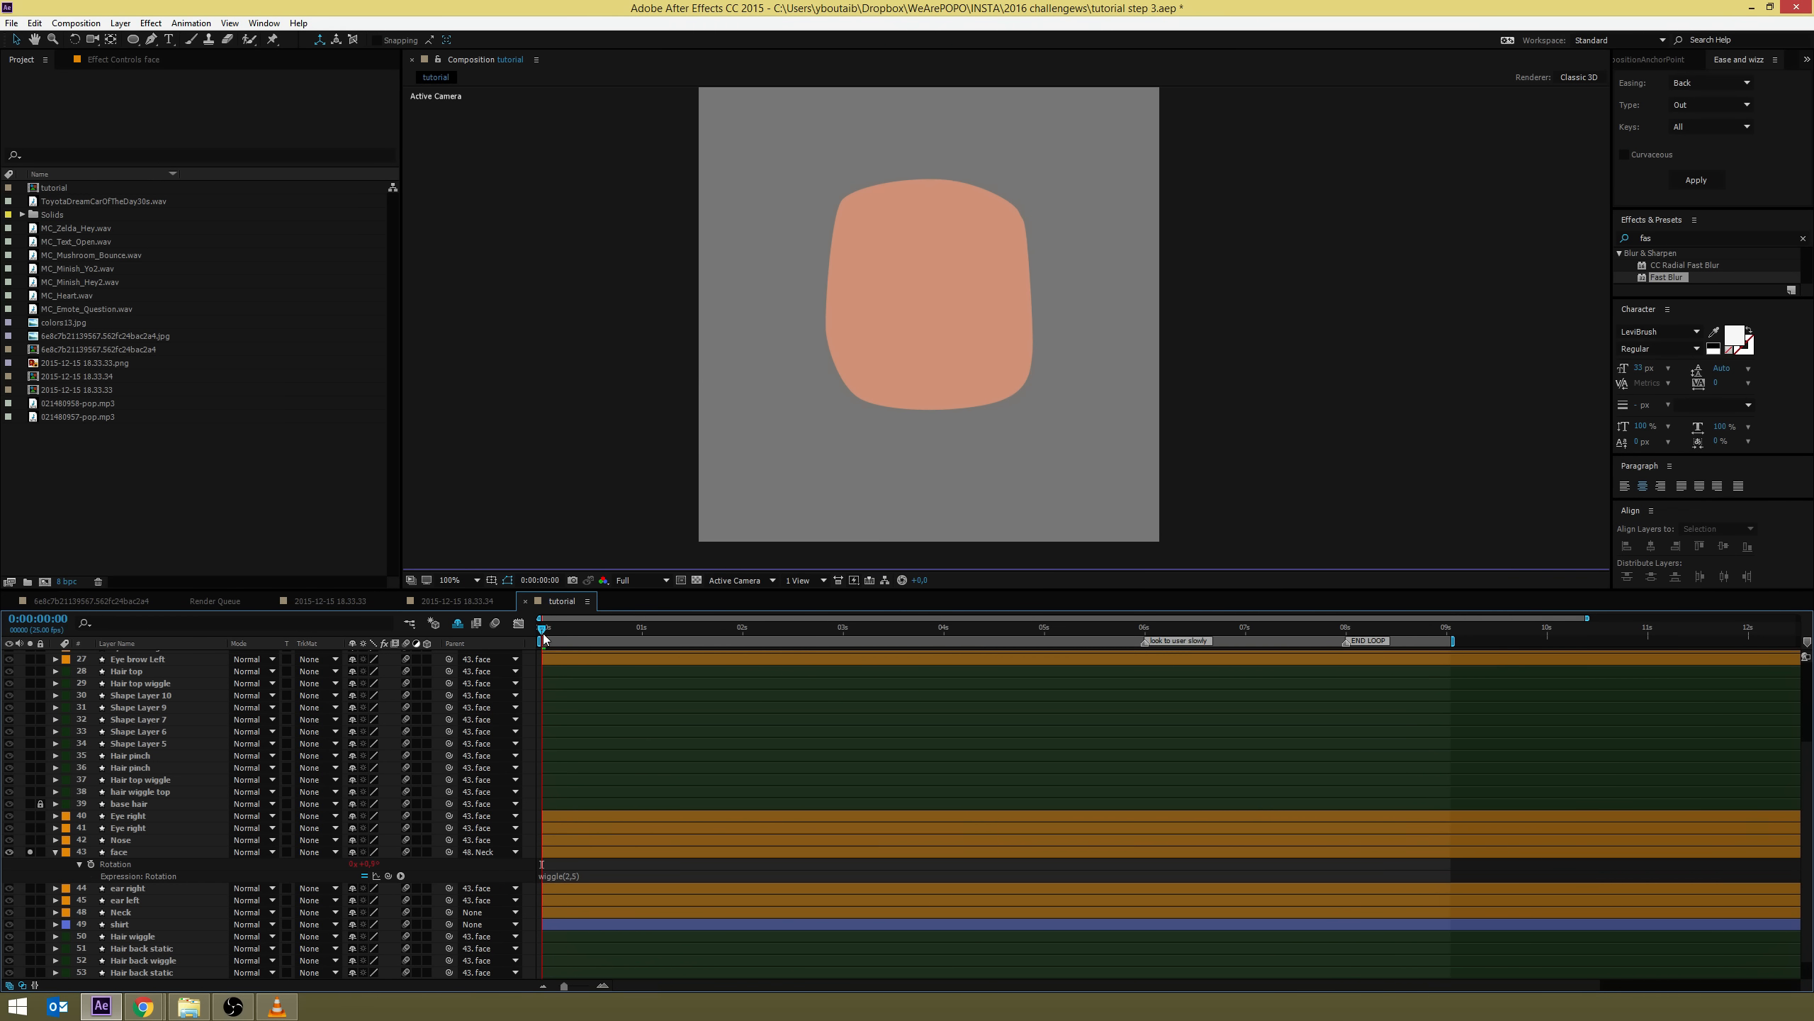
Change the face layer's Rotation expression to wiggle(0.5,5) and scrub from the start to 0:00:03:10 to check the motion
{"action": "left_click_drag", "start_coordinate": [542, 632], "coordinate": [632, 639]}
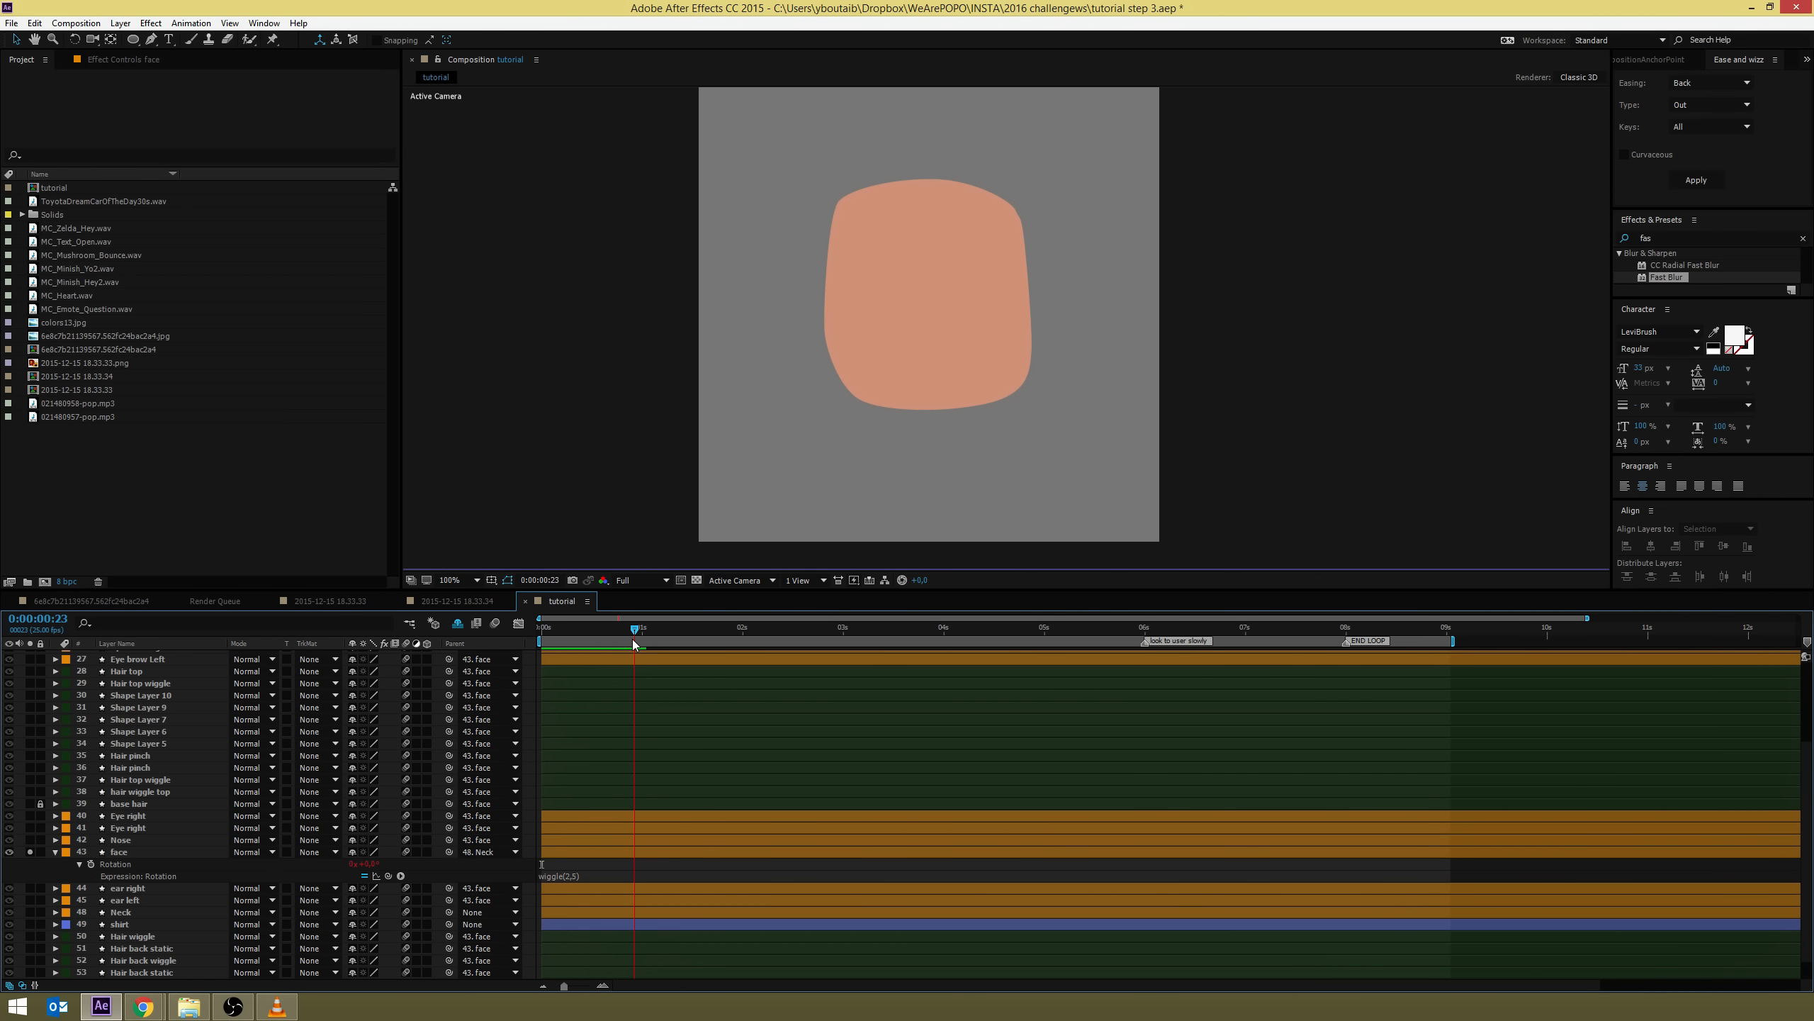
{"action": "mouse_move", "coordinate": [634, 639]}
{"action": "left_mouse_down"}
{"action": "mouse_move", "coordinate": [508, 633]}
{"action": "mouse_move", "coordinate": [632, 631]}
{"action": "left_mouse_up"}
{"action": "left_click", "coordinate": [569, 875]}
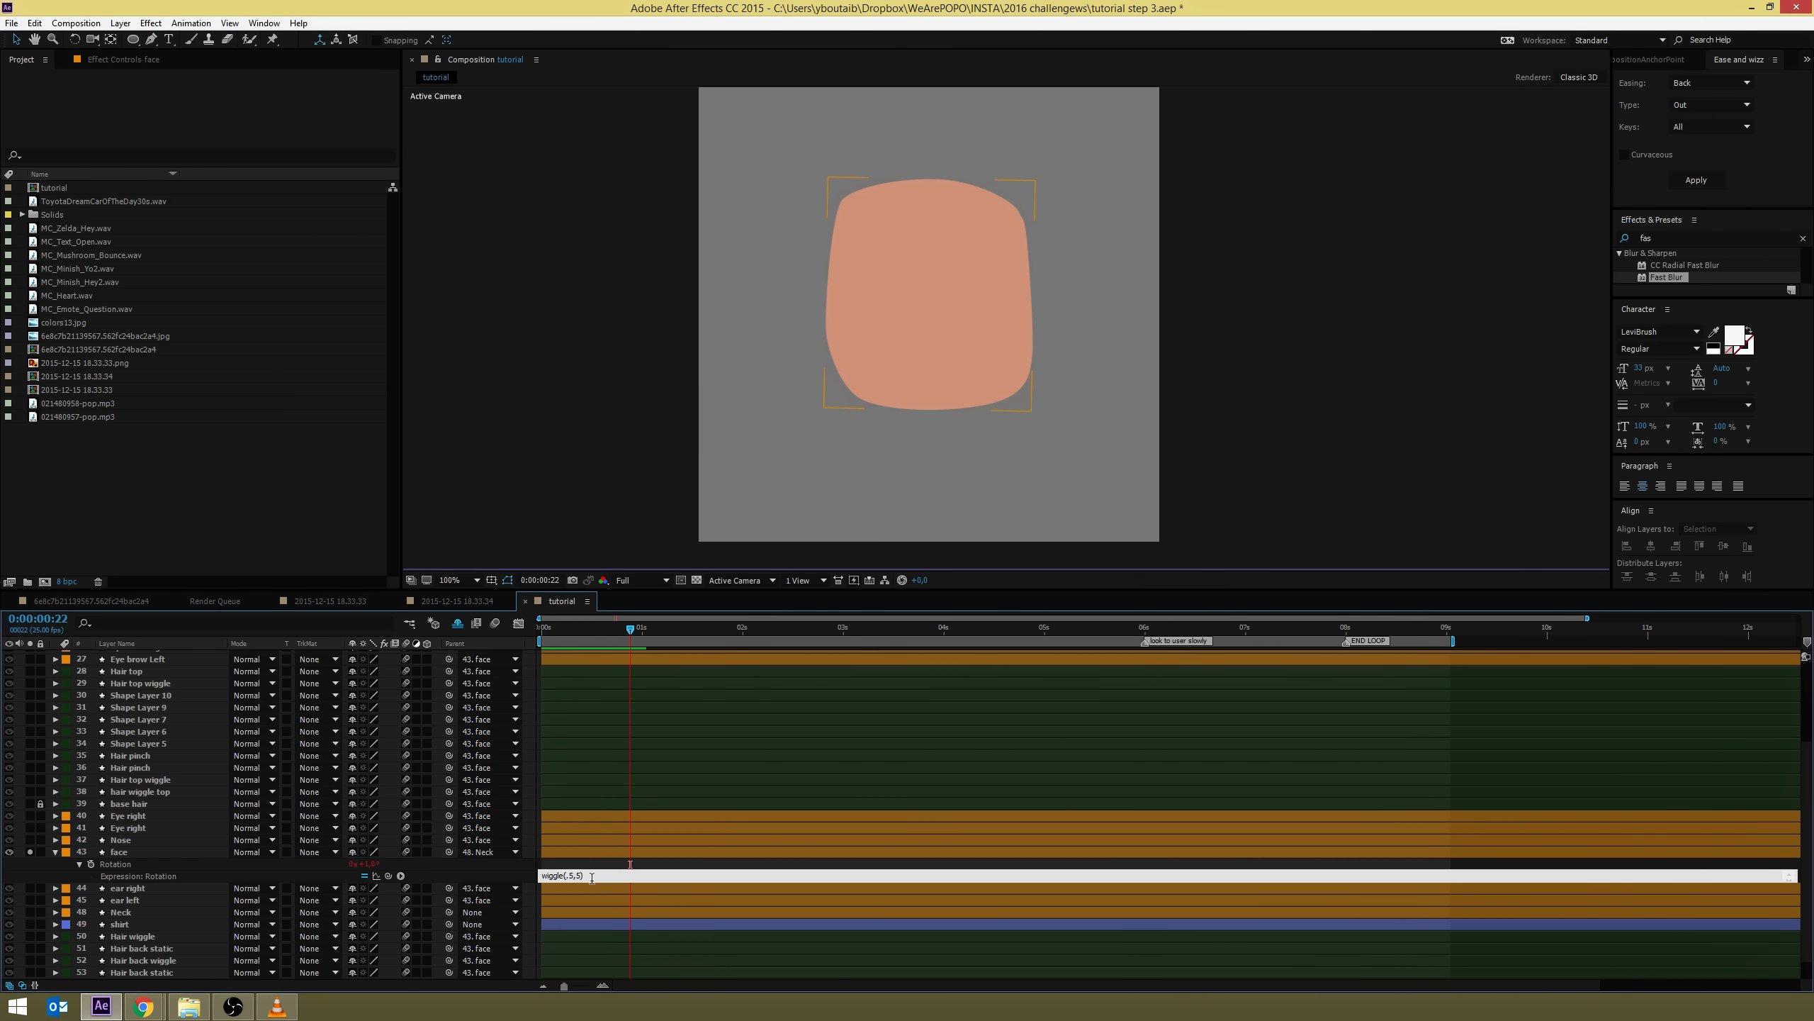
{"action": "type", "text": "0"}
{"action": "left_click_drag", "start_coordinate": [577, 626], "coordinate": [884, 635]}
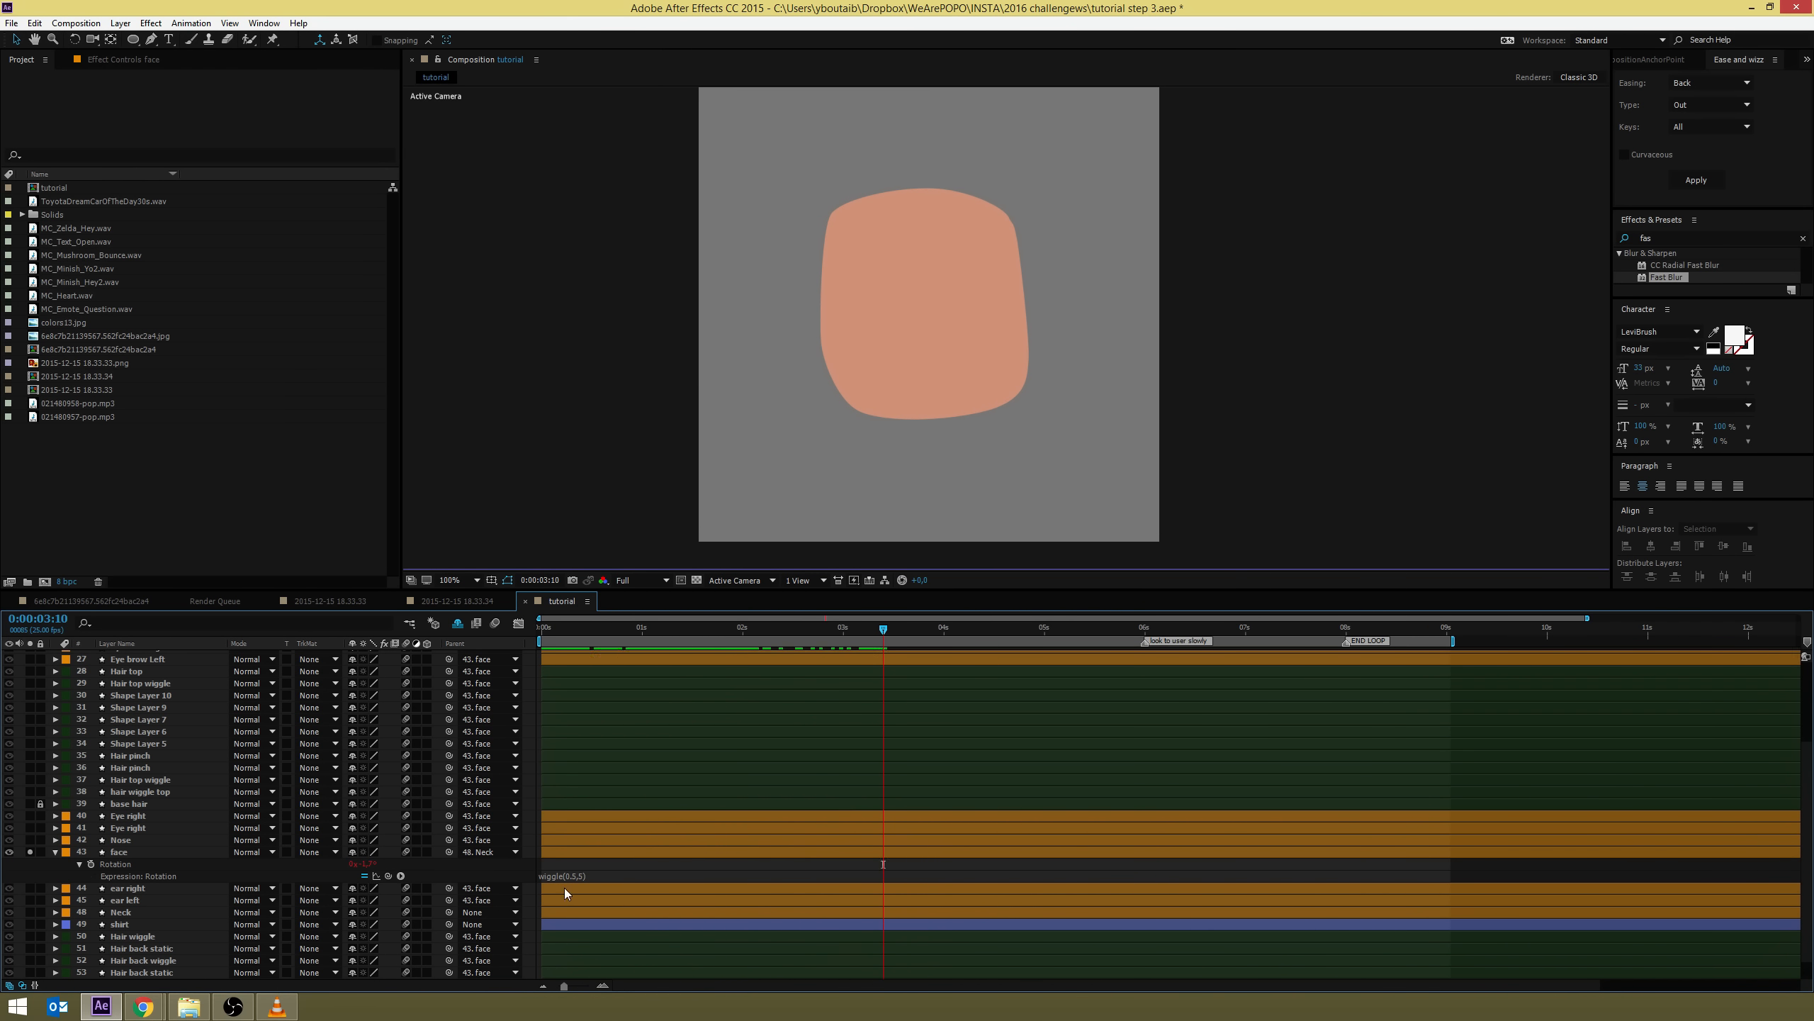
Set the face layer's Rotation expression to wiggle(0.5,4), then unsolo the layer and preview the whole character
{"action": "left_click", "coordinate": [579, 876]}
{"action": "left_click", "coordinate": [591, 876]}
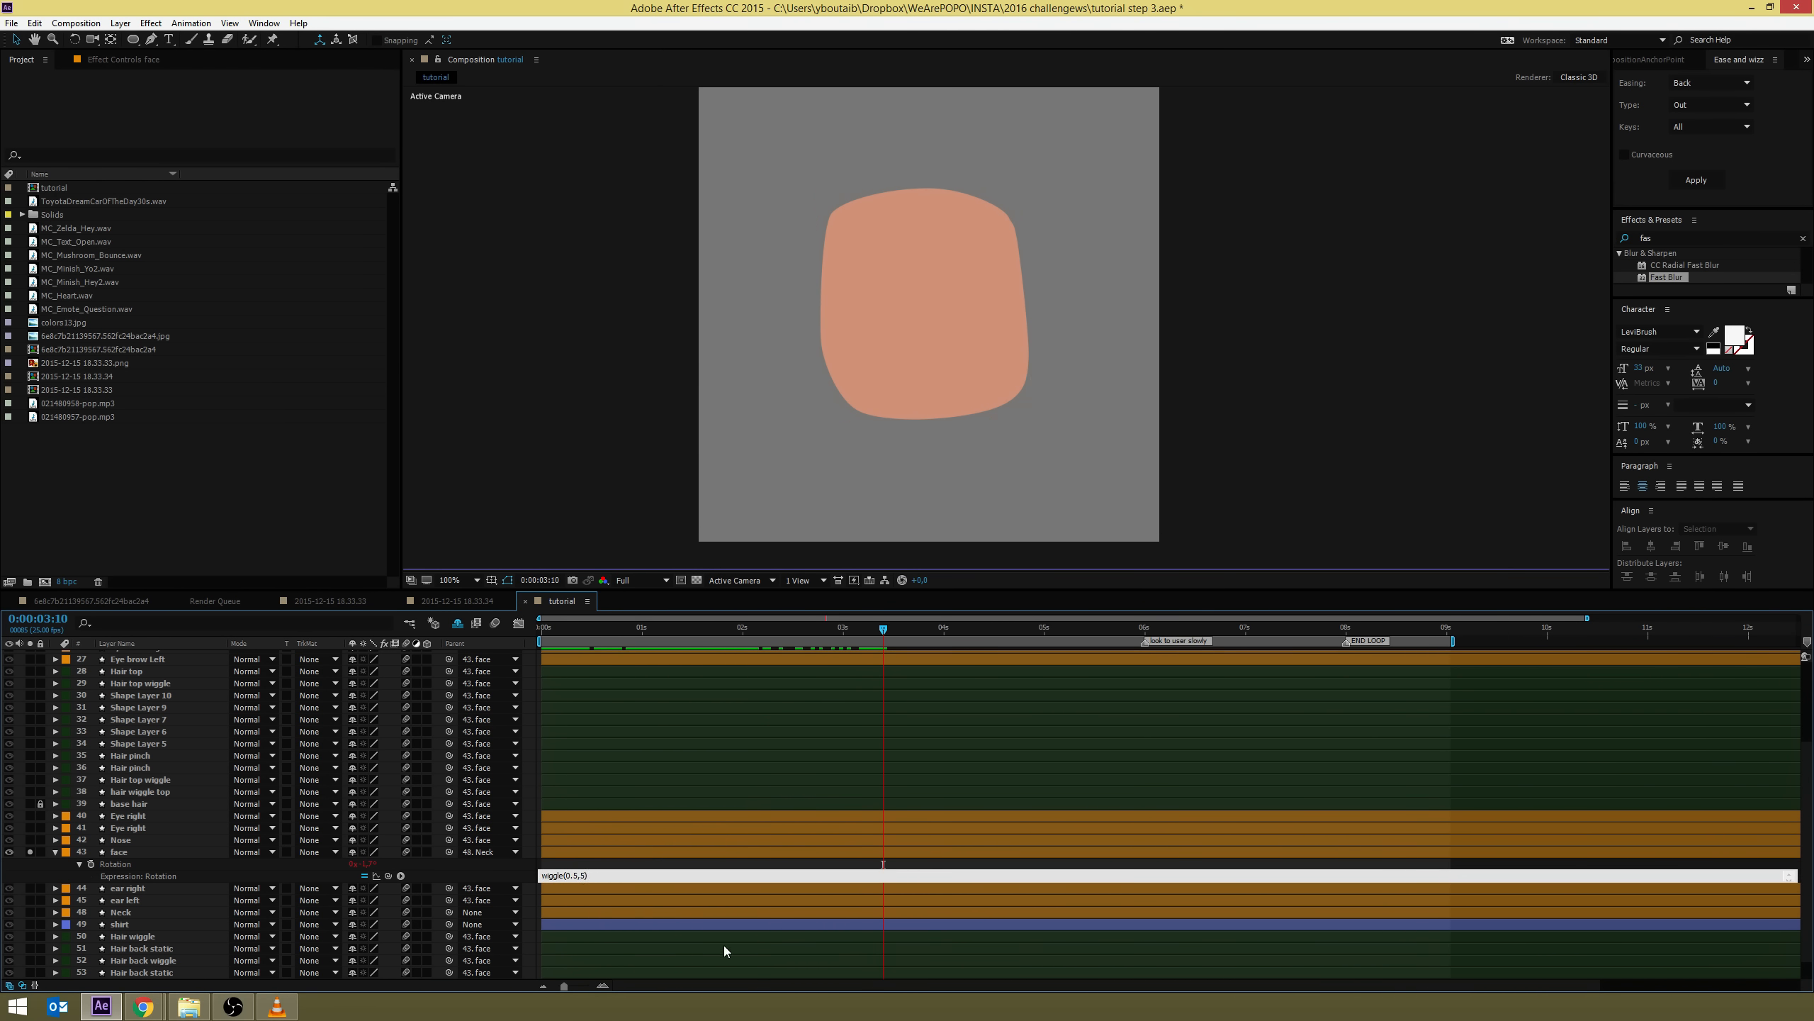
{"action": "left_click", "coordinate": [455, 873]}
{"action": "left_click", "coordinate": [29, 852]}
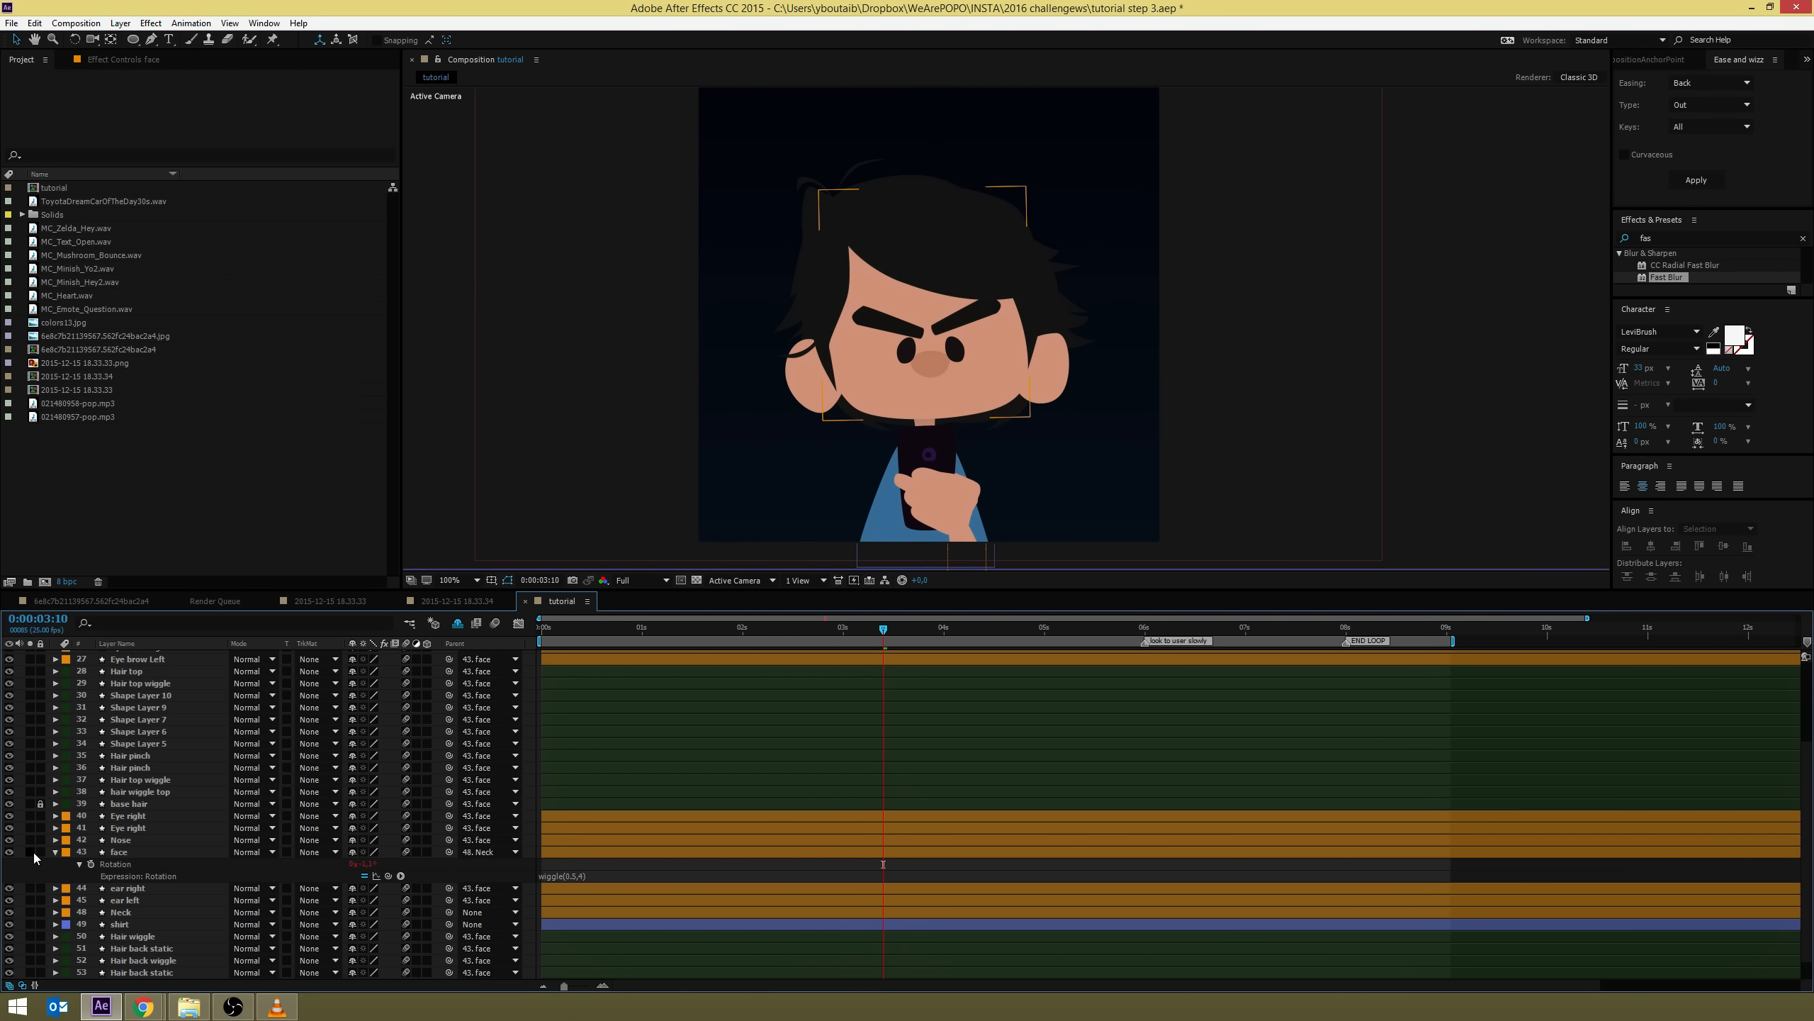
{"action": "key", "text": "space"}
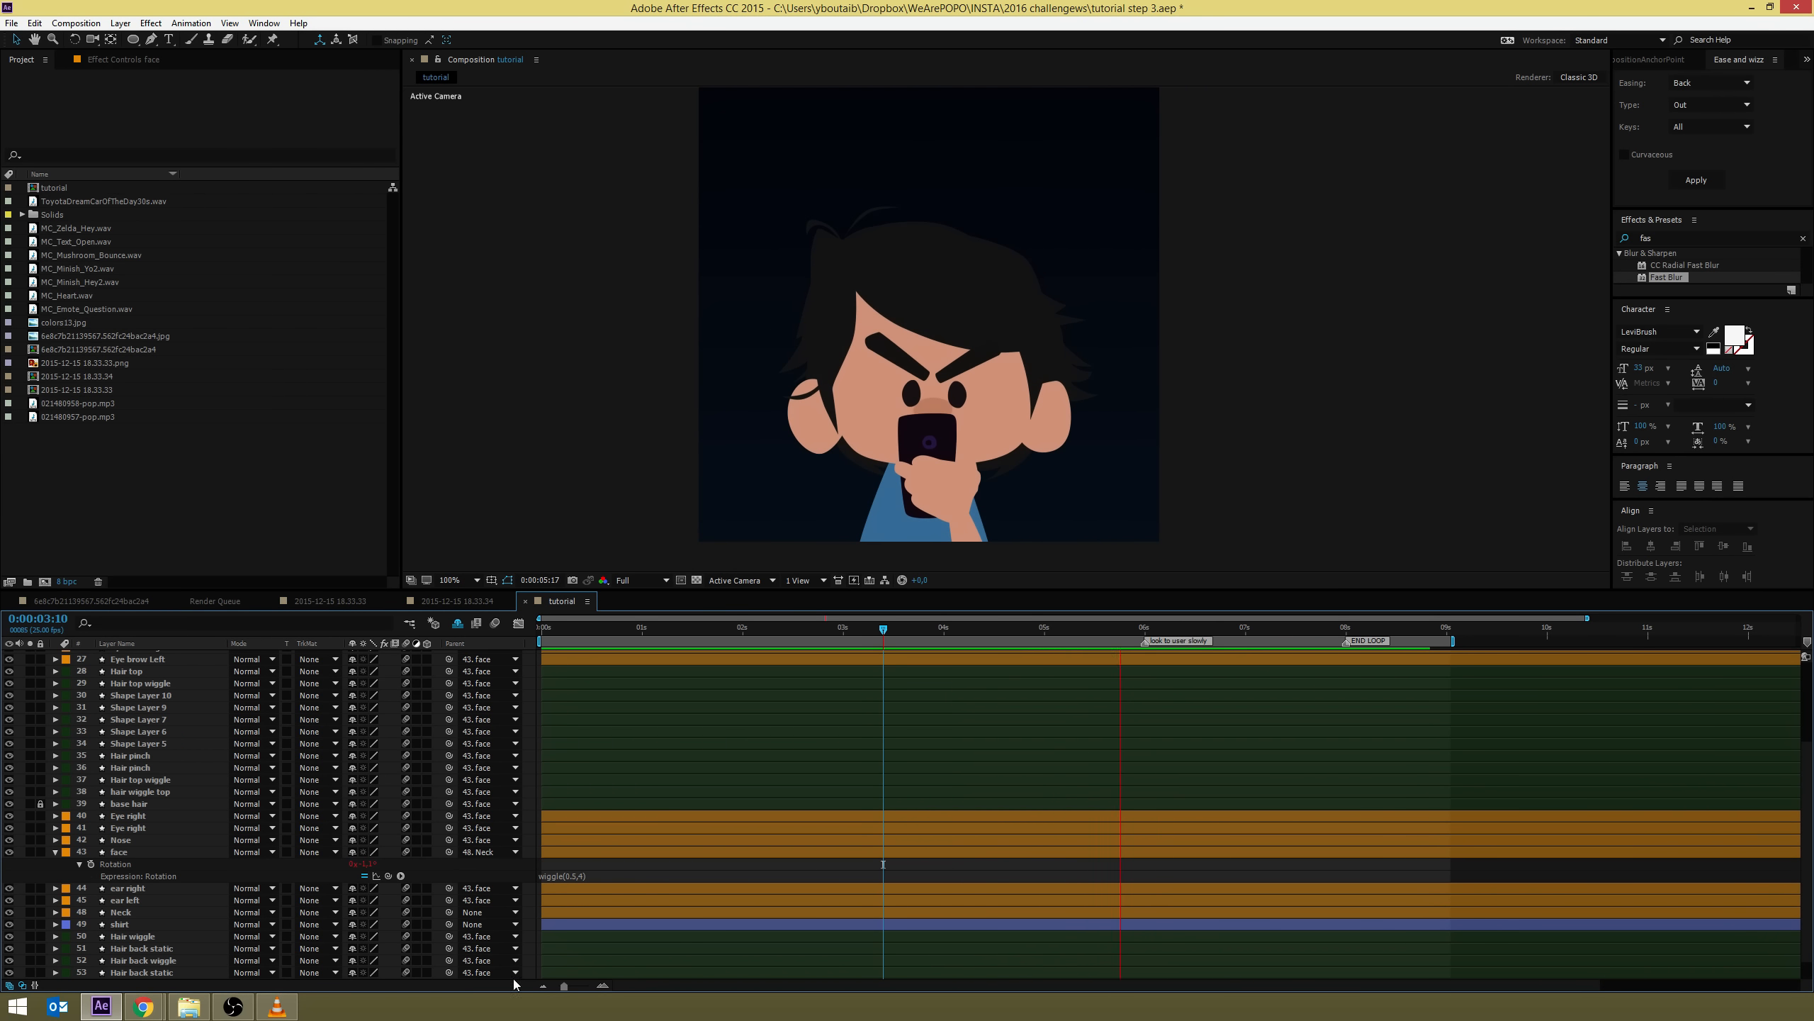
Reduce the wiggle amplitude in the face layer's Rotation expression to 3, keeping the frequency at 0.5
{"action": "left_click", "coordinate": [603, 873]}
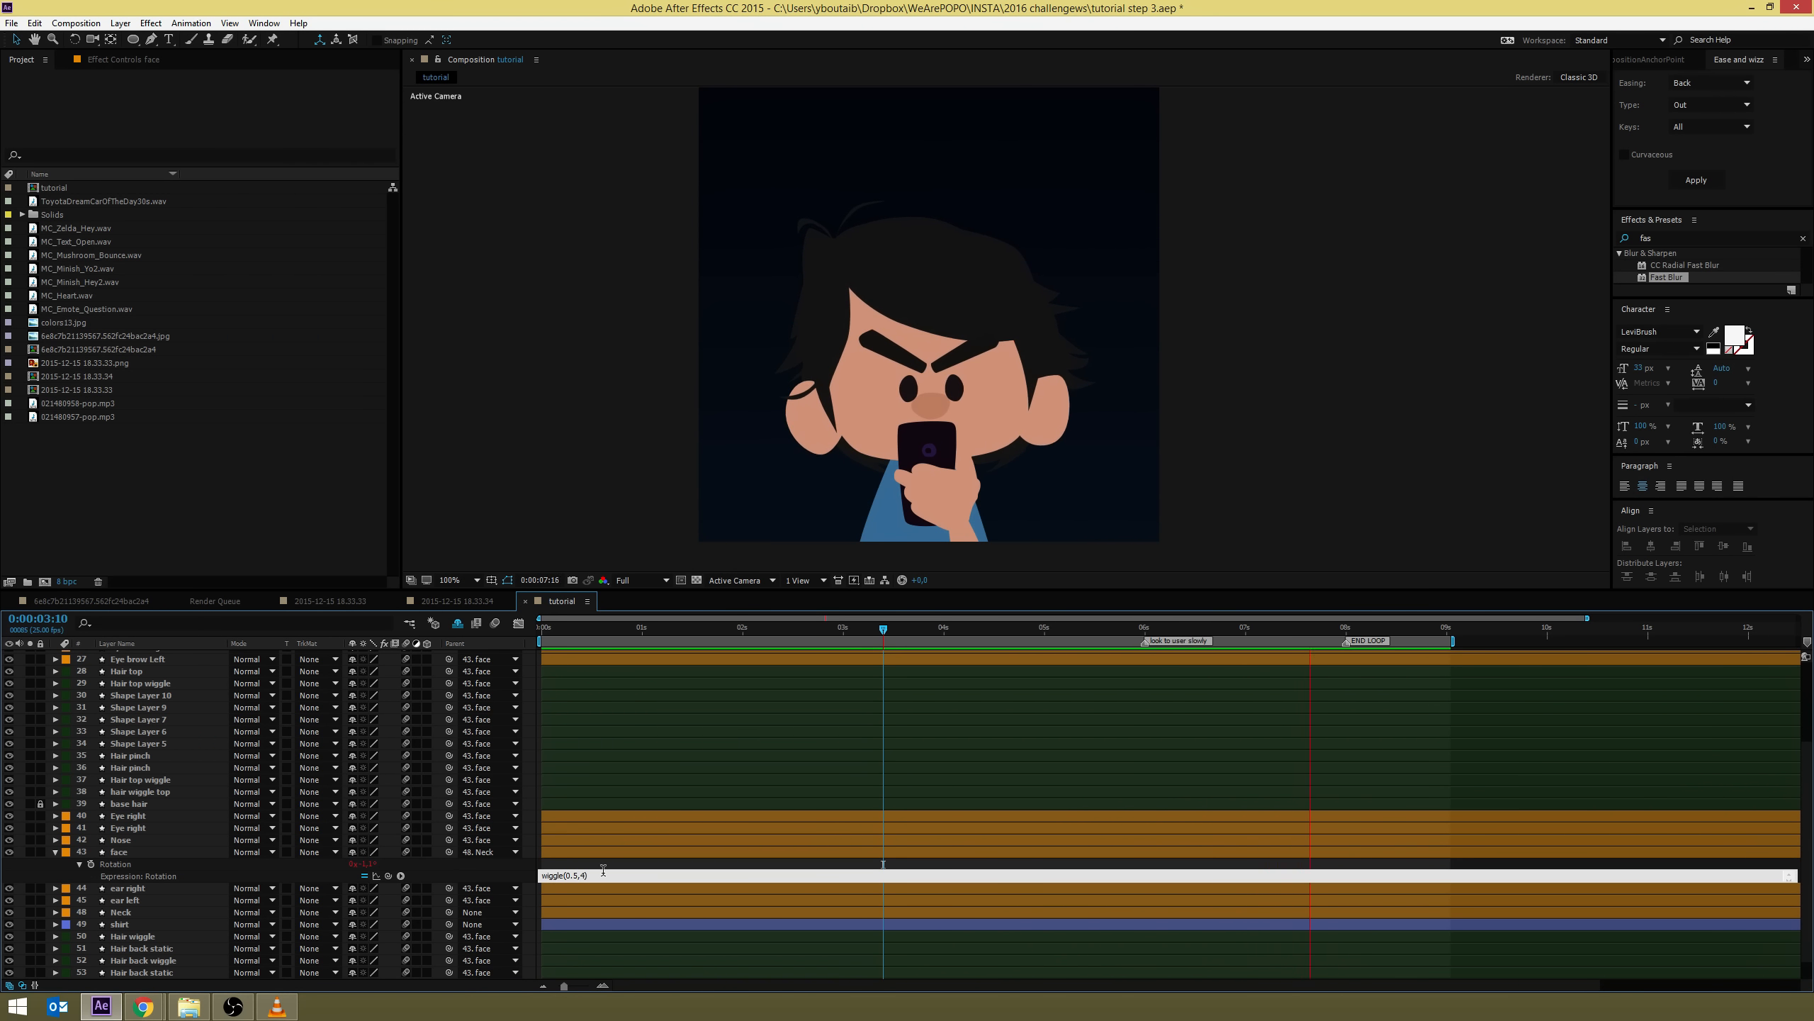
{"action": "key", "text": "Left"}
{"action": "key", "text": "BackSpace"}
{"action": "type", "text": "3"}
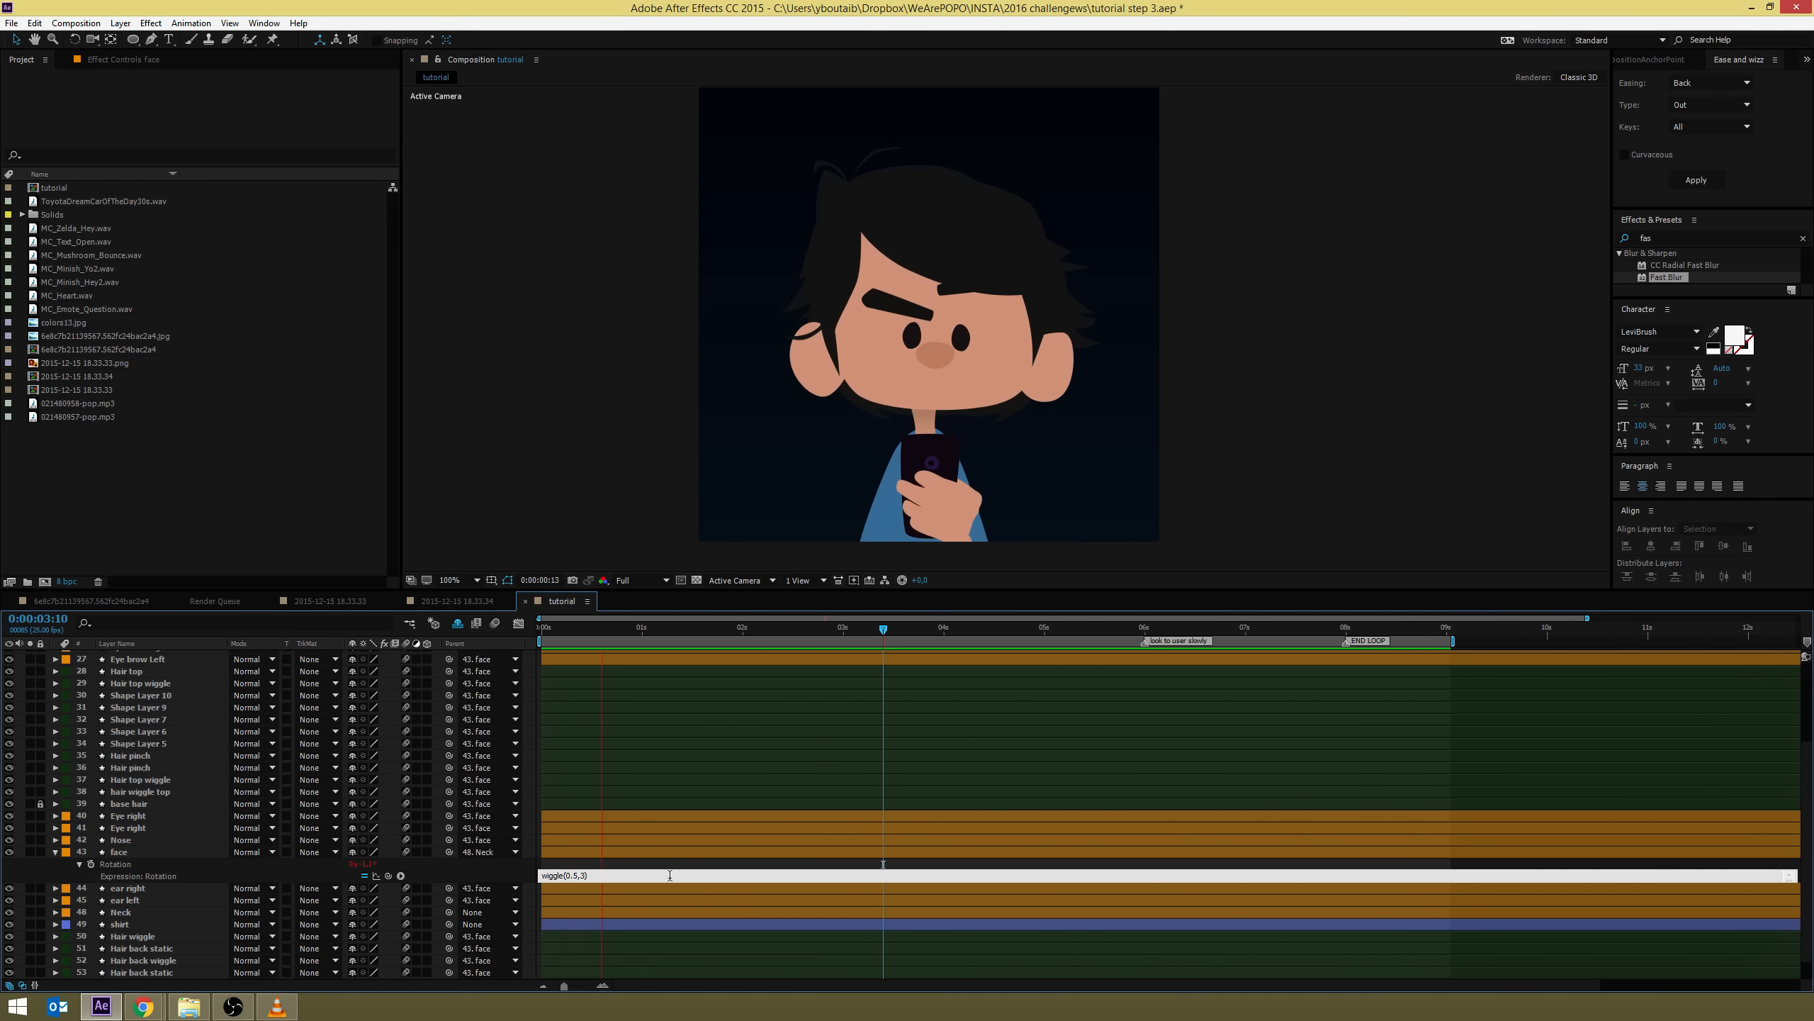
{"action": "left_click", "coordinate": [465, 862]}
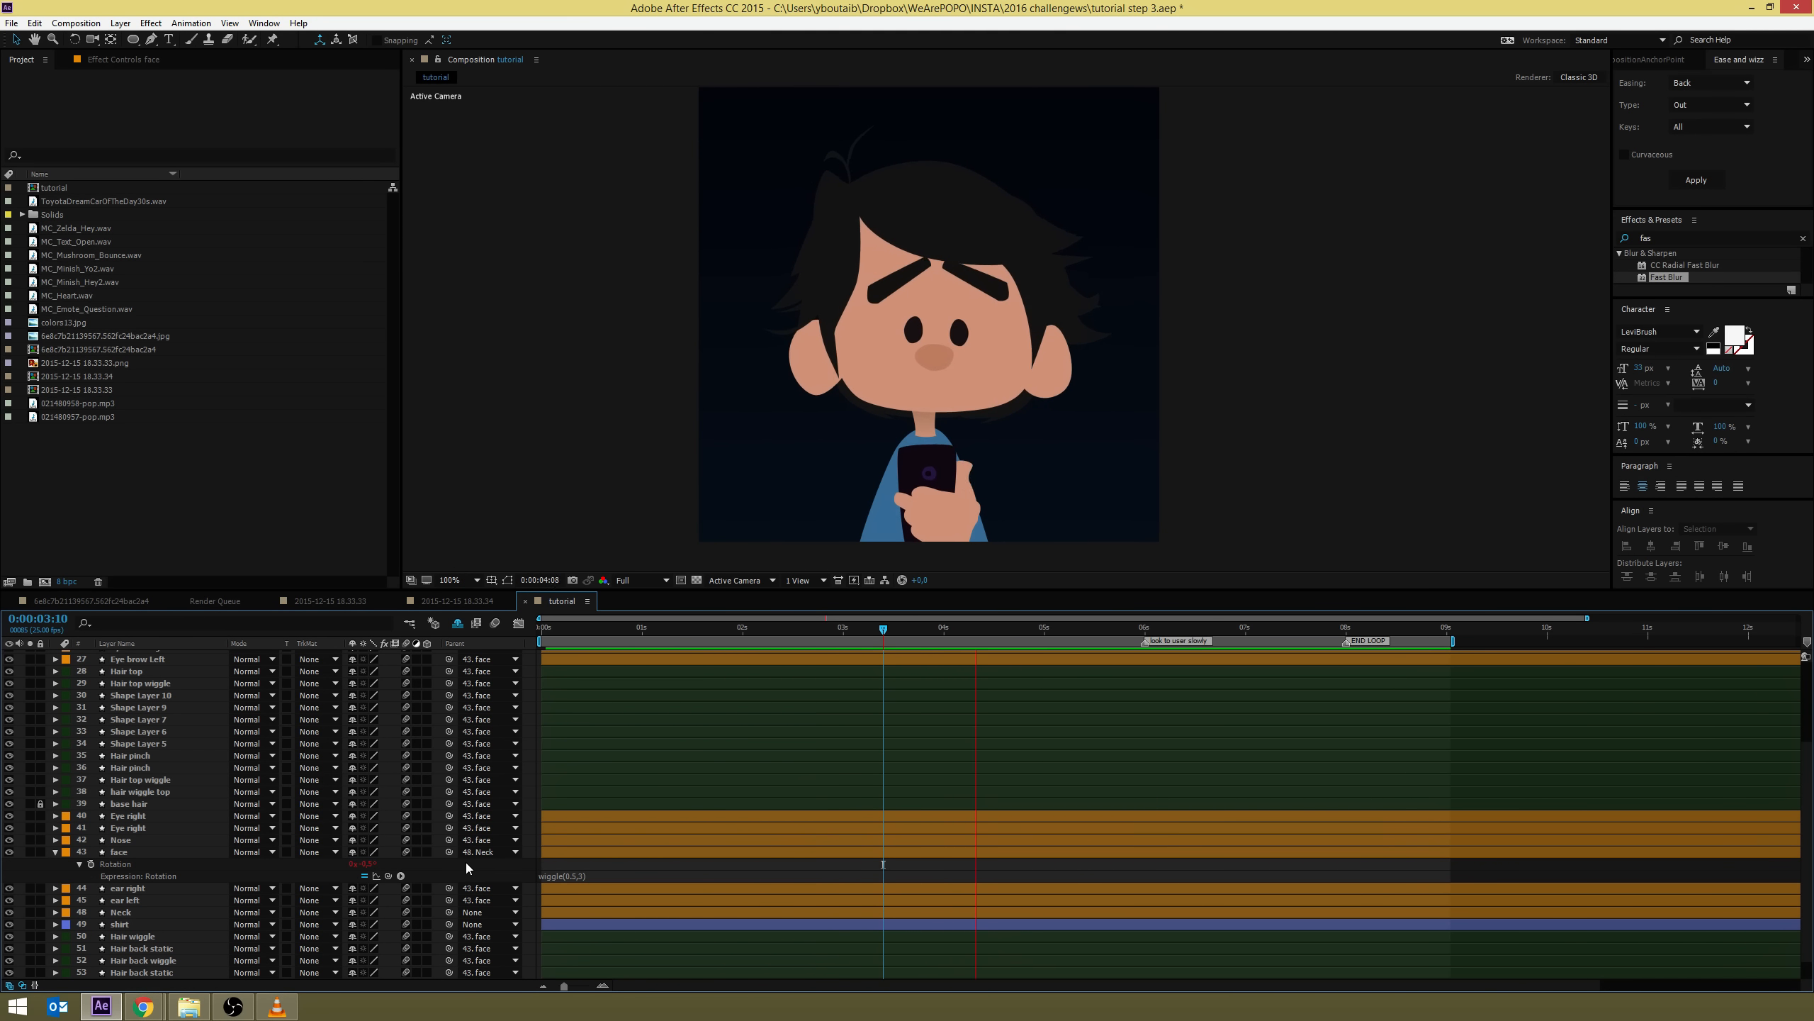
Change the face layer's Rotation expression to wiggle(0.5,2), preview the motion and save the project
{"action": "left_click", "coordinate": [582, 875]}
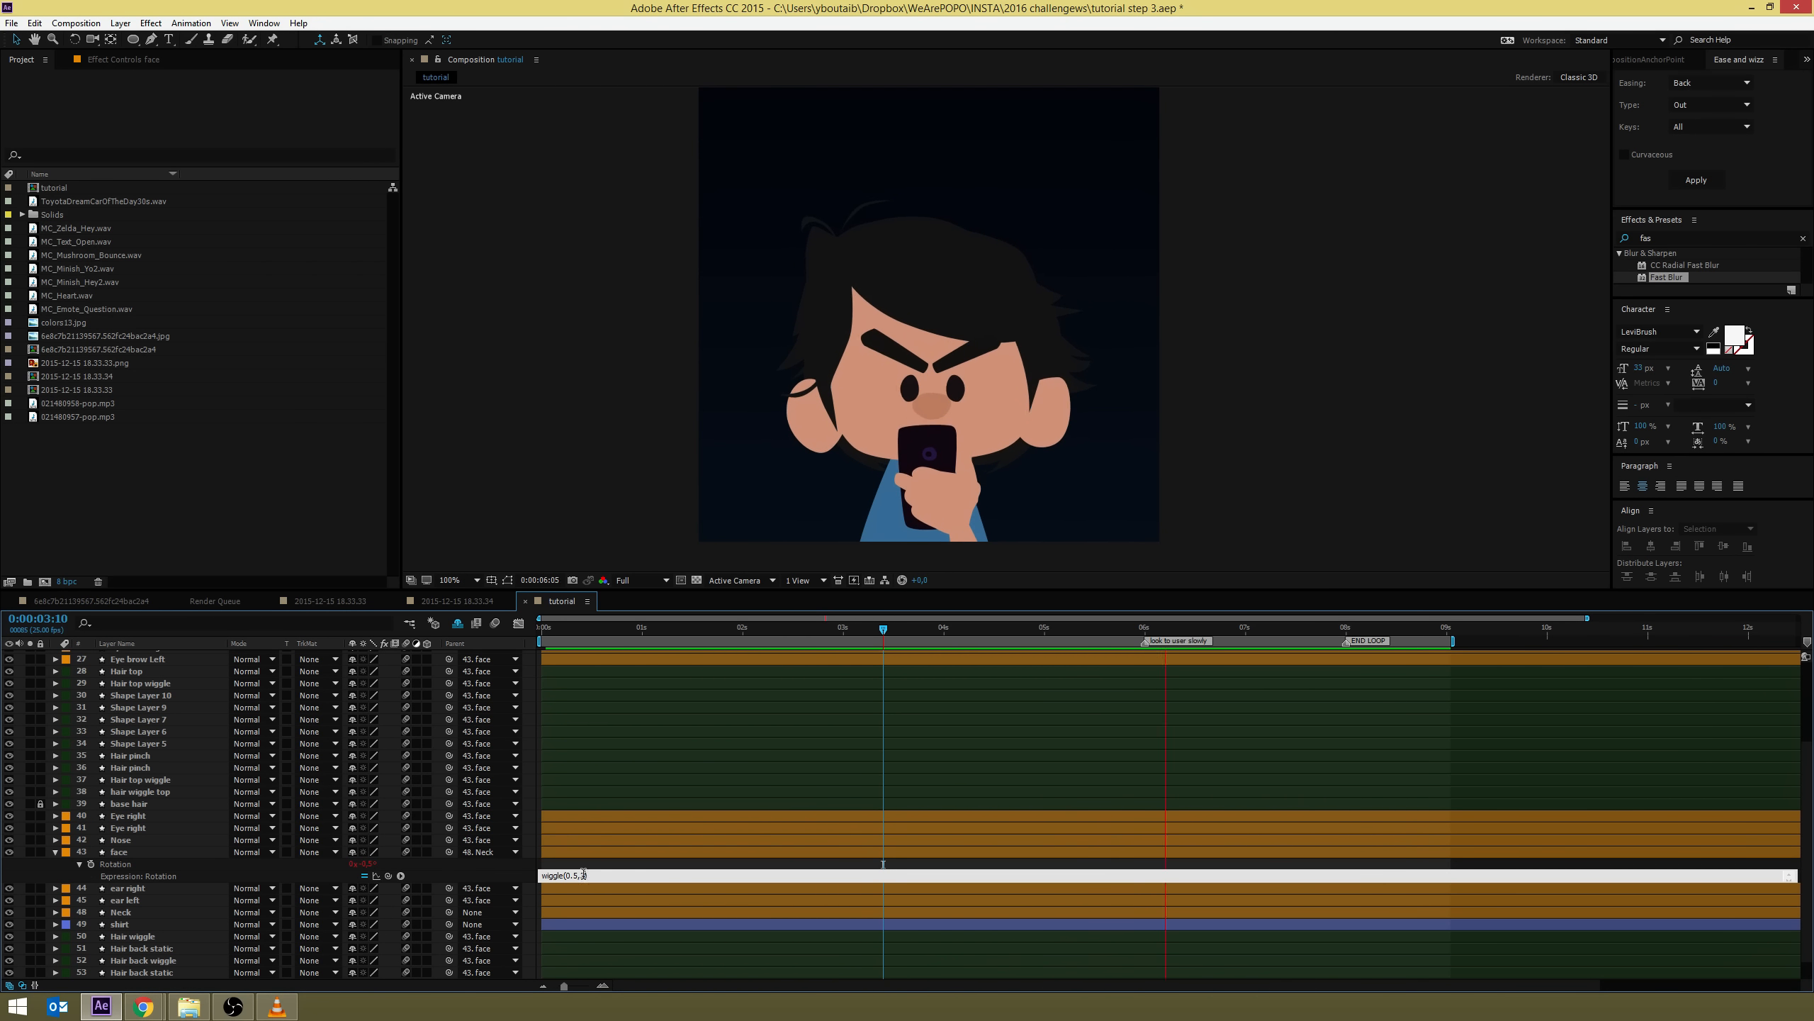
{"action": "key", "text": "BackSpace"}
{"action": "type", "text": "2"}
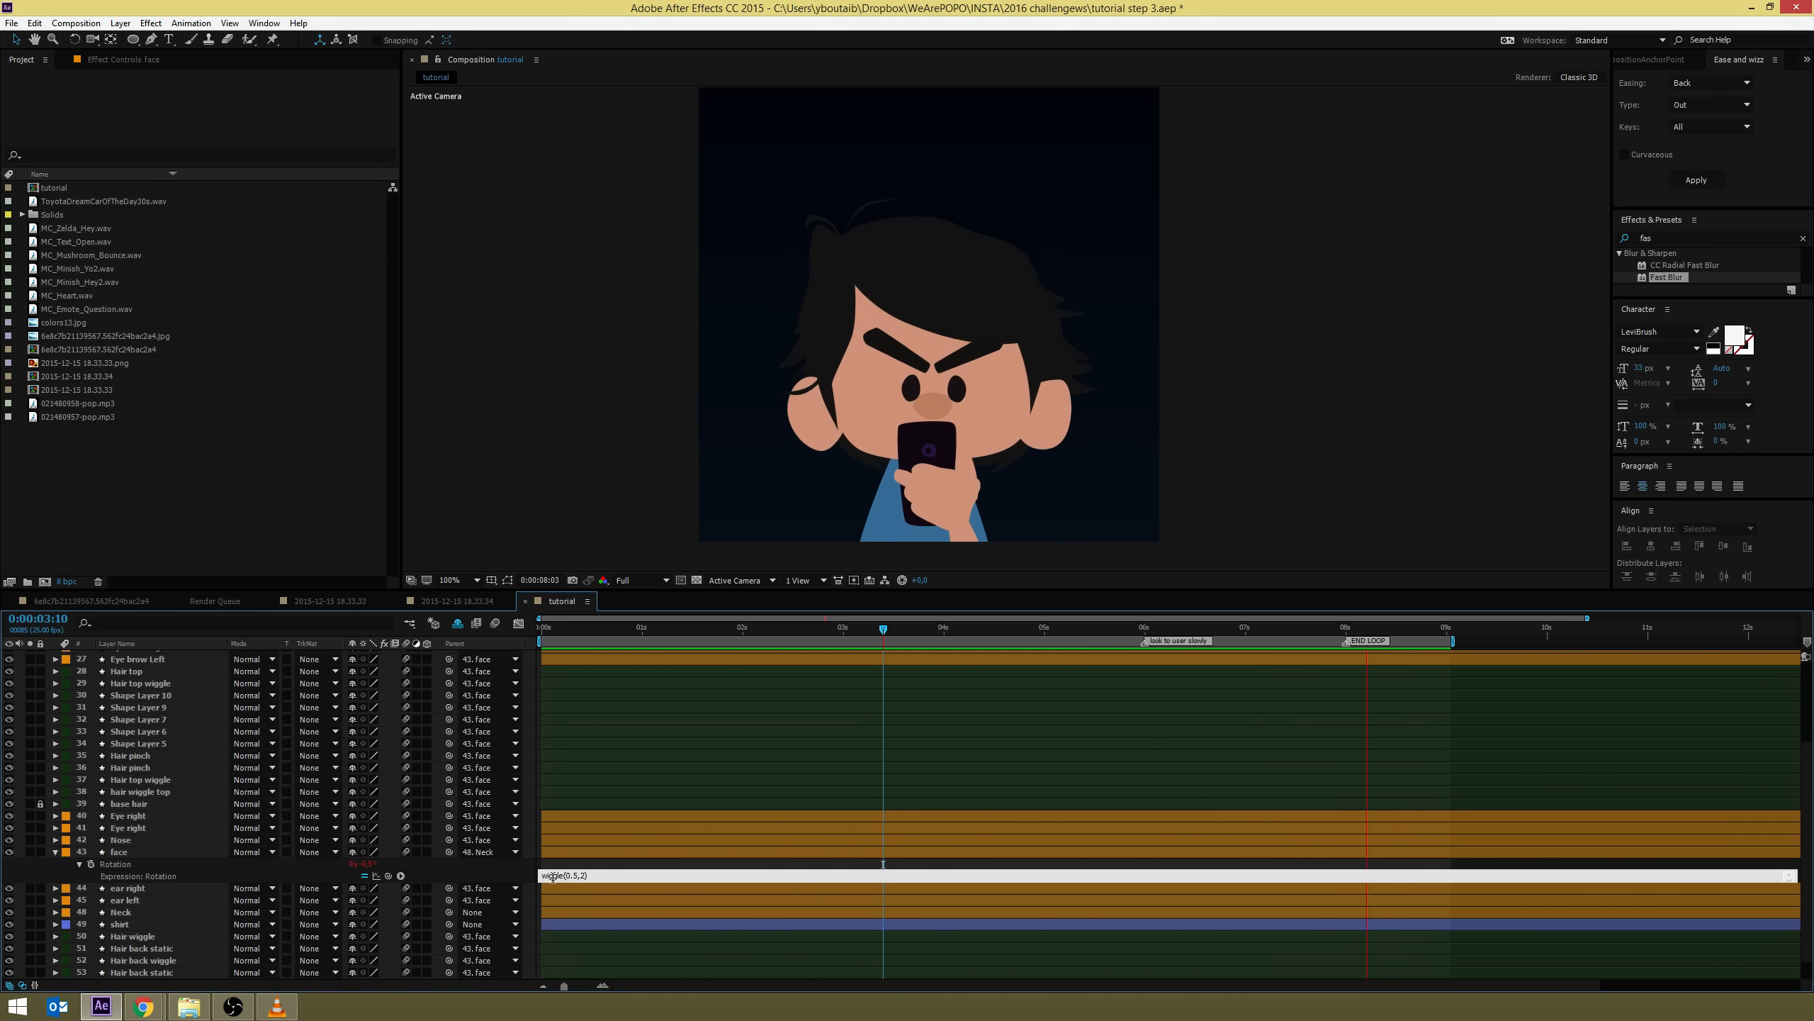
{"action": "left_click", "coordinate": [518, 872]}
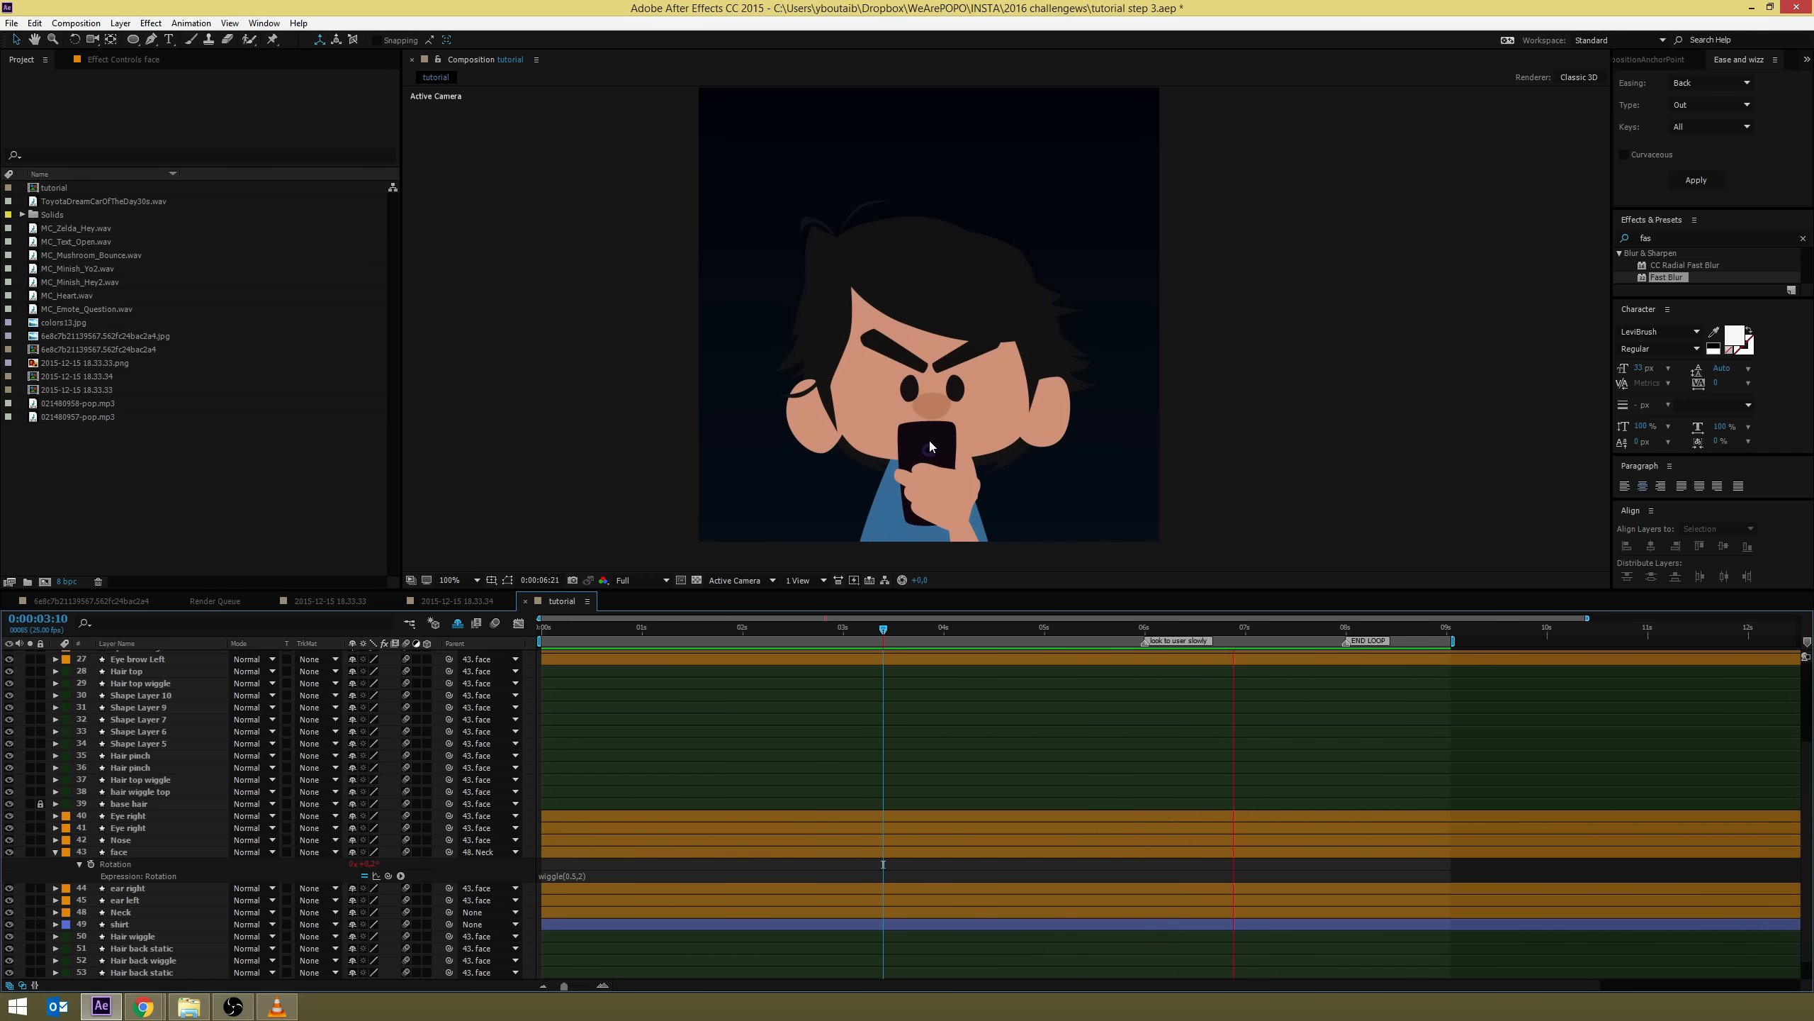
{"action": "key", "text": "ctrl+s"}
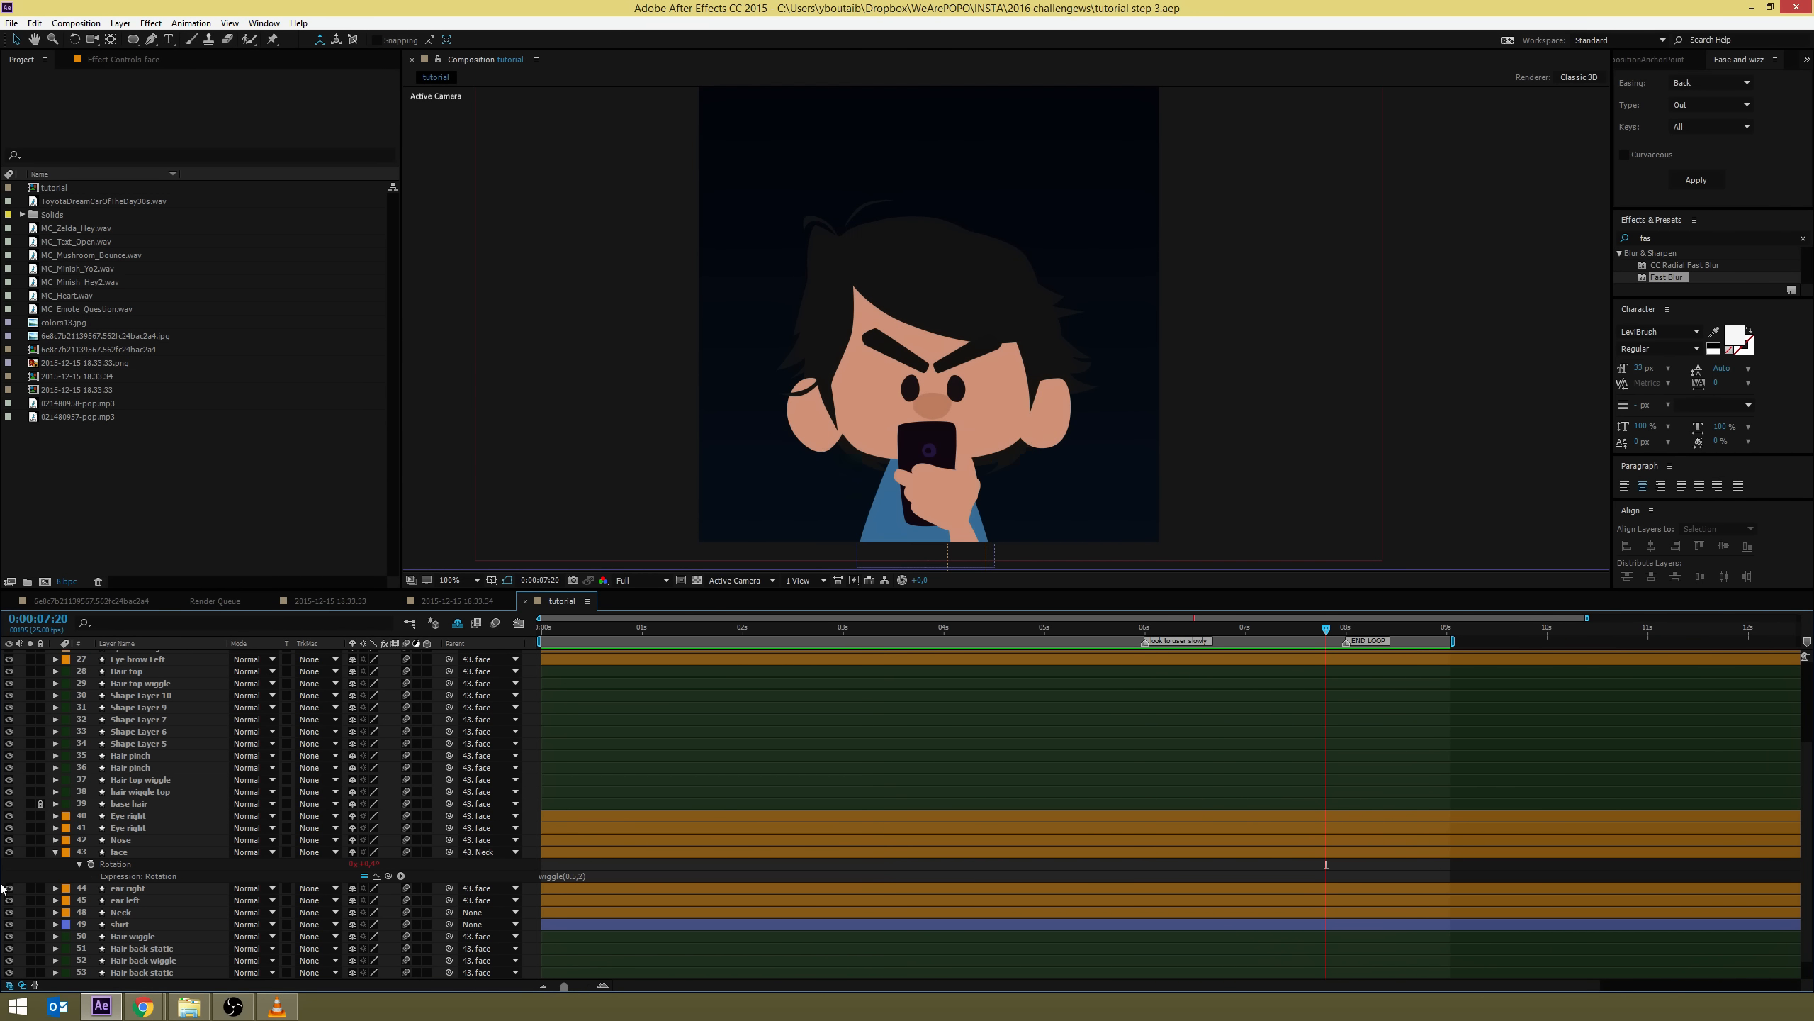
Collapse the face layer and reveal the Rotation keyframes of the ear left layer
{"action": "left_click", "coordinate": [56, 852]}
{"action": "left_click", "coordinate": [128, 839]}
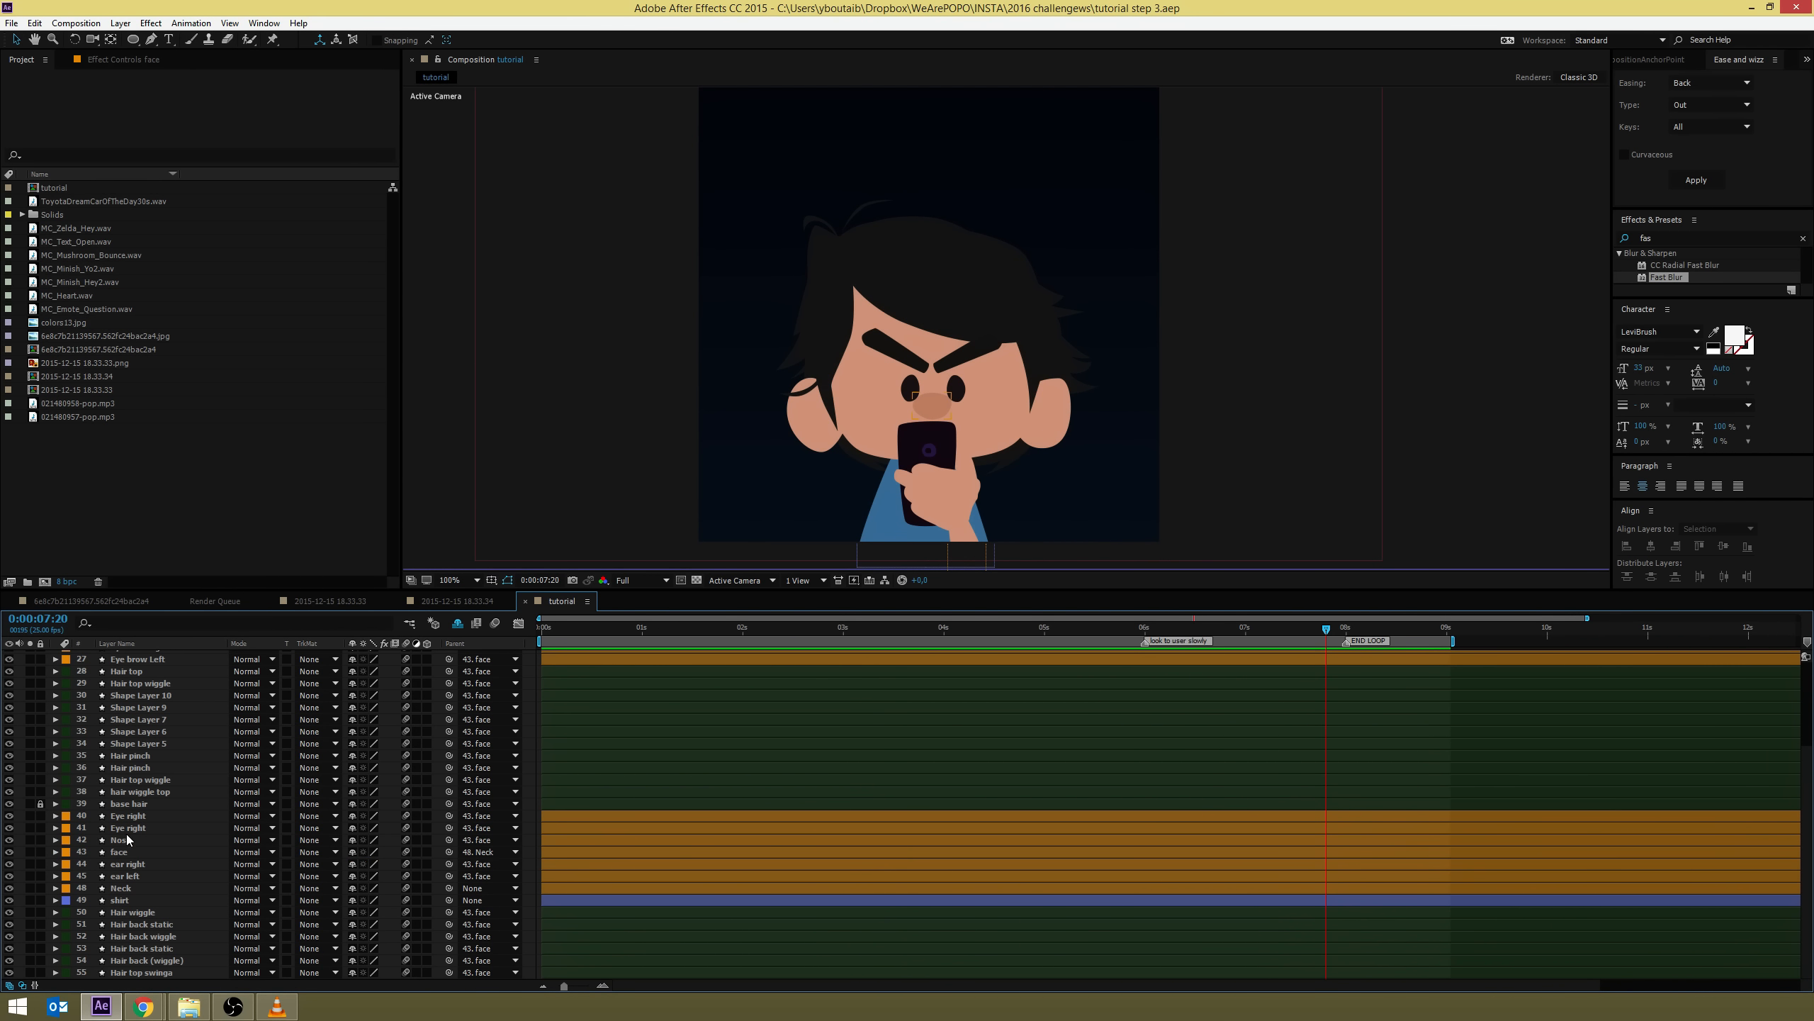
{"action": "left_click", "coordinate": [130, 829]}
{"action": "left_click", "coordinate": [126, 876]}
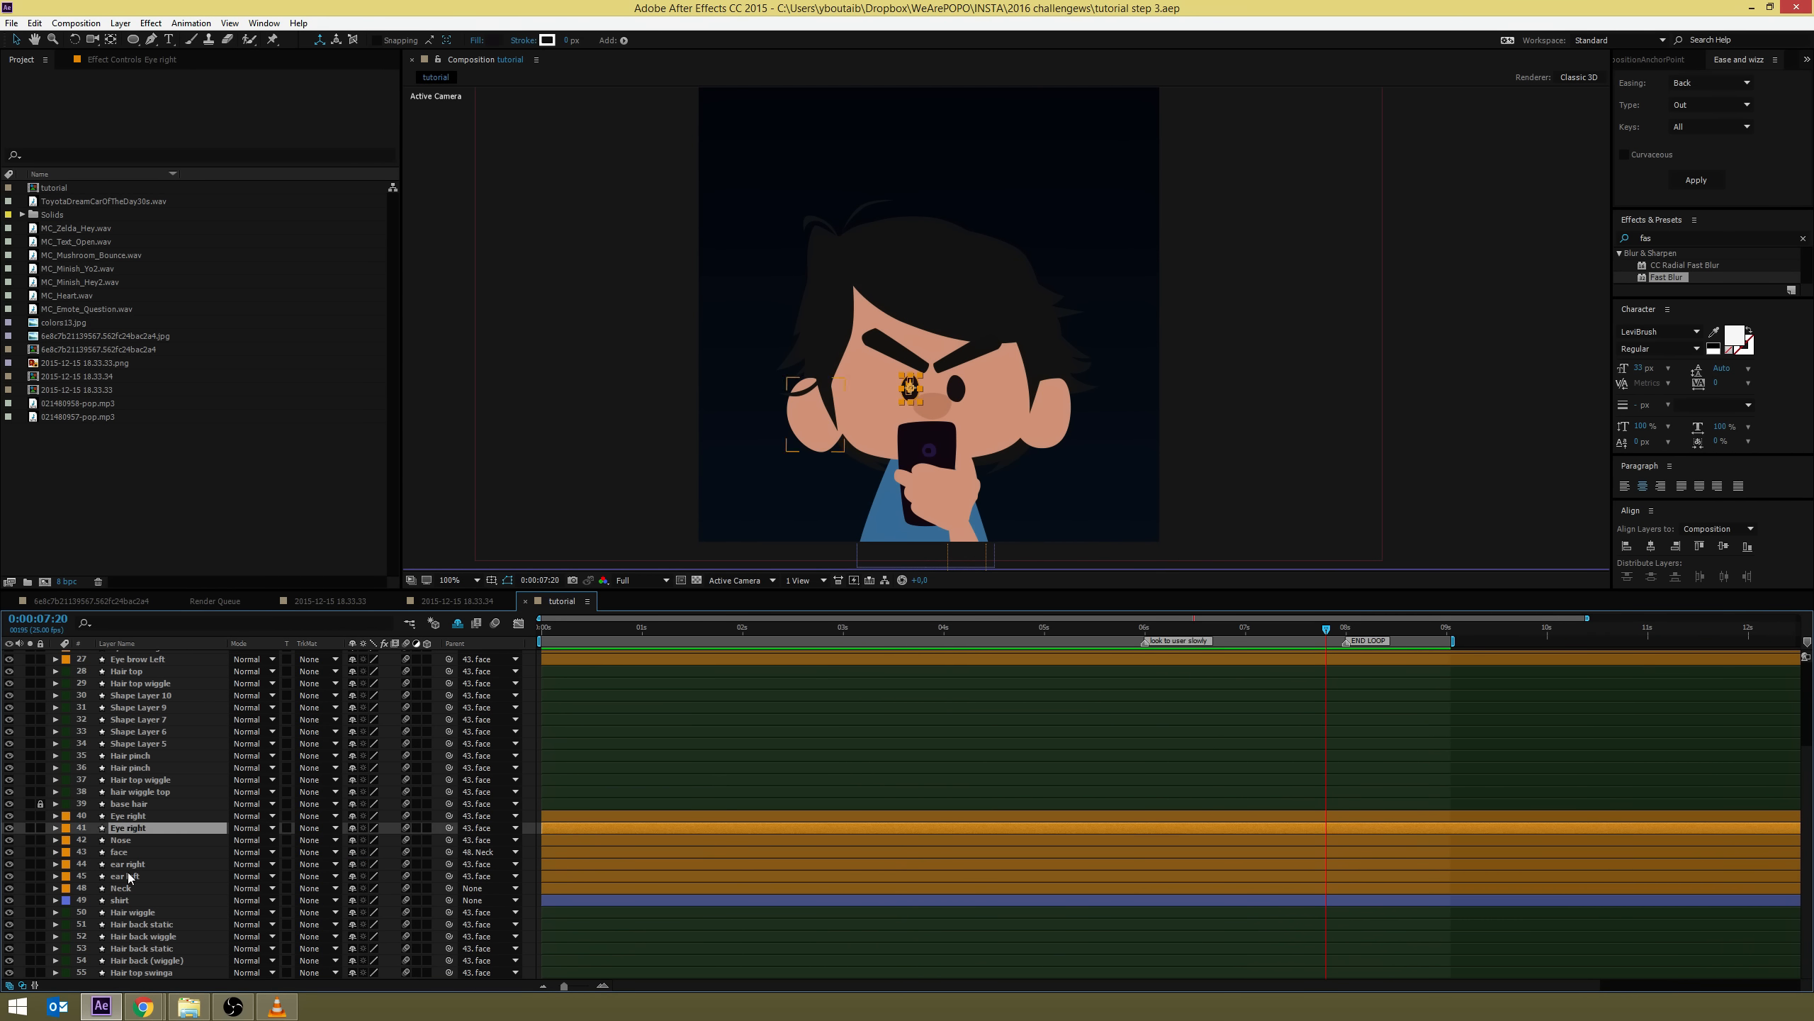
{"action": "key", "text": "u"}
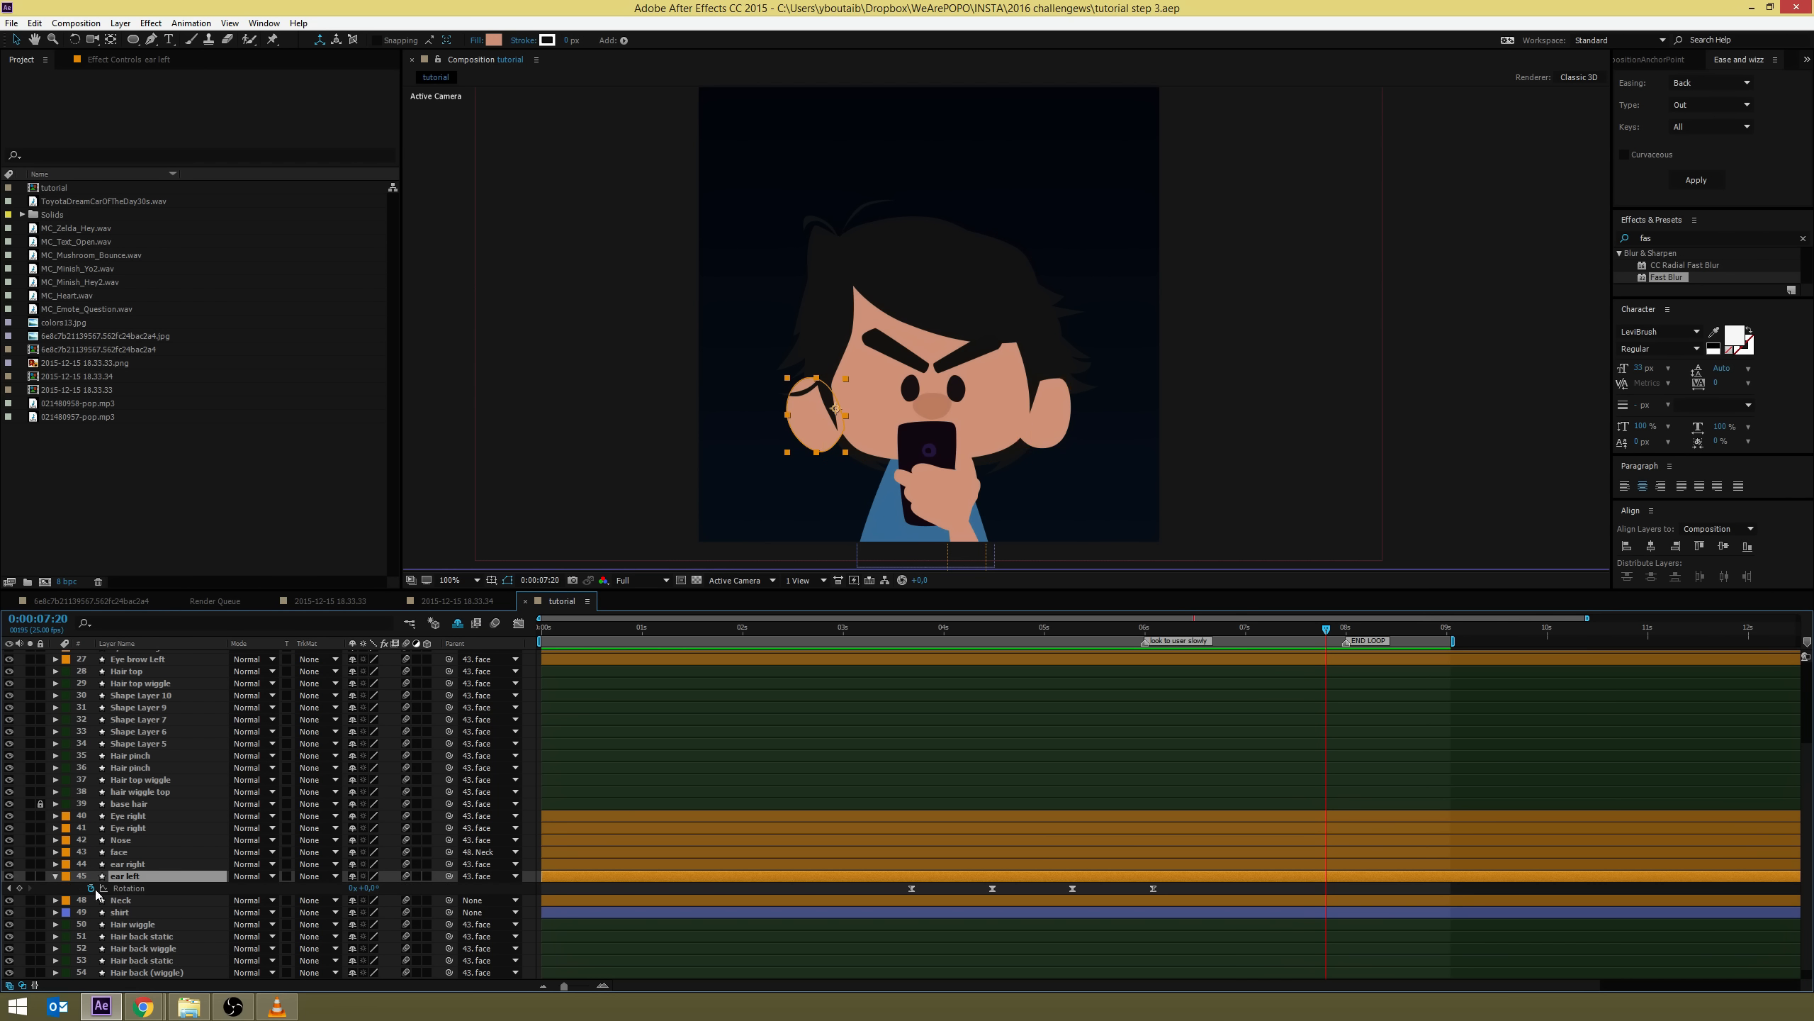
{"action": "left_click", "coordinate": [91, 888], "text": "alt"}
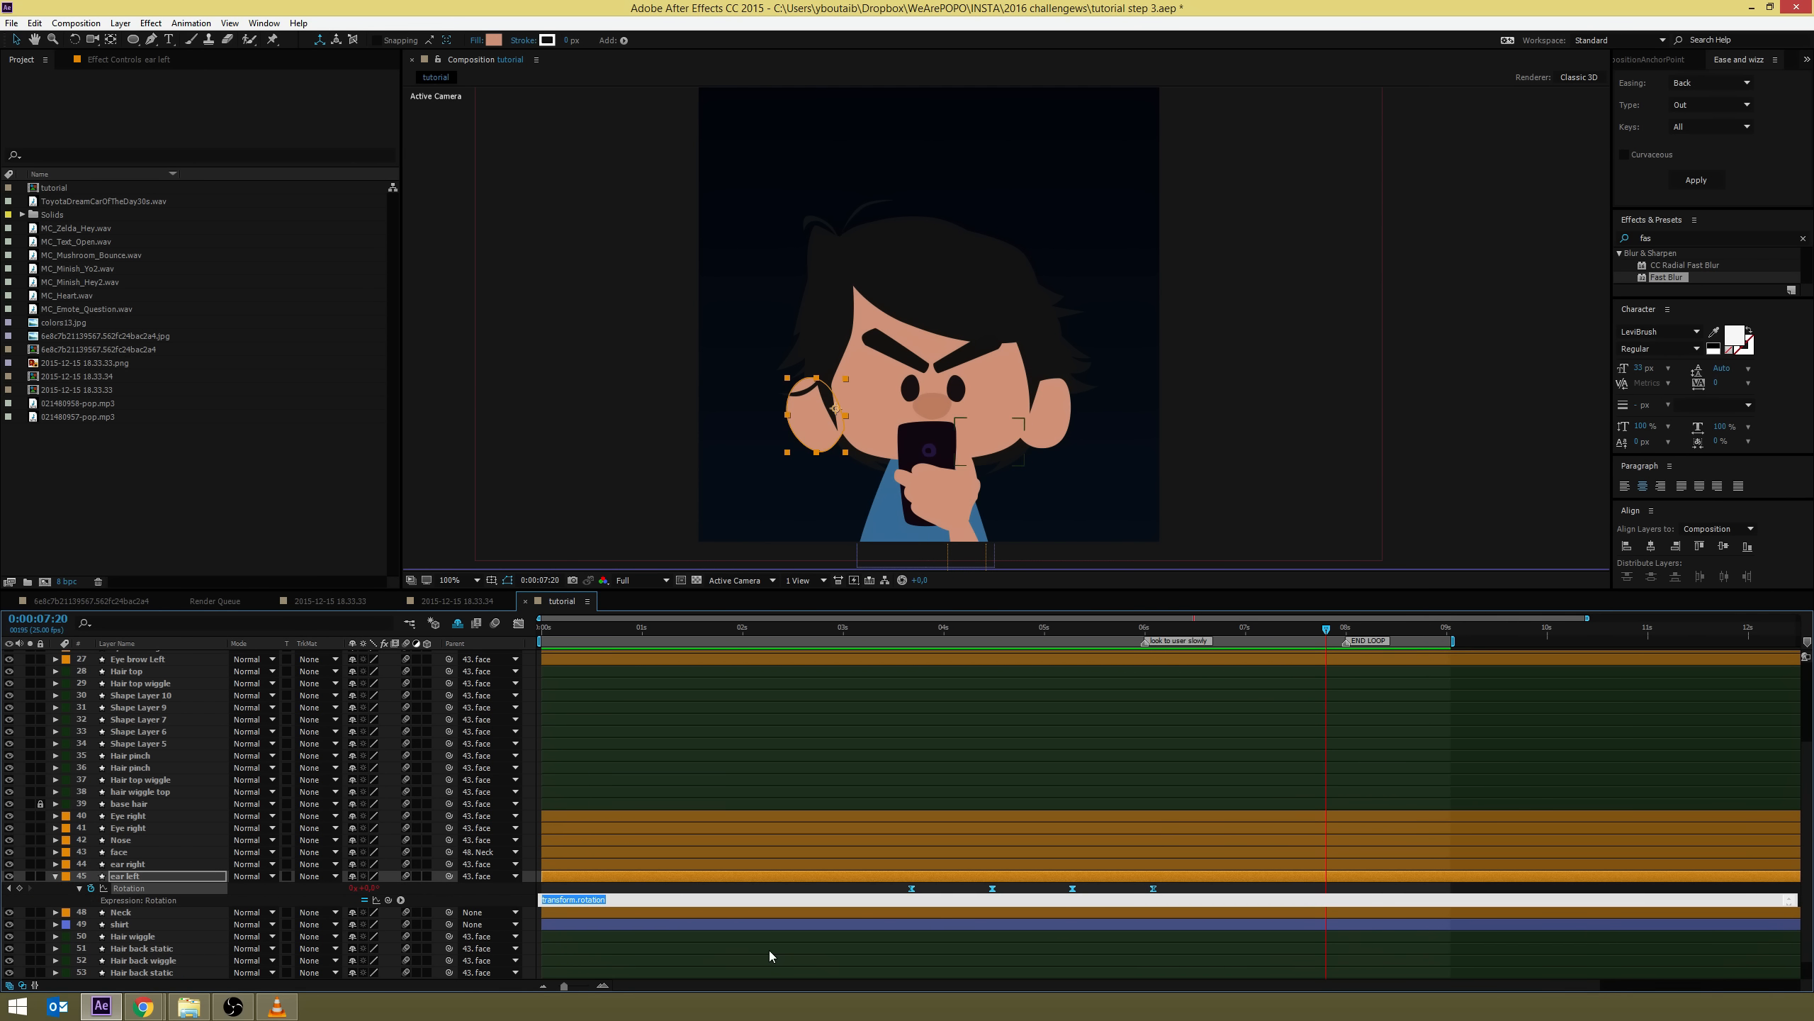
{"action": "type", "text": "wiggl"}
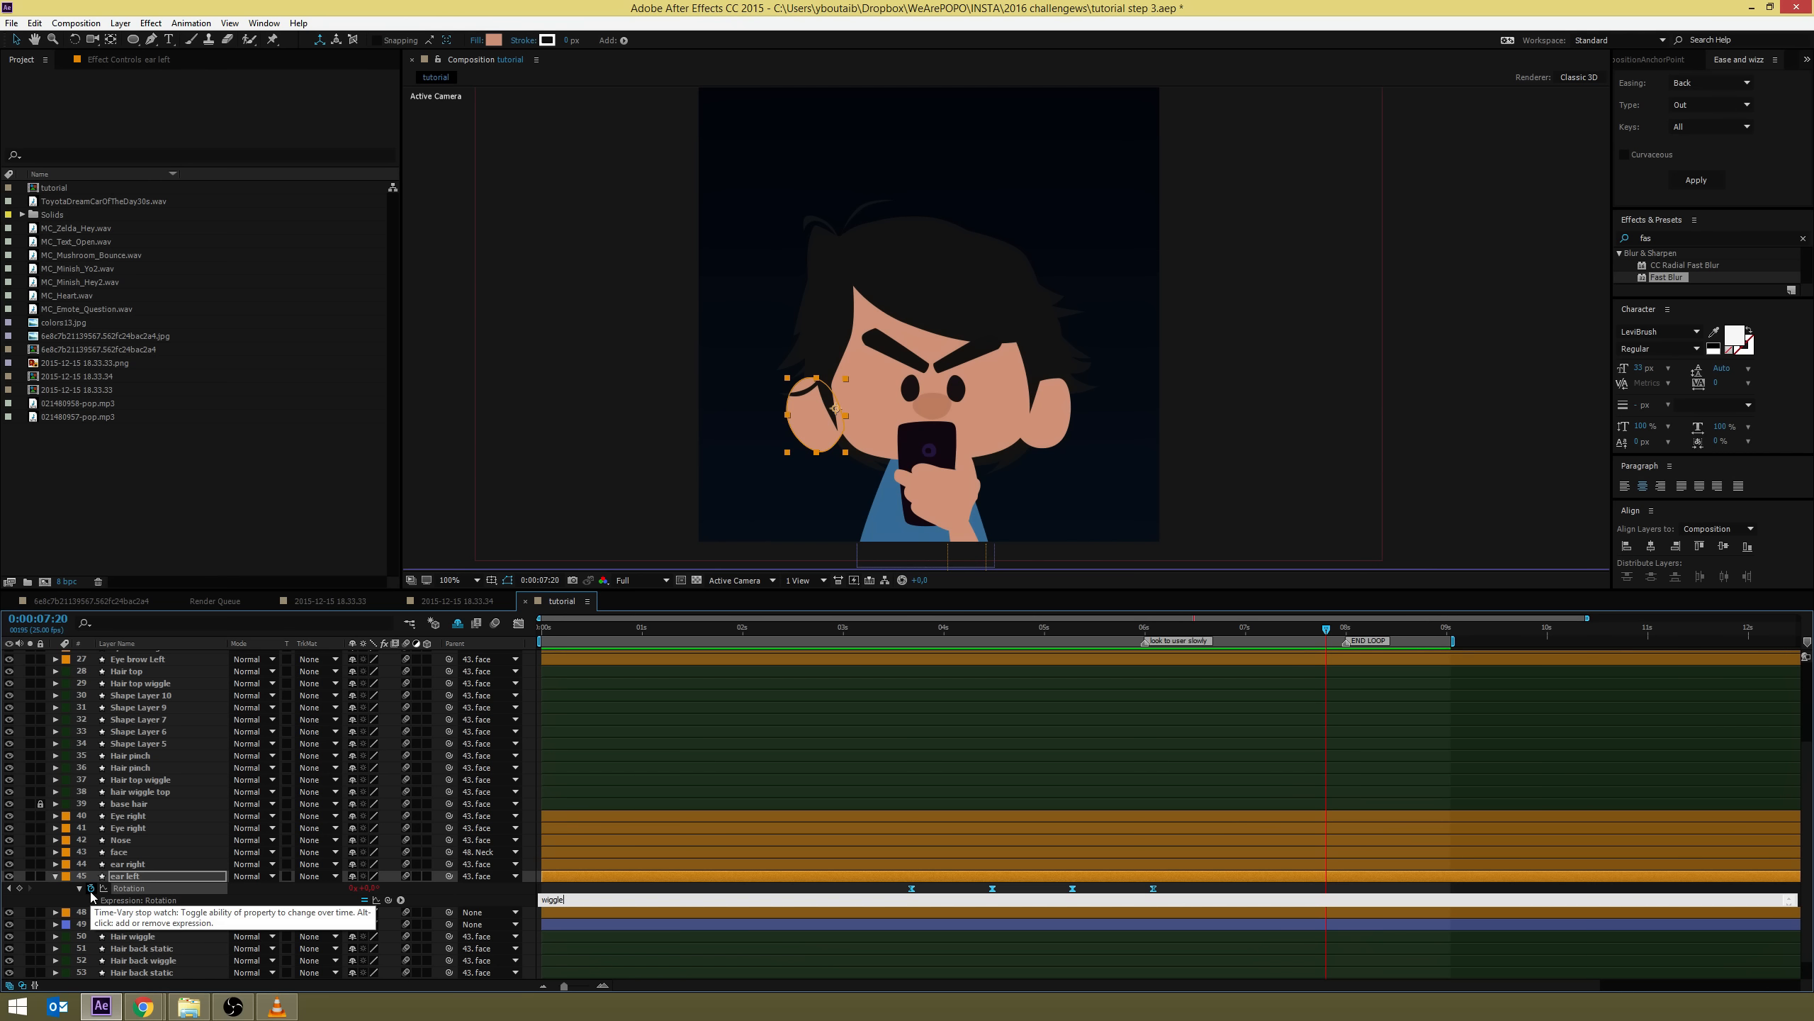
{"action": "left_click", "coordinate": [465, 904]}
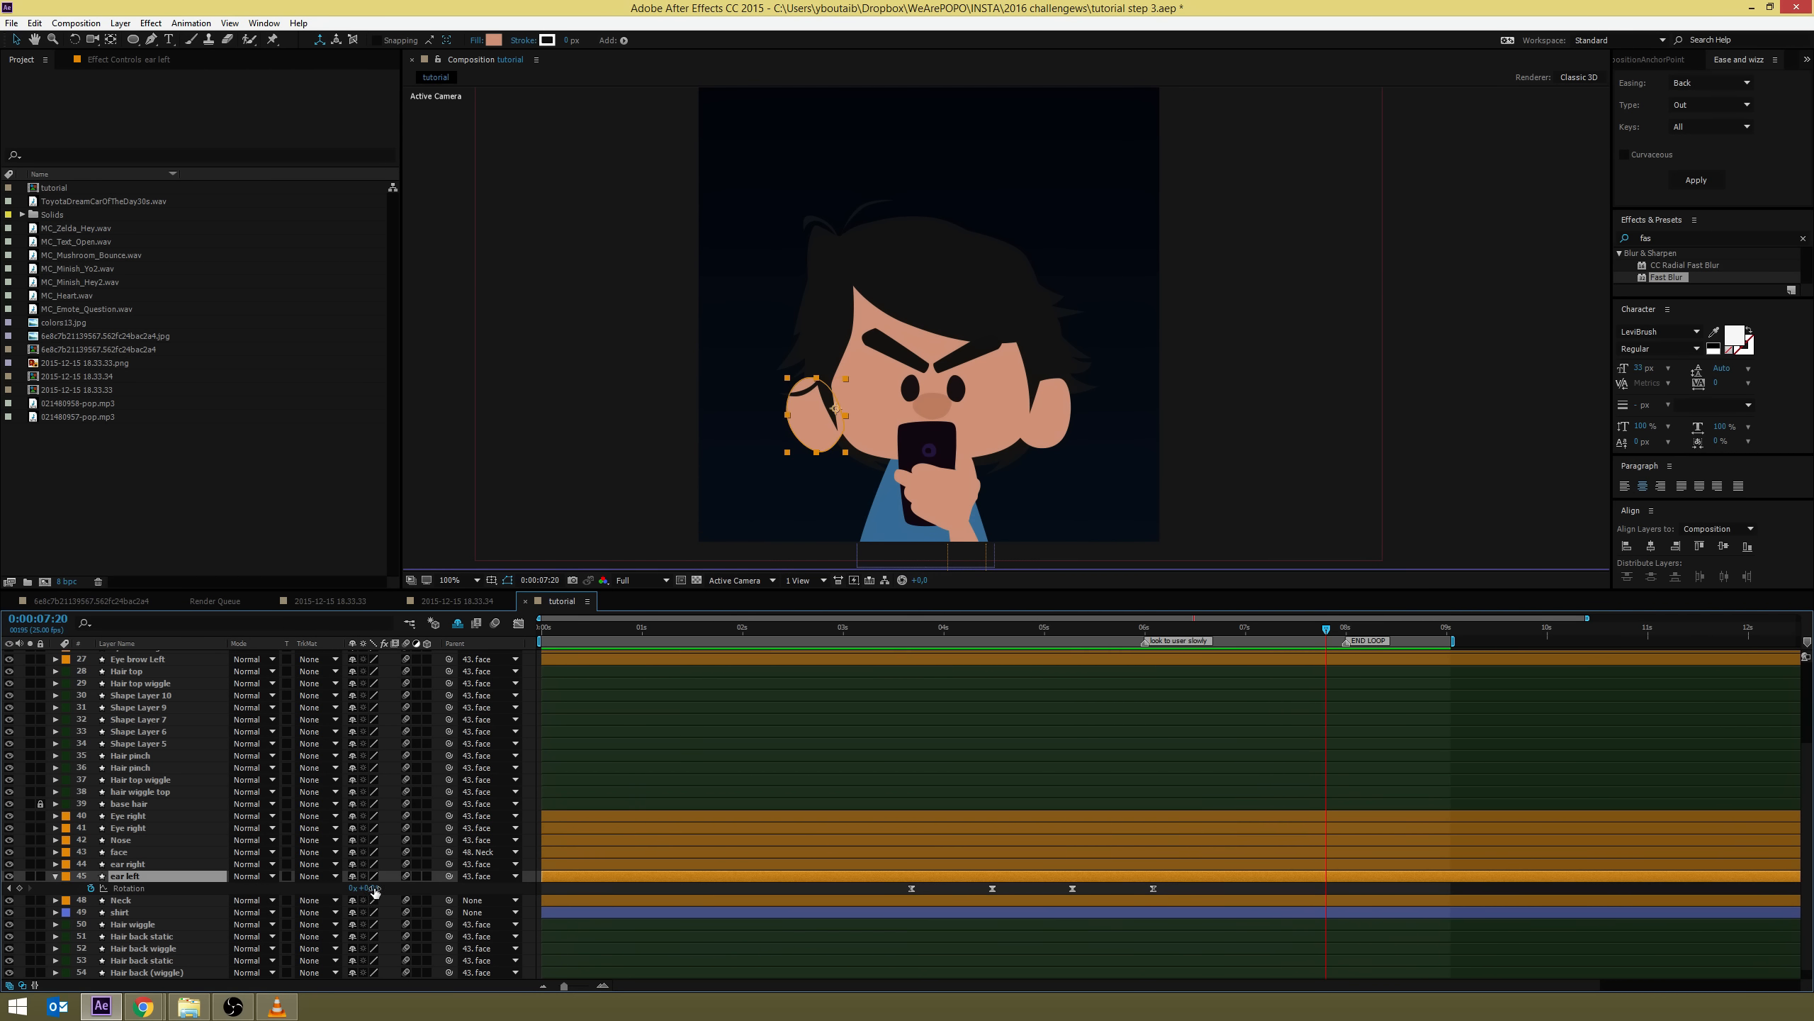
Add the expression wiggle(0.5,2) to the ear left layer's Rotation
{"action": "left_click", "coordinate": [90, 888], "text": "alt"}
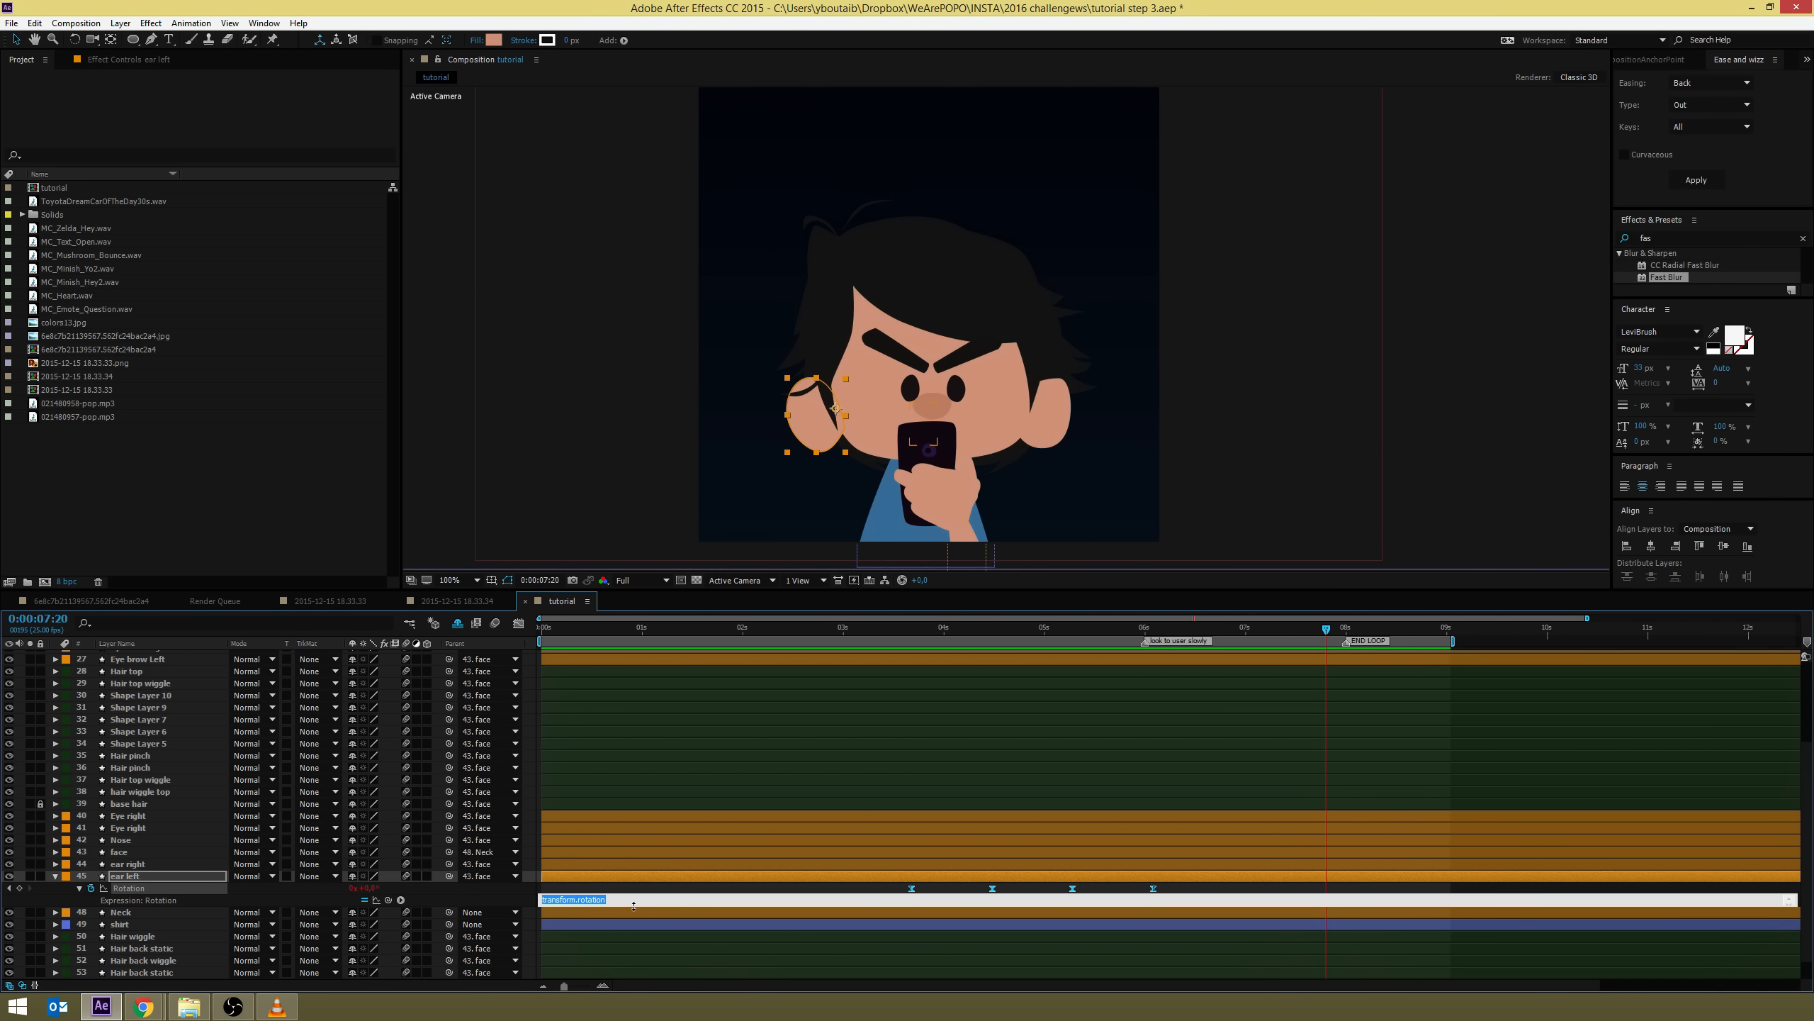
{"action": "type", "text": "wigg"}
{"action": "type", "text": "le(0"}
{"action": "type", "text": ".5"}
{"action": "type", "text": "0"}
{"action": "left_click_drag", "start_coordinate": [619, 901], "coordinate": [491, 905]}
{"action": "left_click", "coordinate": [472, 902]}
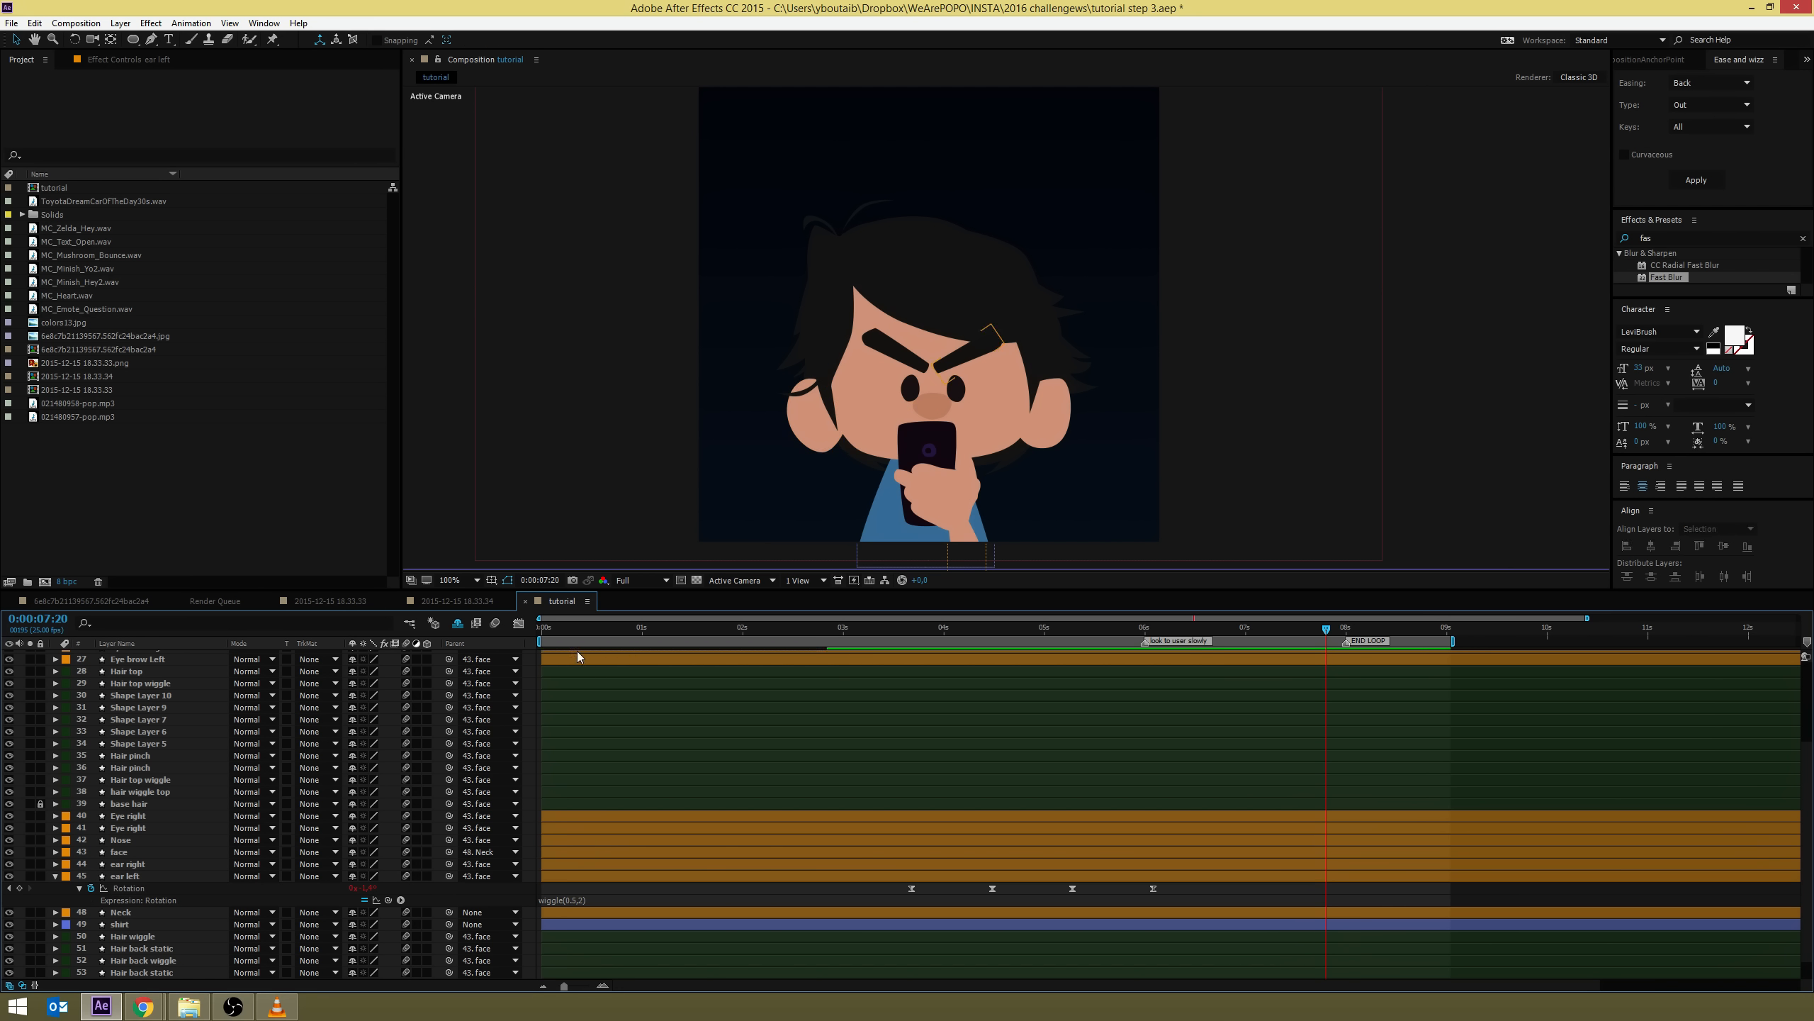
Scrub the ear motion, change the ear left Rotation expression to wiggle(0.5,3) and copy the expression text
{"action": "left_click", "coordinate": [545, 632]}
{"action": "left_click_drag", "start_coordinate": [545, 631], "coordinate": [884, 631]}
{"action": "left_click", "coordinate": [585, 900]}
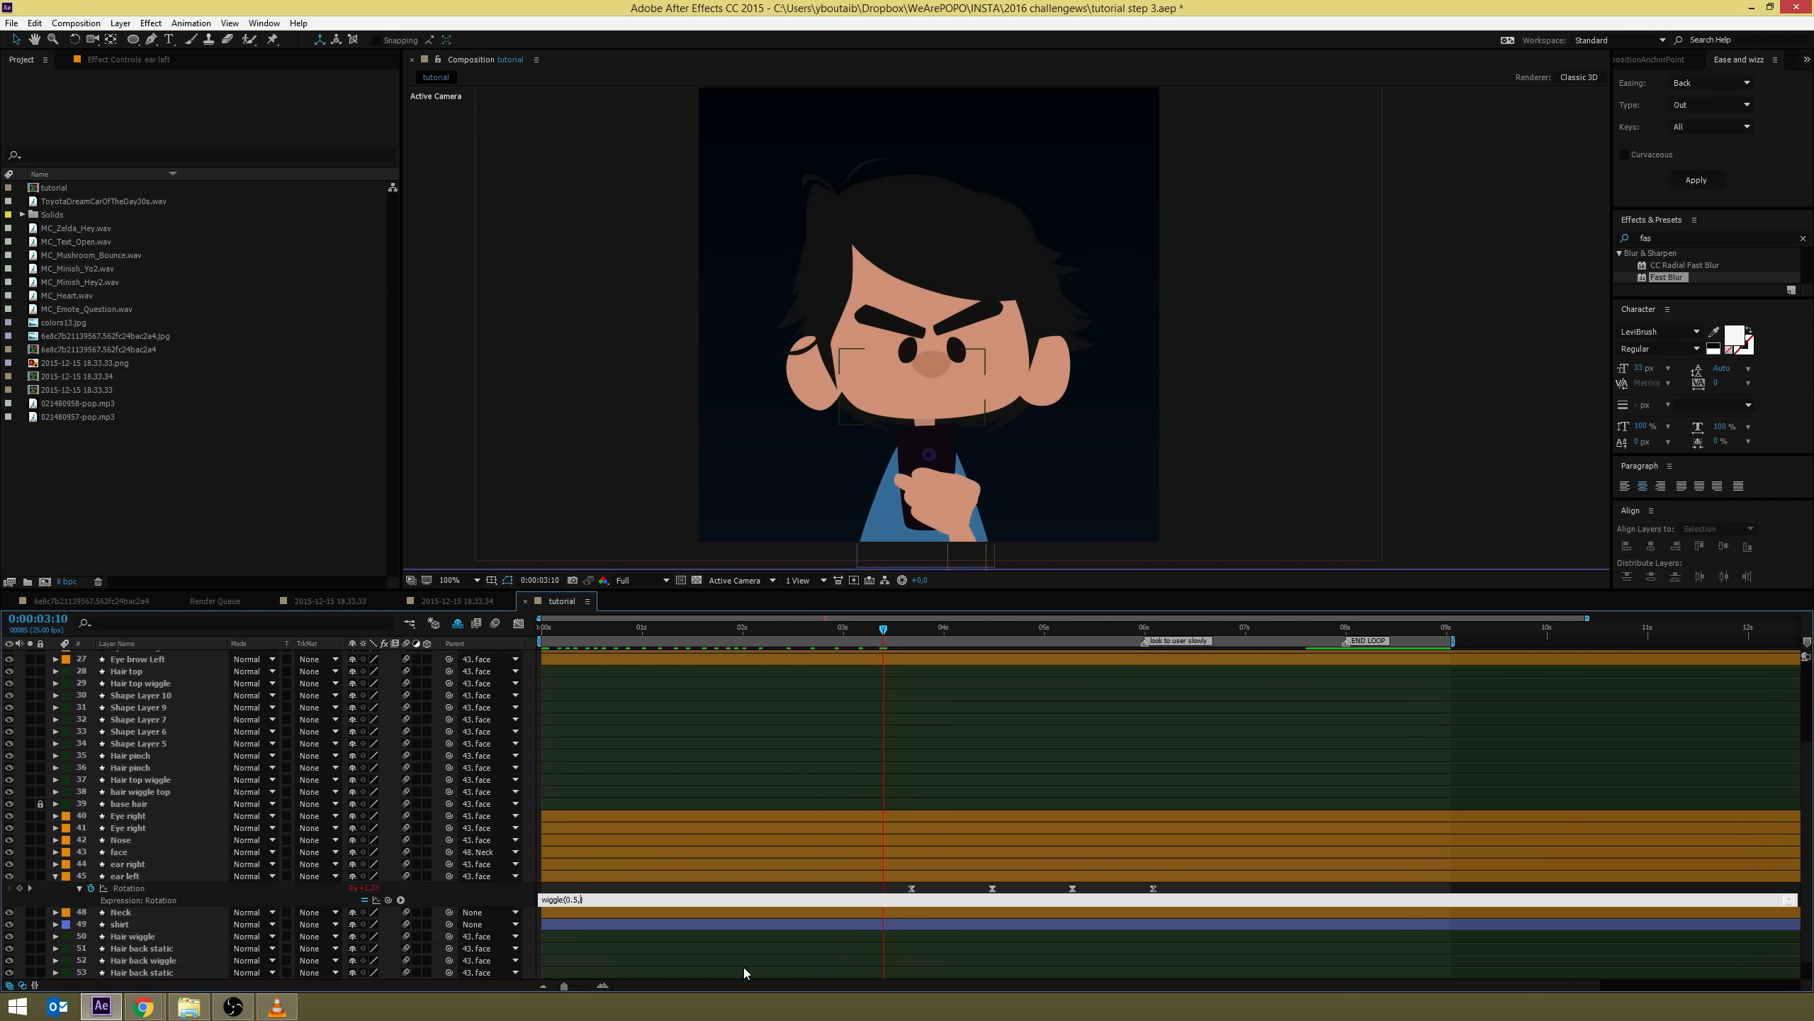
{"action": "type", "text": "3"}
{"action": "key", "text": "ctrl+a"}
{"action": "key", "text": "ctrl+c"}
{"action": "left_click", "coordinate": [516, 896]}
{"action": "left_click_drag", "start_coordinate": [547, 630], "coordinate": [685, 633]}
{"action": "left_click", "coordinate": [585, 880]}
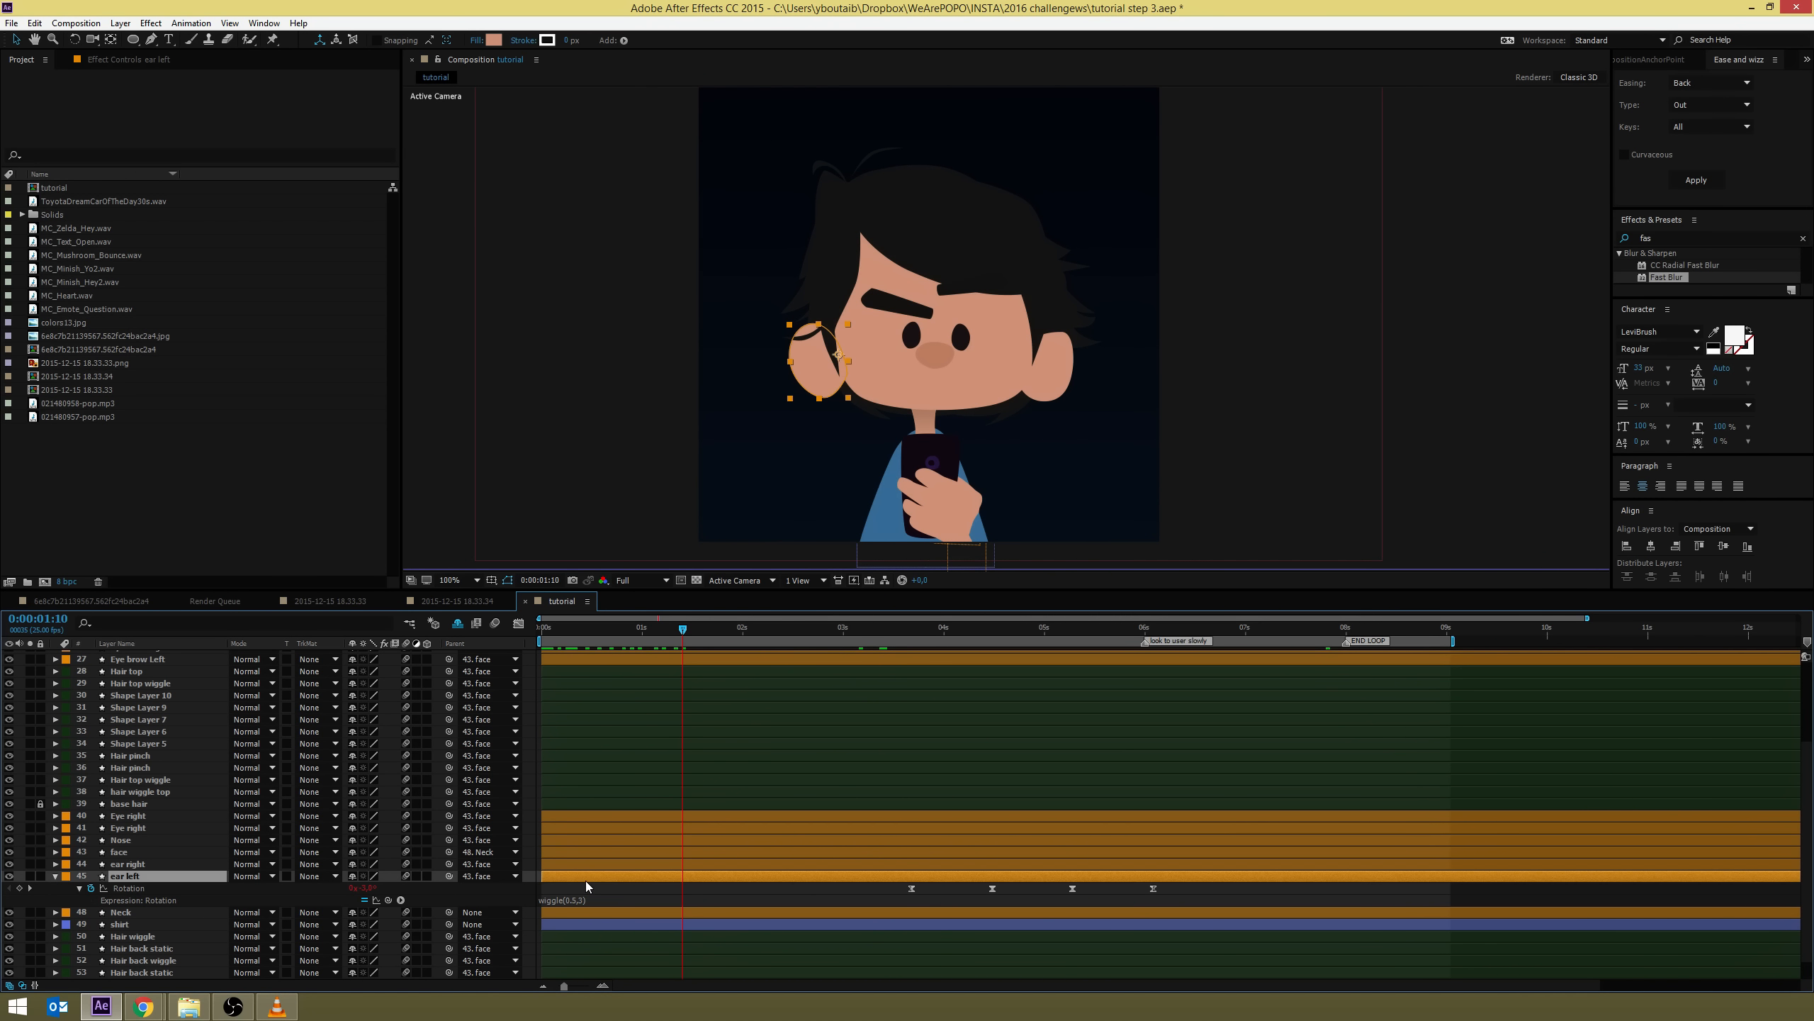
{"action": "left_click", "coordinate": [568, 808]}
{"action": "key", "text": "space"}
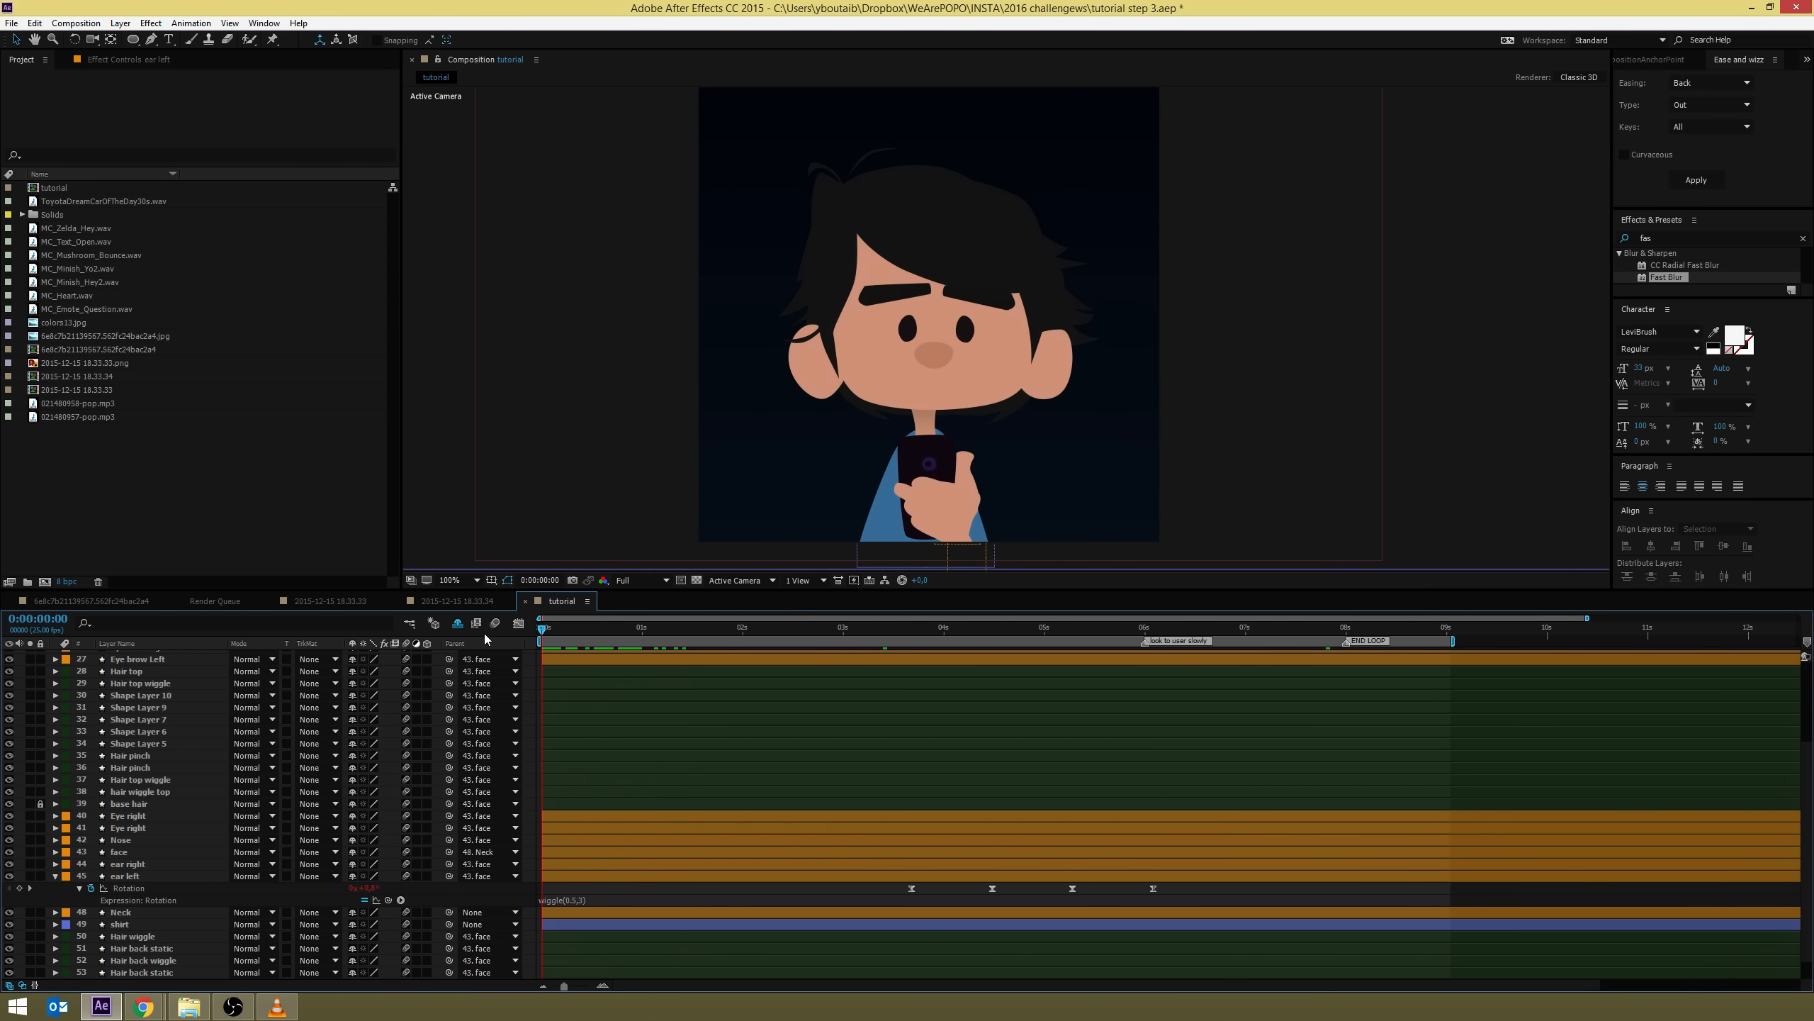
Paste the copied wiggle(0.5,3) expression onto the ear right layer's Rotation, preview it and collapse both ear layers
{"action": "left_click", "coordinate": [133, 864]}
{"action": "key", "text": "u"}
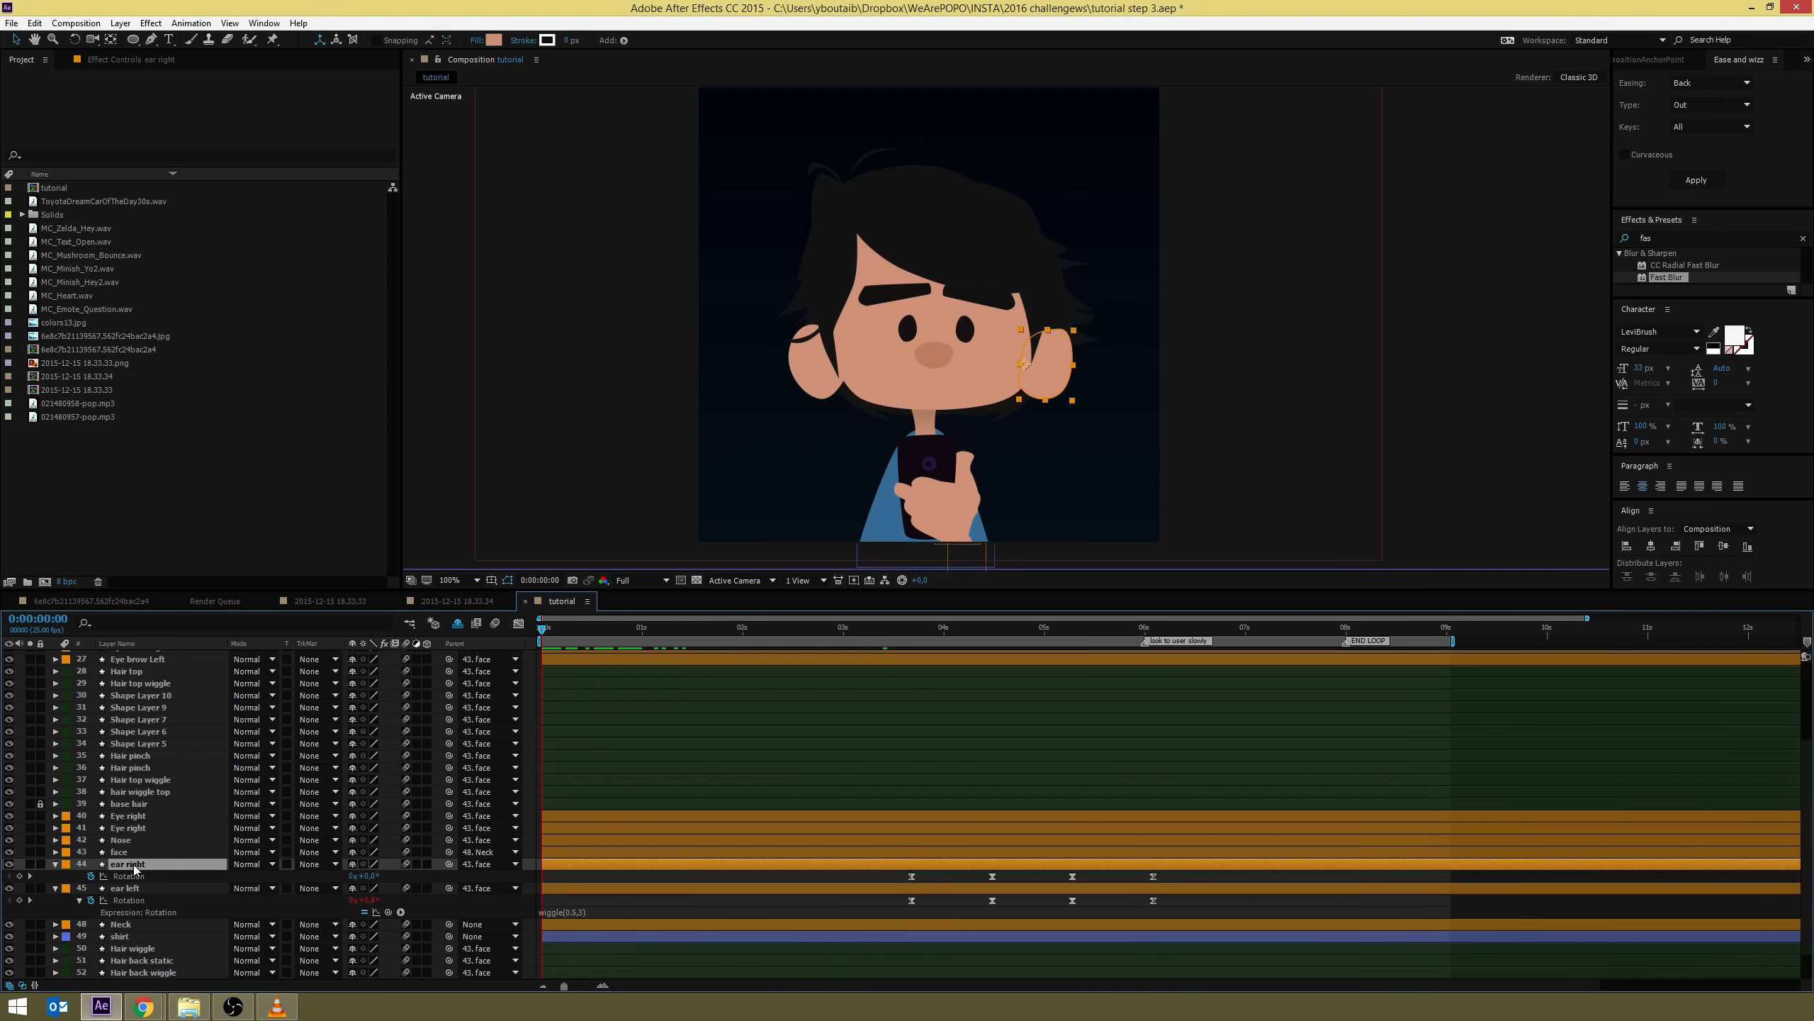
{"action": "left_click", "coordinate": [91, 875], "text": "alt"}
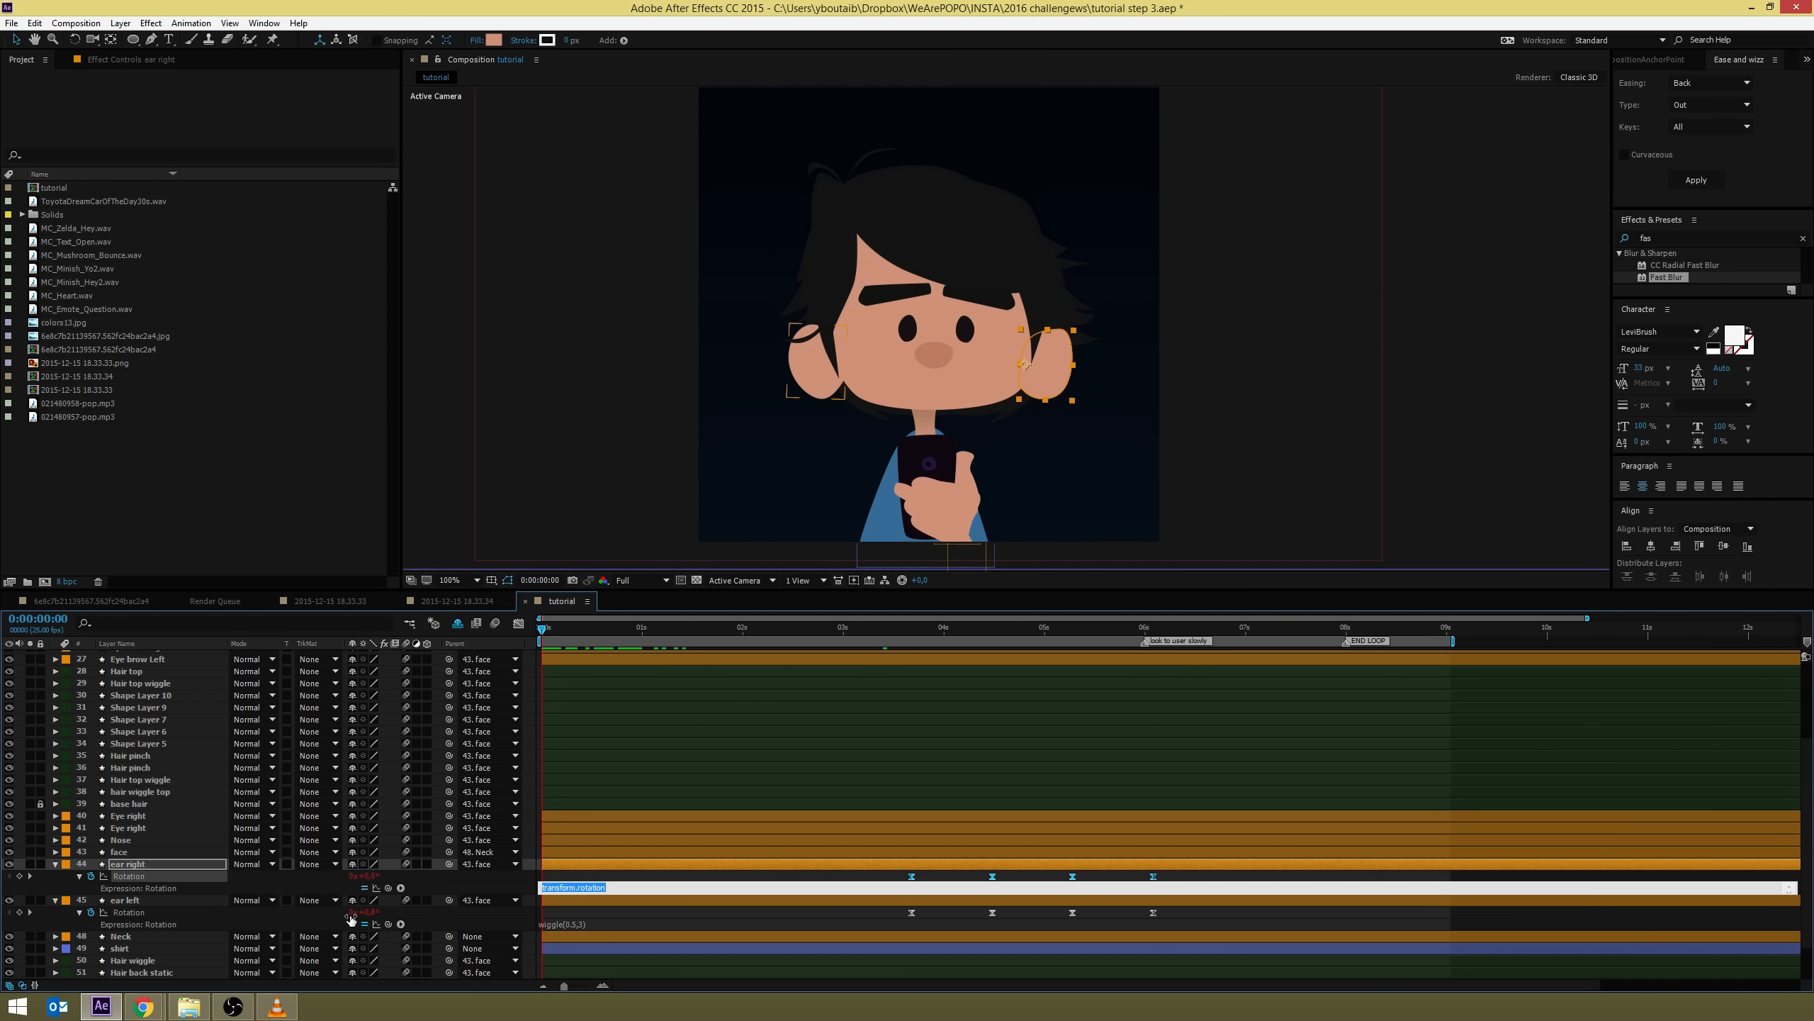
{"action": "key", "text": "ctrl+v"}
{"action": "key", "text": "space"}
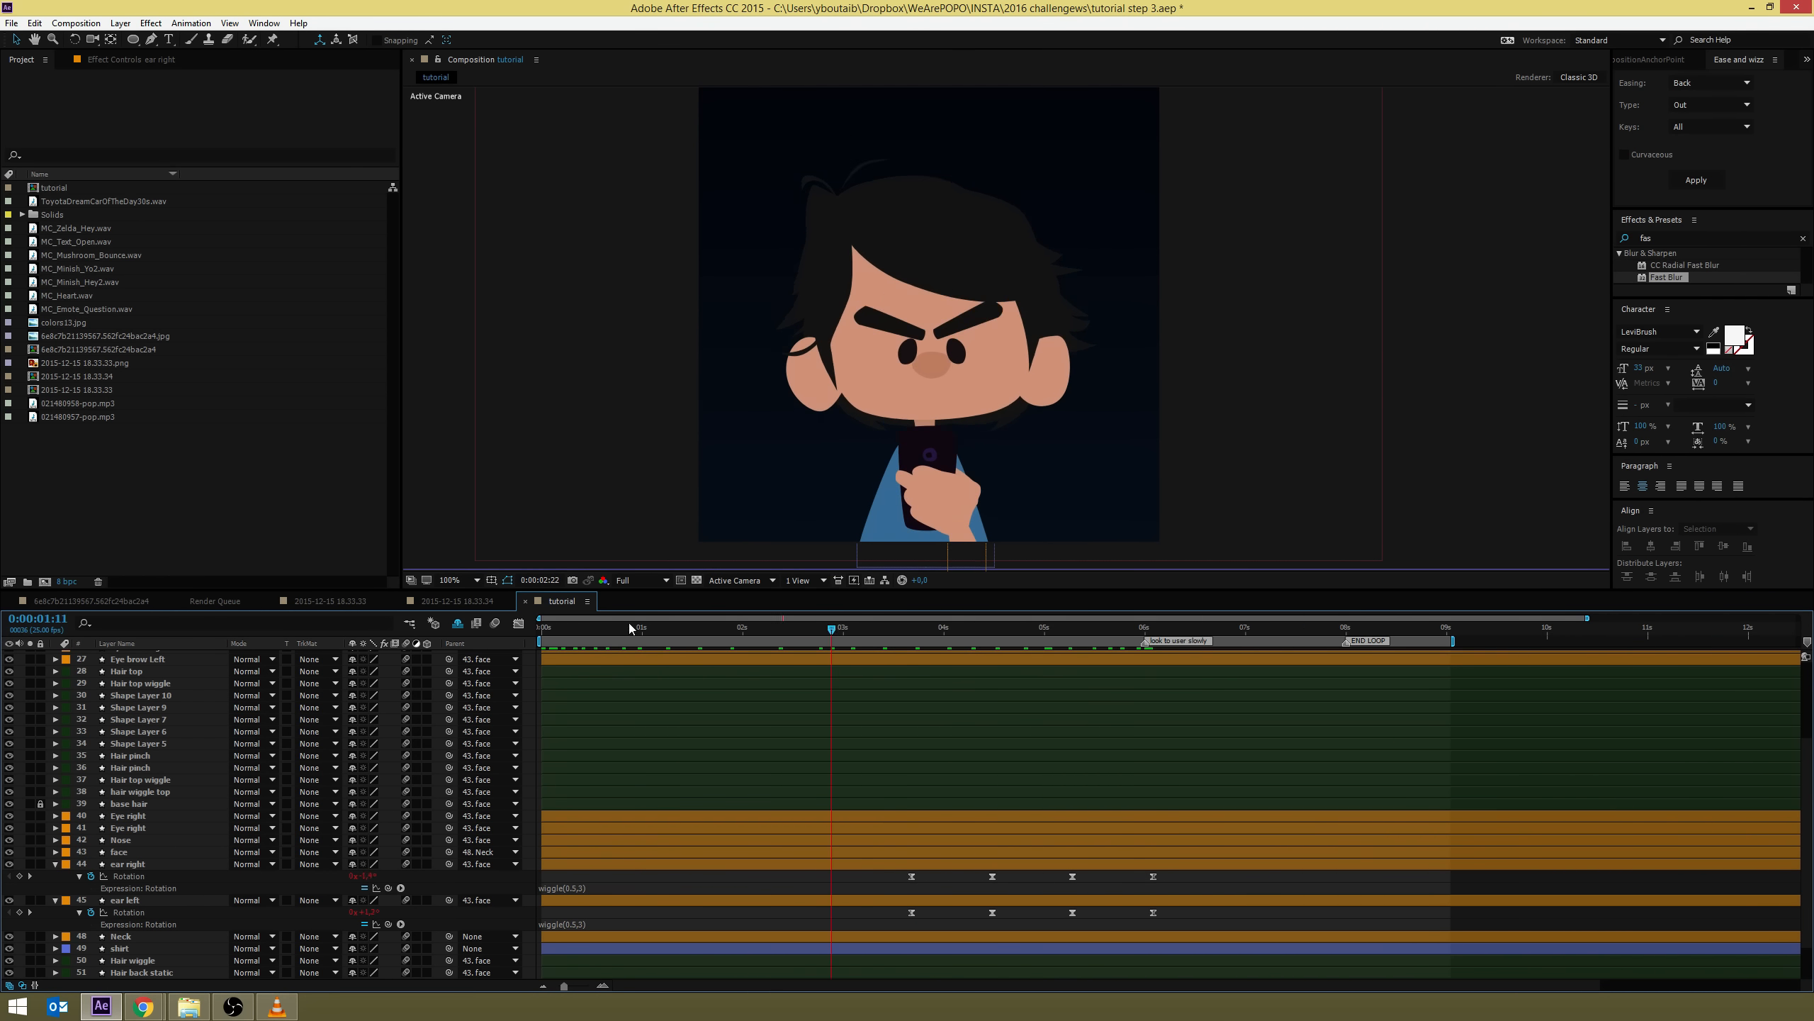
{"action": "key", "text": "space"}
{"action": "left_click", "coordinate": [58, 870]}
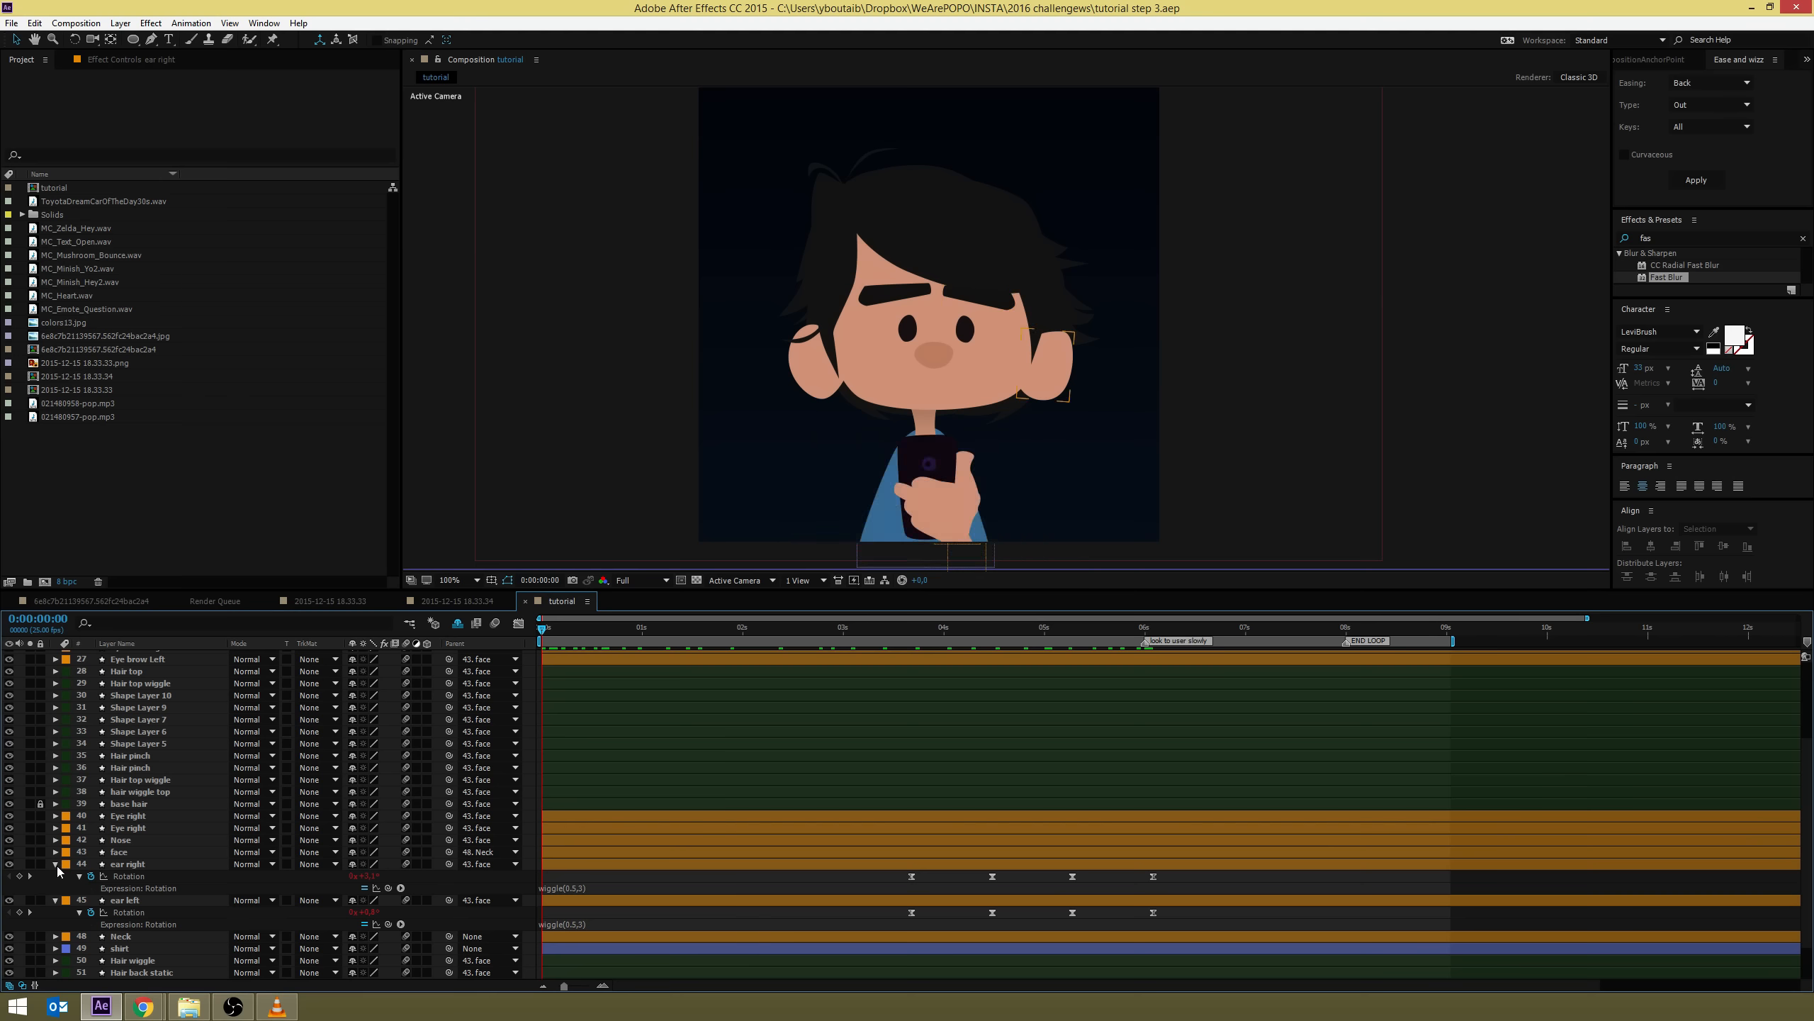
{"action": "left_click", "coordinate": [56, 864]}
{"action": "left_click", "coordinate": [55, 876]}
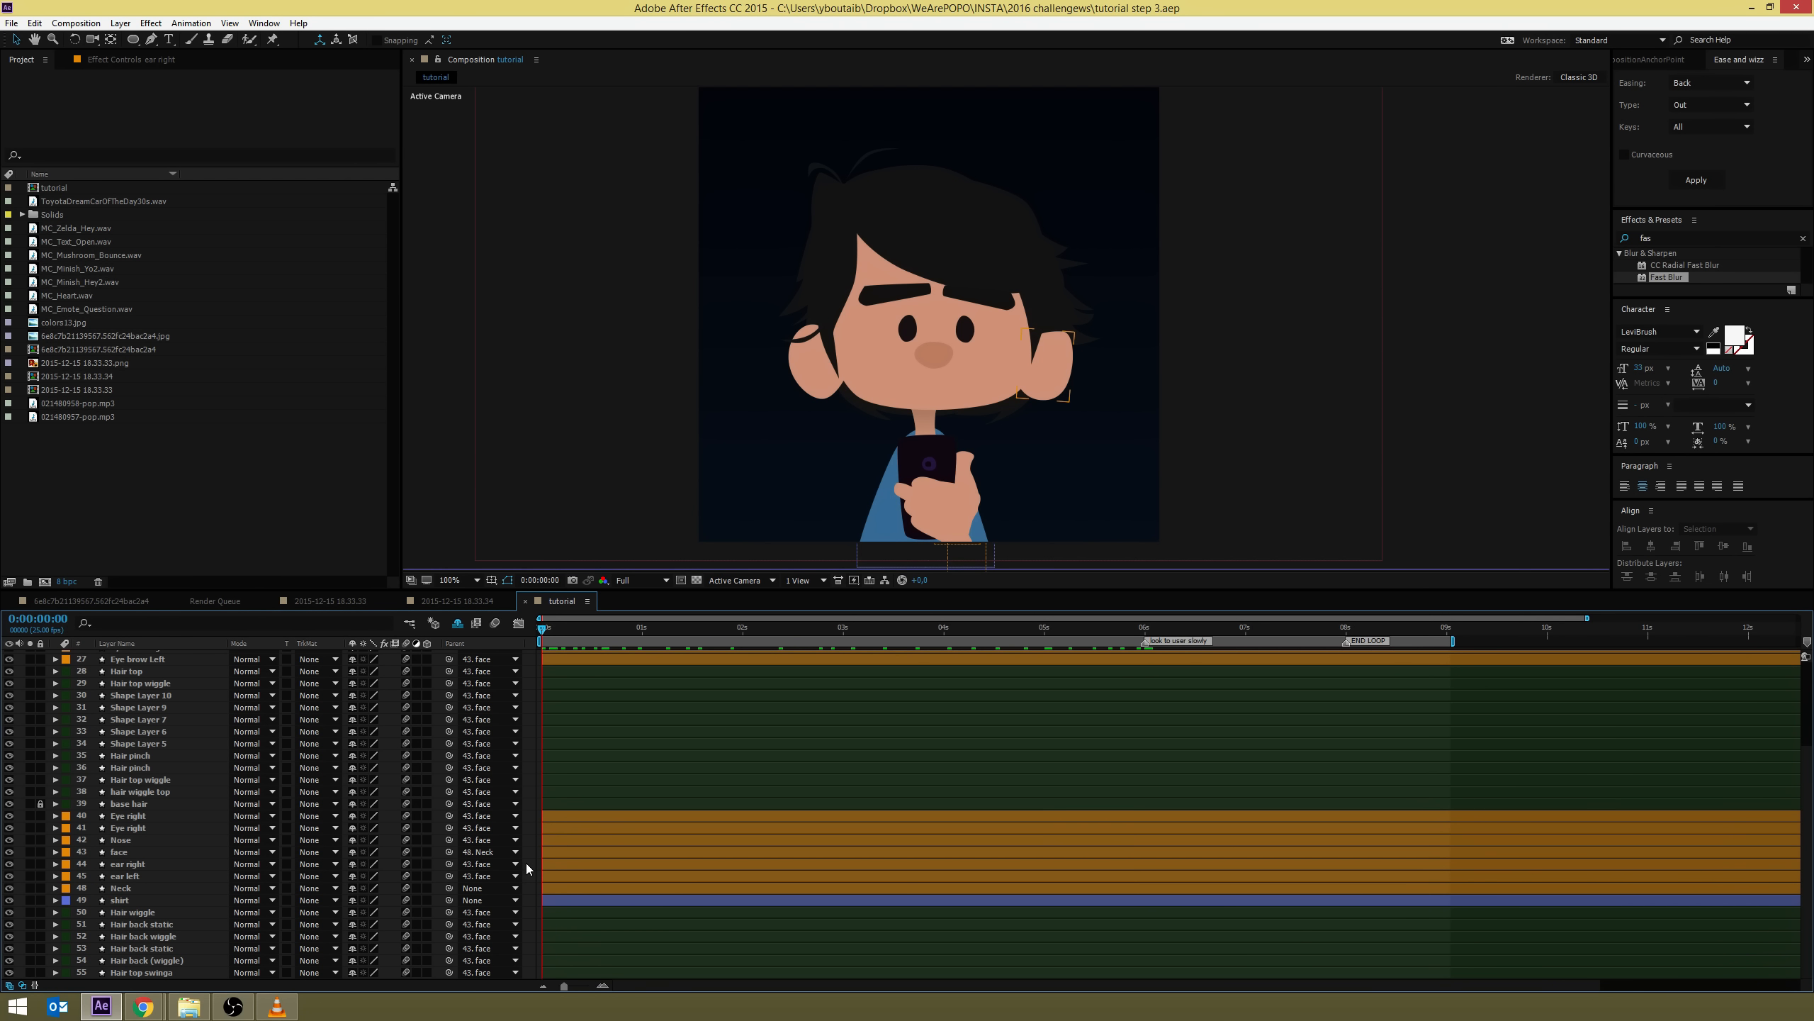
Reveal the Rotation keyframes of the Hair pinch layer 36 and clear its Ease and Wizz Rotation expression
{"action": "left_click", "coordinate": [695, 151]}
{"action": "left_click", "coordinate": [822, 167]}
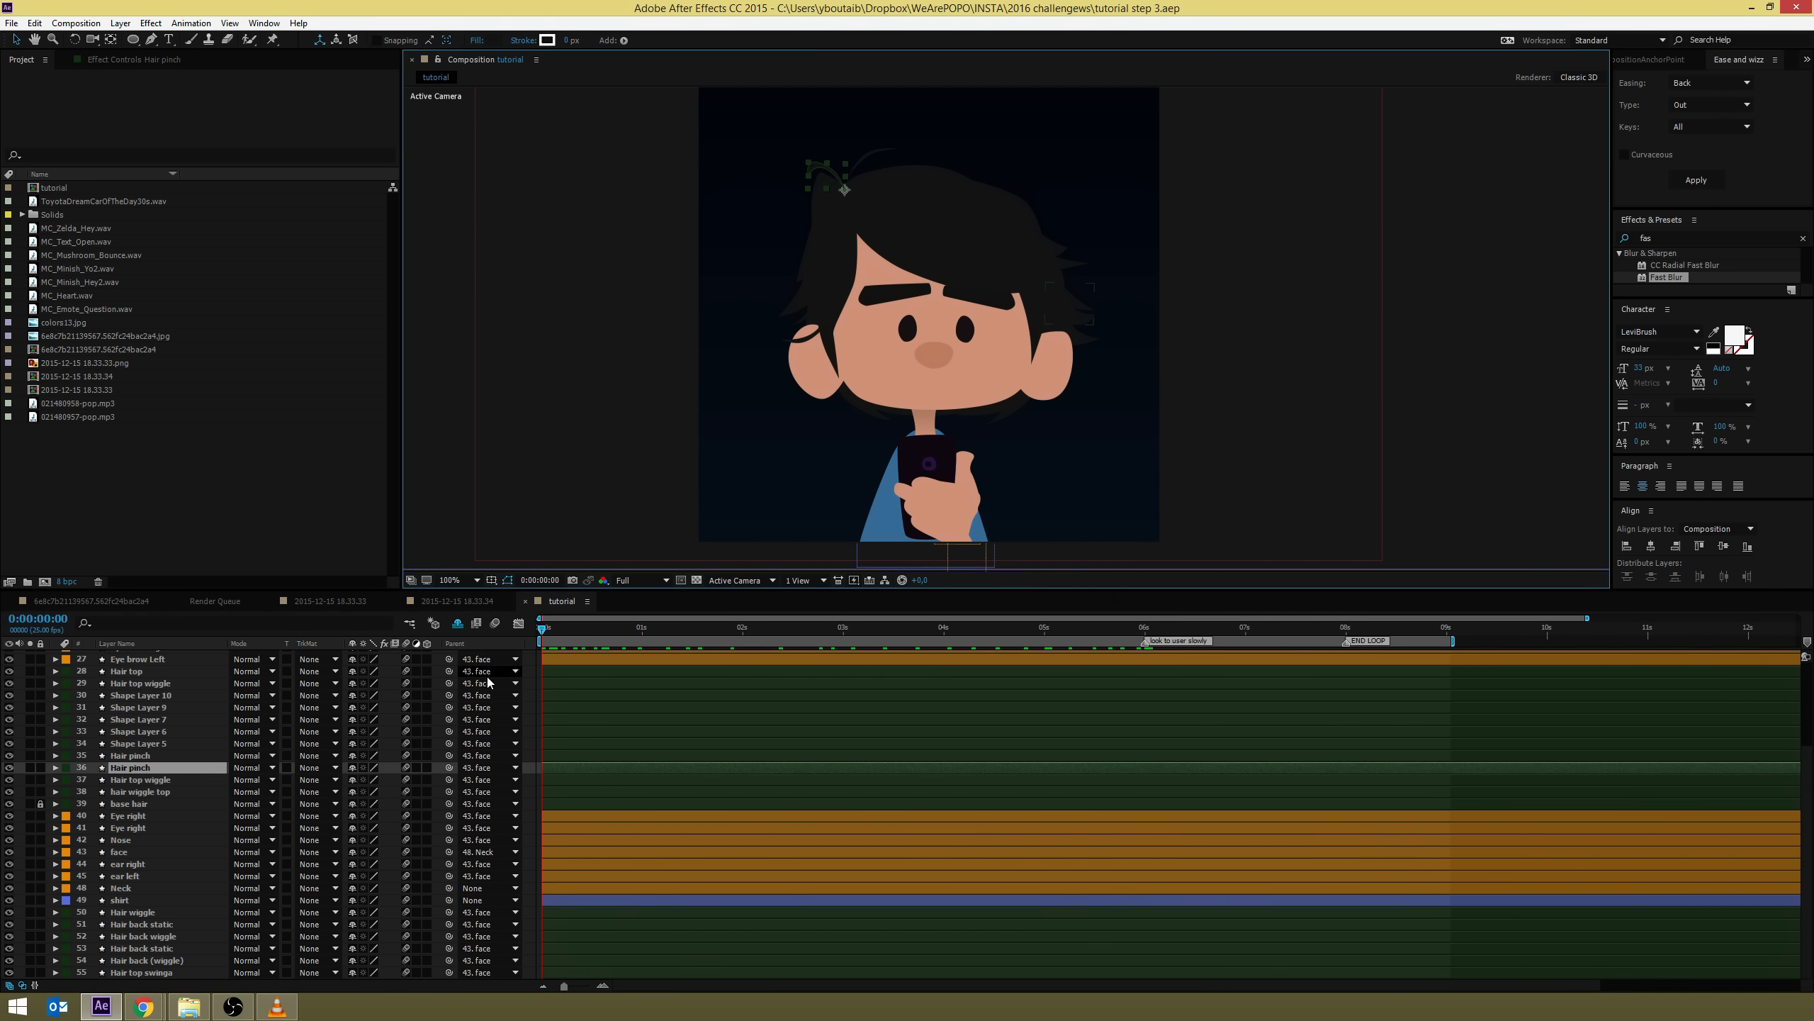
{"action": "key", "text": "u"}
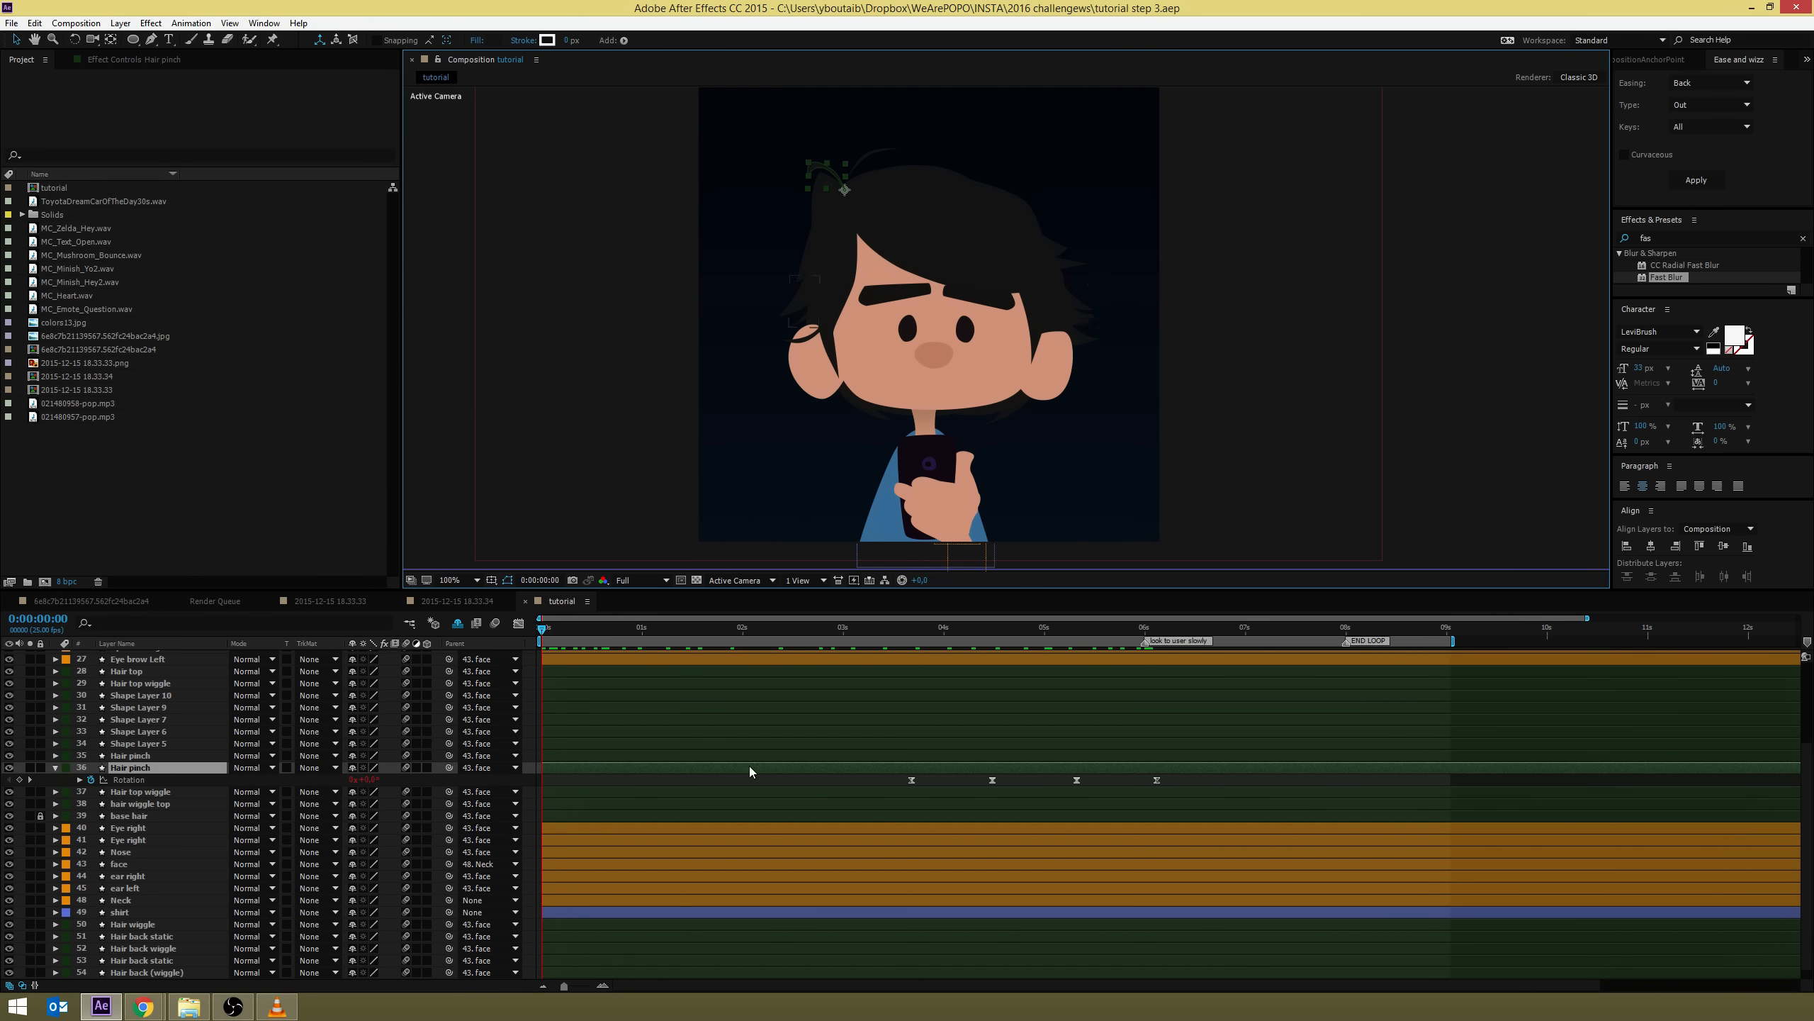
{"action": "left_click_drag", "start_coordinate": [900, 626], "coordinate": [976, 629]}
{"action": "left_click", "coordinate": [128, 779]}
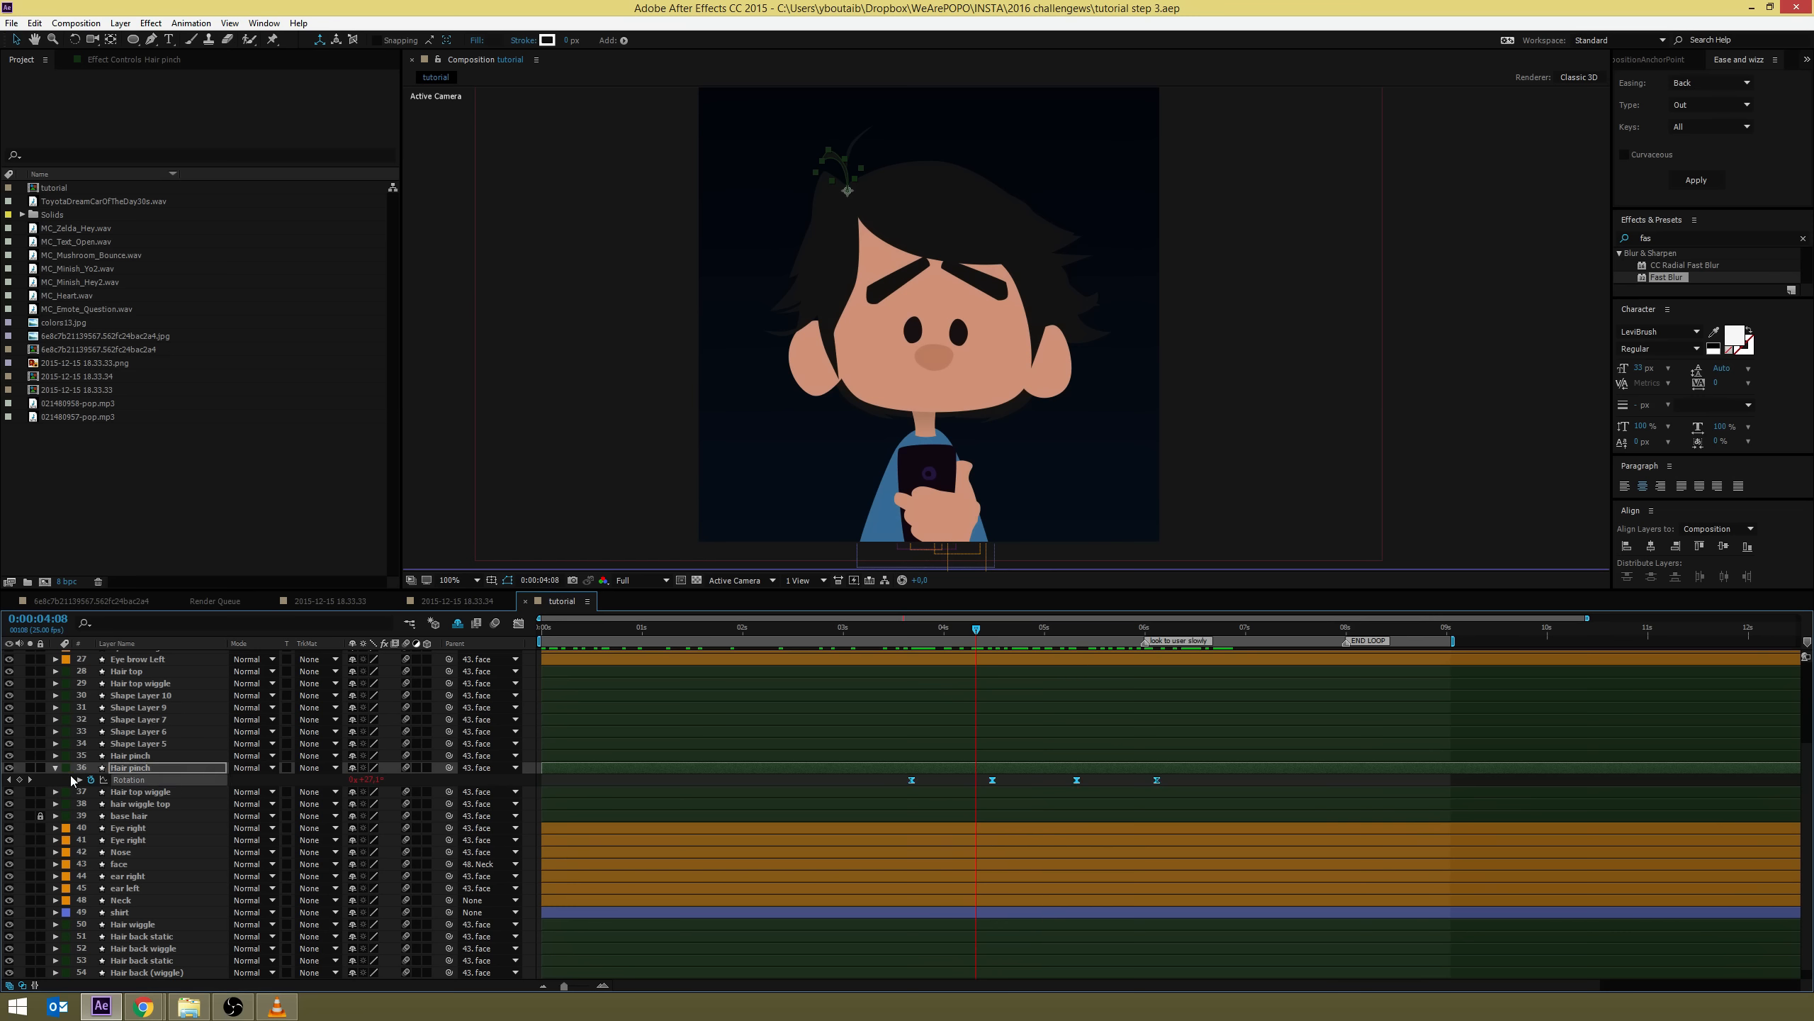
{"action": "left_click", "coordinate": [79, 779]}
{"action": "left_click", "coordinate": [637, 790]}
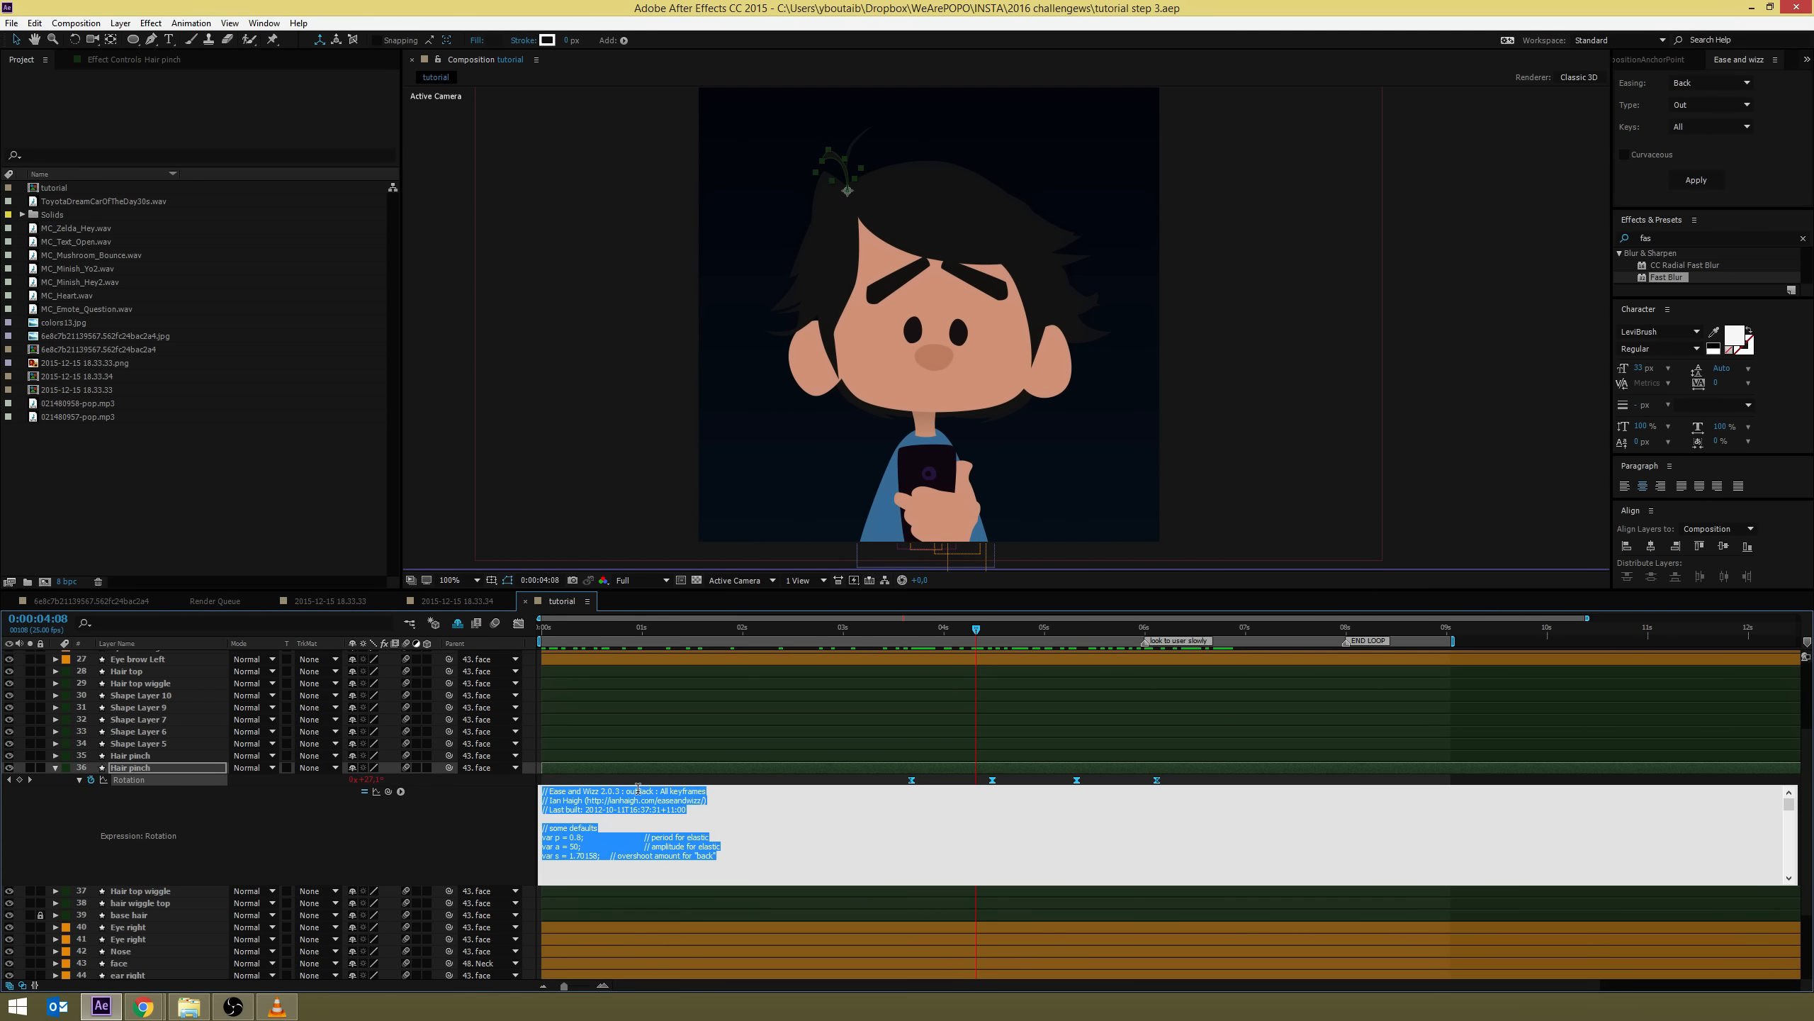
{"action": "key", "text": "BackSpace"}
{"action": "left_click", "coordinate": [507, 819]}
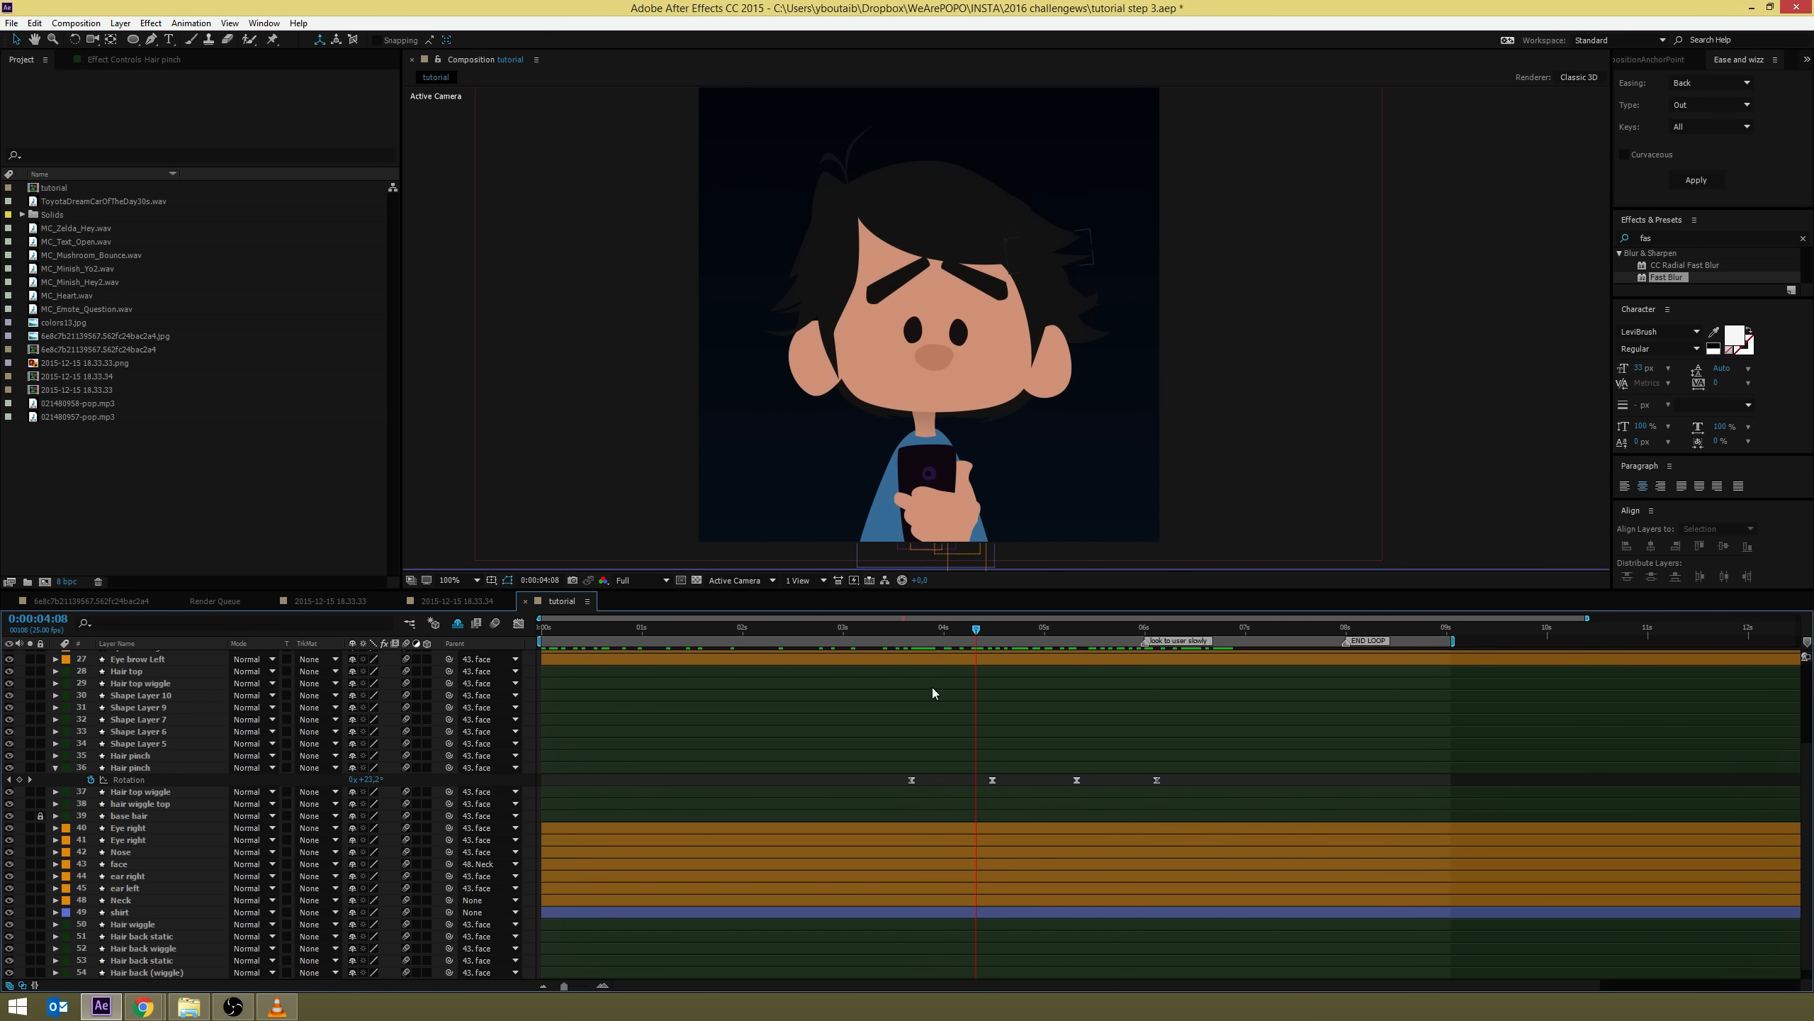
Add the expression wiggle(0.5,4) to the Hair pinch layer 36's Rotation and copy the expression text
{"action": "left_click", "coordinate": [91, 778], "text": "alt"}
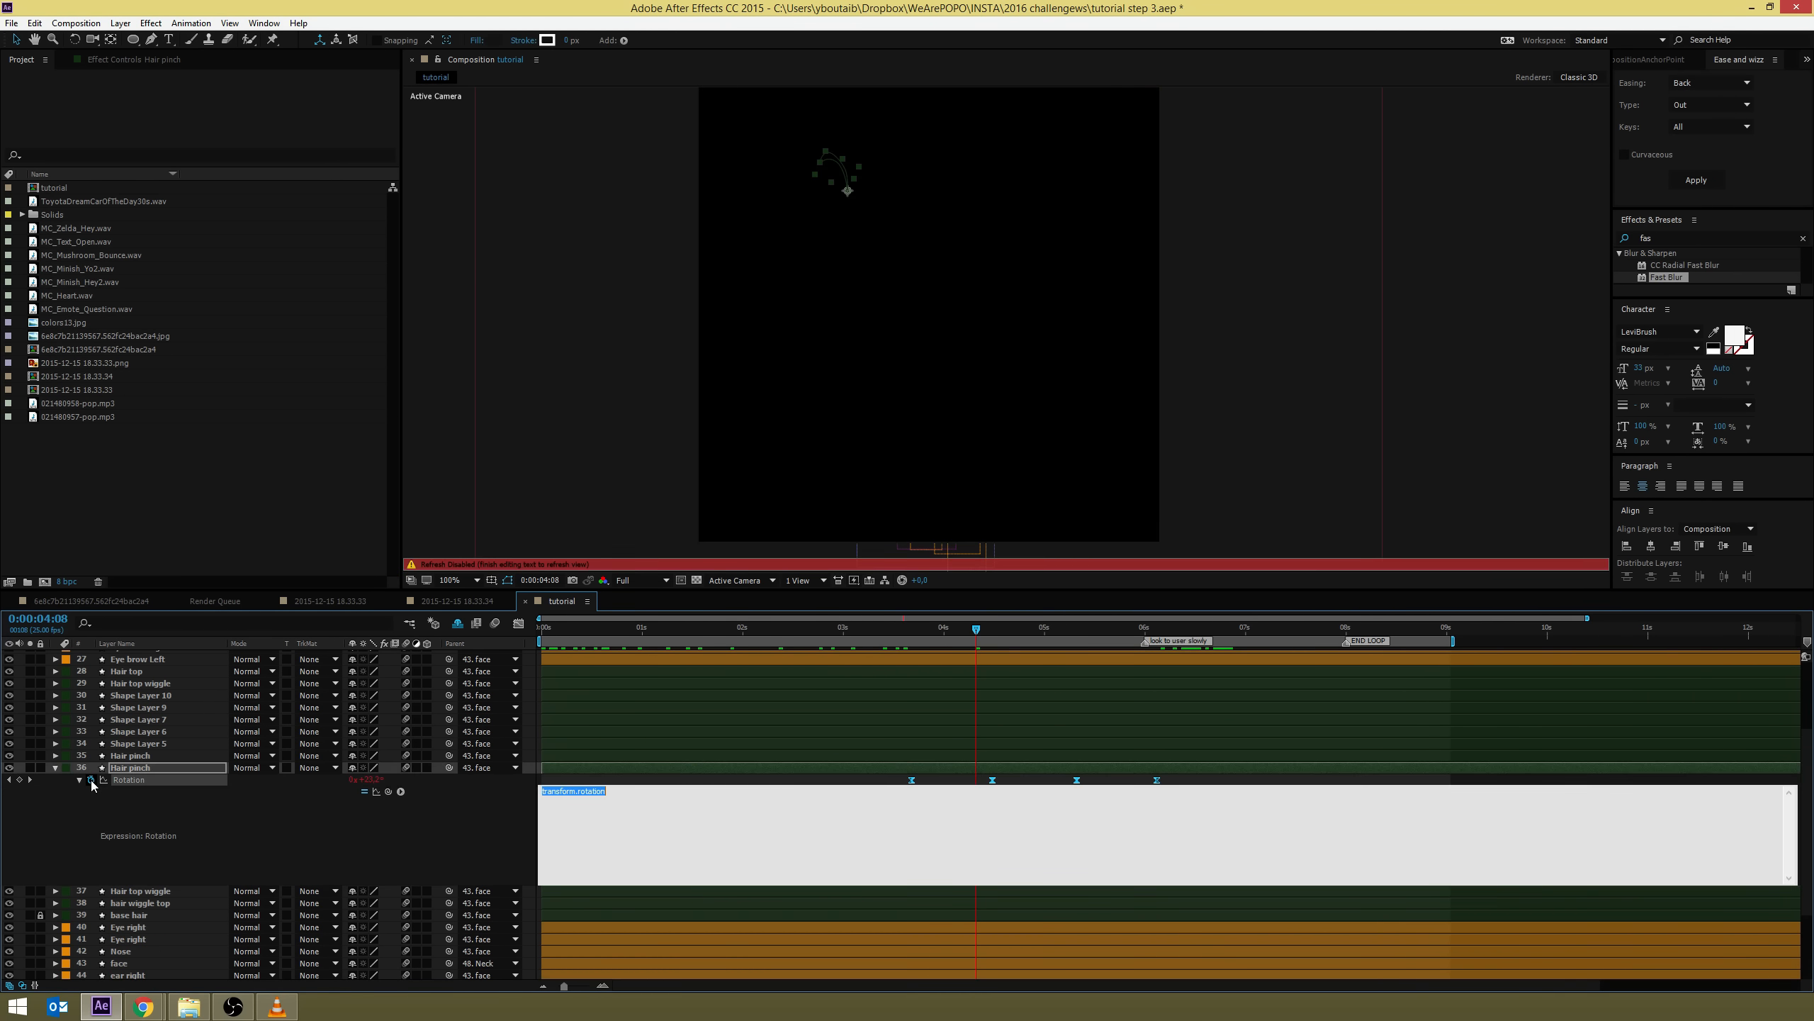
{"action": "key", "text": "ctrl+v"}
{"action": "key", "text": "ctrl+a"}
{"action": "key", "text": "ctrl+c"}
{"action": "left_click", "coordinate": [482, 821]}
Replace the Rotation expression of the Hair pinch layer 35 with the copied wiggle(0.5,4) and collapse both Hair pinch layers
{"action": "left_click", "coordinate": [135, 755]}
{"action": "key", "text": "u"}
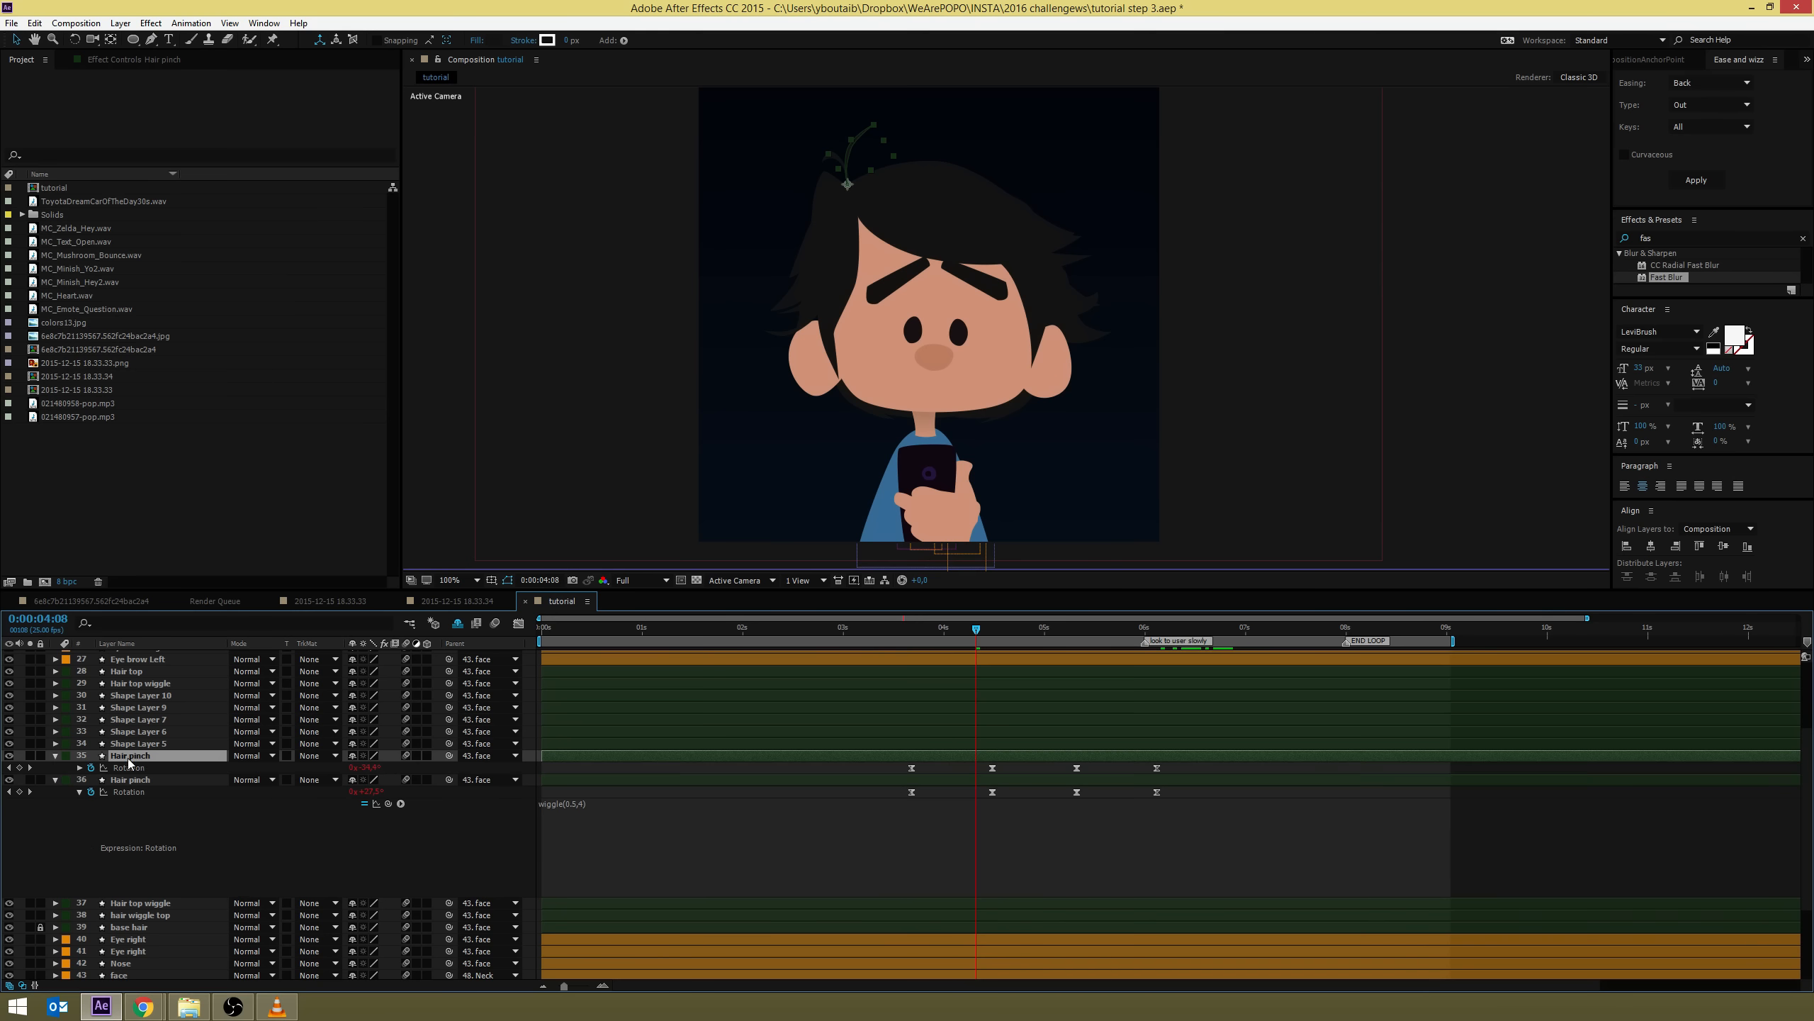
{"action": "left_click", "coordinate": [80, 767]}
{"action": "left_click", "coordinate": [685, 778]}
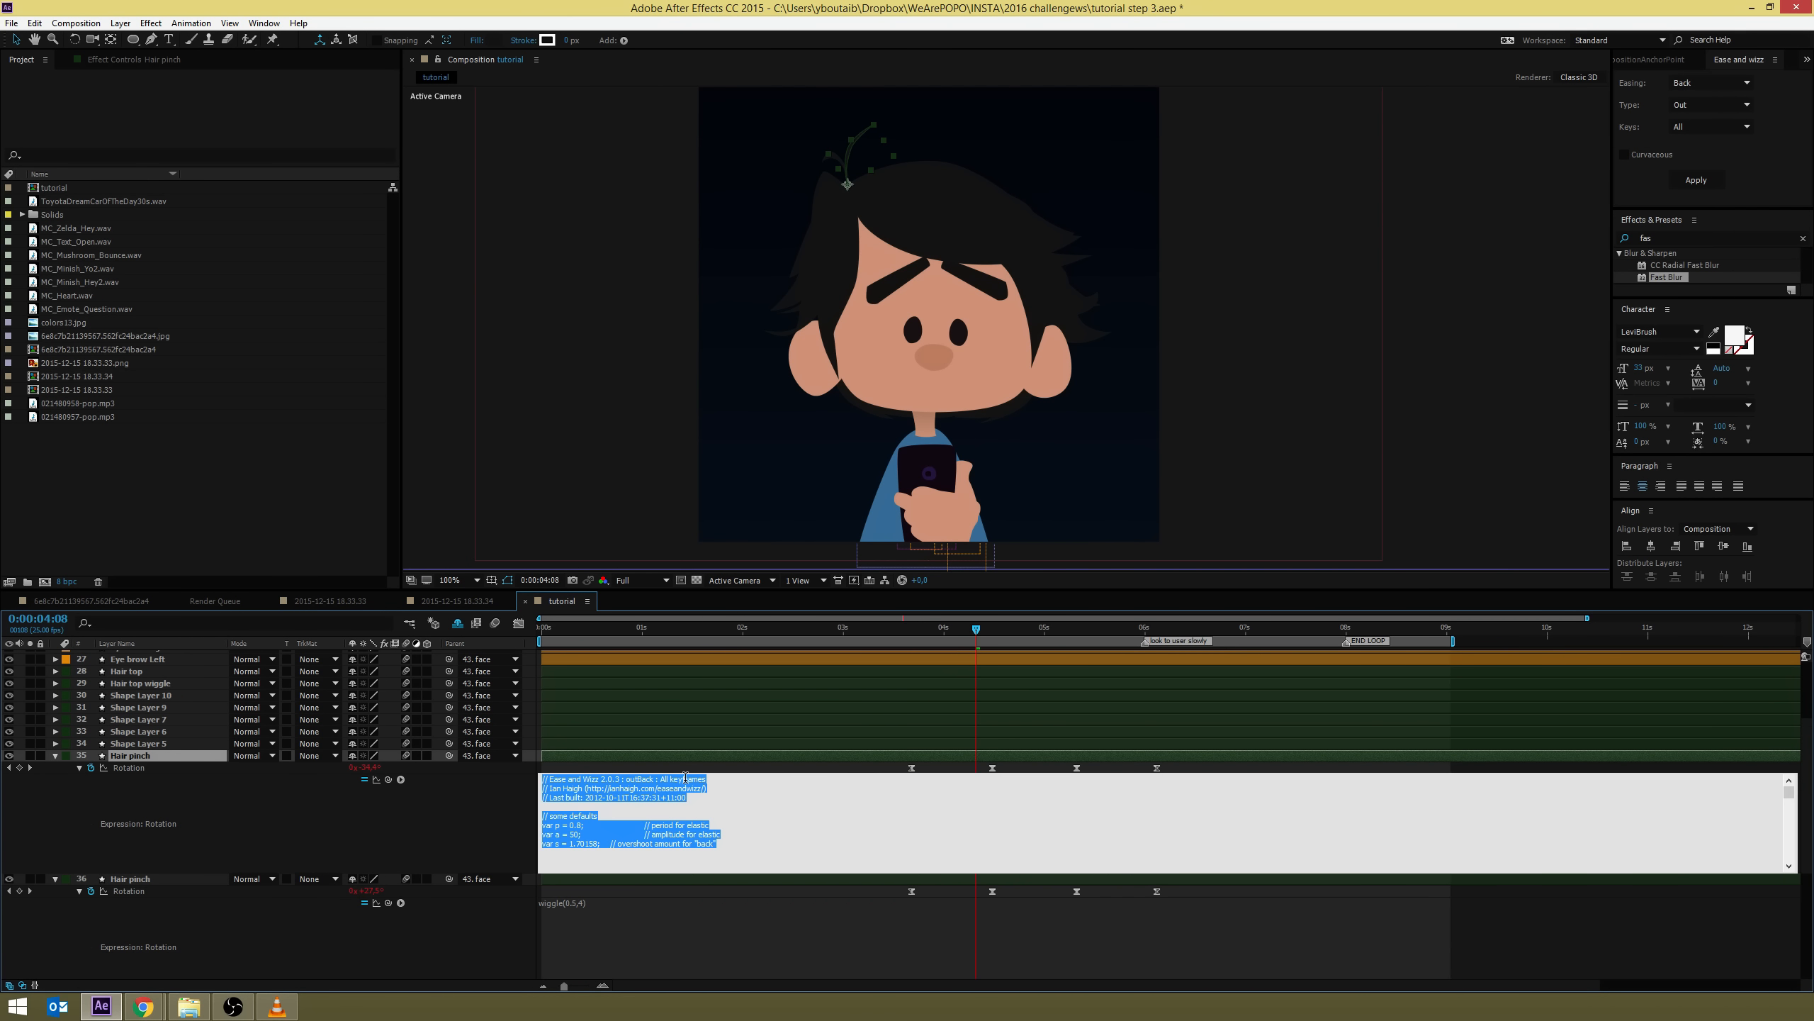
{"action": "key", "text": "BackSpace"}
{"action": "key", "text": "ctrl+v"}
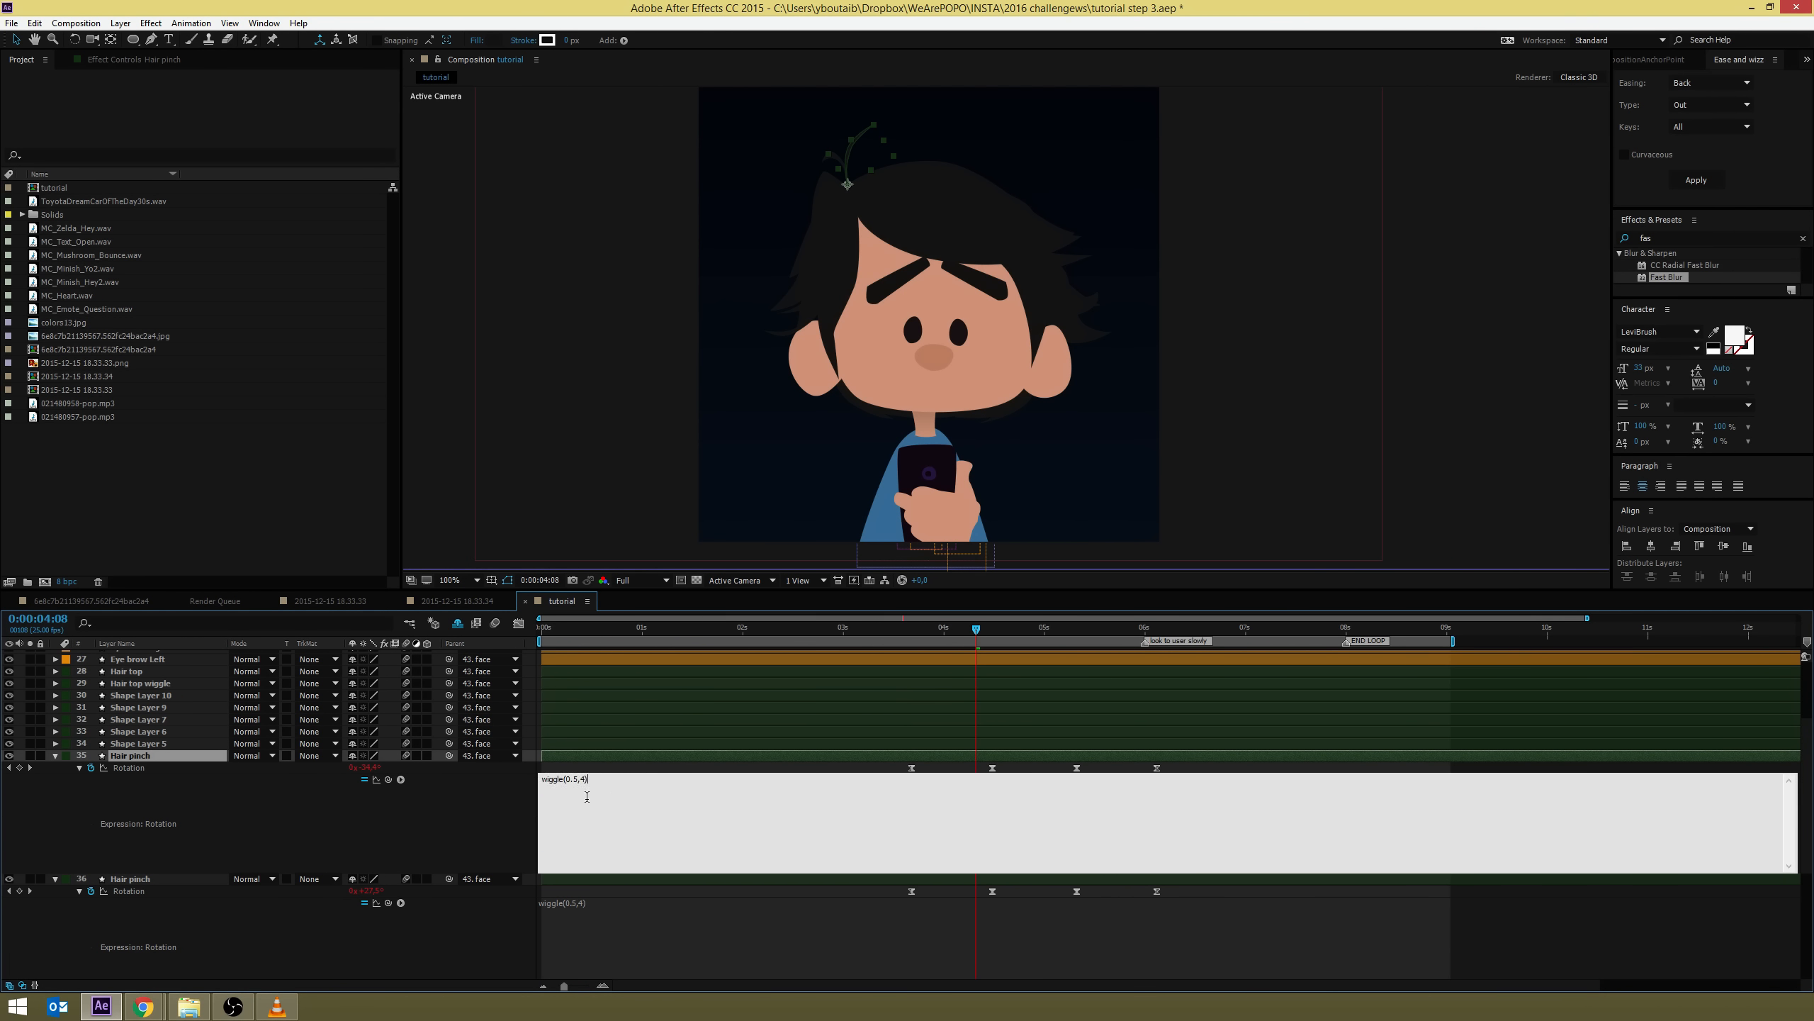
{"action": "left_click", "coordinate": [506, 814]}
{"action": "left_click", "coordinate": [80, 769]}
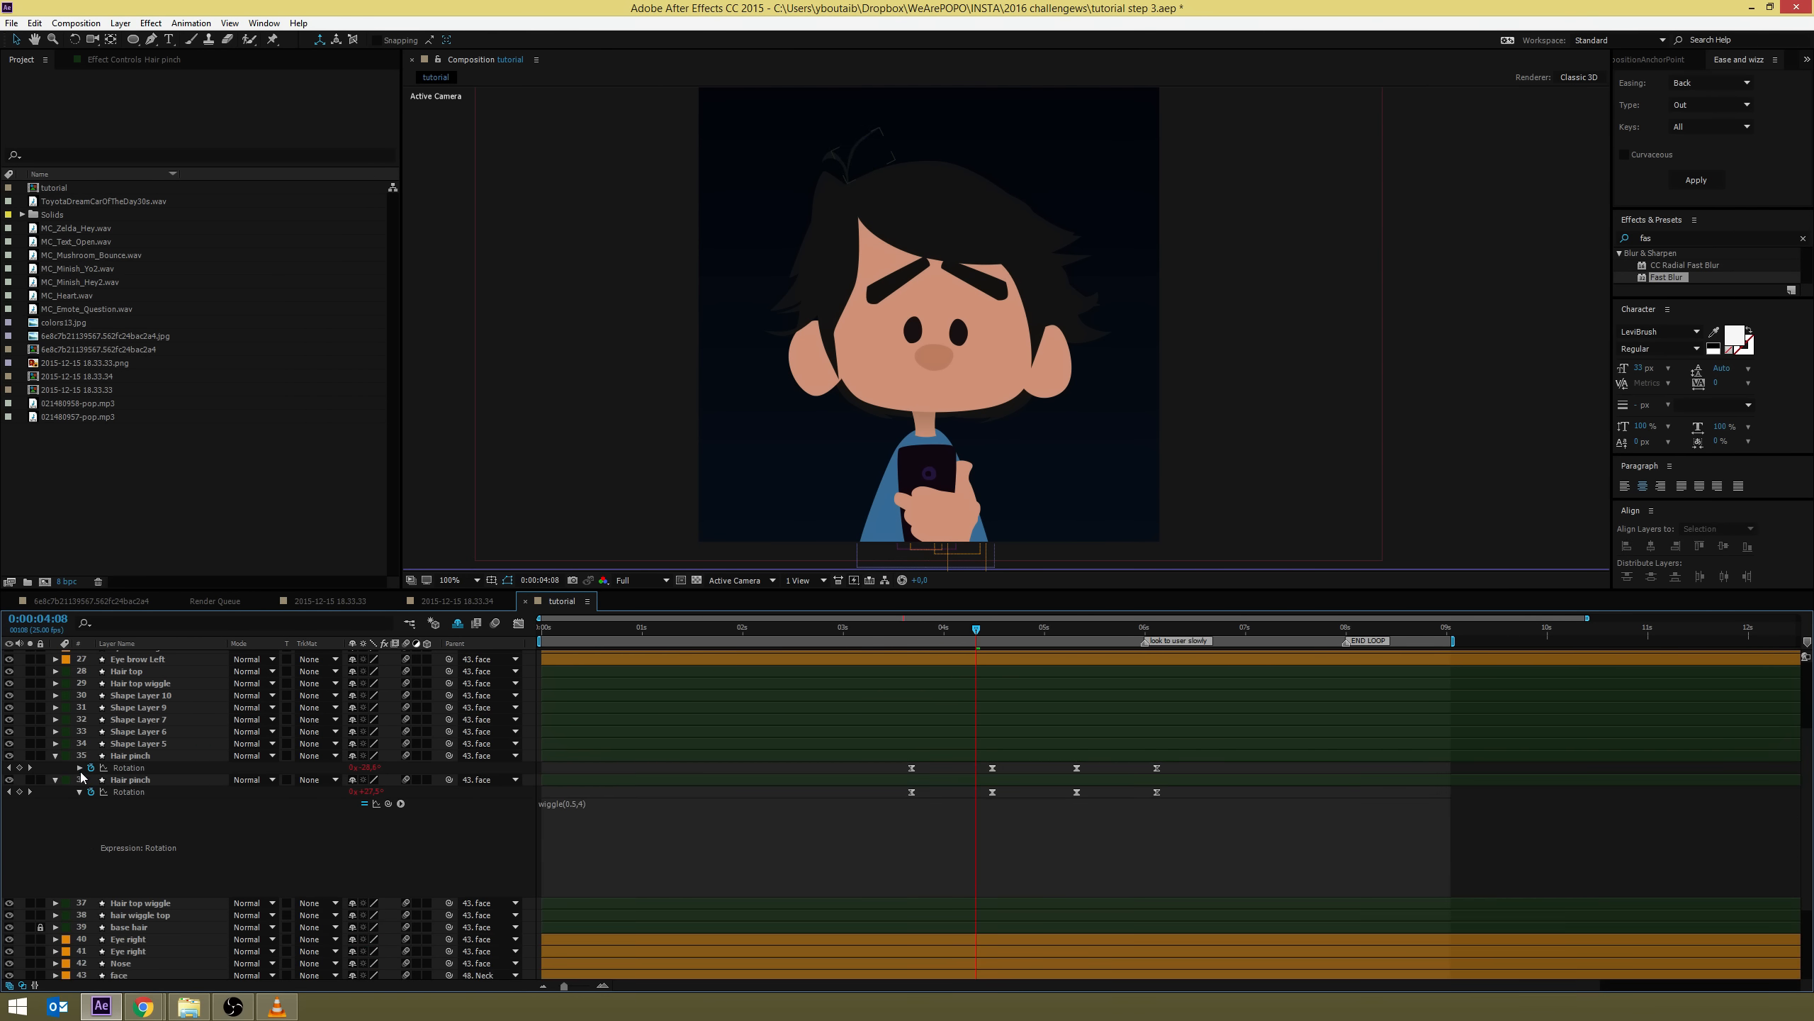
{"action": "left_click", "coordinate": [56, 780]}
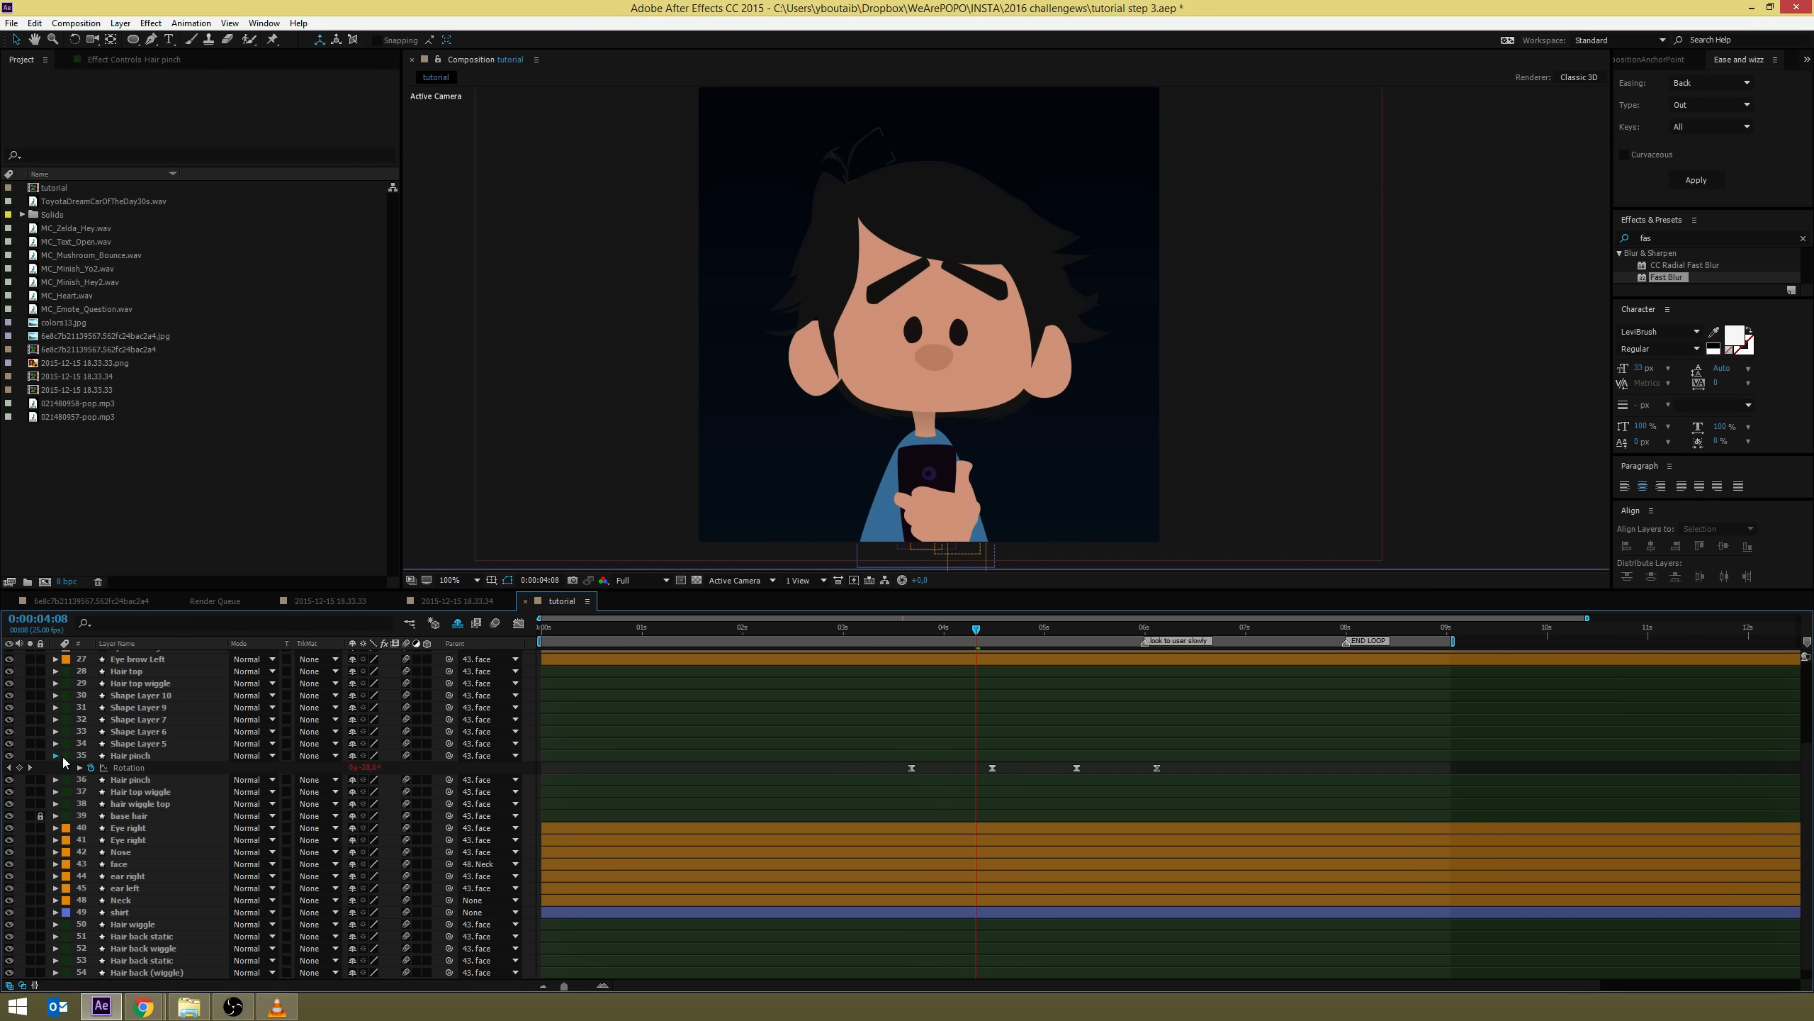
{"action": "left_click", "coordinate": [57, 757]}
Preview the motion of the two Hair pinch layers, return to the start of the timeline and save the project
{"action": "left_click", "coordinate": [143, 757]}
{"action": "left_click", "coordinate": [145, 768], "text": "shift"}
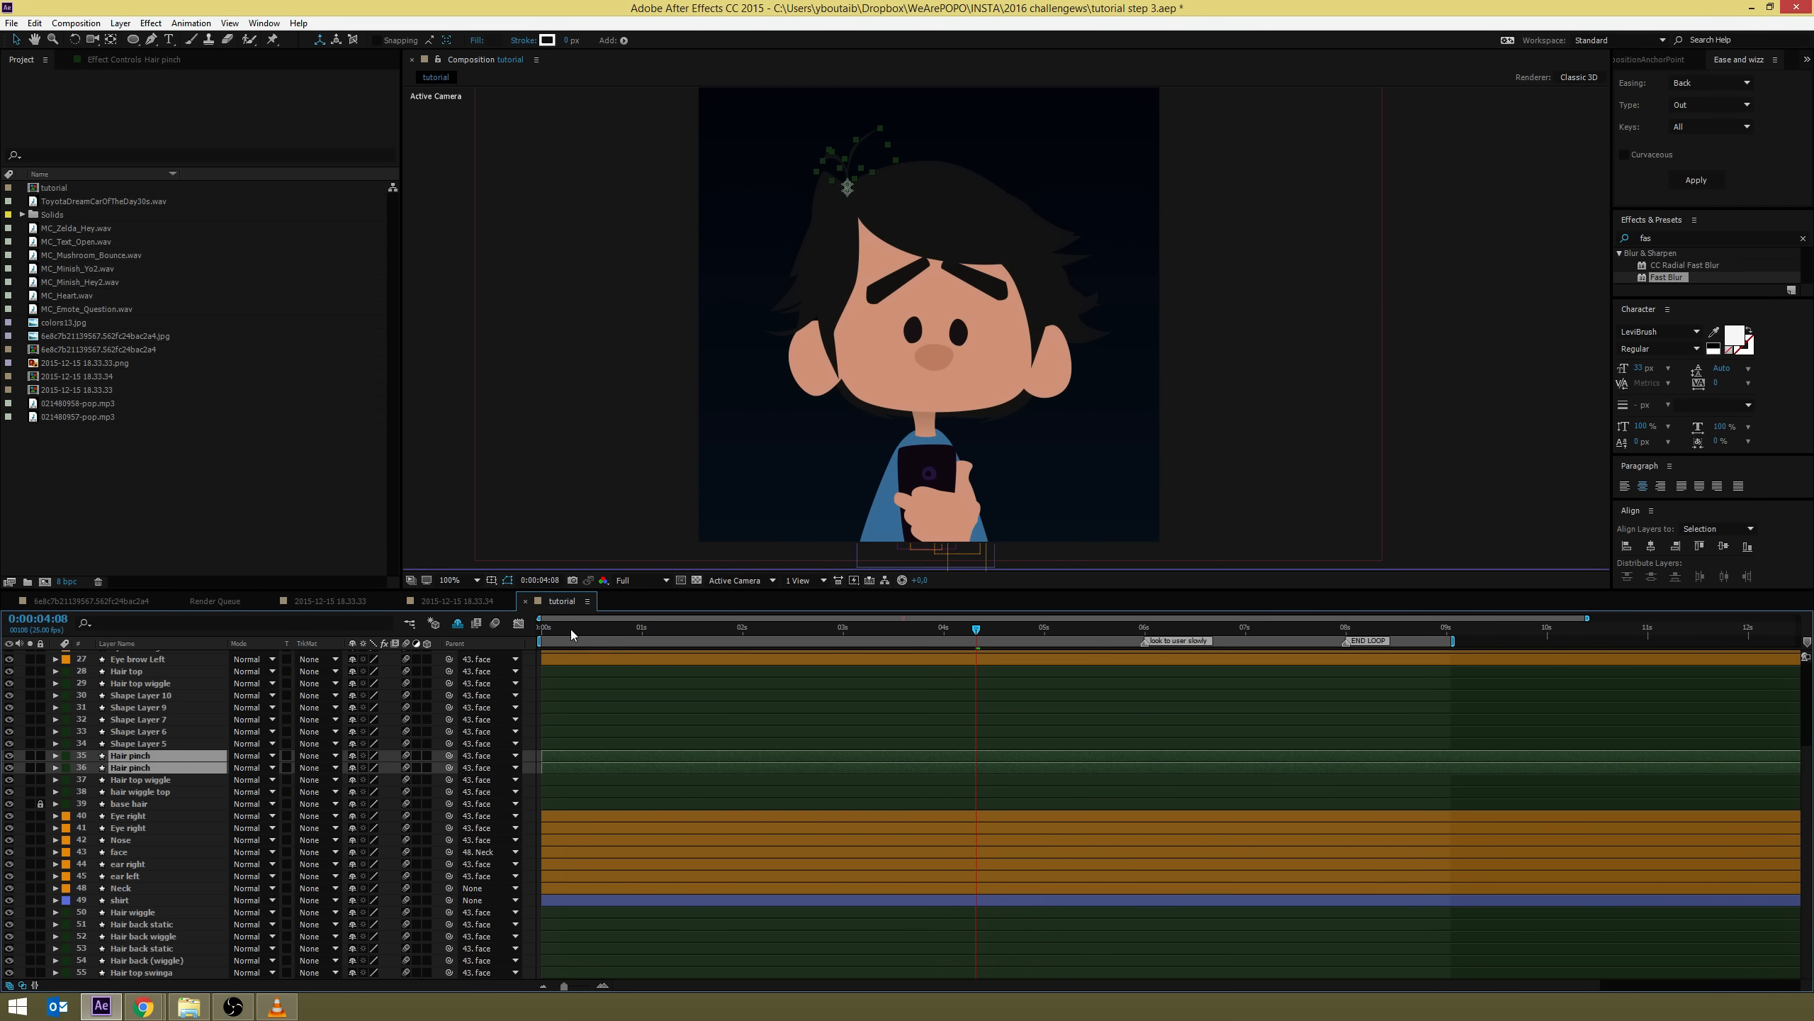
{"action": "key", "text": "space"}
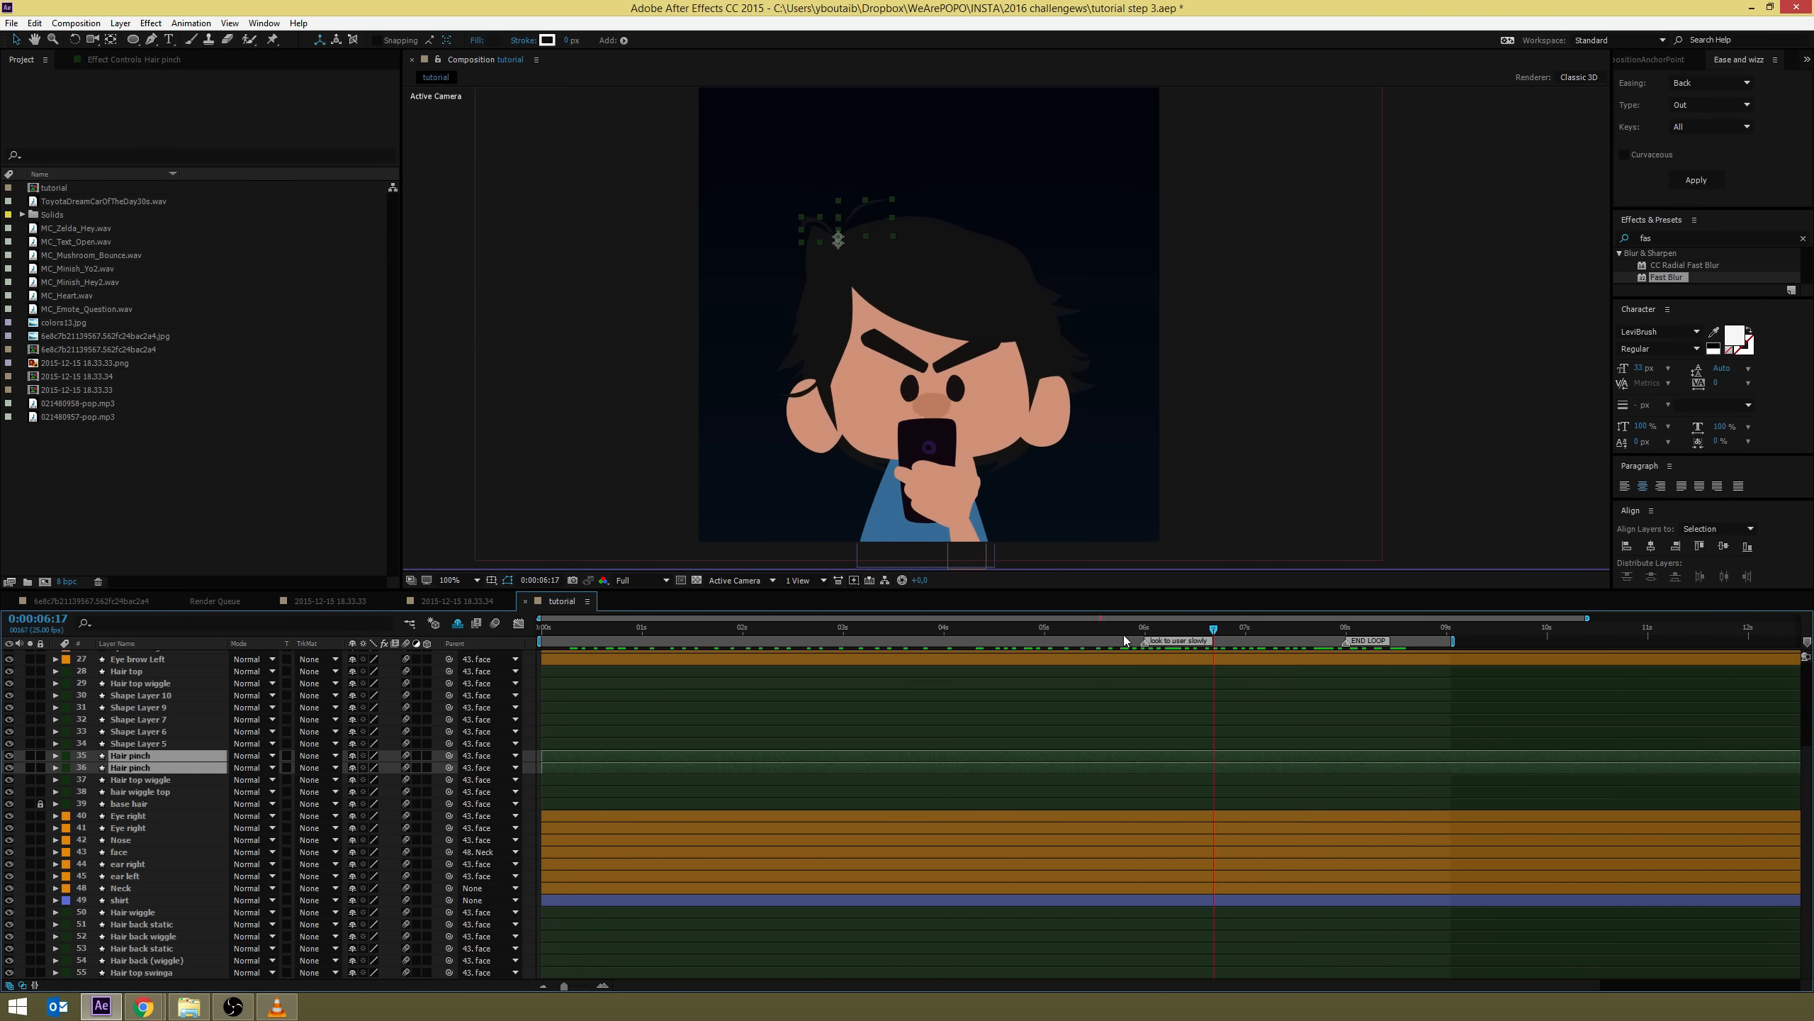
{"action": "left_click_drag", "start_coordinate": [1123, 634], "coordinate": [528, 646]}
{"action": "left_click", "coordinate": [533, 679]}
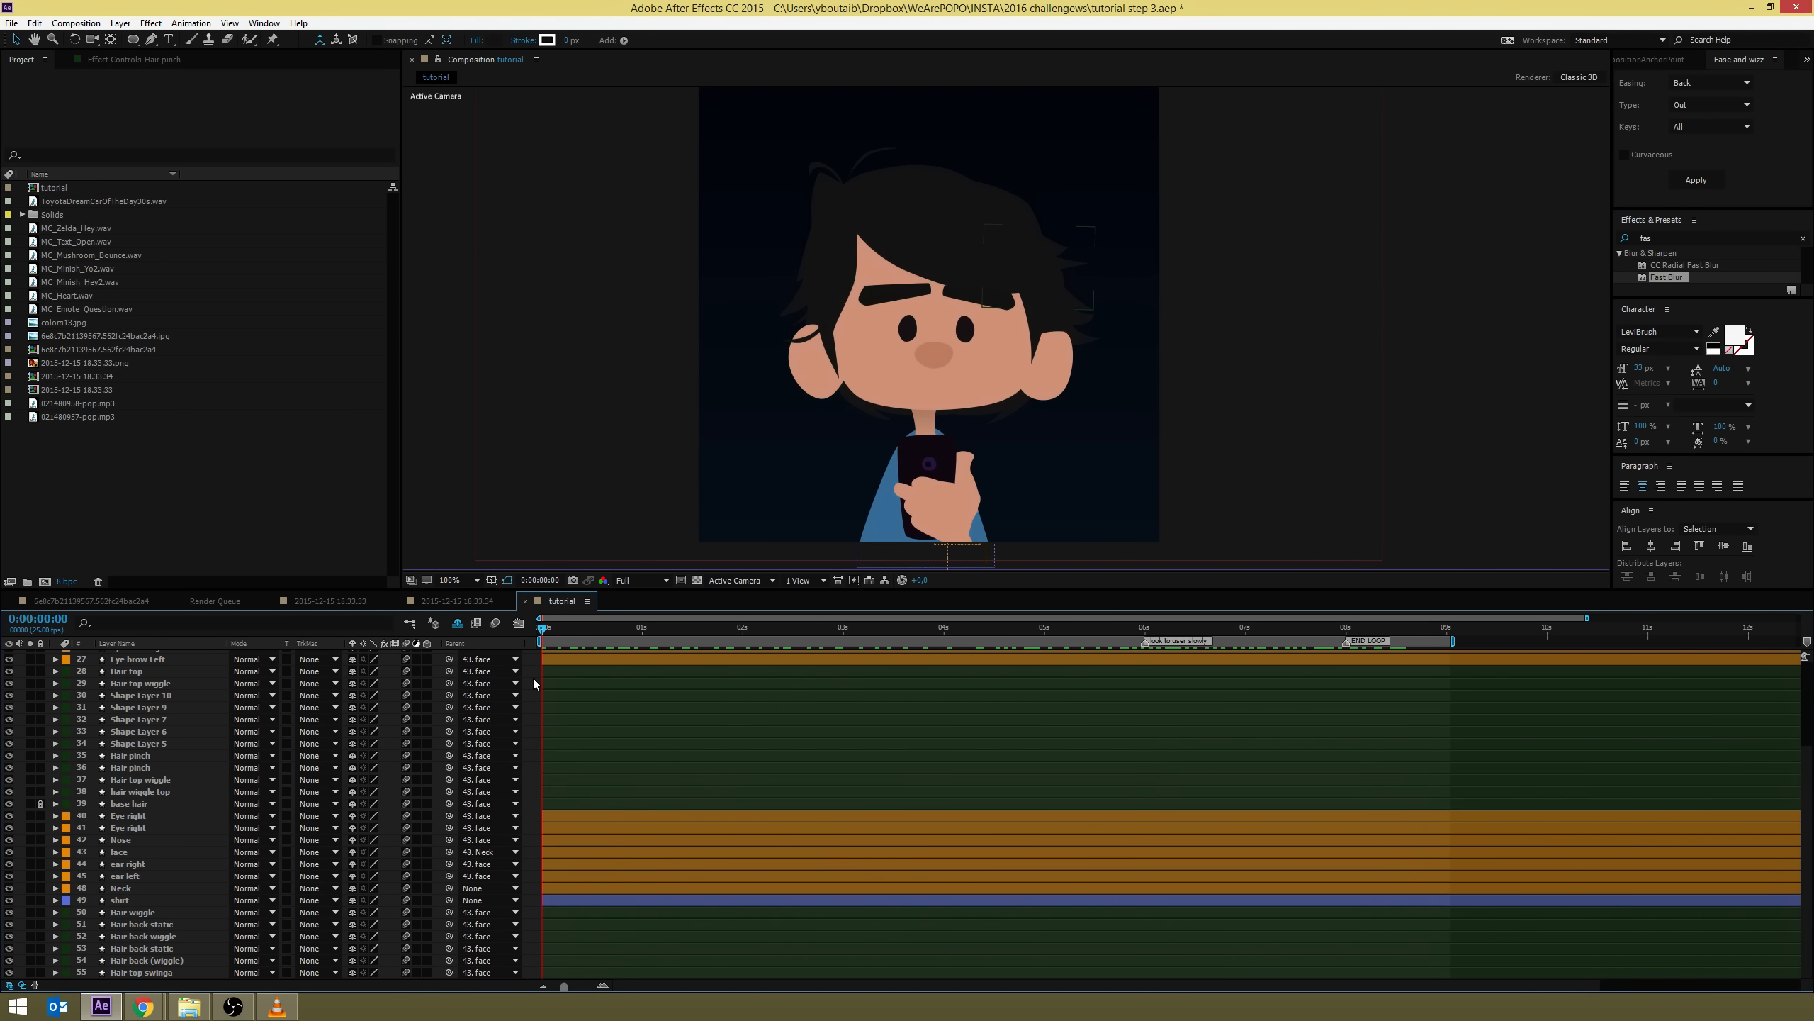
{"action": "key", "text": "ctrl+s"}
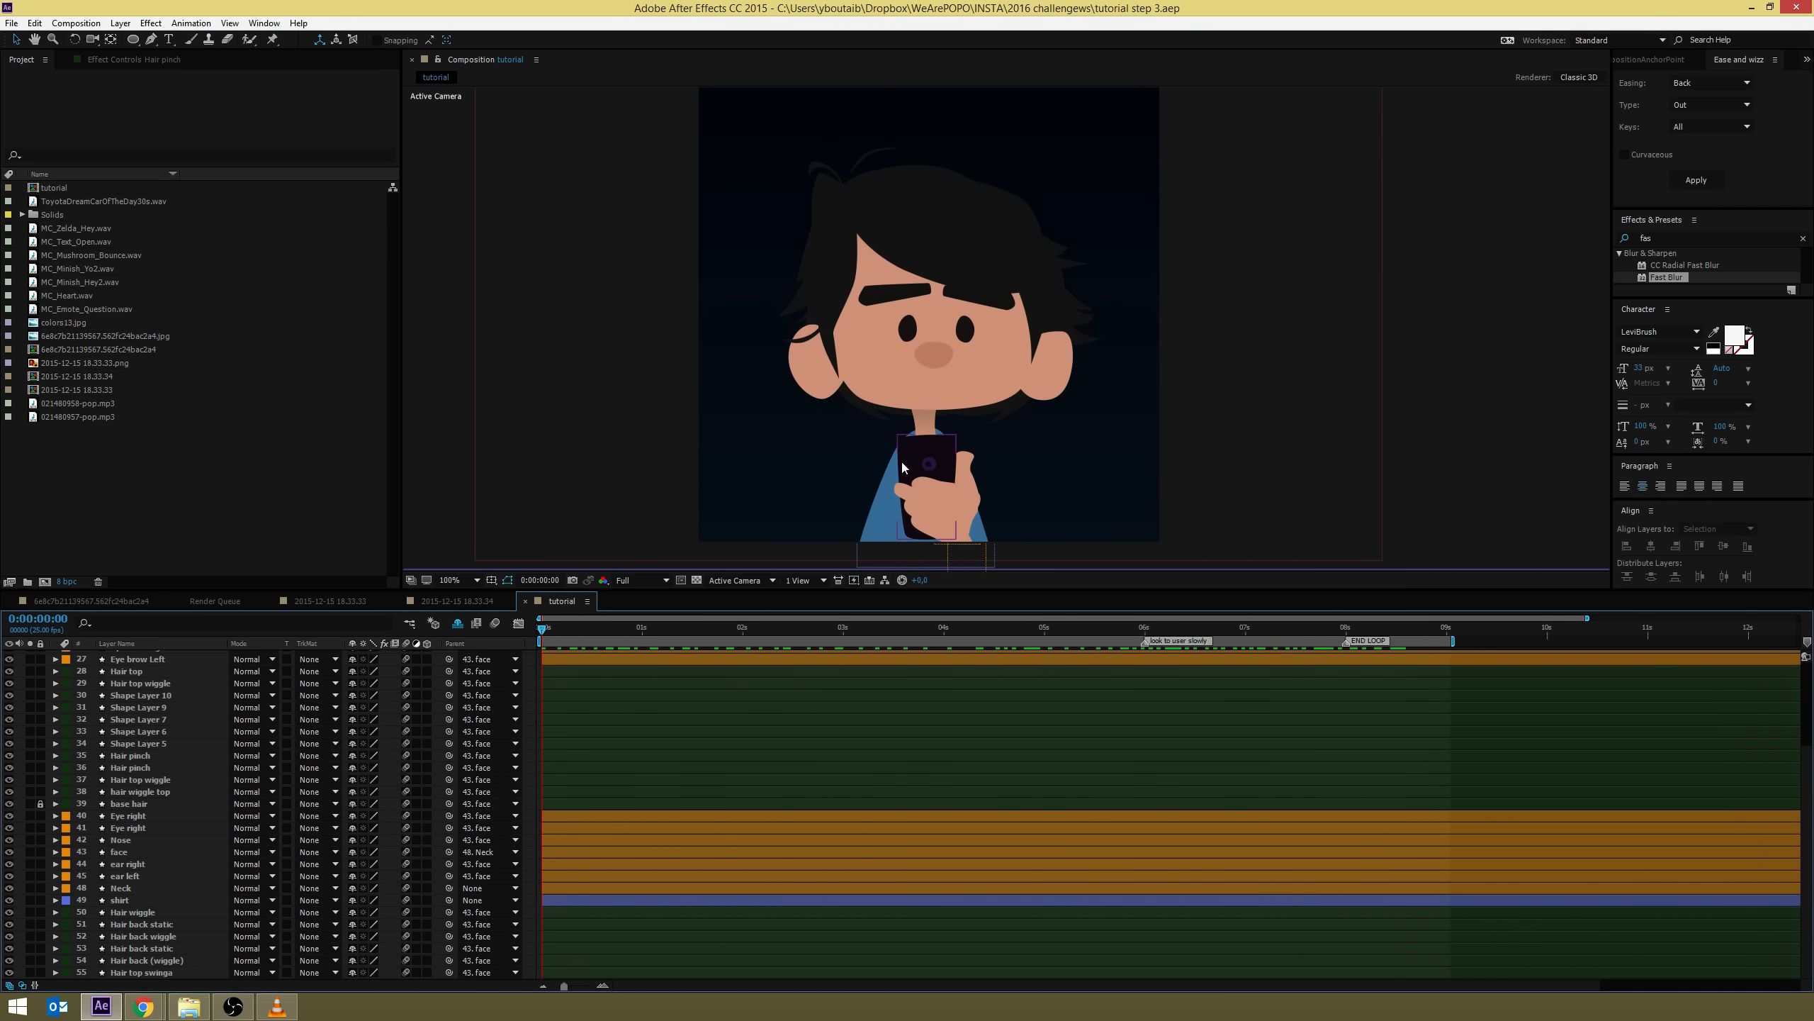
Reveal the Rotation property of both Hair back static layers, 51 and 53, and of the Hair back wiggle layer 52
{"action": "left_click", "coordinate": [1004, 417]}
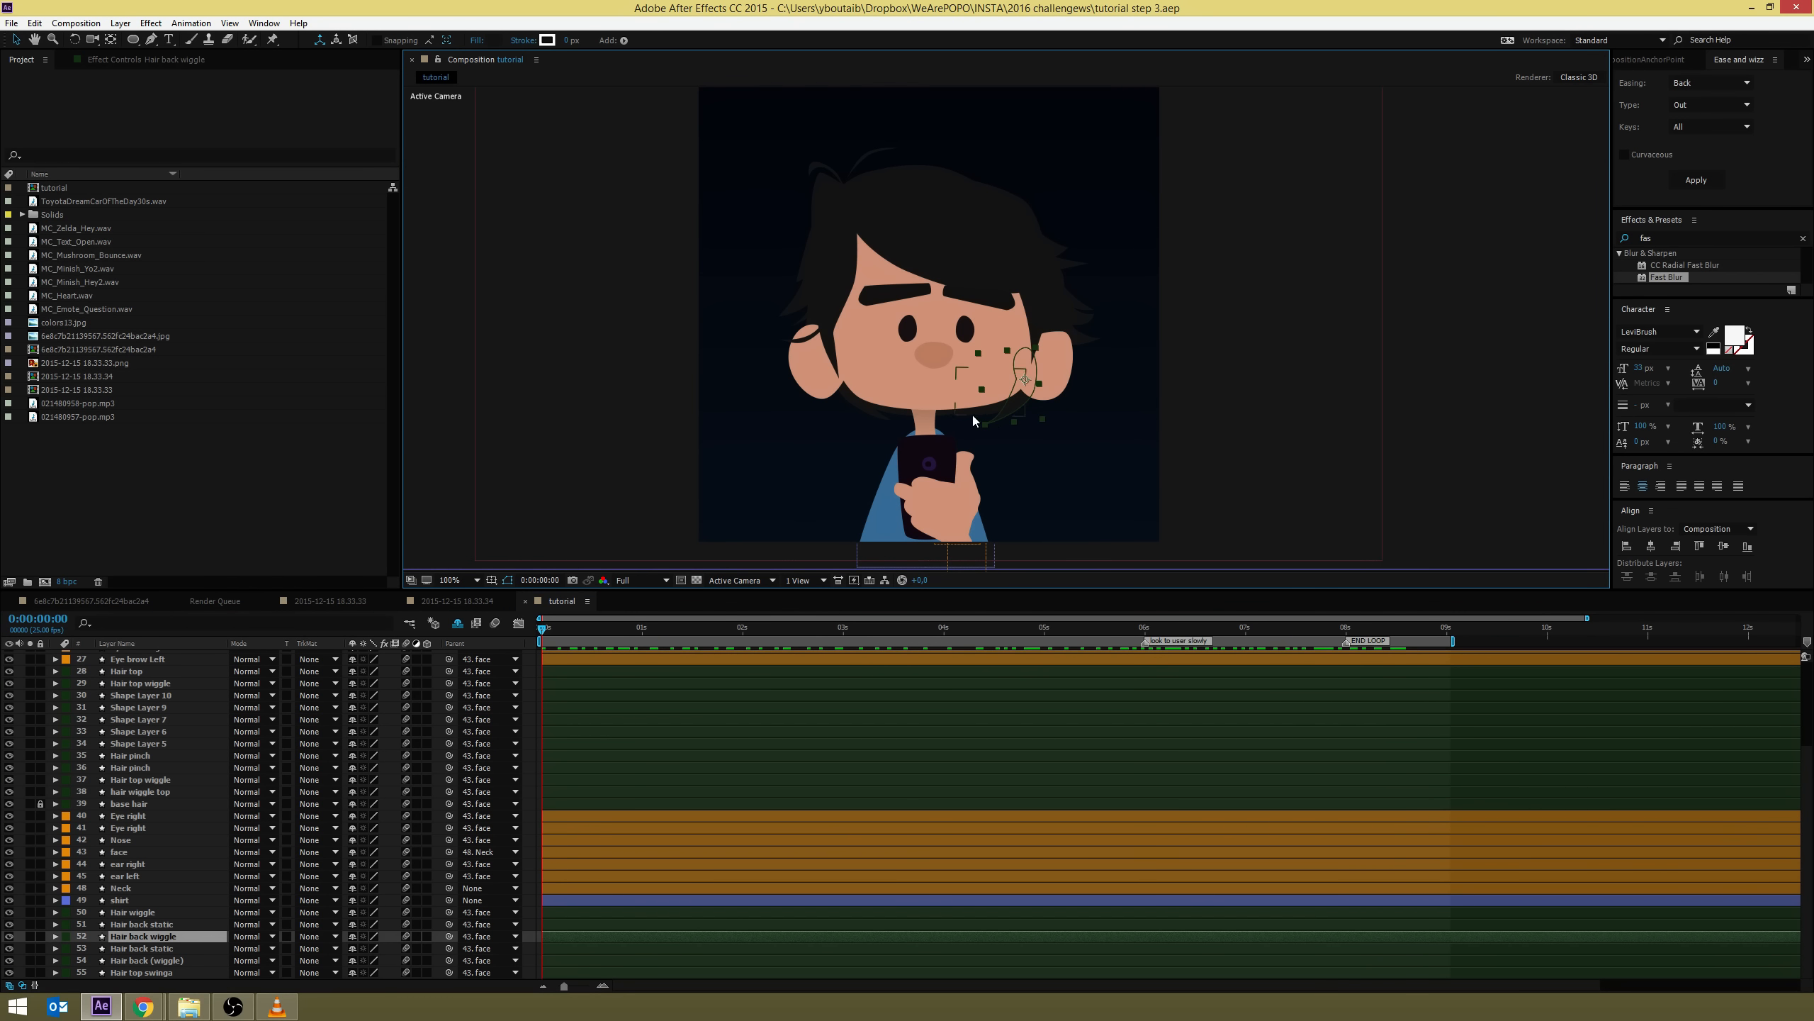
{"action": "left_click", "coordinate": [972, 414], "text": "shift"}
{"action": "left_click", "coordinate": [884, 415]}
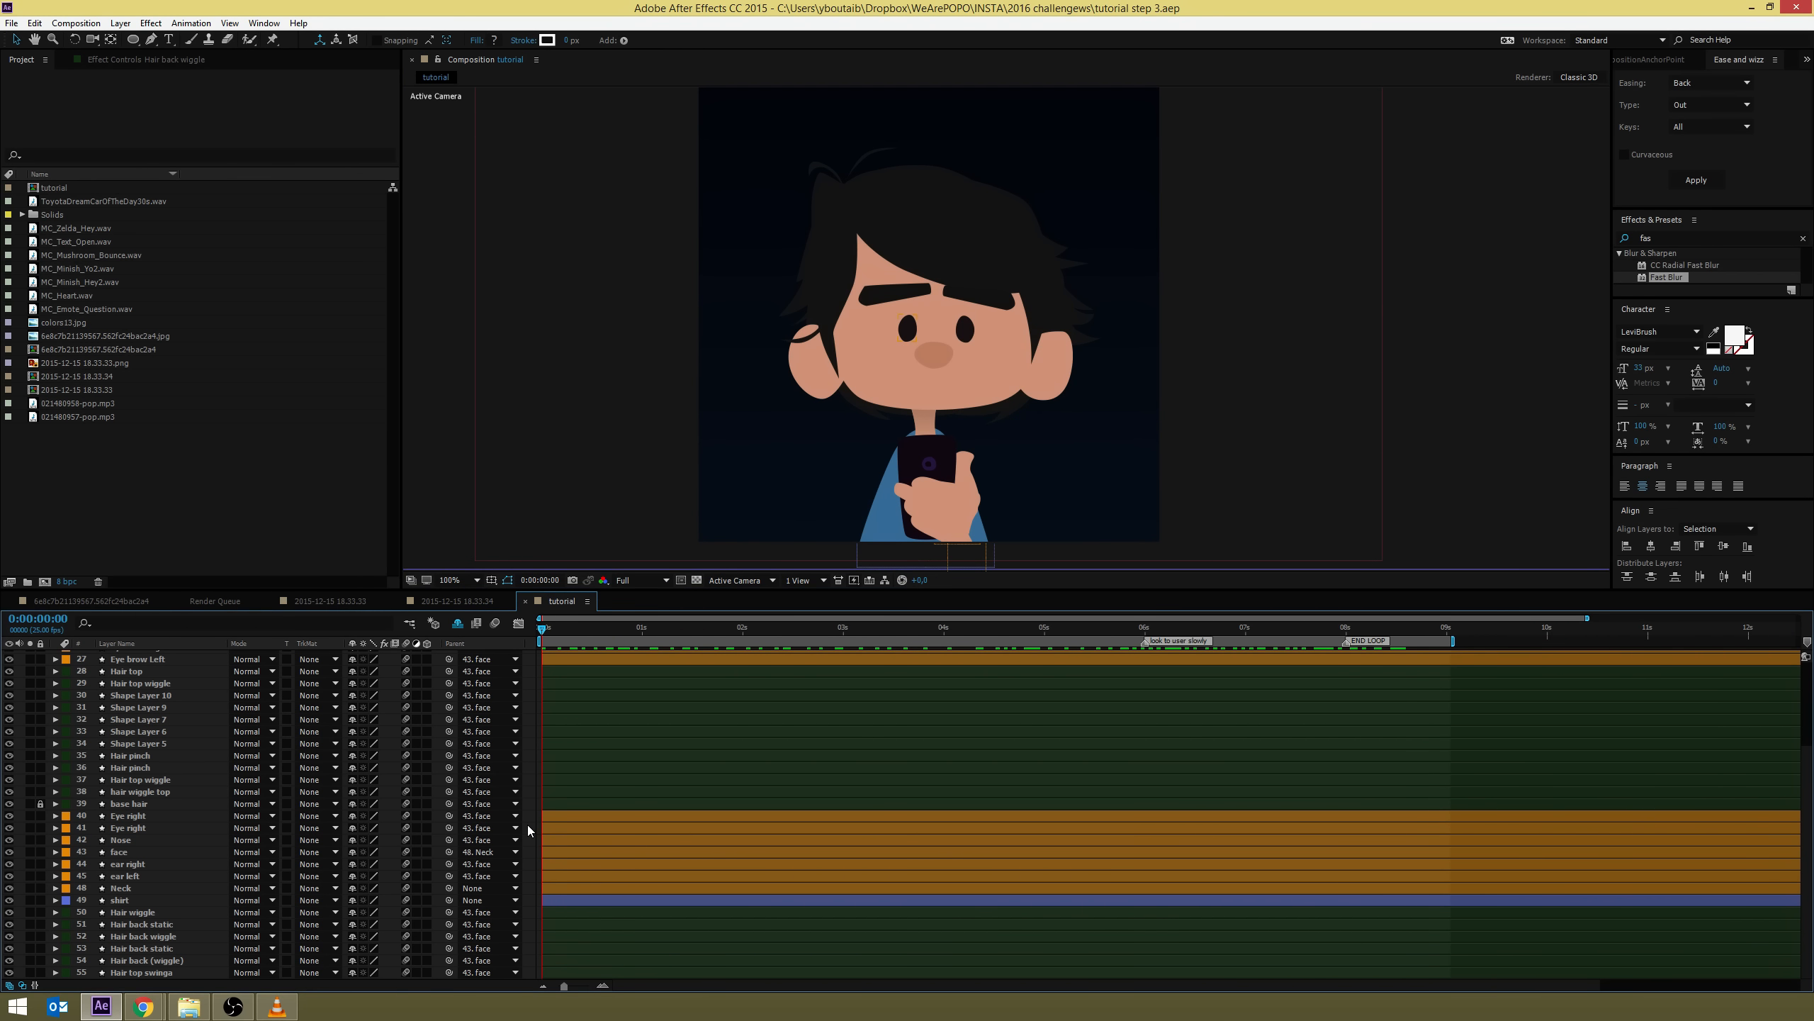
{"action": "left_click", "coordinate": [139, 924]}
{"action": "key", "text": "r"}
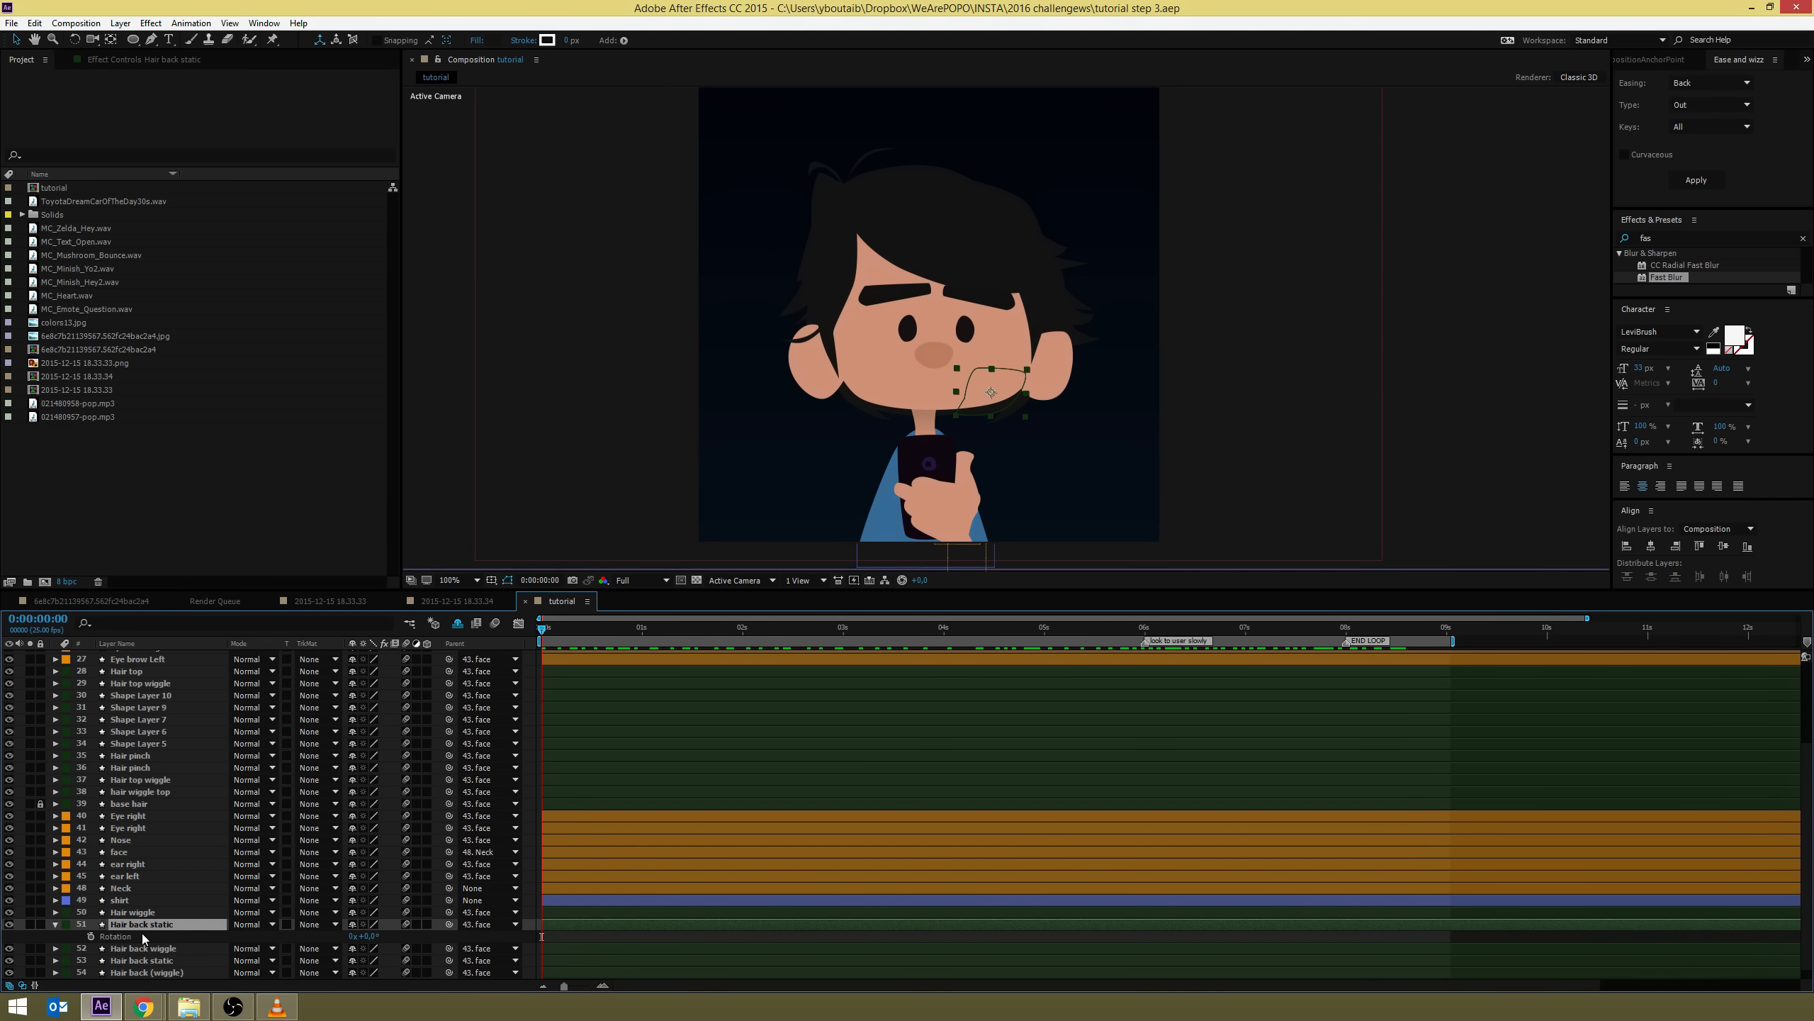
{"action": "left_click", "coordinate": [143, 947]}
{"action": "key", "text": "r"}
{"action": "scroll", "coordinate": [143, 948], "scroll_direction": "down", "scroll_amount": 1}
{"action": "left_click", "coordinate": [144, 954]}
{"action": "key", "text": "r"}
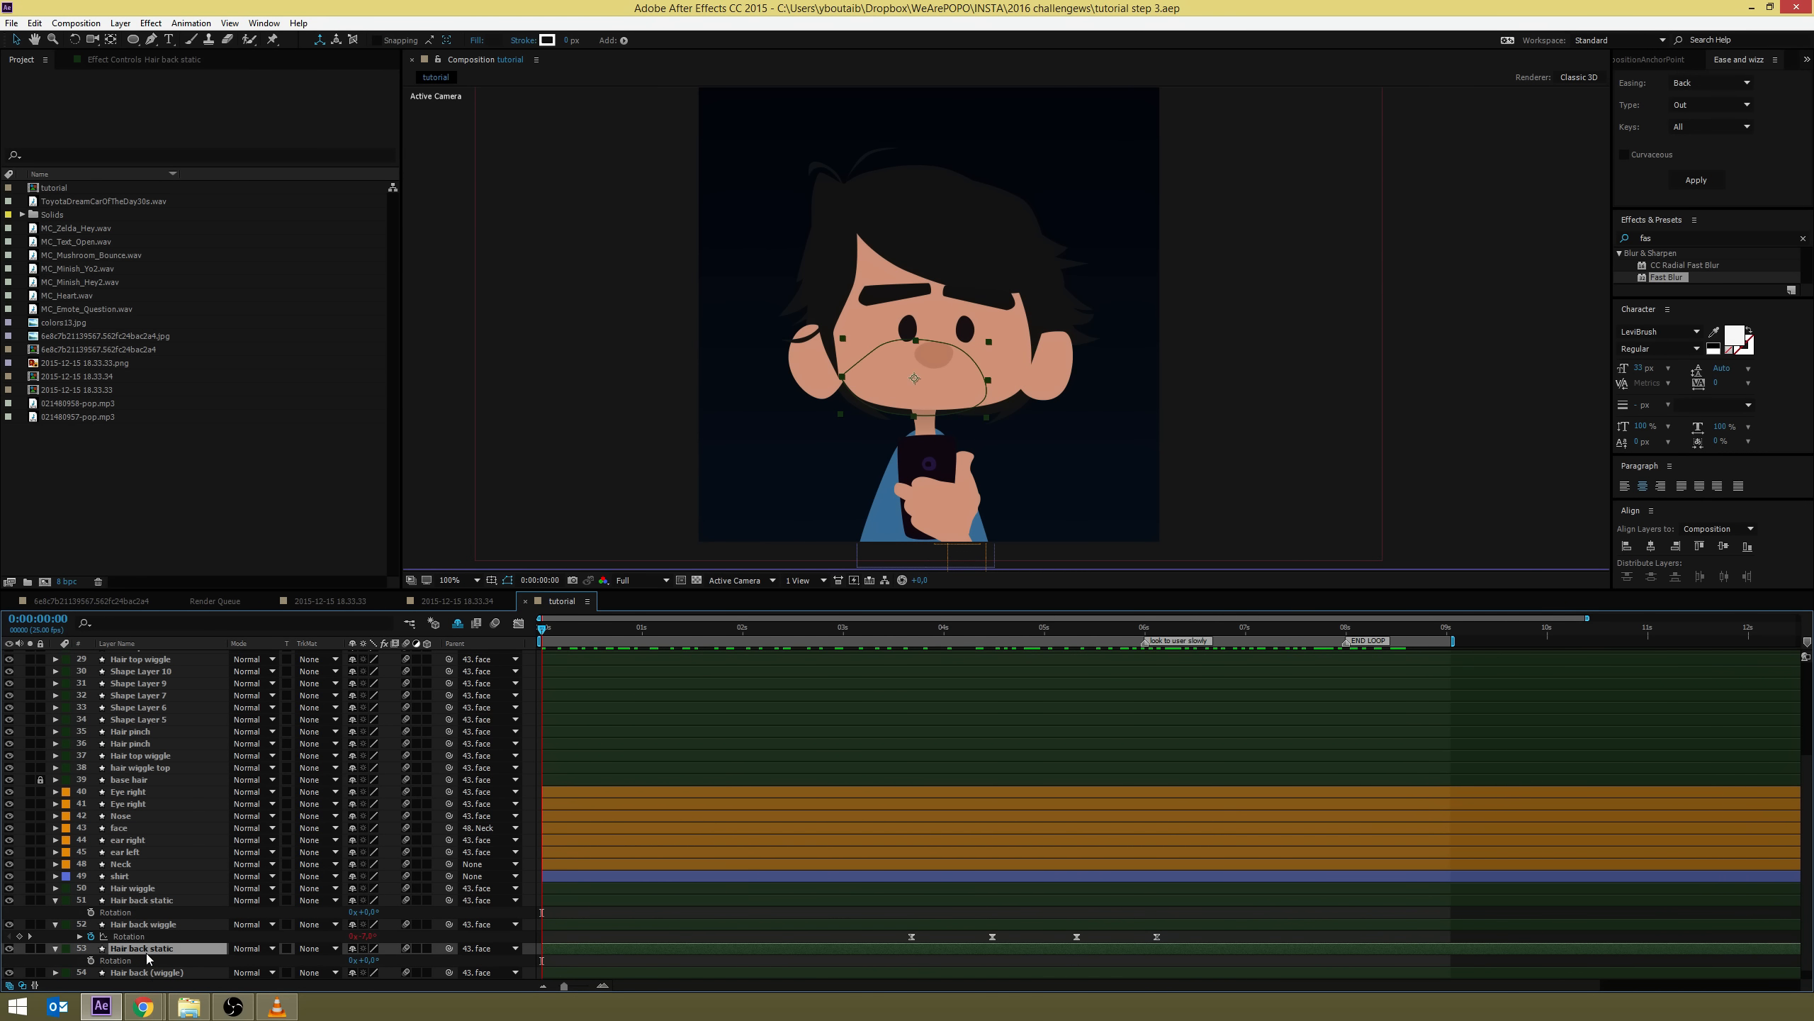
Reveal the Rotation keyframes of the Hair back (wiggle) layer 54 and the Hair top swings layer 55
{"action": "left_click", "coordinate": [157, 972]}
{"action": "key", "text": "r"}
{"action": "scroll", "coordinate": [158, 973], "scroll_direction": "down", "scroll_amount": 2}
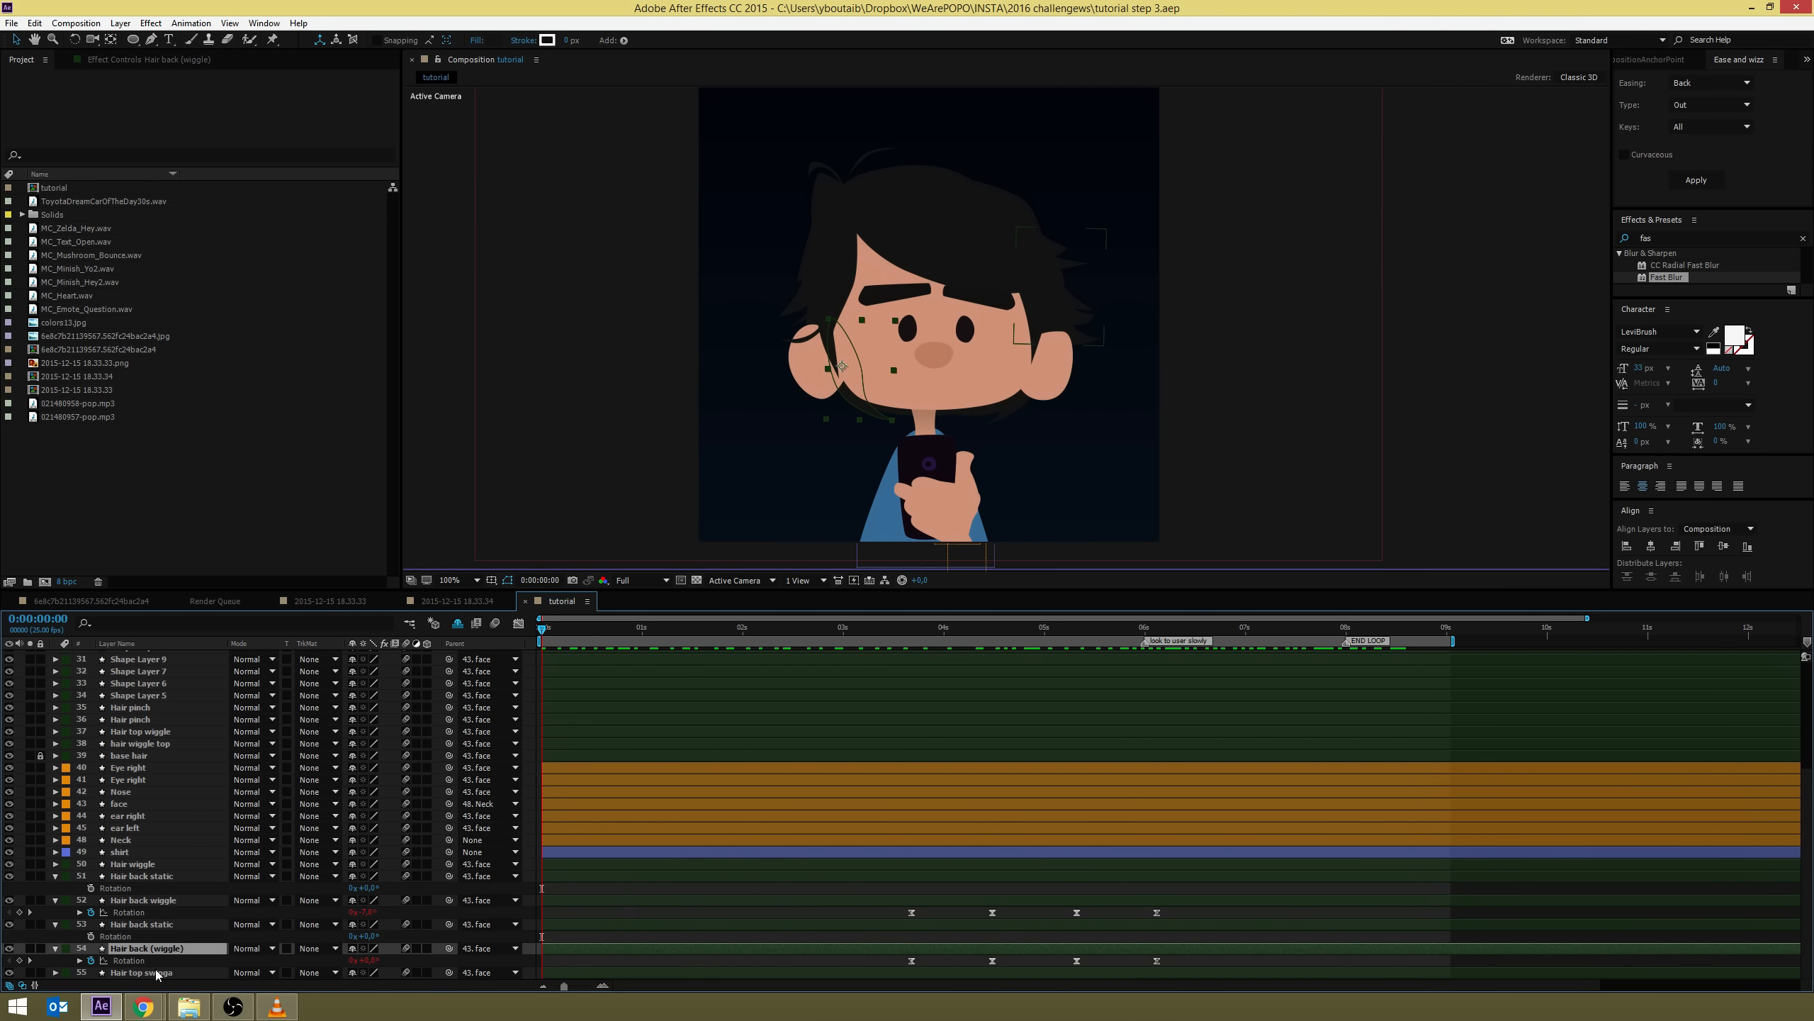
{"action": "left_click", "coordinate": [157, 972]}
{"action": "key", "text": "r"}
{"action": "scroll", "coordinate": [158, 973], "scroll_direction": "down", "scroll_amount": 1}
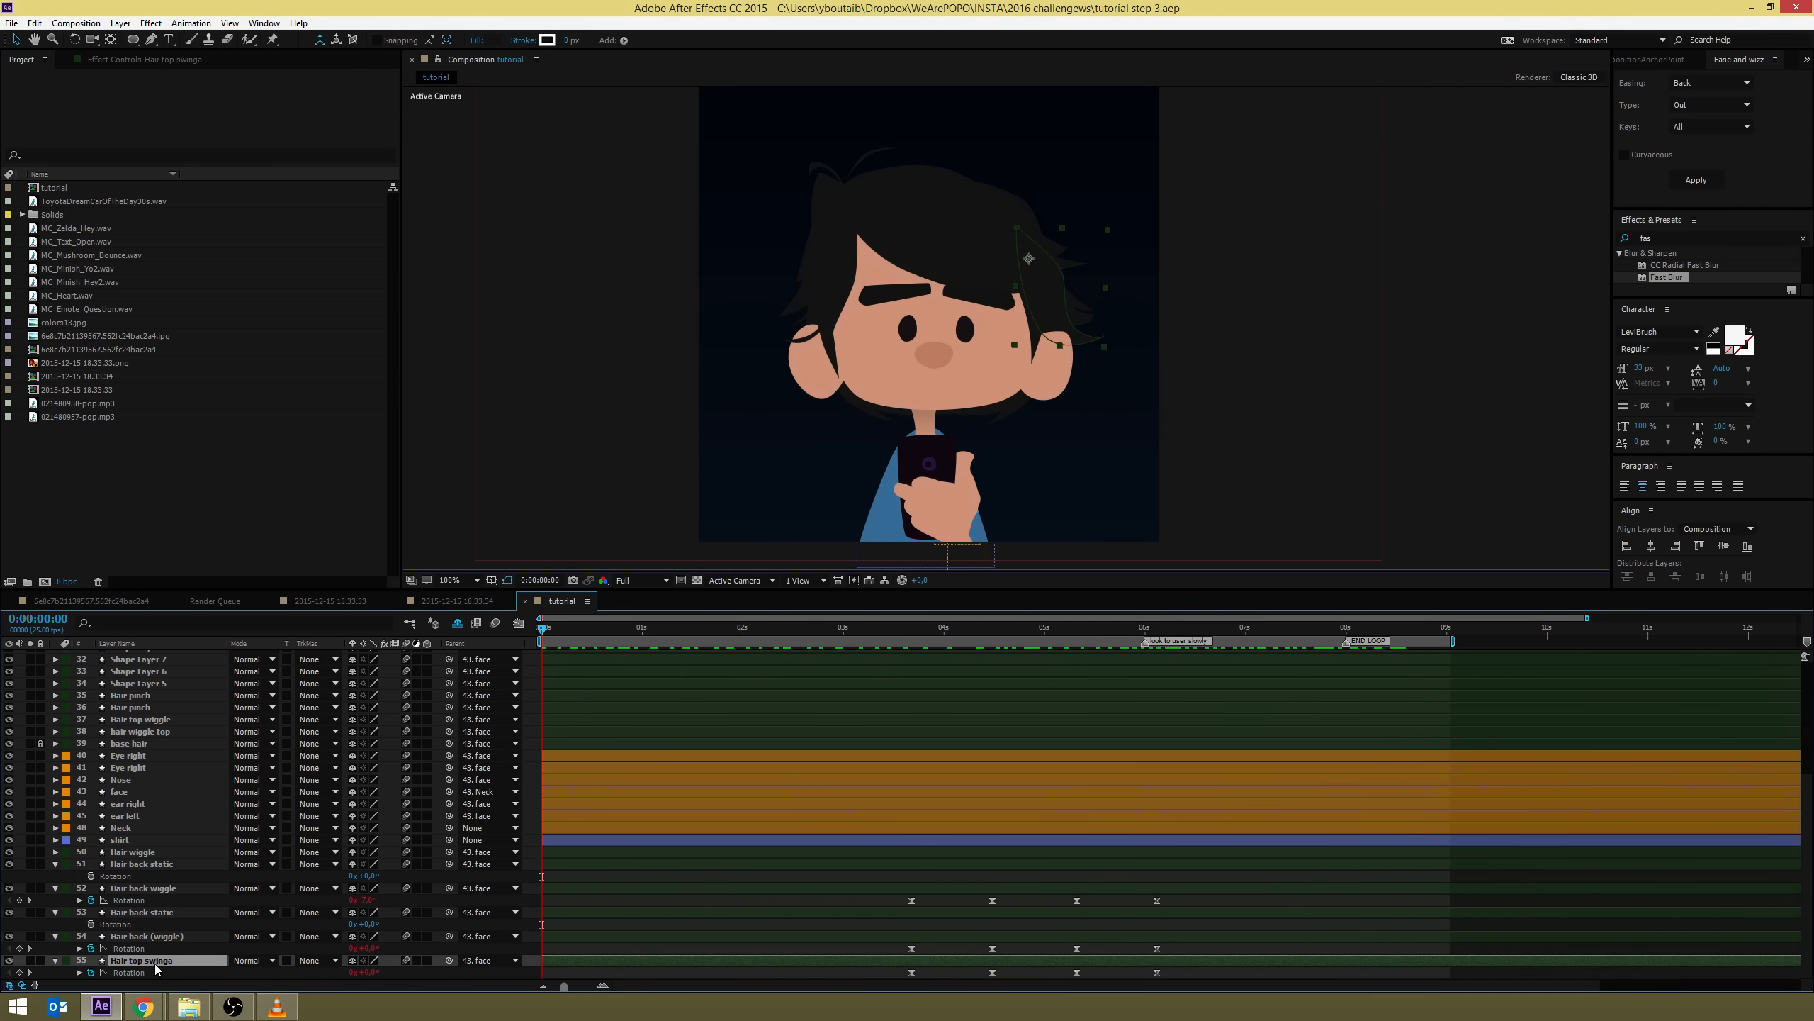
Replace the Rotation expression of the Hair top swings layer 55 with wiggle(0.5,4)
{"action": "left_click", "coordinate": [79, 972]}
{"action": "left_click", "coordinate": [766, 972]}
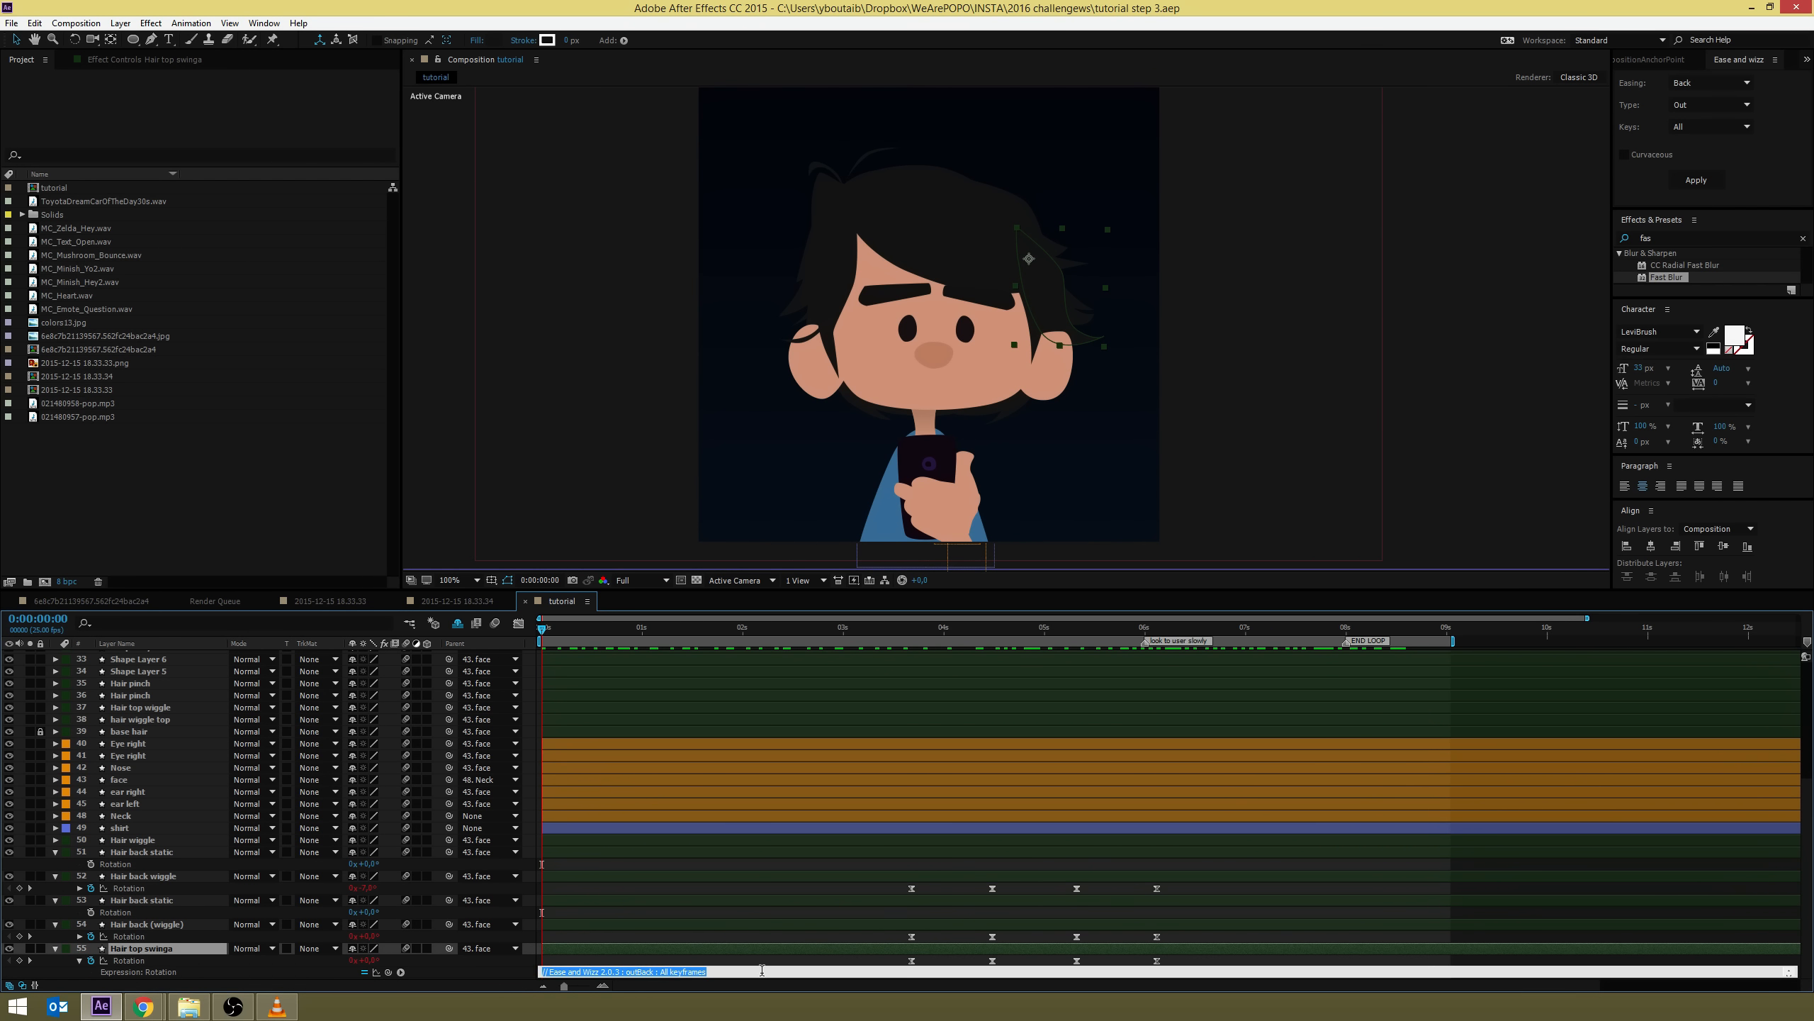
{"action": "key", "text": "BackSpace"}
{"action": "type", "text": "wiggle(0.5,4)"}
{"action": "left_click", "coordinate": [504, 971]}
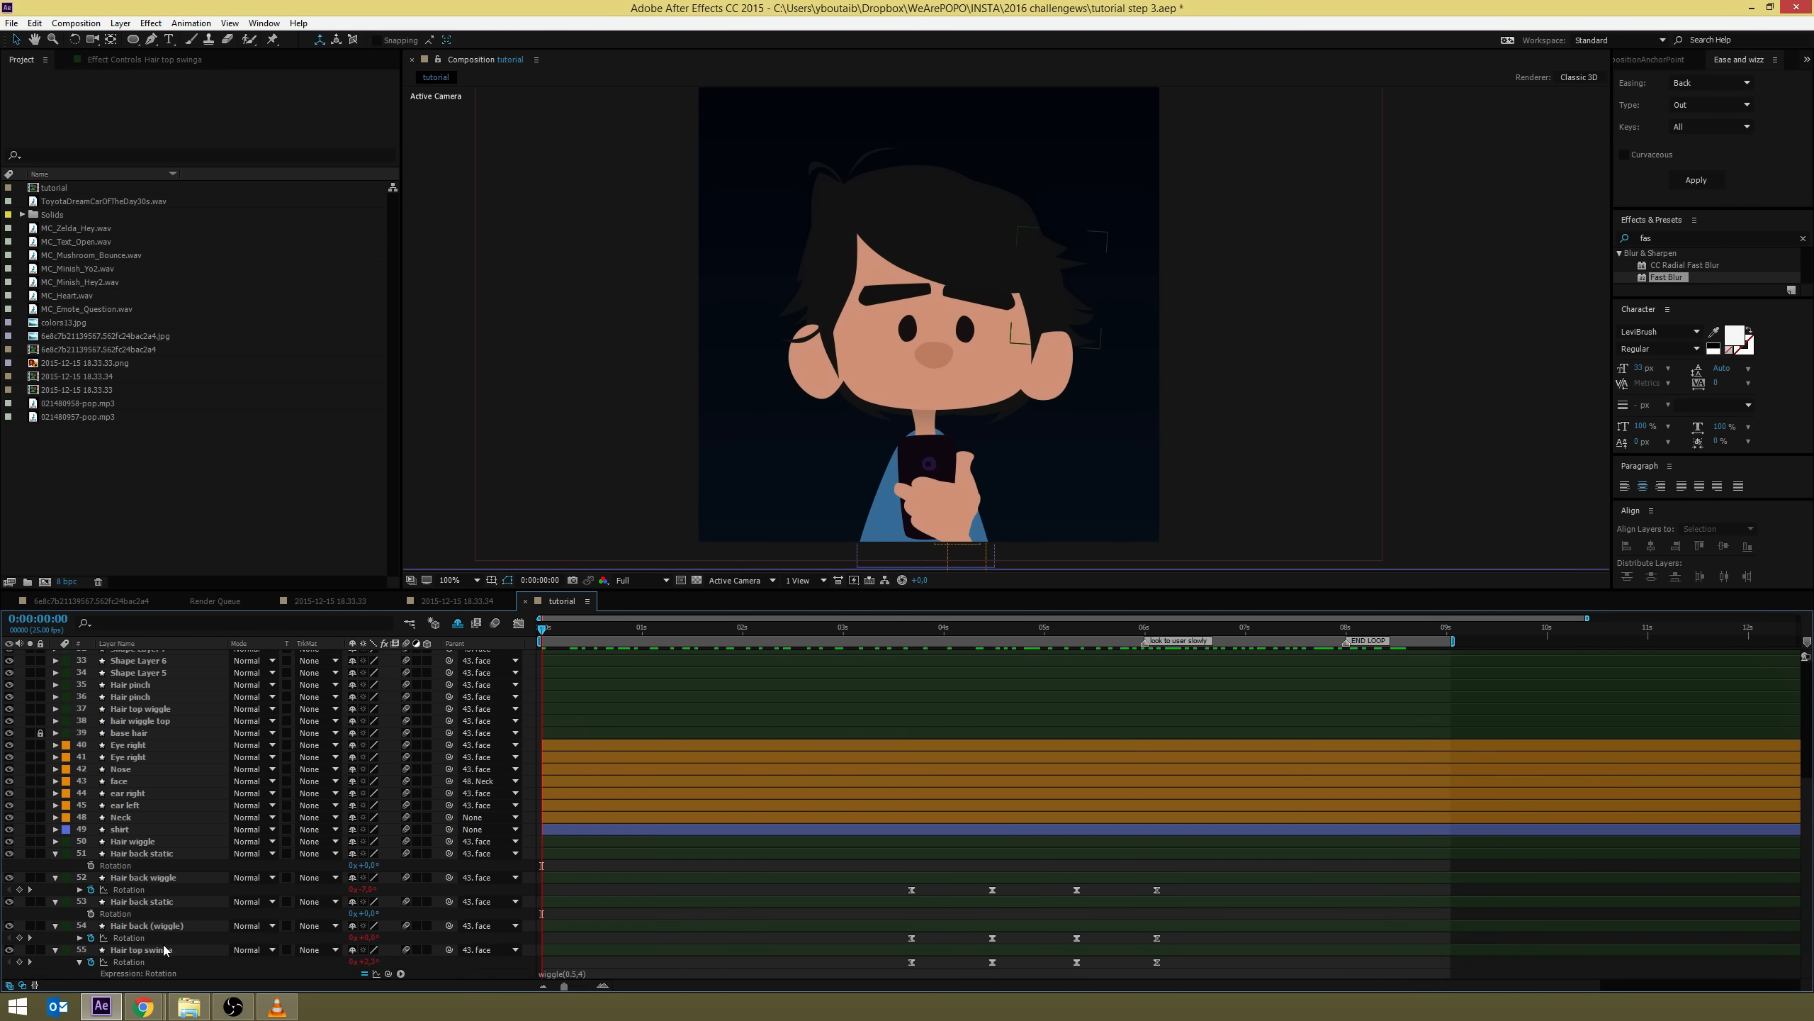
Replace the Hair back (wiggle) layer 54's Rotation expression with wiggle(0.5,4) and add the same expression to the Hair back static layer 53
{"action": "left_click", "coordinate": [80, 936]}
{"action": "left_click", "coordinate": [601, 945]}
{"action": "key", "text": "BackSpace"}
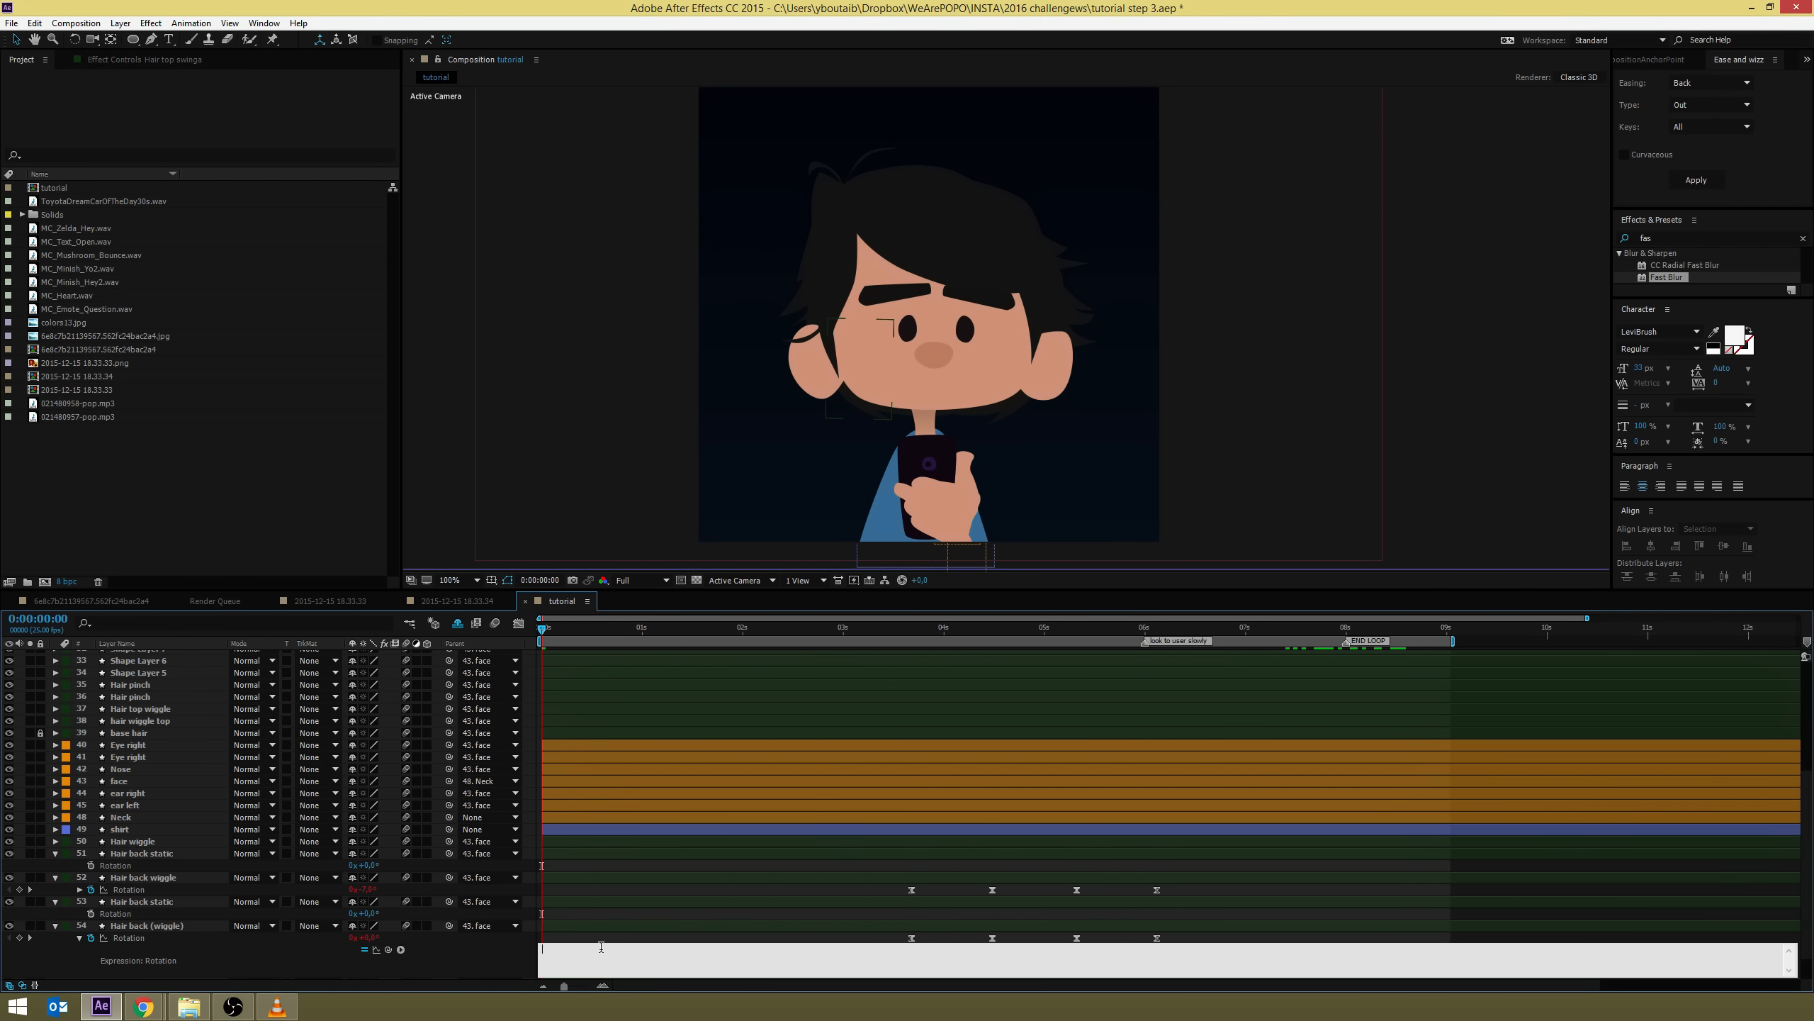
{"action": "type", "text": "wiggle(0.5,4)"}
{"action": "left_click", "coordinate": [91, 913], "text": "alt"}
{"action": "type", "text": "wiggle(0.5,4)"}
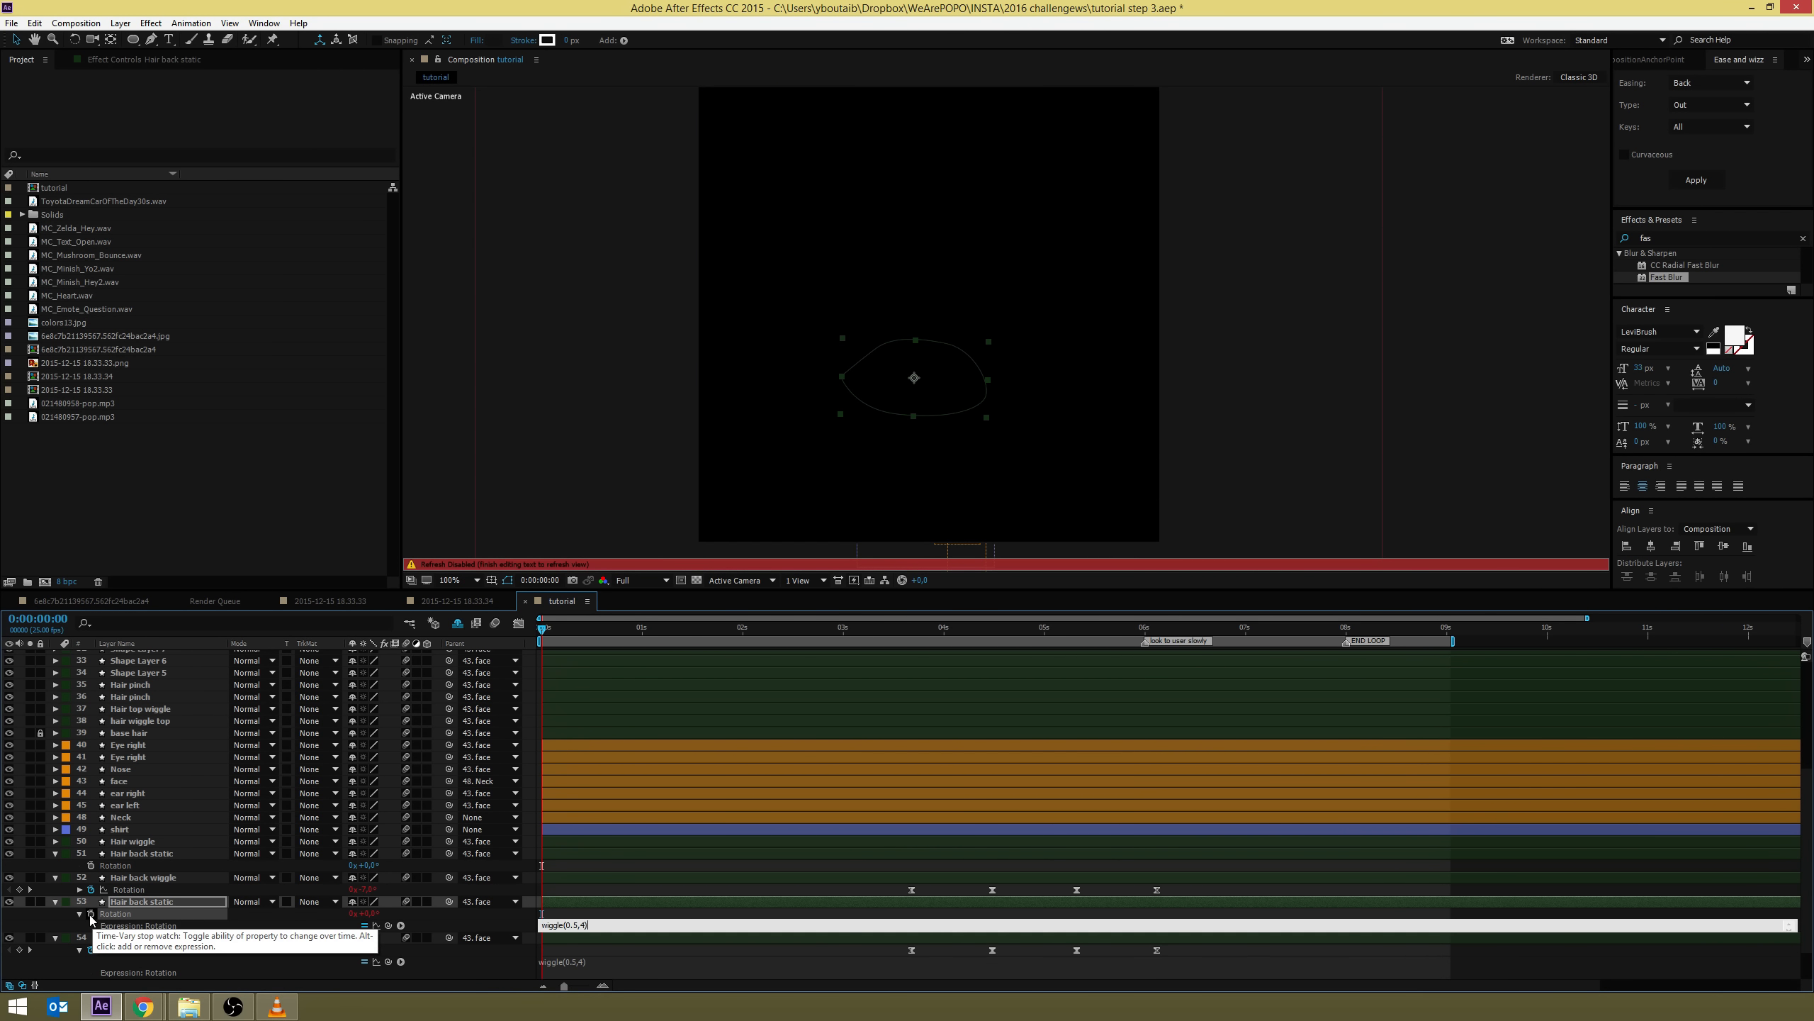
Replace the Rotation expression of the Hair back wiggle layer 52 with wiggle(0.5,4)
{"action": "left_click", "coordinate": [80, 888]}
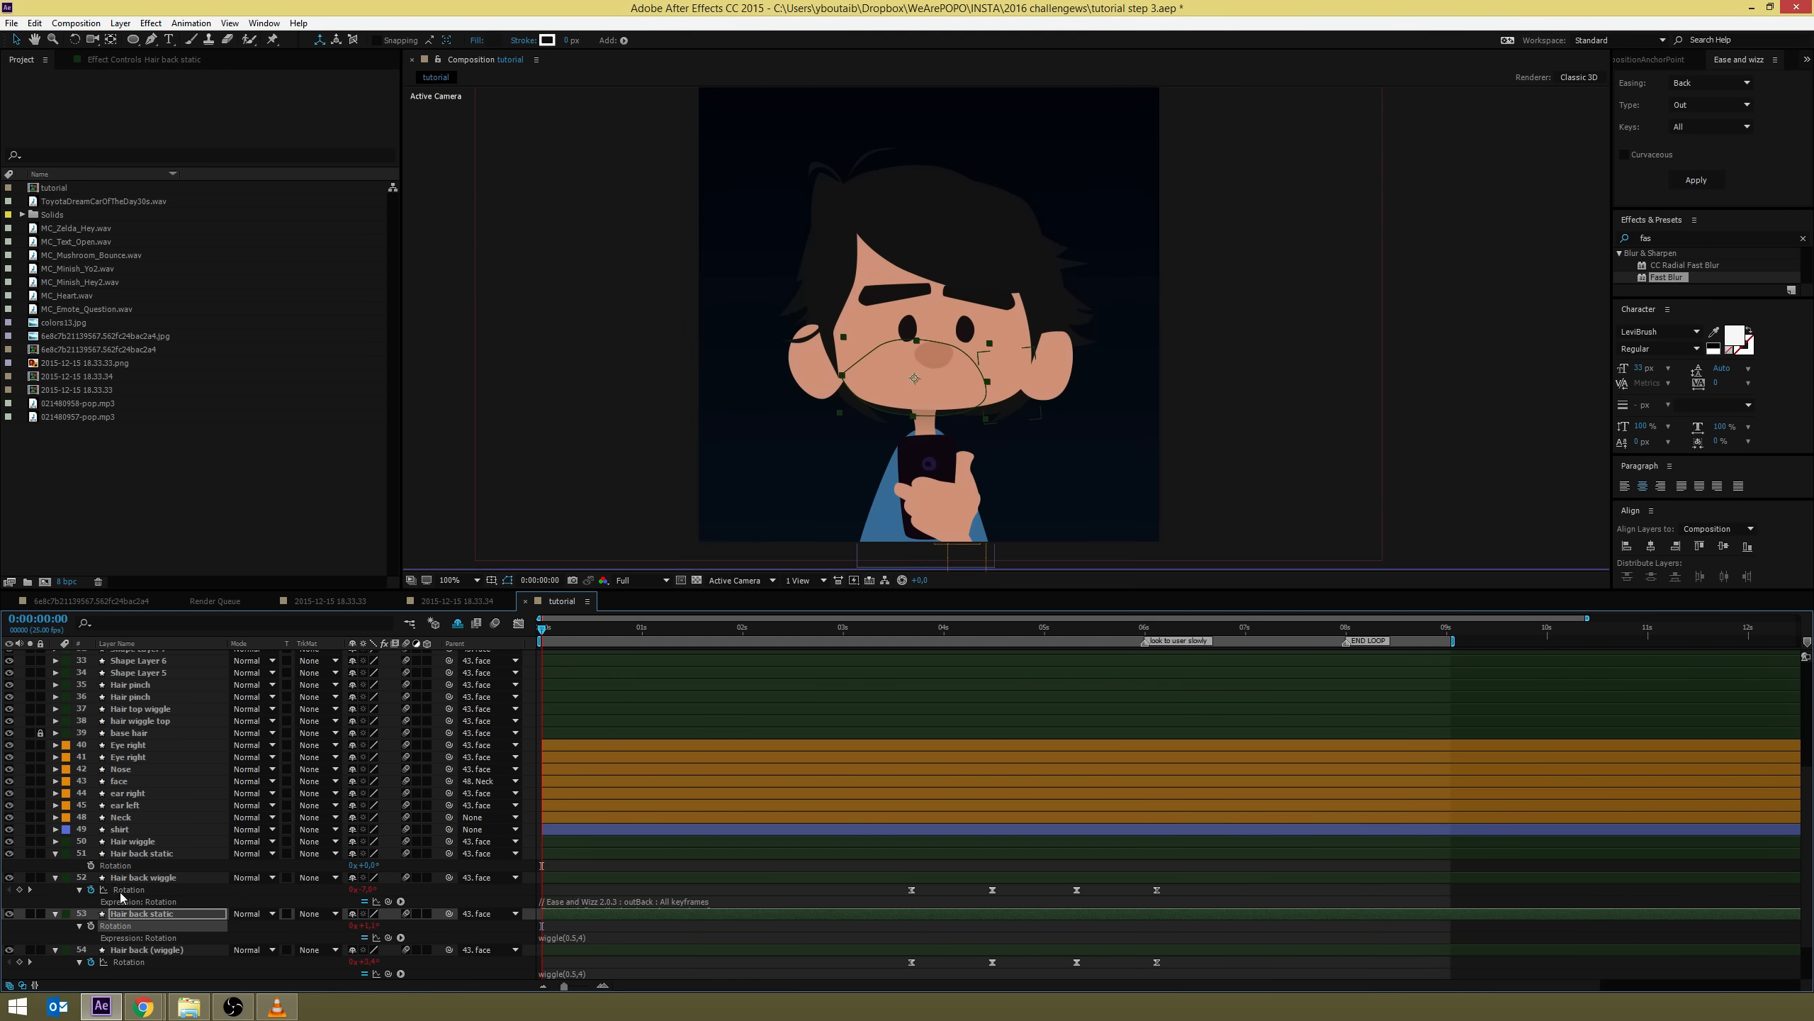
{"action": "left_click", "coordinate": [590, 903]}
{"action": "key", "text": "BackSpace"}
{"action": "type", "text": "wiggle(0.5,4)"}
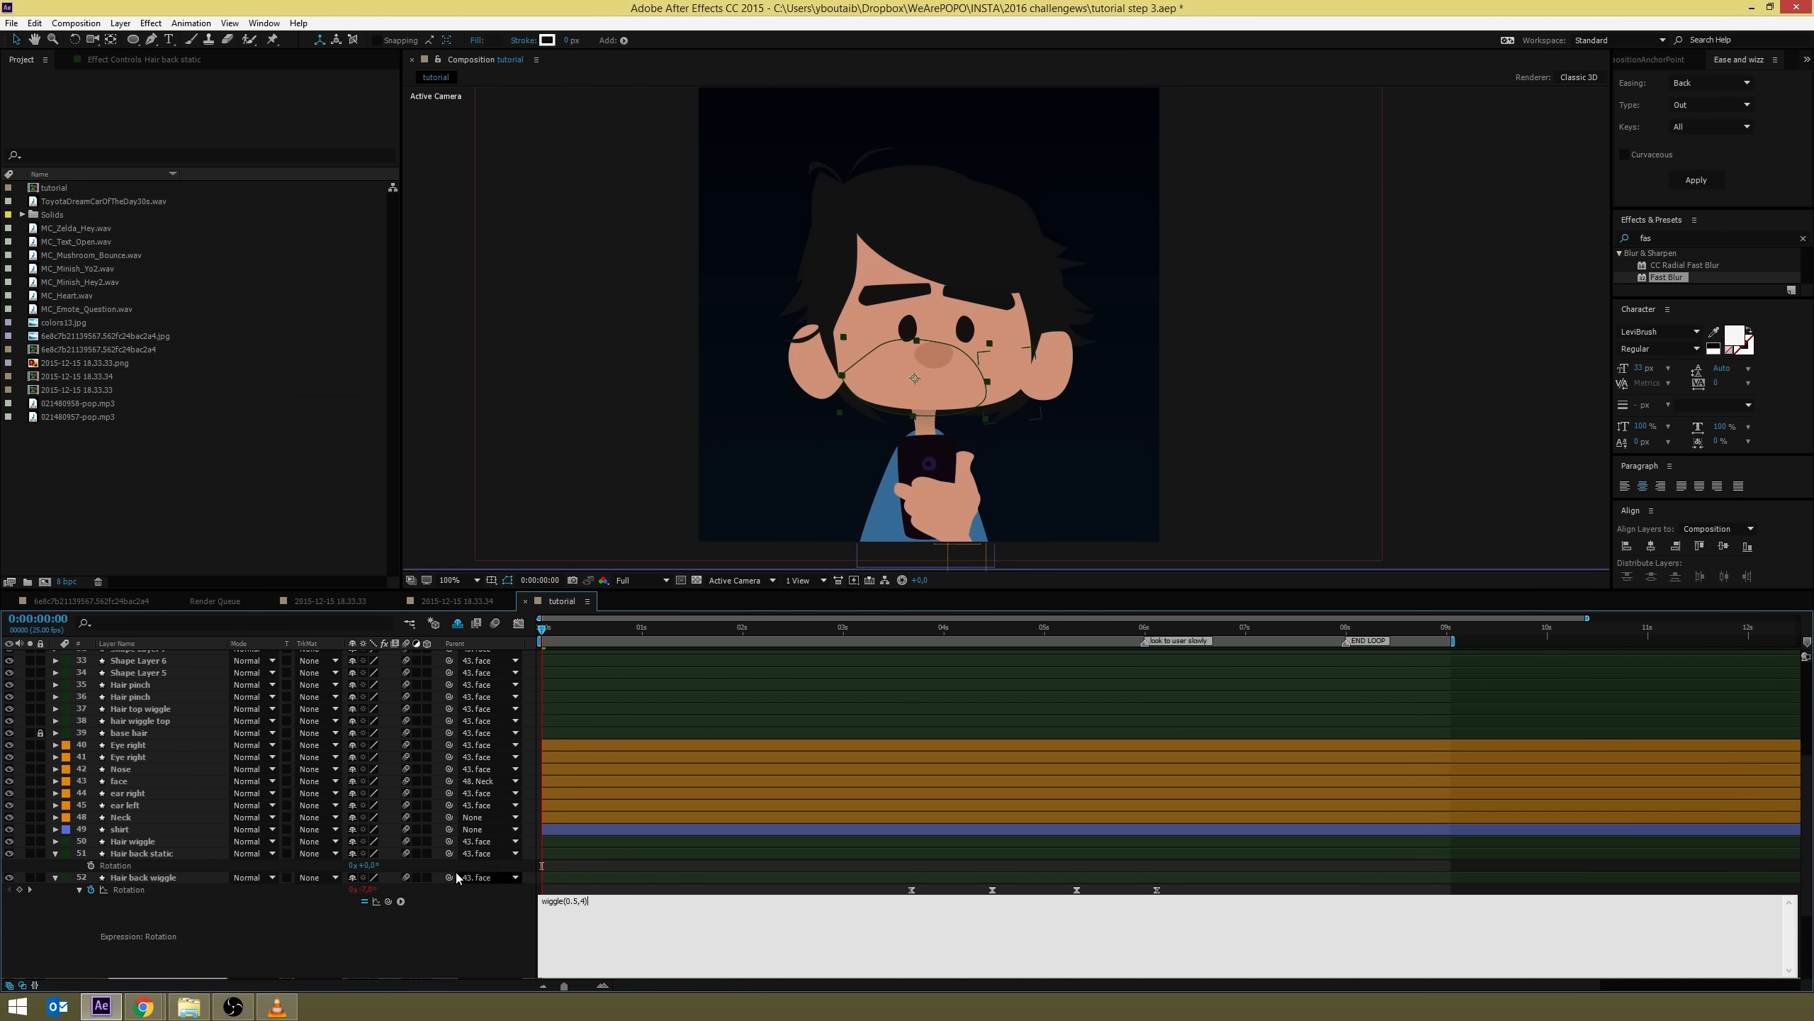
Reveal the Rotation of the Hair wiggle layer 50 and replace its expression with wiggle(0.5,4)
{"action": "left_click", "coordinate": [57, 845]}
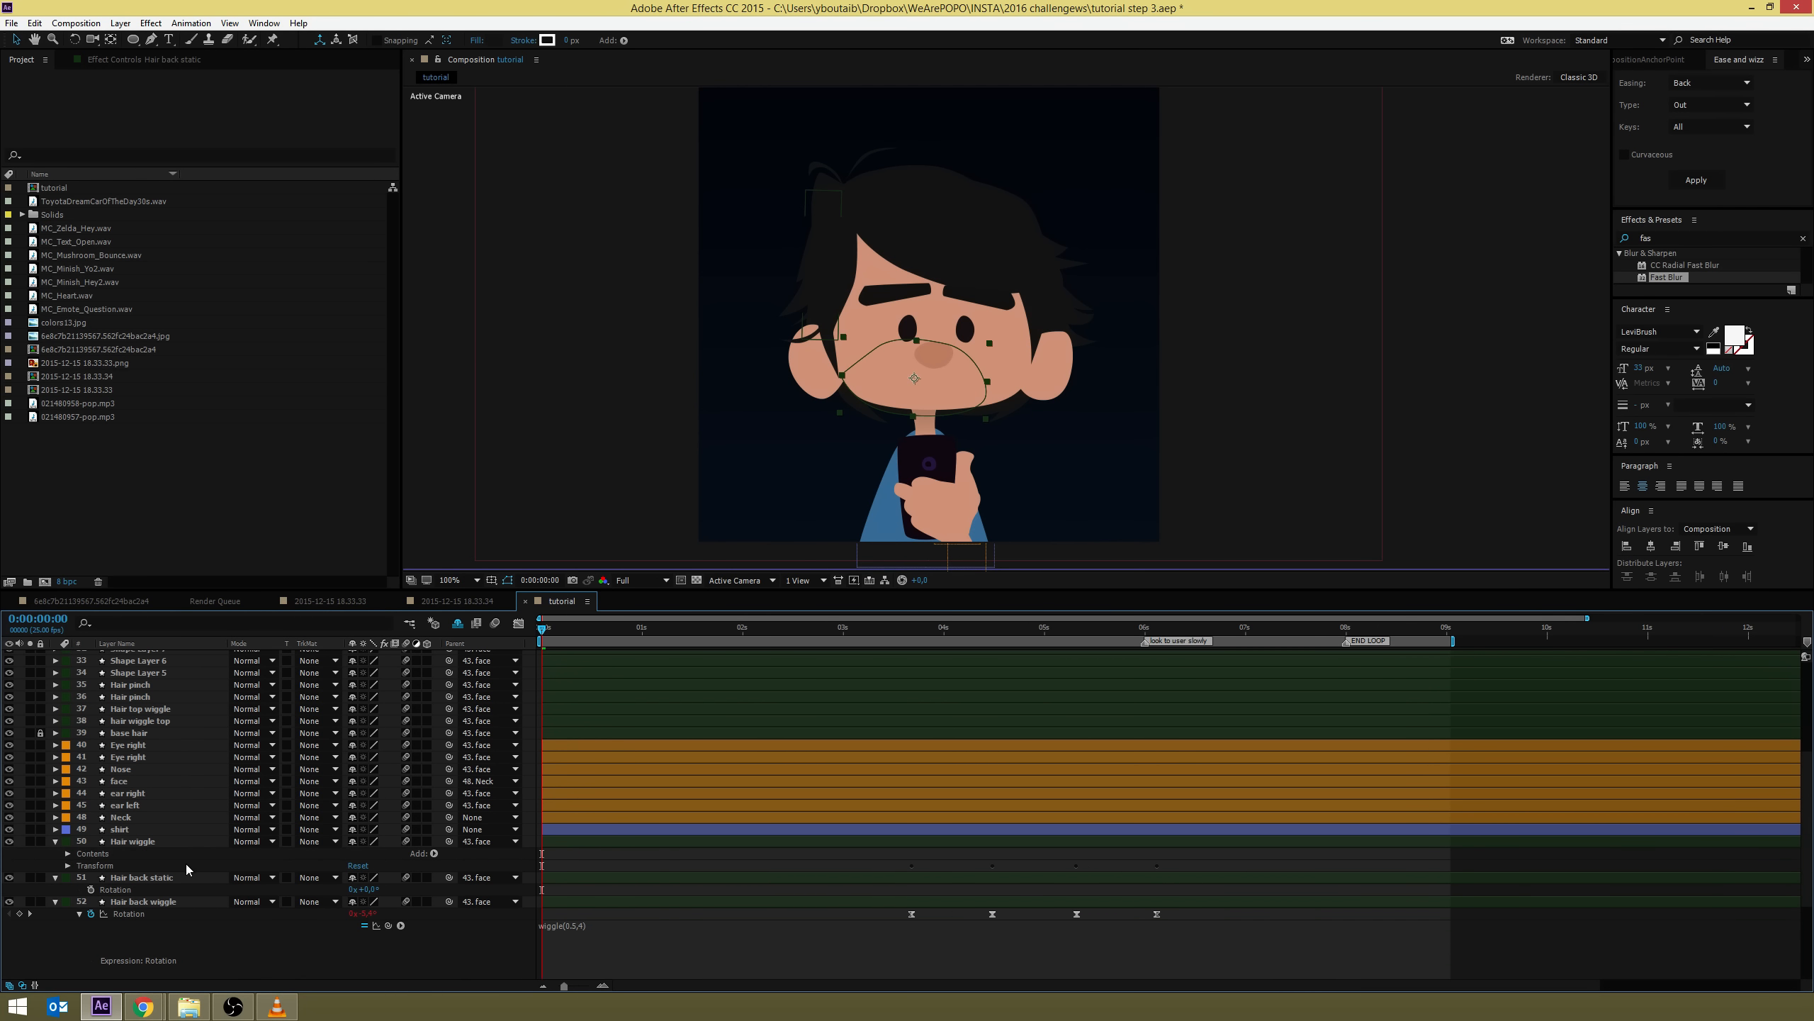
{"action": "left_click", "coordinate": [147, 842]}
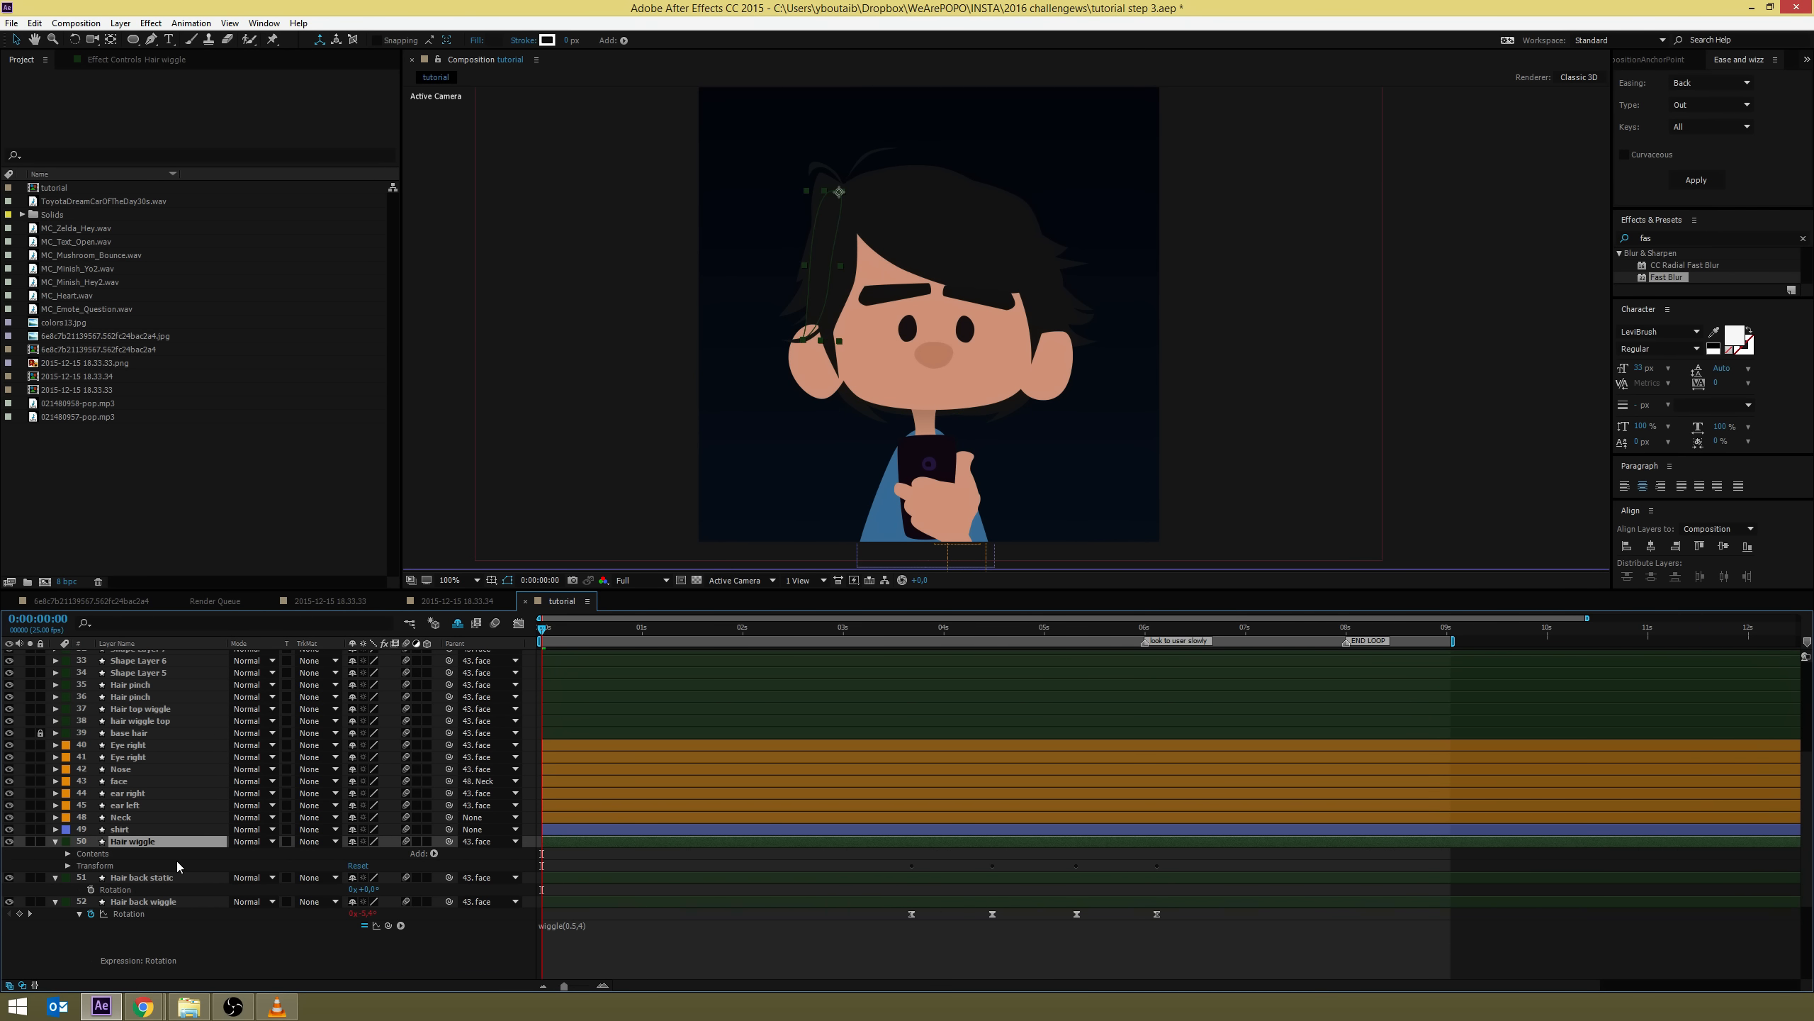
{"action": "key", "text": "r"}
{"action": "left_click", "coordinate": [80, 853]}
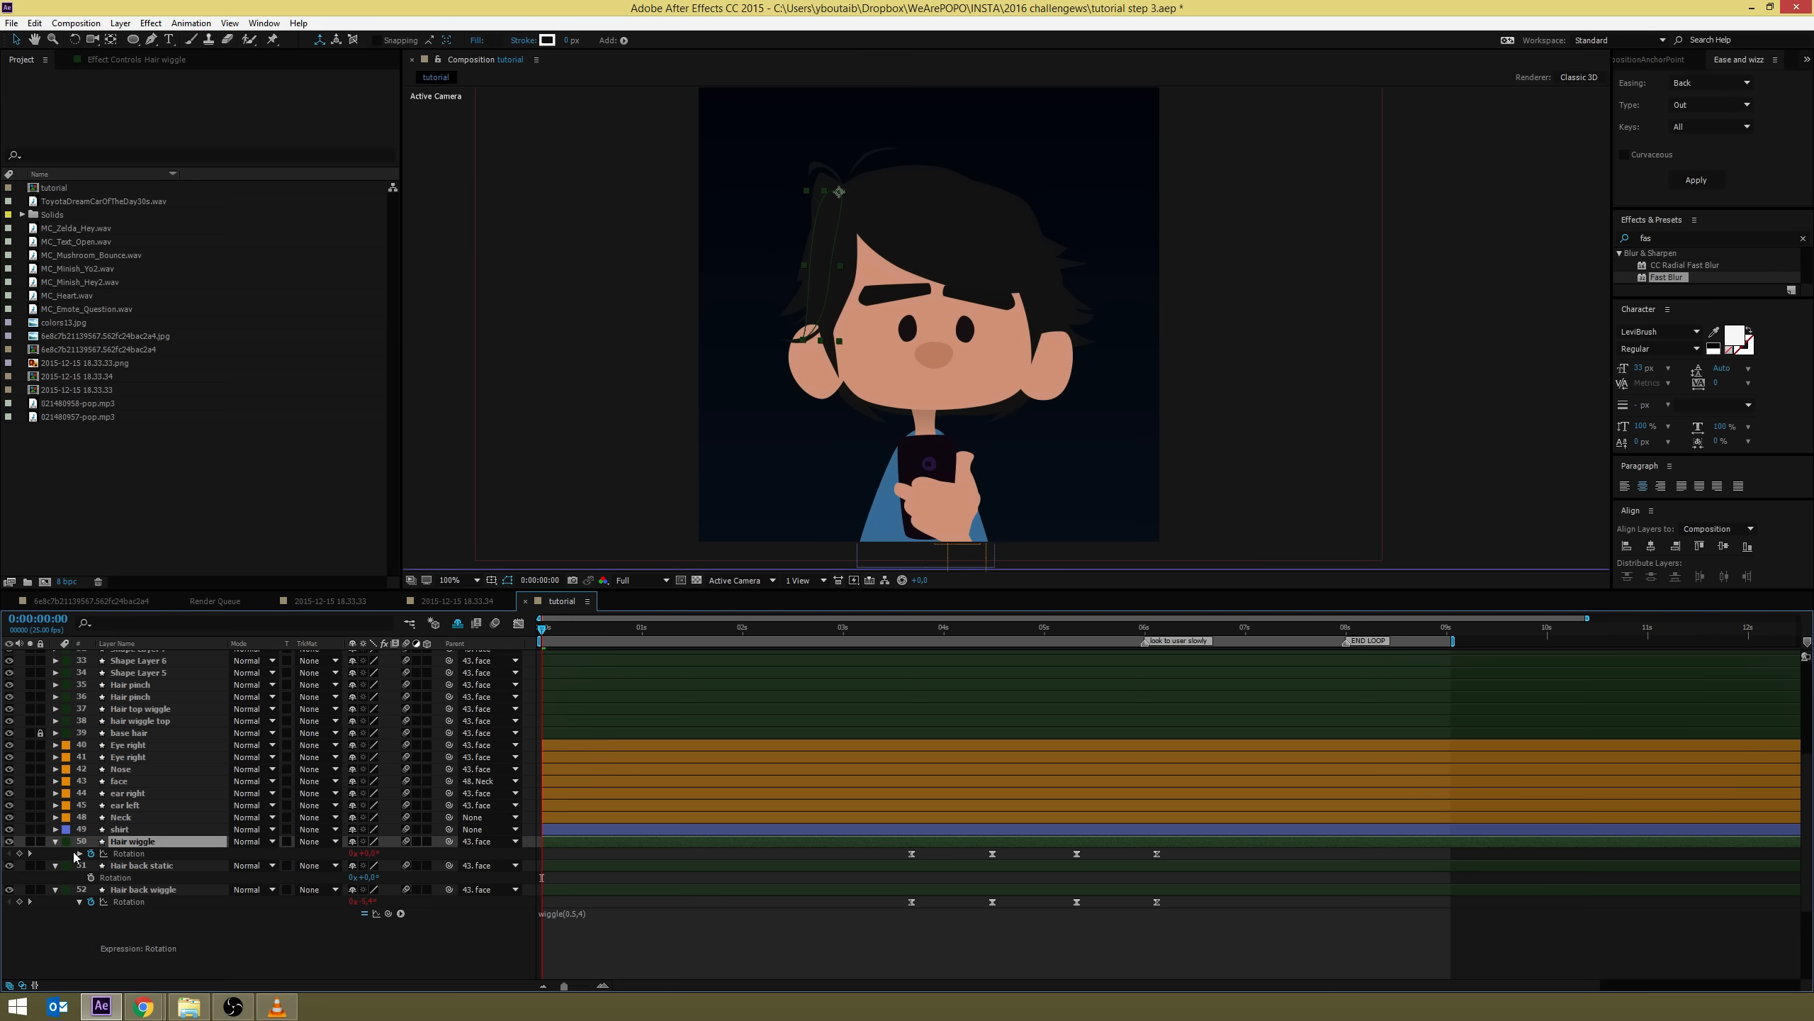
{"action": "left_click", "coordinate": [560, 865]}
{"action": "key", "text": "BackSpace"}
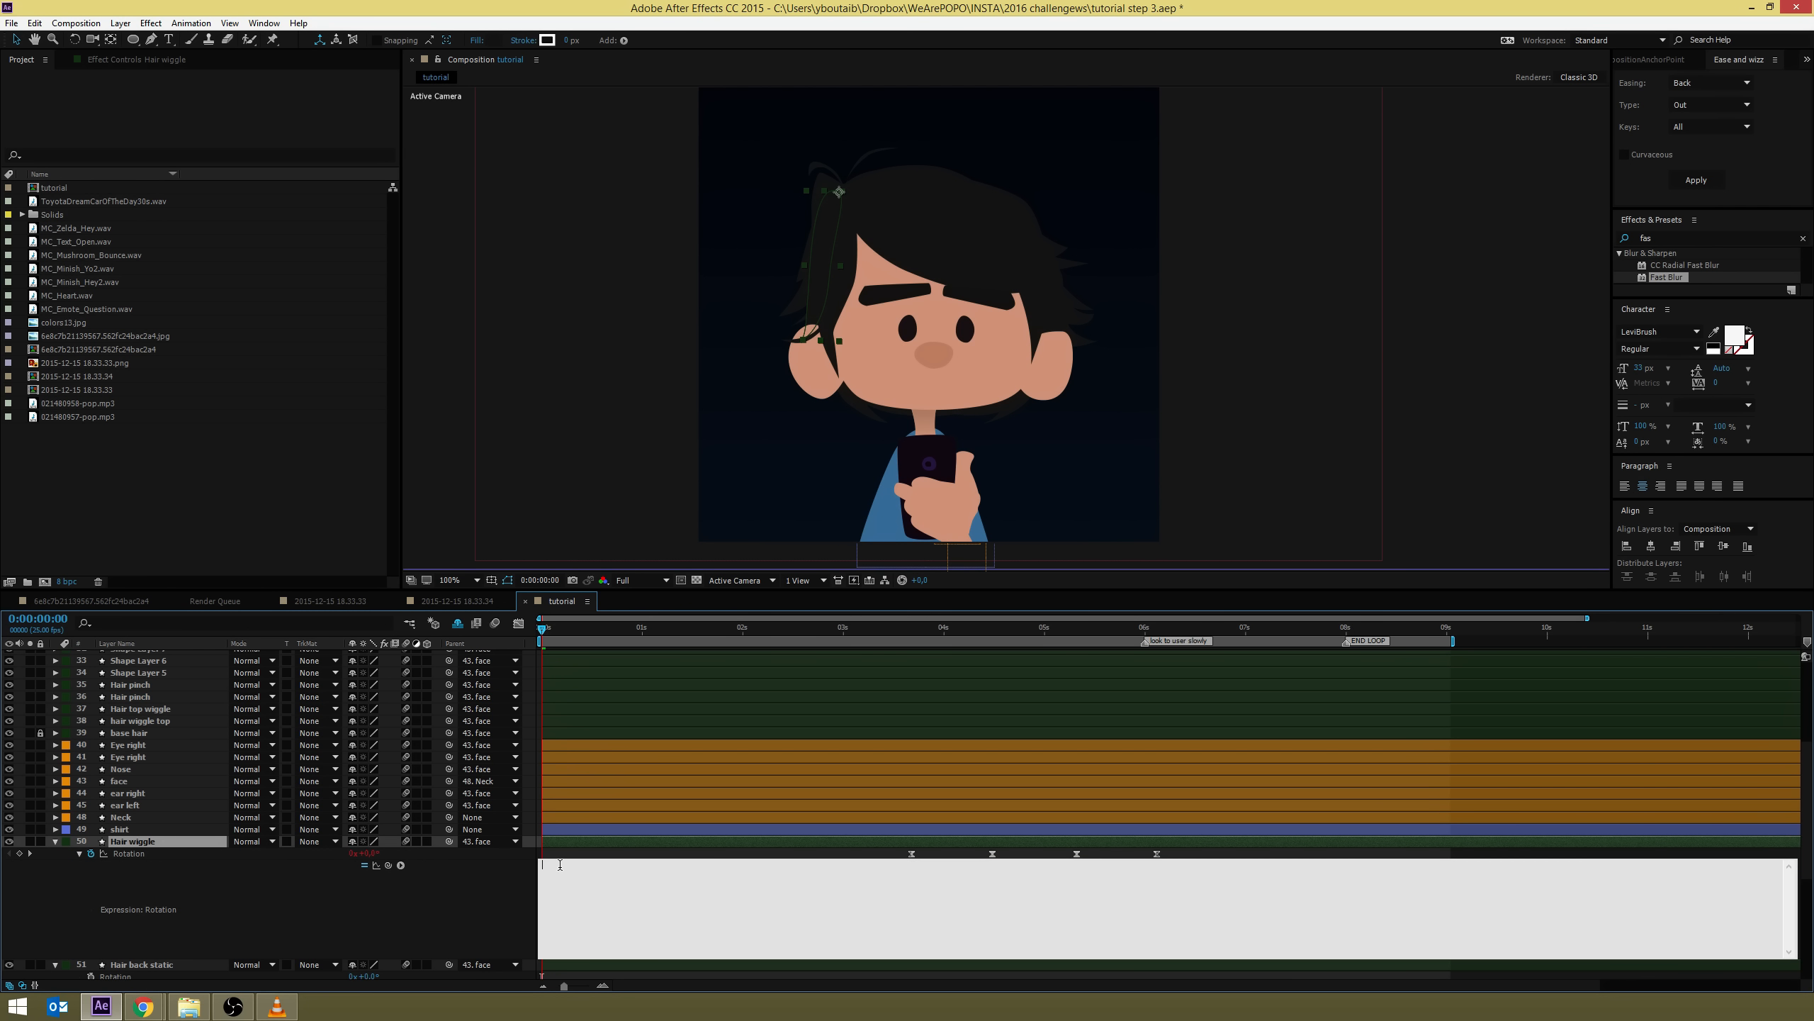
{"action": "type", "text": "wiggle(0,5,4)"}
{"action": "left_click", "coordinate": [507, 912]}
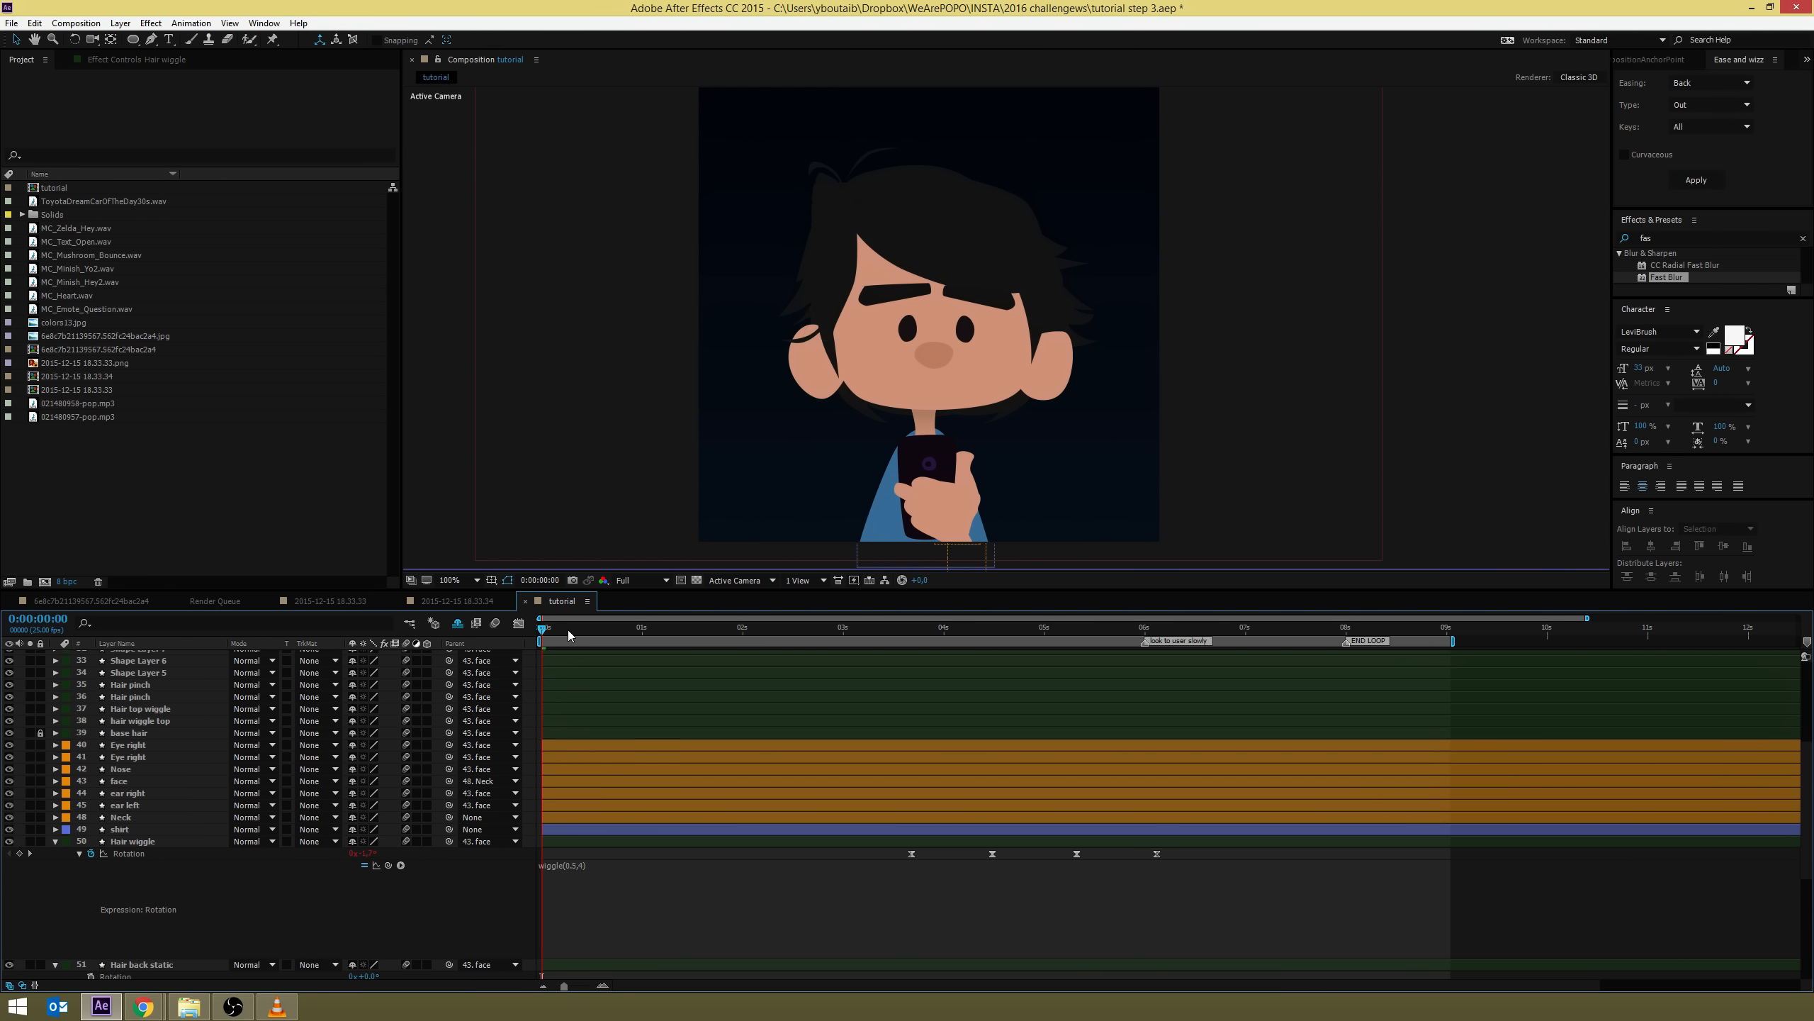
Preview the animation while collapsing the open properties of hair layers 50 to 55, and save the project
{"action": "key", "text": "space"}
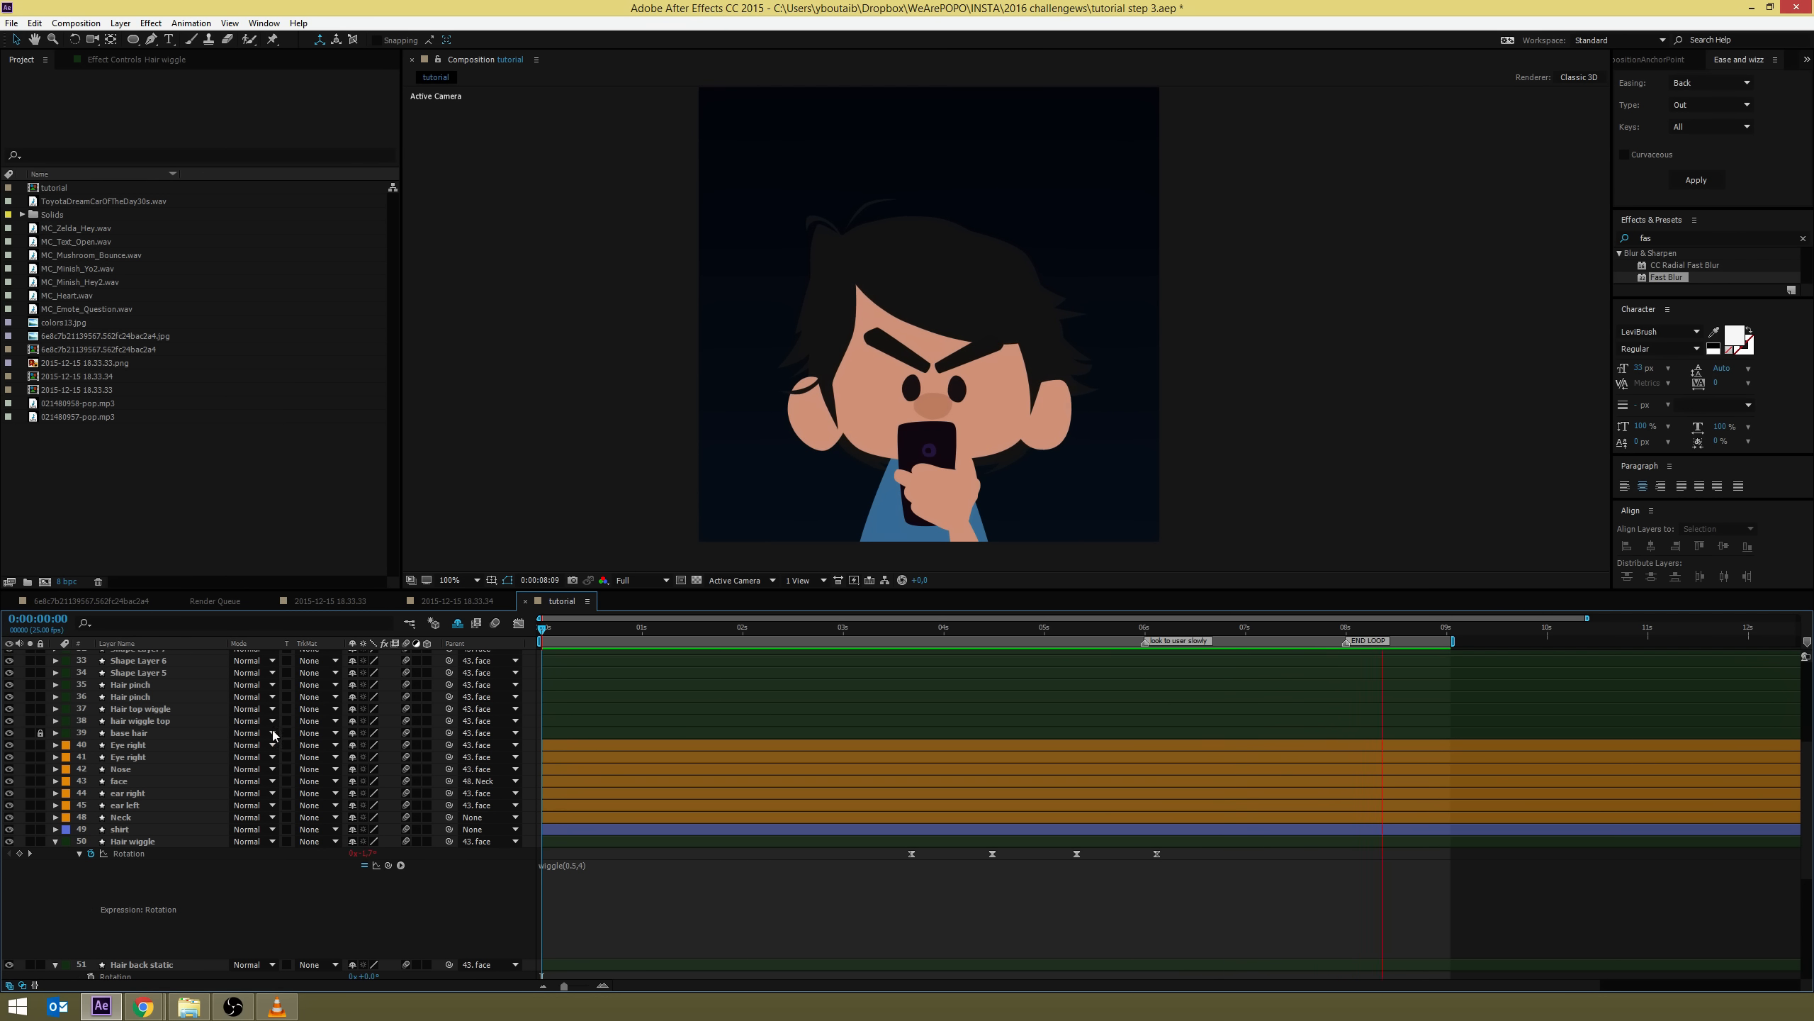
{"action": "left_click", "coordinate": [55, 841]}
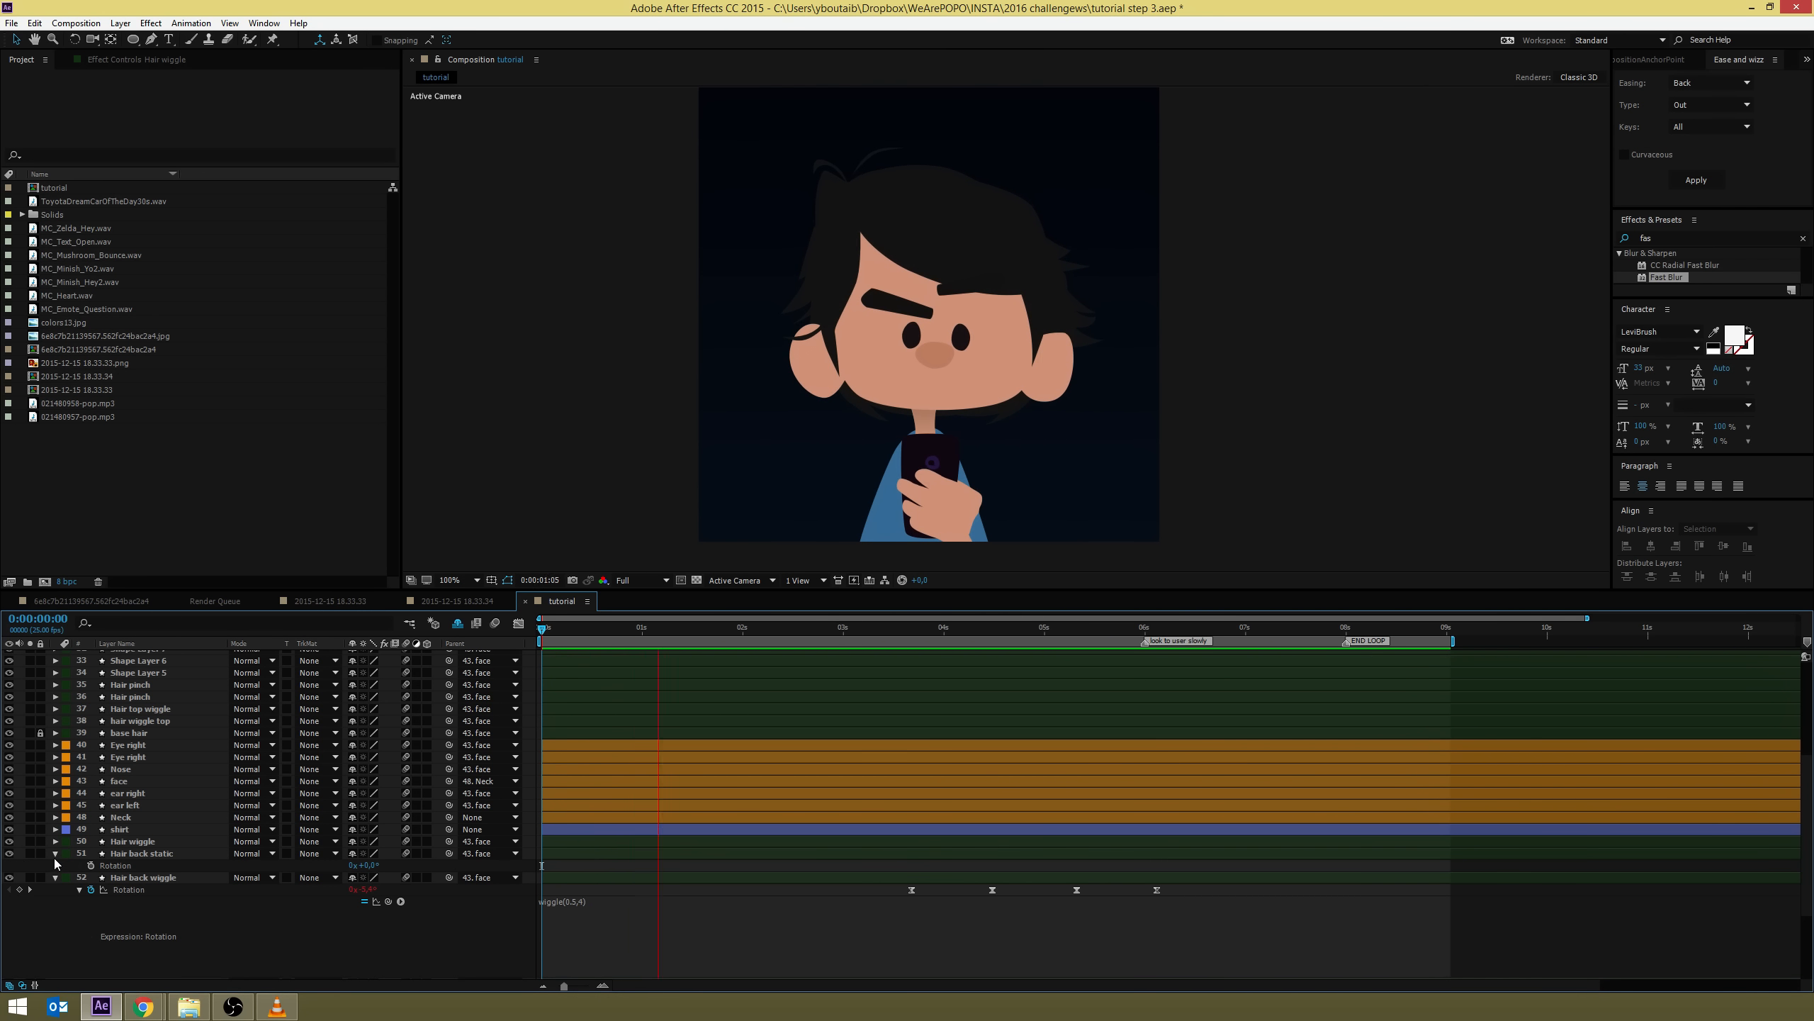
{"action": "left_click", "coordinate": [56, 865]}
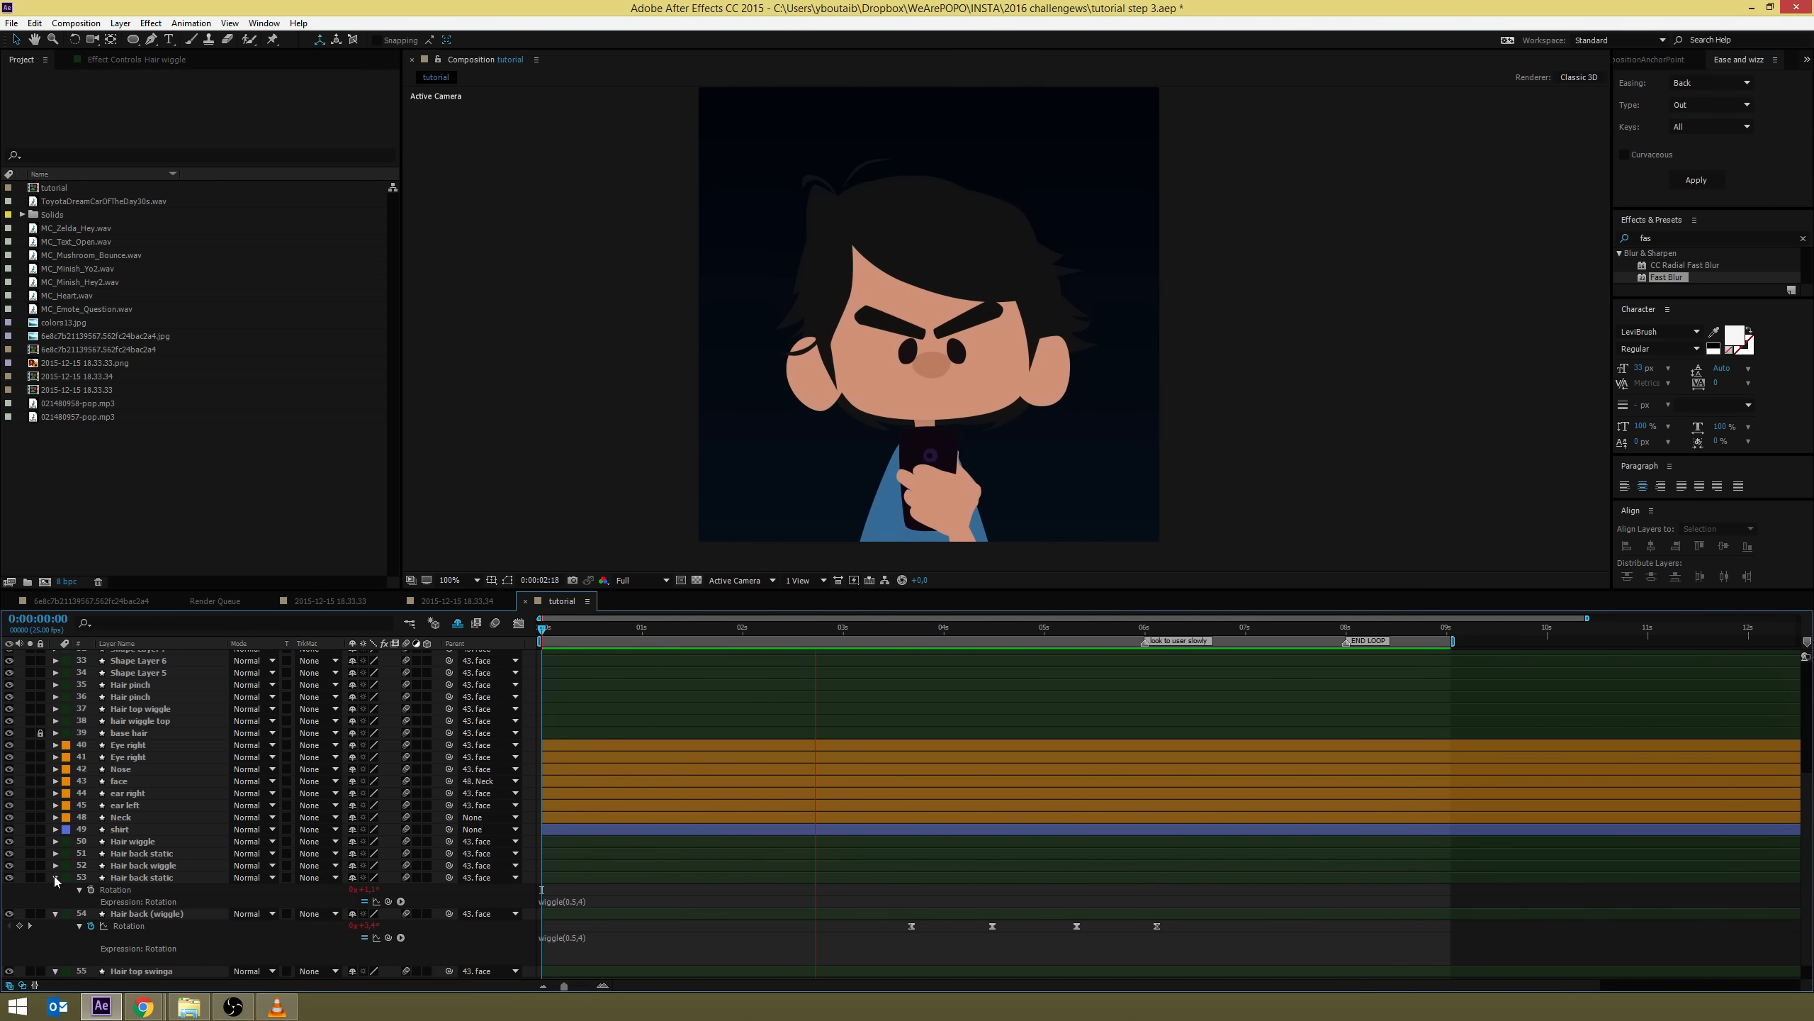
{"action": "left_click", "coordinate": [56, 877]}
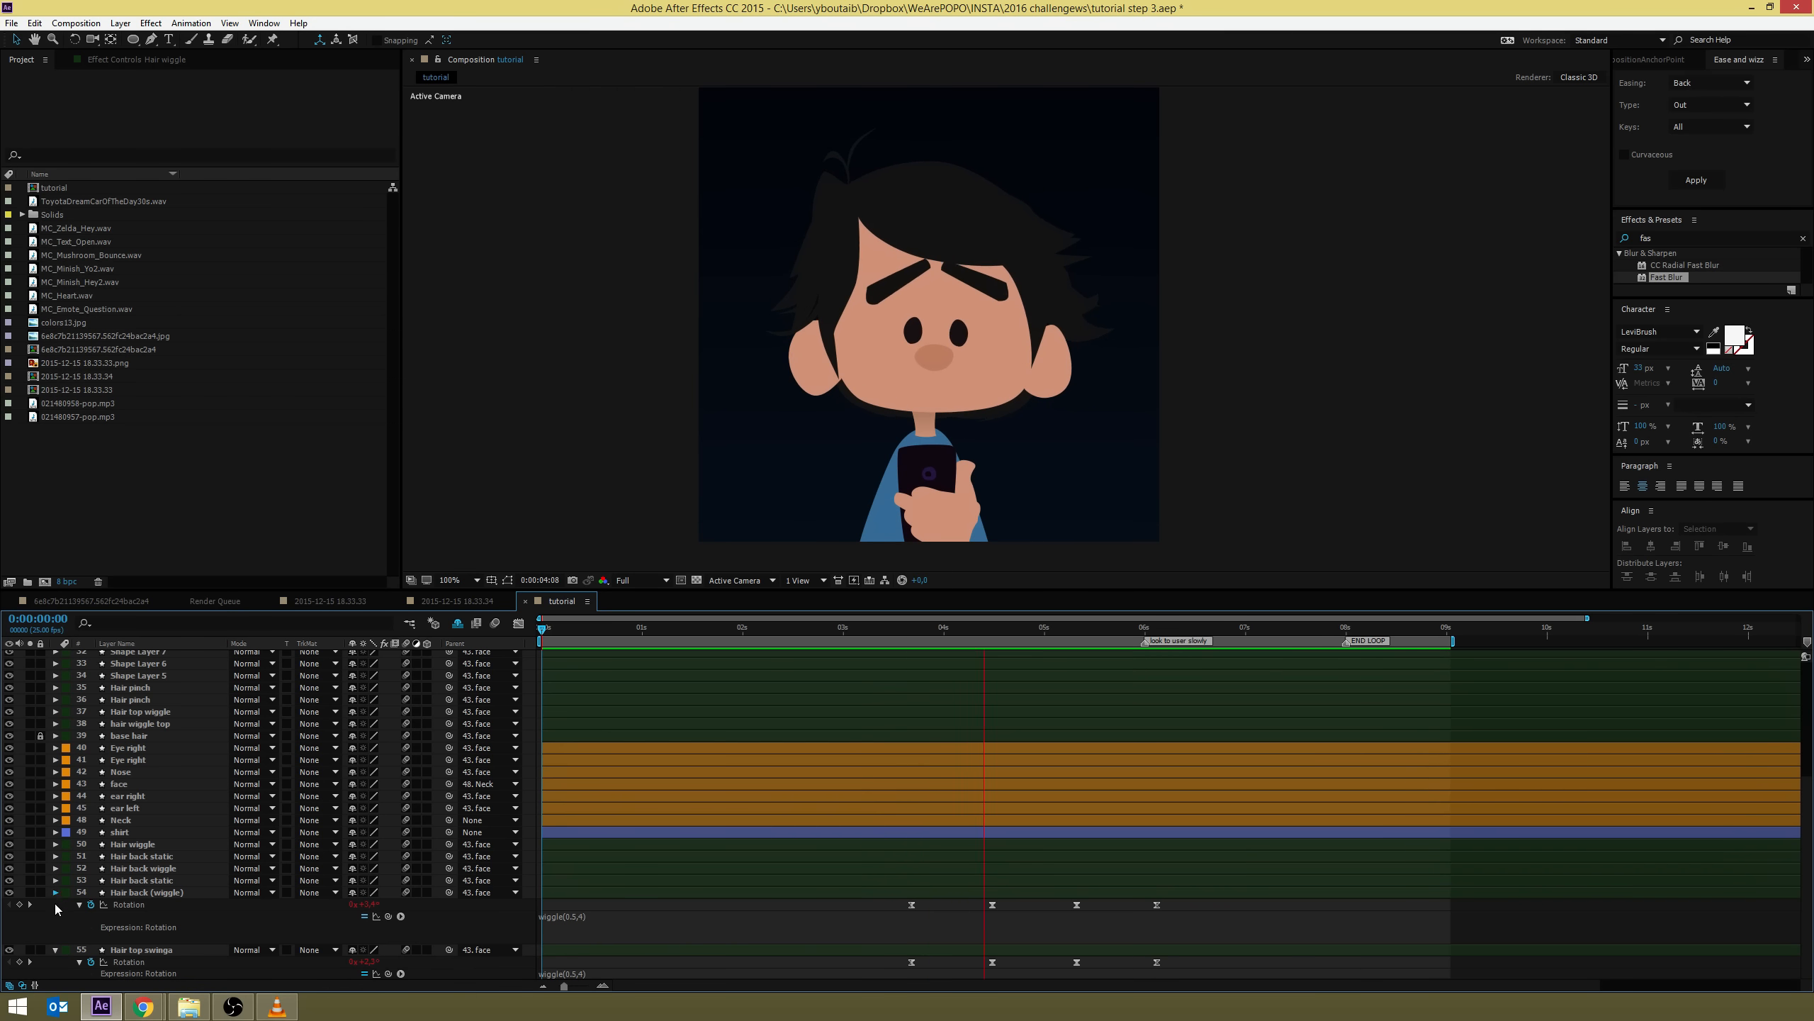
{"action": "left_click", "coordinate": [56, 927]}
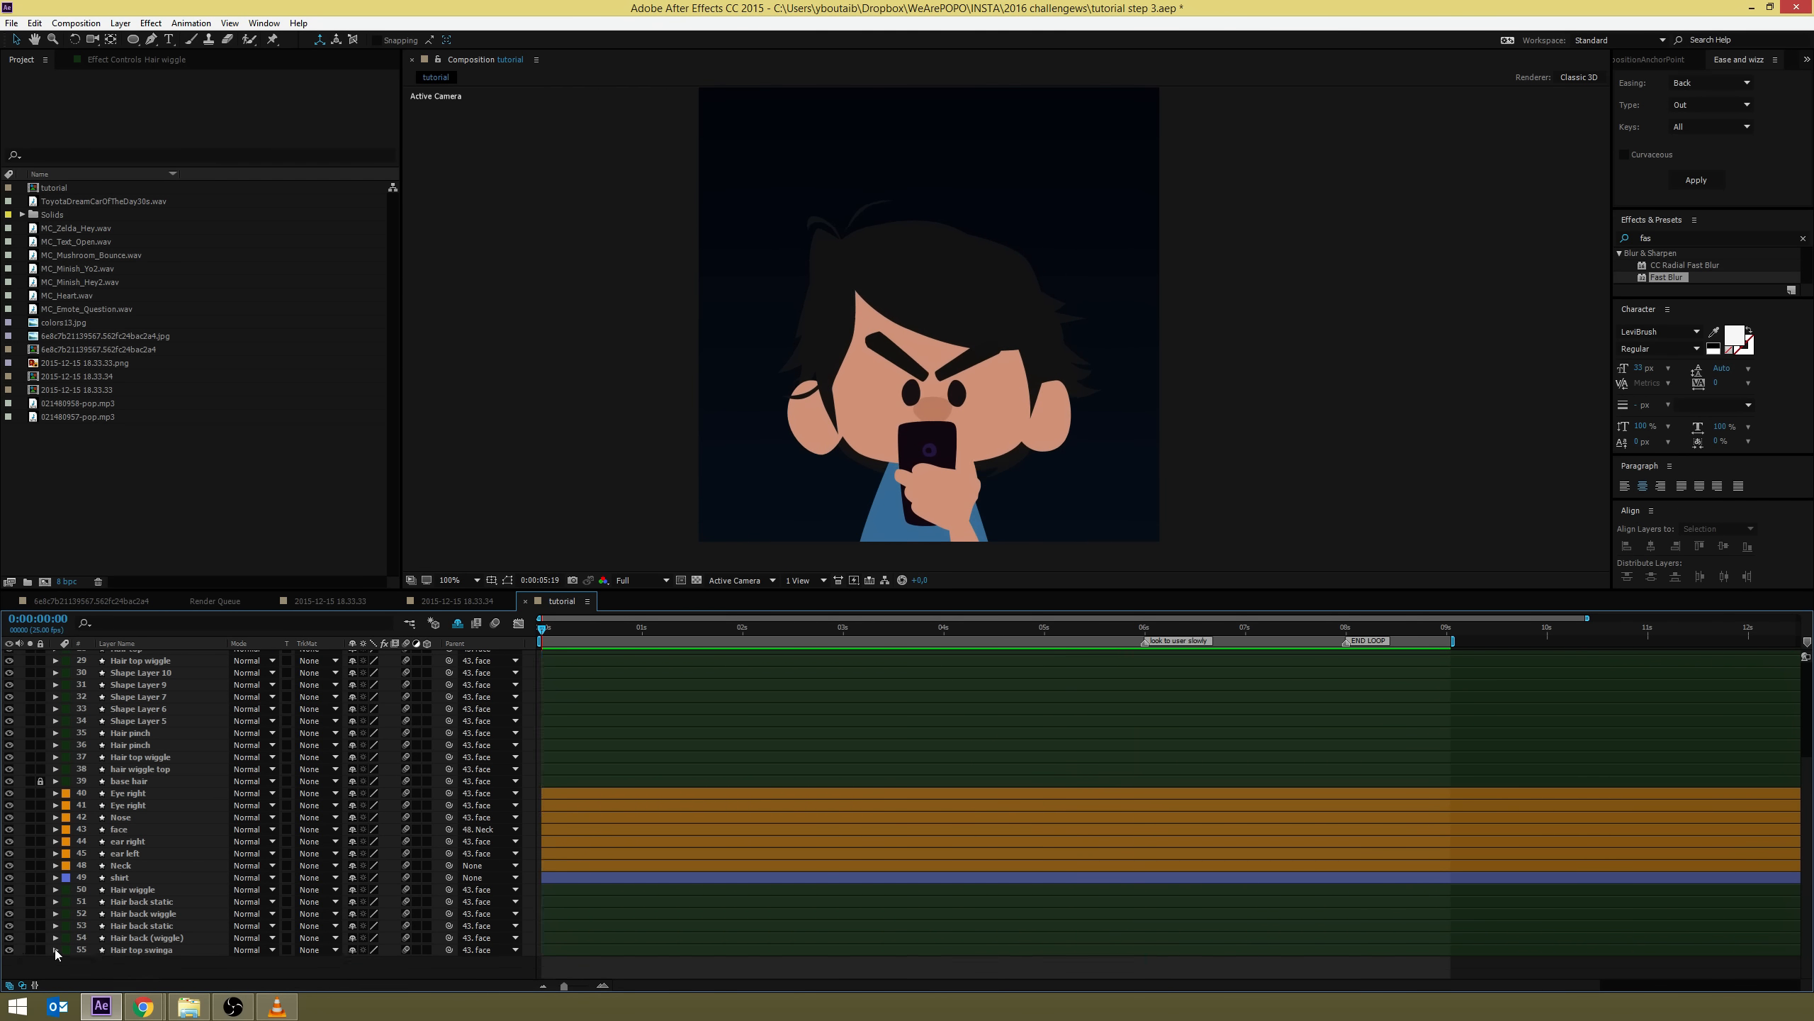
{"action": "left_click", "coordinate": [56, 948]}
{"action": "key", "text": "ctrl+s"}
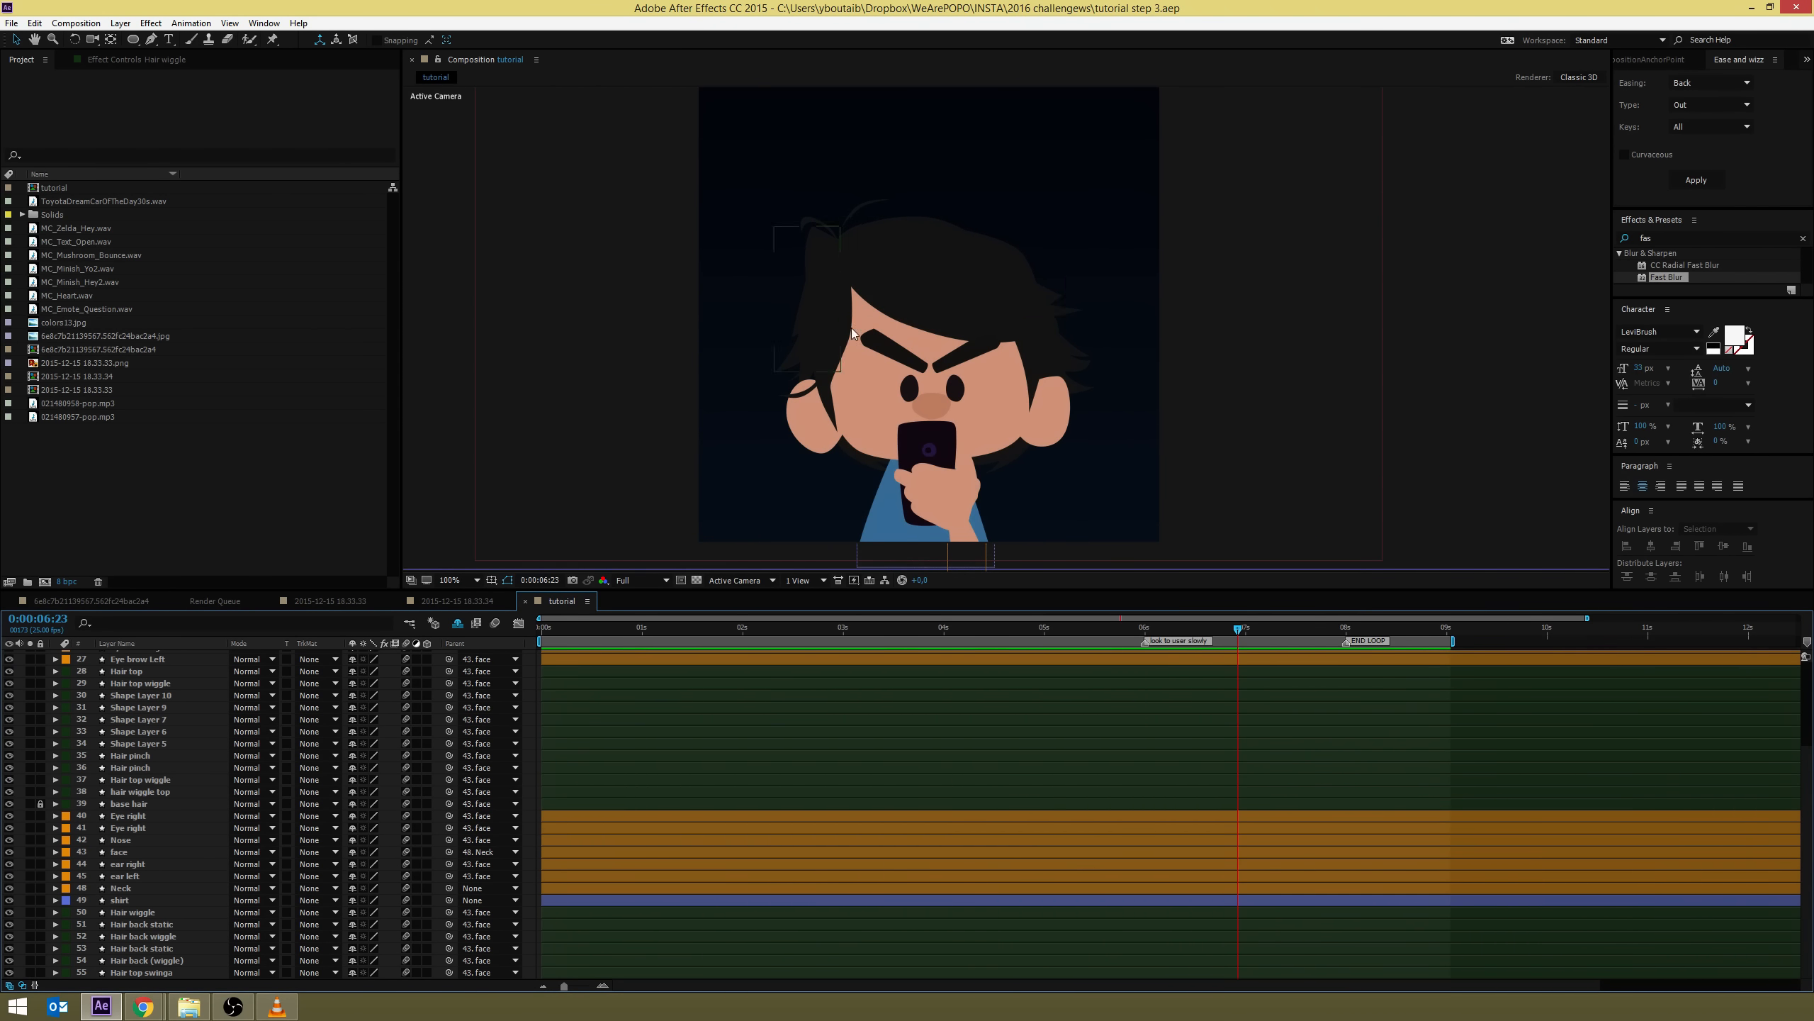
Select the Hair top wiggle layer 37 at 2:23 and solo it
{"action": "left_click", "coordinate": [1218, 657]}
{"action": "left_click_drag", "start_coordinate": [1238, 629], "coordinate": [840, 650]}
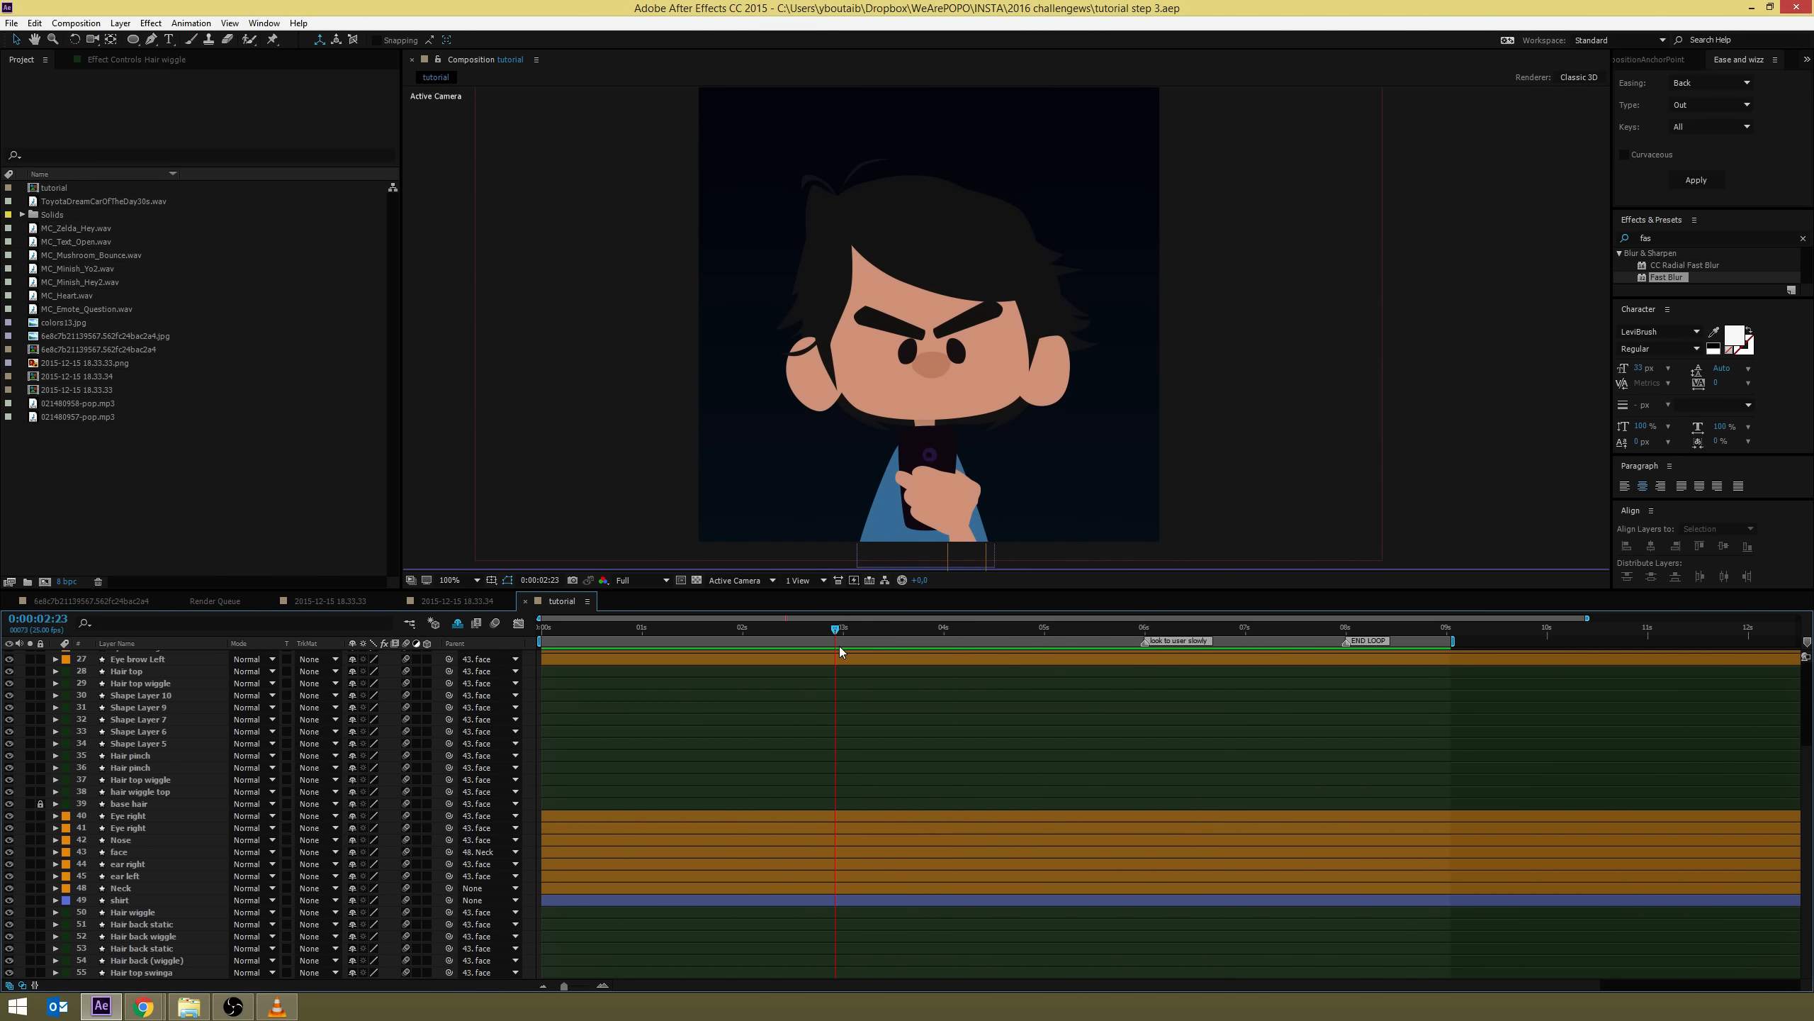
{"action": "left_click", "coordinate": [959, 291]}
{"action": "left_click", "coordinate": [29, 779]}
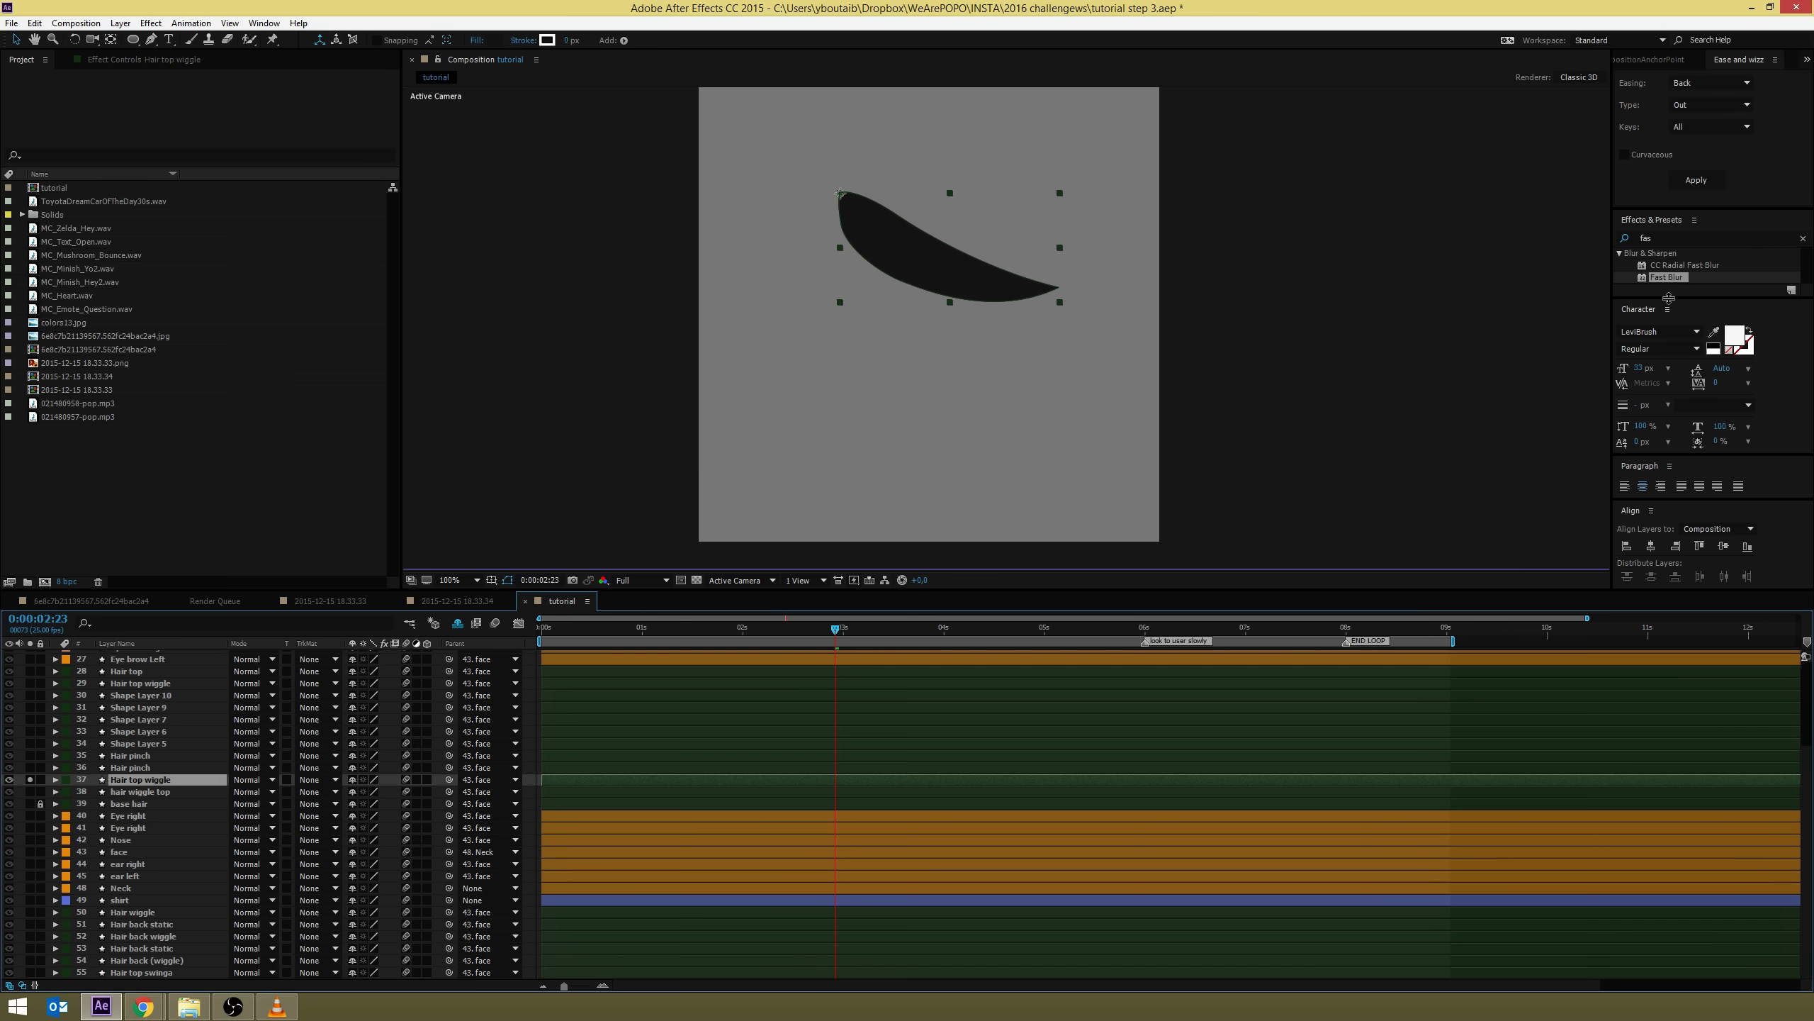
Find the Ripple distortion by searching the effects for ripple and apply it to the Hair top wiggle layer
{"action": "left_click_drag", "start_coordinate": [1669, 297], "coordinate": [1669, 355]}
{"action": "left_click", "coordinate": [1671, 237]}
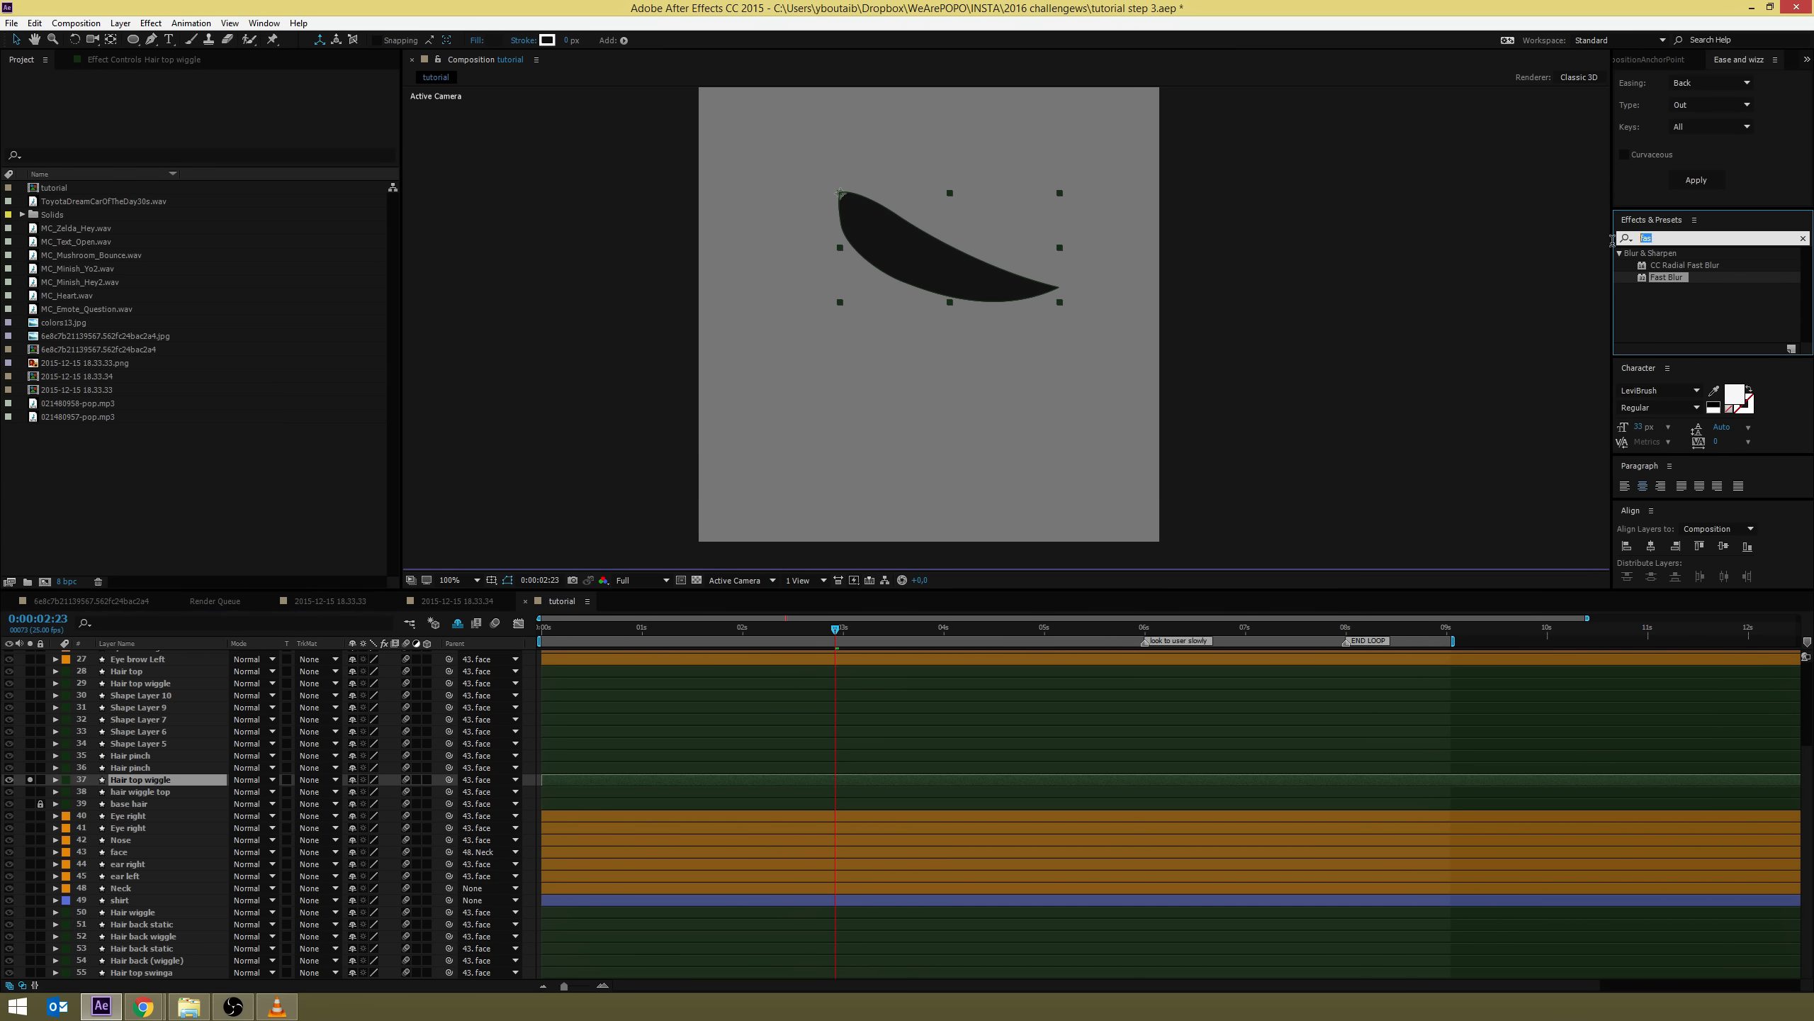
{"action": "type", "text": "ripple"}
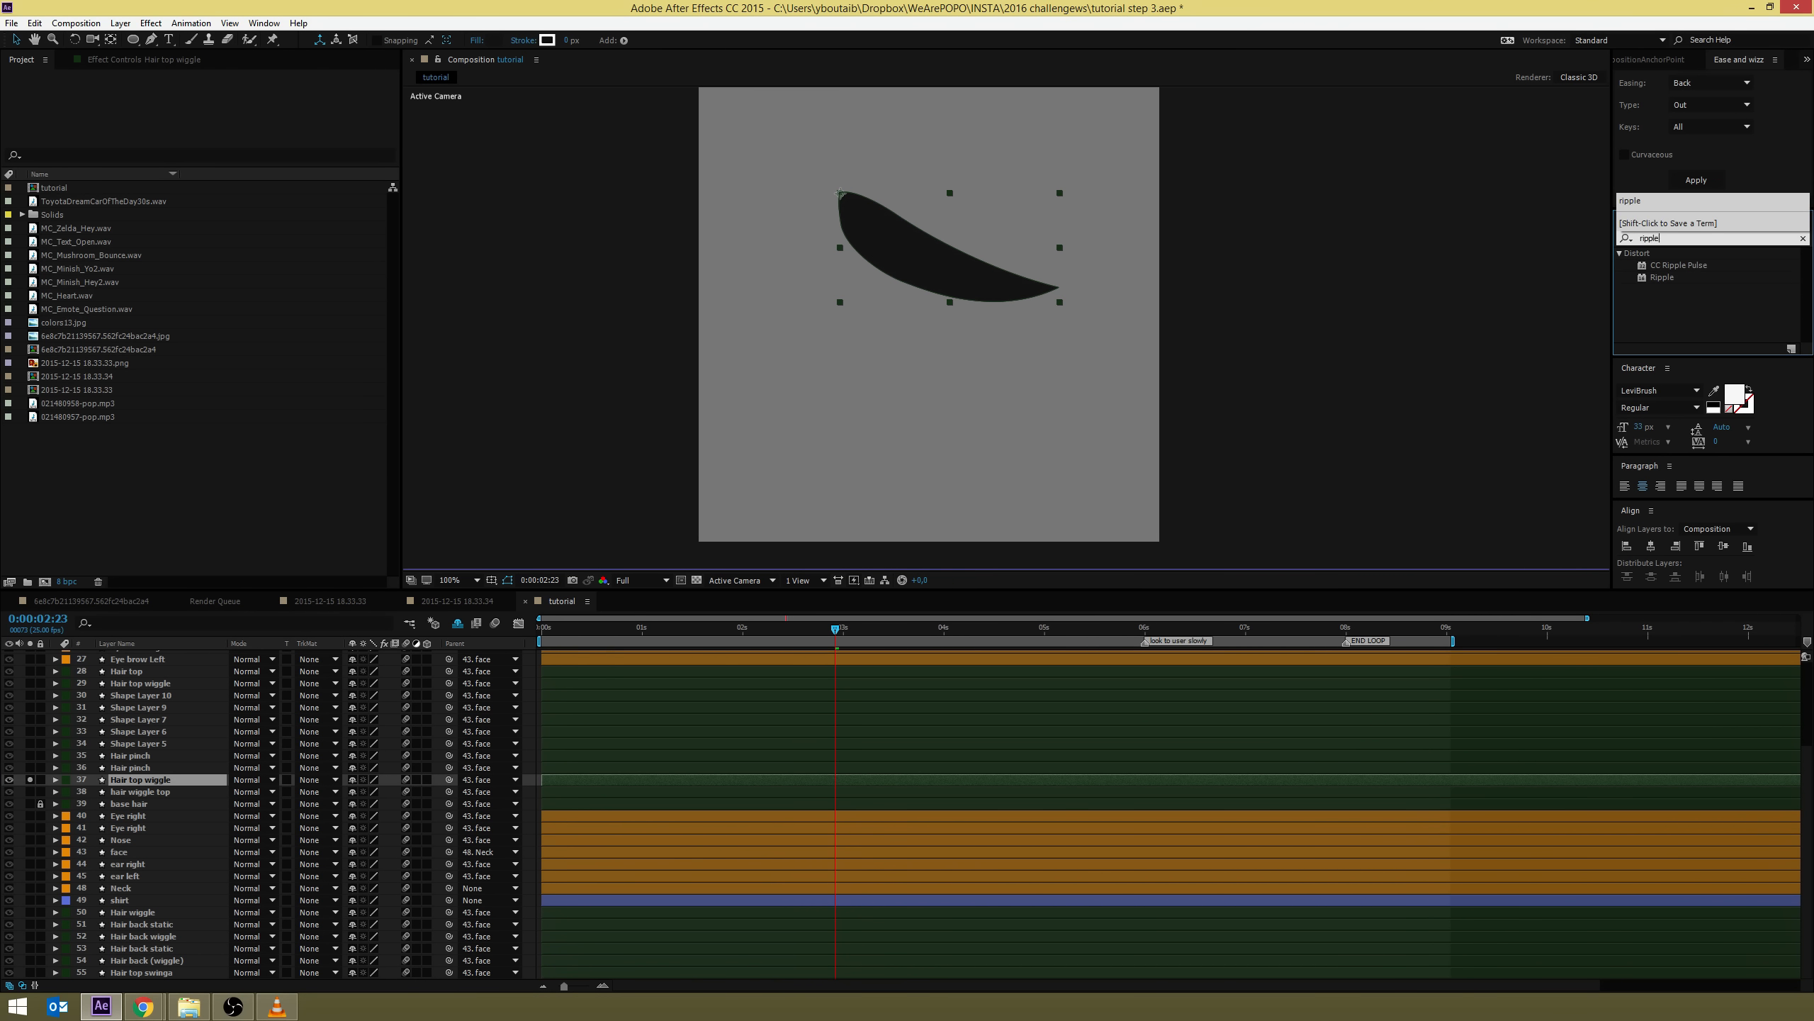
{"action": "left_click_drag", "start_coordinate": [1664, 278], "coordinate": [828, 779]}
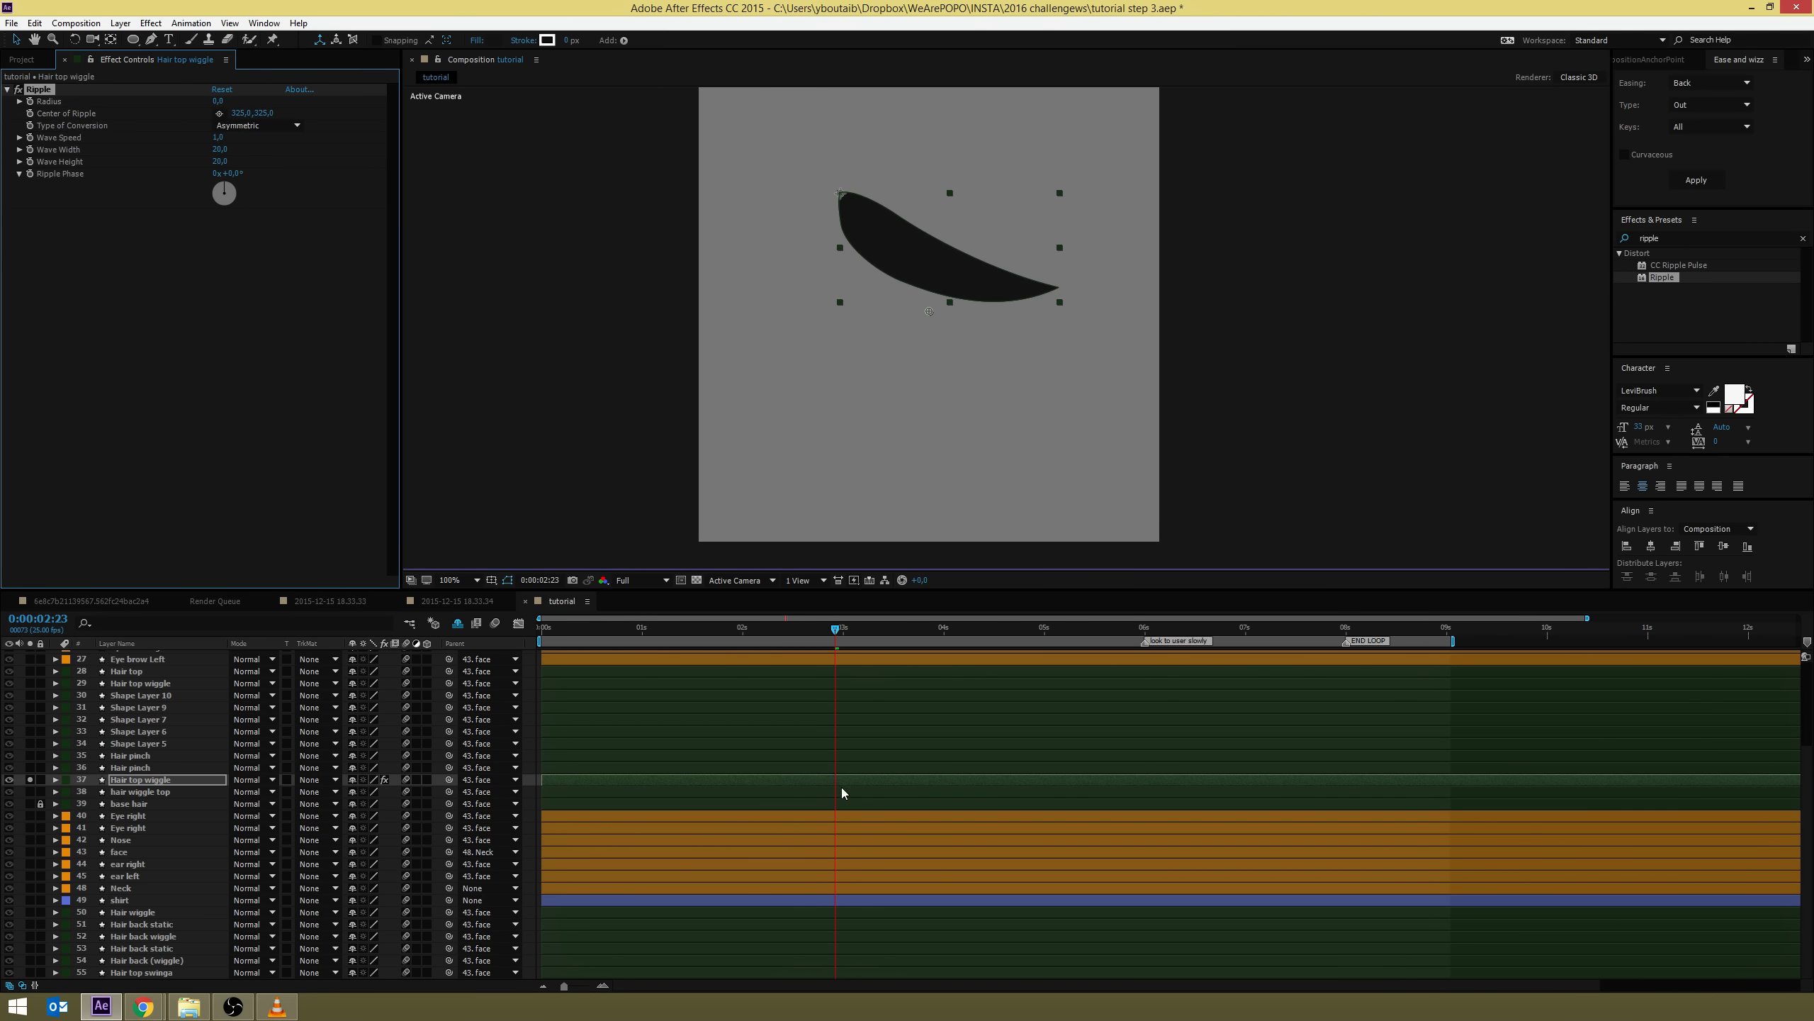
Set the Ripple radius to 100 and move its centre near the composition's upper-left corner, checking the motion over time
{"action": "left_click_drag", "start_coordinate": [544, 629], "coordinate": [780, 636]}
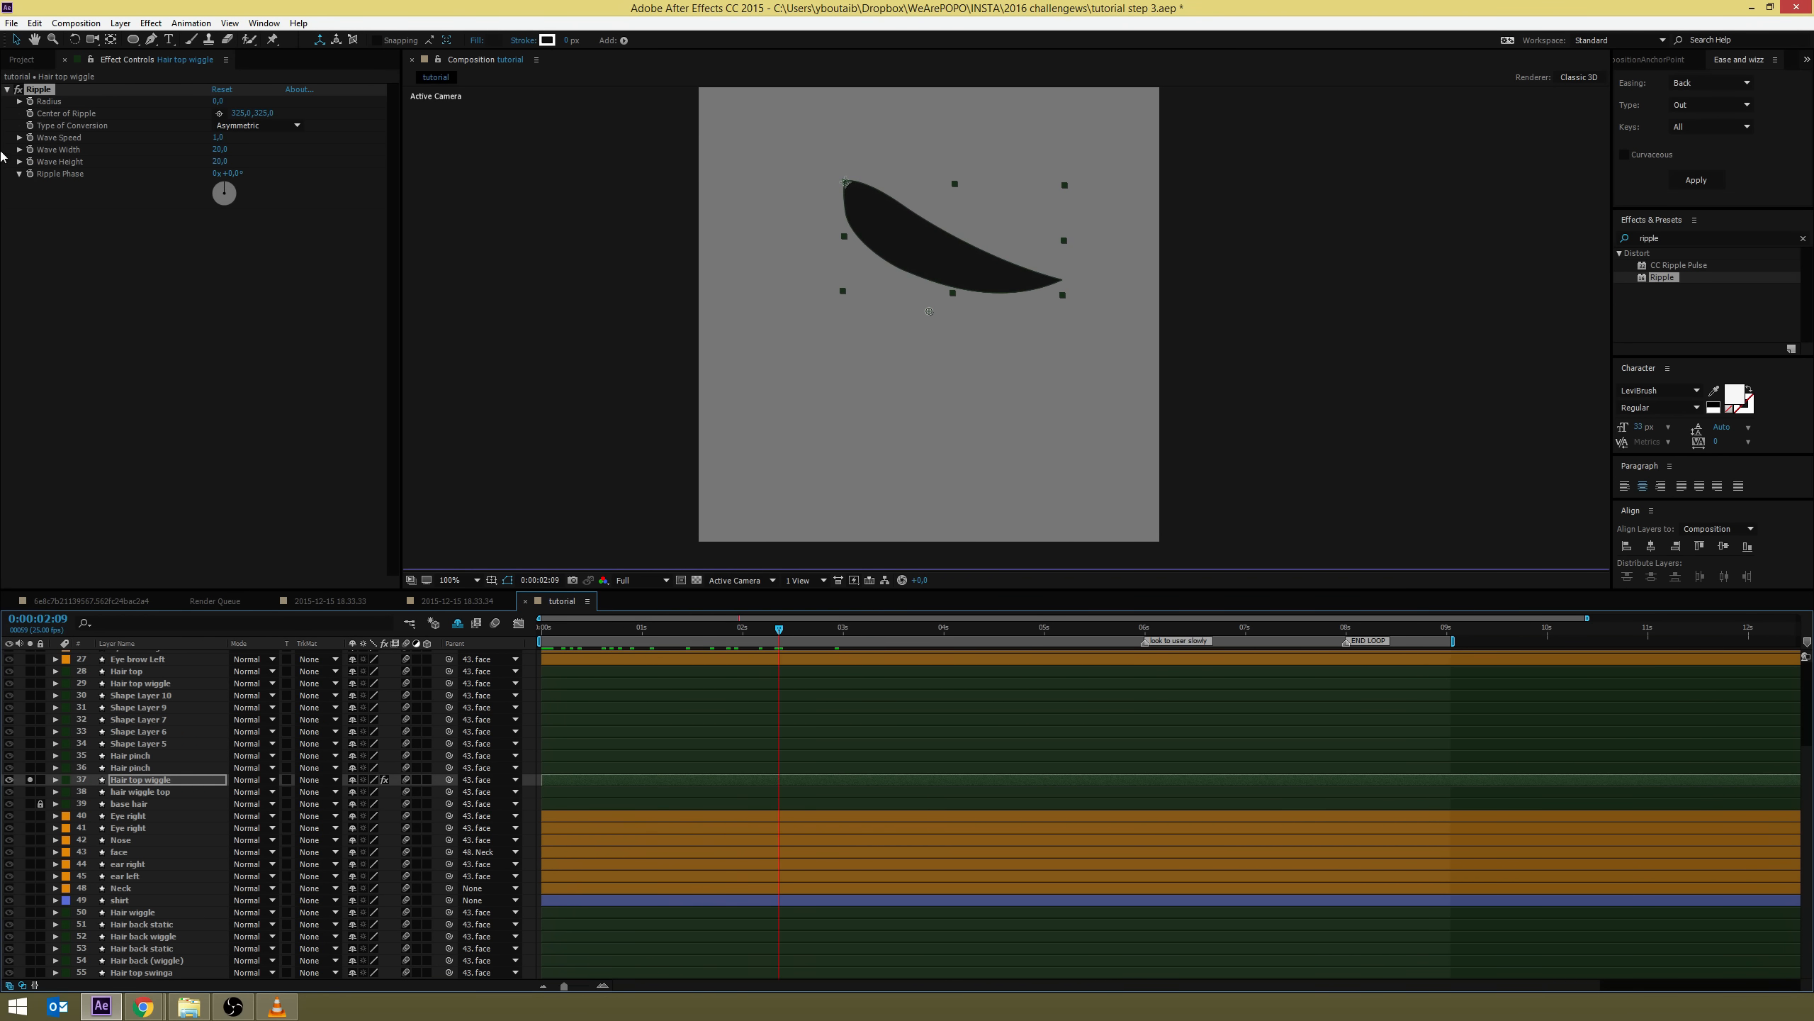
{"action": "left_click", "coordinate": [217, 101]}
{"action": "type", "text": "100"}
{"action": "key", "text": "Return"}
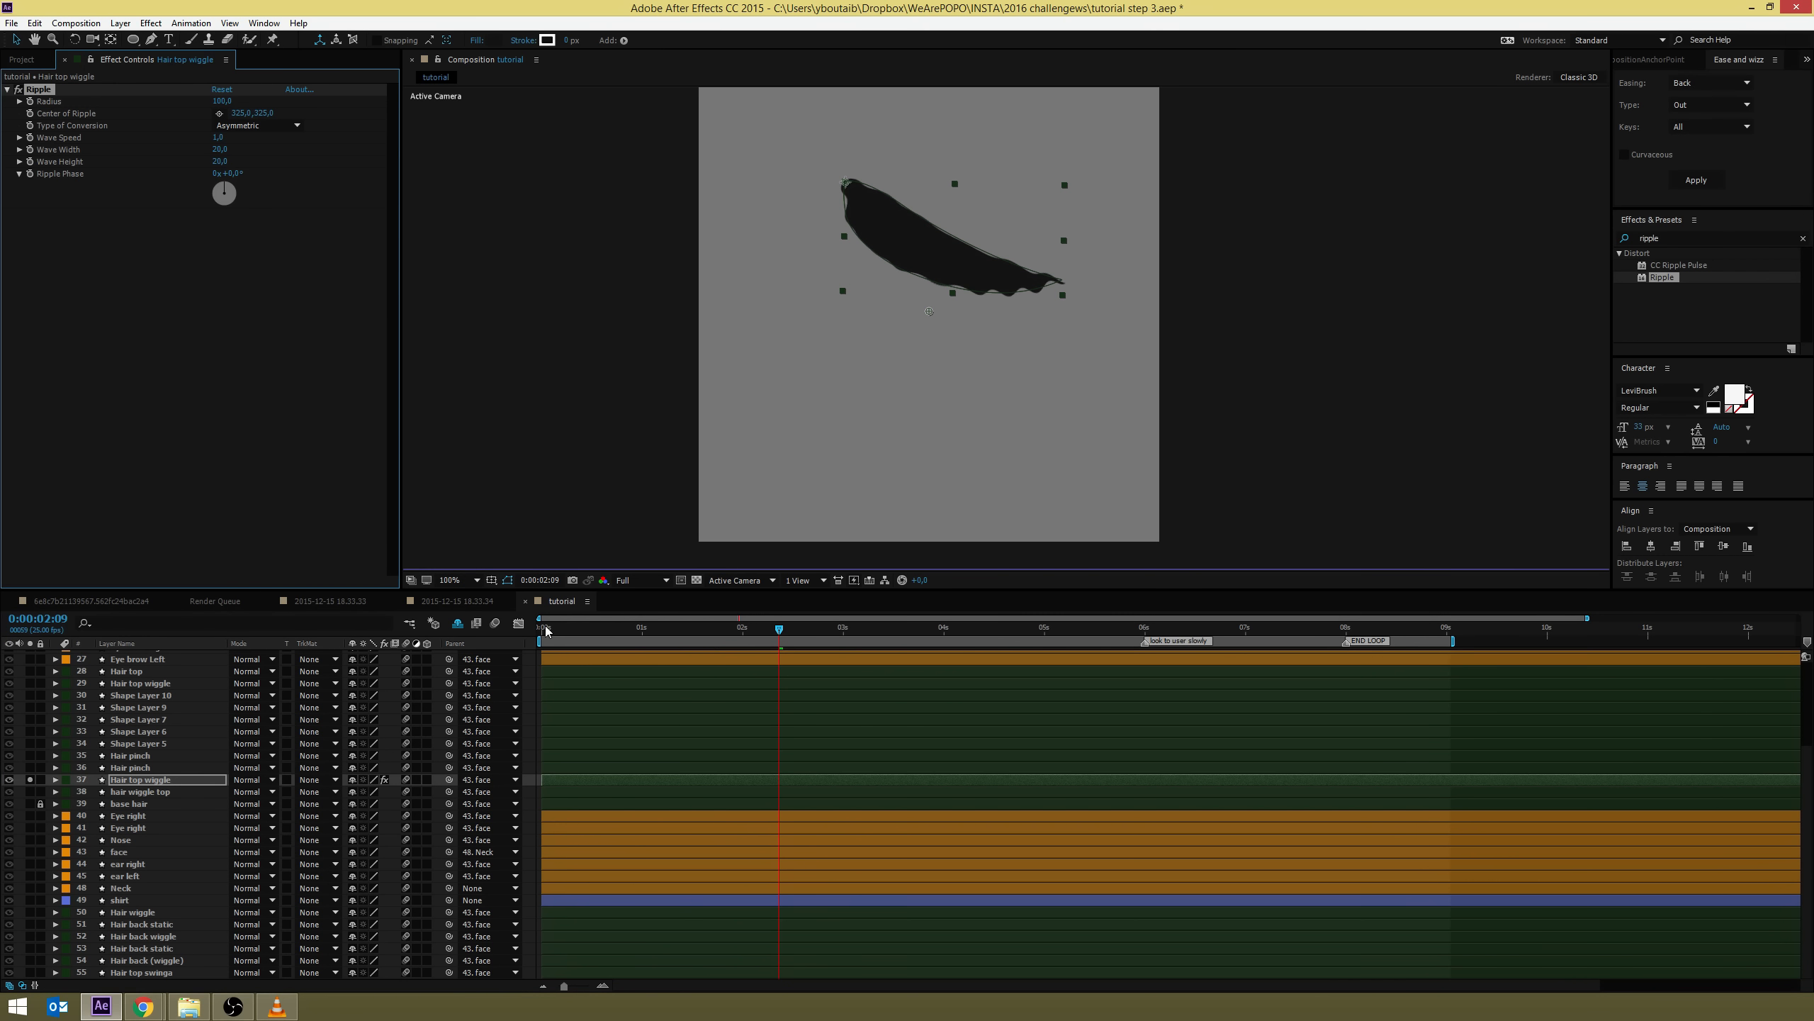
{"action": "left_click_drag", "start_coordinate": [545, 628], "coordinate": [1182, 628]}
{"action": "left_click_drag", "start_coordinate": [929, 313], "coordinate": [733, 155]}
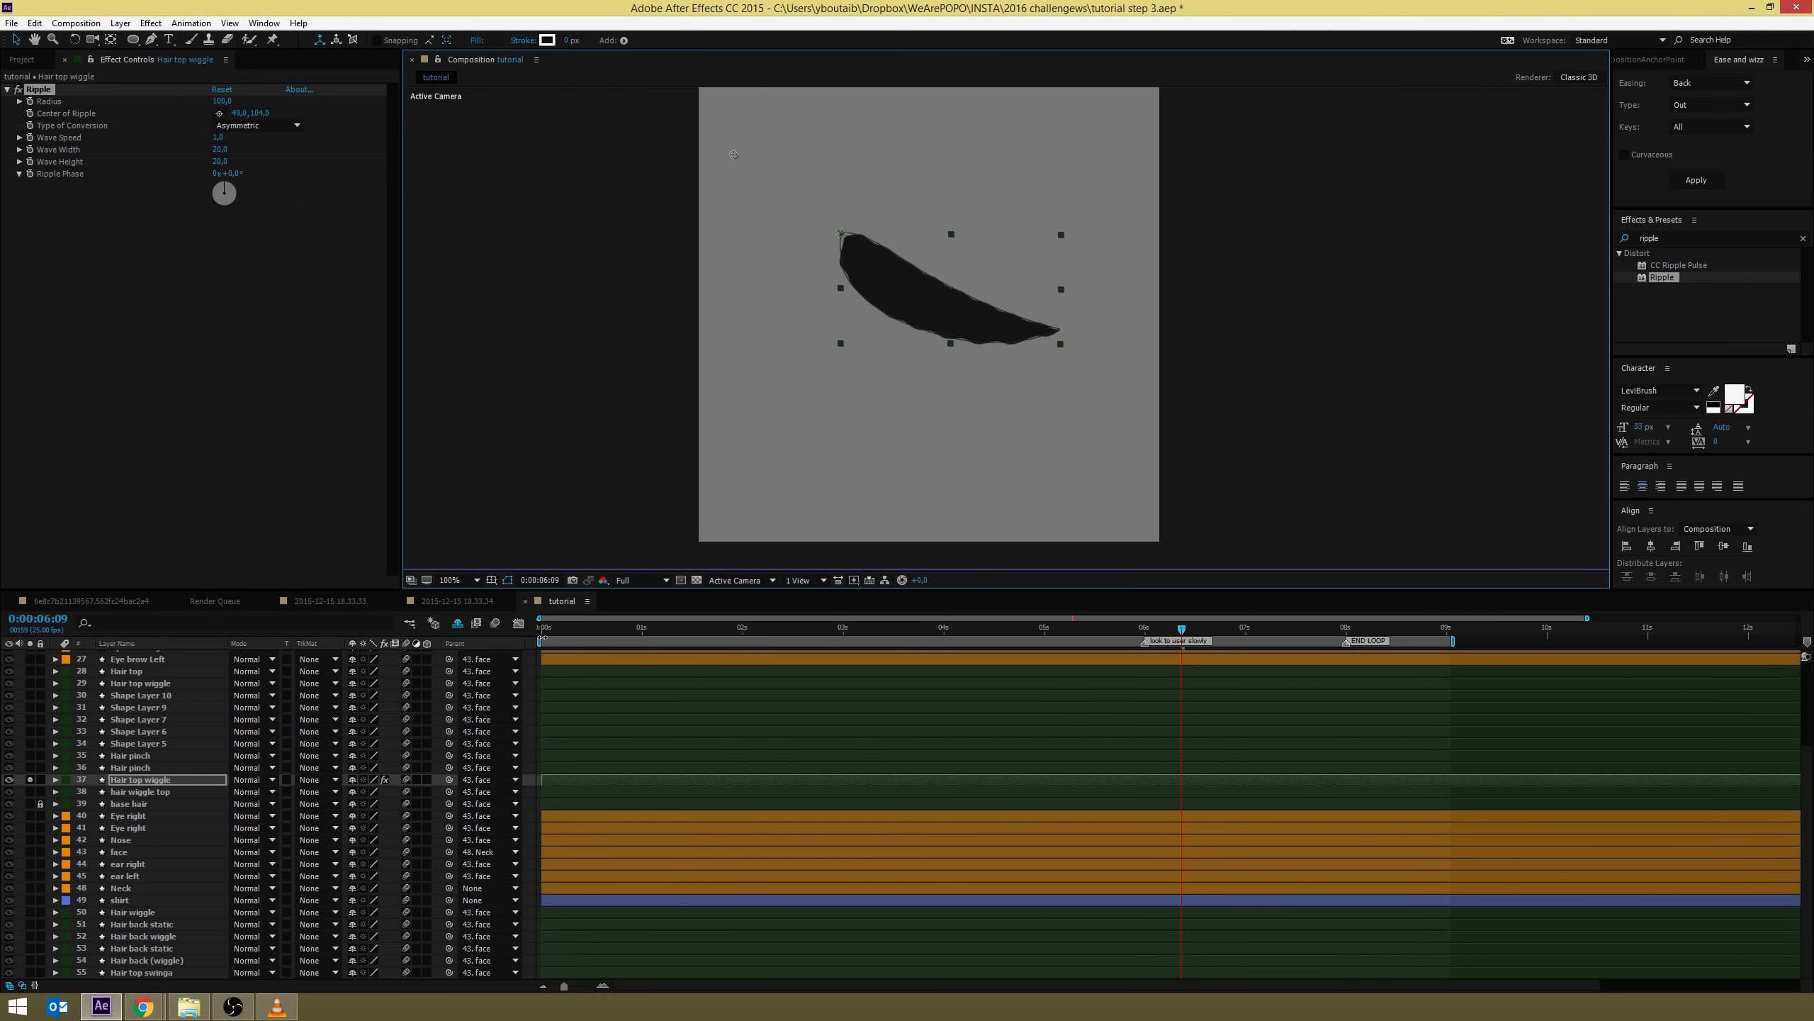
{"action": "left_click_drag", "start_coordinate": [545, 627], "coordinate": [1105, 631]}
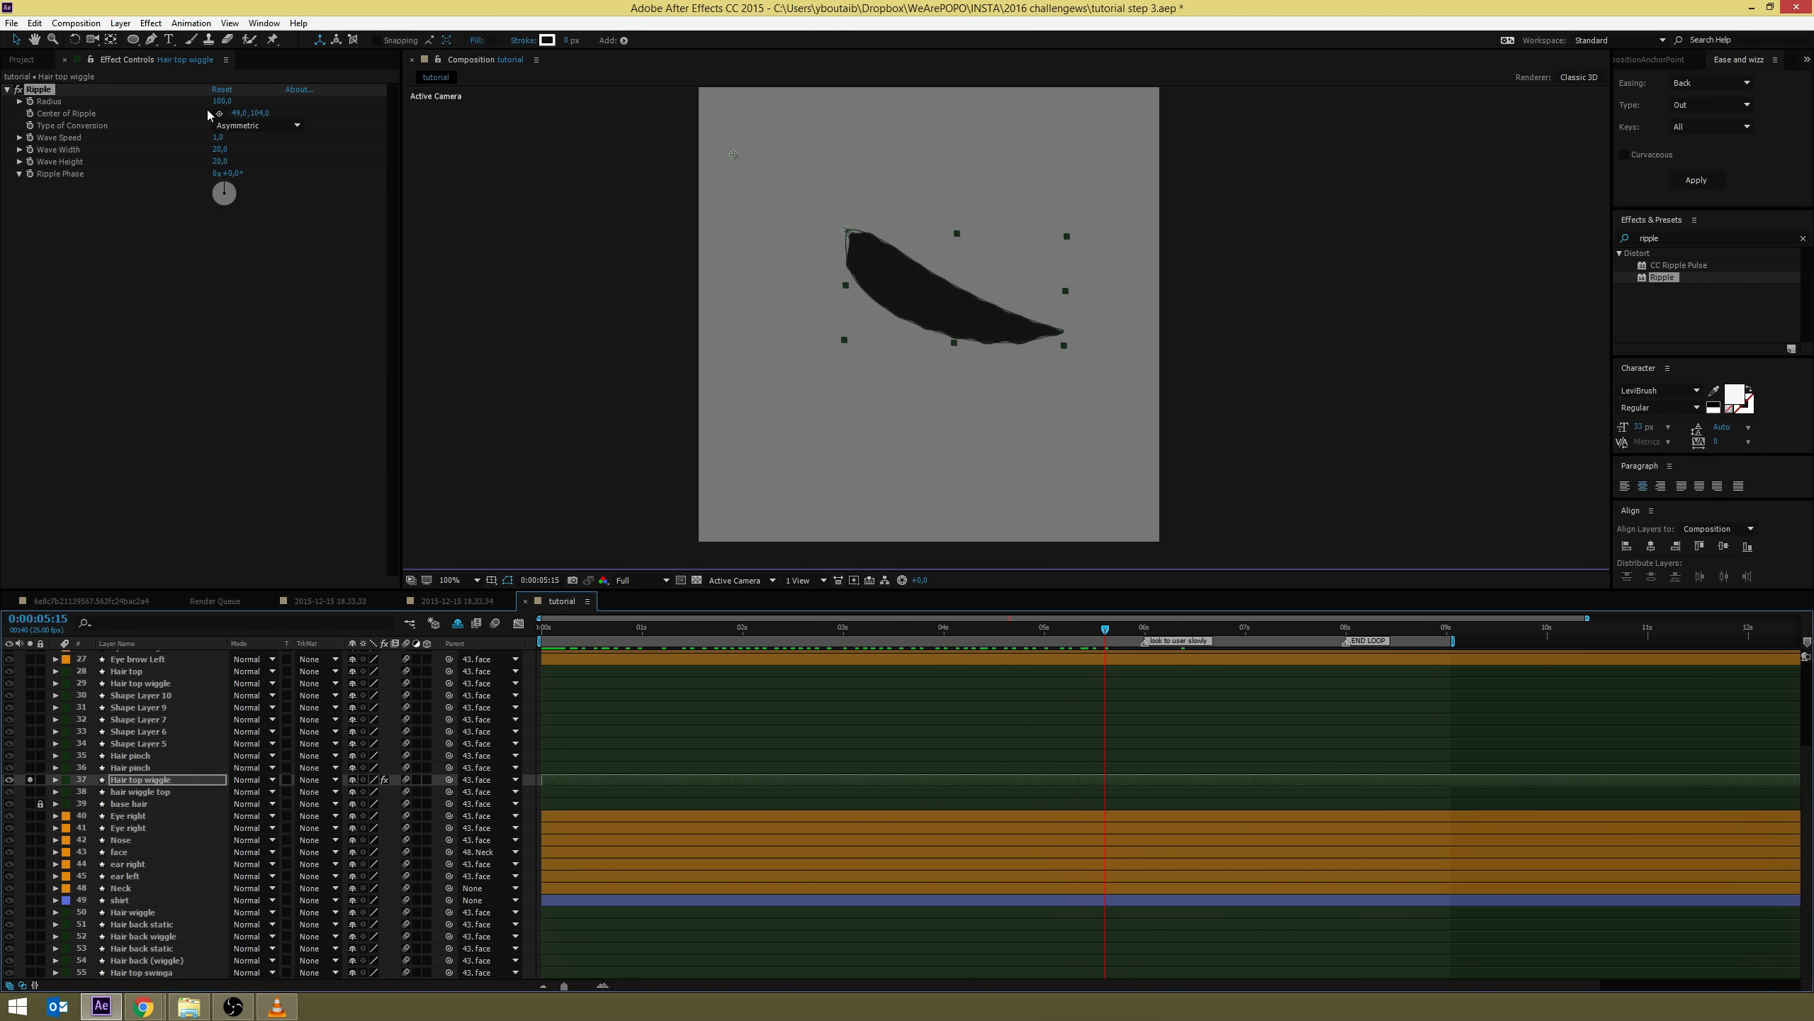
Greatly increase the Ripple's Wave Width on the Hair top wiggle layer and preview the hair's motion
{"action": "left_click_drag", "start_coordinate": [220, 149], "coordinate": [227, 147]}
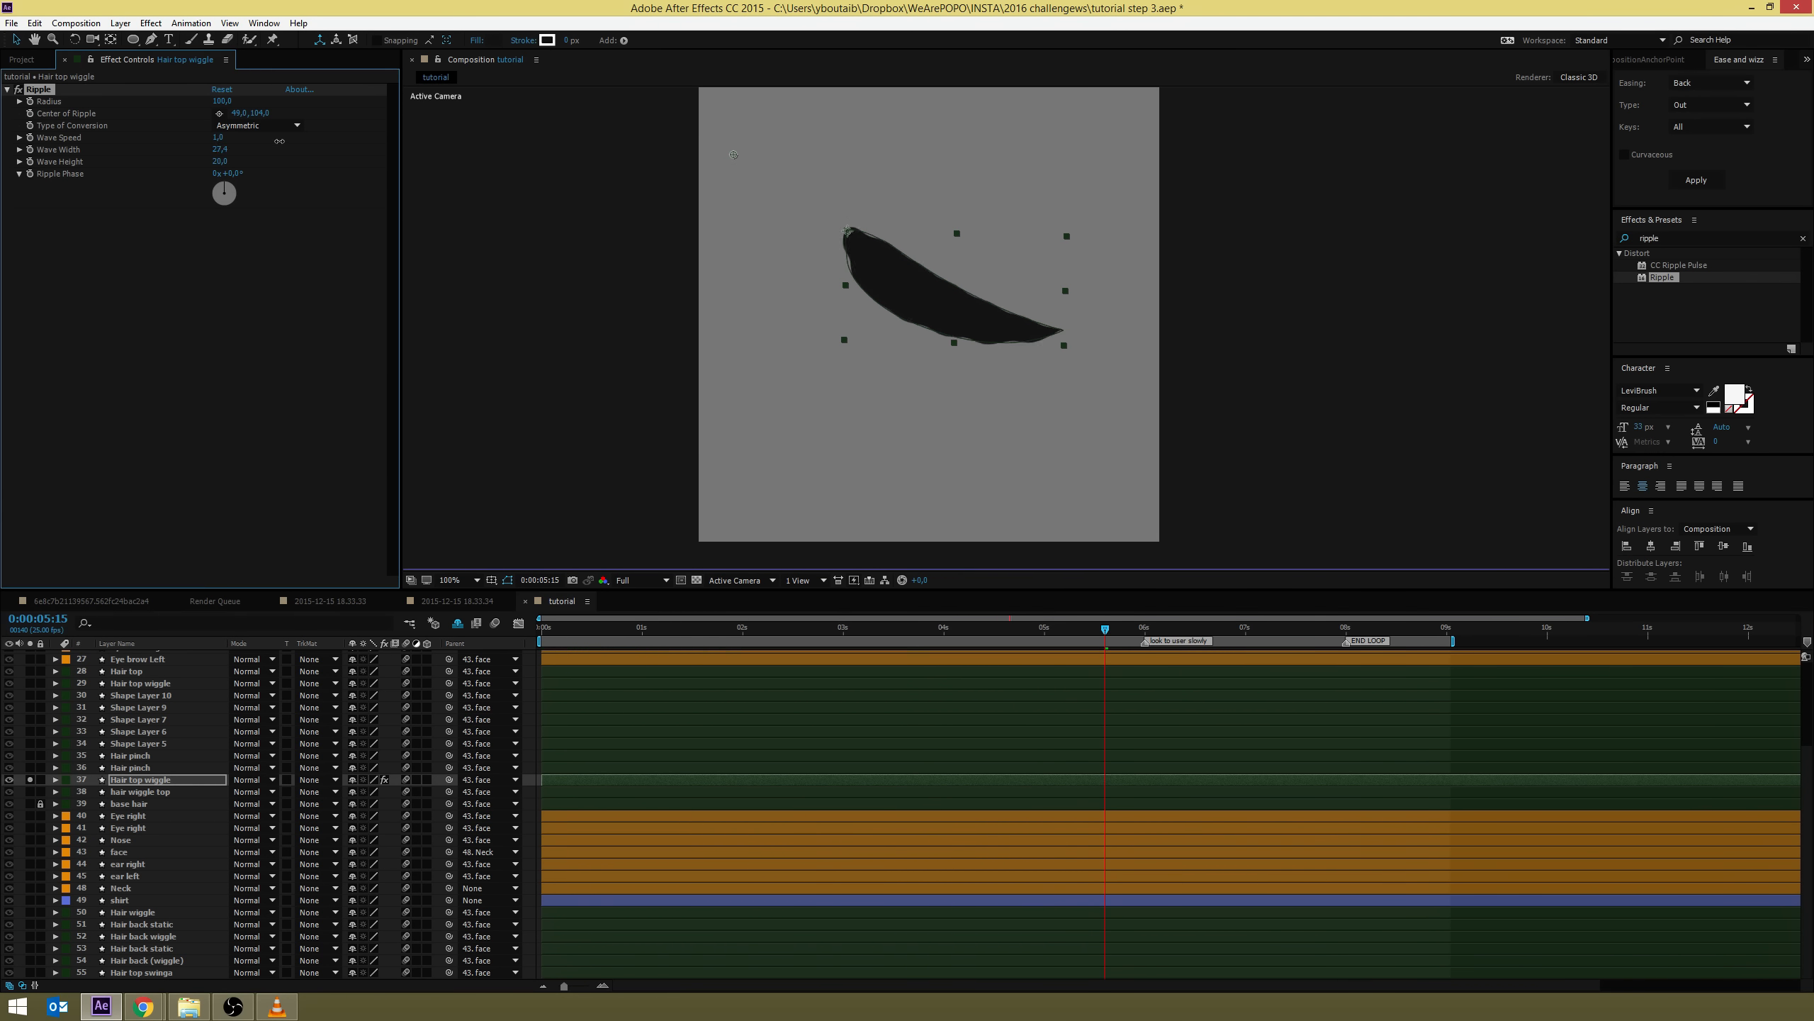
{"action": "left_click_drag", "start_coordinate": [354, 139], "coordinate": [399, 136]}
{"action": "left_click_drag", "start_coordinate": [518, 119], "coordinate": [757, 143]}
{"action": "left_click", "coordinate": [545, 635]}
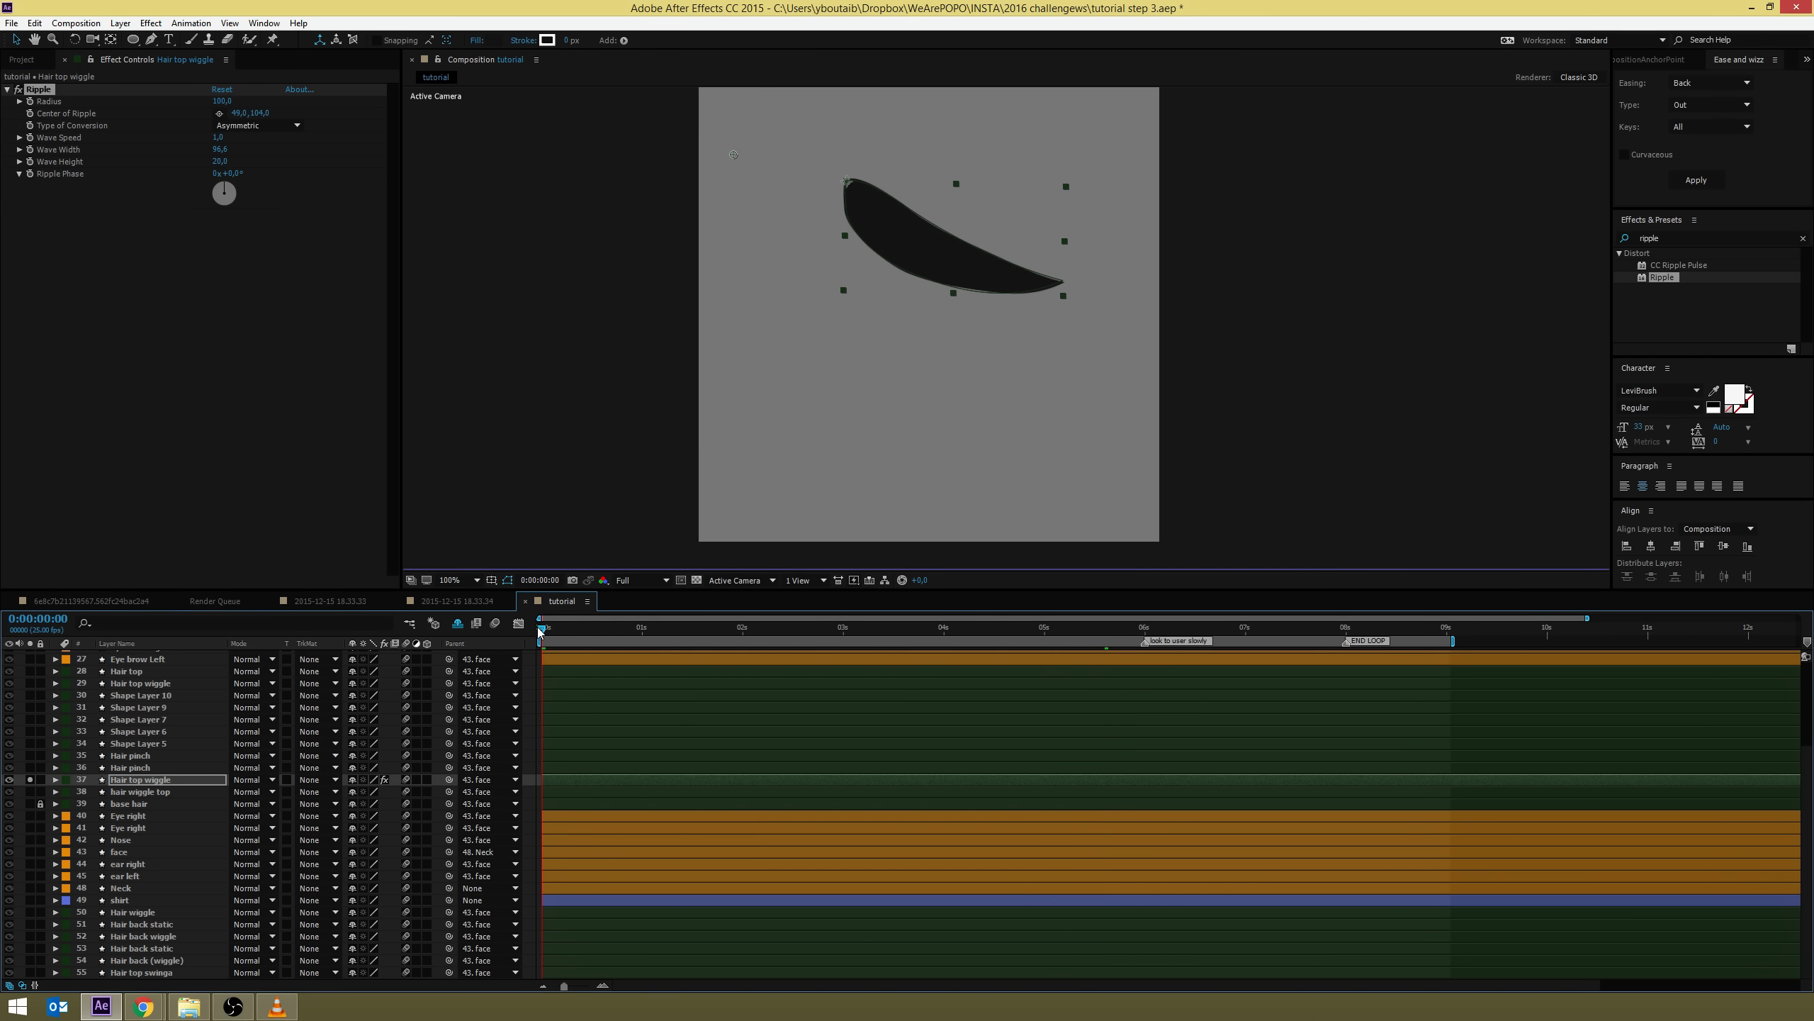
{"action": "key", "text": "space"}
{"action": "left_click", "coordinate": [528, 703]}
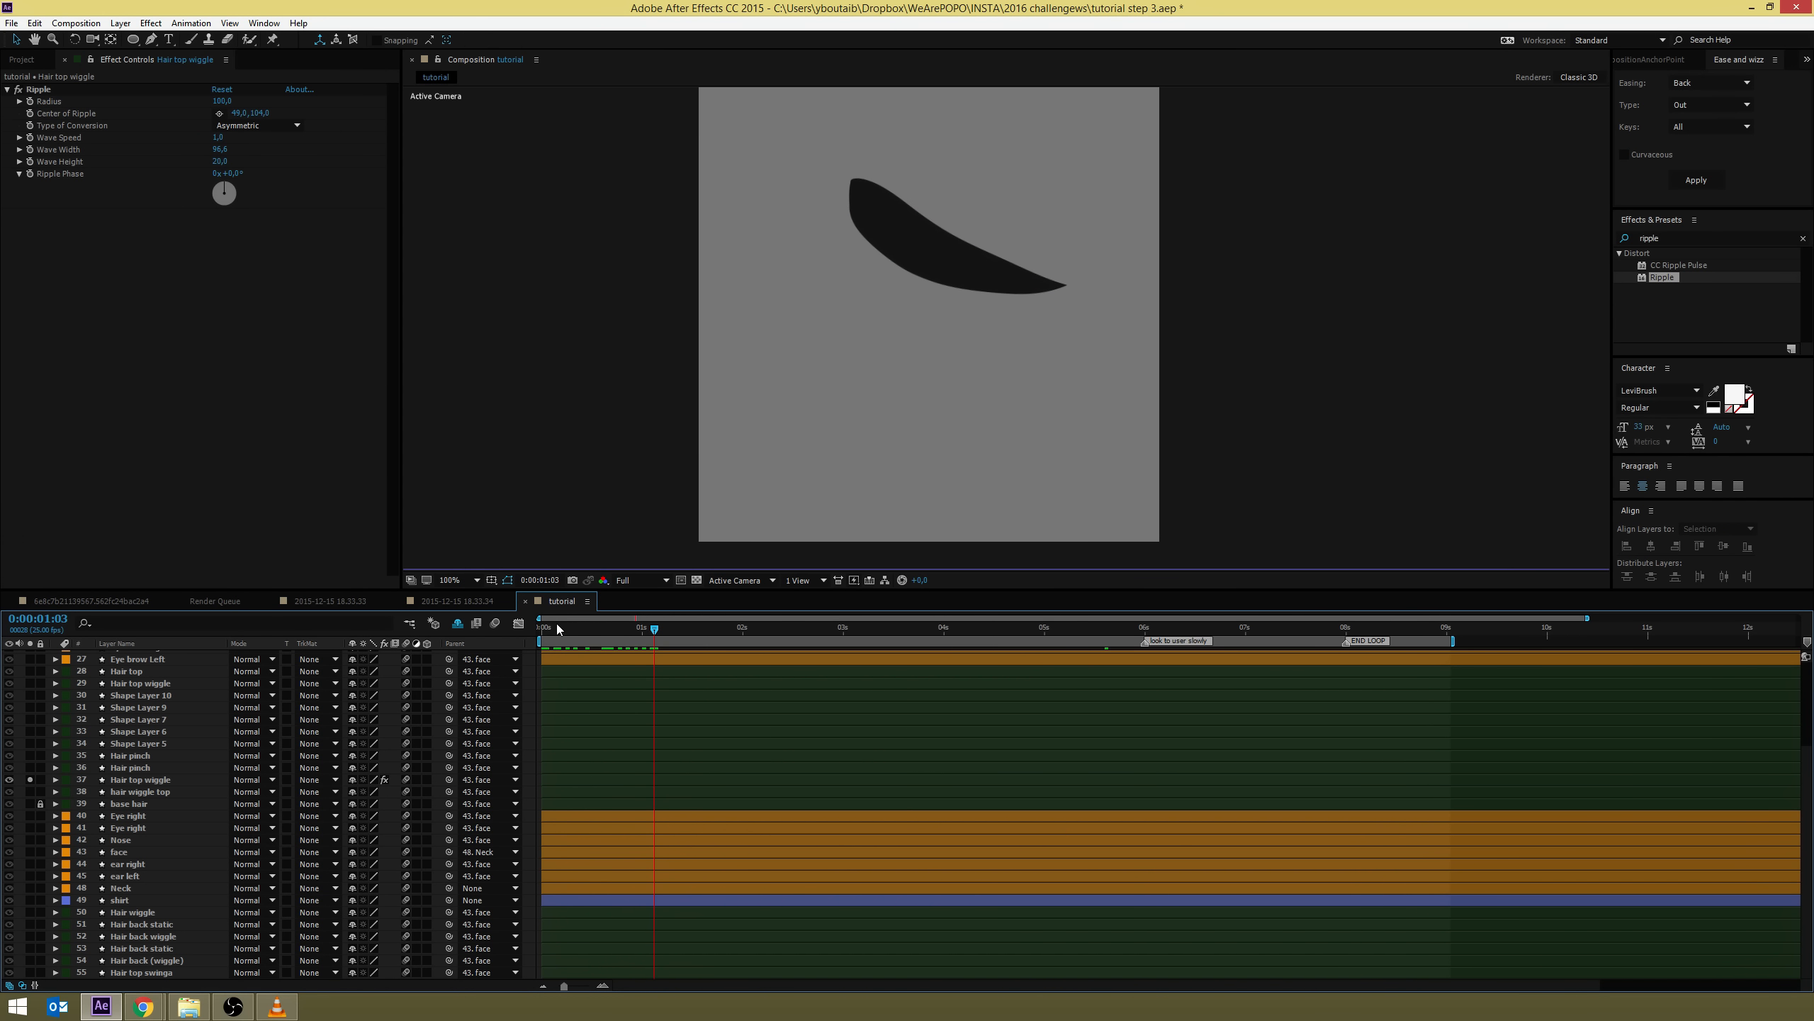
{"action": "left_click_drag", "start_coordinate": [546, 628], "coordinate": [1370, 602]}
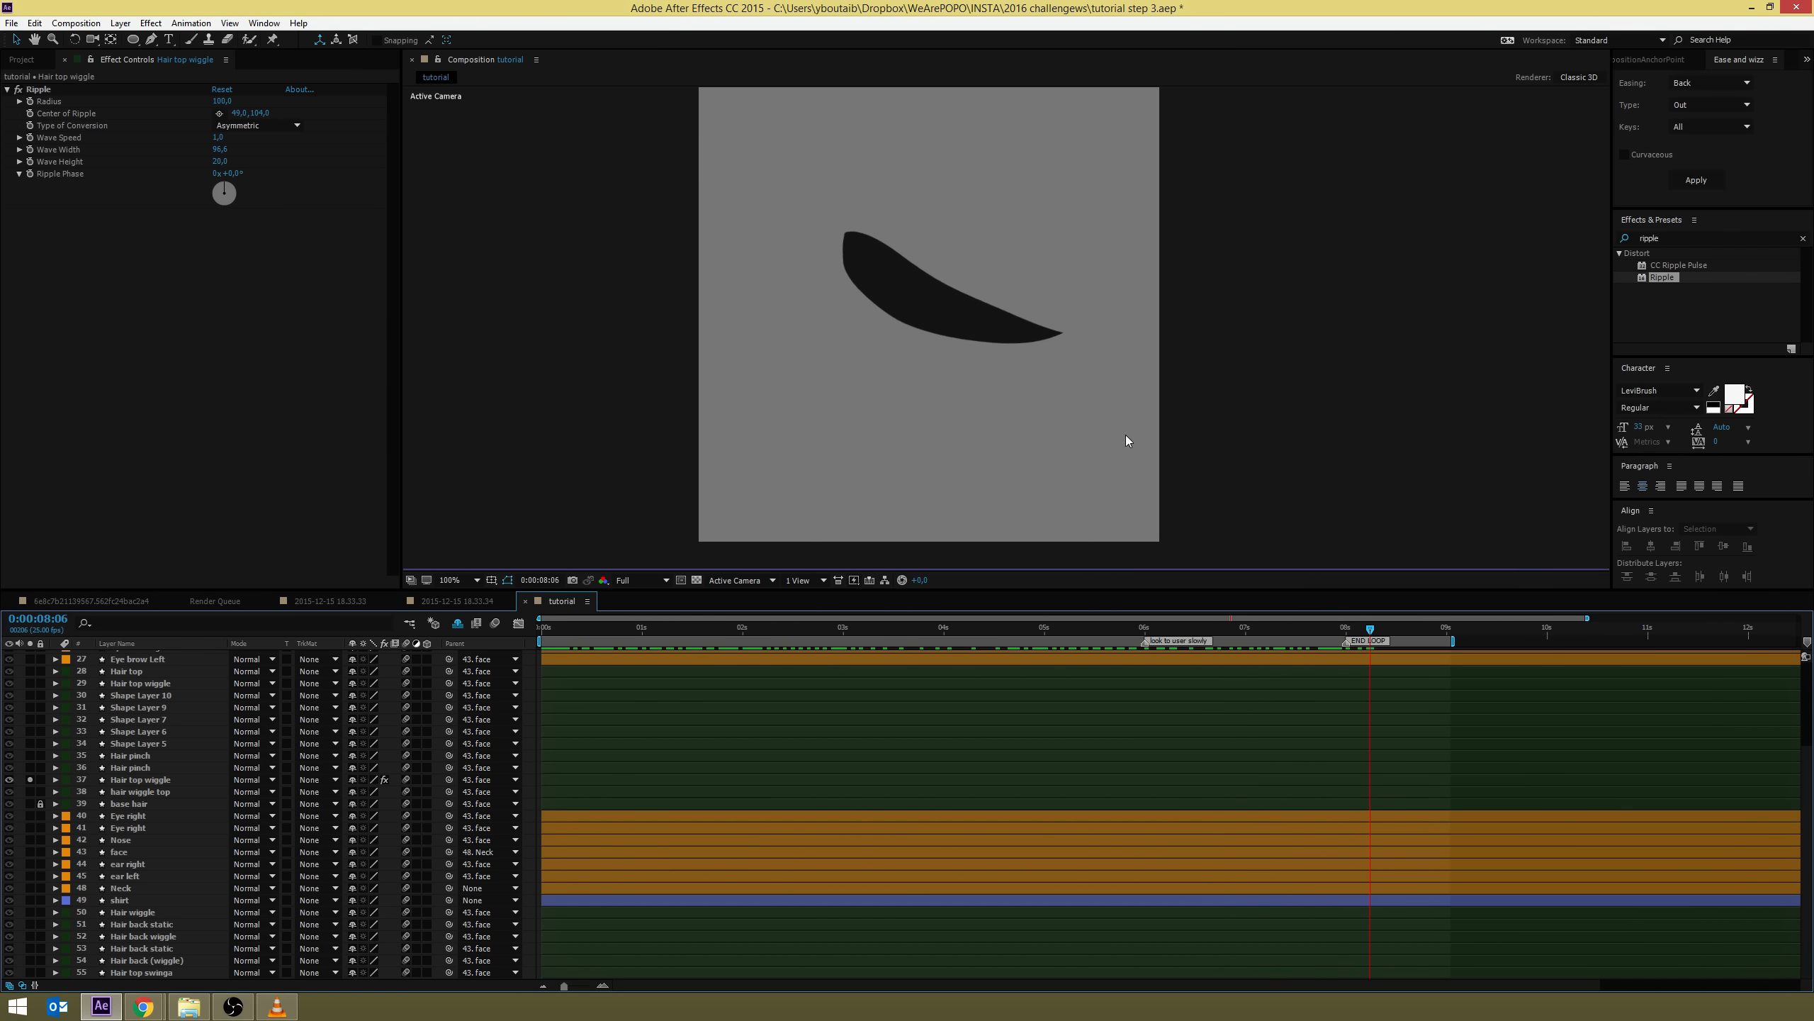
Move the Ripple centre just above the composition's upper-left corner, to about 12, -48
{"action": "left_click", "coordinate": [92, 86]}
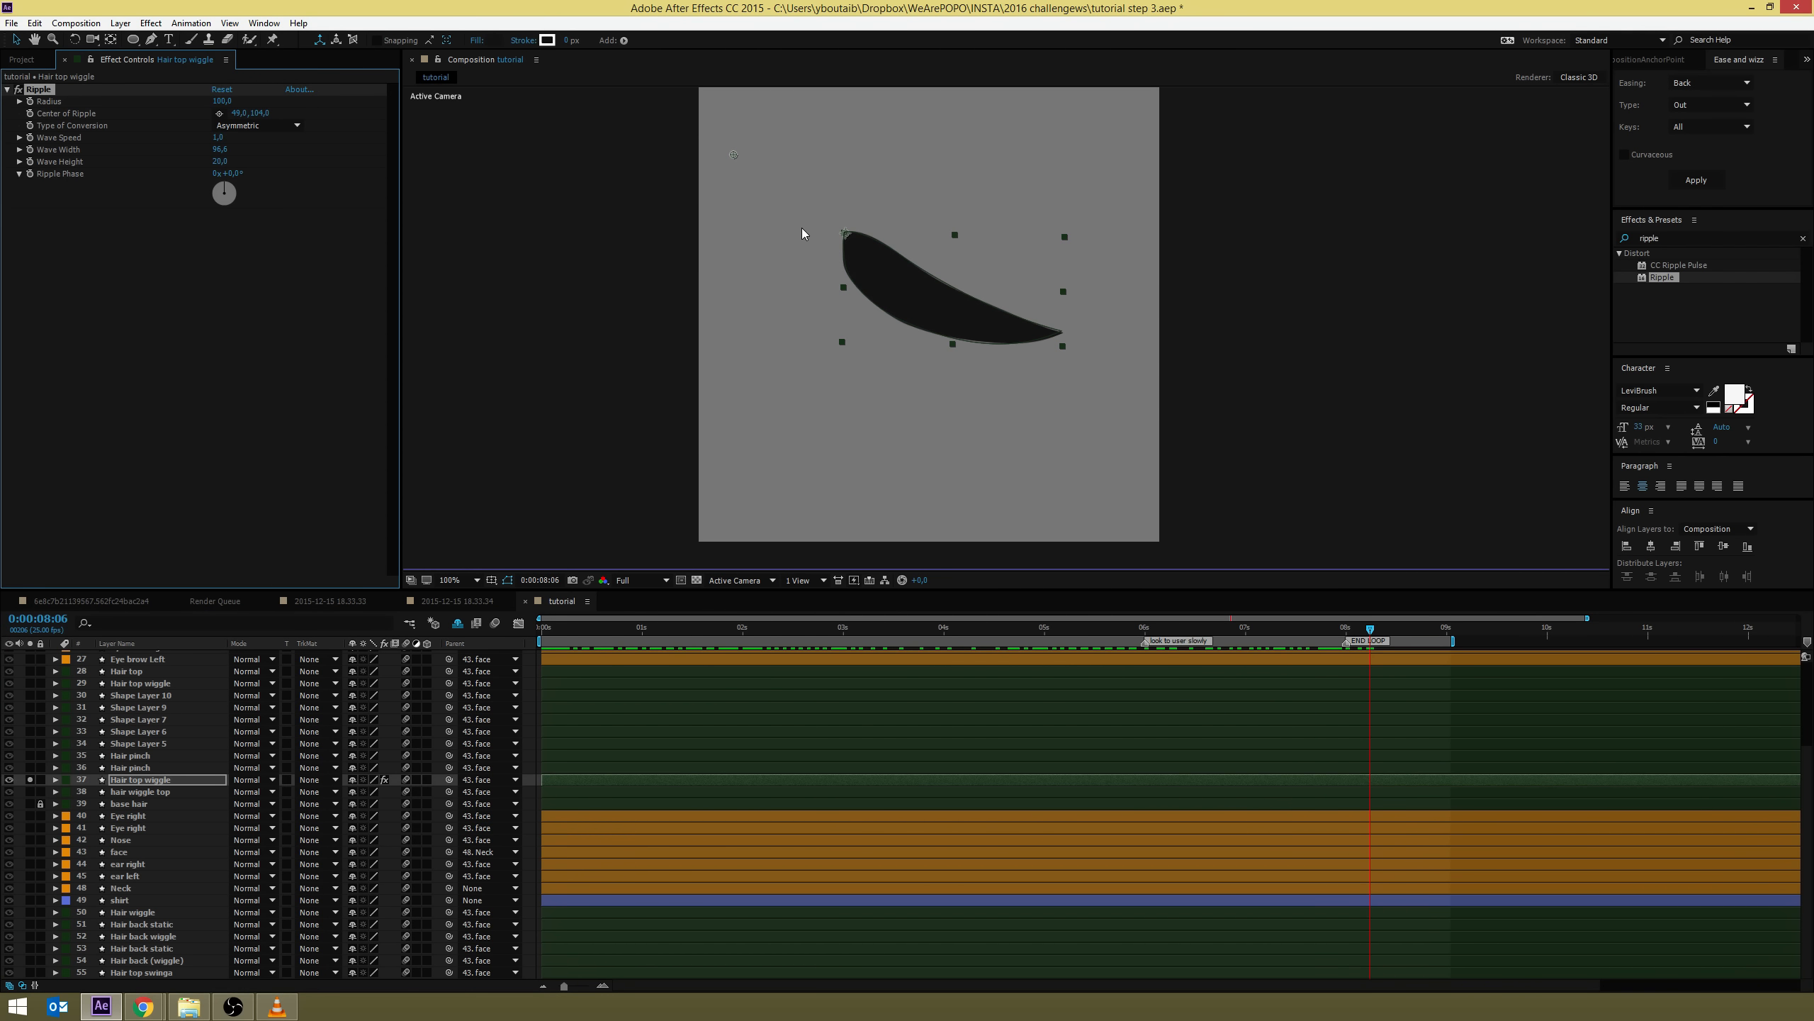
{"action": "key", "text": "comma"}
{"action": "left_click_drag", "start_coordinate": [871, 243], "coordinate": [858, 190]}
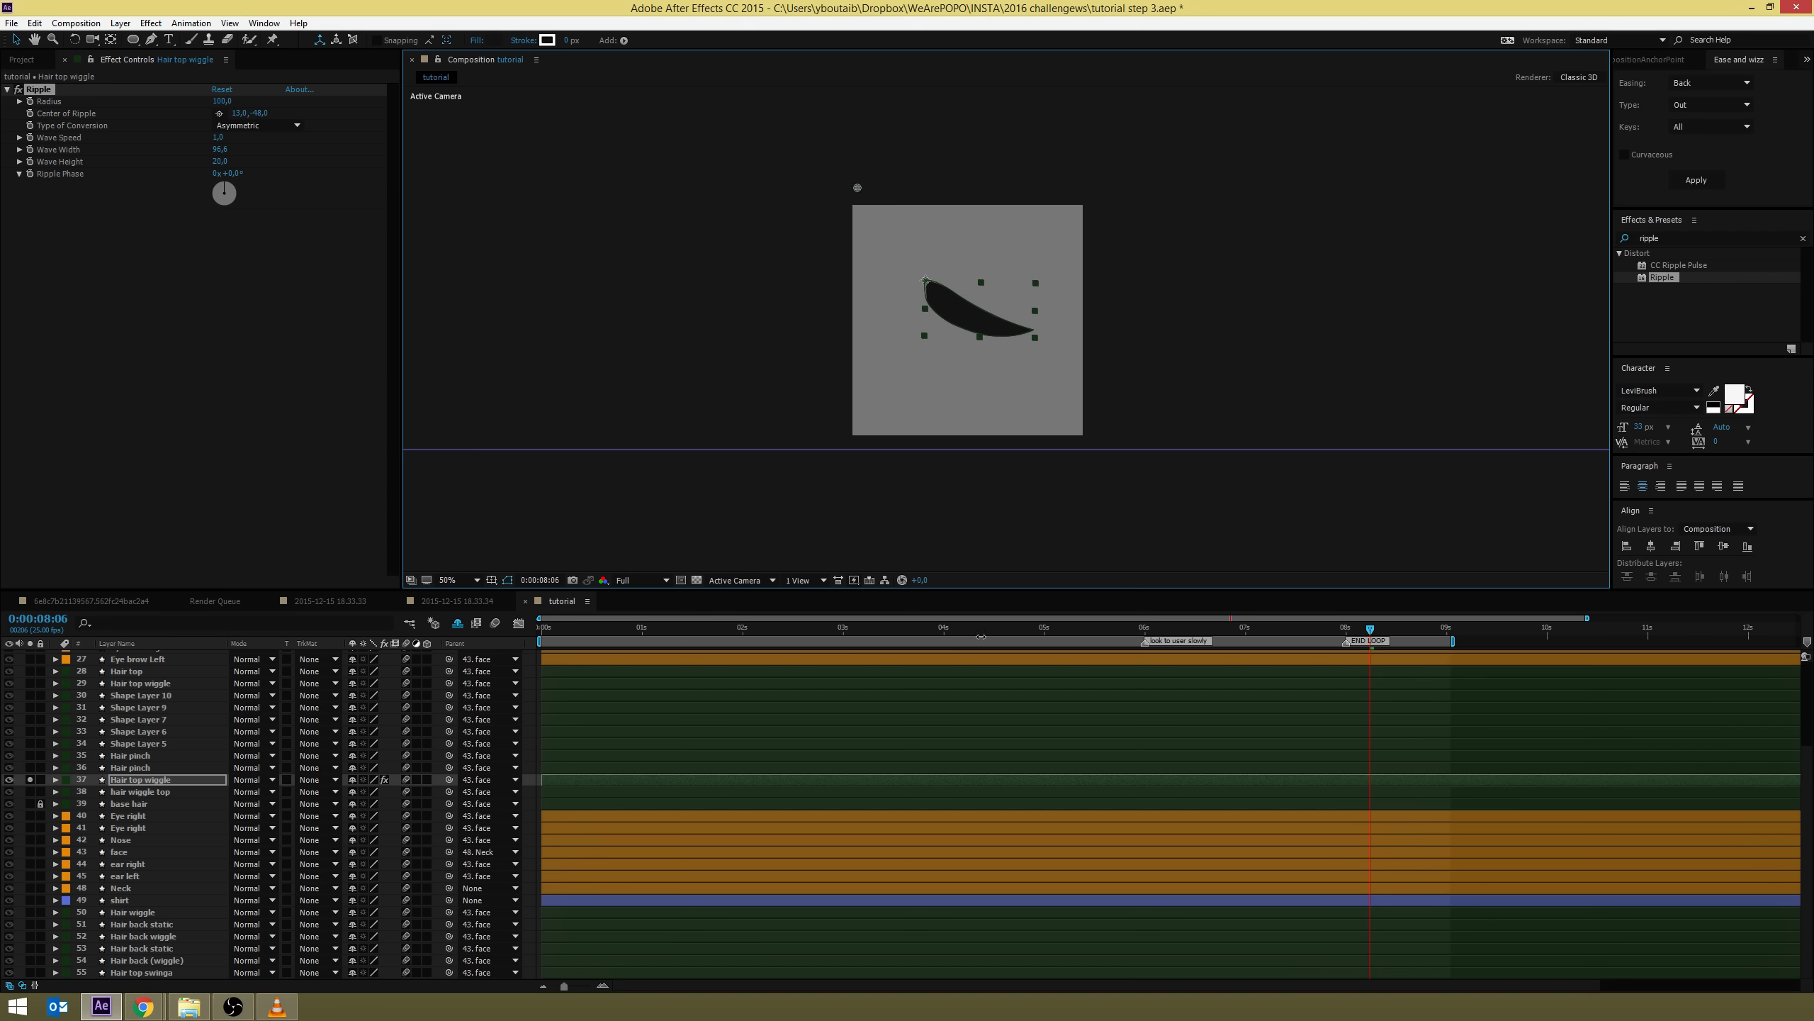
Set the Ripple Wave Speed to 0.2, preview the hair, and unsolo the Hair top wiggle layer
{"action": "left_click", "coordinate": [217, 138]}
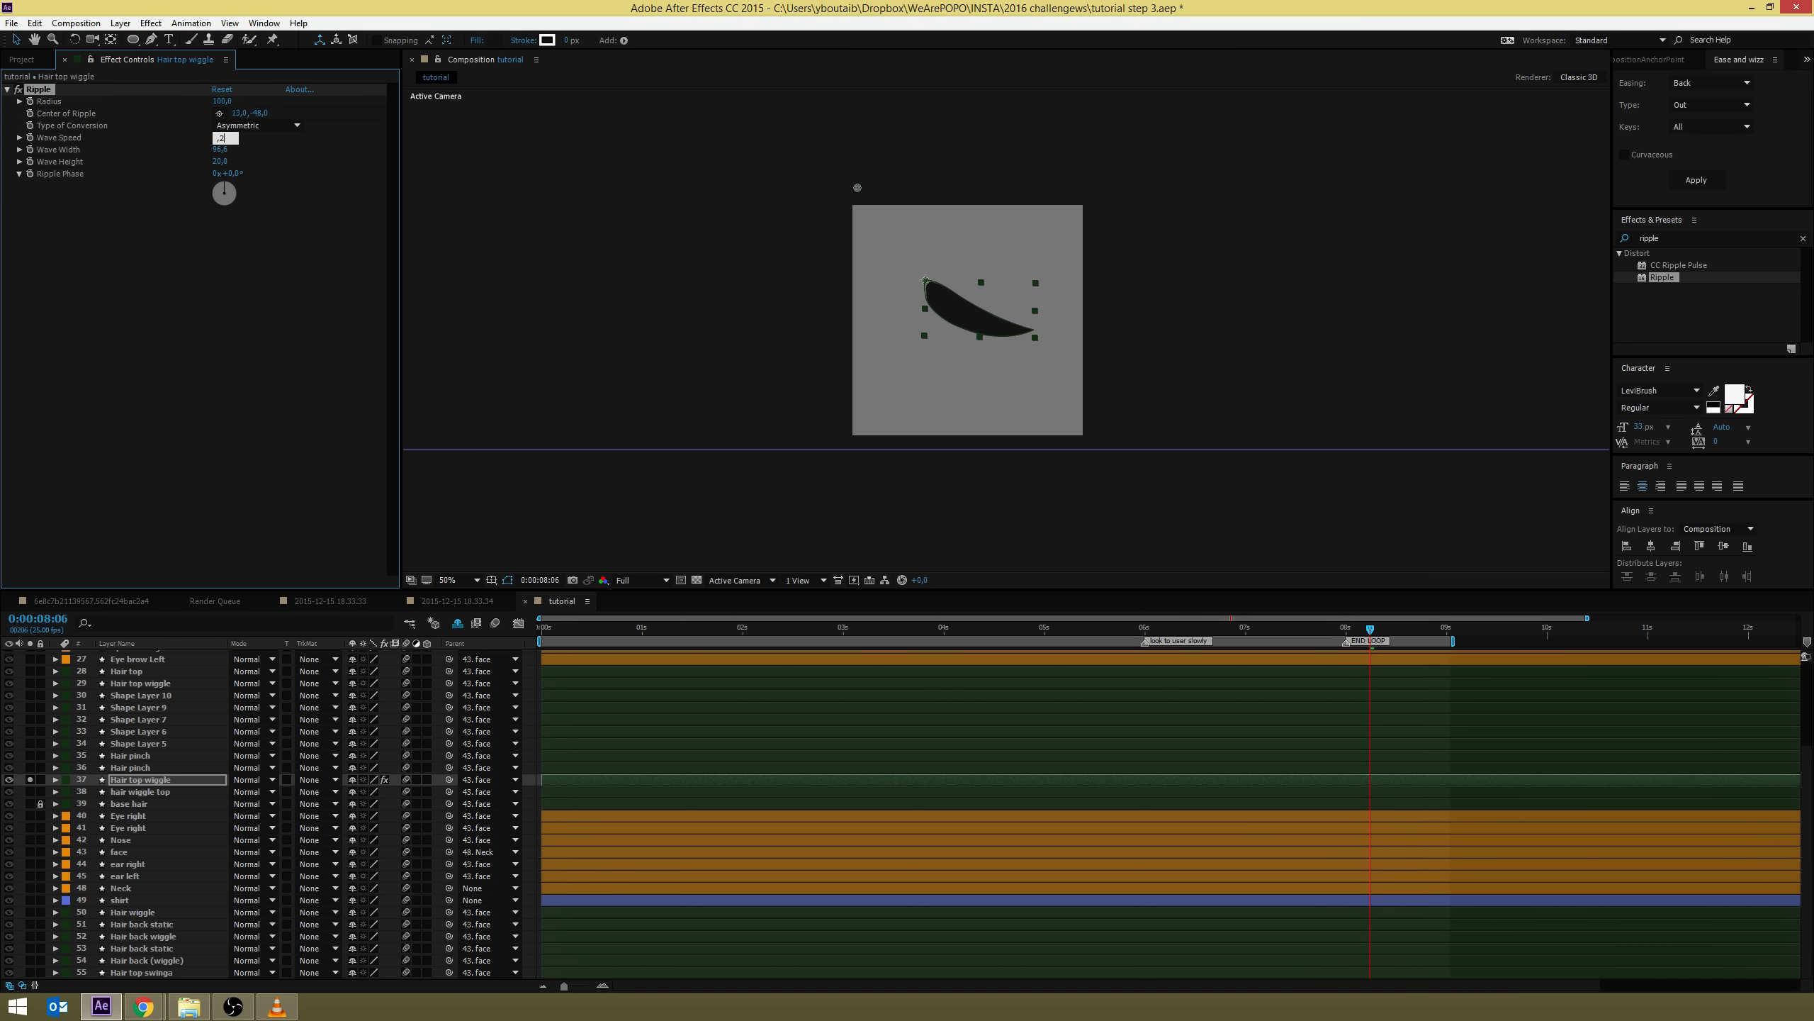
{"action": "key", "text": "Return"}
{"action": "left_click", "coordinate": [551, 633]}
{"action": "key", "text": "space"}
{"action": "key", "text": "period"}
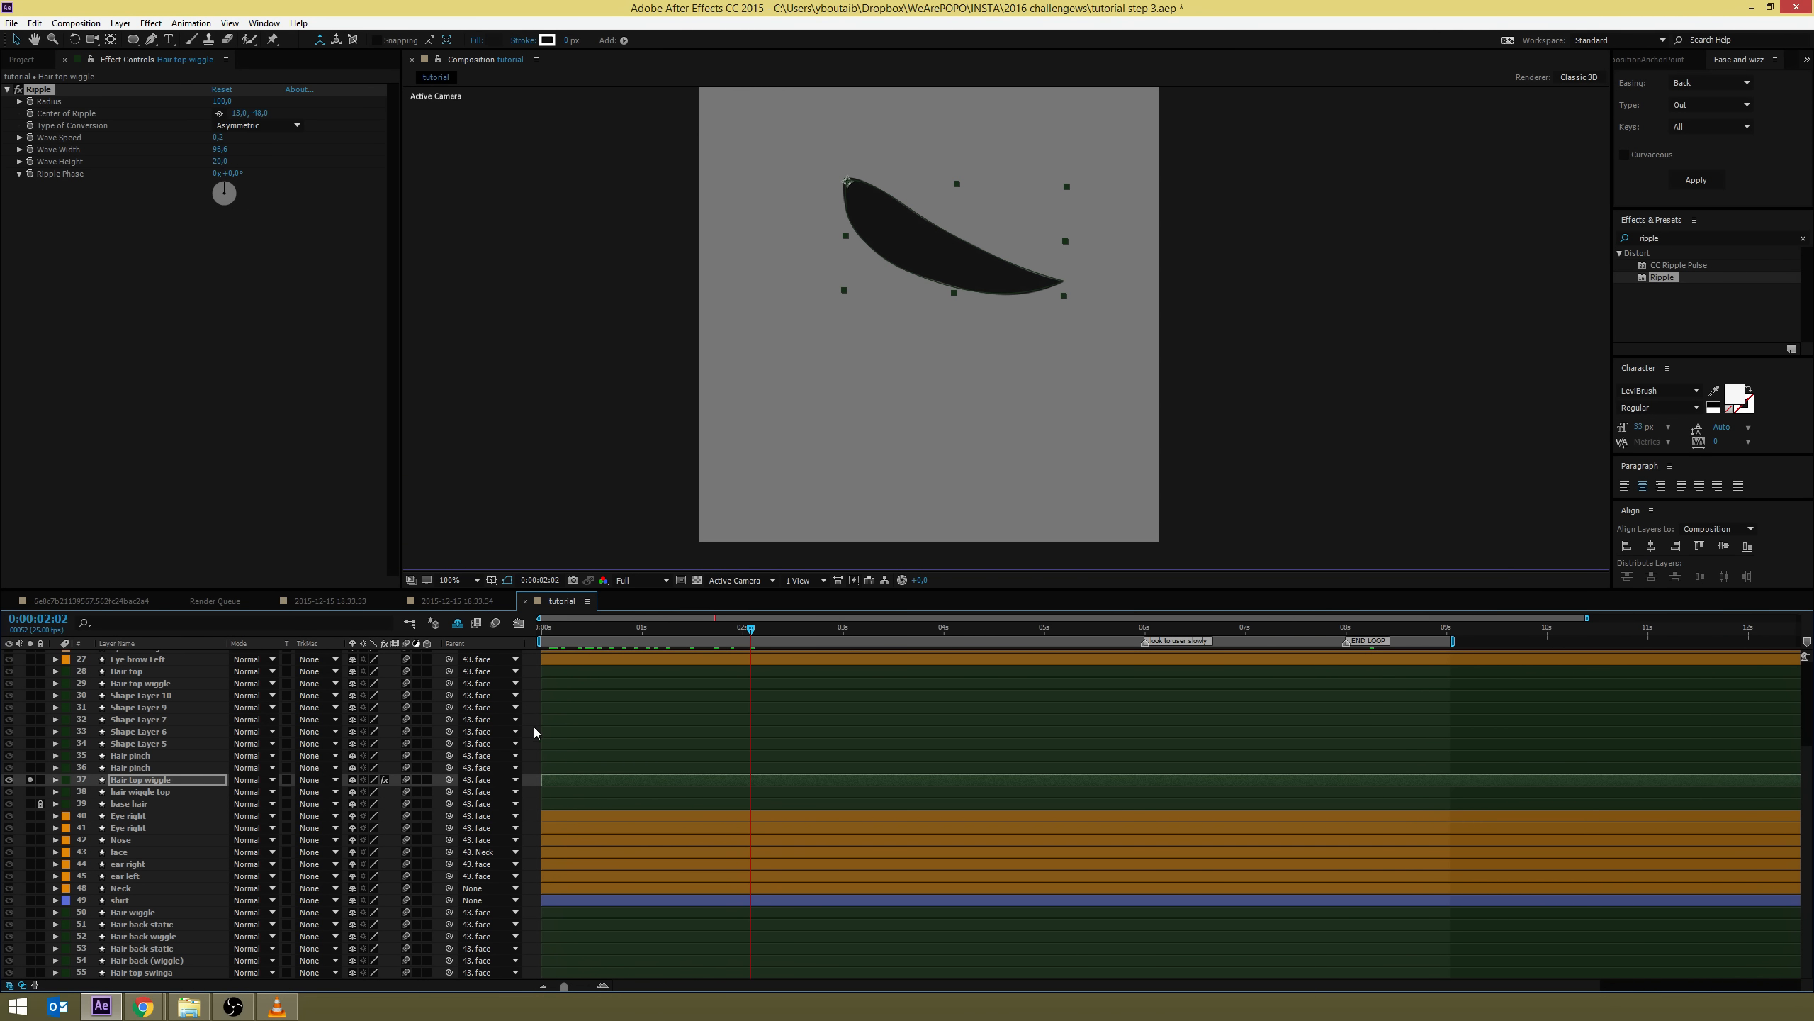
{"action": "left_click", "coordinate": [547, 633]}
{"action": "left_click", "coordinate": [28, 781]}
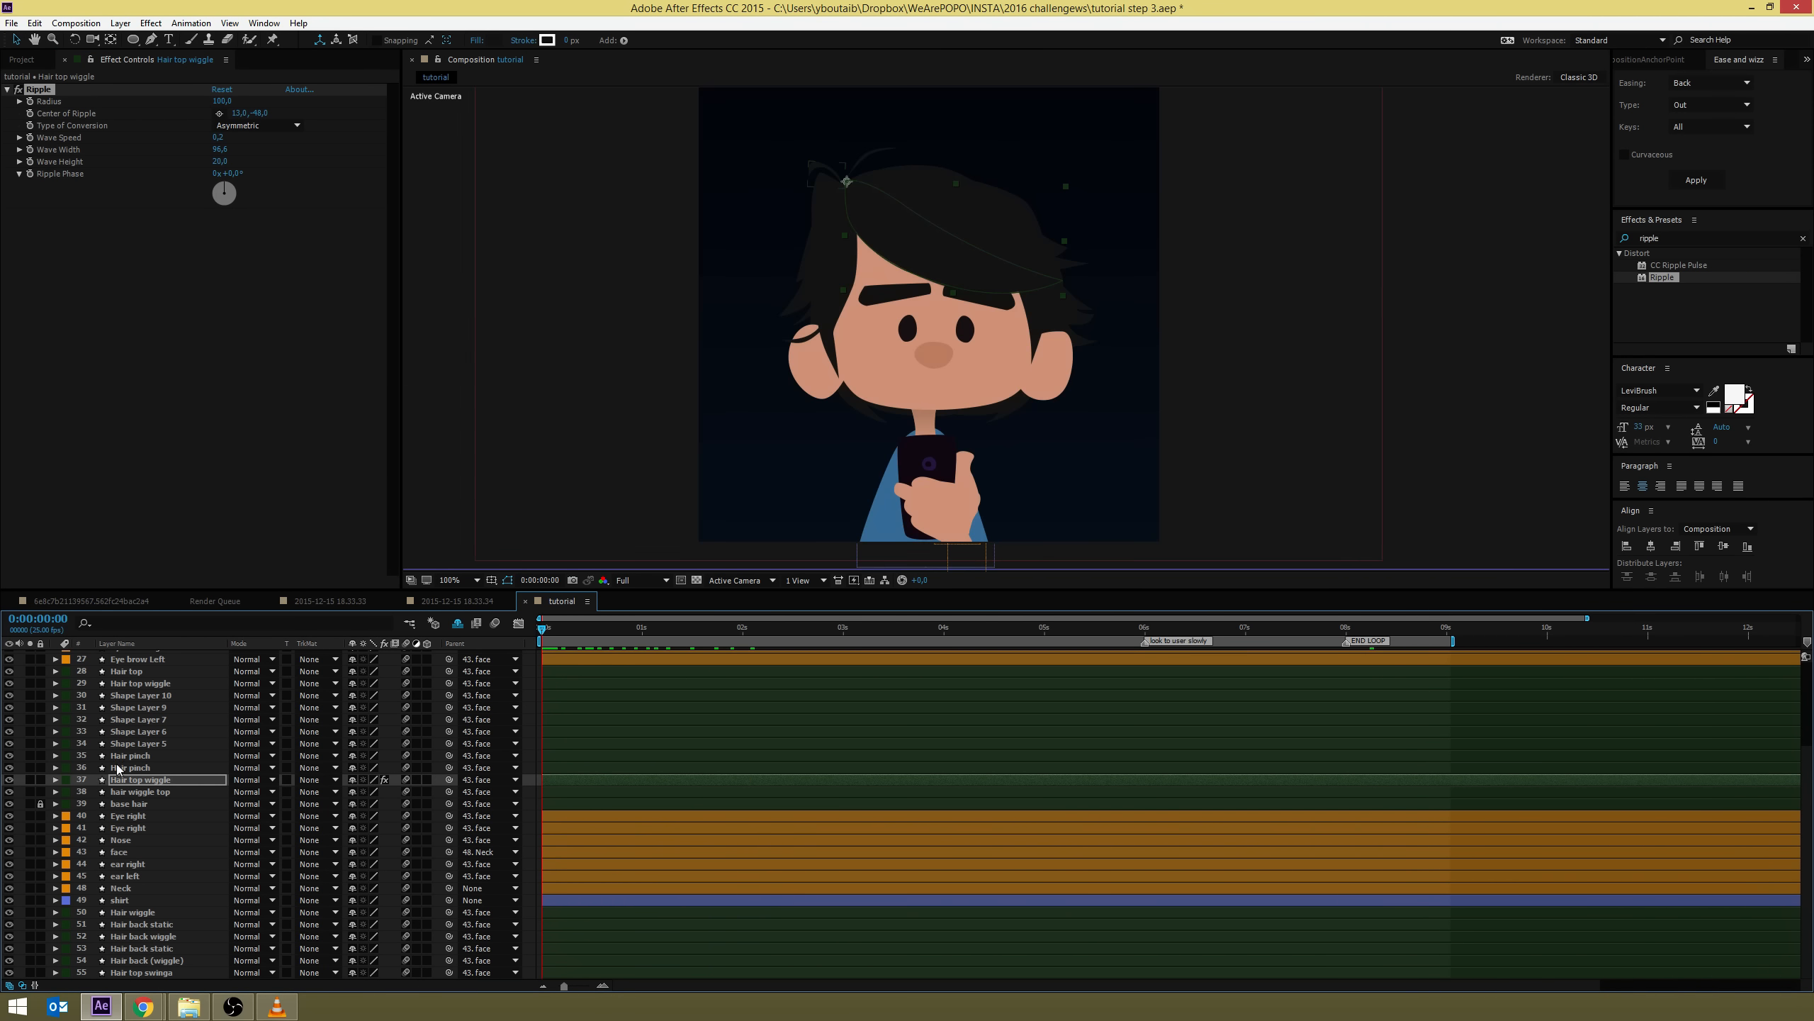
Add a Ripple effect to Shape Layer 5 with a radius of 100 and a Wave Speed of 0.2
{"action": "left_click", "coordinate": [135, 769]}
{"action": "left_click", "coordinate": [140, 759]}
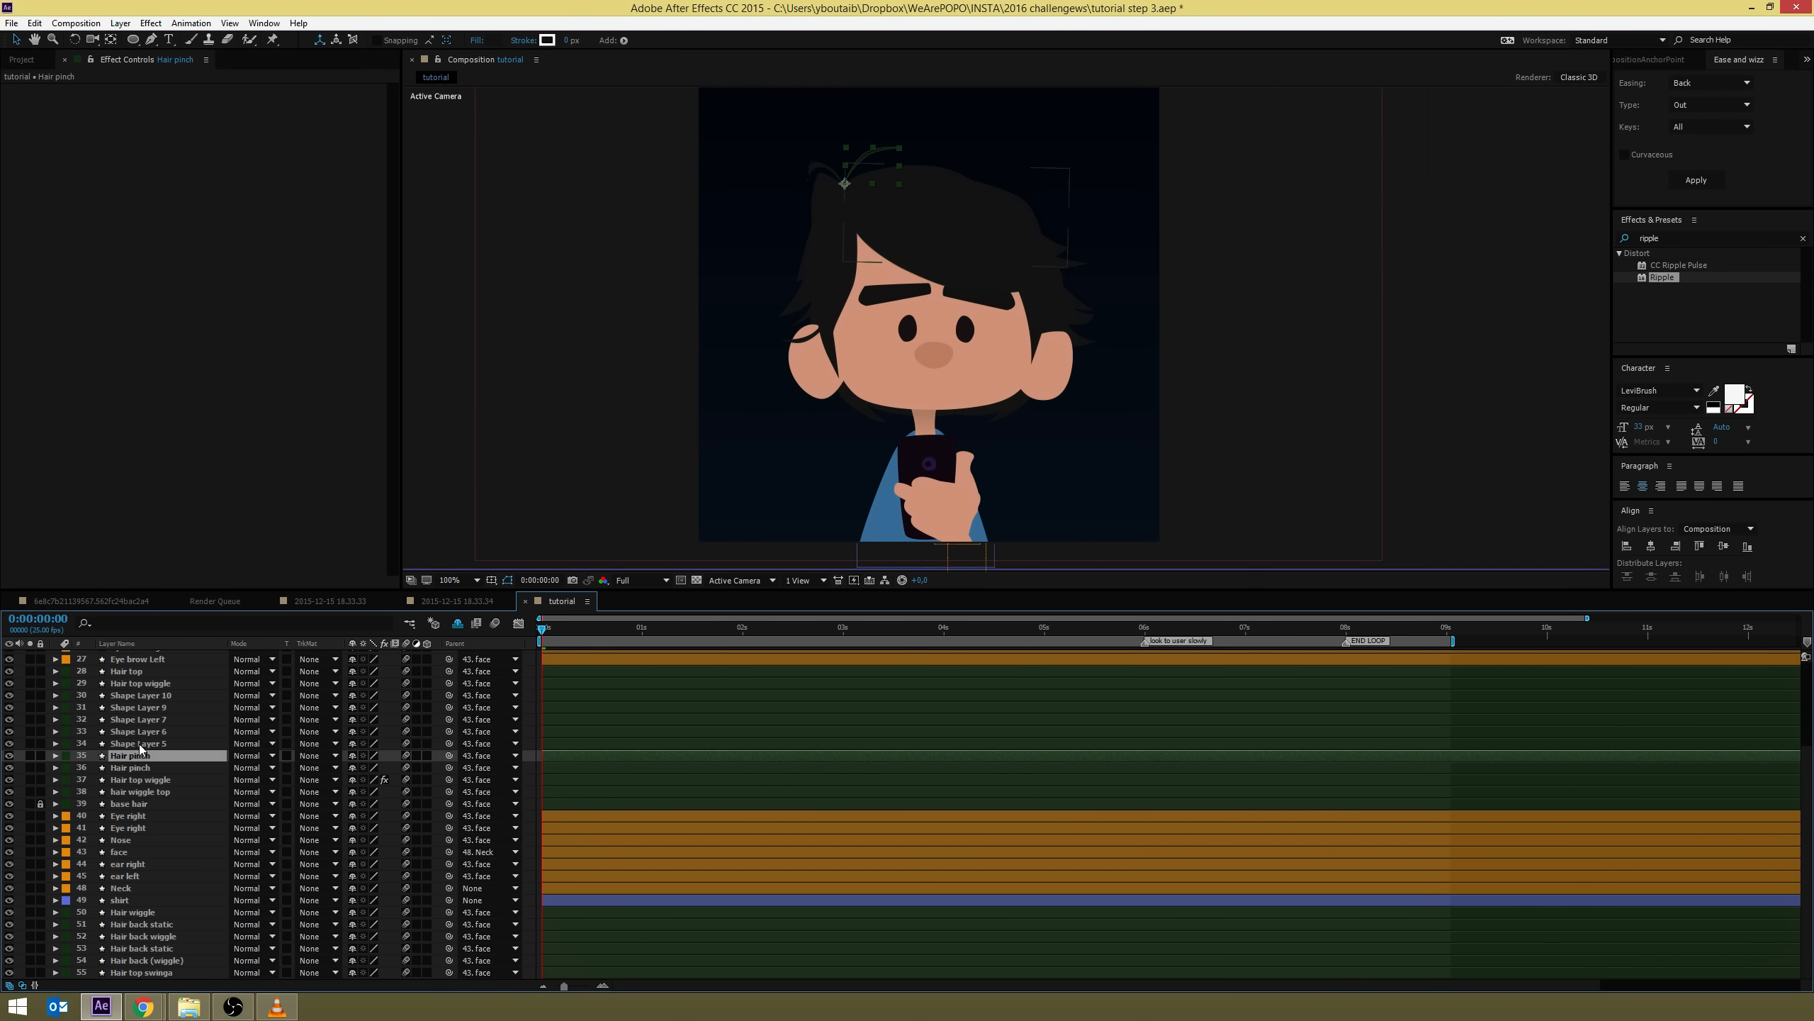
{"action": "left_click", "coordinate": [139, 743]}
{"action": "key", "text": "ctrl+v"}
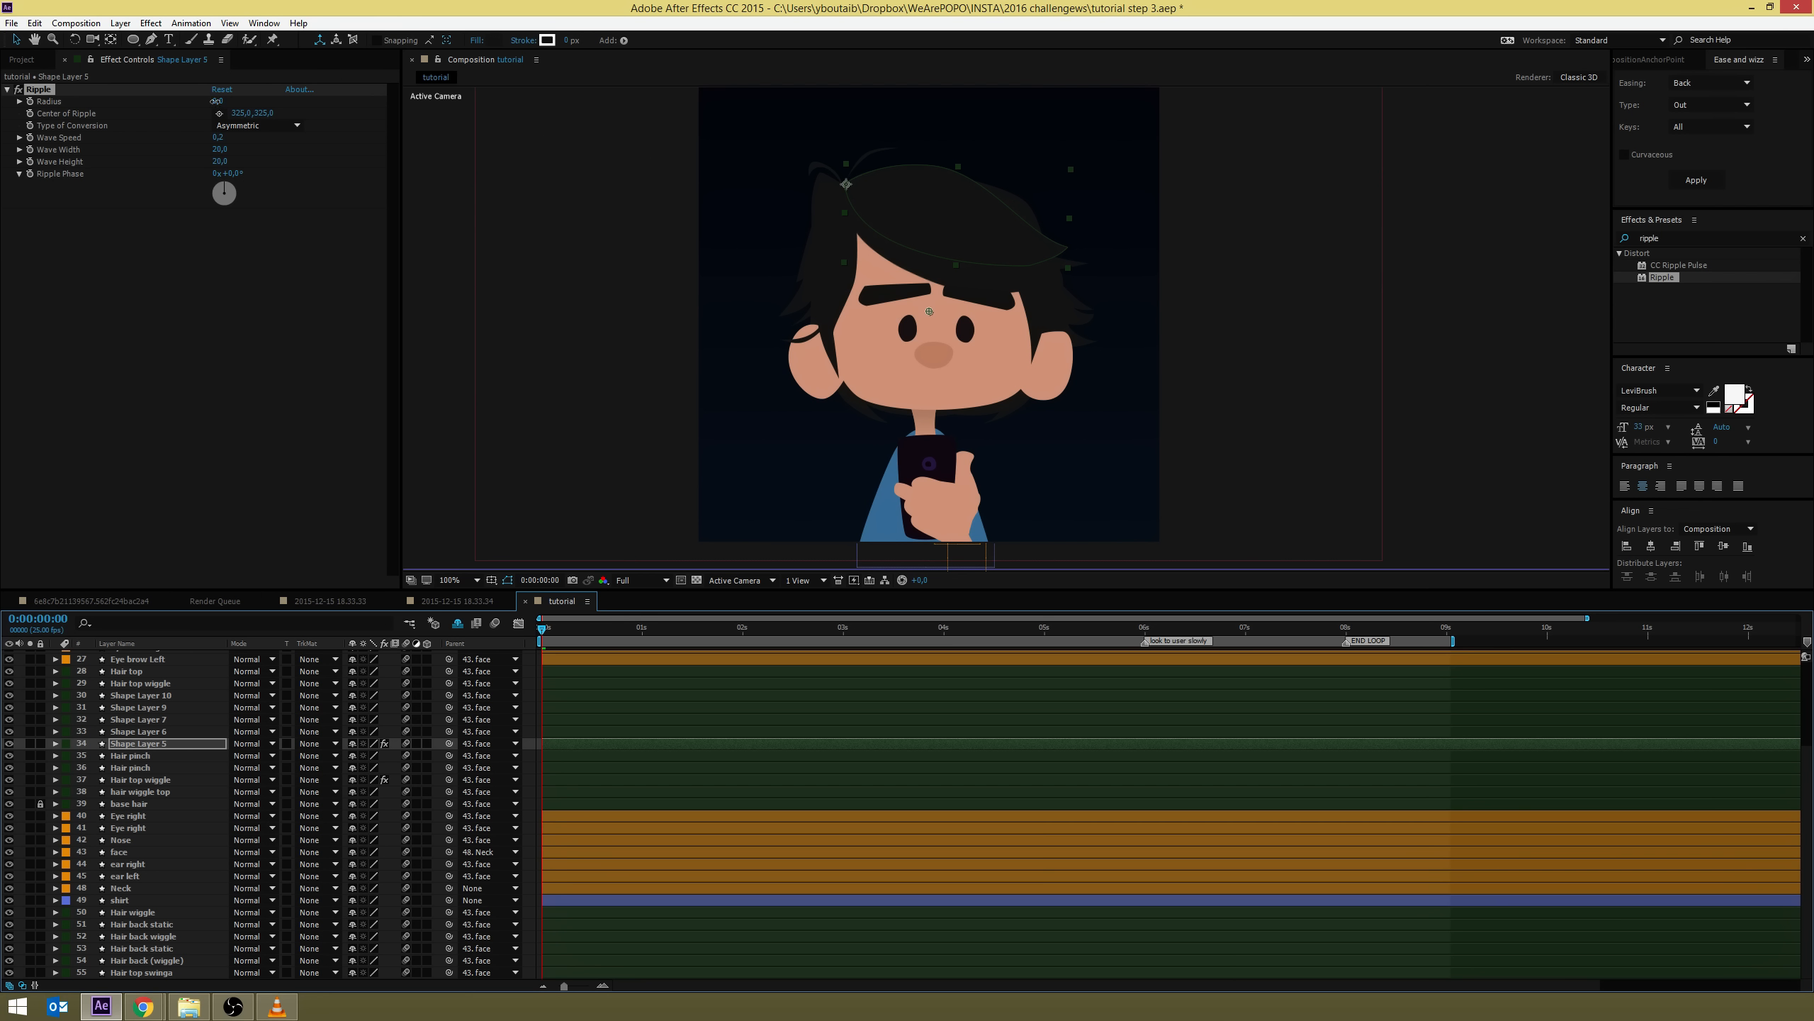
{"action": "left_click", "coordinate": [389, 93]}
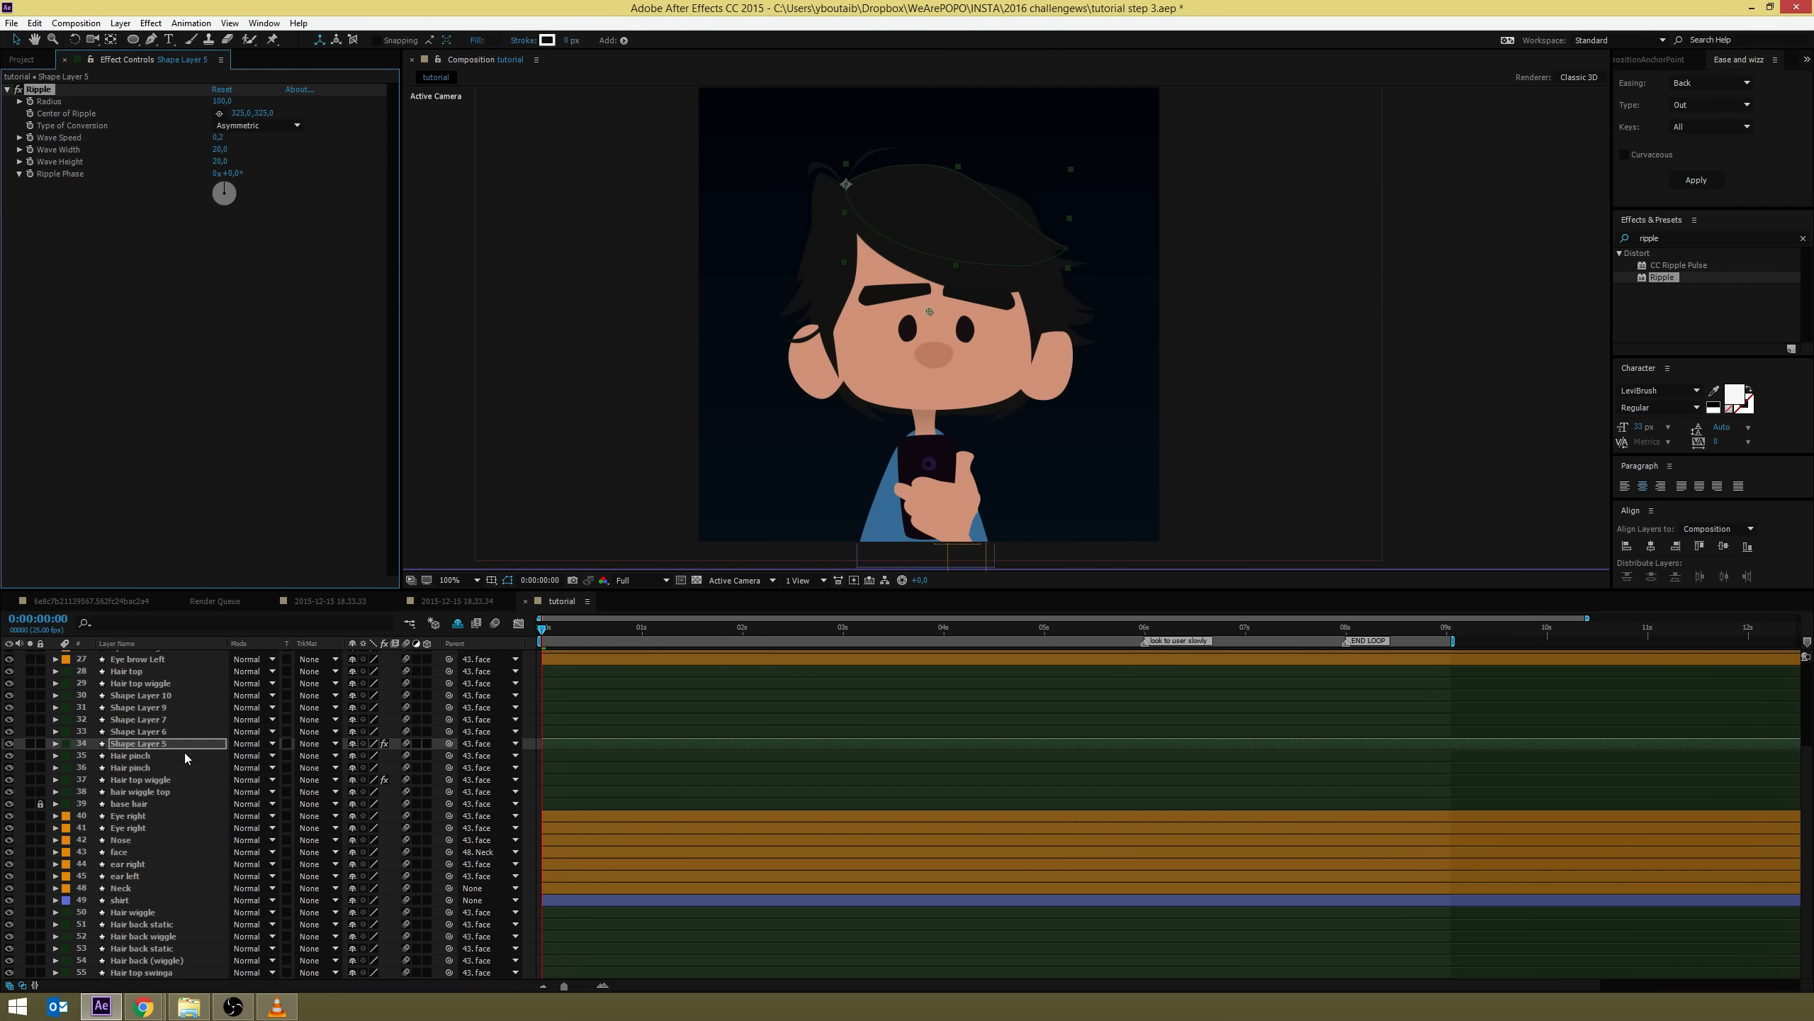
Copy the Ripple effect from the Hair top wiggle layer to Shape Layer 6 and move its centre above the head, to about 385, -77
{"action": "left_click", "coordinate": [148, 790]}
{"action": "left_click", "coordinate": [150, 780]}
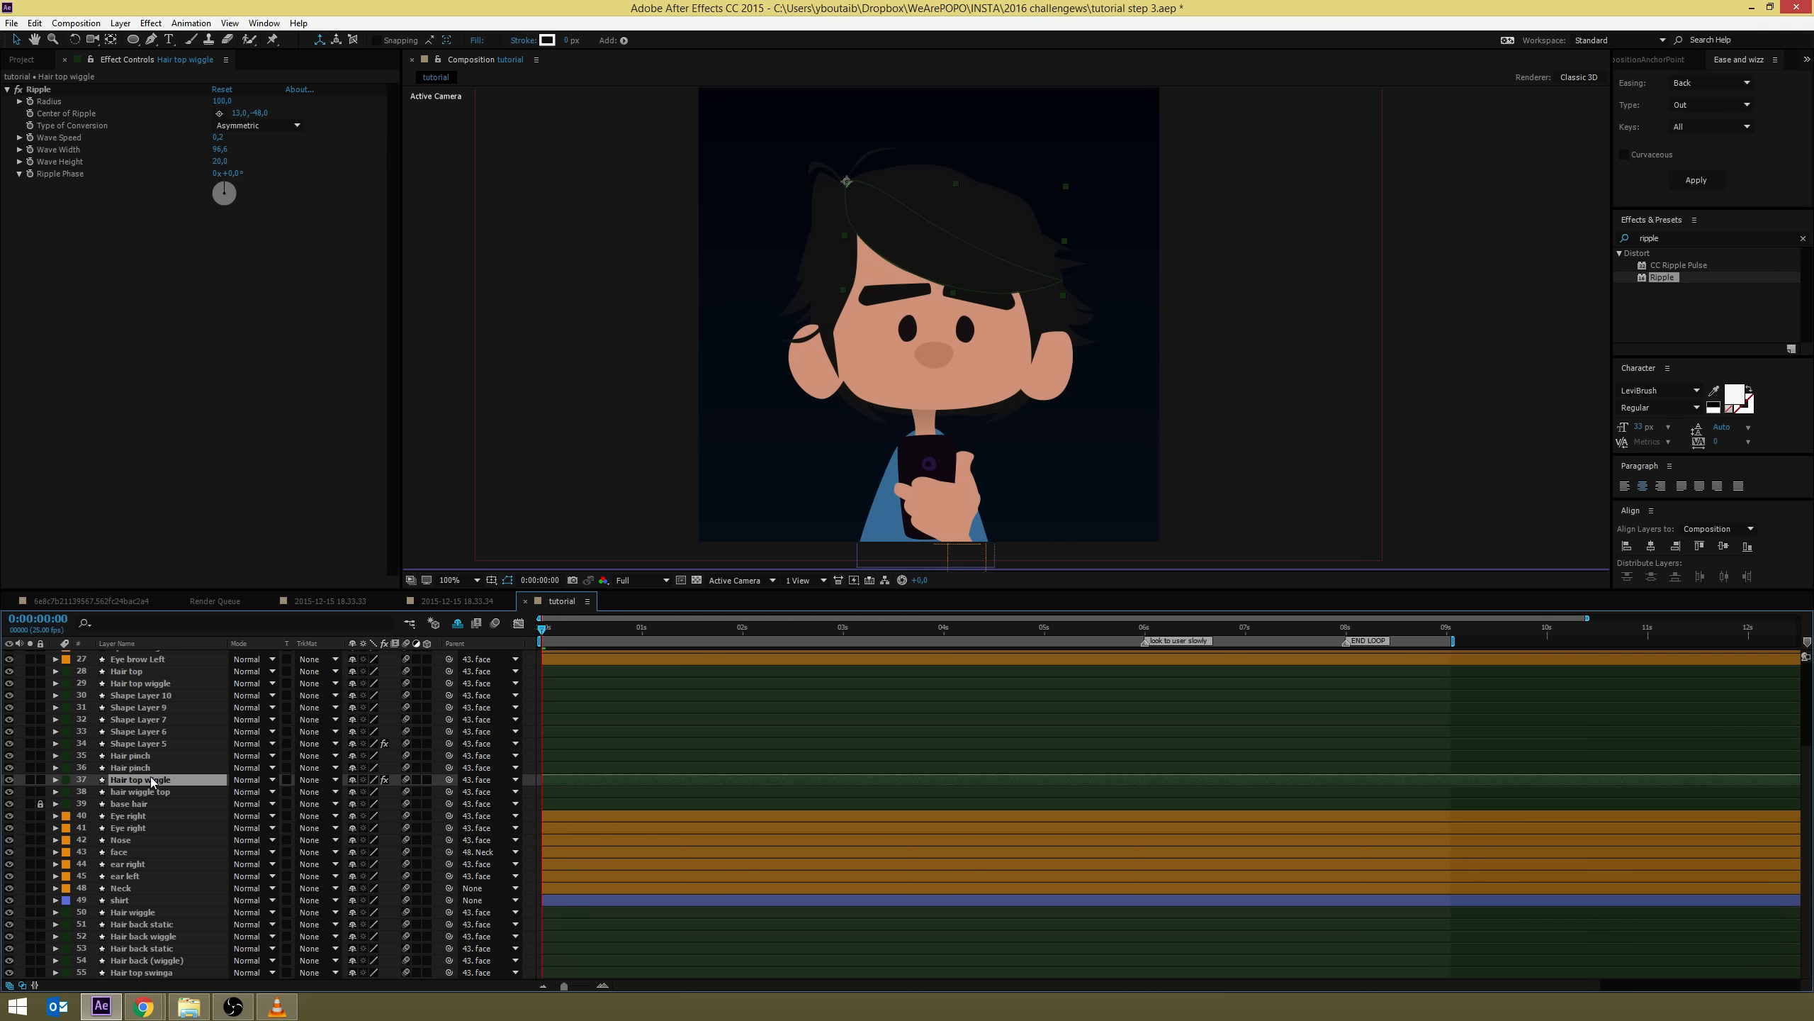
{"action": "left_click", "coordinate": [59, 91]}
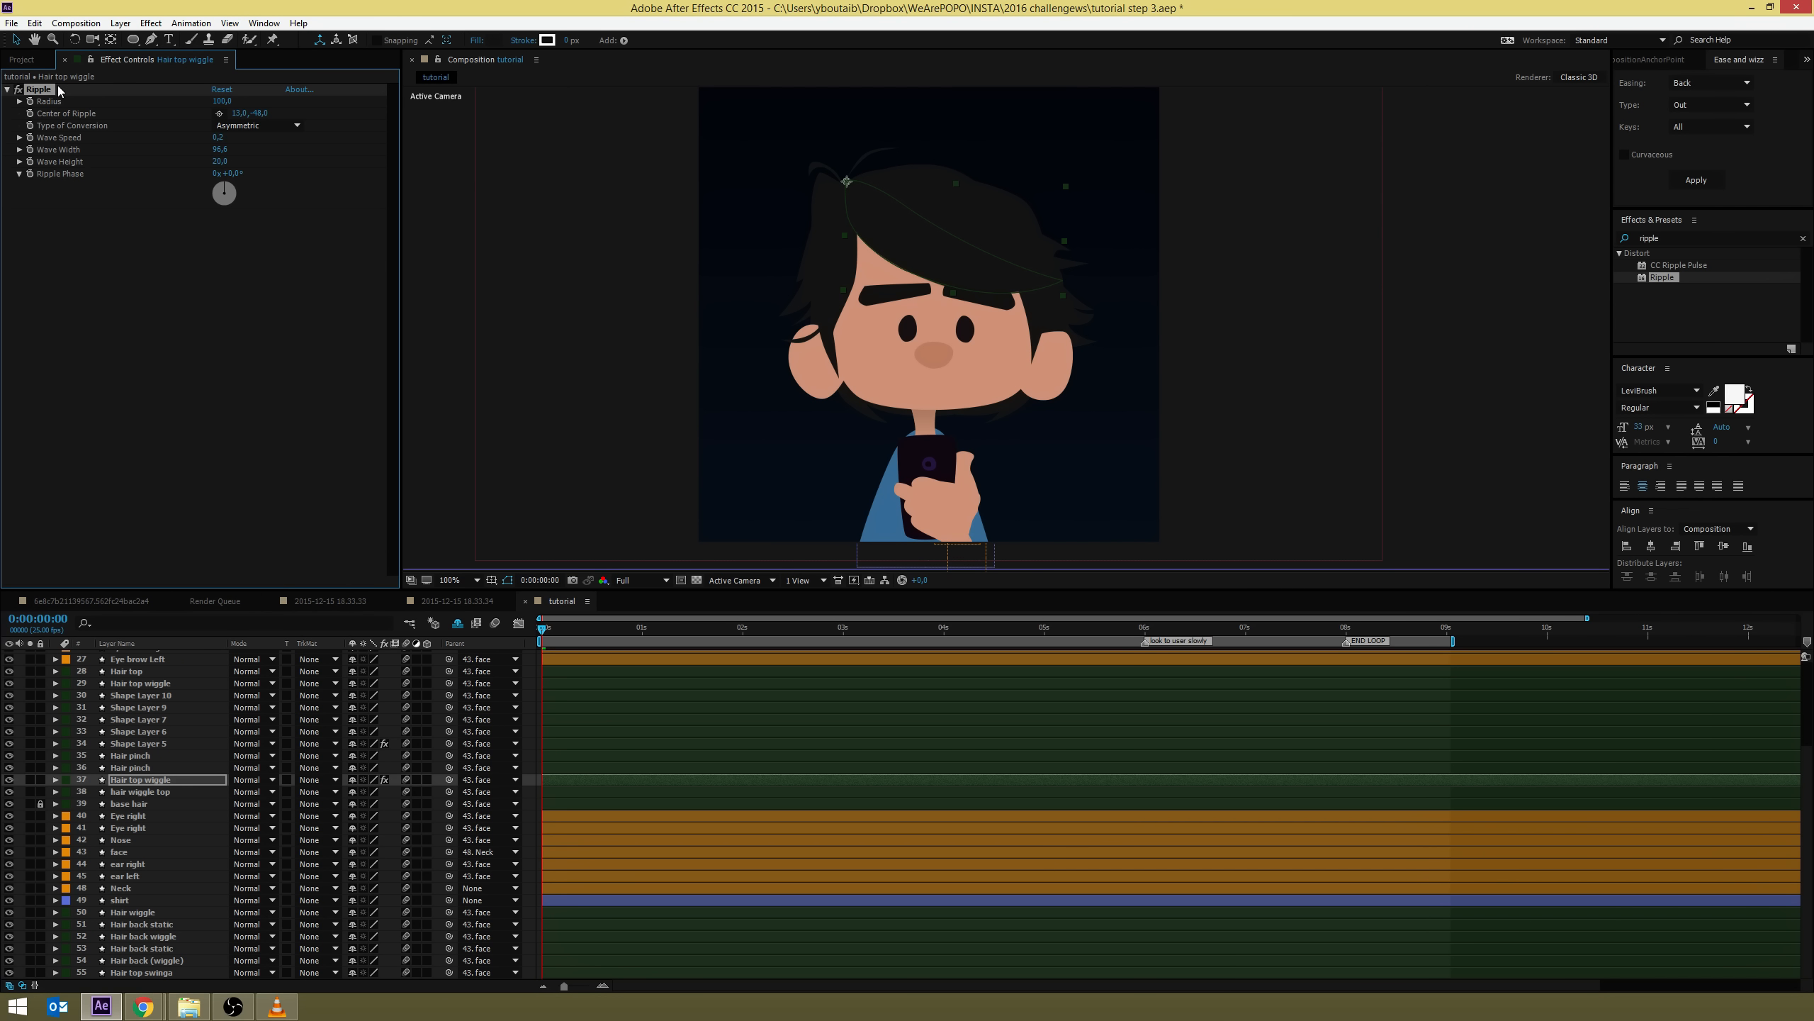
{"action": "left_click", "coordinate": [113, 733]}
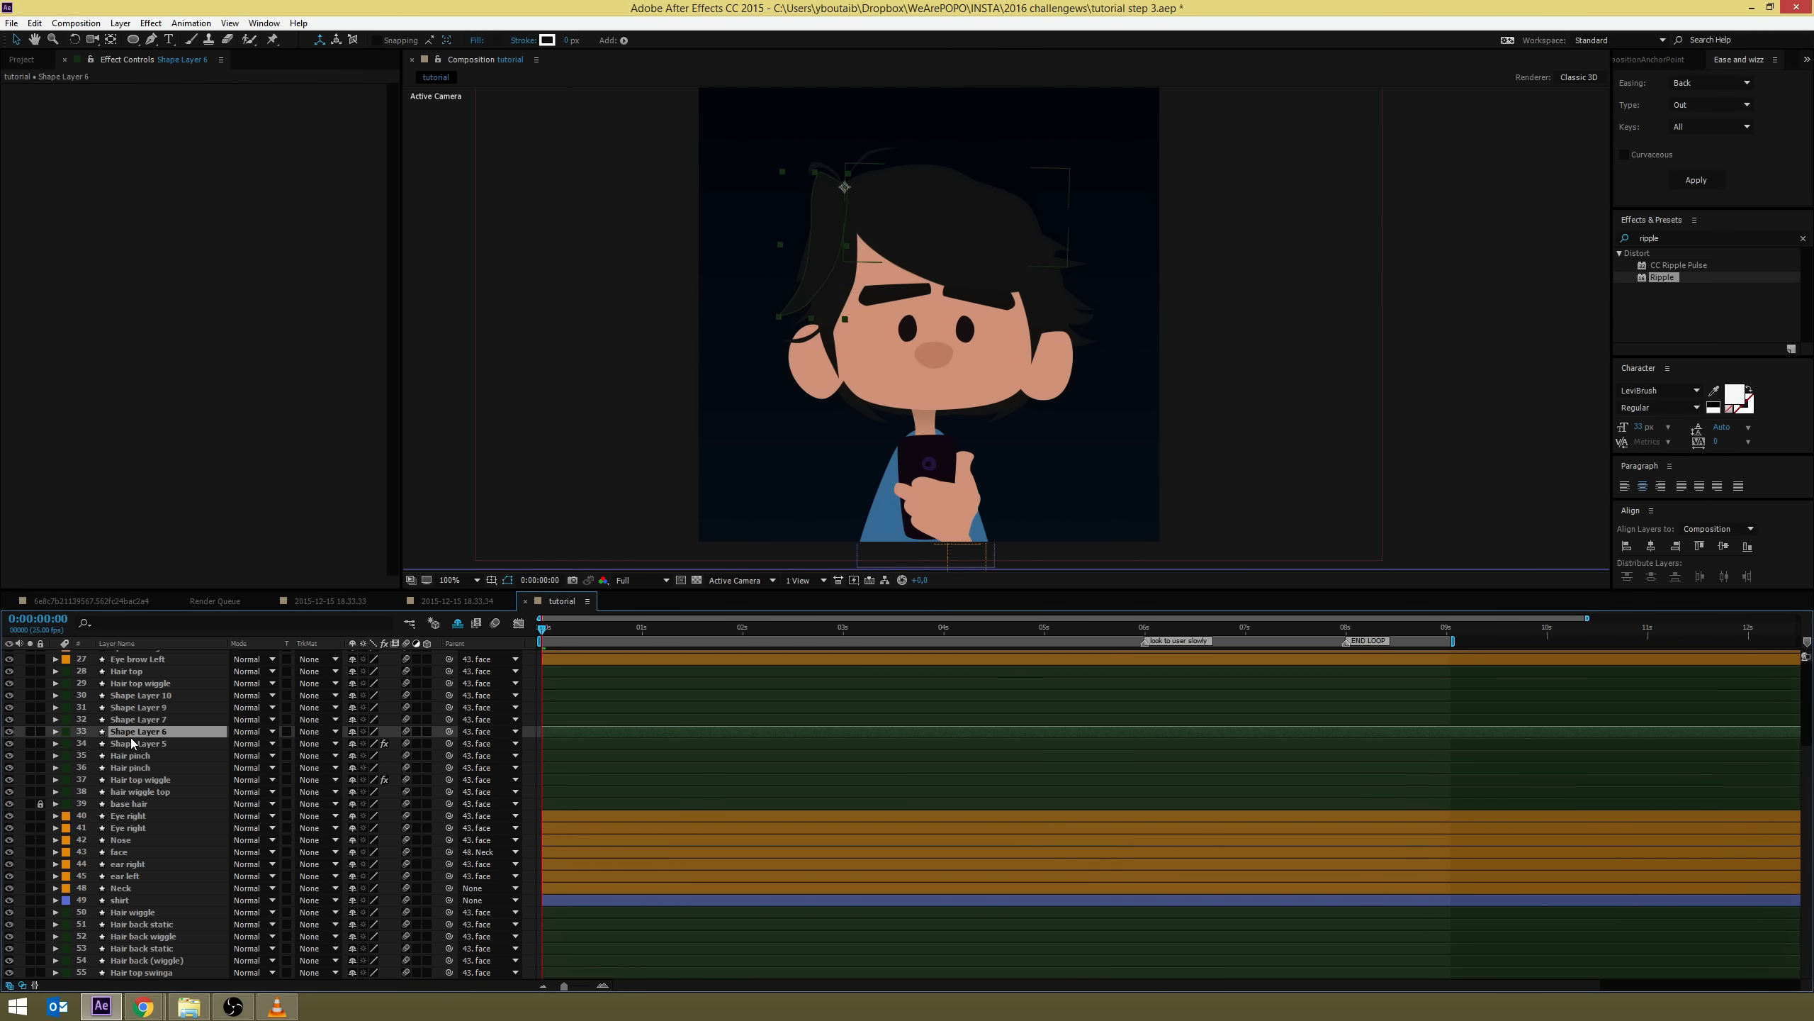
{"action": "key", "text": "ctrl+alt+shift+e"}
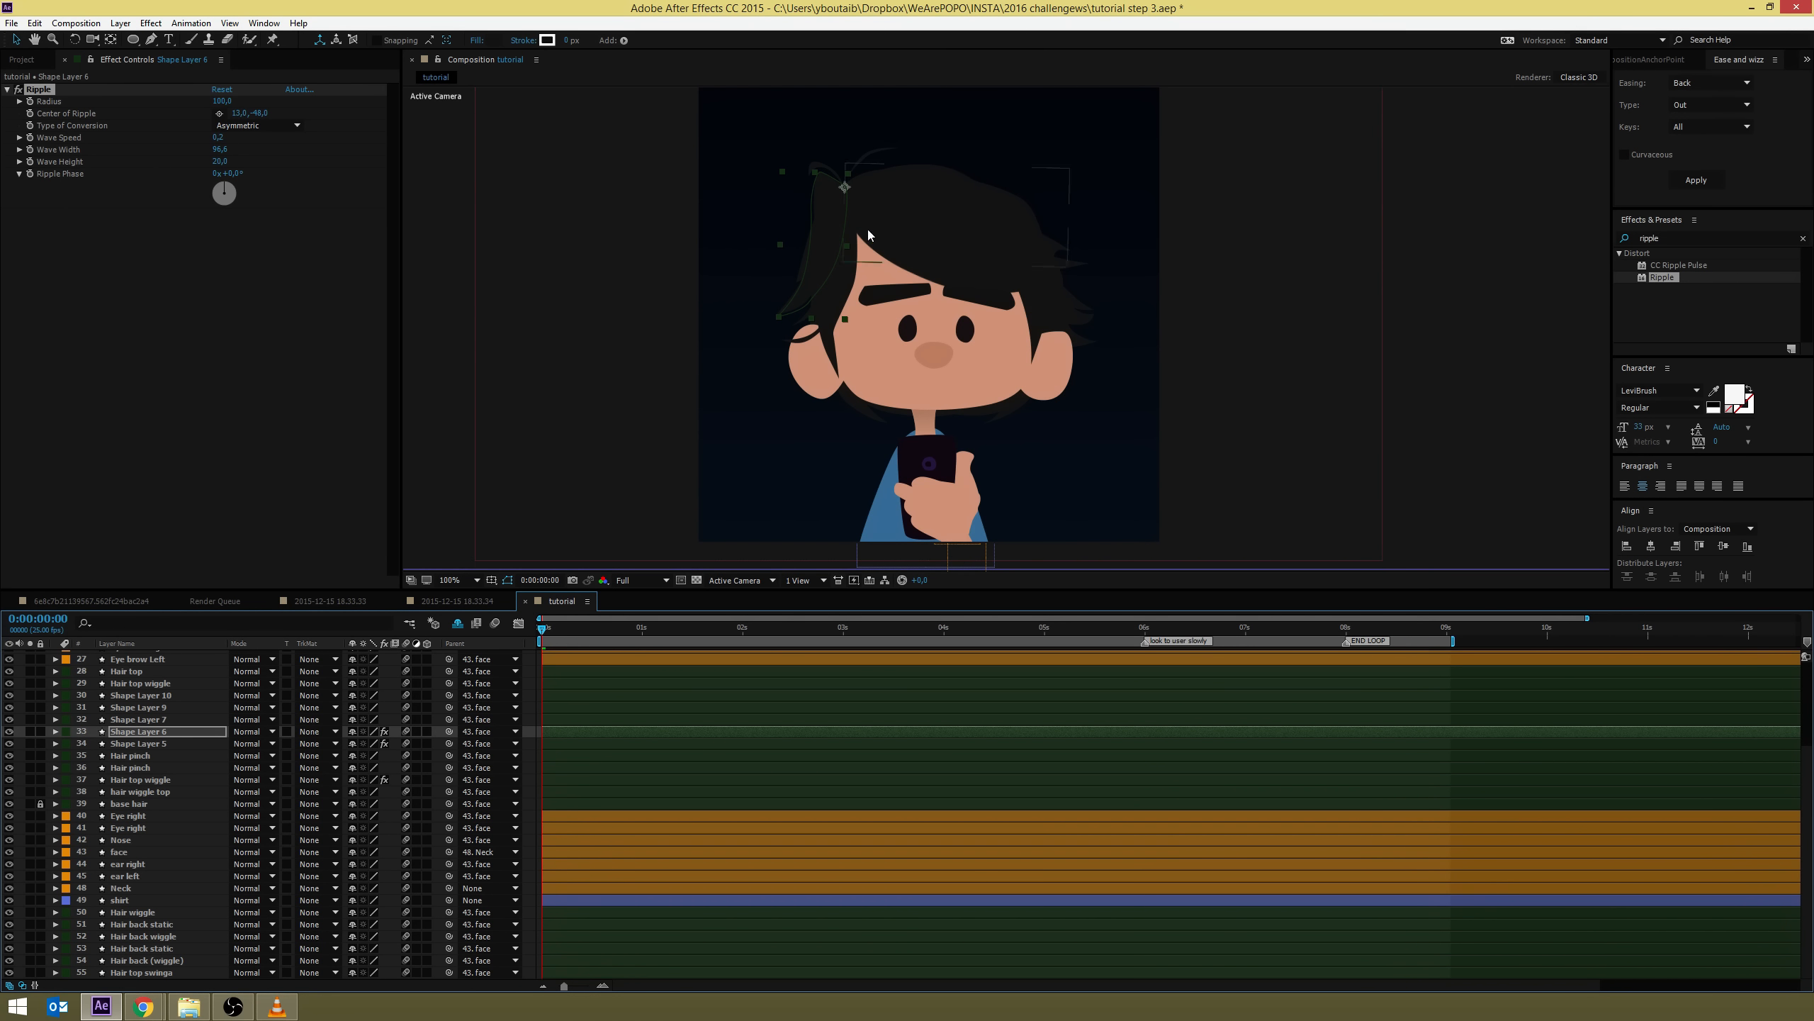
{"action": "scroll", "coordinate": [649, 173], "scroll_direction": "up", "scroll_amount": 2}
{"action": "left_click_drag", "start_coordinate": [650, 173], "coordinate": [915, 151]}
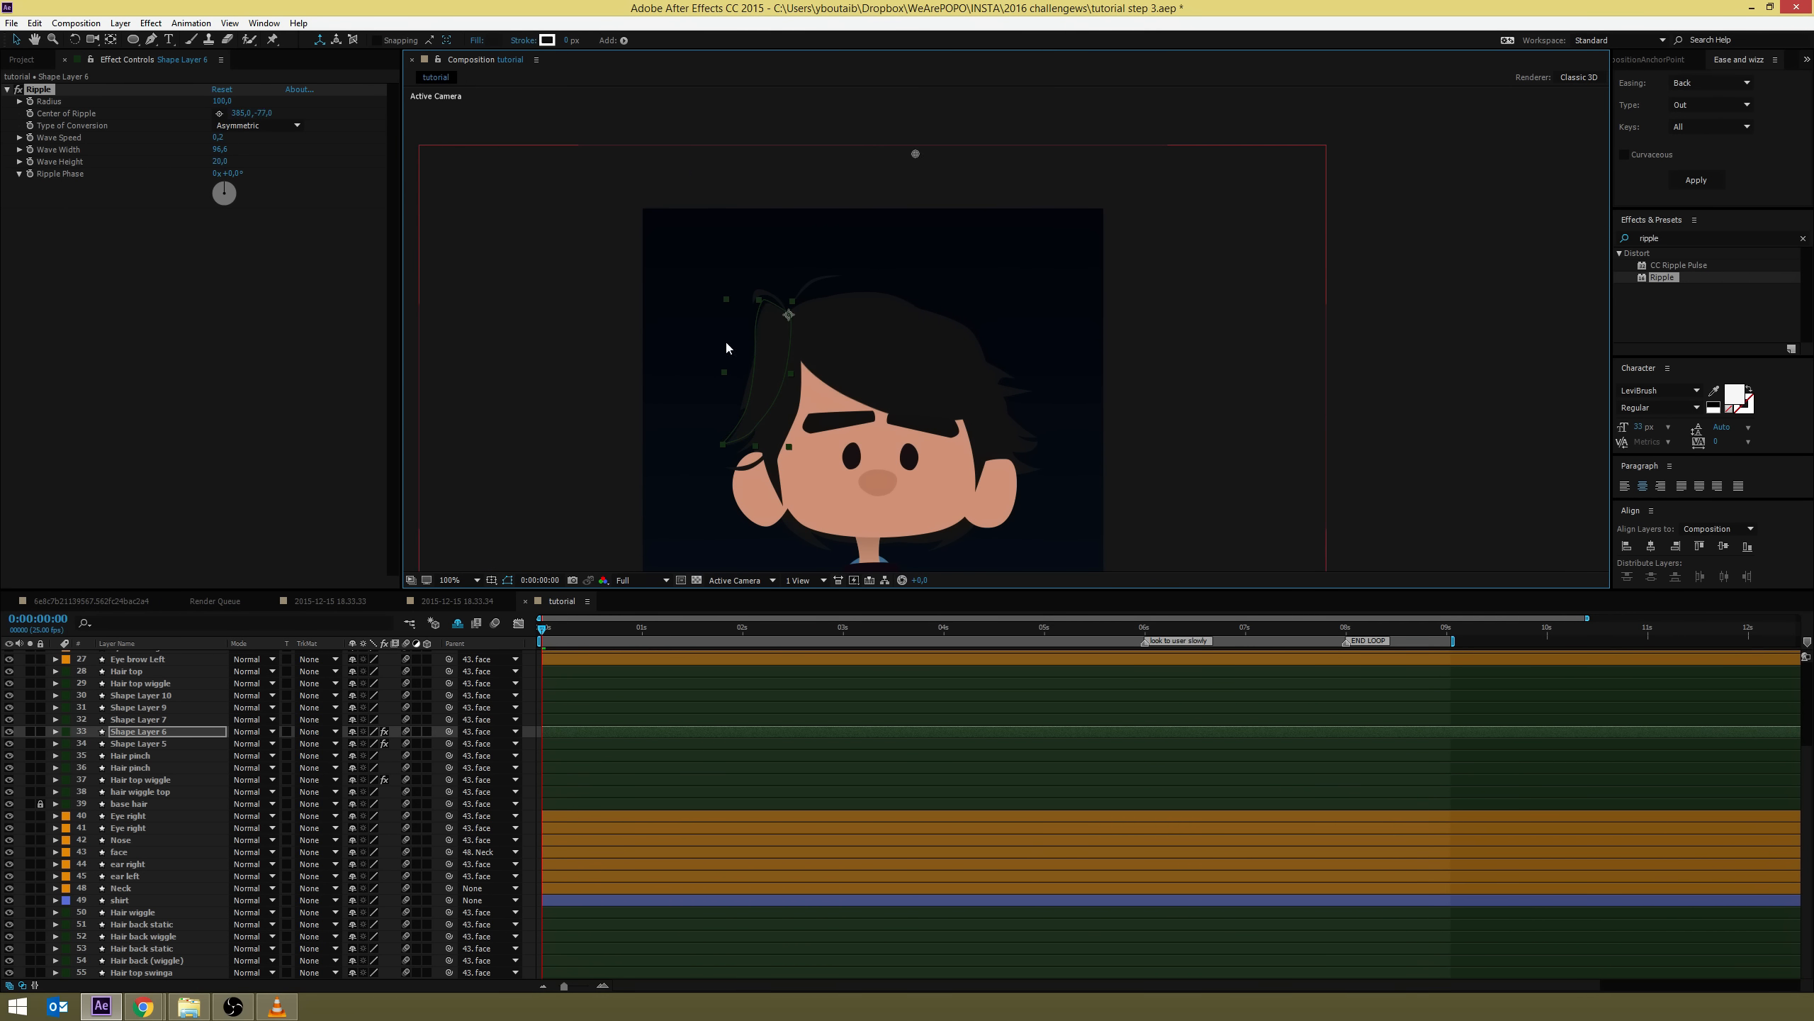
Paste the Ripple effect onto Shape Layer 7 with its centre at about 338, -23, and select Shape Layer 9
{"action": "left_click", "coordinate": [145, 721]}
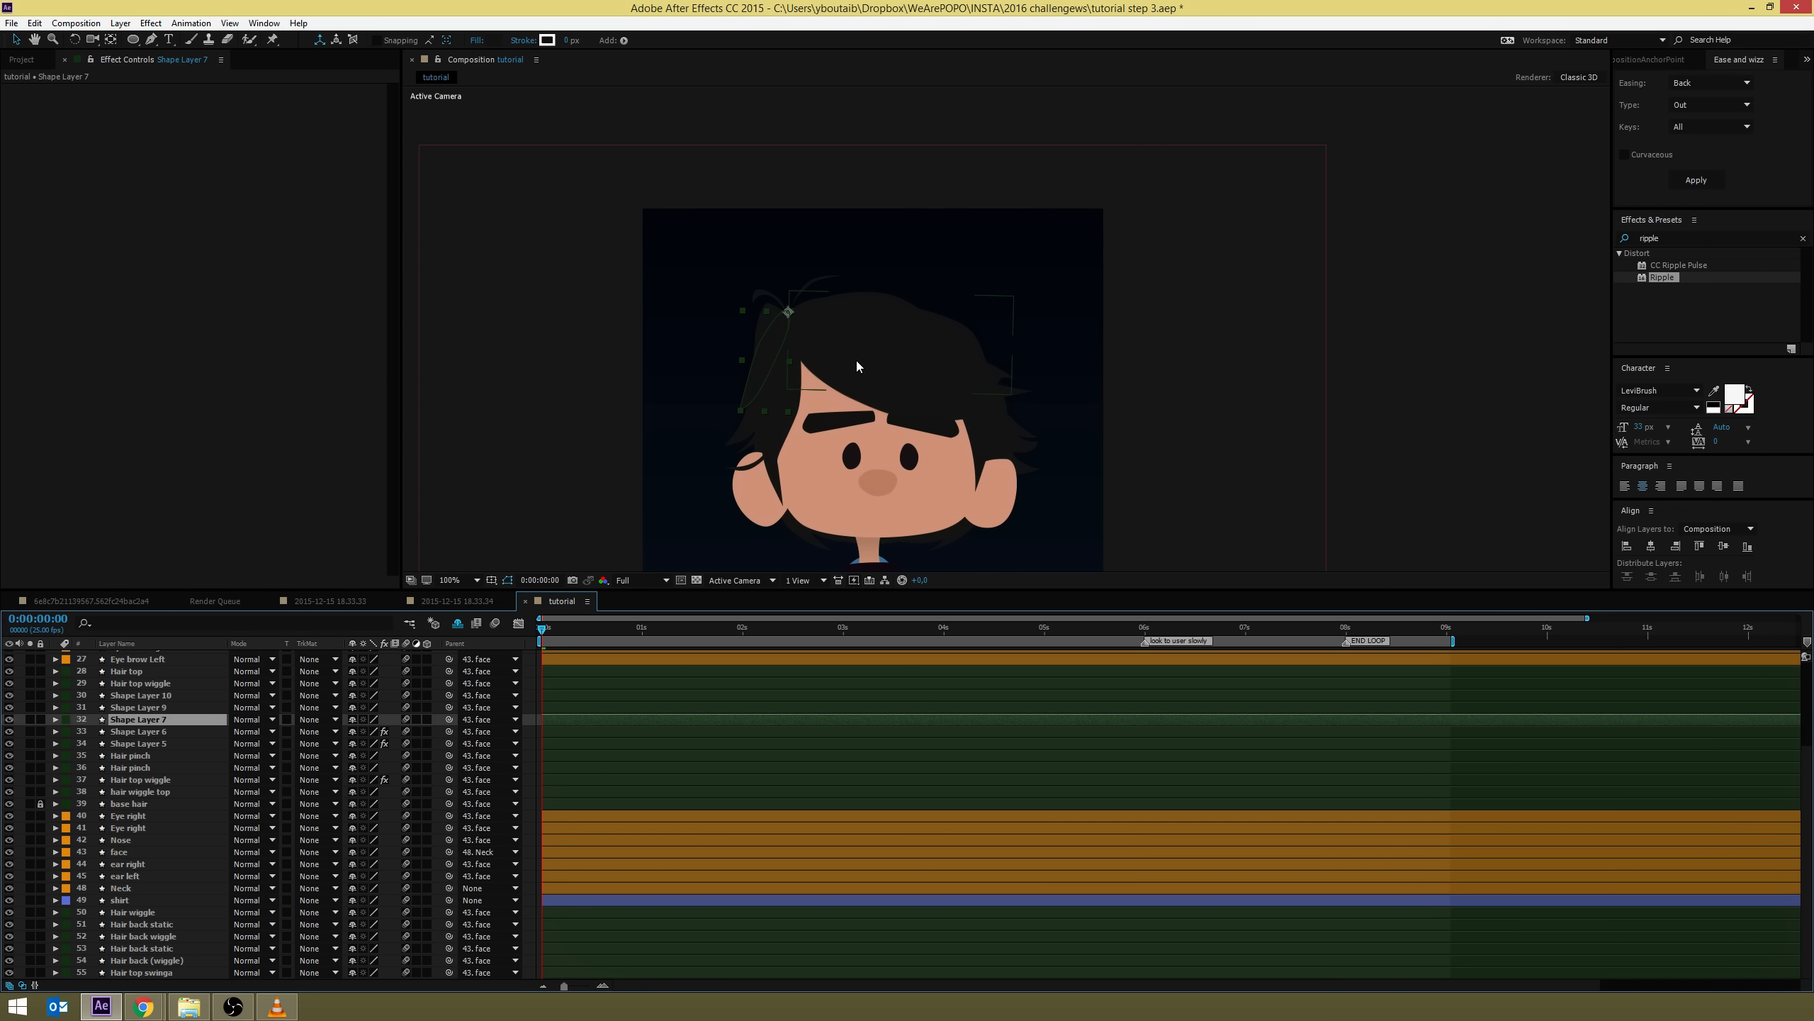
{"action": "key", "text": "ctrl+v"}
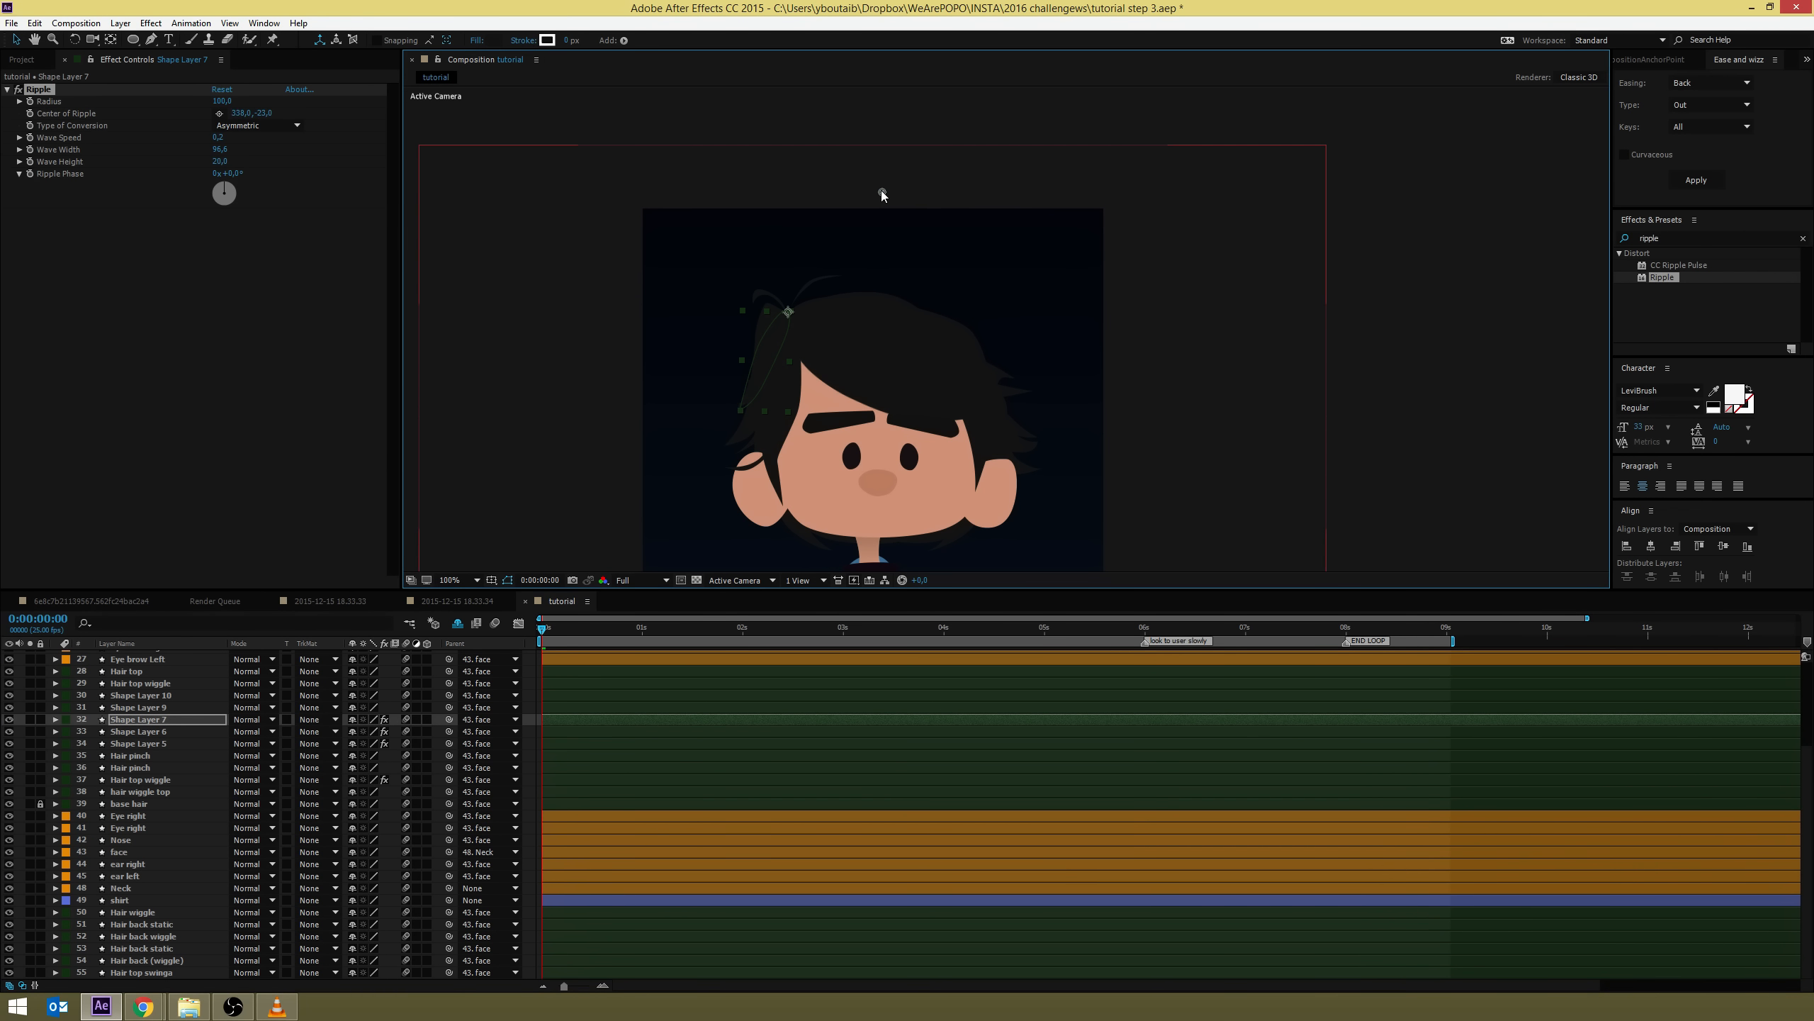
{"action": "left_click", "coordinate": [158, 707]}
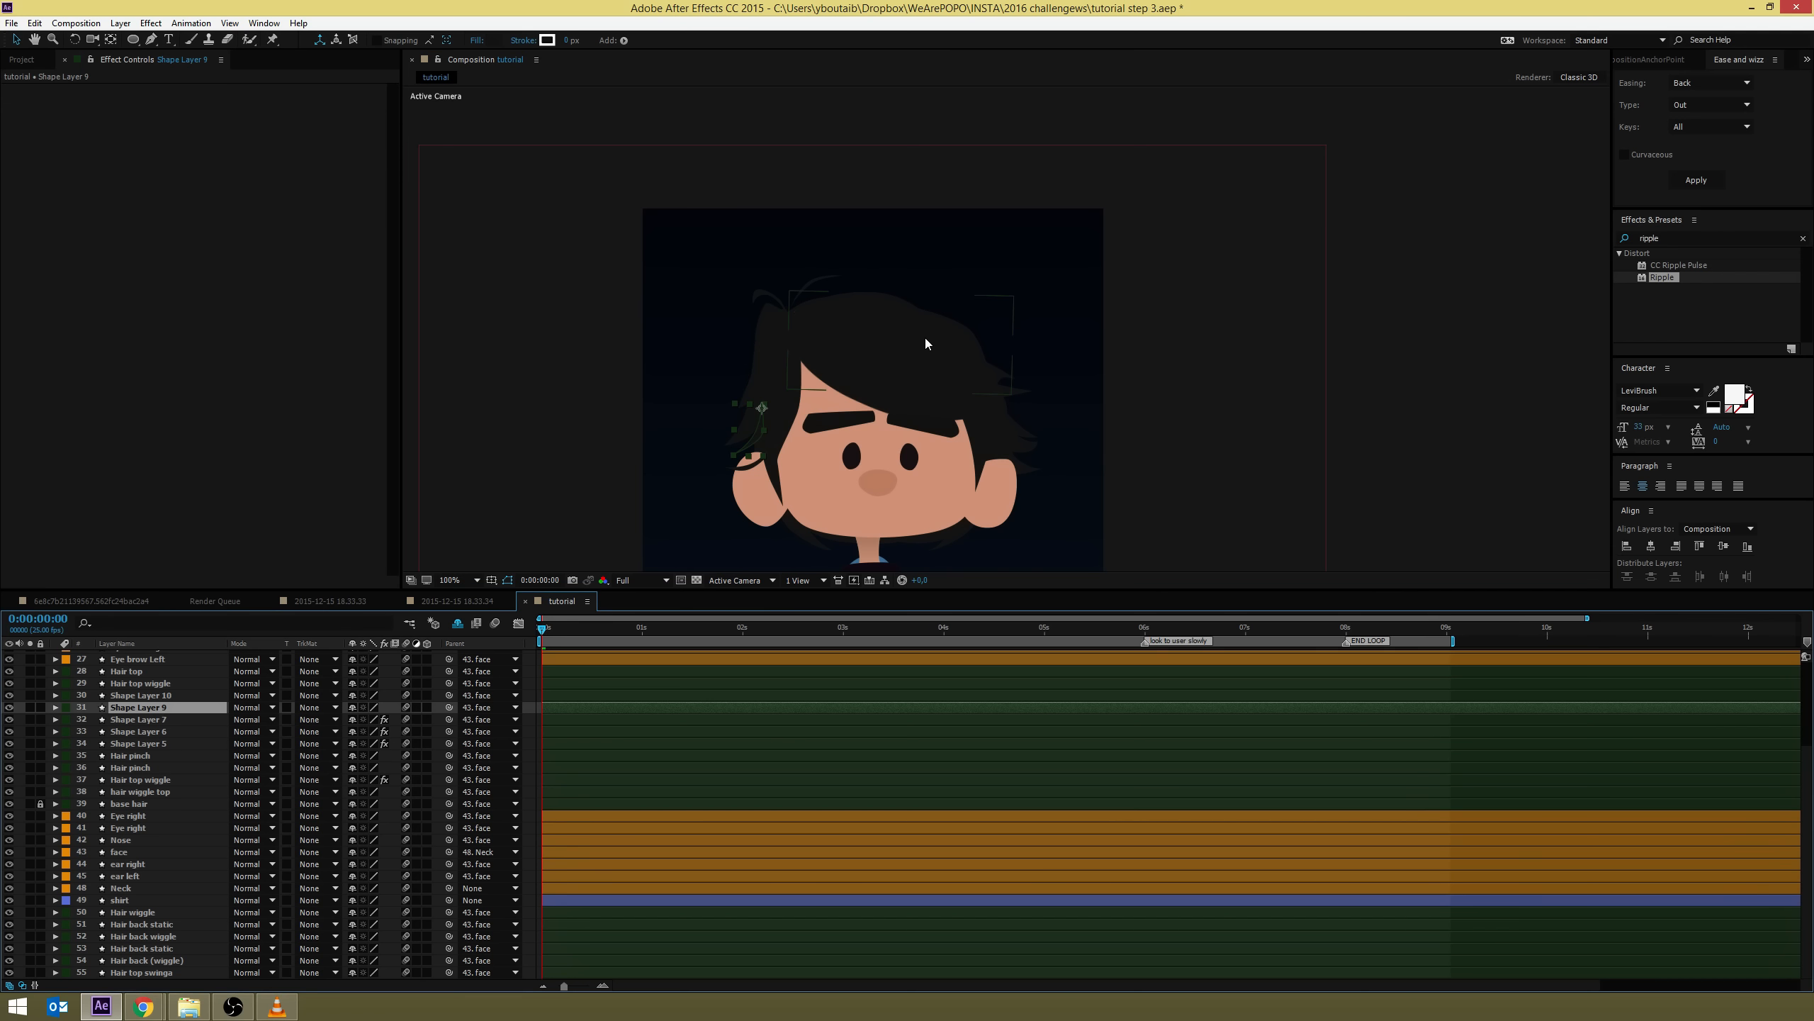
Paste the Ripple effect onto the upper Hair top wiggle layer and the Hair top layer
{"action": "left_click", "coordinate": [154, 696]}
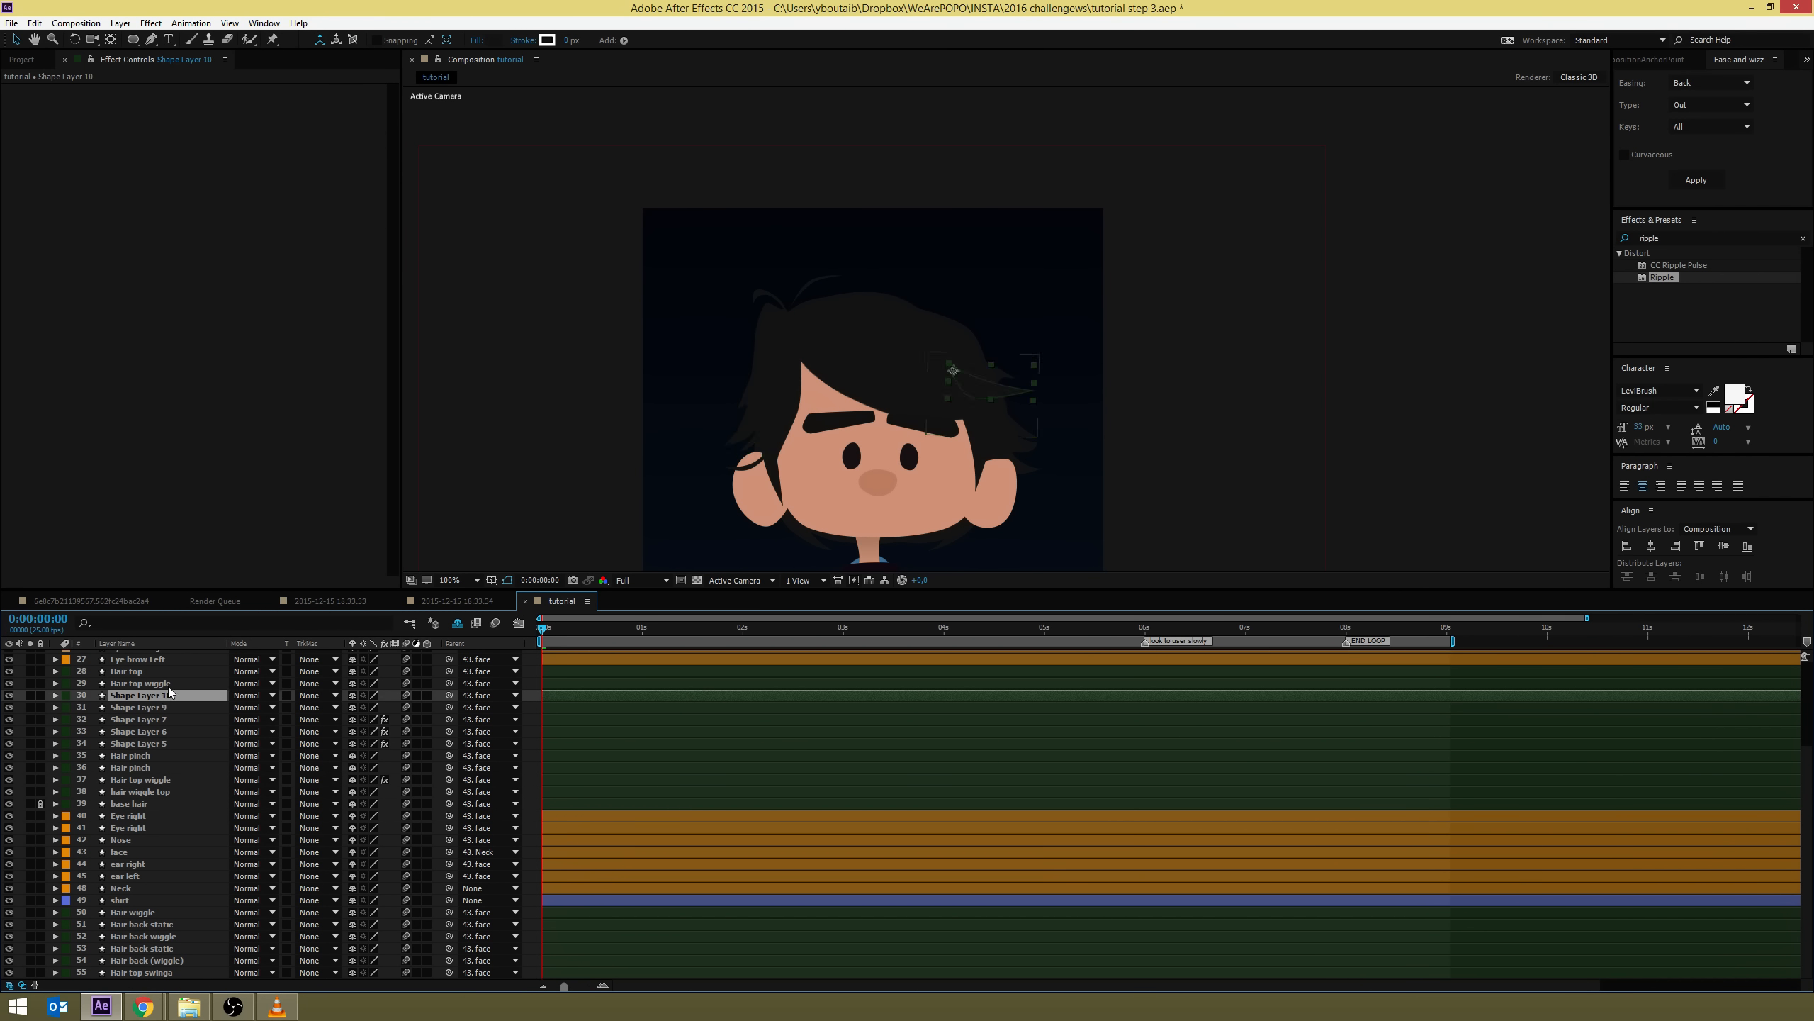
{"action": "left_click", "coordinate": [169, 684]}
{"action": "left_click_drag", "start_coordinate": [168, 683], "coordinate": [167, 683]}
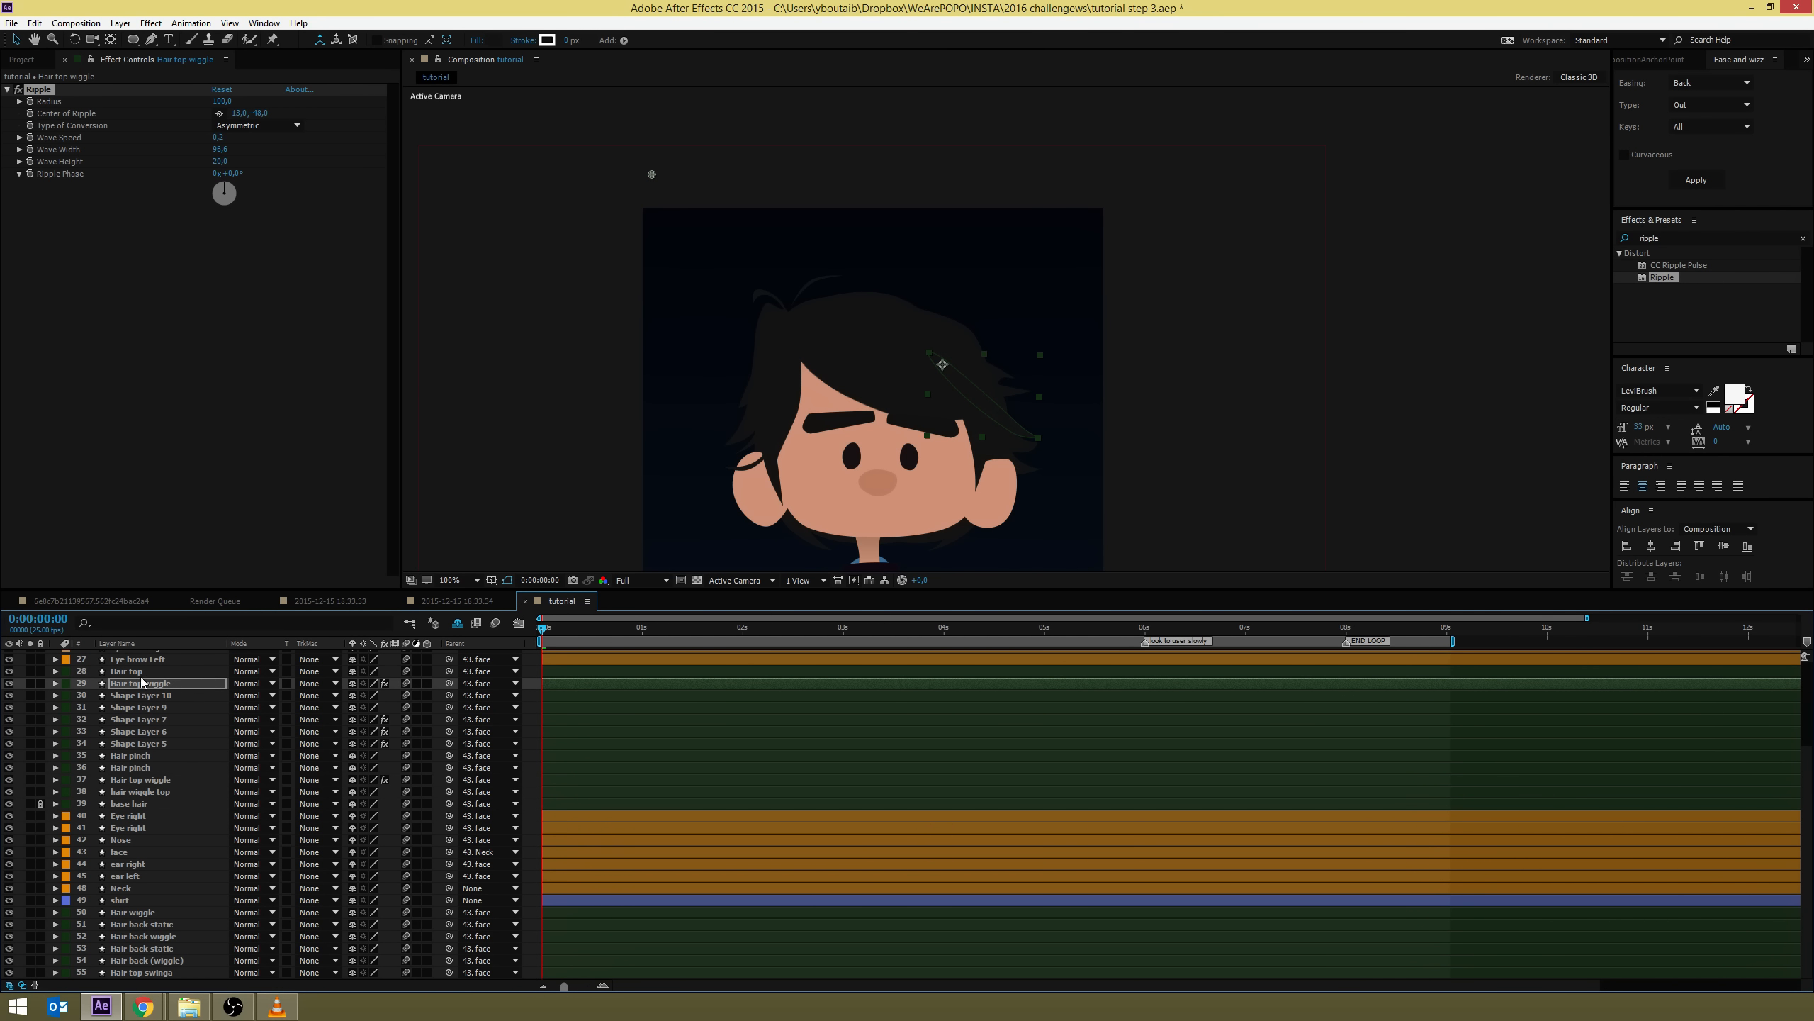
{"action": "left_click", "coordinate": [138, 671]}
{"action": "key", "text": "ctrl+alt+shift+e"}
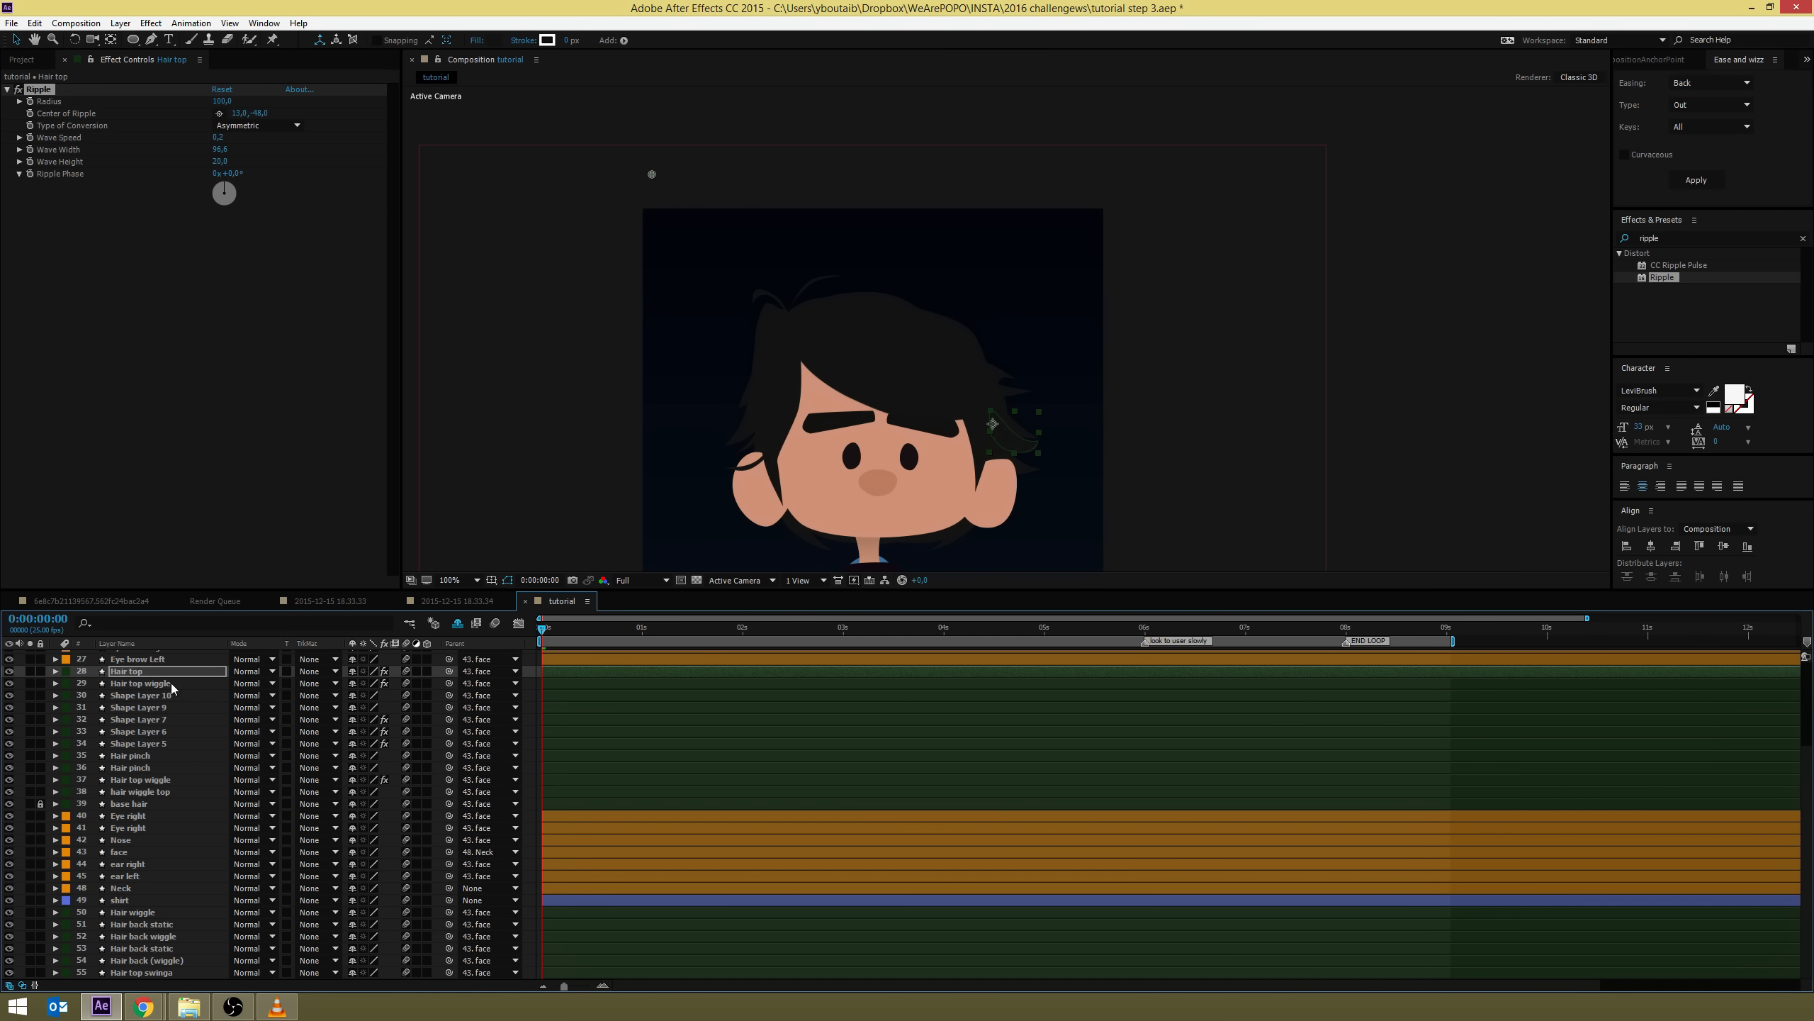
Paste the Ripple effect onto the Hair wiggle layer and move its centre above the head, to about 393, -92
{"action": "left_click", "coordinate": [132, 912]}
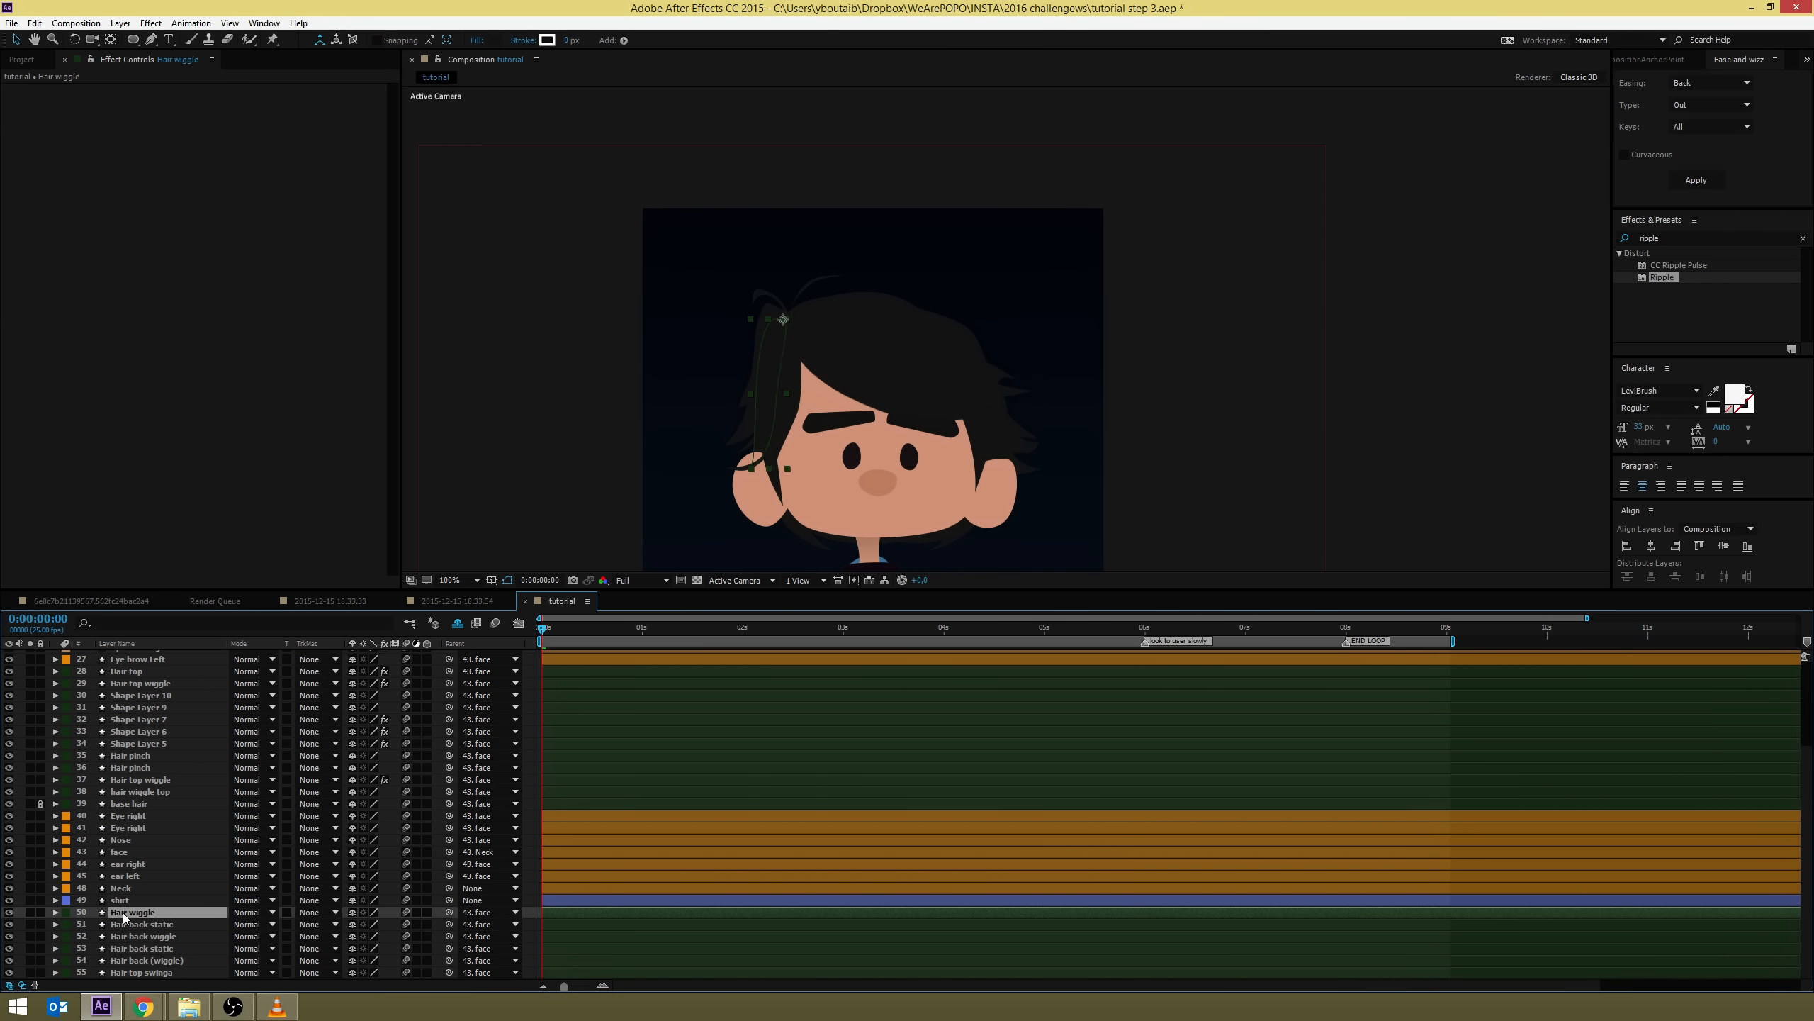
{"action": "key", "text": "ctrl+alt+shift+e"}
{"action": "mouse_move", "coordinate": [651, 174]}
{"action": "left_mouse_down"}
{"action": "mouse_move", "coordinate": [992, 194]}
{"action": "mouse_move", "coordinate": [925, 184]}
{"action": "mouse_move", "coordinate": [921, 147]}
{"action": "left_mouse_up"}
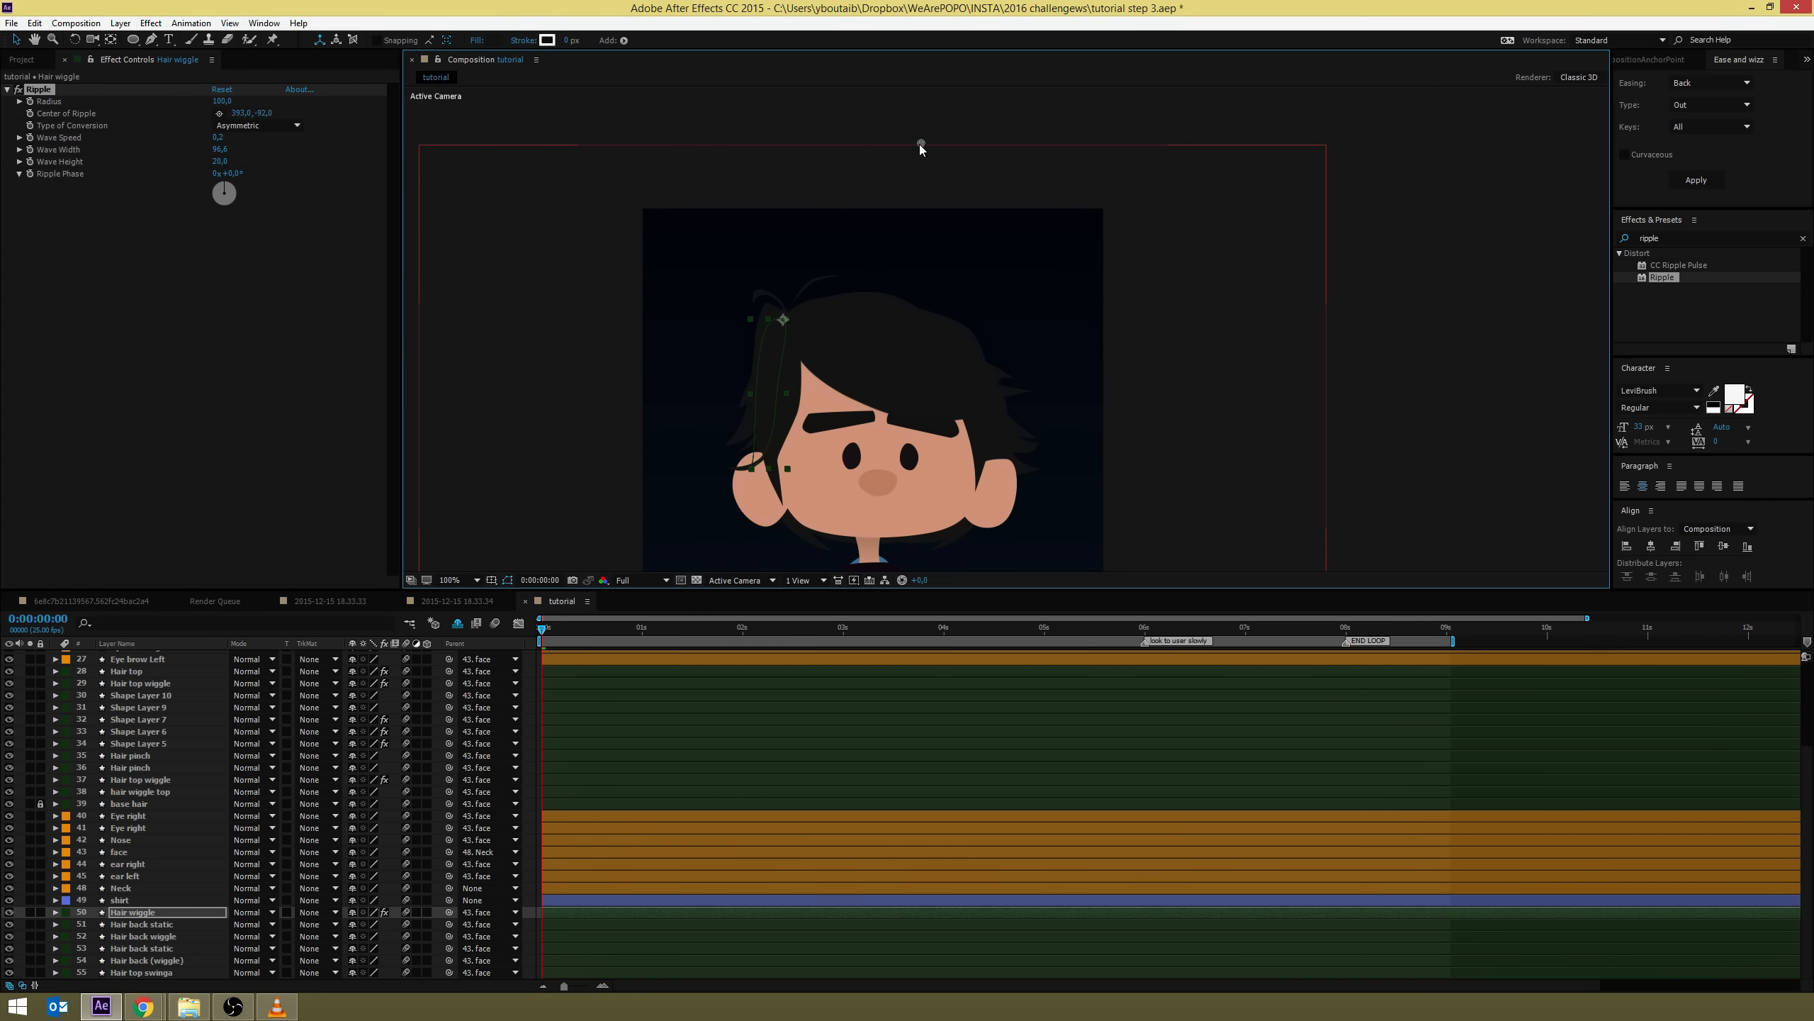
Paste the Ripple effect onto the first Hair back static layer and move its centre to about 407, -6
{"action": "left_click", "coordinate": [146, 926]}
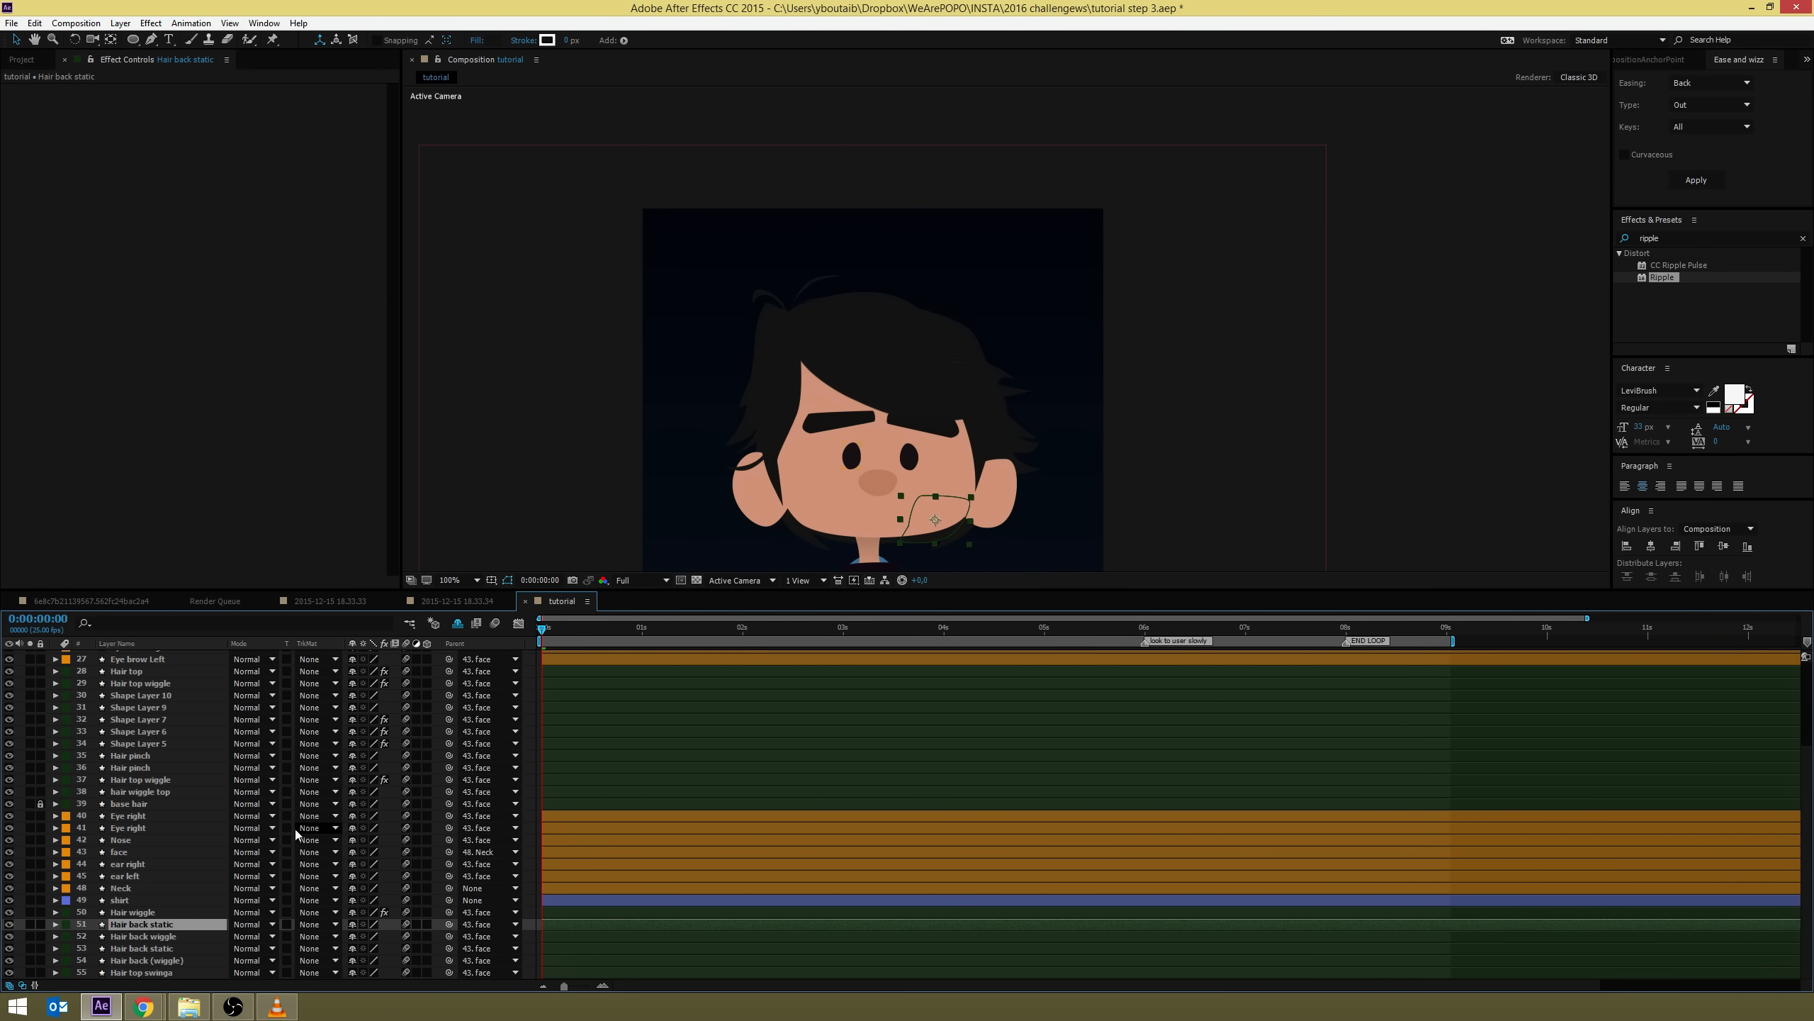
{"action": "key", "text": "ctrl+v"}
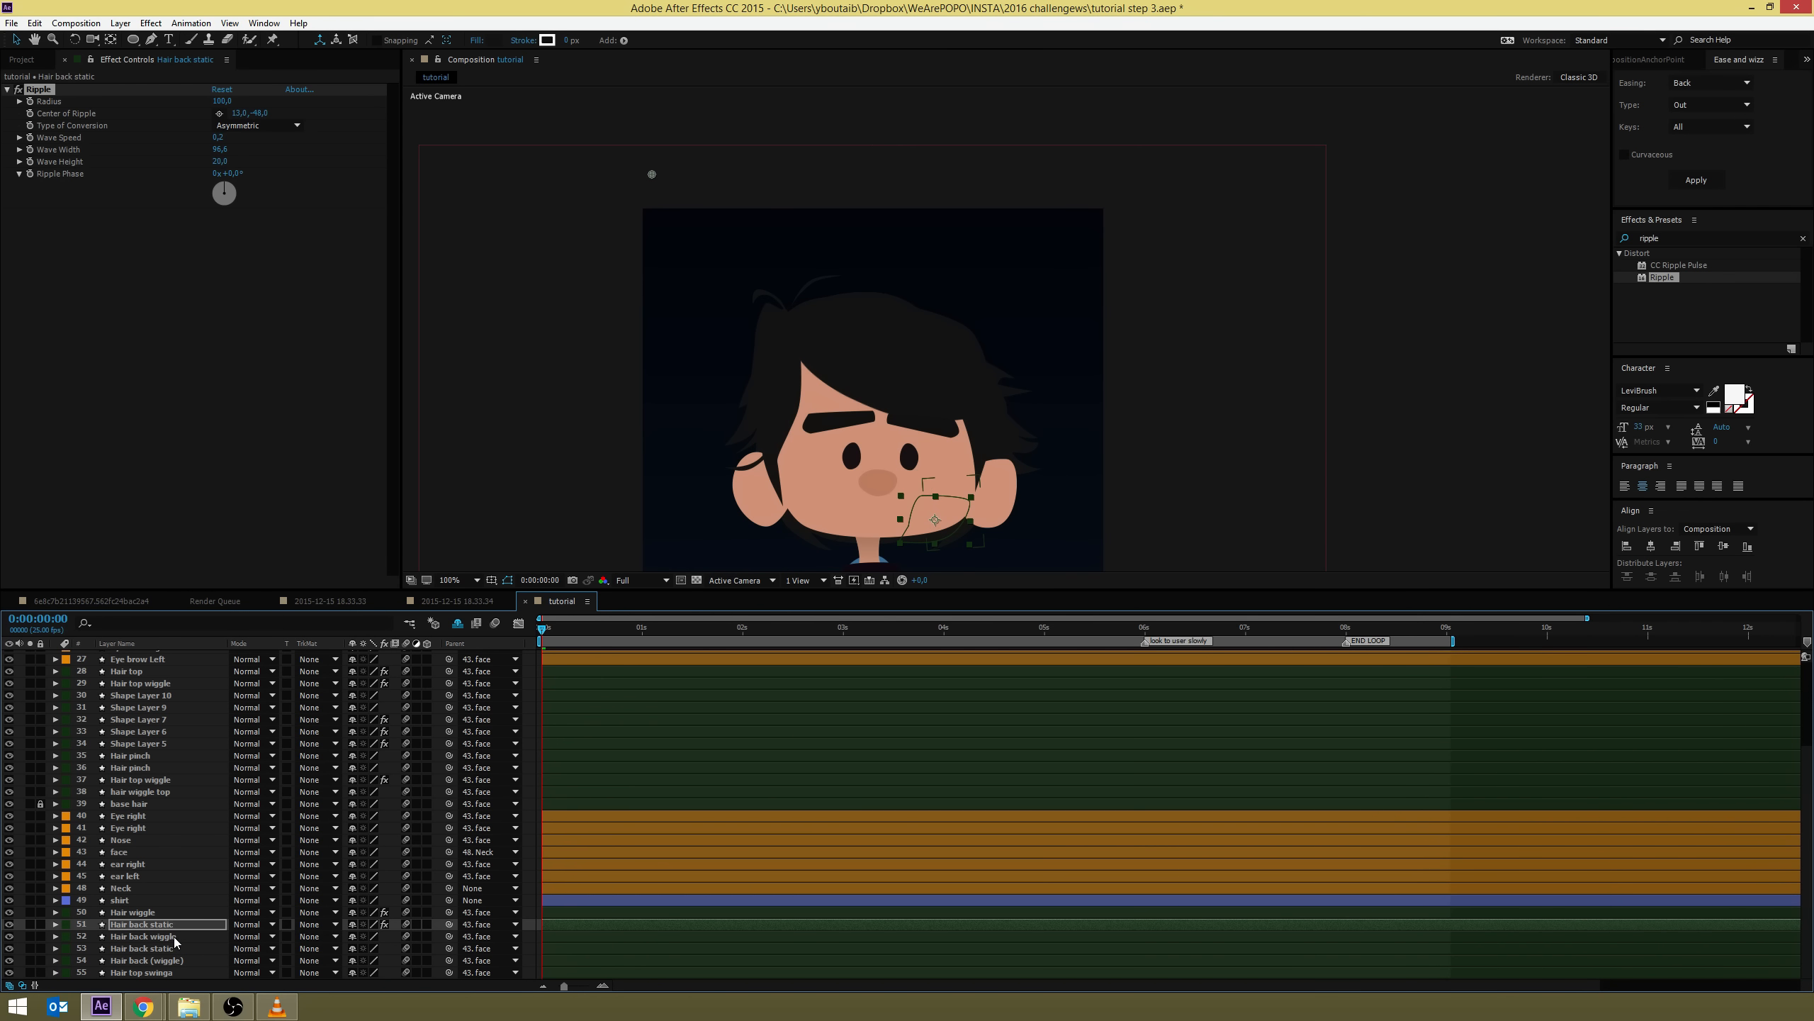
{"action": "left_click_drag", "start_coordinate": [653, 175], "coordinate": [962, 105]}
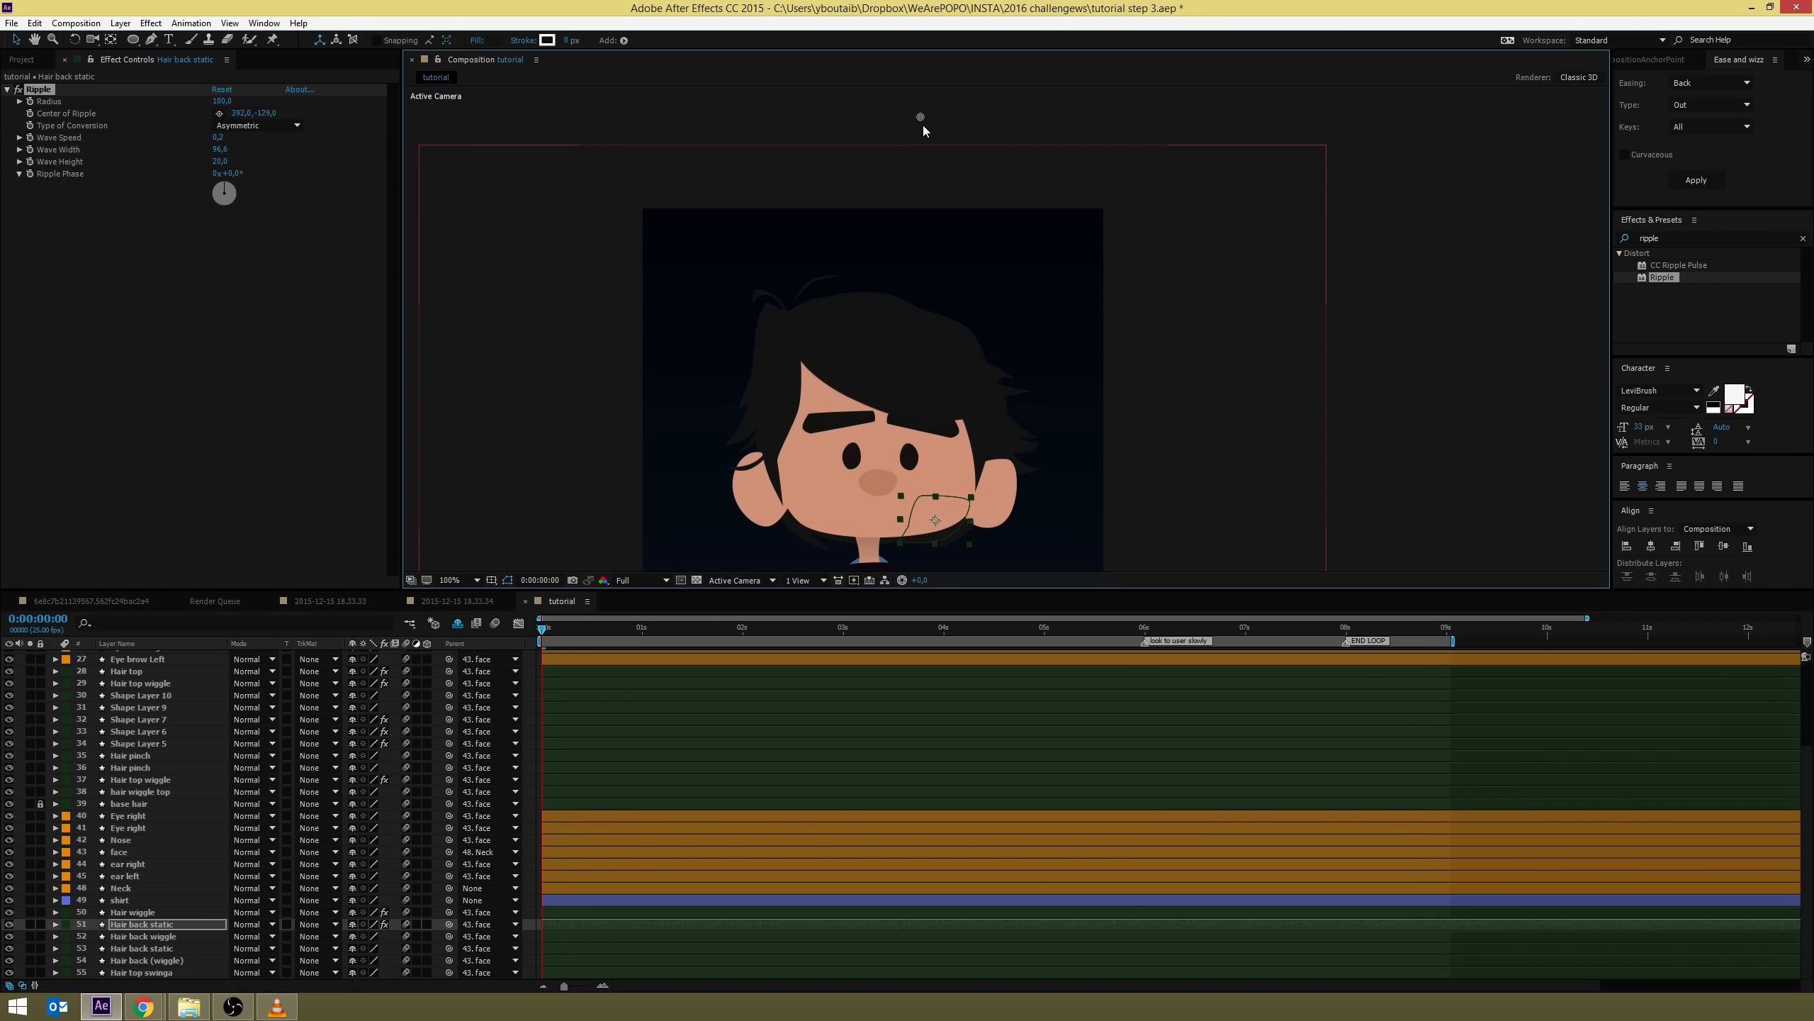
{"action": "left_click_drag", "start_coordinate": [933, 205], "coordinate": [932, 205]}
{"action": "left_click", "coordinate": [532, 732]}
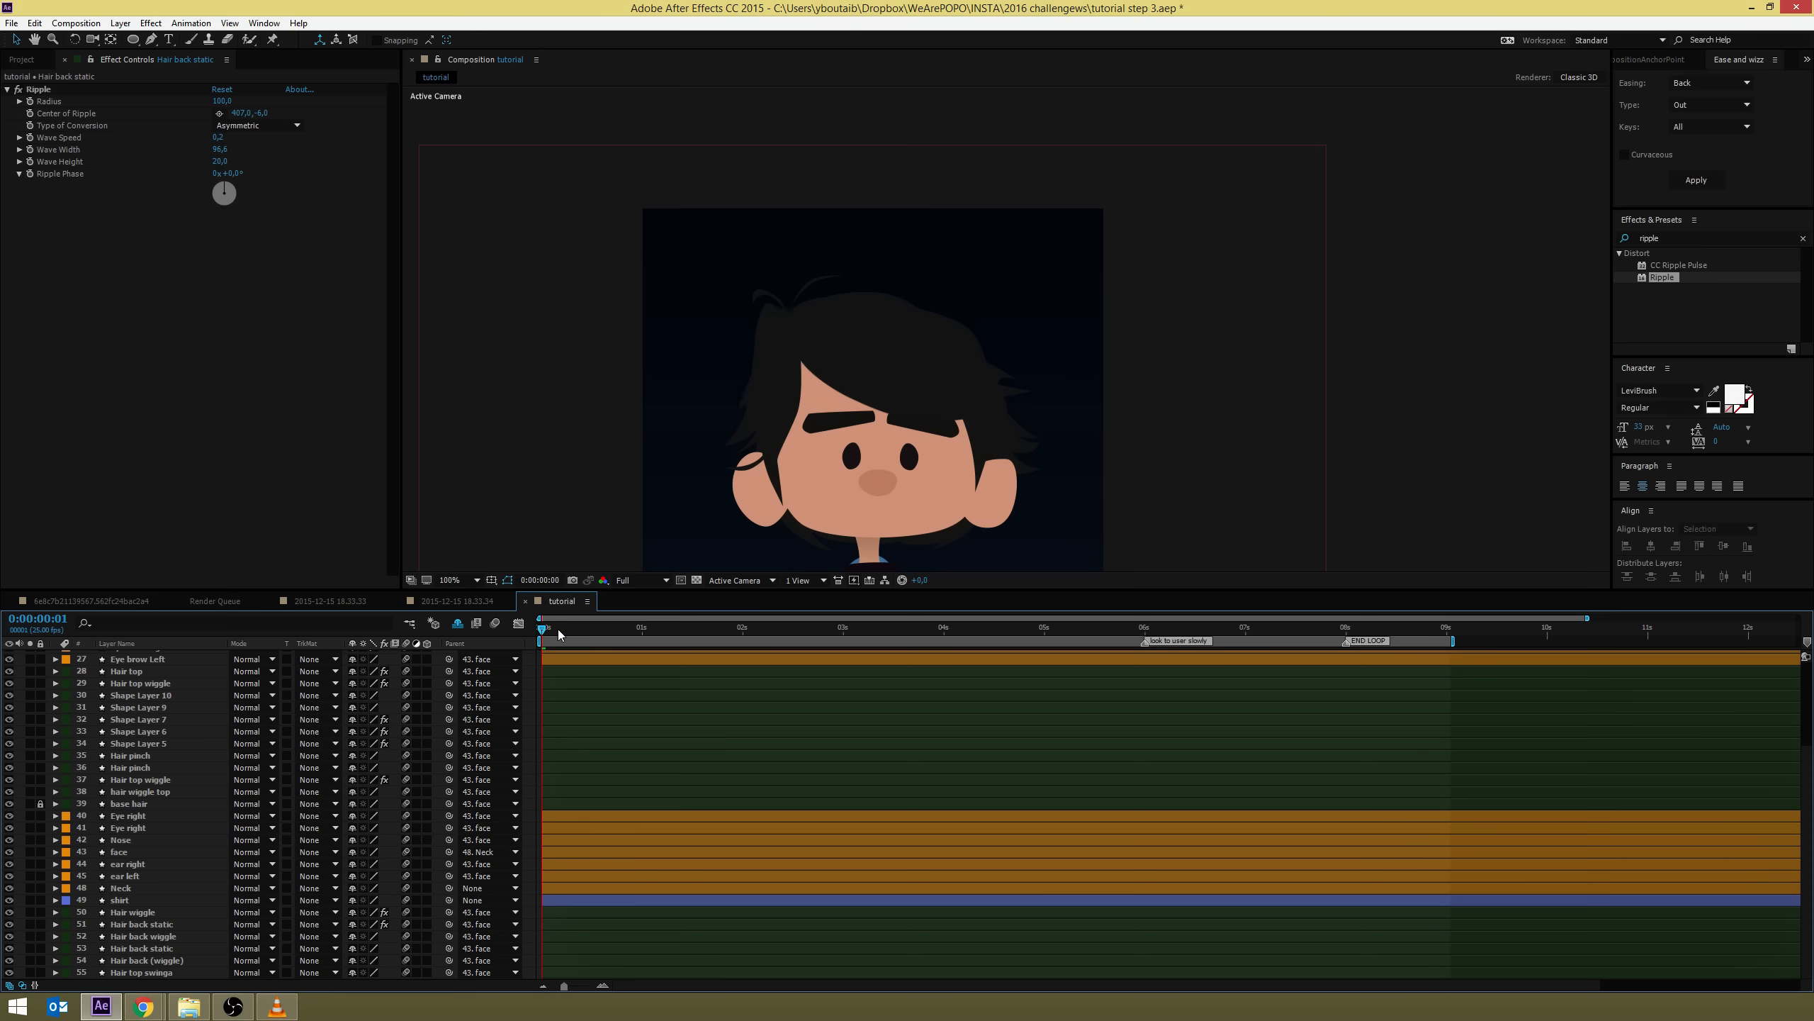
At 0:00:01:11, paste the Ripple effect onto the Hair back (wiggle) layer and shift its centre further along above the head
{"action": "left_click_drag", "start_coordinate": [551, 629], "coordinate": [689, 615]}
{"action": "left_click_drag", "start_coordinate": [936, 500], "coordinate": [913, 395]}
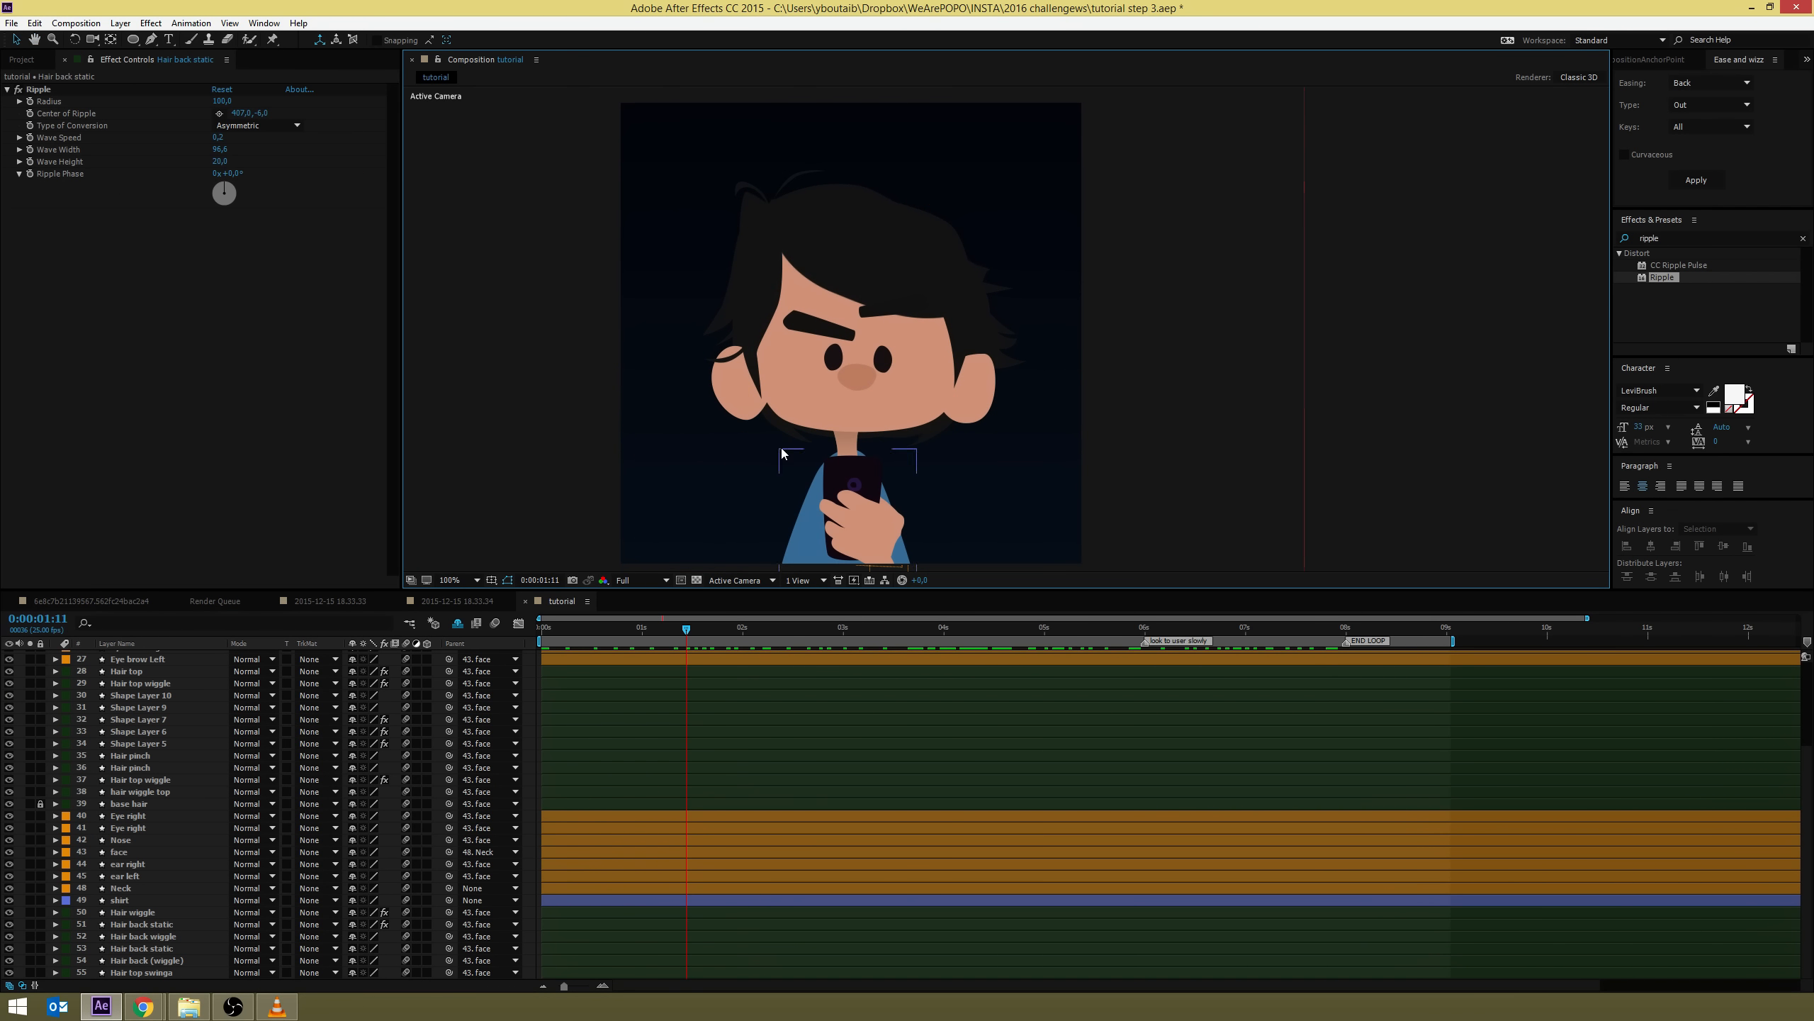
{"action": "left_click", "coordinate": [785, 436]}
{"action": "key", "text": "ctrl+v"}
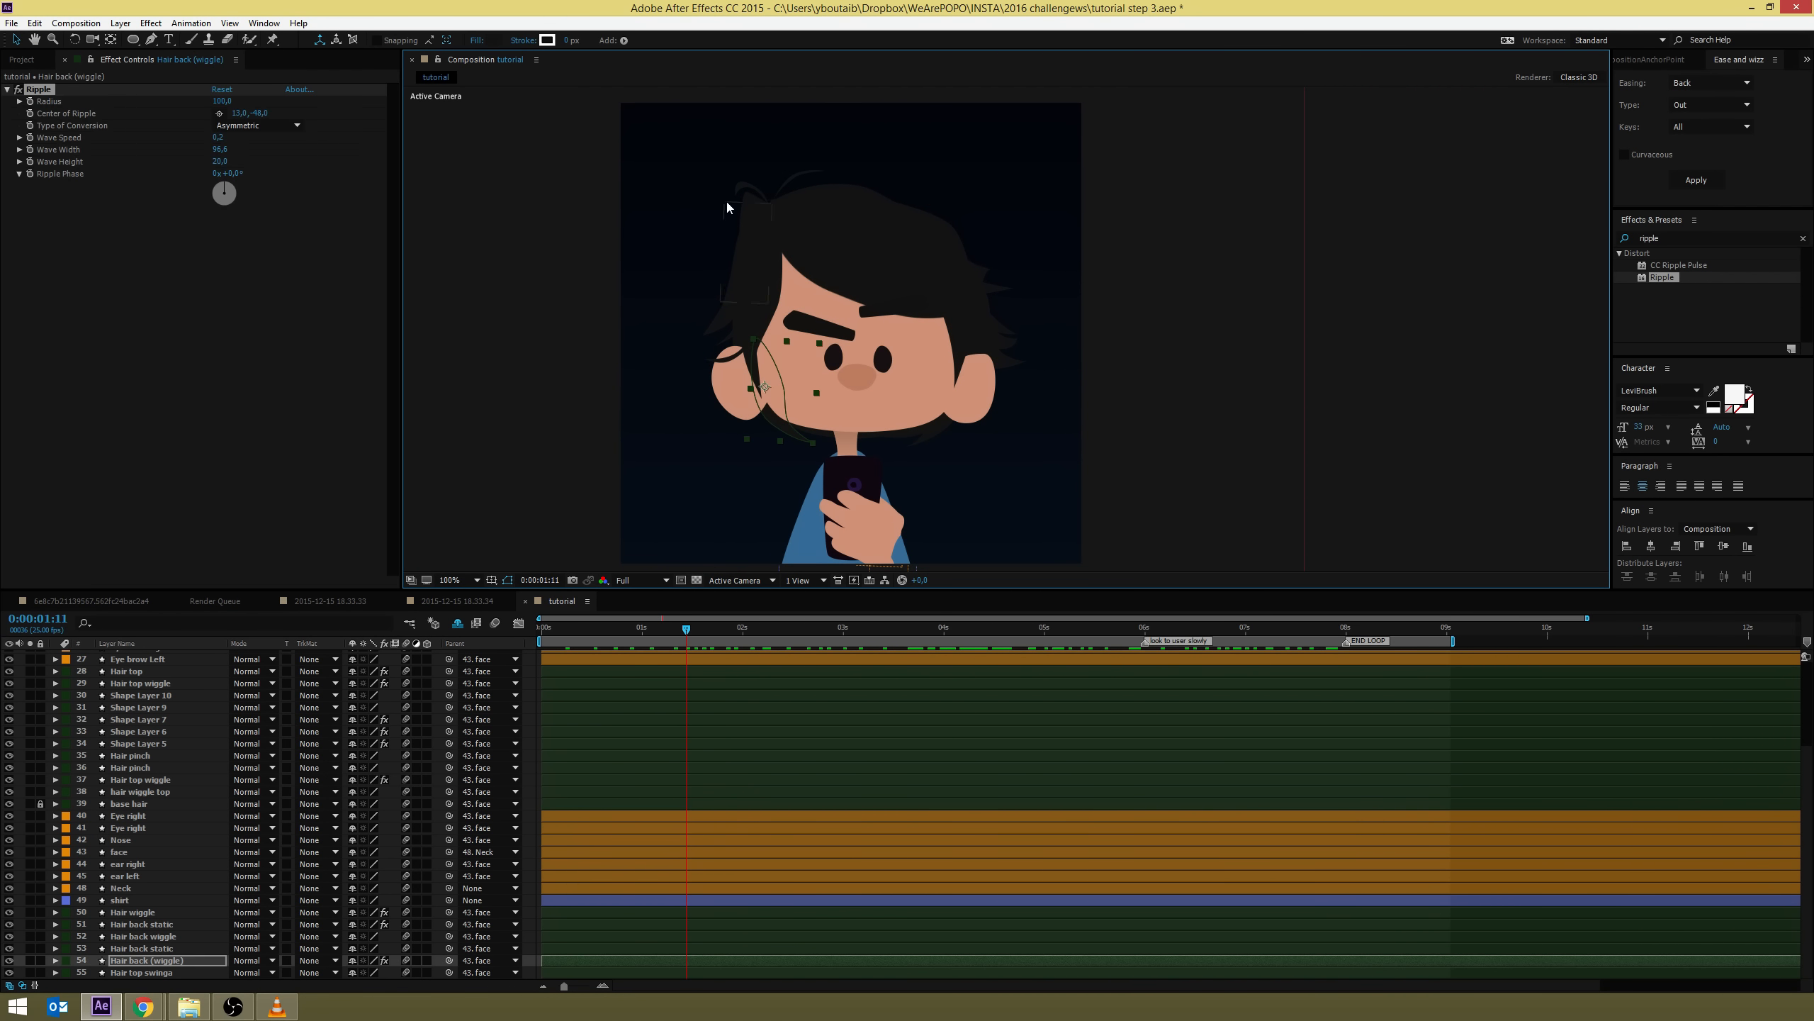
{"action": "left_click", "coordinate": [56, 191]}
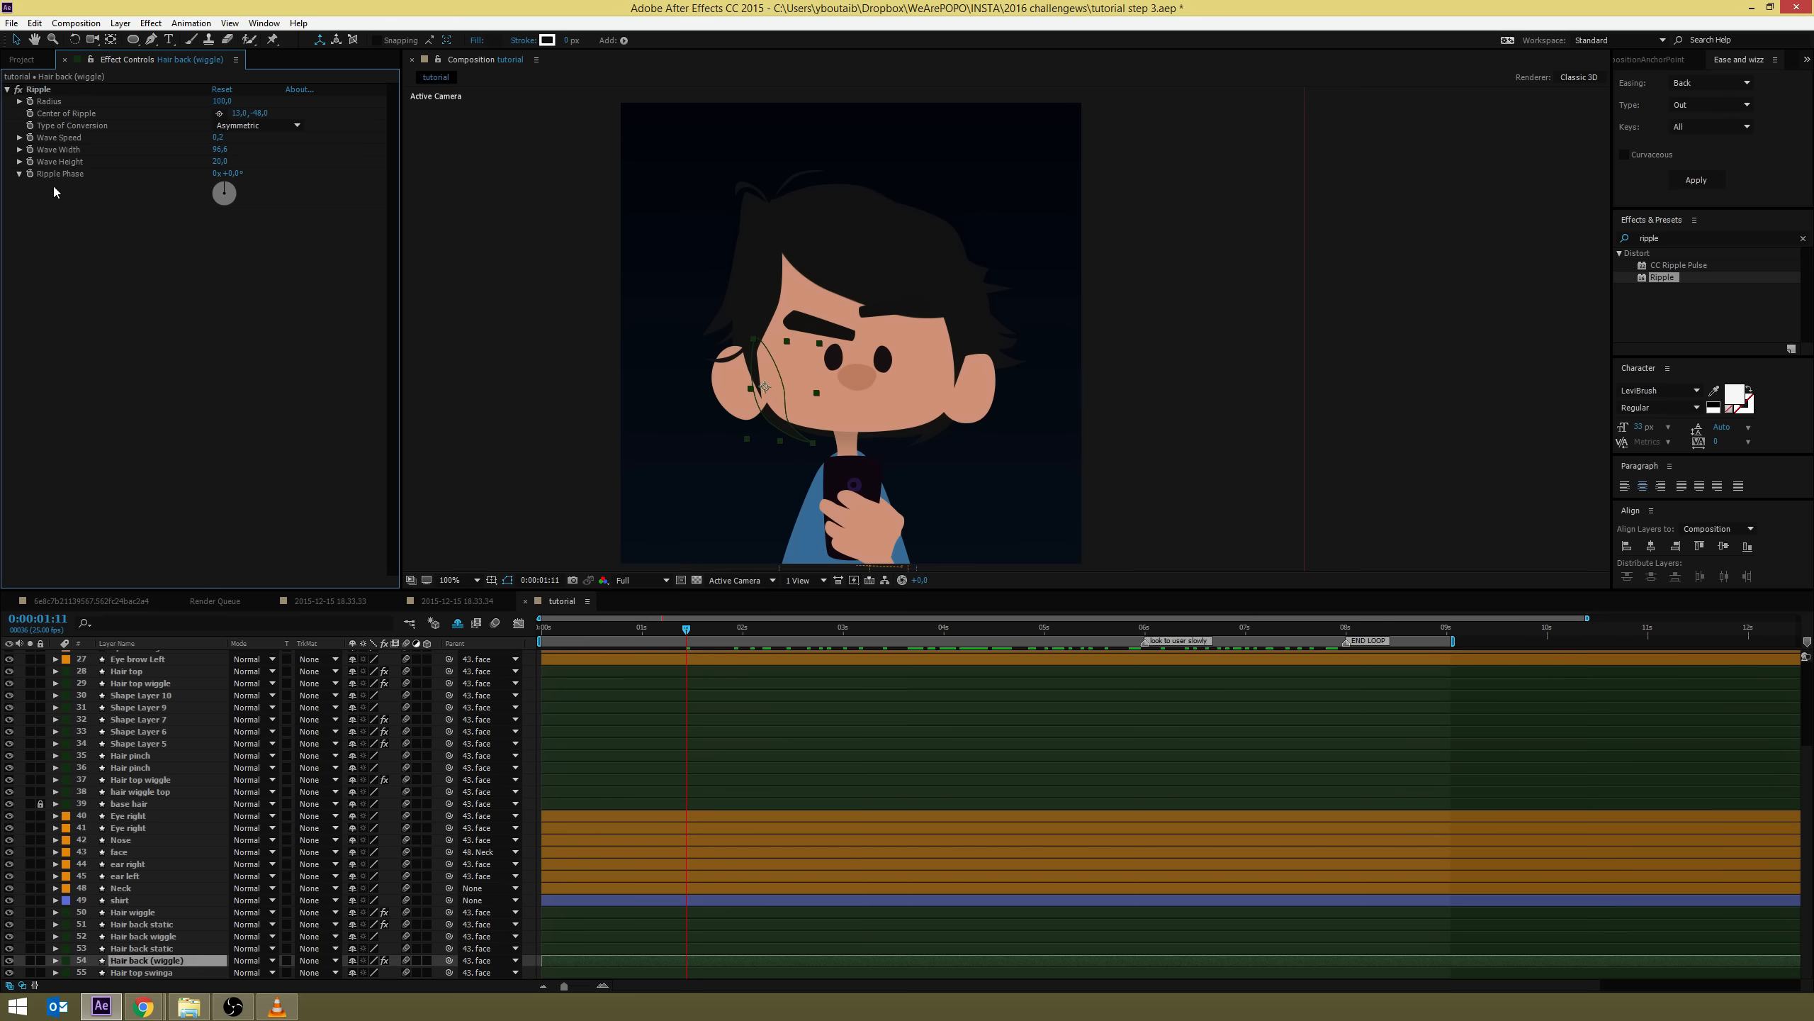
{"action": "left_click", "coordinate": [40, 91]}
{"action": "scroll", "coordinate": [682, 148], "scroll_direction": "up", "scroll_amount": 4}
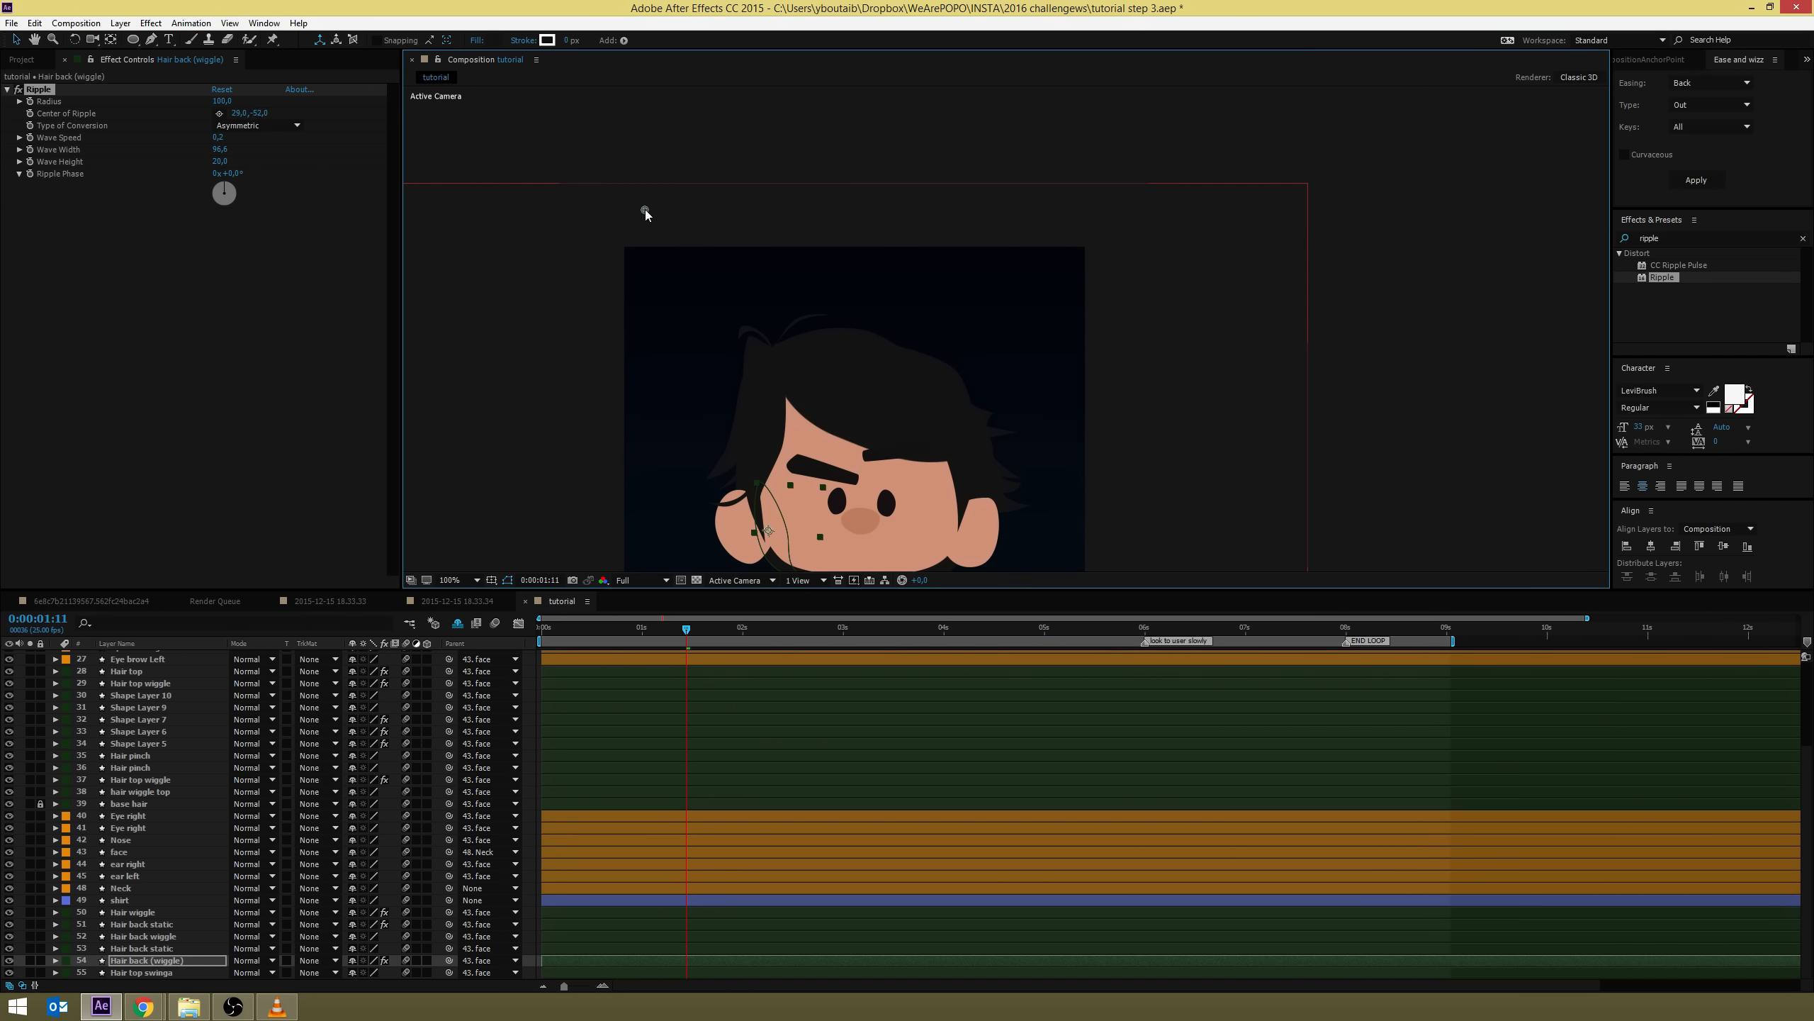
{"action": "left_click_drag", "start_coordinate": [645, 211], "coordinate": [727, 199]}
{"action": "left_click", "coordinate": [533, 794]}
Paste the Ripple effect onto the Hair back wiggle layer behind the other ear and move its centre above the head
{"action": "left_click_drag", "start_coordinate": [973, 494], "coordinate": [932, 353]}
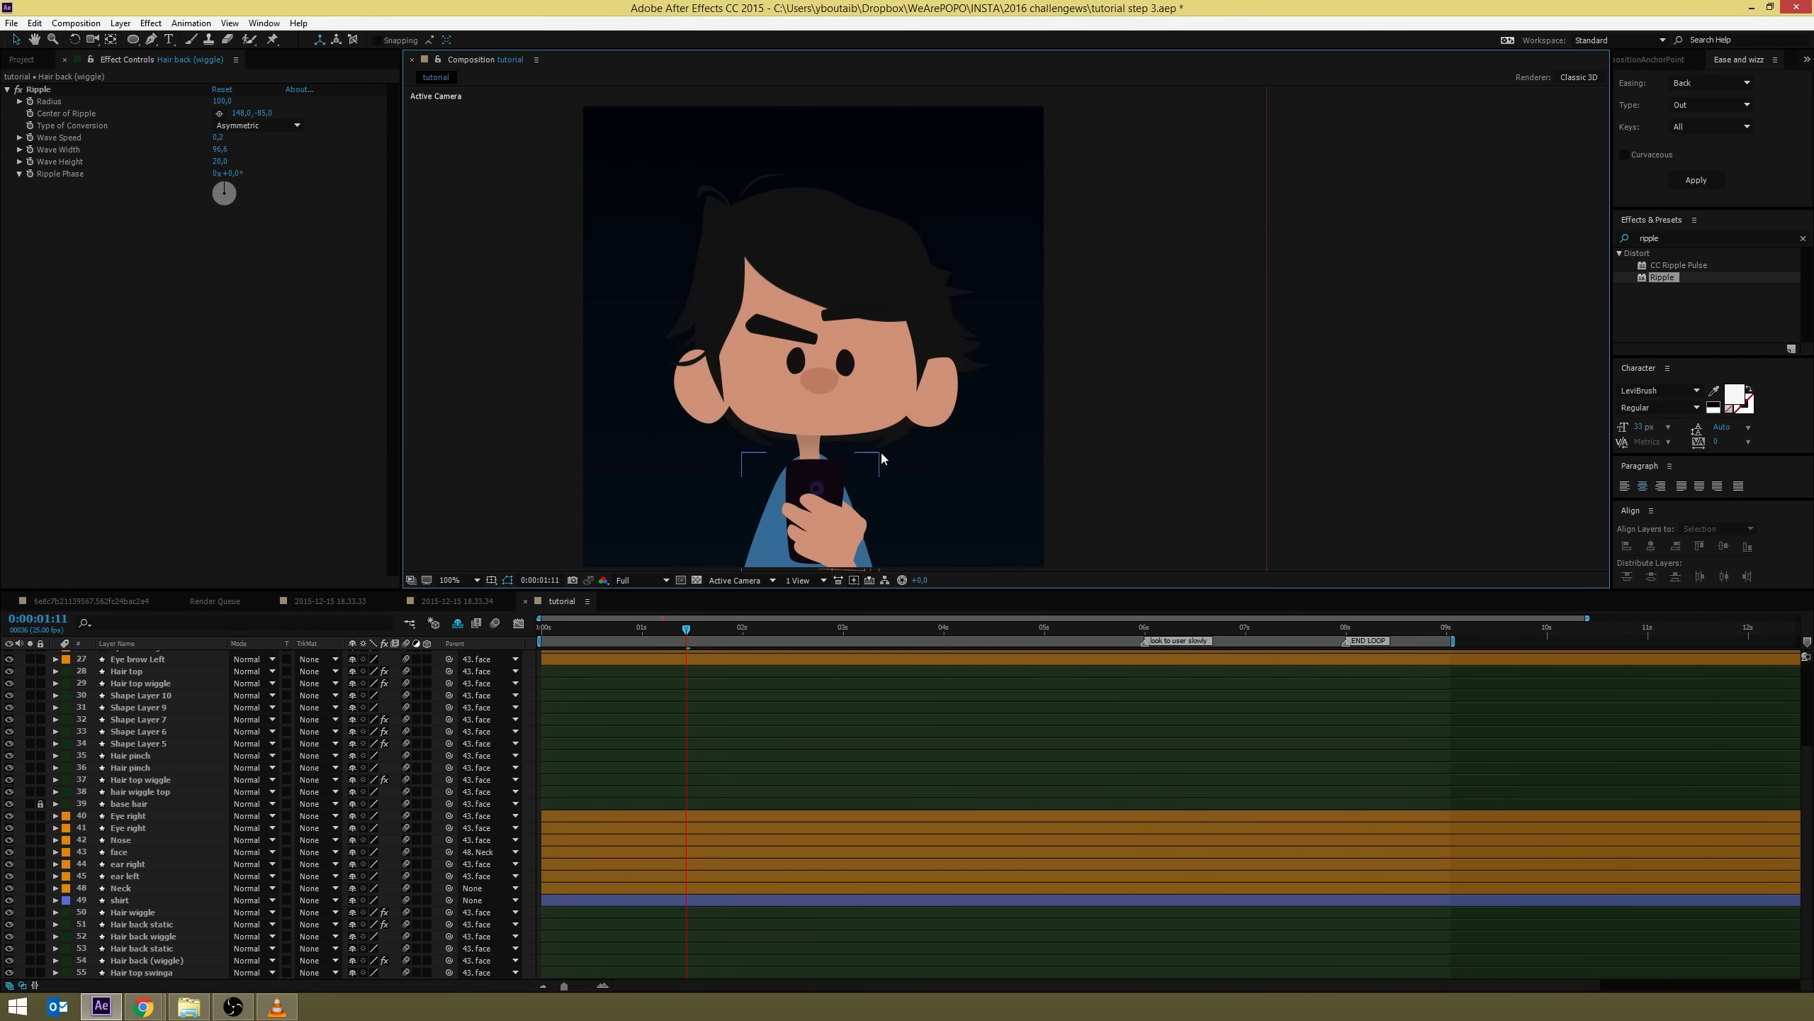
{"action": "left_click", "coordinate": [890, 451]}
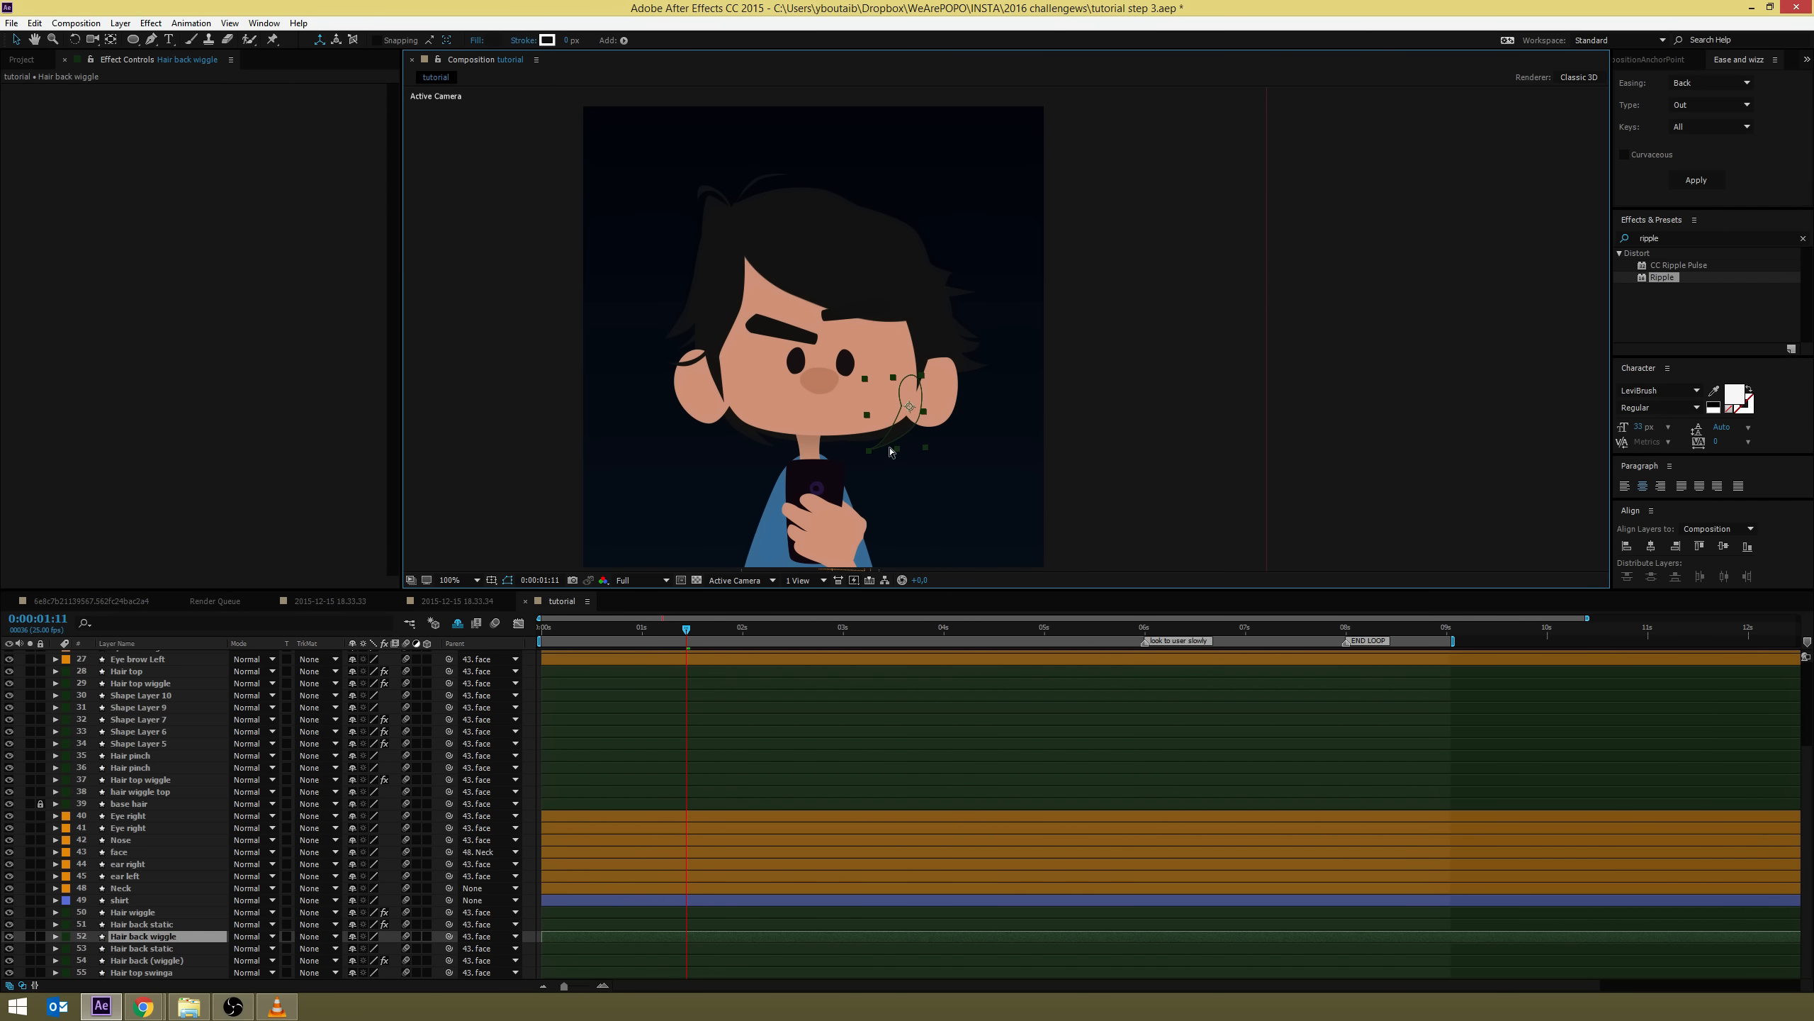
{"action": "key", "text": "ctrl+v"}
{"action": "scroll", "coordinate": [933, 306], "scroll_direction": "down", "scroll_amount": 2}
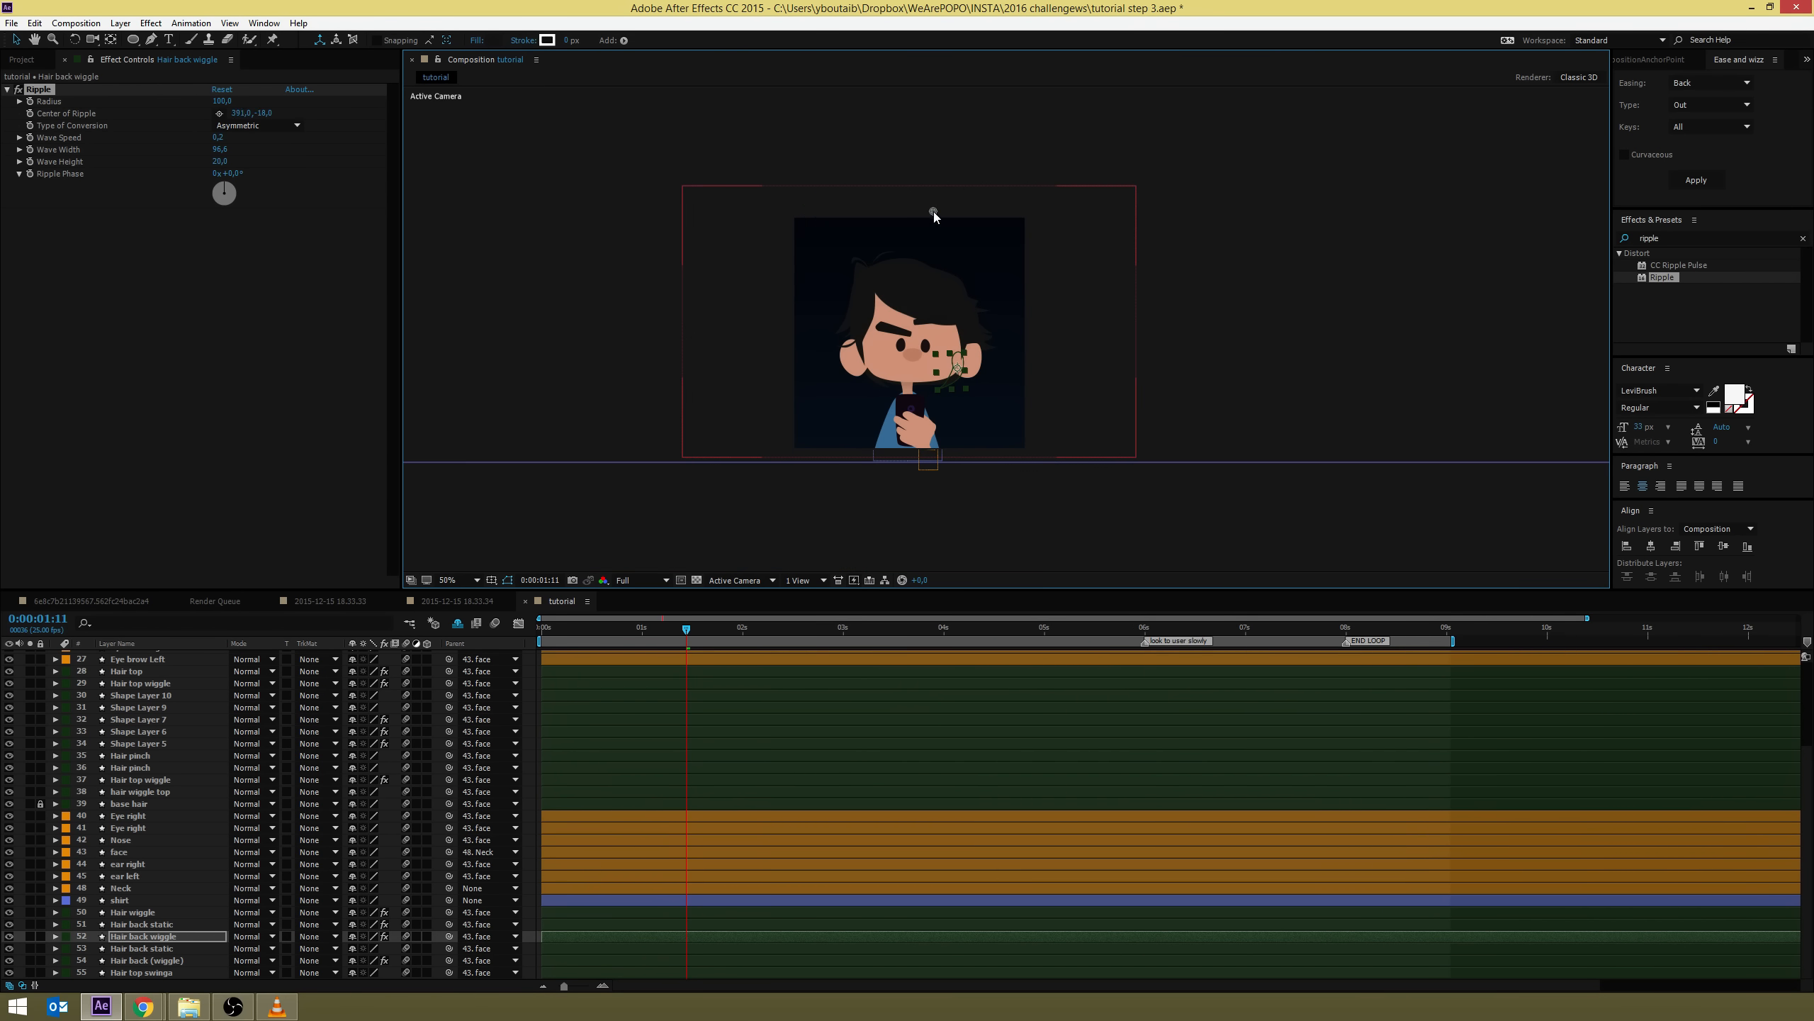
{"action": "left_click_drag", "start_coordinate": [933, 211], "coordinate": [924, 185]}
{"action": "left_click", "coordinate": [535, 714]}
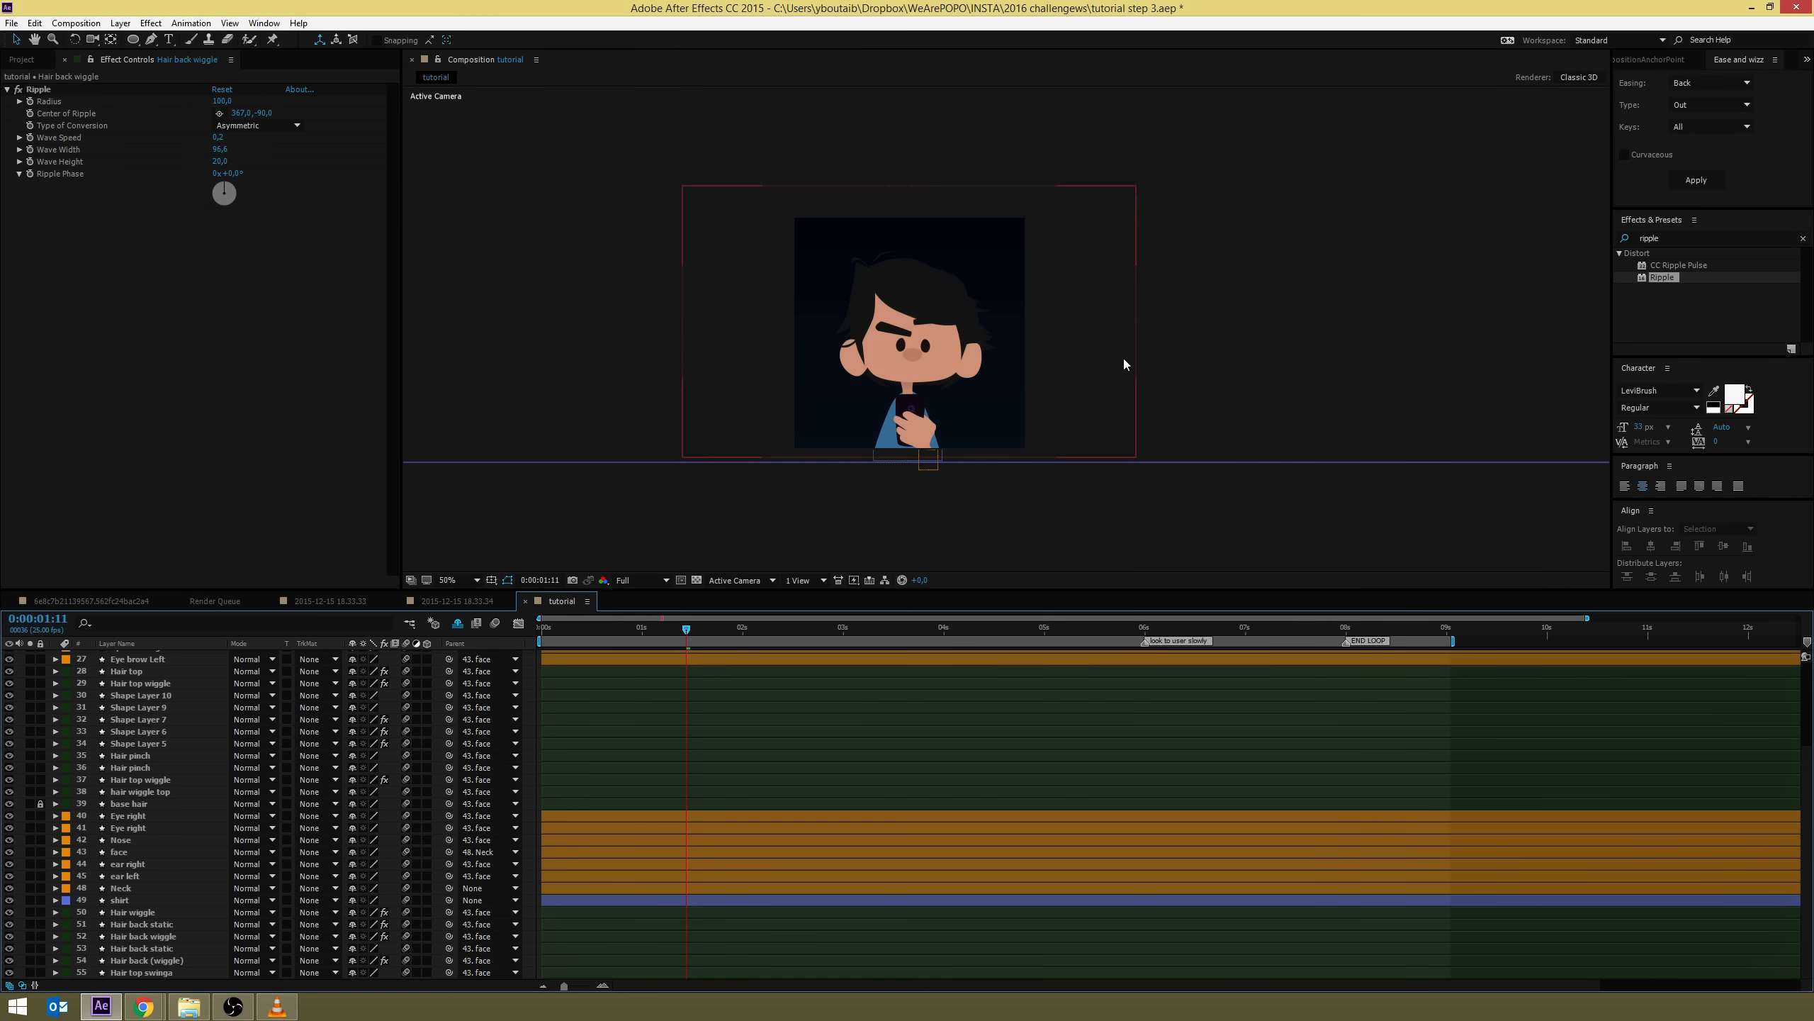
Play a preview of the whole character to check how the rippled hair layers move
{"action": "scroll", "coordinate": [1071, 340], "scroll_direction": "up", "scroll_amount": 1}
{"action": "left_click_drag", "start_coordinate": [894, 280], "coordinate": [990, 312]}
{"action": "scroll", "coordinate": [1010, 277], "scroll_direction": "down", "scroll_amount": 1}
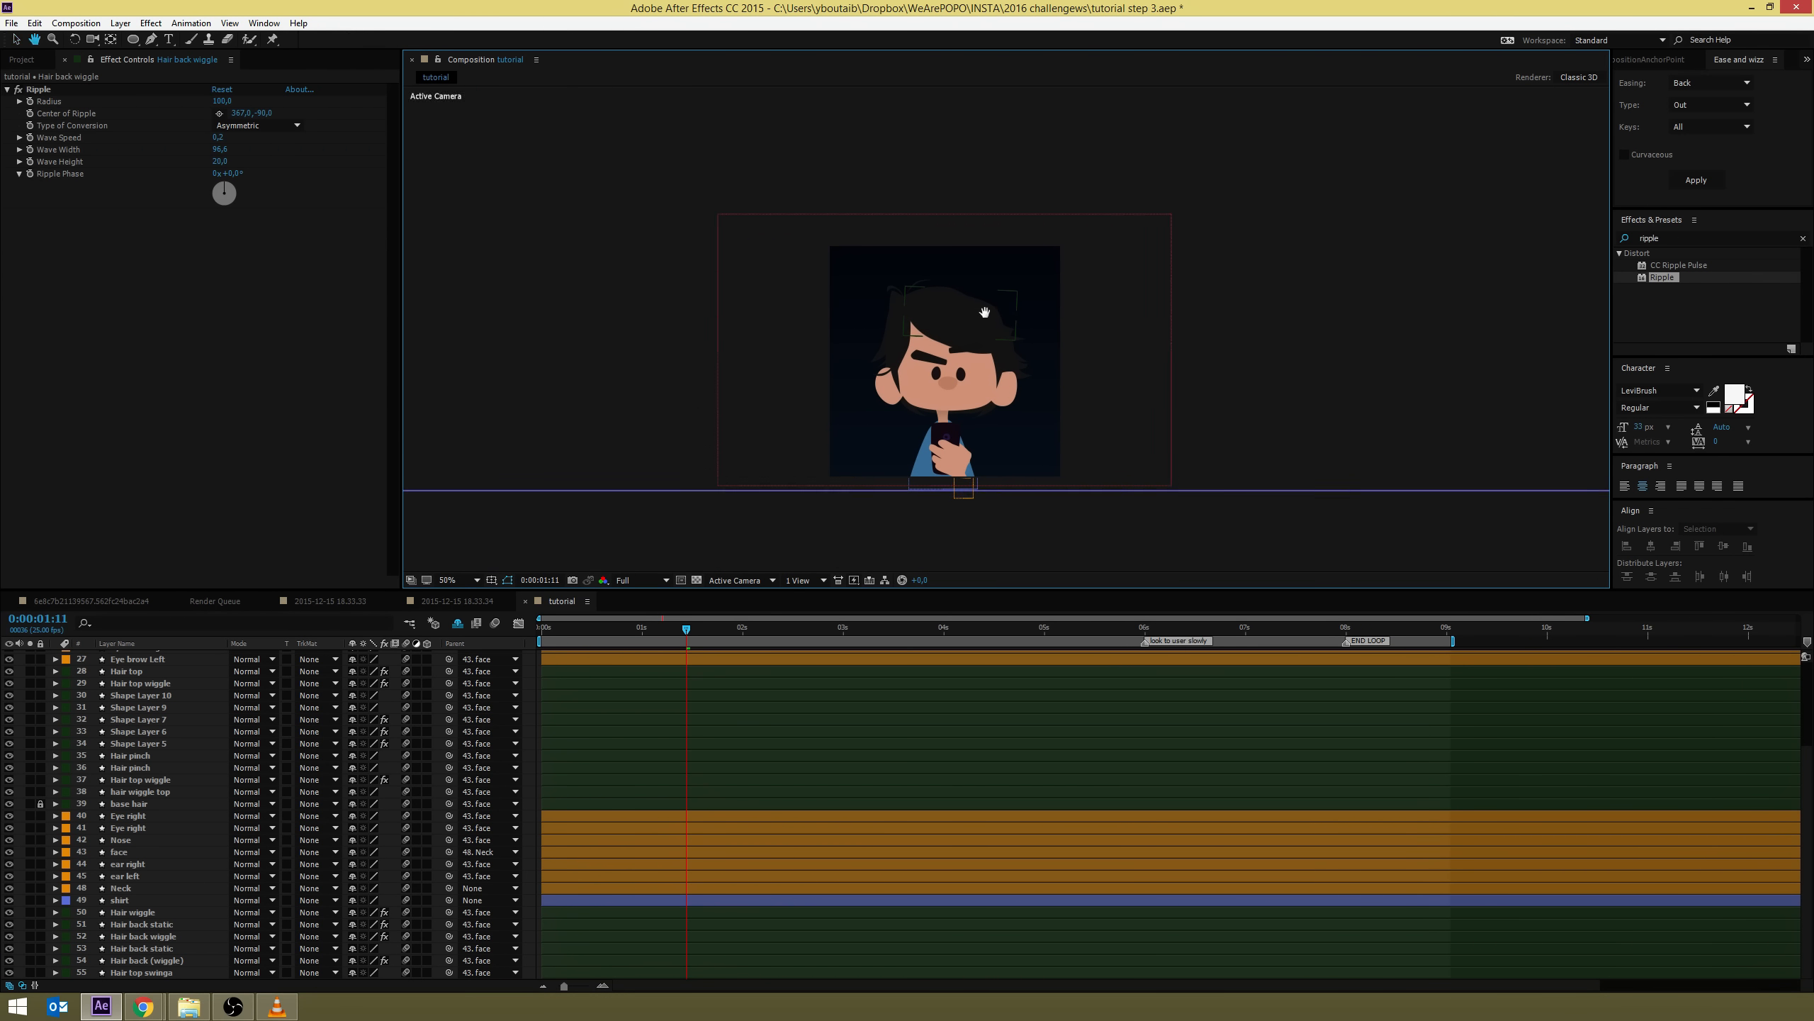
{"action": "key", "text": "space"}
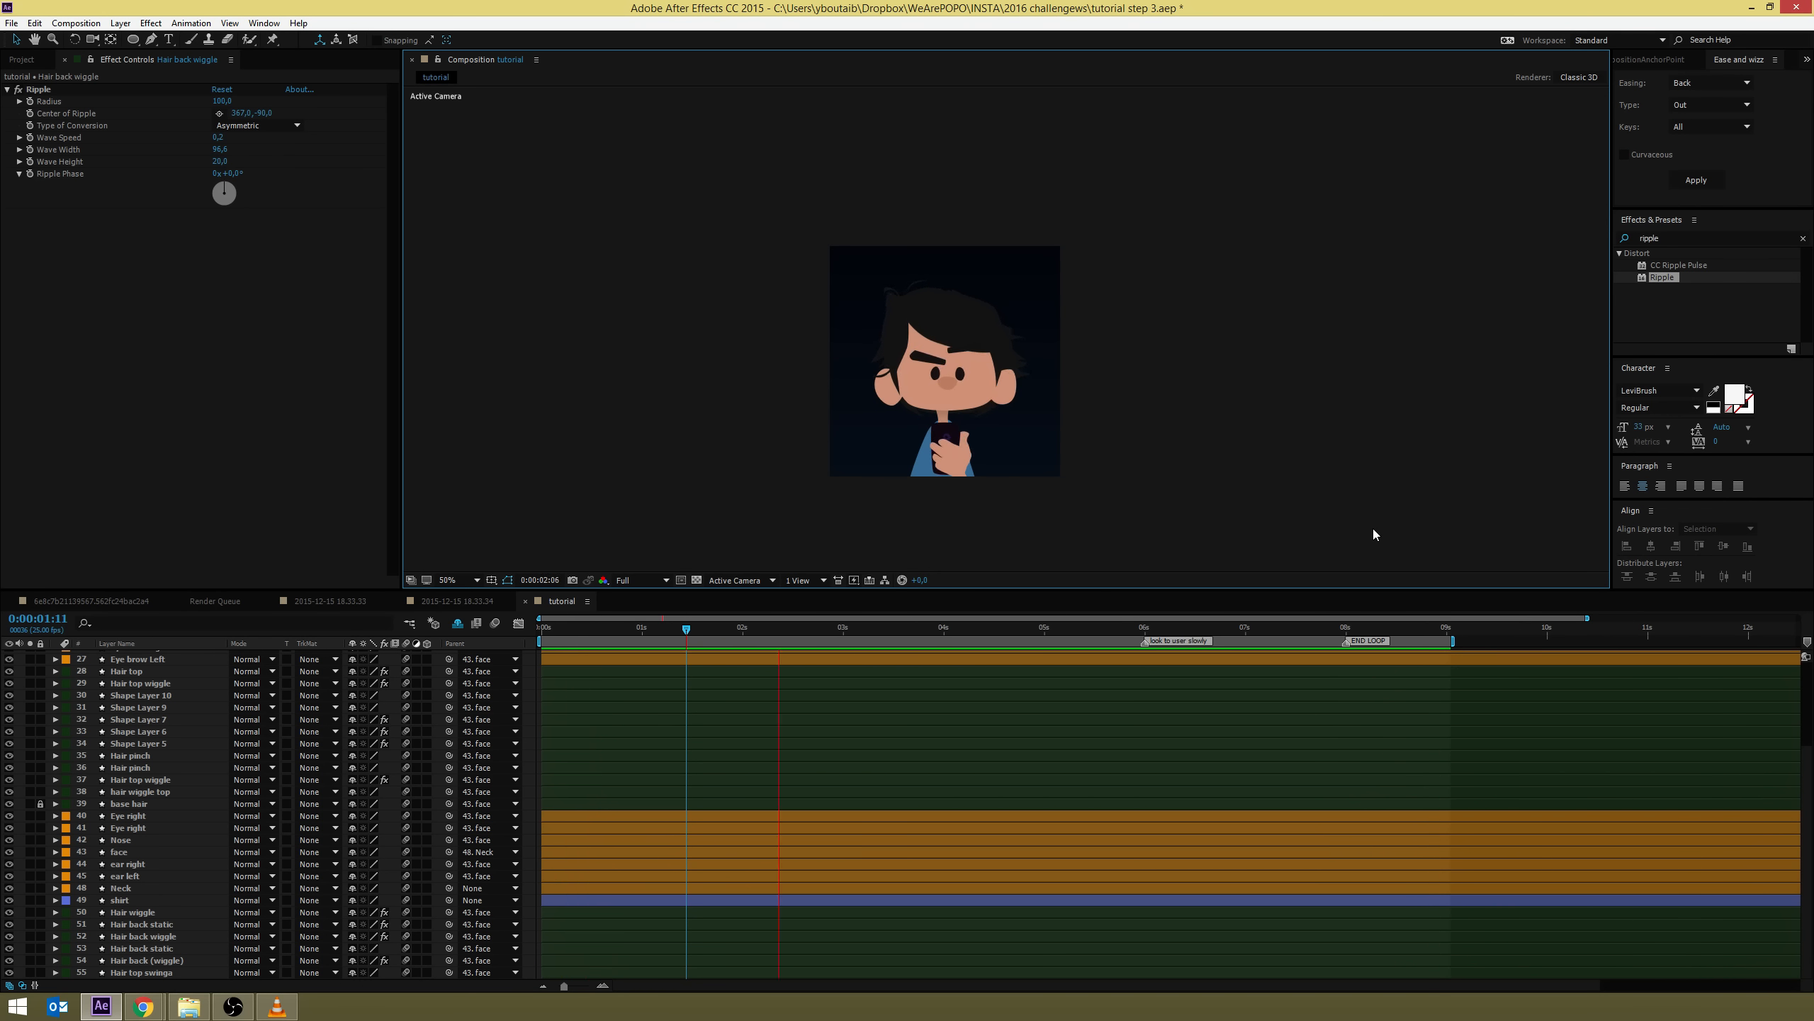
{"action": "key", "text": "space"}
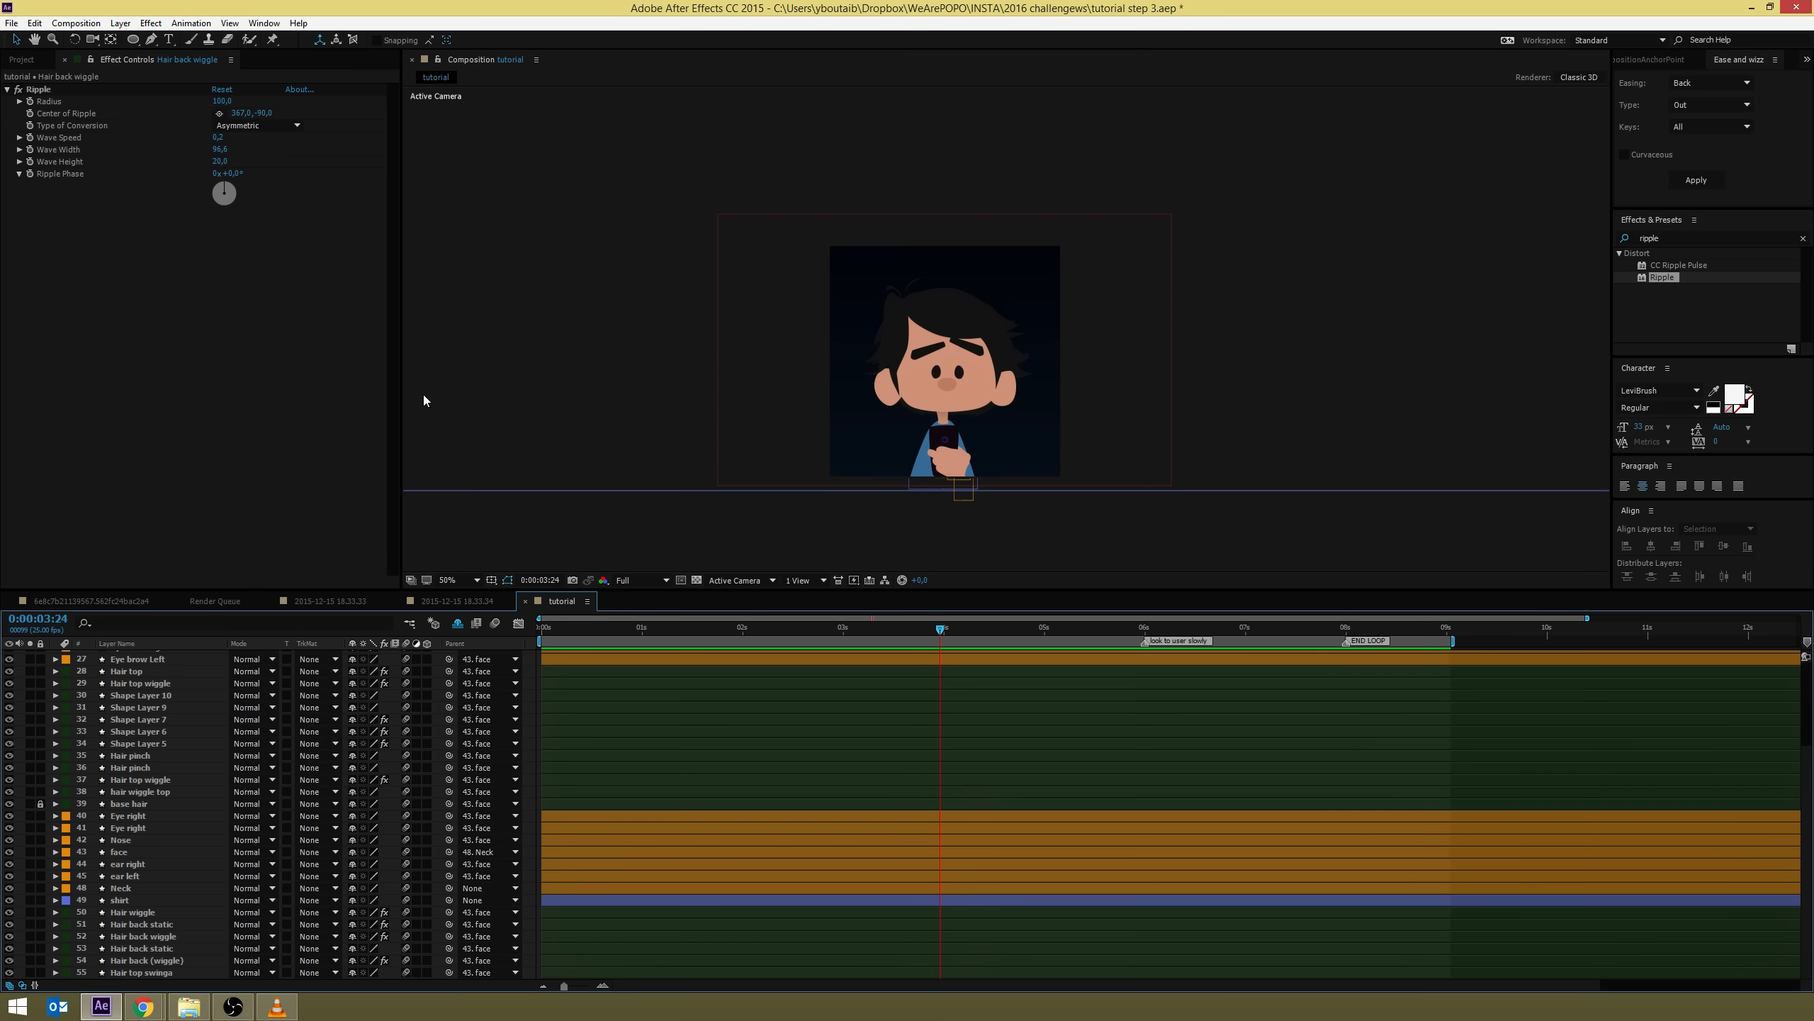
Choose the Pen tool and set the fill colour for new shapes to light cyan
{"action": "left_click", "coordinate": [151, 39]}
{"action": "left_click", "coordinate": [382, 40]}
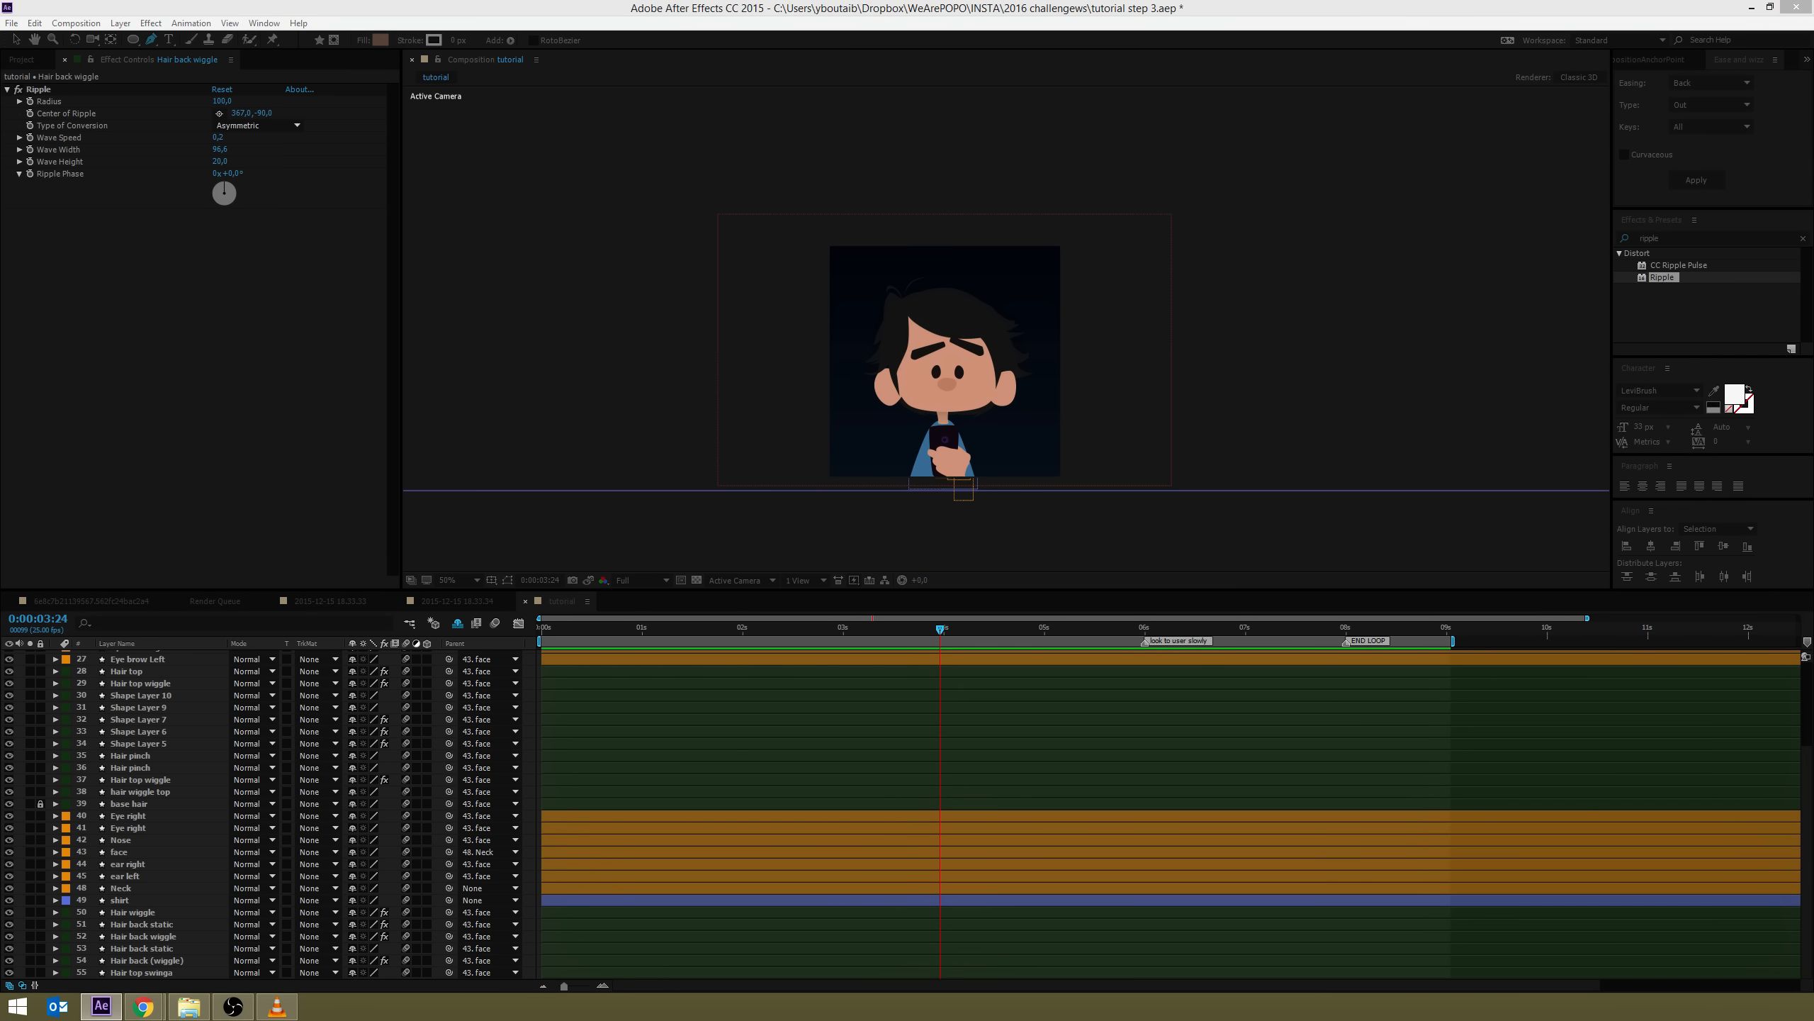
{"action": "left_click", "coordinate": [1526, 332]}
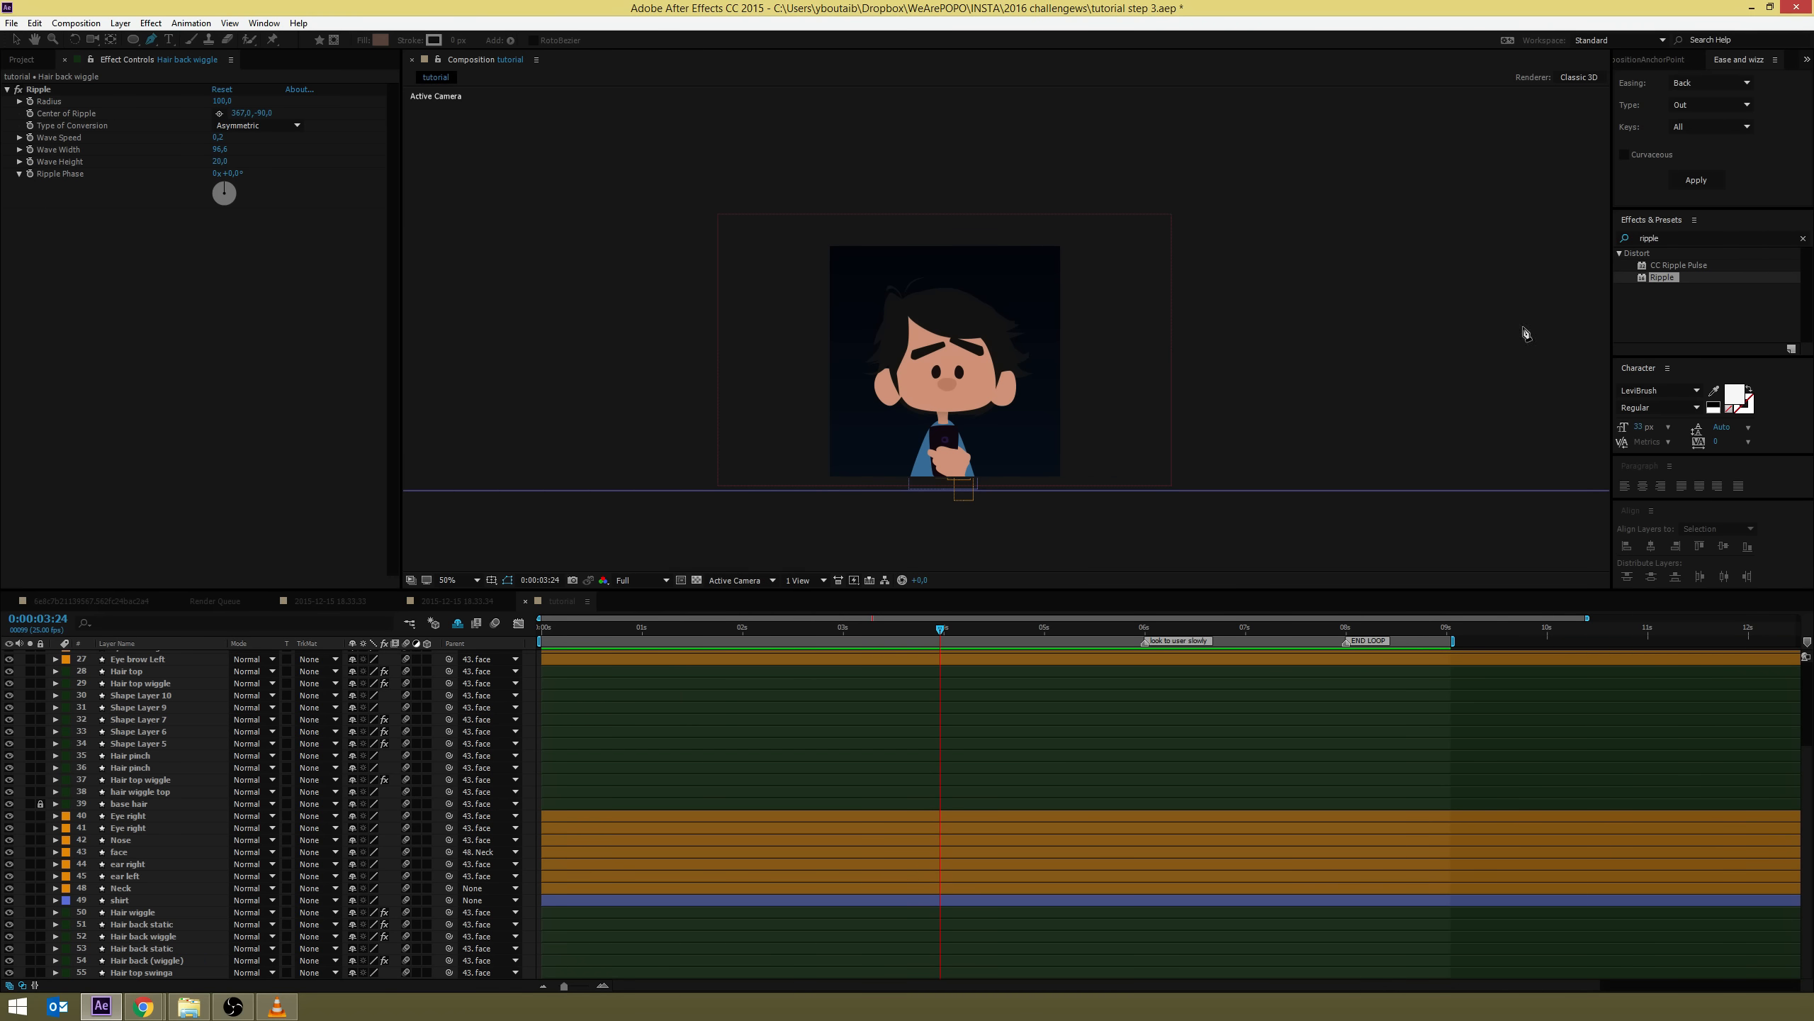
Draw a closed cyan light shape that fans out from the phone and hand up across the lower face
{"action": "scroll", "coordinate": [928, 443], "scroll_direction": "up", "scroll_amount": 1}
{"action": "key", "text": "space"}
{"action": "left_click_drag", "start_coordinate": [875, 477], "coordinate": [1028, 377]}
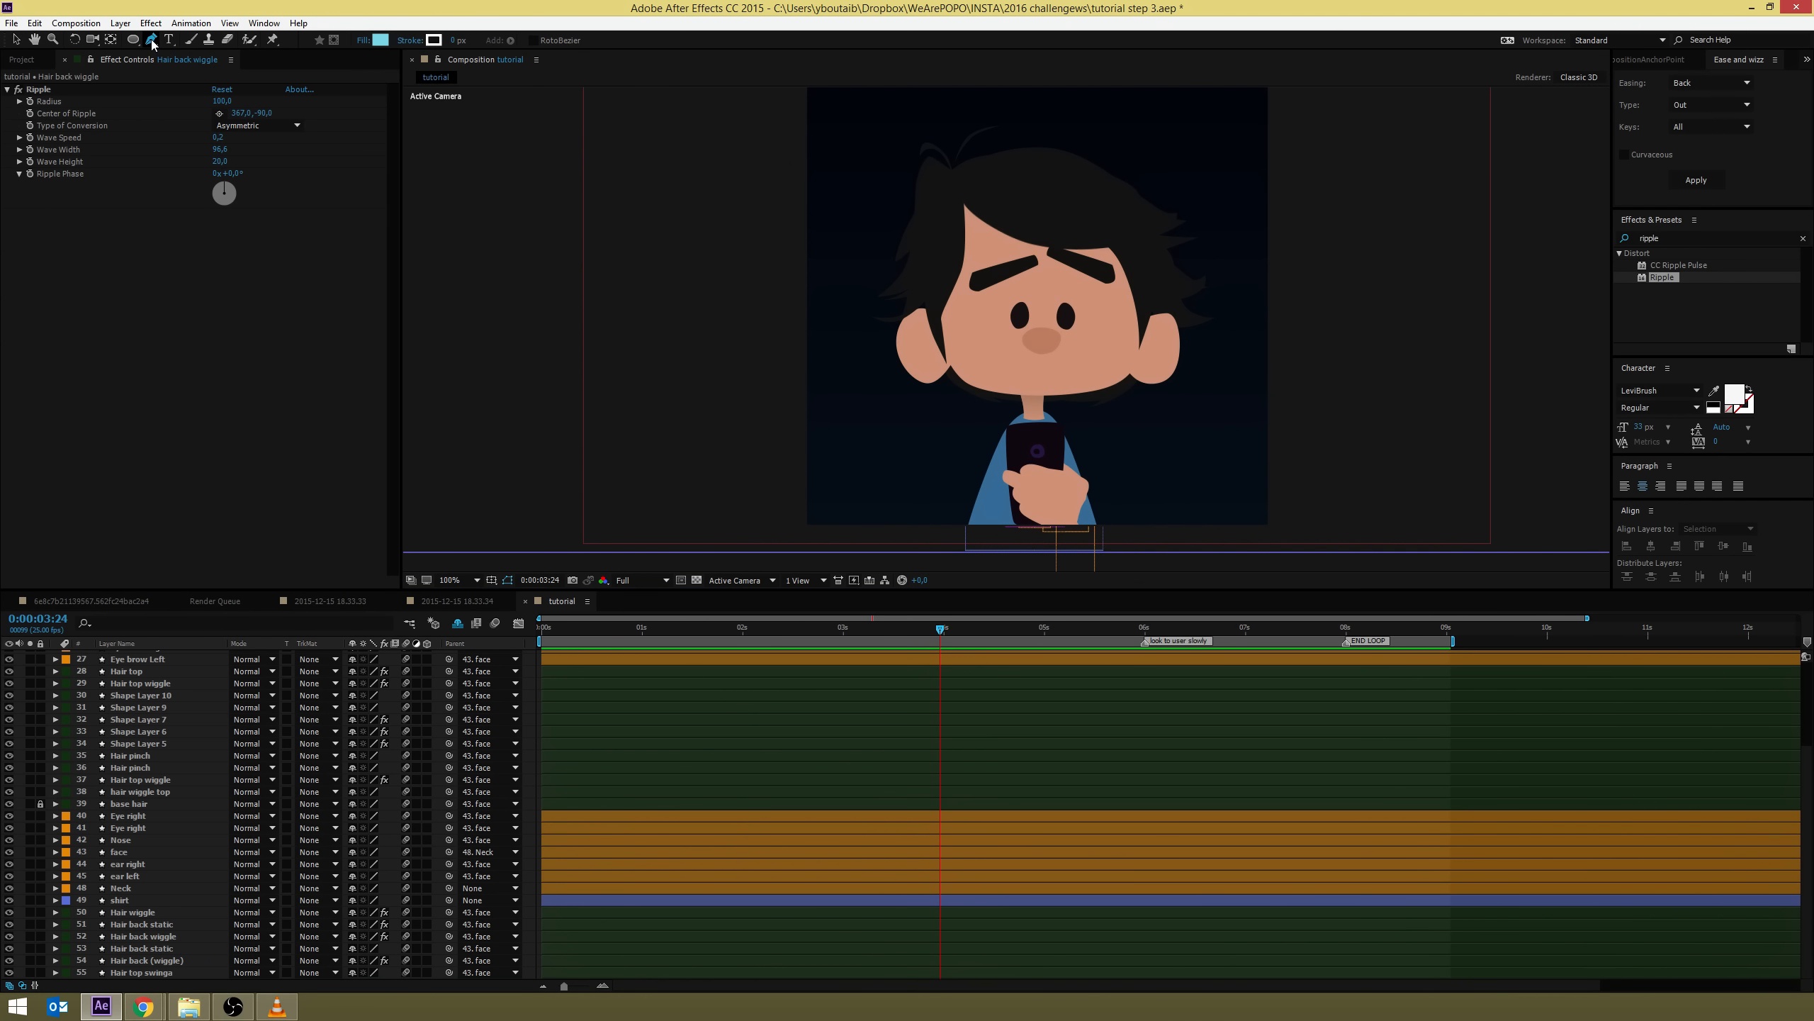
{"action": "left_click", "coordinate": [1008, 471]}
{"action": "left_click", "coordinate": [976, 360]}
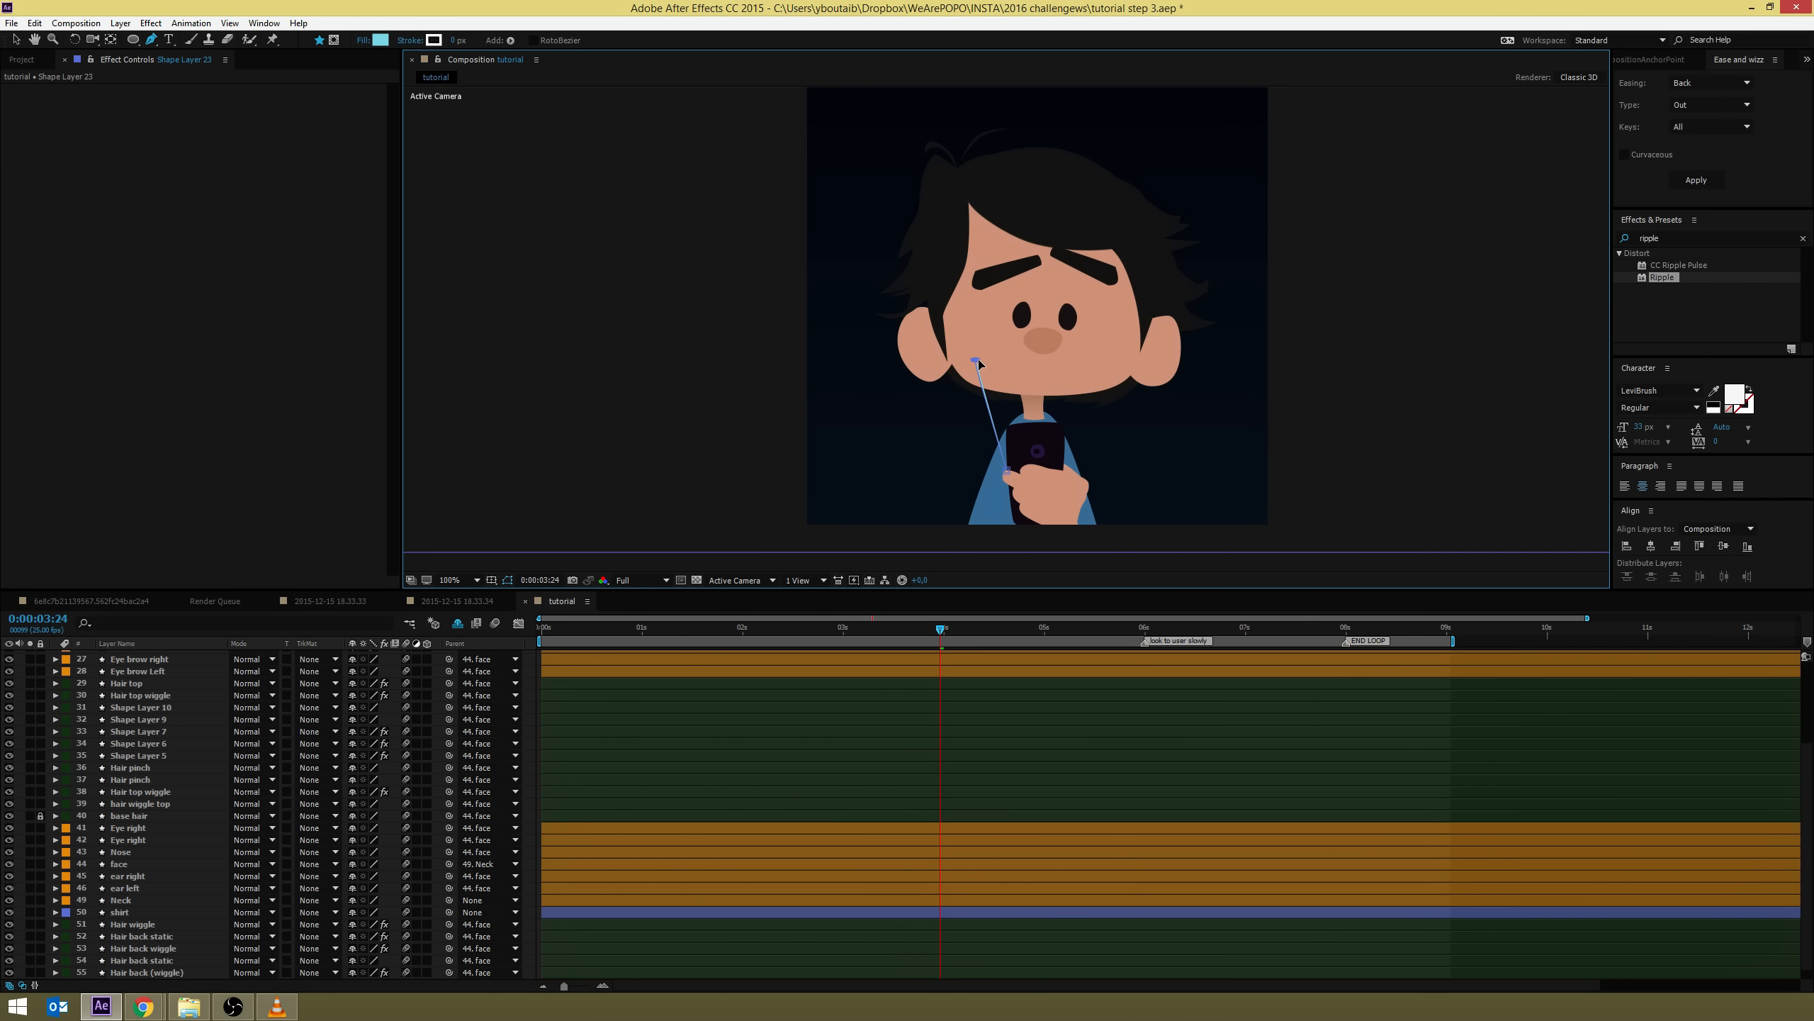
{"action": "left_click_drag", "start_coordinate": [1007, 356], "coordinate": [1090, 406]}
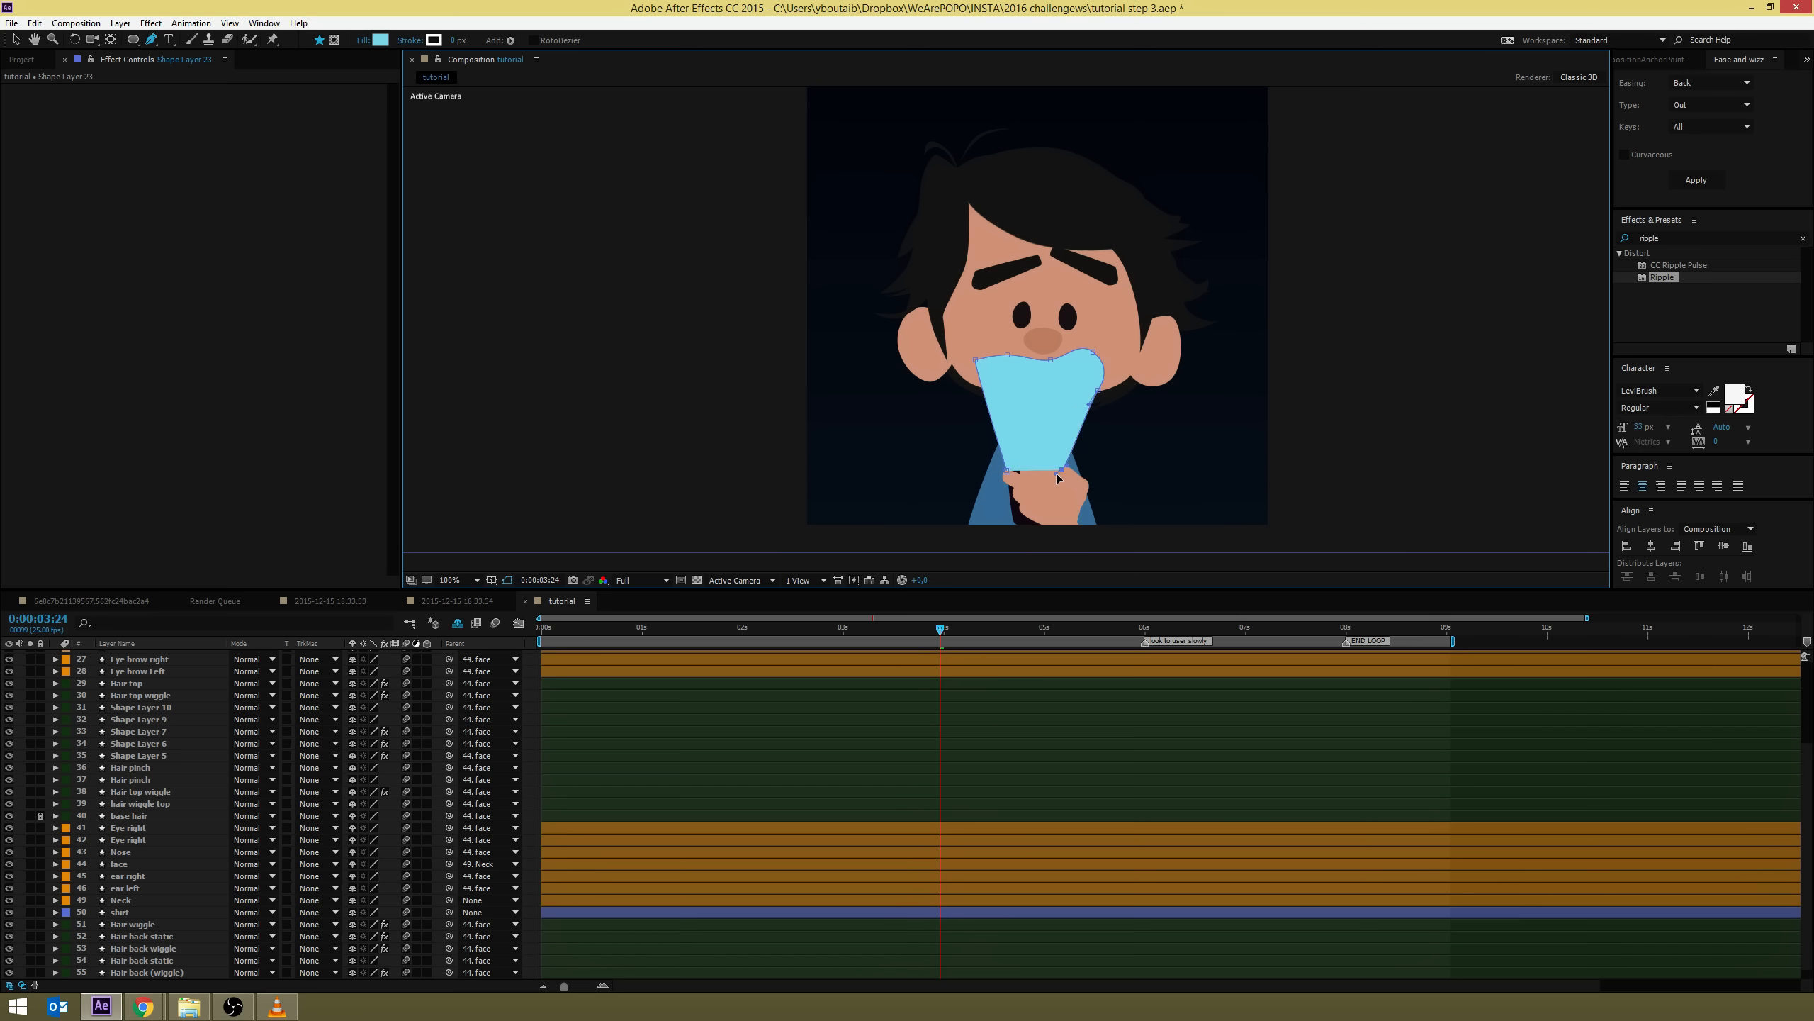
{"action": "left_click_drag", "start_coordinate": [1063, 471], "coordinate": [1027, 479]}
{"action": "left_click", "coordinate": [1008, 473]}
Place the cyan shape layer directly beneath the phone layer and parent it to the phone
{"action": "scroll", "coordinate": [138, 720], "scroll_direction": "up", "scroll_amount": 5}
{"action": "left_click_drag", "start_coordinate": [139, 658], "coordinate": [138, 756]}
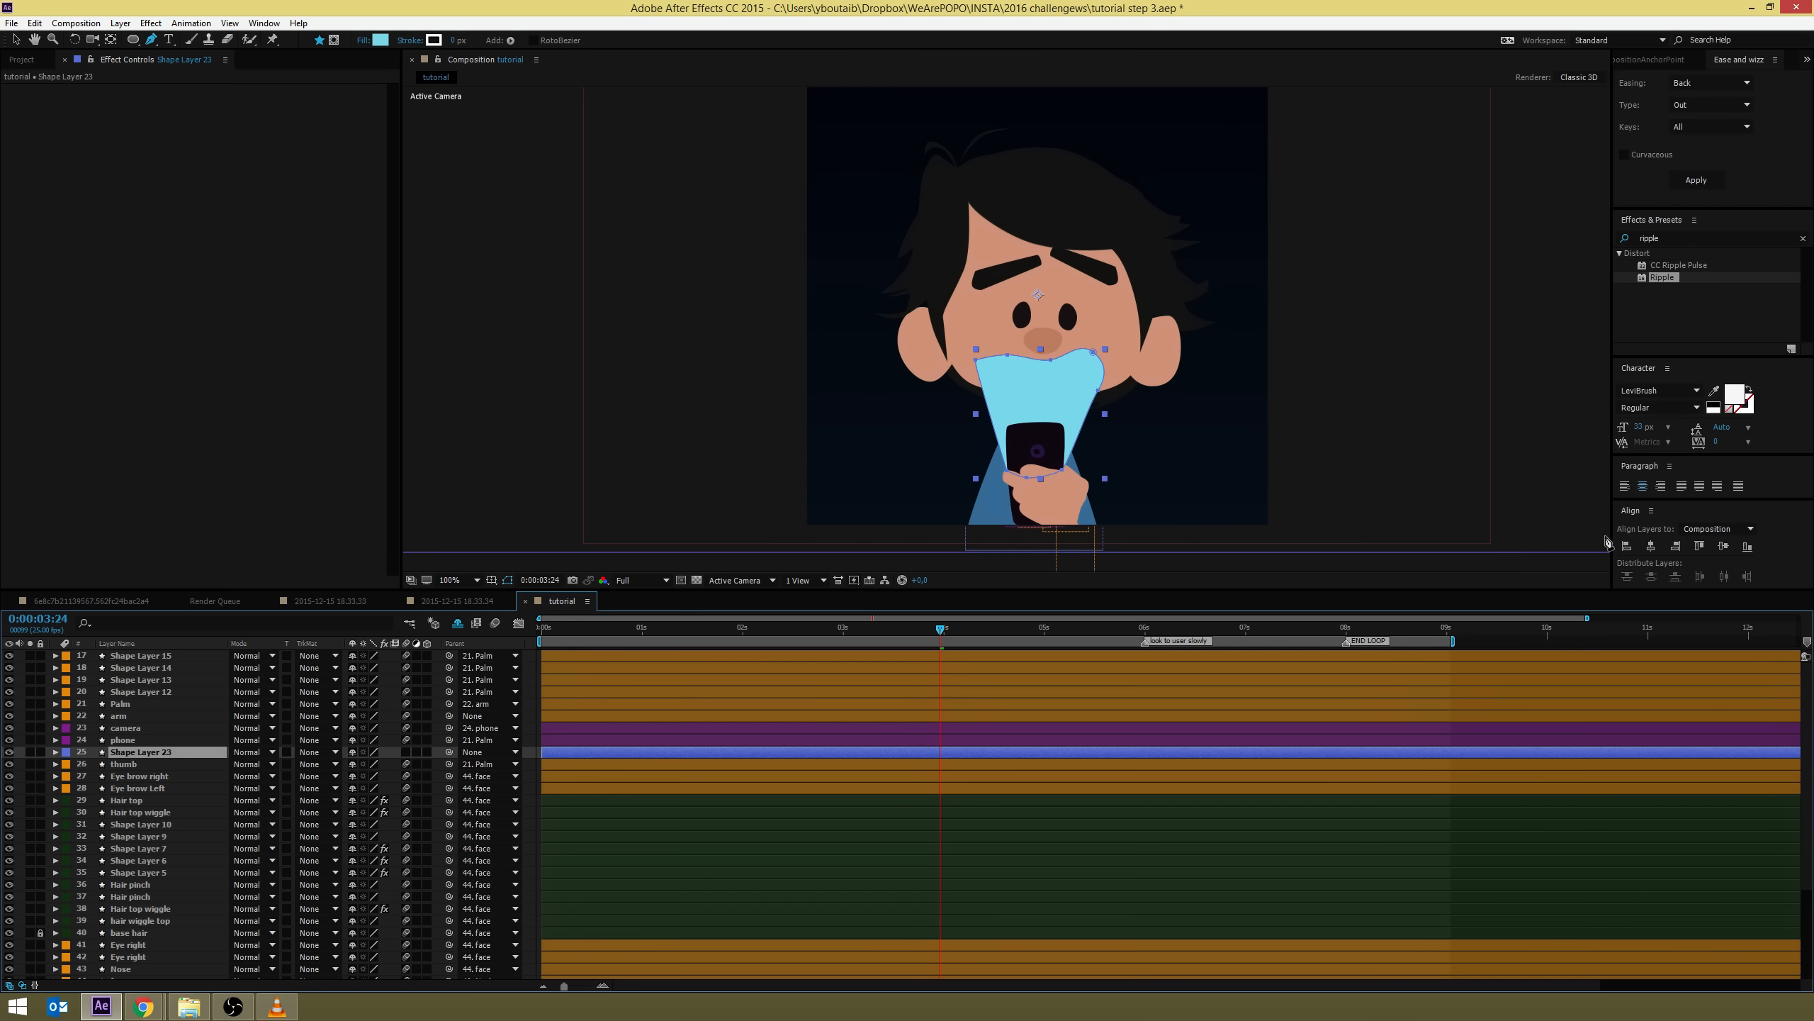
{"action": "left_click", "coordinate": [1675, 238]}
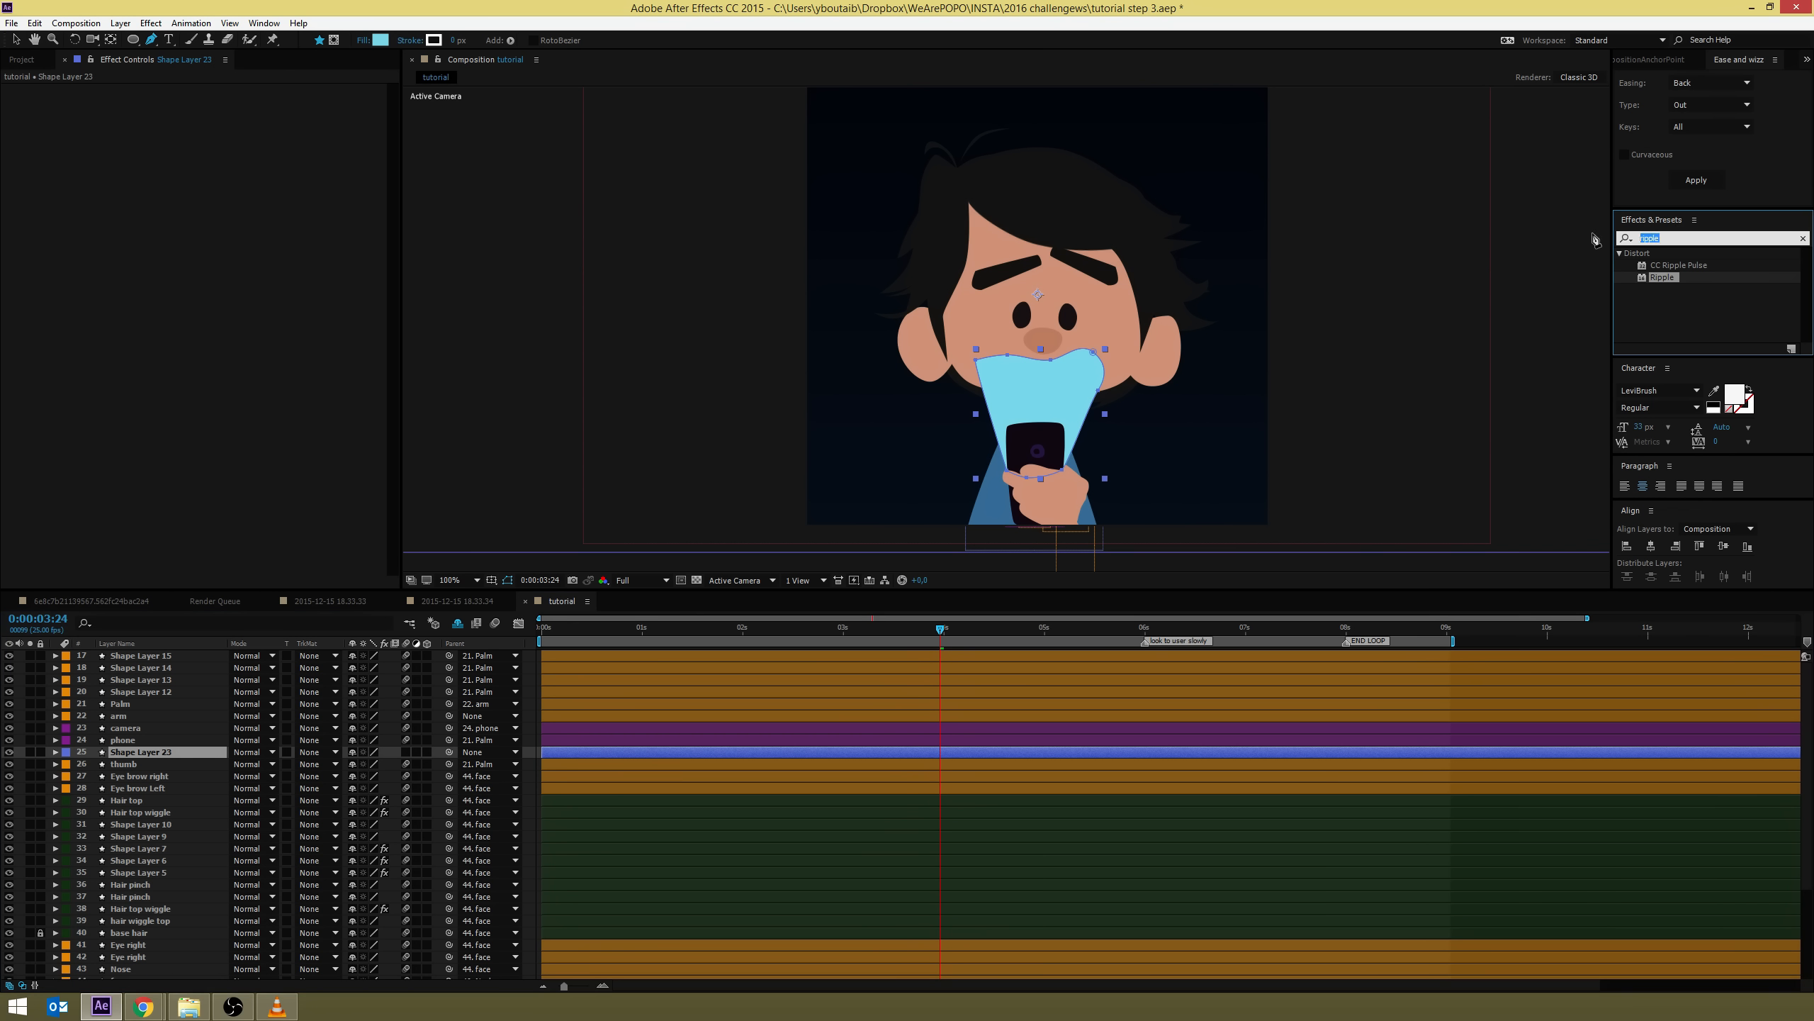
{"action": "left_click_drag", "start_coordinate": [449, 752], "coordinate": [125, 741]}
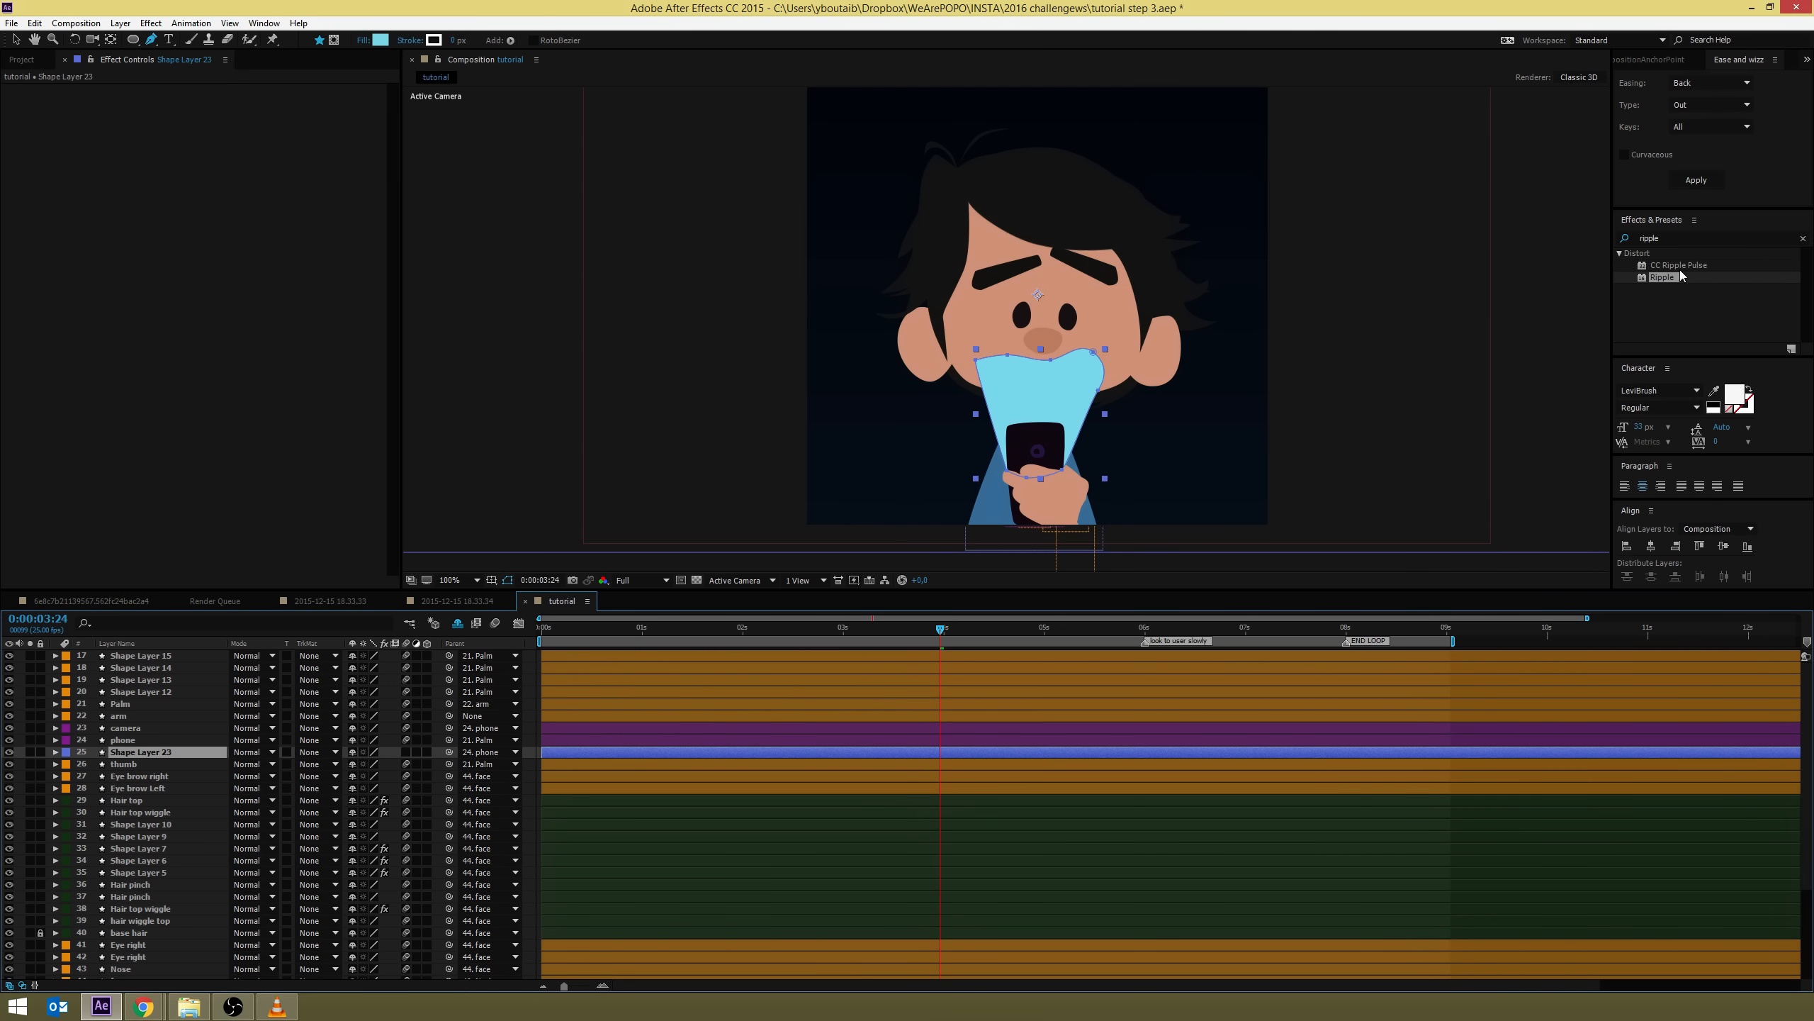
Apply Fast Blur to the cyan shape layer with a Blurriness of about 145
{"action": "left_click", "coordinate": [1657, 238]}
{"action": "type", "text": "fas"}
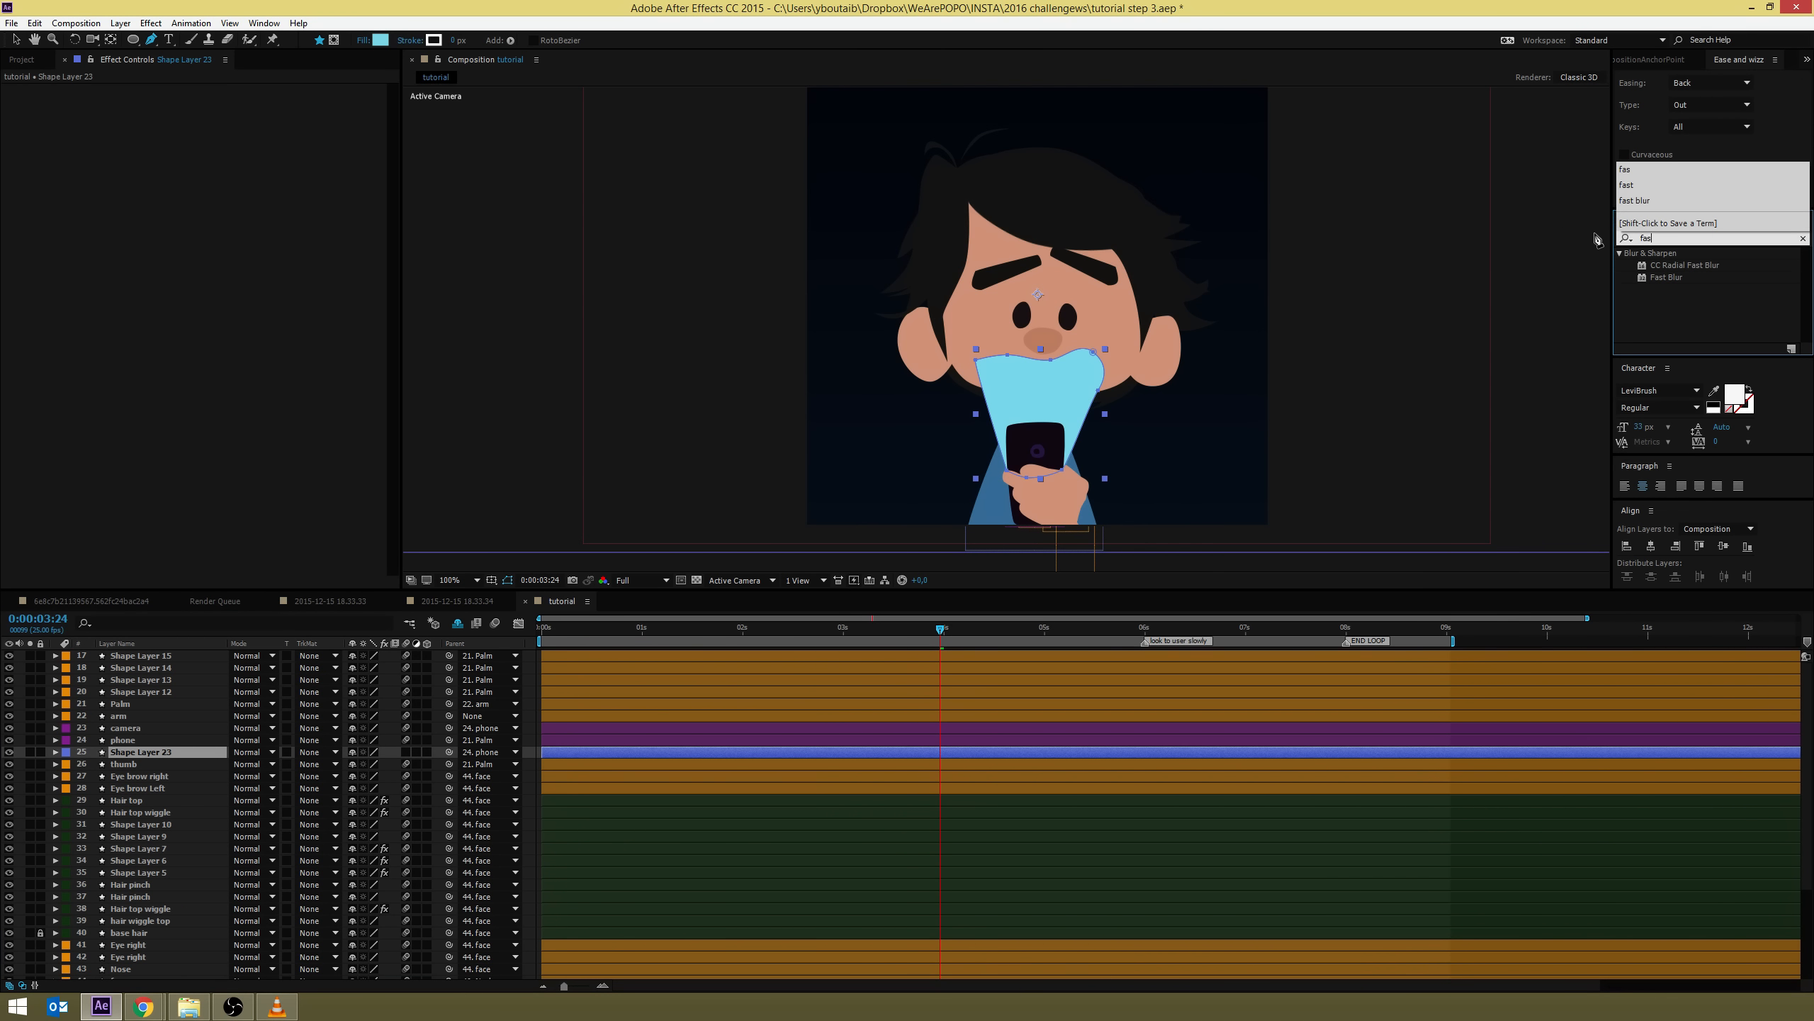
{"action": "double_click", "coordinate": [1667, 277]}
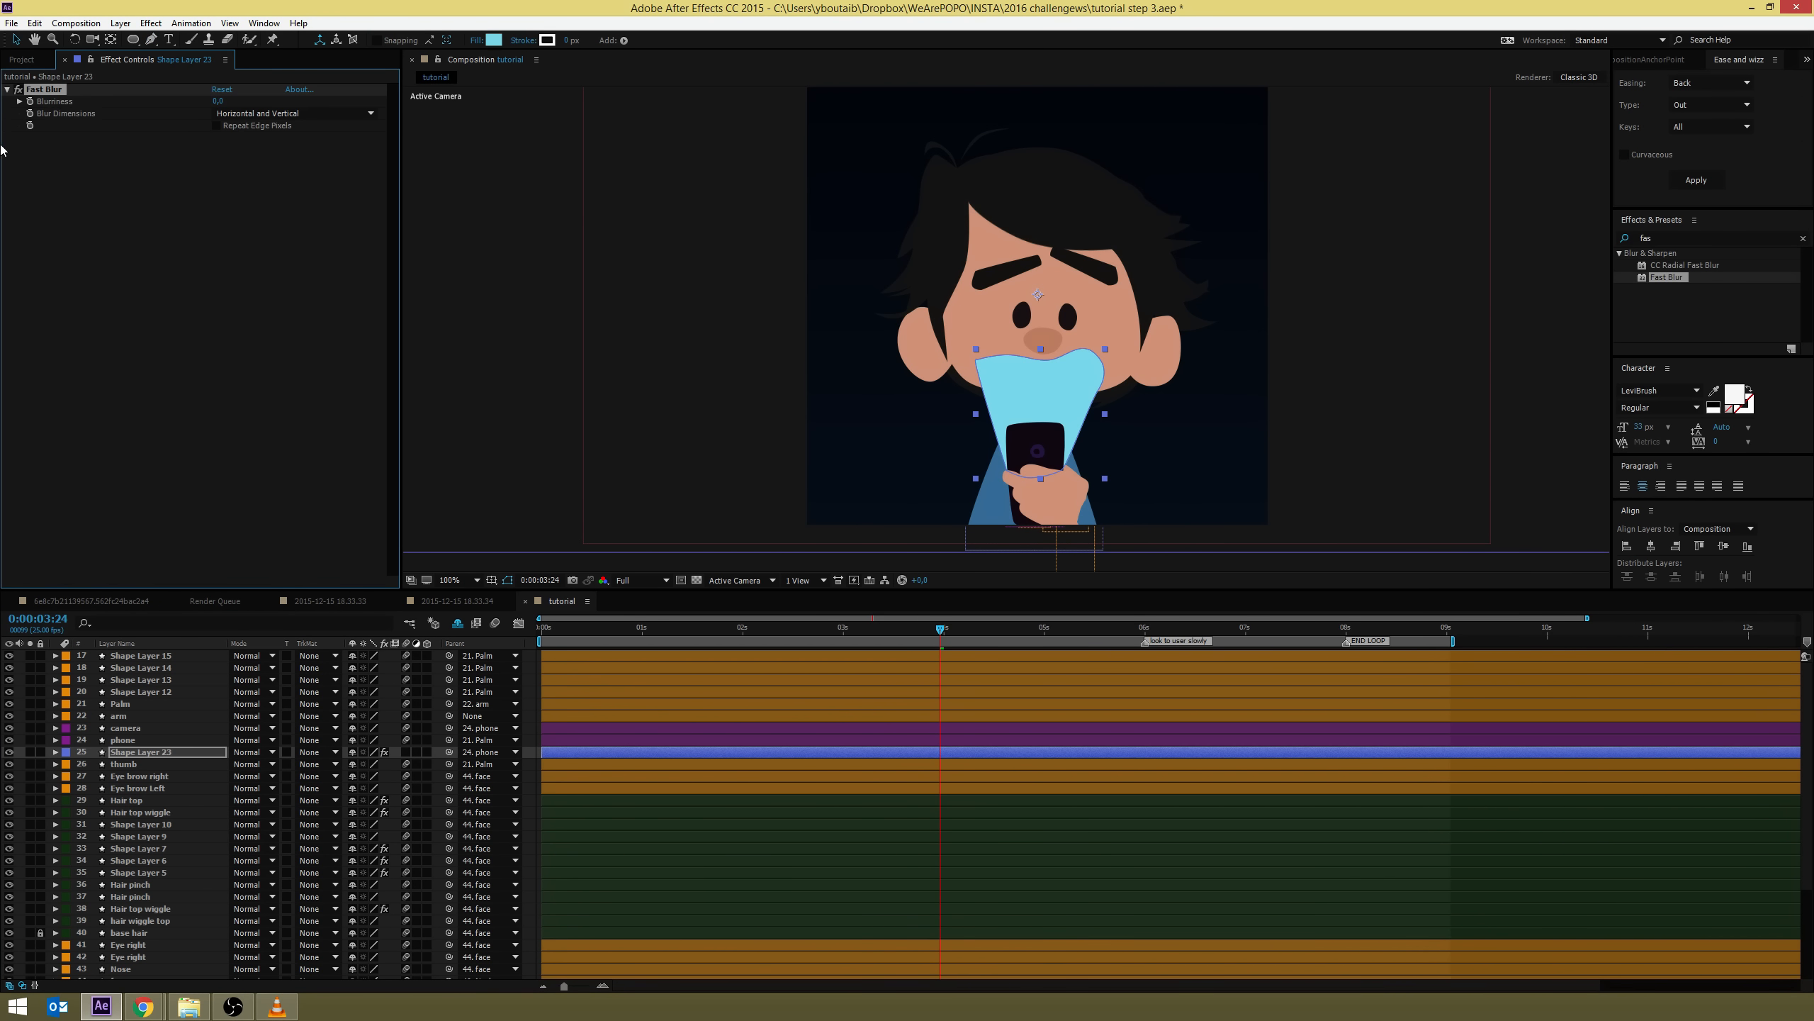
{"action": "left_click_drag", "start_coordinate": [216, 101], "coordinate": [303, 86]}
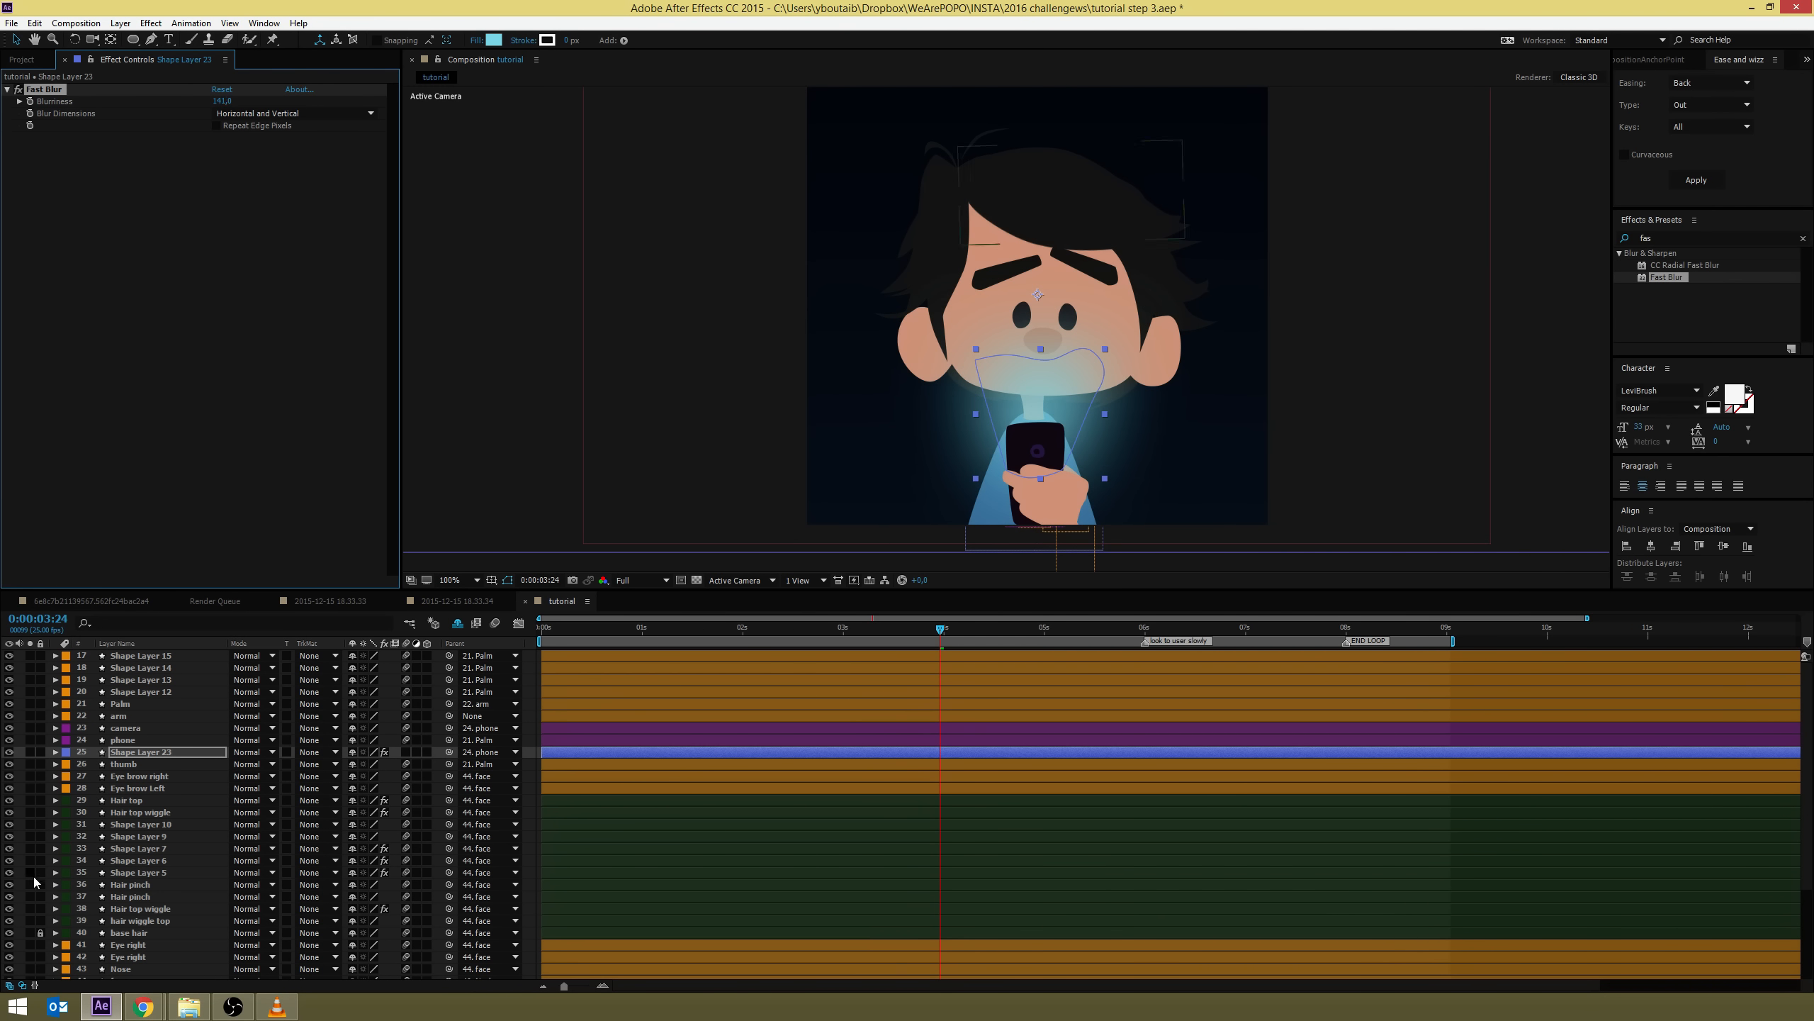
Set the cyan shape layer's blending mode to Overlay, scrub to 0:00:04:17 to check the glow, and reselect the layer
{"action": "left_click", "coordinate": [251, 752]}
{"action": "left_click", "coordinate": [301, 392]}
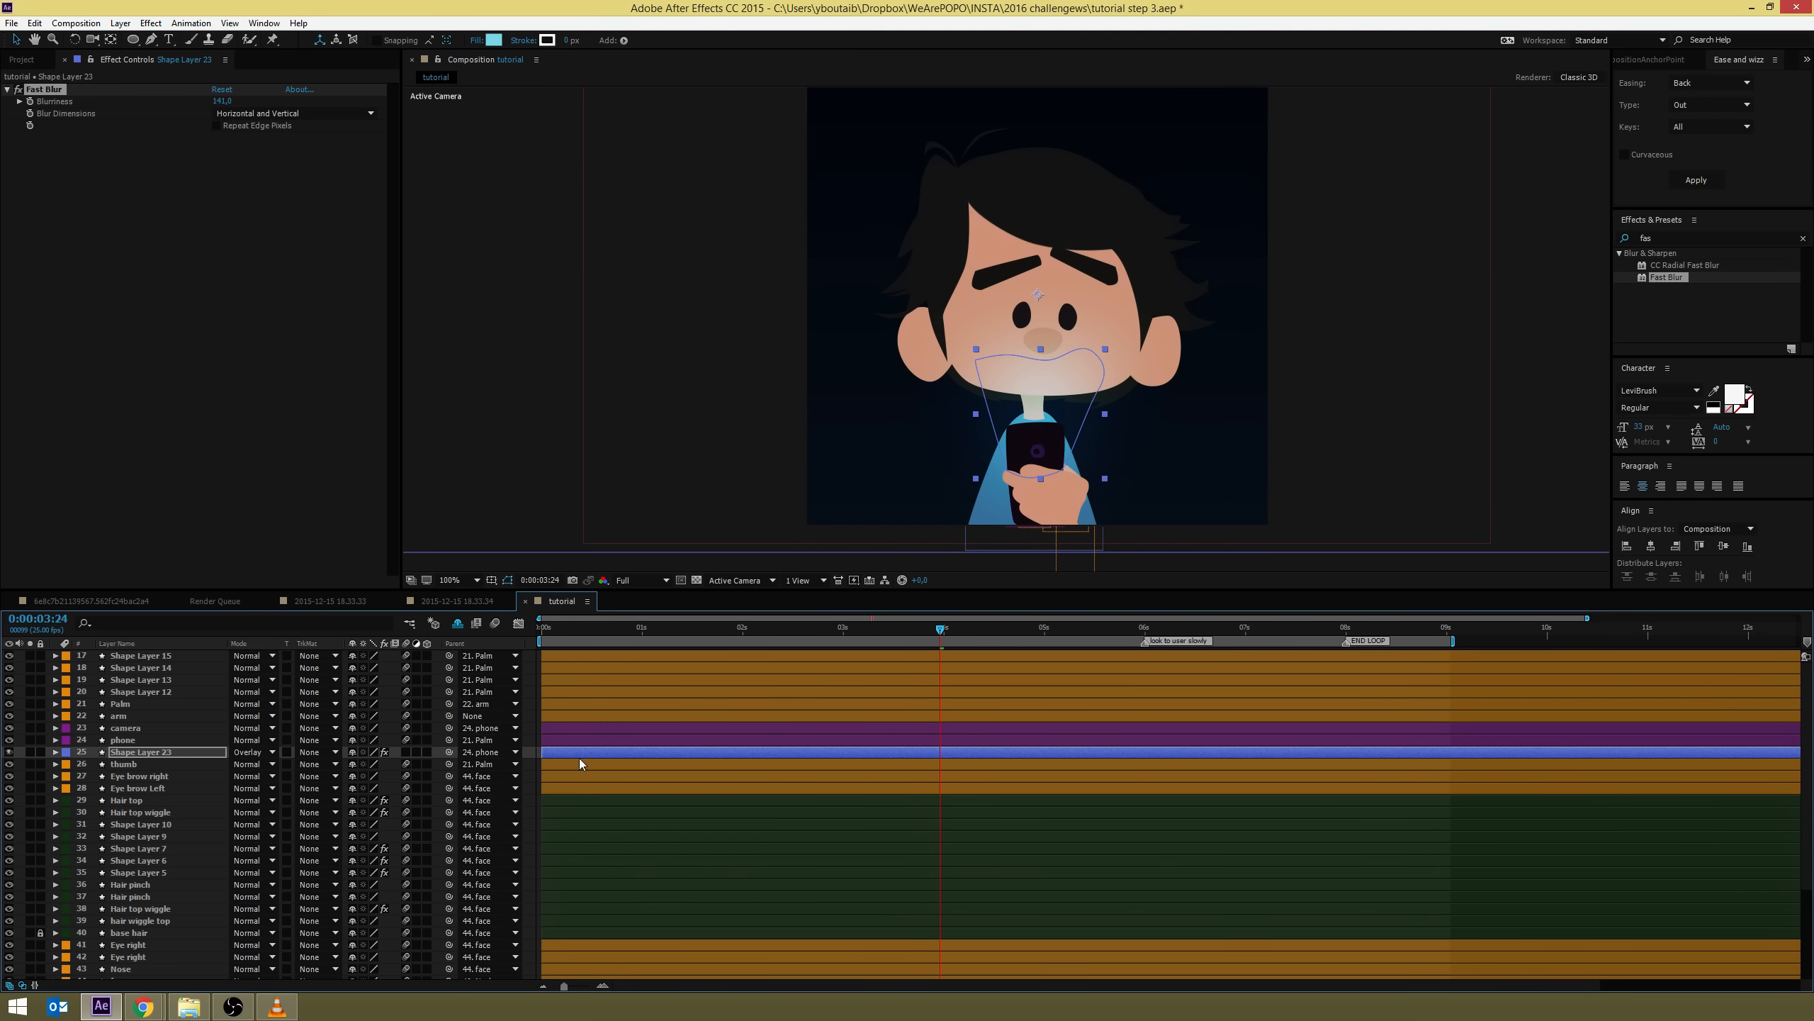
{"action": "key", "text": "F2"}
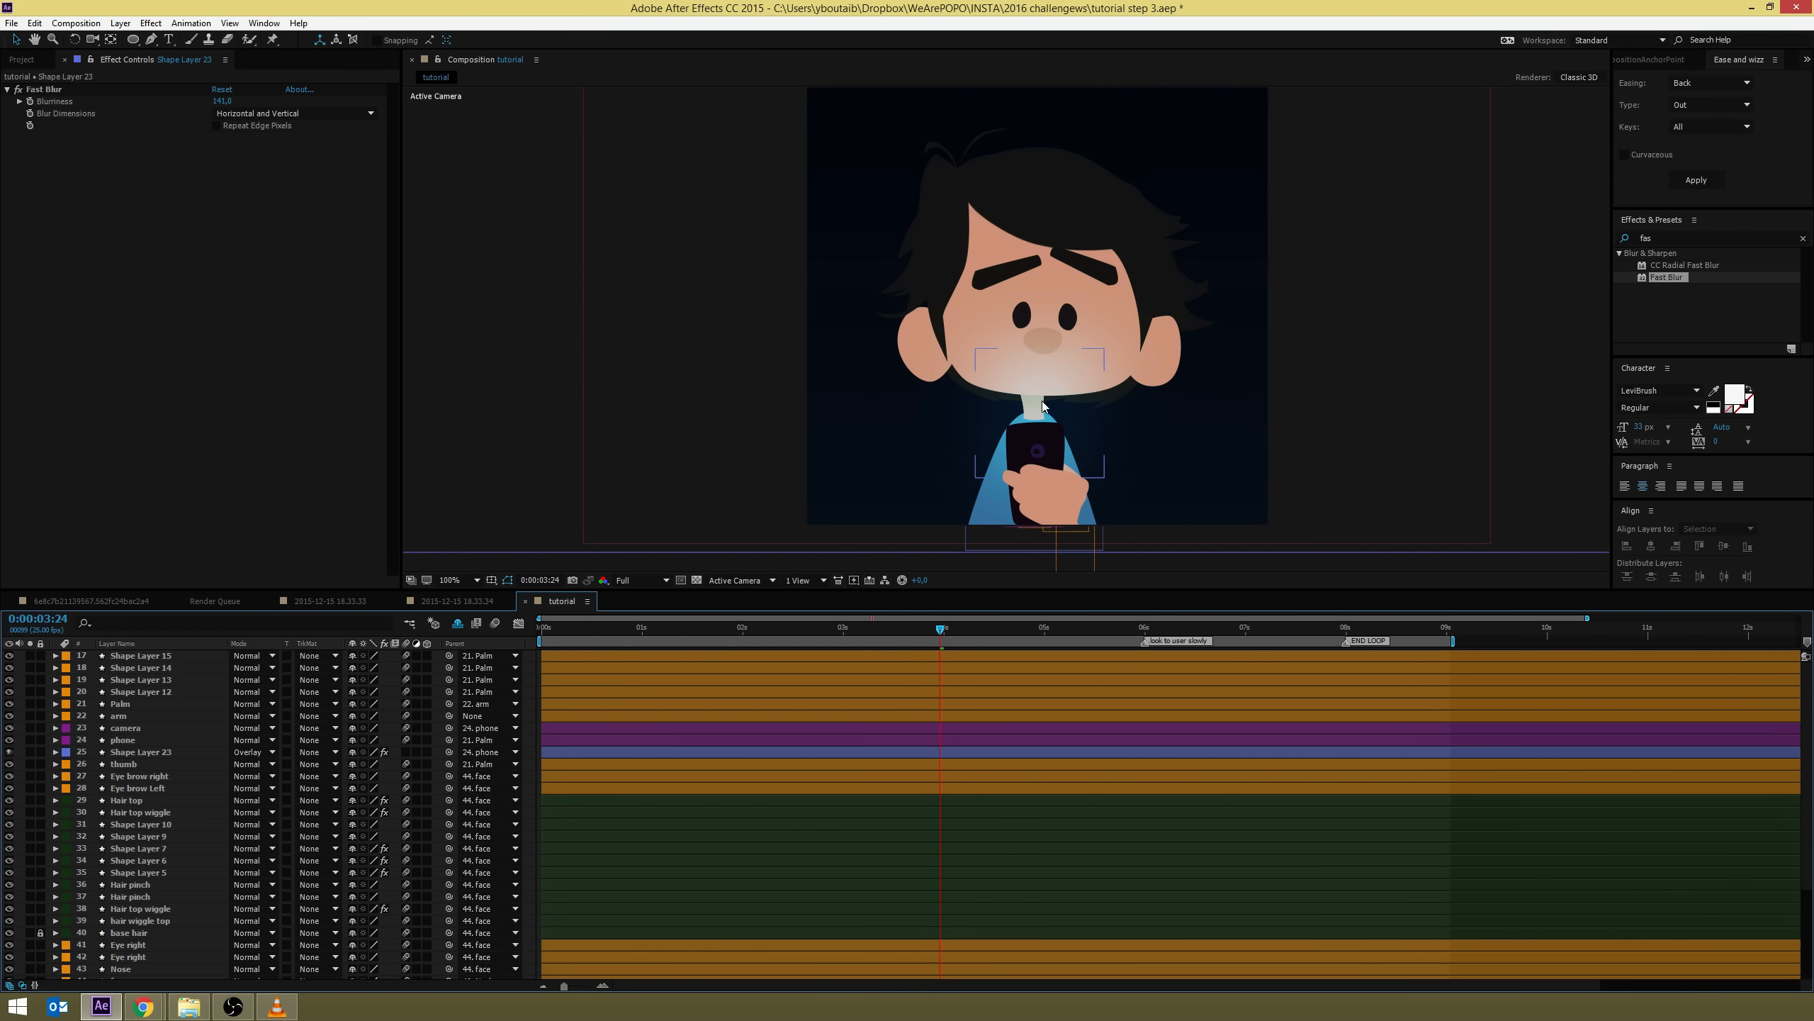
{"action": "left_click_drag", "start_coordinate": [533, 620], "coordinate": [978, 624]}
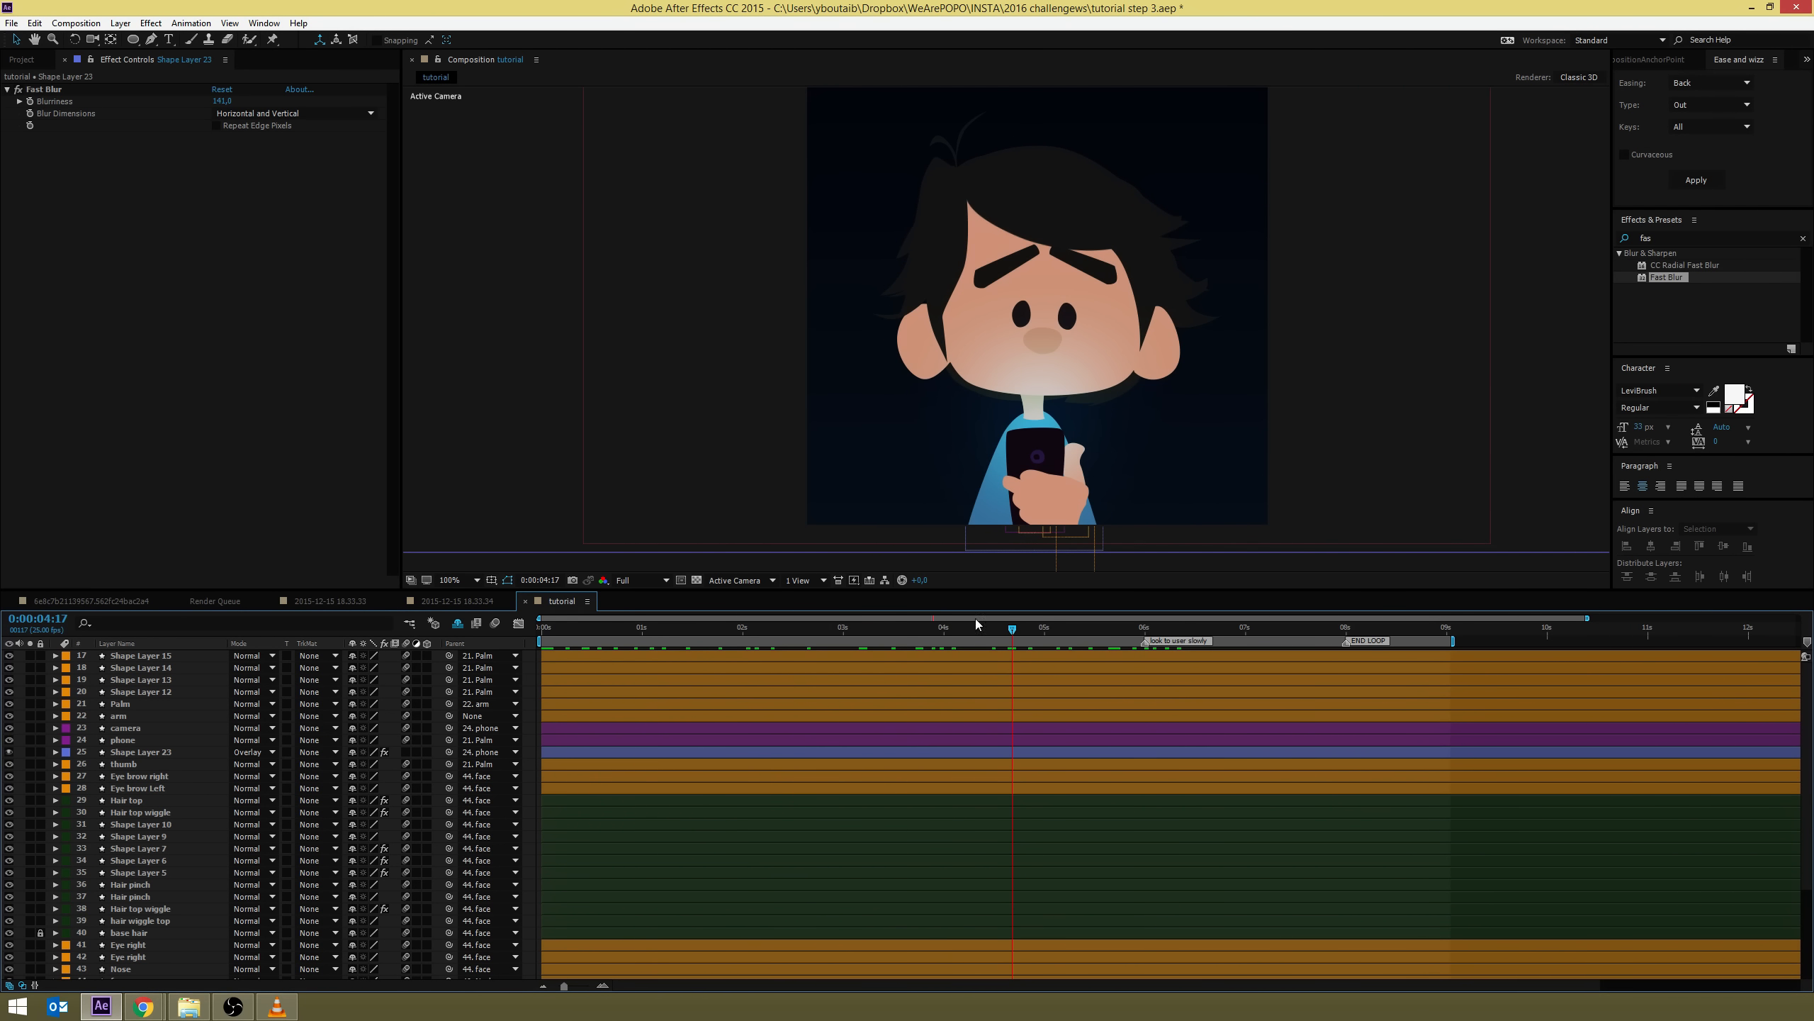
{"action": "left_click", "coordinate": [147, 752]}
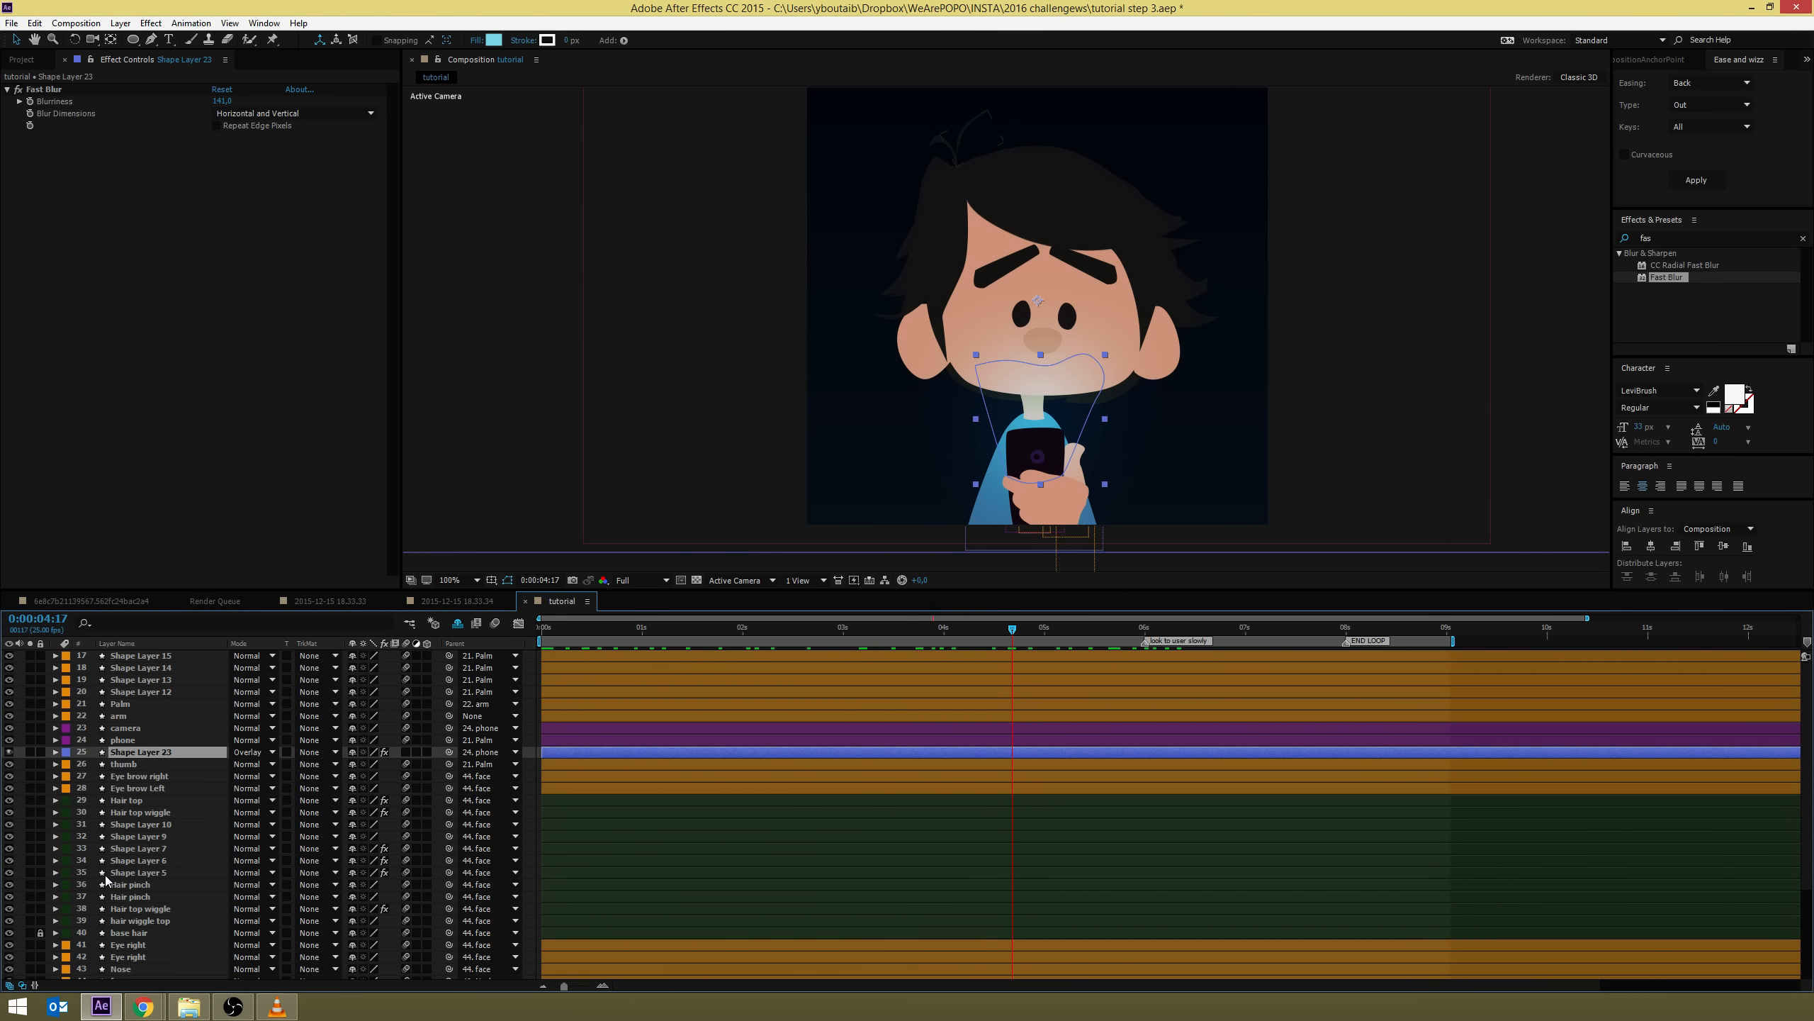
Rename the blurred cyan shape layer to "phone light"
{"action": "key", "text": "Return"}
{"action": "type", "text": "phone"}
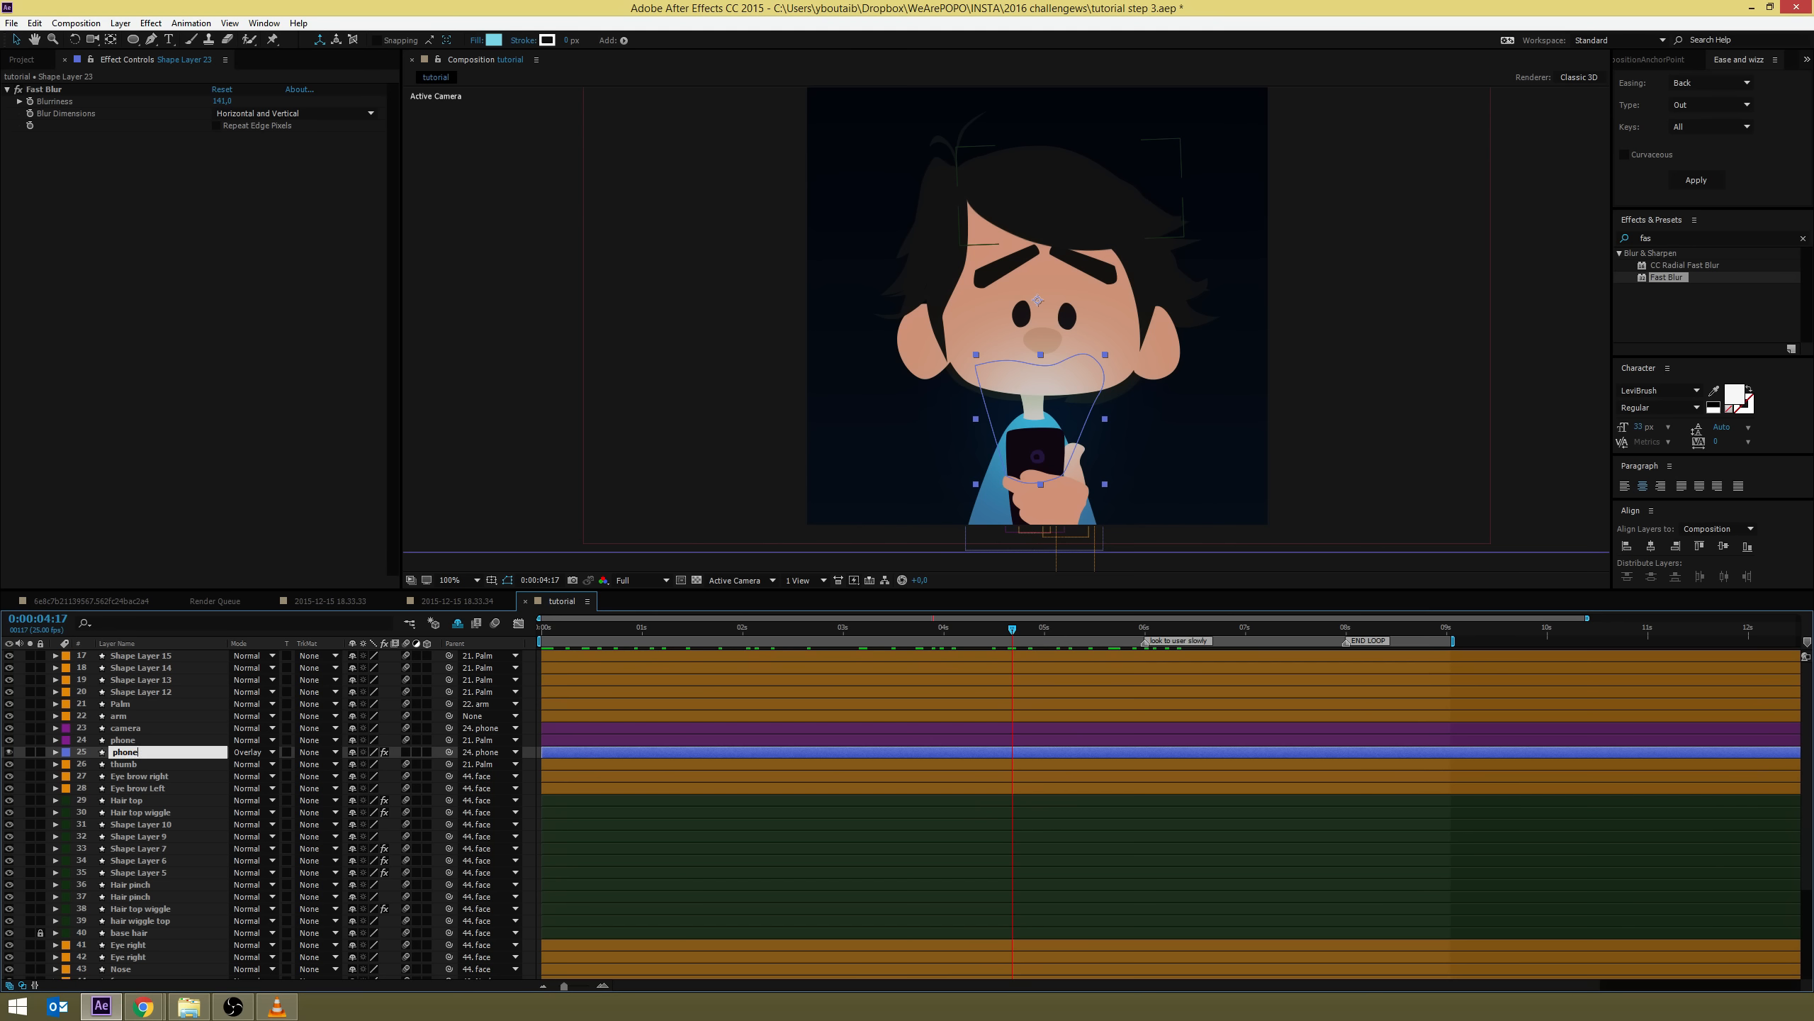
{"action": "type", "text": " light"}
{"action": "key", "text": "Return"}
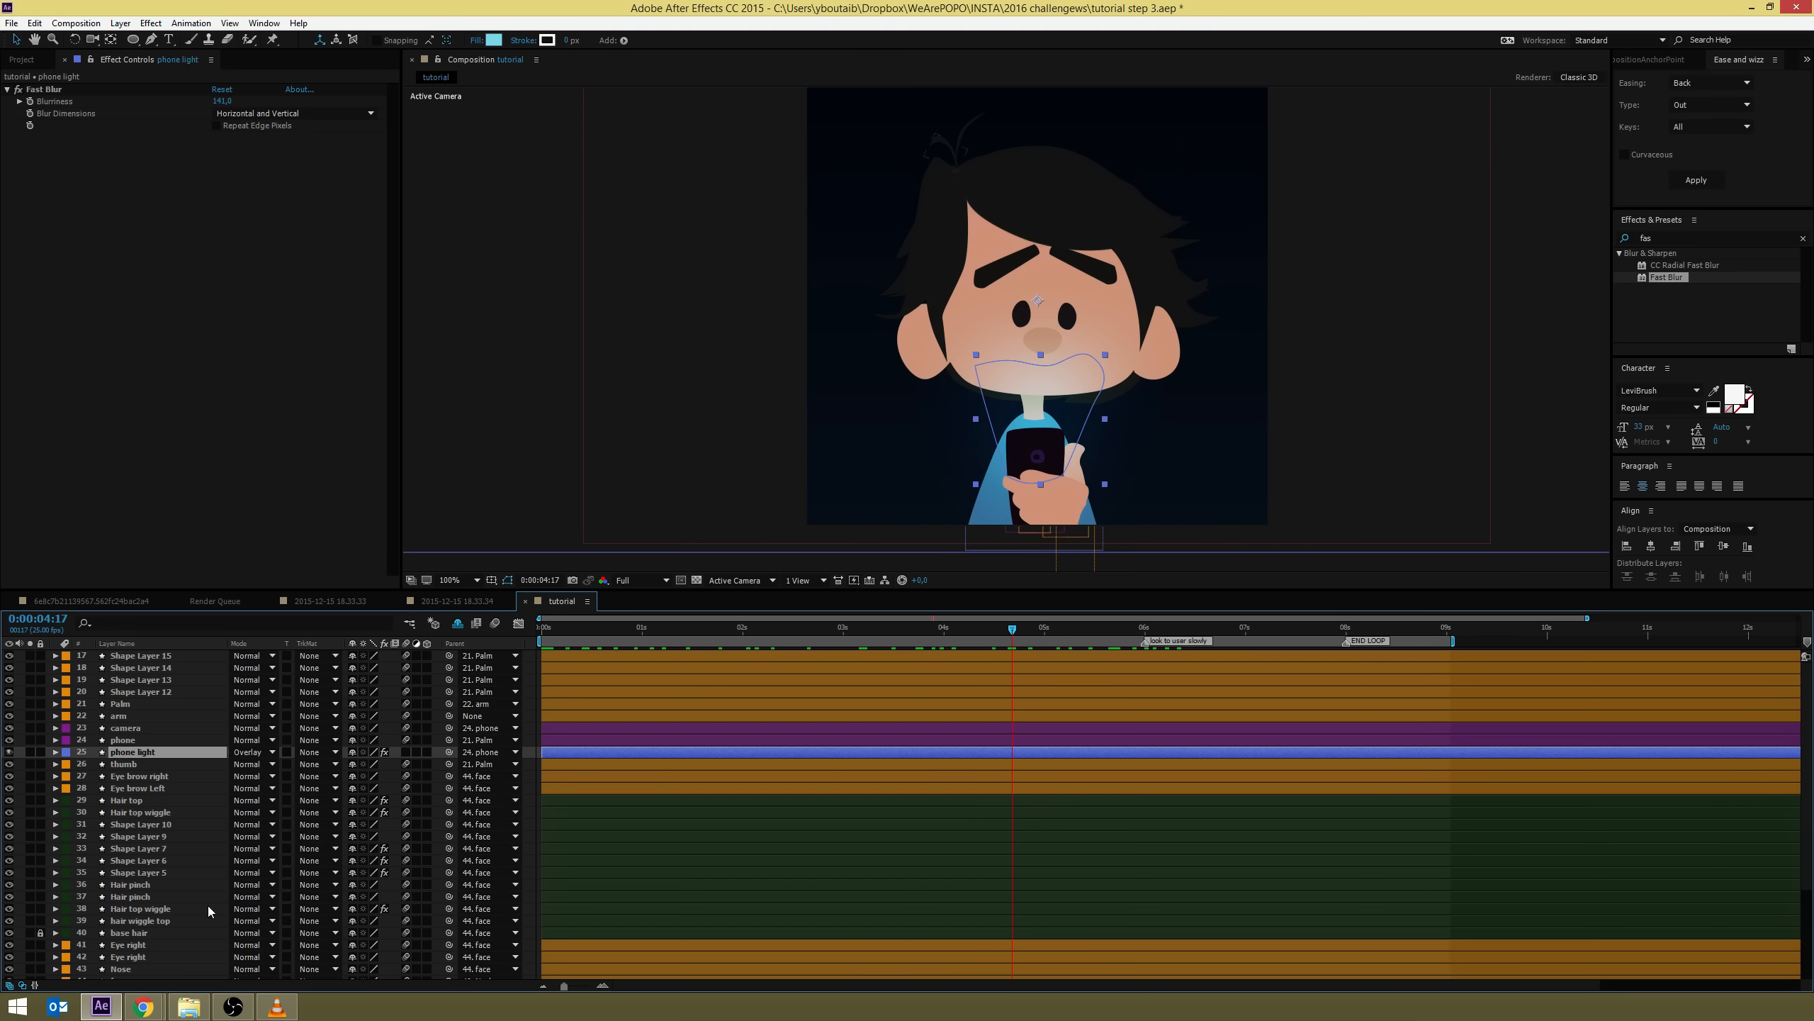
Apply the Glow effect to the phone light layer with a radius of about 496 and a threshold of about 95.7%
{"action": "left_click", "coordinate": [1679, 237]}
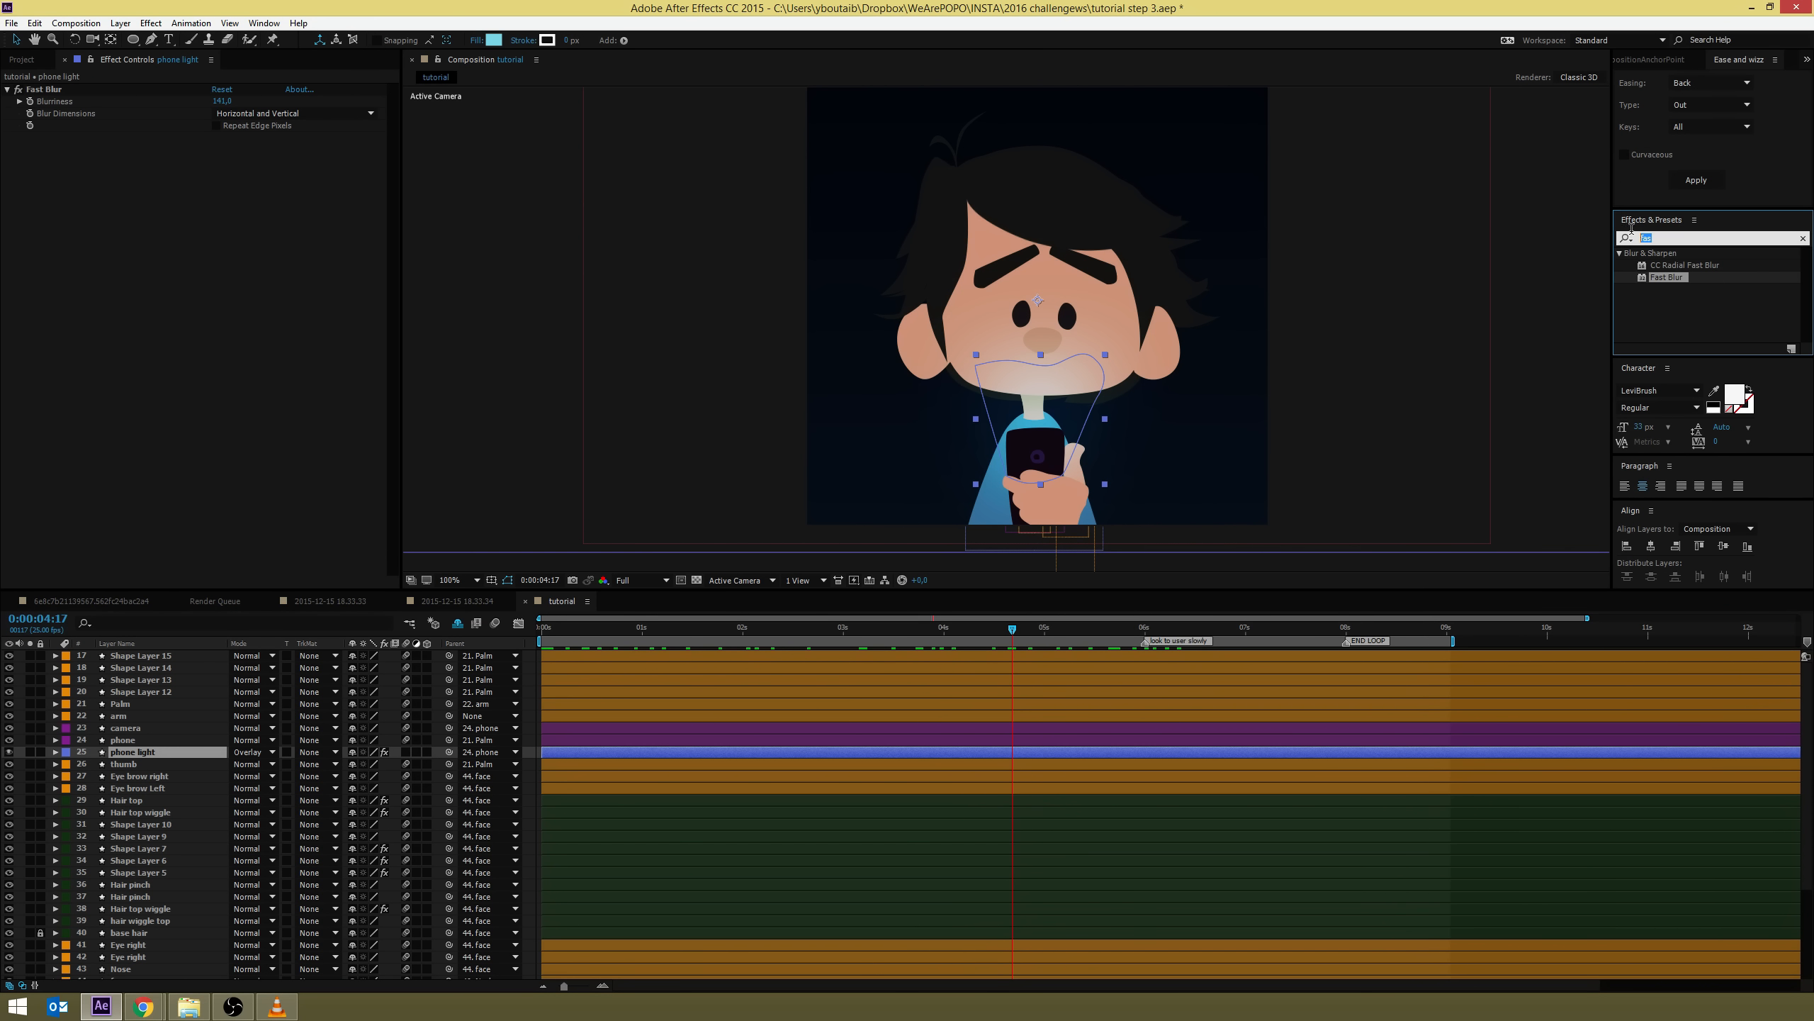
{"action": "type", "text": "glow"}
{"action": "left_click", "coordinate": [1665, 261]}
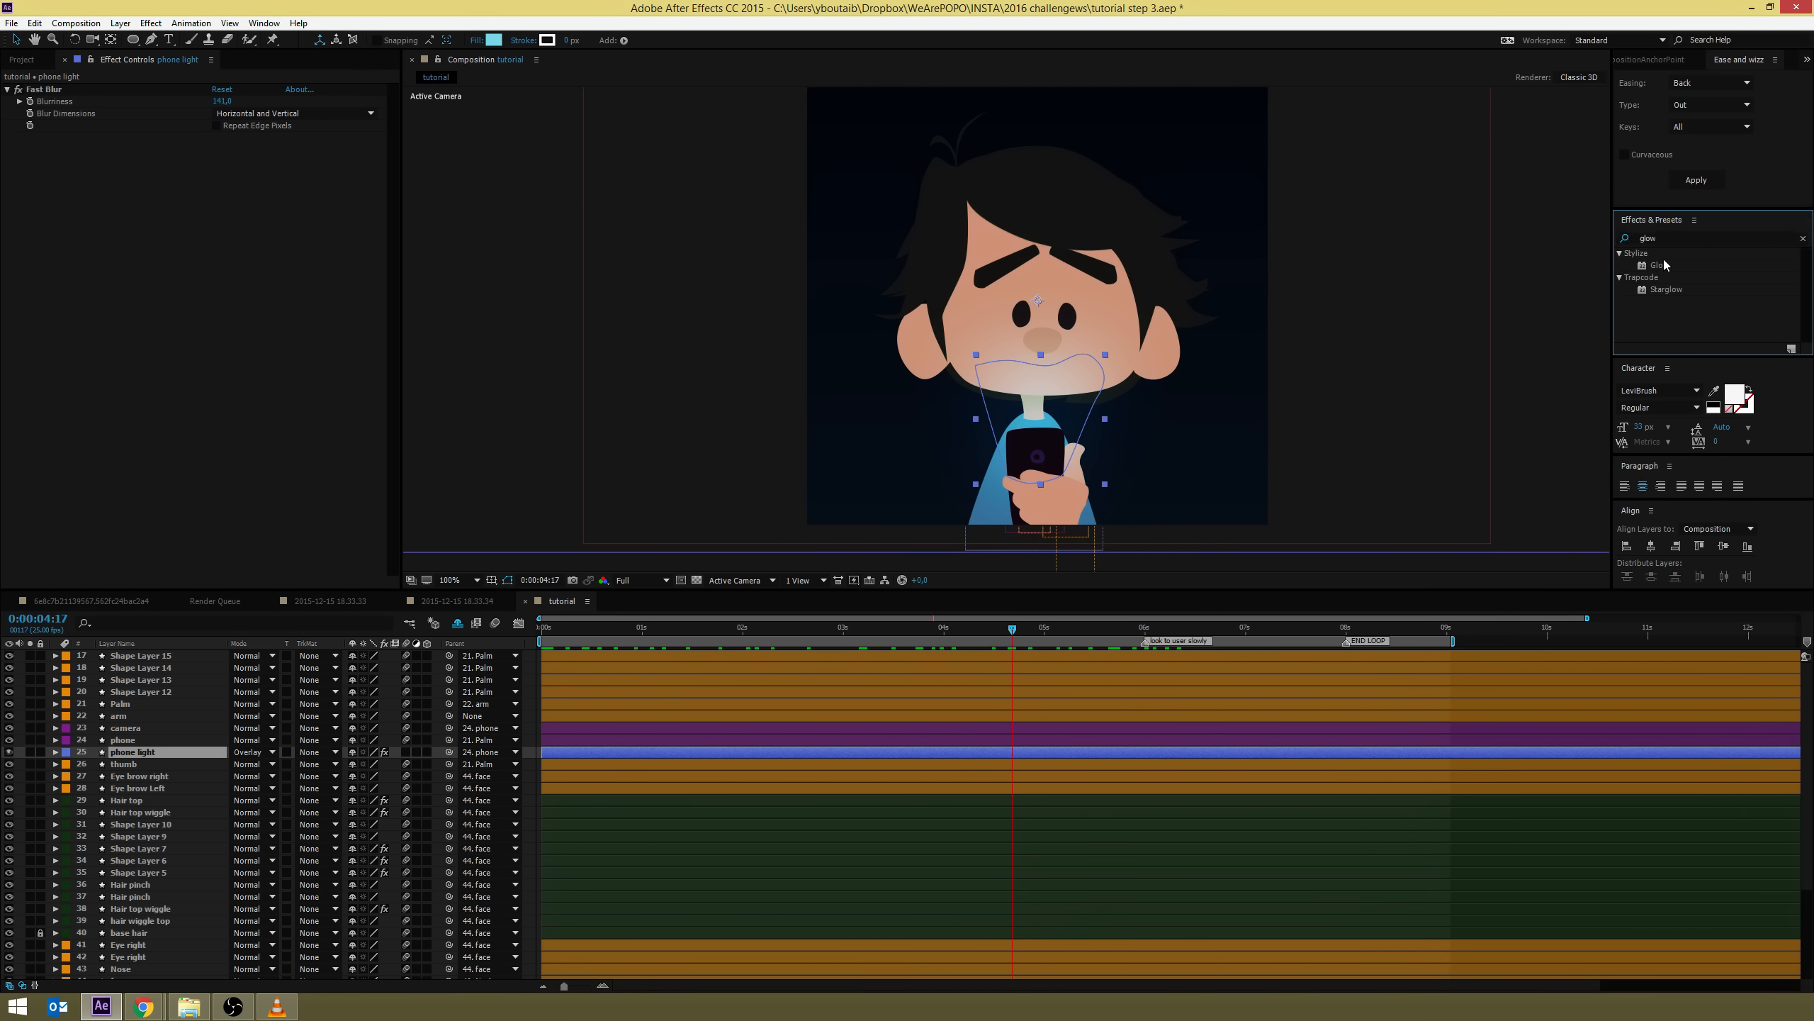
{"action": "double_click", "coordinate": [1659, 265]}
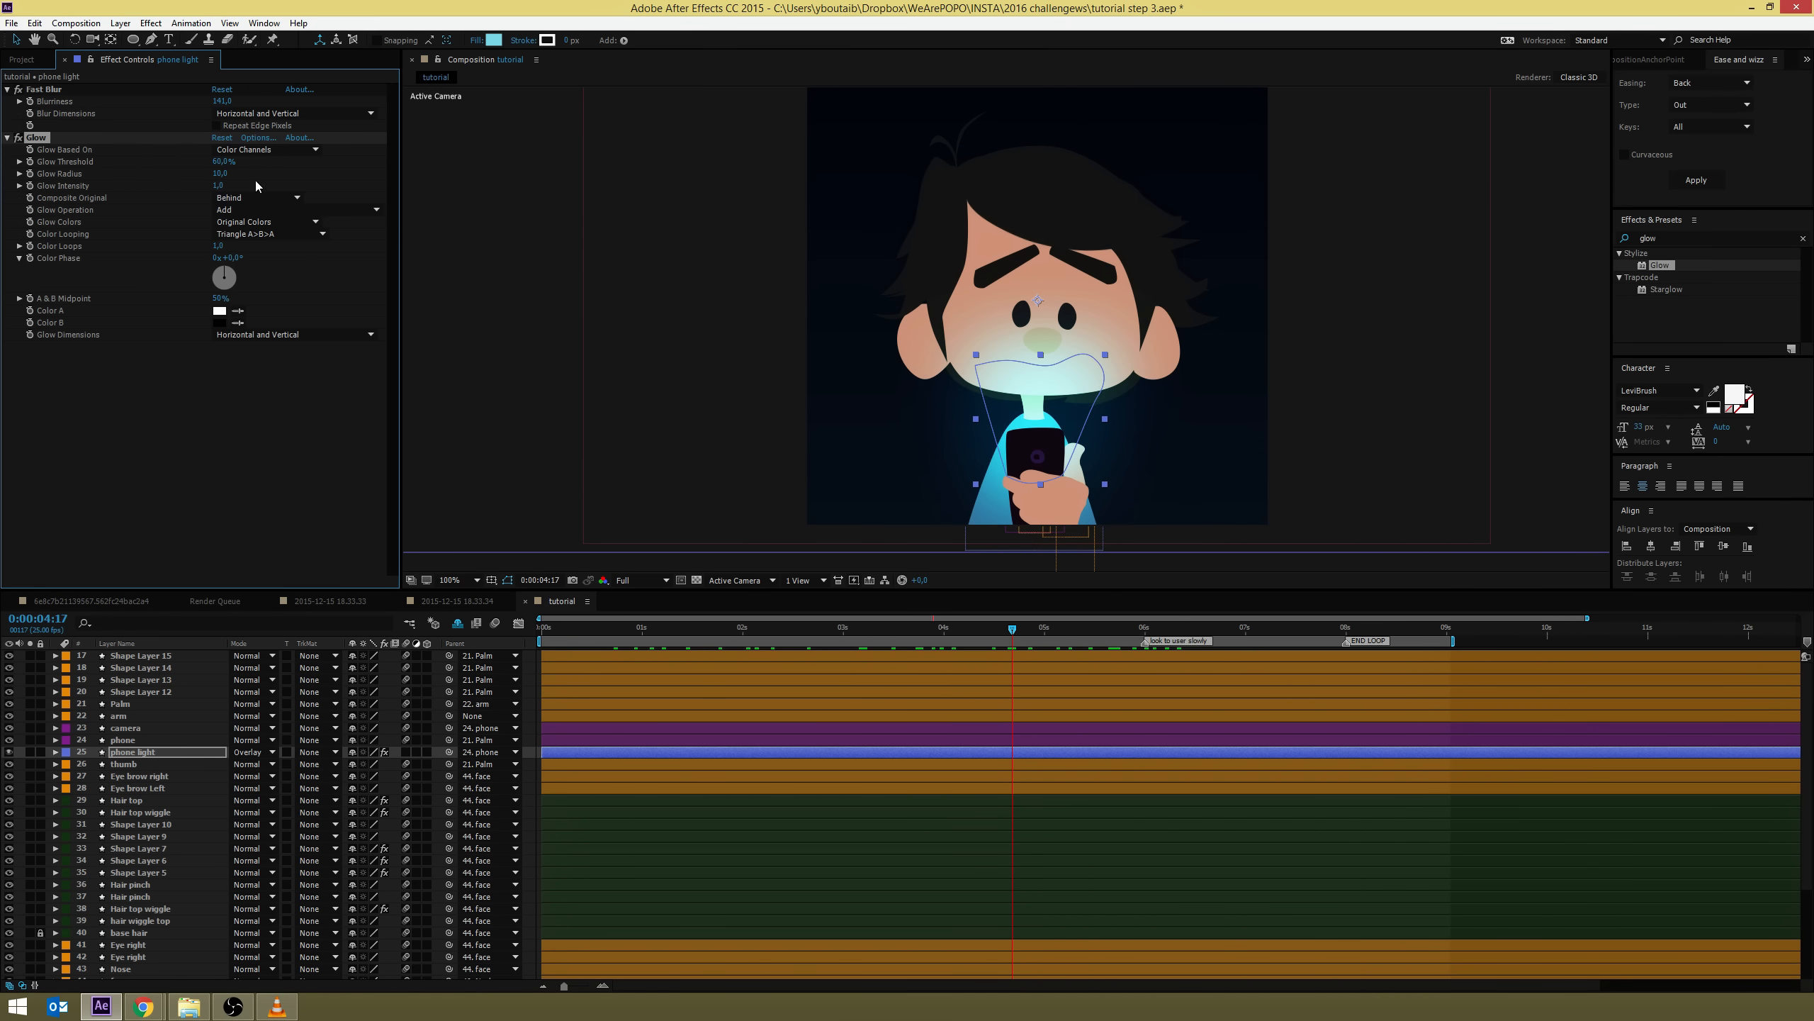
{"action": "left_click_drag", "start_coordinate": [221, 174], "coordinate": [265, 174]}
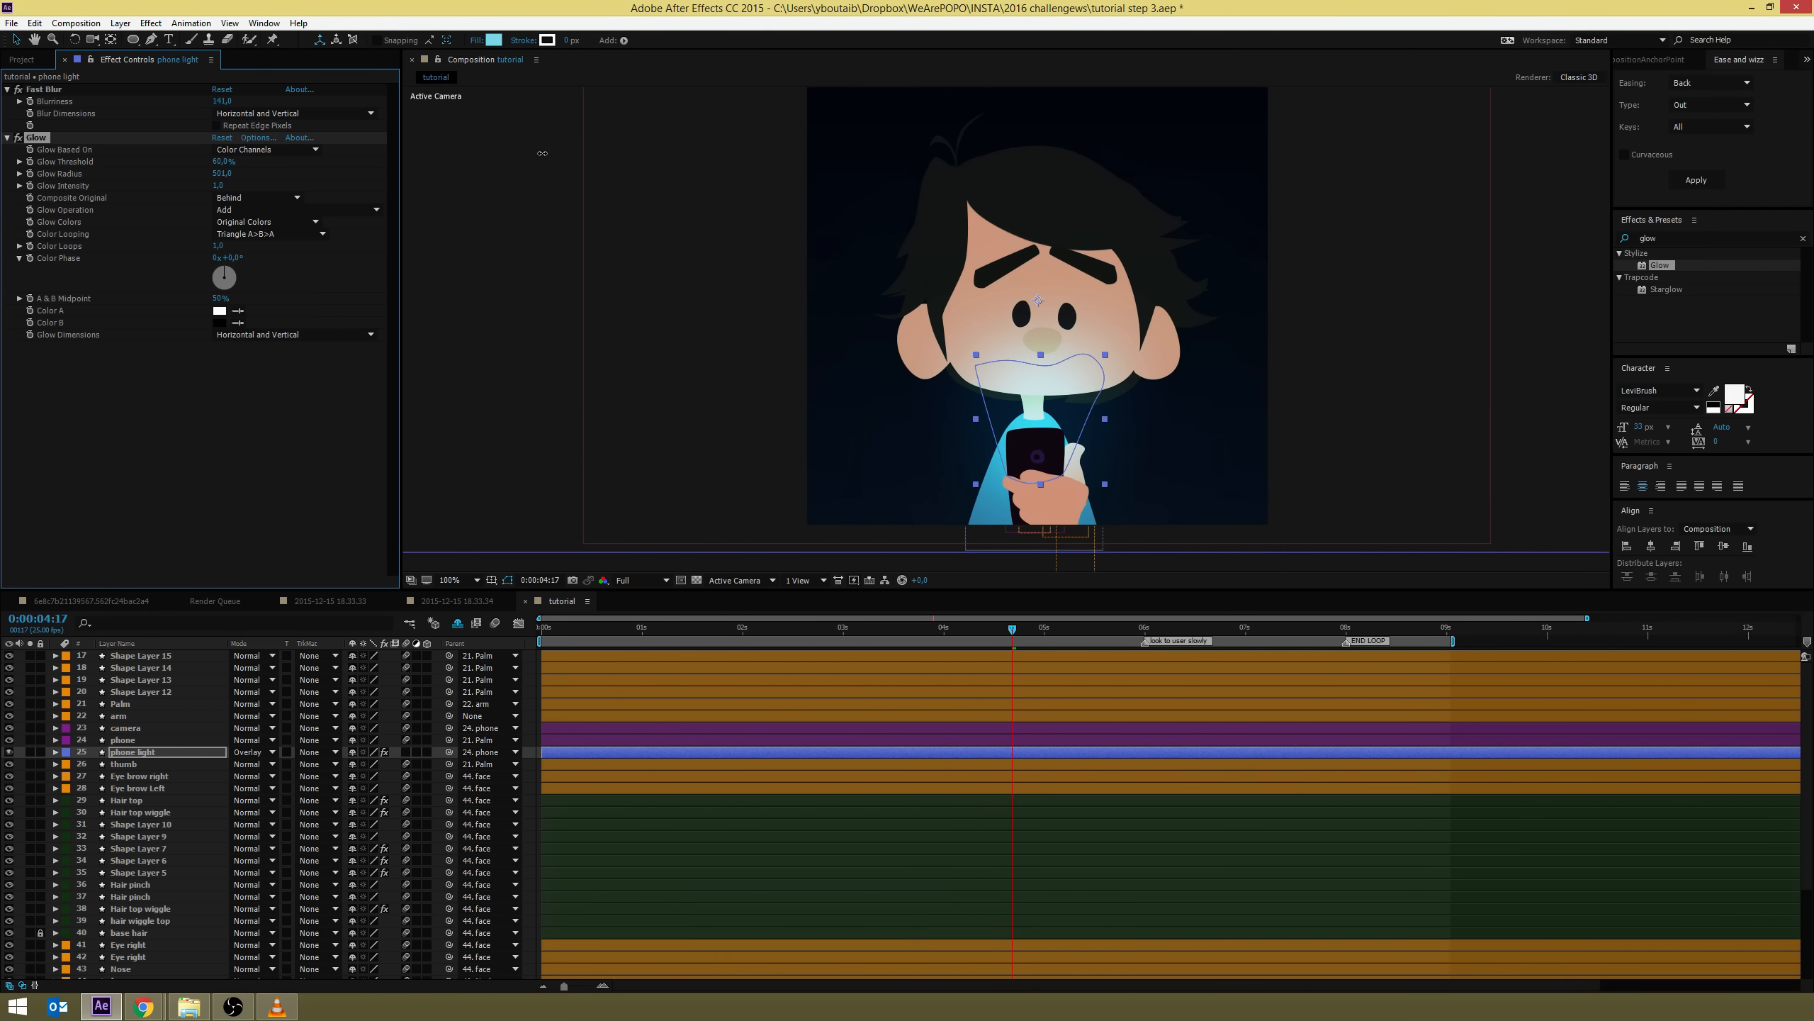
{"action": "left_click_drag", "start_coordinate": [214, 161], "coordinate": [393, 151]}
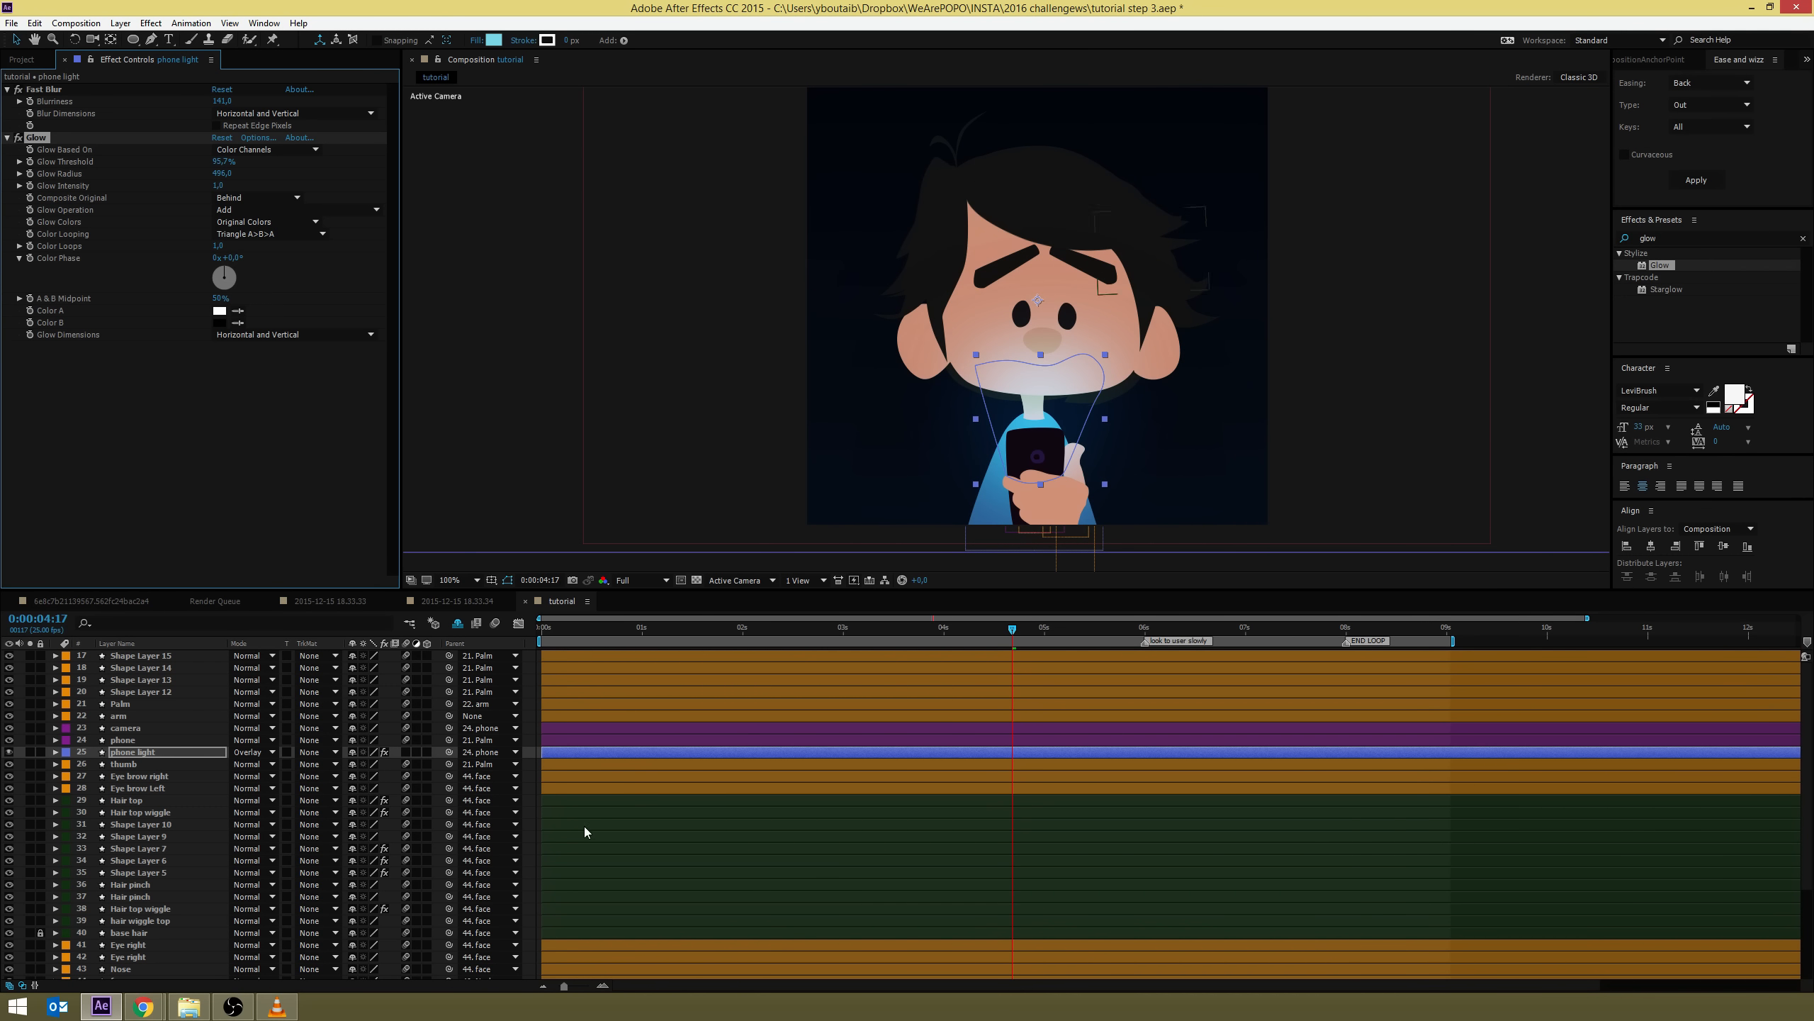
Preview the animation from the beginning to check how the phone glow lights the face
{"action": "left_click", "coordinate": [533, 759]}
{"action": "left_click", "coordinate": [545, 629]}
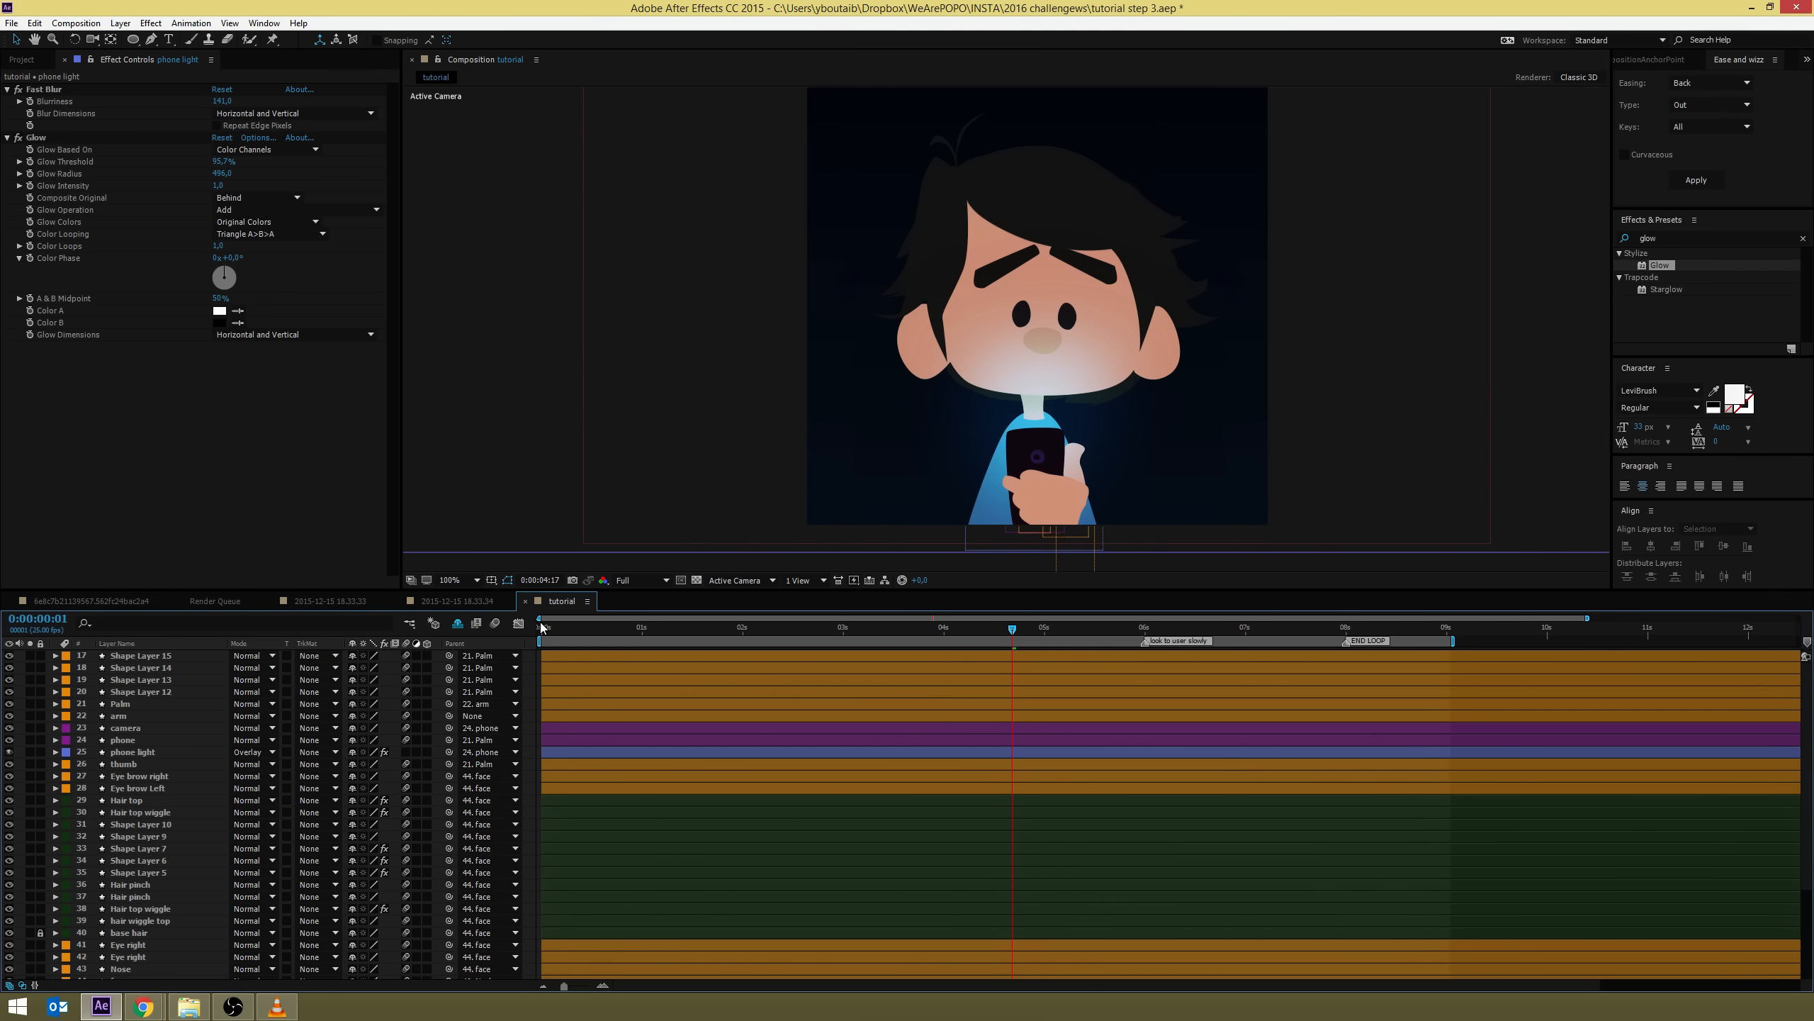
{"action": "key", "text": "space"}
Keyframe the phone light layer's opacity to rise from 0% at 0:00:01:00 to 100% at 0:00:02:00
{"action": "mouse_move", "coordinate": [612, 628]}
{"action": "left_mouse_down"}
{"action": "mouse_move", "coordinate": [1457, 634]}
{"action": "mouse_move", "coordinate": [461, 635]}
{"action": "mouse_move", "coordinate": [642, 637]}
{"action": "left_mouse_up"}
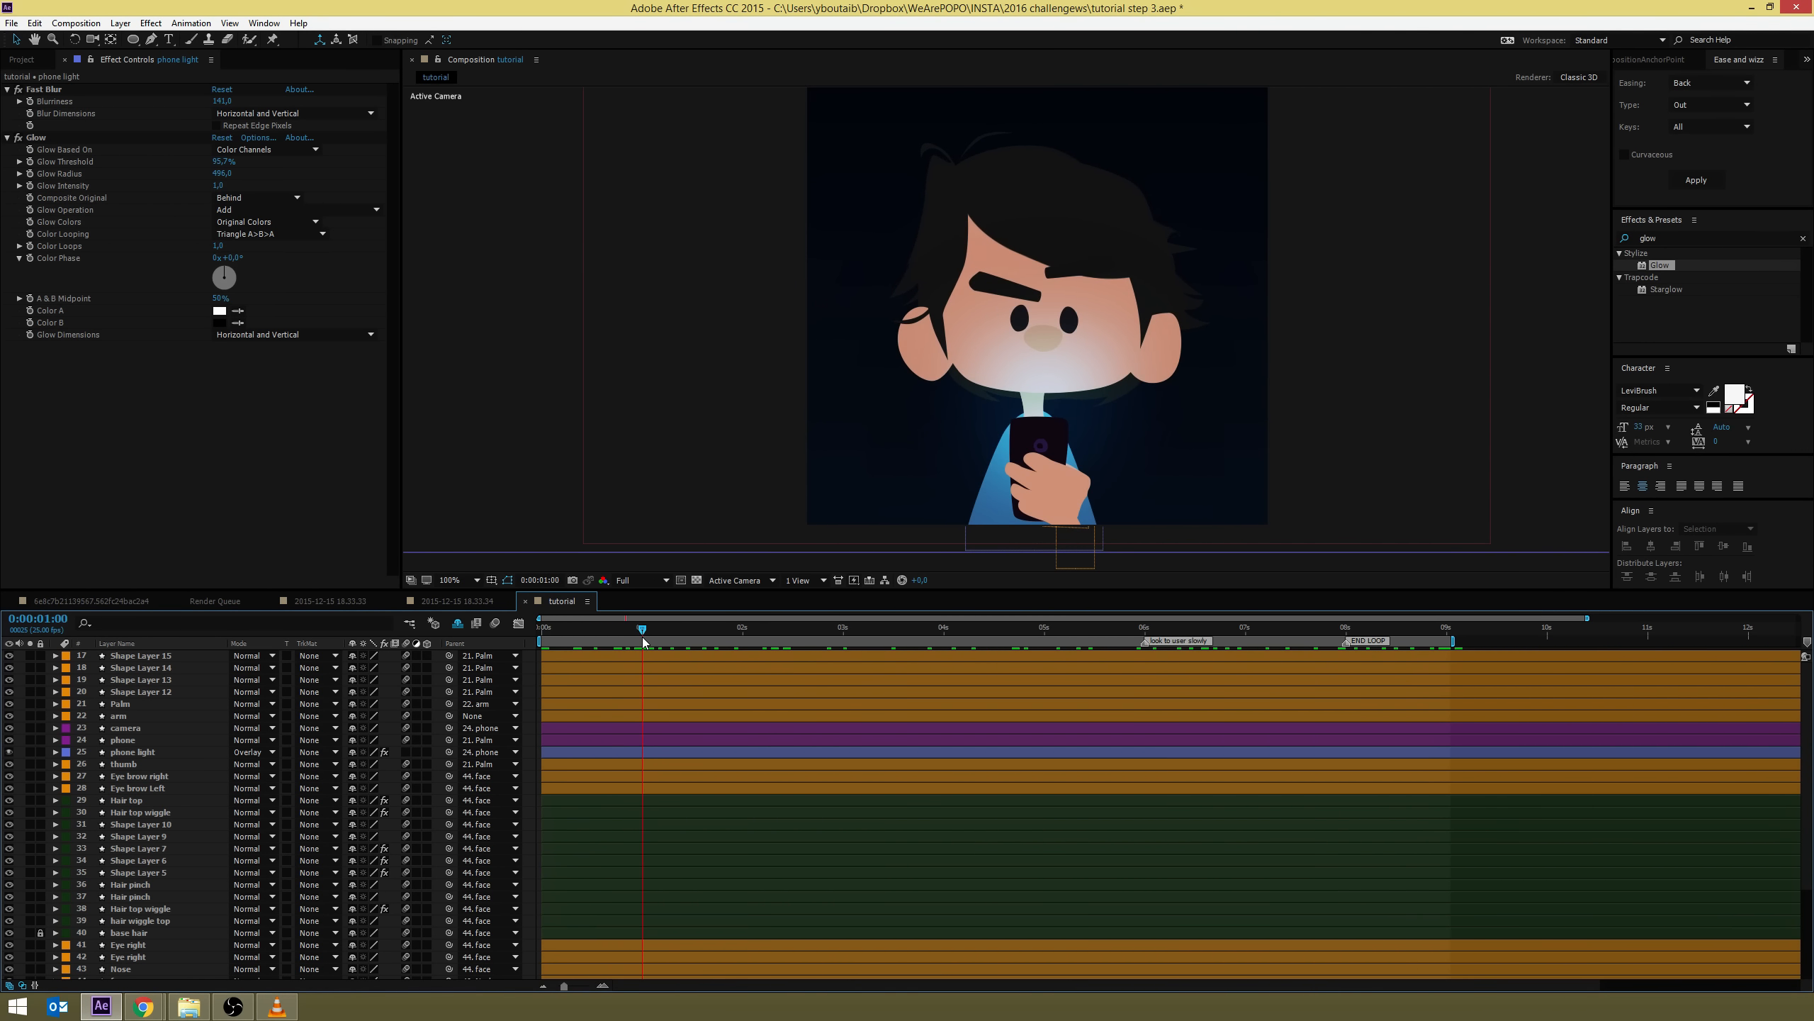
{"action": "left_click", "coordinate": [124, 753]}
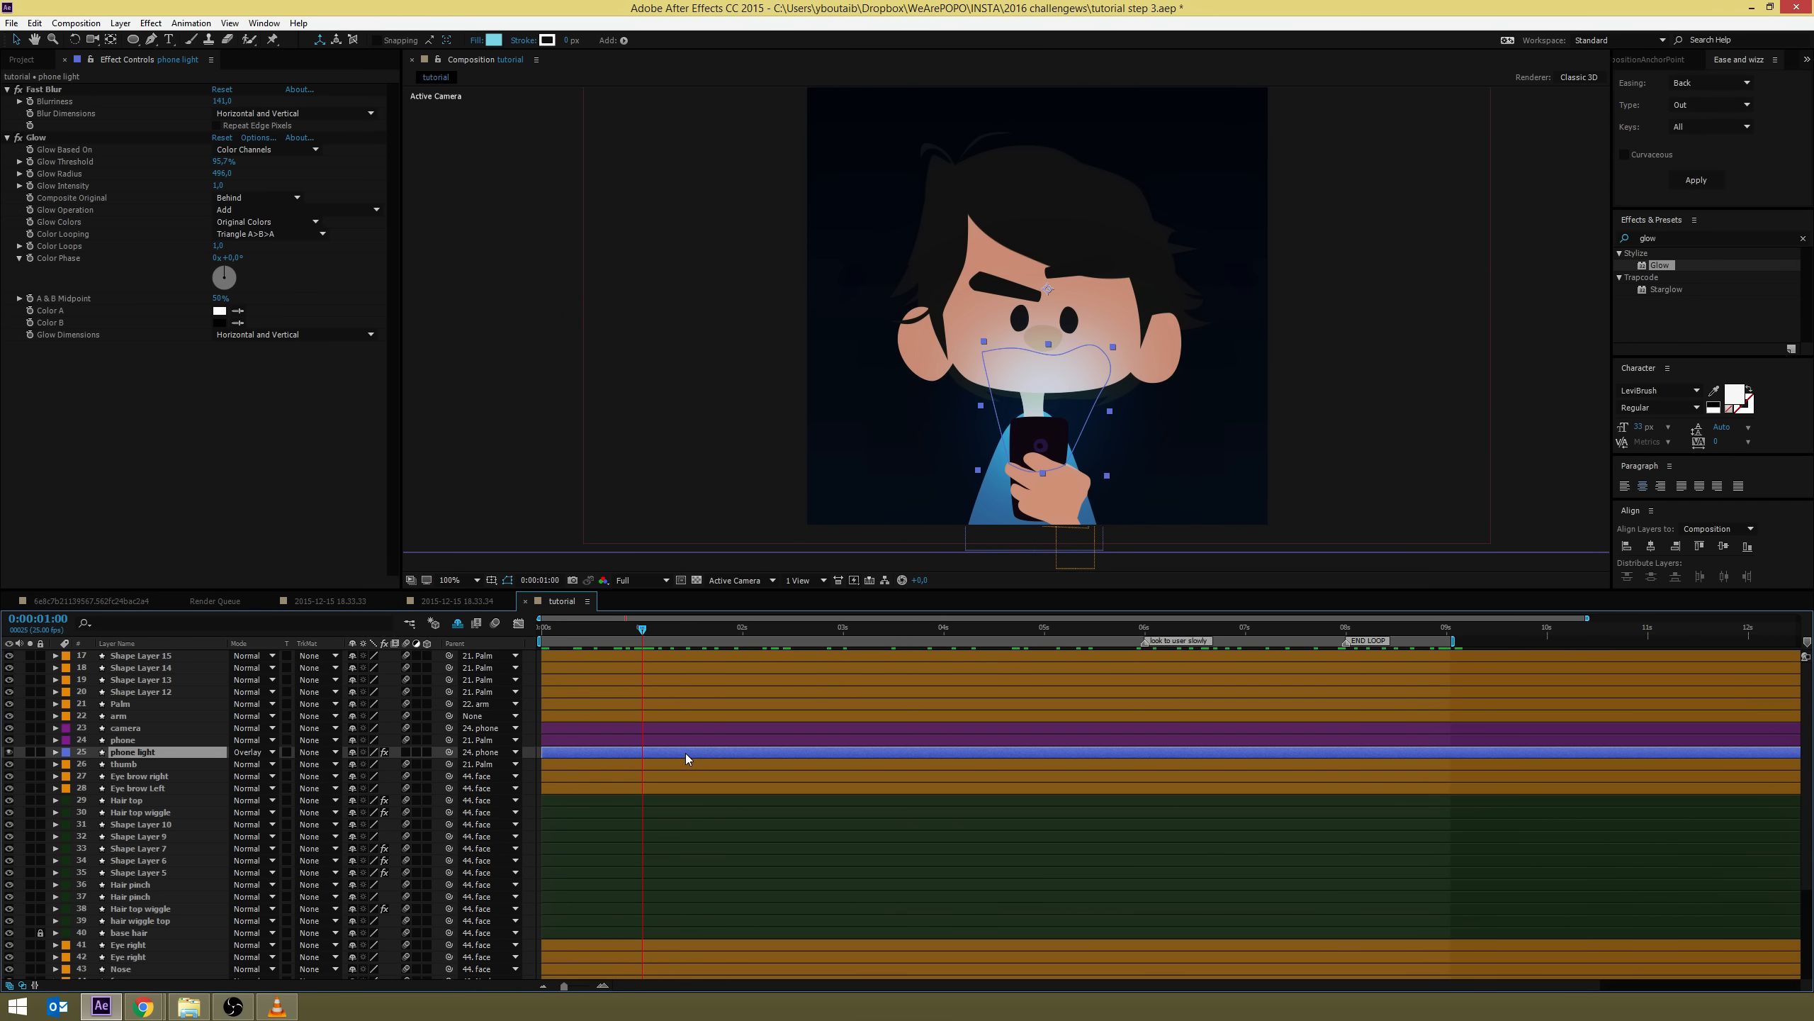
{"action": "key", "text": "t"}
{"action": "left_click", "coordinate": [90, 764]}
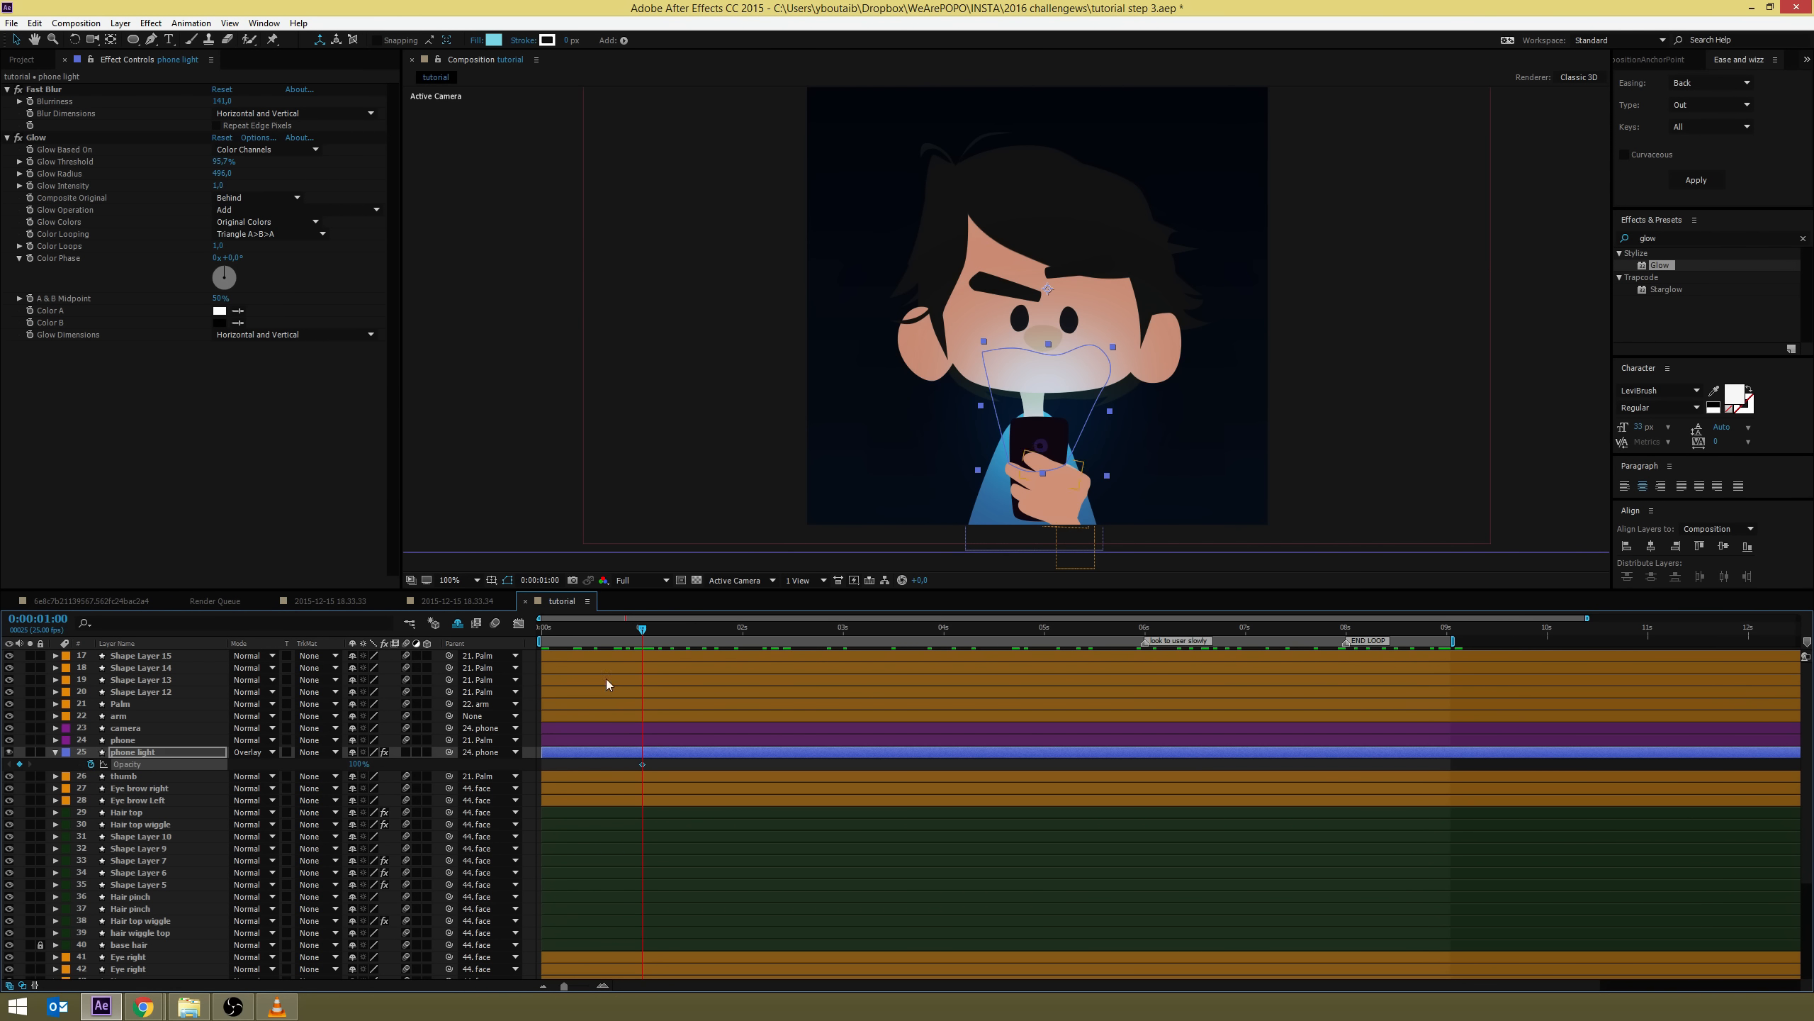
{"action": "left_click", "coordinate": [364, 765]}
{"action": "type", "text": "0"}
{"action": "key", "text": "Return"}
{"action": "left_click_drag", "start_coordinate": [709, 638], "coordinate": [742, 638]}
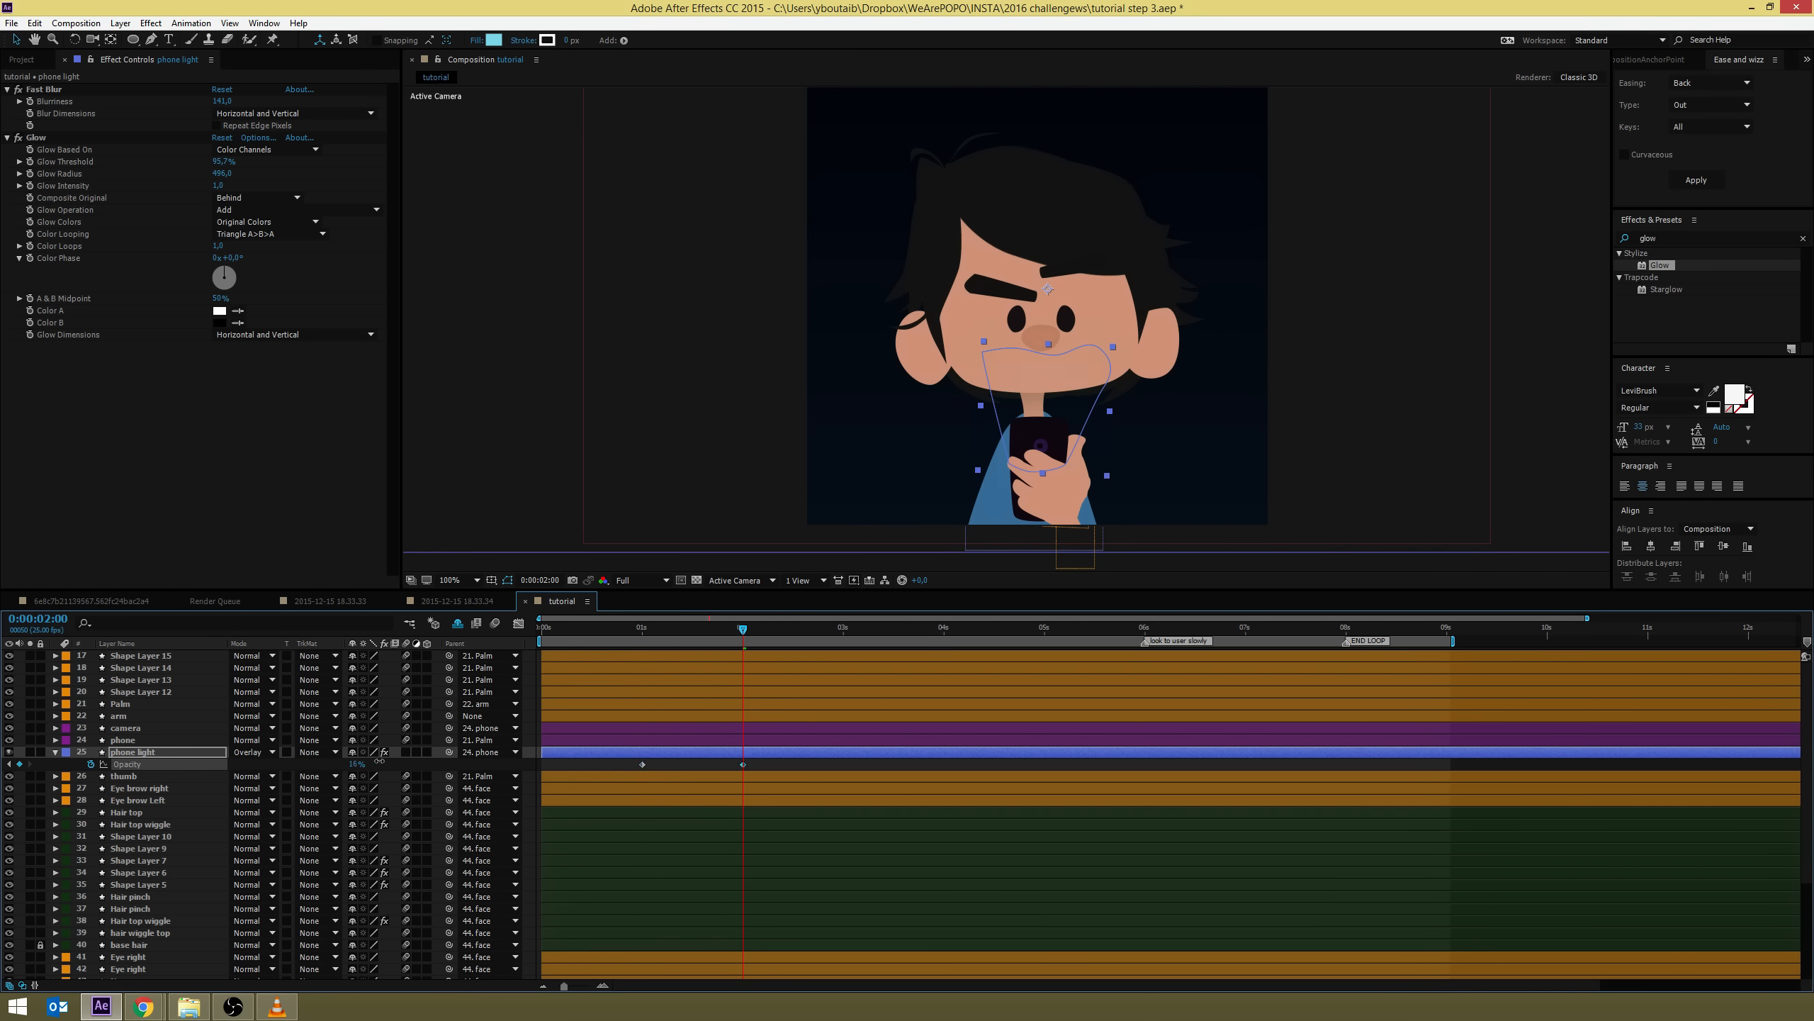
{"action": "left_click_drag", "start_coordinate": [379, 760], "coordinate": [428, 758]}
Apply Easy Ease to both phone light opacity keyframes and refine the end keyframe's easing in the speed graph
{"action": "left_click_drag", "start_coordinate": [772, 766], "coordinate": [573, 783]}
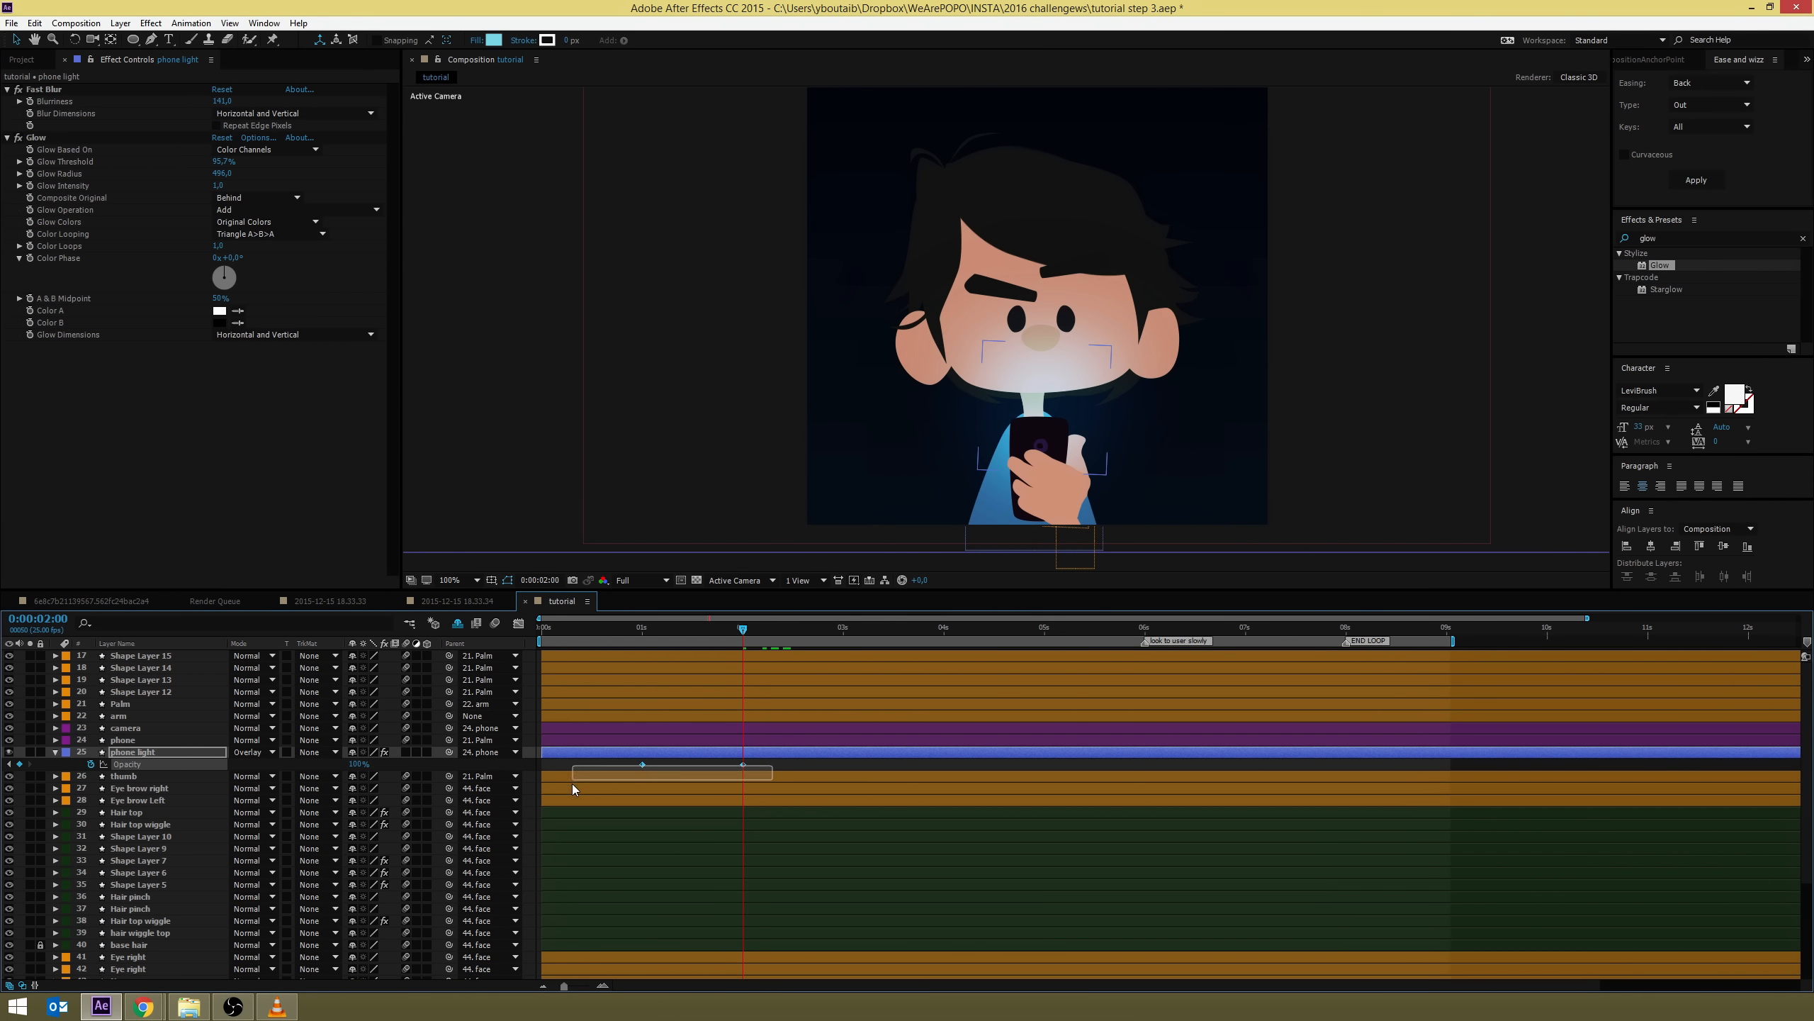
{"action": "key", "text": "F9"}
{"action": "left_click", "coordinate": [518, 622]}
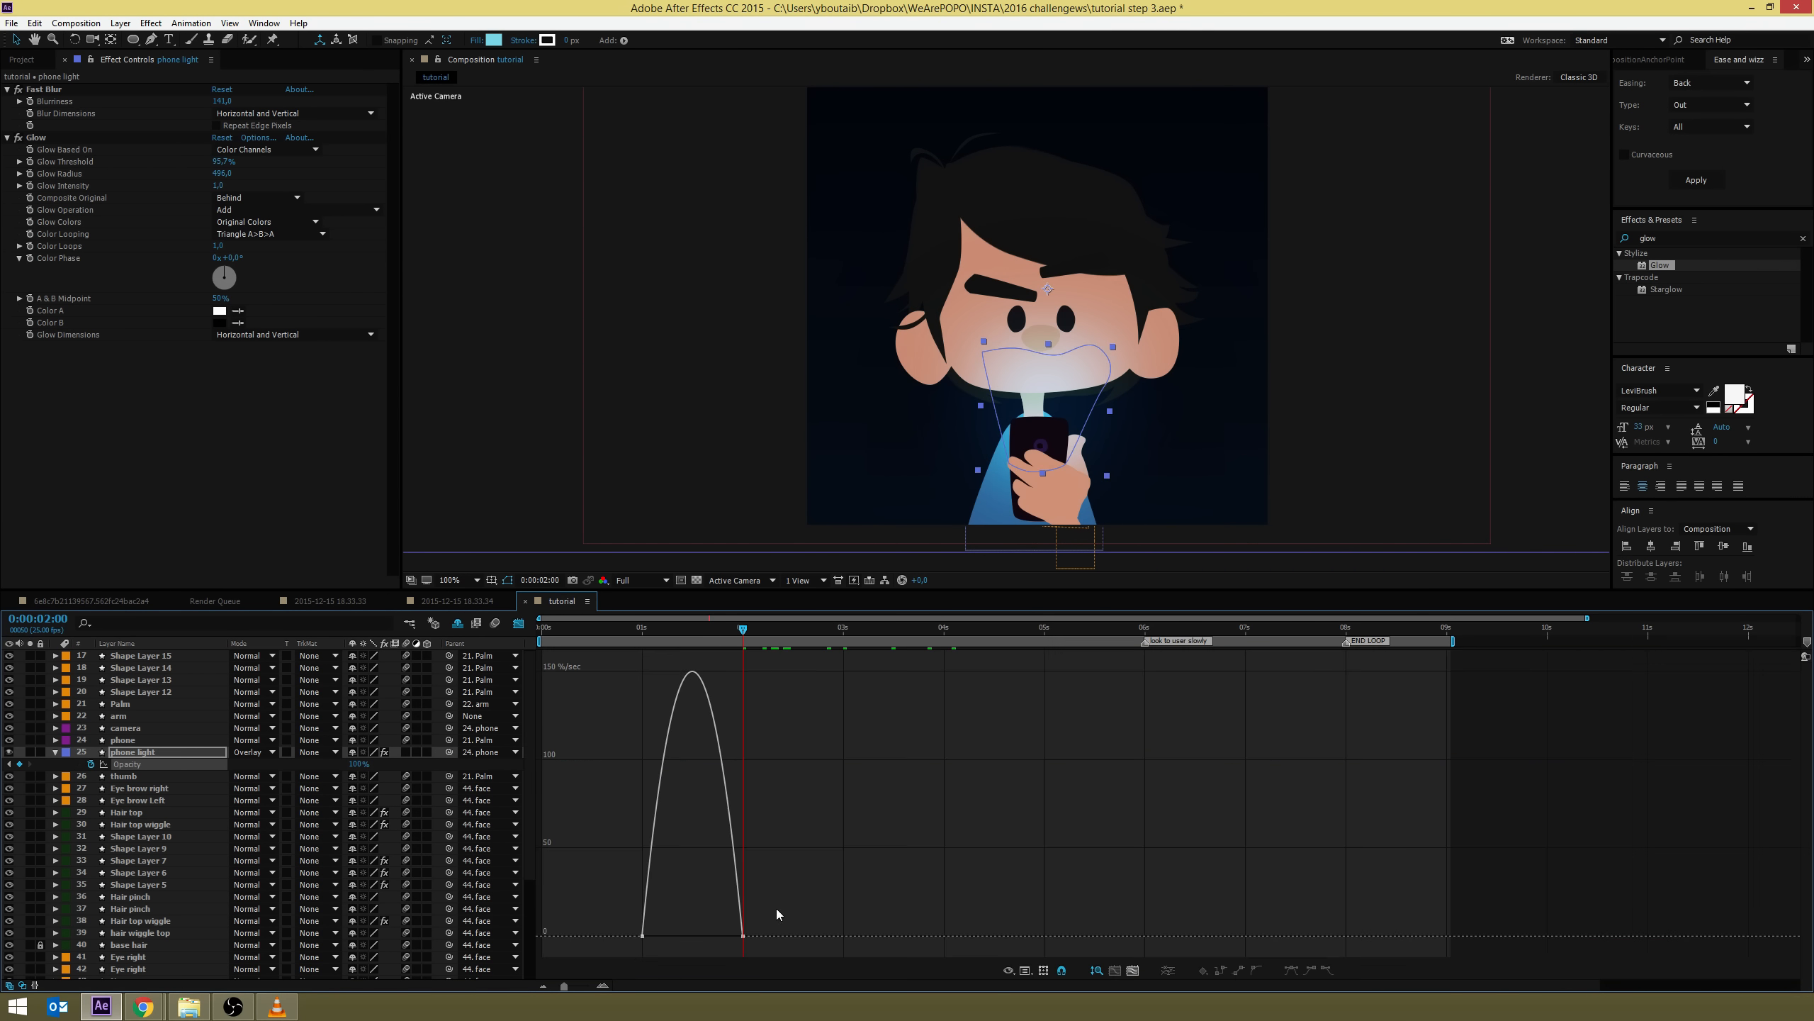
{"action": "left_click_drag", "start_coordinate": [767, 917], "coordinate": [663, 942]}
{"action": "left_click", "coordinate": [519, 622]}
Preview the phone light's fade-in, replay the animation from the beginning, and save the project
{"action": "left_click", "coordinate": [631, 635]}
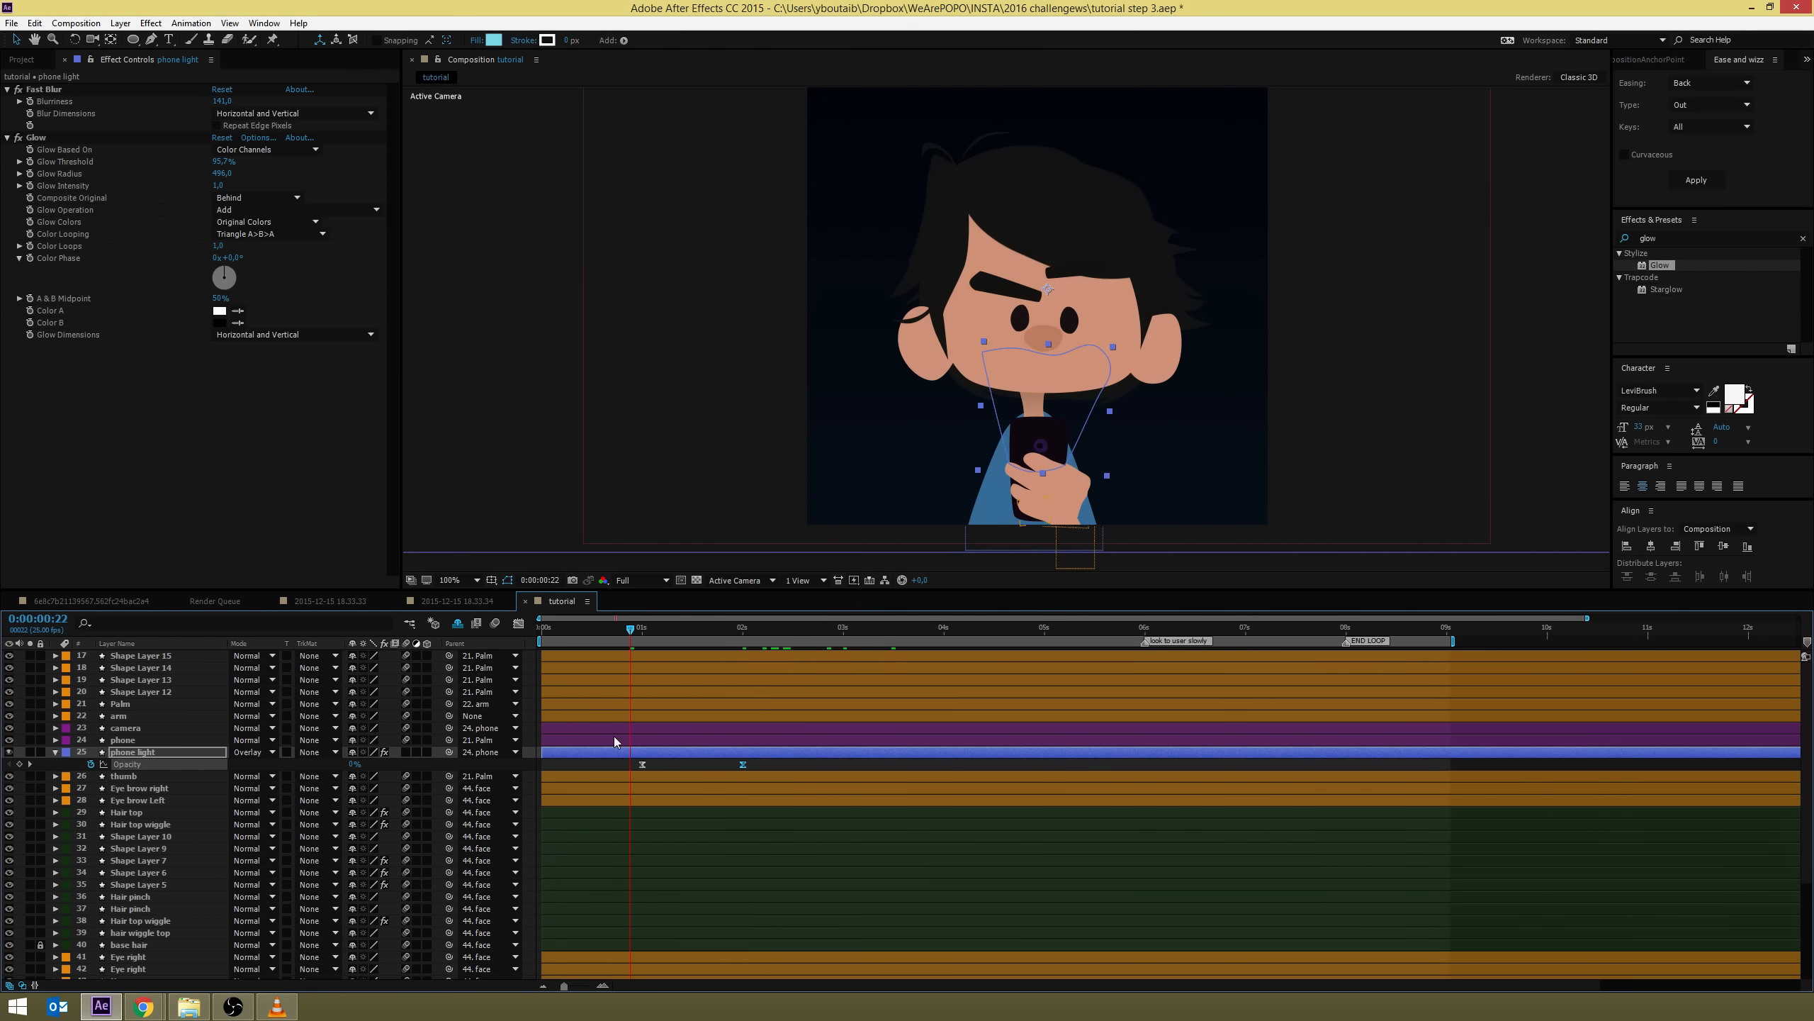
{"action": "left_click", "coordinate": [600, 765]}
{"action": "key", "text": "space"}
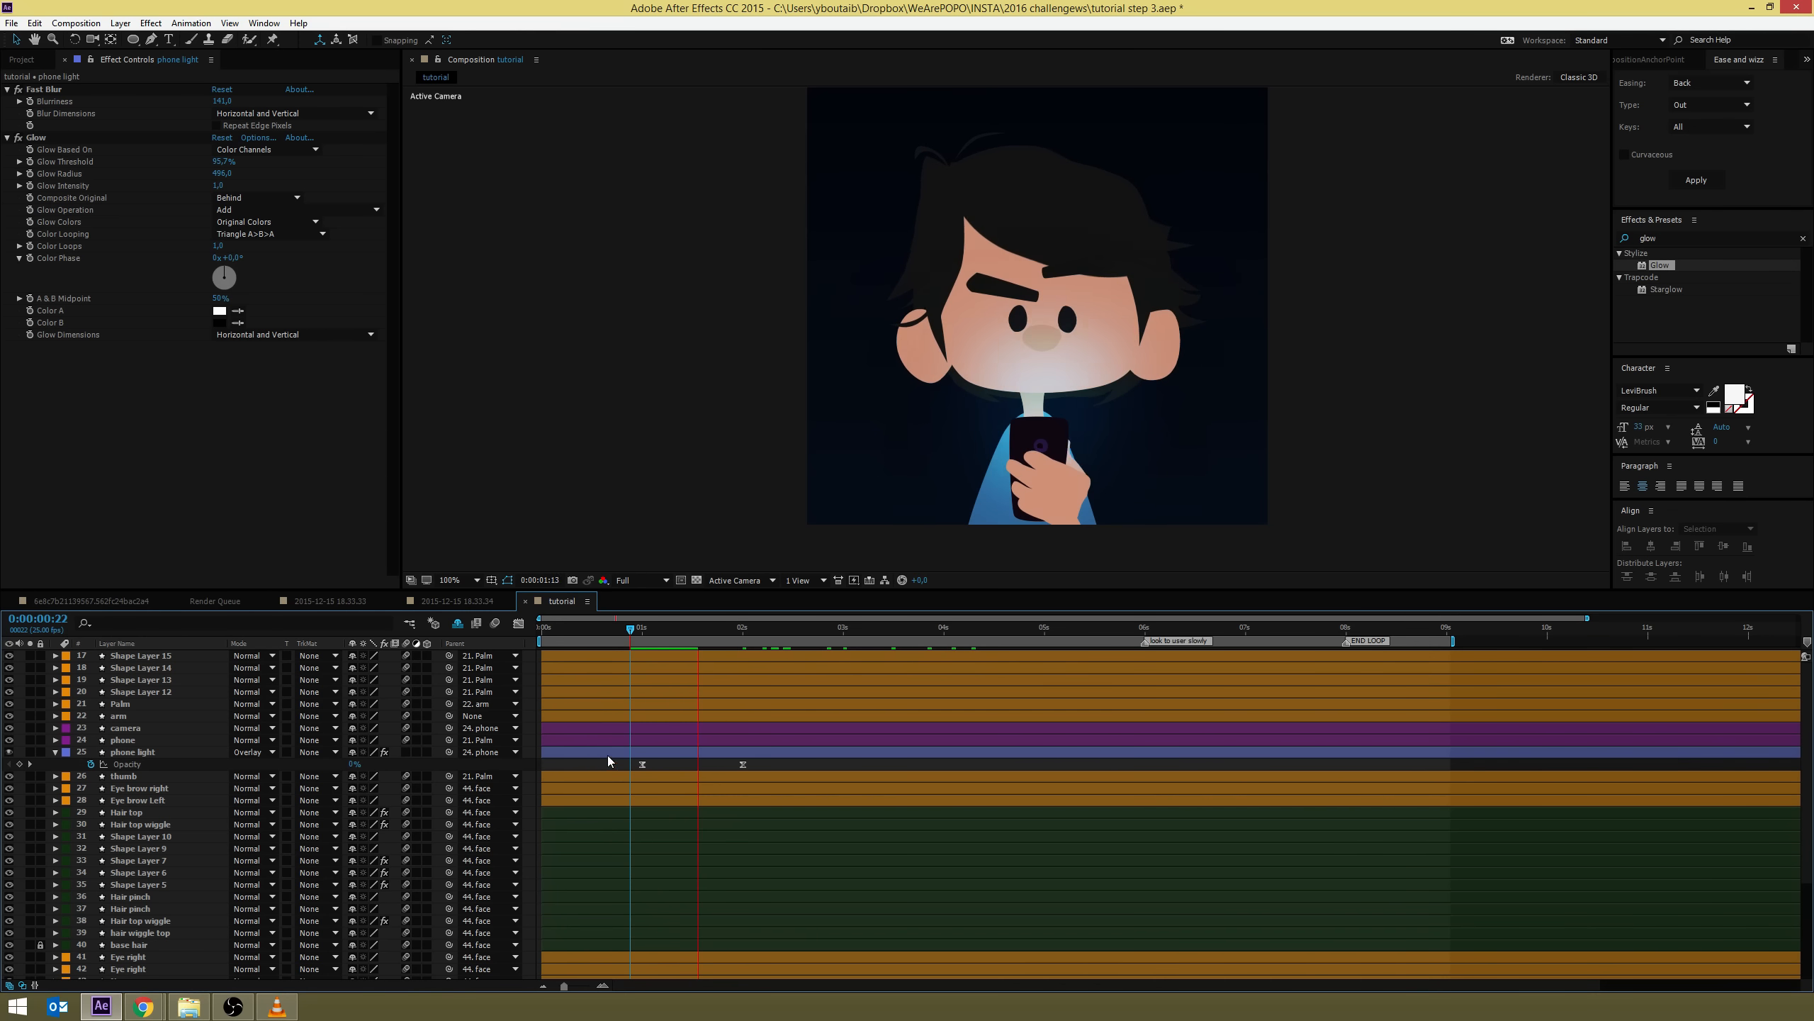
{"action": "left_click", "coordinate": [607, 629]}
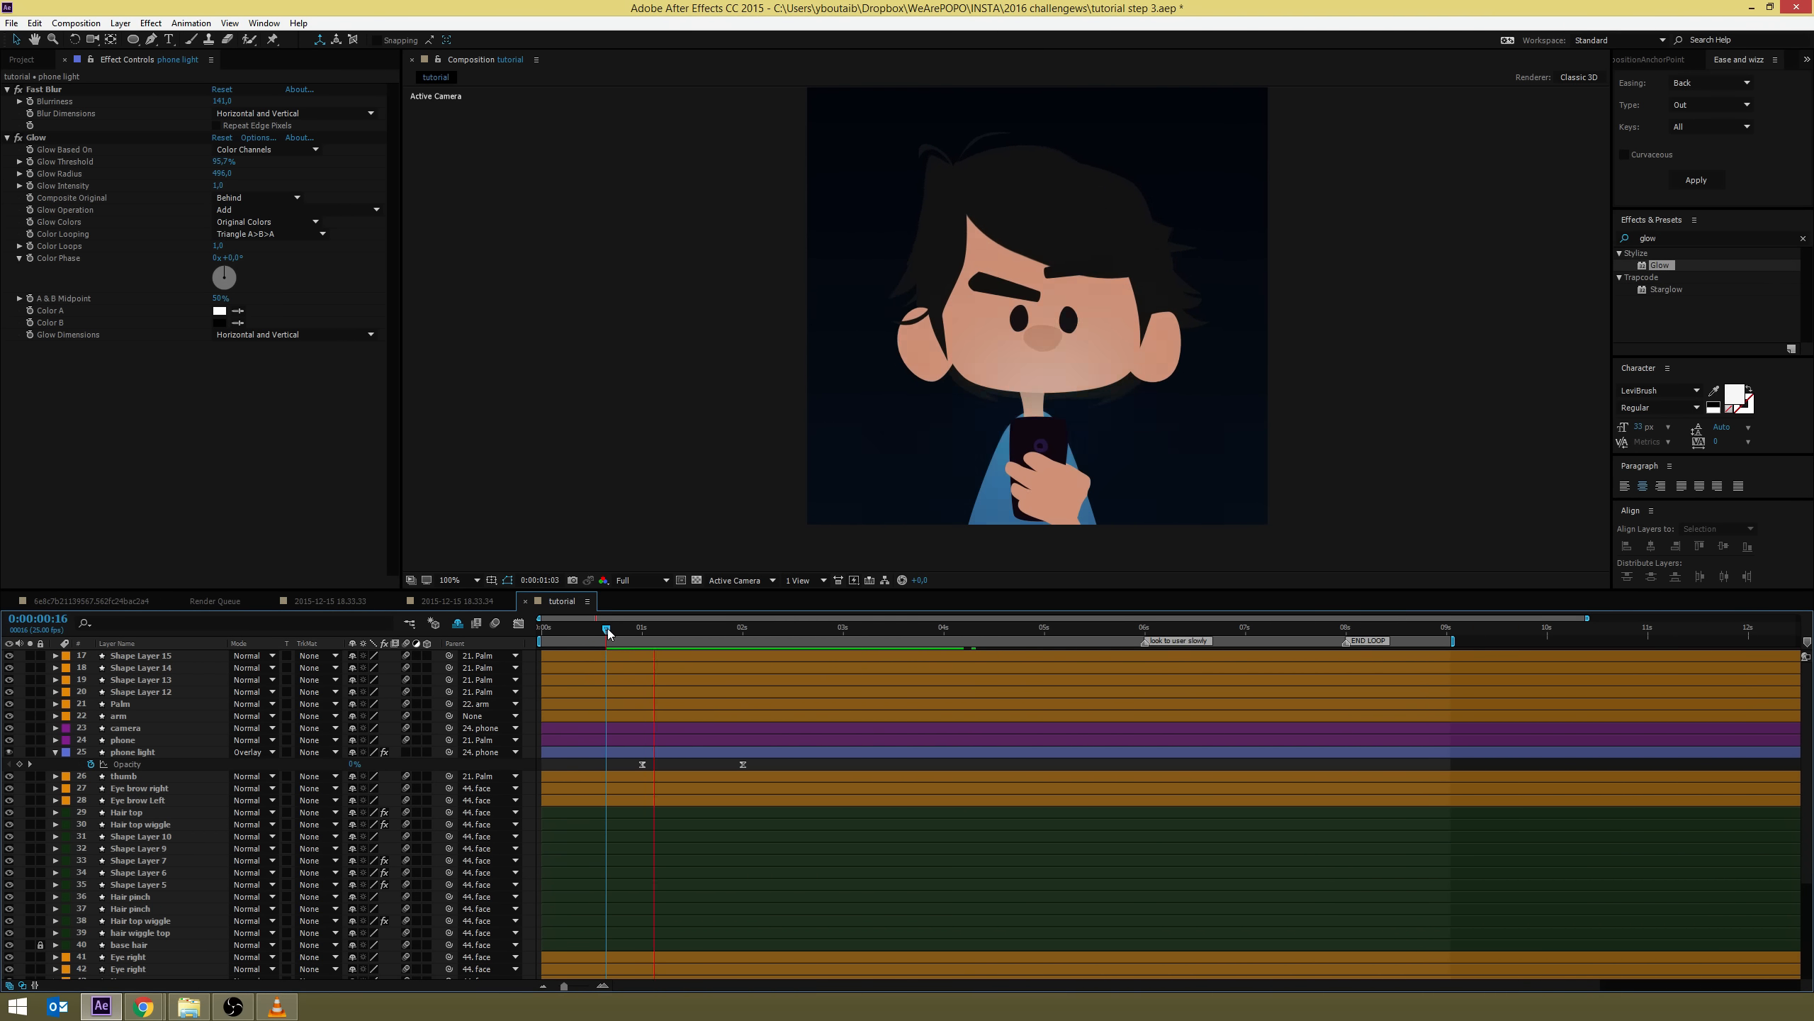
{"action": "left_click_drag", "start_coordinate": [609, 631], "coordinate": [497, 629]}
{"action": "key", "text": "space"}
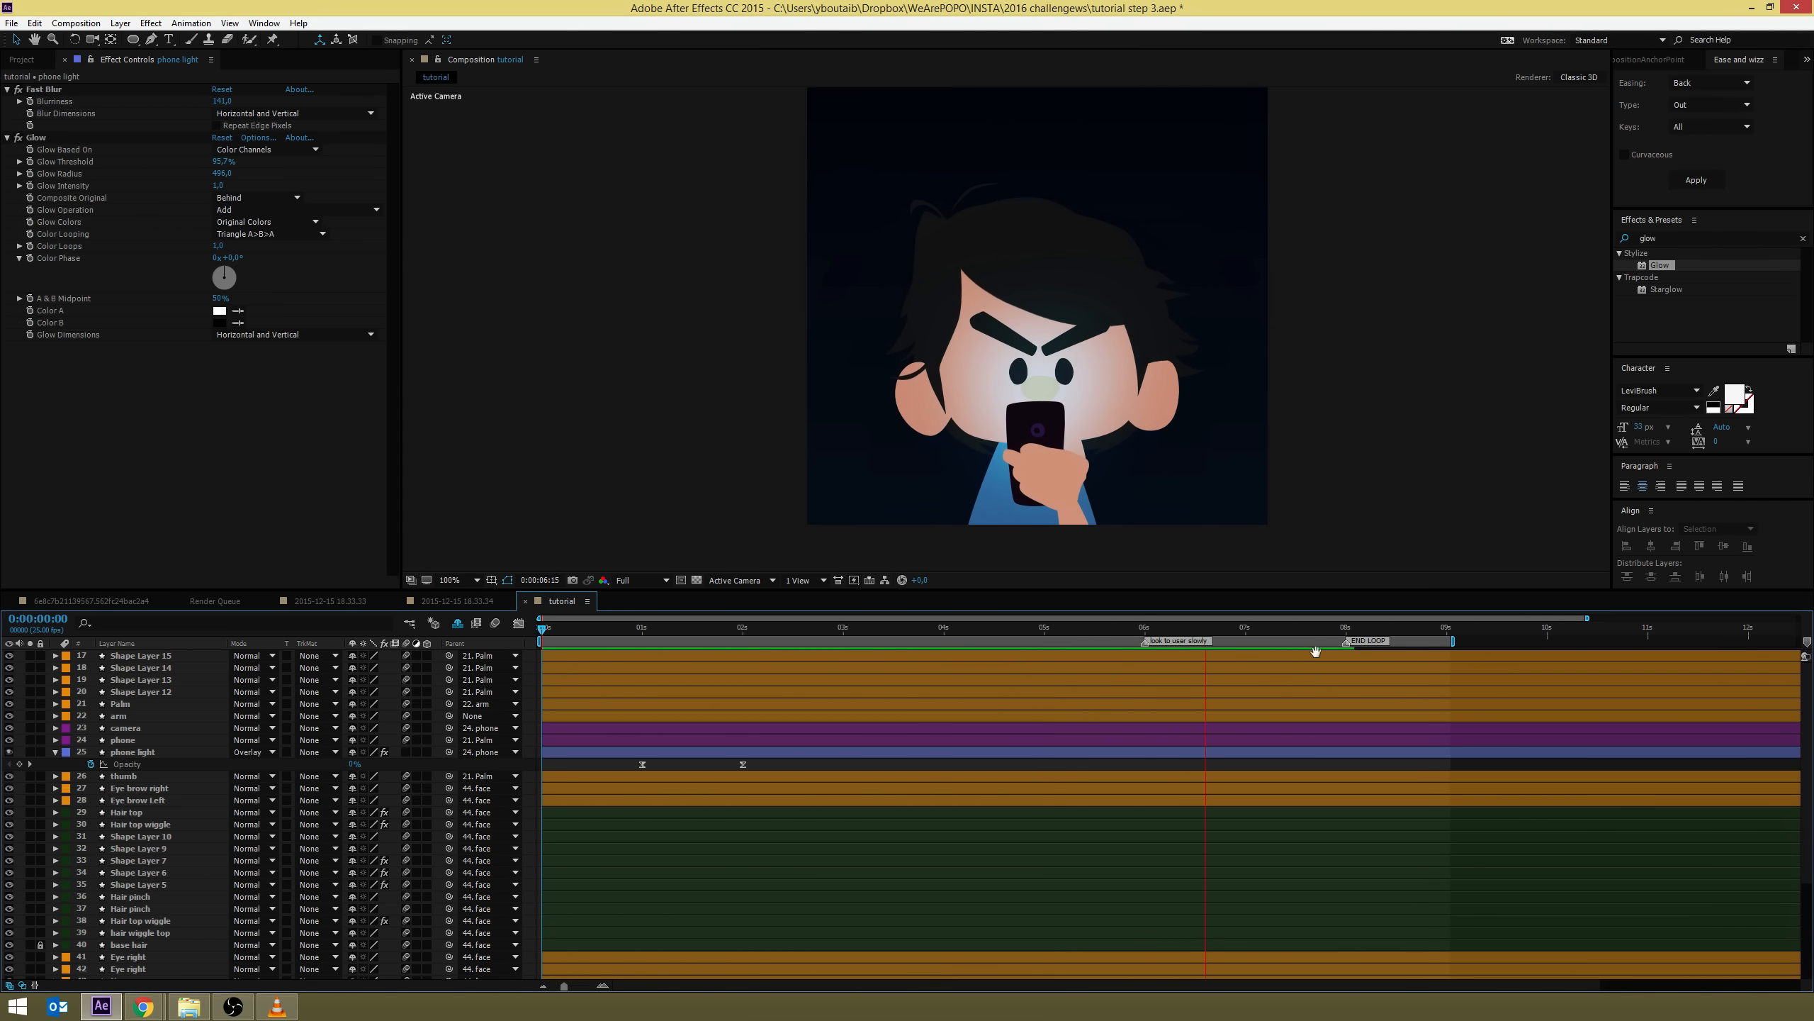
{"action": "key", "text": "ctrl+s"}
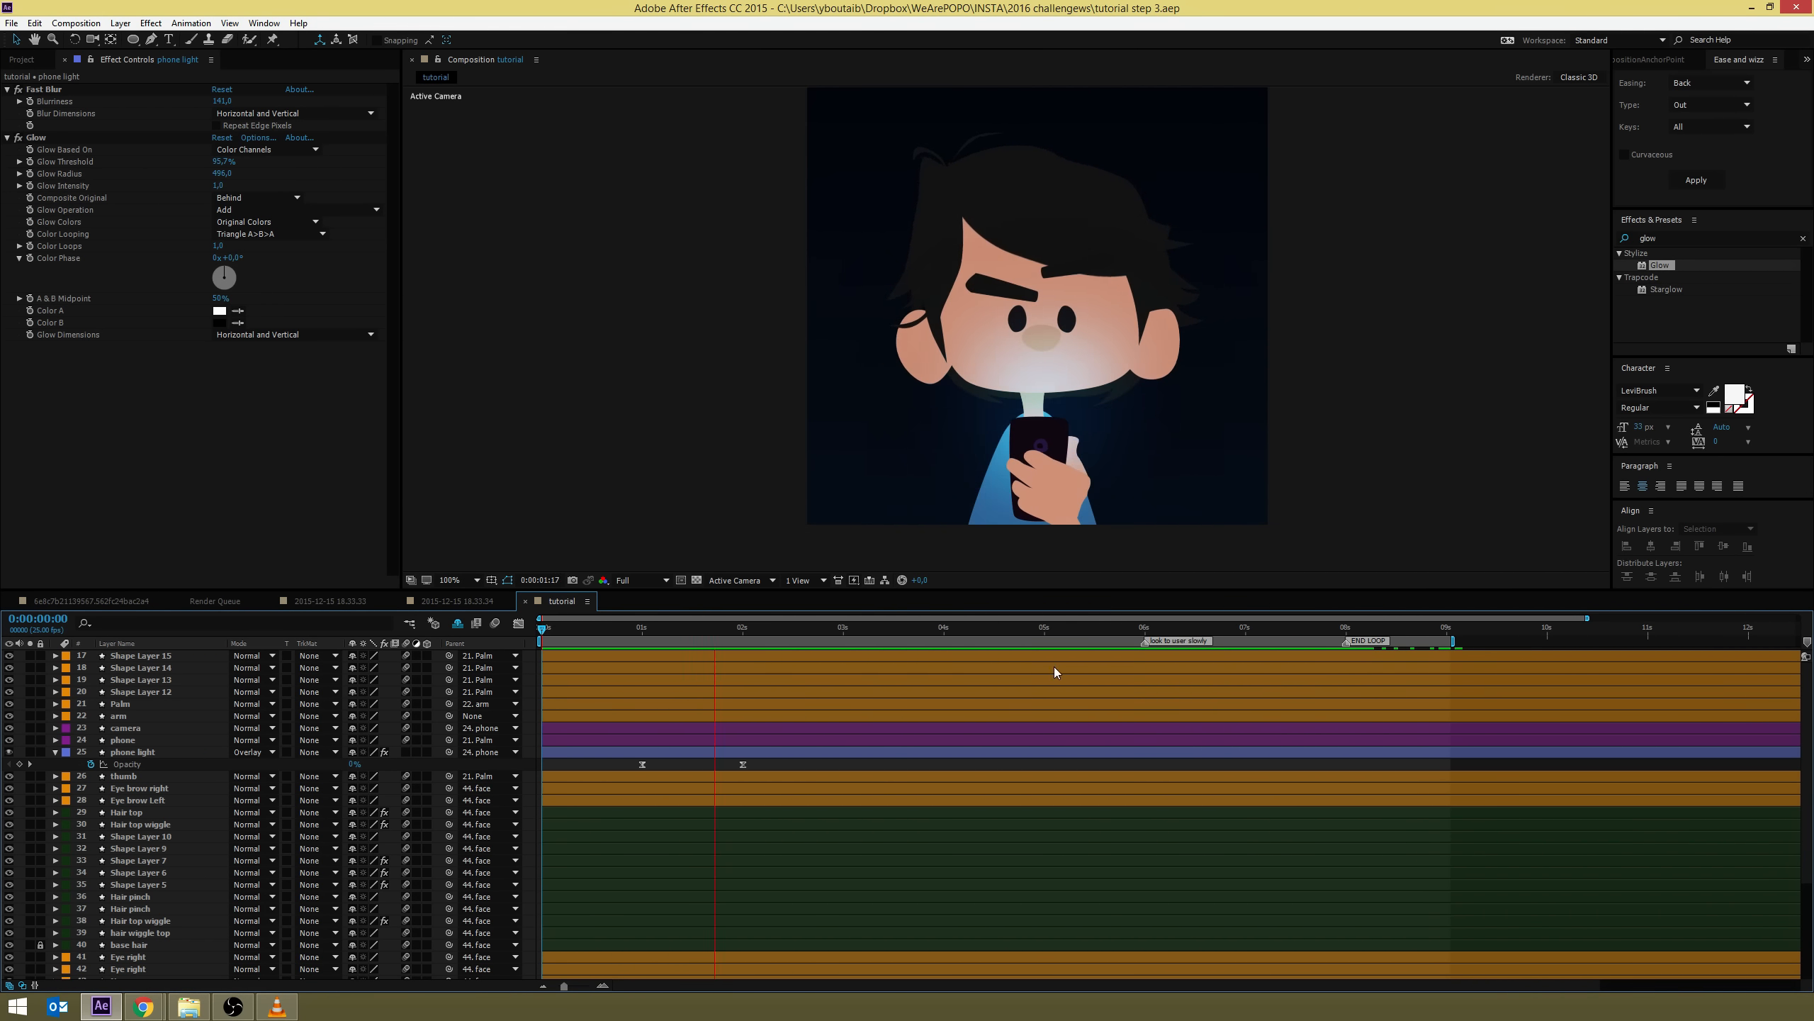
{"action": "key", "text": "space"}
Add the expression wiggle(0.5,4) to the Palm layer's rotation and copy the expression
{"action": "left_click_drag", "start_coordinate": [1056, 509], "coordinate": [1051, 379]}
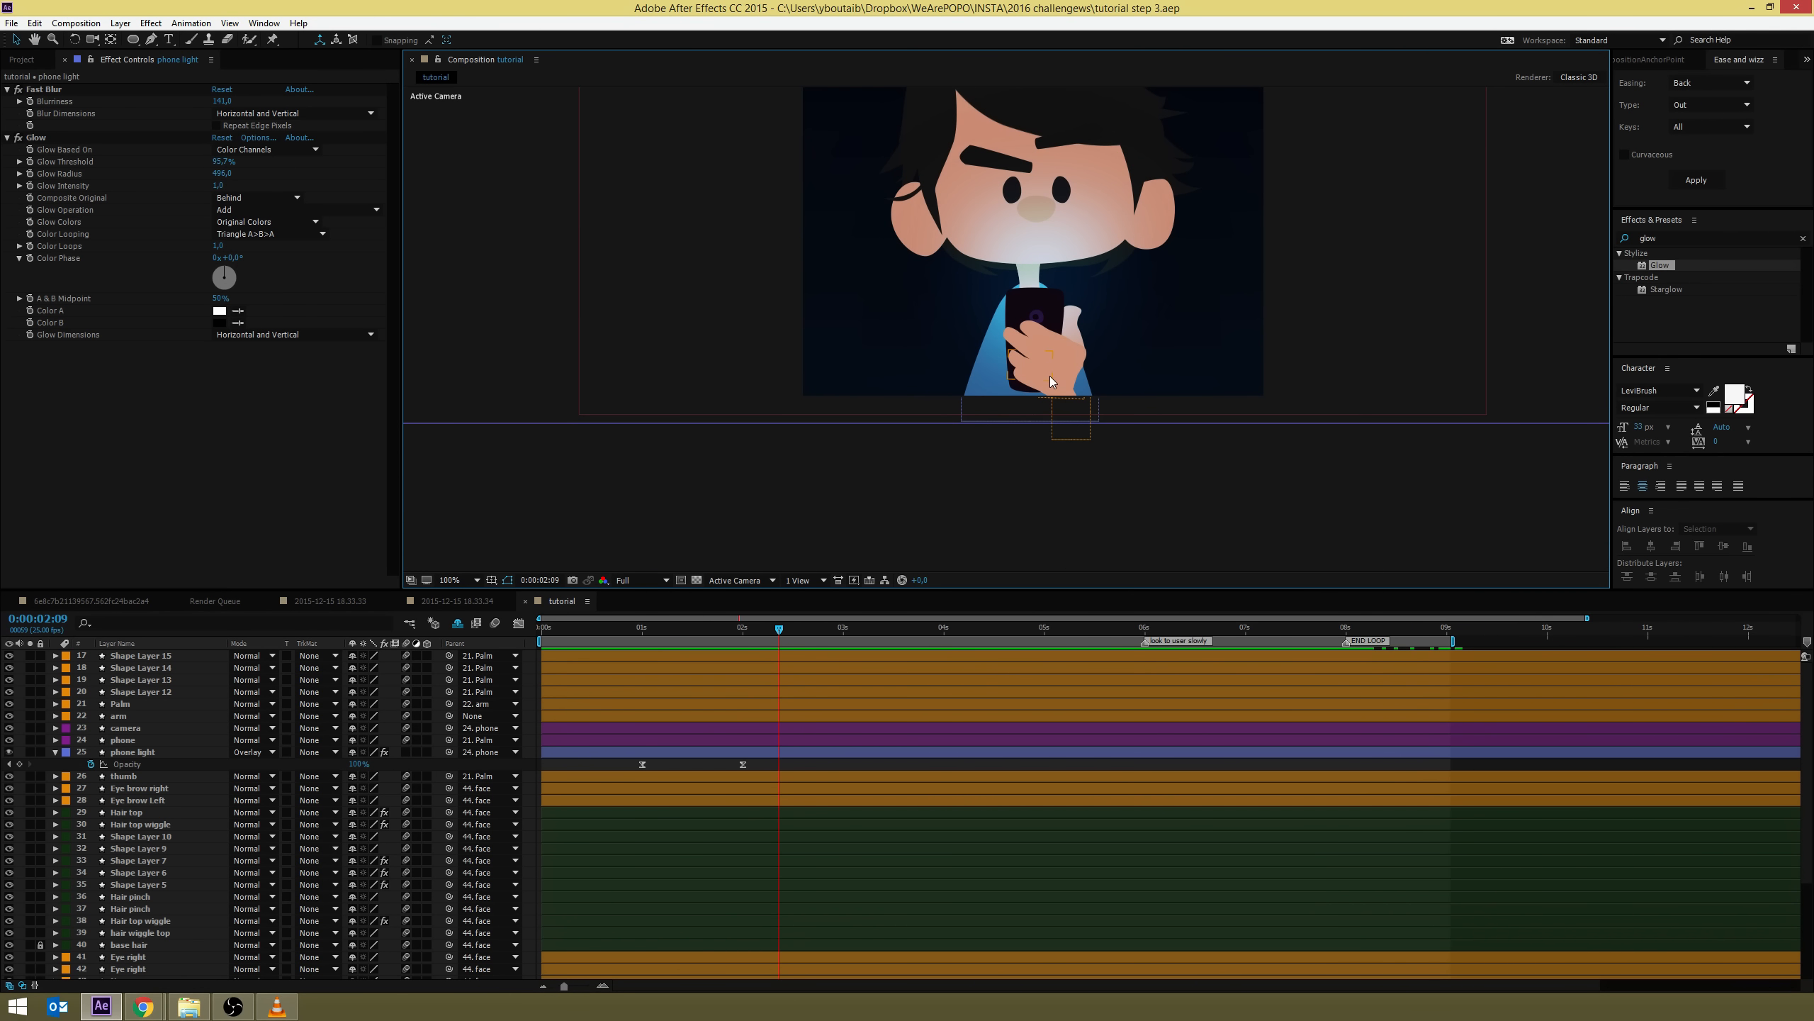
{"action": "left_click", "coordinate": [1073, 391]}
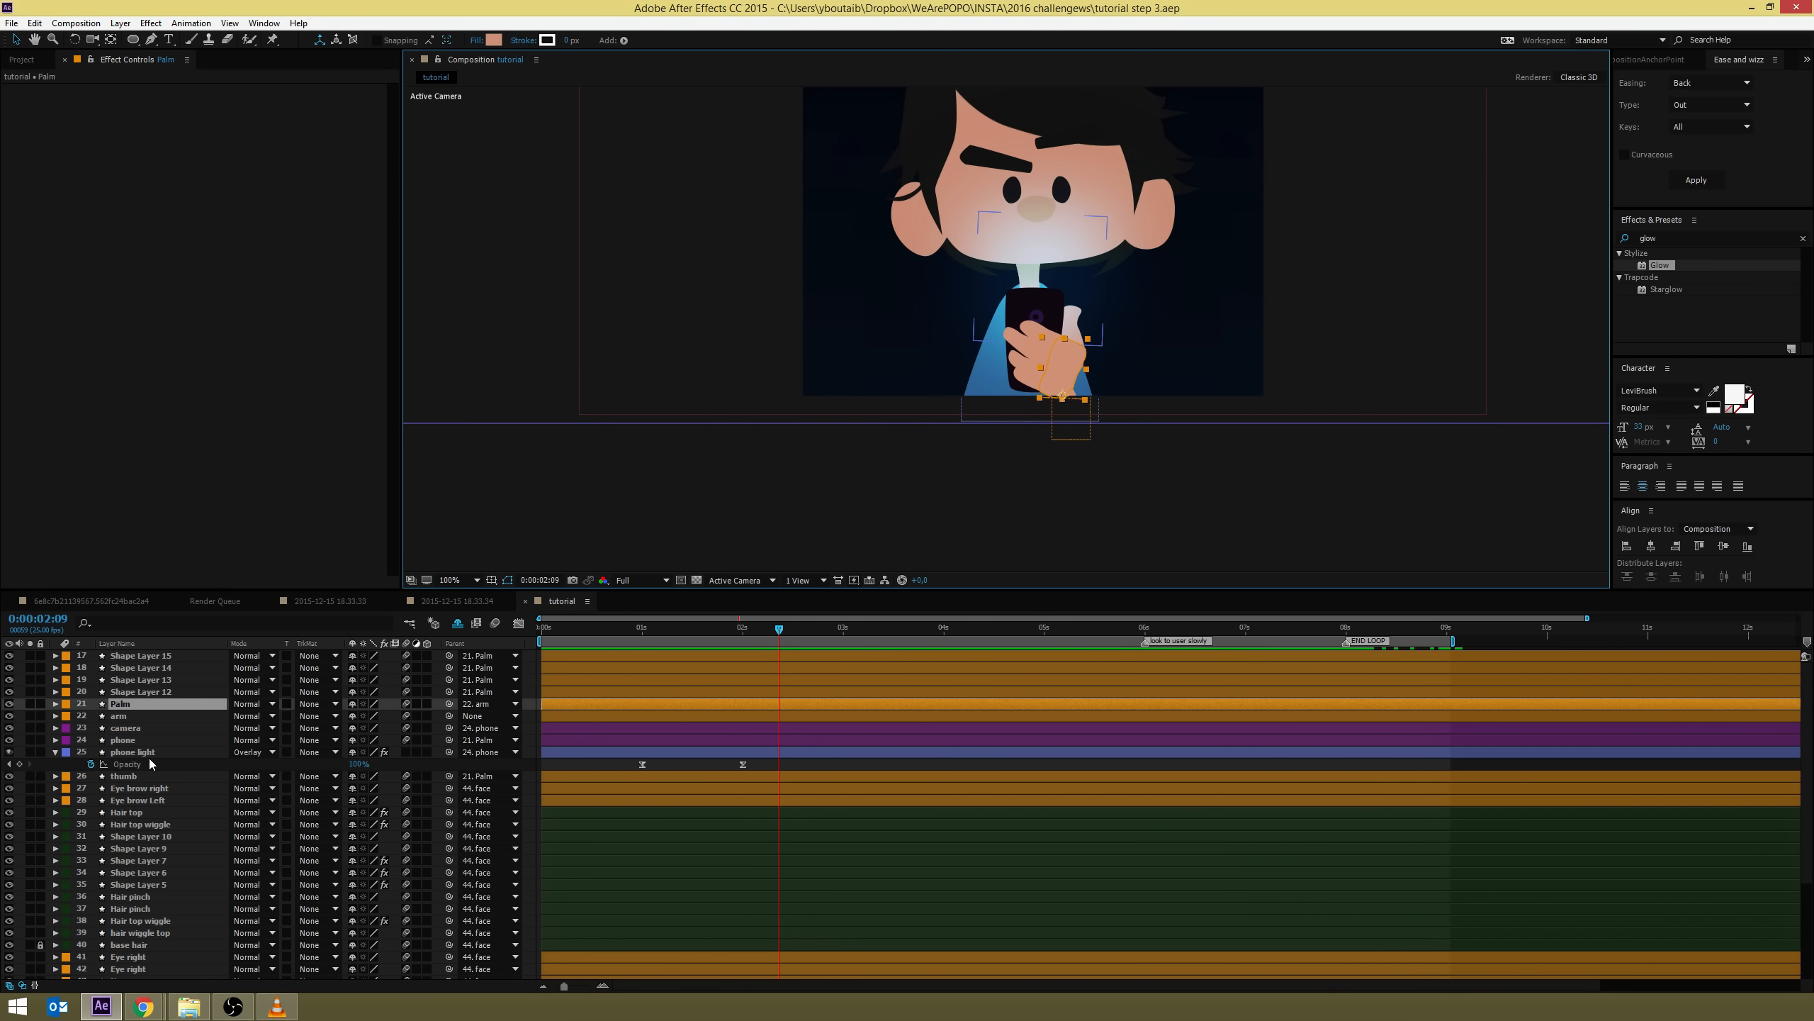
{"action": "key", "text": "u"}
{"action": "left_click", "coordinate": [91, 716], "text": "alt"}
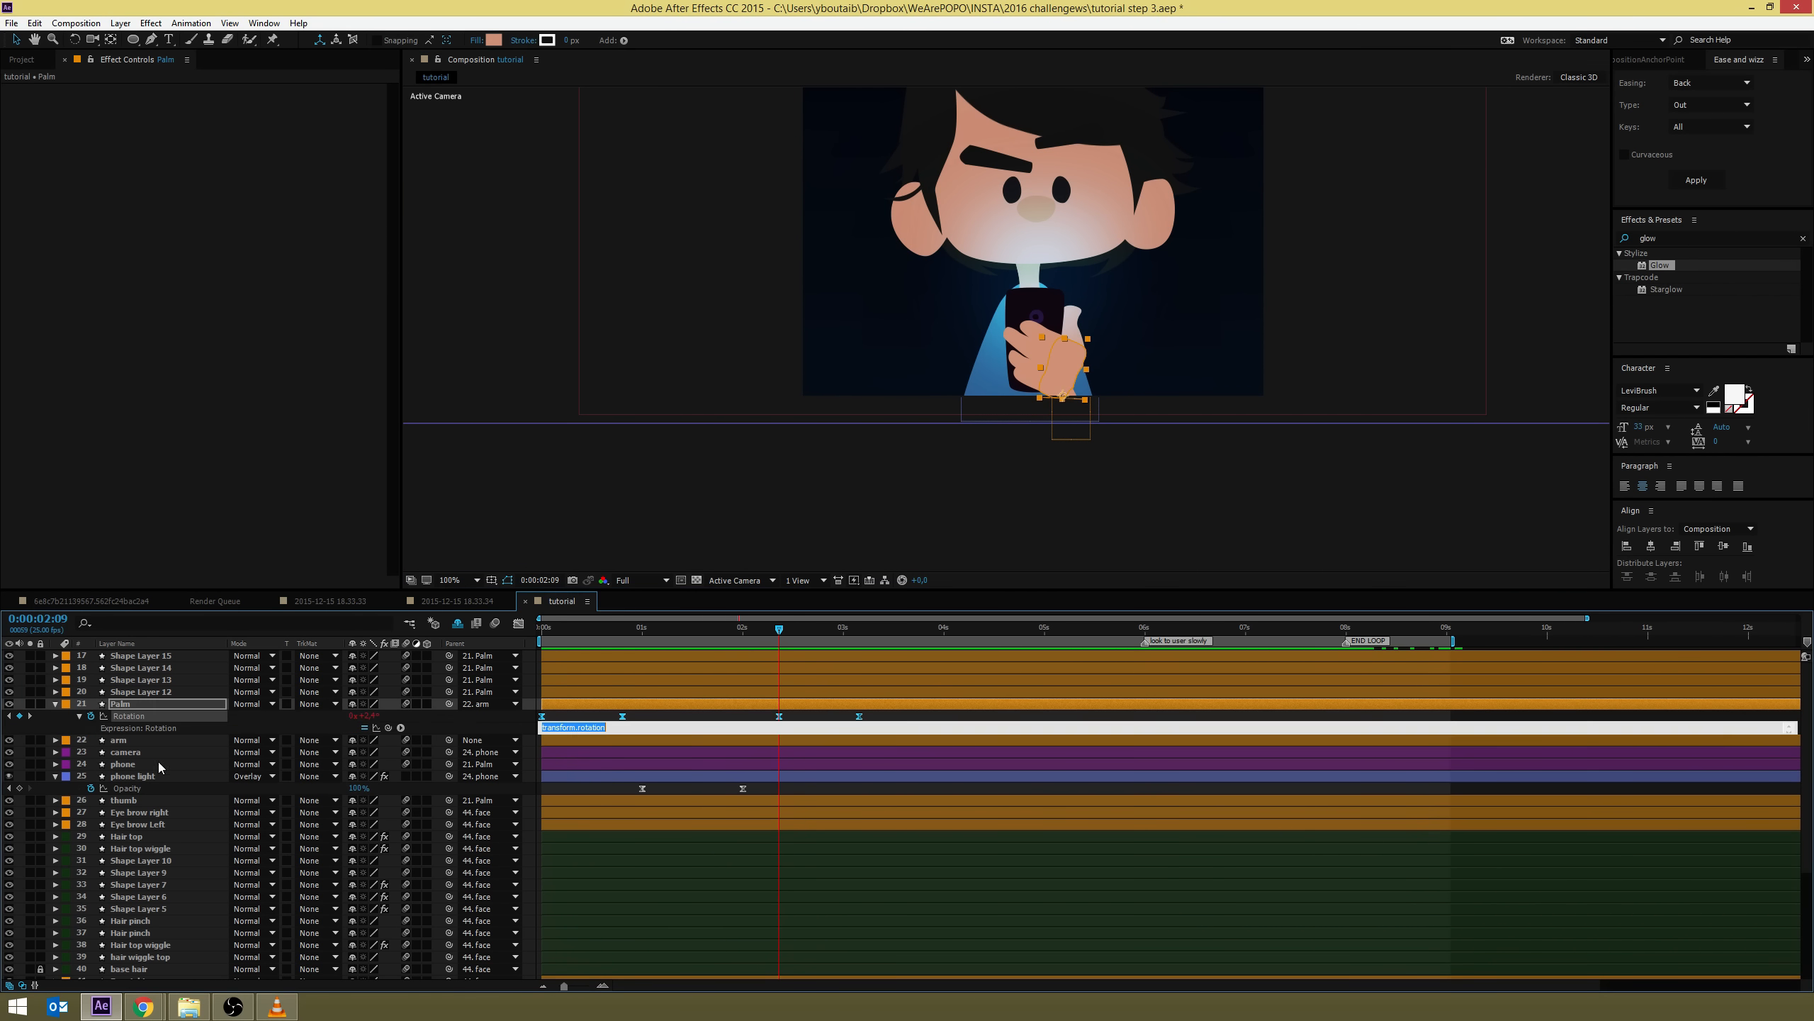
{"action": "key", "text": "BackSpace"}
{"action": "key", "text": "ctrl+a"}
{"action": "key", "text": "ctrl+c"}
{"action": "left_click", "coordinate": [461, 727]}
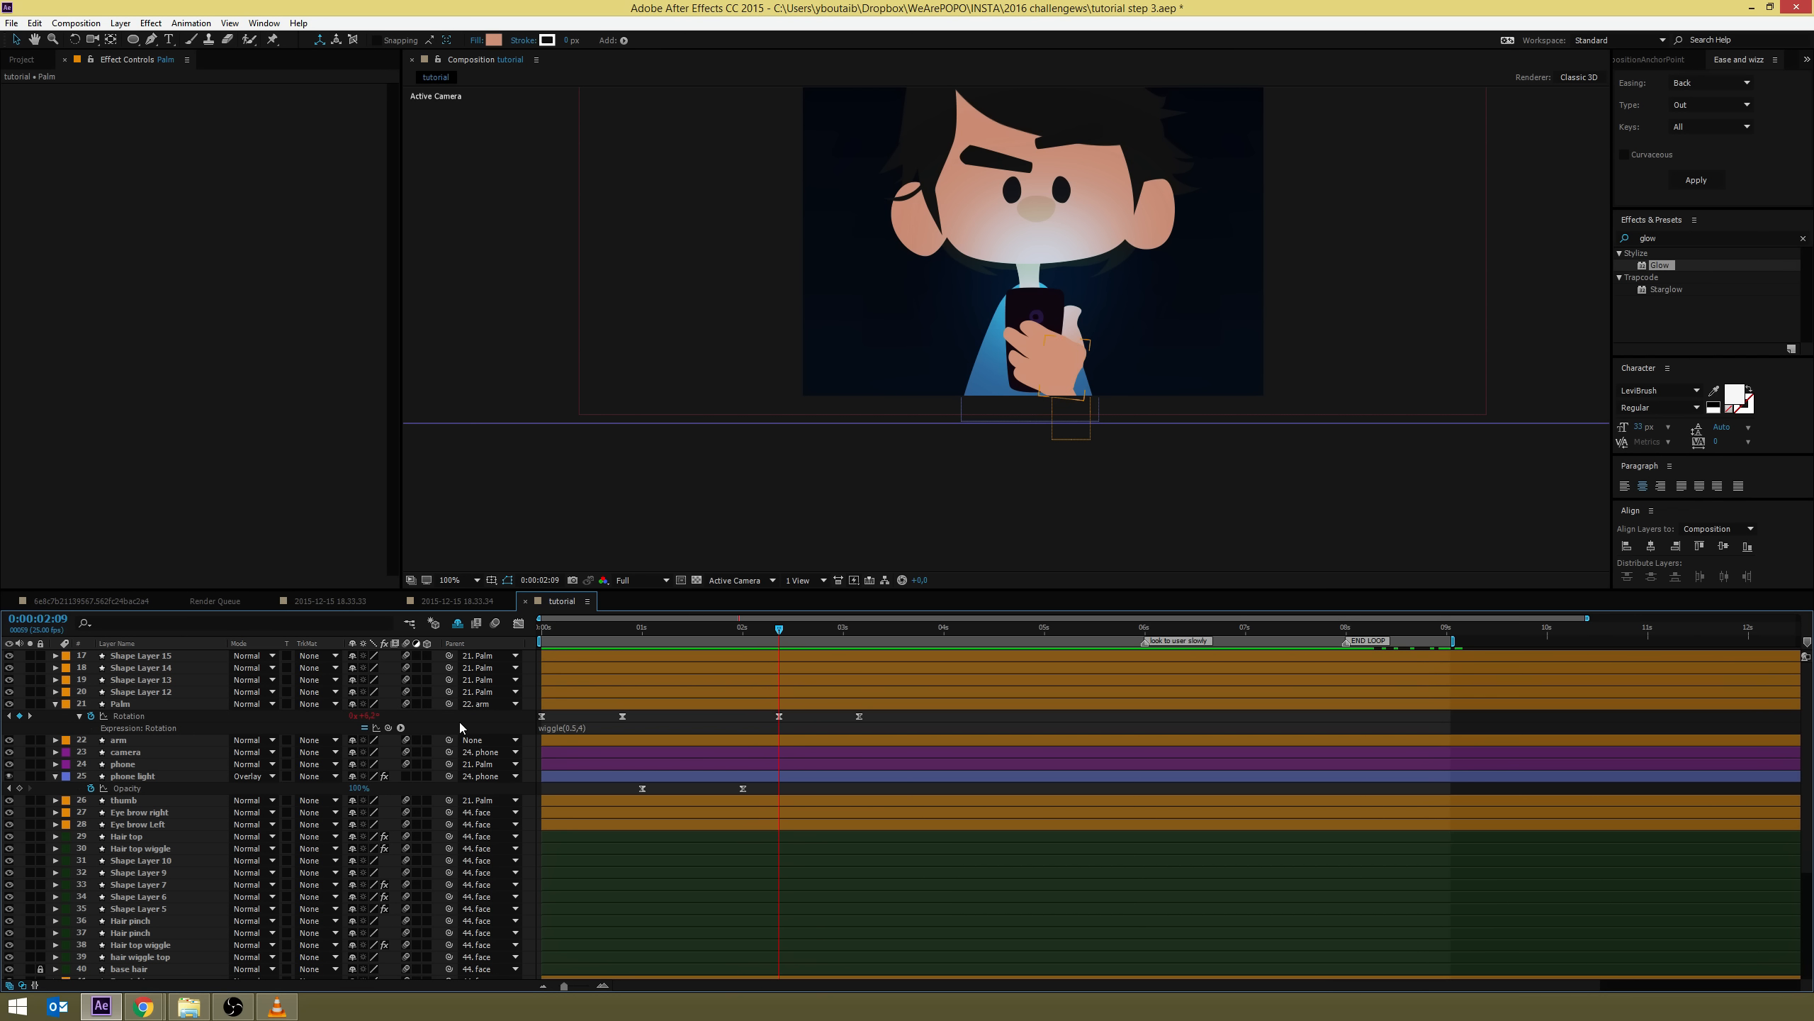
Paste the copied wiggle expression onto the arm layer's rotation and preview the hand movement from the beginning
{"action": "left_click", "coordinate": [1070, 437]}
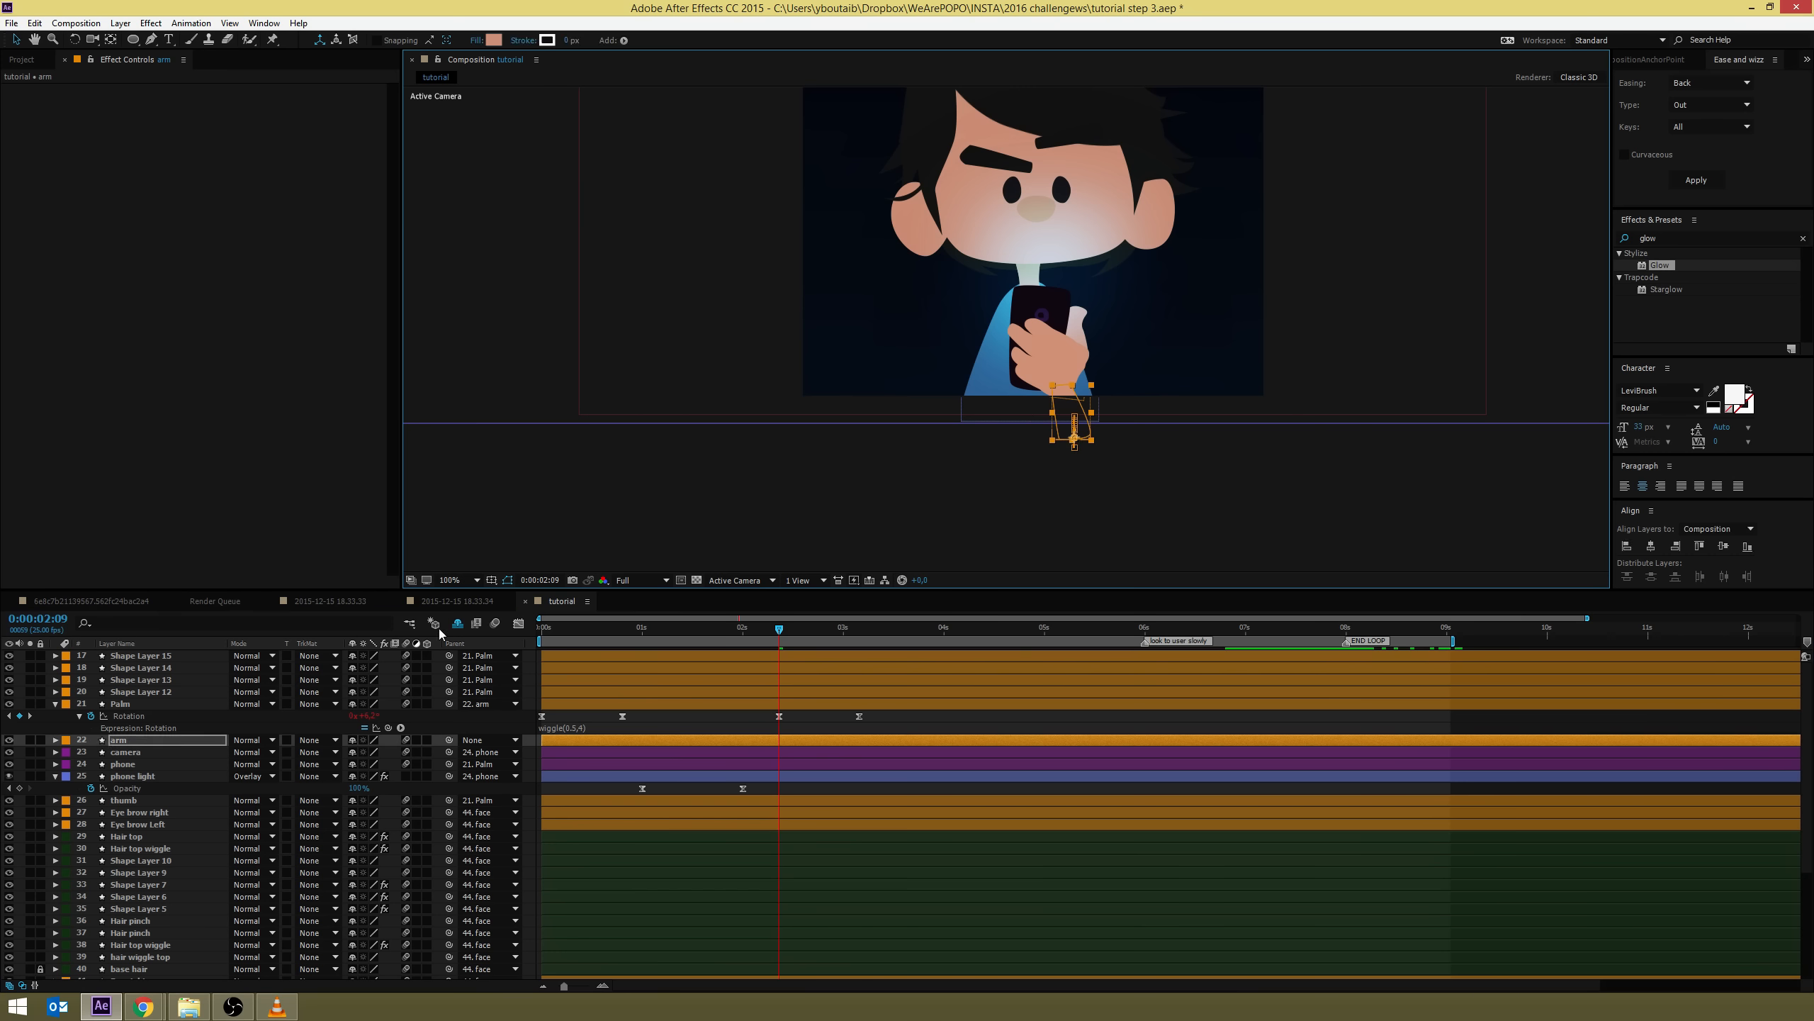
{"action": "key", "text": "r"}
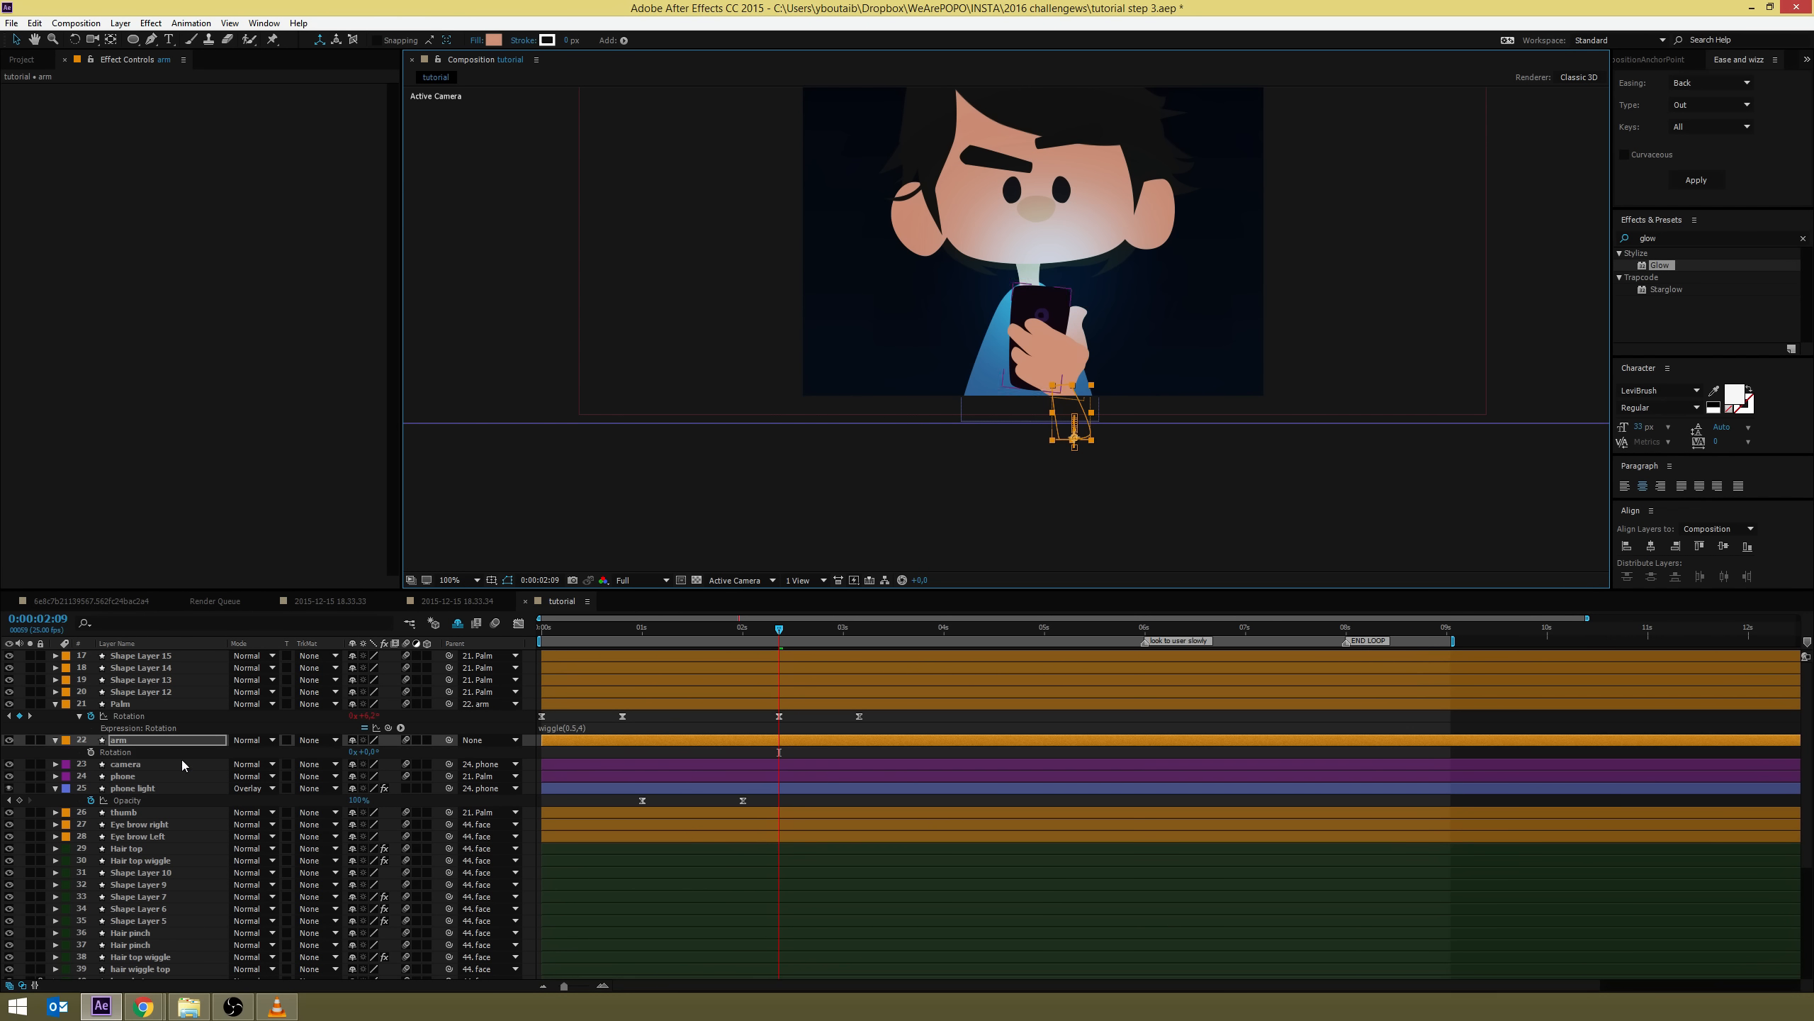
{"action": "left_click", "coordinate": [91, 752], "text": "alt"}
{"action": "key", "text": "ctrl+v"}
{"action": "left_click", "coordinate": [492, 768]}
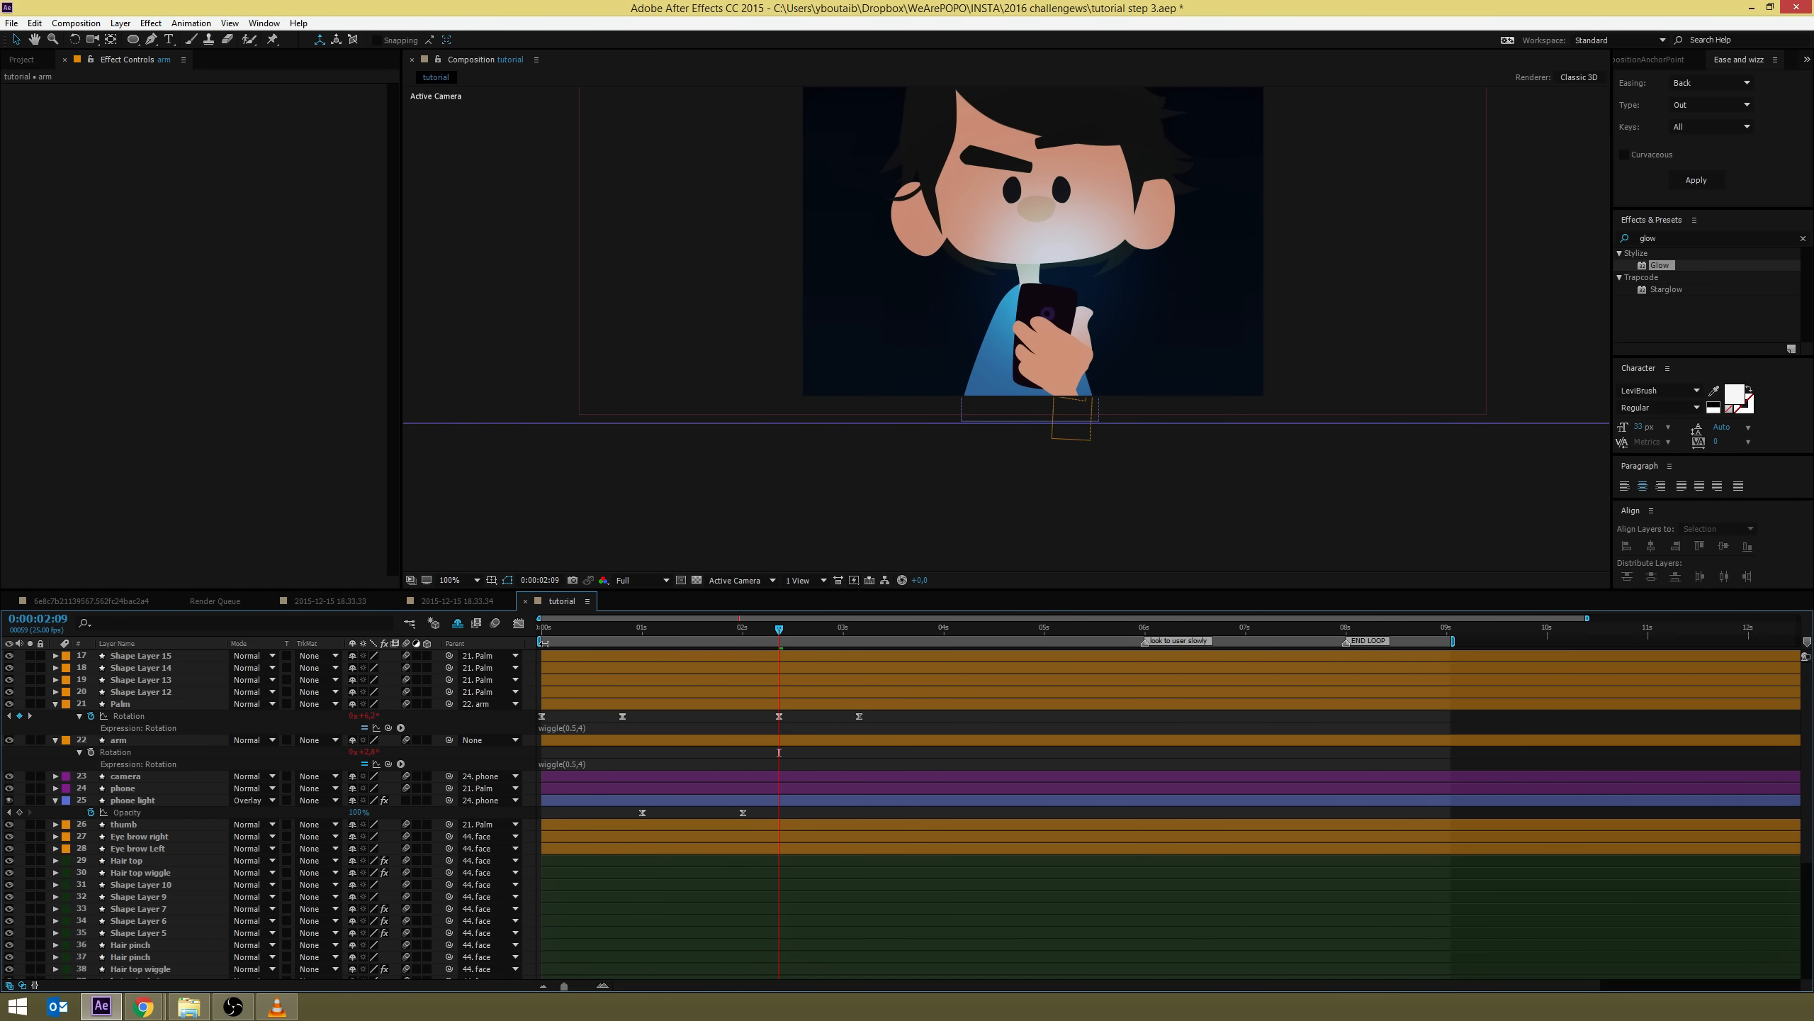
{"action": "left_click", "coordinate": [534, 627]}
{"action": "key", "text": "space"}
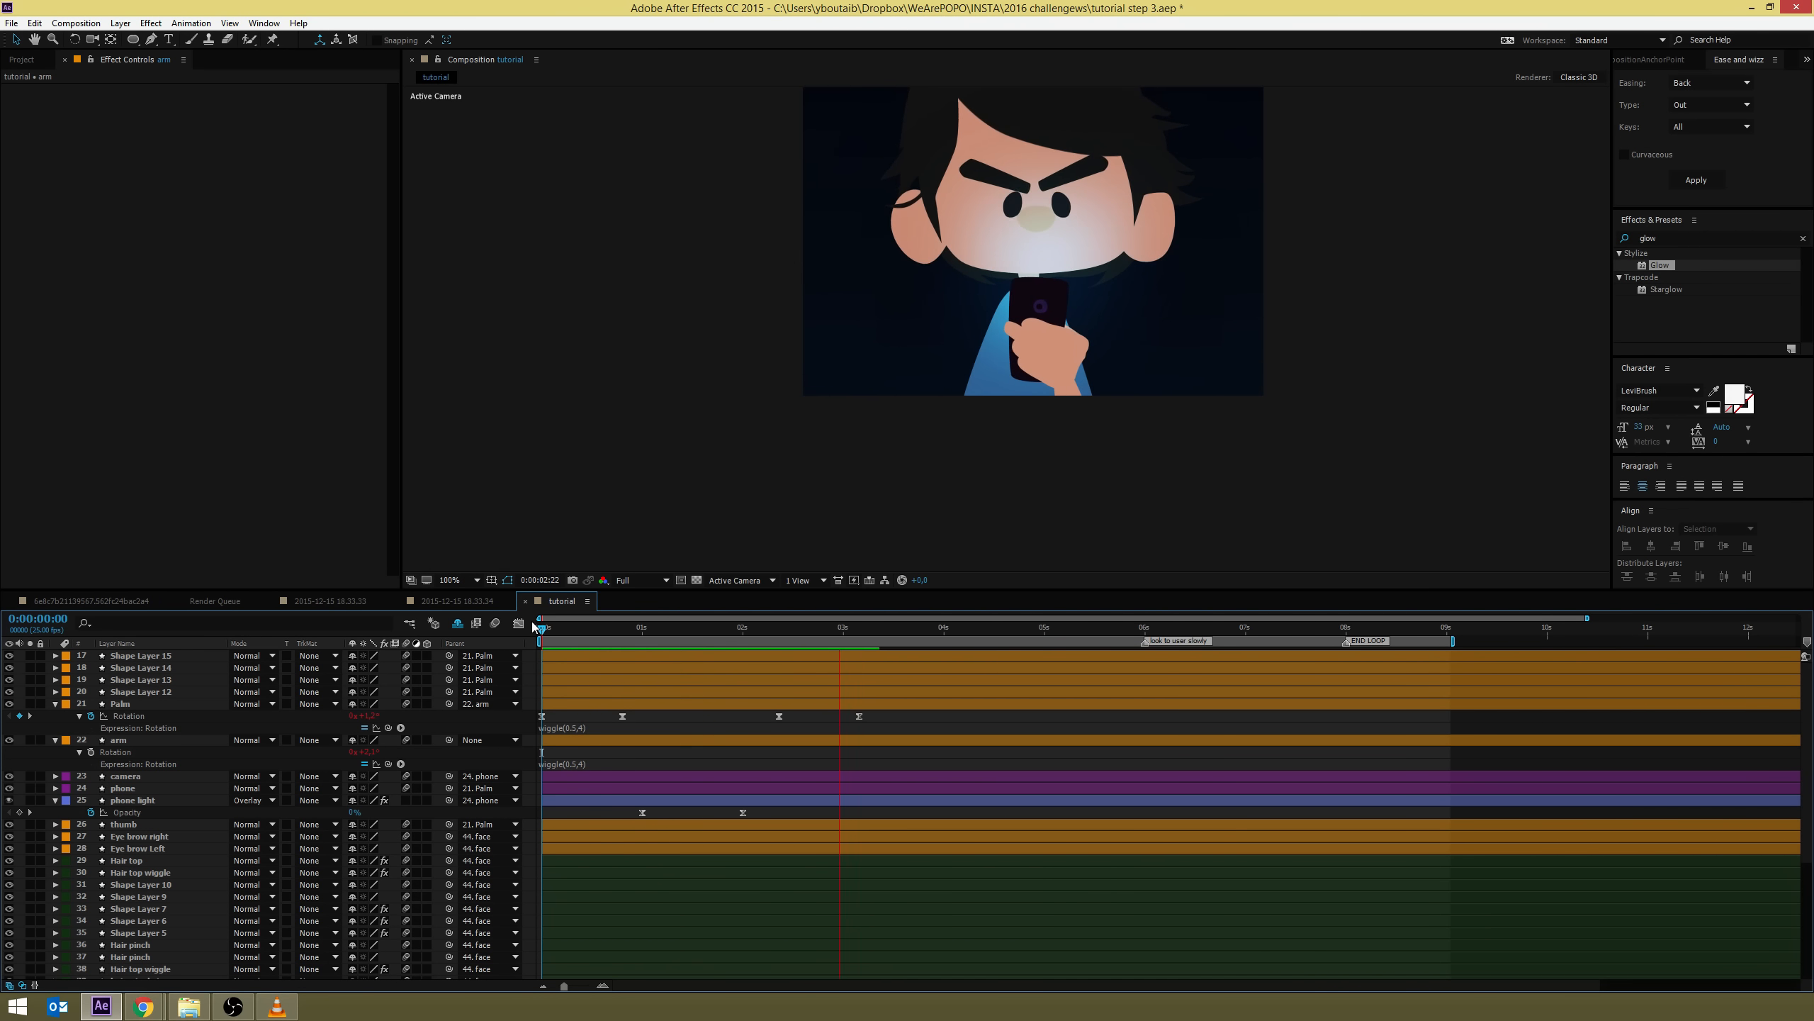
Reduce the wiggle amplitude to 2 in the rotation expressions of the Palm and arm layers while previewing the movement
{"action": "left_click", "coordinate": [577, 728]}
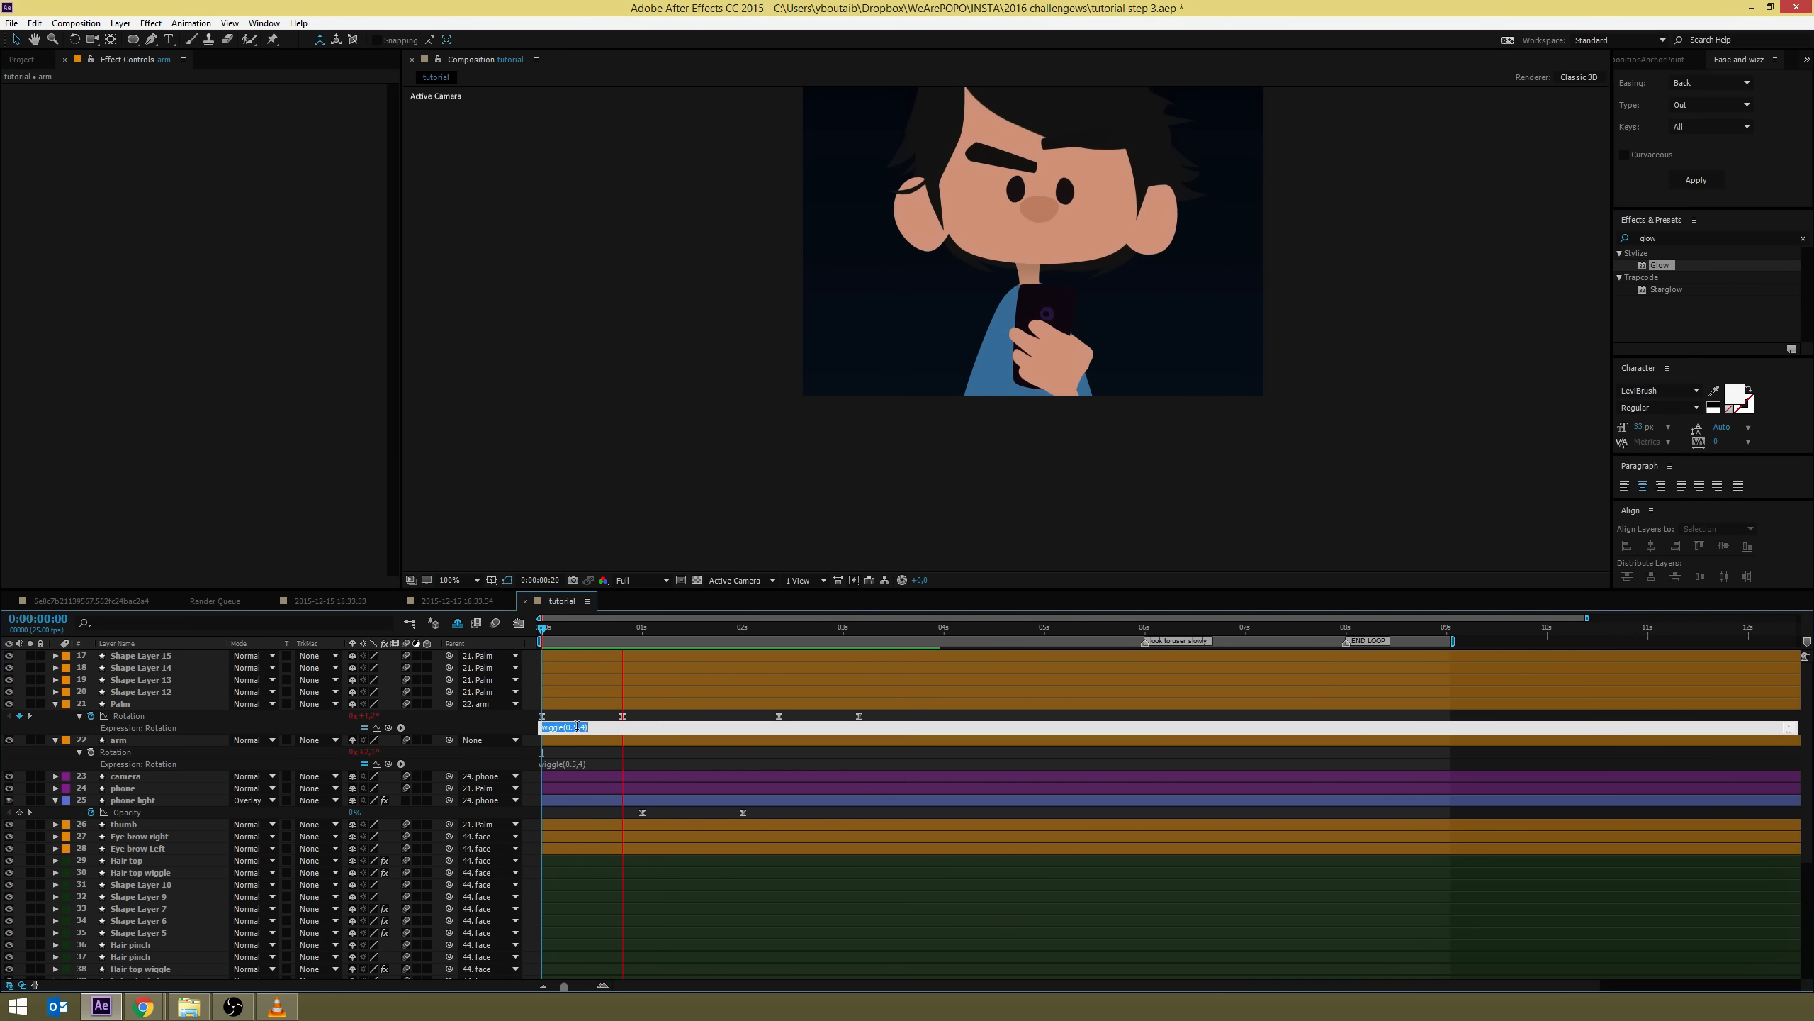
{"action": "left_click", "coordinate": [584, 727]}
{"action": "key", "text": "BackSpace"}
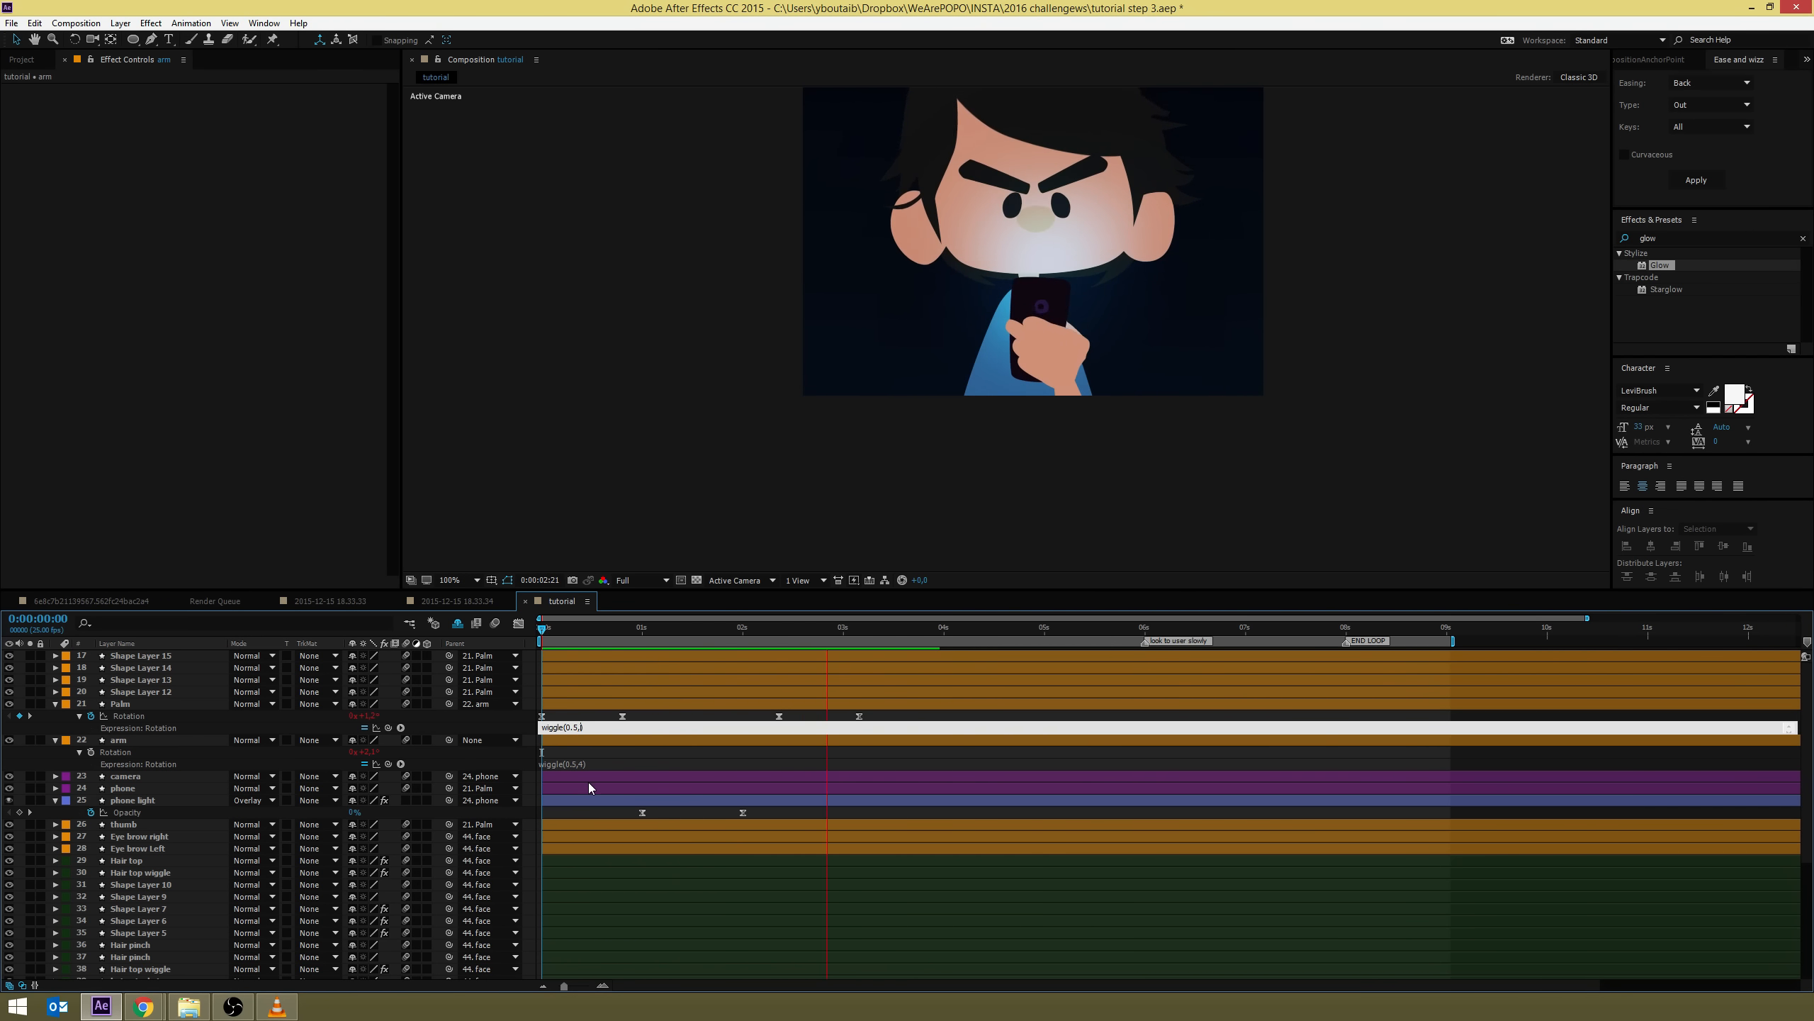
{"action": "type", "text": "2"}
{"action": "left_click", "coordinate": [583, 763]}
{"action": "left_click", "coordinate": [584, 763]}
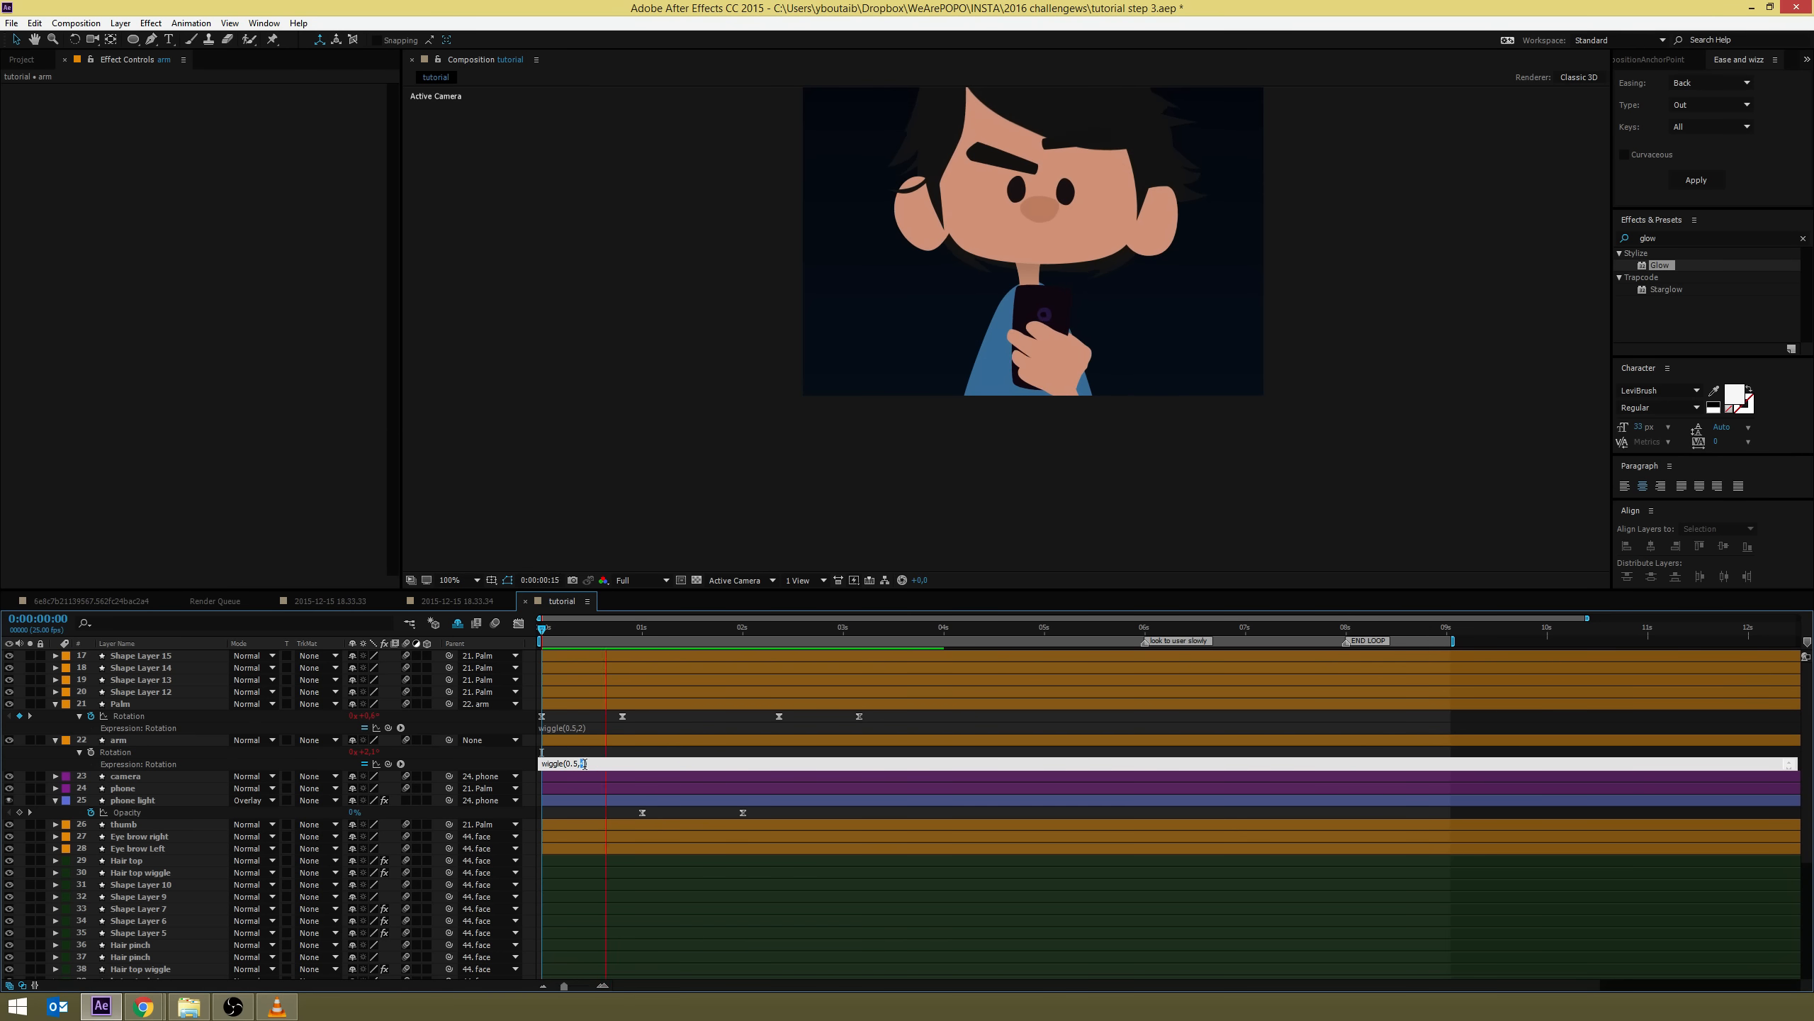
{"action": "key", "text": "BackSpace"}
{"action": "type", "text": "2"}
{"action": "left_click", "coordinate": [511, 743]}
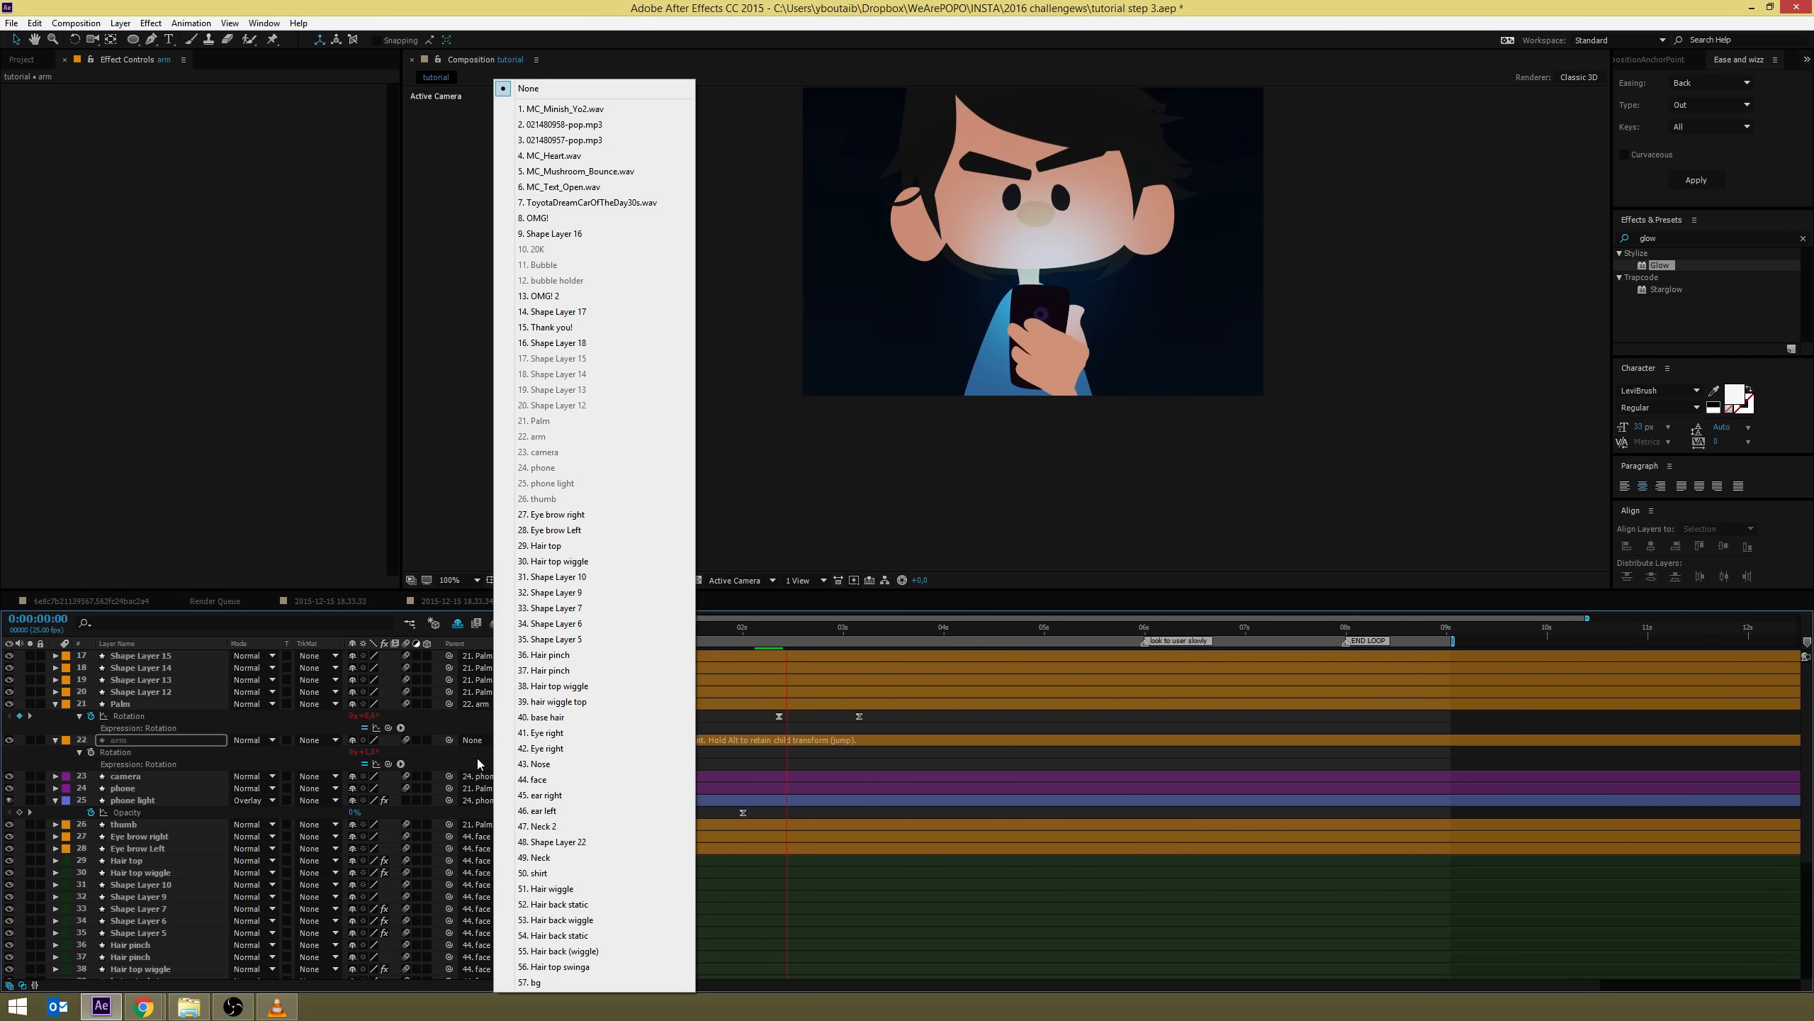
{"action": "left_click", "coordinate": [476, 757]}
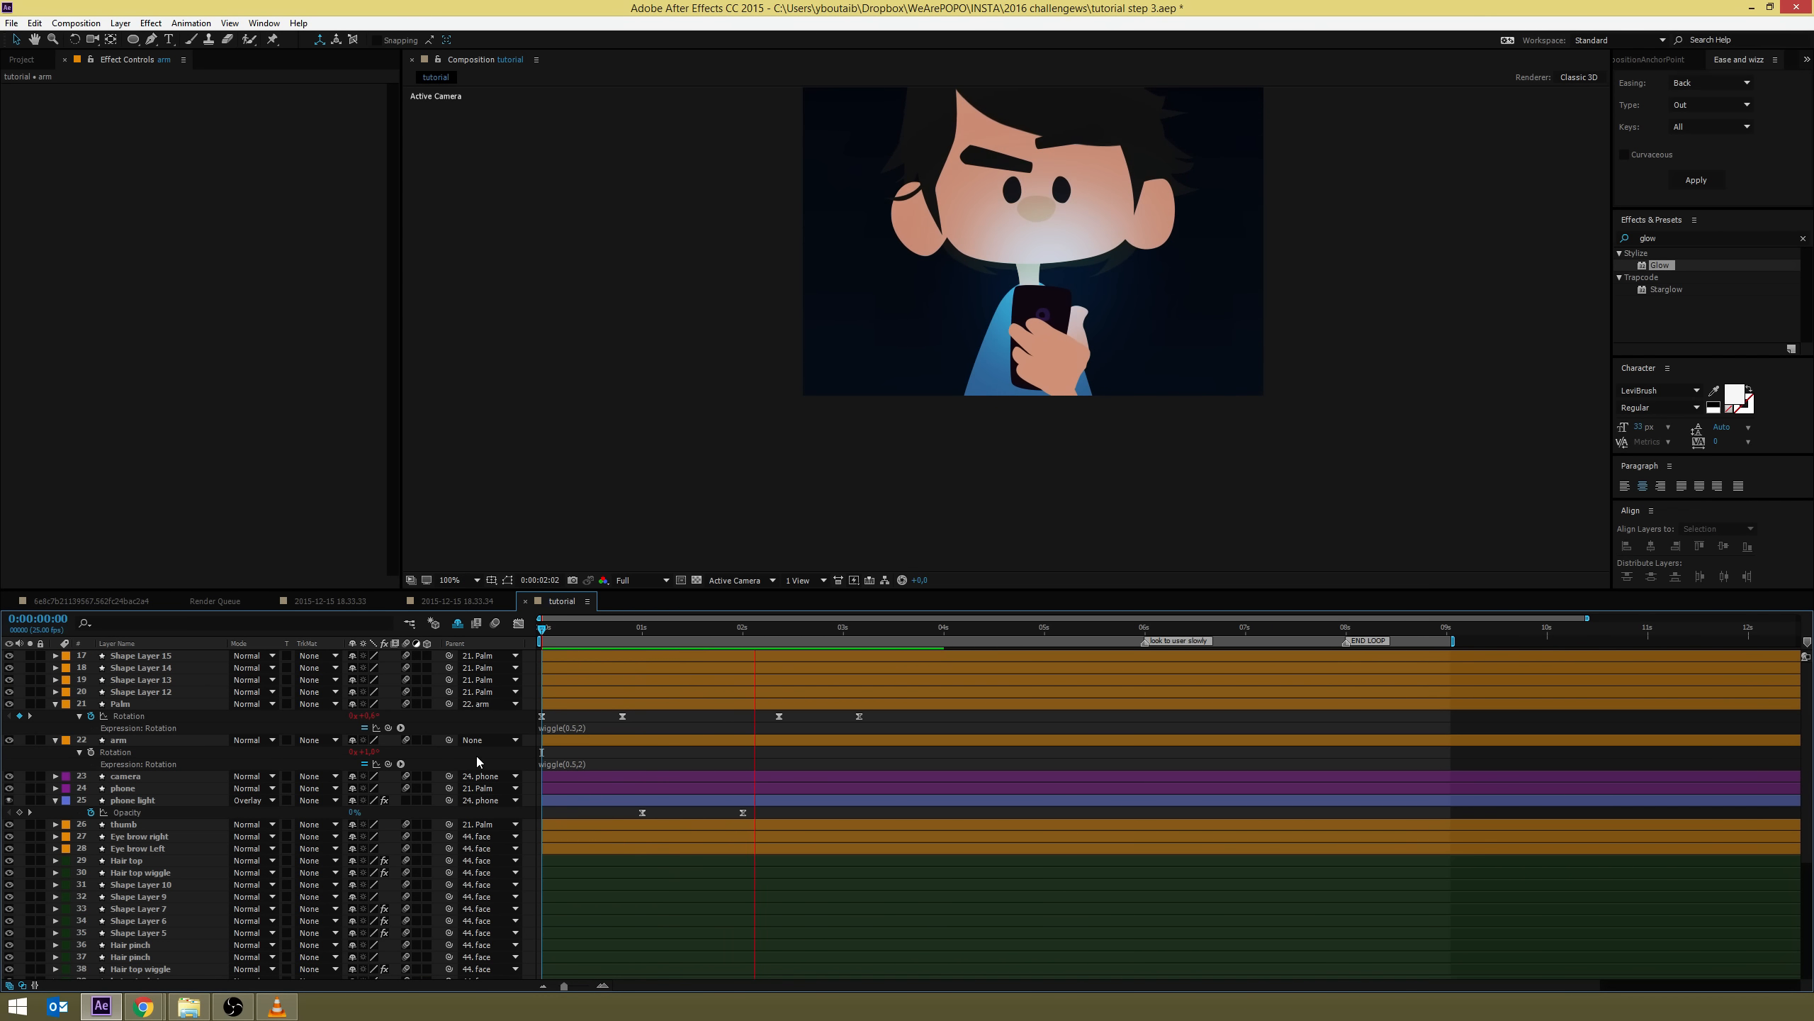
{"action": "key", "text": "space"}
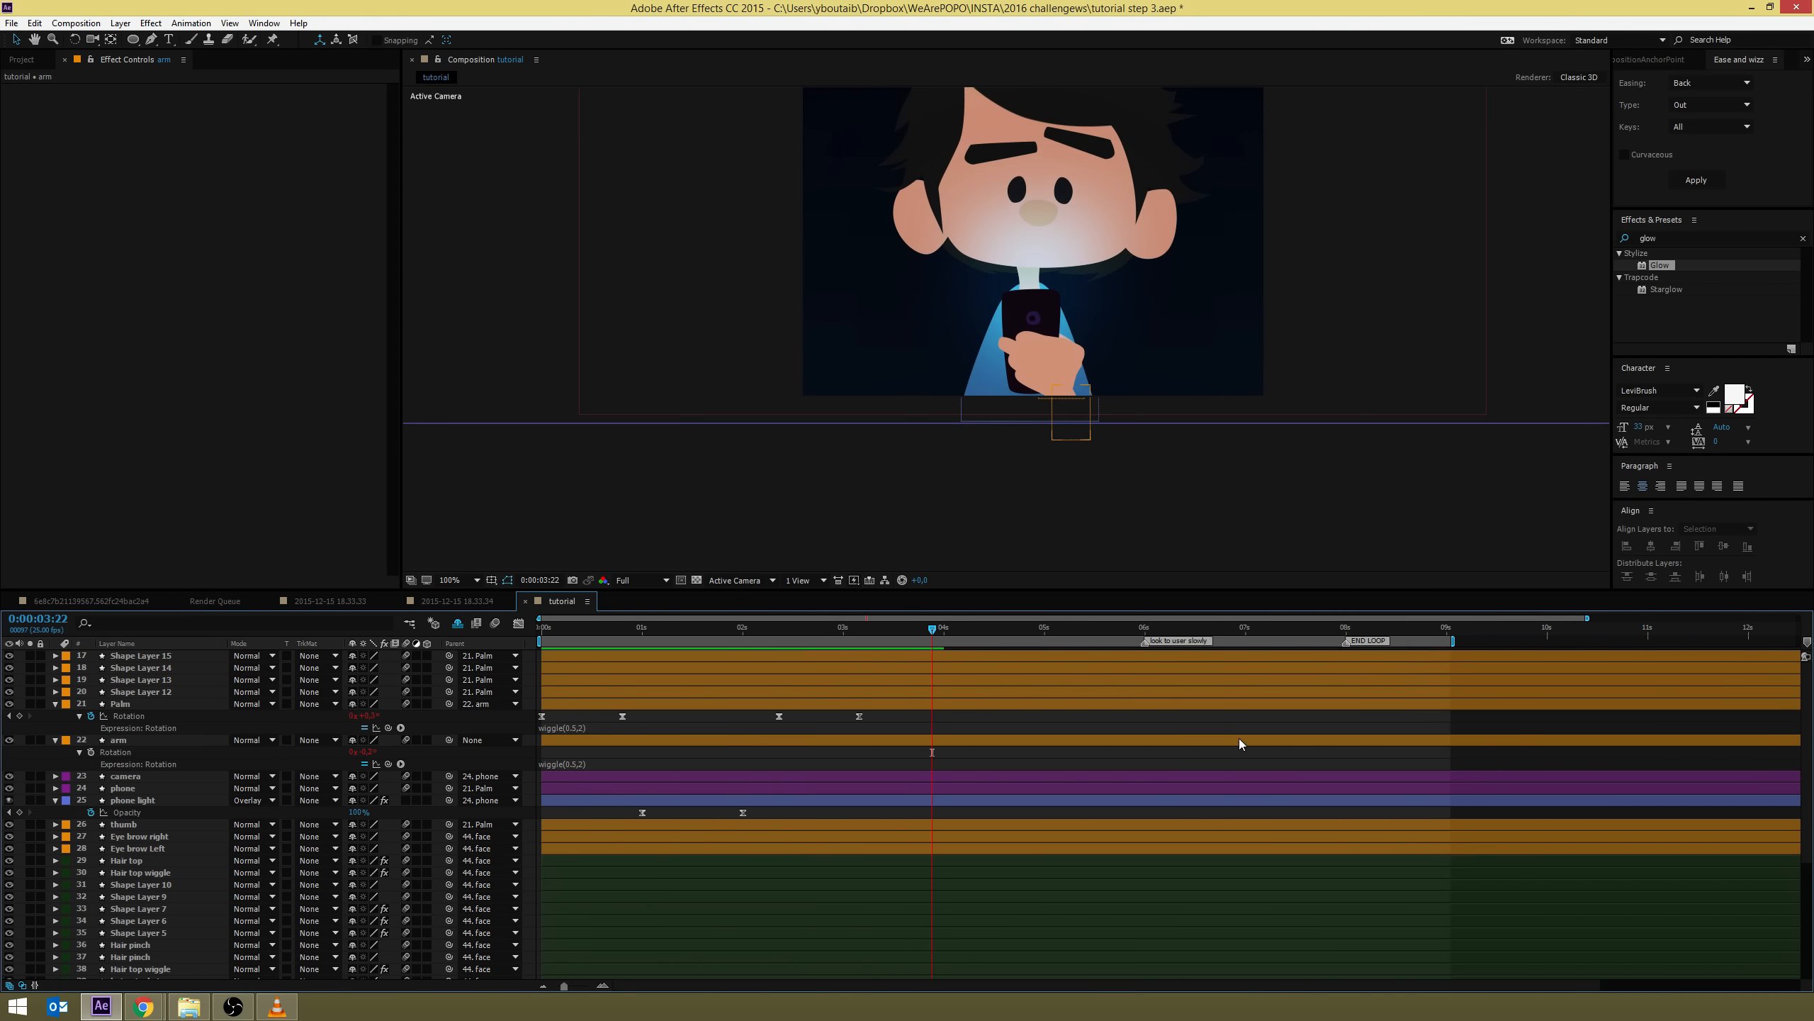
{"action": "left_click_drag", "start_coordinate": [1102, 184], "coordinate": [1086, 346]}
{"action": "left_click", "coordinate": [1087, 349]}
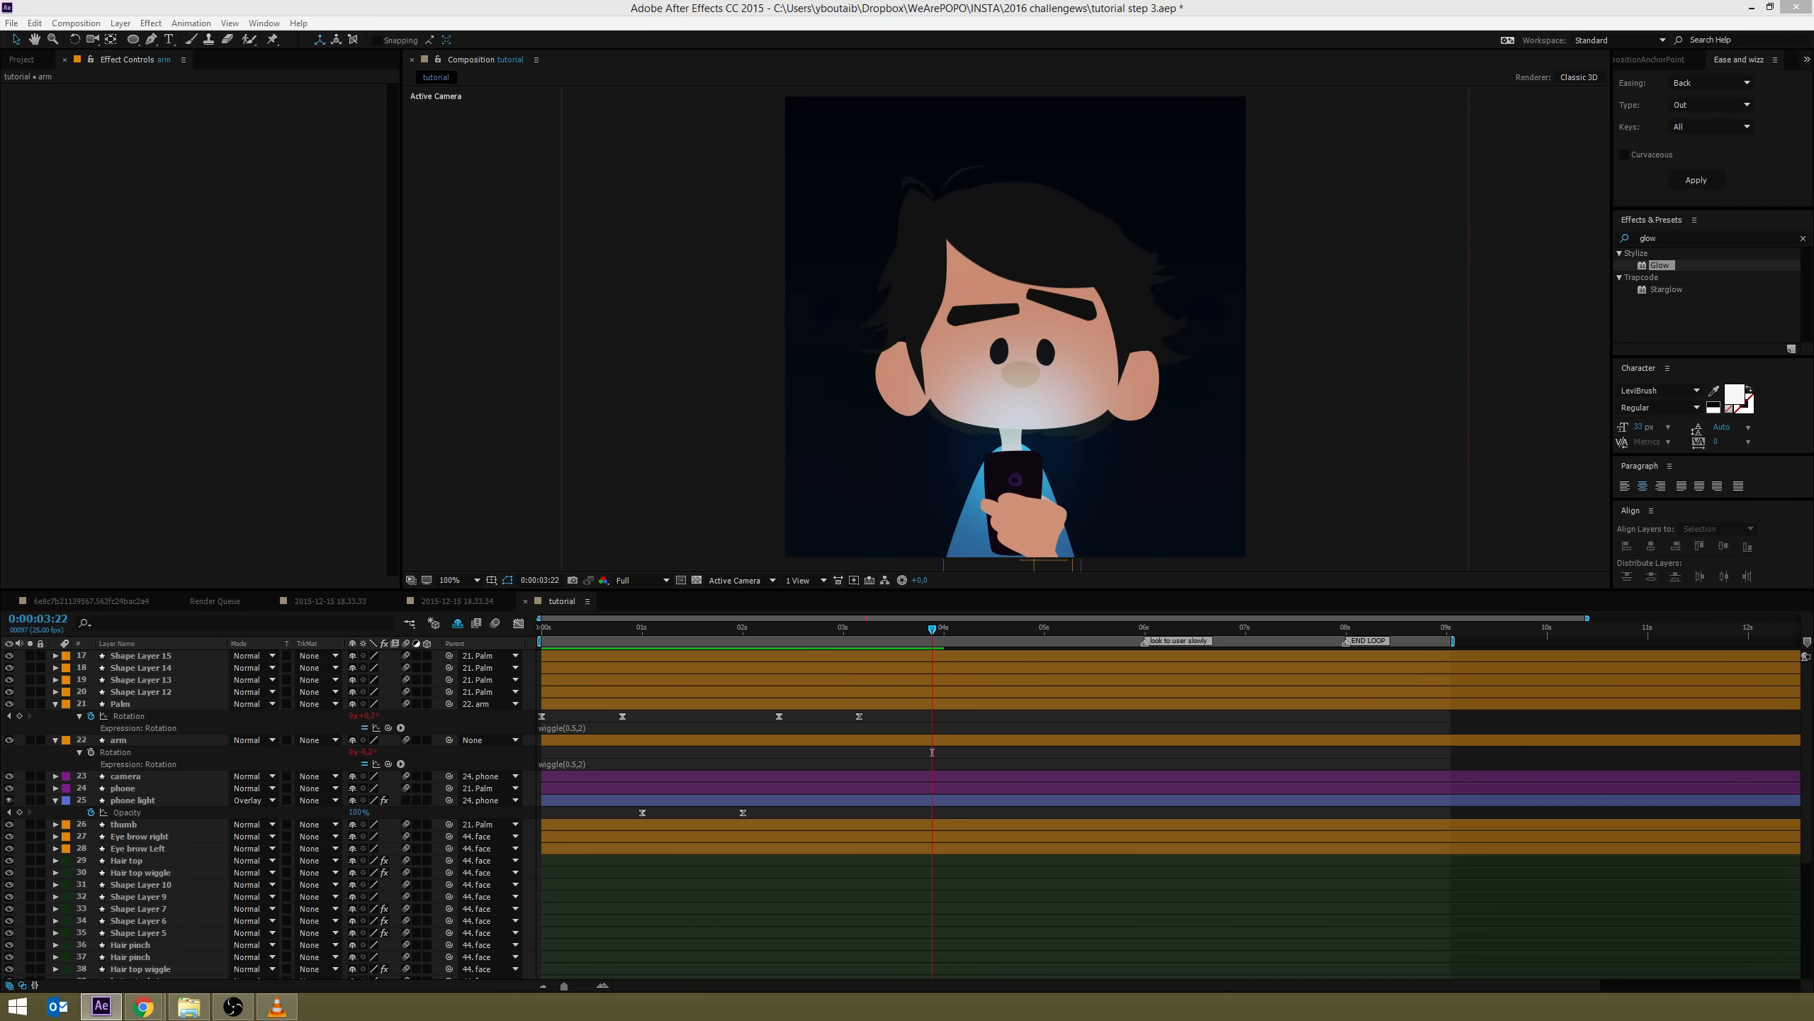
Switch to the Chrome browser, look through the animation step posts on the Twitter profile, and open the YouTube channel's video page
{"action": "key", "text": "alt+Tab"}
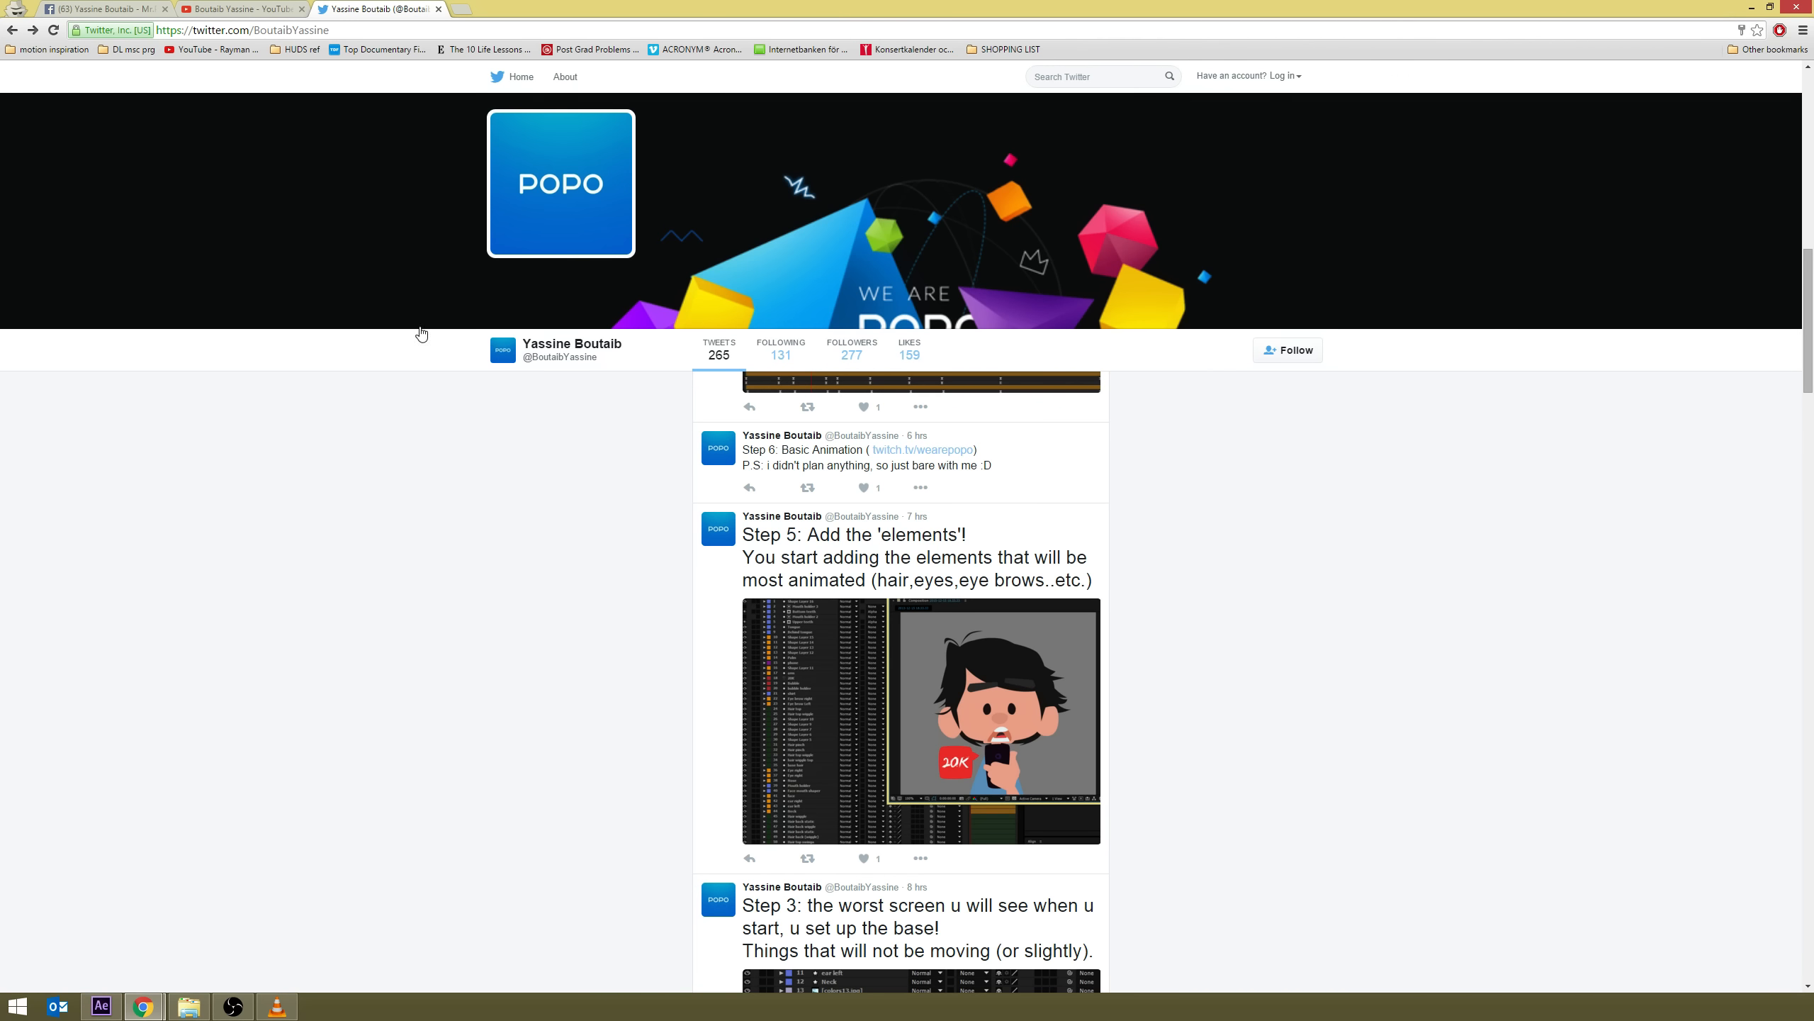
{"action": "left_click_drag", "start_coordinate": [653, 580], "coordinate": [1179, 656]}
{"action": "scroll", "coordinate": [1141, 690], "scroll_direction": "down", "scroll_amount": 15}
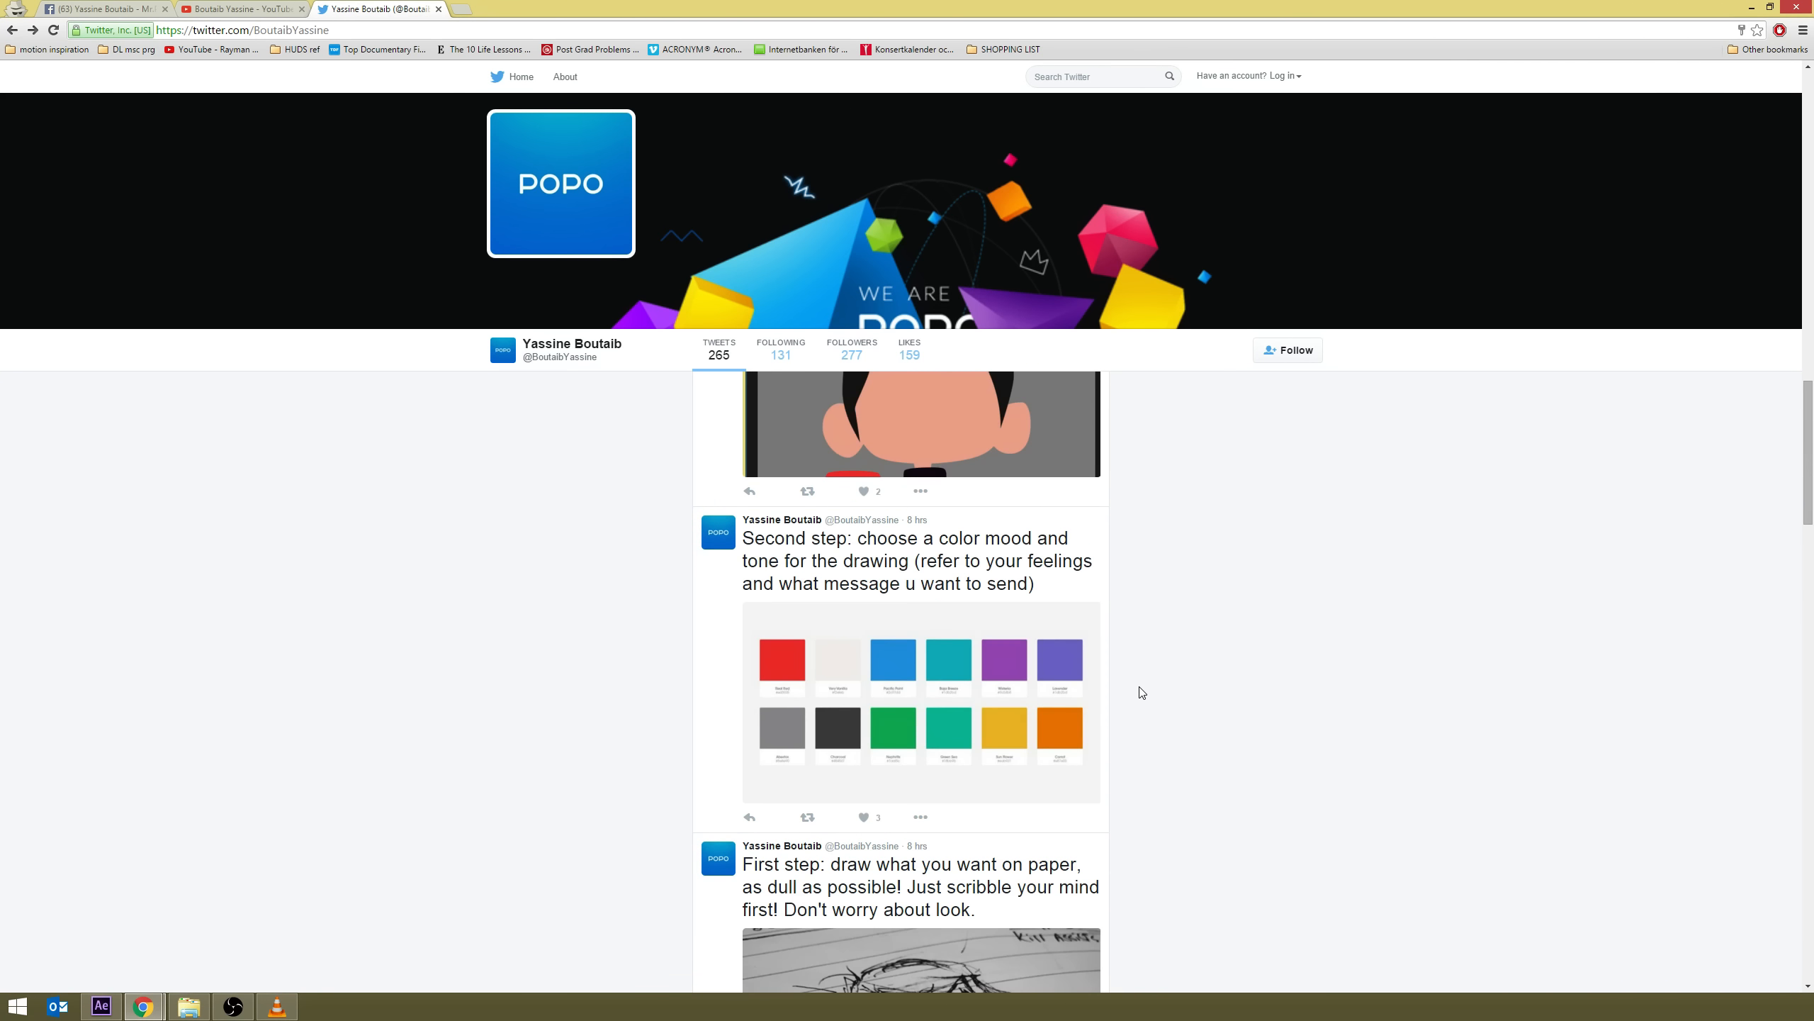
{"action": "scroll", "coordinate": [1141, 691], "scroll_direction": "up", "scroll_amount": 15}
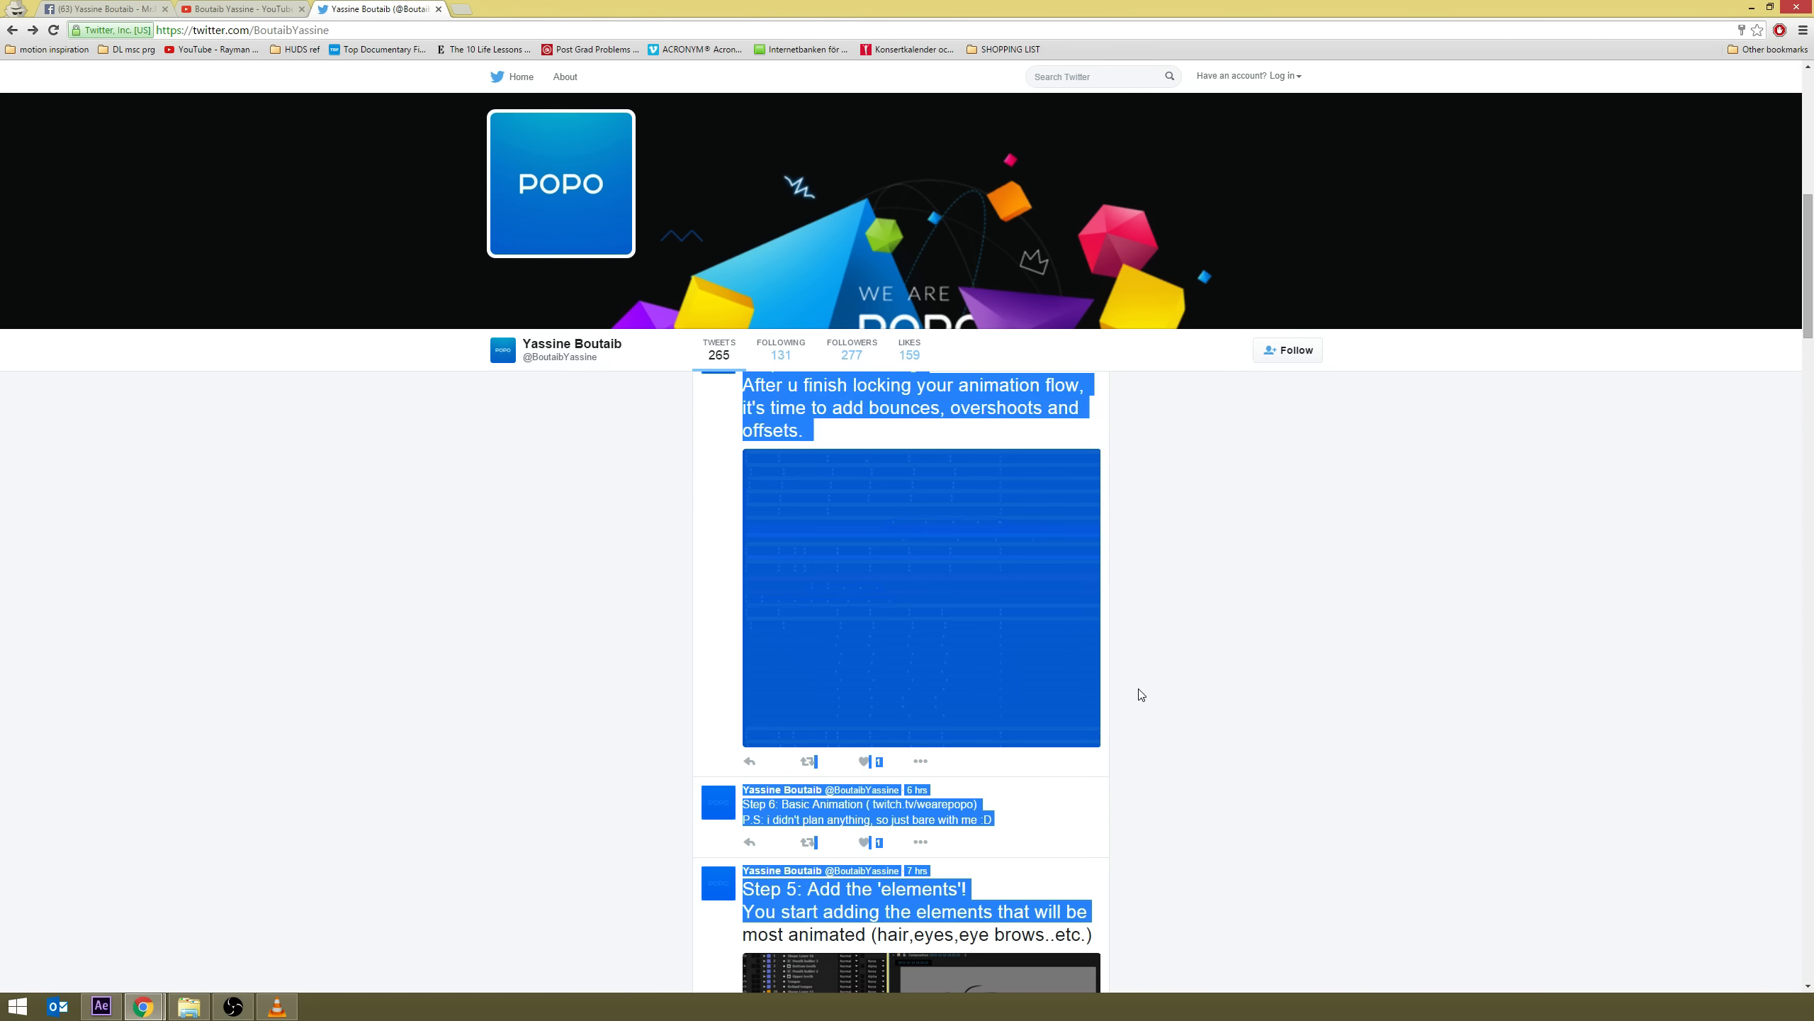
{"action": "left_click", "coordinate": [1438, 627]}
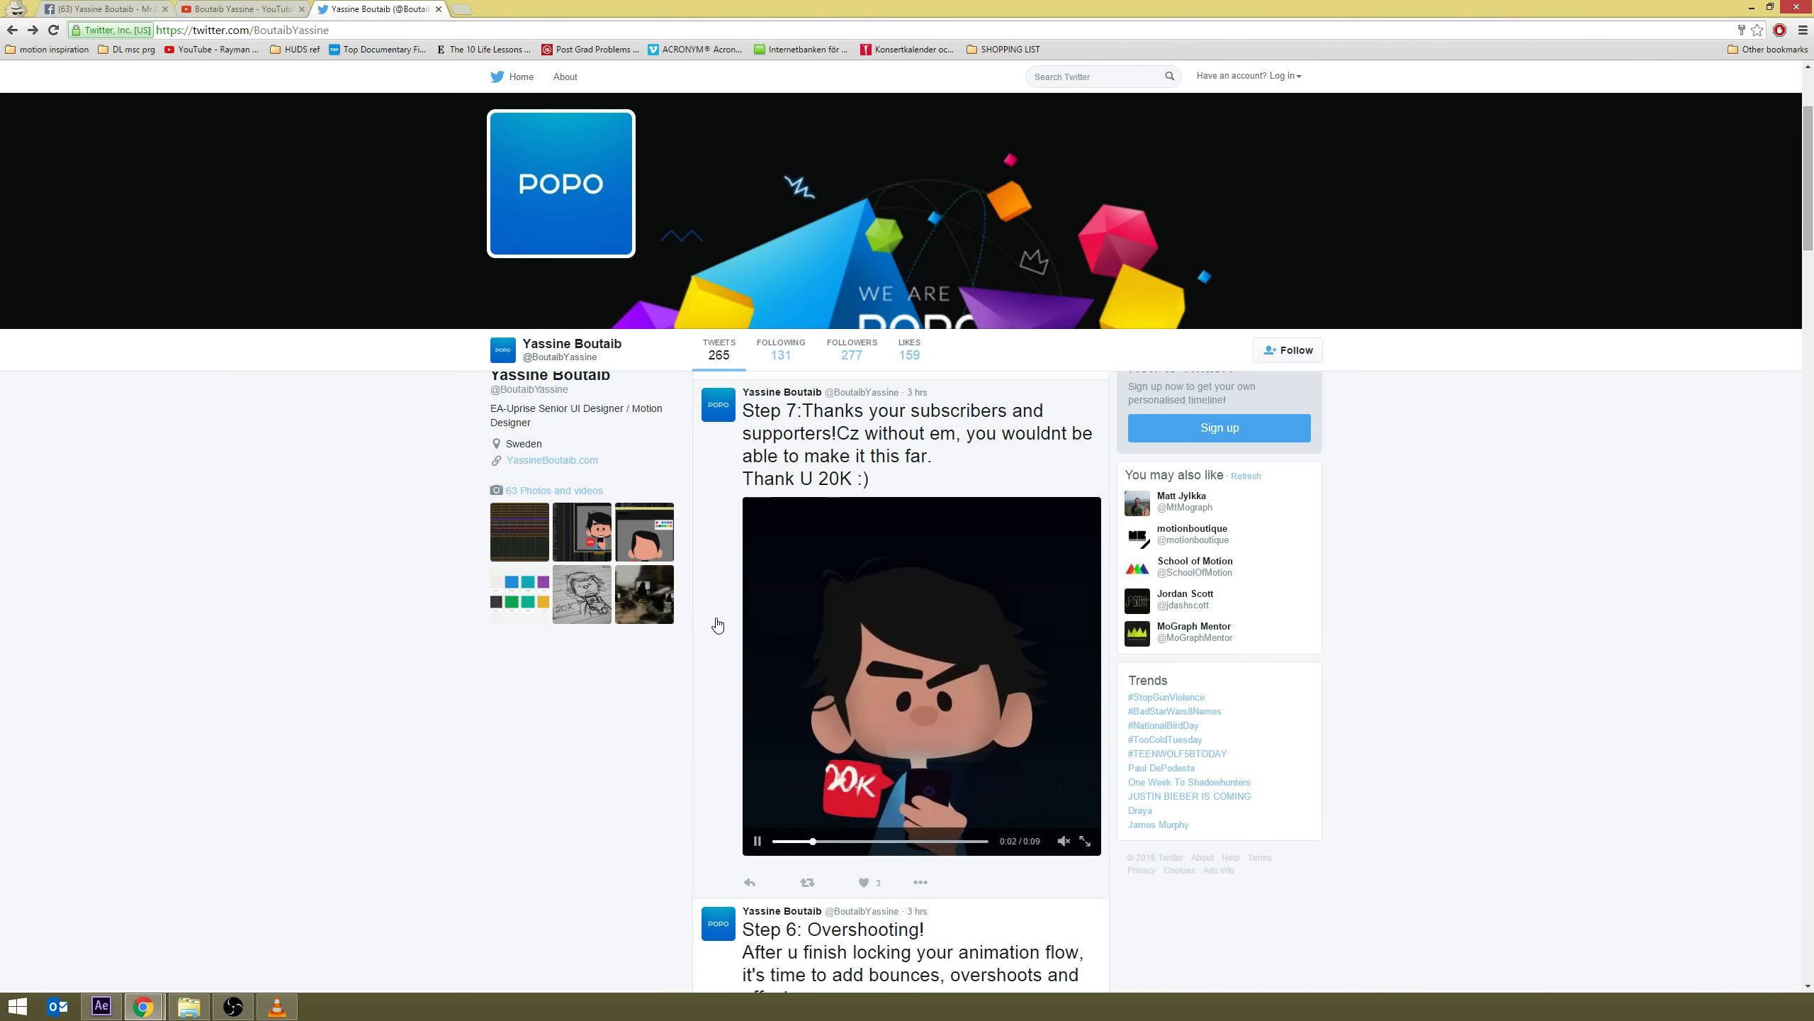
{"action": "scroll", "coordinate": [723, 632], "scroll_direction": "up", "scroll_amount": 3}
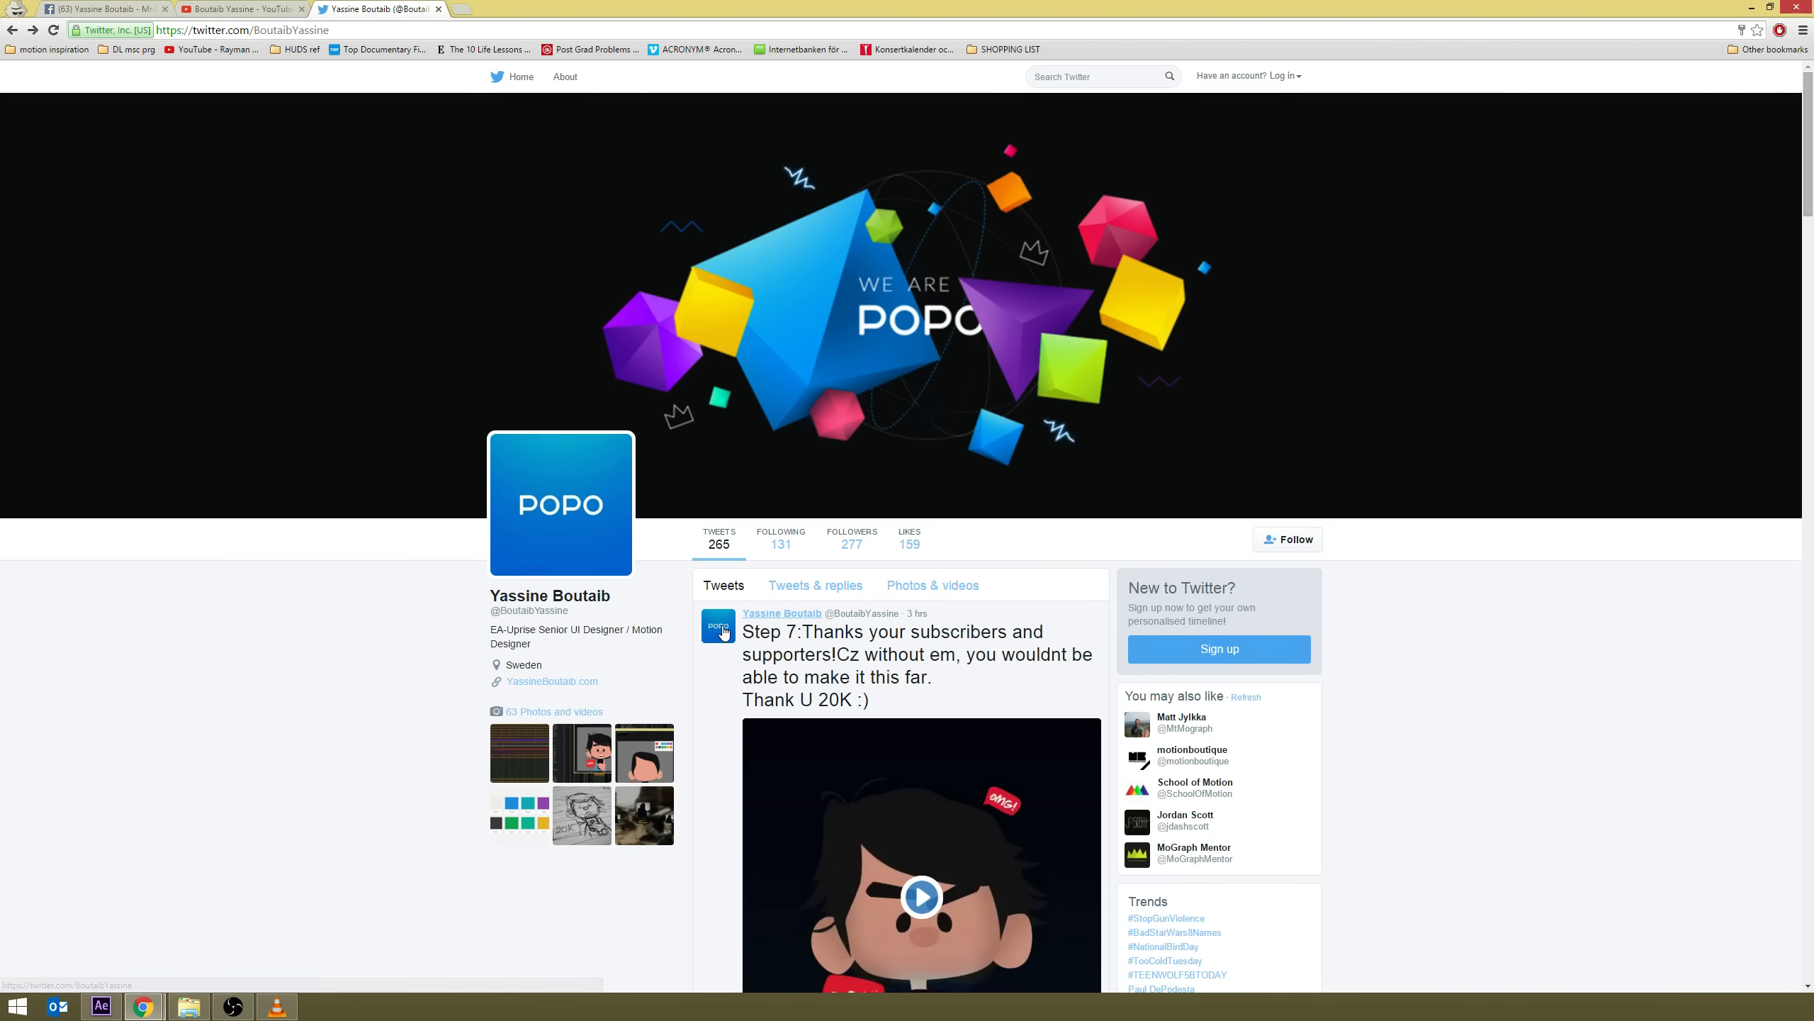
{"action": "left_click", "coordinate": [264, 7]}
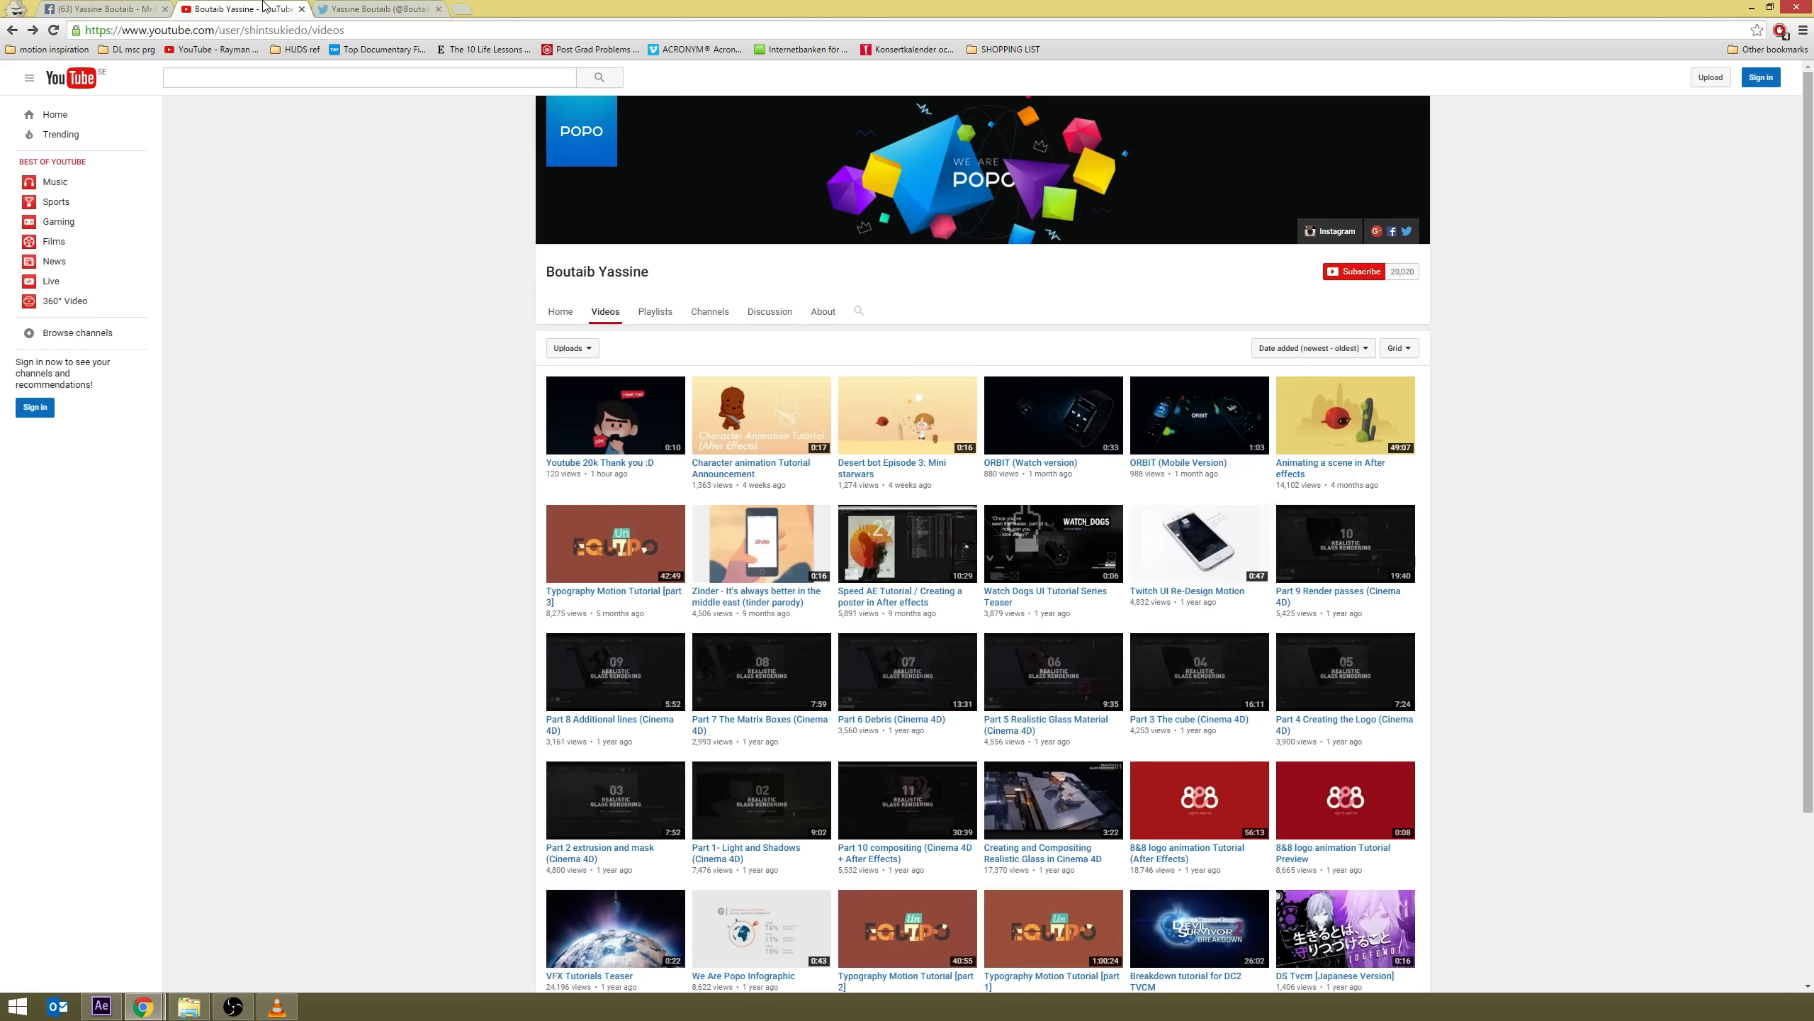